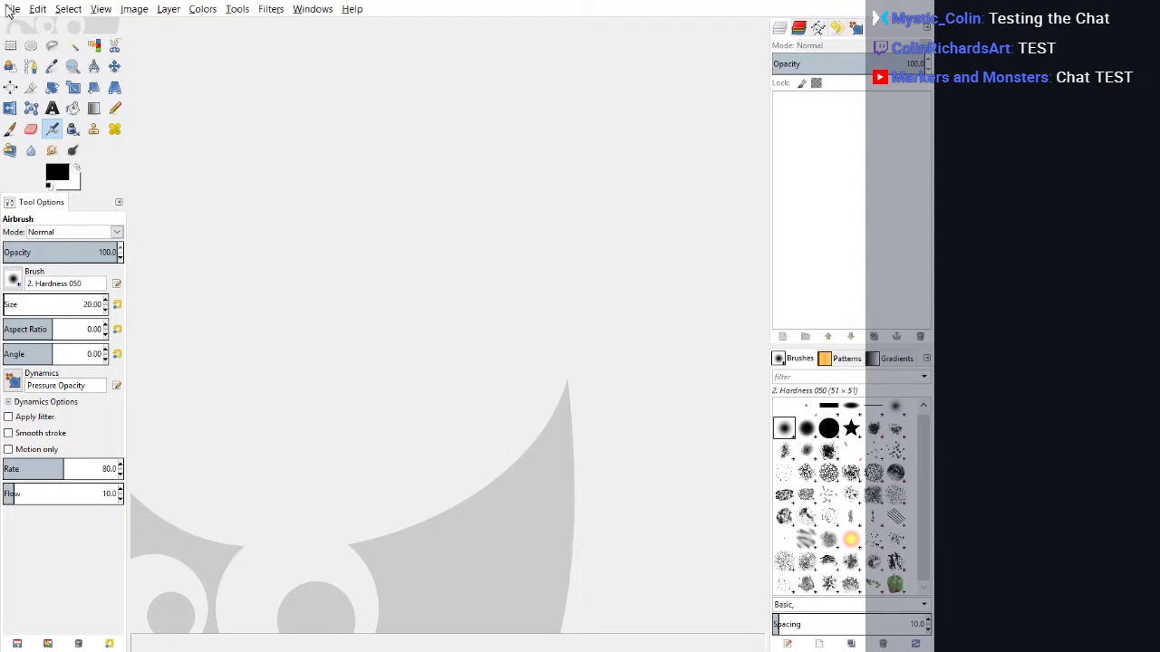
# Step: Open the alien and astronaut cover artwork and look over the figures in it
pyautogui.click(8, 7)
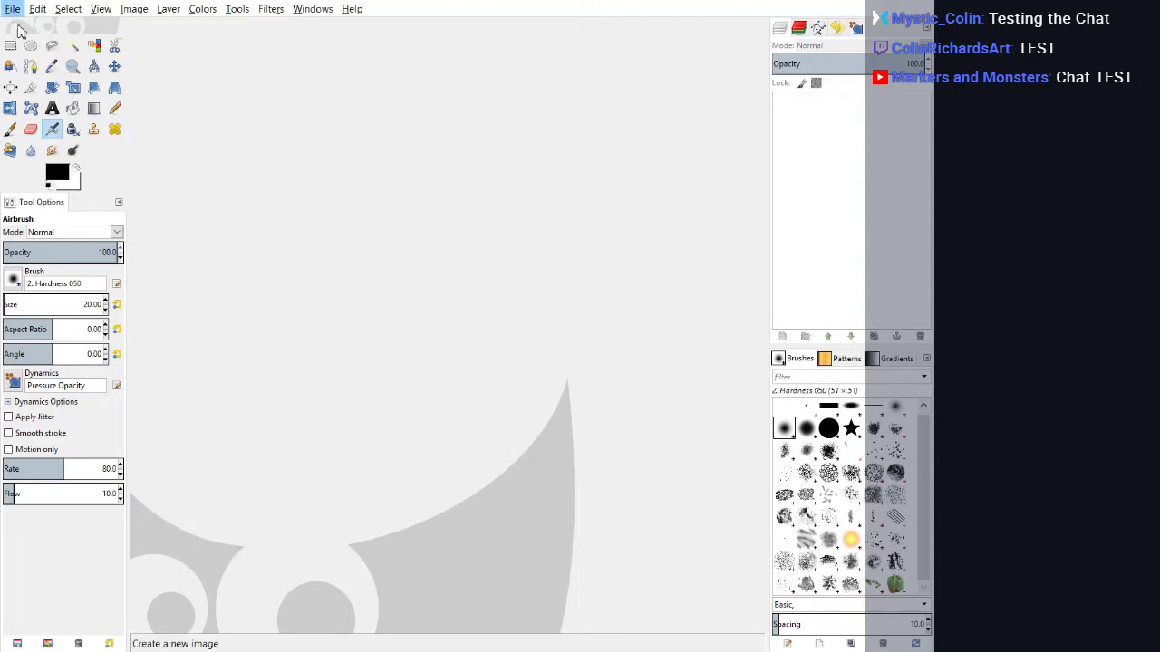
pyautogui.click(23, 60)
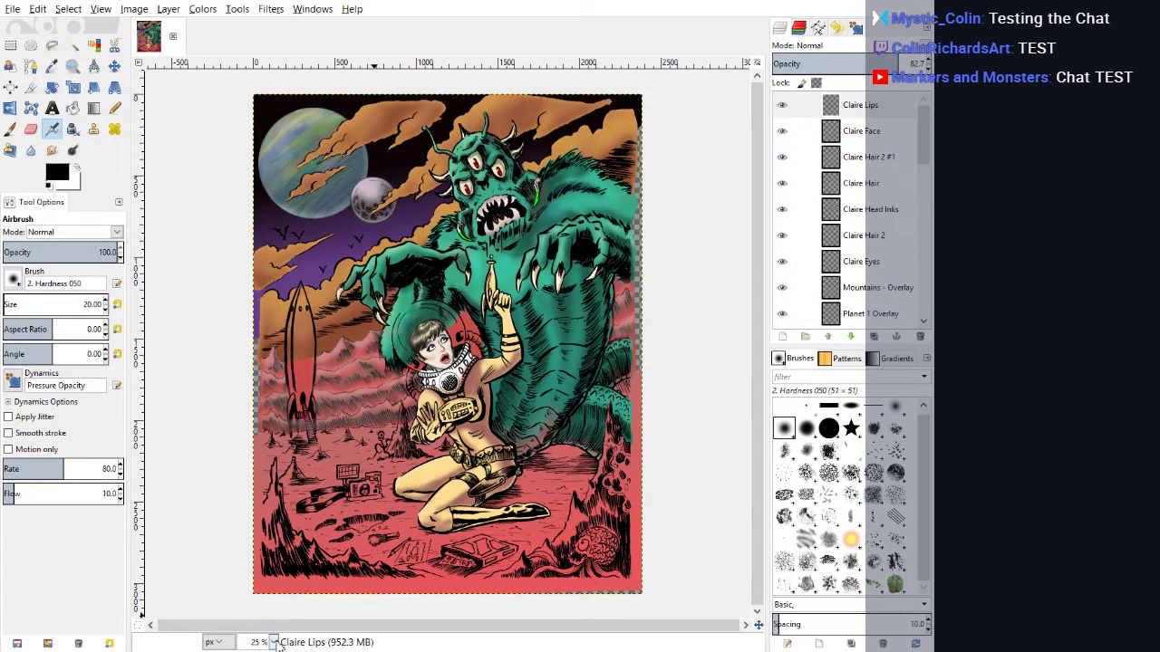
pyautogui.click(269, 590)
pyautogui.scroll(4, 494, 363)
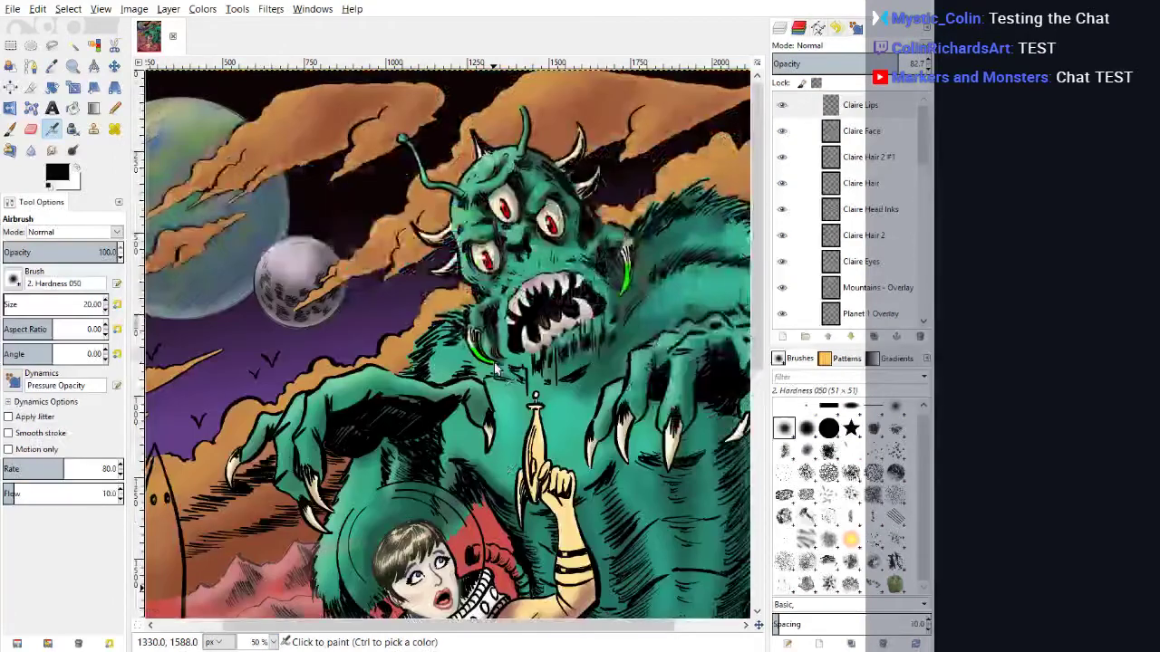
pyautogui.scroll(-3, 497, 369)
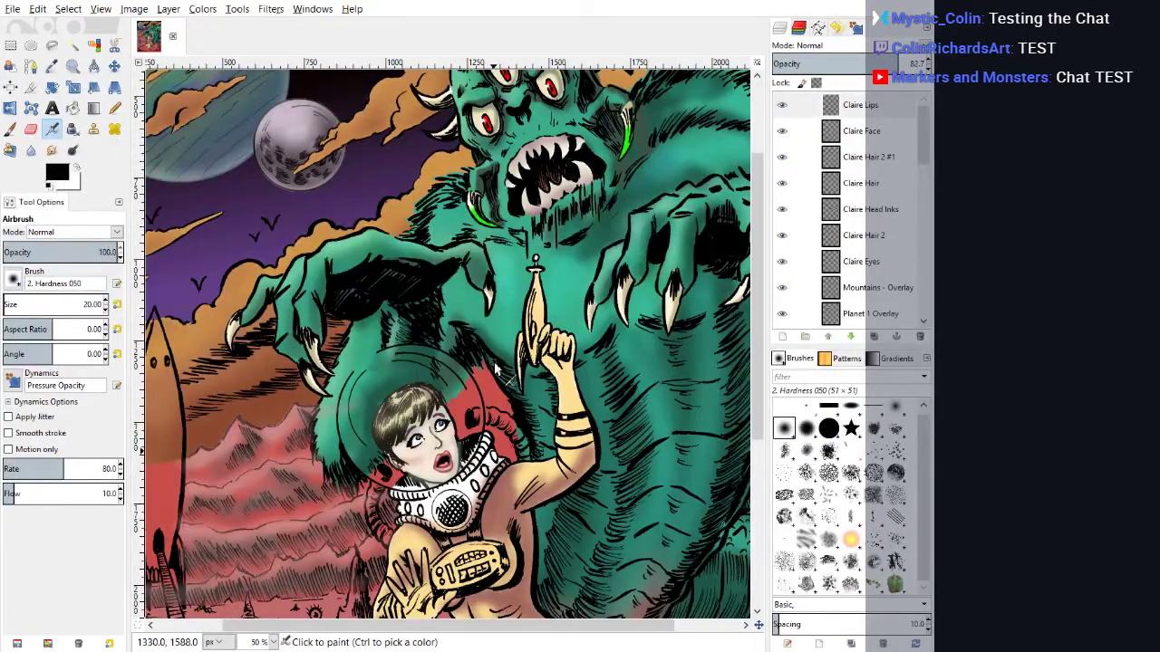
pyautogui.scroll(-5, 495, 366)
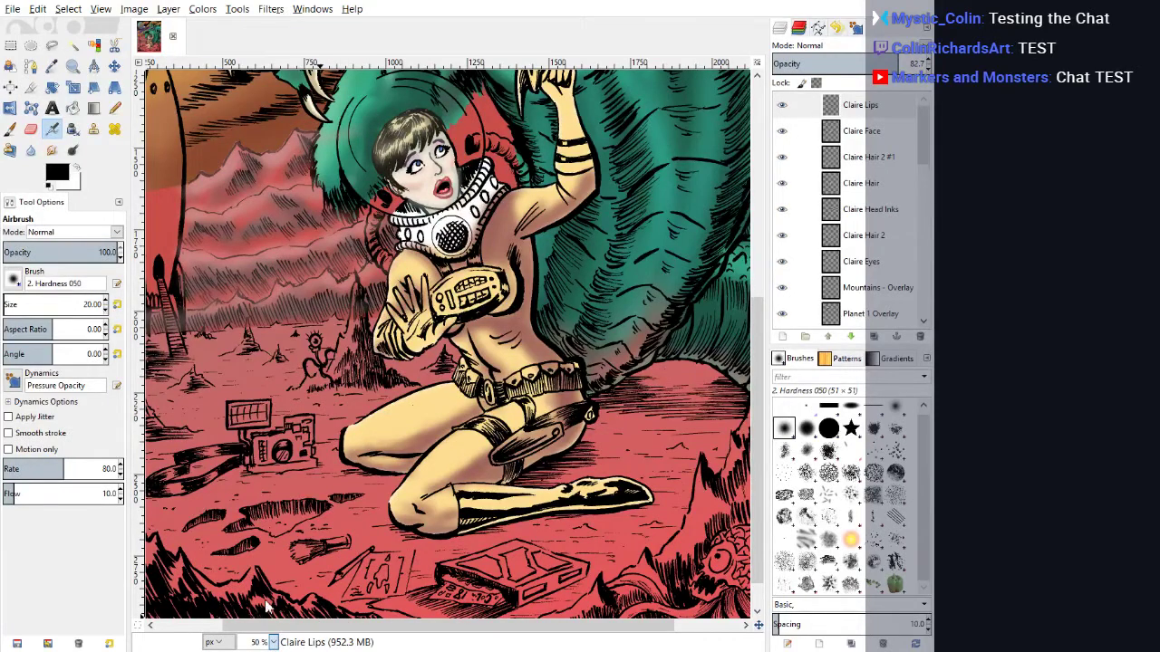
pyautogui.click(265, 608)
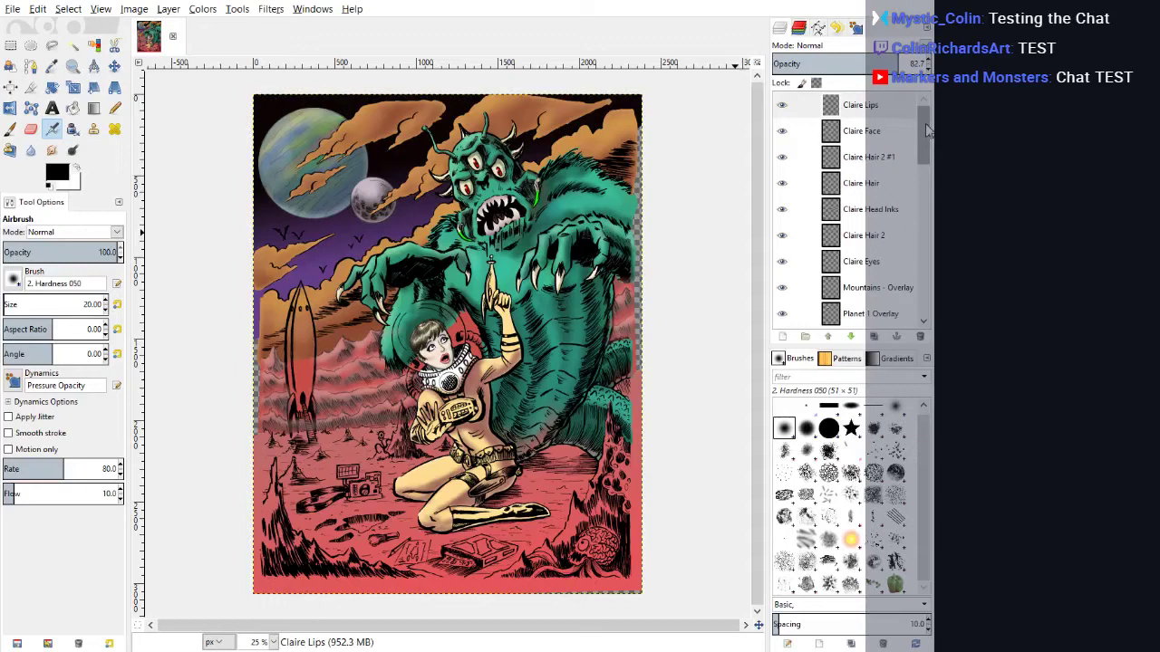
# Step: Rename the pasted layer above Claire Face #1 as INK Layer
pyautogui.scroll(-3, 925, 140)
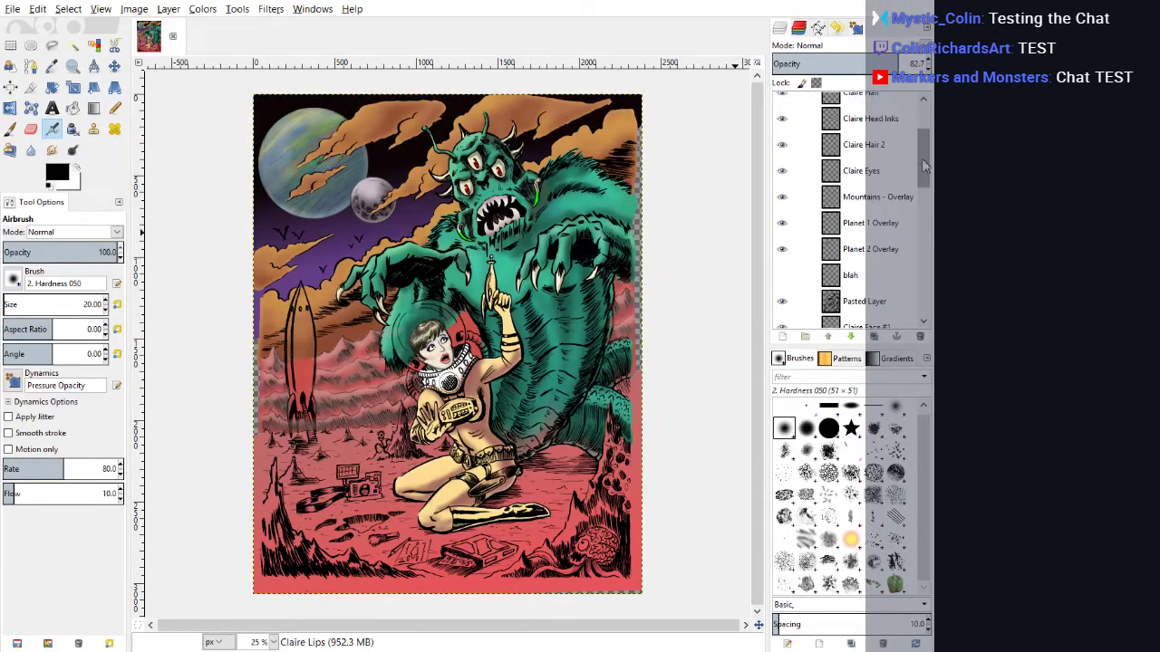
pyautogui.scroll(-5, 926, 195)
pyautogui.scroll(-1, 925, 194)
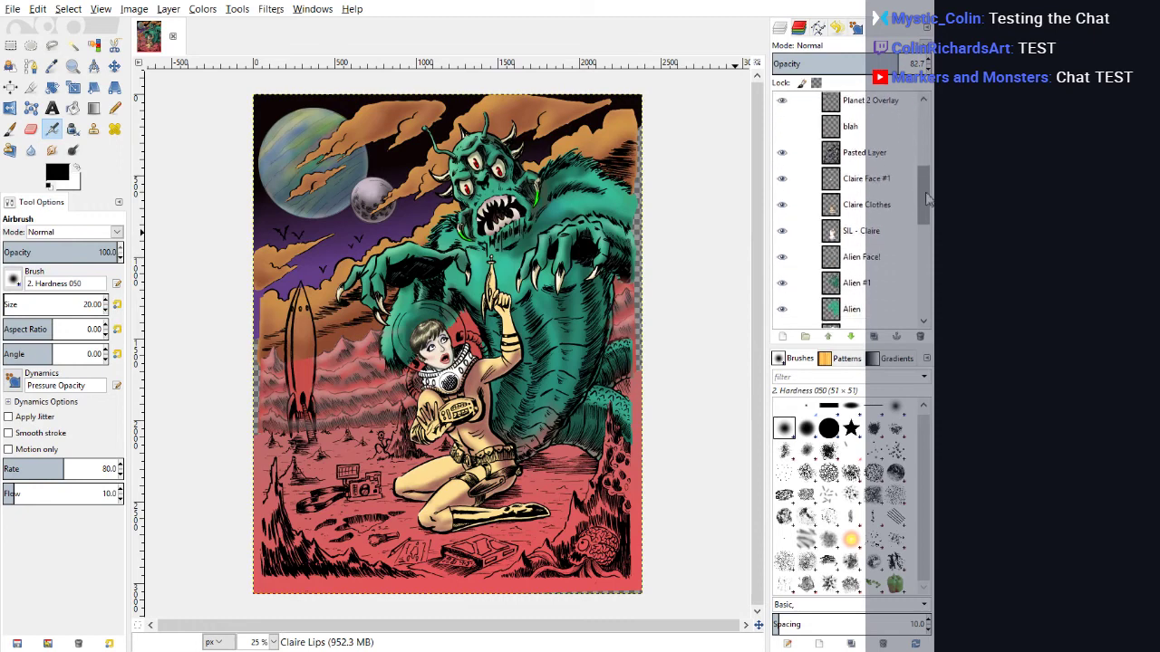
pyautogui.click(857, 158)
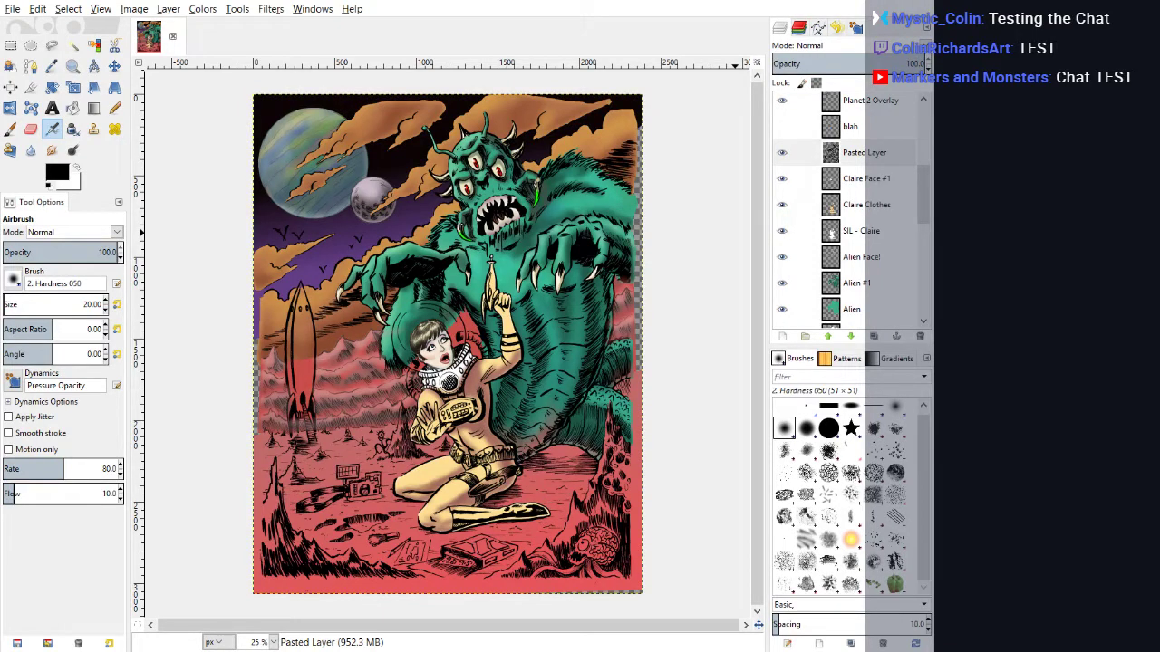
pyautogui.write('Ink Layer')
pyautogui.press('Return')
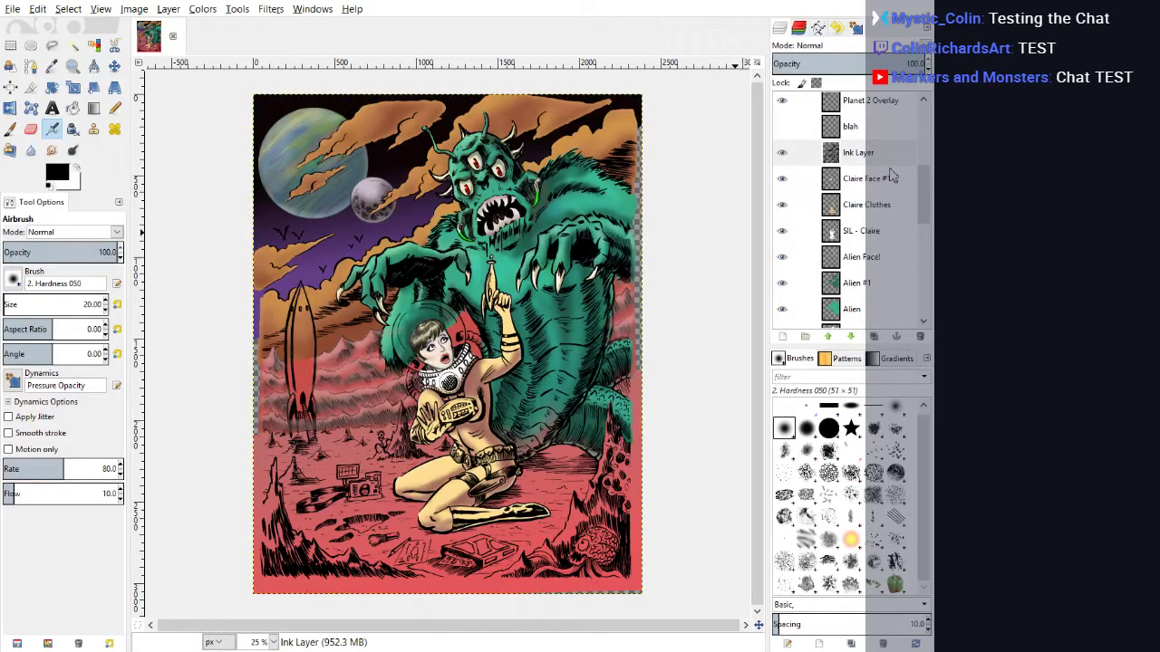
pyautogui.press('Return')
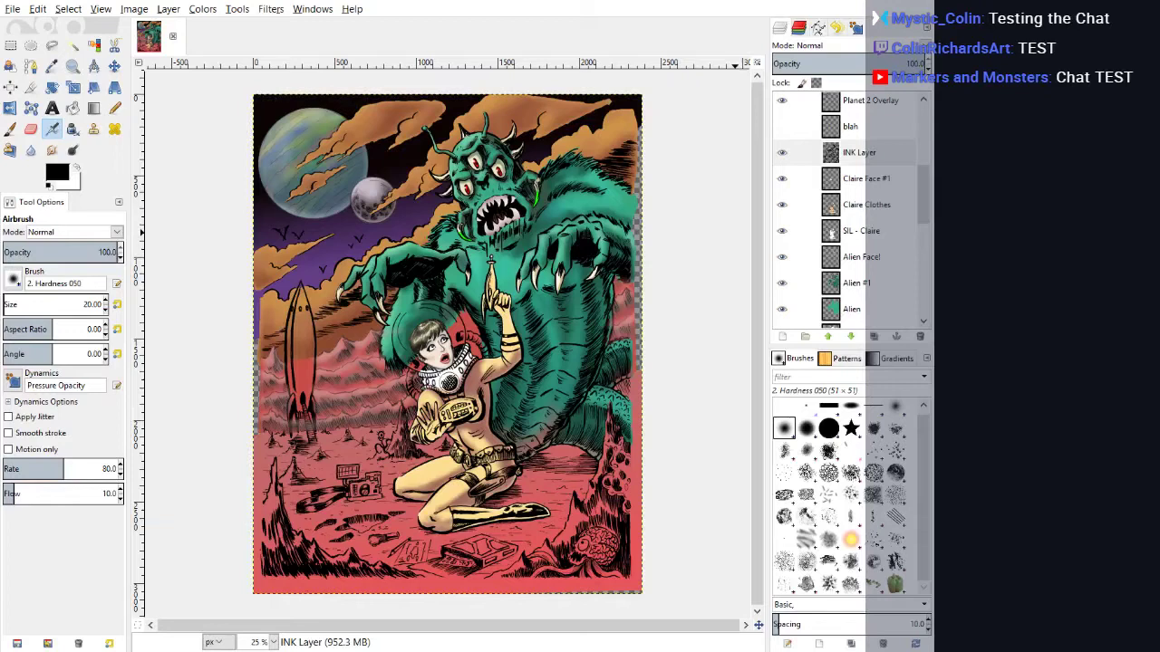
pyautogui.hotkey('alt', 'Tab')
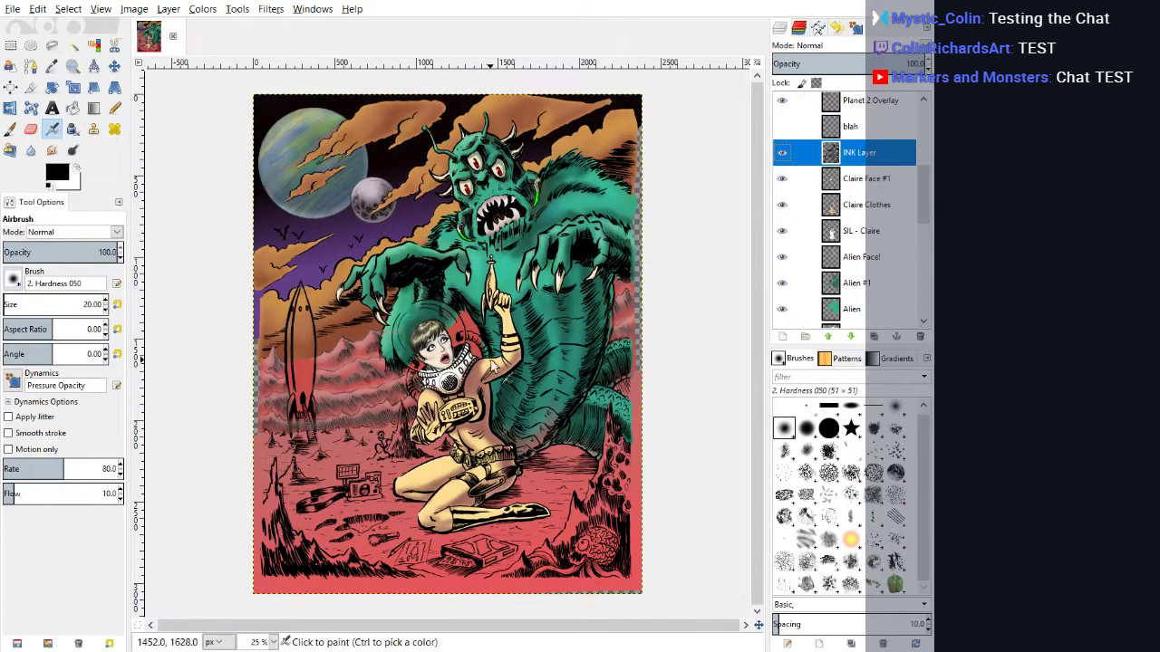
# Step: Add a new layer named SIL - Rocketship directly above the Claire Face #1 layer
pyautogui.click(873, 181)
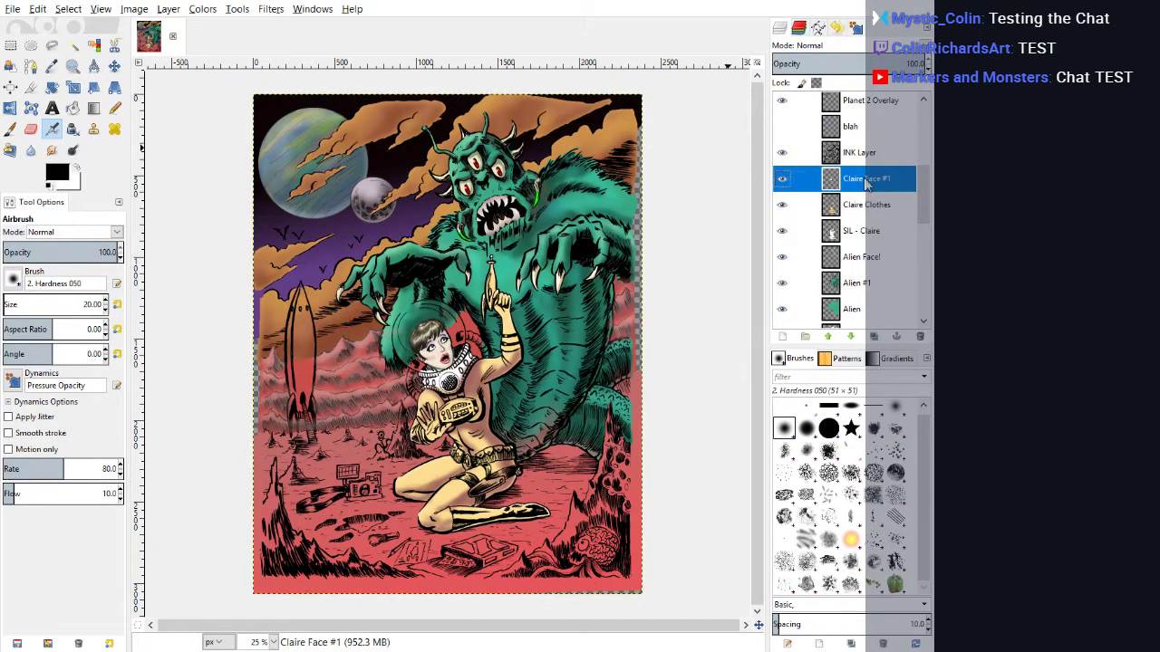
pyautogui.hotkey('alt', 'Tab')
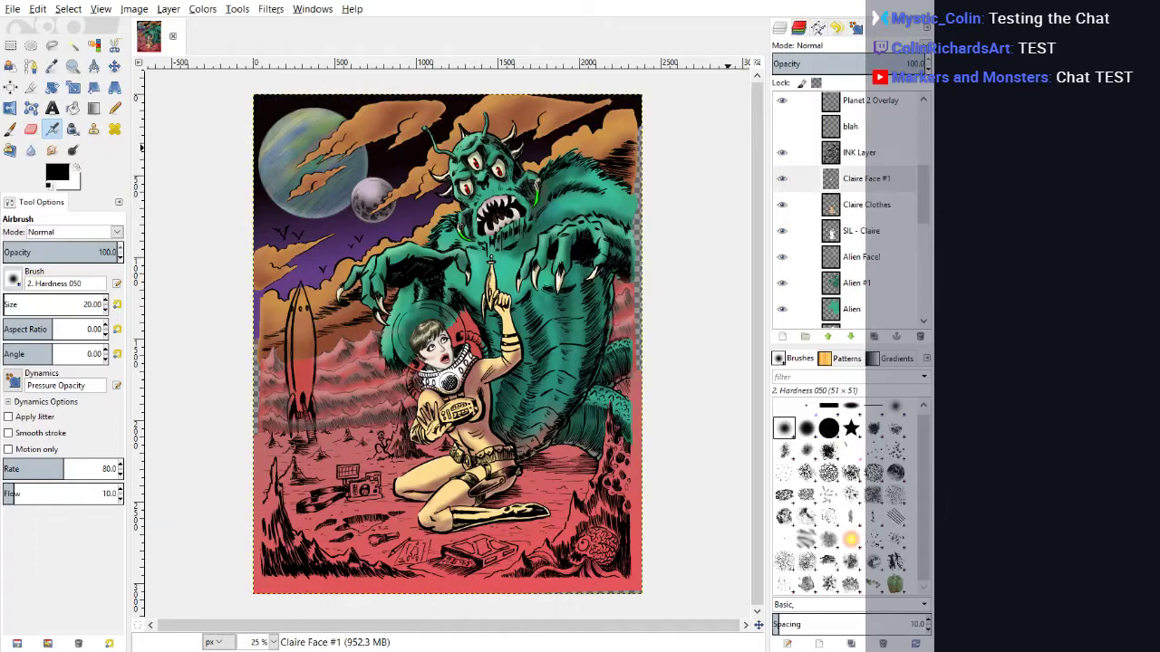
pyautogui.press('Return')
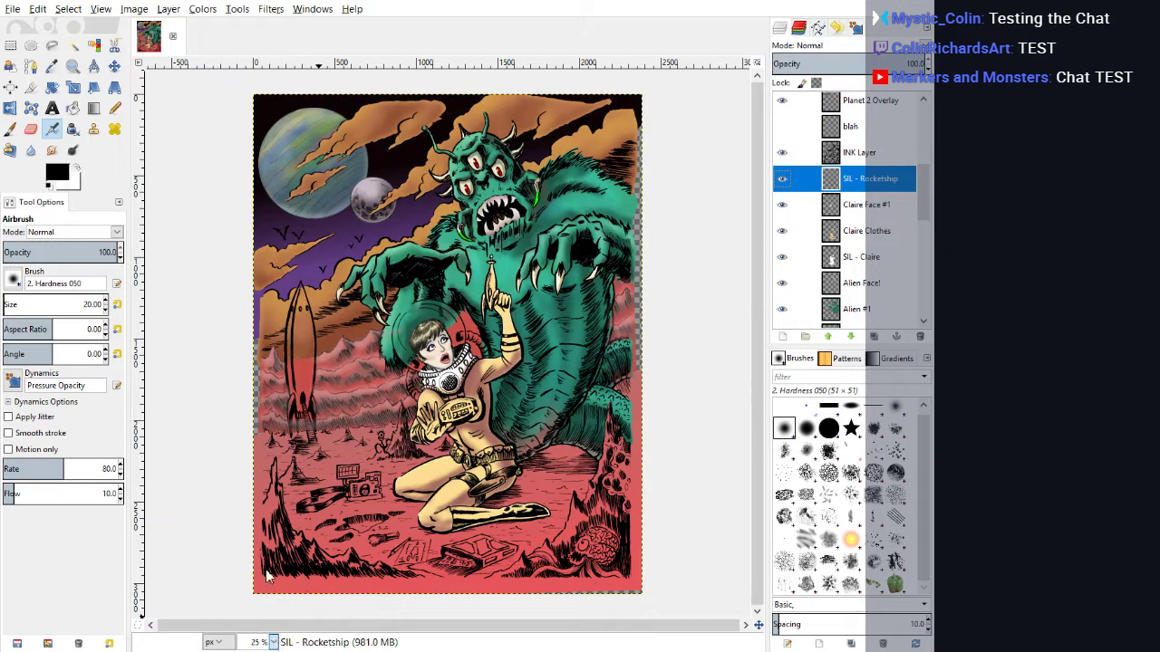
# Step: Start a Free Select outline at the rocketship's nose tip and trace down the upper left edge of the hull
pyautogui.press('1')
pyautogui.moveTo(419, 627); pyautogui.dragTo(208, 642)
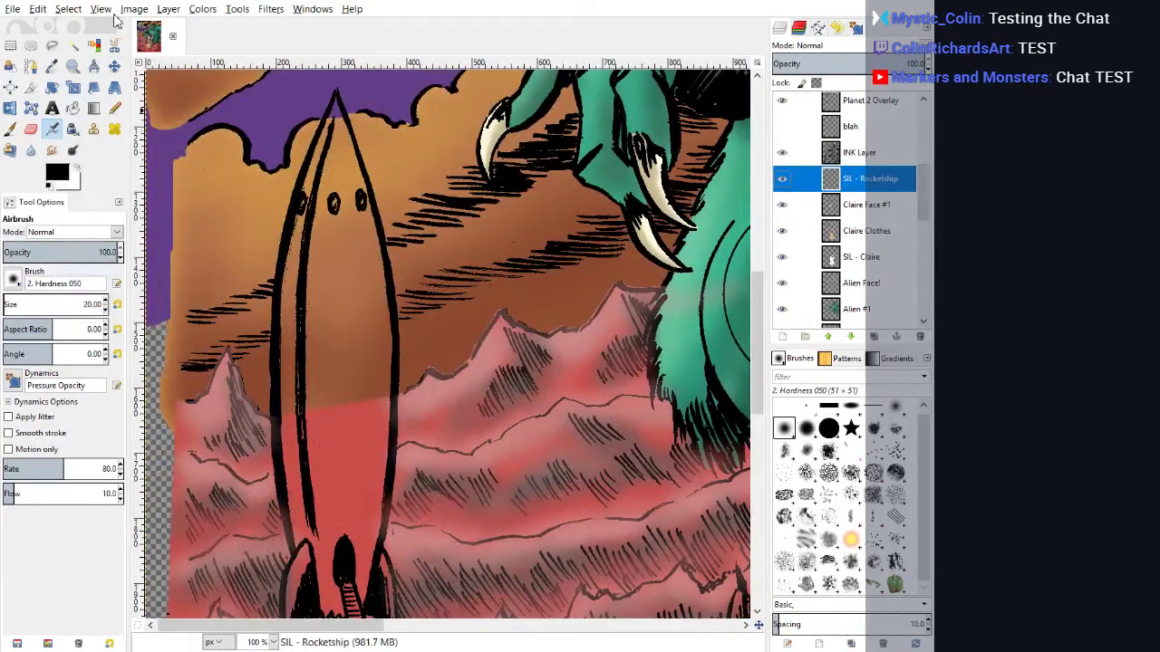
pyautogui.click(52, 45)
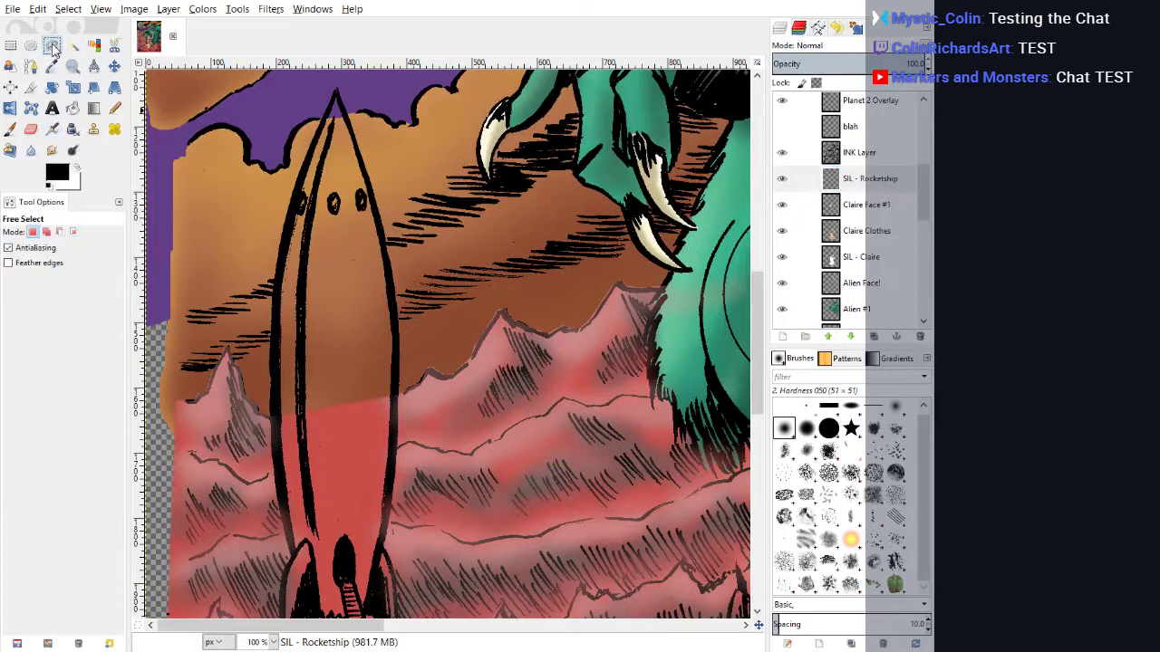
pyautogui.click(336, 94)
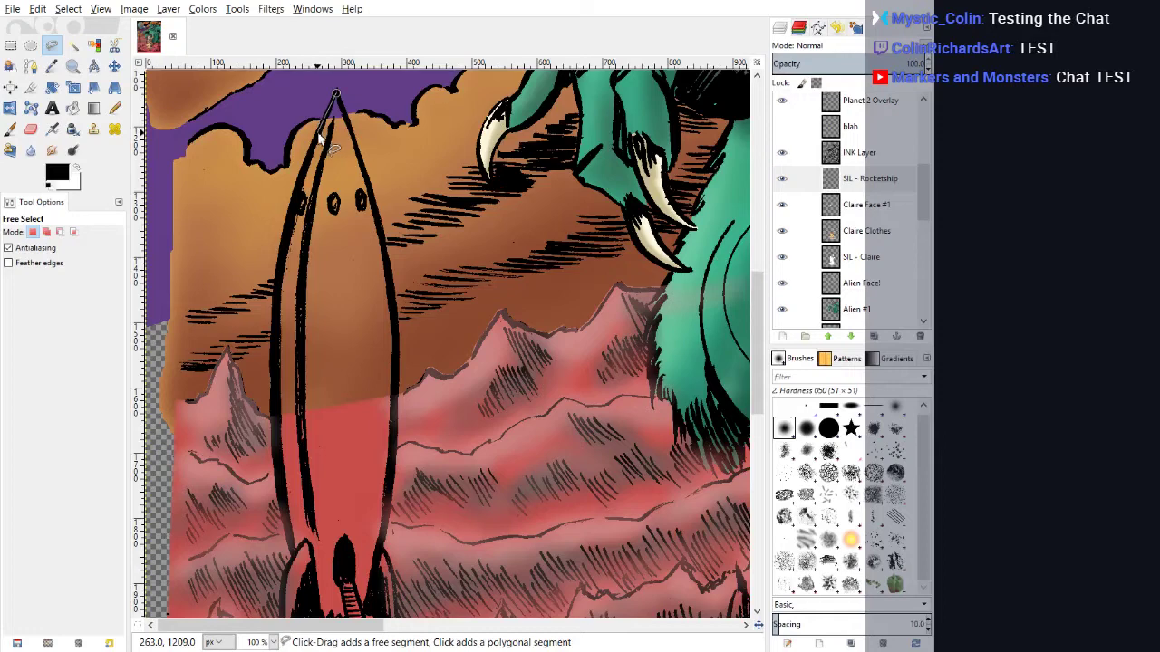
pyautogui.click(319, 136)
pyautogui.click(311, 199)
pyautogui.click(299, 178)
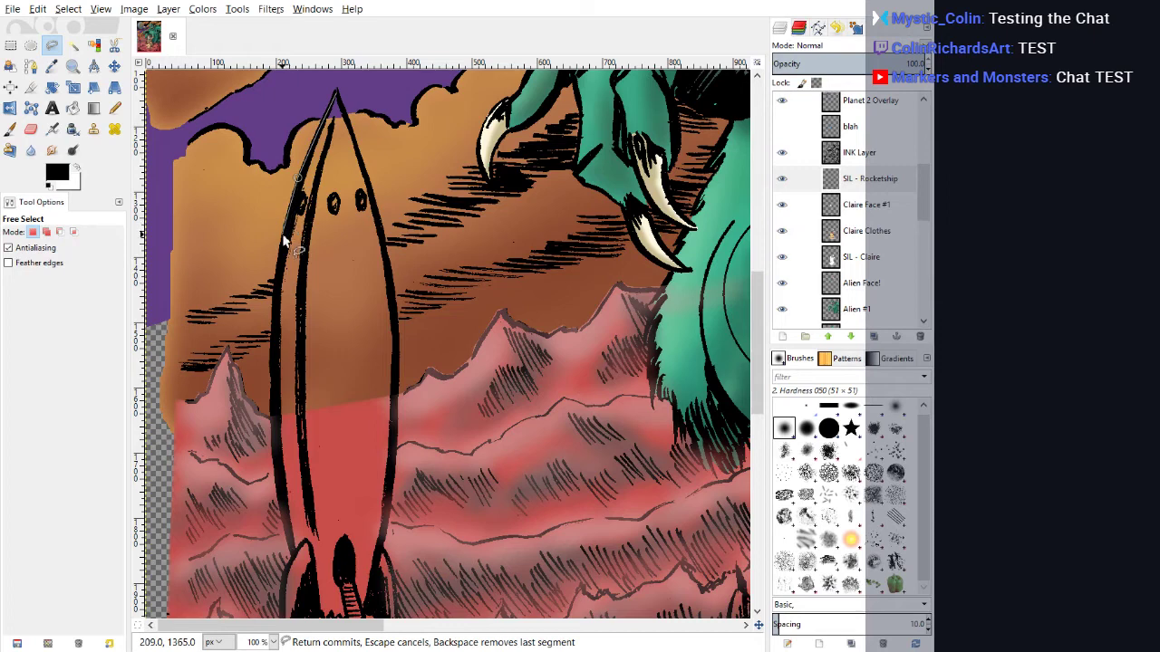
pyautogui.click(283, 236)
pyautogui.click(272, 284)
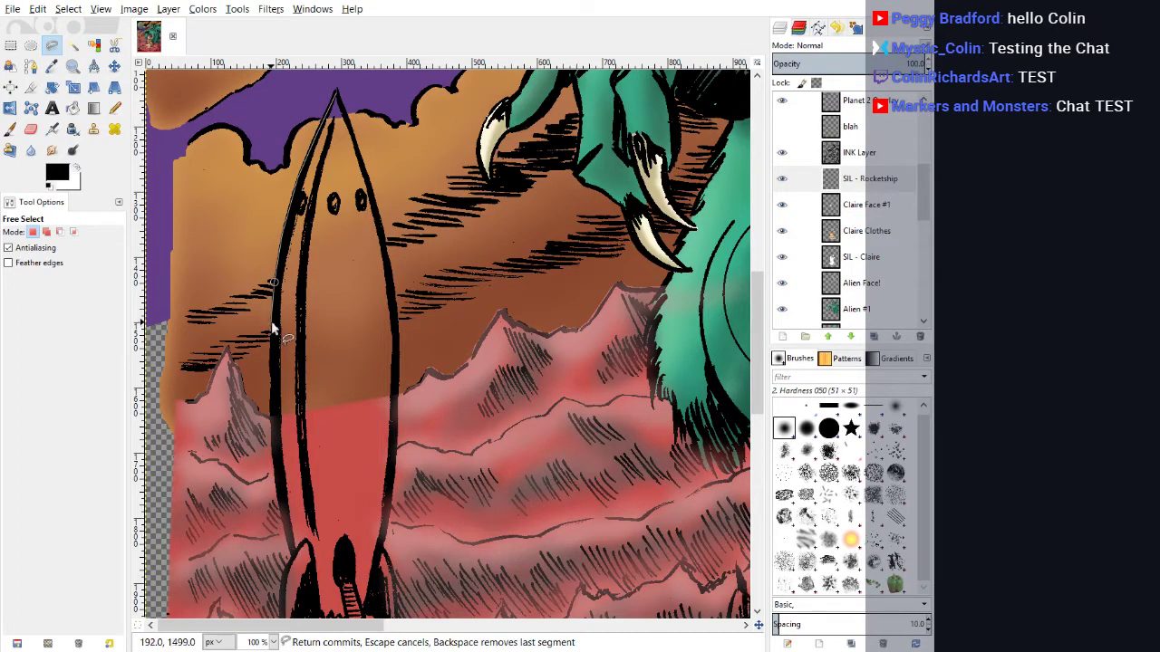
# Step: Continue the selection outline along the lower left edge of the rocketship's hull, down toward the left fin
pyautogui.click(272, 322)
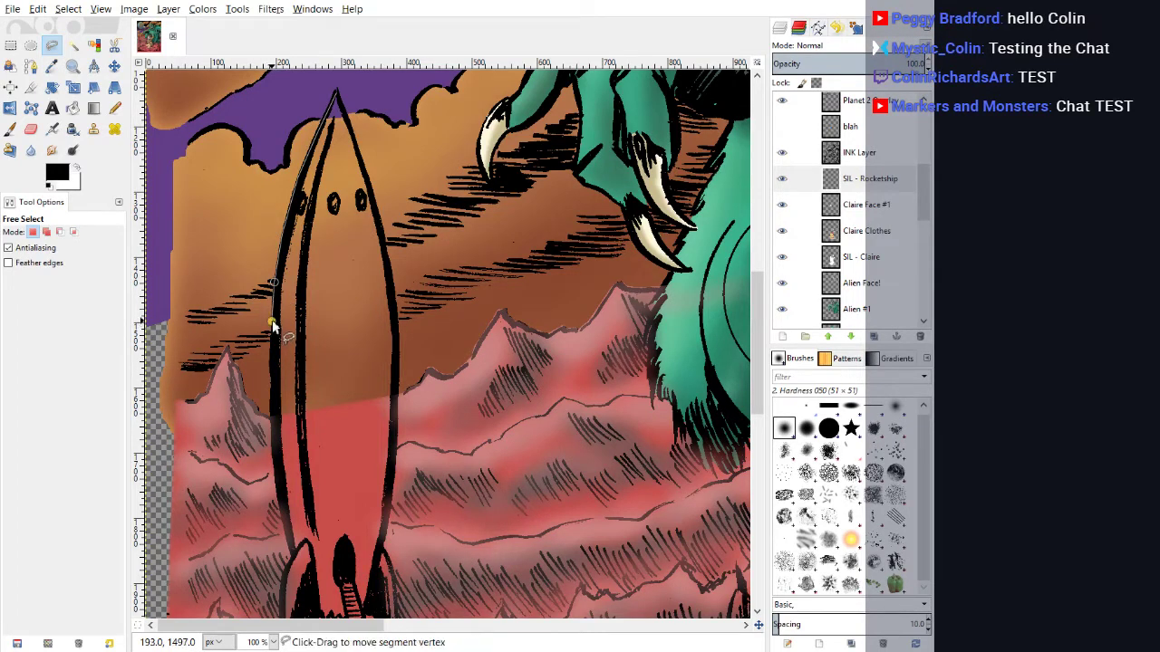
pyautogui.click(270, 370)
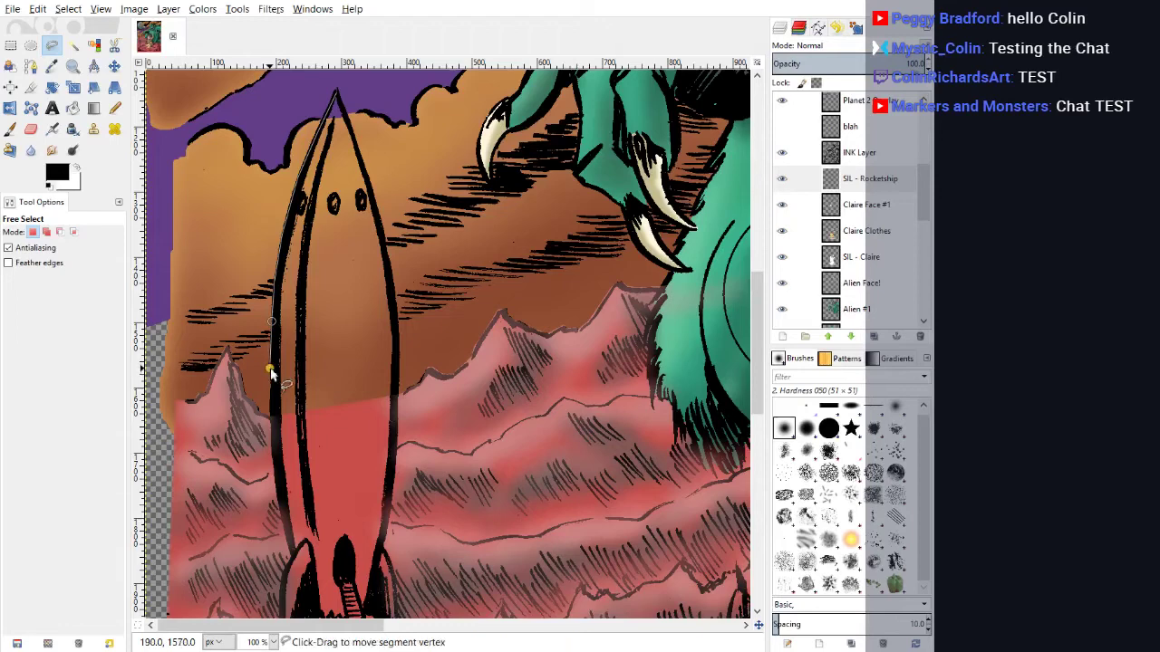
pyautogui.click(271, 416)
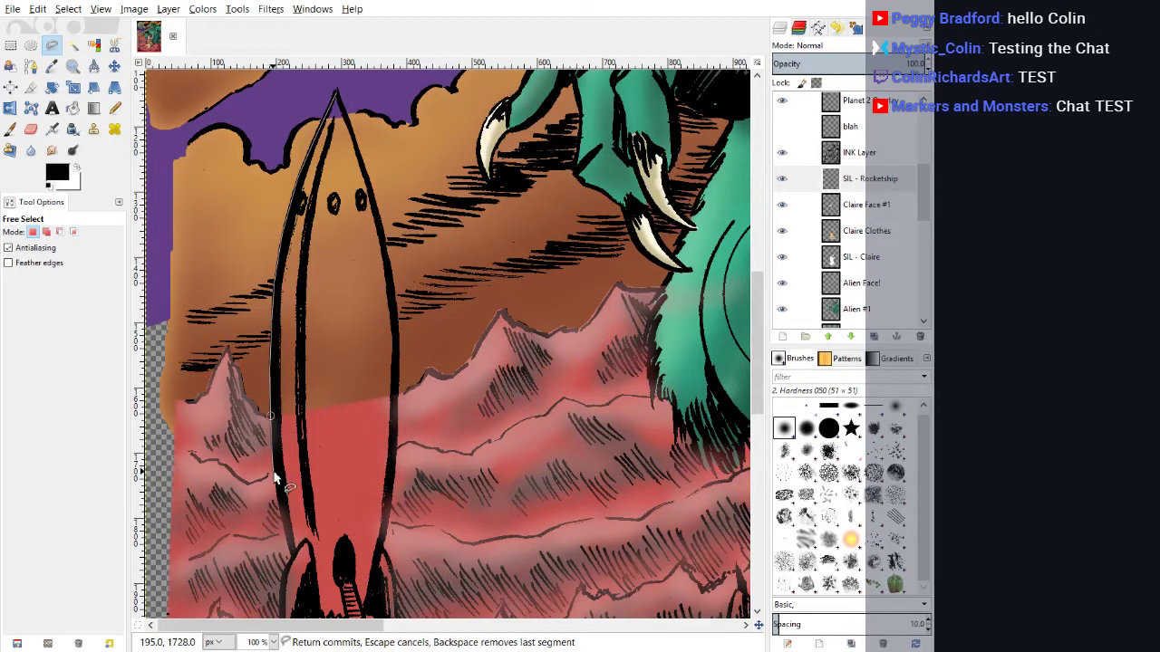
pyautogui.click(271, 447)
pyautogui.click(278, 488)
pyautogui.click(284, 529)
# Step: Trace the outline from where the hull meets the left fin along the upper part of the fin's outer edge
pyautogui.scroll(-5, 288, 490)
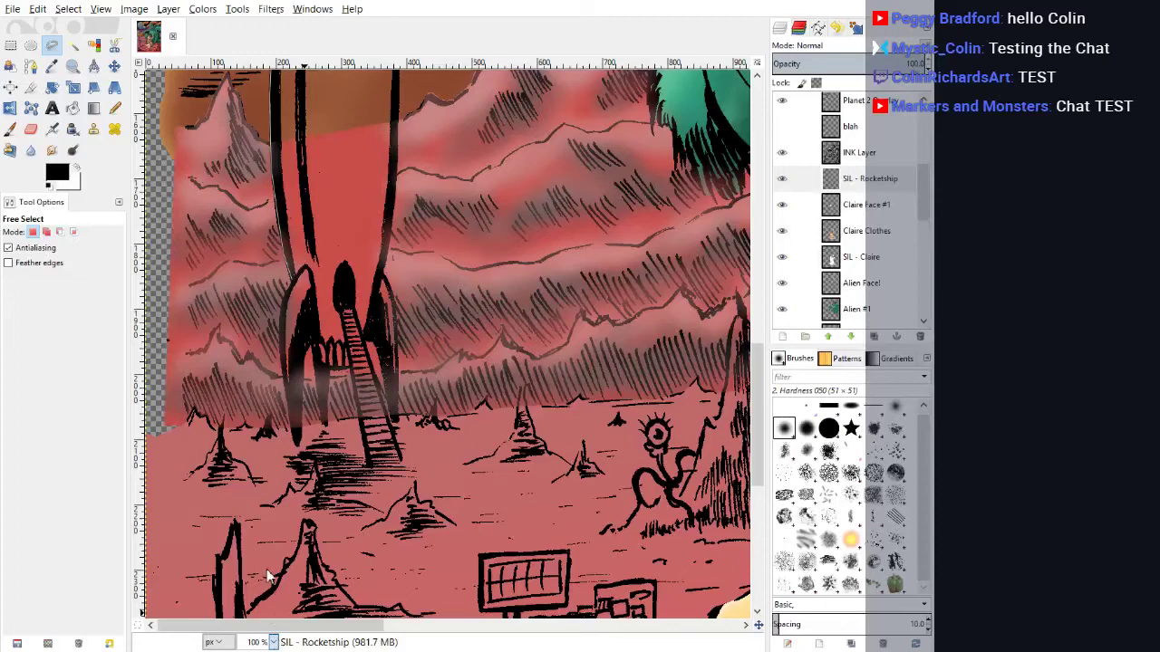
pyautogui.press('2')
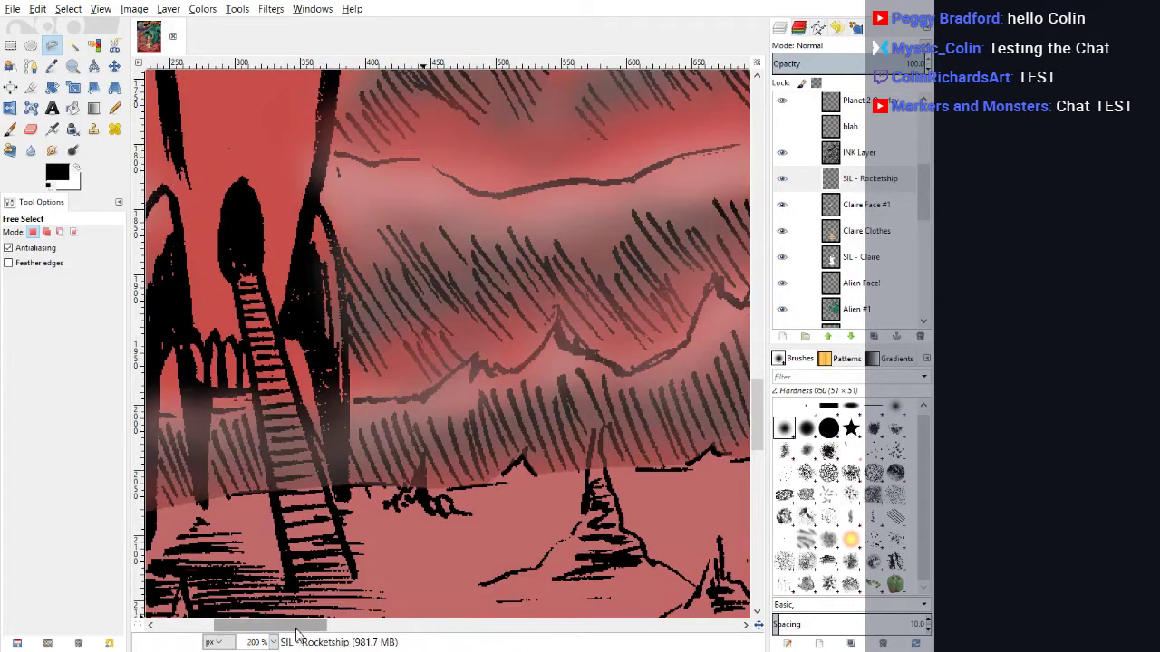
pyautogui.hscroll(-3, 236, 181)
pyautogui.click(265, 214)
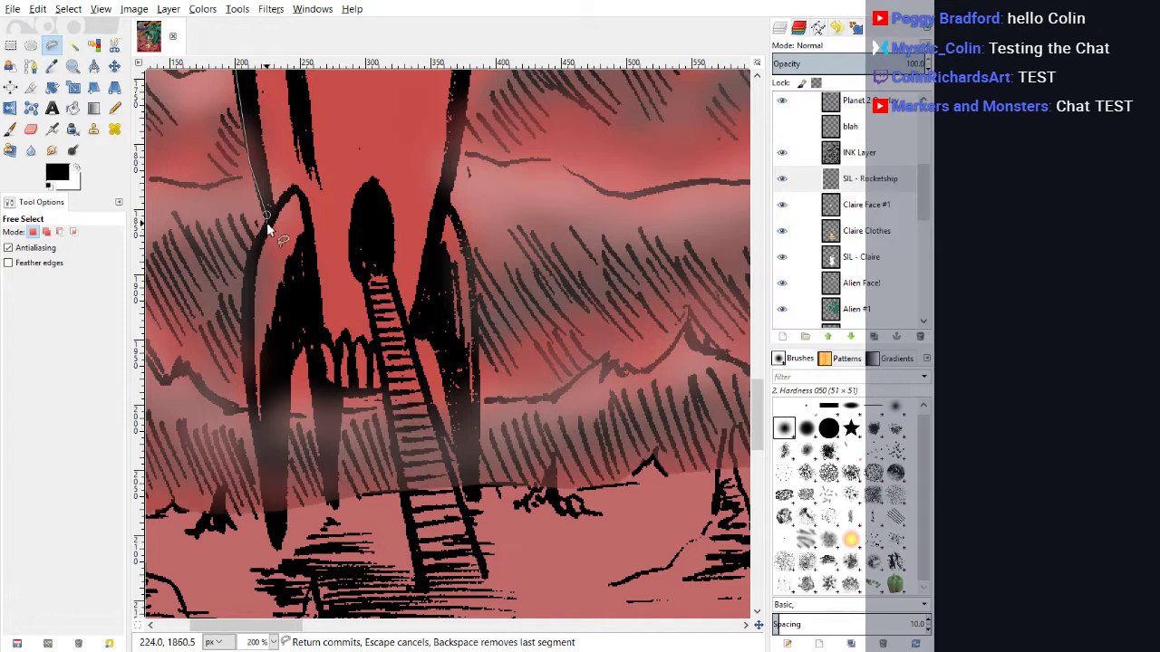
pyautogui.click(266, 223)
pyautogui.click(256, 237)
pyautogui.click(250, 253)
pyautogui.click(242, 345)
pyautogui.click(246, 396)
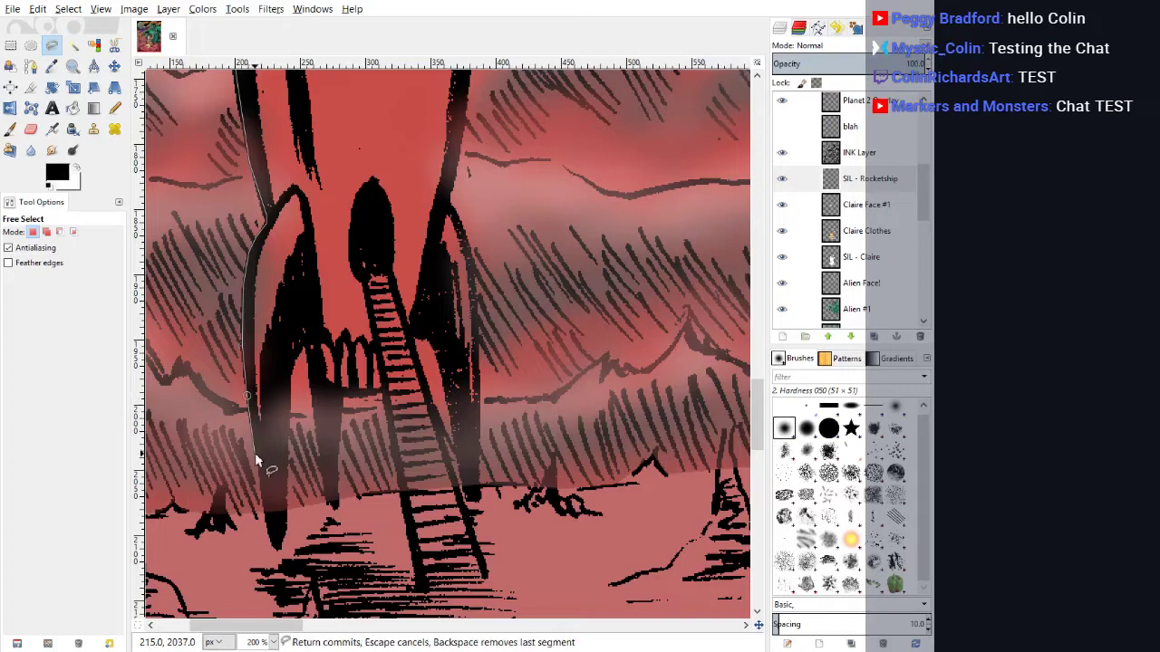
# Step: Trace the lower outer edge of the left fin and round its pointed tip
pyautogui.click(257, 455)
pyautogui.click(260, 492)
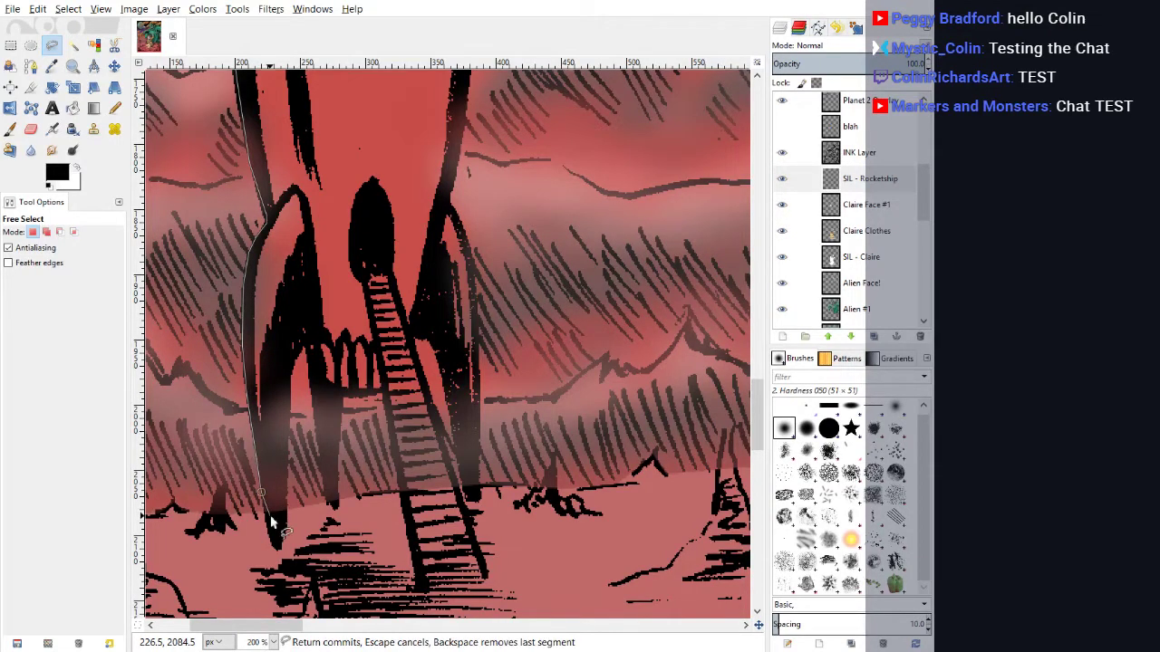
pyautogui.click(268, 525)
pyautogui.click(272, 542)
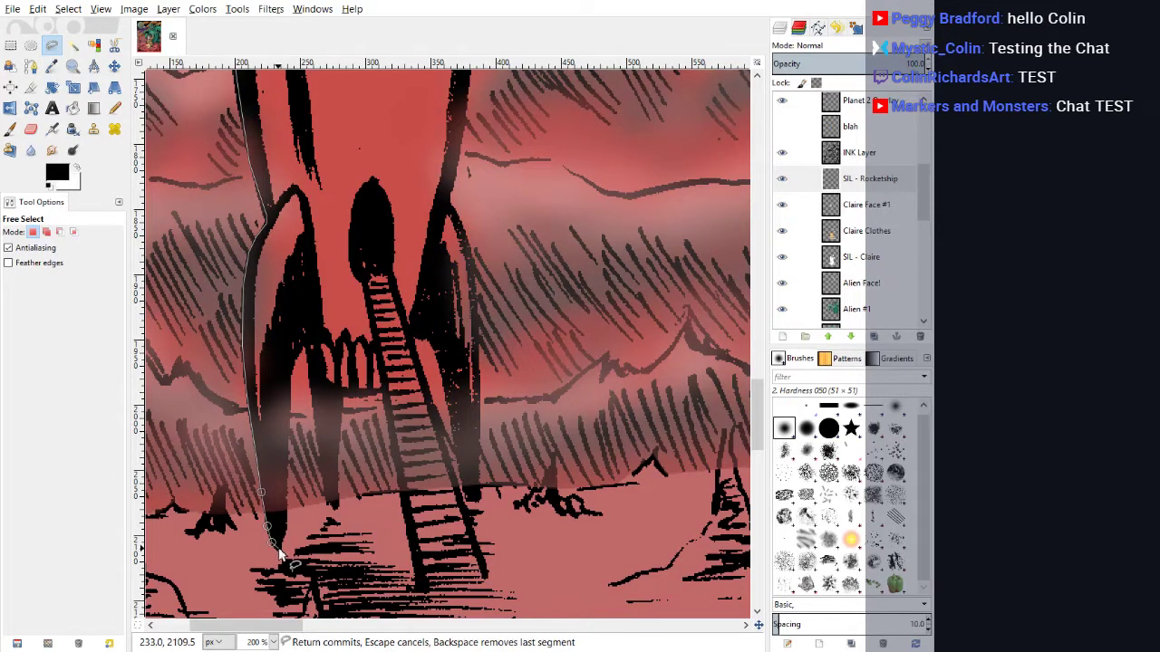
pyautogui.click(277, 546)
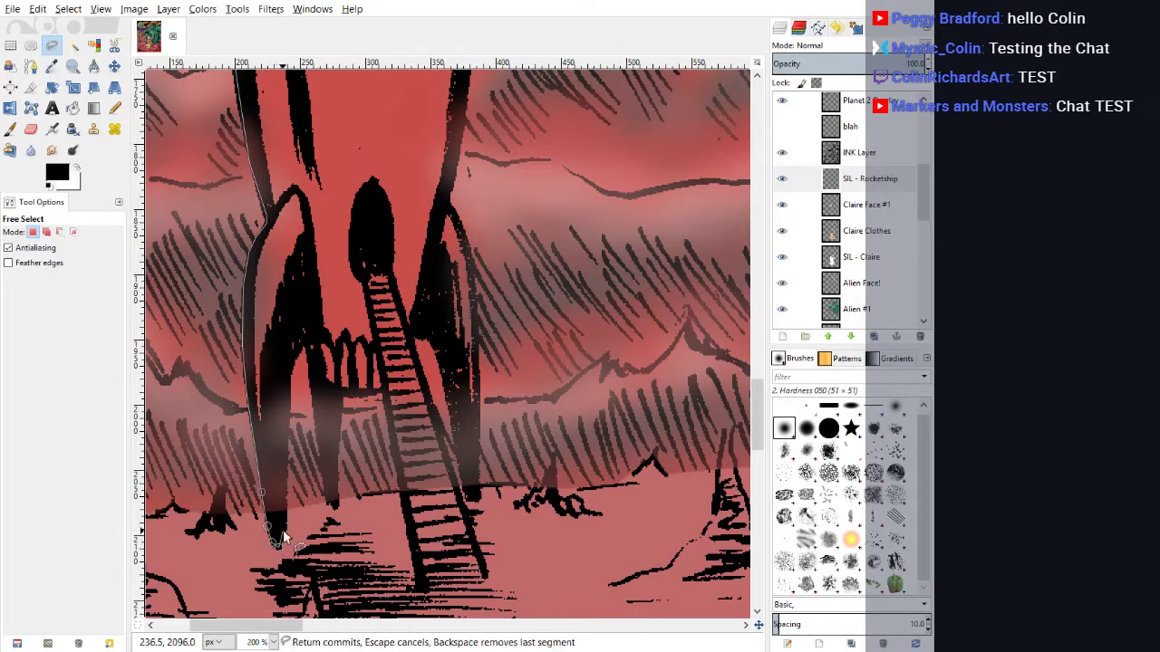
# Step: Trace the left fin's inner edge up to the arch joining it to the neighbouring fin
pyautogui.click(287, 408)
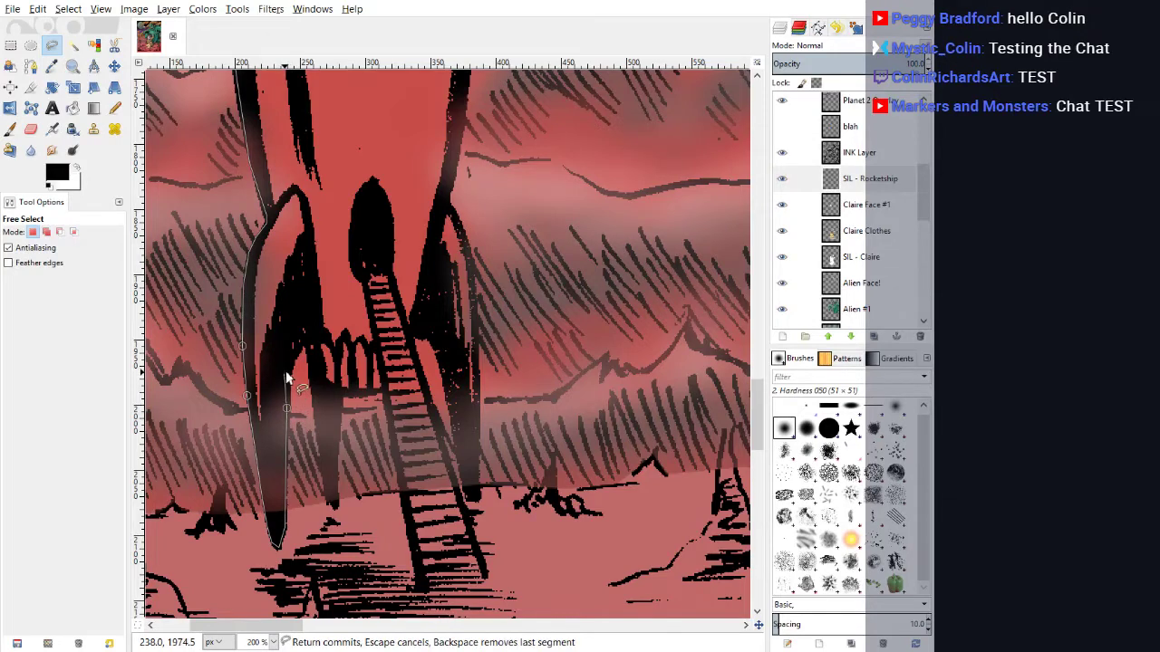
pyautogui.click(288, 376)
pyautogui.click(293, 360)
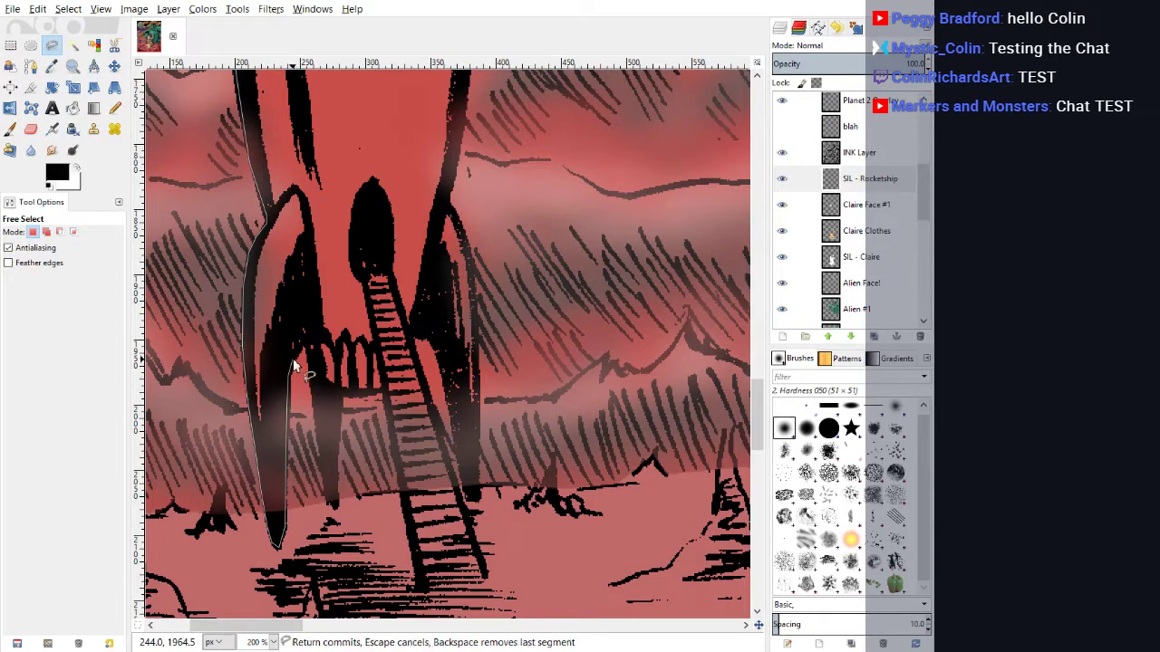
pyautogui.click(303, 346)
pyautogui.click(306, 351)
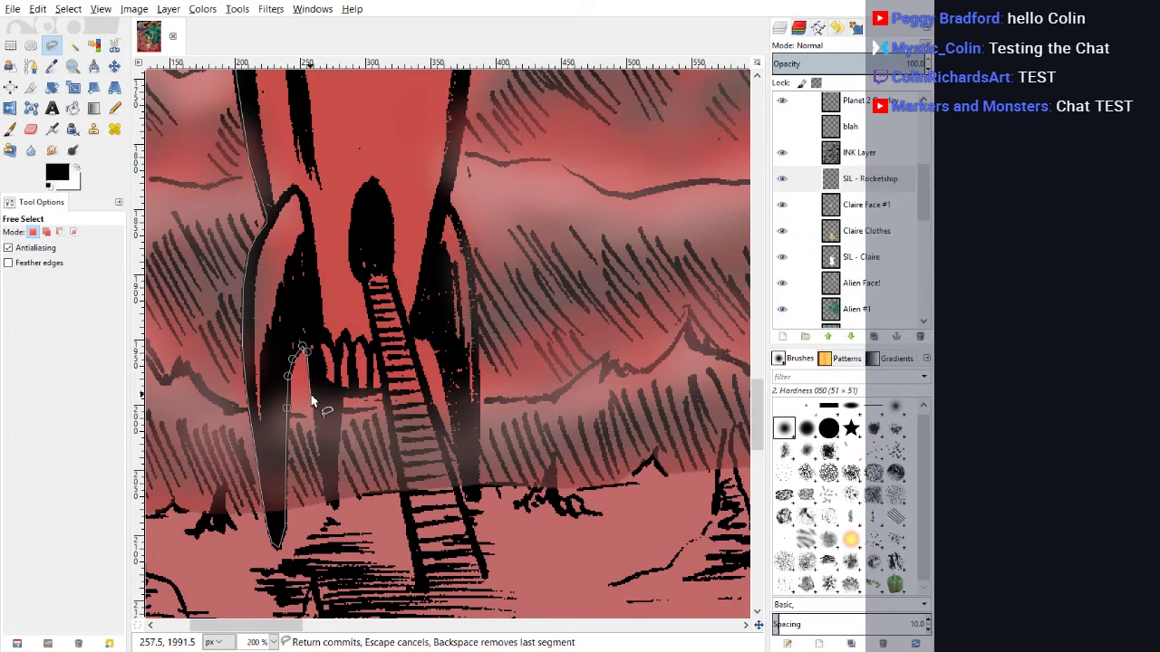
# Step: Trace the middle fin down its left edge, around the pointed tip and back up to the rocketship's base
pyautogui.click(318, 445)
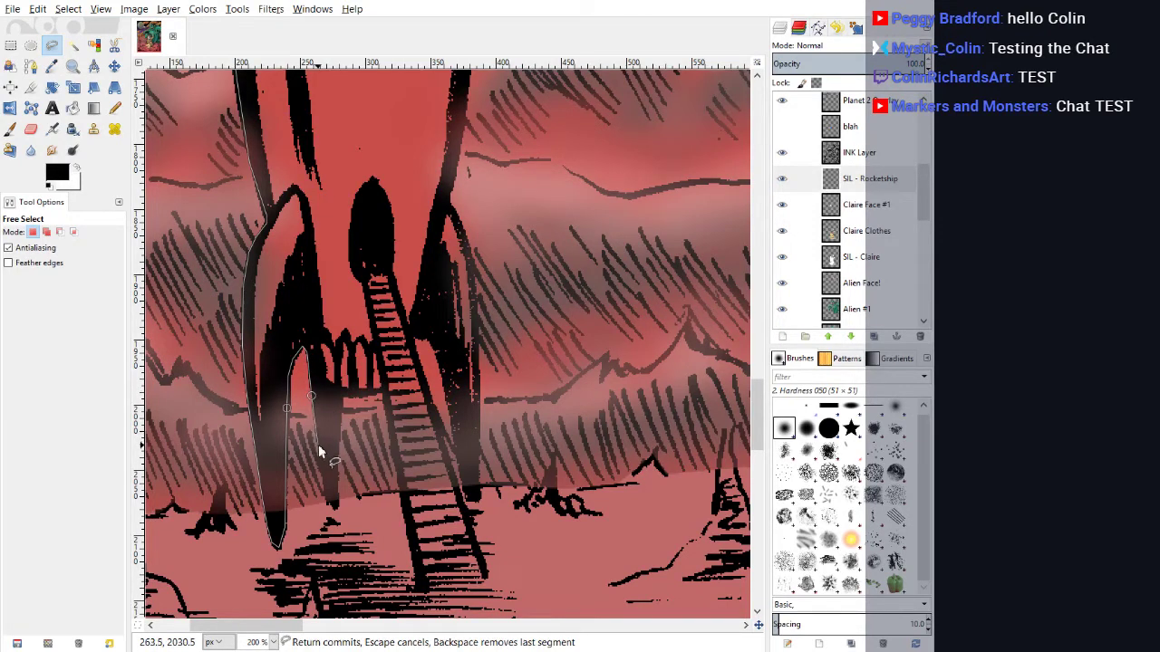
pyautogui.click(326, 496)
pyautogui.click(336, 507)
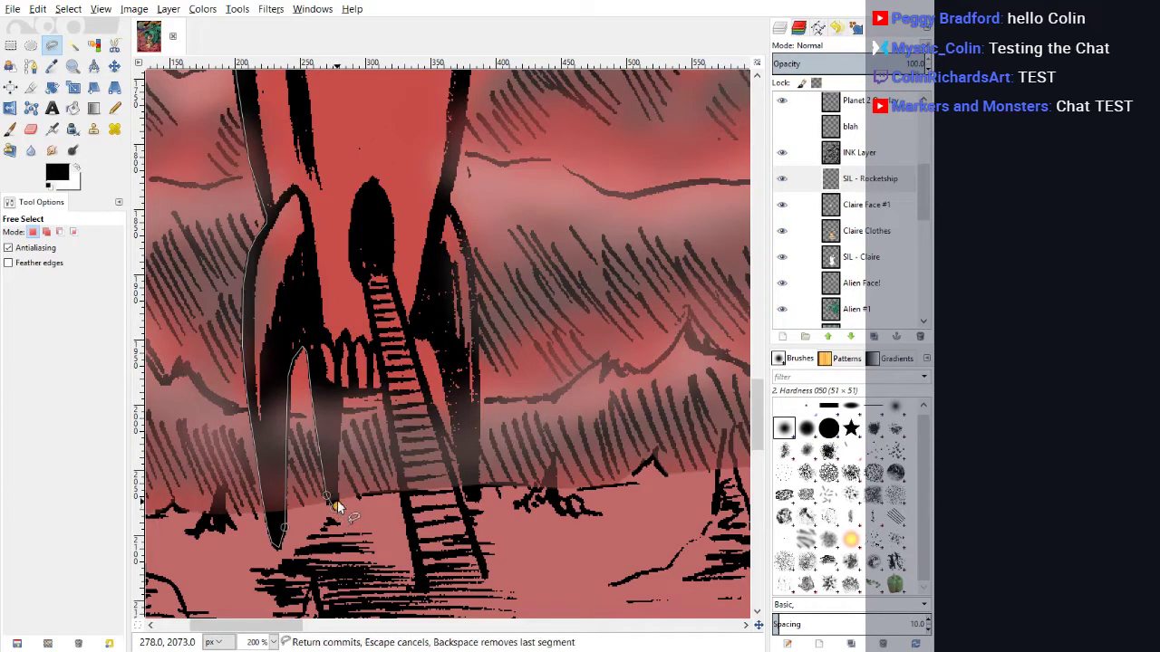
pyautogui.click(338, 416)
pyautogui.click(341, 395)
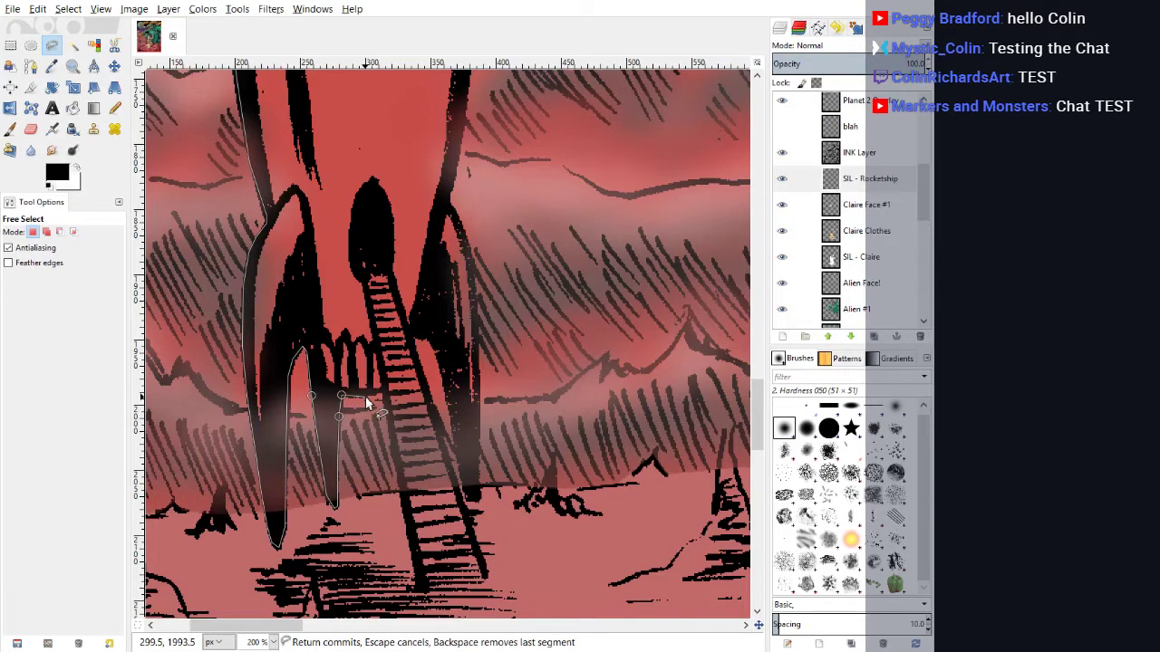
# Step: Continue the selection outline along the underside of the engine base, across the ladder, to the arch of the right fin
pyautogui.click(362, 396)
pyautogui.click(381, 395)
pyautogui.click(393, 395)
pyautogui.click(412, 335)
pyautogui.click(424, 335)
# Step: Trace the inner edge of the right fin down to its pointed tip
pyautogui.click(438, 353)
pyautogui.click(451, 422)
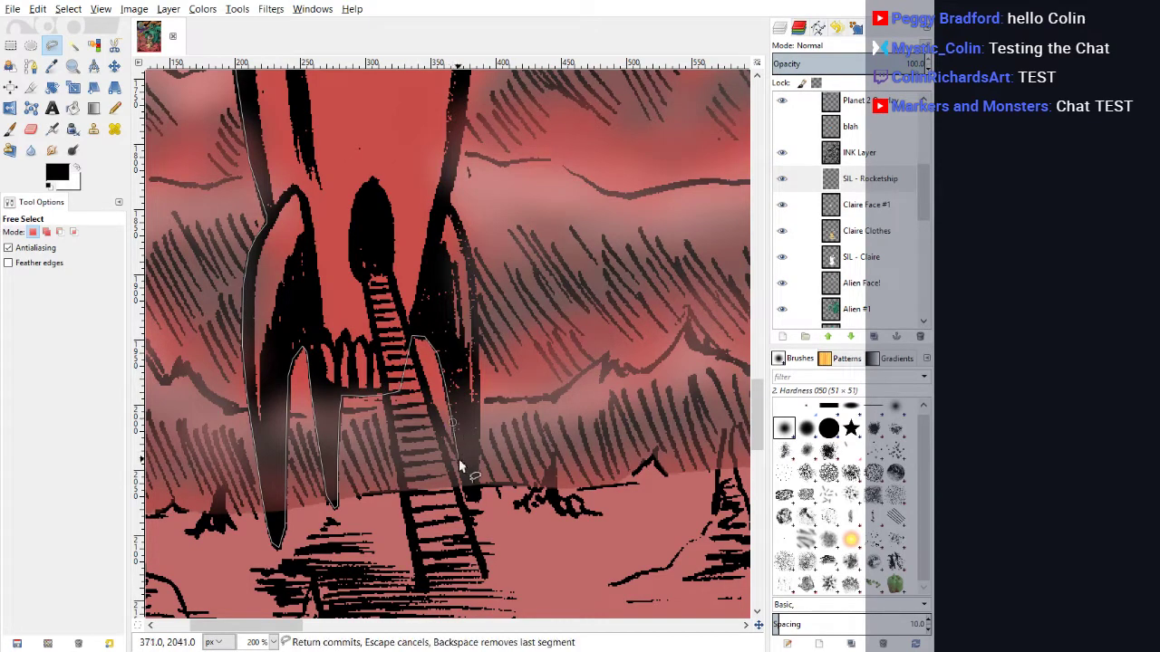
pyautogui.click(459, 459)
pyautogui.click(465, 495)
# Step: Trace the right fin's outer edge from the tip up to where it meets the hull
pyautogui.click(478, 373)
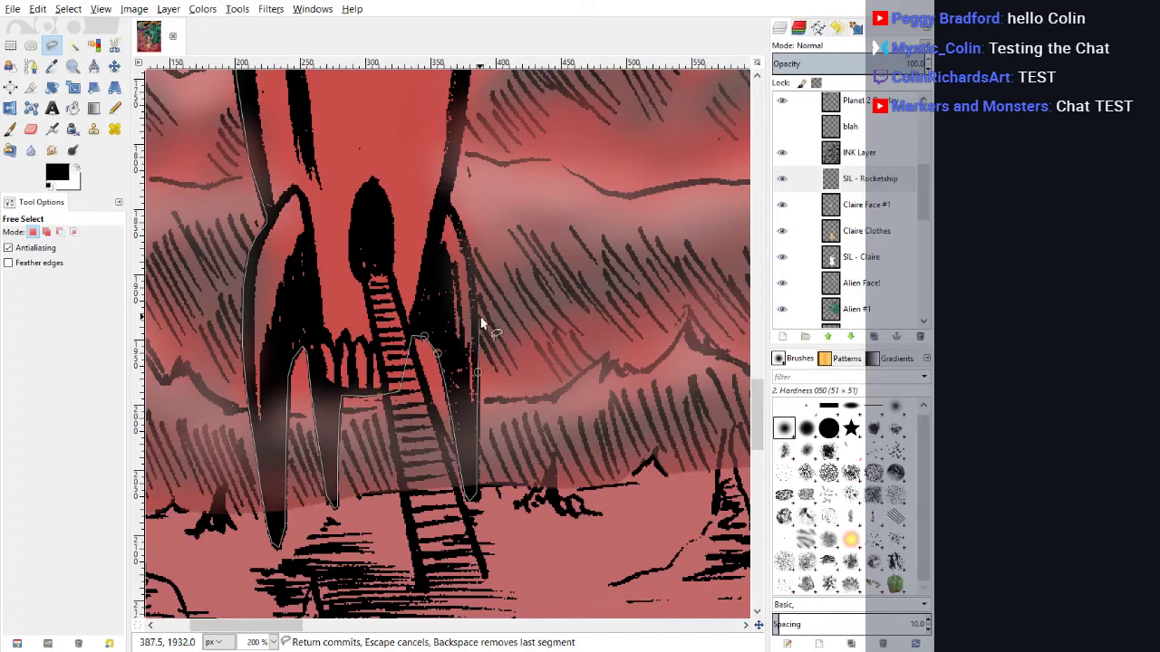
pyautogui.click(475, 263)
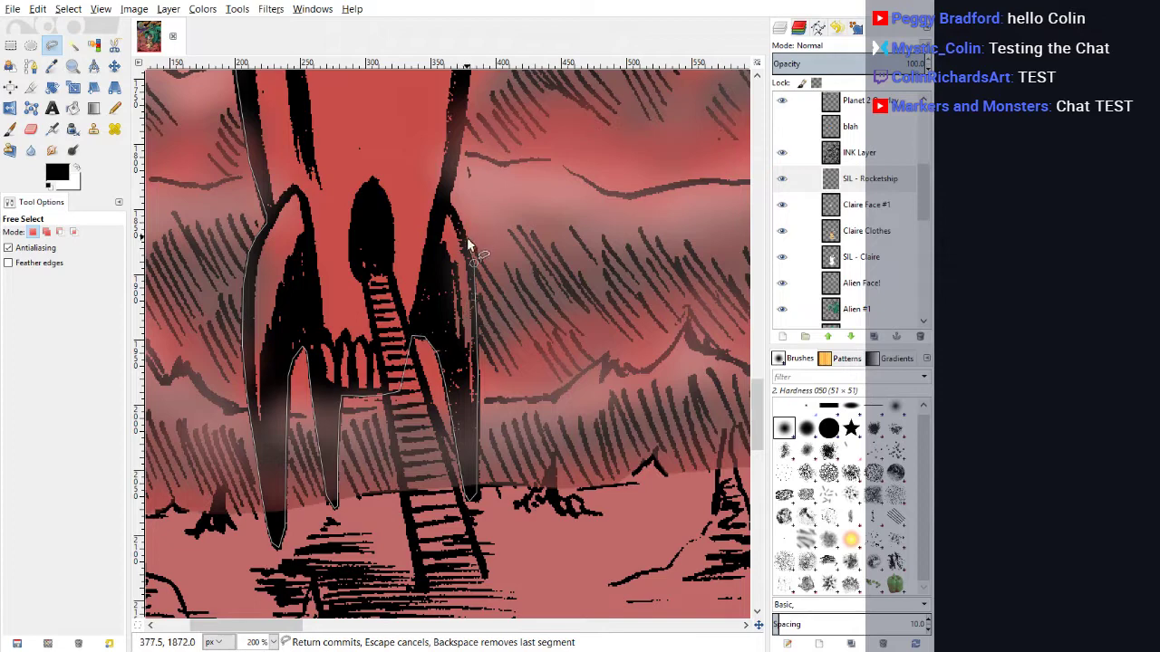
pyautogui.click(466, 240)
pyautogui.click(466, 226)
pyautogui.click(455, 213)
pyautogui.click(450, 203)
pyautogui.click(450, 187)
# Step: Trace the right edge of the rocketship's hull from the fin up toward the portholes
pyautogui.scroll(5, 466, 271)
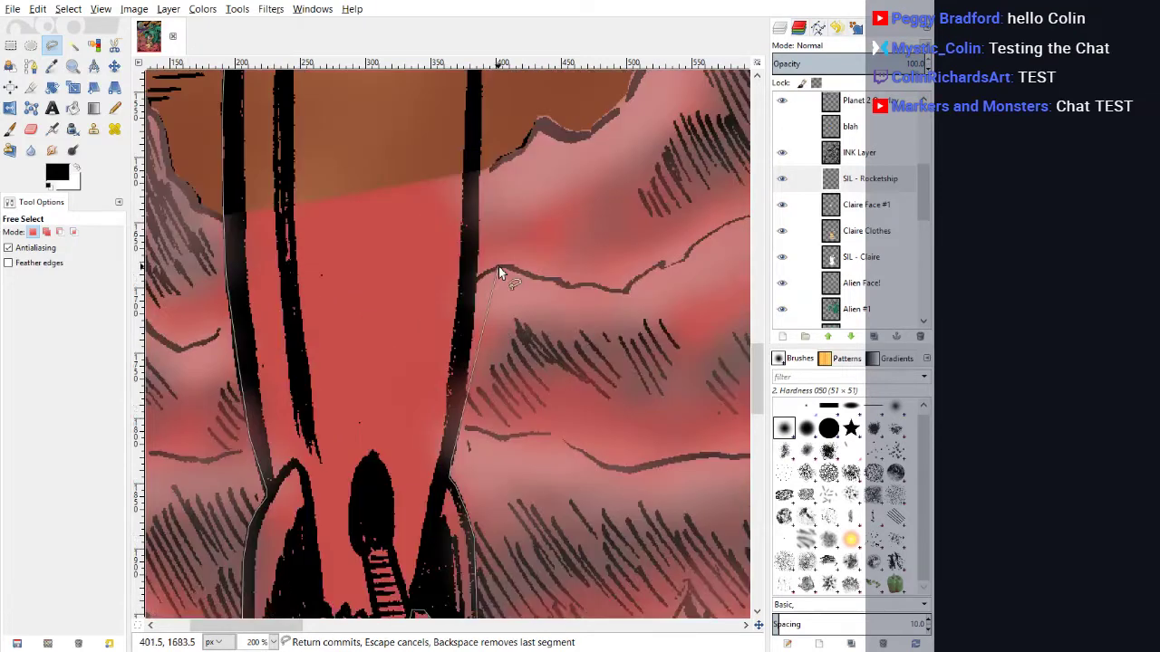
pyautogui.click(465, 387)
pyautogui.scroll(4, 489, 217)
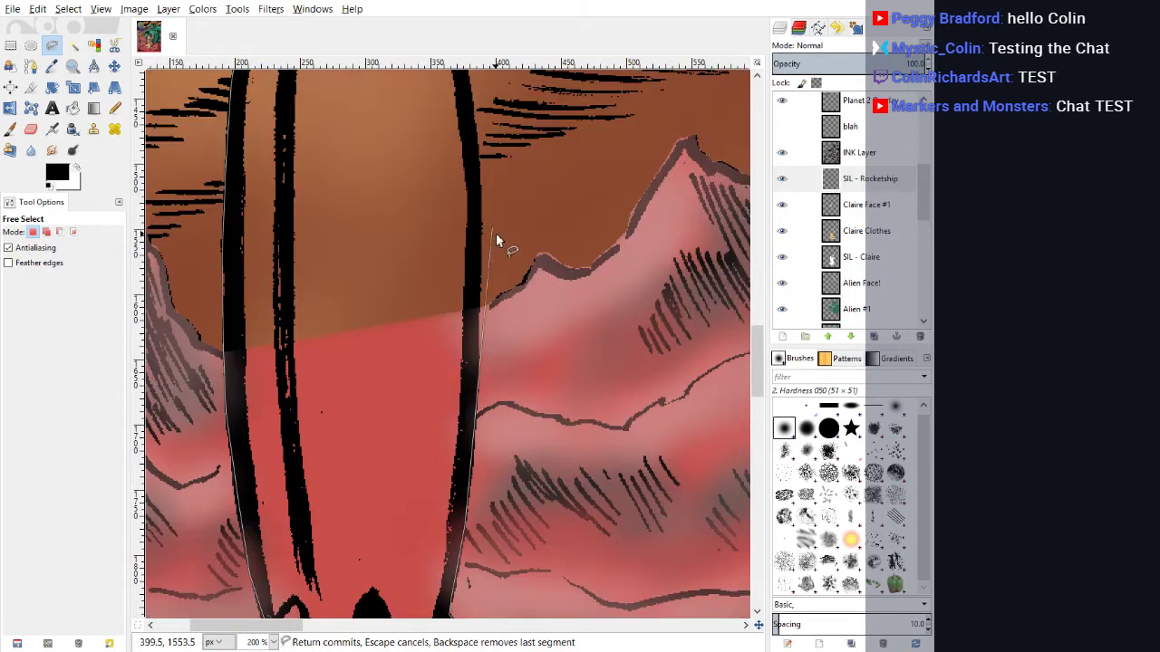
pyautogui.click(480, 268)
pyautogui.scroll(3, 502, 263)
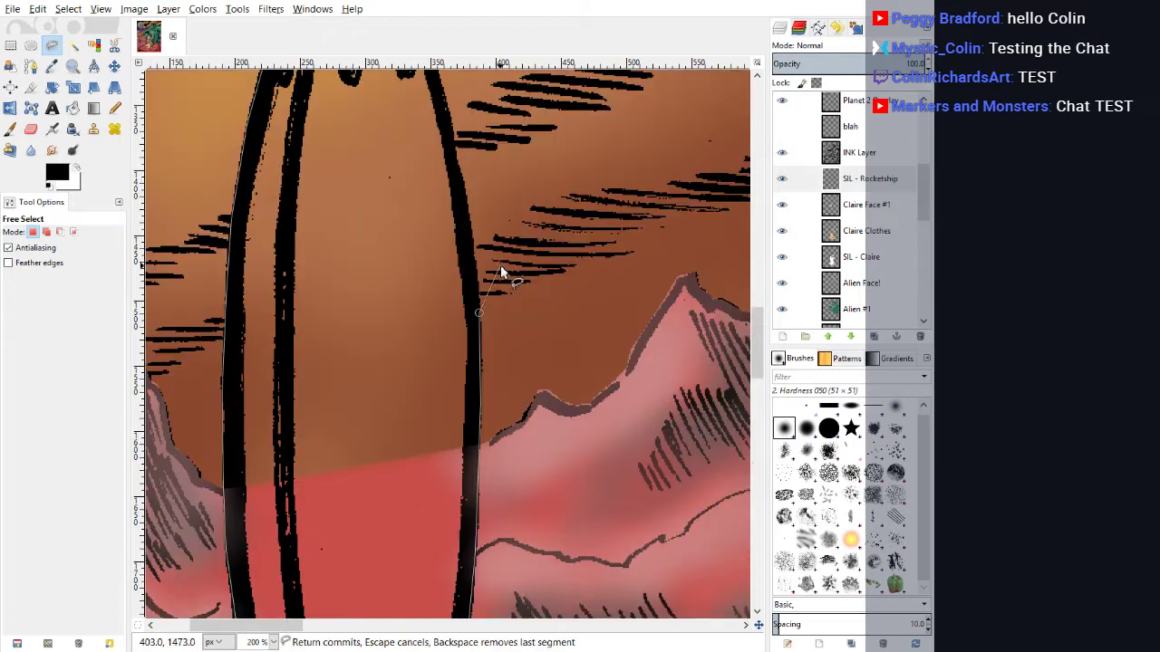
pyautogui.scroll(4, 467, 267)
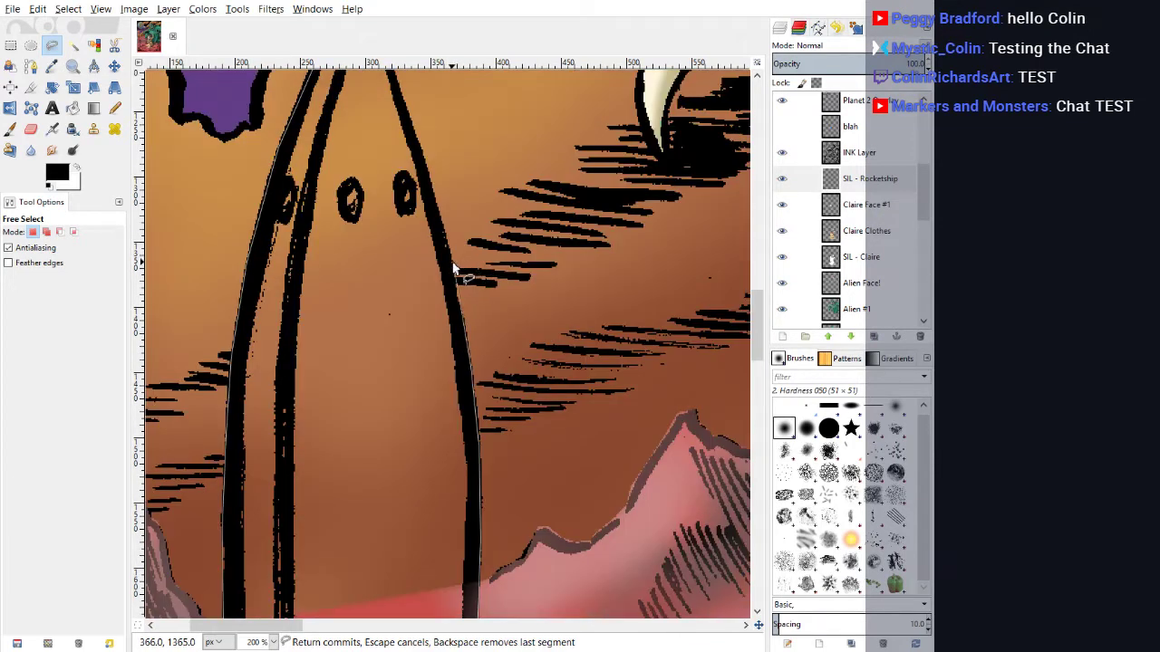
pyautogui.click(463, 314)
pyautogui.click(453, 271)
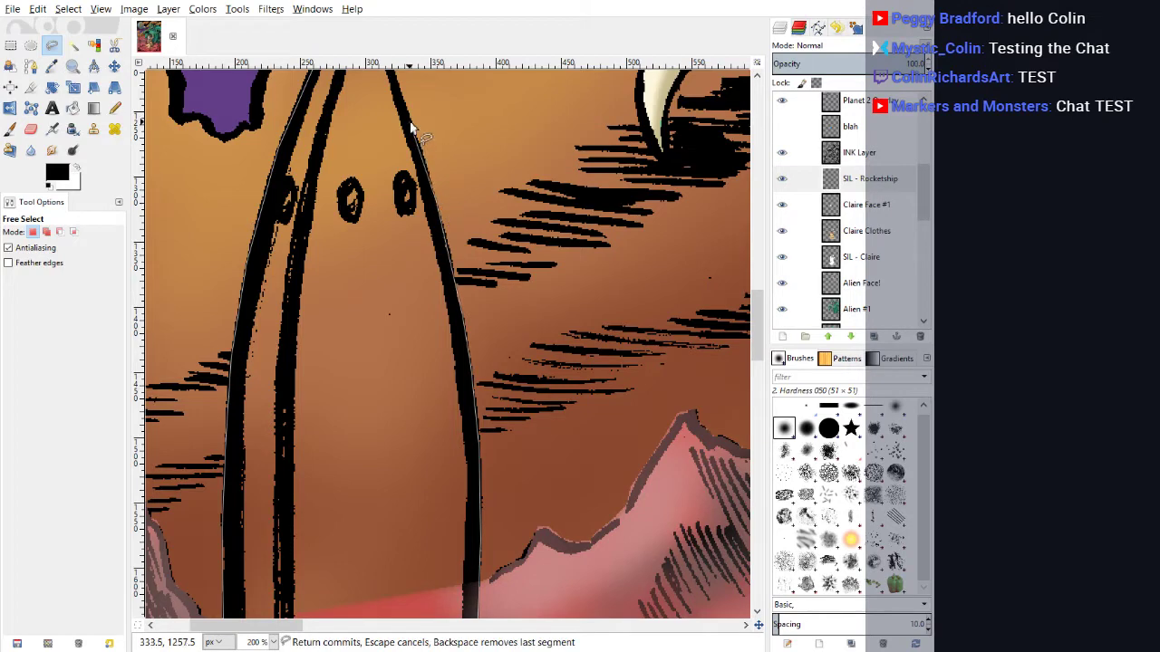
# Step: Finish the outline along the right side of the nose cone, close it at the rocketship's tip and commit the selection
pyautogui.scroll(3, 408, 122)
pyautogui.click(405, 240)
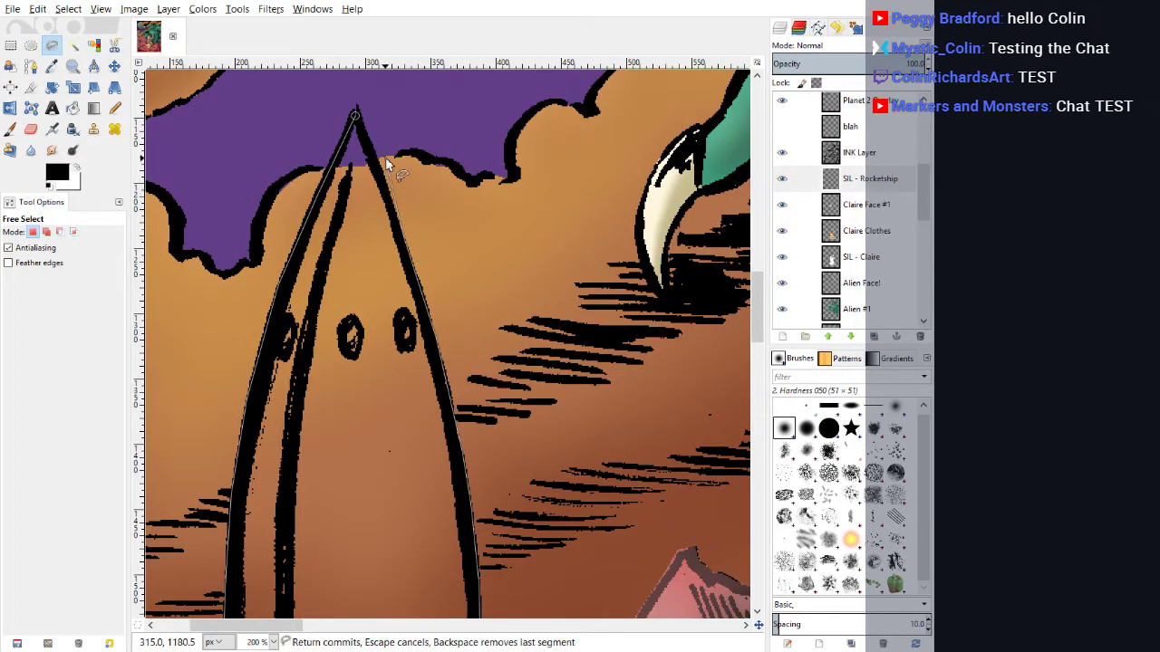
pyautogui.click(357, 116)
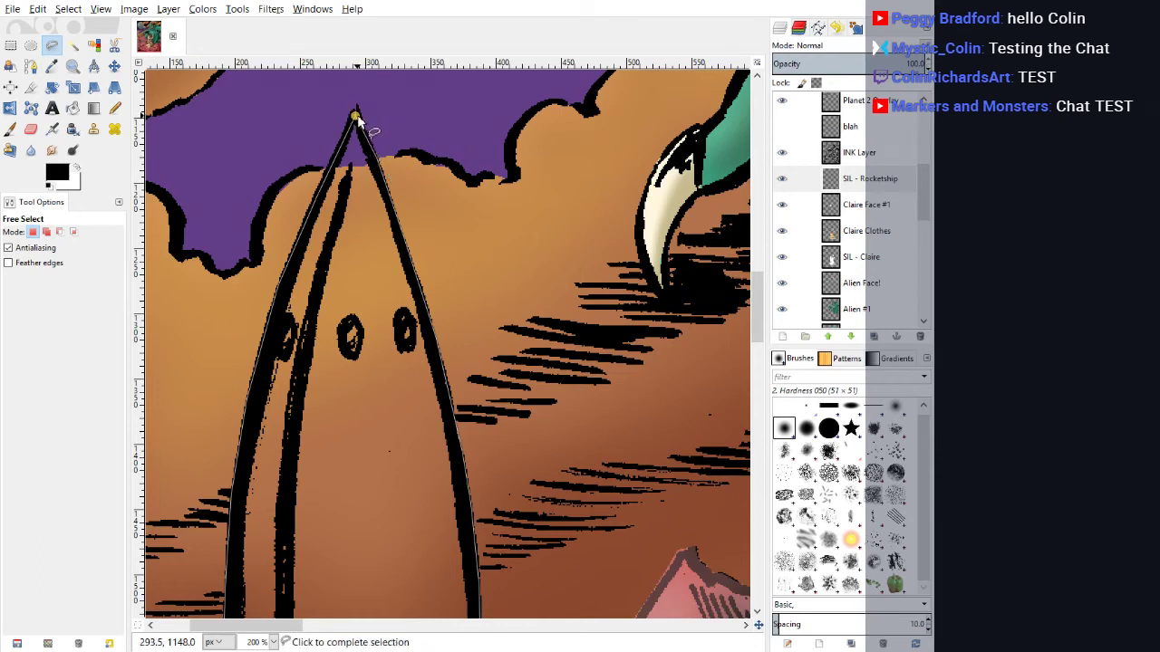
pyautogui.press('Return')
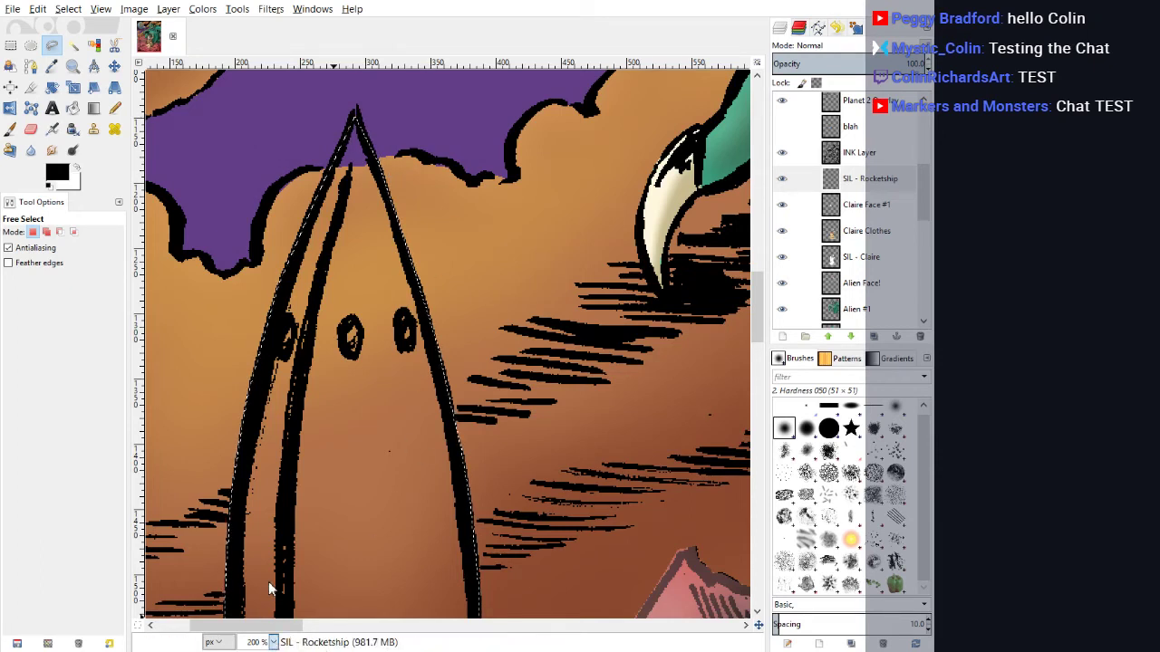
# Step: Make white the foreground color and set up the Pencil with a brush size of 125.06
pyautogui.press('1')
pyautogui.scroll(-3, 305, 498)
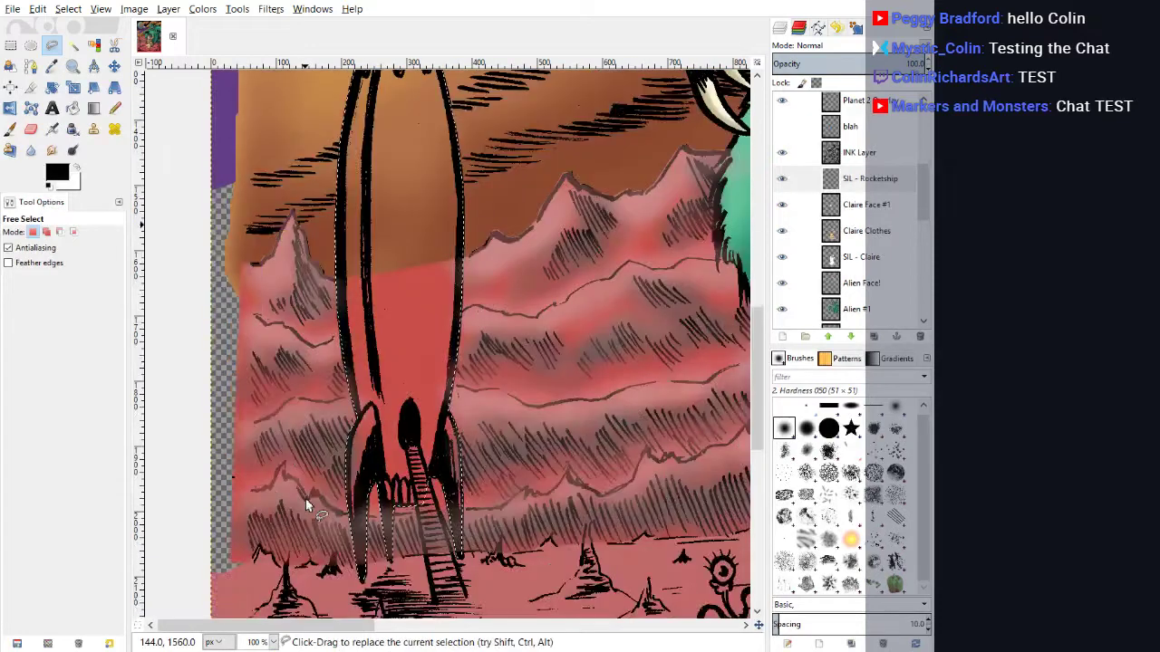
pyautogui.click(78, 172)
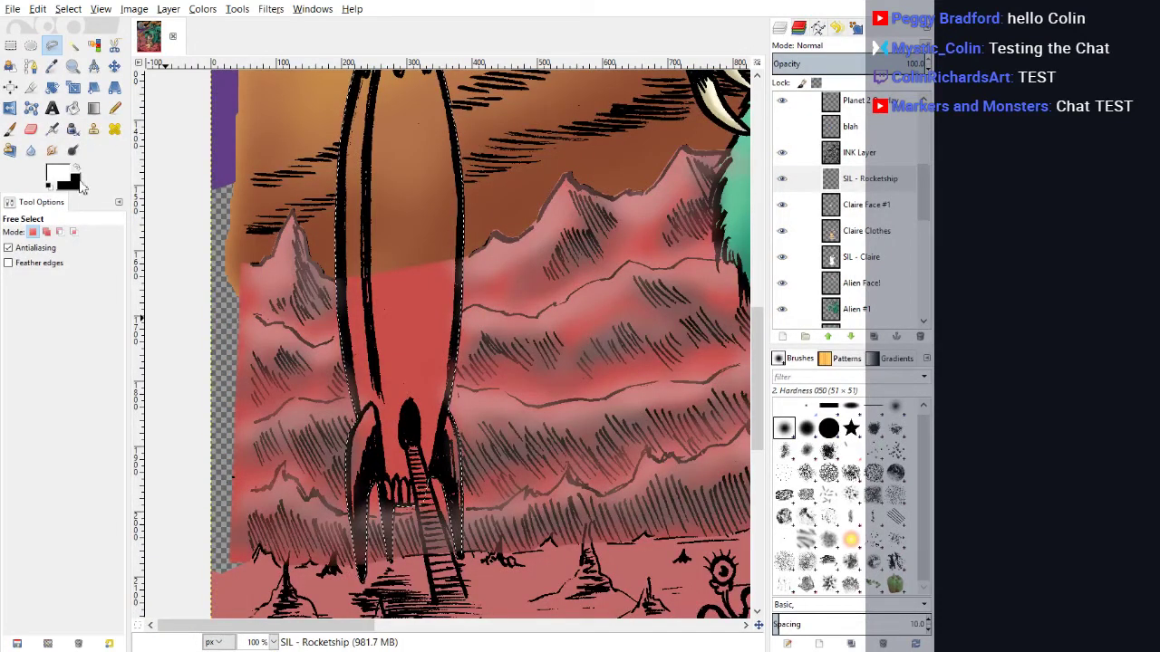
pyautogui.click(114, 108)
pyautogui.moveTo(9, 305); pyautogui.dragTo(55, 305)
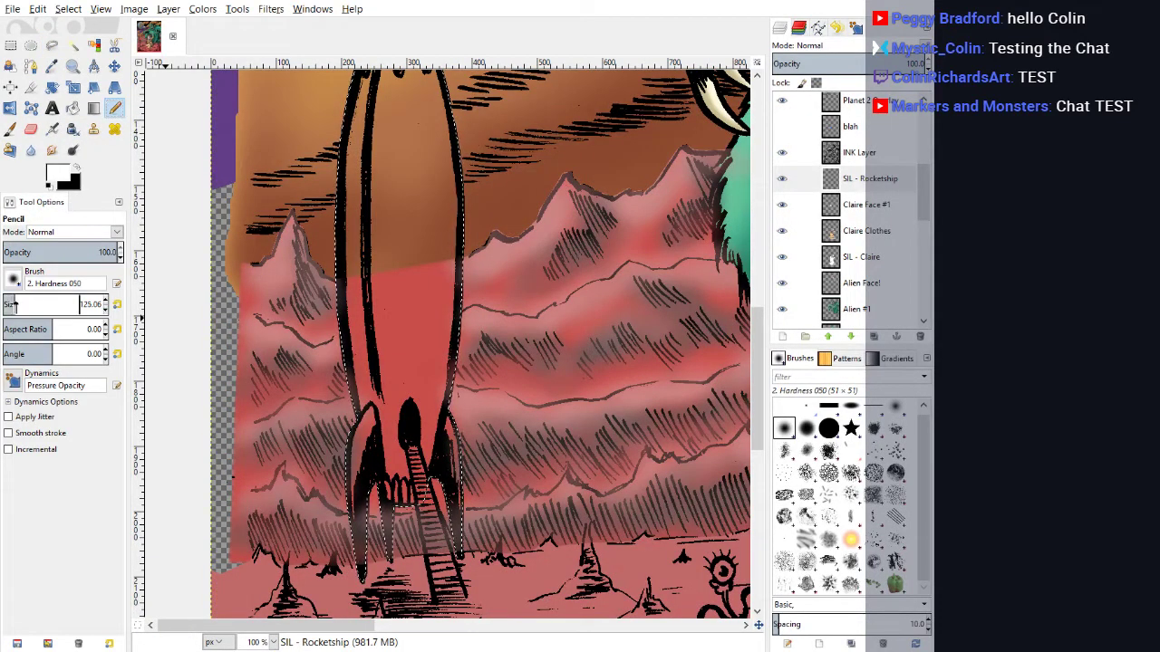
# Step: Paint the selected rocketship area white on the SIL - Rocketship layer, from the fins up to the nose
pyautogui.moveTo(359, 517)
pyautogui.mouseDown()
pyautogui.moveTo(385, 422)
pyautogui.moveTo(390, 547)
pyautogui.moveTo(409, 442)
pyautogui.moveTo(456, 572)
pyautogui.moveTo(451, 397)
pyautogui.moveTo(418, 250)
pyautogui.moveTo(375, 231)
pyautogui.moveTo(331, 186)
pyautogui.moveTo(353, 252)
pyautogui.moveTo(460, 154)
pyautogui.moveTo(402, 155)
pyautogui.mouseUp()
pyautogui.scroll(3, 456, 399)
pyautogui.scroll(3, 453, 399)
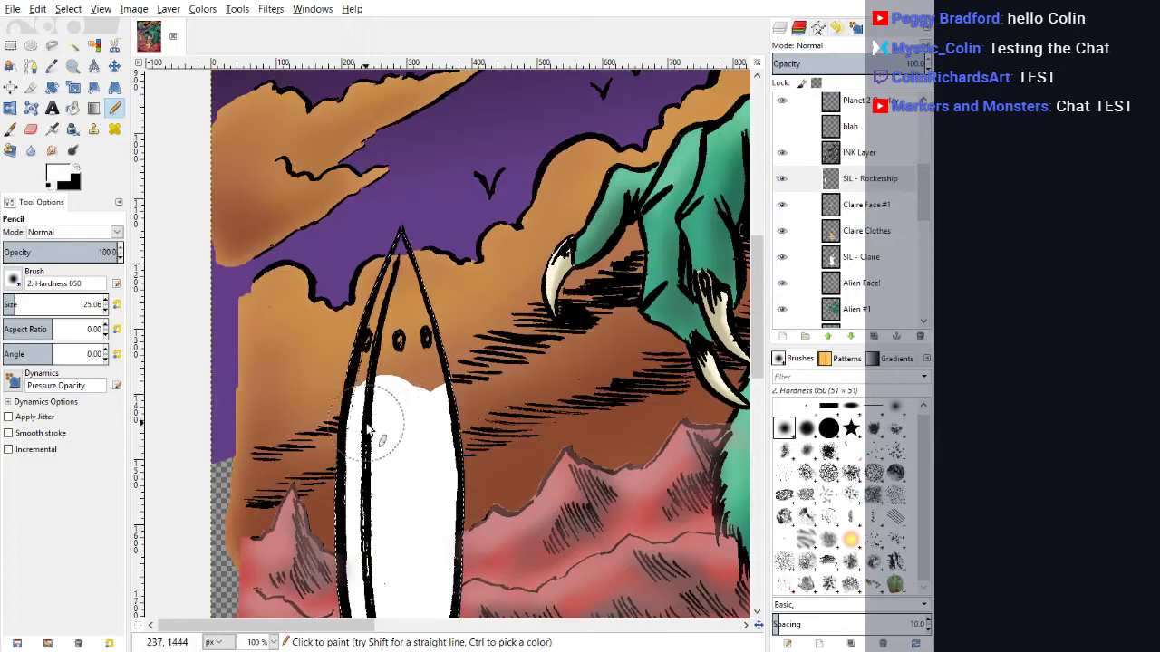
pyautogui.moveTo(368, 427); pyautogui.dragTo(440, 457)
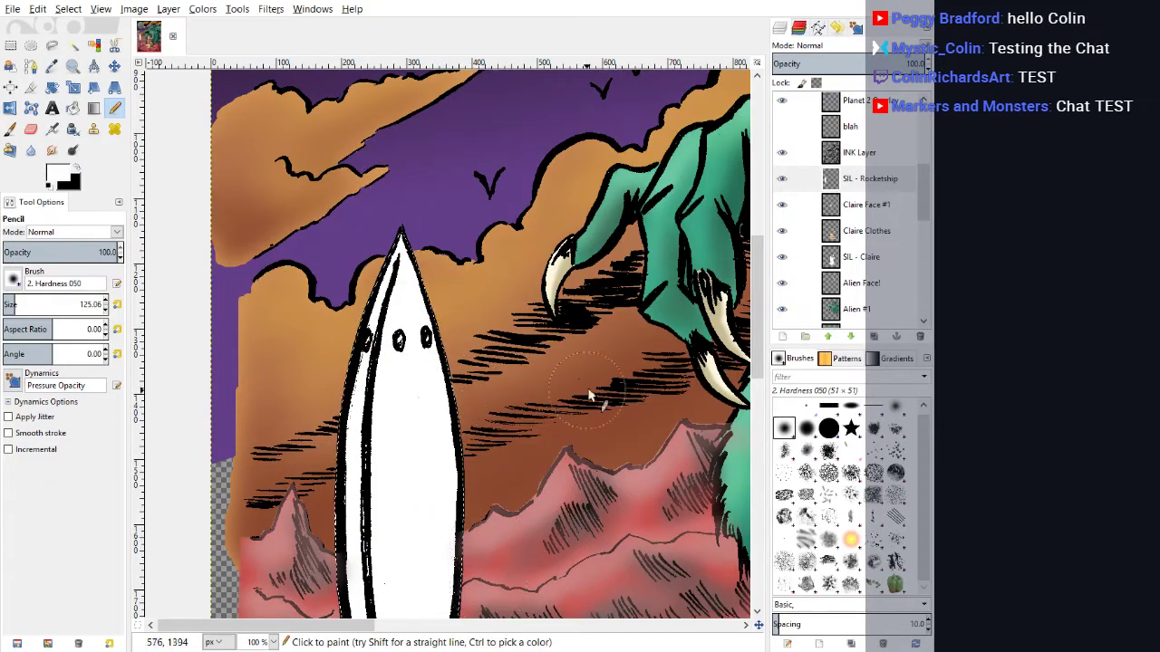
pyautogui.scroll(-12, 469, 270)
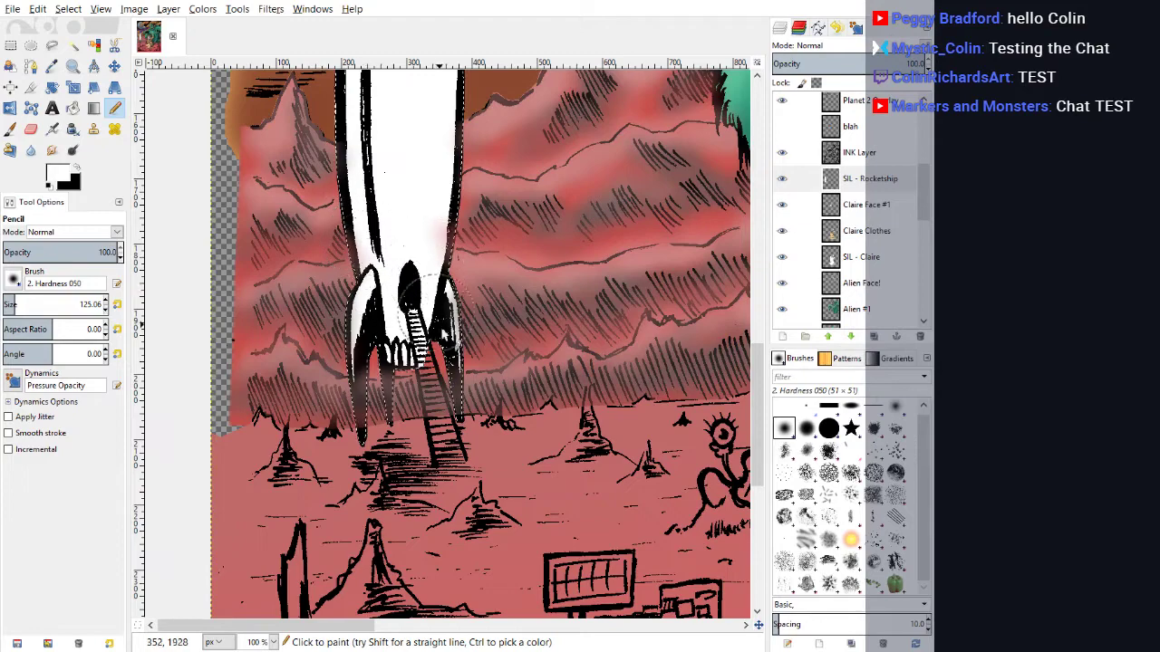
pyautogui.scroll(3, 410, 308)
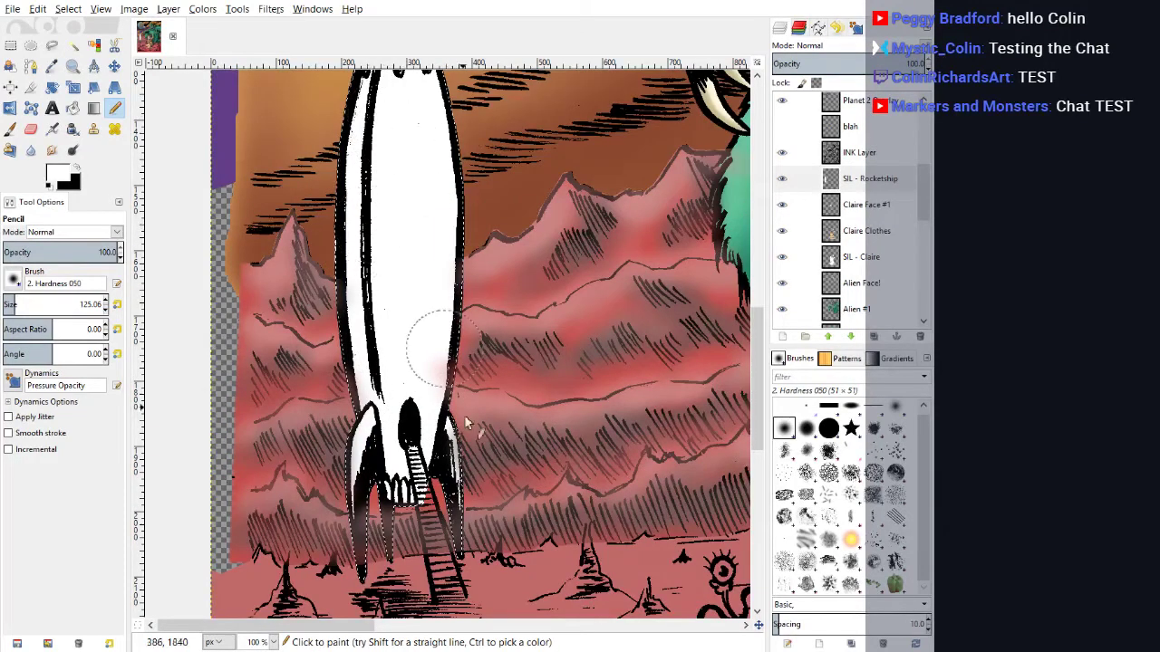
pyautogui.scroll(5, 418, 328)
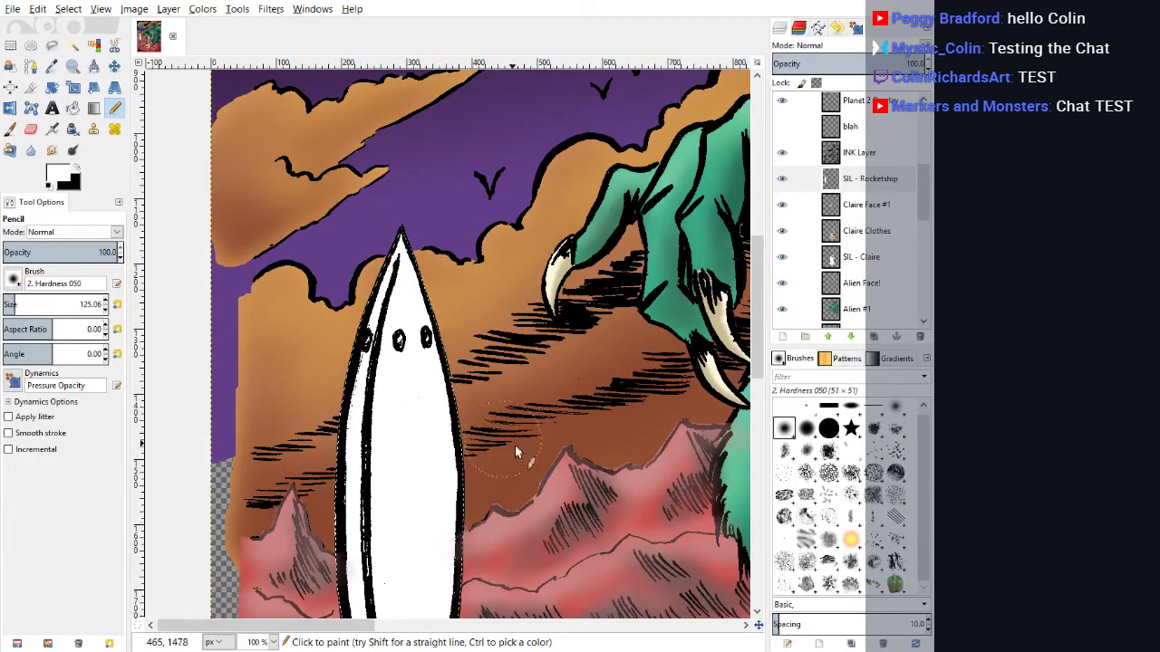
# Step: Add a new layer named Rocketship Color directly above the SIL - Rocketship layer
pyautogui.scroll(-10, 484, 433)
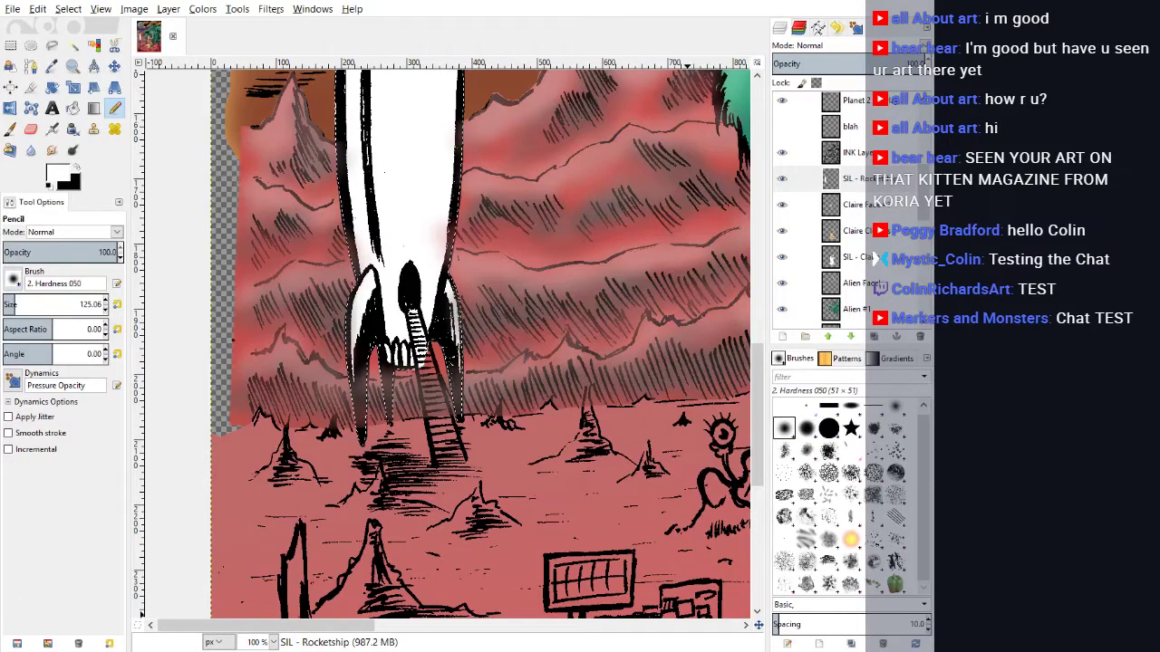
pyautogui.scroll(5, 422, 246)
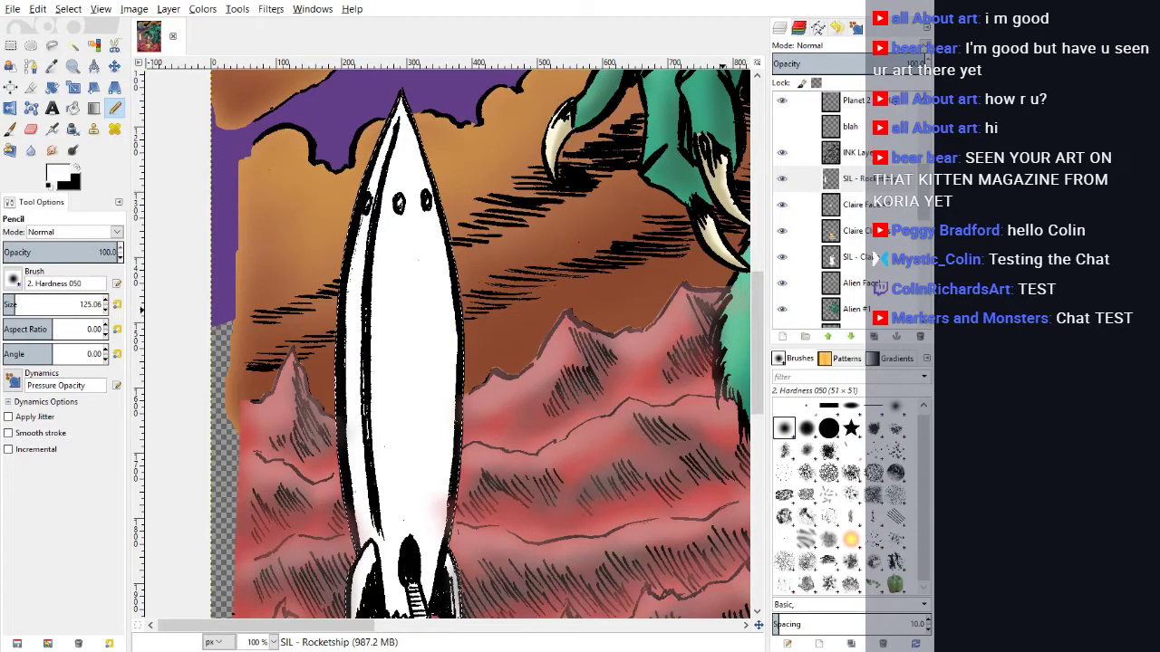
pyautogui.click(870, 184)
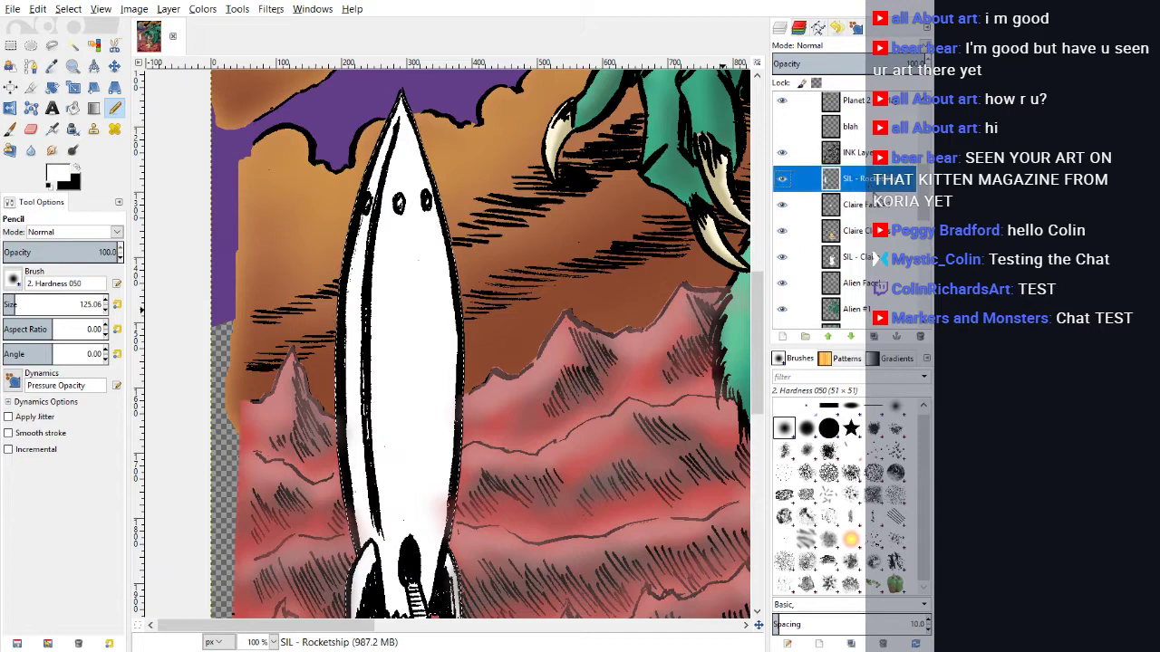
pyautogui.click(913, 219)
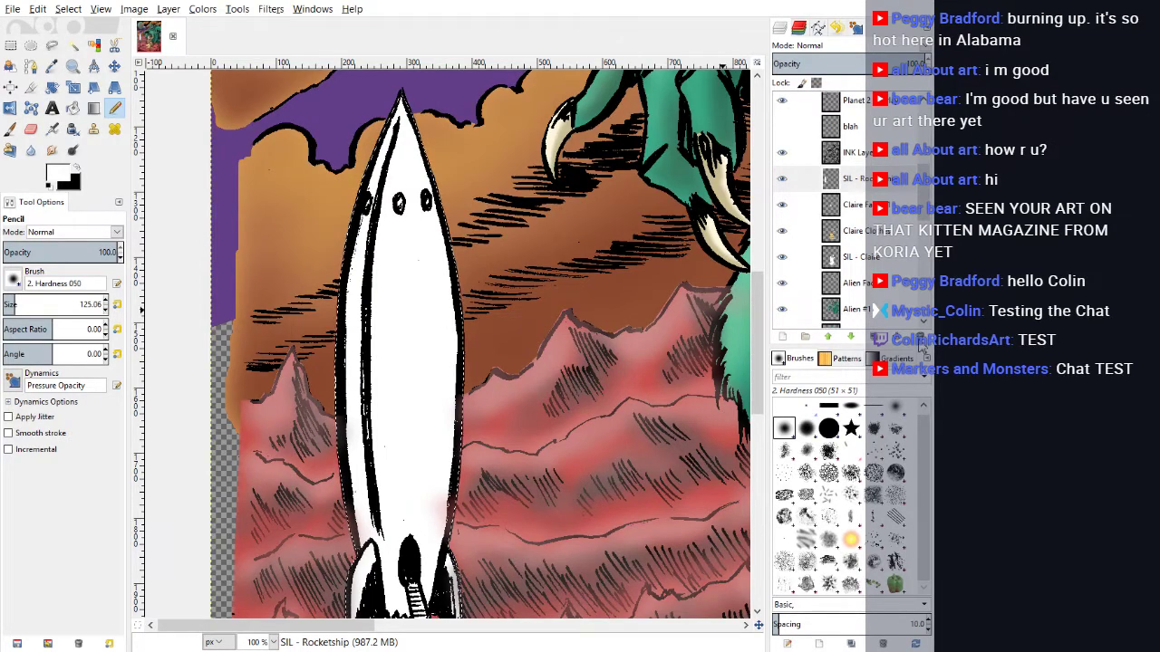
pyautogui.click(919, 339)
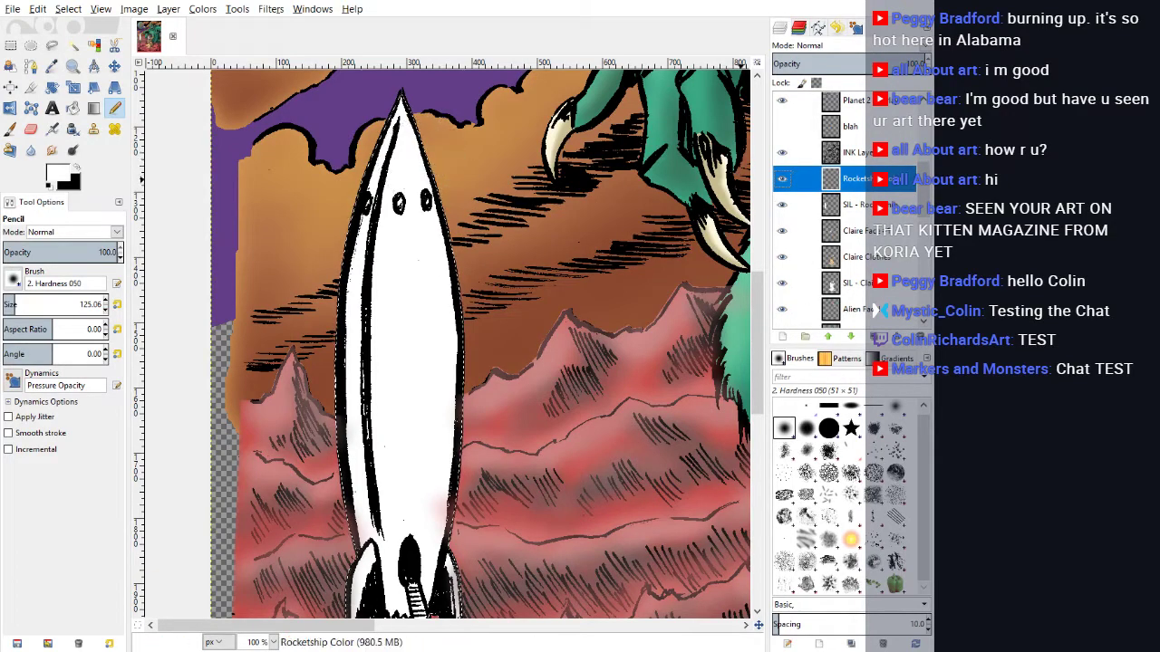
pyautogui.scroll(-5, 492, 307)
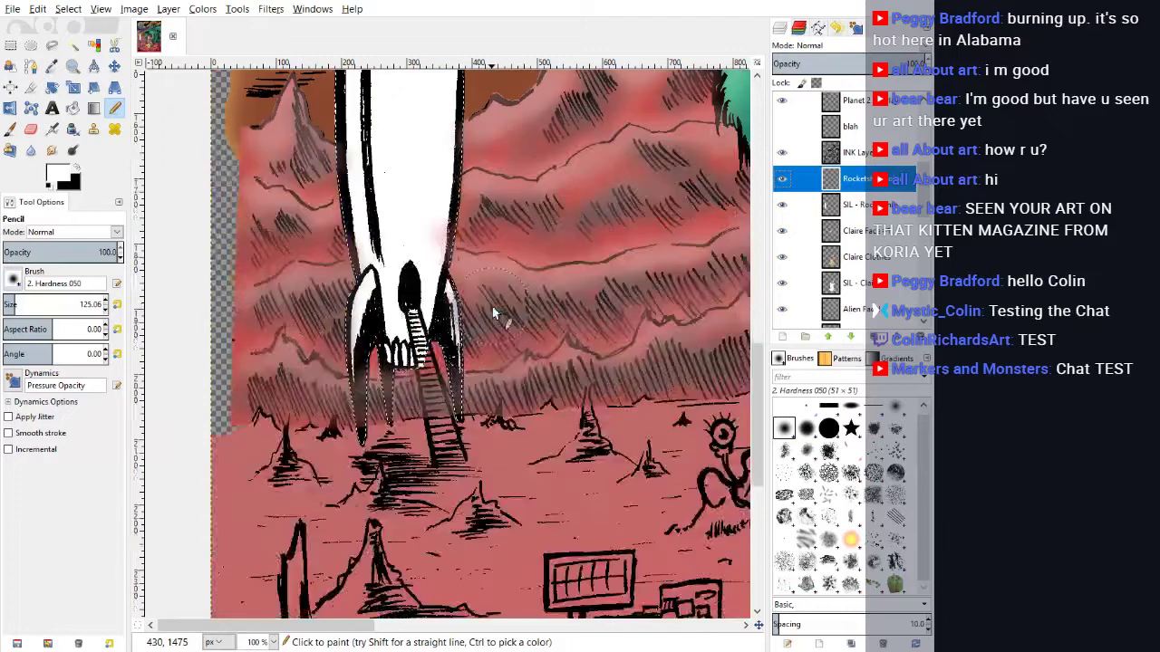
pyautogui.scroll(3, 491, 306)
pyautogui.scroll(3, 491, 307)
pyautogui.scroll(-3, 492, 307)
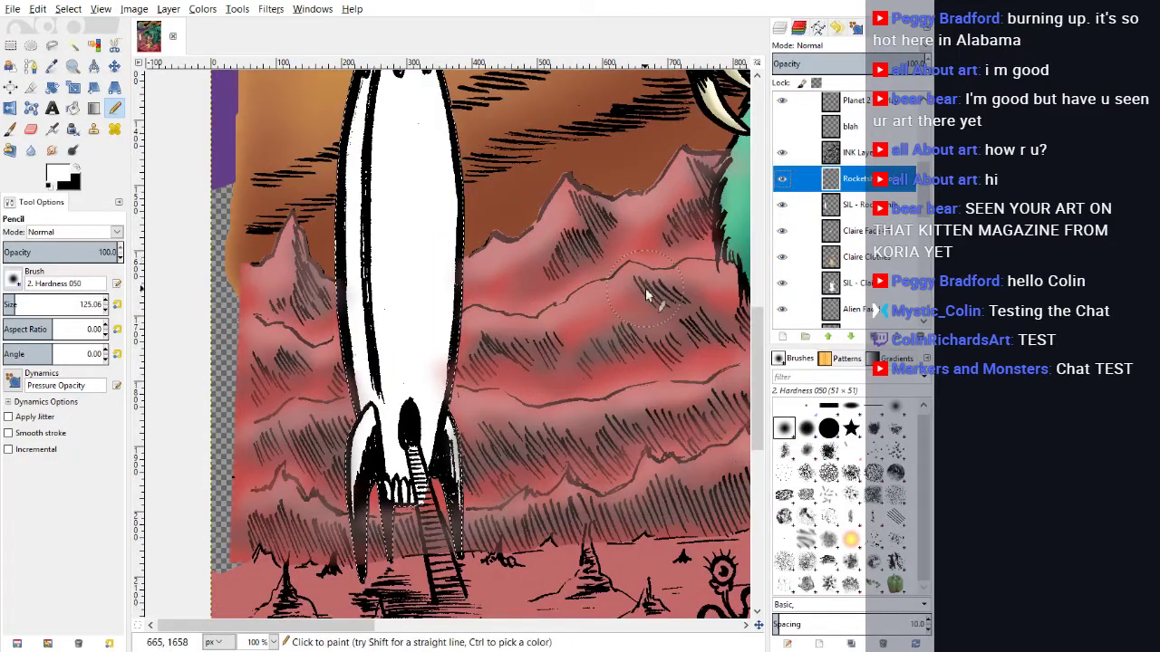
# Step: Make the INK Layer active and set up the Eraser with a hard edge and a brush size of 20.59
pyautogui.click(868, 158)
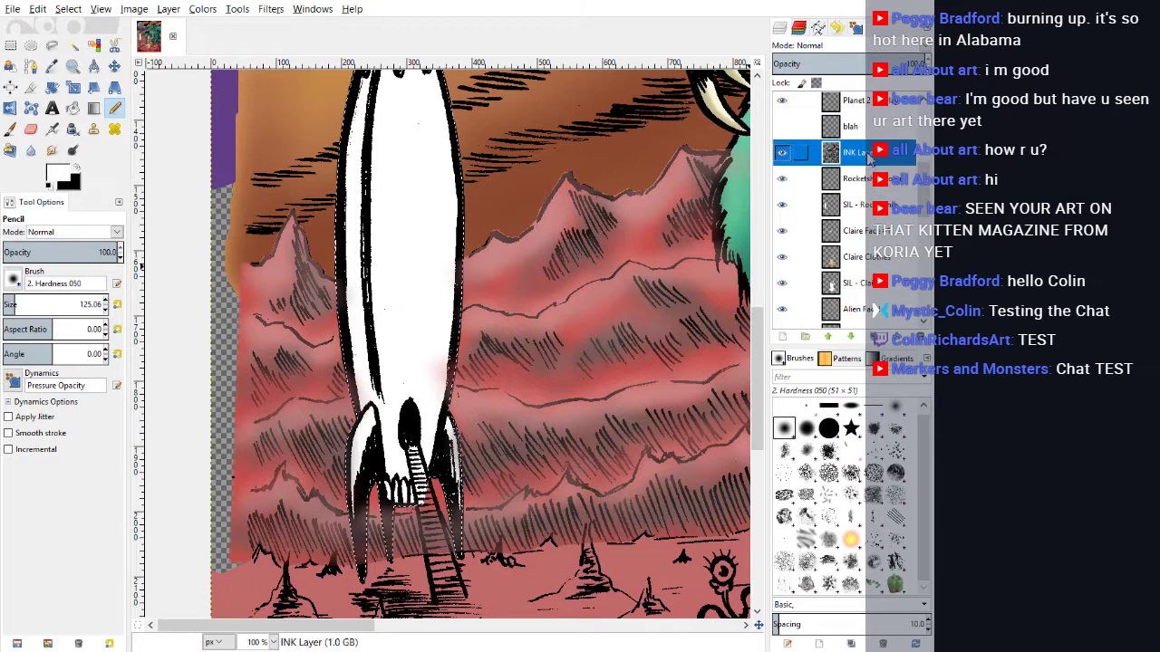
pyautogui.click(31, 129)
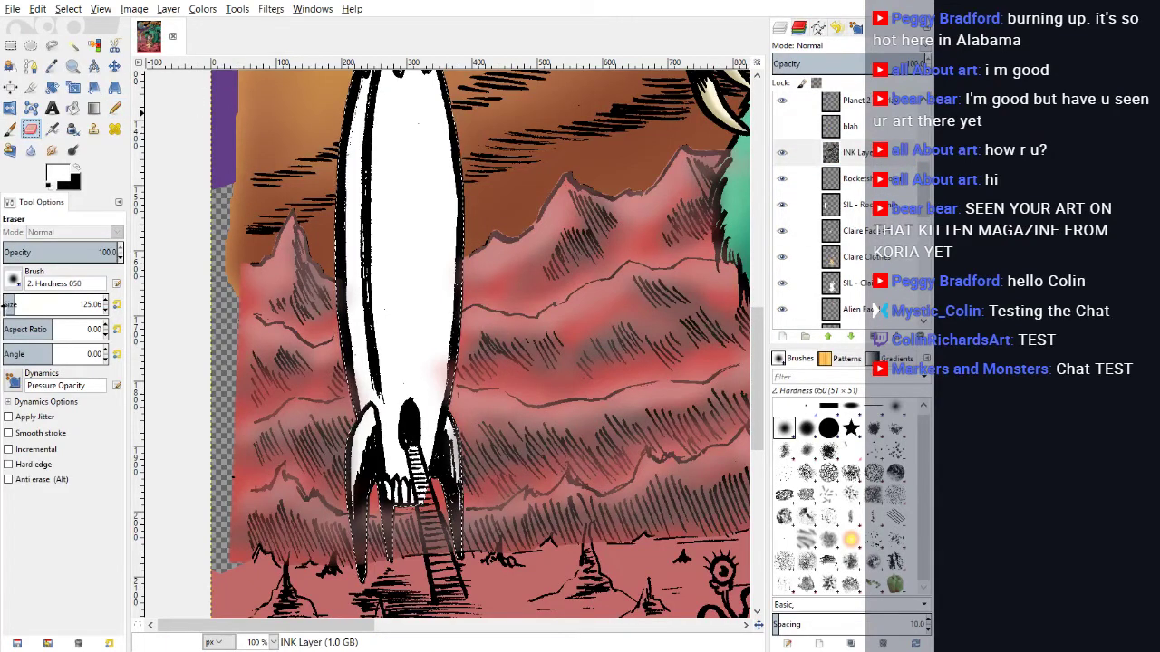
pyautogui.moveTo(4, 305); pyautogui.dragTo(2, 306)
pyautogui.click(8, 464)
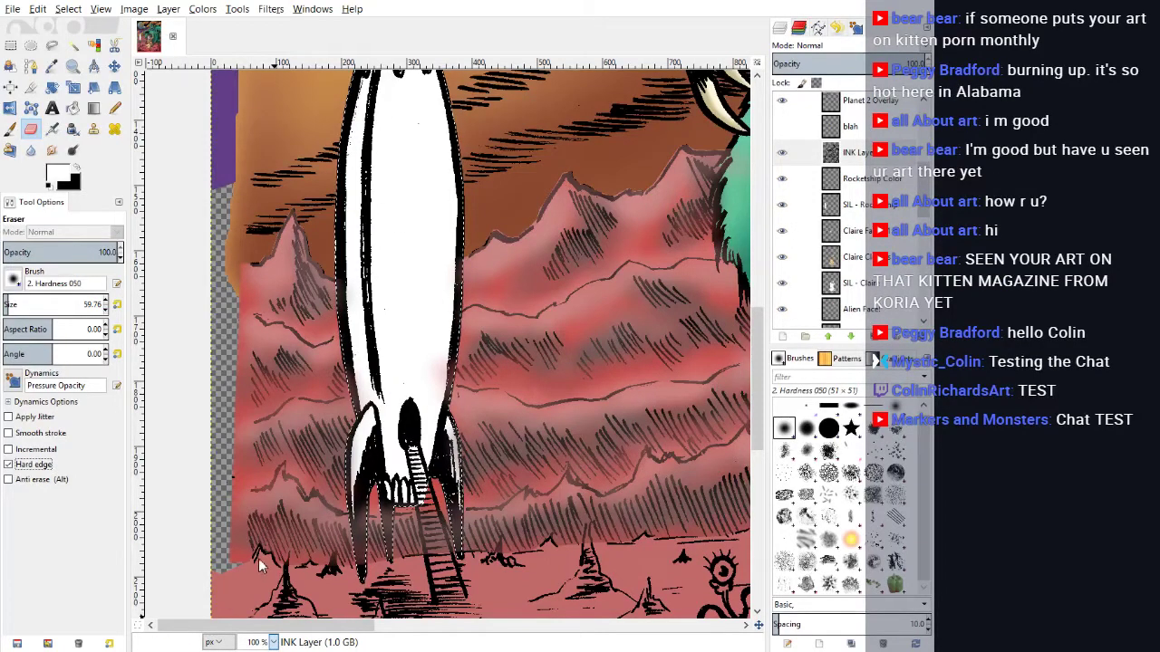
pyautogui.press('2')
pyautogui.moveTo(41, 311); pyautogui.dragTo(8, 311)
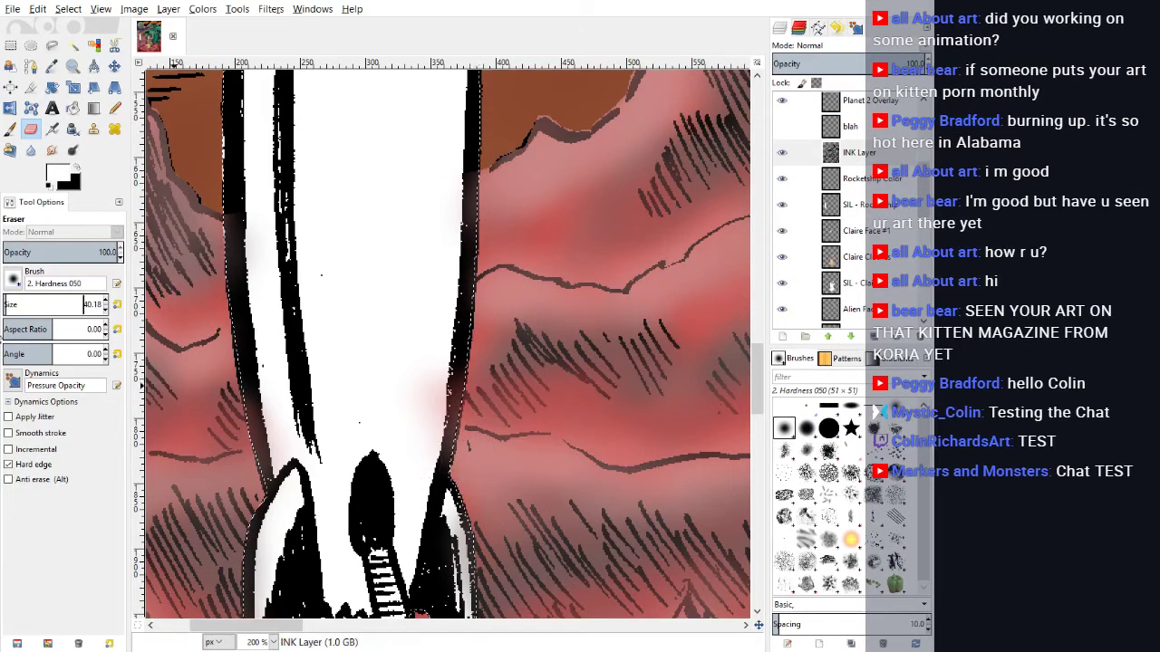
pyautogui.click(5, 306)
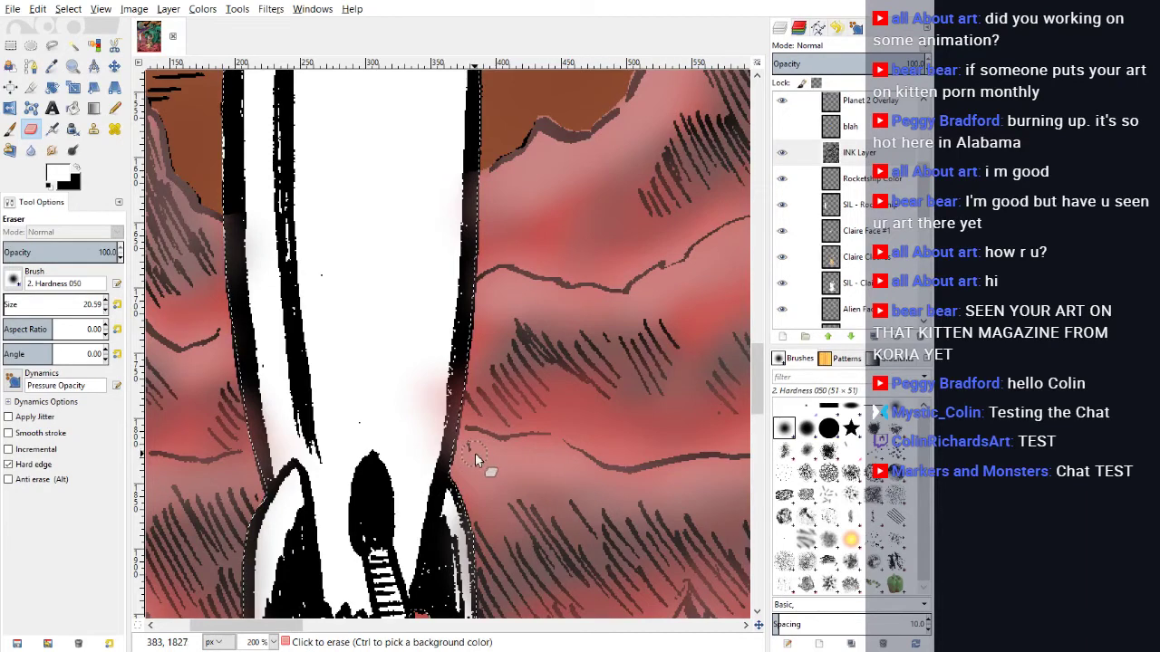
pyautogui.click(14, 463)
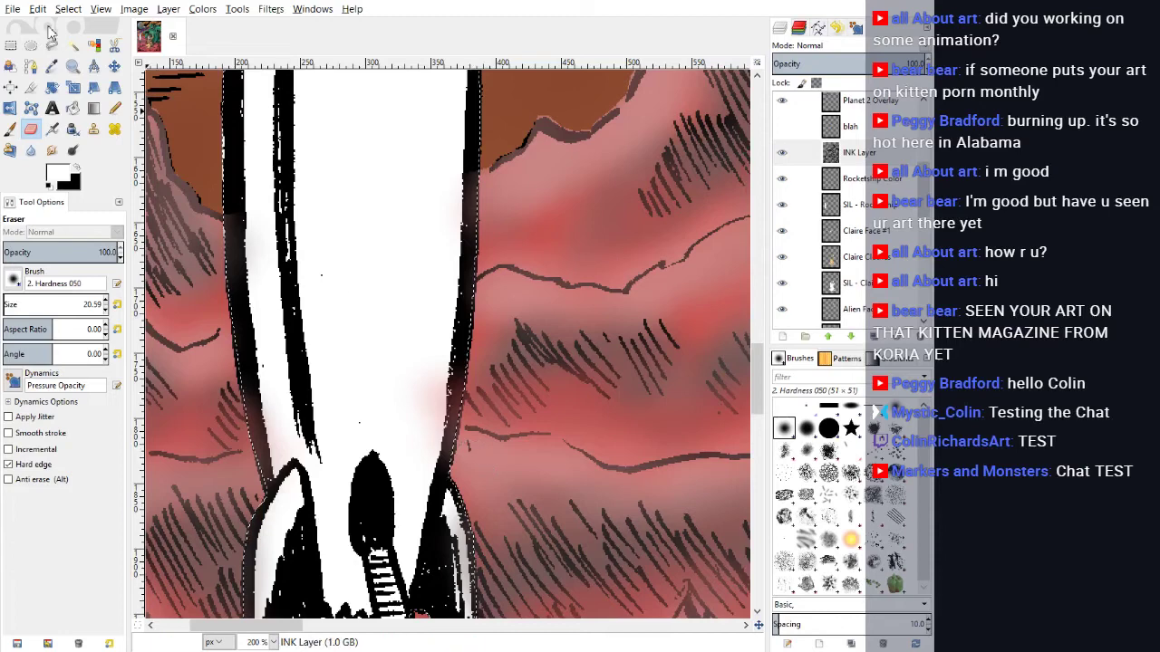
# Step: Clear the old selection, select the white silhouette on the SIL - Rocketship layer by color, and make the Rocketship Color layer active
pyautogui.click(71, 9)
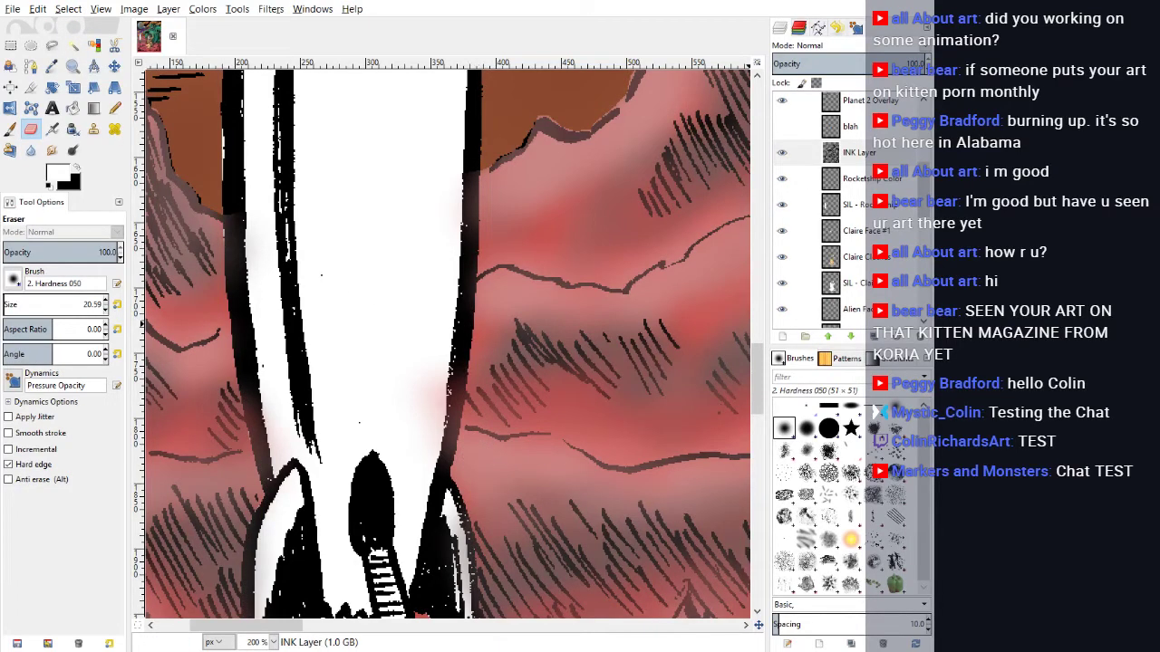
pyautogui.click(876, 208)
pyautogui.click(94, 45)
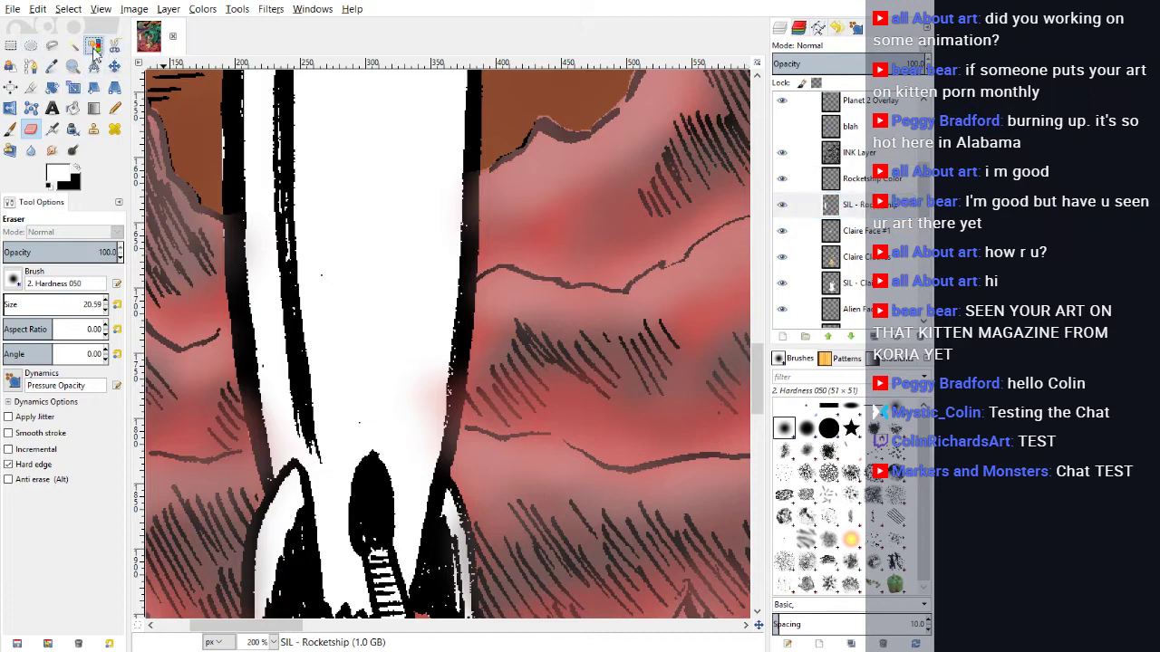
pyautogui.click(359, 269)
pyautogui.click(886, 179)
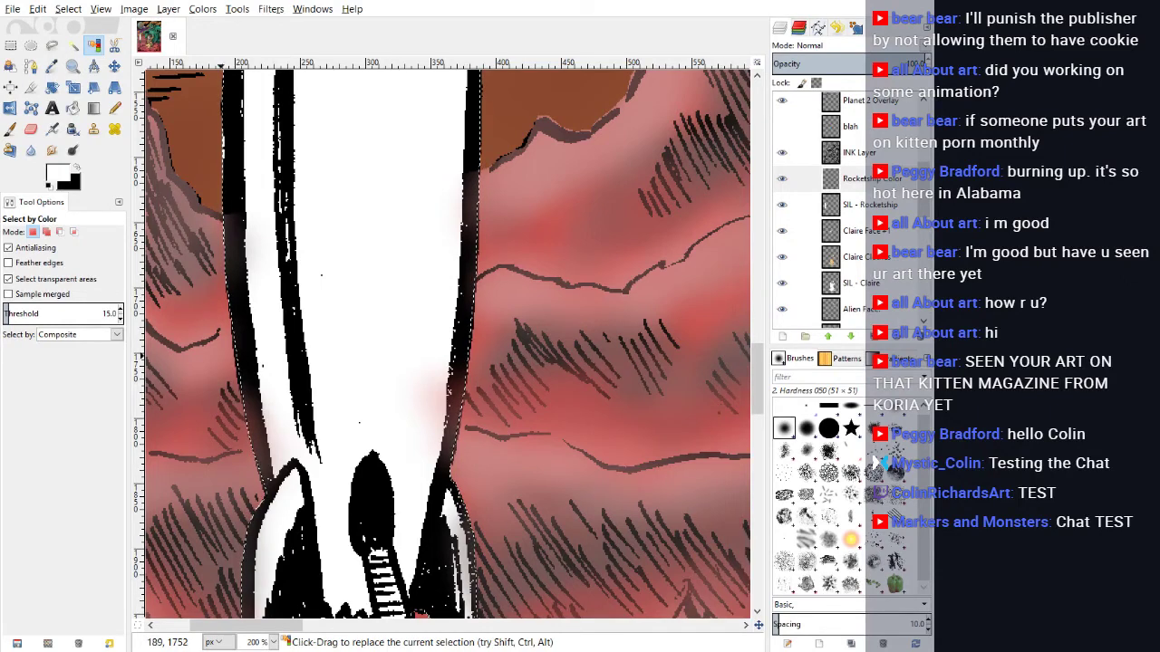
# Step: Set the foreground color to a light sky blue for the rocketship
pyautogui.scroll(3, 290, 344)
pyautogui.scroll(3, 299, 344)
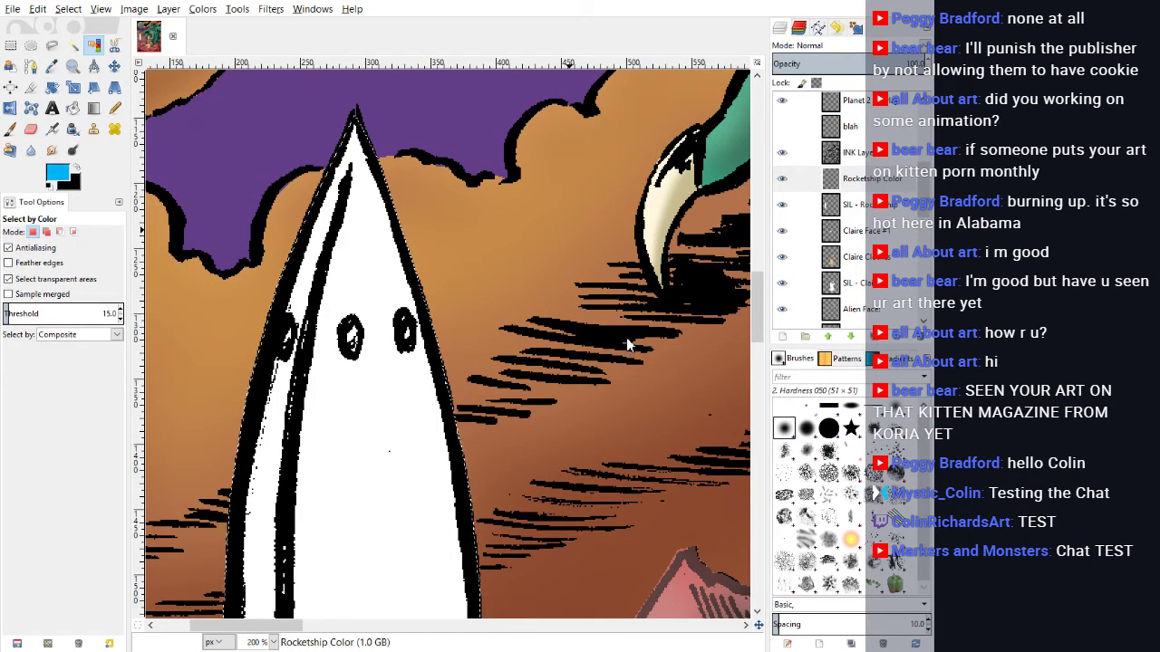
pyautogui.click(687, 460)
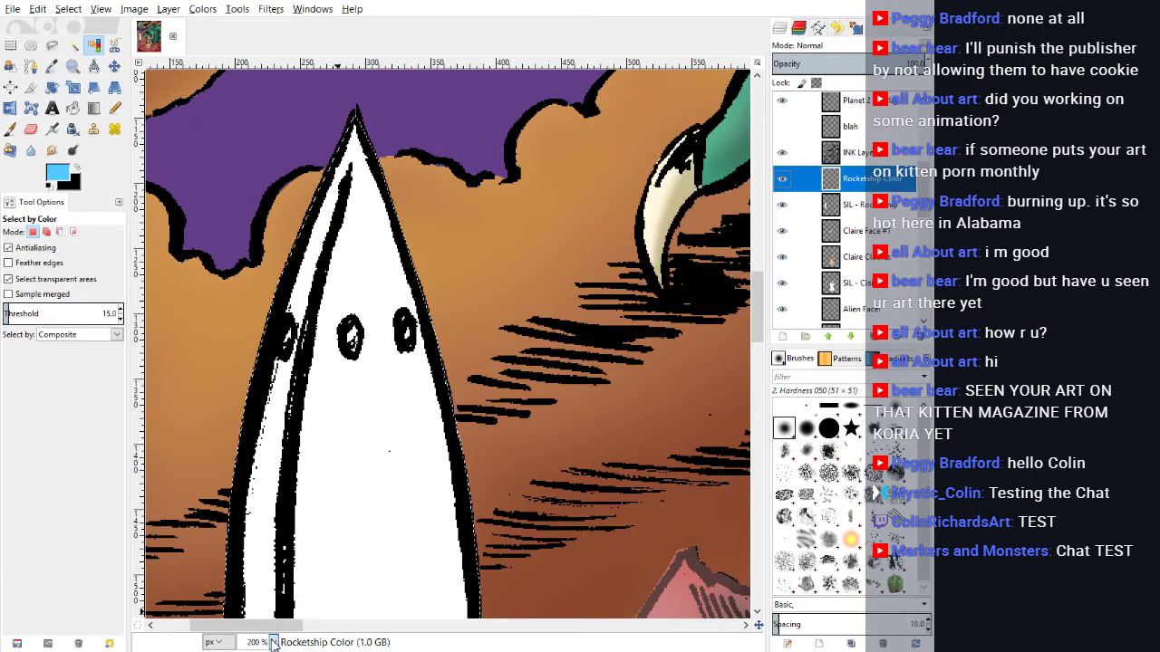
# Step: Paint the selected rocketship area light blue using the Pencil with a brush size of 373.18
pyautogui.click(261, 590)
pyautogui.click(275, 642)
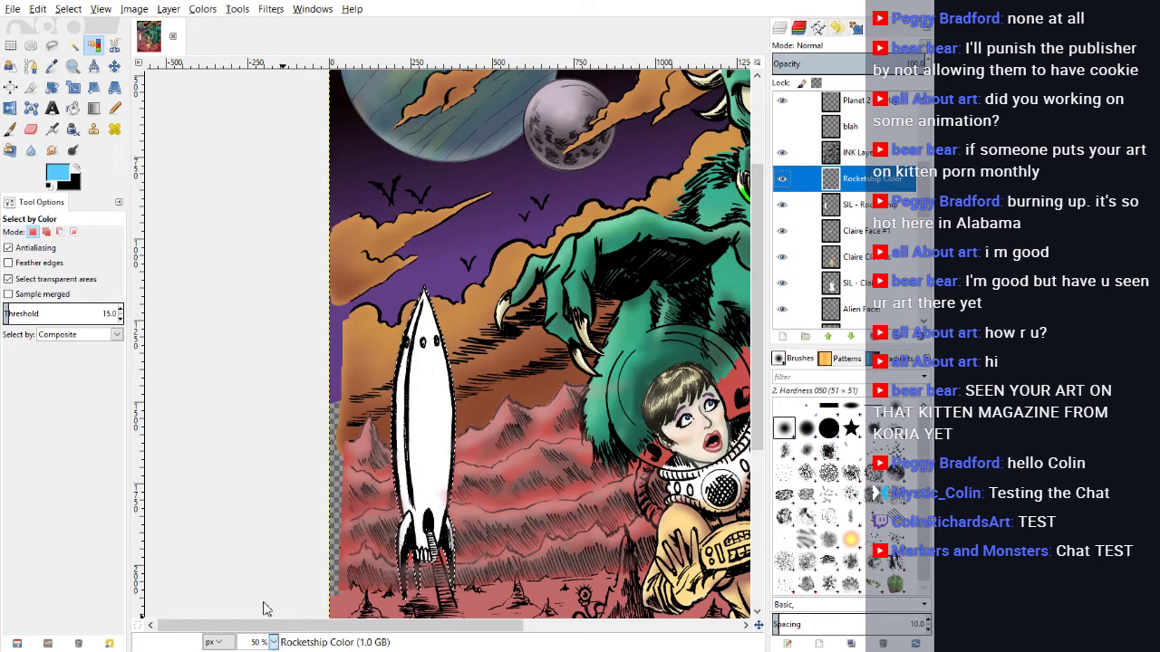
pyautogui.hotkey('shift', '3')
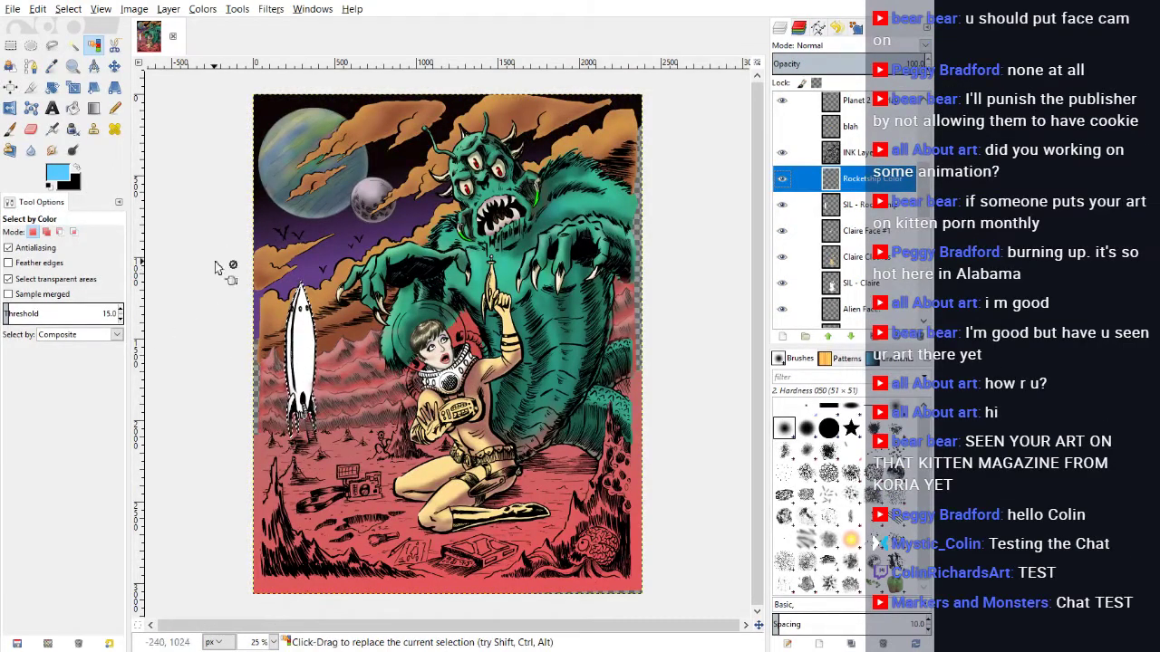
pyautogui.click(114, 108)
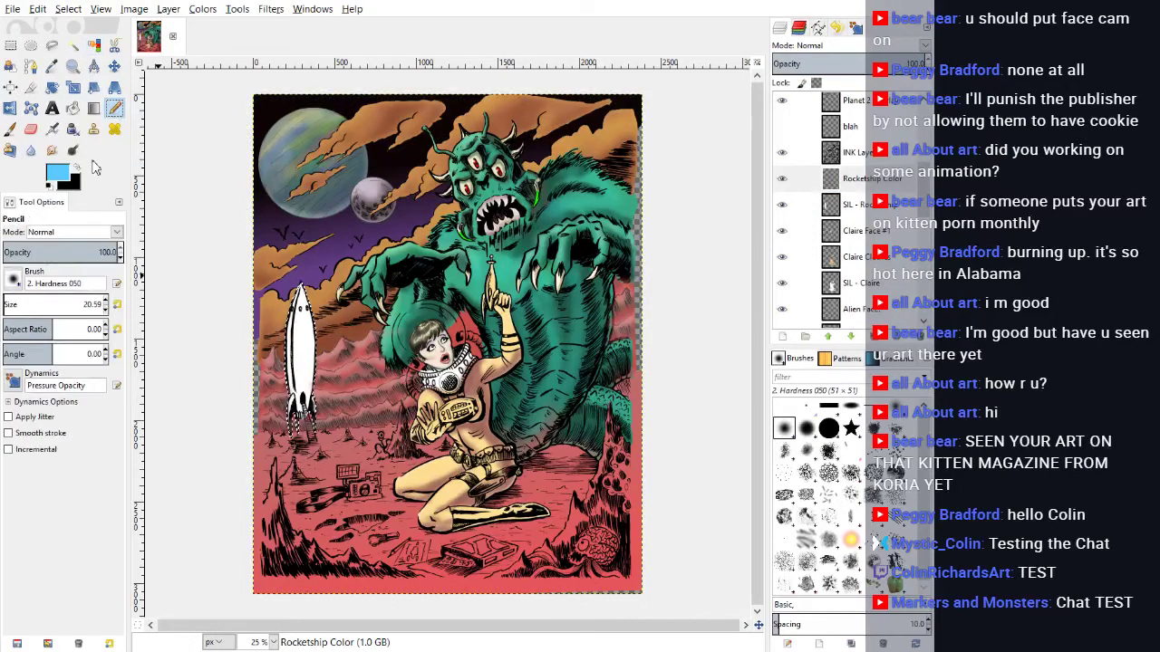
pyautogui.click(18, 305)
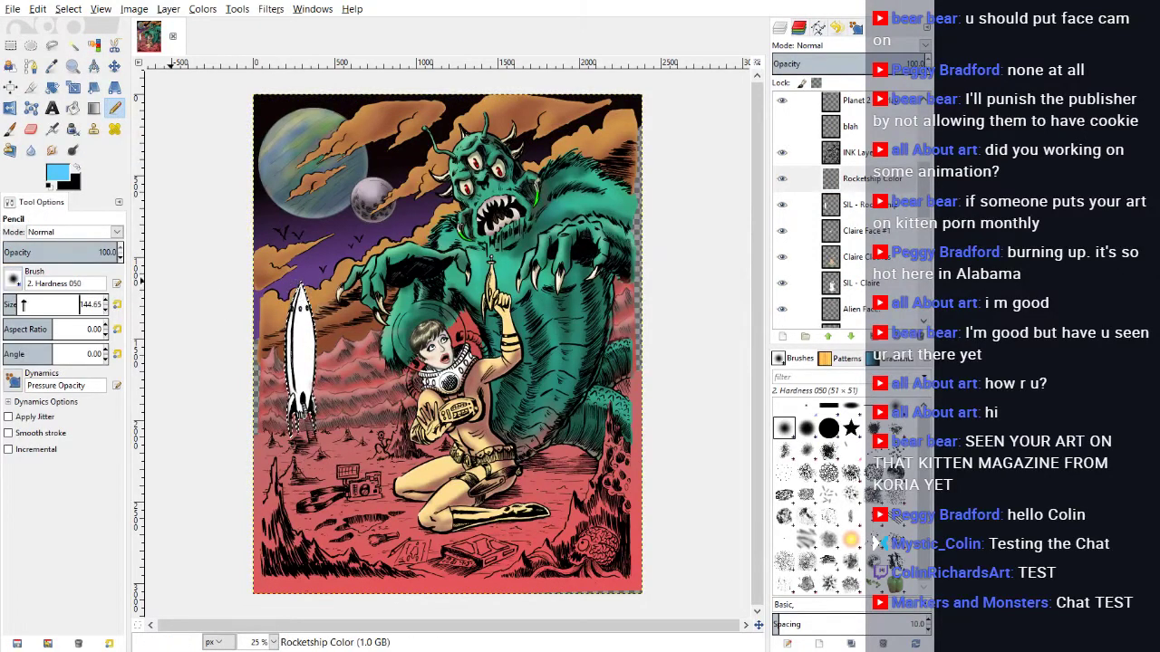
pyautogui.moveTo(23, 305); pyautogui.dragTo(43, 306)
pyautogui.moveTo(322, 312); pyautogui.dragTo(293, 410)
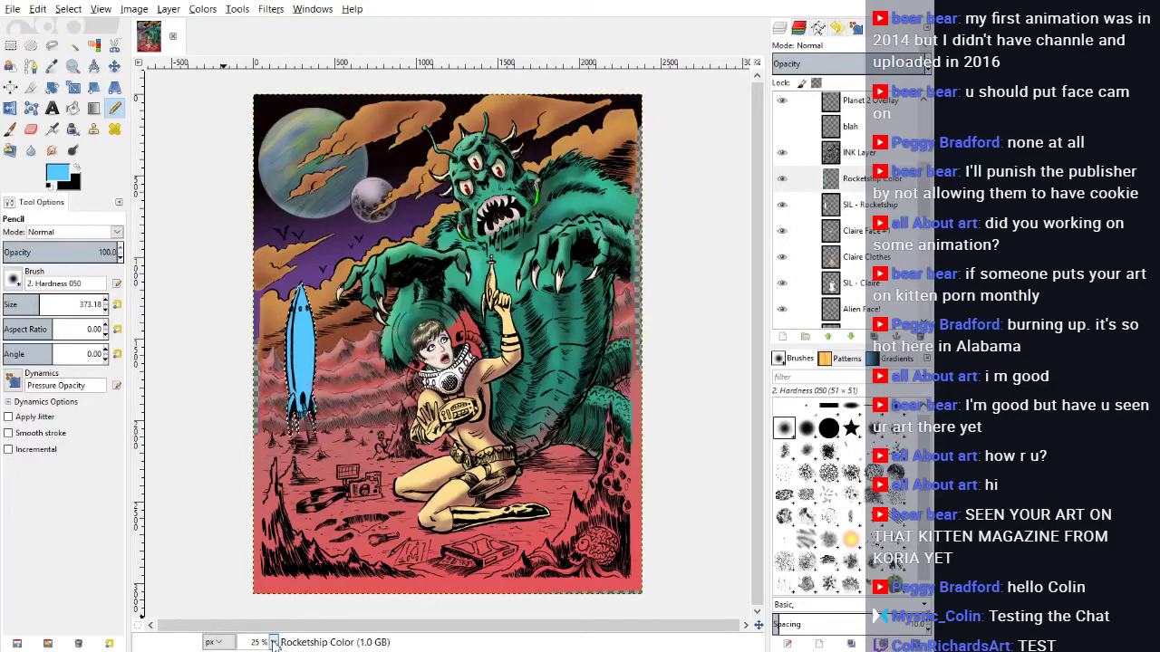
# Step: Repaint the rocketship with a lighter blue on the Rocketship Color layer, from the fins up to the nose
pyautogui.press('1')
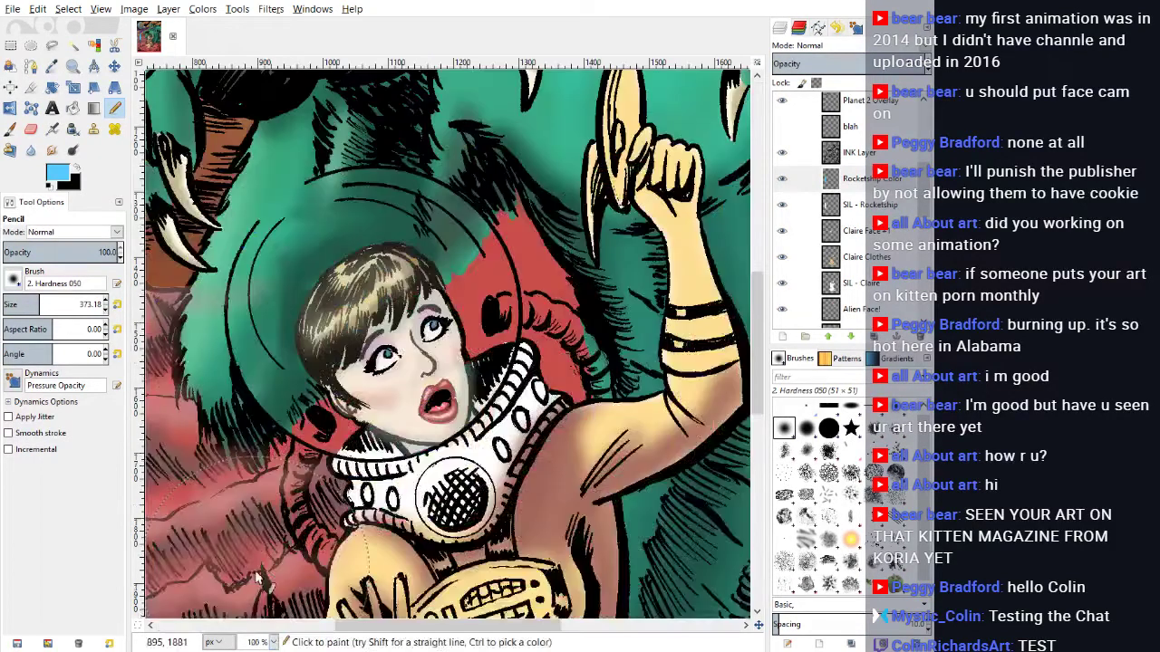
pyautogui.moveTo(510, 626); pyautogui.dragTo(345, 634)
pyautogui.scroll(-3, 313, 391)
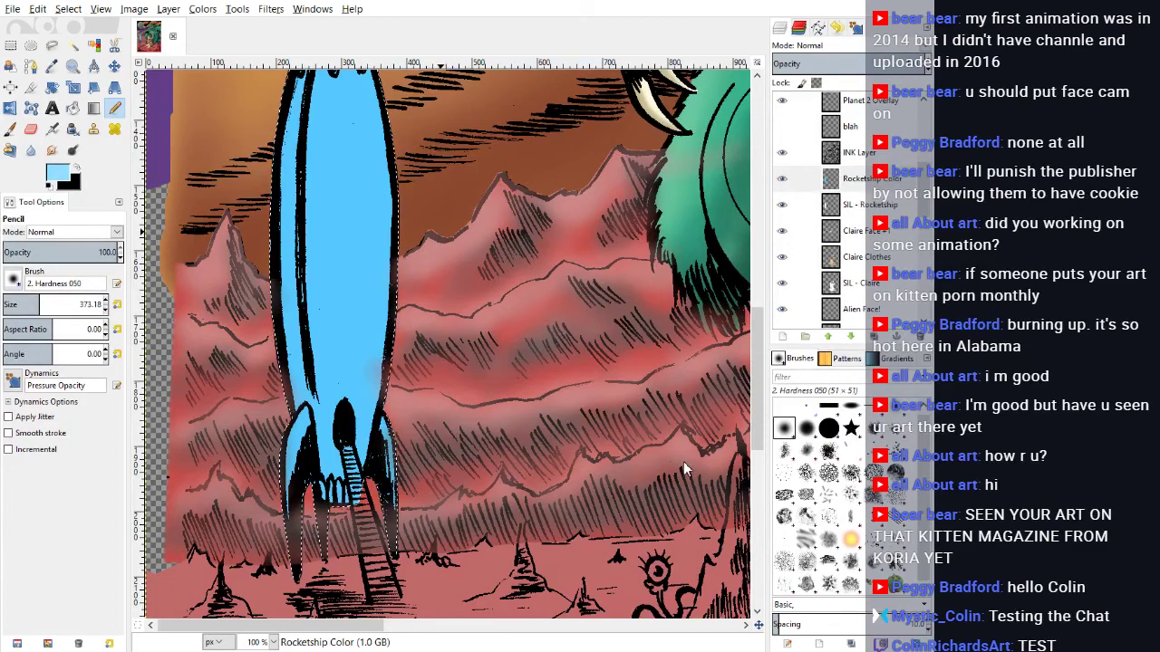
pyautogui.click(315, 453)
pyautogui.moveTo(310, 440)
pyautogui.mouseDown()
pyautogui.moveTo(353, 421)
pyautogui.moveTo(323, 280)
pyautogui.mouseUp()
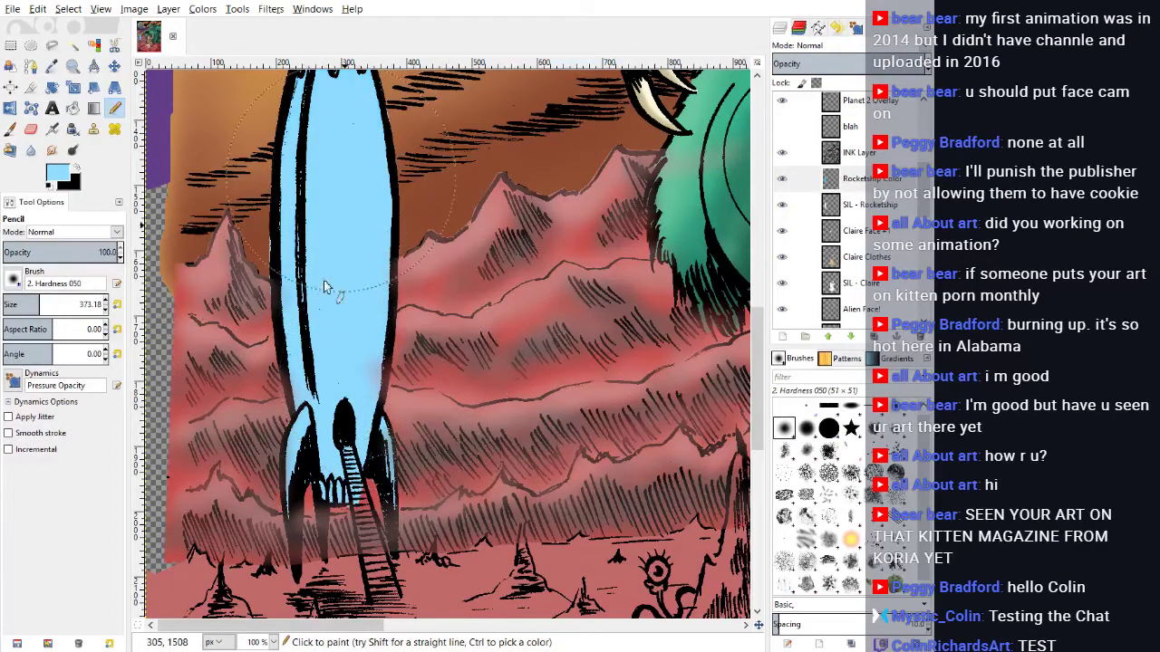
pyautogui.scroll(1, 430, 345)
pyautogui.moveTo(362, 238); pyautogui.dragTo(344, 212)
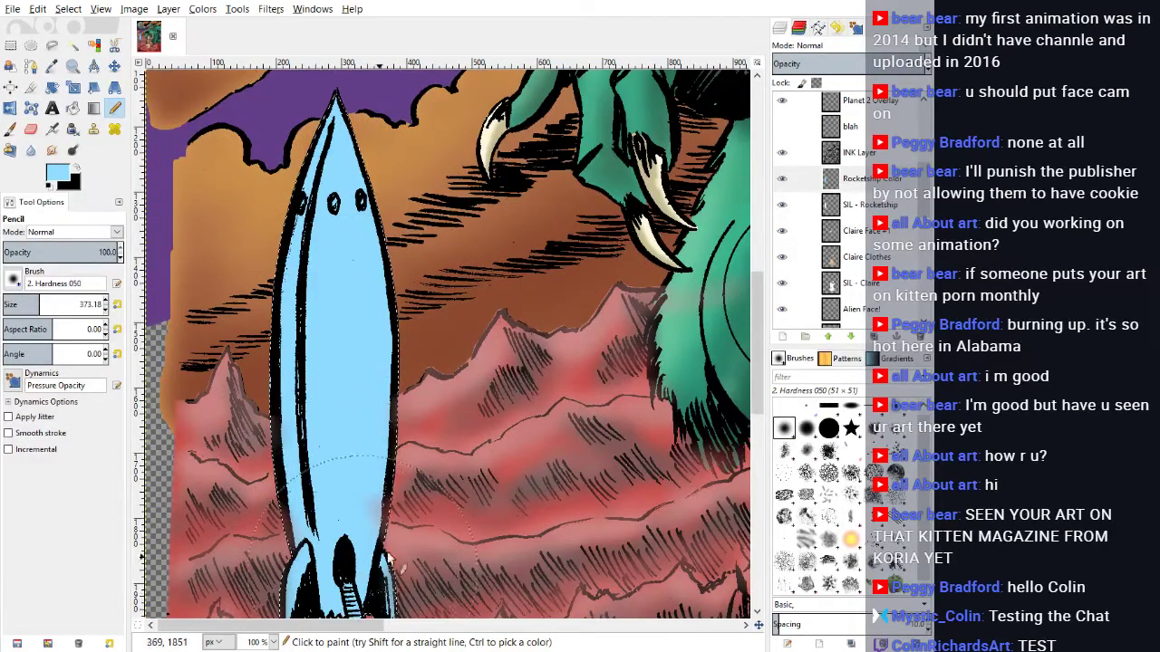
pyautogui.scroll(-5, 341, 308)
pyautogui.scroll(4, 445, 373)
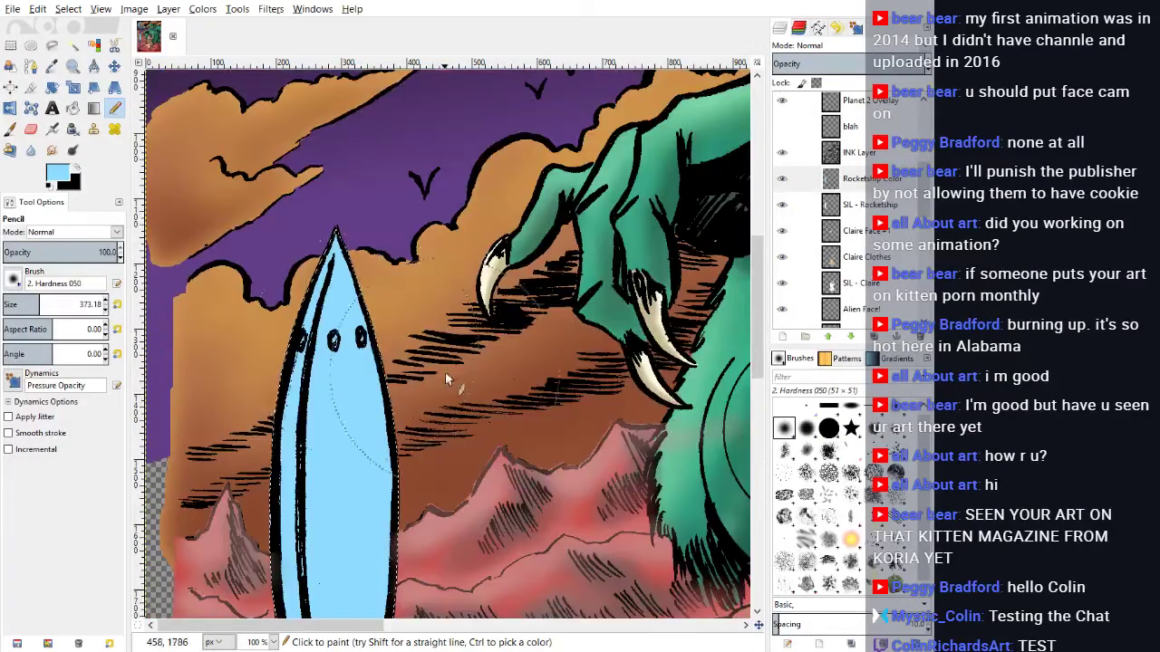
pyautogui.scroll(-3, 373, 576)
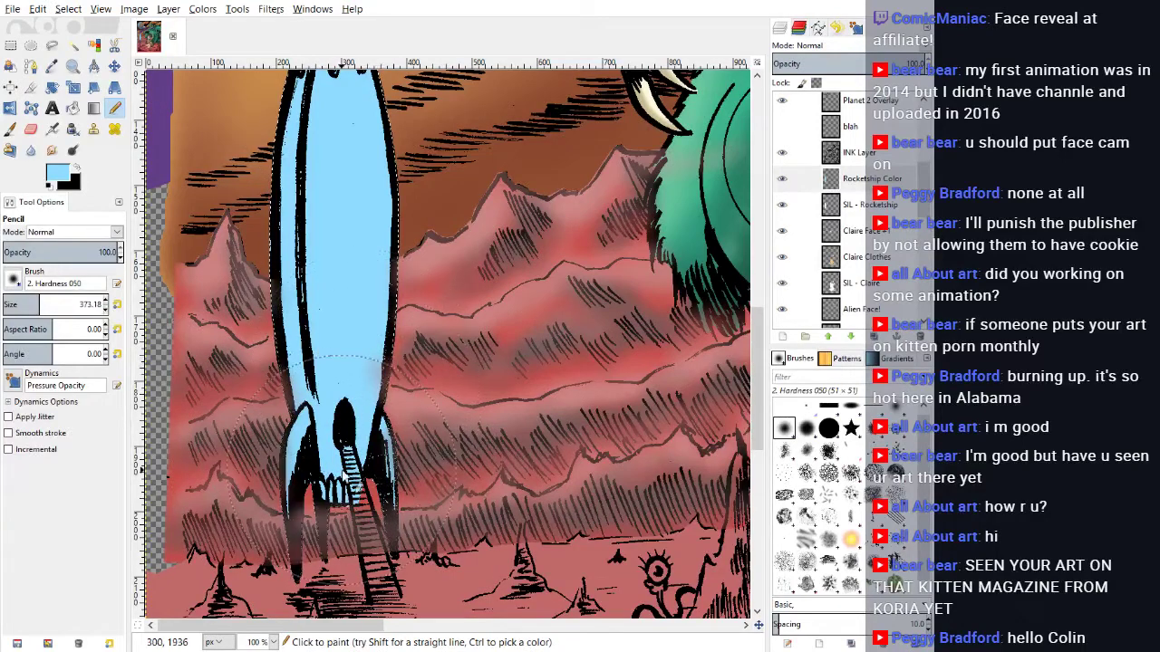
pyautogui.scroll(2, 343, 562)
pyautogui.scroll(-2, 341, 565)
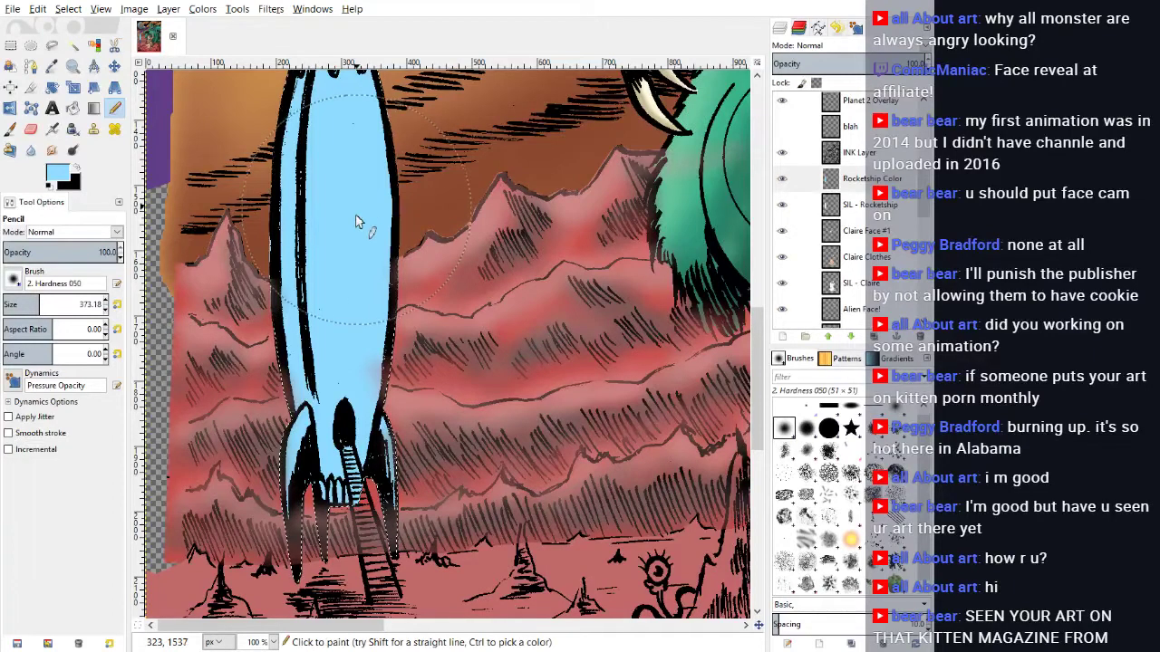
# Step: Set up the Paintbrush with a very pale blue foreground color and a brush size of 40.18
pyautogui.scroll(3, 362, 218)
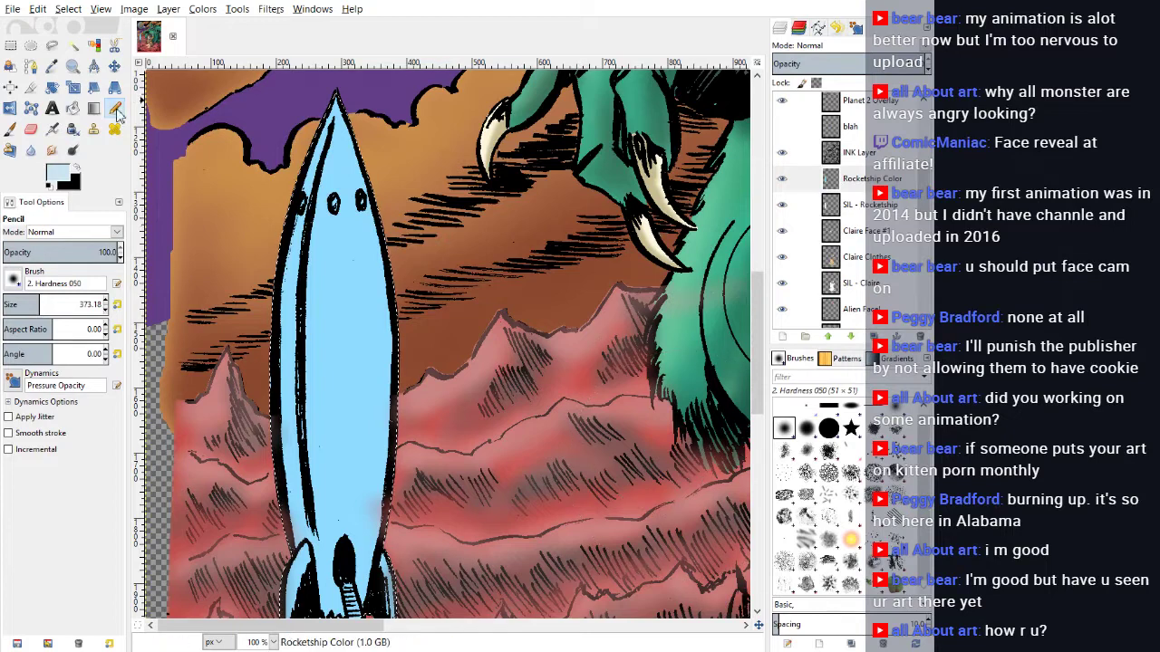
pyautogui.click(10, 128)
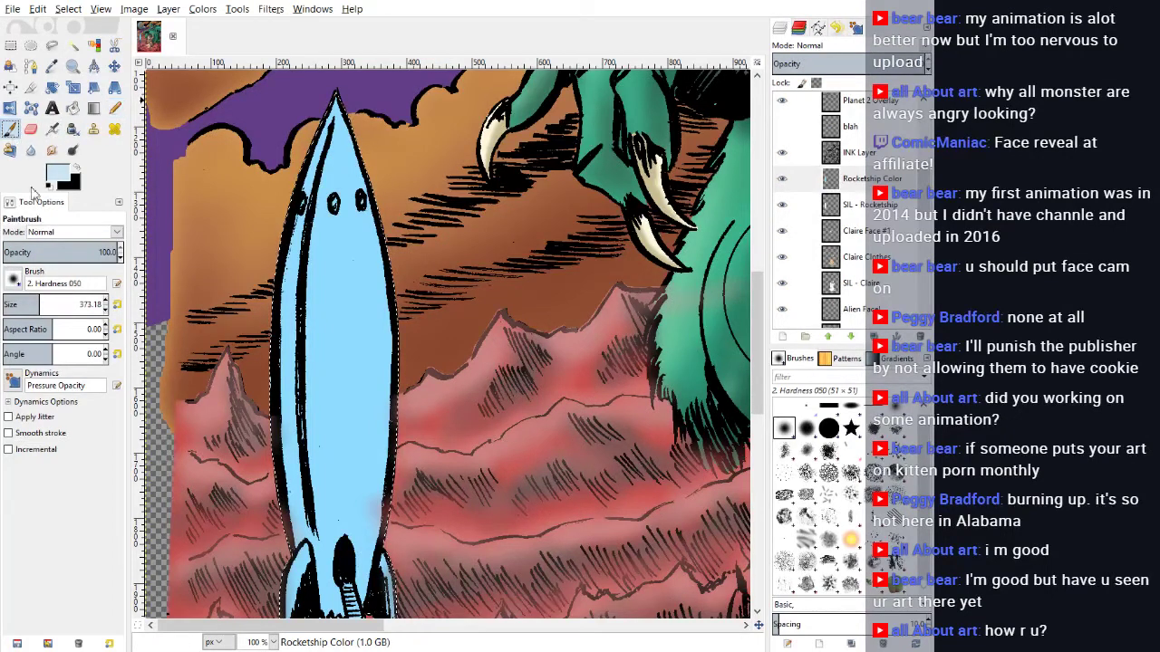
pyautogui.click(10, 305)
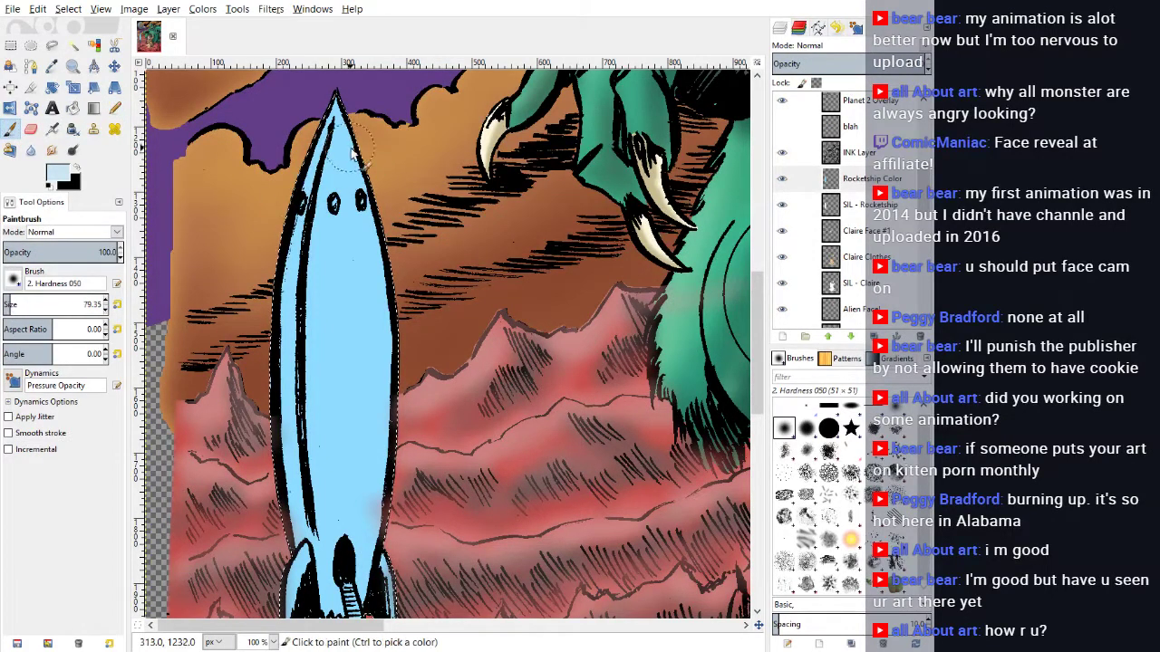
pyautogui.click(9, 304)
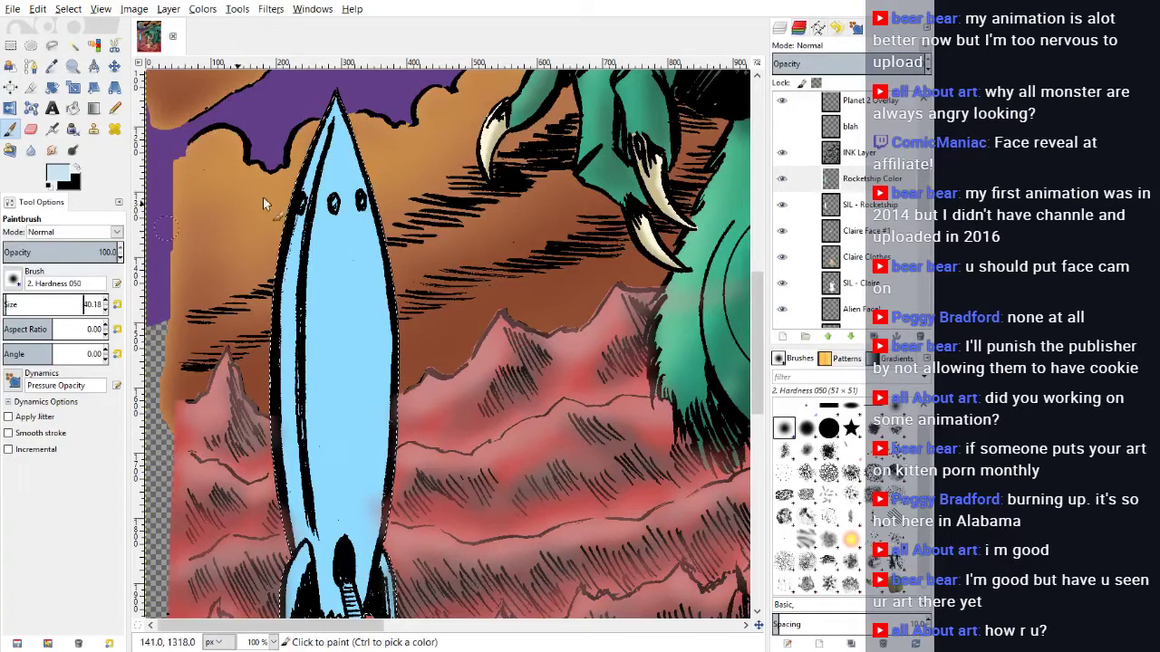
# Step: Examine the artwork at 50% zoom, from the monster and the kneeling woman across to the rocketship
pyautogui.click(273, 643)
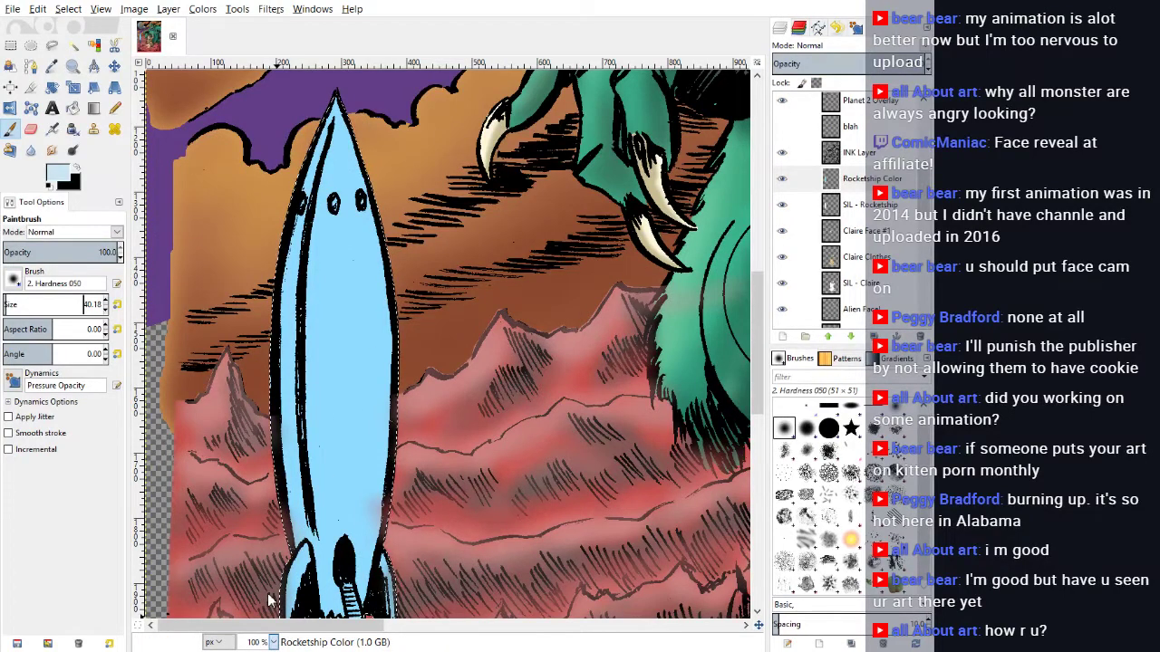
pyautogui.click(270, 602)
pyautogui.moveTo(477, 626); pyautogui.dragTo(587, 626)
pyautogui.scroll(4, 585, 362)
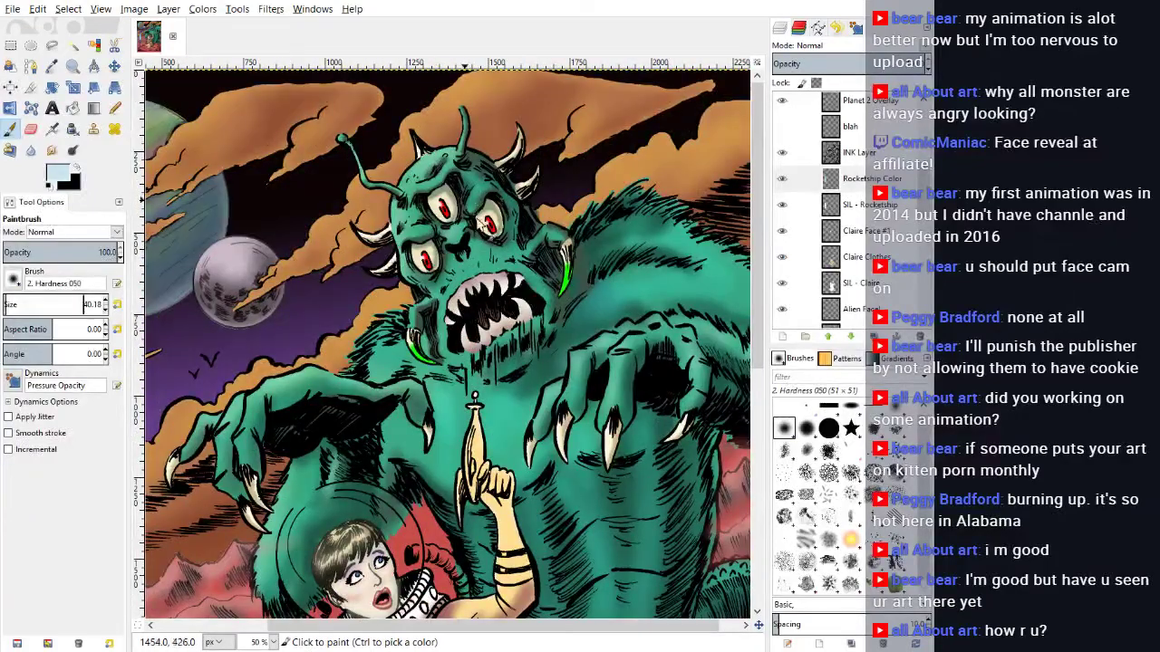
pyautogui.scroll(-5, 457, 268)
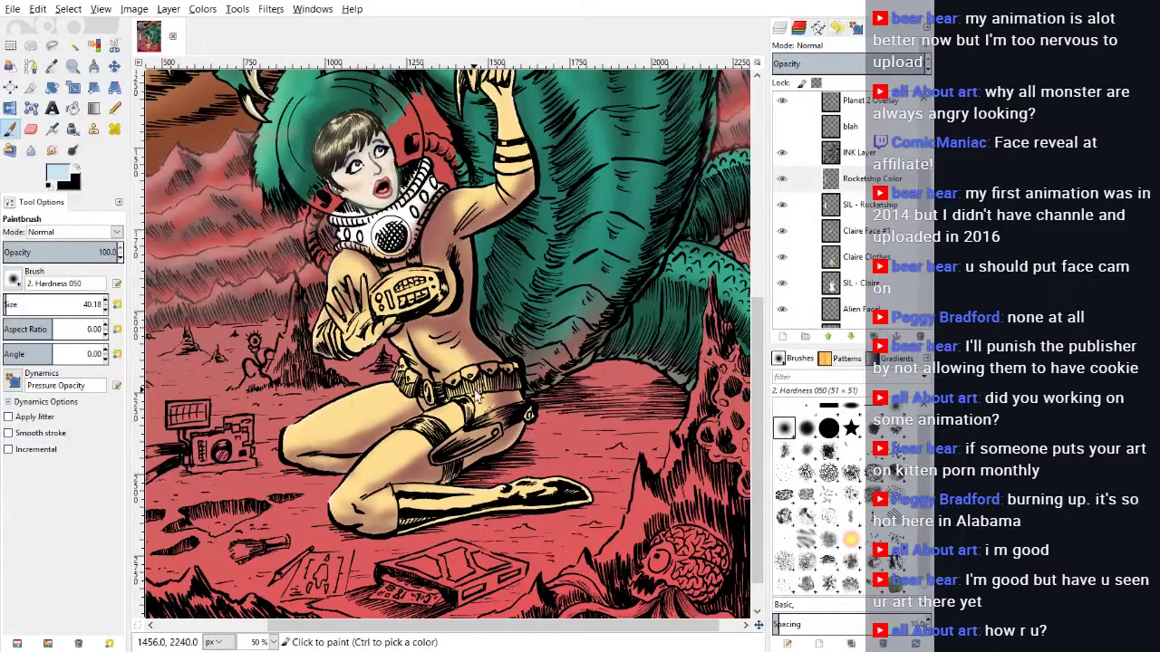
pyautogui.scroll(-1, 478, 397)
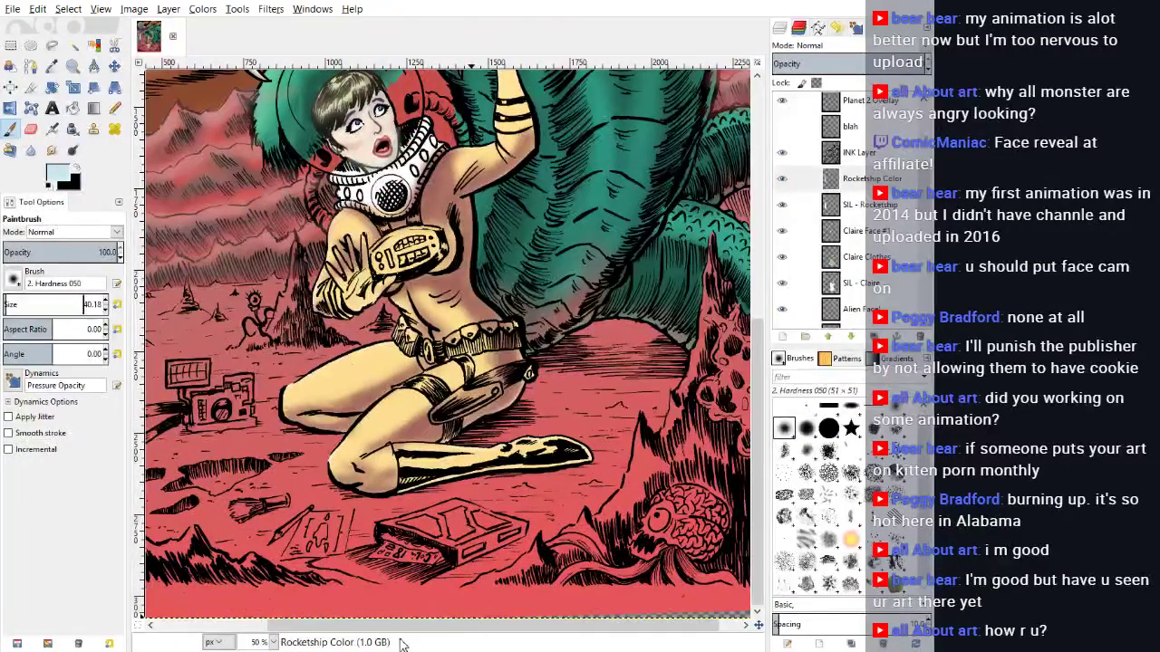
pyautogui.moveTo(405, 627); pyautogui.dragTo(333, 637)
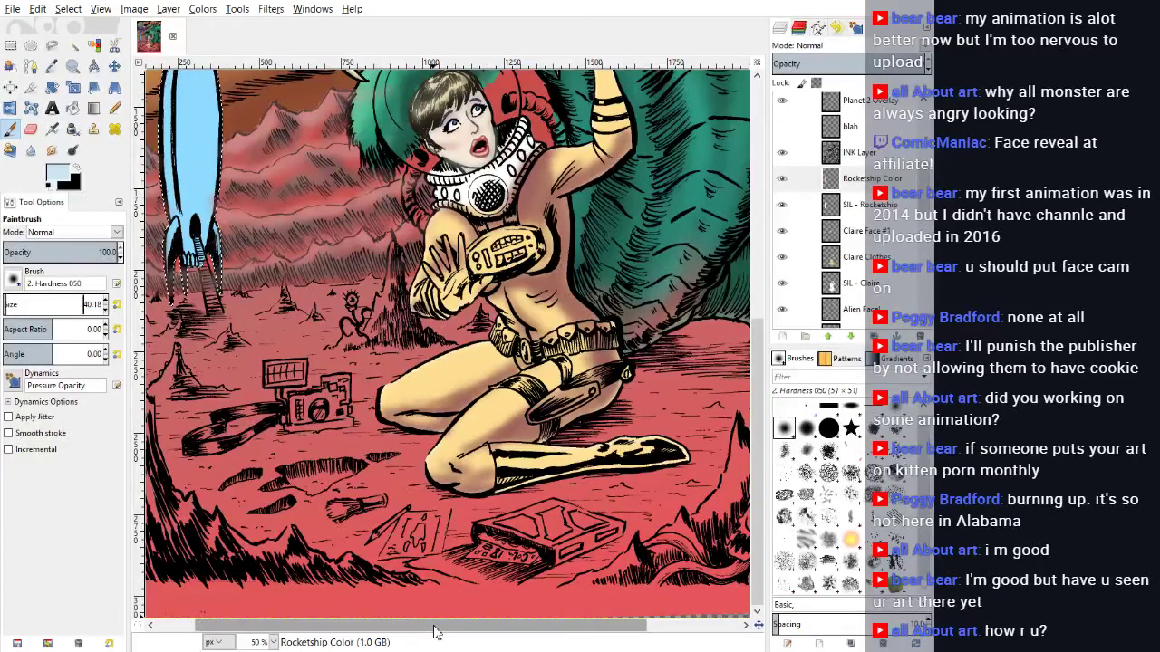
pyautogui.hscroll(-2, 435, 632)
pyautogui.scroll(4, 417, 423)
pyautogui.hscroll(-2, 417, 423)
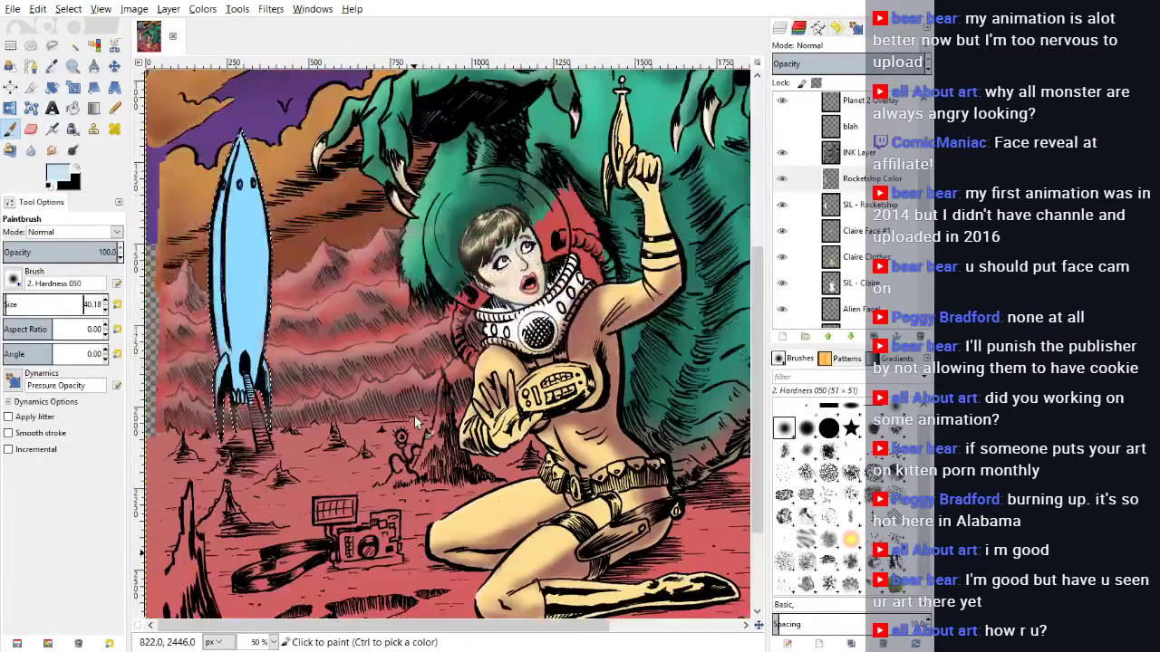
pyautogui.scroll(3, 416, 423)
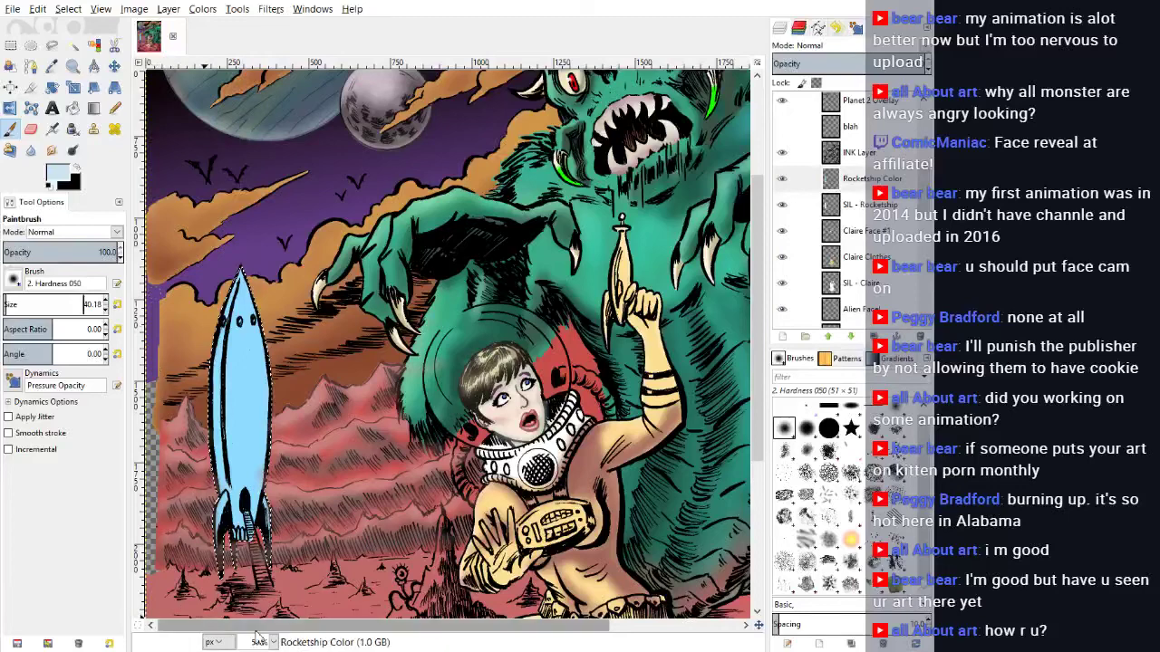
# Step: Make the INK Layer active and set up the Eraser with a brush size of 20.59 for the rocketship's upper hull
pyautogui.click(272, 578)
pyautogui.moveTo(393, 627); pyautogui.dragTo(321, 634)
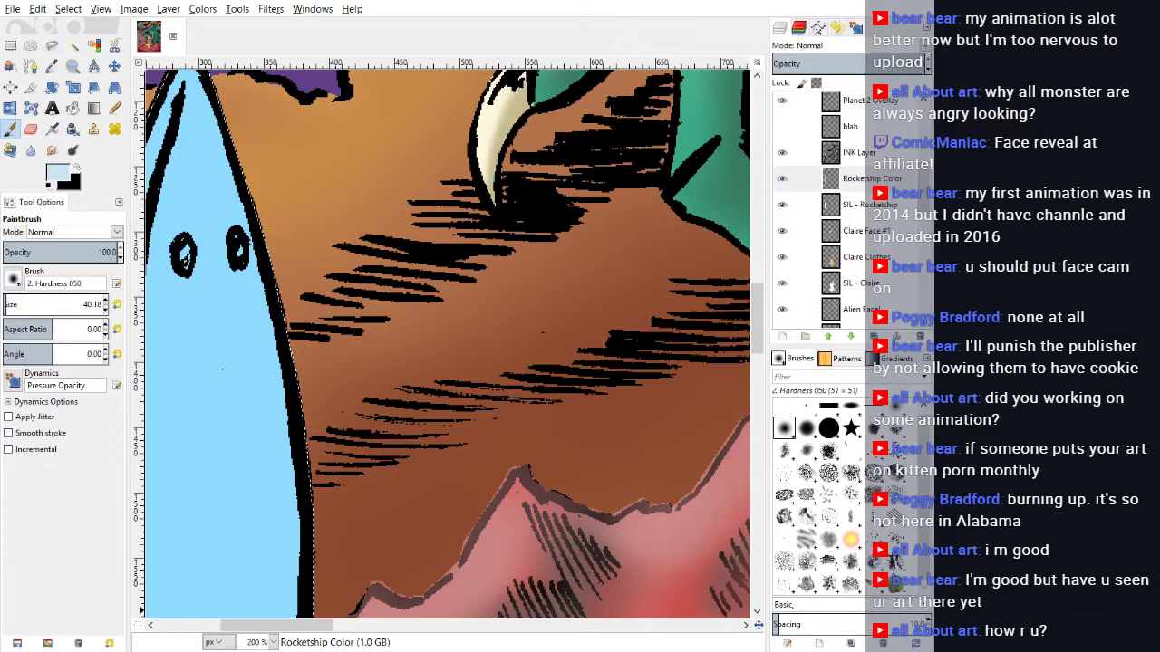
pyautogui.hscroll(-5, 358, 222)
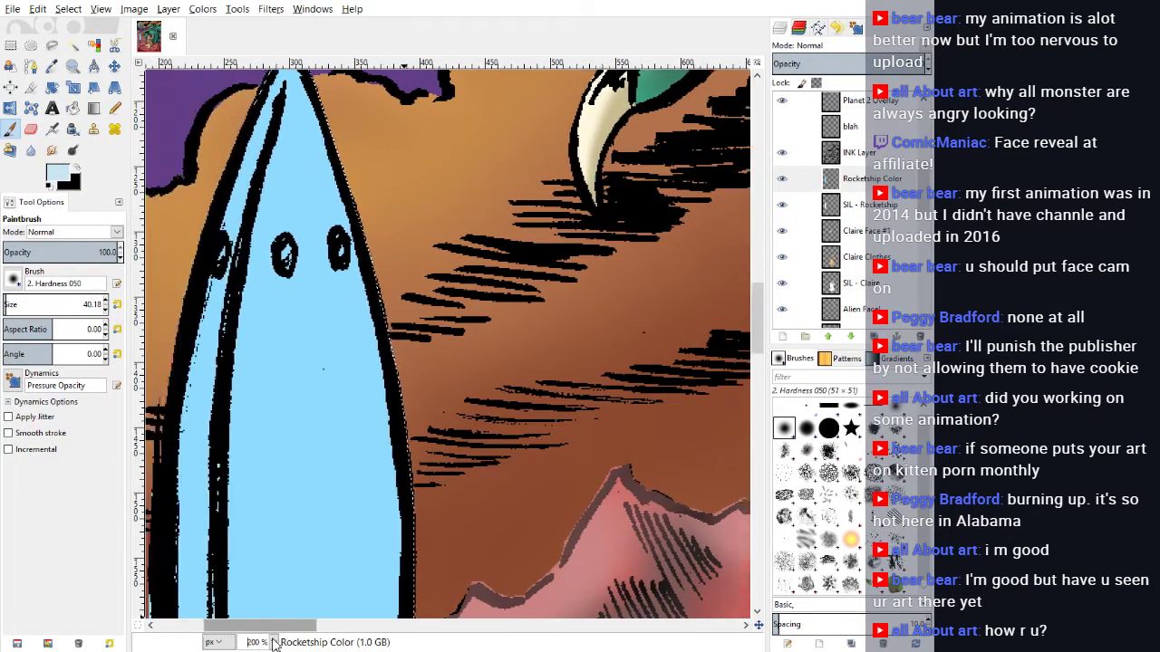
pyautogui.scroll(5, 358, 222)
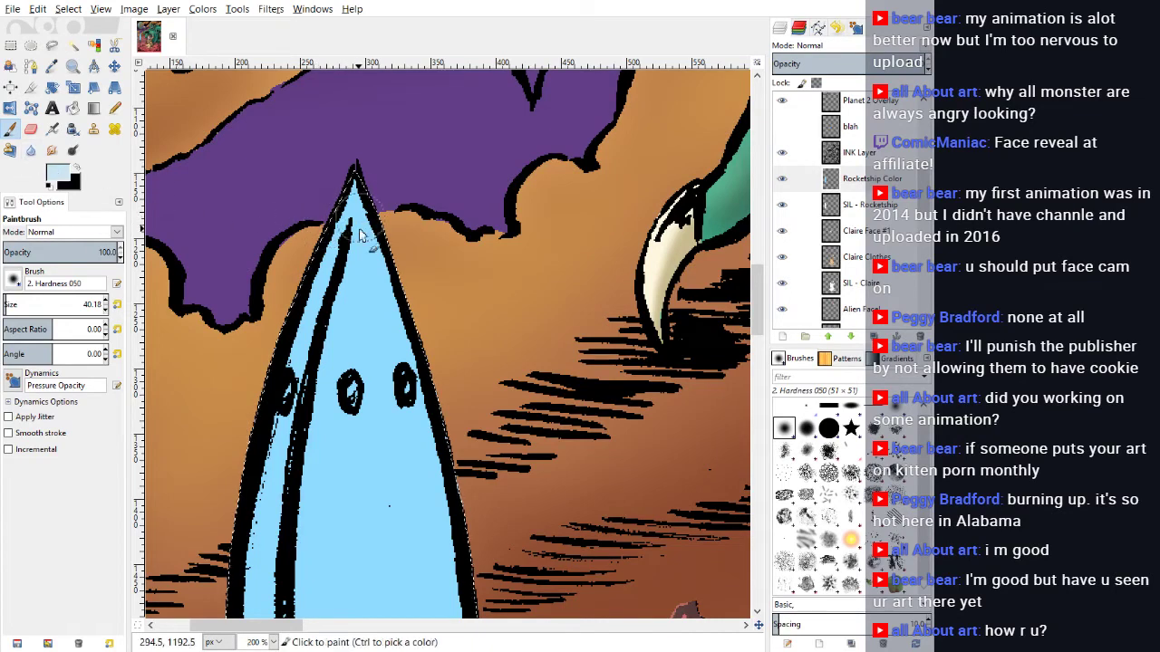
pyautogui.scroll(-5, 336, 293)
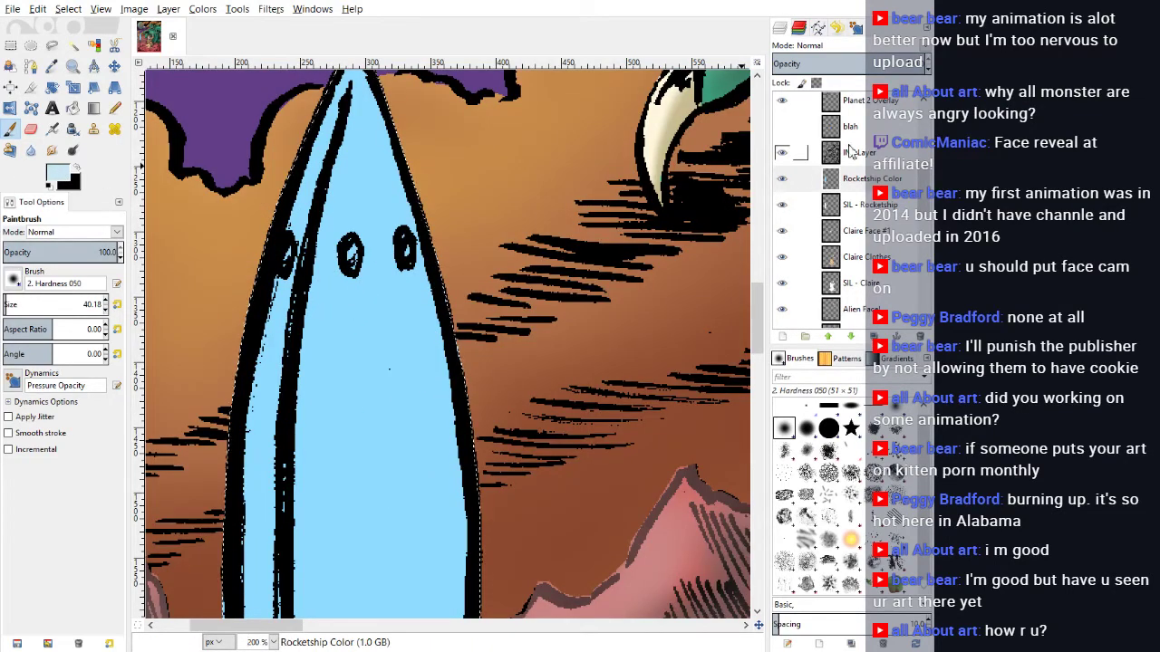
pyautogui.press('pageup')
pyautogui.click(31, 131)
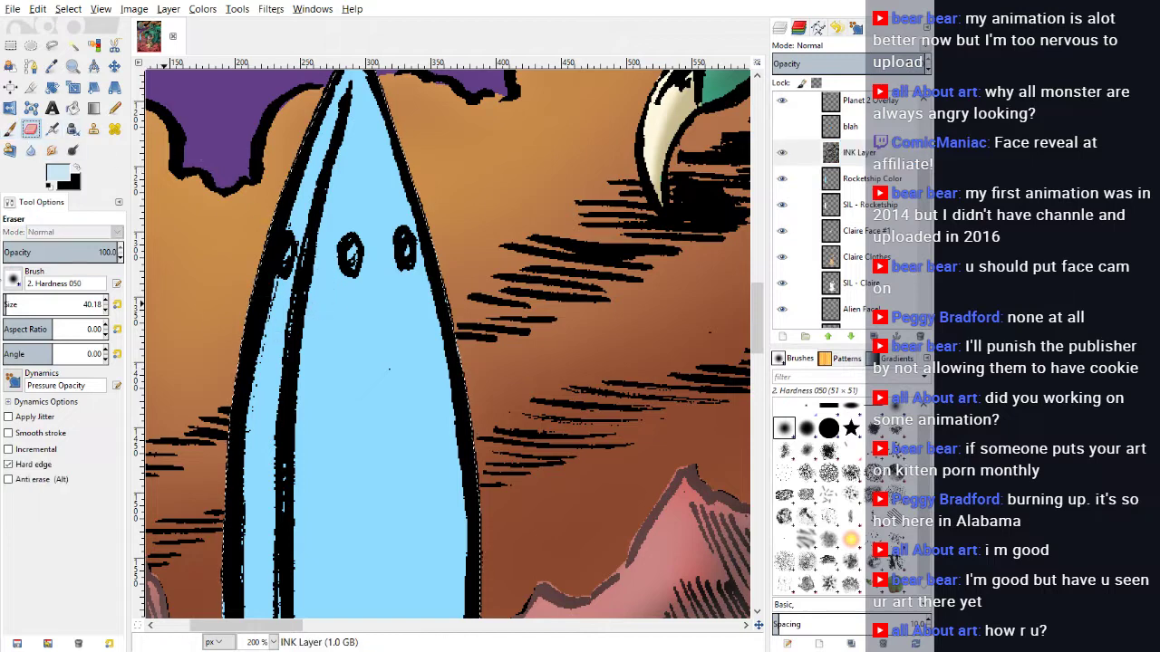
pyautogui.click(4, 305)
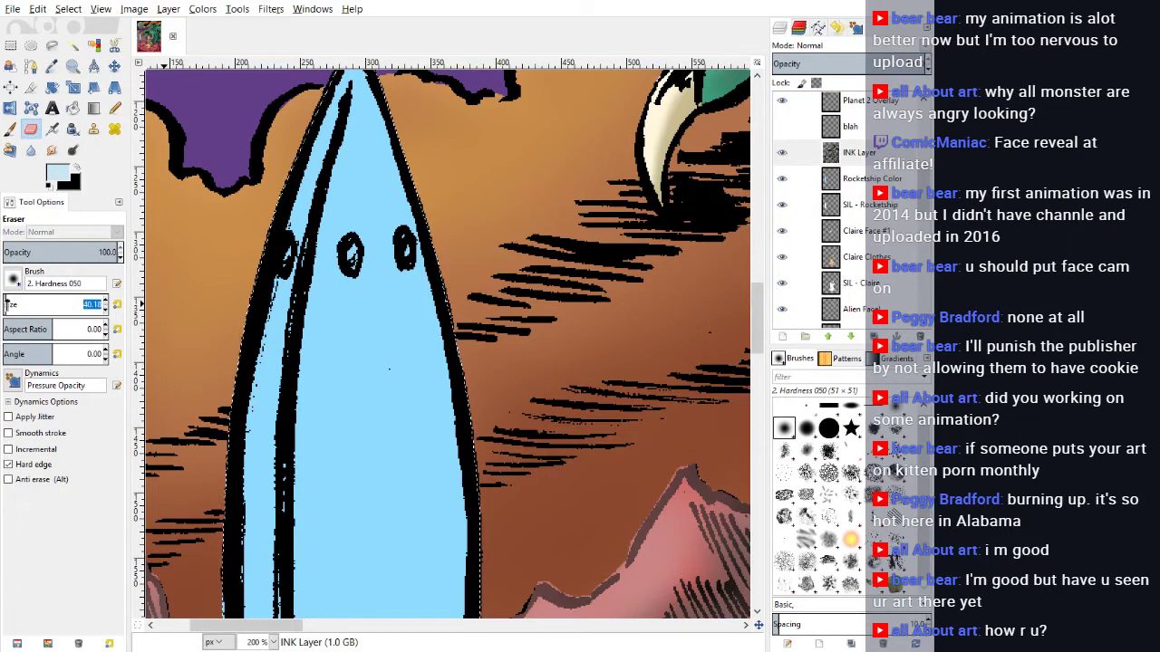
pyautogui.click(5, 301)
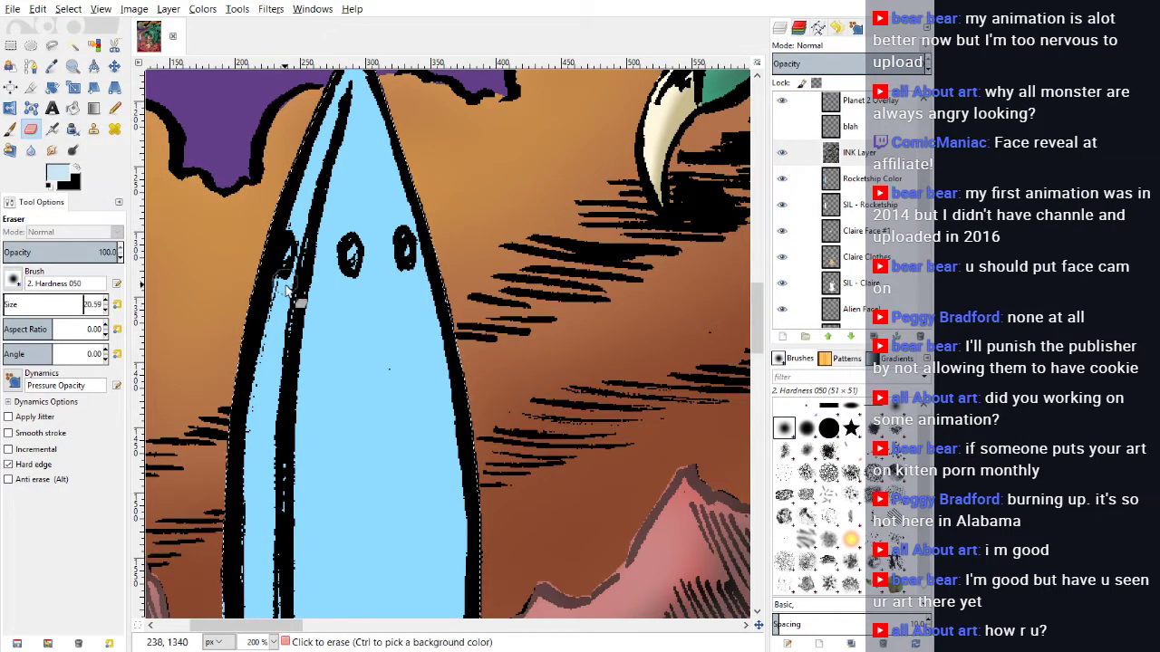
# Step: Erase the stray ink specks along the inner edge of the rocketship's left outline with an Eraser size of 8.59
pyautogui.click(106, 309)
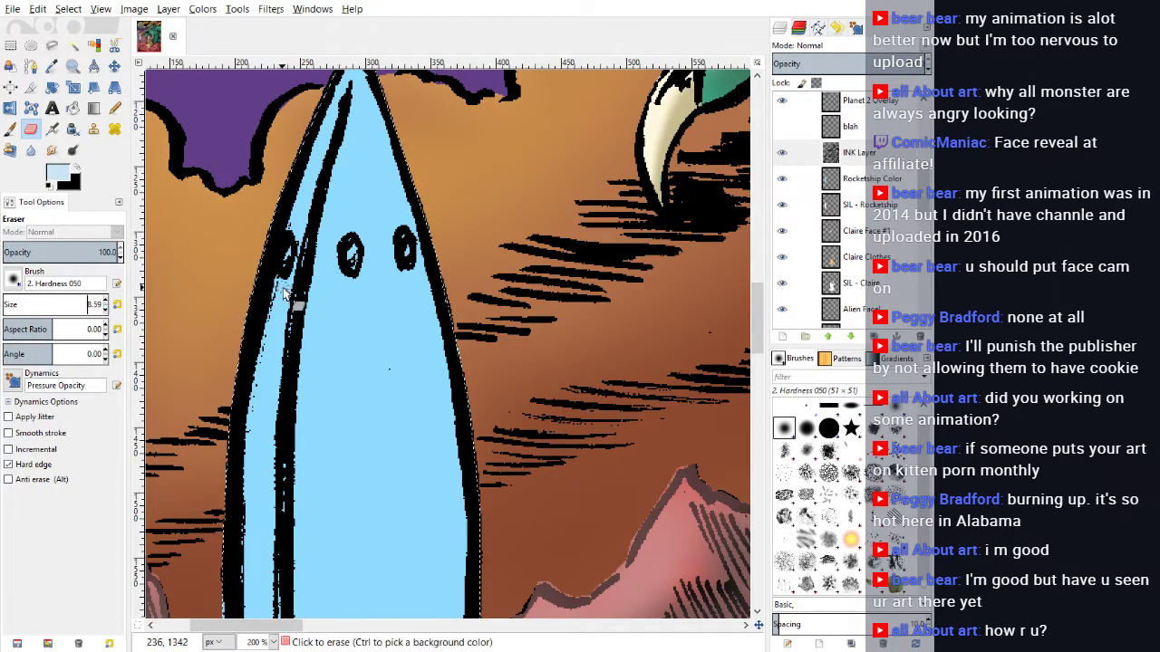
pyautogui.moveTo(269, 327); pyautogui.dragTo(262, 422)
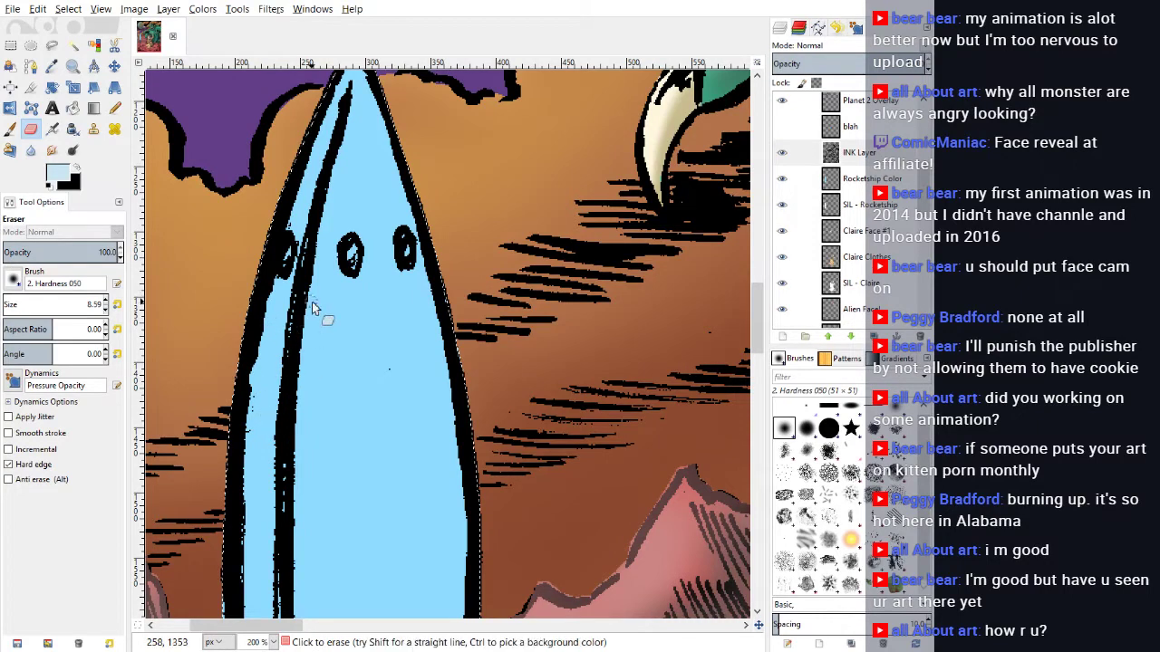
pyautogui.scroll(-3, 312, 302)
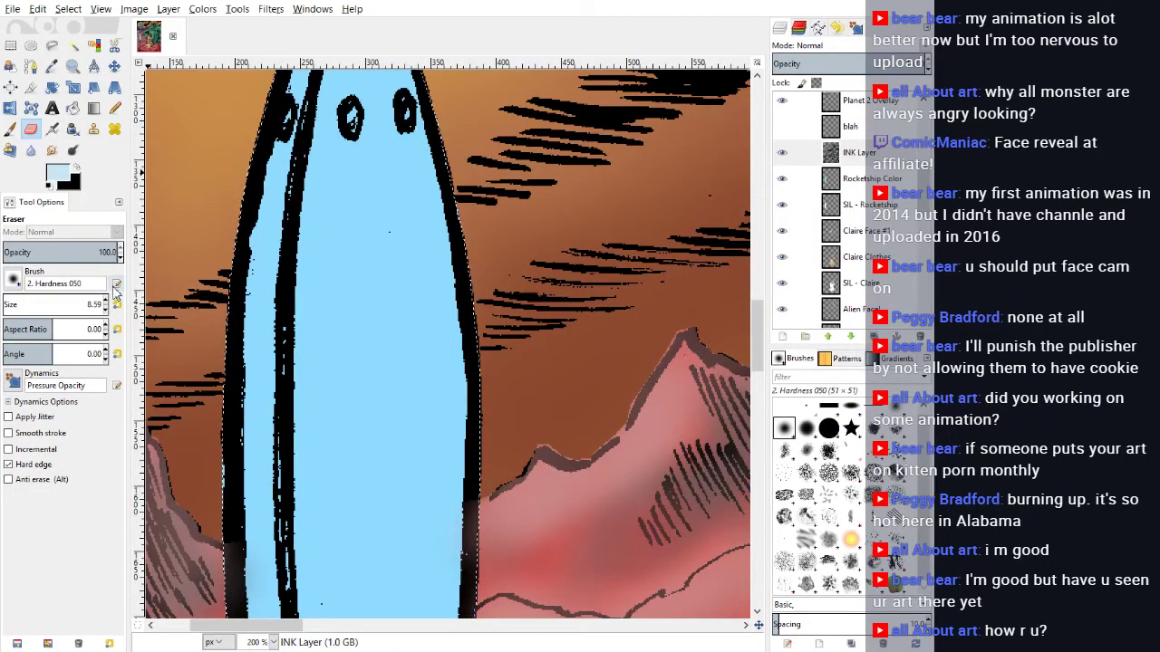
# Step: Set the Eraser size to 10.59 and smooth the inner edge of the left outline below the leftmost porthole
pyautogui.click(106, 301)
pyautogui.click(106, 301)
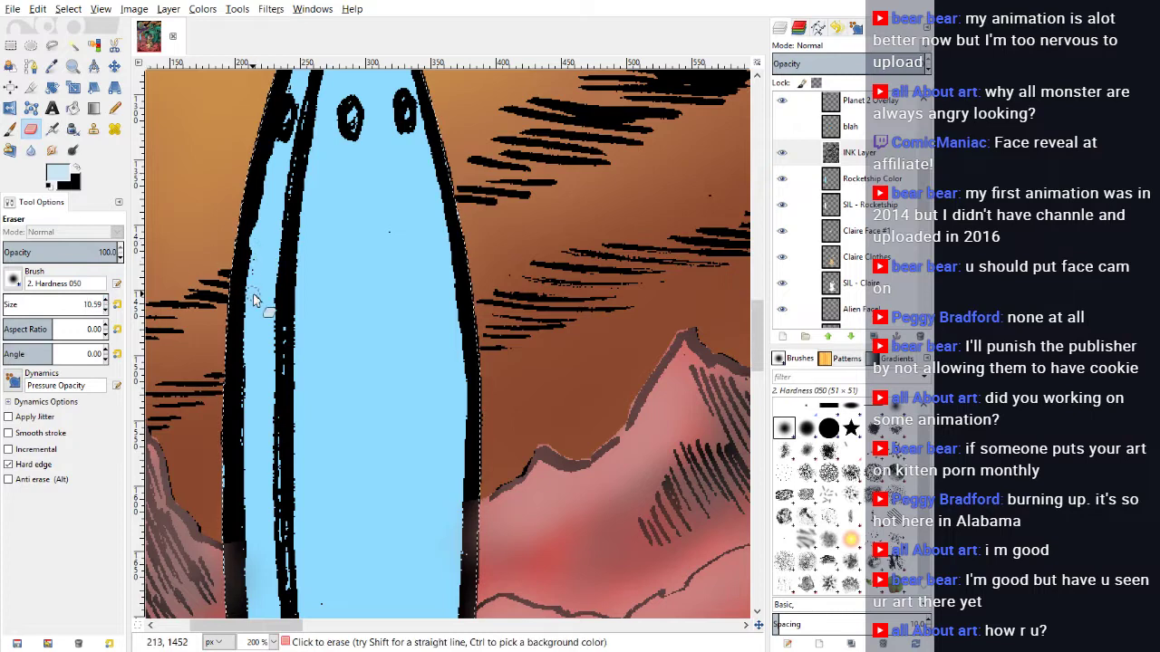
pyautogui.moveTo(251, 293); pyautogui.dragTo(258, 245)
pyautogui.moveTo(264, 205); pyautogui.dragTo(276, 149)
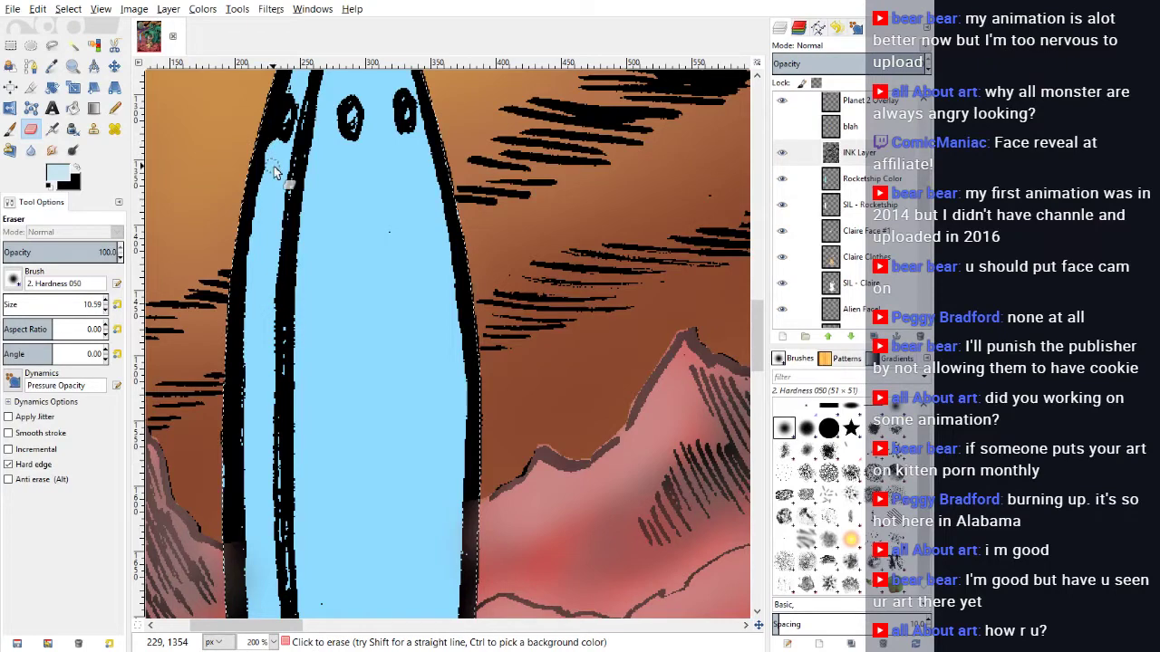
pyautogui.scroll(-5, 272, 311)
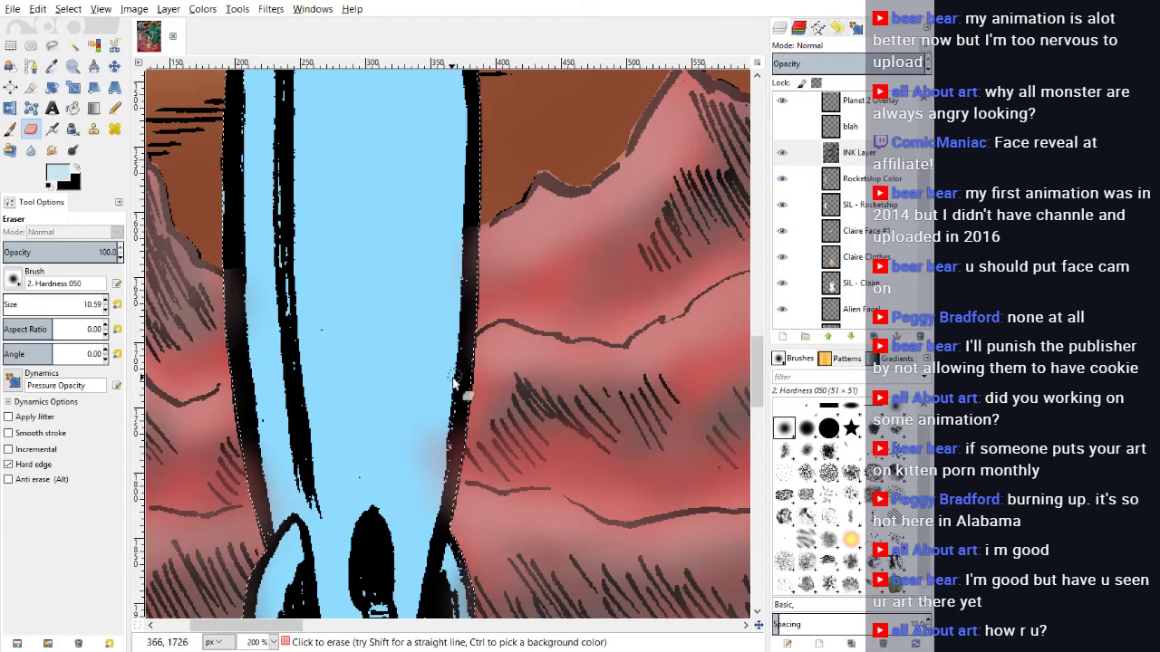
# Step: Start a Free Select outline at the rocketship's nose and trace down the left side of the long inner line to its lower end
pyautogui.scroll(8, 227, 298)
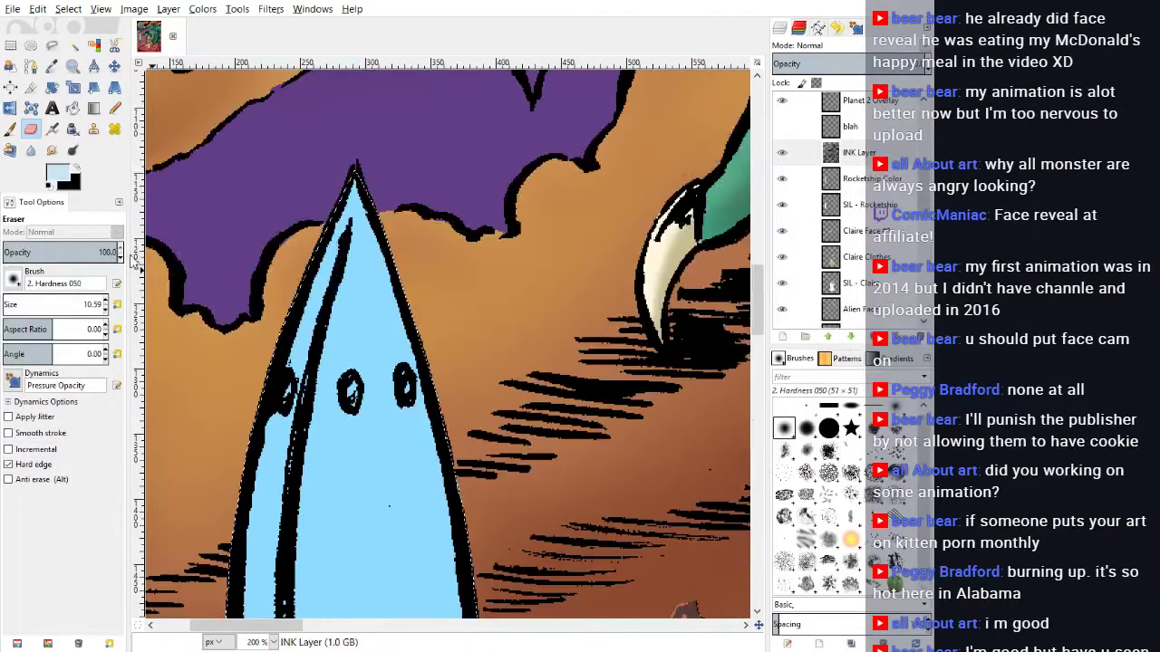
pyautogui.click(52, 44)
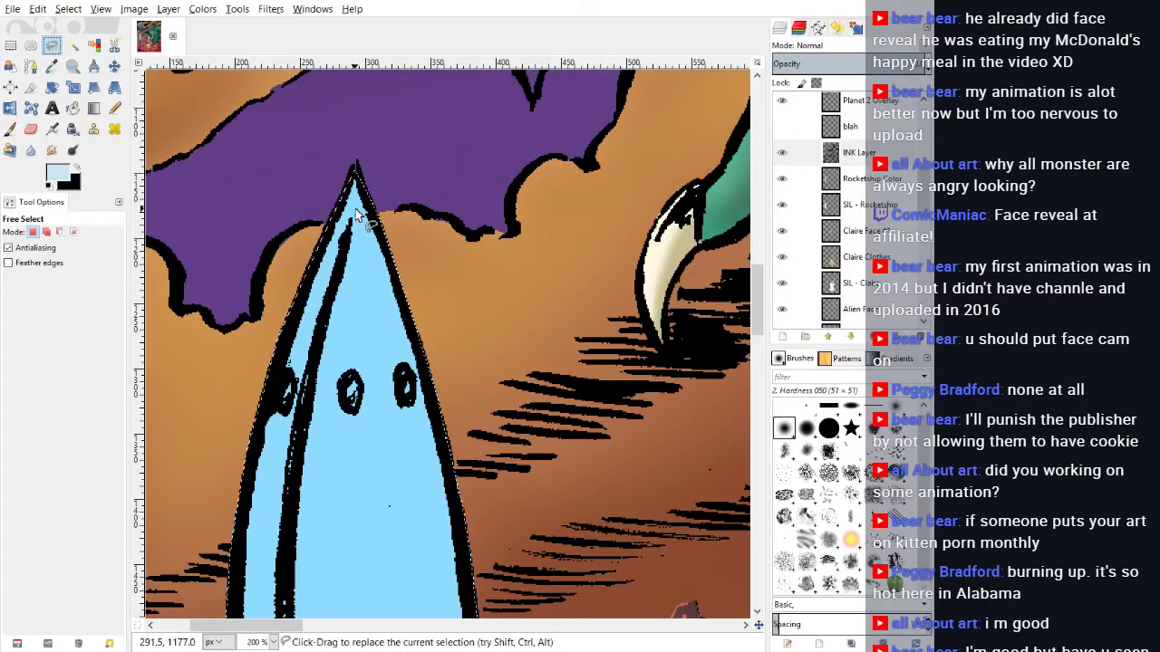
pyautogui.click(353, 206)
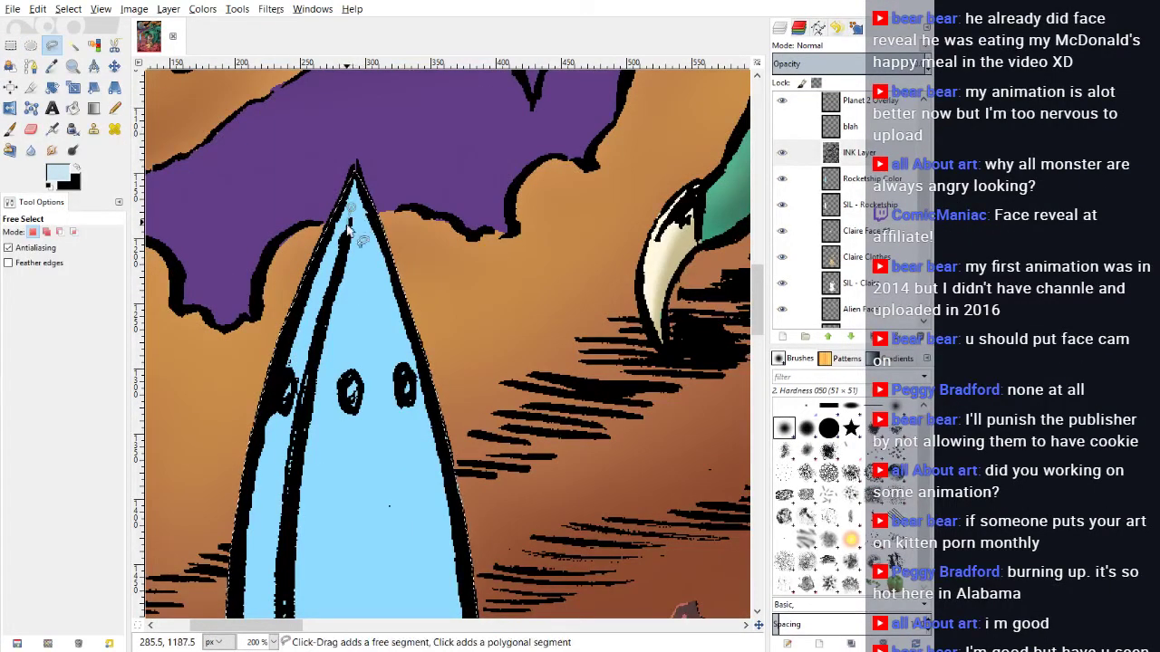
pyautogui.click(305, 336)
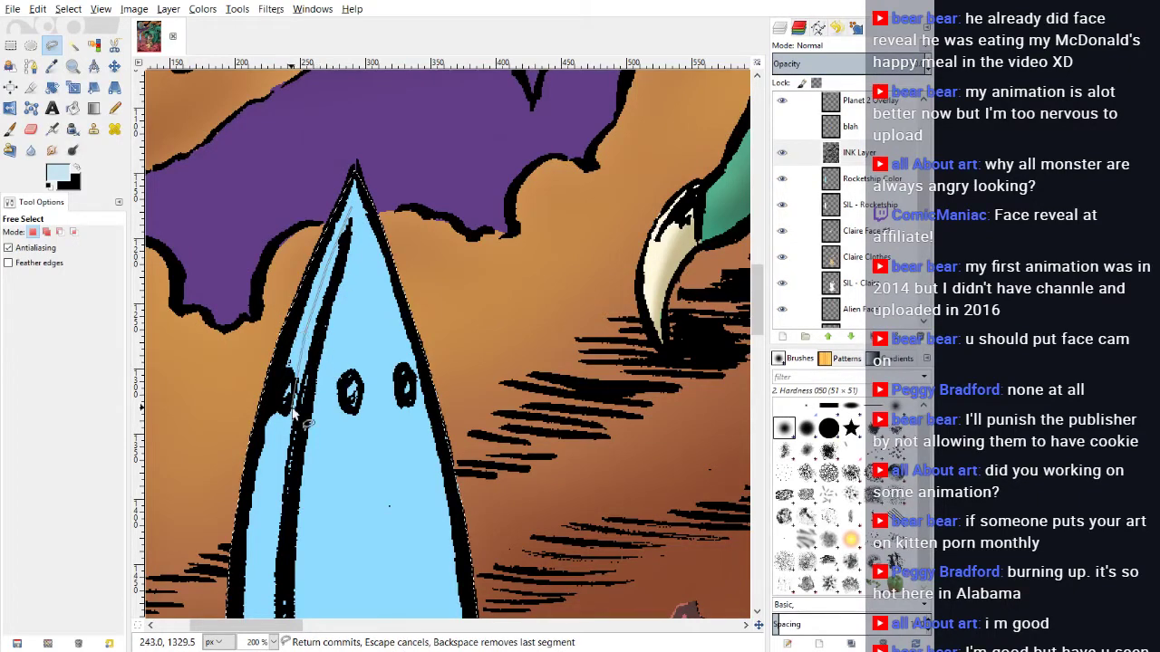
pyautogui.press('BackSpace')
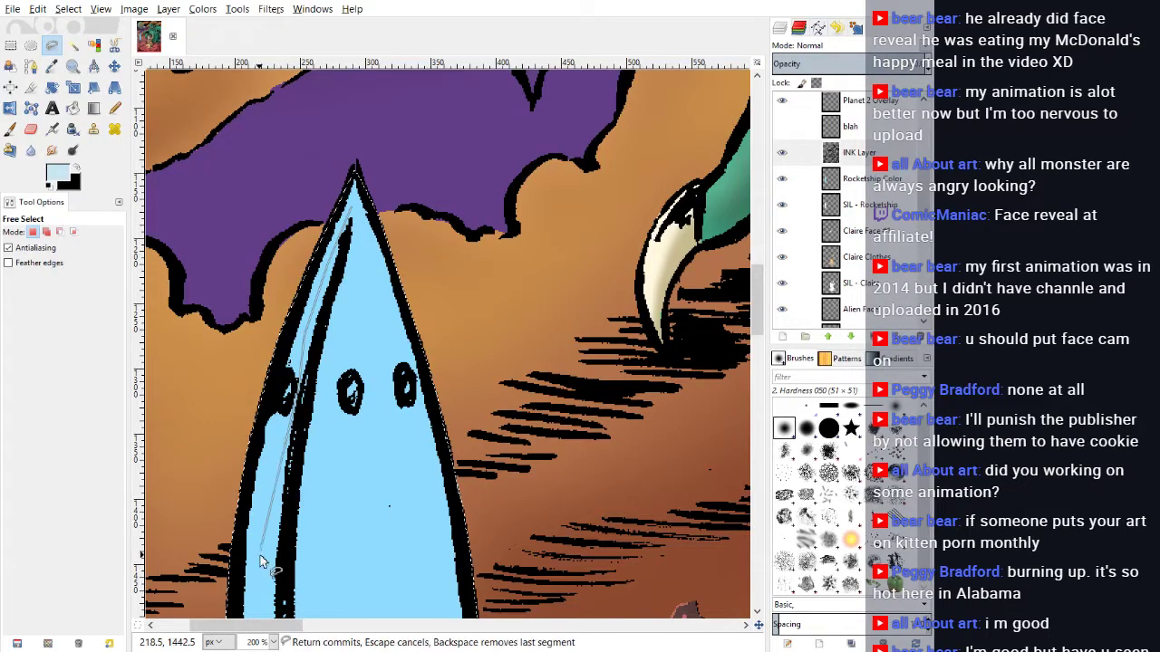
pyautogui.scroll(-5, 260, 561)
pyautogui.click(256, 281)
pyautogui.click(260, 403)
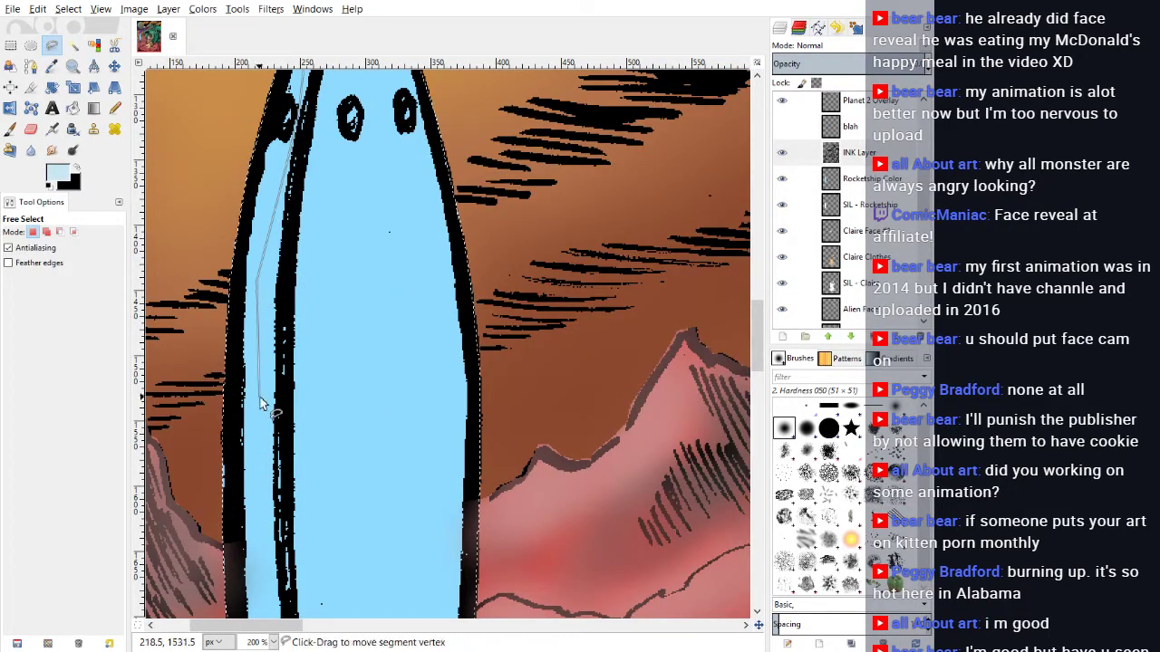
pyautogui.scroll(-7, 260, 403)
pyautogui.click(270, 423)
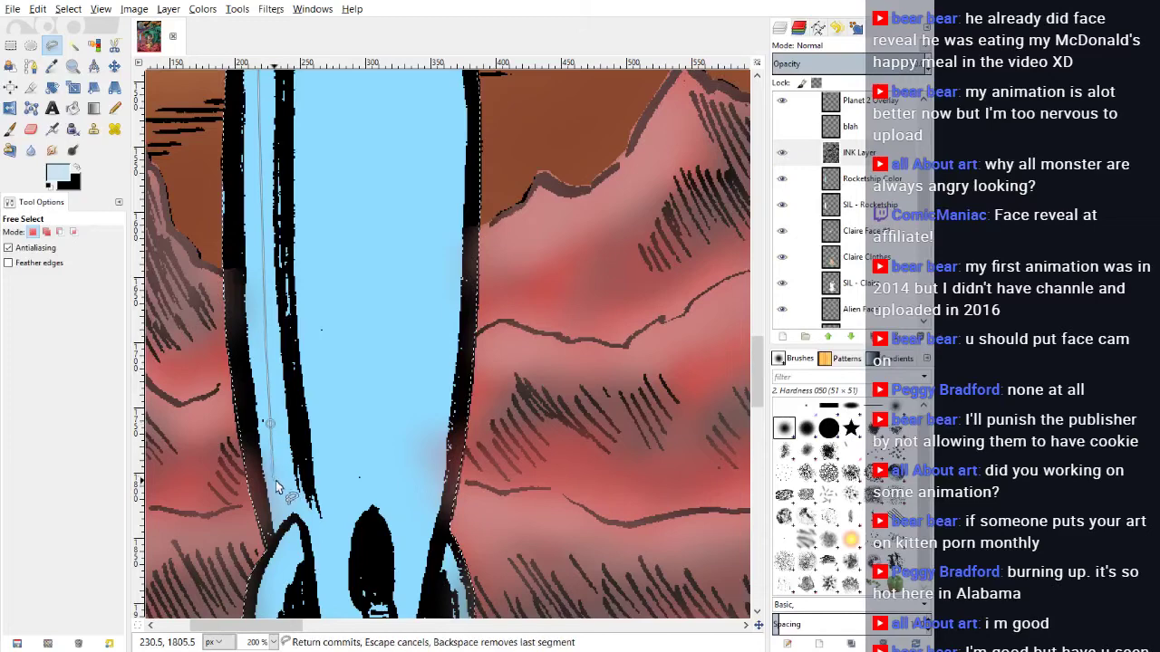
pyautogui.click(283, 487)
pyautogui.click(312, 523)
pyautogui.click(331, 527)
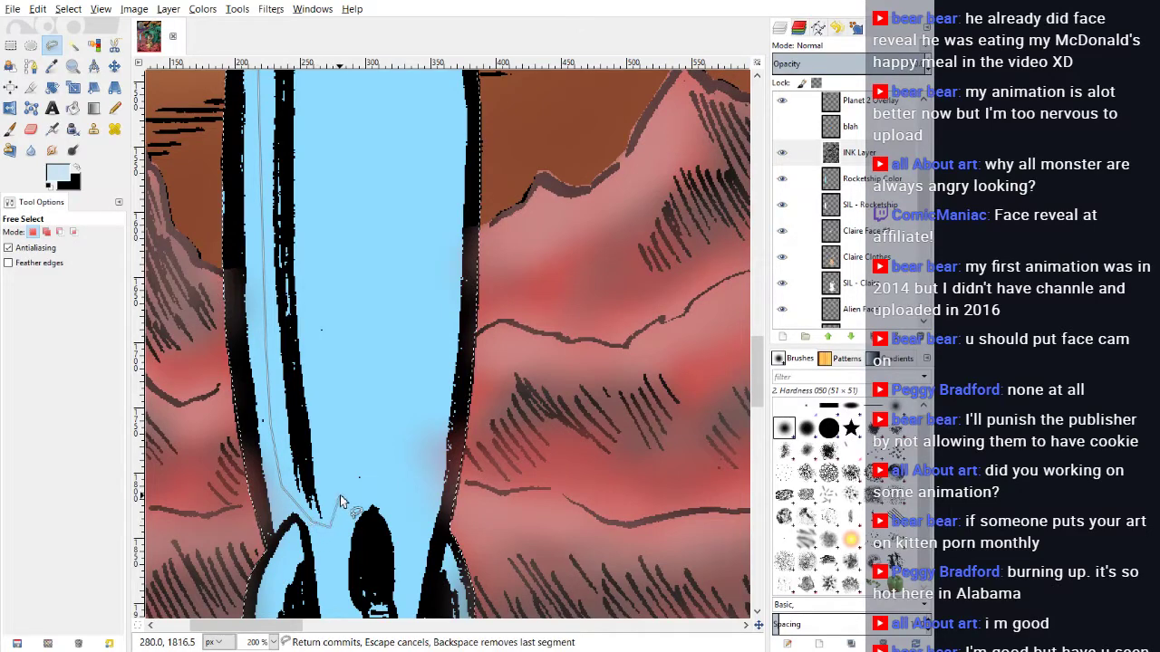
# Step: Trace the Free Select outline back up the right side of the inner line and close it at the nose
pyautogui.click(314, 220)
pyautogui.scroll(2, 316, 227)
pyautogui.click(331, 254)
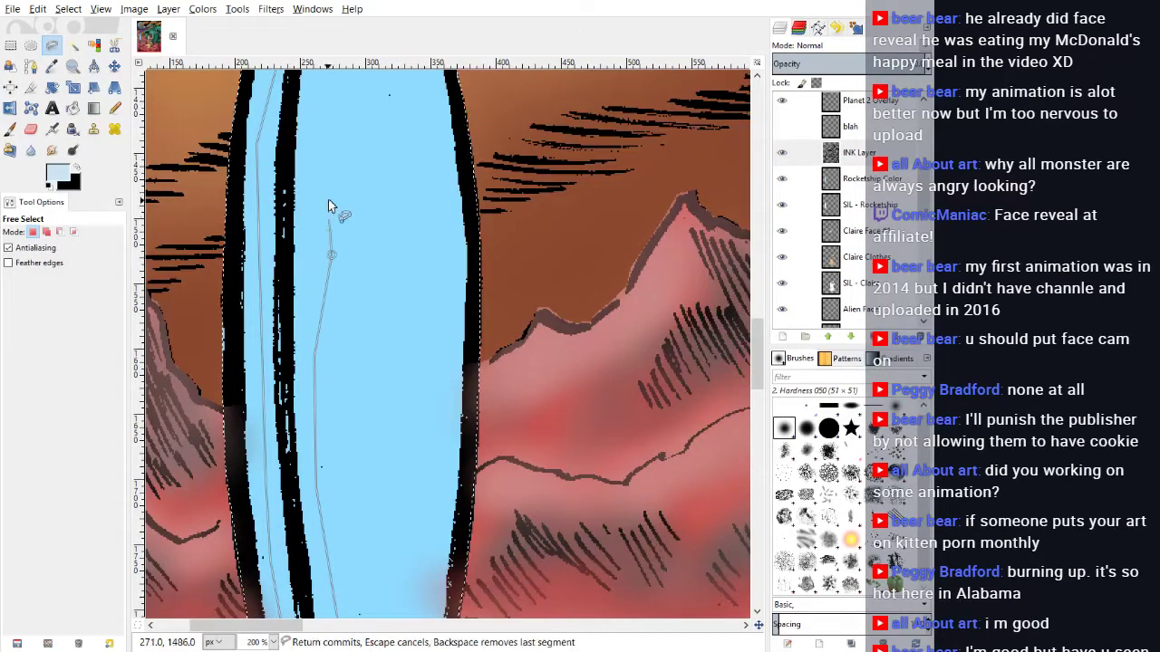
pyautogui.scroll(4, 329, 205)
pyautogui.click(324, 292)
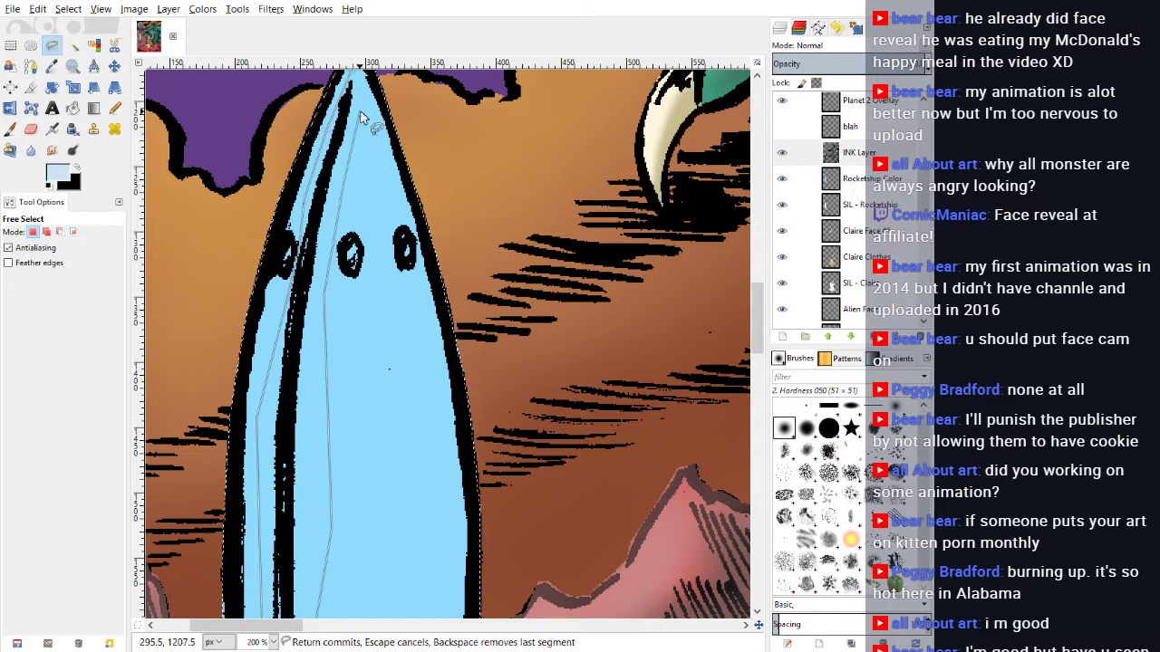
pyautogui.click(359, 111)
pyautogui.click(360, 89)
pyautogui.scroll(2, 361, 83)
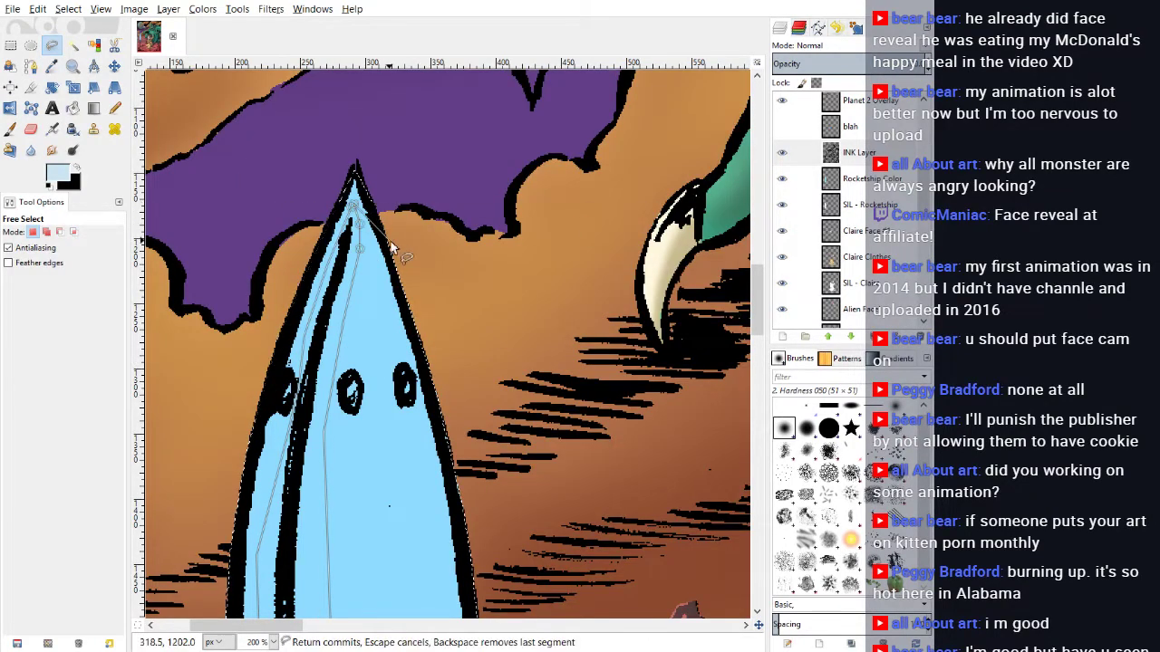
pyautogui.click(358, 227)
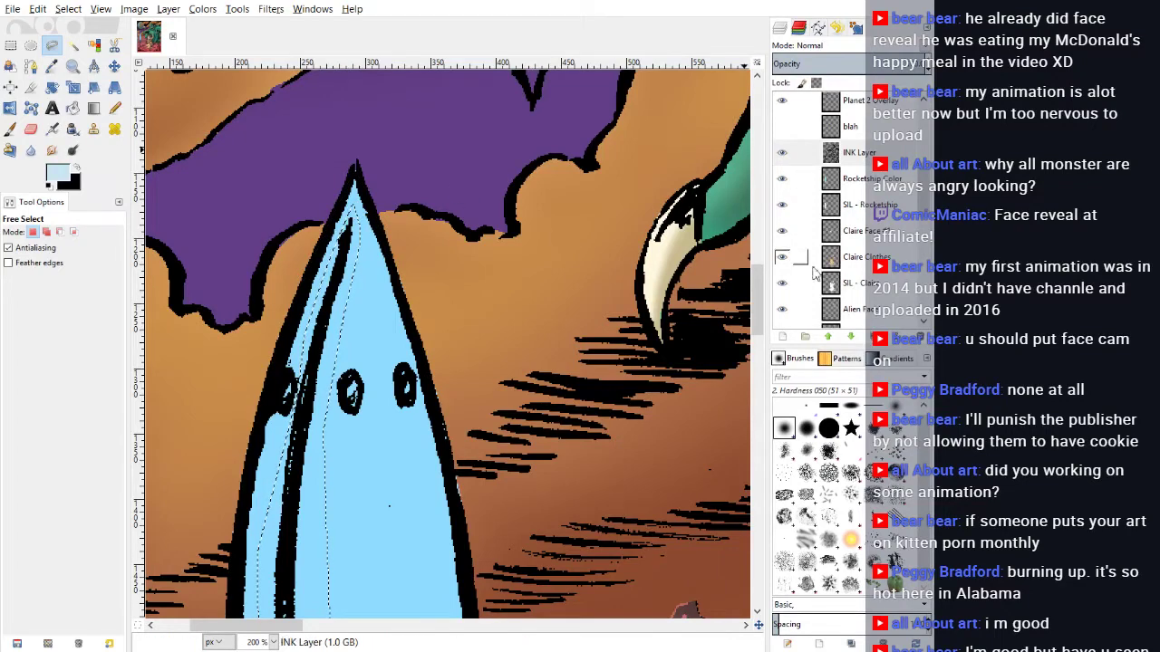
# Step: Cut the selected inner line from the INK Layer and paste it onto a new layer of its own
pyautogui.scroll(-4, 462, 426)
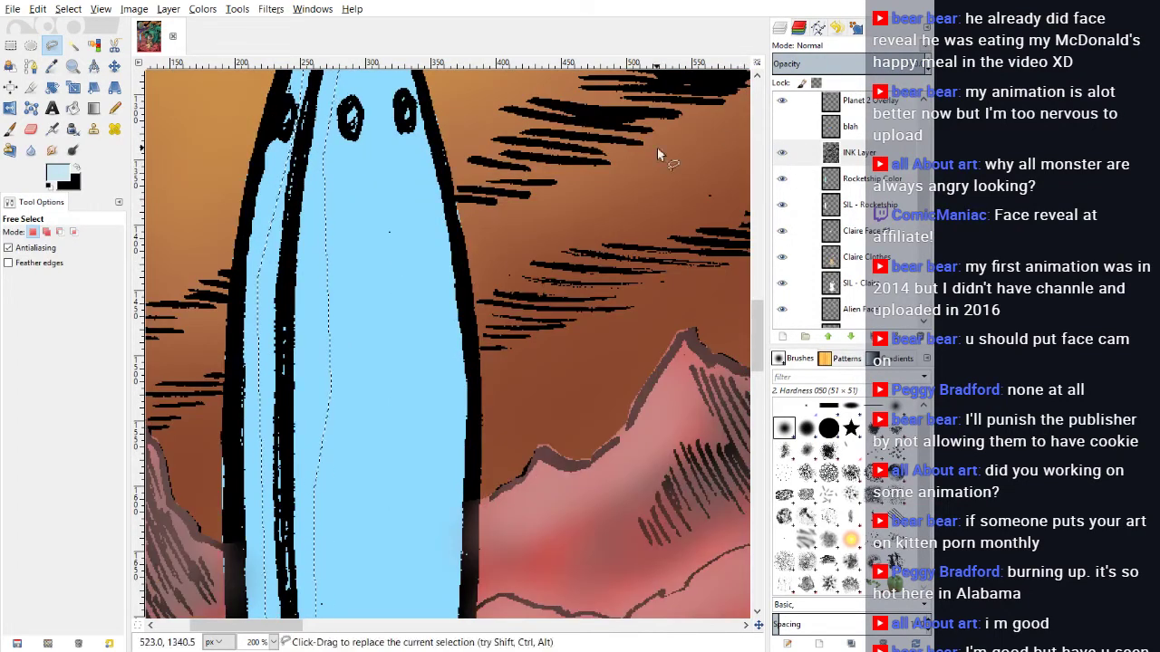
pyautogui.press('ctrl')
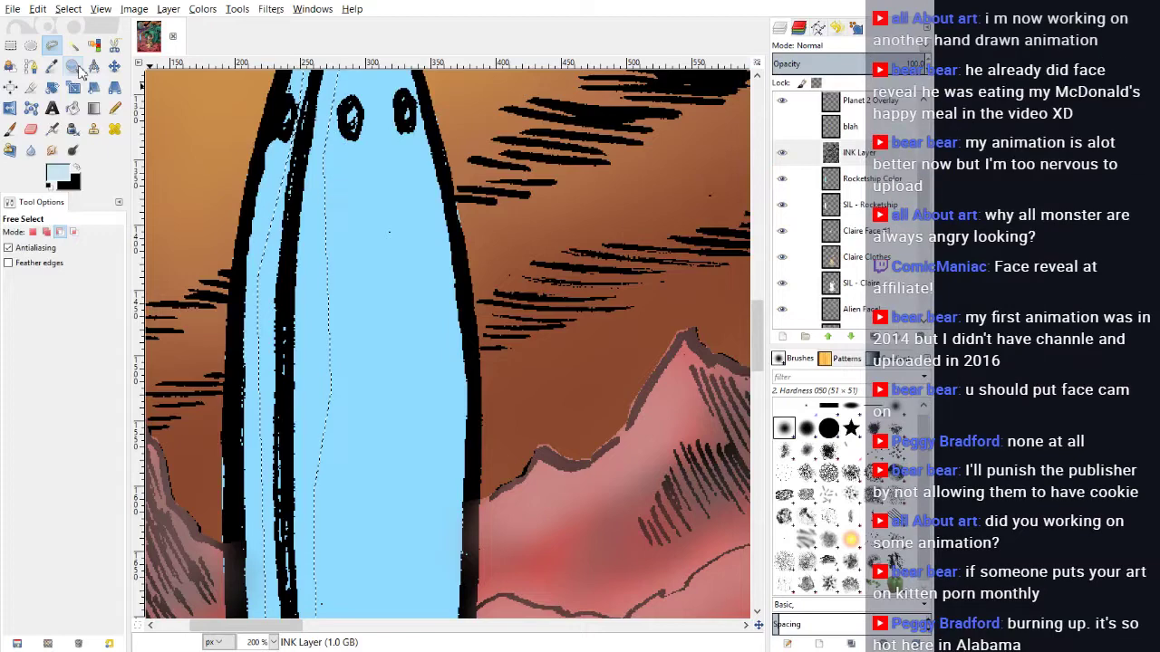
pyautogui.hotkey('ctrl', 'x')
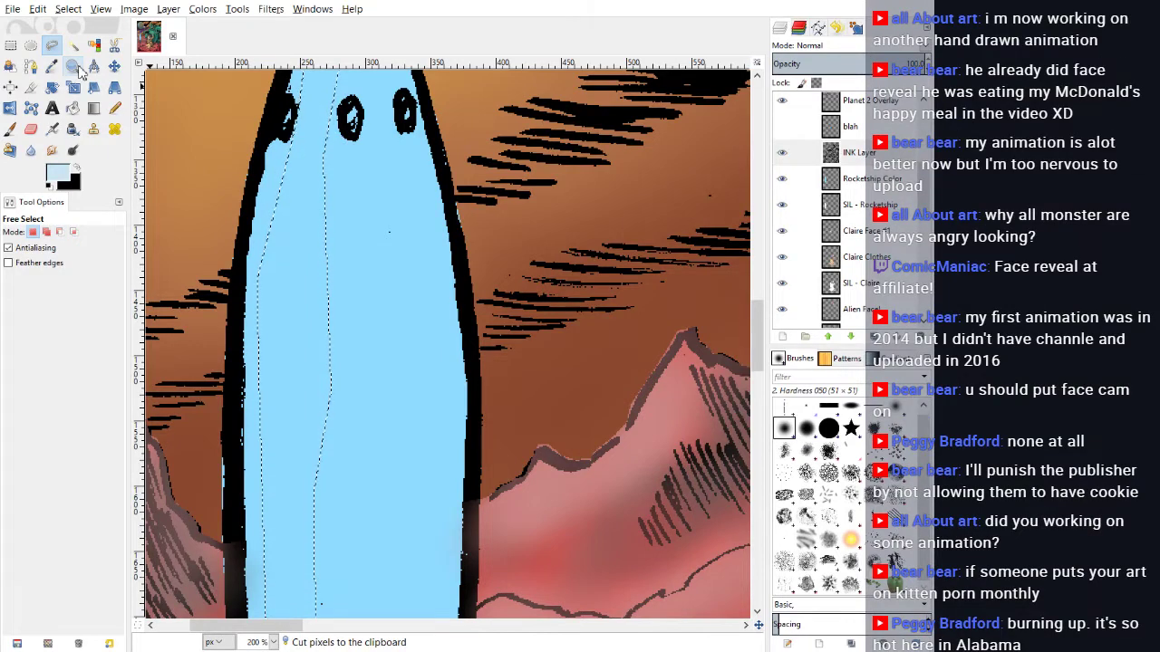
pyautogui.hotkey('ctrl', 'v')
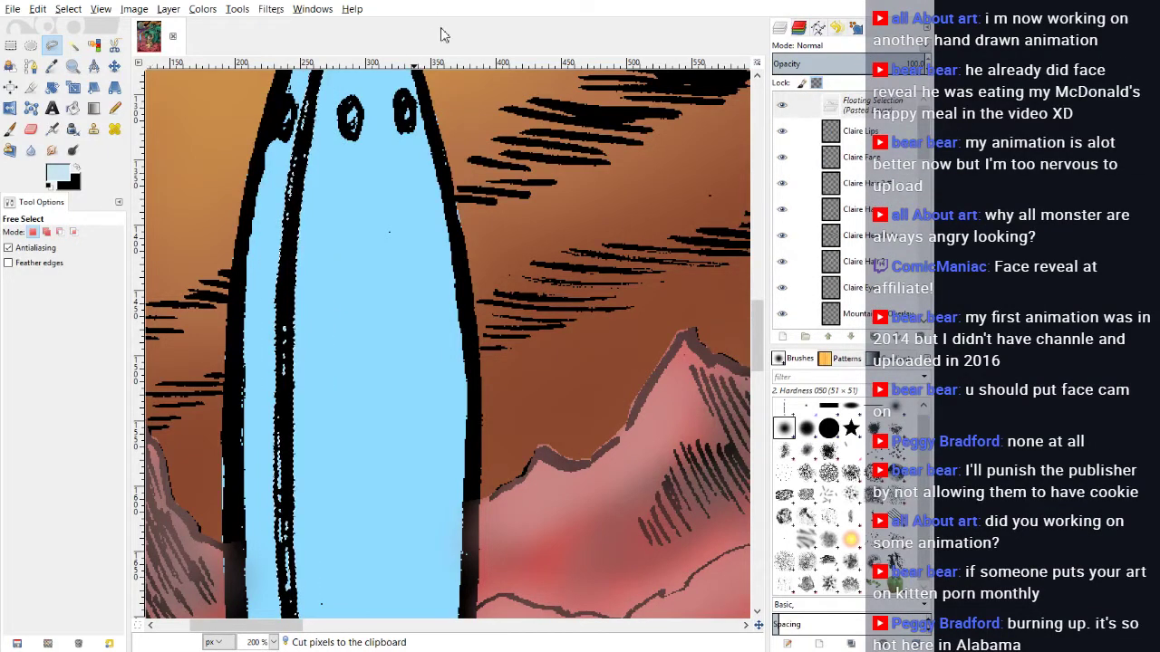
pyautogui.hotkey('ctrl', 'shift', 'n')
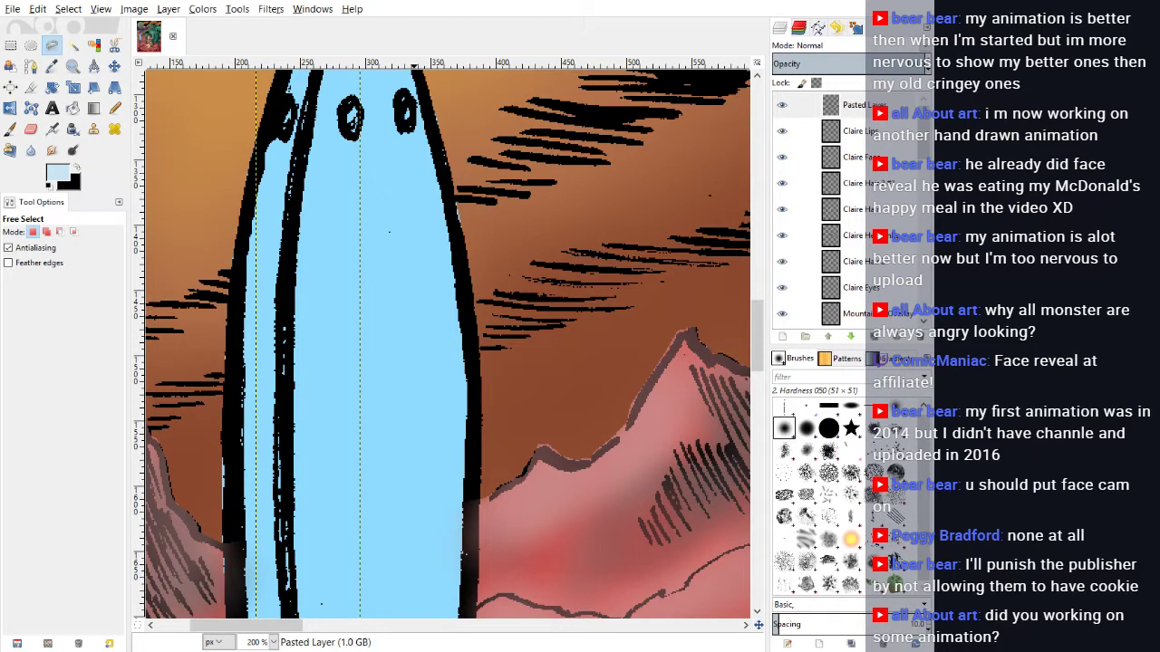
# Step: Move the pasted line layer directly below the INK Layer and lower its opacity to make the line semi-transparent
pyautogui.click(781, 0)
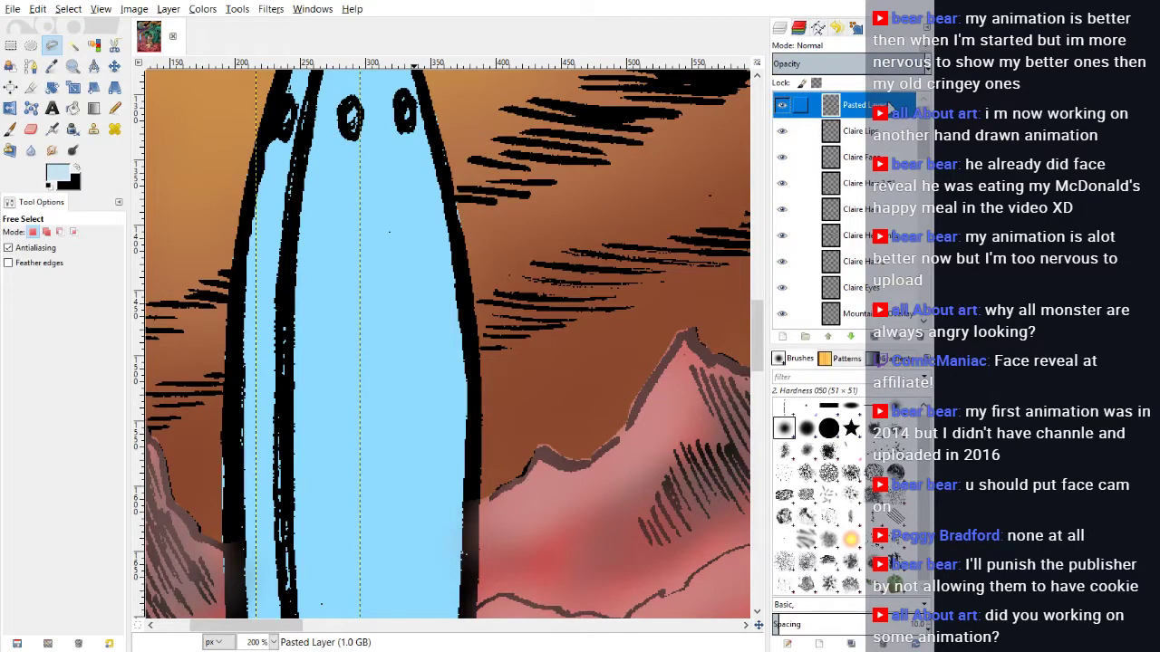
pyautogui.moveTo(889, 106)
pyautogui.mouseDown()
pyautogui.moveTo(892, 337)
pyautogui.moveTo(883, 292)
pyautogui.mouseUp()
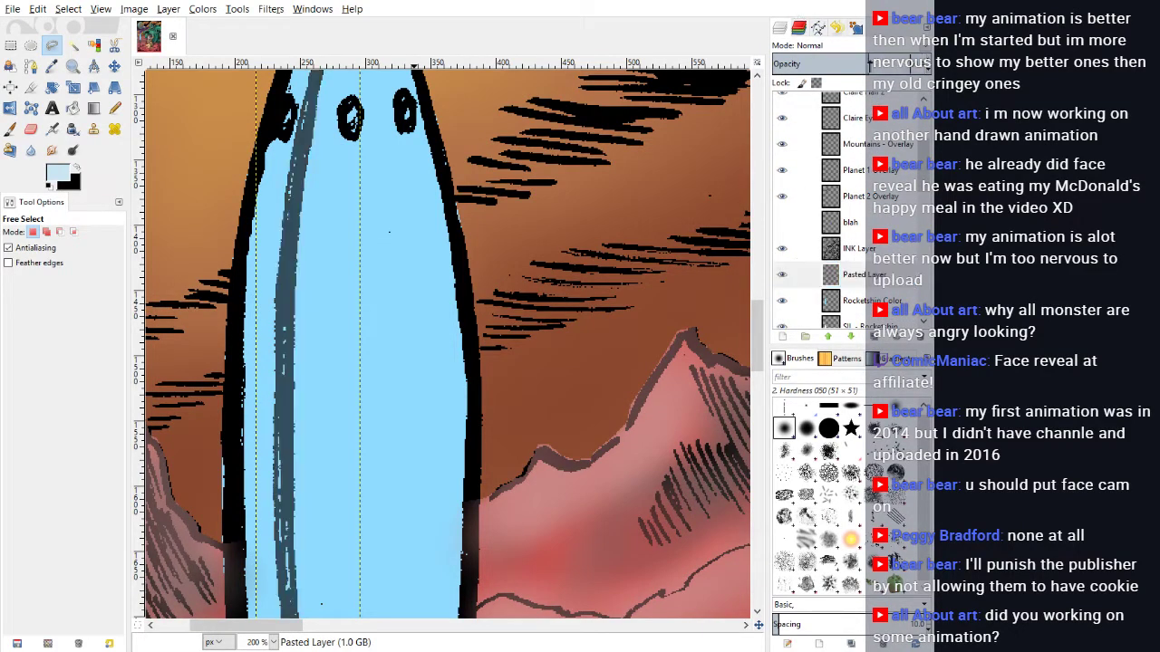
pyautogui.moveTo(849, 63); pyautogui.dragTo(834, 64)
pyautogui.scroll(3, 227, 315)
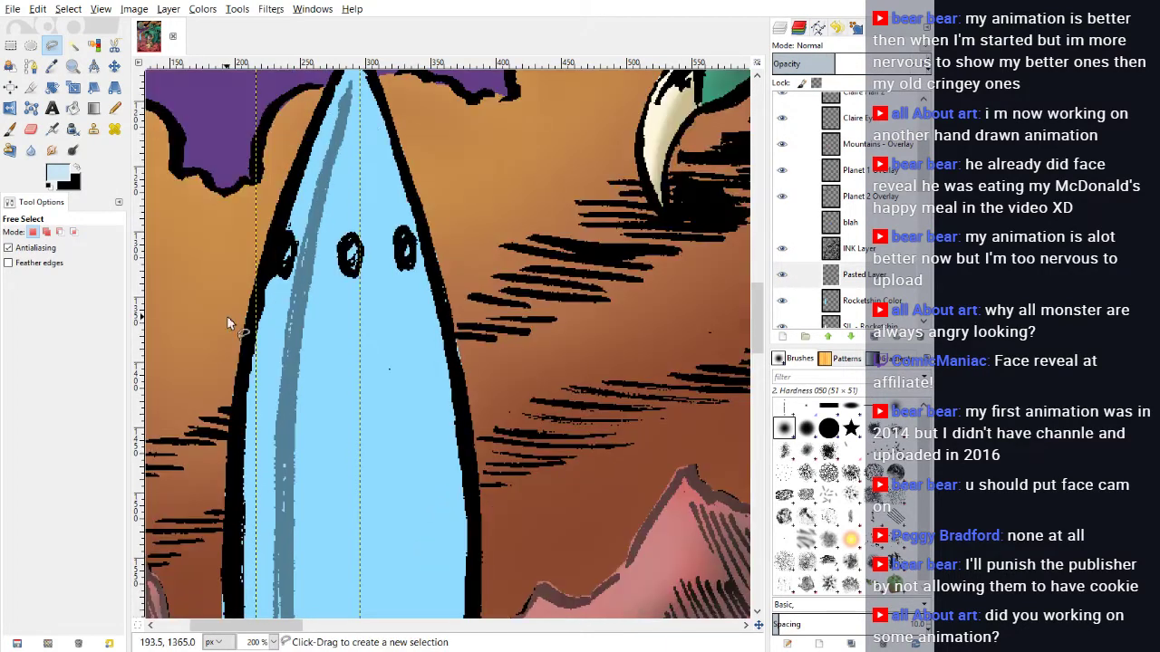
pyautogui.scroll(-5, 228, 323)
pyautogui.scroll(4, 229, 324)
pyautogui.scroll(-3, 228, 323)
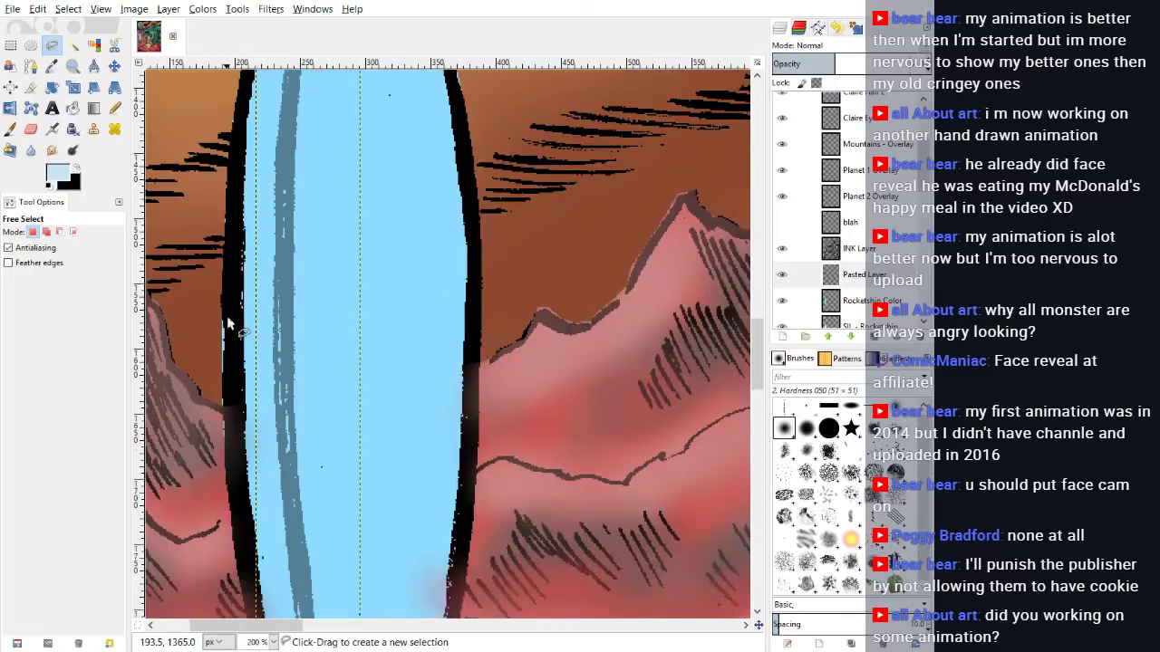
# Step: Select the rocketship's whole silhouette by color on the SIL - Rocketship layer
pyautogui.click(865, 300)
pyautogui.scroll(3, 402, 283)
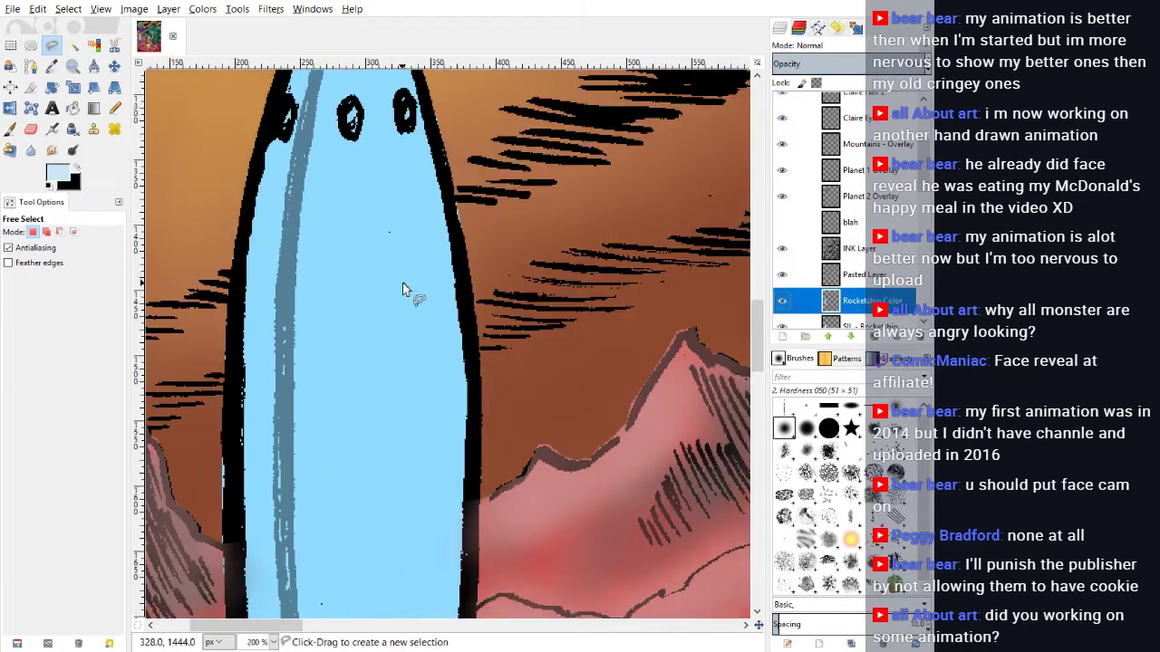
pyautogui.scroll(3, 402, 282)
pyautogui.scroll(-14, 383, 269)
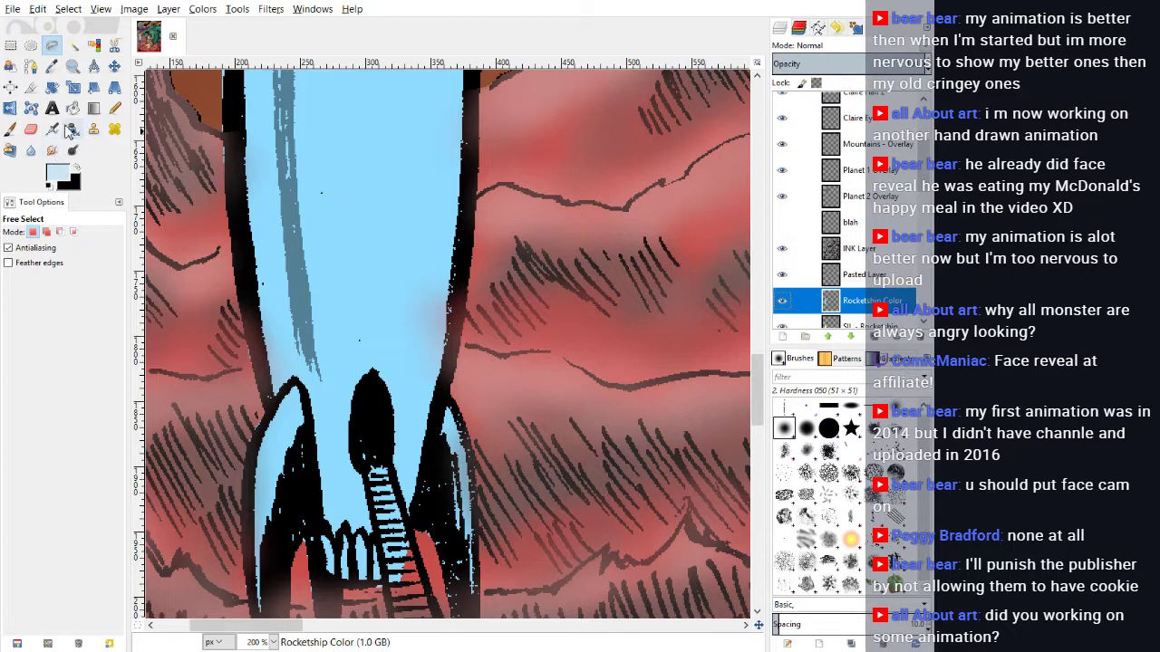
pyautogui.scroll(-1, 873, 300)
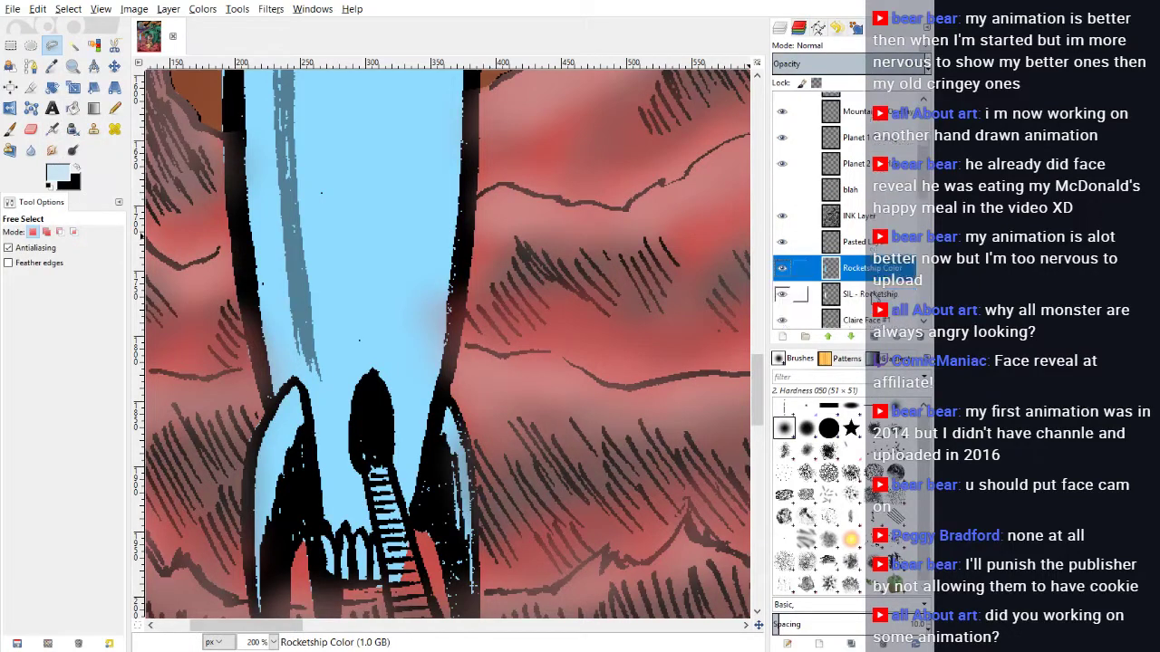
pyautogui.click(872, 314)
pyautogui.click(871, 288)
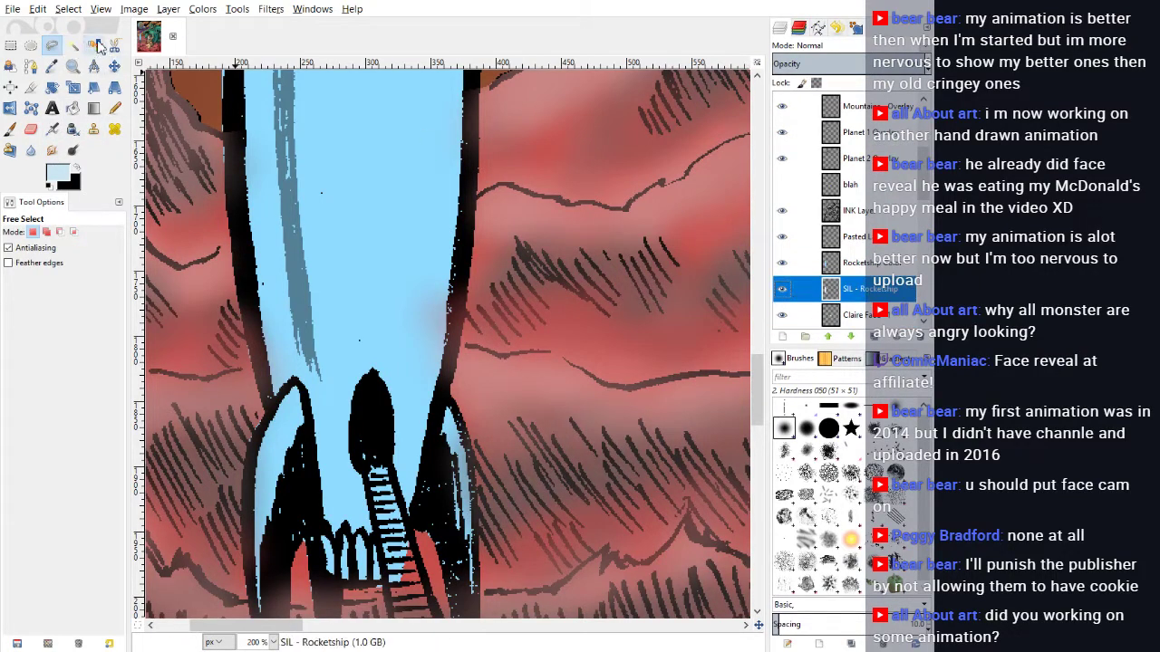
pyautogui.click(93, 45)
pyautogui.click(355, 156)
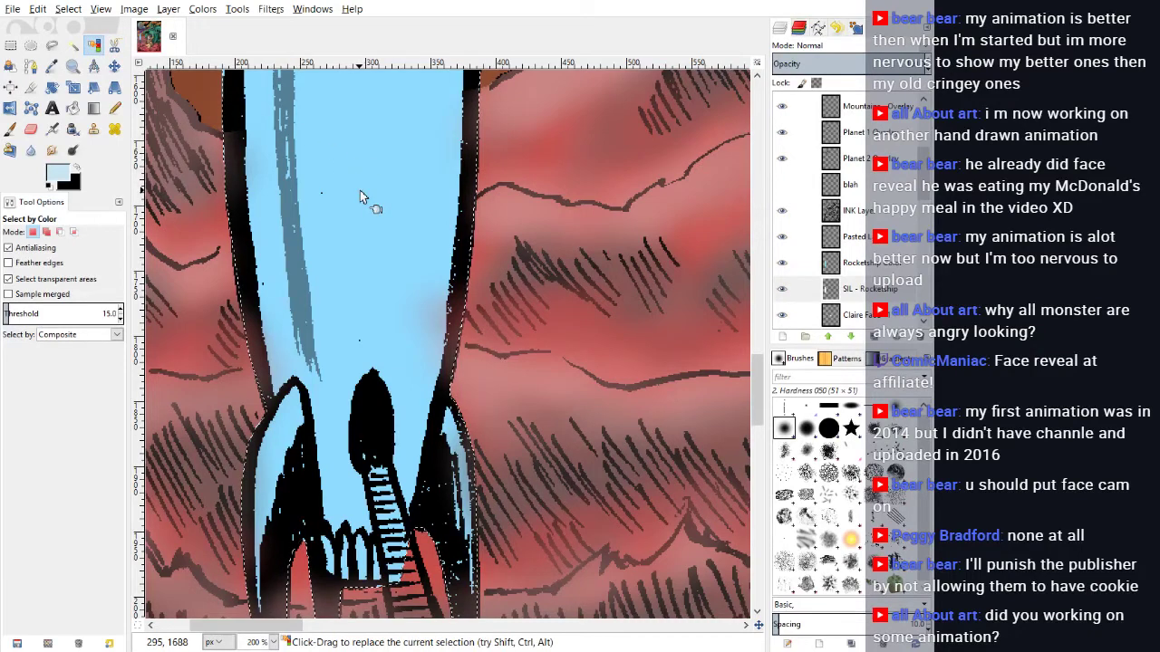
pyautogui.scroll(3, 367, 231)
pyautogui.scroll(3, 367, 231)
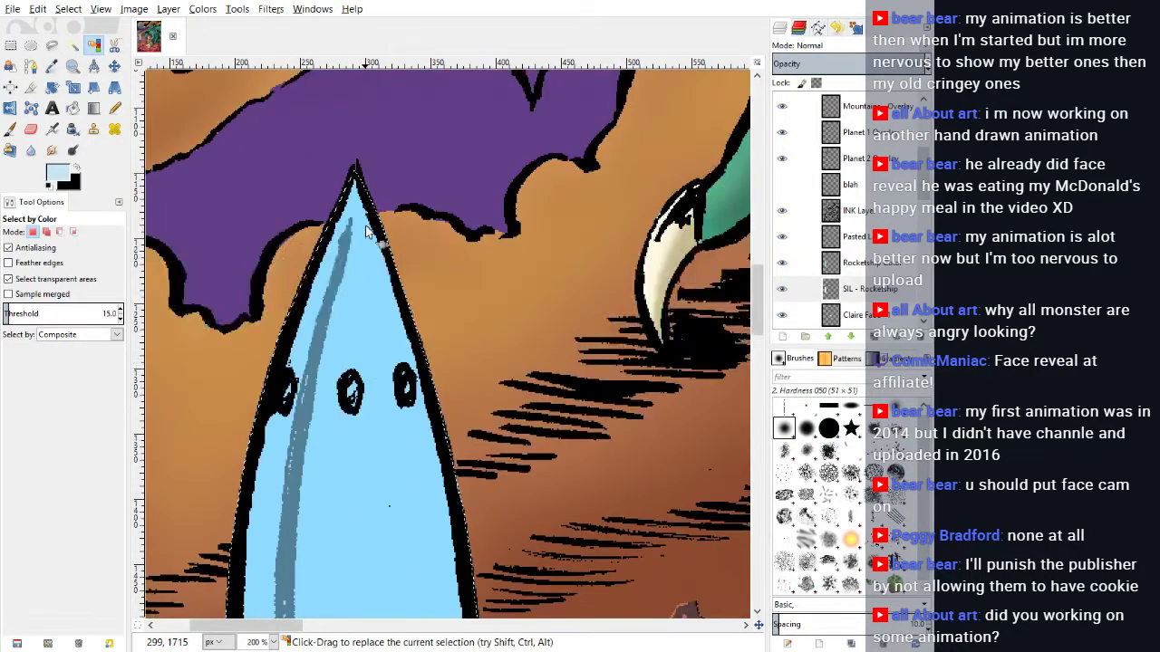
pyautogui.scroll(-3, 367, 231)
pyautogui.scroll(3, 367, 231)
pyautogui.scroll(-3, 367, 231)
pyautogui.scroll(3, 367, 231)
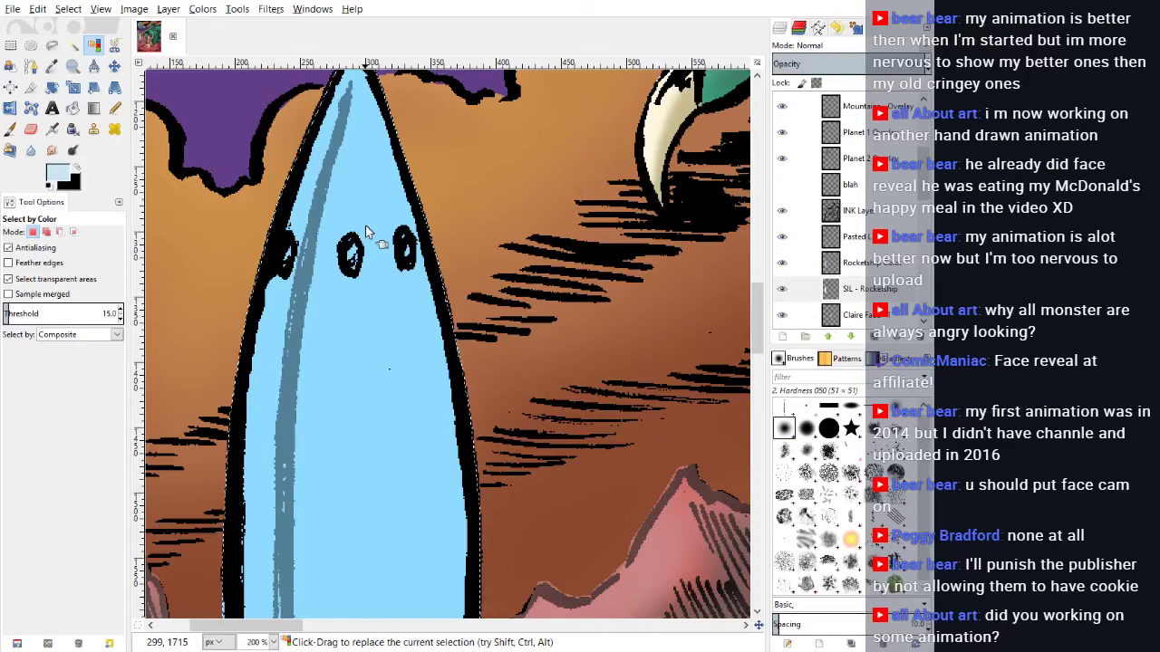
pyautogui.scroll(3, 367, 231)
pyautogui.scroll(-3, 367, 231)
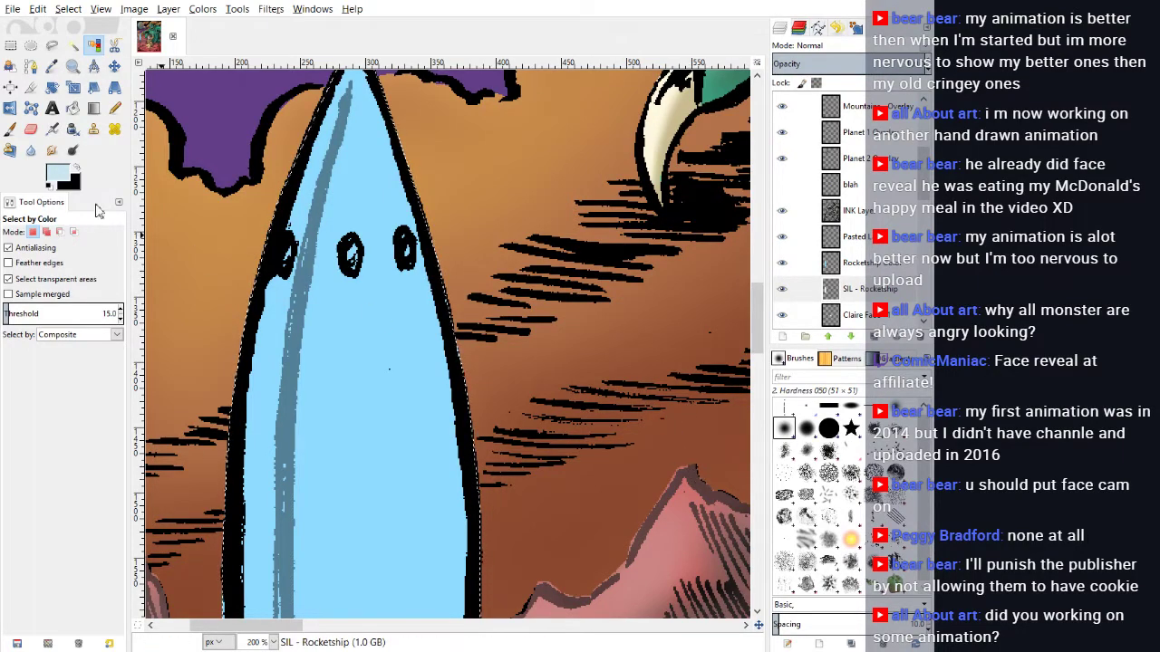
# Step: Set the foreground color to dark gray, keeping light blue as the background, and get the linear Blend gradient ready
pyautogui.click(77, 169)
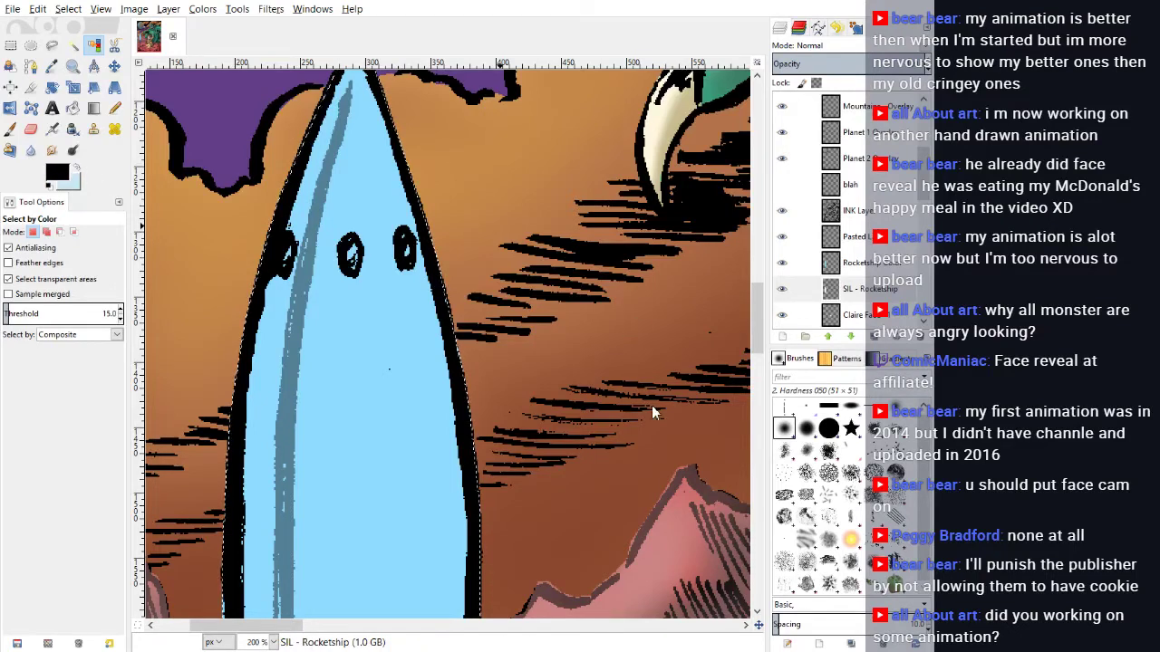
pyautogui.press('x')
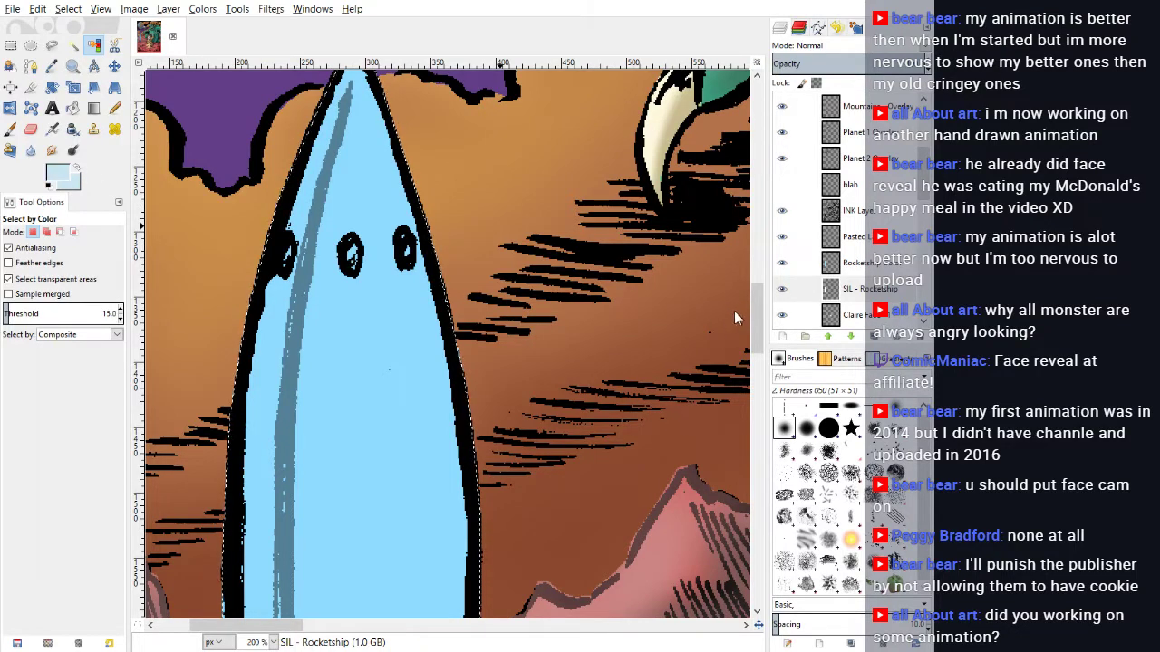
pyautogui.press('x')
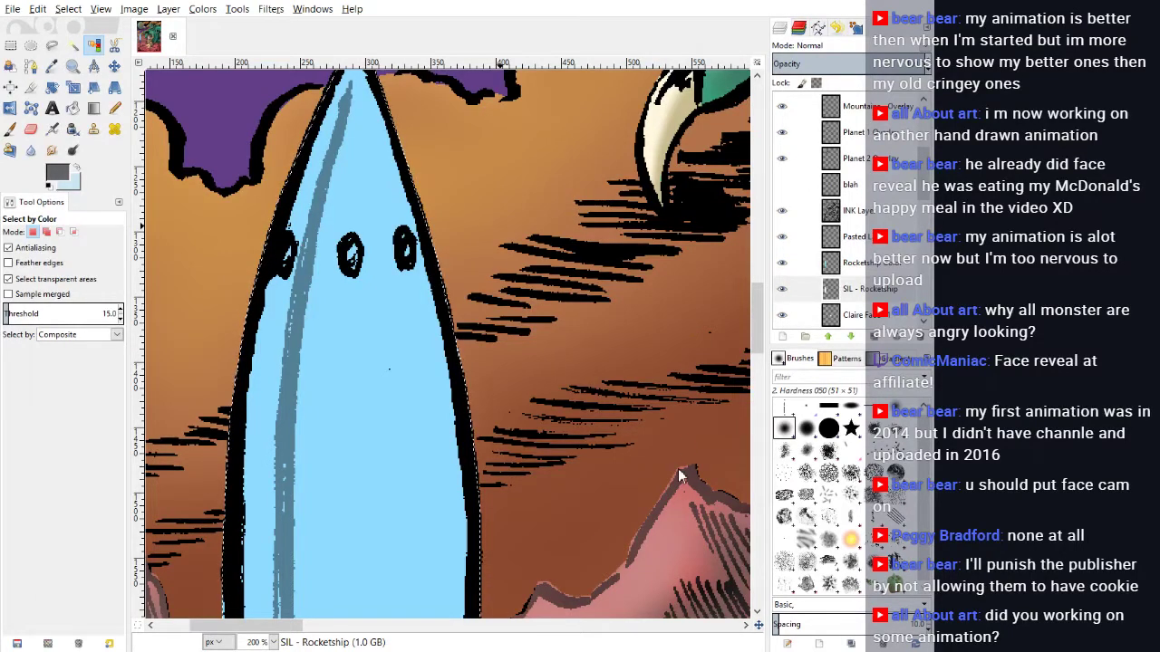
pyautogui.press('g')
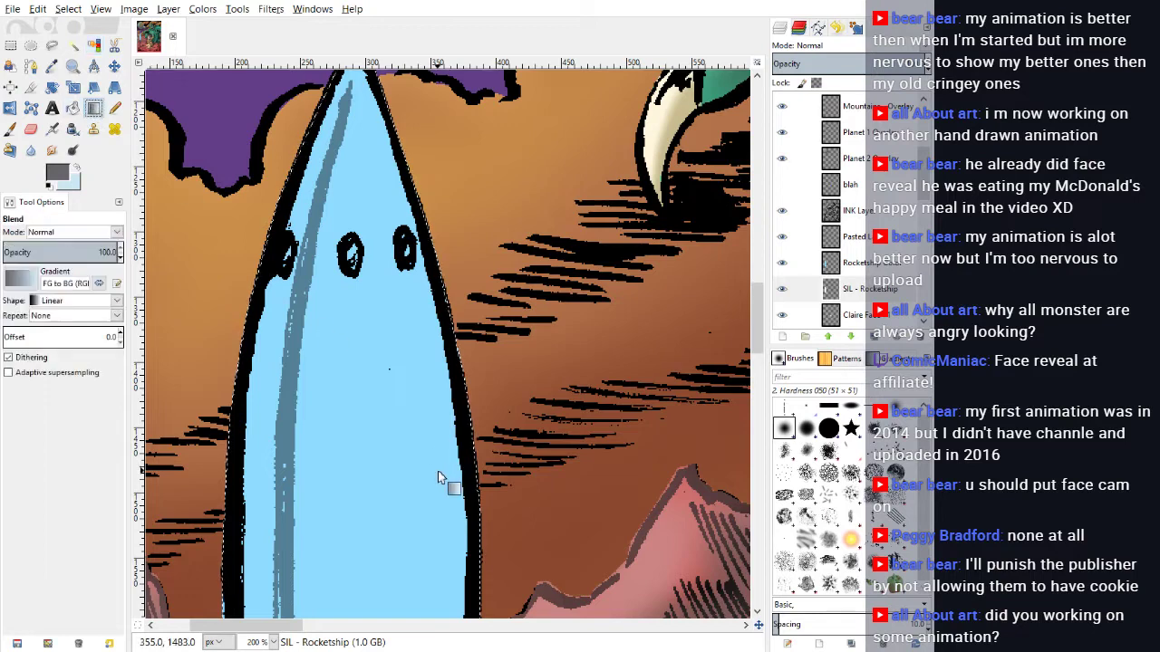
pyautogui.moveTo(446, 460); pyautogui.dragTo(307, 467)
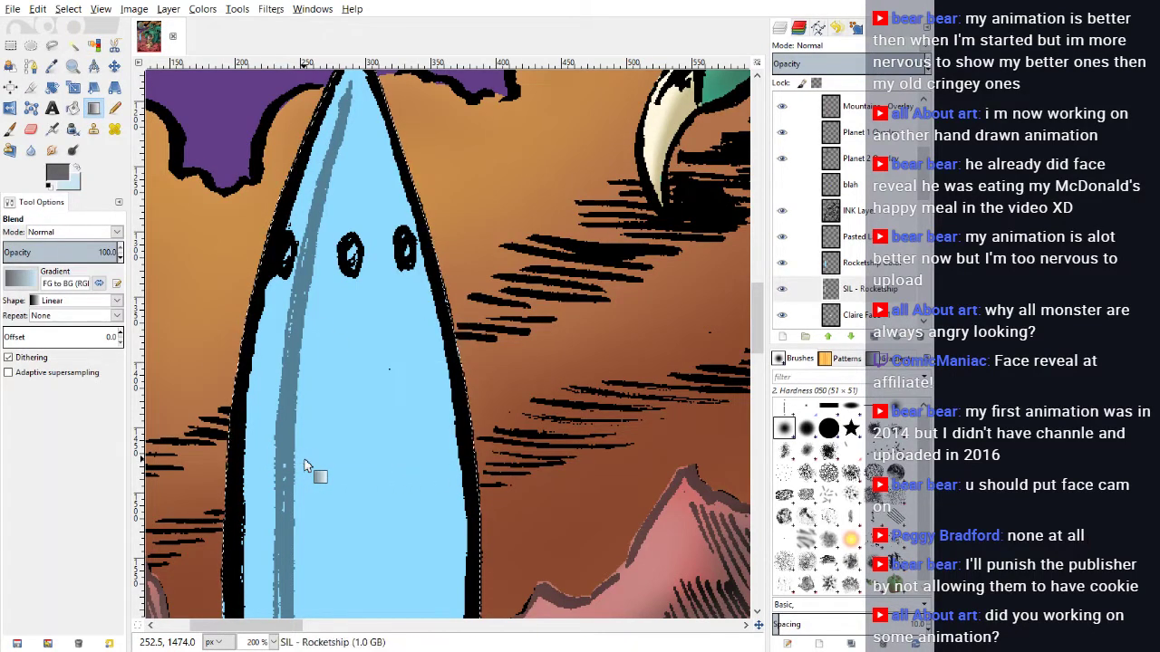
pyautogui.click(37, 13)
pyautogui.click(41, 24)
# Step: Fill the selected rocketship on the Rocketship Color layer with a horizontal linear gradient, dark gray on its right side to light blue
pyautogui.click(857, 270)
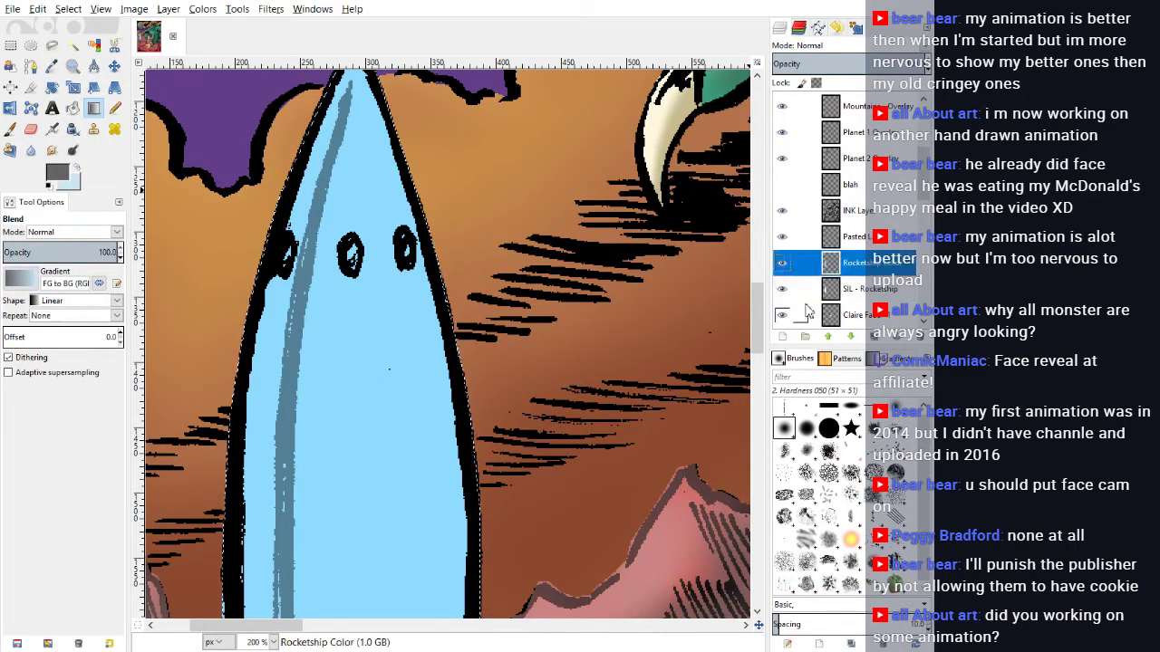
pyautogui.moveTo(441, 446); pyautogui.dragTo(332, 455)
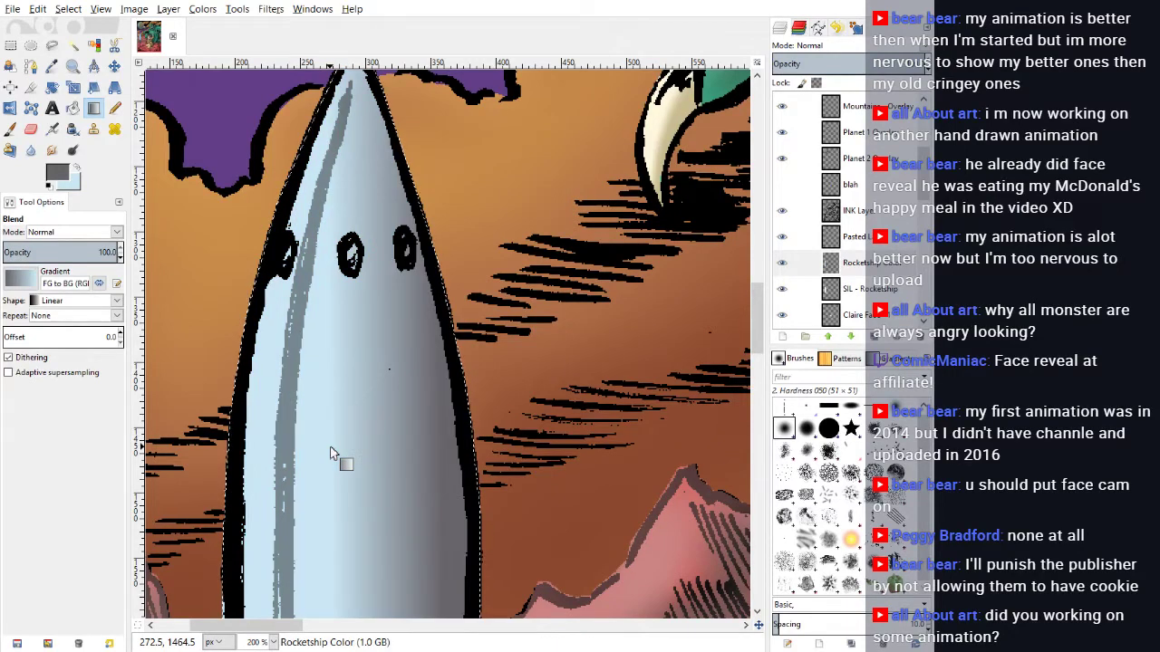
pyautogui.scroll(-10, 332, 455)
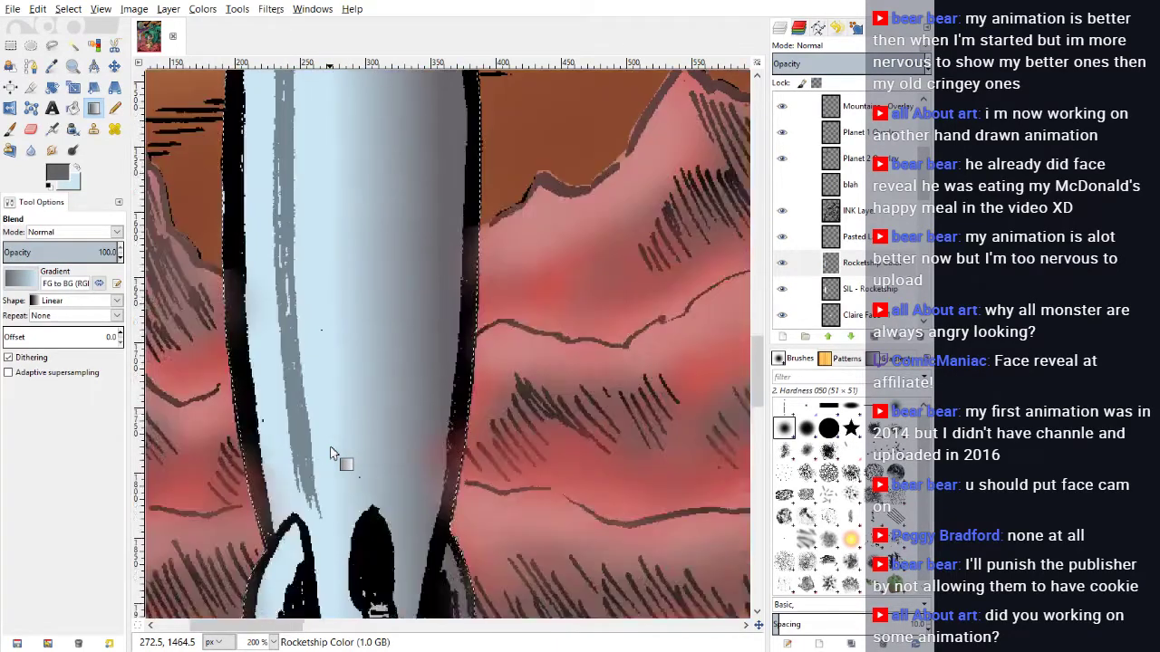
pyautogui.scroll(6, 331, 453)
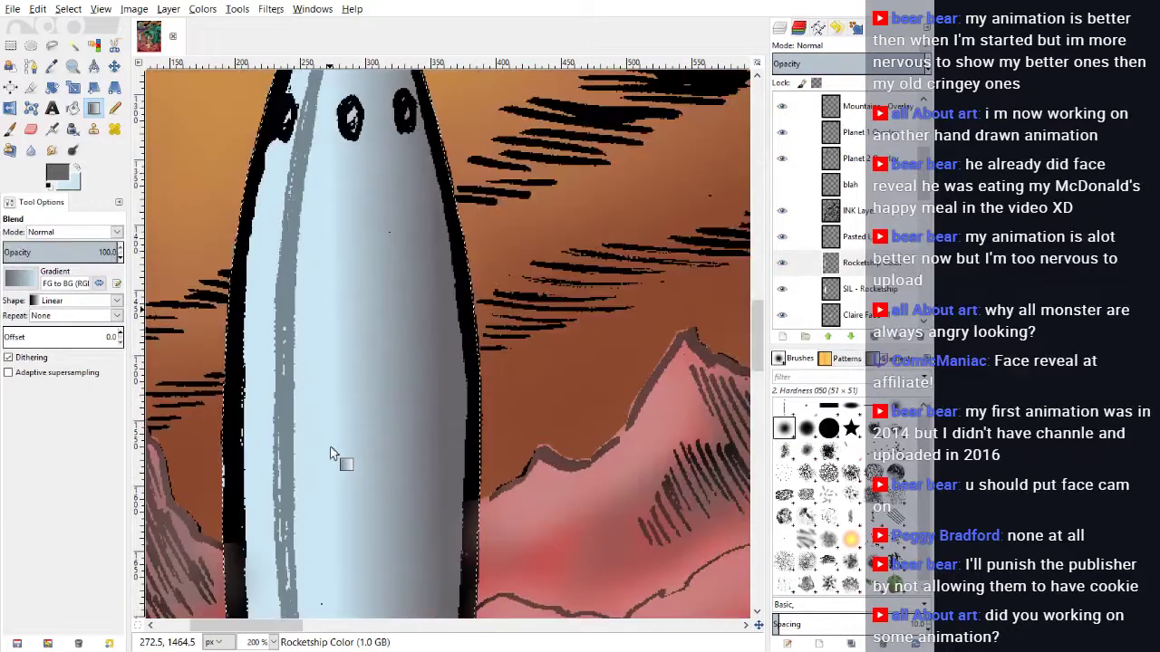
pyautogui.scroll(-6, 331, 453)
pyautogui.scroll(8, 331, 453)
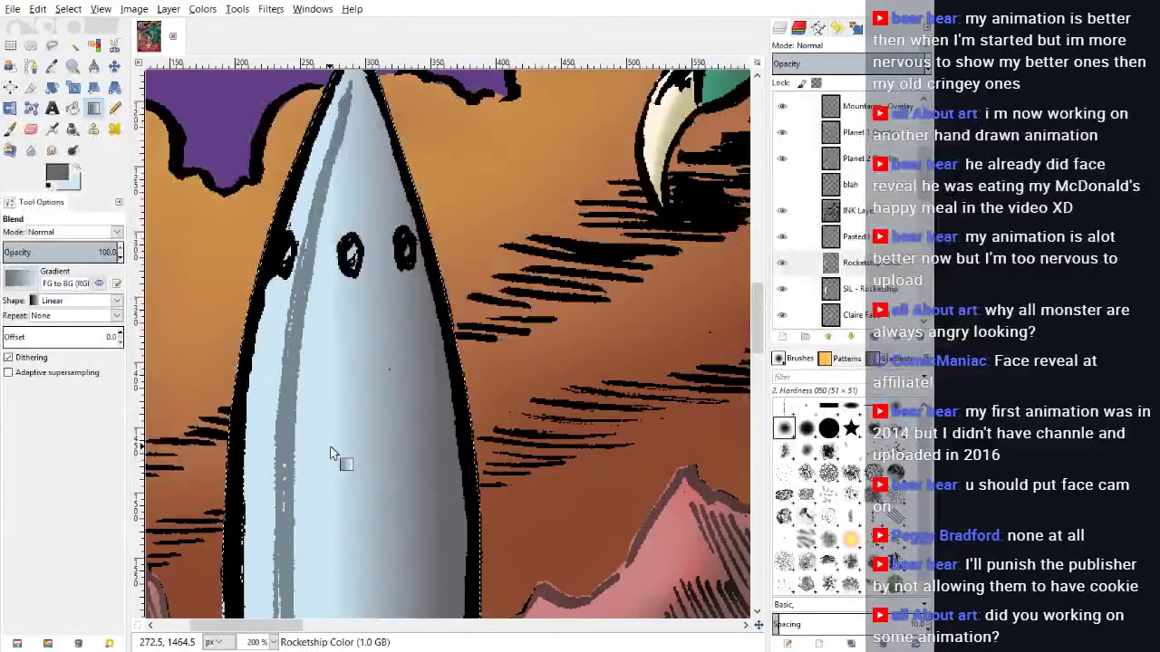
pyautogui.scroll(-6, 332, 454)
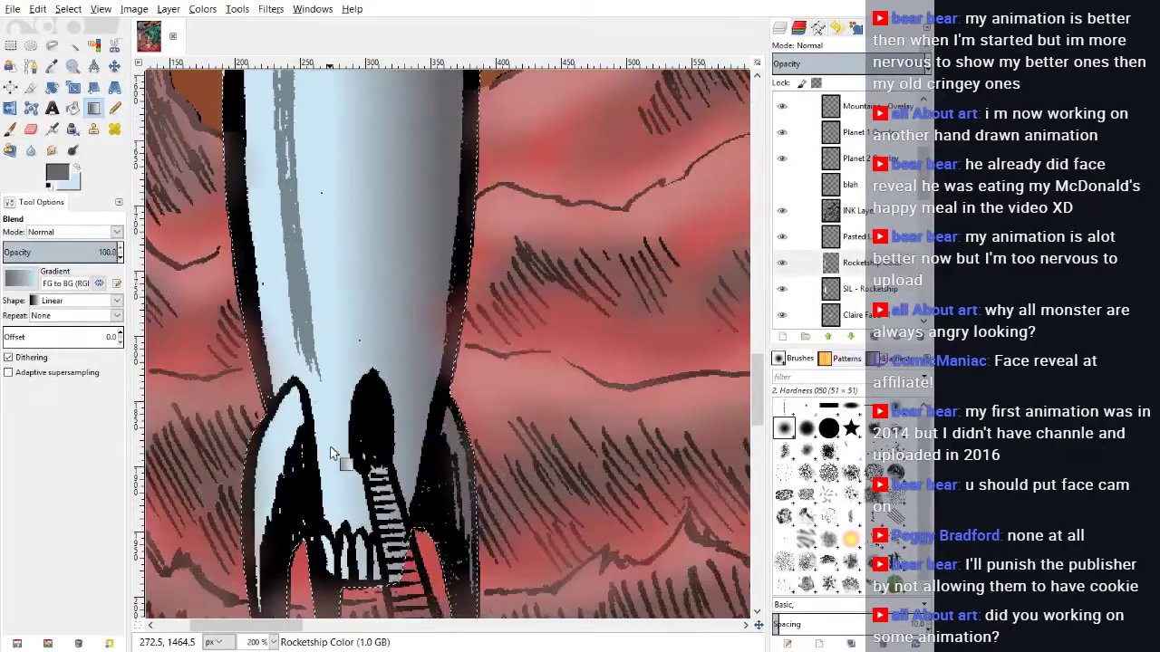
pyautogui.scroll(3, 332, 455)
pyautogui.scroll(5, 332, 455)
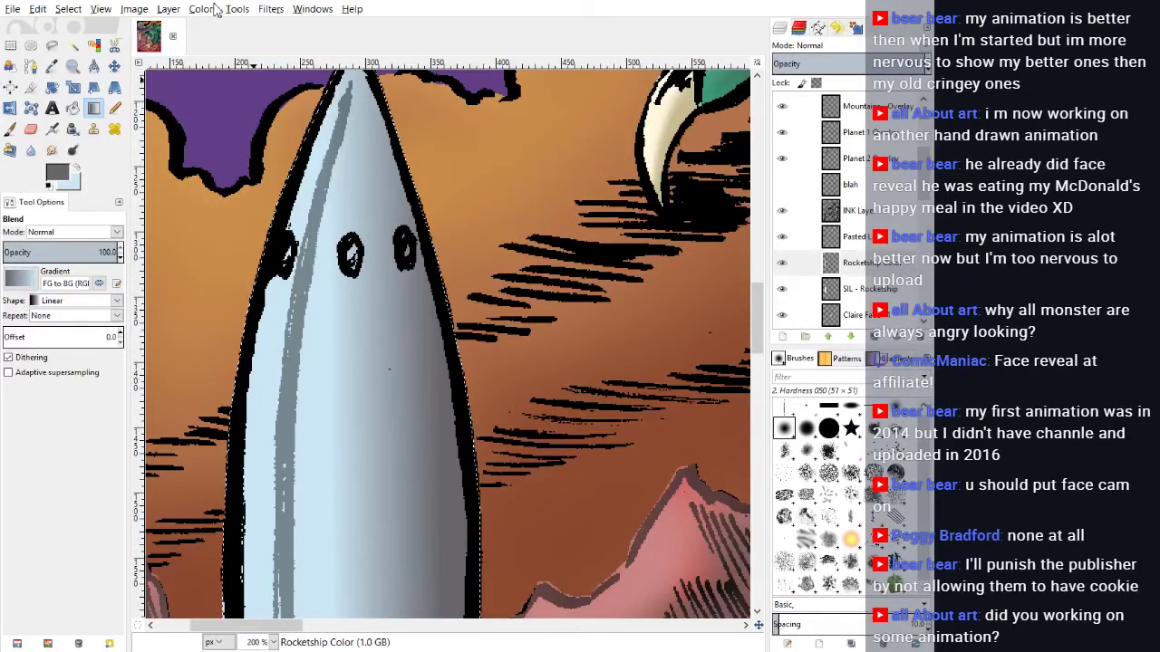
# Step: Shift the rocketship gradient's hue toward lavender with Hue-Saturation, check it against the whole cover, and clear the selection
pyautogui.click(209, 9)
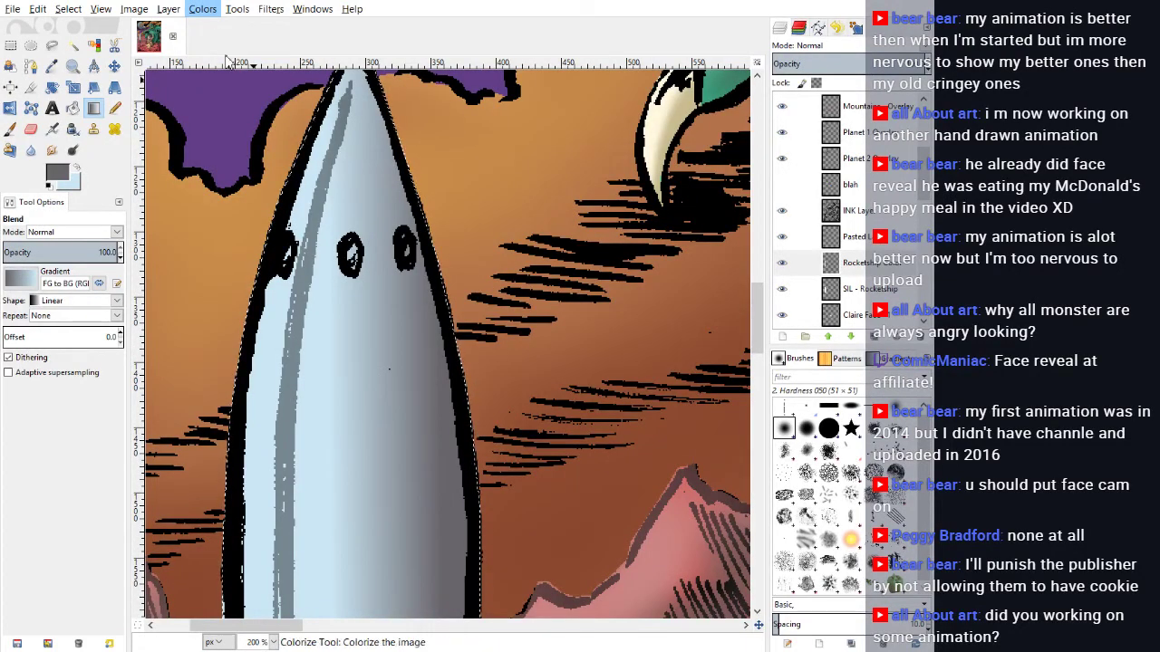
pyautogui.click(347, 66)
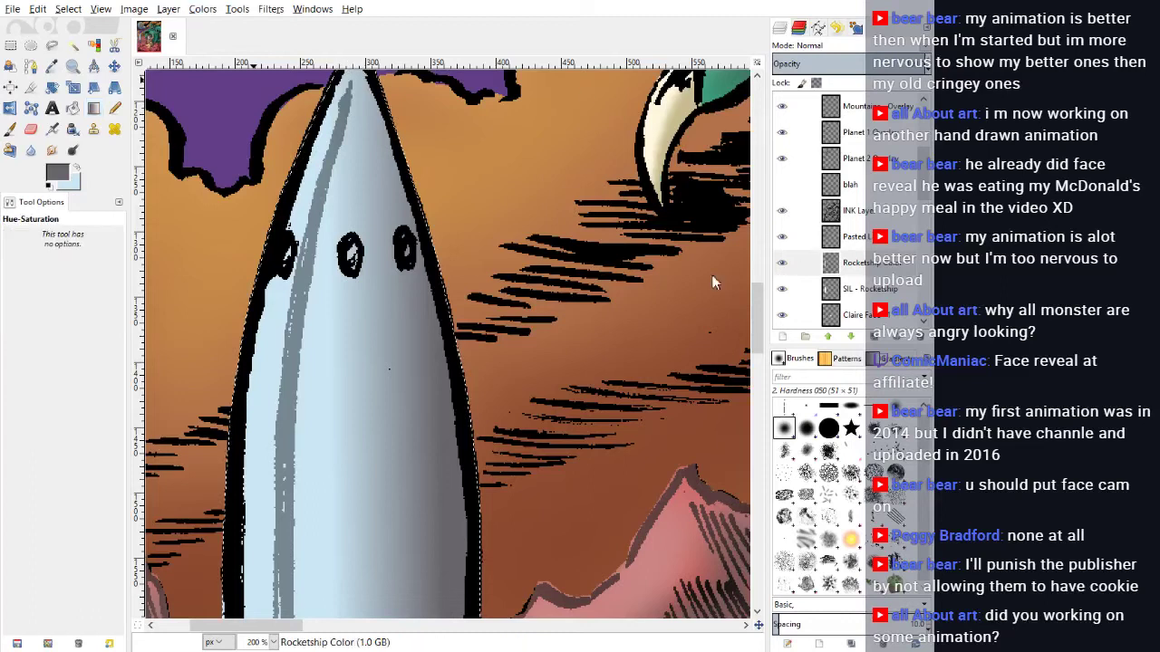
pyautogui.moveTo(791, 448); pyautogui.dragTo(809, 444)
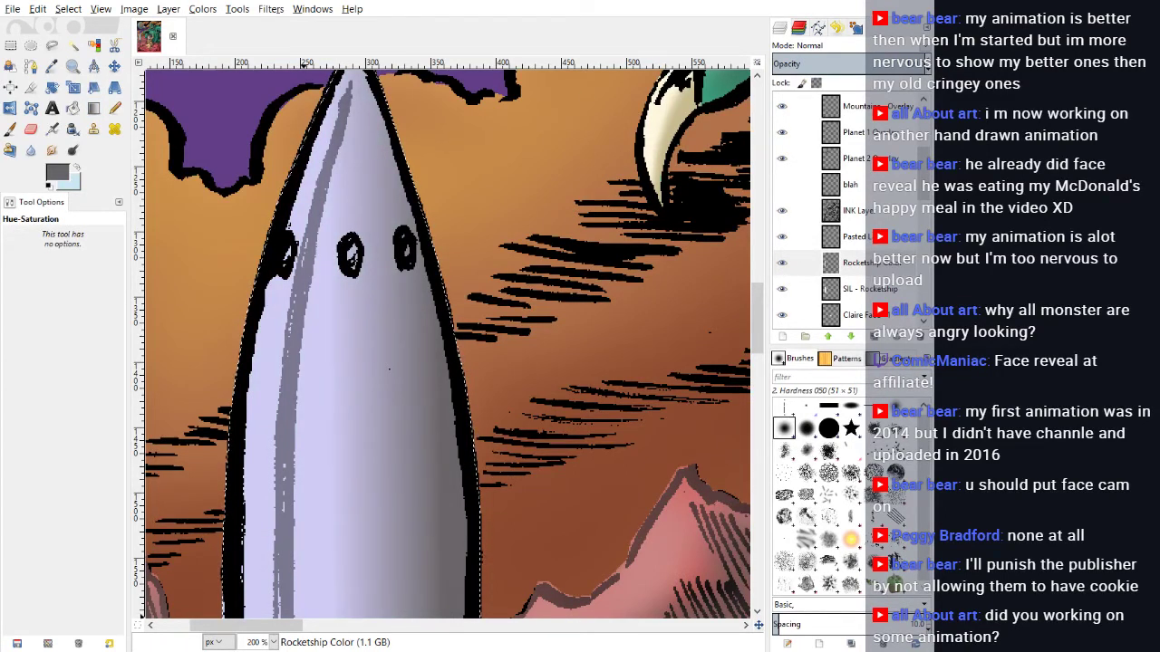
pyautogui.click(267, 590)
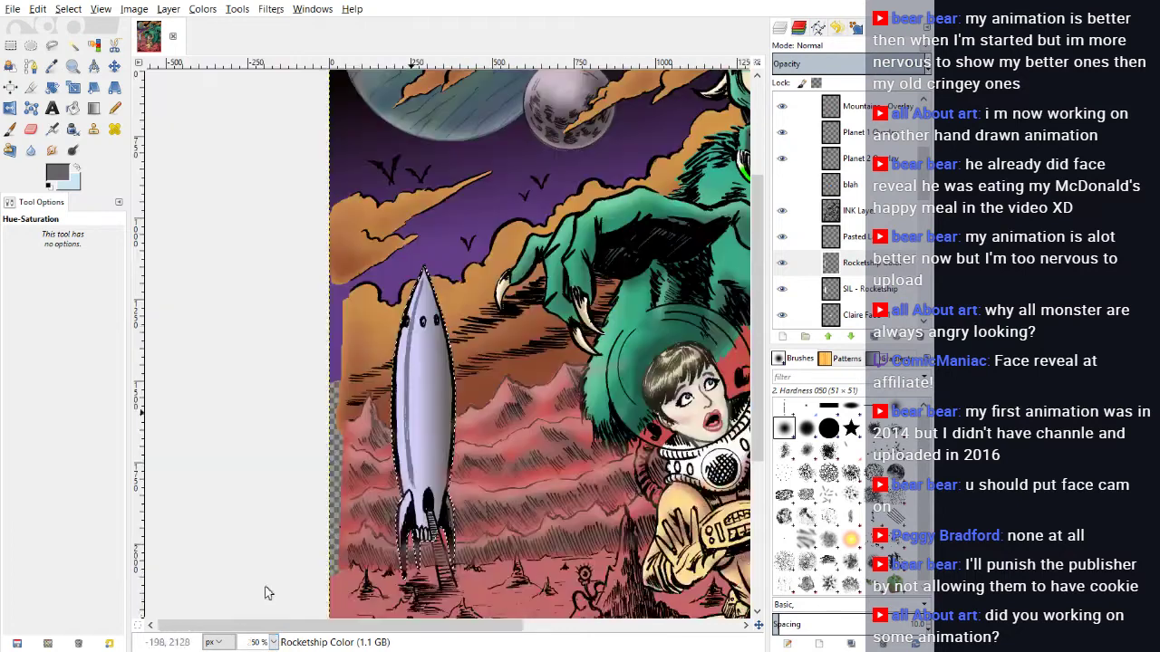
pyautogui.click(274, 641)
pyautogui.click(274, 607)
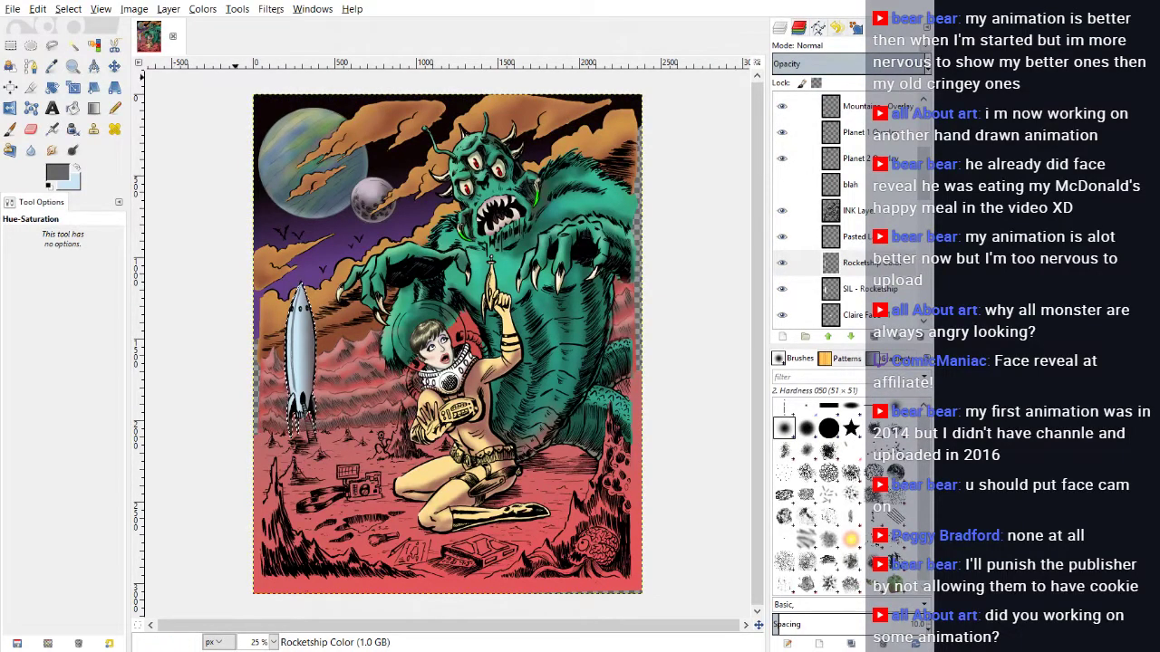
pyautogui.click(68, 8)
pyautogui.click(79, 50)
# Step: Select the woman's whole silhouette by color on the SIL - Claire layer
pyautogui.press('1')
pyautogui.scroll(-3, 370, 454)
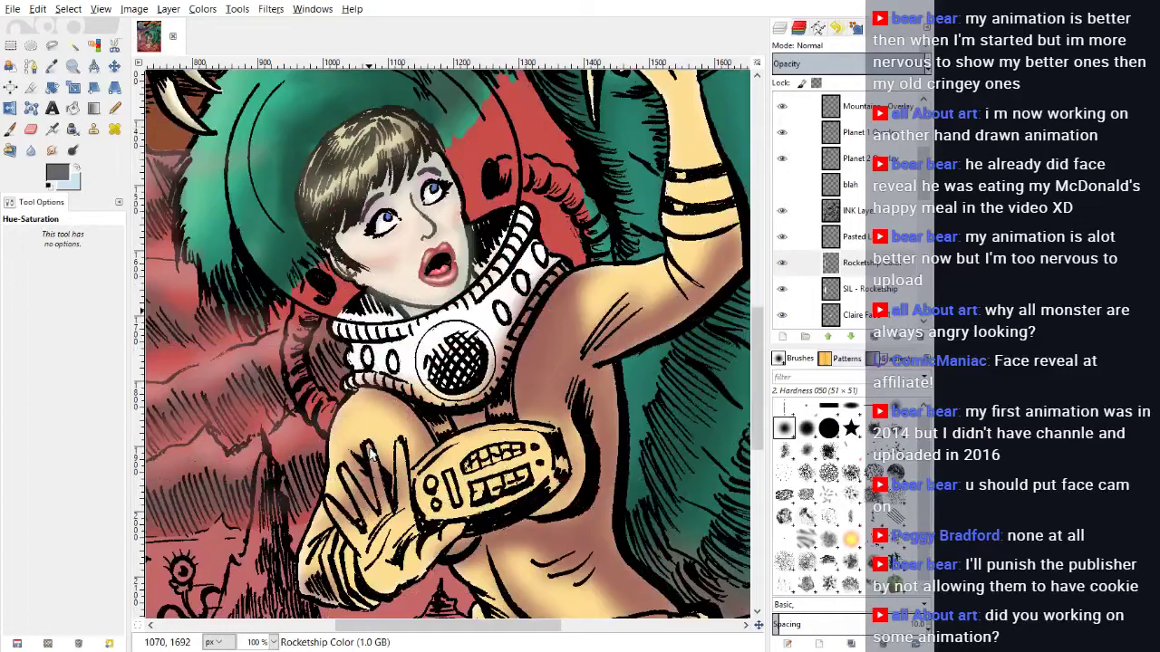
pyautogui.scroll(-5, 842, 208)
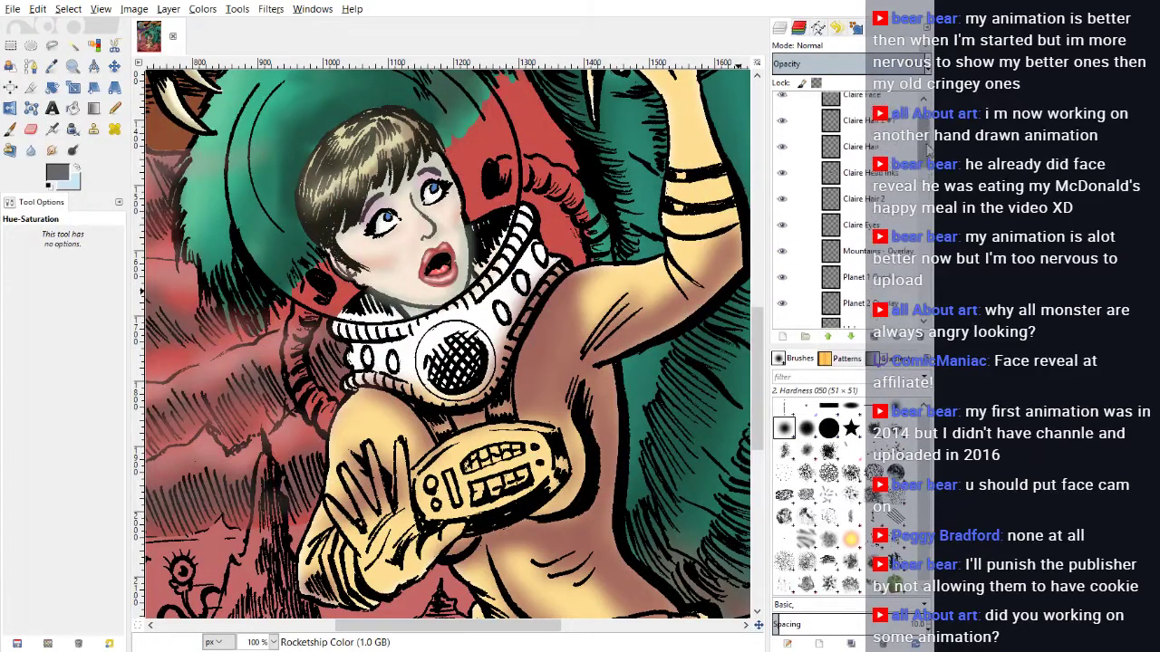
pyautogui.scroll(-3, 824, 208)
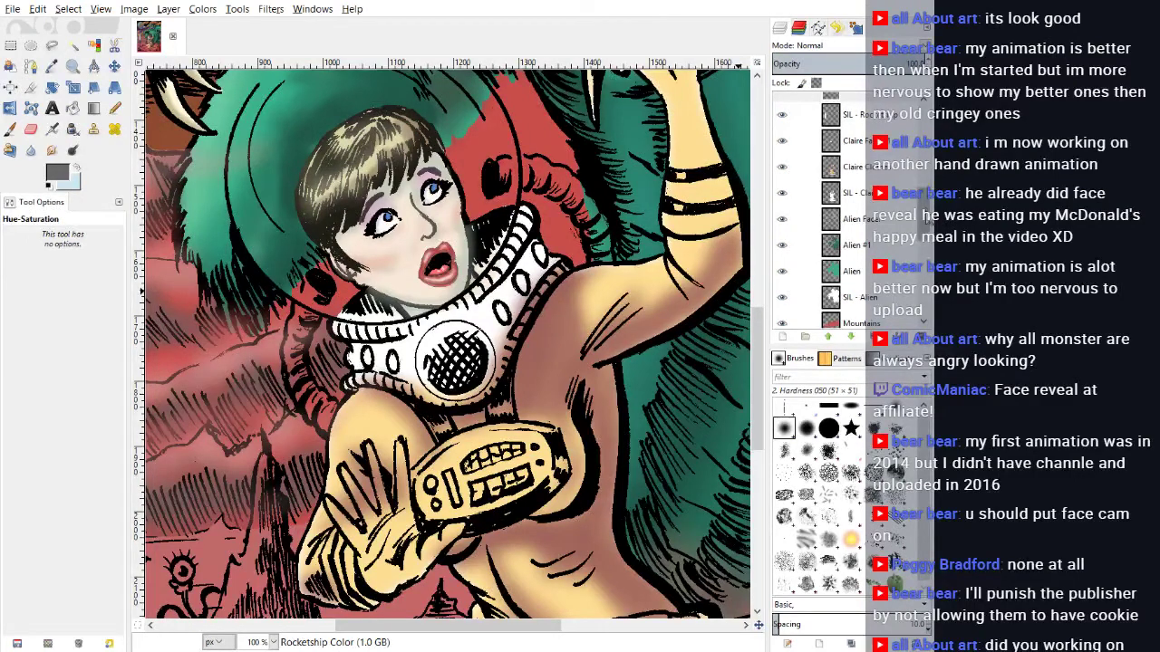
pyautogui.moveTo(927, 221); pyautogui.dragTo(927, 218)
pyautogui.click(874, 179)
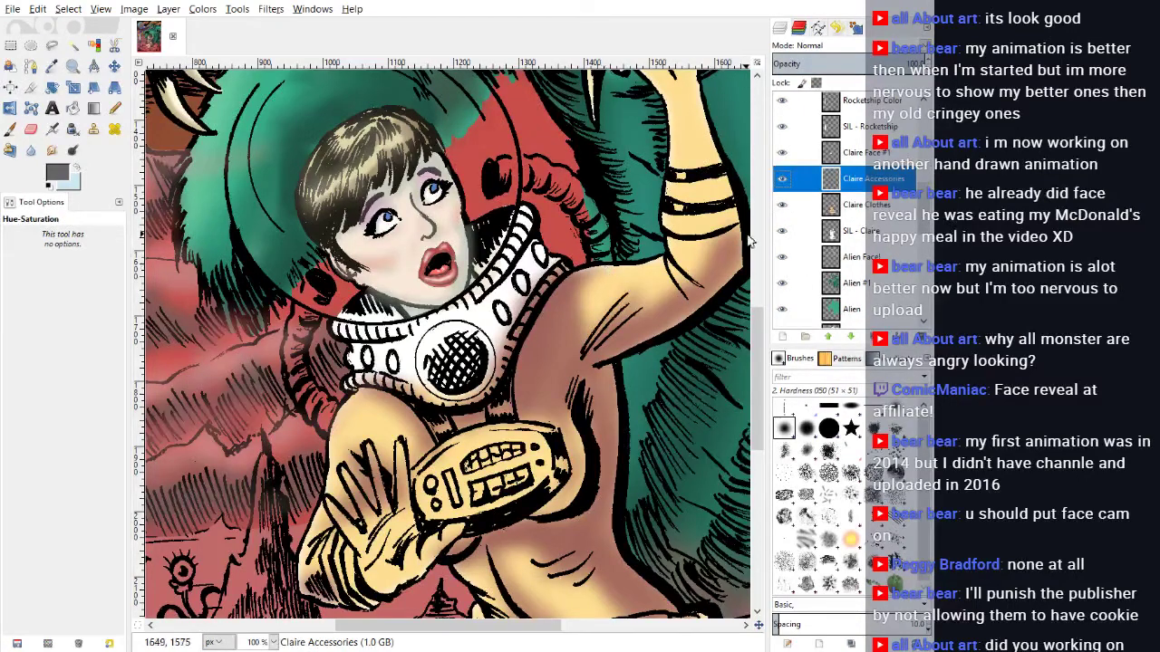
pyautogui.click(860, 236)
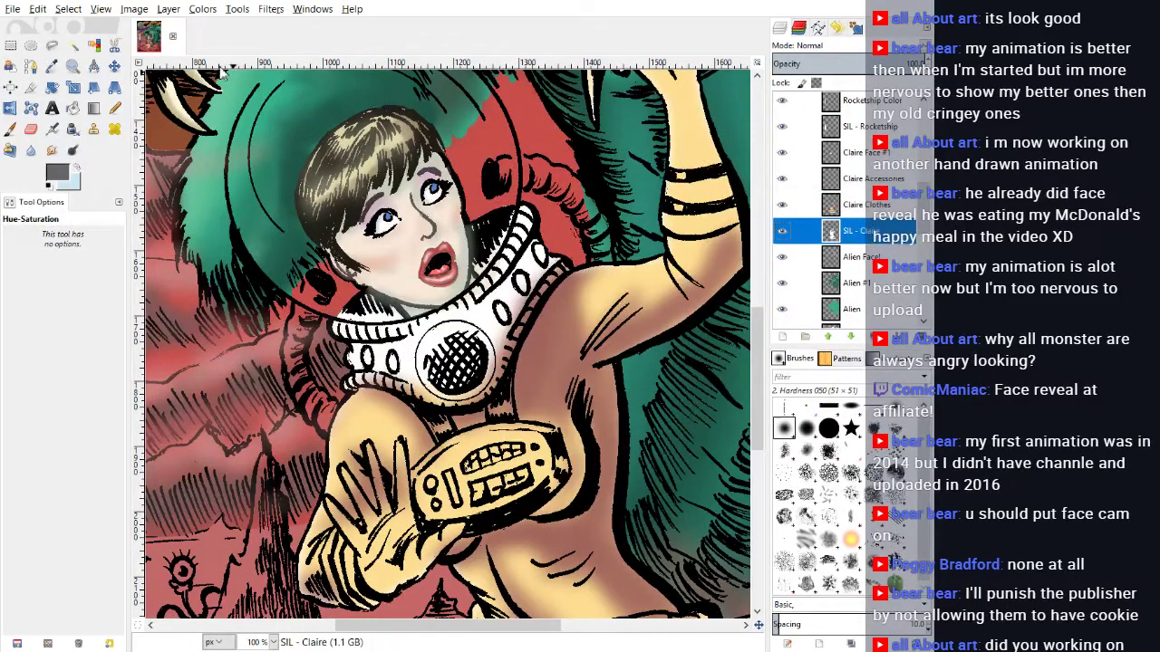
pyautogui.click(94, 44)
pyautogui.click(412, 338)
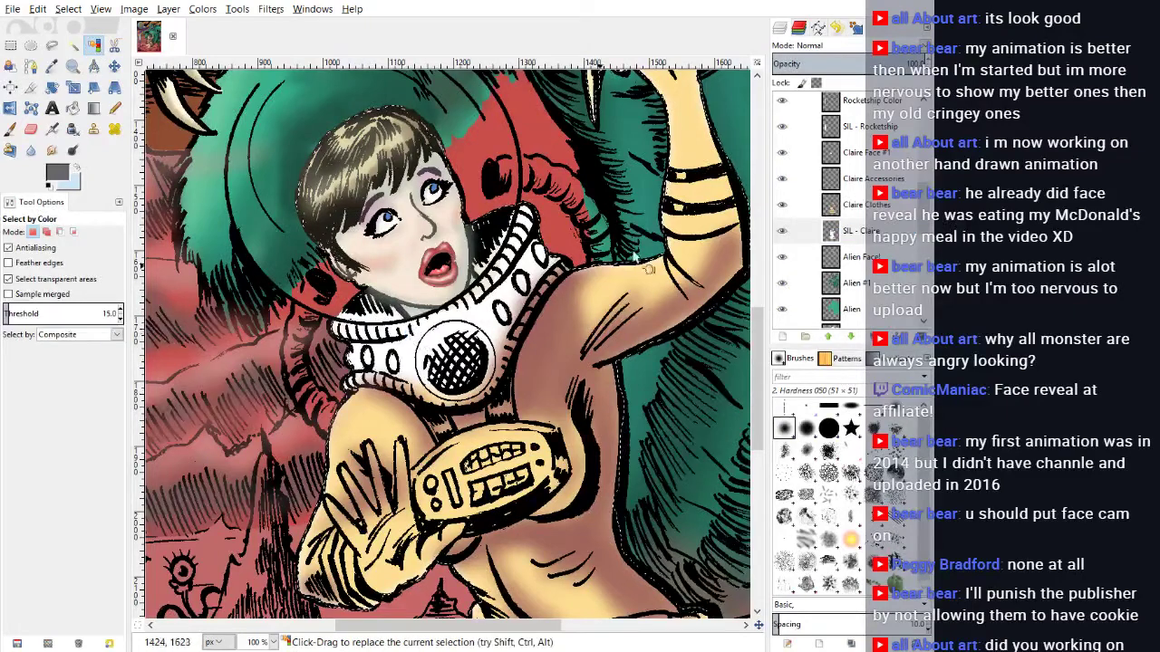
# Step: Make Claire Accessories the active layer and set the foreground color to a dark reddish brown
pyautogui.click(865, 178)
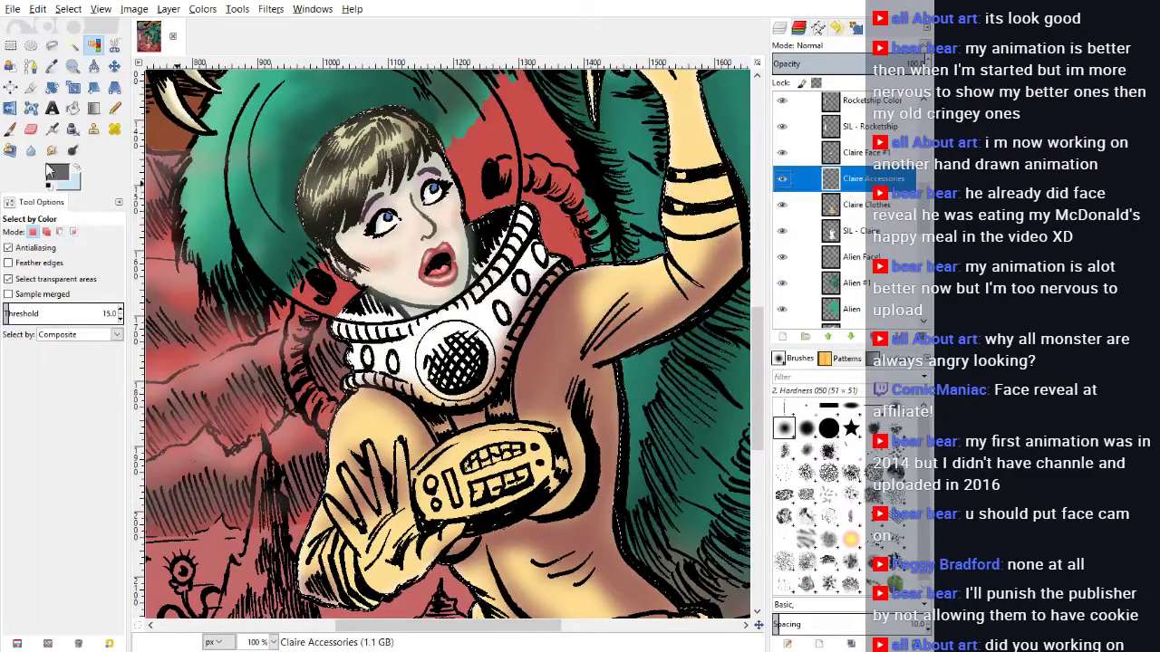
pyautogui.click(55, 173)
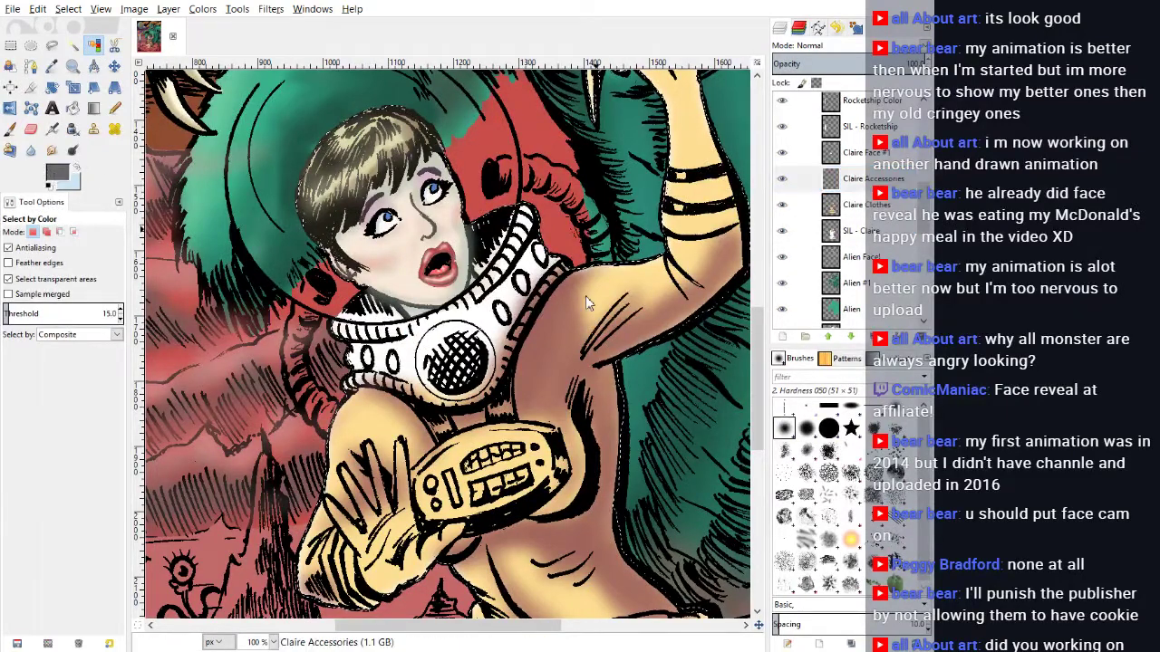
pyautogui.click(683, 354)
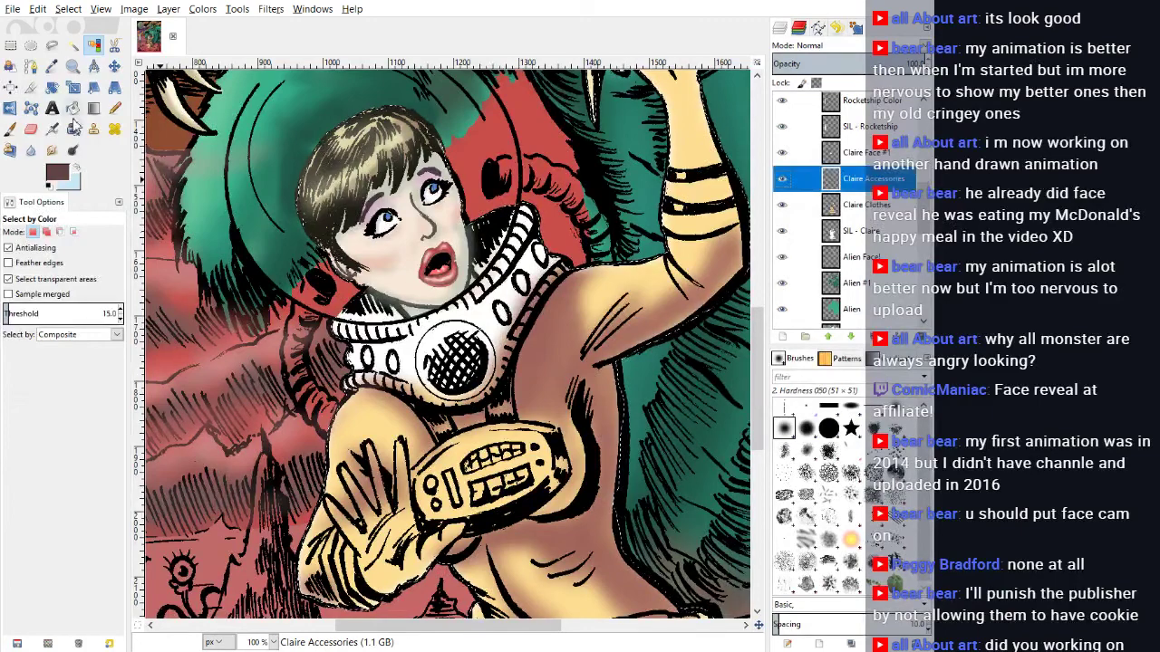
# Step: Set up the Pencil with the 2. Hardness 050 brush at size 29.59 for coloring the spacesuit collar
pyautogui.press('n')
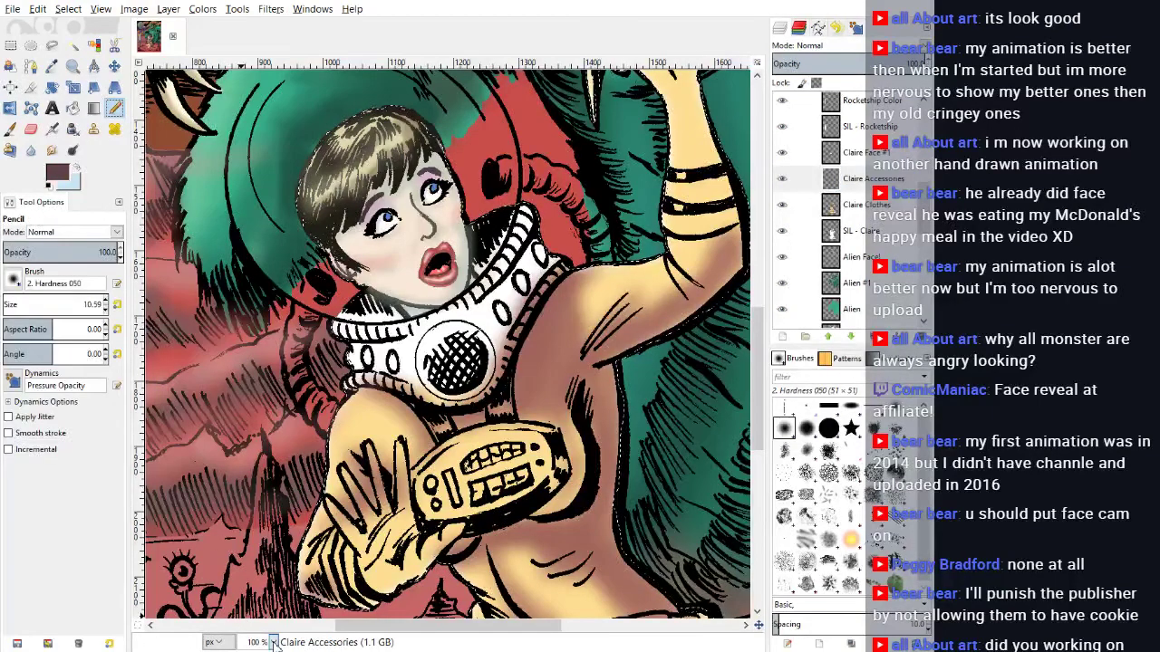
pyautogui.click(274, 643)
pyautogui.click(259, 577)
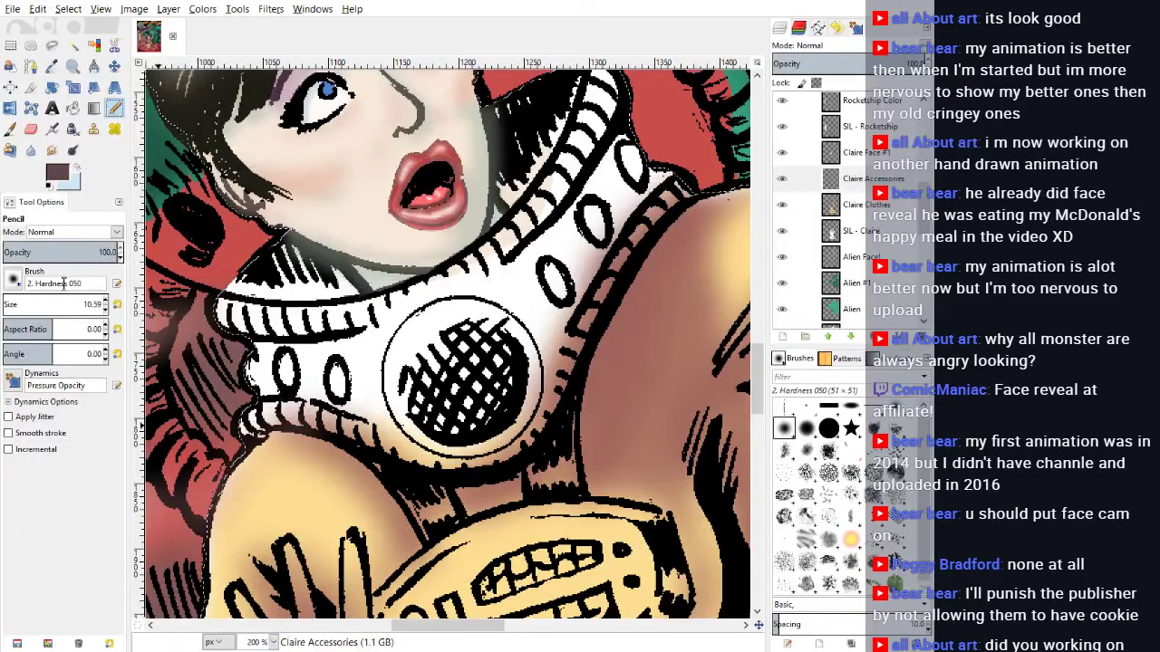
pyautogui.click(105, 301)
pyautogui.click(105, 301)
pyautogui.click(105, 301)
pyautogui.click(105, 300)
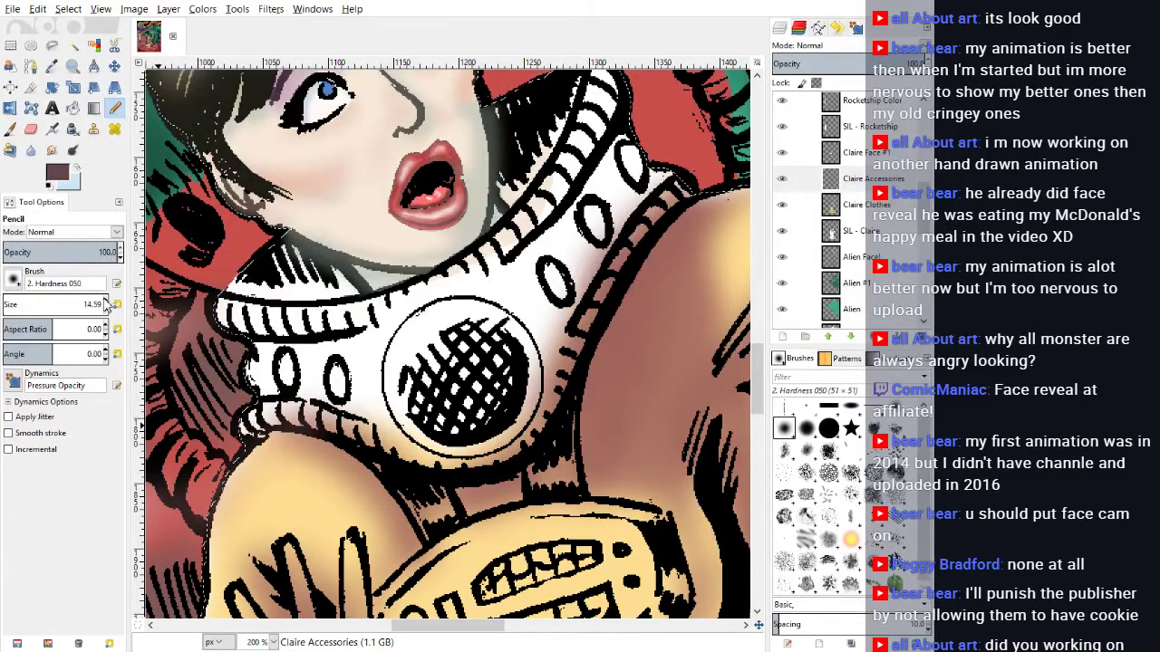
pyautogui.scroll(1, 94, 304)
pyautogui.scroll(14, 95, 304)
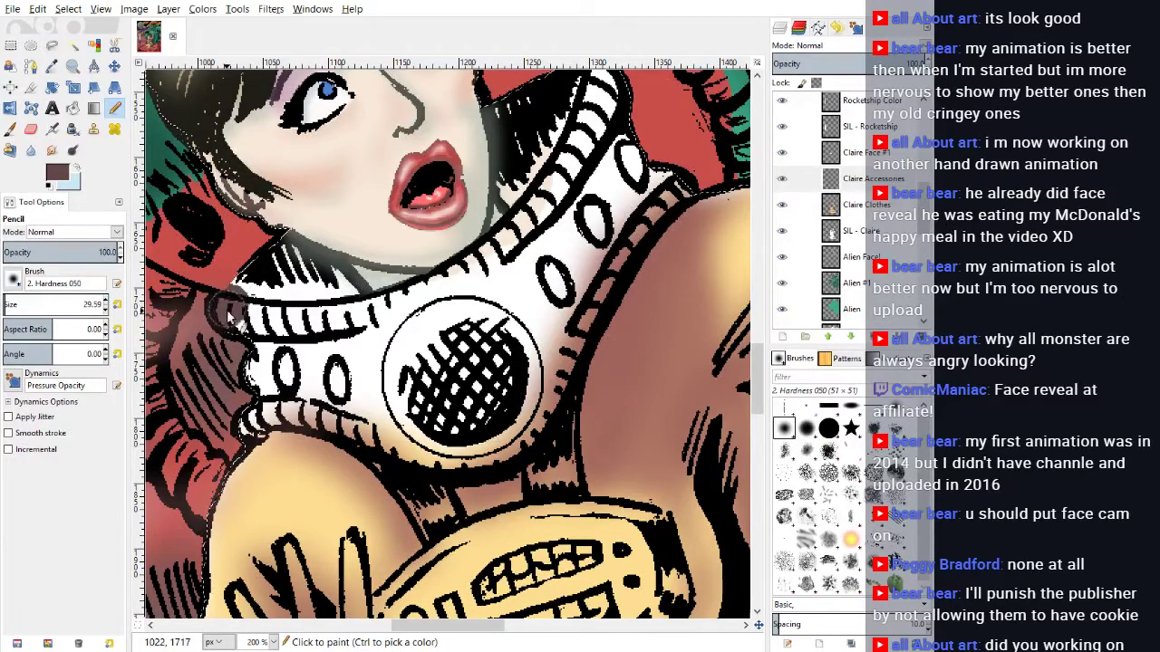
# Step: Paint the woman's entire spacesuit collar dark reddish brown, including its ribbed edges and the round mesh speaker
pyautogui.moveTo(229, 315)
pyautogui.mouseDown()
pyautogui.moveTo(264, 349)
pyautogui.moveTo(253, 378)
pyautogui.moveTo(266, 394)
pyautogui.moveTo(242, 428)
pyautogui.moveTo(311, 416)
pyautogui.moveTo(468, 467)
pyautogui.moveTo(527, 433)
pyautogui.moveTo(596, 353)
pyautogui.moveTo(549, 366)
pyautogui.moveTo(549, 390)
pyautogui.moveTo(623, 258)
pyautogui.mouseUp()
pyautogui.moveTo(641, 218)
pyautogui.mouseDown()
pyautogui.moveTo(675, 187)
pyautogui.moveTo(633, 160)
pyautogui.moveTo(623, 112)
pyautogui.mouseUp()
pyautogui.scroll(3, 623, 113)
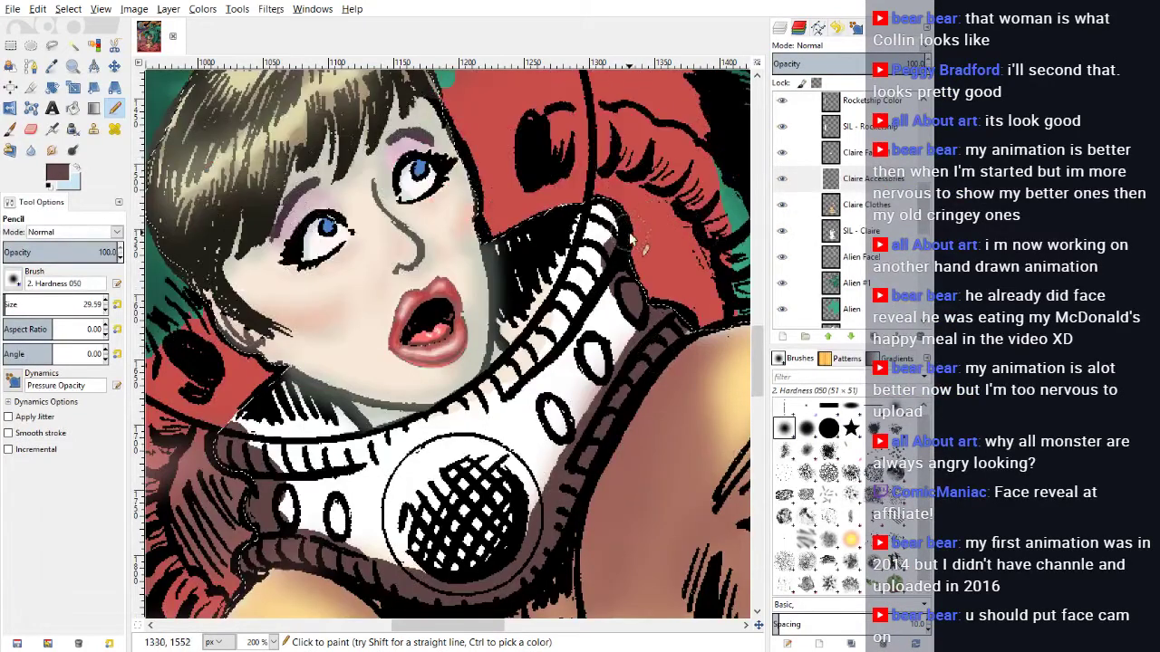
pyautogui.moveTo(632, 238)
pyautogui.mouseDown()
pyautogui.moveTo(584, 271)
pyautogui.moveTo(588, 309)
pyautogui.moveTo(574, 308)
pyautogui.moveTo(551, 337)
pyautogui.moveTo(539, 381)
pyautogui.moveTo(603, 308)
pyautogui.moveTo(616, 349)
pyautogui.mouseUp()
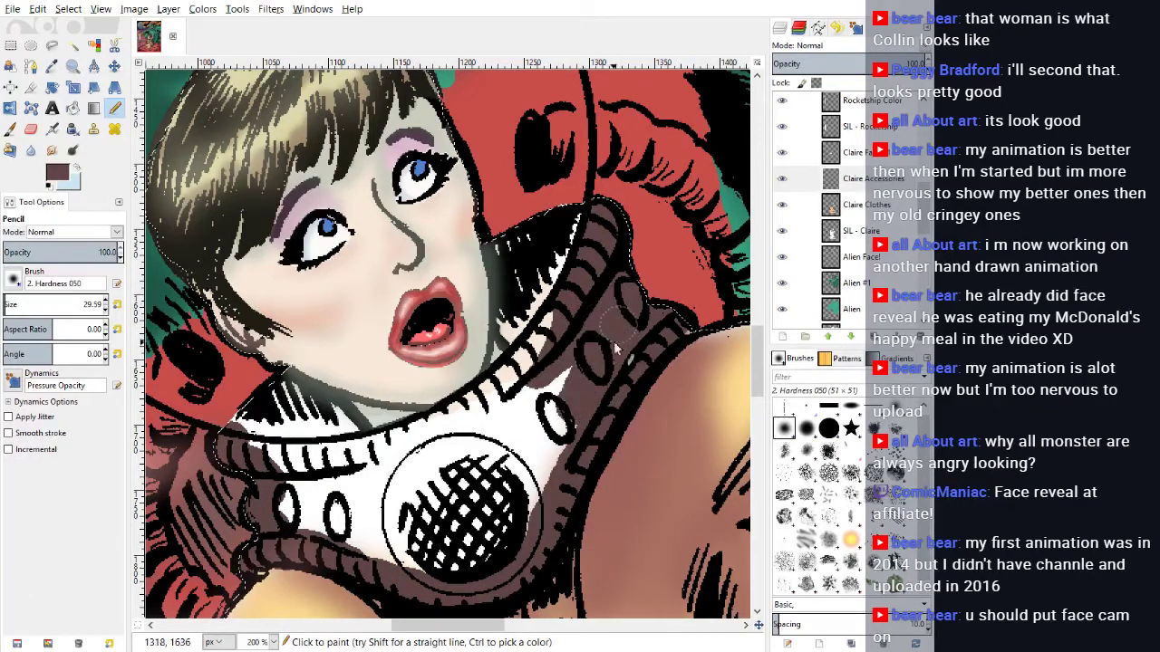
pyautogui.moveTo(565, 423)
pyautogui.mouseDown()
pyautogui.moveTo(538, 392)
pyautogui.moveTo(561, 382)
pyautogui.moveTo(573, 397)
pyautogui.moveTo(542, 487)
pyautogui.moveTo(513, 427)
pyautogui.moveTo(528, 419)
pyautogui.moveTo(519, 399)
pyautogui.moveTo(446, 439)
pyautogui.moveTo(262, 461)
pyautogui.moveTo(306, 532)
pyautogui.moveTo(304, 493)
pyautogui.moveTo(345, 541)
pyautogui.moveTo(414, 561)
pyautogui.moveTo(398, 571)
pyautogui.moveTo(462, 568)
pyautogui.moveTo(549, 500)
pyautogui.moveTo(423, 538)
pyautogui.moveTo(338, 520)
pyautogui.moveTo(336, 496)
pyautogui.moveTo(404, 478)
pyautogui.moveTo(515, 501)
pyautogui.moveTo(489, 483)
pyautogui.moveTo(502, 457)
pyautogui.moveTo(482, 464)
pyautogui.moveTo(537, 476)
pyautogui.moveTo(509, 527)
pyautogui.moveTo(549, 466)
pyautogui.mouseUp()
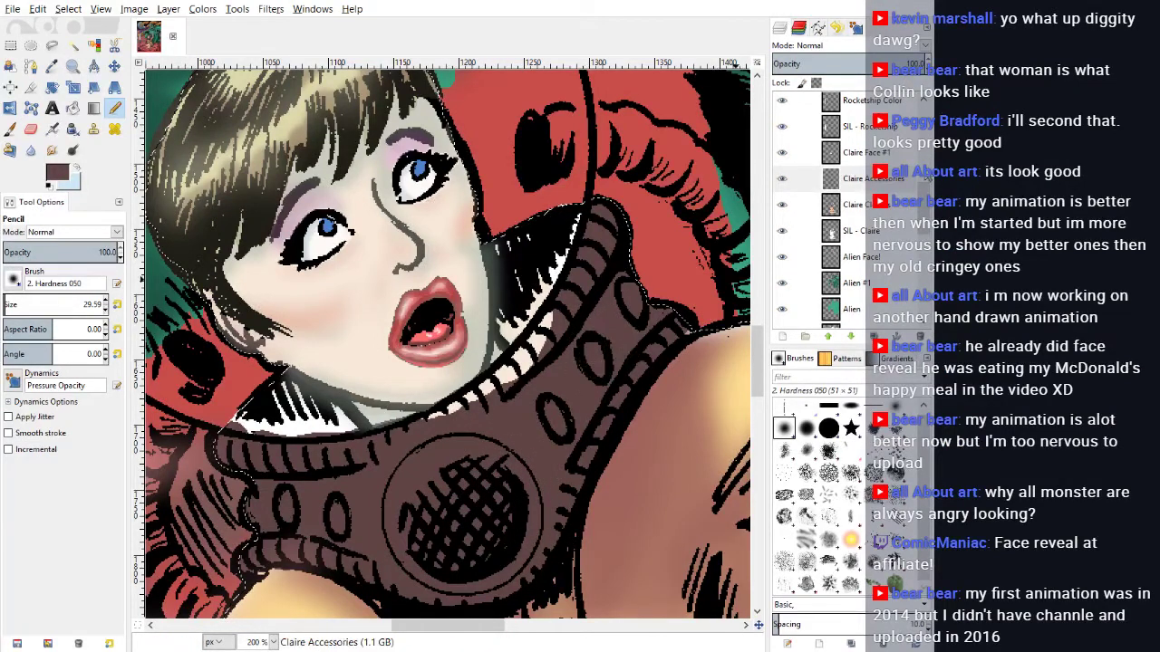
# Step: Erase the skin color spilling over the collar's upper ribs on the Claire Face #1 layer
pyautogui.click(783, 154)
pyautogui.click(783, 154)
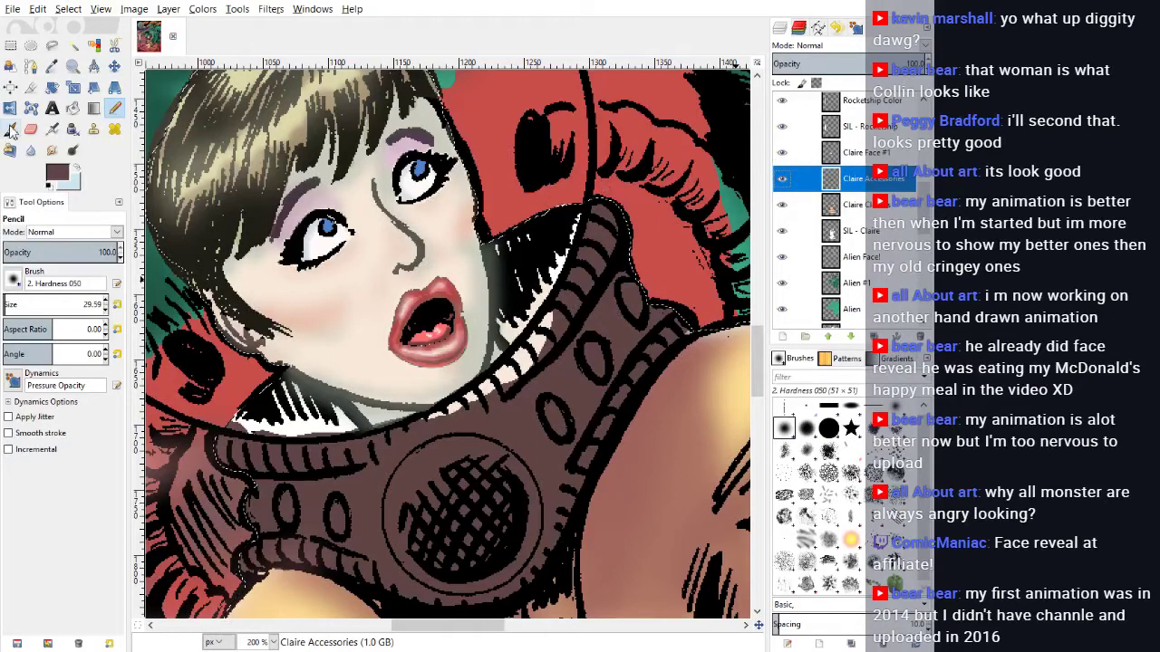
pyautogui.click(31, 129)
pyautogui.click(435, 429)
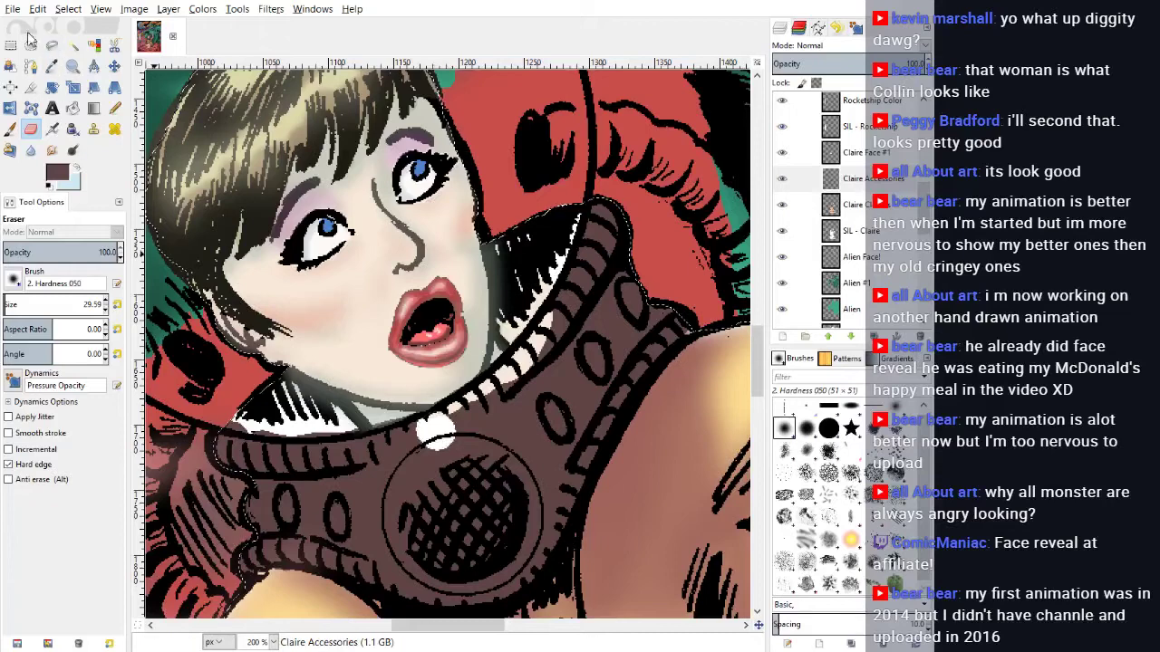
pyautogui.hotkey('ctrl', 'z')
pyautogui.click(863, 152)
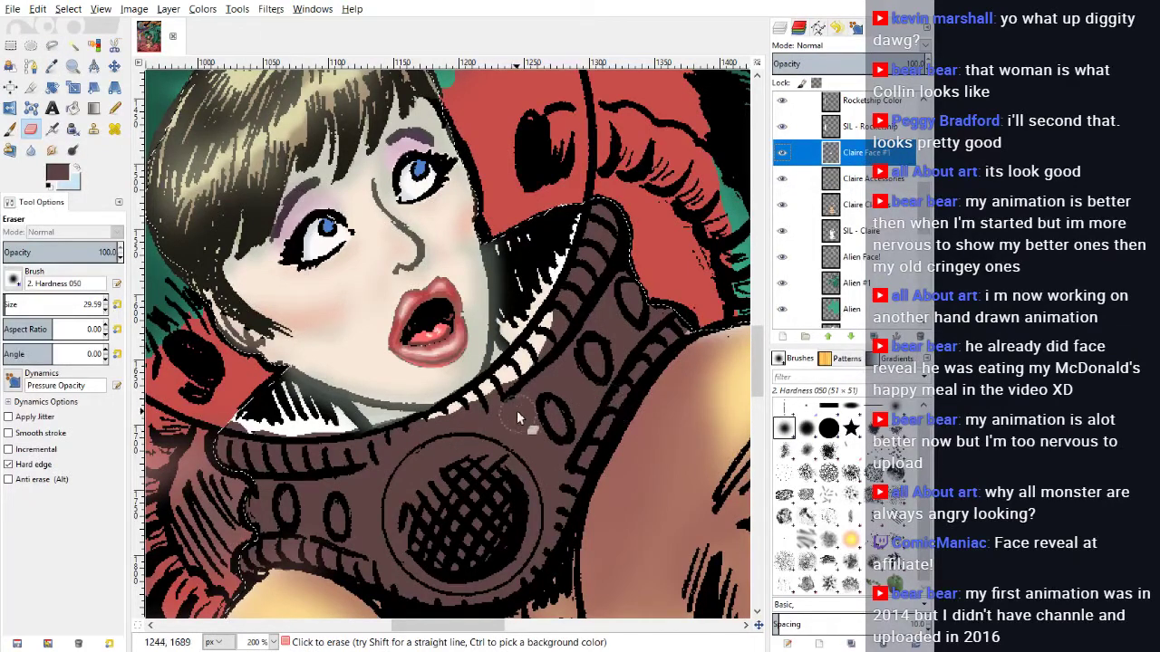
pyautogui.moveTo(439, 428); pyautogui.dragTo(551, 345)
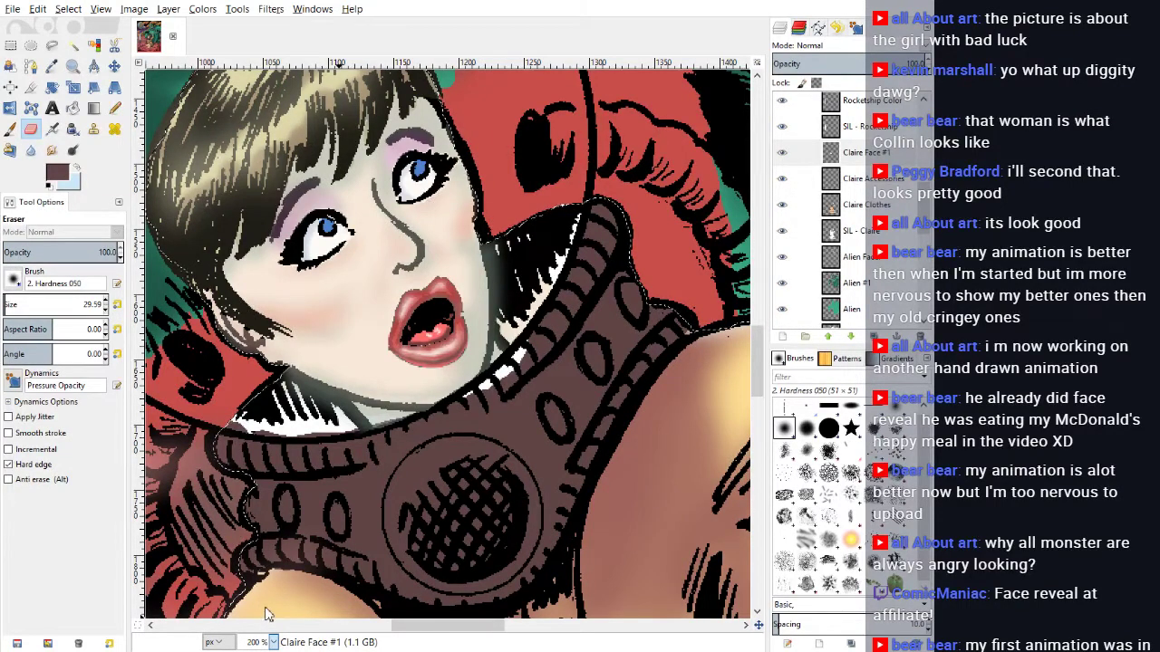
# Step: Inspect the collar at whole-page and close-up zoom, and toggle Claire layers to find which one affects its upper ribs
pyautogui.click(266, 609)
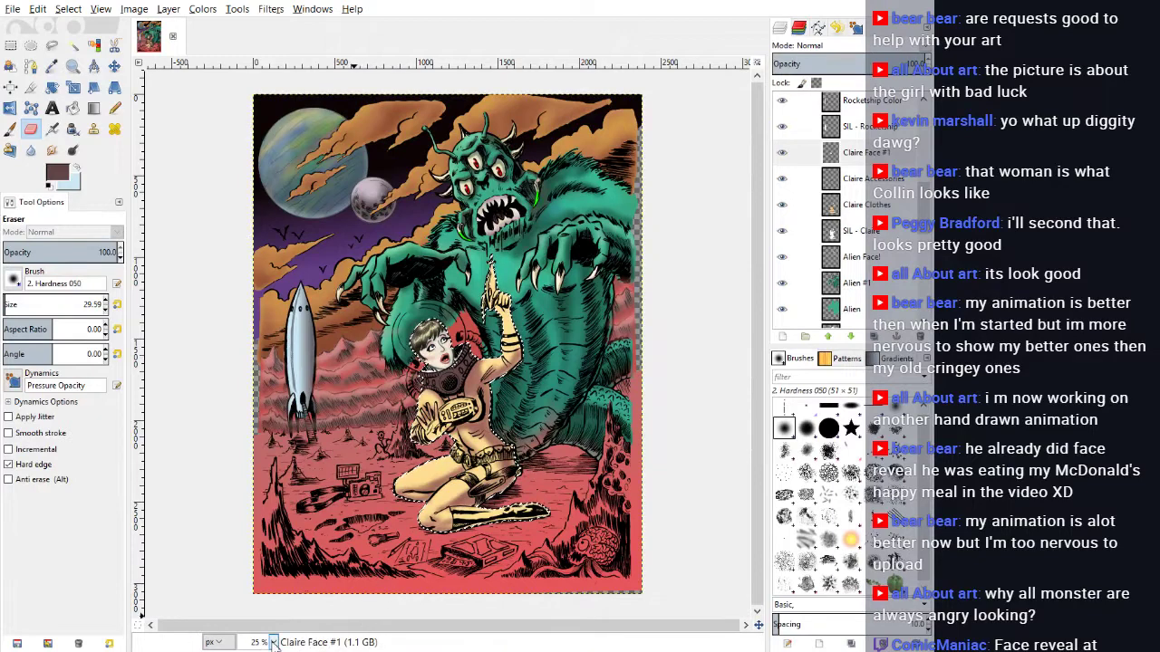
pyautogui.press('1')
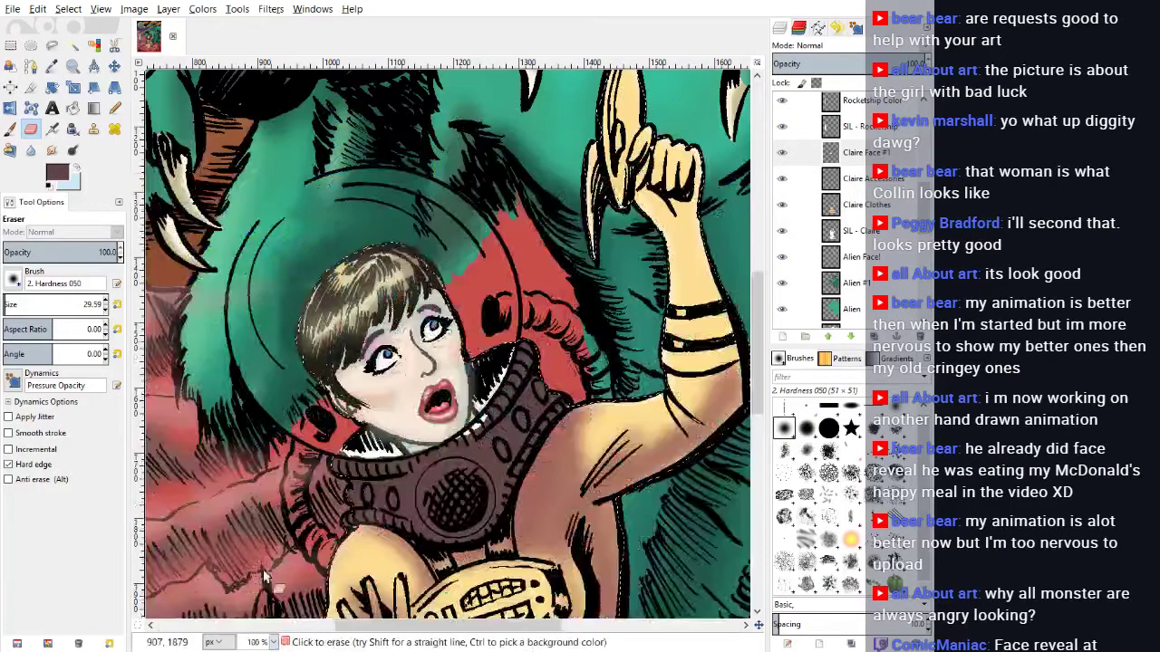
pyautogui.click(274, 644)
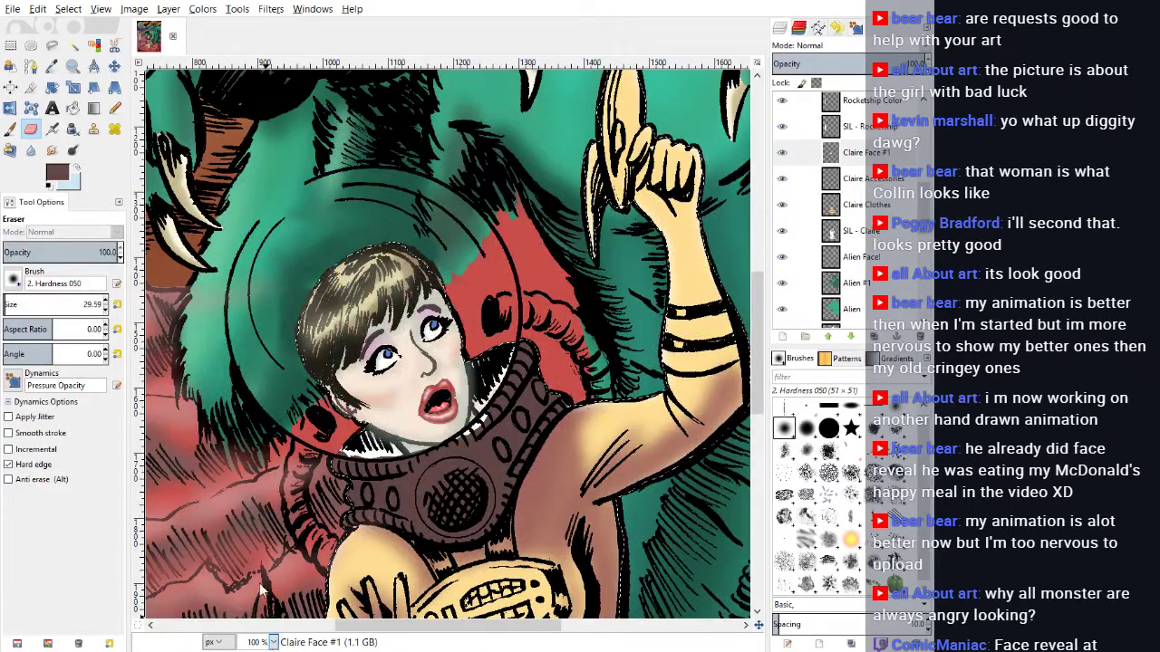
pyautogui.click(268, 548)
pyautogui.scroll(-1, 415, 418)
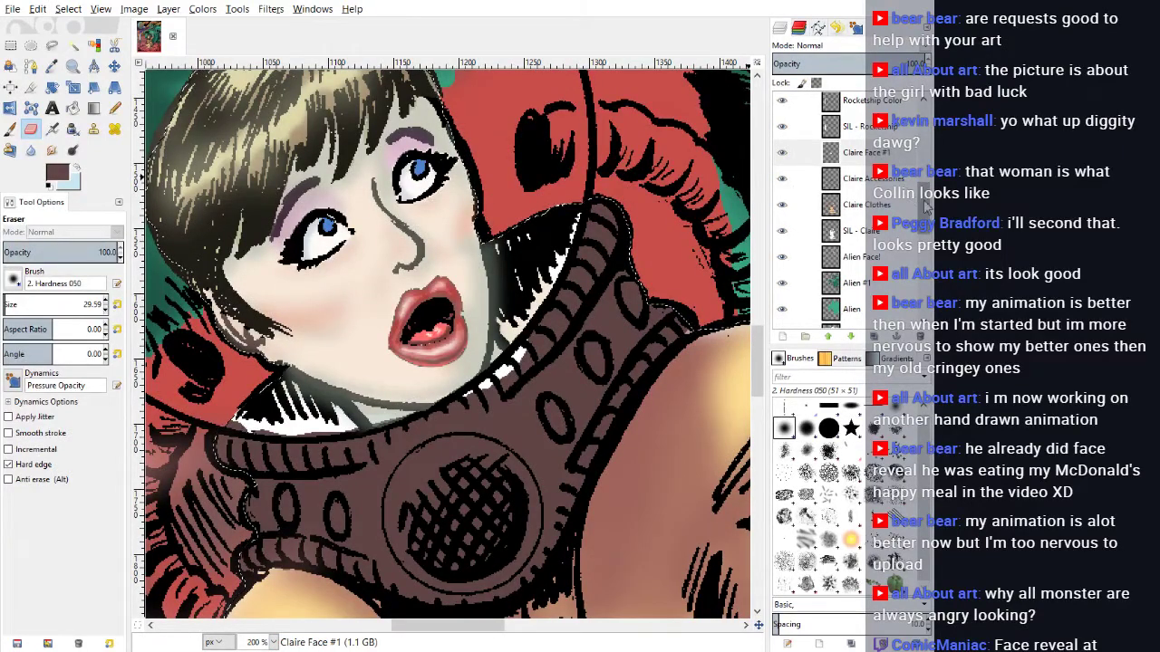
pyautogui.scroll(2, 925, 181)
pyautogui.scroll(3, 922, 172)
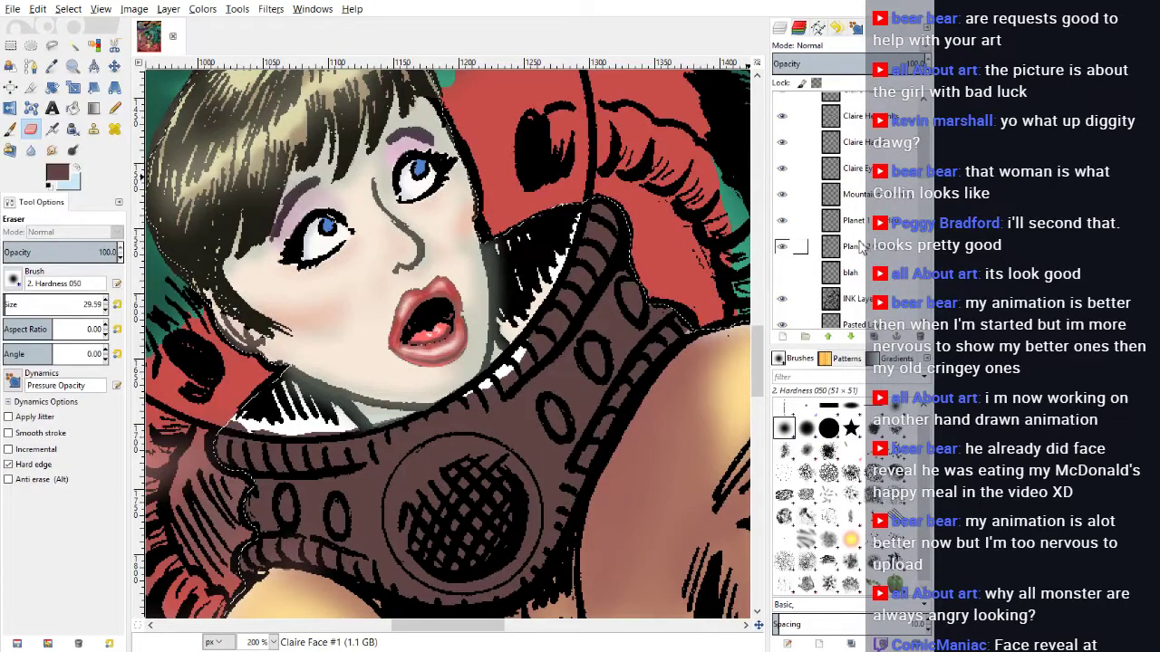
pyautogui.click(782, 143)
pyautogui.scroll(1, 847, 187)
pyautogui.click(781, 150)
pyautogui.click(780, 151)
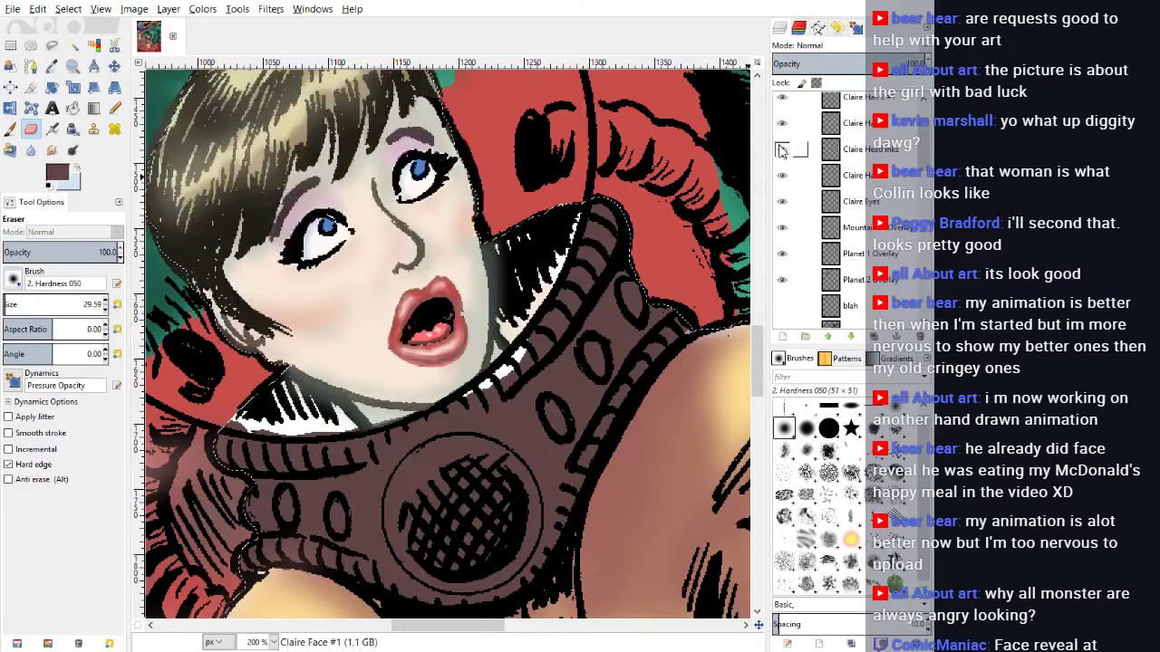
pyautogui.scroll(1, 831, 204)
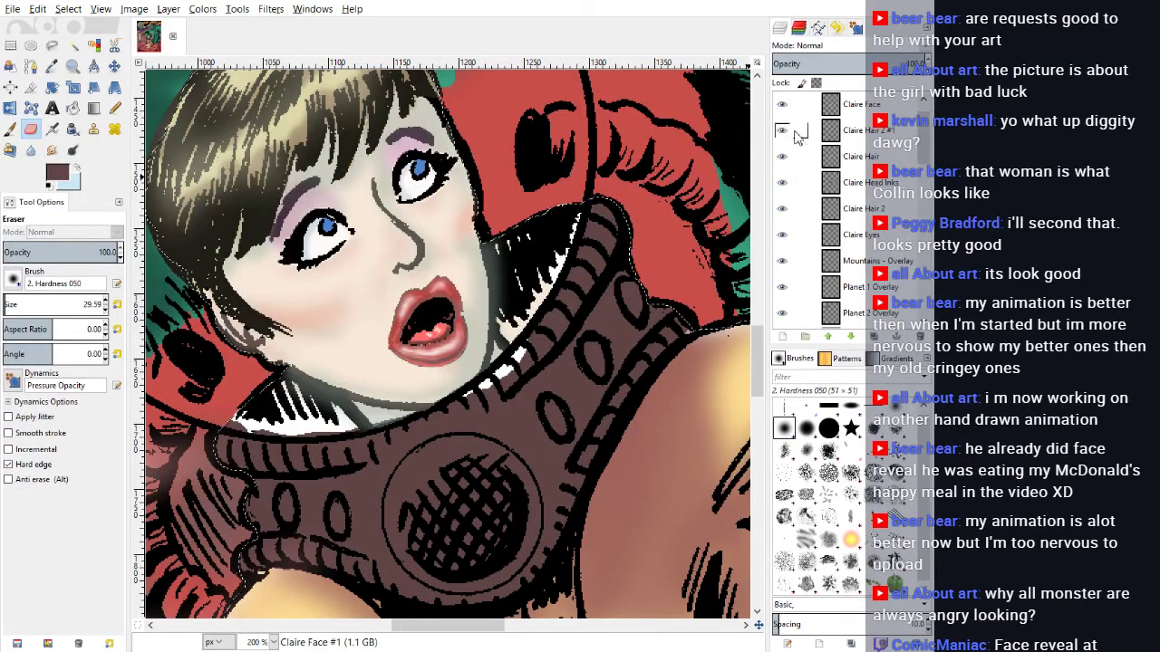
# Step: Try to erase along the collar's upper ribs on the Claire Face layer
pyautogui.click(781, 105)
pyautogui.click(781, 105)
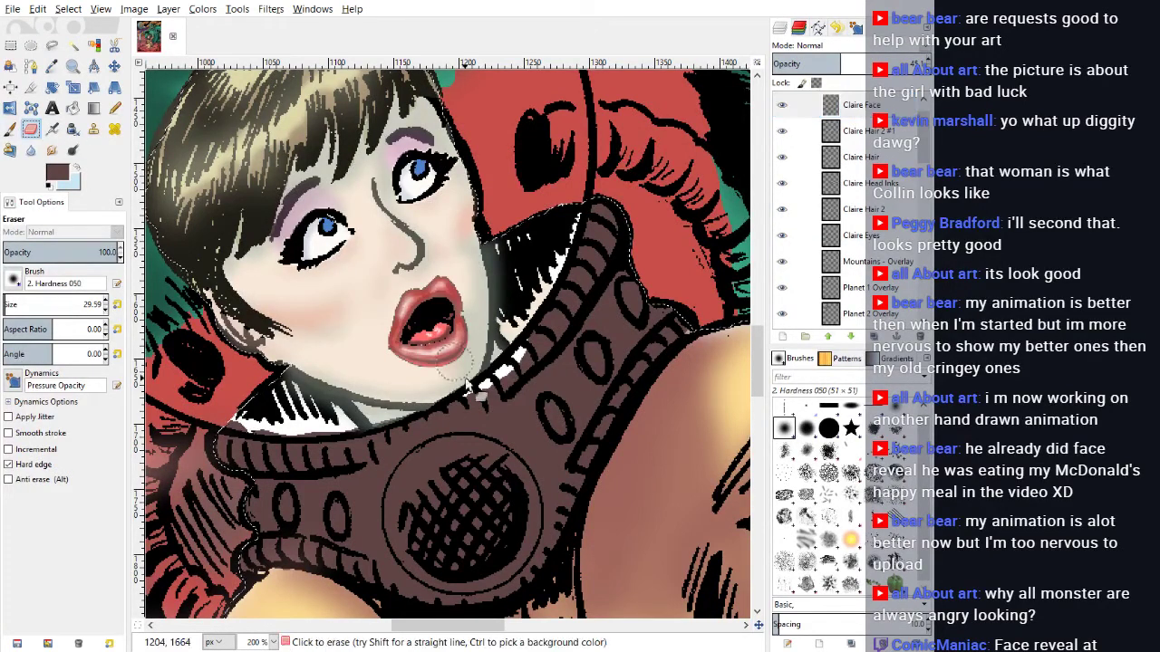
pyautogui.moveTo(512, 408)
pyautogui.mouseDown()
pyautogui.moveTo(537, 358)
pyautogui.moveTo(519, 380)
pyautogui.moveTo(631, 354)
pyautogui.mouseUp()
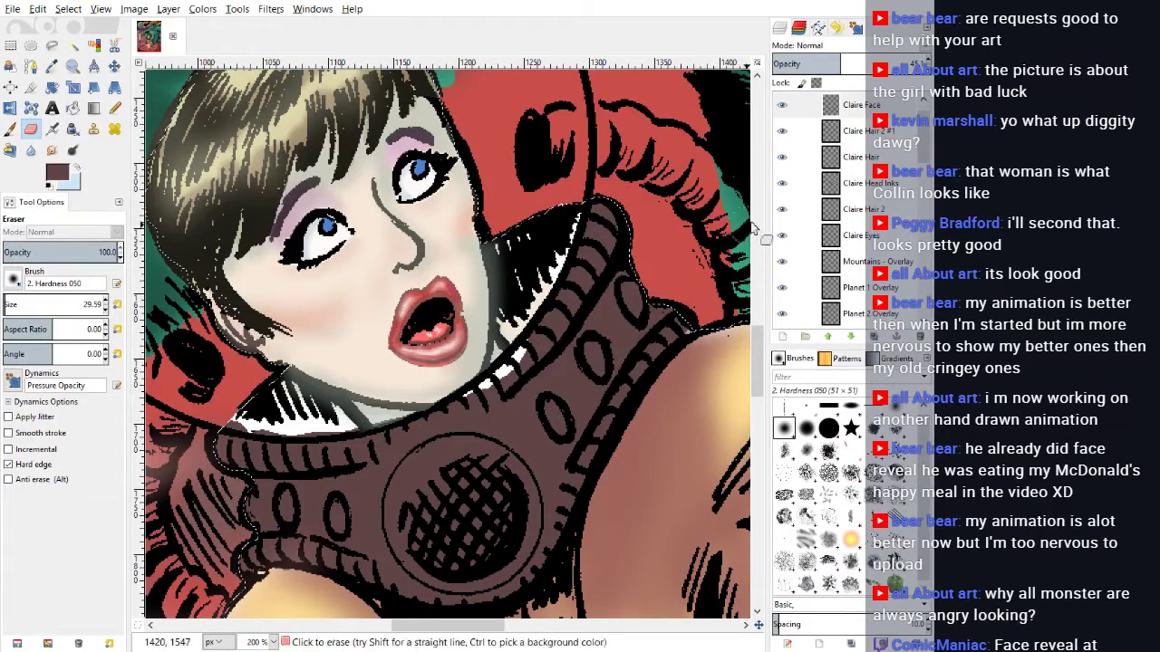
# Step: Make INK Layer the active layer, drop the selection and set the Eraser size to 17.59
pyautogui.moveTo(923, 141); pyautogui.dragTo(925, 186)
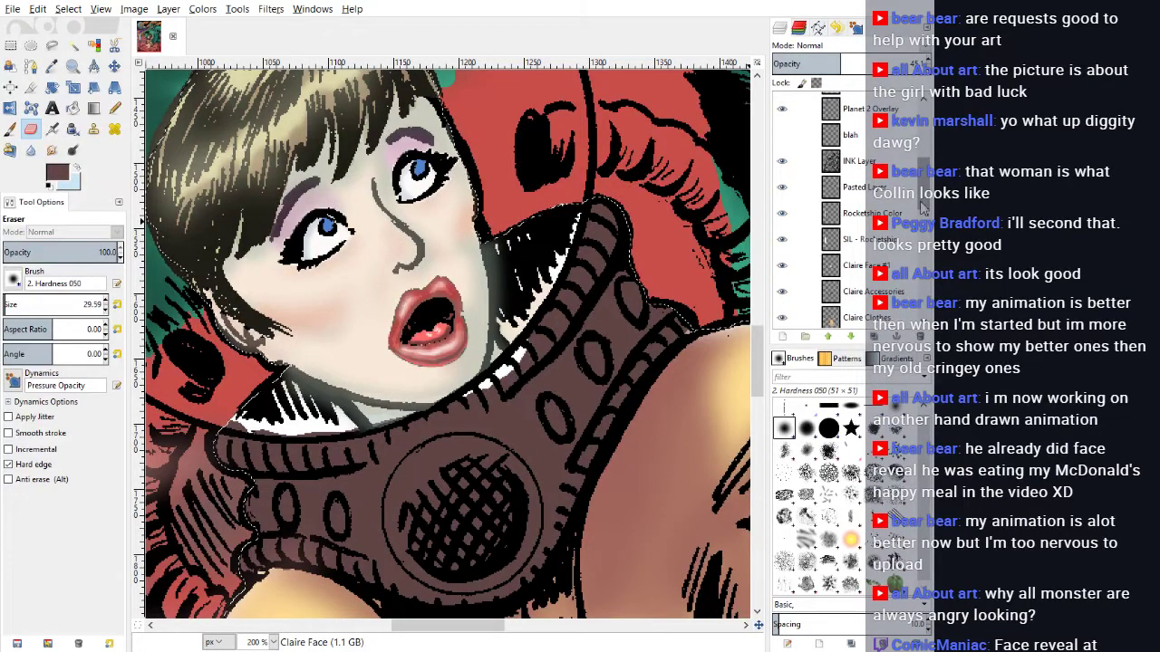
pyautogui.scroll(-3, 922, 206)
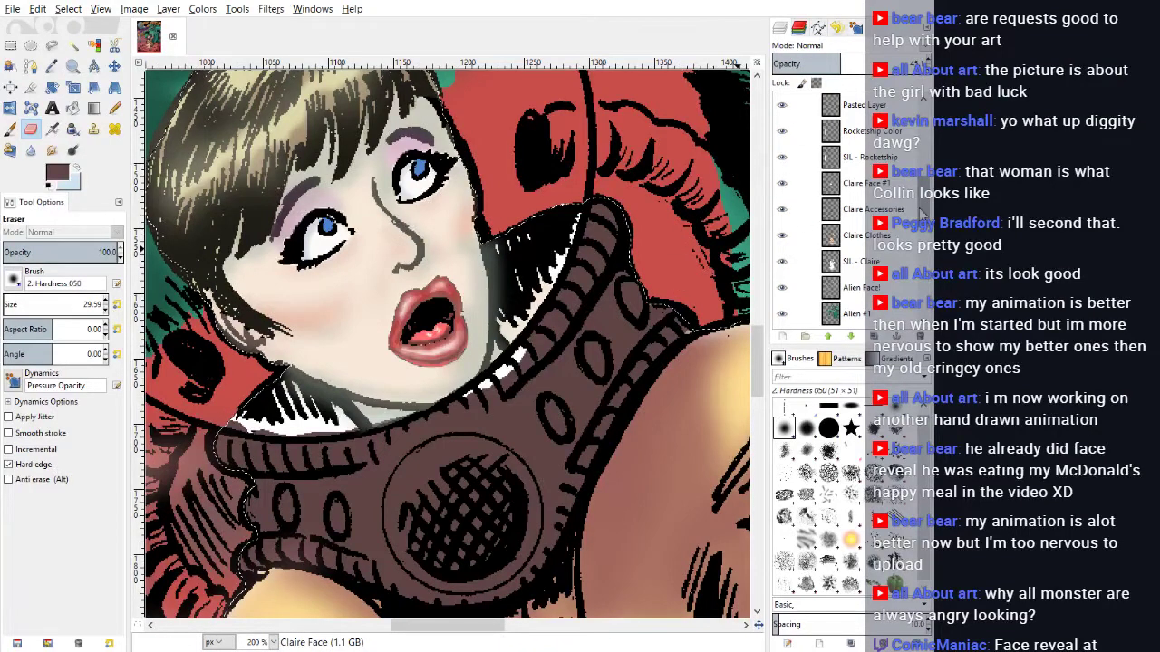
pyautogui.moveTo(922, 212)
pyautogui.mouseDown()
pyautogui.moveTo(921, 245)
pyautogui.moveTo(922, 194)
pyautogui.mouseUp()
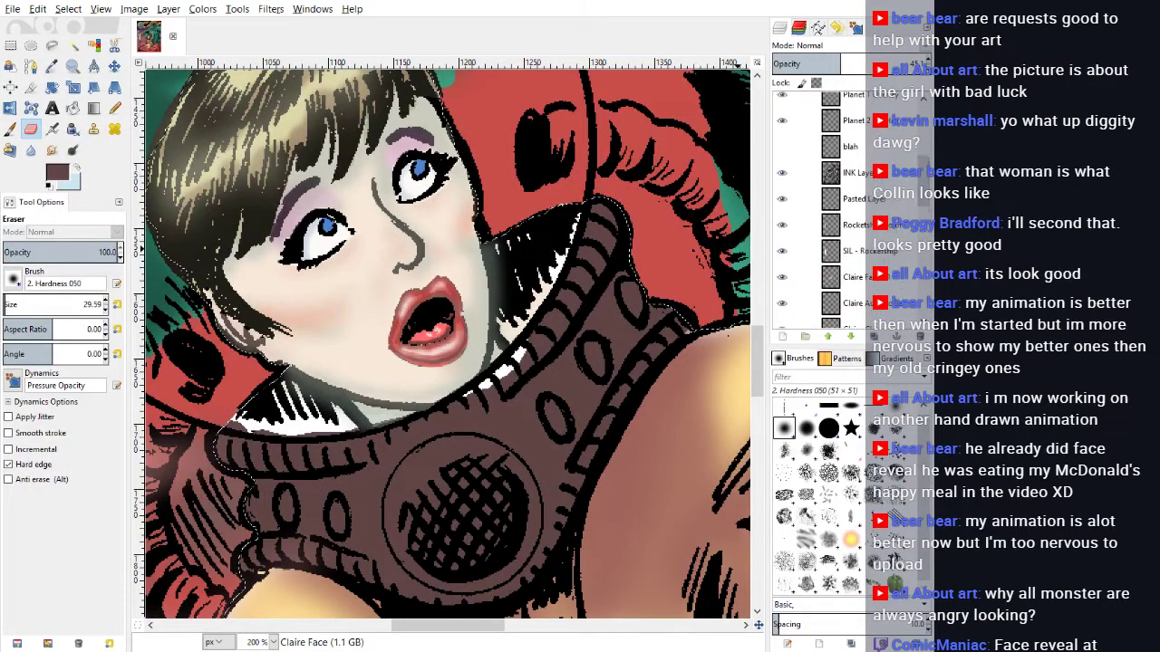
pyautogui.click(852, 172)
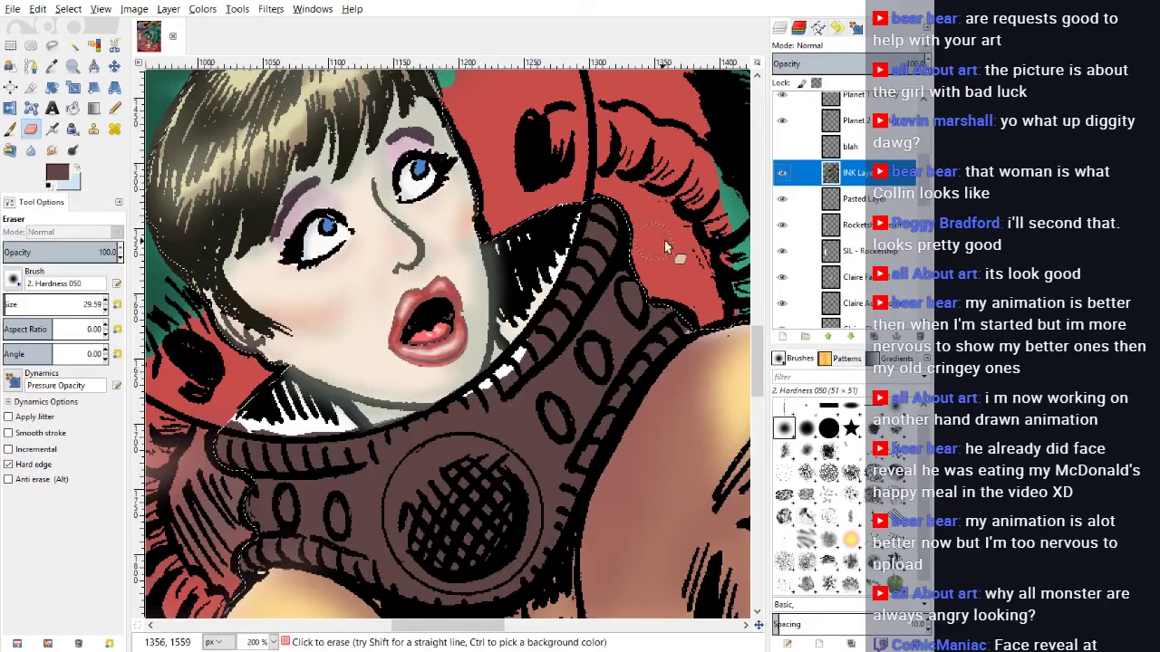
pyautogui.click(105, 310)
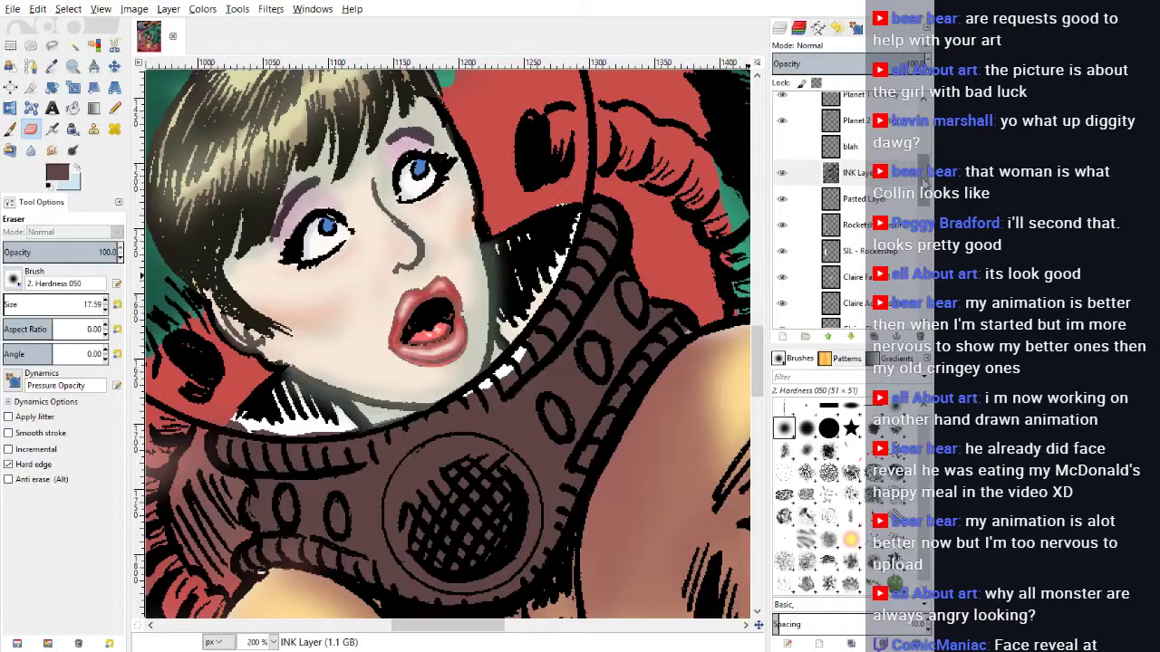
# Step: Reselect the woman's whole silhouette by color on the SIL - Claire layer
pyautogui.moveTo(925, 179); pyautogui.dragTo(922, 225)
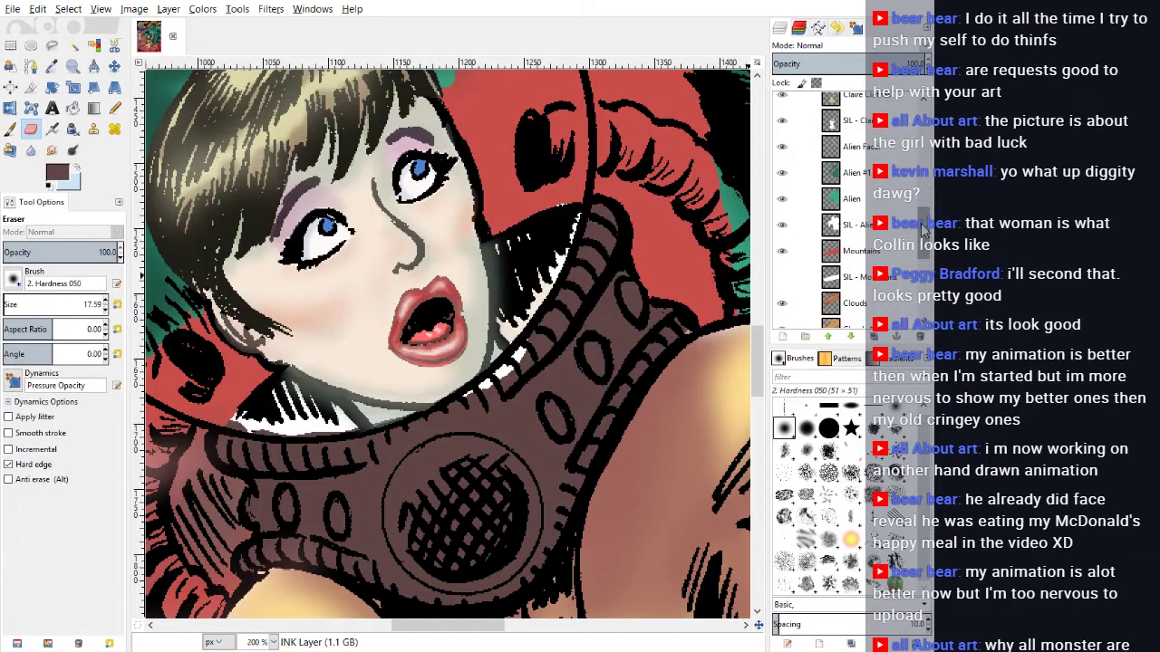
pyautogui.scroll(5, 924, 232)
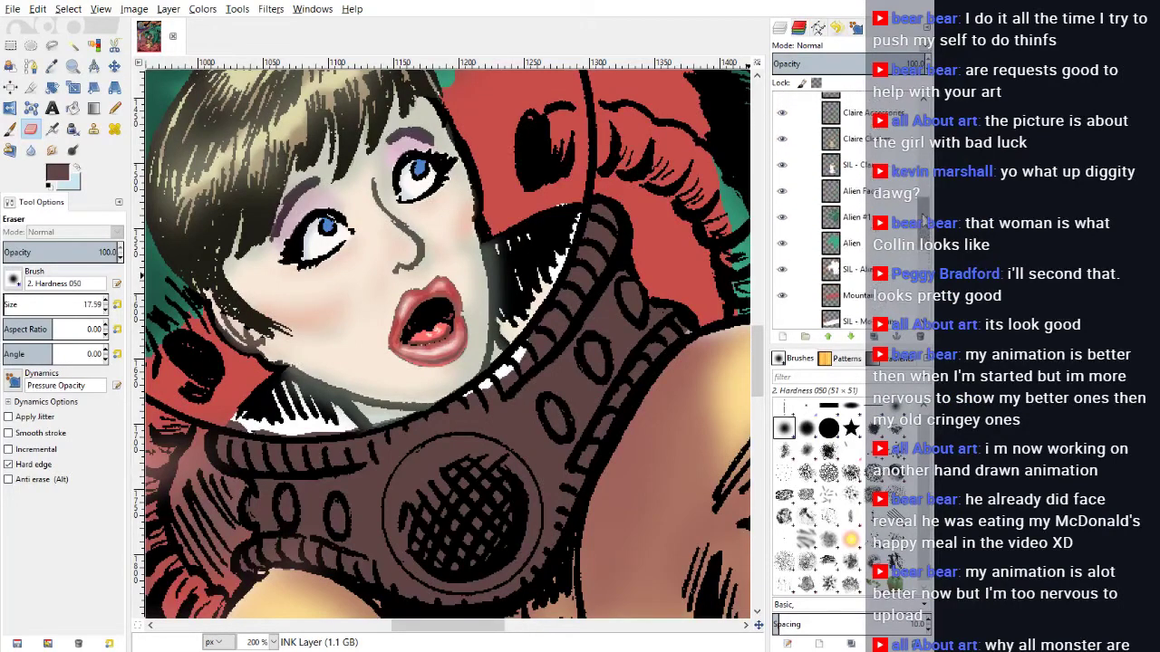
pyautogui.click(868, 207)
pyautogui.hotkey('shift', 'o')
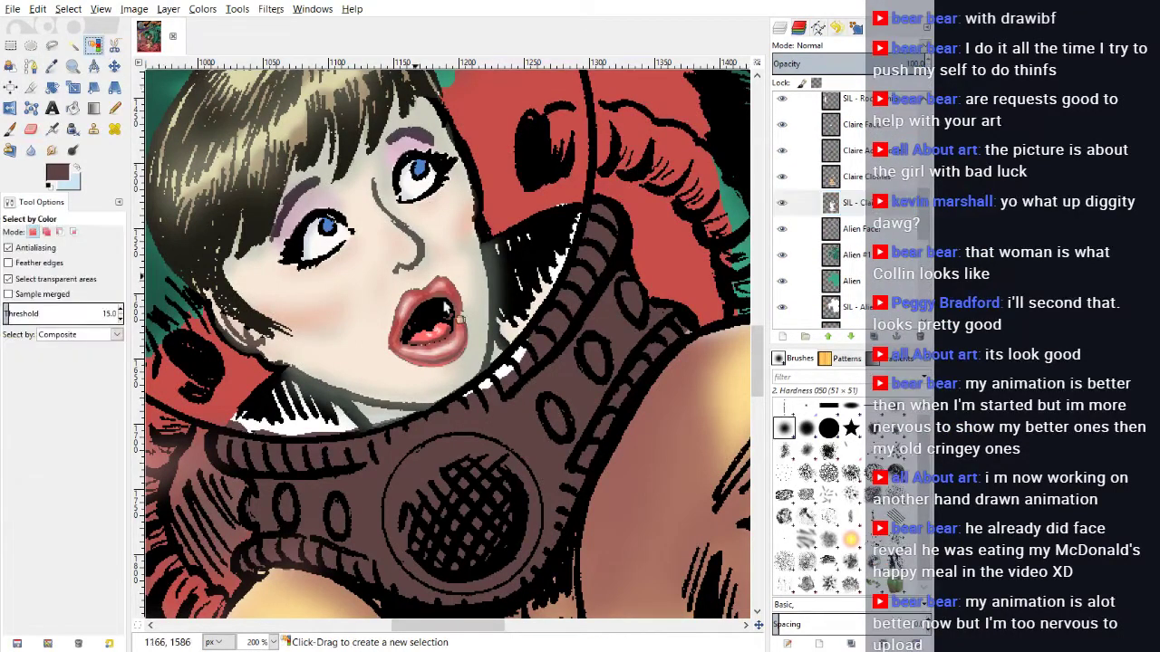
pyautogui.click(563, 396)
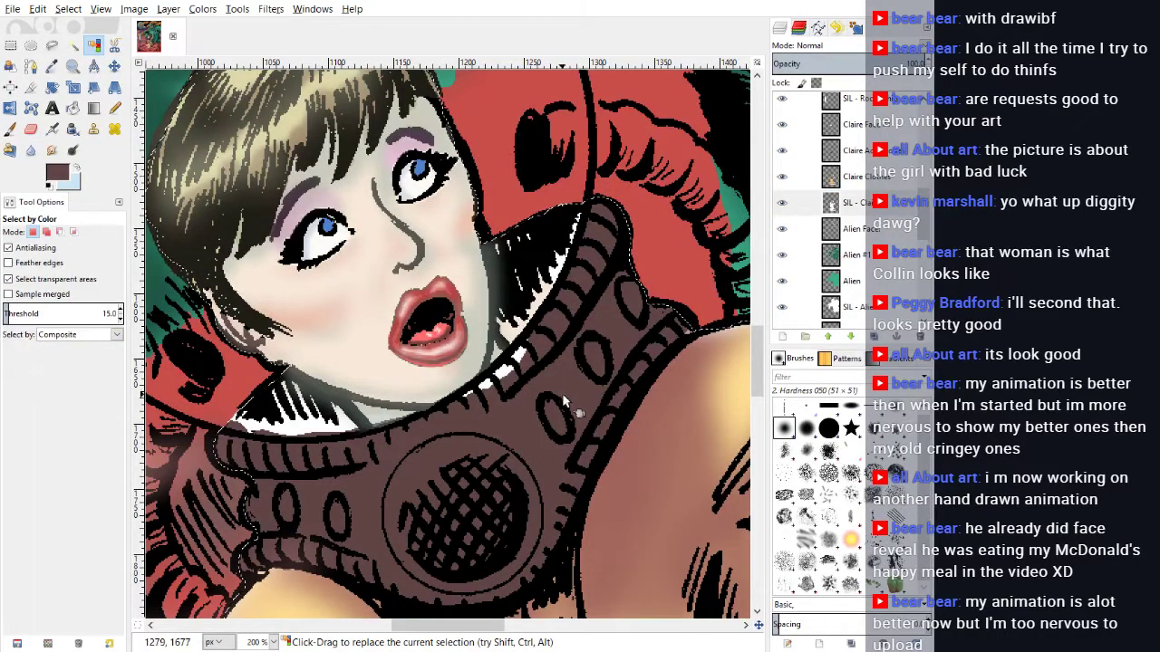
# Step: Pencil dark reddish brown over the remaining white gaps in the collar's upper ribs on the Claire Accessories layer
pyautogui.click(856, 151)
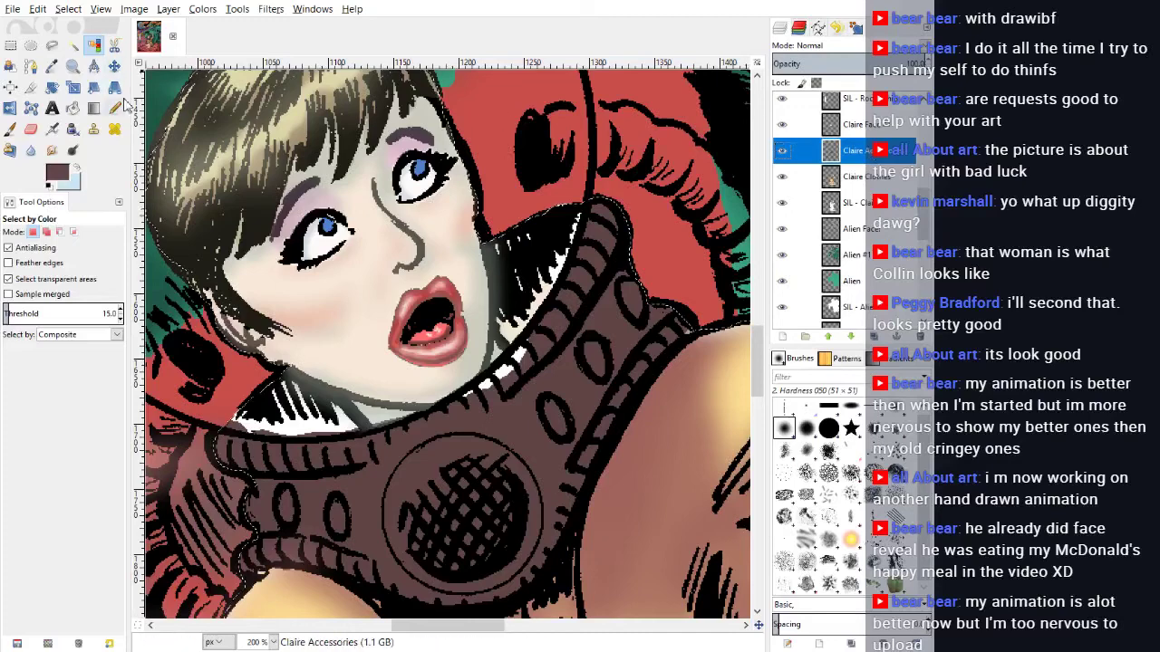
pyautogui.press('n')
pyautogui.moveTo(674, 326); pyautogui.dragTo(672, 328)
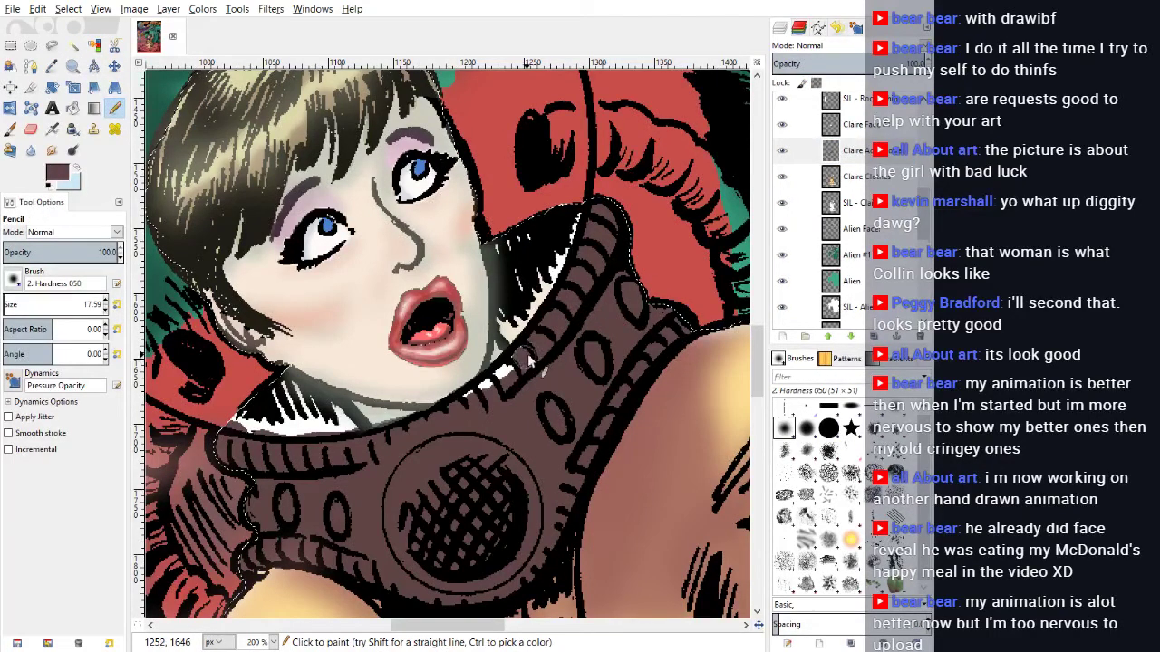
pyautogui.moveTo(530, 350); pyautogui.dragTo(479, 397)
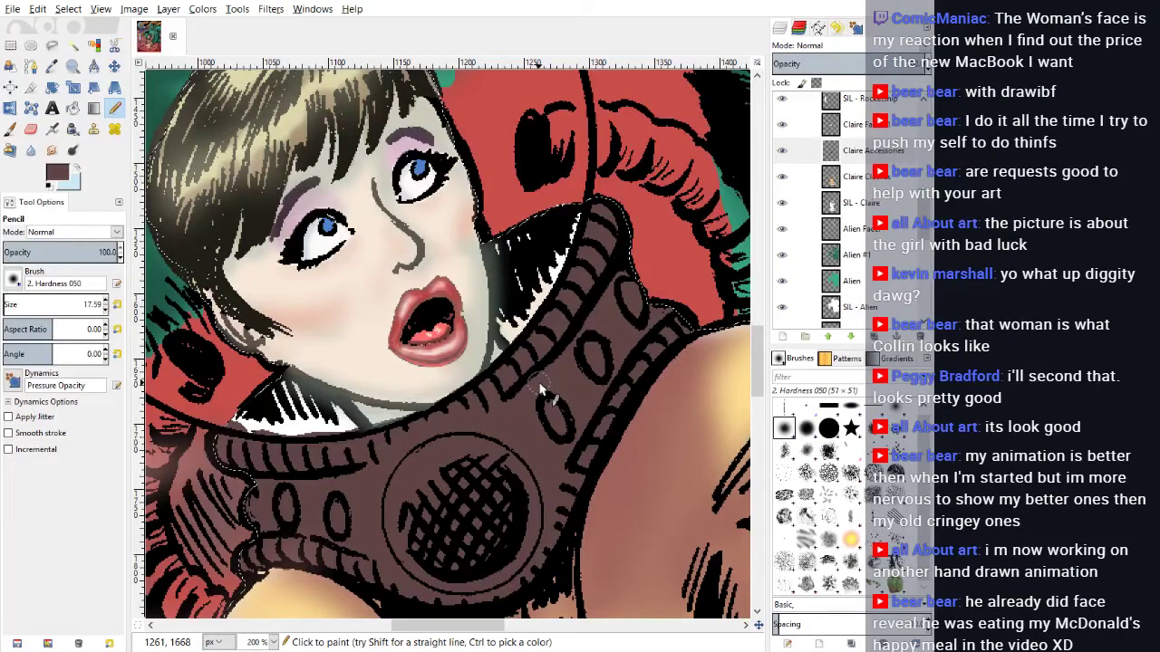
# Step: Paint the two straps joining the collar to the chest control panel dark reddish brown
pyautogui.scroll(-3, 541, 389)
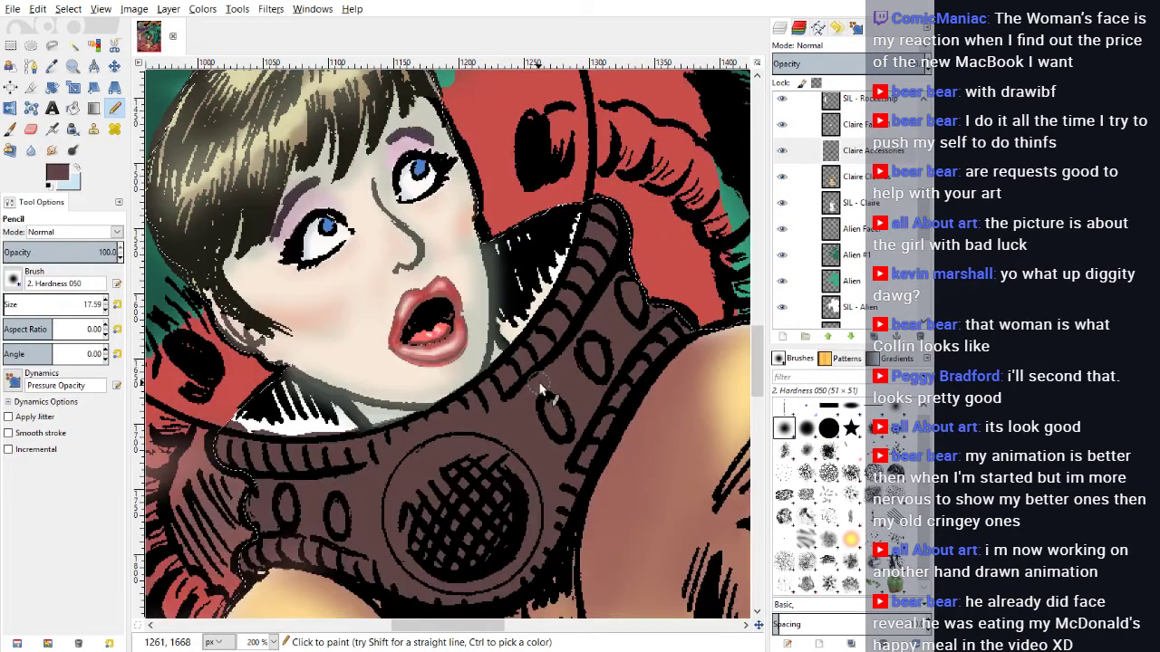
pyautogui.scroll(6, 541, 389)
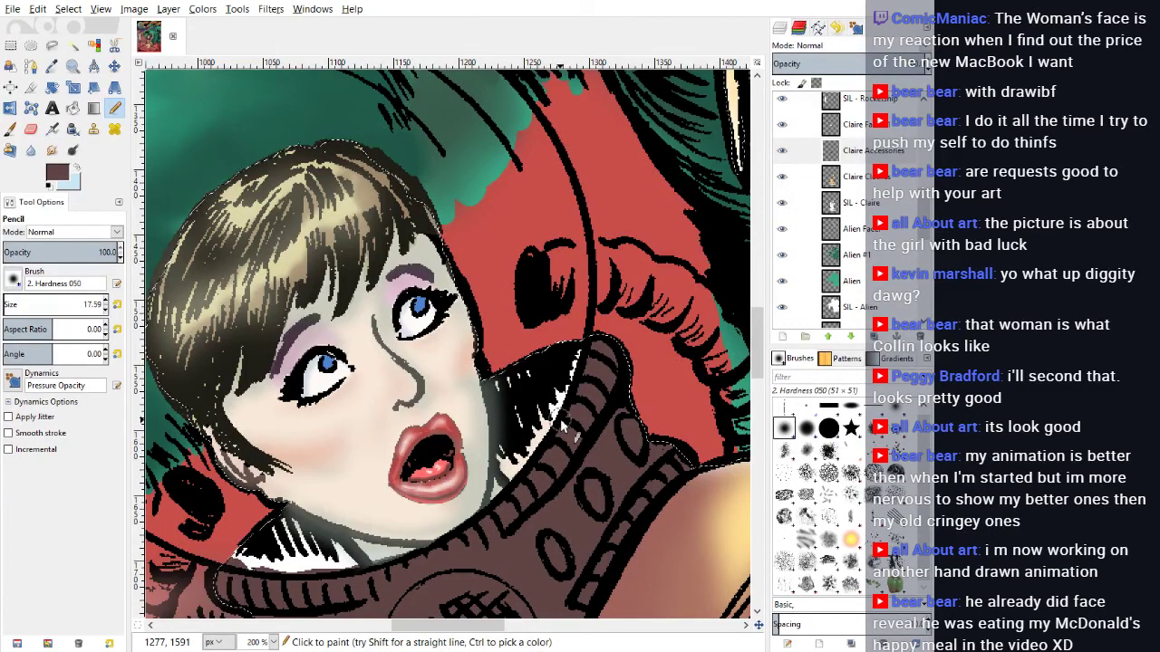
pyautogui.scroll(-8, 564, 426)
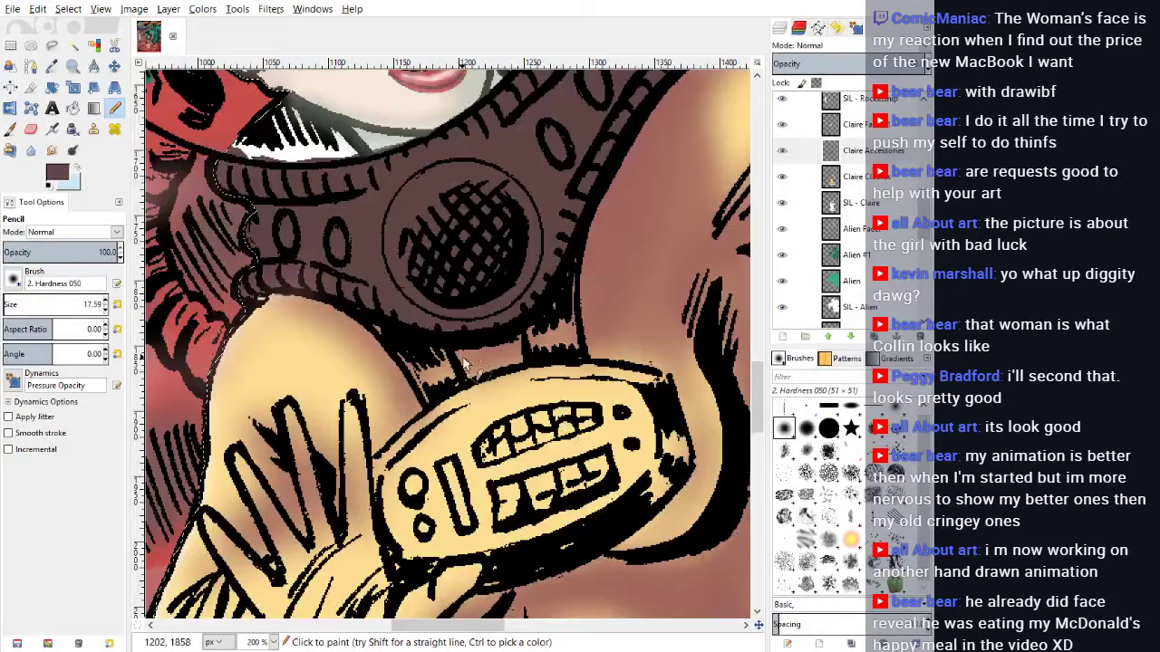
pyautogui.moveTo(369, 312)
pyautogui.mouseDown()
pyautogui.moveTo(437, 404)
pyautogui.moveTo(458, 387)
pyautogui.moveTo(435, 360)
pyautogui.mouseUp()
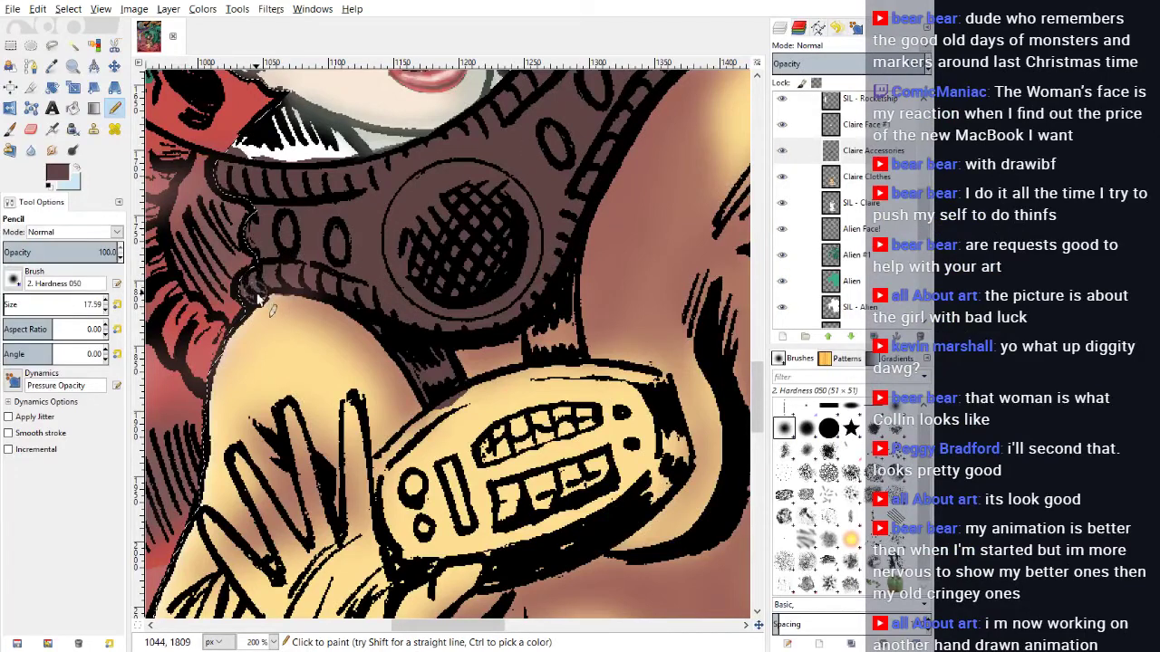
pyautogui.moveTo(535, 319); pyautogui.dragTo(536, 339)
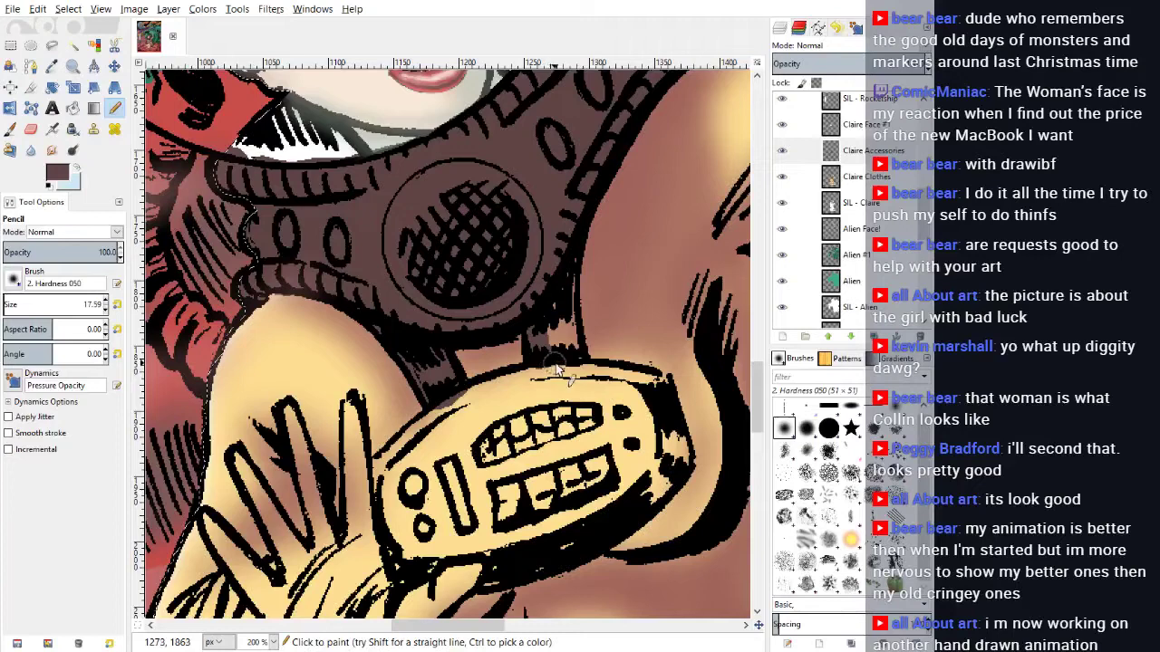
pyautogui.moveTo(557, 352); pyautogui.dragTo(559, 278)
pyautogui.moveTo(564, 283); pyautogui.dragTo(580, 379)
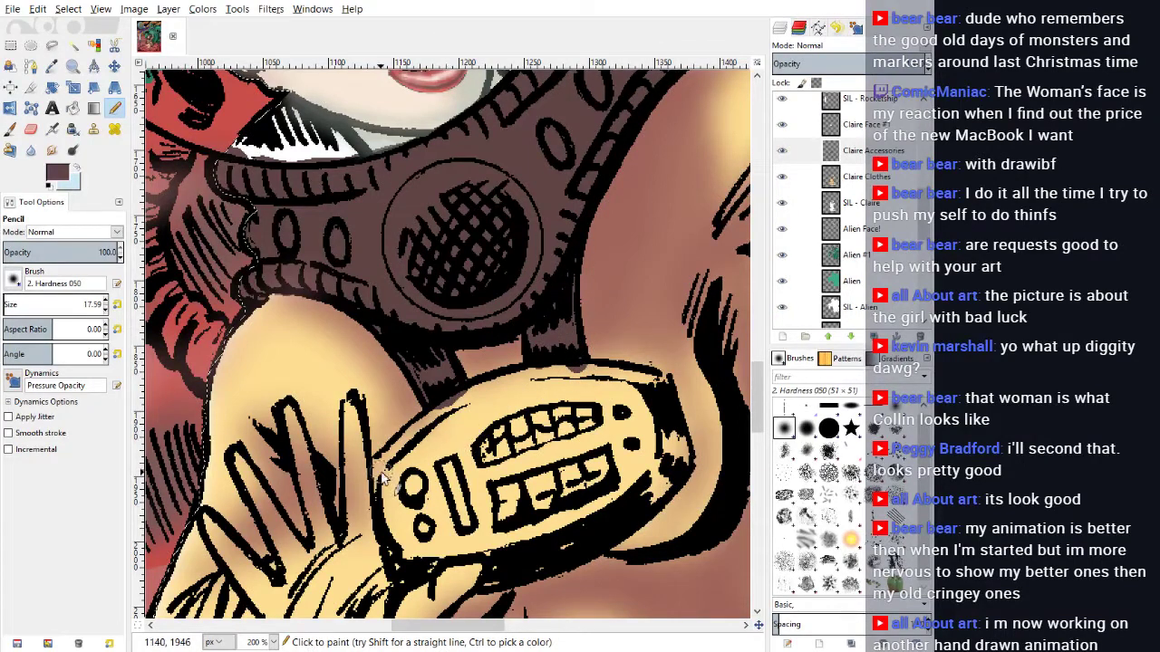
# Step: Pencil the chest control panel's border dark reddish brown and bucket-fill its interior with the same color
pyautogui.moveTo(384, 480)
pyautogui.mouseDown()
pyautogui.moveTo(377, 466)
pyautogui.moveTo(490, 396)
pyautogui.moveTo(605, 377)
pyautogui.moveTo(656, 387)
pyautogui.mouseUp()
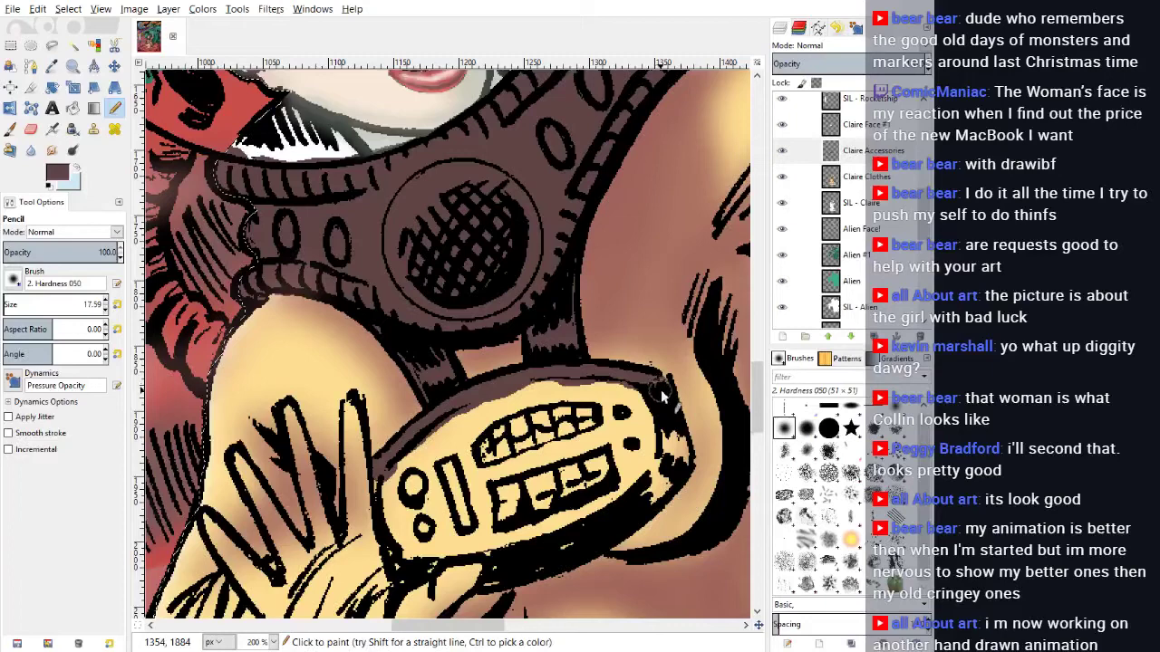
pyautogui.moveTo(659, 389)
pyautogui.mouseDown()
pyautogui.moveTo(682, 462)
pyautogui.moveTo(652, 500)
pyautogui.moveTo(663, 492)
pyautogui.moveTo(492, 586)
pyautogui.moveTo(506, 568)
pyautogui.moveTo(475, 547)
pyautogui.moveTo(408, 582)
pyautogui.moveTo(383, 476)
pyautogui.moveTo(389, 490)
pyautogui.moveTo(451, 427)
pyautogui.moveTo(433, 438)
pyautogui.moveTo(477, 415)
pyautogui.moveTo(569, 391)
pyautogui.moveTo(538, 385)
pyautogui.moveTo(643, 398)
pyautogui.moveTo(665, 491)
pyautogui.mouseUp()
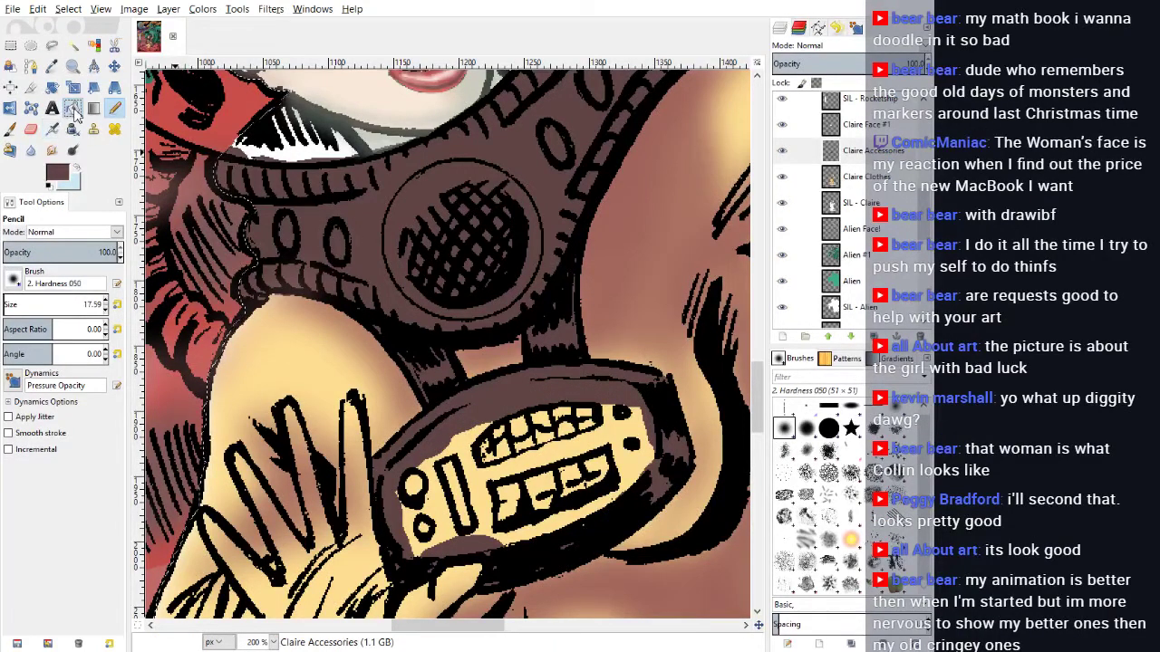
pyautogui.click(73, 108)
pyautogui.click(580, 449)
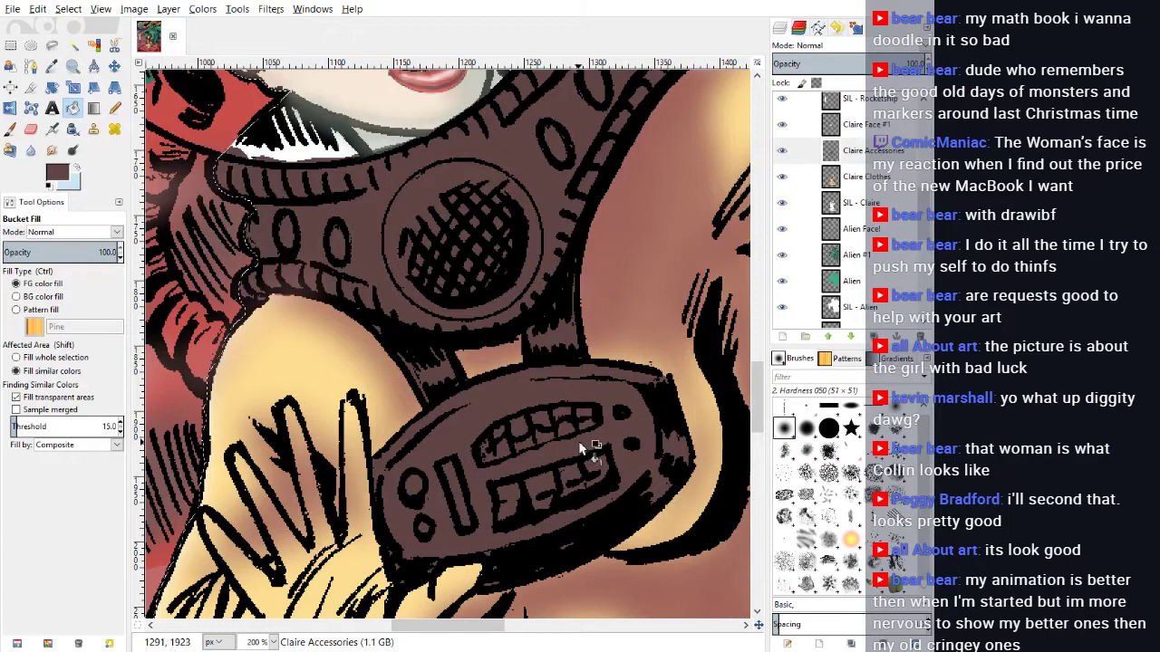
pyautogui.click(115, 108)
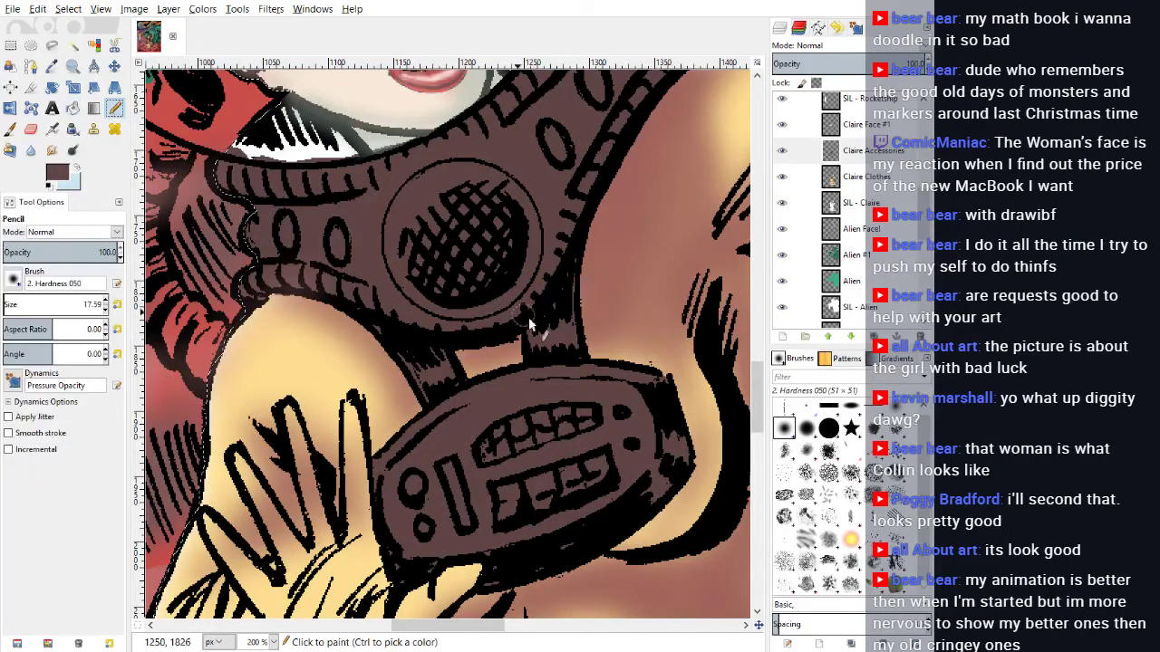
pyautogui.scroll(-3, 555, 345)
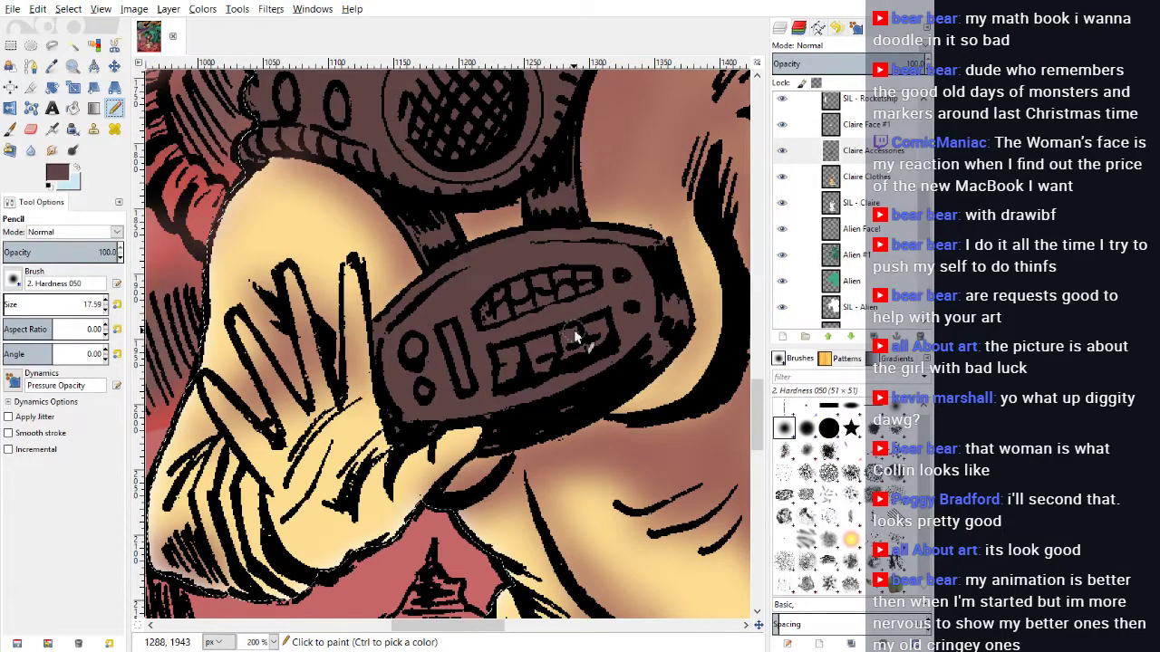
pyautogui.scroll(5, 574, 330)
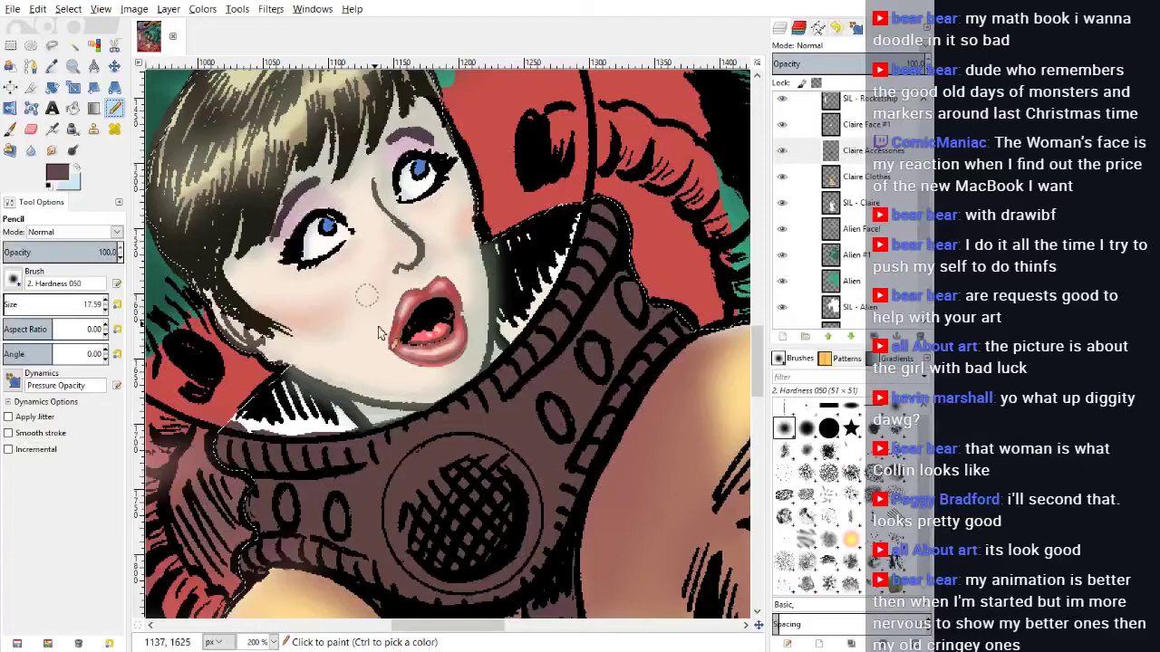
pyautogui.scroll(3, 380, 332)
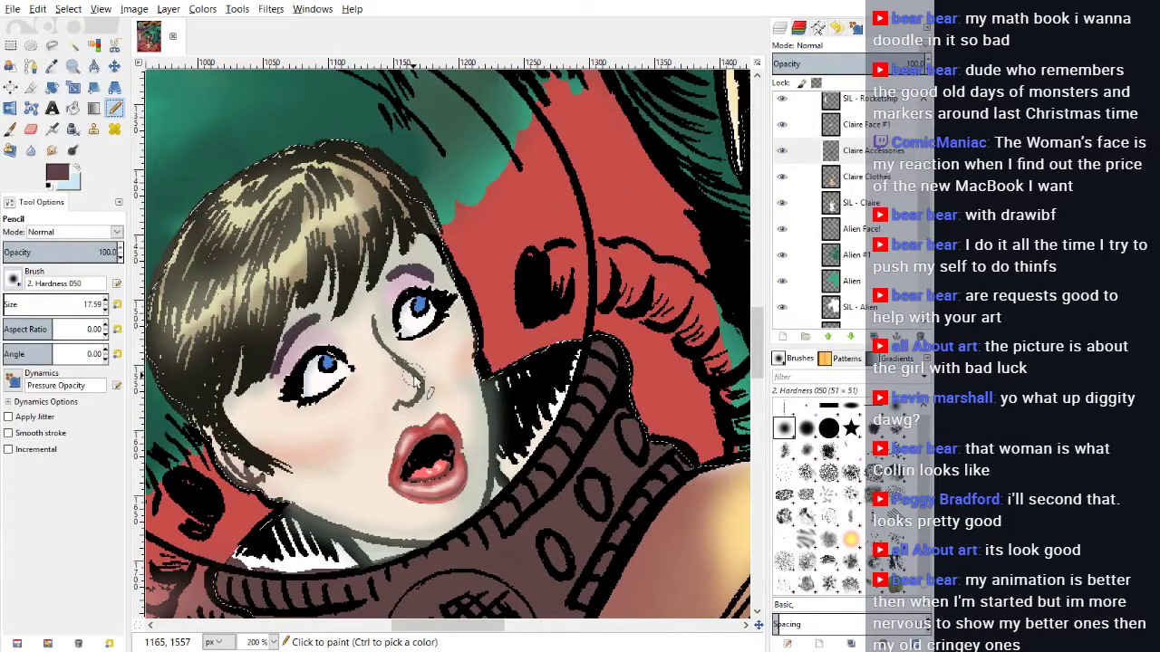
pyautogui.scroll(-5, 413, 374)
pyautogui.scroll(3, 413, 374)
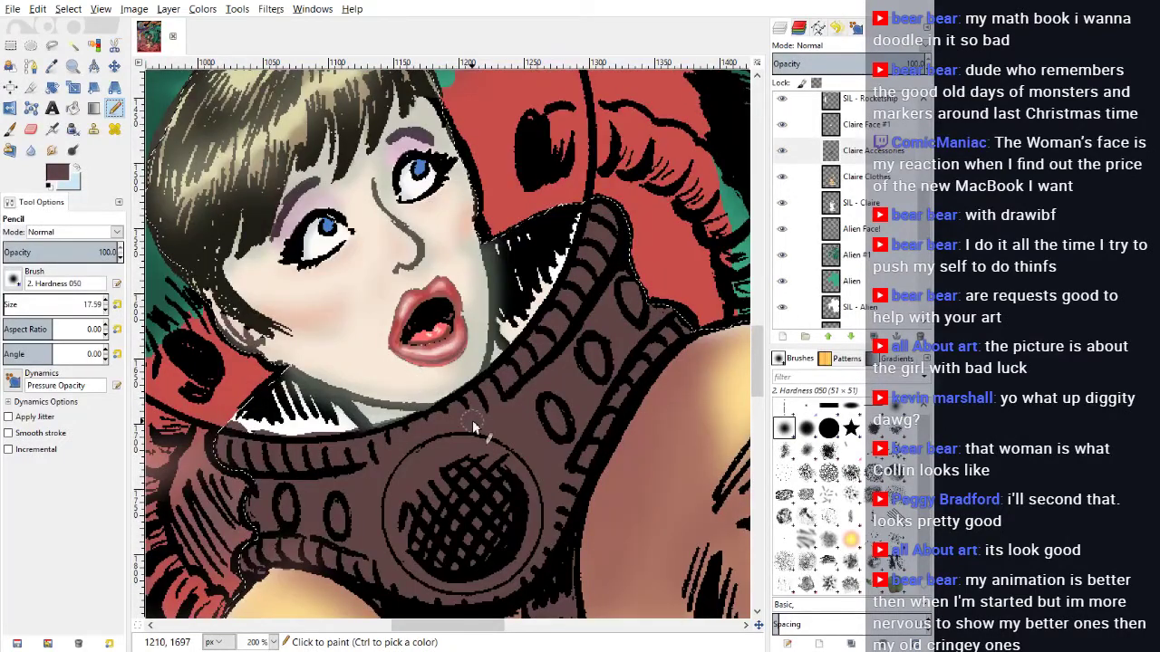
# Step: With the pencil size at 7.59, outline the woman's thigh strap in dark reddish brown and bucket-fill its interior
pyautogui.scroll(-8, 483, 425)
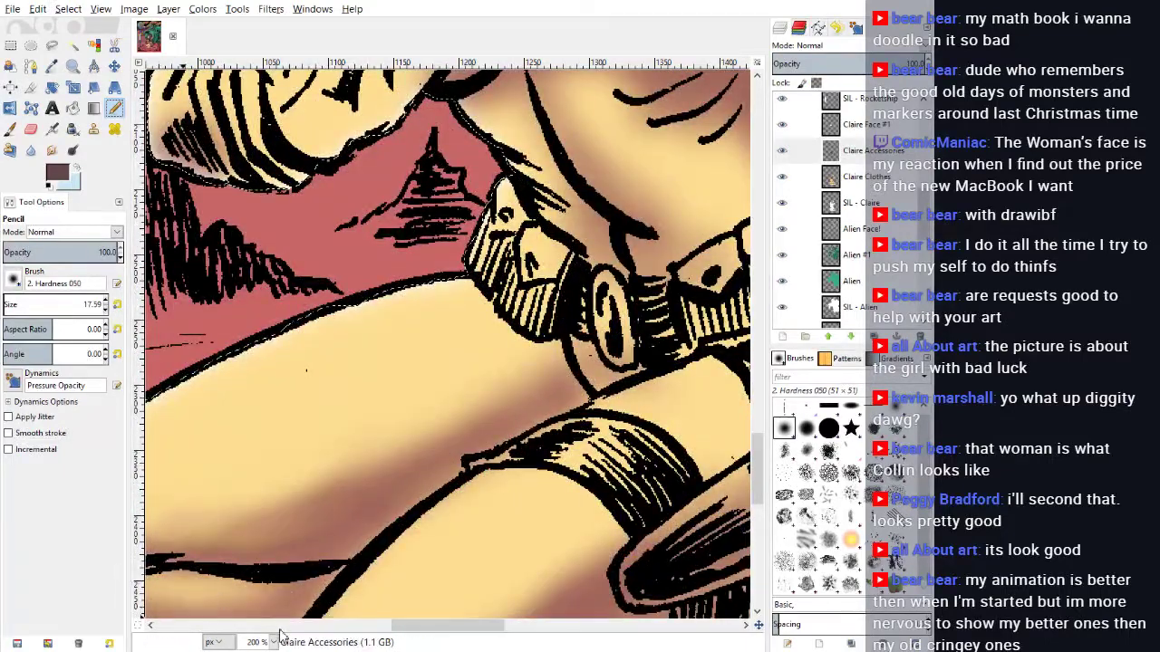
pyautogui.scroll(1, 264, 532)
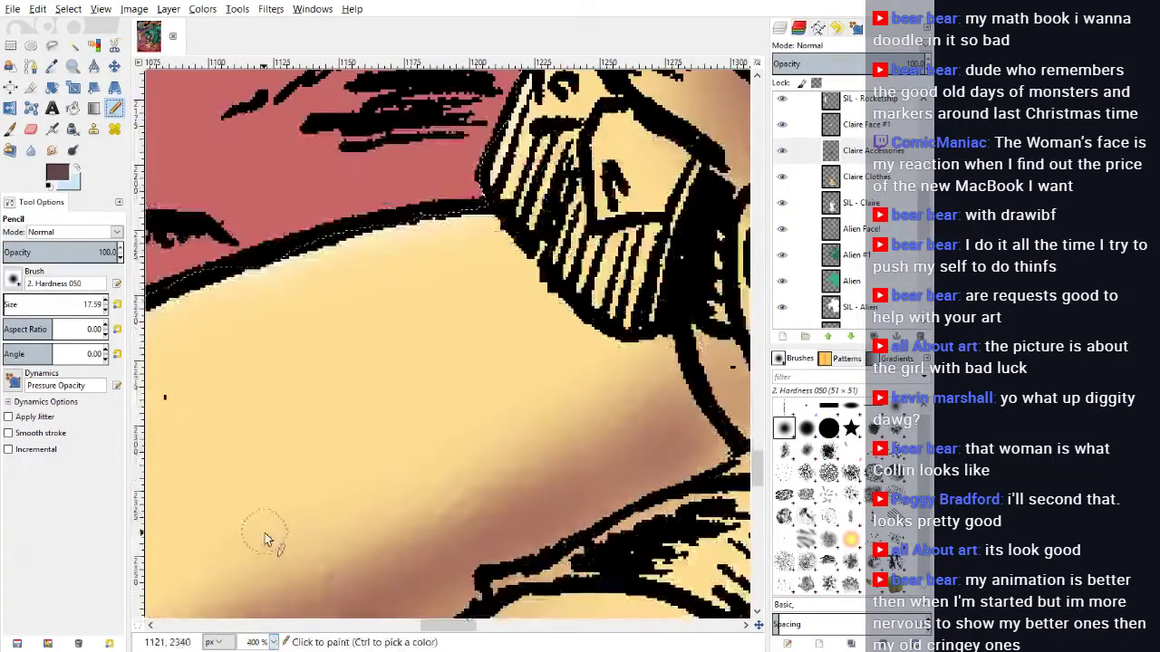
pyautogui.scroll(1, 501, 481)
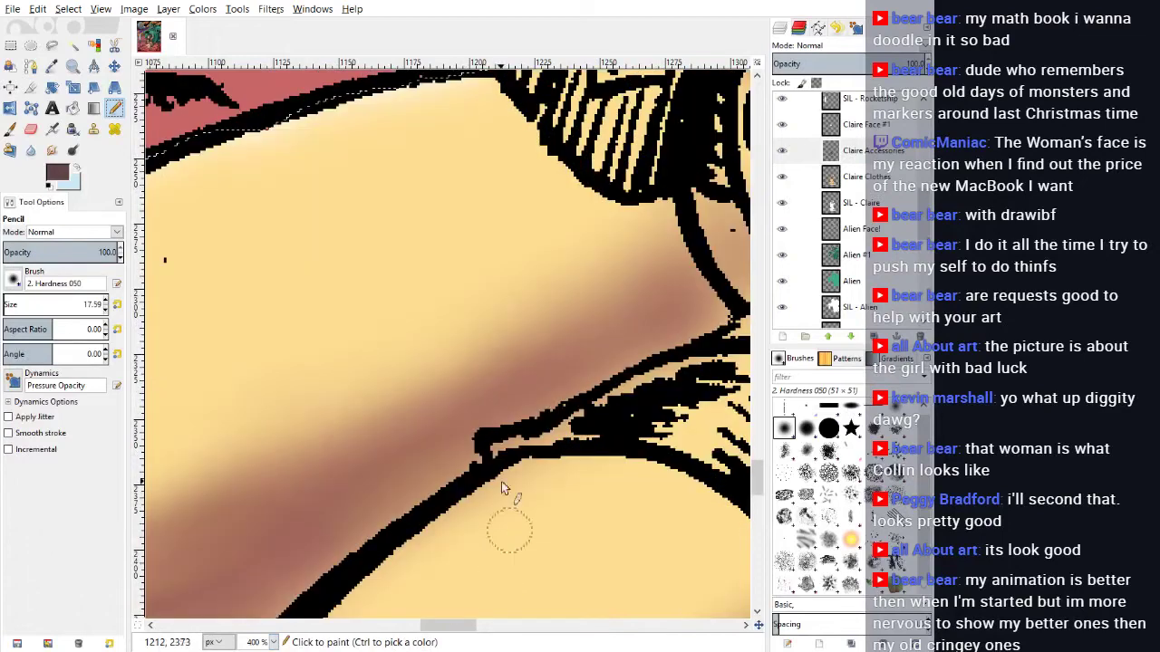
pyautogui.click(106, 312)
pyautogui.moveTo(503, 442)
pyautogui.mouseDown()
pyautogui.moveTo(495, 452)
pyautogui.moveTo(609, 437)
pyautogui.moveTo(726, 466)
pyautogui.mouseUp()
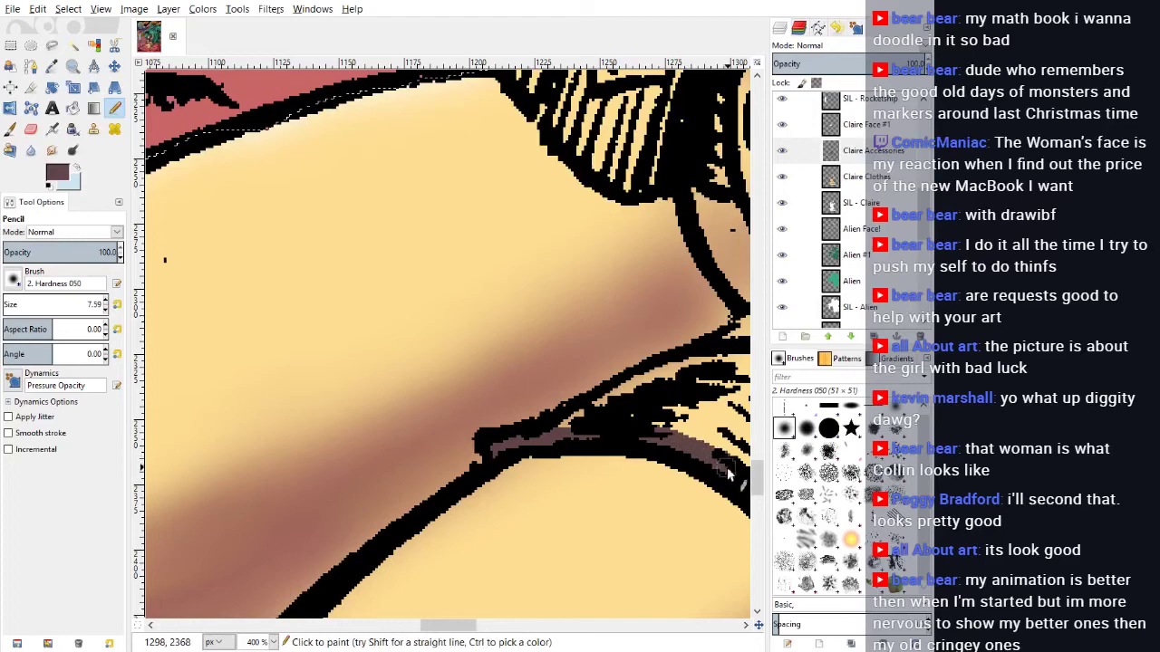
pyautogui.moveTo(458, 622); pyautogui.dragTo(494, 625)
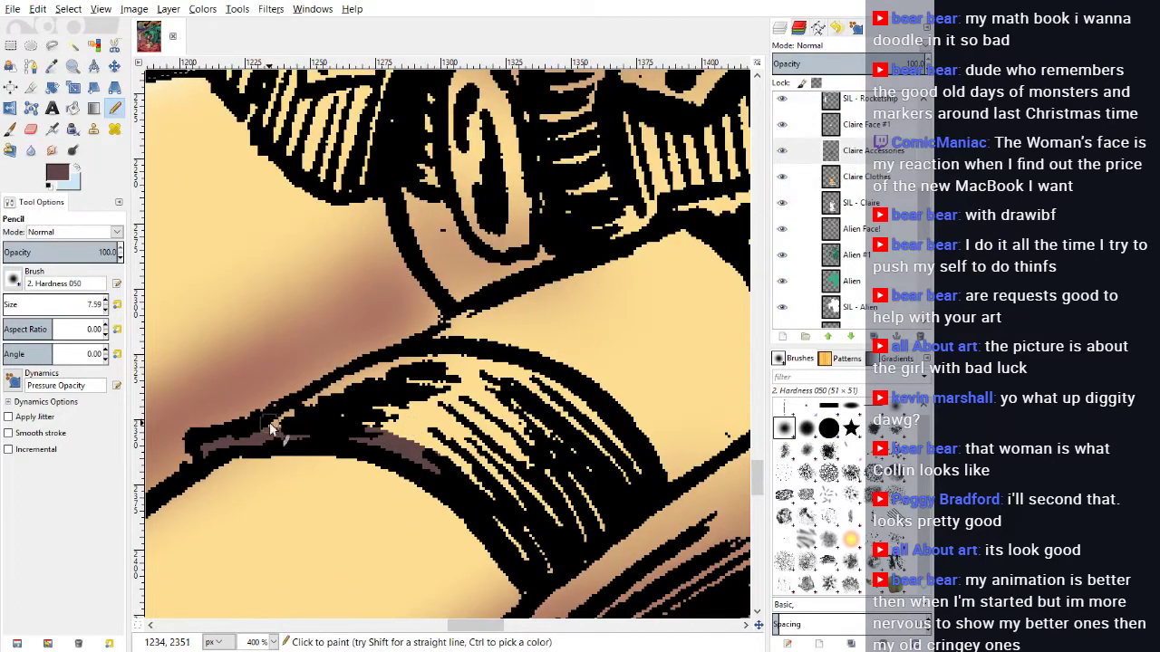
pyautogui.moveTo(310, 404)
pyautogui.mouseDown()
pyautogui.moveTo(414, 358)
pyautogui.moveTo(469, 358)
pyautogui.moveTo(592, 403)
pyautogui.moveTo(647, 473)
pyautogui.mouseUp()
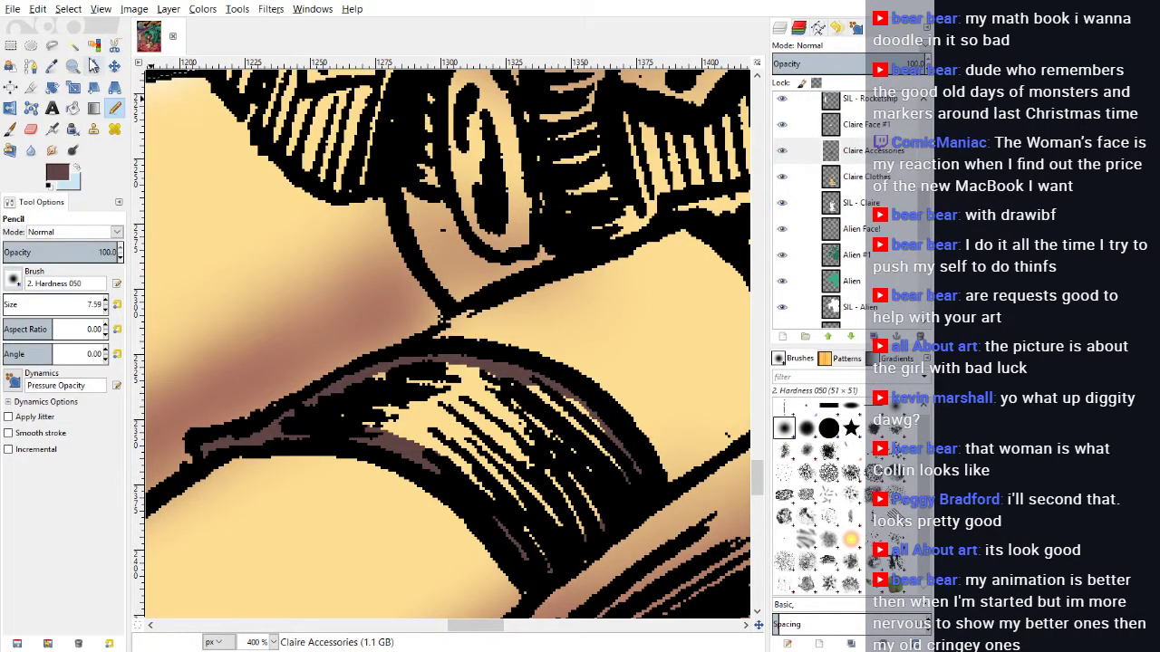
pyautogui.click(74, 109)
pyautogui.click(457, 424)
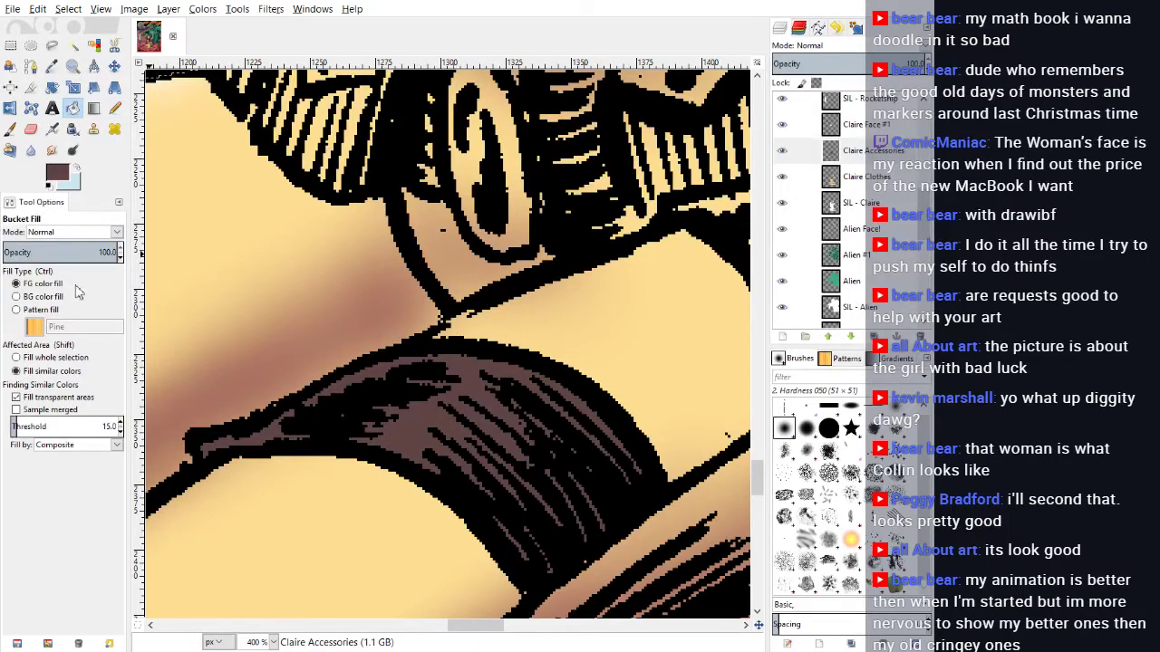
# Step: Pencil dark reddish brown along the holster's rounded end and over the strap hanging beneath it
pyautogui.click(115, 108)
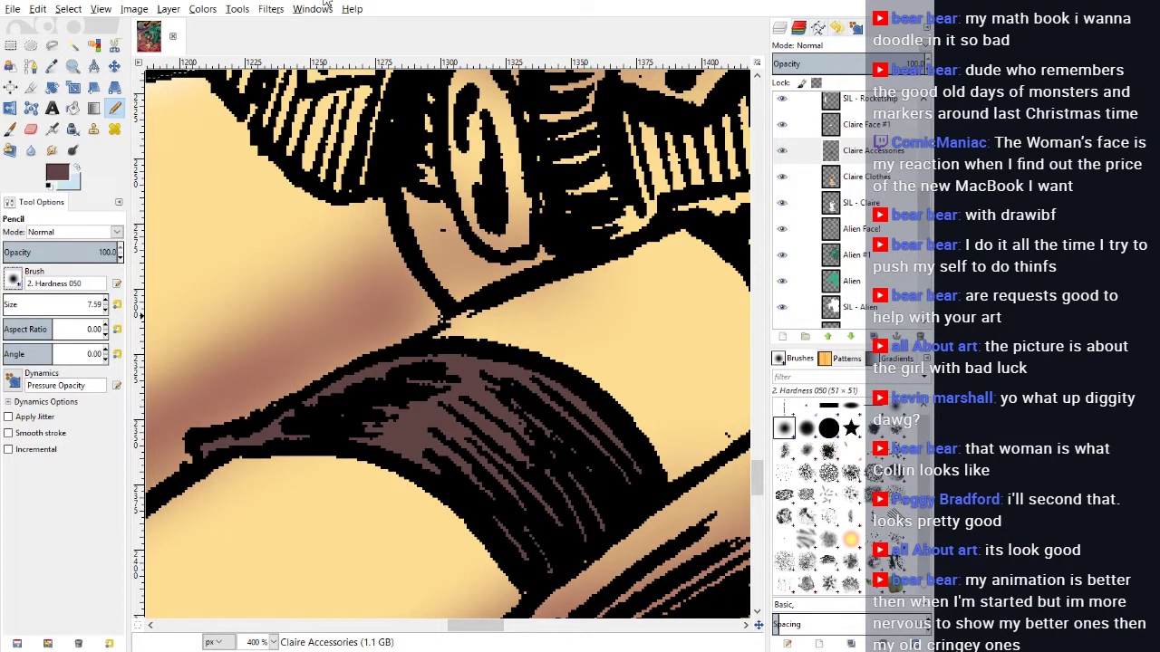
pyautogui.scroll(-5, 548, 344)
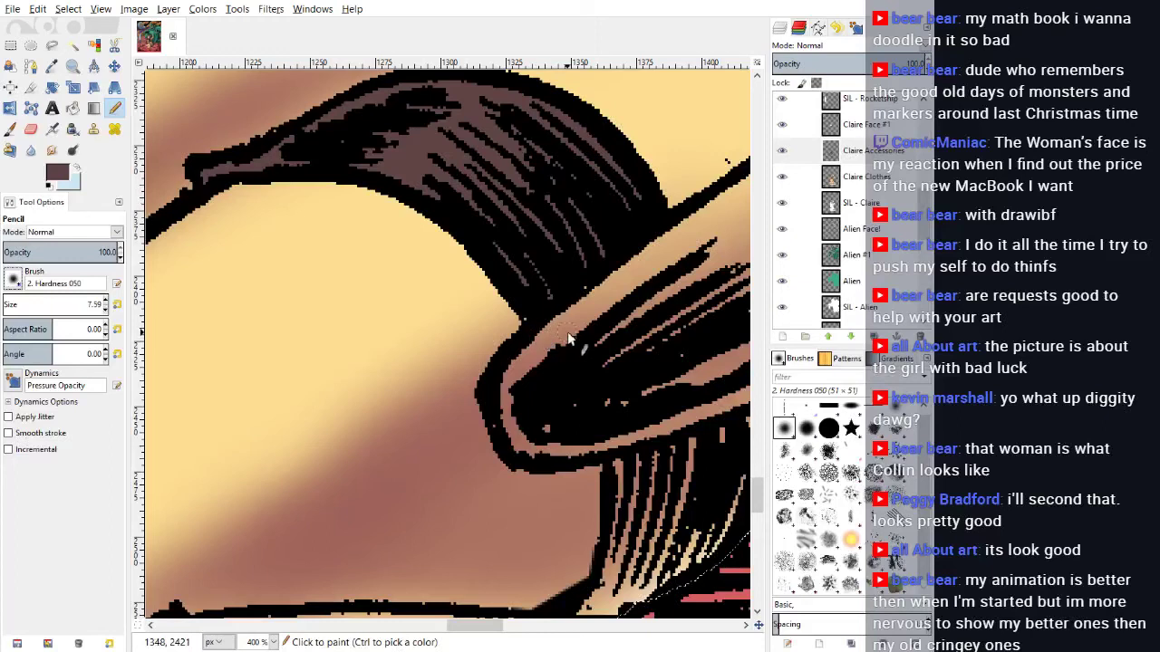
pyautogui.moveTo(532, 313)
pyautogui.mouseDown()
pyautogui.moveTo(539, 342)
pyautogui.moveTo(505, 389)
pyautogui.moveTo(509, 438)
pyautogui.moveTo(540, 457)
pyautogui.moveTo(605, 449)
pyautogui.moveTo(622, 495)
pyautogui.moveTo(611, 577)
pyautogui.moveTo(589, 622)
pyautogui.mouseUp()
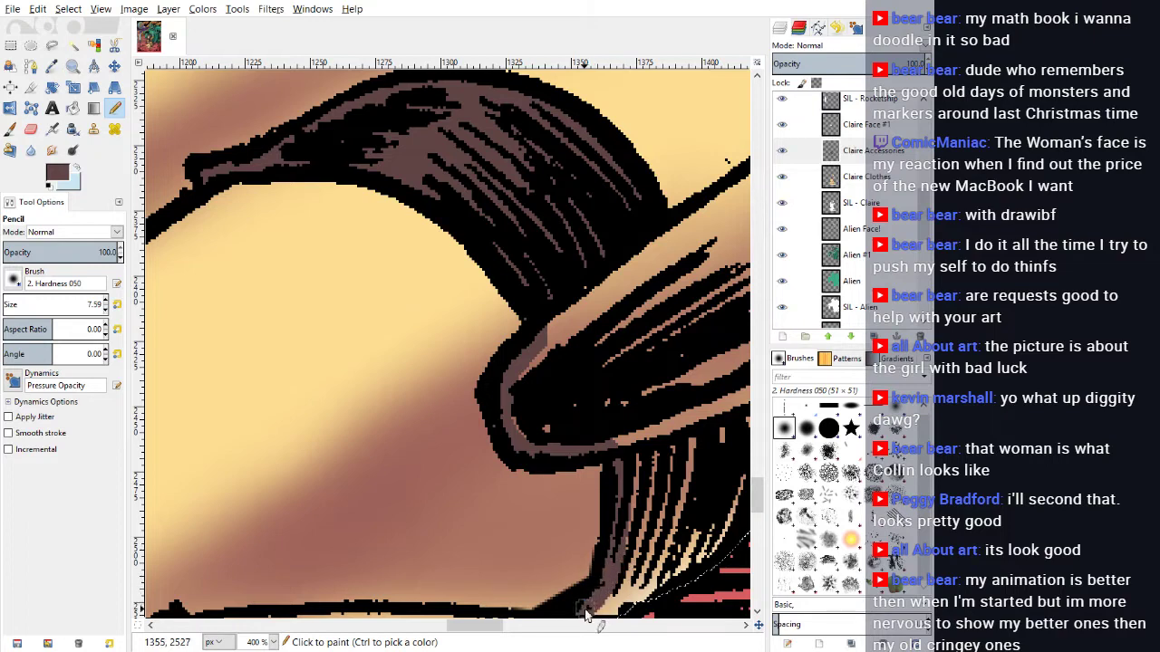
pyautogui.scroll(-5, 675, 451)
pyautogui.moveTo(591, 338)
pyautogui.mouseDown()
pyautogui.moveTo(675, 306)
pyautogui.moveTo(709, 274)
pyautogui.mouseUp()
pyautogui.moveTo(622, 310); pyautogui.dragTo(620, 323)
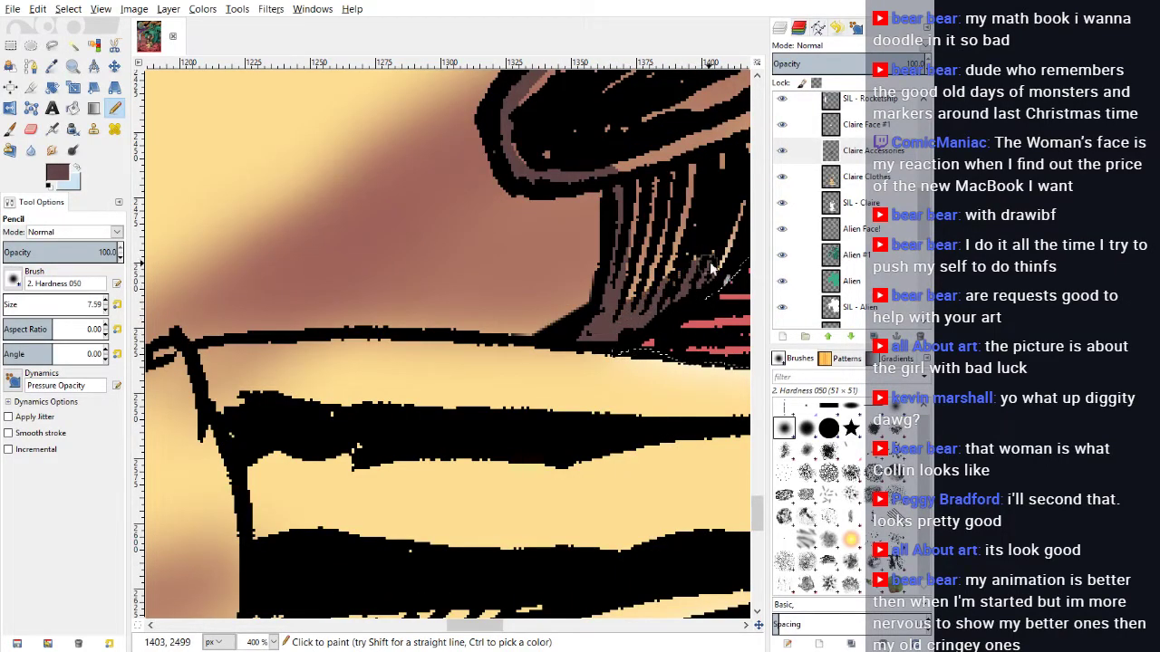
pyautogui.moveTo(481, 627); pyautogui.dragTo(504, 627)
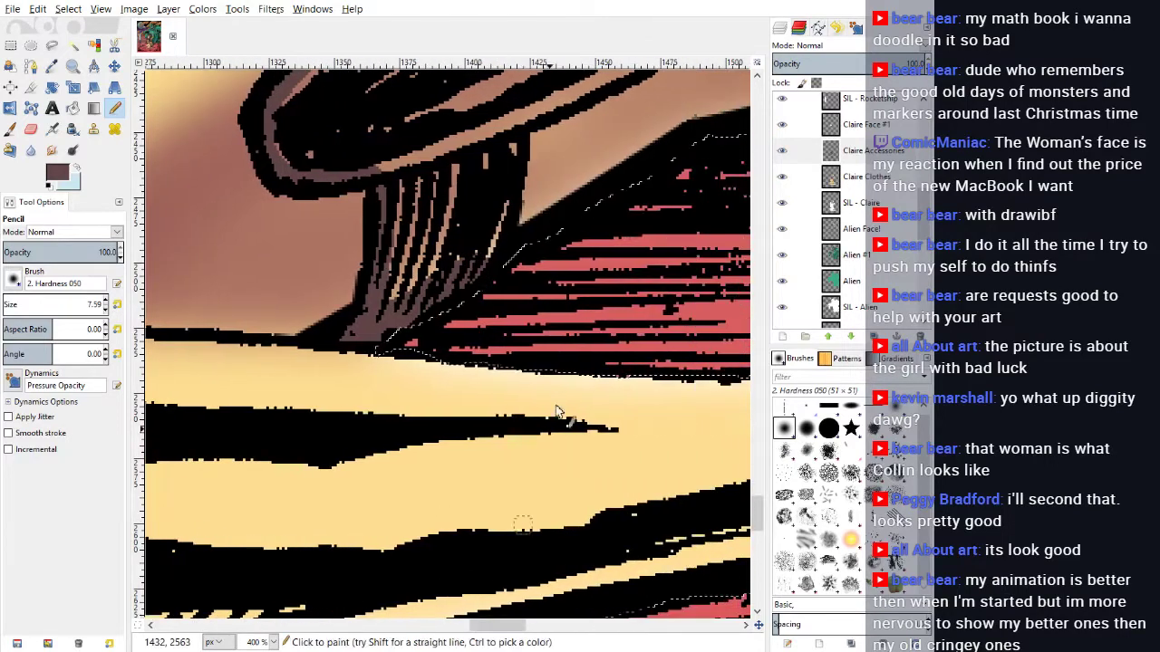
pyautogui.scroll(2, 501, 258)
pyautogui.moveTo(505, 261); pyautogui.dragTo(509, 270)
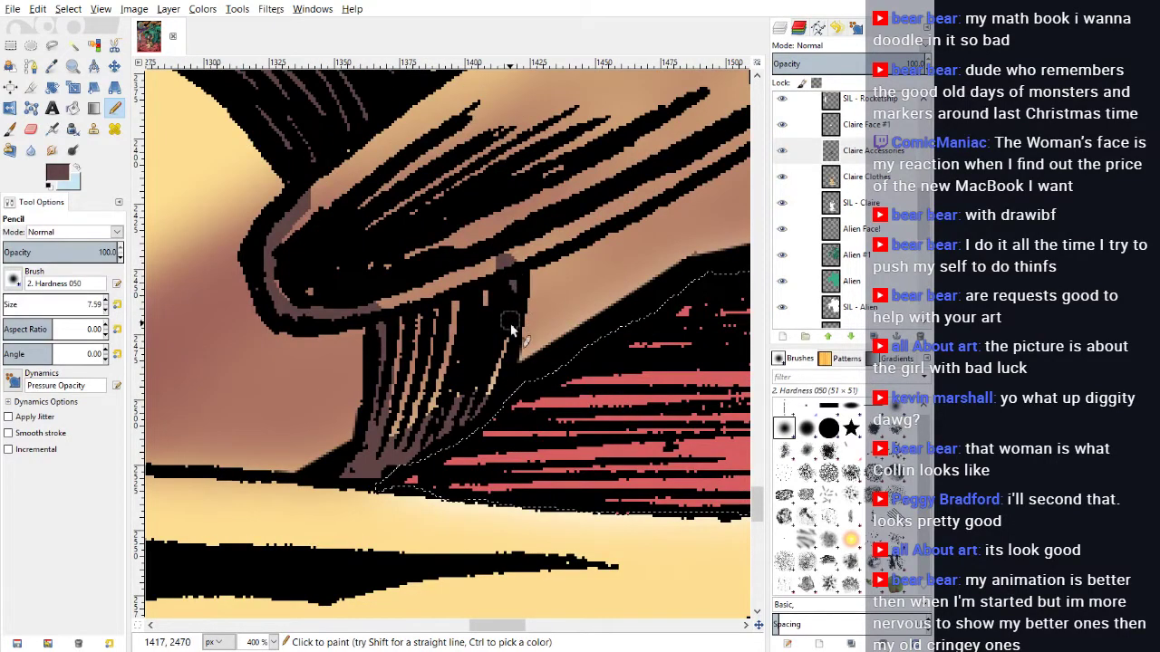
pyautogui.moveTo(511, 330); pyautogui.dragTo(504, 379)
# Step: Pencil dark reddish brown along the holster's lower and upper edges
pyautogui.moveTo(517, 257); pyautogui.dragTo(559, 242)
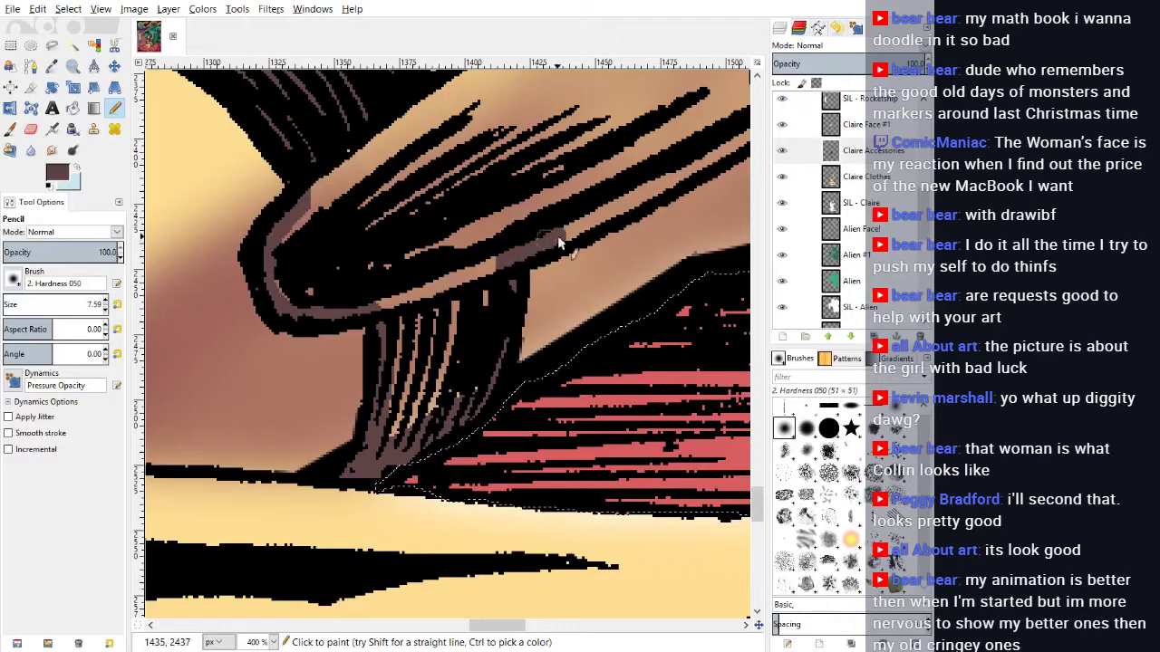
pyautogui.moveTo(616, 209); pyautogui.dragTo(720, 152)
pyautogui.scroll(2, 716, 202)
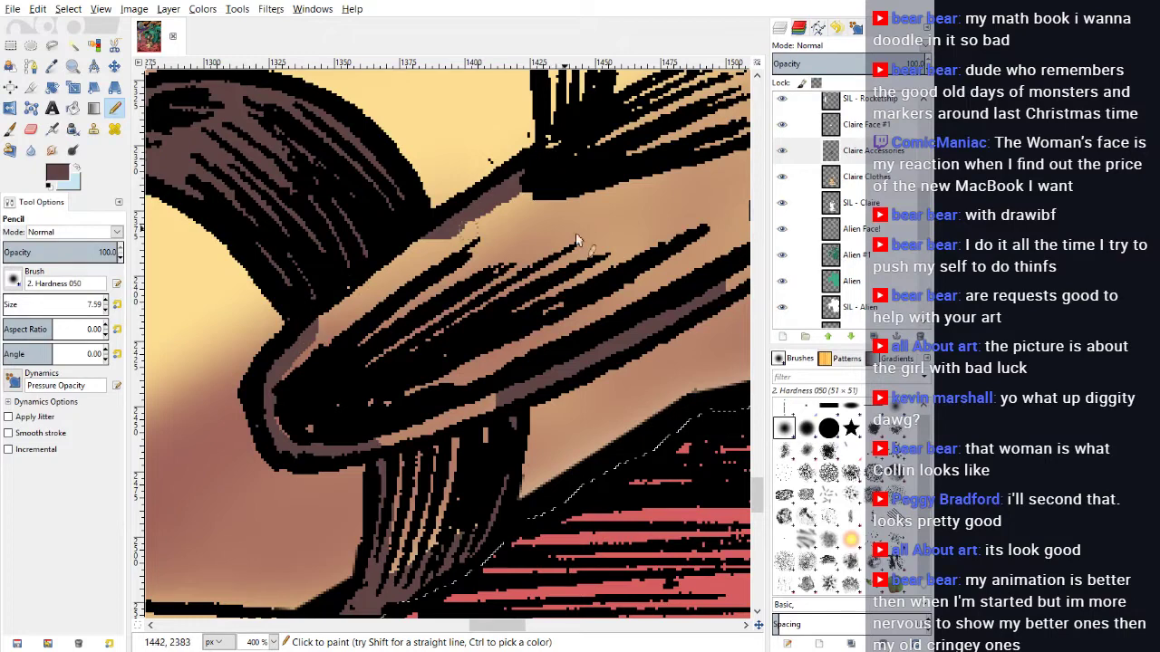
# Step: Pencil the outline of the narrow strap linking the utility belt to the holster in dark reddish brown
pyautogui.scroll(3, 580, 303)
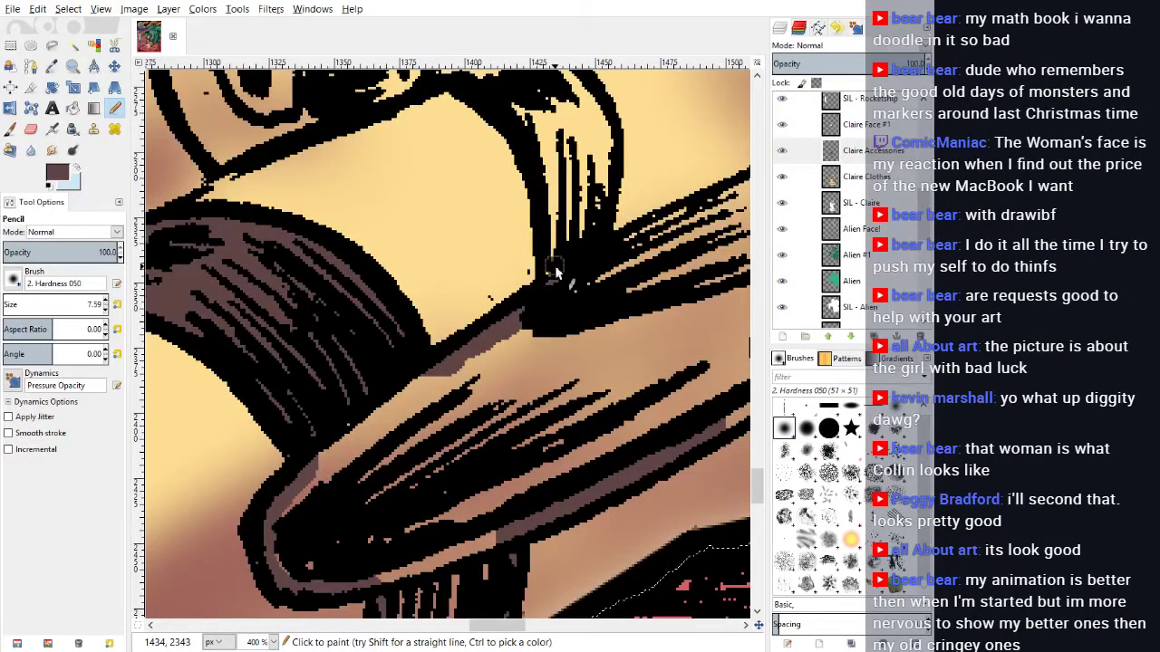
pyautogui.moveTo(554, 233); pyautogui.dragTo(540, 166)
pyautogui.scroll(3, 568, 181)
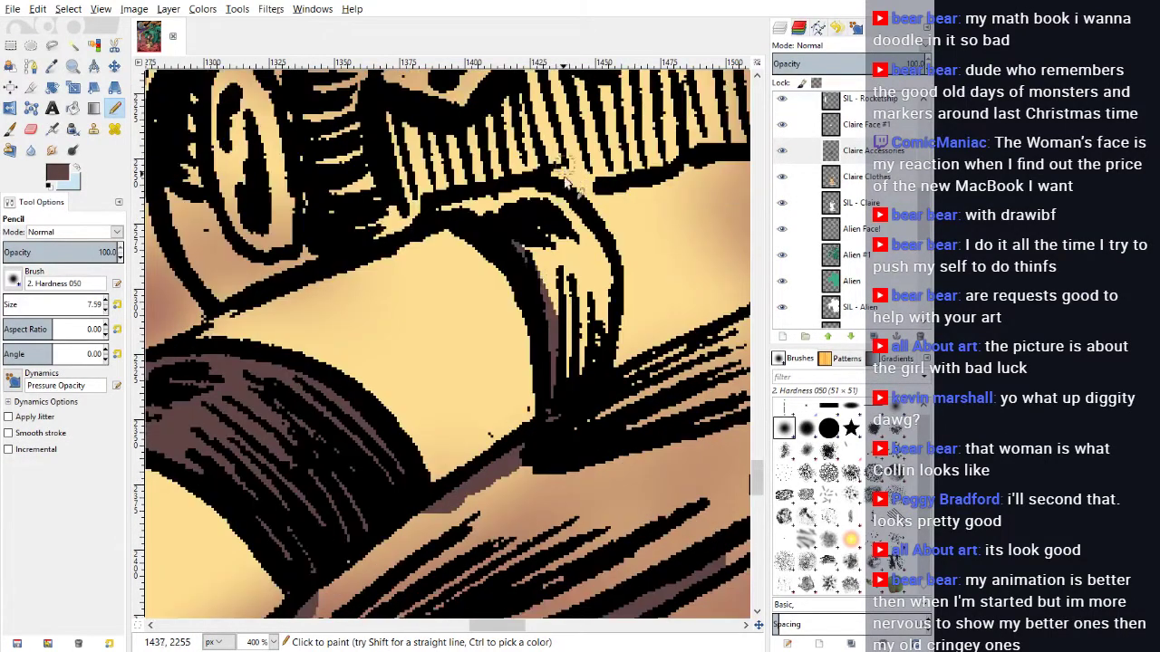
pyautogui.moveTo(443, 215)
pyautogui.mouseDown()
pyautogui.moveTo(524, 192)
pyautogui.moveTo(571, 218)
pyautogui.moveTo(607, 265)
pyautogui.moveTo(612, 326)
pyautogui.mouseUp()
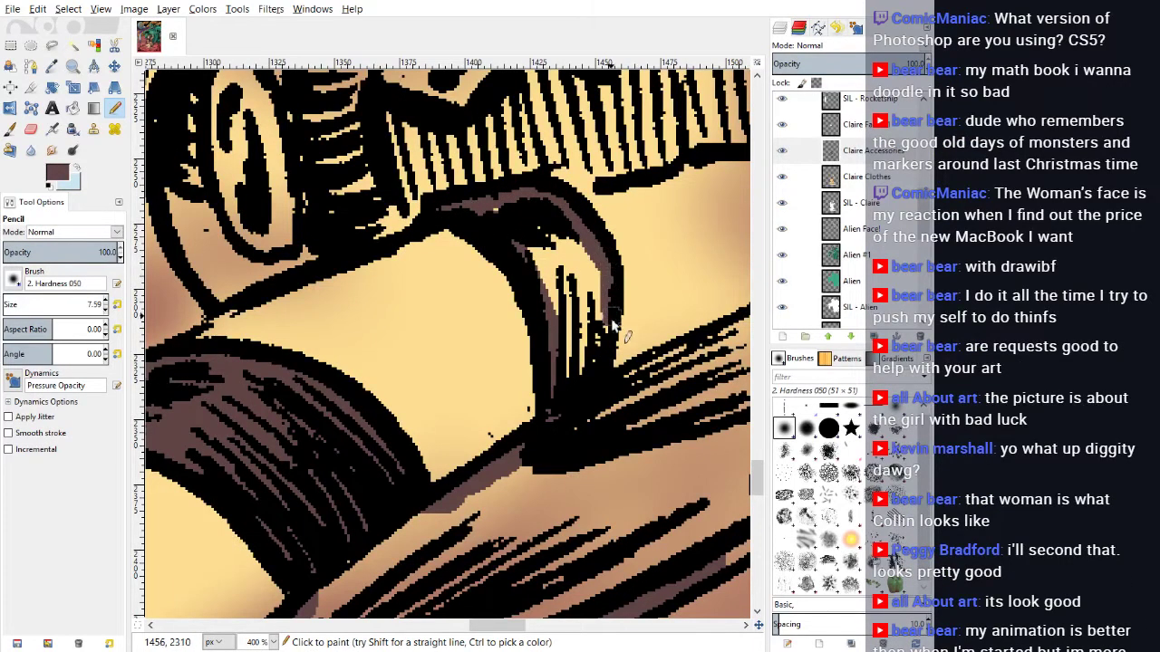
# Step: Pencil dark reddish brown edges on the wide hip band, the holster's buttoned end and the teardrop-shaped fitting on the hip
pyautogui.moveTo(641, 373); pyautogui.dragTo(734, 336)
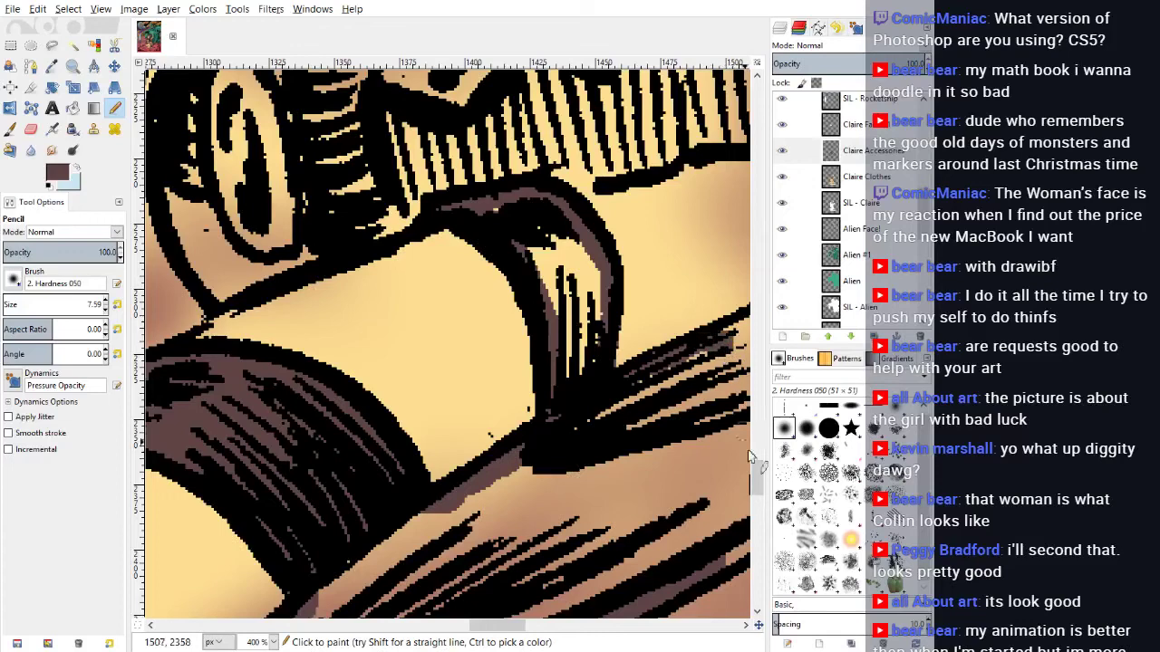
pyautogui.moveTo(512, 631); pyautogui.dragTo(543, 628)
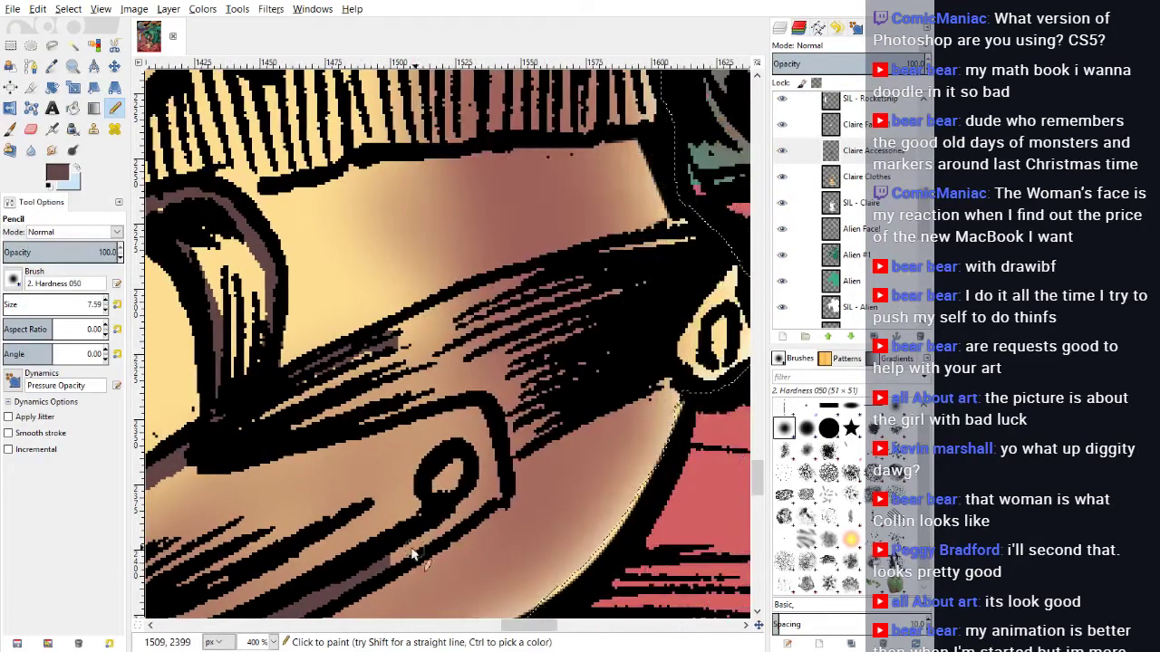
pyautogui.moveTo(391, 566)
pyautogui.mouseDown()
pyautogui.moveTo(459, 531)
pyautogui.moveTo(504, 485)
pyautogui.mouseUp()
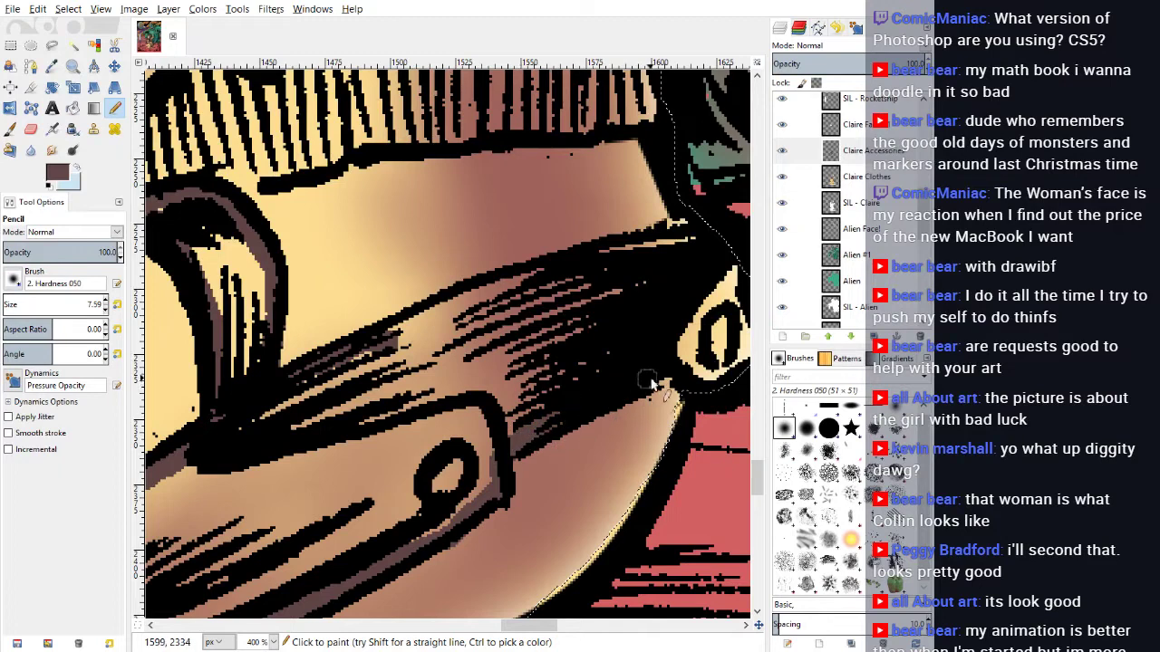
pyautogui.moveTo(395, 336)
pyautogui.mouseDown()
pyautogui.moveTo(542, 269)
pyautogui.moveTo(708, 240)
pyautogui.mouseUp()
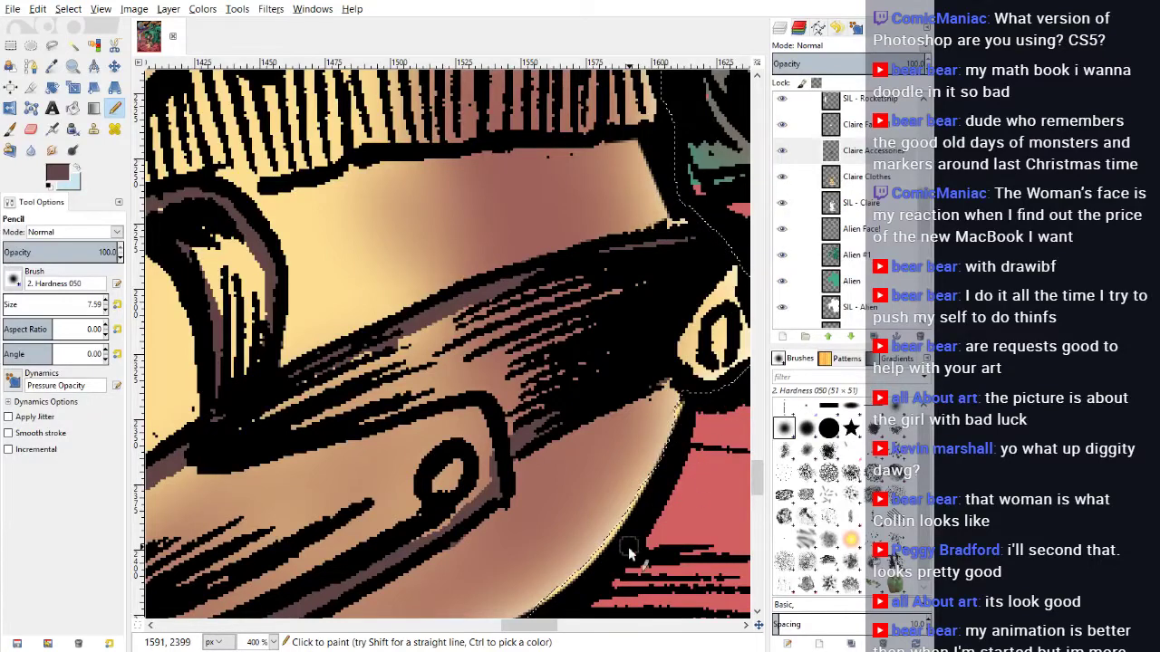
pyautogui.hscroll(5, 562, 362)
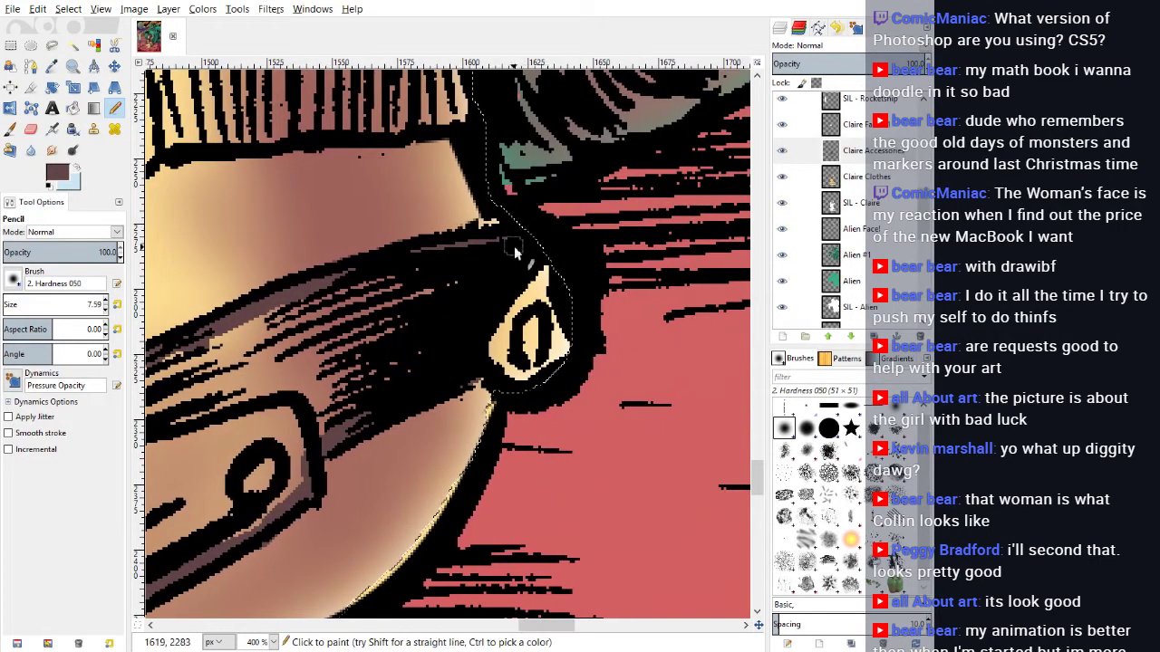
pyautogui.moveTo(557, 308)
pyautogui.mouseDown()
pyautogui.moveTo(569, 360)
pyautogui.moveTo(554, 394)
pyautogui.moveTo(493, 385)
pyautogui.mouseUp()
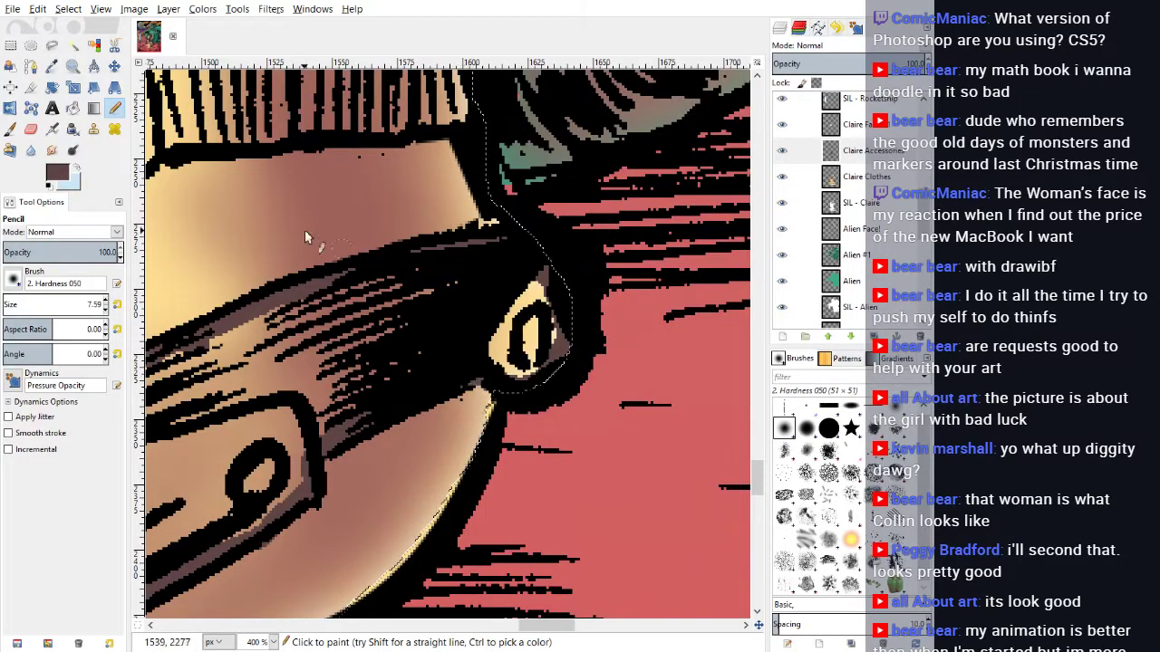
# Step: Bucket-fill the outlined holster, its straps, the hip band and the hip fitting with dark reddish brown
pyautogui.click(73, 108)
pyautogui.click(344, 330)
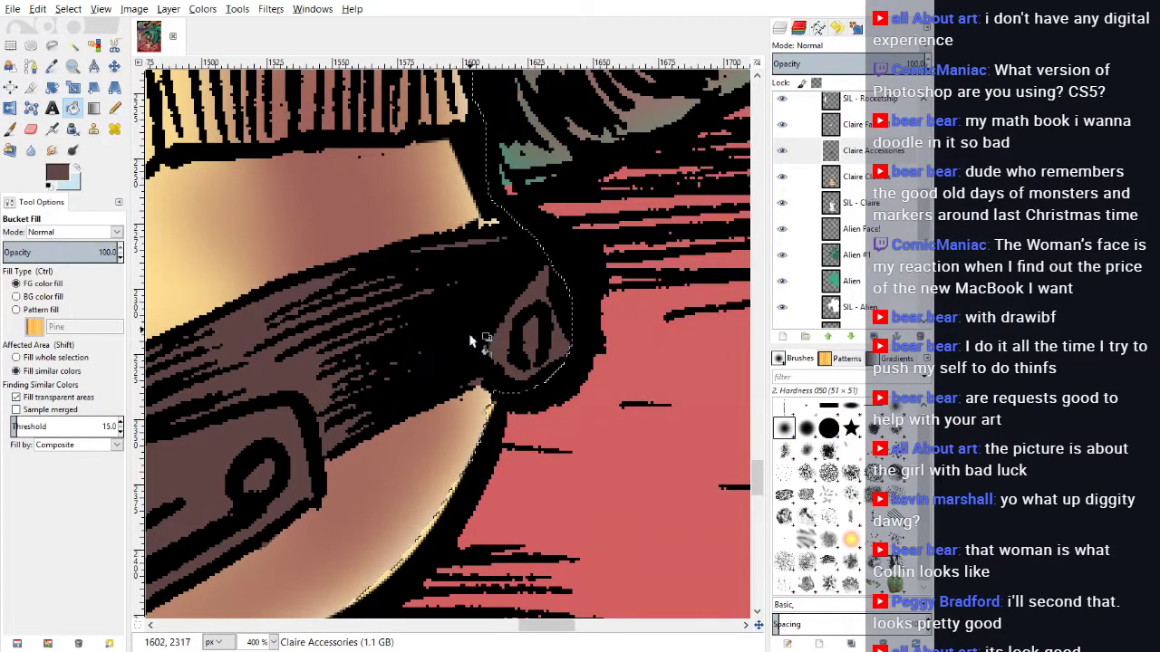
pyautogui.hscroll(-5, 453, 372)
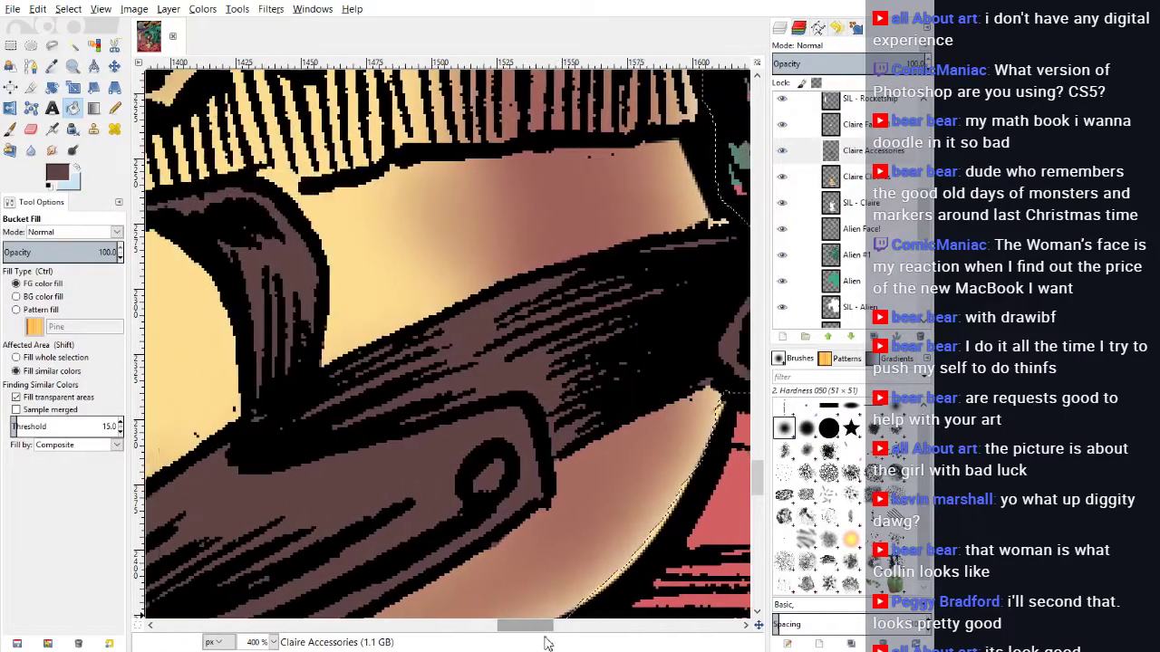
# Step: Examine the colored holster and leg straps against the whole figure, along with the uncolored utility belt and its buckle
pyautogui.scroll(3, 445, 384)
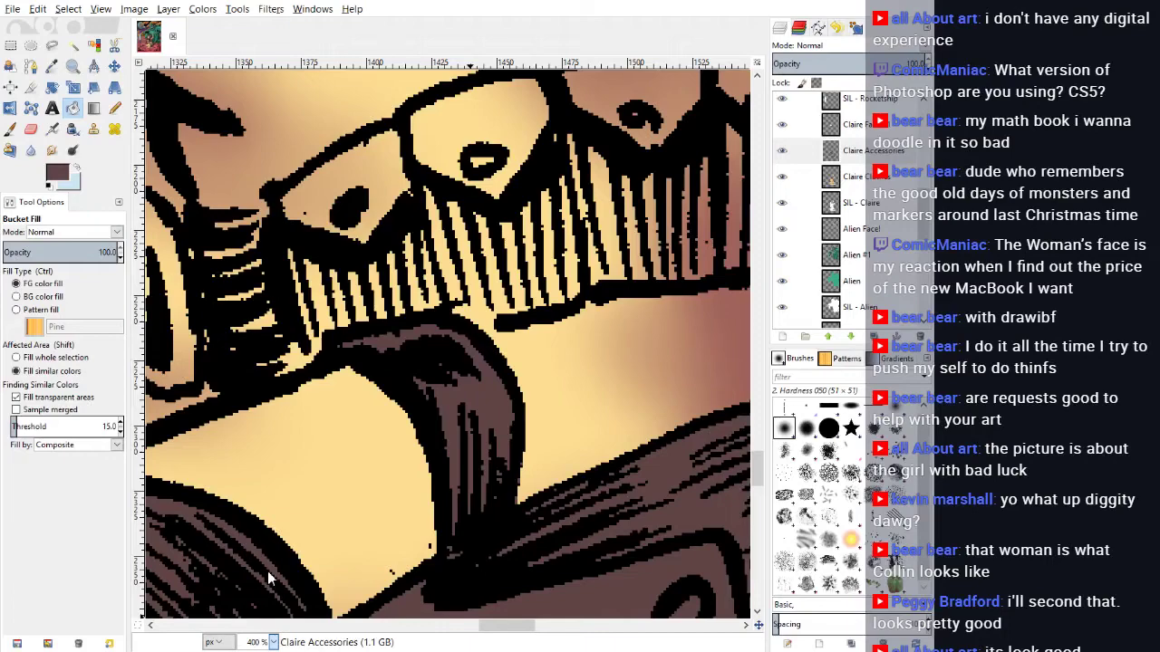
pyautogui.press('1')
pyautogui.scroll(-4, 353, 405)
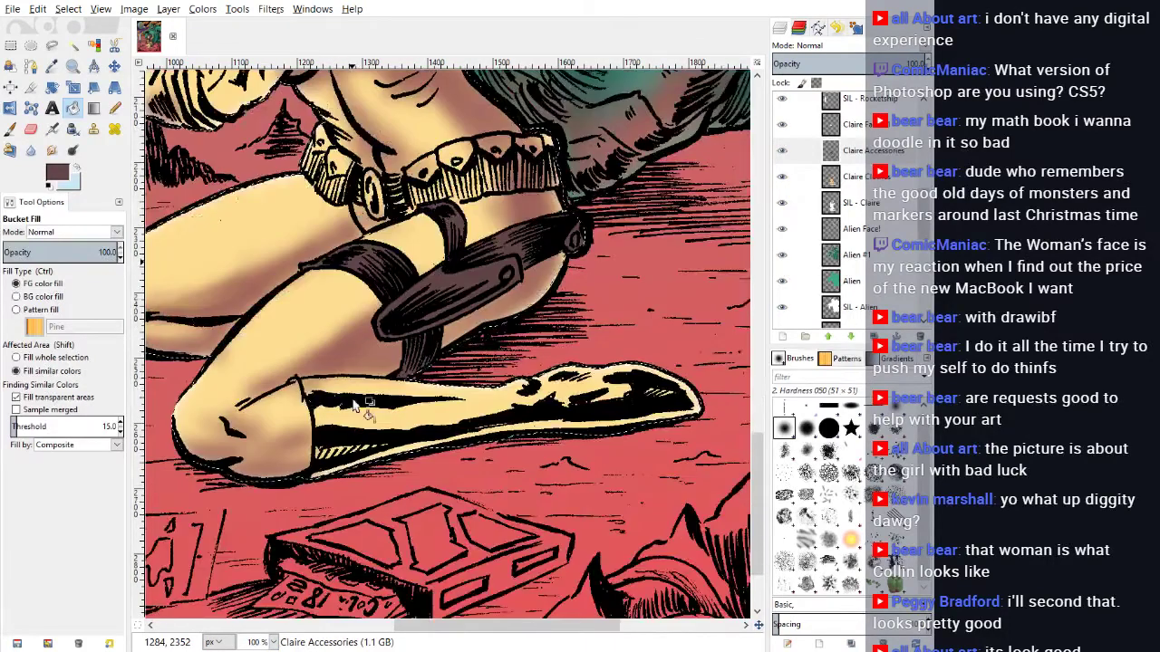
pyautogui.scroll(4, 367, 399)
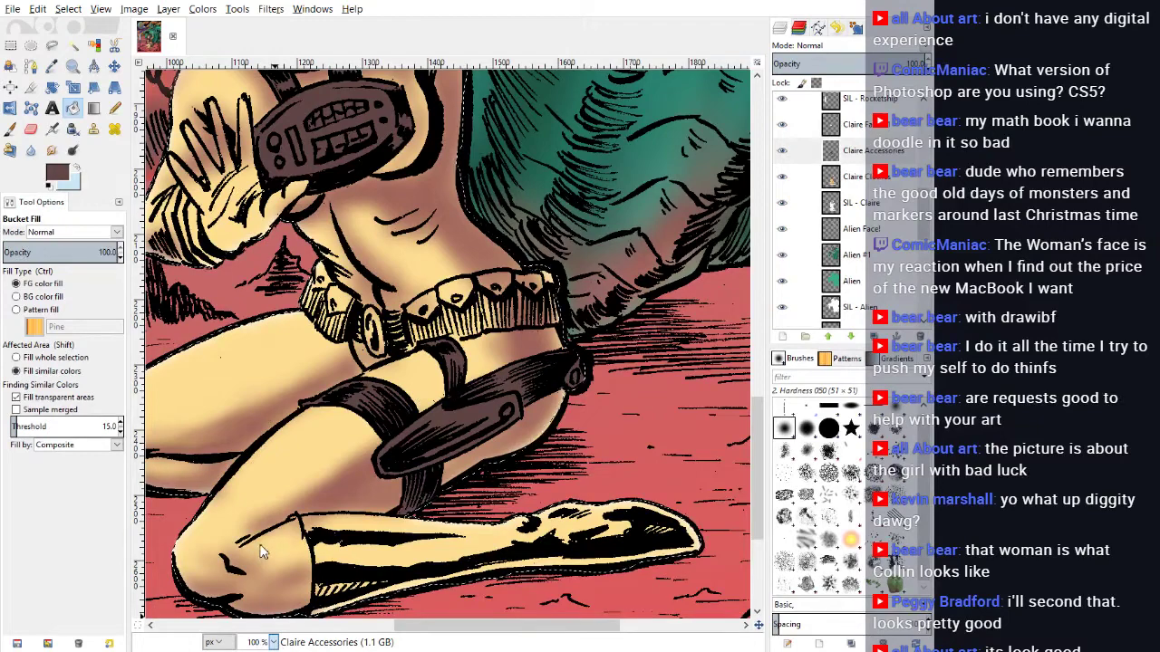
pyautogui.press('2')
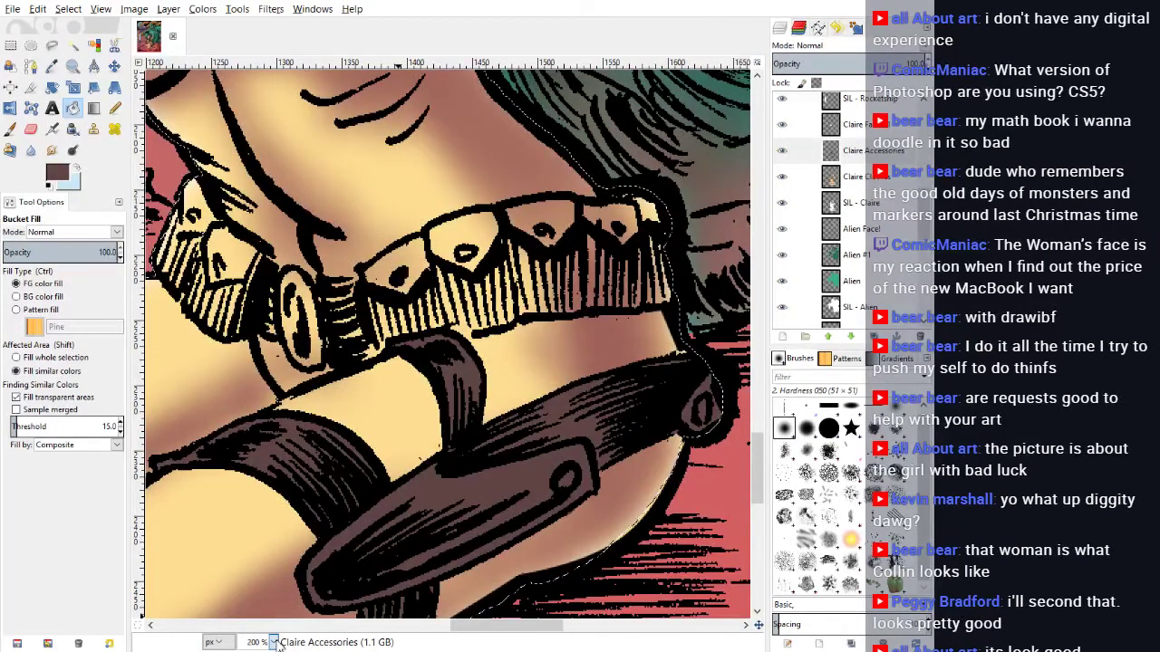
pyautogui.press('3')
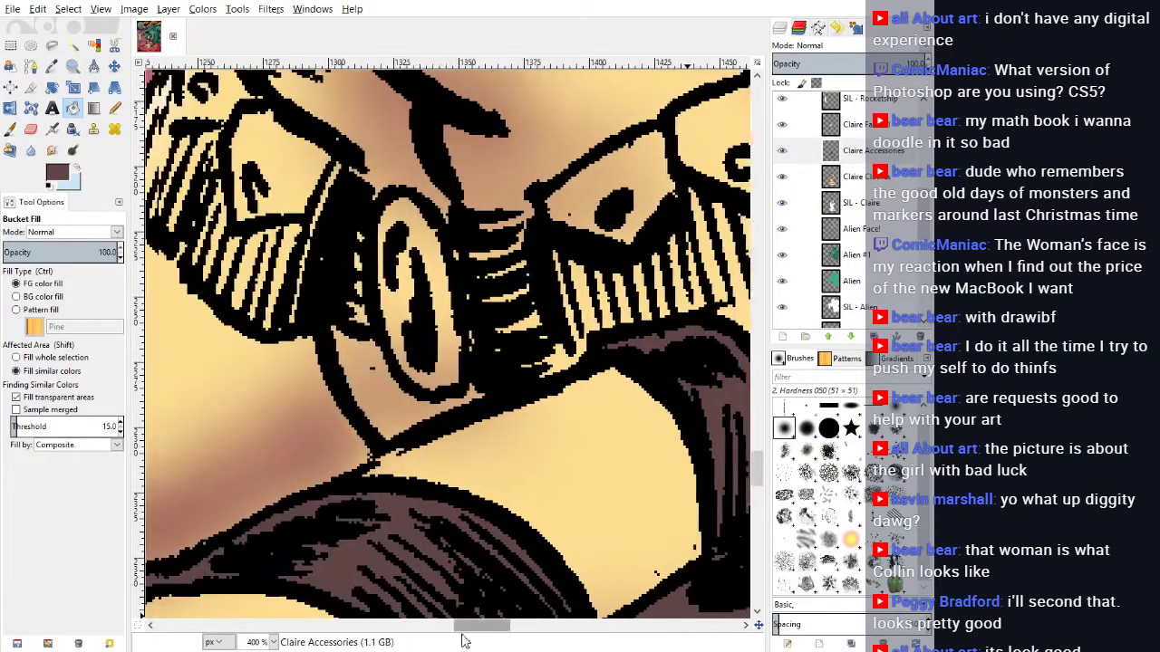
# Step: Pencil dark reddish brown edges around the utility belt's pouches beside the buckle at size 17.59, and bucket-fill their interiors
pyautogui.moveTo(463, 635); pyautogui.dragTo(452, 635)
pyautogui.scroll(2, 363, 354)
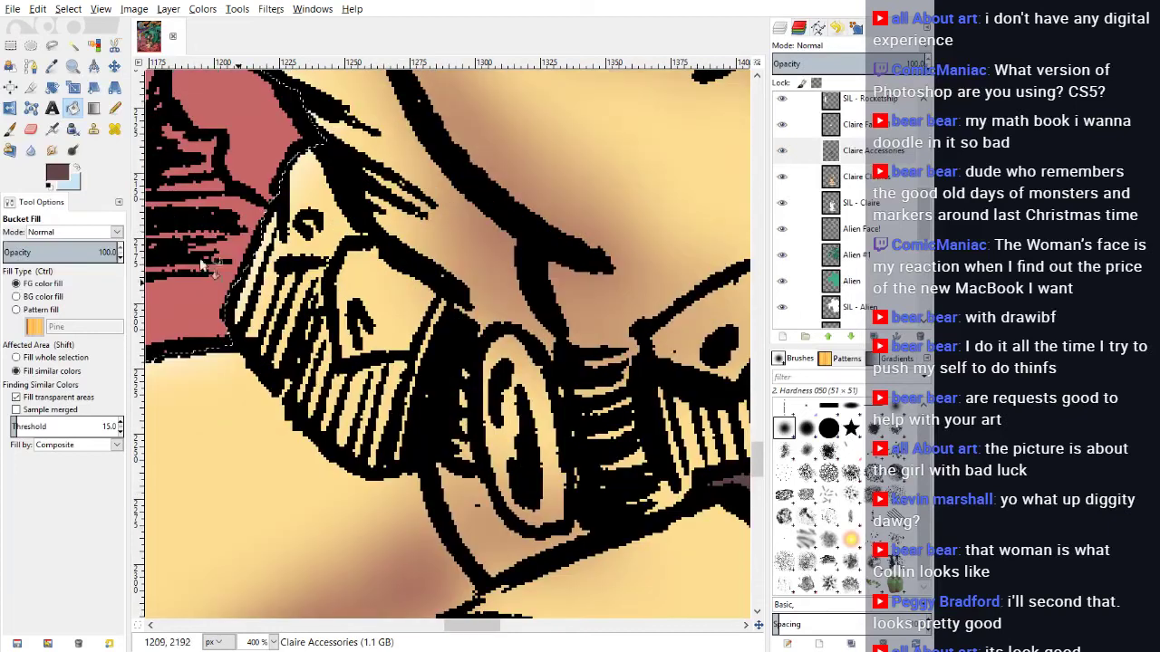
pyautogui.click(114, 109)
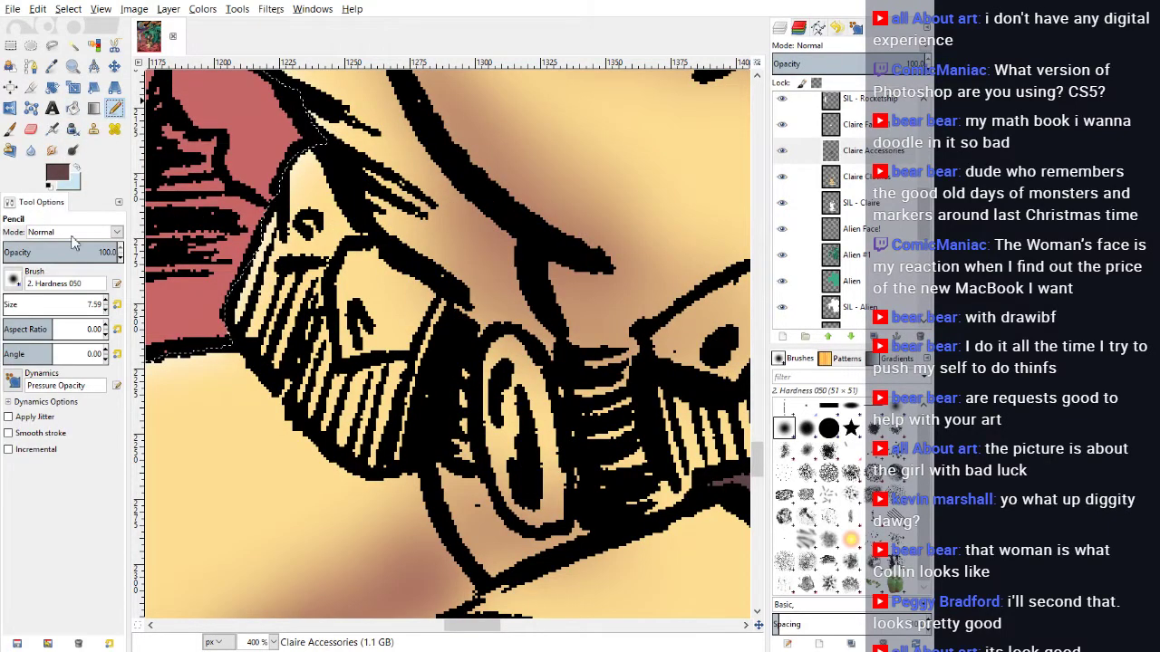
pyautogui.click(106, 302)
pyautogui.click(106, 302)
pyautogui.click(106, 301)
pyautogui.moveTo(299, 193)
pyautogui.mouseDown()
pyautogui.moveTo(294, 173)
pyautogui.moveTo(304, 171)
pyautogui.moveTo(321, 239)
pyautogui.moveTo(427, 285)
pyautogui.moveTo(431, 334)
pyautogui.moveTo(447, 312)
pyautogui.moveTo(439, 330)
pyautogui.moveTo(294, 195)
pyautogui.moveTo(247, 299)
pyautogui.moveTo(302, 394)
pyautogui.moveTo(403, 459)
pyautogui.moveTo(448, 442)
pyautogui.moveTo(461, 359)
pyautogui.mouseUp()
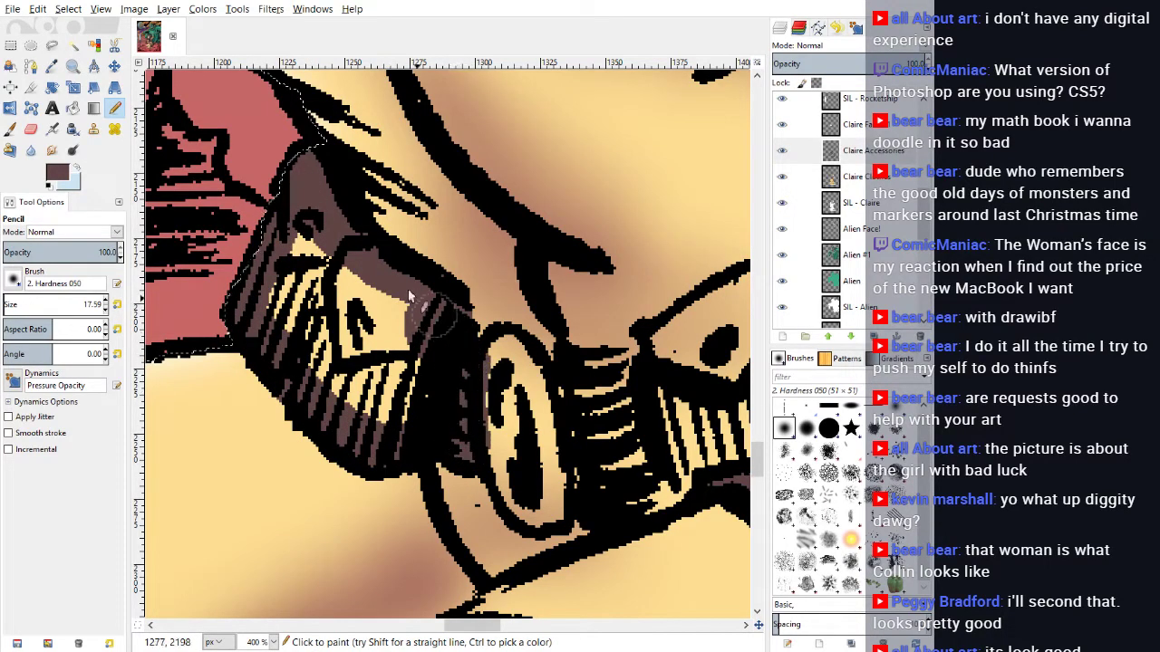
pyautogui.click(73, 107)
pyautogui.click(372, 317)
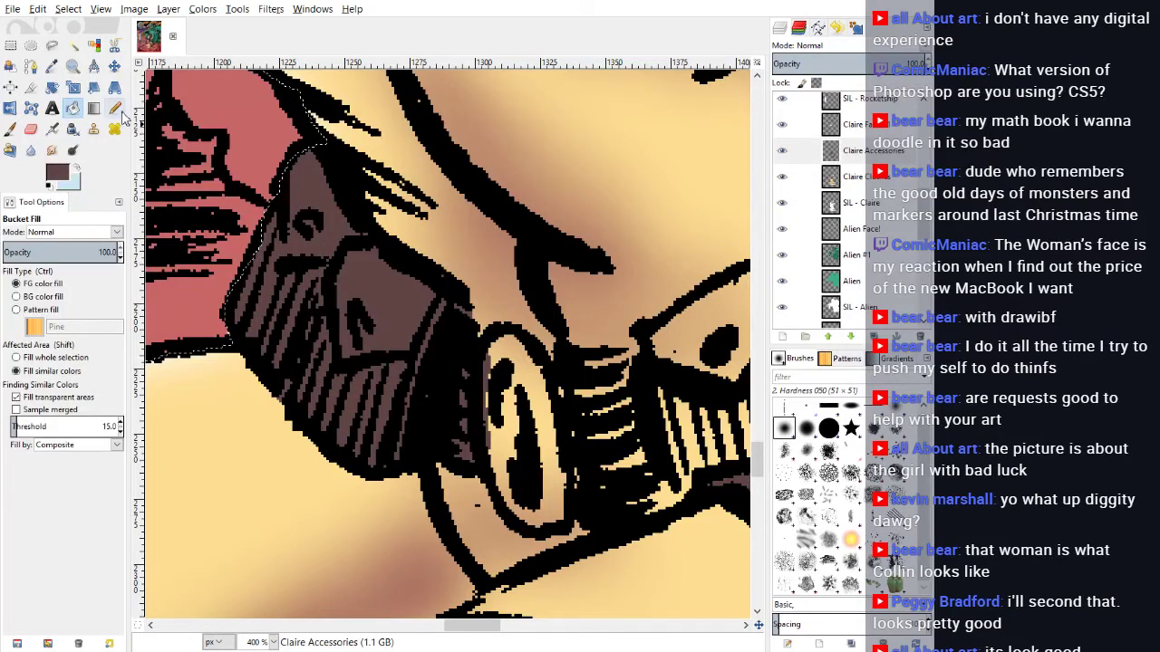
# Step: Pencil dark reddish brown over the belt's oval buckle and the ribbed section beside it
pyautogui.click(118, 110)
pyautogui.moveTo(498, 369)
pyautogui.mouseDown()
pyautogui.moveTo(533, 400)
pyautogui.moveTo(531, 374)
pyautogui.moveTo(549, 459)
pyautogui.moveTo(553, 490)
pyautogui.moveTo(539, 509)
pyautogui.moveTo(504, 460)
pyautogui.moveTo(481, 382)
pyautogui.moveTo(519, 449)
pyautogui.moveTo(515, 397)
pyautogui.moveTo(547, 430)
pyautogui.moveTo(557, 407)
pyautogui.moveTo(537, 363)
pyautogui.moveTo(647, 369)
pyautogui.mouseUp()
pyautogui.moveTo(587, 413)
pyautogui.mouseDown()
pyautogui.moveTo(579, 482)
pyautogui.moveTo(558, 508)
pyautogui.moveTo(693, 490)
pyautogui.moveTo(623, 465)
pyautogui.mouseUp()
pyautogui.moveTo(654, 406); pyautogui.dragTo(666, 446)
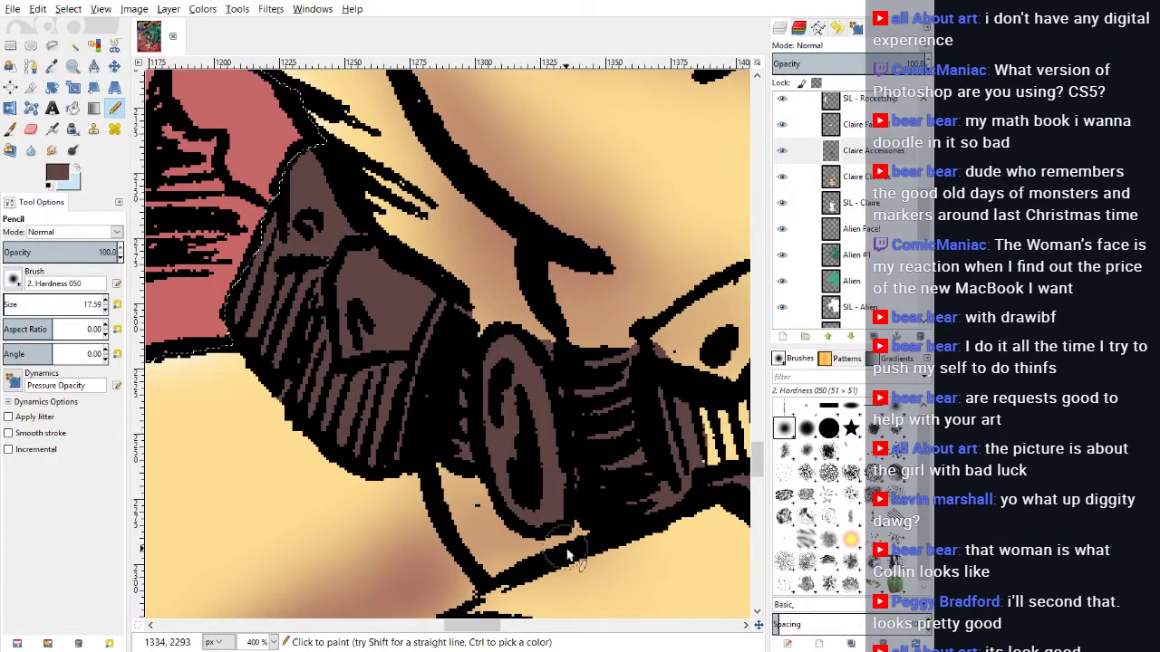
# Step: Pencil dark reddish brown along the upper and lower edges of the row of belt pouches across the hip
pyautogui.moveTo(462, 626); pyautogui.dragTo(486, 638)
pyautogui.moveTo(424, 364); pyautogui.dragTo(426, 351)
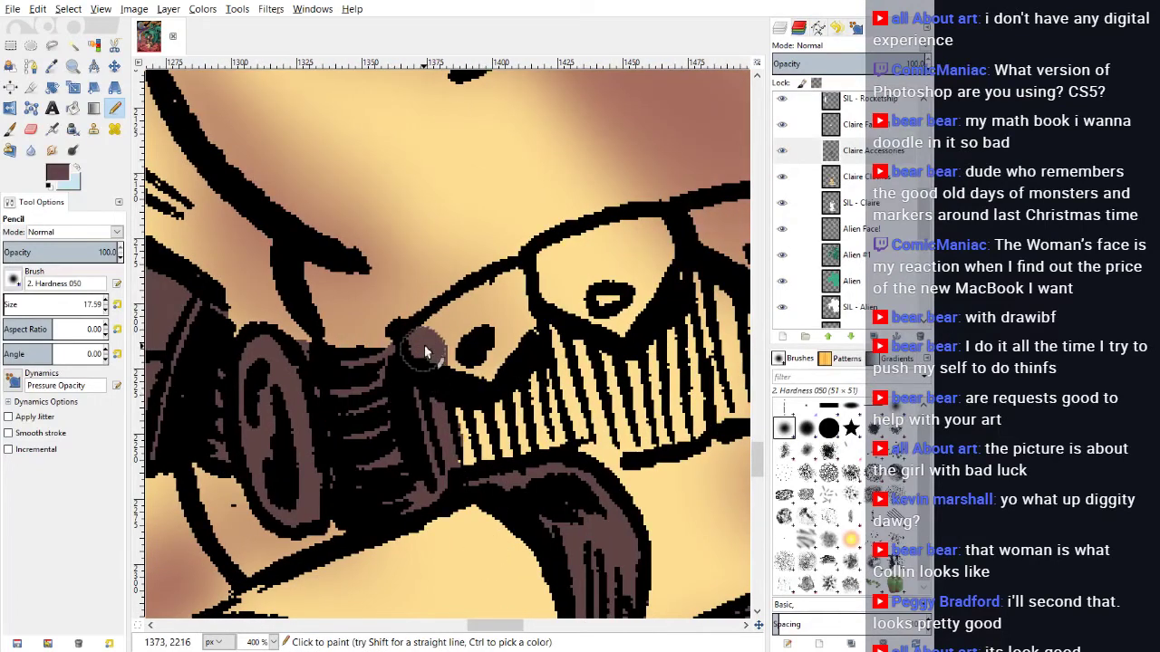
pyautogui.moveTo(524, 290); pyautogui.dragTo(559, 272)
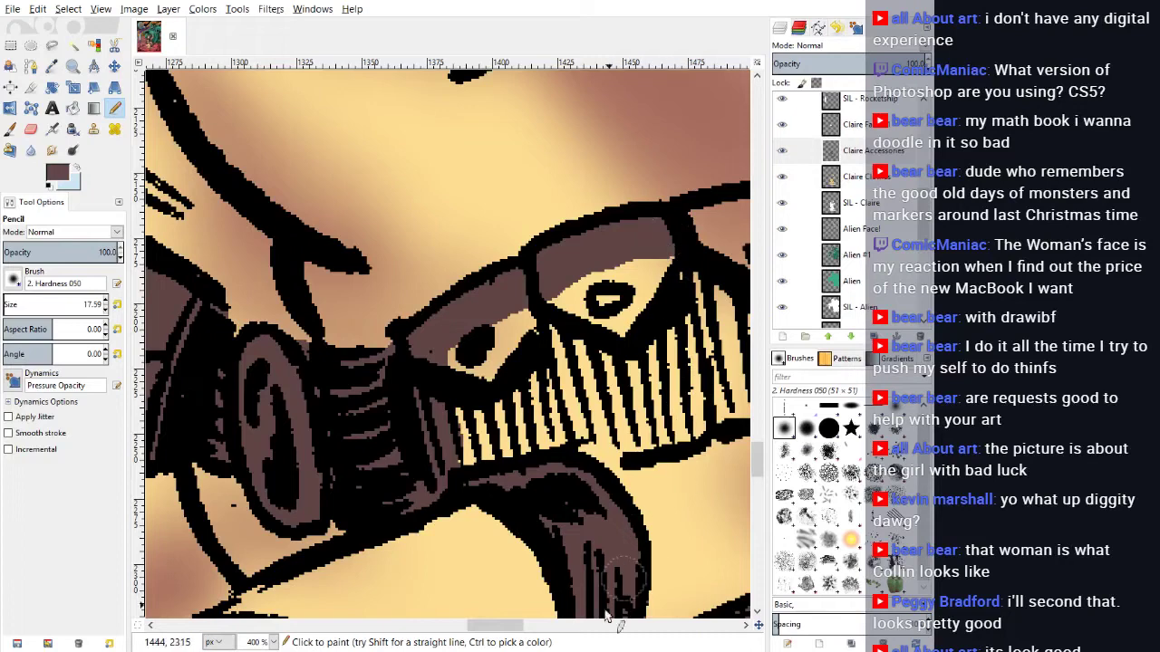
pyautogui.moveTo(513, 627); pyautogui.dragTo(547, 627)
pyautogui.scroll(4, 459, 313)
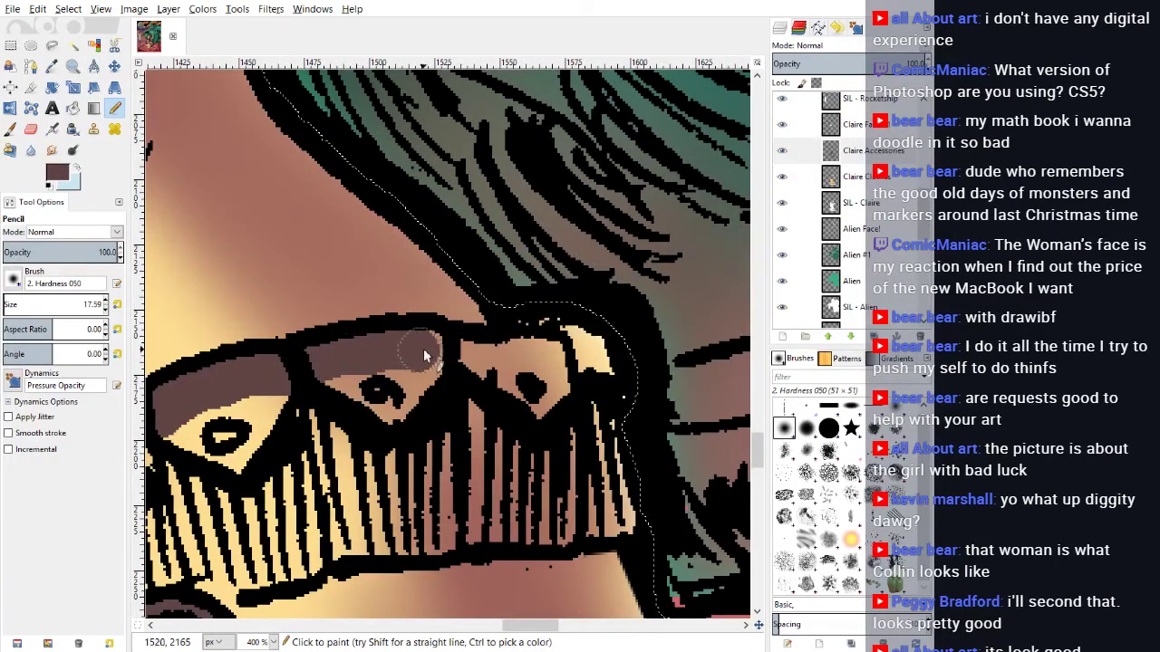
pyautogui.moveTo(547, 332)
pyautogui.mouseDown()
pyautogui.moveTo(612, 355)
pyautogui.moveTo(627, 393)
pyautogui.moveTo(615, 421)
pyautogui.moveTo(622, 516)
pyautogui.moveTo(531, 536)
pyautogui.moveTo(344, 547)
pyautogui.moveTo(404, 548)
pyautogui.moveTo(366, 539)
pyautogui.moveTo(202, 593)
pyautogui.mouseUp()
pyautogui.scroll(-1, 357, 488)
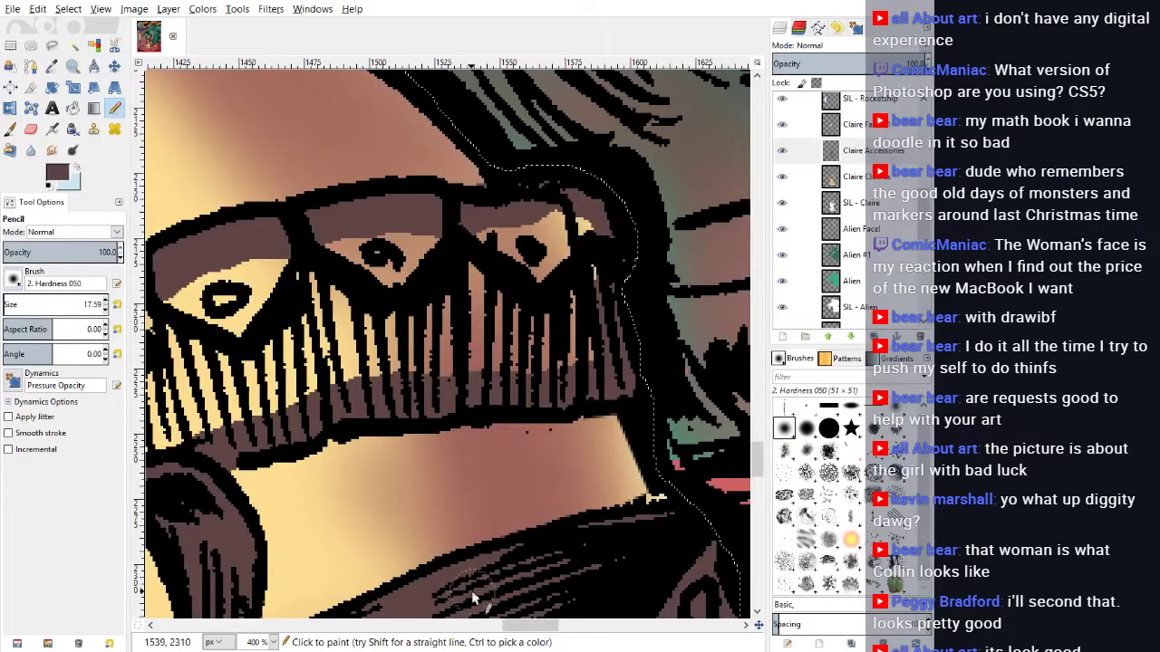
# Step: Bucket-fill the outlined row of belt pouches with dark reddish brown
pyautogui.moveTo(515, 626); pyautogui.dragTo(482, 626)
pyautogui.click(73, 108)
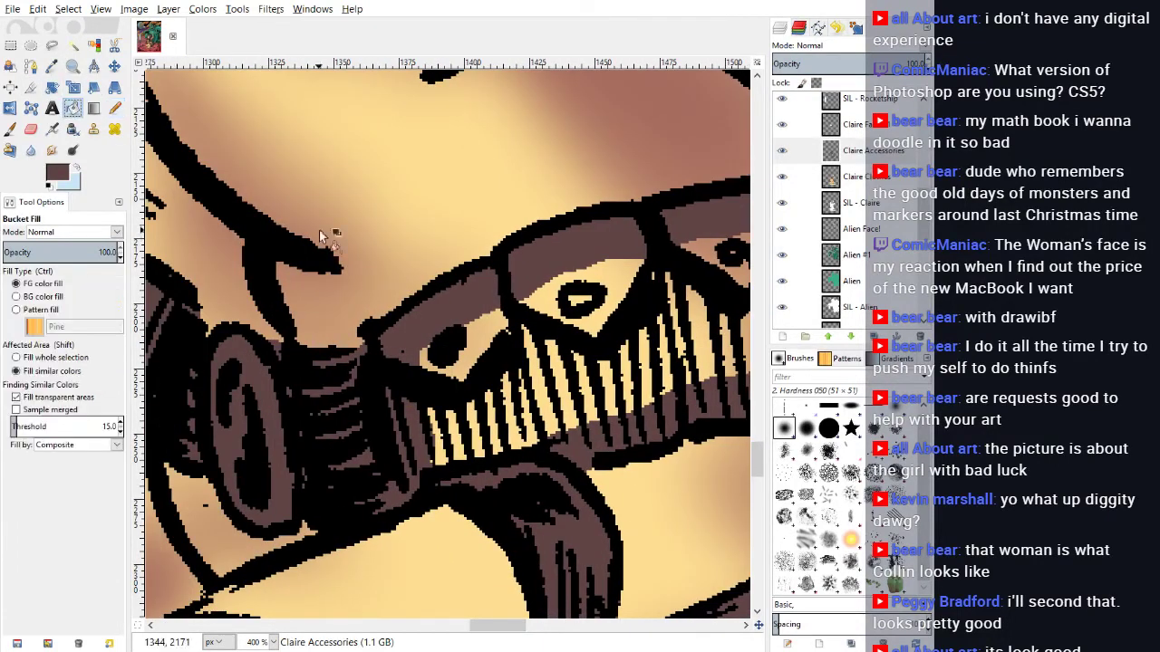
pyautogui.click(523, 356)
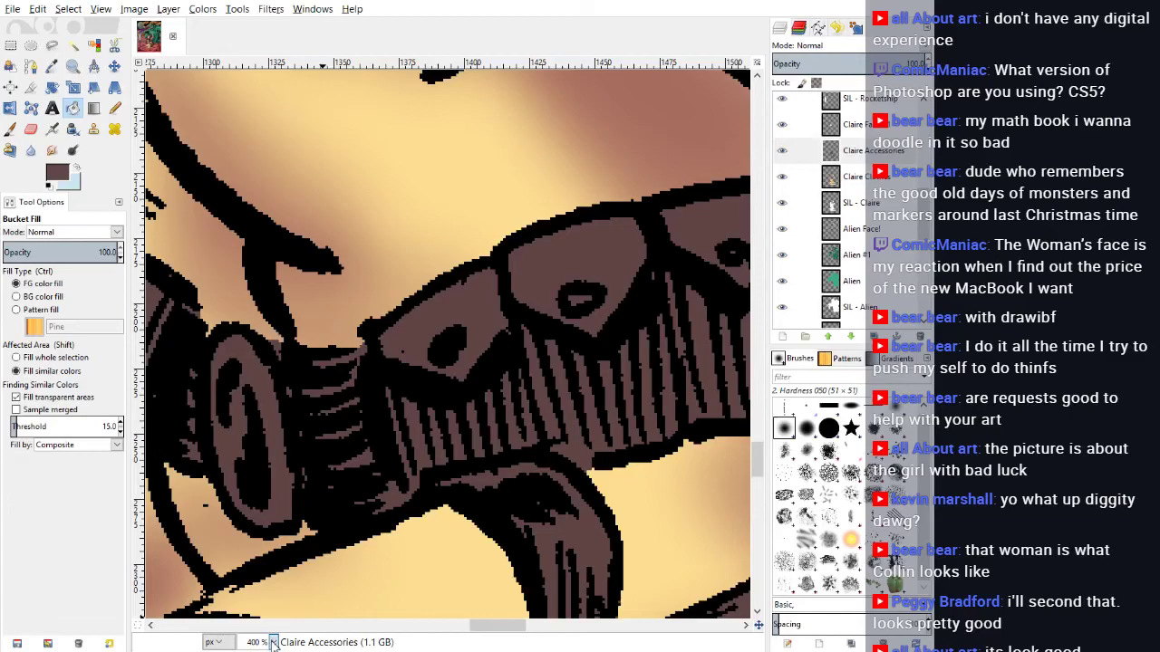
# Step: Examine the whole figure at 100%, comparing the colored belt and holster with the uncolored gloves, boot and raised dagger
pyautogui.press('1')
pyautogui.scroll(8, 366, 318)
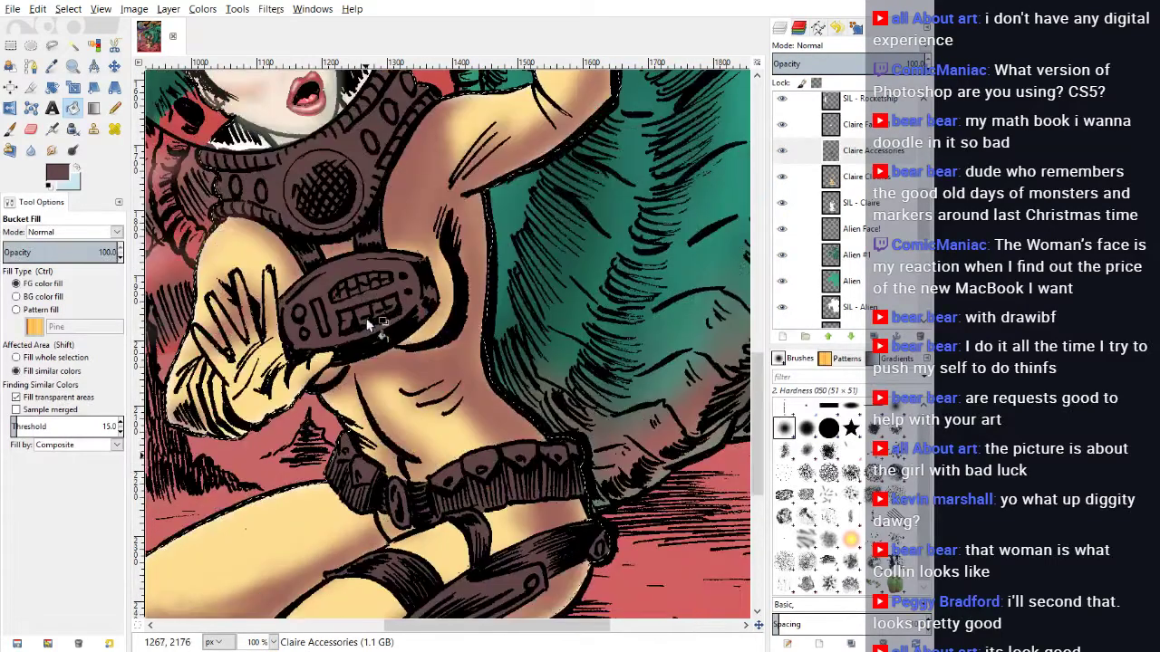
pyautogui.scroll(-5, 366, 319)
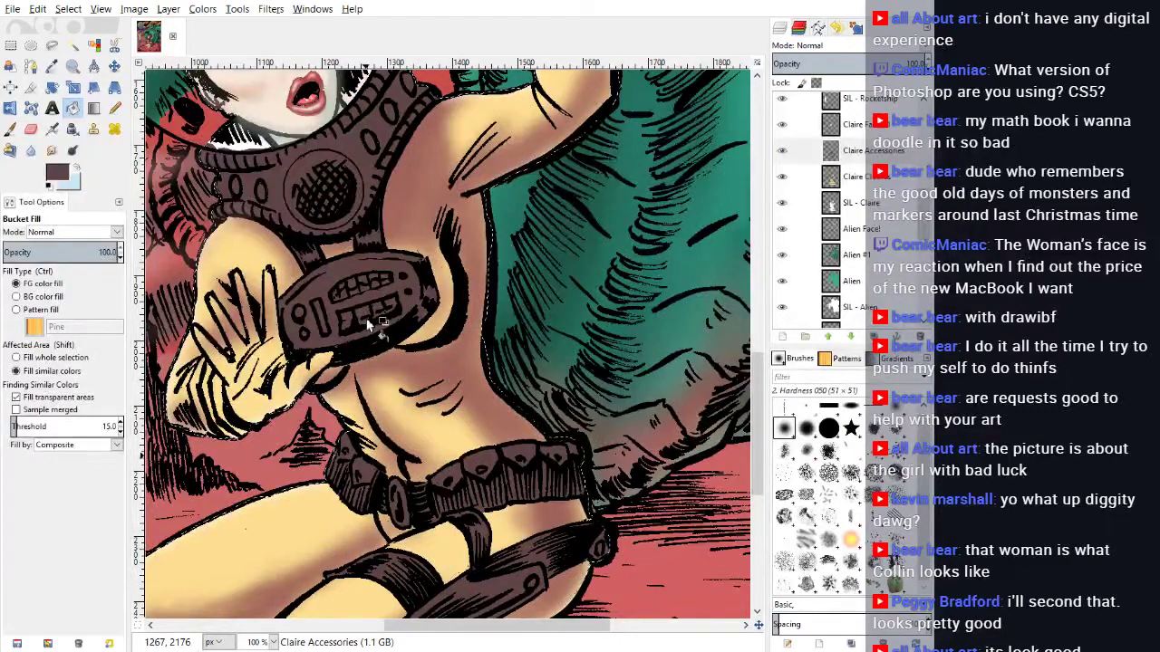
pyautogui.scroll(-4, 380, 327)
pyautogui.scroll(11, 416, 315)
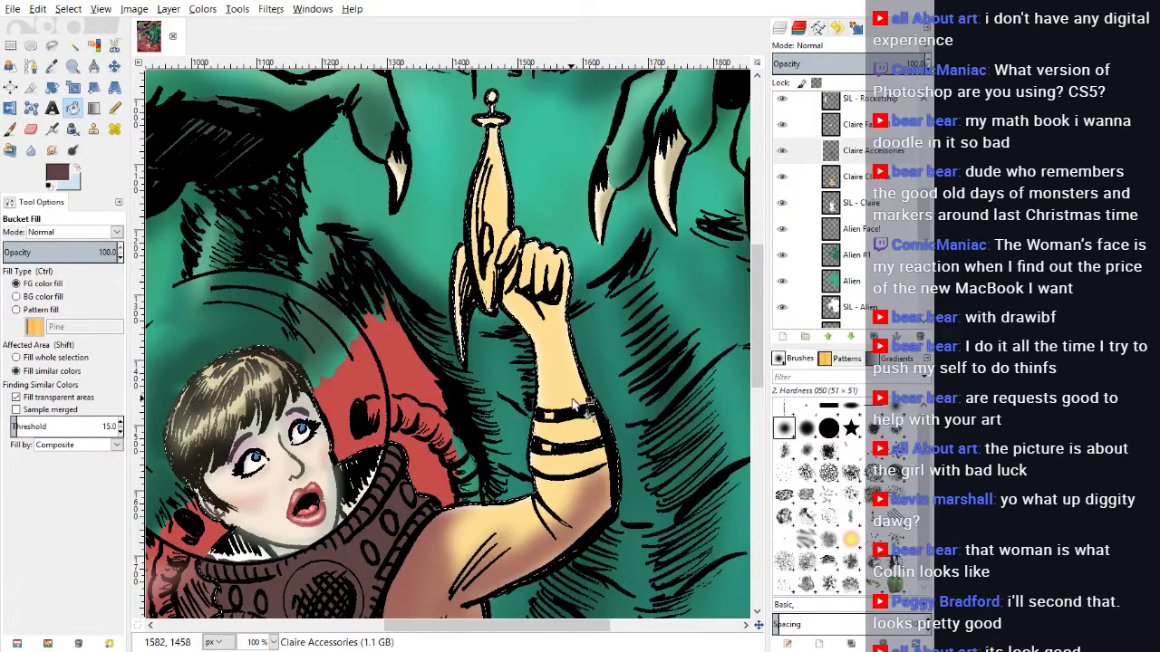
pyautogui.scroll(-10, 458, 344)
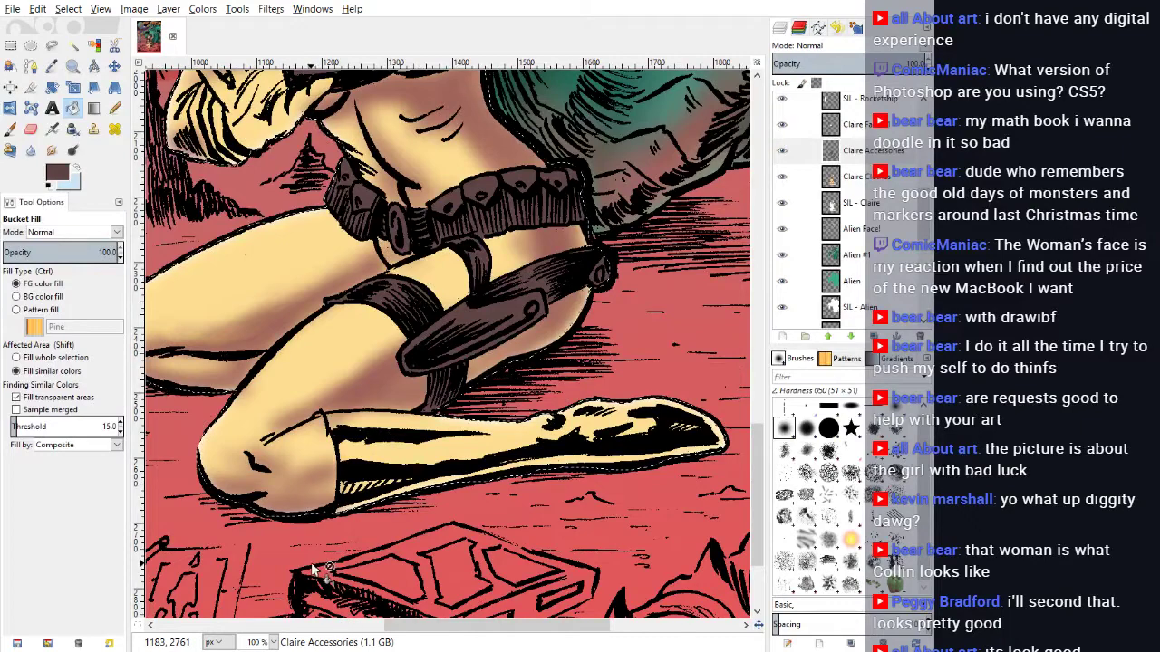
pyautogui.scroll(4, 392, 490)
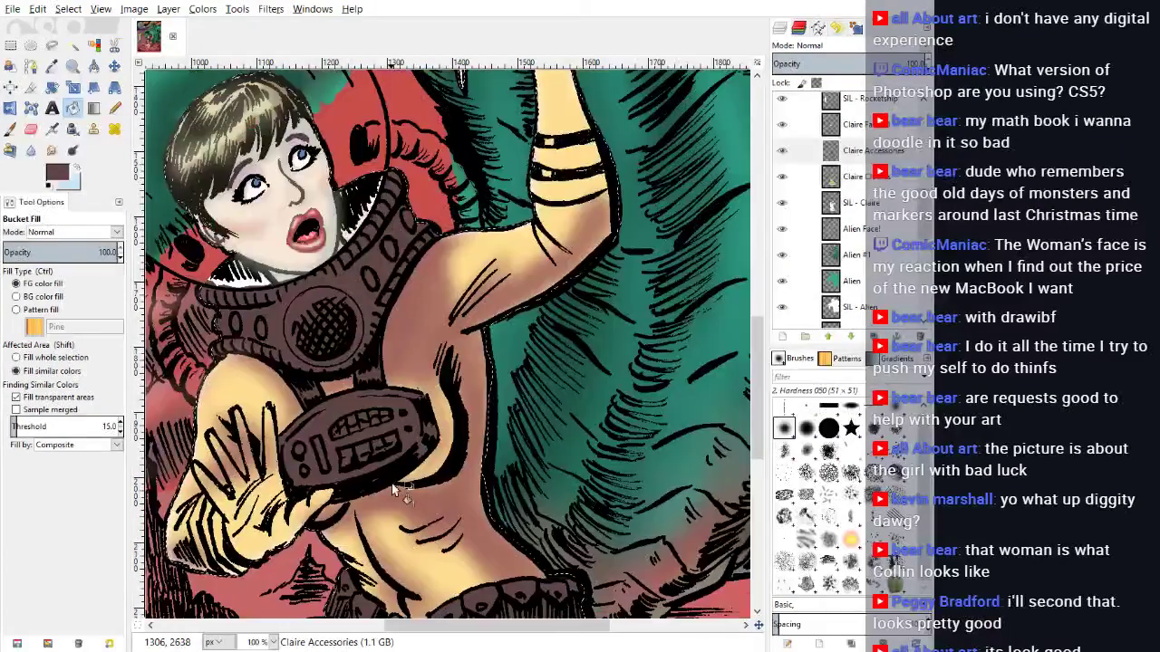
pyautogui.scroll(2, 528, 341)
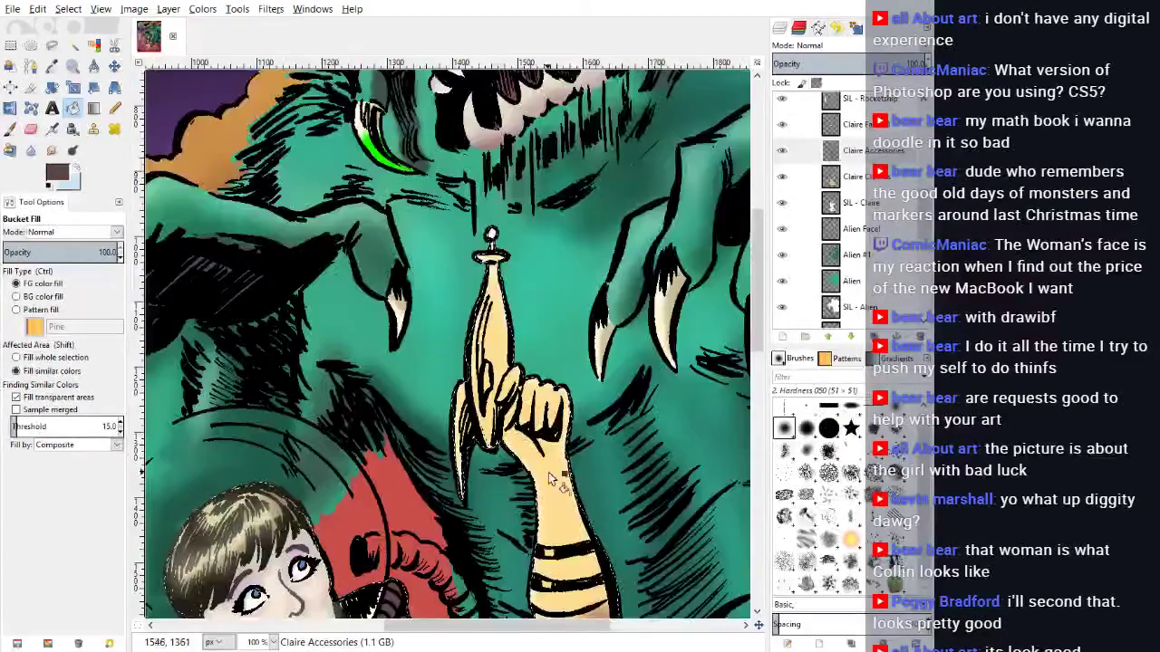
pyautogui.scroll(-1, 546, 412)
pyautogui.scroll(1, 546, 412)
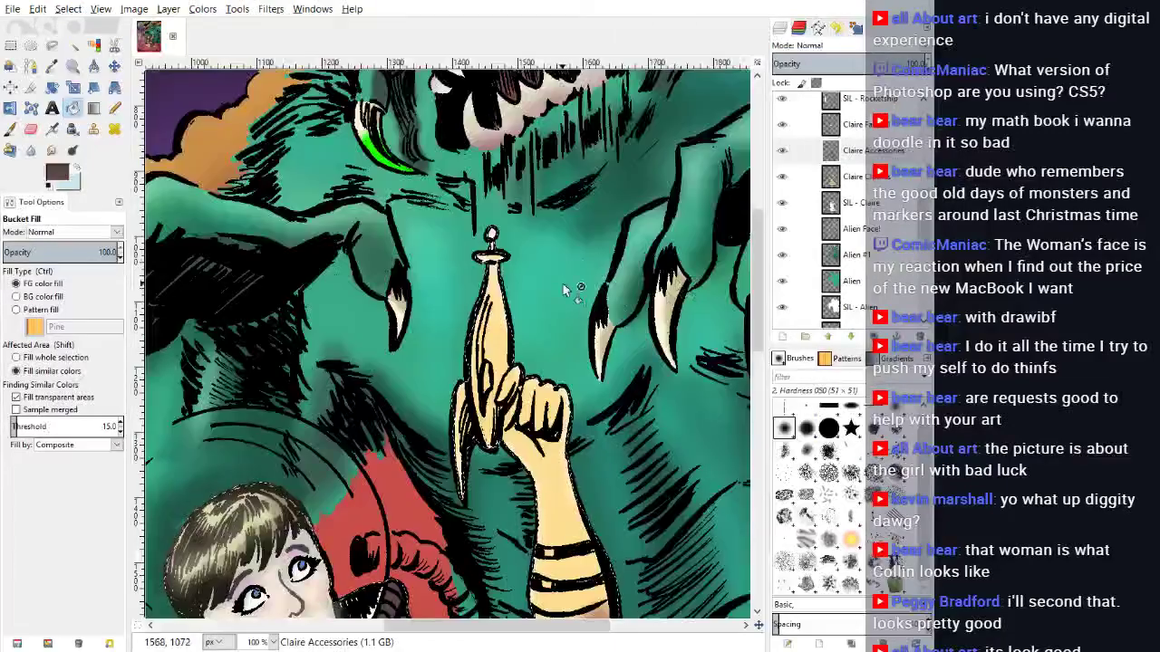
pyautogui.scroll(-1, 651, 555)
pyautogui.scroll(1, 671, 425)
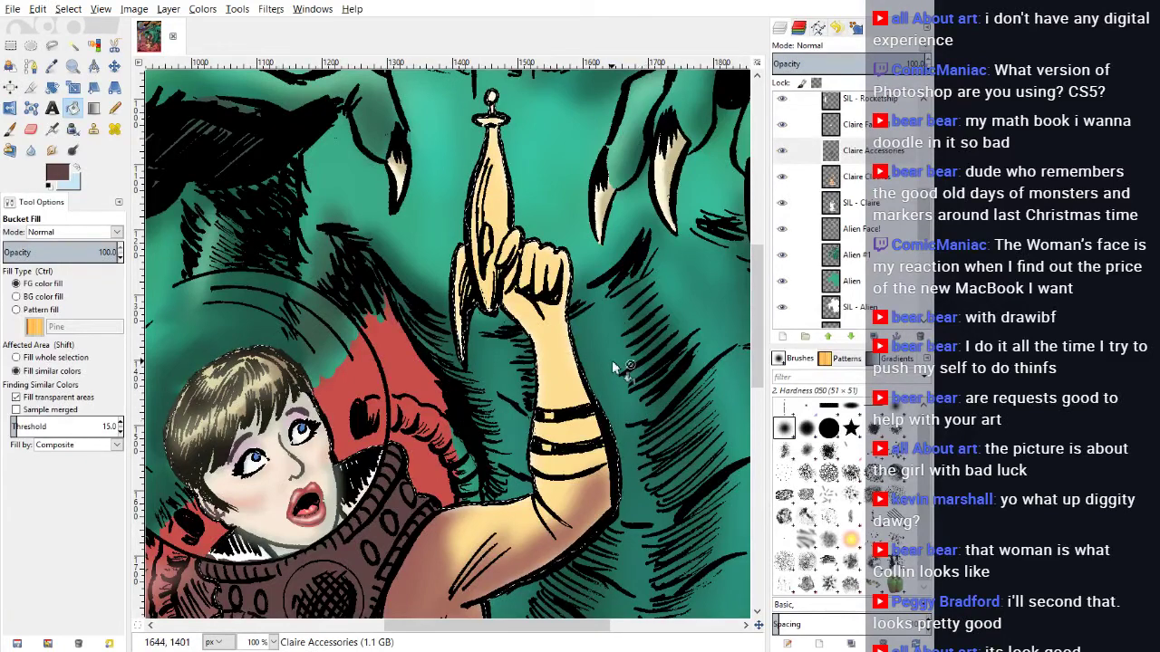
pyautogui.scroll(-3, 612, 360)
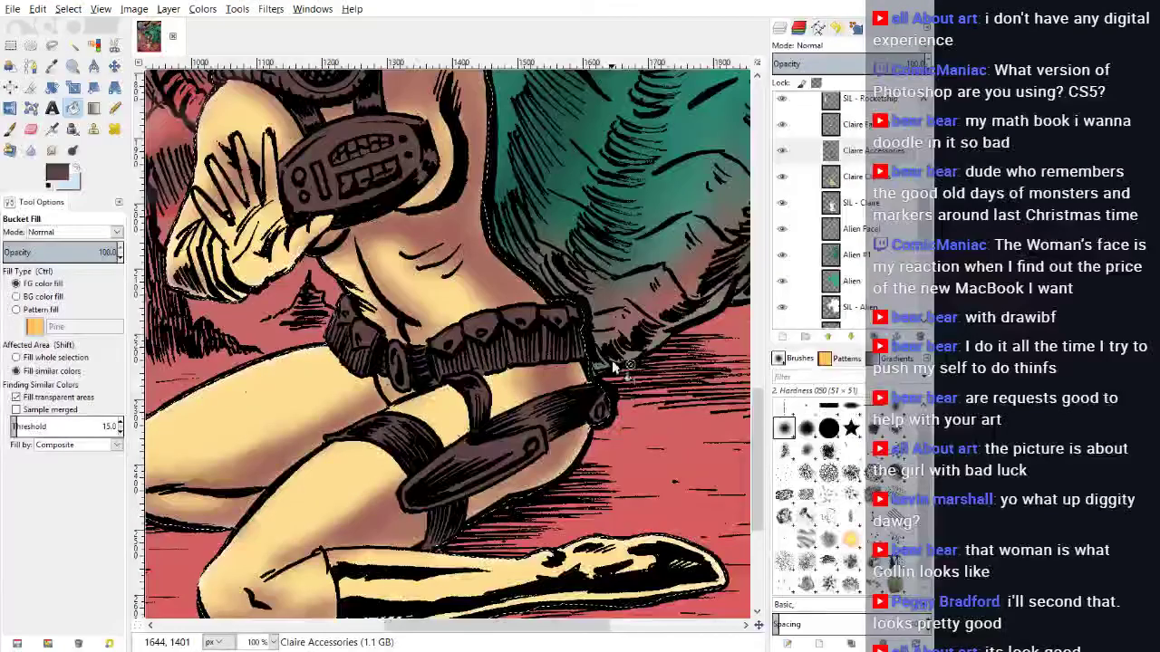
pyautogui.moveTo(470, 627)
pyautogui.mouseDown()
pyautogui.moveTo(427, 651)
pyautogui.moveTo(463, 645)
pyautogui.mouseUp()
pyautogui.scroll(1, 424, 221)
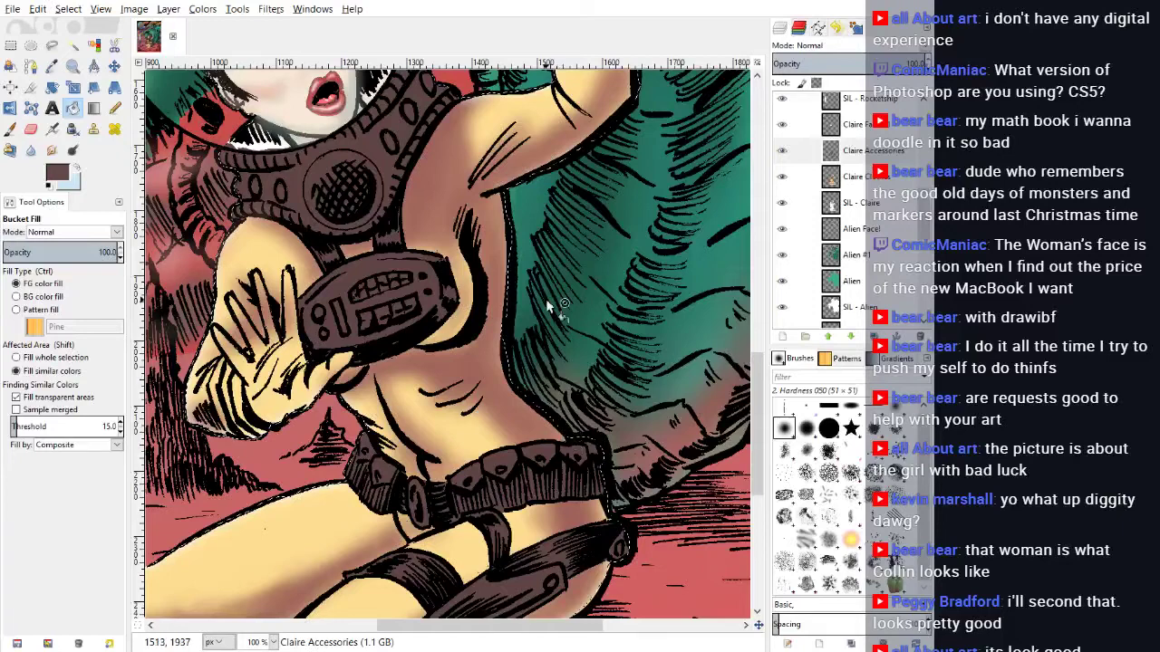
pyautogui.scroll(-6, 546, 299)
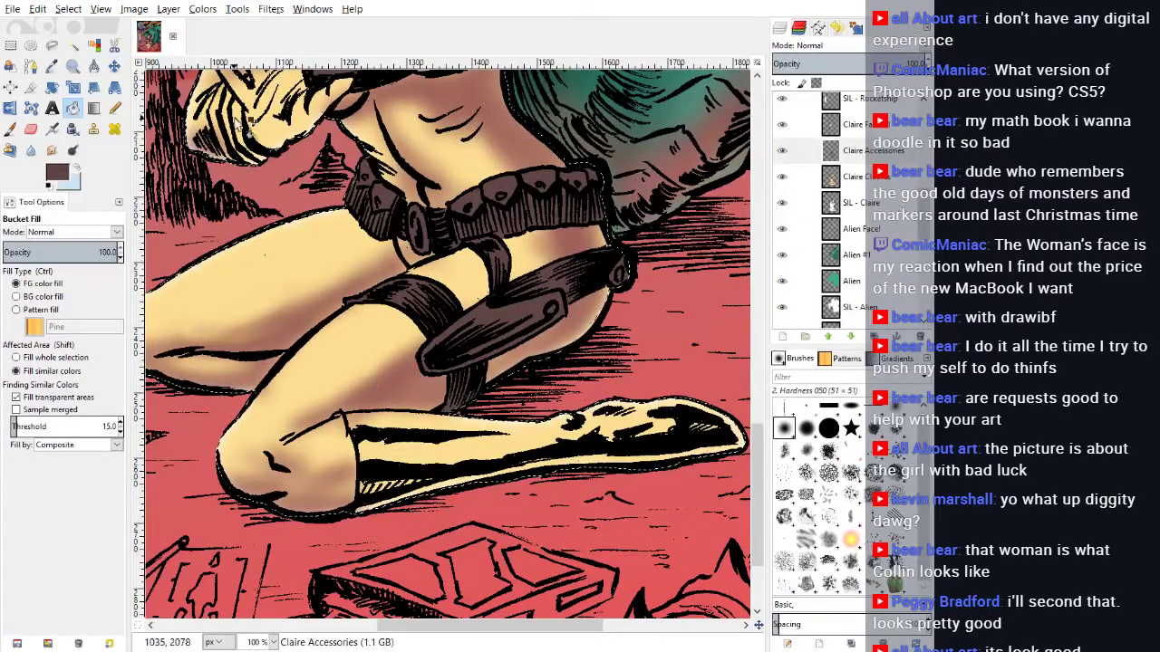
# Step: Try slate blue on the top of the woman's boot with the pencil at size 25.59
pyautogui.click(114, 109)
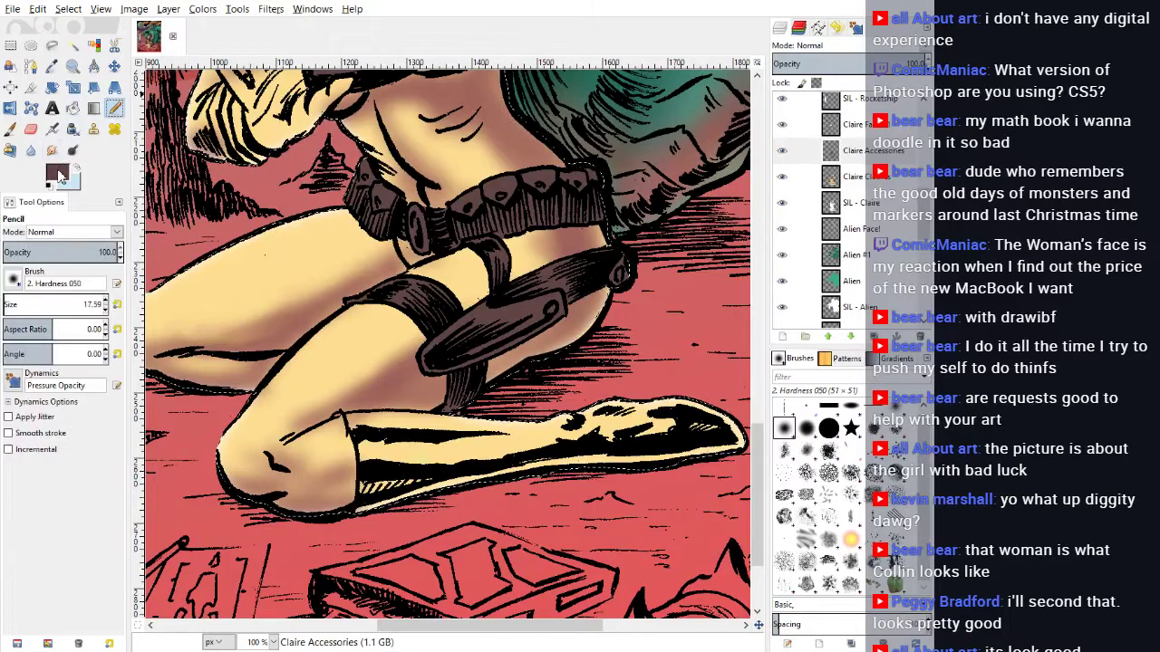
pyautogui.click(665, 338)
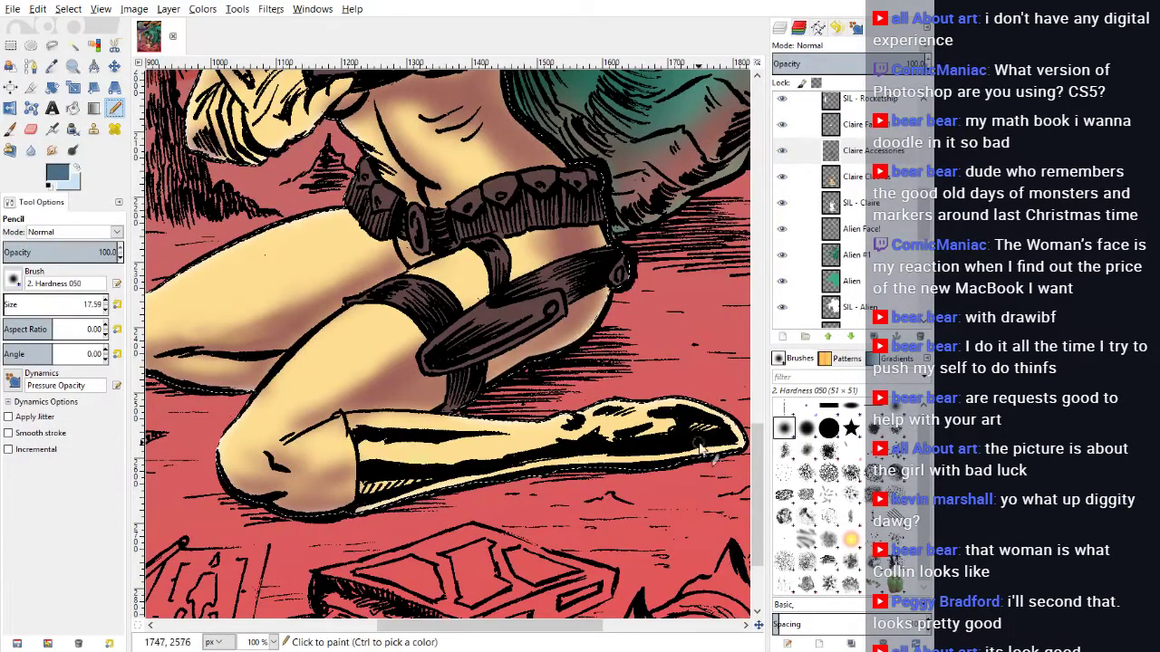
pyautogui.press('2')
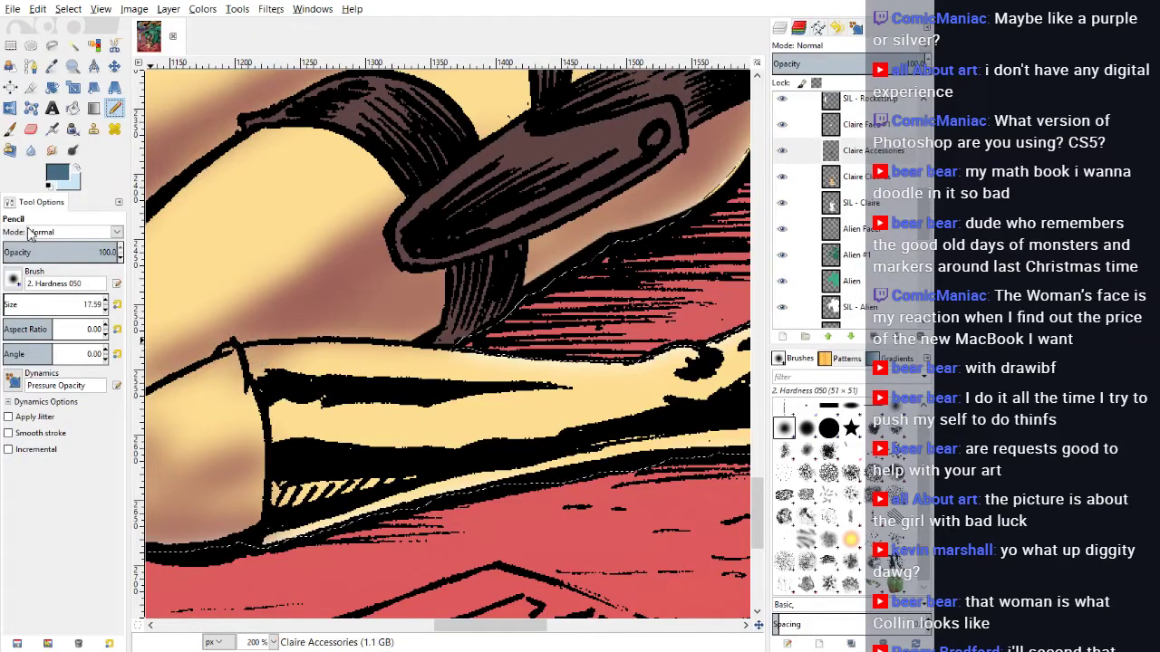
pyautogui.click(107, 301)
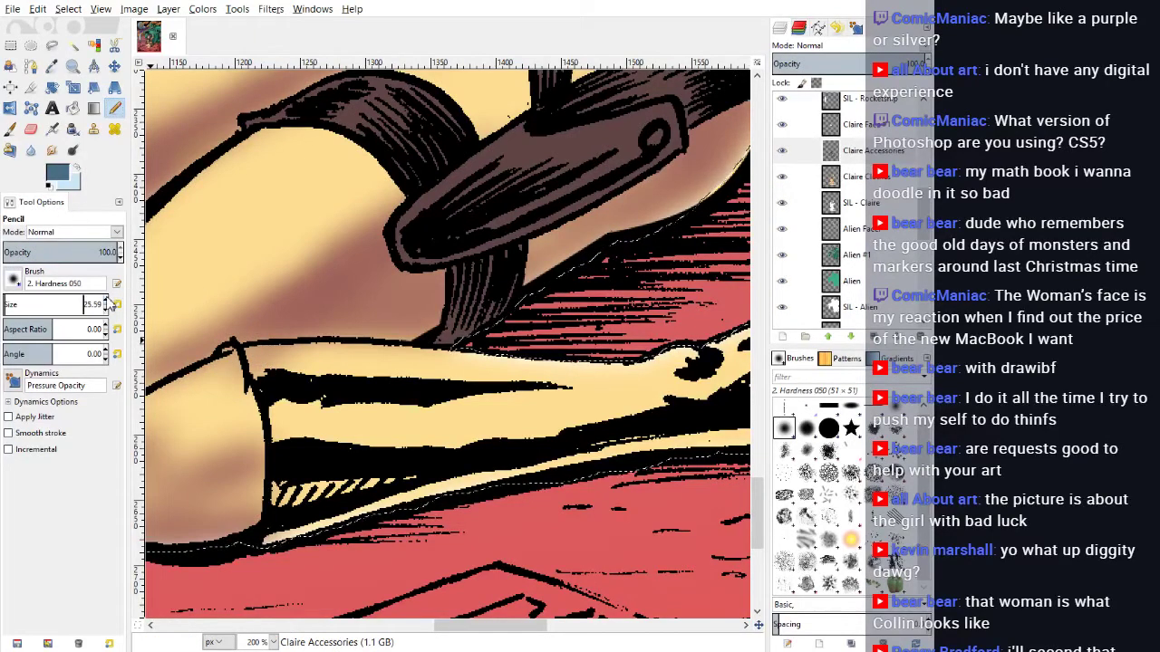
pyautogui.moveTo(258, 362); pyautogui.dragTo(281, 408)
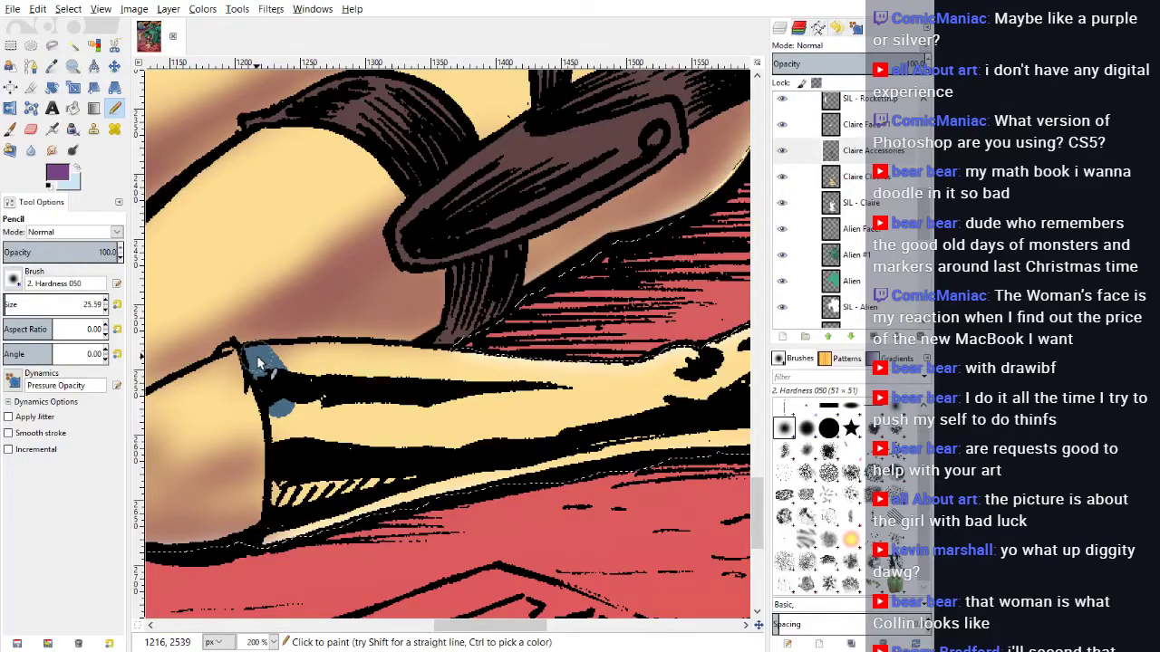
# Step: Pencil purple along the boot's cuff and the upper and lower edges of its shaft
pyautogui.moveTo(258, 360)
pyautogui.mouseDown()
pyautogui.moveTo(289, 424)
pyautogui.moveTo(272, 390)
pyautogui.mouseUp()
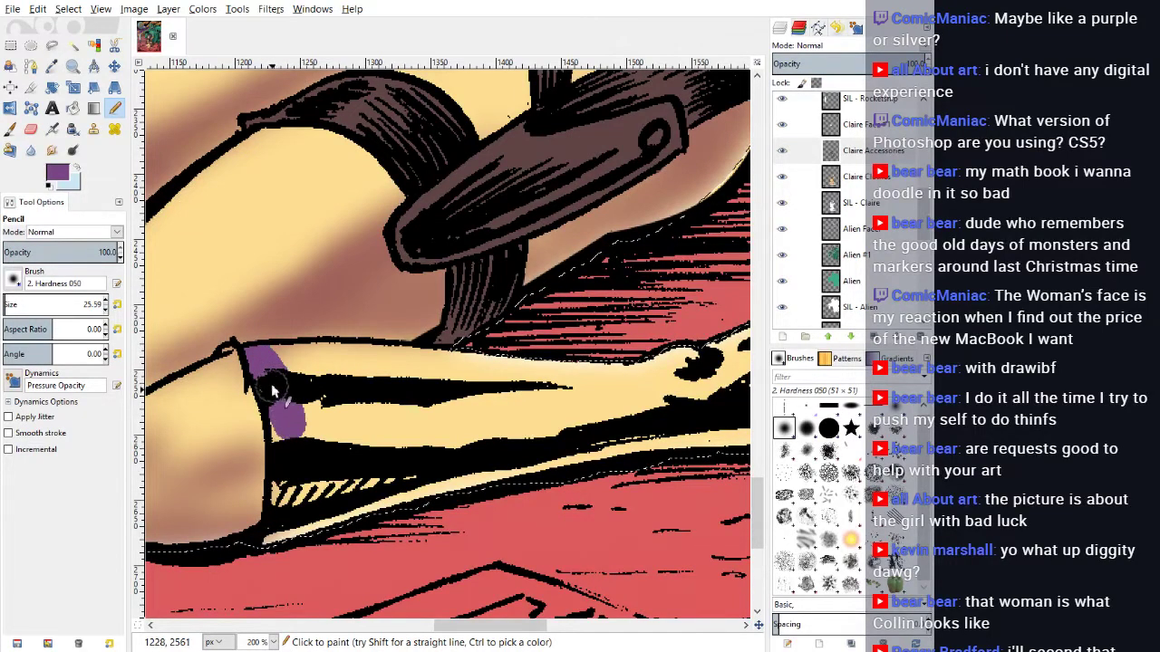
pyautogui.moveTo(319, 361)
pyautogui.mouseDown()
pyautogui.moveTo(465, 376)
pyautogui.moveTo(460, 368)
pyautogui.moveTo(632, 363)
pyautogui.moveTo(709, 359)
pyautogui.mouseUp()
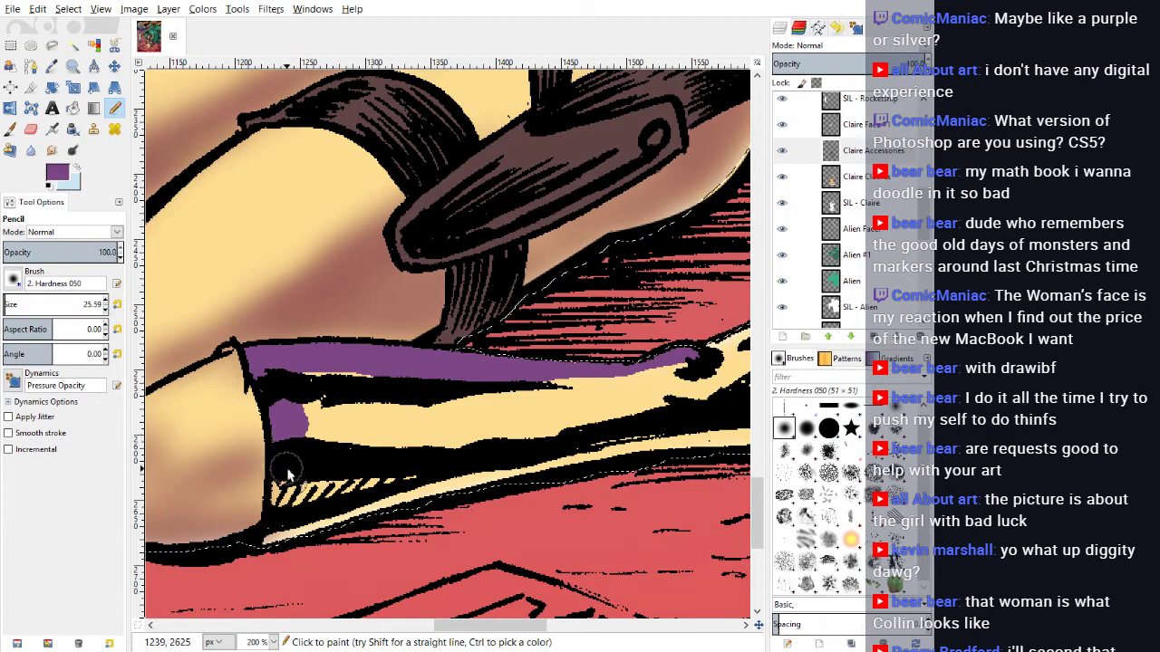
pyautogui.moveTo(288, 473)
pyautogui.mouseDown()
pyautogui.moveTo(287, 508)
pyautogui.moveTo(266, 547)
pyautogui.moveTo(552, 476)
pyautogui.moveTo(706, 458)
pyautogui.mouseUp()
# Step: Paint the boot's foot from ankle to toe purple with the pencil enlarged to size 157.71
pyautogui.moveTo(478, 625); pyautogui.dragTo(540, 627)
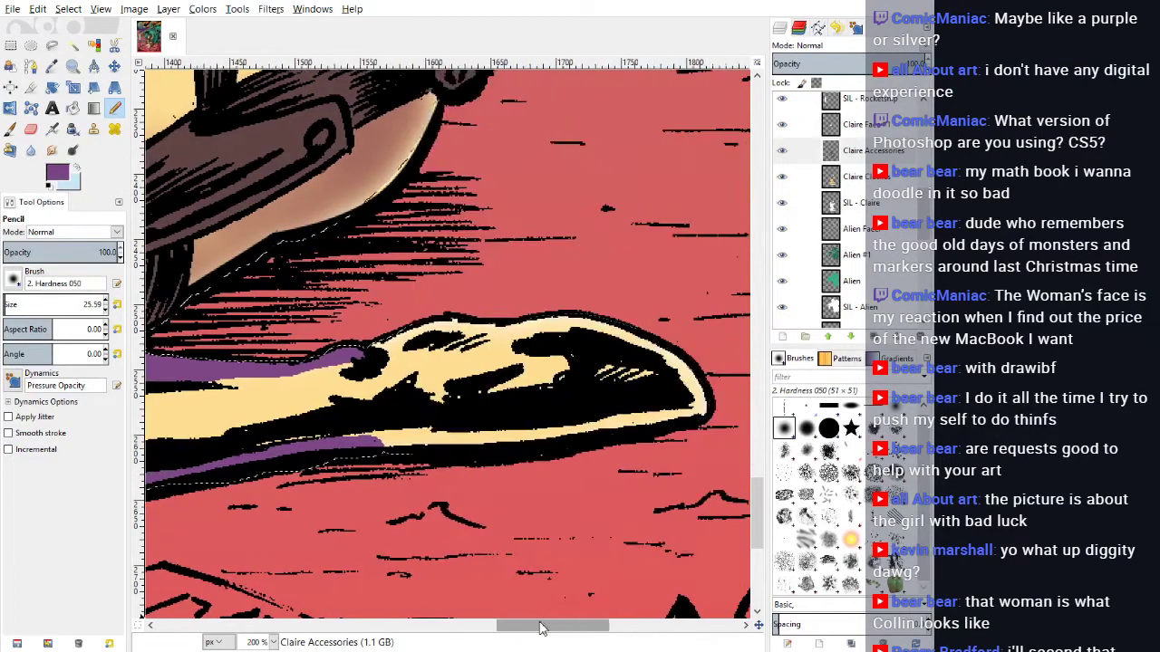
pyautogui.click(18, 303)
pyautogui.click(385, 425)
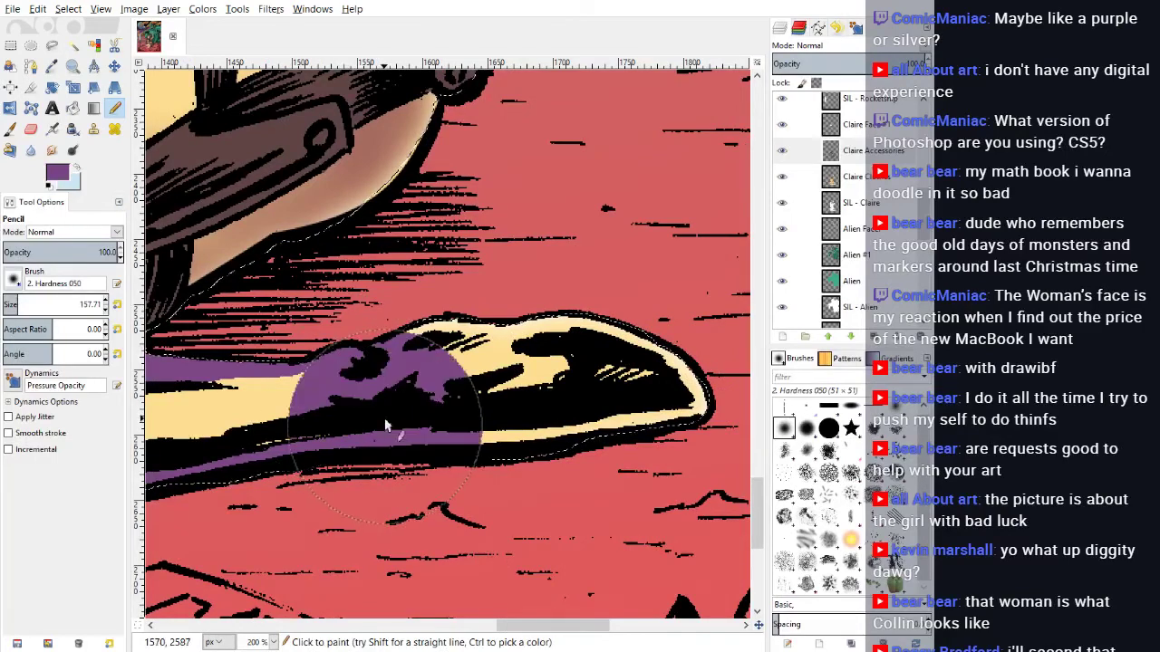
pyautogui.moveTo(385, 426)
pyautogui.mouseDown()
pyautogui.moveTo(440, 446)
pyautogui.moveTo(593, 422)
pyautogui.moveTo(616, 381)
pyautogui.mouseUp()
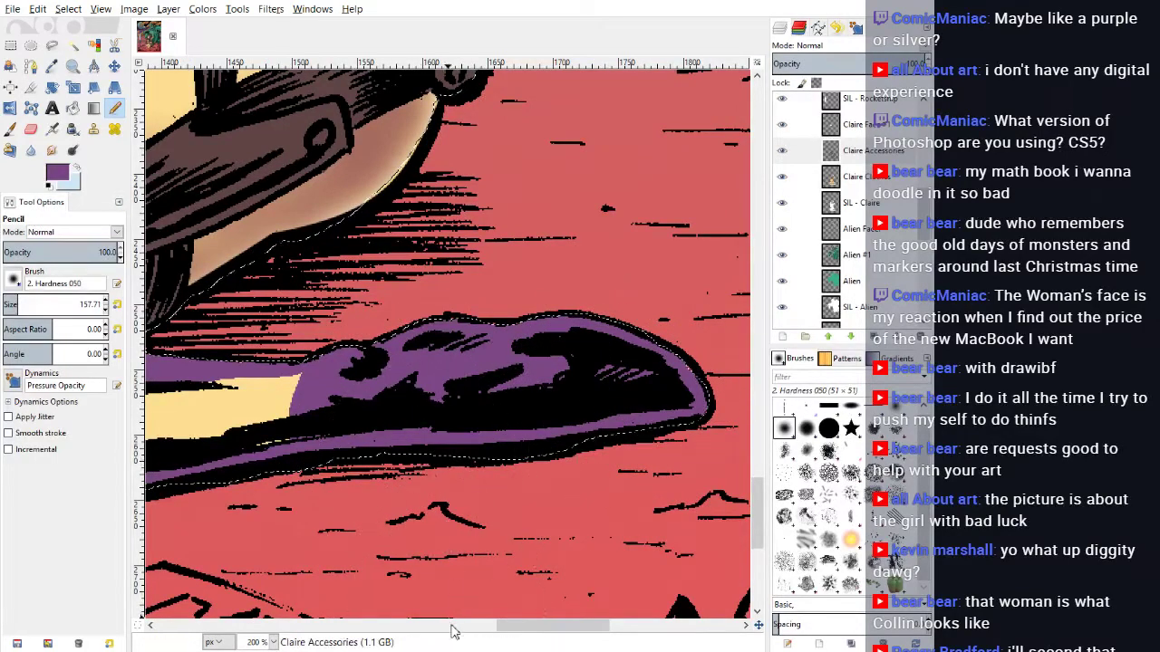
# Step: Bucket-fill the unpainted middle of the boot's shaft with purple
pyautogui.hscroll(-4, 453, 625)
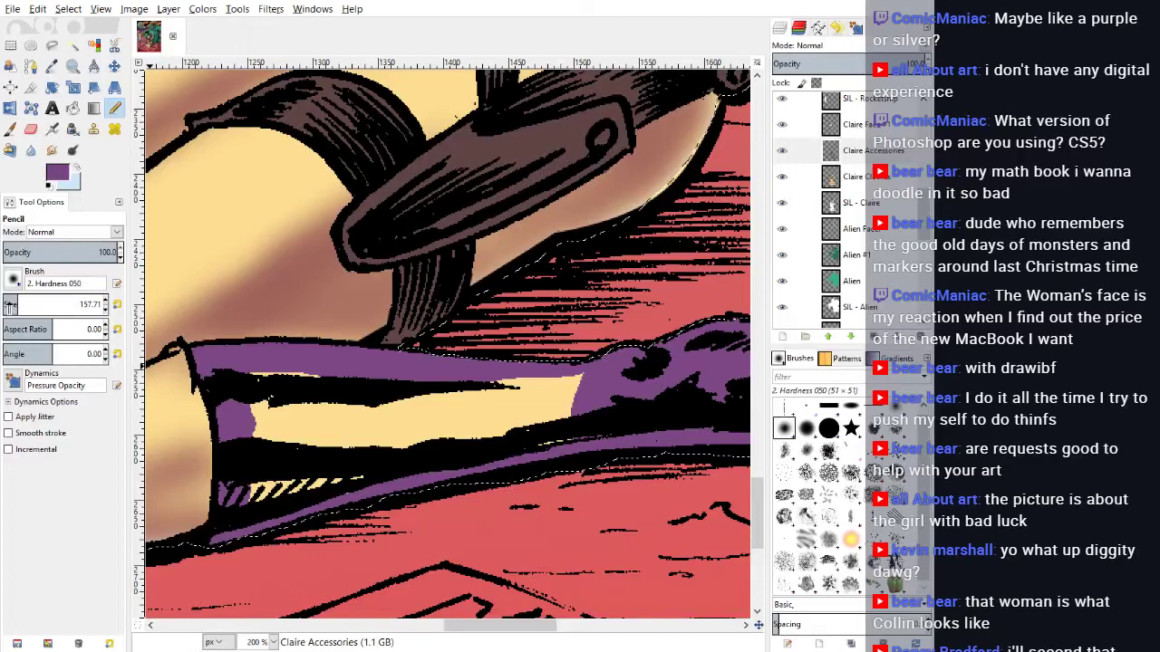
pyautogui.click(73, 108)
pyautogui.click(349, 442)
pyautogui.scroll(10, 647, 476)
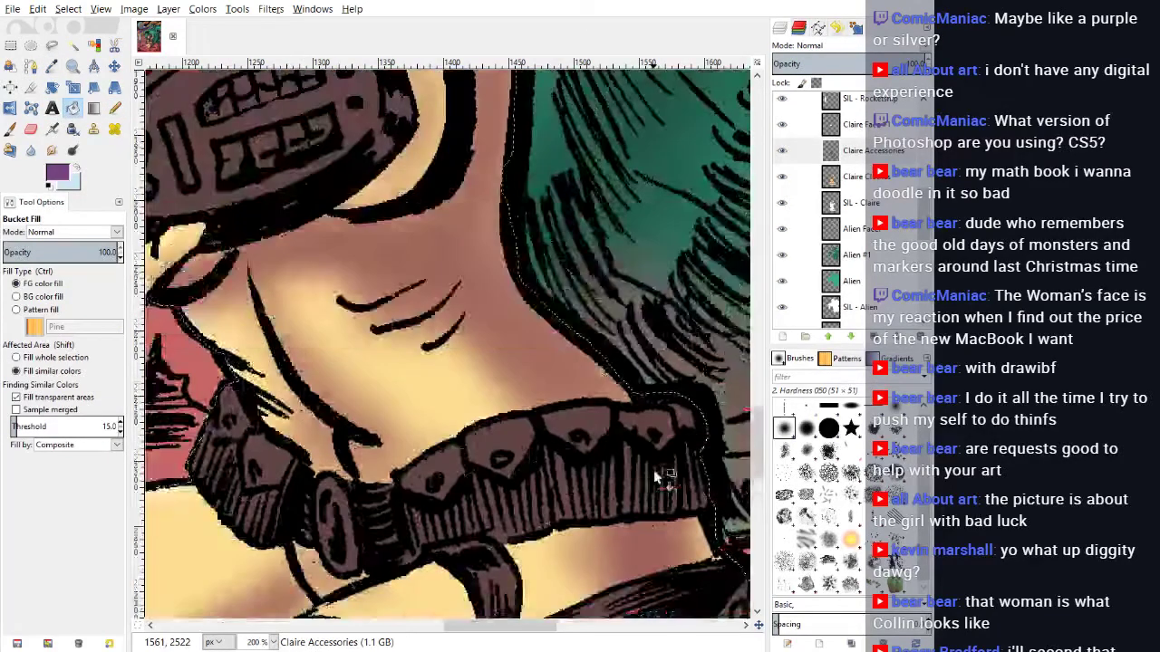
pyautogui.scroll(6, 653, 470)
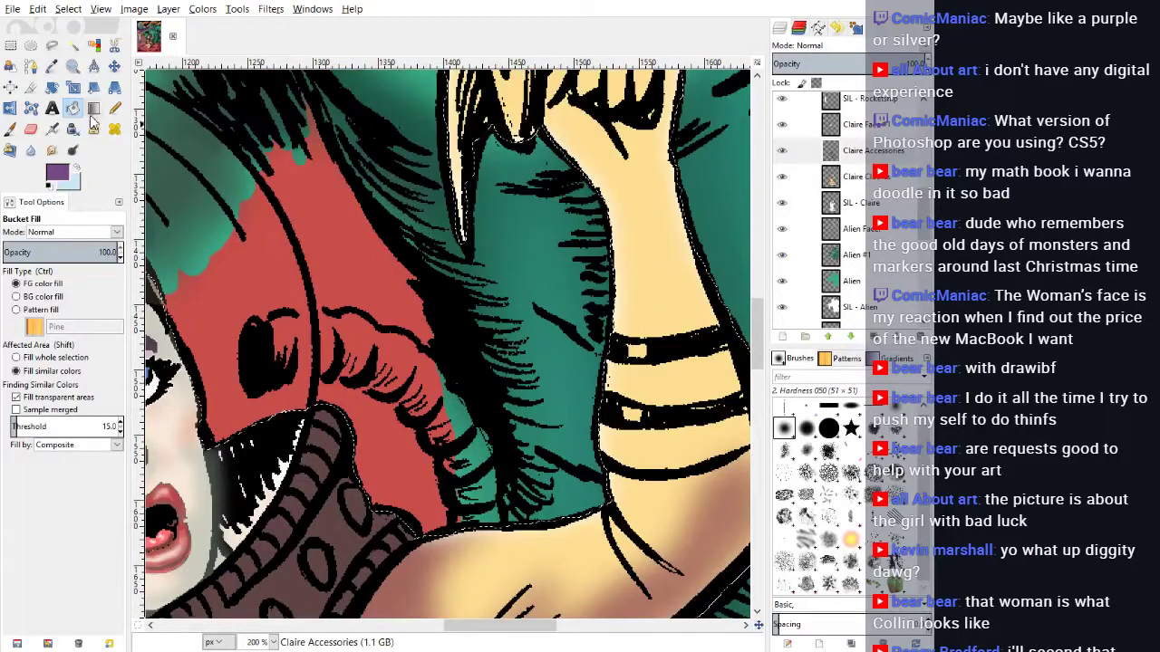
# Step: Paint the woman's raised glove purple from forearm cuff to fist with the pencil at size 157.71
pyautogui.press('m')
pyautogui.click(115, 108)
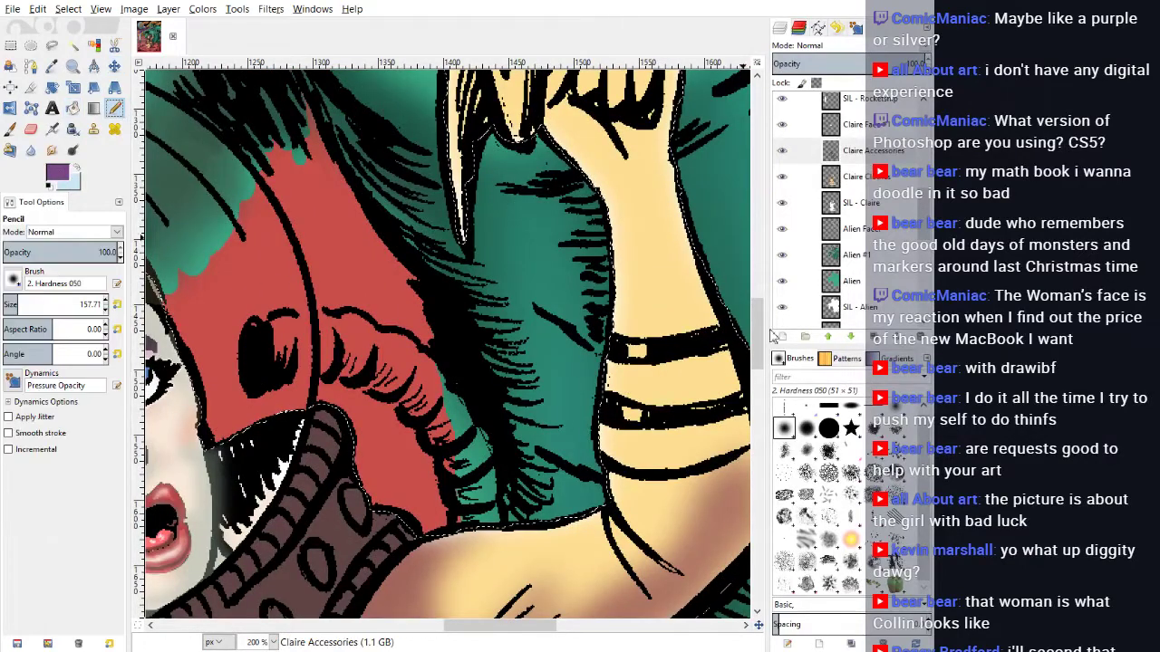
pyautogui.click(646, 374)
pyautogui.moveTo(646, 376); pyautogui.dragTo(666, 370)
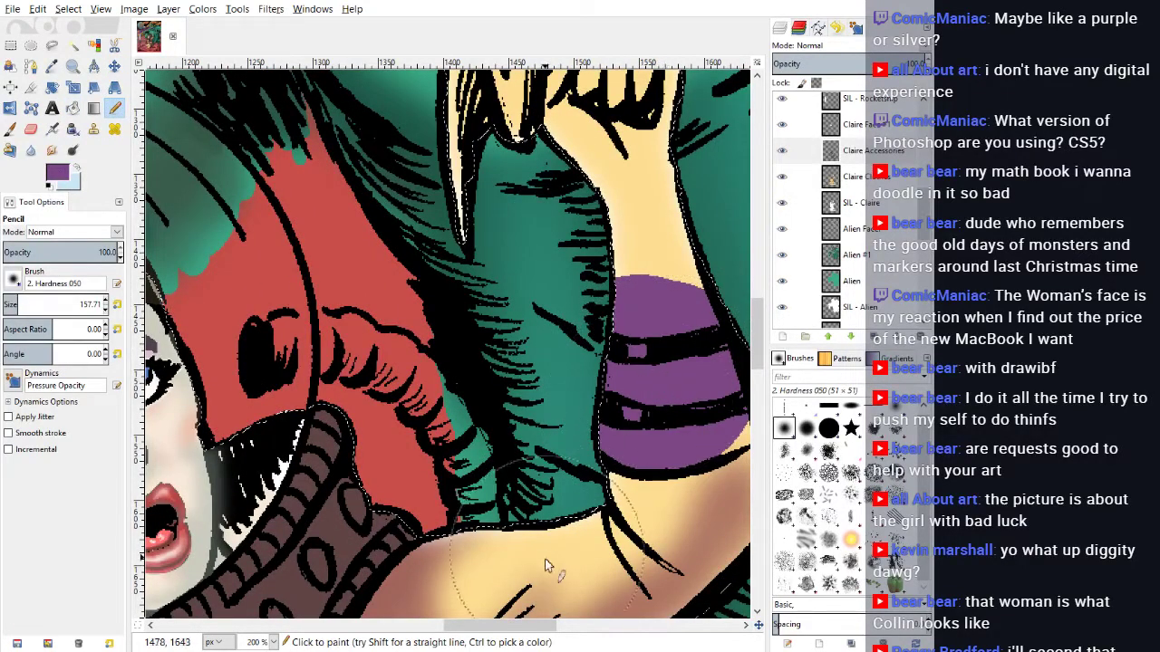
pyautogui.moveTo(524, 631); pyautogui.dragTo(550, 631)
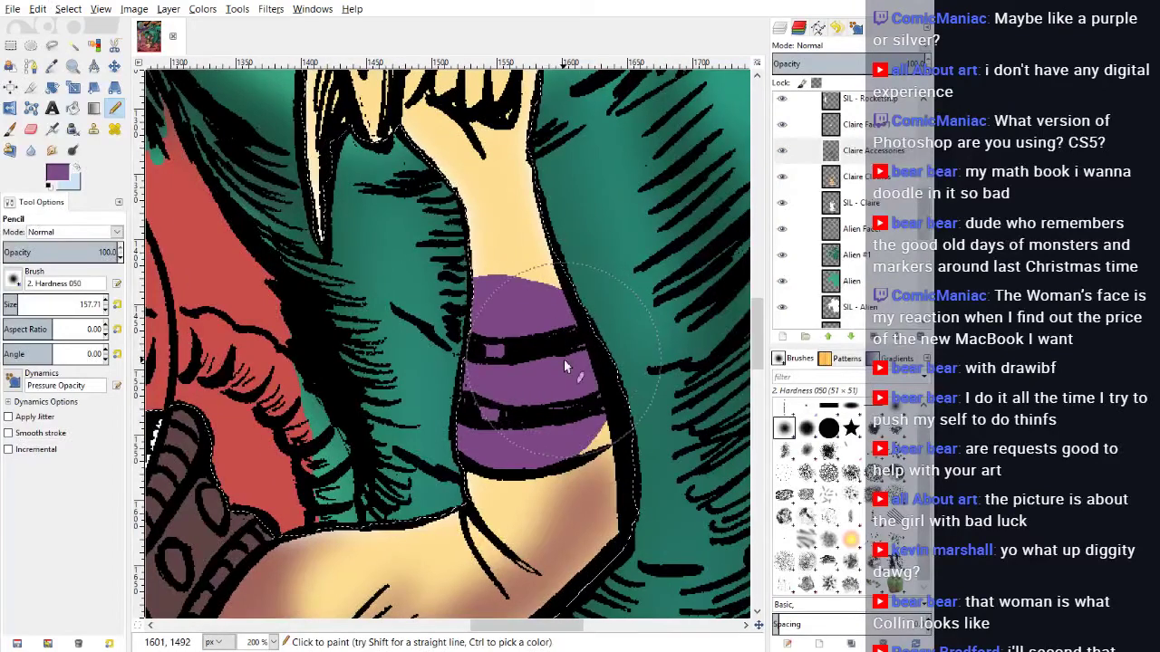
pyautogui.moveTo(567, 339); pyautogui.dragTo(511, 236)
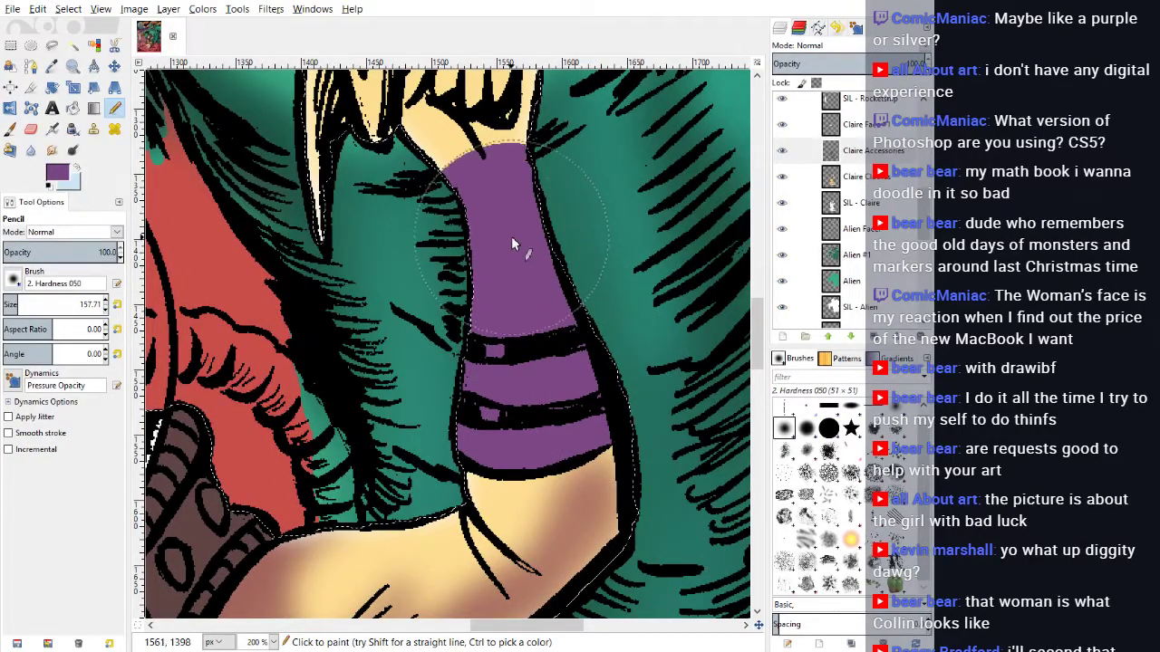
pyautogui.scroll(2, 573, 299)
pyautogui.moveTo(544, 306); pyautogui.dragTo(516, 299)
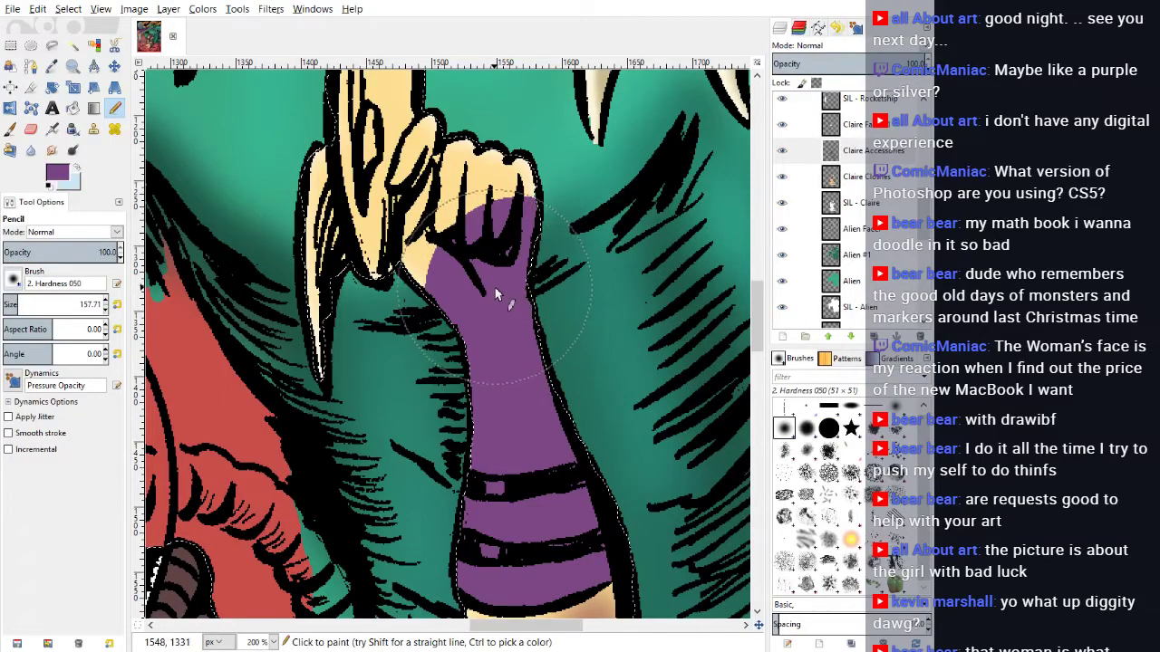
pyautogui.moveTo(494, 294)
pyautogui.mouseDown()
pyautogui.moveTo(501, 244)
pyautogui.moveTo(492, 255)
pyautogui.moveTo(518, 226)
pyautogui.mouseUp()
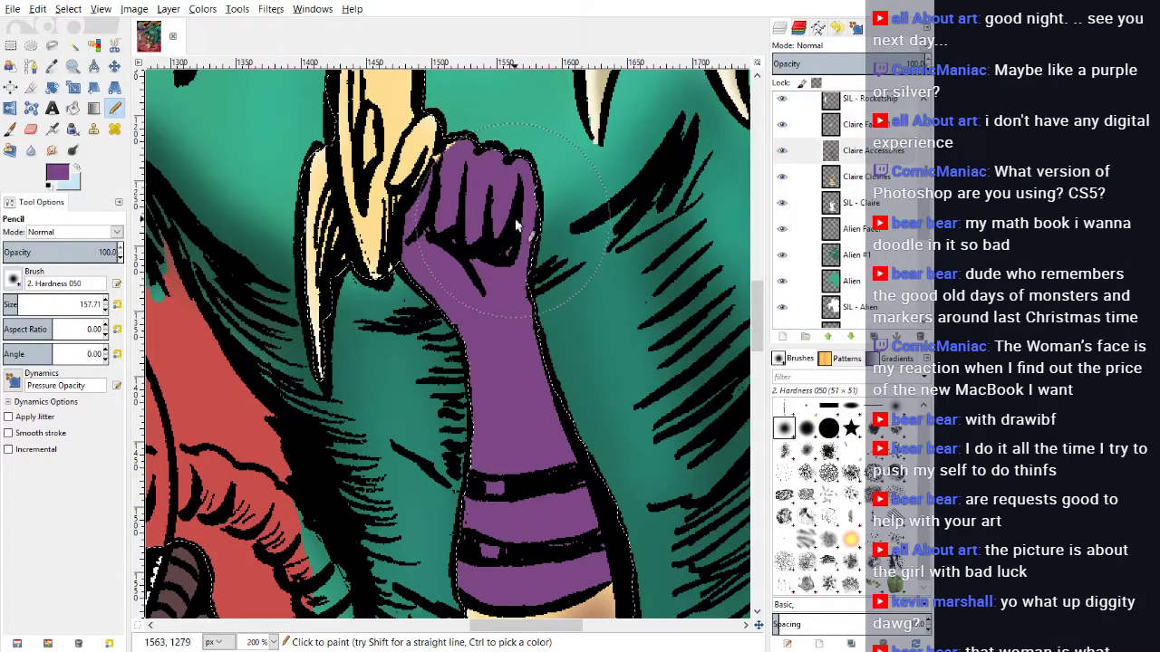
# Step: Paint the raised glove's remaining finger beside the ray gun purple with the pencil at size 40.18
pyautogui.click(107, 311)
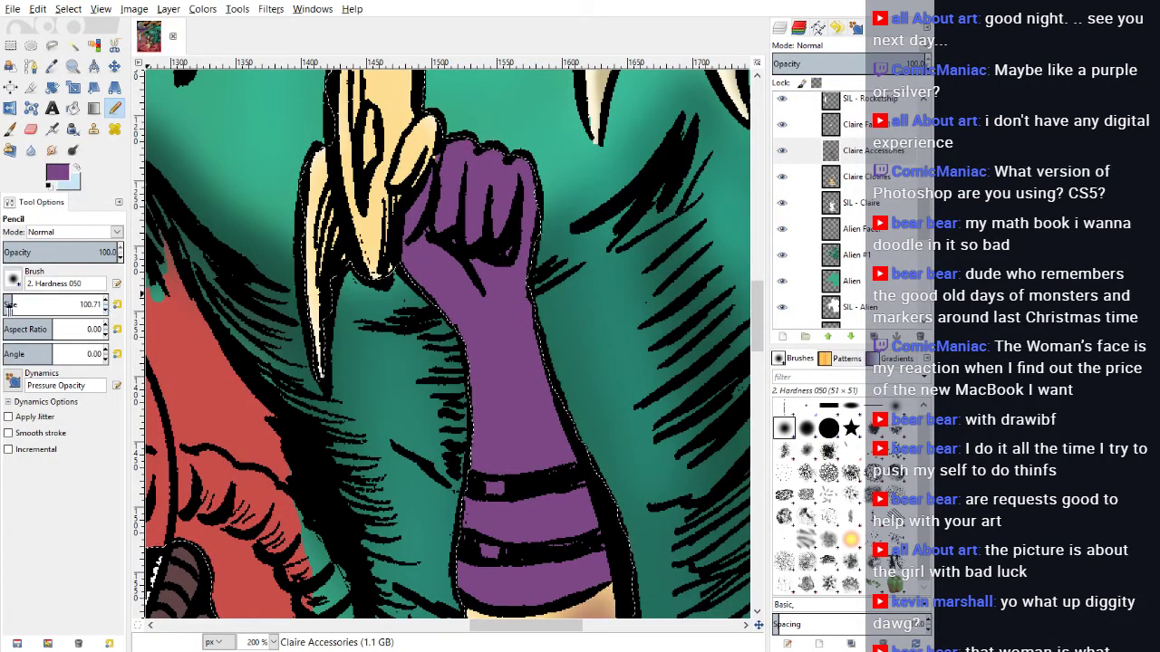
pyautogui.click(8, 306)
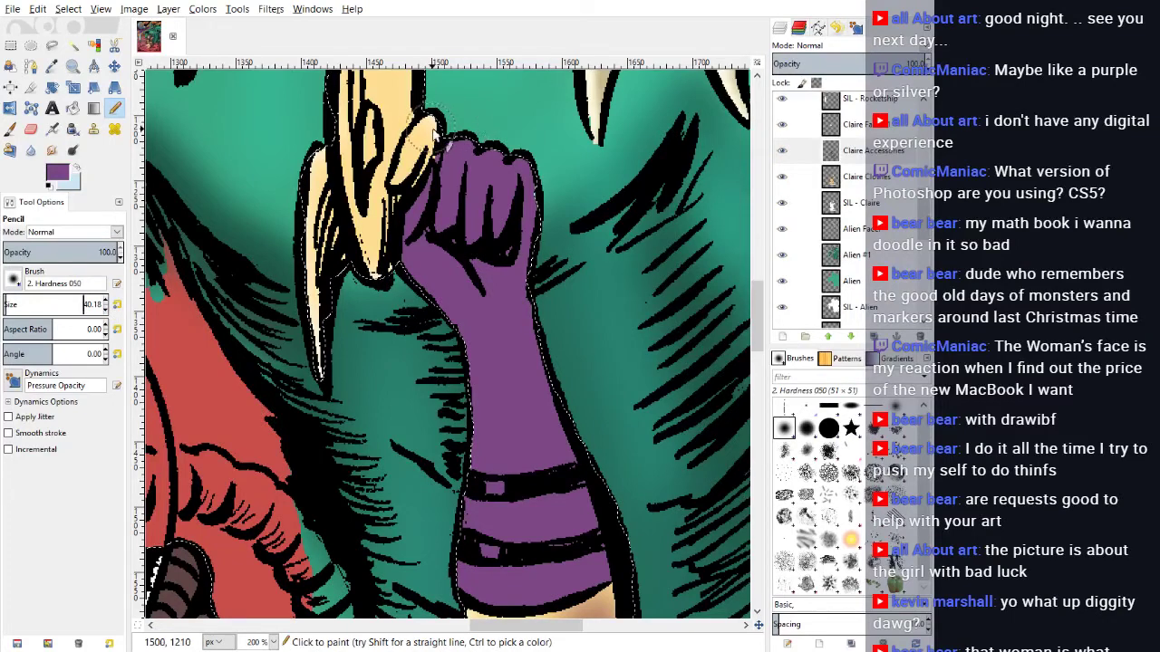
pyautogui.moveTo(445, 139)
pyautogui.mouseDown()
pyautogui.moveTo(433, 127)
pyautogui.moveTo(444, 149)
pyautogui.moveTo(410, 184)
pyautogui.mouseUp()
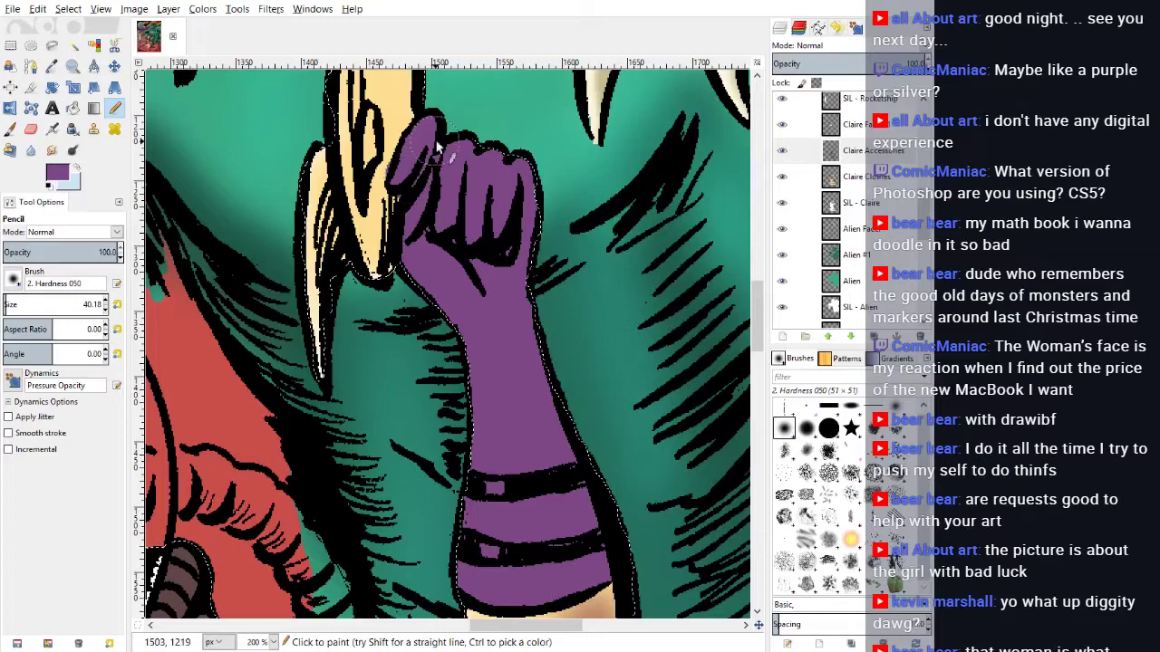
# Step: Paint the wrist and lower palm of the woman's other glove purple with the pencil at size 40.18
pyautogui.moveTo(493, 627); pyautogui.dragTo(408, 638)
pyautogui.scroll(-12, 227, 339)
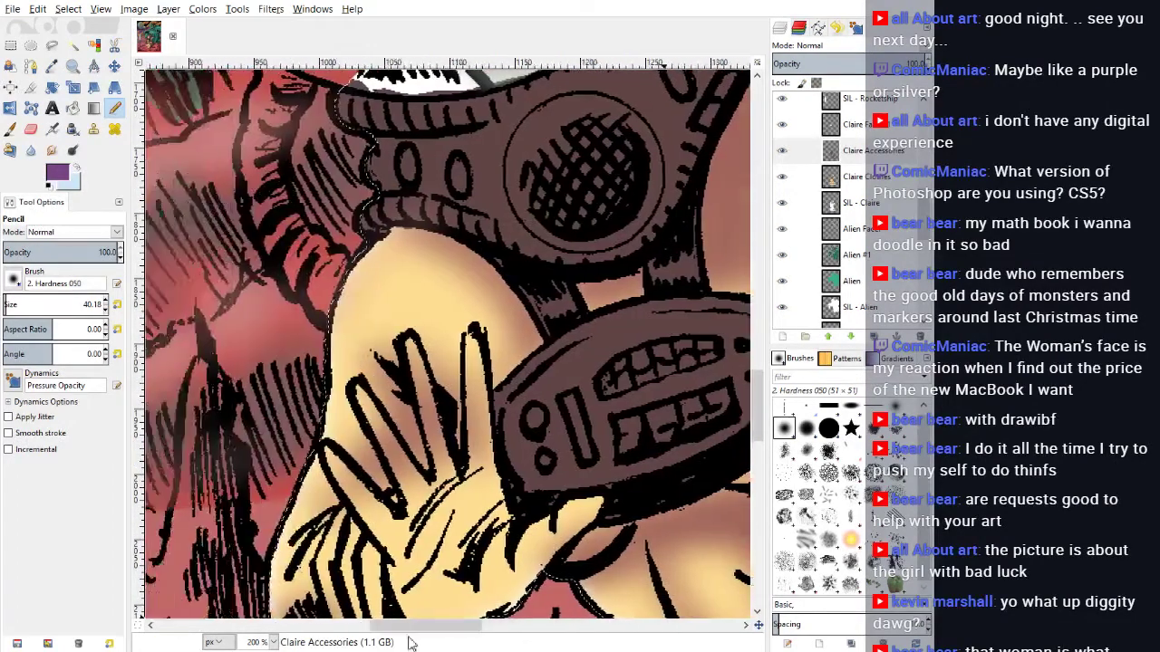
pyautogui.scroll(-3, 414, 249)
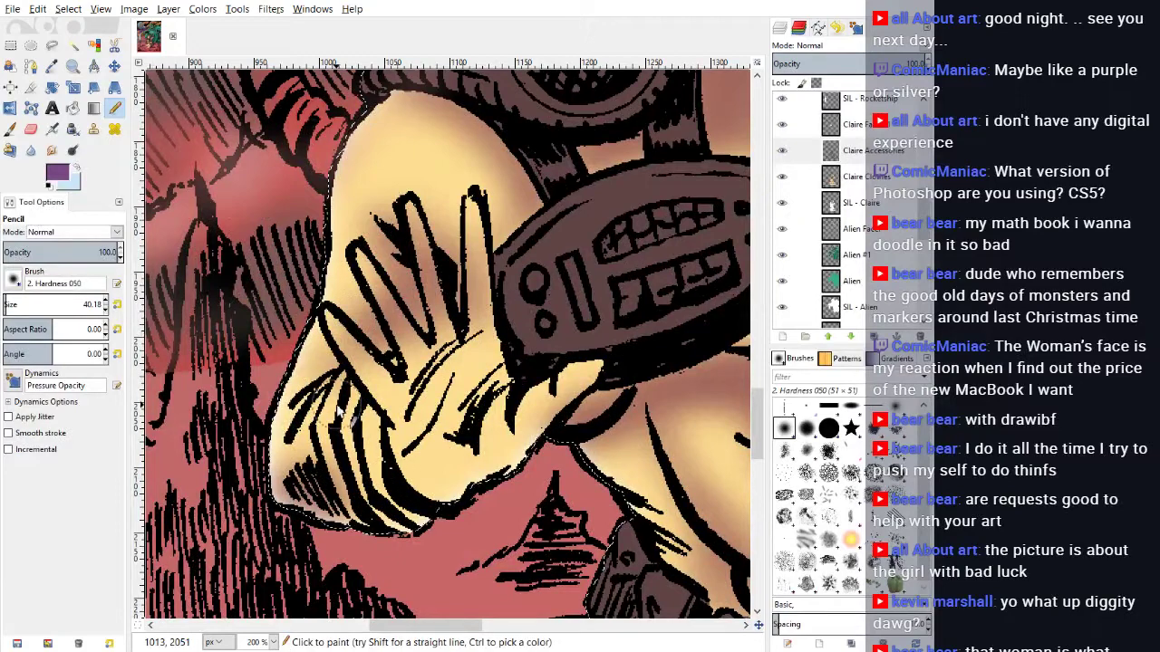
pyautogui.moveTo(353, 392)
pyautogui.mouseDown()
pyautogui.moveTo(337, 439)
pyautogui.moveTo(391, 526)
pyautogui.moveTo(442, 508)
pyautogui.moveTo(346, 463)
pyautogui.moveTo(362, 442)
pyautogui.moveTo(414, 472)
pyautogui.moveTo(400, 498)
pyautogui.moveTo(436, 504)
pyautogui.moveTo(515, 438)
pyautogui.mouseUp()
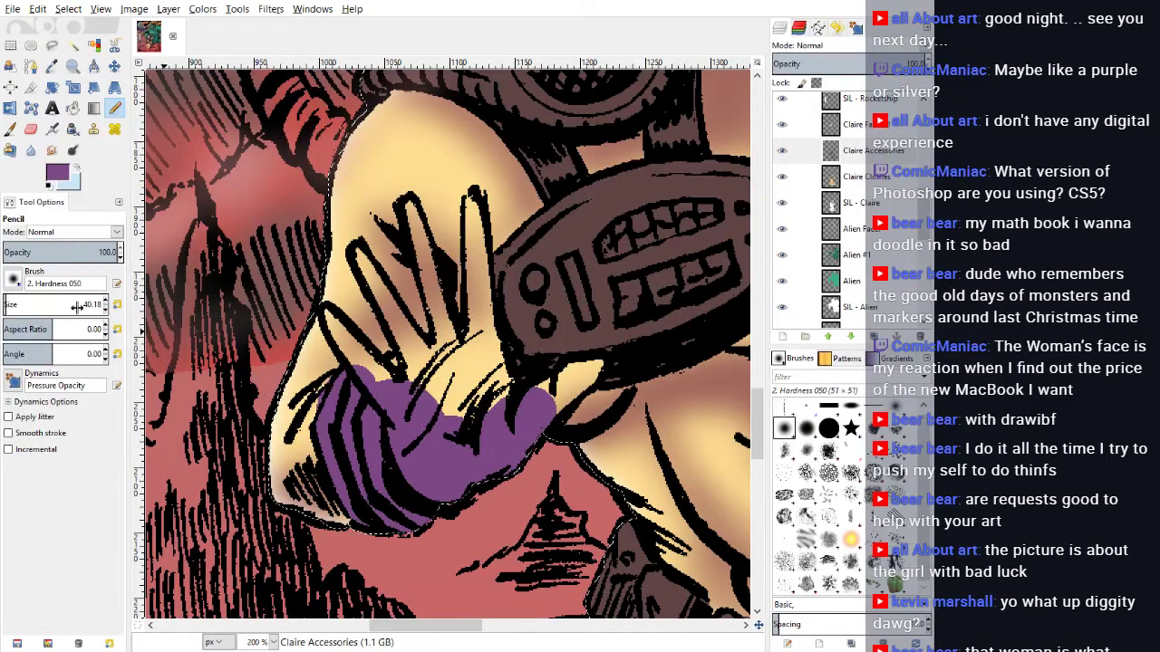
# Step: Pencil the lower glove's fingers purple, reducing the size to 9.18, and bucket-fill the unpainted gaps in its palm and thumb
pyautogui.click(105, 309)
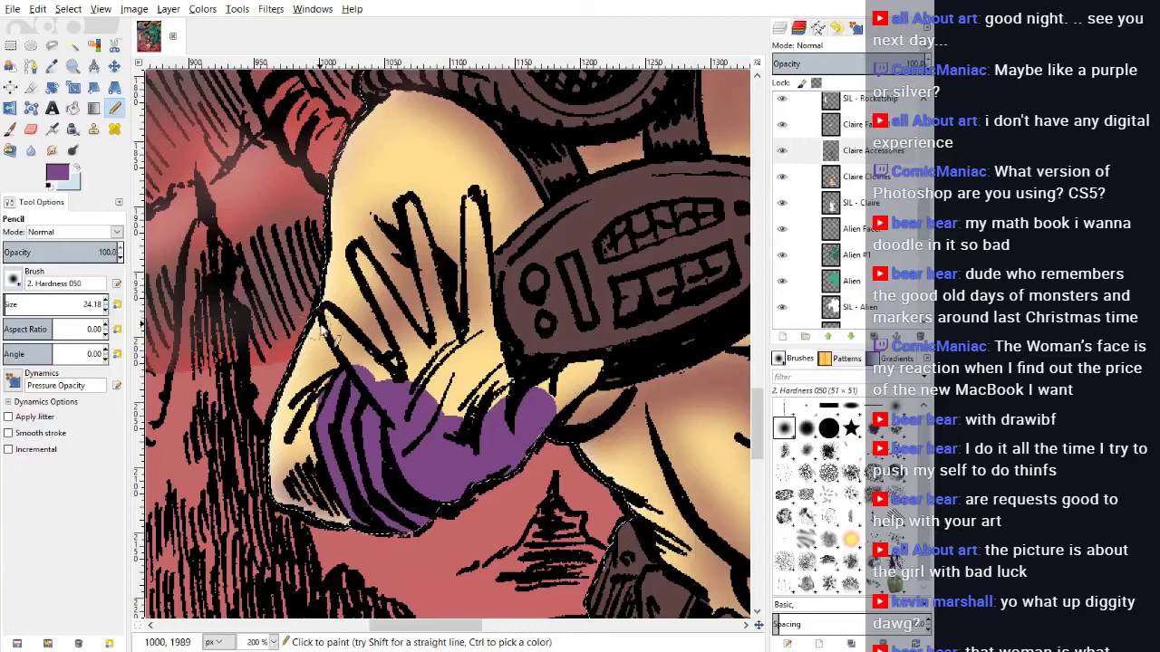
pyautogui.click(105, 310)
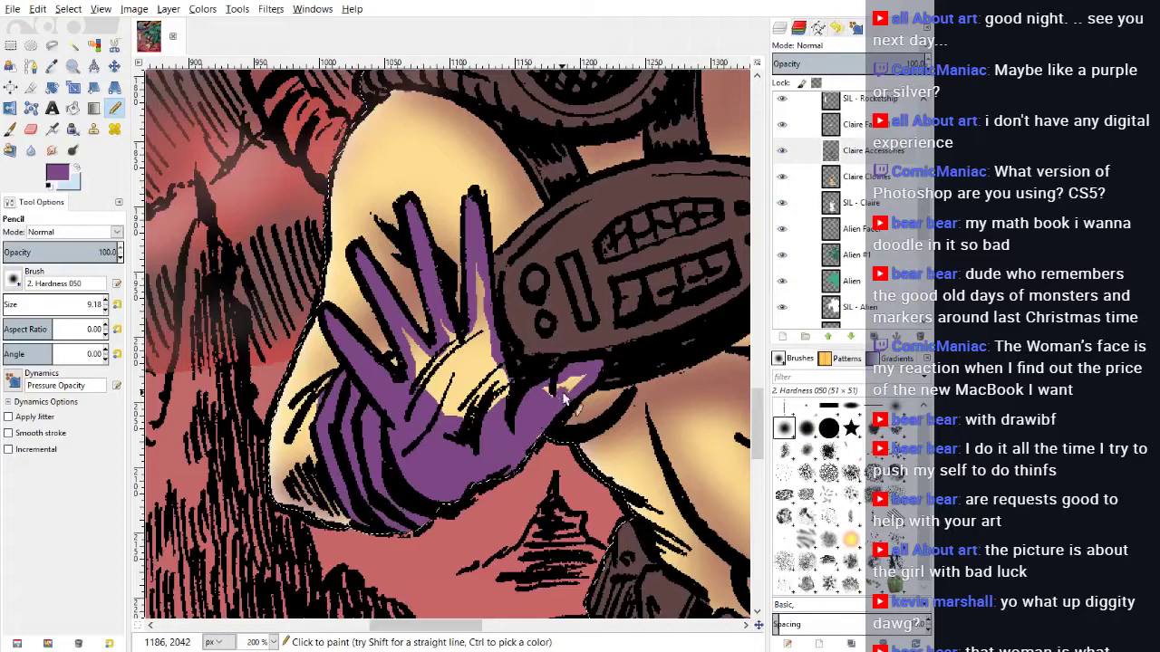
pyautogui.click(72, 110)
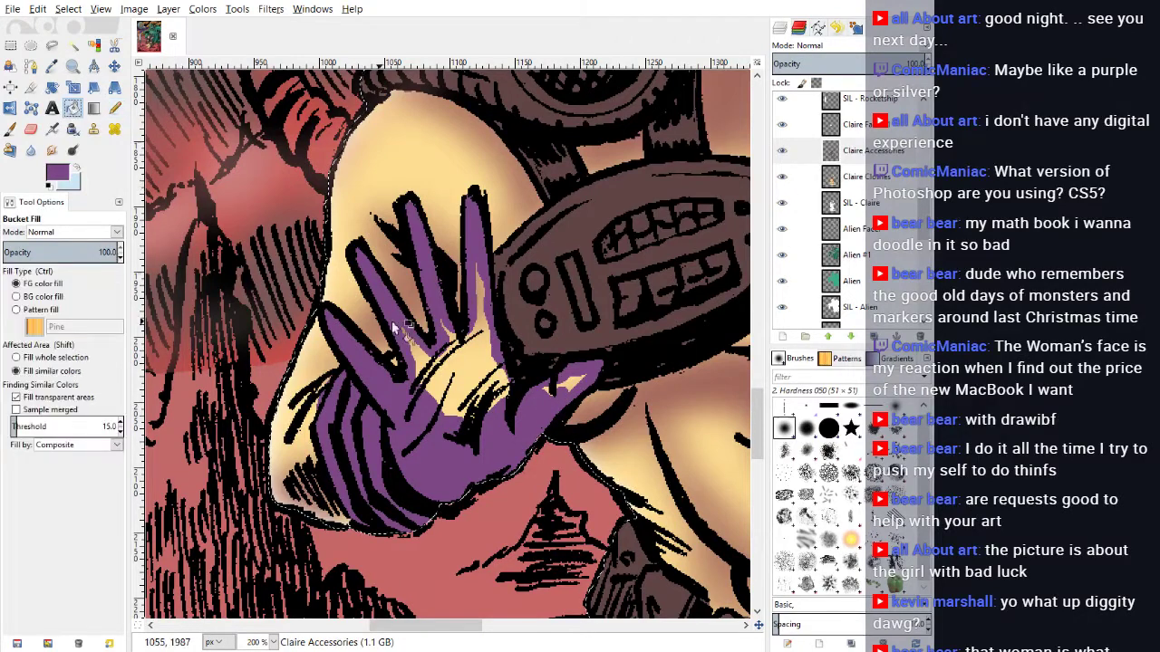
pyautogui.click(462, 388)
pyautogui.click(575, 388)
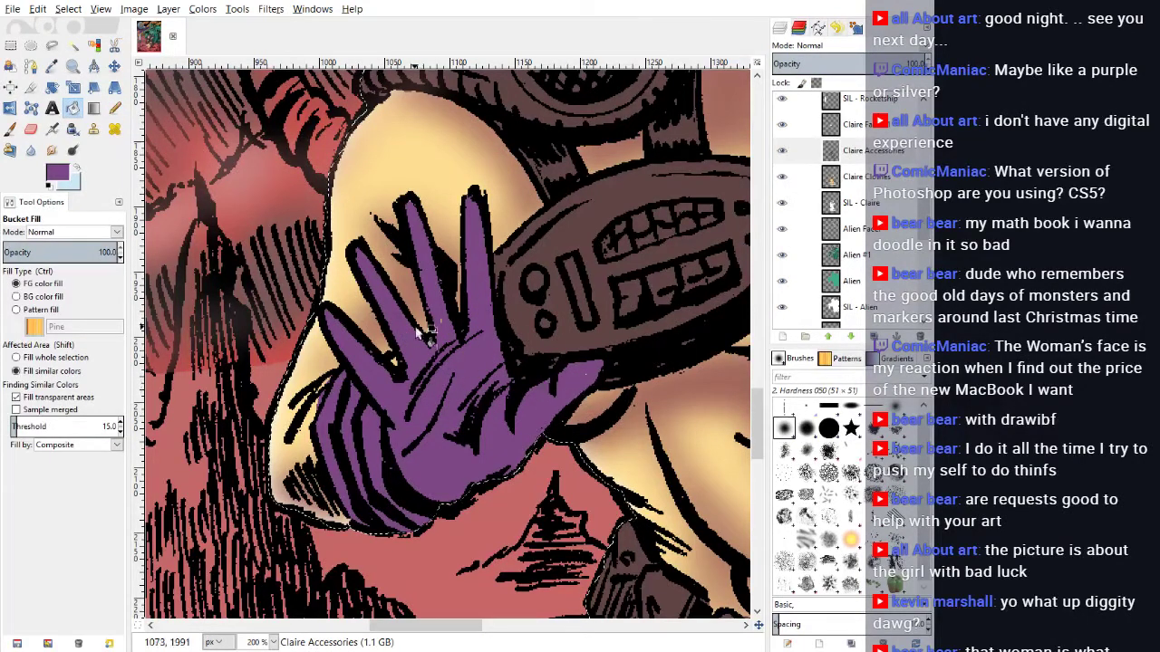
pyautogui.click(114, 108)
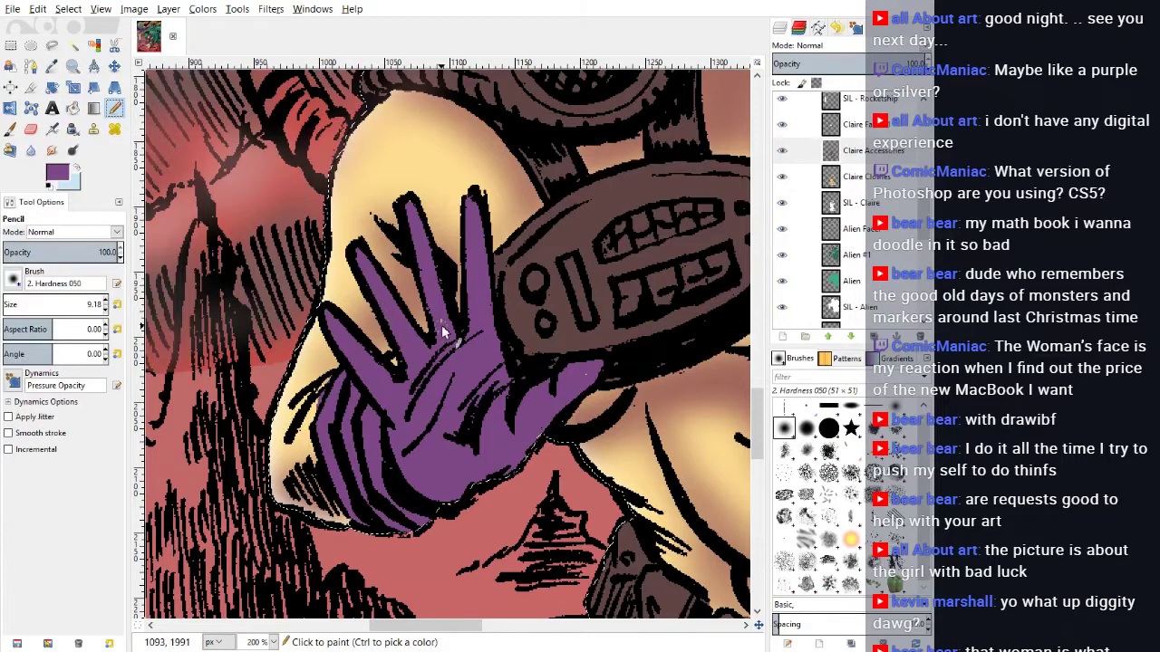
pyautogui.click(473, 370)
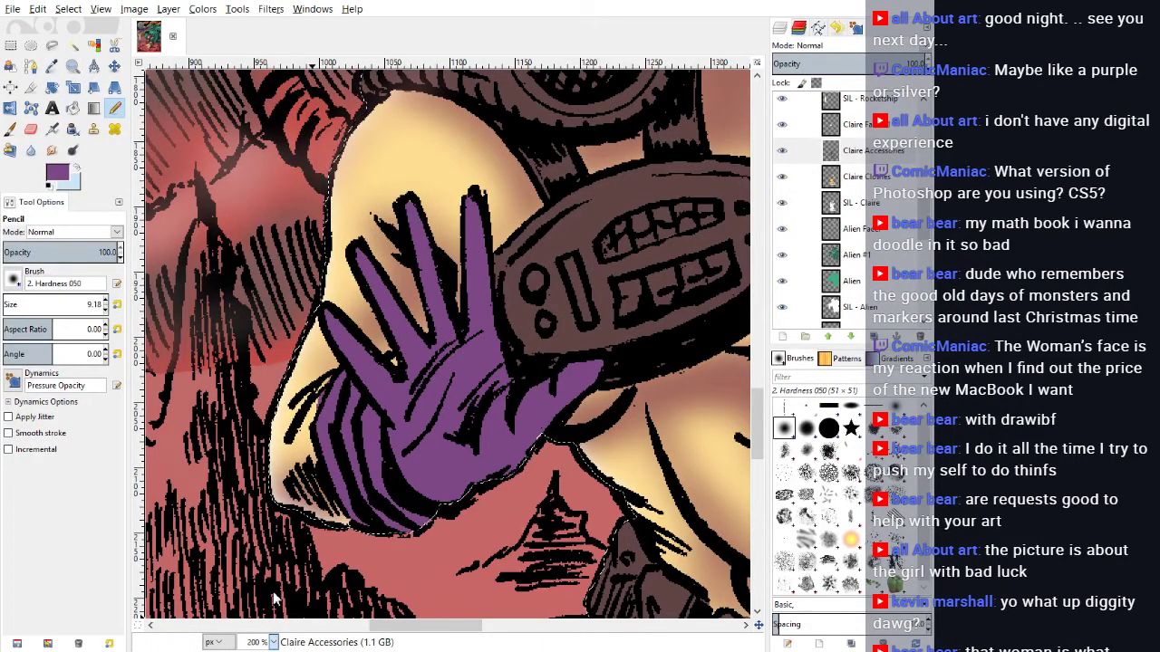
# Step: Check the purple gloves and boot against the whole page and clear the selection around the woman
pyautogui.hotkey('shift', '2')
pyautogui.scroll(3, 349, 402)
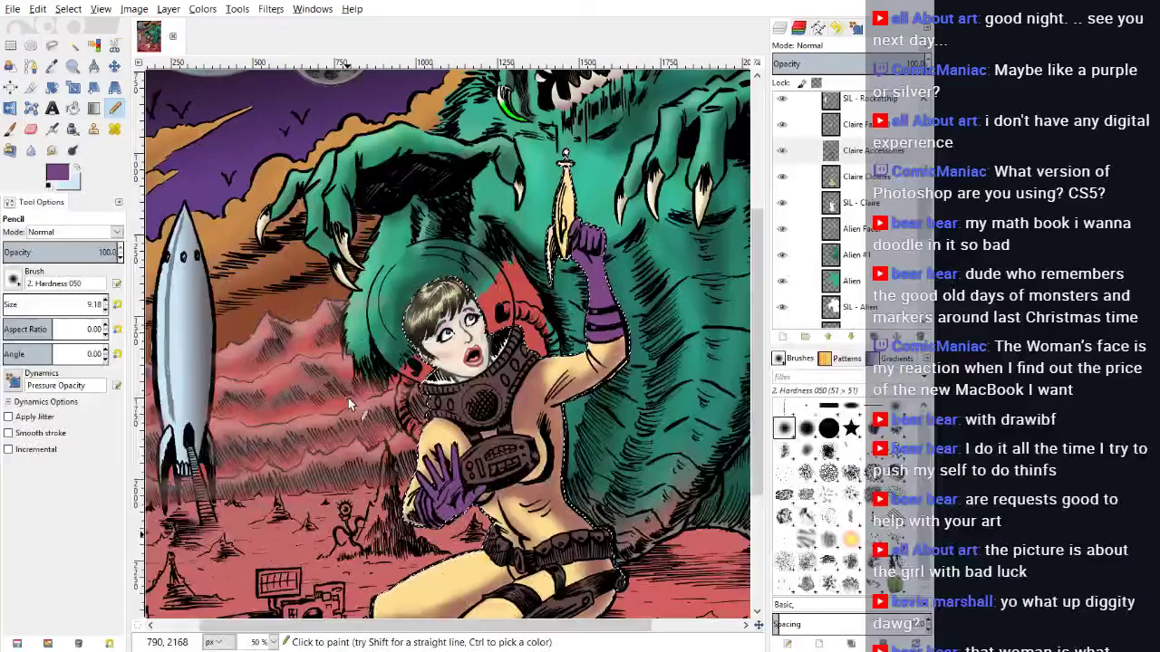
pyautogui.scroll(-3, 350, 403)
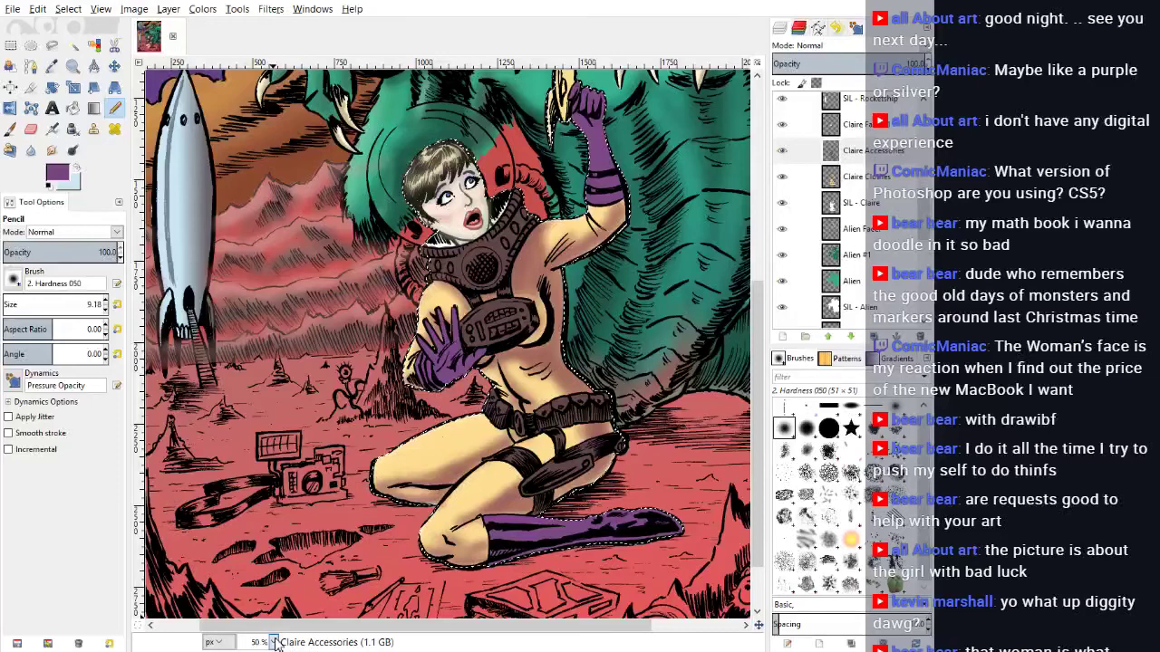
pyautogui.hotkey('shift', '3')
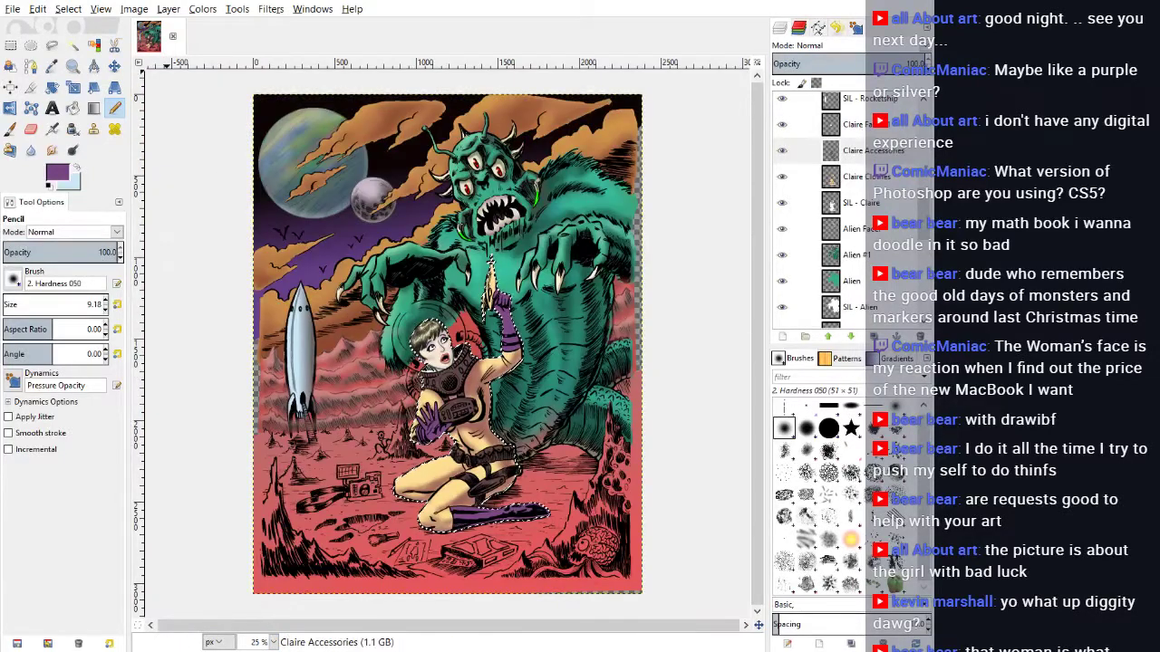
pyautogui.click(73, 52)
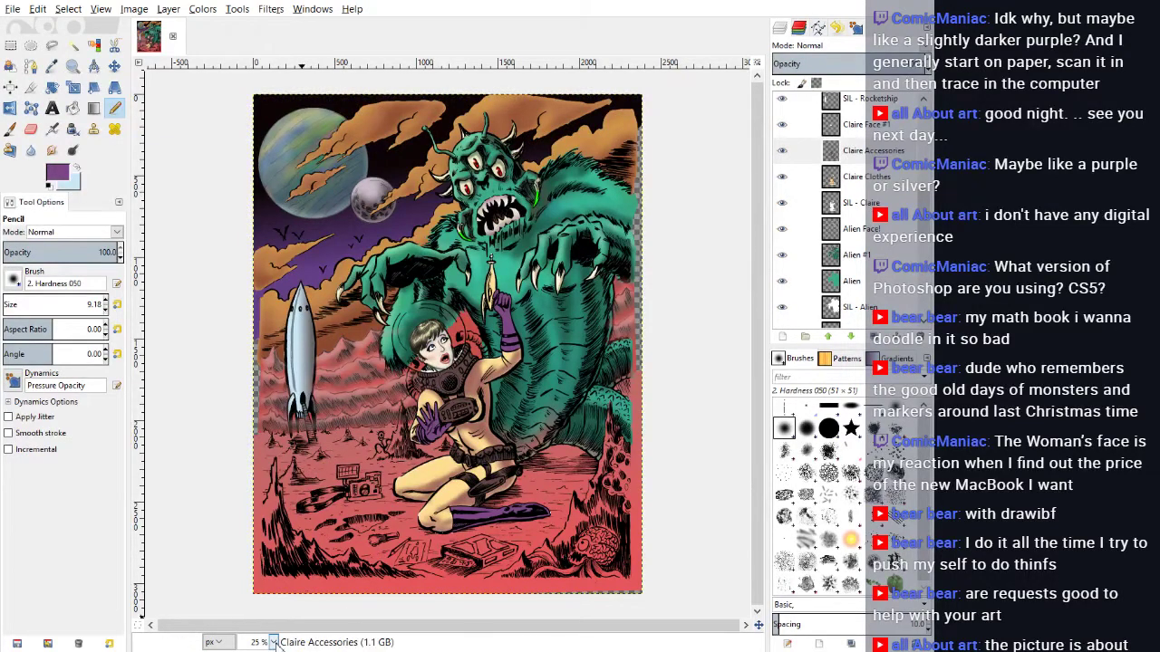
# Step: Select all purple areas on the Claire Accessories layer by color, sampling the raised glove
pyautogui.click(269, 547)
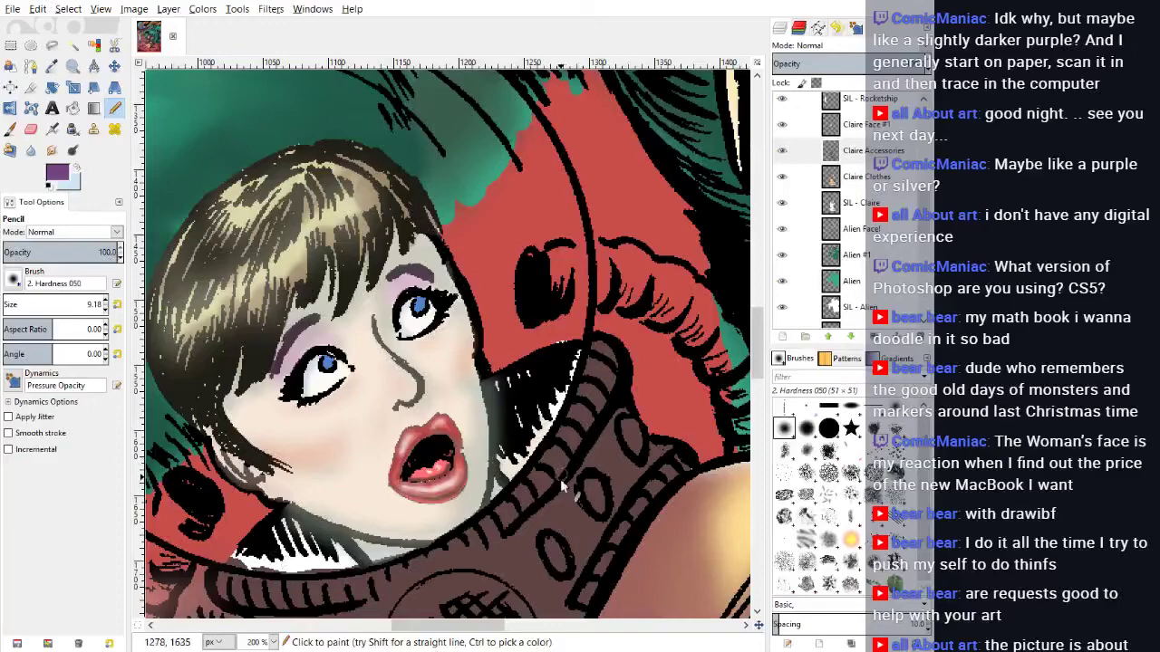
pyautogui.scroll(-2, 525, 480)
pyautogui.moveTo(456, 627); pyautogui.dragTo(541, 627)
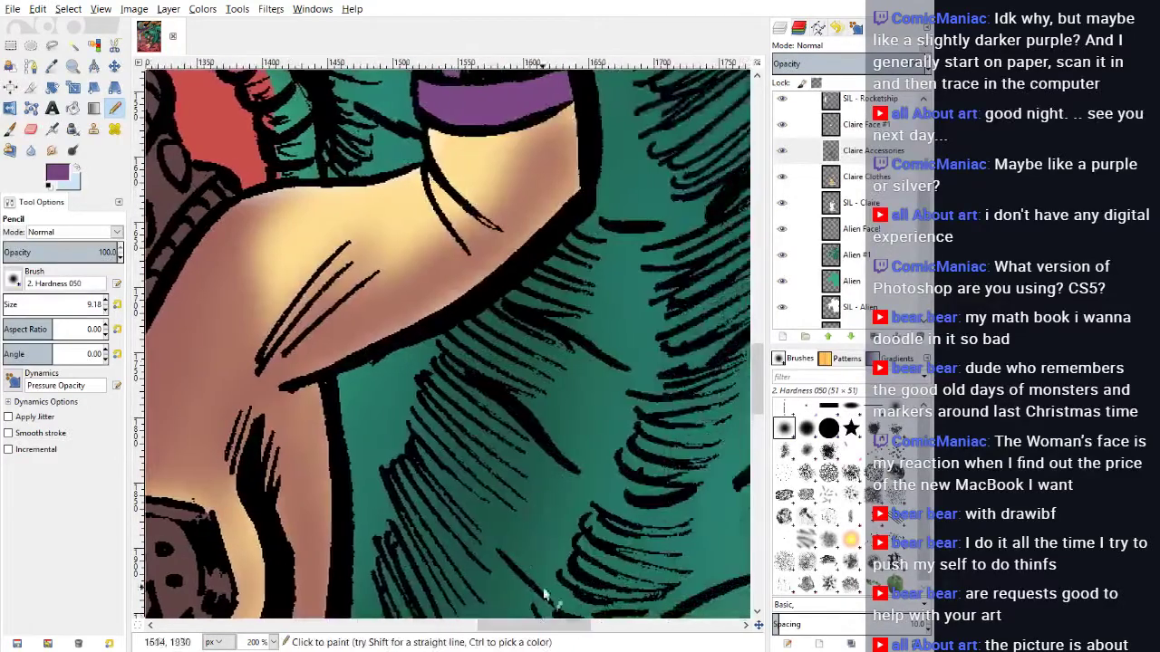
pyautogui.scroll(5, 500, 403)
pyautogui.click(95, 47)
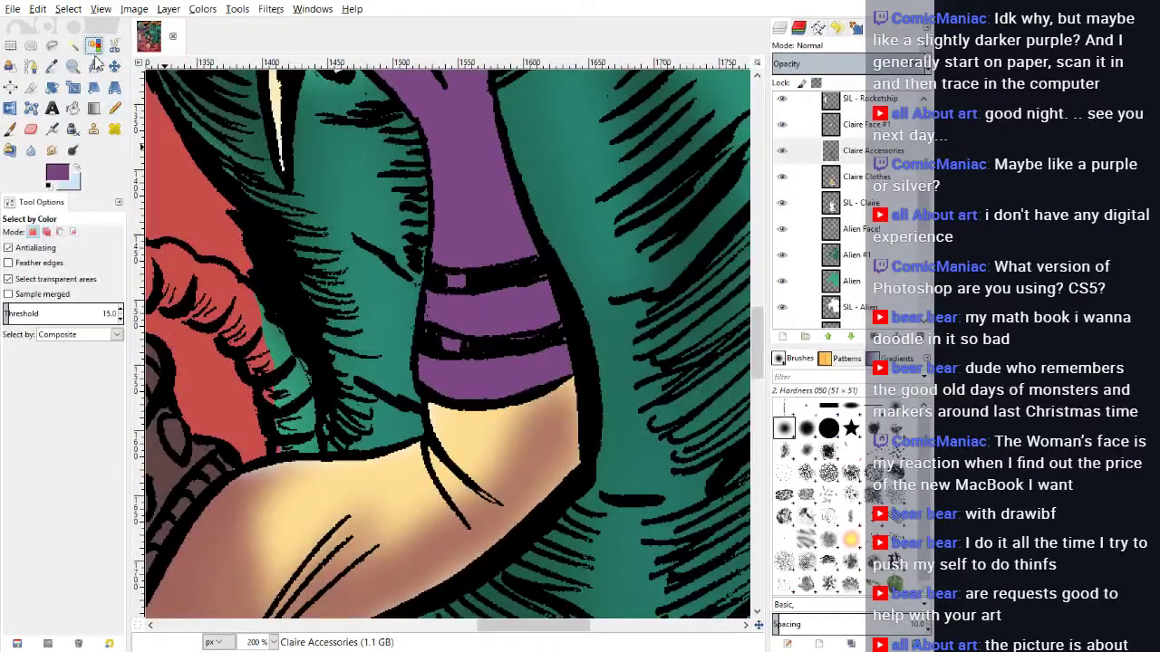
pyautogui.click(490, 198)
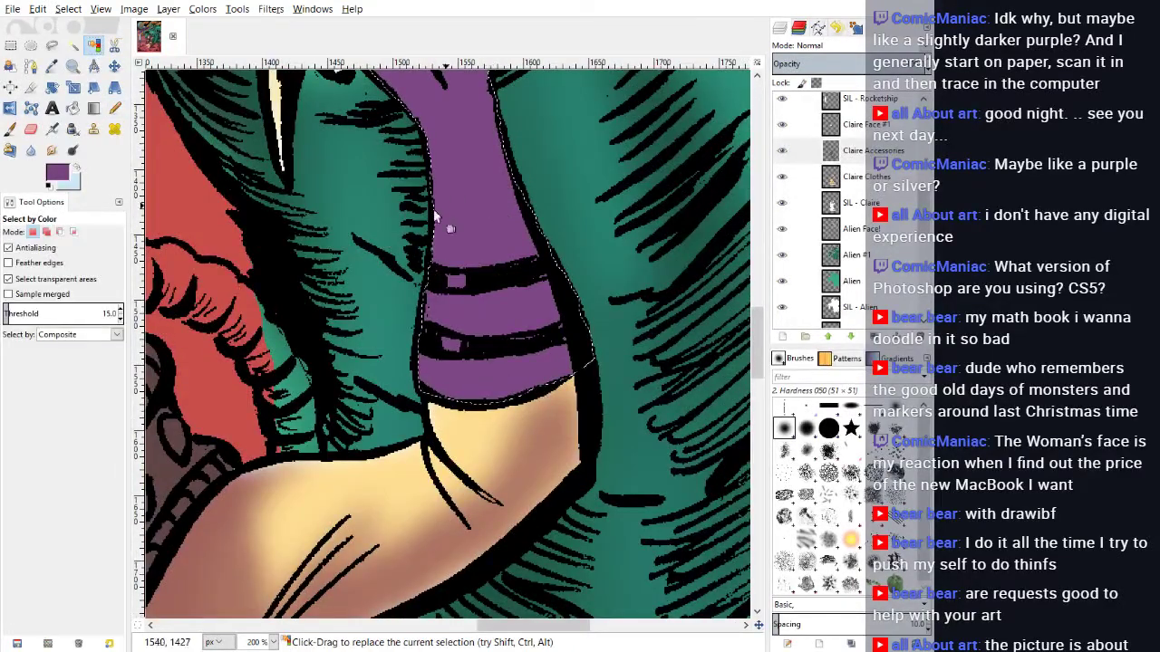
# Step: Repaint the selected gloves and boot in a darker purple with the pencil at size 366.65, and clear the selection
pyautogui.click(276, 642)
pyautogui.click(270, 591)
pyautogui.scroll(-2, 311, 425)
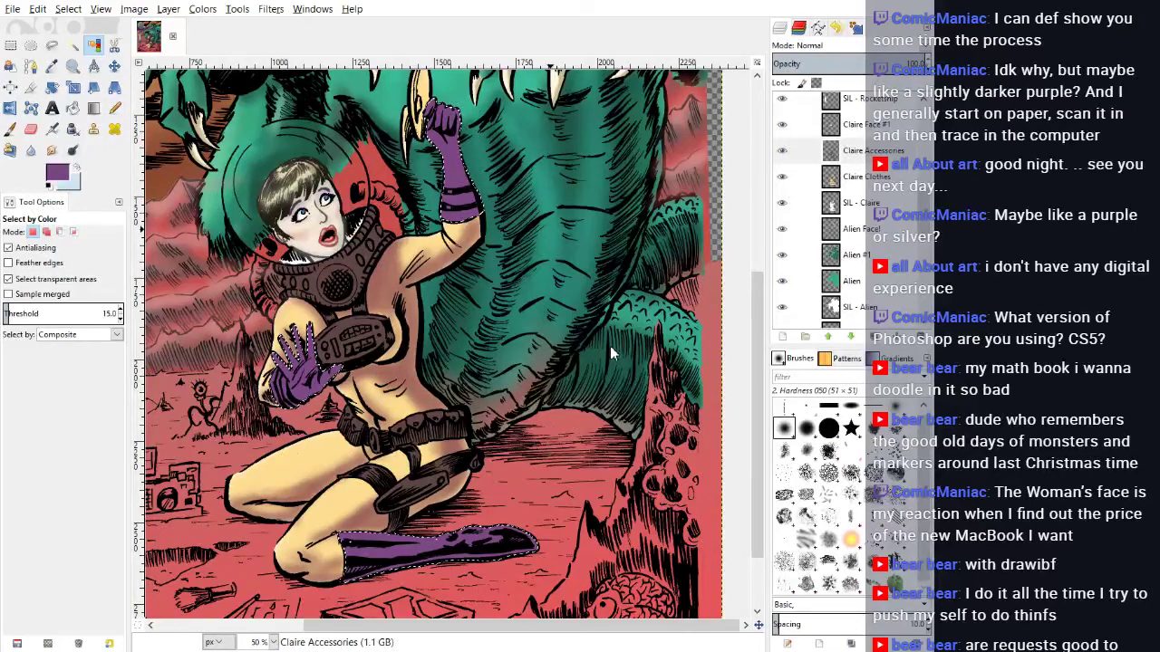
pyautogui.moveTo(603, 370); pyautogui.dragTo(586, 348)
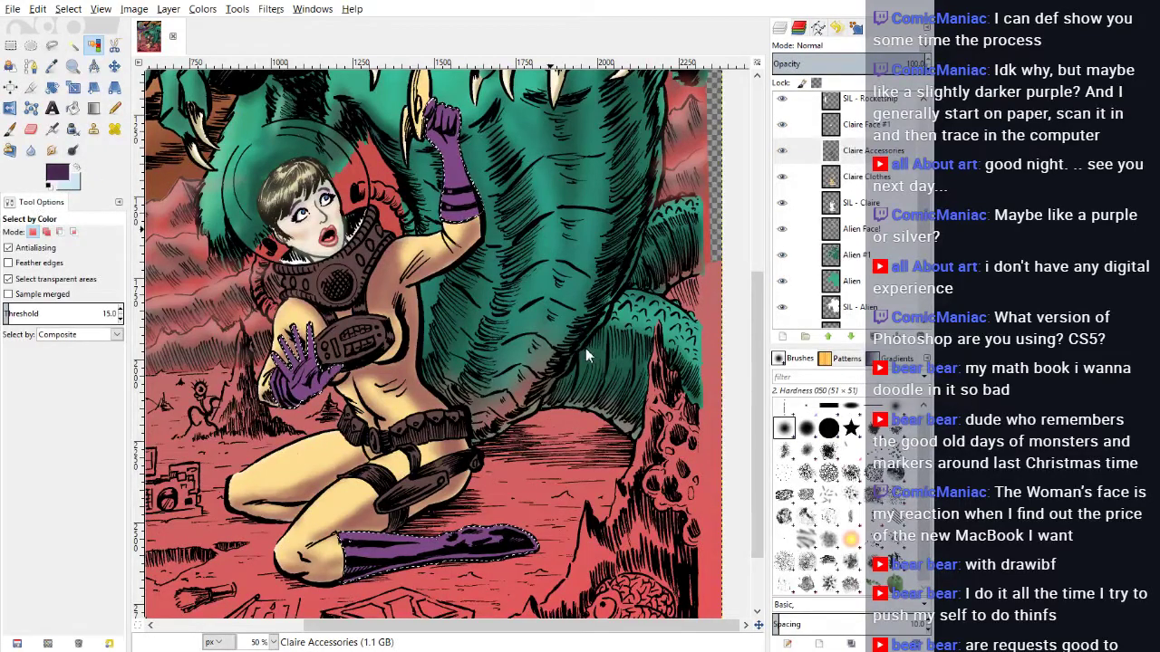
pyautogui.click(116, 108)
pyautogui.click(18, 305)
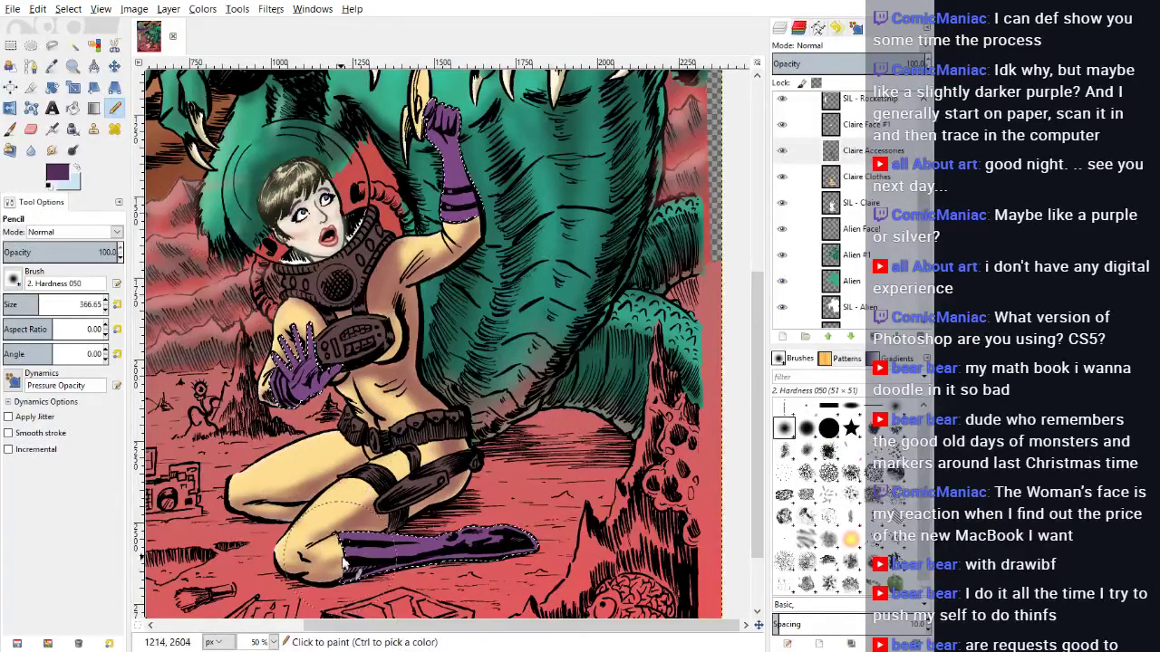
pyautogui.click(459, 556)
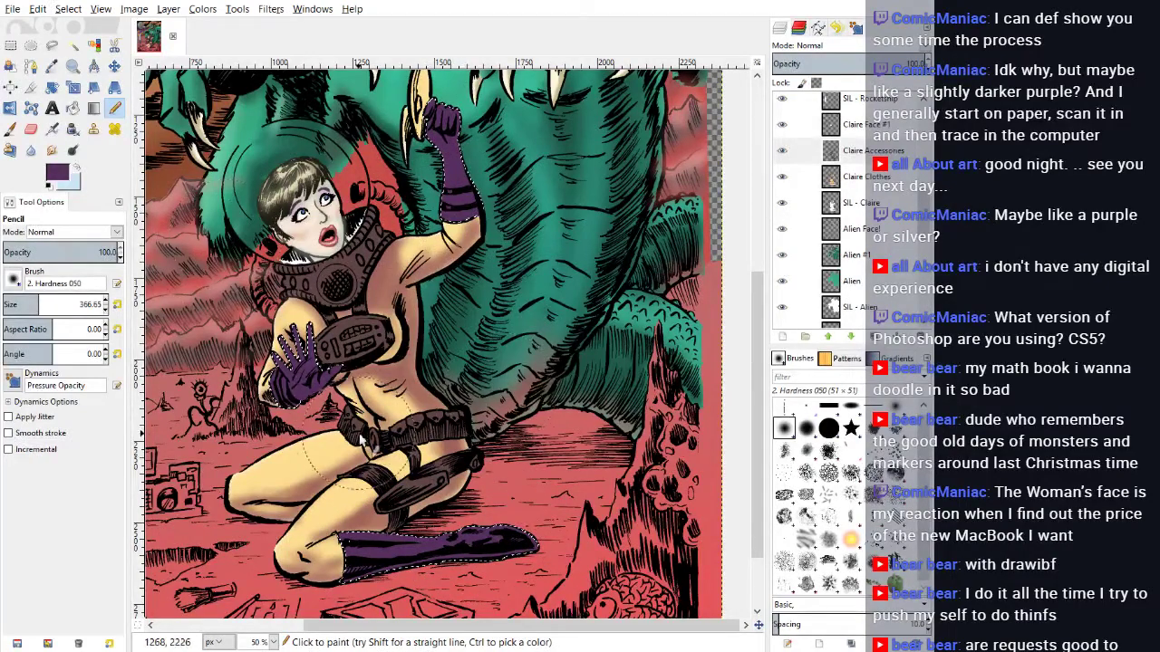
pyautogui.click(68, 9)
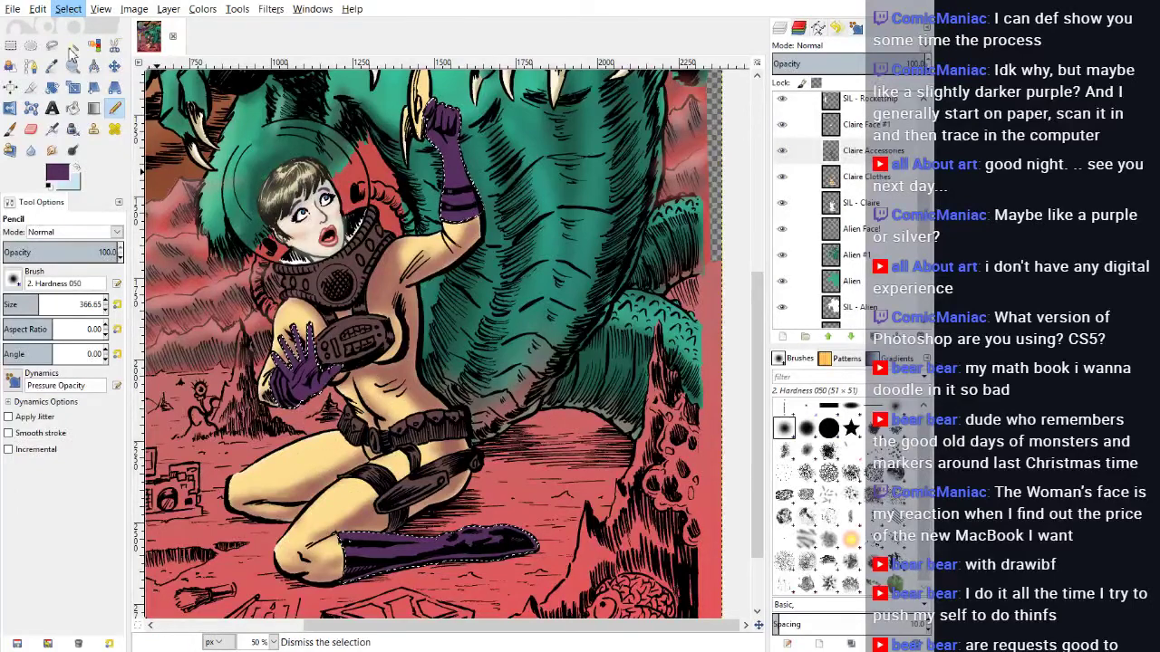
pyautogui.click(81, 44)
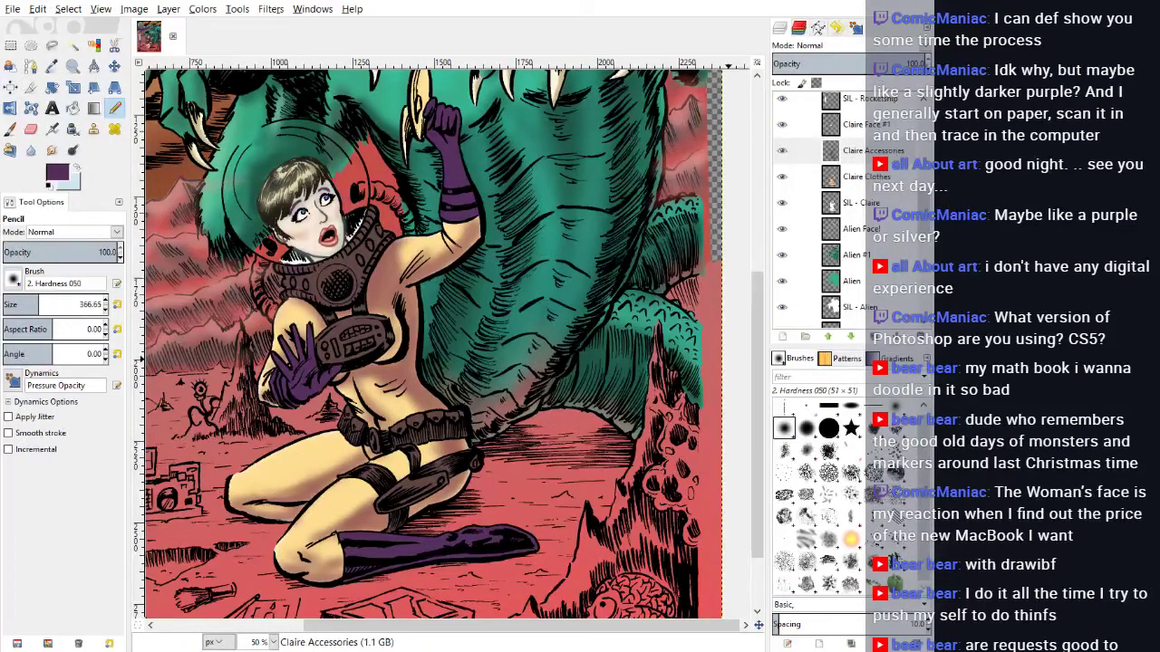
# Step: Select the dark reddish-brown collar, chest unit, belt and straps by color on the Claire Accessories layer
pyautogui.click(93, 45)
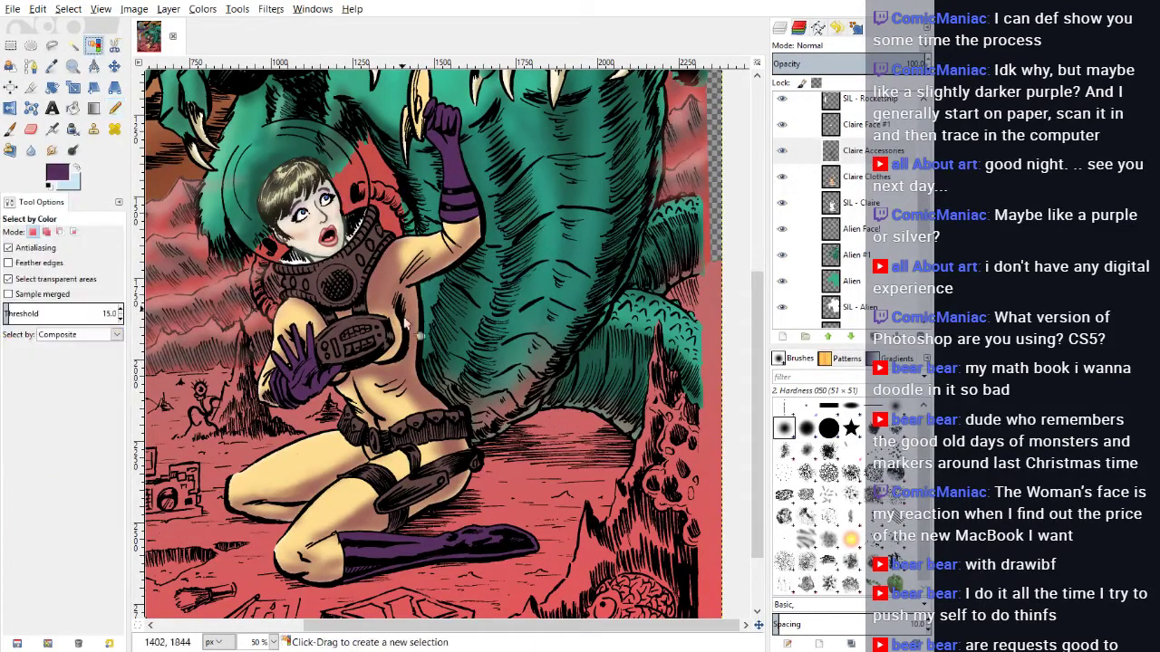
pyautogui.click(352, 262)
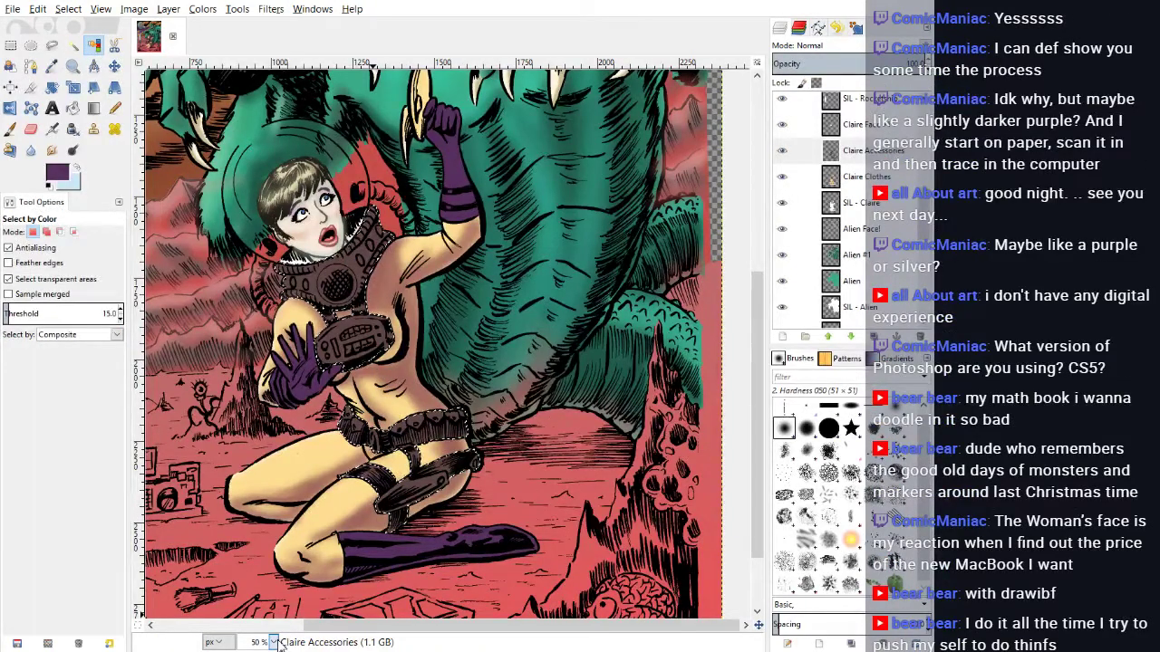
pyautogui.press('1')
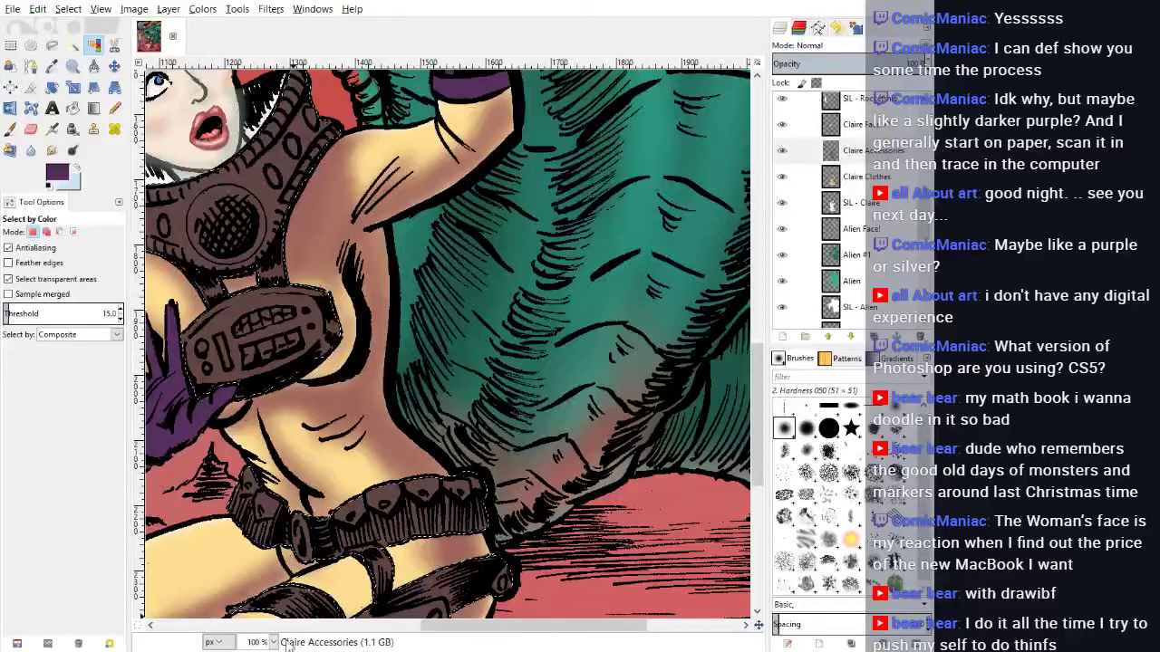
# Step: Try to erase the stray ink speck on the woman's thigh on the INK Layer with the eraser at size 40.18
pyautogui.click(275, 642)
pyautogui.click(268, 553)
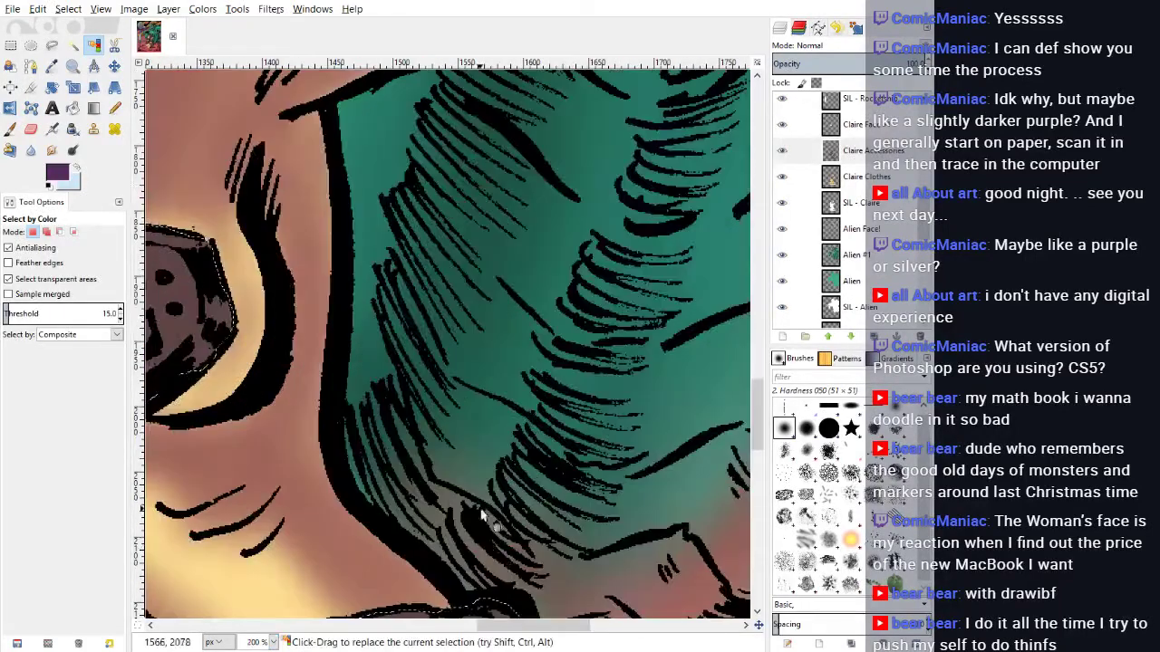
pyautogui.scroll(-6, 487, 526)
pyautogui.moveTo(516, 632); pyautogui.dragTo(404, 631)
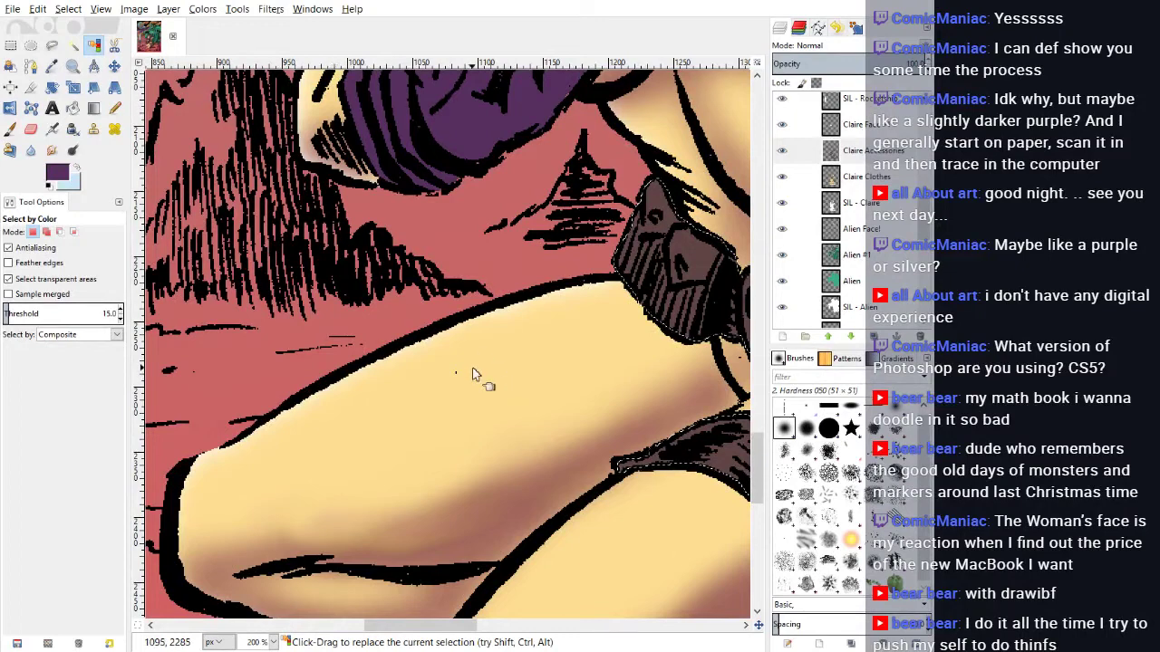
pyautogui.moveTo(397, 627); pyautogui.dragTo(413, 630)
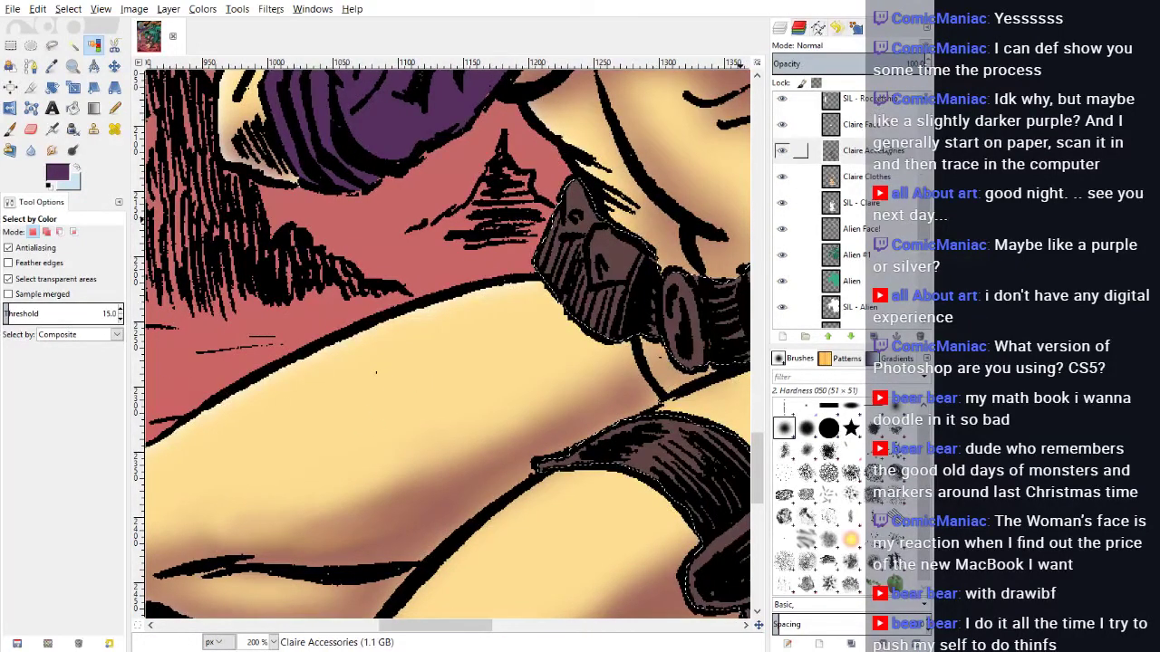
pyautogui.moveTo(924, 217); pyautogui.dragTo(924, 198)
pyautogui.click(859, 109)
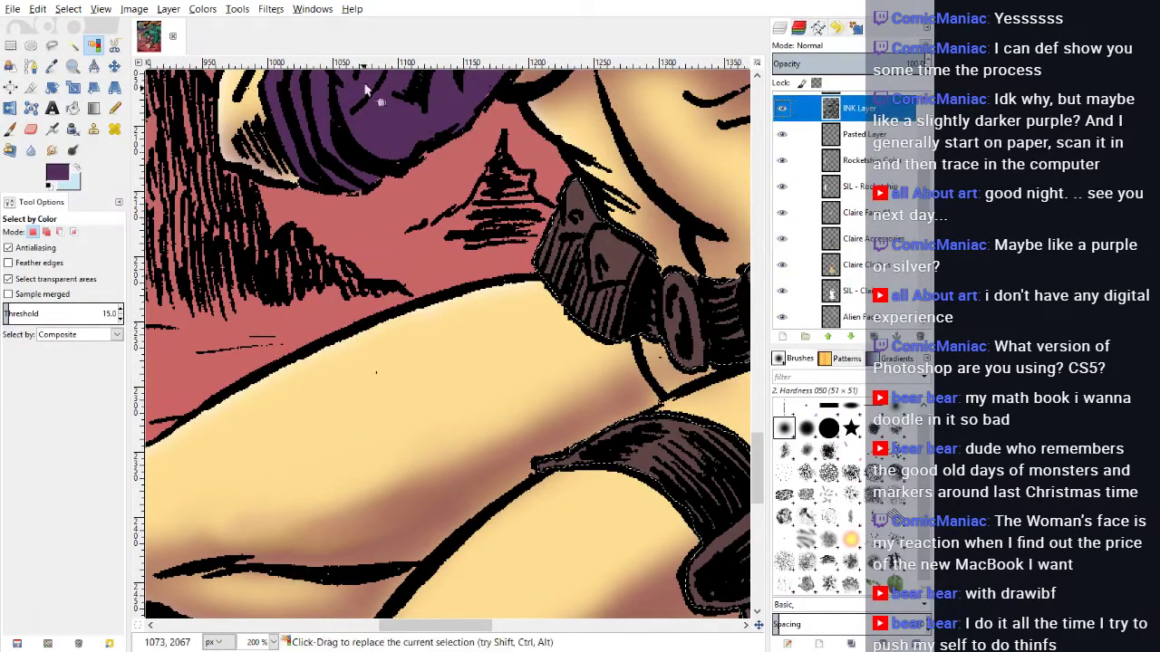
pyautogui.press('p')
pyautogui.hotkey('shift', 'e')
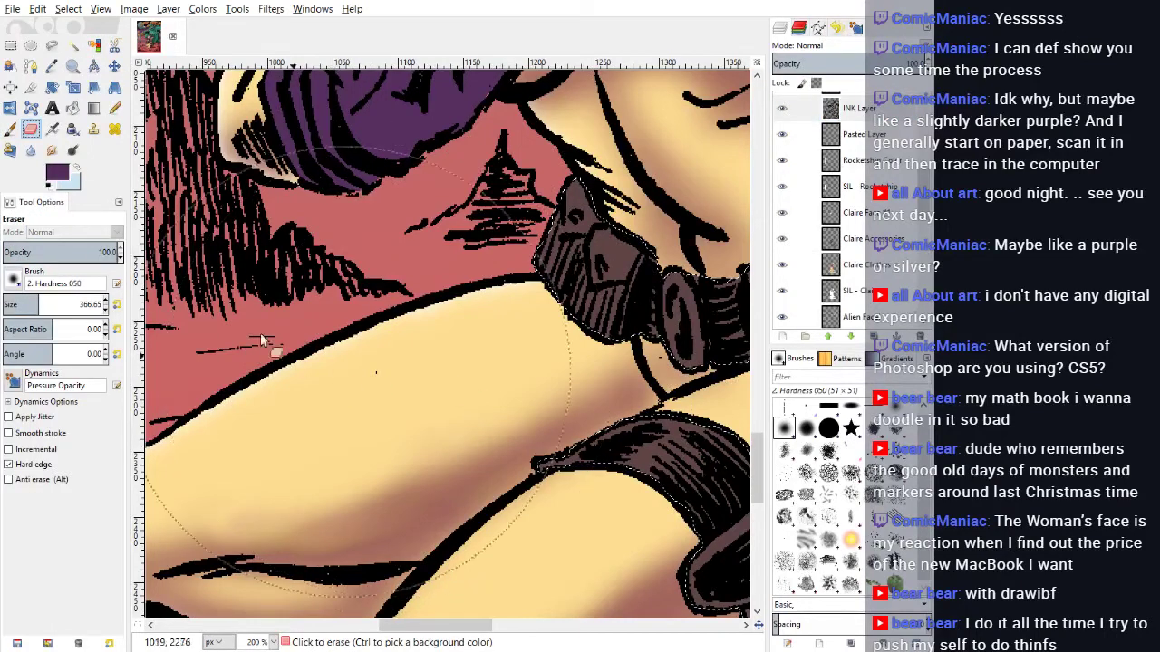
pyautogui.click(6, 304)
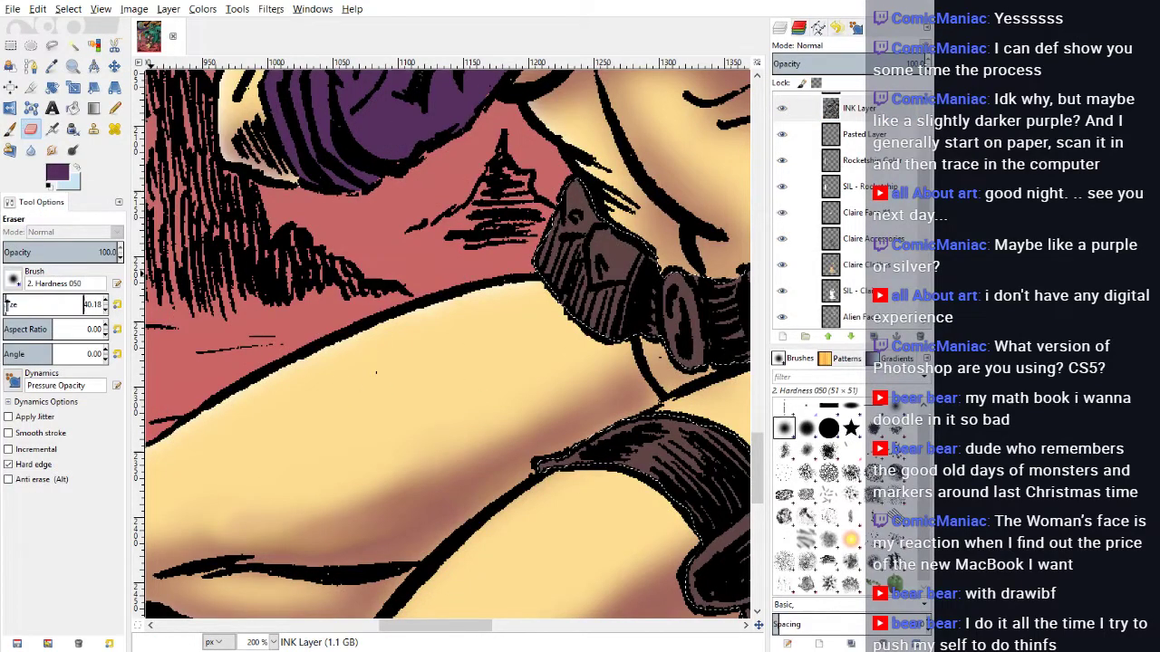
pyautogui.click(377, 379)
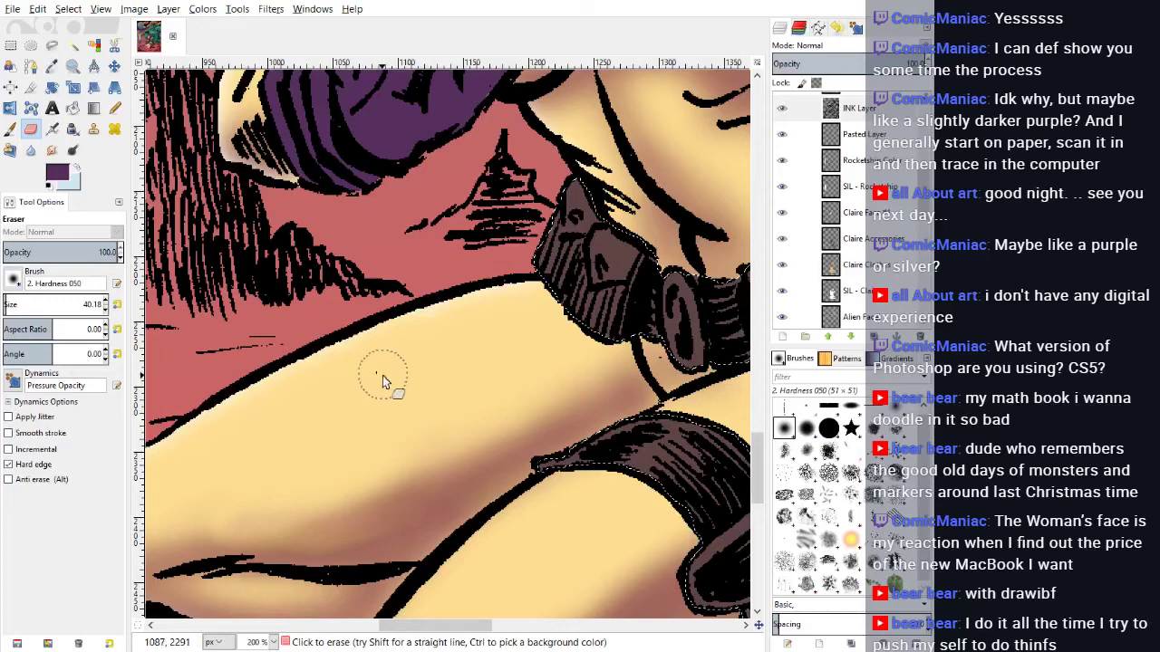
# Step: Clear the accessories selection and erase the stray speck on the thigh from the INK Layer
pyautogui.click(861, 110)
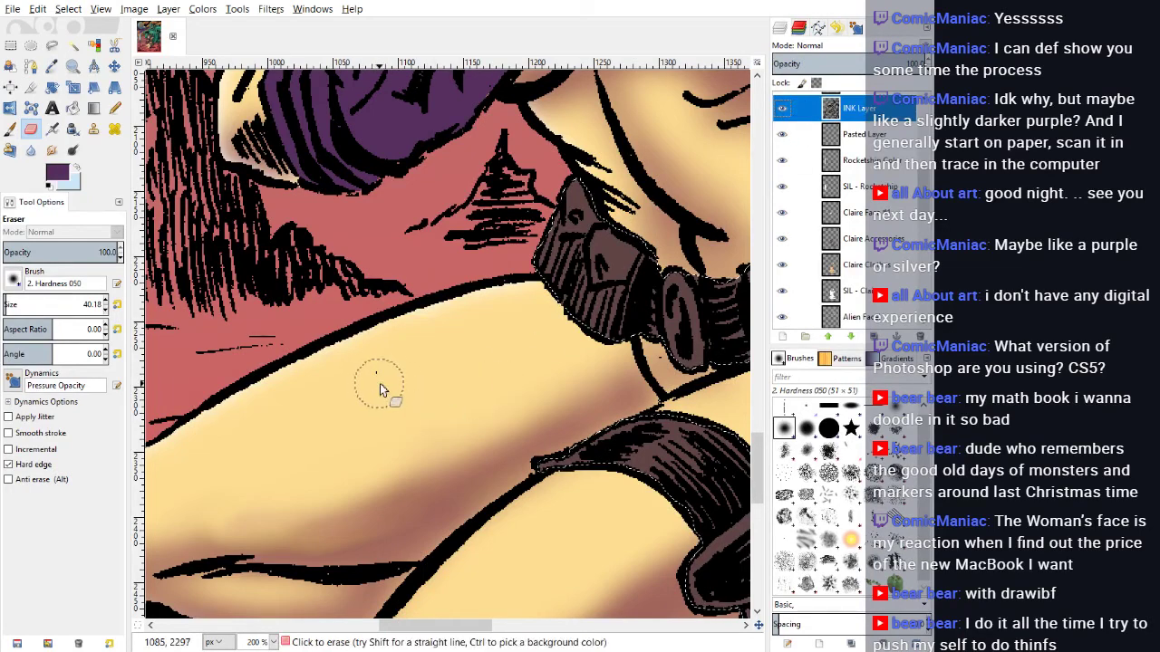
pyautogui.press('n')
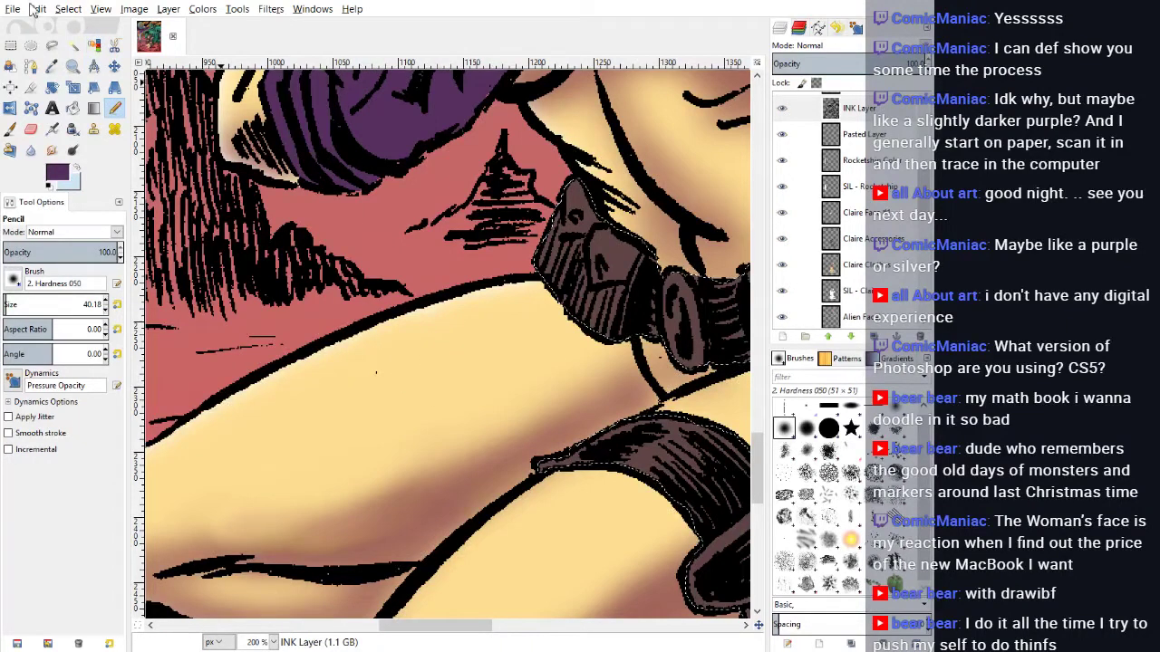
pyautogui.click(67, 9)
pyautogui.click(72, 45)
pyautogui.click(30, 128)
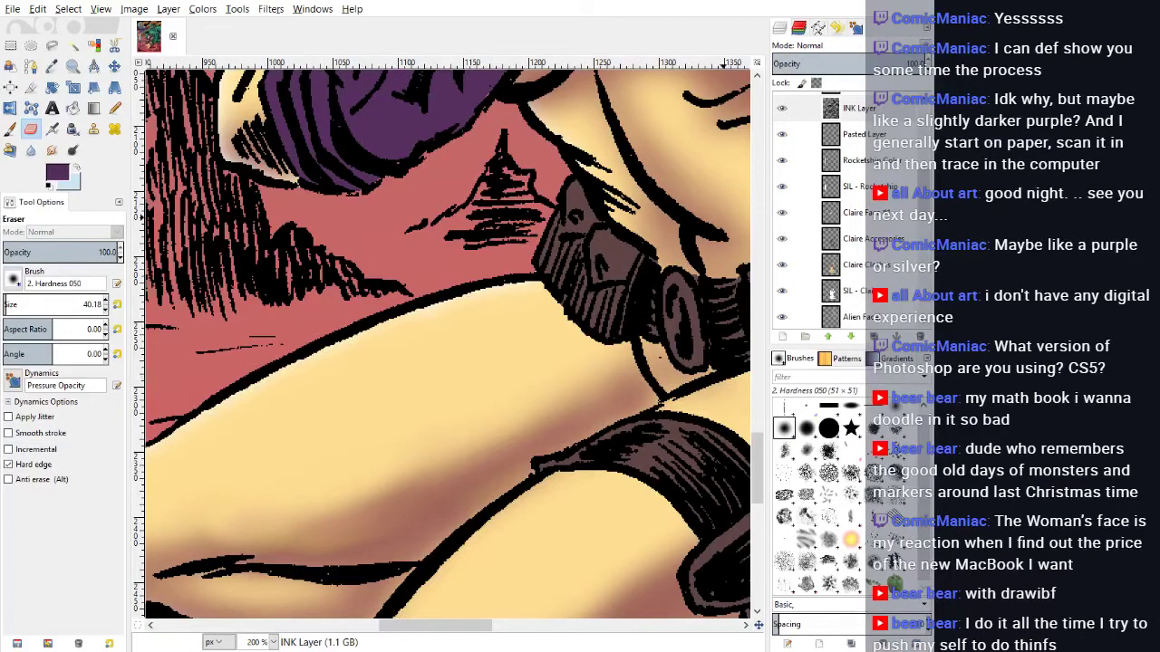
# Step: Reselect the dark reddish-brown accessories by color on the Claire Accessories layer, sampling the belt pouch
pyautogui.scroll(-2, 843, 208)
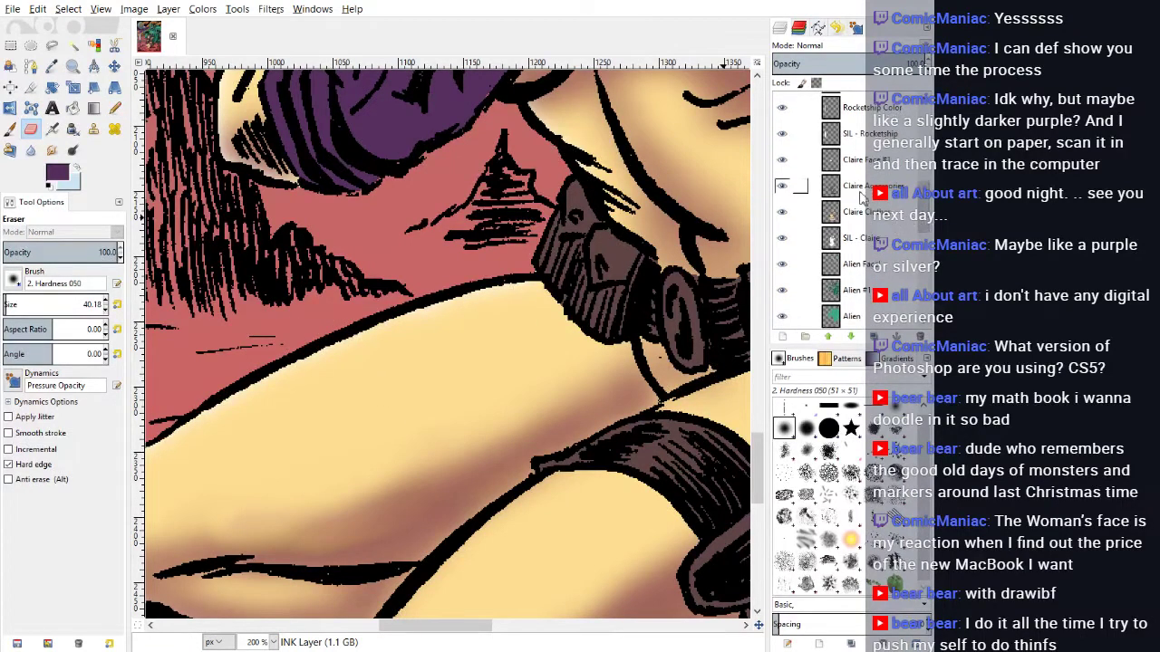
pyautogui.click(864, 185)
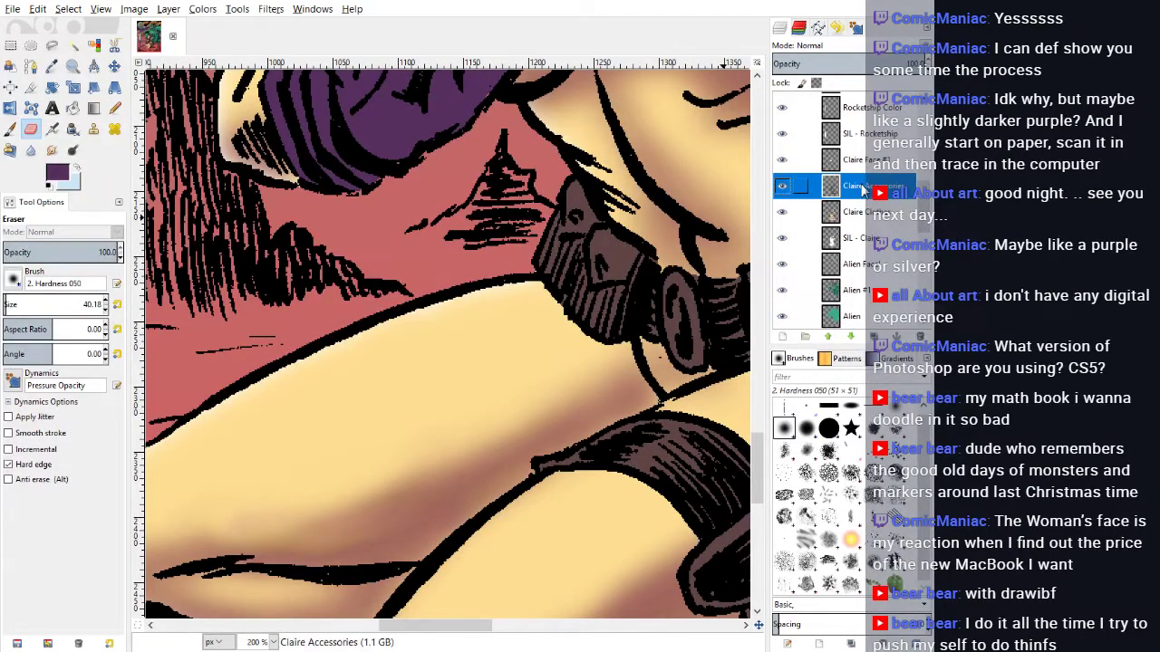
pyautogui.click(94, 45)
pyautogui.click(616, 286)
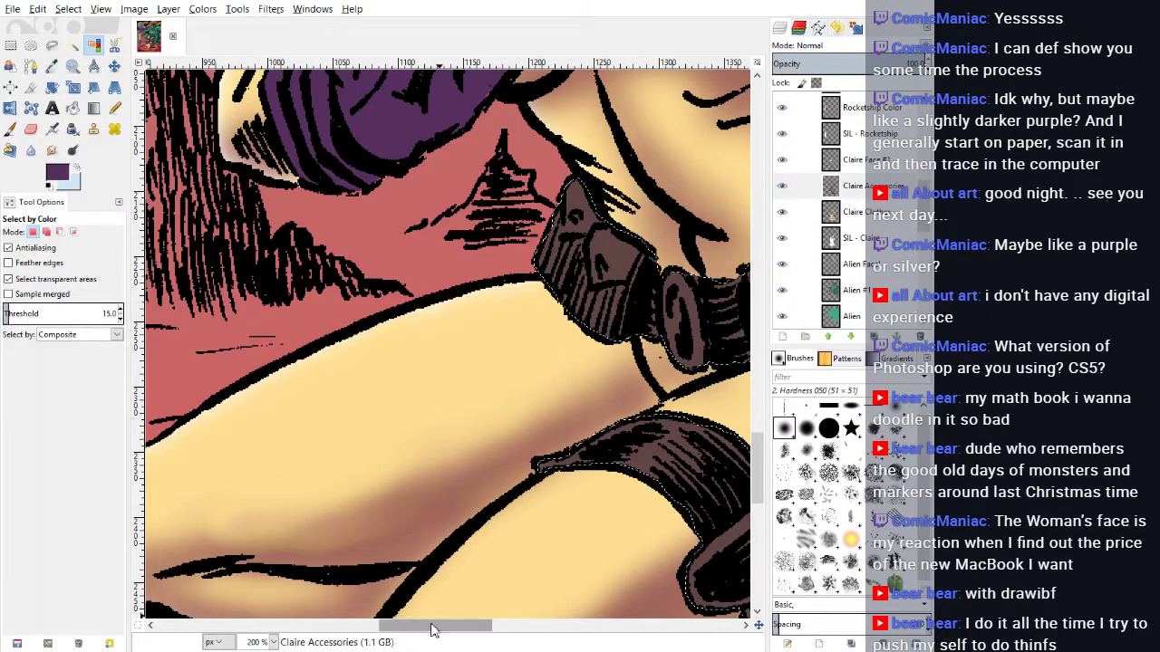
# Step: Sample the reddish brown of the thigh strap and lighten the foreground color to a dusty pink
pyautogui.moveTo(417, 627); pyautogui.dragTo(470, 641)
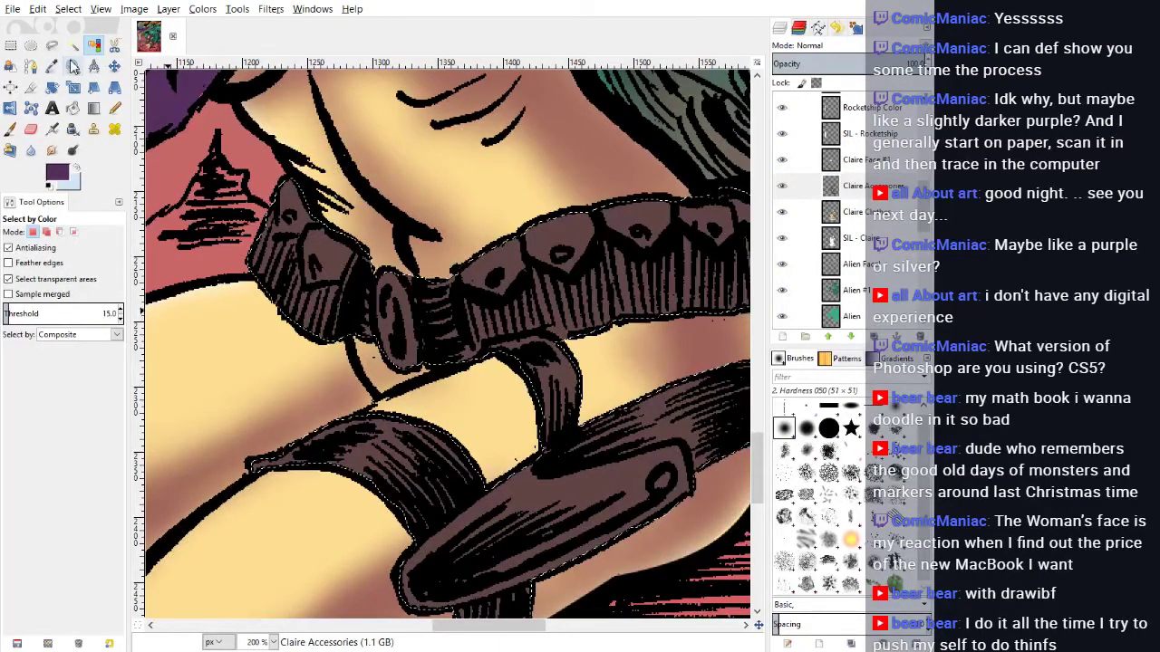
pyautogui.click(52, 66)
pyautogui.click(407, 484)
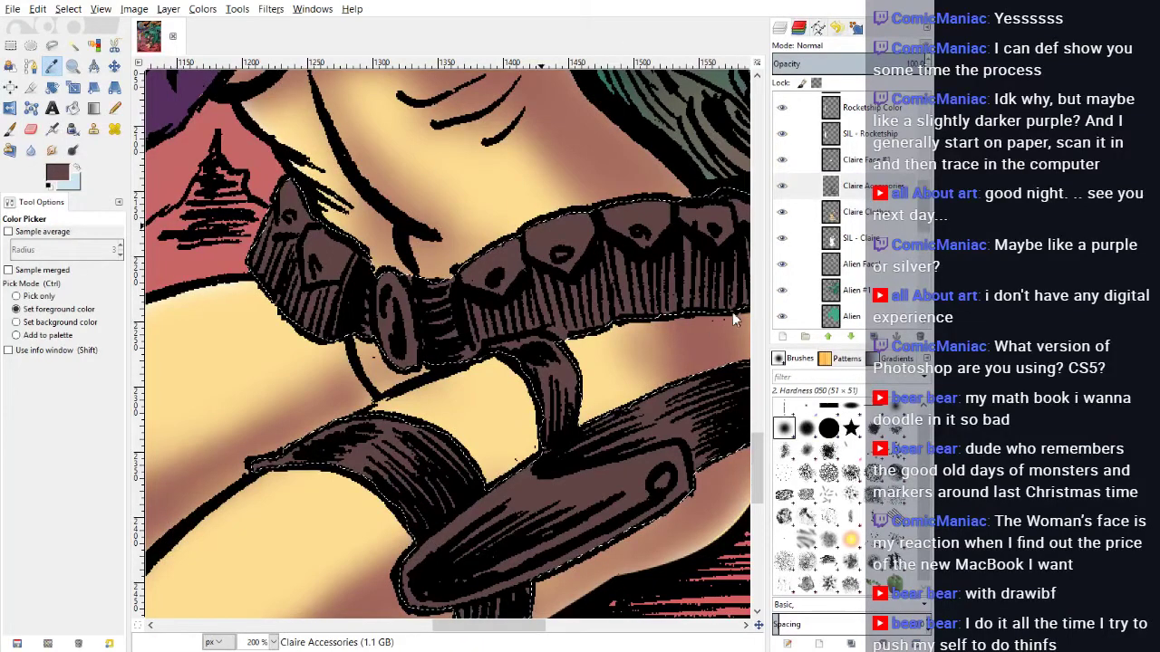
pyautogui.moveTo(733, 315); pyautogui.dragTo(758, 317)
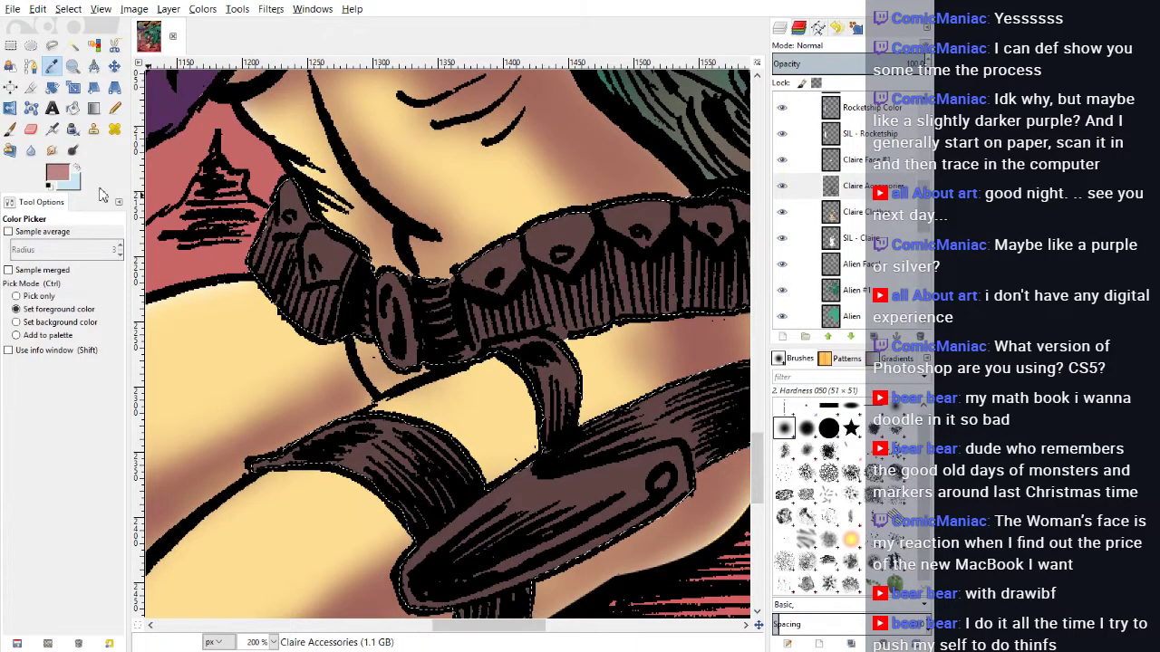
# Step: Paint dusty pink highlights on the thigh strap and the leftmost belt pouches with the paintbrush at size 40.18
pyautogui.click(116, 109)
pyautogui.click(9, 129)
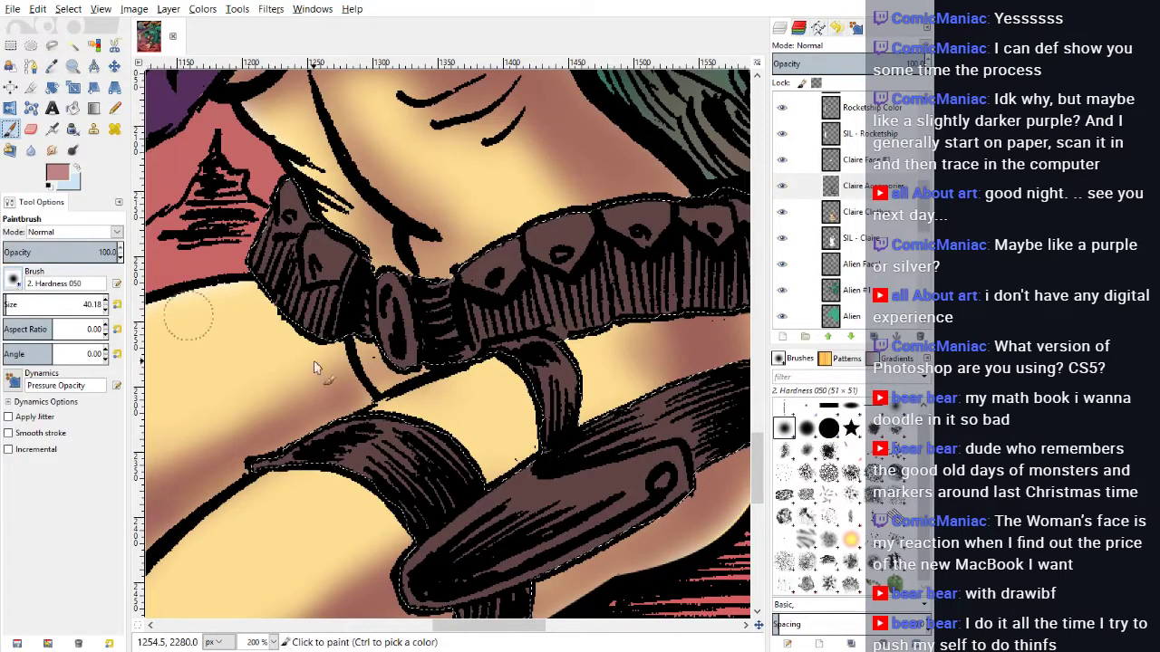
pyautogui.moveTo(336, 481)
pyautogui.mouseDown()
pyautogui.moveTo(433, 428)
pyautogui.moveTo(268, 469)
pyautogui.mouseUp()
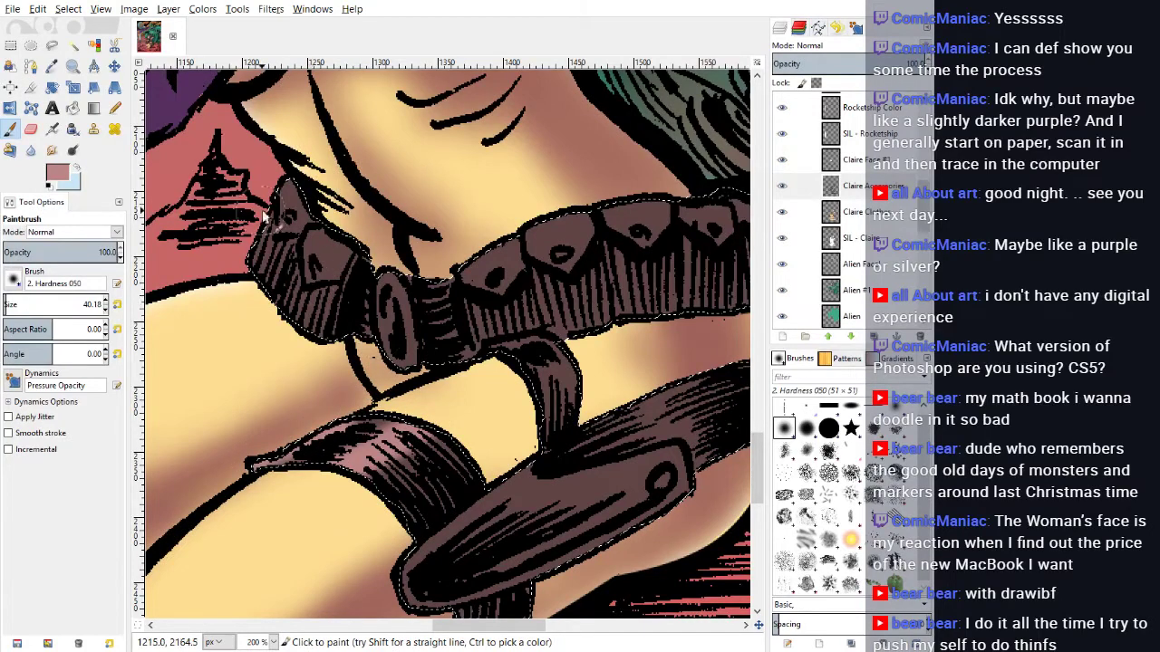
pyautogui.moveTo(288, 192)
pyautogui.mouseDown()
pyautogui.moveTo(220, 287)
pyautogui.moveTo(286, 217)
pyautogui.moveTo(316, 241)
pyautogui.moveTo(267, 341)
pyautogui.moveTo(345, 229)
pyautogui.mouseUp()
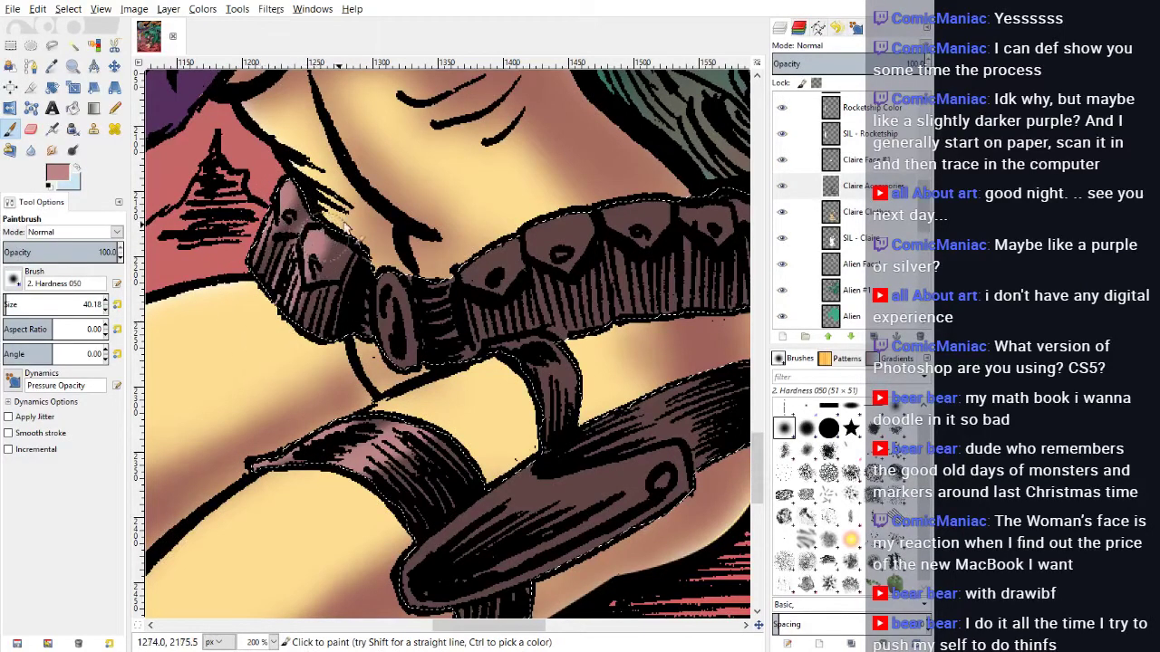
# Step: Add finer highlights along the upper edges of the leftmost belt pouches with brush size 13.53 and opacity 65.9
pyautogui.click(5, 304)
pyautogui.click(106, 301)
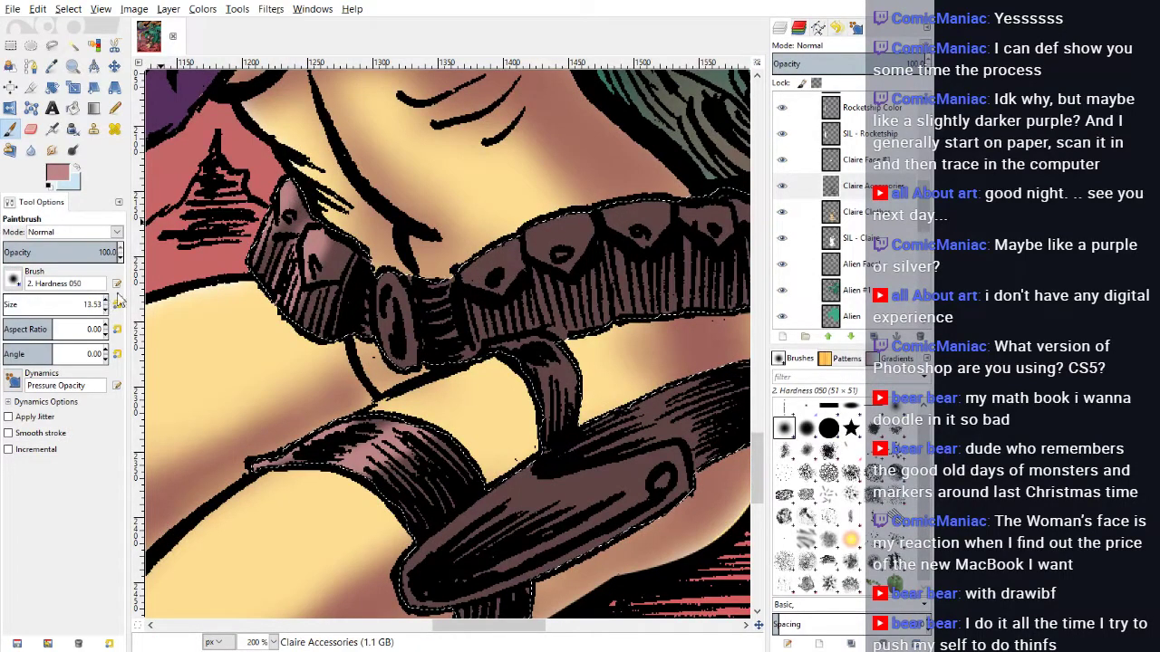
pyautogui.click(78, 252)
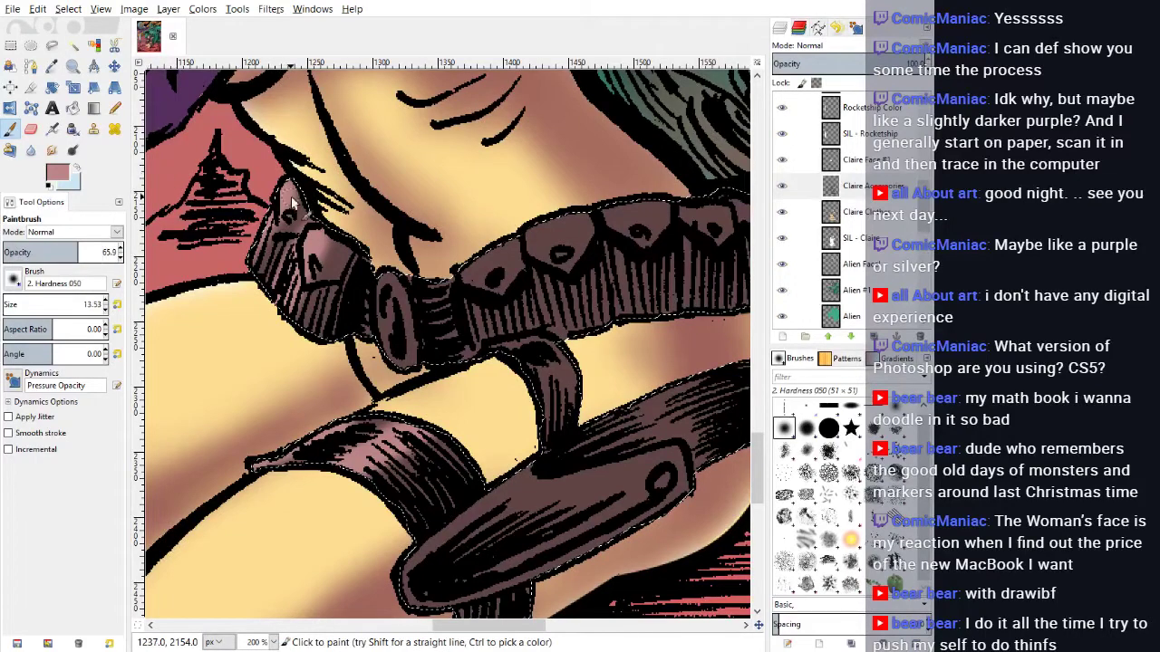
pyautogui.moveTo(290, 197)
pyautogui.mouseDown()
pyautogui.moveTo(313, 238)
pyautogui.moveTo(355, 260)
pyautogui.mouseUp()
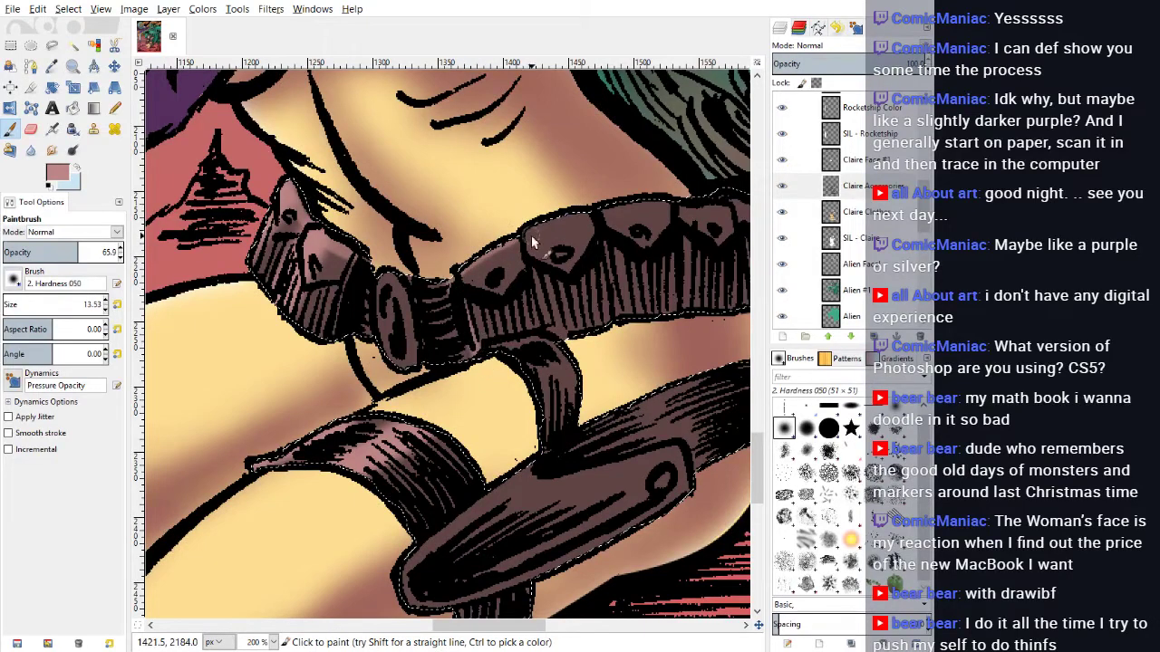
# Step: Paint dusty-pink highlights along the top edges of the belt pouches and on the short strap hanging beneath them
pyautogui.moveTo(532, 242); pyautogui.dragTo(585, 215)
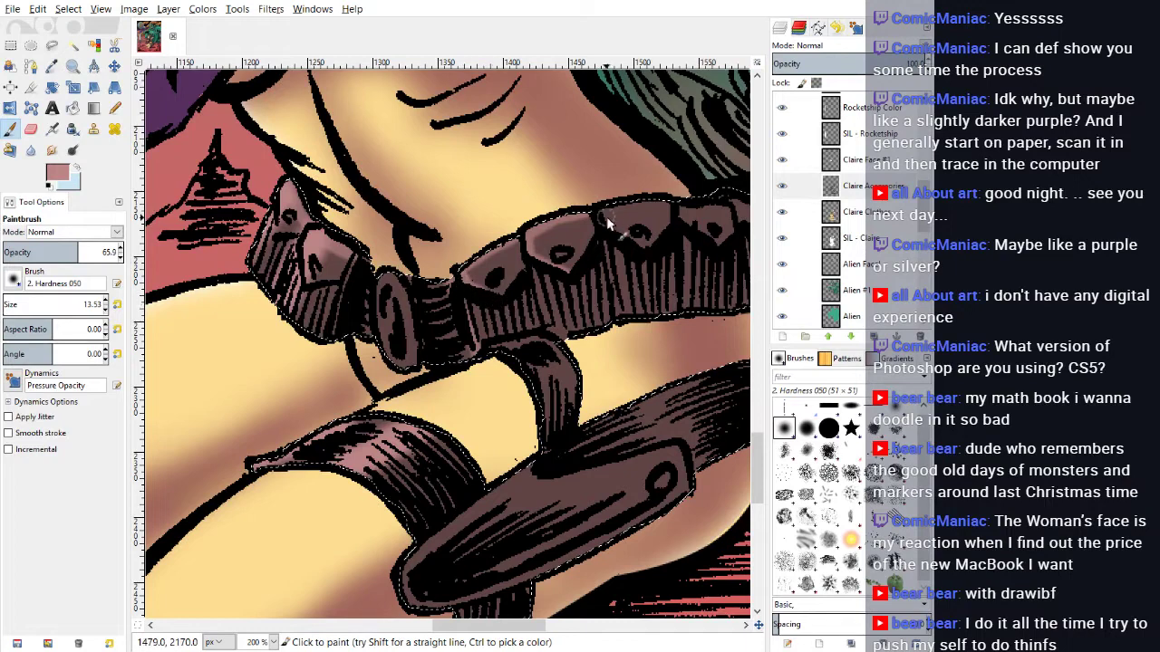
pyautogui.moveTo(607, 223); pyautogui.dragTo(636, 255)
pyautogui.moveTo(600, 216); pyautogui.dragTo(639, 206)
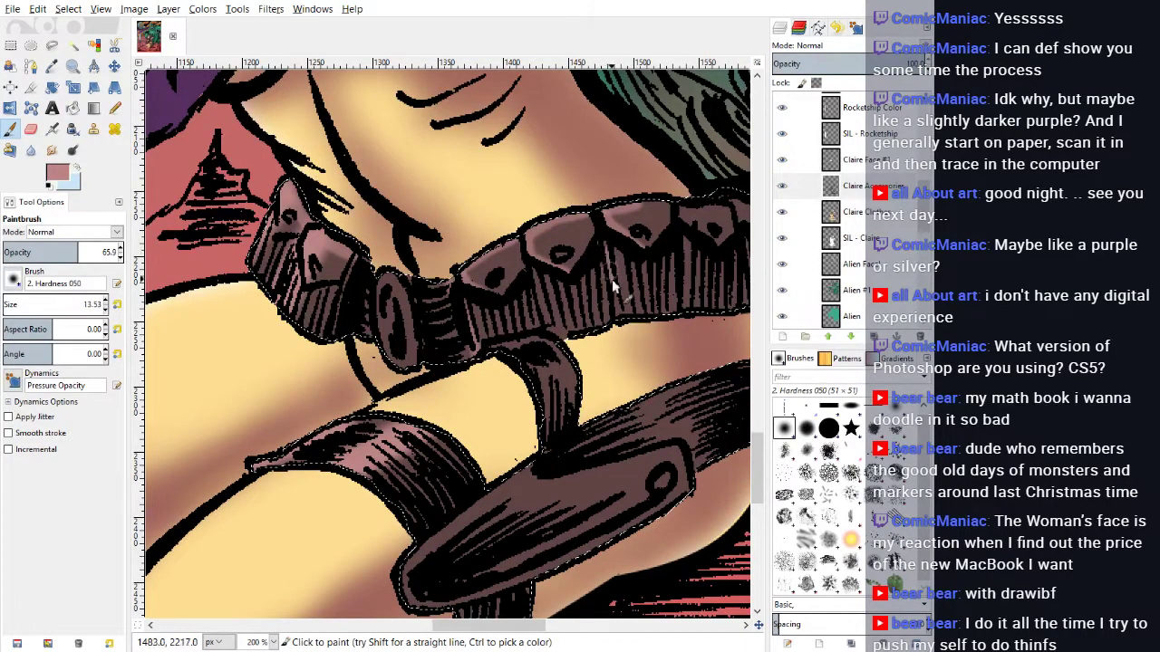
pyautogui.moveTo(534, 291)
pyautogui.mouseDown()
pyautogui.moveTo(550, 339)
pyautogui.moveTo(539, 275)
pyautogui.moveTo(552, 339)
pyautogui.moveTo(502, 355)
pyautogui.moveTo(541, 388)
pyautogui.mouseUp()
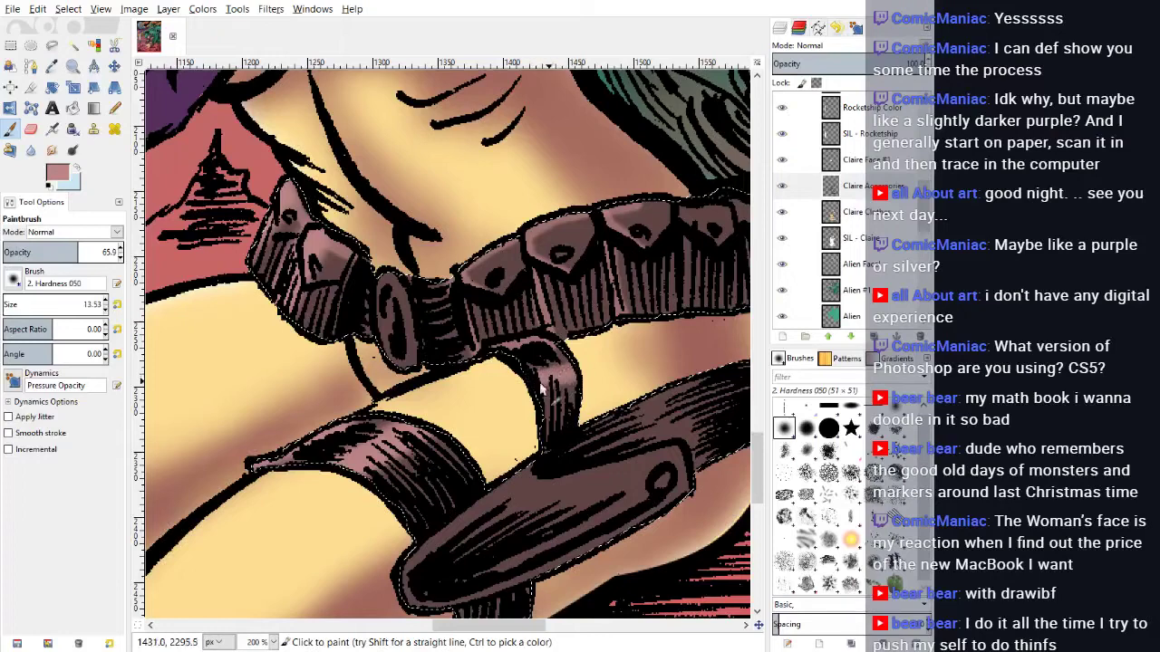
# Step: Paint dusty-pink highlights on the thigh strap and along the upper edge and tip of the holster
pyautogui.moveTo(354, 464); pyautogui.dragTo(379, 459)
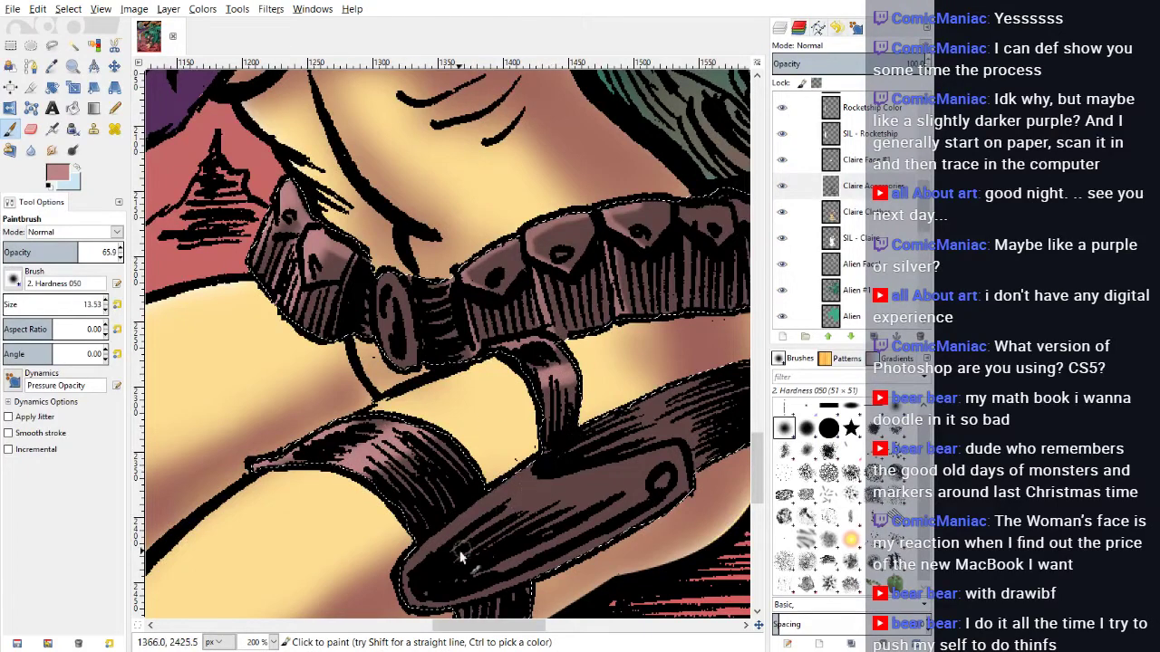
pyautogui.moveTo(414, 575)
pyautogui.mouseDown()
pyautogui.moveTo(475, 525)
pyautogui.moveTo(414, 548)
pyautogui.moveTo(404, 574)
pyautogui.moveTo(538, 472)
pyautogui.moveTo(486, 504)
pyautogui.moveTo(519, 486)
pyautogui.mouseUp()
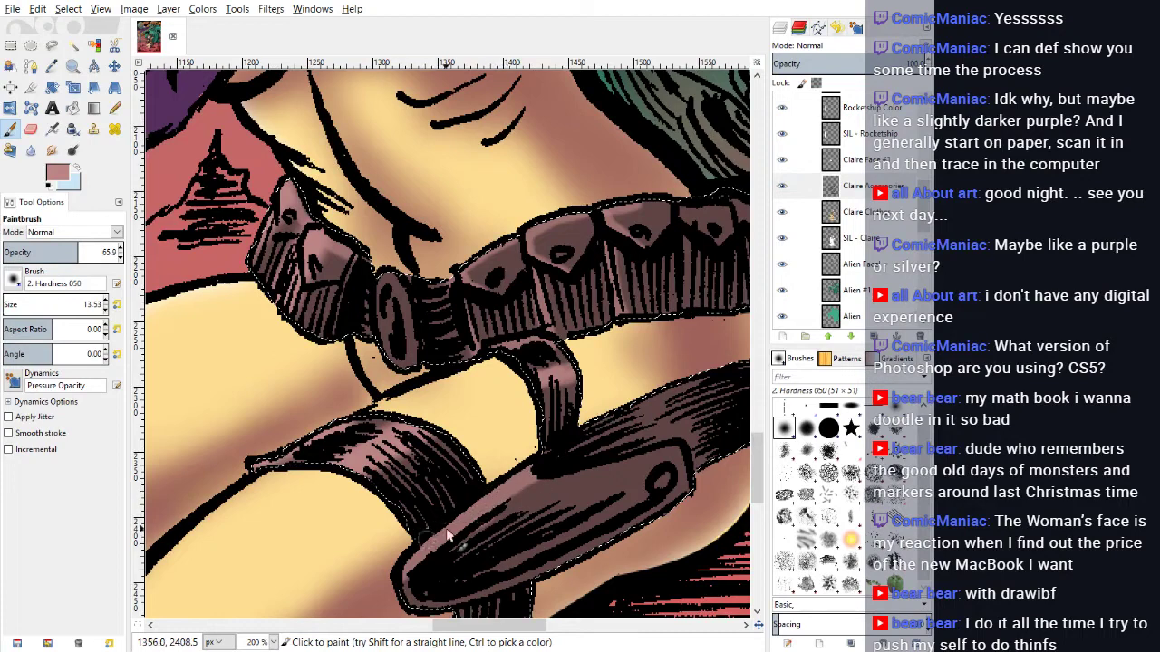
pyautogui.moveTo(411, 565); pyautogui.dragTo(408, 581)
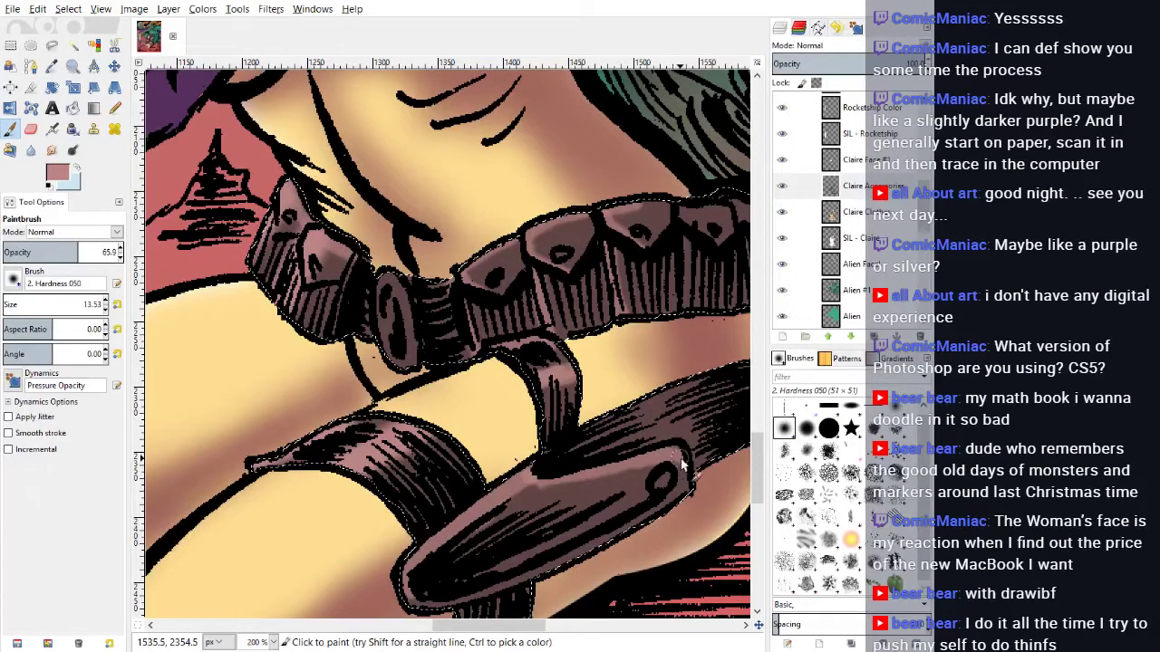
# Step: Paint dusty-pink highlights on the rounded end of the thigh strap at the hip and on the belt's last pouch
pyautogui.hscroll(3, 473, 424)
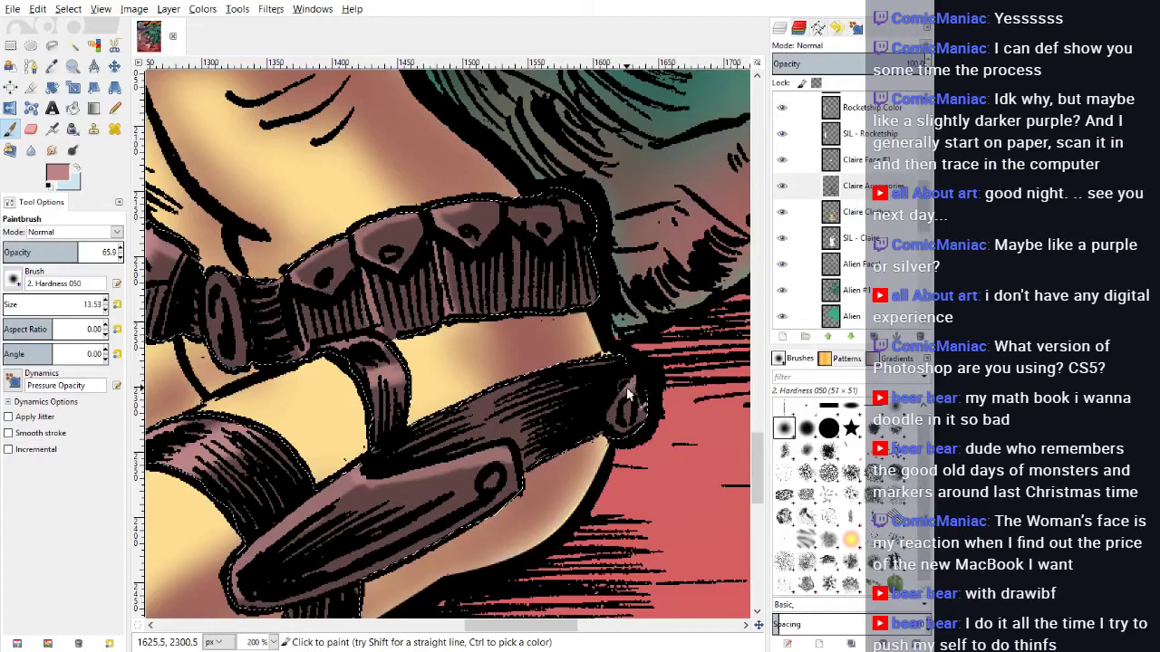
pyautogui.moveTo(628, 387); pyautogui.dragTo(617, 423)
pyautogui.moveTo(635, 384); pyautogui.dragTo(620, 415)
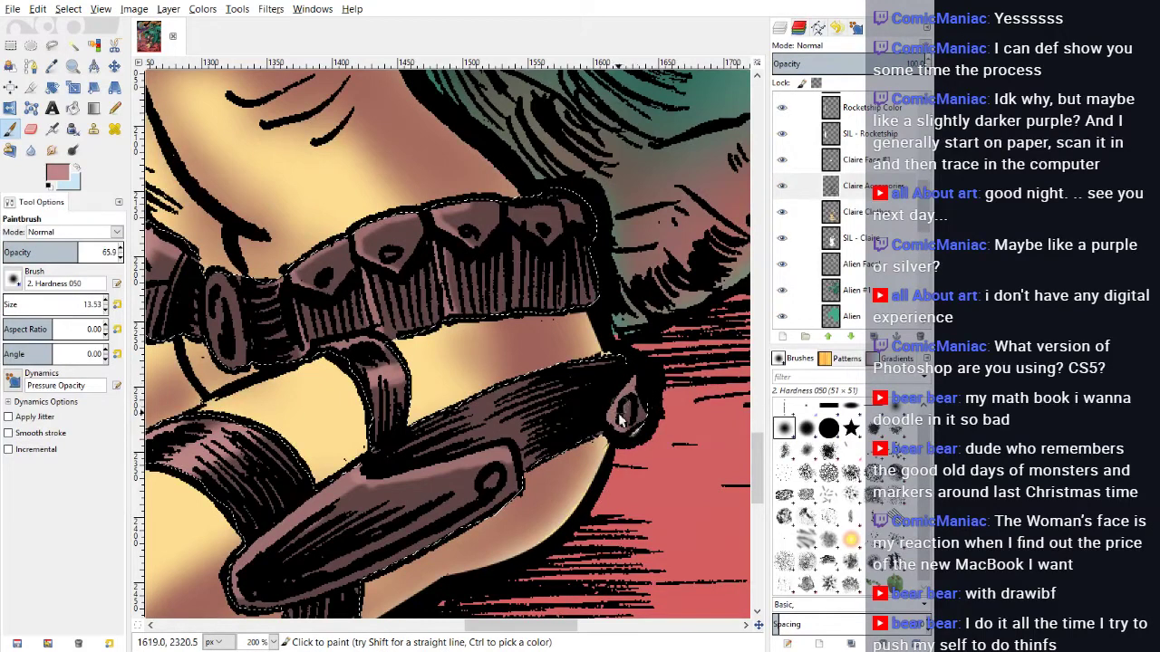
pyautogui.scroll(3, 478, 458)
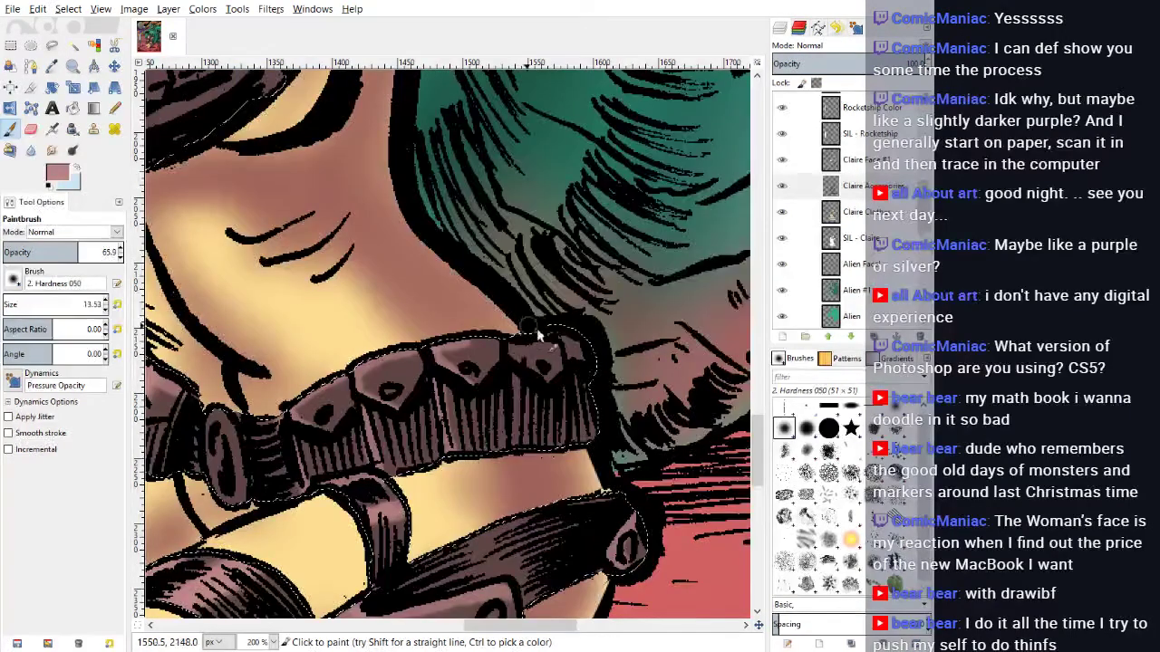
pyautogui.moveTo(561, 334); pyautogui.dragTo(580, 355)
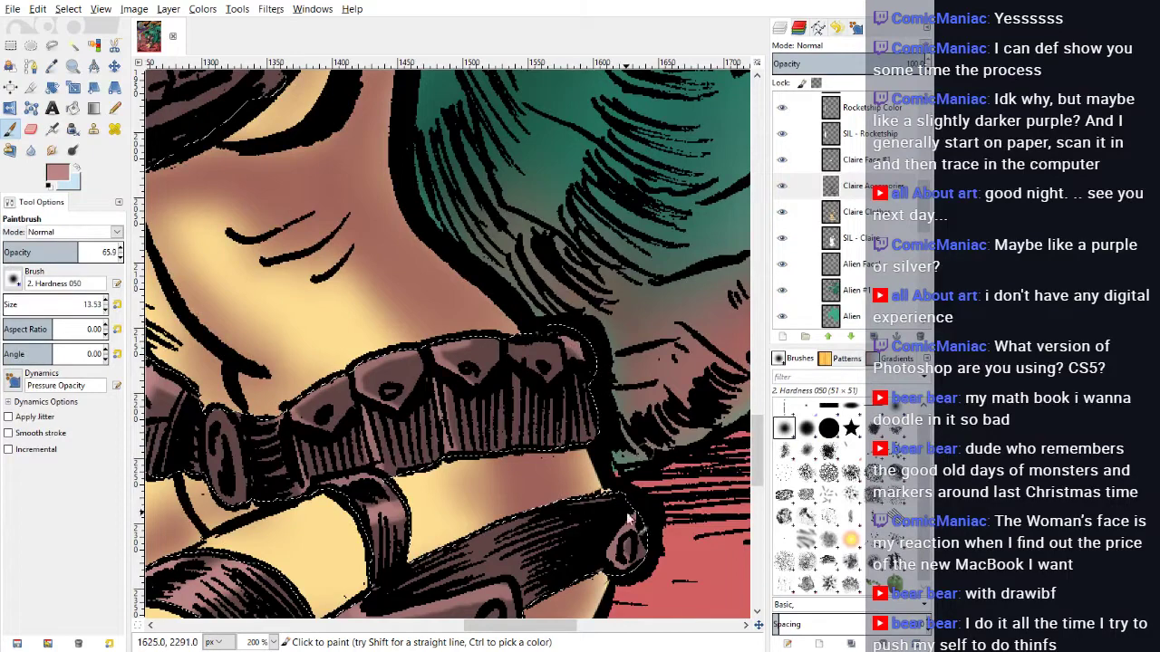
# Step: Paint dusty-pink highlights along the chest control box's upper rim and on its right side
pyautogui.moveTo(528, 627); pyautogui.dragTo(479, 632)
pyautogui.scroll(4, 454, 426)
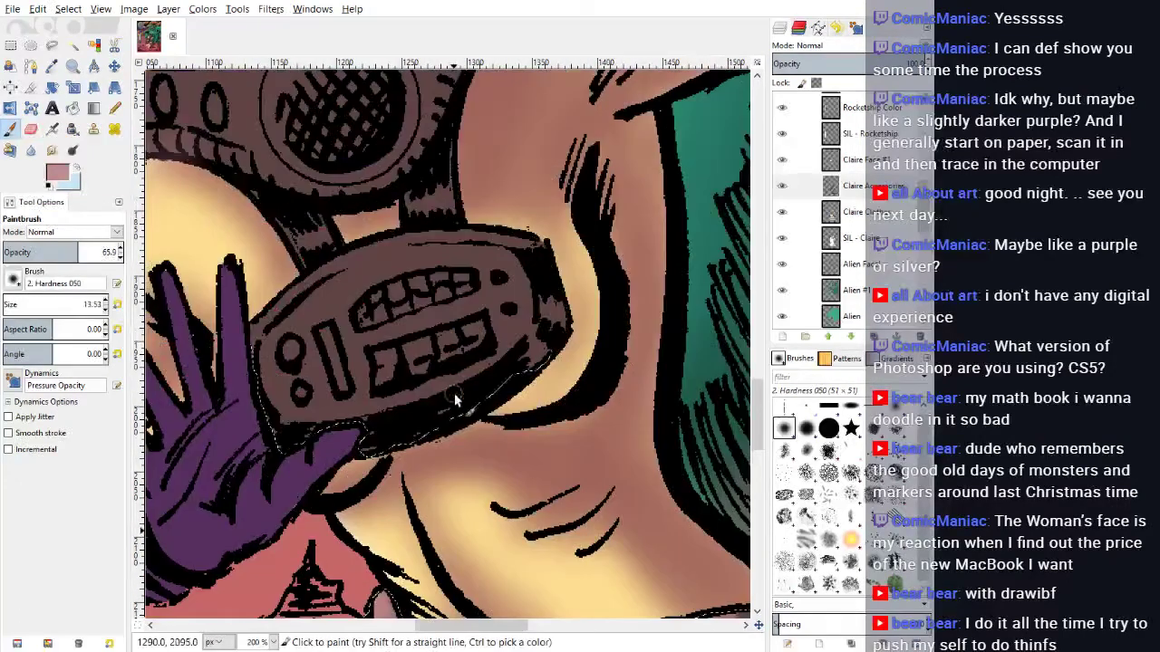
pyautogui.scroll(3, 275, 424)
pyautogui.hscroll(-1, 276, 424)
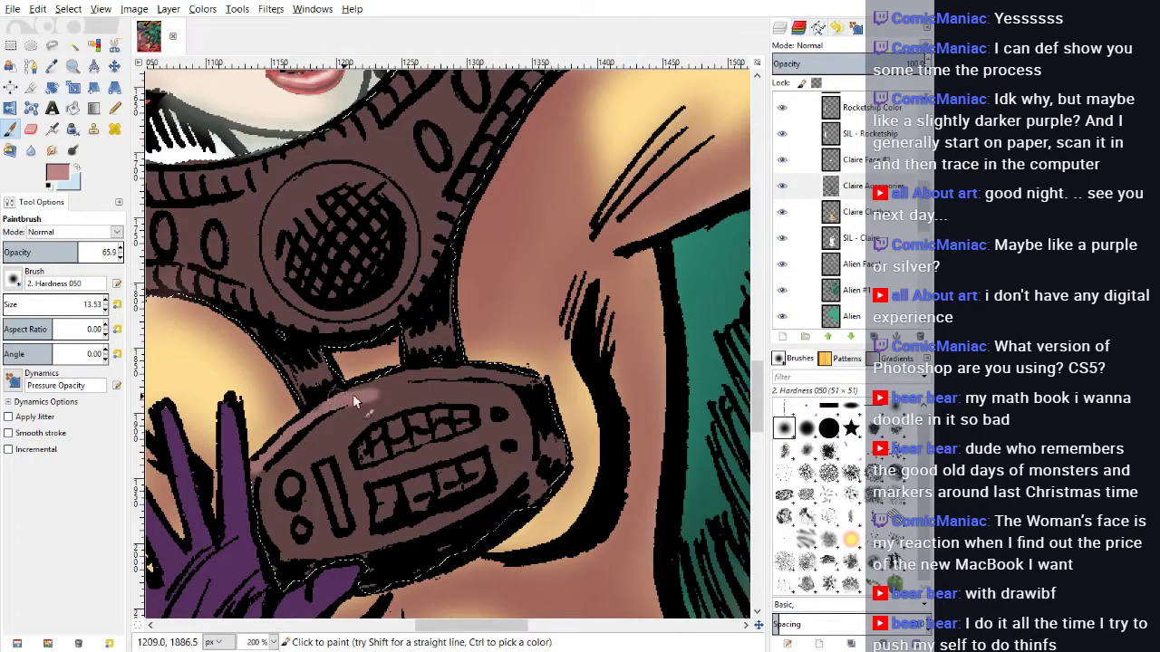
pyautogui.moveTo(353, 396); pyautogui.dragTo(331, 405)
pyautogui.moveTo(264, 465); pyautogui.dragTo(253, 494)
pyautogui.moveTo(432, 372); pyautogui.dragTo(517, 381)
pyautogui.moveTo(430, 369); pyautogui.dragTo(486, 376)
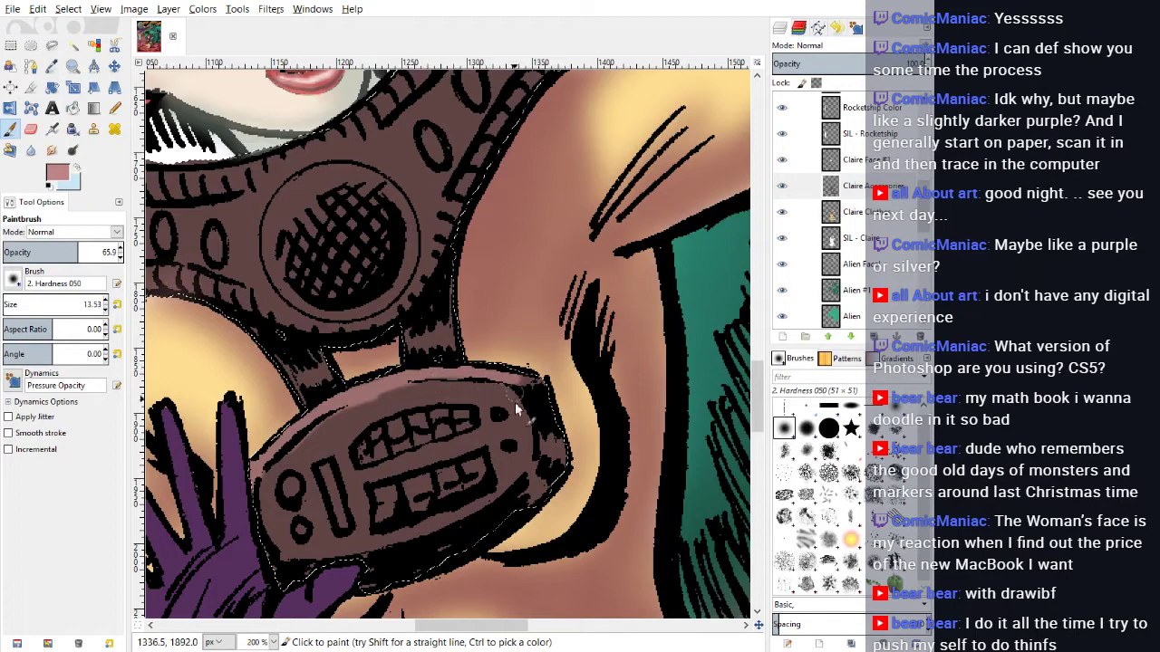
pyautogui.moveTo(544, 442)
pyautogui.mouseDown()
pyautogui.moveTo(533, 483)
pyautogui.moveTo(542, 489)
pyautogui.moveTo(517, 469)
pyautogui.moveTo(535, 489)
pyautogui.moveTo(553, 483)
pyautogui.moveTo(522, 474)
pyautogui.mouseUp()
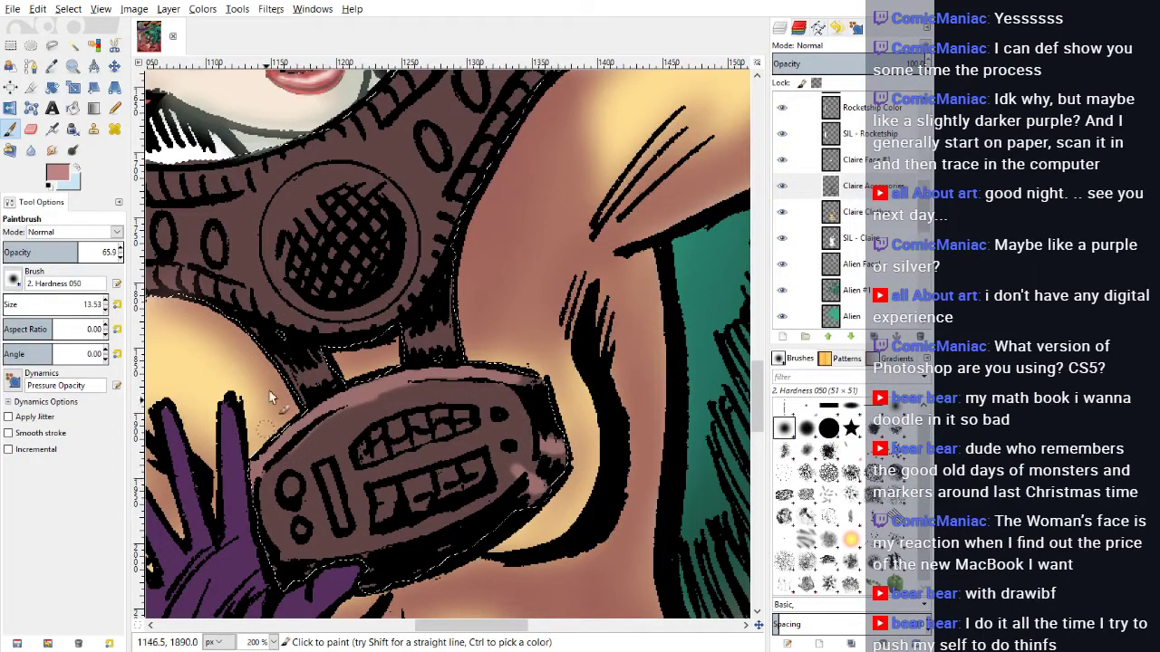
# Step: Paint dusty-pink highlights on the two straps above the control box and along the collar's lower ribbed rim
pyautogui.moveTo(294, 381); pyautogui.dragTo(321, 371)
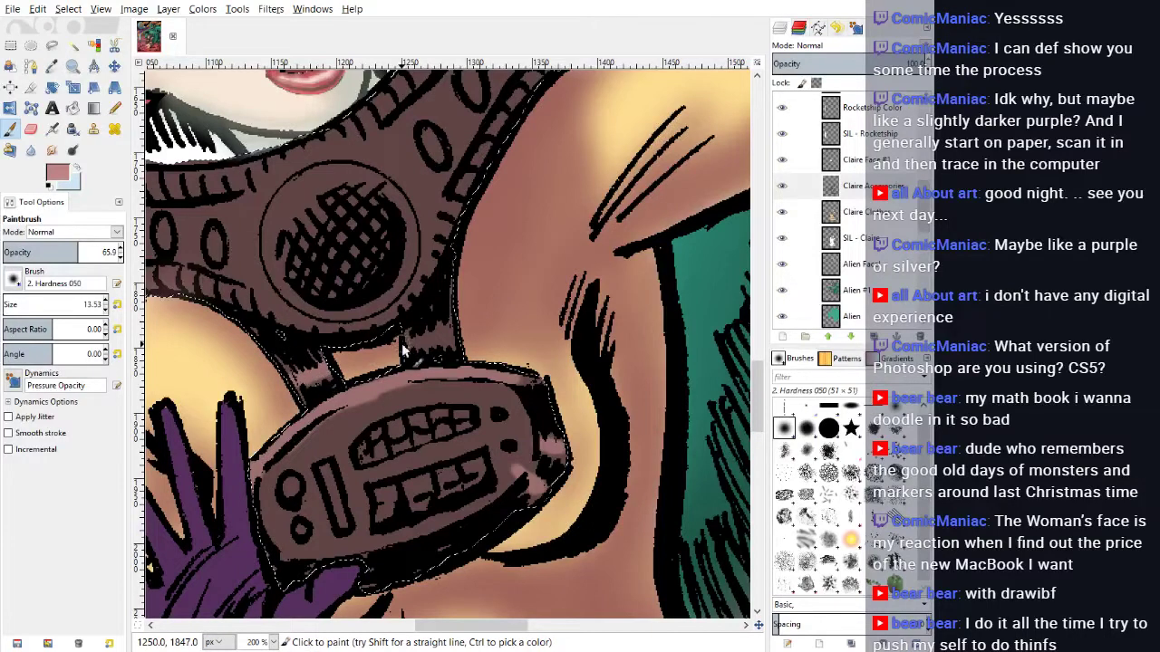
pyautogui.moveTo(404, 350); pyautogui.dragTo(441, 343)
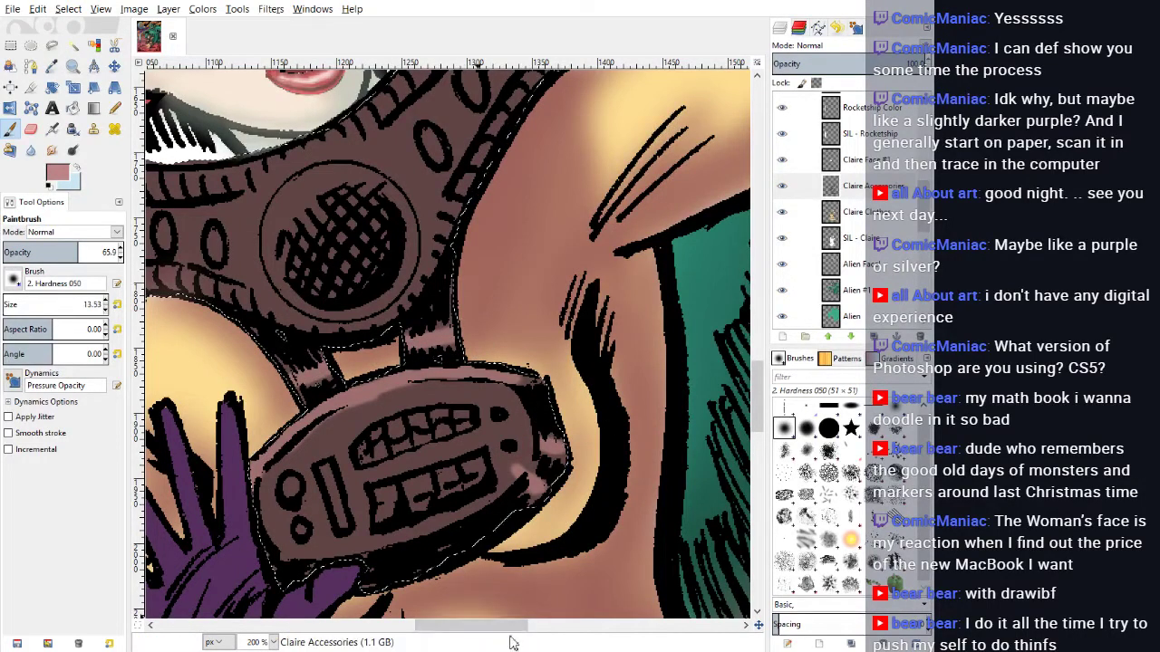
pyautogui.moveTo(492, 625); pyautogui.dragTo(439, 636)
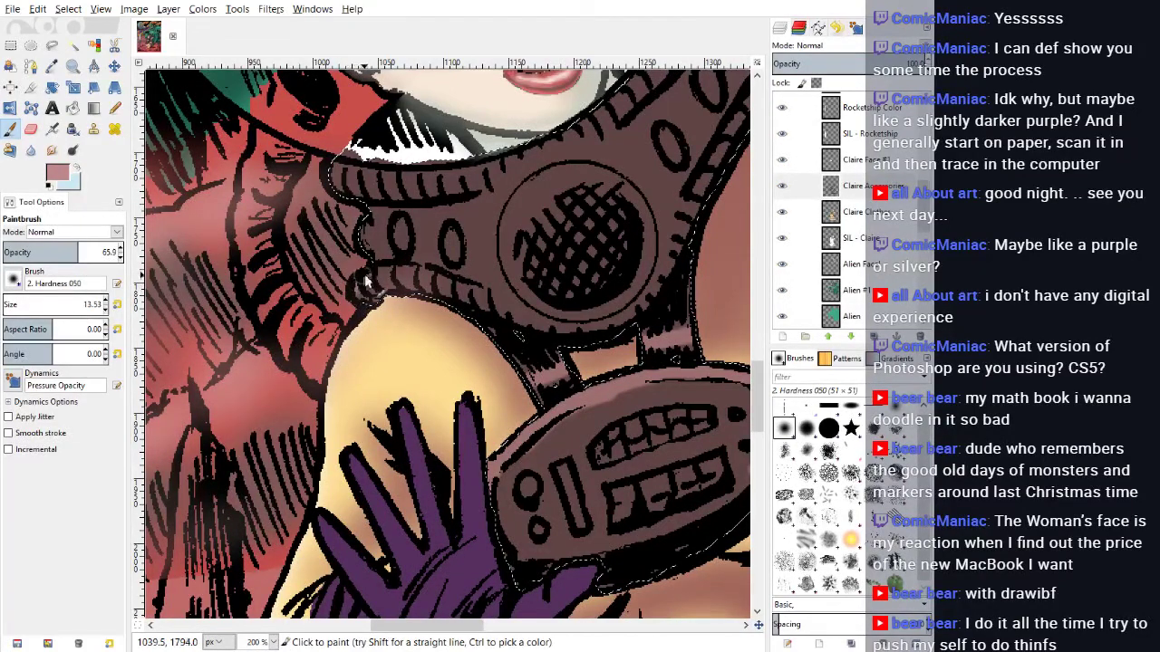
pyautogui.moveTo(367, 283)
pyautogui.mouseDown()
pyautogui.moveTo(351, 286)
pyautogui.moveTo(387, 277)
pyautogui.moveTo(474, 290)
pyautogui.moveTo(460, 283)
pyautogui.moveTo(537, 322)
pyautogui.moveTo(599, 330)
pyautogui.moveTo(634, 313)
pyautogui.moveTo(689, 195)
pyautogui.mouseUp()
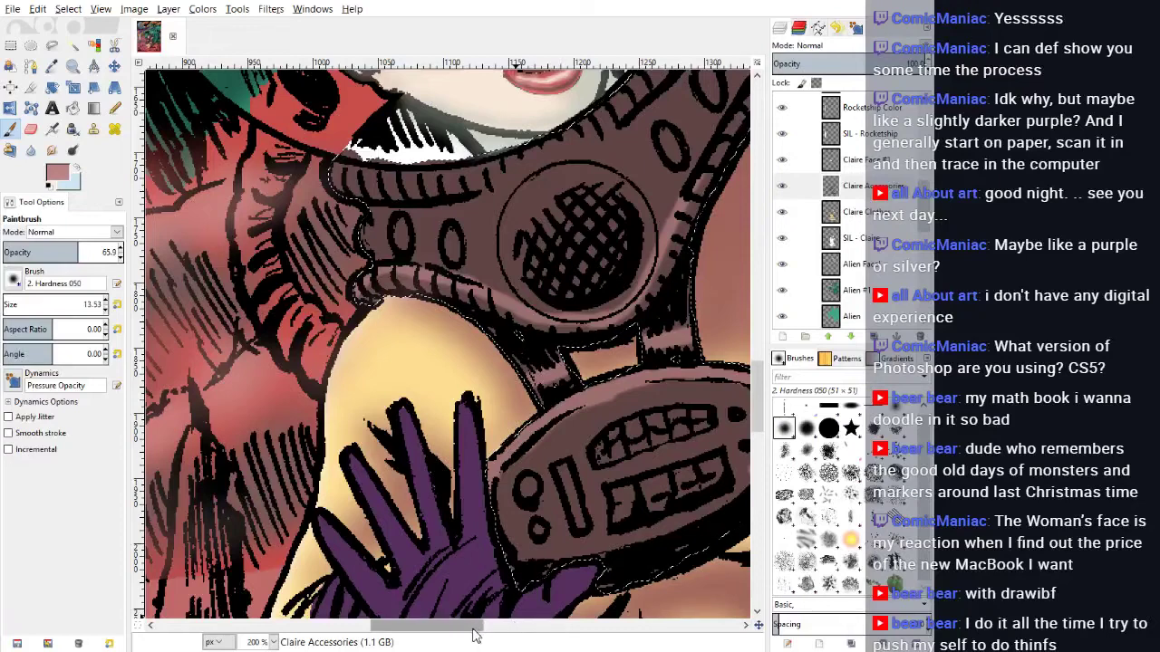
# Step: Paint dusty-pink highlights along the collar's upper ribbed rim, its right shoulder tips and its left end
pyautogui.moveTo(472, 625); pyautogui.dragTo(504, 625)
pyautogui.scroll(1, 512, 154)
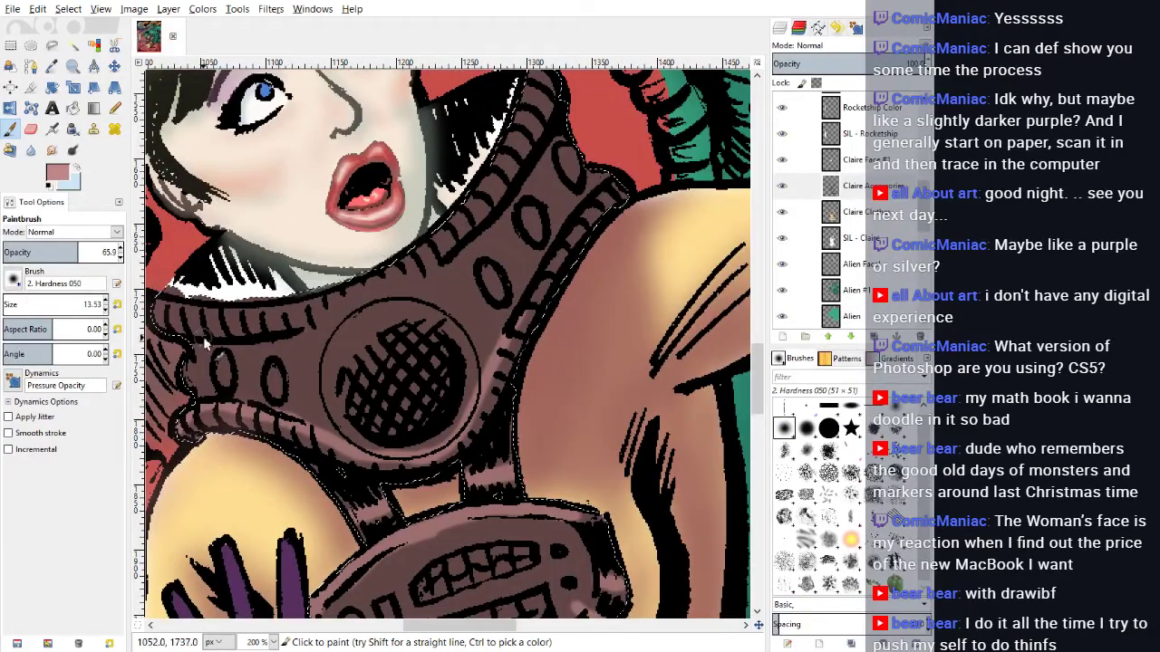
pyautogui.moveTo(165, 306)
pyautogui.mouseDown()
pyautogui.moveTo(302, 310)
pyautogui.moveTo(423, 257)
pyautogui.mouseUp()
pyautogui.scroll(3, 557, 207)
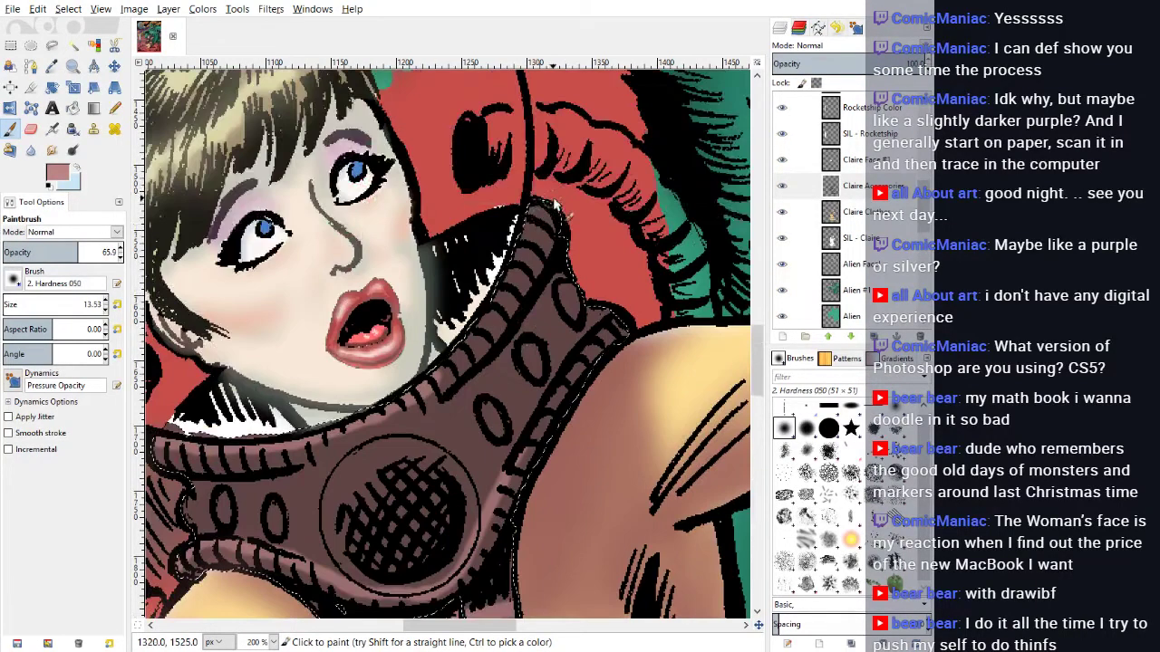
pyautogui.moveTo(532, 210)
pyautogui.mouseDown()
pyautogui.moveTo(517, 235)
pyautogui.moveTo(562, 224)
pyautogui.moveTo(554, 211)
pyautogui.mouseUp()
pyautogui.moveTo(609, 312)
pyautogui.mouseDown()
pyautogui.moveTo(618, 314)
pyautogui.moveTo(592, 307)
pyautogui.mouseUp()
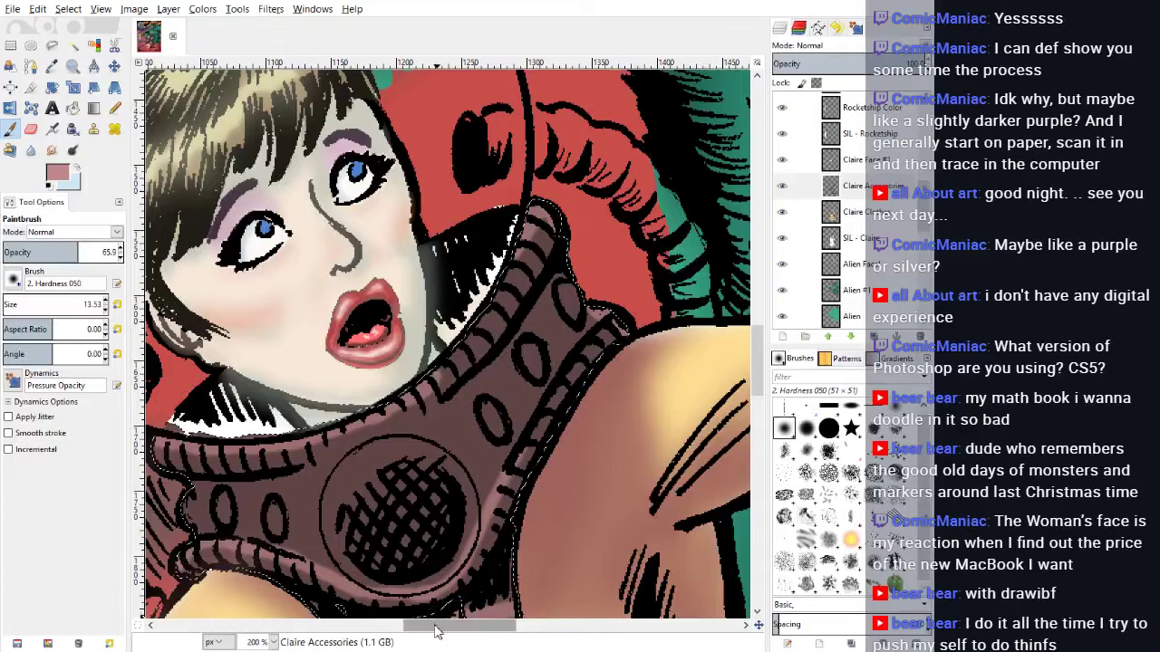
pyautogui.moveTo(436, 626); pyautogui.dragTo(410, 626)
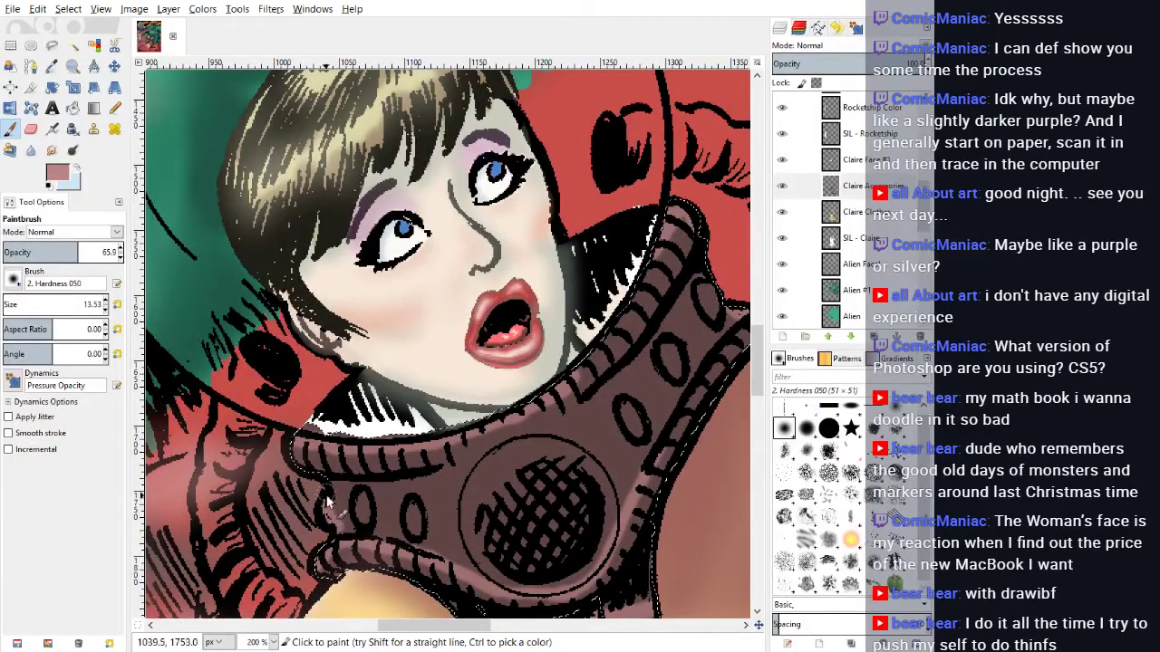
pyautogui.moveTo(330, 488); pyautogui.dragTo(324, 520)
# Step: Paint thin diagonal reflection streaks across the control box's face with the Paintbrush at size 5.53 and opacity 51.1
pyautogui.scroll(-3, 444, 473)
pyautogui.scroll(-3, 423, 466)
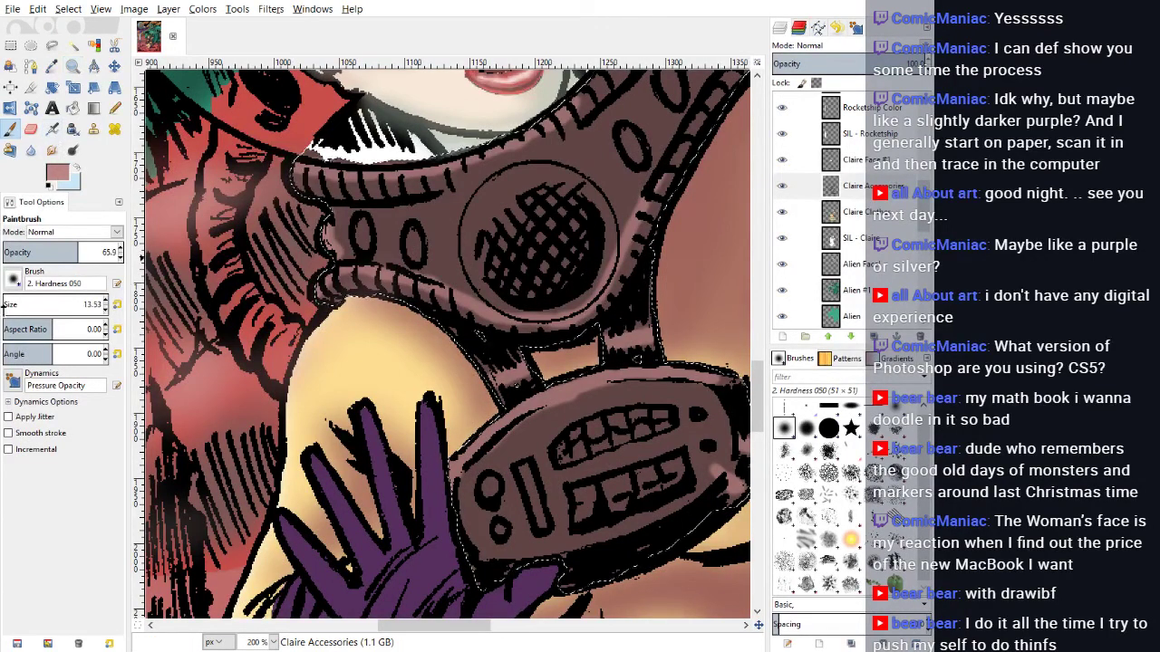
pyautogui.click(105, 310)
pyautogui.click(60, 252)
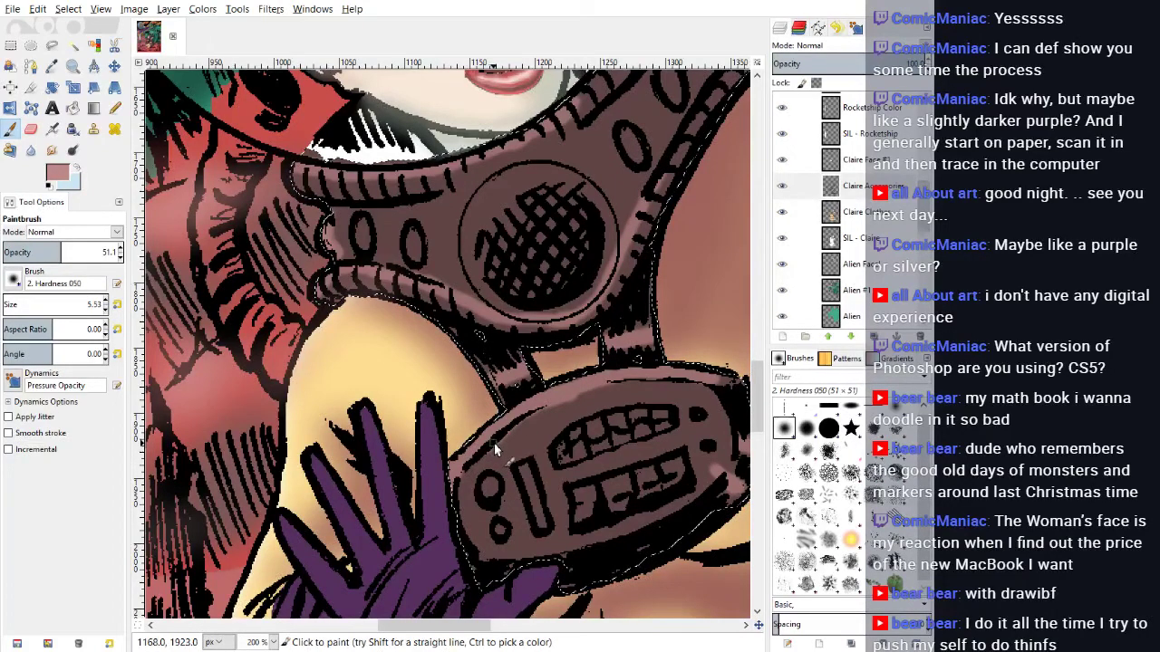
pyautogui.moveTo(493, 442); pyautogui.dragTo(649, 527)
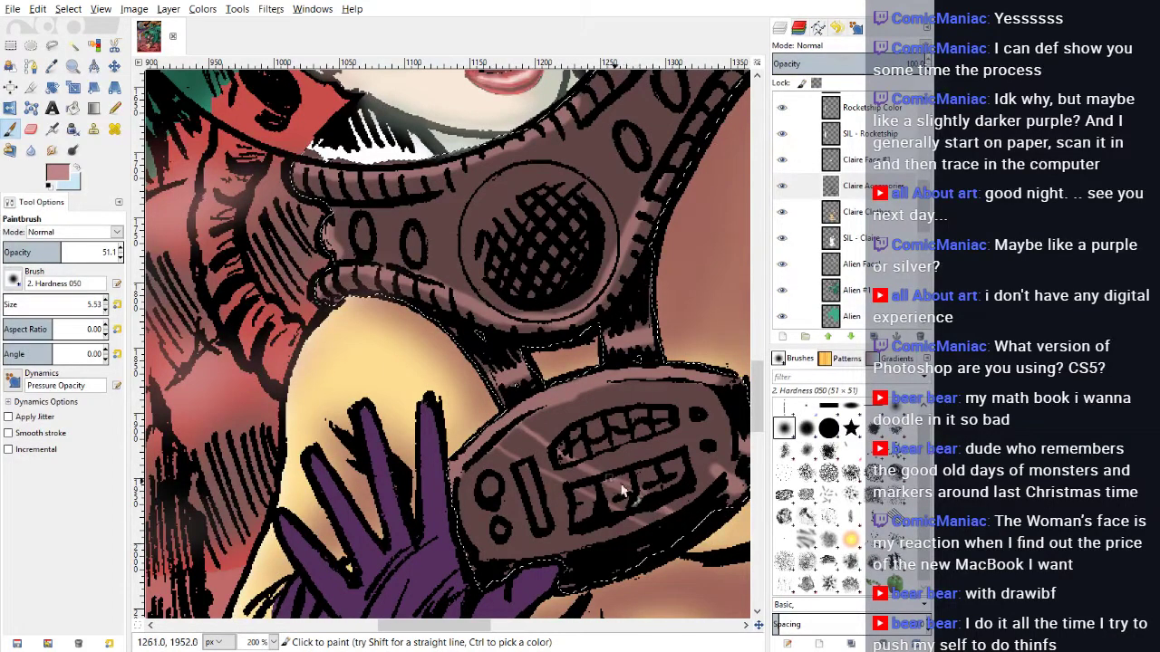
pyautogui.moveTo(629, 396); pyautogui.dragTo(693, 425)
pyautogui.moveTo(624, 378); pyautogui.dragTo(760, 455)
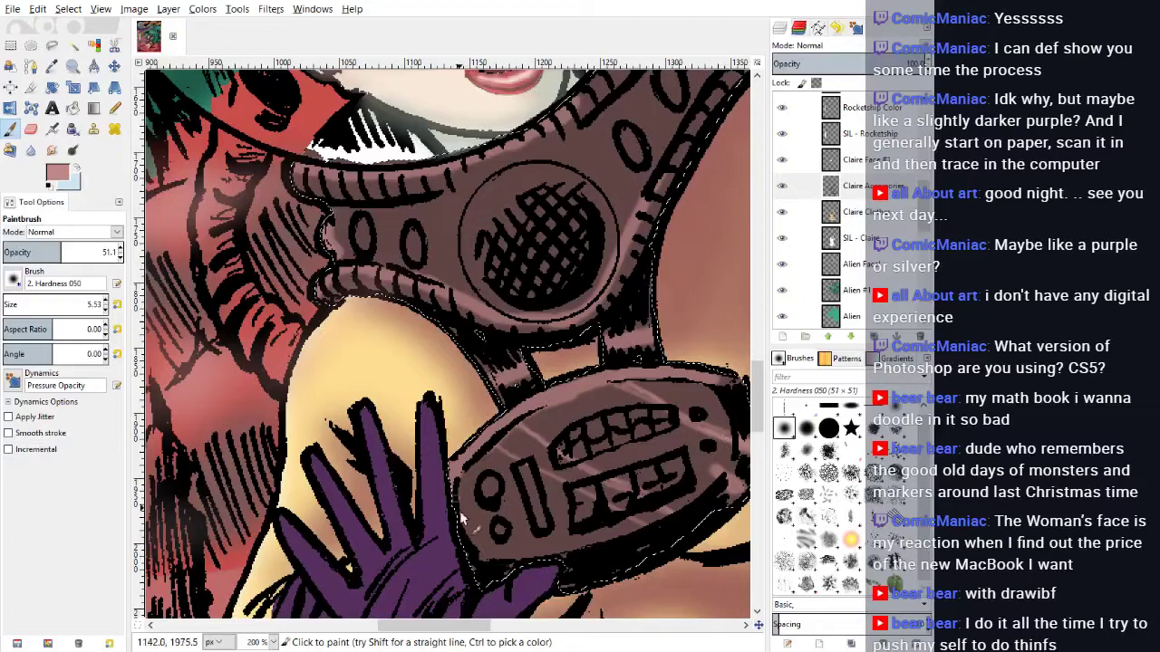
pyautogui.moveTo(460, 516); pyautogui.dragTo(503, 569)
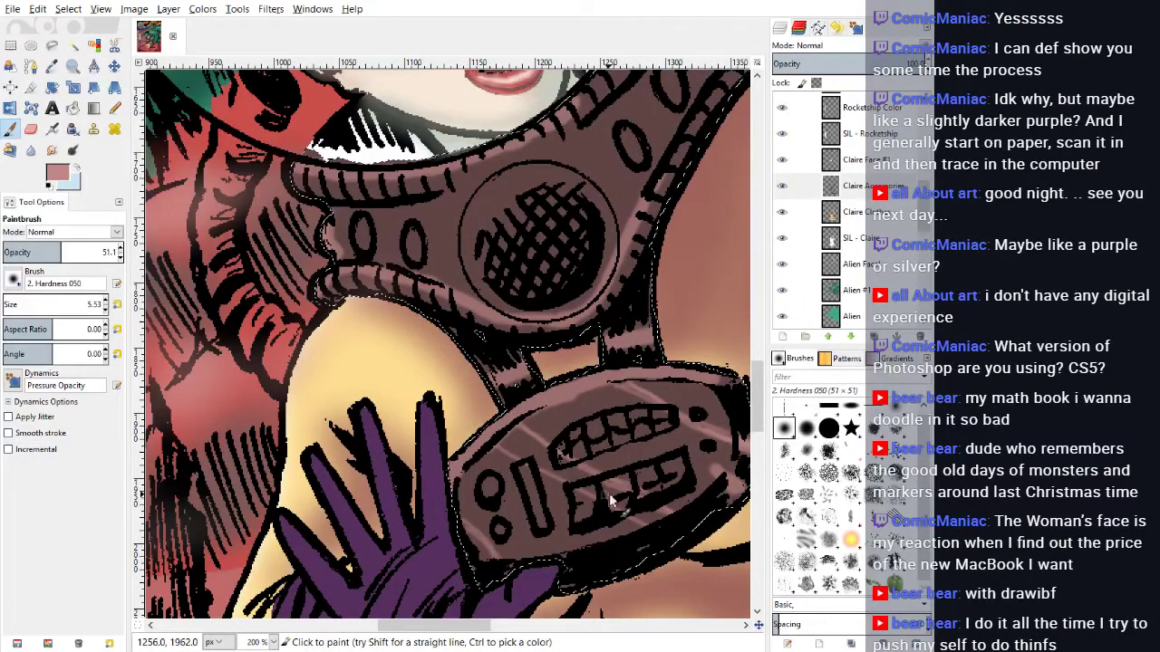
# Step: Fill the three ovals on the collar's left side in a sampled pale yellow-green, using the Pencil at size 12.53
pyautogui.scroll(-1, 632, 481)
pyautogui.scroll(2, 631, 481)
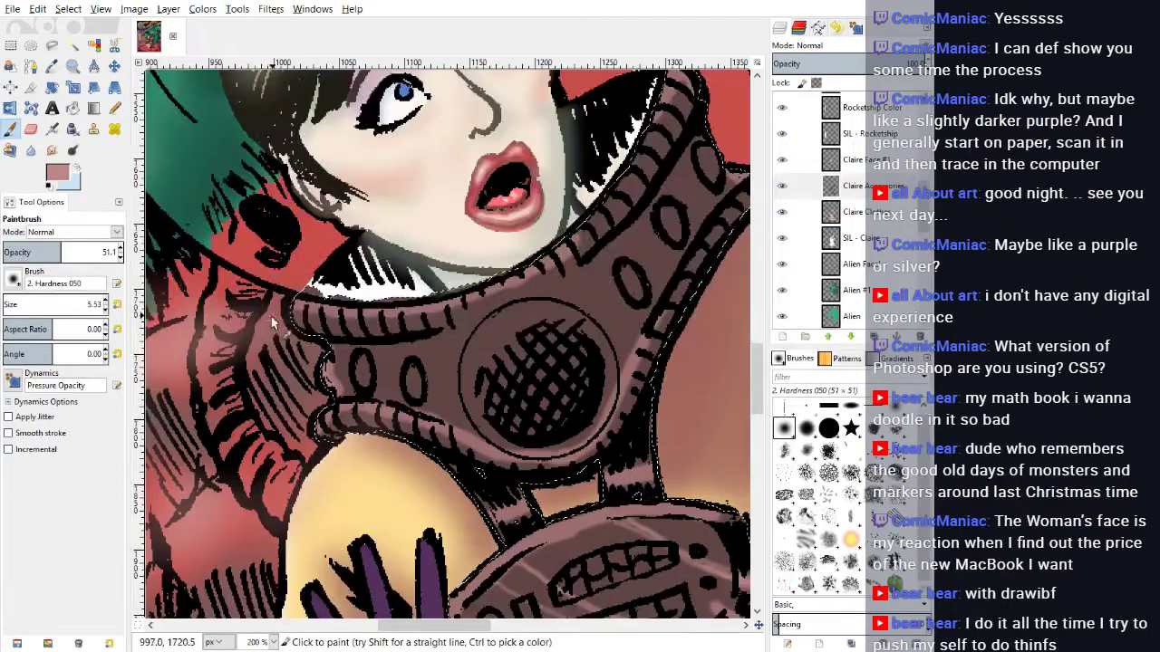
pyautogui.keyDown('ctrl'); pyautogui.click(663, 388); pyautogui.keyUp('ctrl')
pyautogui.keyDown('ctrl'); pyautogui.click(643, 361); pyautogui.keyUp('ctrl')
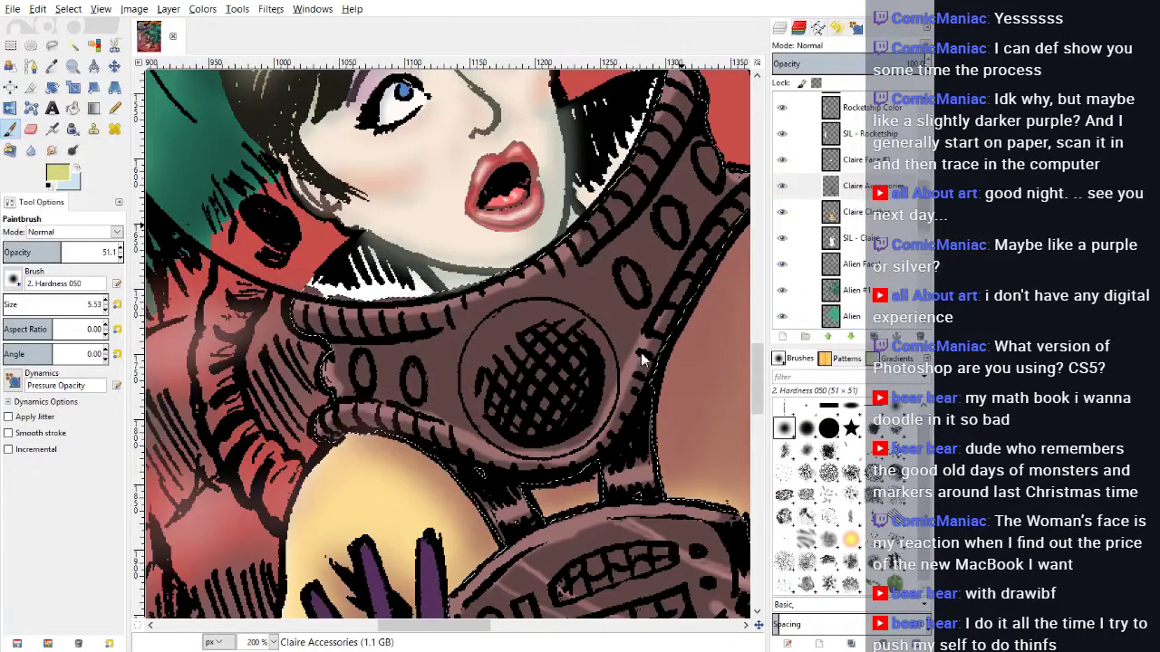
pyautogui.press('n')
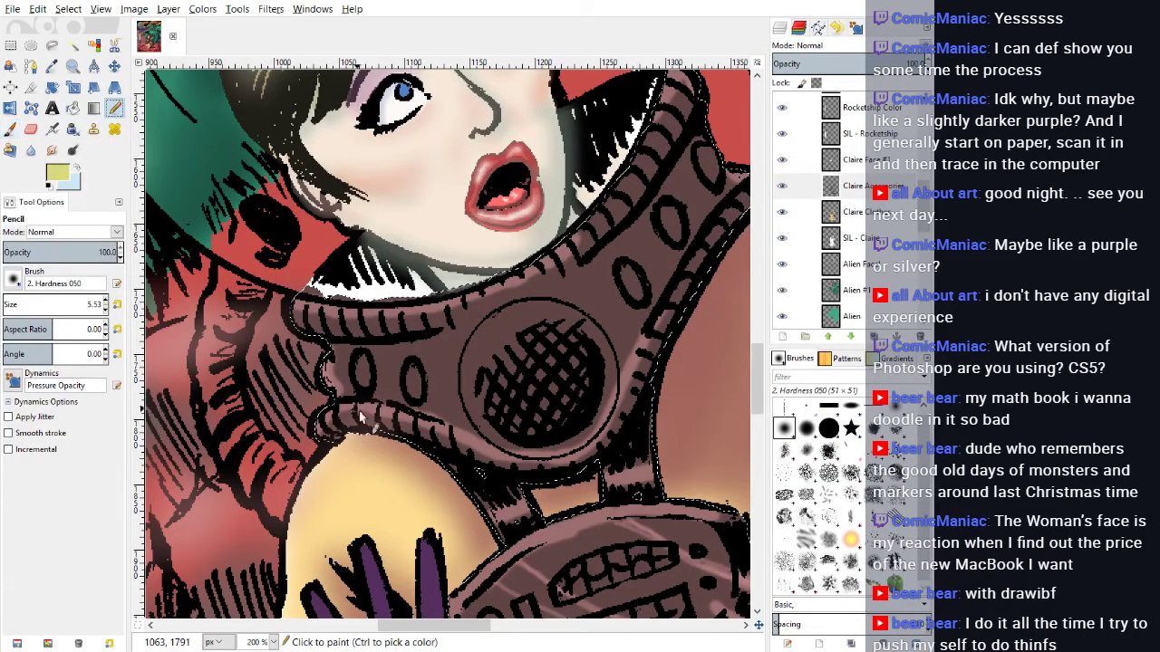
pyautogui.hotkey('ctrl', 'z')
pyautogui.click(106, 301)
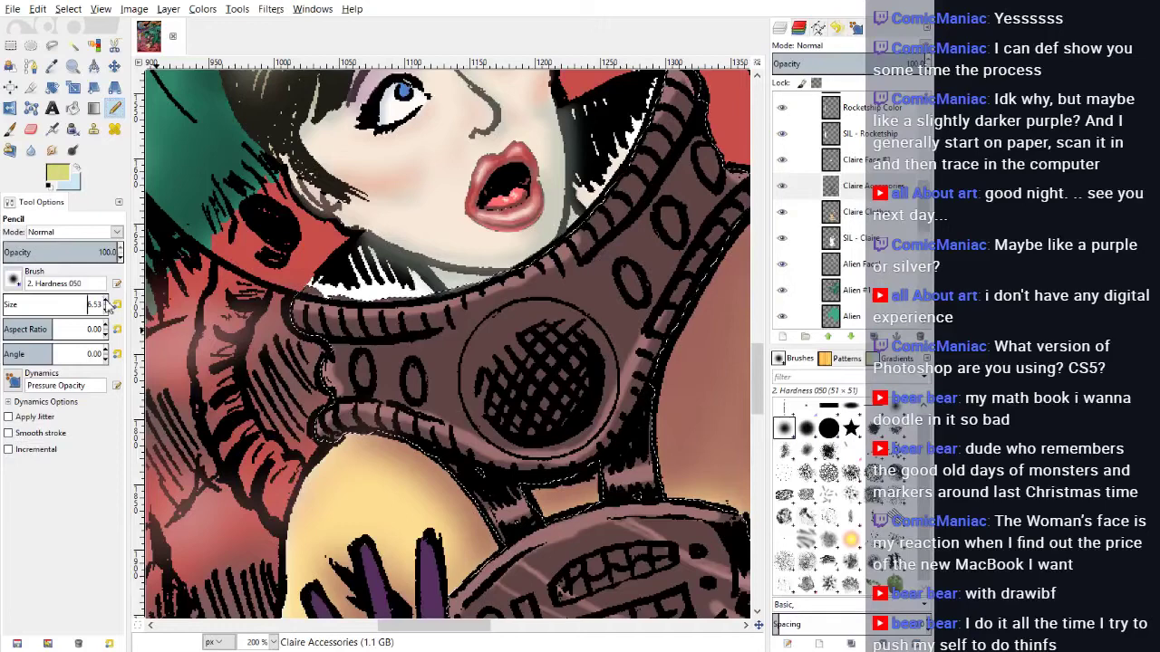
pyautogui.click(328, 375)
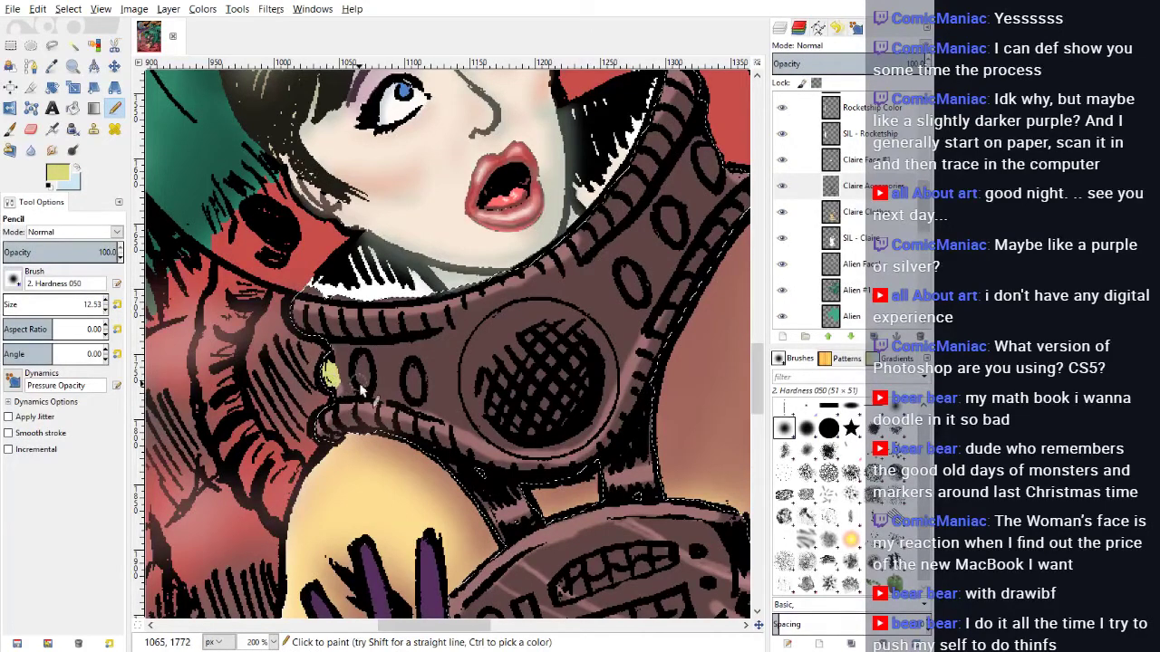
pyautogui.moveTo(363, 384)
pyautogui.mouseDown()
pyautogui.moveTo(360, 368)
pyautogui.moveTo(364, 377)
pyautogui.mouseUp()
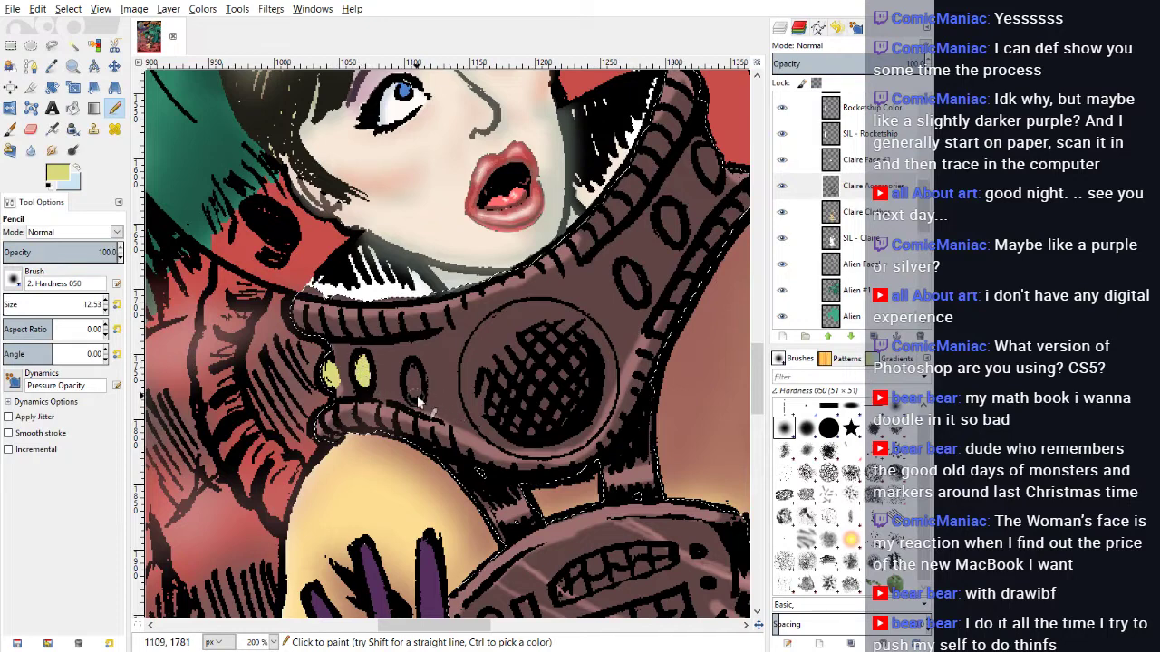
pyautogui.moveTo(419, 404); pyautogui.dragTo(415, 382)
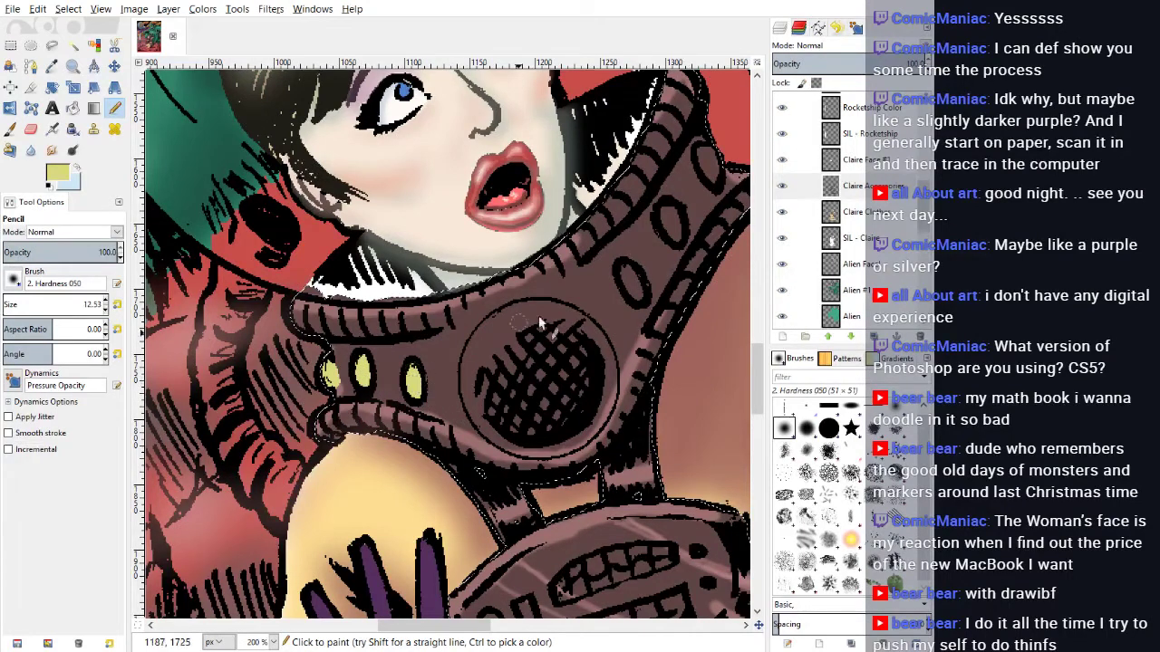
# Step: Fill the three ovals on the collar's right side with the same yellow-green
pyautogui.moveTo(629, 276)
pyautogui.mouseDown()
pyautogui.moveTo(642, 300)
pyautogui.moveTo(636, 272)
pyautogui.mouseUp()
pyautogui.moveTo(666, 220)
pyautogui.mouseDown()
pyautogui.moveTo(676, 236)
pyautogui.moveTo(671, 216)
pyautogui.mouseUp()
pyautogui.moveTo(706, 160)
pyautogui.mouseDown()
pyautogui.moveTo(717, 177)
pyautogui.moveTo(713, 160)
pyautogui.mouseUp()
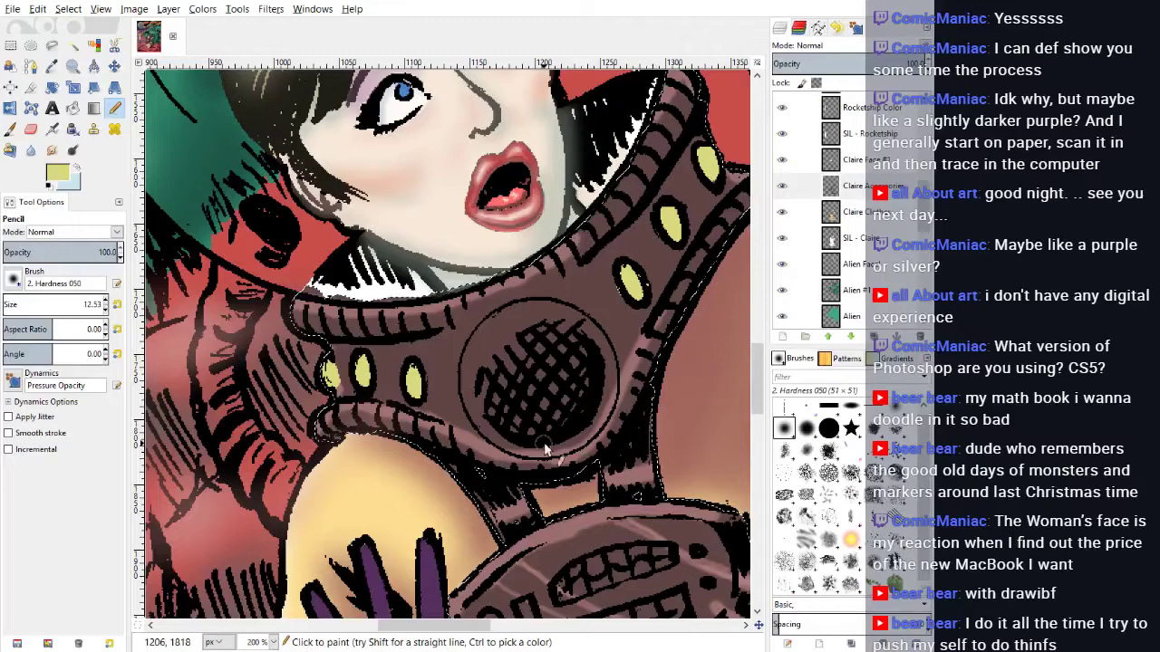
# Step: Paint a light blue-gray band along the left and lower rim of the collar's round grille with the Pencil at size 12.53
pyautogui.scroll(-2, 546, 450)
pyautogui.scroll(2, 546, 449)
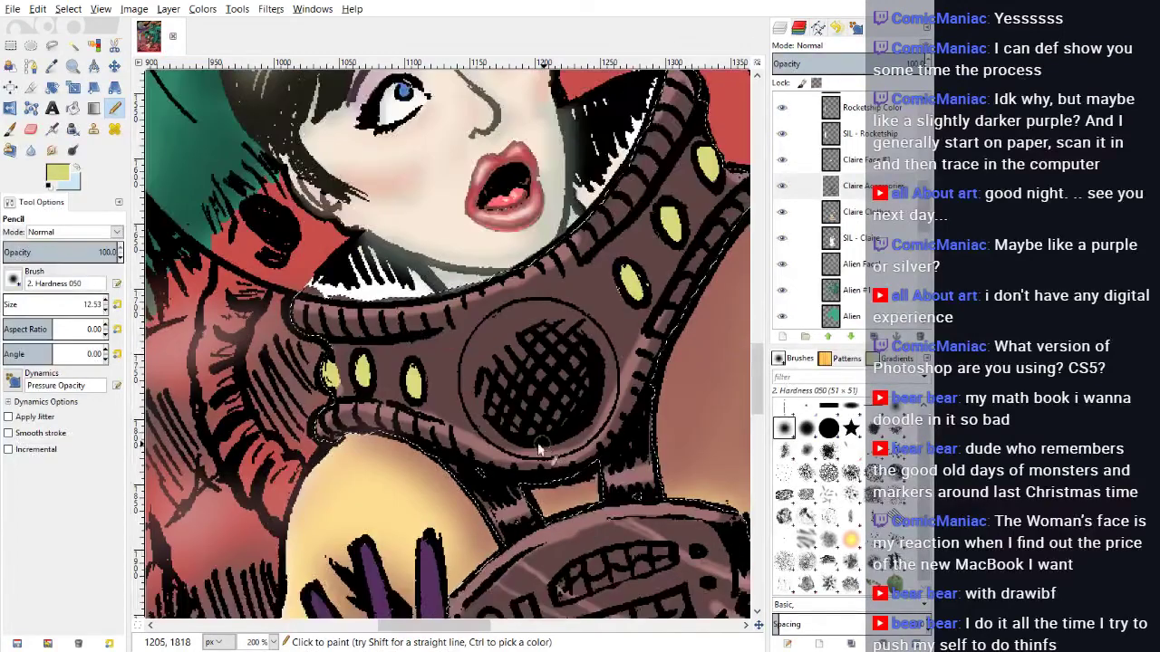
pyautogui.scroll(-5, 516, 444)
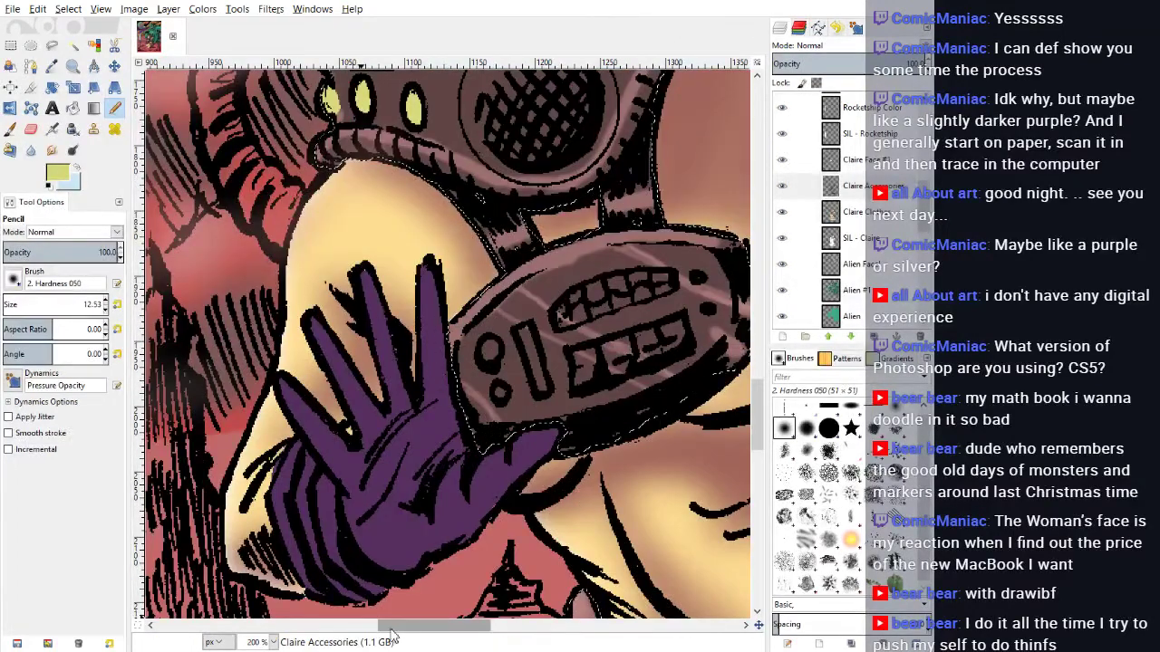
pyautogui.moveTo(395, 627); pyautogui.dragTo(440, 637)
pyautogui.scroll(5, 544, 444)
pyautogui.scroll(2, 604, 320)
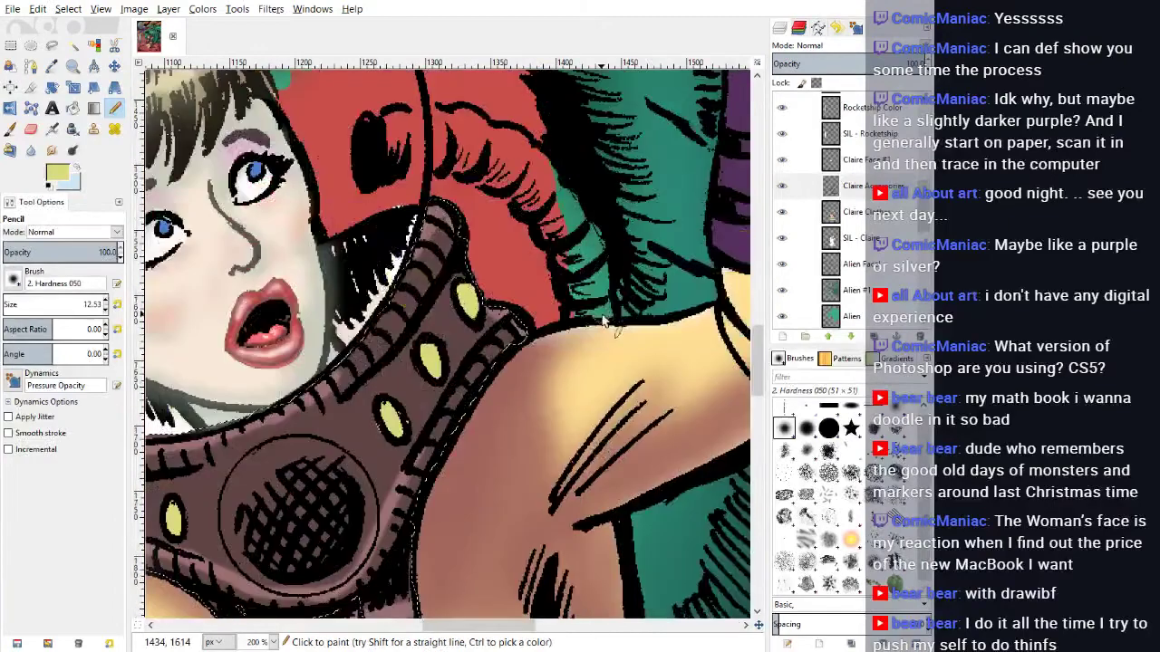
pyautogui.scroll(-4, 607, 322)
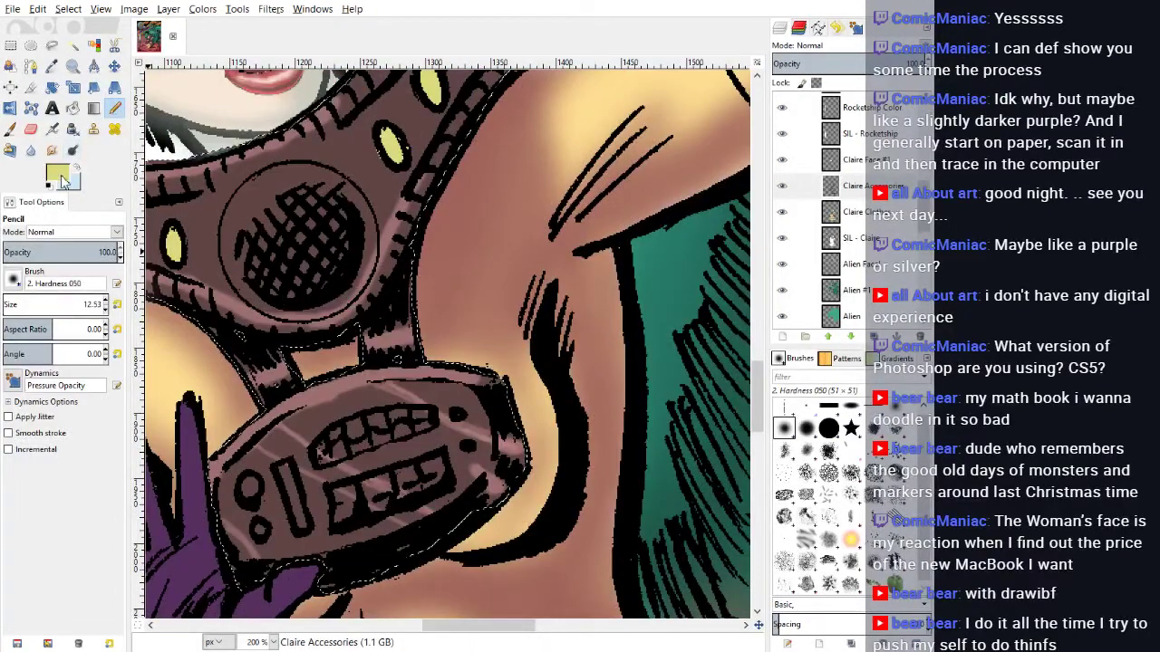
pyautogui.click(666, 381)
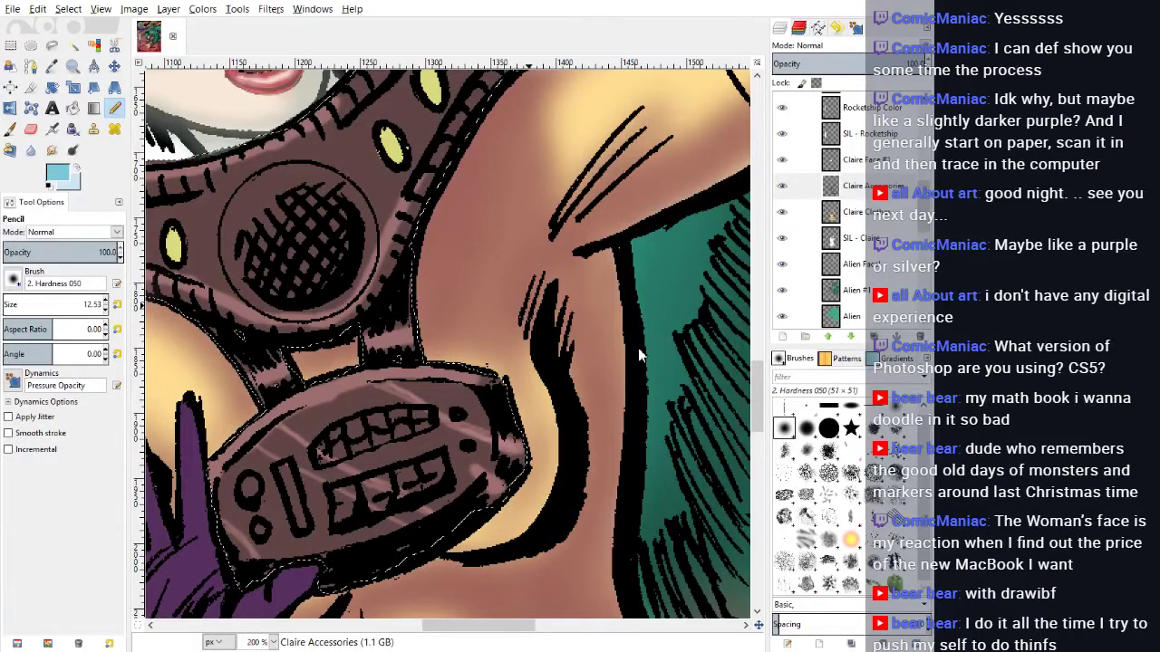
pyautogui.keyDown('ctrl'); pyautogui.click(622, 395); pyautogui.keyUp('ctrl')
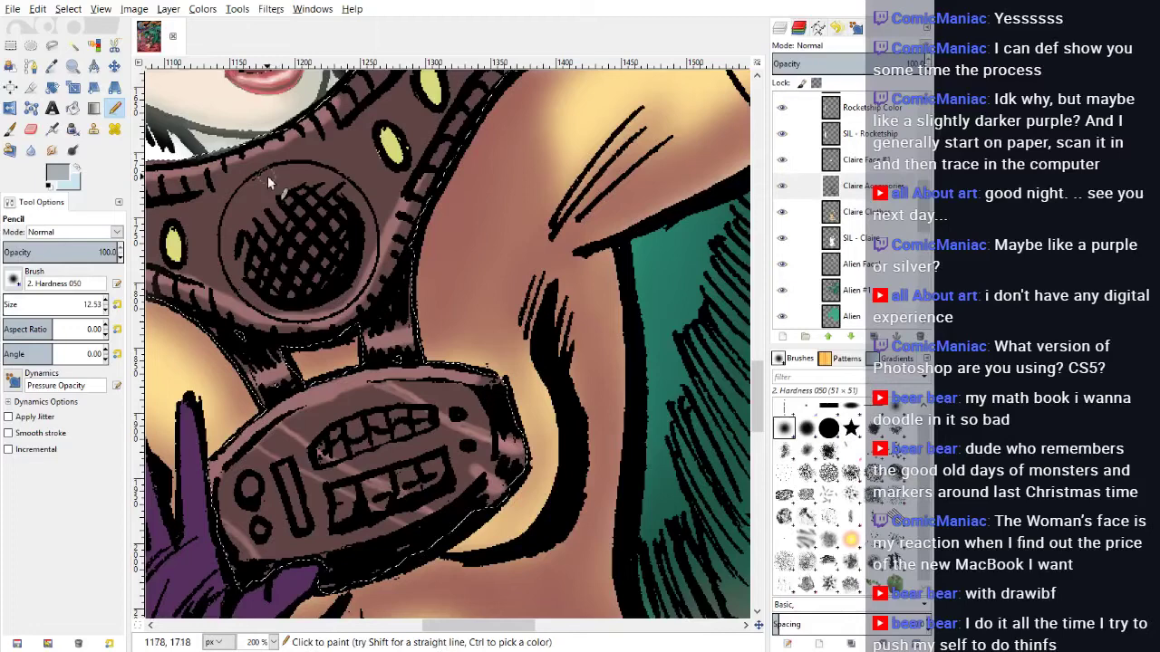
pyautogui.moveTo(267, 179); pyautogui.dragTo(257, 186)
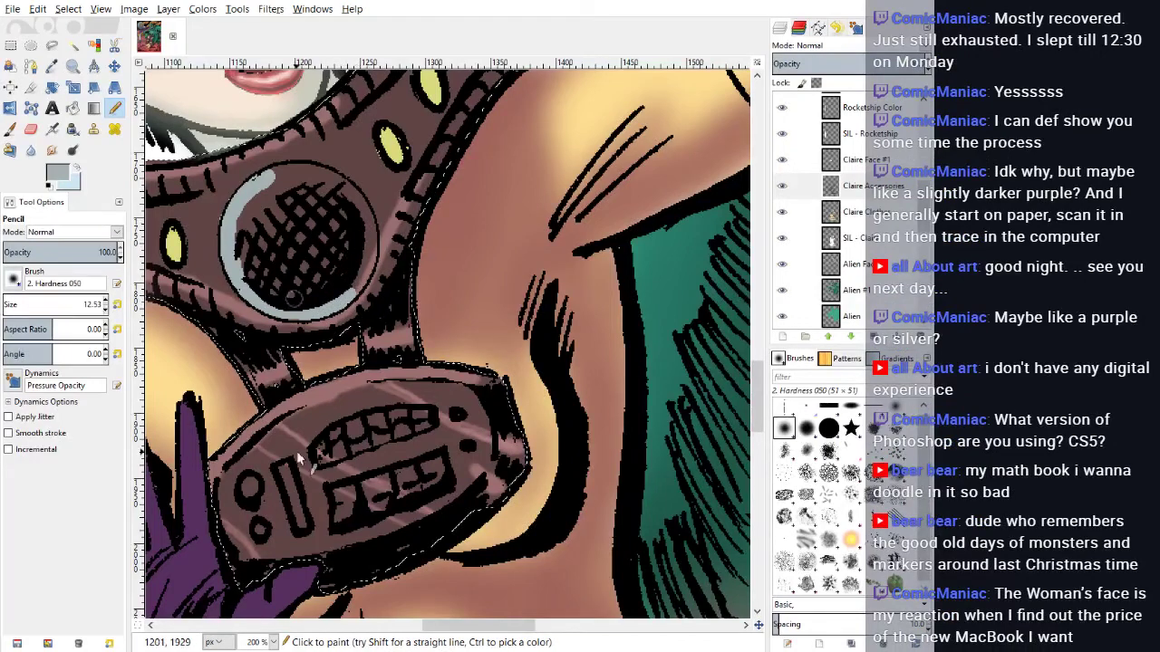
# Step: Complete the light blue-gray ring around the grille and bucket-fill the area inside it with the same gray
pyautogui.click(261, 531)
pyautogui.moveTo(502, 627); pyautogui.dragTo(451, 626)
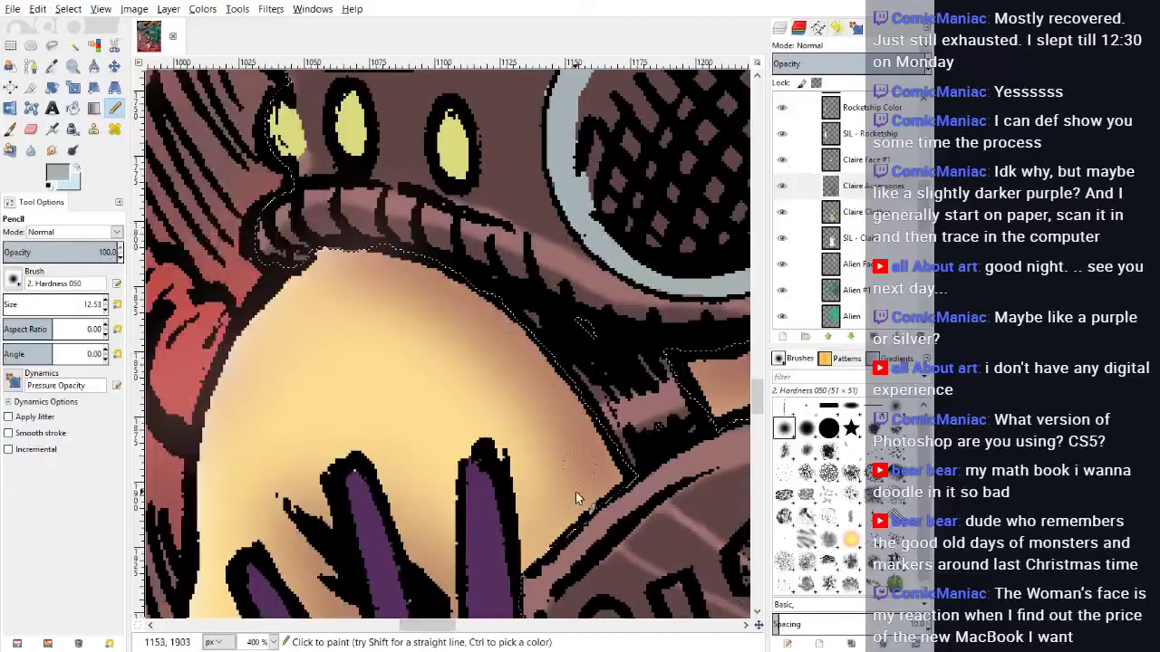
pyautogui.scroll(5, 489, 380)
pyautogui.hscroll(4, 496, 333)
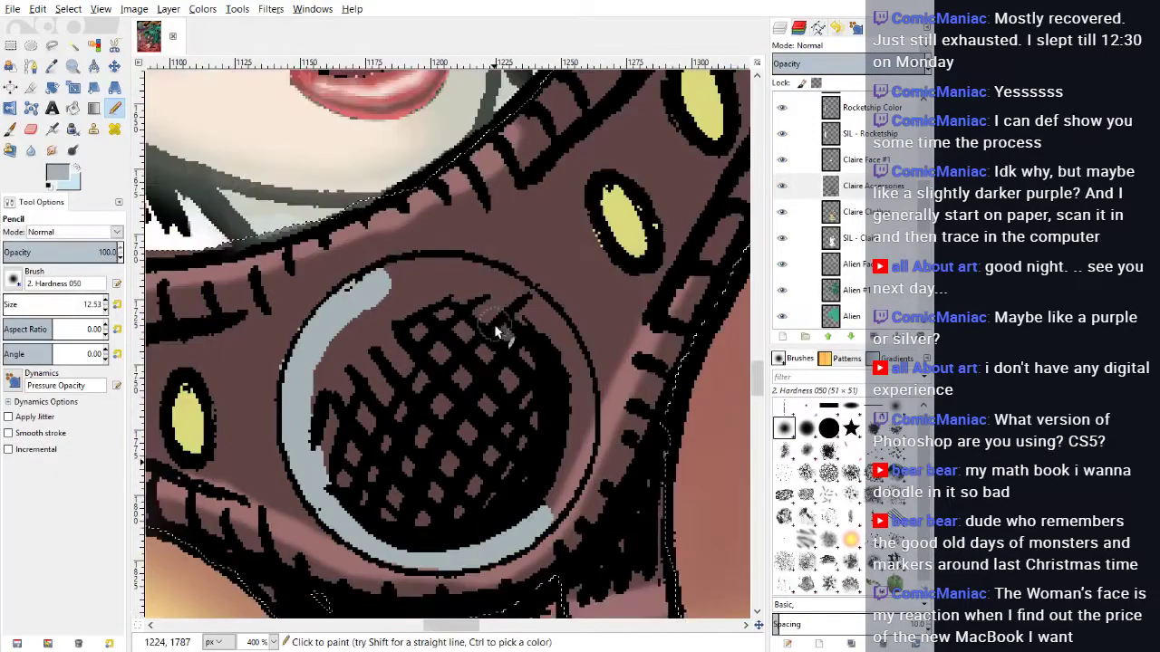
pyautogui.moveTo(388, 287)
pyautogui.mouseDown()
pyautogui.moveTo(488, 284)
pyautogui.moveTo(549, 327)
pyautogui.moveTo(583, 403)
pyautogui.moveTo(569, 469)
pyautogui.mouseUp()
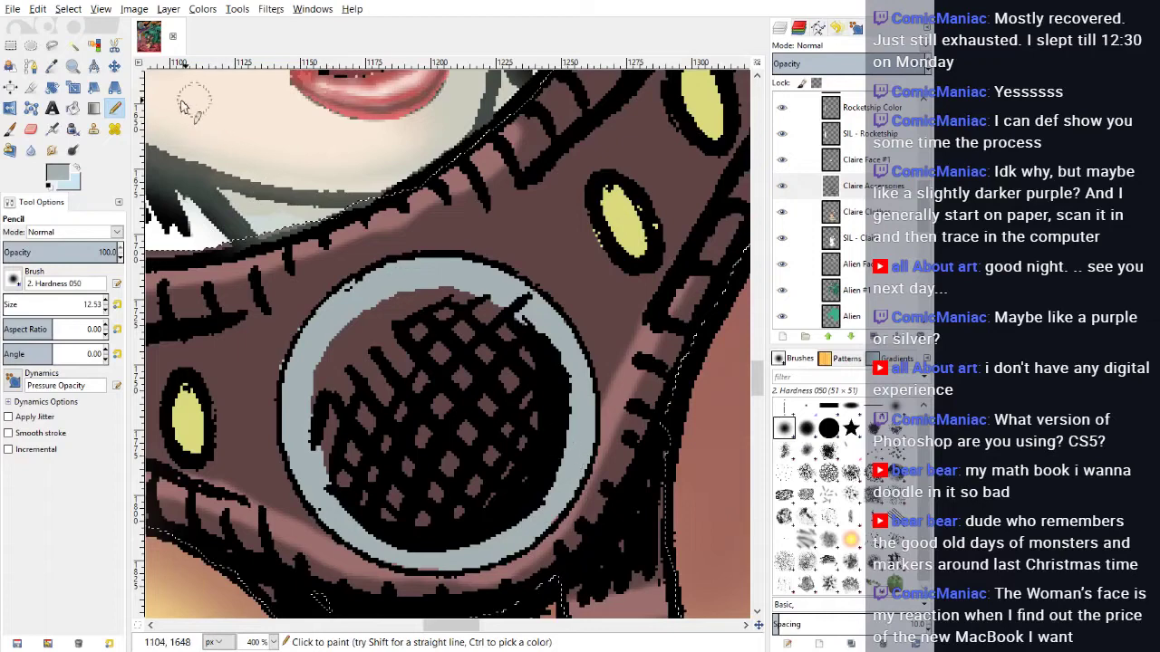
pyautogui.click(72, 108)
pyautogui.click(373, 346)
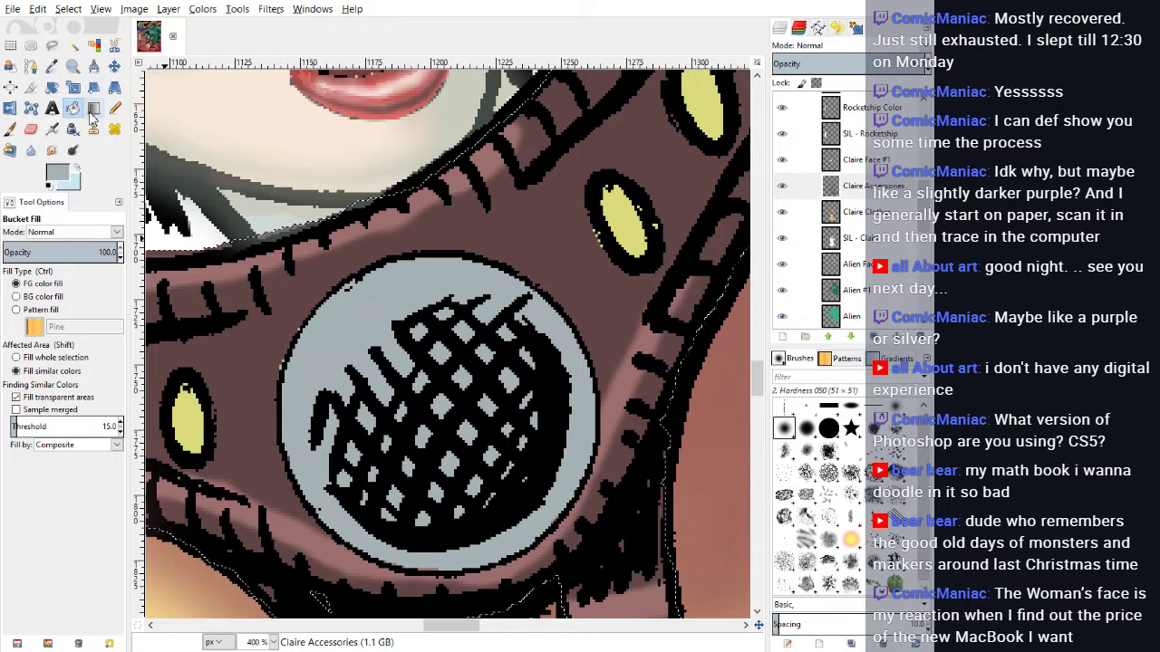
# Step: Select the gray disc by color and choose a darker gray for the Paintbrush
pyautogui.click(73, 46)
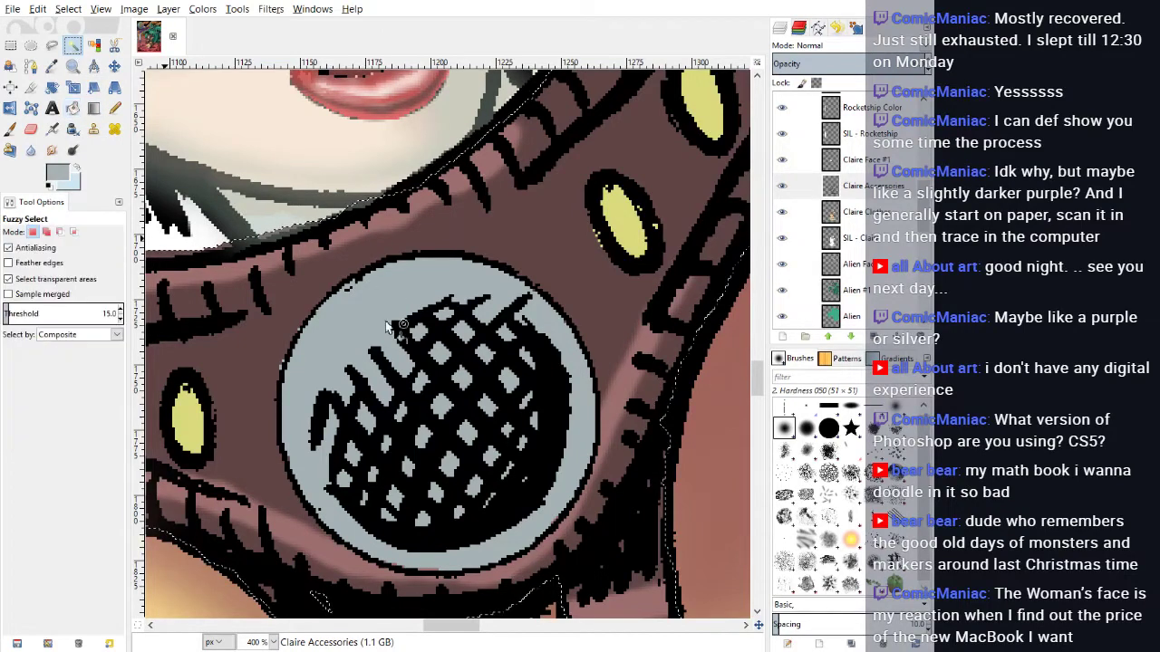
pyautogui.click(388, 326)
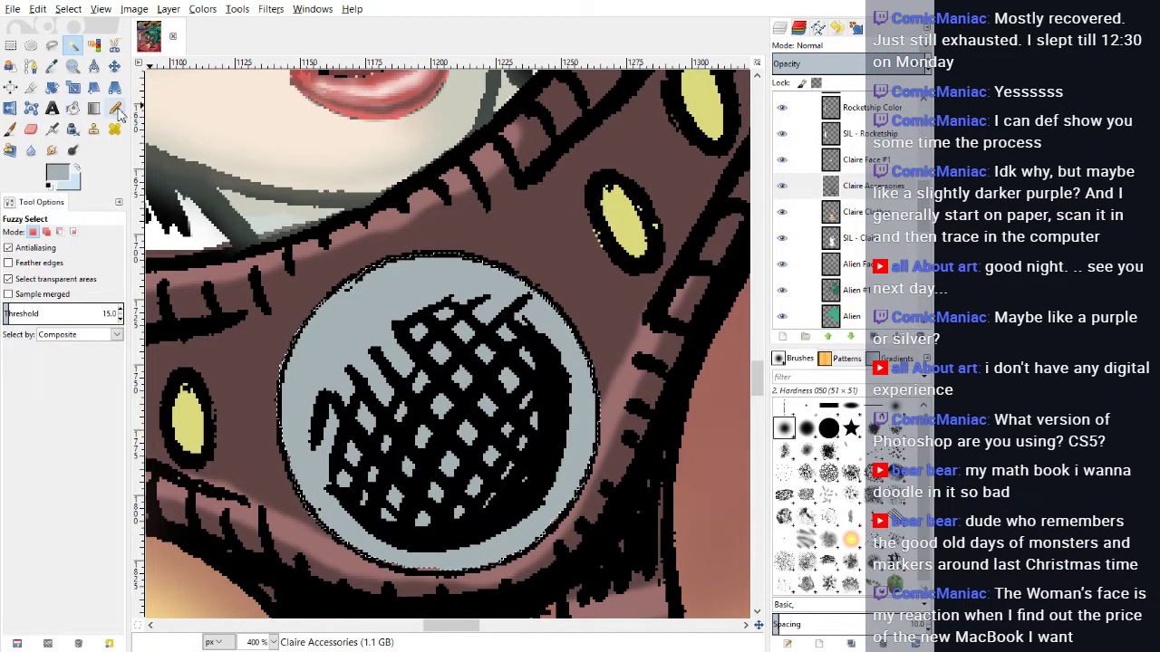
pyautogui.press('p')
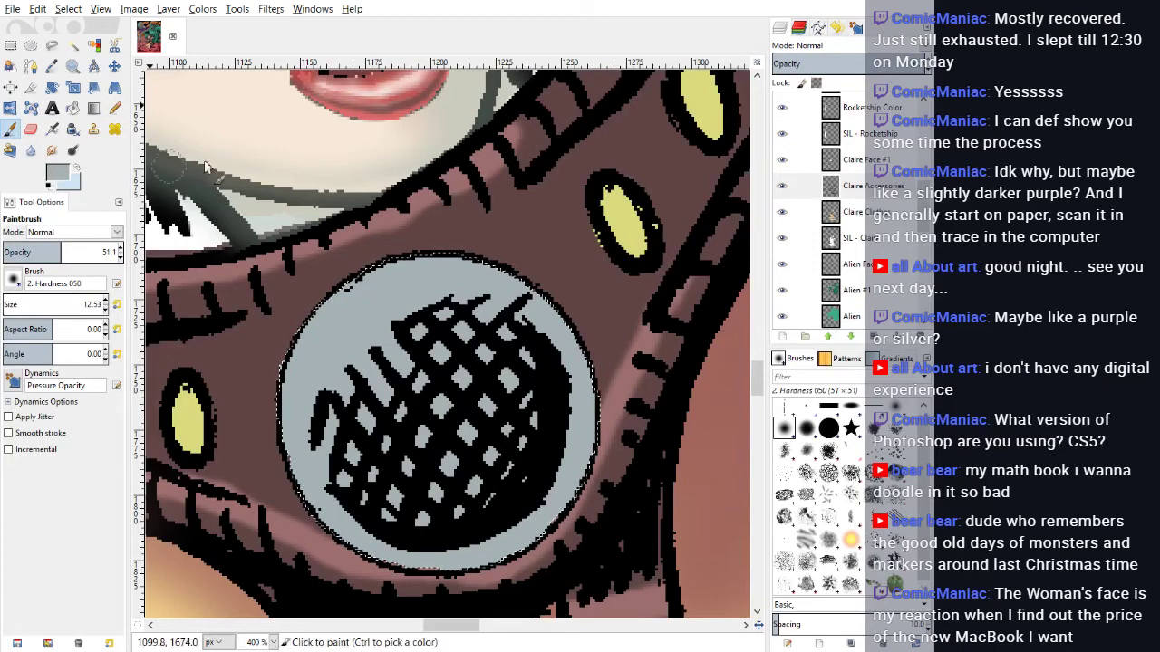
pyautogui.moveTo(628, 387)
pyautogui.mouseDown()
pyautogui.moveTo(636, 363)
pyautogui.moveTo(640, 373)
pyautogui.moveTo(607, 392)
pyautogui.mouseUp()
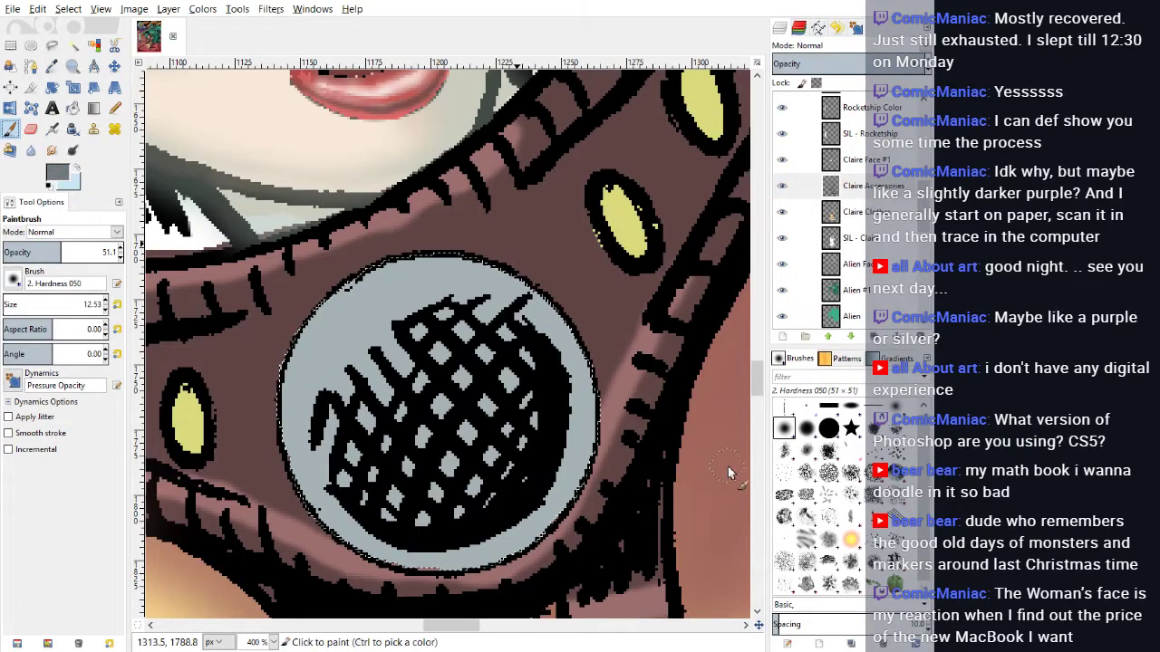
# Step: Make an elliptical selection about 112 by 110 px around the grille, just inside the disc's outer edge
pyautogui.click(31, 44)
pyautogui.moveTo(460, 560); pyautogui.dragTo(582, 283)
pyautogui.moveTo(476, 489); pyautogui.dragTo(308, 444)
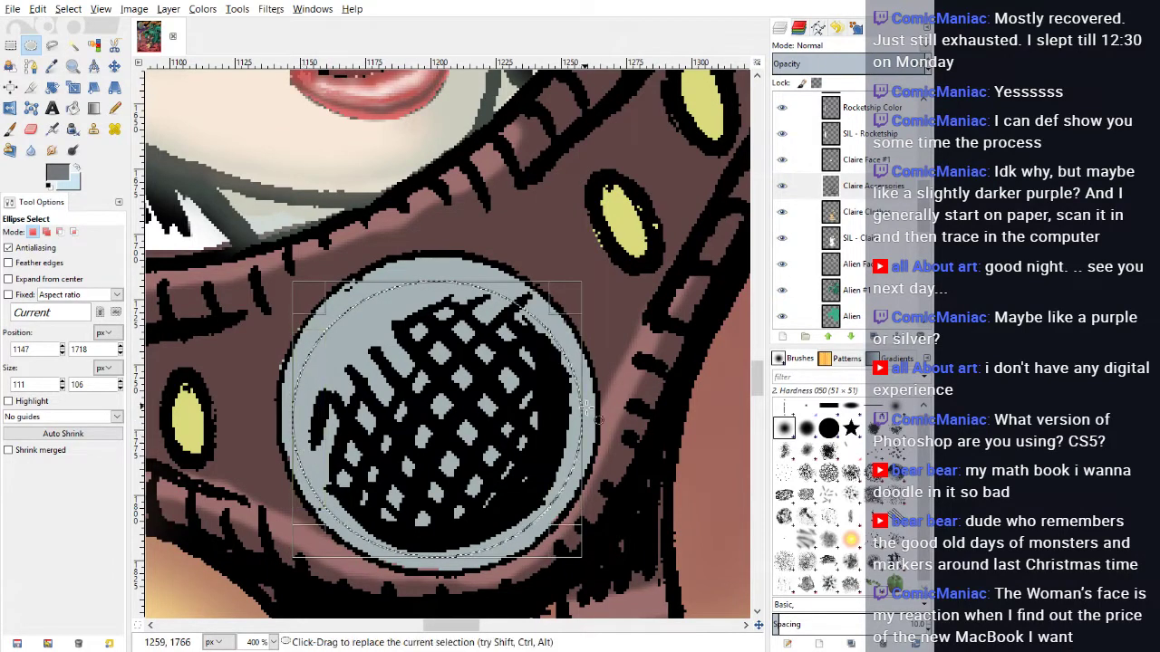
pyautogui.moveTo(591, 406); pyautogui.dragTo(592, 409)
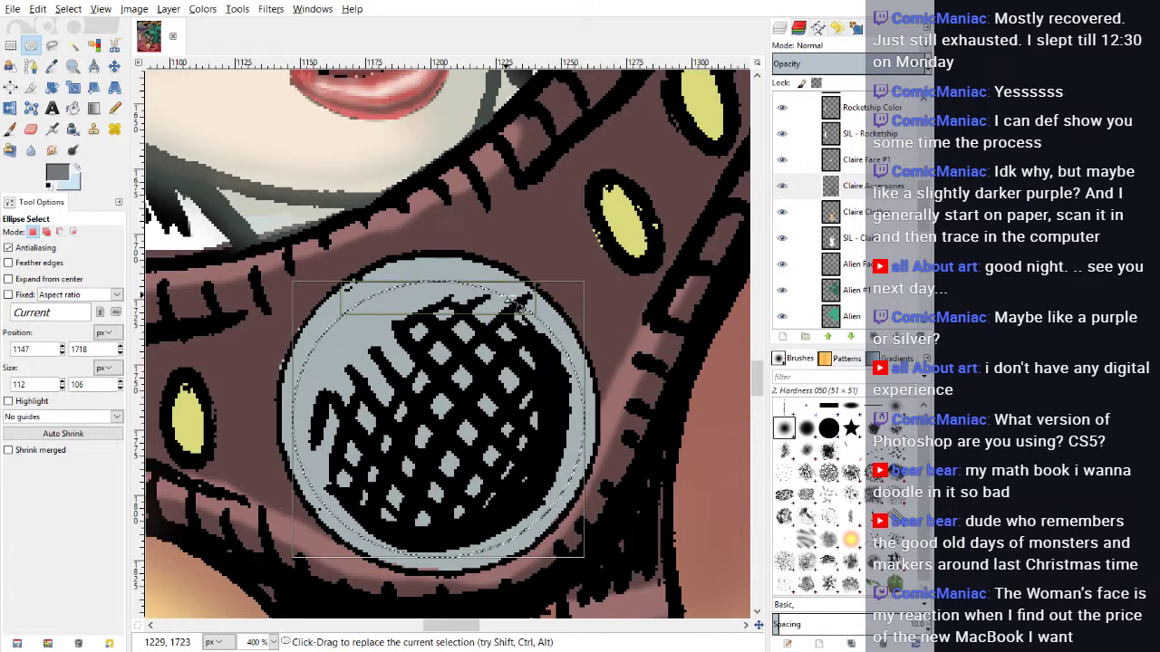
pyautogui.moveTo(465, 307); pyautogui.dragTo(467, 292)
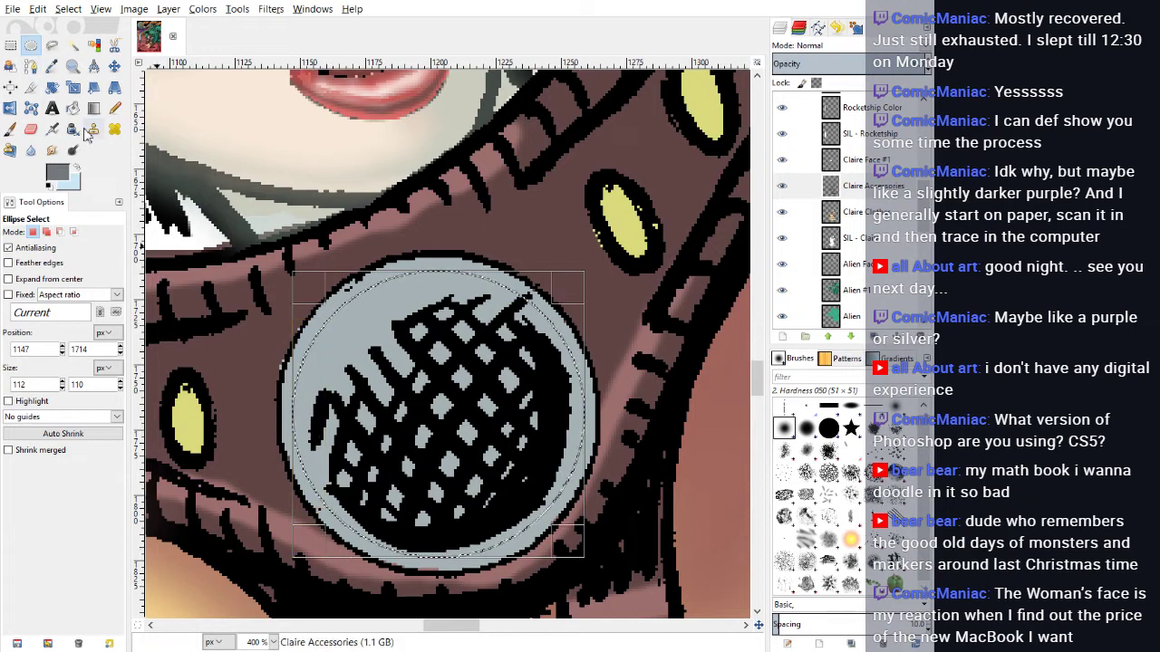
# Step: Shade the grille inside the ellipse with dark gray, darkest at the lower right, using the Paintbrush at size 46.71 and opacity 51.1
pyautogui.click(114, 108)
pyautogui.click(61, 178)
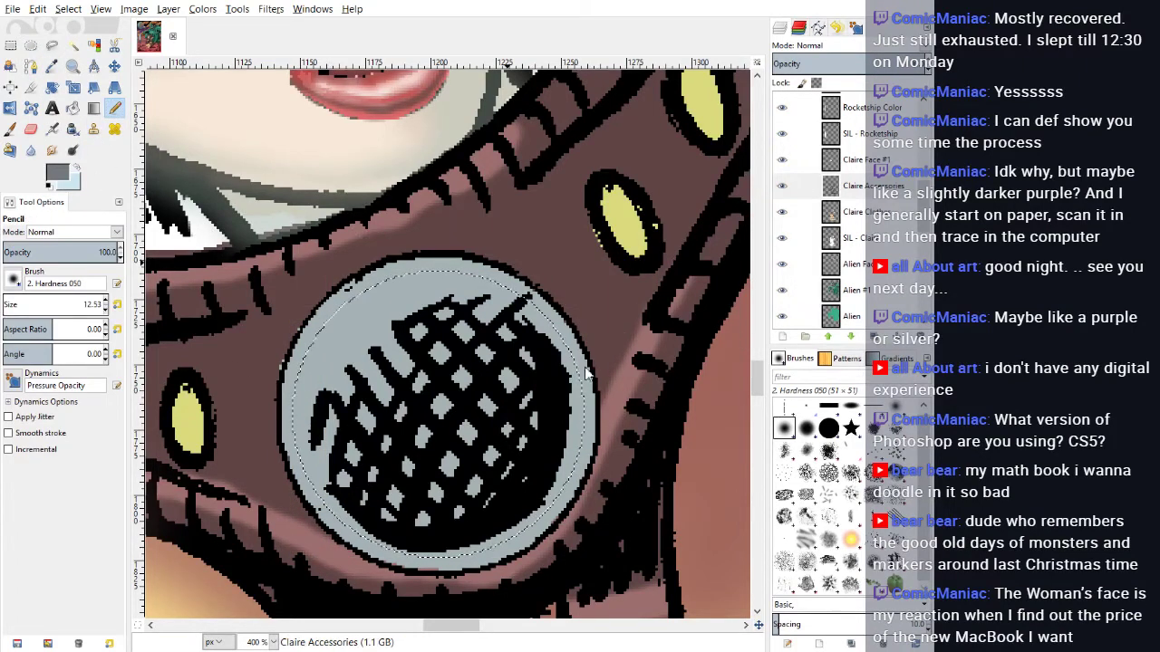
pyautogui.moveTo(588, 370); pyautogui.dragTo(600, 393)
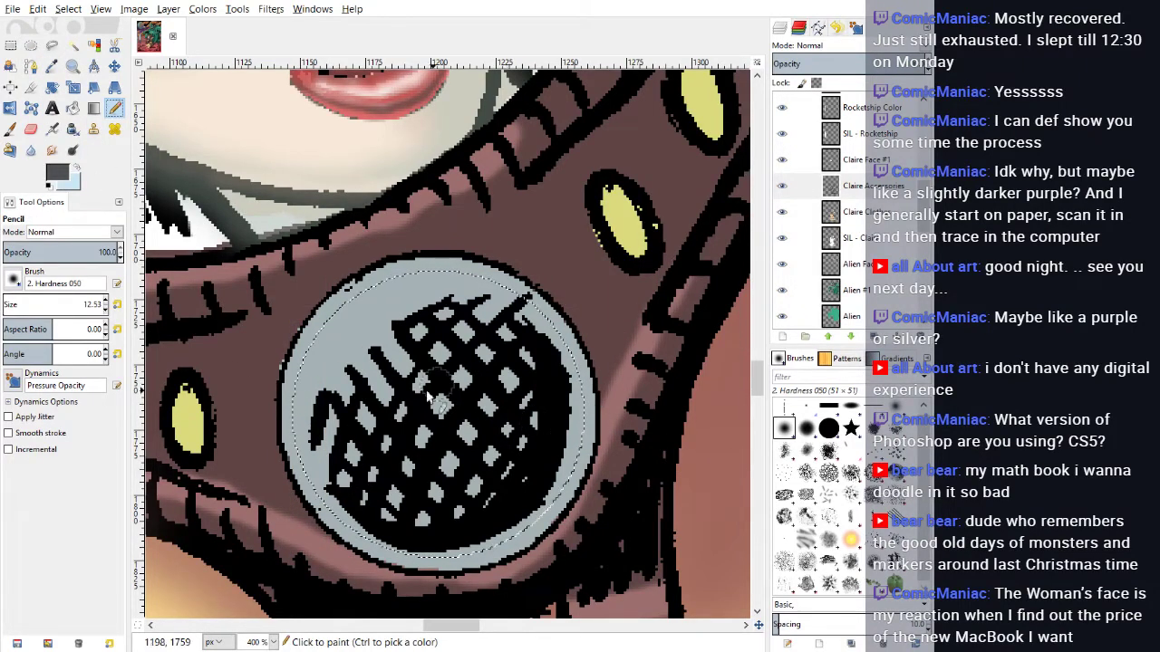
pyautogui.click(10, 128)
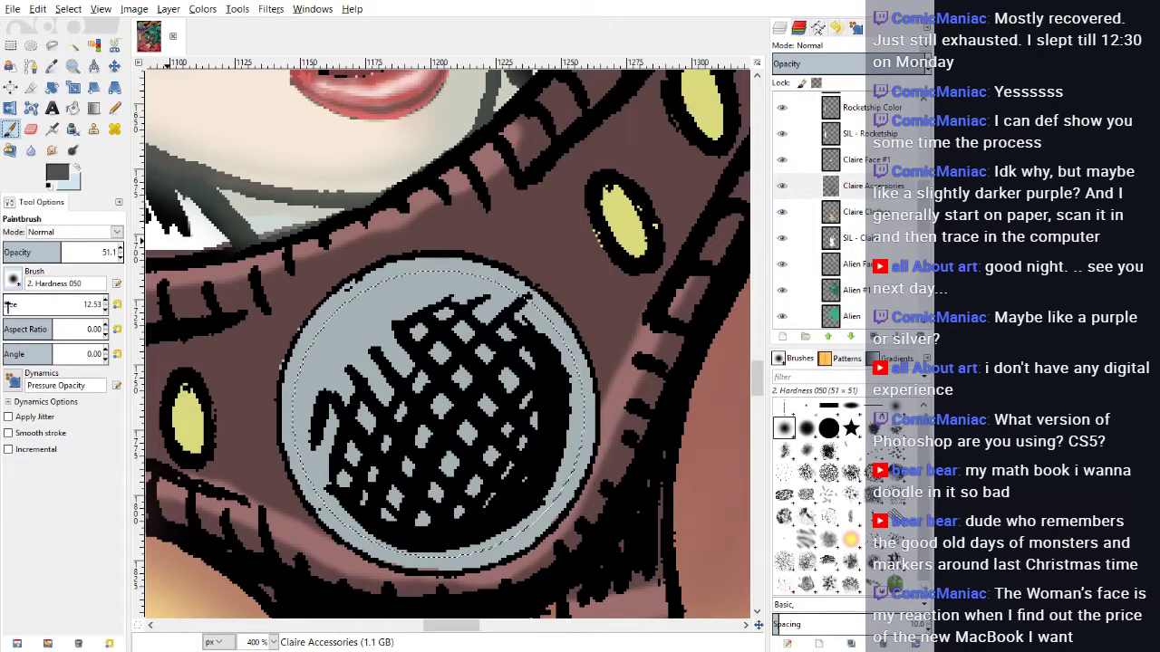
pyautogui.moveTo(337, 513)
pyautogui.mouseDown()
pyautogui.moveTo(363, 448)
pyautogui.moveTo(363, 519)
pyautogui.moveTo(435, 548)
pyautogui.moveTo(535, 507)
pyautogui.moveTo(580, 408)
pyautogui.moveTo(521, 344)
pyautogui.moveTo(544, 389)
pyautogui.moveTo(471, 516)
pyautogui.moveTo(343, 481)
pyautogui.moveTo(326, 430)
pyautogui.moveTo(422, 403)
pyautogui.moveTo(525, 399)
pyautogui.moveTo(433, 492)
pyautogui.moveTo(494, 458)
pyautogui.moveTo(426, 398)
pyautogui.moveTo(381, 435)
pyautogui.moveTo(409, 385)
pyautogui.moveTo(406, 399)
pyautogui.moveTo(471, 349)
pyautogui.moveTo(534, 390)
pyautogui.moveTo(471, 492)
pyautogui.moveTo(450, 500)
pyautogui.moveTo(513, 509)
pyautogui.mouseUp()
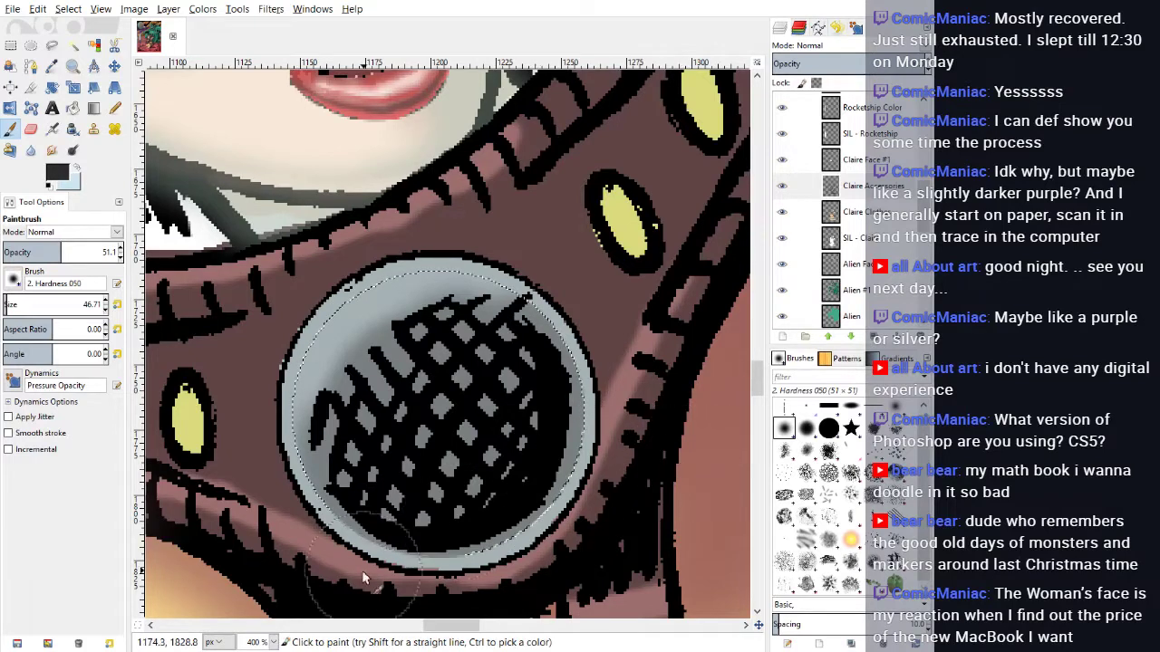
pyautogui.moveTo(361, 570)
pyautogui.mouseDown()
pyautogui.moveTo(358, 537)
pyautogui.moveTo(463, 555)
pyautogui.moveTo(529, 505)
pyautogui.moveTo(573, 445)
pyautogui.moveTo(543, 349)
pyautogui.moveTo(569, 400)
pyautogui.moveTo(524, 531)
pyautogui.moveTo(424, 558)
pyautogui.moveTo(384, 522)
pyautogui.moveTo(498, 507)
pyautogui.moveTo(547, 454)
pyautogui.moveTo(558, 369)
pyautogui.moveTo(491, 531)
pyautogui.moveTo(540, 508)
pyautogui.moveTo(581, 454)
pyautogui.moveTo(446, 557)
pyautogui.moveTo(396, 544)
pyautogui.moveTo(529, 453)
pyautogui.moveTo(510, 484)
pyautogui.moveTo(561, 435)
pyautogui.moveTo(567, 397)
pyautogui.moveTo(548, 362)
pyautogui.moveTo(522, 504)
pyautogui.moveTo(492, 517)
pyautogui.moveTo(453, 502)
pyautogui.moveTo(519, 503)
pyautogui.moveTo(521, 480)
pyautogui.moveTo(499, 454)
pyautogui.moveTo(450, 474)
pyautogui.moveTo(417, 455)
pyautogui.moveTo(449, 458)
pyautogui.moveTo(409, 447)
pyautogui.moveTo(464, 438)
pyautogui.moveTo(443, 425)
pyautogui.moveTo(459, 463)
pyautogui.moveTo(425, 492)
pyautogui.moveTo(399, 486)
pyautogui.moveTo(568, 453)
pyautogui.mouseUp()
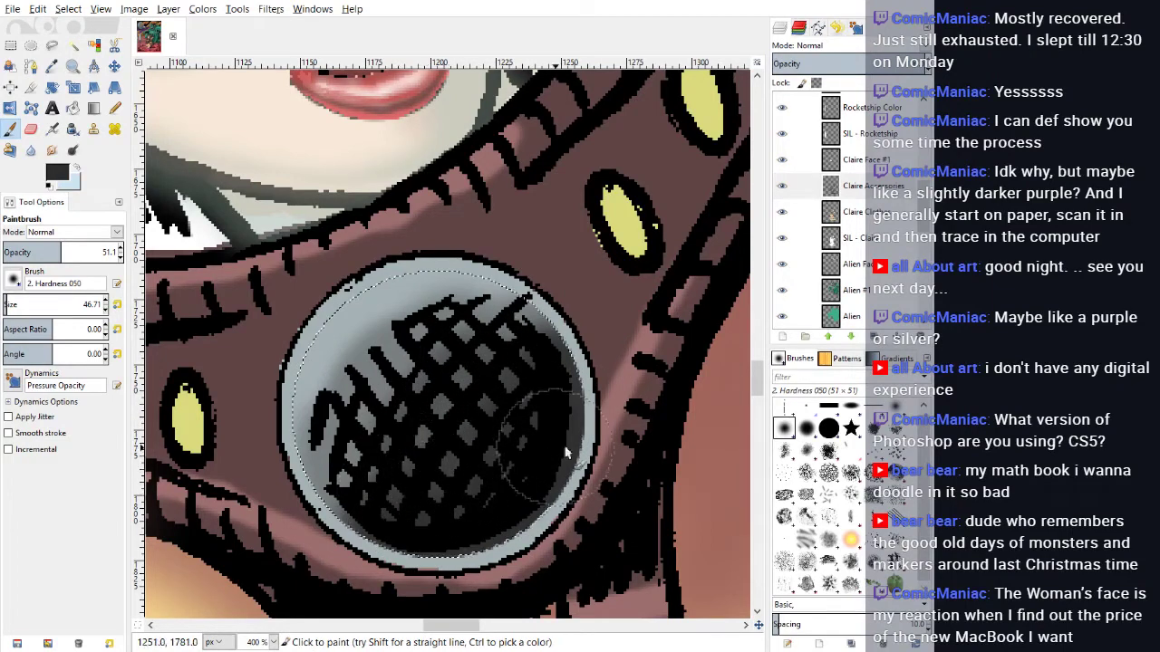
# Step: Select the disc's light outer rim by color, shade its lower and right parts dark gray with the Paintbrush, and clear the selection
pyautogui.click(72, 45)
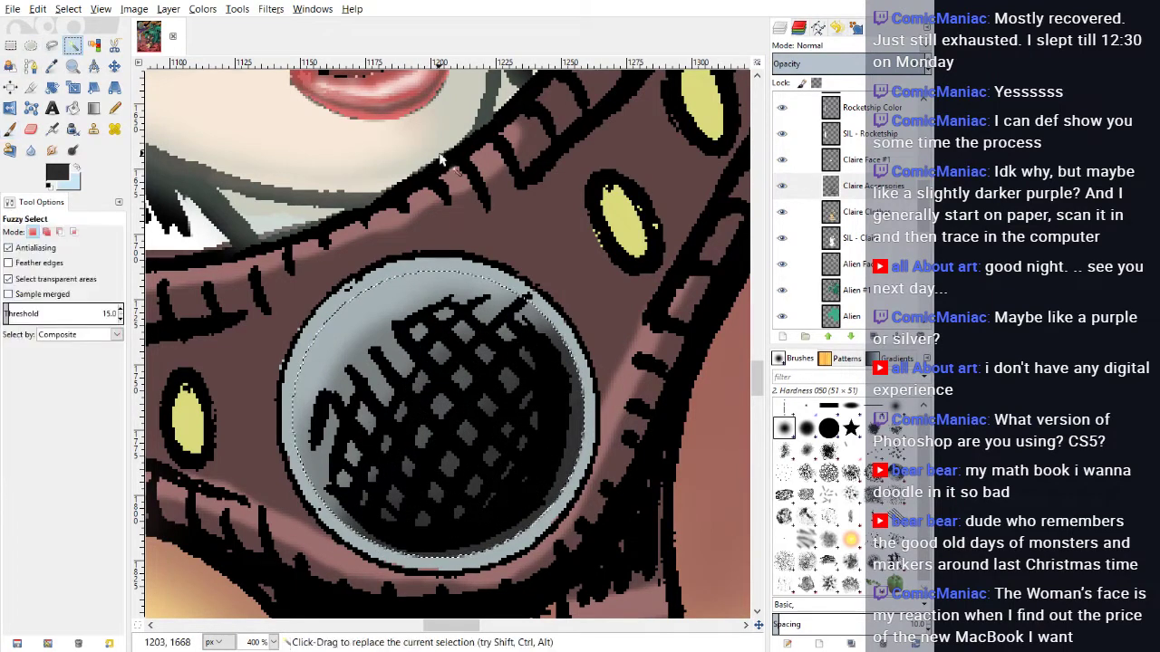
pyautogui.click(388, 272)
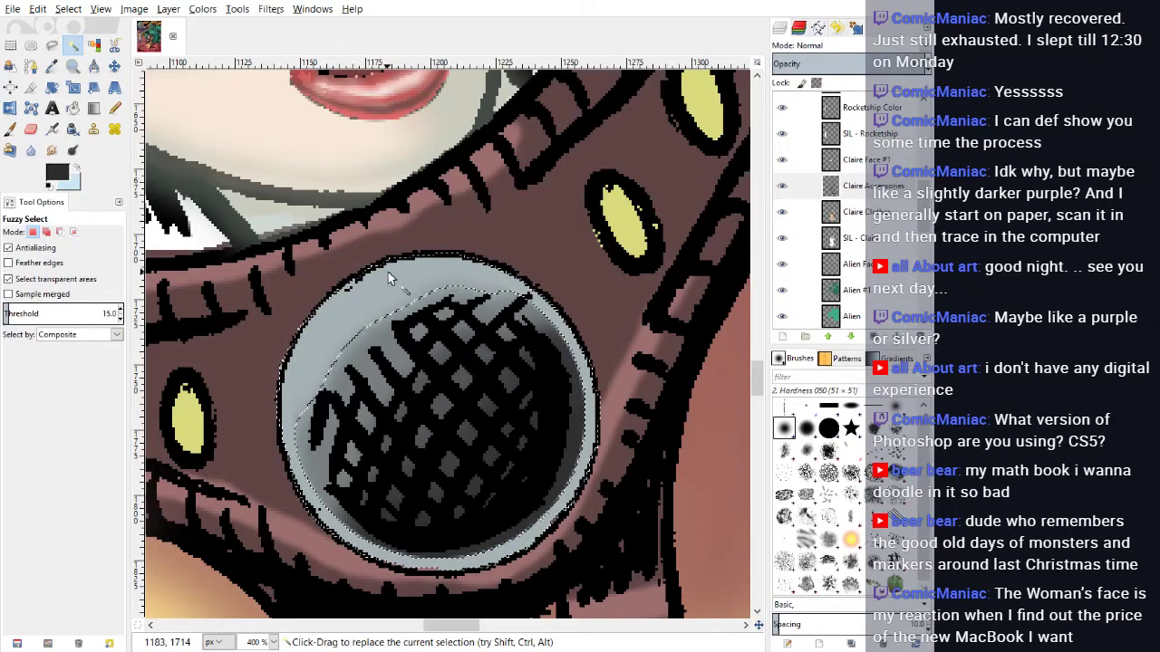
pyautogui.press('n')
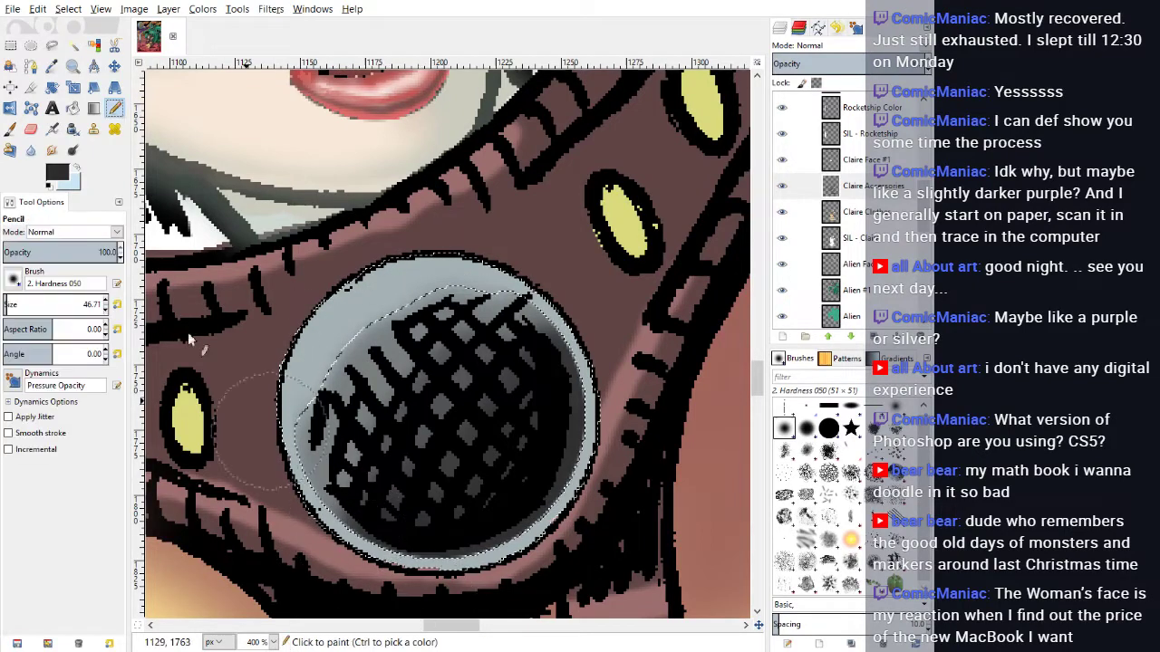
pyautogui.click(11, 129)
pyautogui.moveTo(337, 515)
pyautogui.mouseDown()
pyautogui.moveTo(461, 549)
pyautogui.moveTo(402, 542)
pyautogui.moveTo(456, 560)
pyautogui.moveTo(536, 499)
pyautogui.moveTo(499, 553)
pyautogui.moveTo(570, 443)
pyautogui.moveTo(540, 355)
pyautogui.moveTo(557, 358)
pyautogui.moveTo(573, 377)
pyautogui.moveTo(513, 560)
pyautogui.moveTo(544, 334)
pyautogui.moveTo(571, 459)
pyautogui.moveTo(493, 560)
pyautogui.moveTo(380, 559)
pyautogui.moveTo(325, 507)
pyautogui.moveTo(416, 557)
pyautogui.moveTo(544, 517)
pyautogui.mouseUp()
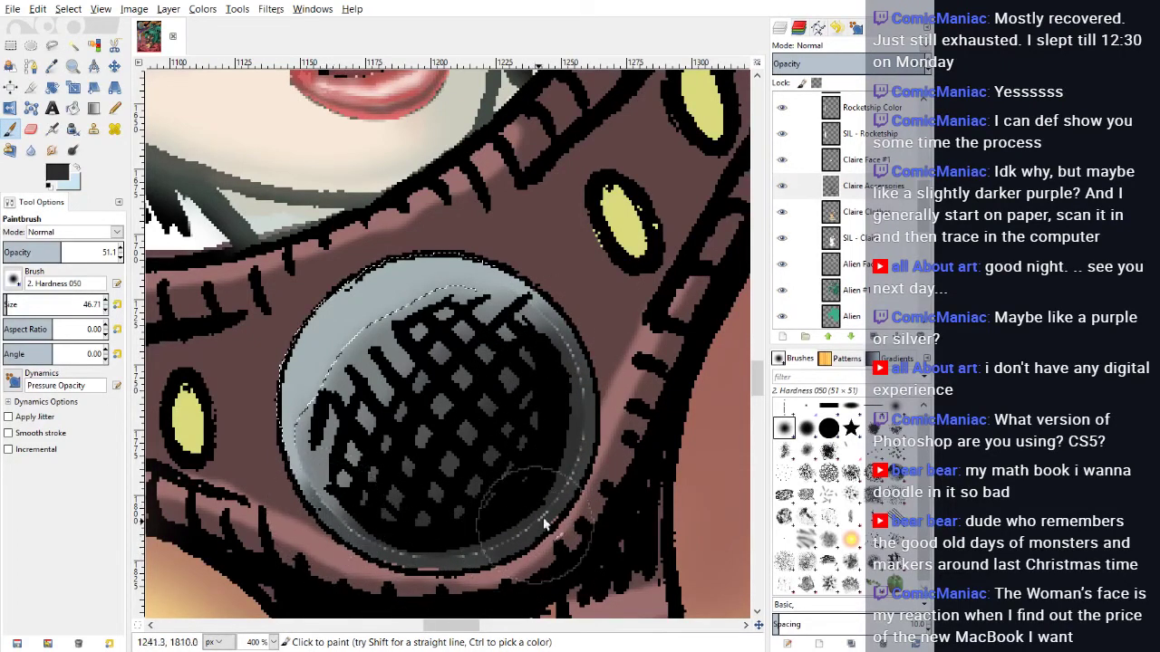
pyautogui.click(68, 10)
pyautogui.click(69, 47)
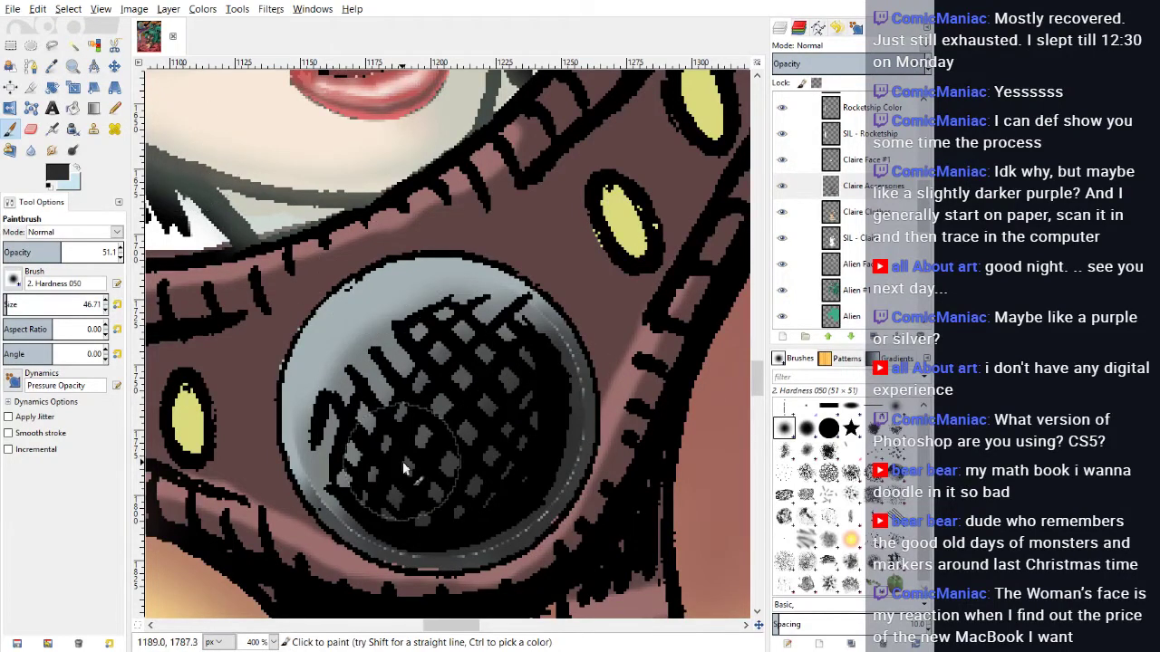
# Step: Select the grille disc's light upper-left rim, paint white highlights along its inner edge with the Paintbrush at size 4, and clear the selection
pyautogui.click(72, 44)
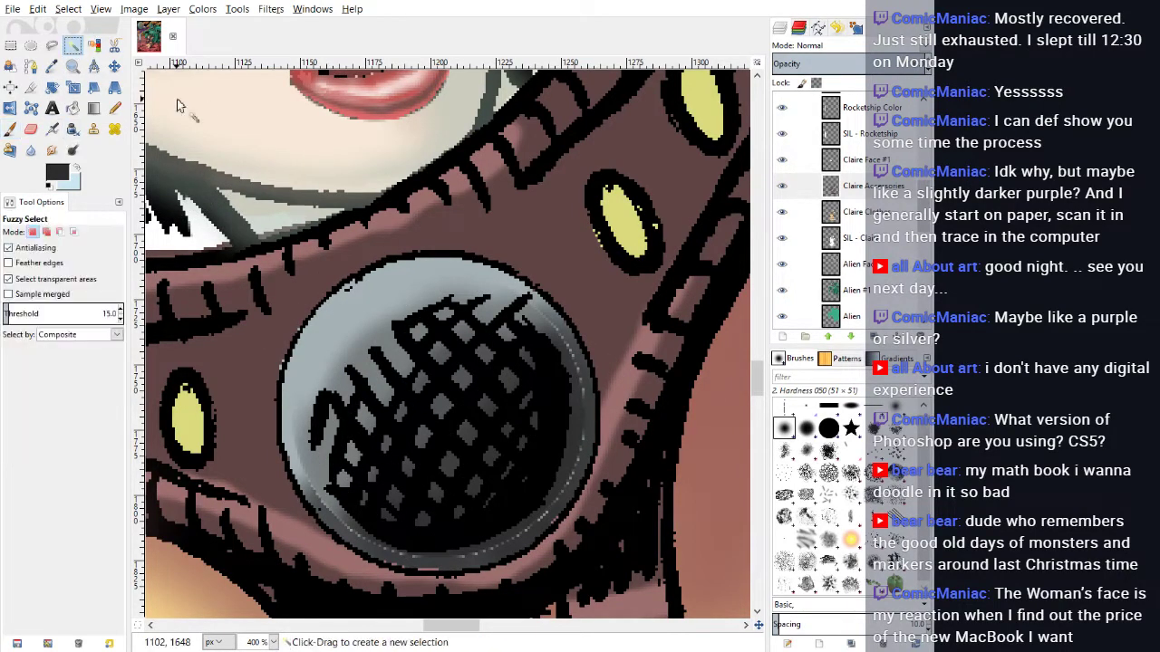
pyautogui.click(365, 304)
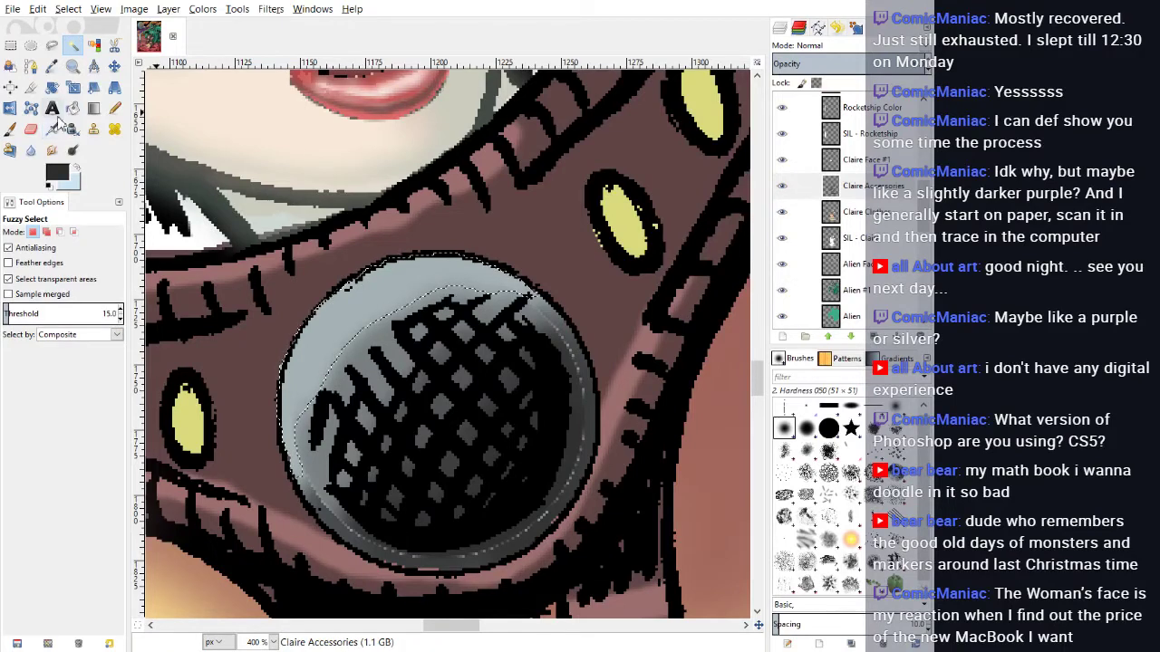
pyautogui.click(10, 128)
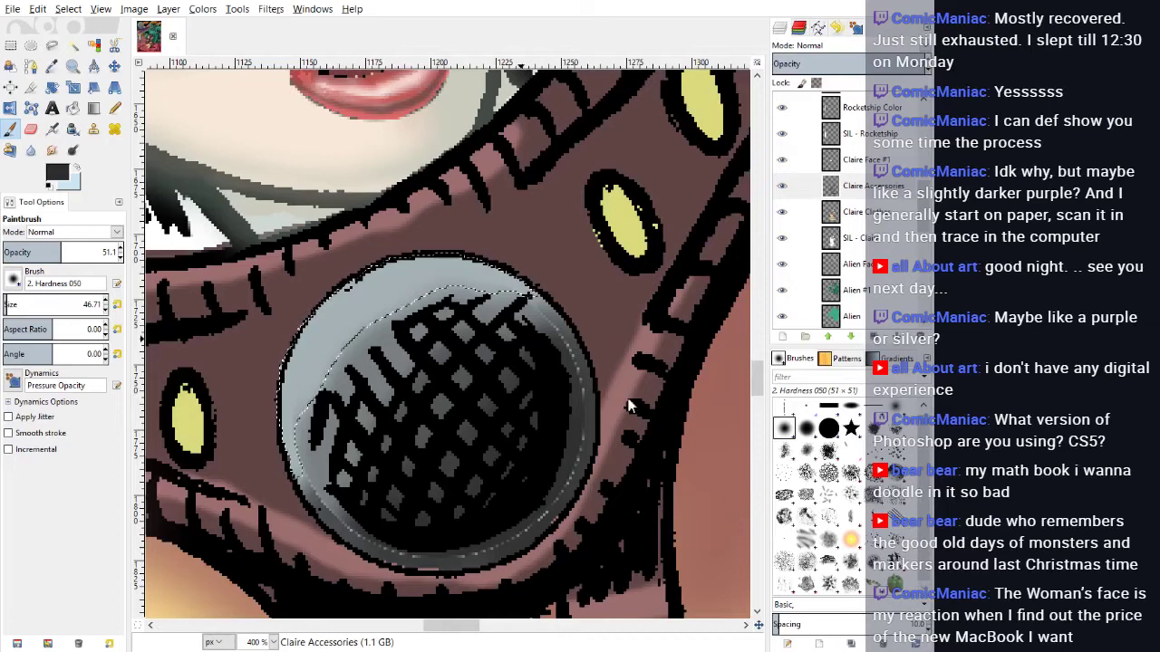
pyautogui.moveTo(719, 314); pyautogui.dragTo(754, 317)
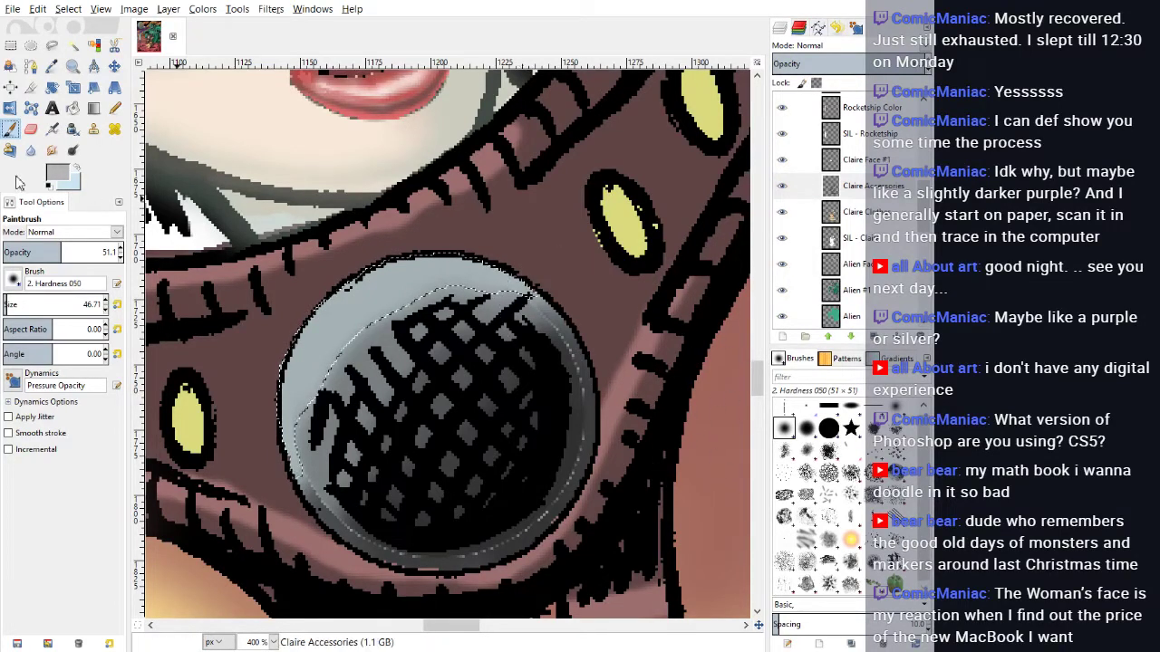
pyautogui.click(5, 307)
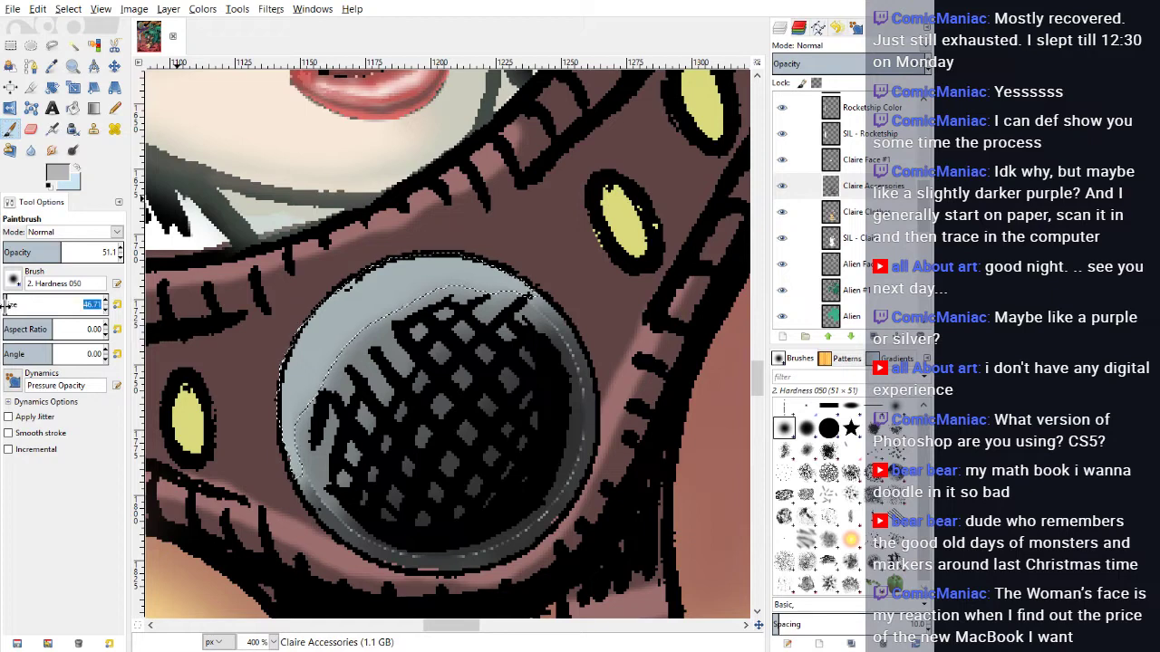
pyautogui.click(4, 305)
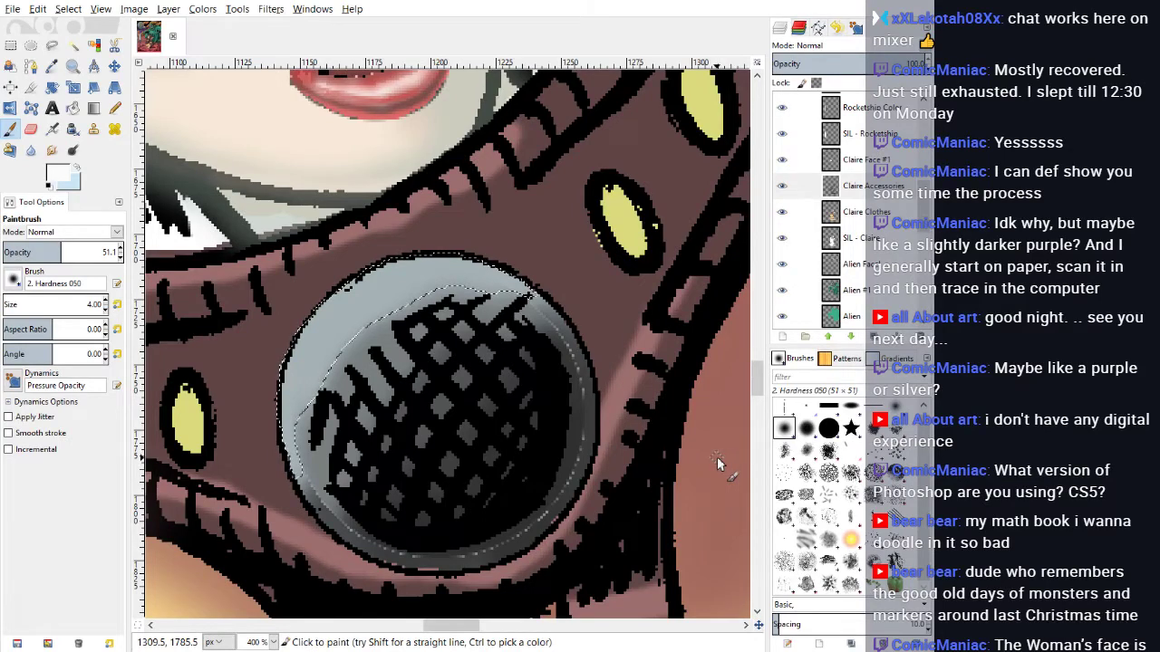
pyautogui.keyDown('ctrl'); pyautogui.click(322, 366); pyautogui.keyUp('ctrl')
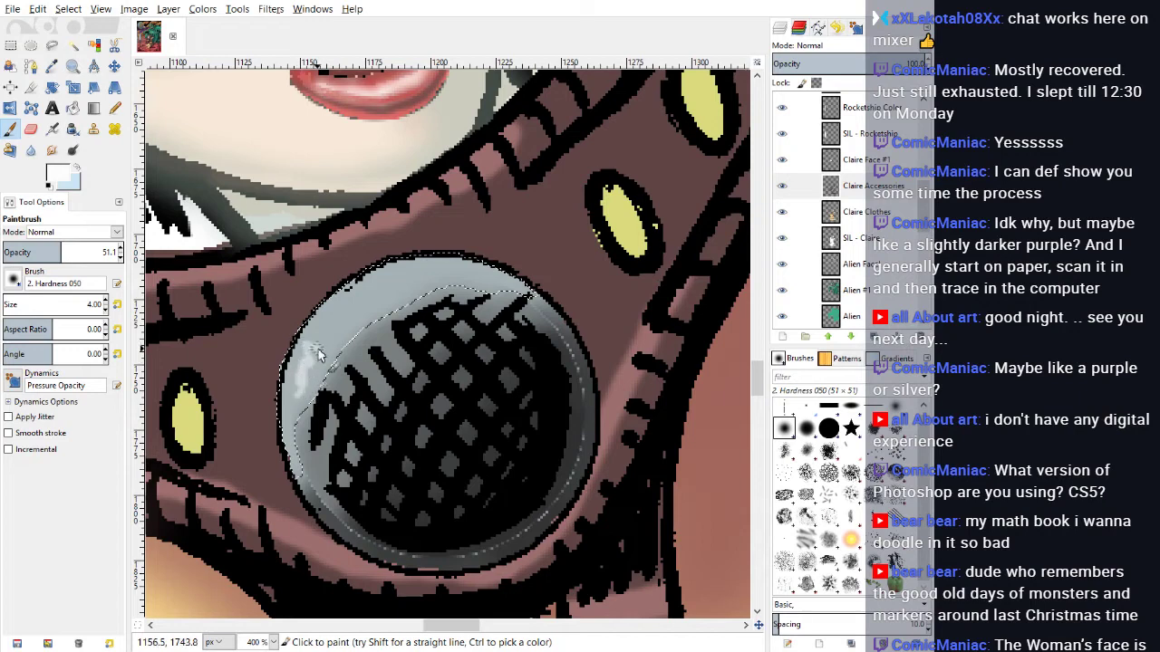
pyautogui.moveTo(368, 307); pyautogui.dragTo(388, 292)
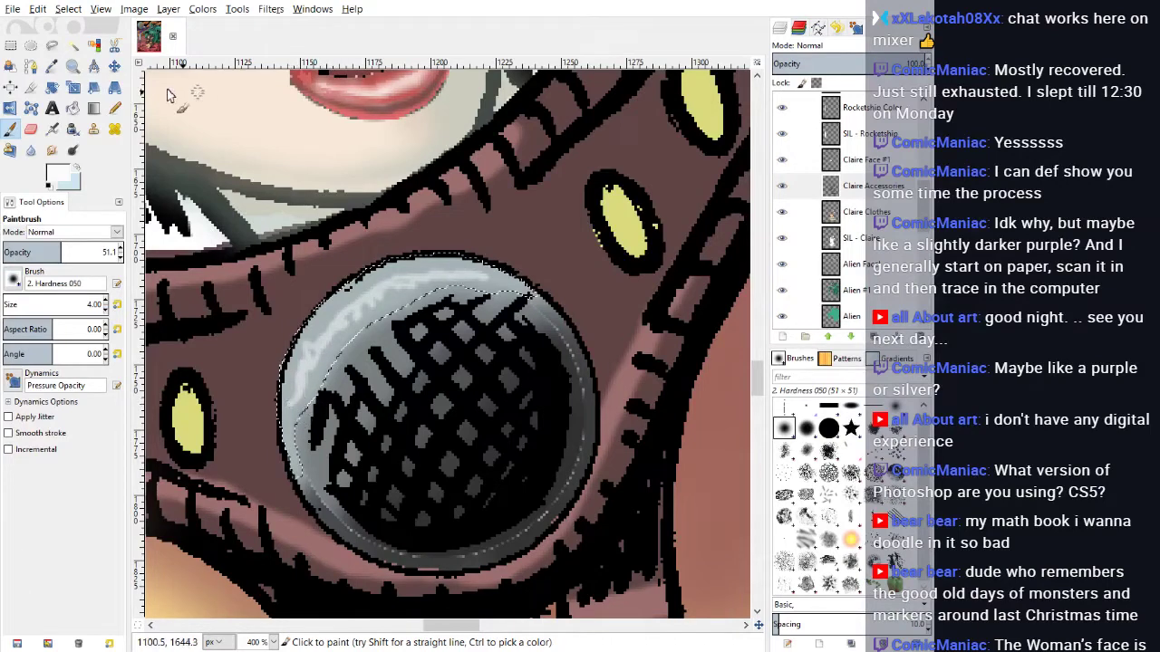
pyautogui.click(77, 53)
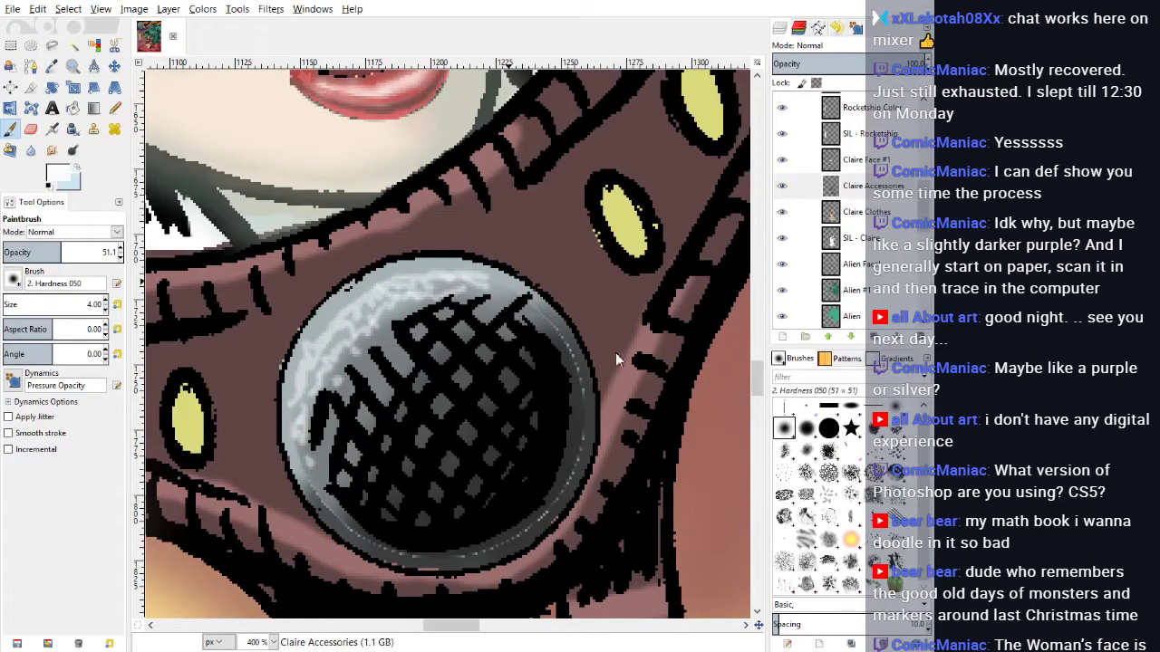
# Step: Try a light gray Paintbrush stroke at size 11 on the disc's lower-left rim, and undo it
pyautogui.click(728, 410)
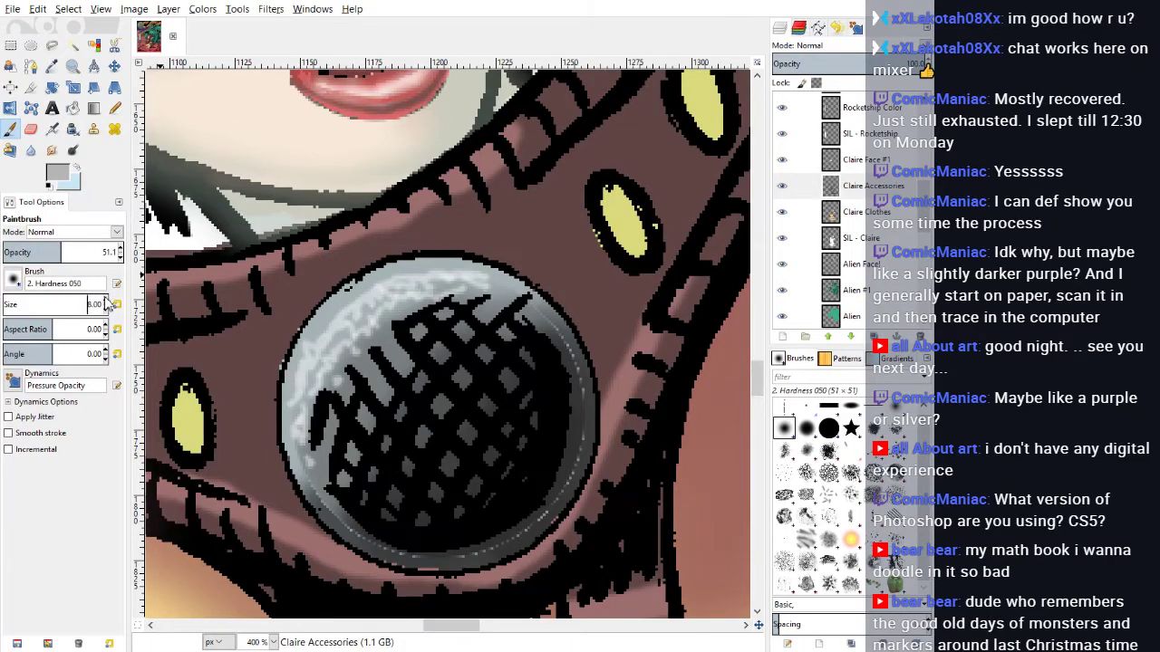
pyautogui.moveTo(356, 527)
pyautogui.mouseDown()
pyautogui.moveTo(336, 517)
pyautogui.moveTo(363, 541)
pyautogui.mouseUp()
pyautogui.click(38, 10)
pyautogui.click(49, 30)
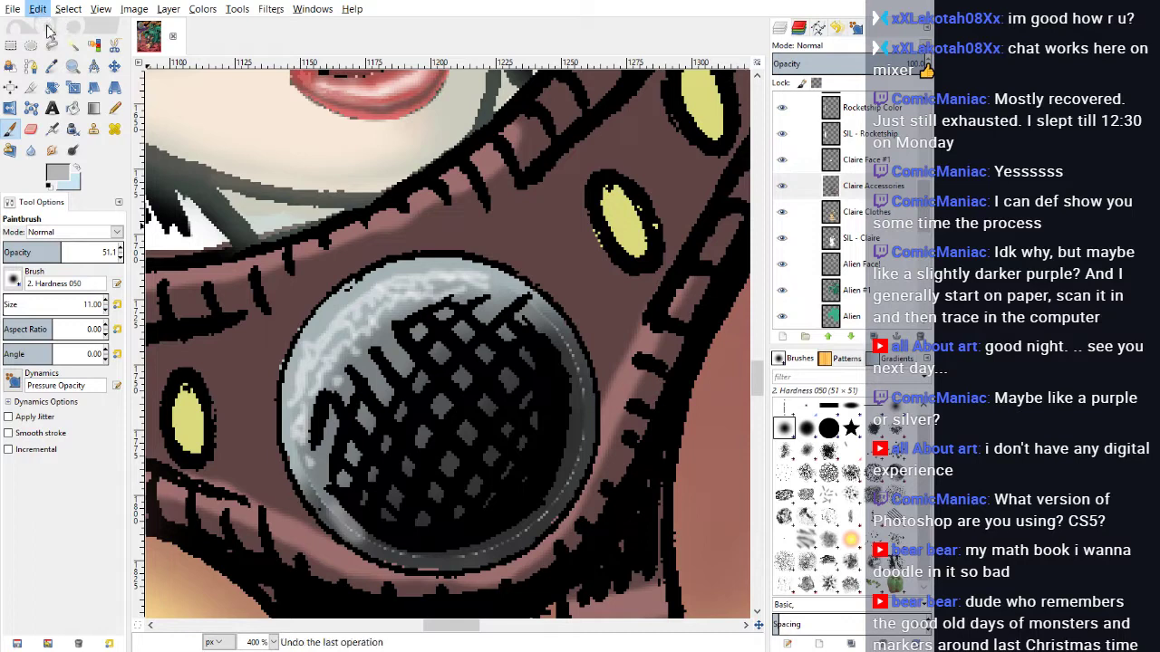
# Step: Cover the light seam between grille and rim along the disc's lower and right sides with dark gray, using the Paintbrush at size 11
pyautogui.keyDown('ctrl'); pyautogui.click(593, 409); pyautogui.keyUp('ctrl')
pyautogui.moveTo(343, 491)
pyautogui.mouseDown()
pyautogui.moveTo(333, 509)
pyautogui.moveTo(353, 539)
pyautogui.moveTo(398, 559)
pyautogui.moveTo(375, 536)
pyautogui.moveTo(440, 557)
pyautogui.moveTo(469, 551)
pyautogui.mouseUp()
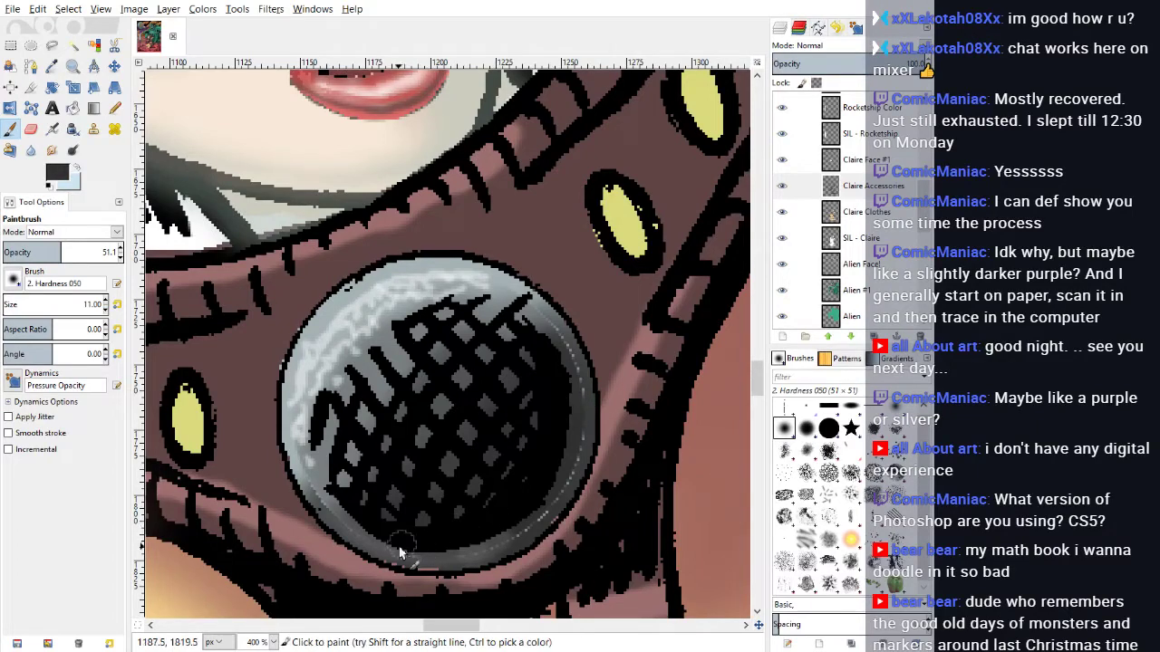
pyautogui.moveTo(482, 562)
pyautogui.mouseDown()
pyautogui.moveTo(537, 516)
pyautogui.moveTo(515, 532)
pyautogui.moveTo(547, 504)
pyautogui.moveTo(562, 462)
pyautogui.moveTo(572, 473)
pyautogui.moveTo(547, 517)
pyautogui.moveTo(566, 462)
pyautogui.mouseUp()
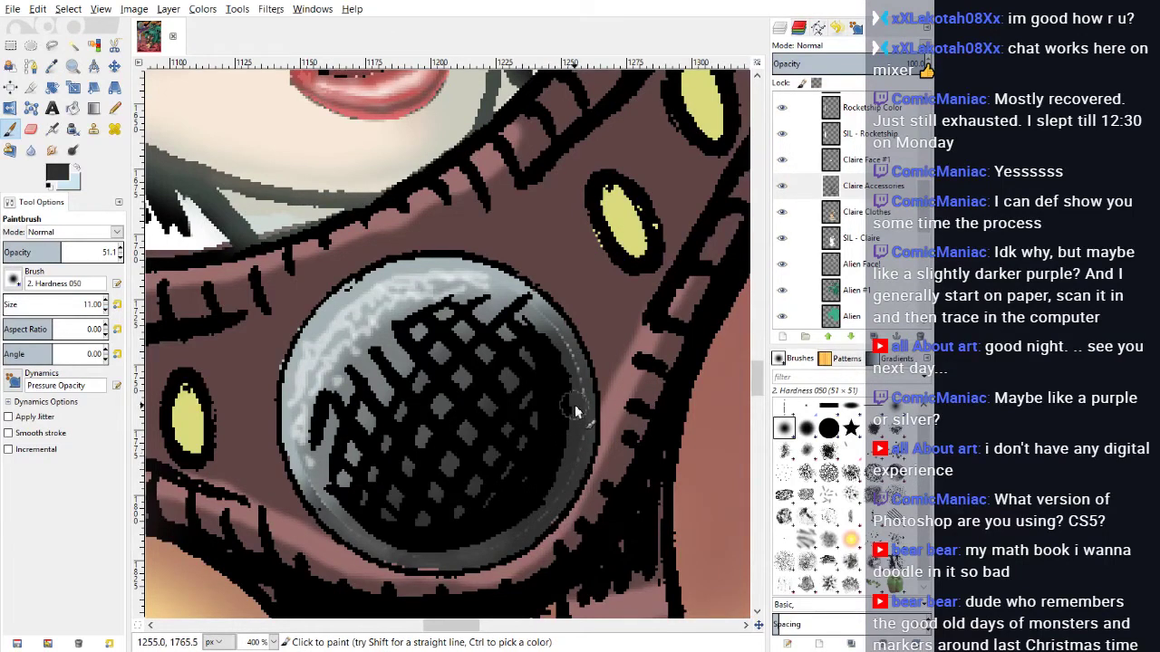
pyautogui.moveTo(575, 412)
pyautogui.mouseDown()
pyautogui.moveTo(556, 340)
pyautogui.moveTo(583, 413)
pyautogui.moveTo(539, 328)
pyautogui.mouseUp()
pyautogui.moveTo(403, 547)
pyautogui.mouseDown()
pyautogui.moveTo(359, 525)
pyautogui.moveTo(389, 548)
pyautogui.mouseUp()
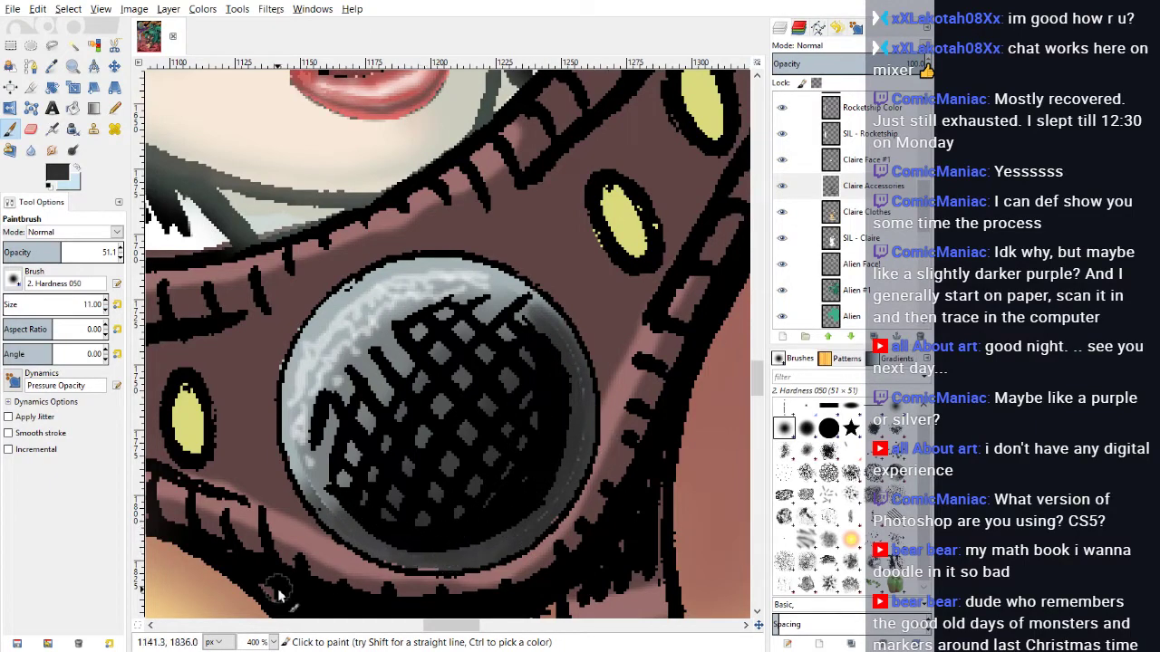
# Step: Color the belt's pouch snaps and oval buckle light gray with the Pencil at size 11 and full opacity
pyautogui.hotkey('shift', '2')
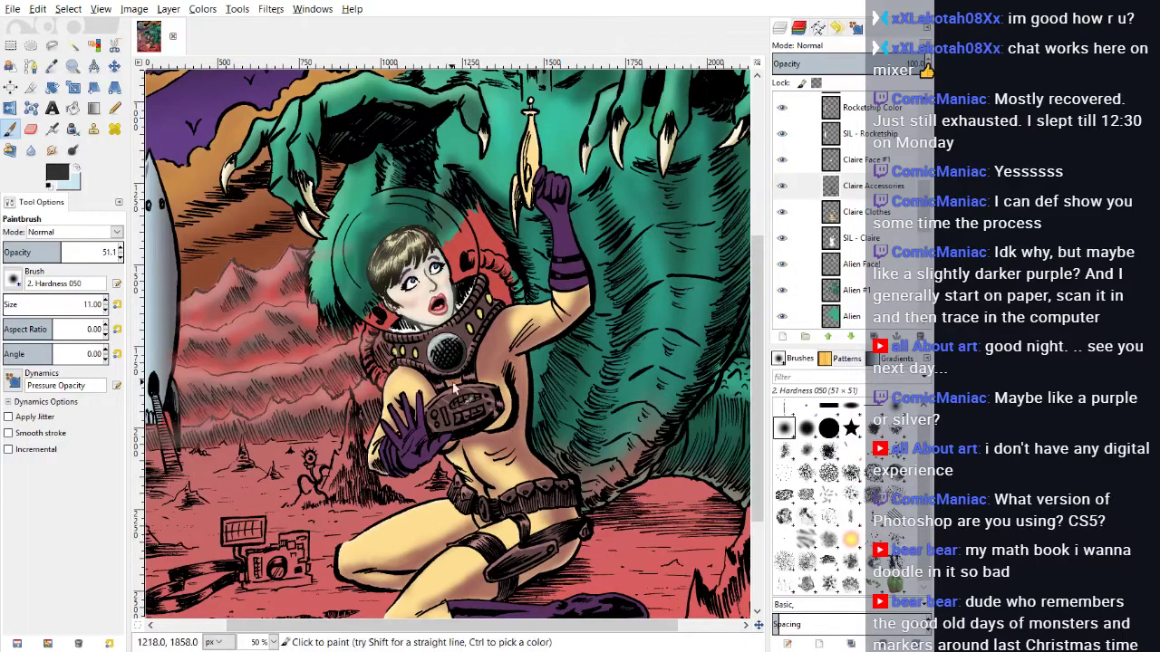
pyautogui.scroll(-3, 463, 414)
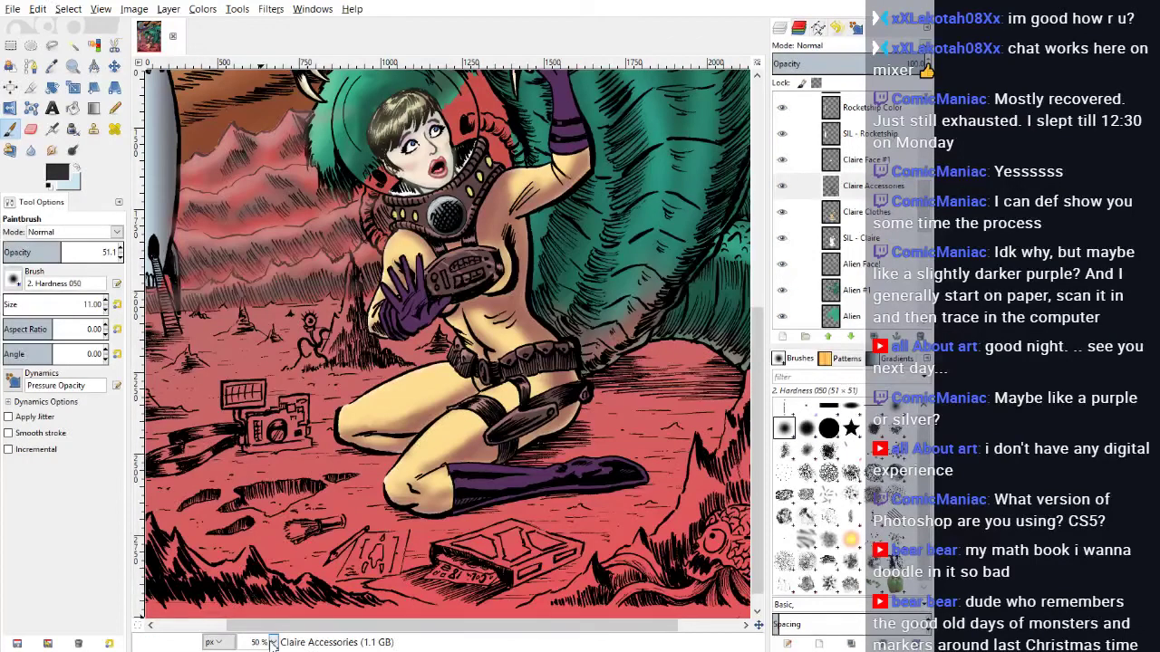
pyautogui.press('2')
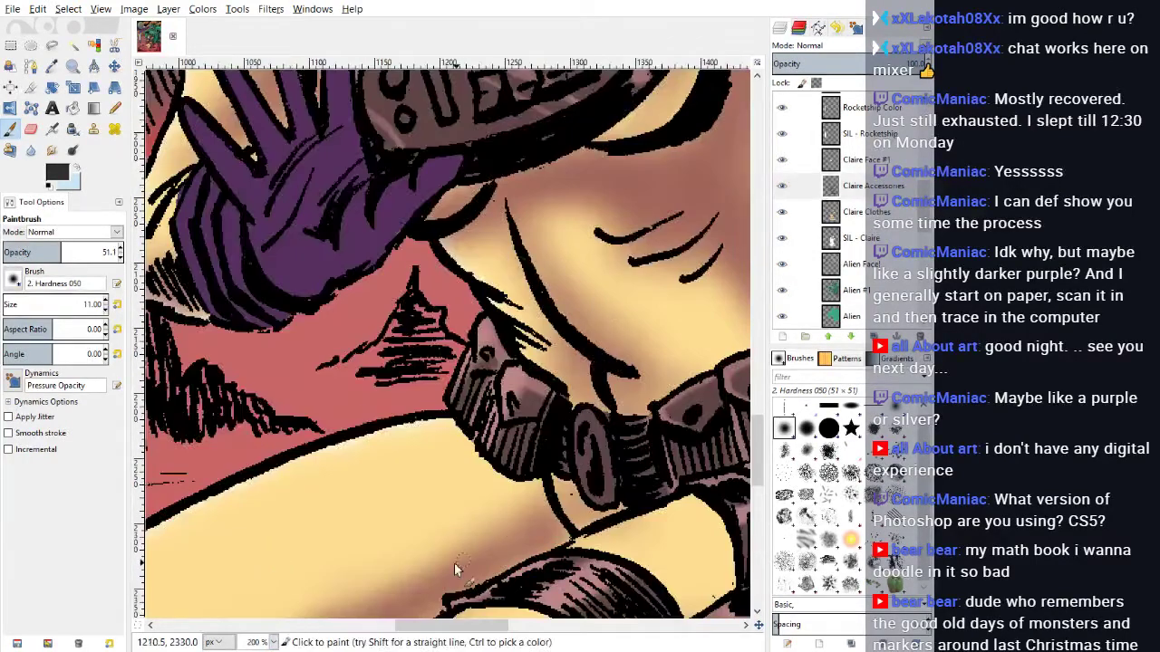
pyautogui.moveTo(424, 625); pyautogui.dragTo(452, 625)
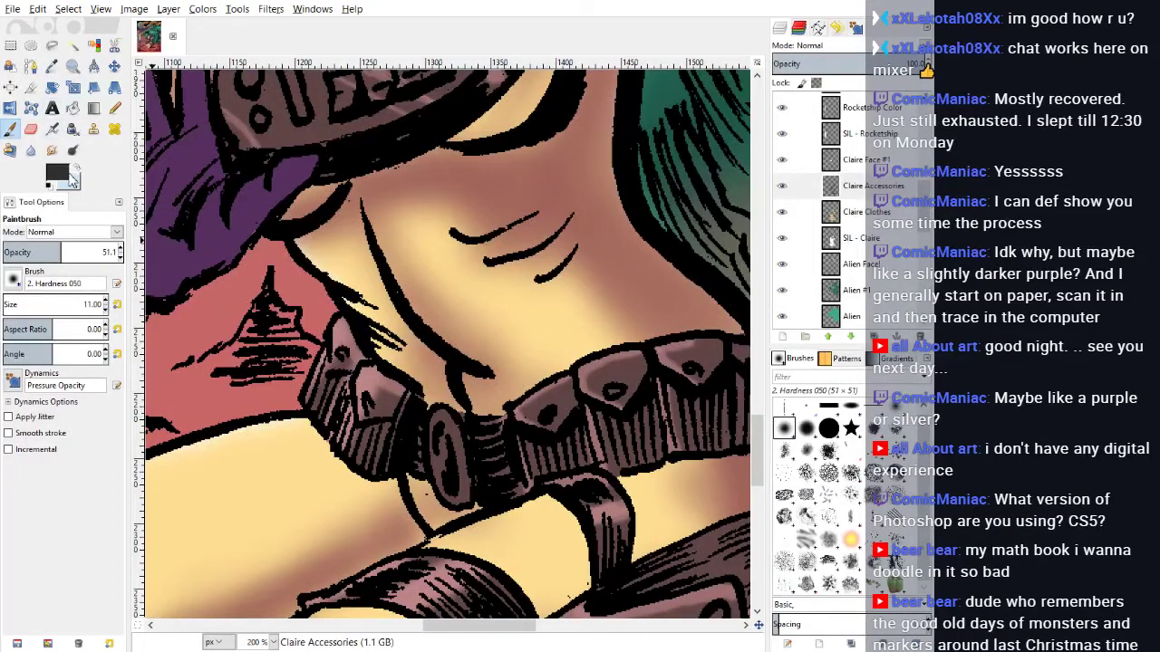
pyautogui.keyDown('ctrl'); pyautogui.click(612, 401); pyautogui.keyUp('ctrl')
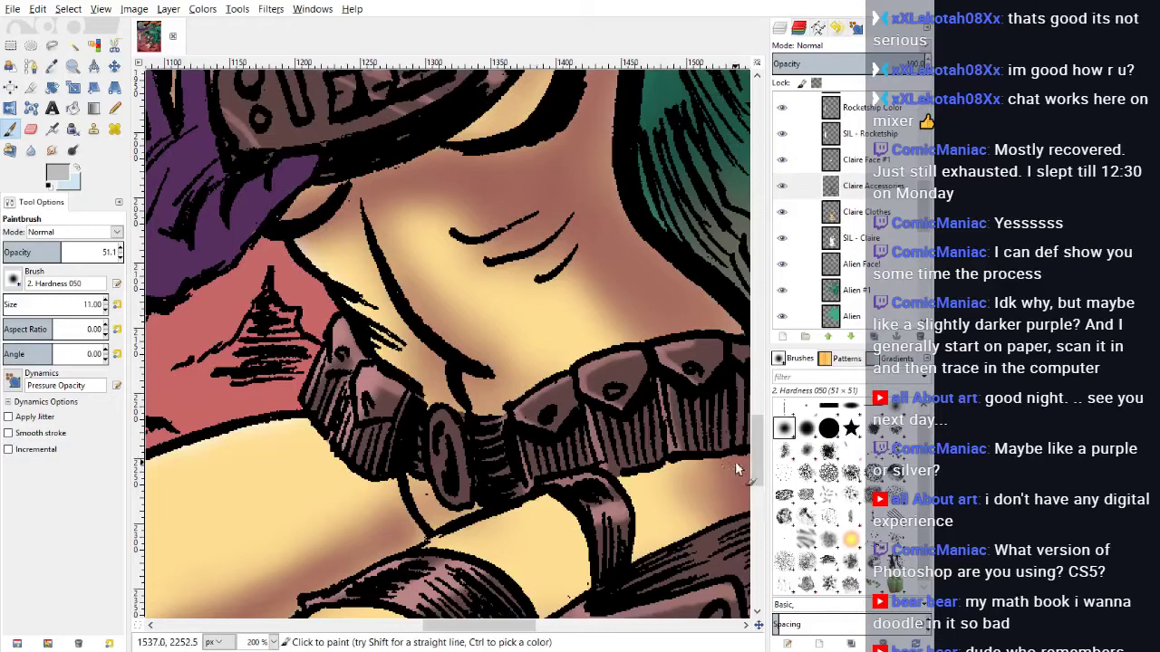
pyautogui.click(114, 108)
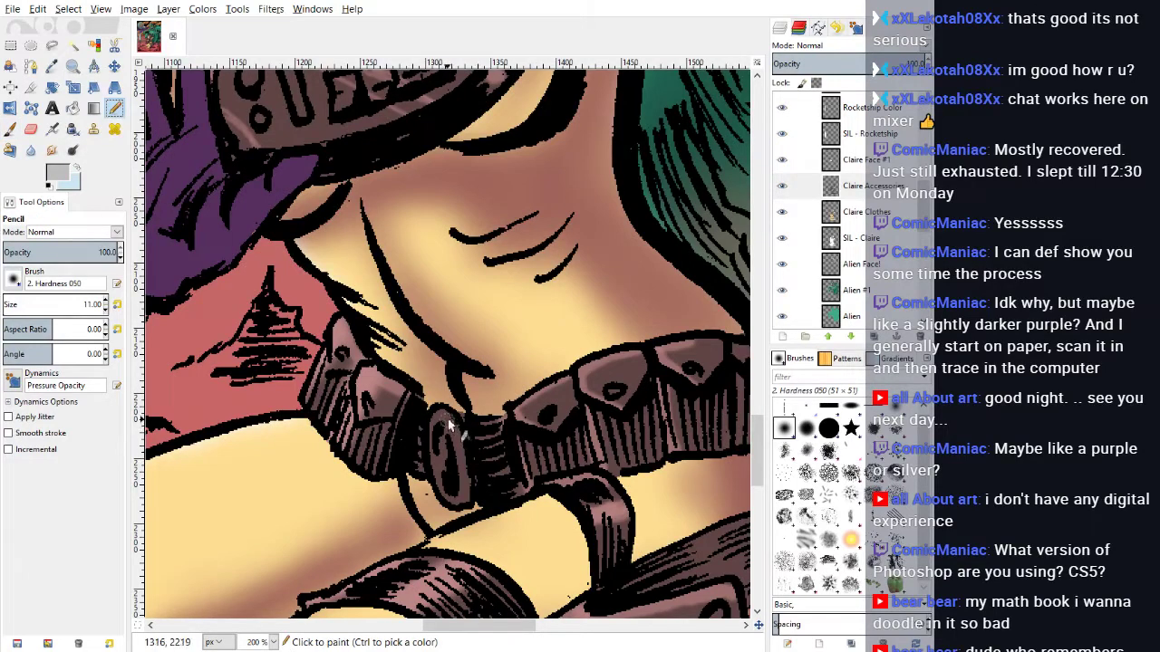
pyautogui.moveTo(444, 418); pyautogui.dragTo(437, 426)
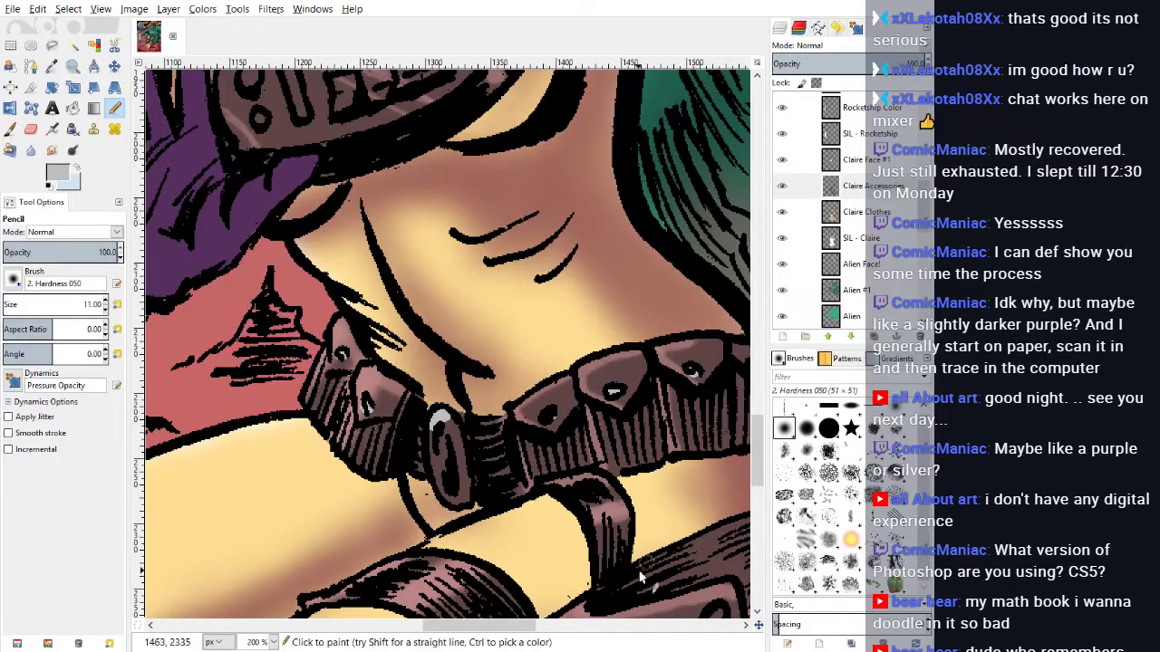
pyautogui.hscroll(3, 661, 373)
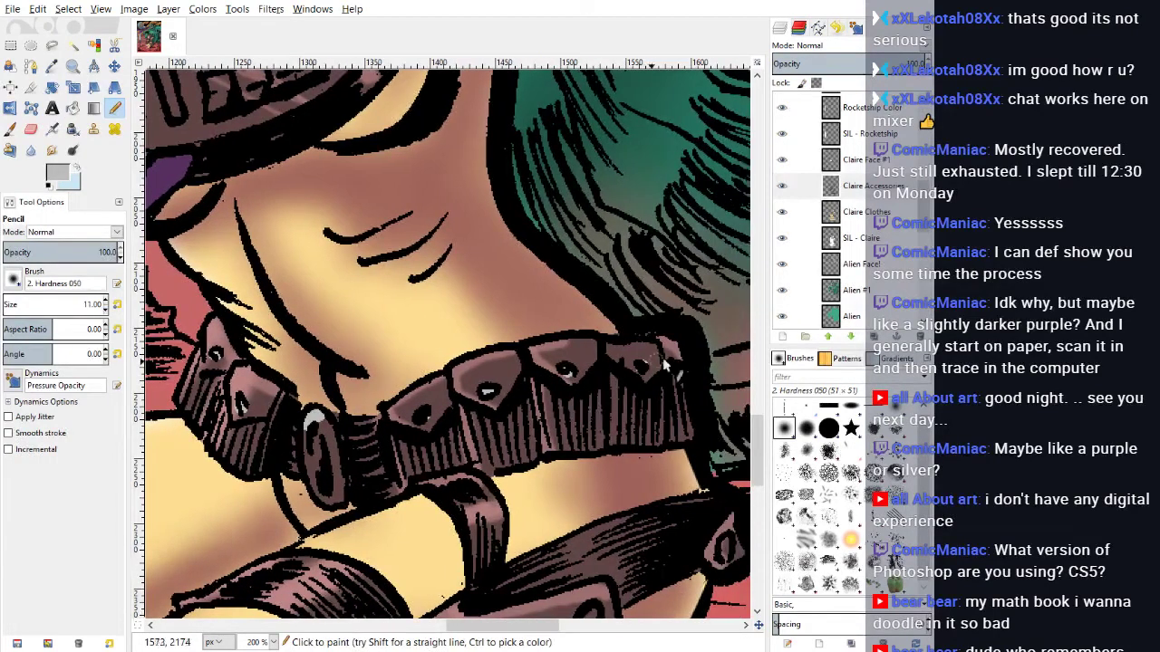
pyautogui.moveTo(328, 427)
pyautogui.mouseDown()
pyautogui.moveTo(308, 439)
pyautogui.moveTo(332, 507)
pyautogui.moveTo(328, 445)
pyautogui.moveTo(313, 443)
pyautogui.mouseUp()
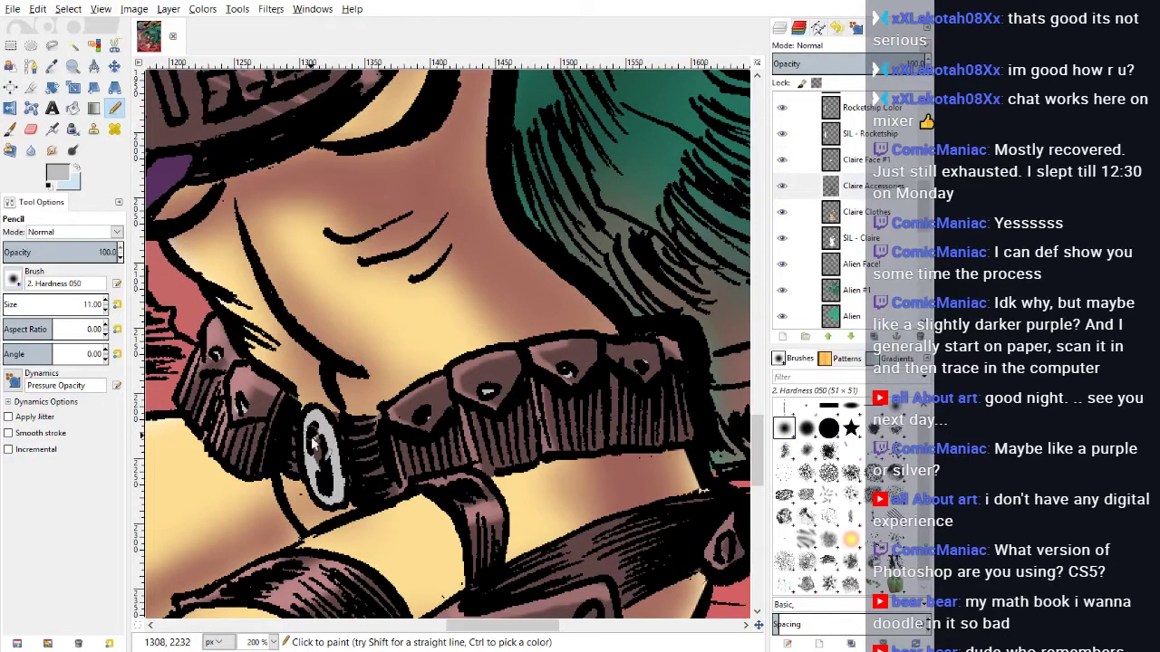
# Step: Select the gray area of the belt buckle and brighten it with white highlights, using the Paintbrush at opacity 51.1
pyautogui.press('u')
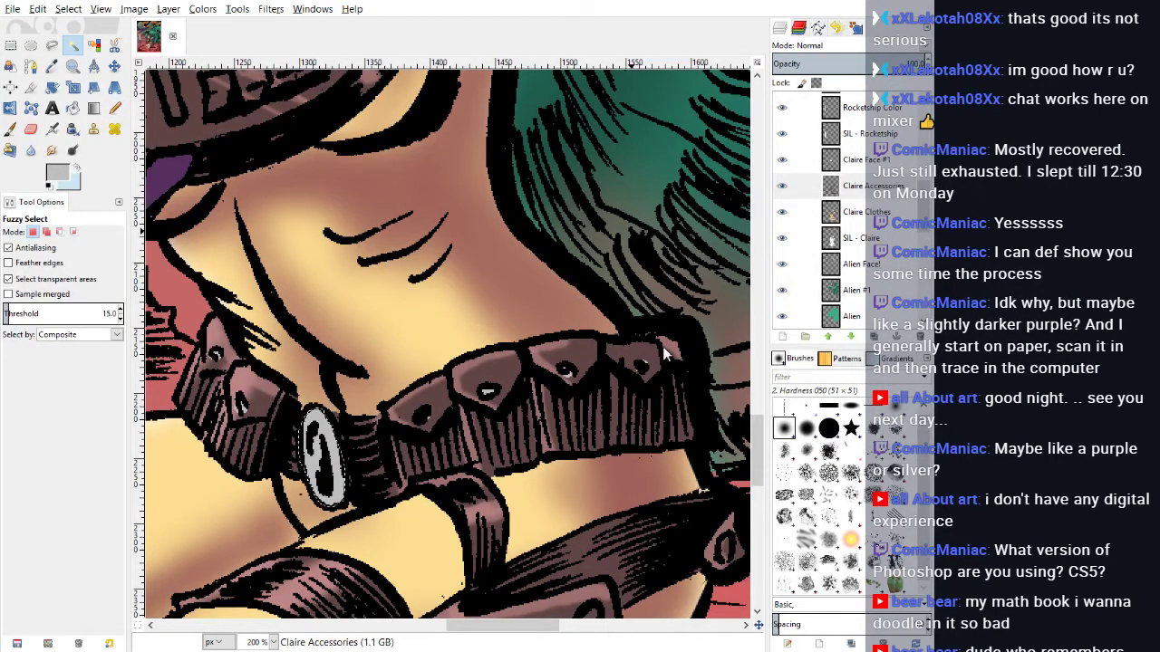
pyautogui.click(638, 398)
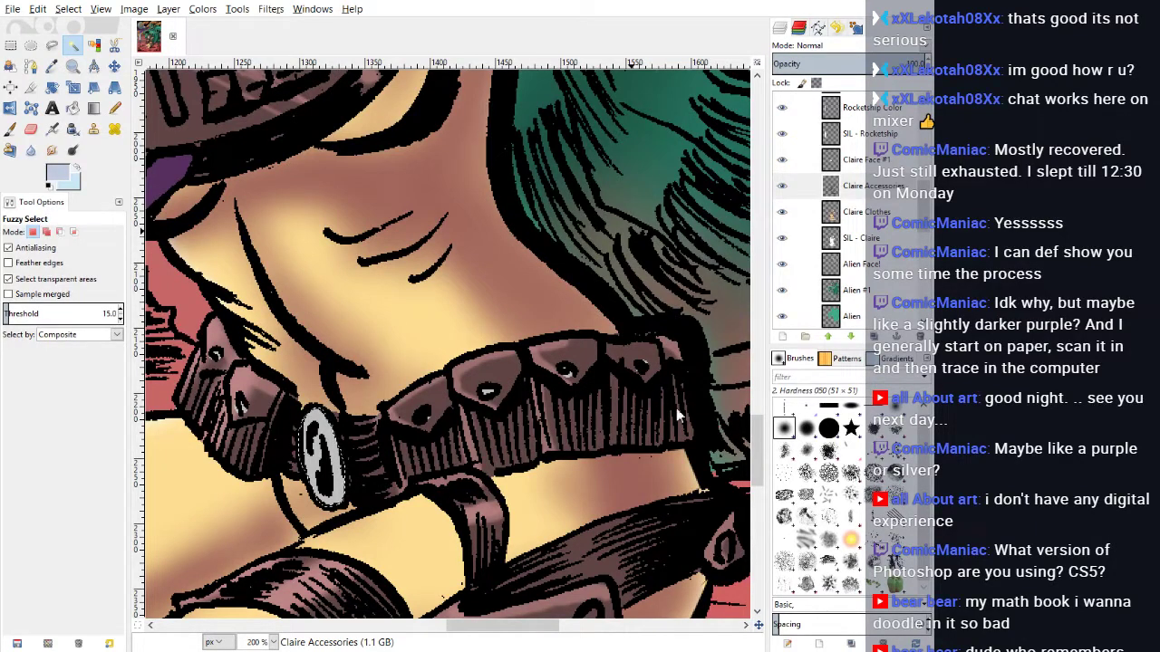
pyautogui.press('p')
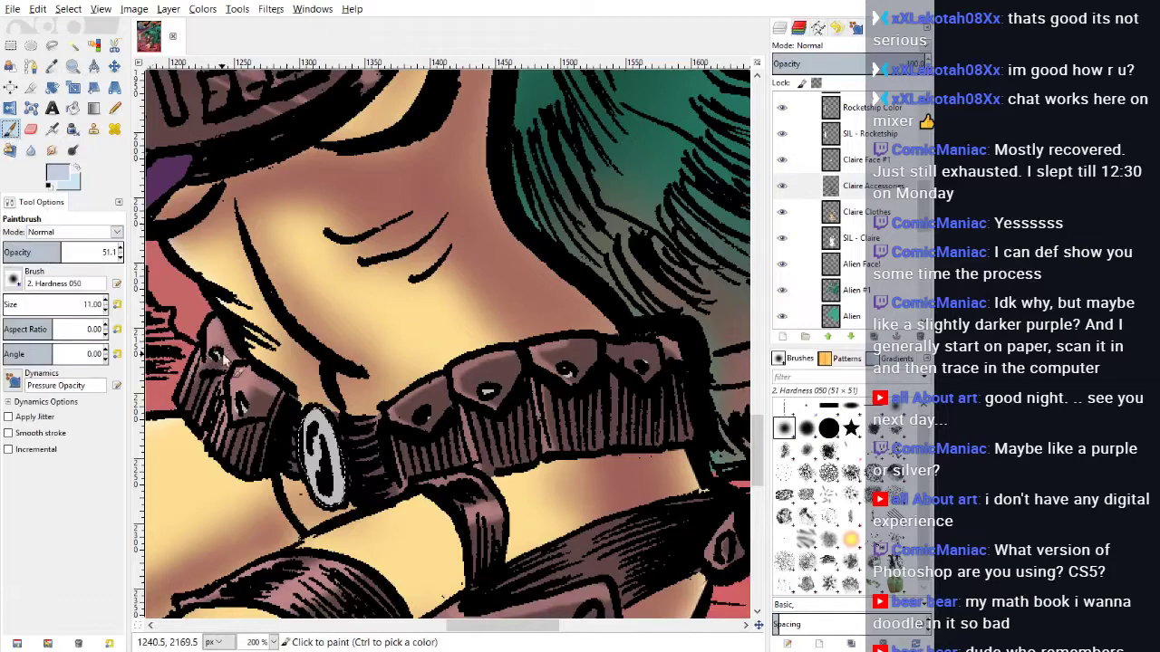
pyautogui.click(330, 446)
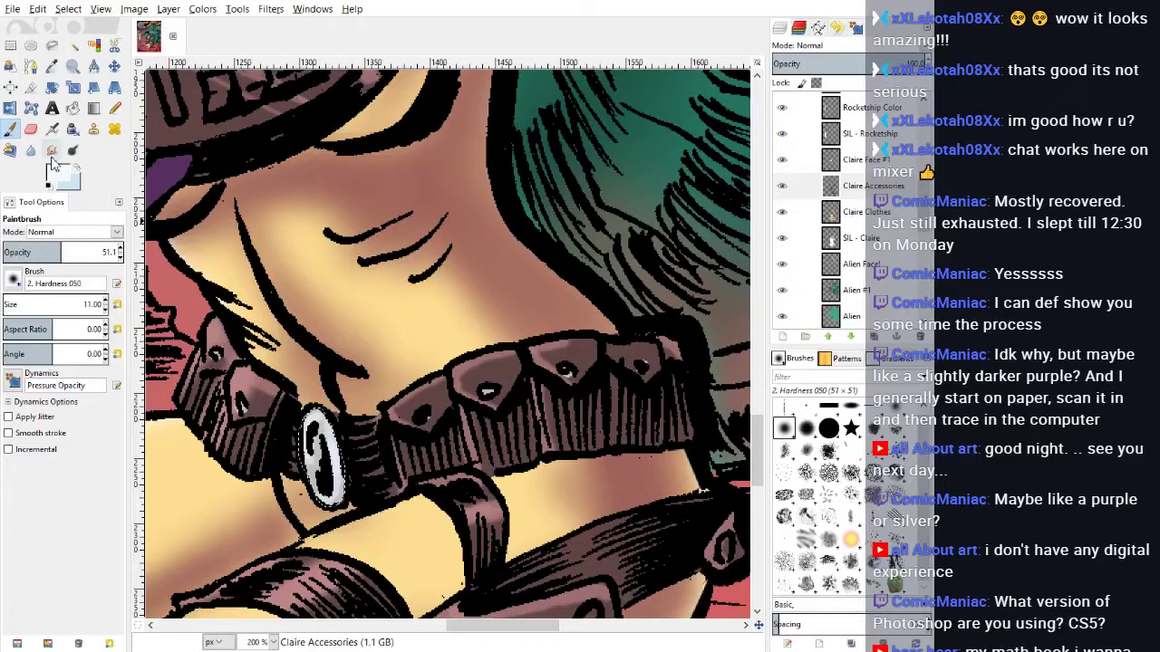
# Step: Choose a dark gray and shade the inner part of the selected belt buckle with the Paintbrush at size 11
pyautogui.moveTo(632, 400)
pyautogui.mouseDown()
pyautogui.moveTo(639, 408)
pyautogui.moveTo(590, 416)
pyautogui.mouseUp()
pyautogui.click(711, 464)
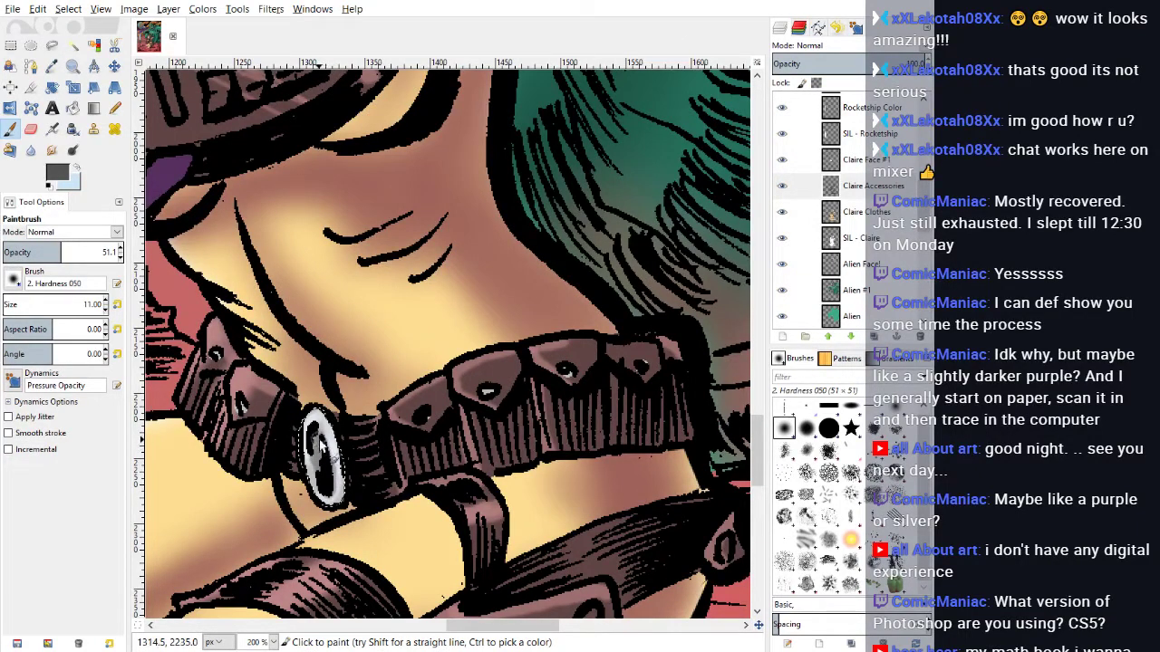
pyautogui.moveTo(320, 433)
pyautogui.mouseDown()
pyautogui.moveTo(329, 507)
pyautogui.moveTo(321, 492)
pyautogui.moveTo(333, 492)
pyautogui.moveTo(322, 441)
pyautogui.mouseUp()
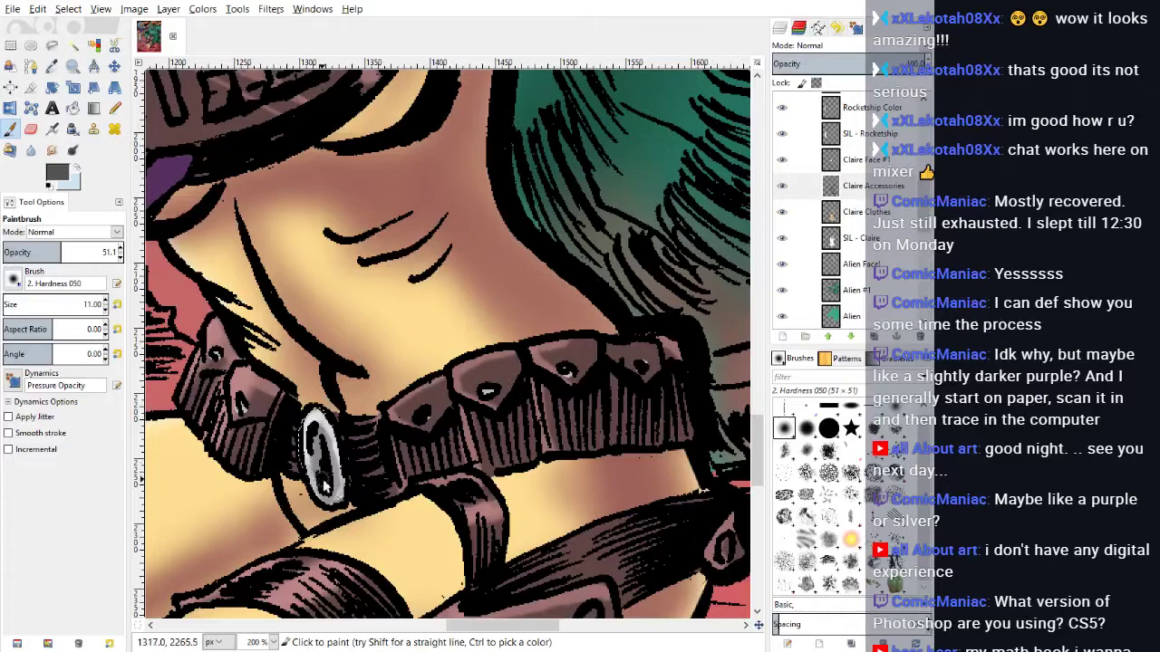
# Step: Clear the buckle selection and paint the holster's round stud and the small fitting at its strap end near-white with the Paintbrush
pyautogui.scroll(-1, 463, 385)
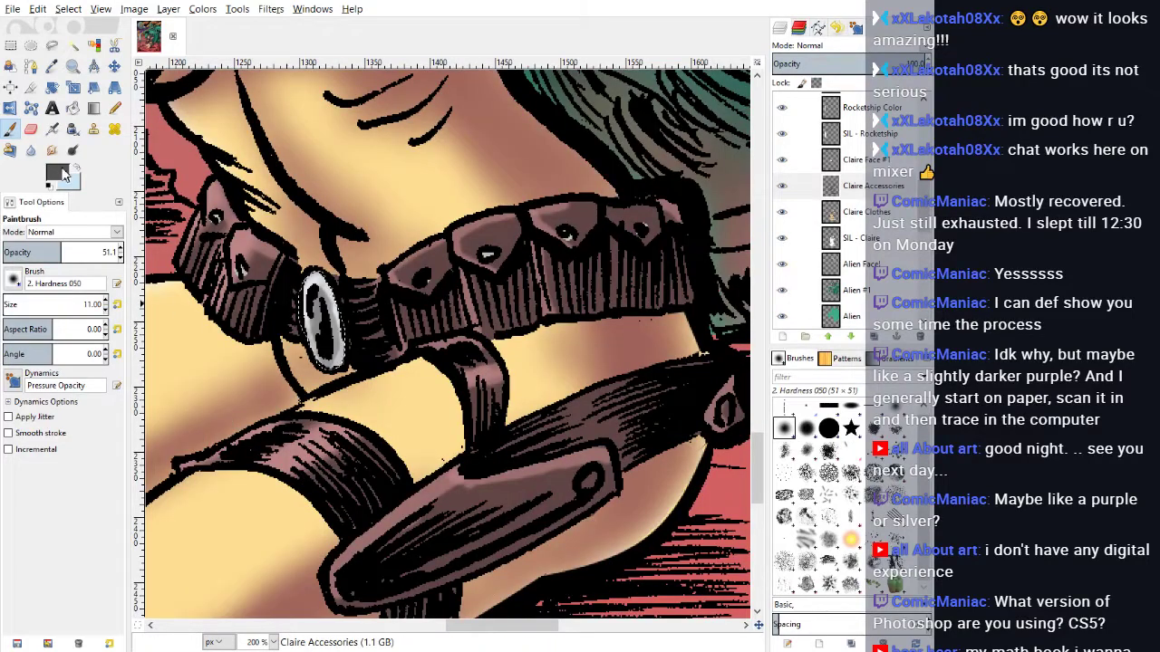
pyautogui.moveTo(602, 398); pyautogui.dragTo(648, 400)
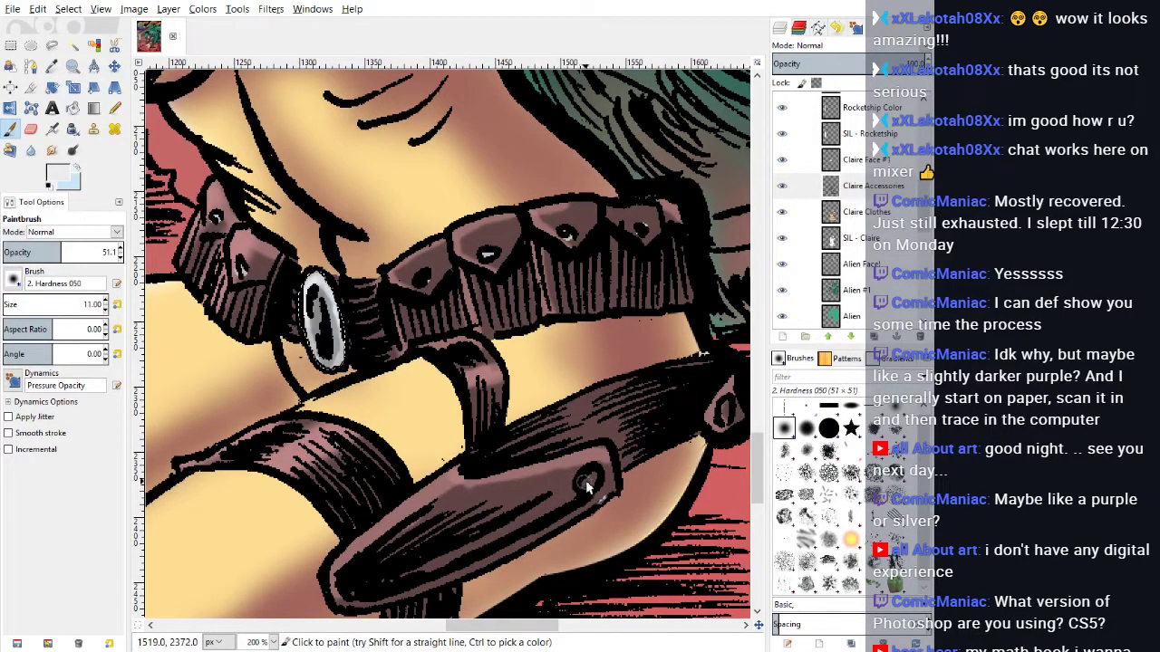
pyautogui.click(64, 12)
pyautogui.click(74, 45)
pyautogui.moveTo(585, 487); pyautogui.dragTo(590, 481)
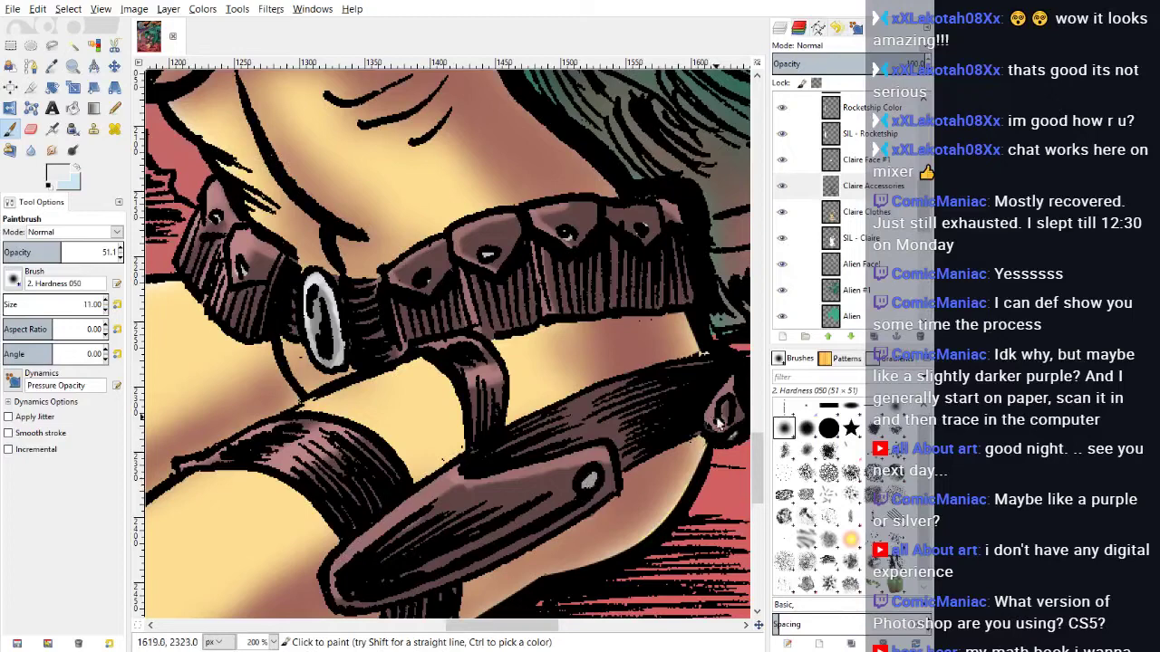
pyautogui.moveTo(722, 416); pyautogui.dragTo(725, 419)
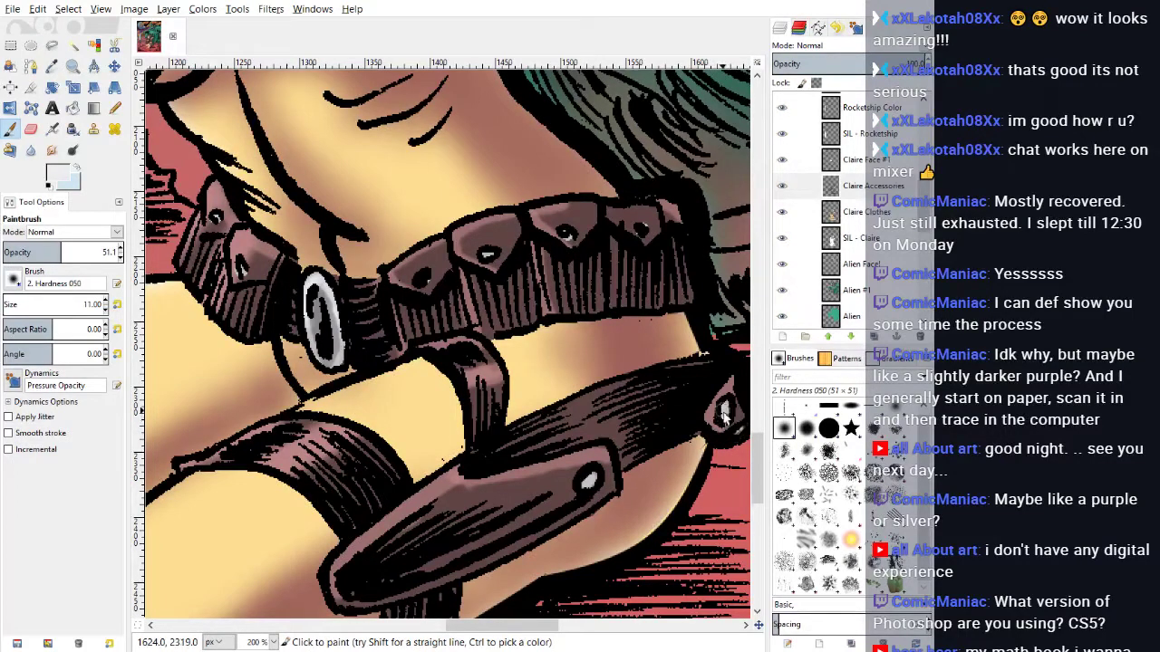
# Step: Color the cells of the control box's upper grille near-white with the Pencil at size 11 and full opacity
pyautogui.moveTo(510, 626); pyautogui.dragTo(452, 636)
pyautogui.scroll(11, 444, 459)
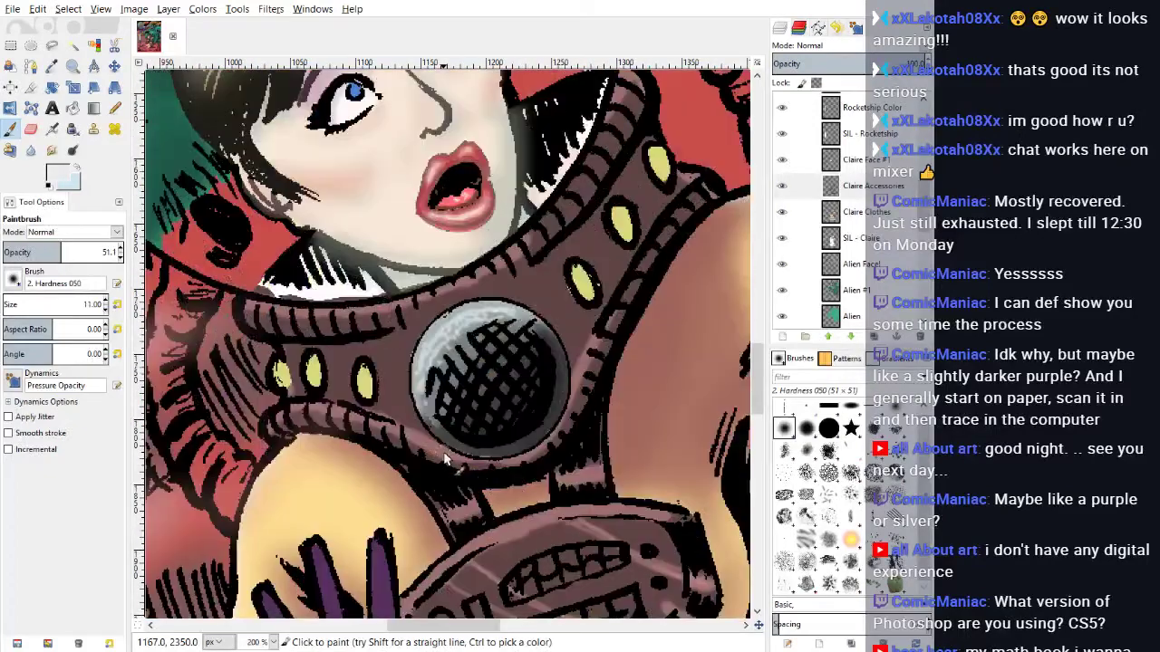
pyautogui.scroll(-5, 444, 460)
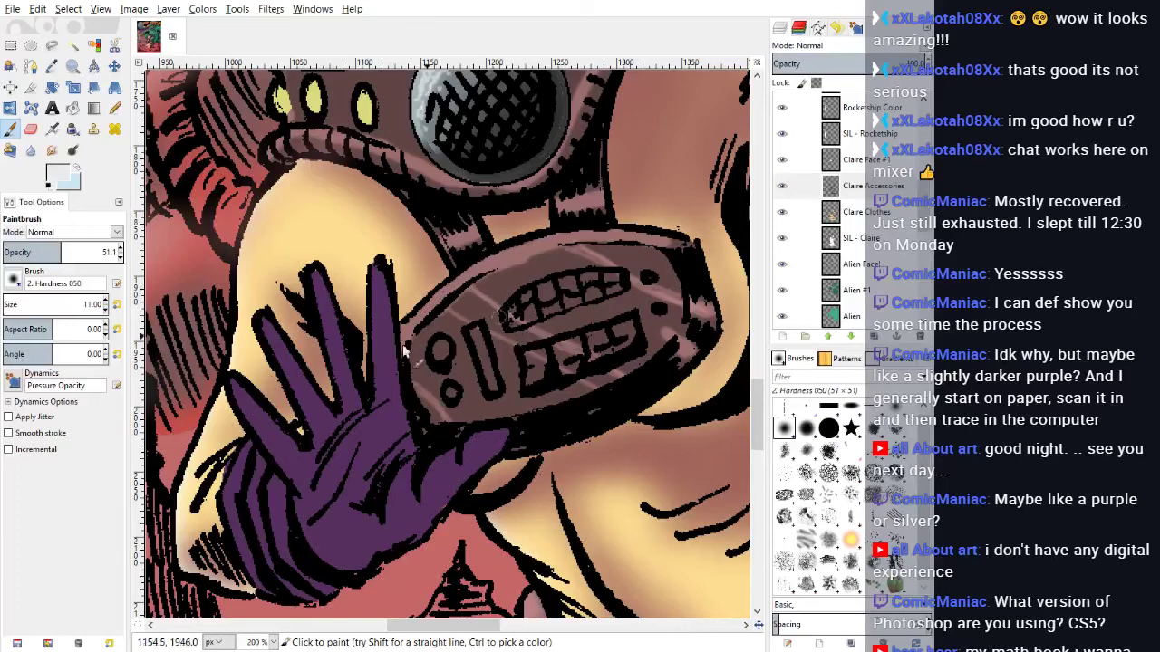
pyautogui.click(261, 541)
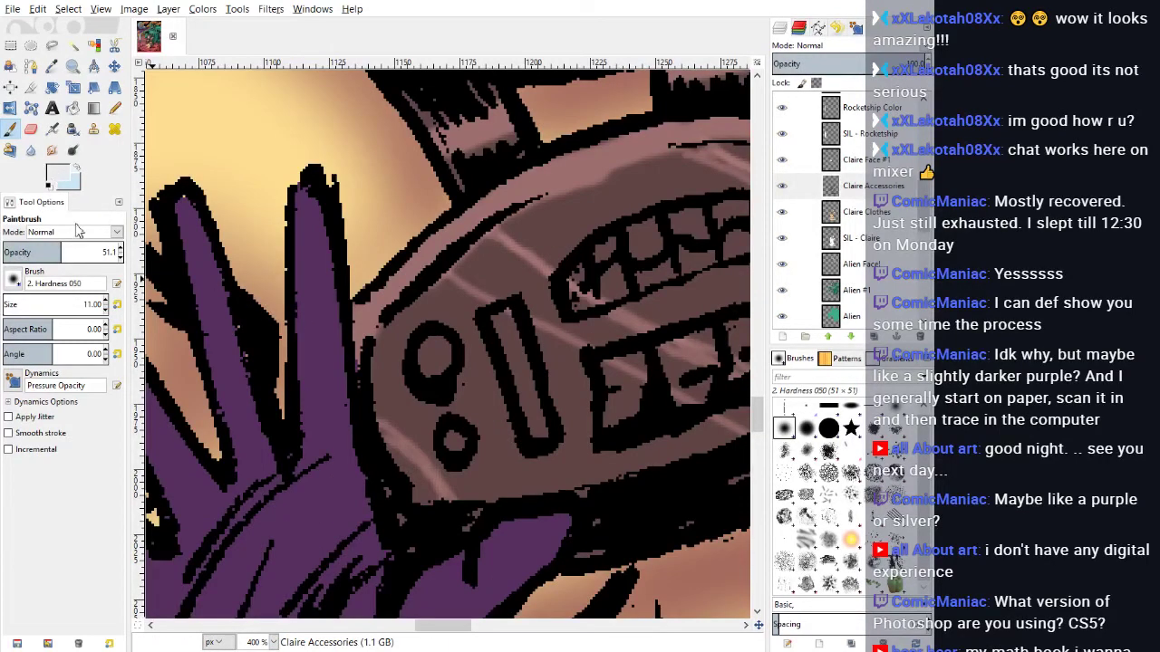
pyautogui.click(114, 108)
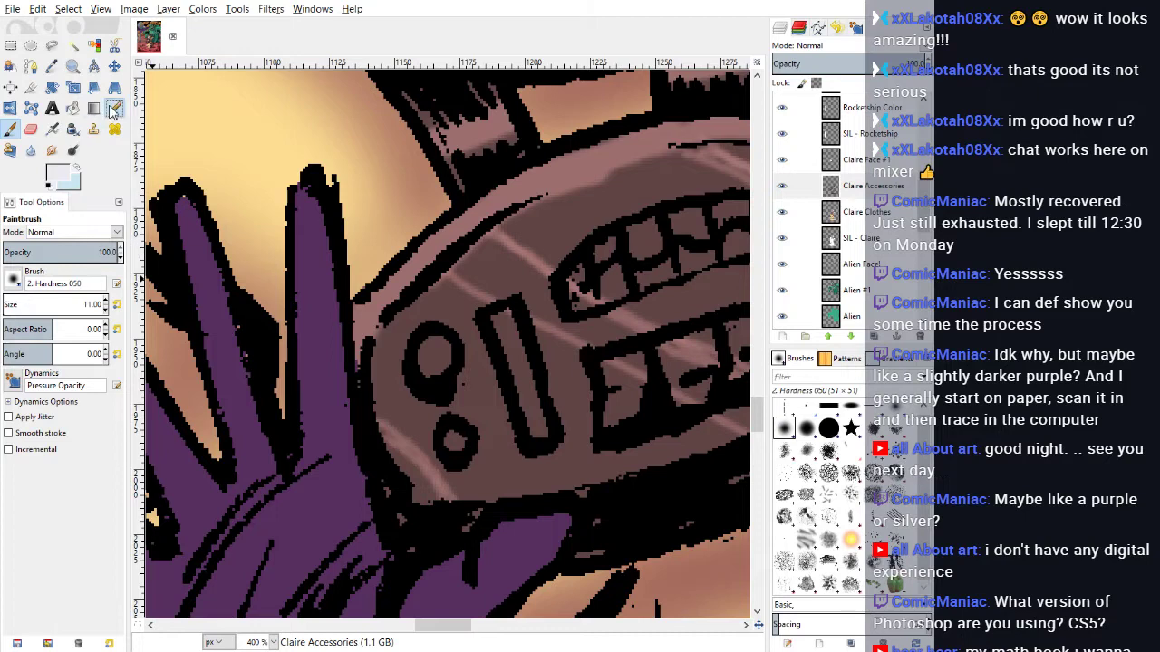
pyautogui.moveTo(554, 279)
pyautogui.mouseDown()
pyautogui.moveTo(581, 296)
pyautogui.moveTo(639, 275)
pyautogui.moveTo(591, 281)
pyautogui.moveTo(616, 249)
pyautogui.moveTo(662, 225)
pyautogui.moveTo(639, 267)
pyautogui.moveTo(706, 259)
pyautogui.moveTo(638, 277)
pyautogui.moveTo(724, 254)
pyautogui.moveTo(725, 243)
pyautogui.moveTo(662, 237)
pyautogui.moveTo(702, 213)
pyautogui.mouseUp()
pyautogui.moveTo(444, 625); pyautogui.dragTo(469, 625)
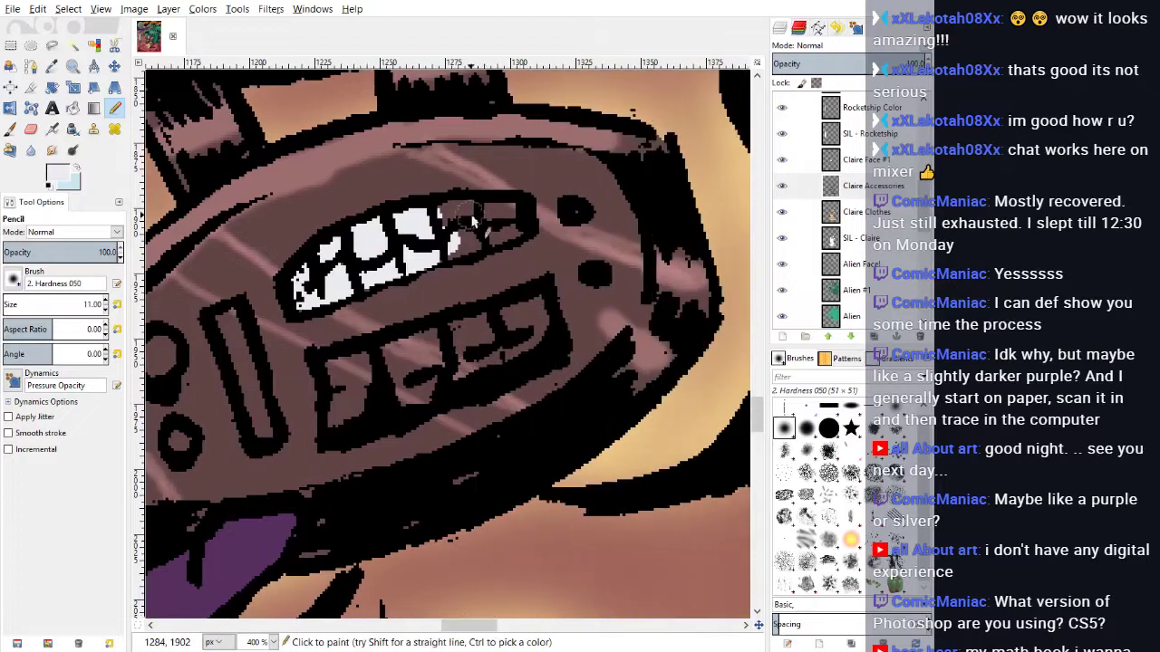
pyautogui.moveTo(446, 213)
pyautogui.mouseDown()
pyautogui.moveTo(511, 212)
pyautogui.moveTo(516, 224)
pyautogui.moveTo(447, 258)
pyautogui.moveTo(454, 228)
pyautogui.moveTo(480, 239)
pyautogui.mouseUp()
pyautogui.click(37, 9)
pyautogui.click(48, 27)
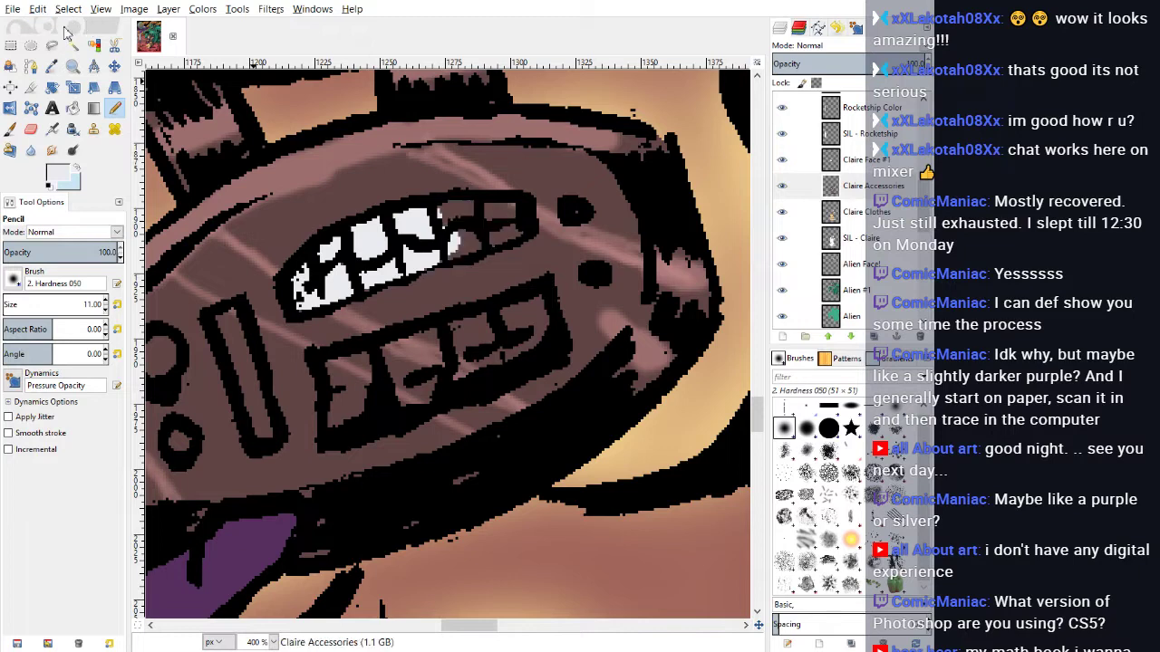
pyautogui.moveTo(442, 243)
pyautogui.mouseDown()
pyautogui.moveTo(510, 231)
pyautogui.moveTo(507, 218)
pyautogui.moveTo(456, 238)
pyautogui.mouseUp()
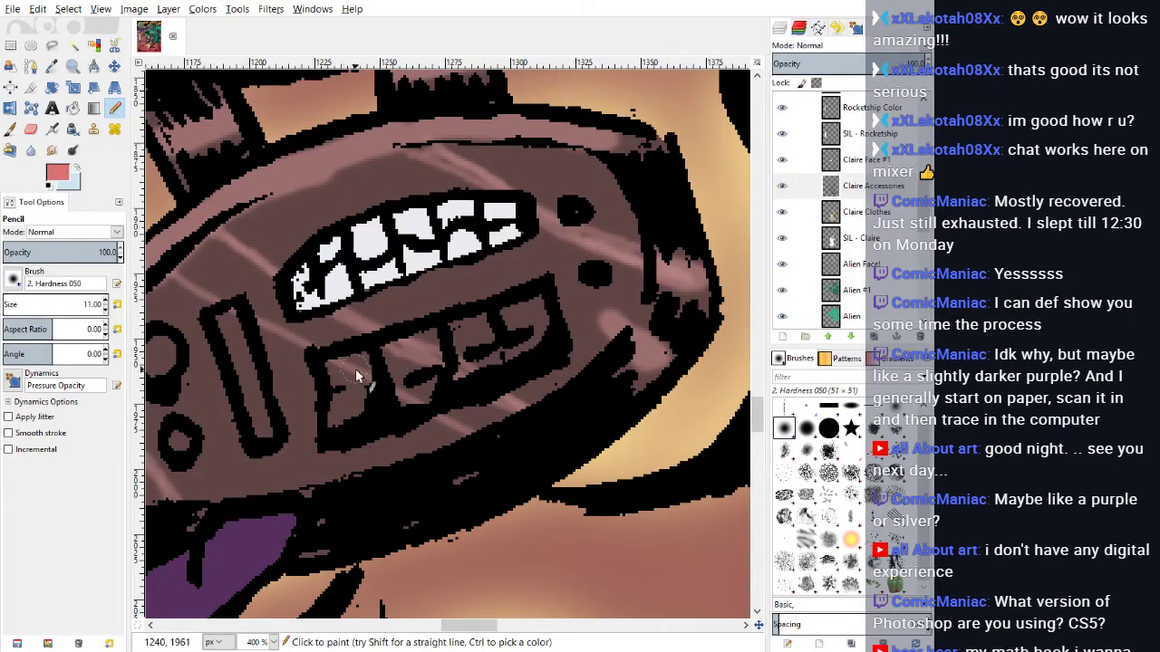
# Step: Color the control box's lower row of buttons with the Pencil, some in pale red and the rest in brighter red
pyautogui.moveTo(389, 414)
pyautogui.mouseDown()
pyautogui.moveTo(421, 390)
pyautogui.moveTo(426, 403)
pyautogui.mouseUp()
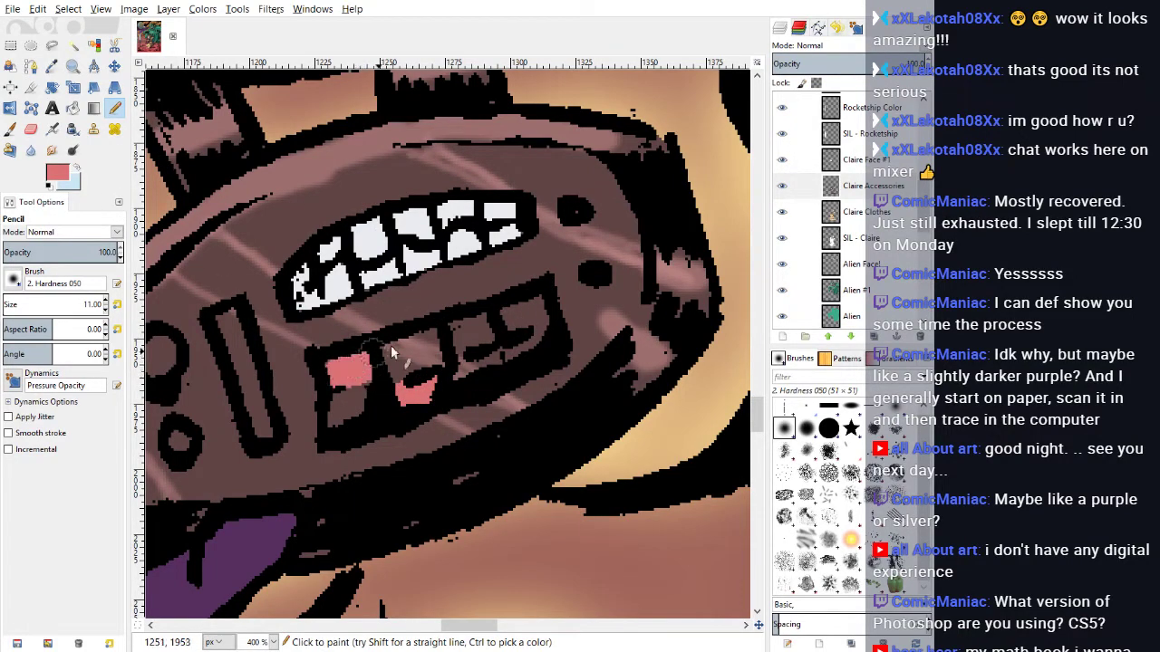
pyautogui.moveTo(461, 335)
pyautogui.mouseDown()
pyautogui.moveTo(541, 311)
pyautogui.moveTo(464, 335)
pyautogui.moveTo(536, 308)
pyautogui.mouseUp()
pyautogui.click(62, 174)
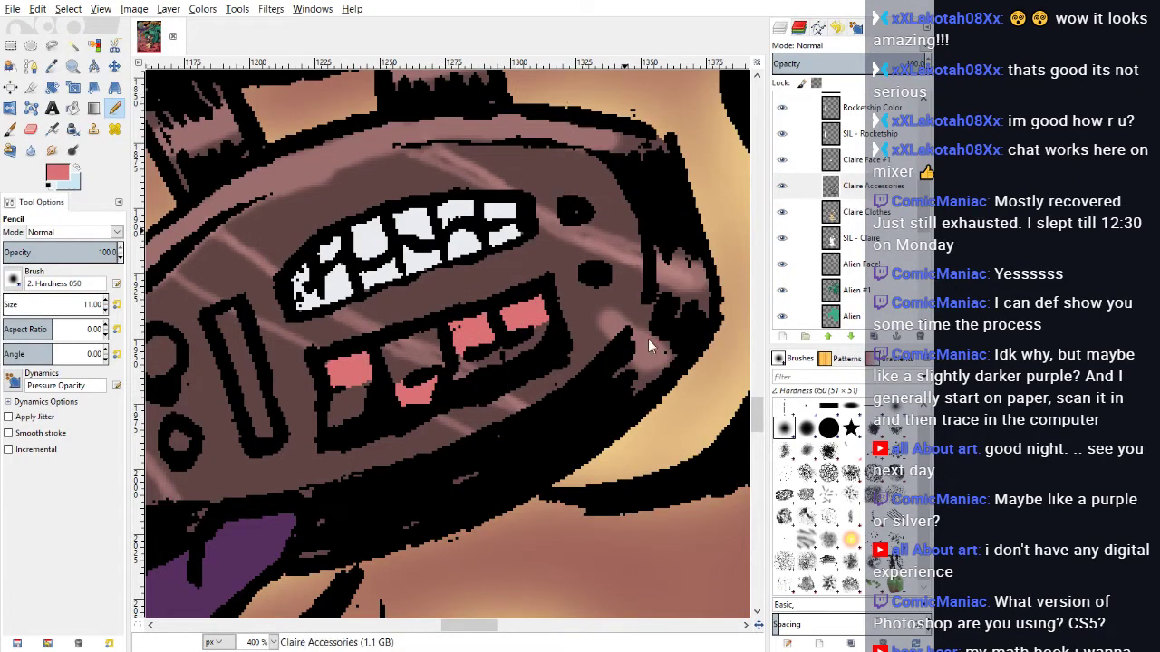
pyautogui.moveTo(650, 339); pyautogui.dragTo(656, 324)
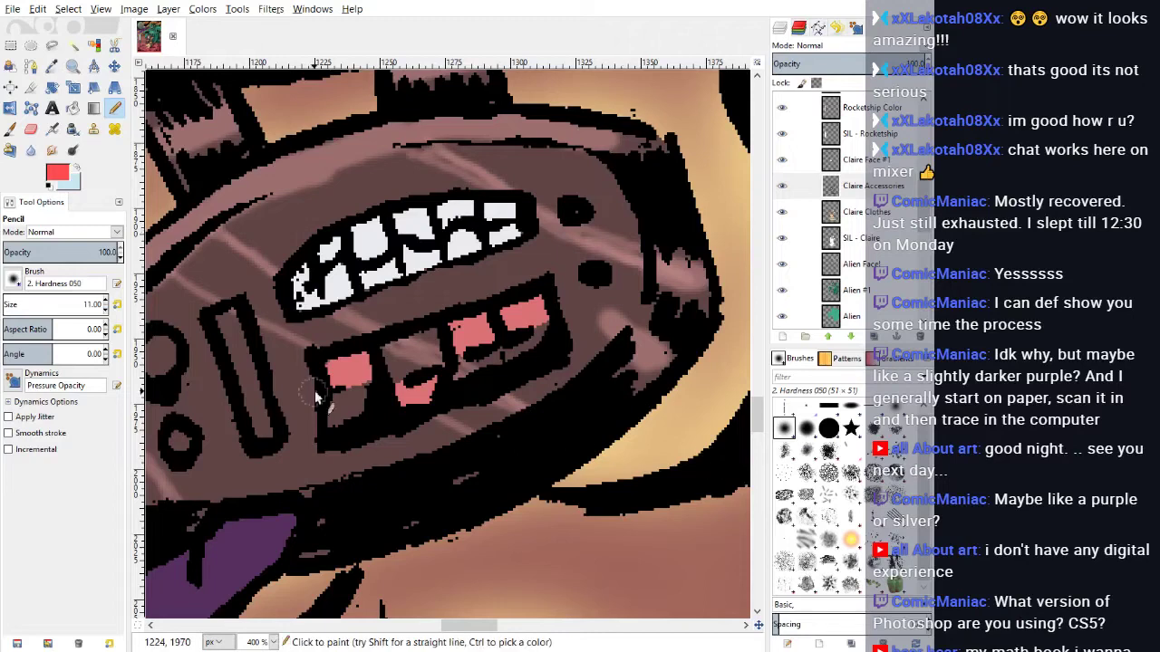
pyautogui.moveTo(318, 393)
pyautogui.mouseDown()
pyautogui.moveTo(338, 421)
pyautogui.moveTo(400, 377)
pyautogui.moveTo(390, 357)
pyautogui.moveTo(435, 341)
pyautogui.moveTo(441, 353)
pyautogui.moveTo(422, 369)
pyautogui.moveTo(483, 368)
pyautogui.moveTo(546, 336)
pyautogui.moveTo(466, 366)
pyautogui.moveTo(595, 374)
pyautogui.mouseUp()
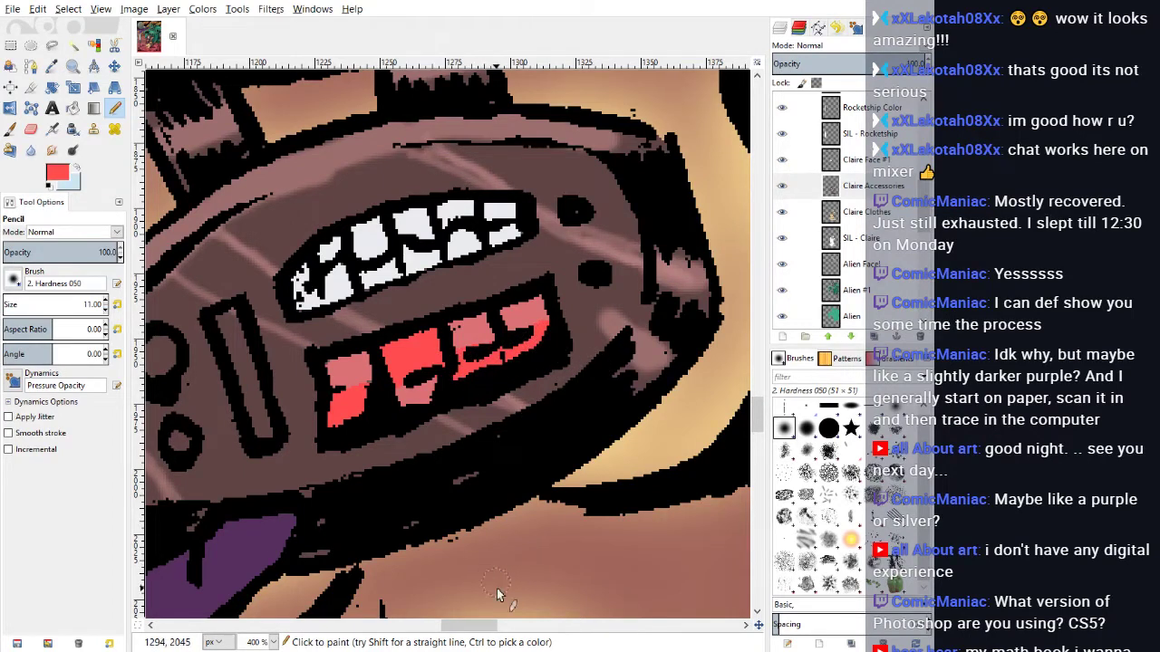
# Step: Color the control box's large round button green, the small round one blue, and the long slot beside them yellow-green
pyautogui.moveTo(487, 625); pyautogui.dragTo(475, 625)
pyautogui.click(60, 175)
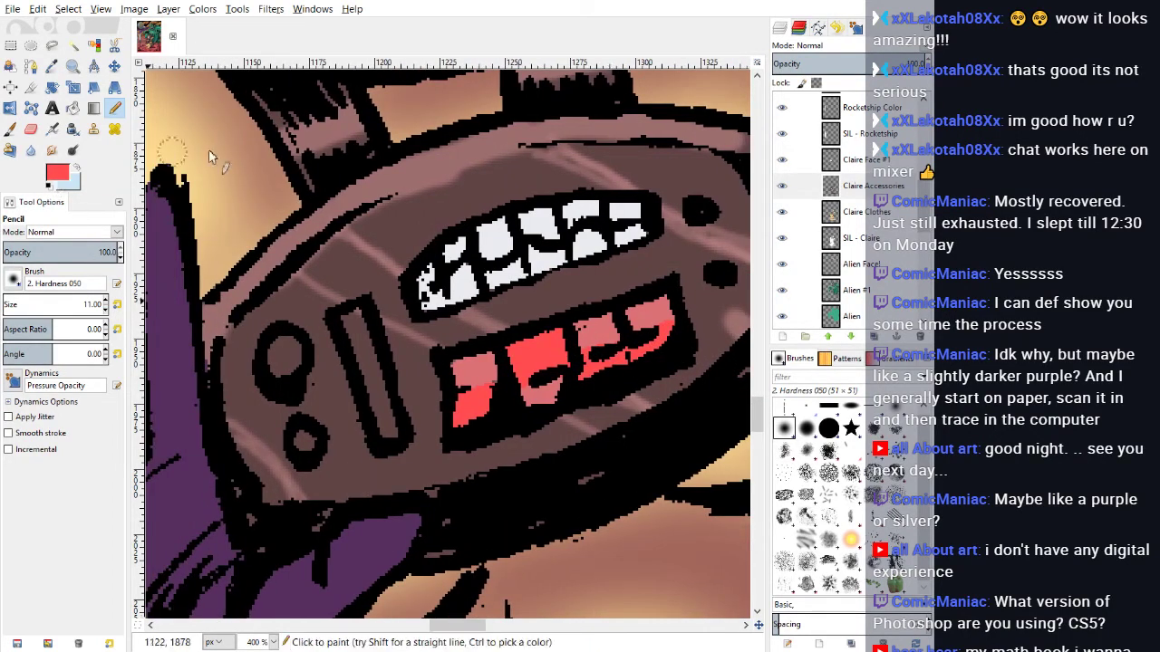
pyautogui.moveTo(661, 319); pyautogui.dragTo(670, 359)
pyautogui.click(723, 456)
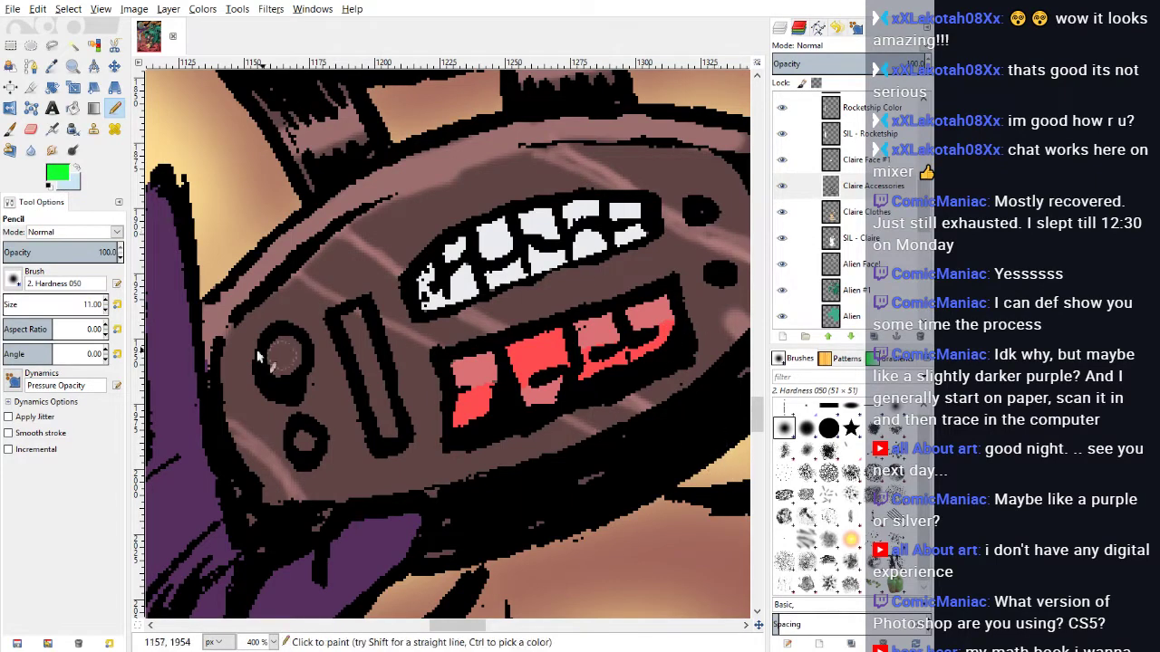
pyautogui.moveTo(277, 359); pyautogui.dragTo(281, 355)
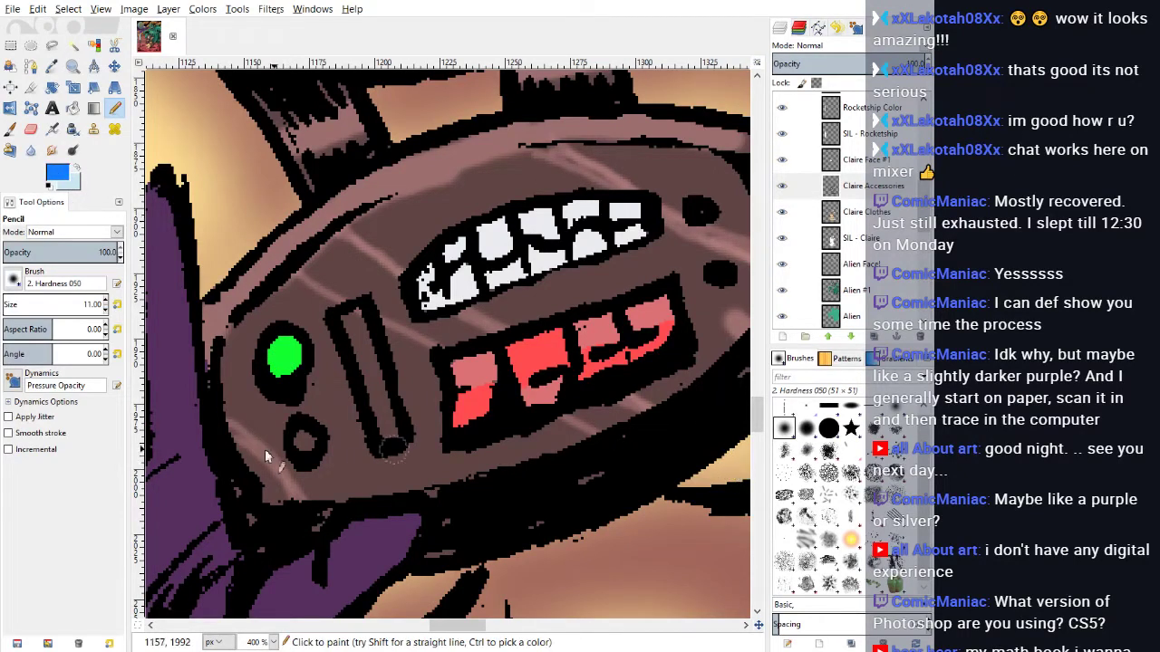
pyautogui.moveTo(306, 444); pyautogui.dragTo(306, 433)
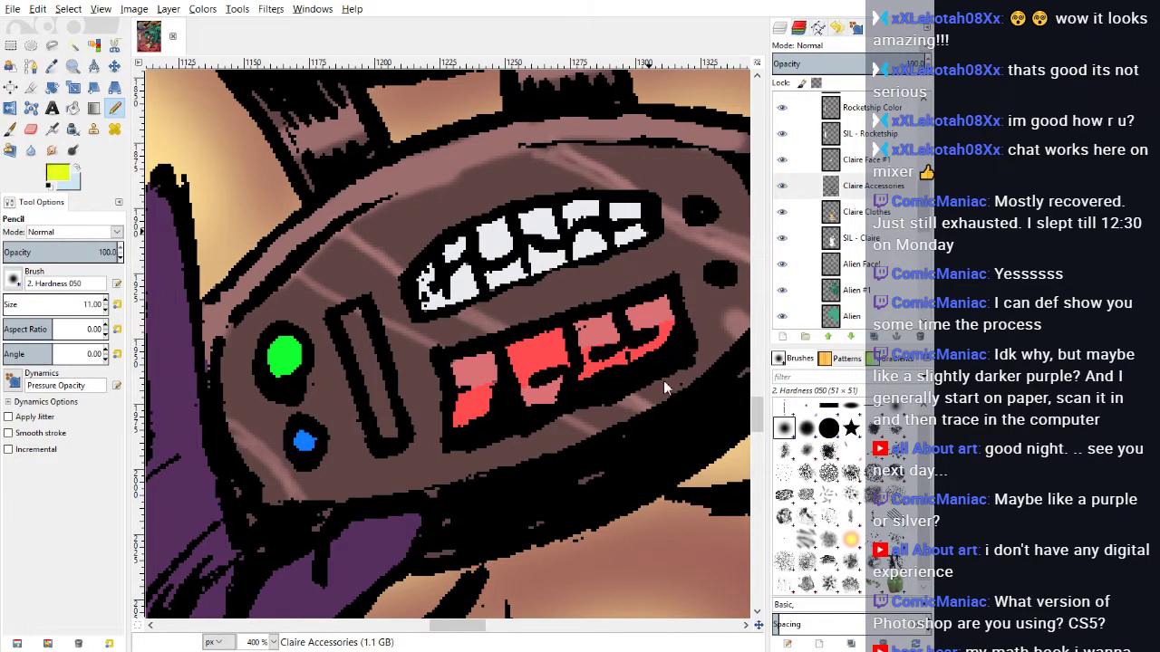
pyautogui.moveTo(331, 310)
pyautogui.mouseDown()
pyautogui.moveTo(360, 322)
pyautogui.moveTo(366, 409)
pyautogui.moveTo(381, 431)
pyautogui.moveTo(373, 385)
pyautogui.mouseUp()
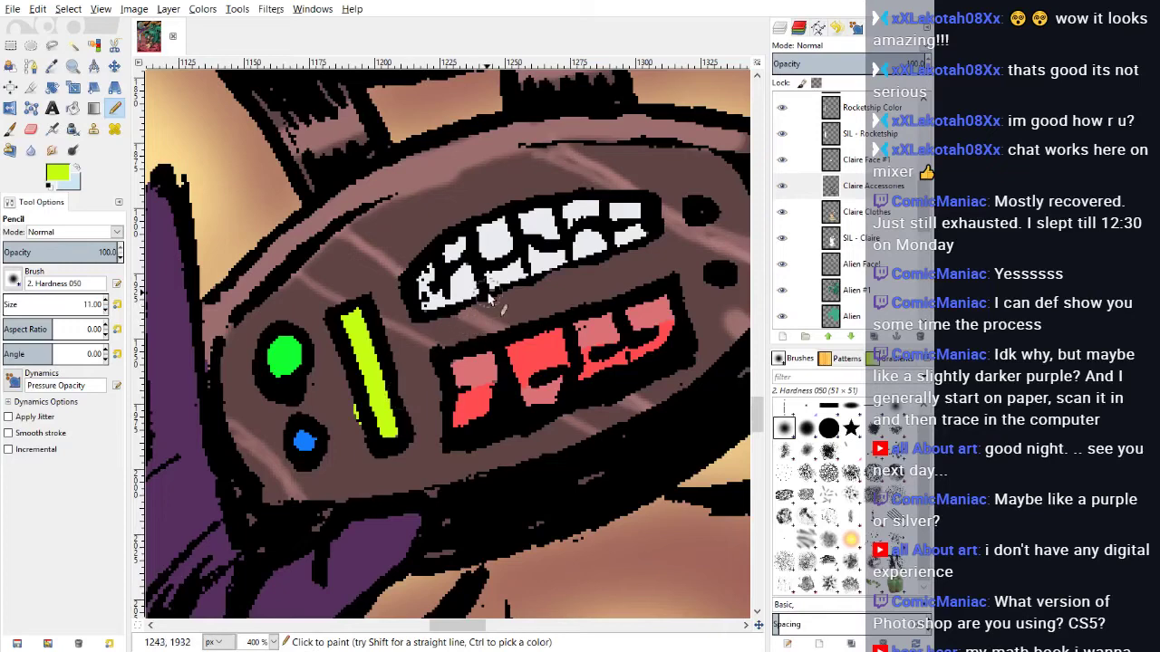
# Step: Select the control box's near-white grille and shade its upper part medium gray with the Paintbrush at size 46.71
pyautogui.click(72, 44)
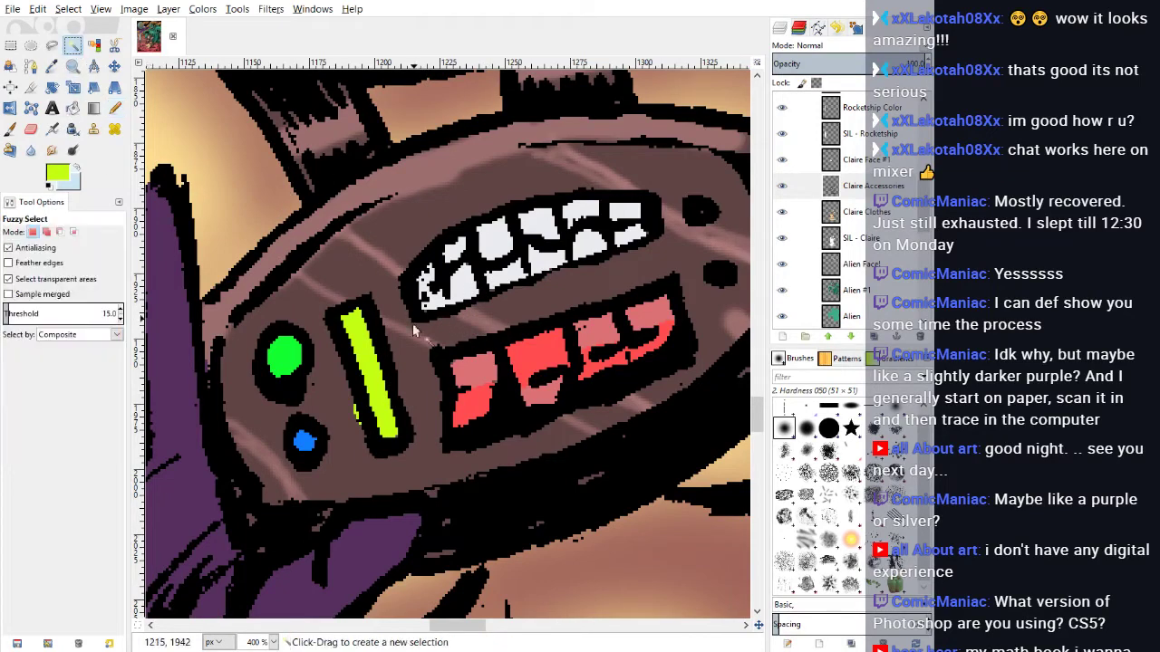
pyautogui.click(466, 269)
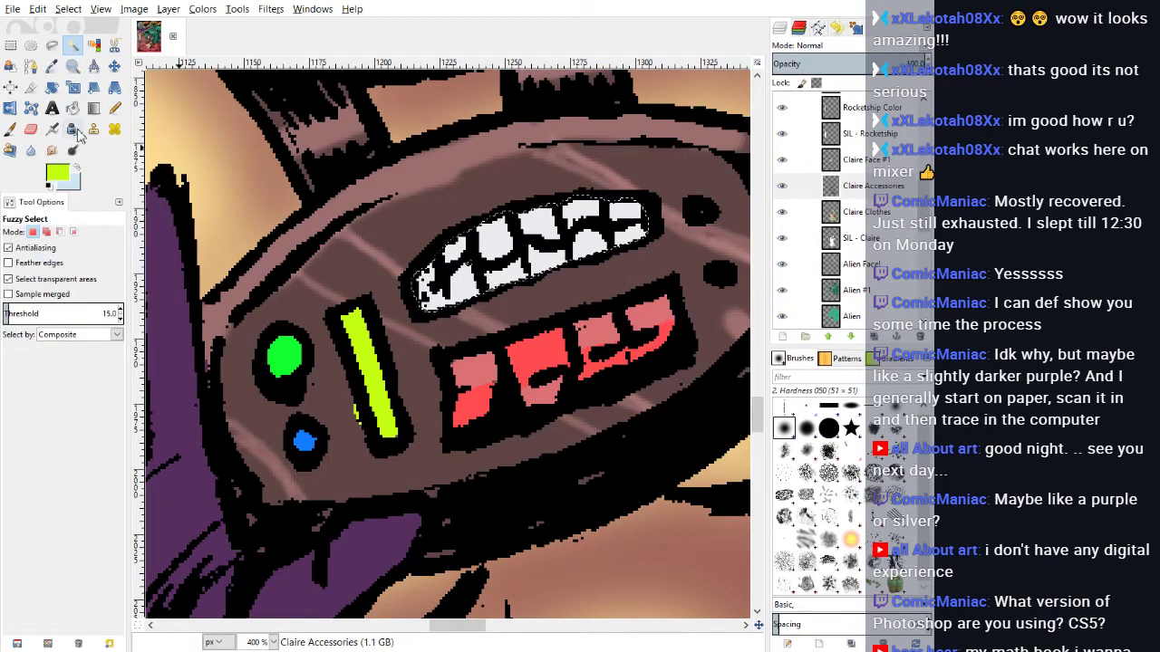
pyautogui.click(51, 66)
pyautogui.click(521, 234)
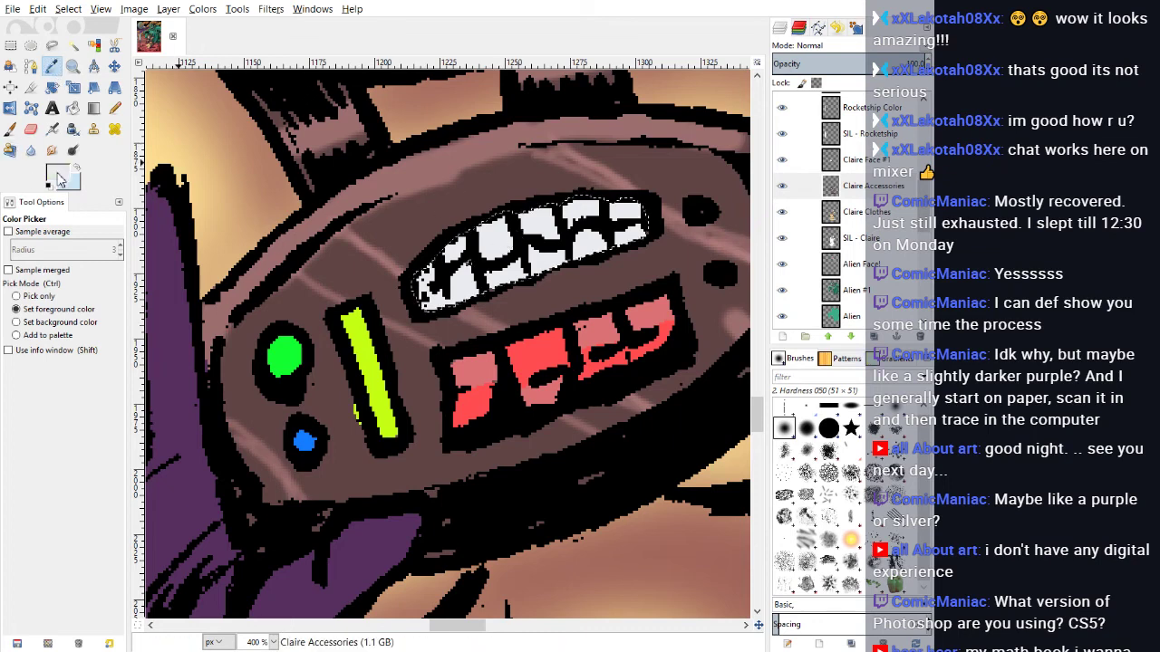
pyautogui.click(748, 323)
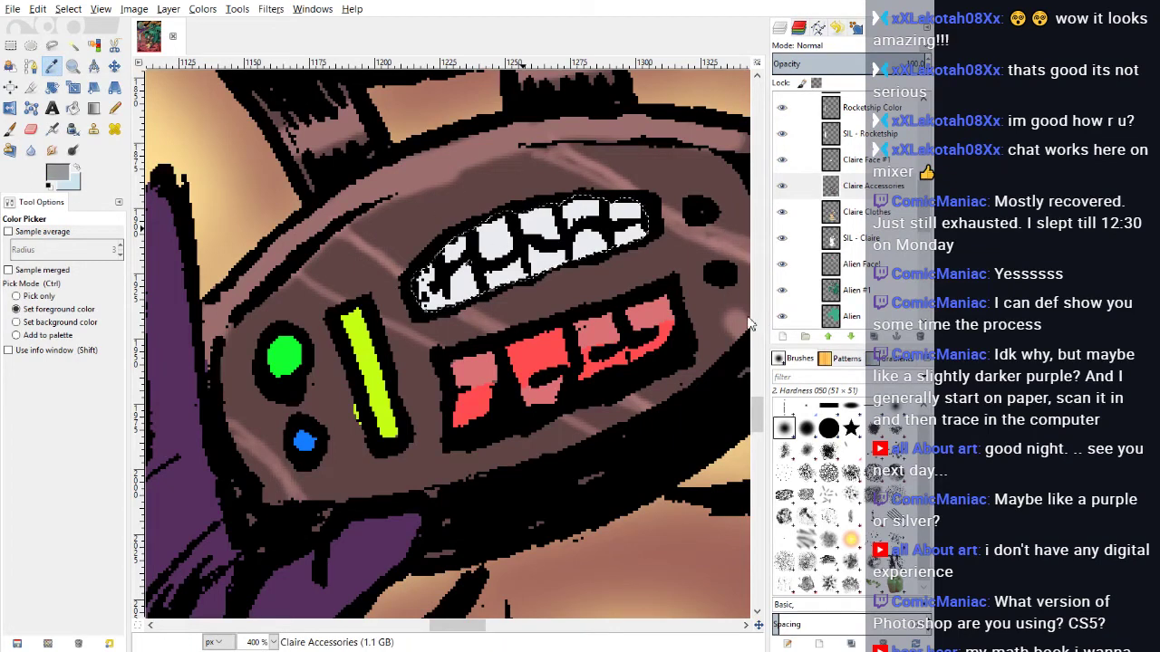
pyautogui.click(10, 129)
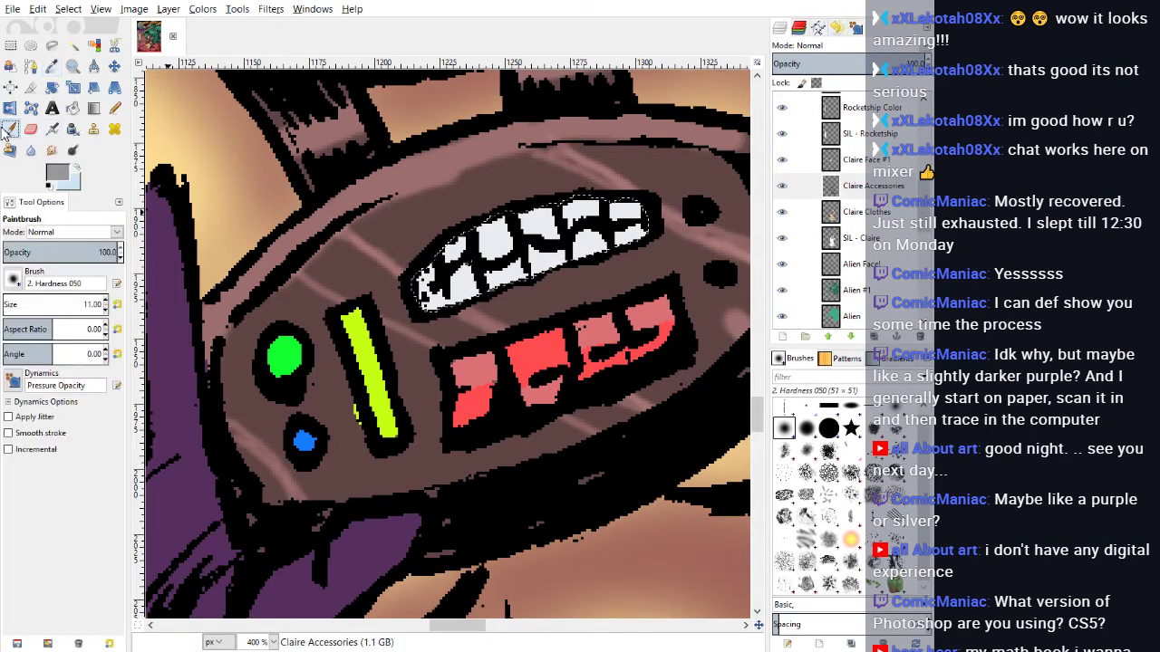
pyautogui.click(39, 302)
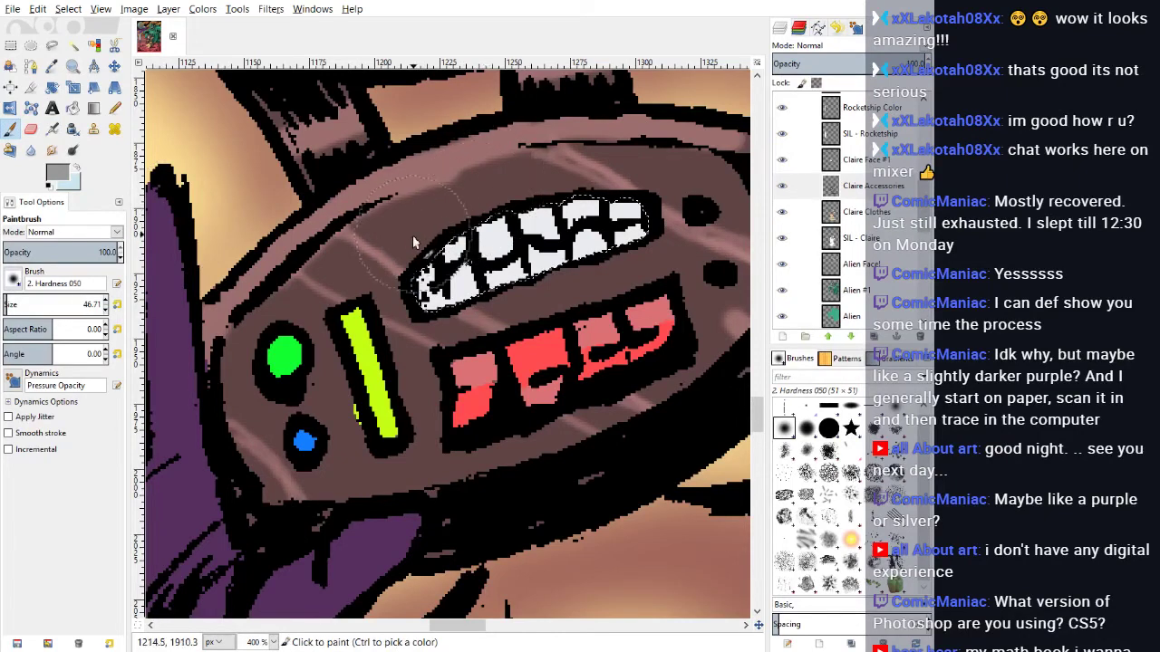
pyautogui.moveTo(411, 233)
pyautogui.mouseDown()
pyautogui.moveTo(523, 181)
pyautogui.moveTo(608, 181)
pyautogui.mouseUp()
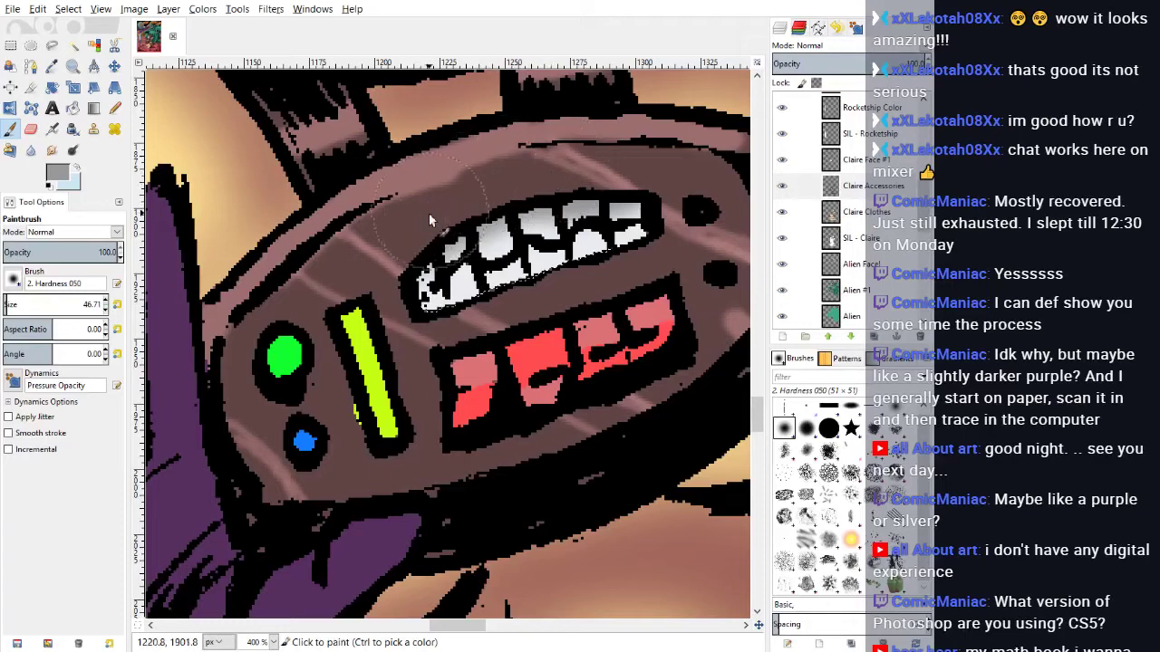
# Step: Clear the grille selection and cover the stray yellow-green pixels beside the slot with the box's dark brown, using the Pencil at size 4
pyautogui.click(52, 65)
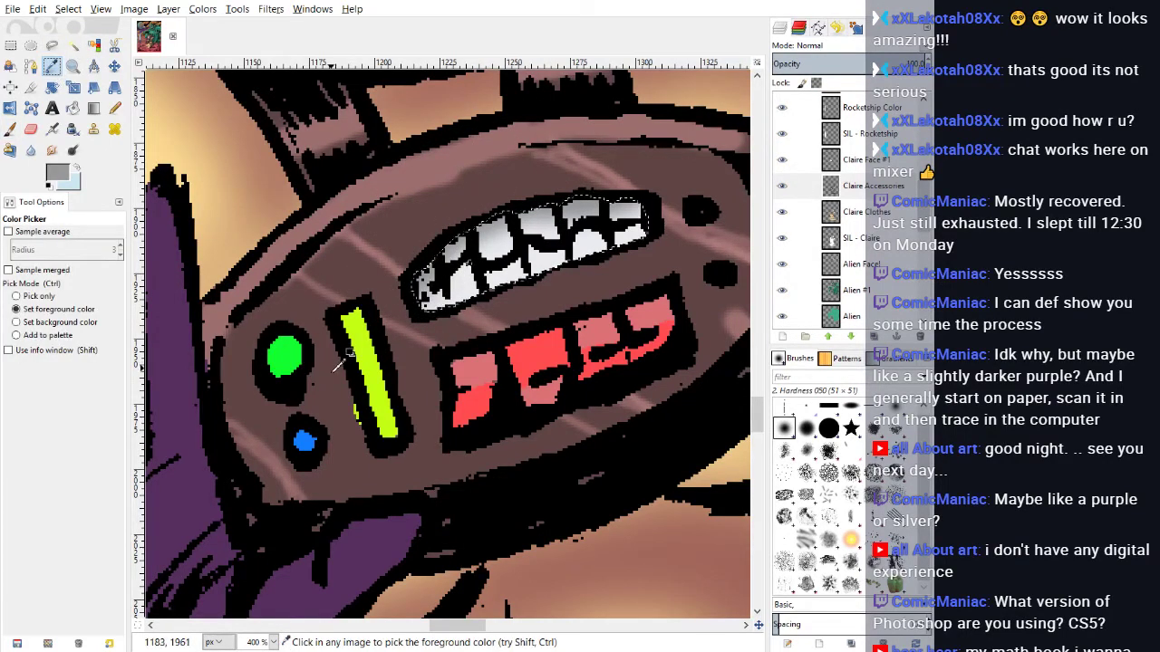
pyautogui.click(178, 161)
pyautogui.click(114, 108)
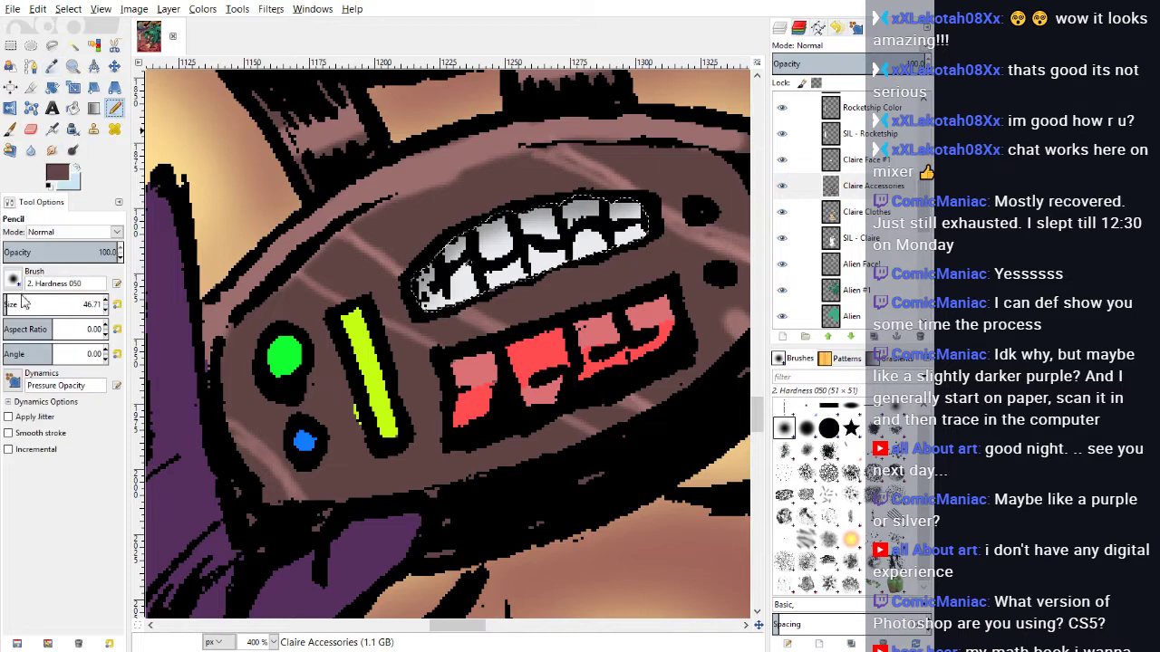
pyautogui.moveTo(11, 310); pyautogui.dragTo(2, 309)
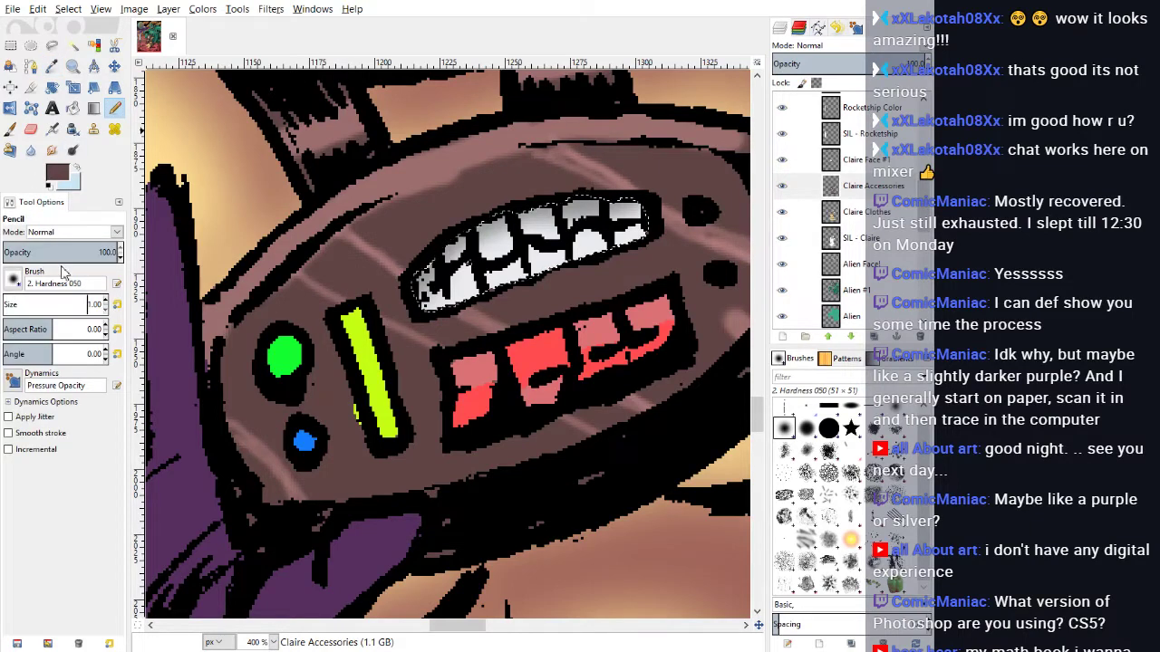
pyautogui.click(106, 301)
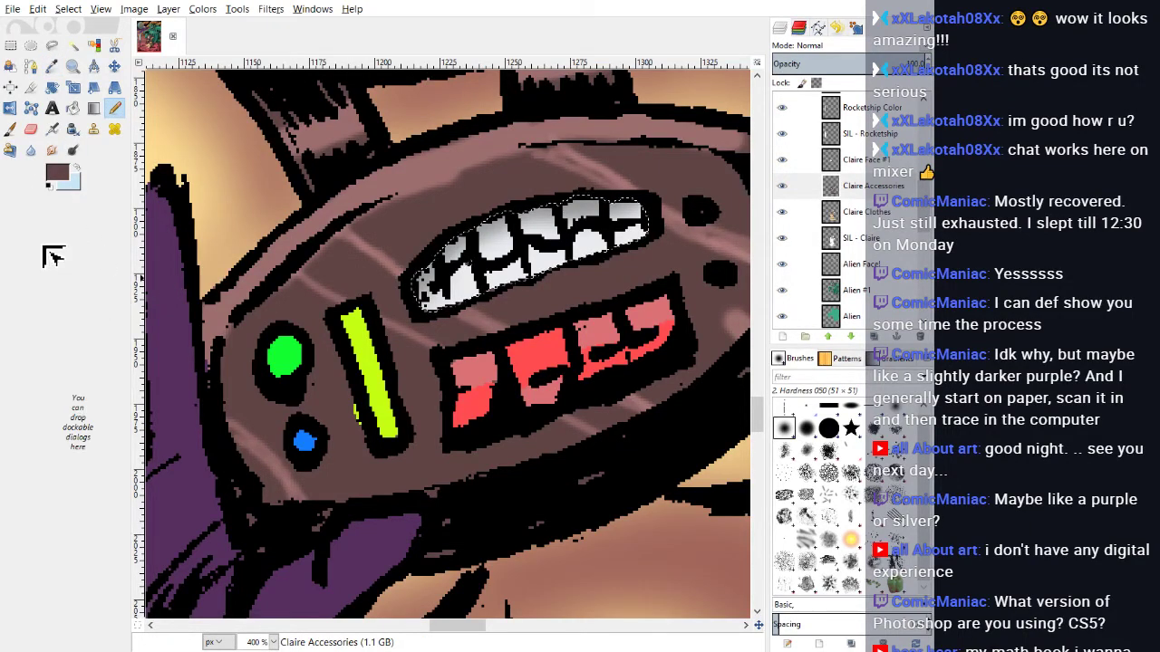
pyautogui.click(106, 301)
pyautogui.click(106, 300)
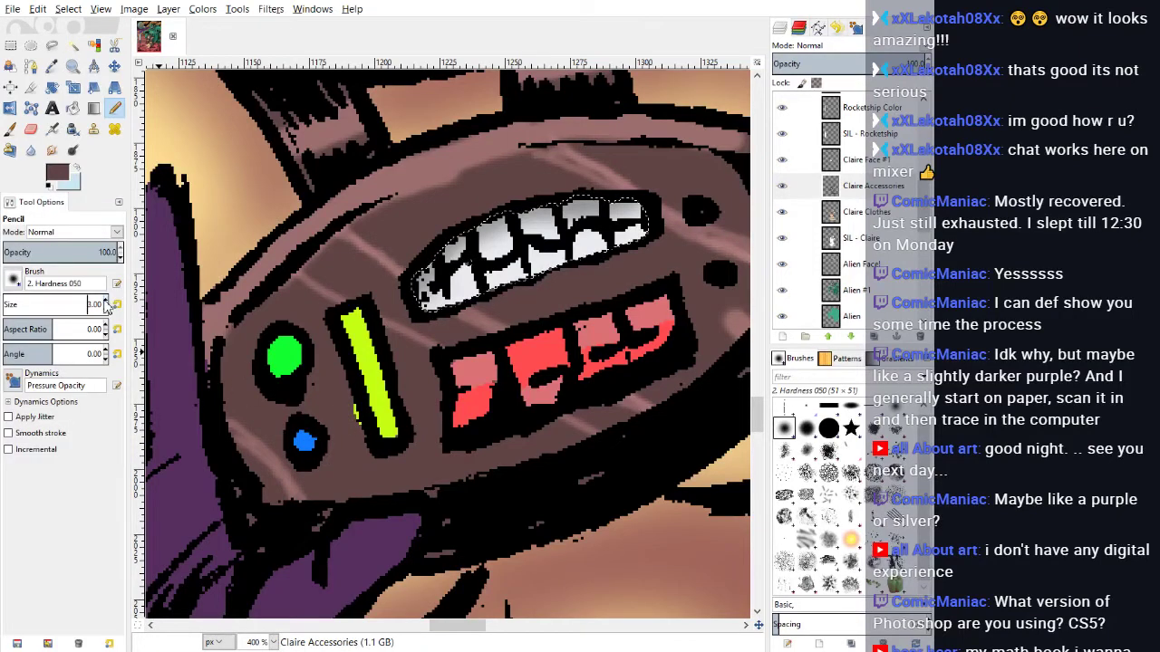
pyautogui.click(354, 412)
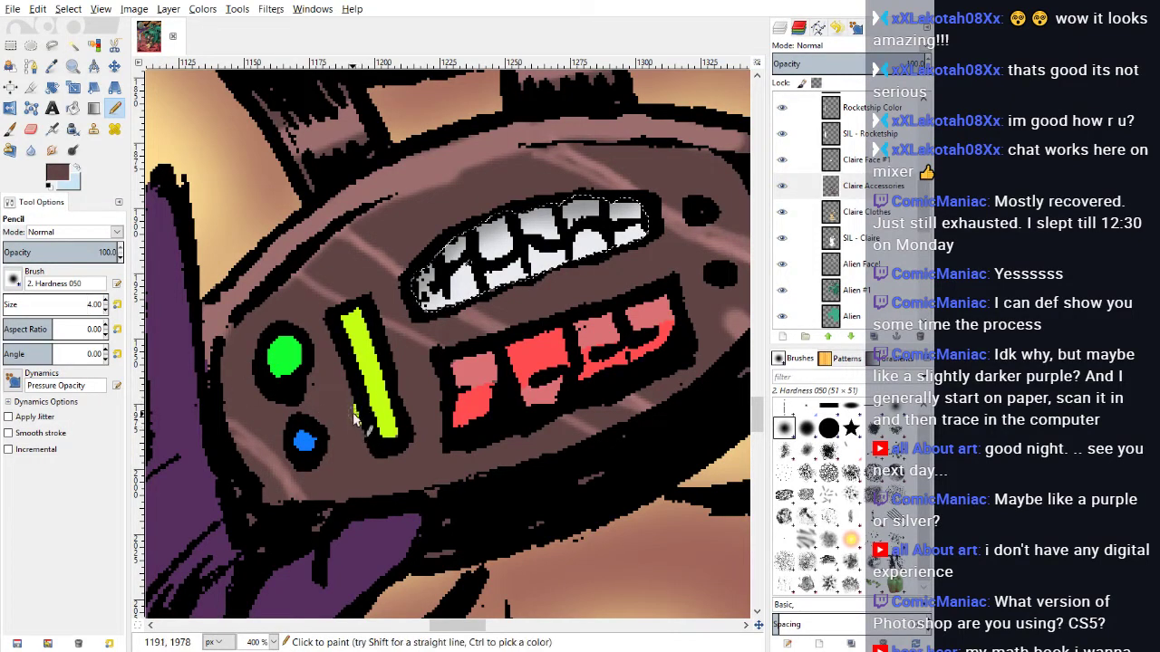
pyautogui.click(68, 9)
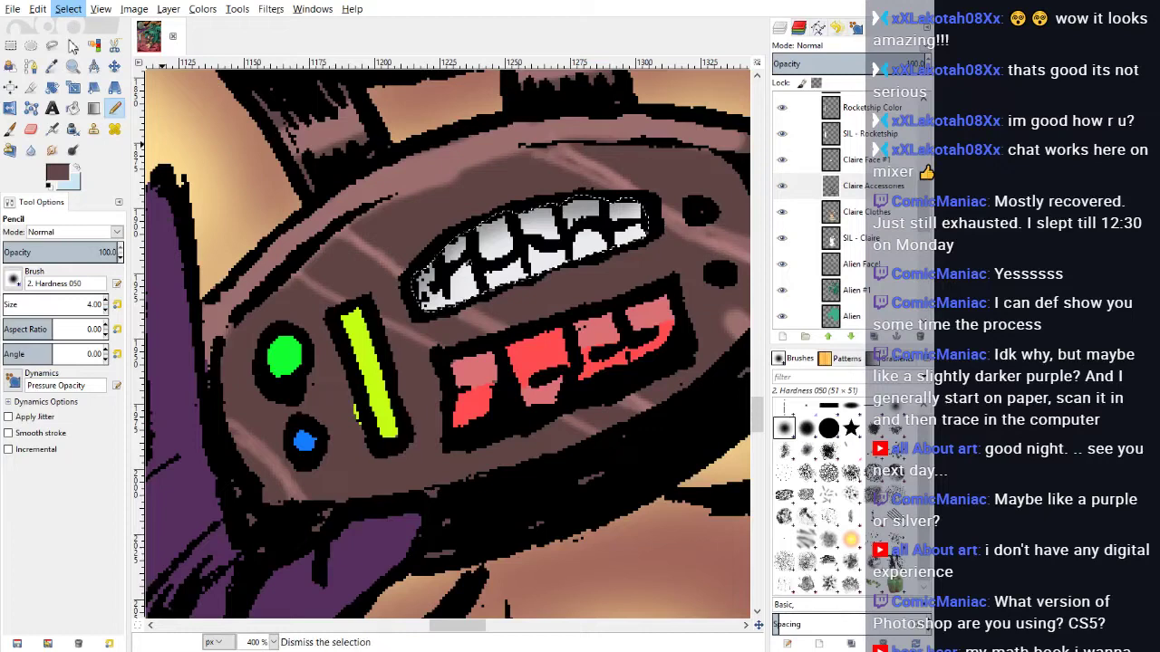
pyautogui.click(76, 48)
pyautogui.moveTo(355, 425); pyautogui.dragTo(353, 405)
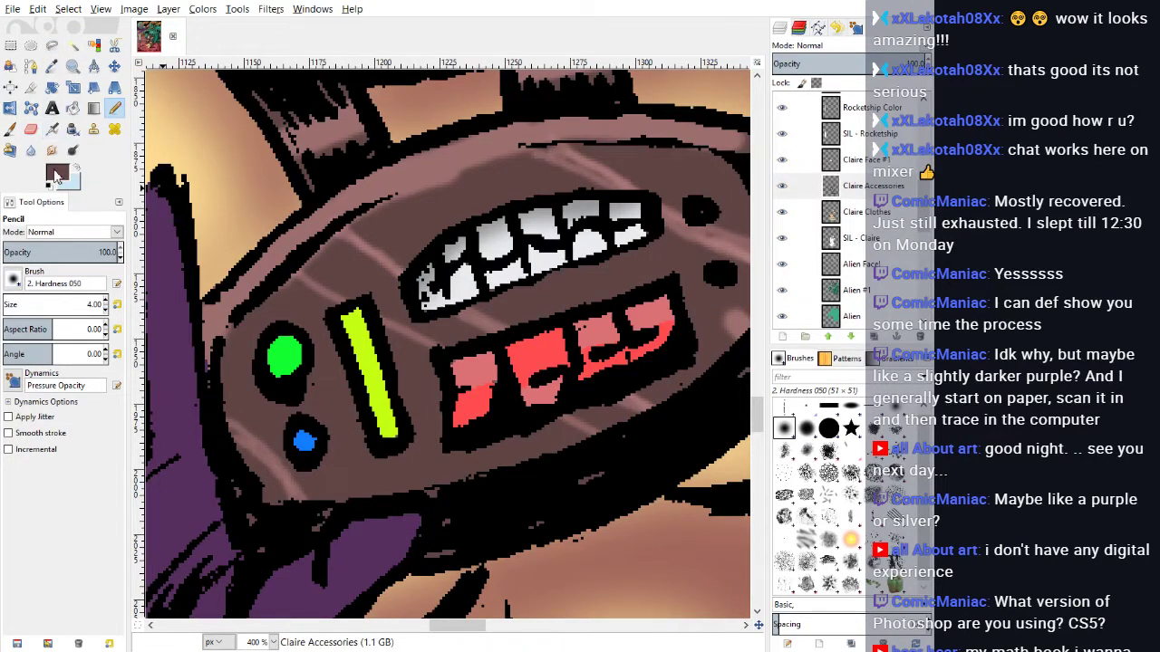
# Step: Paint white highlights on the green and blue round buttons with the Paintbrush at size 4 and opacity 69.3
pyautogui.click(766, 419)
pyautogui.click(644, 379)
pyautogui.click(10, 129)
pyautogui.click(82, 251)
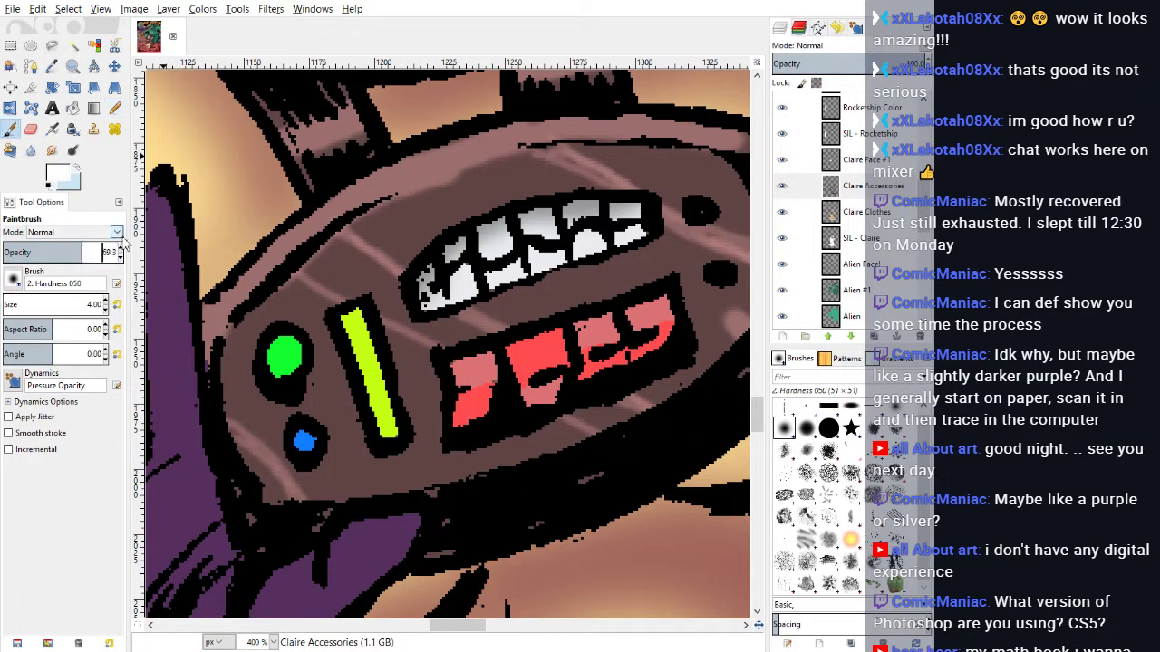
pyautogui.moveTo(279, 353); pyautogui.dragTo(282, 357)
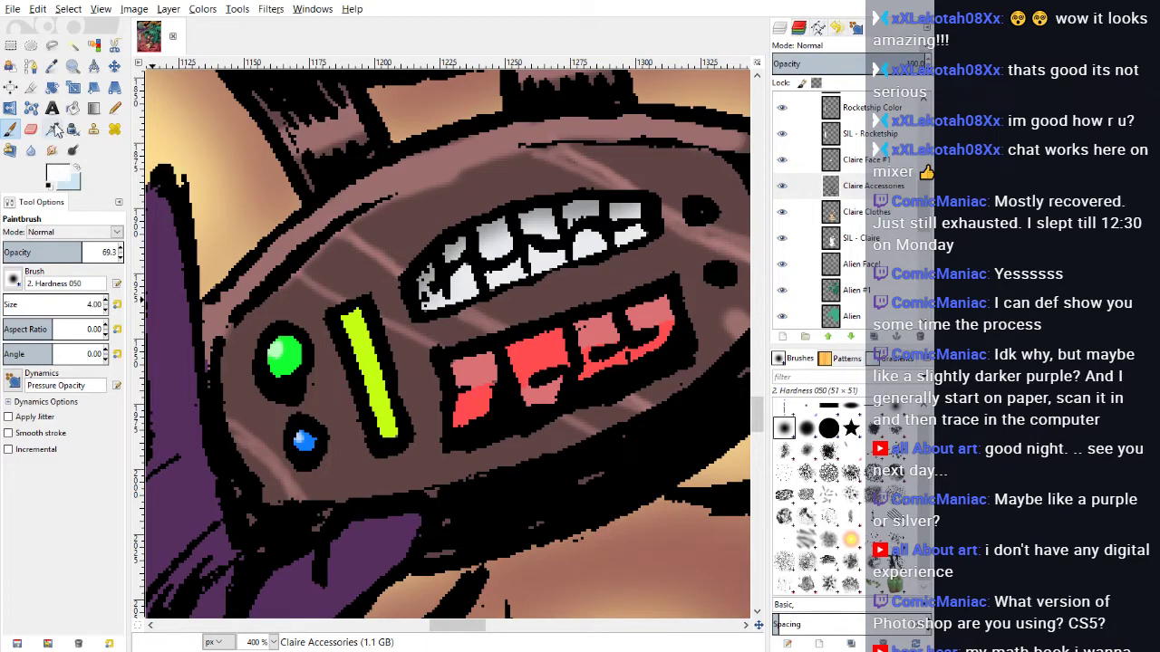
# Step: Shade the edge of the control box's green round button dark green with the Paintbrush at size 4 and opacity 69.3
pyautogui.click(52, 65)
pyautogui.click(292, 352)
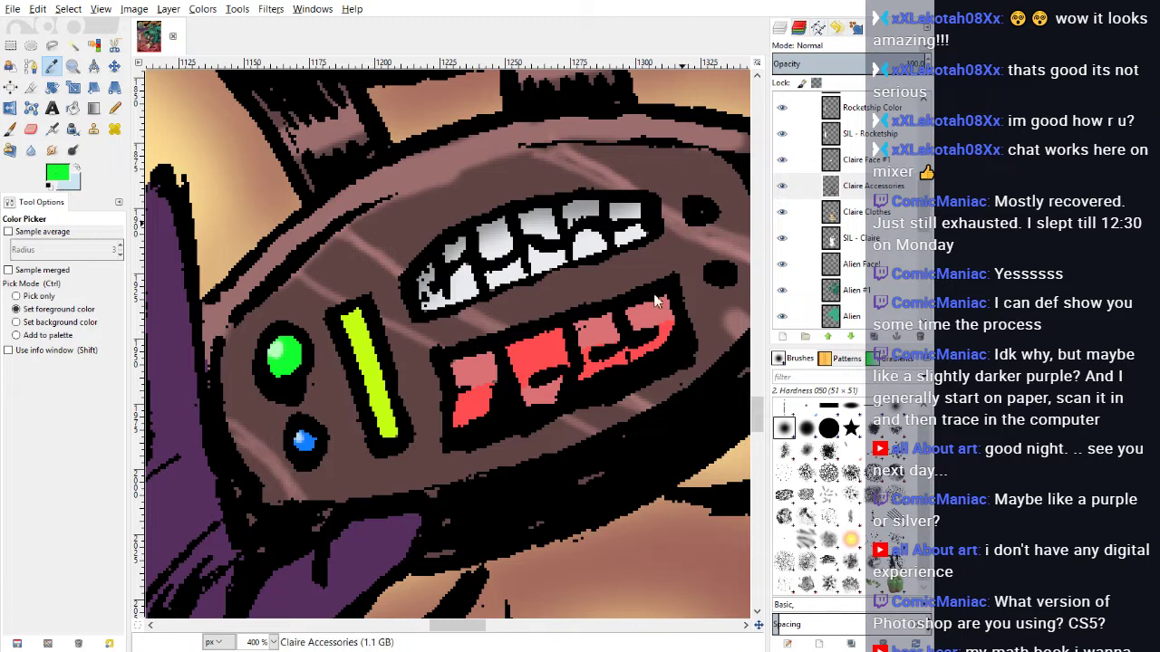
pyautogui.moveTo(656, 293); pyautogui.dragTo(600, 299)
pyautogui.click(723, 469)
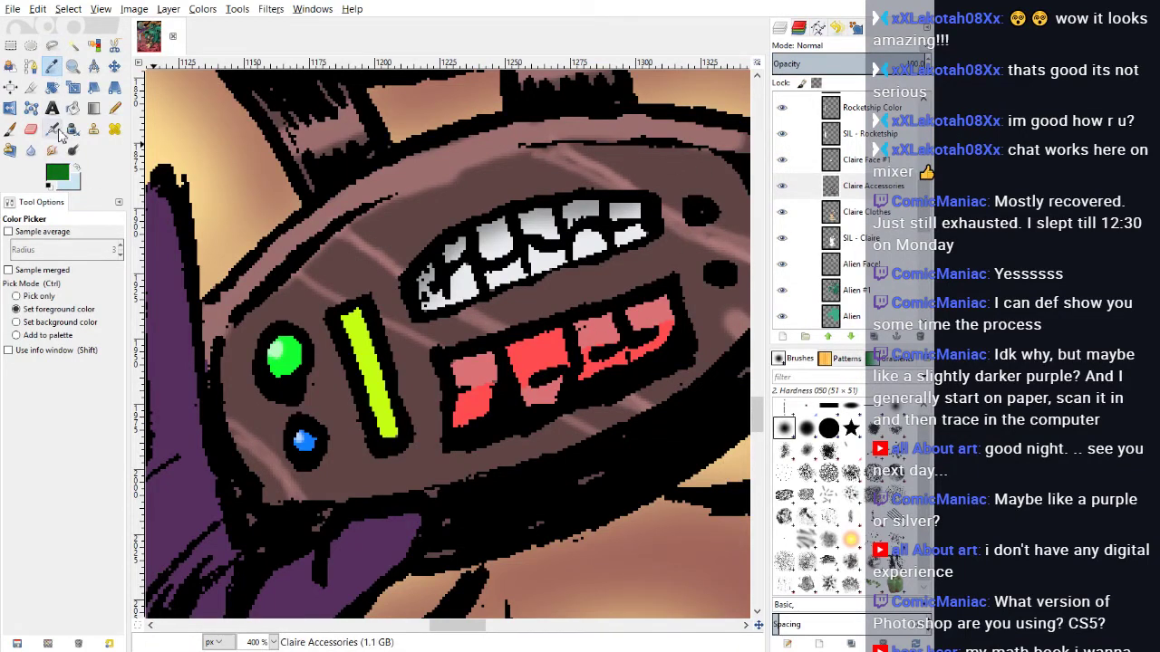
pyautogui.click(10, 128)
pyautogui.moveTo(284, 373)
pyautogui.mouseDown()
pyautogui.moveTo(302, 354)
pyautogui.moveTo(292, 332)
pyautogui.moveTo(289, 368)
pyautogui.moveTo(295, 352)
pyautogui.mouseUp()
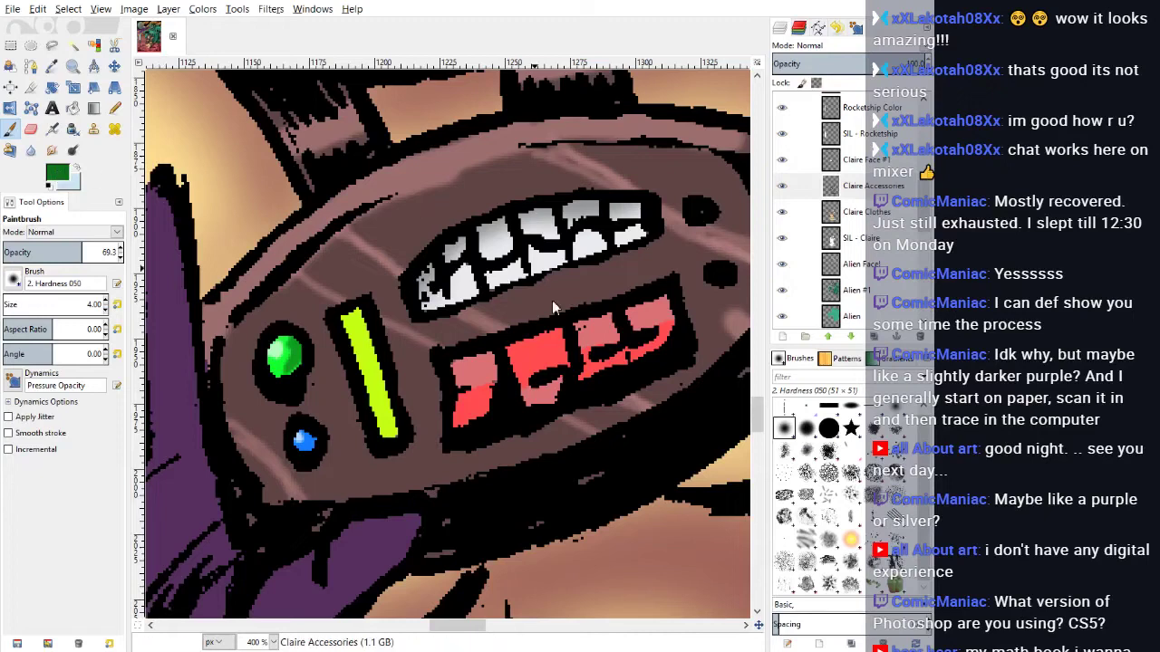
# Step: Shade the lower edge of the small blue round button with dark blue
pyautogui.click(786, 415)
pyautogui.click(608, 302)
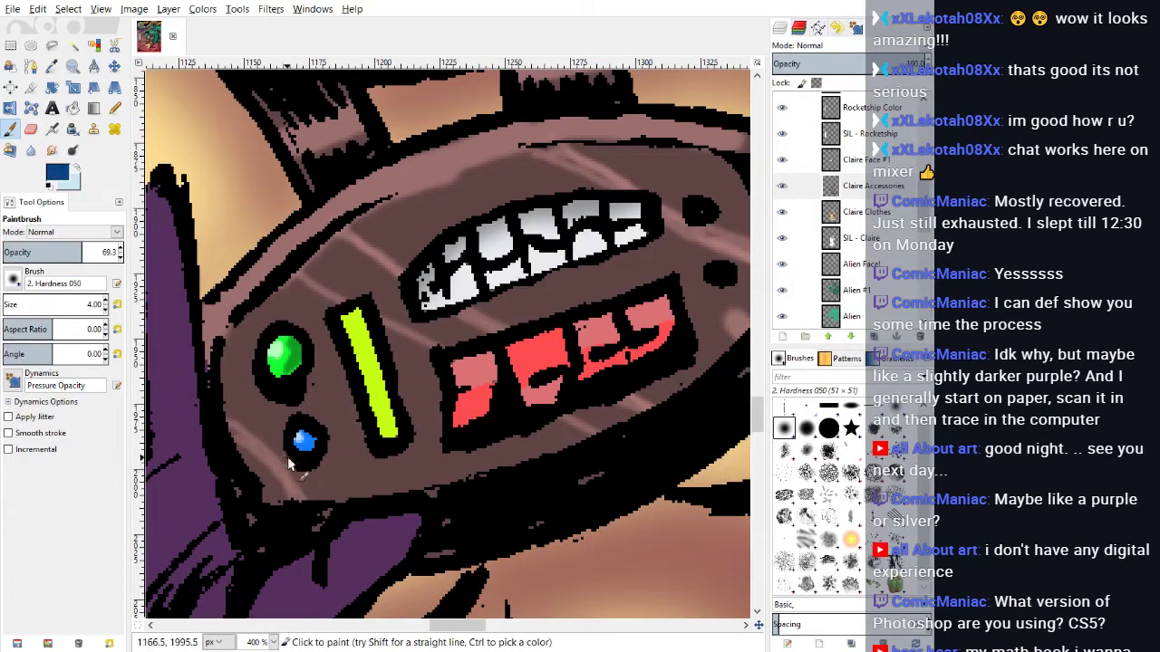
pyautogui.moveTo(308, 449); pyautogui.dragTo(312, 447)
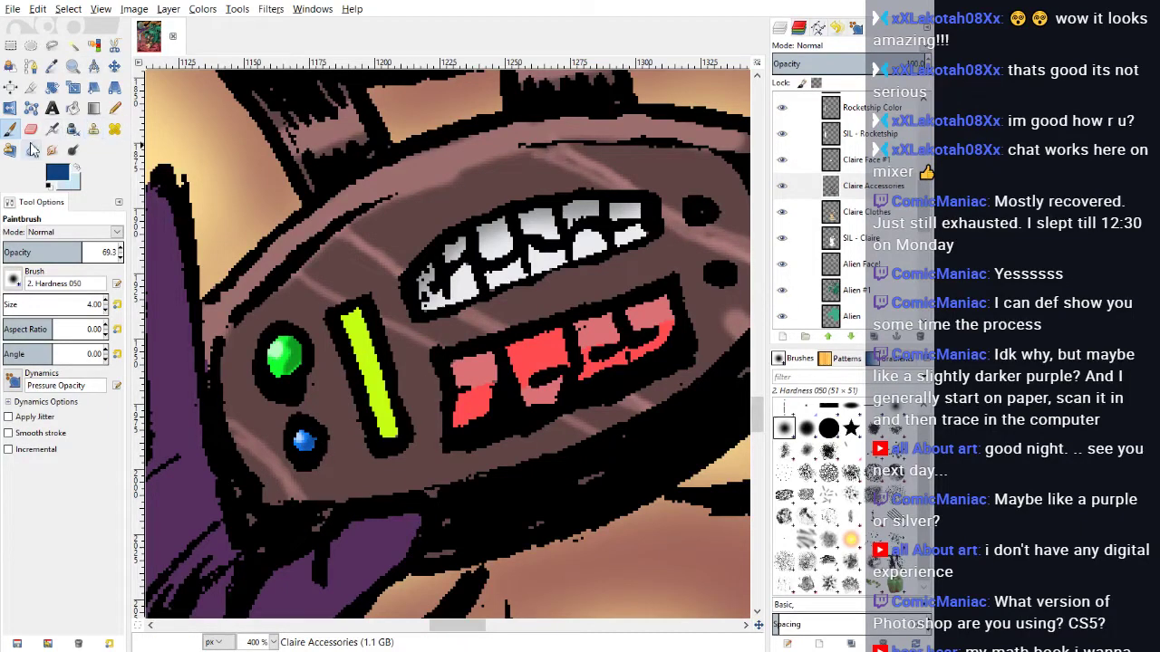
# Step: Select the long yellow-green slot, paint diagonal bright green stripes across it with the Pencil at size 2, and clear the selection
pyautogui.click(664, 352)
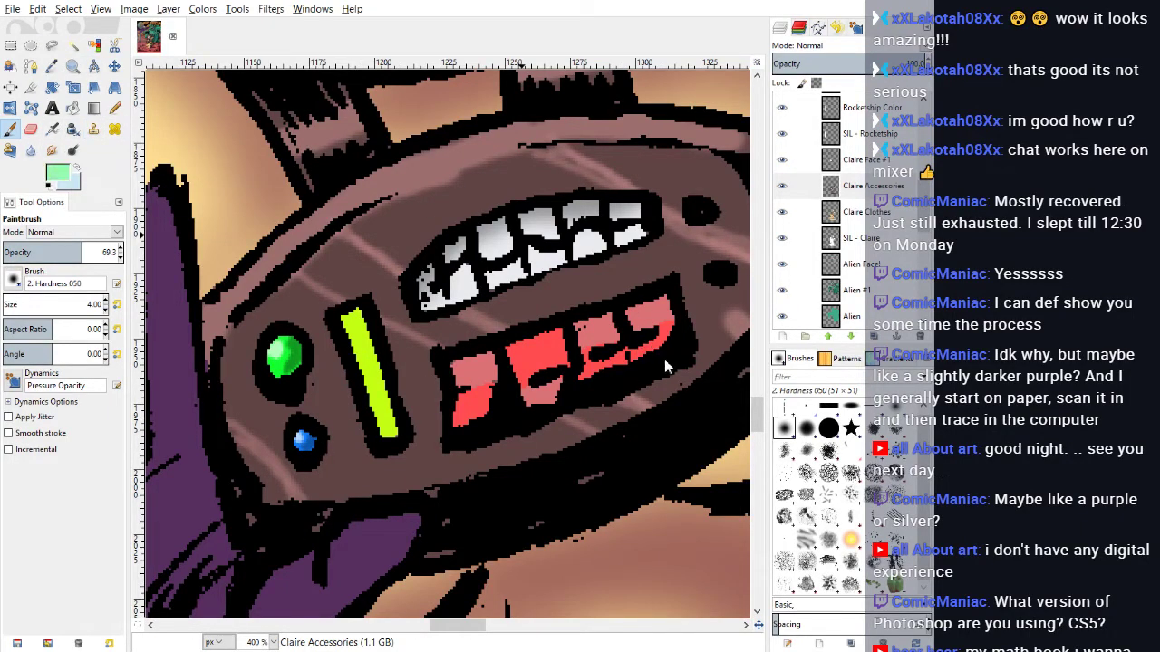
pyautogui.click(668, 301)
pyautogui.press('n')
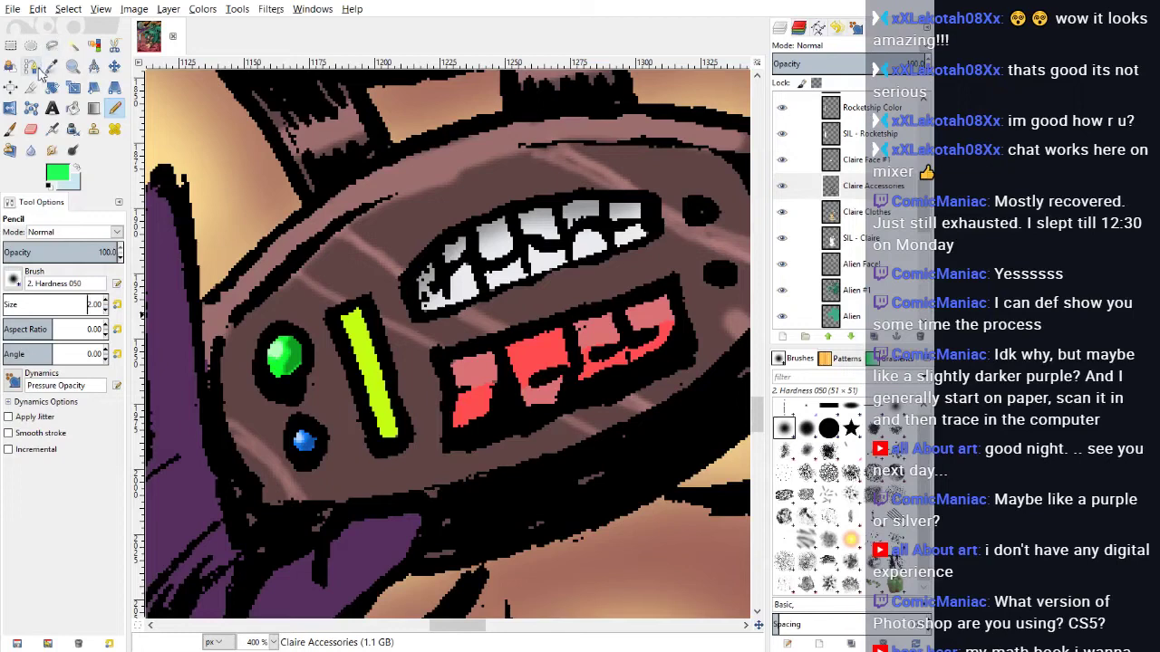
pyautogui.click(72, 44)
pyautogui.click(361, 328)
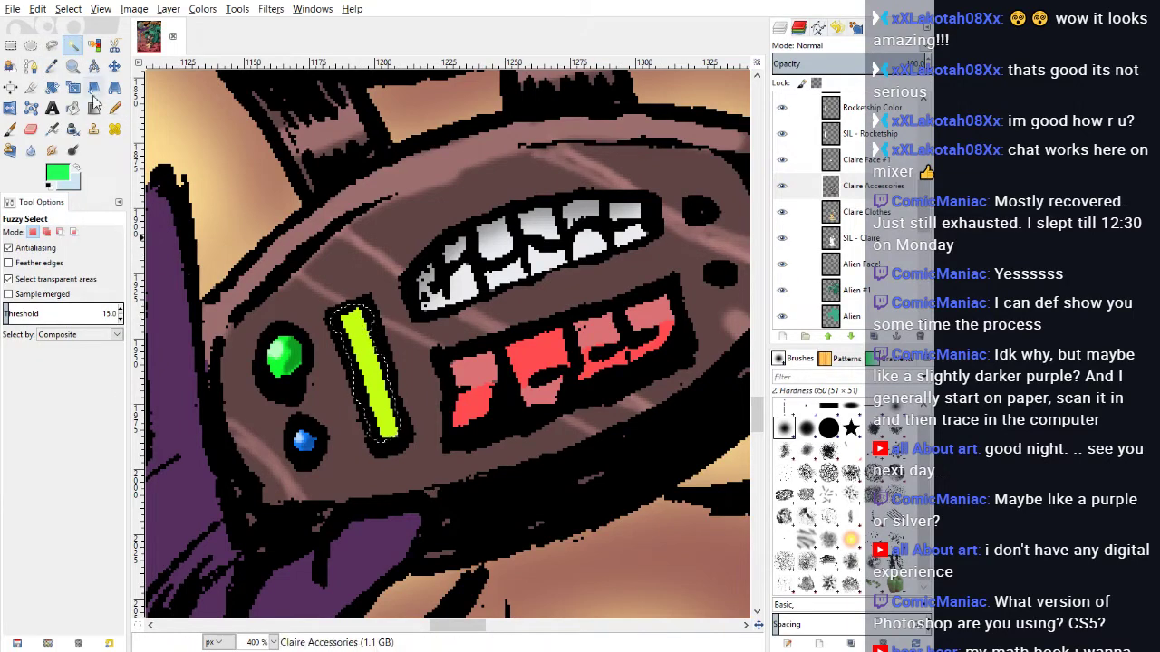
pyautogui.press('n')
pyautogui.moveTo(365, 318)
pyautogui.mouseDown()
pyautogui.moveTo(329, 323)
pyautogui.moveTo(373, 336)
pyautogui.moveTo(357, 345)
pyautogui.moveTo(381, 366)
pyautogui.moveTo(374, 389)
pyautogui.moveTo(388, 399)
pyautogui.moveTo(373, 426)
pyautogui.moveTo(385, 446)
pyautogui.moveTo(400, 433)
pyautogui.mouseUp()
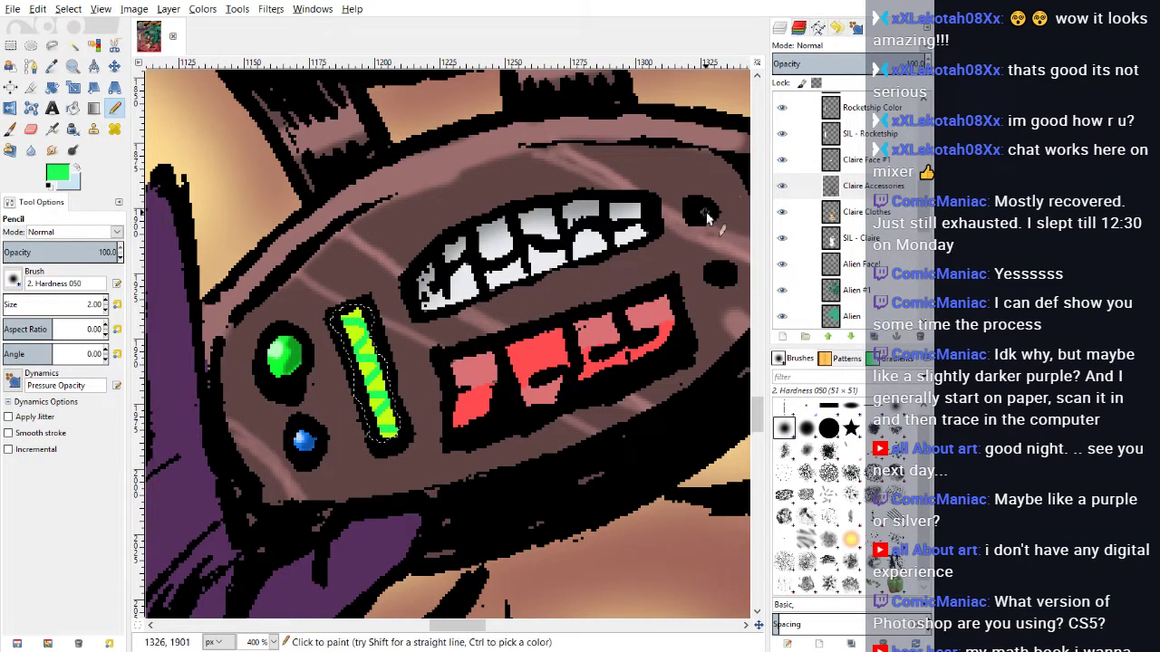
pyautogui.click(68, 9)
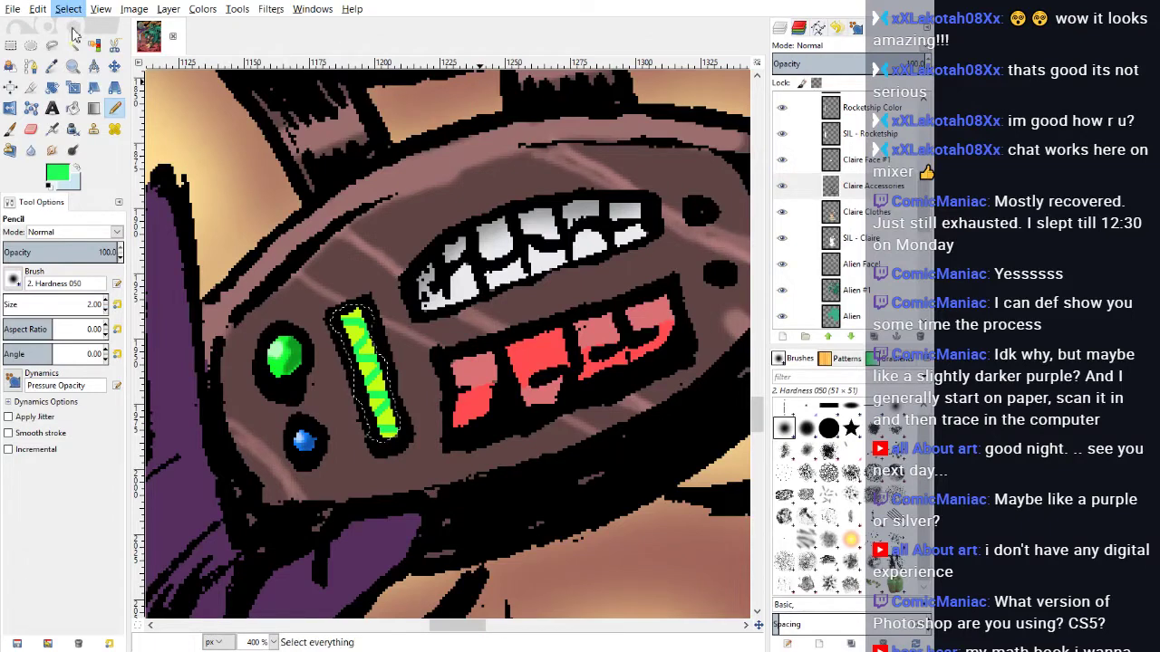
pyautogui.click(82, 52)
# Step: Select the woman's purple boot with Fuzzy Select
pyautogui.moveTo(457, 625); pyautogui.dragTo(473, 625)
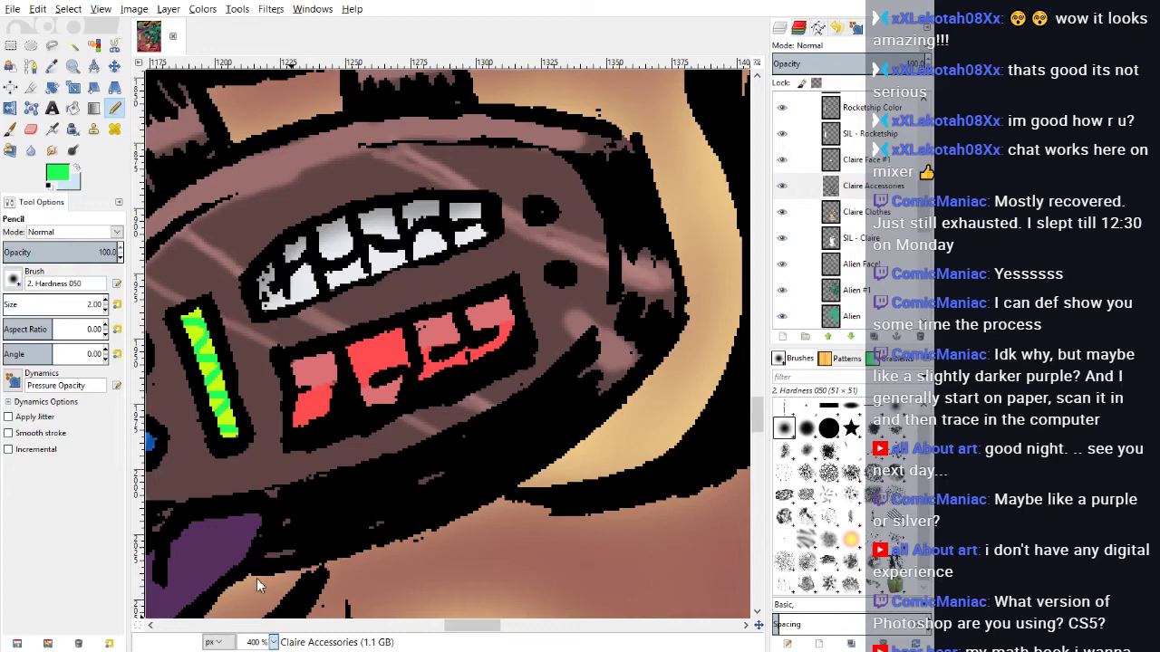
pyautogui.press('1')
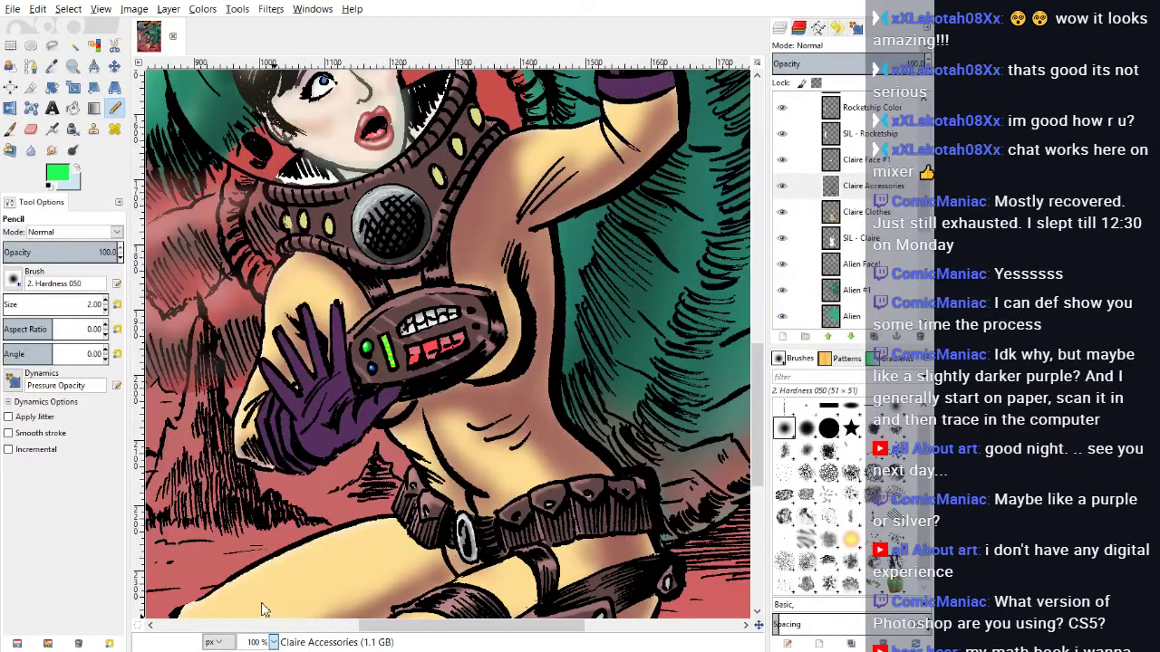
pyautogui.hotkey('shift', '2')
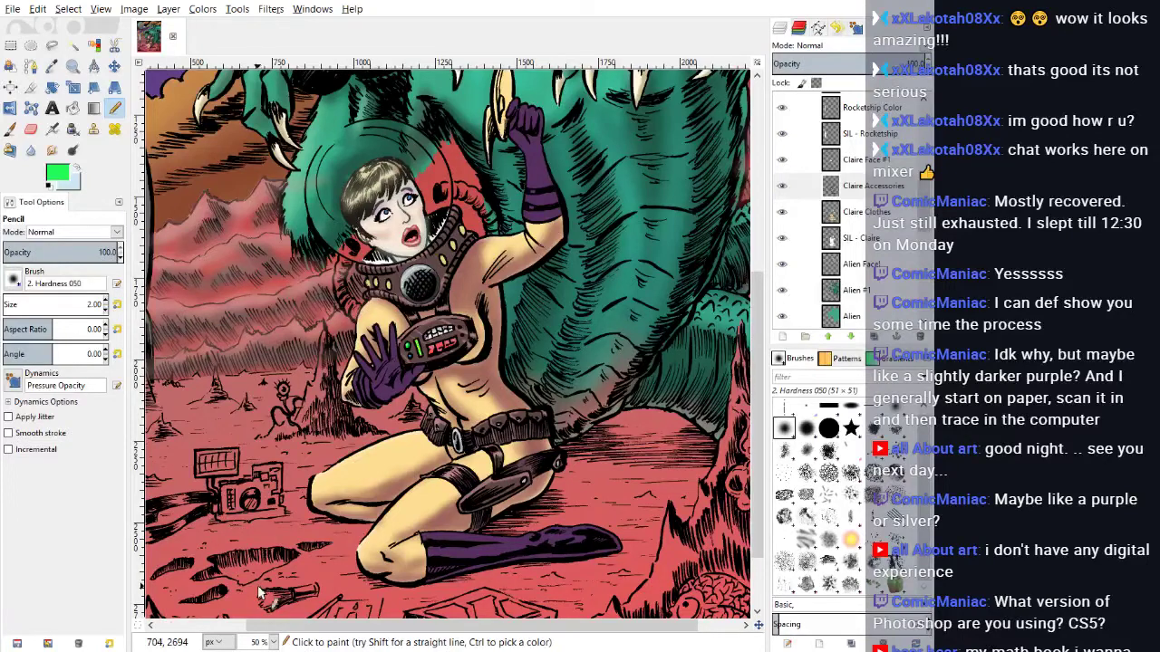
pyautogui.click(72, 46)
pyautogui.click(500, 551)
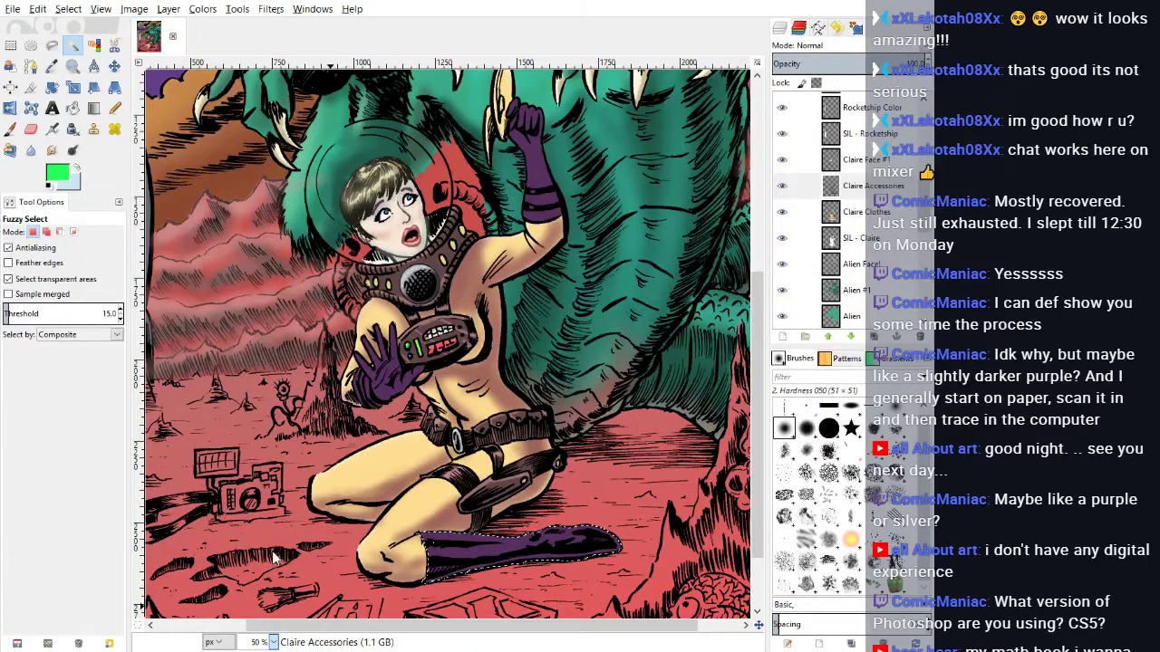
pyautogui.scroll(4, 344, 558)
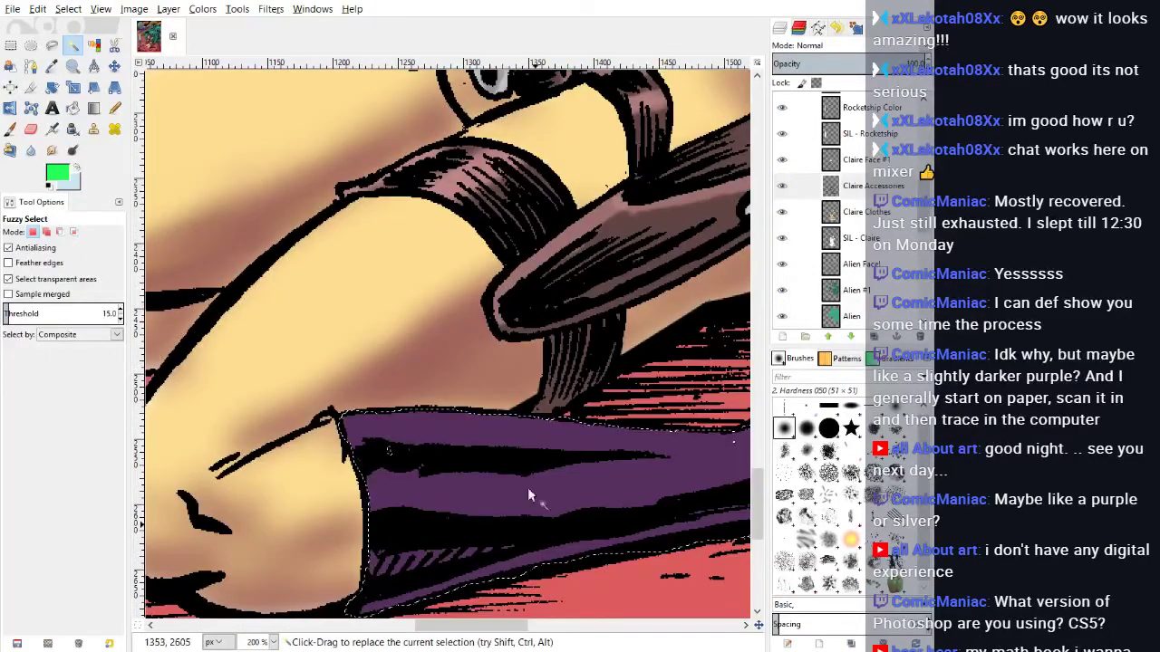
# Step: Sample the boot's purple, lighten the foreground color to pale pink, and set the Paintbrush to opacity 42 and size 40.18
pyautogui.click(52, 68)
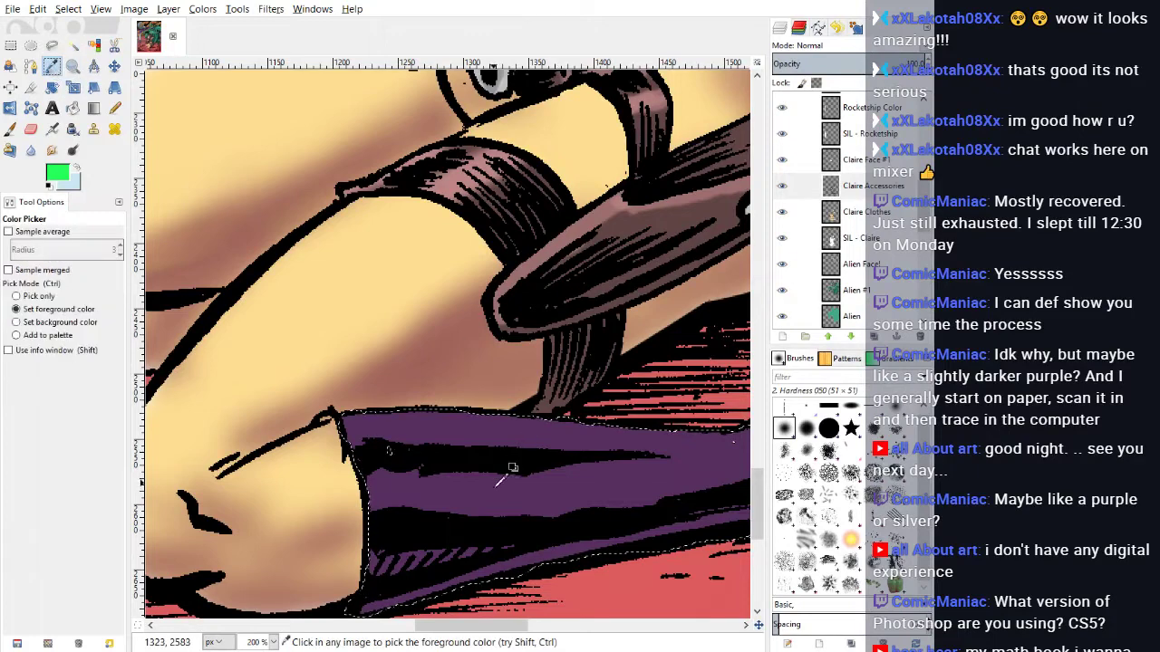
pyautogui.click(500, 482)
pyautogui.click(58, 172)
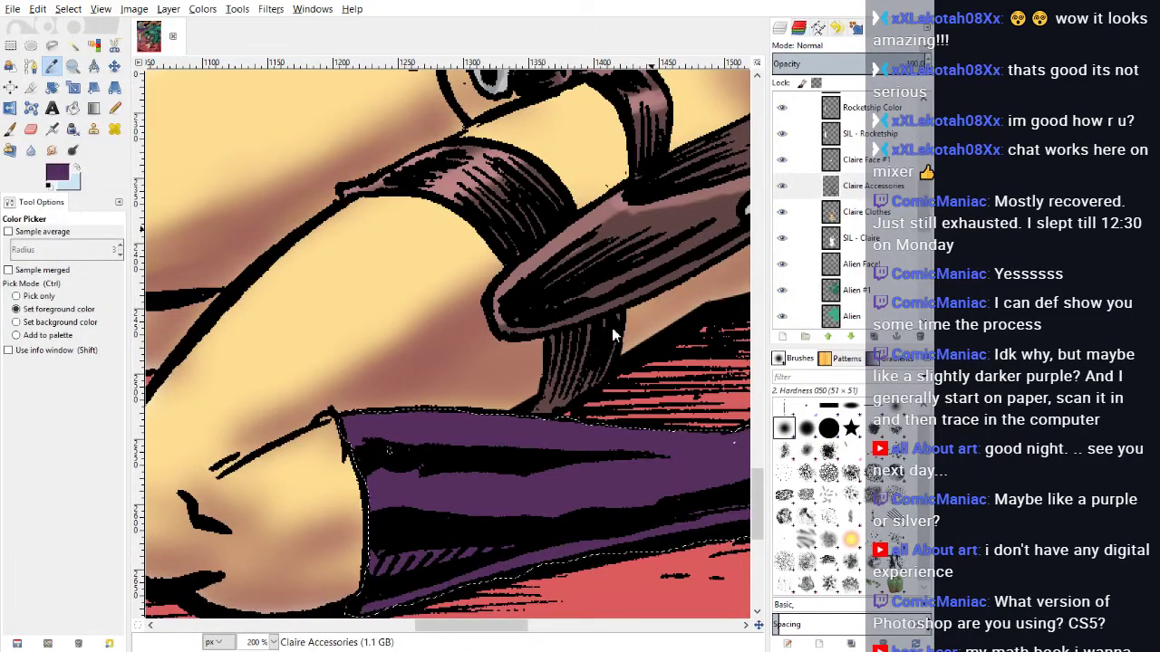
pyautogui.moveTo(594, 341); pyautogui.dragTo(654, 386)
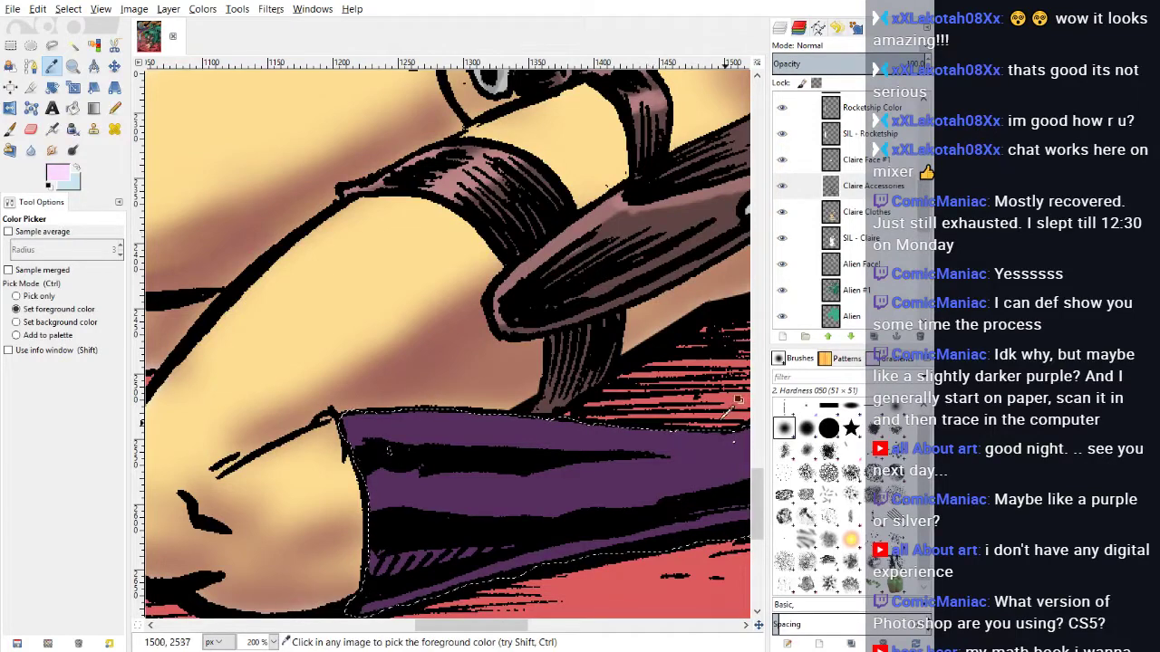
pyautogui.click(10, 128)
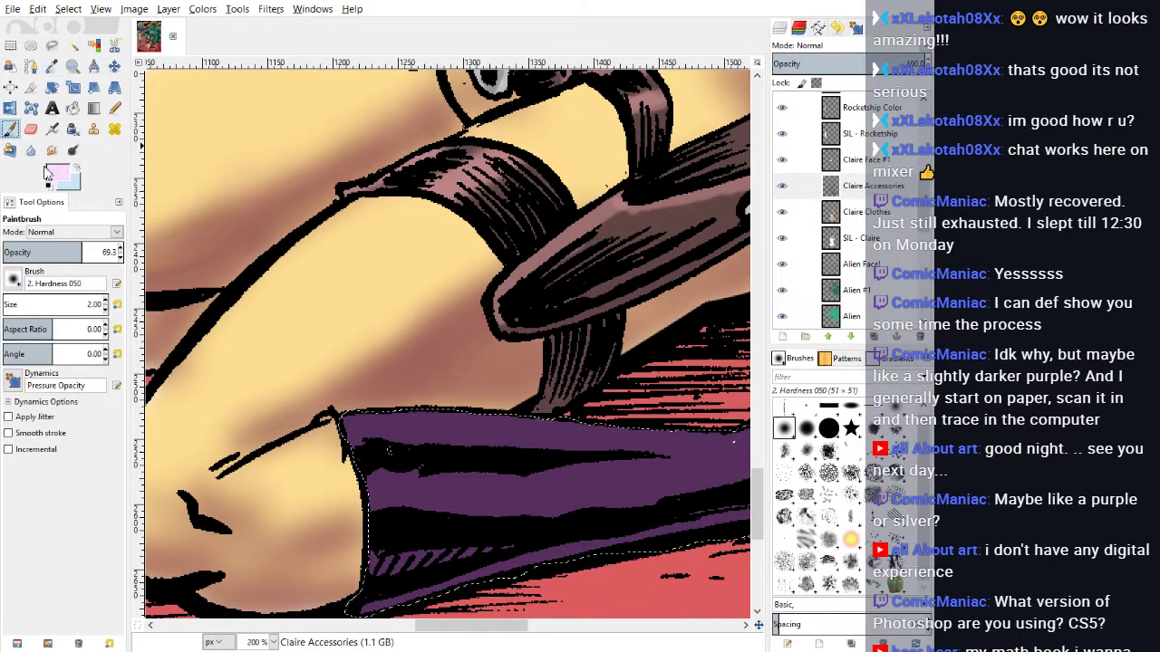
pyautogui.click(51, 253)
pyautogui.moveTo(6, 307); pyautogui.dragTo(20, 304)
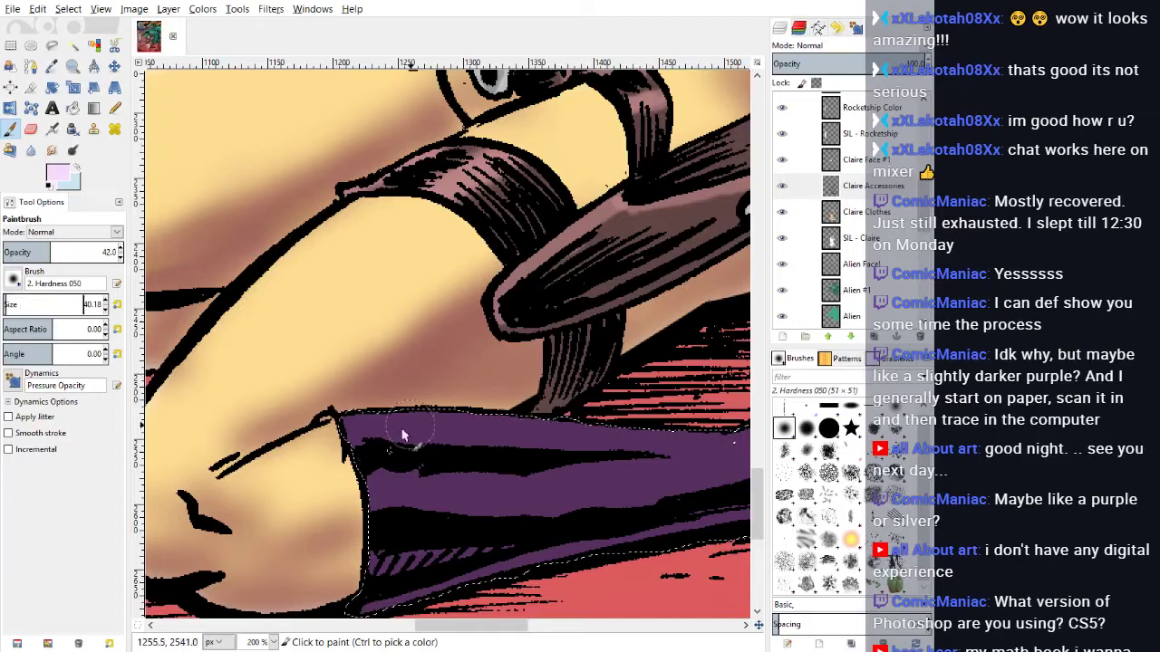
pyautogui.moveTo(362, 426)
pyautogui.mouseDown()
pyautogui.moveTo(407, 419)
pyautogui.moveTo(512, 439)
pyautogui.moveTo(353, 439)
pyautogui.moveTo(728, 441)
pyautogui.moveTo(776, 417)
pyautogui.mouseUp()
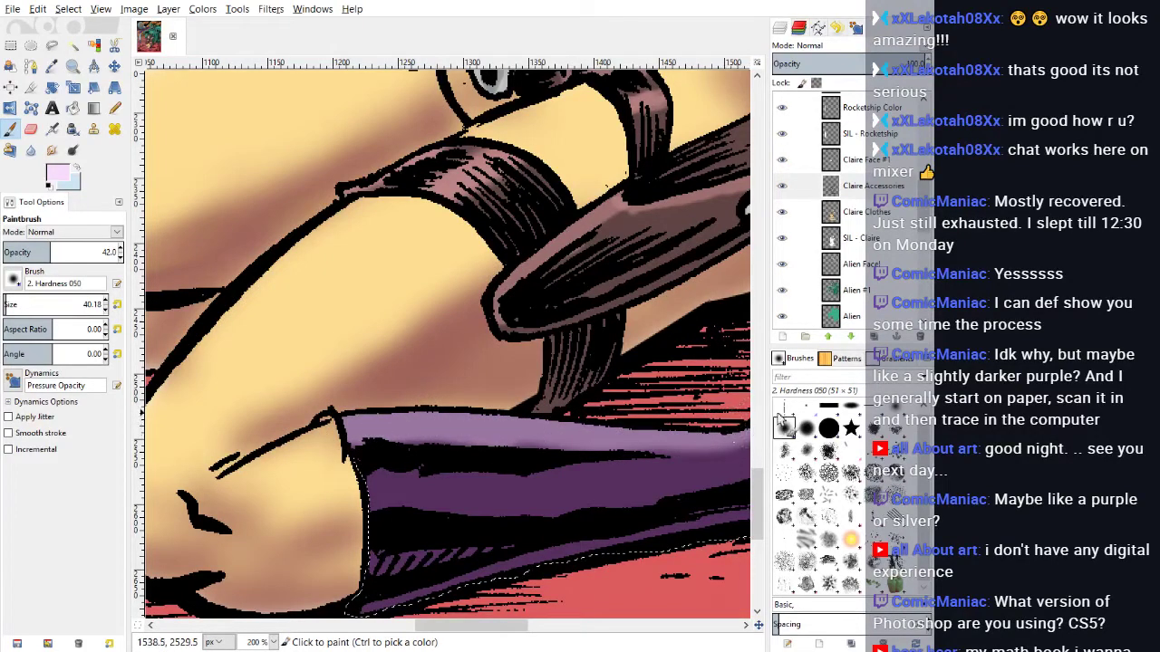
pyautogui.moveTo(436, 626); pyautogui.dragTo(487, 617)
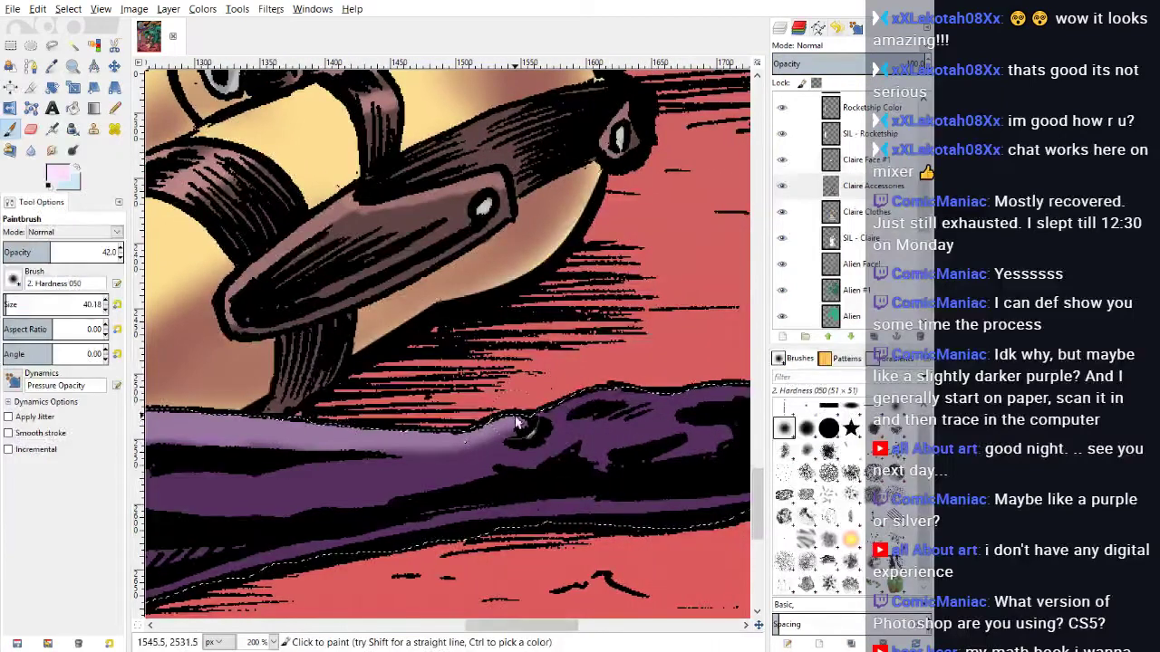
pyautogui.click(67, 9)
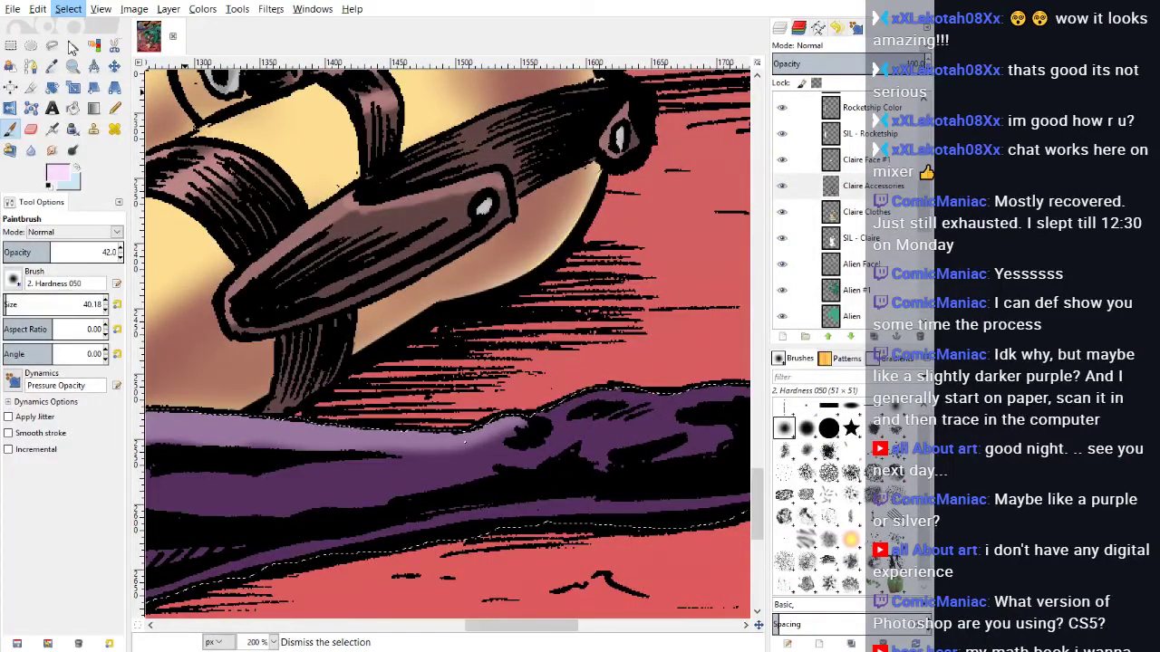
pyautogui.click(42, 33)
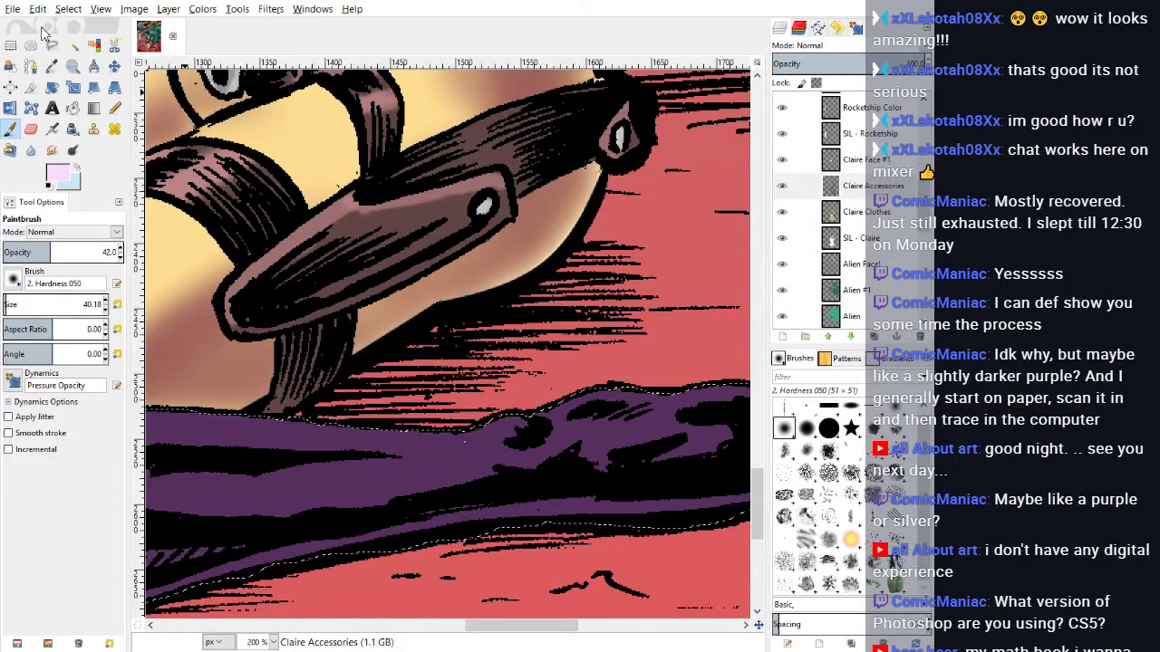
# Step: Add the small unselected speck near the boot's upper edge to the boot selection with Fuzzy Select
pyautogui.click(71, 46)
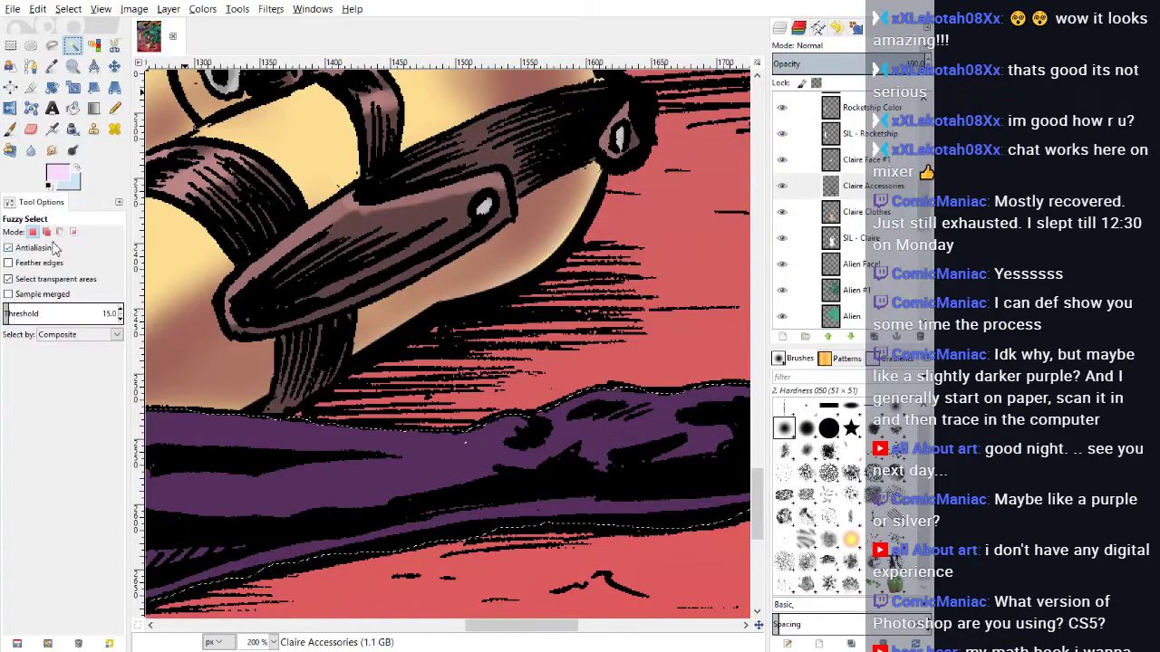
pyautogui.click(46, 232)
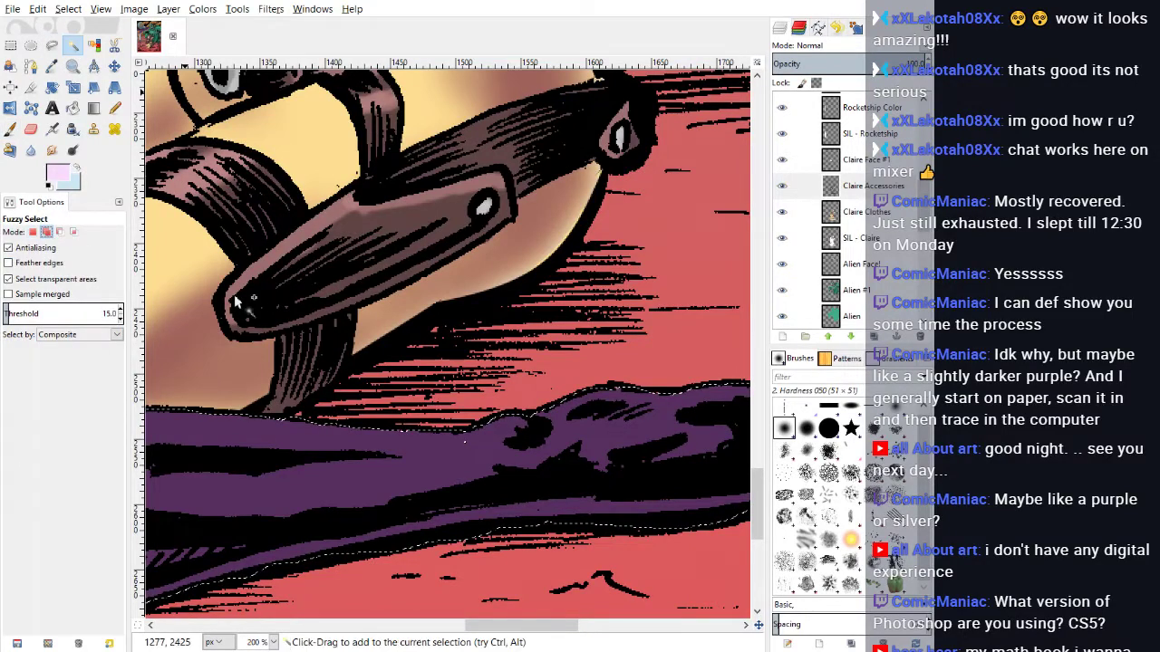
pyautogui.click(465, 444)
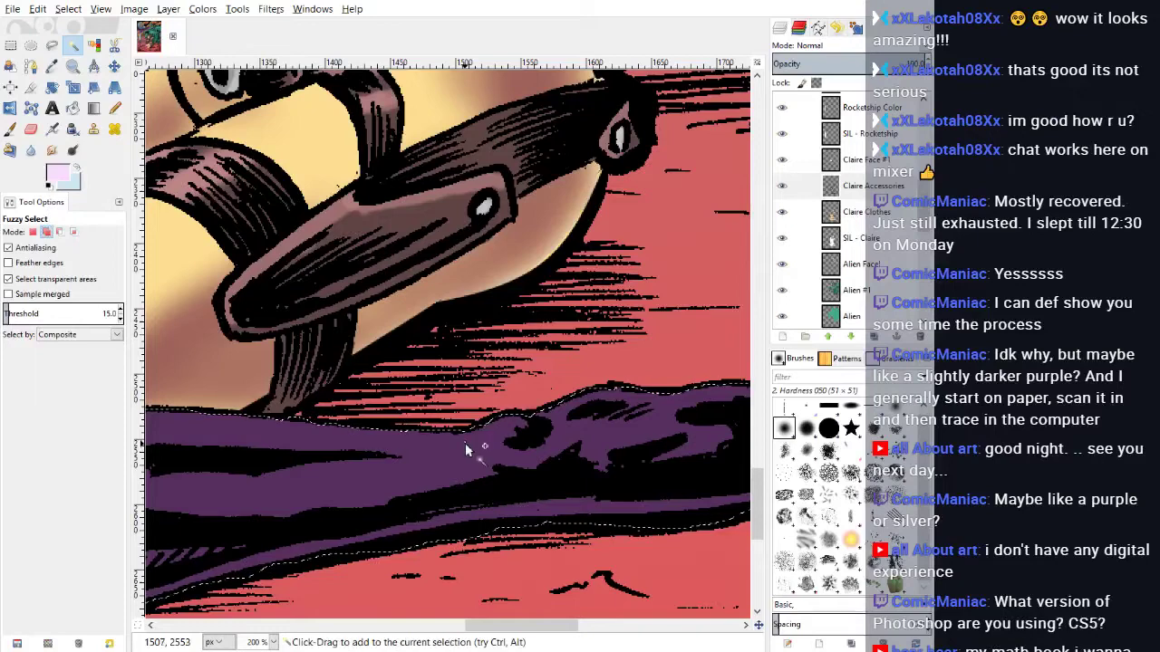
pyautogui.click(464, 442)
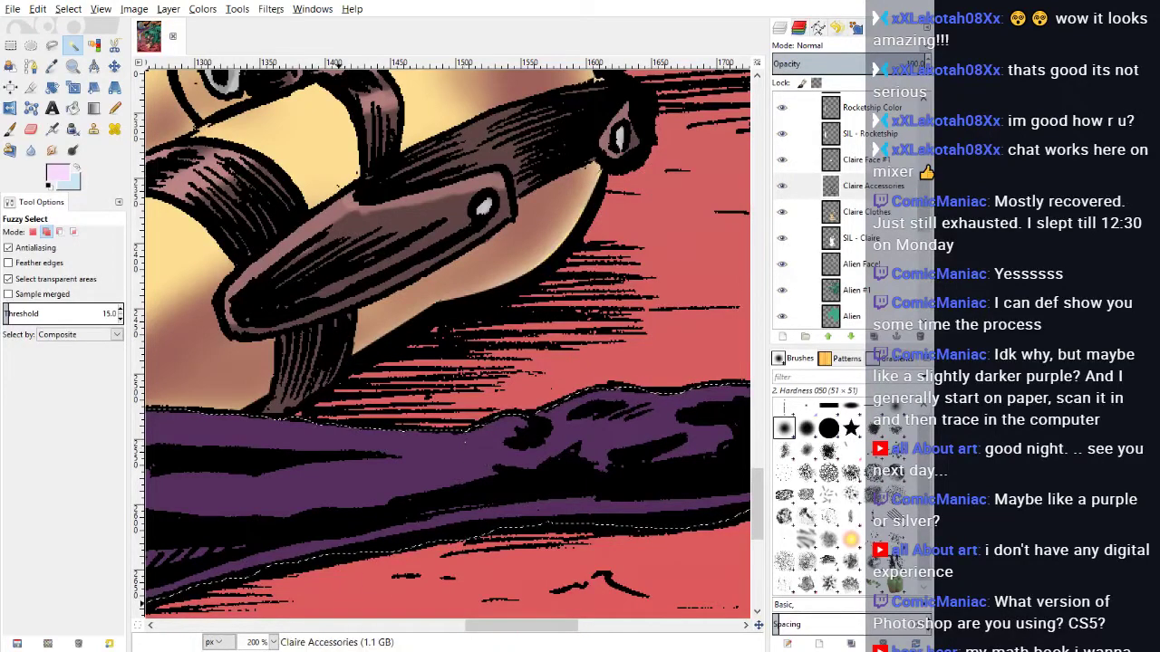
# Step: Paint soft pale pink highlights along the boot's upper edge, shaft, ankle folds and toe, undoing the stroke that misses
pyautogui.moveTo(487, 625); pyautogui.dragTo(423, 625)
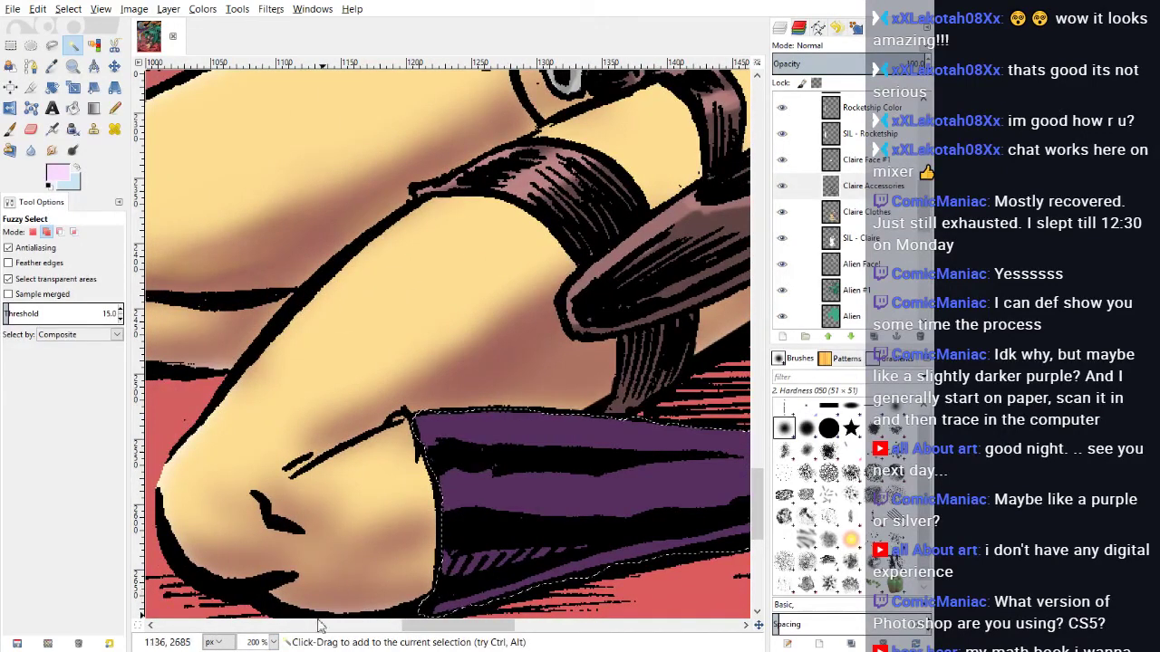
pyautogui.click(265, 571)
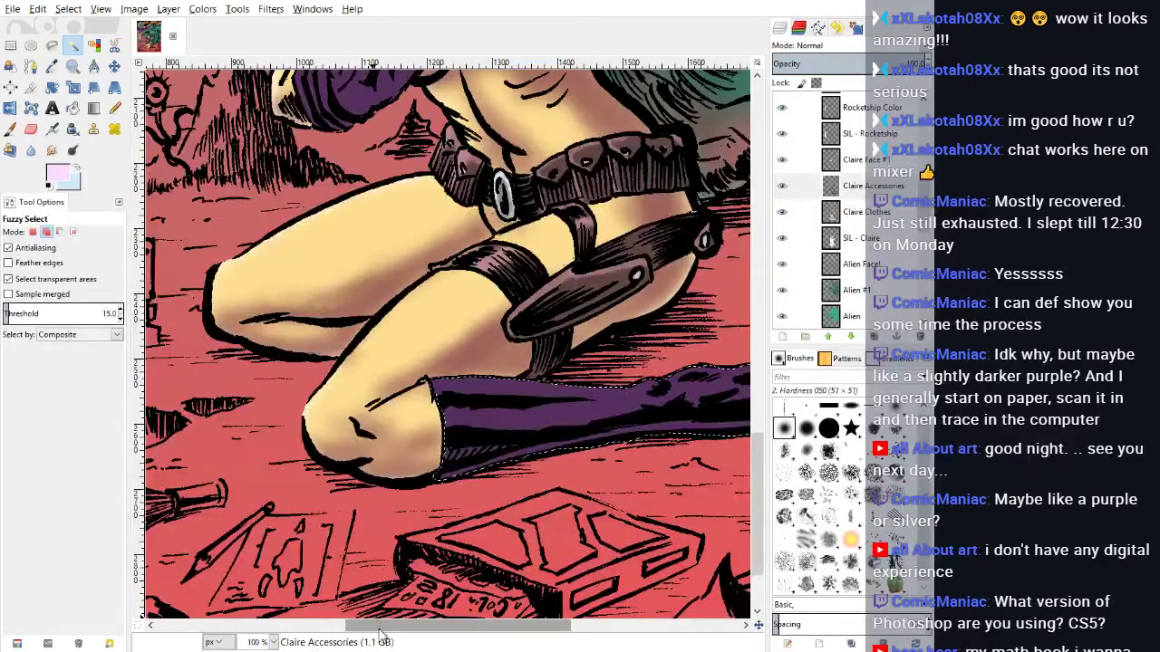
pyautogui.moveTo(383, 626); pyautogui.dragTo(442, 627)
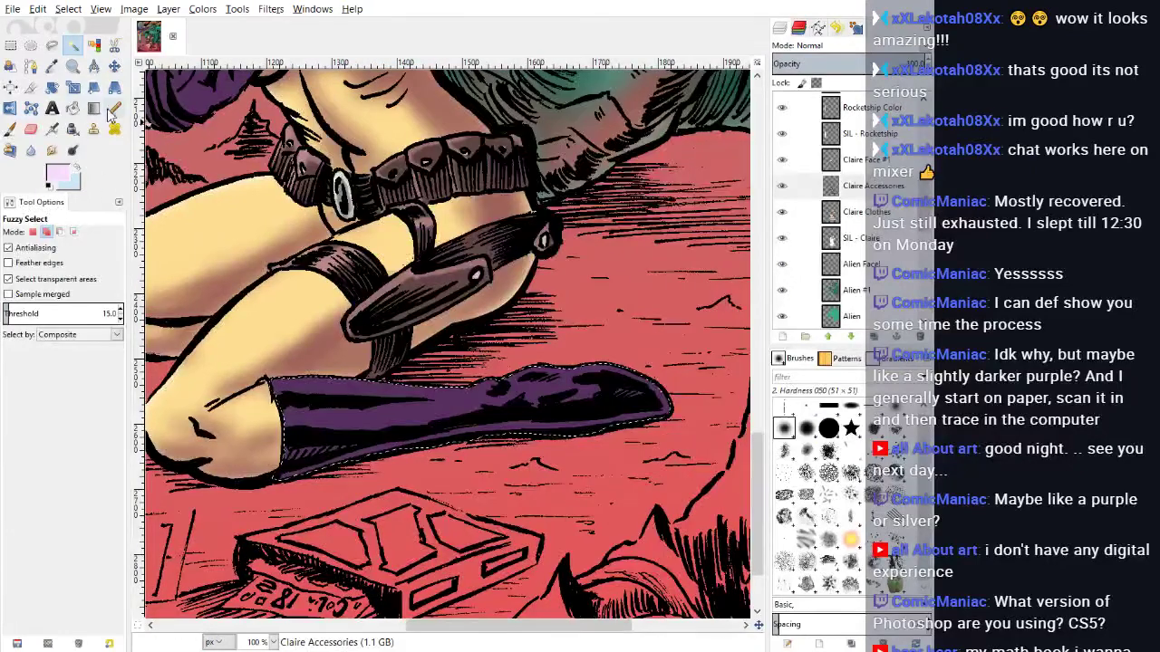
pyautogui.click(10, 128)
pyautogui.moveTo(297, 396)
pyautogui.mouseDown()
pyautogui.moveTo(269, 389)
pyautogui.moveTo(331, 389)
pyautogui.mouseUp()
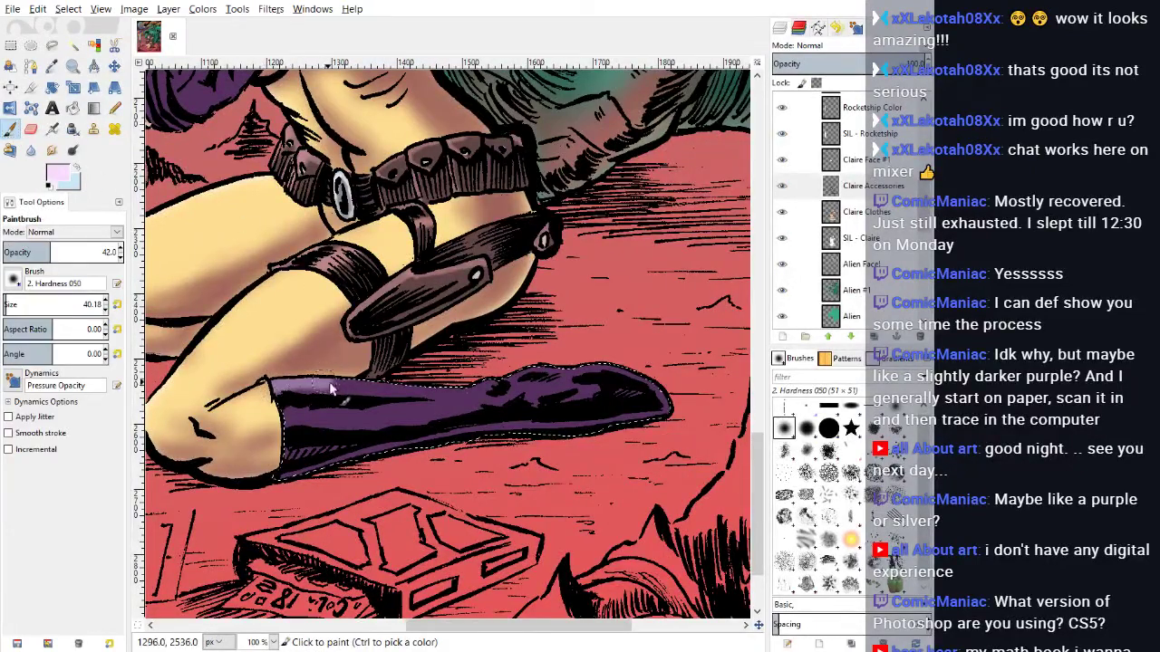
pyautogui.moveTo(458, 392)
pyautogui.mouseDown()
pyautogui.moveTo(593, 365)
pyautogui.moveTo(692, 398)
pyautogui.mouseUp()
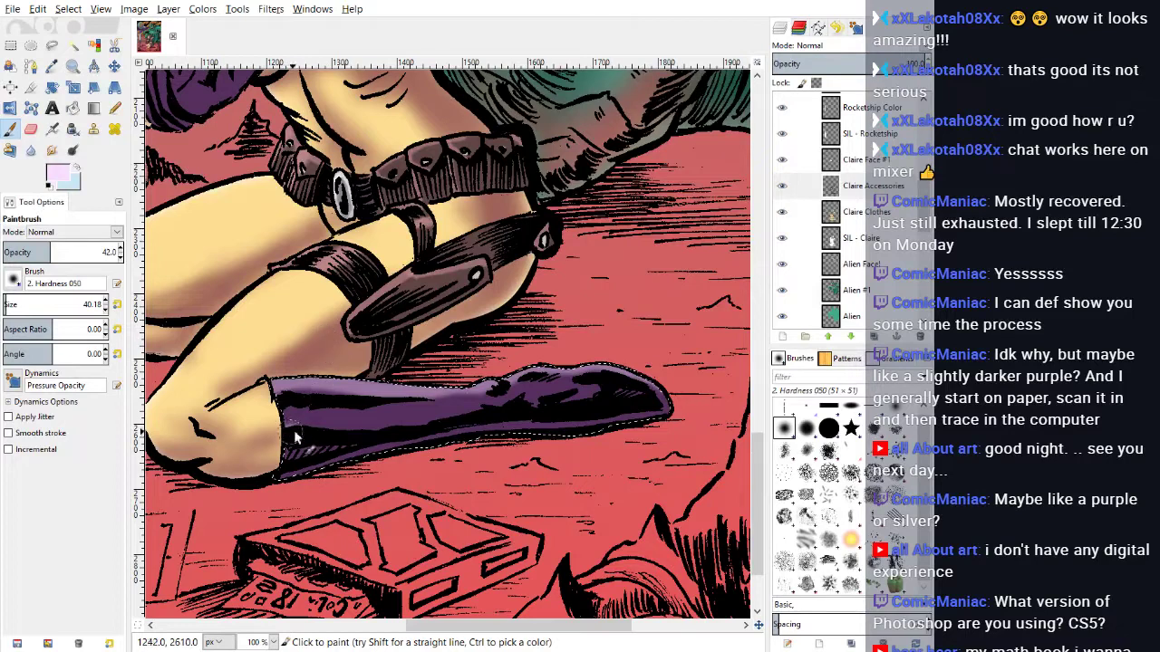
pyautogui.moveTo(371, 434)
pyautogui.mouseDown()
pyautogui.moveTo(556, 396)
pyautogui.moveTo(593, 402)
pyautogui.mouseUp()
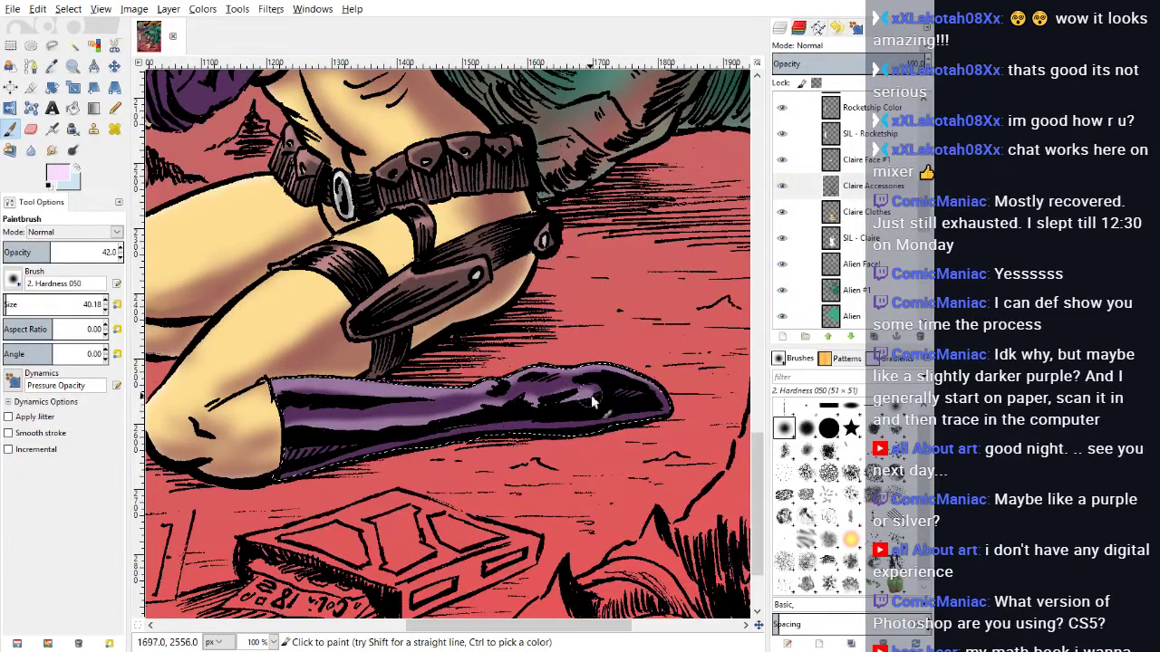
pyautogui.hotkey('ctrl', 'z')
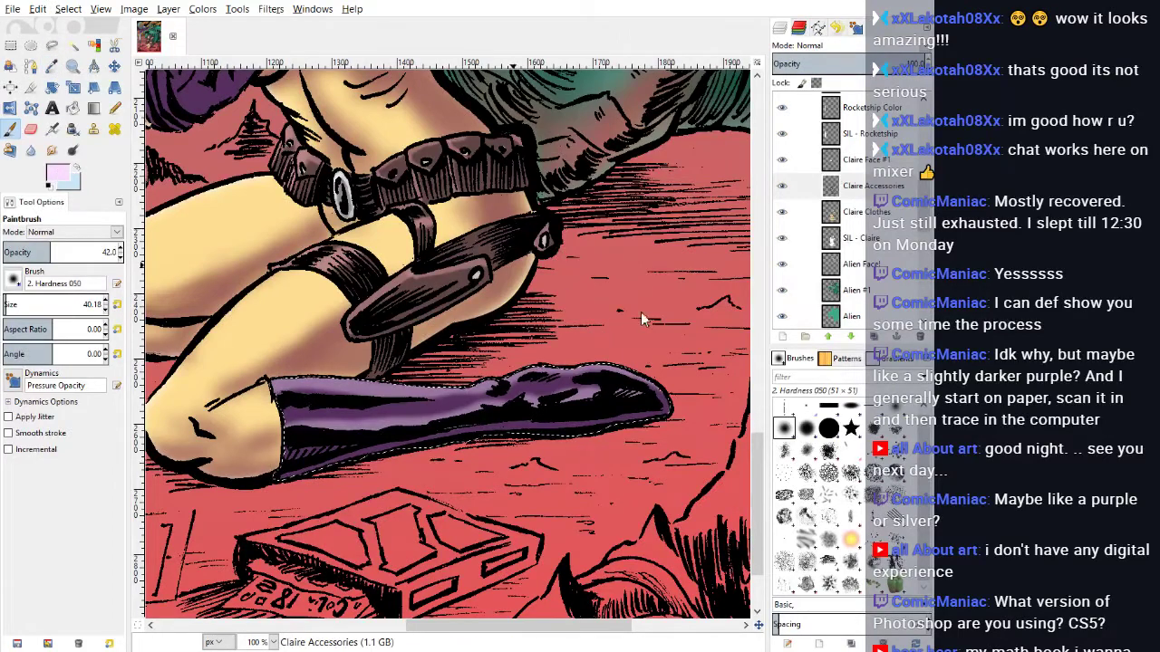
# Step: Sample the red ground color, paint a reflected-light glow along the boot's lower edge at 29 opacity, and clear the selection
pyautogui.keyDown('ctrl'); pyautogui.click(497, 486); pyautogui.keyUp('ctrl')
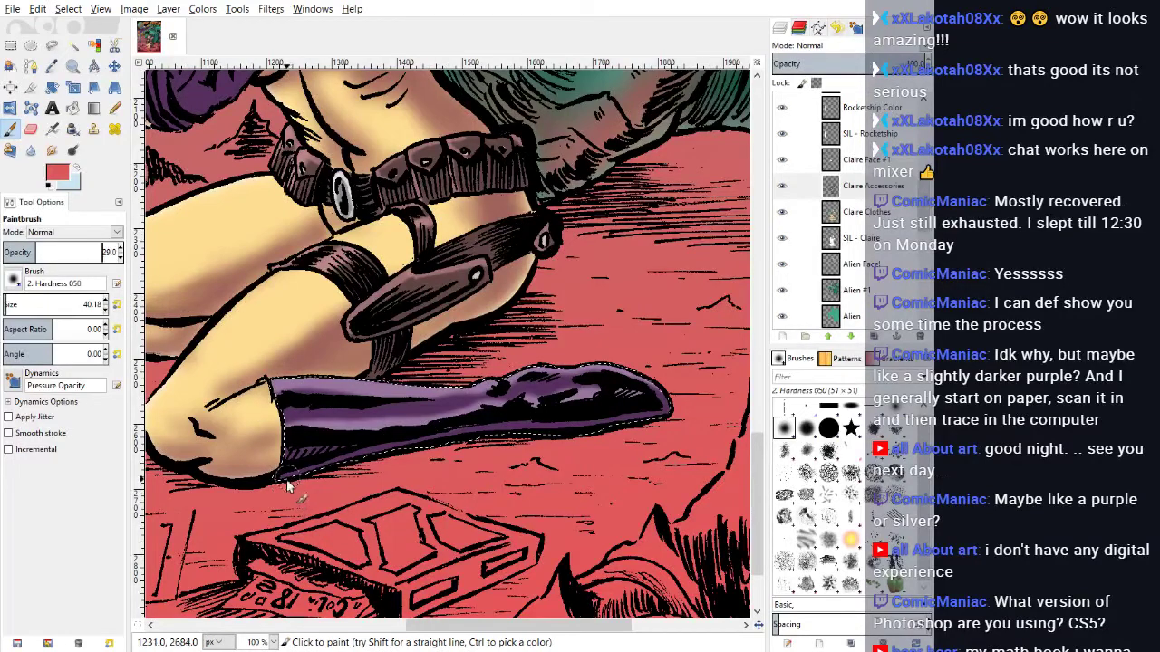
pyautogui.moveTo(308, 477)
pyautogui.mouseDown()
pyautogui.moveTo(451, 439)
pyautogui.moveTo(595, 431)
pyautogui.moveTo(668, 412)
pyautogui.mouseUp()
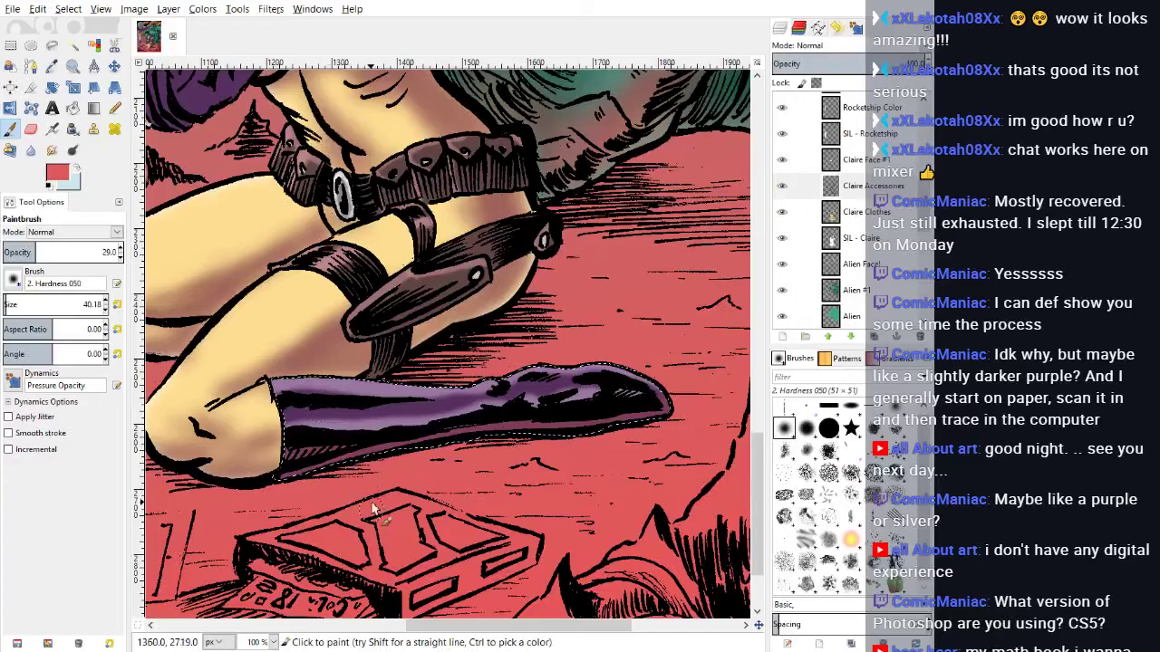
pyautogui.hotkey('ctrl', 'shift', 'a')
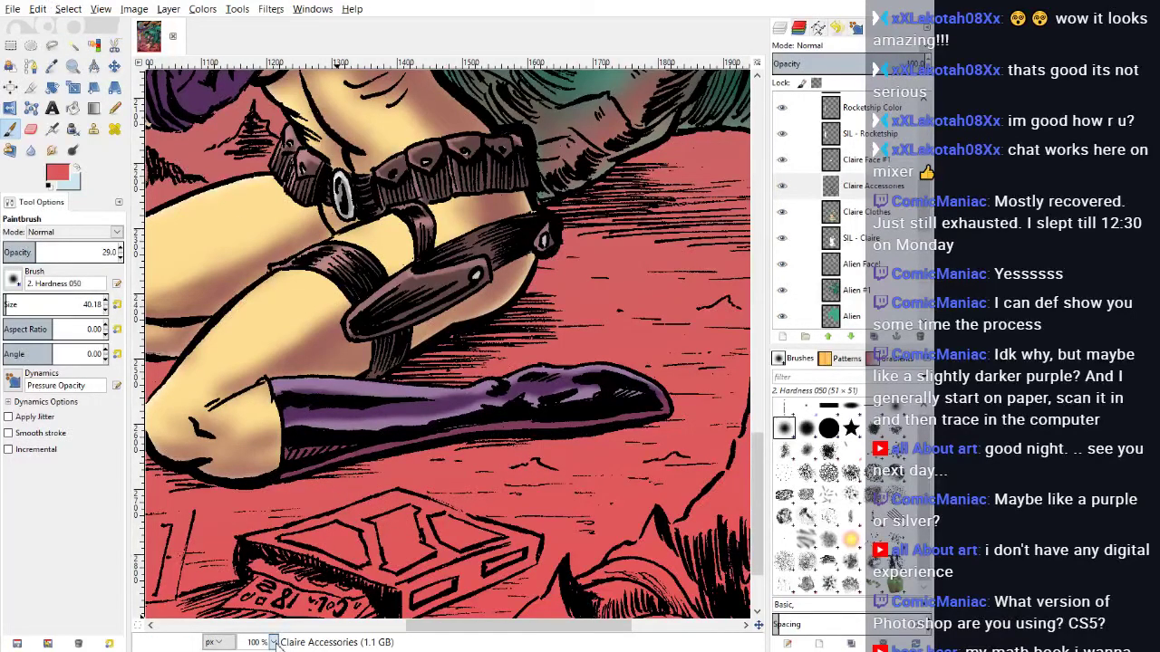
# Step: Cover the stray light pixel on the boot with its sampled dark purple using a 1-pixel Pencil
pyautogui.press('4')
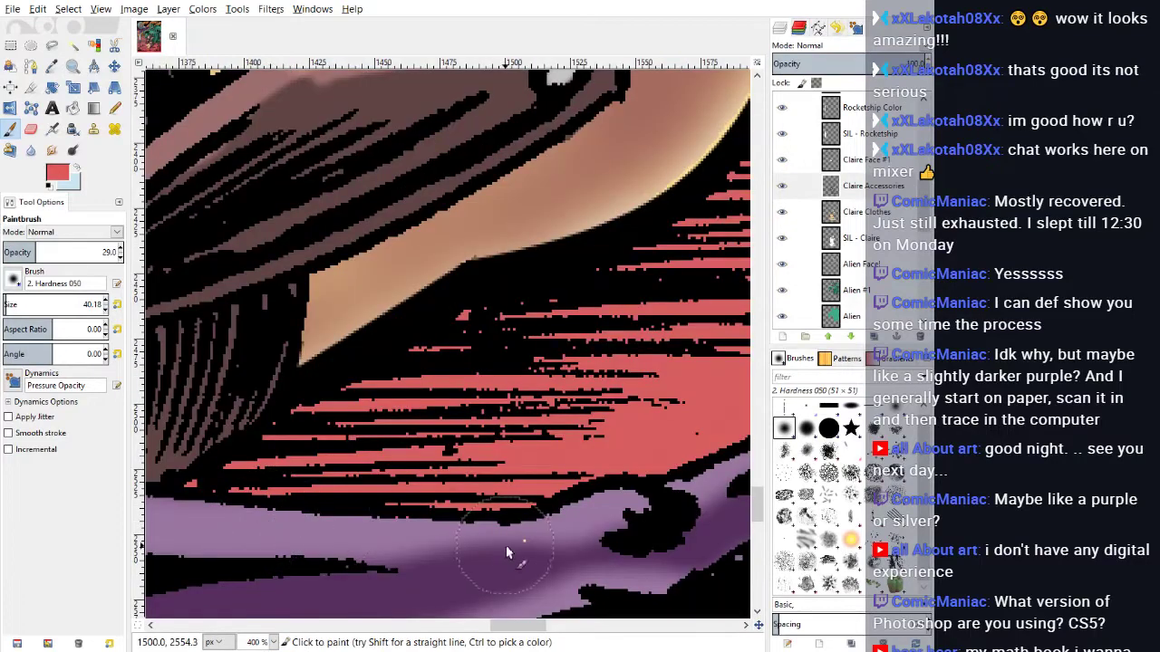
pyautogui.scroll(-3, 569, 547)
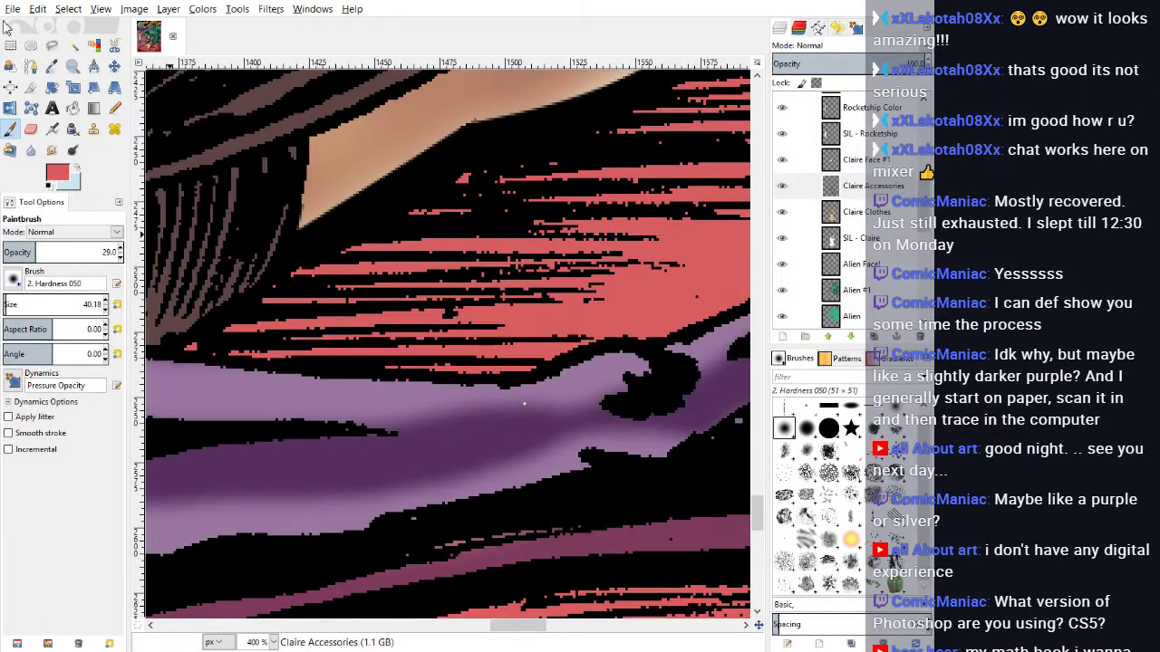
pyautogui.click(52, 70)
pyautogui.click(354, 460)
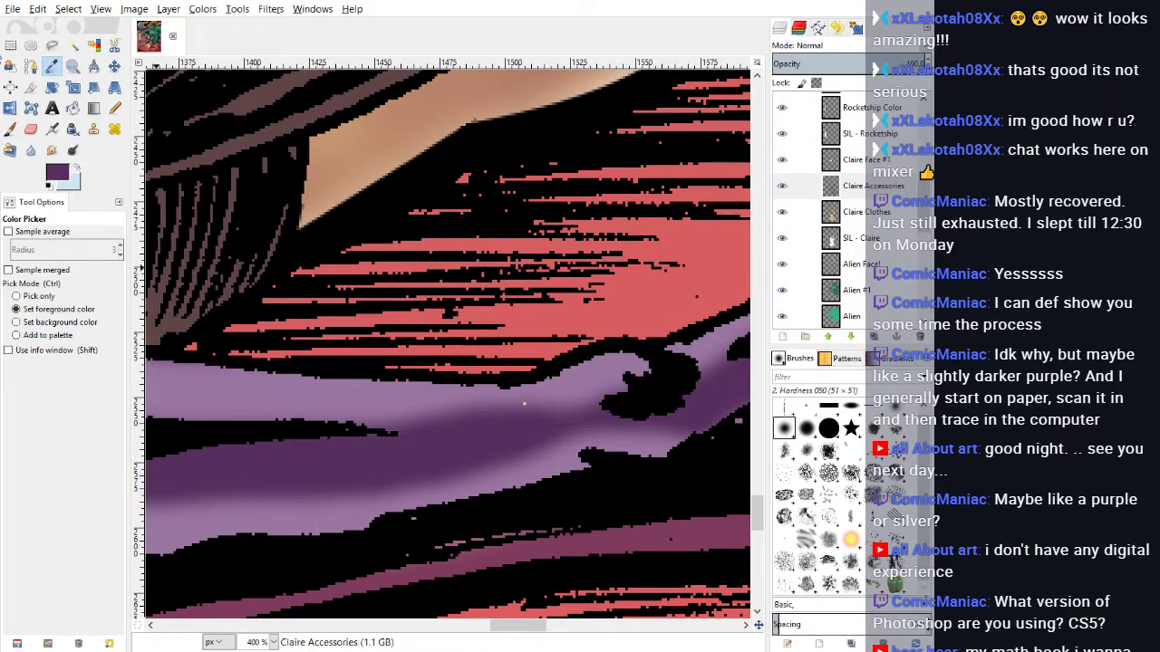
pyautogui.click(114, 108)
pyautogui.click(21, 302)
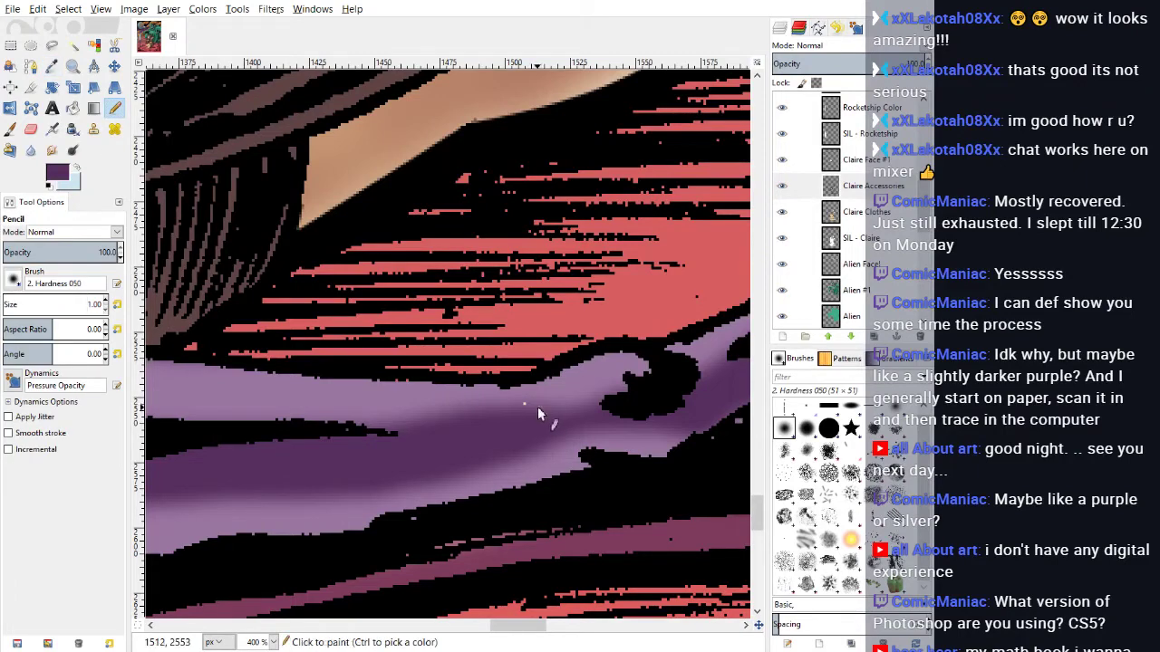
pyautogui.click(524, 405)
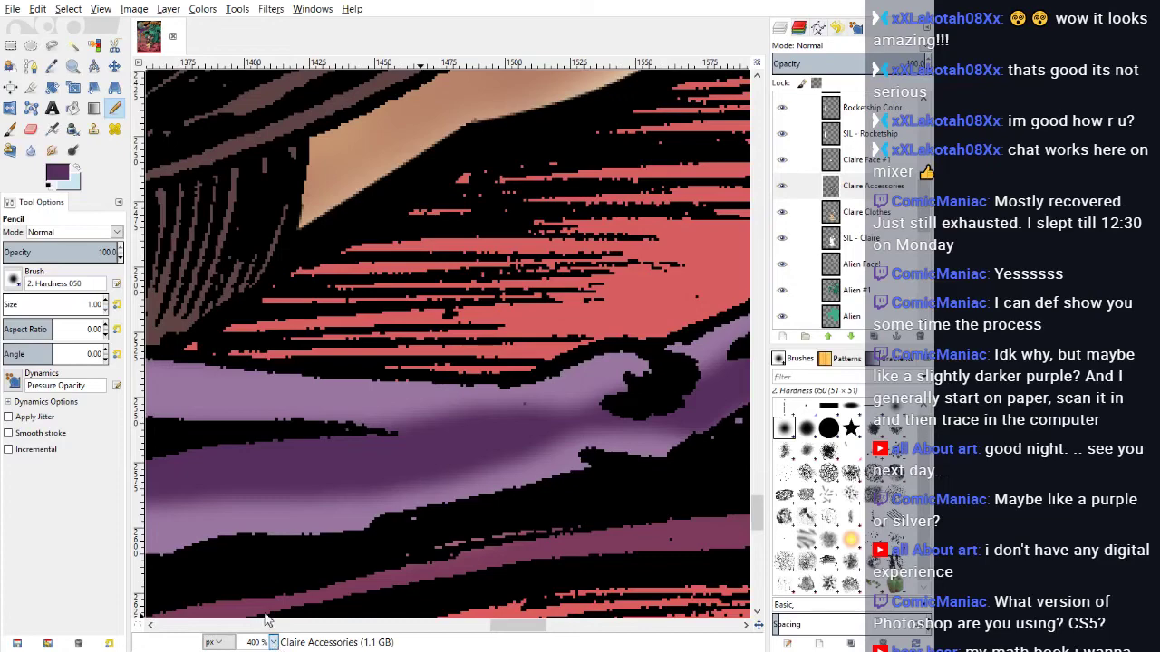
pyautogui.press('1')
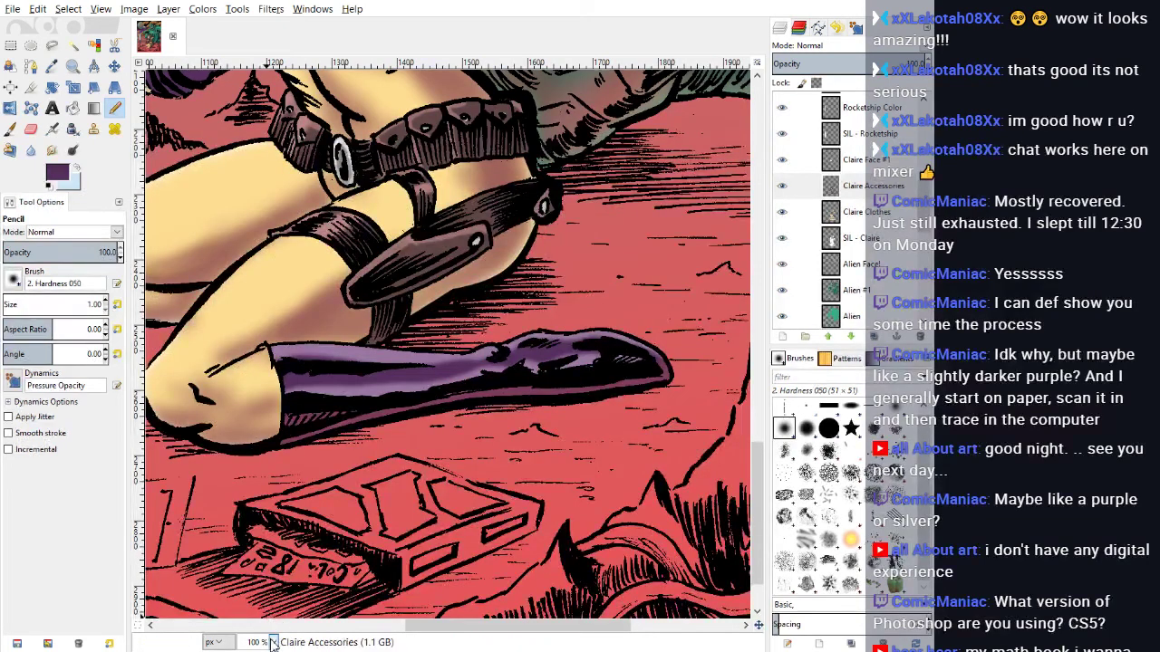
# Step: Select the woman's raised purple glove, including its cuff bands, with Fuzzy Select
pyautogui.click(270, 597)
pyautogui.scroll(2, 379, 470)
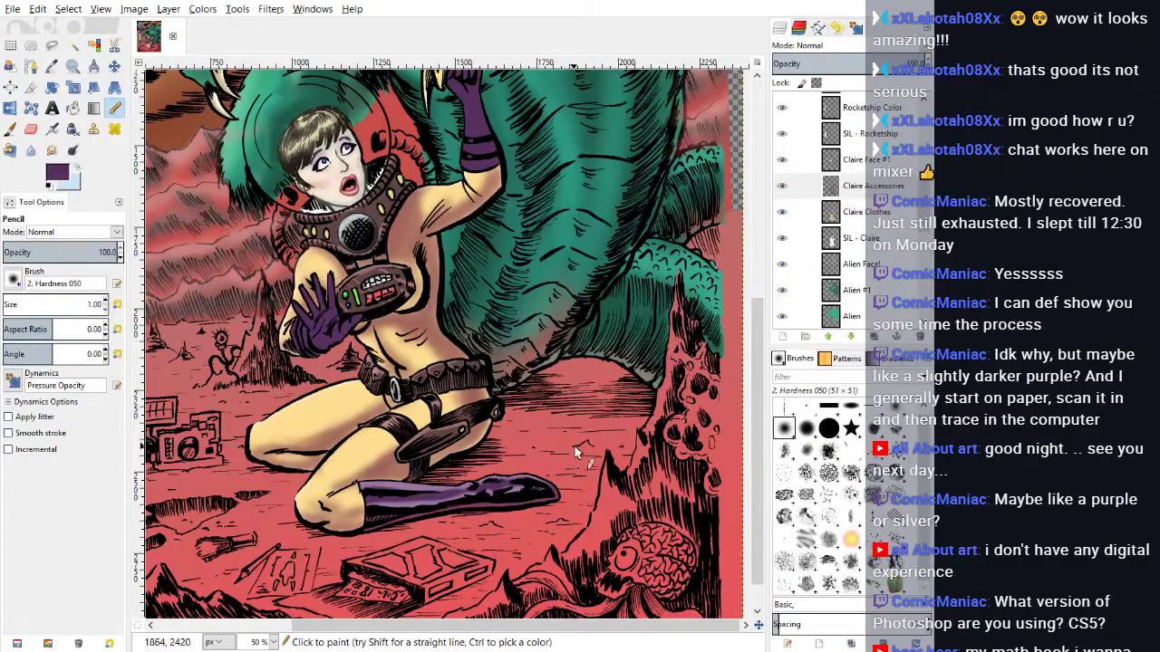
pyautogui.scroll(2, 574, 446)
pyautogui.scroll(-2, 574, 446)
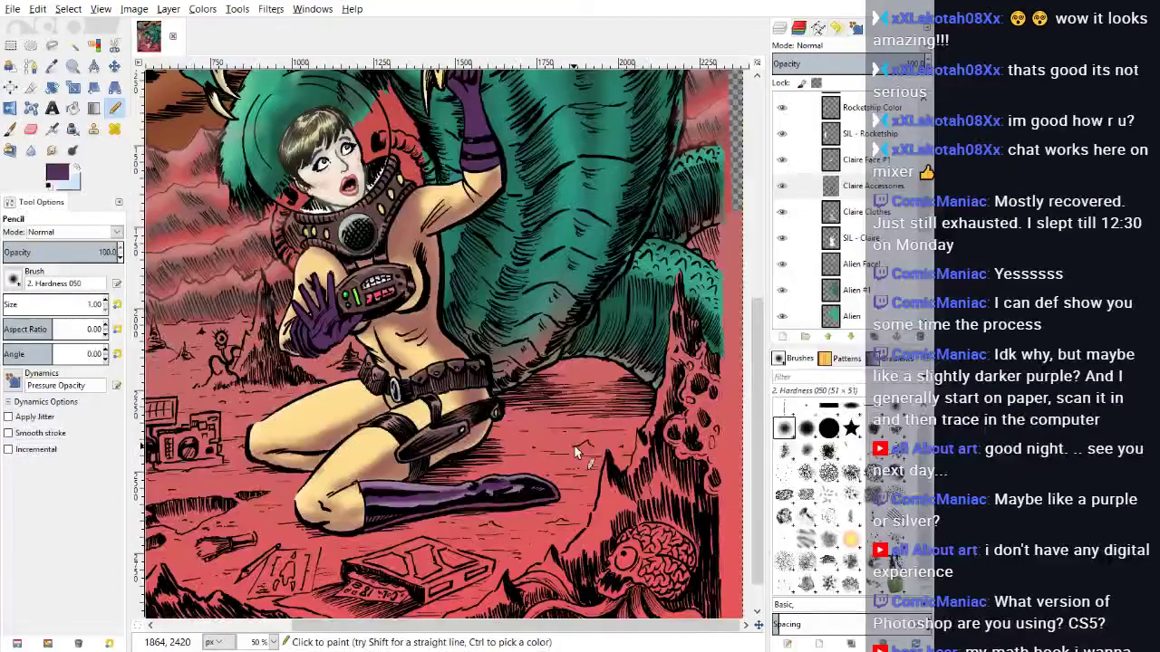
pyautogui.scroll(3, 361, 342)
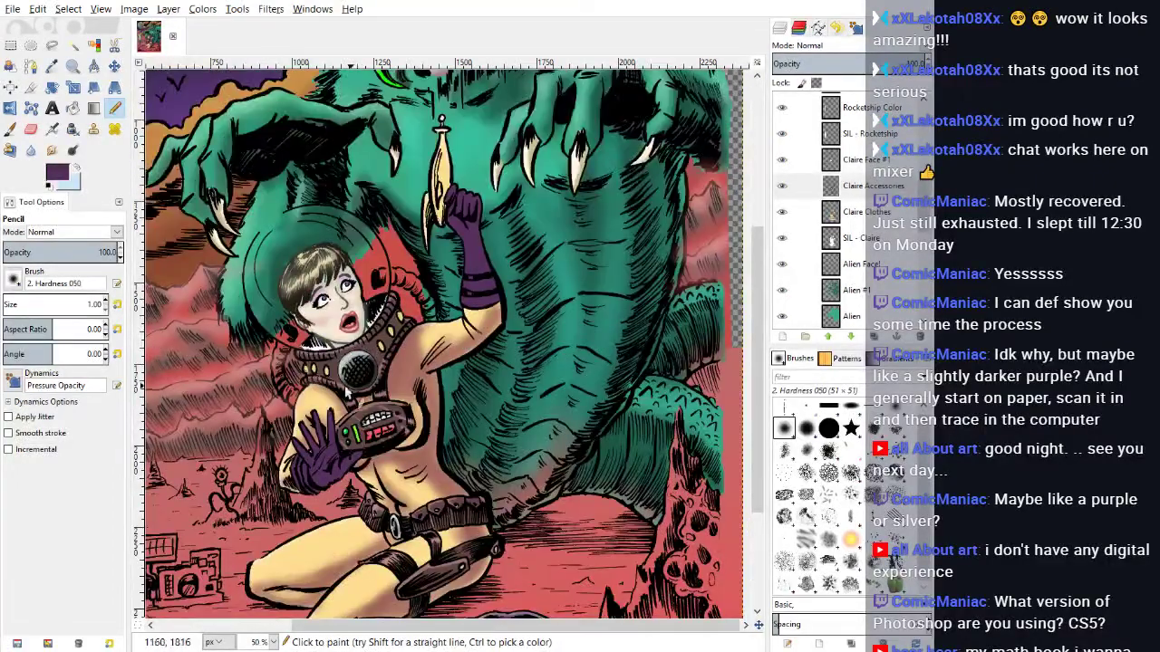
pyautogui.click(266, 572)
pyautogui.scroll(5, 490, 411)
pyautogui.scroll(-3, 446, 417)
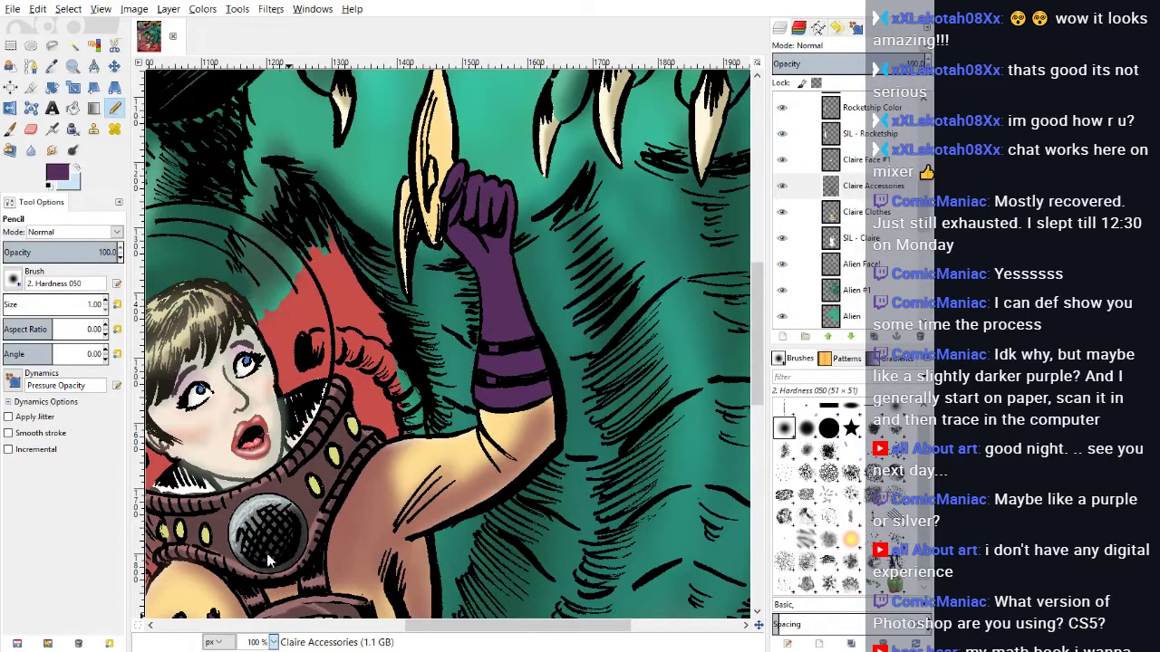
pyautogui.press('2')
pyautogui.scroll(5, 573, 306)
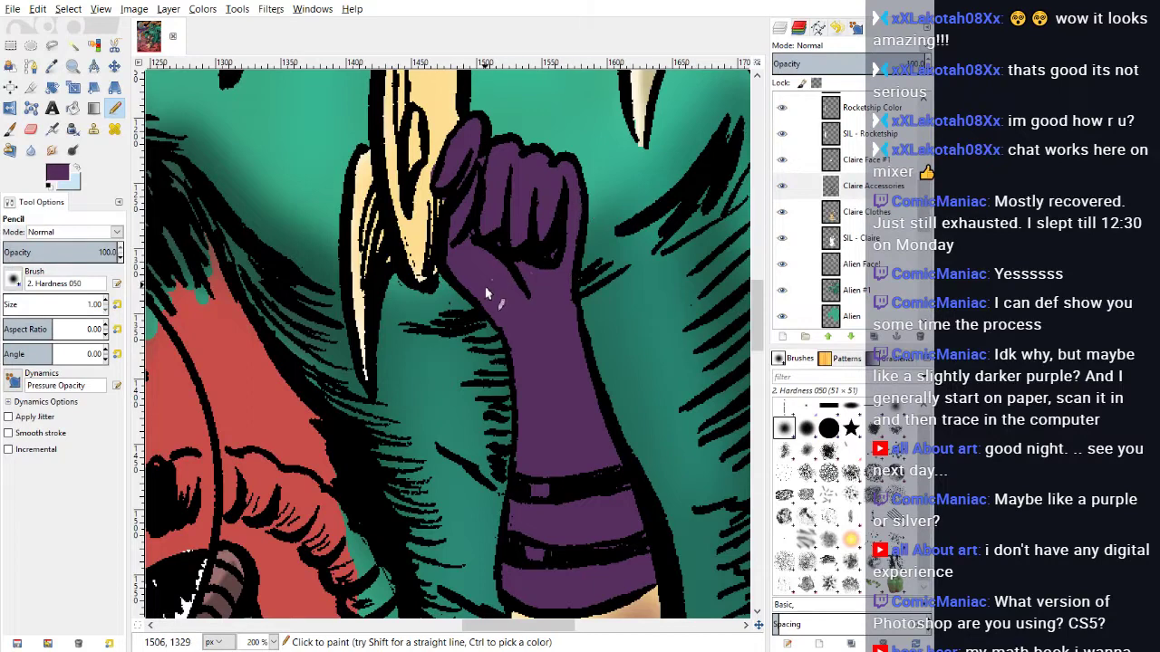
pyautogui.click(72, 46)
pyautogui.click(555, 363)
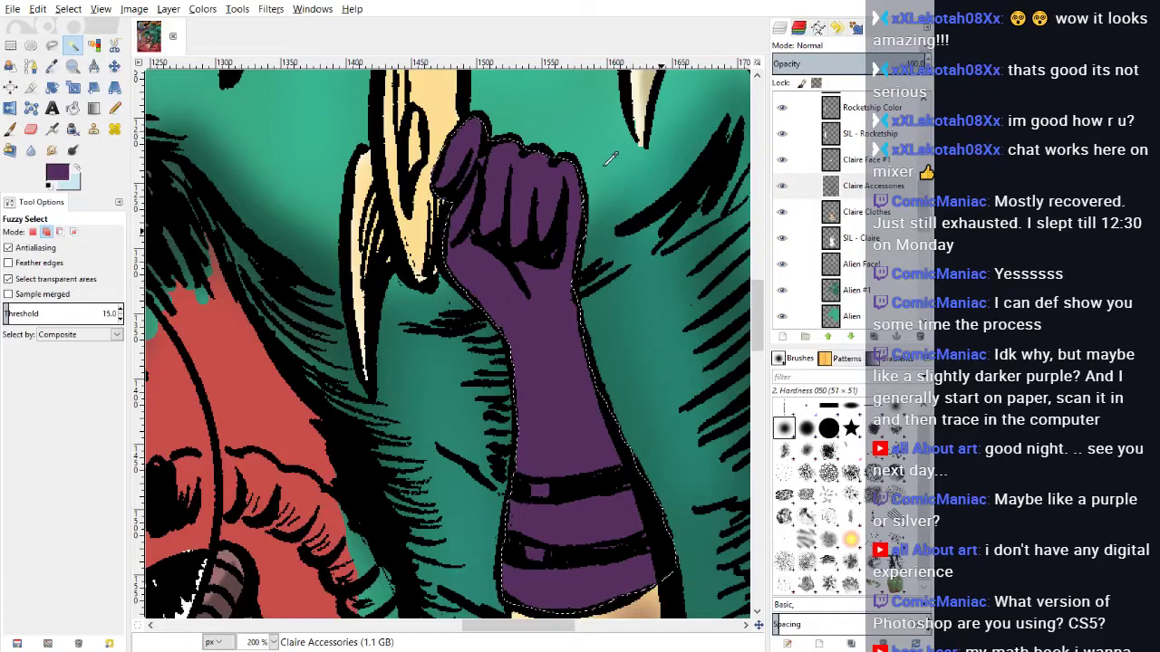
# Step: Sample the alien's green and paint soft reflected light along the raised glove's edges with the Paintbrush at size 53.24 and opacity 29
pyautogui.click(447, 384)
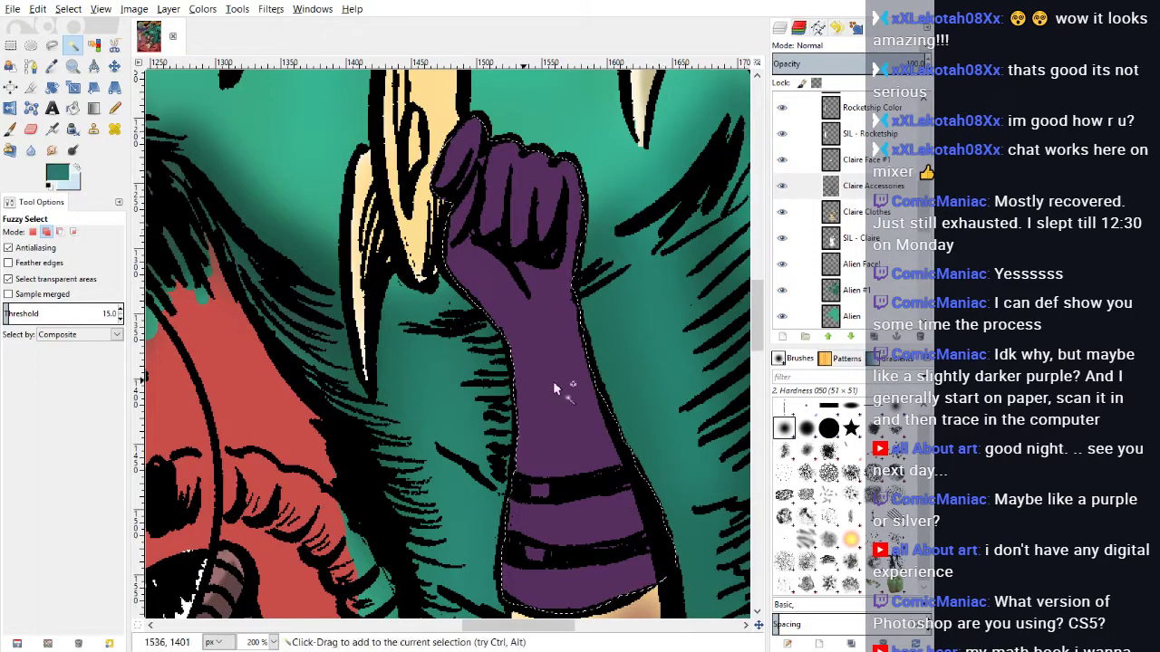
pyautogui.press('p')
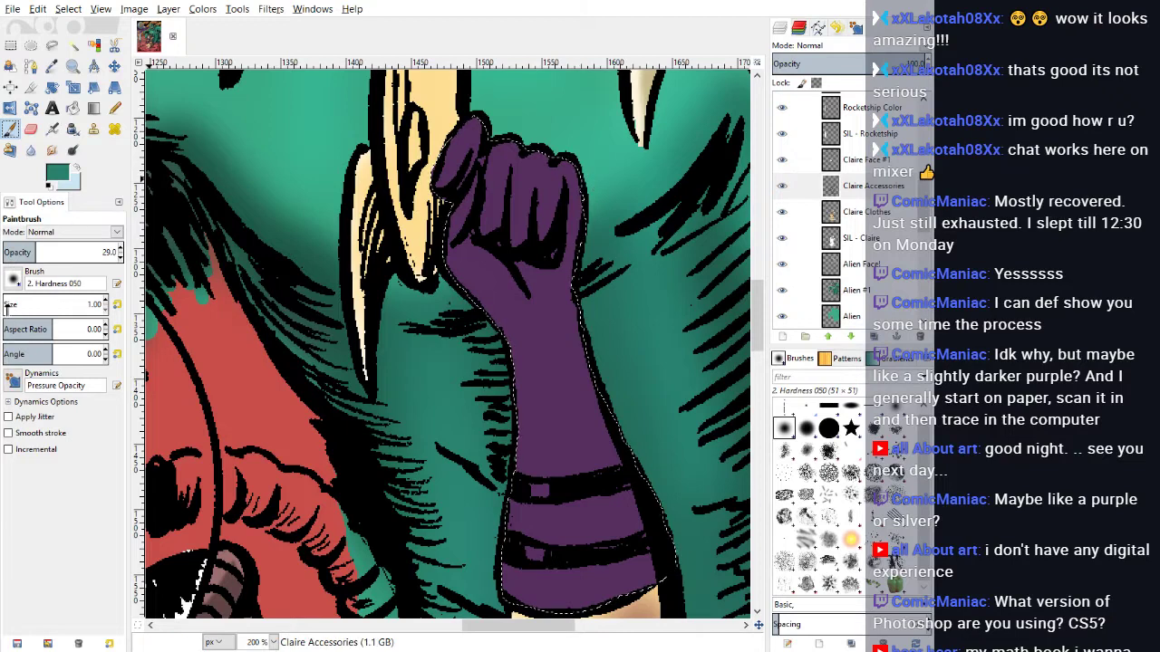
pyautogui.moveTo(7, 308); pyautogui.dragTo(21, 306)
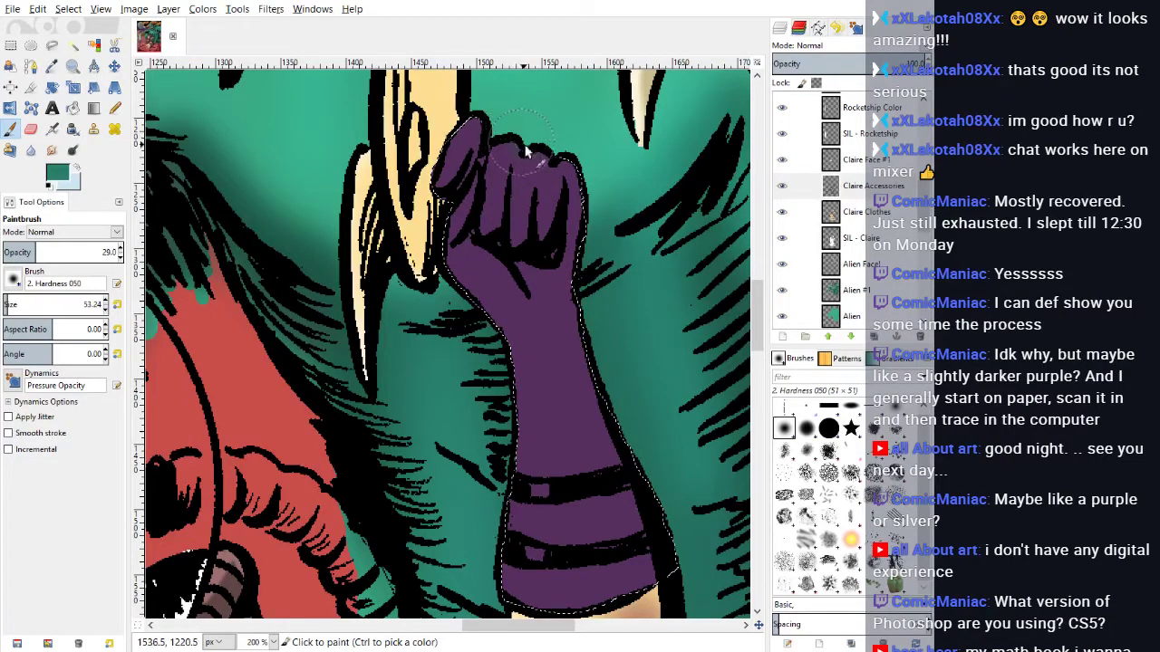
pyautogui.moveTo(590, 216)
pyautogui.mouseDown()
pyautogui.moveTo(579, 272)
pyautogui.moveTo(625, 490)
pyautogui.mouseUp()
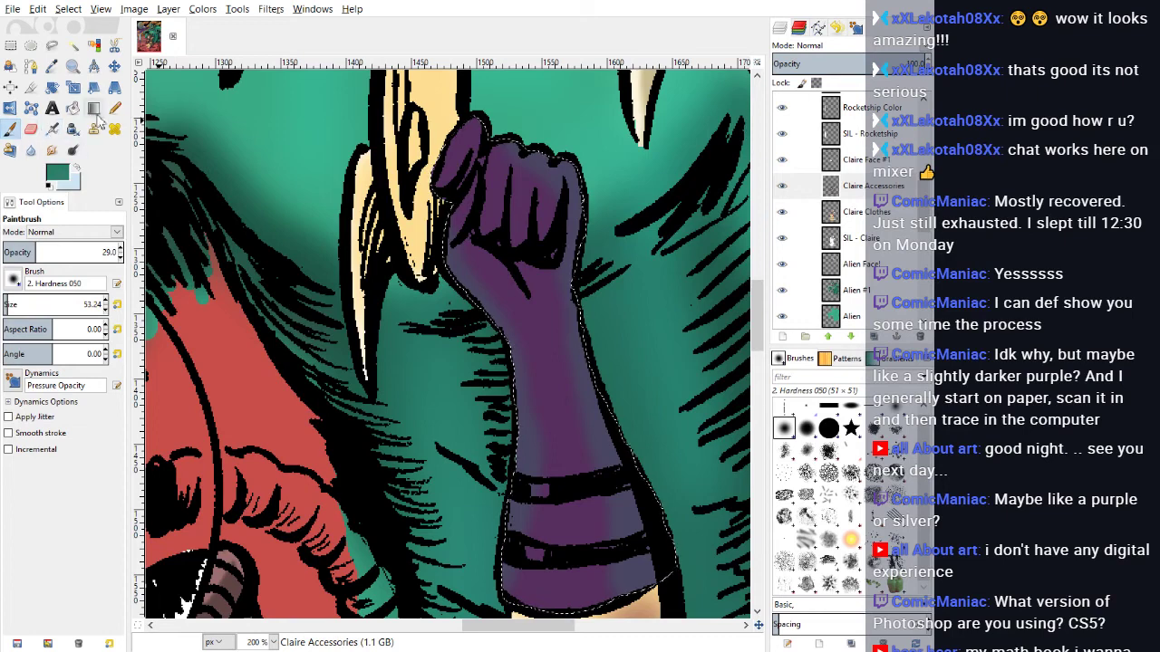
# Step: Sample the glove's purple, darken it, and paint soft shadows on the fist and down the middle of the raised glove
pyautogui.click(52, 66)
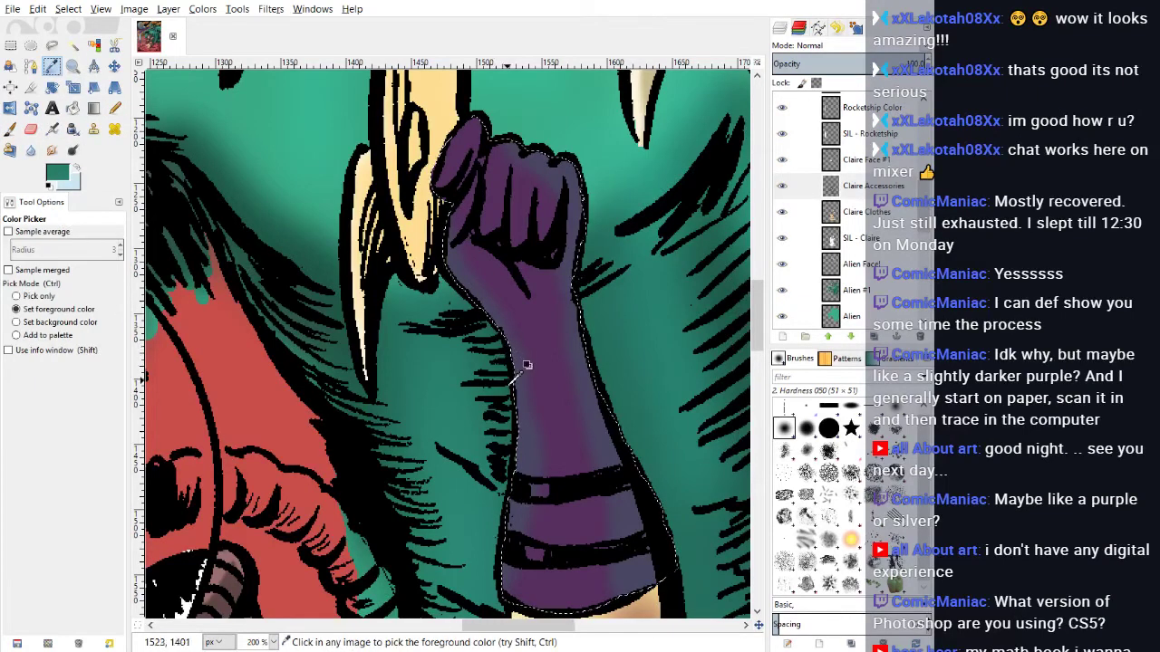
pyautogui.click(555, 384)
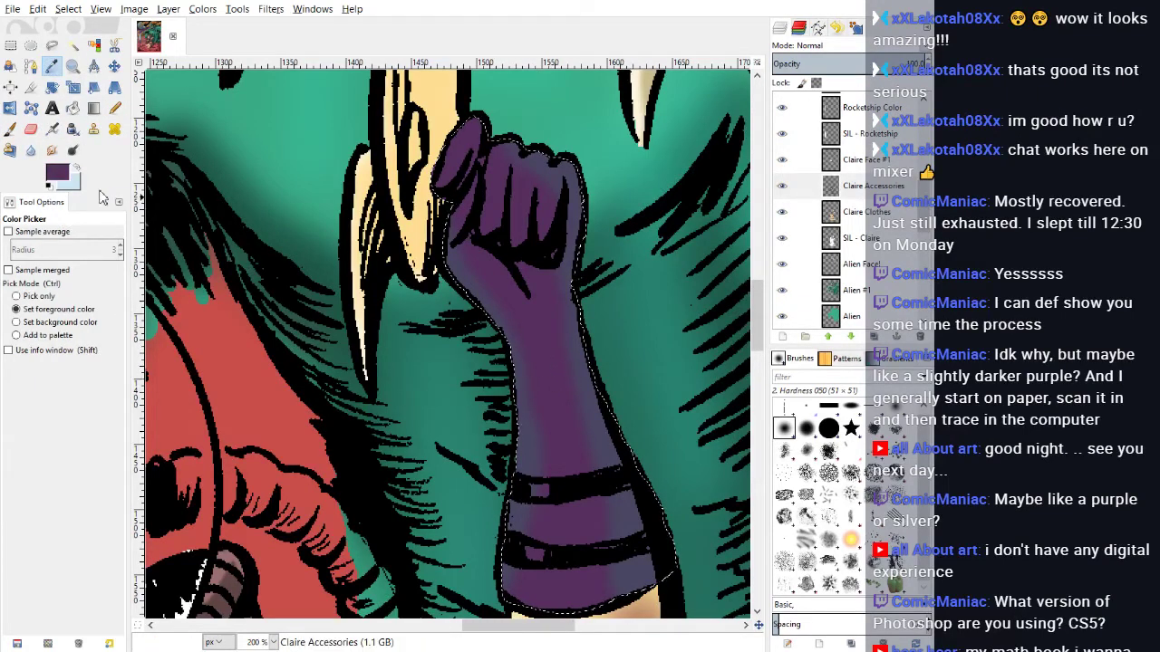
pyautogui.click(581, 343)
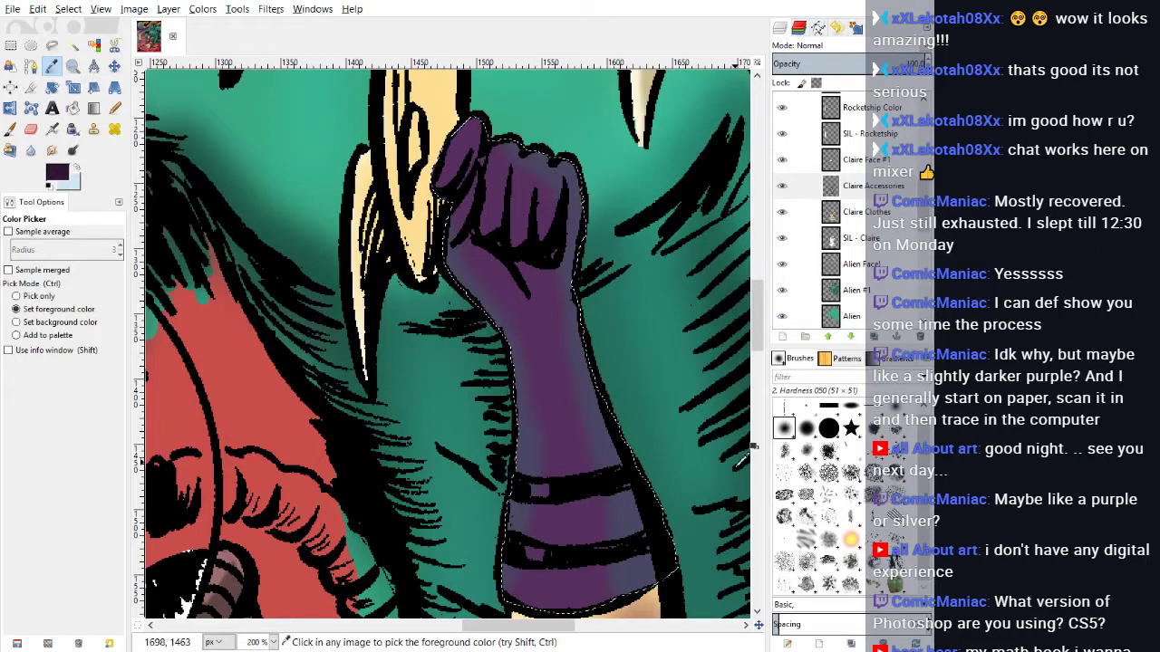
pyautogui.click(10, 129)
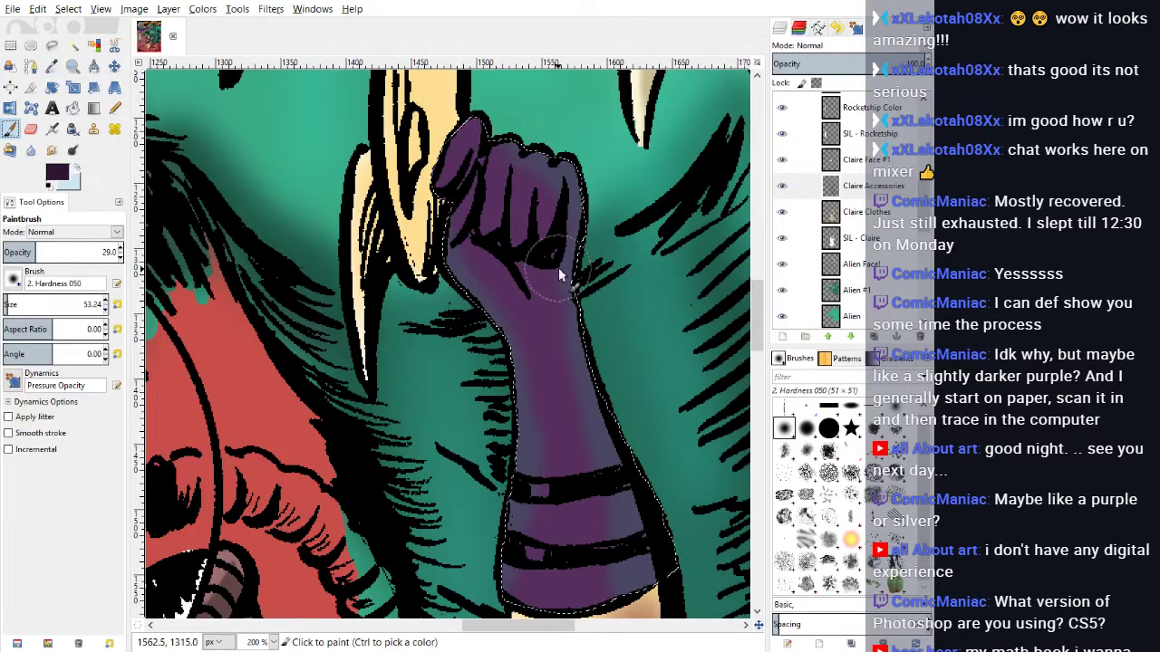
pyautogui.moveTo(557, 267)
pyautogui.mouseDown()
pyautogui.moveTo(526, 263)
pyautogui.moveTo(538, 290)
pyautogui.moveTo(544, 261)
pyautogui.moveTo(483, 227)
pyautogui.moveTo(540, 239)
pyautogui.moveTo(549, 272)
pyautogui.mouseUp()
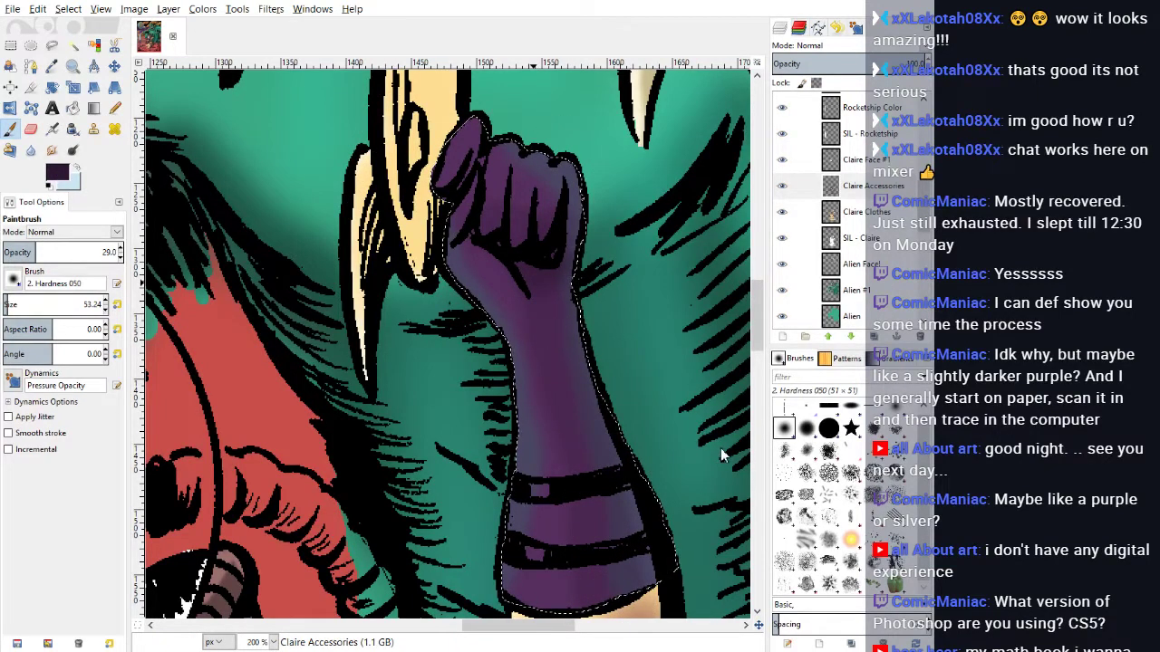
# Step: Paint pale pink highlights at brush size 14.06 along the raised glove's thumb, wrist, forearm and cuff
pyautogui.moveTo(597, 352); pyautogui.dragTo(645, 371)
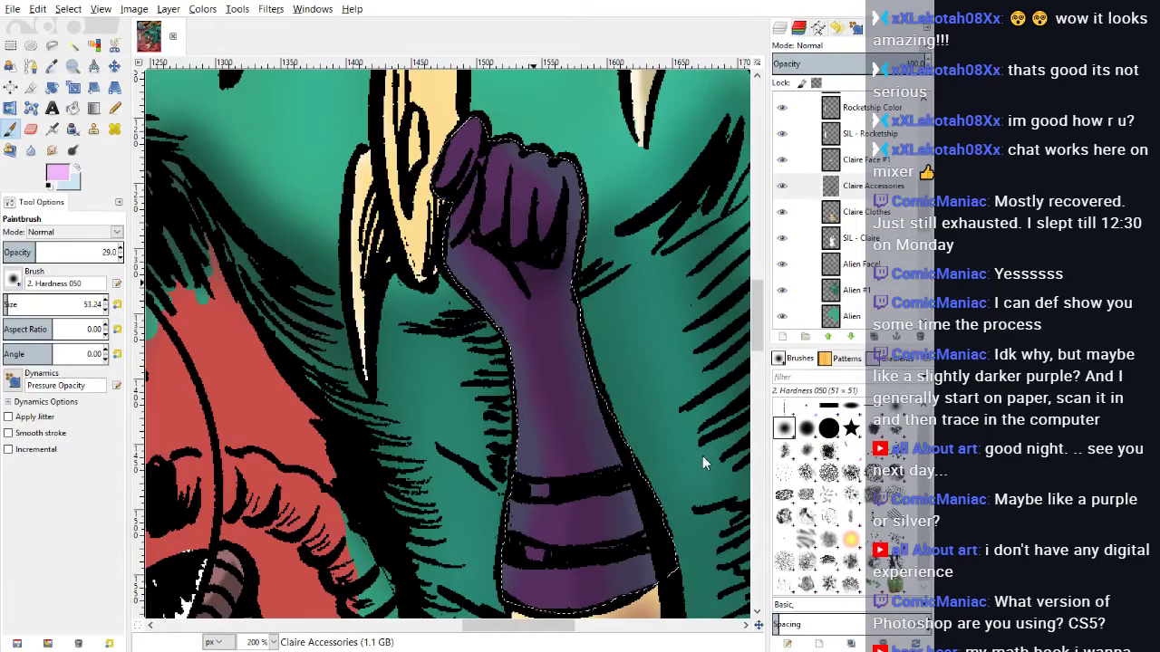
pyautogui.click(4, 303)
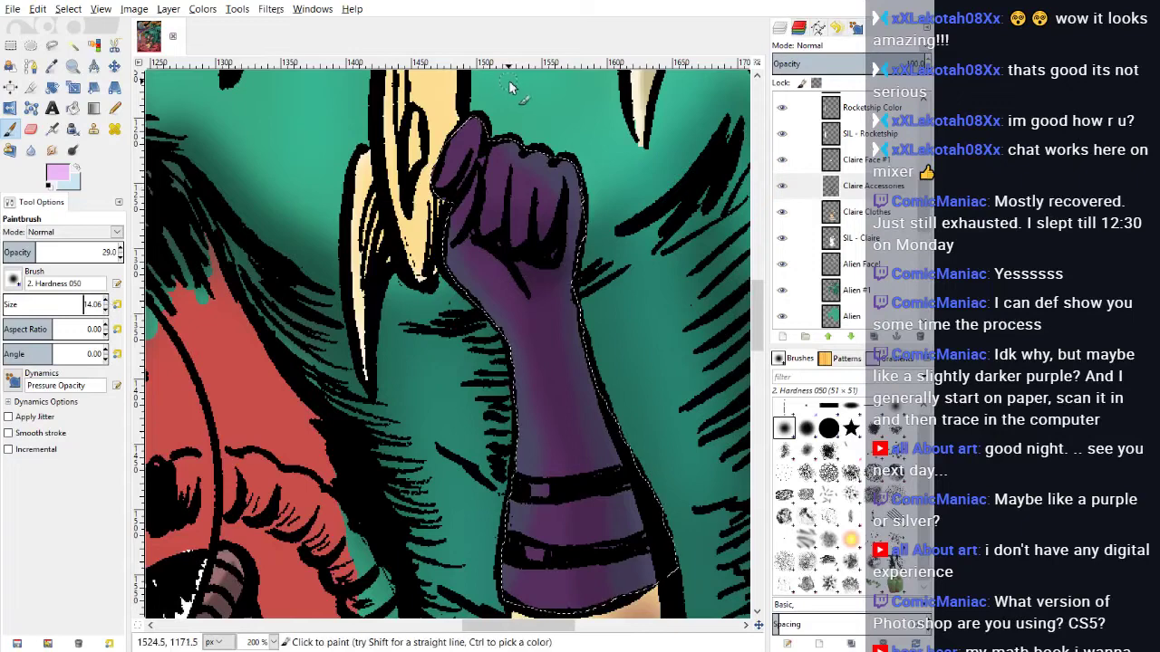
pyautogui.moveTo(468, 130)
pyautogui.mouseDown()
pyautogui.moveTo(441, 162)
pyautogui.moveTo(433, 182)
pyautogui.moveTo(447, 155)
pyautogui.moveTo(437, 193)
pyautogui.moveTo(470, 116)
pyautogui.moveTo(490, 161)
pyautogui.moveTo(446, 221)
pyautogui.moveTo(458, 206)
pyautogui.moveTo(440, 259)
pyautogui.moveTo(449, 232)
pyautogui.moveTo(458, 270)
pyautogui.moveTo(452, 248)
pyautogui.moveTo(519, 340)
pyautogui.moveTo(539, 501)
pyautogui.mouseUp()
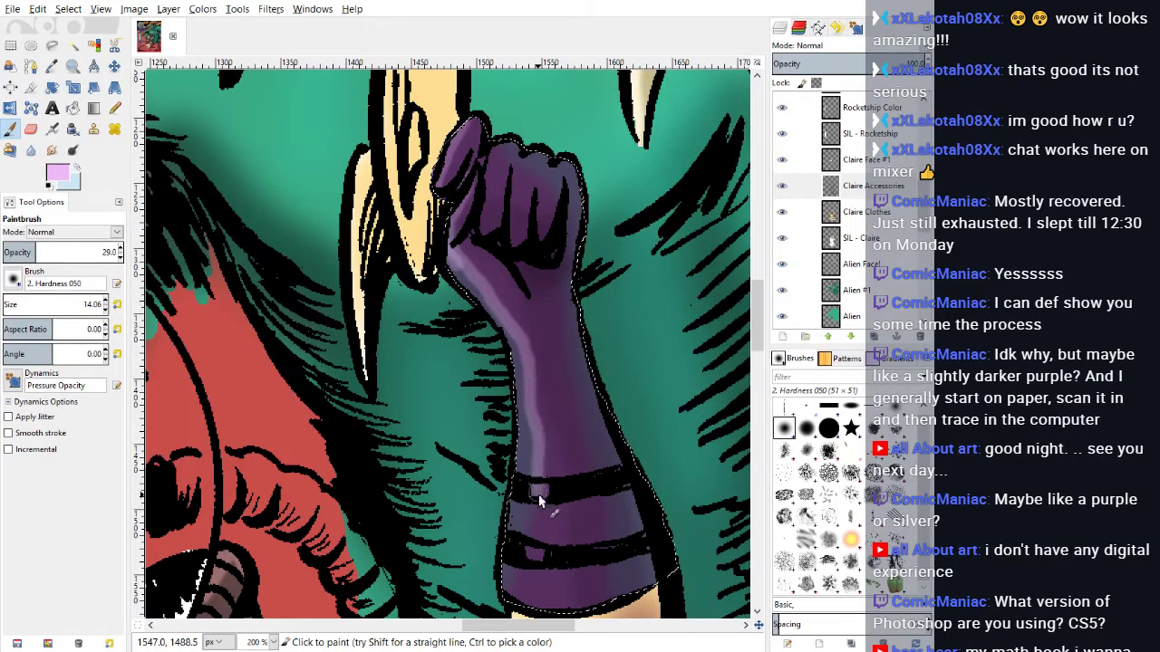
pyautogui.scroll(-3, 556, 492)
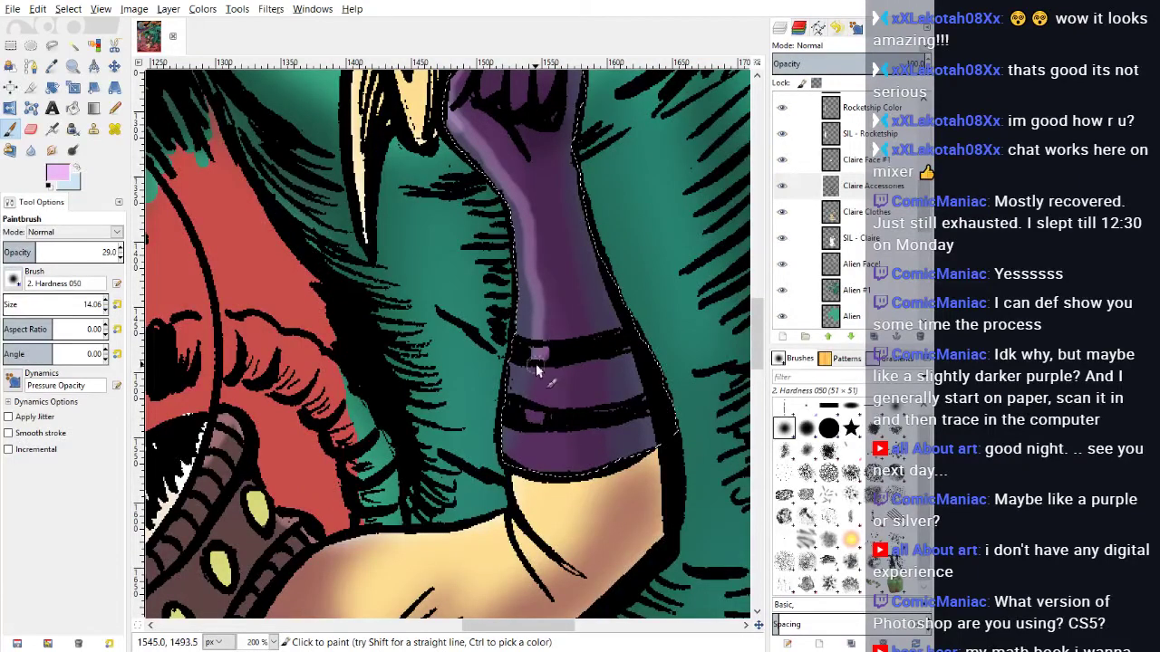
pyautogui.moveTo(536, 376)
pyautogui.mouseDown()
pyautogui.moveTo(533, 488)
pyautogui.moveTo(531, 215)
pyautogui.mouseUp()
pyautogui.scroll(3, 531, 215)
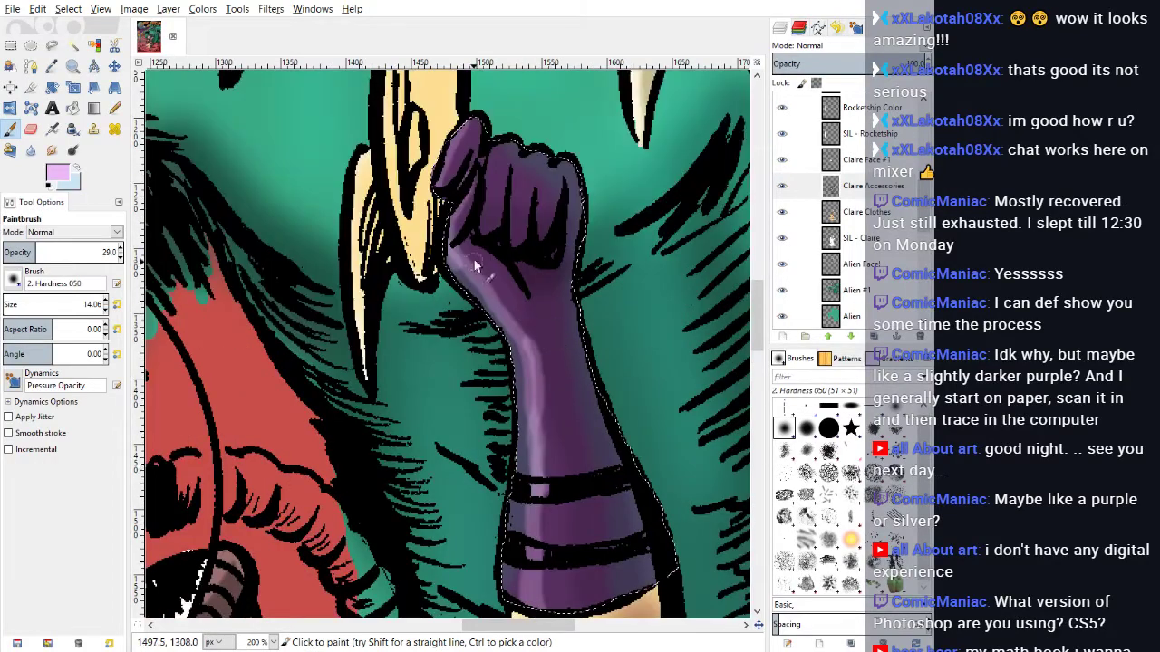
pyautogui.moveTo(461, 253); pyautogui.dragTo(530, 355)
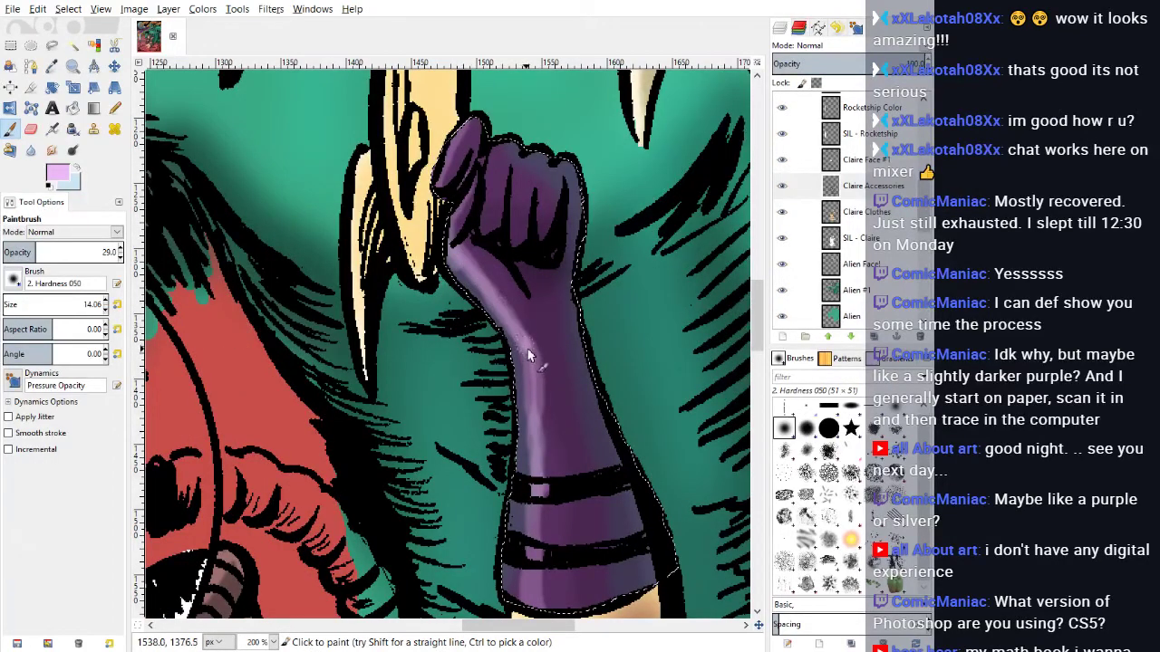
pyautogui.moveTo(486, 254)
pyautogui.mouseDown()
pyautogui.moveTo(525, 295)
pyautogui.moveTo(475, 248)
pyautogui.mouseUp()
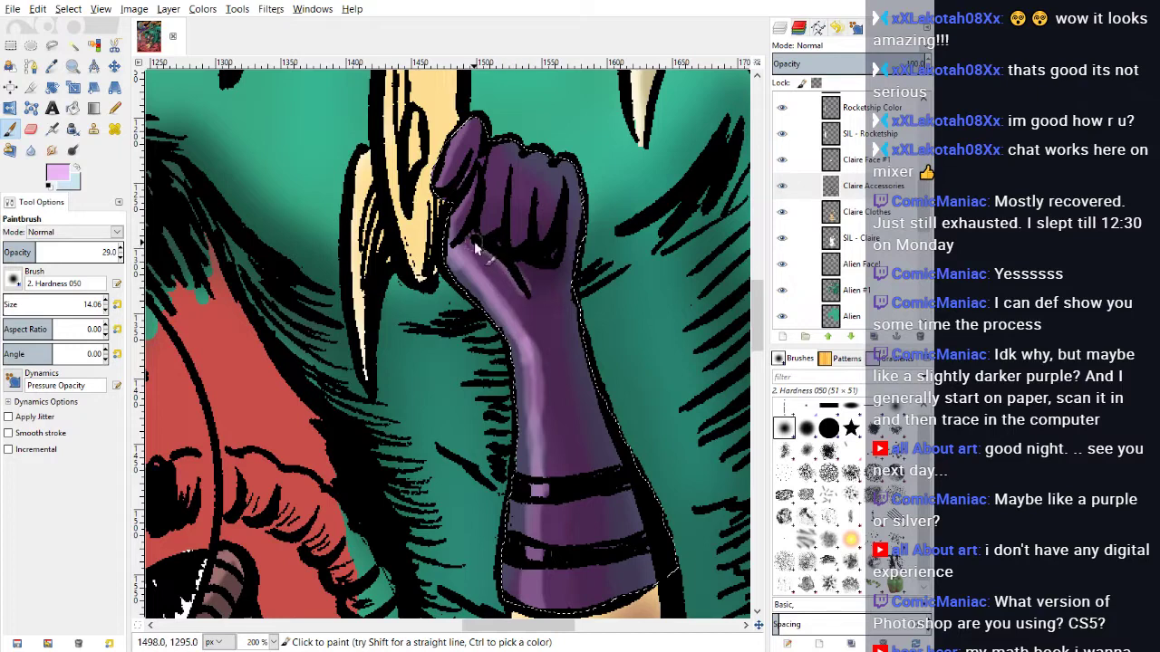
# Step: Paint pale pink highlights across the raised glove's knuckles, fingers and thumb tip
pyautogui.moveTo(492, 163)
pyautogui.mouseDown()
pyautogui.moveTo(527, 174)
pyautogui.moveTo(518, 157)
pyautogui.moveTo(552, 192)
pyautogui.mouseUp()
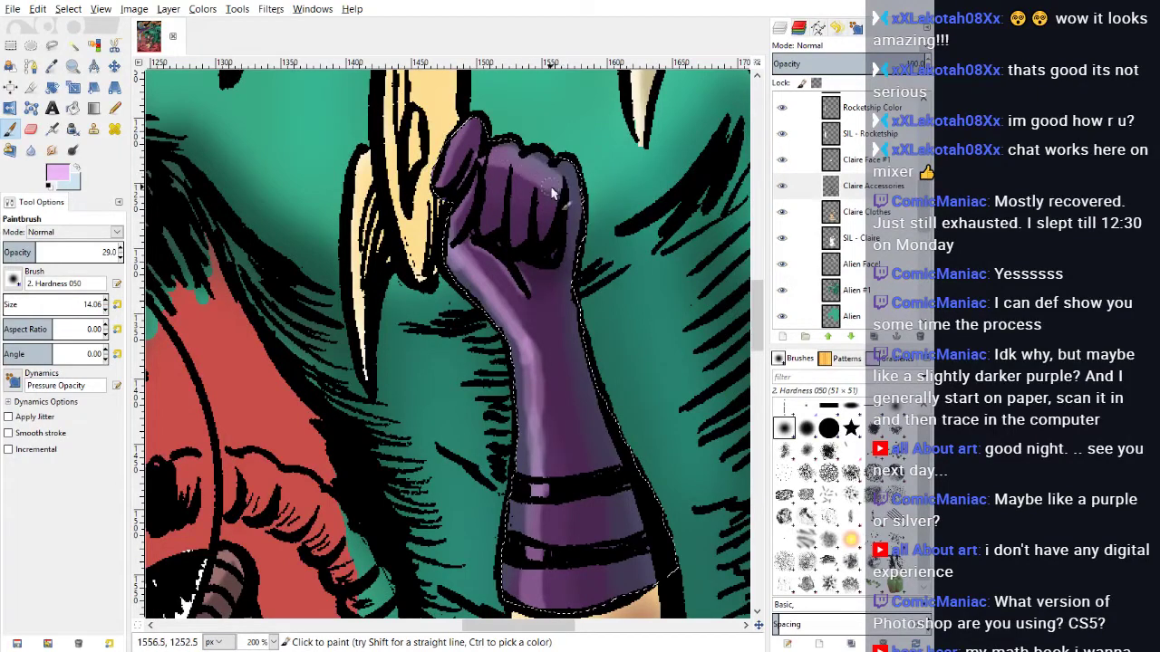
pyautogui.moveTo(469, 134); pyautogui.dragTo(541, 194)
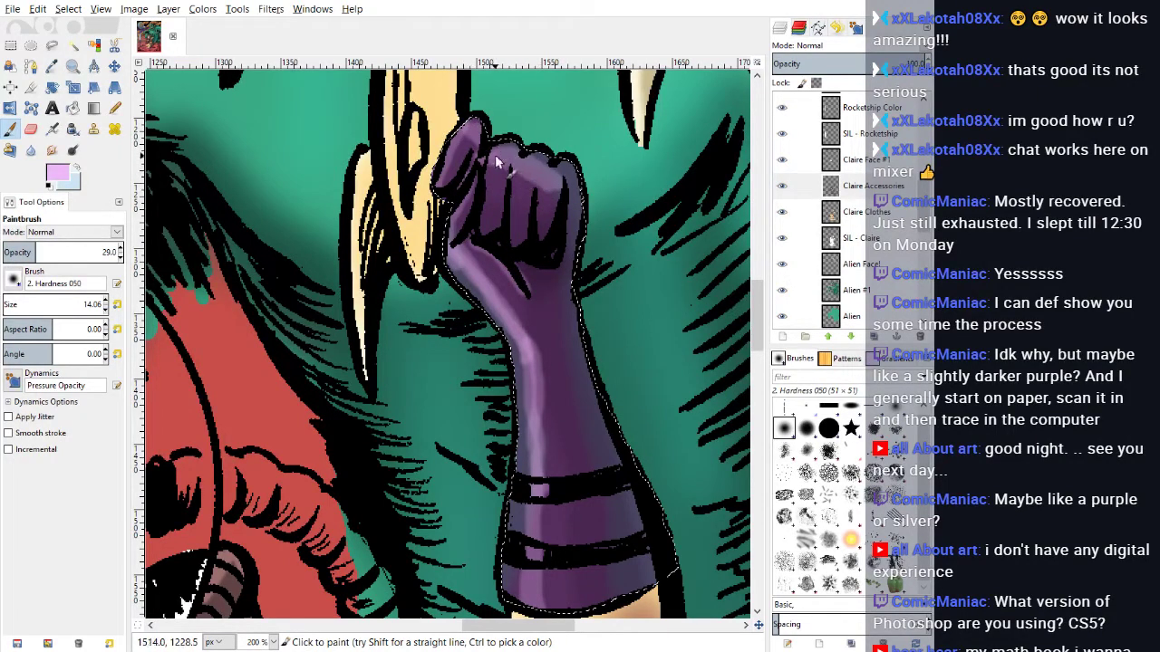
pyautogui.moveTo(496, 161)
pyautogui.mouseDown()
pyautogui.moveTo(557, 188)
pyautogui.moveTo(555, 207)
pyautogui.moveTo(503, 184)
pyautogui.mouseUp()
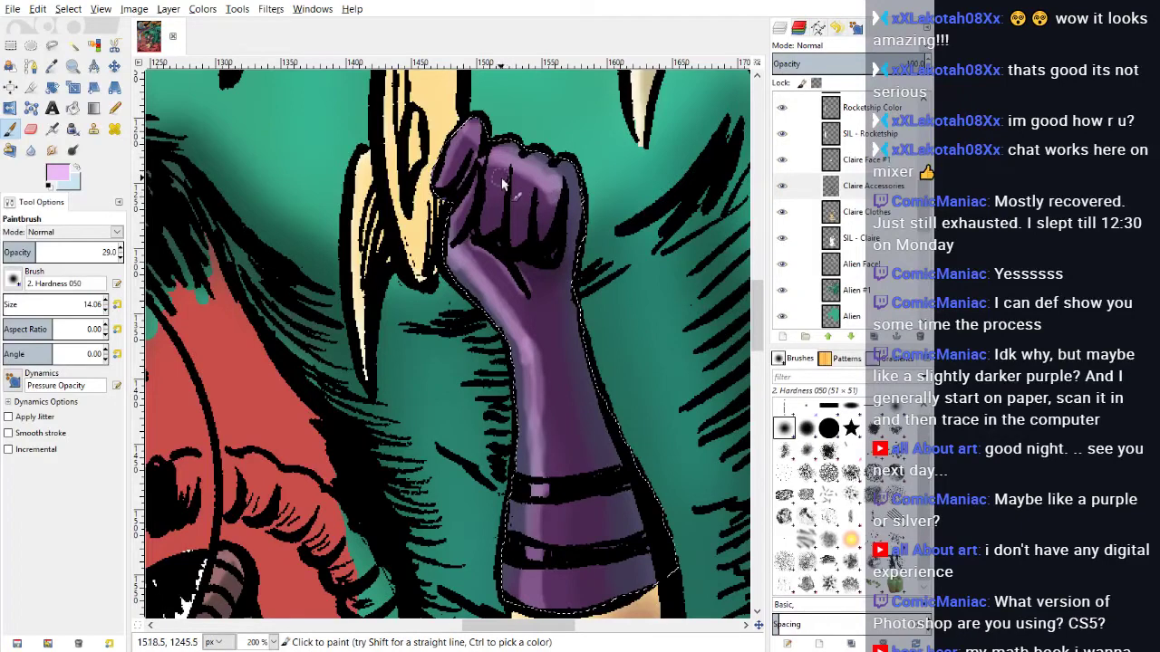
pyautogui.scroll(-3, 643, 299)
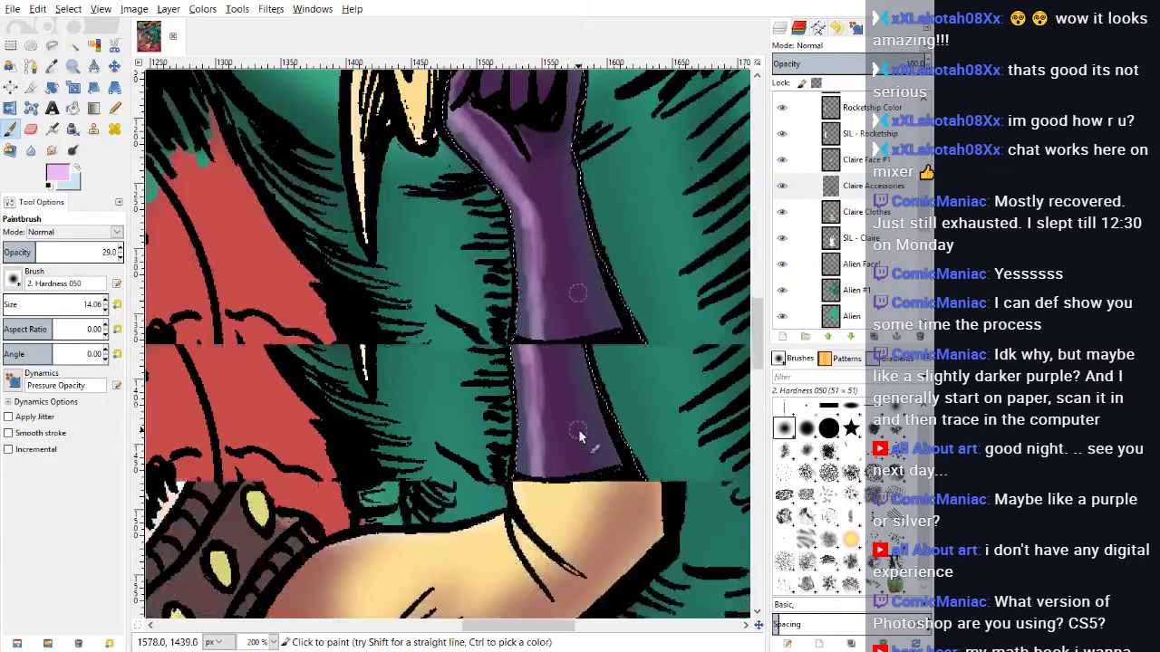
# Step: Extend the pale pink highlight along the raised glove's forearm, and soften the highlights with Blur at size 59.76 and rate 64.2
pyautogui.moveTo(536, 401)
pyautogui.mouseDown()
pyautogui.moveTo(535, 471)
pyautogui.moveTo(535, 358)
pyautogui.moveTo(536, 471)
pyautogui.moveTo(547, 444)
pyautogui.moveTo(537, 298)
pyautogui.mouseUp()
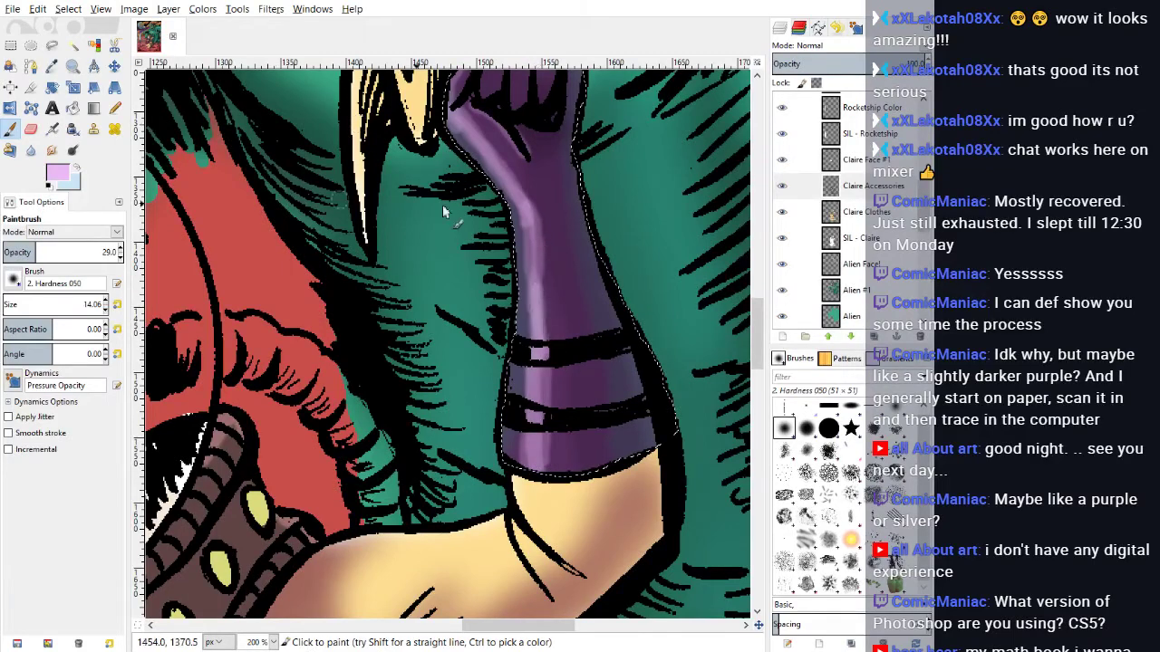
pyautogui.moveTo(540, 235); pyautogui.dragTo(534, 282)
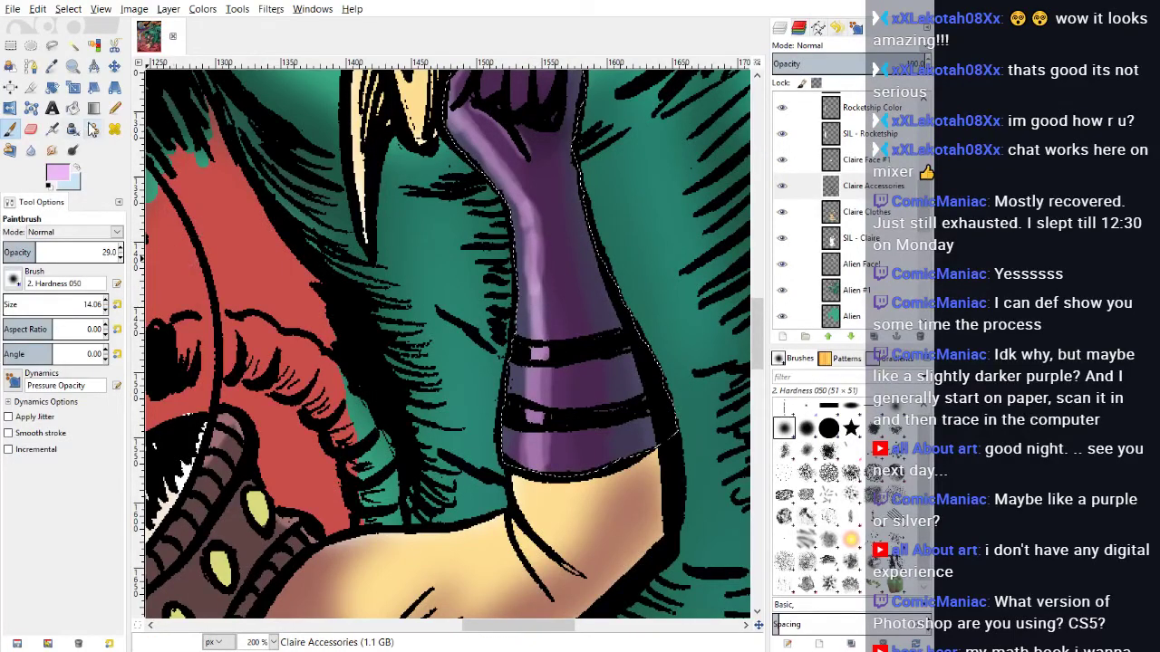
pyautogui.click(30, 149)
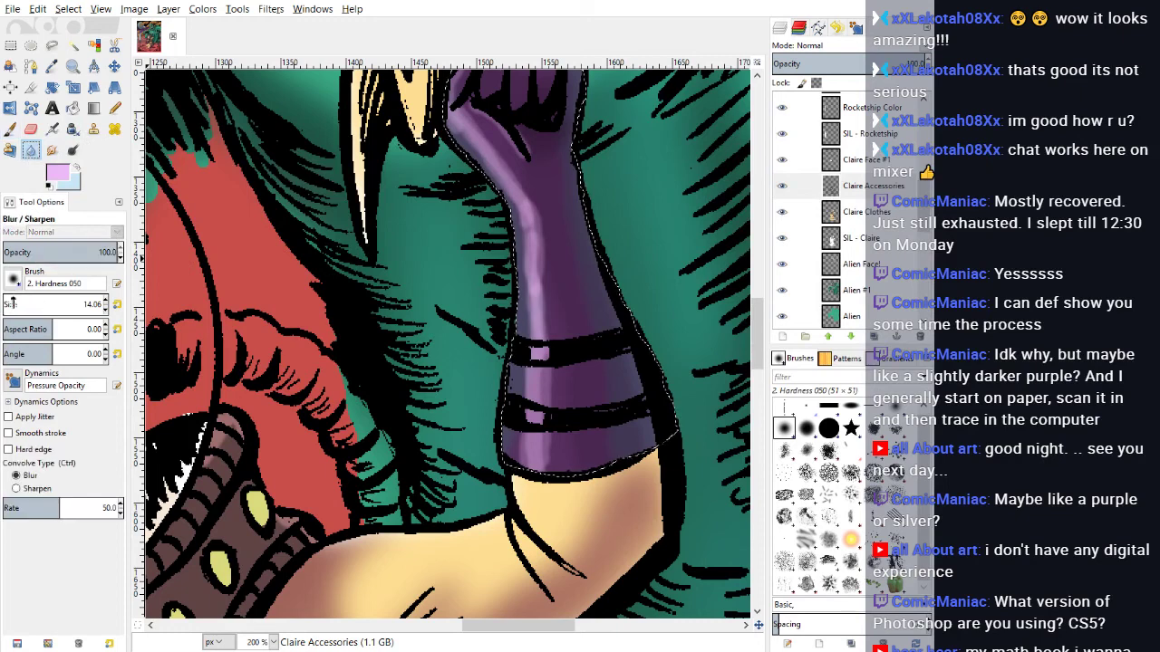
pyautogui.click(76, 506)
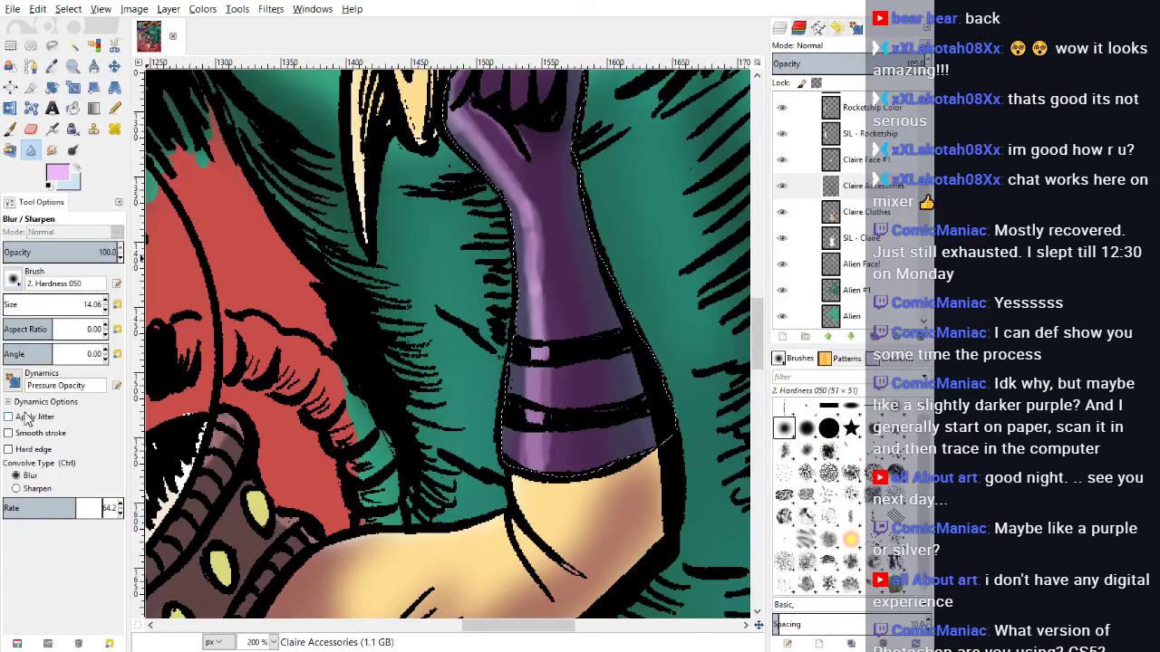
pyautogui.click(8, 305)
pyautogui.moveTo(534, 264)
pyautogui.mouseDown()
pyautogui.moveTo(481, 137)
pyautogui.moveTo(453, 129)
pyautogui.moveTo(505, 177)
pyautogui.mouseUp()
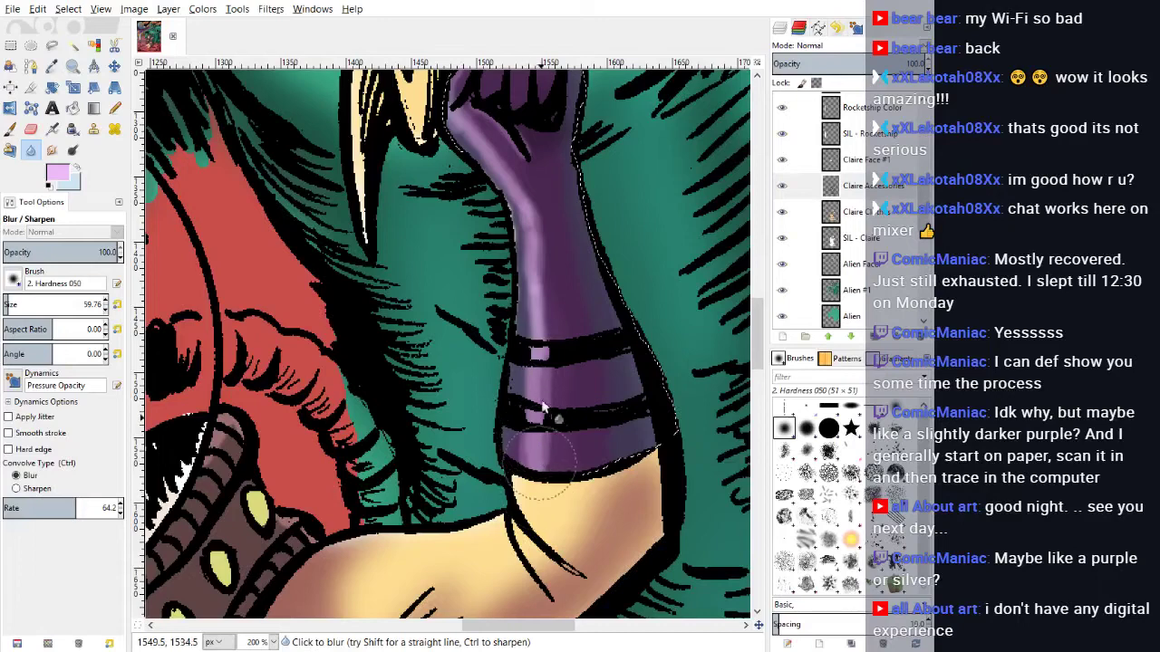
pyautogui.moveTo(544, 410)
pyautogui.mouseDown()
pyautogui.moveTo(534, 365)
pyautogui.moveTo(542, 354)
pyautogui.moveTo(533, 367)
pyautogui.moveTo(557, 478)
pyautogui.moveTo(529, 410)
pyautogui.moveTo(538, 442)
pyautogui.moveTo(547, 429)
pyautogui.moveTo(537, 435)
pyautogui.moveTo(530, 308)
pyautogui.moveTo(537, 386)
pyautogui.moveTo(548, 372)
pyautogui.moveTo(563, 404)
pyautogui.mouseUp()
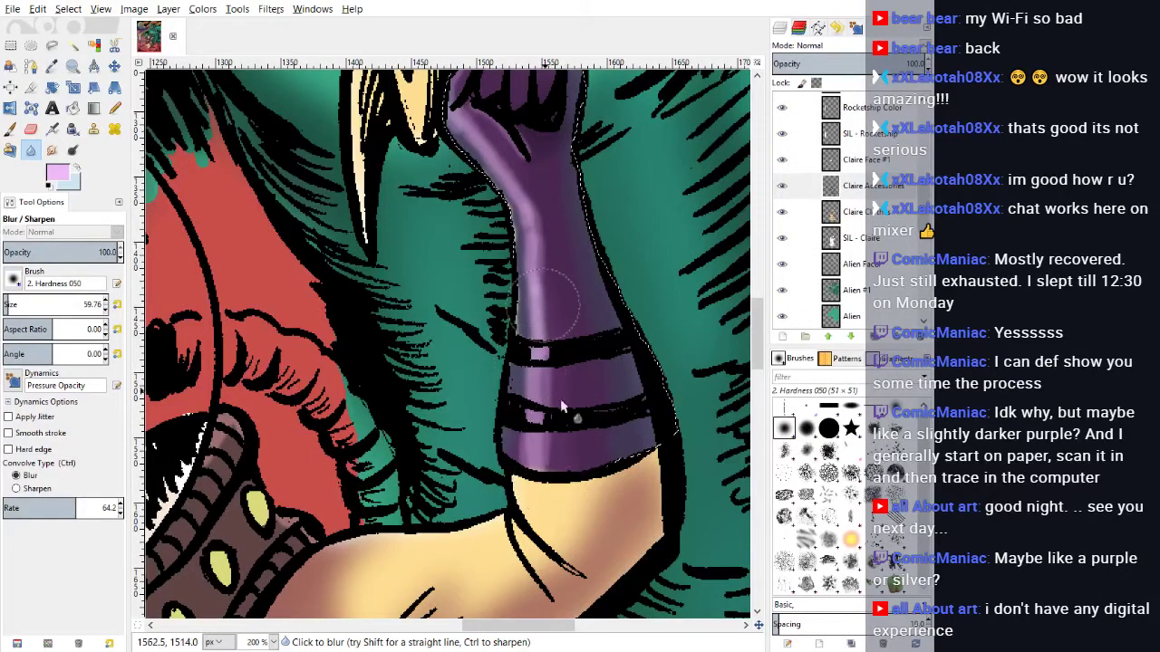
pyautogui.scroll(3, 590, 499)
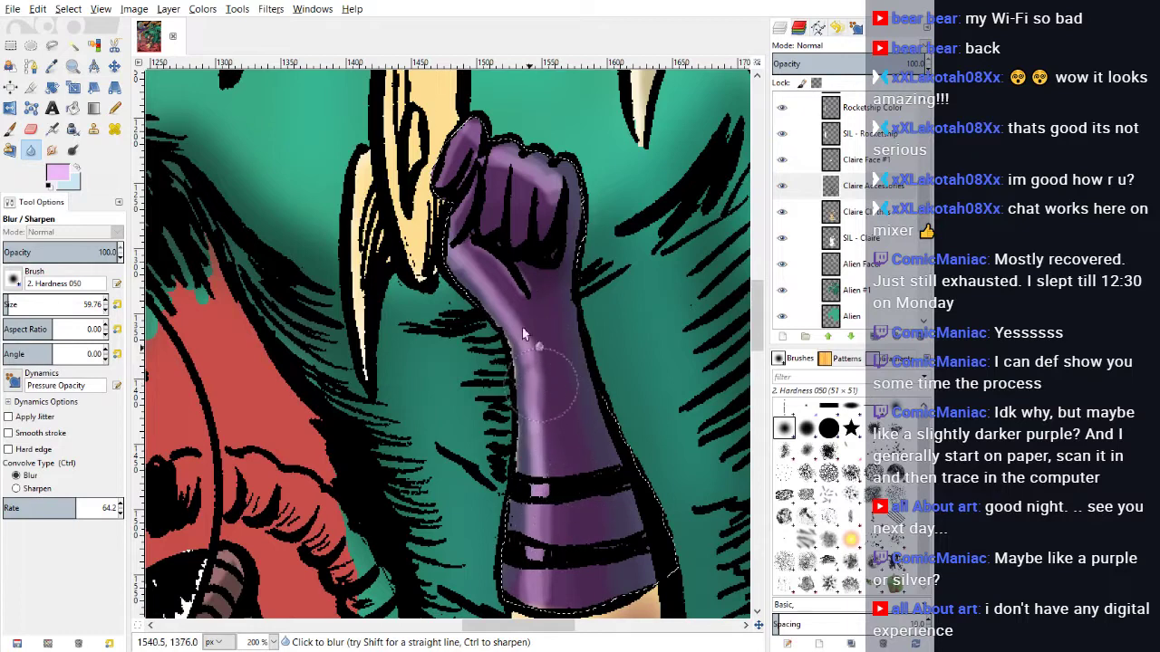
pyautogui.moveTo(523, 328)
pyautogui.mouseDown()
pyautogui.moveTo(458, 228)
pyautogui.moveTo(491, 170)
pyautogui.moveTo(487, 124)
pyautogui.moveTo(521, 163)
pyautogui.moveTo(450, 132)
pyautogui.moveTo(480, 268)
pyautogui.mouseUp()
pyautogui.moveTo(503, 333)
pyautogui.mouseDown()
pyautogui.moveTo(518, 393)
pyautogui.moveTo(523, 361)
pyautogui.mouseUp()
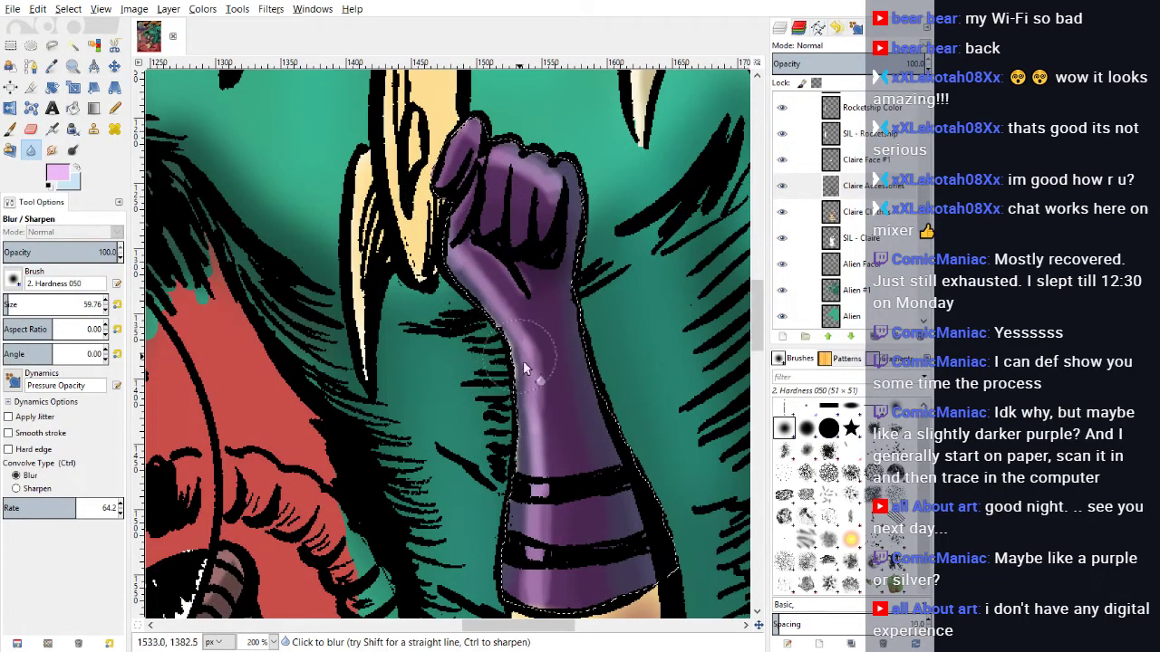
pyautogui.click(68, 8)
pyautogui.click(73, 48)
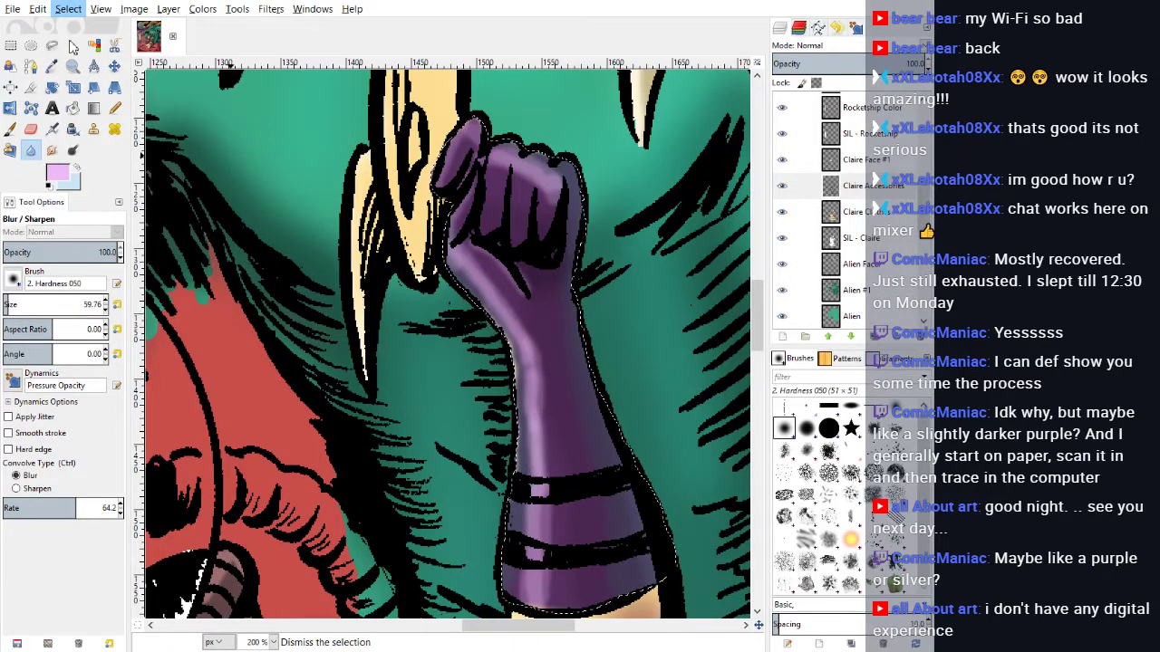
pyautogui.click(73, 47)
pyautogui.click(41, 13)
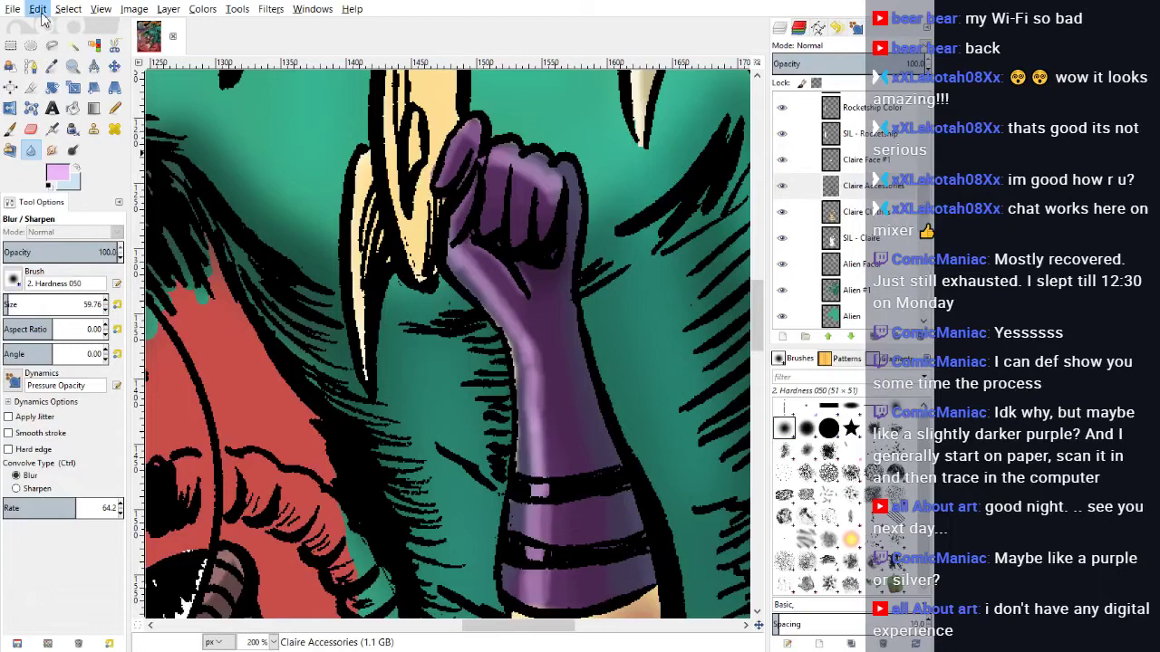
pyautogui.click(44, 26)
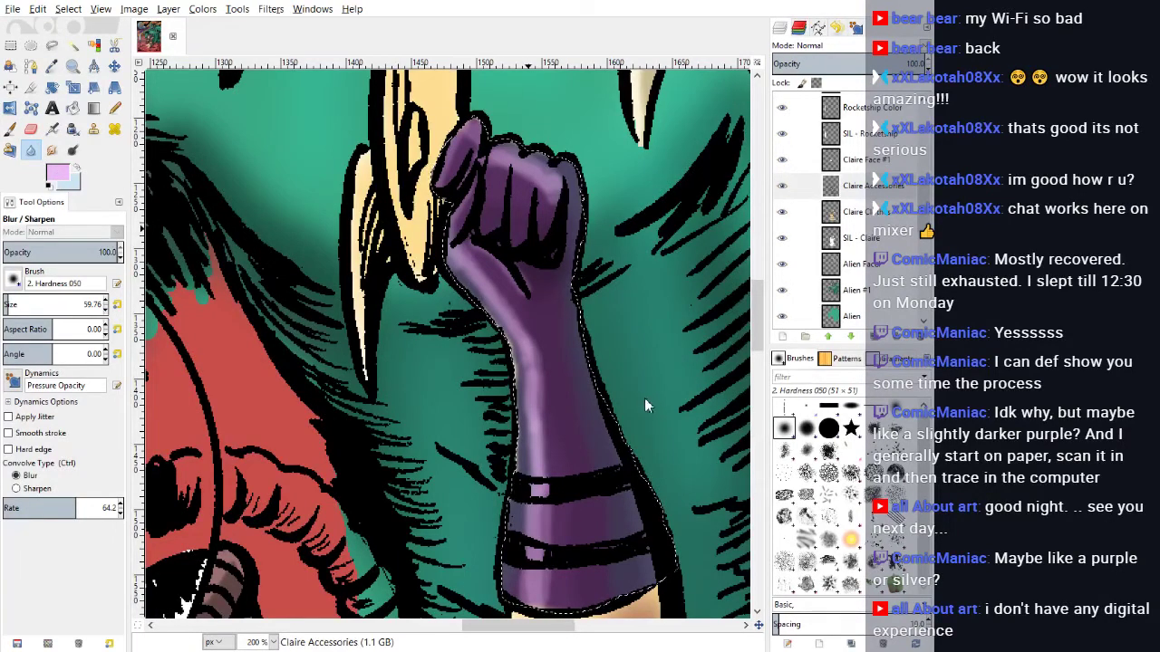
# Step: Sample the alien's green and paint soft reflected light on the raised glove's wrist edge with the Paintbrush at size 59.76 and opacity 29
pyautogui.click(726, 433)
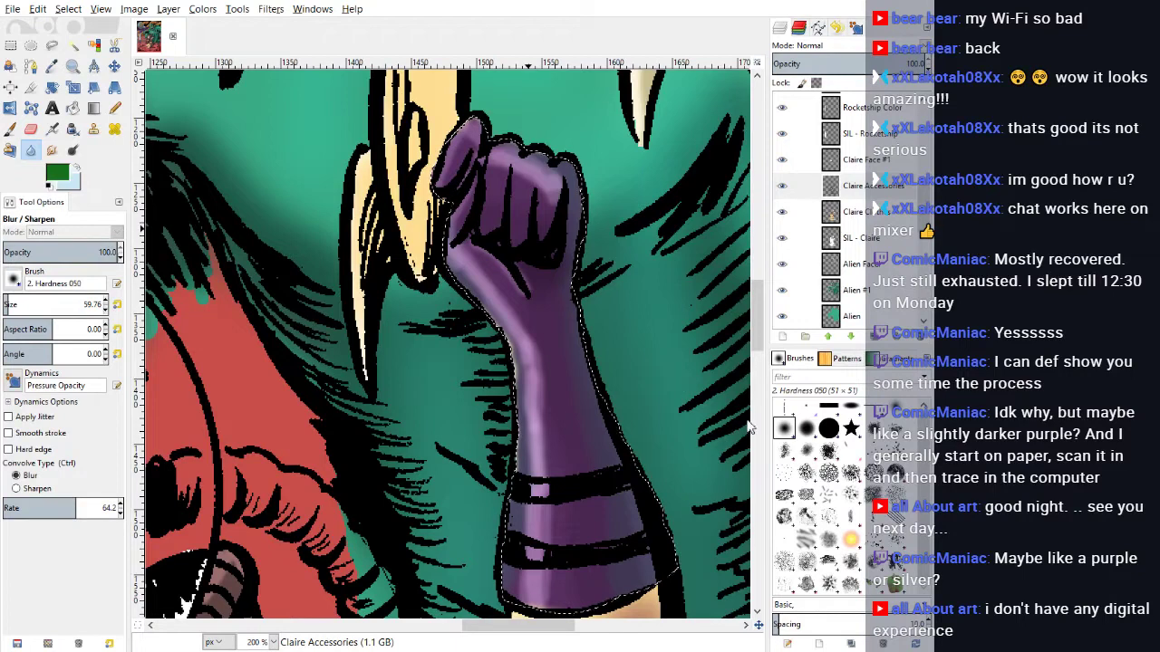
pyautogui.keyDown('ctrl'); pyautogui.click(431, 405); pyautogui.keyUp('ctrl')
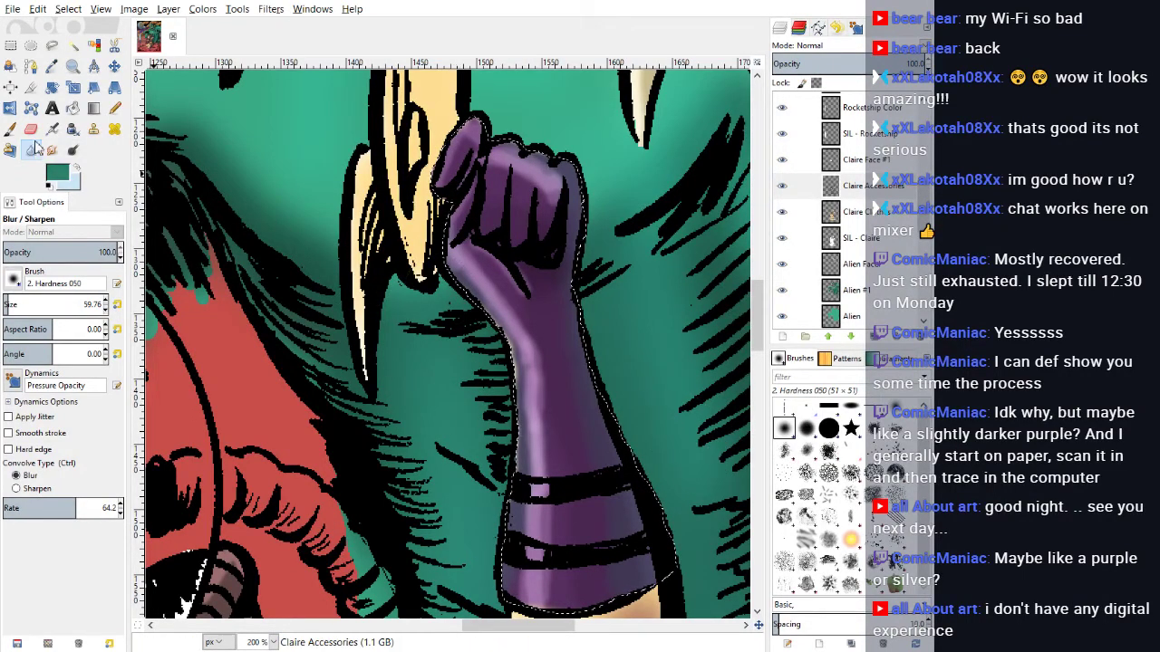
pyautogui.press('p')
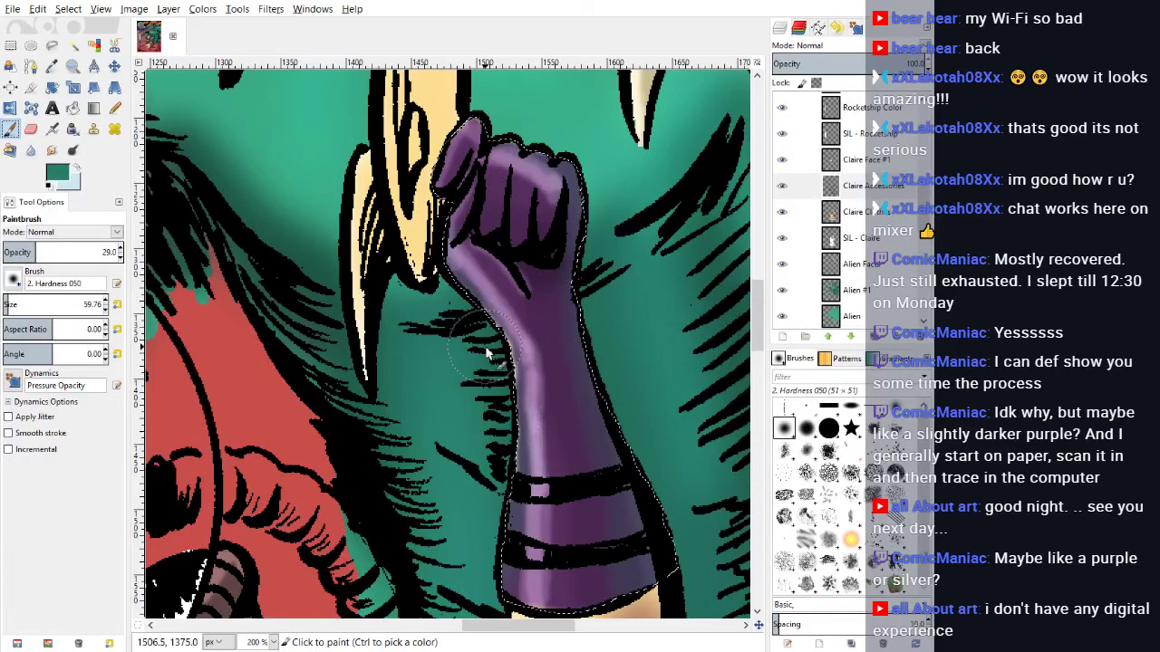
pyautogui.moveTo(491, 360); pyautogui.dragTo(494, 361)
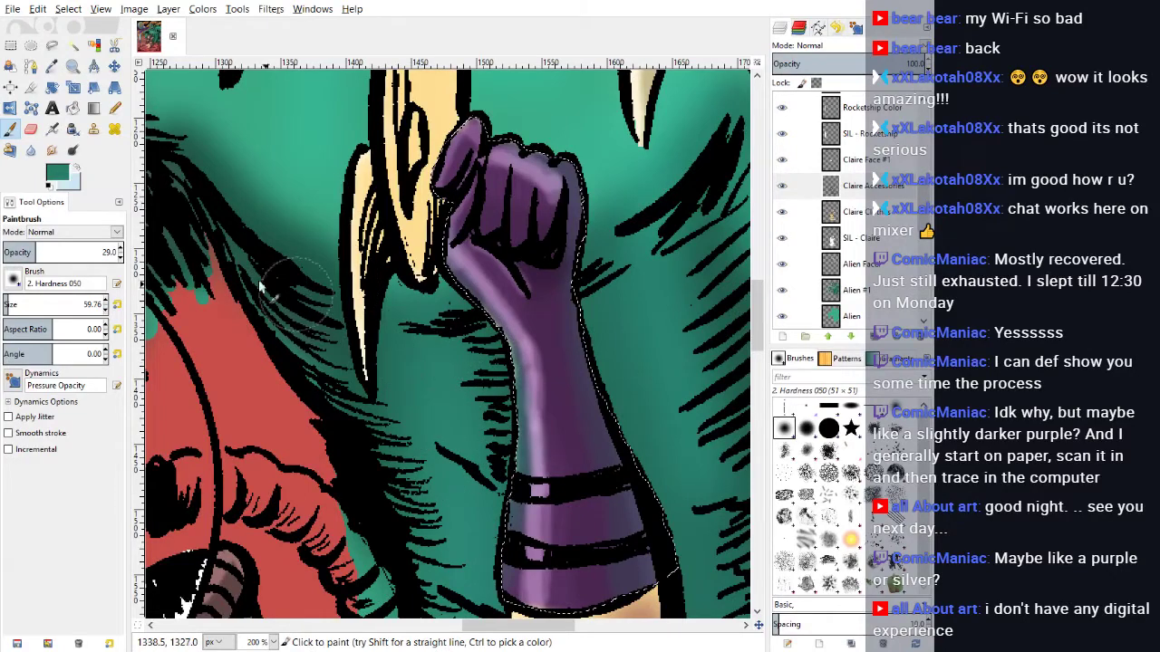
# Step: Clear the selection around the raised glove
pyautogui.click(274, 641)
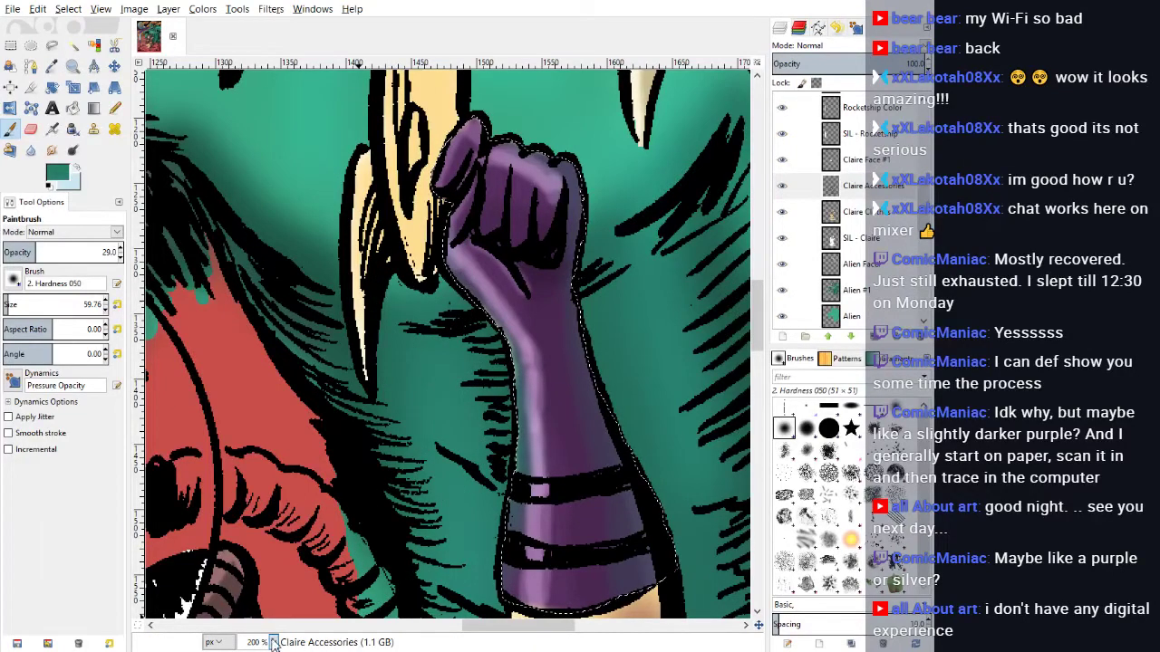
pyautogui.click(262, 586)
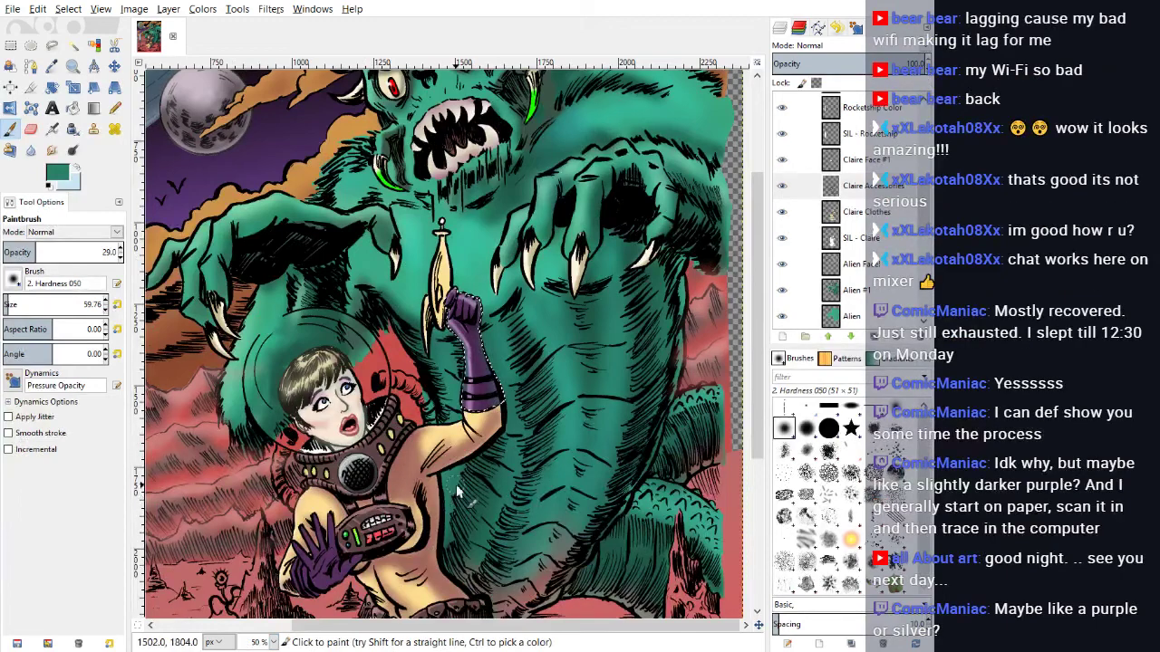
pyautogui.scroll(-3, 458, 492)
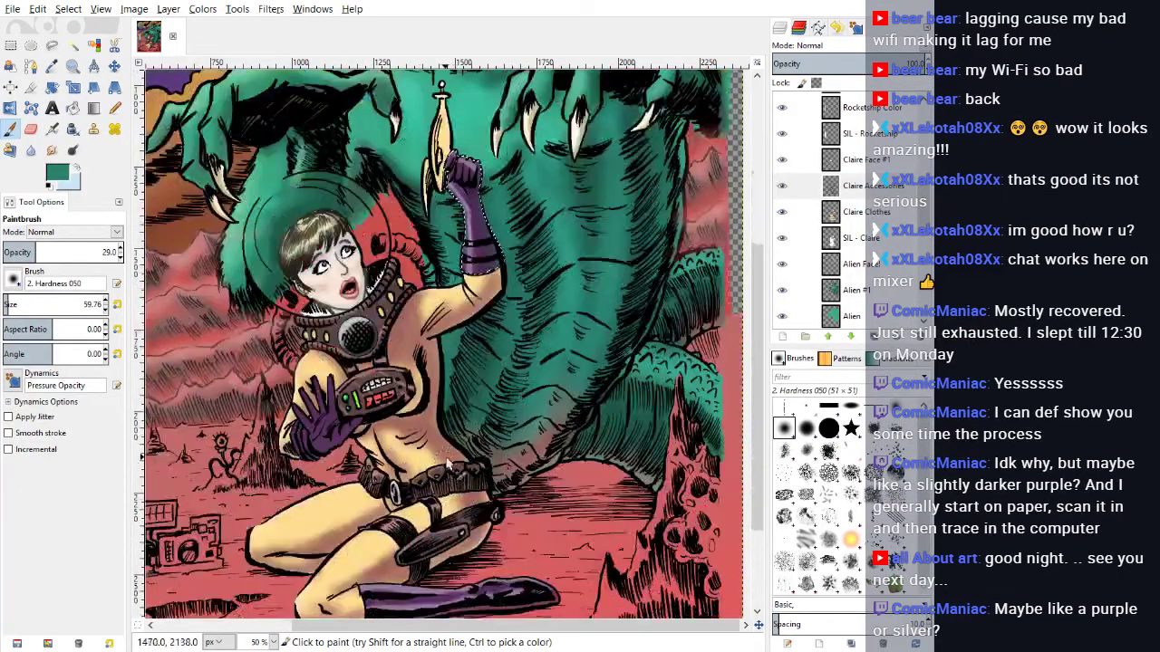
pyautogui.click(67, 9)
pyautogui.click(72, 47)
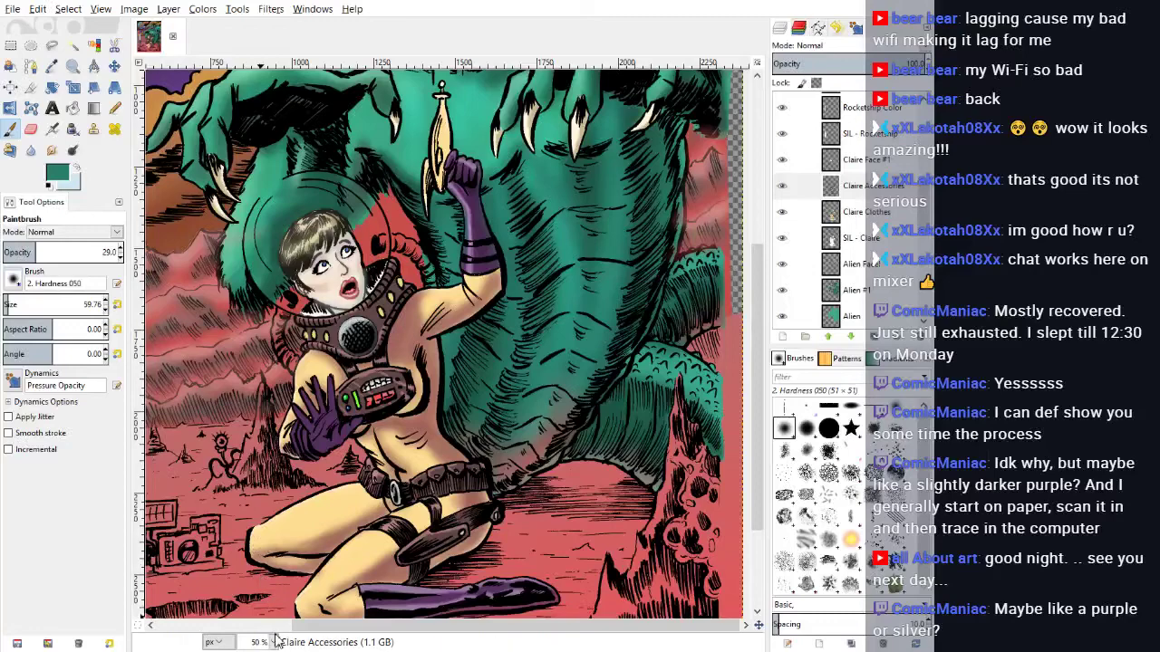
# Step: Sample the open-handed glove's purple and touch up its palm with the Pencil at size 59.76 and opacity 100
pyautogui.press('2')
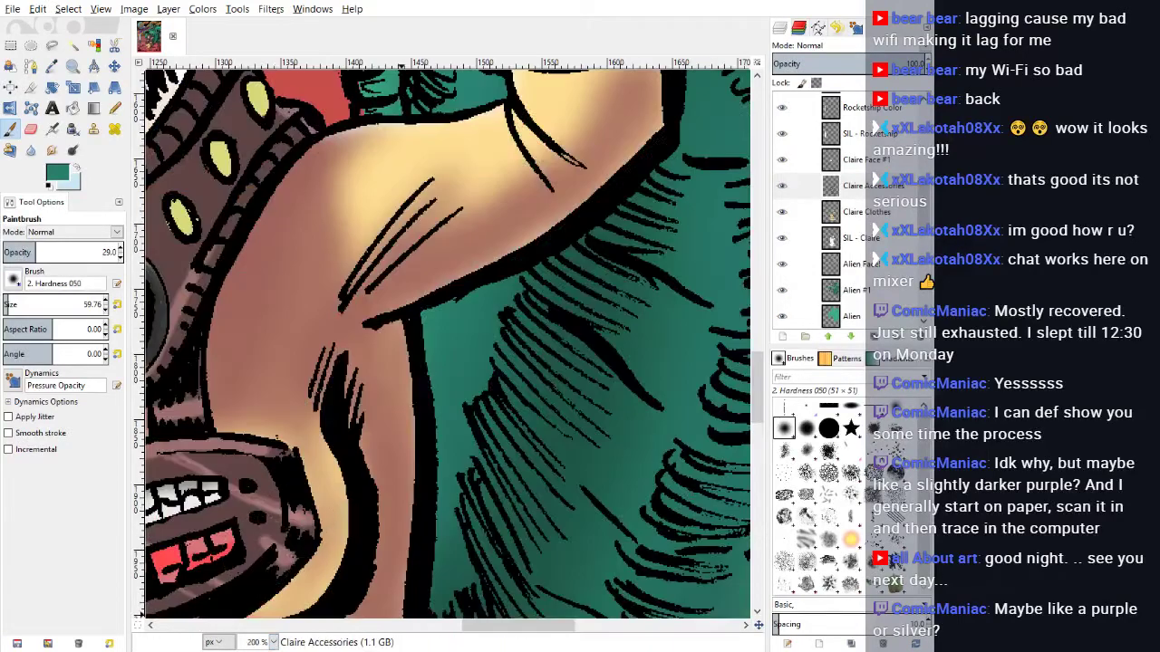
pyautogui.hscroll(-10, 471, 580)
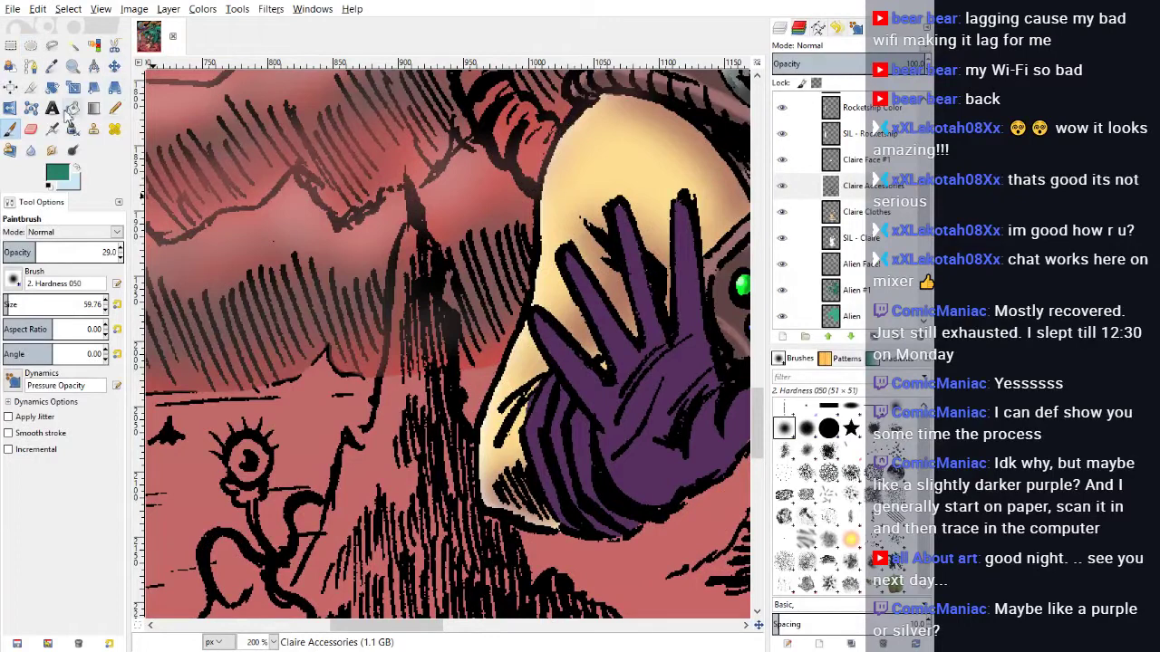
pyautogui.click(52, 69)
pyautogui.click(666, 373)
pyautogui.click(114, 108)
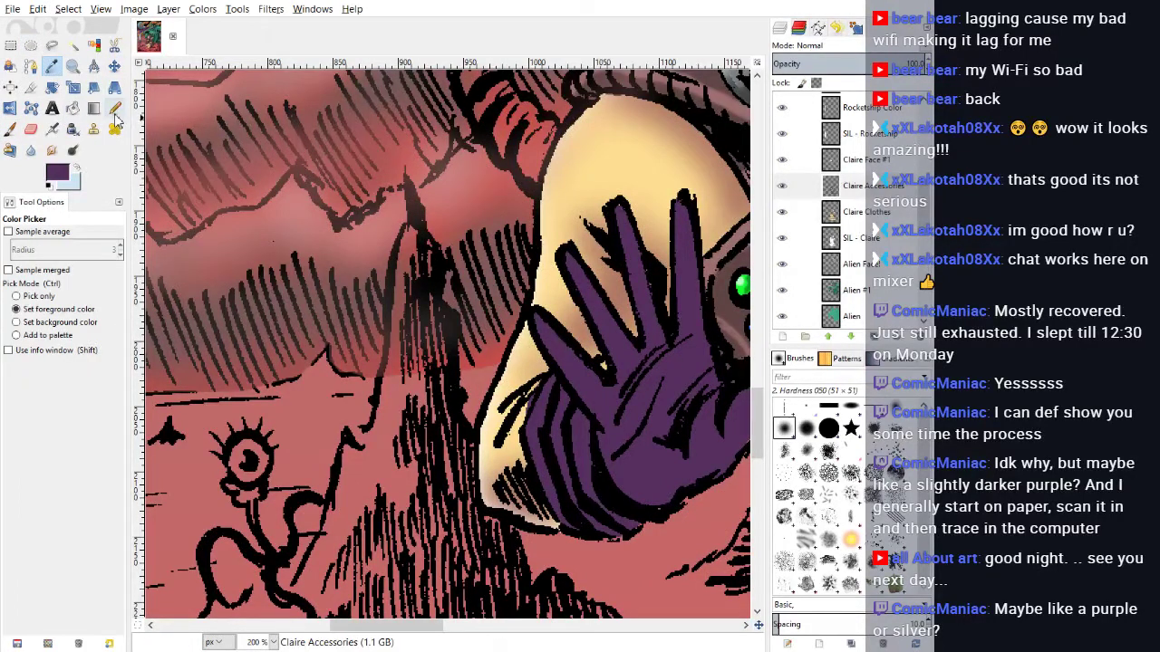
pyautogui.click(622, 416)
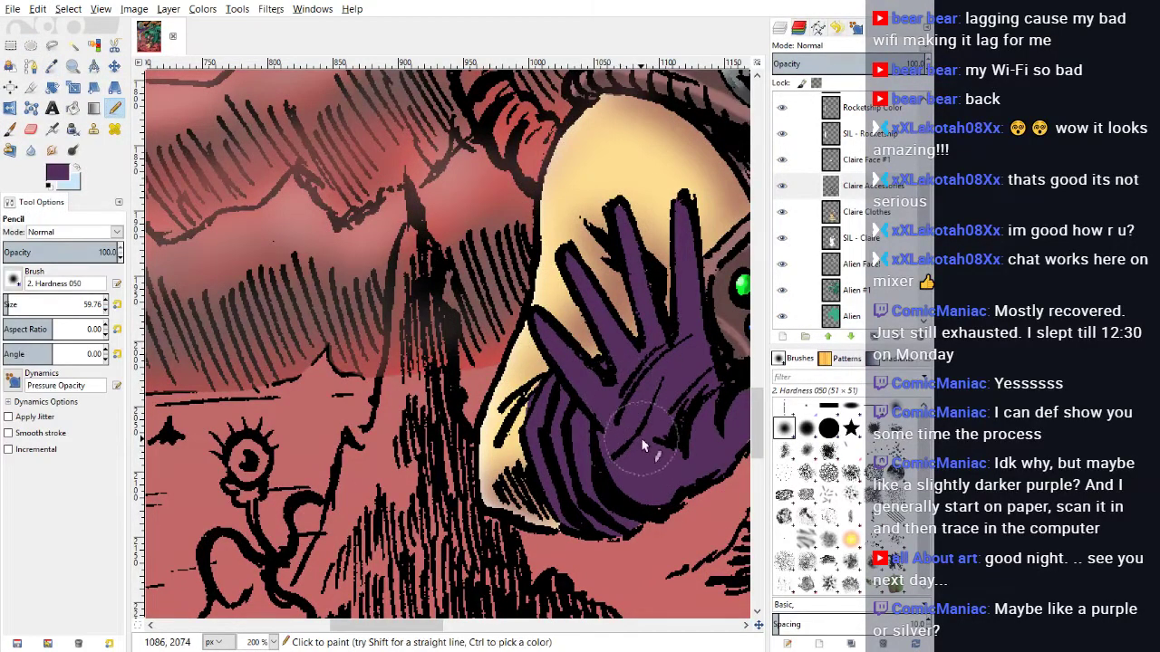
# Step: Select the whole open-handed glove beside the control box with Fuzzy Select at threshold 15
pyautogui.moveTo(393, 625); pyautogui.dragTo(482, 610)
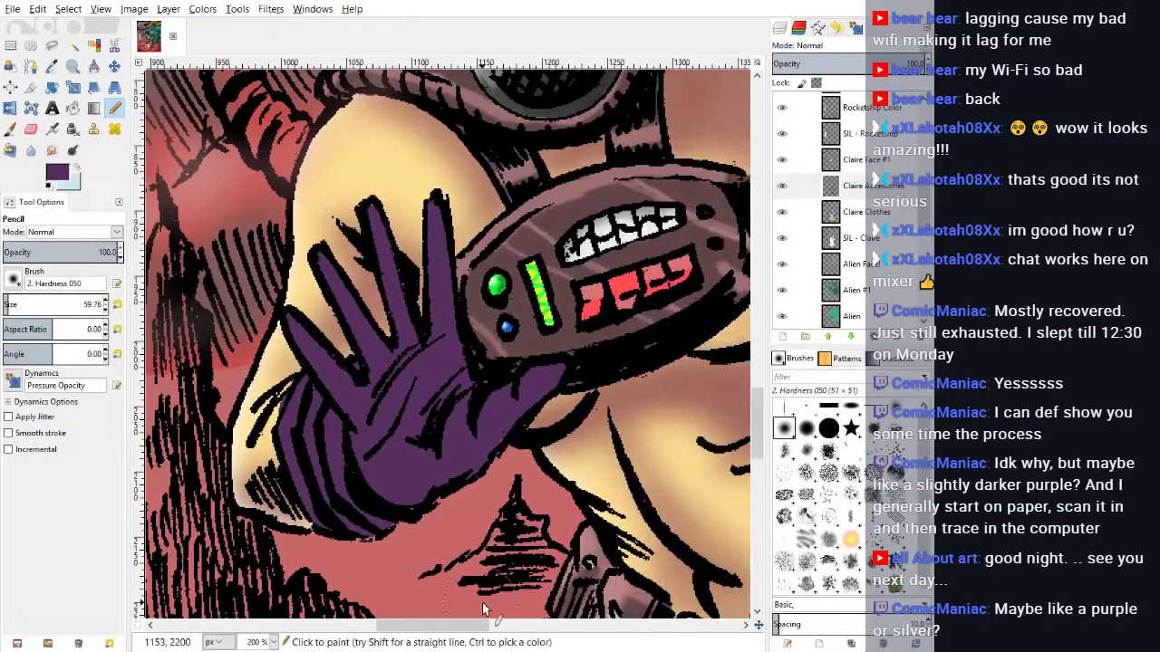
pyautogui.click(74, 45)
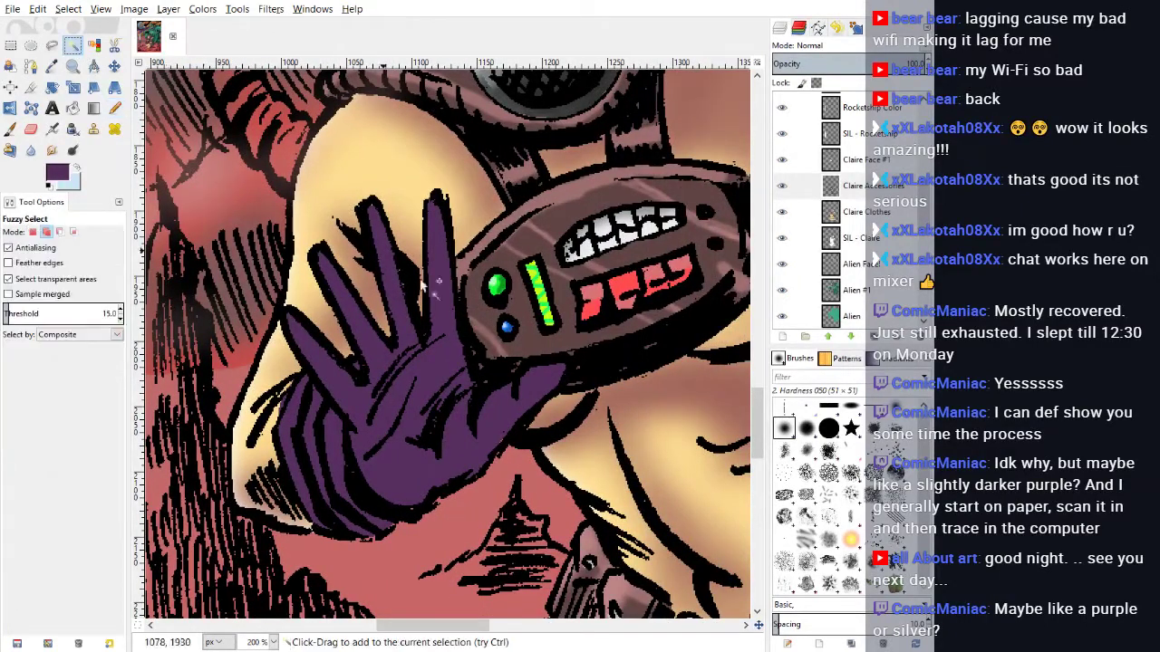
pyautogui.click(431, 363)
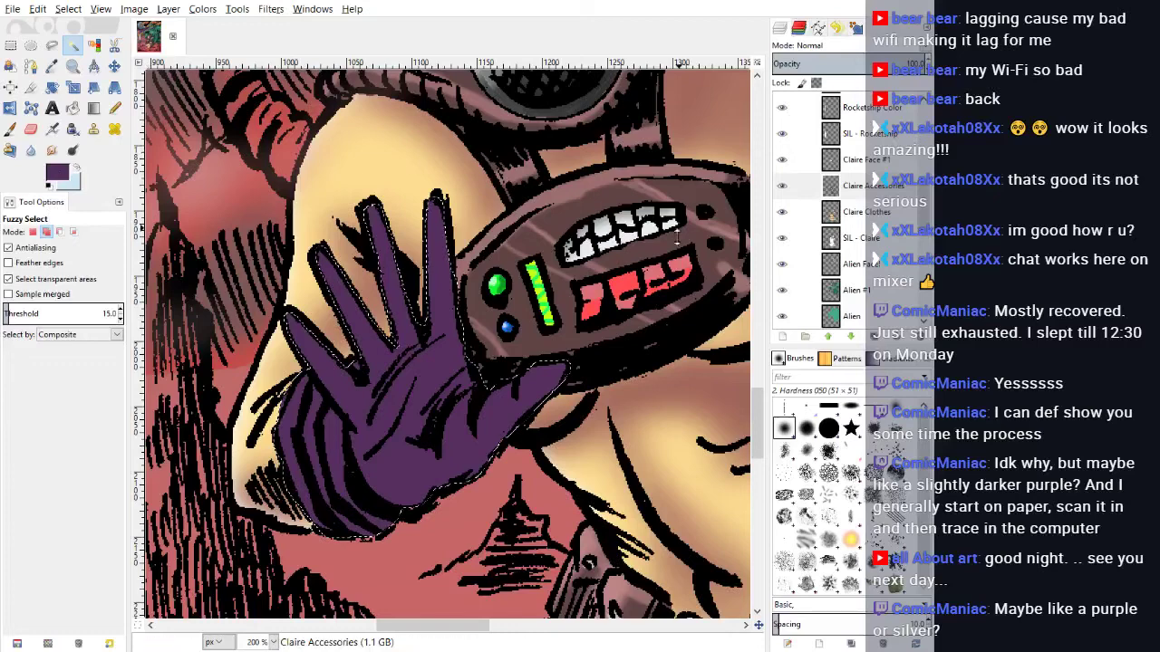
# Step: Darken the purple and paint soft shadows along the open glove's lower edge, fingers and palm with the Paintbrush at size 59.76 and opacity 29
pyautogui.moveTo(728, 317); pyautogui.dragTo(719, 319)
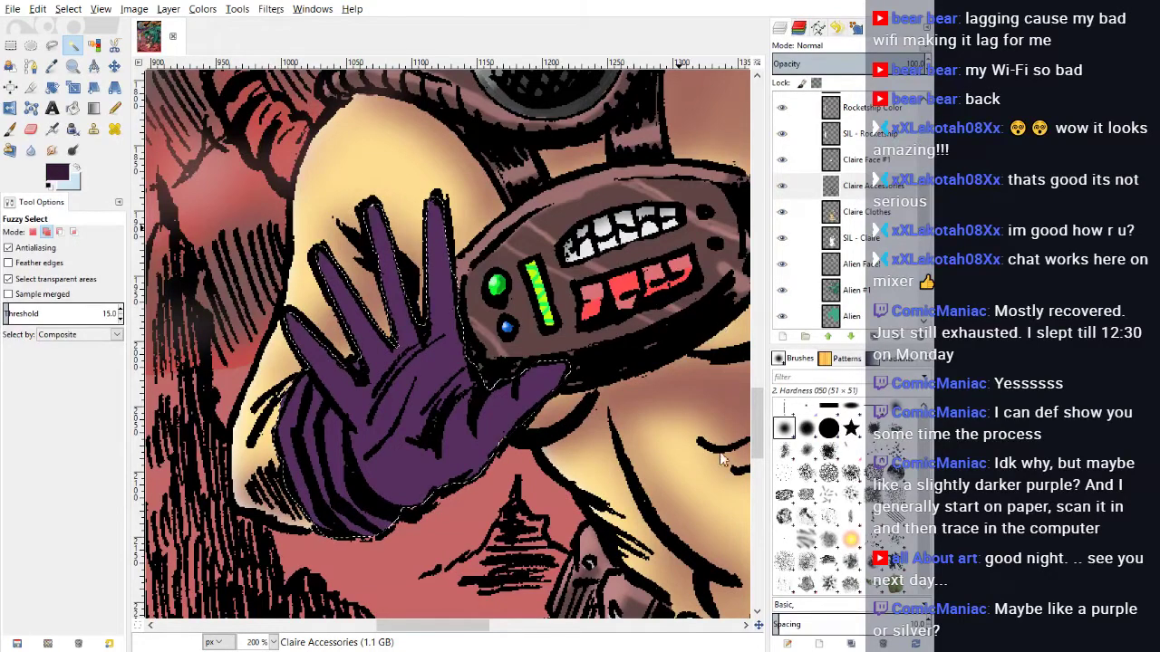
pyautogui.press('p')
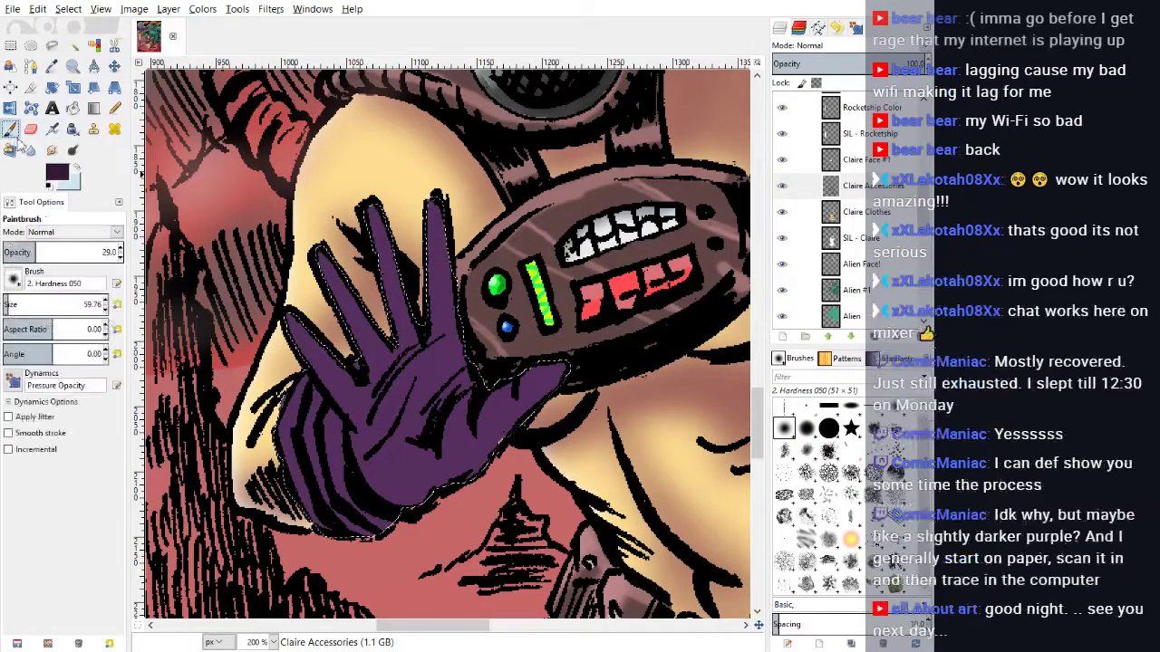
pyautogui.moveTo(360, 541)
pyautogui.mouseDown()
pyautogui.moveTo(344, 507)
pyautogui.moveTo(372, 535)
pyautogui.moveTo(335, 489)
pyautogui.moveTo(391, 523)
pyautogui.moveTo(367, 512)
pyautogui.moveTo(359, 526)
pyautogui.mouseUp()
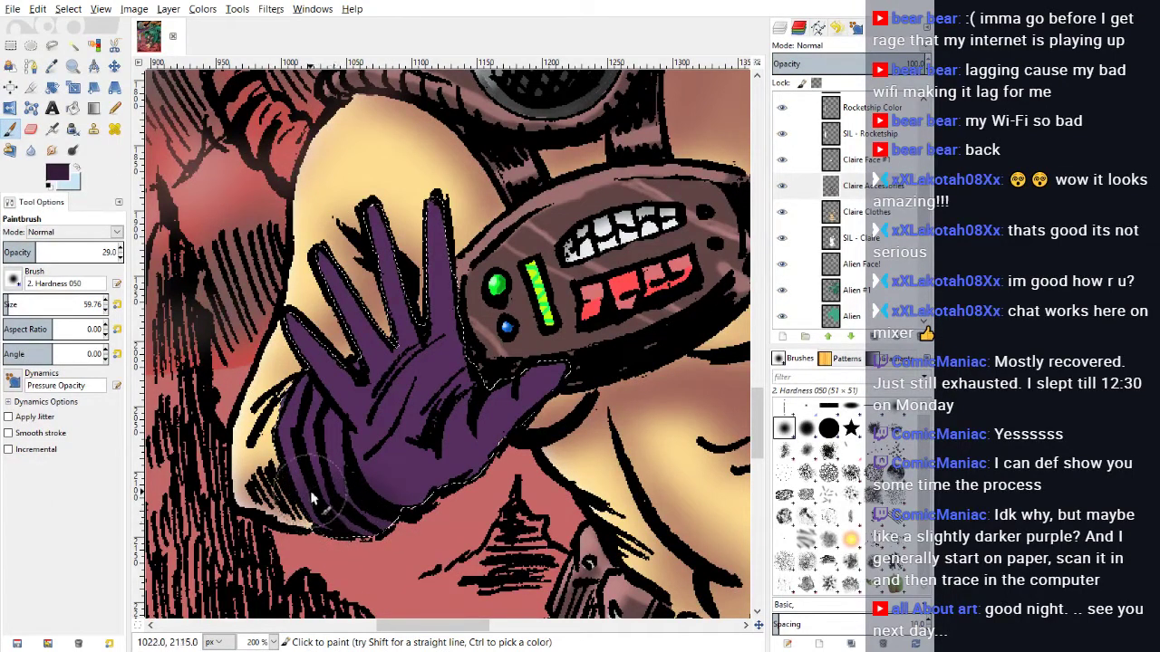
pyautogui.moveTo(376, 519)
pyautogui.mouseDown()
pyautogui.moveTo(421, 462)
pyautogui.moveTo(419, 443)
pyautogui.moveTo(457, 426)
pyautogui.moveTo(439, 435)
pyautogui.moveTo(446, 418)
pyautogui.moveTo(430, 404)
pyautogui.moveTo(450, 375)
pyautogui.moveTo(412, 434)
pyautogui.moveTo(439, 405)
pyautogui.moveTo(463, 483)
pyautogui.moveTo(430, 509)
pyautogui.moveTo(412, 501)
pyautogui.moveTo(392, 514)
pyautogui.moveTo(467, 514)
pyautogui.moveTo(468, 476)
pyautogui.moveTo(491, 458)
pyautogui.moveTo(504, 469)
pyautogui.moveTo(524, 429)
pyautogui.moveTo(581, 410)
pyautogui.mouseUp()
pyautogui.moveTo(461, 220)
pyautogui.mouseDown()
pyautogui.moveTo(476, 366)
pyautogui.moveTo(394, 235)
pyautogui.moveTo(399, 213)
pyautogui.moveTo(426, 342)
pyautogui.moveTo(349, 244)
pyautogui.moveTo(364, 334)
pyautogui.moveTo(306, 305)
pyautogui.moveTo(375, 401)
pyautogui.mouseUp()
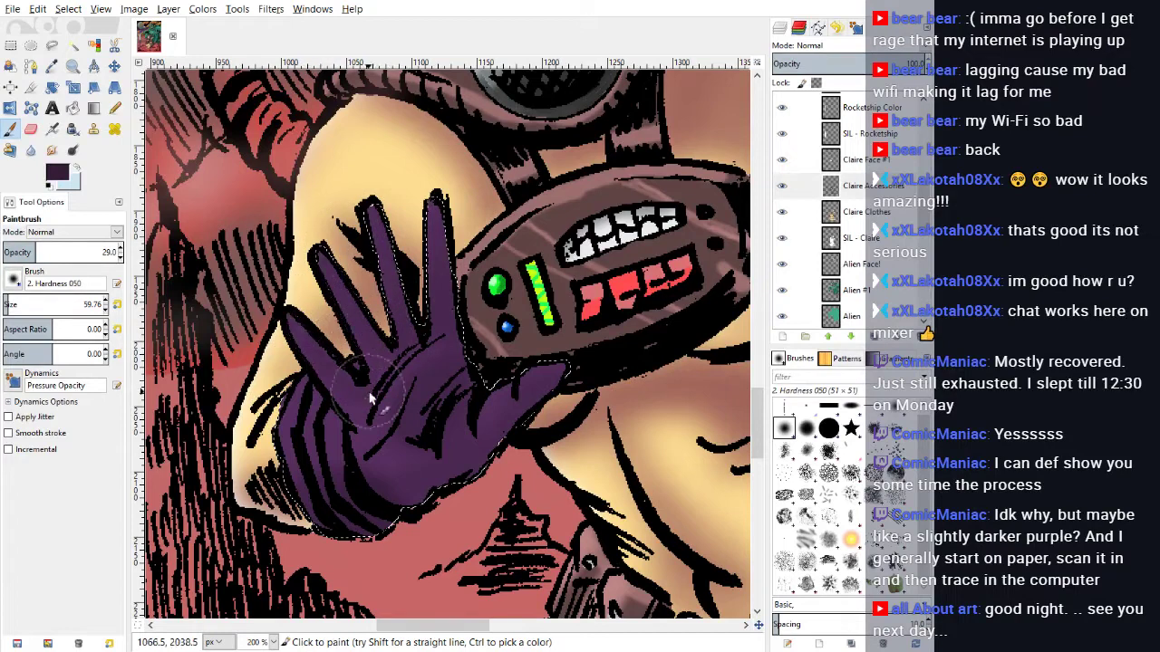
# Step: Paint light-purple highlights along the open glove's fingers, thumb, palm and cuff folds with the Paintbrush at size 27.12 and opacity 29
pyautogui.click(746, 418)
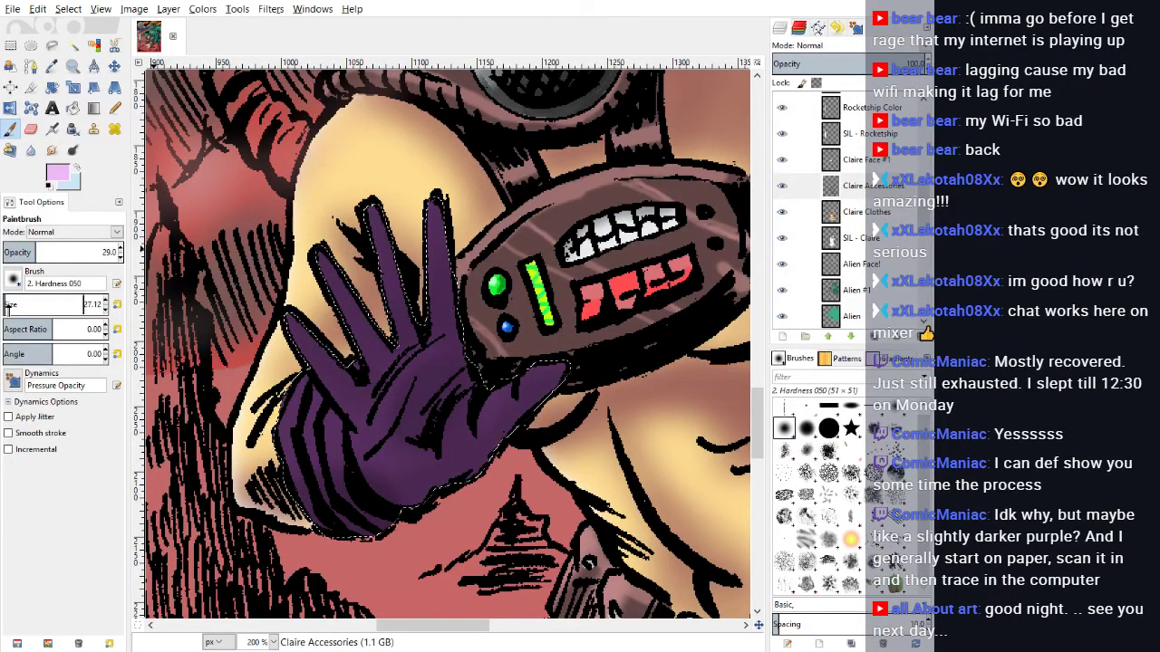
pyautogui.moveTo(289, 412)
pyautogui.mouseDown()
pyautogui.moveTo(318, 453)
pyautogui.moveTo(342, 418)
pyautogui.moveTo(309, 429)
pyautogui.mouseUp()
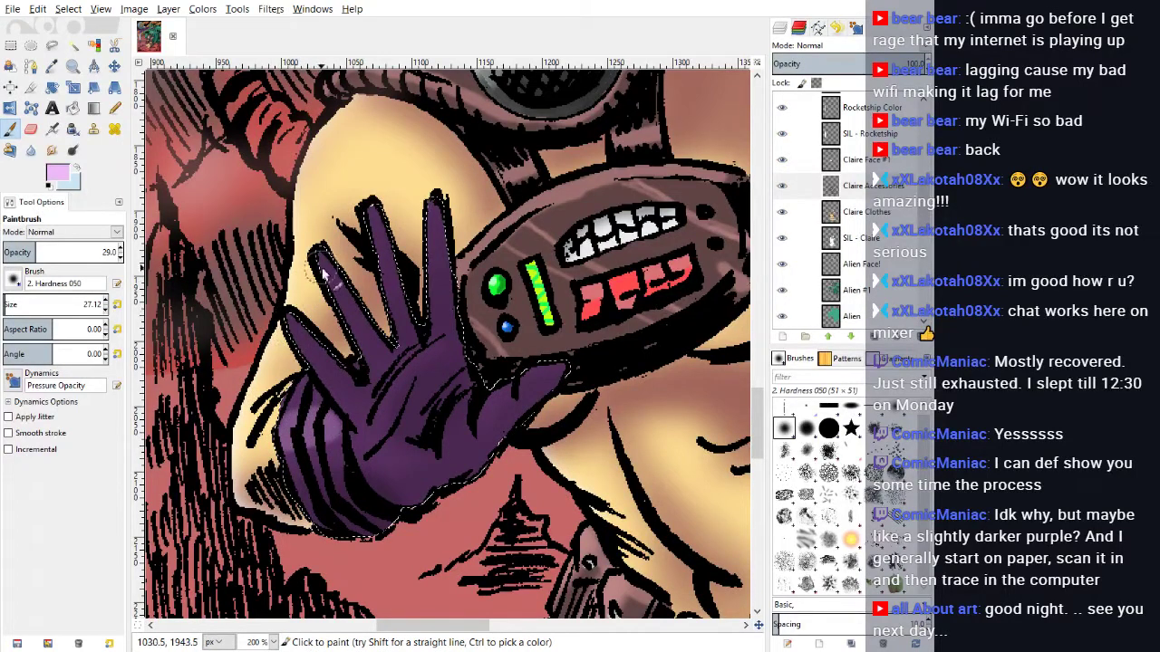
pyautogui.moveTo(320, 270); pyautogui.dragTo(341, 312)
pyautogui.moveTo(362, 363)
pyautogui.mouseDown()
pyautogui.moveTo(299, 336)
pyautogui.moveTo(293, 349)
pyautogui.moveTo(374, 462)
pyautogui.mouseUp()
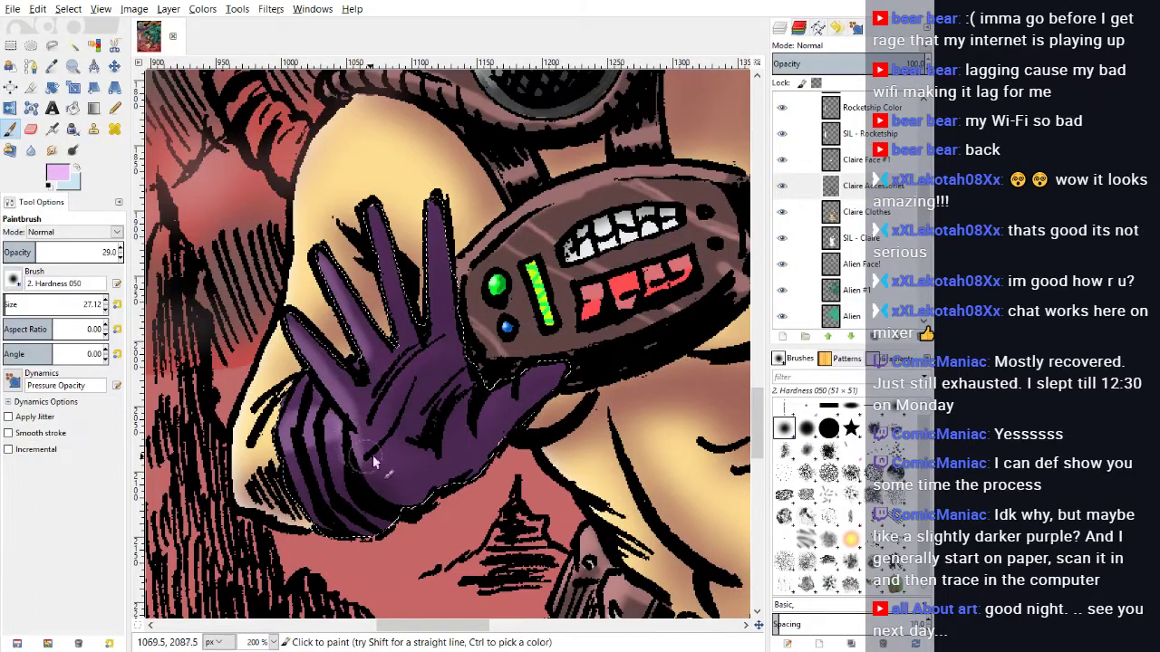
pyautogui.moveTo(361, 245)
pyautogui.mouseDown()
pyautogui.moveTo(403, 338)
pyautogui.moveTo(425, 220)
pyautogui.moveTo(424, 332)
pyautogui.moveTo(428, 258)
pyautogui.moveTo(429, 337)
pyautogui.mouseUp()
pyautogui.moveTo(488, 413)
pyautogui.mouseDown()
pyautogui.moveTo(499, 386)
pyautogui.moveTo(561, 363)
pyautogui.moveTo(519, 378)
pyautogui.mouseUp()
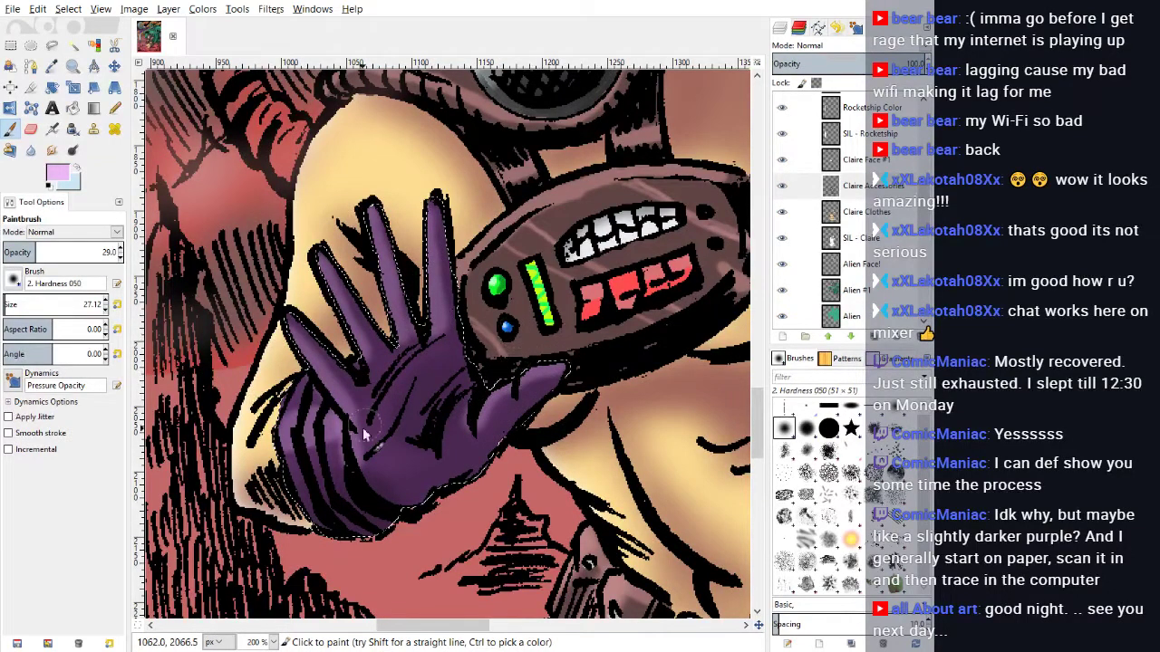
pyautogui.moveTo(381, 444)
pyautogui.mouseDown()
pyautogui.moveTo(388, 419)
pyautogui.moveTo(392, 429)
pyautogui.mouseUp()
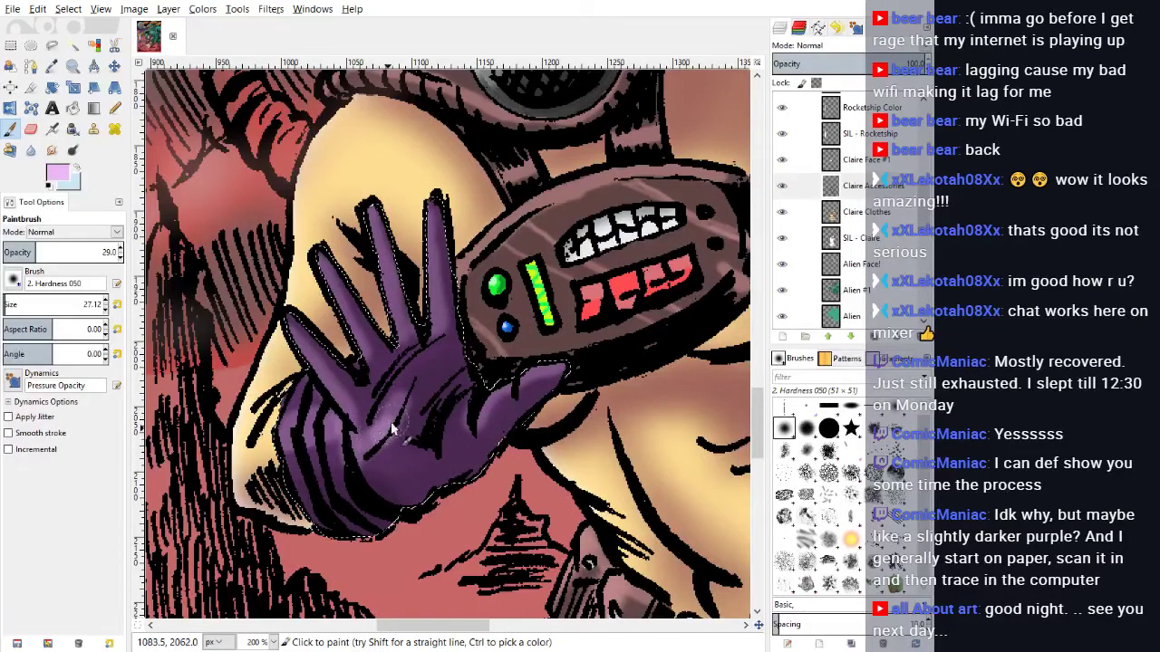
pyautogui.moveTo(422, 358); pyautogui.dragTo(424, 356)
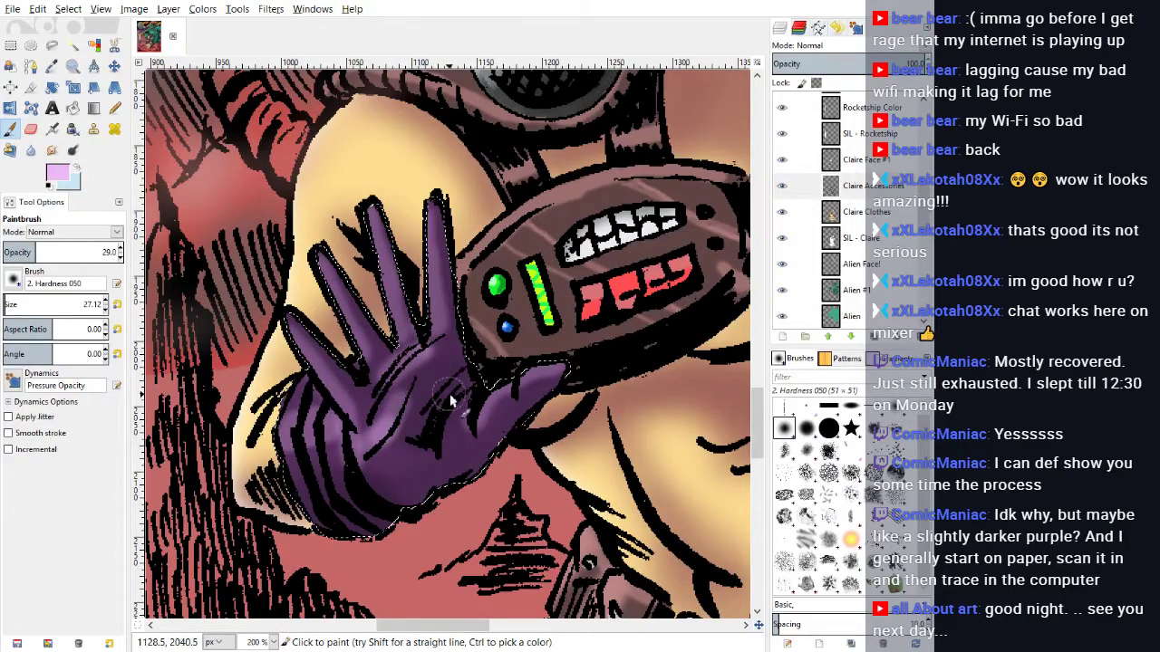
pyautogui.moveTo(450, 398); pyautogui.dragTo(424, 440)
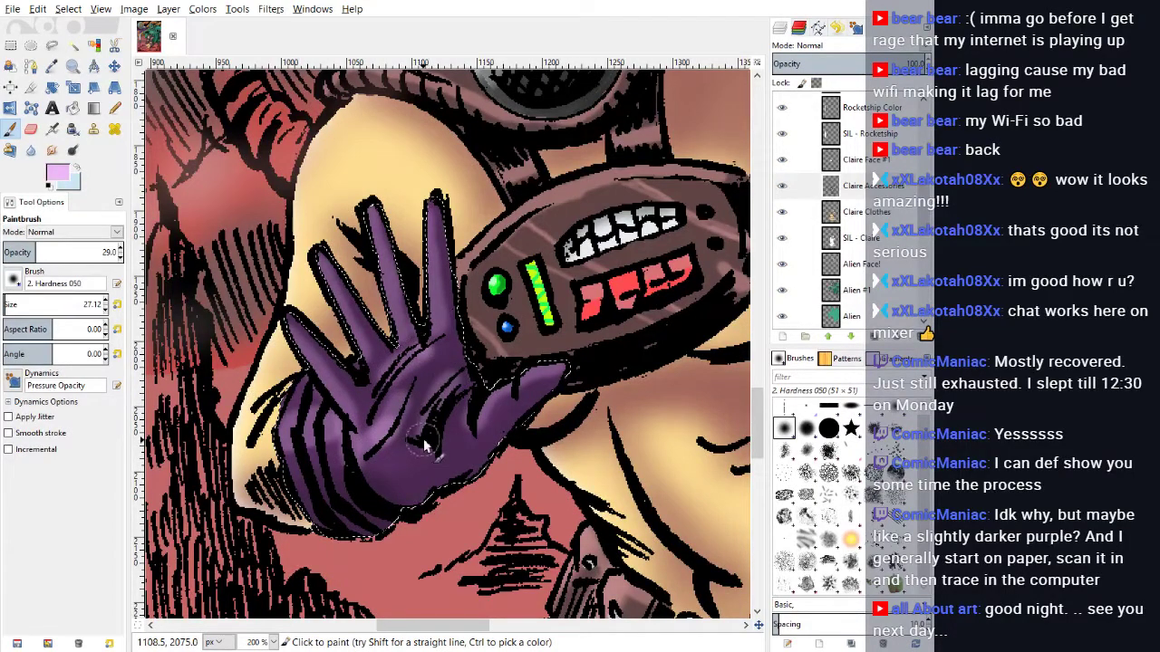
# Step: Soften the open glove's shading with Blur at size 105.47 and rate 64.2, and clear the selection
pyautogui.click(31, 150)
pyautogui.moveTo(13, 305); pyautogui.dragTo(20, 306)
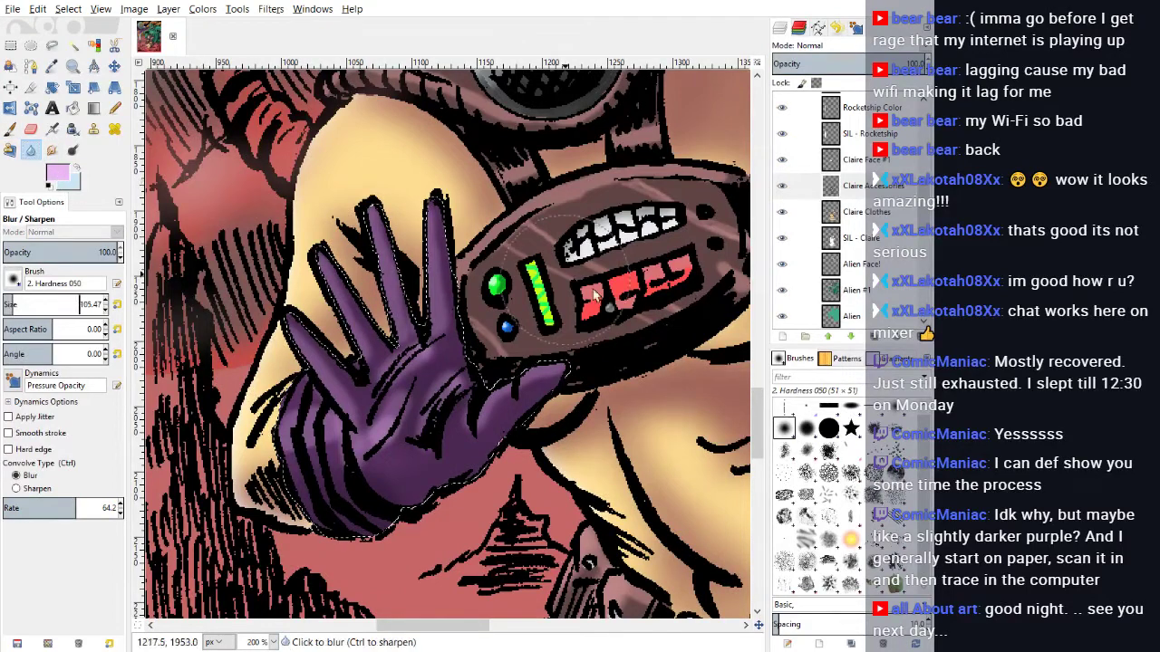
pyautogui.moveTo(411, 408)
pyautogui.mouseDown()
pyautogui.moveTo(413, 444)
pyautogui.moveTo(427, 381)
pyautogui.moveTo(358, 453)
pyautogui.moveTo(426, 471)
pyautogui.moveTo(372, 525)
pyautogui.moveTo(398, 498)
pyautogui.mouseUp()
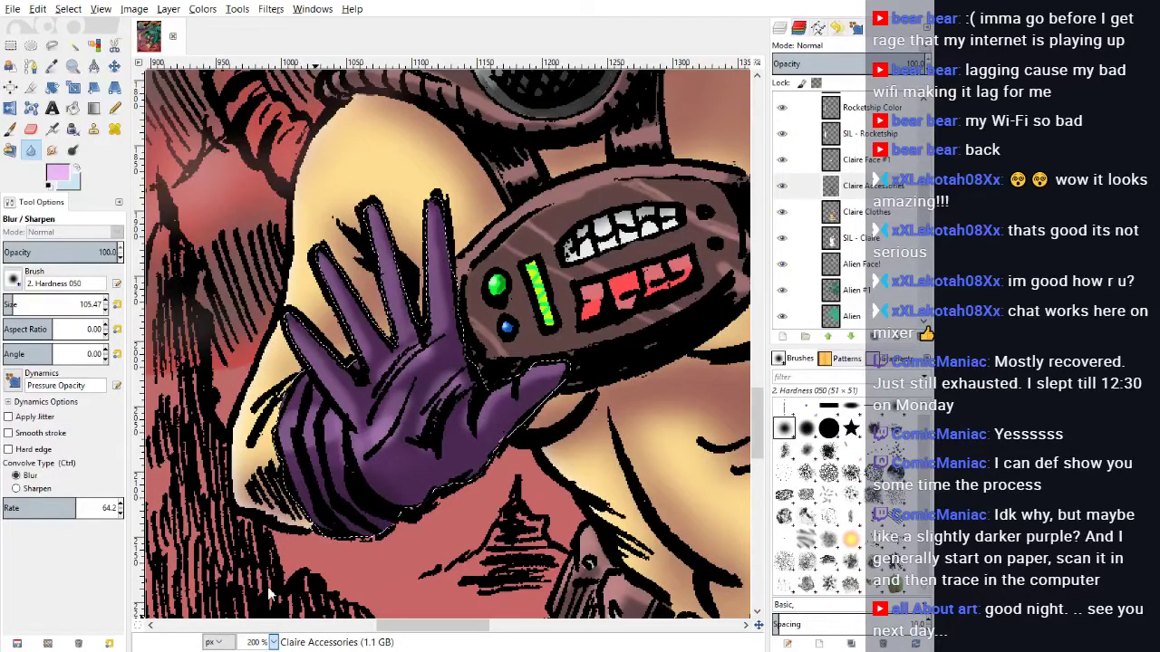
pyautogui.hotkey('shift', '2')
pyautogui.click(68, 9)
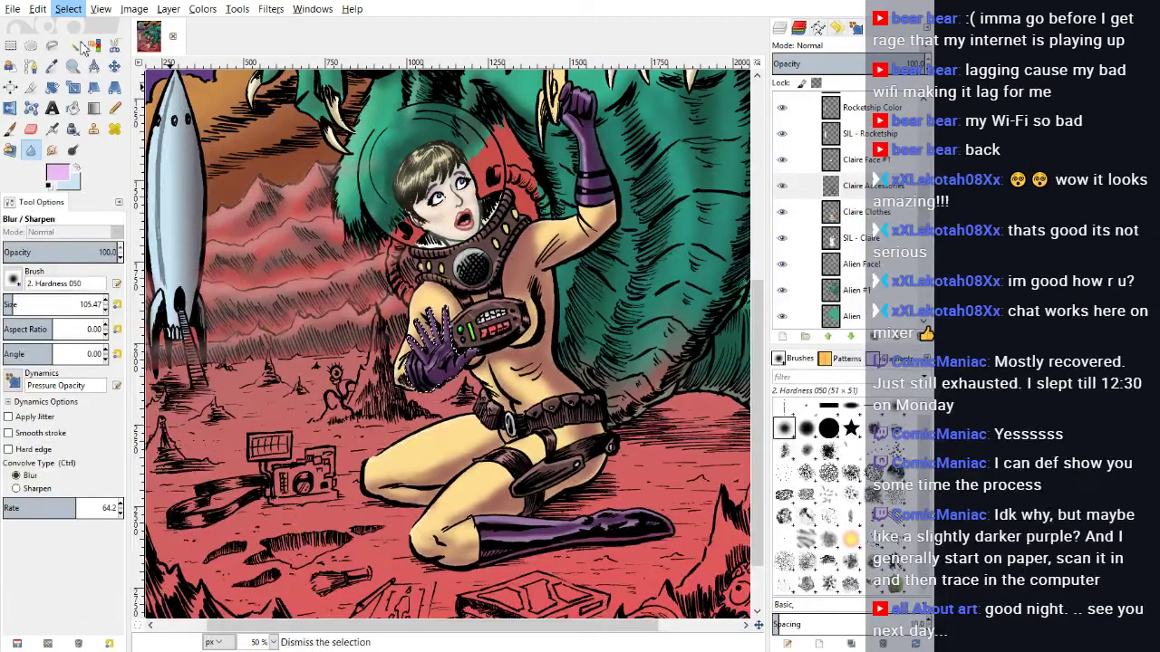
pyautogui.click(86, 50)
# Step: On the SIL - Claire layer, outline the inside of the ribbed hose left of the collar in white with the Pencil at size 14.06
pyautogui.scroll(5, 570, 405)
pyautogui.scroll(-3, 661, 397)
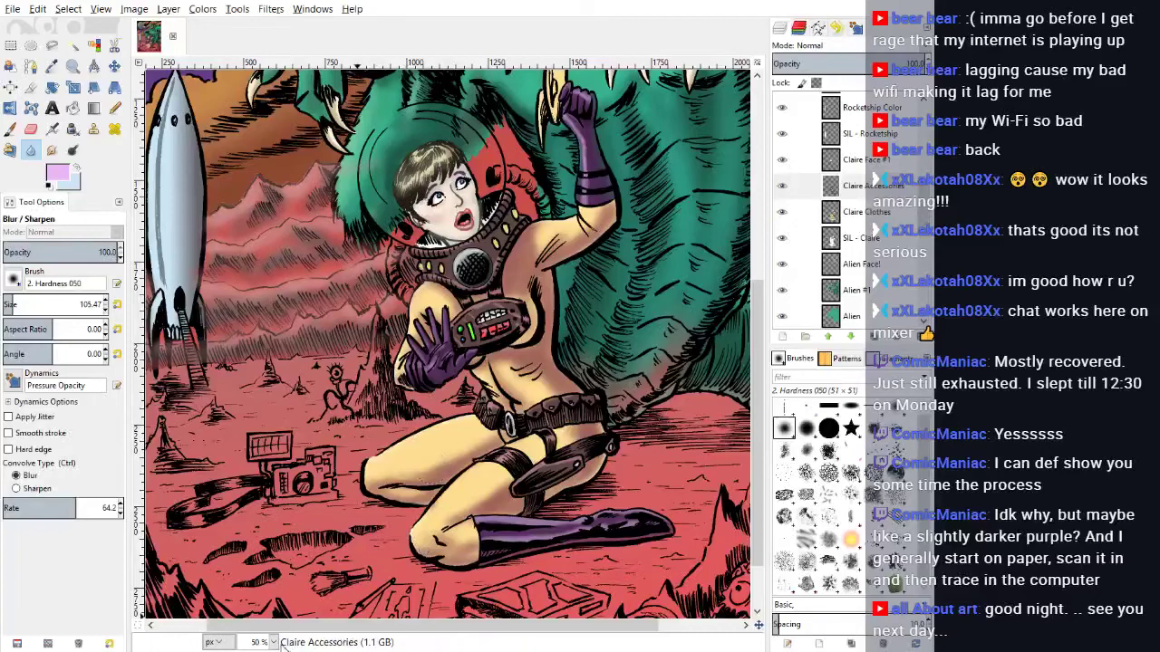
pyautogui.click(264, 570)
pyautogui.scroll(2, 502, 352)
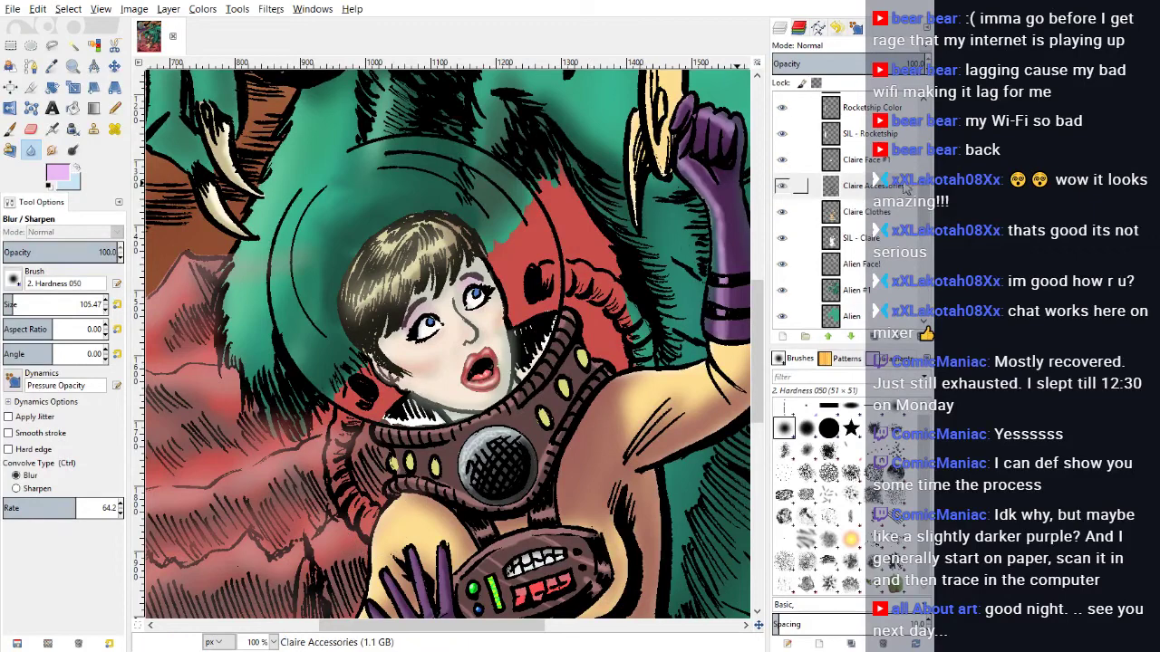
pyautogui.scroll(1, 820, 208)
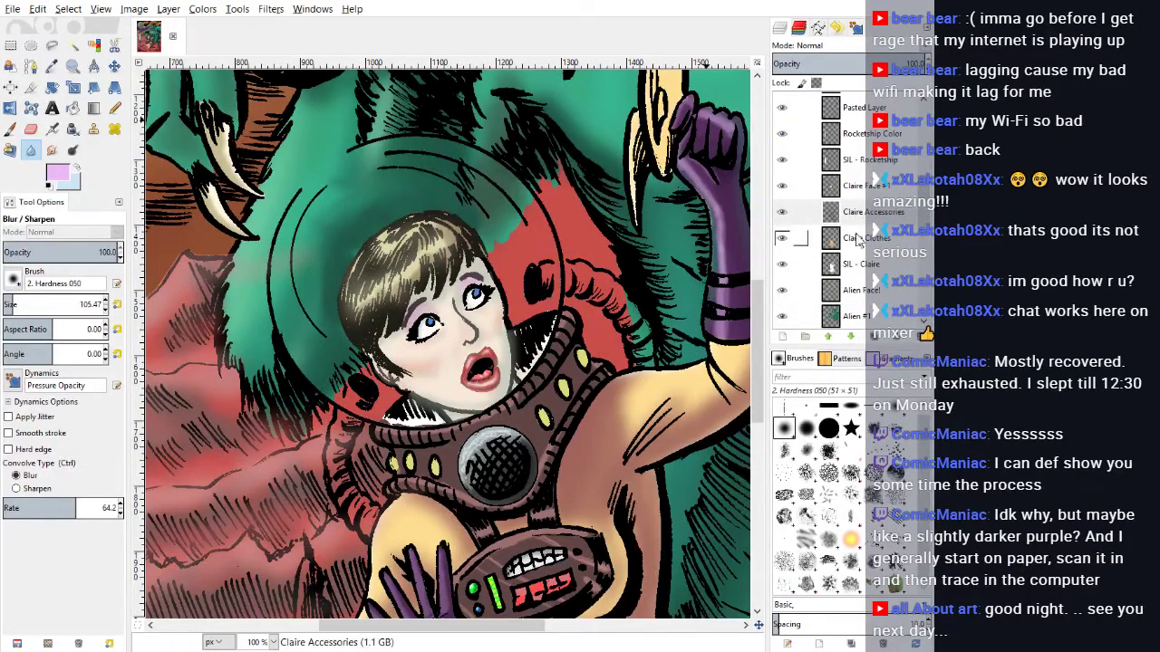
pyautogui.click(853, 264)
pyautogui.click(114, 108)
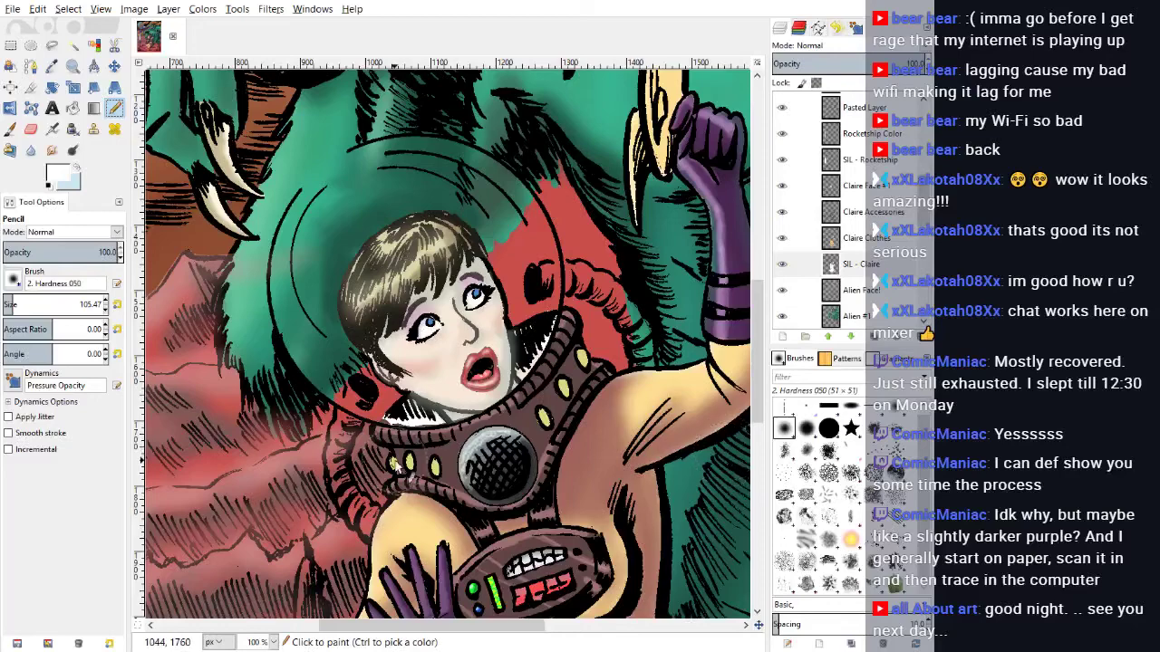
pyautogui.click(261, 537)
pyautogui.scroll(-10, 350, 504)
pyautogui.scroll(5, 453, 580)
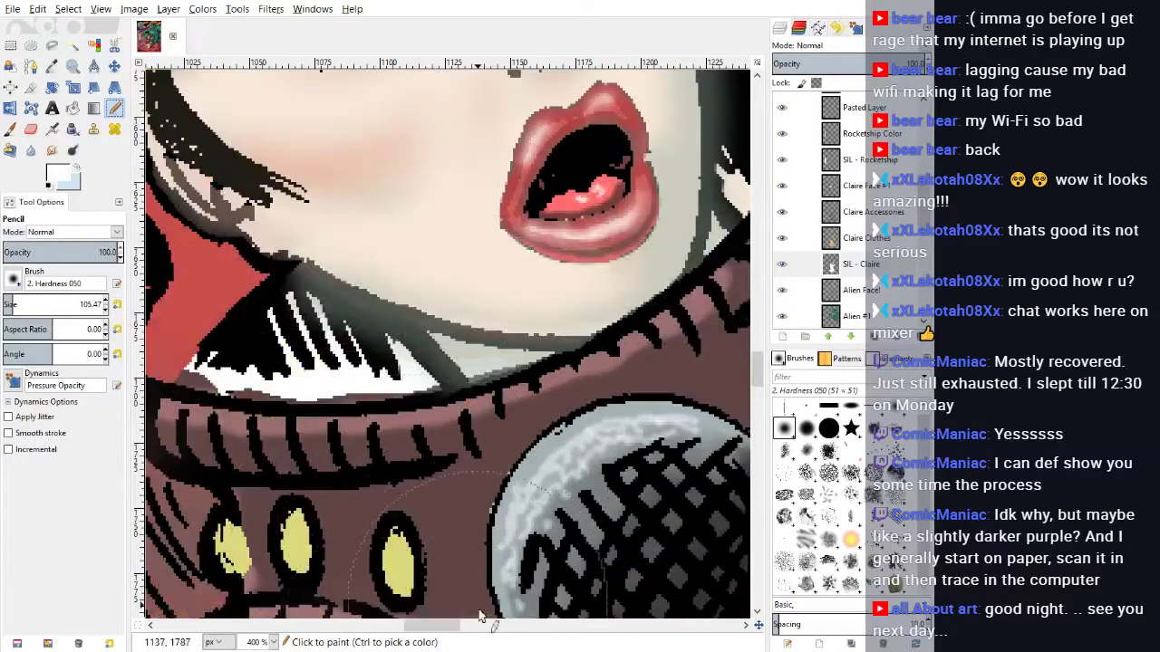
pyautogui.moveTo(440, 626); pyautogui.dragTo(393, 640)
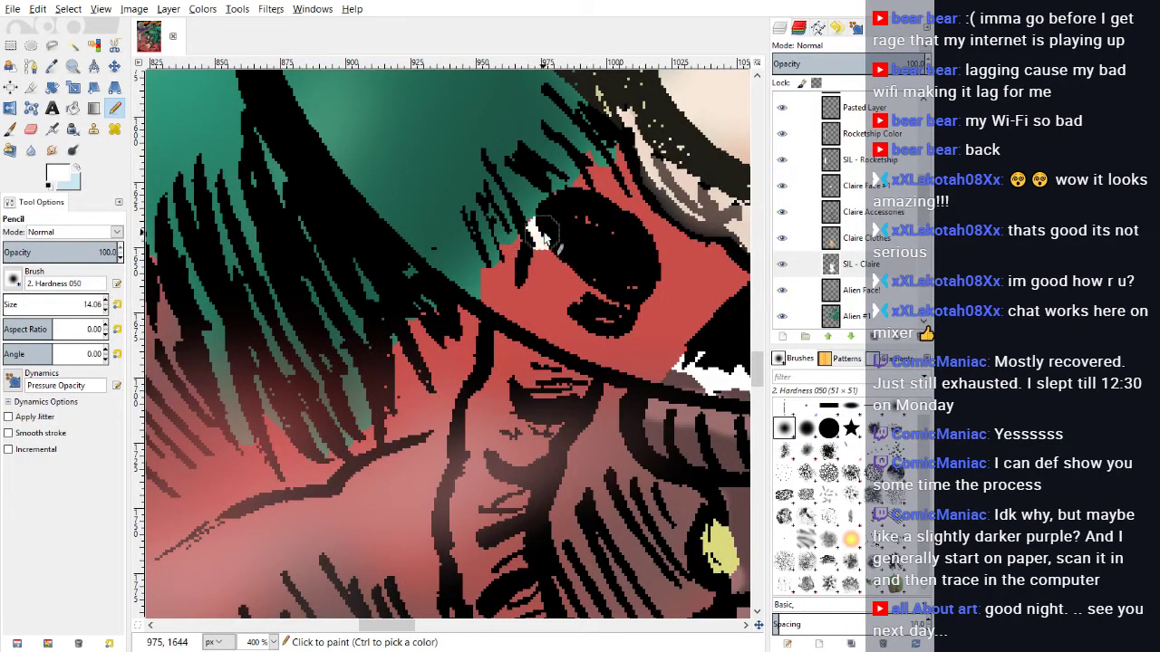
pyautogui.moveTo(542, 238)
pyautogui.mouseDown()
pyautogui.moveTo(541, 284)
pyautogui.moveTo(475, 419)
pyautogui.moveTo(454, 572)
pyautogui.mouseUp()
pyautogui.scroll(-3, 489, 476)
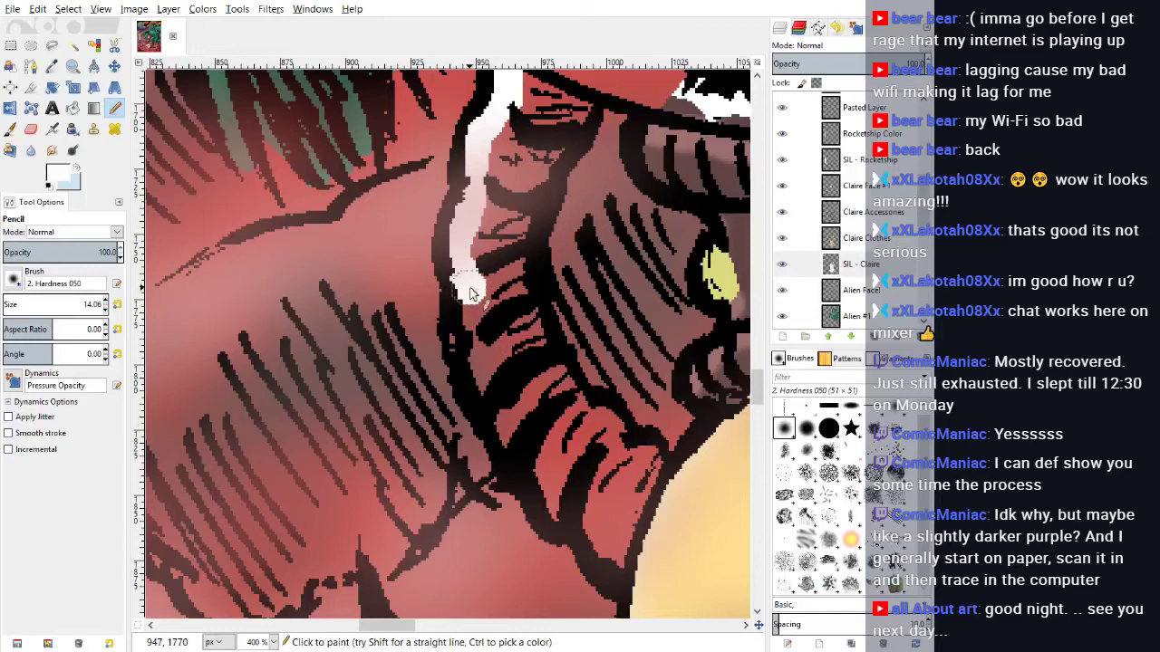
pyautogui.moveTo(469, 293)
pyautogui.mouseDown()
pyautogui.moveTo(467, 336)
pyautogui.moveTo(485, 386)
pyautogui.moveTo(556, 510)
pyautogui.moveTo(612, 562)
pyautogui.moveTo(648, 468)
pyautogui.moveTo(554, 389)
pyautogui.moveTo(504, 272)
pyautogui.moveTo(516, 288)
pyautogui.moveTo(510, 240)
pyautogui.moveTo(569, 118)
pyautogui.moveTo(581, 161)
pyautogui.mouseUp()
pyautogui.scroll(3, 589, 199)
pyautogui.moveTo(580, 226); pyautogui.dragTo(609, 184)
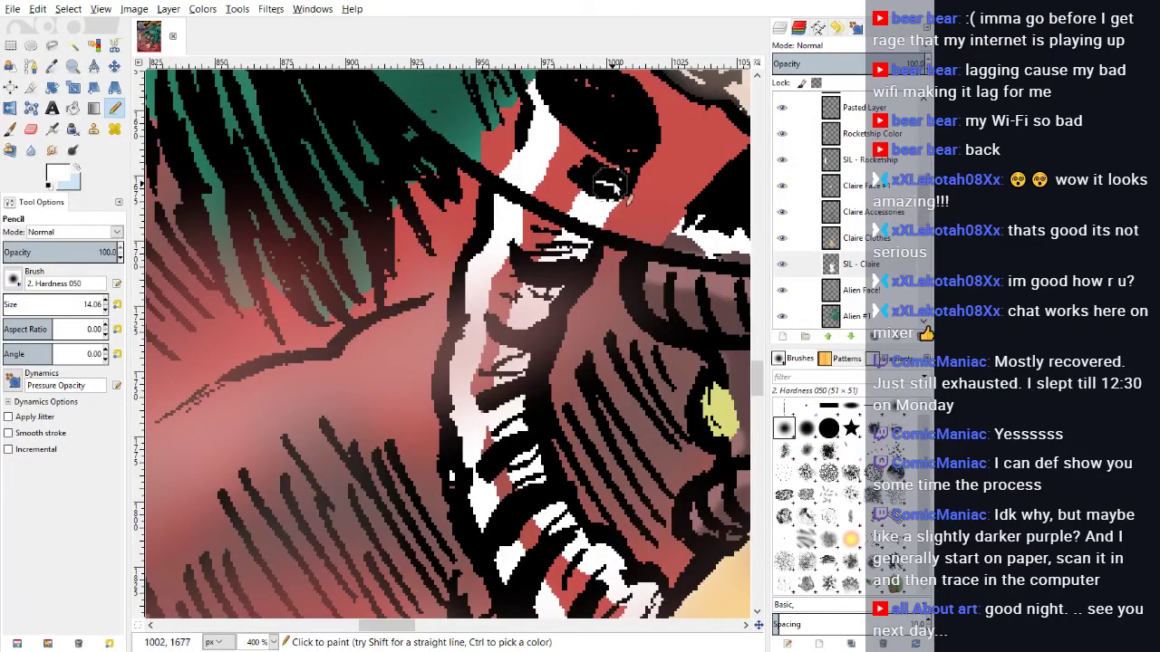
pyautogui.scroll(3, 634, 138)
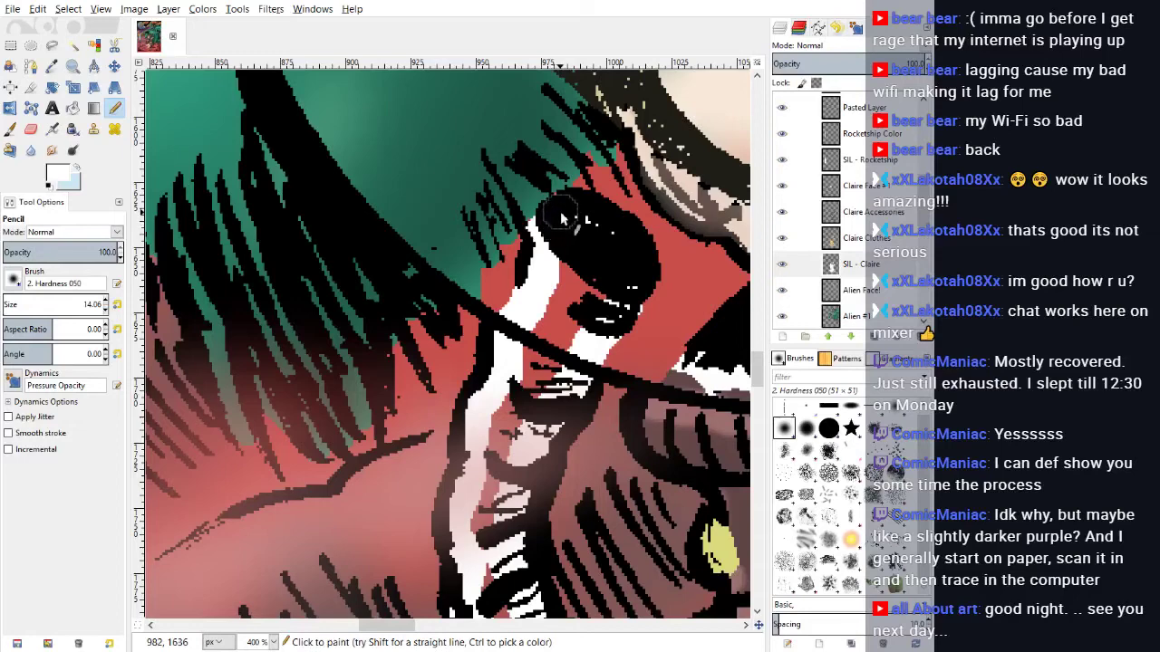
# Step: Bucket-fill the remaining gaps inside the left hose's outline with white at threshold 15
pyautogui.click(73, 108)
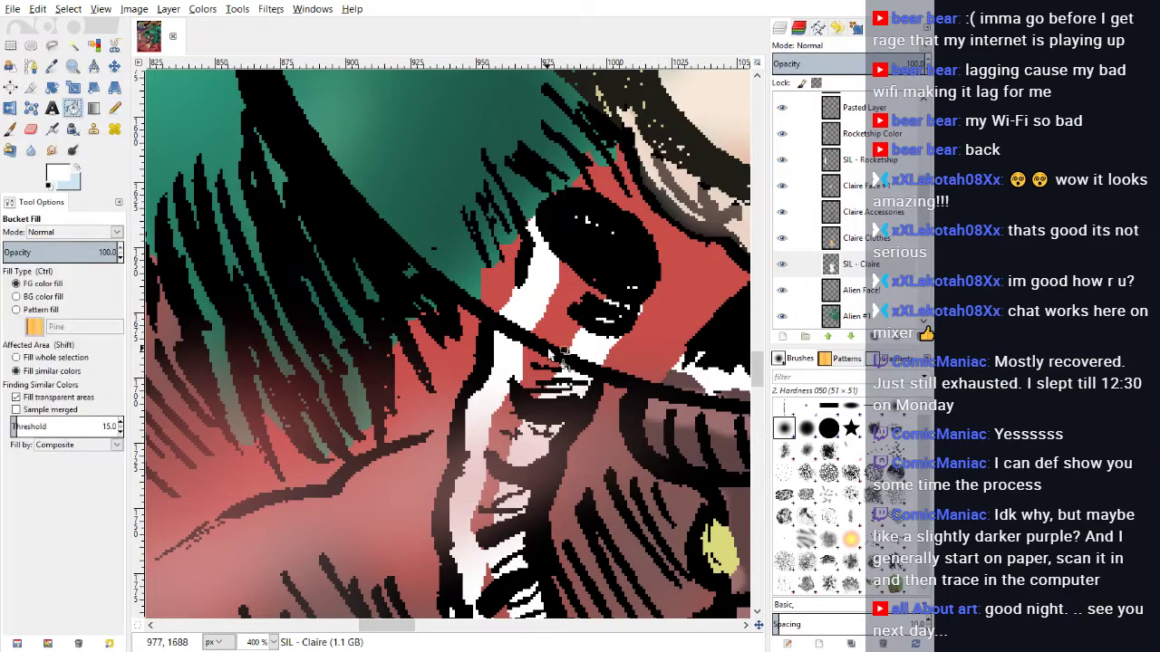
pyautogui.scroll(-6, 548, 356)
pyautogui.click(527, 403)
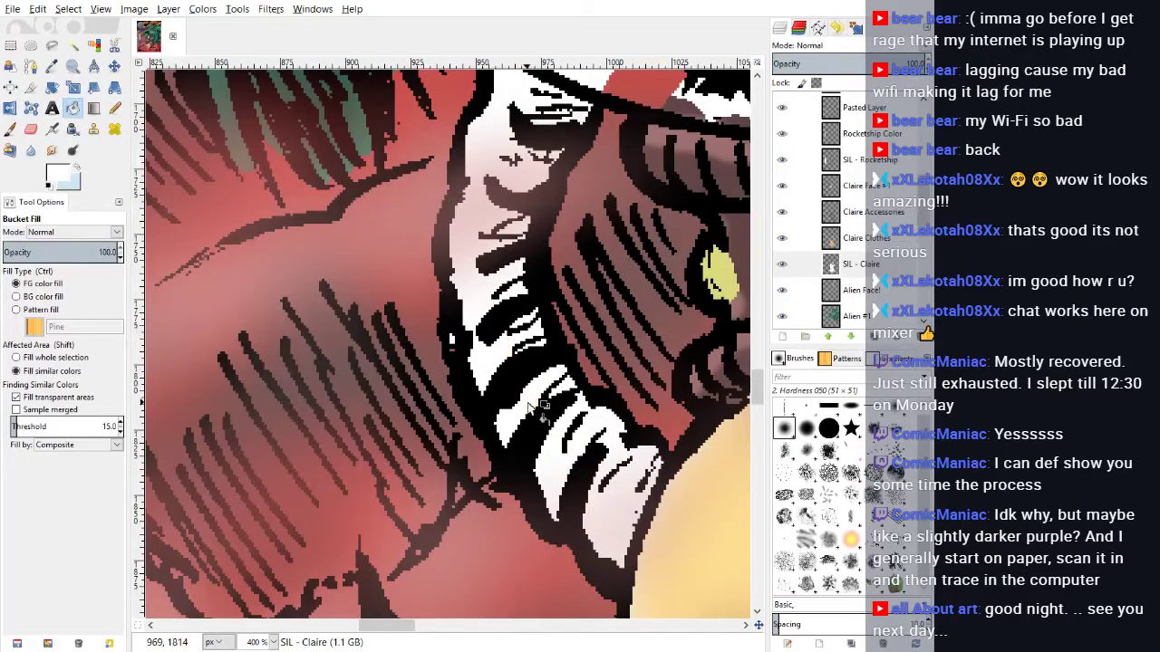
# Step: Outline the ribbed hose right of the helmet in white with the Pencil at size 14.06 and bucket-fill its interior white
pyautogui.hscroll(15, 507, 543)
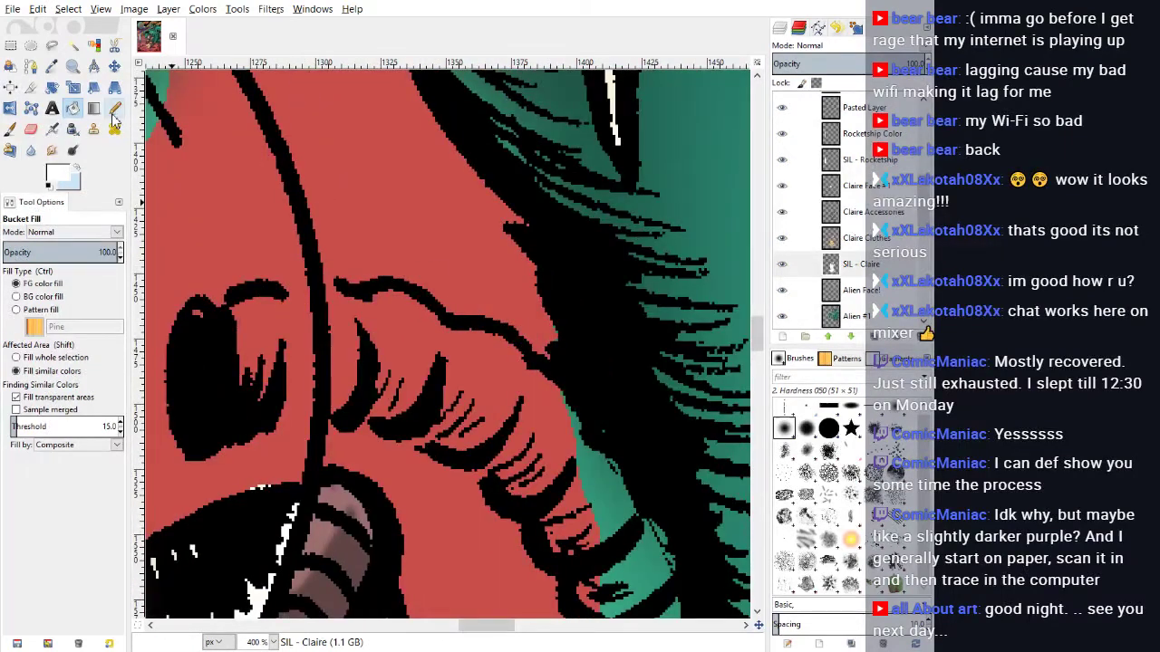
pyautogui.click(114, 108)
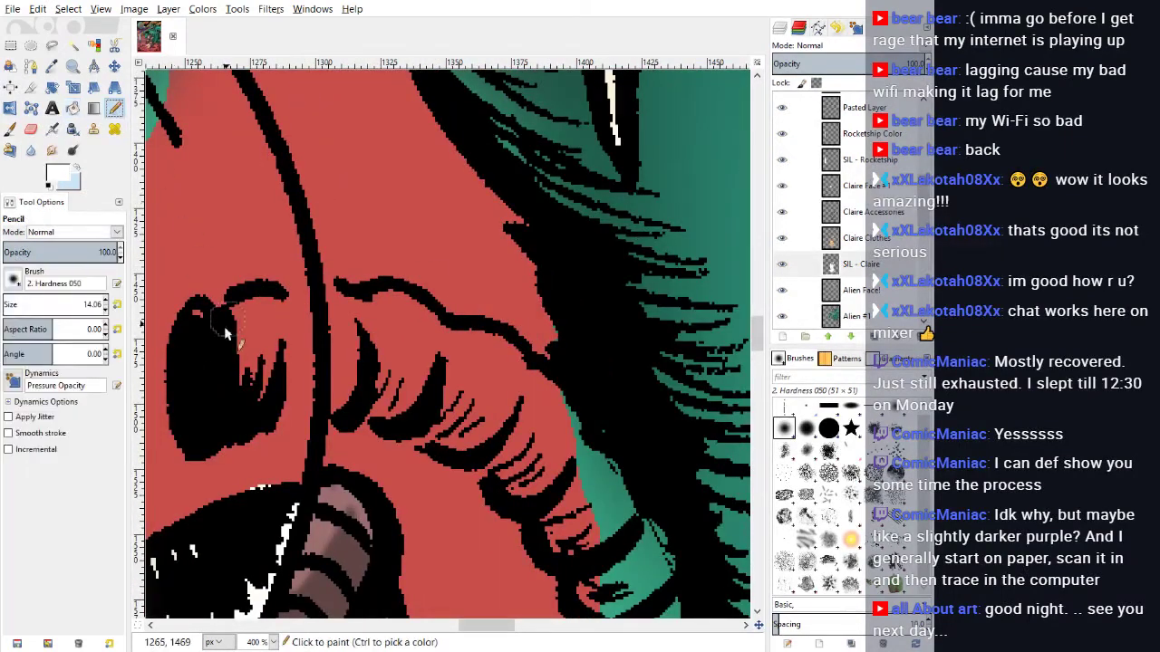
pyautogui.moveTo(215, 334)
pyautogui.mouseDown()
pyautogui.moveTo(281, 318)
pyautogui.moveTo(312, 297)
pyautogui.moveTo(357, 322)
pyautogui.moveTo(400, 306)
pyautogui.moveTo(513, 371)
pyautogui.moveTo(509, 355)
pyautogui.moveTo(656, 537)
pyautogui.mouseUp()
pyautogui.scroll(-4, 656, 532)
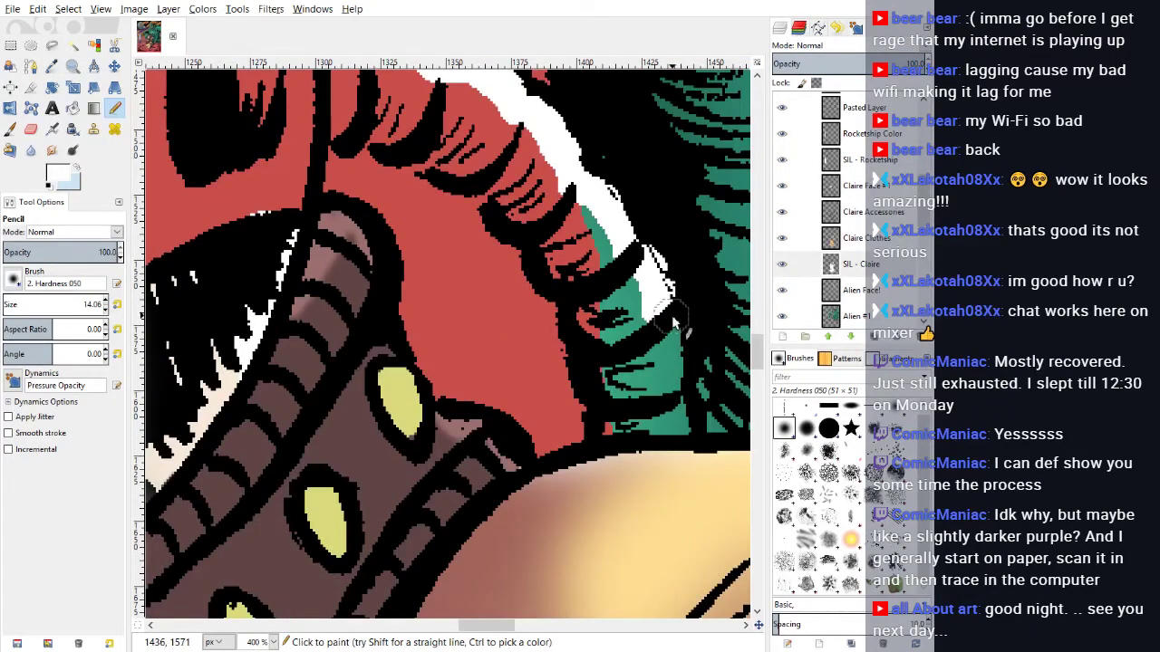
pyautogui.moveTo(676, 322)
pyautogui.mouseDown()
pyautogui.moveTo(679, 422)
pyautogui.moveTo(612, 433)
pyautogui.moveTo(580, 297)
pyautogui.moveTo(539, 234)
pyautogui.moveTo(488, 179)
pyautogui.moveTo(405, 125)
pyautogui.mouseUp()
pyautogui.scroll(3, 265, 231)
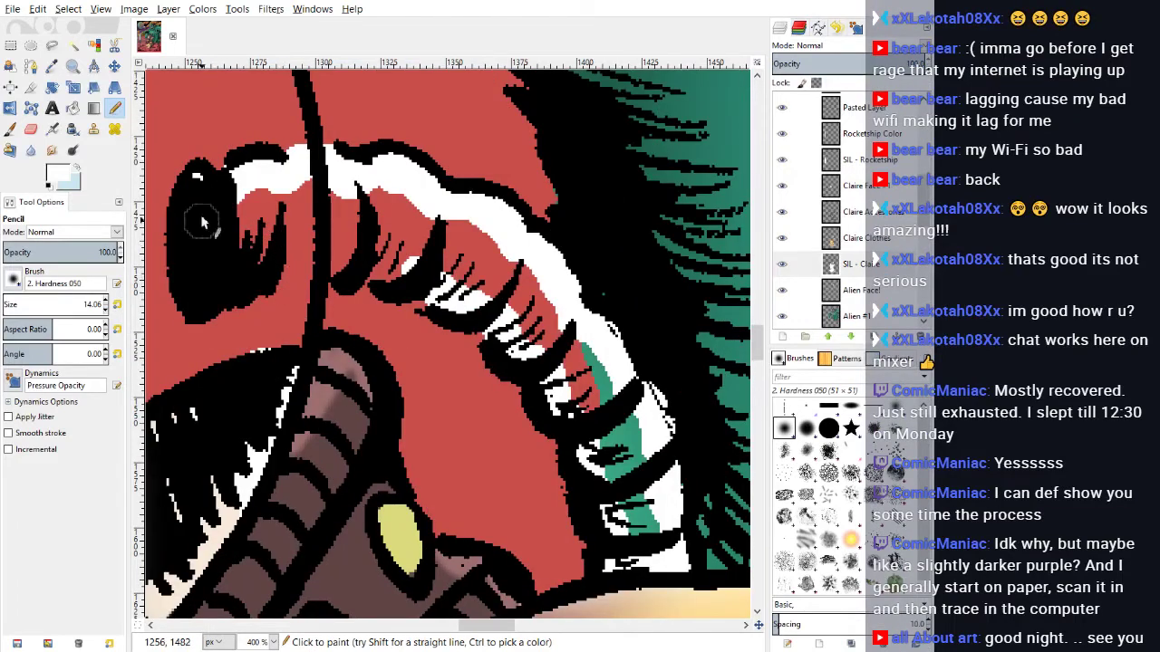
pyautogui.moveTo(197, 220)
pyautogui.mouseDown()
pyautogui.moveTo(192, 260)
pyautogui.moveTo(204, 276)
pyautogui.moveTo(233, 285)
pyautogui.moveTo(264, 260)
pyautogui.moveTo(308, 278)
pyautogui.moveTo(356, 230)
pyautogui.moveTo(361, 263)
pyautogui.moveTo(385, 283)
pyautogui.moveTo(412, 266)
pyautogui.mouseUp()
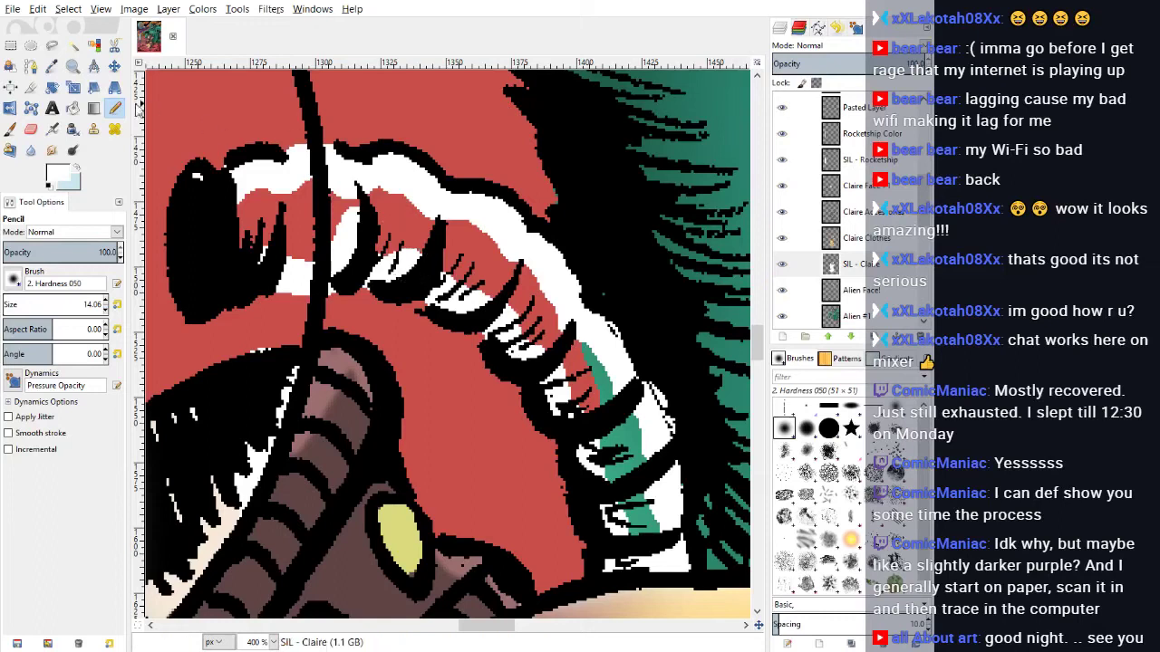
pyautogui.click(73, 108)
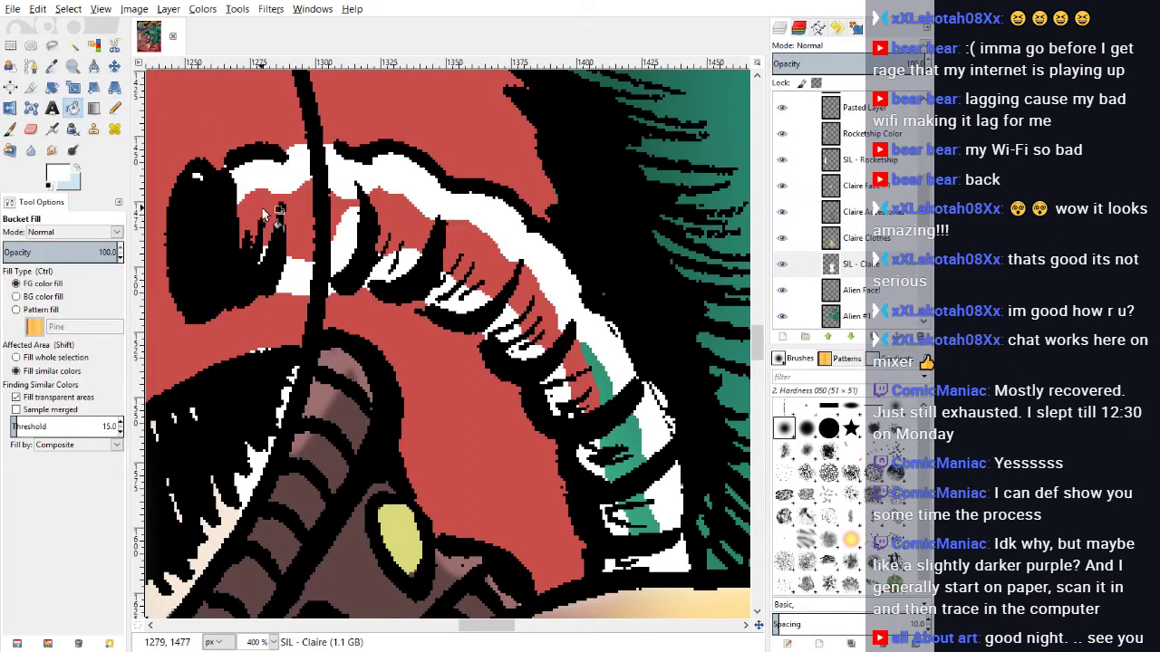
pyautogui.click(263, 212)
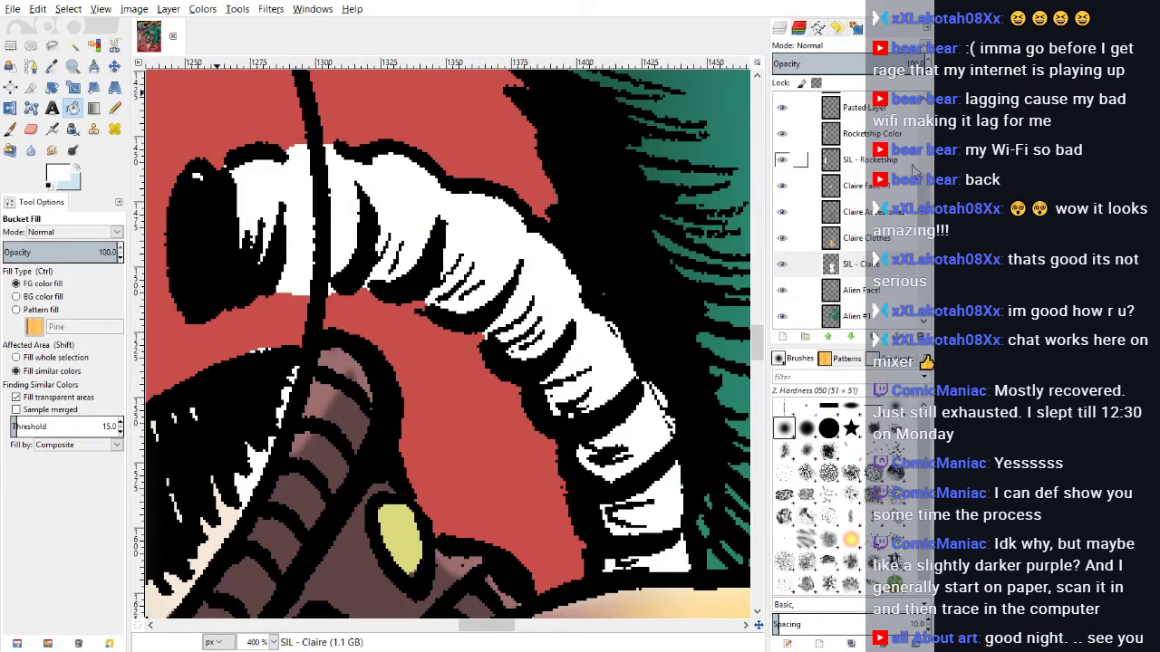
# Step: On the INK Layer, erase the stray ink marks at the right hose's outer edge with the hard-edged Eraser at size 9.06
pyautogui.moveTo(926, 205); pyautogui.dragTo(926, 181)
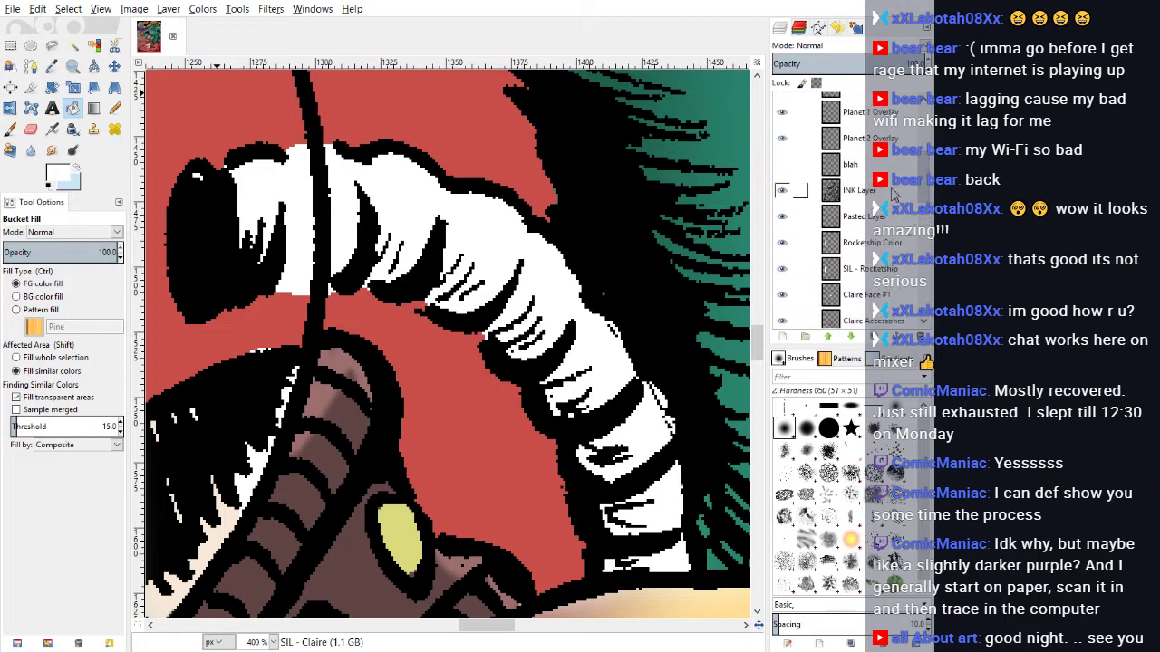
pyautogui.click(891, 191)
pyautogui.click(32, 132)
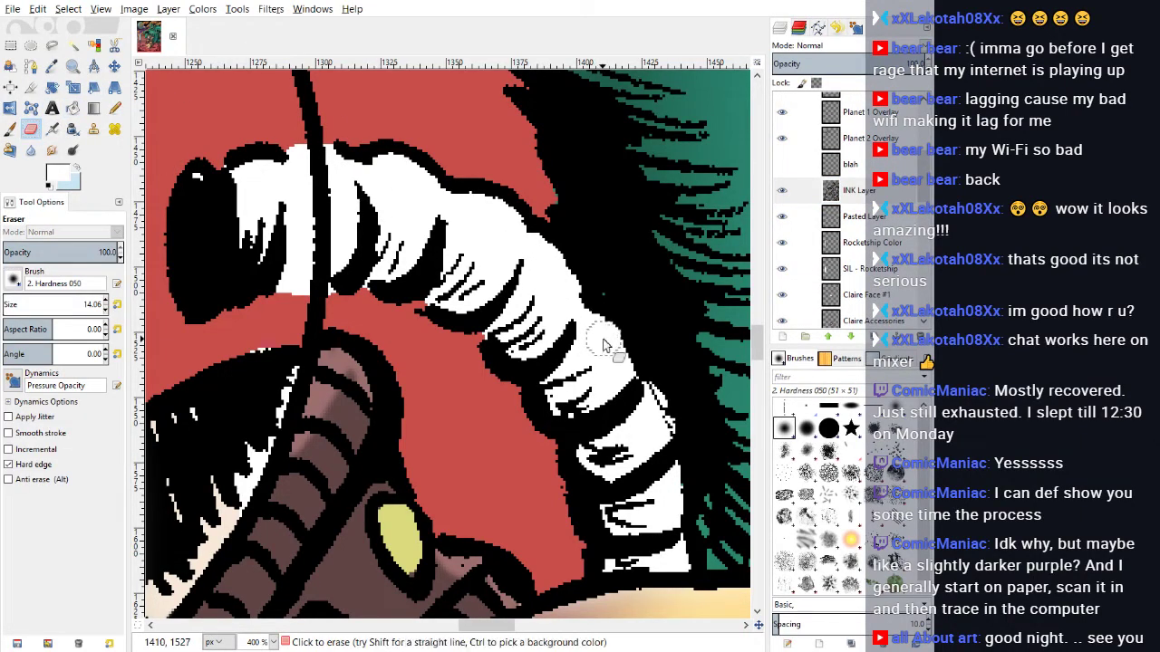
pyautogui.click(106, 312)
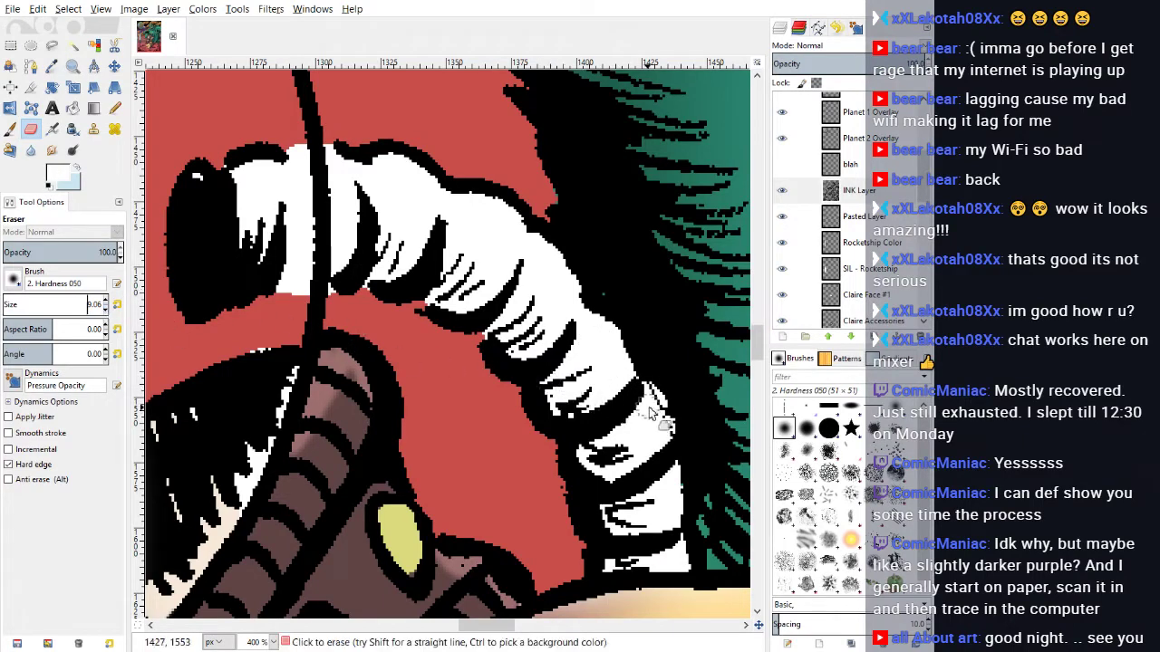
pyautogui.moveTo(647, 408)
pyautogui.mouseDown()
pyautogui.moveTo(647, 392)
pyautogui.moveTo(665, 417)
pyautogui.moveTo(650, 437)
pyautogui.mouseUp()
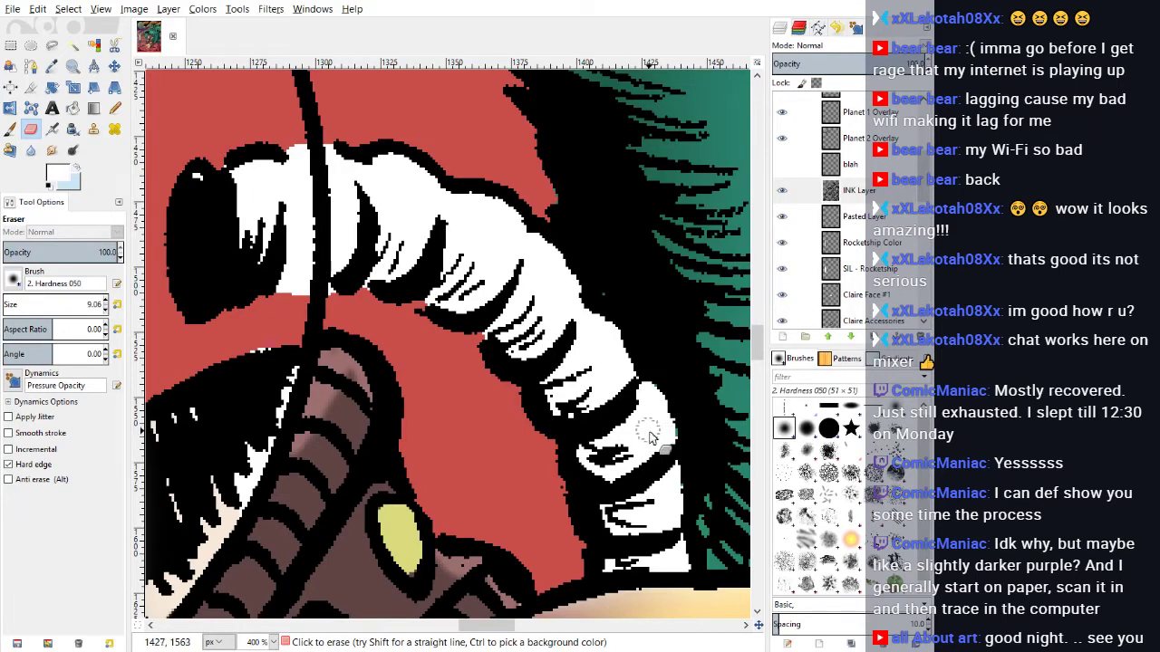
# Step: Fuzzy-select the character's silhouette on the SIL - Claire layer at threshold 15, and make Claire Accessories the active layer
pyautogui.click(115, 108)
pyautogui.scroll(-5, 915, 172)
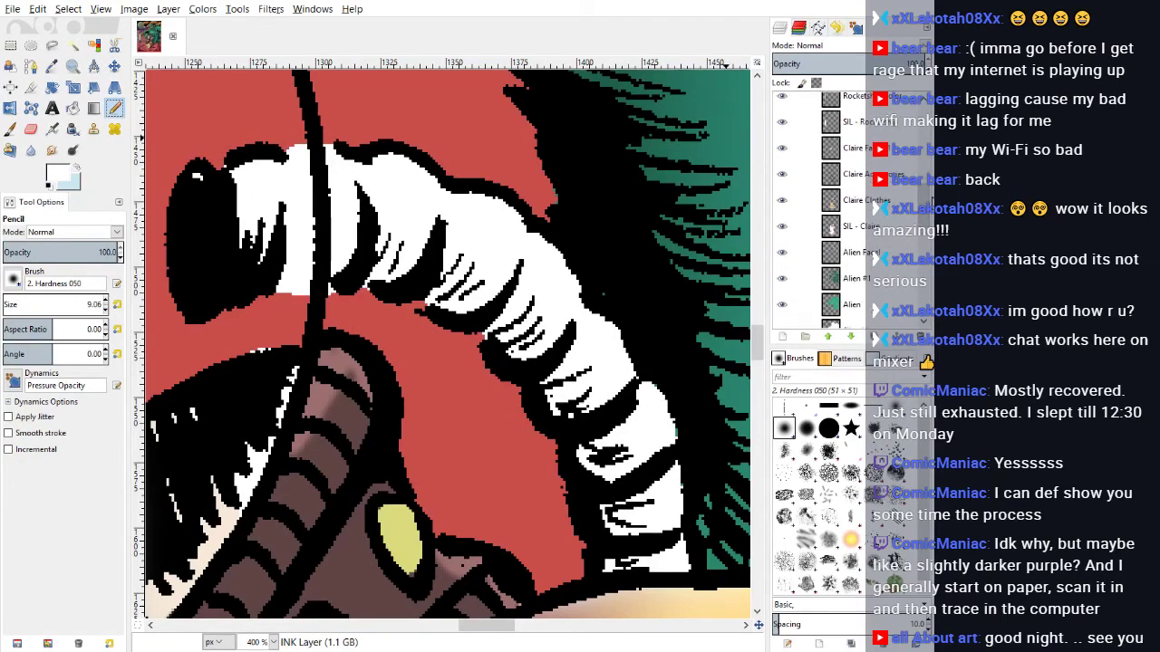
pyautogui.click(876, 231)
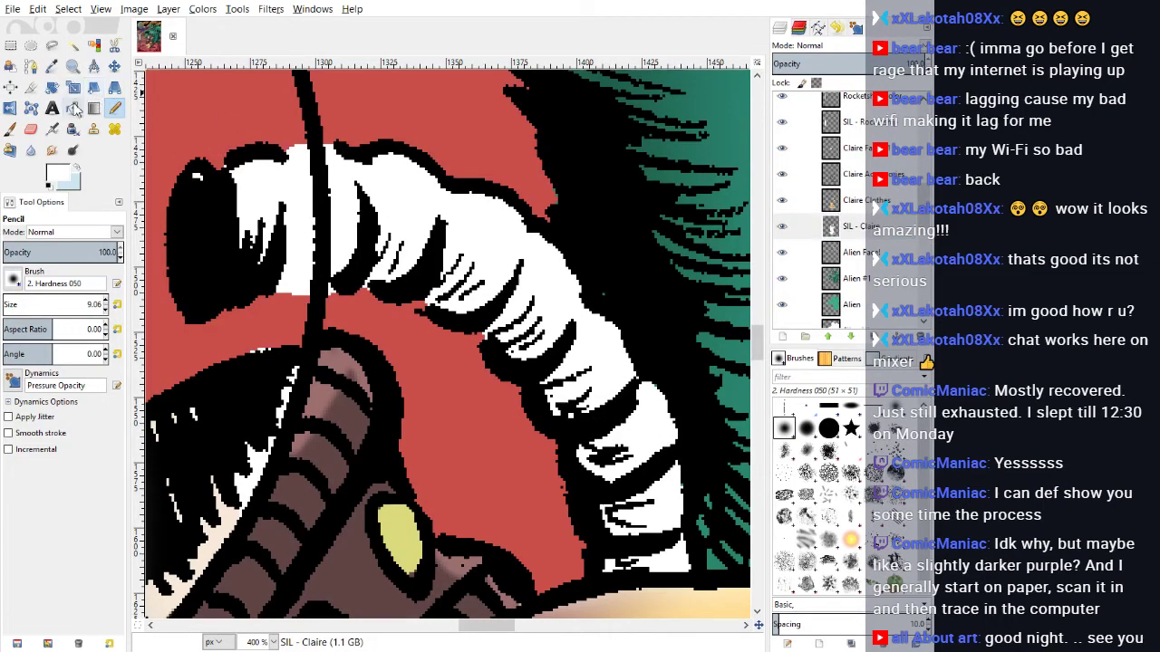
pyautogui.click(72, 45)
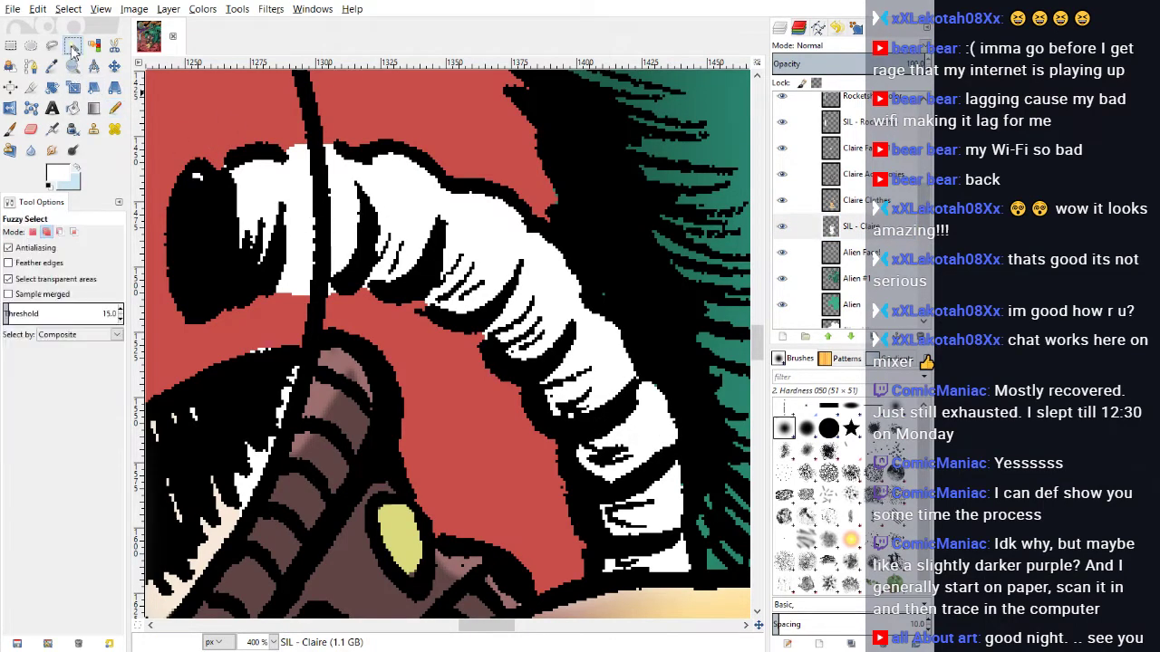
pyautogui.click(256, 174)
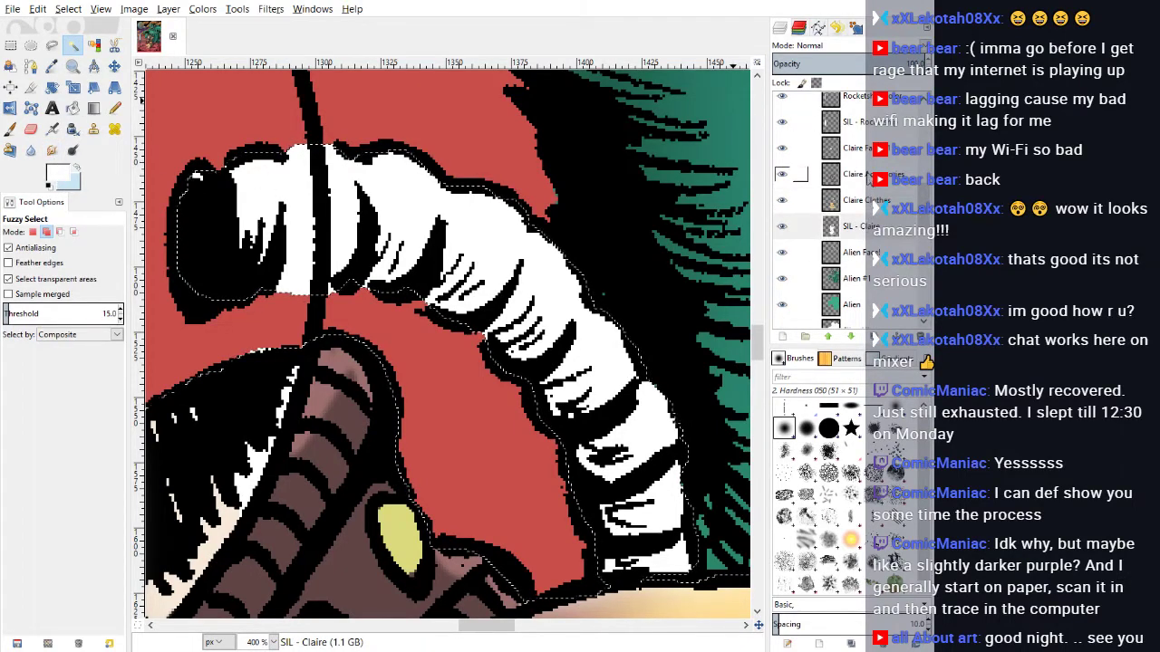
pyautogui.click(830, 174)
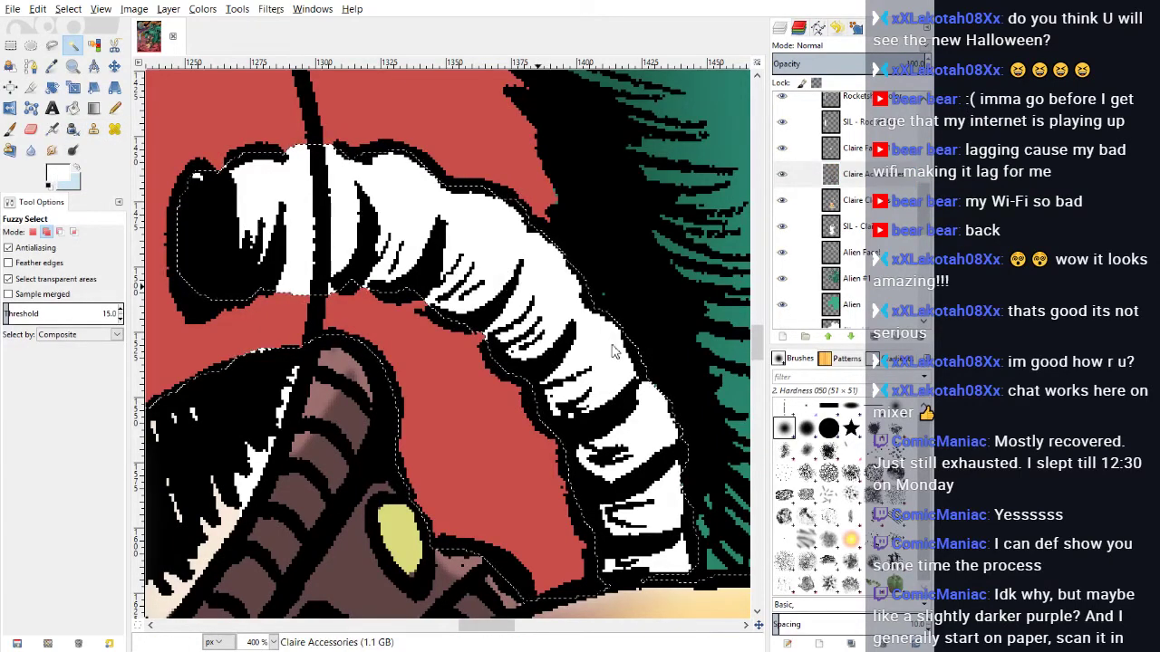
# Step: Paint the hose left of the collar in the collar's sampled brown with the Pencil at size 105.47
pyautogui.click(747, 415)
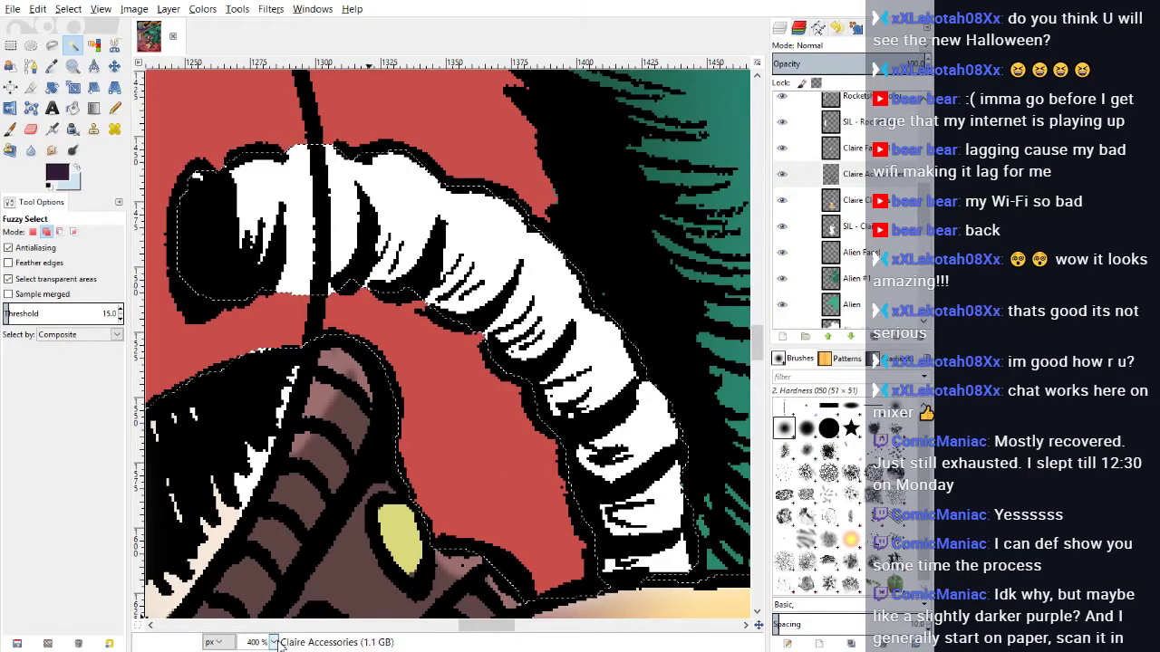
pyautogui.click(263, 559)
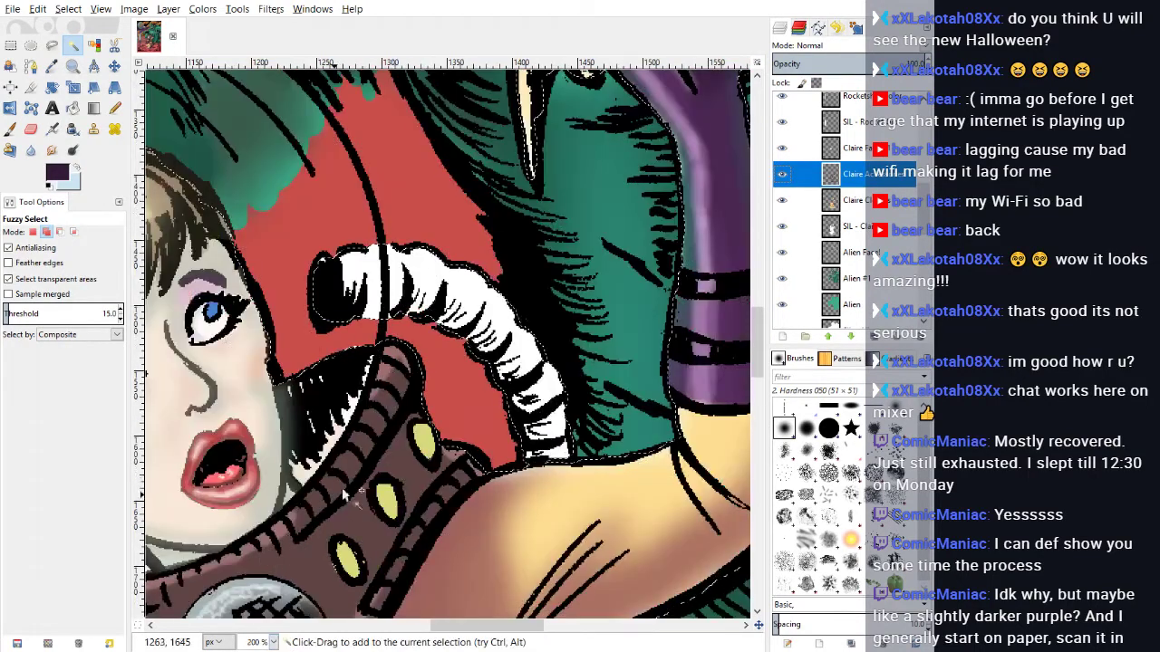
pyautogui.scroll(-5, 344, 493)
pyautogui.scroll(5, 381, 498)
pyautogui.moveTo(522, 627); pyautogui.dragTo(437, 636)
pyautogui.scroll(-7, 406, 434)
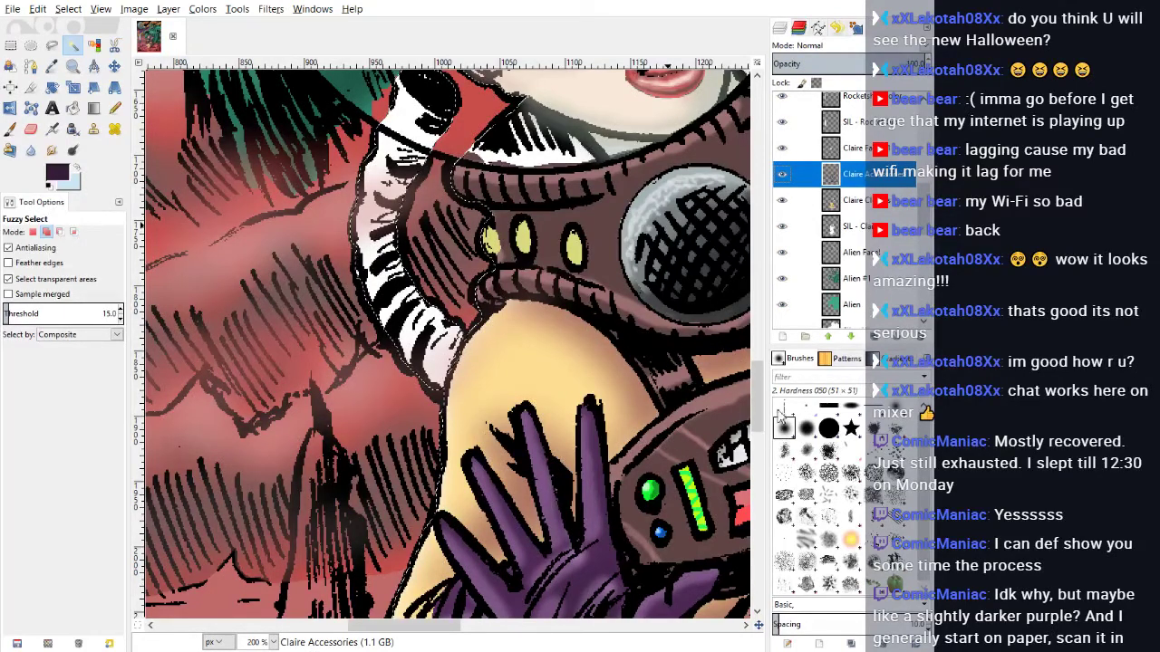
pyautogui.click(52, 66)
pyautogui.click(614, 208)
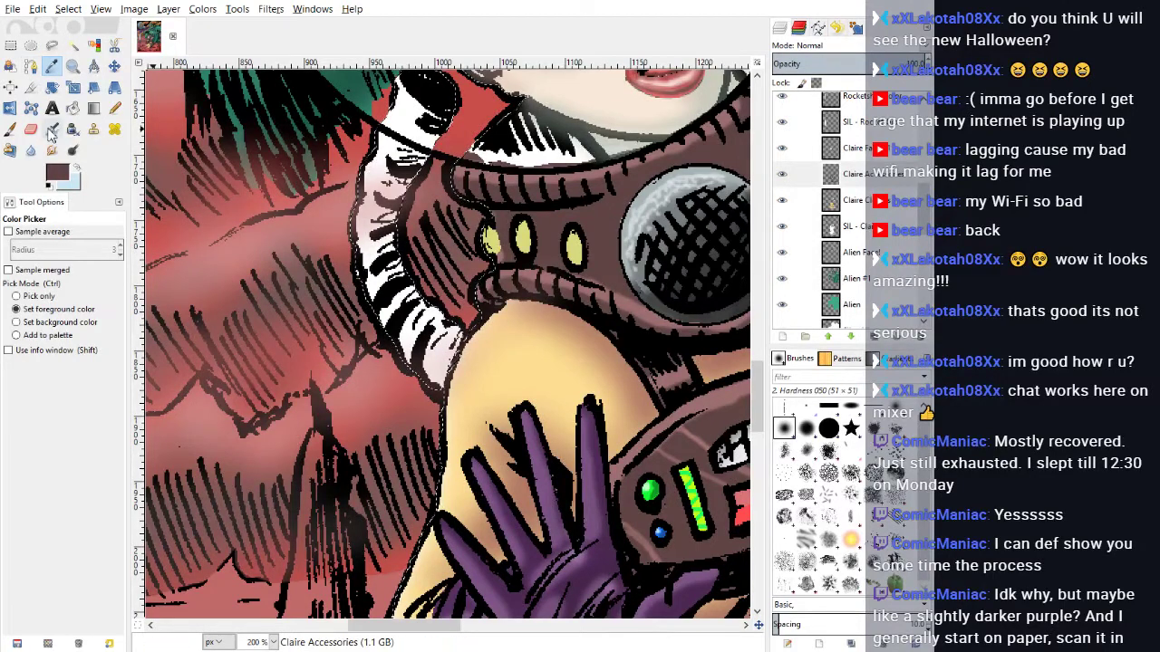
pyautogui.click(114, 110)
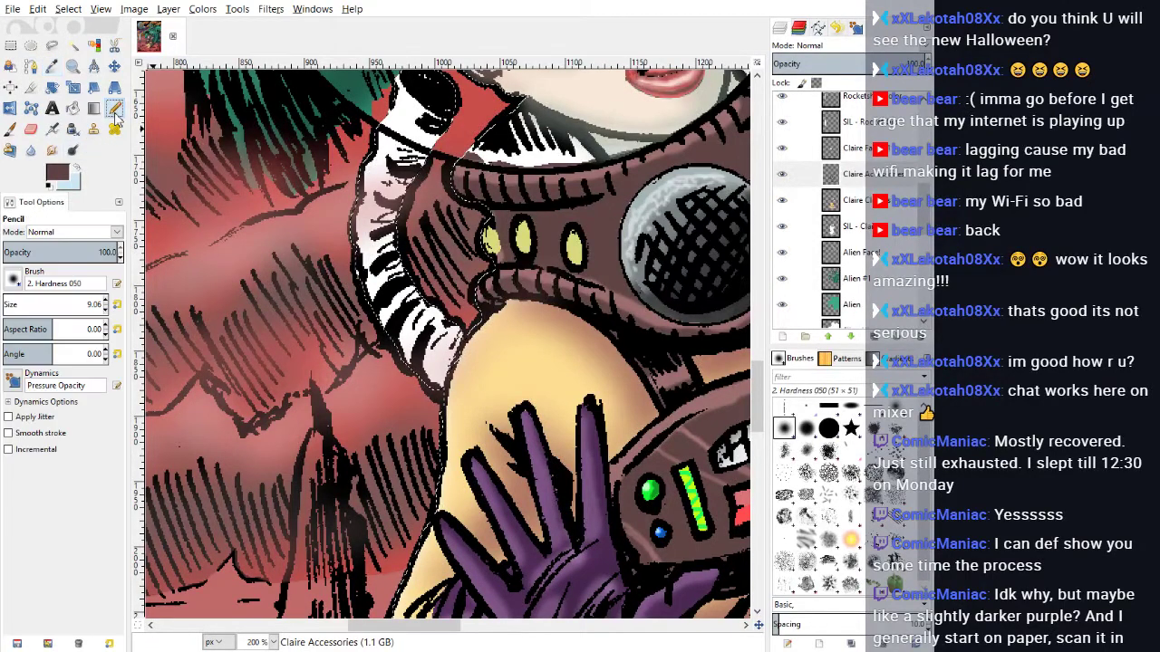
pyautogui.click(85, 308)
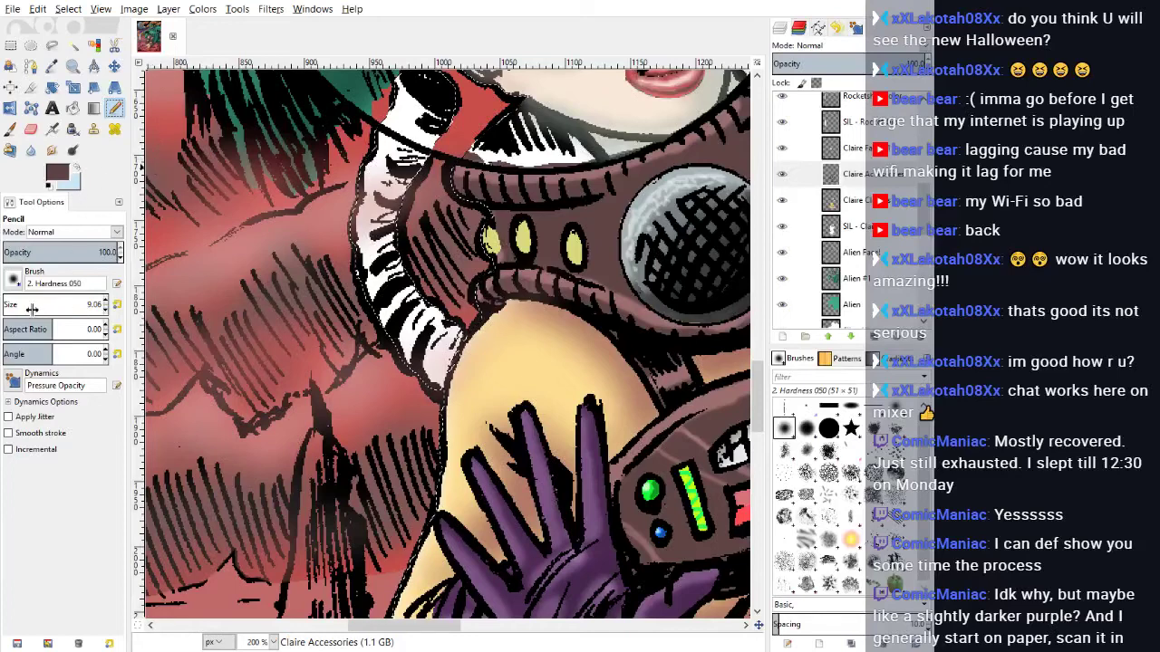
pyautogui.click(385, 362)
pyautogui.moveTo(388, 357)
pyautogui.mouseDown()
pyautogui.moveTo(407, 320)
pyautogui.moveTo(378, 272)
pyautogui.moveTo(376, 183)
pyautogui.mouseUp()
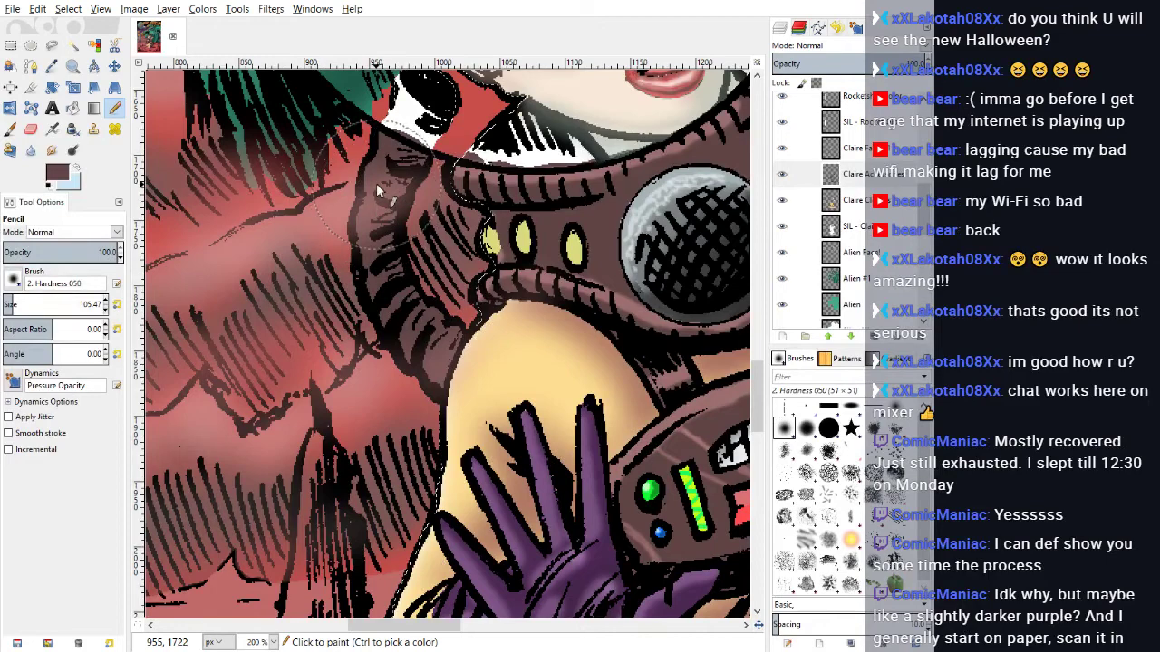
pyautogui.scroll(3, 356, 272)
pyautogui.moveTo(356, 272)
pyautogui.mouseDown()
pyautogui.moveTo(389, 285)
pyautogui.moveTo(405, 256)
pyautogui.moveTo(375, 310)
pyautogui.mouseUp()
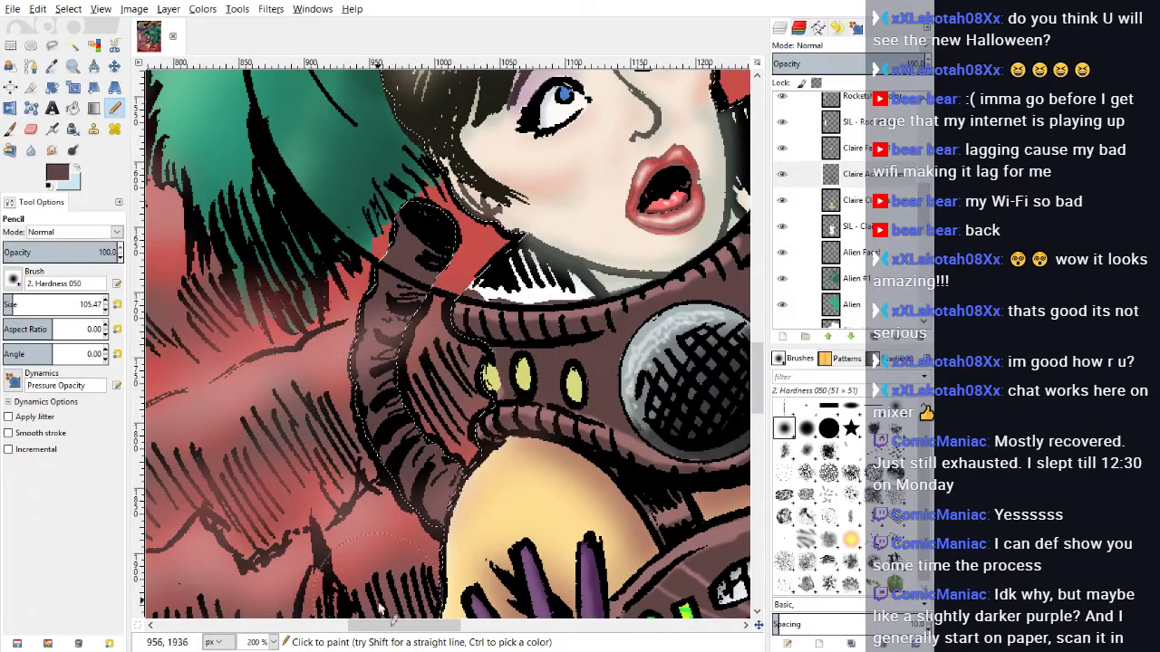
# Step: Paint the ribbed hose right of the helmet in the same collar brown with the Pencil at size 105.47
pyautogui.moveTo(381, 627); pyautogui.dragTo(468, 625)
pyautogui.scroll(4, 498, 446)
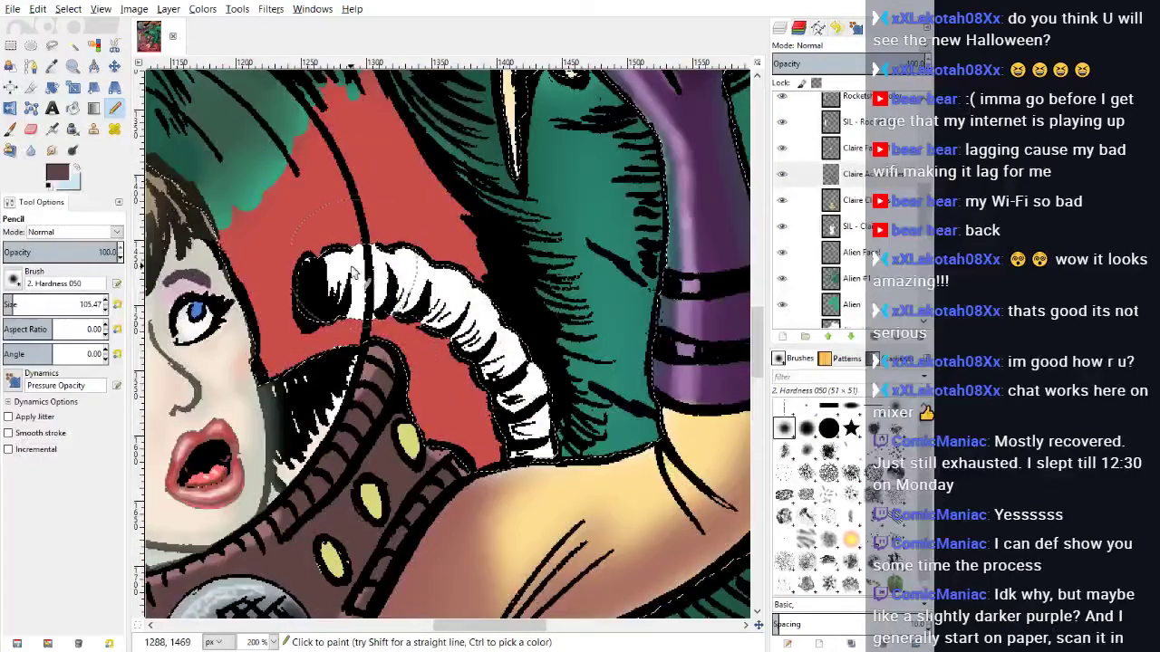
pyautogui.moveTo(352, 259)
pyautogui.mouseDown()
pyautogui.moveTo(426, 266)
pyautogui.moveTo(509, 335)
pyautogui.moveTo(519, 401)
pyautogui.moveTo(541, 396)
pyautogui.moveTo(530, 425)
pyautogui.mouseUp()
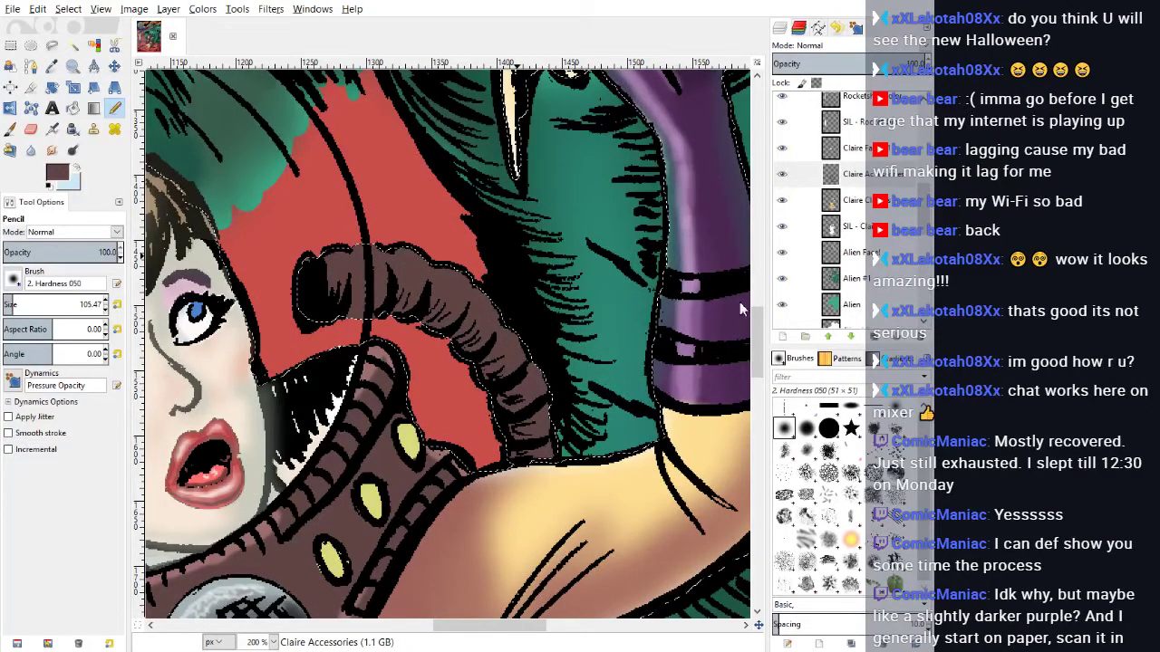
# Step: Shade the right hose in a darker brown with the Paintbrush at opacity 88.6 and size 40.18
pyautogui.press('d')
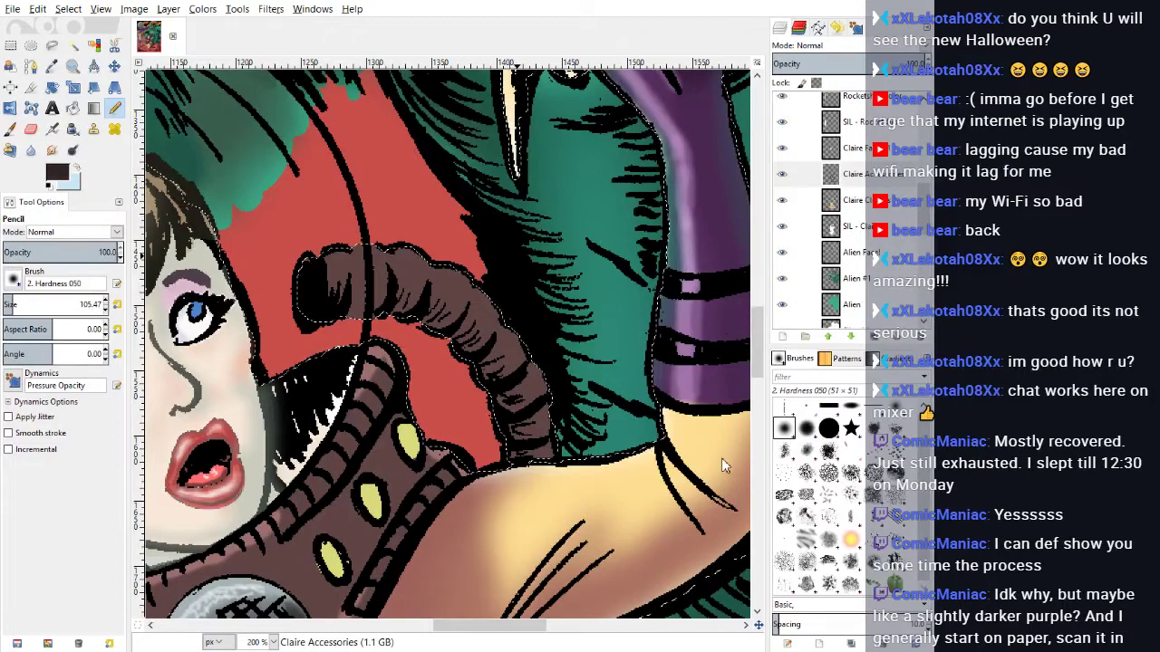
pyautogui.click(10, 129)
pyautogui.click(102, 252)
pyautogui.moveTo(101, 254); pyautogui.dragTo(105, 255)
pyautogui.moveTo(12, 305); pyautogui.dragTo(7, 306)
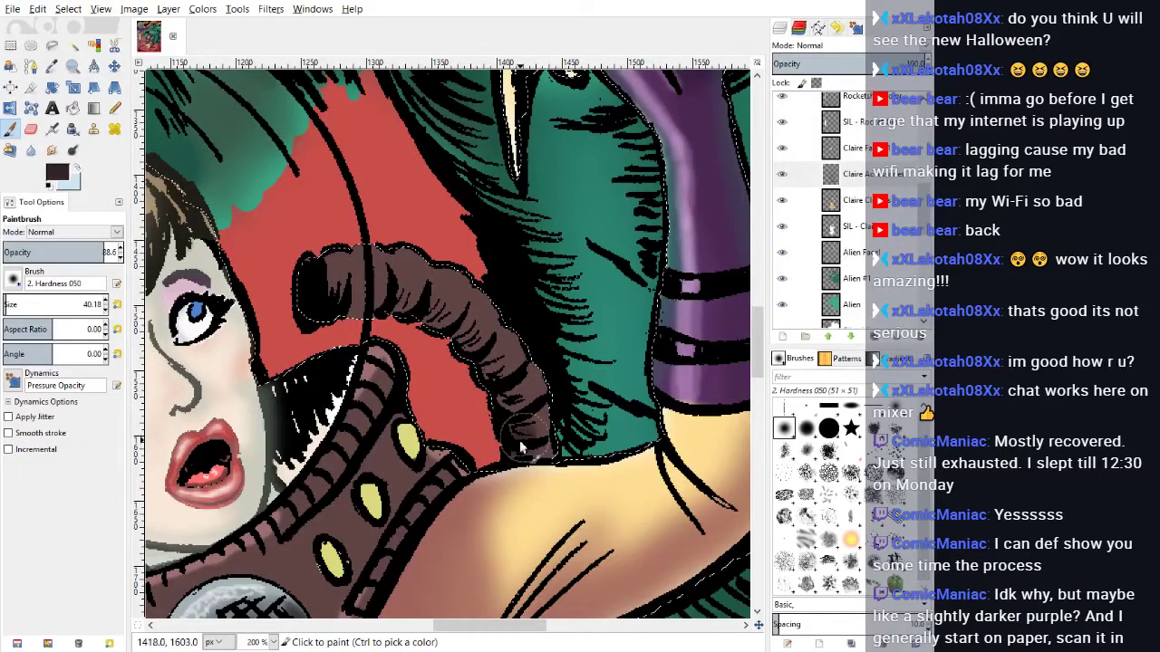
pyautogui.moveTo(519, 440)
pyautogui.mouseDown()
pyautogui.moveTo(529, 445)
pyautogui.moveTo(478, 383)
pyautogui.moveTo(482, 351)
pyautogui.moveTo(469, 338)
pyautogui.moveTo(433, 336)
pyautogui.moveTo(394, 308)
pyautogui.moveTo(344, 317)
pyautogui.moveTo(358, 299)
pyautogui.moveTo(491, 337)
pyautogui.moveTo(512, 399)
pyautogui.moveTo(542, 421)
pyautogui.moveTo(554, 449)
pyautogui.moveTo(525, 580)
pyautogui.mouseUp()
# Step: Shade the left hose along its length in the same dark brown with the Paintbrush at opacity 88.6
pyautogui.scroll(-3, 526, 580)
pyautogui.hscroll(-6, 440, 462)
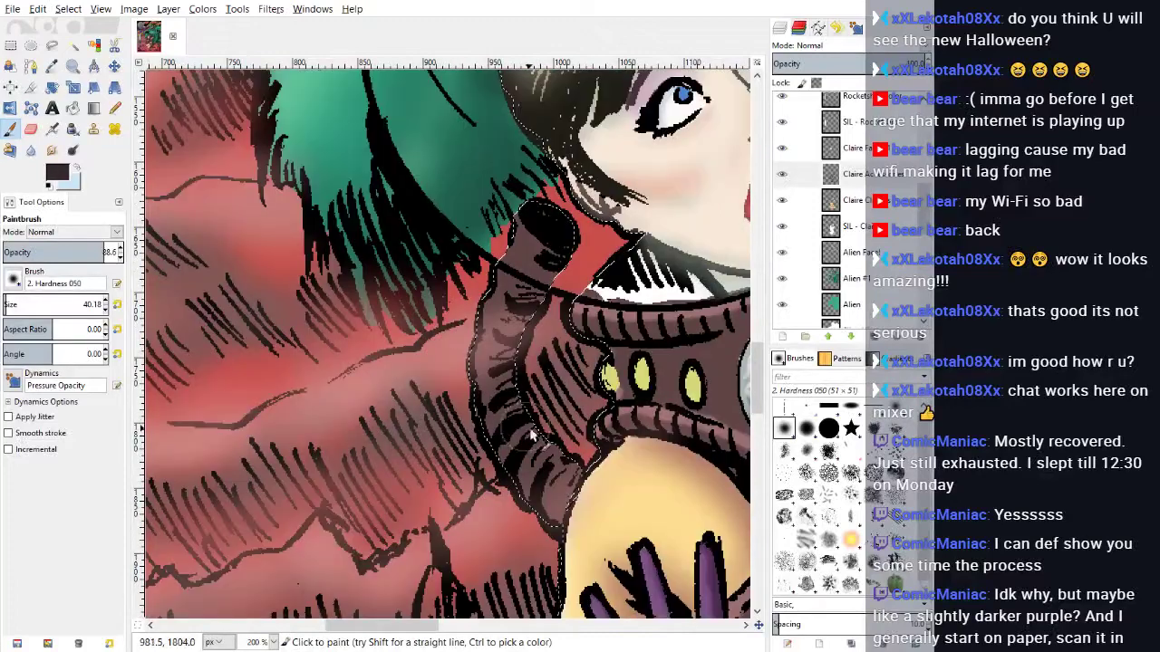
pyautogui.moveTo(531, 434)
pyautogui.mouseDown()
pyautogui.moveTo(554, 488)
pyautogui.moveTo(572, 477)
pyautogui.moveTo(548, 533)
pyautogui.moveTo(566, 492)
pyautogui.moveTo(552, 527)
pyautogui.moveTo(551, 491)
pyautogui.moveTo(580, 439)
pyautogui.moveTo(547, 502)
pyautogui.moveTo(545, 484)
pyautogui.moveTo(531, 497)
pyautogui.moveTo(518, 464)
pyautogui.mouseUp()
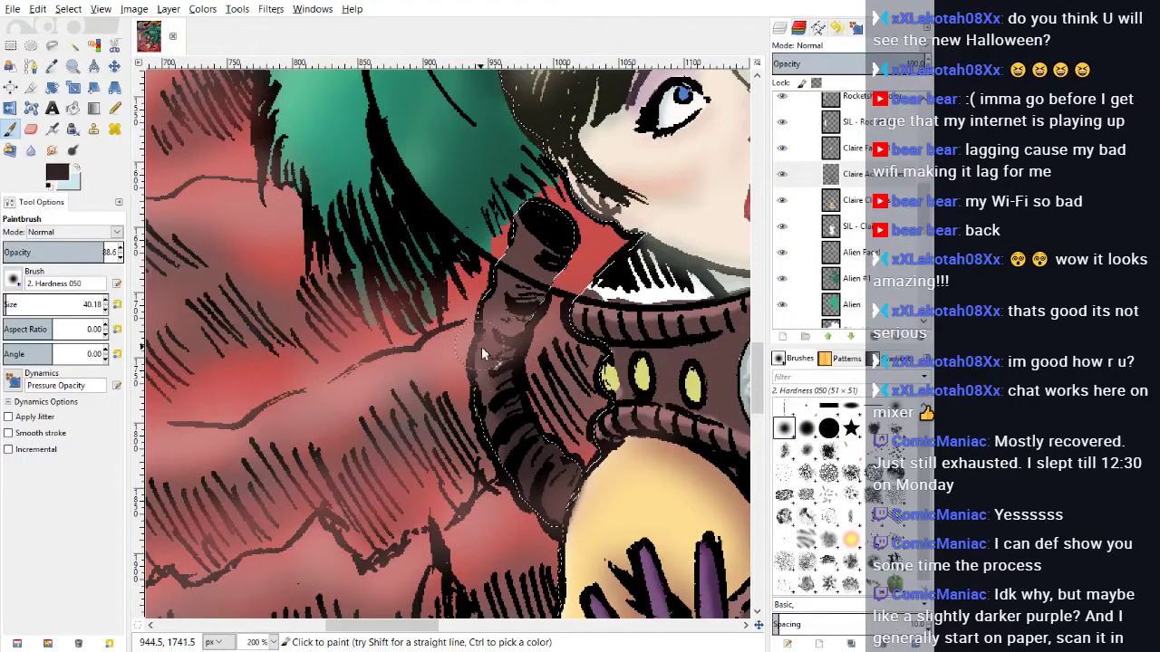
pyautogui.moveTo(520, 332)
pyautogui.mouseDown()
pyautogui.moveTo(544, 263)
pyautogui.moveTo(565, 258)
pyautogui.moveTo(541, 221)
pyautogui.moveTo(558, 258)
pyautogui.mouseUp()
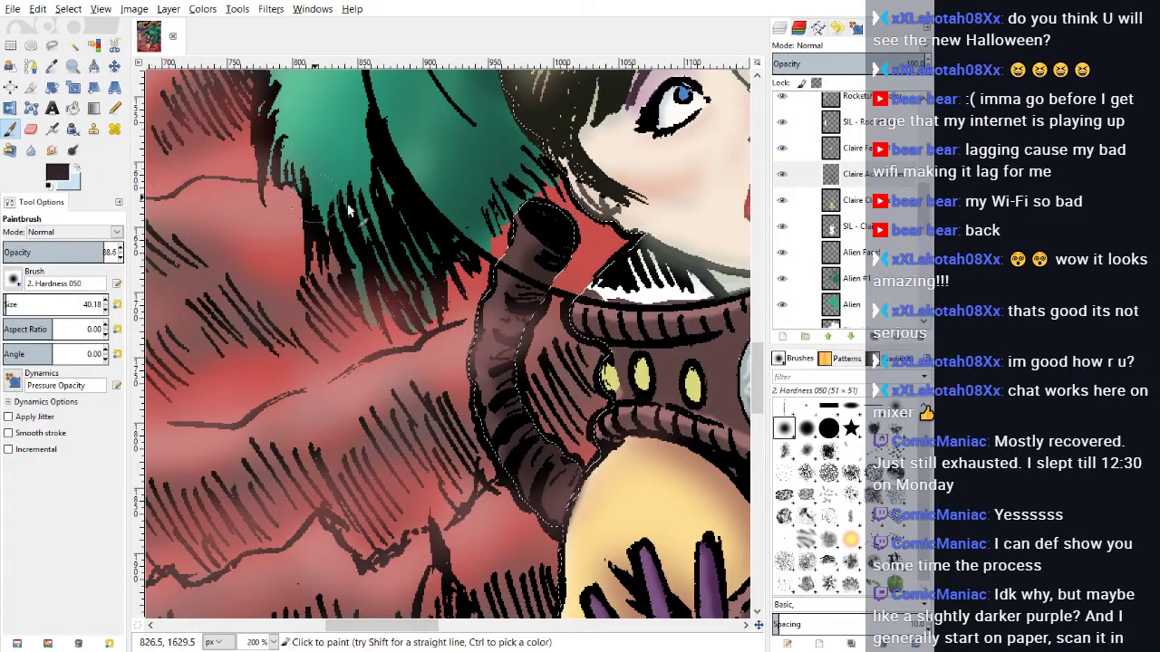
# Step: Highlight the left hose in a light pink sampled from the artwork with the Paintbrush at opacity 41.5
pyautogui.keyDown('ctrl'); pyautogui.click(613, 378); pyautogui.keyUp('ctrl')
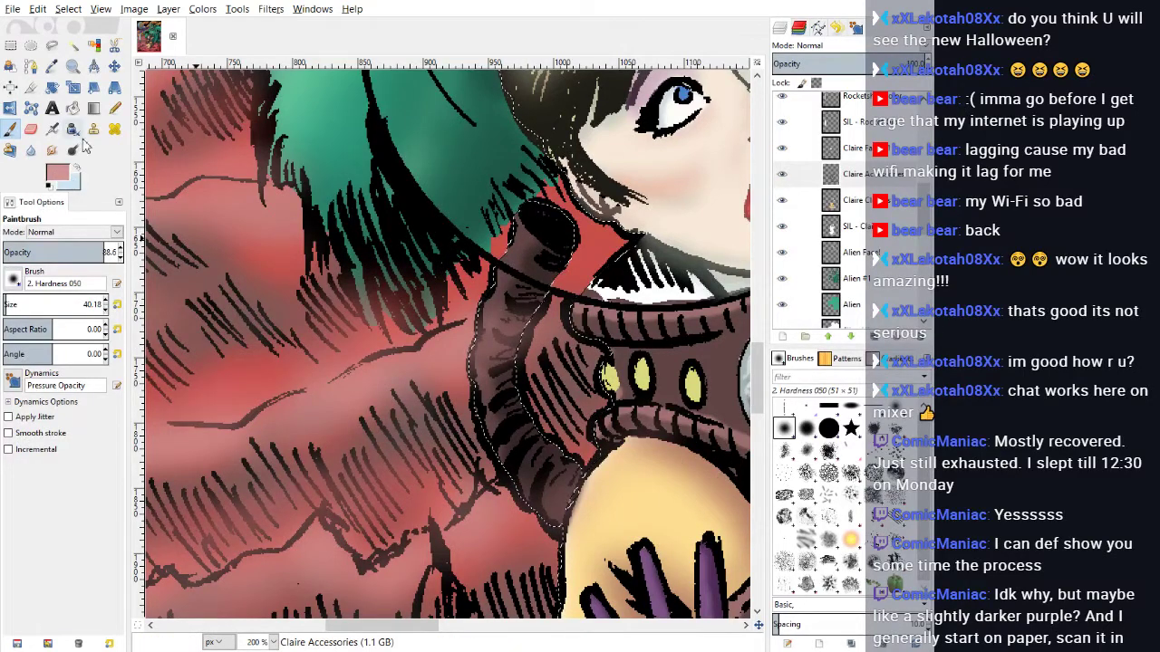
pyautogui.click(50, 254)
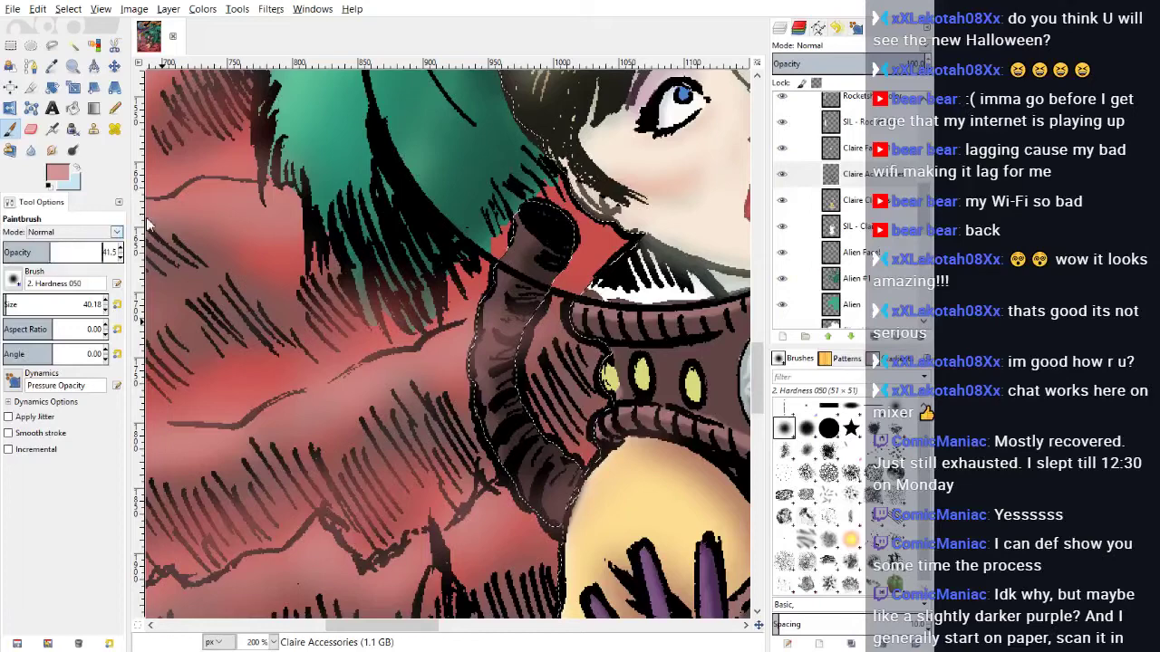
pyautogui.moveTo(514, 241)
pyautogui.mouseDown()
pyautogui.moveTo(480, 299)
pyautogui.moveTo(502, 278)
pyautogui.moveTo(486, 293)
pyautogui.moveTo(470, 358)
pyautogui.moveTo(483, 434)
pyautogui.moveTo(479, 406)
pyautogui.mouseUp()
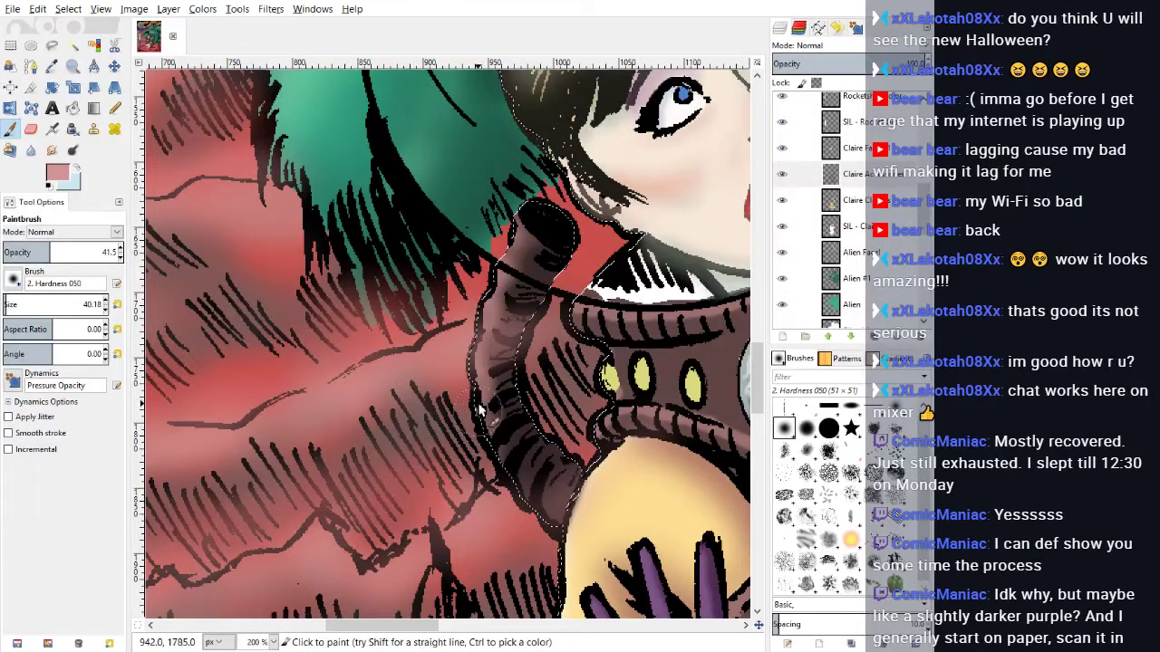
pyautogui.moveTo(562, 510)
pyautogui.mouseDown()
pyautogui.moveTo(572, 464)
pyautogui.moveTo(553, 472)
pyautogui.moveTo(554, 512)
pyautogui.moveTo(530, 499)
pyautogui.mouseUp()
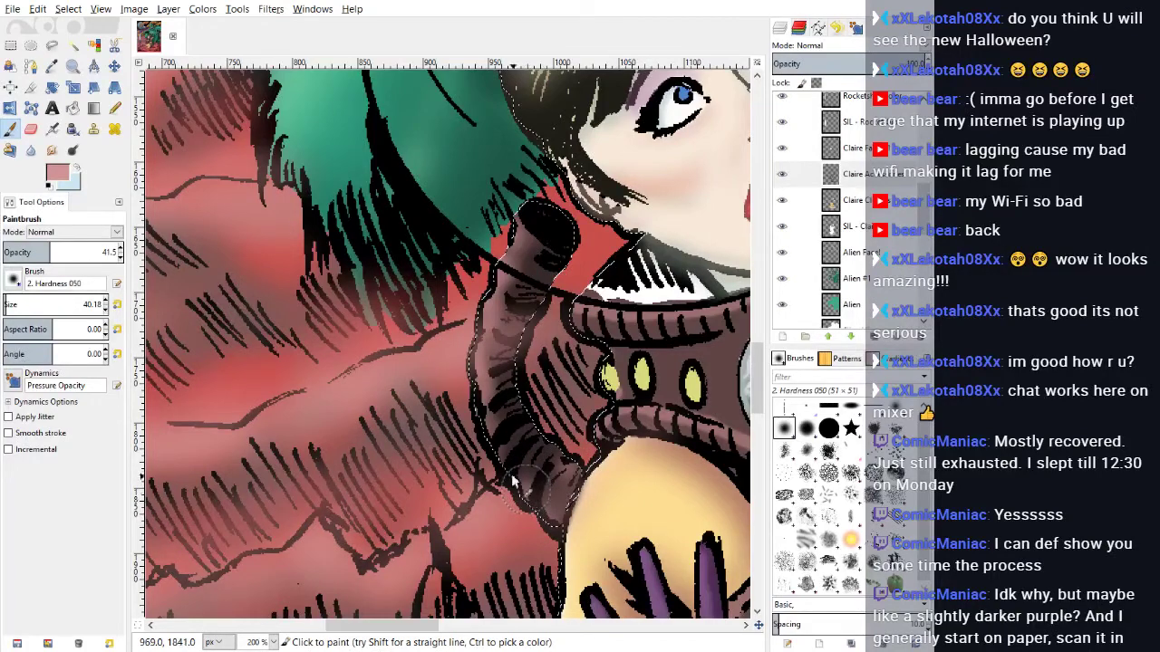
# Step: Highlight the right hose in the same light pink with the Paintbrush at opacity 41.5 and size 40.18
pyautogui.moveTo(424, 626); pyautogui.dragTo(498, 626)
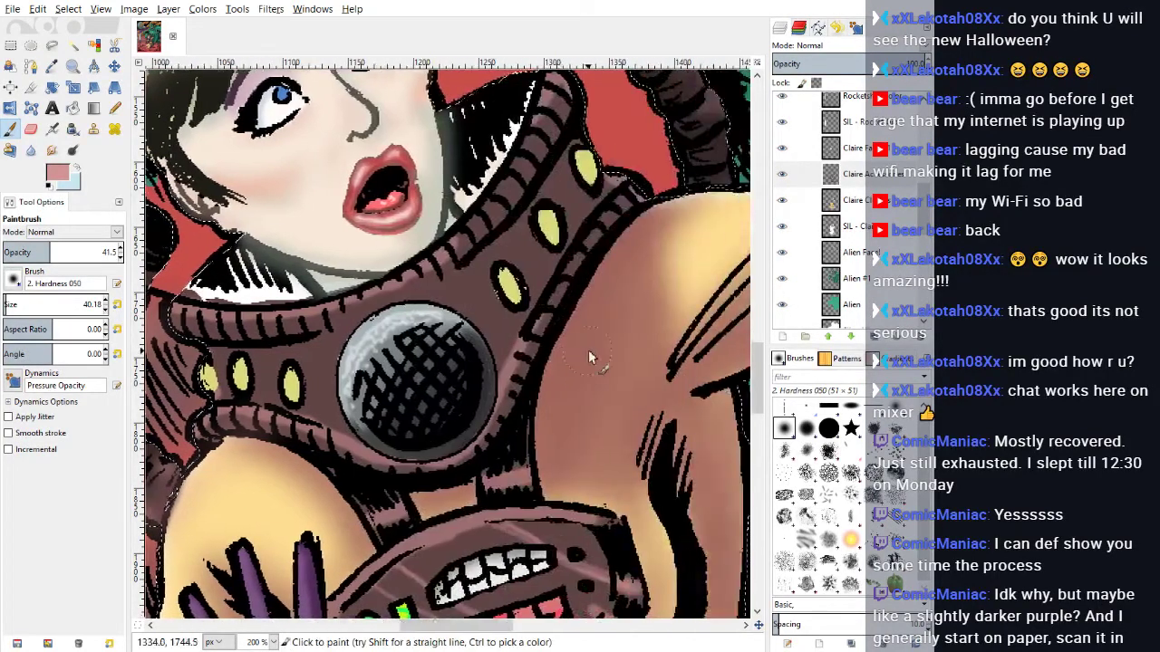
pyautogui.scroll(2, 587, 355)
pyautogui.moveTo(517, 125)
pyautogui.mouseDown()
pyautogui.moveTo(568, 117)
pyautogui.moveTo(621, 140)
pyautogui.moveTo(708, 232)
pyautogui.moveTo(738, 311)
pyautogui.moveTo(747, 277)
pyautogui.mouseUp()
pyautogui.click(504, 163)
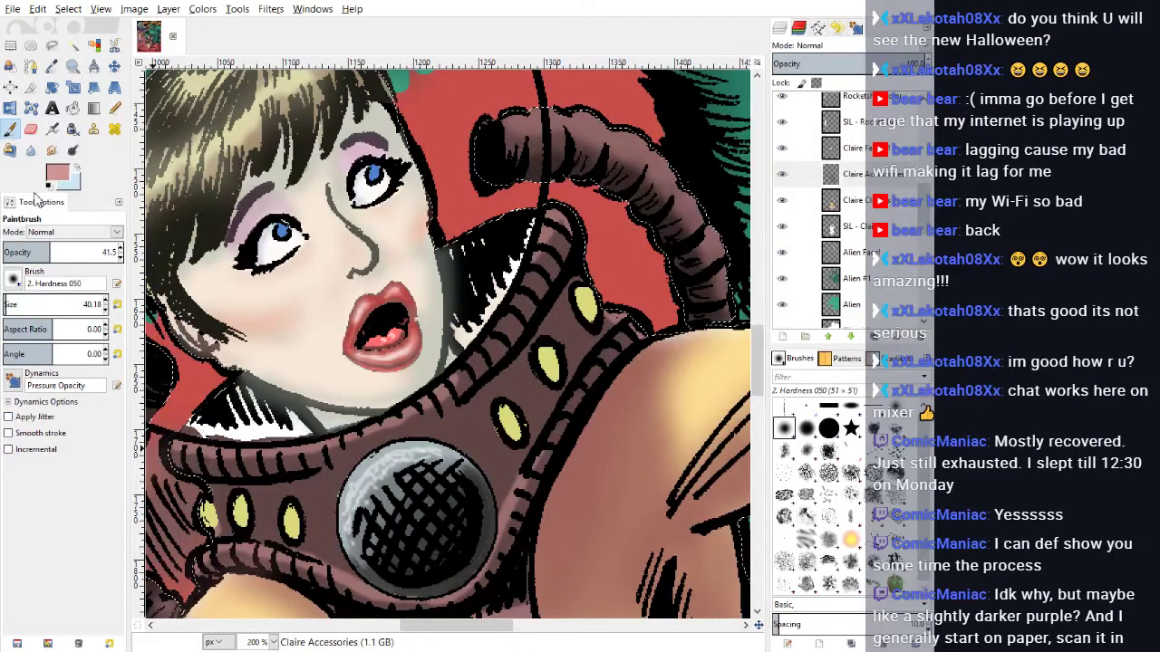
# Step: Clear the selection and review the colored hoses against the whole figure at 50% zoom
pyautogui.click(258, 589)
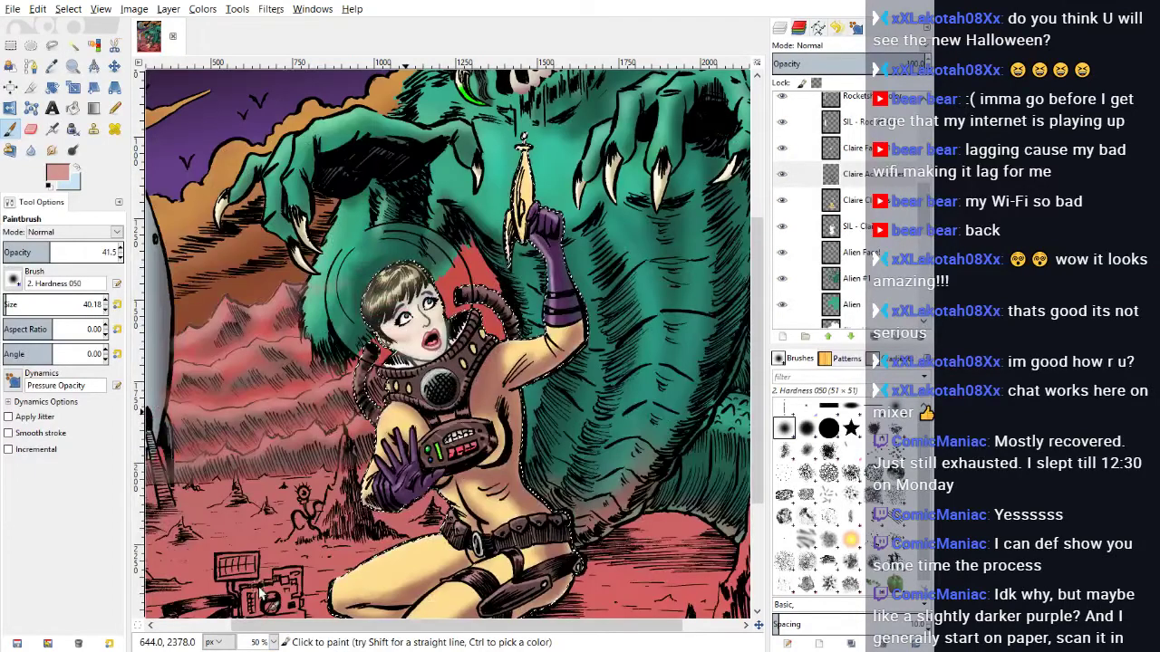
pyautogui.click(68, 9)
pyautogui.click(86, 52)
pyautogui.scroll(-3, 220, 366)
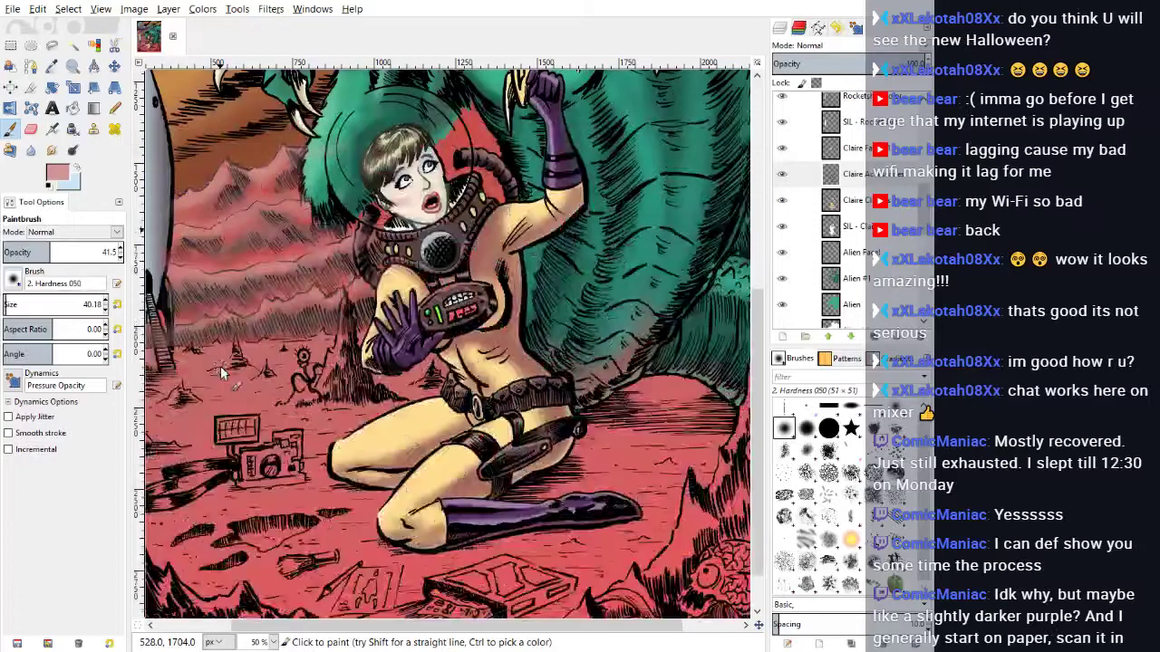
pyautogui.scroll(3, 220, 366)
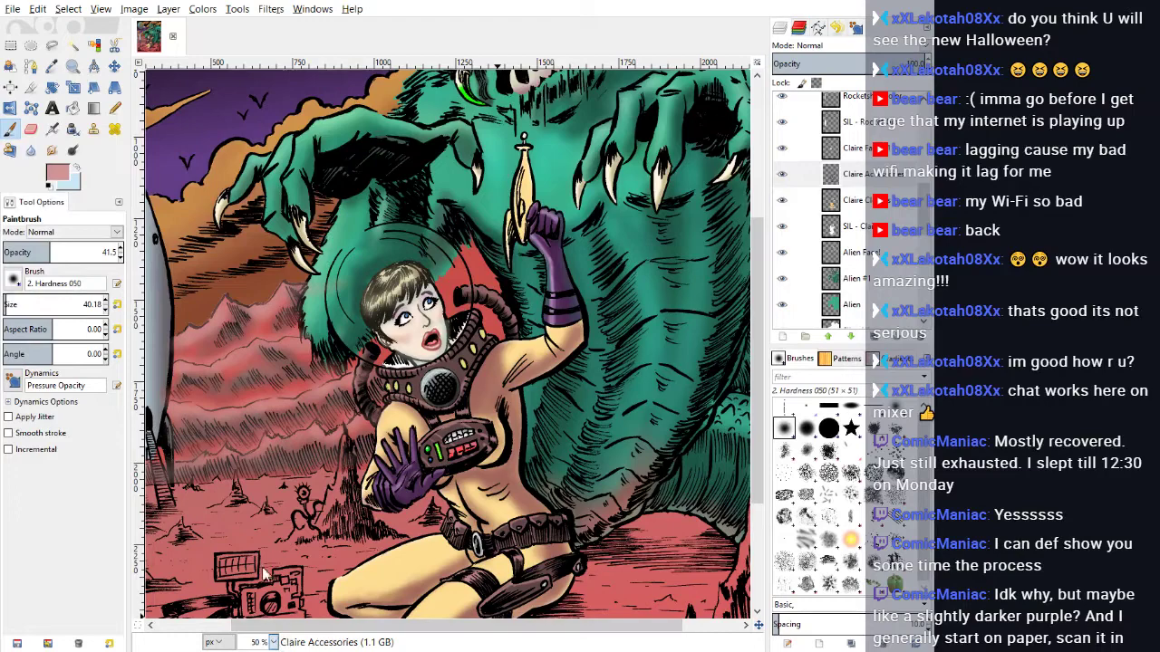
# Step: Fuzzy-select the character's silhouette again on the SIL - Claire layer, working around the helmet collar at 200% zoom
pyautogui.press('2')
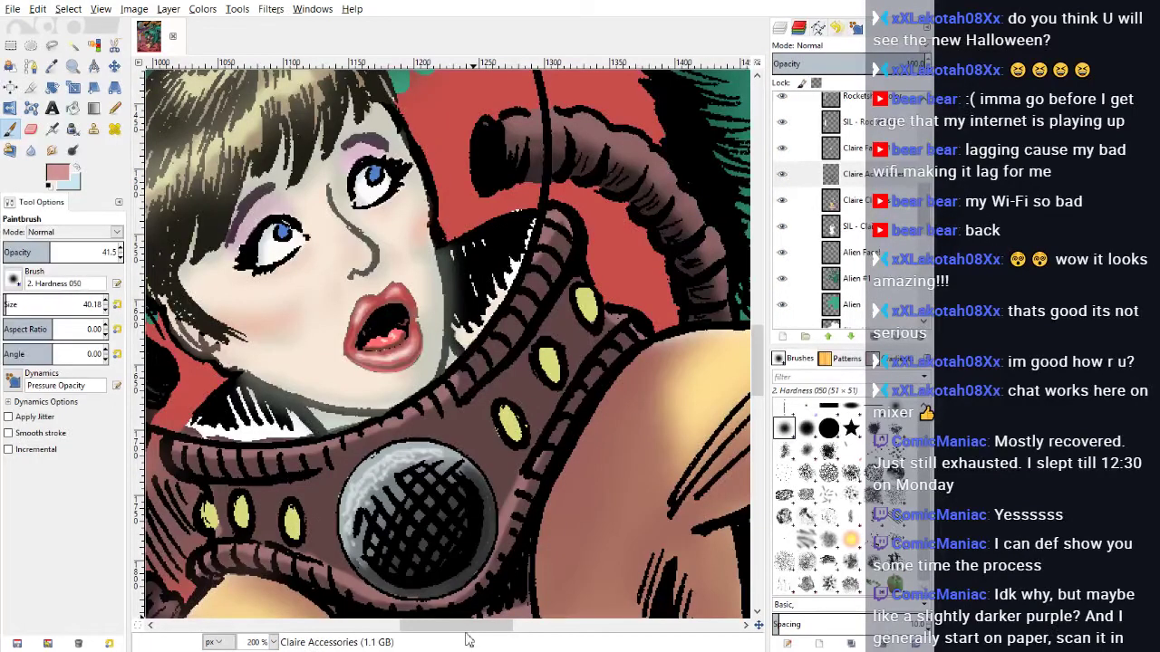
pyautogui.moveTo(431, 642); pyautogui.dragTo(405, 641)
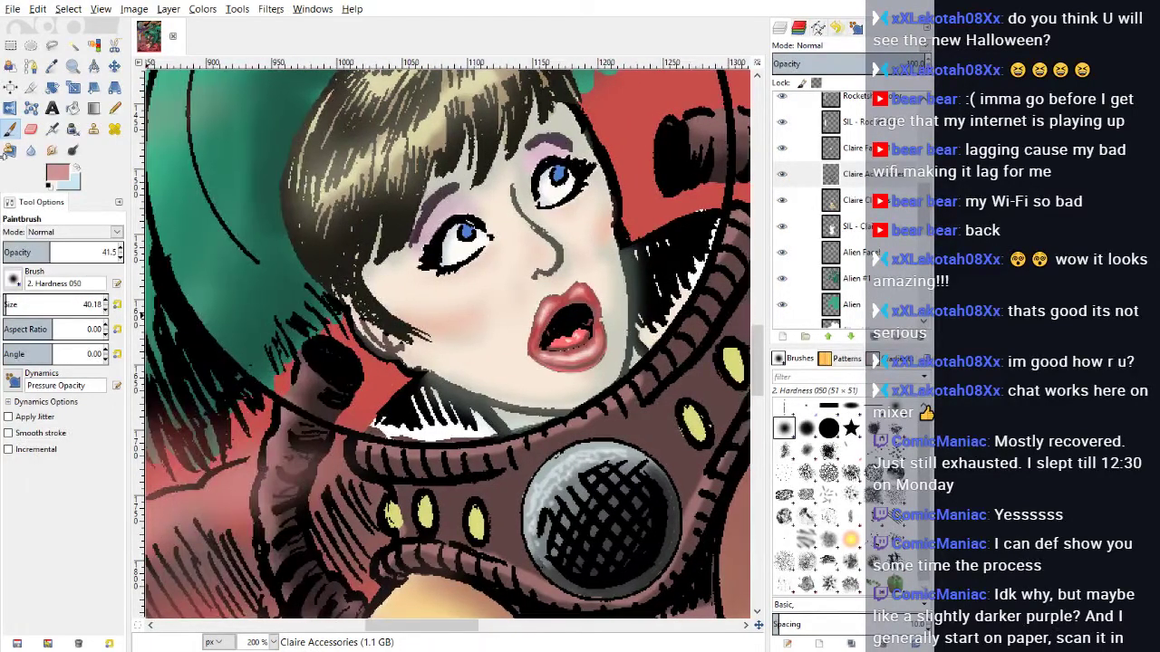
pyautogui.click(863, 230)
pyautogui.click(73, 46)
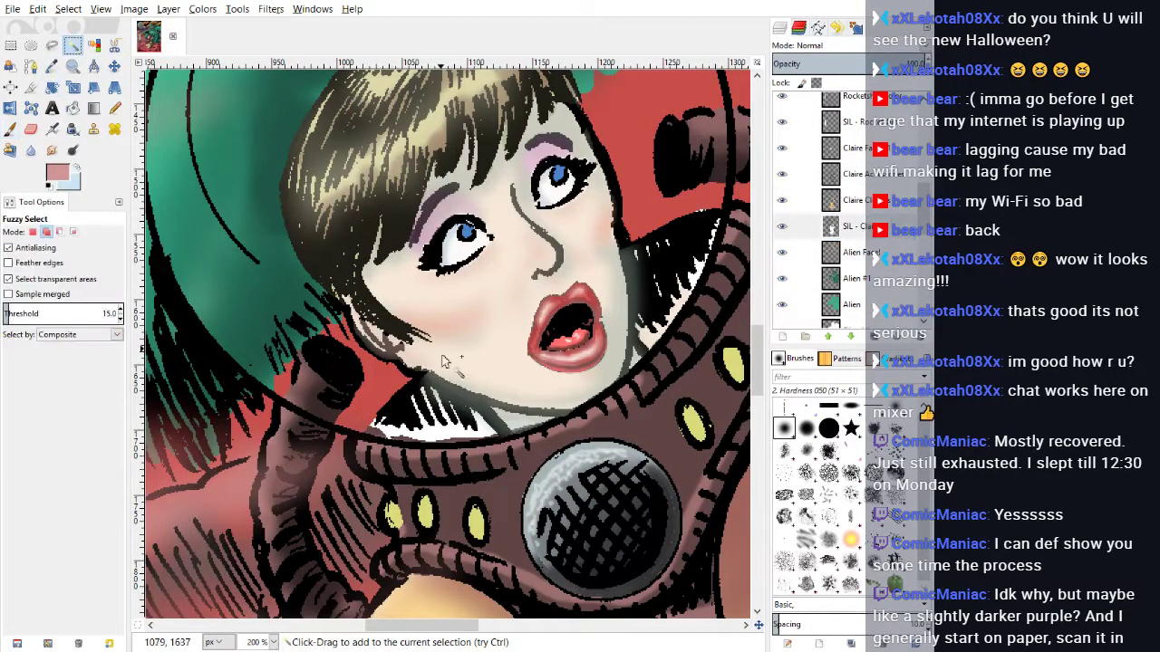
pyautogui.click(441, 413)
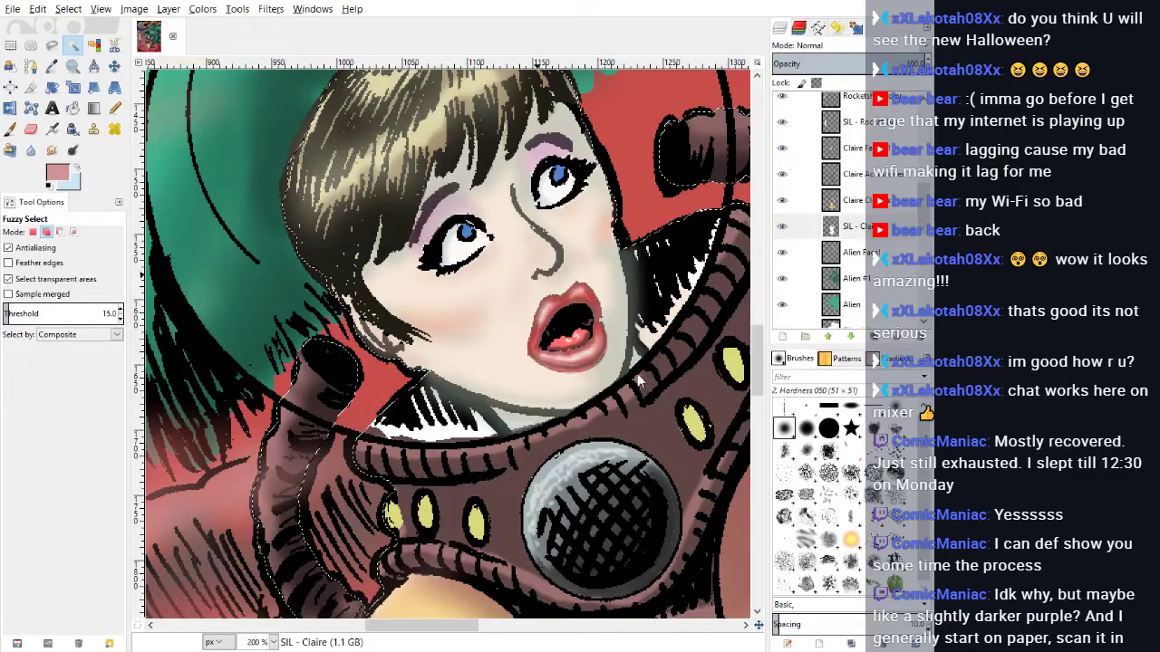
# Step: Switch the foreground to a dark slate grey and set the Pencil to size 13
pyautogui.press('x')
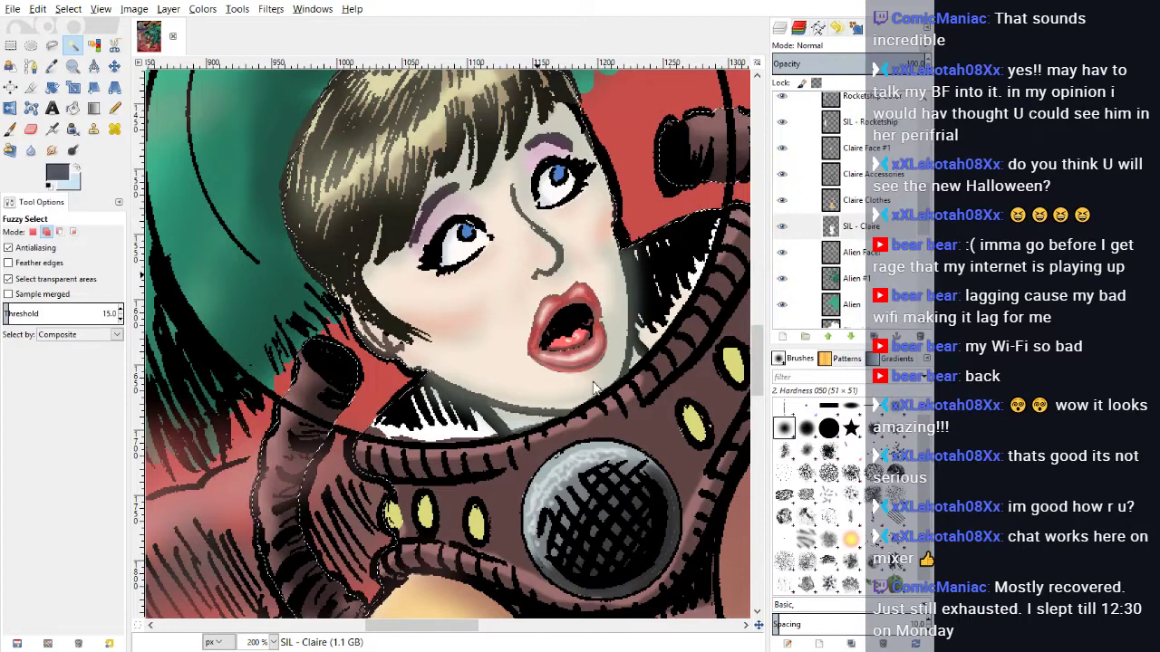
pyautogui.click(115, 108)
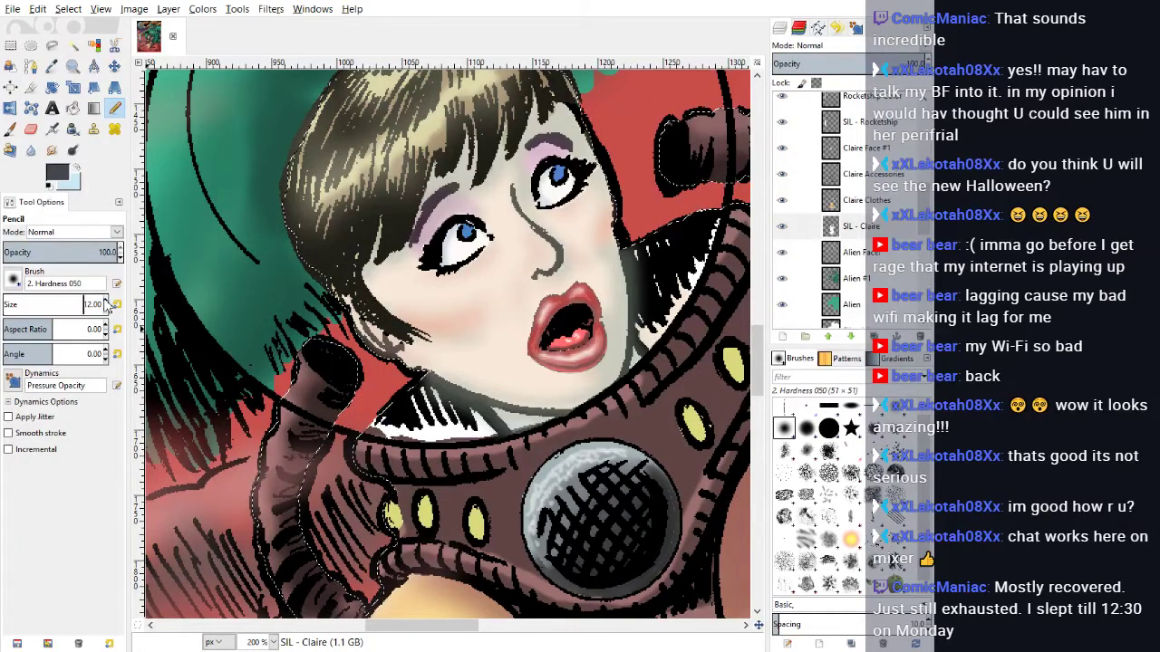
pyautogui.click(106, 302)
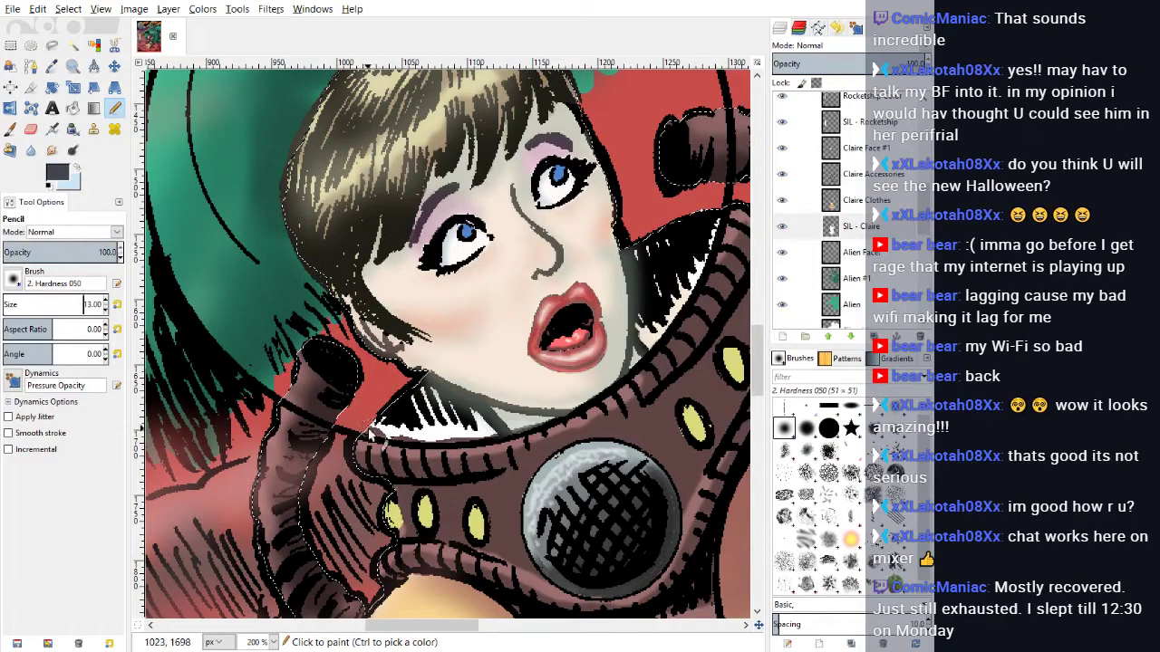
pyautogui.moveTo(373, 435); pyautogui.dragTo(388, 424)
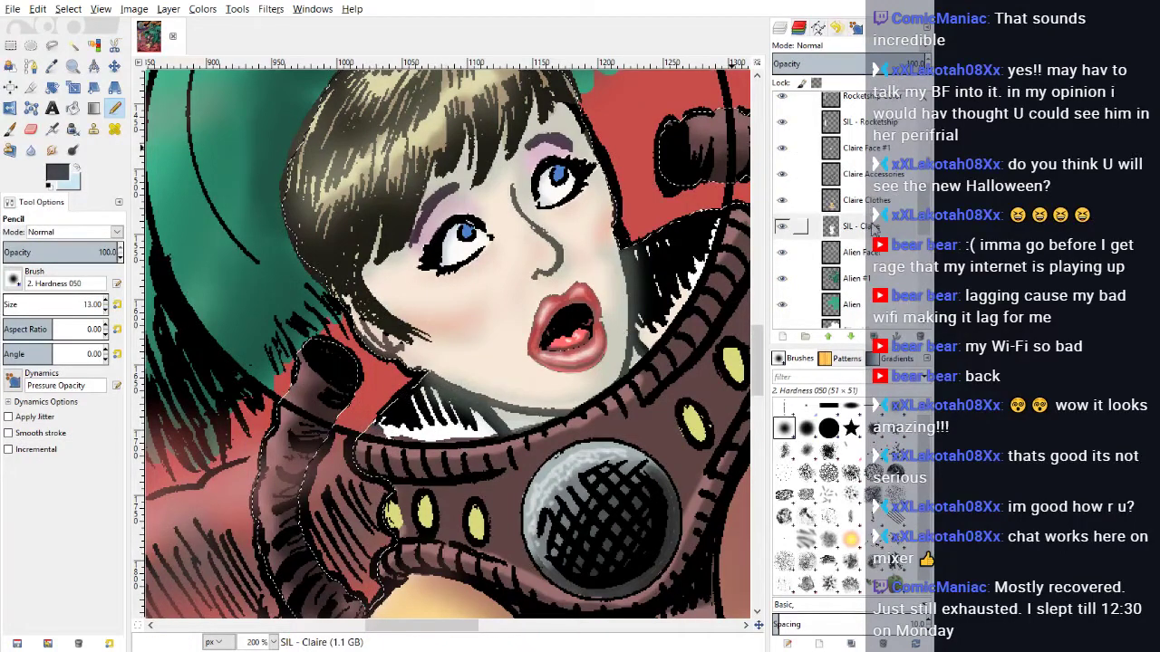
pyautogui.click(38, 9)
pyautogui.click(50, 26)
# Step: Paint the white collar lining on both sides of the neck dark slate grey on the Claire Accessories layer
pyautogui.click(856, 174)
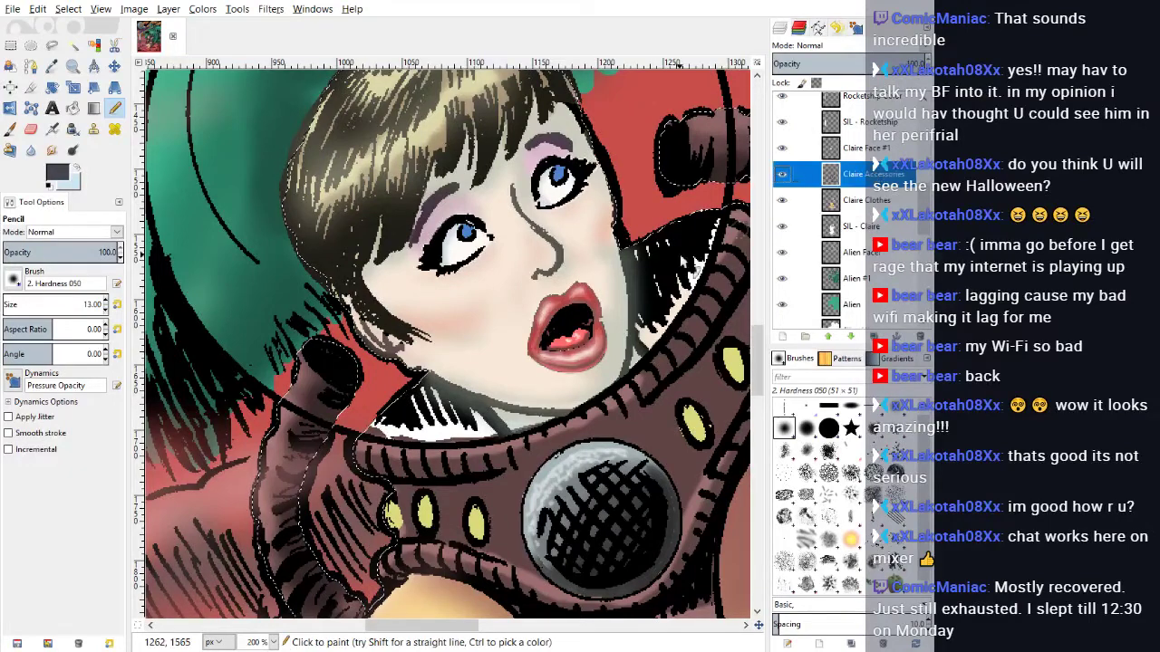
pyautogui.moveTo(374, 428)
pyautogui.mouseDown()
pyautogui.moveTo(490, 436)
pyautogui.moveTo(419, 385)
pyautogui.moveTo(376, 424)
pyautogui.moveTo(416, 416)
pyautogui.moveTo(430, 402)
pyautogui.moveTo(423, 390)
pyautogui.moveTo(467, 424)
pyautogui.moveTo(406, 425)
pyautogui.moveTo(464, 422)
pyautogui.mouseUp()
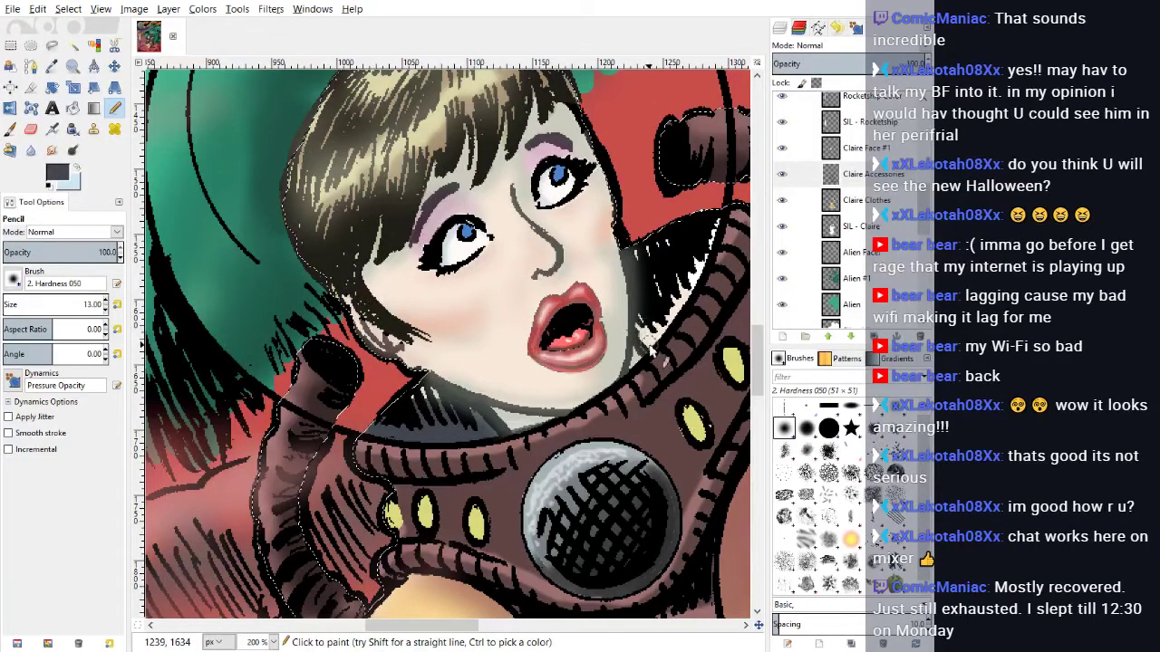
pyautogui.moveTo(649, 349); pyautogui.dragTo(643, 335)
pyautogui.moveTo(642, 285)
pyautogui.mouseDown()
pyautogui.moveTo(634, 257)
pyautogui.moveTo(671, 227)
pyautogui.moveTo(705, 219)
pyautogui.moveTo(675, 320)
pyautogui.moveTo(710, 221)
pyautogui.mouseUp()
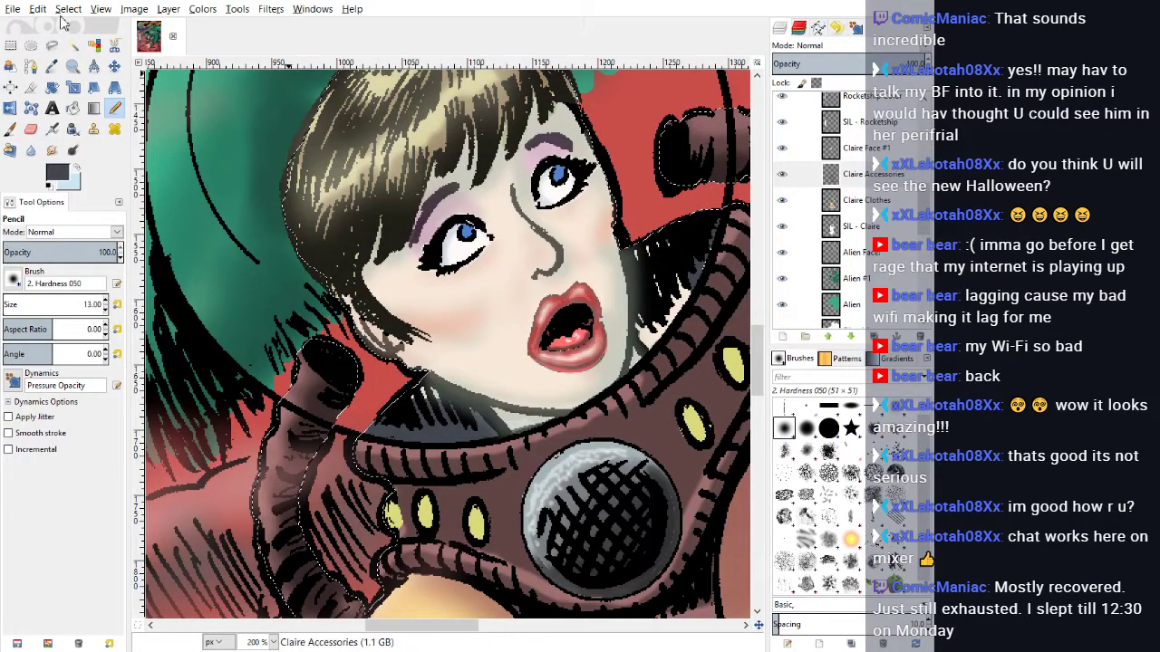
# Step: Erase the face color overlapping both collar lining sections on the Claire Face #1 layer with the Eraser at size 13
pyautogui.click(93, 108)
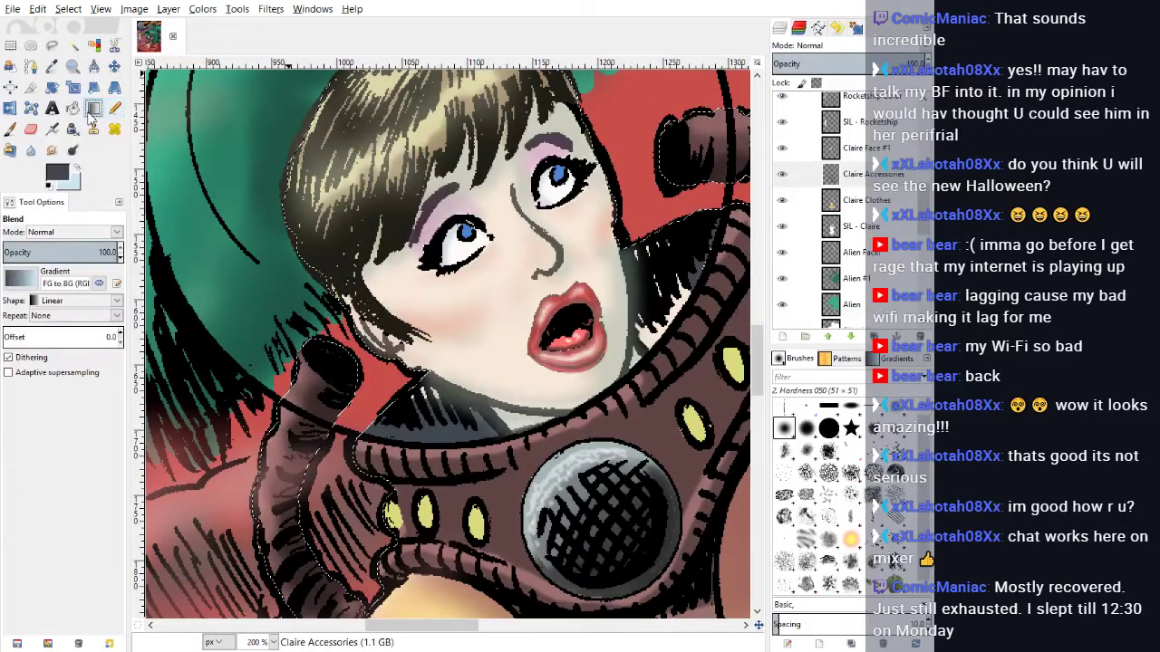
pyautogui.click(74, 108)
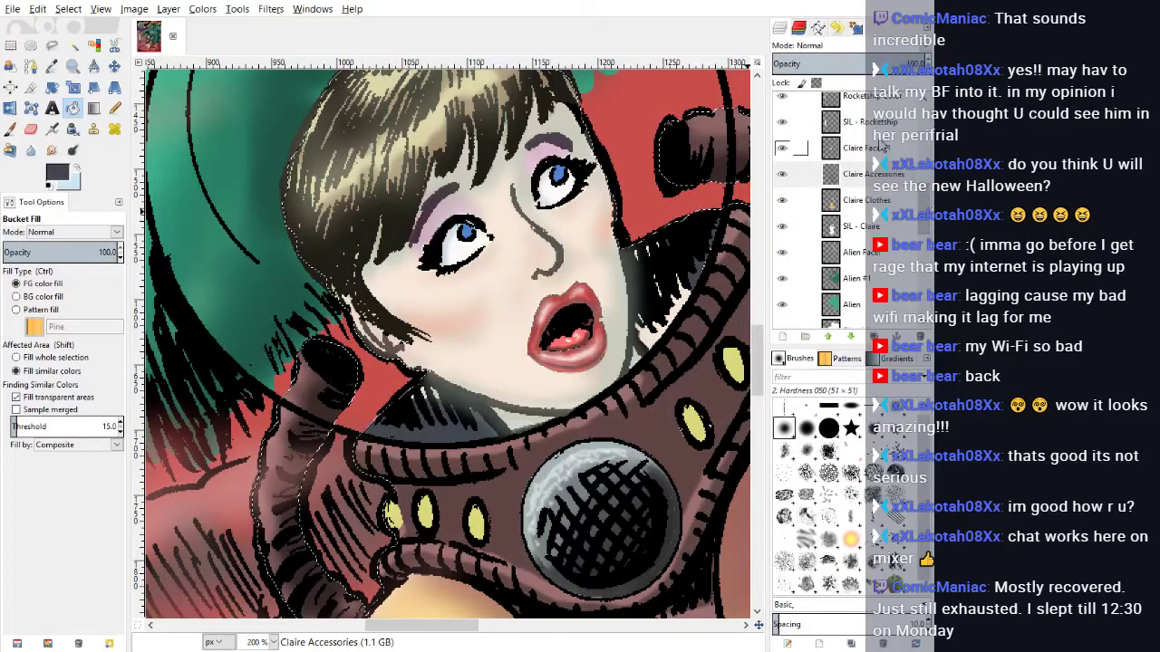
pyautogui.click(781, 152)
pyautogui.click(779, 153)
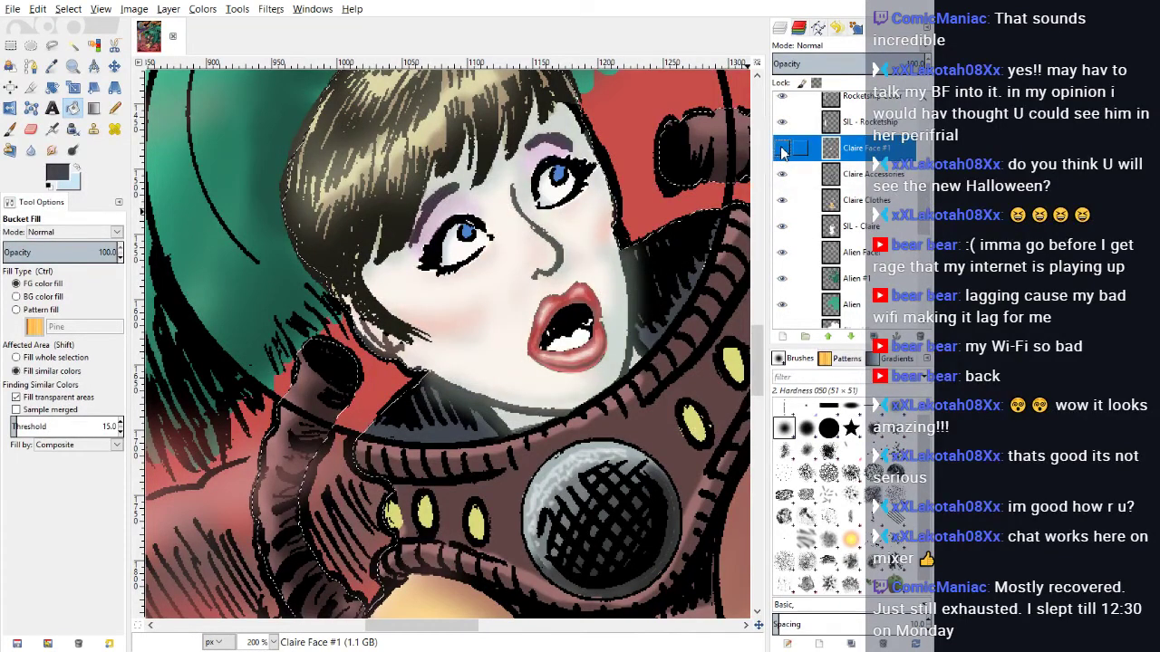
pyautogui.click(779, 153)
pyautogui.click(31, 129)
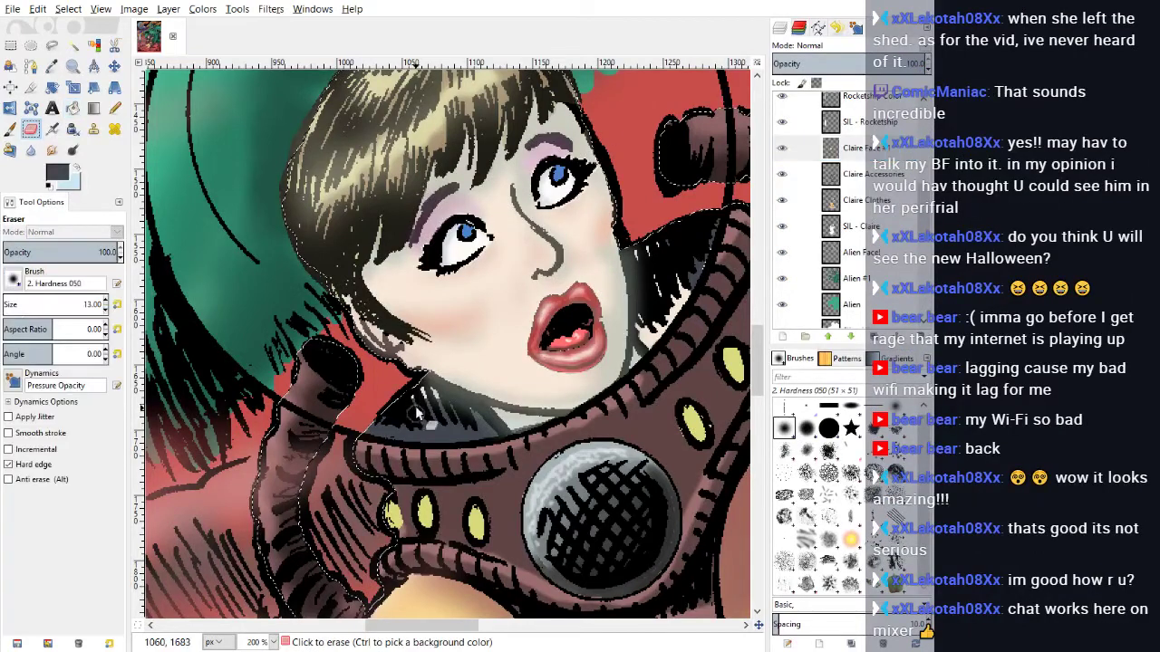
pyautogui.moveTo(427, 404)
pyautogui.mouseDown()
pyautogui.moveTo(476, 416)
pyautogui.moveTo(444, 411)
pyautogui.mouseUp()
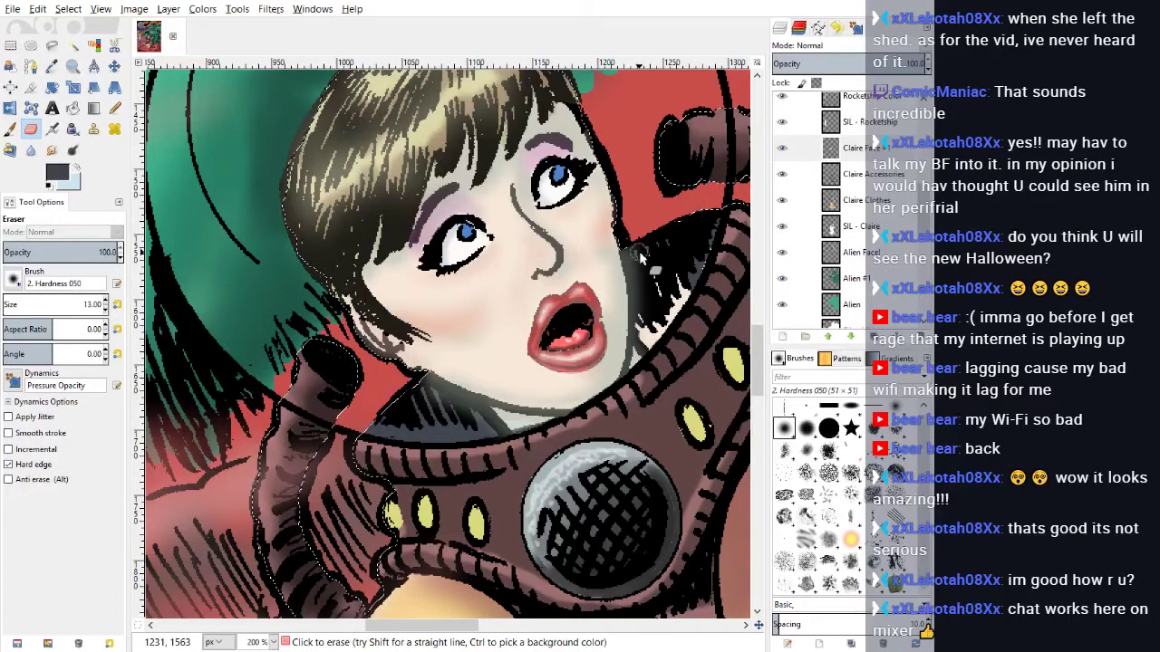
pyautogui.moveTo(639, 251)
pyautogui.mouseDown()
pyautogui.moveTo(640, 321)
pyautogui.moveTo(651, 348)
pyautogui.moveTo(681, 304)
pyautogui.mouseUp()
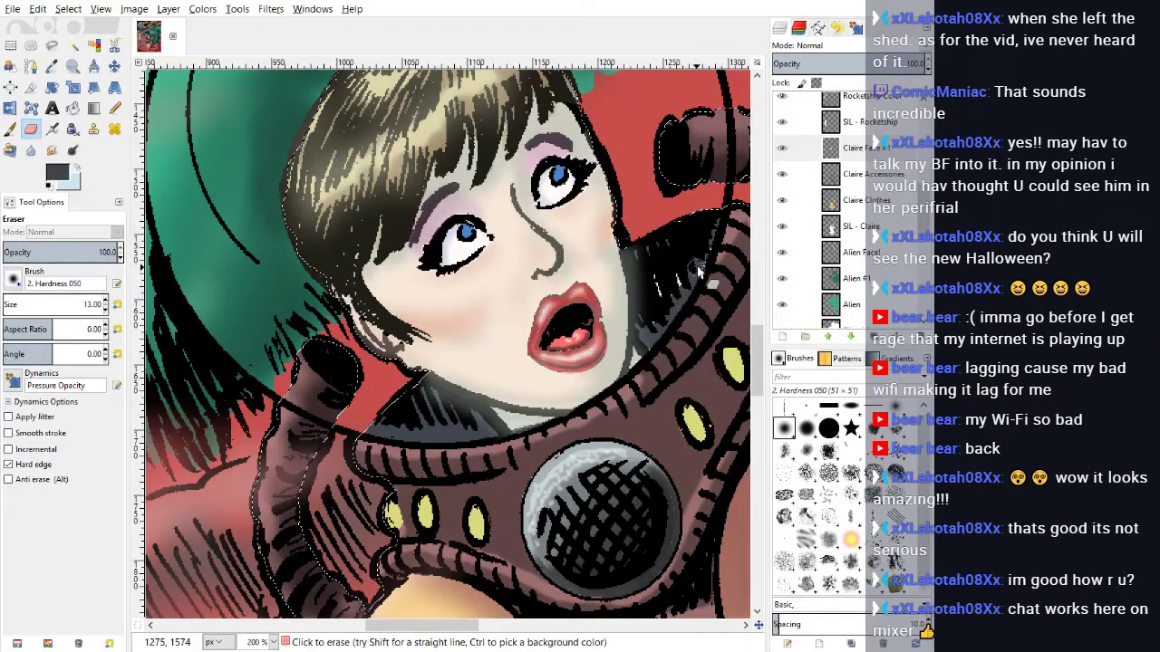
pyautogui.moveTo(696, 265)
pyautogui.mouseDown()
pyautogui.moveTo(645, 282)
pyautogui.moveTo(639, 262)
pyautogui.moveTo(683, 285)
pyautogui.moveTo(714, 232)
pyautogui.moveTo(649, 342)
pyautogui.moveTo(651, 319)
pyautogui.mouseUp()
pyautogui.moveTo(681, 281)
pyautogui.mouseDown()
pyautogui.moveTo(702, 267)
pyautogui.moveTo(700, 244)
pyautogui.mouseUp()
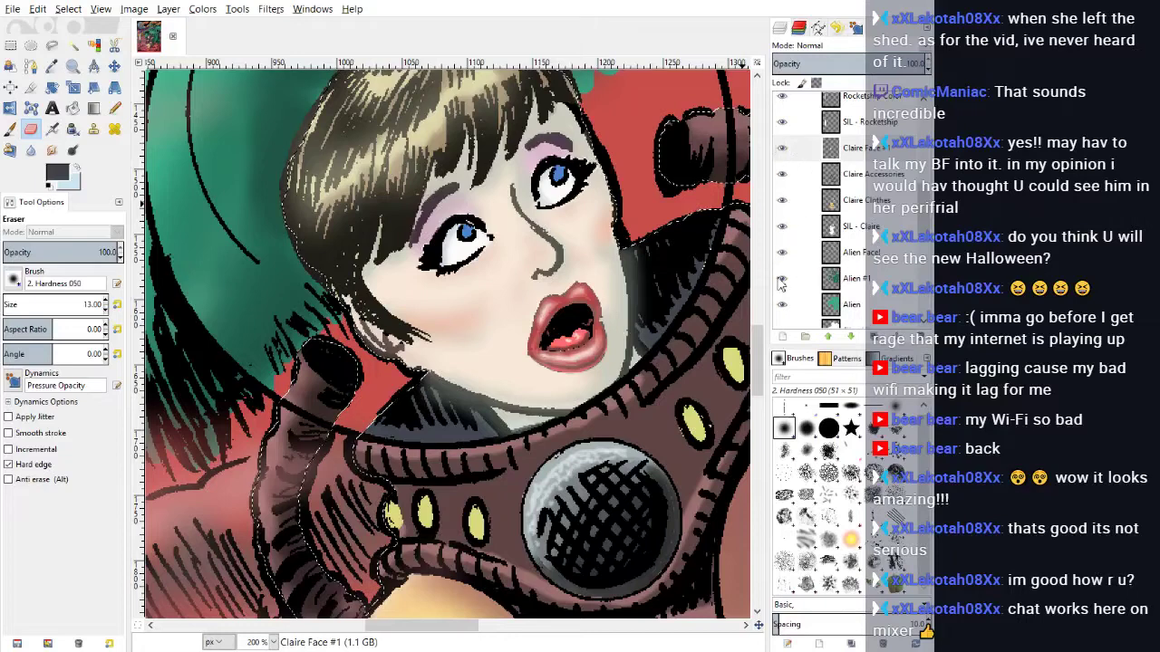
# Step: Fuzzy-select both collar lining sections on the Claire Accessories layer and choose a near-black foreground color
pyautogui.click(852, 174)
pyautogui.click(114, 108)
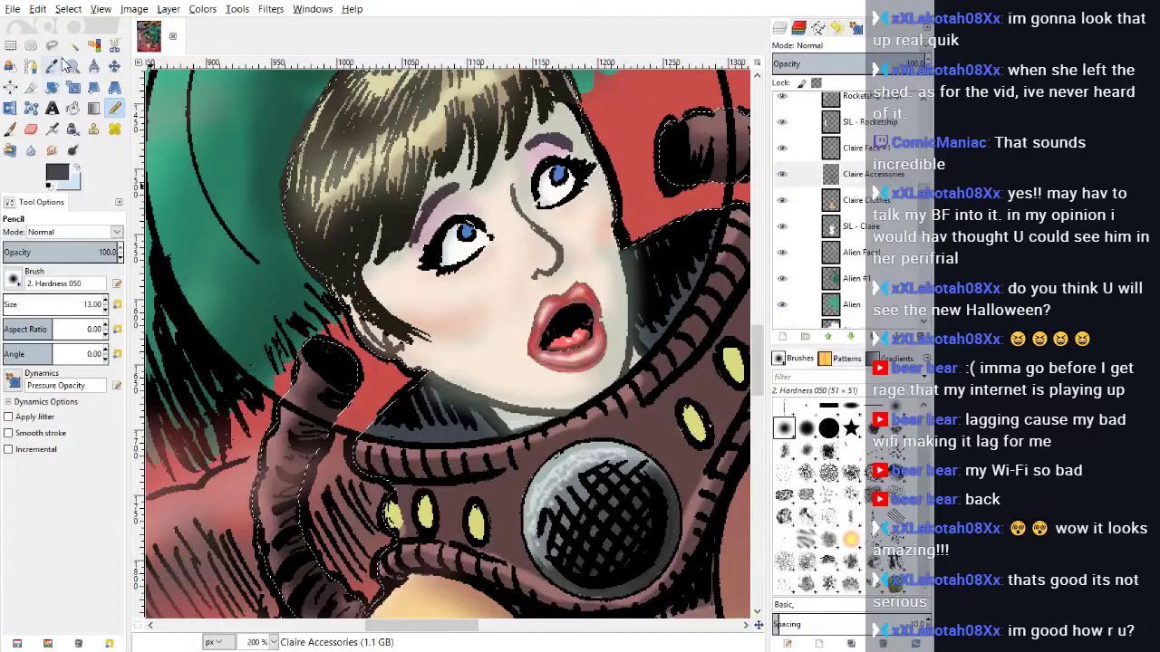
pyautogui.click(73, 45)
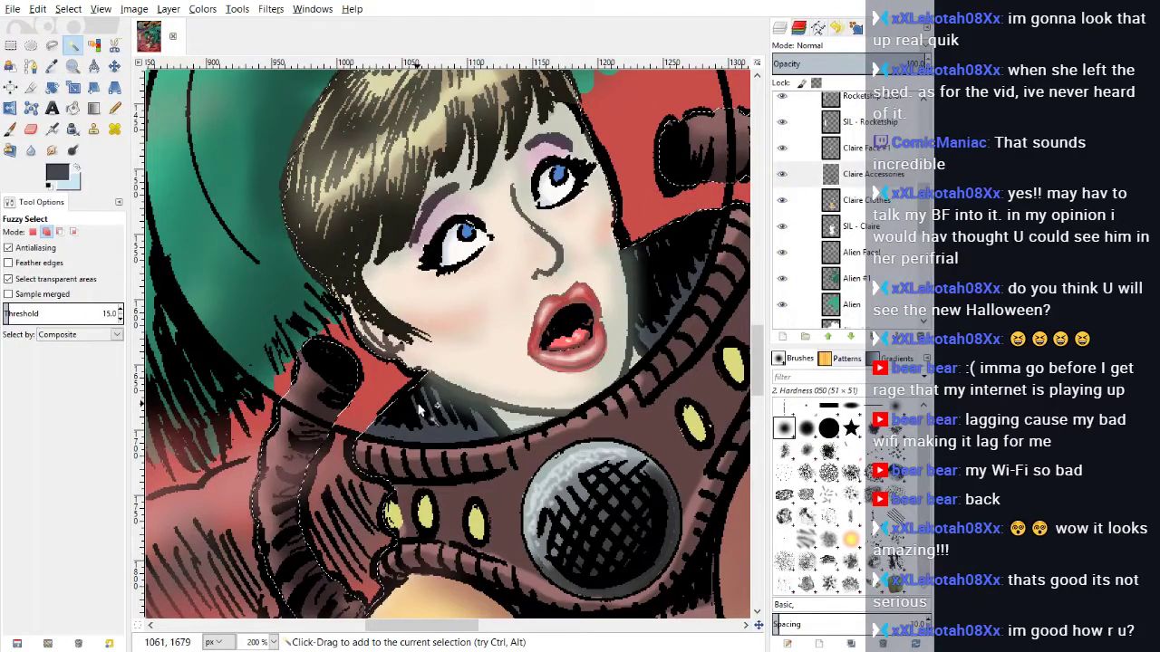
pyautogui.keyDown('shift'); pyautogui.click(407, 392); pyautogui.keyUp('shift')
pyautogui.click(408, 391)
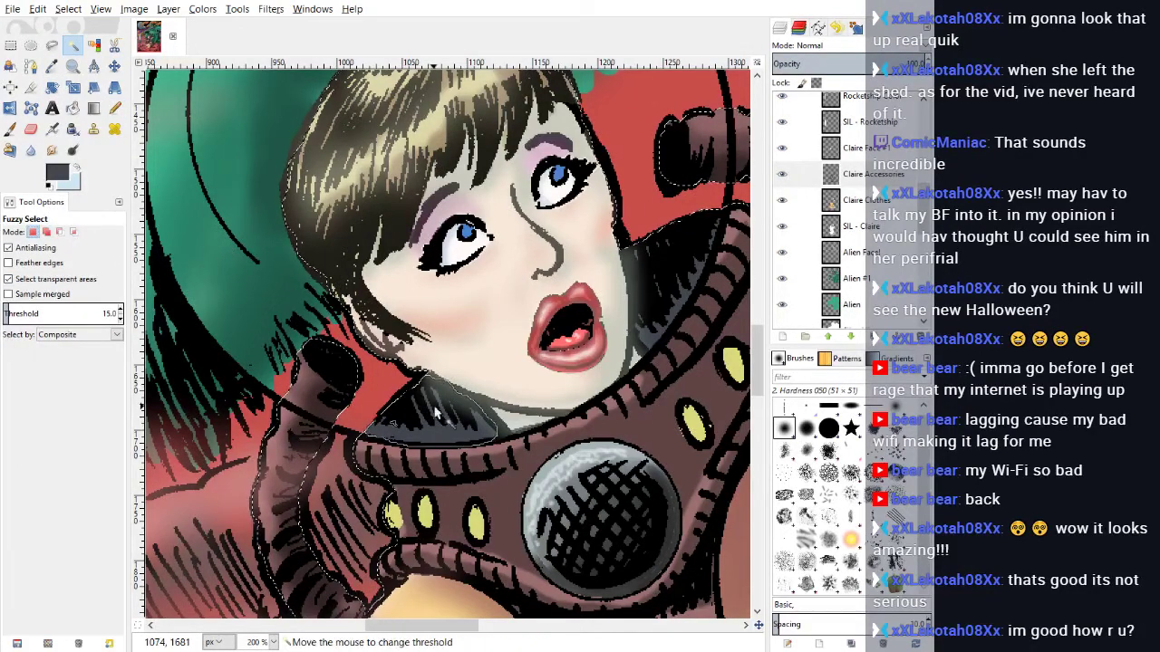
pyautogui.click(671, 283)
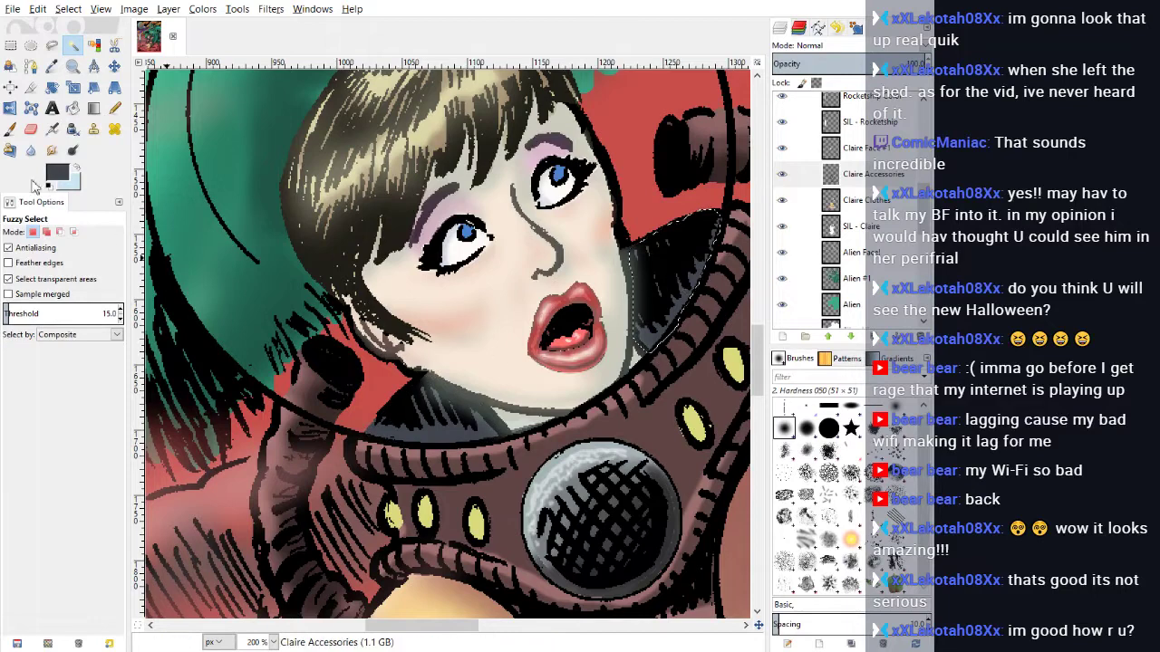
pyautogui.click(410, 399)
pyautogui.click(583, 385)
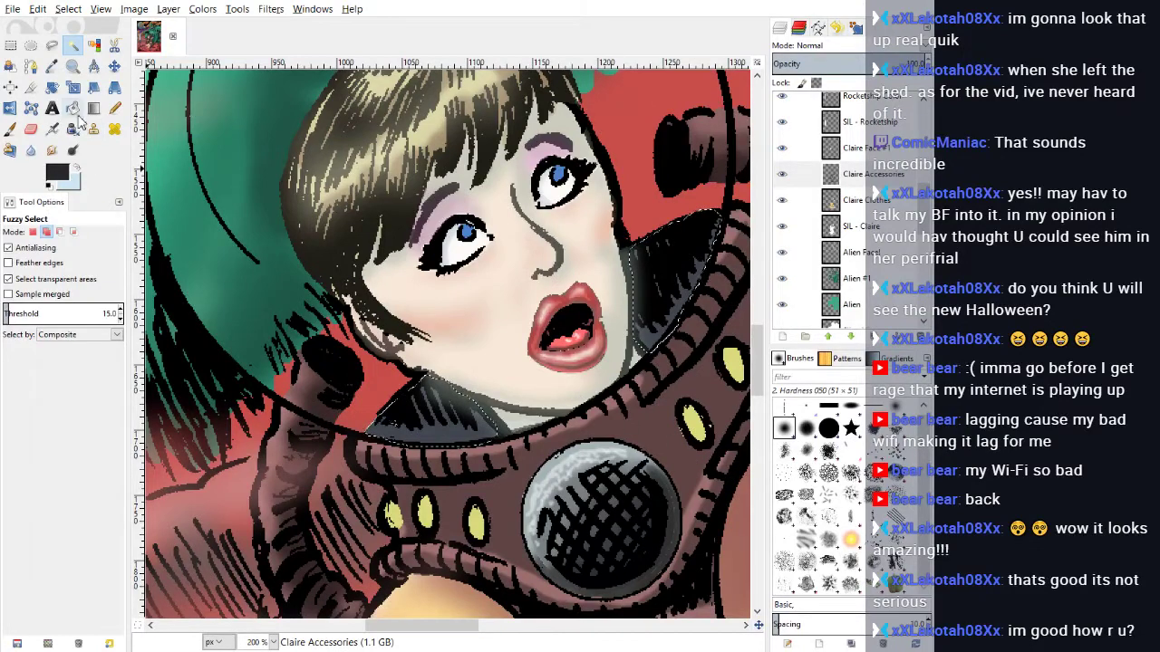
# Step: Shade both collar lining sections near-black with the Pencil at size 33.65, leaving their outer edges lighter
pyautogui.click(114, 108)
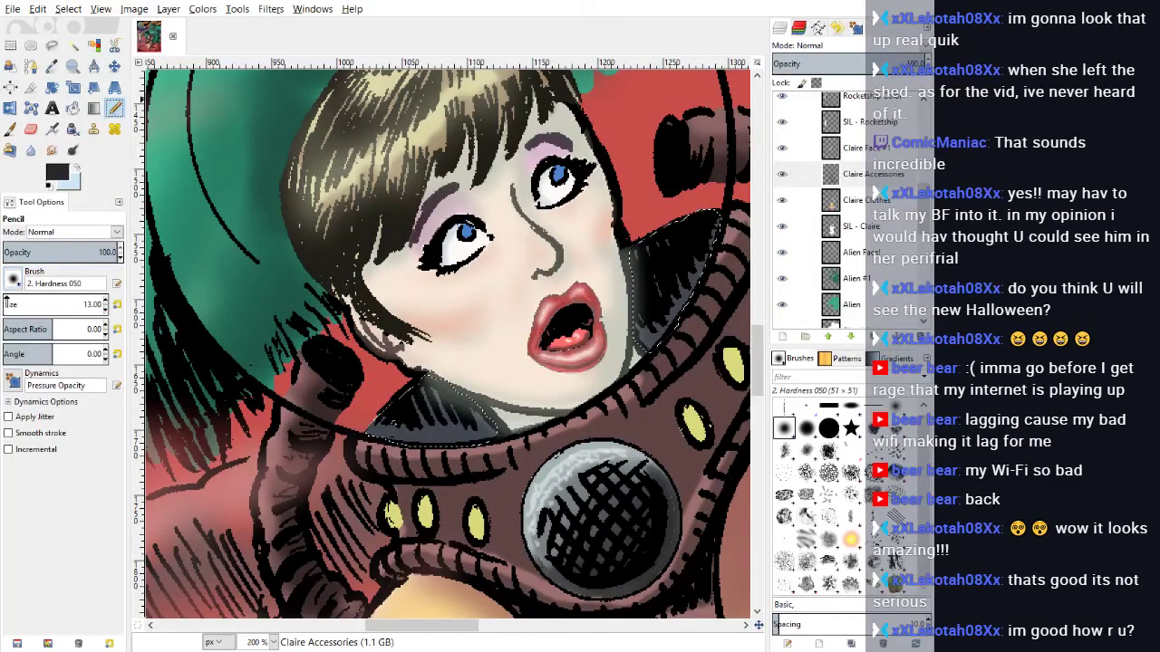
pyautogui.click(106, 301)
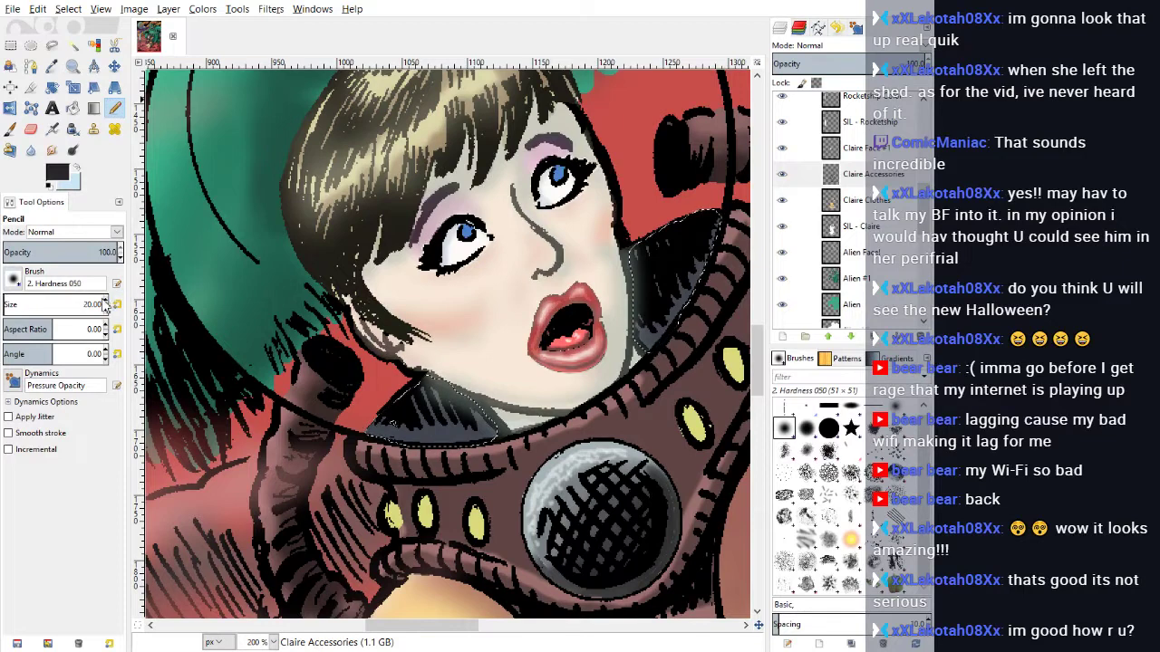
pyautogui.click(103, 305)
pyautogui.moveTo(54, 306); pyautogui.dragTo(7, 306)
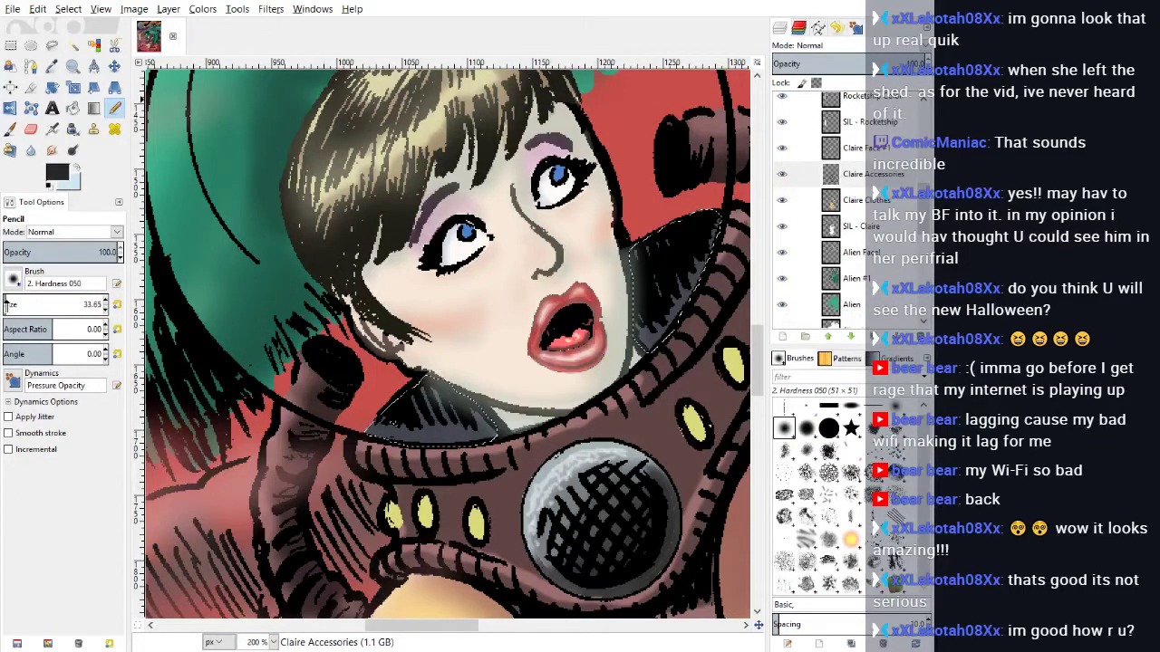
pyautogui.moveTo(379, 412)
pyautogui.mouseDown()
pyautogui.moveTo(450, 425)
pyautogui.moveTo(434, 398)
pyautogui.moveTo(479, 416)
pyautogui.mouseUp()
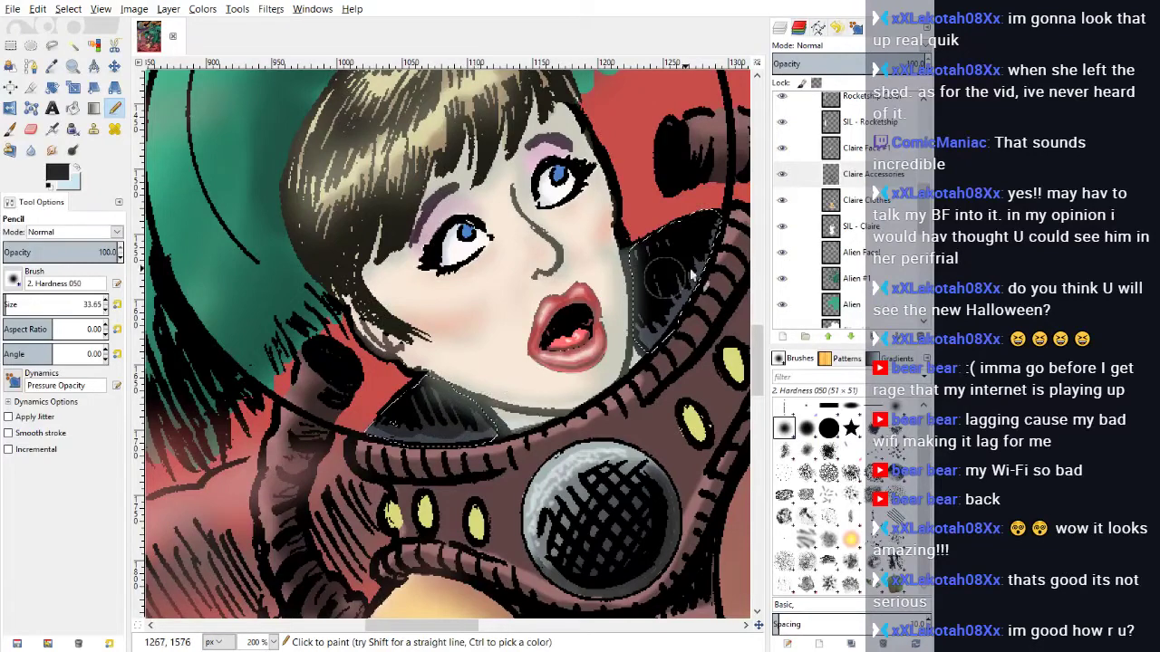
pyautogui.moveTo(683, 272)
pyautogui.mouseDown()
pyautogui.moveTo(643, 319)
pyautogui.moveTo(697, 222)
pyautogui.moveTo(659, 258)
pyautogui.moveTo(654, 243)
pyautogui.moveTo(648, 298)
pyautogui.moveTo(681, 231)
pyautogui.mouseUp()
# Step: Blur the shading transitions on both collar lining sections at size 33.65 and rate 64.2
pyautogui.click(30, 151)
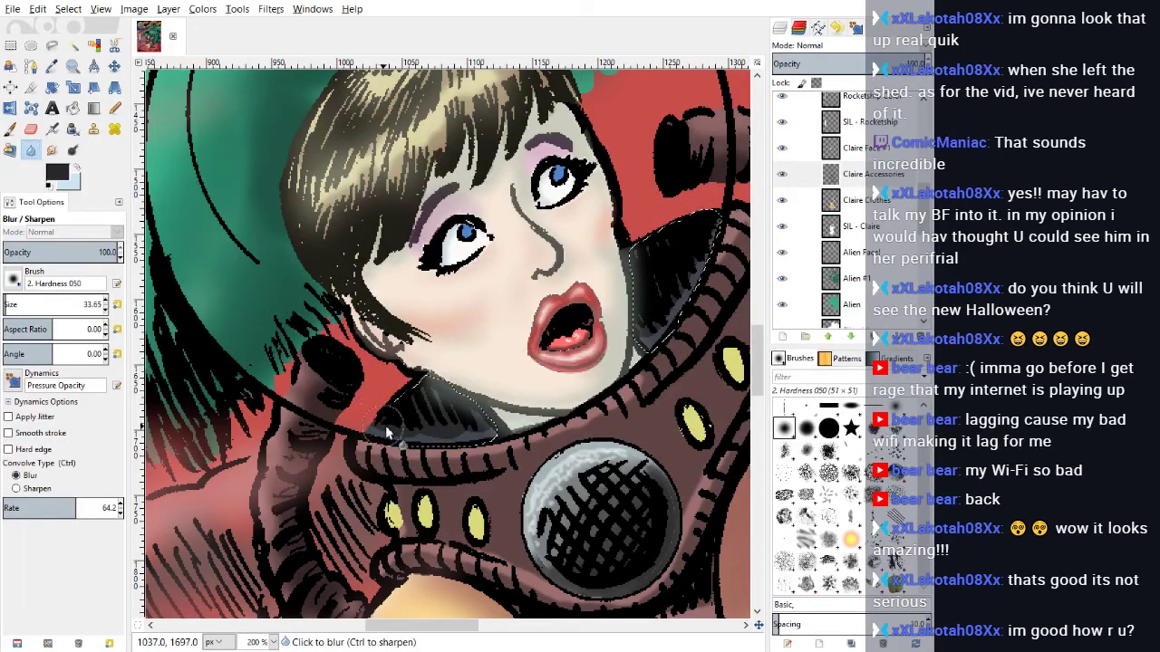
pyautogui.moveTo(408, 432)
pyautogui.mouseDown()
pyautogui.moveTo(494, 440)
pyautogui.moveTo(466, 431)
pyautogui.moveTo(499, 444)
pyautogui.moveTo(384, 441)
pyautogui.moveTo(403, 417)
pyautogui.mouseUp()
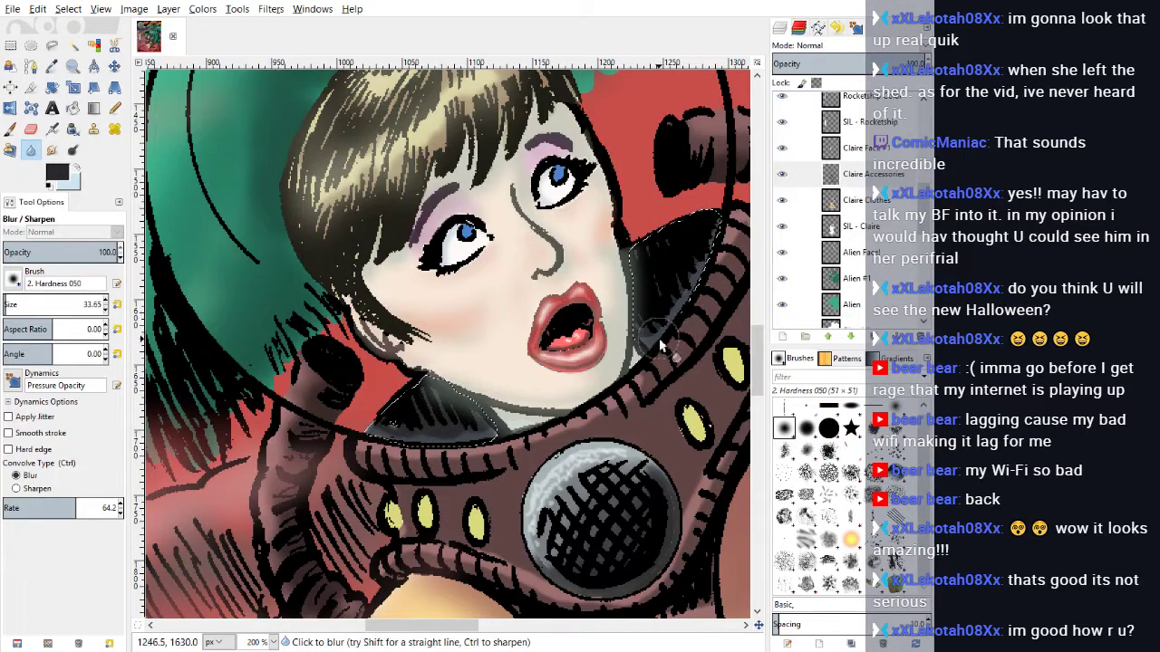
pyautogui.moveTo(652, 343)
pyautogui.mouseDown()
pyautogui.moveTo(719, 239)
pyautogui.moveTo(693, 290)
pyautogui.moveTo(665, 244)
pyautogui.mouseUp()
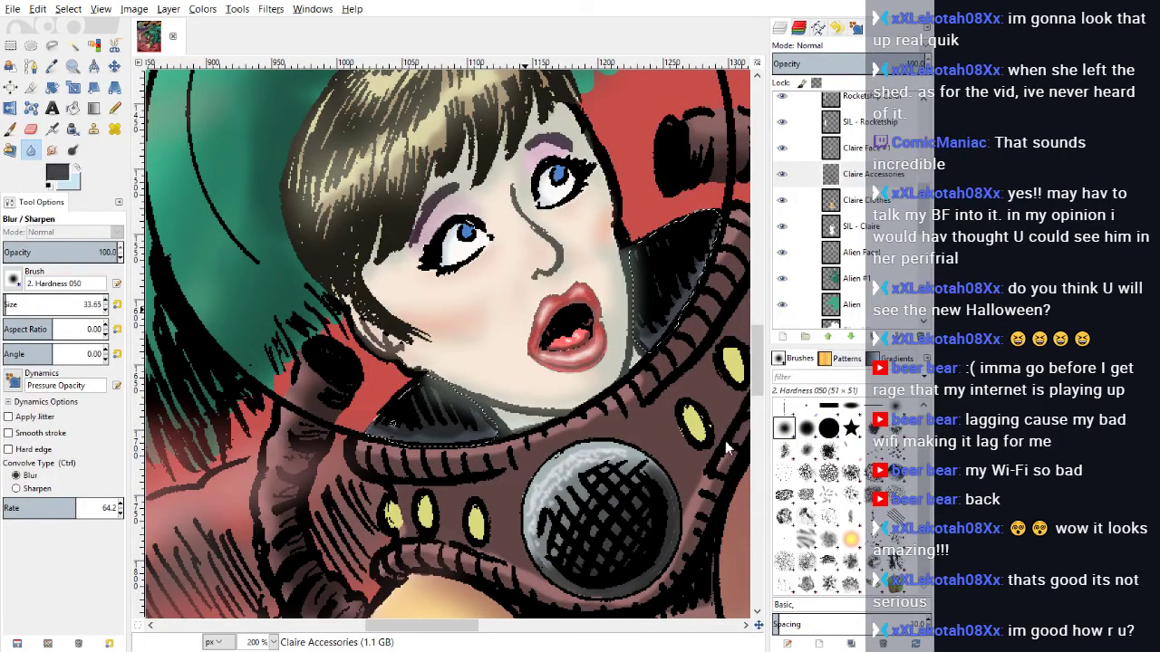
# Step: Highlight both collar lining sections in dark slate grey with the Paintbrush at opacity 41.5 and size 33.65
pyautogui.click(10, 128)
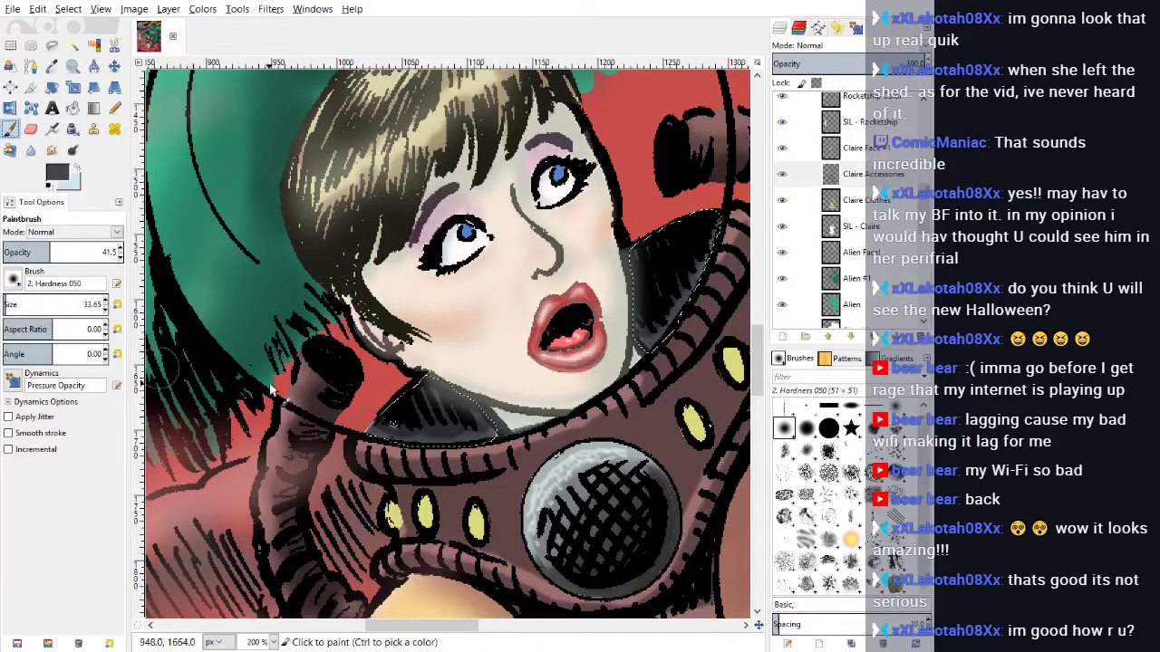
pyautogui.moveTo(406, 430)
pyautogui.mouseDown()
pyautogui.moveTo(383, 426)
pyautogui.moveTo(466, 453)
pyautogui.moveTo(460, 437)
pyautogui.moveTo(390, 427)
pyautogui.moveTo(489, 428)
pyautogui.mouseUp()
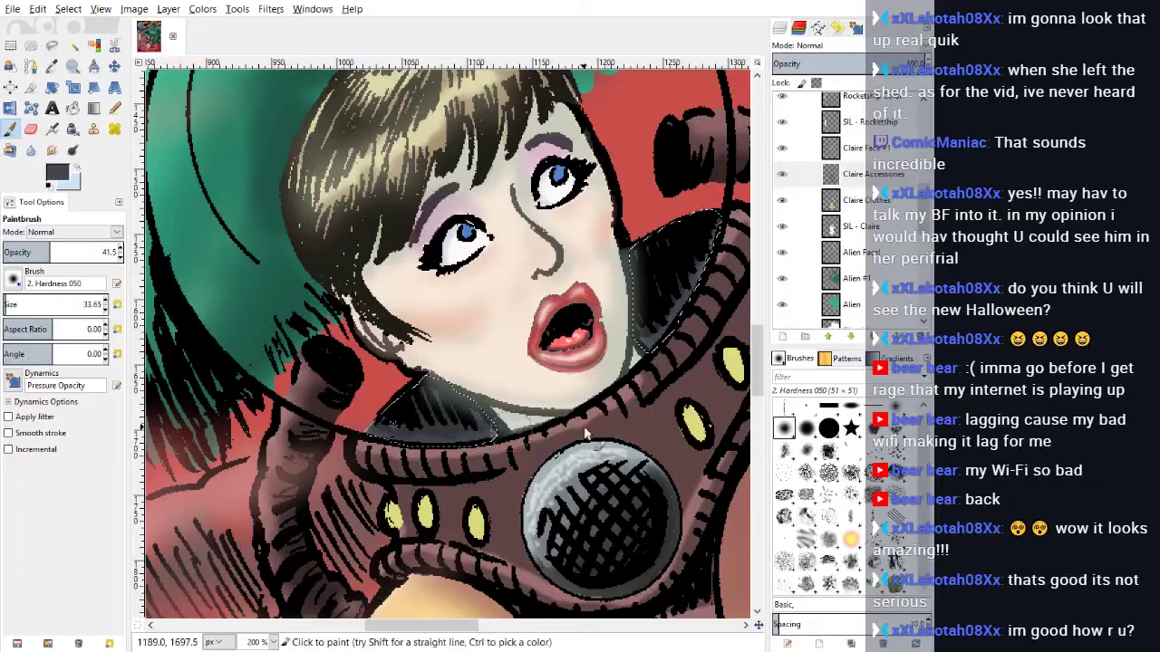
pyautogui.moveTo(648, 343)
pyautogui.mouseDown()
pyautogui.moveTo(702, 237)
pyautogui.moveTo(666, 322)
pyautogui.moveTo(647, 258)
pyautogui.mouseUp()
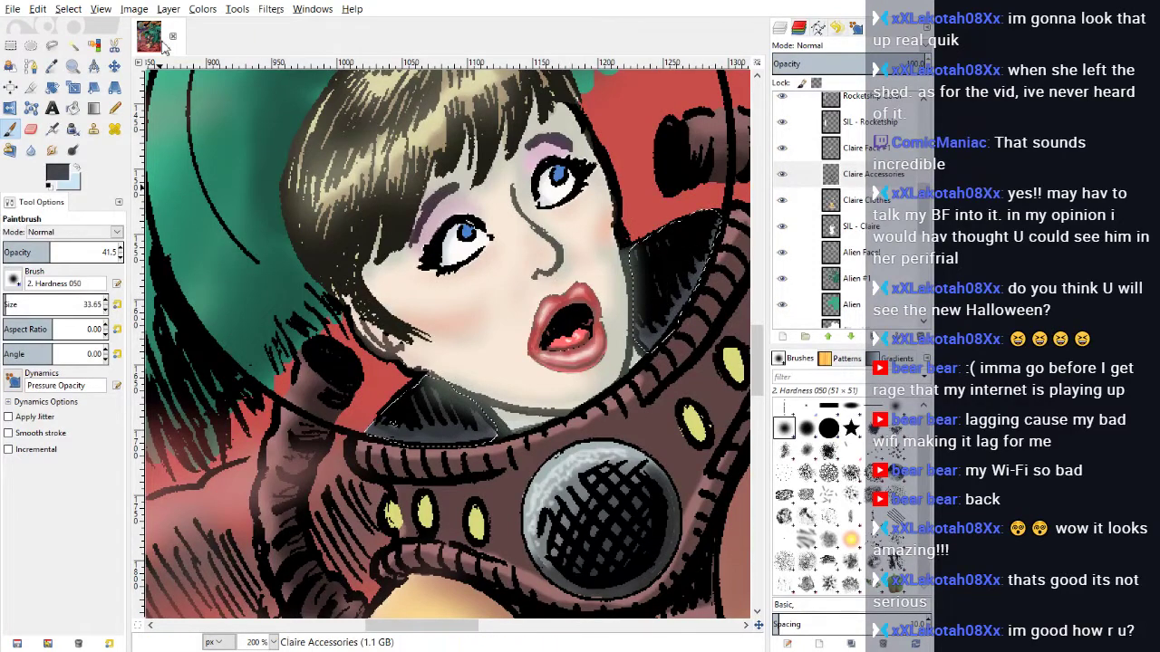
# Step: Clear the selection and review the colored collar against the whole illustration at 50% and 25% zoom
pyautogui.click(68, 9)
pyautogui.click(74, 46)
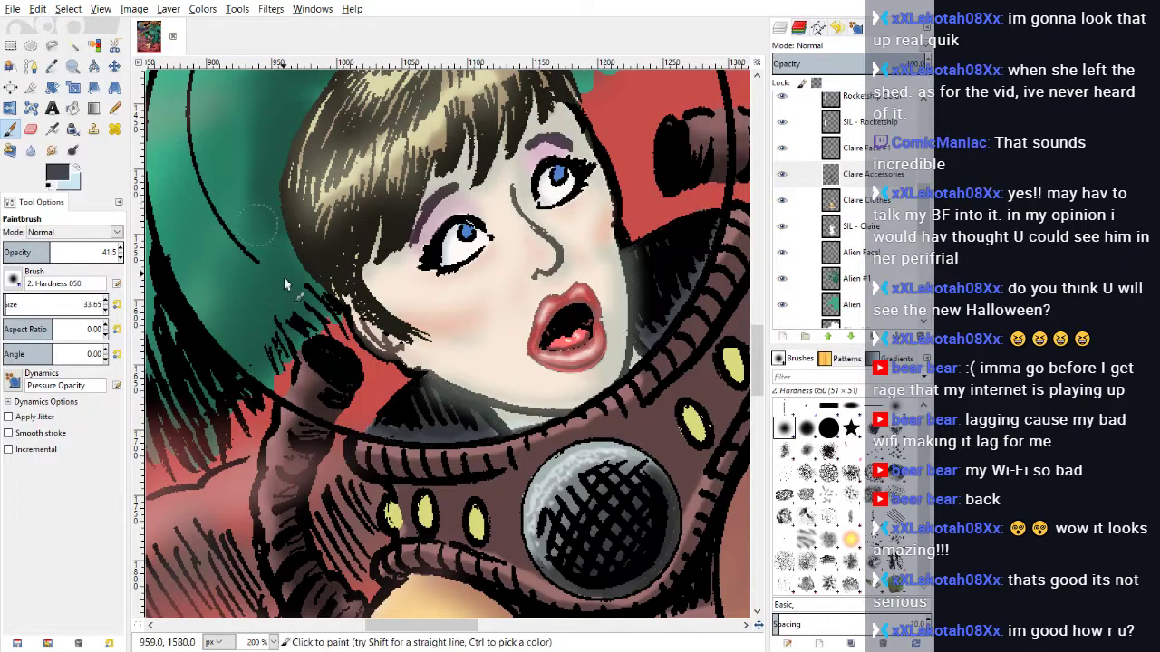
pyautogui.click(263, 593)
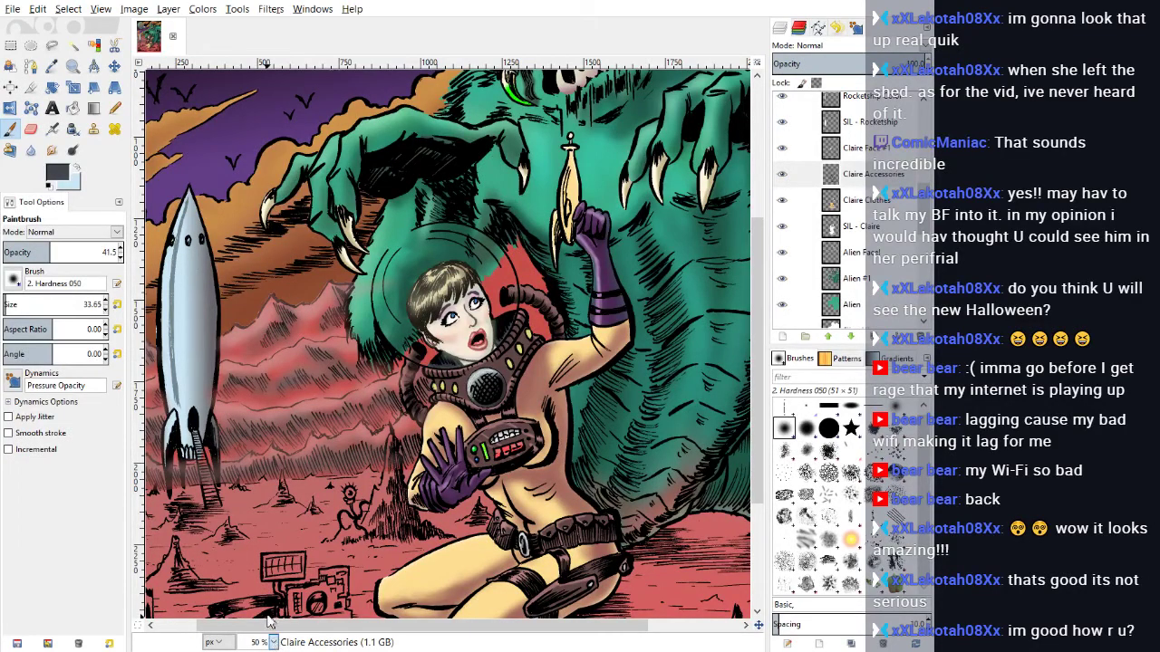
pyautogui.hotkey('shift', '3')
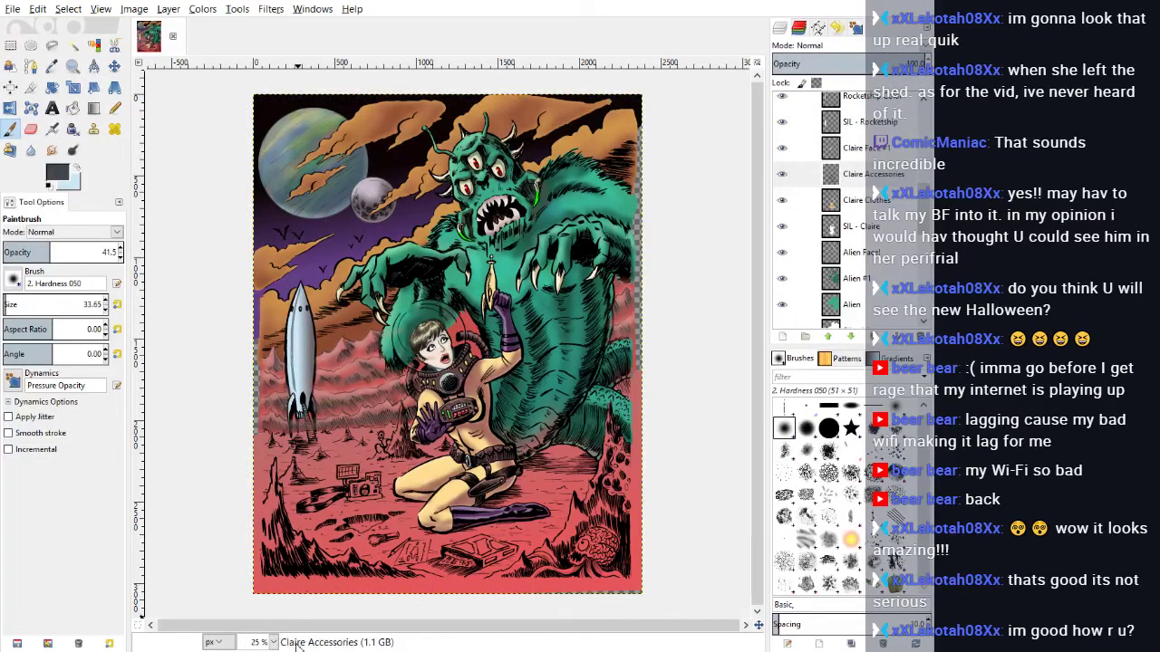
# Step: Select the rocket's silhouette by color on the SIL - Rocketship layer, then make the INK Layer active
pyautogui.click(262, 556)
pyautogui.moveTo(450, 627); pyautogui.dragTo(252, 625)
pyautogui.scroll(2, 405, 282)
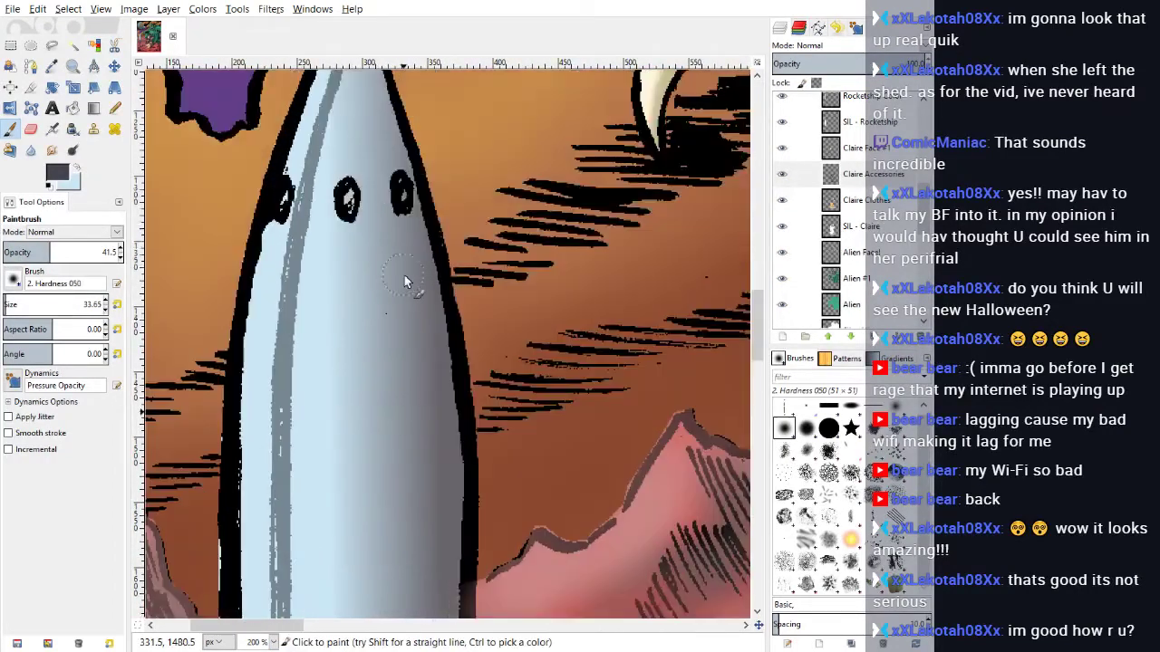
pyautogui.click(876, 125)
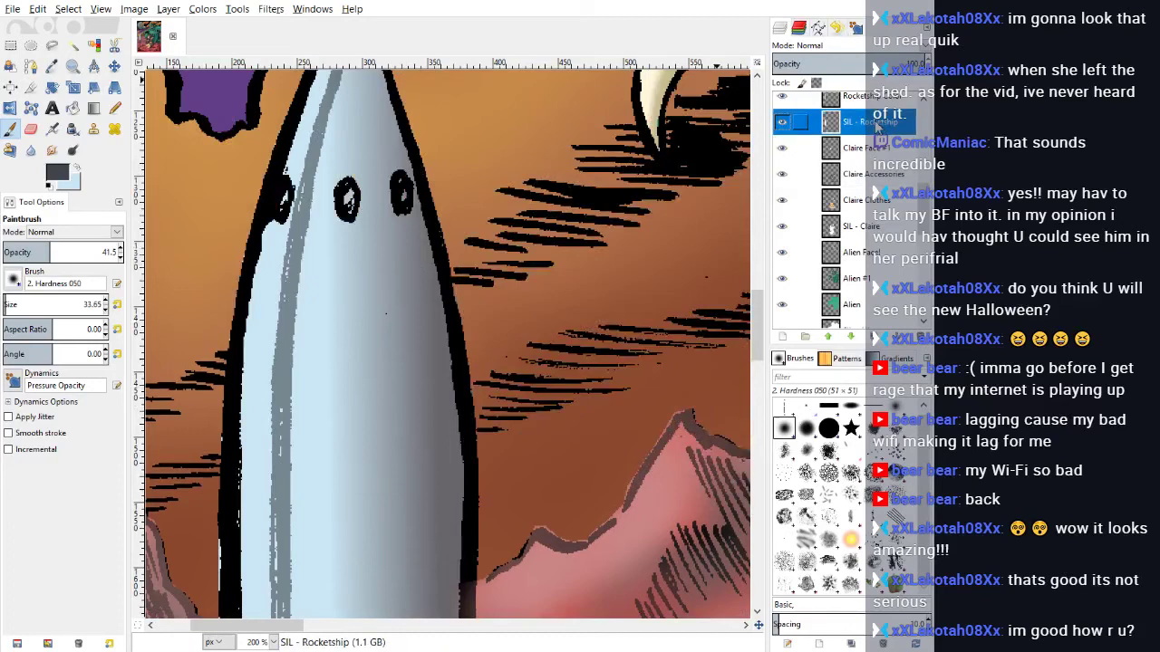
pyautogui.click(94, 43)
pyautogui.click(363, 277)
pyautogui.scroll(-5, 344, 353)
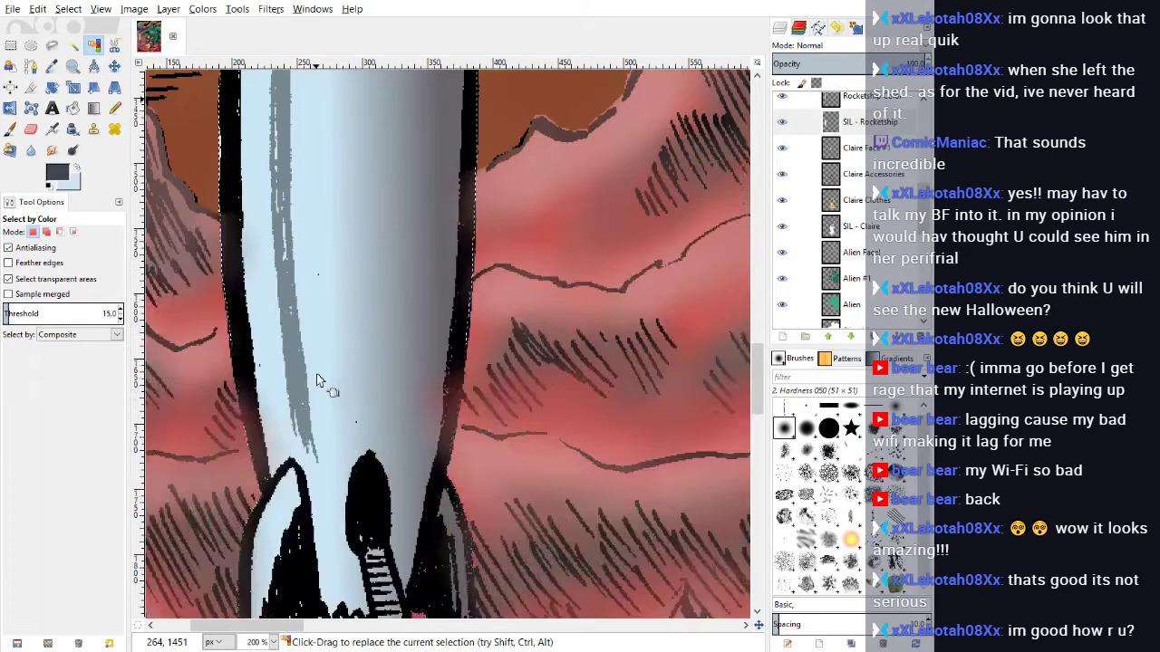
pyautogui.scroll(3, 316, 373)
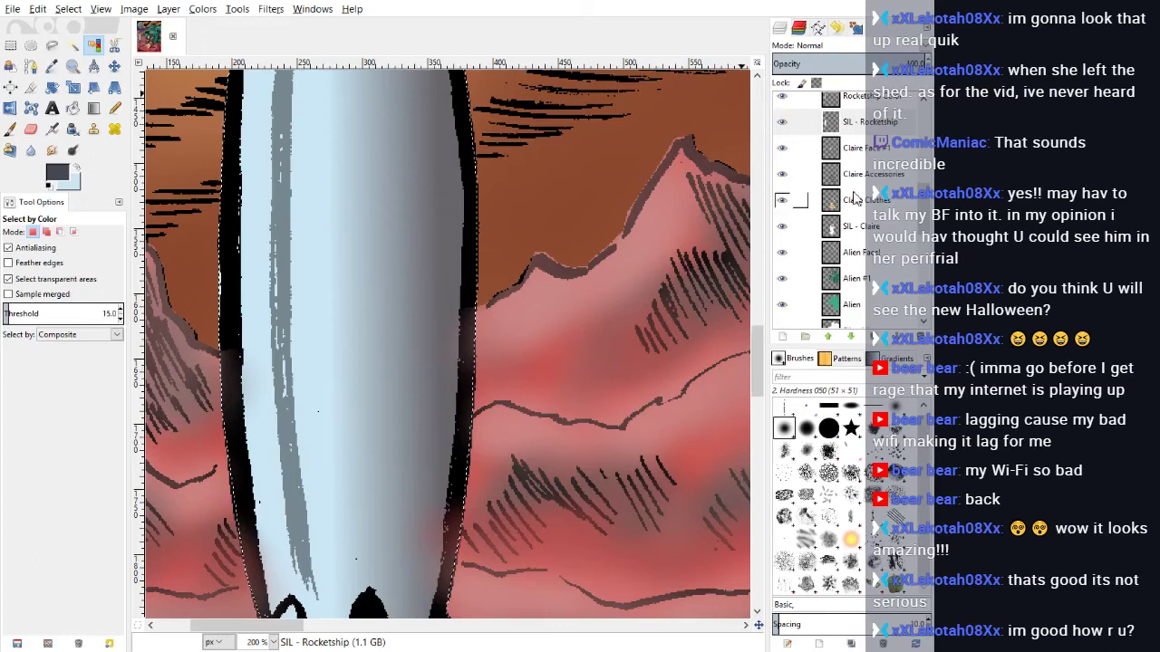
pyautogui.scroll(3, 855, 197)
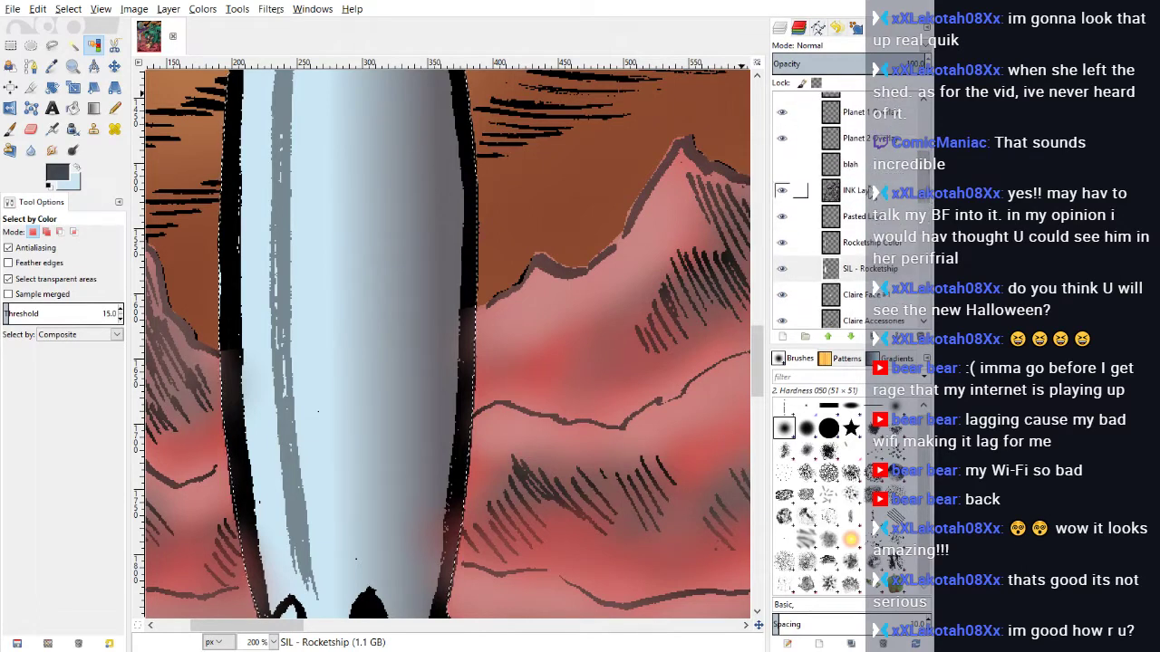
pyautogui.click(833, 190)
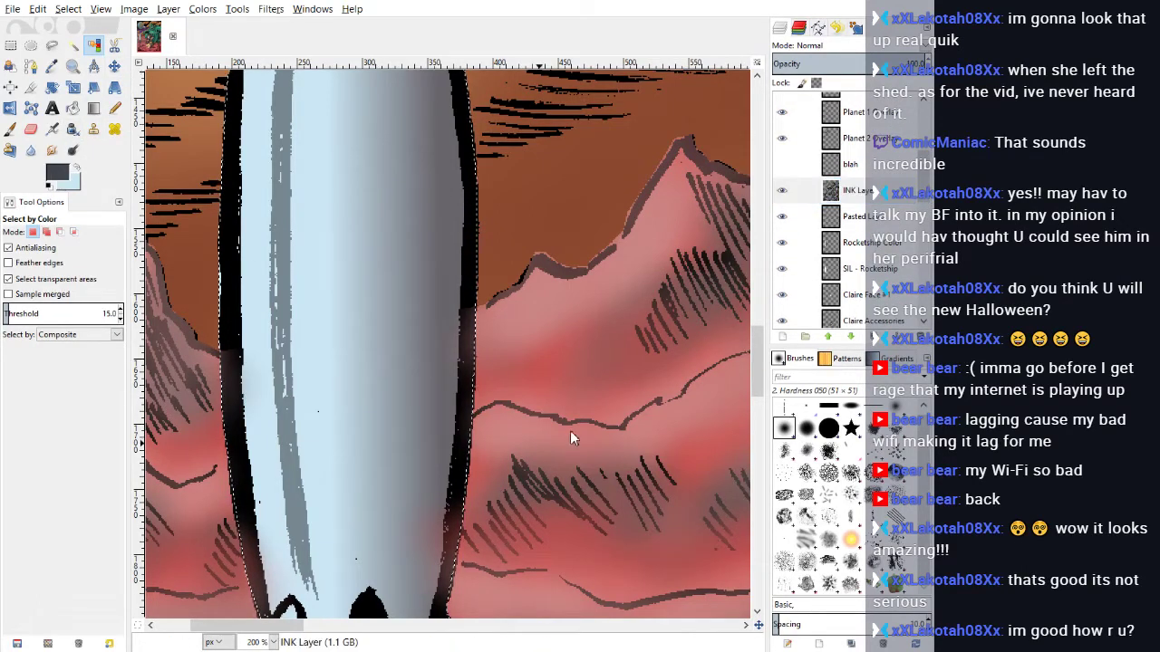
# Step: Touch up the gaps in the rocket's outline on the INK Layer with a black Pencil
pyautogui.click(852, 191)
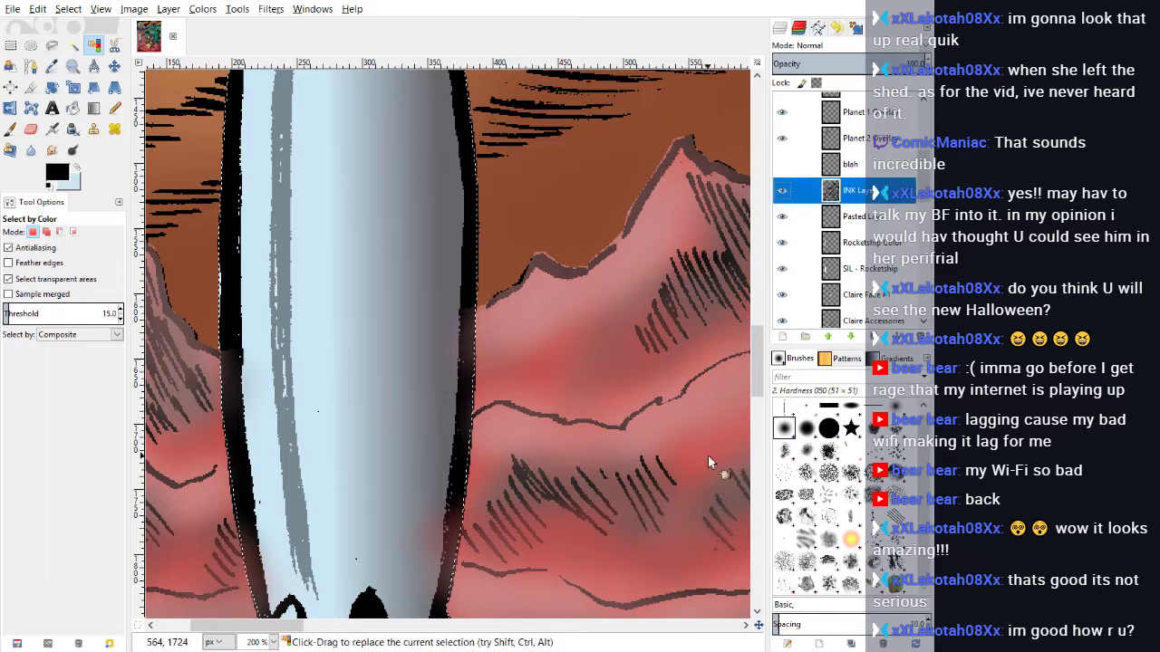
pyautogui.click(114, 110)
pyautogui.moveTo(201, 306); pyautogui.dragTo(208, 318)
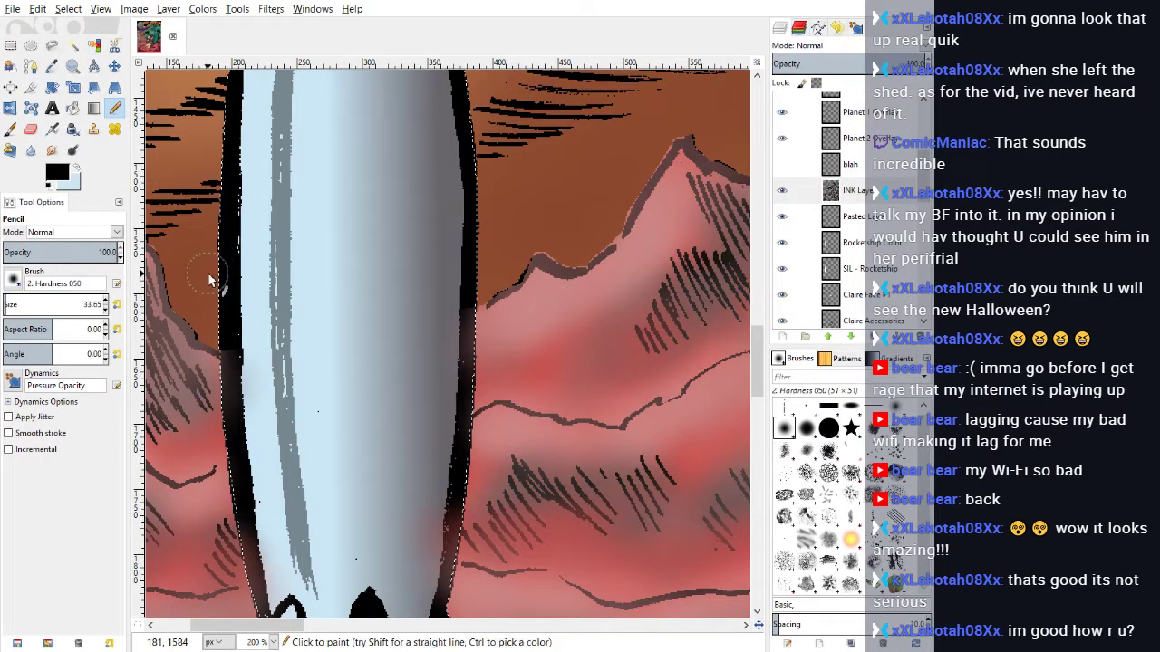
pyautogui.scroll(5, 204, 236)
pyautogui.scroll(-5, 191, 227)
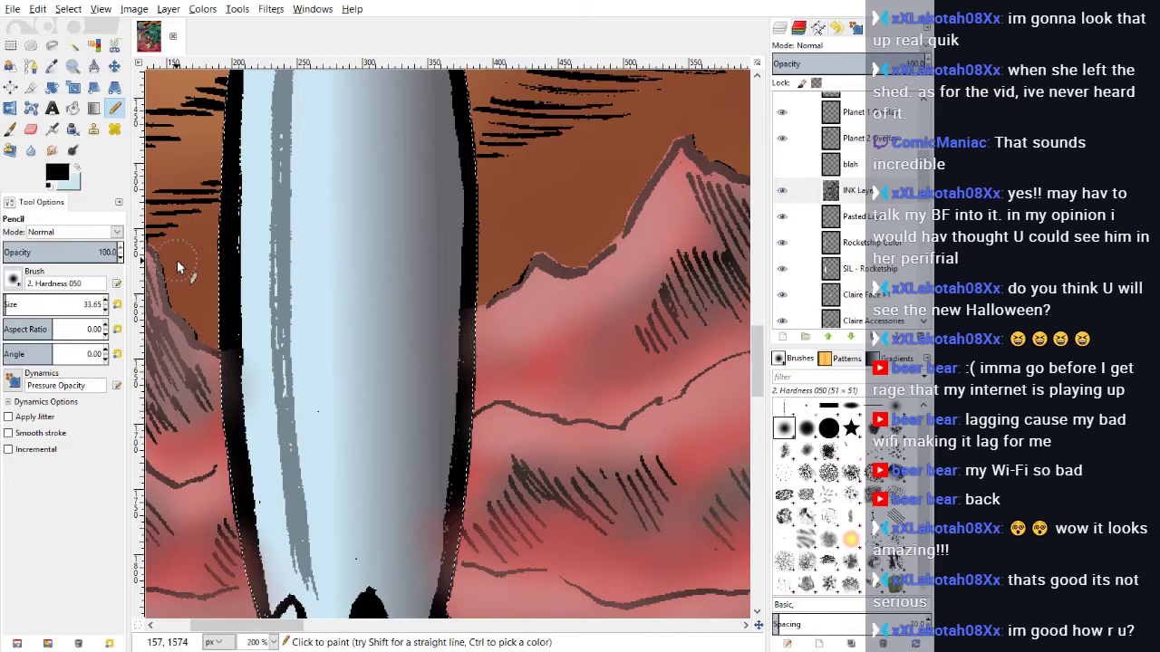
pyautogui.scroll(5, 380, 249)
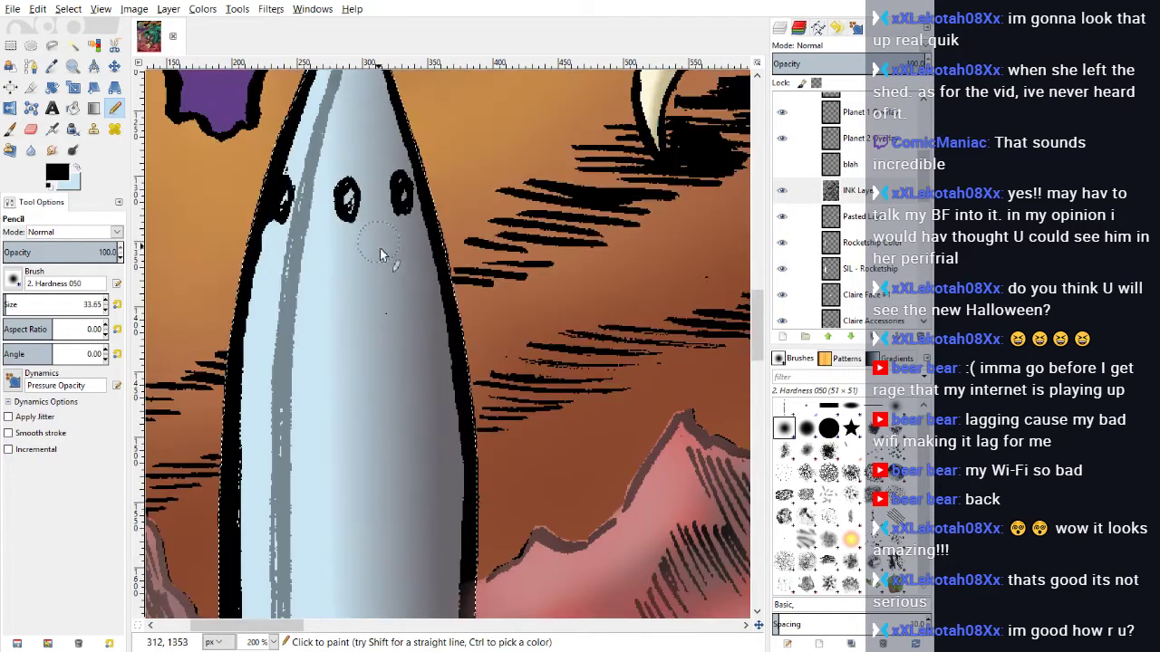
pyautogui.scroll(3, 391, 290)
pyautogui.scroll(-3, 391, 290)
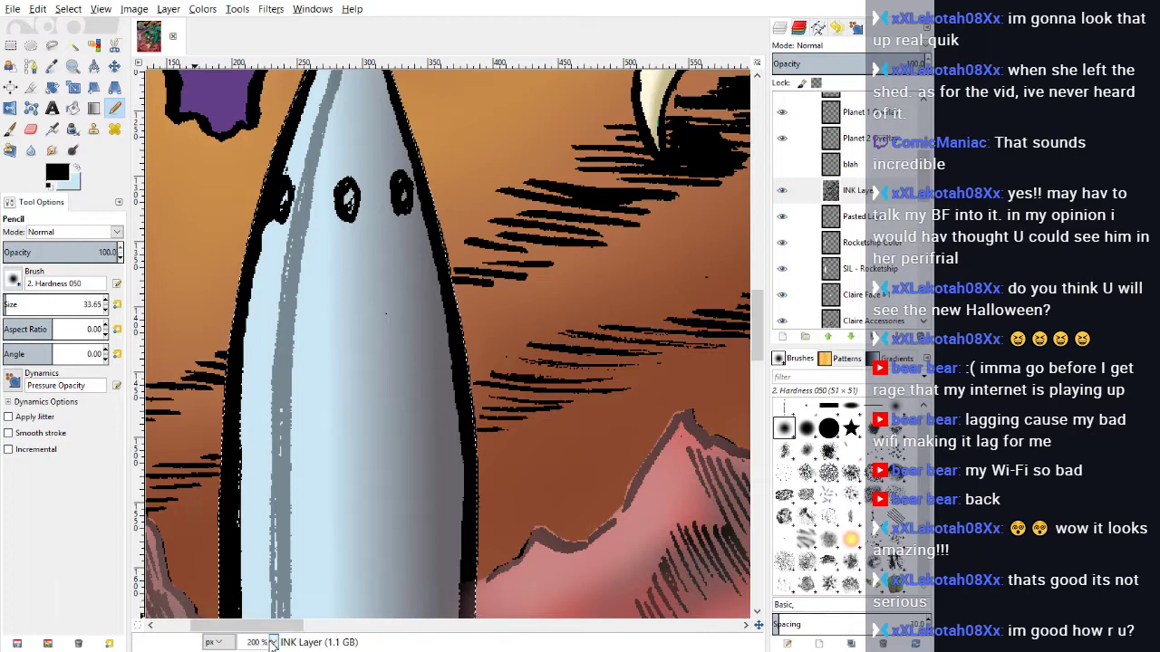
# Step: Examine the whole rocket and the surrounding artwork at 100% and 50% zoom
pyautogui.click(265, 576)
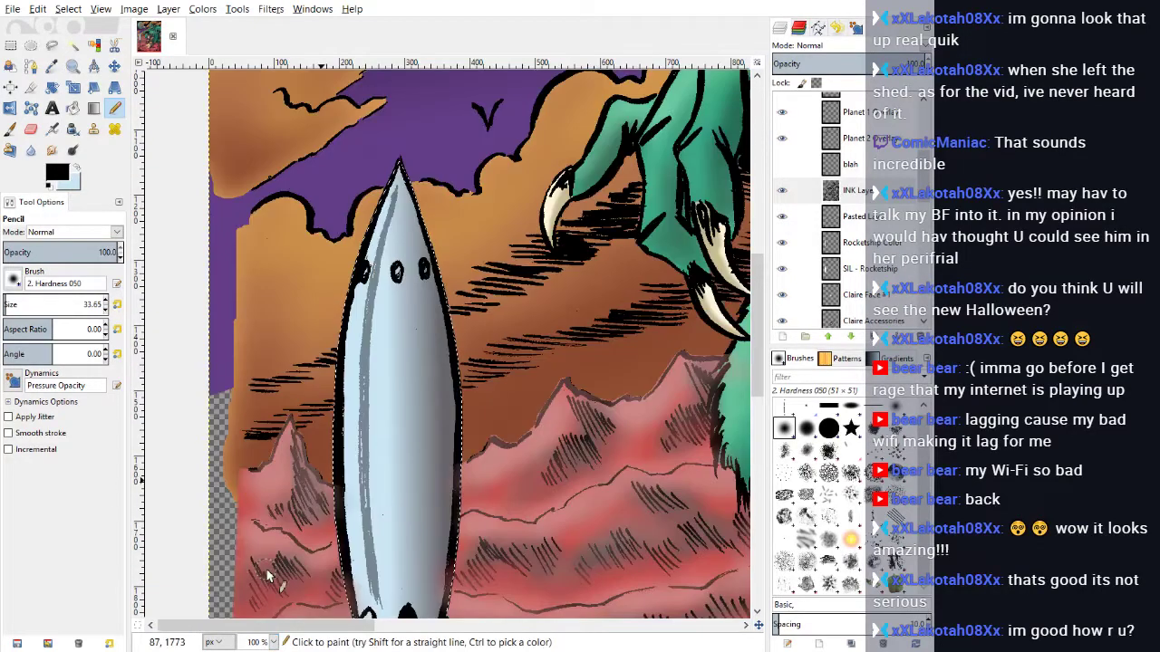
pyautogui.scroll(-2, 282, 554)
pyautogui.scroll(2, 280, 553)
pyautogui.scroll(-2, 279, 554)
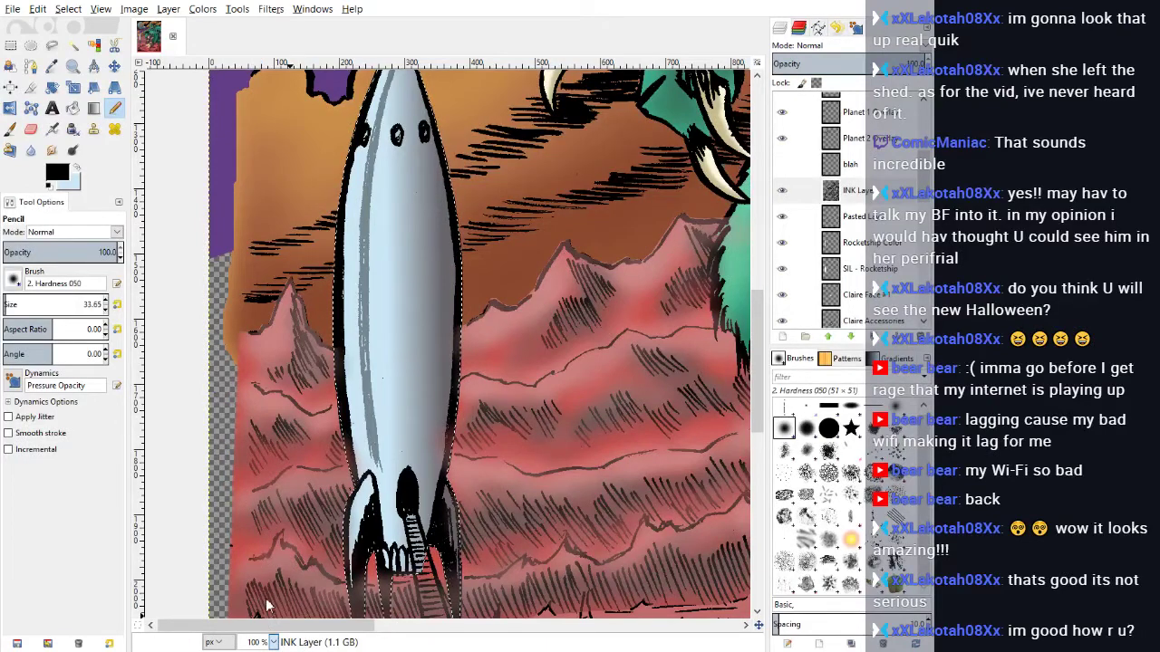
pyautogui.scroll(-2, 265, 596)
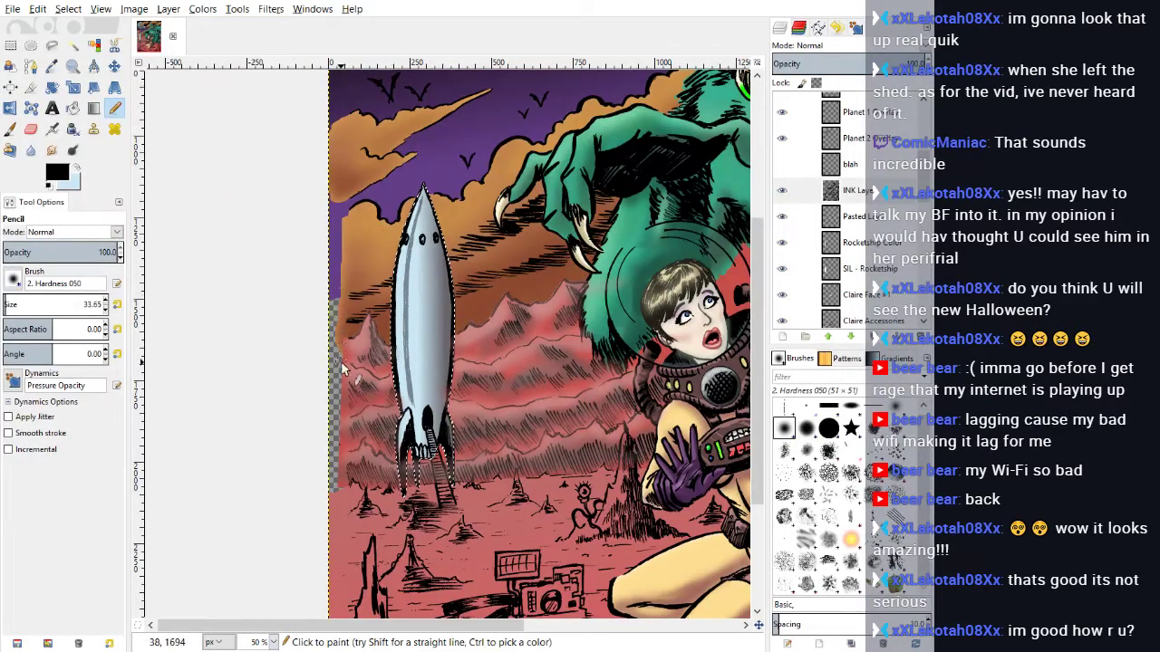
pyautogui.scroll(2, 342, 331)
pyautogui.scroll(-2, 343, 332)
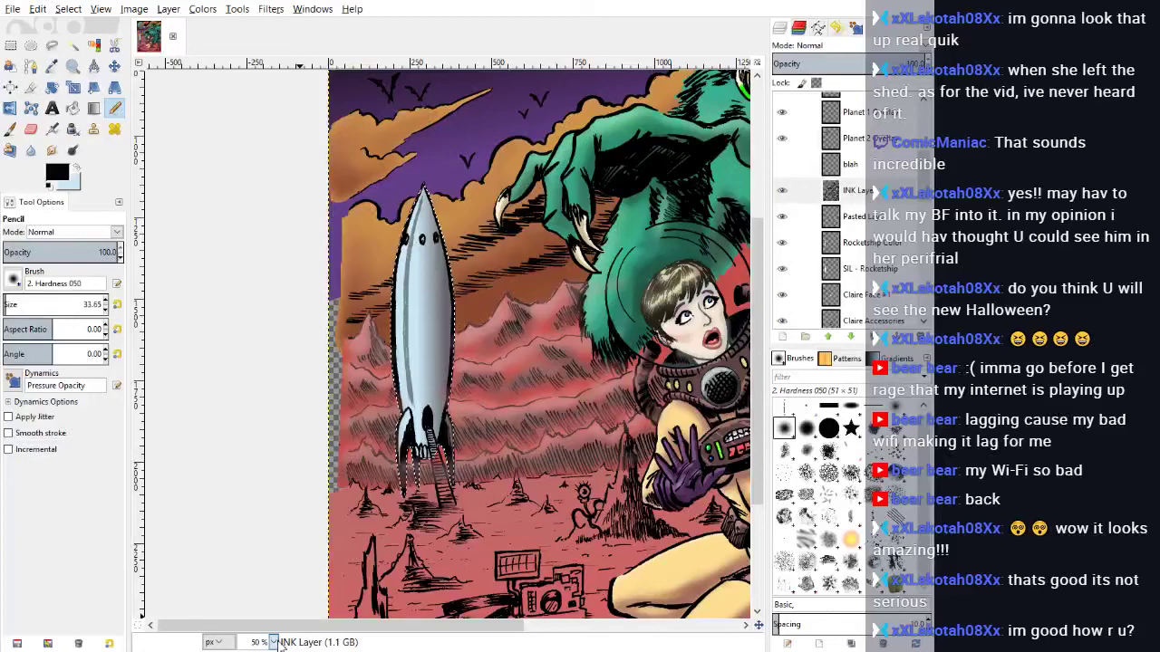
pyautogui.scroll(2, 267, 570)
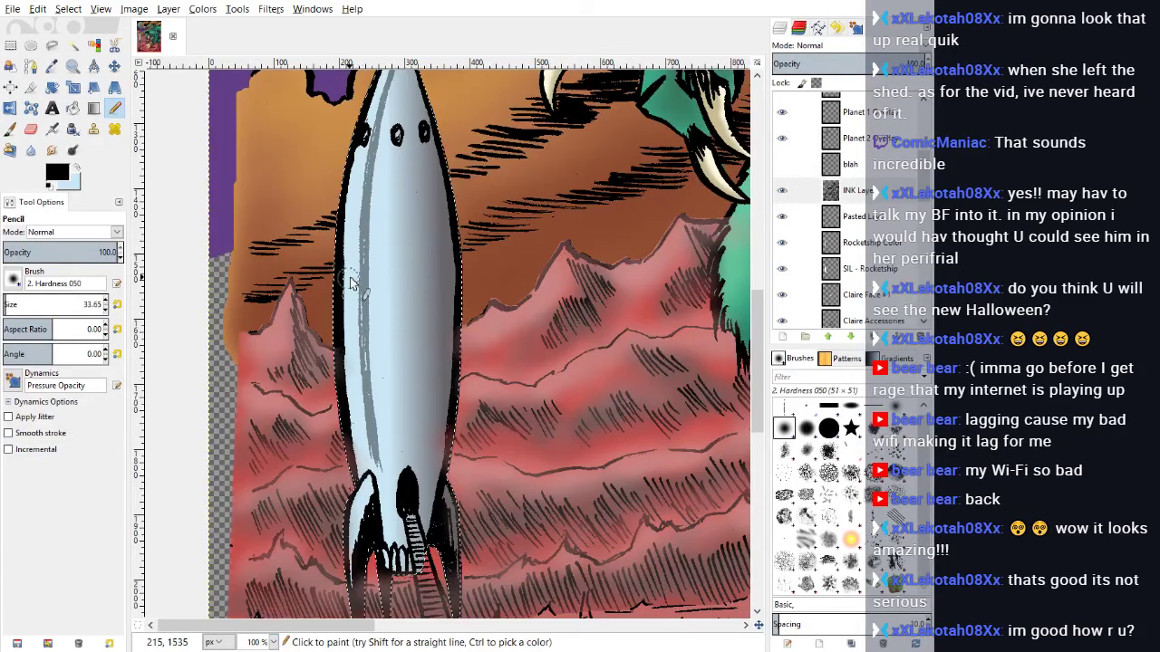
pyautogui.scroll(3, 353, 272)
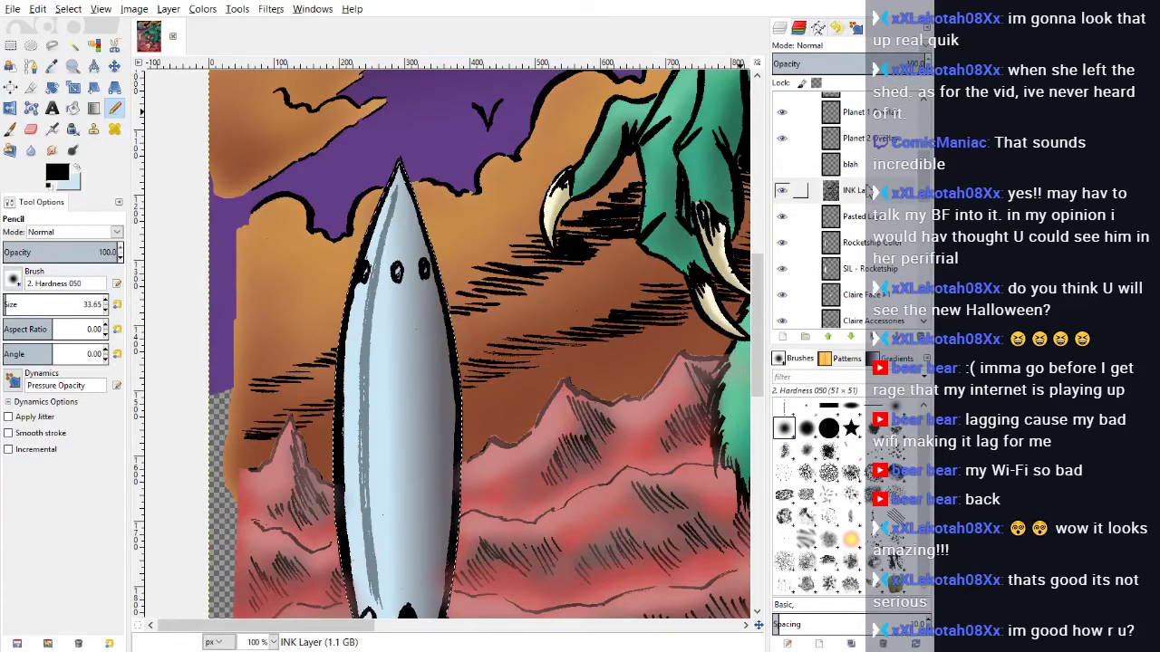
# Step: Select the Pasted Layer below the INK Layer and toggle its visibility to check the grey stripe on the rocket
pyautogui.scroll(2, 917, 184)
pyautogui.scroll(3, 917, 183)
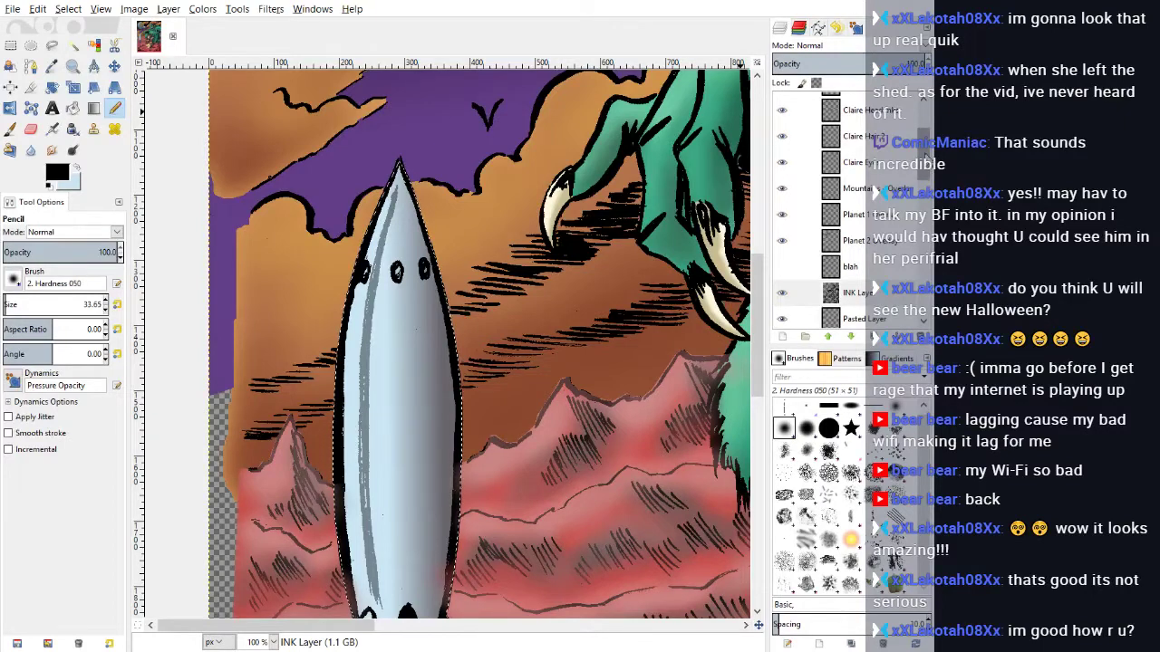
pyautogui.moveTo(925, 155)
pyautogui.mouseDown()
pyautogui.moveTo(925, 133)
pyautogui.moveTo(923, 190)
pyautogui.mouseUp()
pyautogui.click(798, 167)
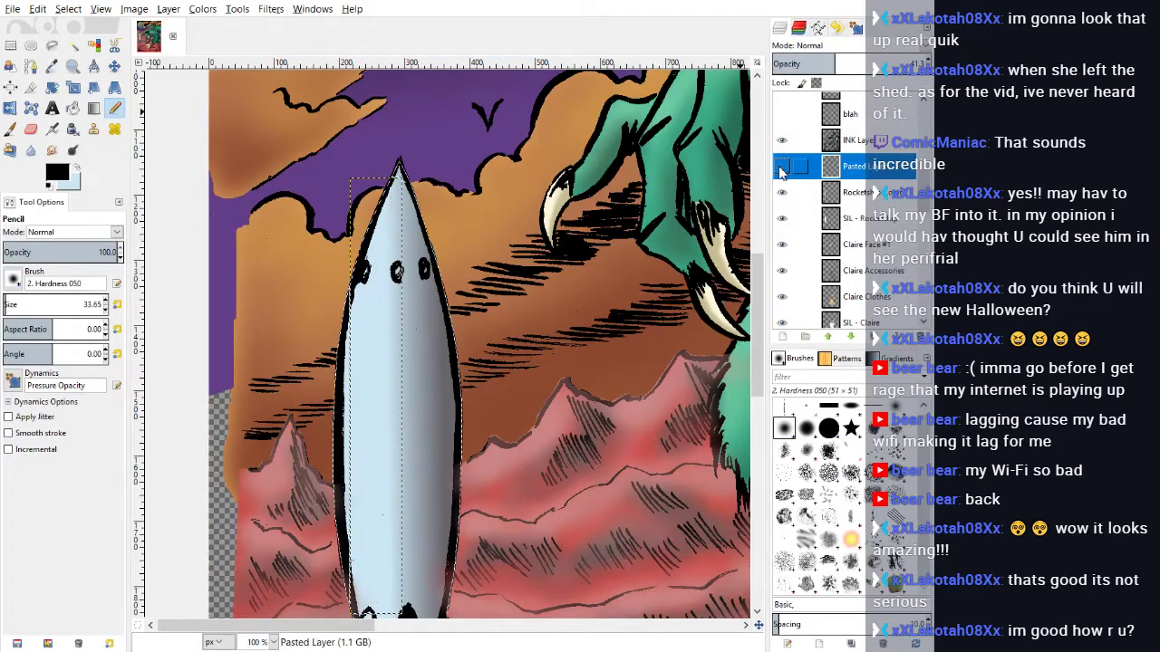
pyautogui.click(780, 167)
pyautogui.click(781, 167)
pyautogui.click(781, 166)
pyautogui.click(781, 167)
pyautogui.click(781, 166)
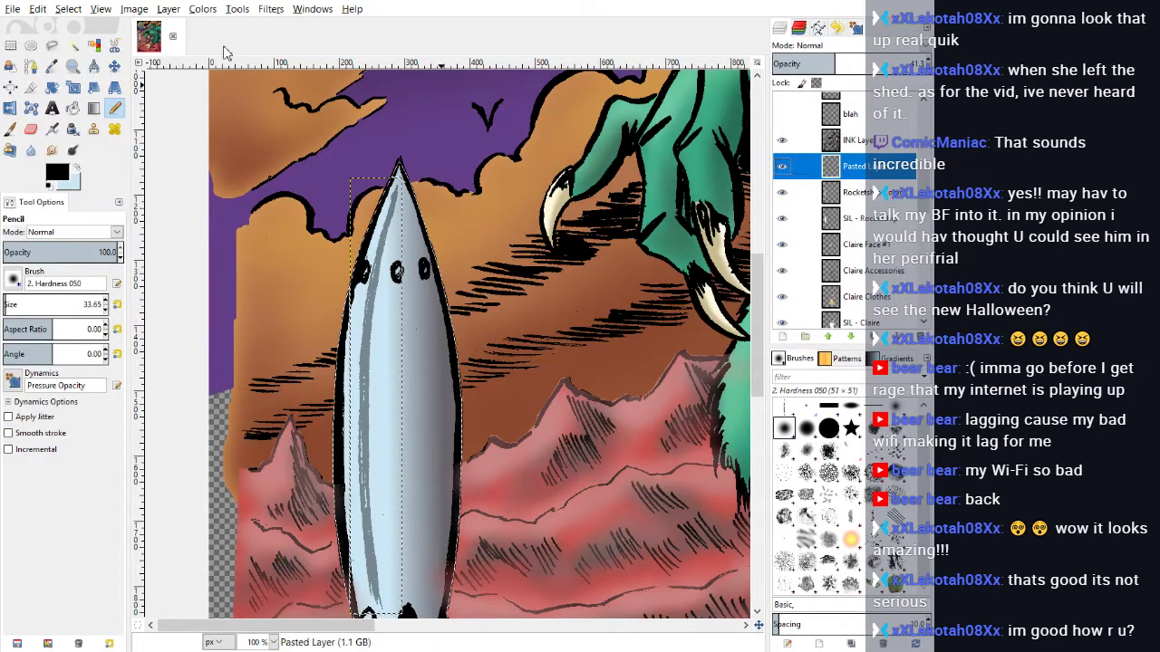
# Step: Flip the Pasted Layer's grey stripe horizontally and move it onto the shaded right side of the rocket
pyautogui.click(172, 13)
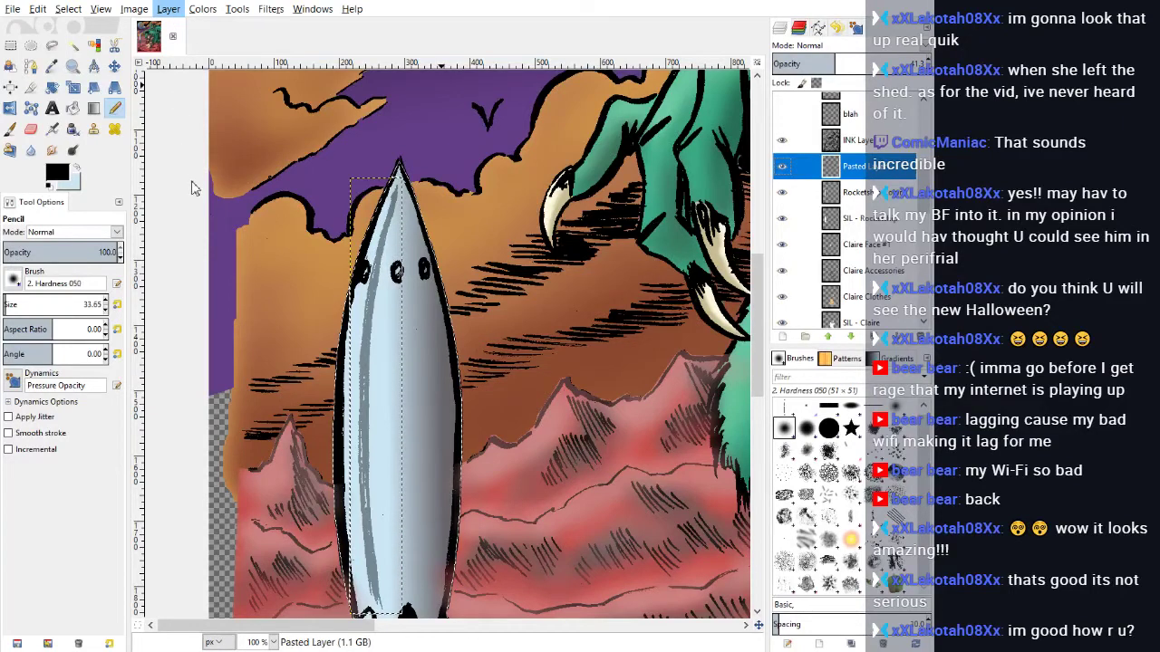
pyautogui.click(435, 191)
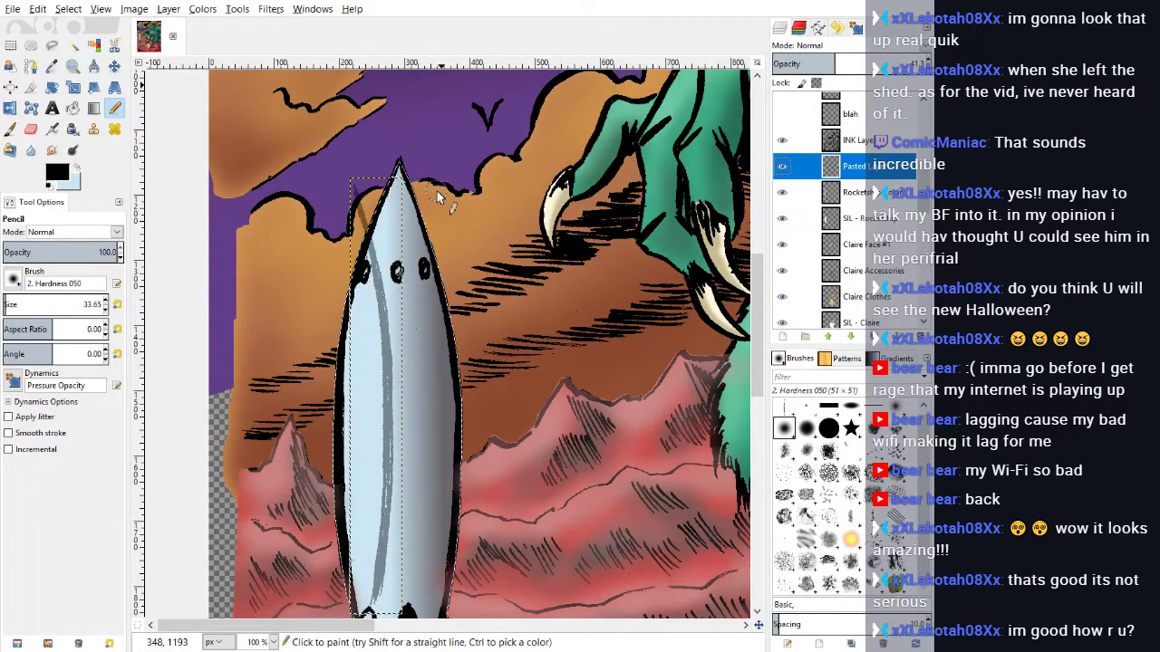
pyautogui.click(114, 66)
pyautogui.moveTo(390, 375); pyautogui.dragTo(436, 371)
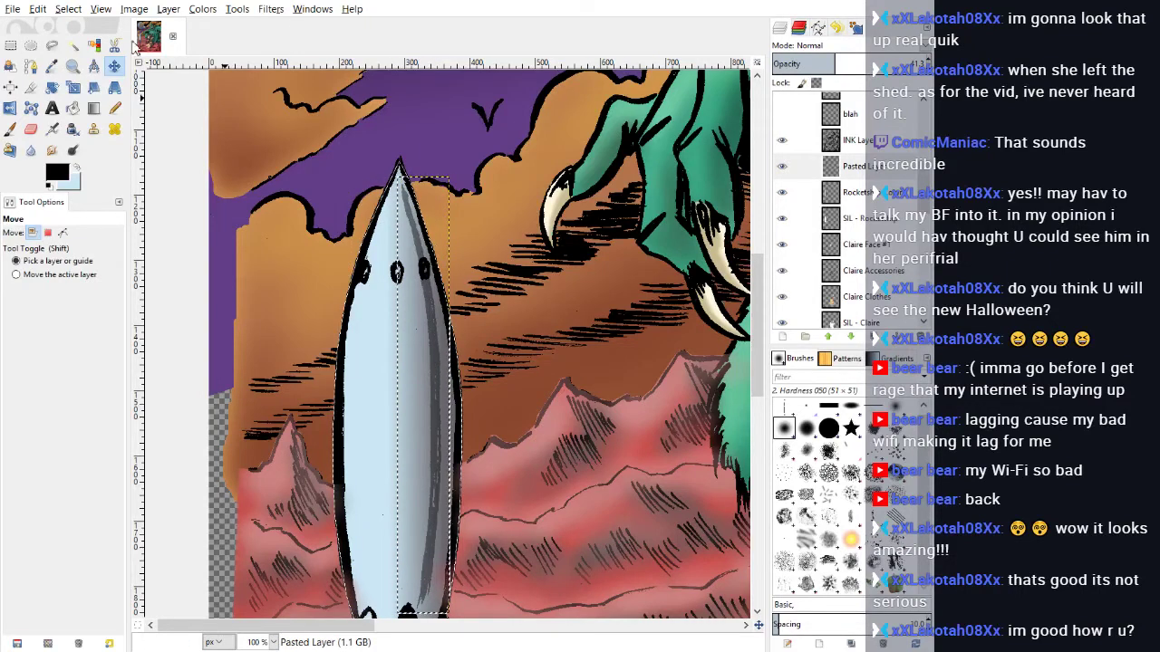
# Step: Clear the current selection and select the rocket's silhouette from the SIL - Rocketship layer with Fuzzy Select
pyautogui.click(68, 9)
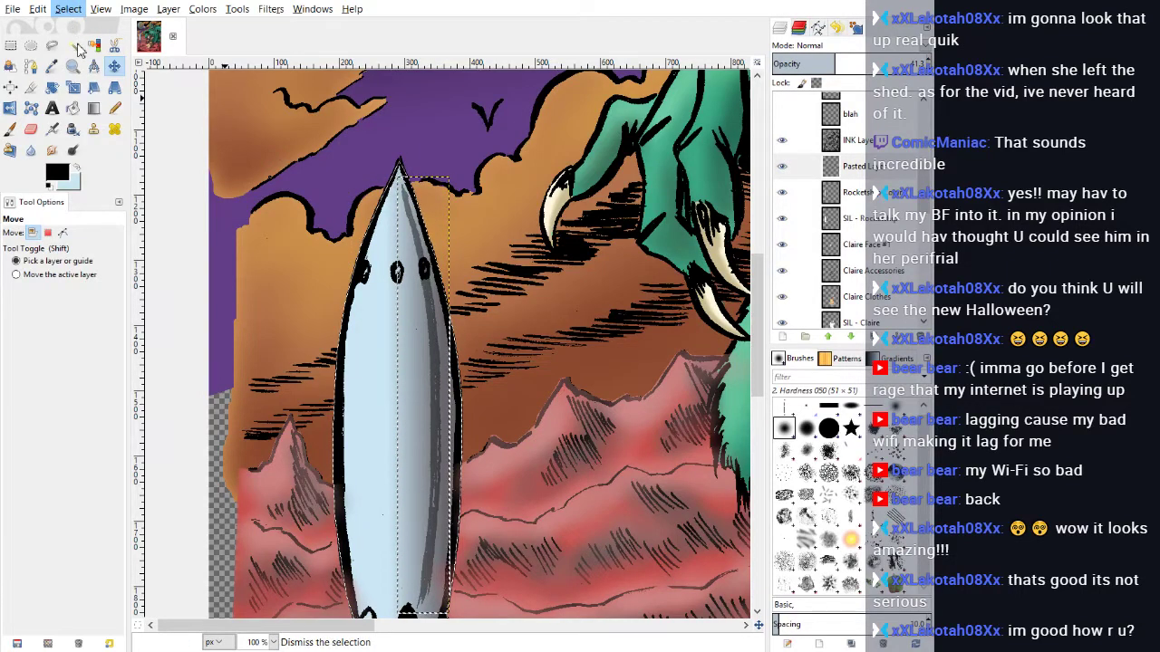
pyautogui.click(76, 52)
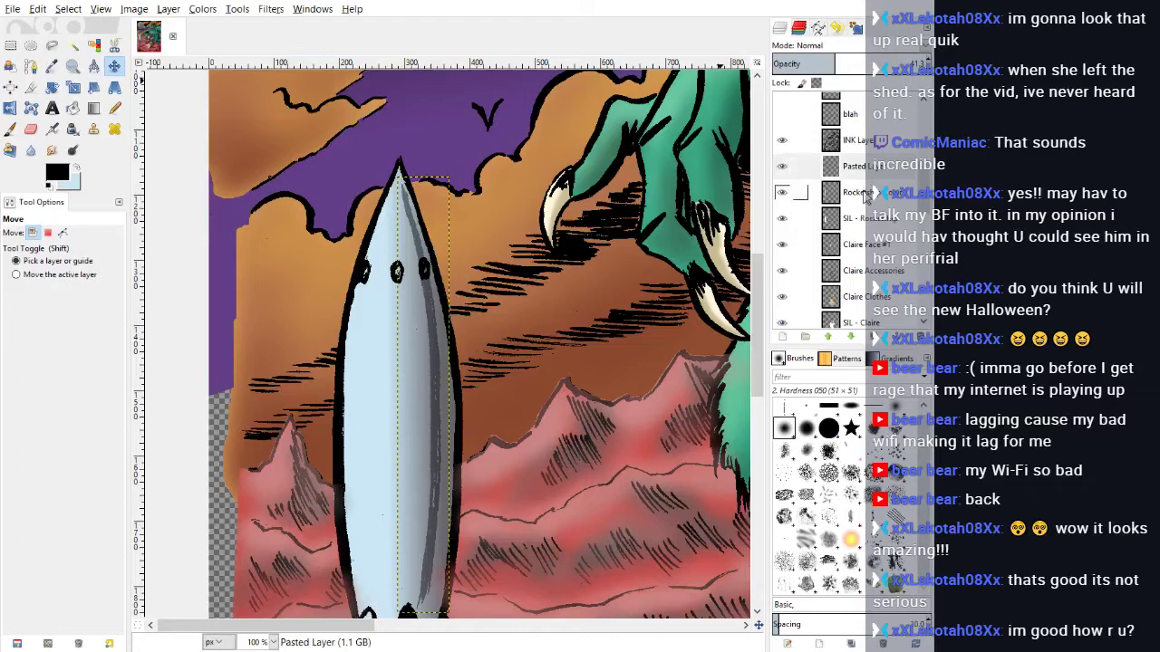
pyautogui.press('pagedown')
pyautogui.press('pagedown')
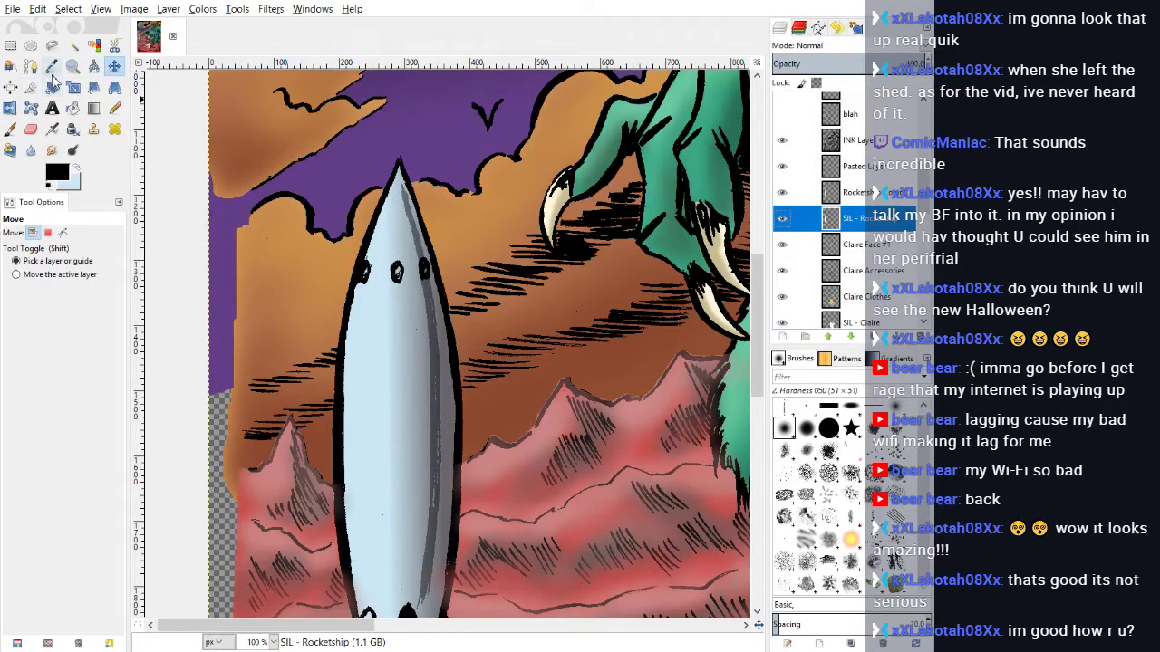
pyautogui.click(73, 45)
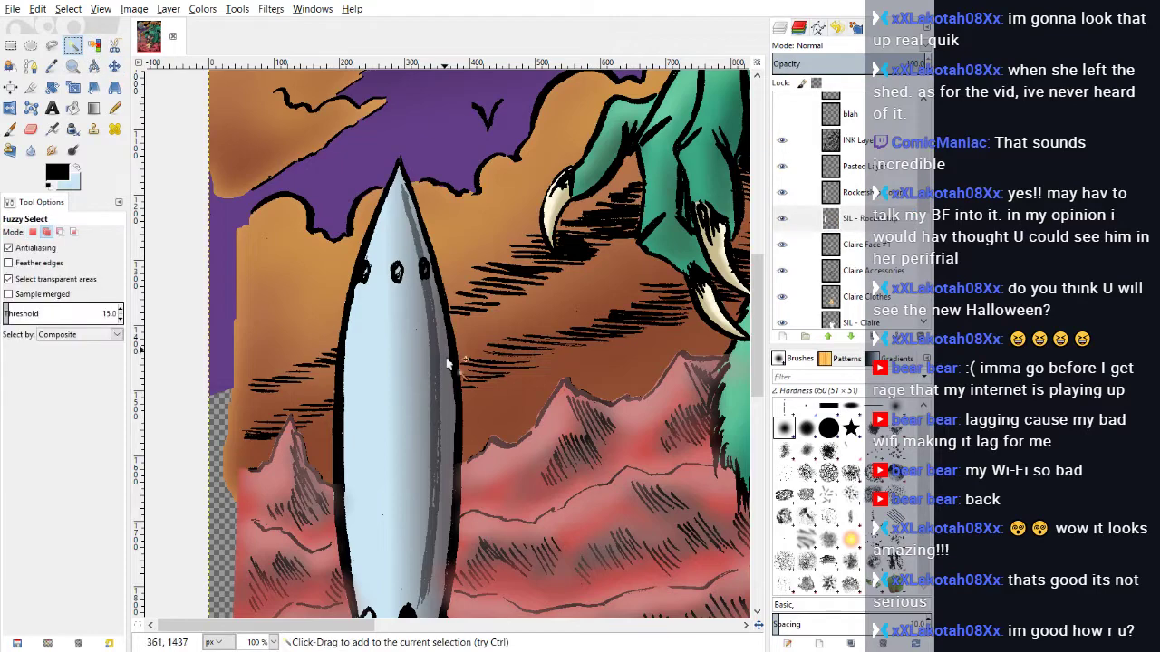
pyautogui.scroll(-5, 428, 393)
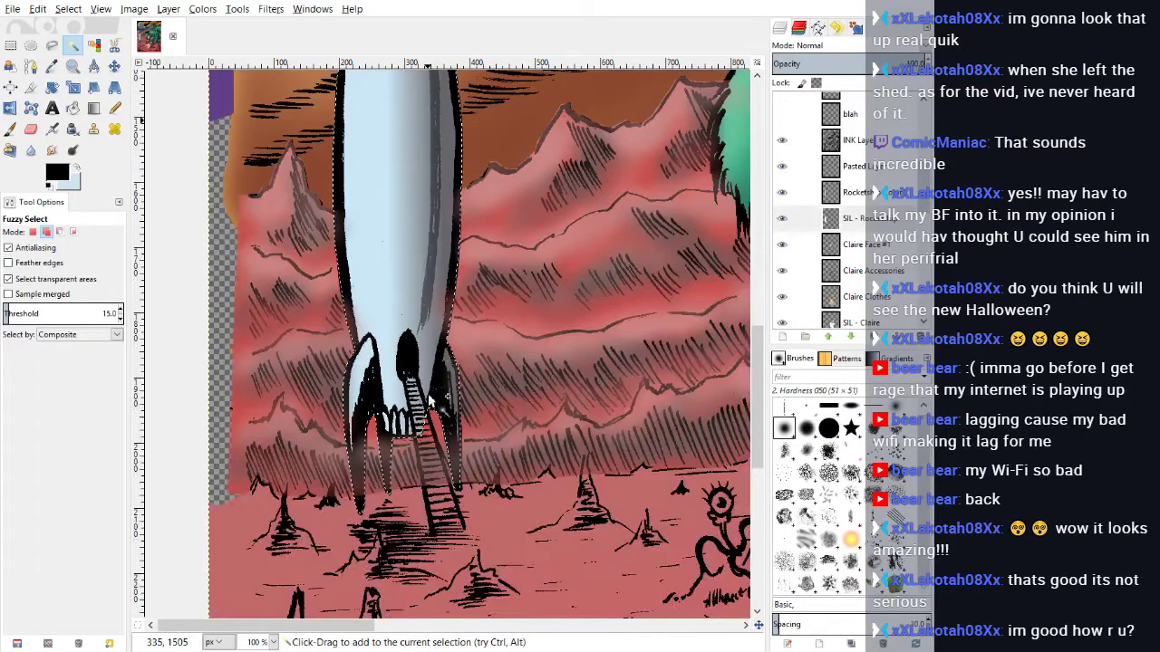
pyautogui.scroll(5, 437, 392)
pyautogui.click(437, 391)
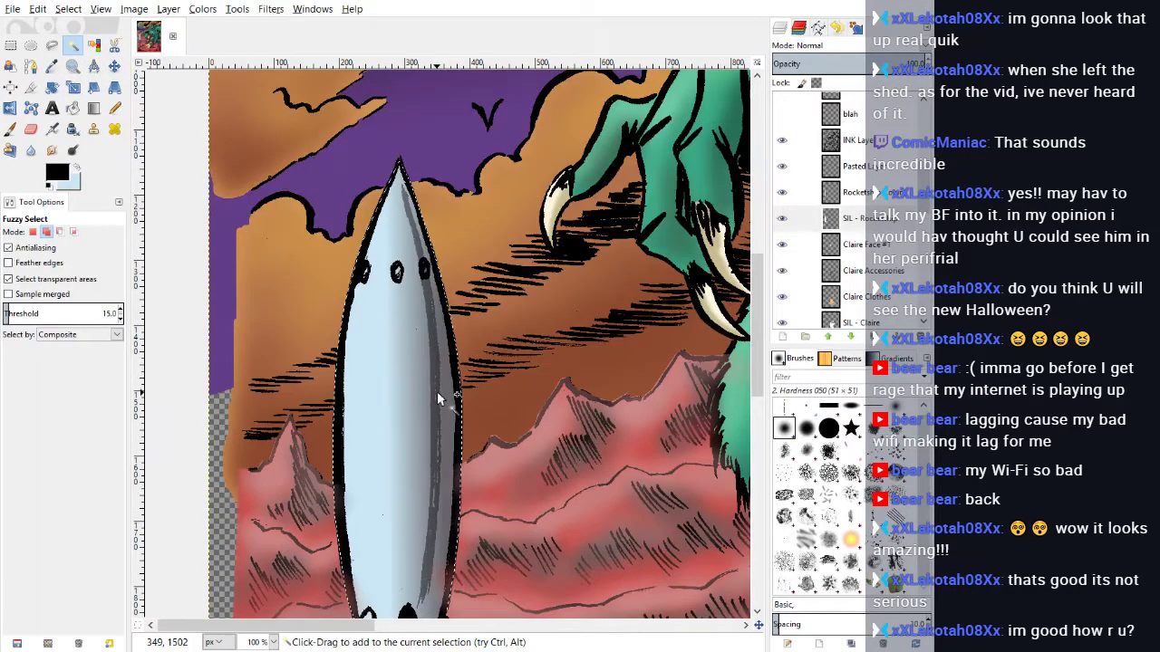
# Step: Make Rocketship Color the active layer and choose an olive yellow foreground colour for the Pencil
pyautogui.click(882, 200)
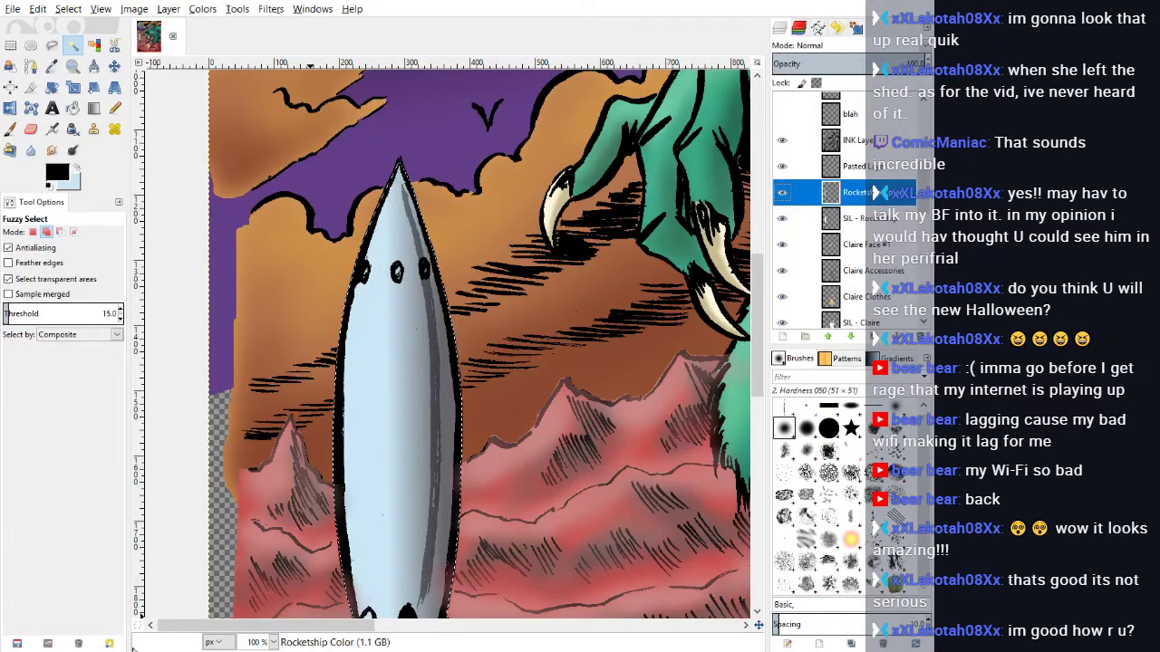
pyautogui.scroll(-5, 319, 447)
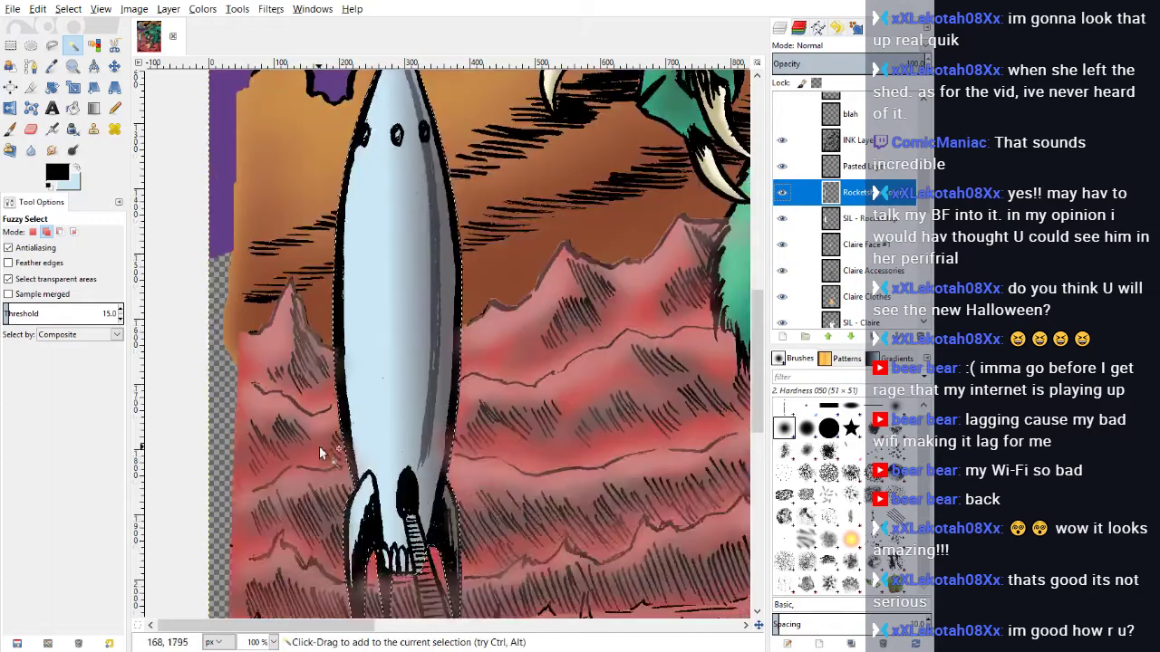
pyautogui.scroll(-1, 293, 531)
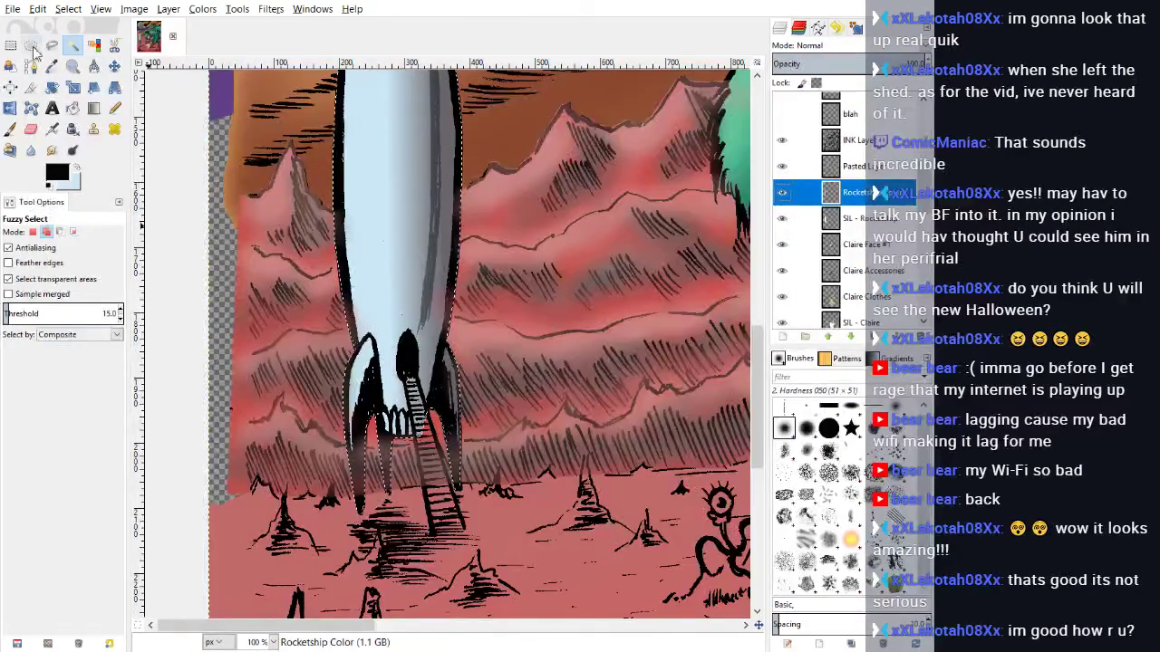
pyautogui.click(114, 108)
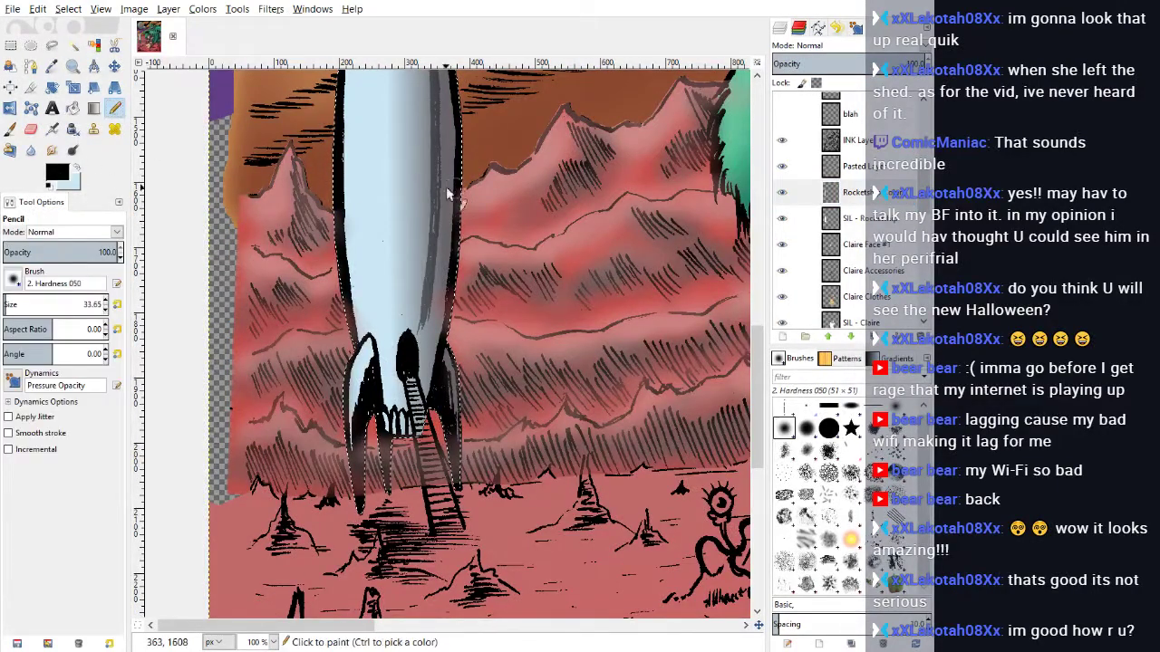
pyautogui.click(645, 384)
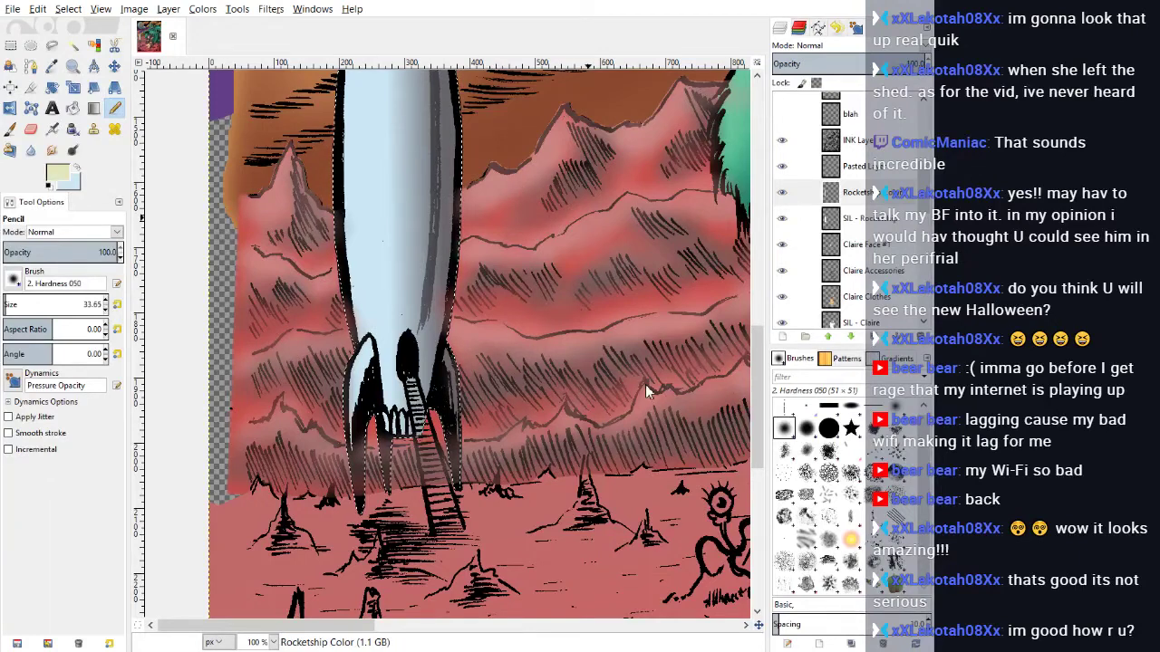
pyautogui.click(655, 360)
pyautogui.click(644, 361)
pyautogui.moveTo(645, 361)
pyautogui.mouseDown()
pyautogui.moveTo(651, 350)
pyautogui.moveTo(634, 350)
pyautogui.mouseUp()
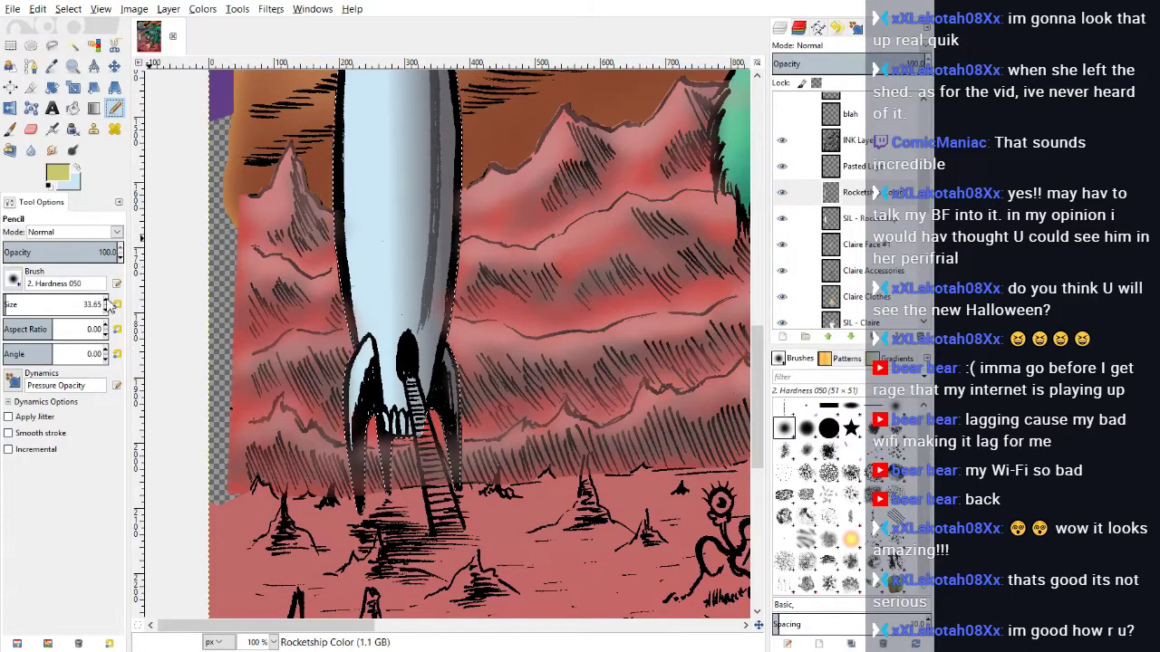
# Step: Set the Pencil size to 18 and paint the light area of the rocket's left tail fin olive yellow
pyautogui.moveTo(99, 306); pyautogui.dragTo(5, 306)
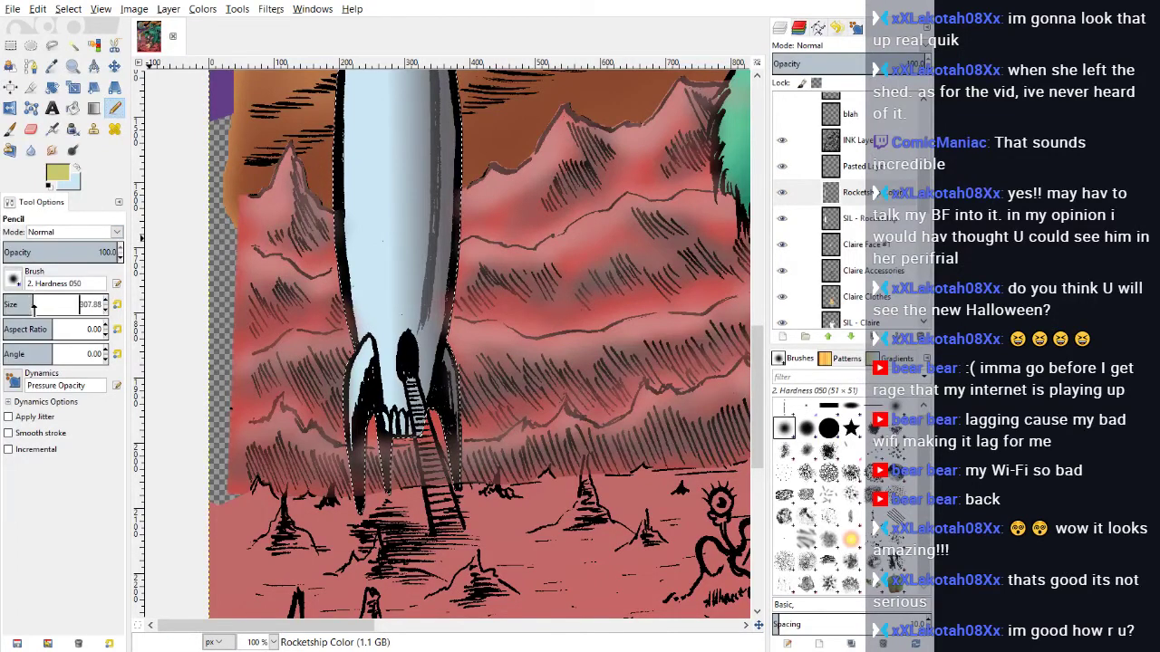
pyautogui.click(106, 299)
pyautogui.click(106, 299)
pyautogui.click(274, 642)
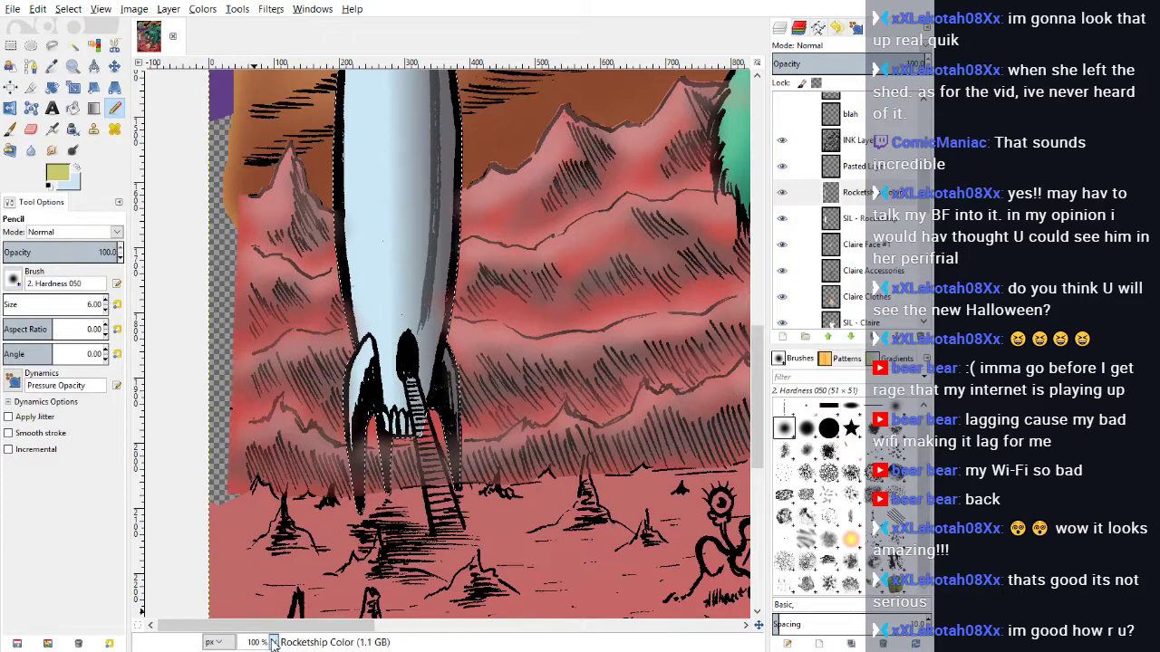
pyautogui.press('2')
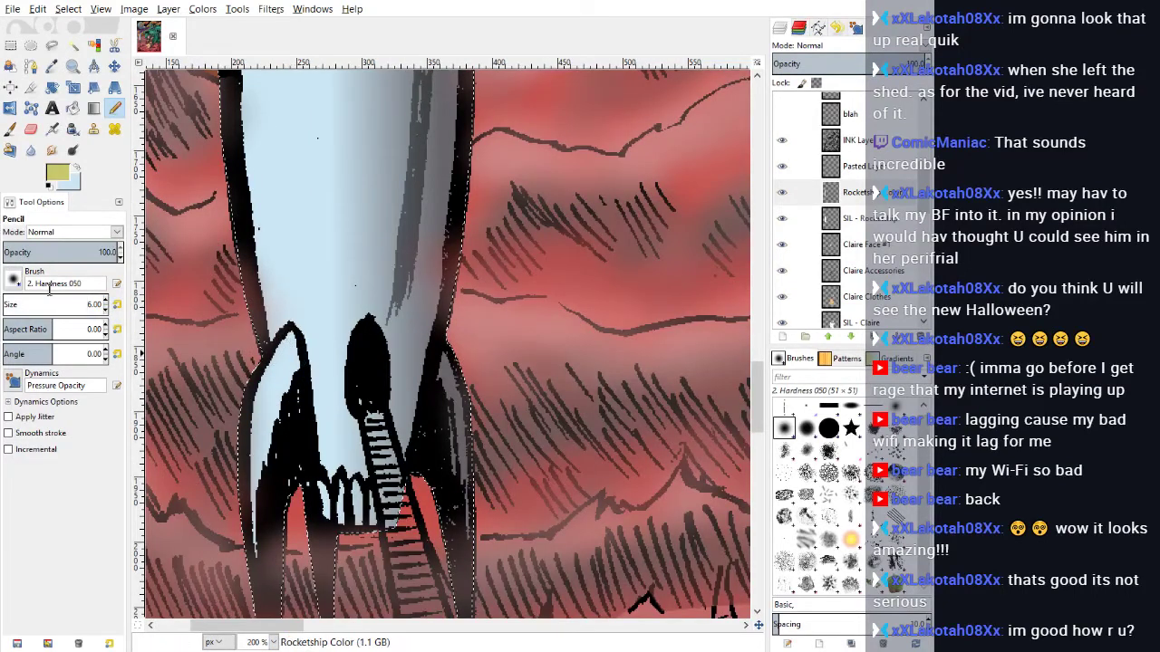
pyautogui.click(105, 301)
pyautogui.click(105, 300)
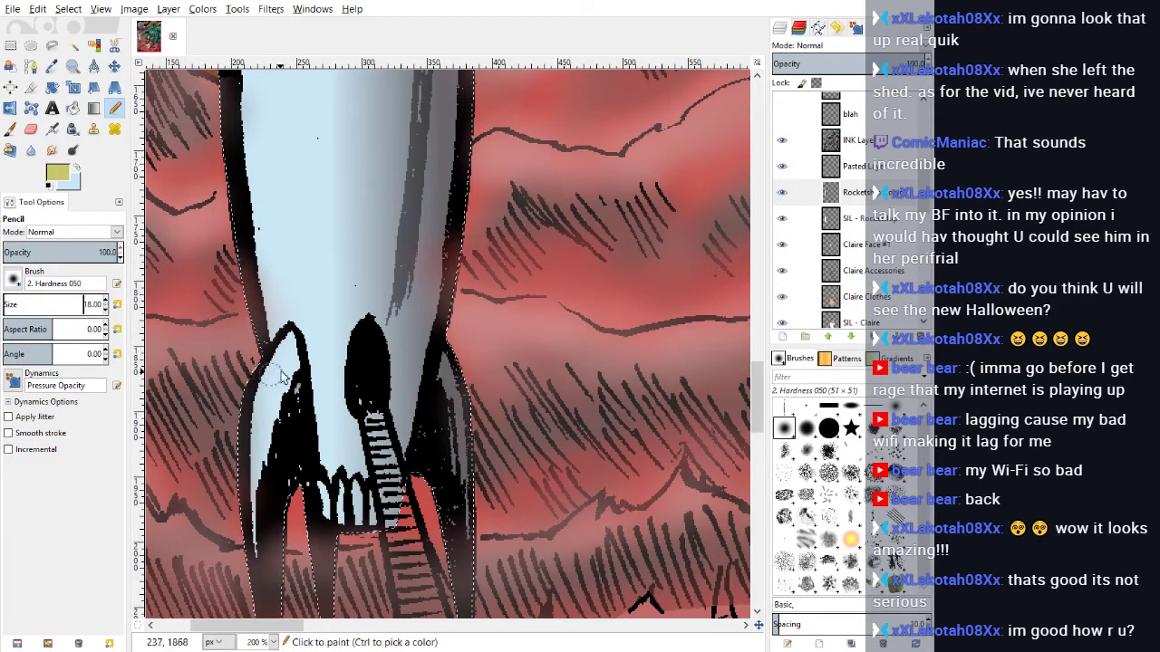
pyautogui.moveTo(290, 349); pyautogui.dragTo(292, 382)
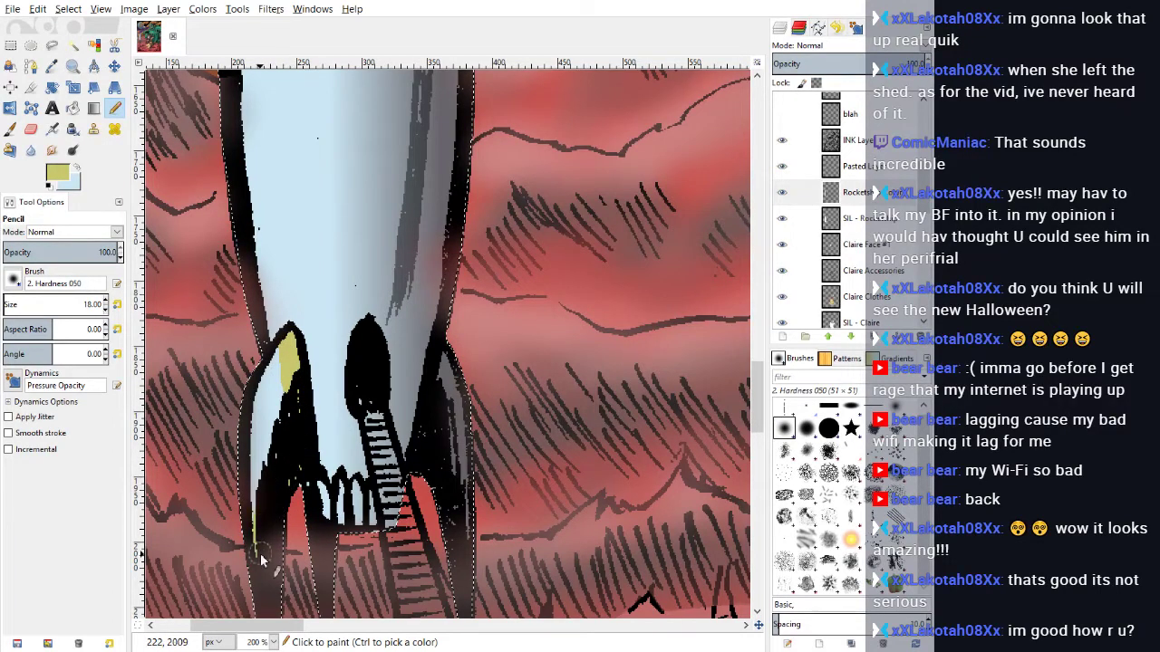
pyautogui.moveTo(260, 547)
pyautogui.mouseDown()
pyautogui.moveTo(283, 362)
pyautogui.moveTo(280, 466)
pyautogui.moveTo(281, 441)
pyautogui.moveTo(267, 484)
pyautogui.moveTo(267, 396)
pyautogui.moveTo(265, 447)
pyautogui.mouseUp()
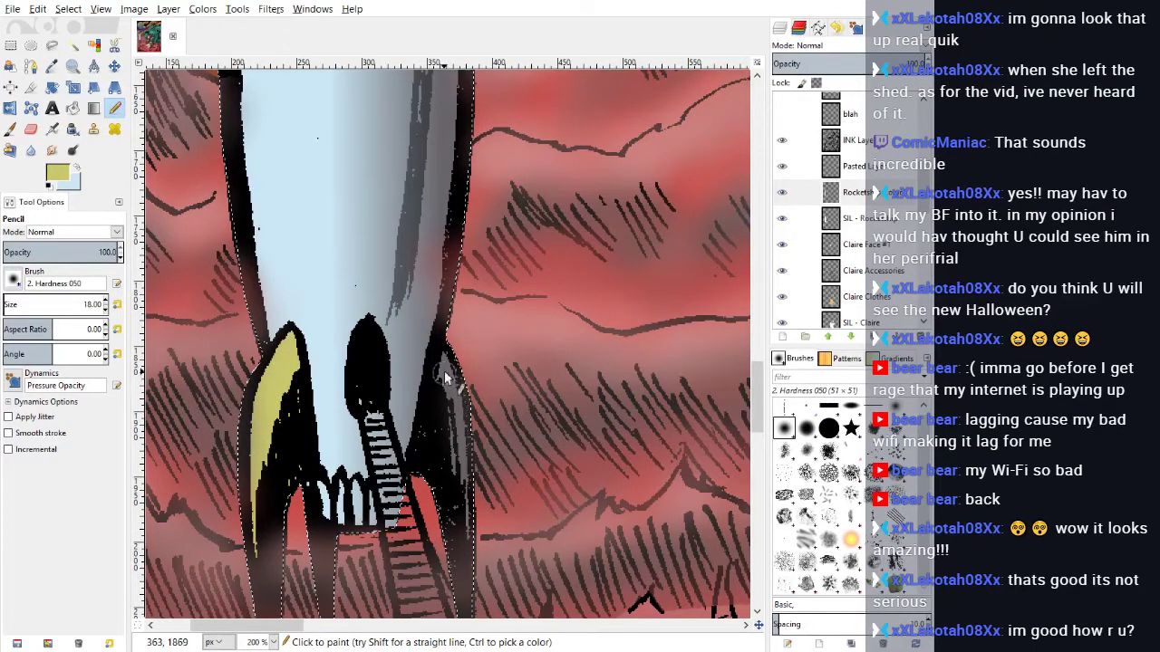
# Step: Paint the light area of the rocket's right tail fin olive yellow with the Pencil and shade it with a darker olive
pyautogui.moveTo(444, 384)
pyautogui.mouseDown()
pyautogui.moveTo(447, 370)
pyautogui.moveTo(431, 458)
pyautogui.moveTo(469, 525)
pyautogui.moveTo(453, 399)
pyautogui.moveTo(448, 453)
pyautogui.moveTo(462, 485)
pyautogui.mouseUp()
pyautogui.scroll(-5, 462, 489)
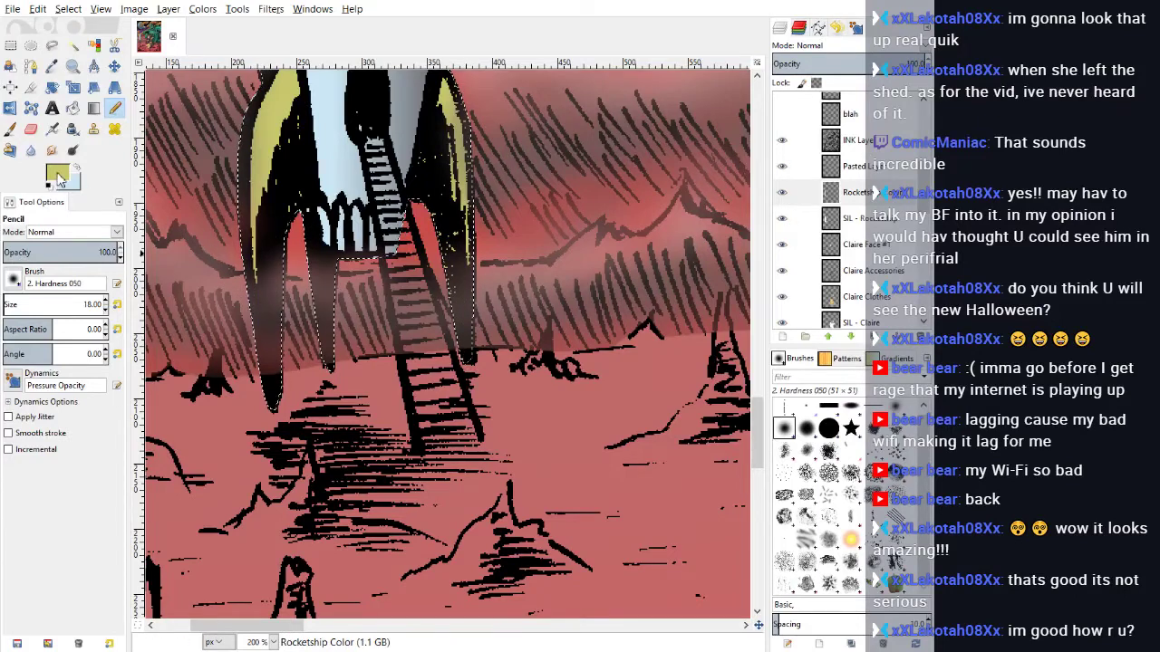
pyautogui.moveTo(760, 315); pyautogui.dragTo(739, 319)
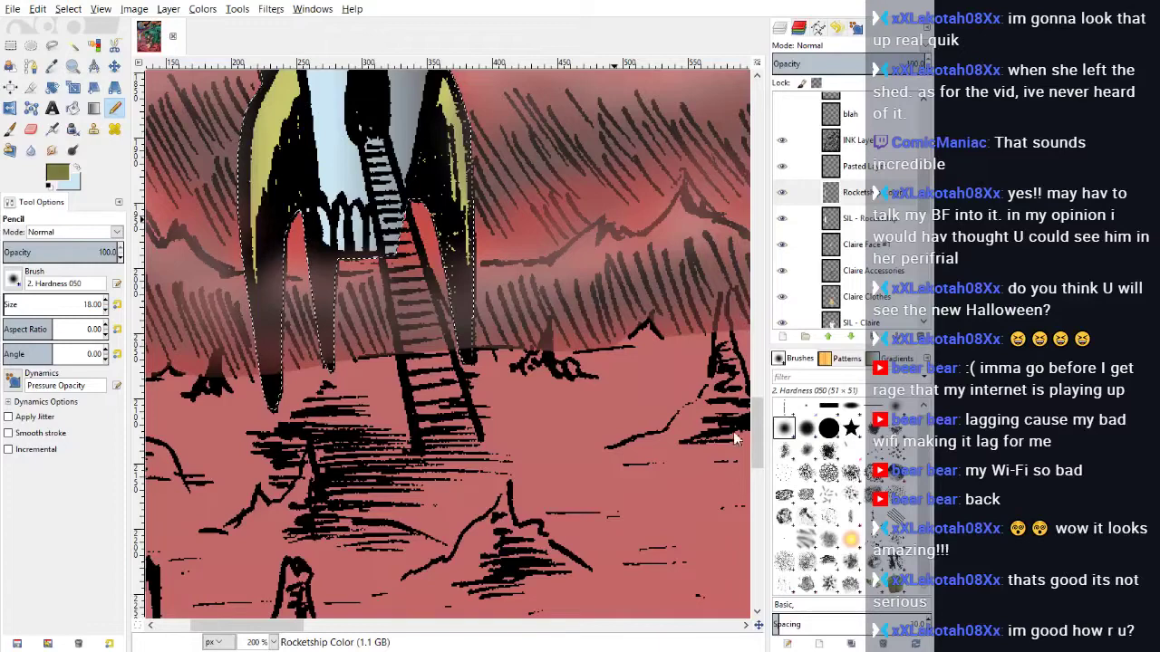
pyautogui.scroll(3, 521, 264)
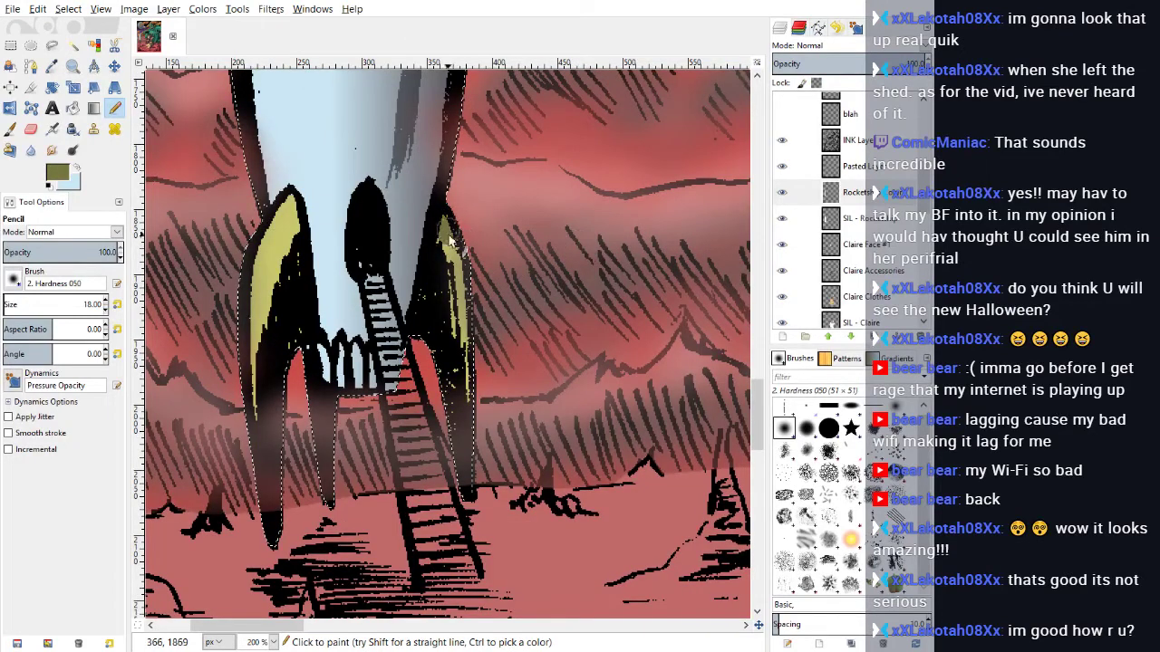
pyautogui.moveTo(435, 295)
pyautogui.mouseDown()
pyautogui.moveTo(429, 330)
pyautogui.moveTo(456, 254)
pyautogui.moveTo(469, 374)
pyautogui.mouseUp()
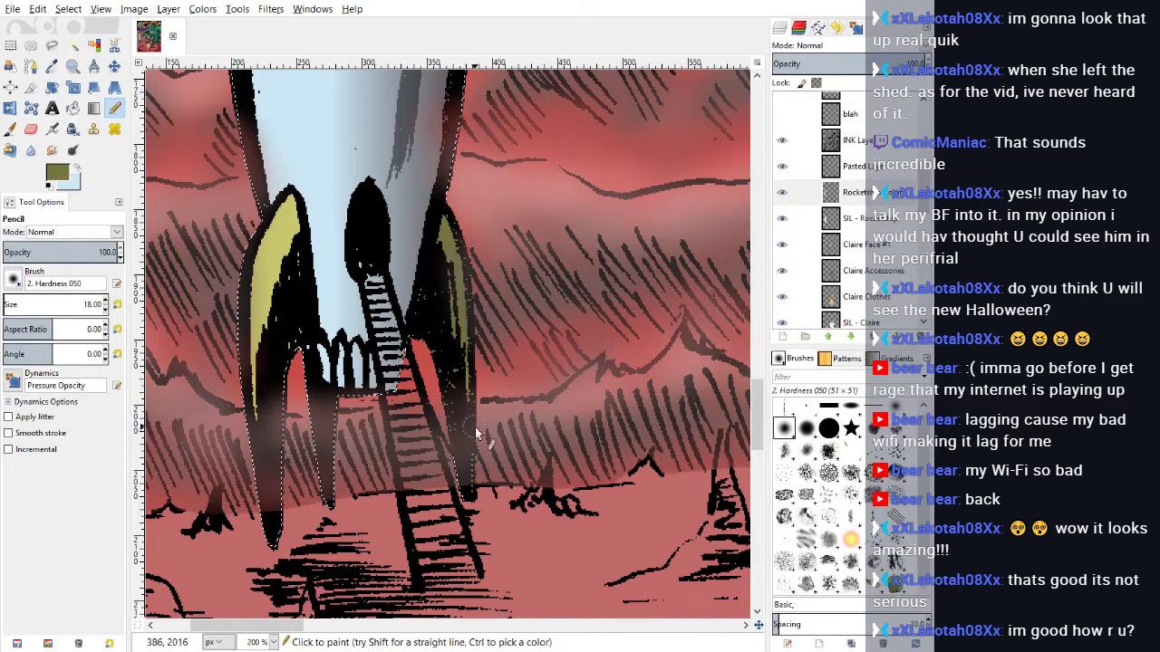
pyautogui.moveTo(475, 426); pyautogui.dragTo(472, 478)
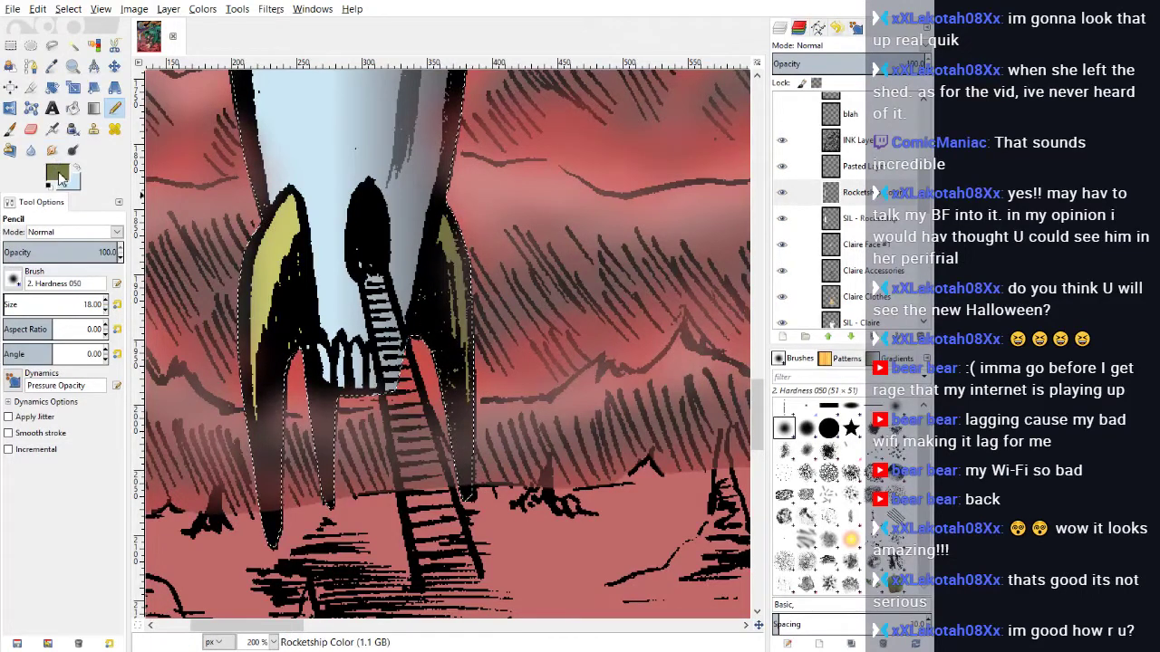
# Step: Highlight the rocket's left tail fin with bright yellow and pale yellow Paintbrush strokes at size 10
pyautogui.click(59, 174)
pyautogui.moveTo(606, 353); pyautogui.dragTo(644, 328)
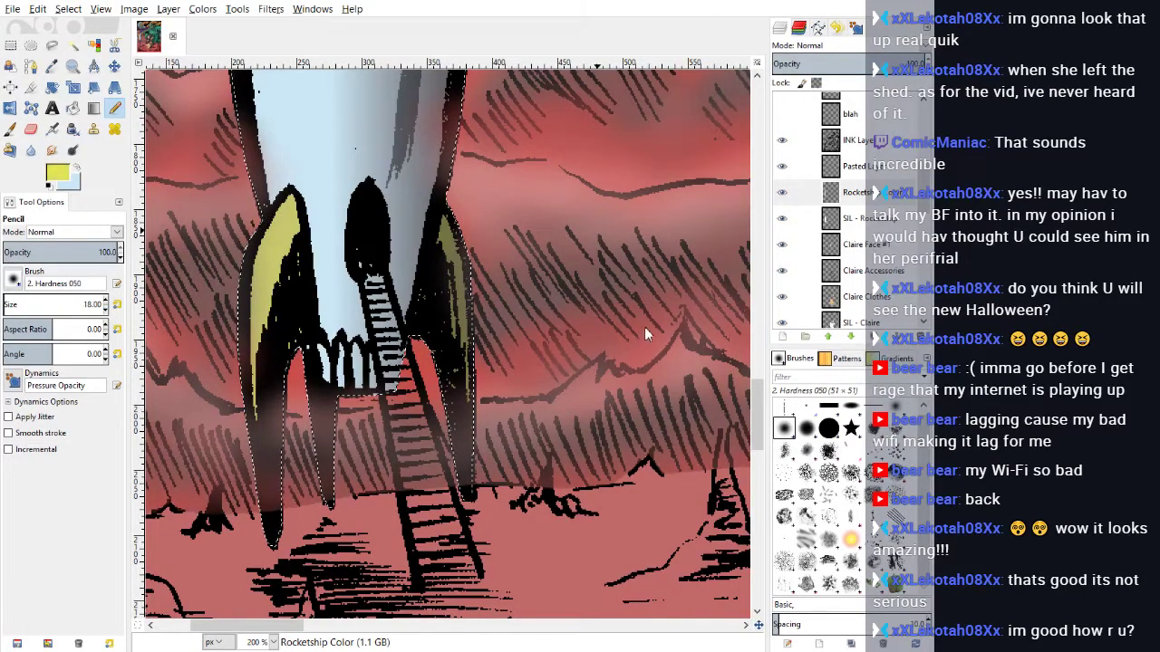
pyautogui.click(11, 129)
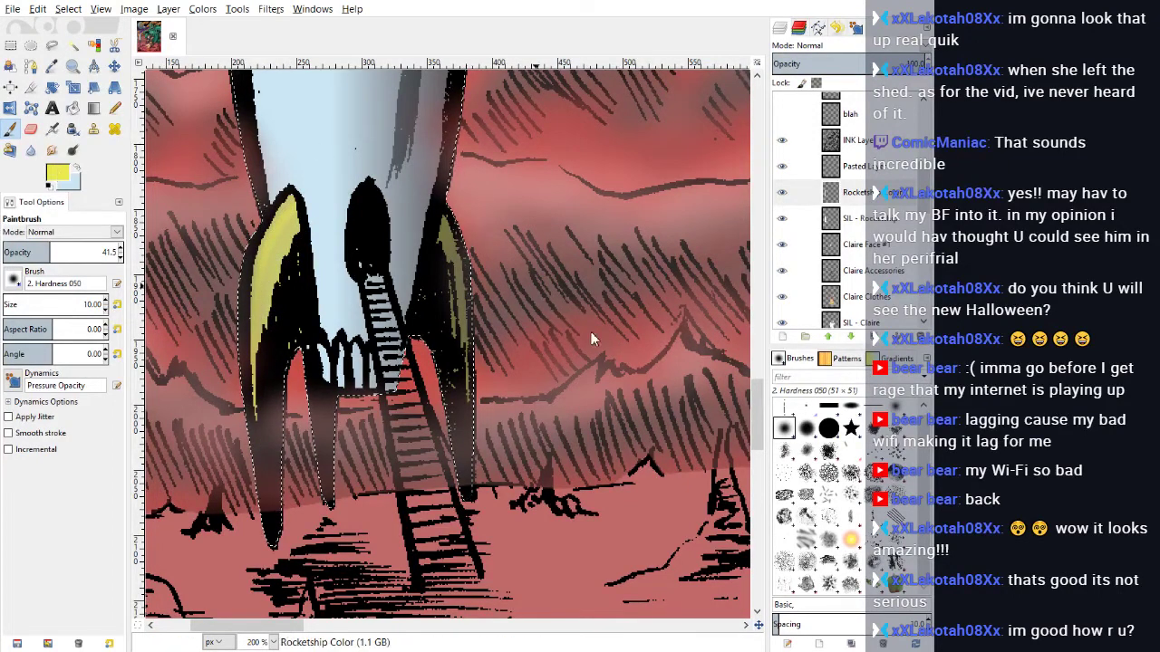
pyautogui.click(643, 327)
pyautogui.click(739, 470)
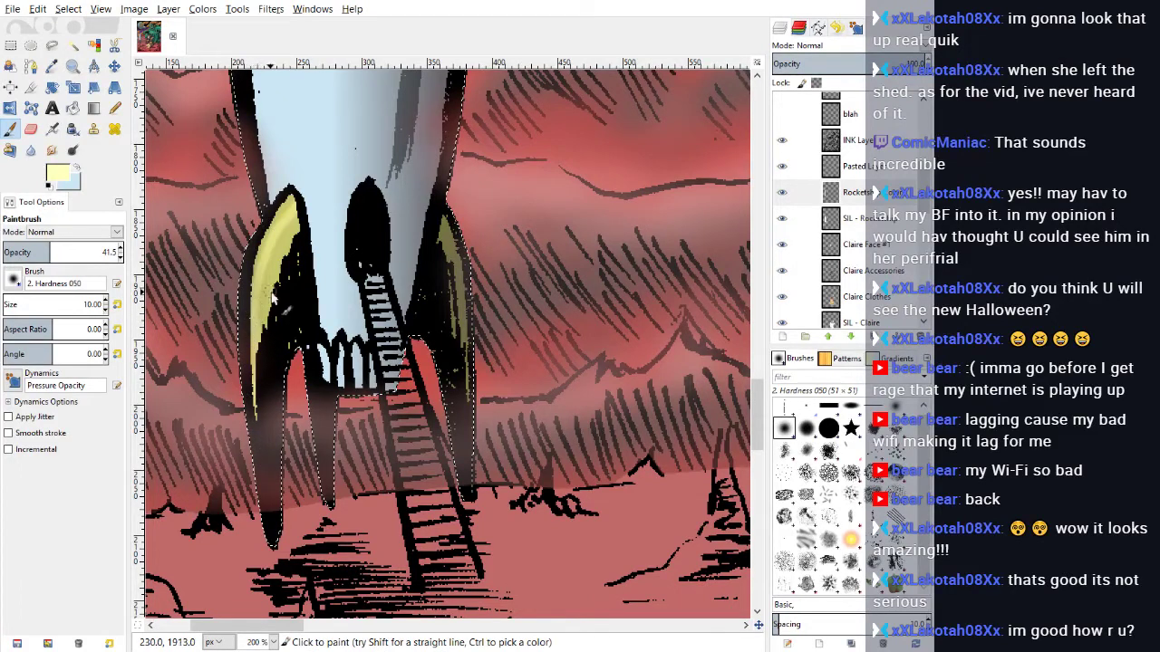
pyautogui.moveTo(297, 211)
pyautogui.mouseDown()
pyautogui.moveTo(263, 272)
pyautogui.moveTo(259, 309)
pyautogui.mouseUp()
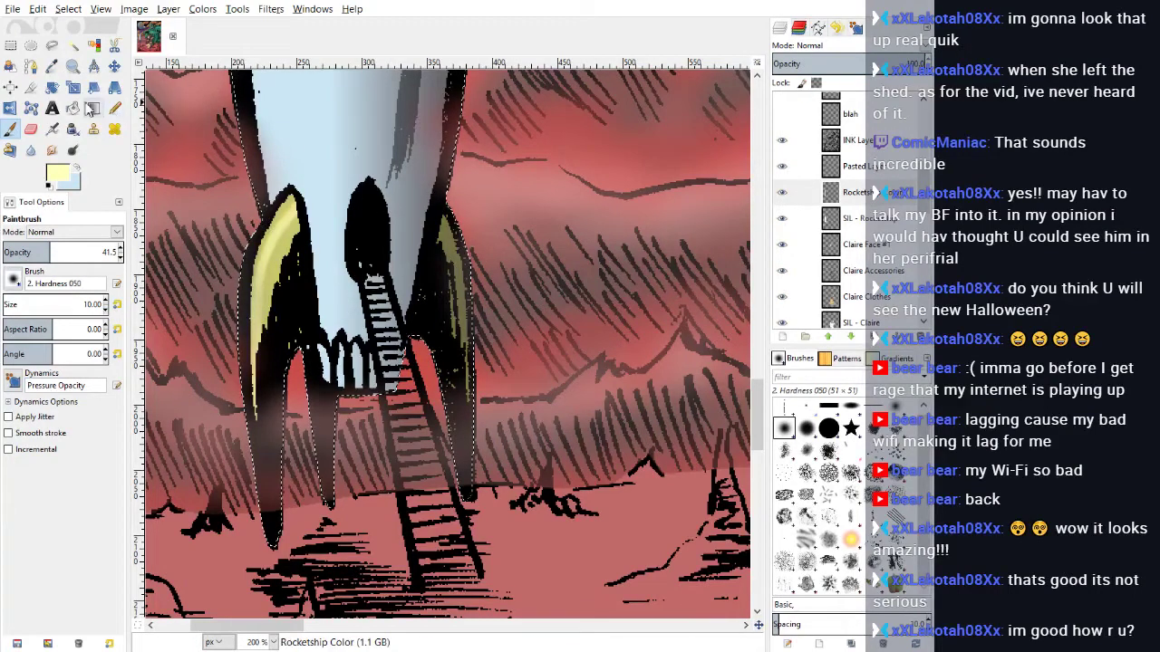
# Step: Sample a dark grey, set the Paintbrush size to 40.18 and shade the rocket's lower hull around the hatch
pyautogui.click(51, 65)
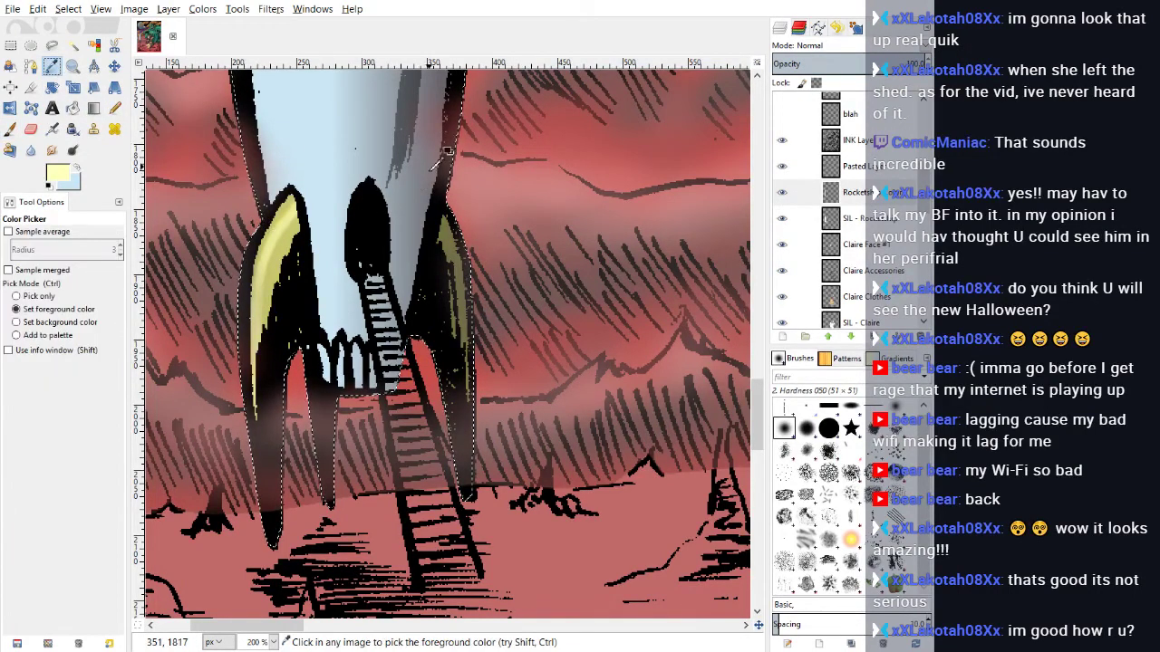
pyautogui.click(241, 136)
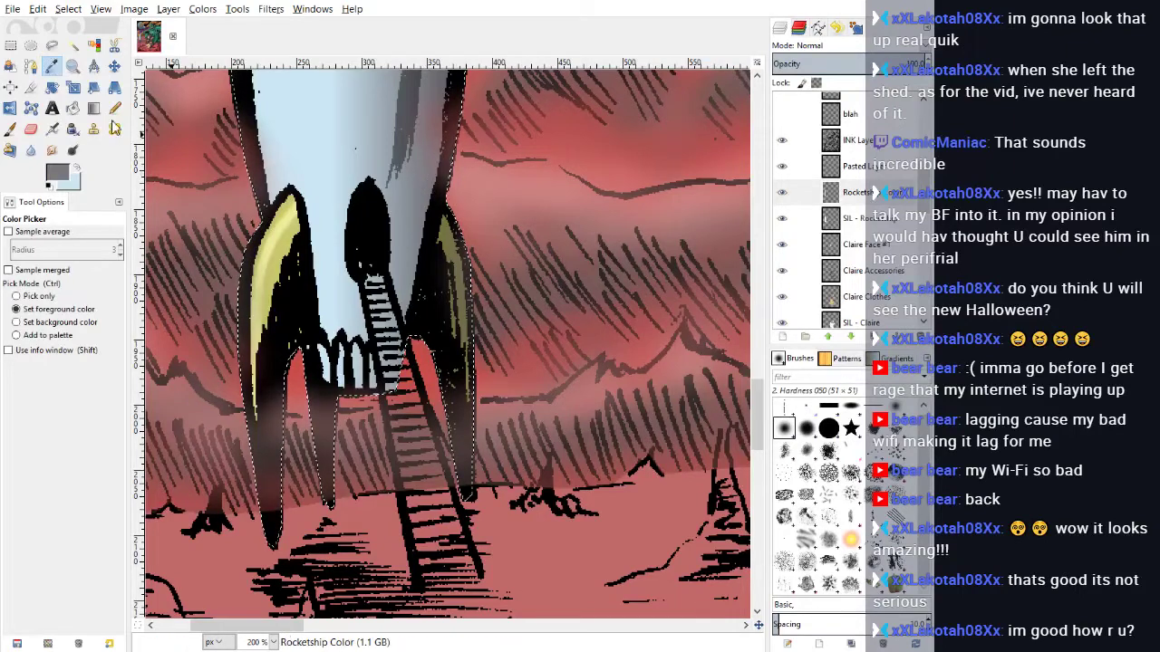
pyautogui.click(10, 129)
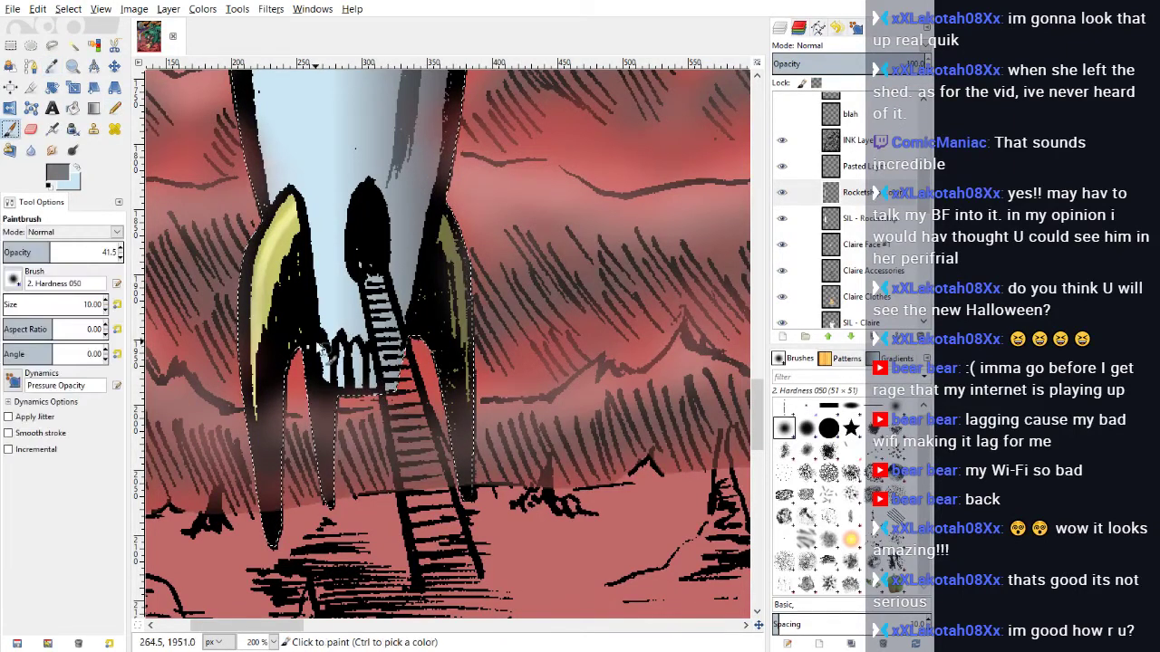
pyautogui.click(9, 304)
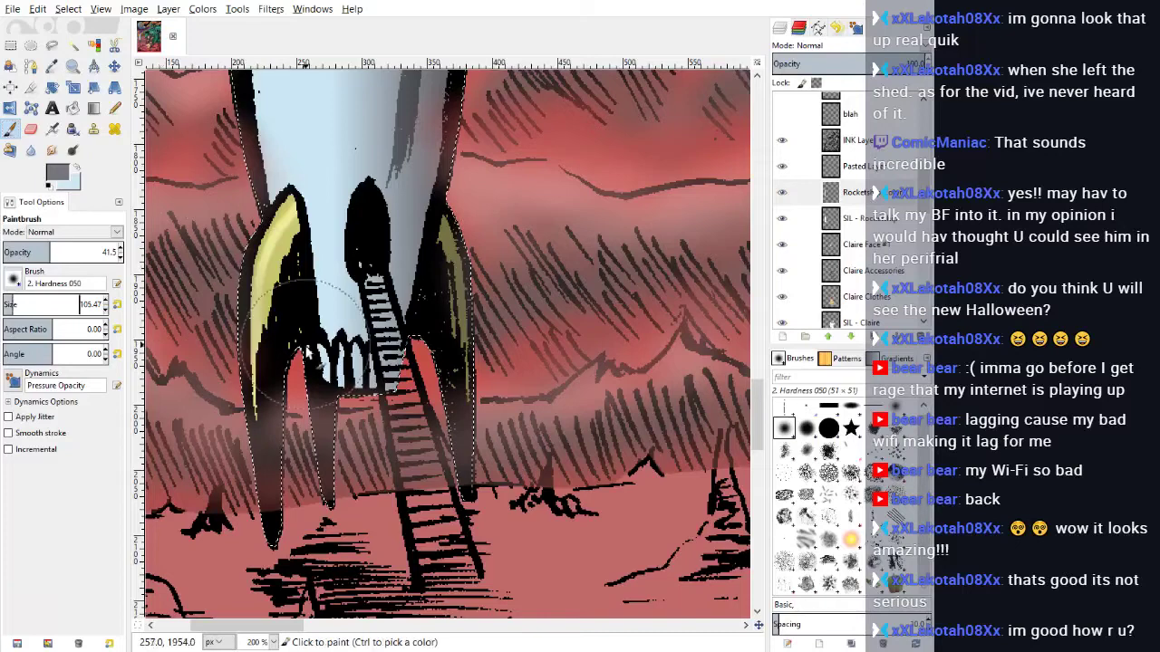
pyautogui.click(6, 305)
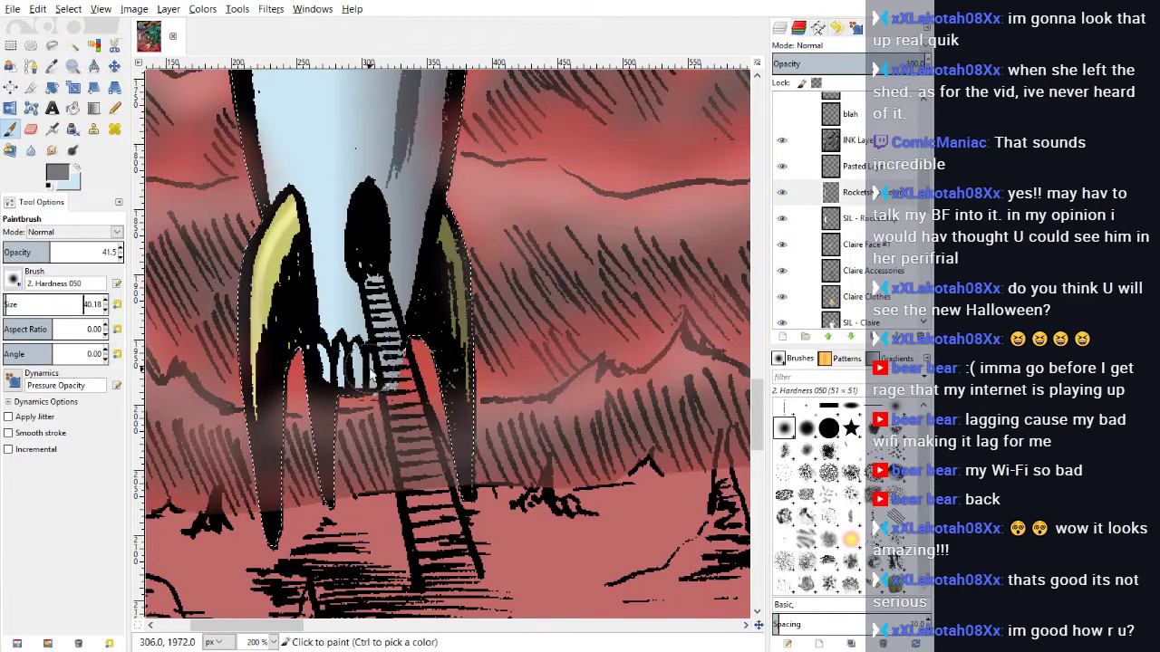
pyautogui.moveTo(333, 354)
pyautogui.mouseDown()
pyautogui.moveTo(377, 367)
pyautogui.moveTo(373, 319)
pyautogui.moveTo(334, 276)
pyautogui.moveTo(334, 319)
pyautogui.moveTo(379, 306)
pyautogui.moveTo(340, 254)
pyautogui.moveTo(366, 241)
pyautogui.moveTo(358, 256)
pyautogui.moveTo(375, 136)
pyautogui.moveTo(359, 186)
pyautogui.moveTo(396, 157)
pyautogui.moveTo(403, 258)
pyautogui.mouseUp()
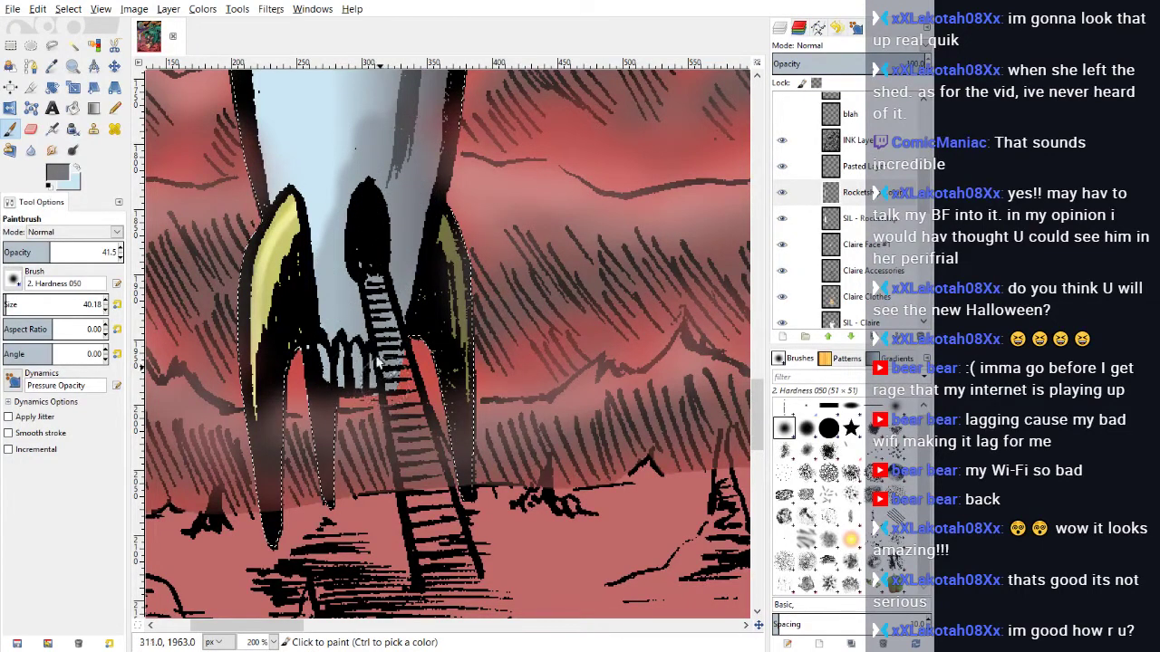
# Step: Extend the grey Paintbrush shading up the hull's right side and across the area between the left fin and the hatch
pyautogui.scroll(3, 402, 413)
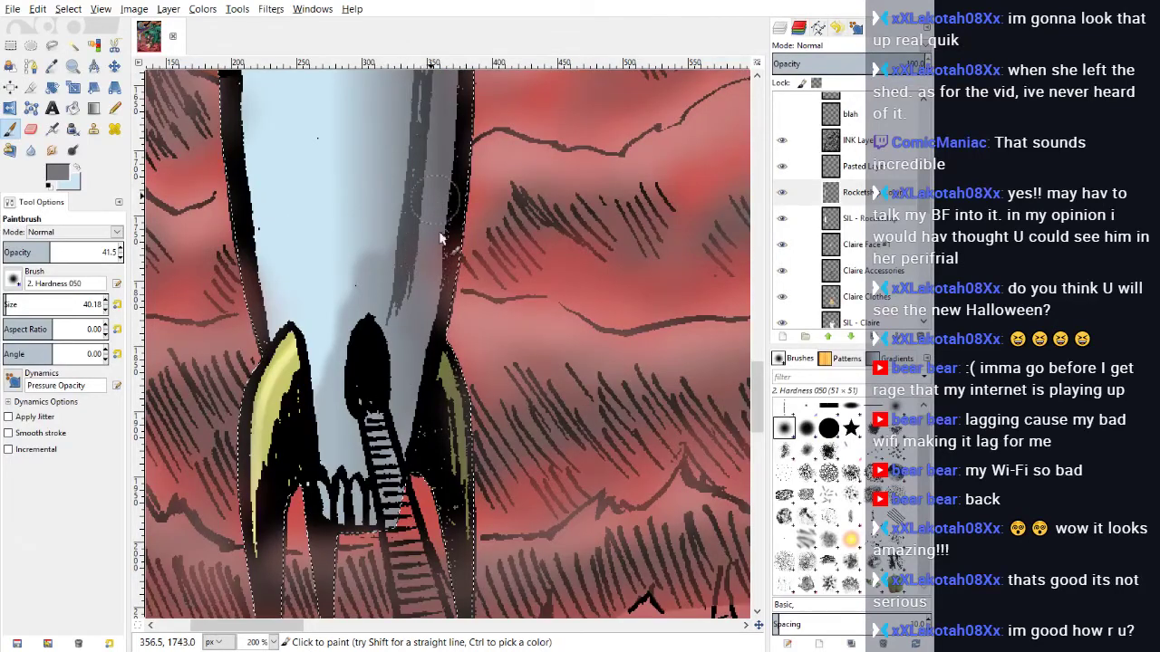
pyautogui.scroll(1, 440, 344)
pyautogui.moveTo(442, 312)
pyautogui.mouseDown()
pyautogui.moveTo(446, 261)
pyautogui.moveTo(423, 297)
pyautogui.moveTo(385, 435)
pyautogui.moveTo(405, 295)
pyautogui.mouseUp()
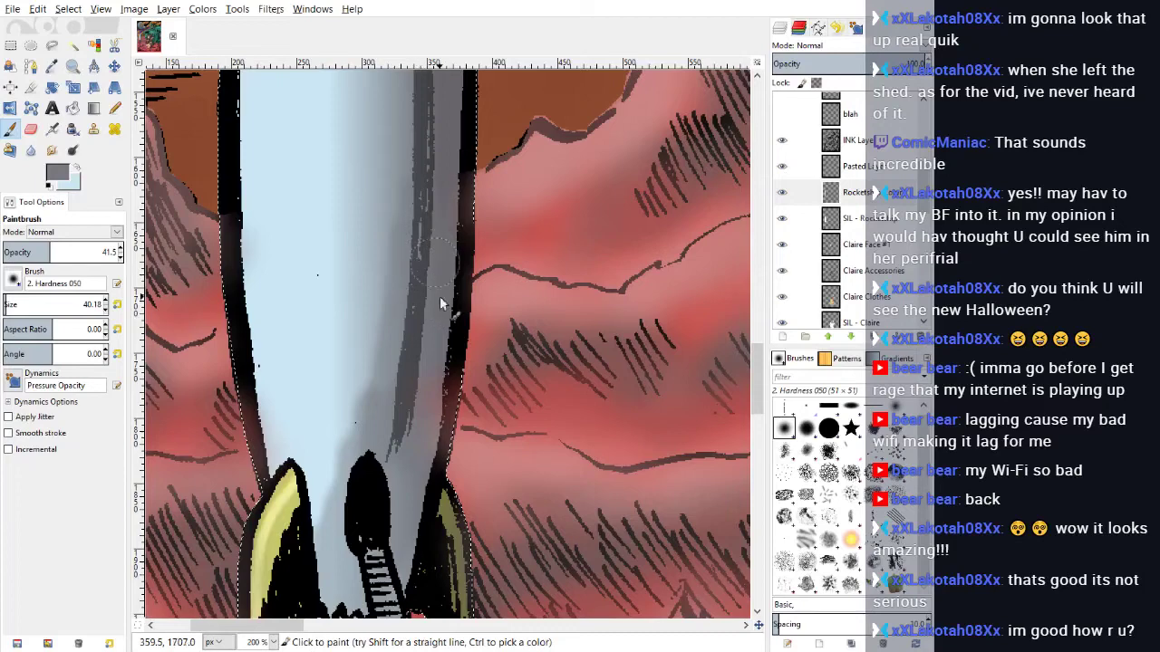
pyautogui.click(30, 149)
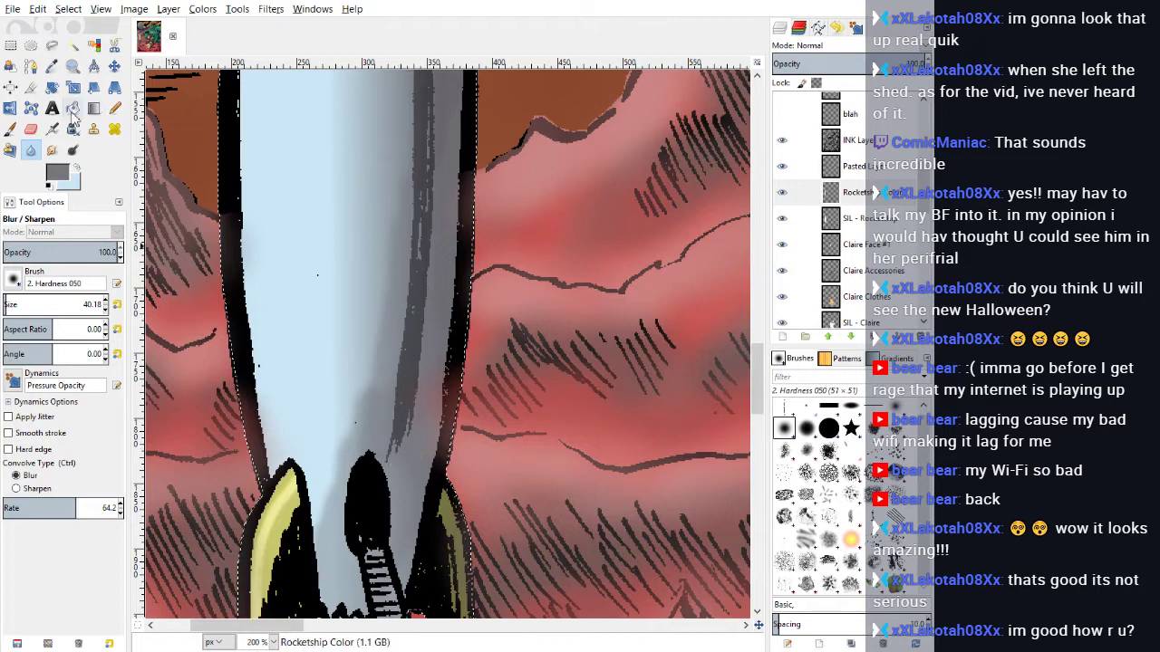
pyautogui.click(10, 129)
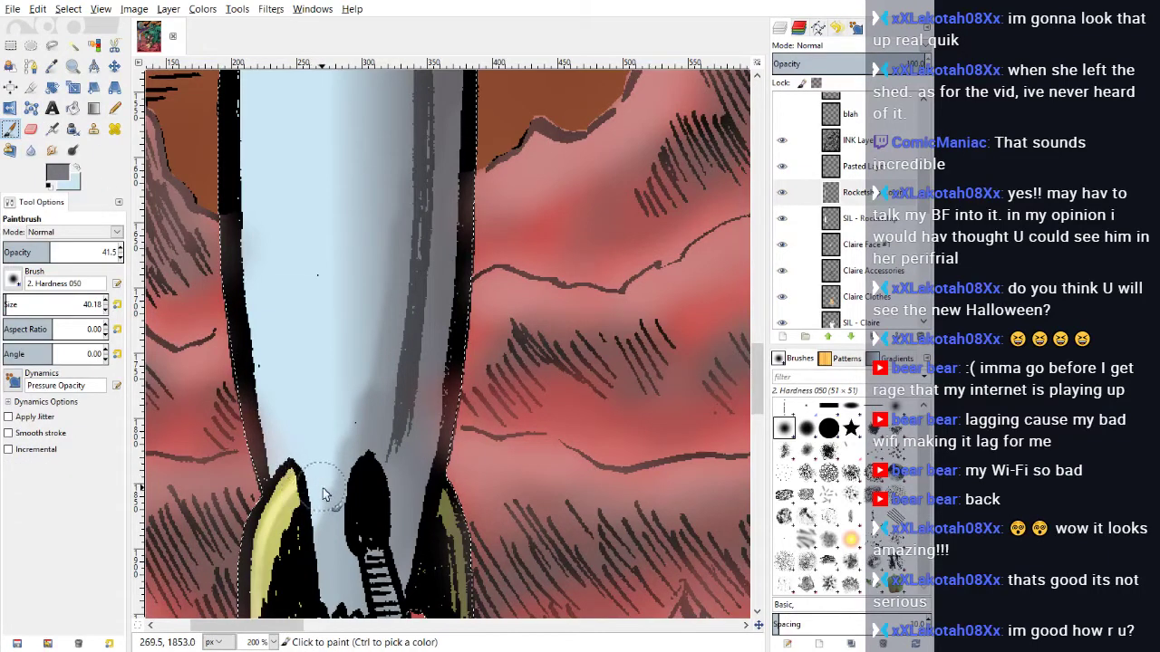
pyautogui.moveTo(323, 491)
pyautogui.mouseDown()
pyautogui.moveTo(332, 549)
pyautogui.moveTo(329, 491)
pyautogui.moveTo(313, 474)
pyautogui.moveTo(329, 539)
pyautogui.moveTo(323, 502)
pyautogui.moveTo(349, 512)
pyautogui.moveTo(340, 466)
pyautogui.moveTo(341, 580)
pyautogui.moveTo(346, 552)
pyautogui.moveTo(383, 567)
pyautogui.moveTo(393, 551)
pyautogui.moveTo(350, 540)
pyautogui.moveTo(313, 484)
pyautogui.moveTo(349, 570)
pyautogui.moveTo(320, 505)
pyautogui.moveTo(335, 572)
pyautogui.moveTo(346, 508)
pyautogui.mouseUp()
pyautogui.scroll(-1, 329, 318)
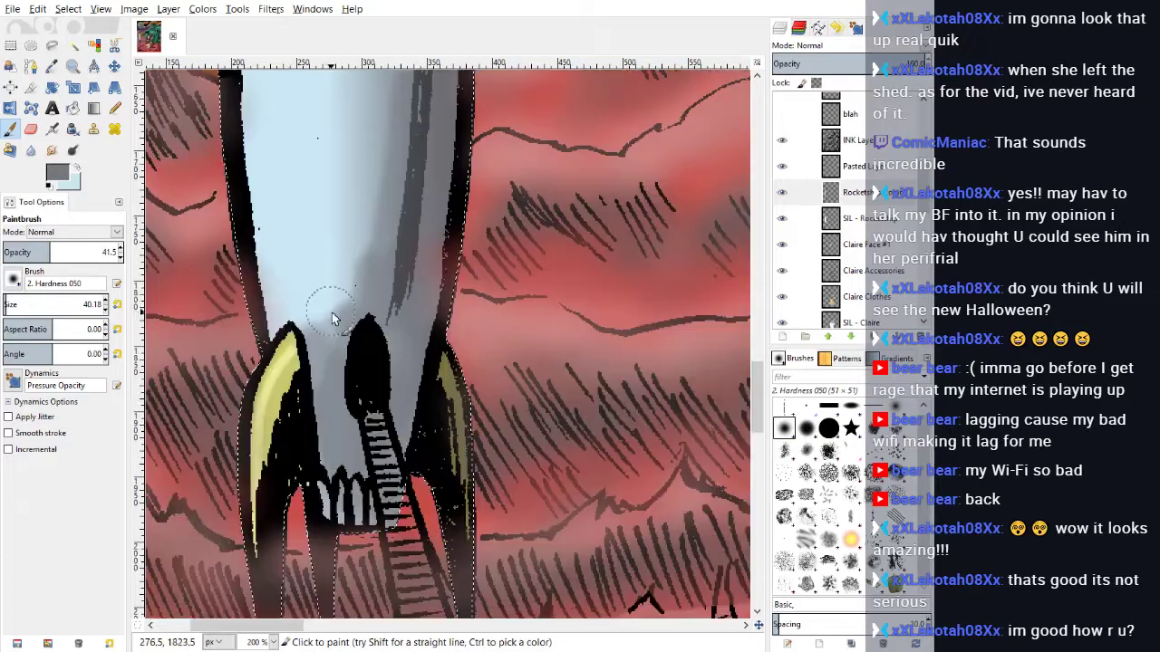
# Step: Soften the edge of the grey hull shading above the hatch with the Blur tool and undo the last stroke
pyautogui.click(30, 150)
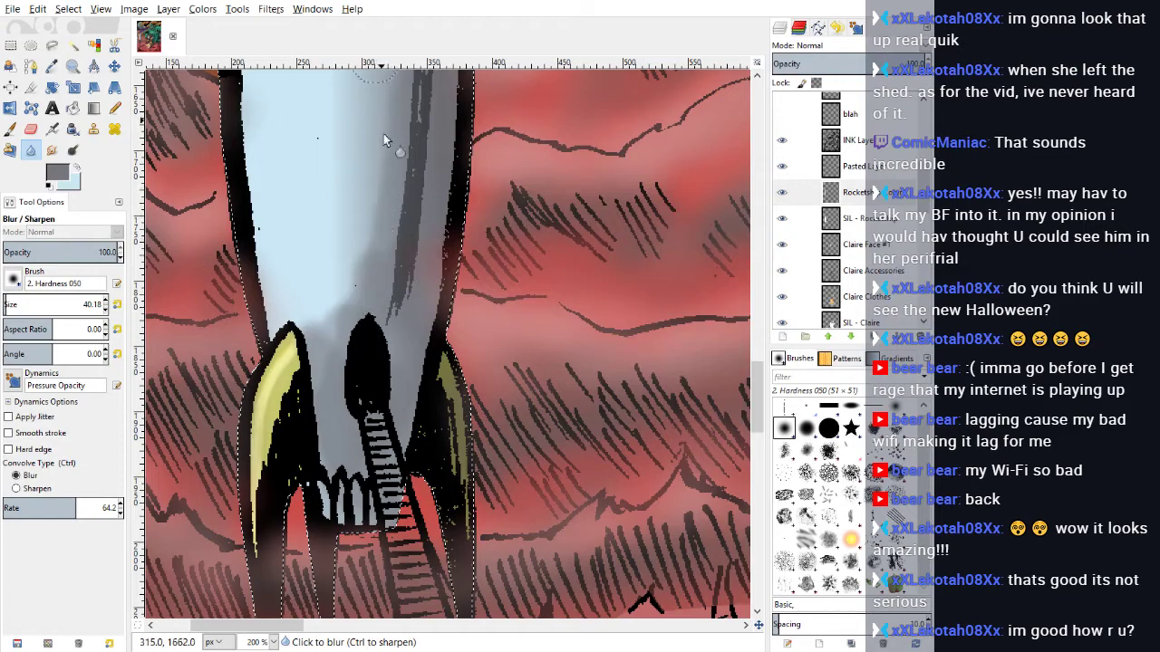
pyautogui.moveTo(377, 267)
pyautogui.mouseDown()
pyautogui.moveTo(363, 312)
pyautogui.moveTo(348, 292)
pyautogui.mouseUp()
pyautogui.scroll(6, 416, 259)
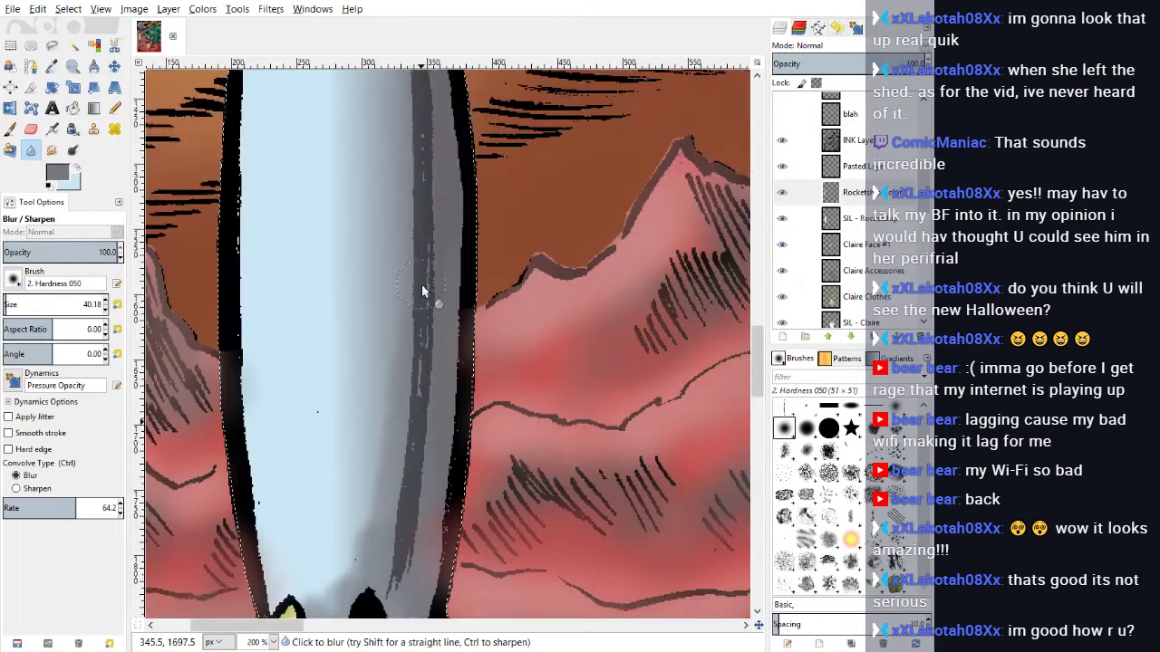
pyautogui.scroll(4, 395, 301)
pyautogui.scroll(-10, 397, 259)
pyautogui.hotkey('ctrl', 'z')
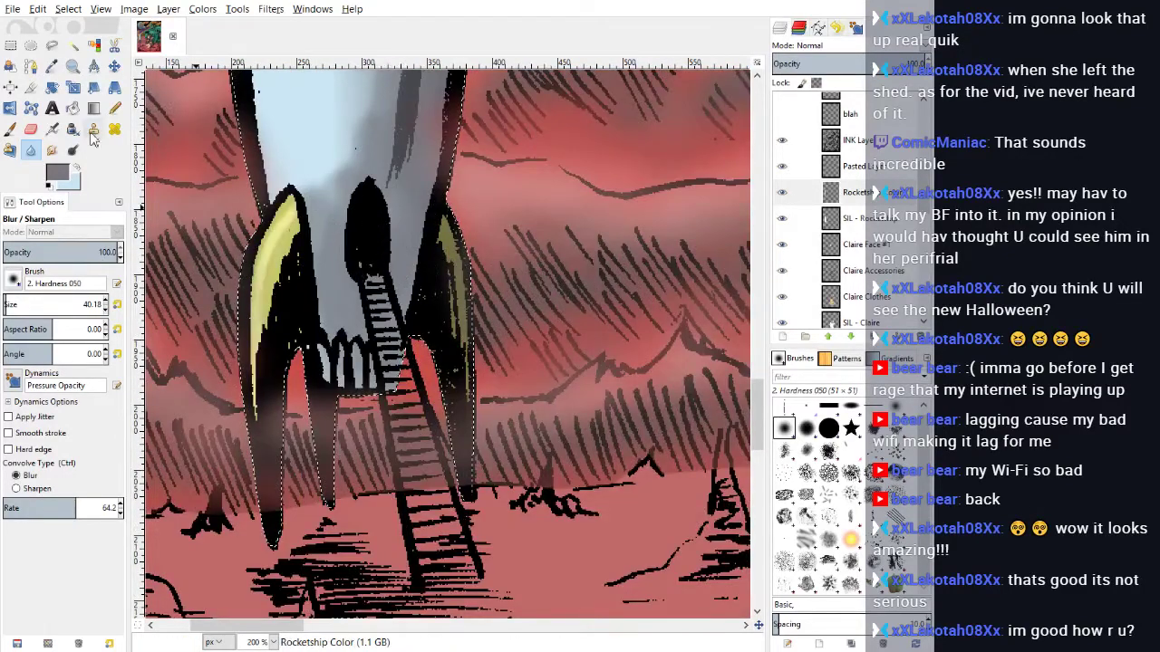
# Step: Darken the ribbed section at the rocket's base between the tail fins with the grey Paintbrush
pyautogui.click(10, 129)
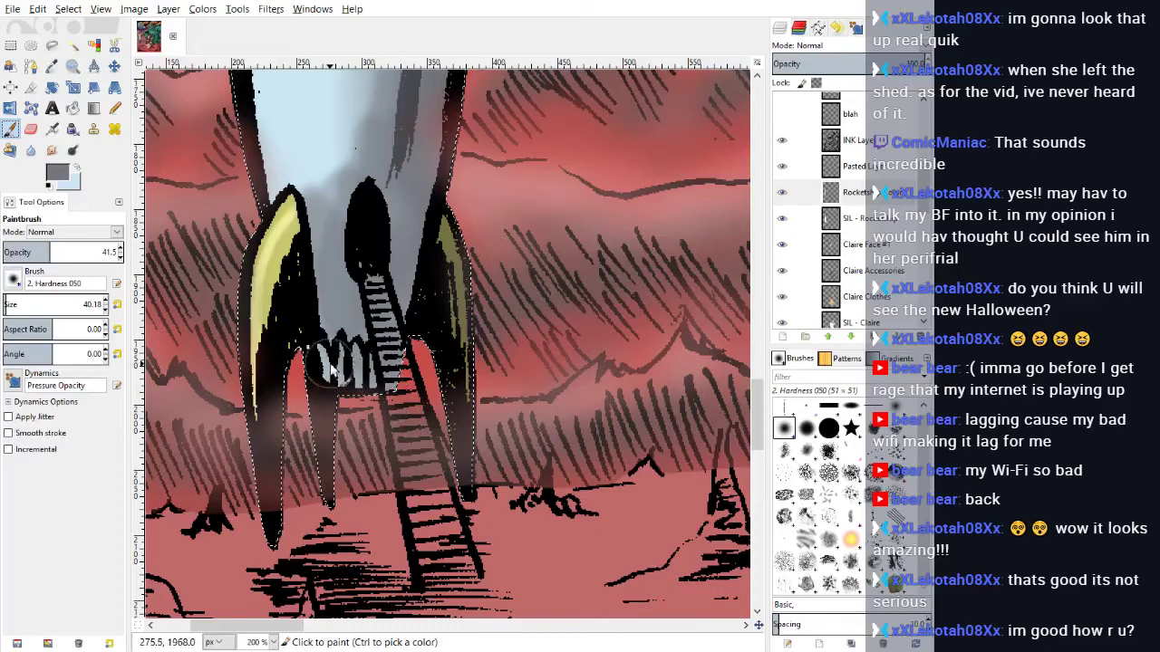
pyautogui.moveTo(327, 361)
pyautogui.mouseDown()
pyautogui.moveTo(376, 378)
pyautogui.moveTo(378, 367)
pyautogui.moveTo(345, 376)
pyautogui.moveTo(331, 357)
pyautogui.moveTo(358, 403)
pyautogui.moveTo(387, 389)
pyautogui.moveTo(338, 364)
pyautogui.moveTo(340, 397)
pyautogui.moveTo(350, 383)
pyautogui.moveTo(339, 345)
pyautogui.moveTo(329, 381)
pyautogui.moveTo(321, 354)
pyautogui.moveTo(362, 402)
pyautogui.moveTo(393, 365)
pyautogui.moveTo(356, 380)
pyautogui.moveTo(336, 374)
pyautogui.moveTo(378, 378)
pyautogui.moveTo(392, 341)
pyautogui.moveTo(377, 321)
pyautogui.moveTo(353, 339)
pyautogui.moveTo(378, 380)
pyautogui.mouseUp()
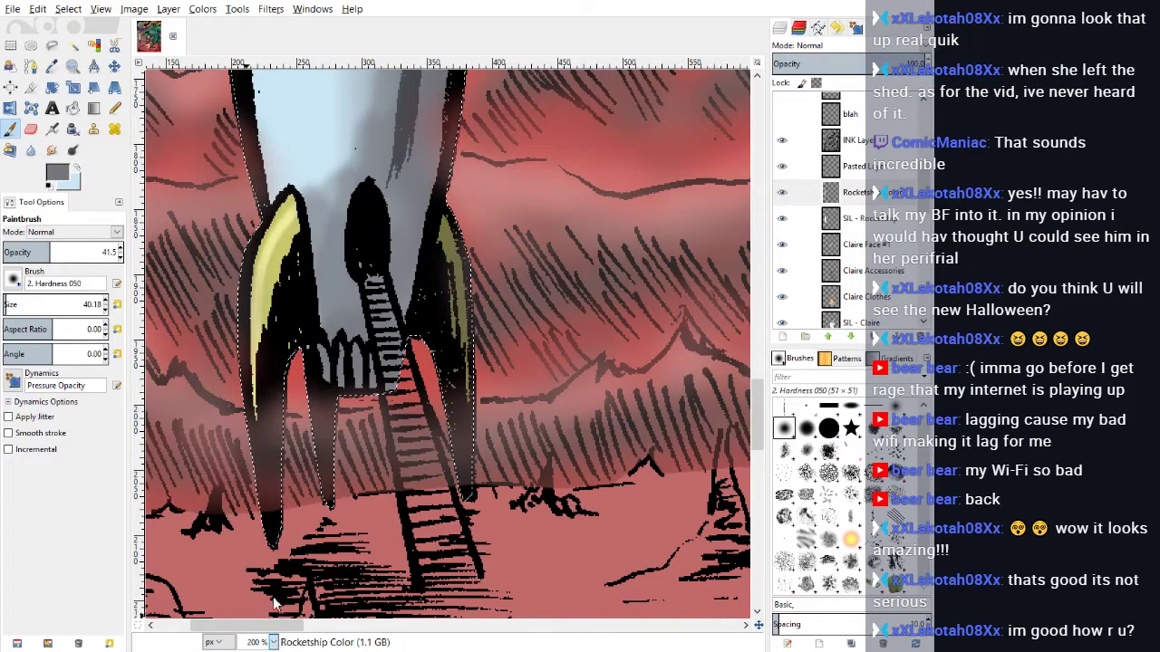
pyautogui.hotkey('shift', '2')
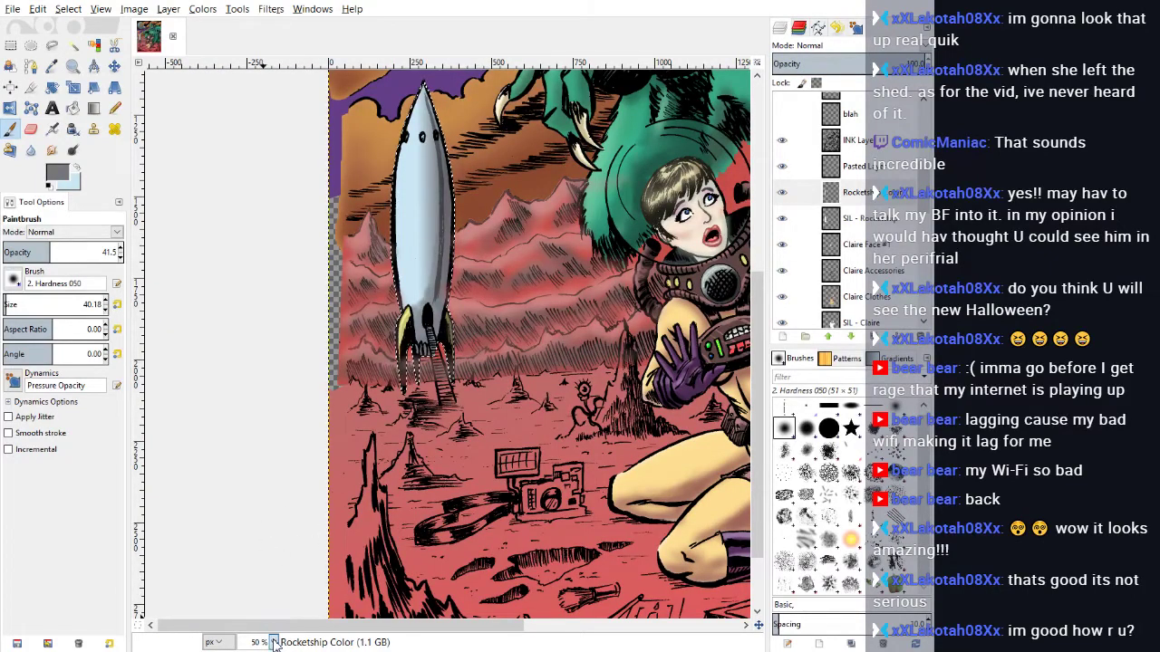
pyautogui.hotkey('shift', '3')
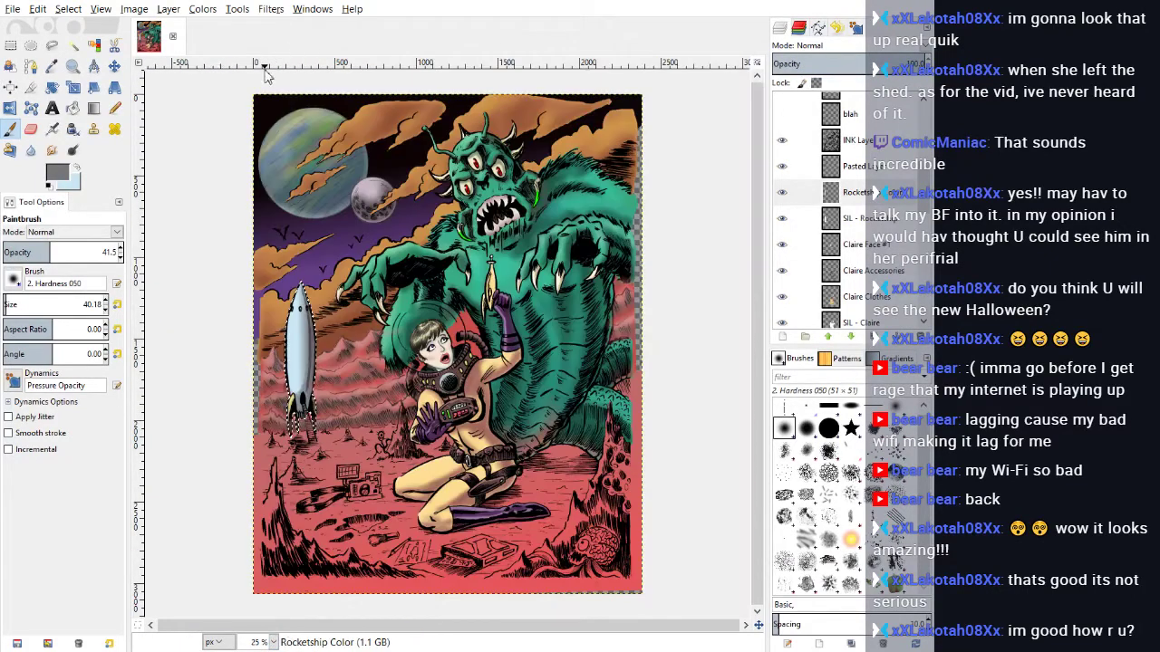
# Step: Clear the selection and reselect the rocket's silhouette from the SIL - Rocketship layer with Fuzzy Select
pyautogui.click(68, 9)
pyautogui.click(76, 49)
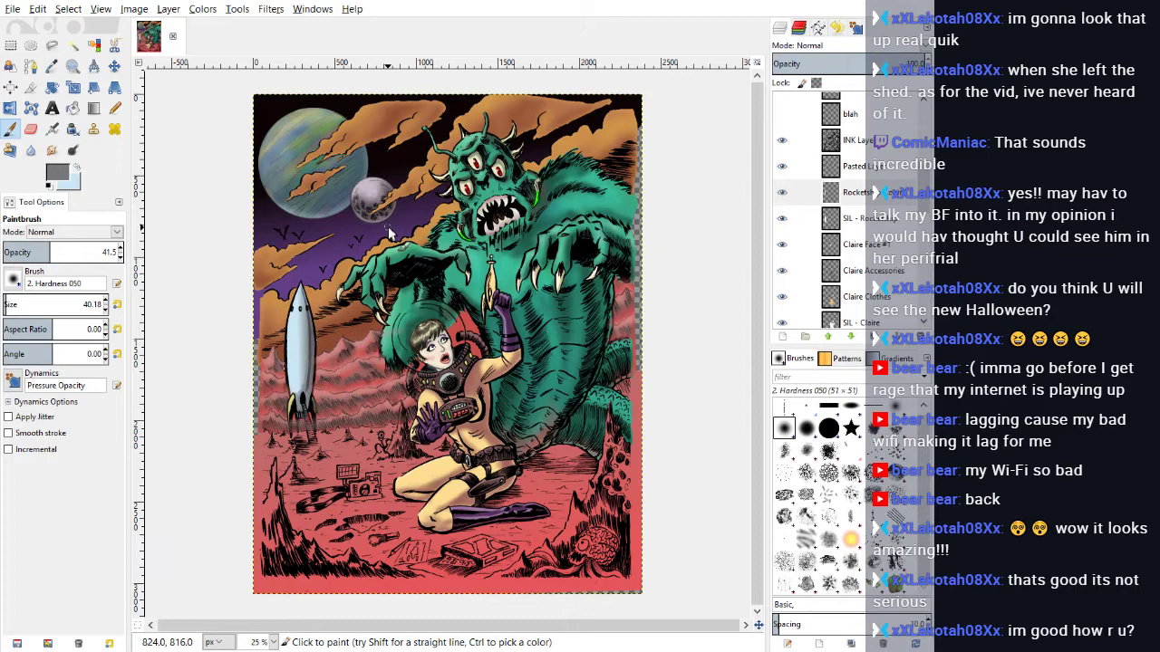
pyautogui.click(886, 221)
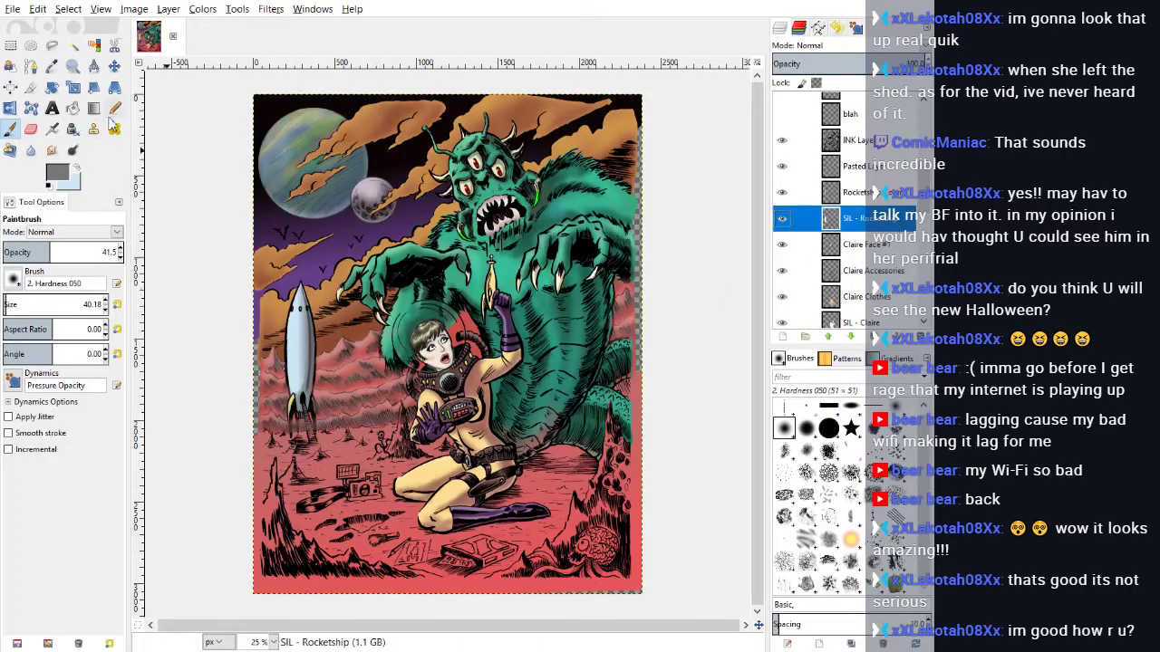
pyautogui.click(73, 44)
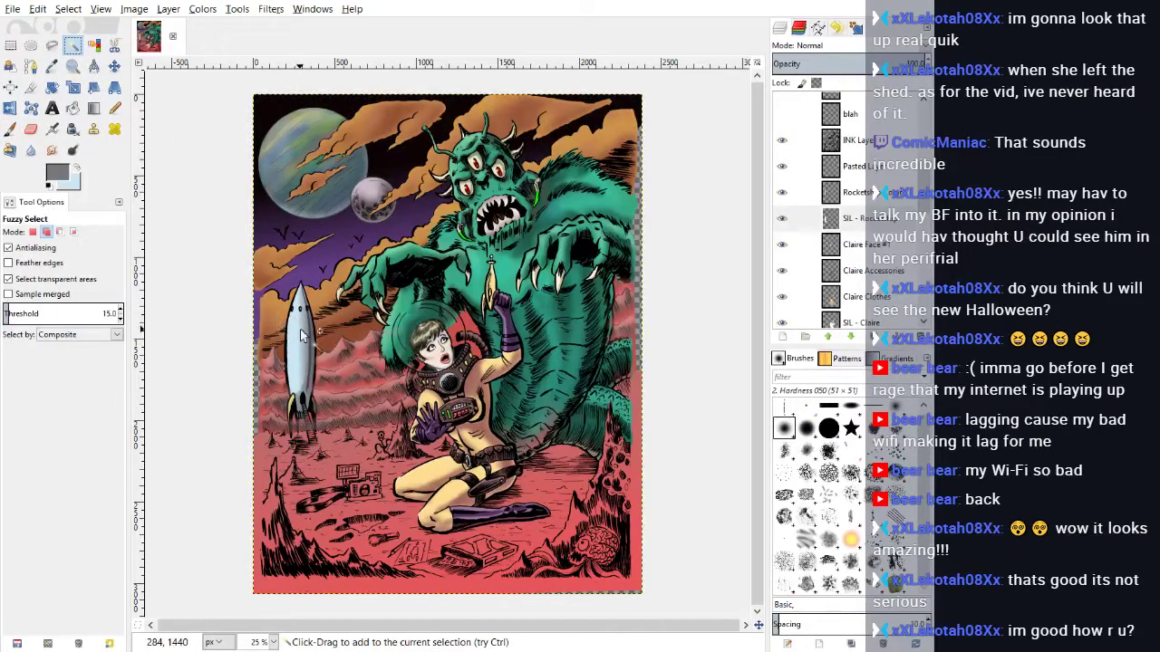
pyautogui.click(302, 335)
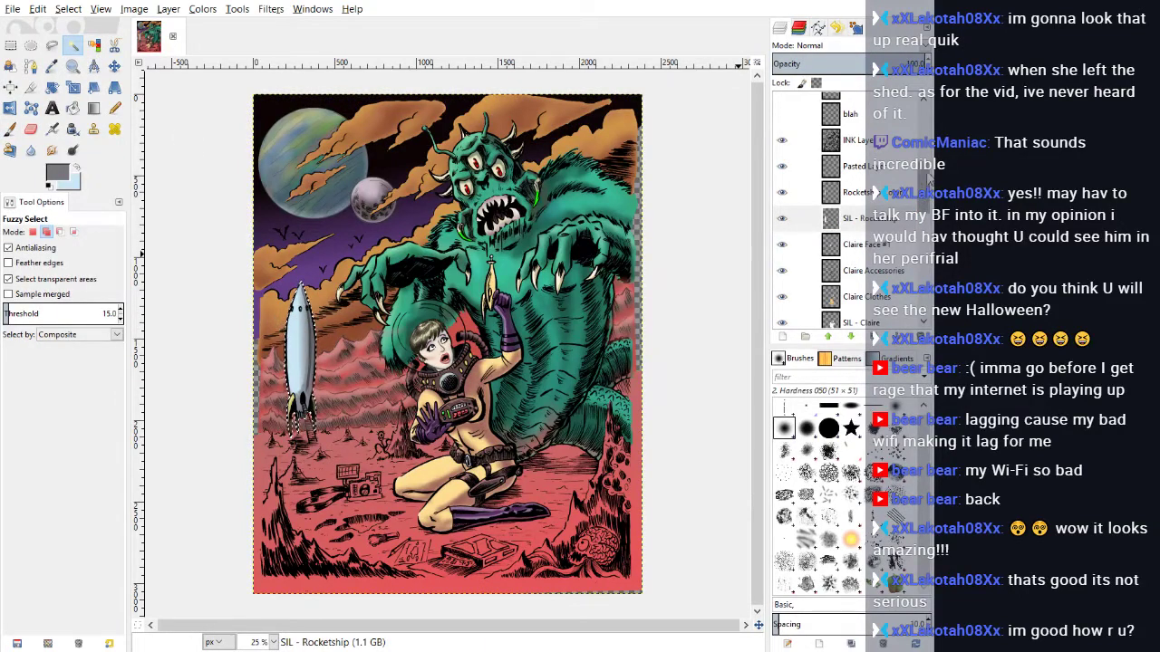
# Step: Clear the mountain overlay tint inside the rocket selection on the Mountains - Overlay layer
pyautogui.scroll(-5, 847, 208)
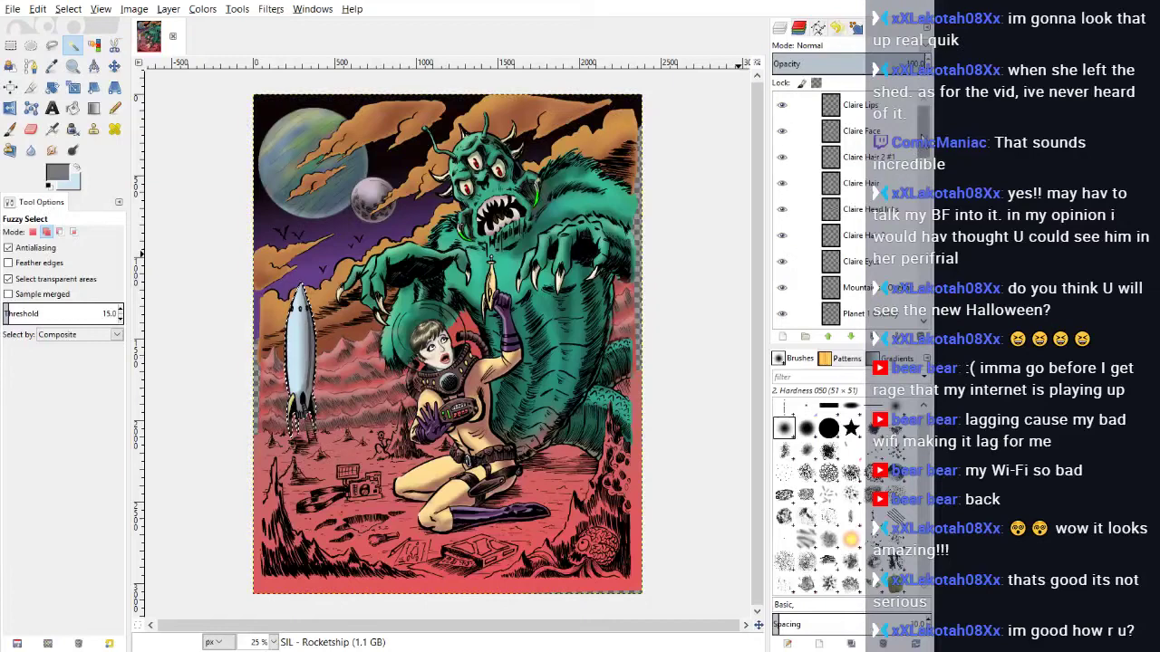
pyautogui.scroll(-3, 877, 207)
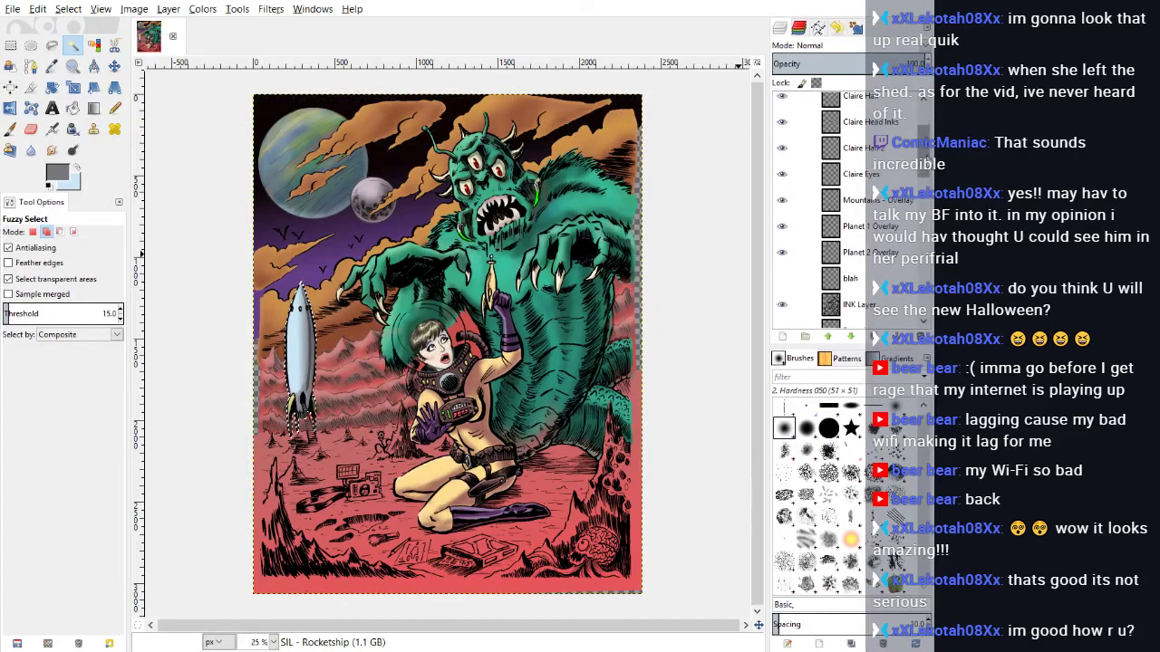
pyautogui.click(875, 201)
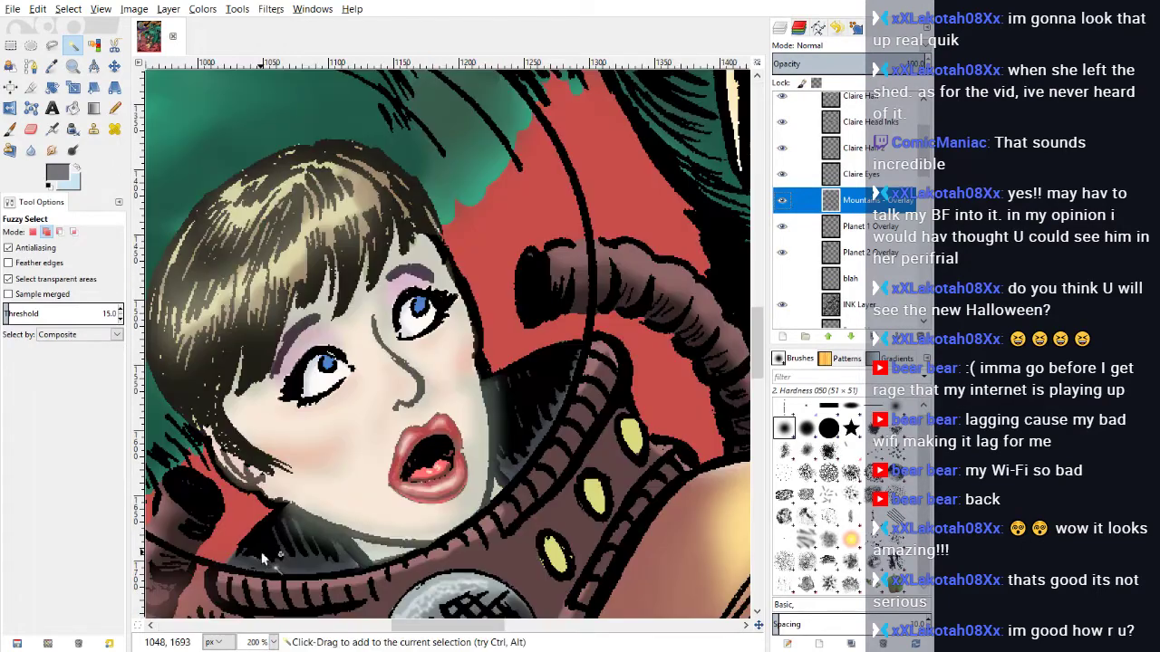
pyautogui.press('2')
pyautogui.moveTo(409, 628); pyautogui.dragTo(188, 631)
pyautogui.scroll(-2, 416, 494)
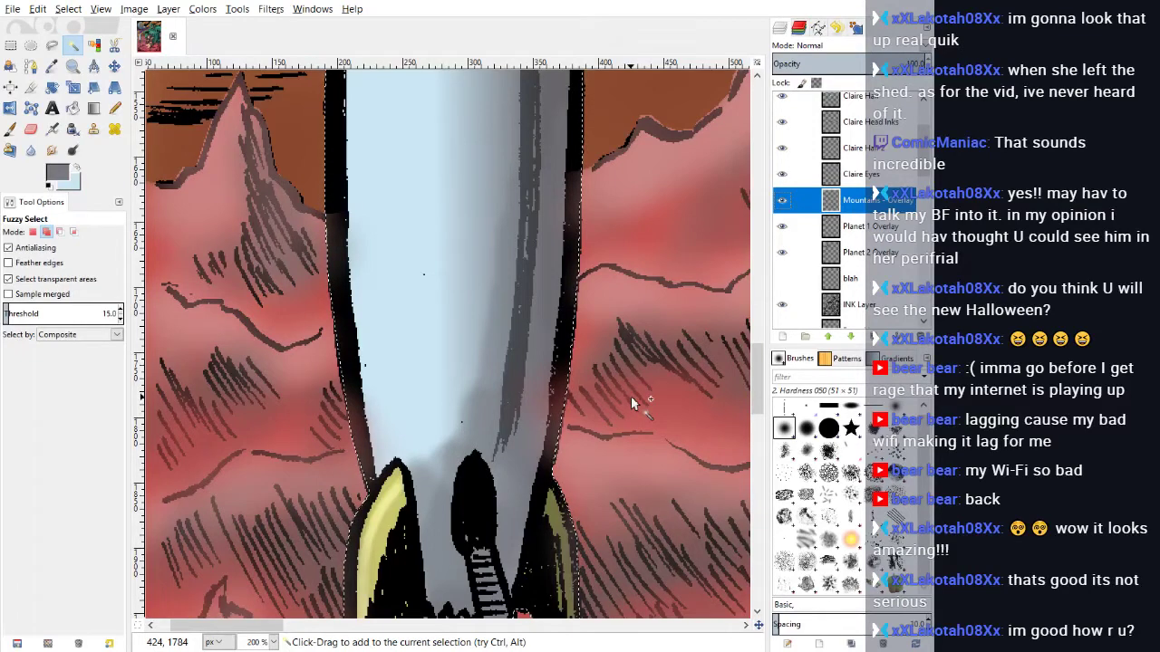
pyautogui.scroll(-3, 631, 396)
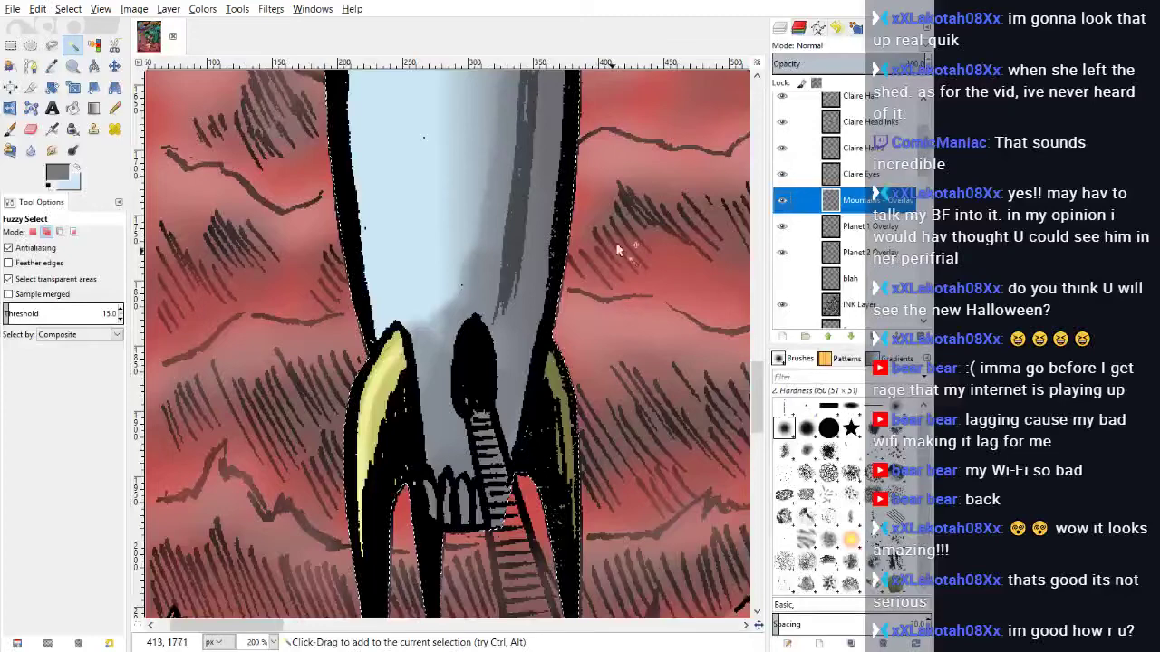
pyautogui.scroll(3, 603, 319)
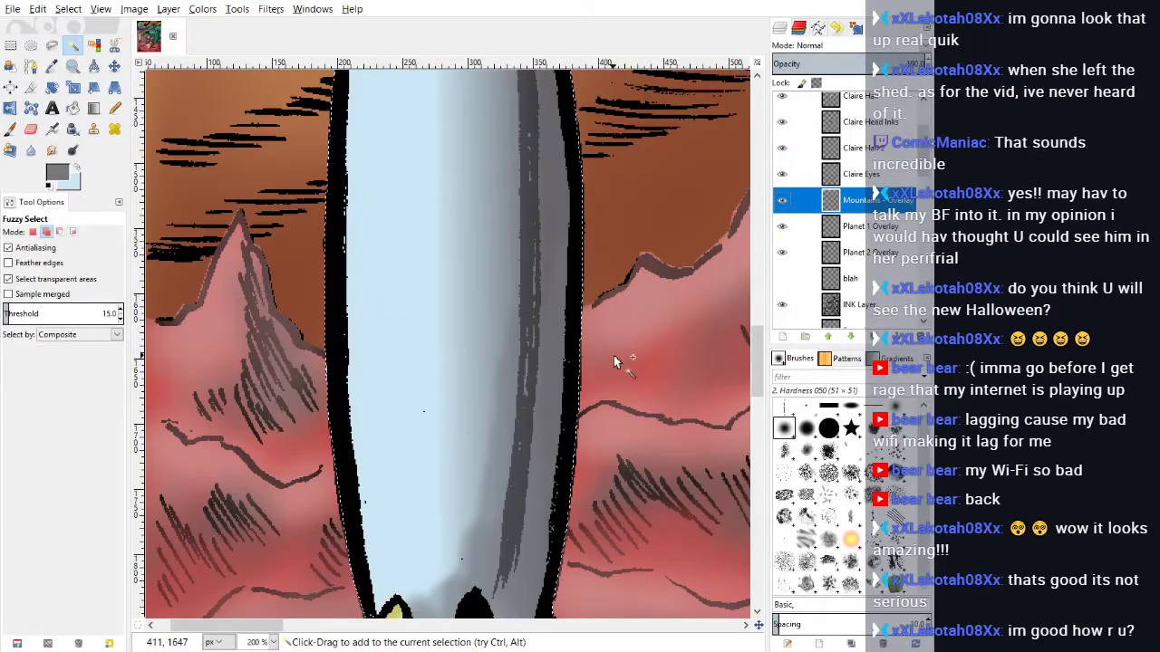
pyautogui.scroll(-3, 613, 355)
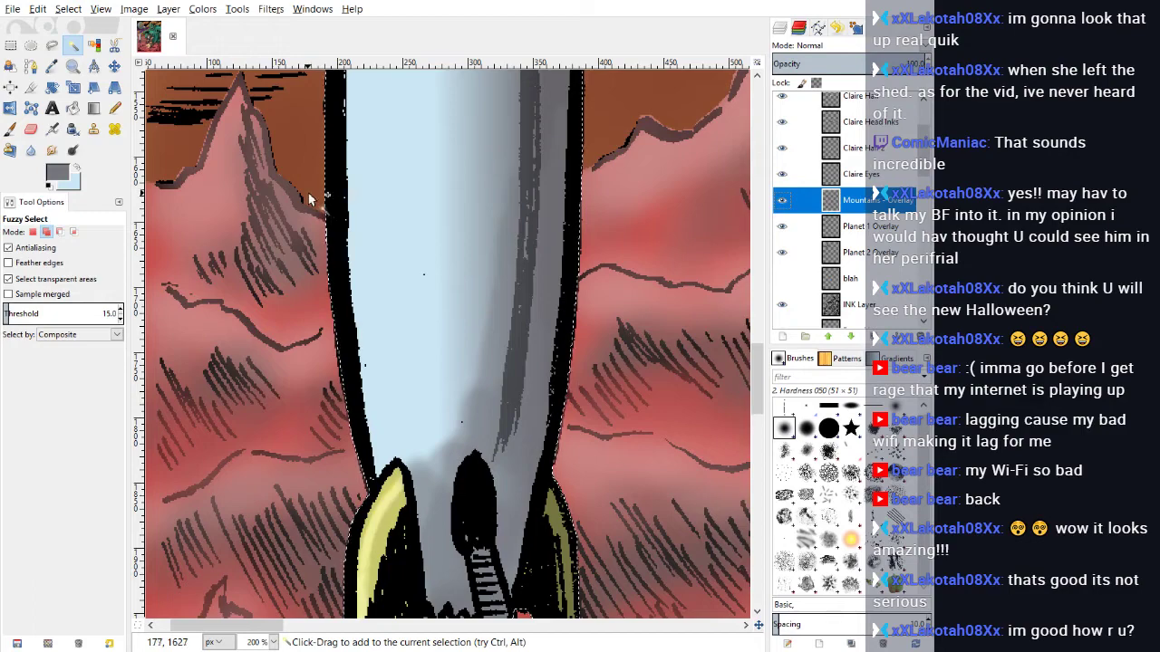
pyautogui.scroll(-3, 383, 271)
pyautogui.scroll(3, 495, 253)
pyautogui.scroll(2, 480, 258)
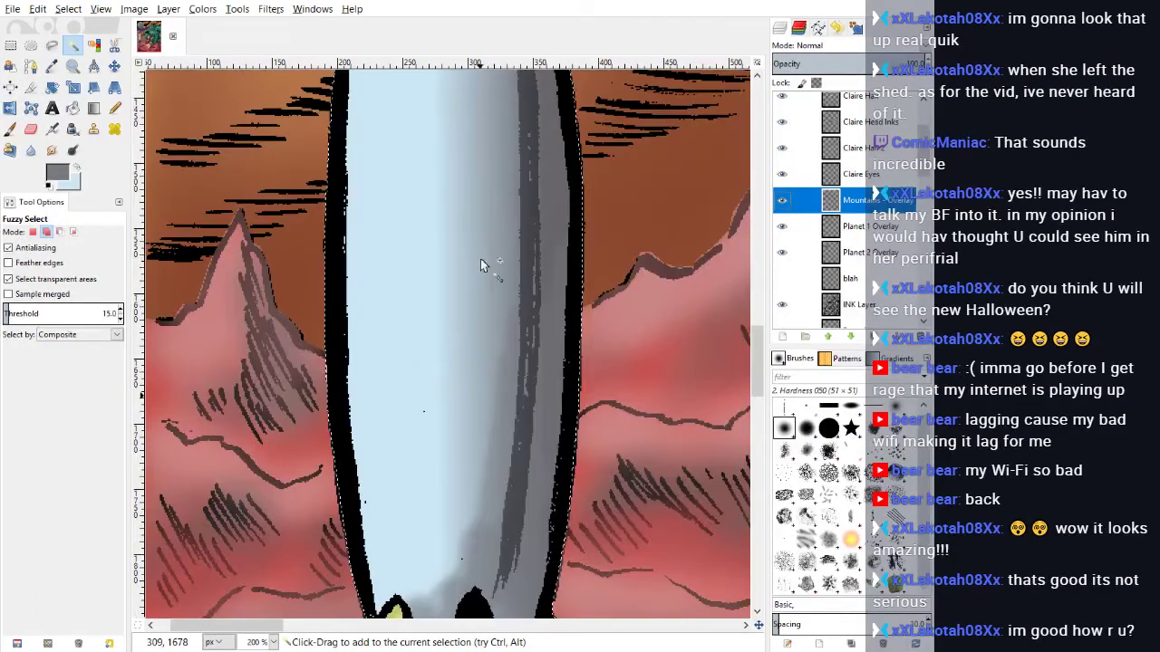
# Step: Make the Rocketship Color layer active and set the foreground colour to pale lavender
pyautogui.scroll(5, 440, 280)
pyautogui.scroll(2, 417, 238)
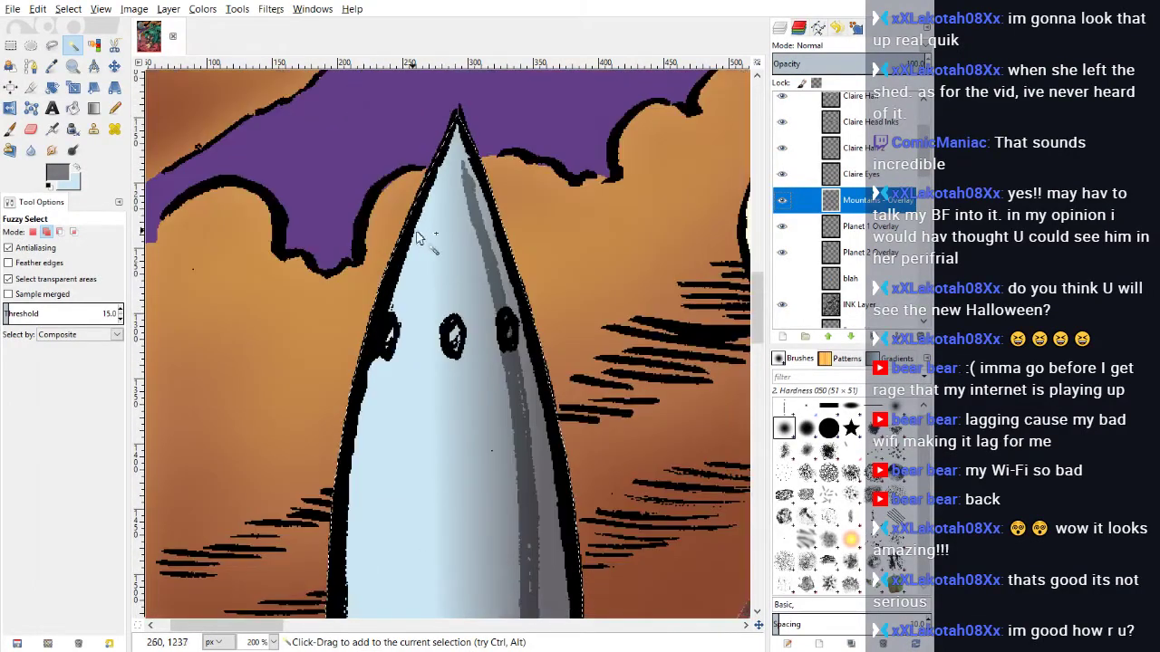
pyautogui.scroll(5, 920, 181)
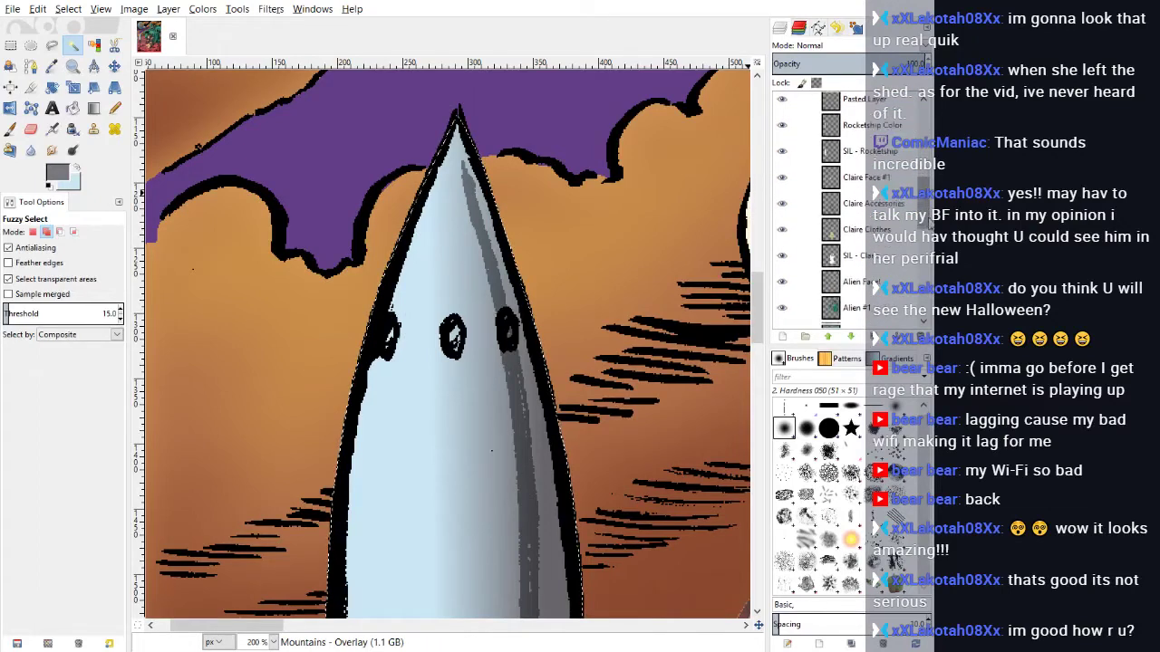
pyautogui.scroll(5, 917, 223)
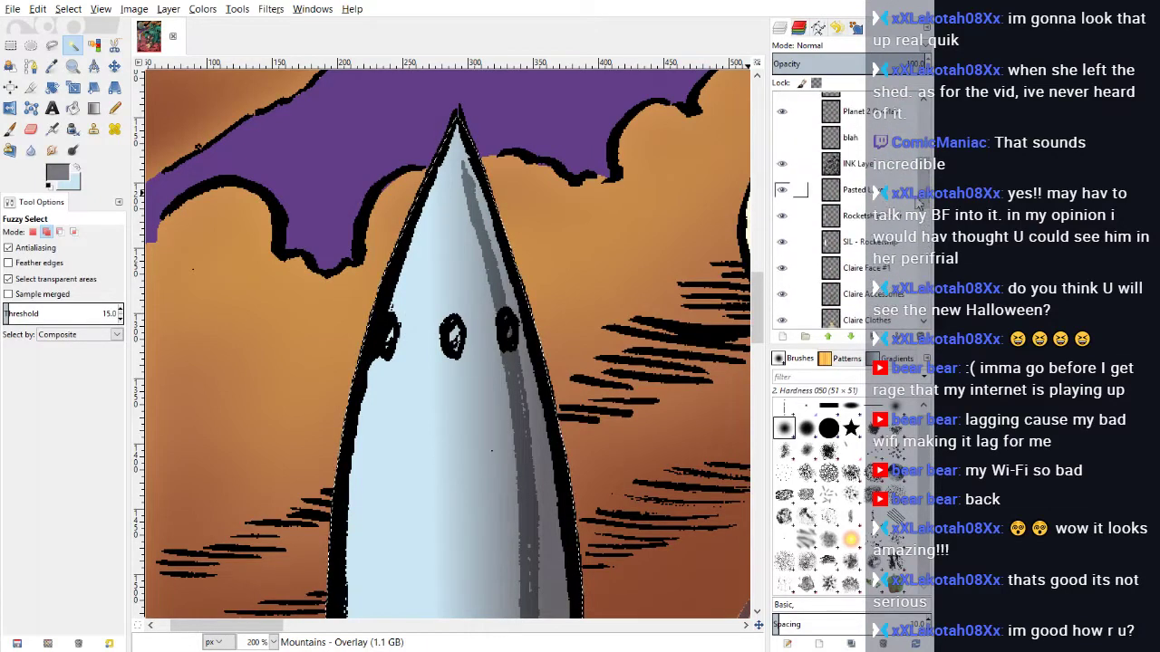
pyautogui.click(884, 221)
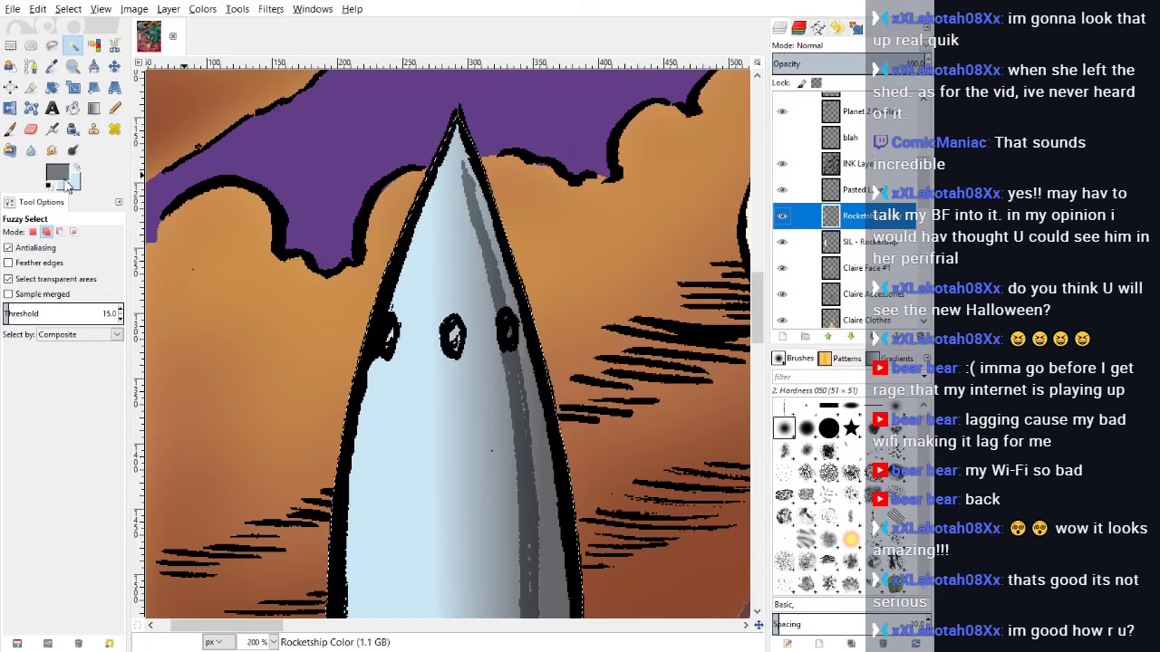
pyautogui.click(65, 180)
pyautogui.moveTo(596, 391); pyautogui.dragTo(656, 386)
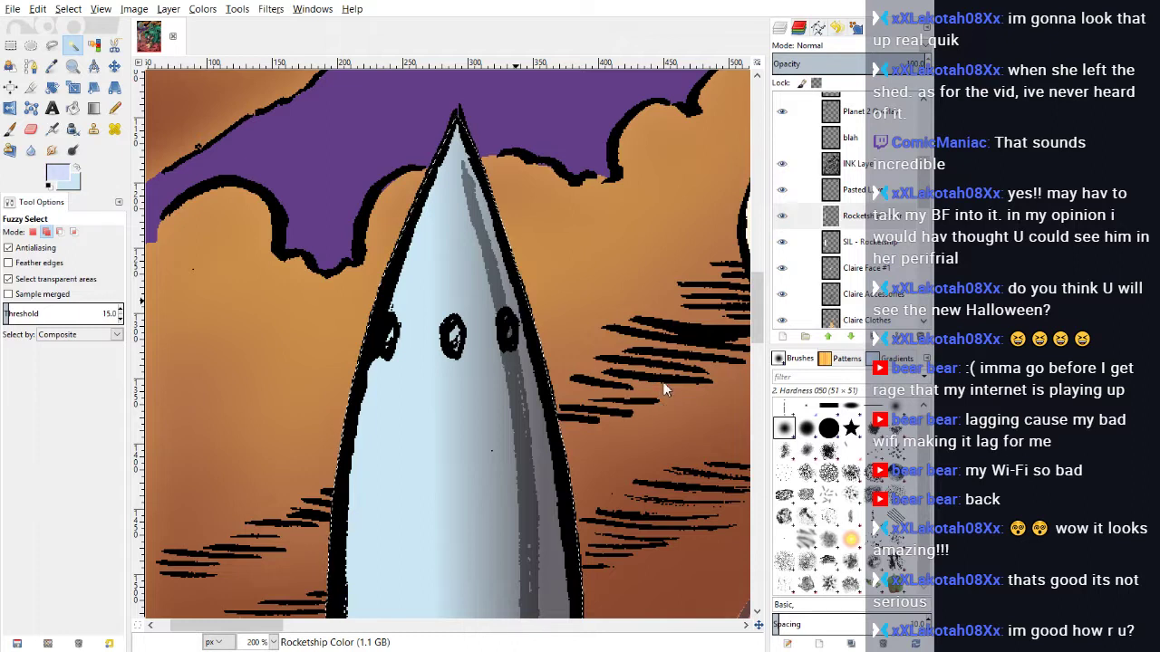
# Step: Paint the left porthole near the rocket's nose pale lavender with the Pencil at size 5
pyautogui.click(115, 108)
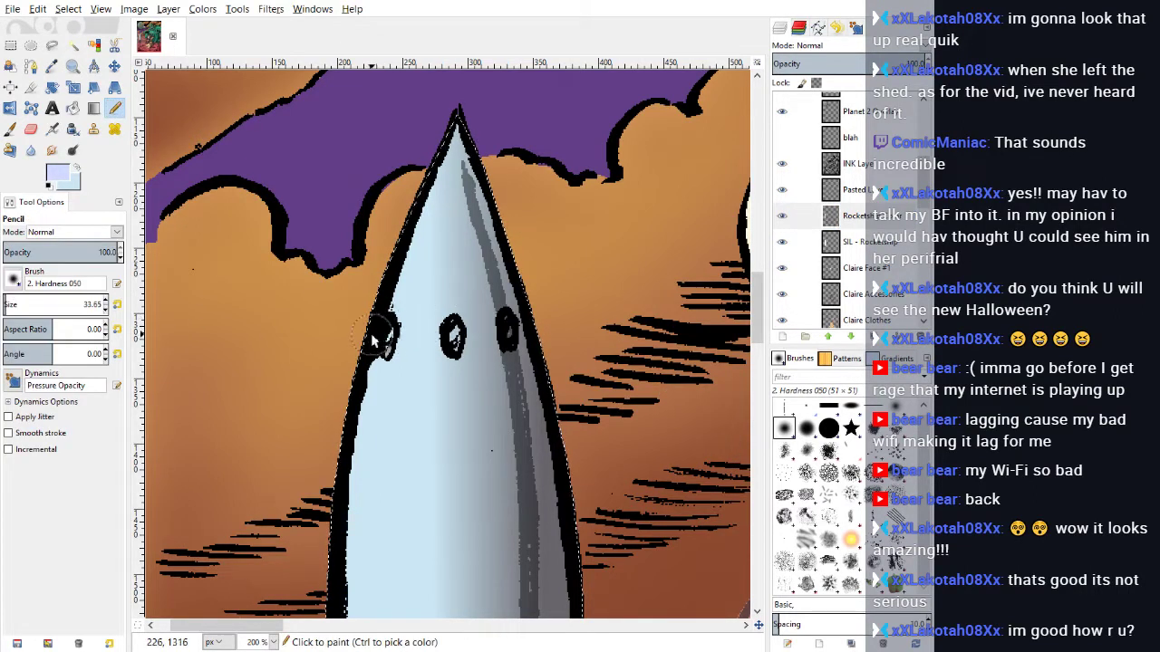
pyautogui.click(4, 304)
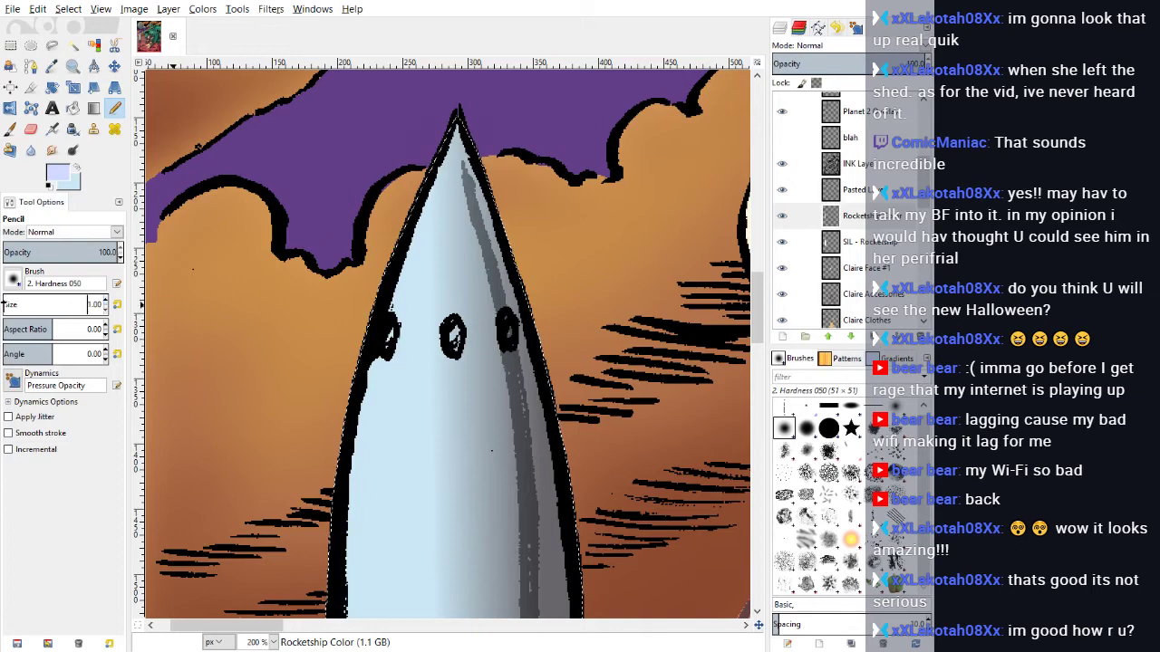
pyautogui.click(106, 301)
pyautogui.click(107, 301)
pyautogui.click(107, 301)
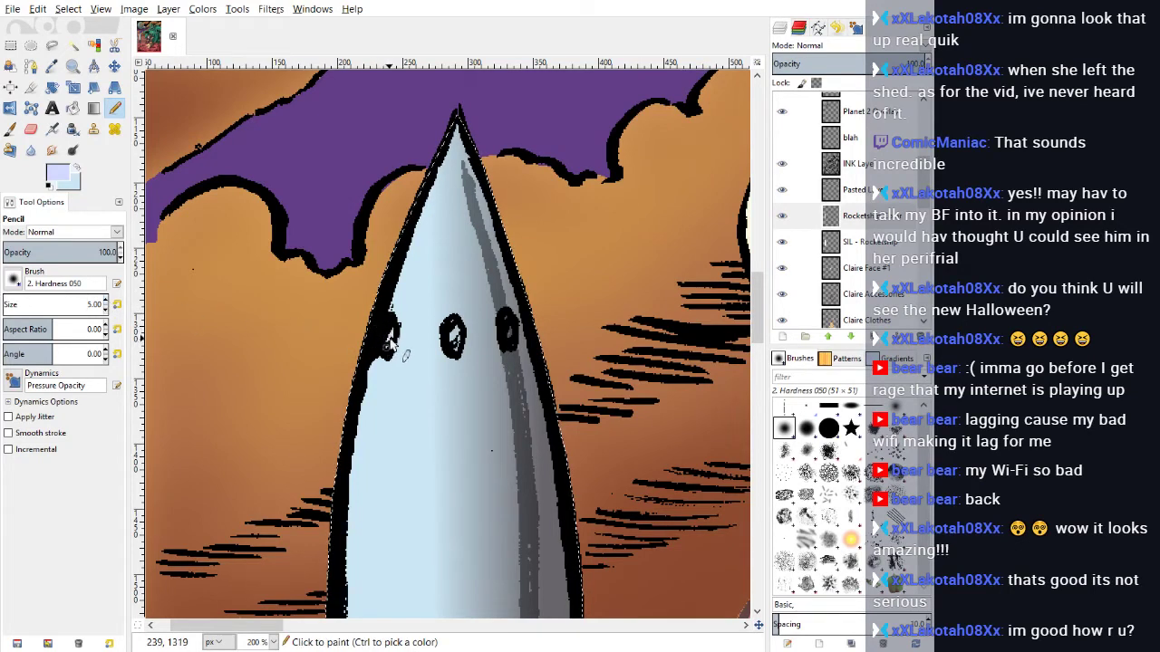
# Step: Enlarge the Pencil to size 12 and paint the rocket's portholes in lavender, highlighting them with a lighter tint
pyautogui.scroll(7, 105, 305)
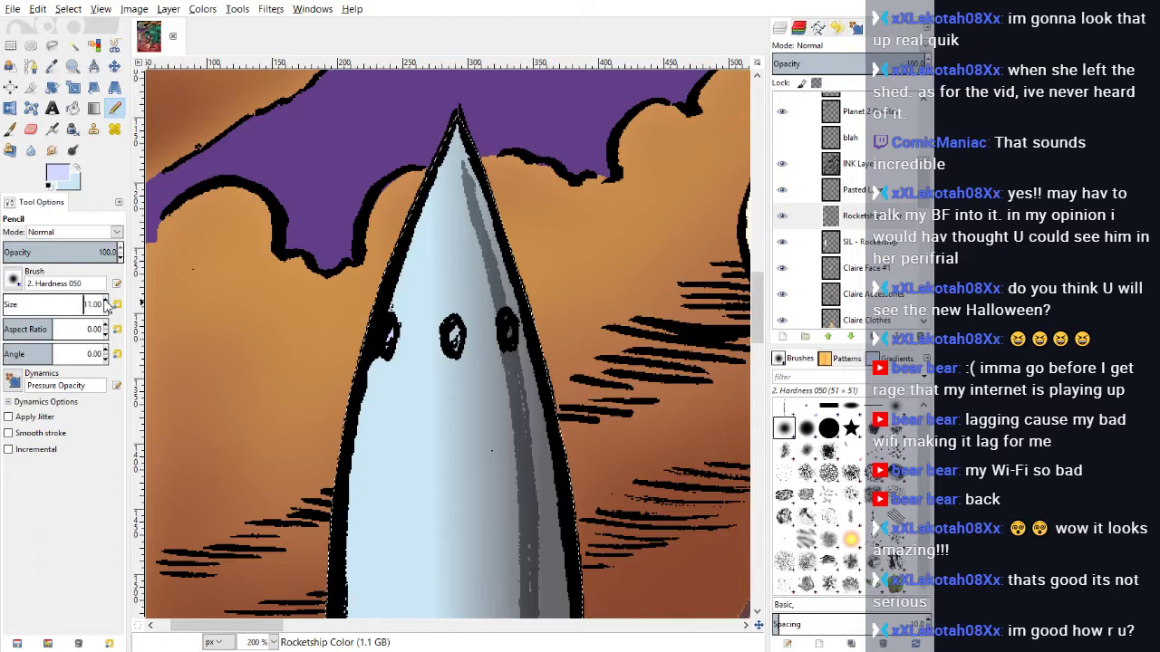
pyautogui.moveTo(453, 326)
pyautogui.mouseDown()
pyautogui.moveTo(456, 341)
pyautogui.moveTo(507, 334)
pyautogui.mouseUp()
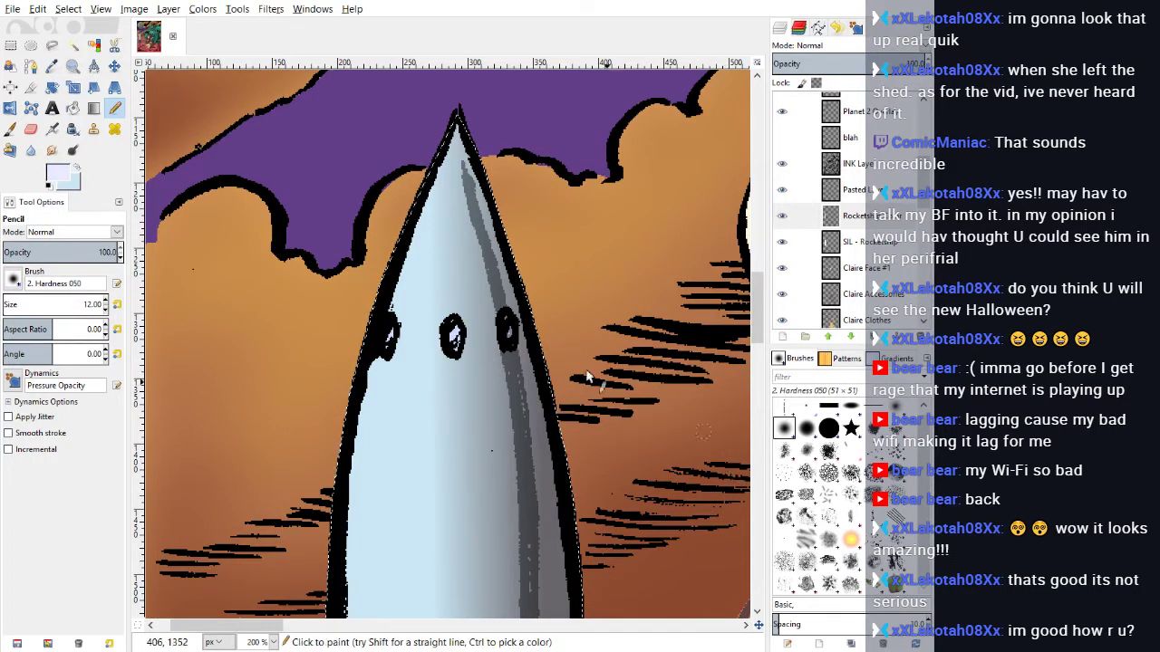
pyautogui.moveTo(451, 332); pyautogui.dragTo(507, 339)
pyautogui.moveTo(392, 334); pyautogui.dragTo(388, 341)
# Step: Return to the full illustration and clear the rocket selection
pyautogui.click(269, 642)
pyautogui.click(271, 600)
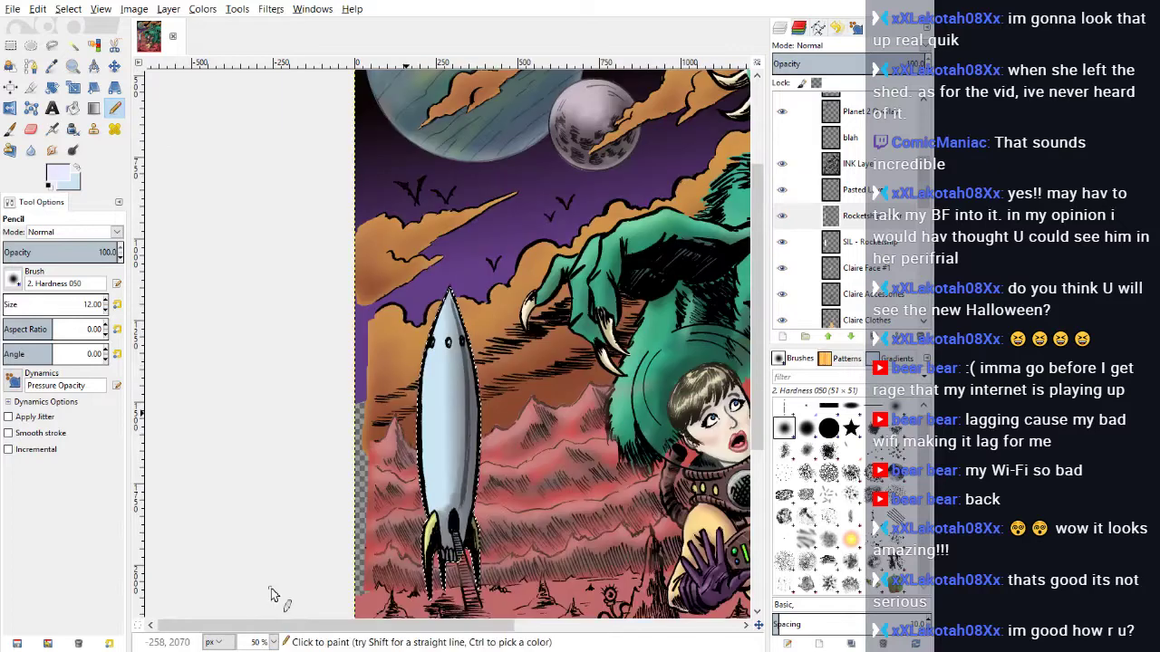
pyautogui.click(263, 602)
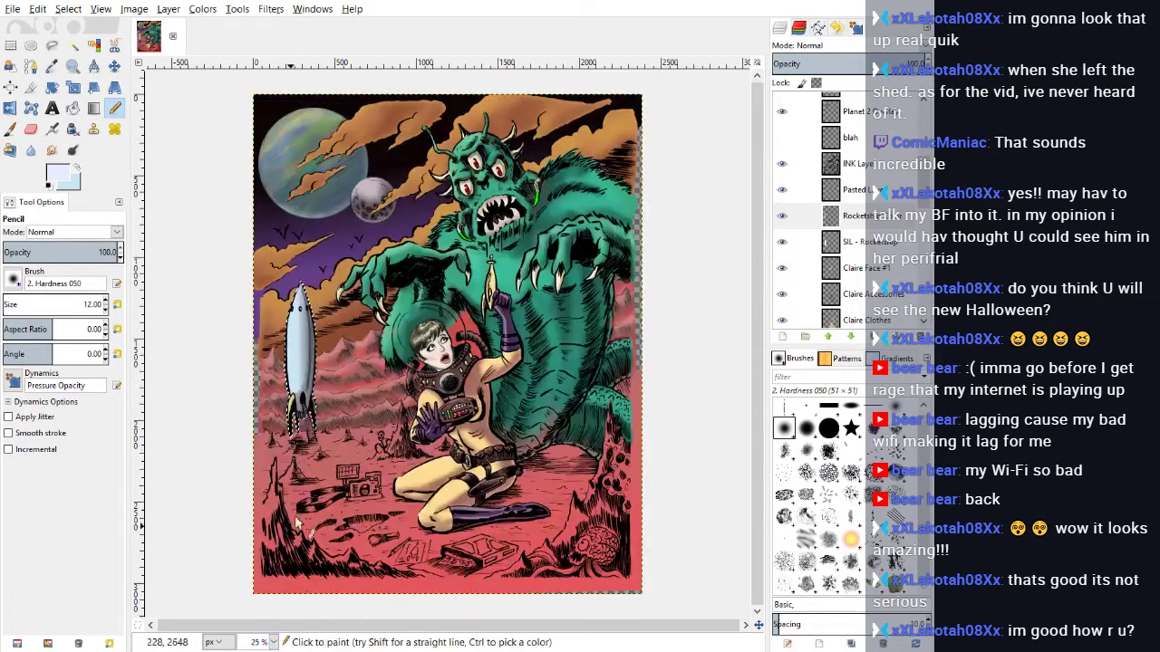
pyautogui.click(68, 9)
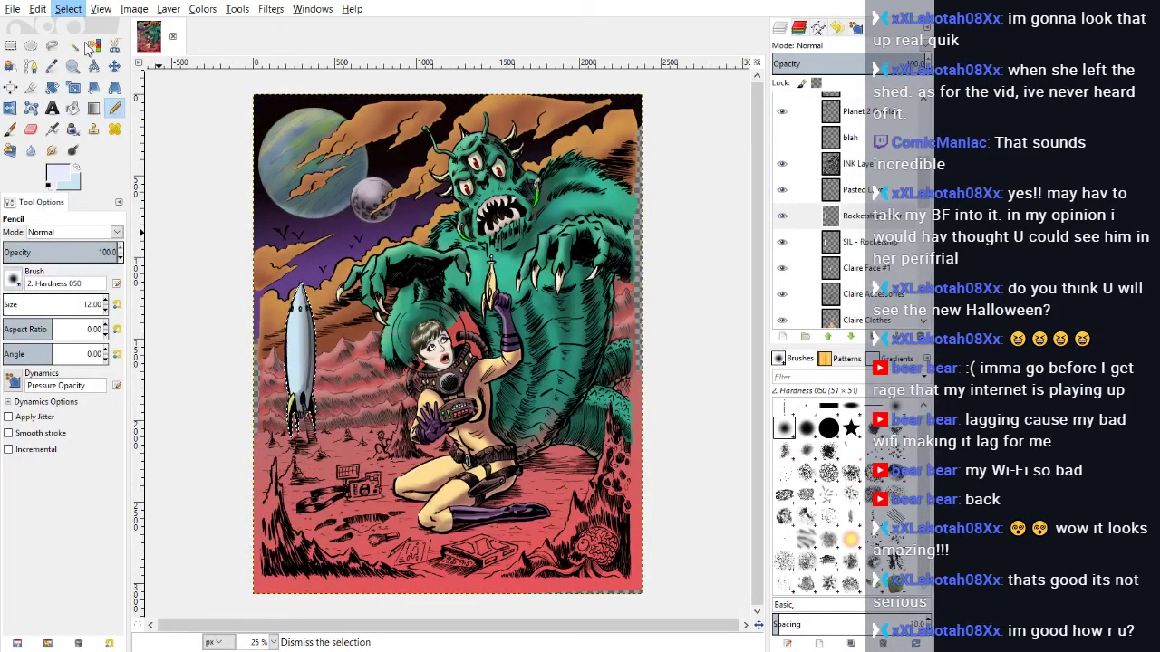
pyautogui.click(88, 47)
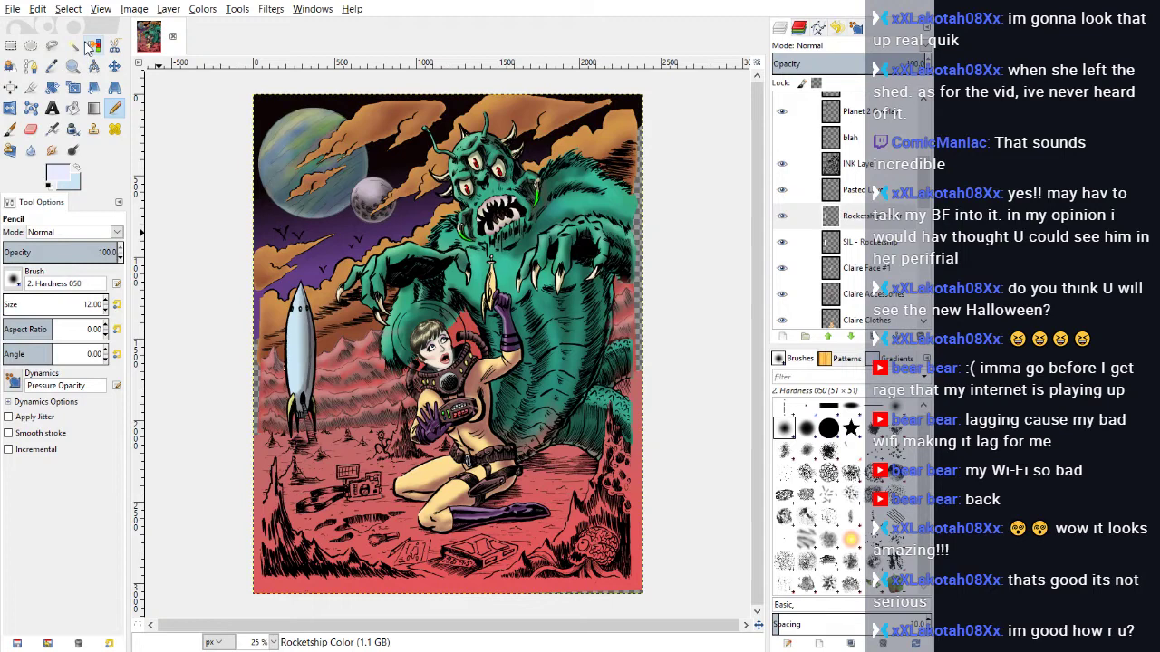
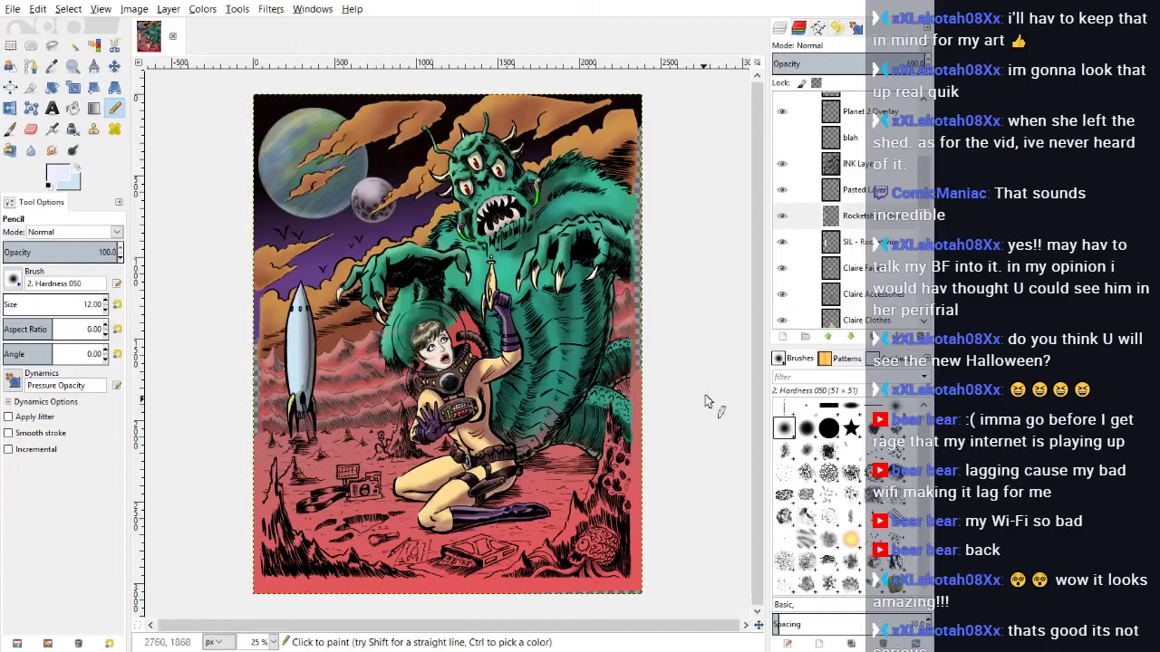
# Step: Hide and show the Ground layer to check which part of the illustration it covers
pyautogui.moveTo(924, 201); pyautogui.dragTo(924, 276)
pyautogui.scroll(-5, 833, 208)
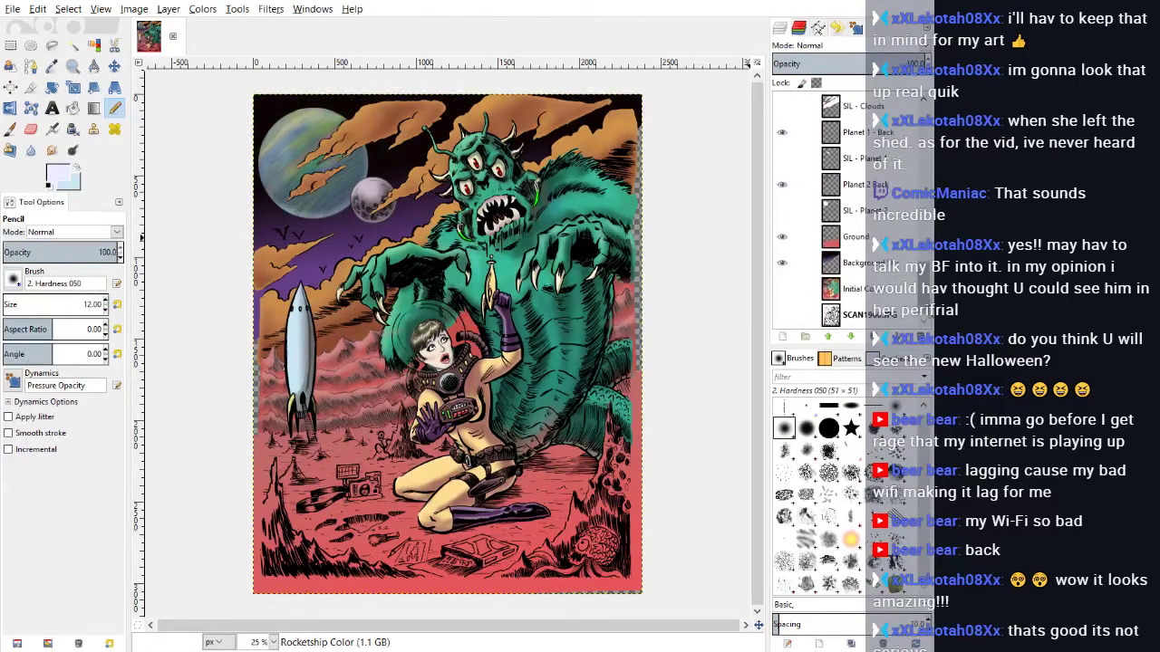
pyautogui.click(785, 241)
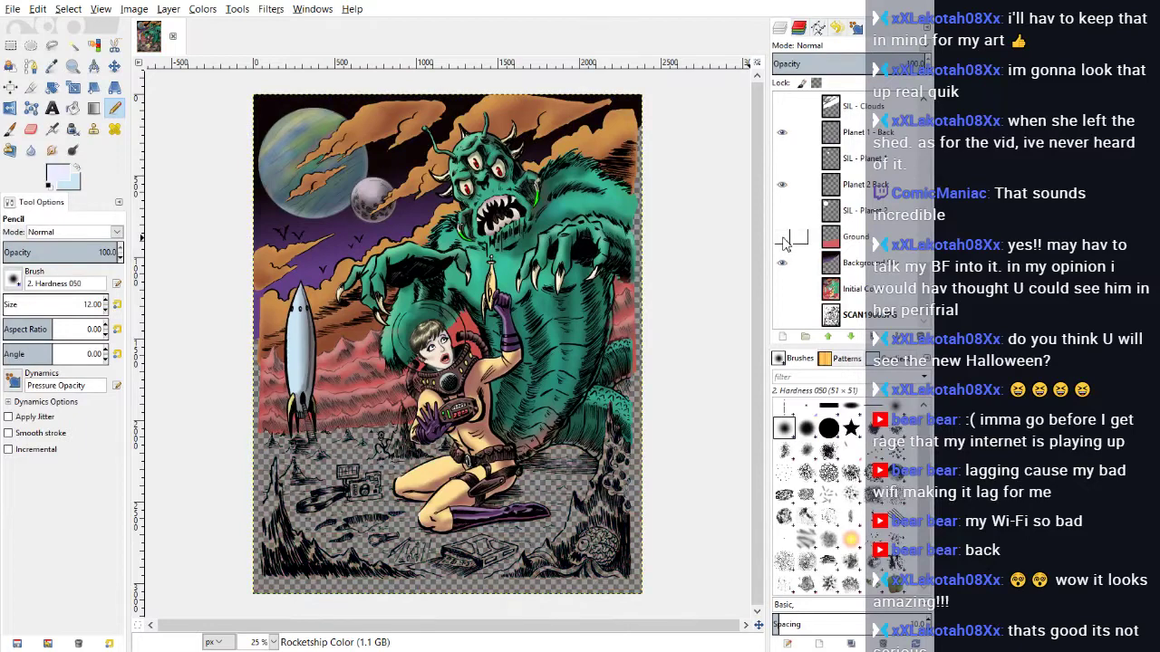
pyautogui.click(782, 237)
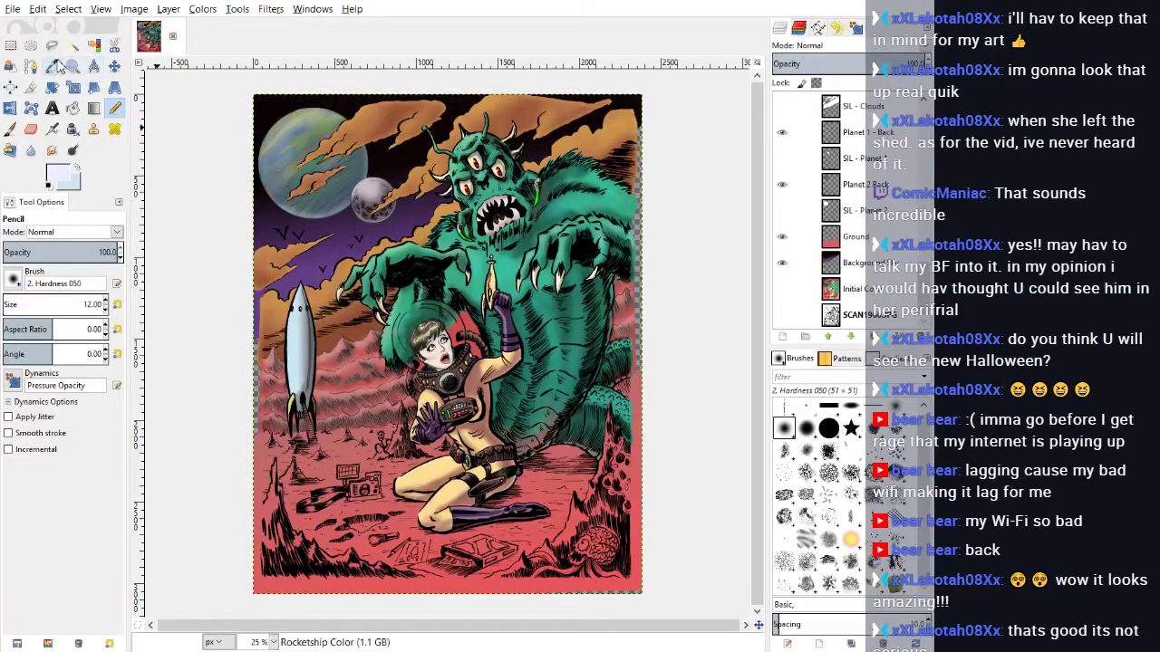
# Step: Select the red ground area on the Ground layer with Fuzzy Select, discarding the selection made on the wrong layer
pyautogui.click(73, 45)
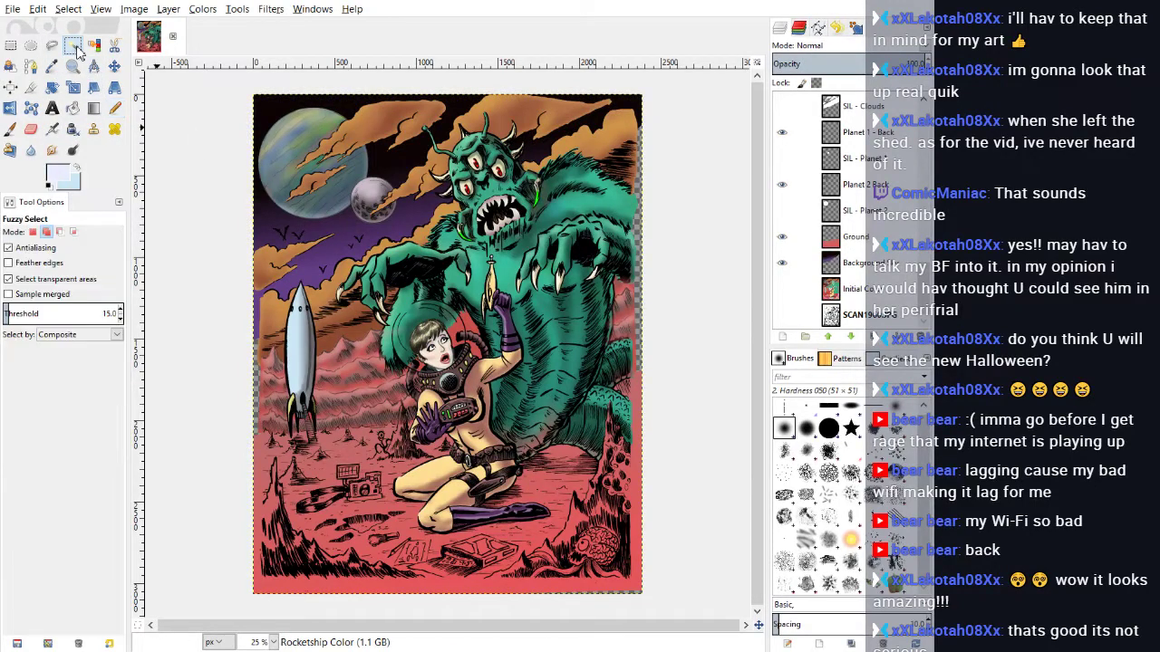
pyautogui.click(350, 455)
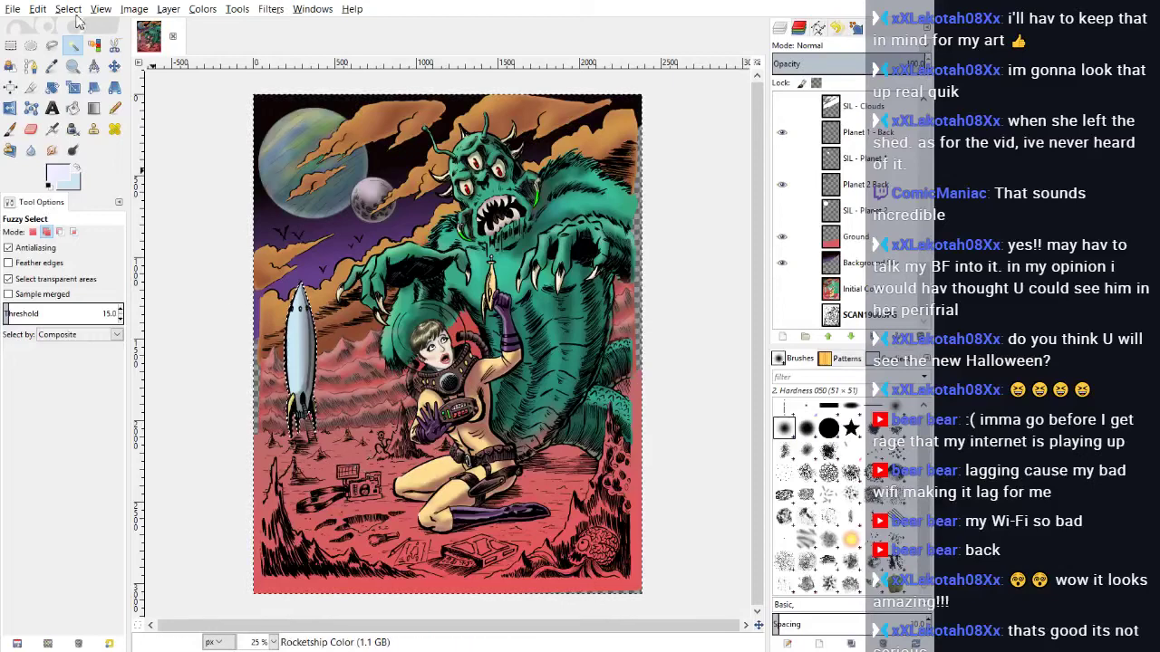
pyautogui.hotkey('ctrl', ',')
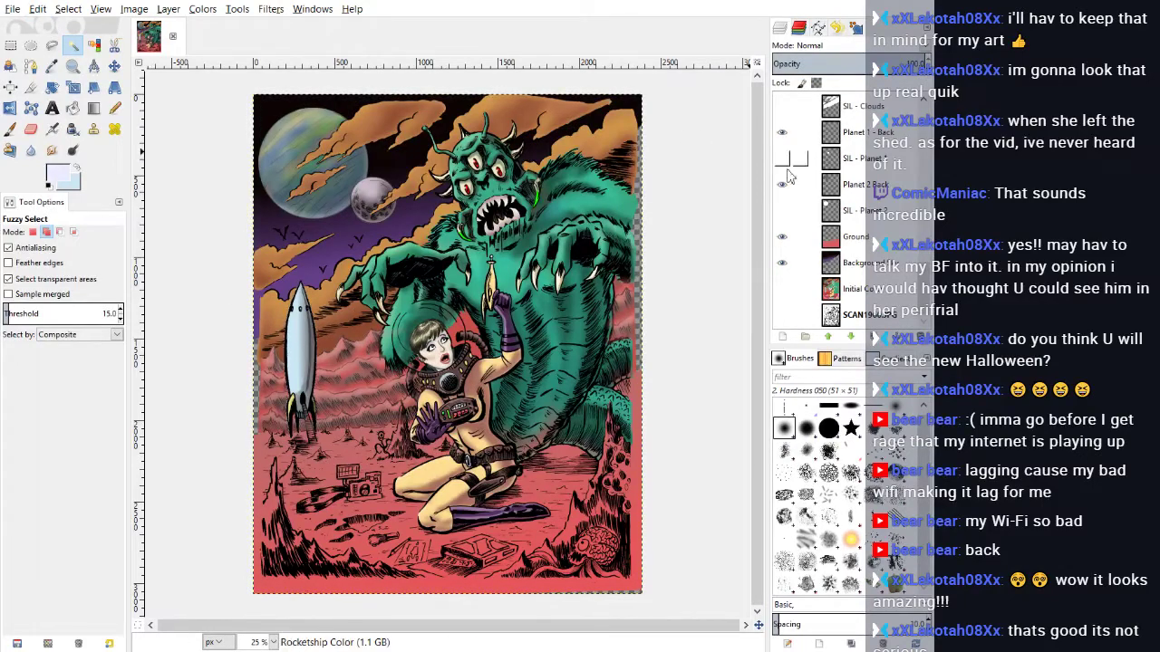
pyautogui.click(856, 237)
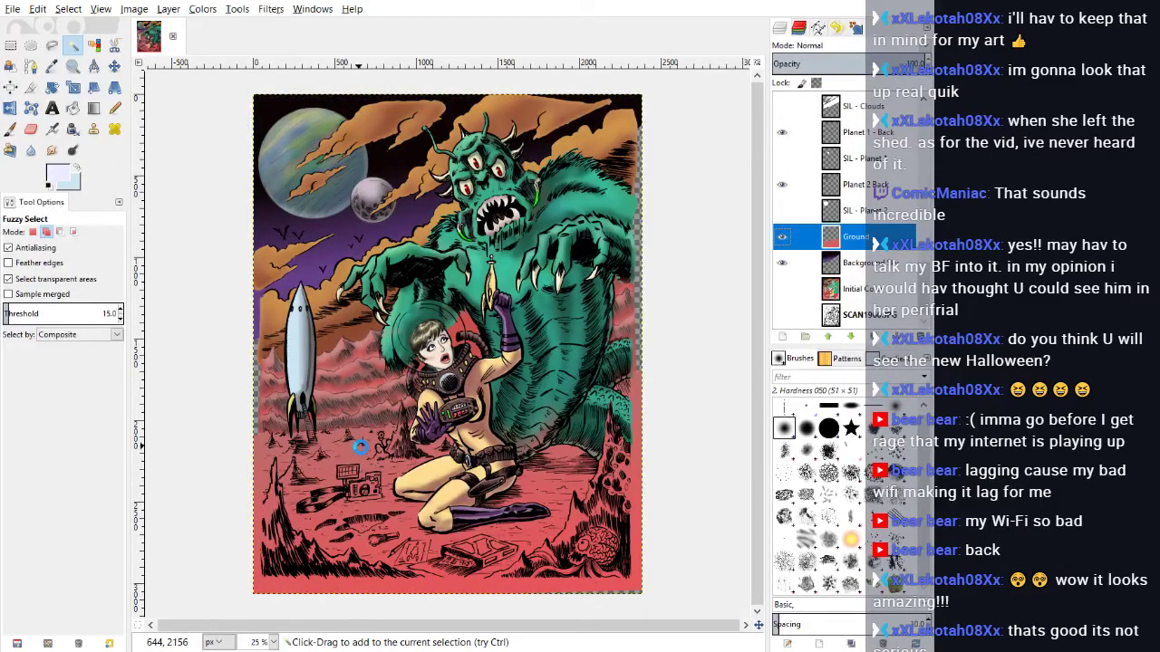
pyautogui.moveTo(360, 445); pyautogui.dragTo(381, 535)
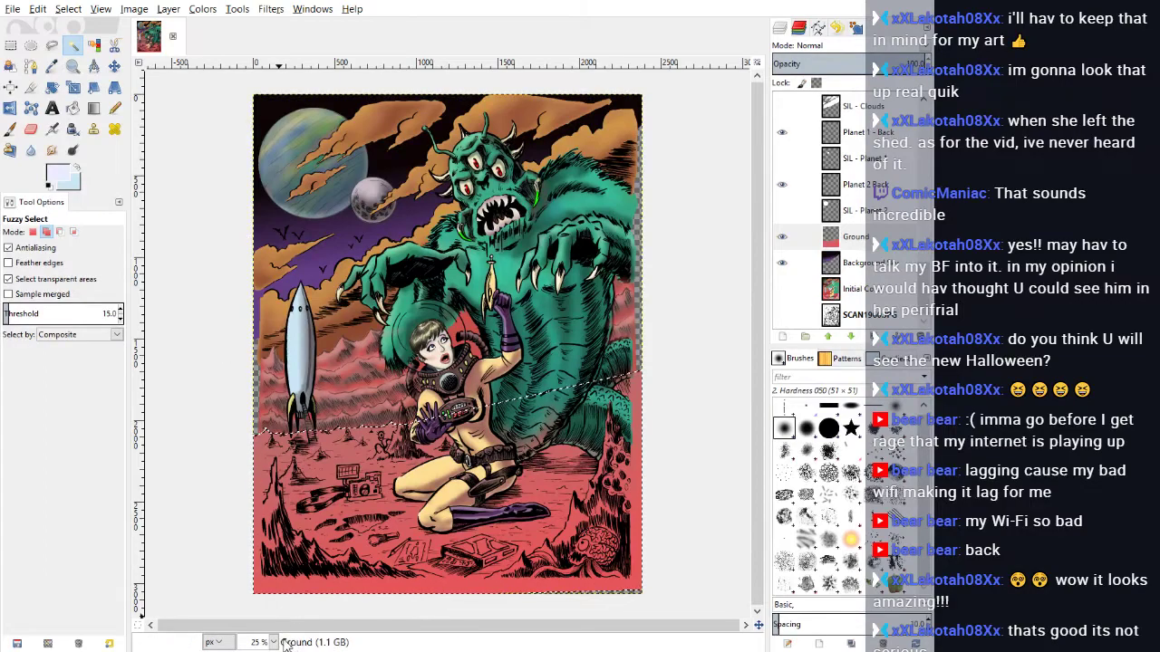
# Step: Sample the red of the ground near the rocket and darken it to a muted brown as the foreground colour
pyautogui.press('1')
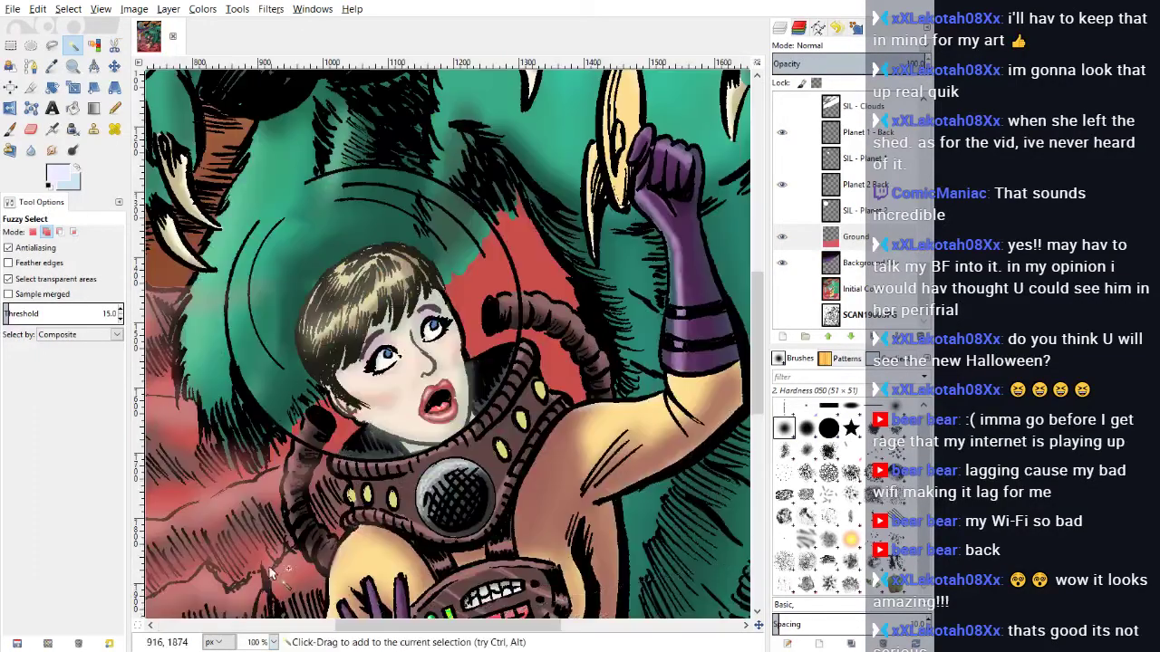
pyautogui.scroll(-12, 388, 518)
pyautogui.moveTo(409, 627); pyautogui.dragTo(197, 639)
pyautogui.scroll(7, 408, 440)
pyautogui.scroll(2, 407, 442)
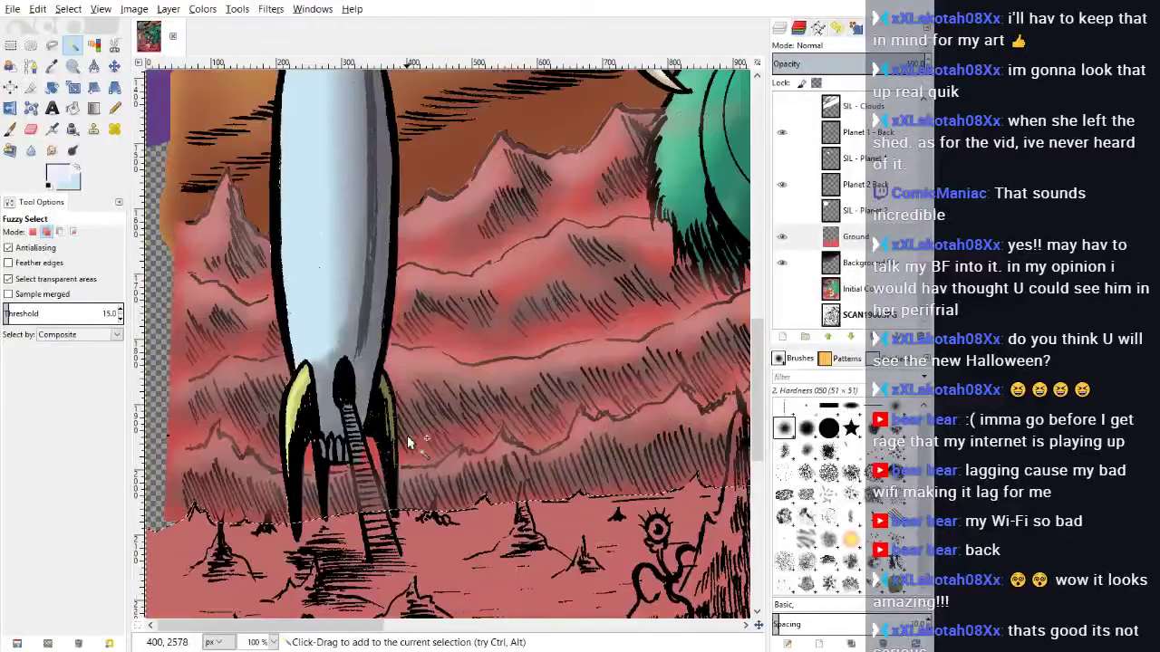
pyautogui.scroll(-4, 408, 442)
pyautogui.scroll(2, 407, 442)
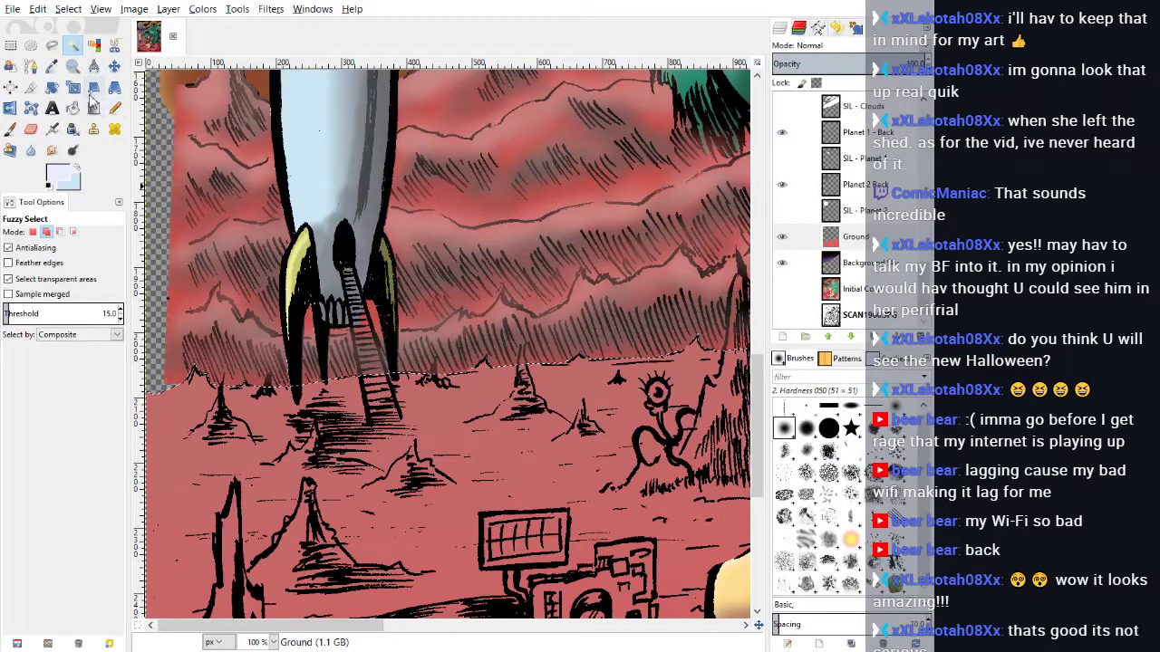
pyautogui.click(52, 66)
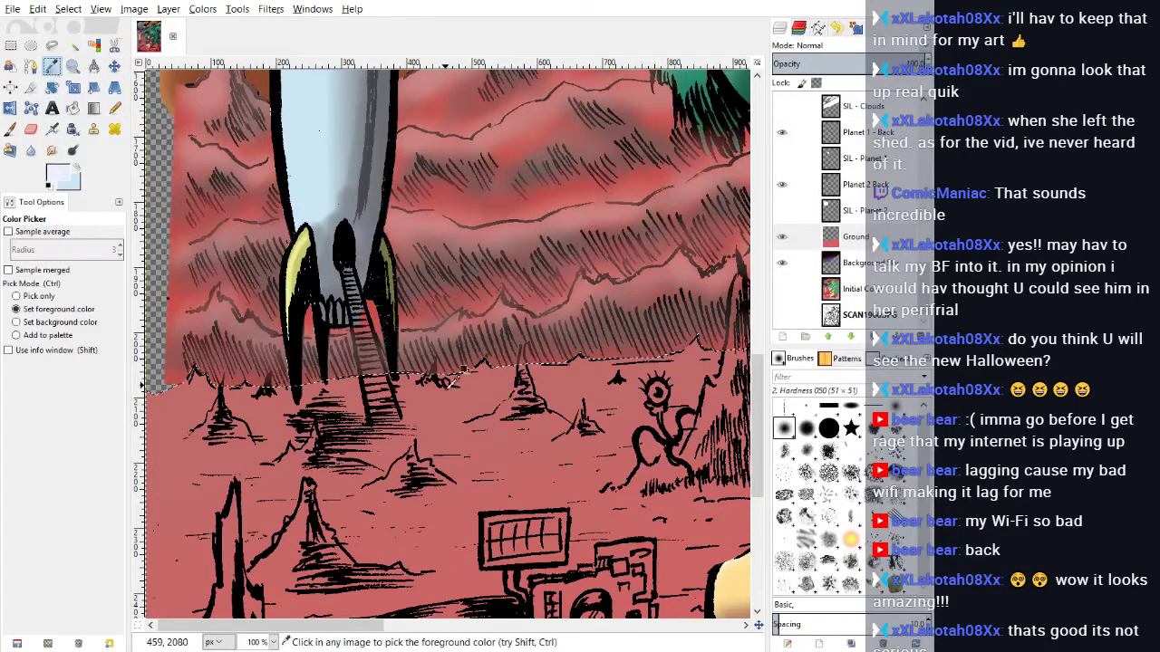
pyautogui.click(458, 412)
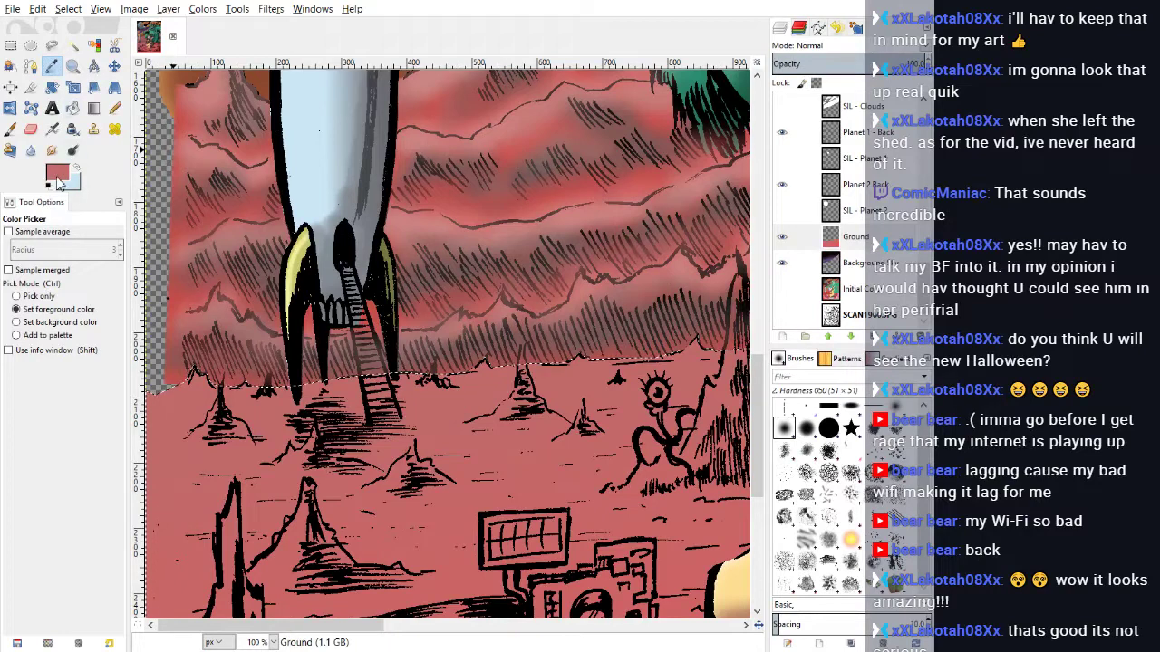
pyautogui.click(627, 362)
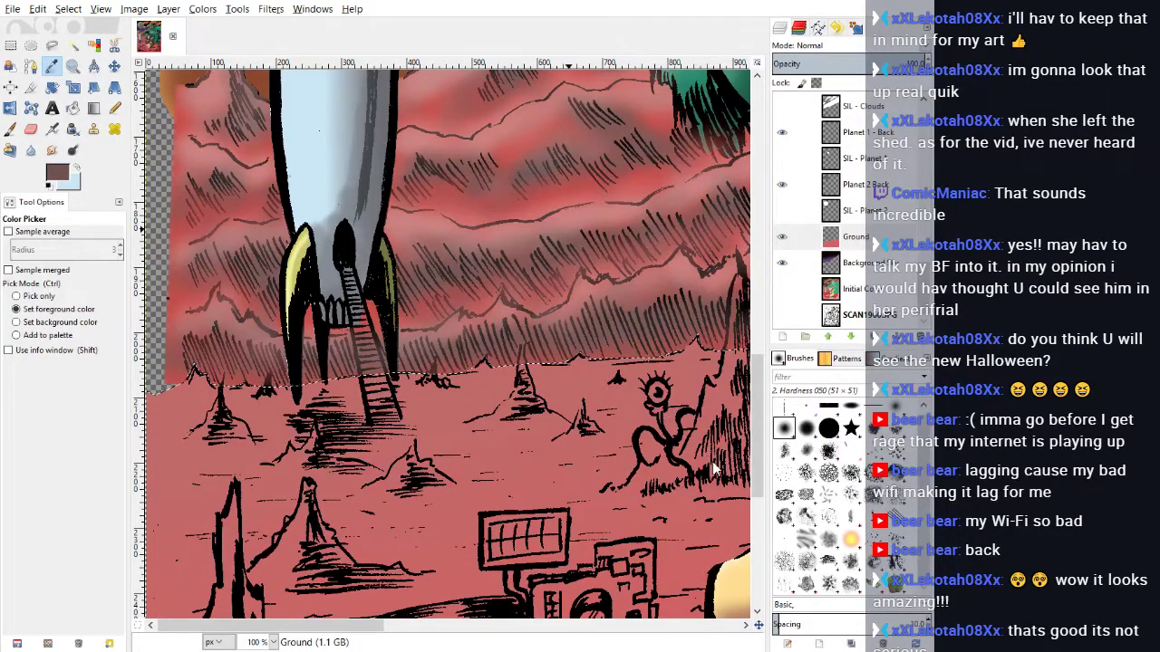
# Step: With the Paintbrush at opacity 53.4 and size 27.12, shade the ground beneath the rocket and the small mounds around it
pyautogui.click(10, 129)
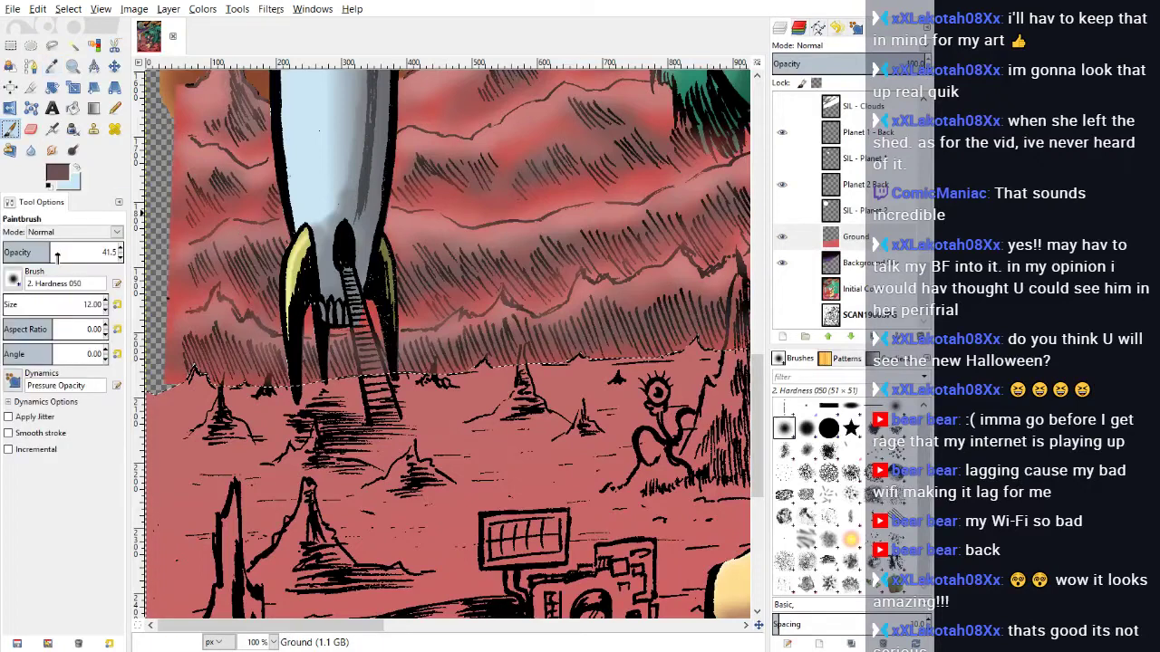
pyautogui.click(6, 299)
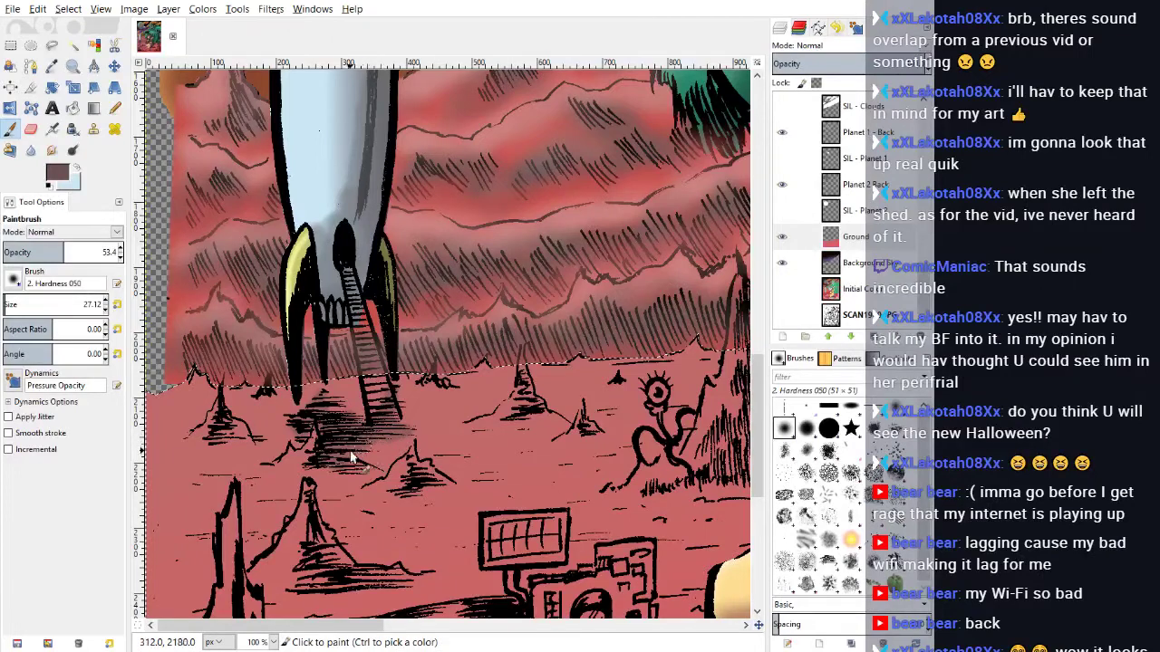
pyautogui.moveTo(353, 460); pyautogui.dragTo(319, 463)
pyautogui.moveTo(412, 471)
pyautogui.mouseDown()
pyautogui.moveTo(410, 492)
pyautogui.moveTo(446, 488)
pyautogui.moveTo(410, 494)
pyautogui.moveTo(433, 493)
pyautogui.mouseUp()
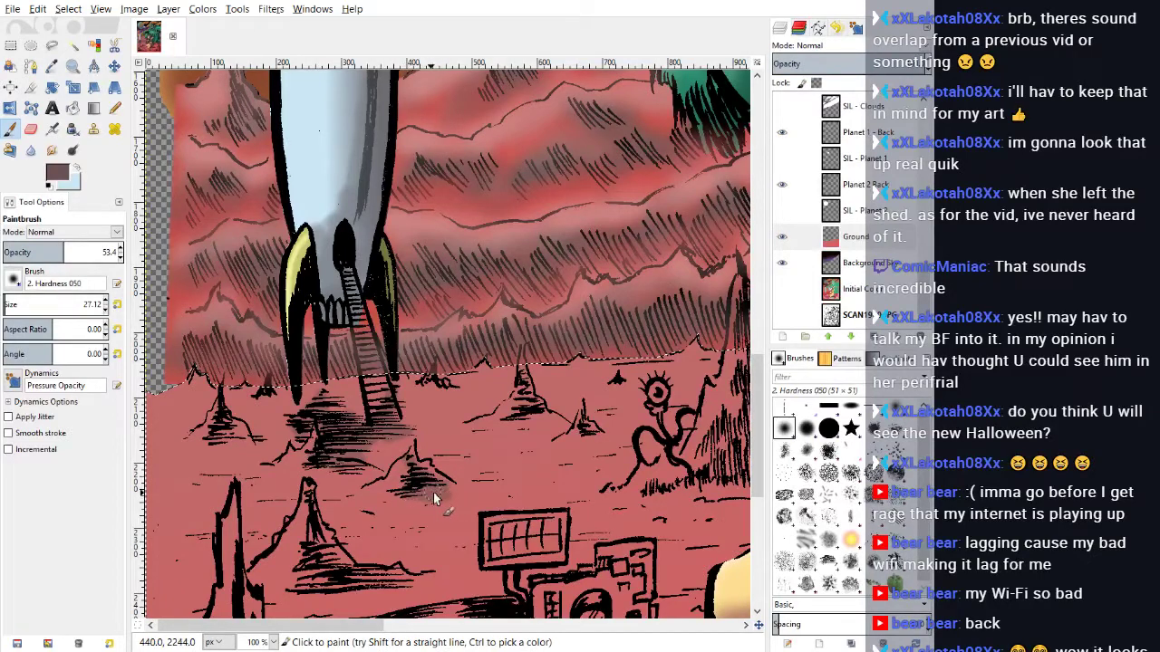
pyautogui.moveTo(211, 433)
pyautogui.mouseDown()
pyautogui.moveTo(236, 438)
pyautogui.moveTo(219, 440)
pyautogui.mouseUp()
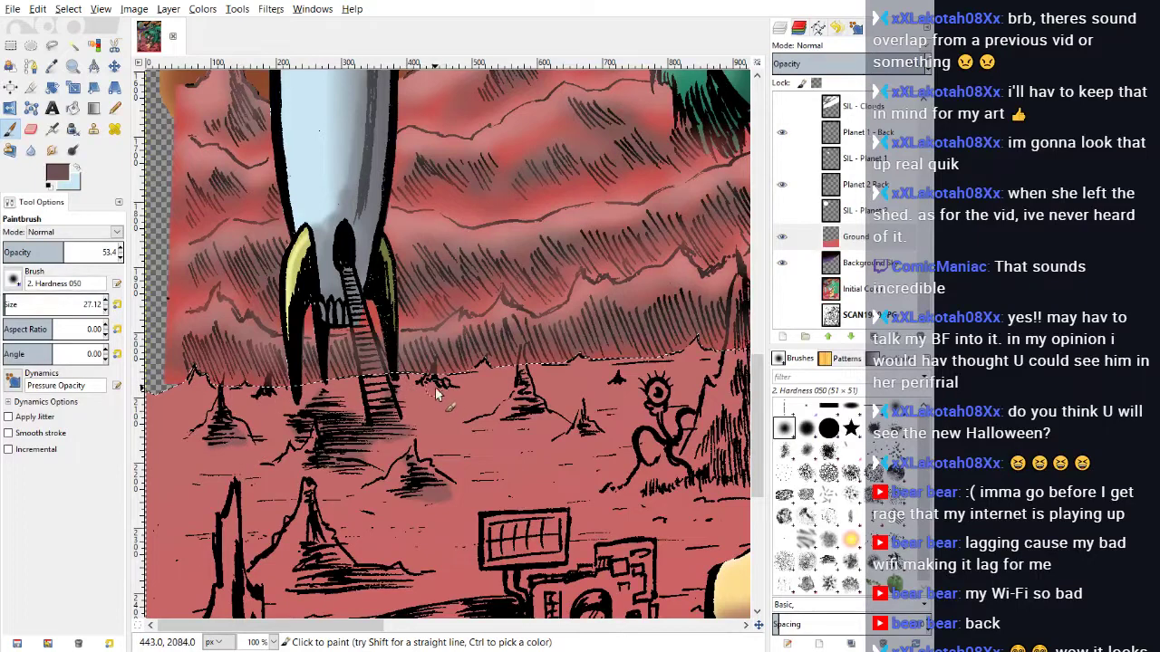
pyautogui.moveTo(521, 400)
pyautogui.mouseDown()
pyautogui.moveTo(519, 421)
pyautogui.moveTo(520, 376)
pyautogui.moveTo(552, 426)
pyautogui.moveTo(588, 441)
pyautogui.mouseUp()
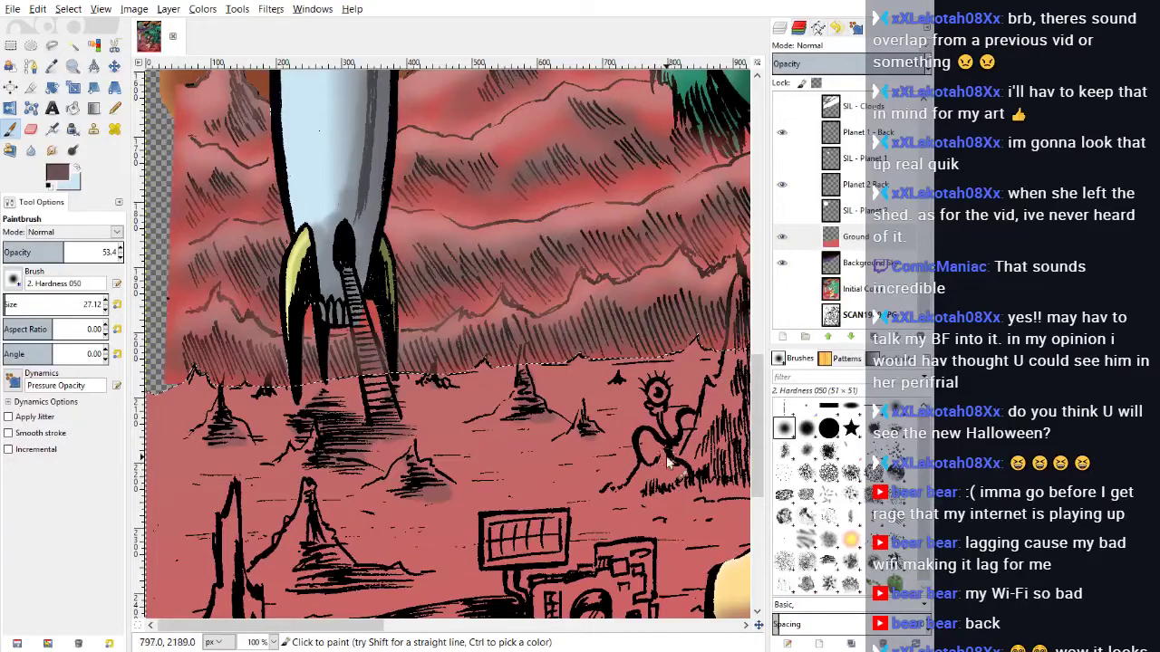
# Step: Shade the base of the larger pointed mound below the rocket, keeping the brush size at 27.12
pyautogui.scroll(-3, 340, 566)
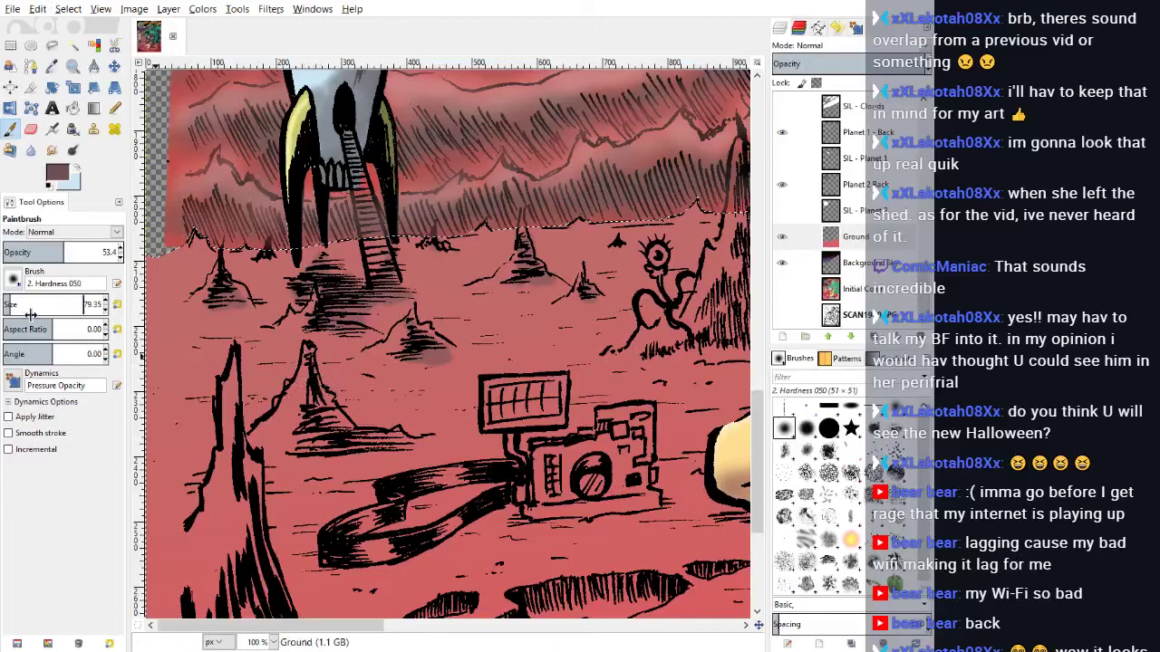
pyautogui.click(10, 306)
pyautogui.scroll(-5, 11, 306)
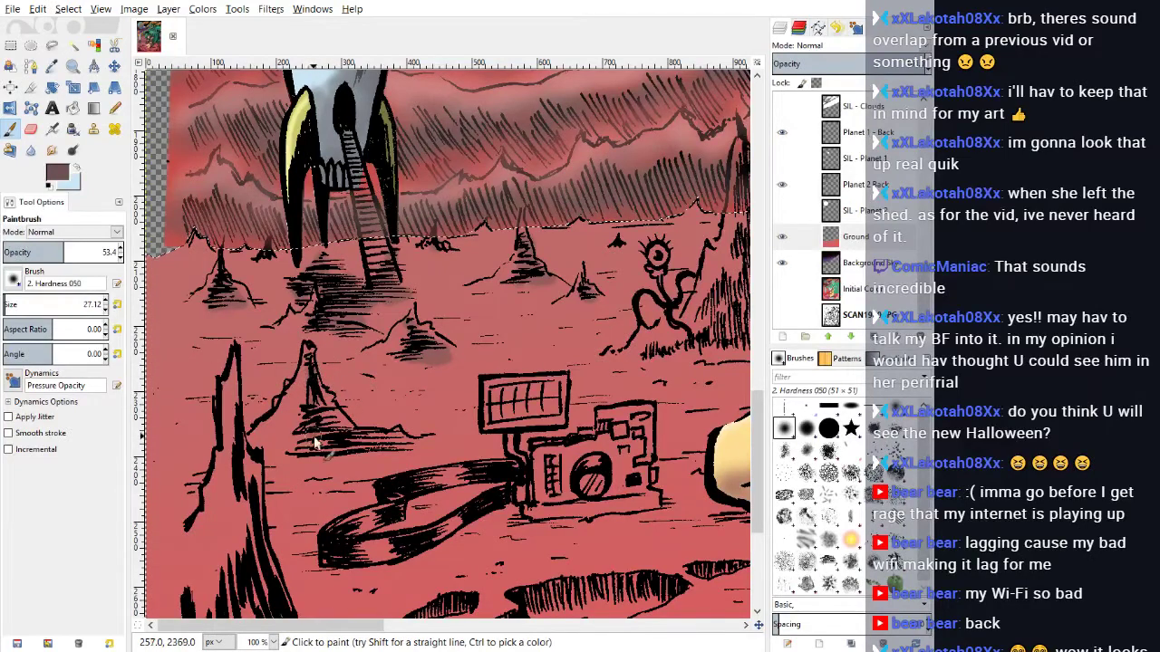
pyautogui.moveTo(293, 459)
pyautogui.mouseDown()
pyautogui.moveTo(385, 439)
pyautogui.moveTo(367, 444)
pyautogui.moveTo(323, 418)
pyautogui.moveTo(320, 399)
pyautogui.moveTo(358, 440)
pyautogui.moveTo(405, 453)
pyautogui.mouseUp()
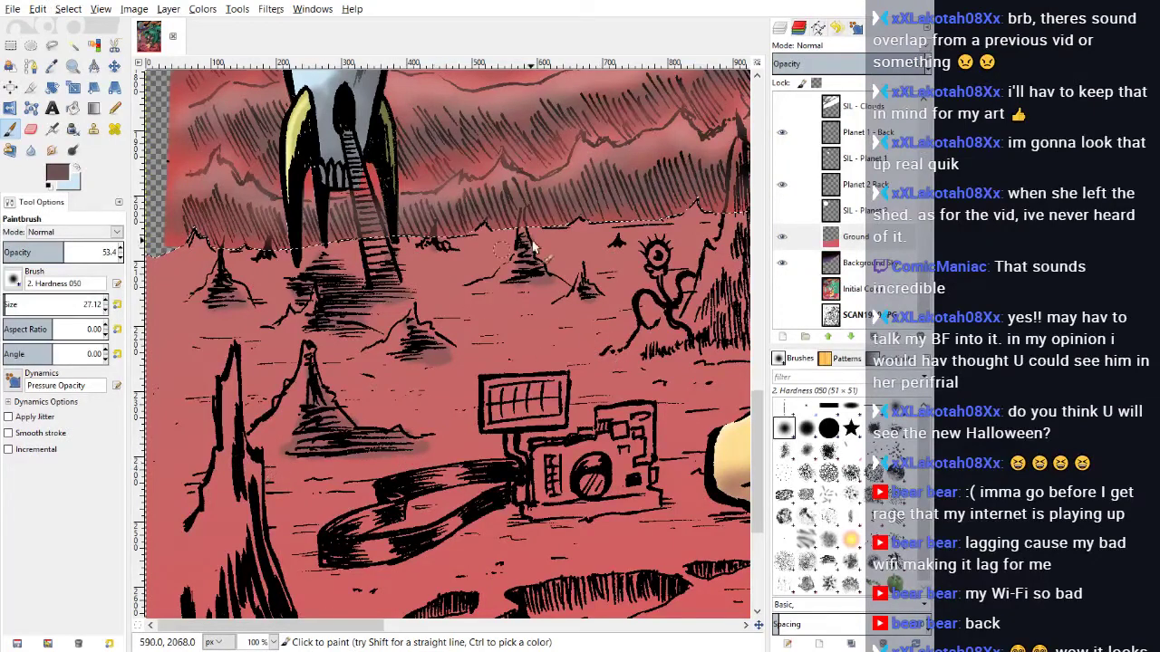
# Step: Shade the ground under the one-eyed creature and the tall hatched rock spire beside the woman
pyautogui.moveTo(670, 349); pyautogui.dragTo(679, 352)
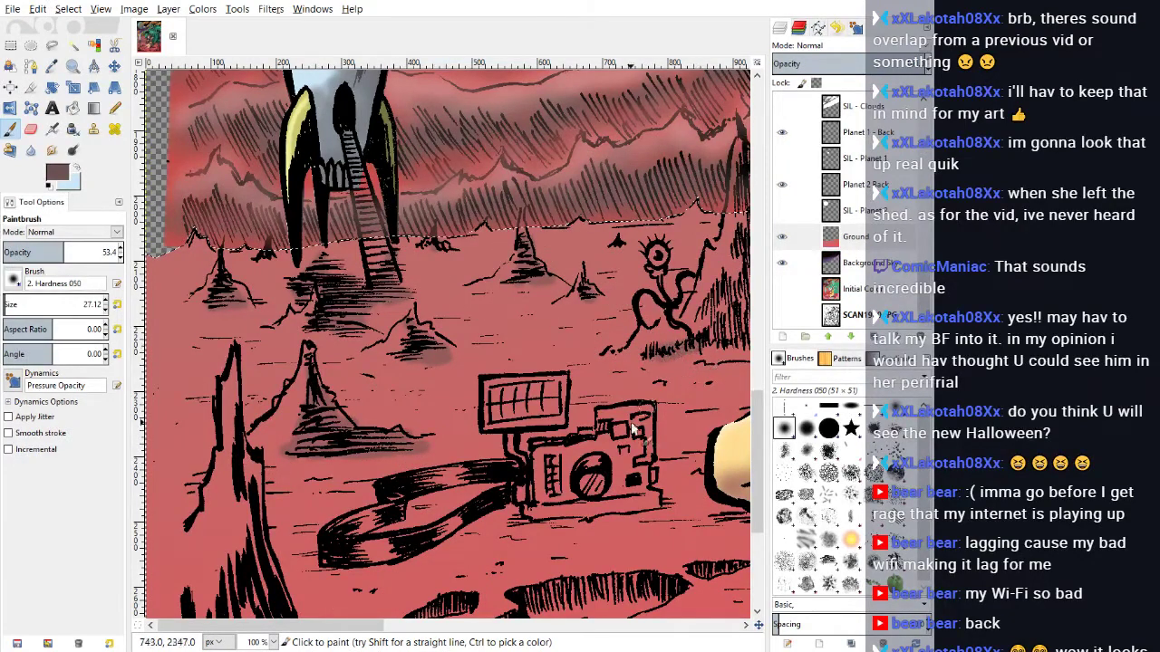
pyautogui.moveTo(377, 627); pyautogui.dragTo(449, 629)
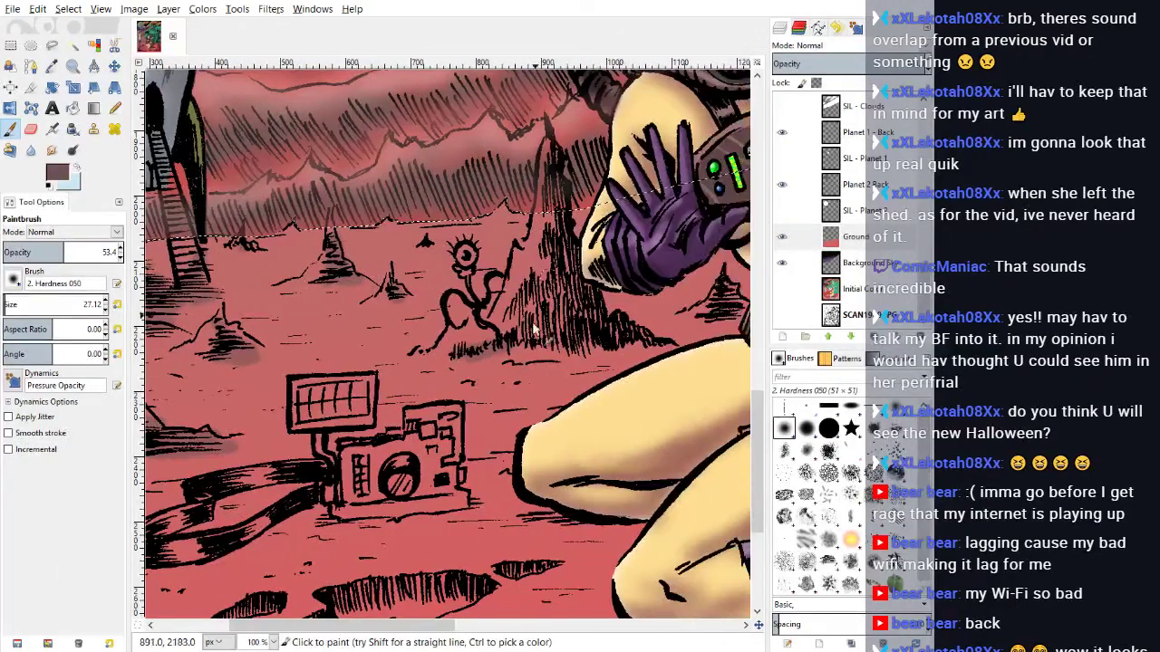
pyautogui.moveTo(560, 339)
pyautogui.mouseDown()
pyautogui.moveTo(652, 370)
pyautogui.moveTo(617, 356)
pyautogui.moveTo(659, 354)
pyautogui.moveTo(613, 357)
pyautogui.moveTo(629, 364)
pyautogui.moveTo(605, 343)
pyautogui.moveTo(648, 344)
pyautogui.moveTo(617, 338)
pyautogui.moveTo(617, 323)
pyautogui.moveTo(589, 325)
pyautogui.moveTo(599, 321)
pyautogui.moveTo(600, 352)
pyautogui.moveTo(583, 282)
pyautogui.moveTo(588, 292)
pyautogui.moveTo(548, 329)
pyautogui.moveTo(511, 318)
pyautogui.moveTo(540, 285)
pyautogui.moveTo(535, 300)
pyautogui.moveTo(560, 293)
pyautogui.moveTo(553, 237)
pyautogui.moveTo(561, 282)
pyautogui.moveTo(558, 245)
pyautogui.moveTo(568, 264)
pyautogui.moveTo(570, 245)
pyautogui.moveTo(587, 287)
pyautogui.mouseUp()
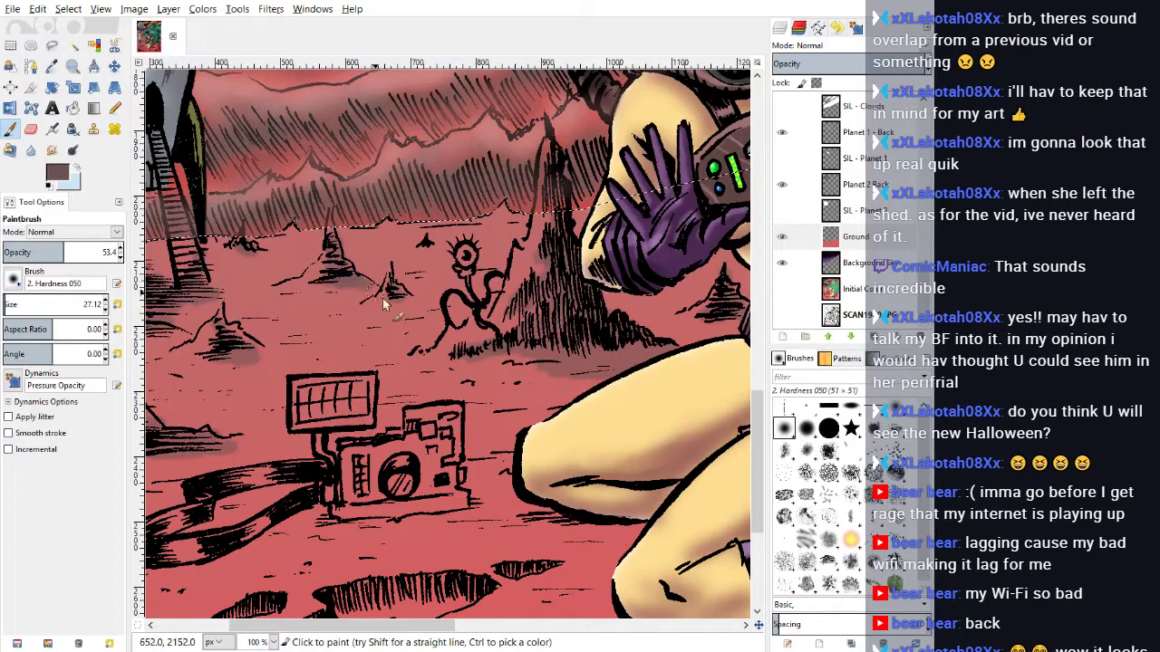
# Step: Toggle the Mountains layer's visibility to check its coverage, make that layer active and clear the ground selection
pyautogui.scroll(3, 634, 272)
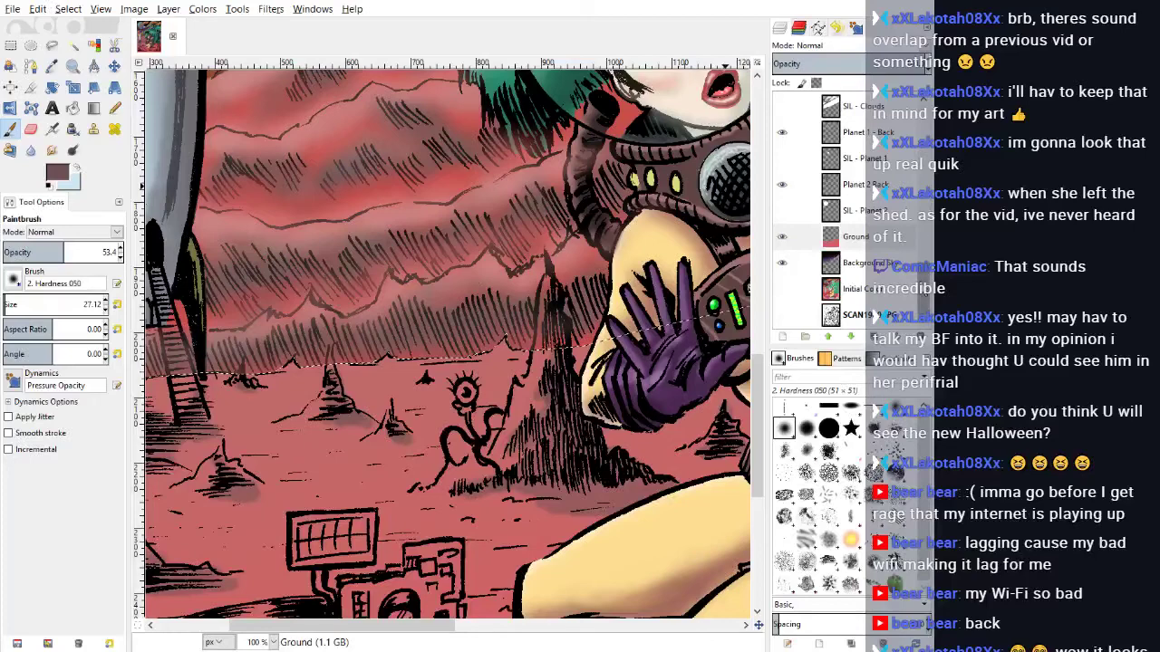
pyautogui.scroll(5, 825, 209)
pyautogui.scroll(-4, 801, 217)
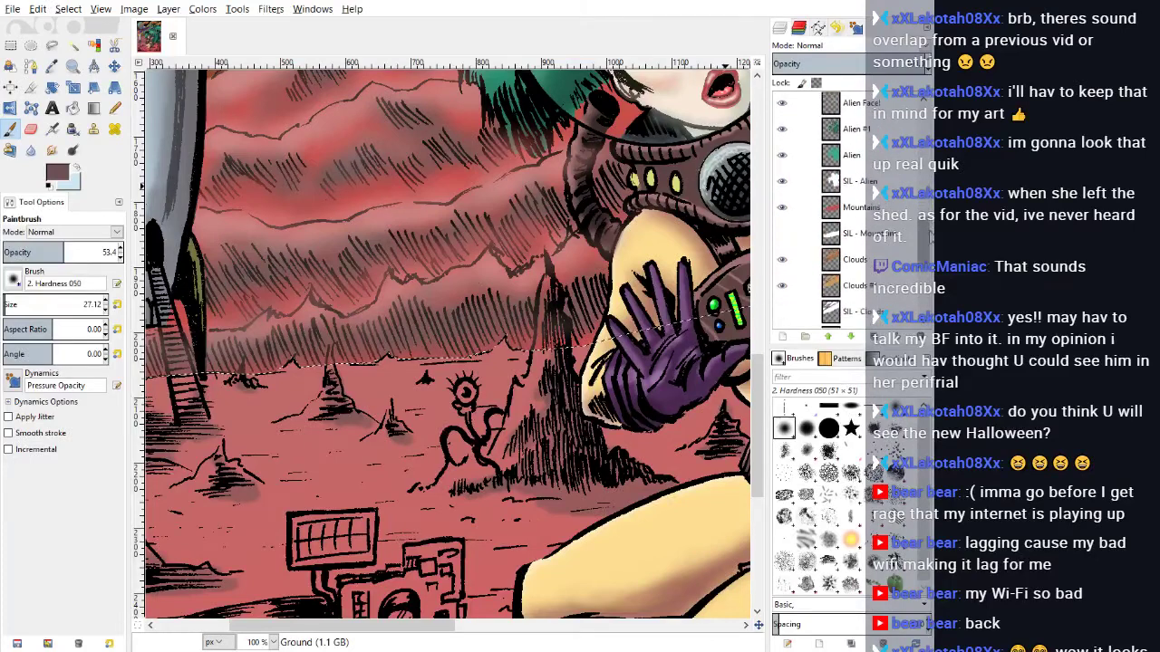
pyautogui.click(781, 208)
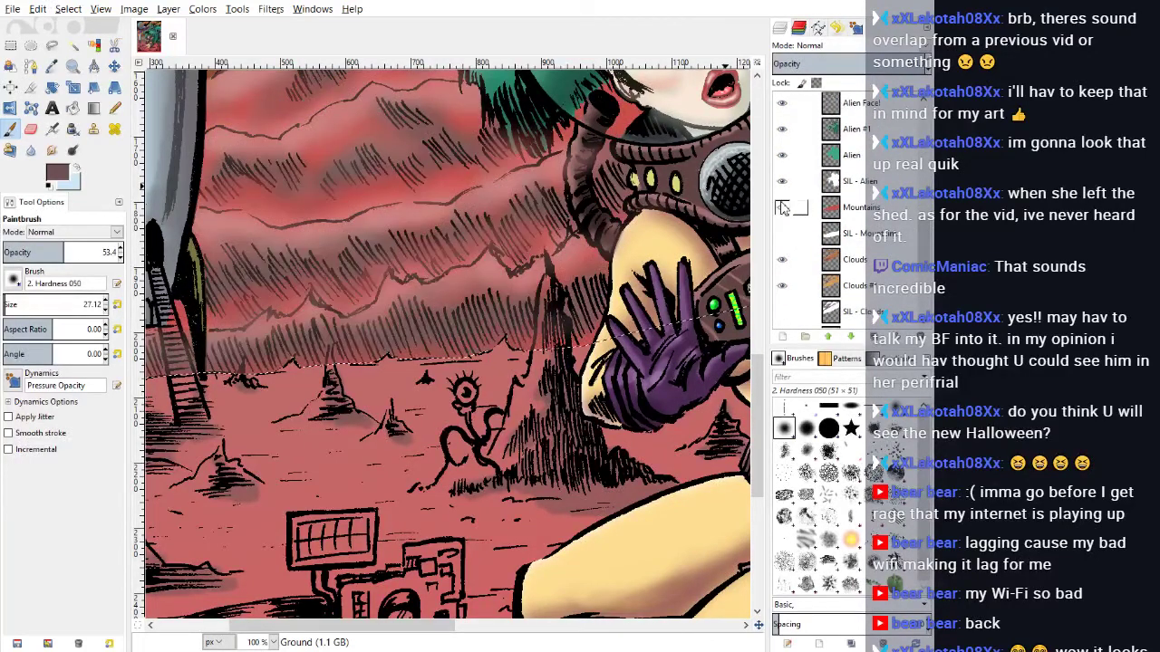
pyautogui.click(783, 207)
pyautogui.click(782, 208)
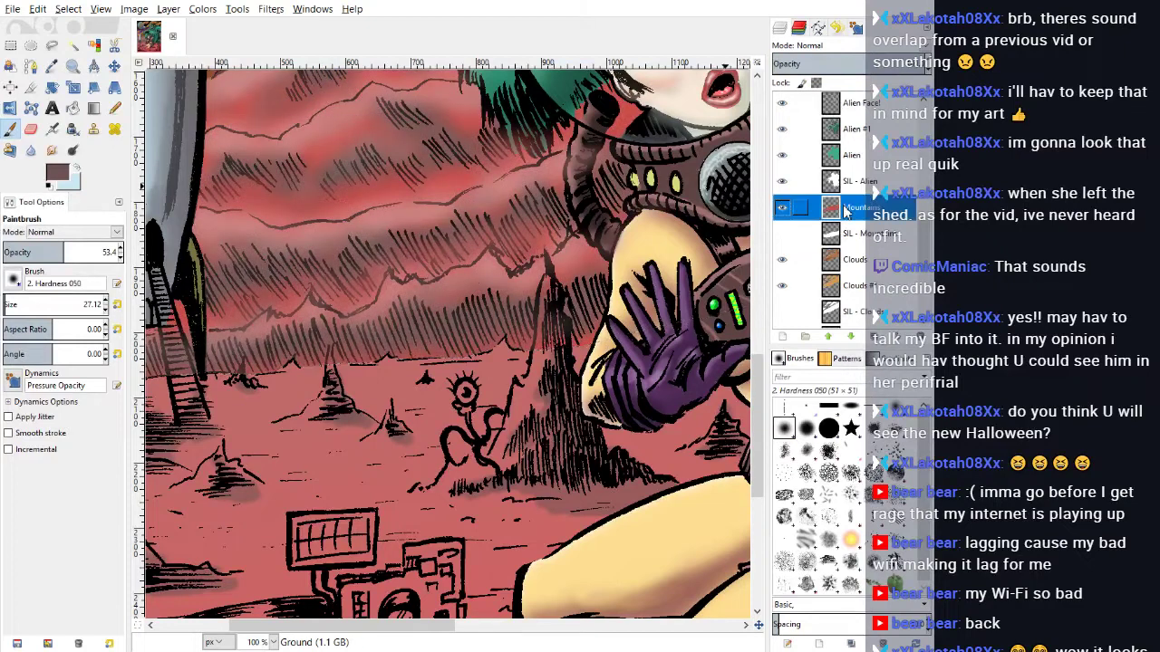
pyautogui.click(848, 207)
pyautogui.click(68, 9)
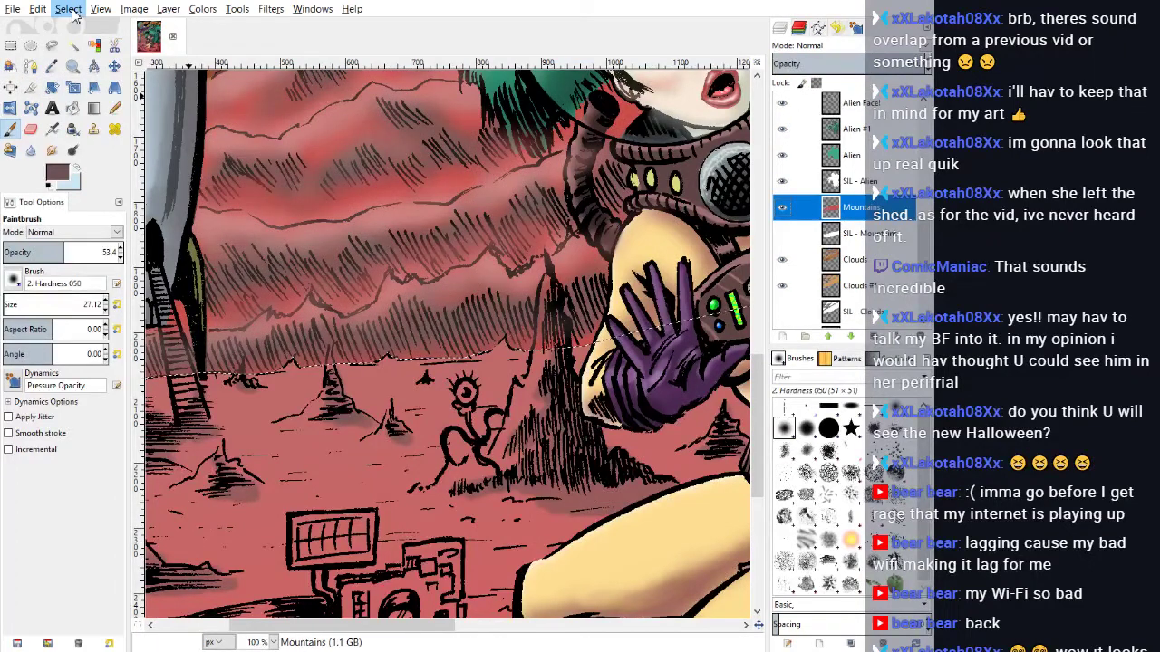
pyautogui.click(80, 47)
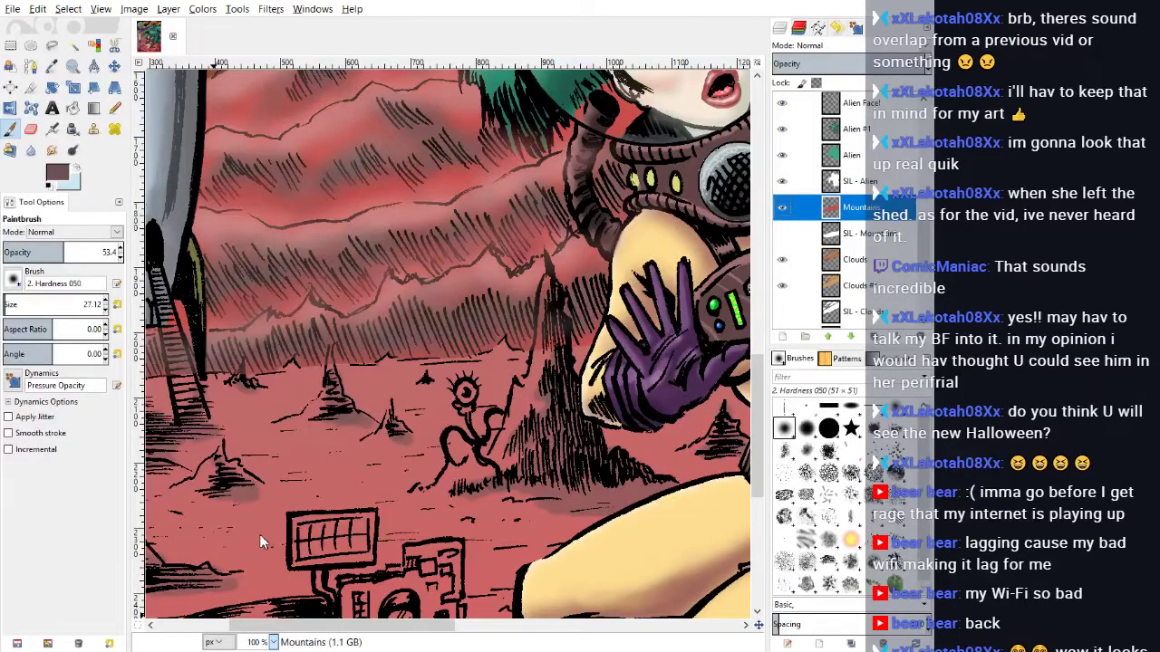
# Step: Erase the mountain colour inside the tip of the tall rock spire with the Eraser at size 14.12, undoing the stray stroke
pyautogui.press('3')
pyautogui.moveTo(348, 625); pyautogui.dragTo(391, 623)
pyautogui.scroll(2, 402, 479)
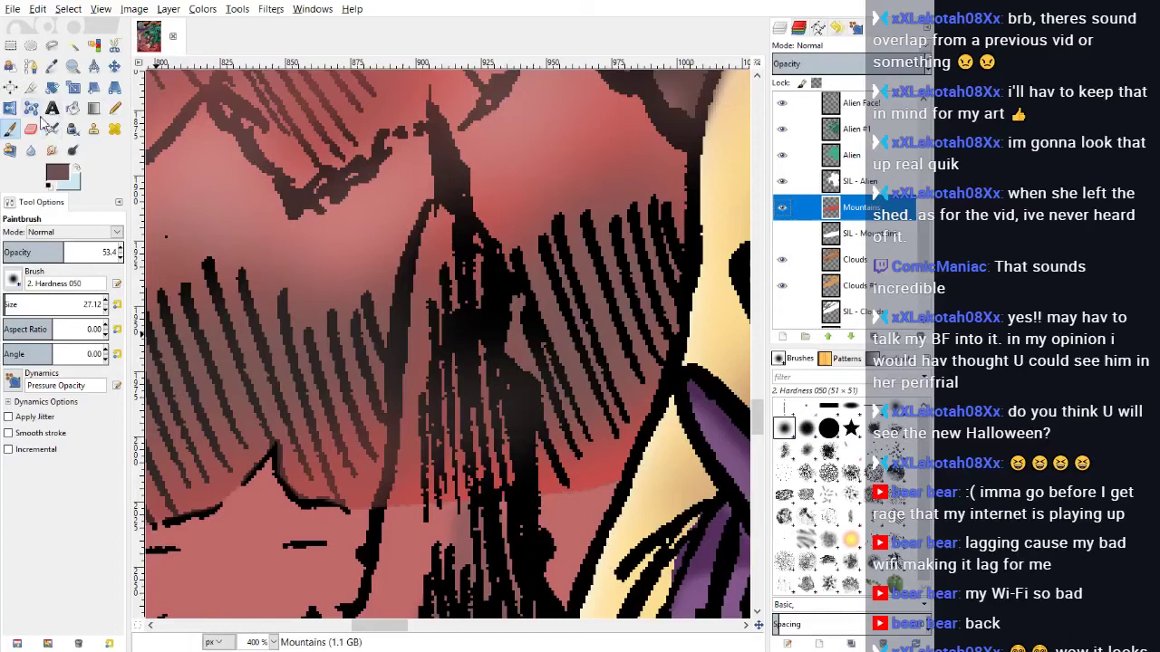
pyautogui.click(31, 128)
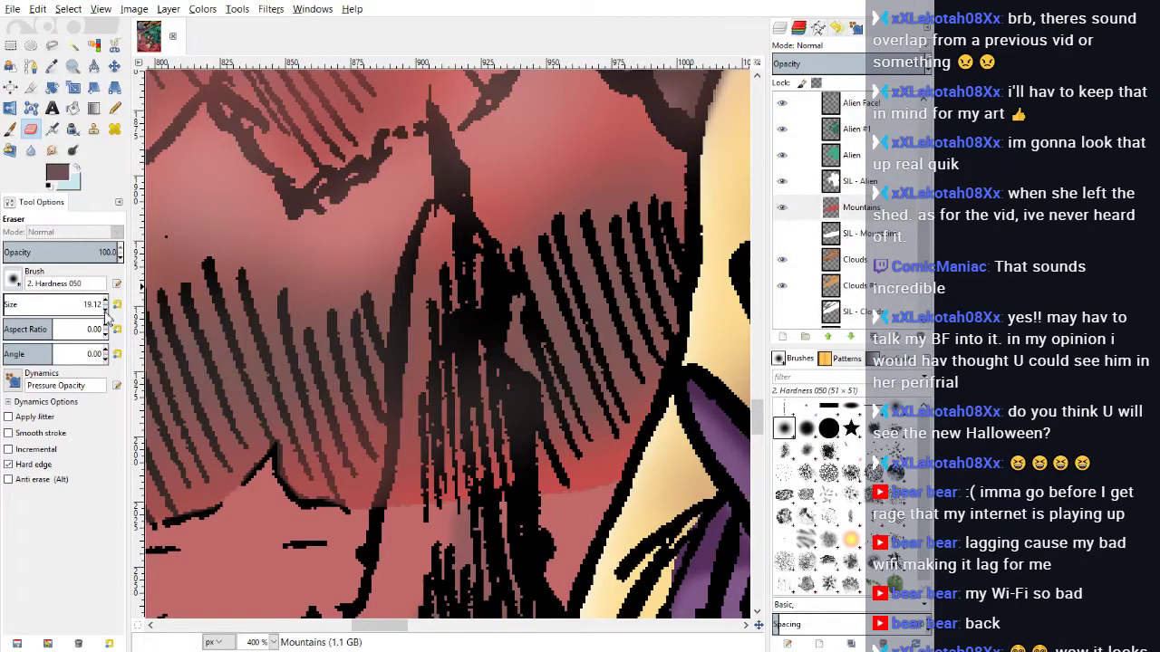
pyautogui.moveTo(440, 222)
pyautogui.mouseDown()
pyautogui.moveTo(428, 295)
pyautogui.moveTo(407, 517)
pyautogui.moveTo(482, 468)
pyautogui.moveTo(496, 499)
pyautogui.moveTo(497, 416)
pyautogui.moveTo(470, 469)
pyautogui.moveTo(456, 461)
pyautogui.moveTo(479, 378)
pyautogui.moveTo(494, 394)
pyautogui.moveTo(454, 378)
pyautogui.moveTo(475, 256)
pyautogui.moveTo(455, 234)
pyautogui.mouseUp()
pyautogui.click(37, 9)
pyautogui.click(47, 28)
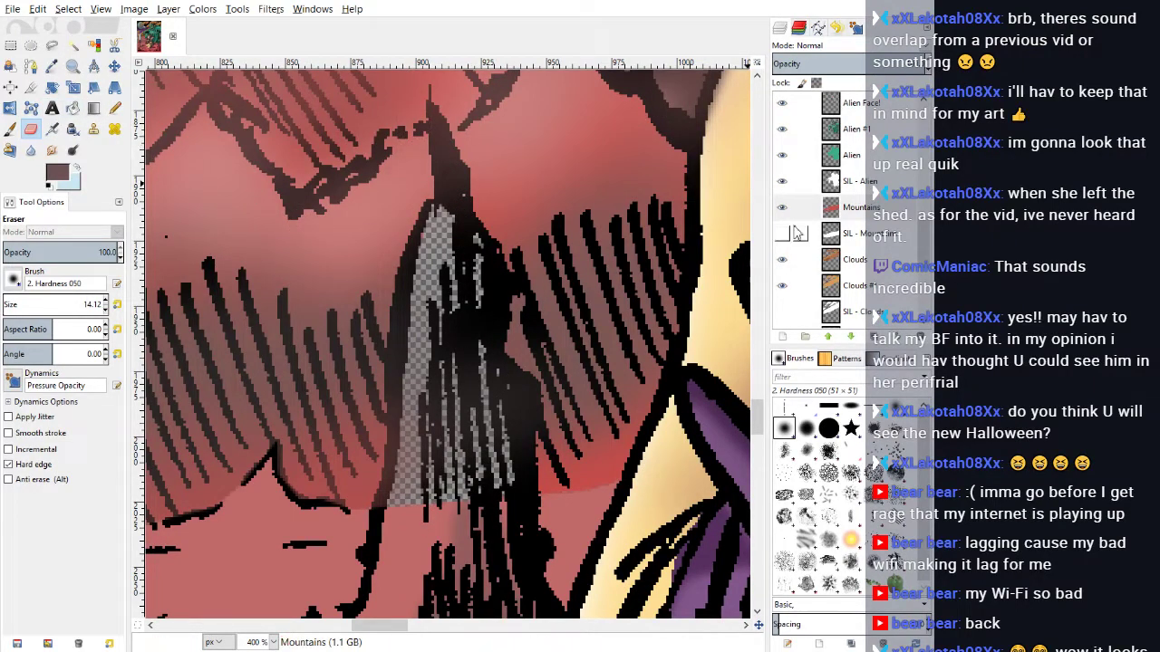
# Step: On the Ground layer, sample the ground red and fill the erased spire tip with the Pencil at size 14.12
pyautogui.scroll(-5, 906, 238)
pyautogui.click(859, 237)
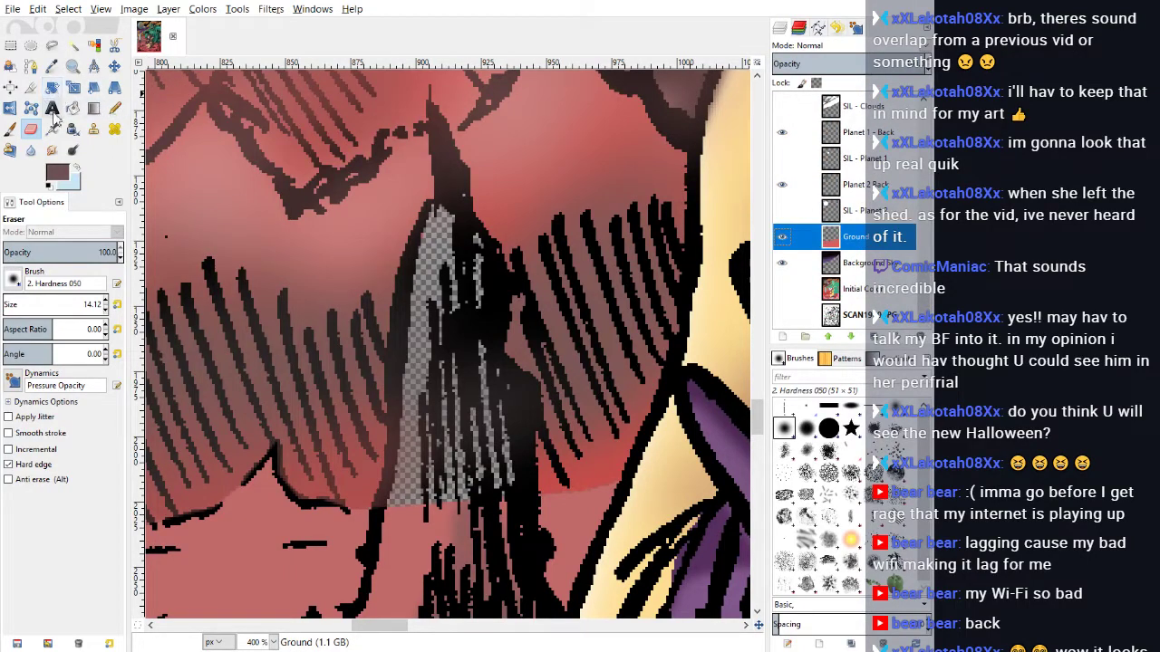
pyautogui.click(51, 67)
pyautogui.click(260, 506)
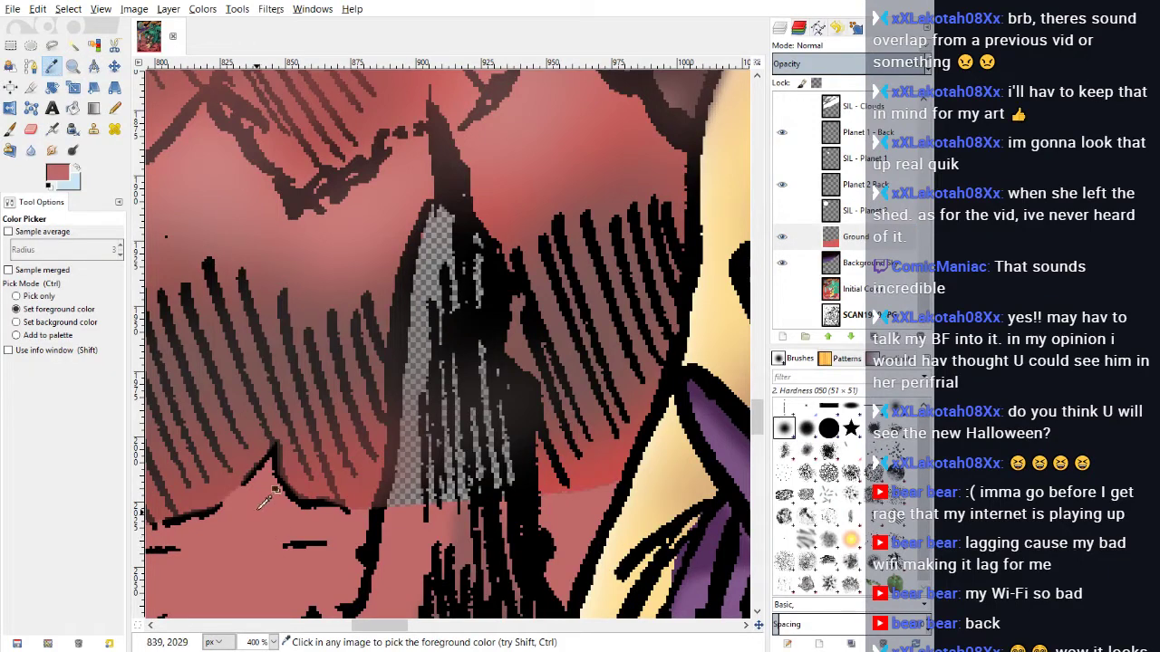
pyautogui.click(114, 108)
pyautogui.moveTo(447, 226)
pyautogui.mouseDown()
pyautogui.moveTo(406, 504)
pyautogui.moveTo(421, 460)
pyautogui.moveTo(434, 508)
pyautogui.moveTo(473, 508)
pyautogui.moveTo(493, 478)
pyautogui.moveTo(499, 493)
pyautogui.moveTo(470, 526)
pyautogui.moveTo(435, 485)
pyautogui.moveTo(417, 495)
pyautogui.moveTo(404, 472)
pyautogui.moveTo(459, 350)
pyautogui.moveTo(486, 413)
pyautogui.moveTo(493, 395)
pyautogui.moveTo(472, 302)
pyautogui.moveTo(446, 329)
pyautogui.moveTo(469, 269)
pyautogui.mouseUp()
pyautogui.scroll(-3, 472, 391)
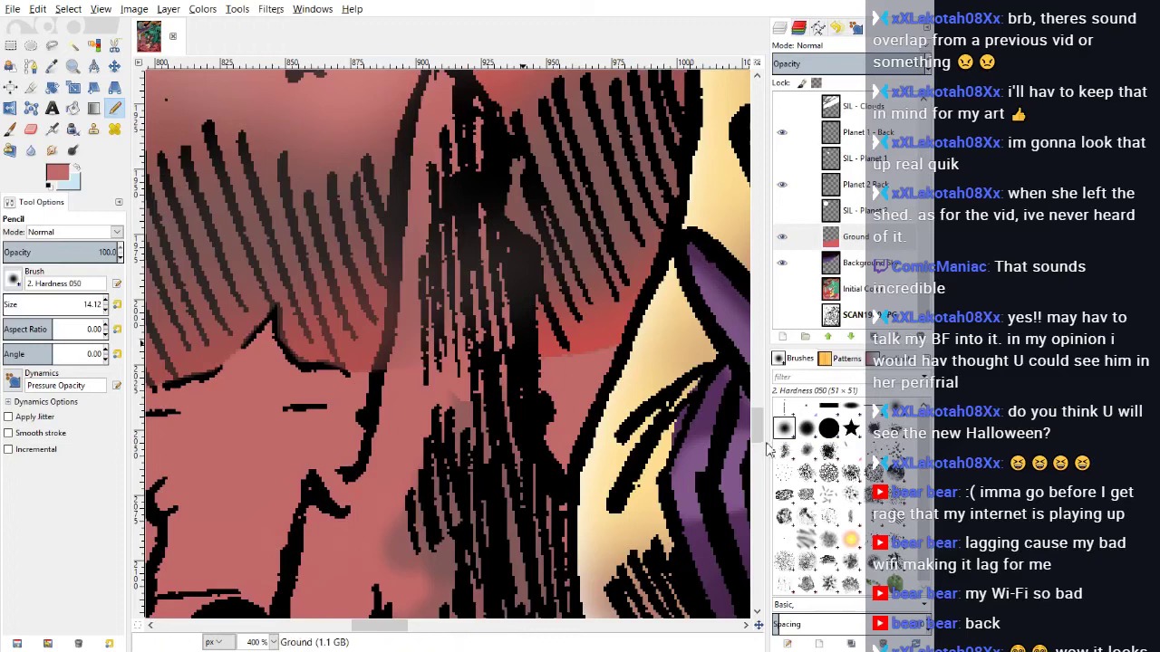
# Step: Darken the foreground colour to a muted brown and activate the Paintbrush for shading the rock spire
pyautogui.click(716, 417)
pyautogui.click(729, 468)
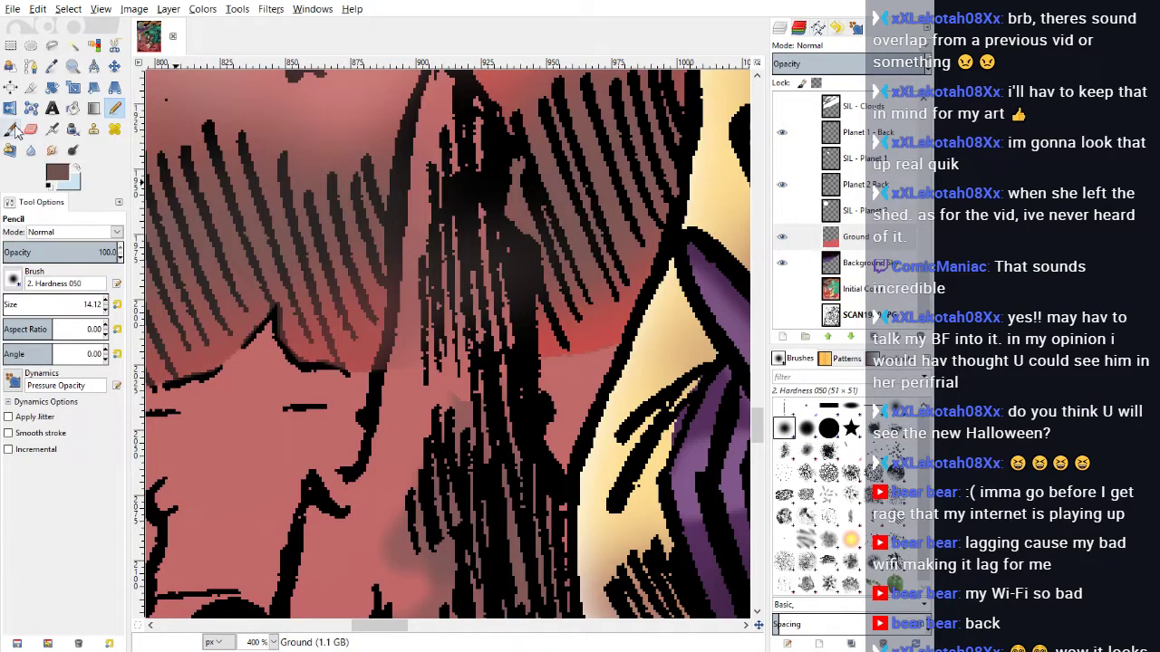
pyautogui.click(11, 130)
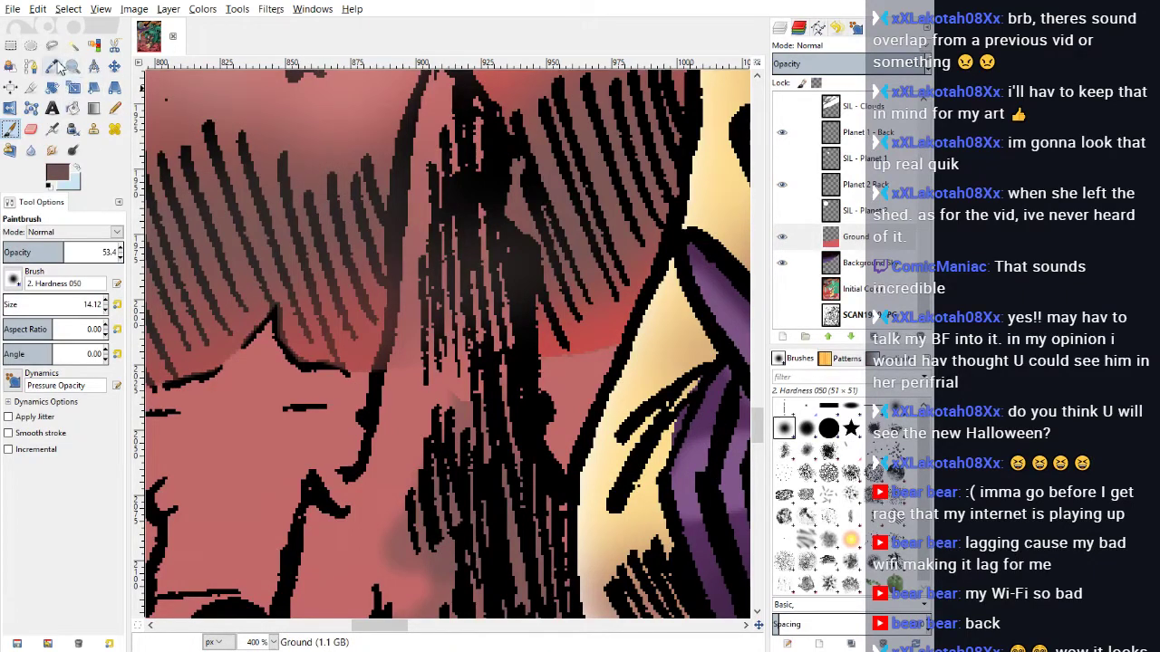
# Step: Try to select the rock spire's brown-shaded areas with Fuzzy Select in add mode, lowering the threshold to 5.8
pyautogui.click(73, 47)
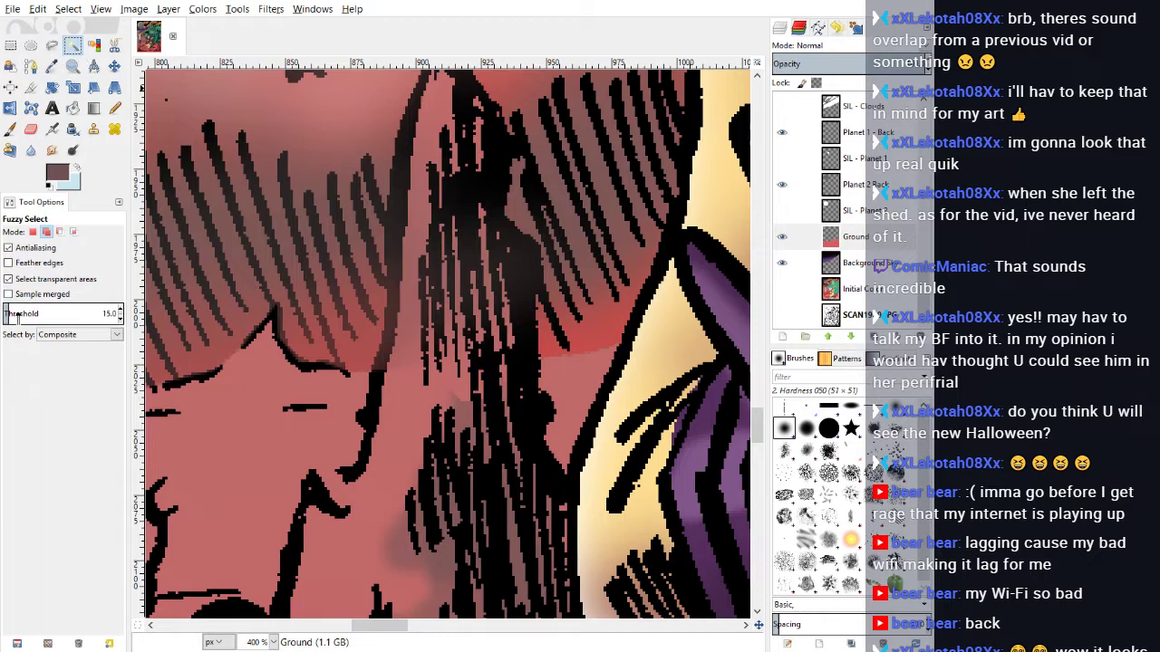
pyautogui.scroll(-3, 278, 435)
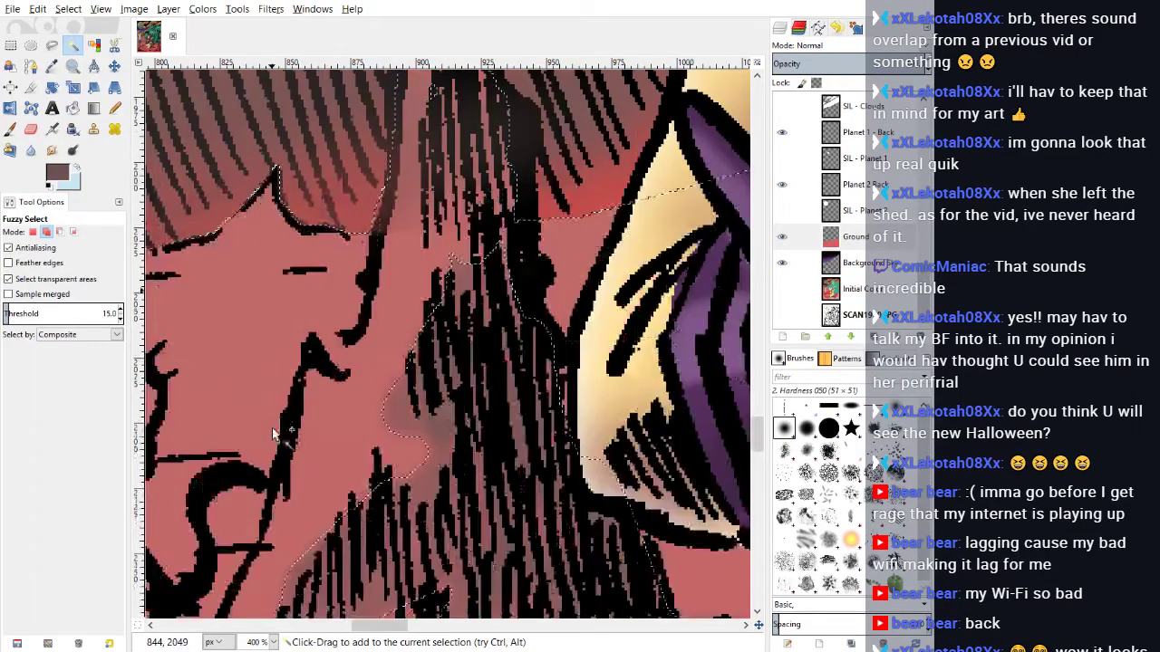
pyautogui.moveTo(465, 428); pyautogui.dragTo(466, 427)
pyautogui.scroll(-3, 453, 417)
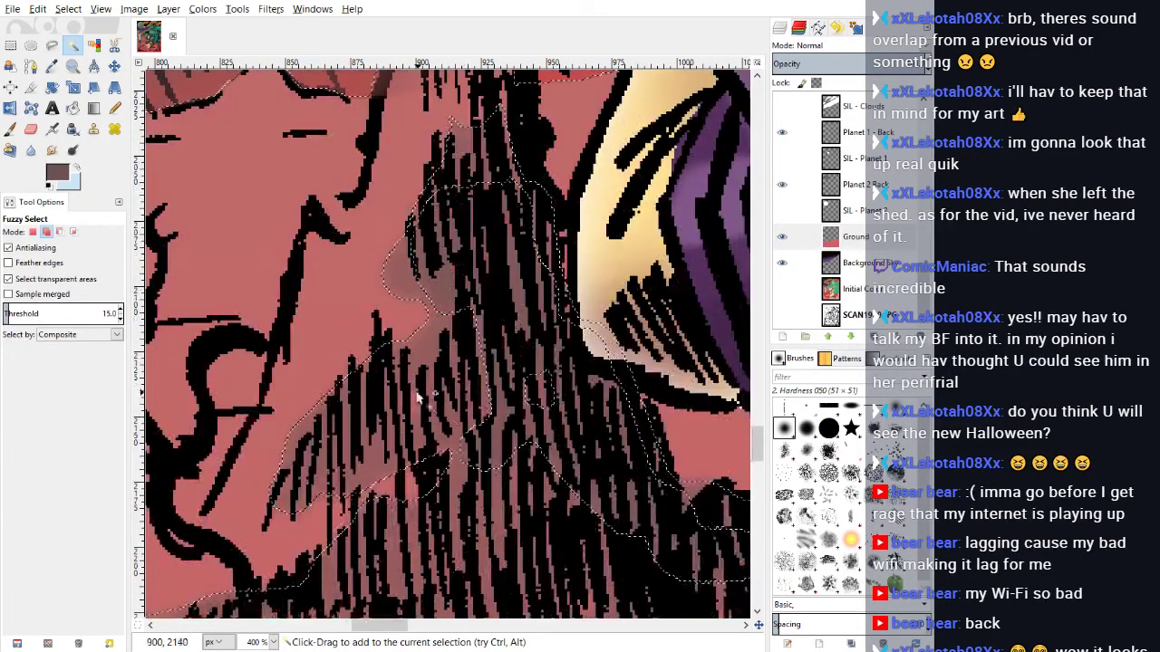
pyautogui.click(8, 314)
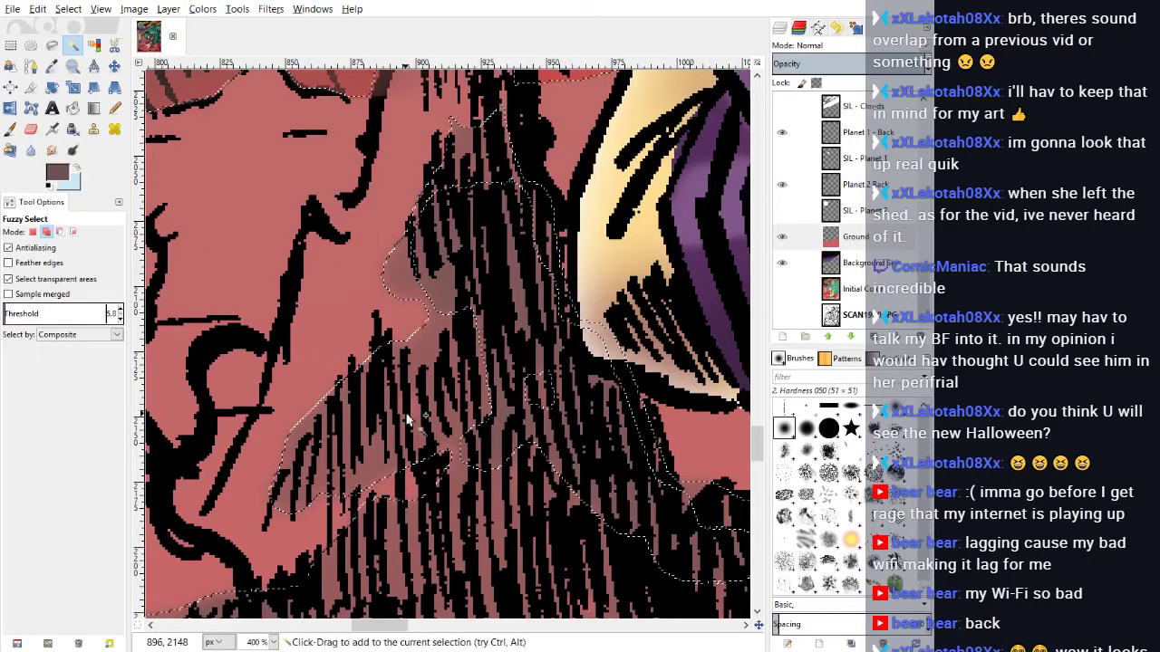
pyautogui.click(405, 439)
pyautogui.click(414, 408)
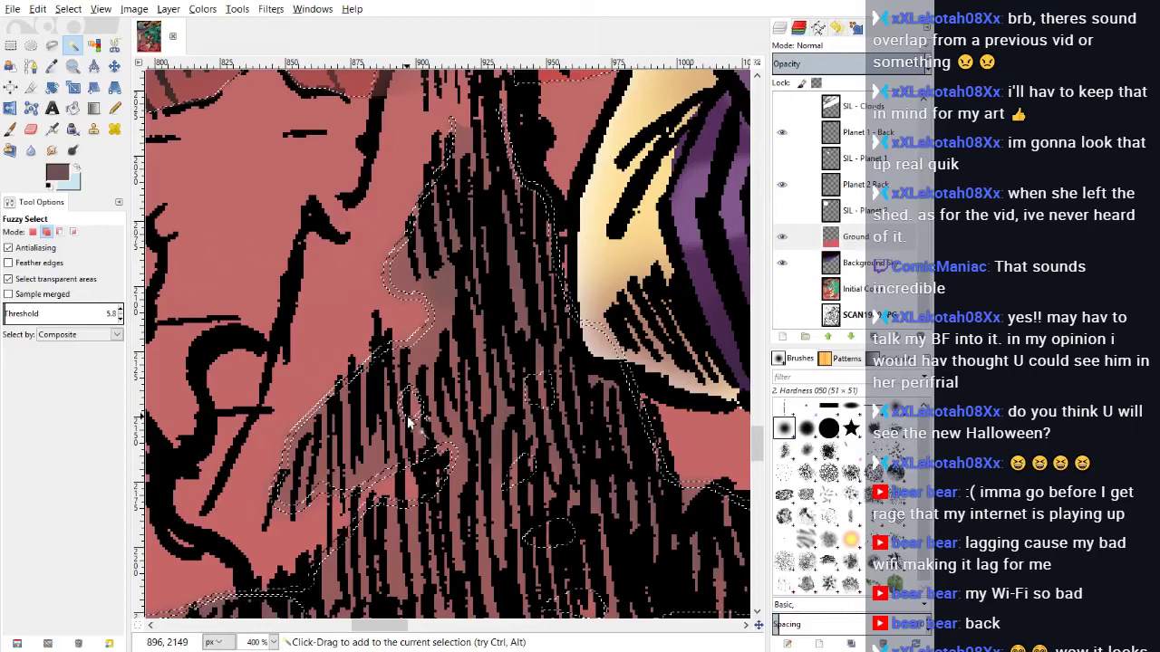
# Step: Select the whole ground with Select by Color, adding its red and brown areas together at threshold 15
pyautogui.click(94, 45)
pyautogui.click(403, 412)
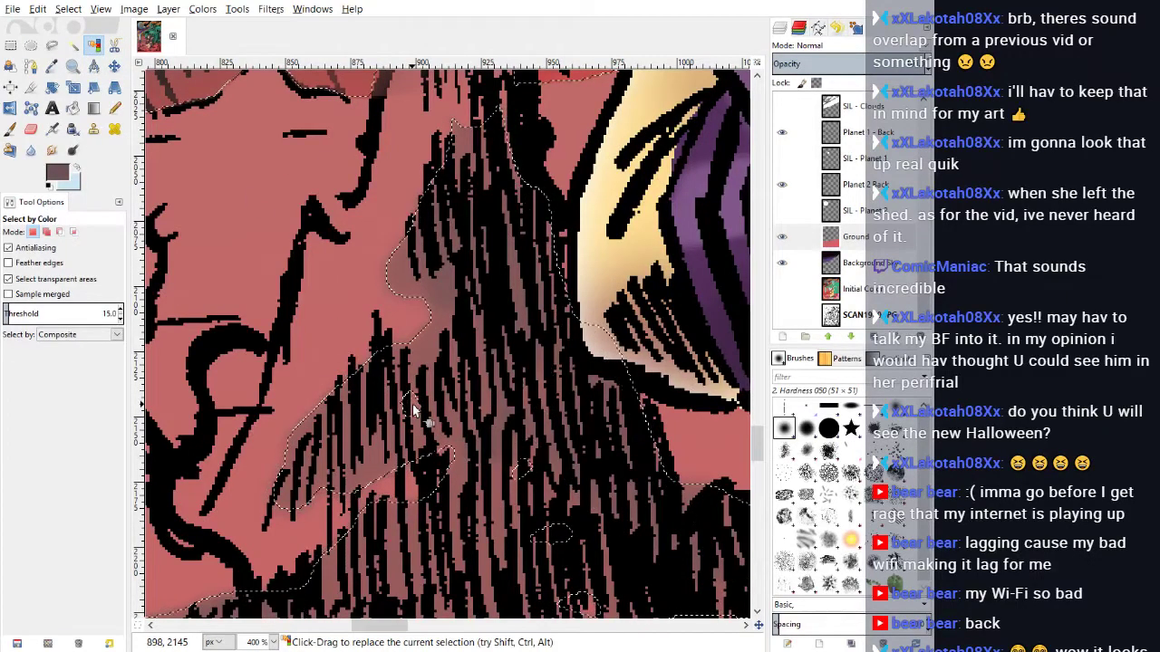
pyautogui.press('shift')
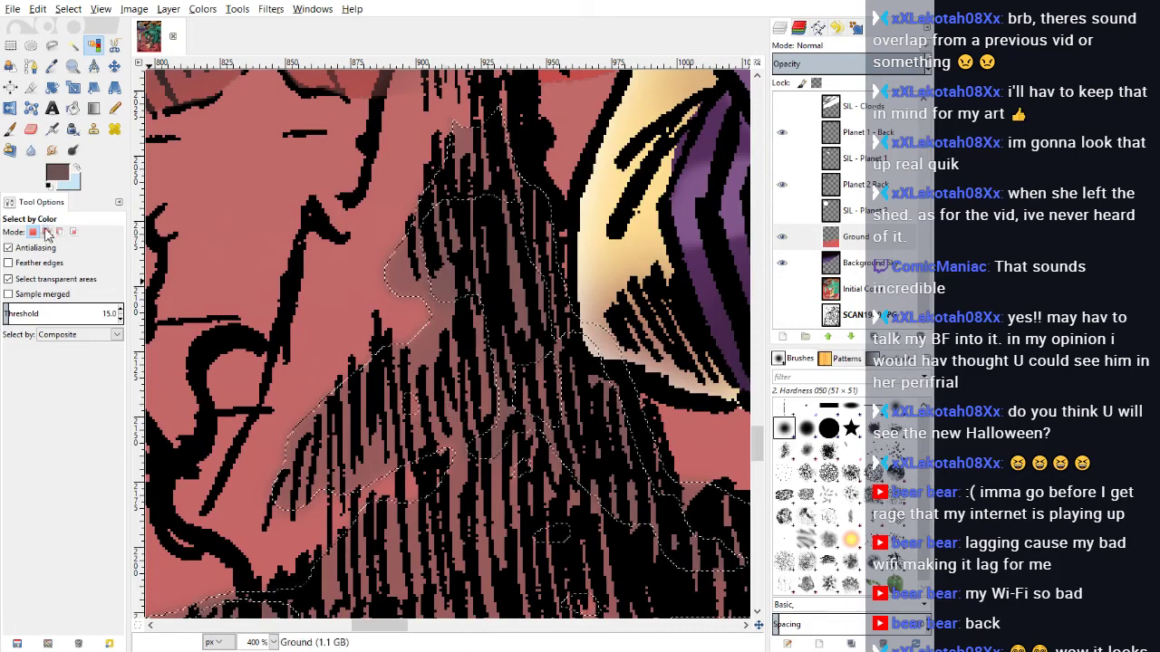
pyautogui.keyDown('shift'); pyautogui.click(405, 345); pyautogui.keyUp('shift')
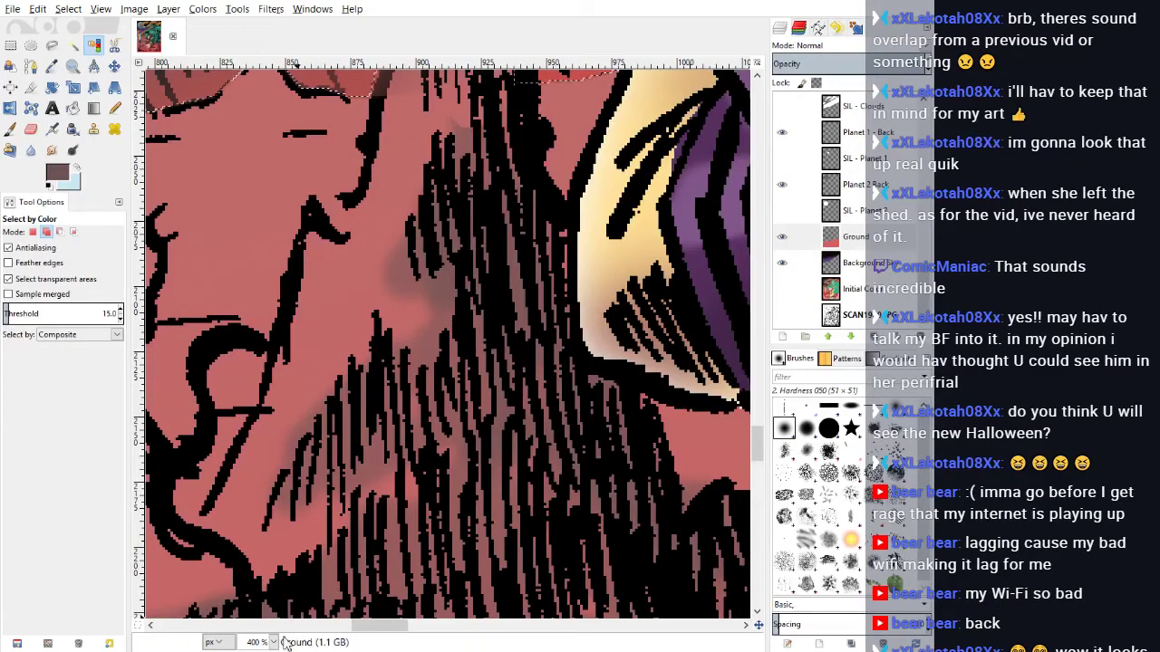
# Step: Paint brown shadows on the ground at the spire's base and beside the kneeling woman's boot with the Paintbrush at size 46.71
pyautogui.click(264, 600)
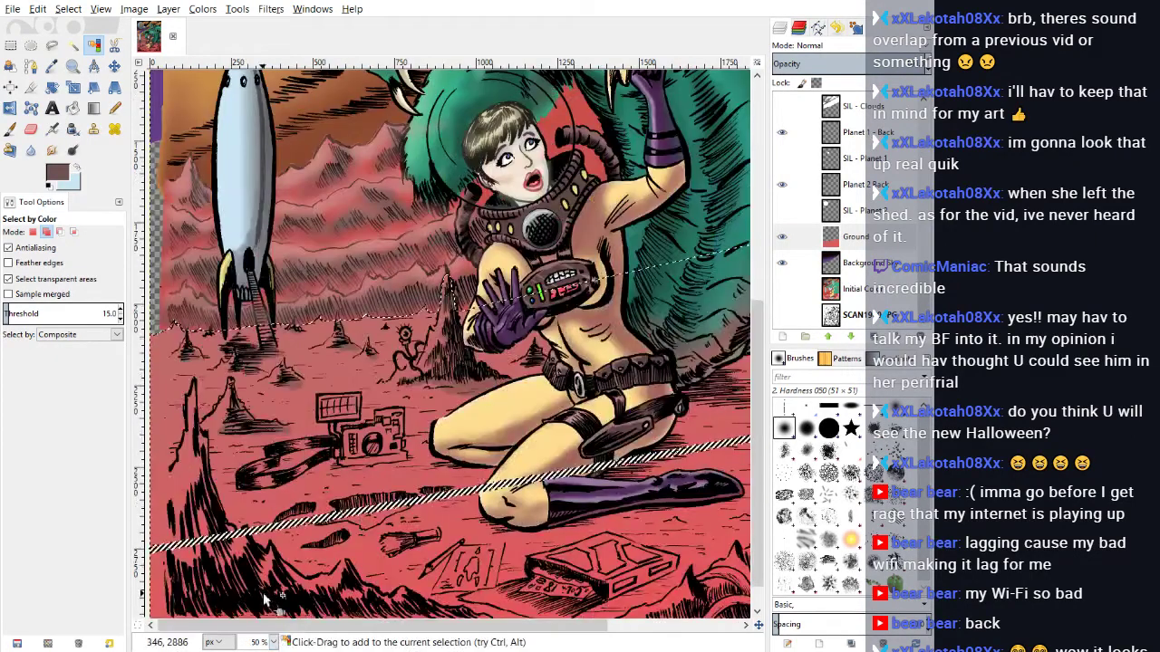
pyautogui.scroll(-1, 356, 456)
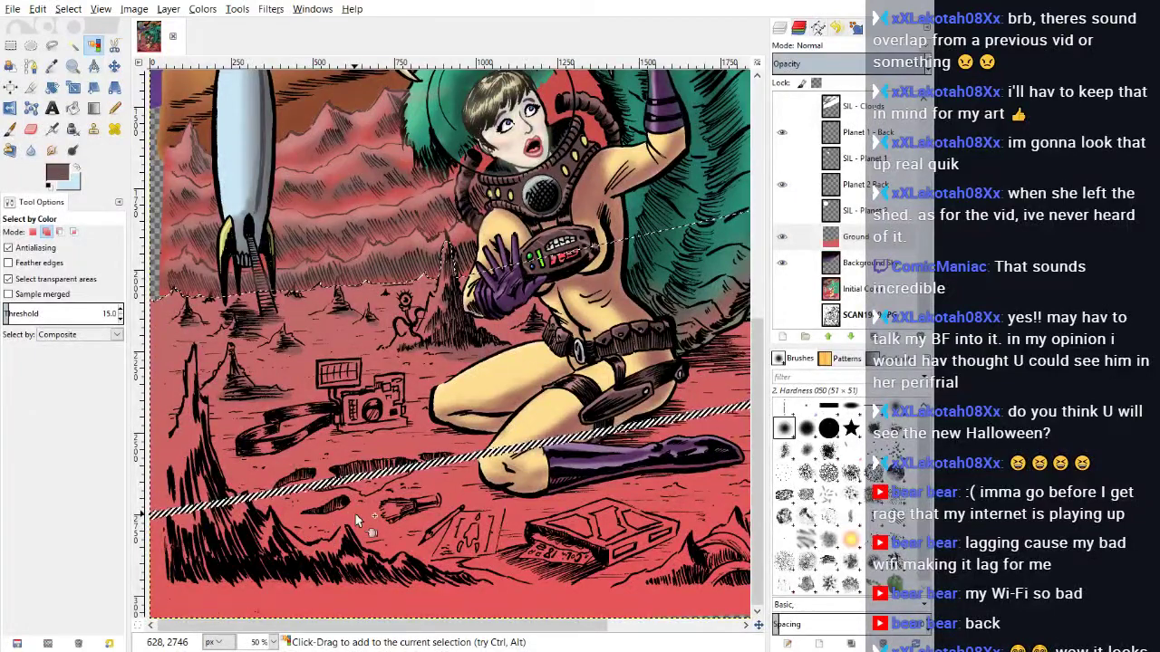
pyautogui.scroll(4, 502, 437)
pyautogui.scroll(2, 502, 437)
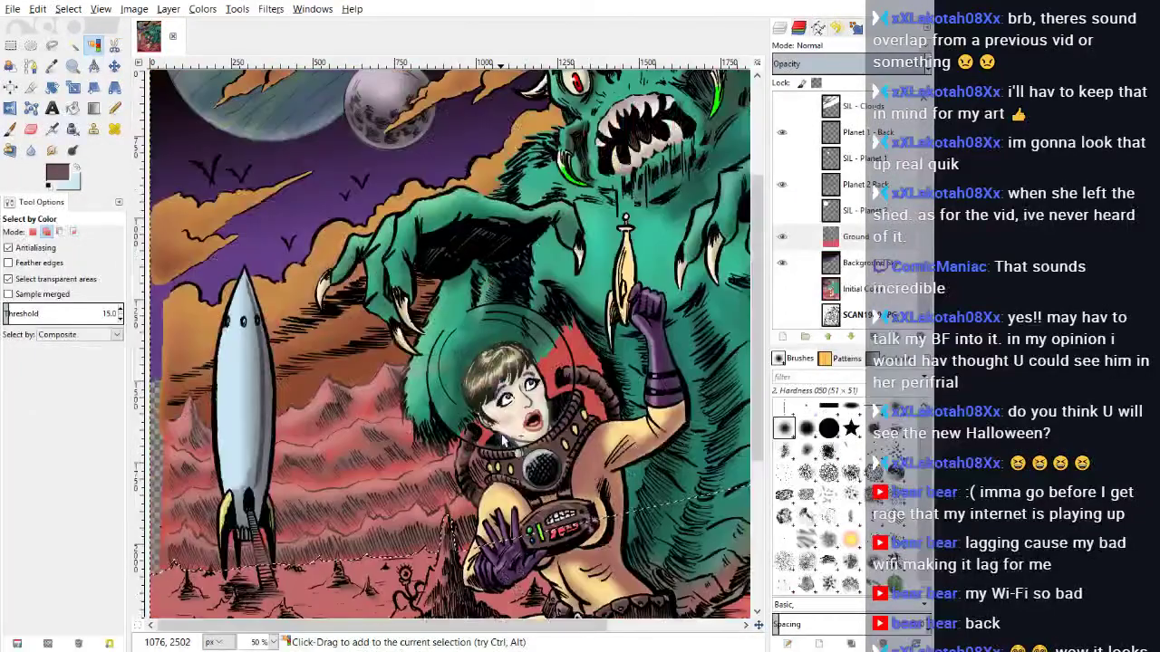
pyautogui.scroll(-6, 501, 439)
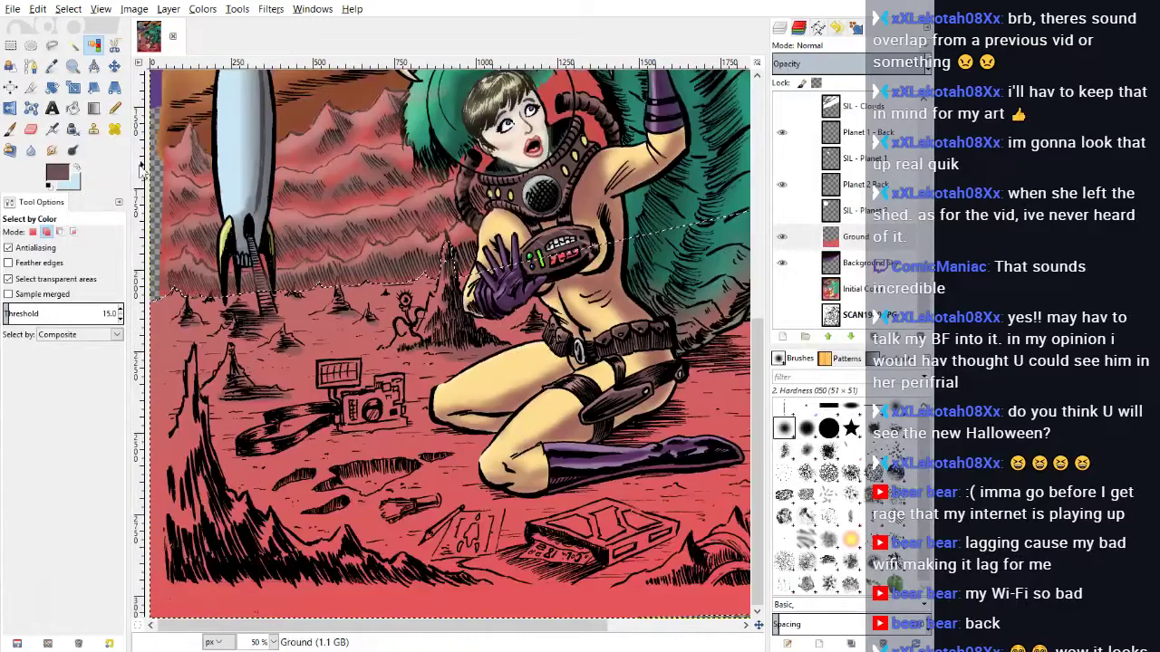
pyautogui.click(9, 130)
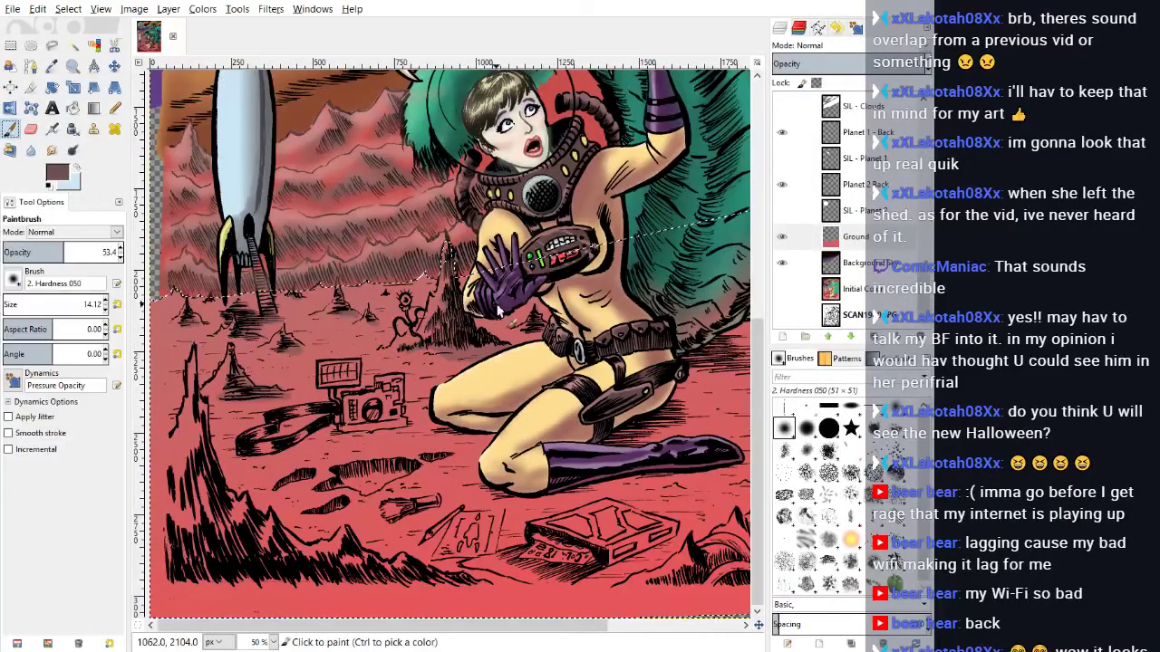
pyautogui.click(8, 304)
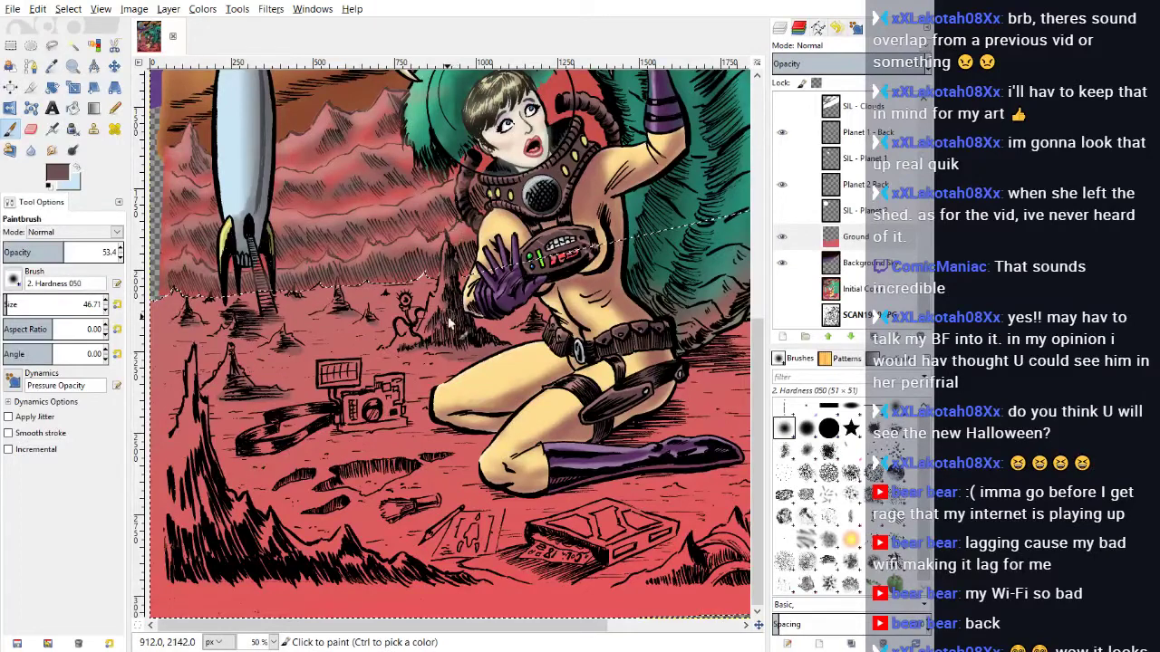
pyautogui.moveTo(449, 322); pyautogui.dragTo(495, 339)
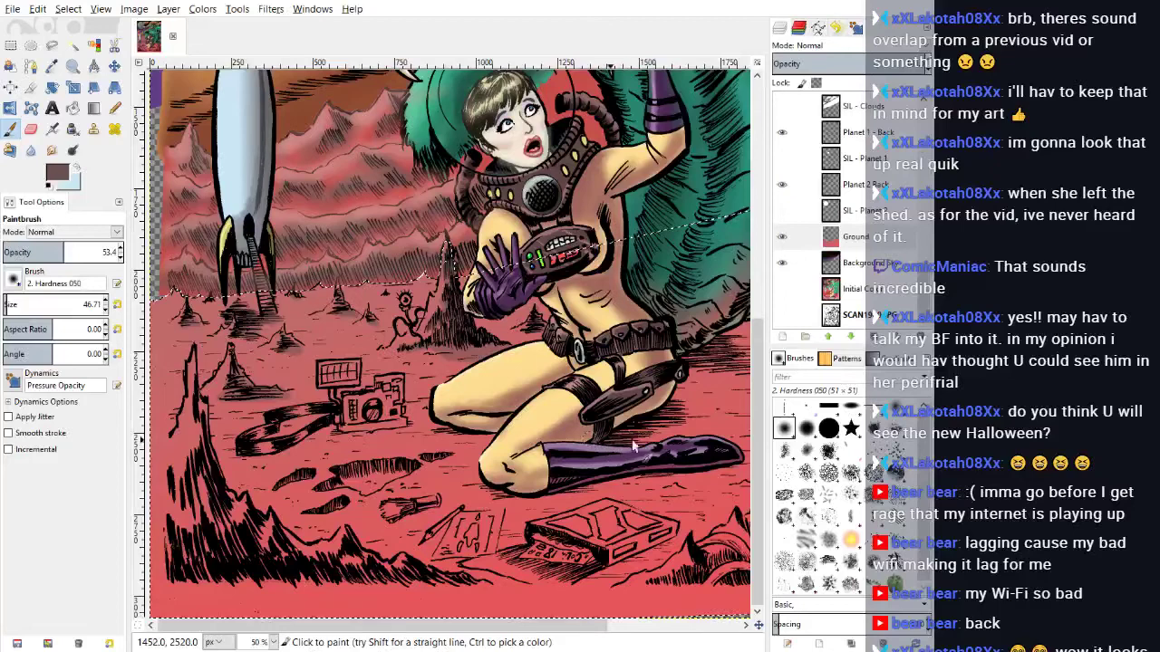
pyautogui.moveTo(609, 436)
pyautogui.mouseDown()
pyautogui.moveTo(637, 438)
pyautogui.moveTo(660, 430)
pyautogui.moveTo(648, 416)
pyautogui.moveTo(681, 409)
pyautogui.mouseUp()
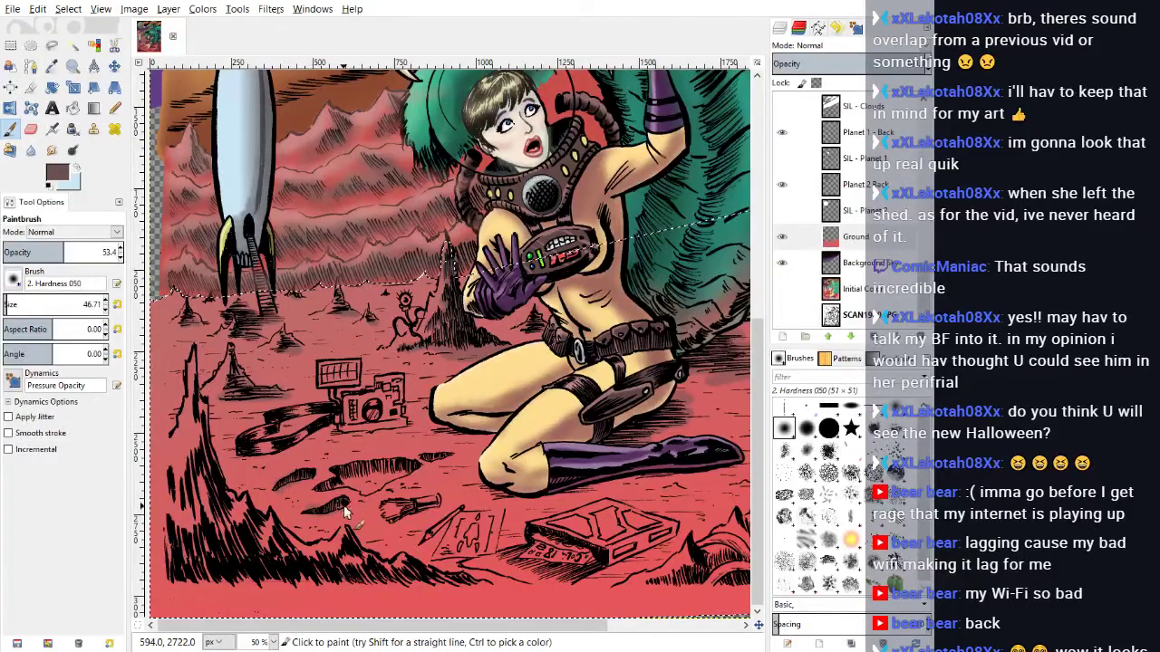
# Step: Undo the last three brush strokes
pyautogui.click(38, 8)
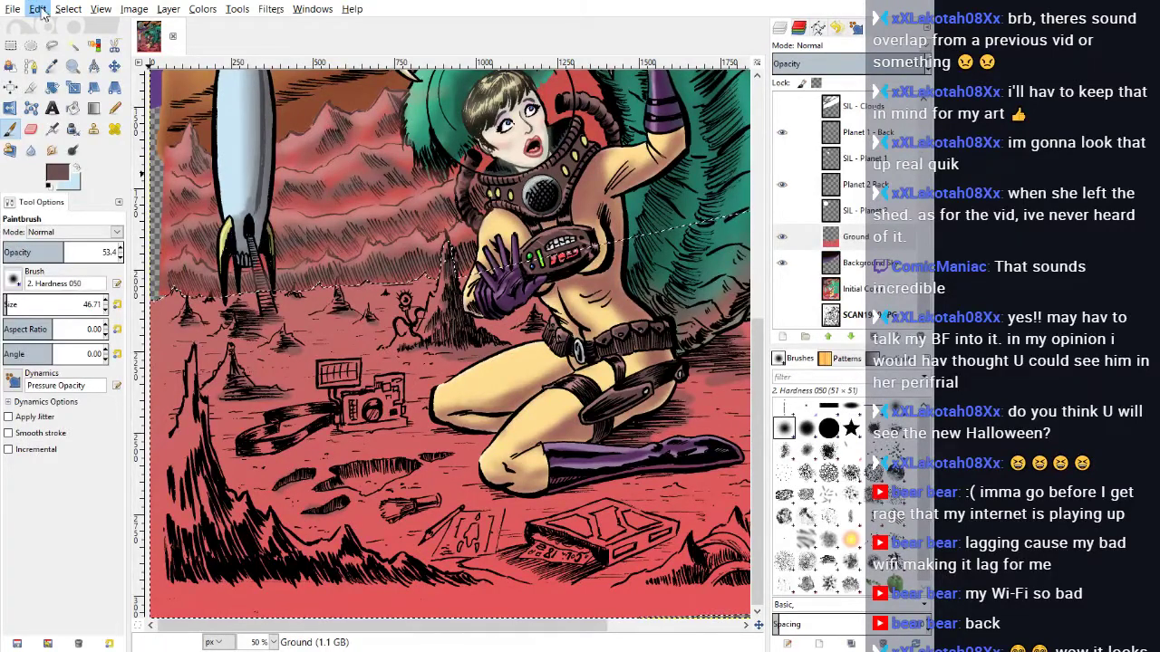
pyautogui.click(42, 30)
pyautogui.click(38, 9)
pyautogui.click(39, 28)
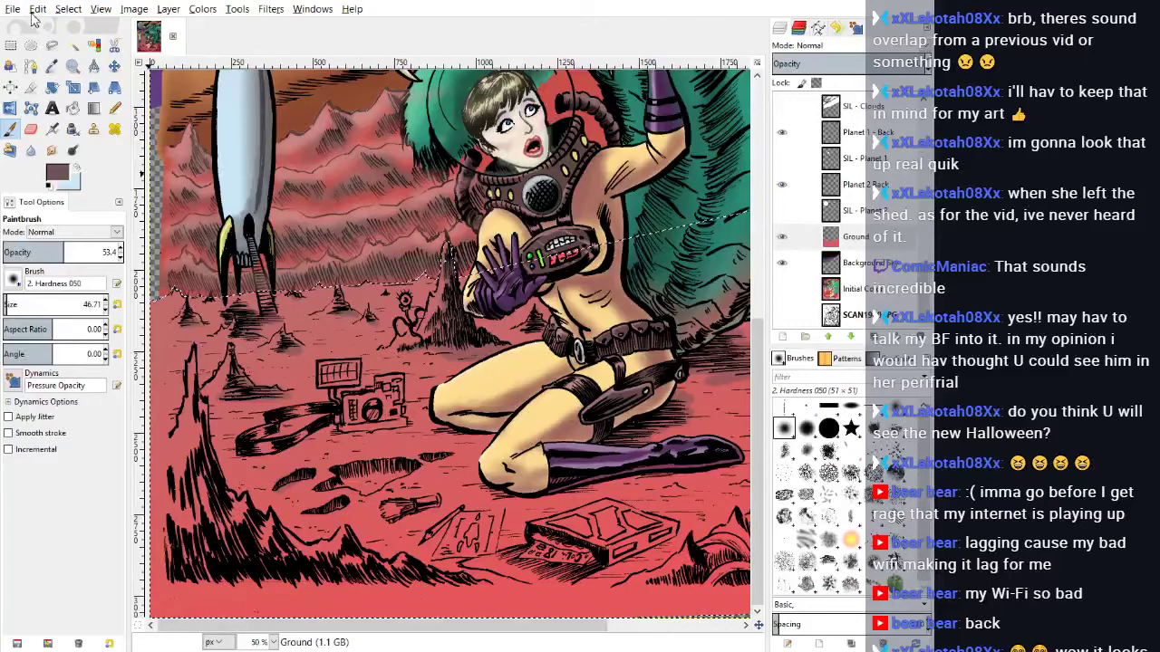
pyautogui.click(33, 12)
pyautogui.click(32, 26)
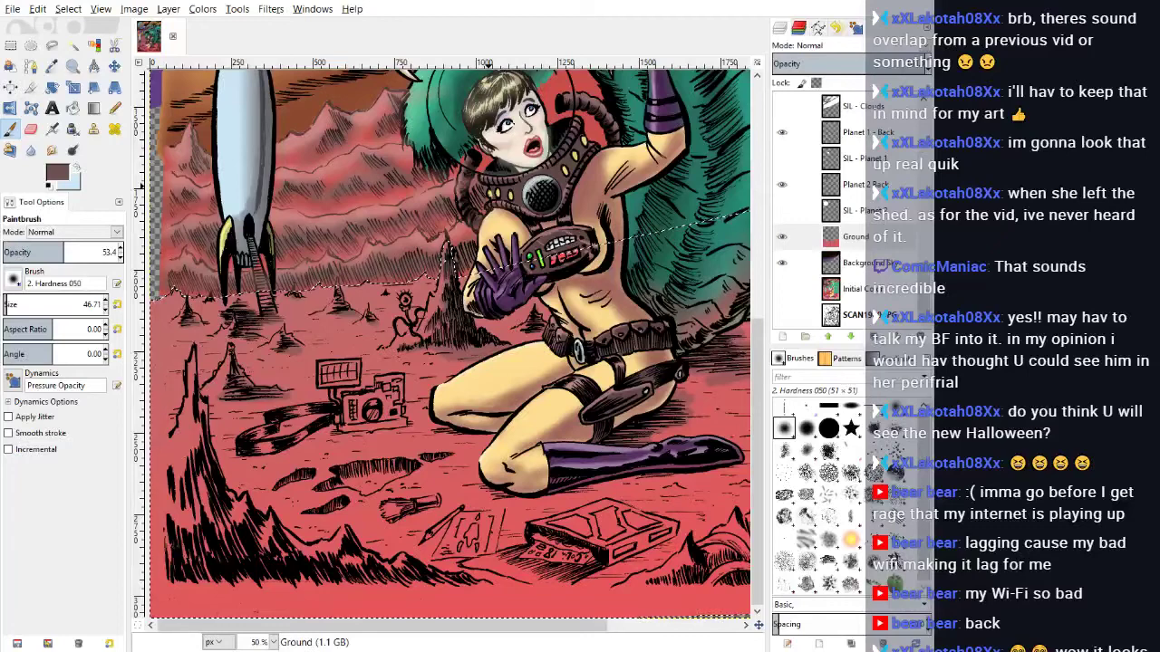
# Step: Clear the ground selection, sample the ground red and lighten the foreground colour to a pale pink
pyautogui.hotkey('ctrl', 'shift', 'a')
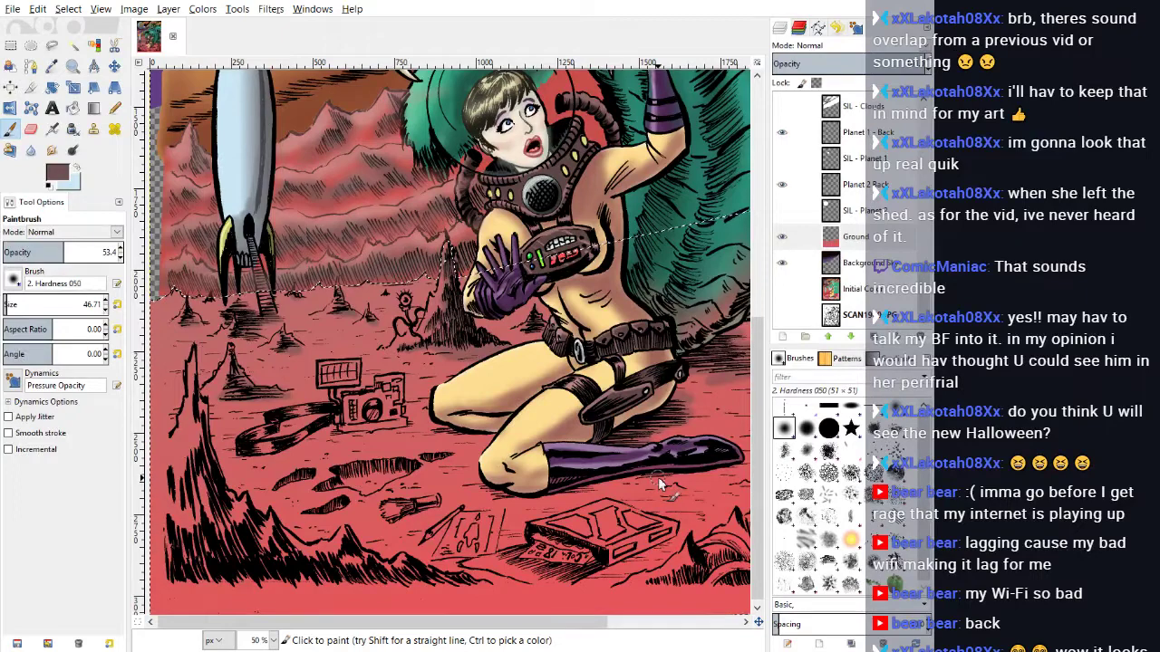
pyautogui.click(68, 9)
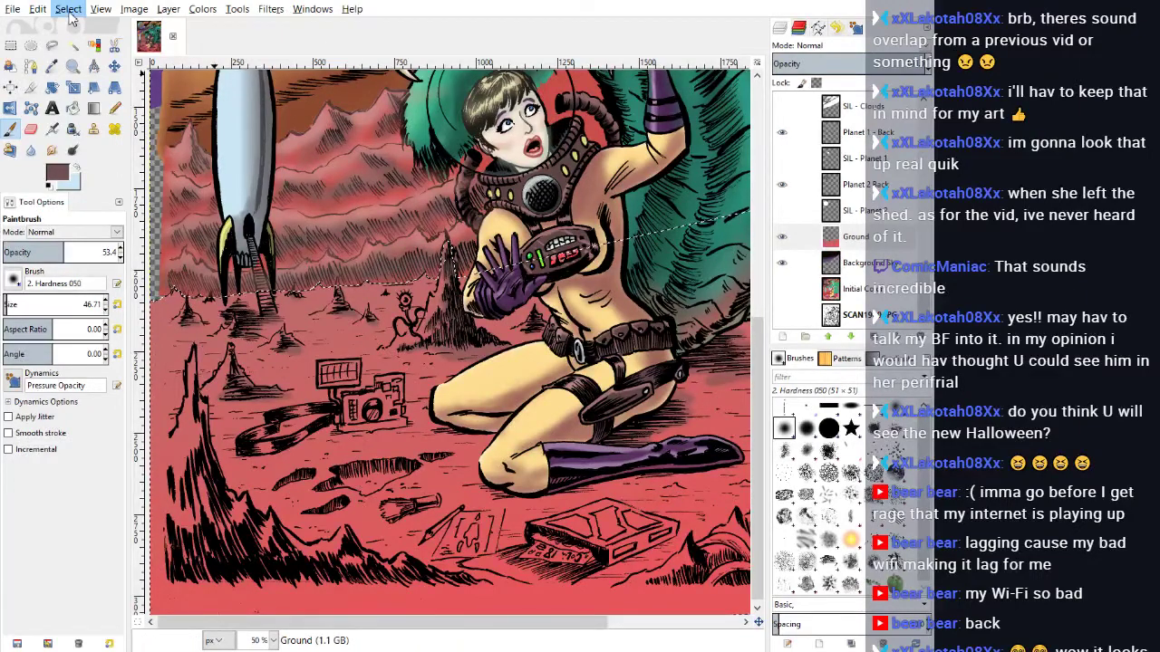
pyautogui.click(76, 44)
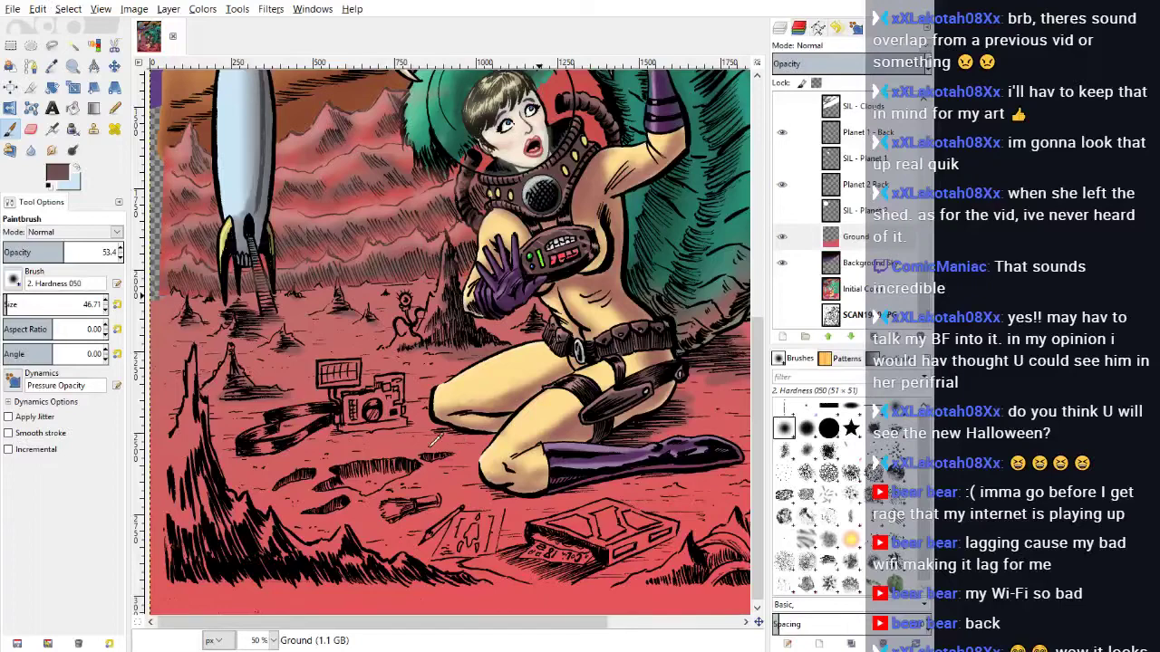
pyautogui.keyDown('ctrl'); pyautogui.click(435, 440); pyautogui.keyUp('ctrl')
pyautogui.moveTo(639, 341); pyautogui.dragTo(651, 368)
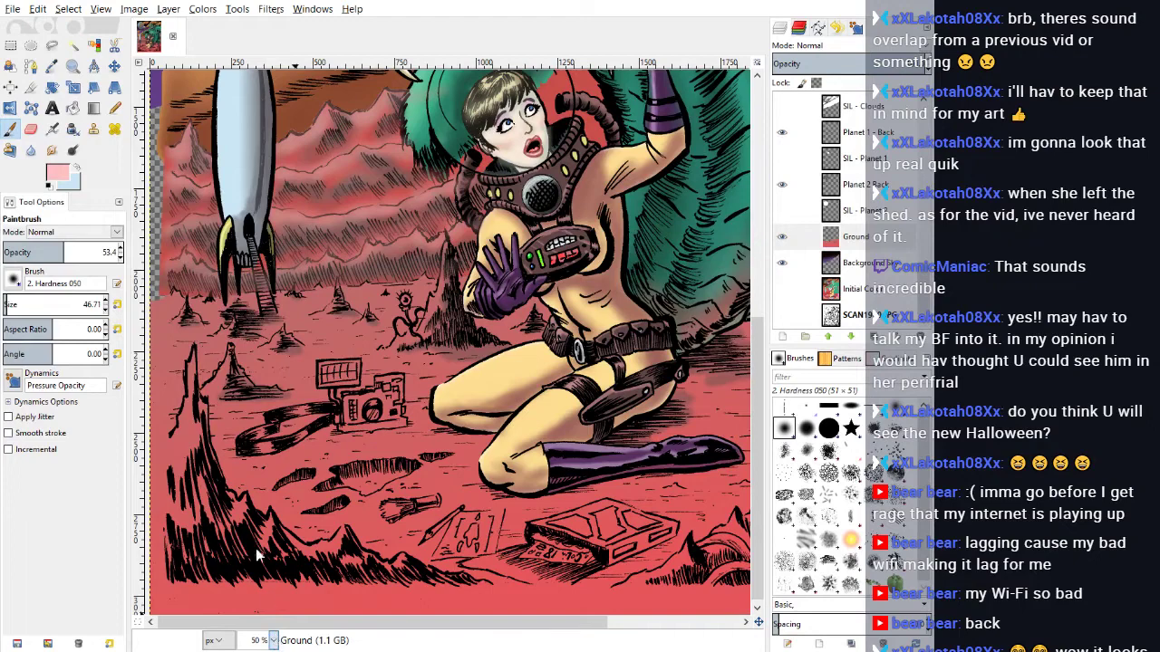
# Step: Paint pale pink highlights along the rock spire's left edge and foot with the Airbrush at opacity 59.7 and size 27.12
pyautogui.press('2')
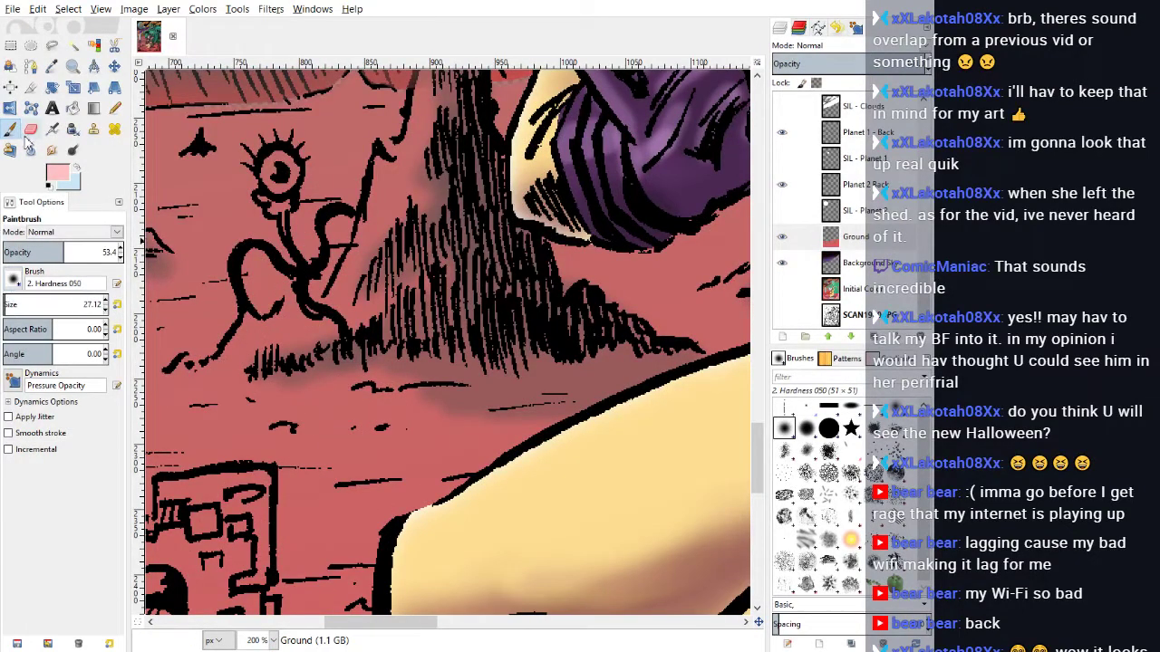
pyautogui.click(52, 129)
pyautogui.click(66, 253)
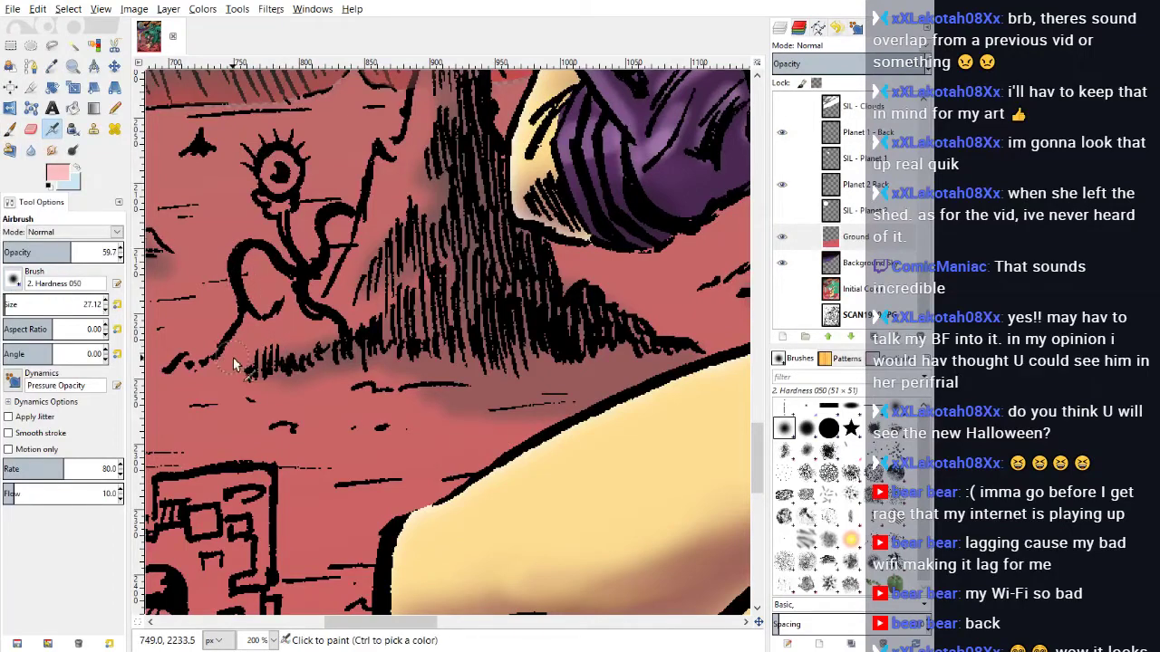
pyautogui.moveTo(245, 341); pyautogui.dragTo(181, 380)
pyautogui.moveTo(254, 322)
pyautogui.mouseDown()
pyautogui.moveTo(283, 331)
pyautogui.moveTo(284, 310)
pyautogui.moveTo(276, 323)
pyautogui.moveTo(319, 321)
pyautogui.moveTo(363, 252)
pyautogui.moveTo(393, 174)
pyautogui.mouseUp()
pyautogui.scroll(3, 417, 208)
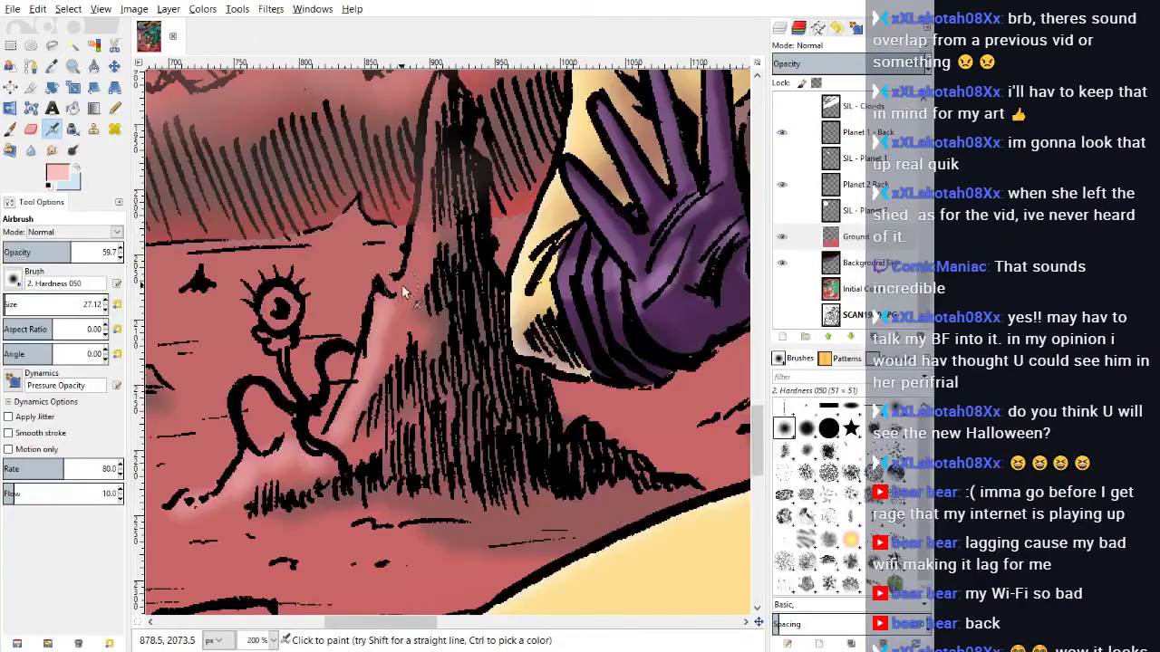
pyautogui.moveTo(404, 292); pyautogui.dragTo(443, 120)
pyautogui.scroll(1, 454, 303)
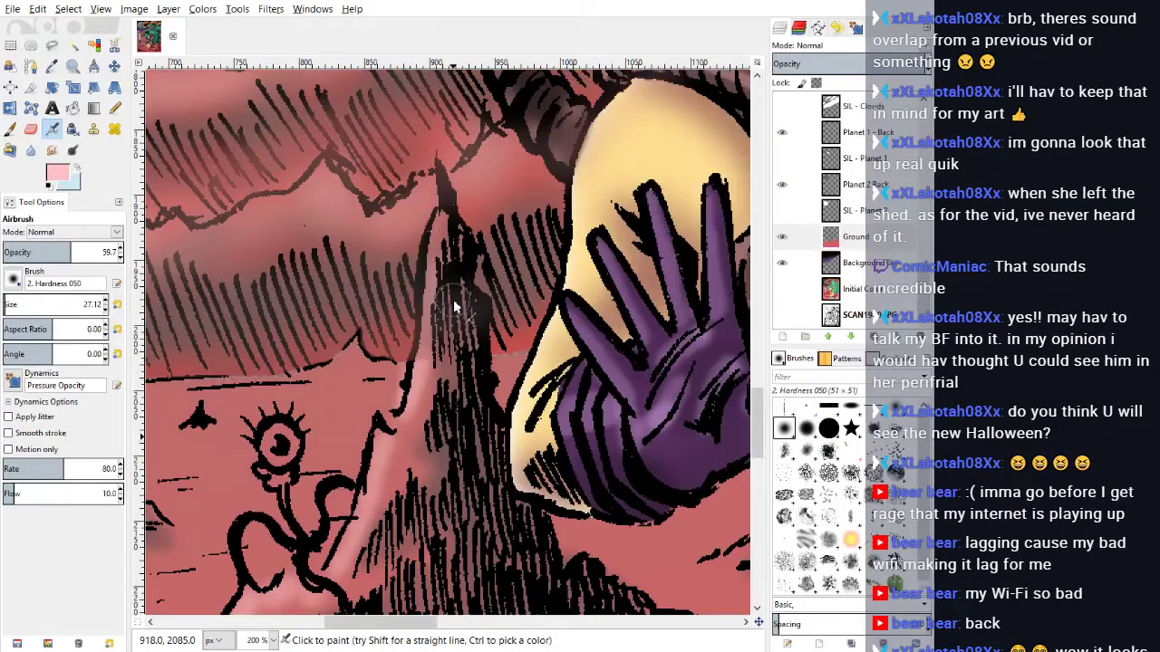
pyautogui.moveTo(455, 308)
pyautogui.mouseDown()
pyautogui.moveTo(442, 227)
pyautogui.moveTo(418, 392)
pyautogui.moveTo(407, 440)
pyautogui.moveTo(402, 424)
pyautogui.moveTo(398, 457)
pyautogui.mouseUp()
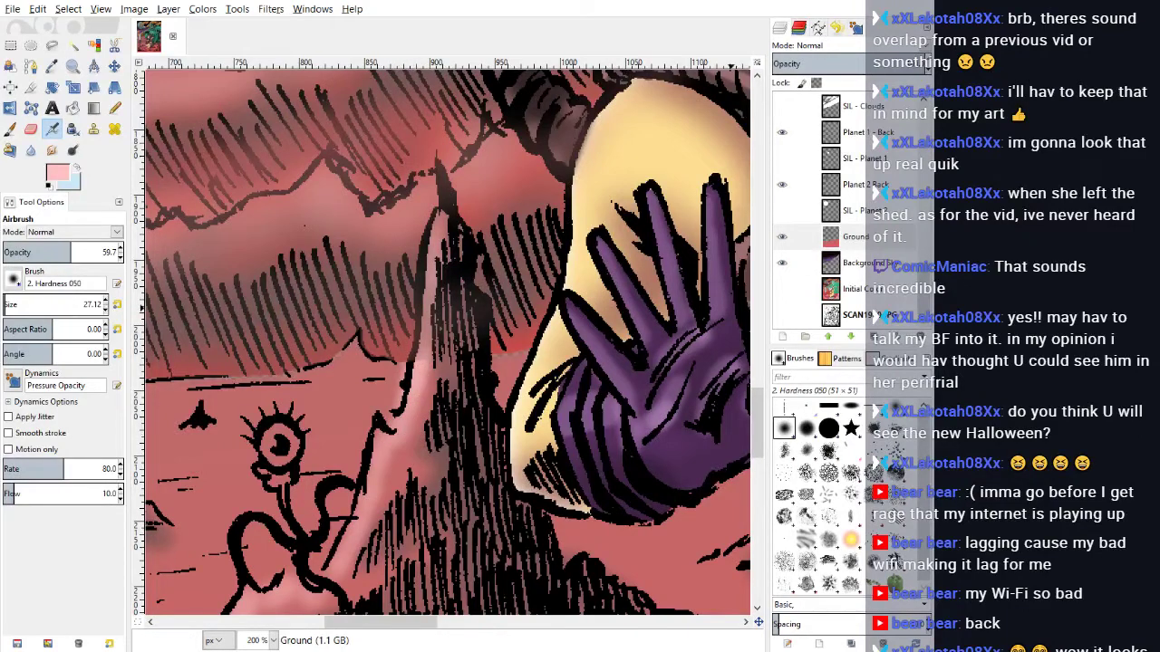
# Step: On the Mountains - Overlay layer, erase the overlay covering the upper rock spire with the Eraser at size 27.12
pyautogui.scroll(5, 901, 254)
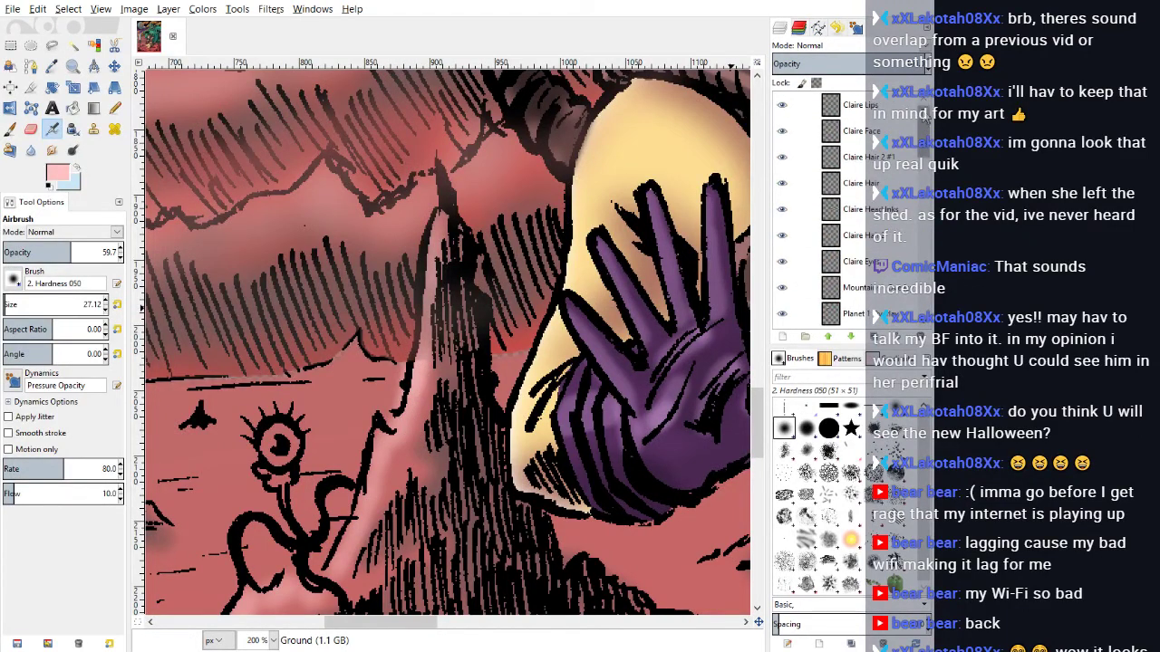
pyautogui.click(856, 288)
pyautogui.click(31, 129)
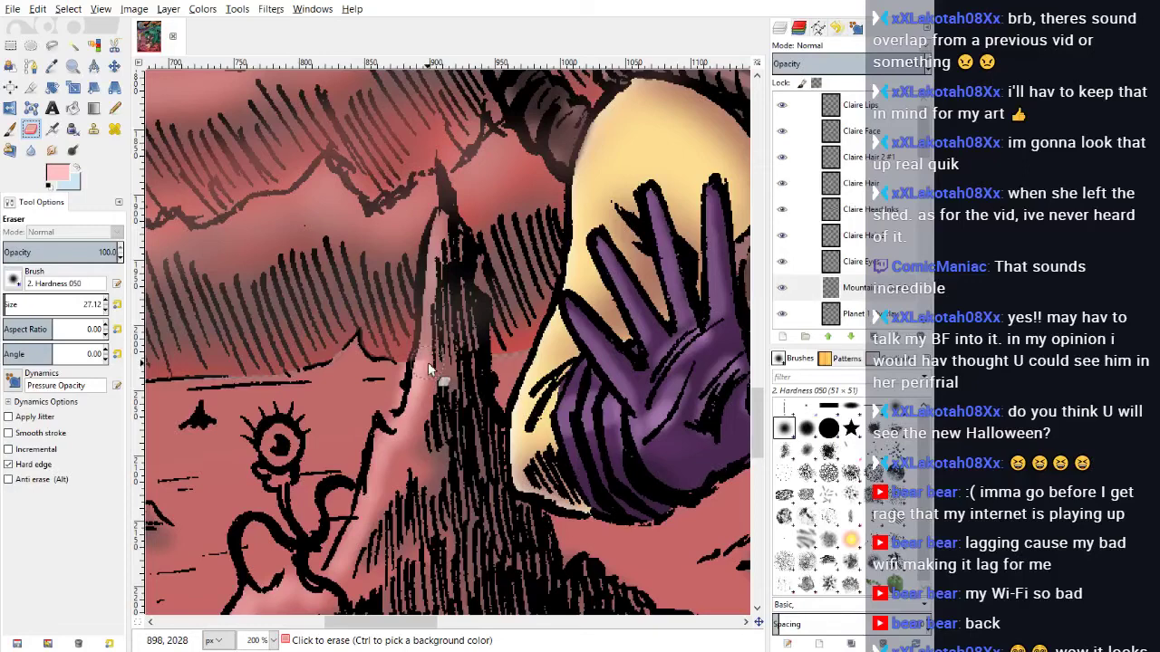
pyautogui.moveTo(429, 365)
pyautogui.mouseDown()
pyautogui.moveTo(446, 229)
pyautogui.moveTo(443, 356)
pyautogui.moveTo(476, 215)
pyautogui.moveTo(498, 315)
pyautogui.moveTo(445, 309)
pyautogui.moveTo(481, 337)
pyautogui.mouseUp()
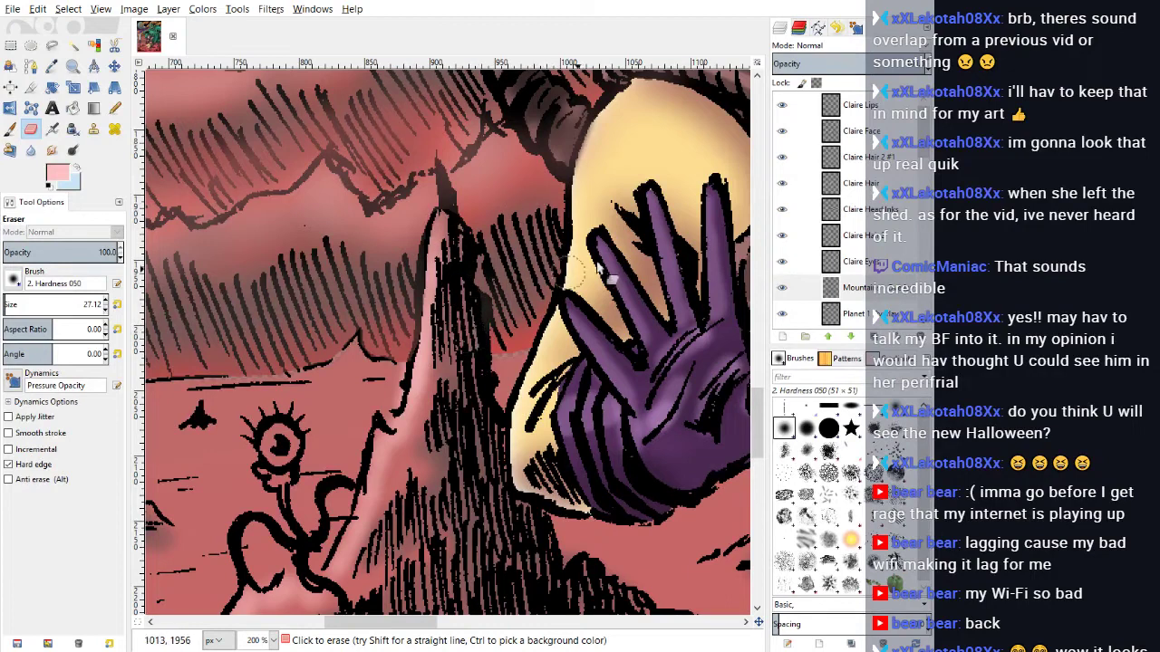
# Step: On the Ground layer, airbrush more pale pink highlights onto the tall rock spire's lit lower side at opacity 59.7 and size 27.12
pyautogui.scroll(-5, 842, 217)
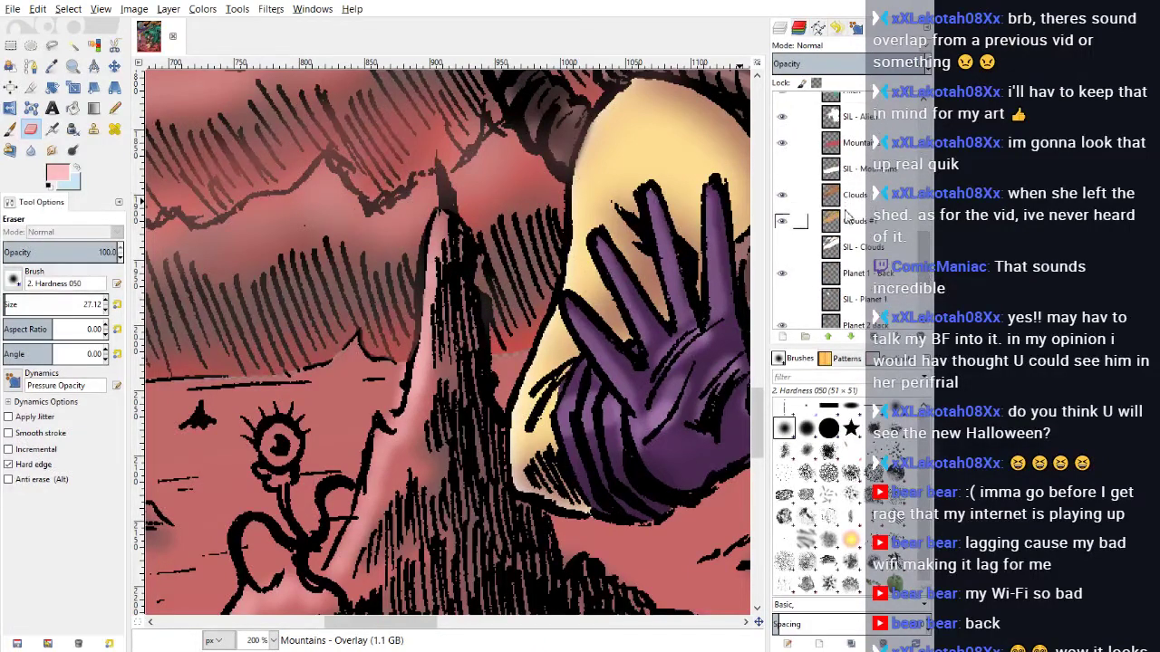
pyautogui.scroll(-4, 891, 224)
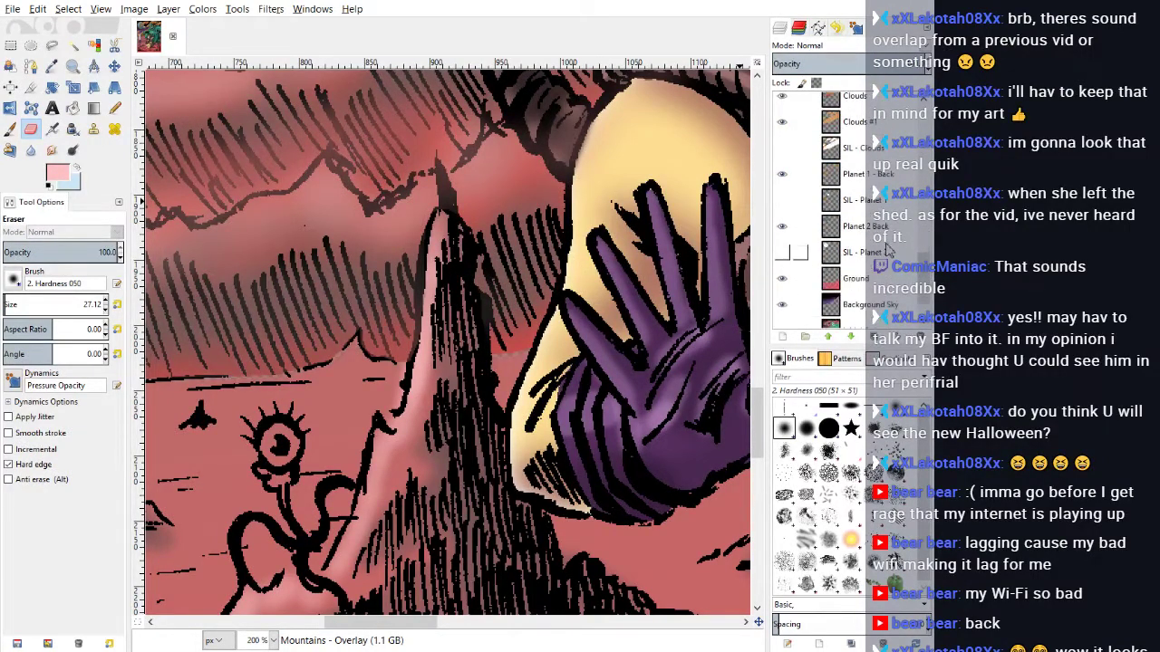
pyautogui.click(859, 284)
pyautogui.scroll(-5, 439, 389)
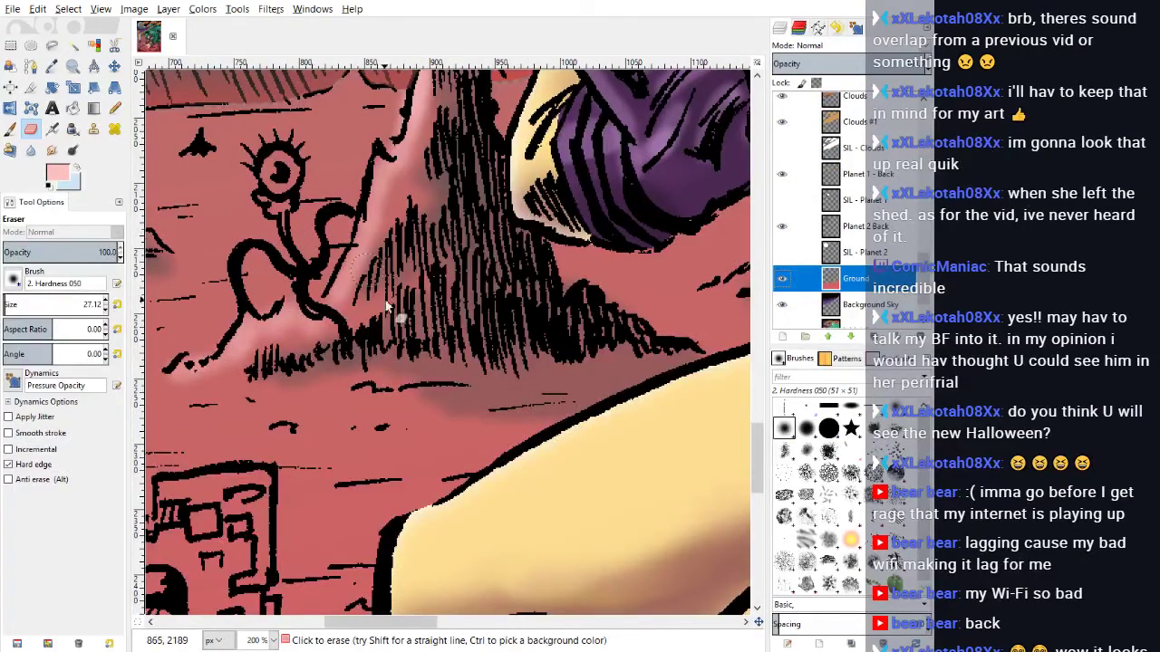
pyautogui.scroll(2, 299, 245)
pyautogui.click(51, 128)
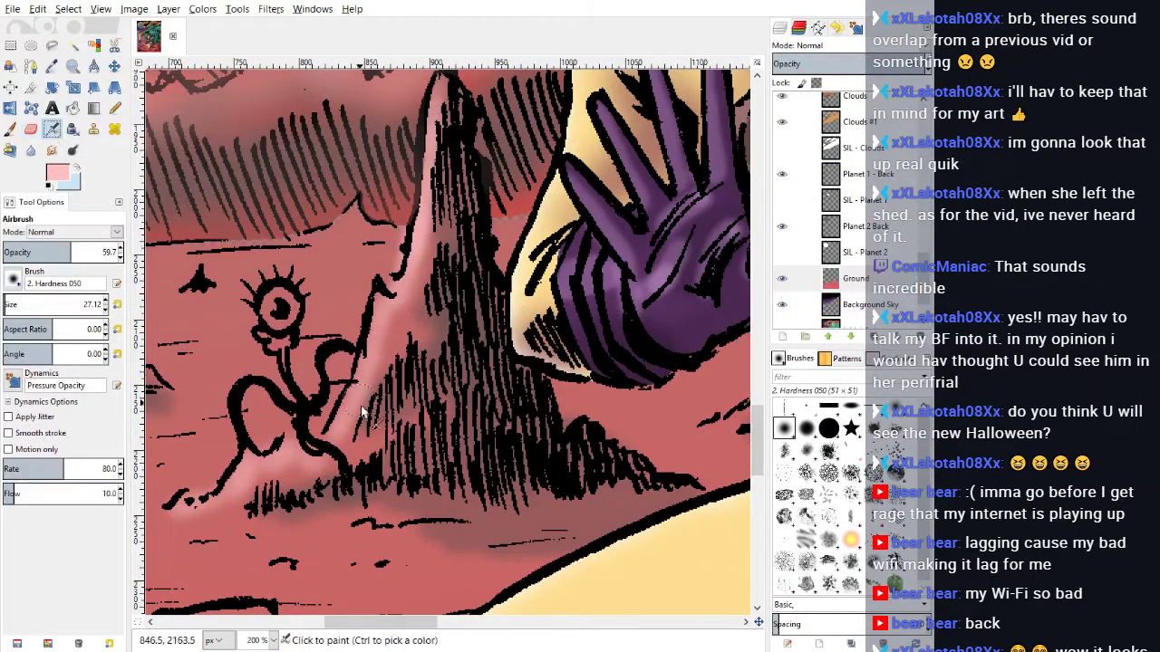
pyautogui.moveTo(364, 444); pyautogui.dragTo(411, 419)
pyautogui.moveTo(398, 335); pyautogui.dragTo(419, 272)
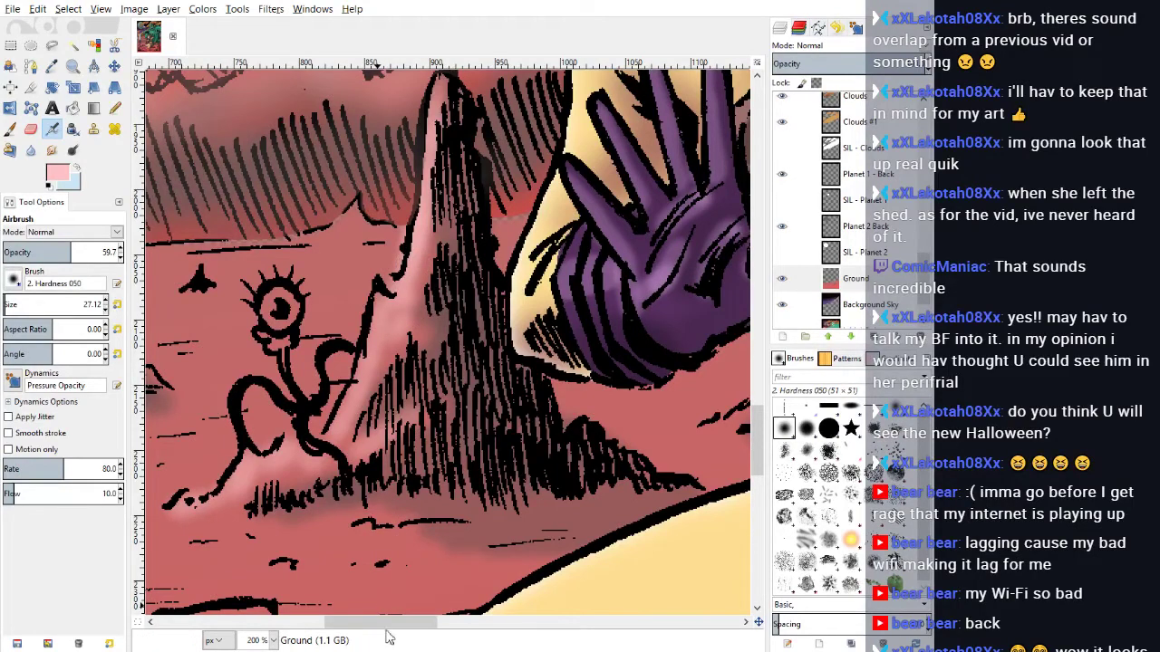
# Step: Airbrush a pale pink highlight along the left slope of the small pointed peak on the horizon at size 8
pyautogui.moveTo(386, 624); pyautogui.dragTo(302, 624)
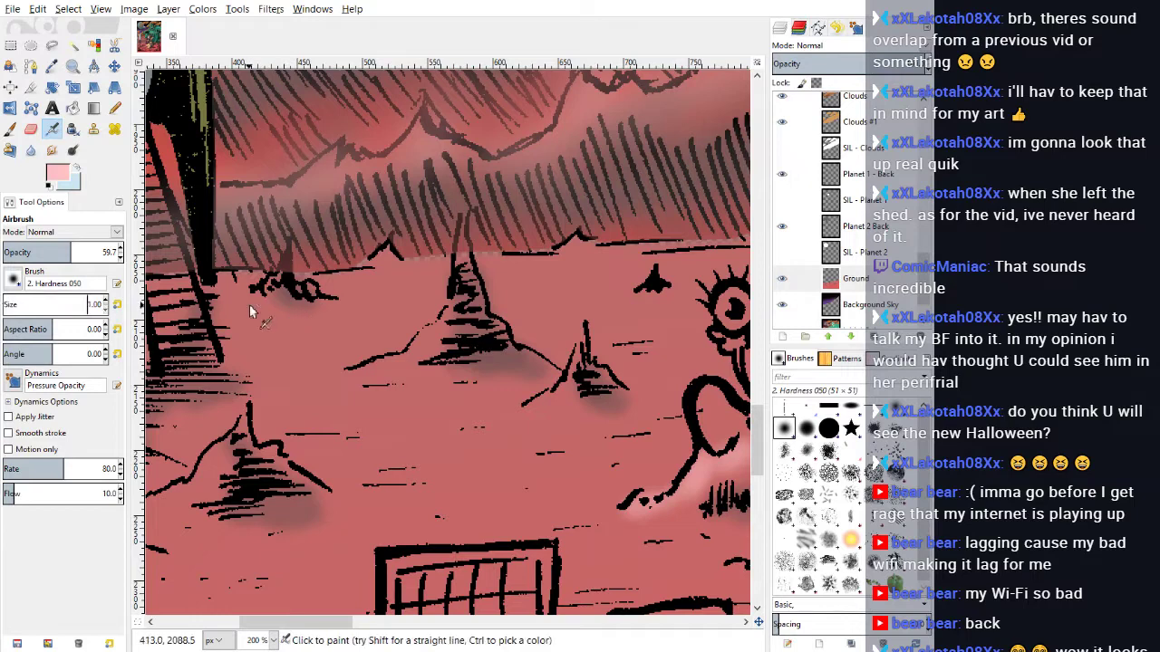
pyautogui.tripleClick(105, 302)
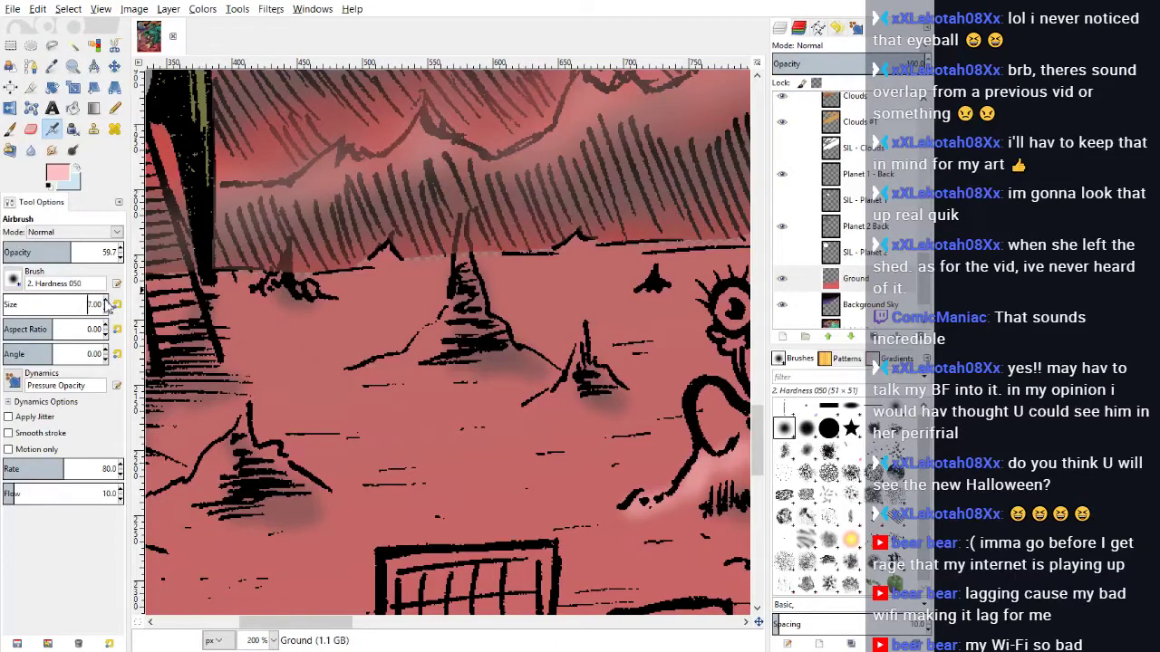
pyautogui.moveTo(345, 625); pyautogui.dragTo(377, 627)
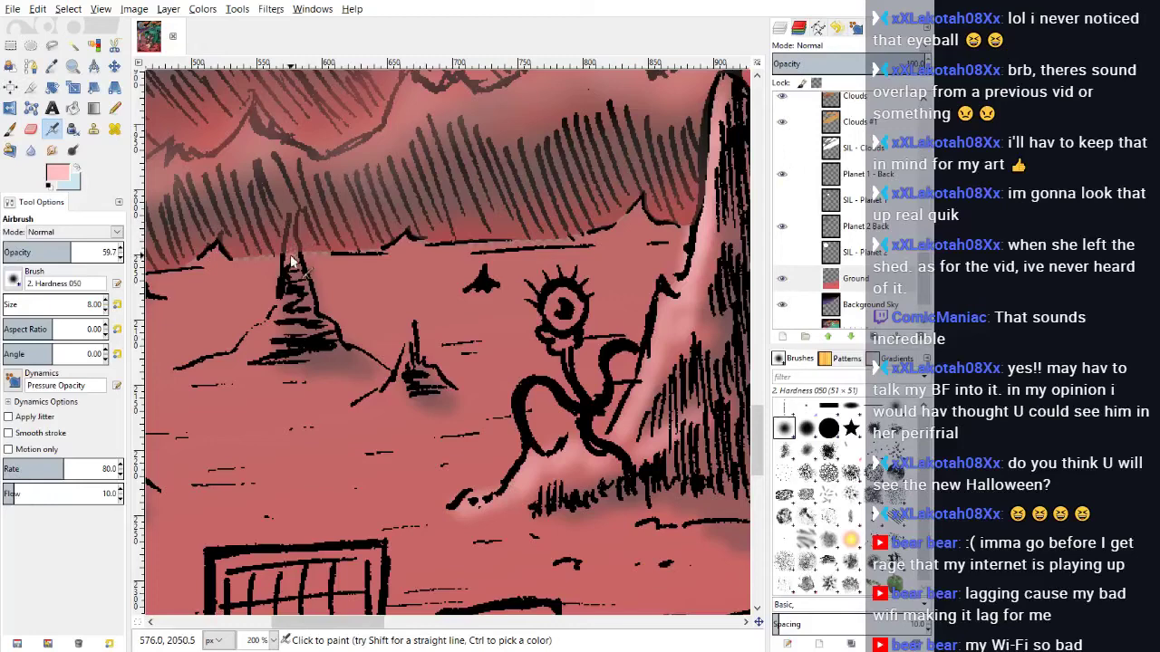
pyautogui.moveTo(257, 341); pyautogui.dragTo(202, 369)
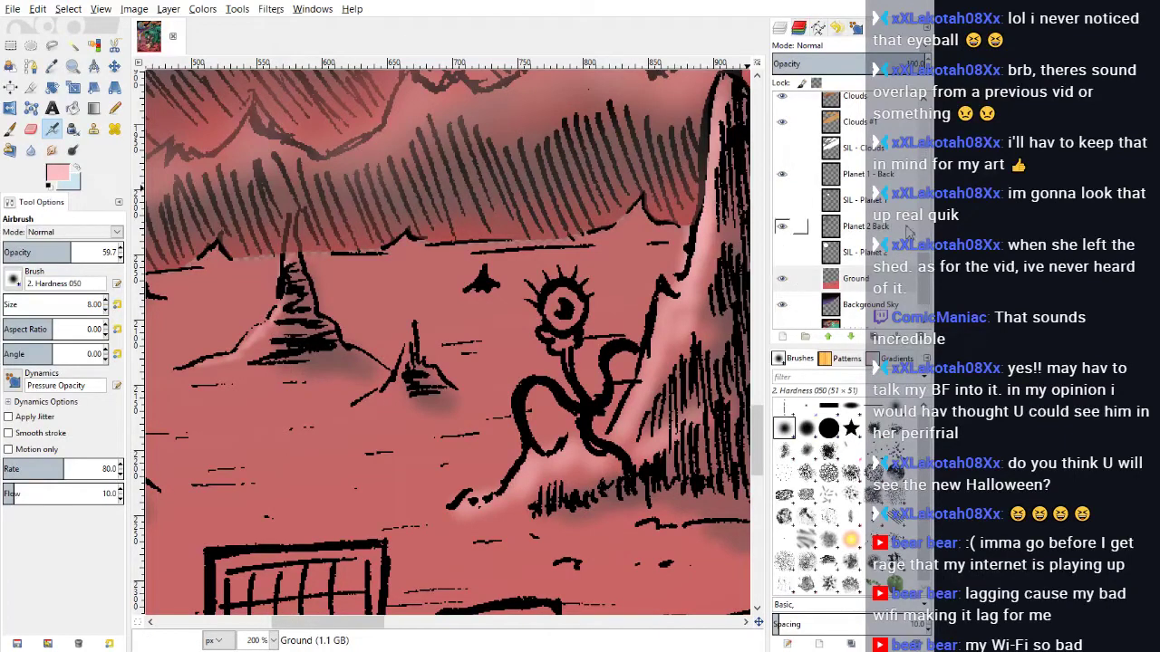
# Step: On the Mountains layer, erase the mountain colour covering the small horizon peak's tip with the Eraser at size 8
pyautogui.scroll(3, 870, 227)
pyautogui.click(859, 128)
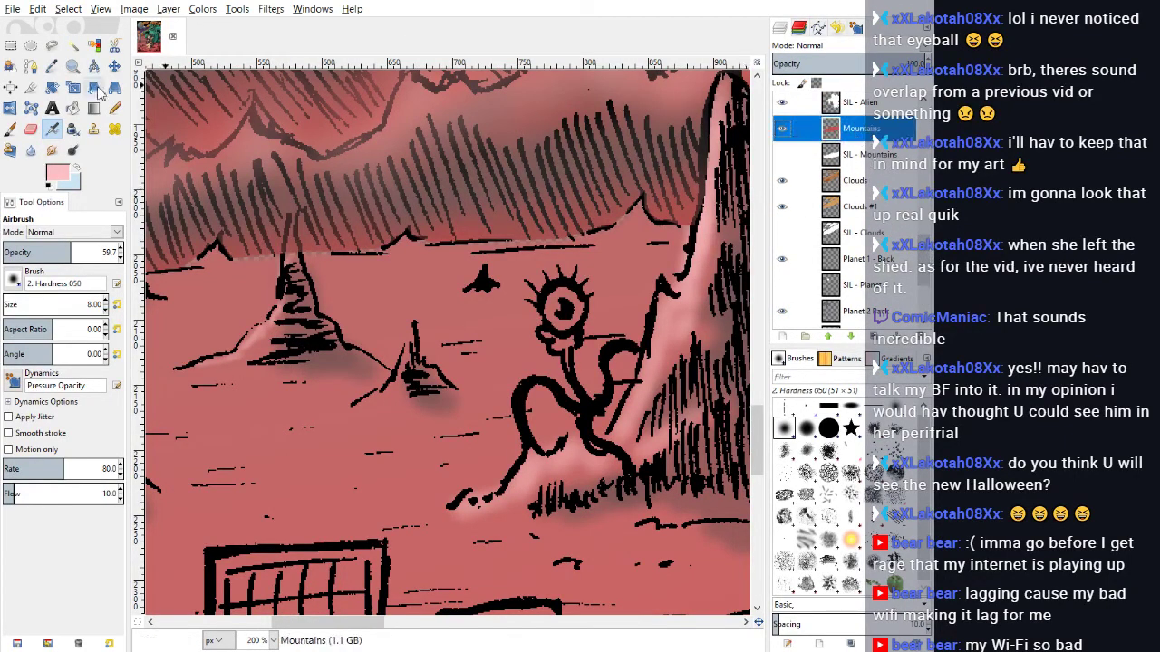
pyautogui.click(31, 129)
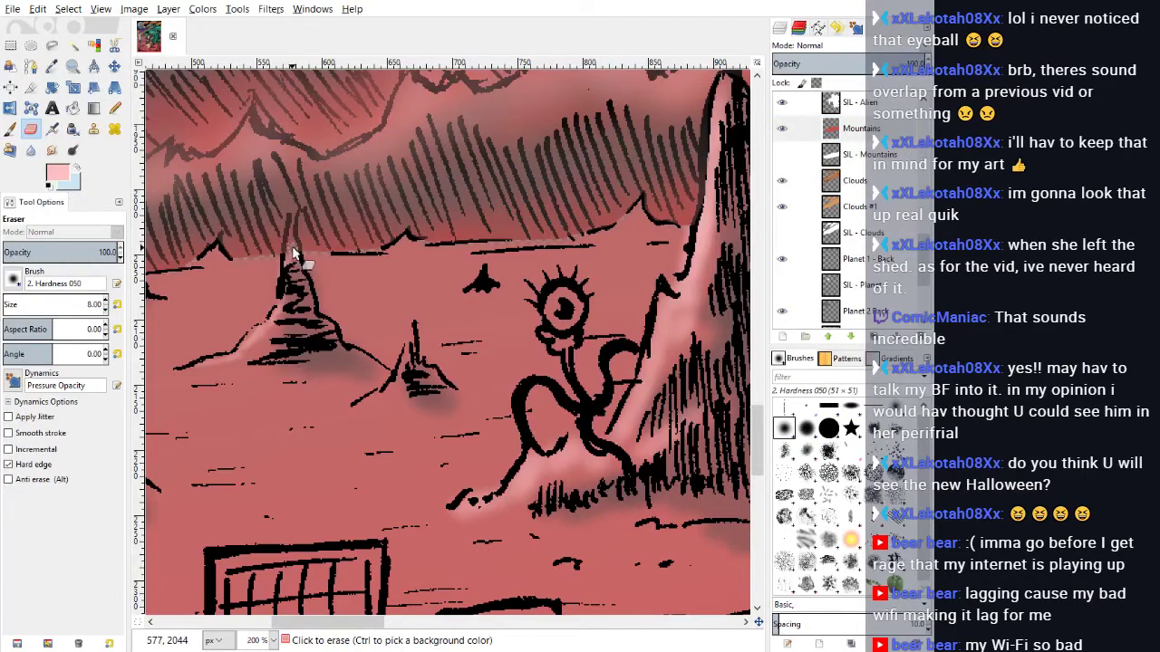
pyautogui.moveTo(292, 223); pyautogui.dragTo(287, 257)
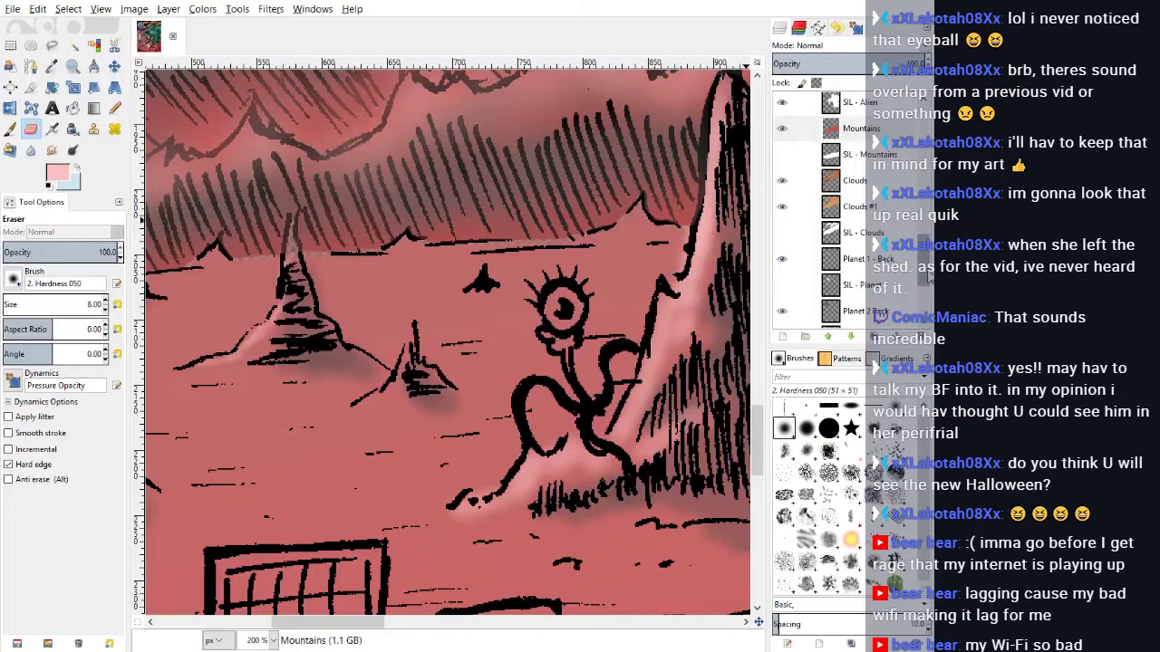
# Step: On the Ground layer, sample the ground red and fill in around the small peak's tip with the Pencil at size 85.88
pyautogui.scroll(-3, 870, 217)
pyautogui.click(855, 287)
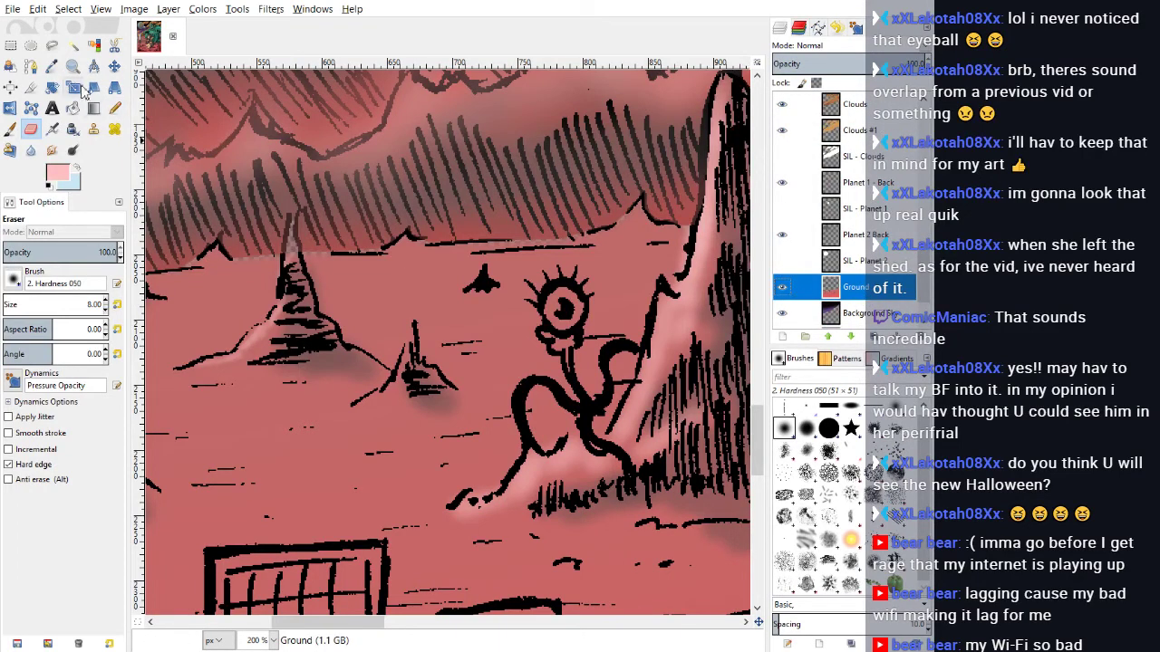
pyautogui.click(52, 66)
pyautogui.click(211, 326)
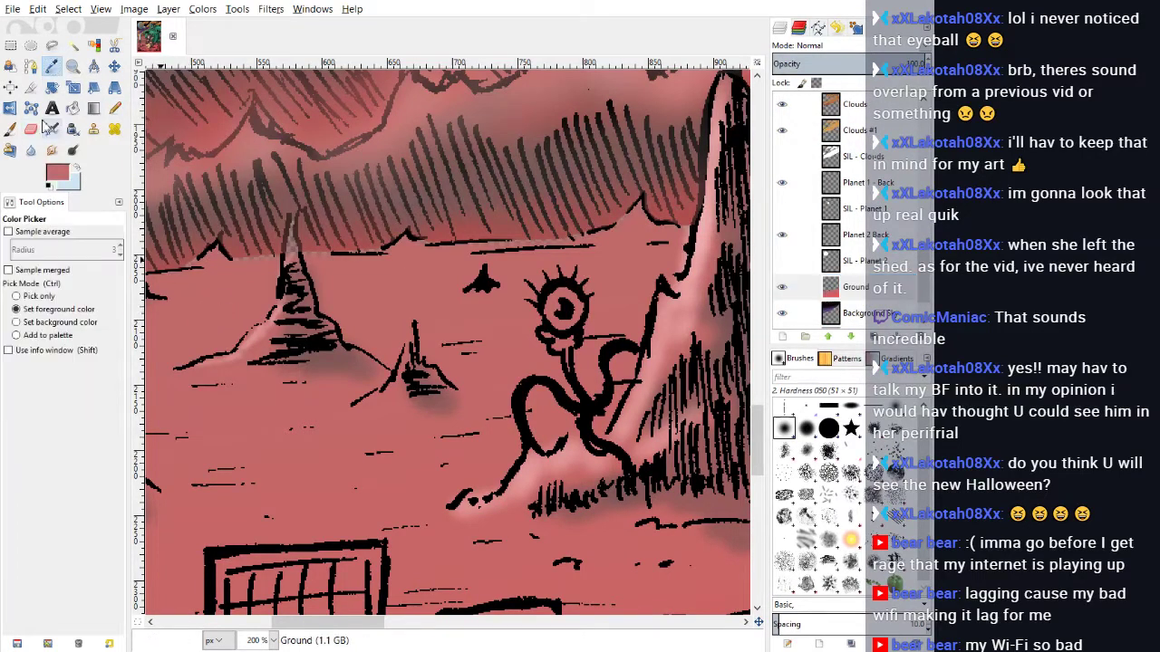
pyautogui.click(115, 110)
pyautogui.click(13, 304)
pyautogui.moveTo(176, 248); pyautogui.dragTo(264, 213)
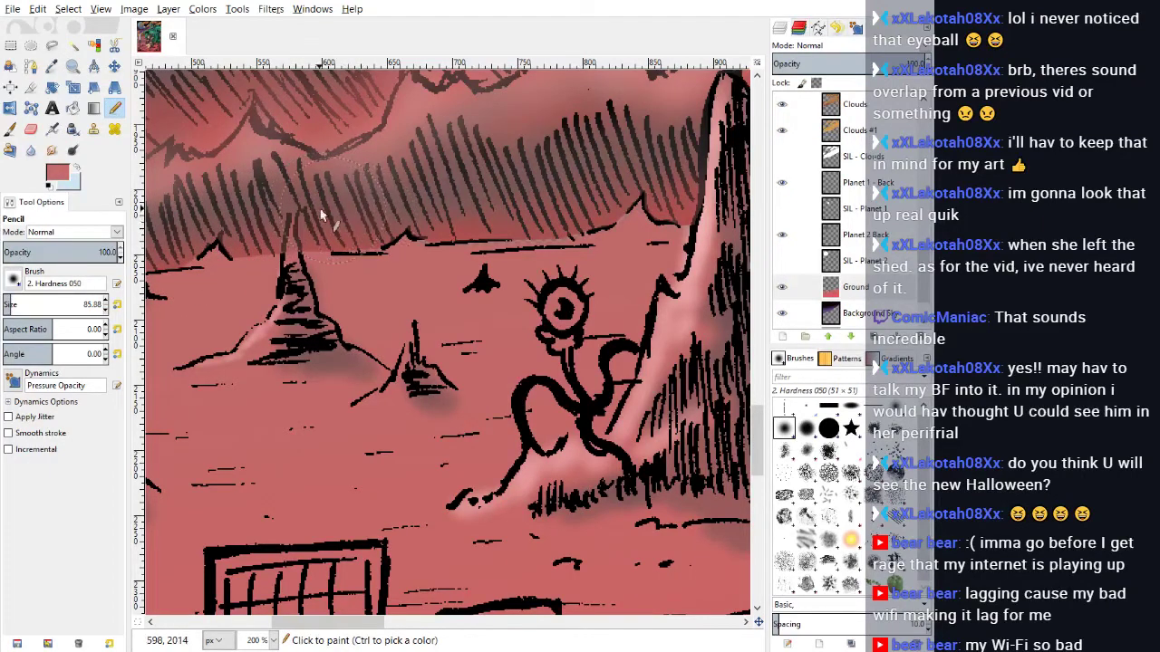
# Step: On the Mountains - Overlay layer, erase the overlay from the small peak's tip with the Eraser at size 6.12
pyautogui.scroll(5, 915, 258)
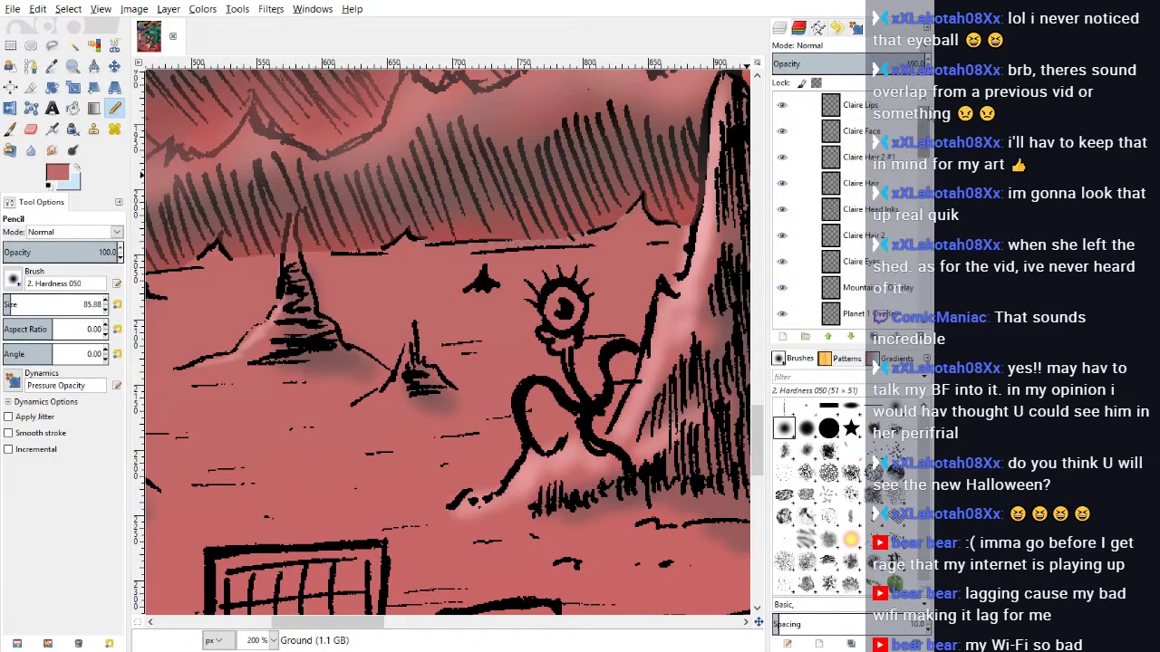
pyautogui.click(906, 287)
pyautogui.click(30, 129)
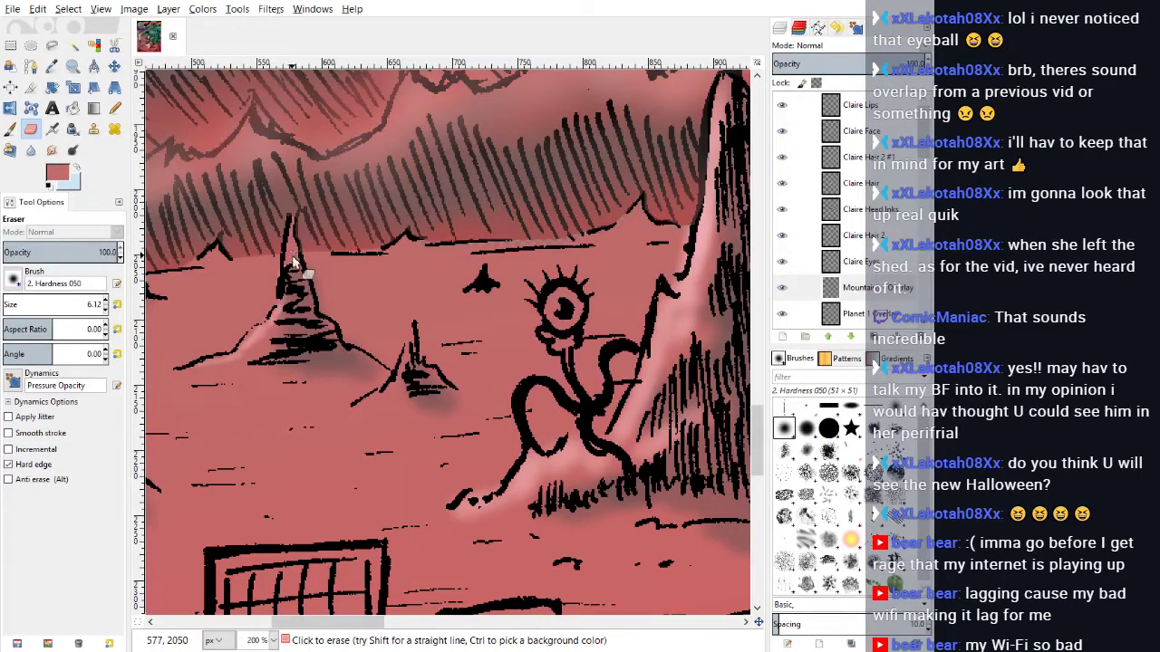
# Step: Set the foreground back to pale pink and airbrush a highlight down the small peak's upper left edge at size 6.12
pyautogui.click(54, 129)
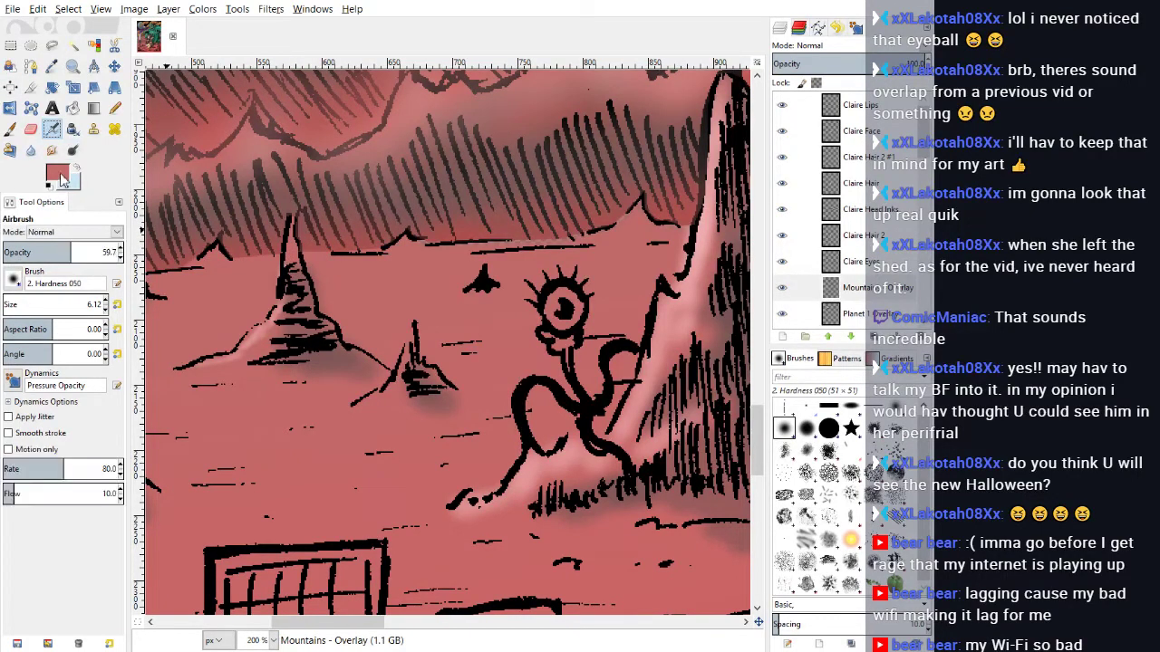
pyautogui.keyDown('ctrl'); pyautogui.click(713, 423); pyautogui.keyUp('ctrl')
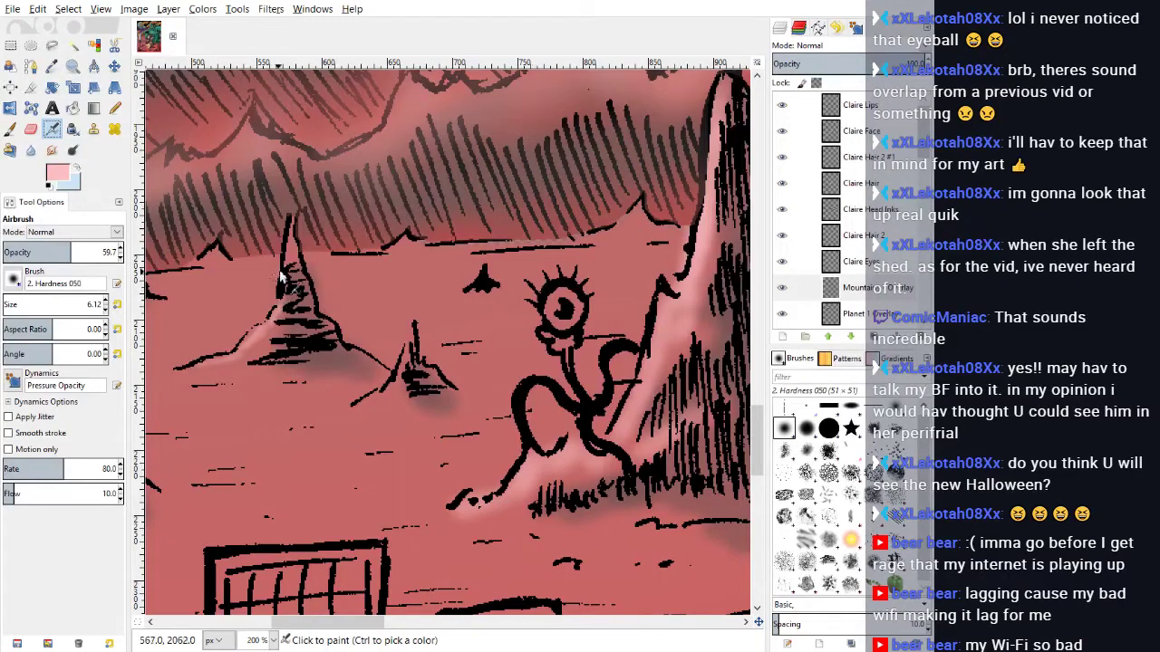
pyautogui.moveTo(284, 271)
pyautogui.mouseDown()
pyautogui.moveTo(288, 243)
pyautogui.moveTo(286, 302)
pyautogui.mouseUp()
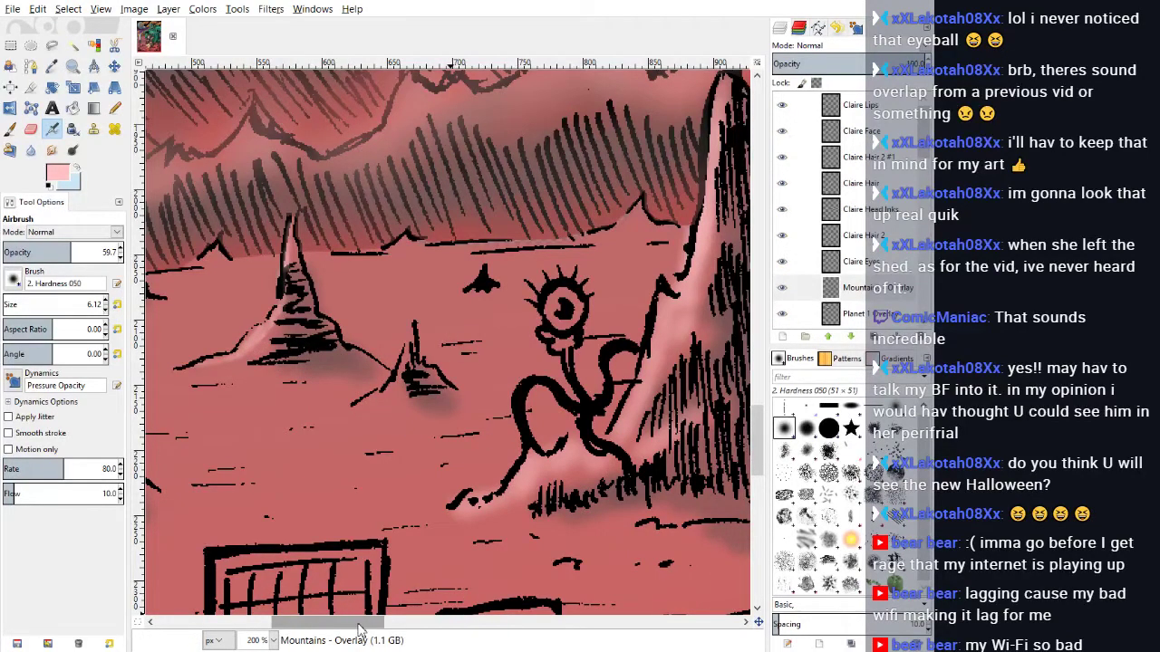
# Step: Airbrush pale pink highlights on the left slopes of the small rock peaks around the rocket's base at size 14.12
pyautogui.moveTo(367, 625); pyautogui.dragTo(283, 640)
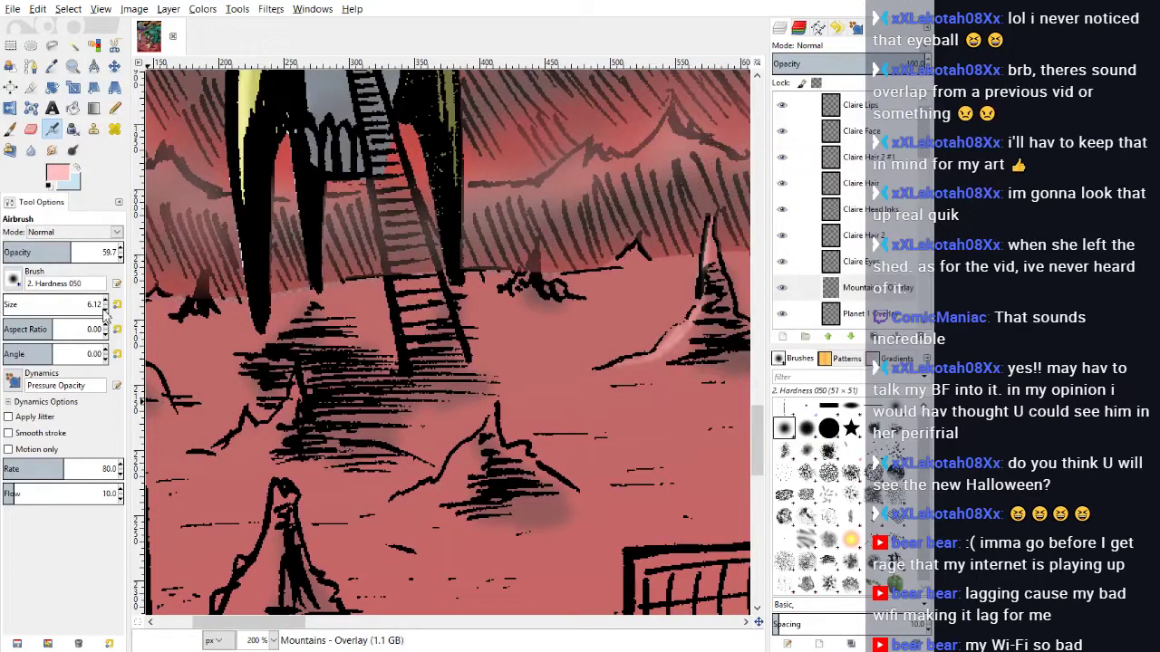
pyautogui.click(107, 302)
pyautogui.moveTo(414, 497)
pyautogui.mouseDown()
pyautogui.moveTo(451, 479)
pyautogui.moveTo(495, 426)
pyautogui.mouseUp()
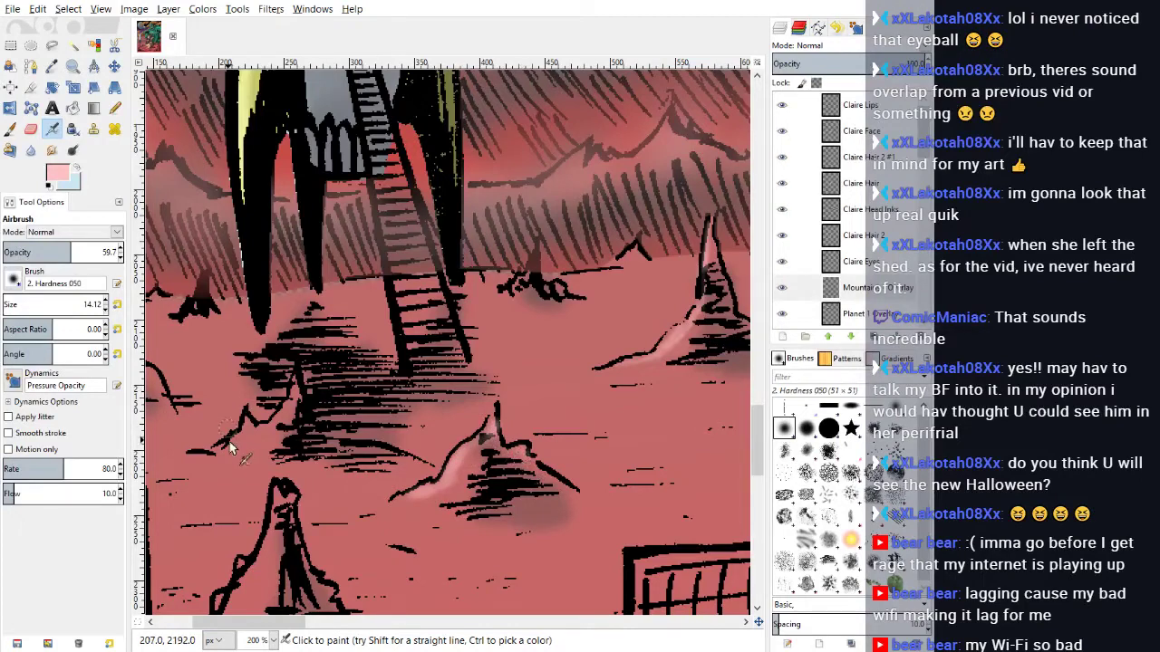
pyautogui.moveTo(254, 437)
pyautogui.mouseDown()
pyautogui.moveTo(288, 407)
pyautogui.moveTo(294, 385)
pyautogui.moveTo(289, 418)
pyautogui.moveTo(286, 406)
pyautogui.moveTo(267, 437)
pyautogui.moveTo(249, 429)
pyautogui.moveTo(219, 444)
pyautogui.mouseUp()
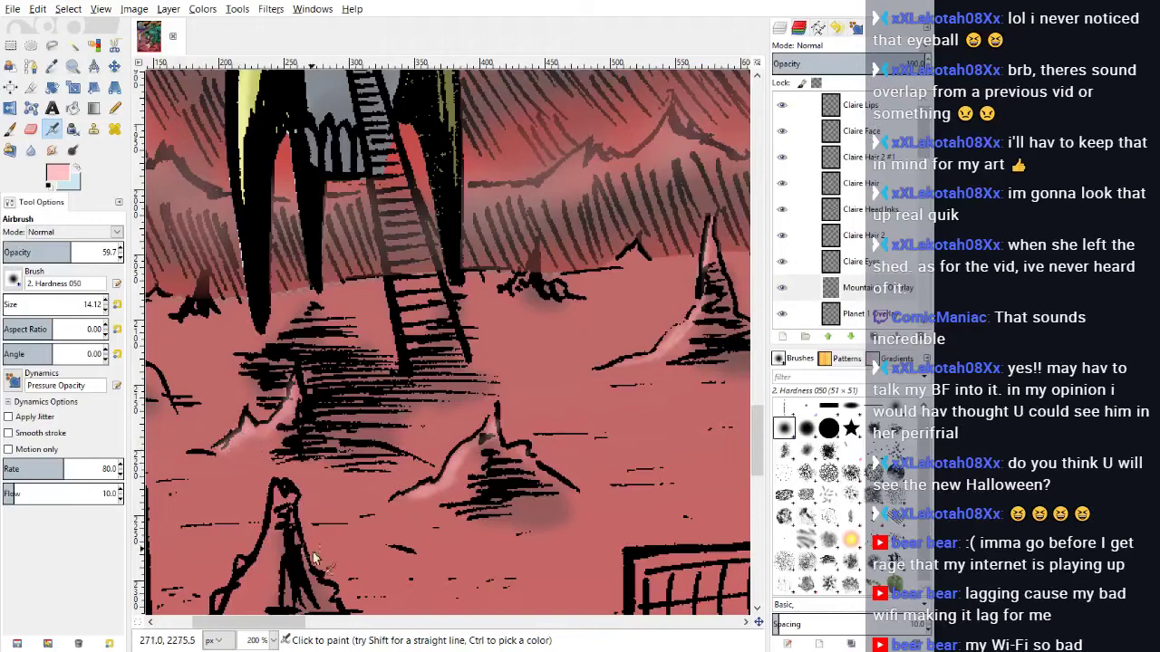
pyautogui.moveTo(285, 625); pyautogui.dragTo(219, 568)
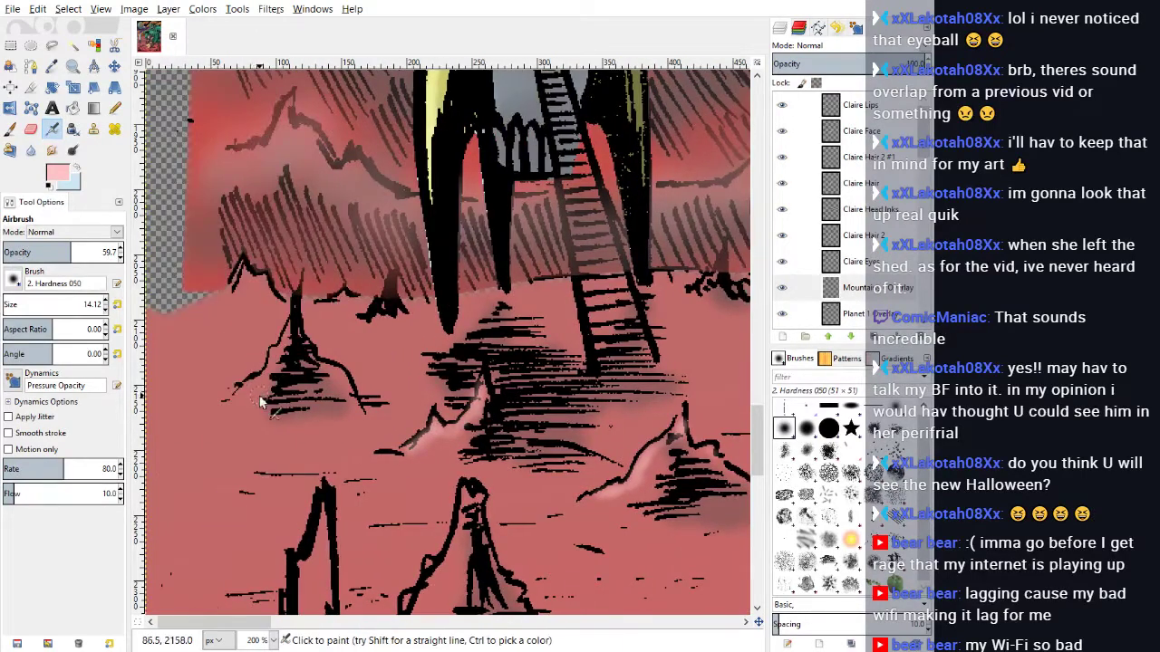
pyautogui.moveTo(260, 402)
pyautogui.mouseDown()
pyautogui.moveTo(261, 372)
pyautogui.moveTo(281, 367)
pyautogui.moveTo(279, 337)
pyautogui.mouseUp()
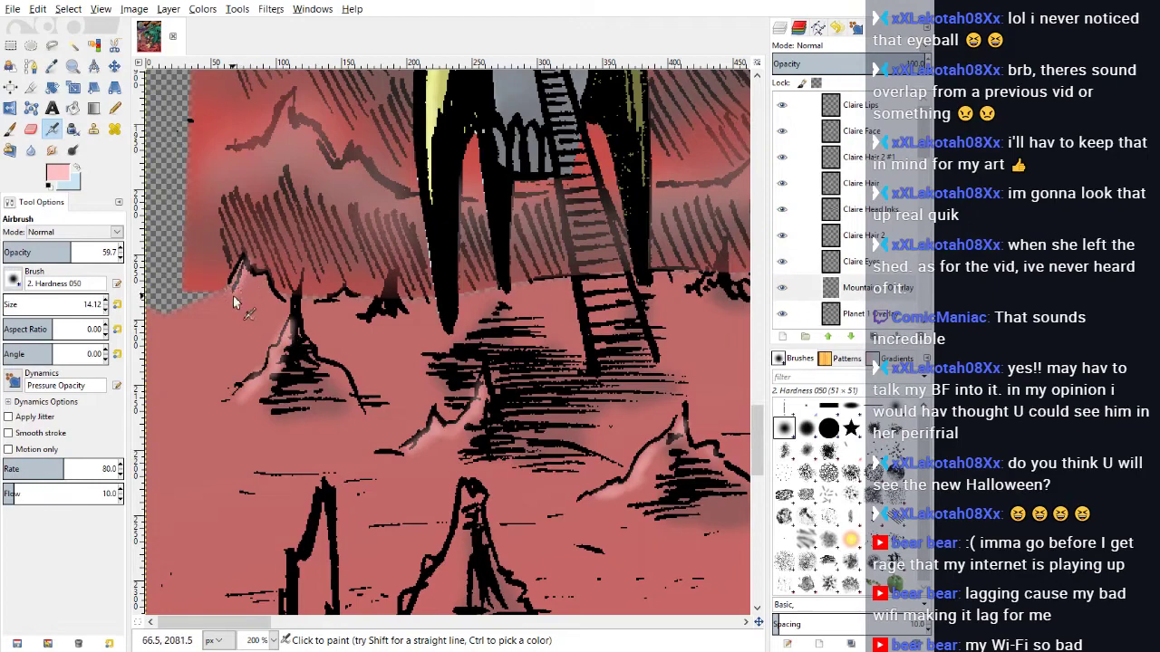
pyautogui.scroll(-5, 414, 492)
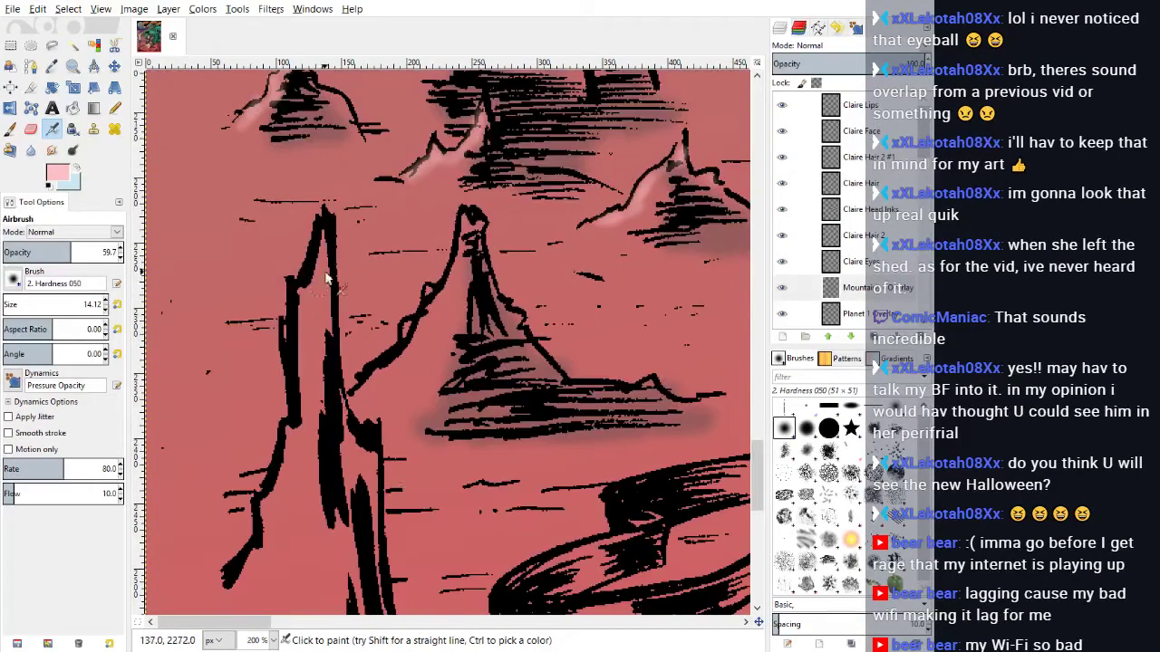
pyautogui.moveTo(375, 401)
pyautogui.mouseDown()
pyautogui.moveTo(415, 356)
pyautogui.moveTo(387, 362)
pyautogui.moveTo(350, 397)
pyautogui.moveTo(378, 402)
pyautogui.mouseUp()
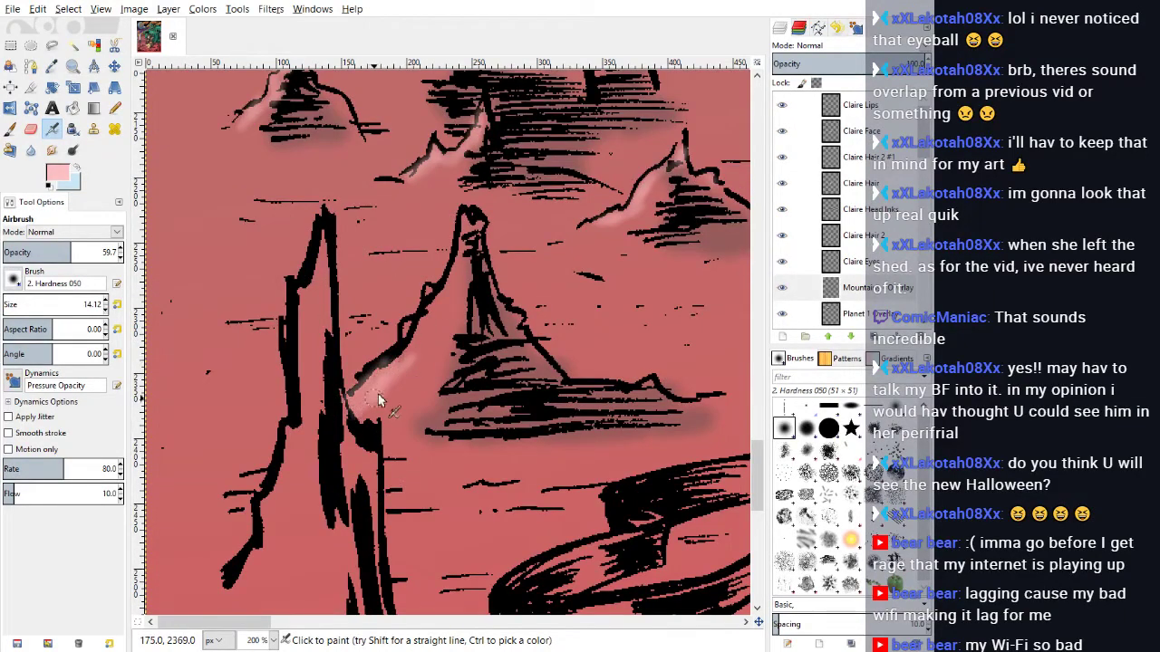
pyautogui.moveTo(431, 340); pyautogui.dragTo(443, 319)
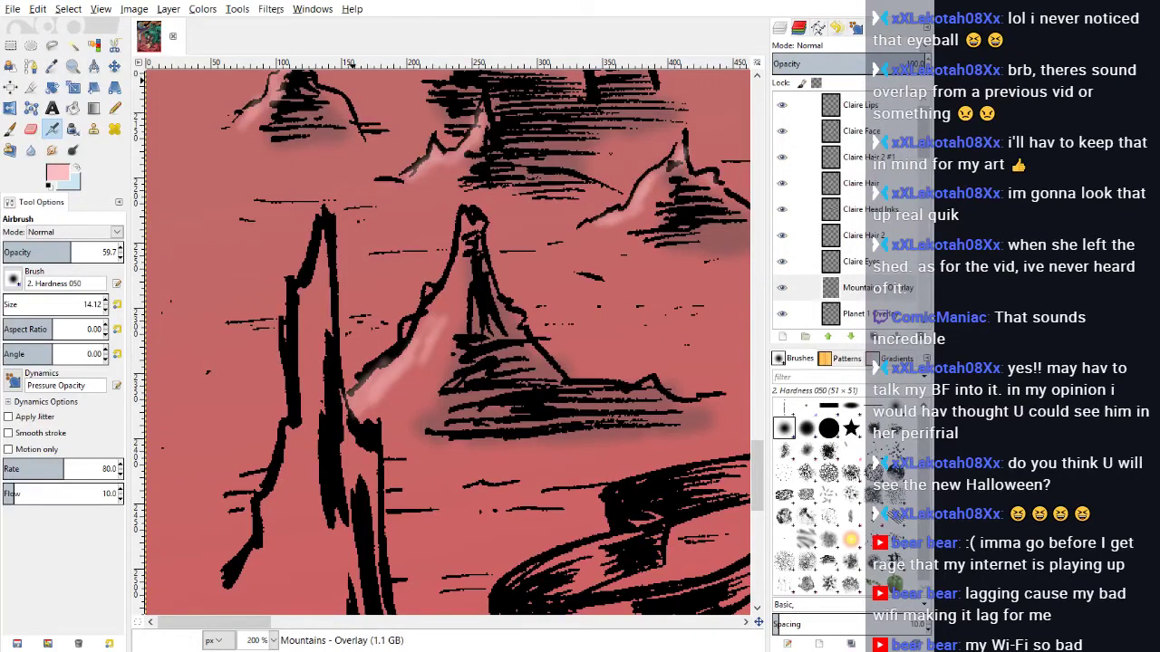
pyautogui.hotkey('ctrl', 'z')
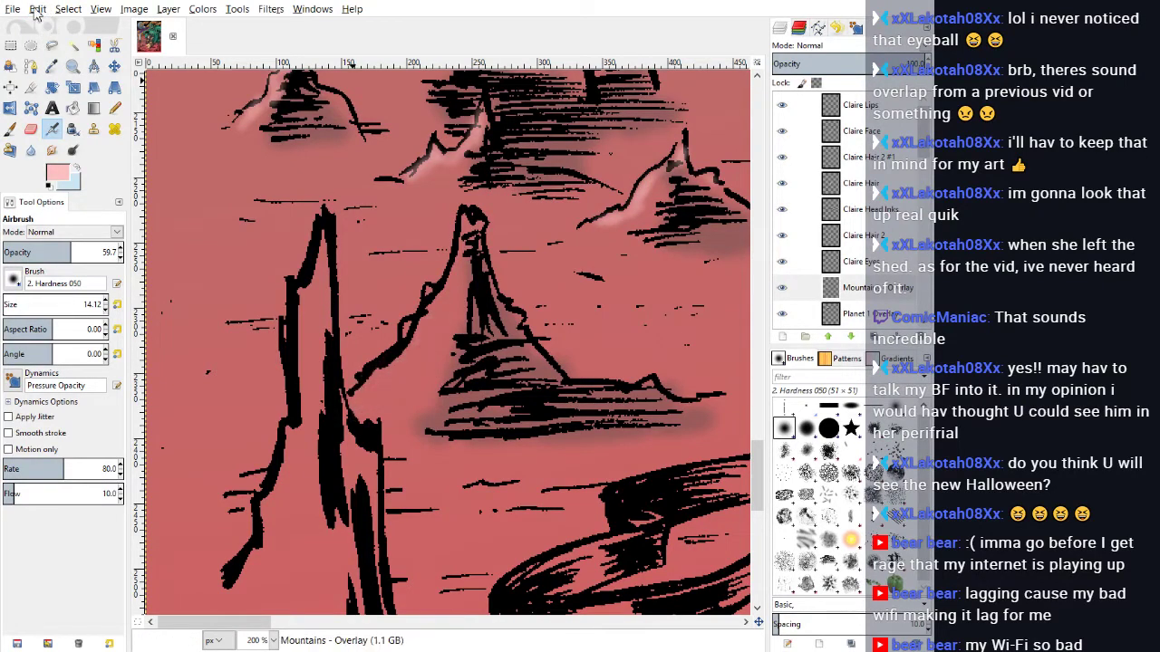
# Step: On the Ground layer, airbrush pale pink highlights up the left slope of the large rock mound below the rocket at size 14.12
pyautogui.moveTo(927, 162); pyautogui.dragTo(924, 285)
pyautogui.scroll(-2, 852, 208)
pyautogui.click(855, 237)
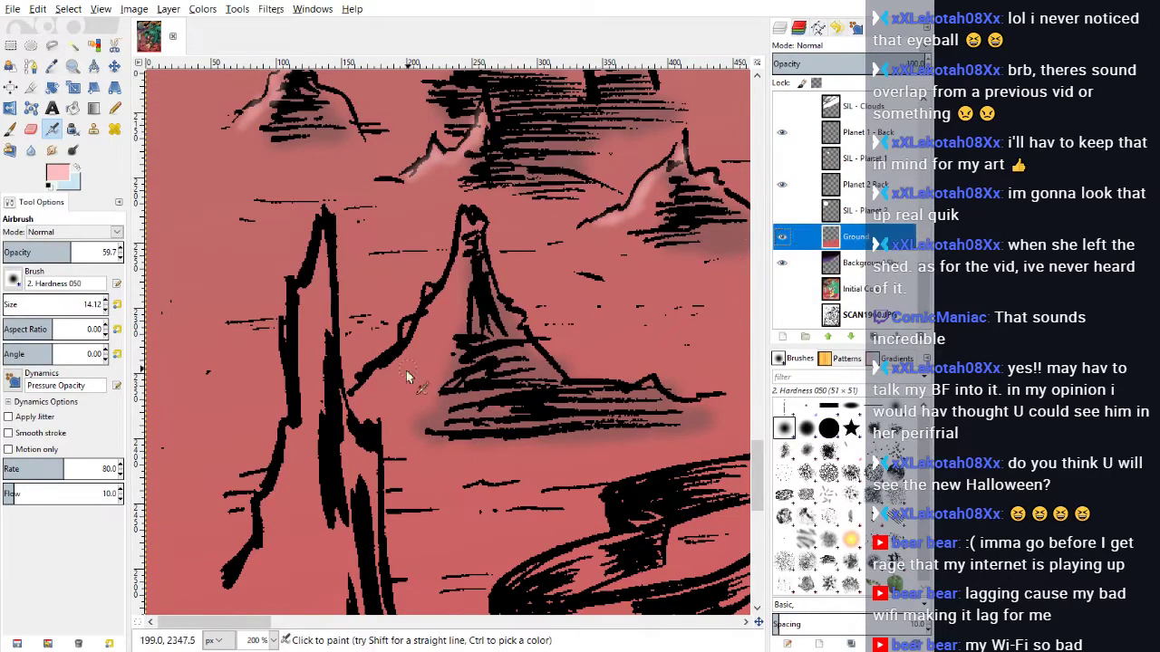
pyautogui.moveTo(422, 386)
pyautogui.mouseDown()
pyautogui.moveTo(355, 412)
pyautogui.moveTo(373, 409)
pyautogui.mouseUp()
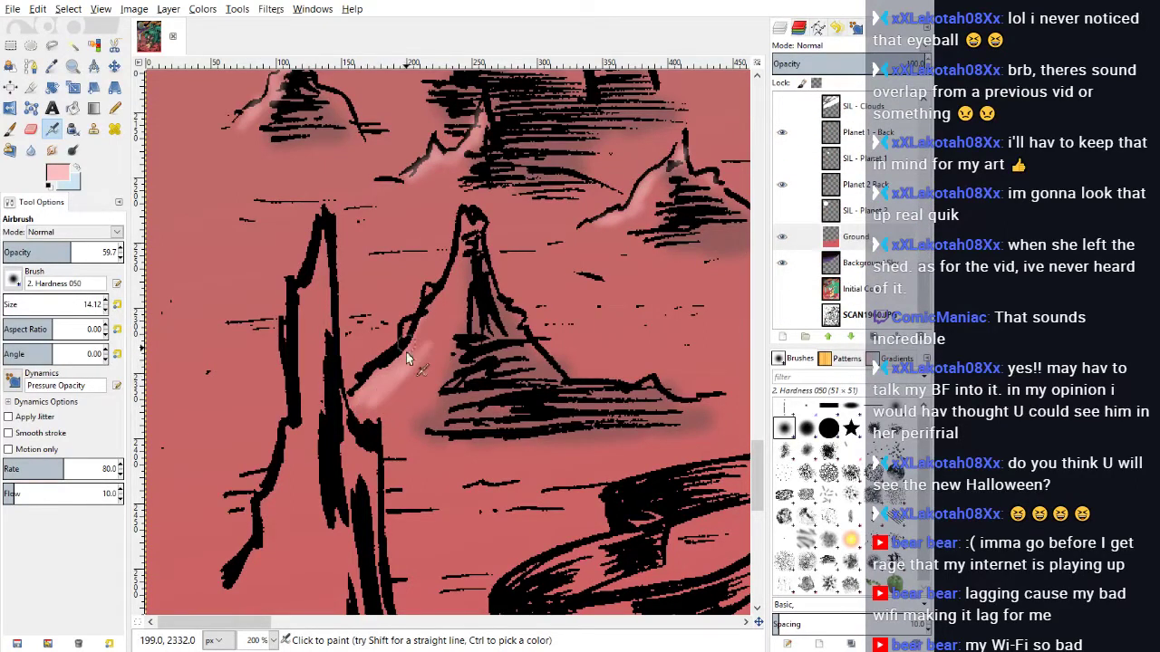
pyautogui.moveTo(418, 345)
pyautogui.mouseDown()
pyautogui.moveTo(452, 324)
pyautogui.moveTo(466, 215)
pyautogui.moveTo(468, 263)
pyautogui.mouseUp()
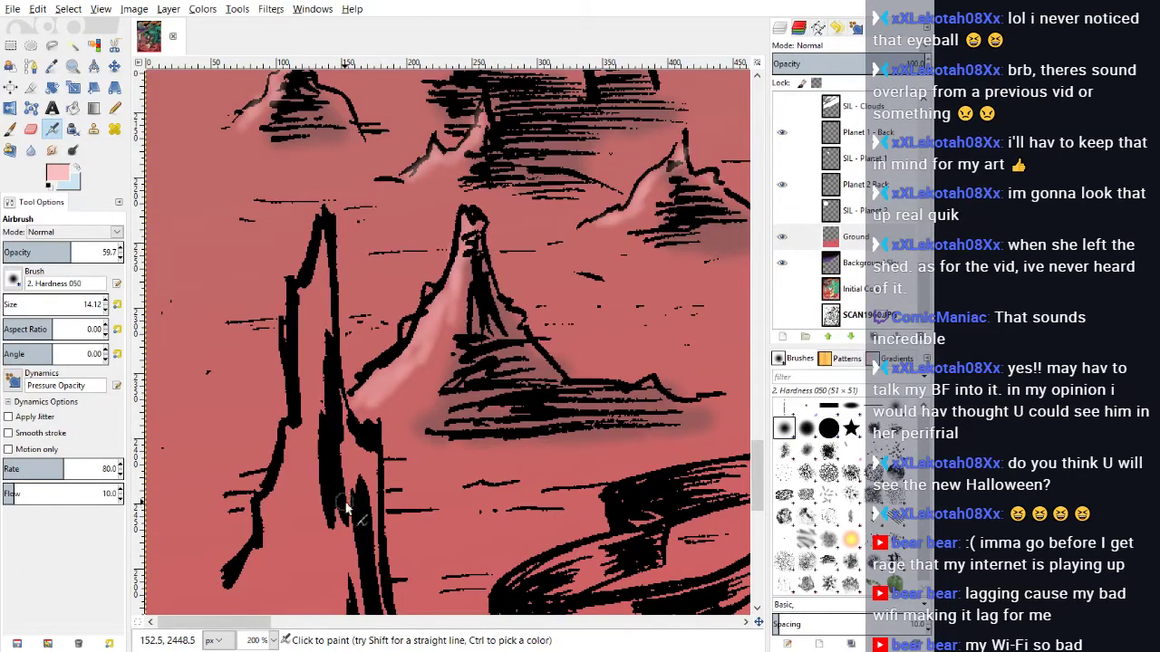
# Step: Airbrush a pale pink highlight on the small rock beside the eyeball plant, and fit the whole illustration in view
pyautogui.hscroll(10, 284, 626)
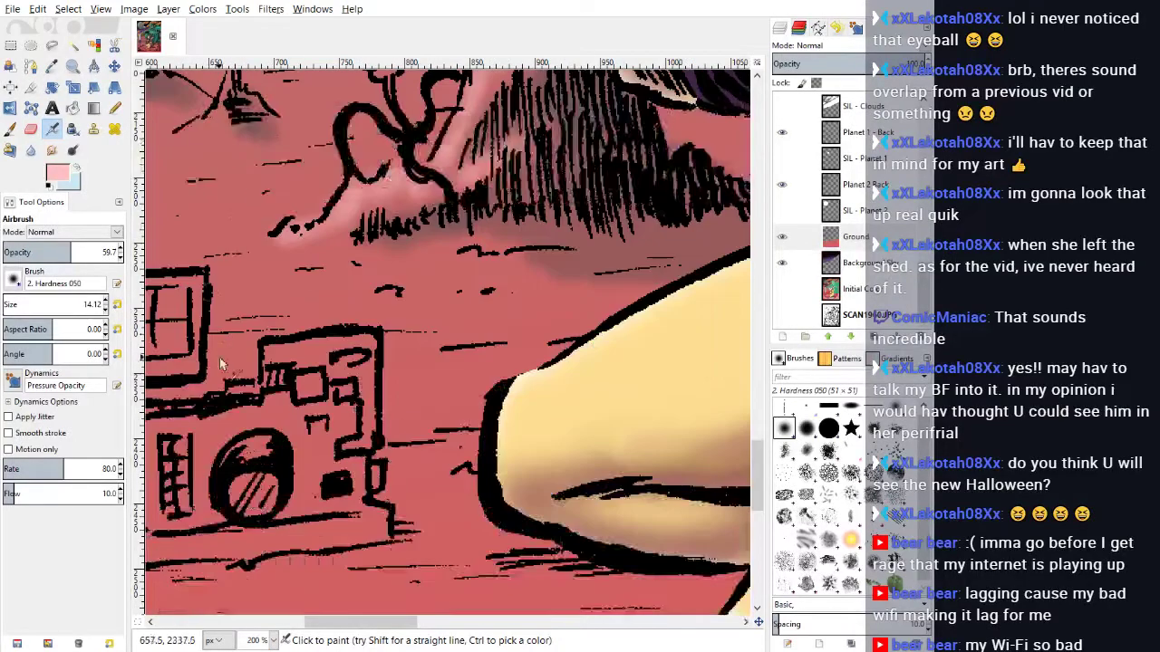
pyautogui.scroll(3, 240, 303)
pyautogui.moveTo(231, 210)
pyautogui.mouseDown()
pyautogui.moveTo(202, 266)
pyautogui.moveTo(215, 256)
pyautogui.mouseUp()
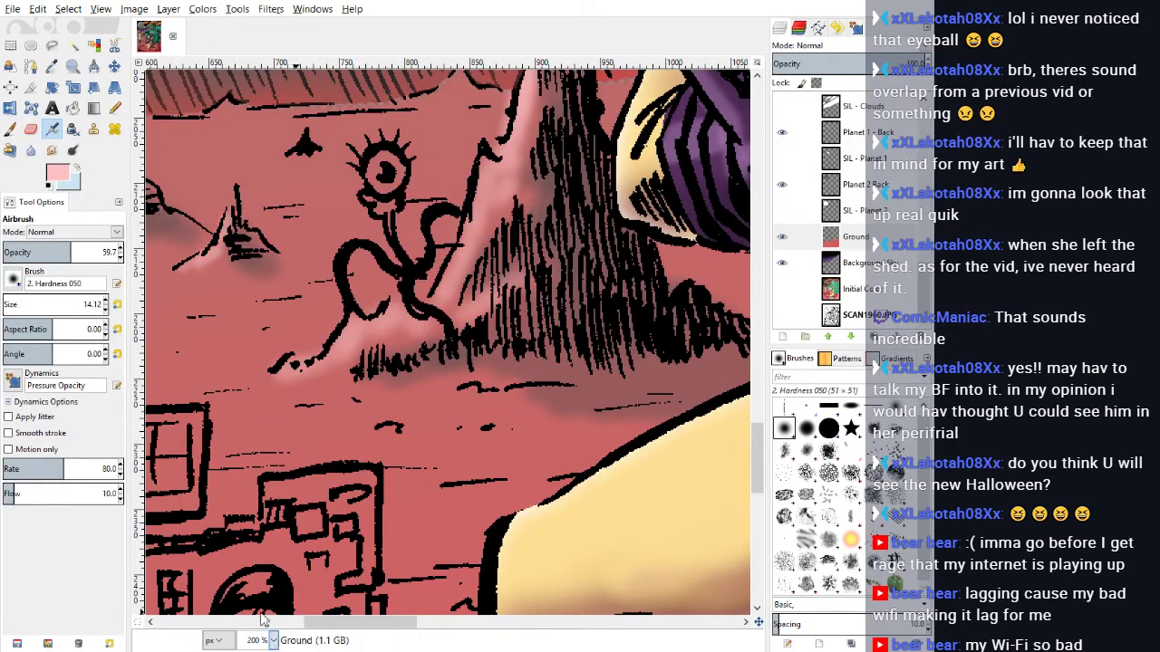
pyautogui.hotkey('shift', 'ctrl', 'j')
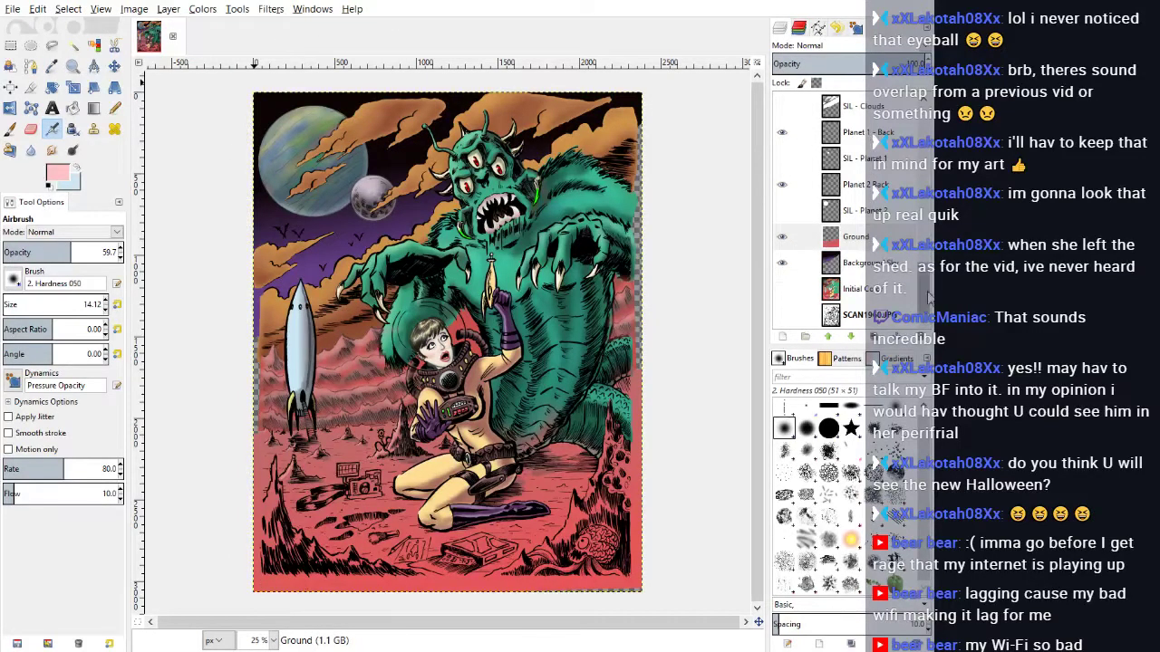
# Step: Add a new layer named Front Rocks directly above the Pasted Layer and below the ink layer
pyautogui.scroll(10, 907, 292)
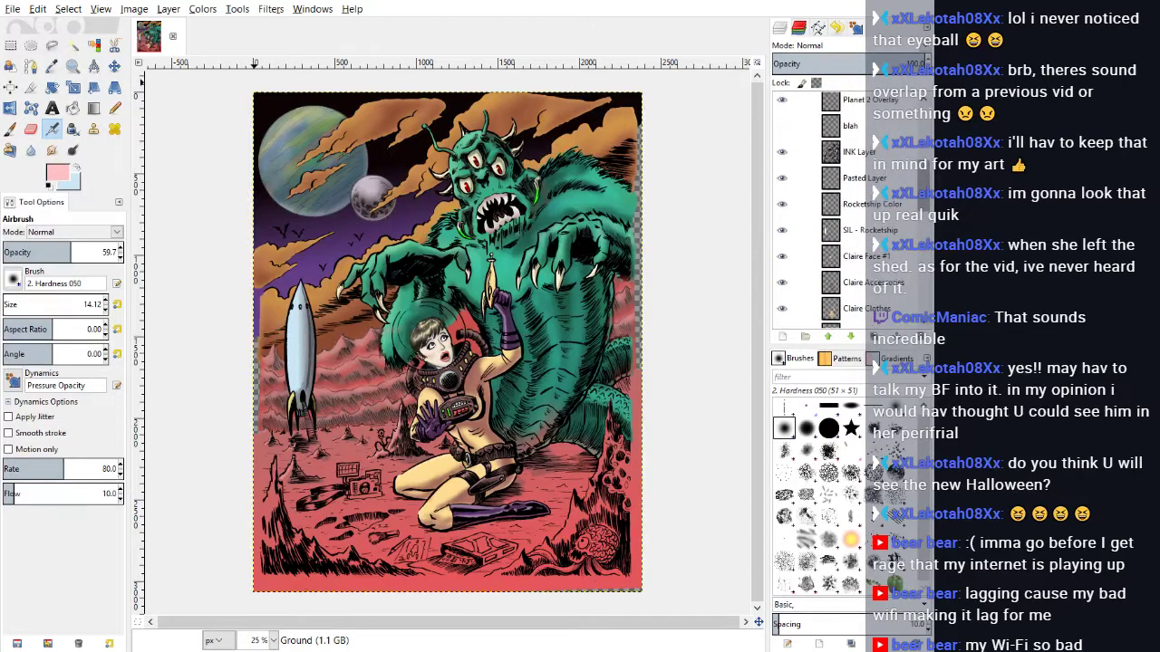
pyautogui.scroll(2, 873, 217)
pyautogui.click(873, 217)
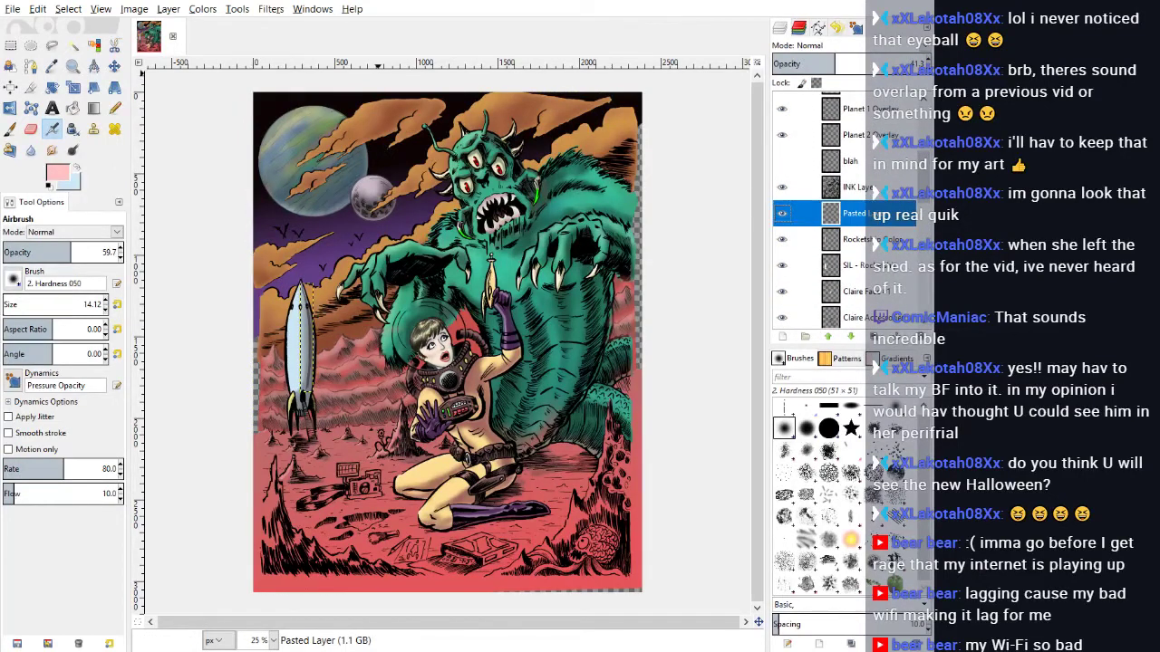
pyautogui.click(169, 11)
pyautogui.click(180, 30)
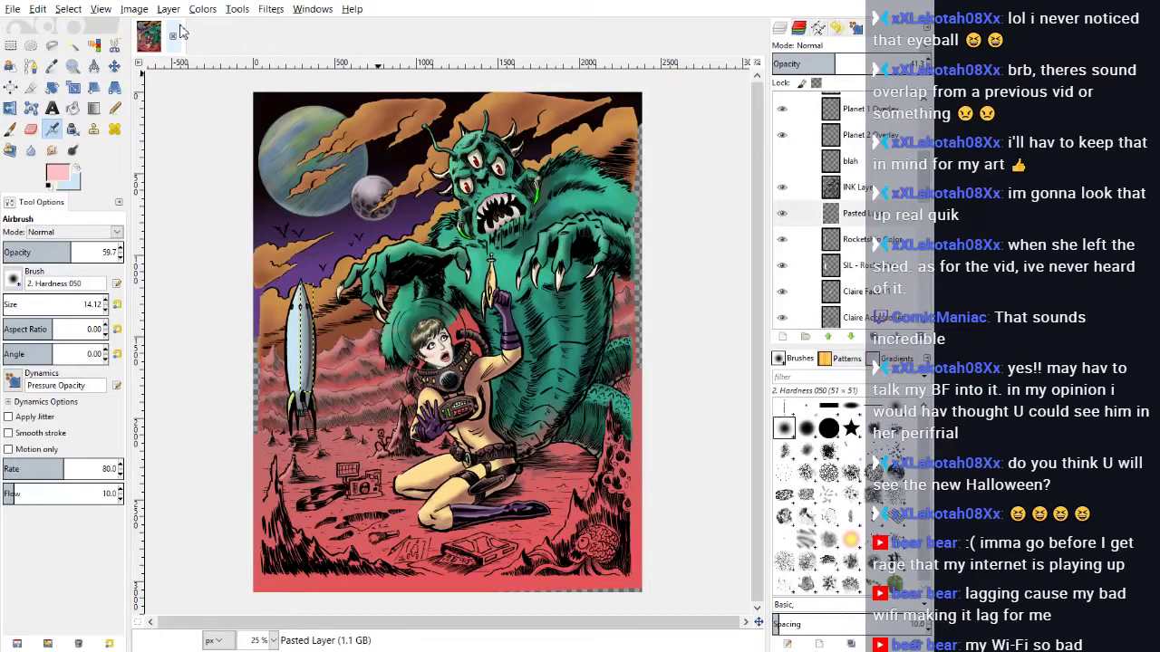
pyautogui.press('Return')
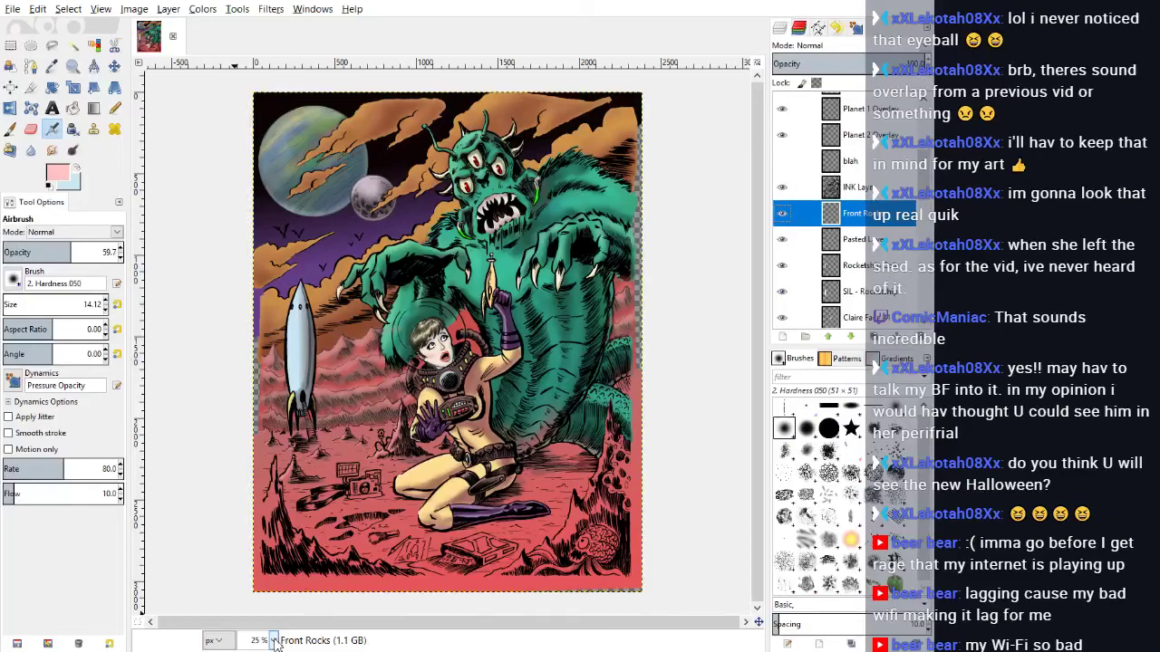
# Step: Set the foreground colour to white and ready the Pencil at 100 opacity, viewing the tall foreground spire at 200%
pyautogui.click(260, 556)
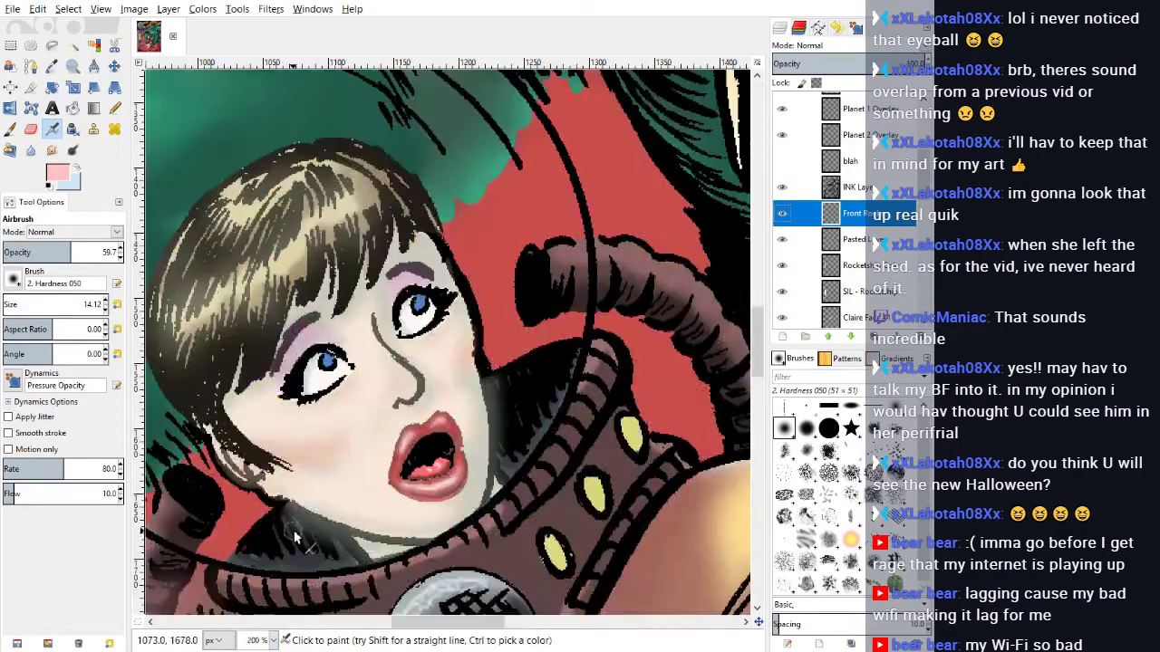
pyautogui.scroll(-10, 293, 530)
pyautogui.moveTo(418, 624); pyautogui.dragTo(173, 642)
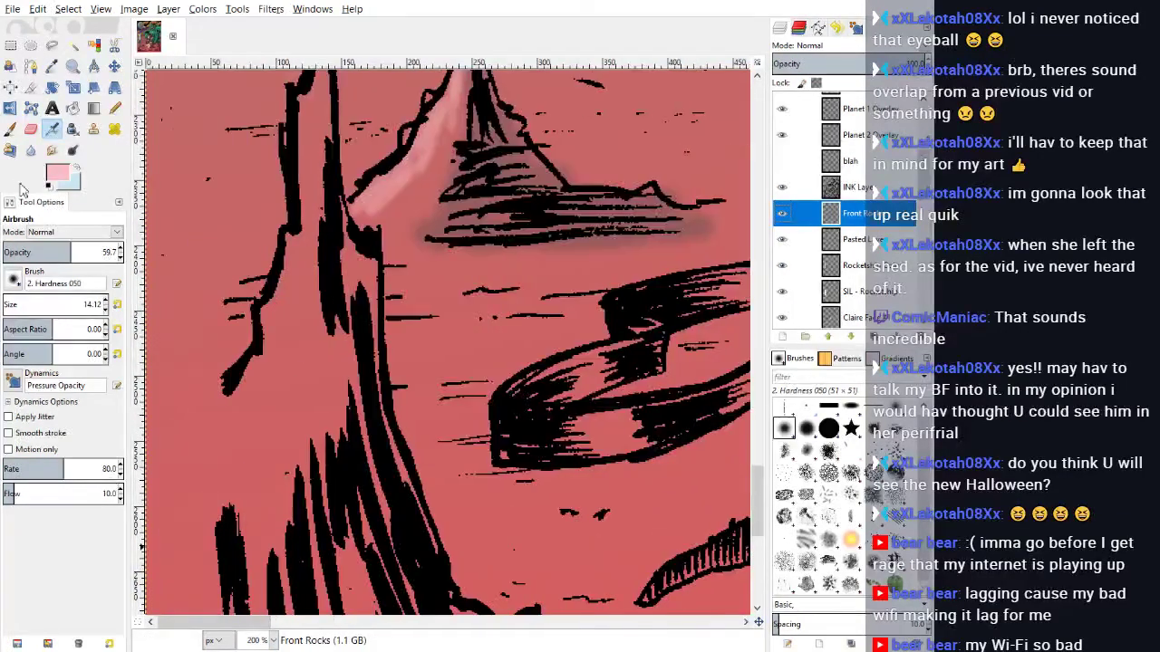
pyautogui.click(60, 175)
pyautogui.click(638, 391)
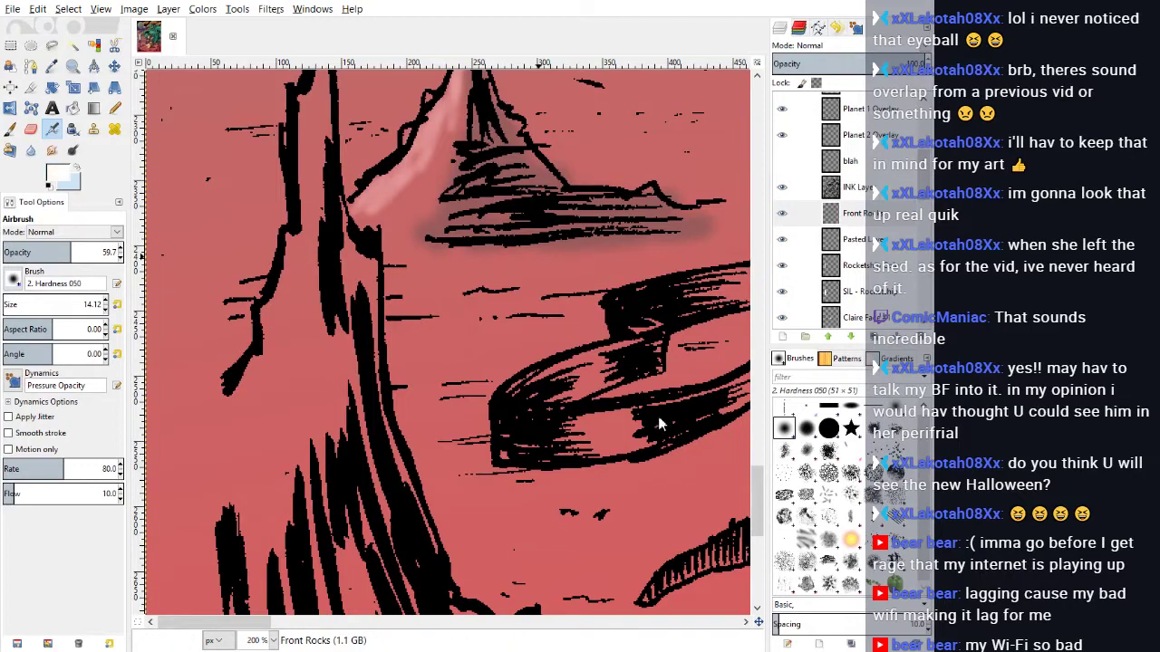
pyautogui.scroll(3, 431, 374)
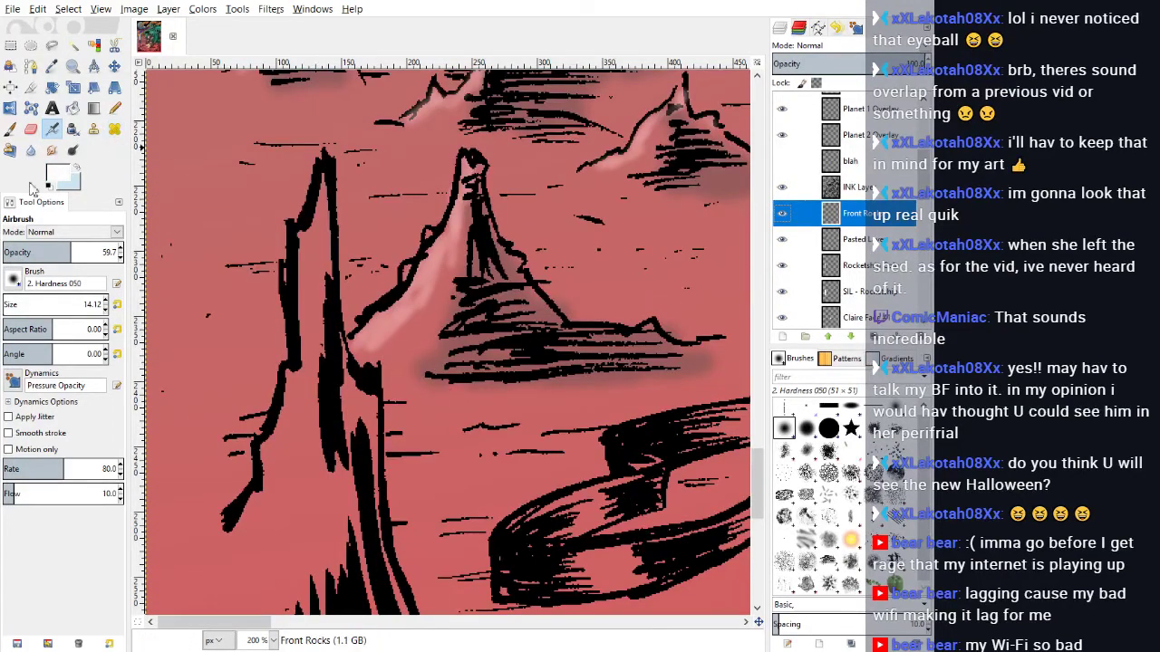
pyautogui.moveTo(68, 256); pyautogui.dragTo(143, 263)
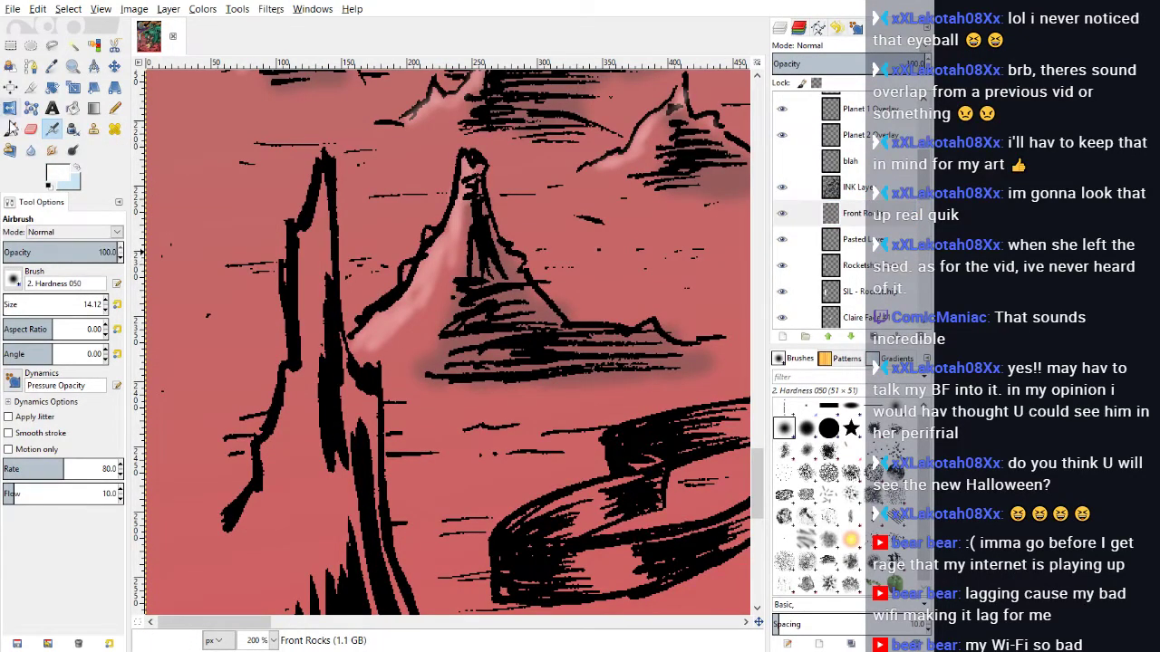
pyautogui.click(114, 108)
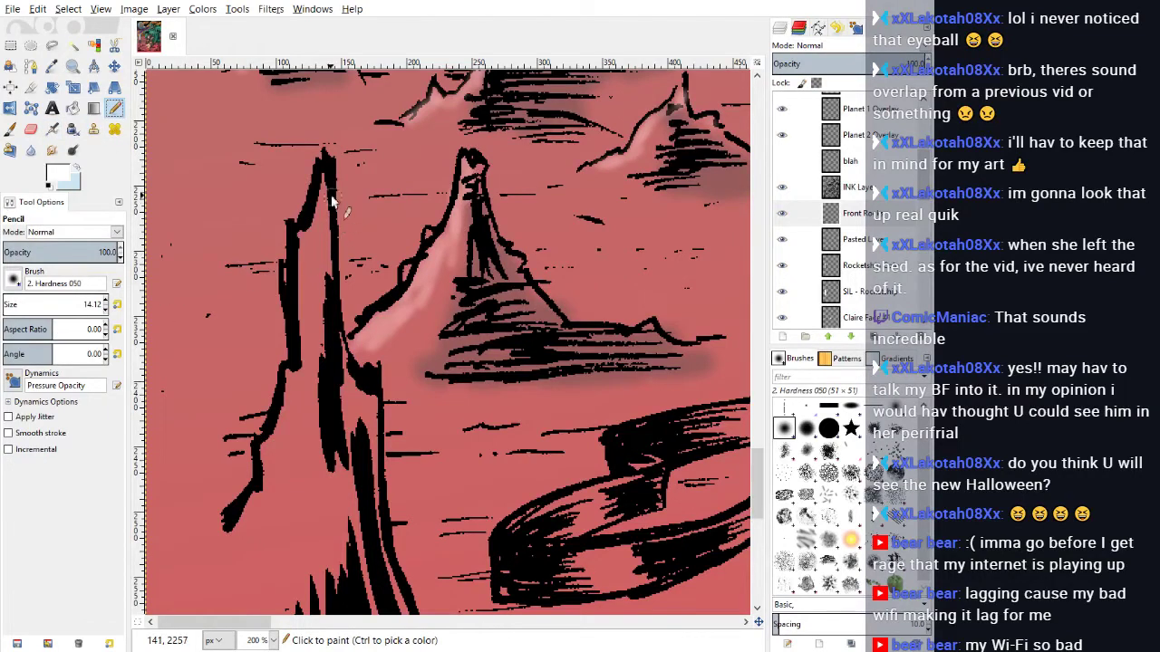
pyautogui.moveTo(322, 171); pyautogui.dragTo(302, 237)
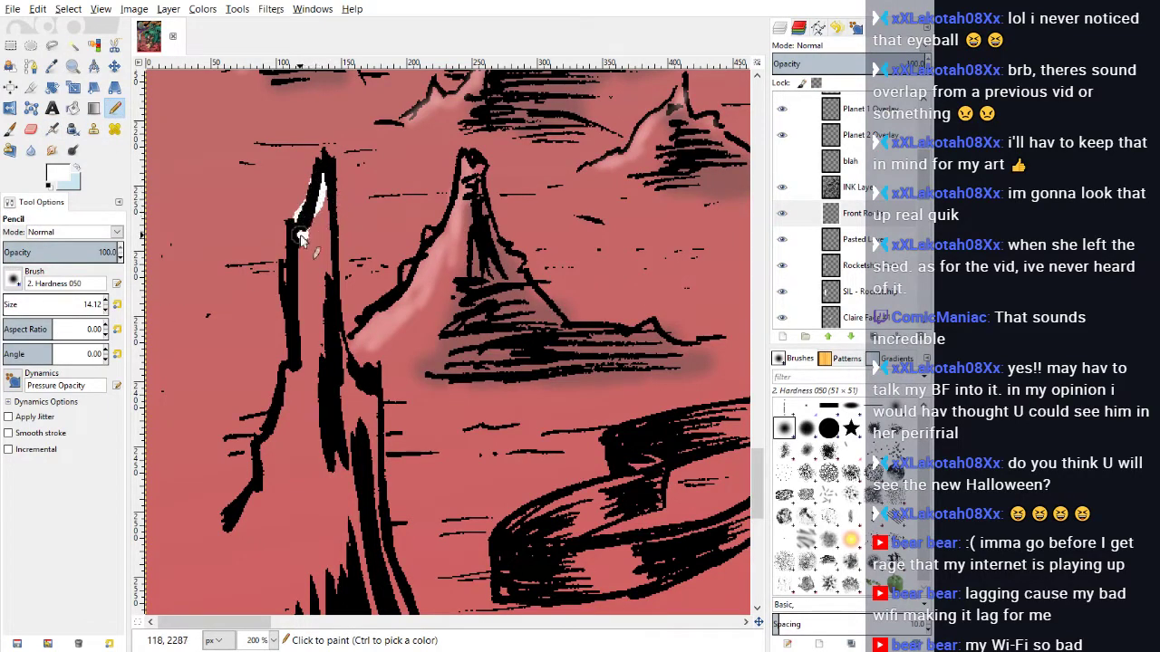
pyautogui.click(37, 9)
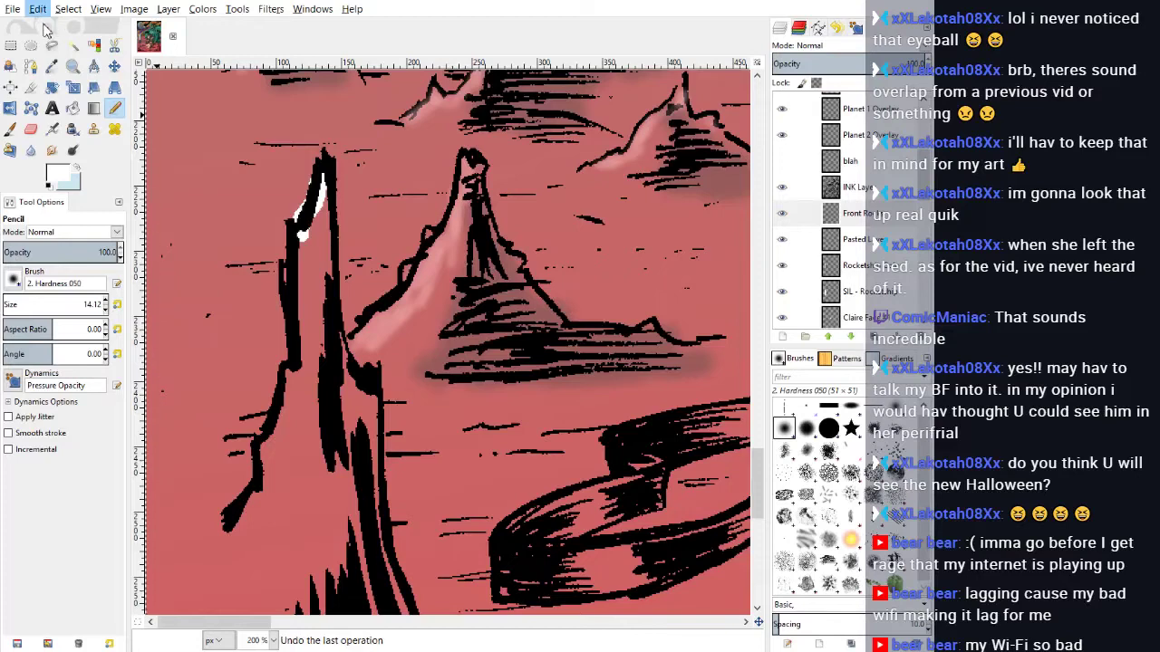
pyautogui.click(46, 30)
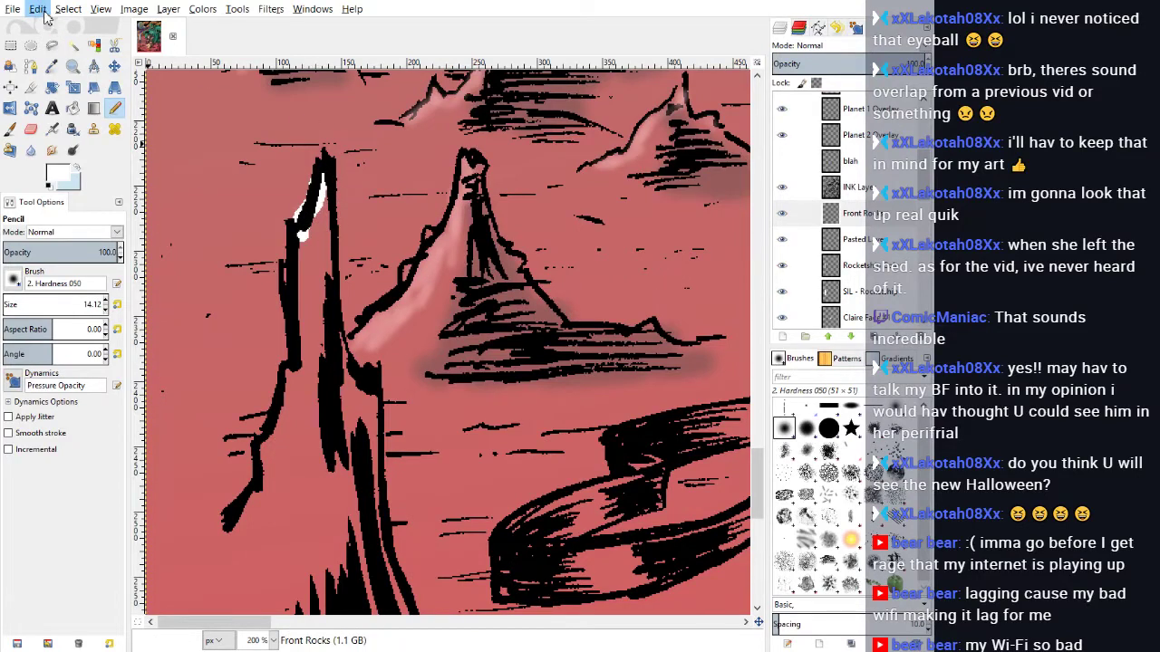
pyautogui.hotkey('ctrl', 'z')
# Step: On the Front Rocks layer, pencil a white outline inside both edges of the tall spire, erasing paint that spills past the ink
pyautogui.moveTo(323, 173)
pyautogui.mouseDown()
pyautogui.moveTo(302, 237)
pyautogui.moveTo(301, 360)
pyautogui.moveTo(255, 496)
pyautogui.moveTo(201, 548)
pyautogui.mouseUp()
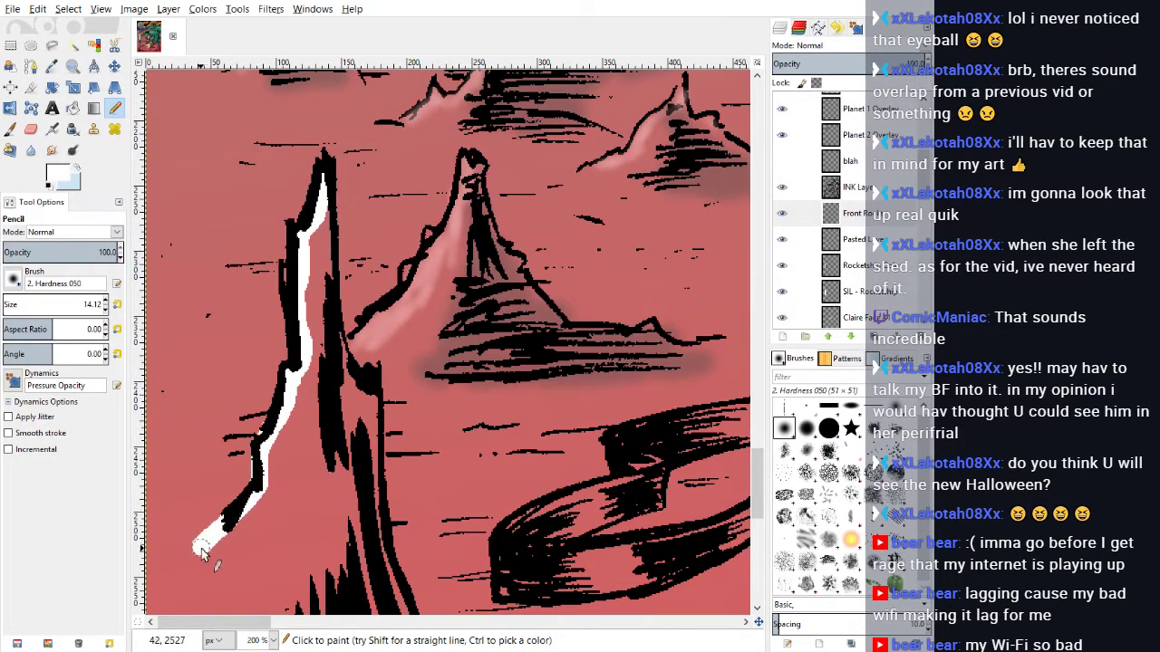
pyautogui.hotkey('shift', 'e')
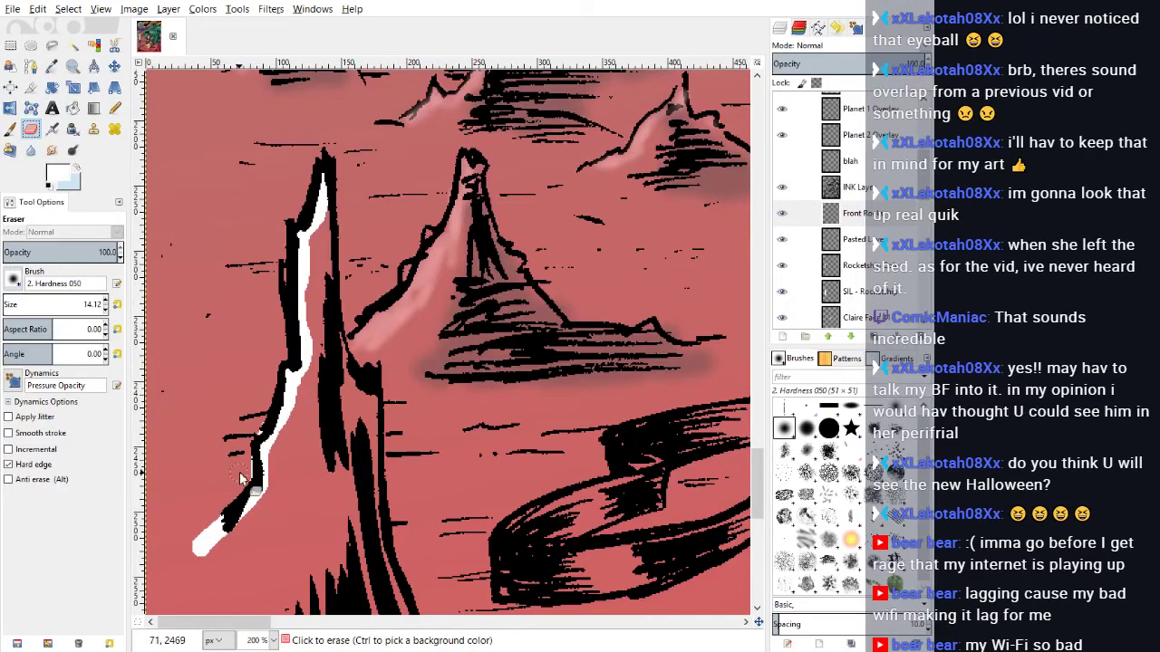
pyautogui.moveTo(240, 471); pyautogui.dragTo(286, 361)
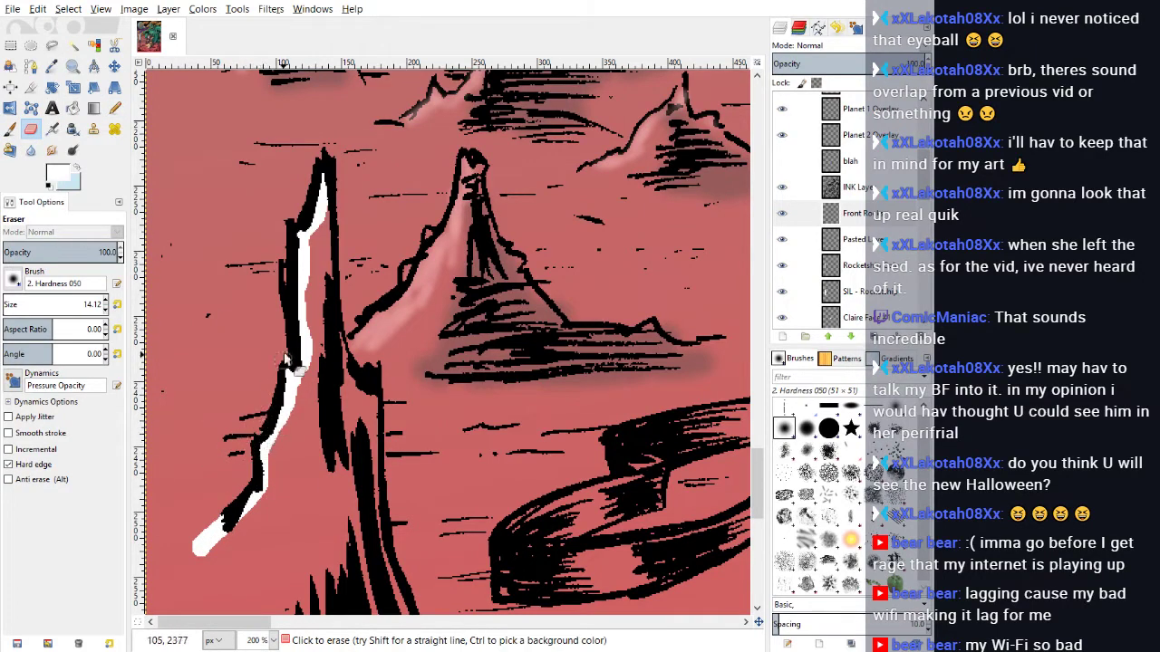
pyautogui.click(114, 108)
pyautogui.moveTo(326, 213)
pyautogui.mouseDown()
pyautogui.moveTo(332, 344)
pyautogui.moveTo(362, 385)
pyautogui.moveTo(371, 444)
pyautogui.mouseUp()
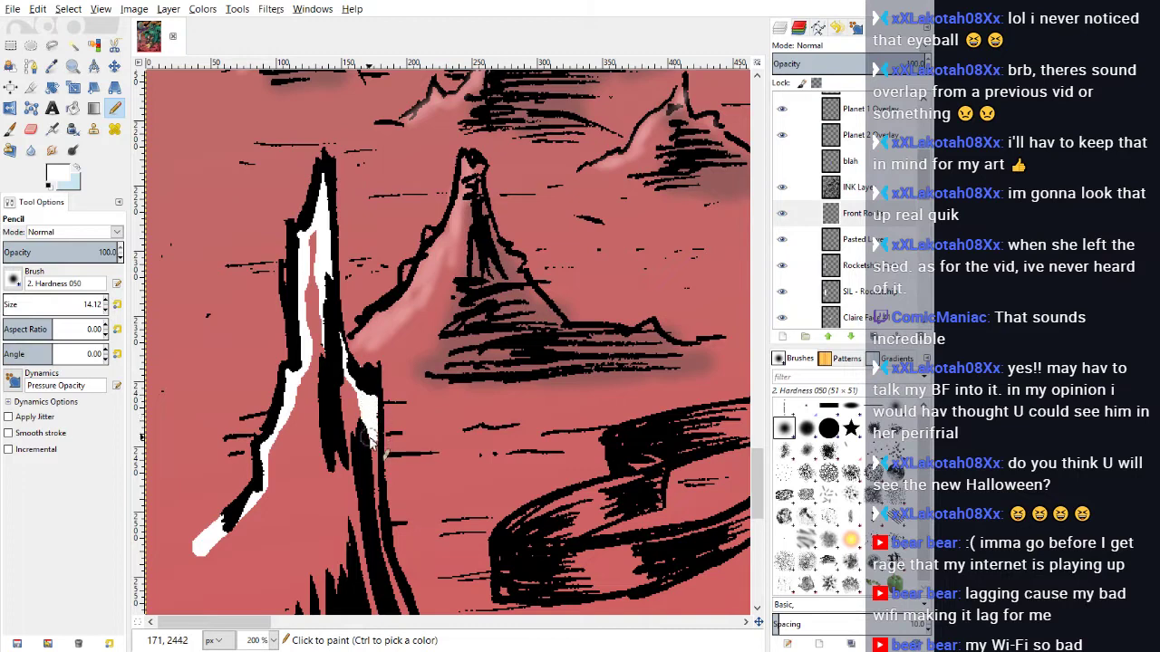
# Step: Continue the white pencil outline down the spire's right slope and over the small jagged peaks at its base
pyautogui.scroll(-5, 380, 417)
pyautogui.moveTo(372, 171)
pyautogui.mouseDown()
pyautogui.moveTo(382, 285)
pyautogui.moveTo(456, 485)
pyautogui.moveTo(519, 516)
pyautogui.moveTo(531, 491)
pyautogui.moveTo(552, 557)
pyautogui.moveTo(618, 598)
pyautogui.mouseUp()
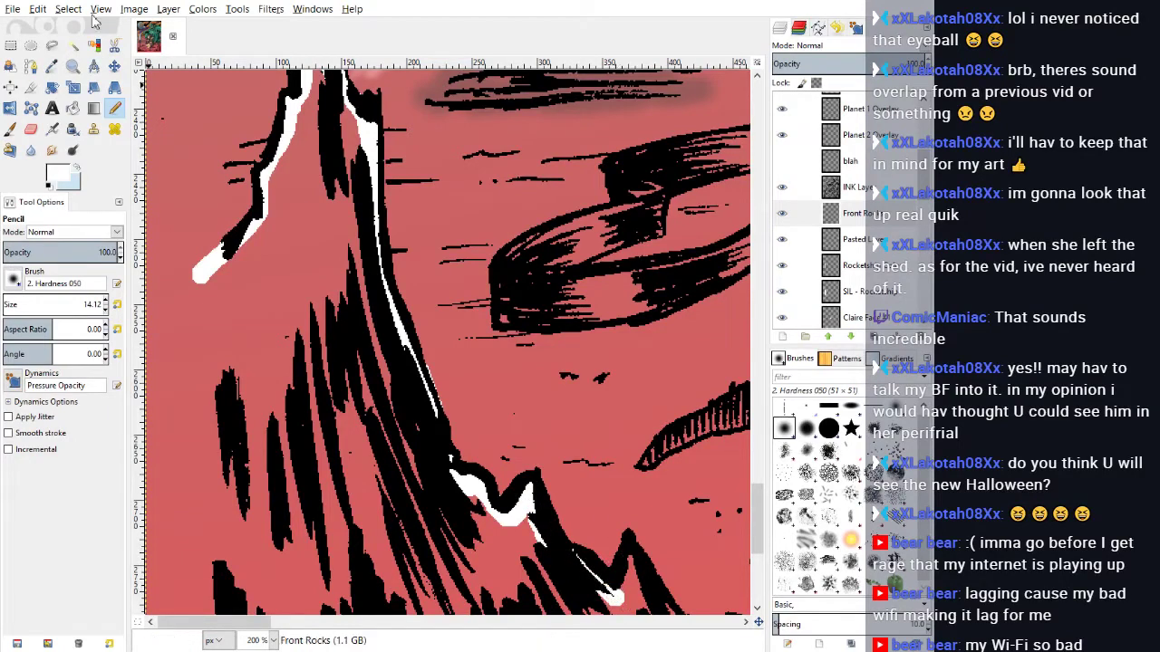
pyautogui.click(31, 129)
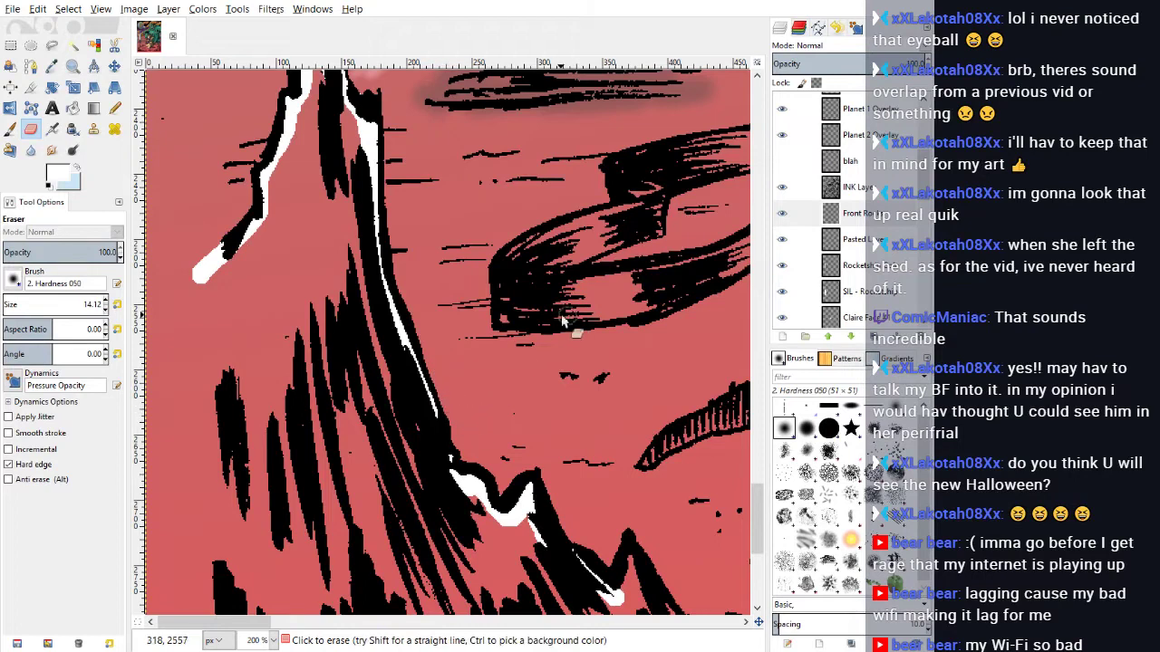
pyautogui.click(114, 107)
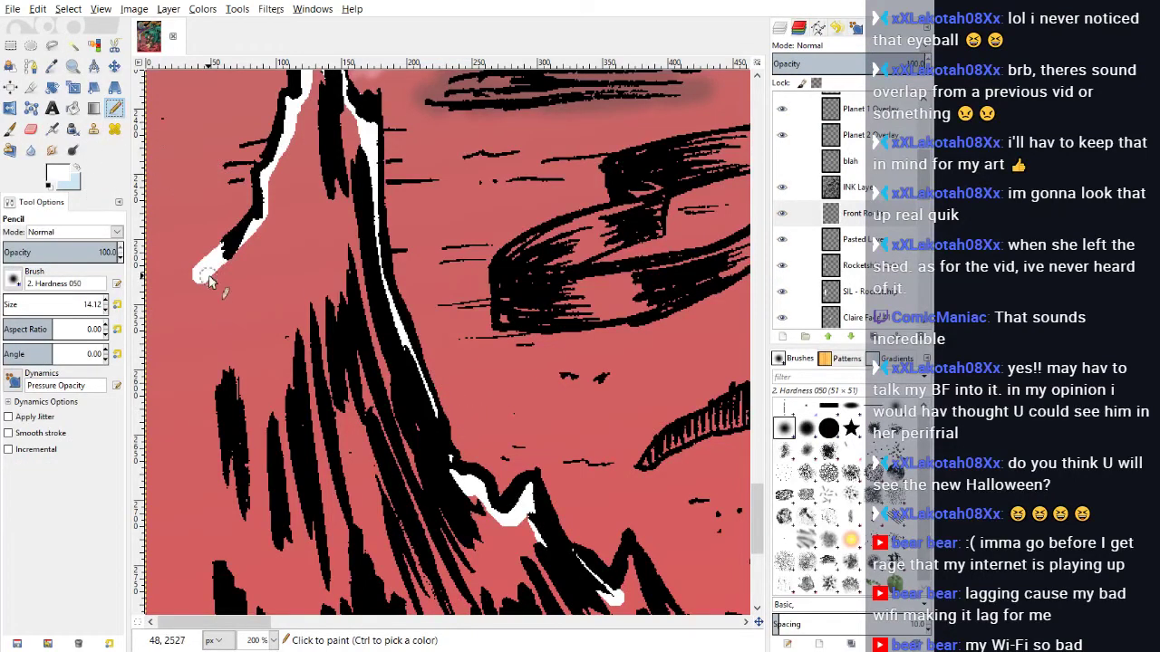
pyautogui.scroll(-5, 244, 342)
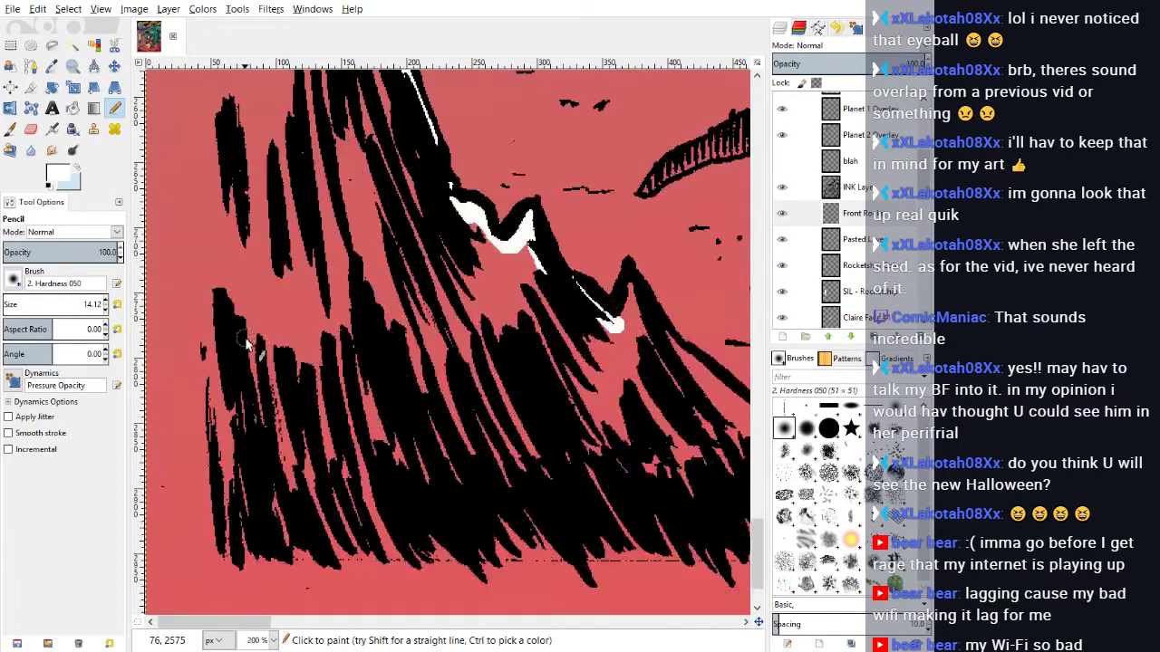
pyautogui.moveTo(618, 352)
pyautogui.mouseDown()
pyautogui.moveTo(631, 291)
pyautogui.moveTo(644, 347)
pyautogui.moveTo(643, 320)
pyautogui.moveTo(707, 385)
pyautogui.mouseUp()
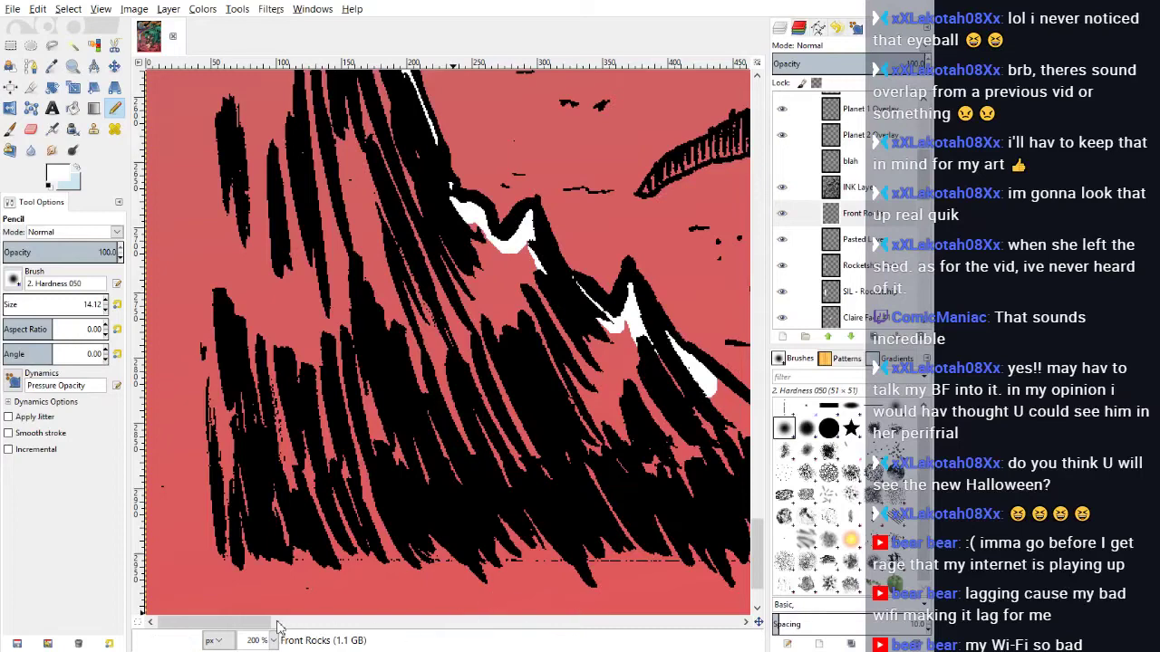
# Step: Extend the white outline along the foreground ridge to its low end below the paintbrush, erasing paint that spills past the ink
pyautogui.moveTo(258, 622); pyautogui.dragTo(329, 622)
pyautogui.scroll(2, 308, 580)
pyautogui.moveTo(337, 395)
pyautogui.mouseDown()
pyautogui.moveTo(408, 426)
pyautogui.moveTo(454, 406)
pyautogui.moveTo(484, 410)
pyautogui.moveTo(553, 340)
pyautogui.moveTo(625, 446)
pyautogui.moveTo(674, 451)
pyautogui.moveTo(720, 508)
pyautogui.mouseUp()
pyautogui.moveTo(317, 627); pyautogui.dragTo(379, 637)
pyautogui.click(33, 132)
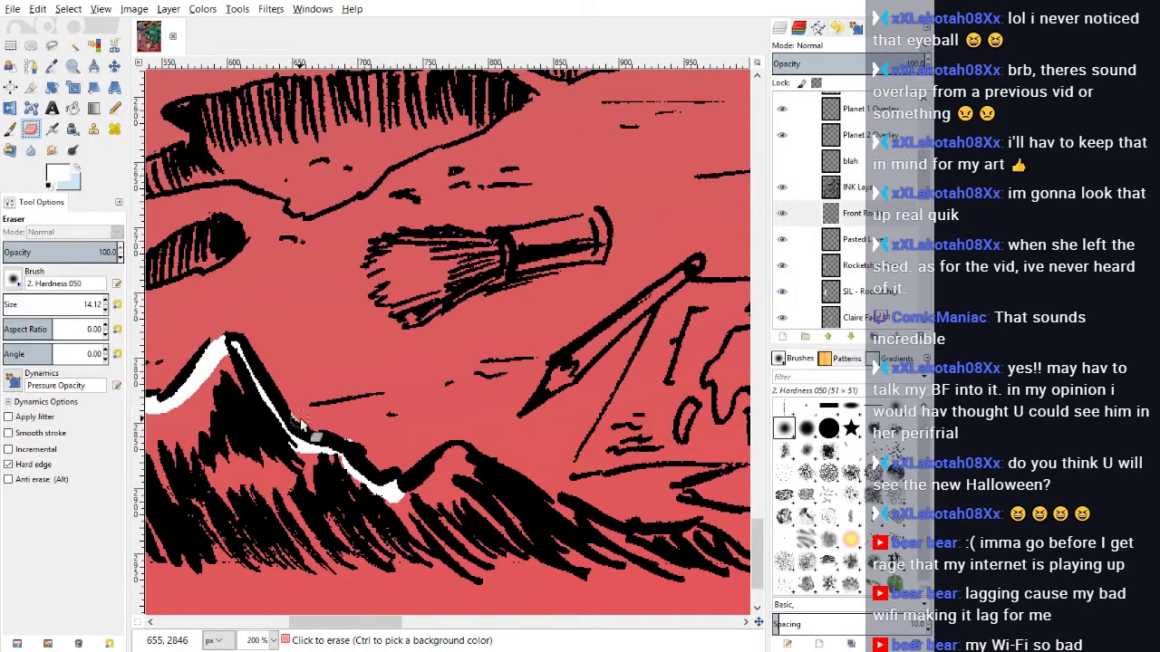
pyautogui.moveTo(301, 423); pyautogui.dragTo(335, 439)
pyautogui.press('n')
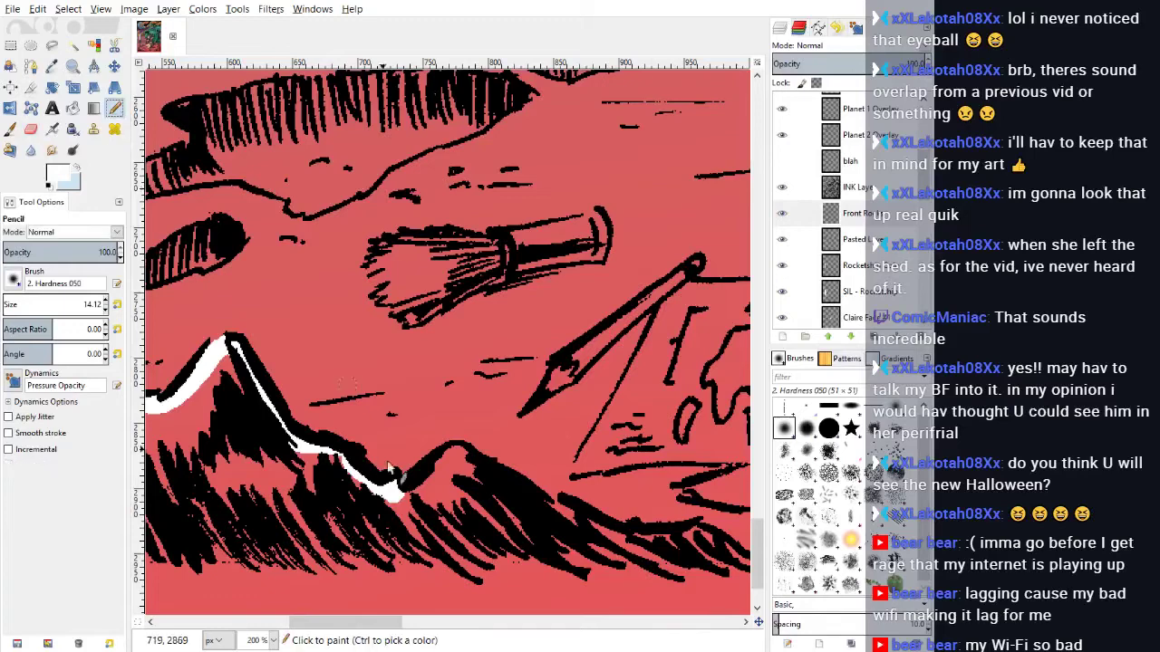
pyautogui.moveTo(390, 489)
pyautogui.mouseDown()
pyautogui.moveTo(418, 500)
pyautogui.moveTo(448, 459)
pyautogui.moveTo(467, 459)
pyautogui.moveTo(594, 527)
pyautogui.moveTo(697, 542)
pyautogui.mouseUp()
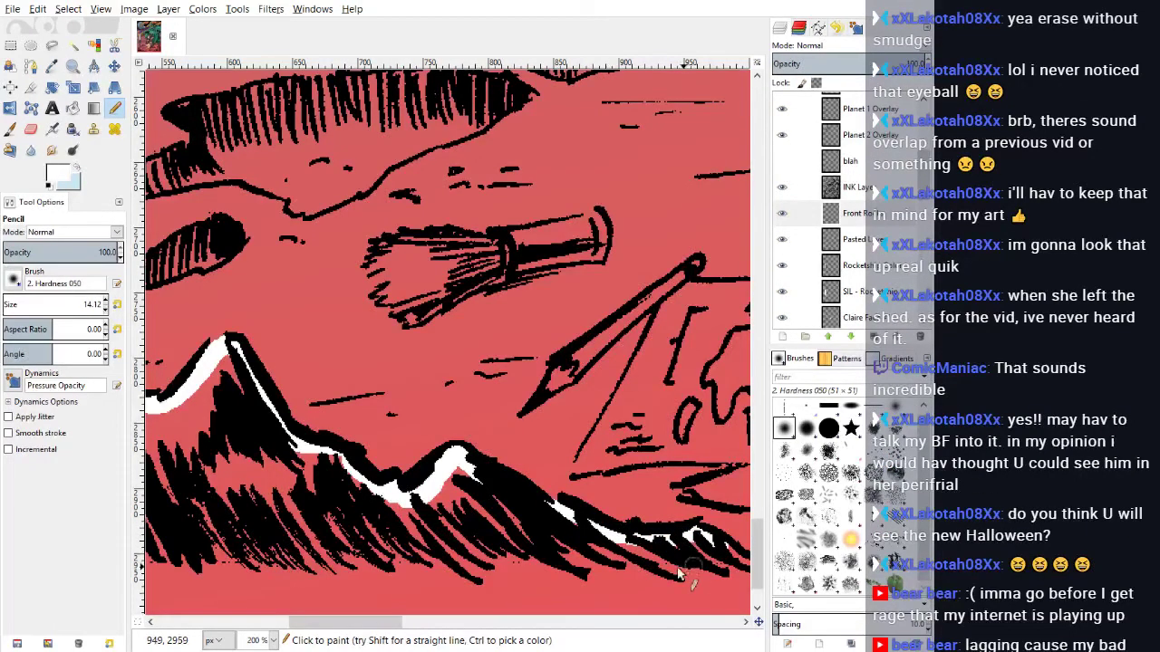
# Step: Close the white outline from the ridge's end to the canvas's bottom edge and bucket-fill the enclosed foreground rocks with white
pyautogui.moveTo(373, 624); pyautogui.dragTo(423, 625)
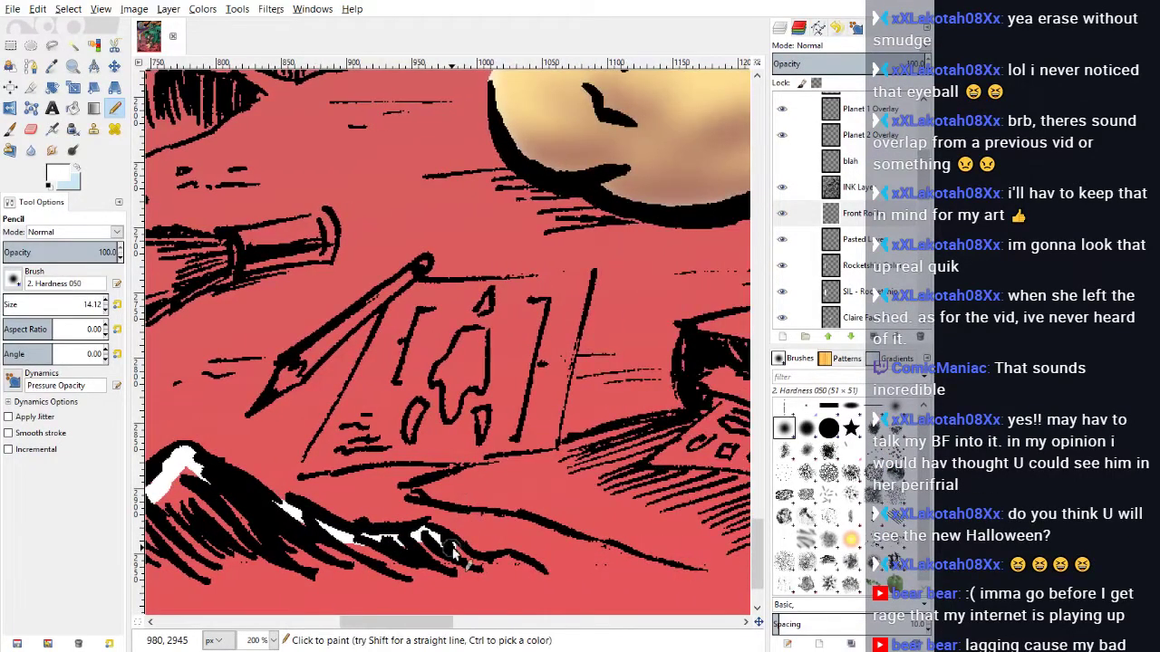
pyautogui.moveTo(453, 551)
pyautogui.mouseDown()
pyautogui.moveTo(539, 579)
pyautogui.moveTo(525, 571)
pyautogui.moveTo(584, 640)
pyautogui.mouseUp()
pyautogui.scroll(-2, 609, 538)
pyautogui.moveTo(608, 538)
pyautogui.mouseDown()
pyautogui.moveTo(602, 577)
pyautogui.moveTo(648, 634)
pyautogui.mouseUp()
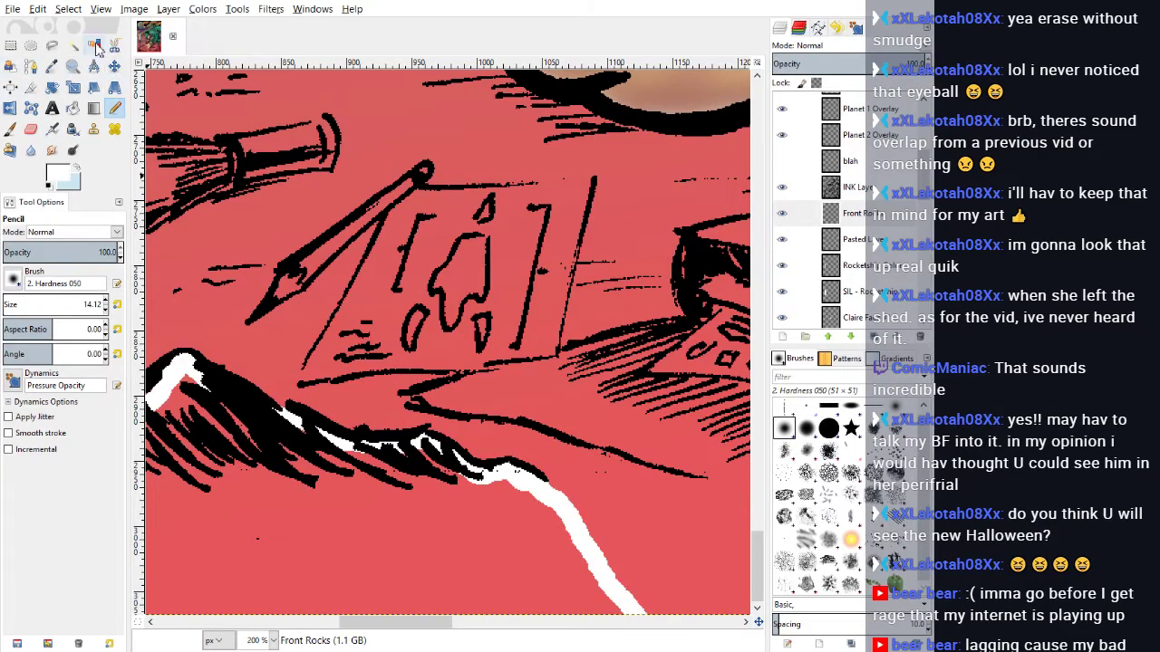
pyautogui.click(72, 108)
pyautogui.click(347, 520)
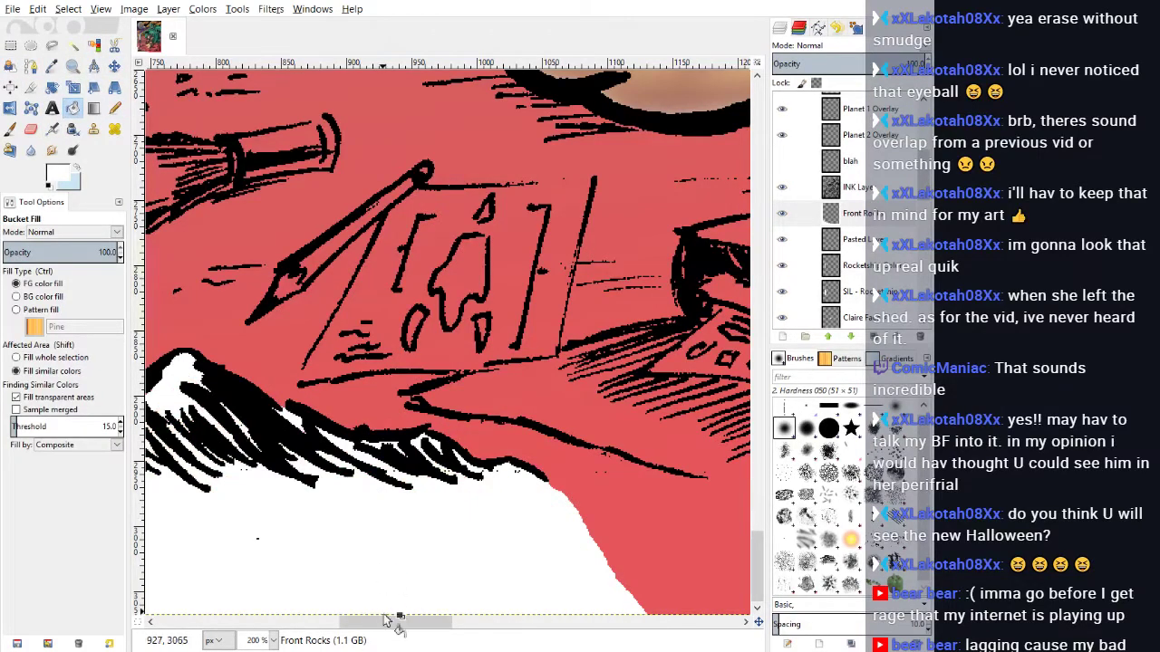
# Step: Pencil a white outline along the lower-right foreground rocks, from the canvas's bottom edge up past the two small pointed peaks
pyautogui.moveTo(375, 624); pyautogui.dragTo(506, 636)
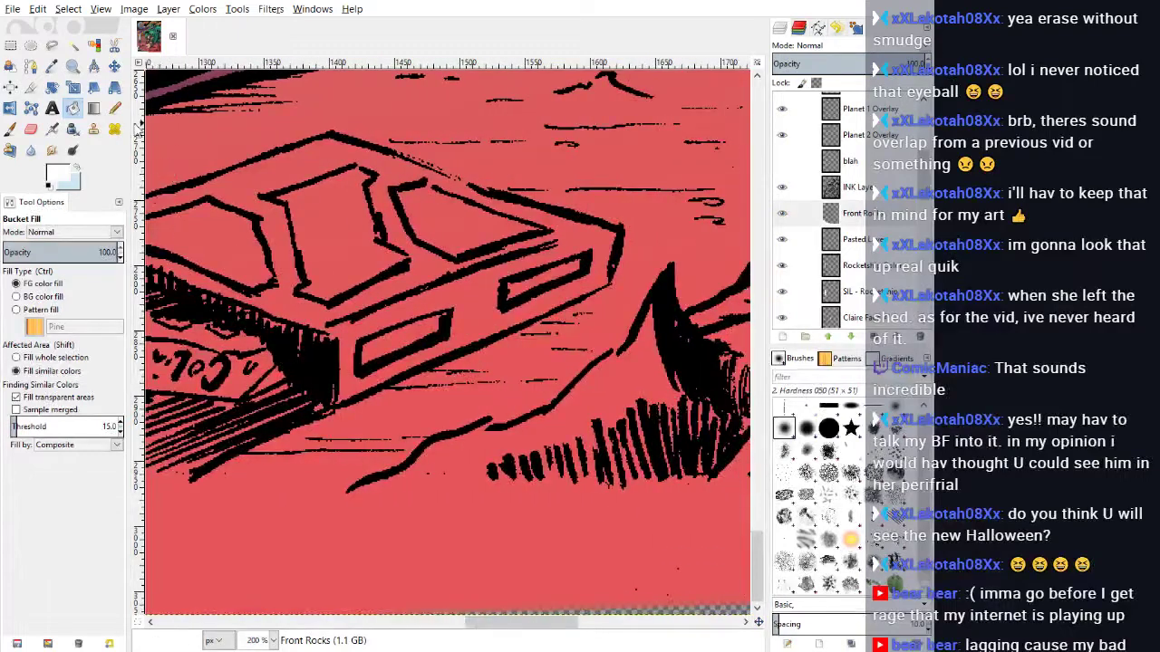
pyautogui.click(115, 108)
pyautogui.moveTo(363, 494)
pyautogui.mouseDown()
pyautogui.moveTo(329, 518)
pyautogui.moveTo(295, 598)
pyautogui.moveTo(256, 615)
pyautogui.moveTo(378, 489)
pyautogui.moveTo(438, 448)
pyautogui.moveTo(551, 418)
pyautogui.moveTo(651, 317)
pyautogui.mouseUp()
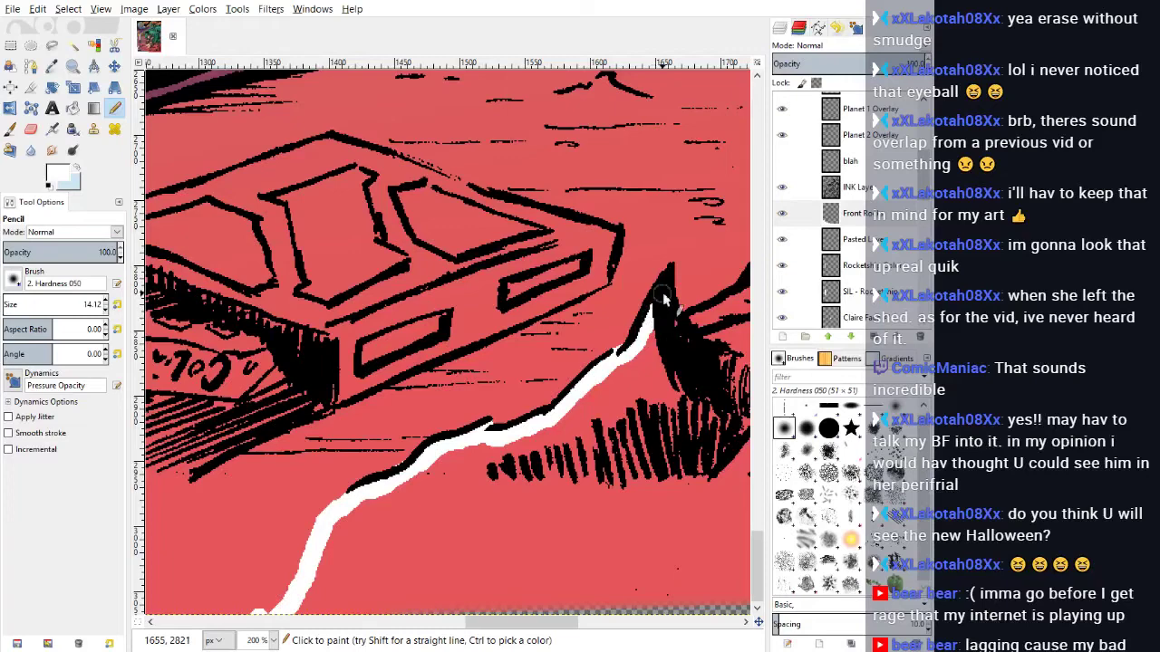
pyautogui.moveTo(496, 624); pyautogui.dragTo(549, 624)
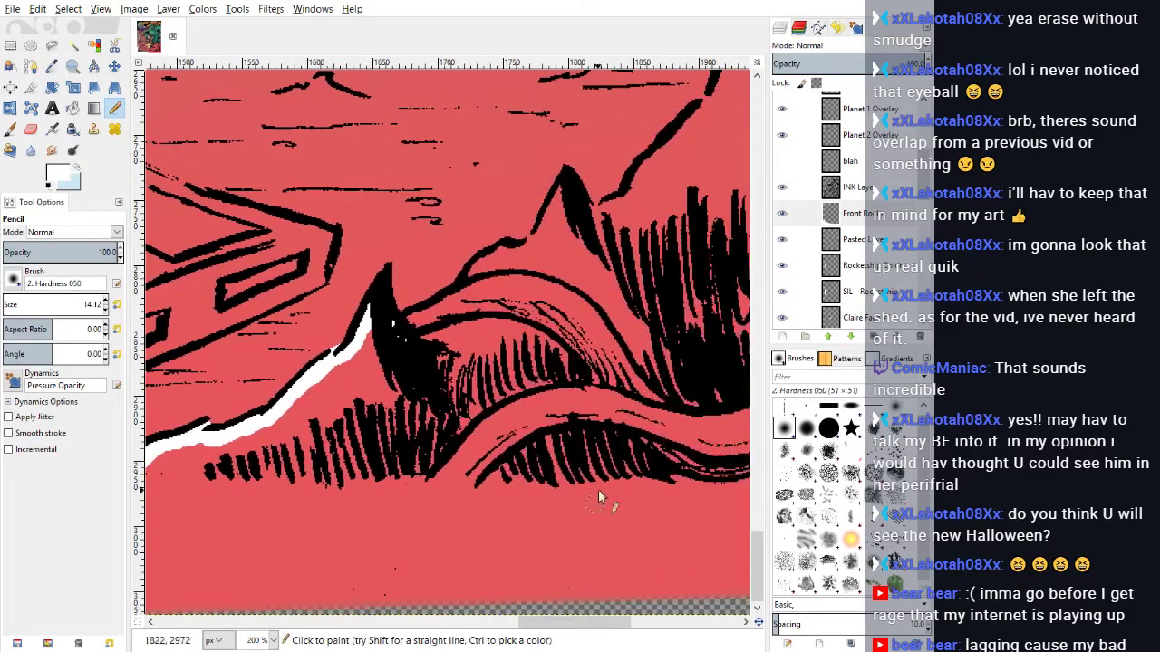
pyautogui.scroll(3, 523, 356)
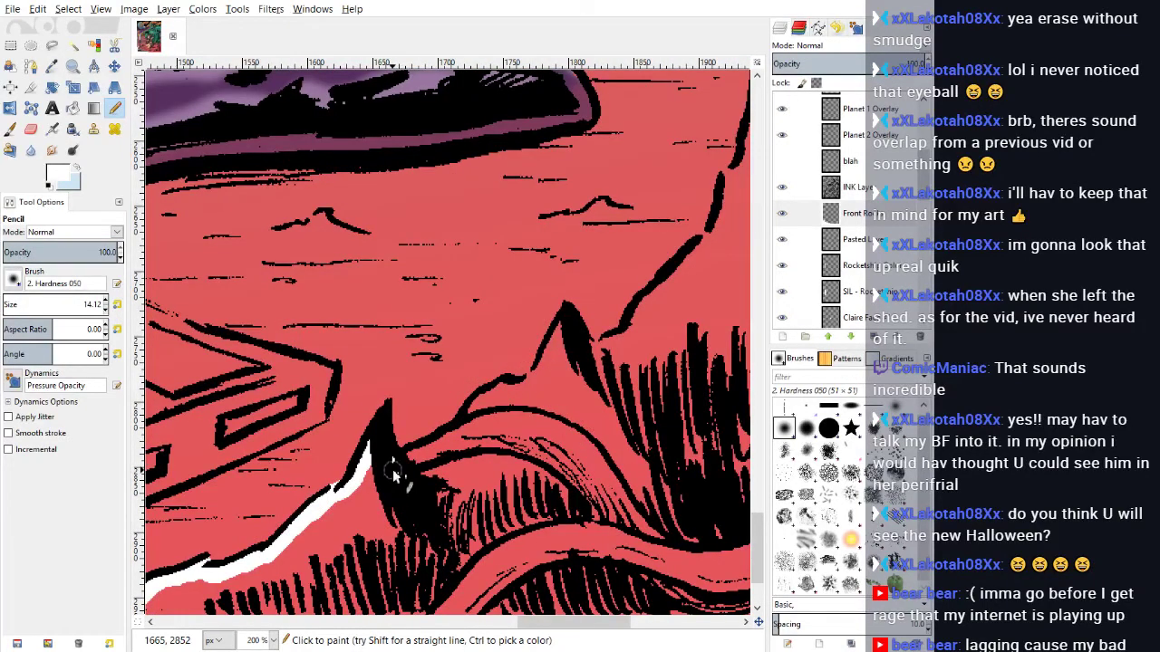
pyautogui.moveTo(392, 468)
pyautogui.mouseDown()
pyautogui.moveTo(466, 435)
pyautogui.moveTo(502, 389)
pyautogui.moveTo(541, 380)
pyautogui.moveTo(566, 331)
pyautogui.moveTo(546, 372)
pyautogui.moveTo(562, 335)
pyautogui.moveTo(594, 351)
pyautogui.moveTo(633, 339)
pyautogui.moveTo(708, 254)
pyautogui.moveTo(732, 179)
pyautogui.mouseUp()
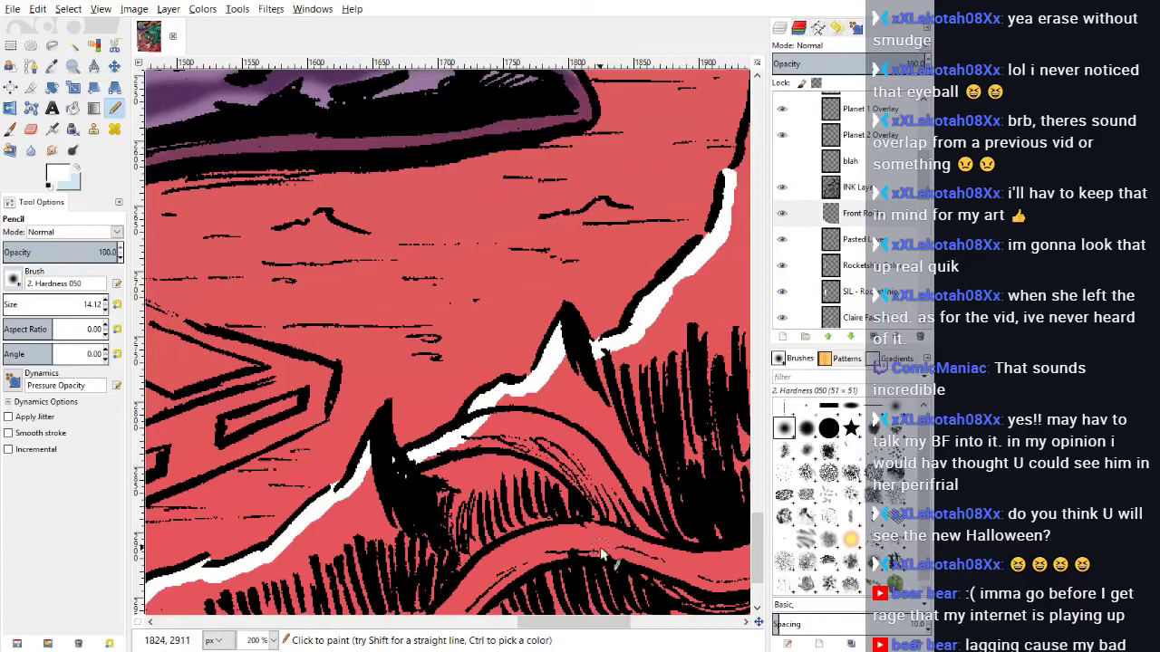
# Step: Continue the white pencil outline up the rock edge past the next pointed peaks, erasing paint that spills past the ink at the tip
pyautogui.moveTo(535, 623); pyautogui.dragTo(620, 625)
pyautogui.scroll(5, 455, 239)
pyautogui.moveTo(278, 449)
pyautogui.mouseDown()
pyautogui.moveTo(332, 209)
pyautogui.moveTo(370, 302)
pyautogui.moveTo(390, 299)
pyautogui.moveTo(432, 255)
pyautogui.moveTo(456, 181)
pyautogui.moveTo(457, 127)
pyautogui.moveTo(455, 187)
pyautogui.mouseUp()
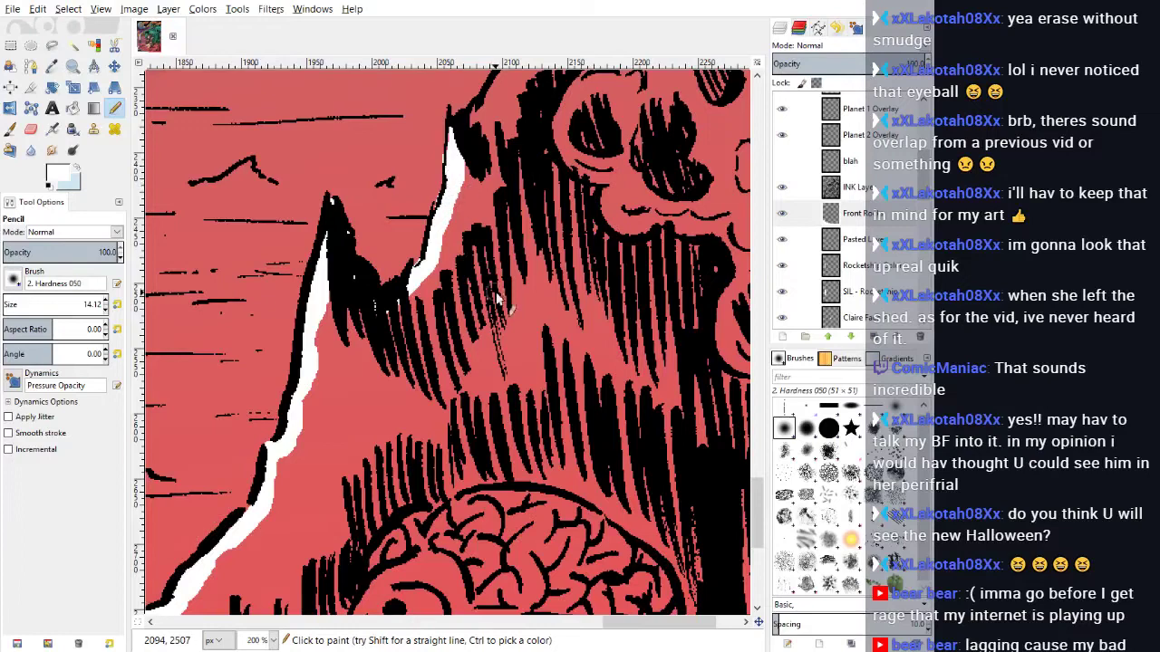
pyautogui.scroll(3, 496, 299)
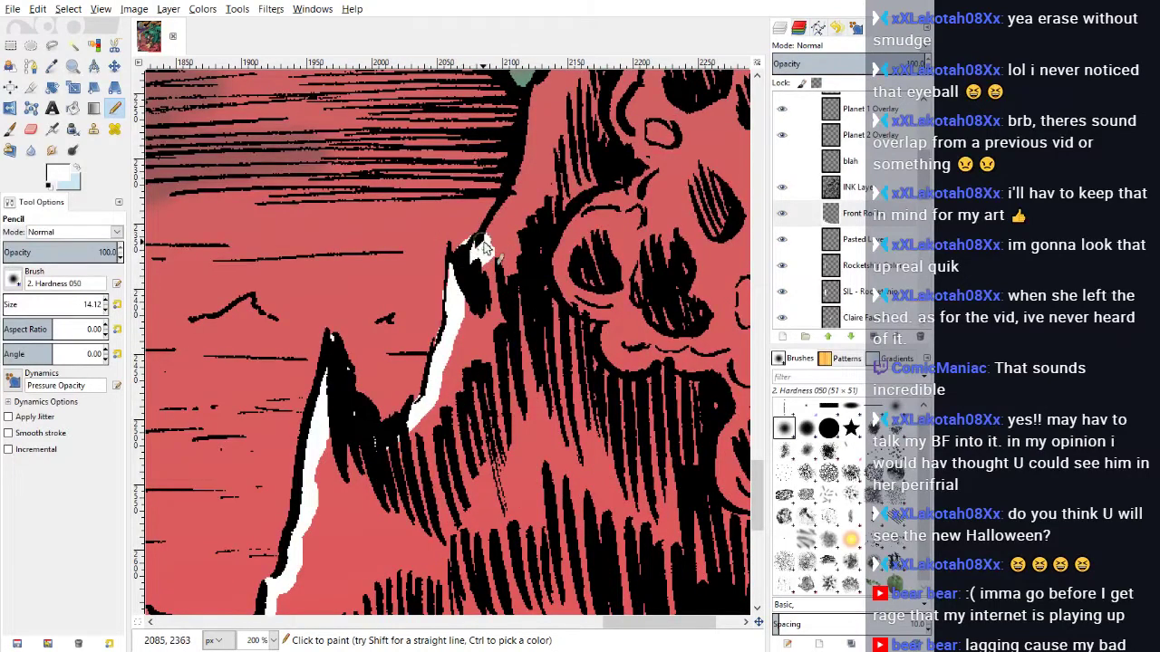
pyautogui.moveTo(485, 247); pyautogui.dragTo(501, 221)
pyautogui.click(31, 128)
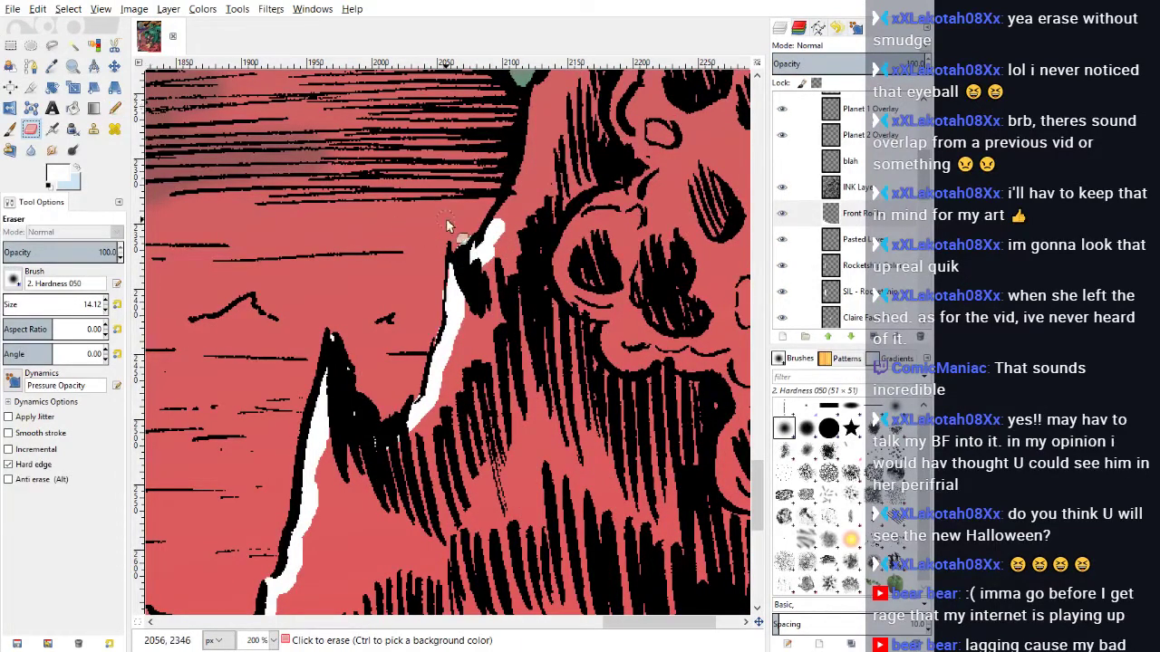
pyautogui.moveTo(461, 233); pyautogui.dragTo(455, 237)
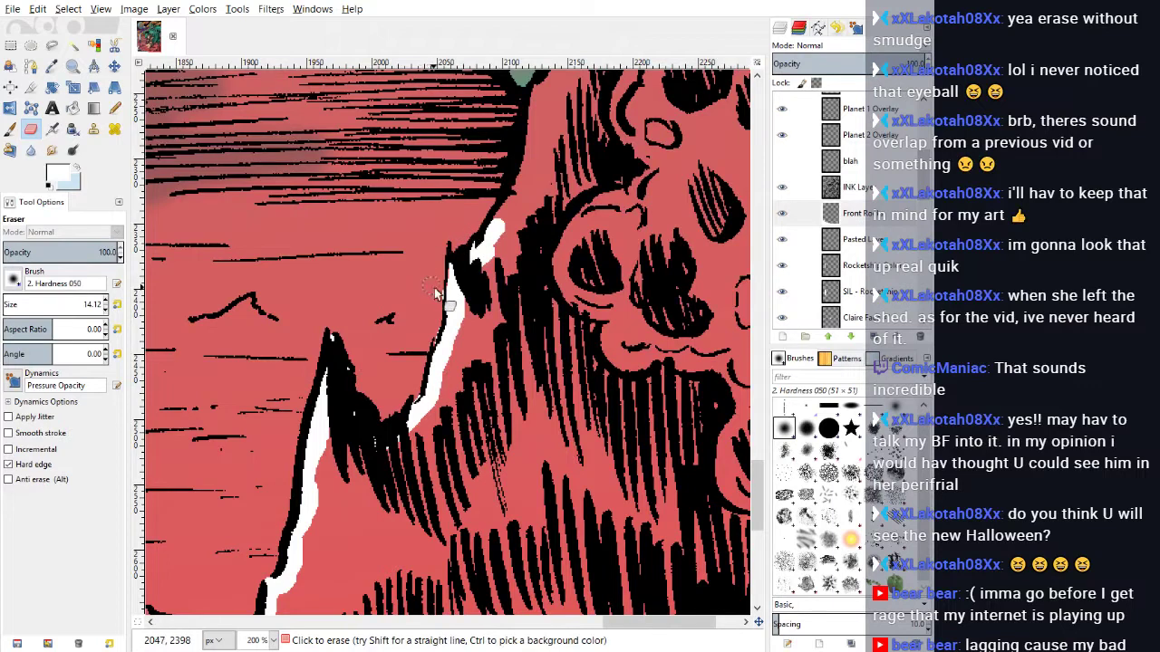
# Step: Extend the white pencil outline from the small peak up the tall spire's left edge, alongside the monster's green tail
pyautogui.click(115, 108)
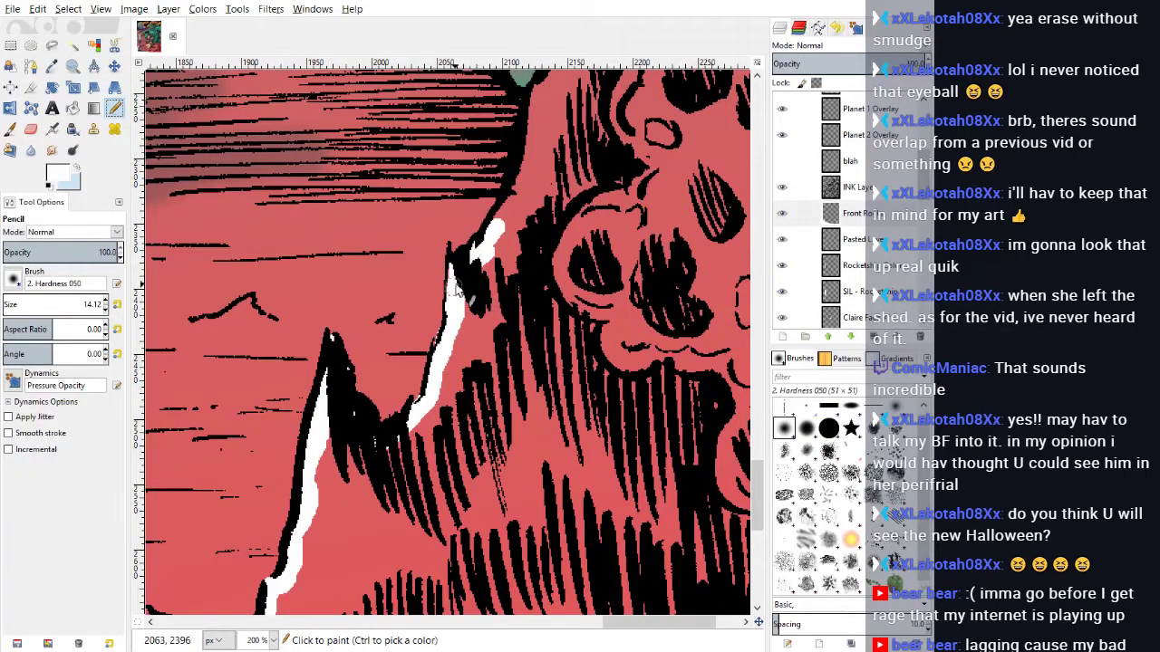
pyautogui.moveTo(456, 274); pyautogui.dragTo(452, 269)
pyautogui.moveTo(503, 237); pyautogui.dragTo(531, 172)
pyautogui.scroll(3, 525, 290)
pyautogui.moveTo(527, 312); pyautogui.dragTo(568, 167)
pyautogui.scroll(3, 606, 317)
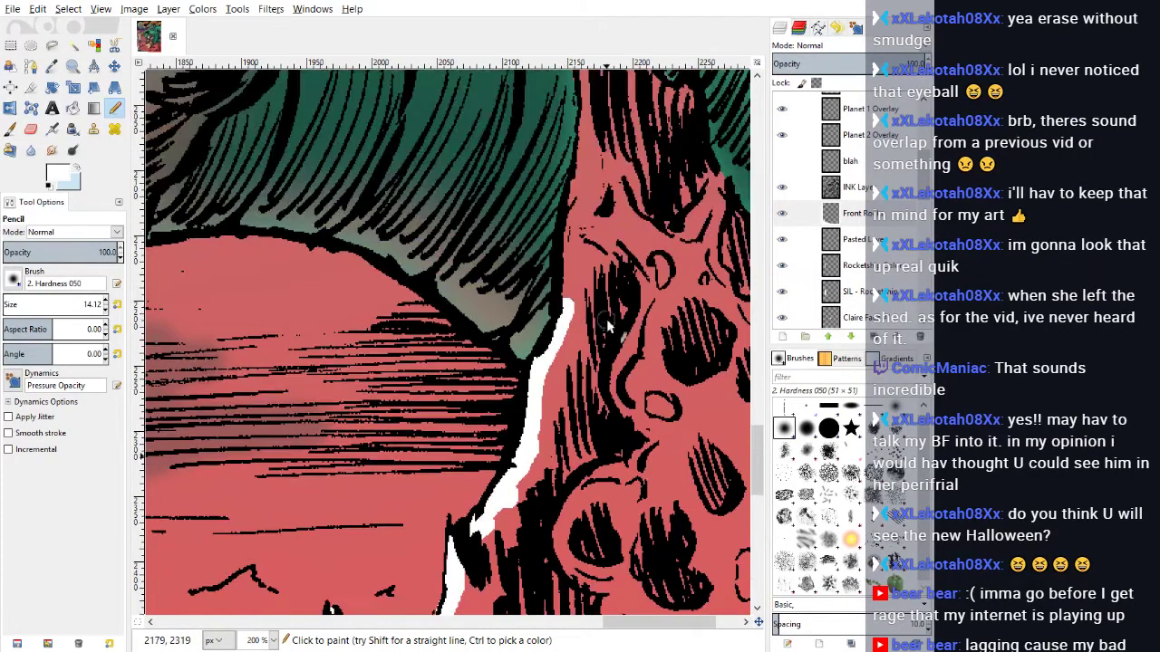
pyautogui.moveTo(569, 315)
pyautogui.mouseDown()
pyautogui.moveTo(572, 199)
pyautogui.moveTo(587, 166)
pyautogui.mouseUp()
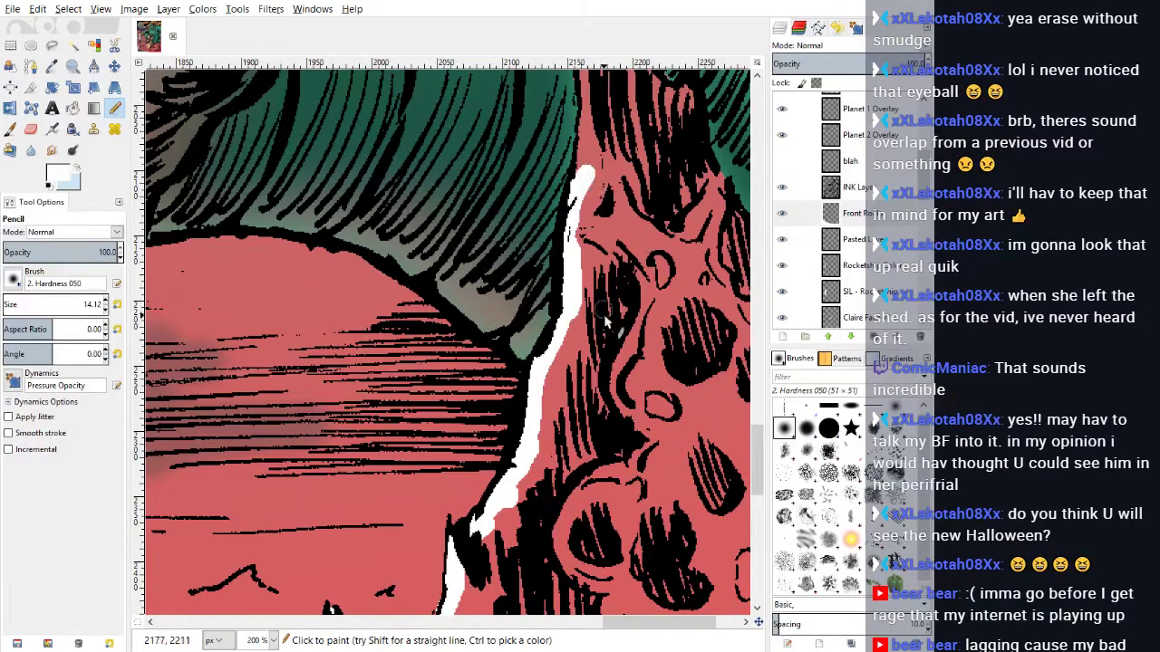
# Step: Carry the white outline up the spire's left edge to its pointed tip, using a pencil size of 8.12 for the narrow part
pyautogui.scroll(3, 603, 317)
pyautogui.moveTo(587, 317); pyautogui.dragTo(591, 181)
pyautogui.scroll(4, 645, 299)
pyautogui.moveTo(589, 328)
pyautogui.mouseDown()
pyautogui.moveTo(612, 283)
pyautogui.moveTo(620, 180)
pyautogui.mouseUp()
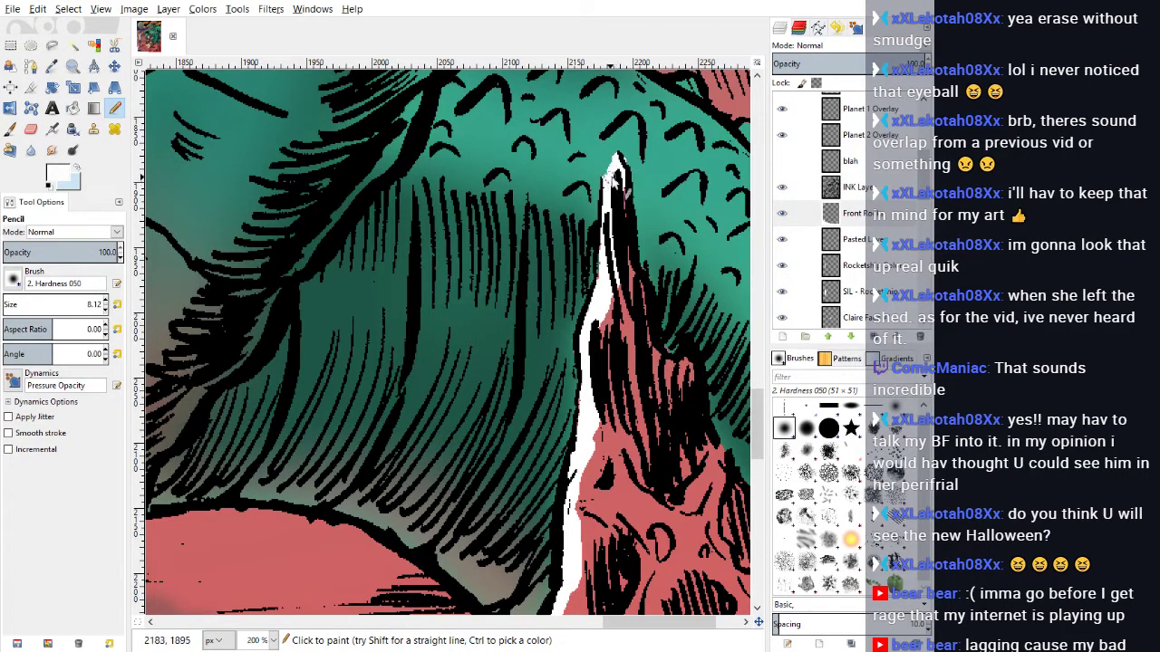
pyautogui.click(31, 129)
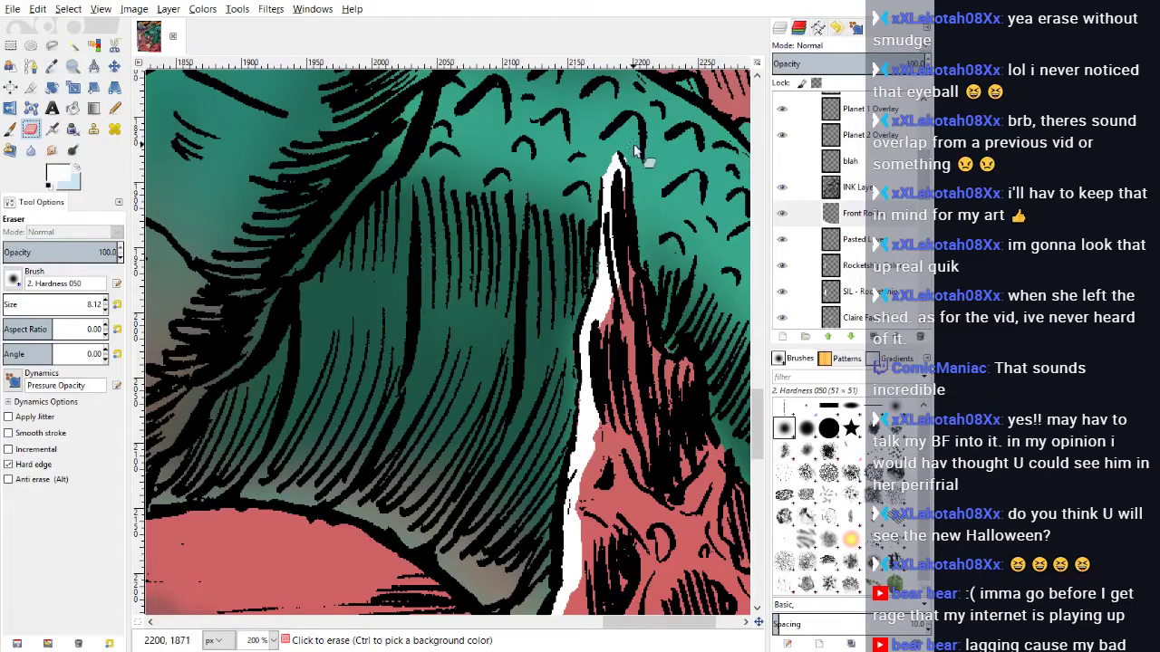
# Step: Pencil the white outline down the spire's right side and over the small ledge partway down
pyautogui.click(114, 107)
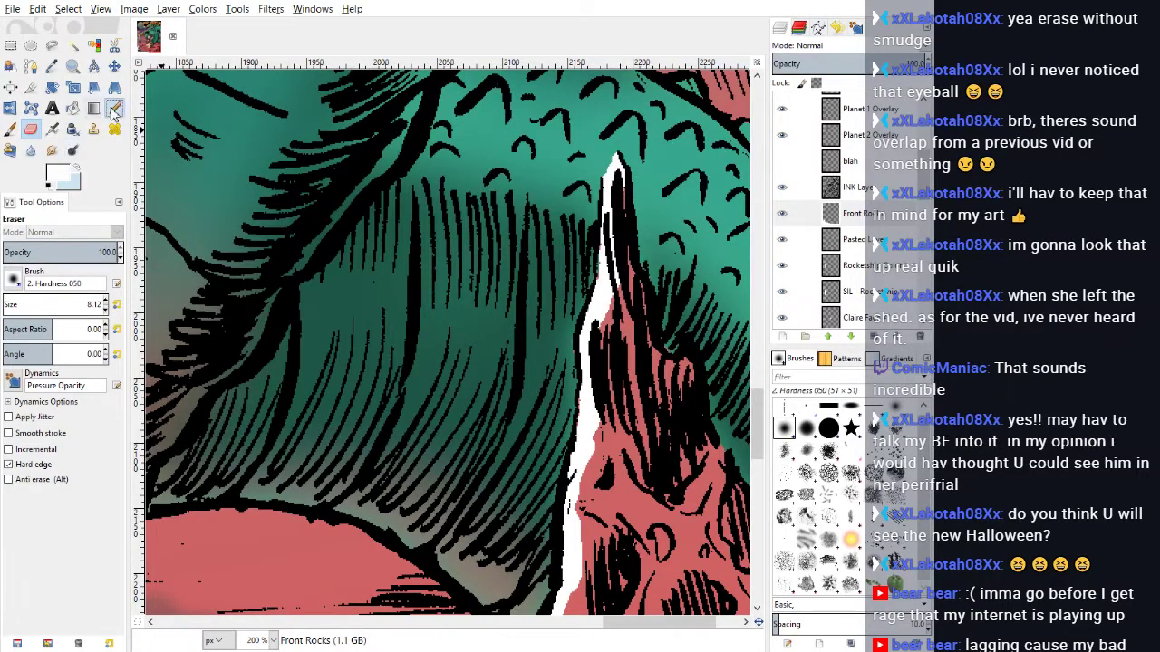
pyautogui.moveTo(640, 201); pyautogui.dragTo(644, 292)
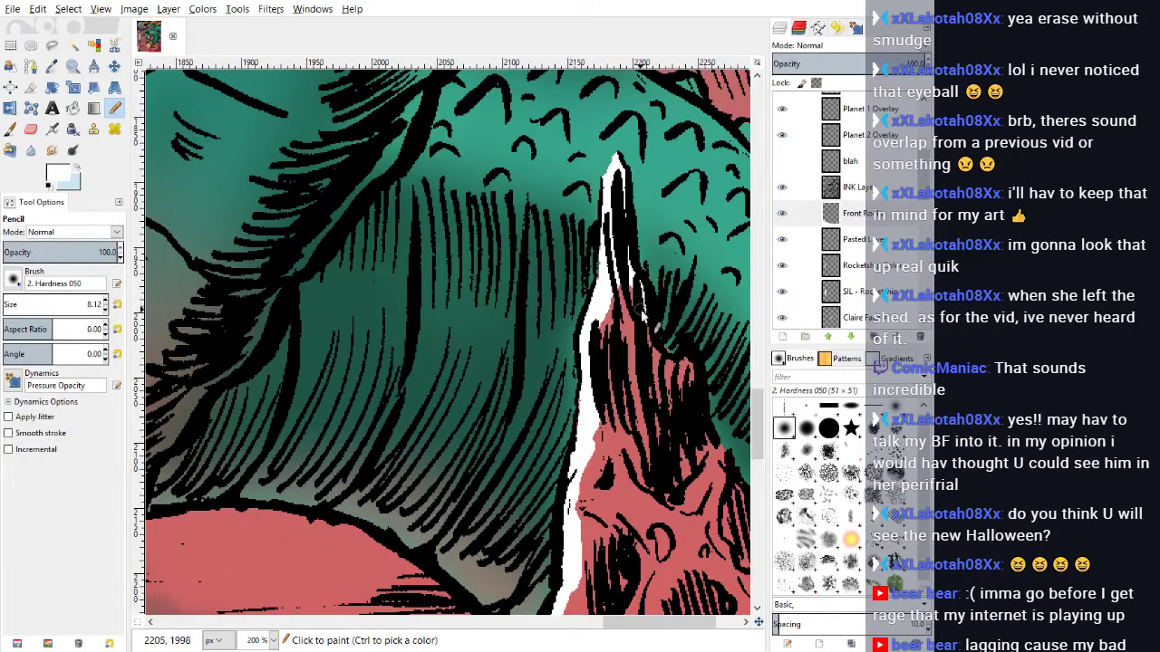
pyautogui.moveTo(645, 337); pyautogui.dragTo(695, 392)
pyautogui.moveTo(713, 439); pyautogui.dragTo(724, 457)
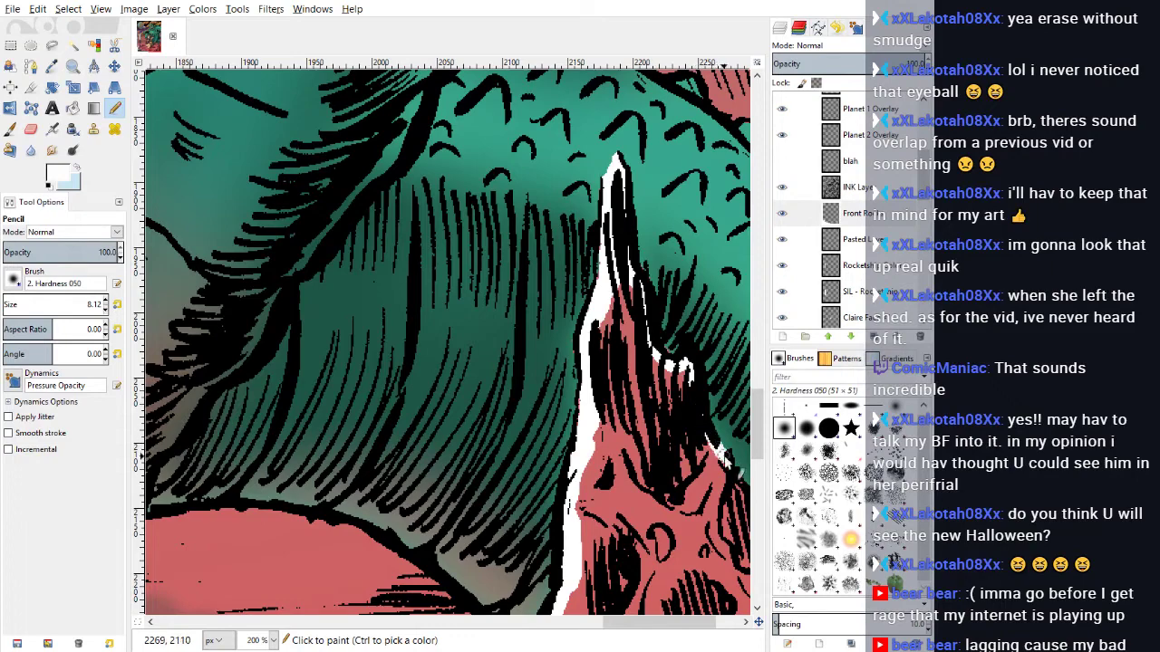
# Step: Close the white outline from the spire's right base out past the artwork's edge and bucket-fill the enclosed rocks with white
pyautogui.hscroll(4, 633, 403)
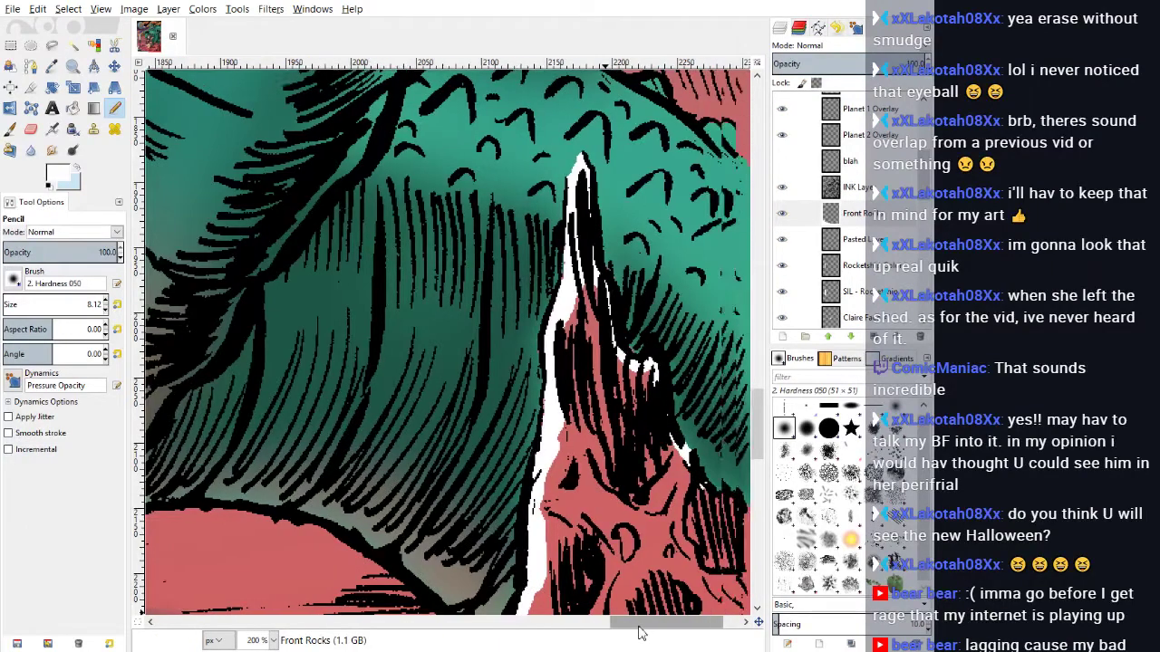
pyautogui.scroll(-4, 632, 403)
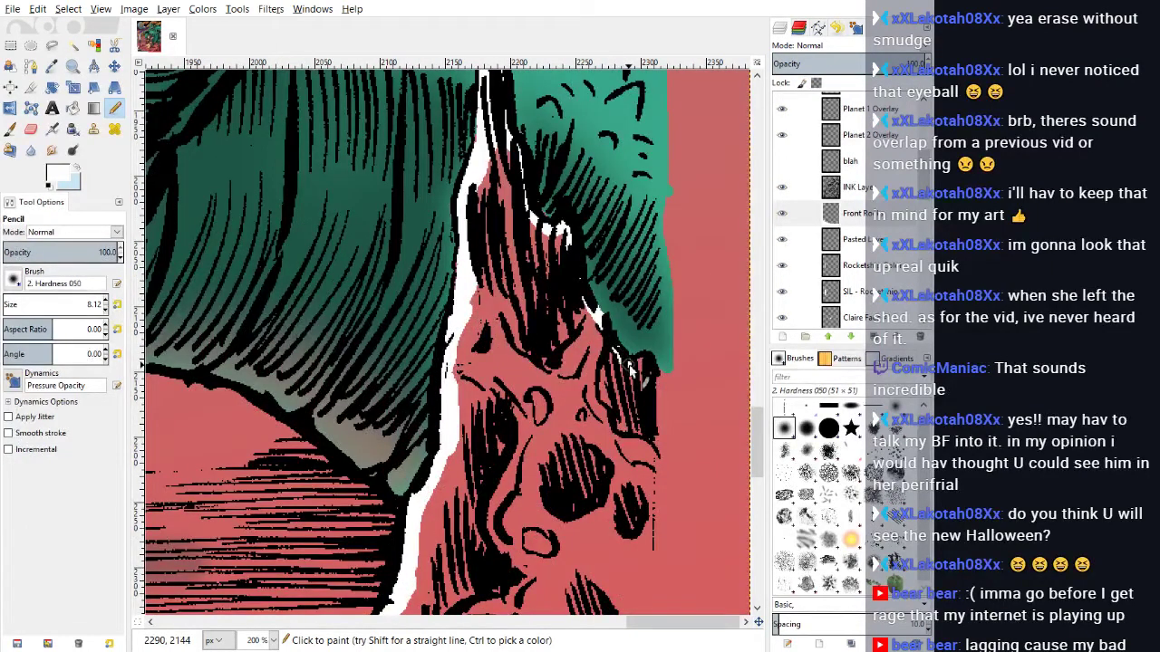
pyautogui.moveTo(631, 367); pyautogui.dragTo(750, 412)
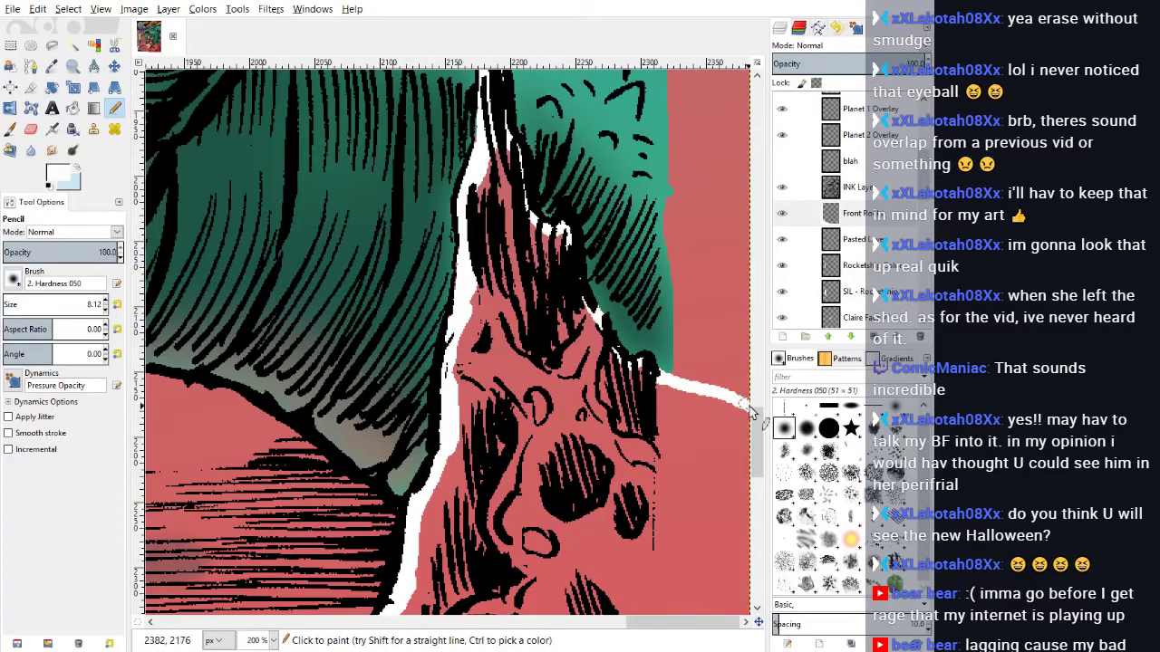
pyautogui.click(73, 108)
pyautogui.click(633, 496)
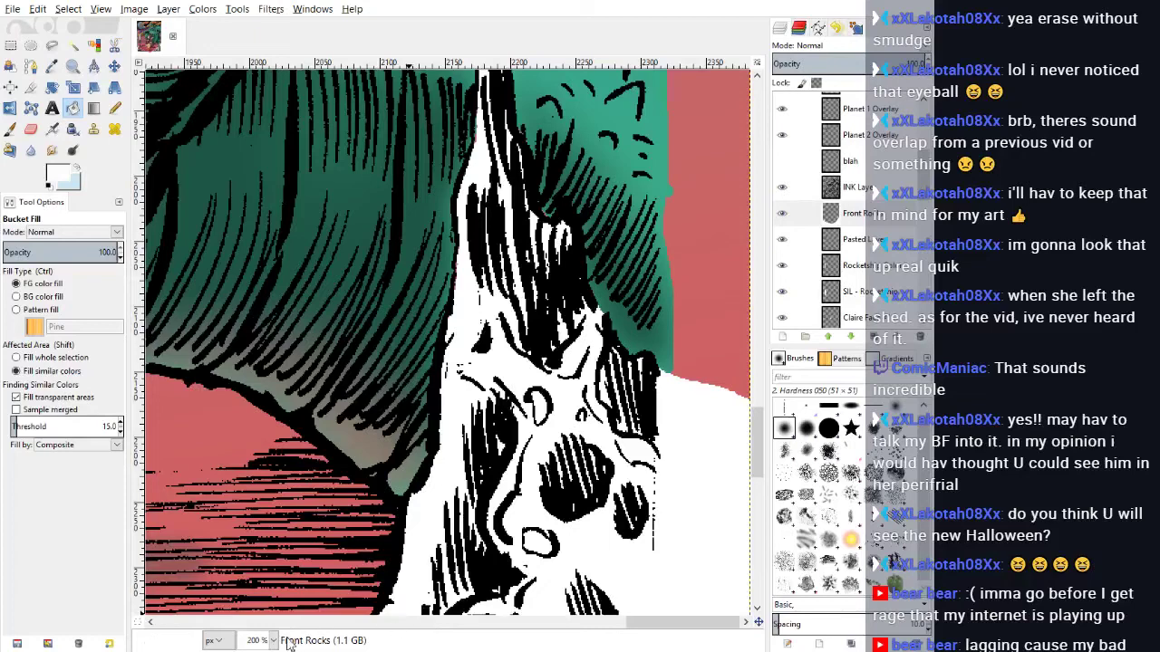
# Step: Rename the white foreground rocks layer as SIL - Front Rocks
pyautogui.click(271, 594)
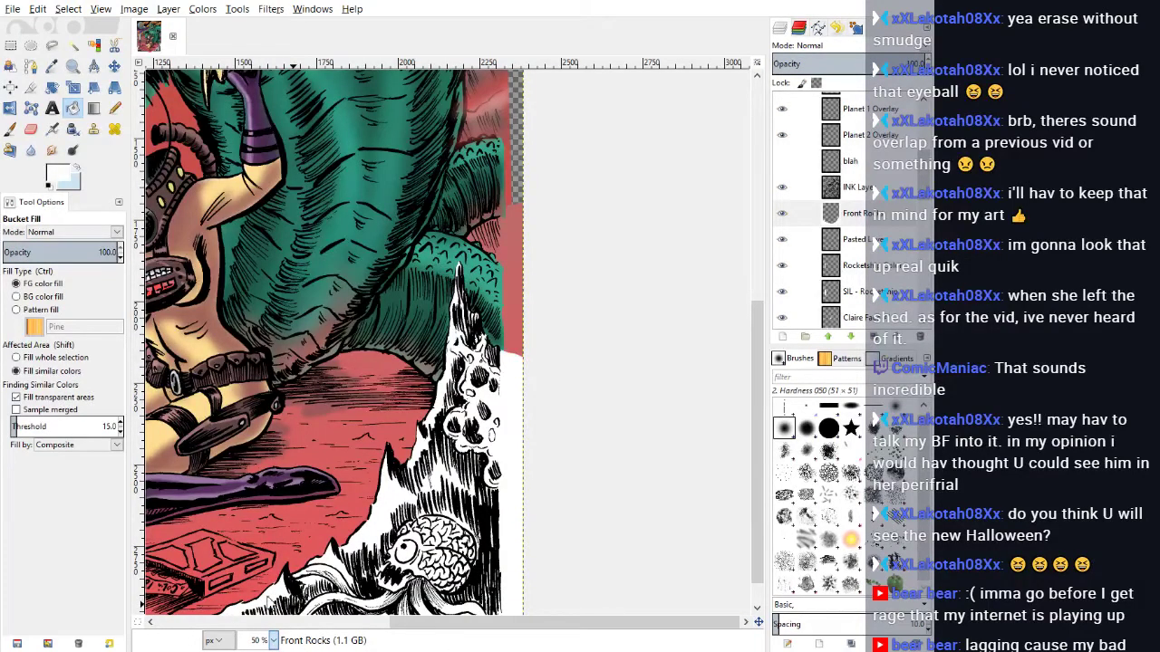
pyautogui.hotkey('shift', '3')
pyautogui.click(859, 217)
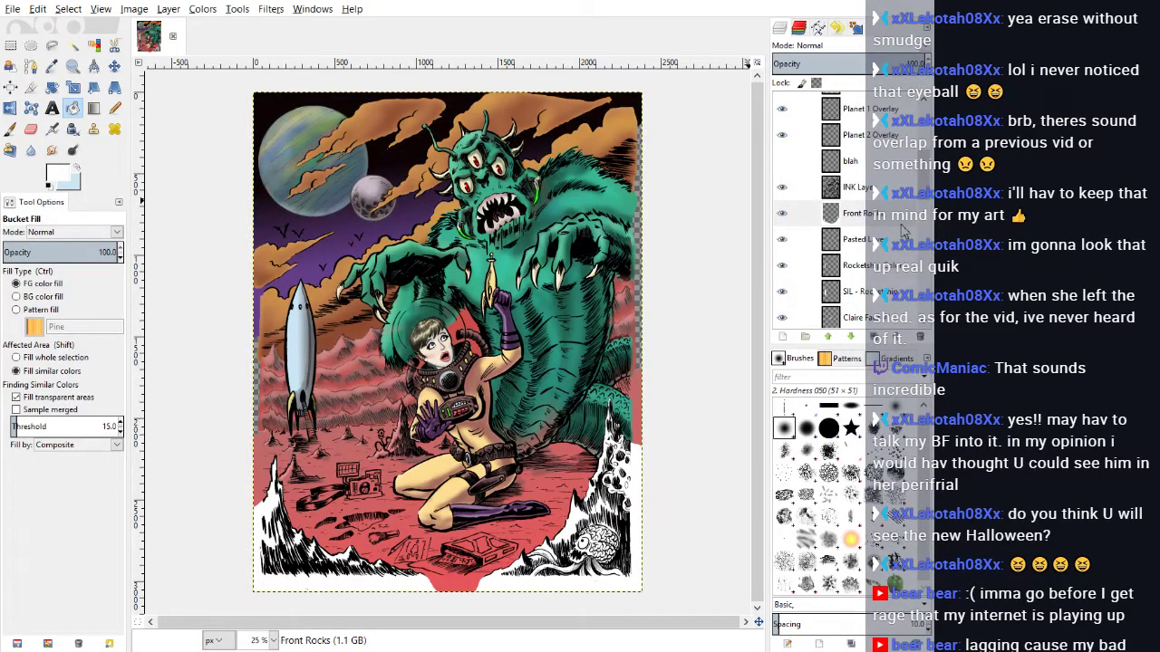
pyautogui.write('SIL -')
pyautogui.press('Return')
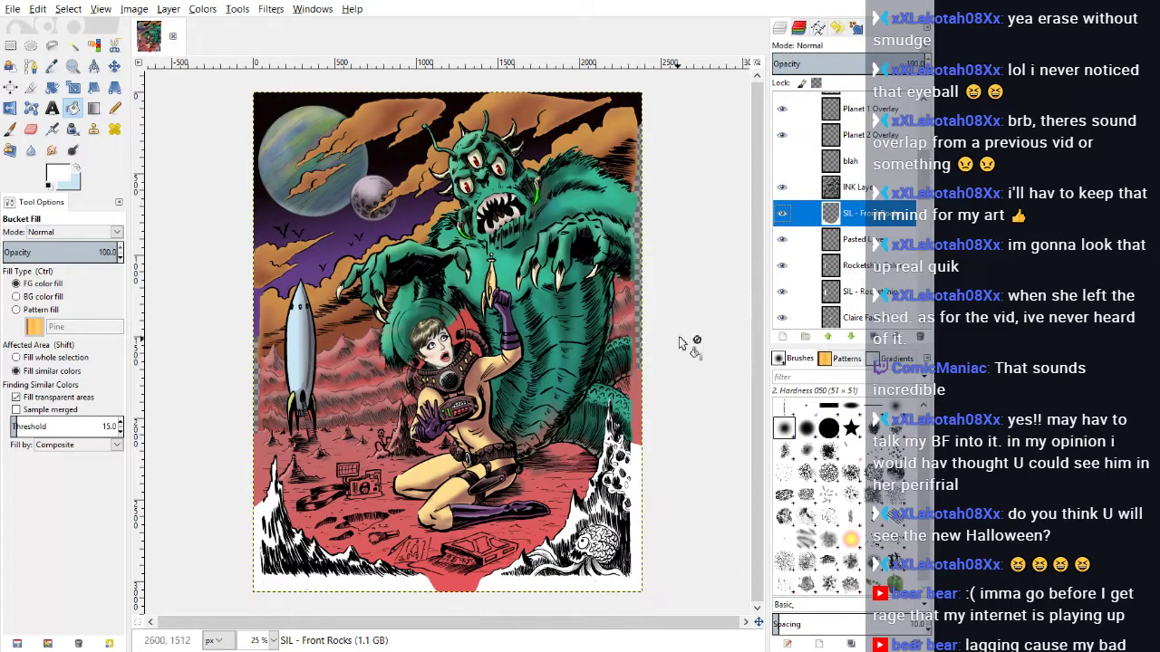
# Step: Add a new layer named Front Rocks above the silhouette layer and set the foreground colour to dark red
pyautogui.hotkey('alt', 'Tab')
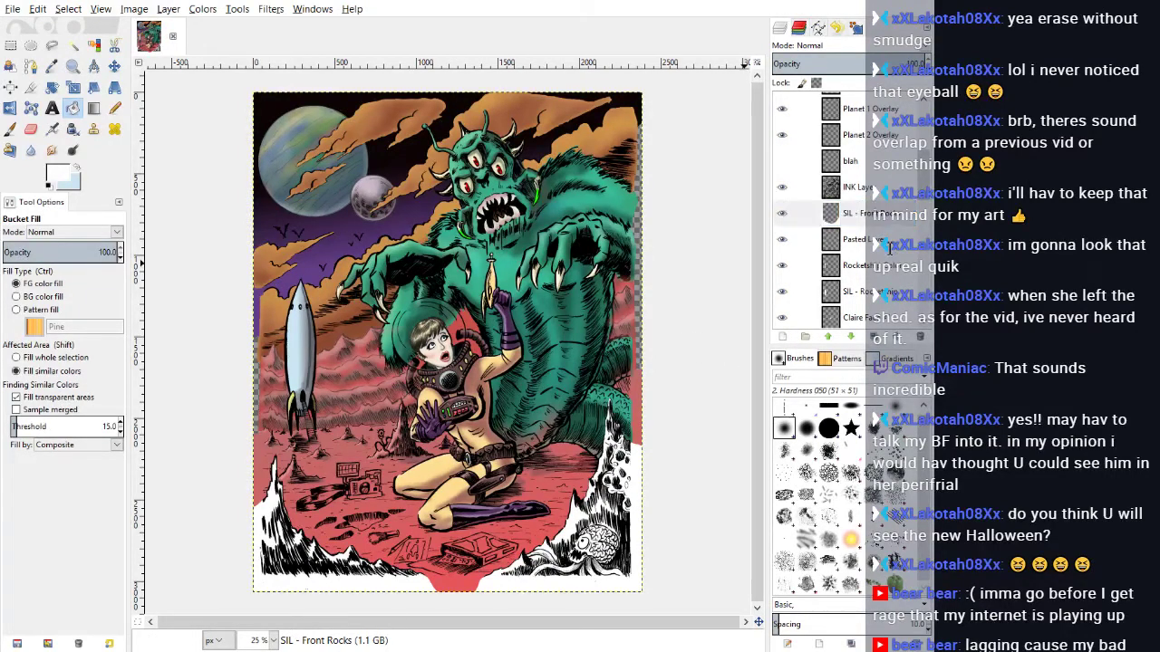
pyautogui.press('Return')
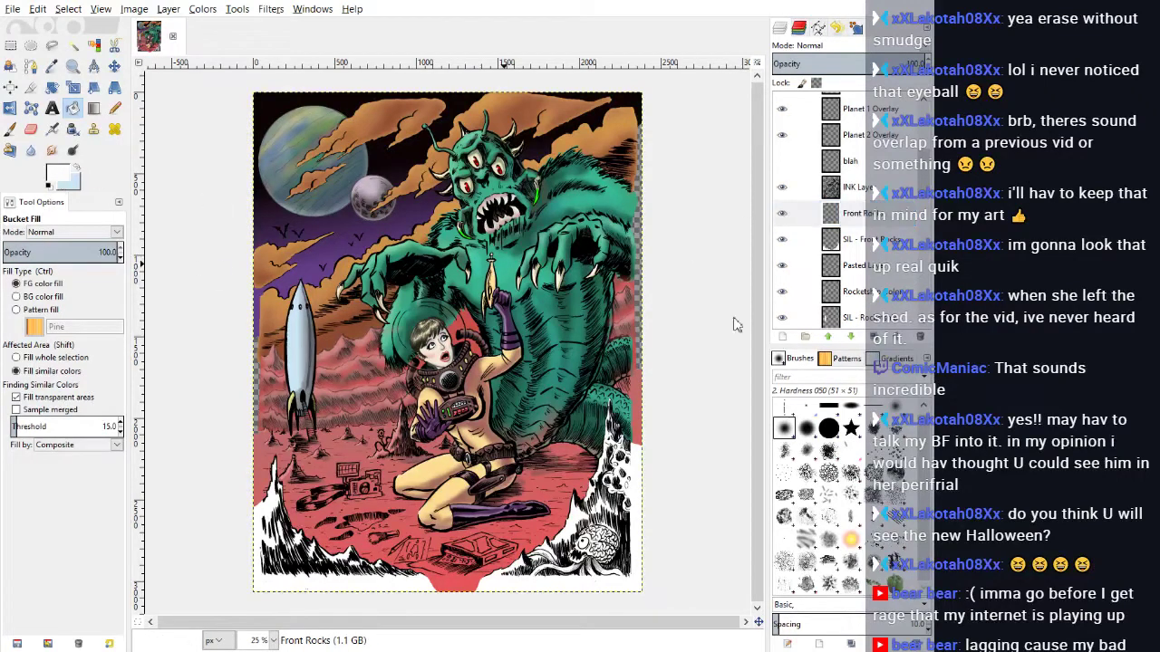
pyautogui.moveTo(646, 364); pyautogui.dragTo(598, 314)
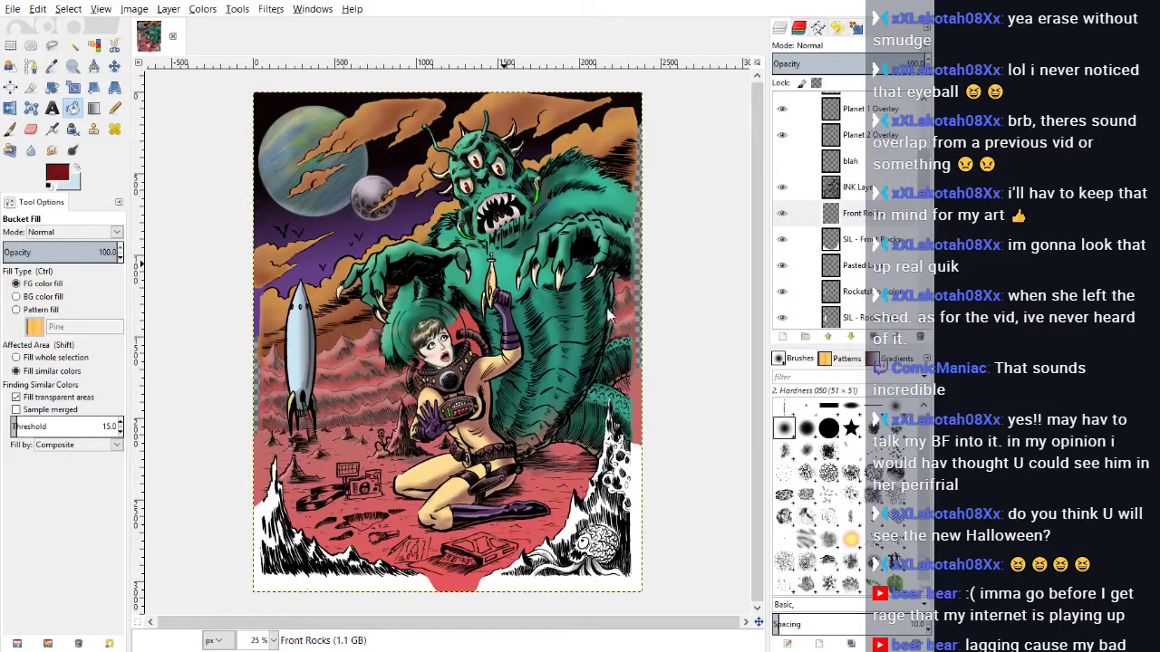
pyautogui.click(739, 469)
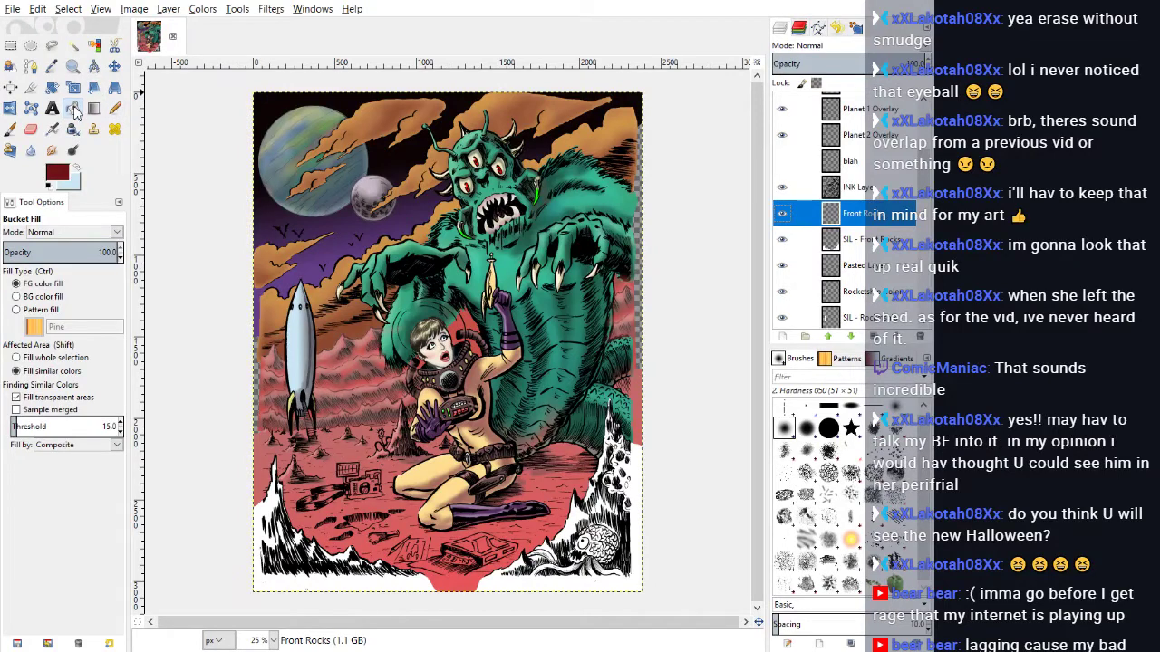
# Step: Select the white rock shape by colour on SIL - Front Rocks and fill it with dark reddish brown on the Front Rocks layer
pyautogui.click(93, 44)
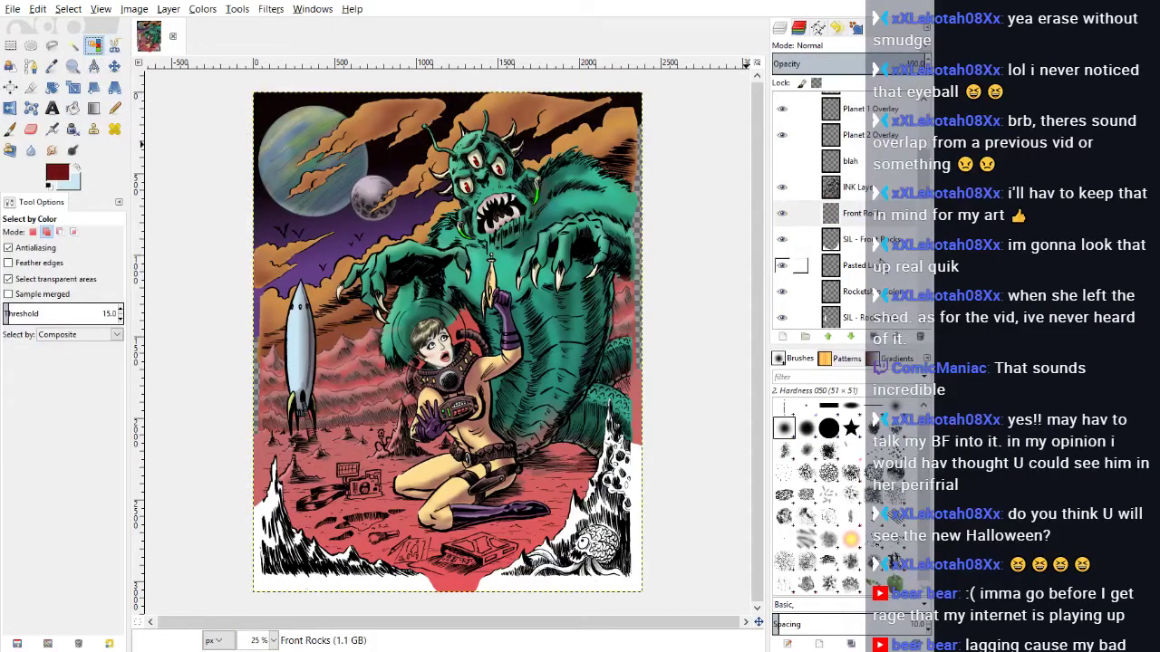
pyautogui.click(796, 240)
pyautogui.click(290, 551)
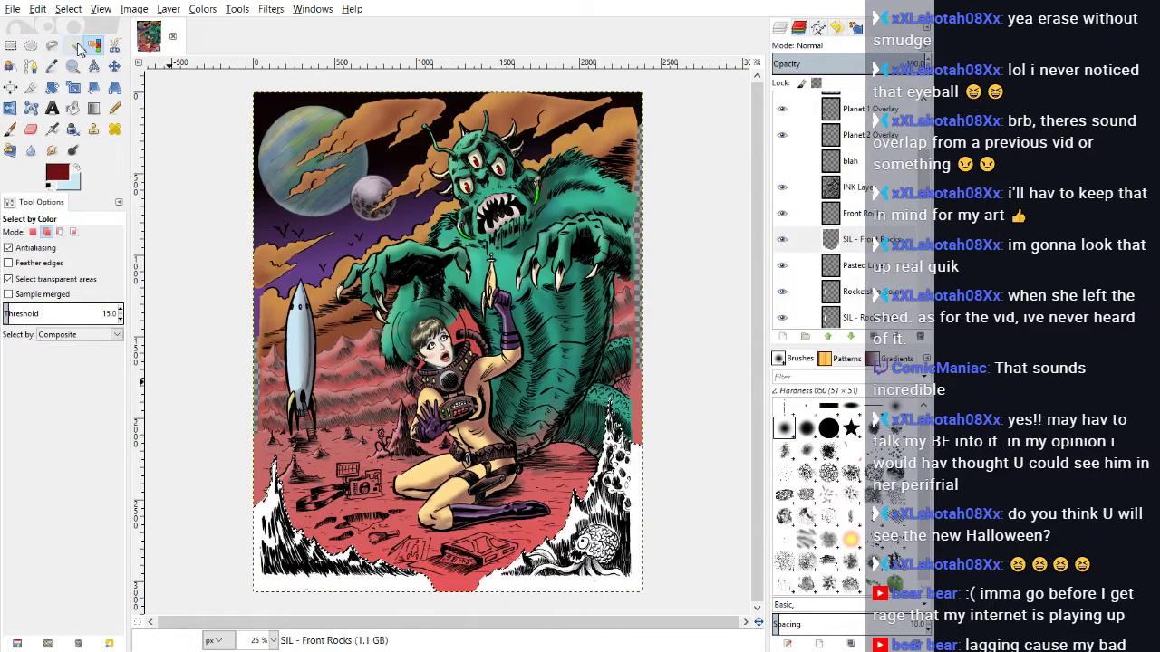
pyautogui.click(883, 215)
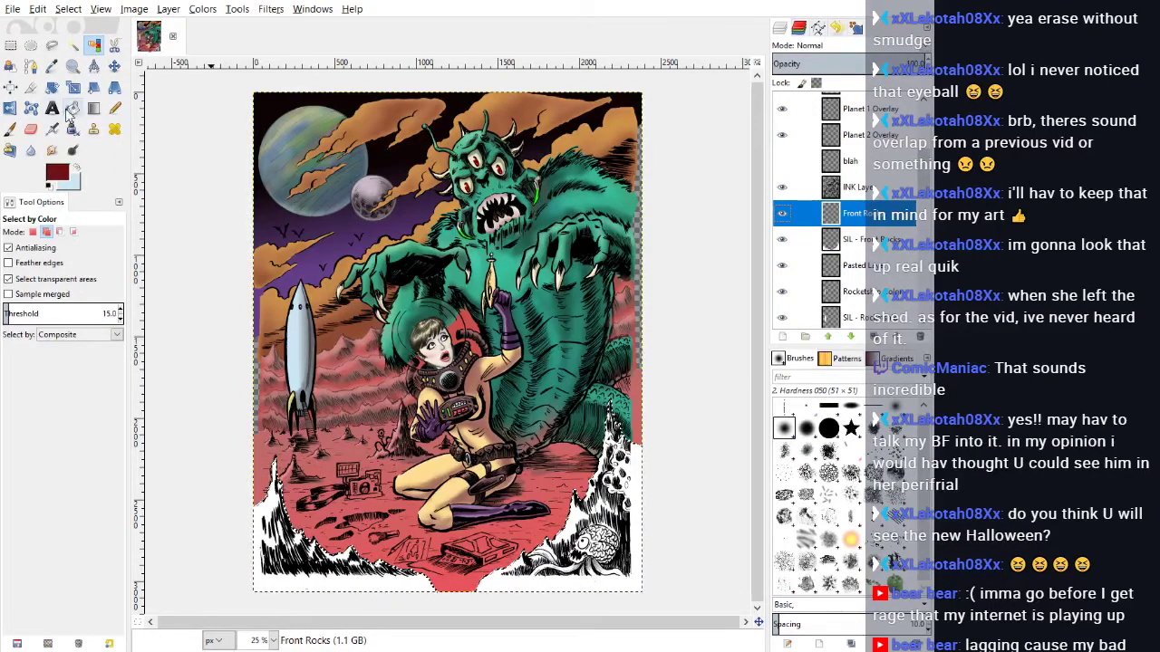
pyautogui.click(72, 108)
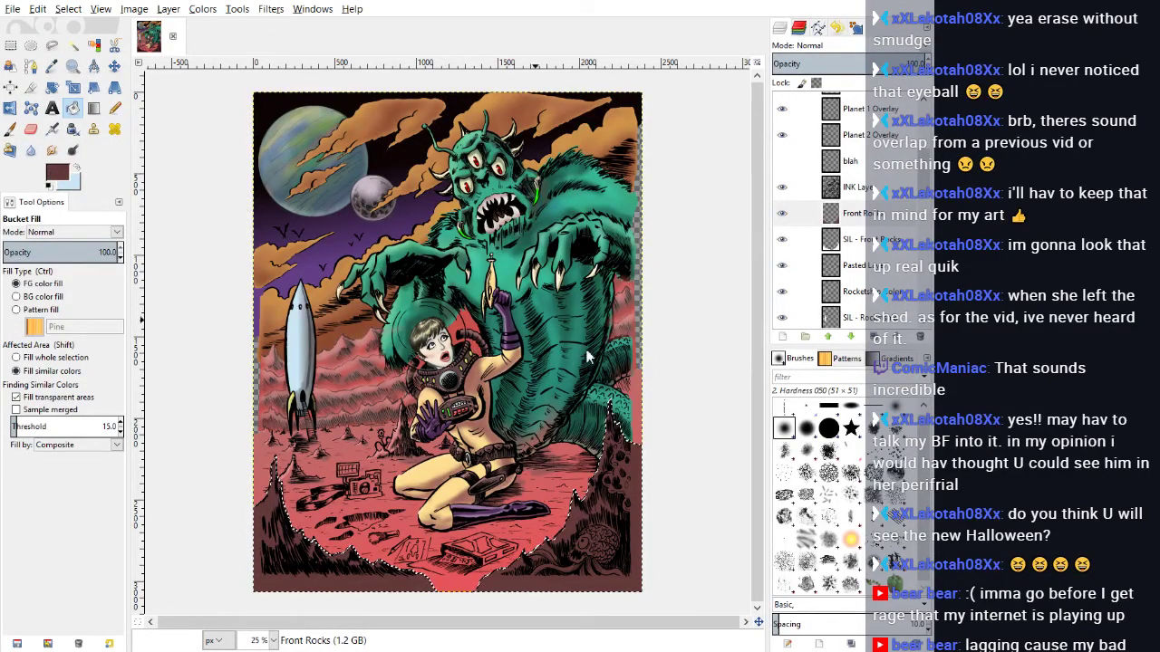
# Step: Set the foreground colour to a lighter dusty red and configure the Airbrush with 43.8 opacity and size 118.53
pyautogui.moveTo(595, 363); pyautogui.dragTo(624, 365)
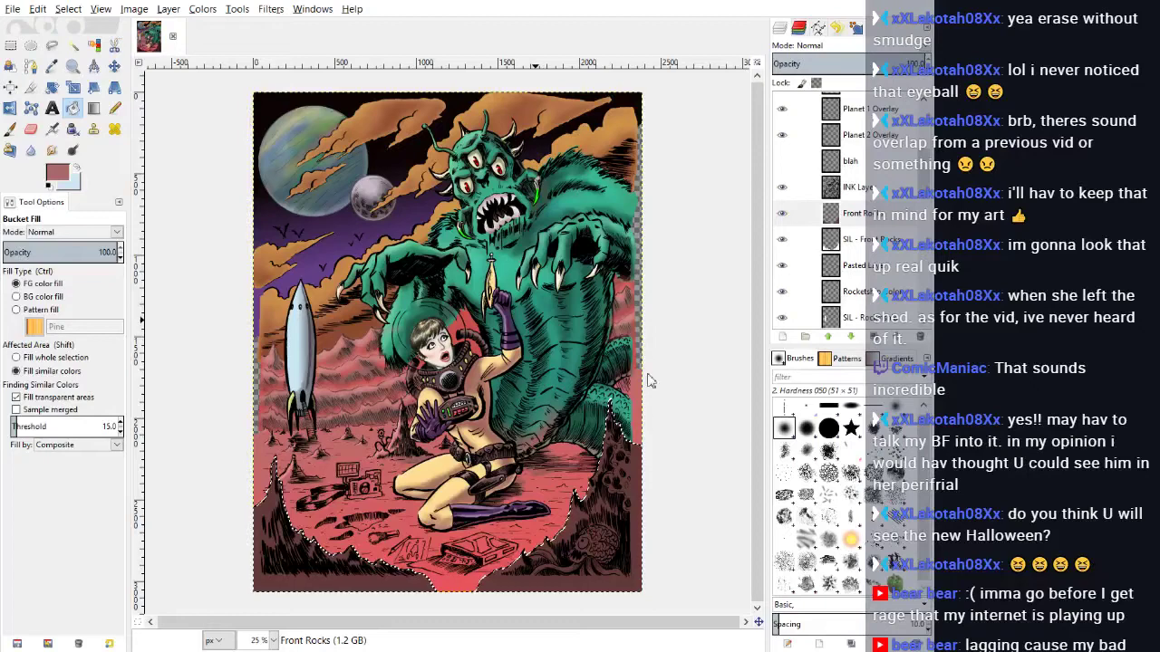
pyautogui.click(52, 128)
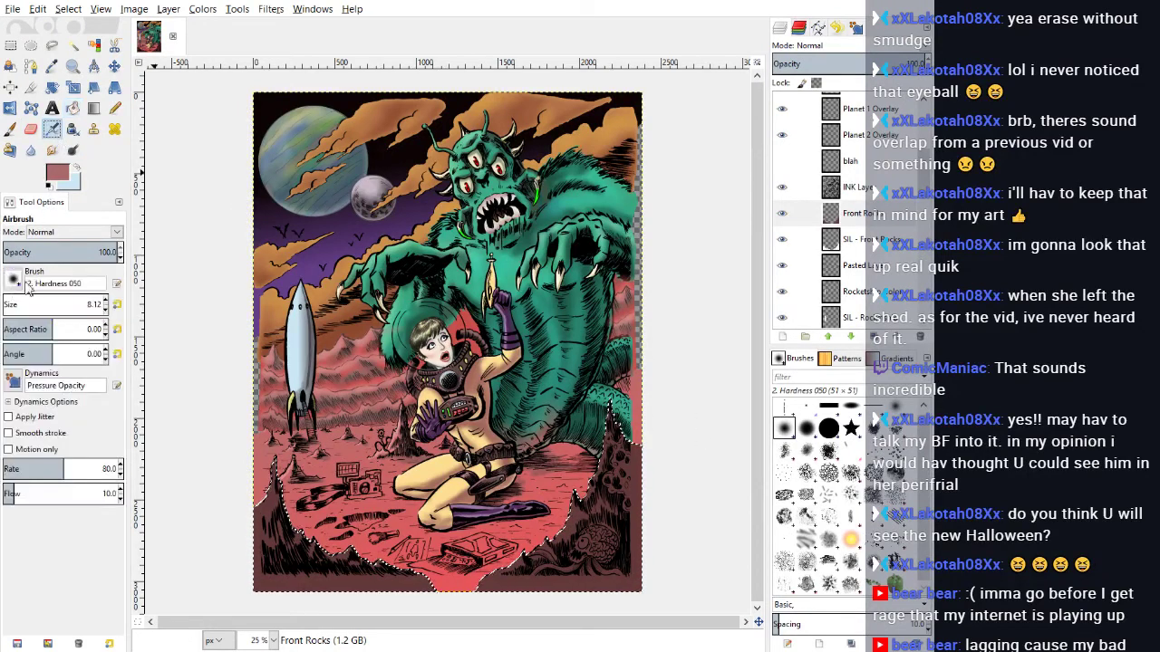
pyautogui.click(49, 252)
pyautogui.click(83, 305)
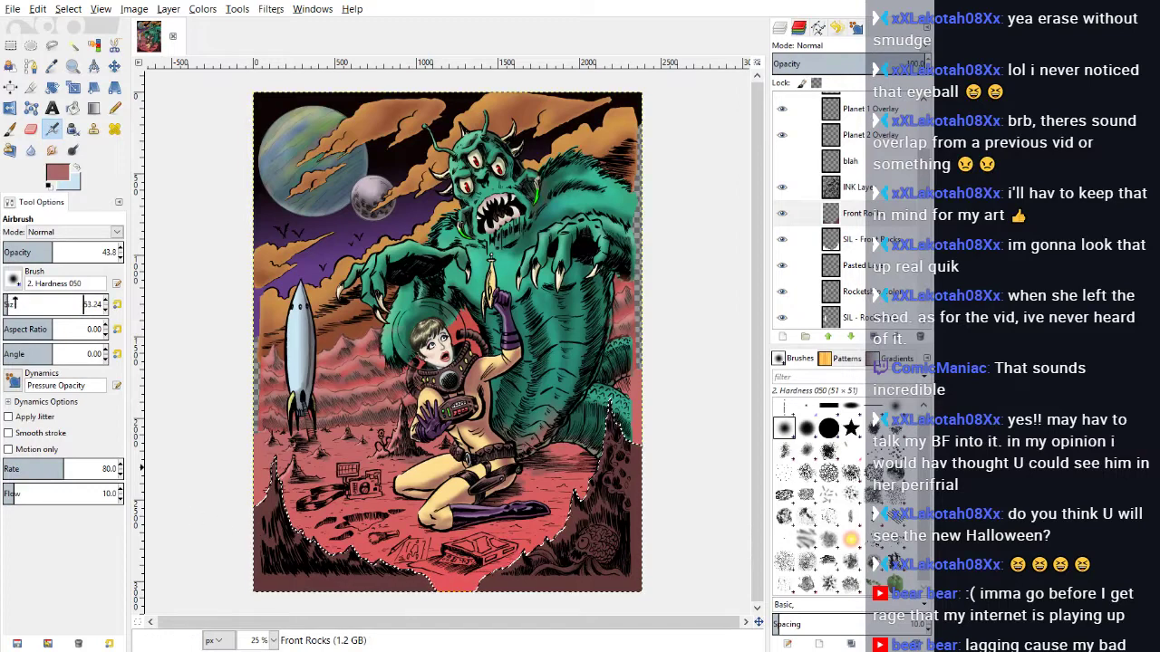
pyautogui.click(15, 304)
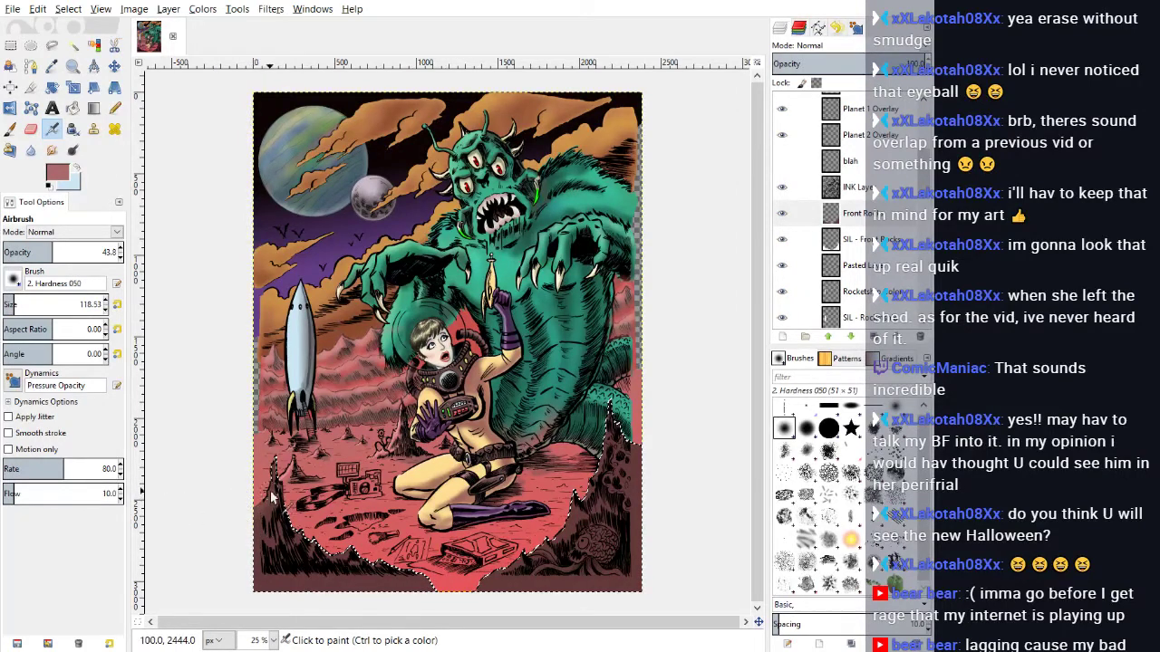
# Step: Airbrush lighter dusty red highlights over the dark foreground rocks on both sides of the illustration
pyautogui.moveTo(273, 494); pyautogui.dragTo(267, 454)
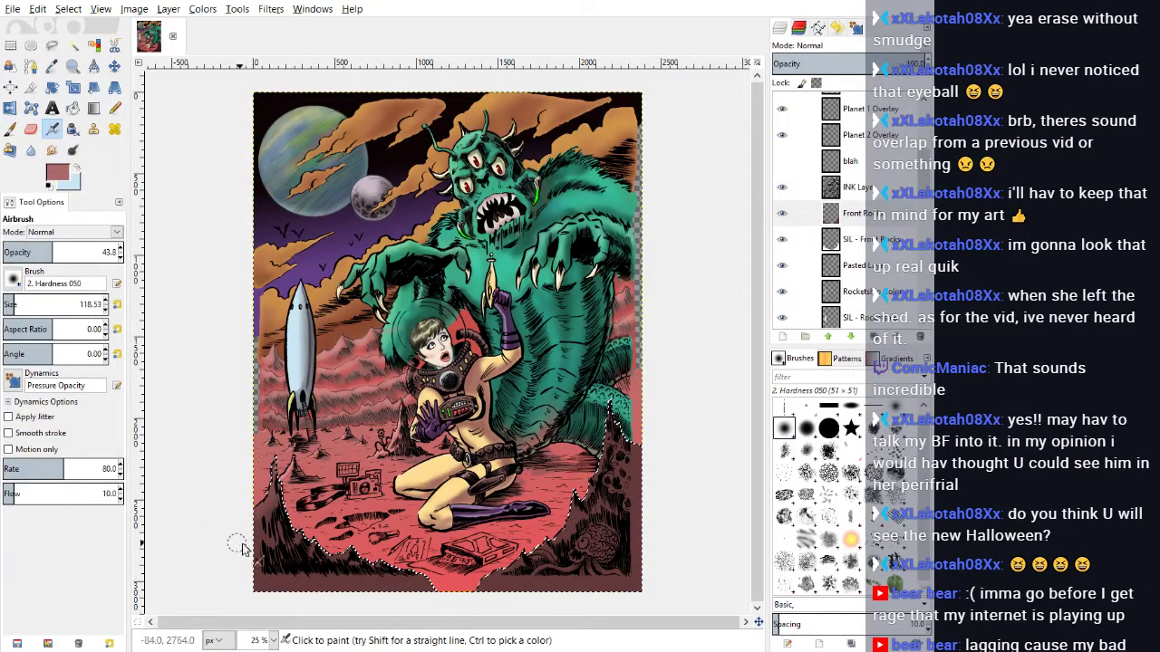
pyautogui.moveTo(243, 545)
pyautogui.mouseDown()
pyautogui.moveTo(281, 527)
pyautogui.moveTo(255, 542)
pyautogui.moveTo(258, 569)
pyautogui.mouseUp()
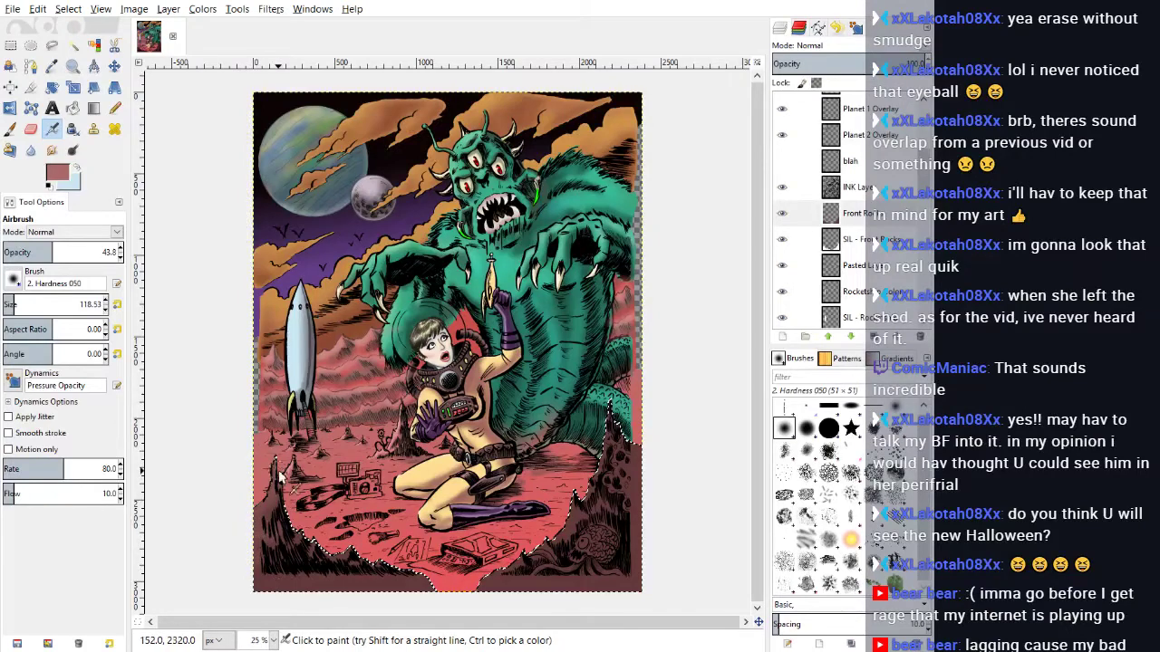
pyautogui.moveTo(507, 548)
pyautogui.mouseDown()
pyautogui.moveTo(525, 560)
pyautogui.moveTo(516, 566)
pyautogui.moveTo(560, 542)
pyautogui.moveTo(604, 441)
pyautogui.moveTo(616, 430)
pyautogui.moveTo(625, 441)
pyautogui.mouseUp()
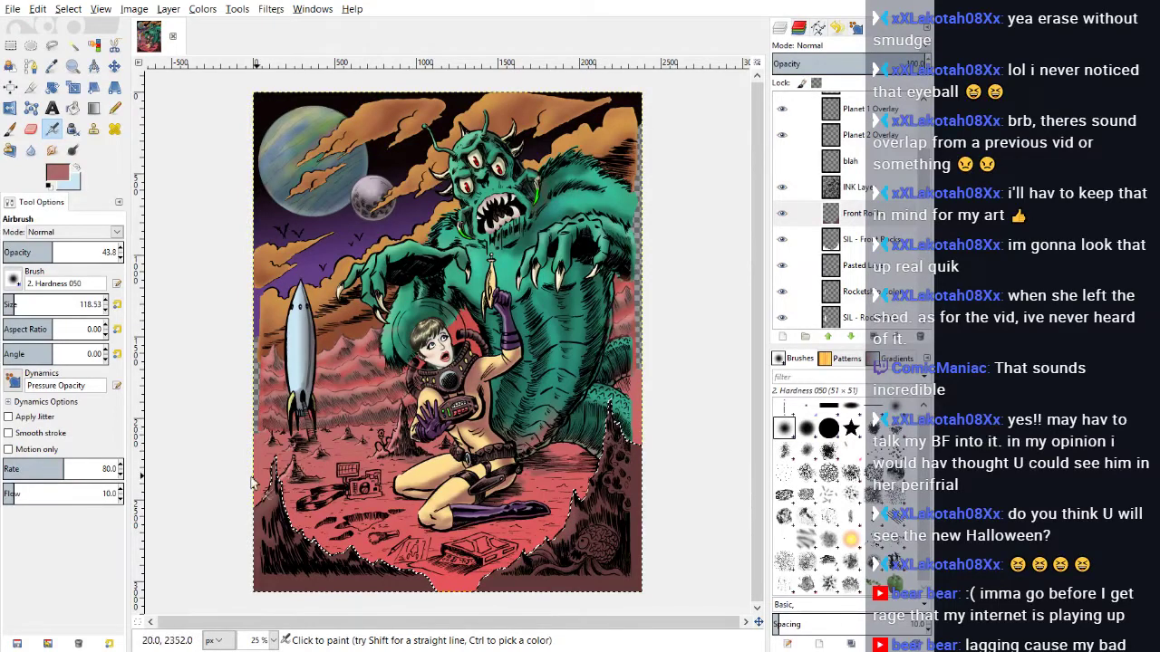
# Step: Raise the Airbrush opacity to 69.9, strengthen the highlights along the inner edges of the foreground rocks, and clear the selection
pyautogui.click(84, 252)
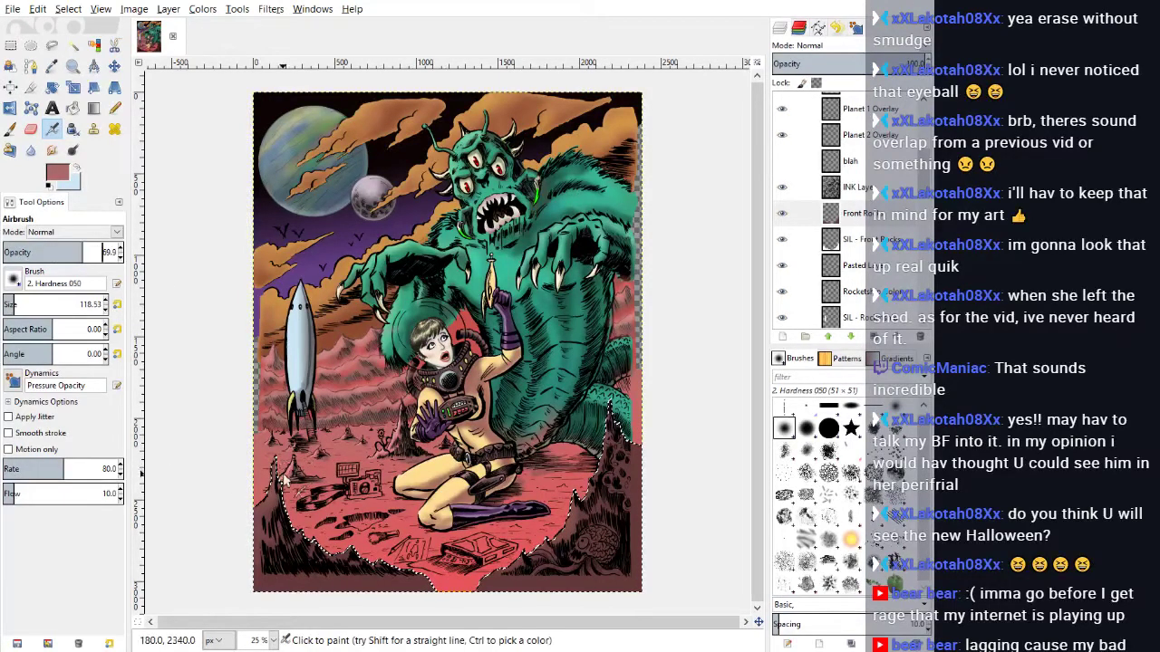
pyautogui.moveTo(290, 476)
pyautogui.mouseDown()
pyautogui.moveTo(250, 532)
pyautogui.moveTo(264, 544)
pyautogui.moveTo(280, 532)
pyautogui.moveTo(251, 541)
pyautogui.moveTo(253, 572)
pyautogui.moveTo(301, 531)
pyautogui.moveTo(317, 558)
pyautogui.moveTo(361, 555)
pyautogui.mouseUp()
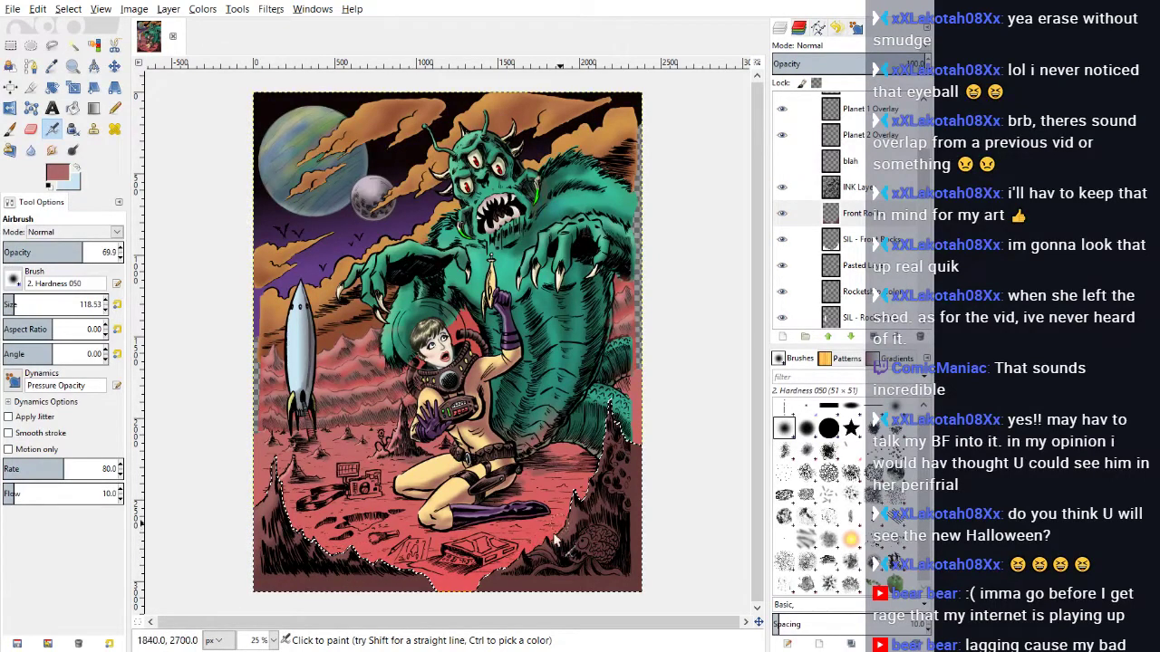
pyautogui.moveTo(582, 495)
pyautogui.mouseDown()
pyautogui.moveTo(604, 416)
pyautogui.moveTo(600, 430)
pyautogui.mouseUp()
pyautogui.moveTo(513, 567)
pyautogui.mouseDown()
pyautogui.moveTo(553, 538)
pyautogui.moveTo(494, 572)
pyautogui.moveTo(538, 559)
pyautogui.moveTo(575, 508)
pyautogui.moveTo(598, 501)
pyautogui.moveTo(613, 513)
pyautogui.moveTo(597, 501)
pyautogui.moveTo(601, 515)
pyautogui.moveTo(579, 524)
pyautogui.moveTo(623, 520)
pyautogui.moveTo(599, 496)
pyautogui.moveTo(601, 458)
pyautogui.mouseUp()
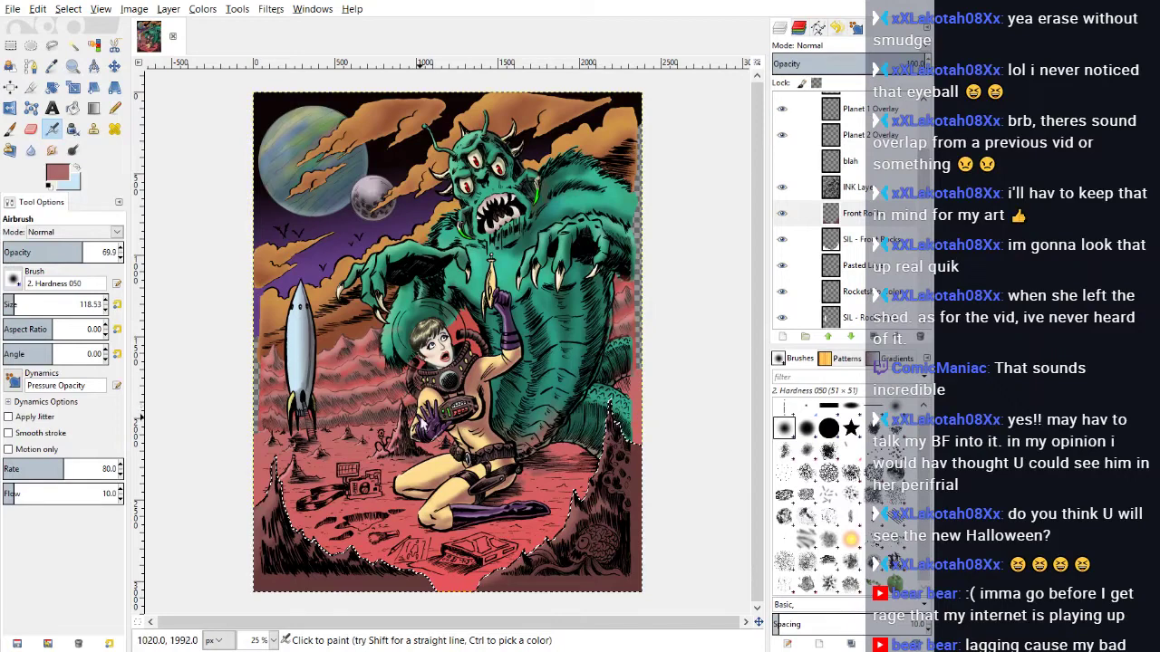
pyautogui.click(67, 9)
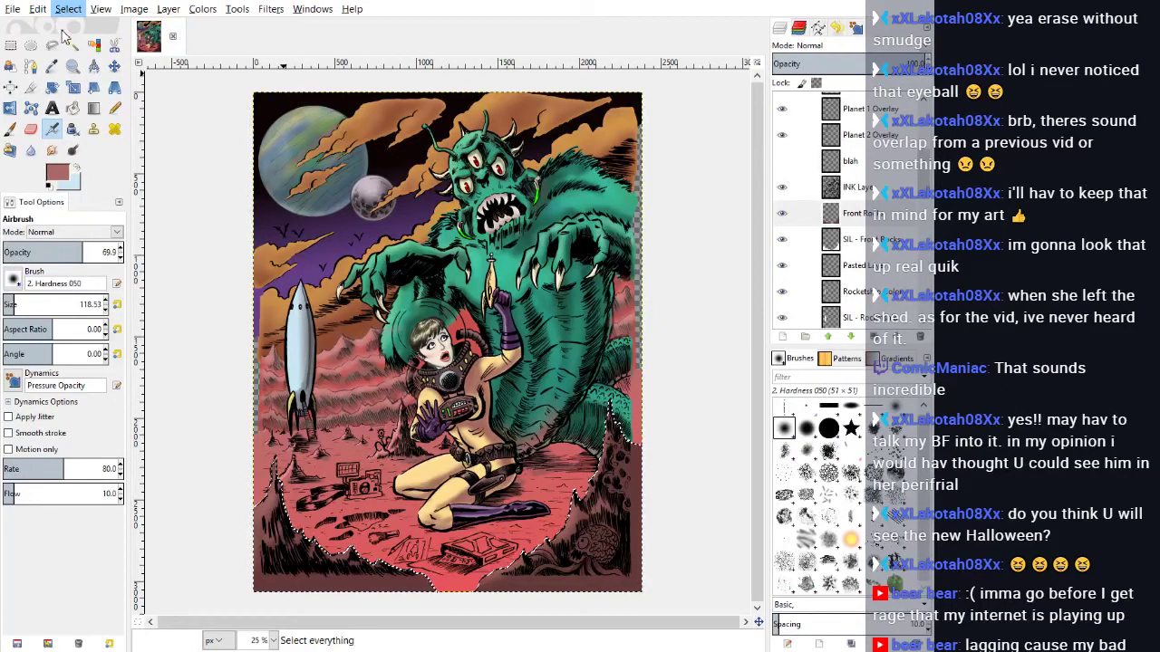
pyautogui.click(68, 52)
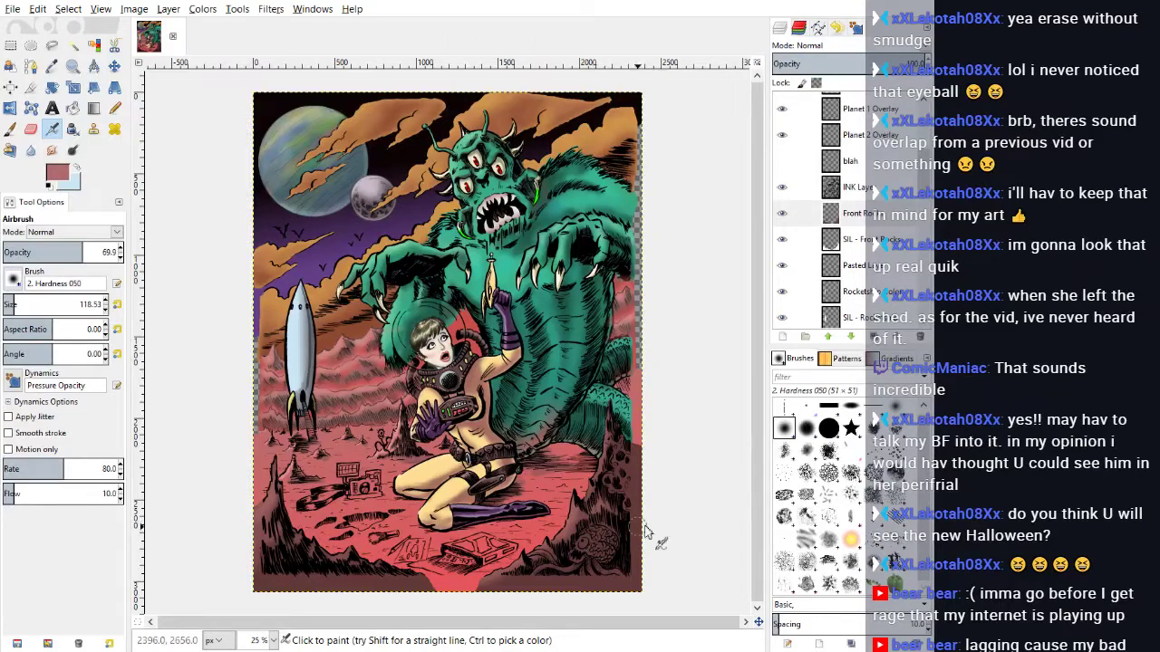
# Step: Add a new layer named SIL - Wildlife above the Front Rocks layer
pyautogui.click(864, 222)
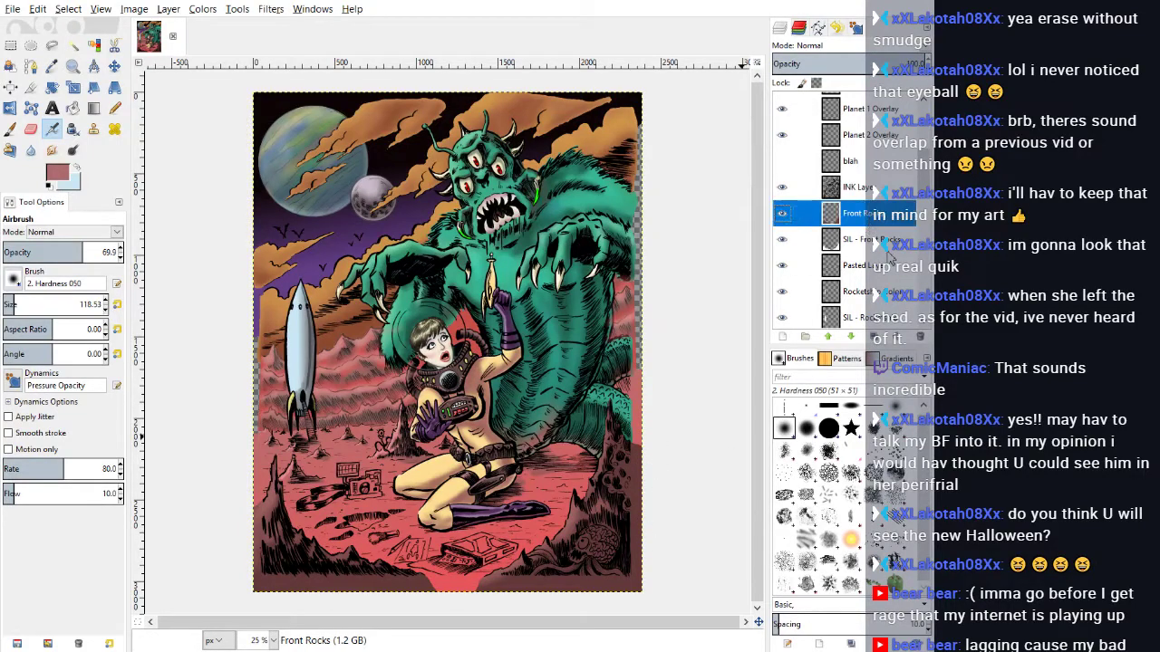
pyautogui.click(888, 253)
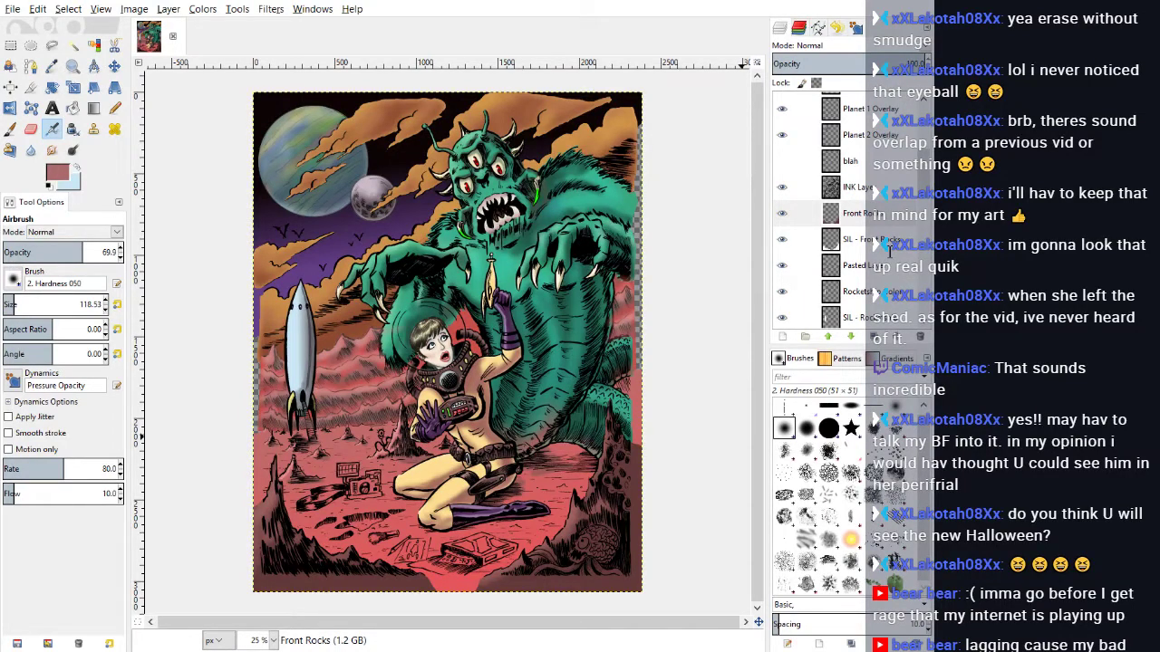
pyautogui.press('Return')
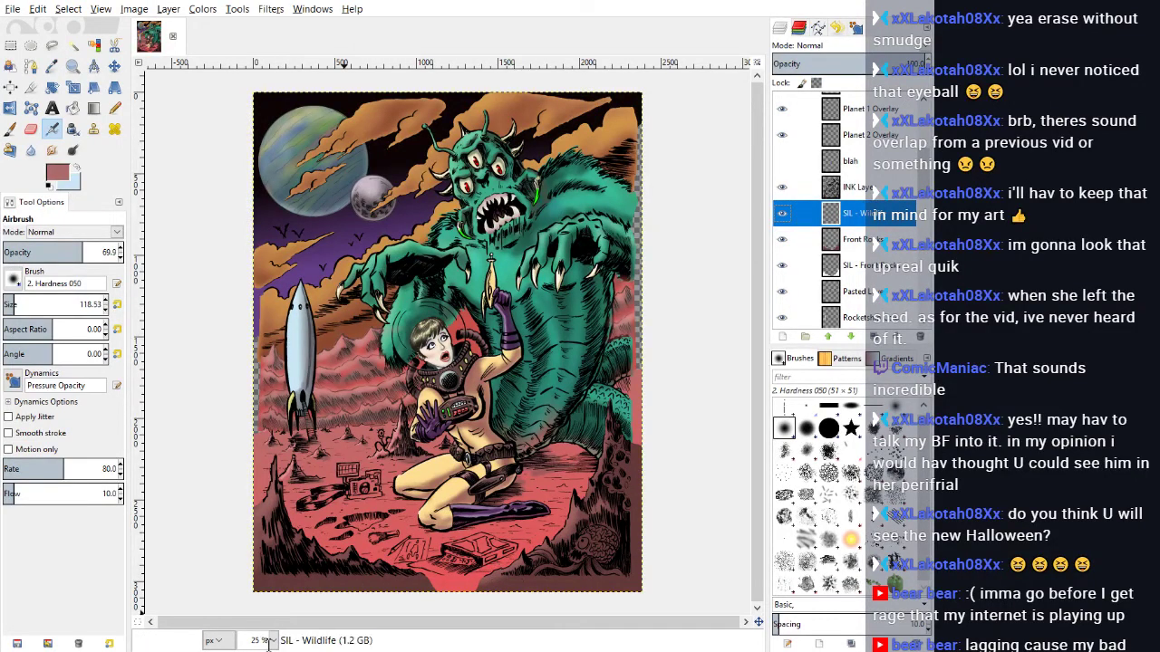
# Step: At 200% zoom on the small eyeball creature, set up the Pencil with a white foreground colour and size 14.06
pyautogui.click(260, 553)
pyautogui.scroll(-20, 564, 469)
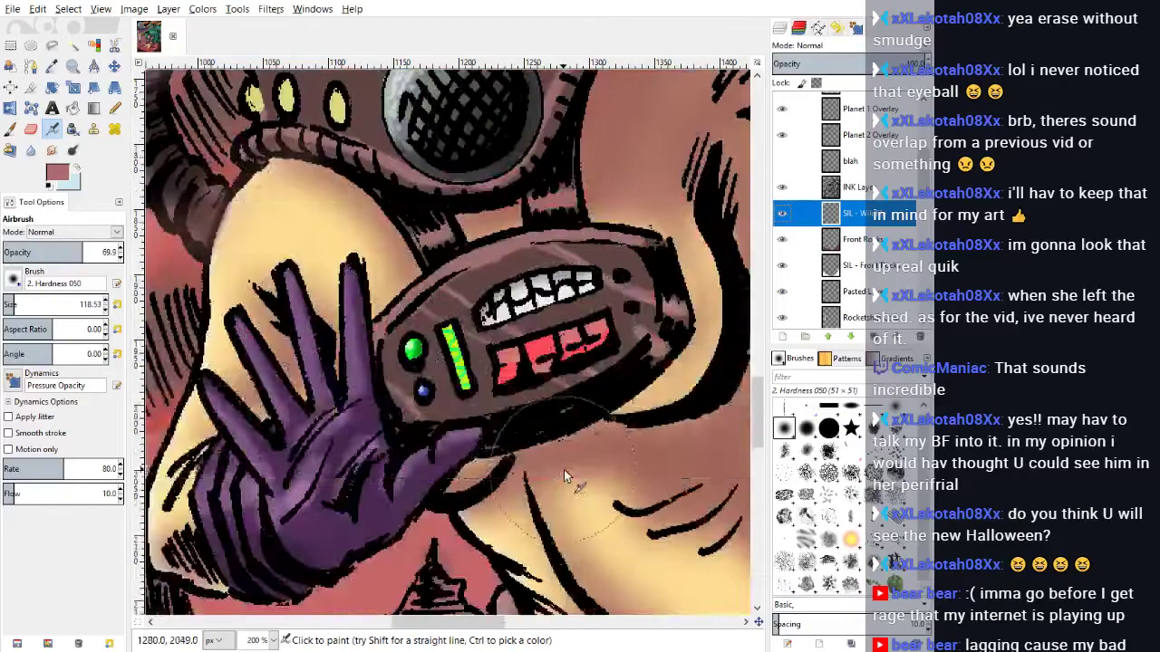
pyautogui.scroll(10, 564, 469)
pyautogui.scroll(10, 563, 470)
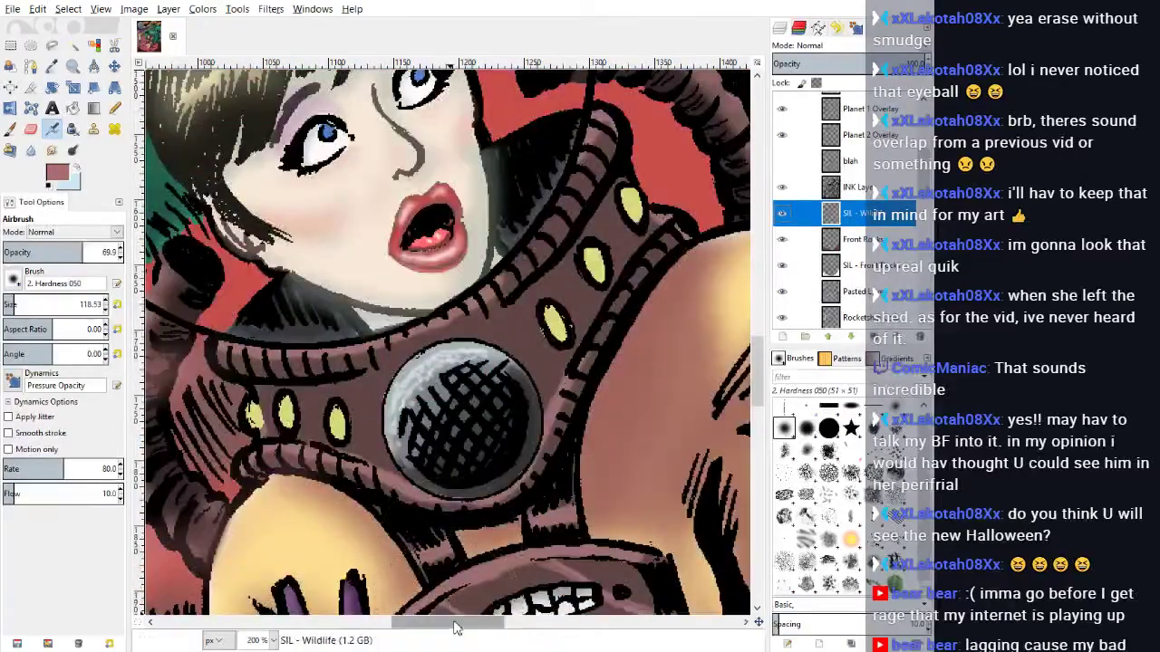
pyautogui.moveTo(456, 625); pyautogui.dragTo(393, 621)
pyautogui.scroll(-8, 492, 470)
pyautogui.click(115, 108)
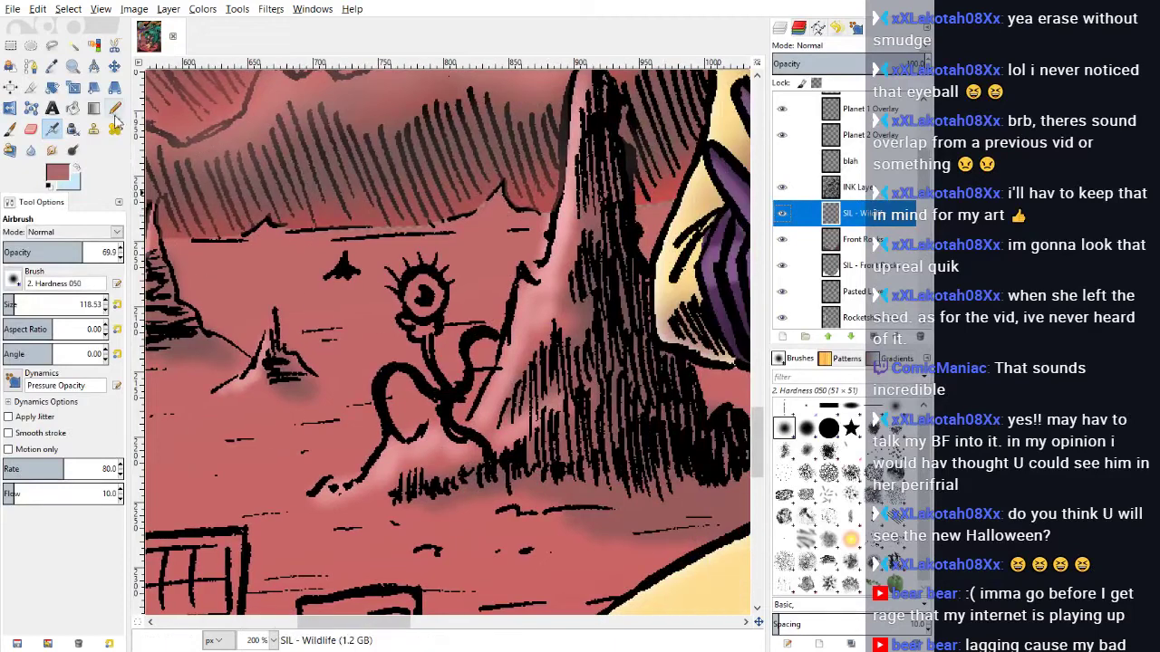
pyautogui.press('d')
pyautogui.press('x')
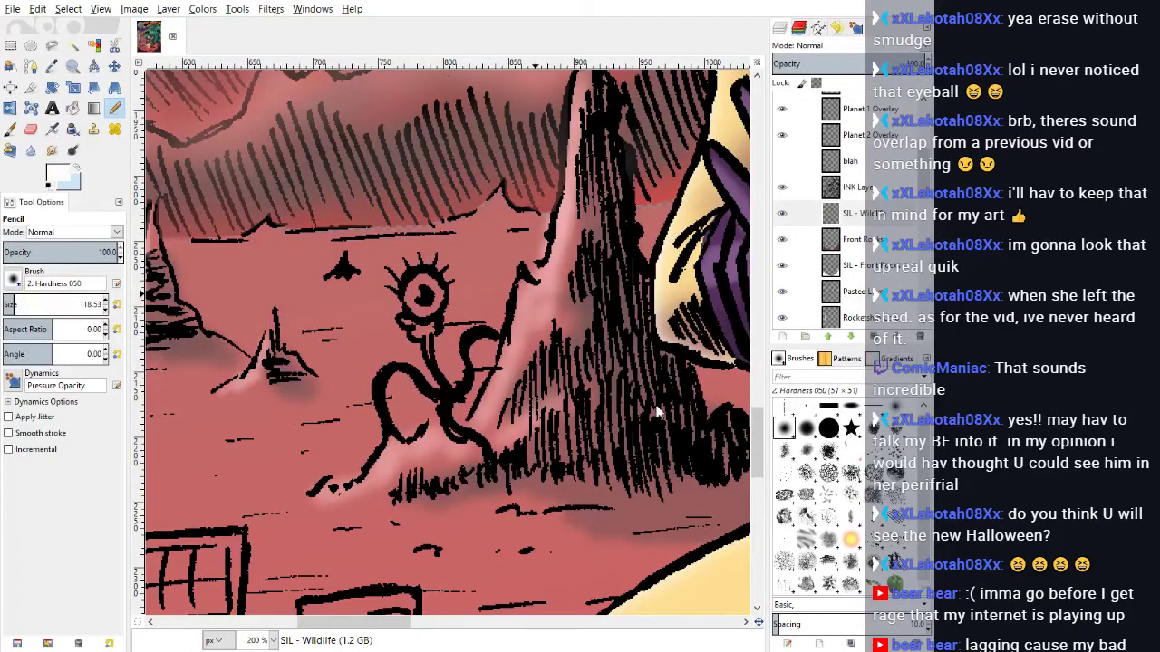
pyautogui.click(9, 304)
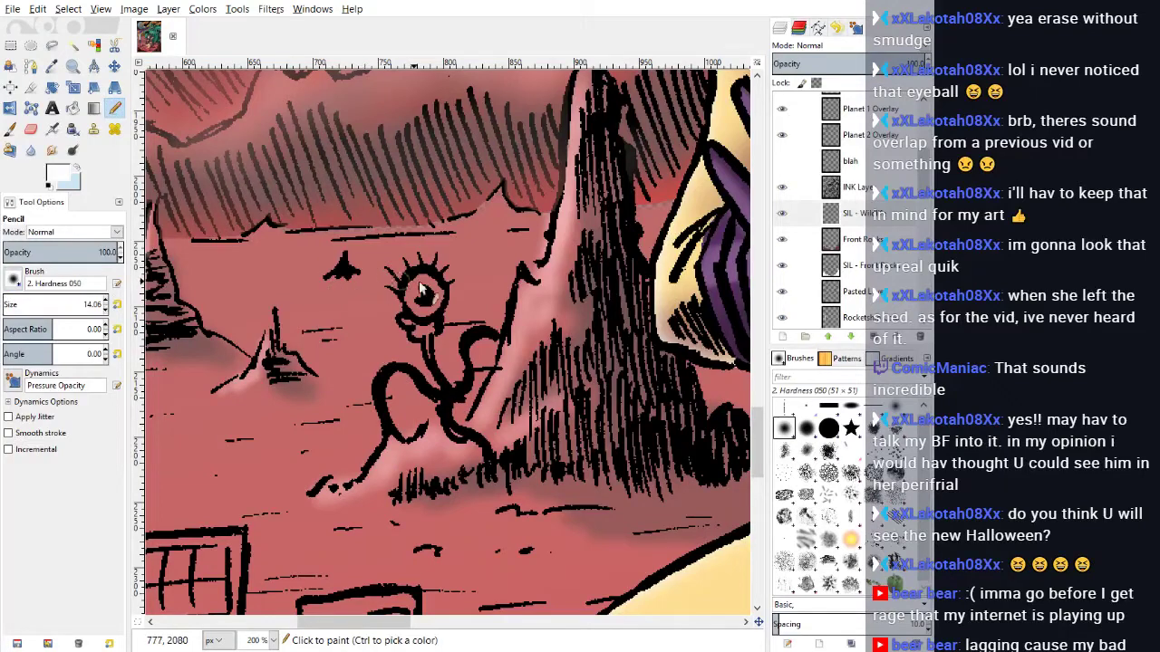
# Step: Paint the creature's eyeball and upper stalk white with the Pencil at size 8.06, and erase the stray white beside the stalk
pyautogui.moveTo(424, 283)
pyautogui.mouseDown()
pyautogui.moveTo(401, 301)
pyautogui.moveTo(419, 295)
pyautogui.moveTo(422, 321)
pyautogui.moveTo(412, 322)
pyautogui.moveTo(426, 342)
pyautogui.moveTo(450, 312)
pyautogui.moveTo(423, 277)
pyautogui.mouseUp()
pyautogui.hotkey('ctrl', 'z')
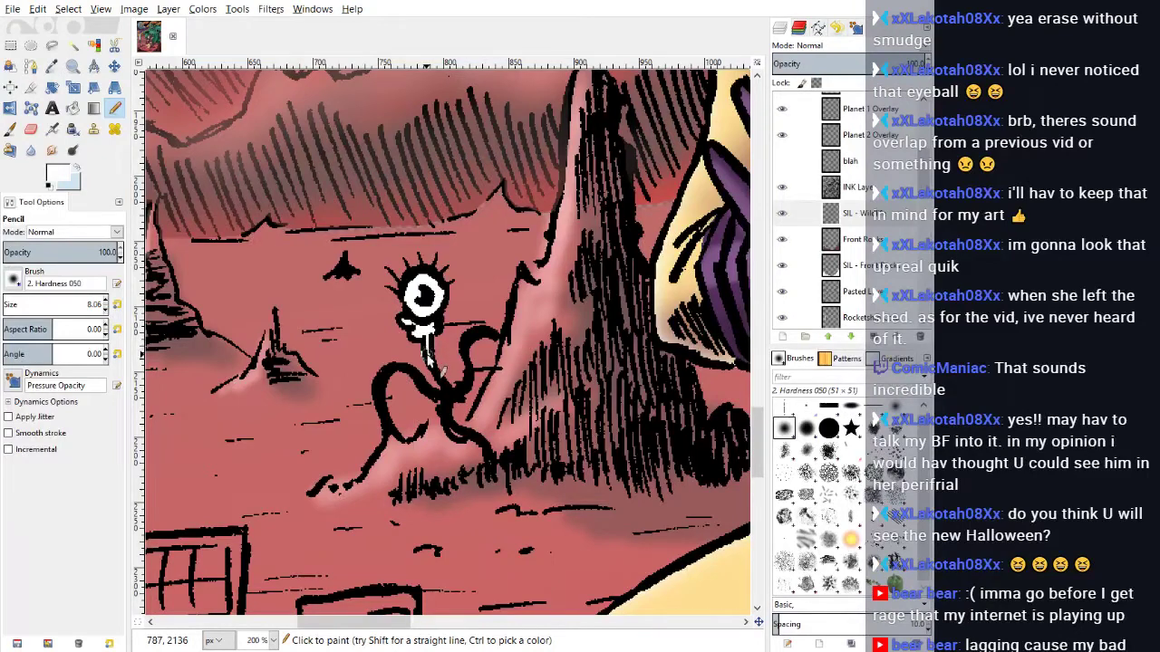
pyautogui.click(30, 129)
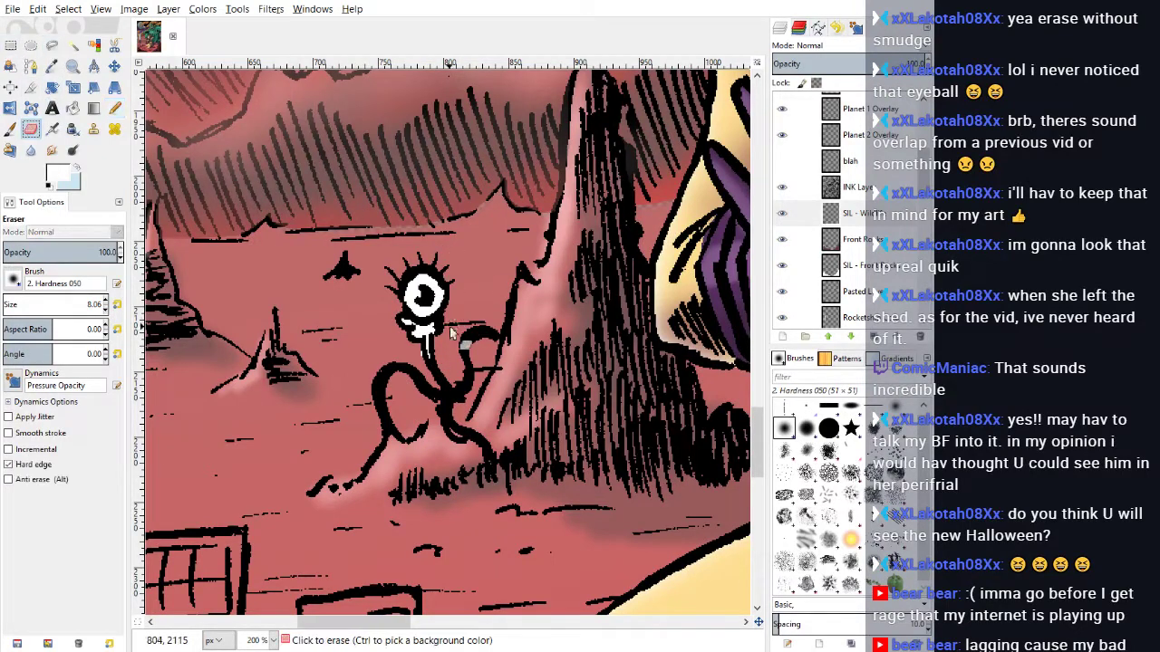
pyautogui.moveTo(417, 354); pyautogui.dragTo(418, 352)
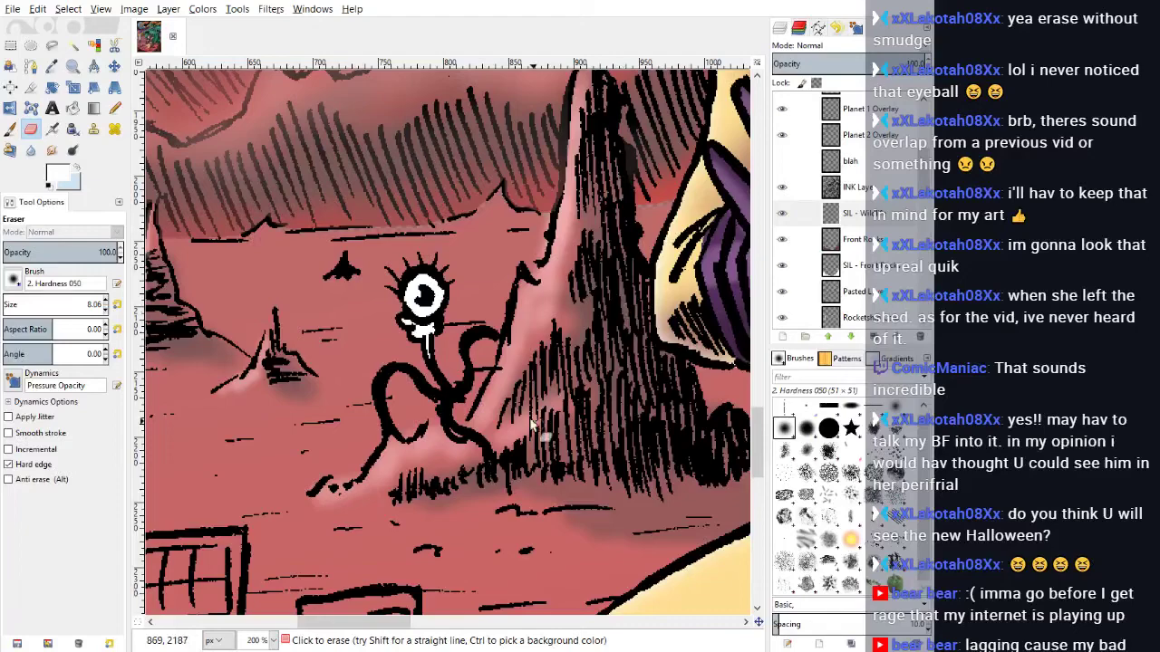
# Step: Outline the upper edge of the brain creature's long left tentacle, its chin and its mouth in white with the Pencil
pyautogui.scroll(-15, 481, 411)
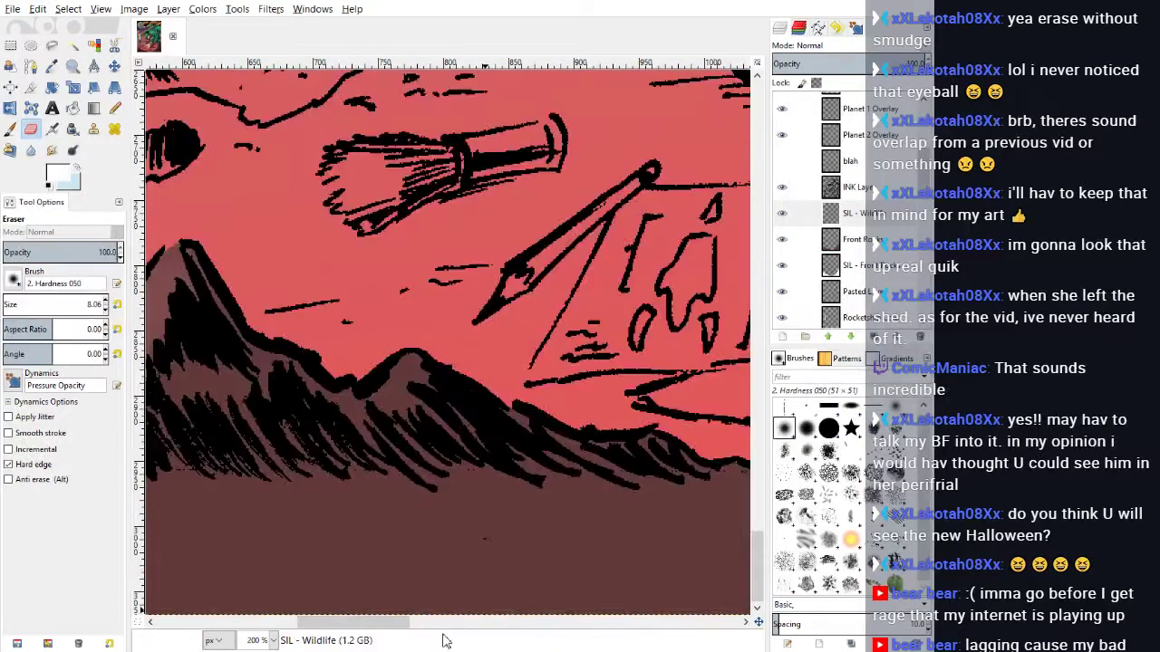
pyautogui.hscroll(10, 311, 208)
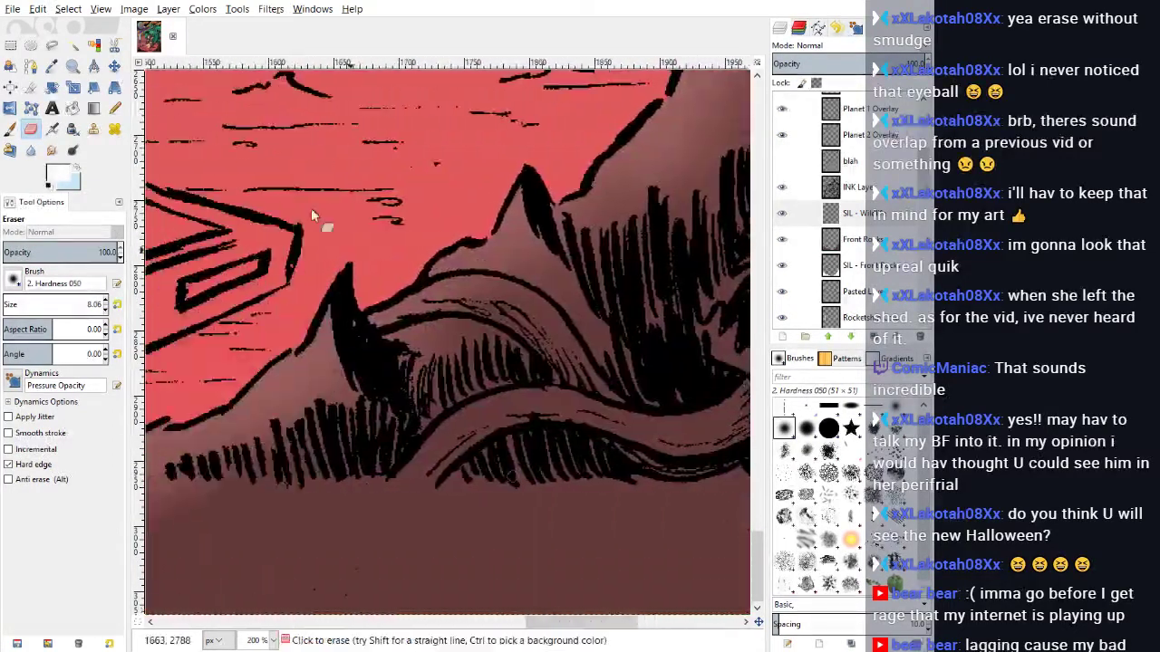
pyautogui.click(114, 108)
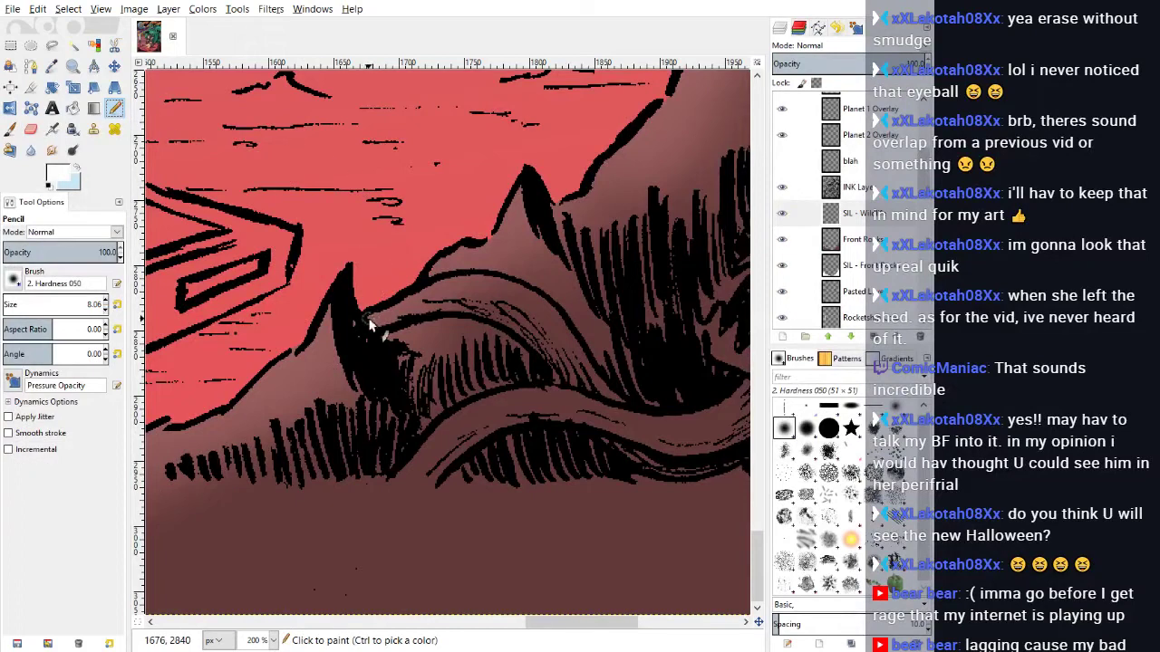
pyautogui.moveTo(369, 321)
pyautogui.mouseDown()
pyautogui.moveTo(443, 284)
pyautogui.moveTo(492, 280)
pyautogui.moveTo(516, 292)
pyautogui.moveTo(467, 281)
pyautogui.moveTo(524, 294)
pyautogui.moveTo(566, 322)
pyautogui.moveTo(626, 410)
pyautogui.moveTo(693, 418)
pyautogui.moveTo(759, 375)
pyautogui.mouseUp()
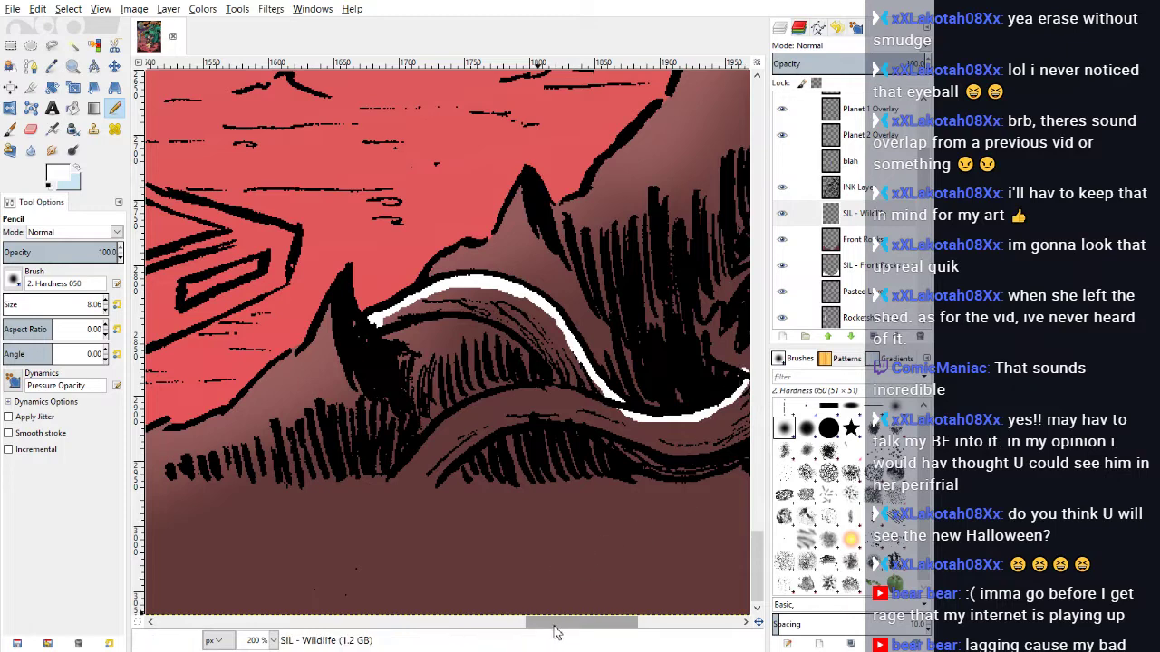
pyautogui.moveTo(555, 623); pyautogui.dragTo(623, 623)
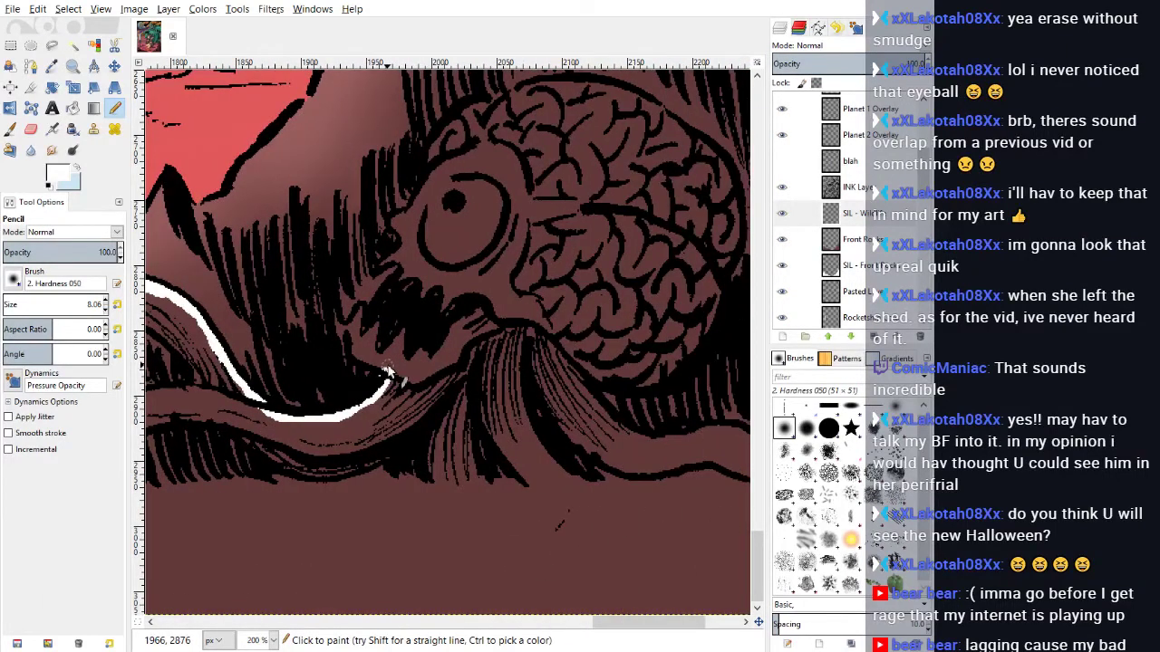
pyautogui.moveTo(387, 373)
pyautogui.mouseDown()
pyautogui.moveTo(354, 328)
pyautogui.moveTo(361, 315)
pyautogui.moveTo(373, 349)
pyautogui.moveTo(405, 281)
pyautogui.moveTo(392, 259)
pyautogui.moveTo(406, 272)
pyautogui.mouseUp()
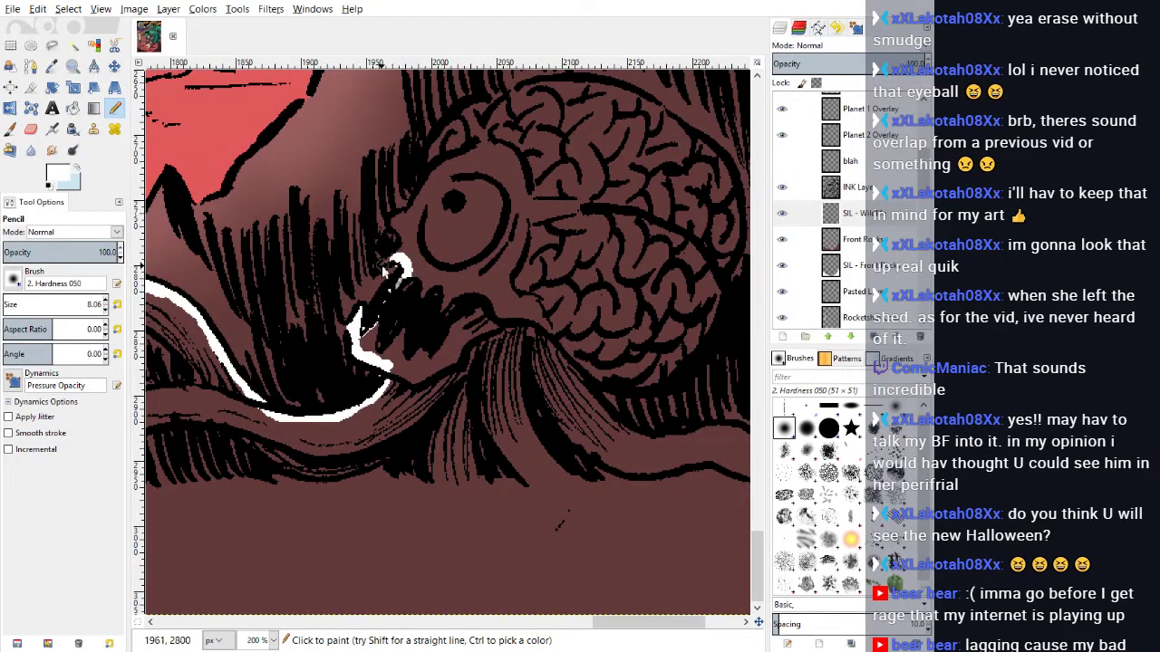
# Step: Reduce the Pencil size to 5.06 and trace the creature's face and the outer contour of its brain in white
pyautogui.click(107, 311)
pyautogui.moveTo(391, 265)
pyautogui.mouseDown()
pyautogui.moveTo(385, 272)
pyautogui.moveTo(412, 245)
pyautogui.moveTo(399, 233)
pyautogui.moveTo(426, 190)
pyautogui.mouseUp()
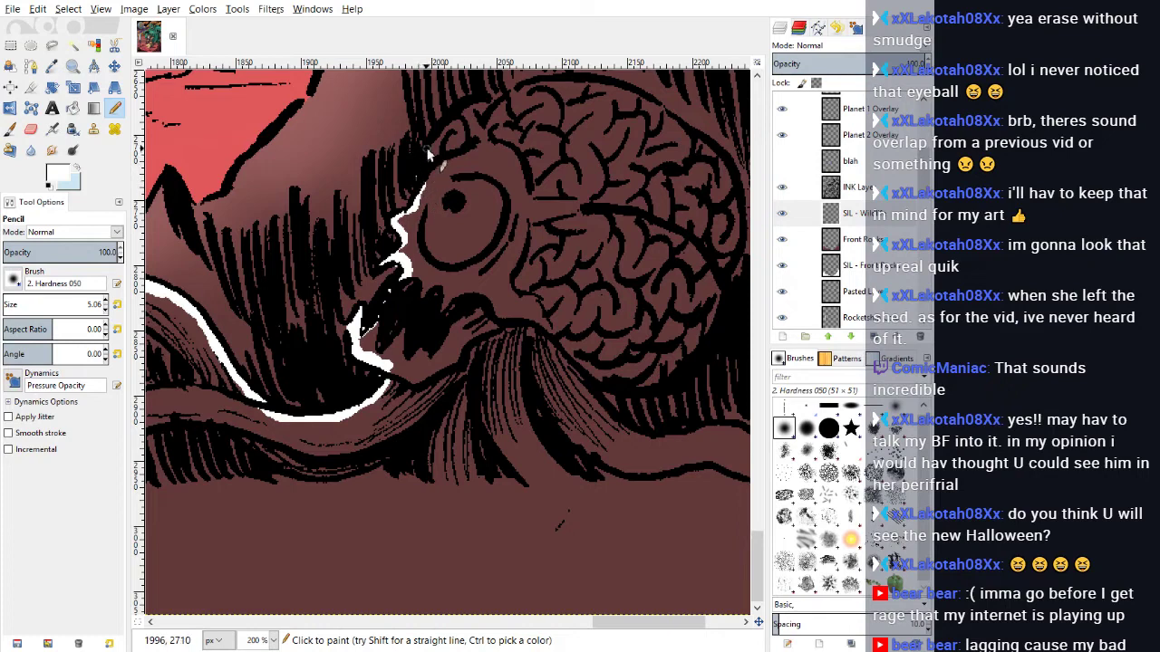
pyautogui.moveTo(468, 106); pyautogui.dragTo(492, 101)
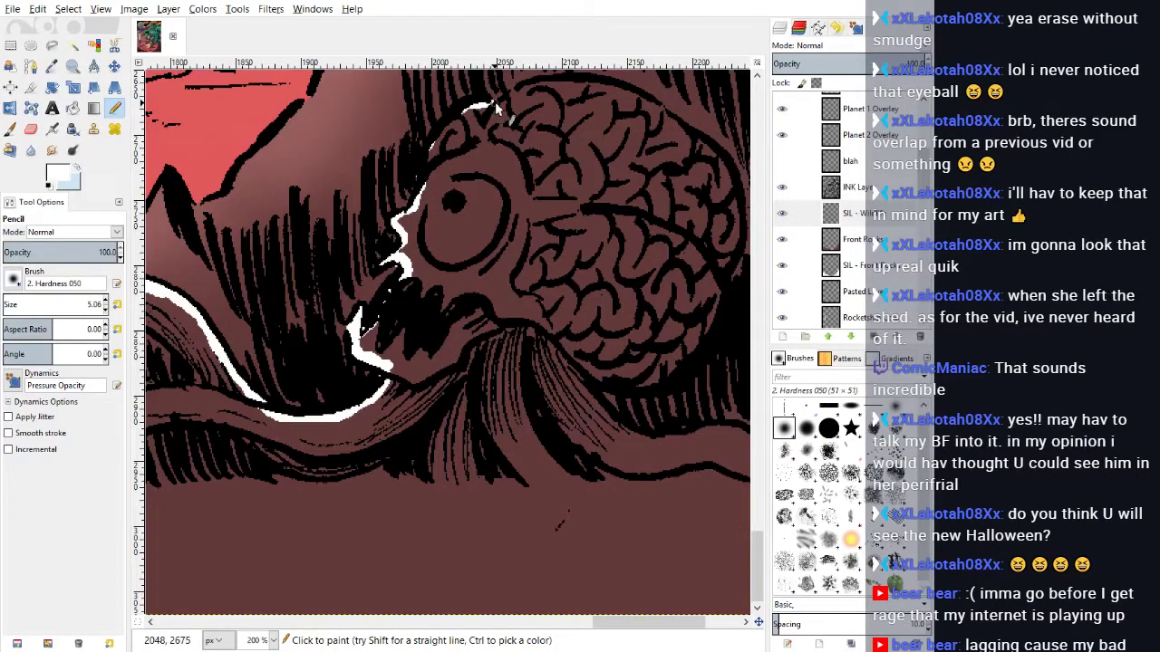
pyautogui.scroll(2, 577, 169)
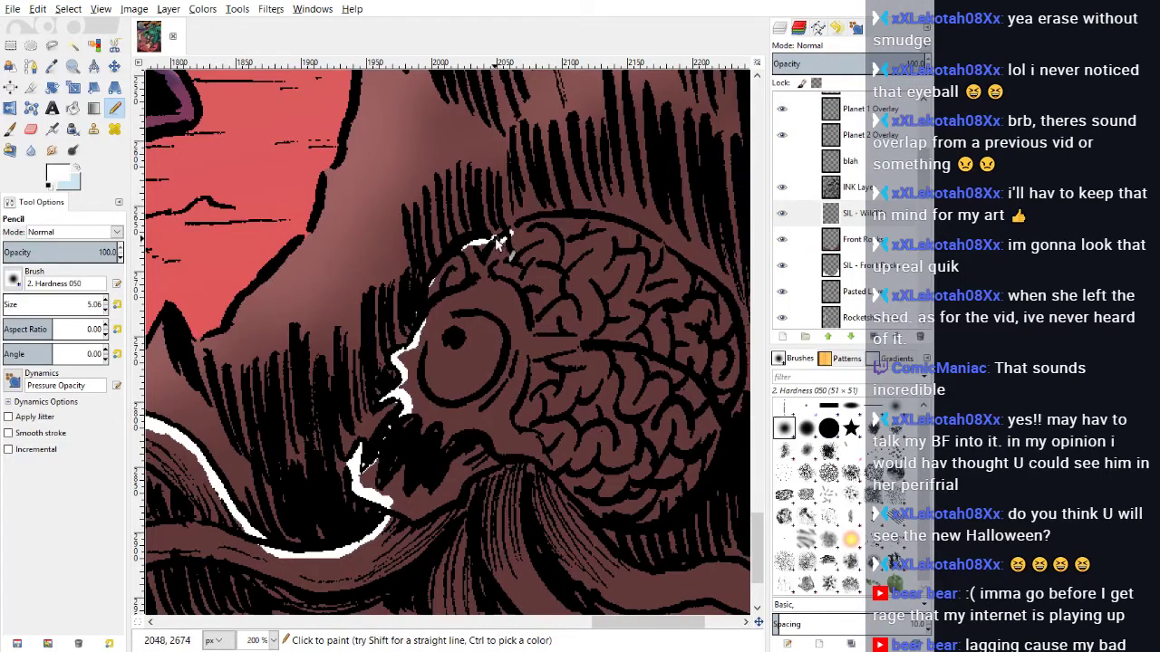
pyautogui.moveTo(500, 241)
pyautogui.mouseDown()
pyautogui.moveTo(619, 224)
pyautogui.moveTo(735, 319)
pyautogui.moveTo(742, 390)
pyautogui.moveTo(726, 402)
pyautogui.moveTo(727, 454)
pyautogui.moveTo(724, 439)
pyautogui.moveTo(710, 459)
pyautogui.moveTo(726, 454)
pyautogui.moveTo(721, 481)
pyautogui.moveTo(705, 480)
pyautogui.moveTo(674, 523)
pyautogui.moveTo(584, 515)
pyautogui.mouseUp()
# Step: Outline the brain creature's right tentacle and the two short tentacles beneath its head in white
pyautogui.scroll(-3, 607, 486)
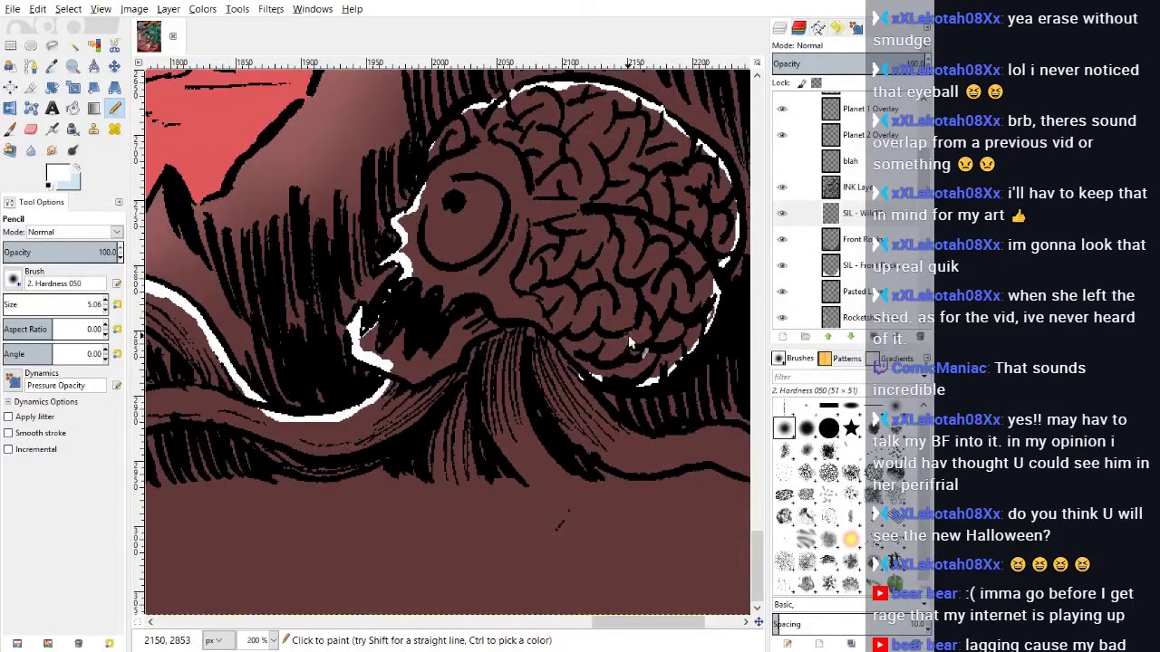
pyautogui.moveTo(583, 382); pyautogui.dragTo(647, 442)
pyautogui.moveTo(671, 445); pyautogui.dragTo(713, 433)
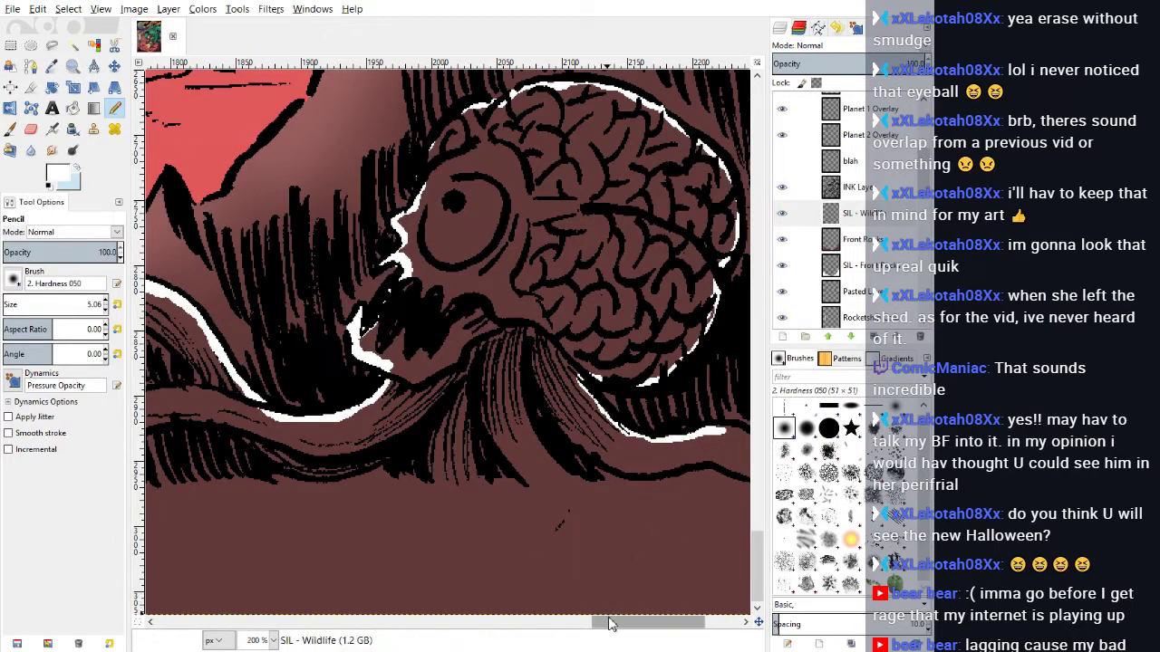
pyautogui.moveTo(625, 622); pyautogui.dragTo(660, 621)
pyautogui.moveTo(539, 435)
pyautogui.mouseDown()
pyautogui.moveTo(591, 463)
pyautogui.moveTo(602, 503)
pyautogui.moveTo(531, 463)
pyautogui.moveTo(469, 478)
pyautogui.moveTo(390, 445)
pyautogui.moveTo(417, 486)
pyautogui.moveTo(370, 487)
pyautogui.moveTo(316, 450)
pyautogui.mouseUp()
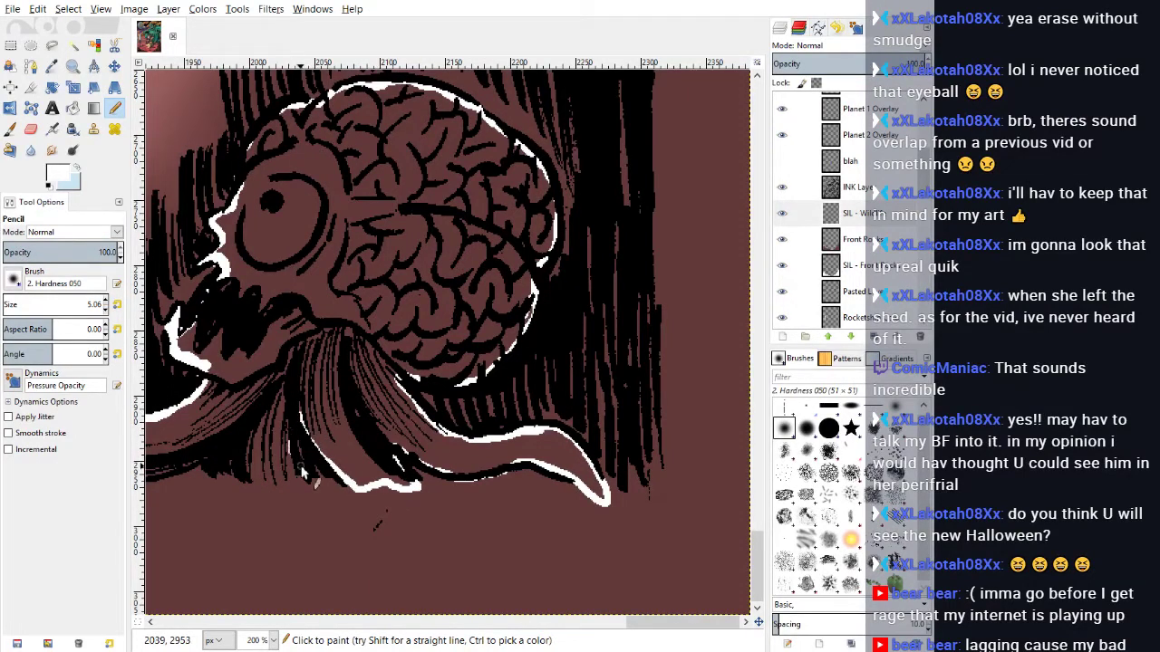
pyautogui.moveTo(306, 489)
pyautogui.mouseDown()
pyautogui.moveTo(252, 493)
pyautogui.moveTo(262, 490)
pyautogui.mouseUp()
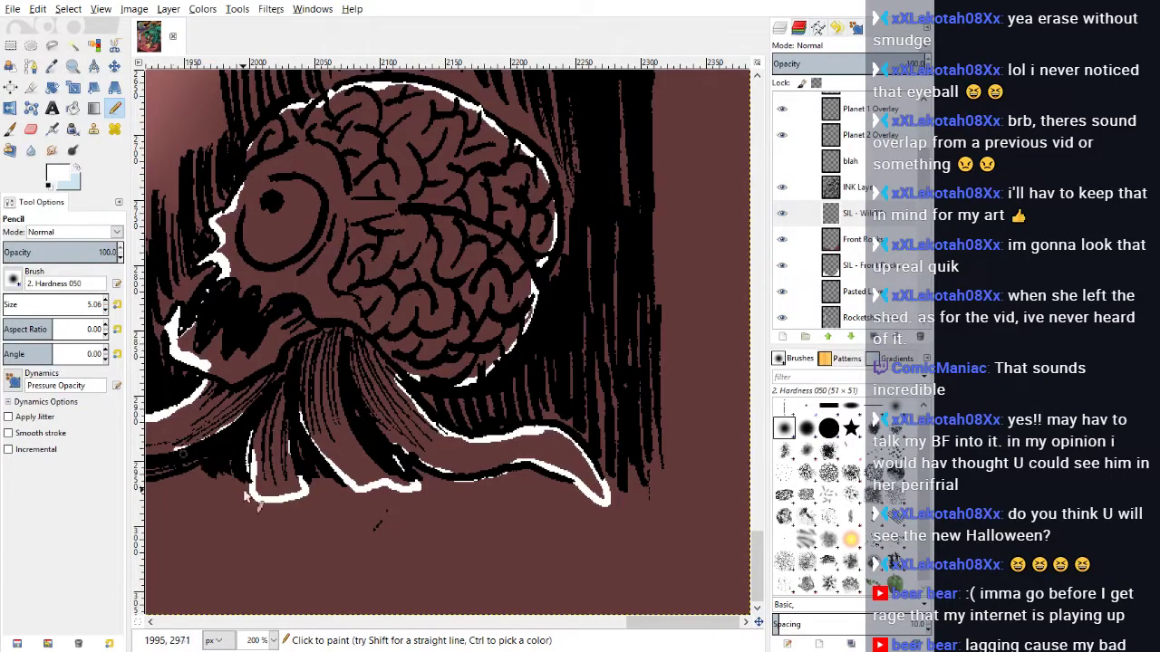
# Step: Outline the lower edge of the brain creature's long left tentacle and the inner edge of the tentacle behind it in white
pyautogui.hscroll(-4, 652, 632)
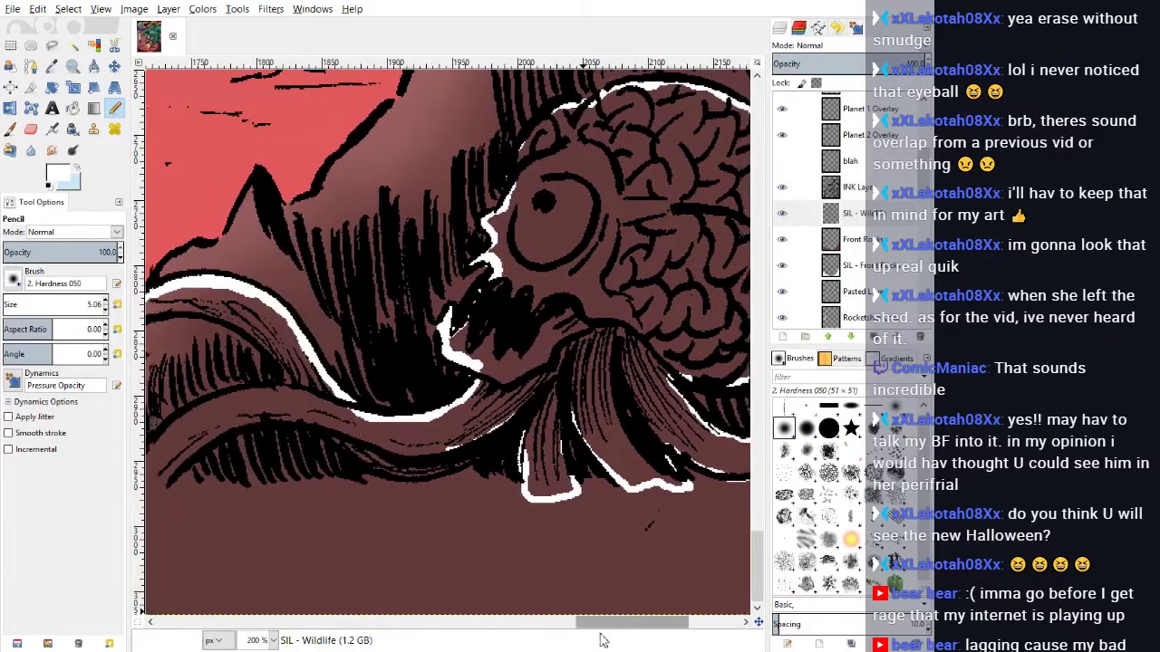
pyautogui.hscroll(-1, 625, 634)
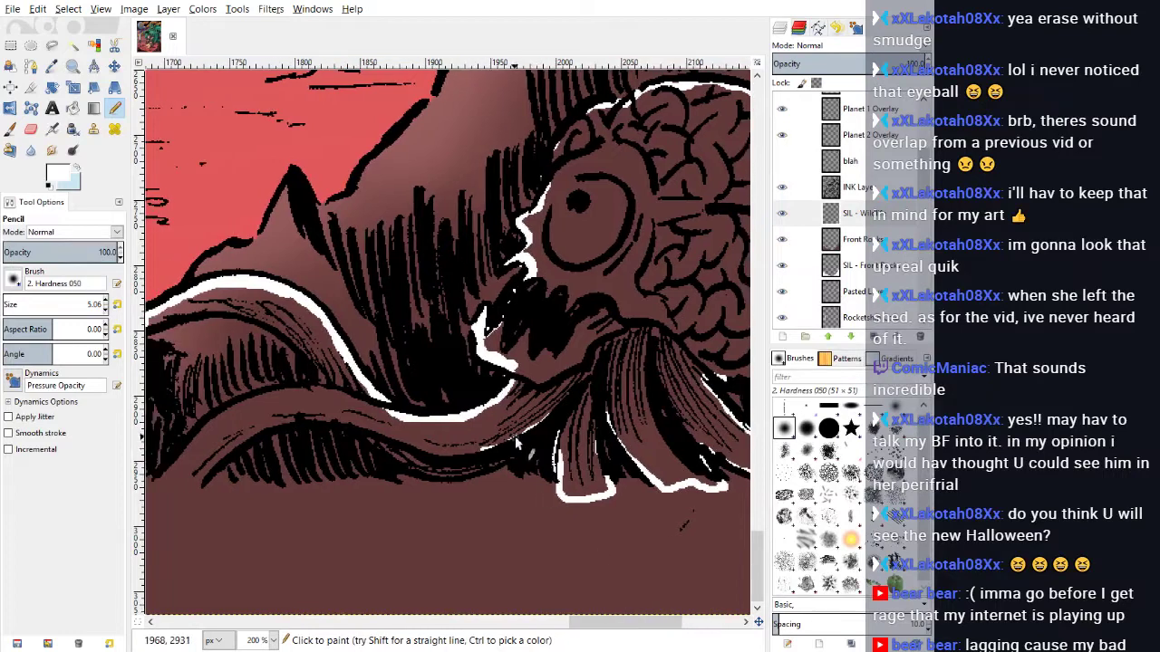
pyautogui.moveTo(476, 473)
pyautogui.mouseDown()
pyautogui.moveTo(428, 474)
pyautogui.moveTo(371, 439)
pyautogui.moveTo(297, 429)
pyautogui.moveTo(243, 445)
pyautogui.moveTo(185, 494)
pyautogui.moveTo(195, 489)
pyautogui.moveTo(181, 514)
pyautogui.moveTo(150, 500)
pyautogui.mouseUp()
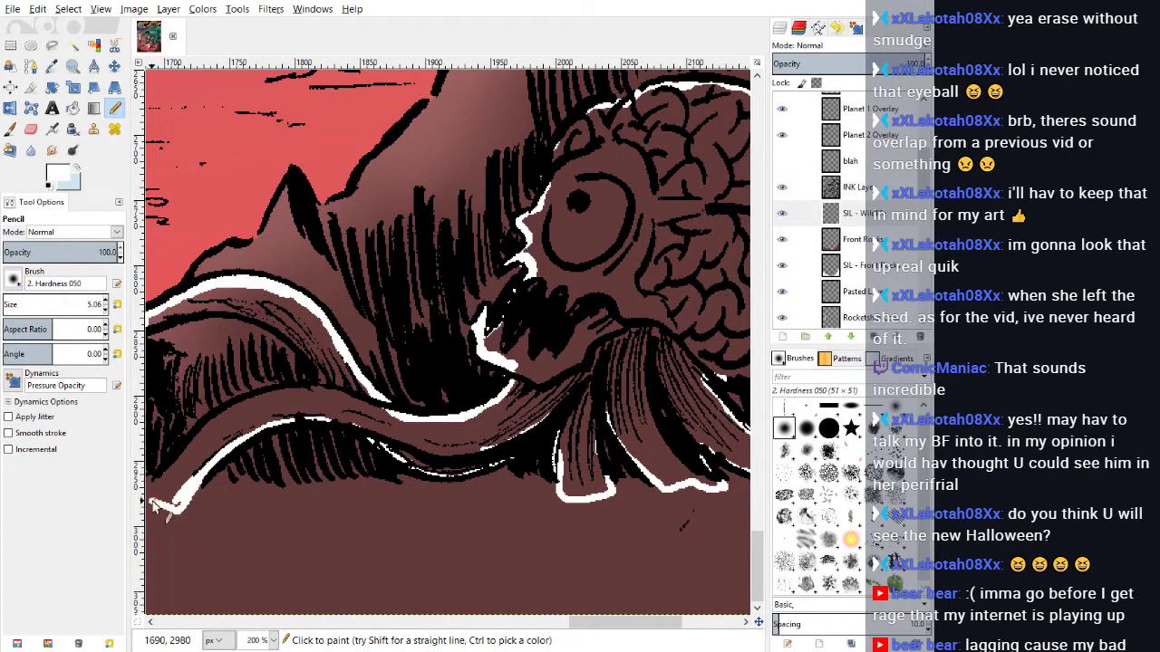
pyautogui.moveTo(591, 623); pyautogui.dragTo(555, 644)
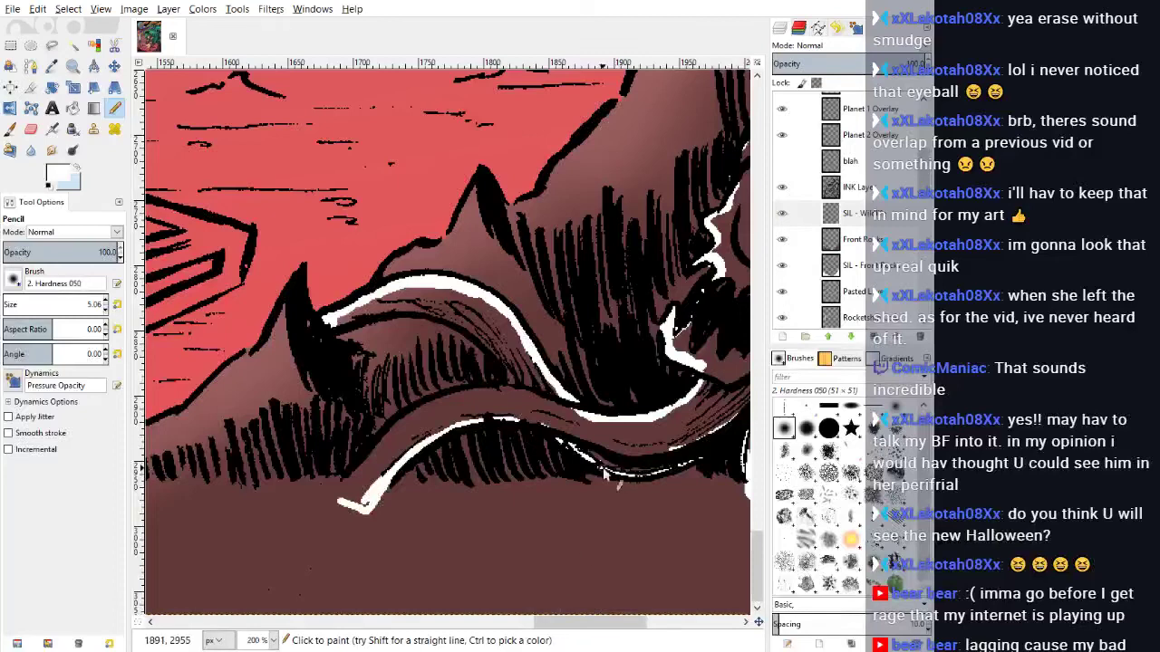
pyautogui.moveTo(362, 512)
pyautogui.mouseDown()
pyautogui.moveTo(337, 498)
pyautogui.moveTo(399, 433)
pyautogui.moveTo(467, 392)
pyautogui.moveTo(509, 387)
pyautogui.mouseUp()
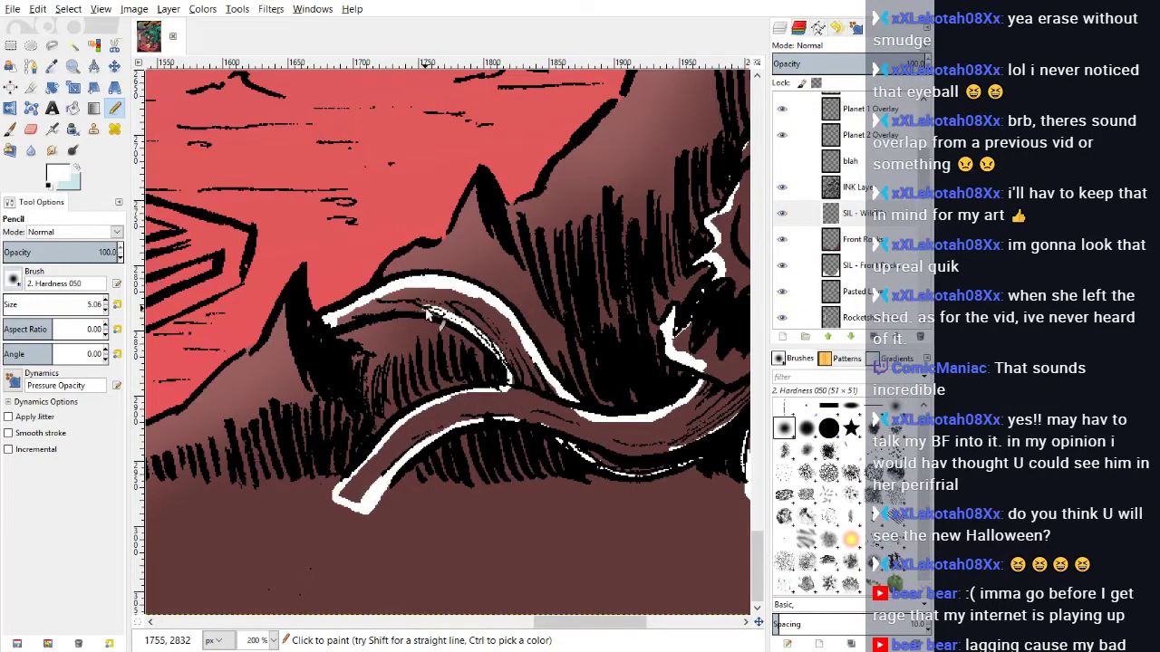
pyautogui.moveTo(340, 333)
pyautogui.mouseDown()
pyautogui.moveTo(399, 309)
pyautogui.moveTo(464, 337)
pyautogui.mouseUp()
# Step: Bucket-fill the outlined brain creature and its tentacles with white
pyautogui.click(72, 108)
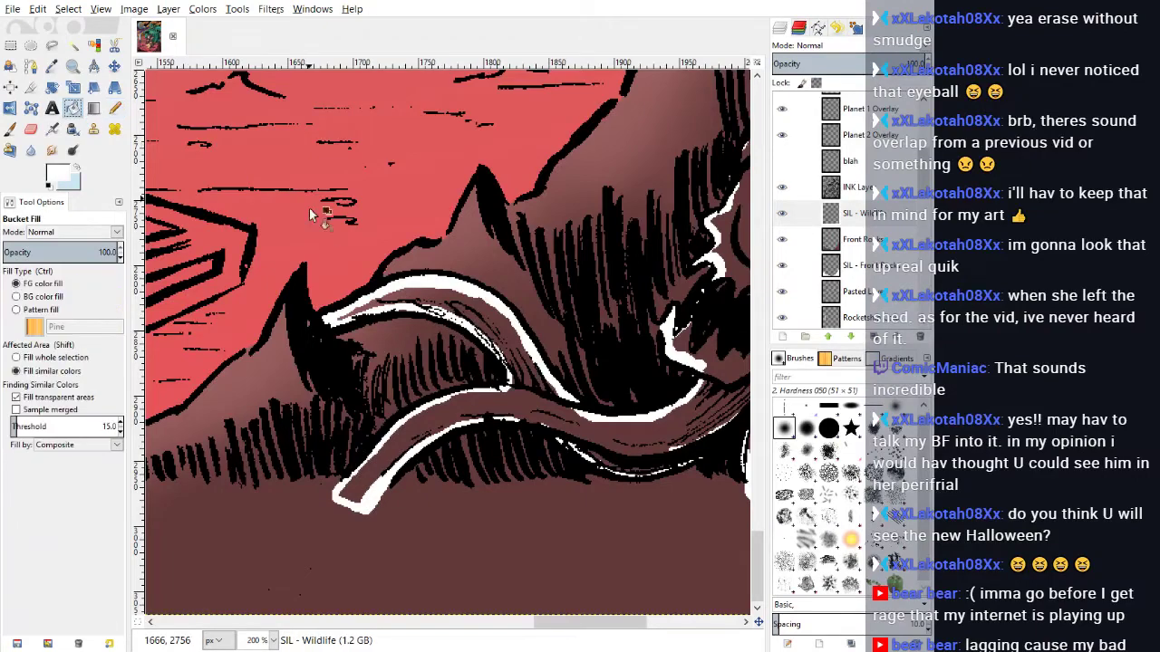
pyautogui.click(448, 311)
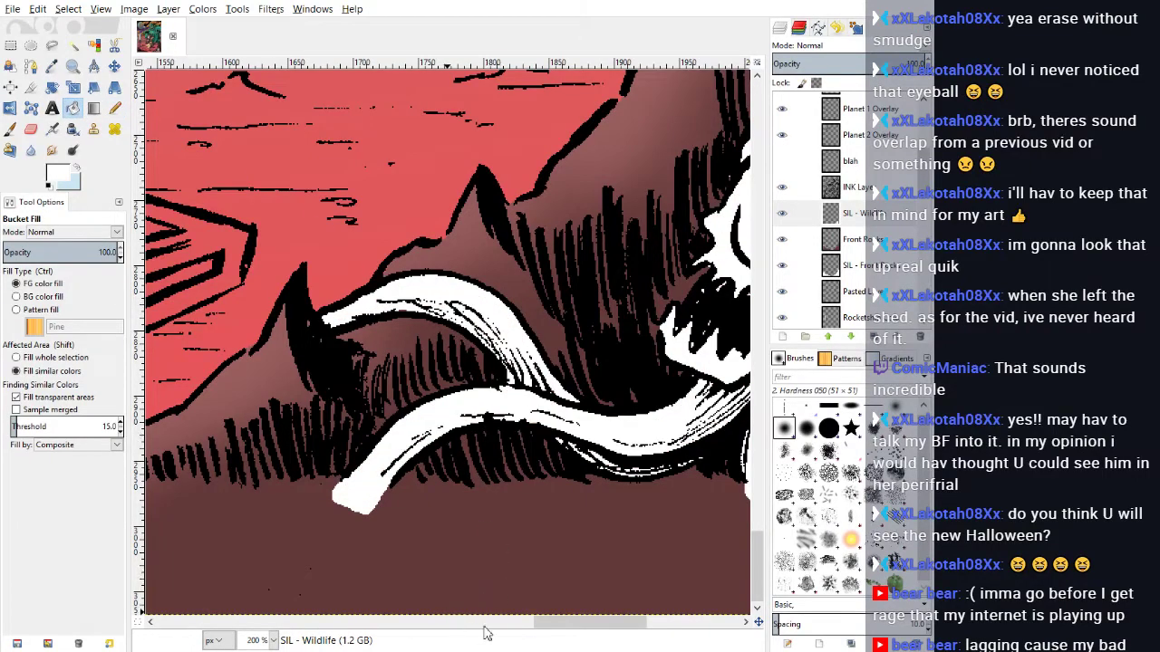
pyautogui.moveTo(553, 623); pyautogui.dragTo(618, 641)
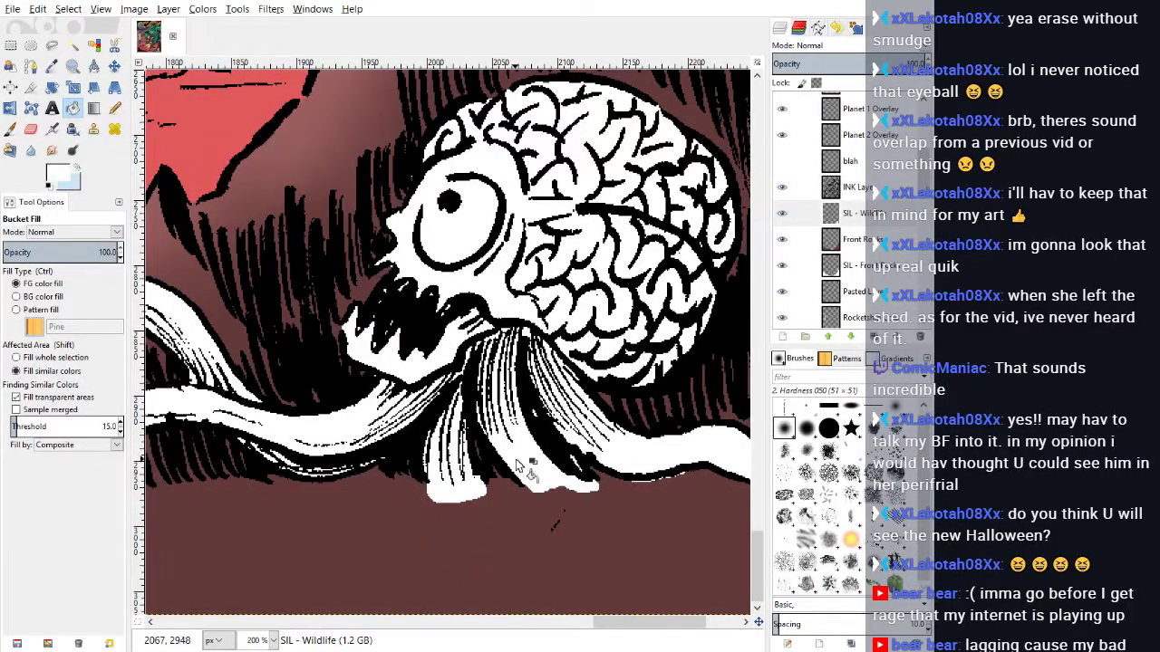
# Step: Outline the left, lower and right sides of the spotted creature above the brain creature in white with the Pencil at size 14.06
pyautogui.scroll(3, 530, 471)
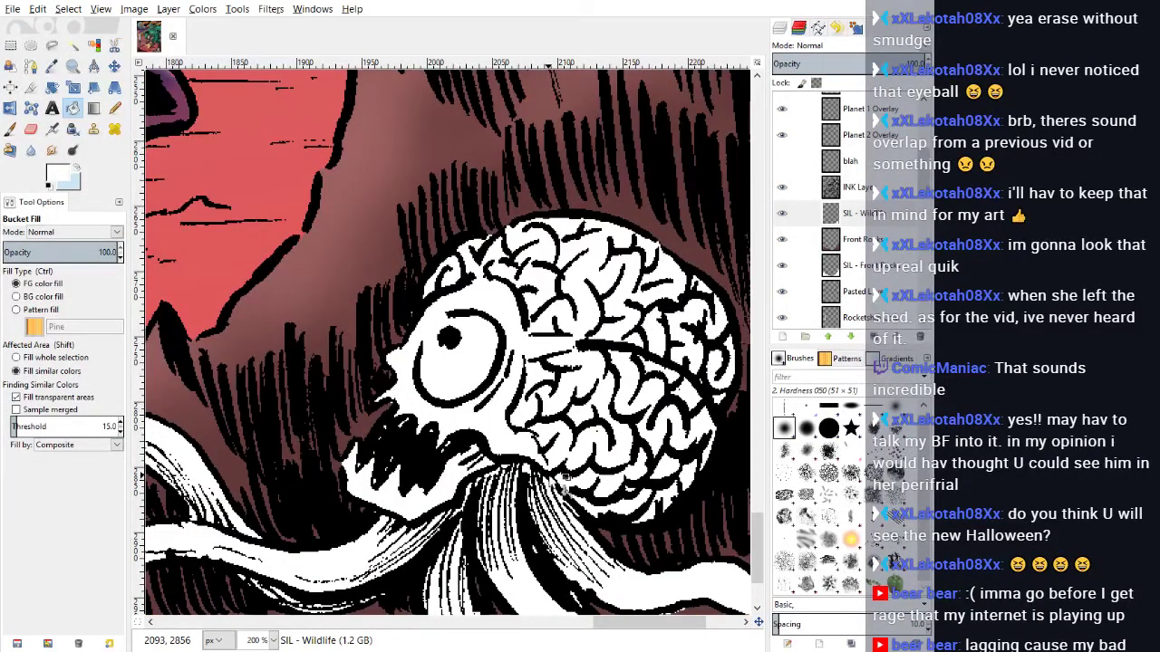
pyautogui.scroll(5, 562, 476)
pyautogui.moveTo(613, 623); pyautogui.dragTo(652, 640)
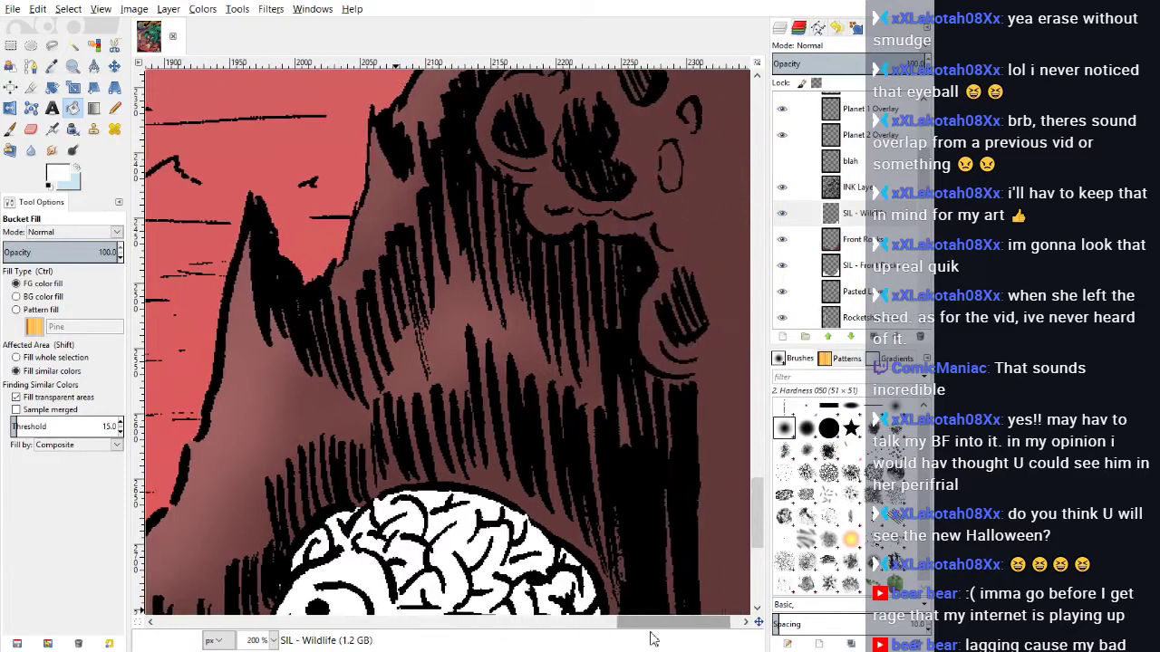
pyautogui.scroll(5, 531, 298)
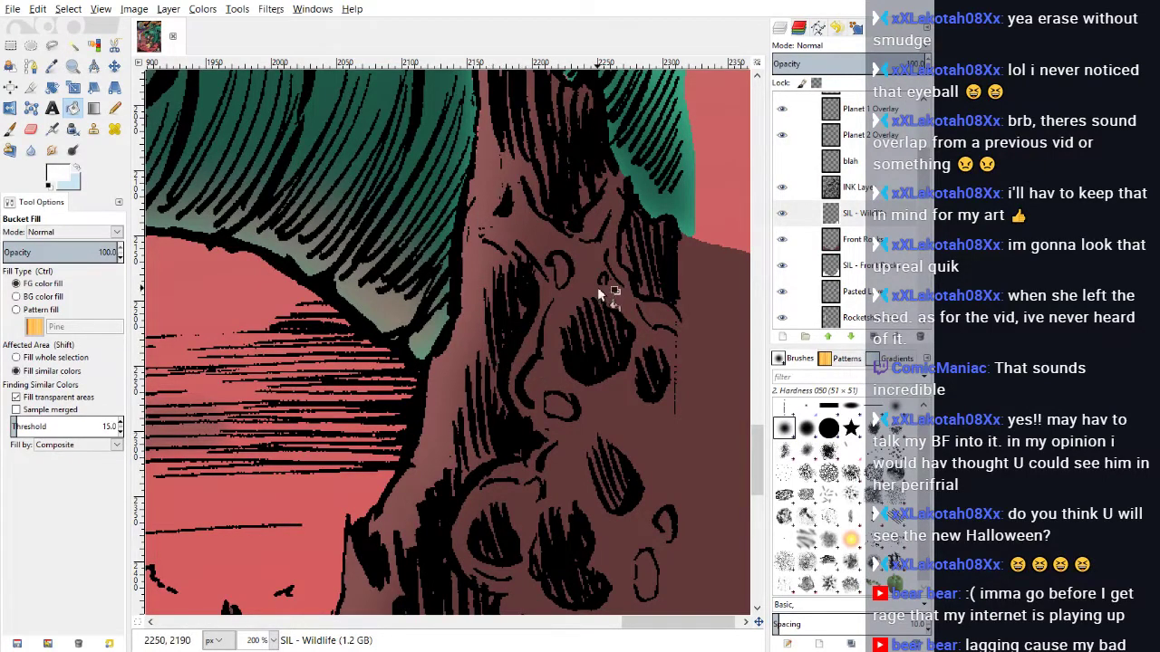
pyautogui.press('n')
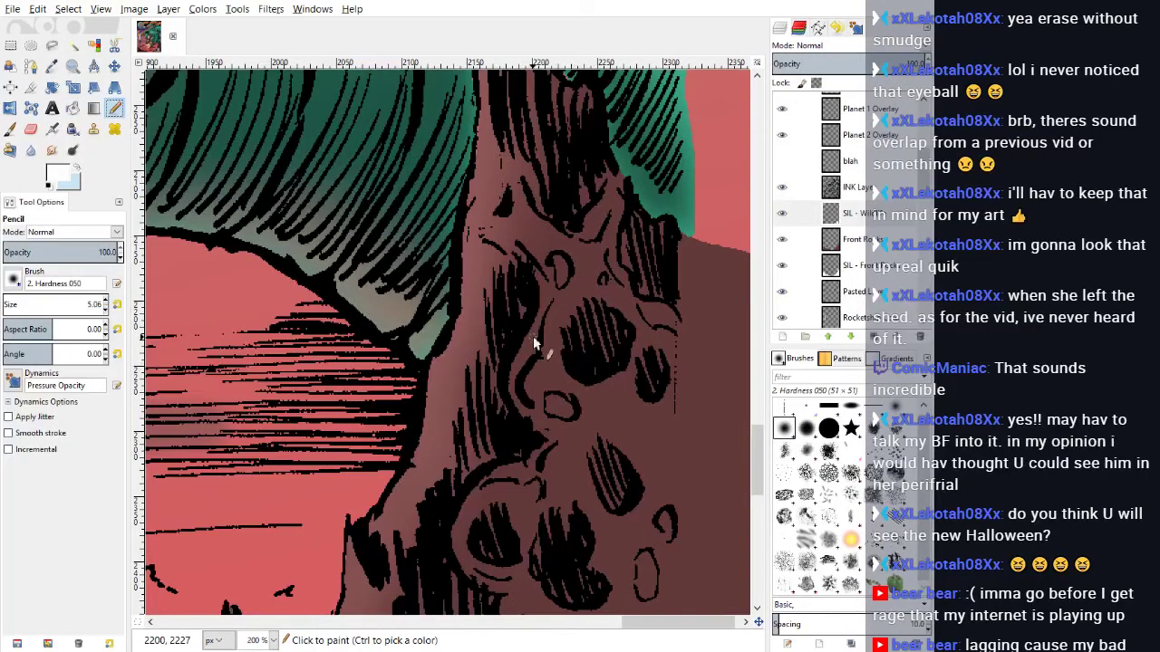
pyautogui.moveTo(546, 317)
pyautogui.mouseDown()
pyautogui.moveTo(510, 372)
pyautogui.moveTo(549, 455)
pyautogui.moveTo(476, 496)
pyautogui.moveTo(456, 542)
pyautogui.moveTo(471, 569)
pyautogui.moveTo(505, 584)
pyautogui.moveTo(486, 584)
pyautogui.moveTo(516, 589)
pyautogui.mouseUp()
pyautogui.scroll(-5, 517, 589)
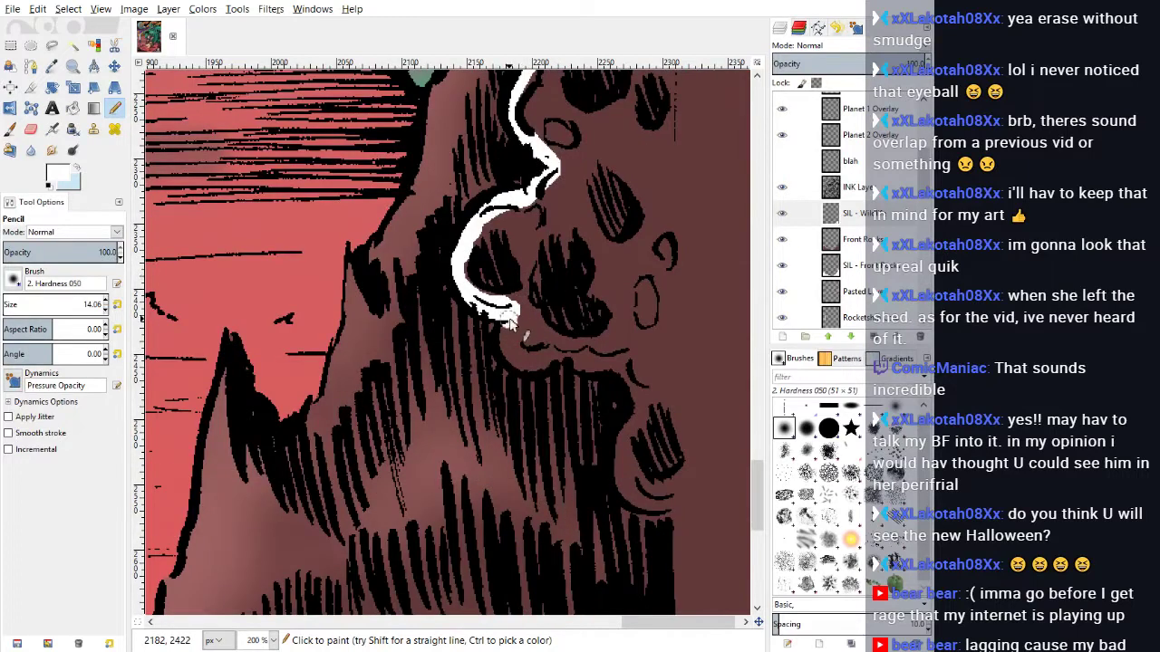
pyautogui.moveTo(512, 321)
pyautogui.mouseDown()
pyautogui.moveTo(518, 358)
pyautogui.moveTo(580, 360)
pyautogui.moveTo(626, 379)
pyautogui.moveTo(643, 404)
pyautogui.moveTo(619, 452)
pyautogui.moveTo(623, 485)
pyautogui.moveTo(655, 514)
pyautogui.moveTo(698, 506)
pyautogui.moveTo(713, 474)
pyautogui.moveTo(705, 263)
pyautogui.moveTo(725, 145)
pyautogui.moveTo(729, 272)
pyautogui.moveTo(727, 210)
pyautogui.moveTo(652, 149)
pyautogui.moveTo(634, 153)
pyautogui.mouseUp()
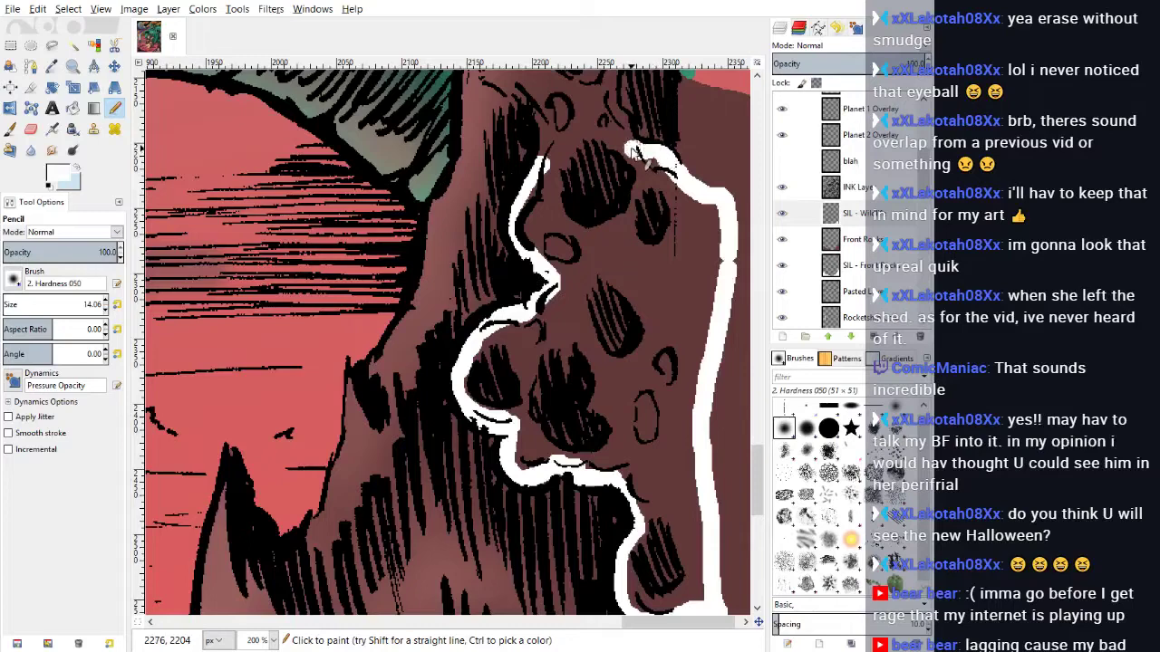
# Step: Outline the spotted creature's horned top in white and bucket-fill its whole silhouette with white
pyautogui.scroll(3, 635, 152)
pyautogui.moveTo(549, 304)
pyautogui.mouseDown()
pyautogui.moveTo(545, 249)
pyautogui.moveTo(490, 213)
pyautogui.moveTo(521, 188)
pyautogui.moveTo(515, 161)
pyautogui.moveTo(536, 207)
pyautogui.moveTo(572, 219)
pyautogui.moveTo(617, 161)
pyautogui.moveTo(606, 243)
pyautogui.moveTo(649, 301)
pyautogui.mouseUp()
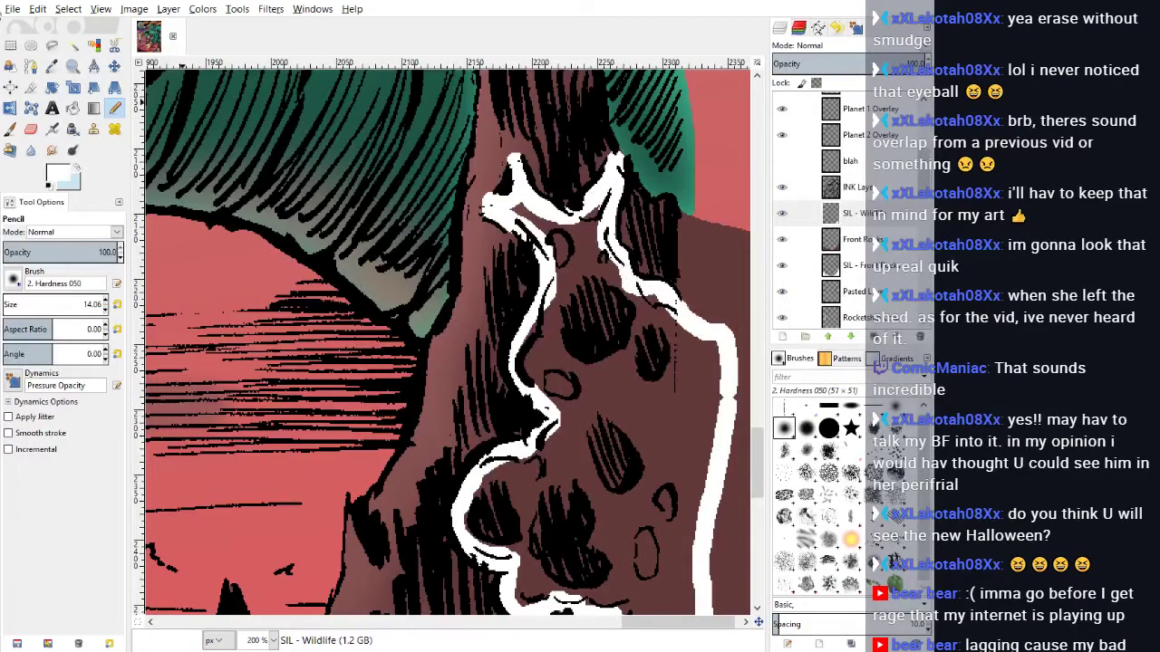
pyautogui.click(73, 108)
pyautogui.click(675, 388)
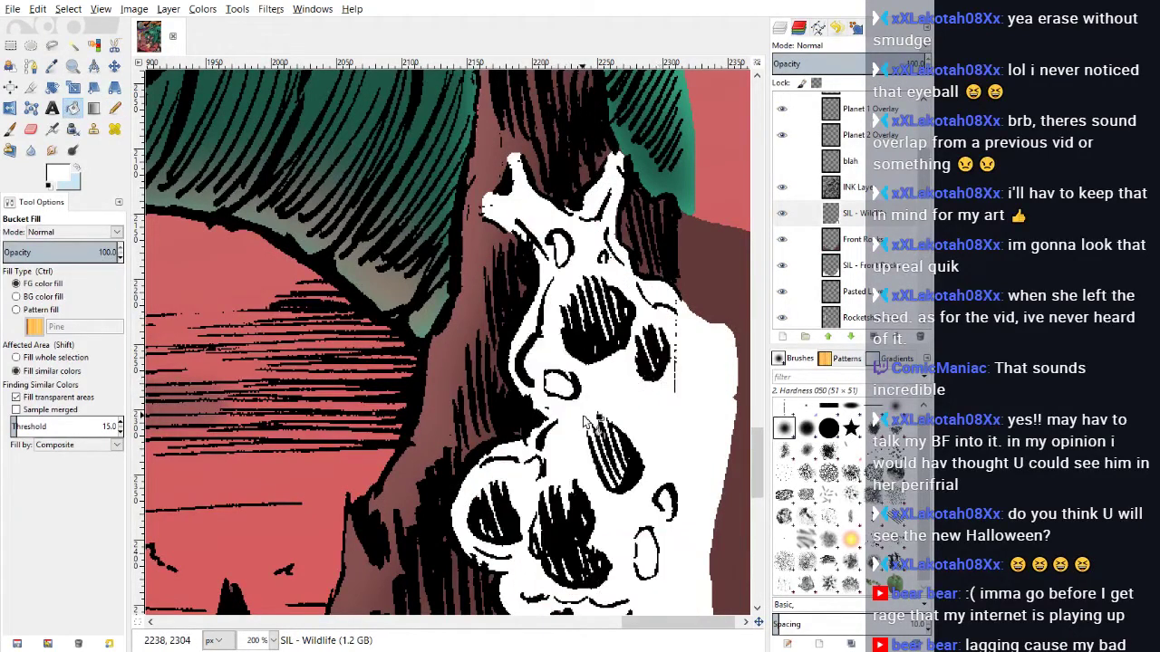
# Step: On the INK Layer, erase the dotted stray line across the spotted creature and the stray mark beneath the brain creature's tentacles
pyautogui.click(857, 186)
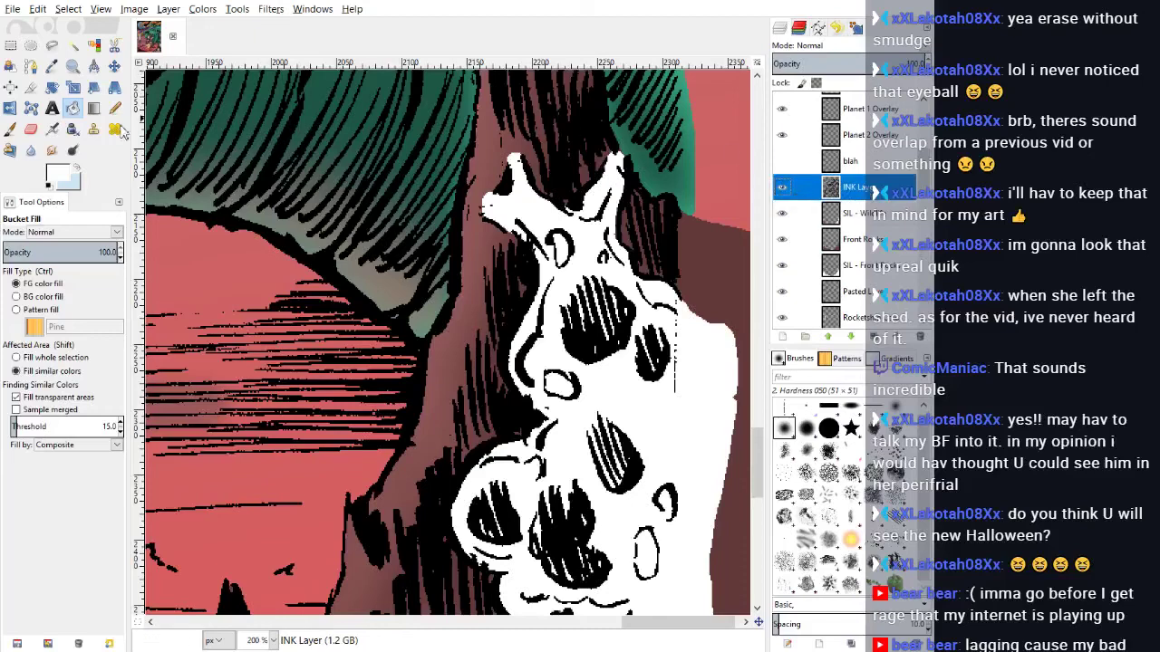
pyautogui.click(31, 128)
pyautogui.moveTo(678, 417)
pyautogui.mouseDown()
pyautogui.moveTo(689, 362)
pyautogui.moveTo(679, 326)
pyautogui.mouseUp()
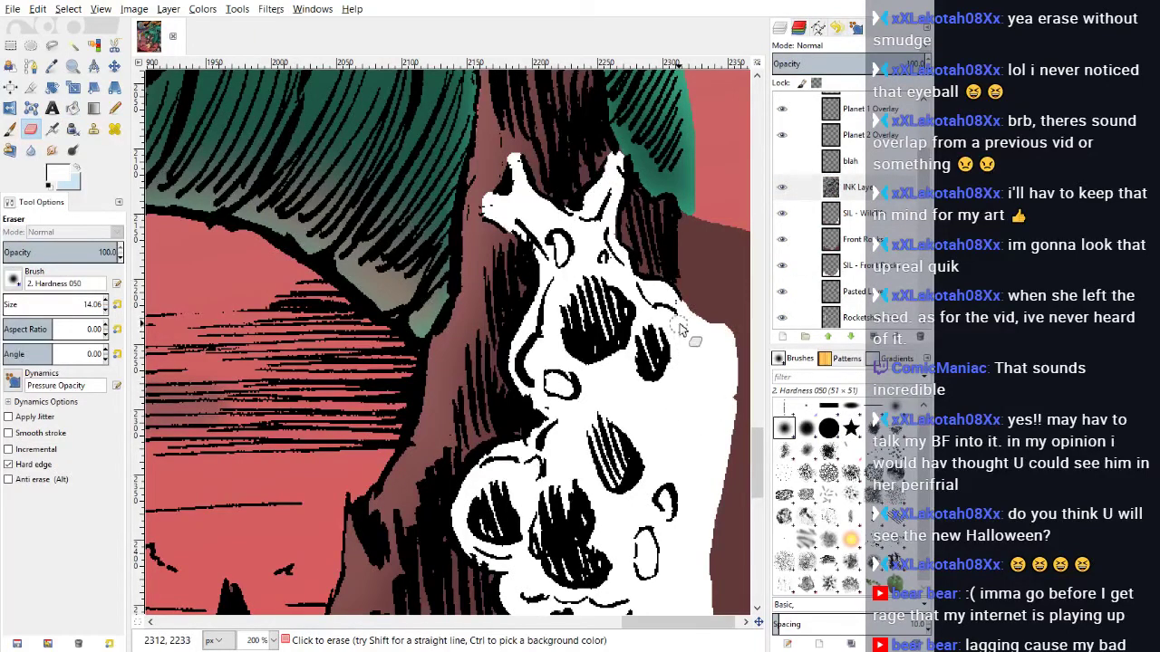
pyautogui.scroll(-5, 707, 381)
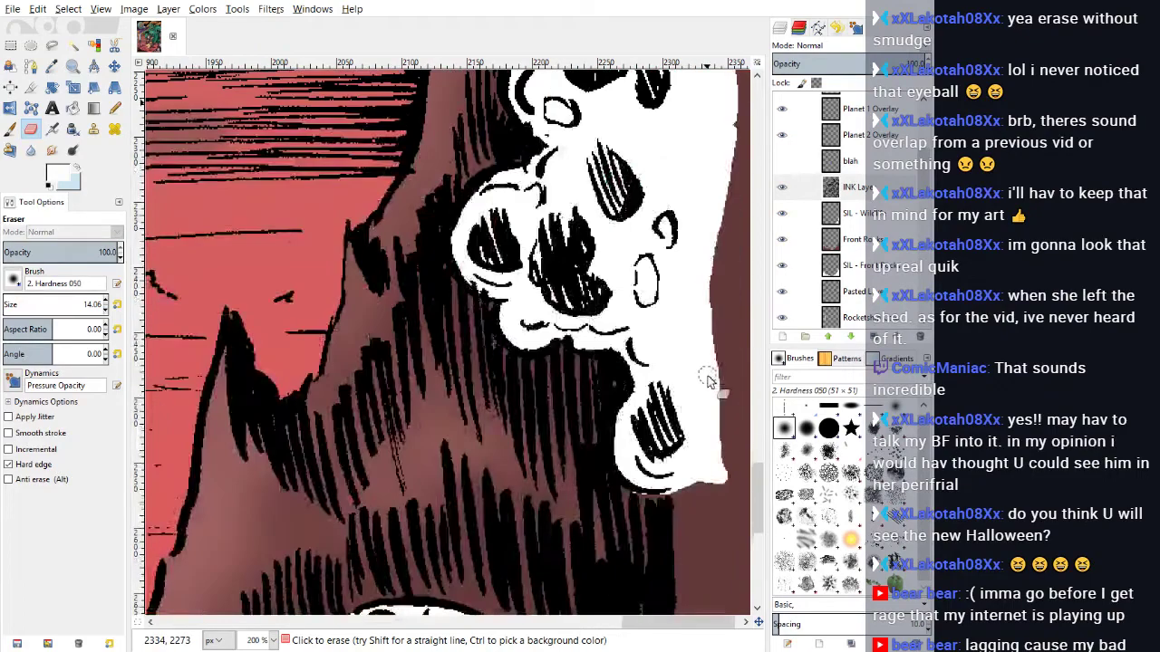
pyautogui.scroll(5, 707, 380)
pyautogui.scroll(-5, 634, 408)
pyautogui.scroll(-5, 621, 419)
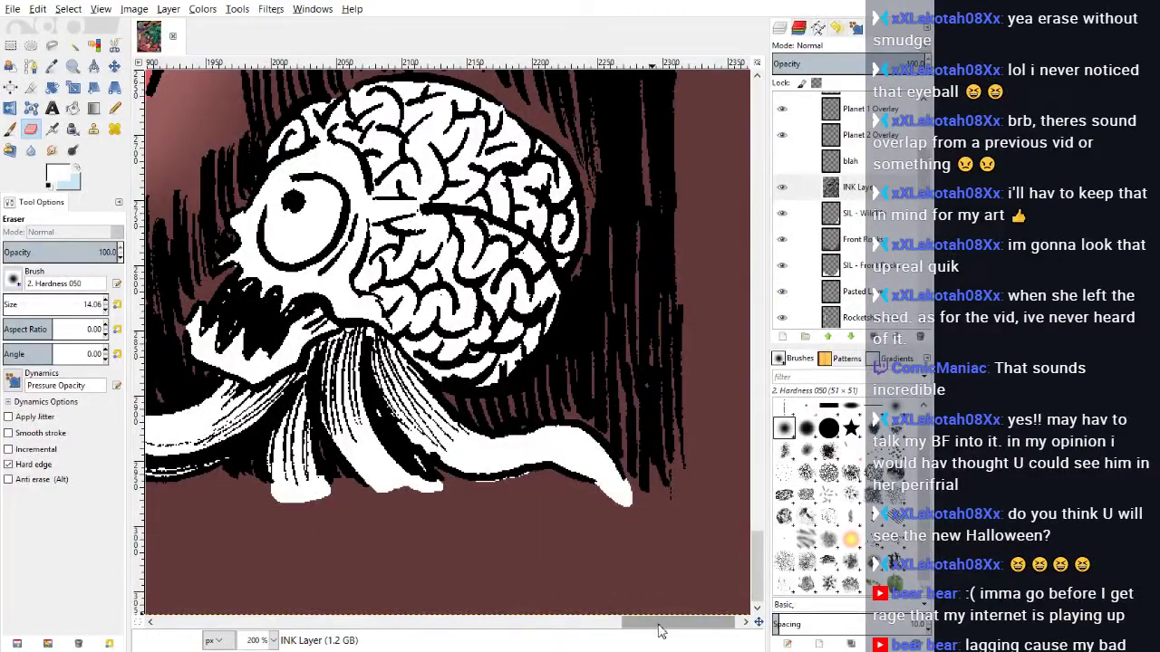
pyautogui.hscroll(-5, 659, 623)
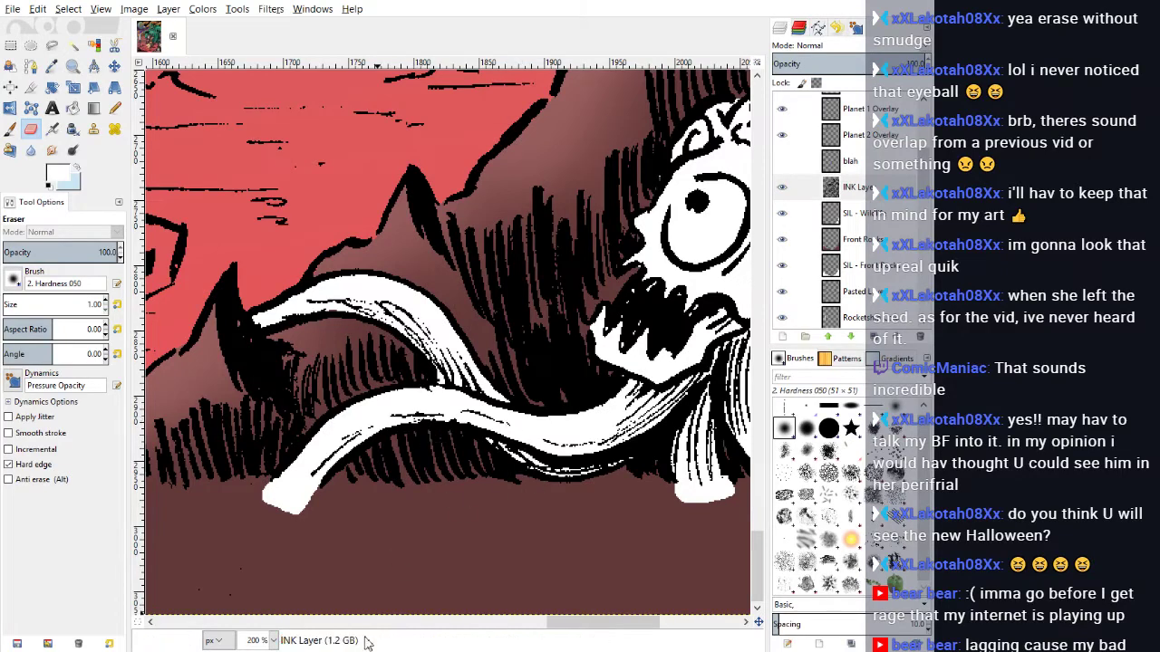
# Step: Select the white silhouettes by color on the SIL - Wildlife layer and add a layer named Astro Brain above it
pyautogui.click(265, 606)
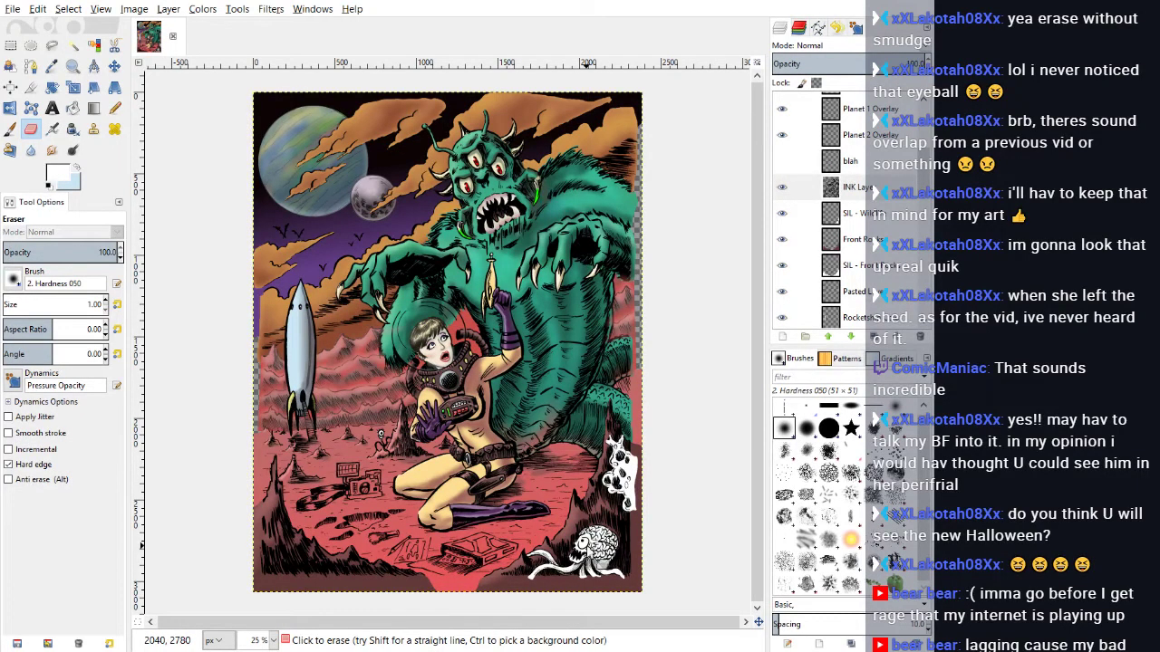
pyautogui.click(852, 213)
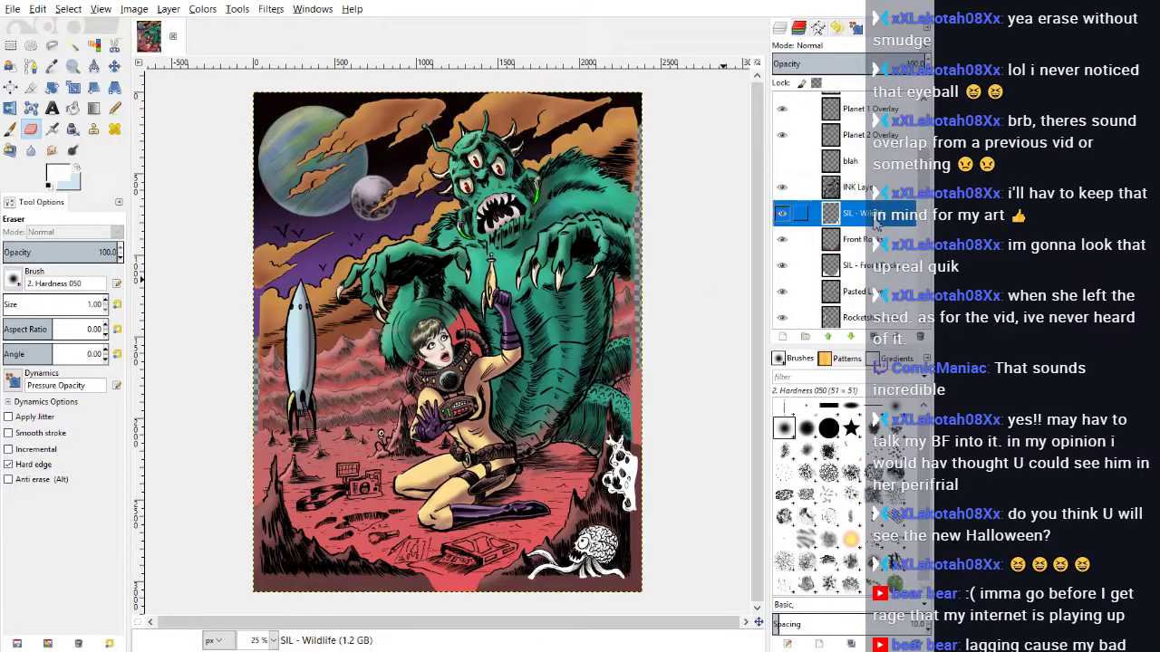
pyautogui.hotkey('shift', 'o')
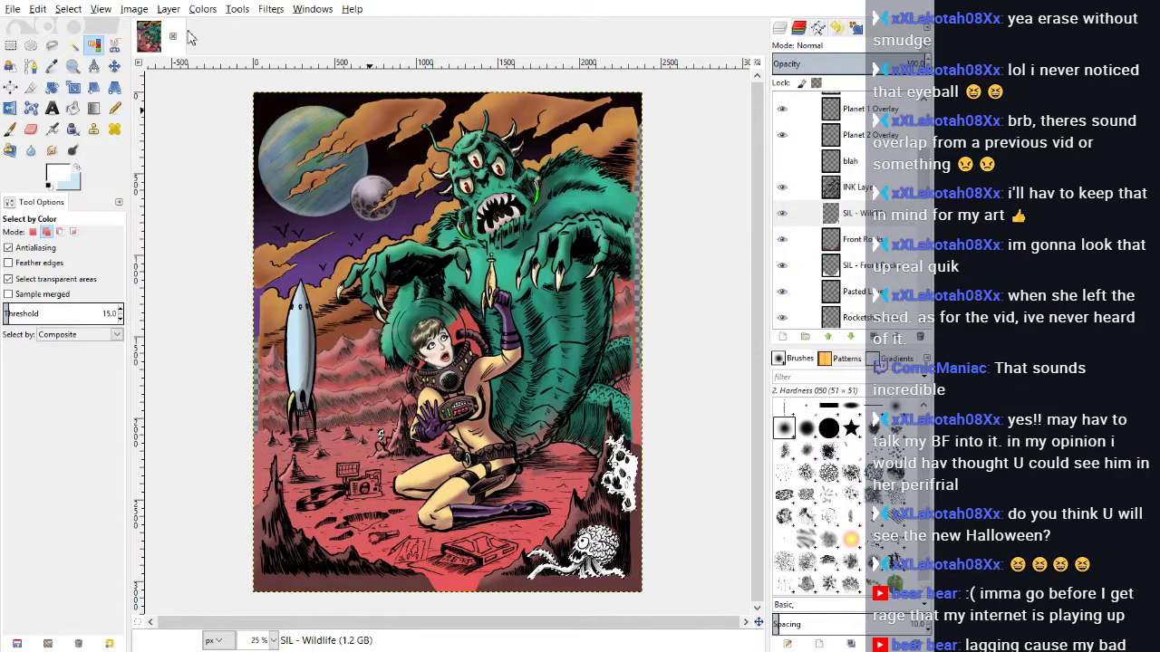
pyautogui.click(274, 643)
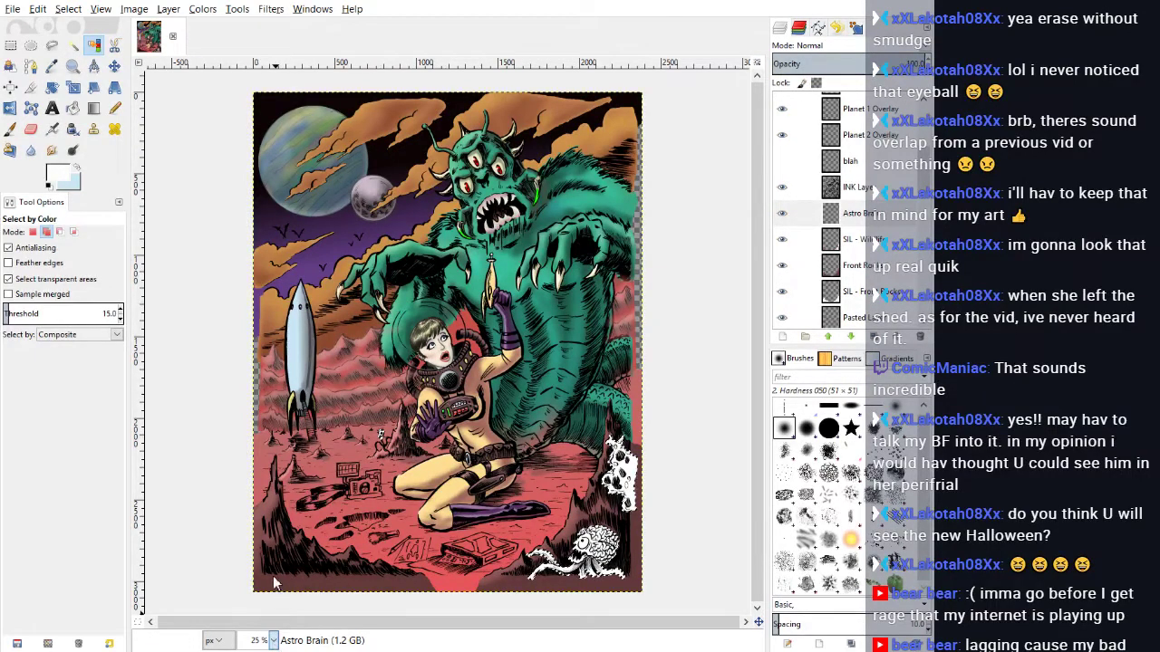
# Step: Pick a base color near the brain creature and shift the foreground color to a medium green for its tentacles
pyautogui.click(266, 569)
pyautogui.scroll(-13, 534, 492)
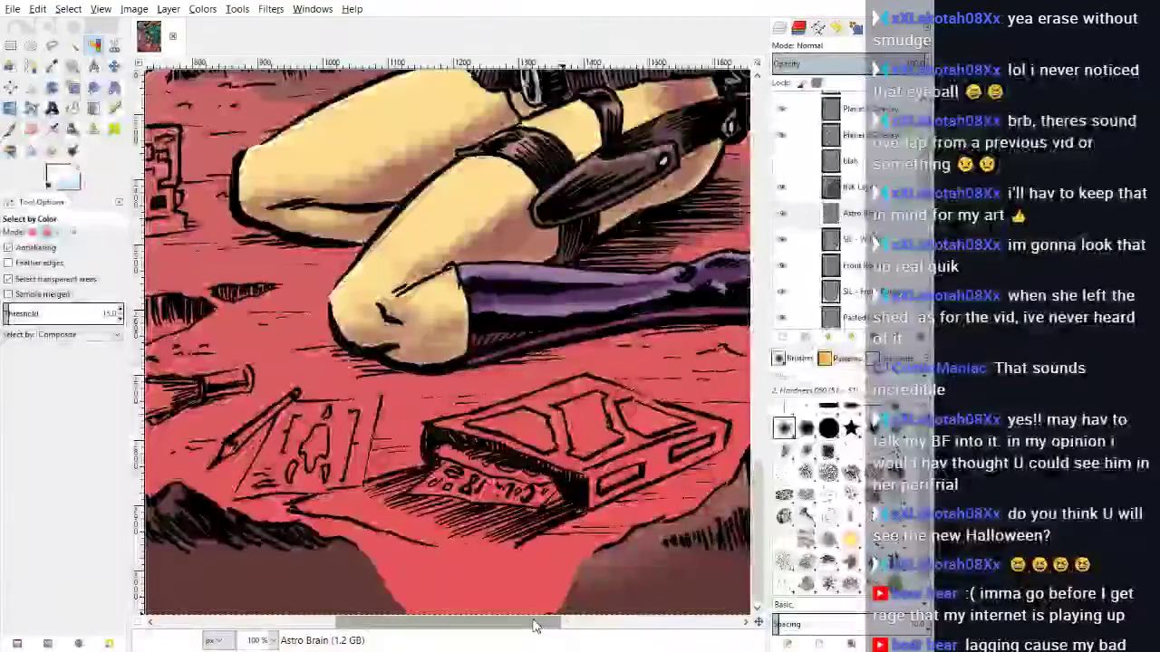
pyautogui.moveTo(535, 623); pyautogui.dragTo(720, 623)
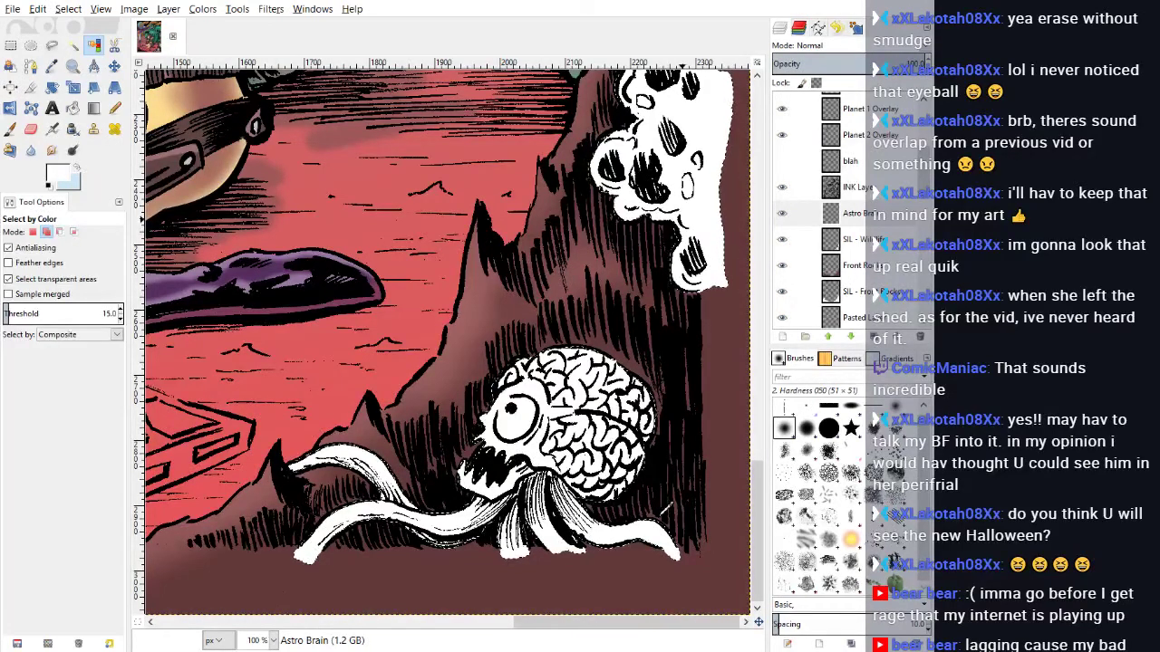
pyautogui.click(664, 504)
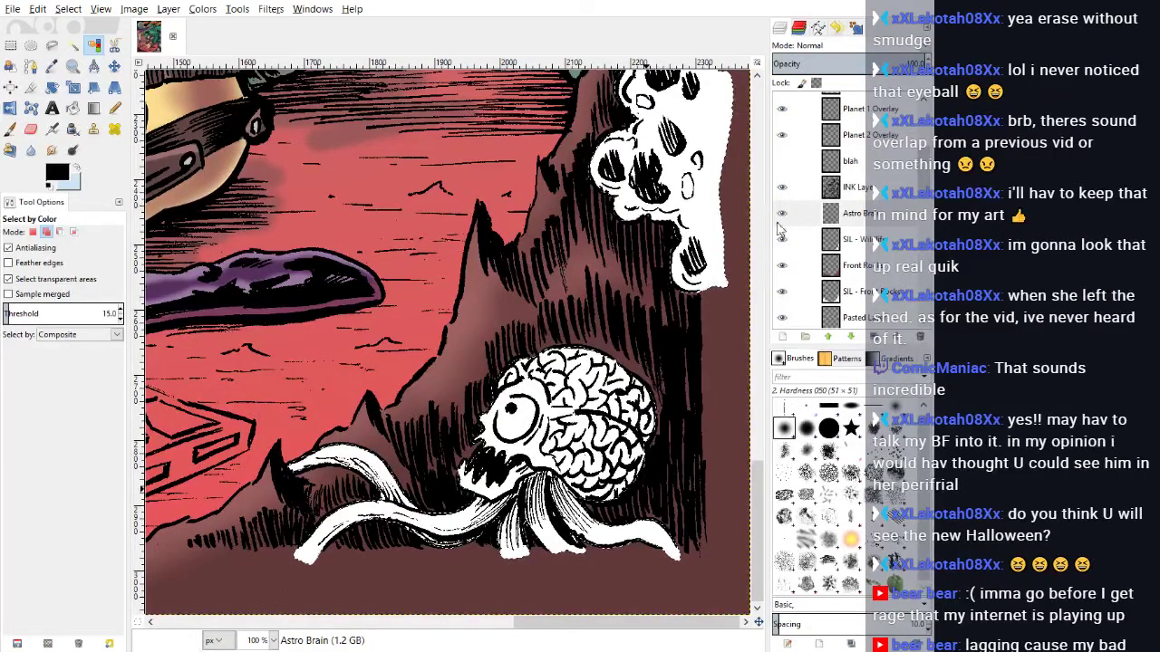
pyautogui.click(736, 458)
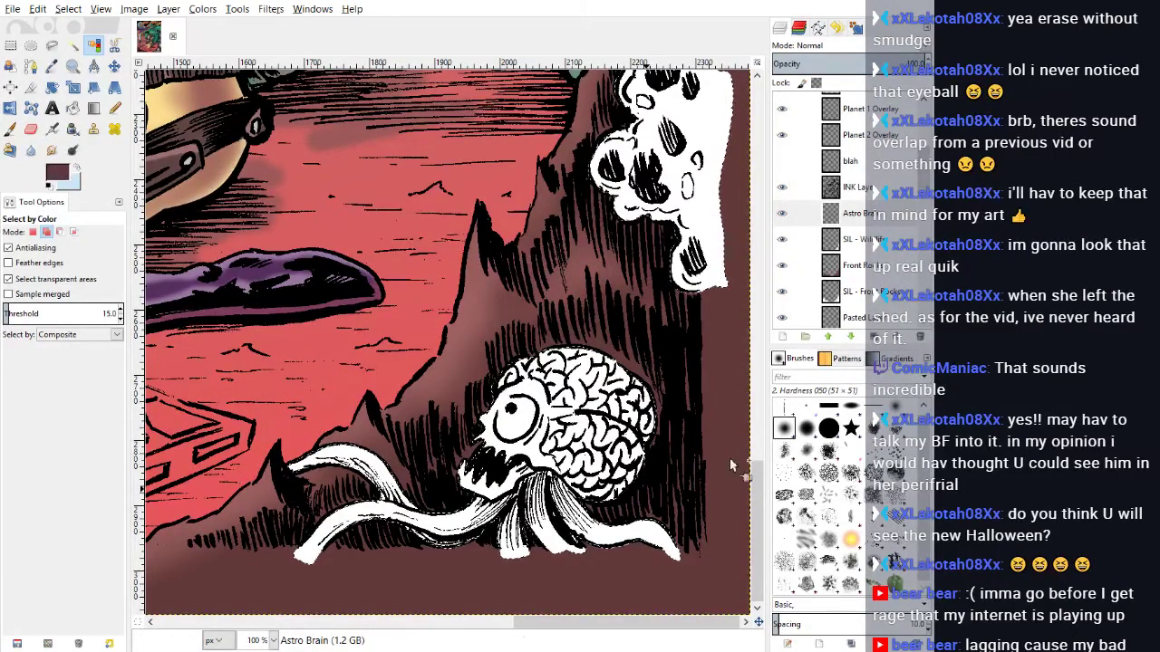
pyautogui.press('0')
pyautogui.press('0')
pyautogui.press('0')
pyautogui.press('0')
pyautogui.press('0')
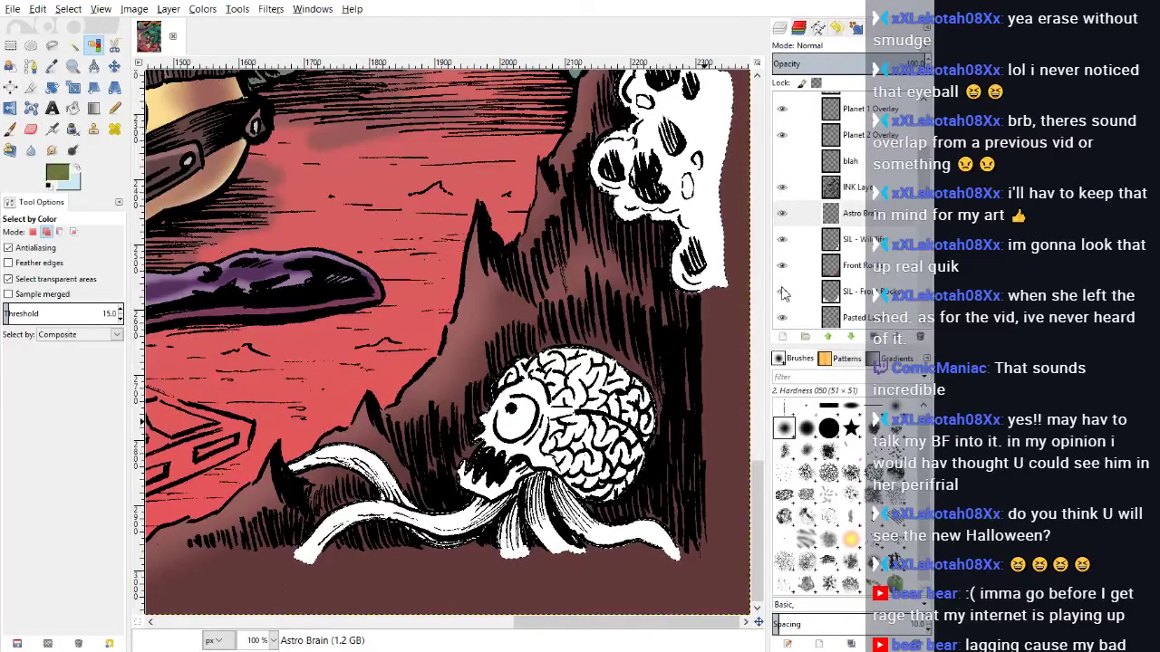
pyautogui.press('0')
pyautogui.press('0')
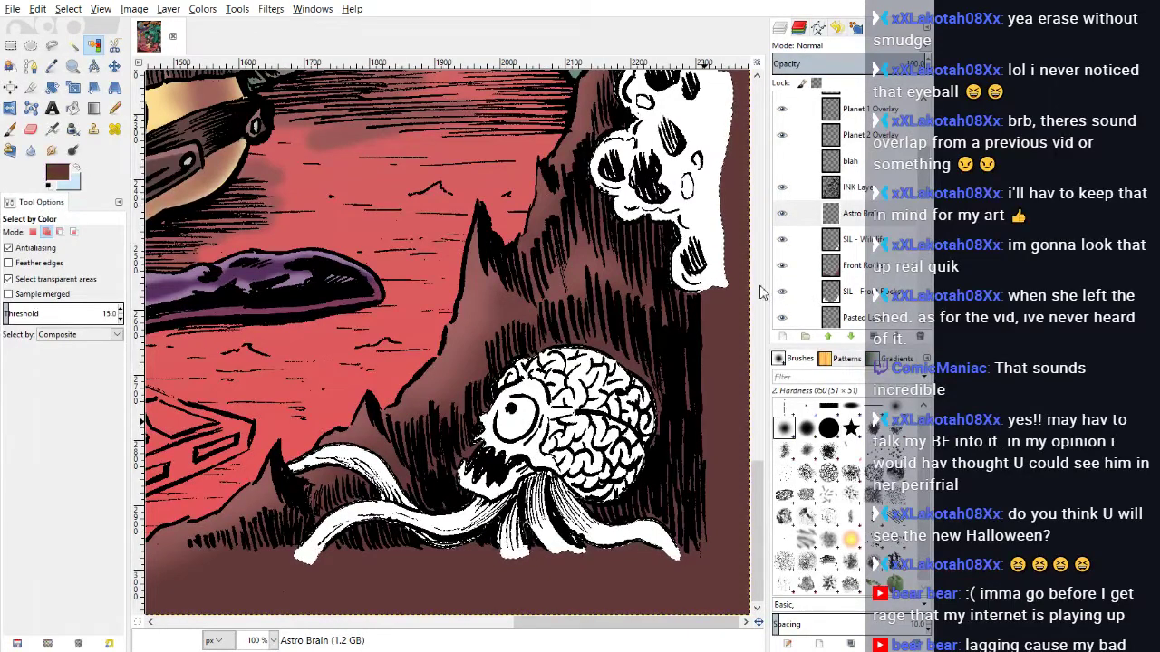
pyautogui.press('9')
pyautogui.press('9')
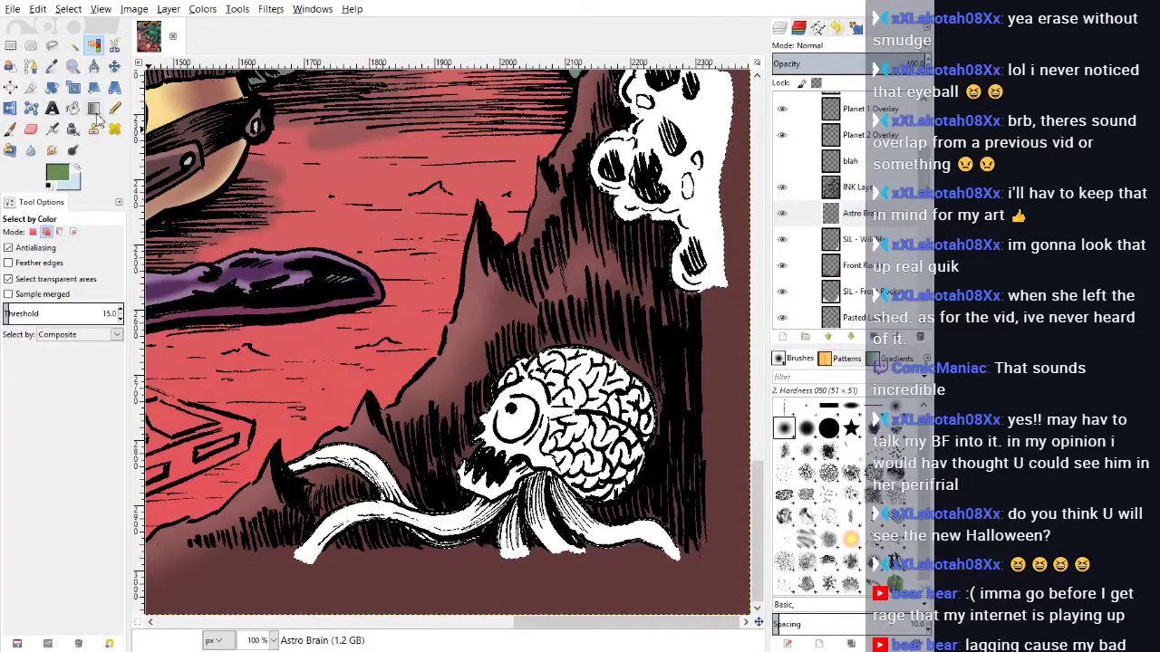
# Step: Paint all of the brain creature's tentacles green on the Astro Brain layer with the Pencil at size 66.29
pyautogui.click(114, 108)
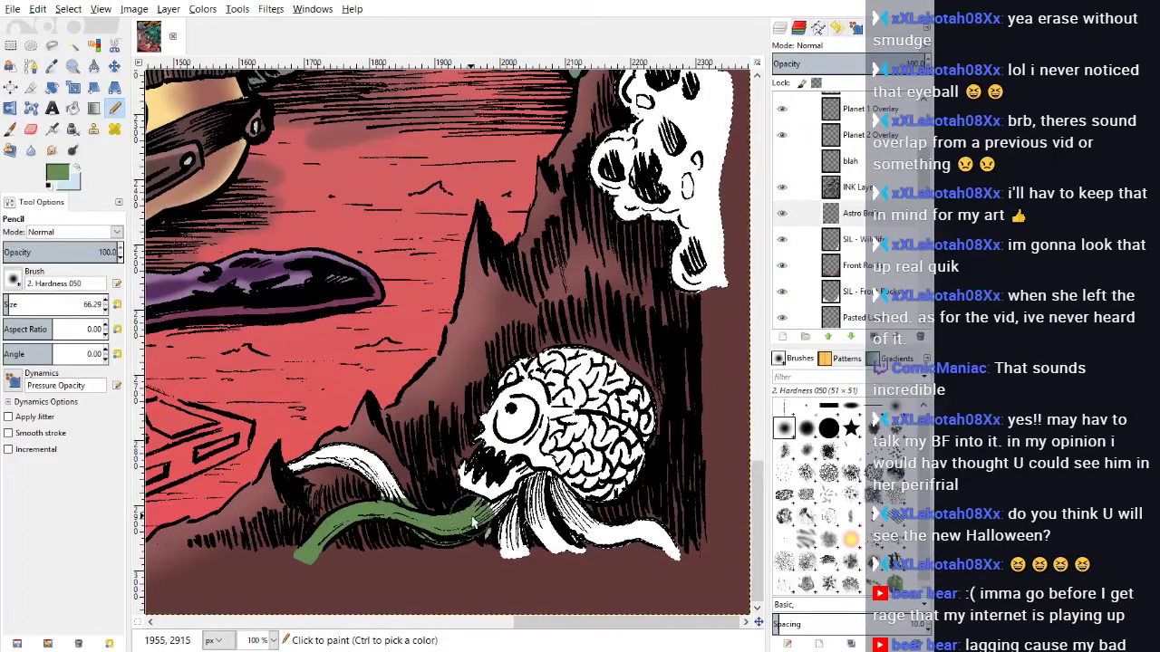
pyautogui.moveTo(501, 529); pyautogui.dragTo(491, 525)
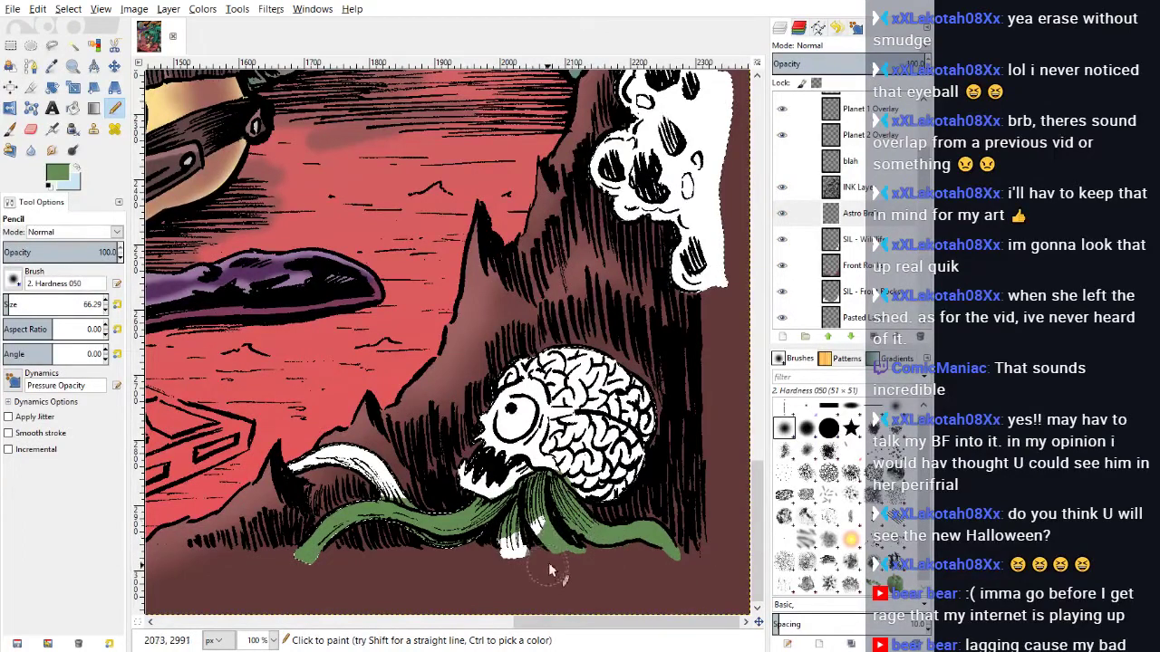
pyautogui.moveTo(412, 498); pyautogui.dragTo(344, 469)
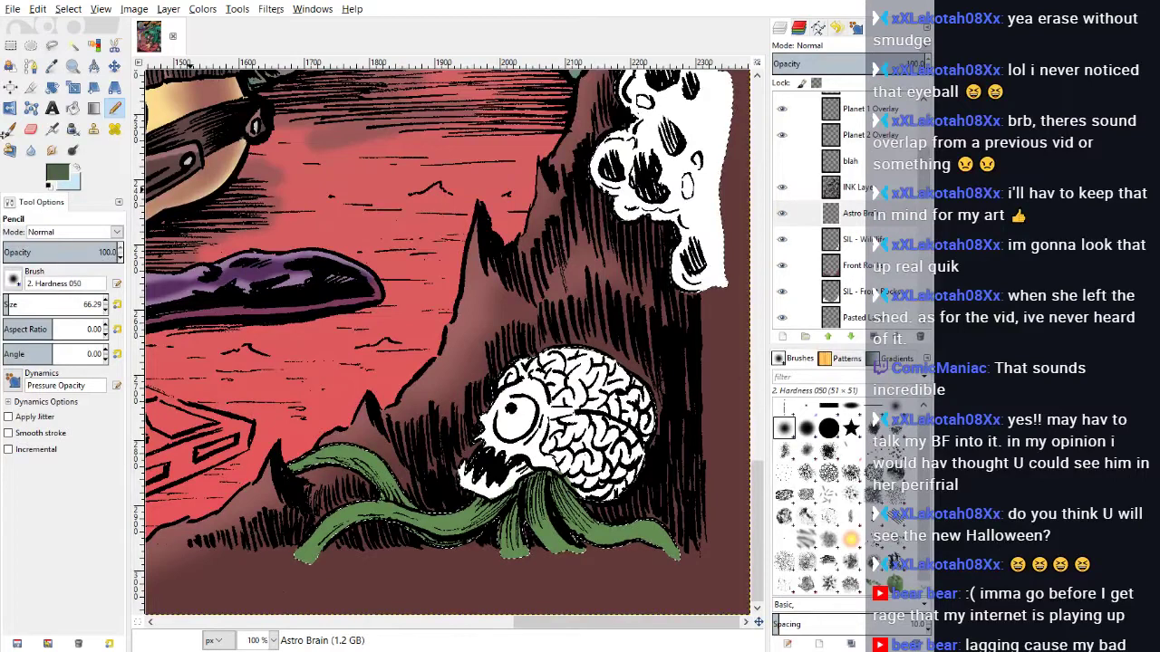
# Step: Shade the brain creature's tentacles with dark green on the Astro Brain layer, using the Airbrush at size 66.29 and opacity 69.9
pyautogui.click(52, 129)
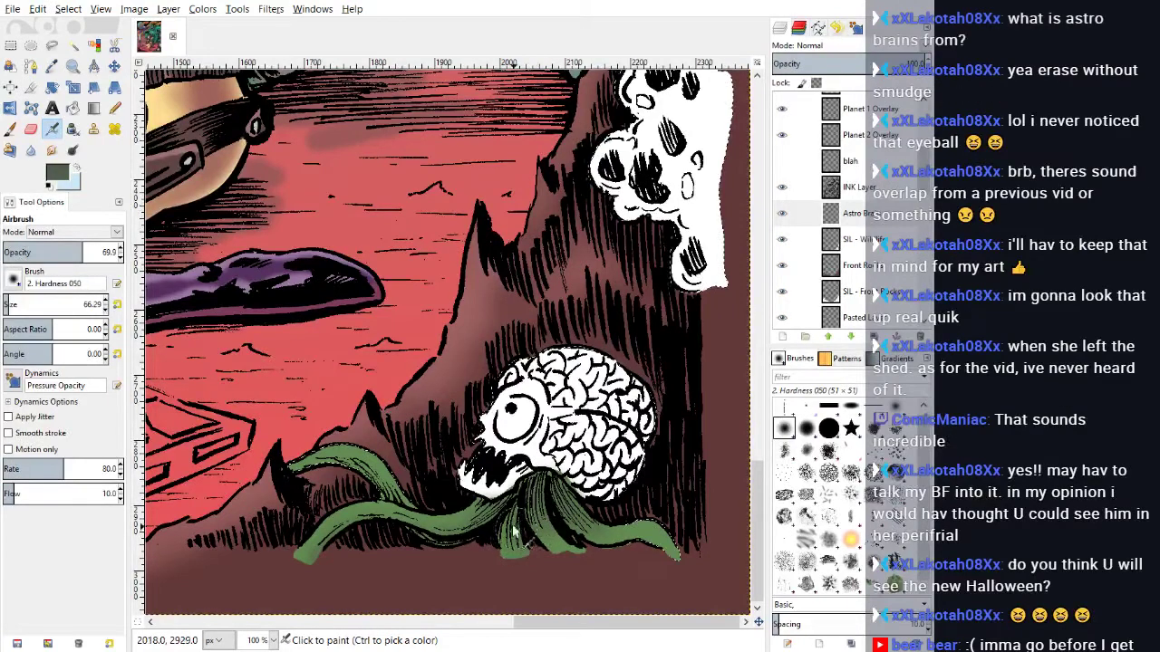
pyautogui.moveTo(528, 509)
pyautogui.mouseDown()
pyautogui.moveTo(612, 556)
pyautogui.moveTo(595, 544)
pyautogui.moveTo(660, 555)
pyautogui.moveTo(578, 557)
pyautogui.moveTo(517, 550)
pyautogui.mouseUp()
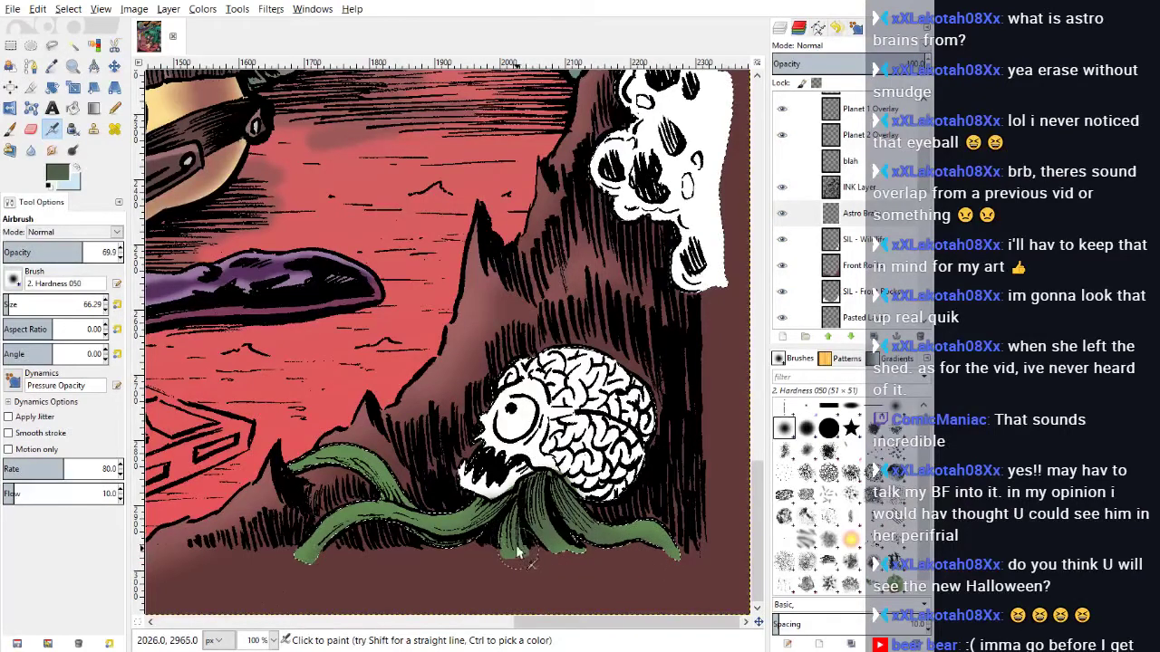
pyautogui.moveTo(368, 482); pyautogui.dragTo(392, 492)
pyautogui.moveTo(319, 485); pyautogui.dragTo(363, 481)
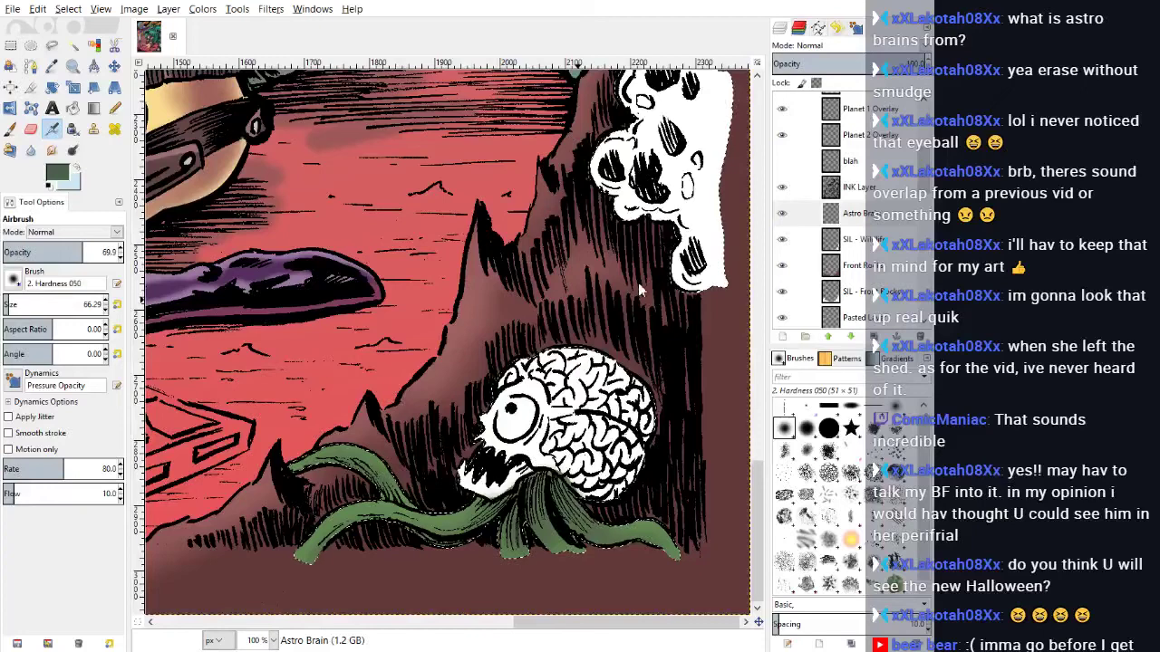
# Step: Change the foreground color to a bright light green and airbrush highlights along the brain creature's outer tentacles at size 14.06
pyautogui.moveTo(638, 282); pyautogui.dragTo(680, 273)
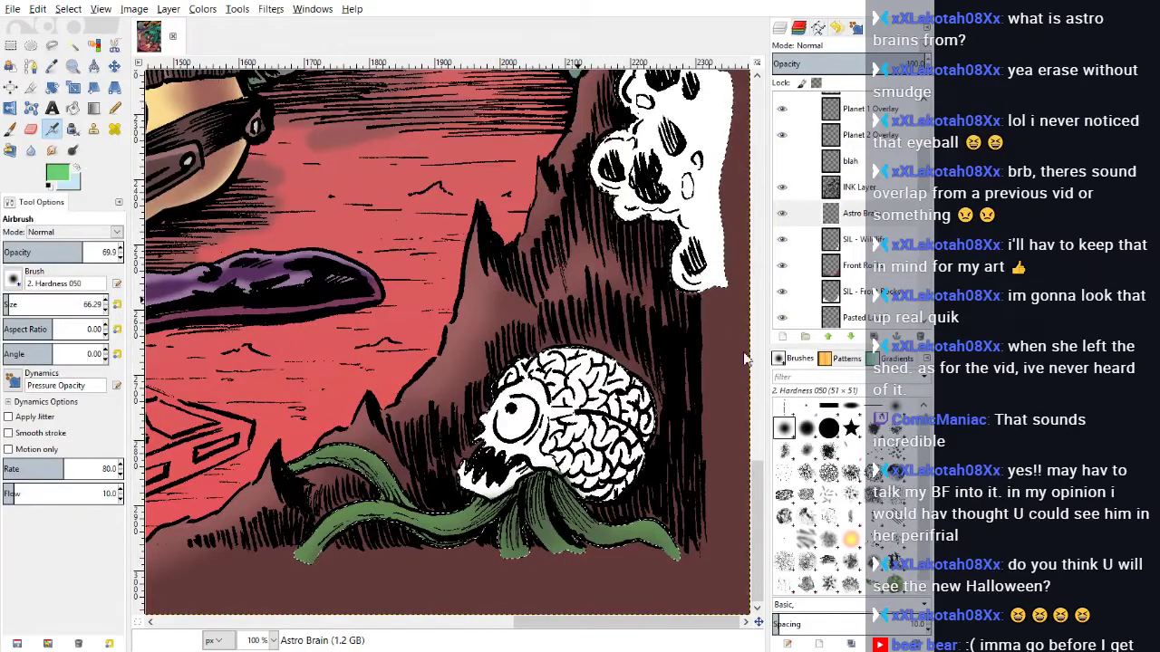
pyautogui.click(6, 304)
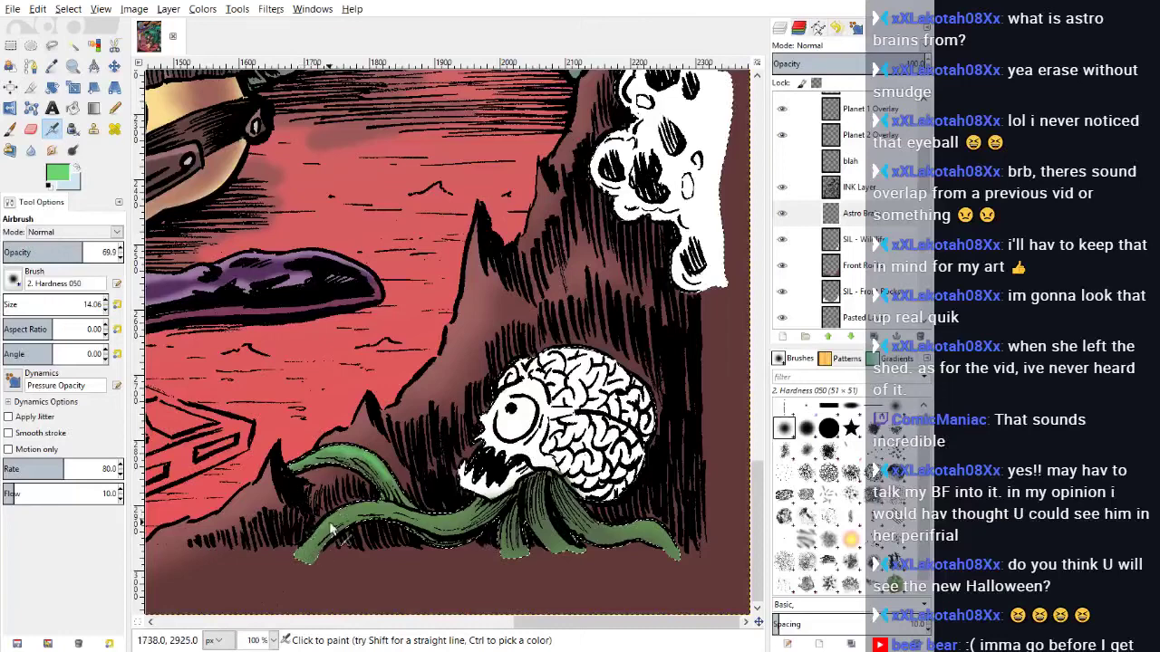
pyautogui.moveTo(331, 525); pyautogui.dragTo(329, 523)
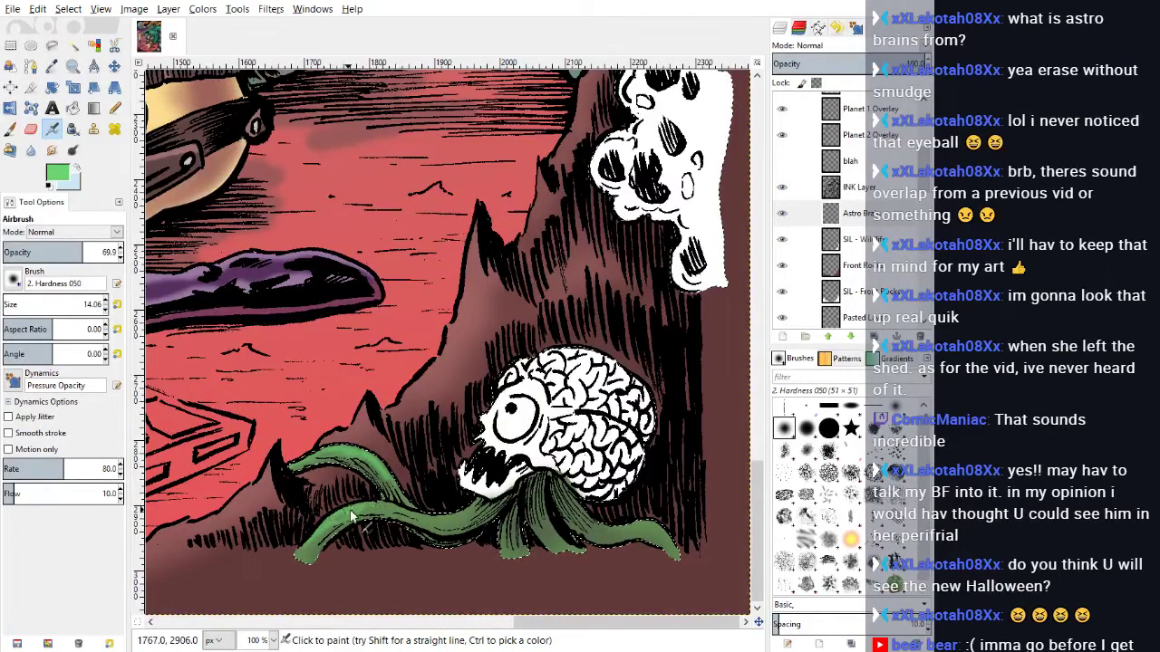
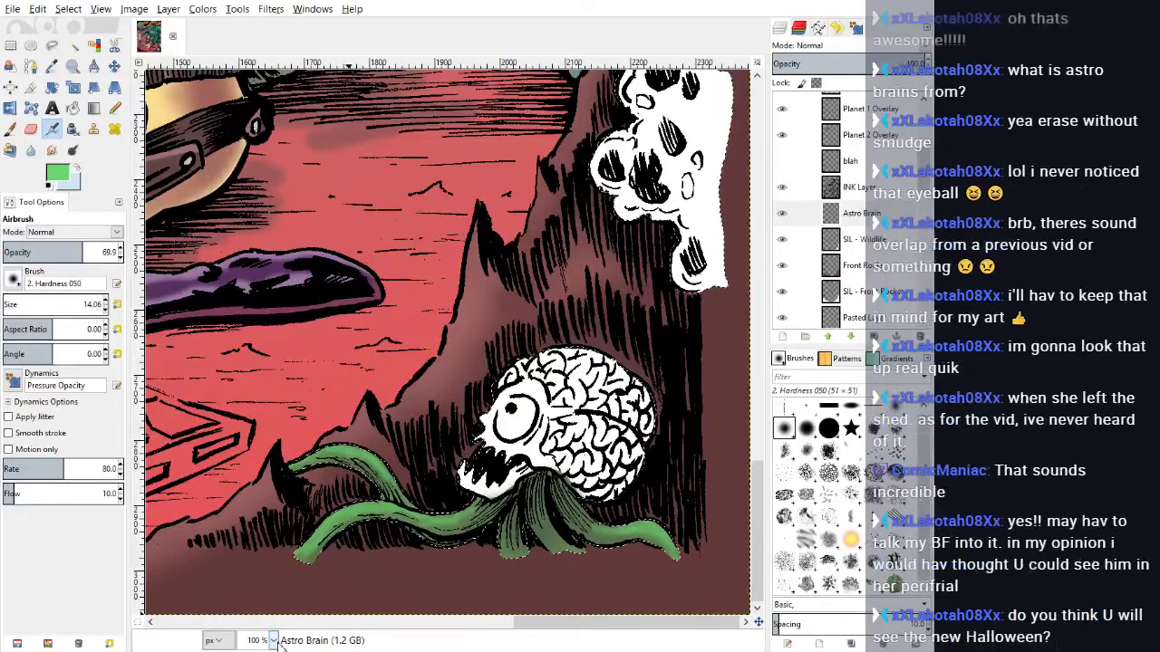
pyautogui.press('2')
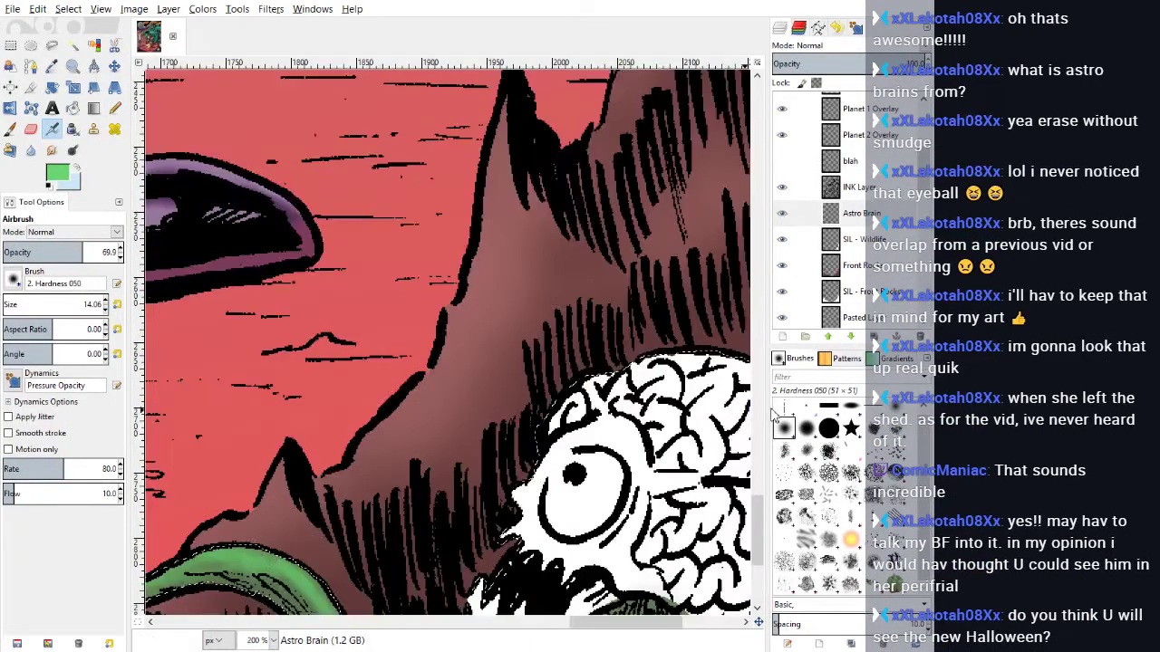
# Step: Paint the brain creature's face and jaw pale yellow with the Pencil, raising the brush size to 20.06
pyautogui.scroll(-5, 553, 408)
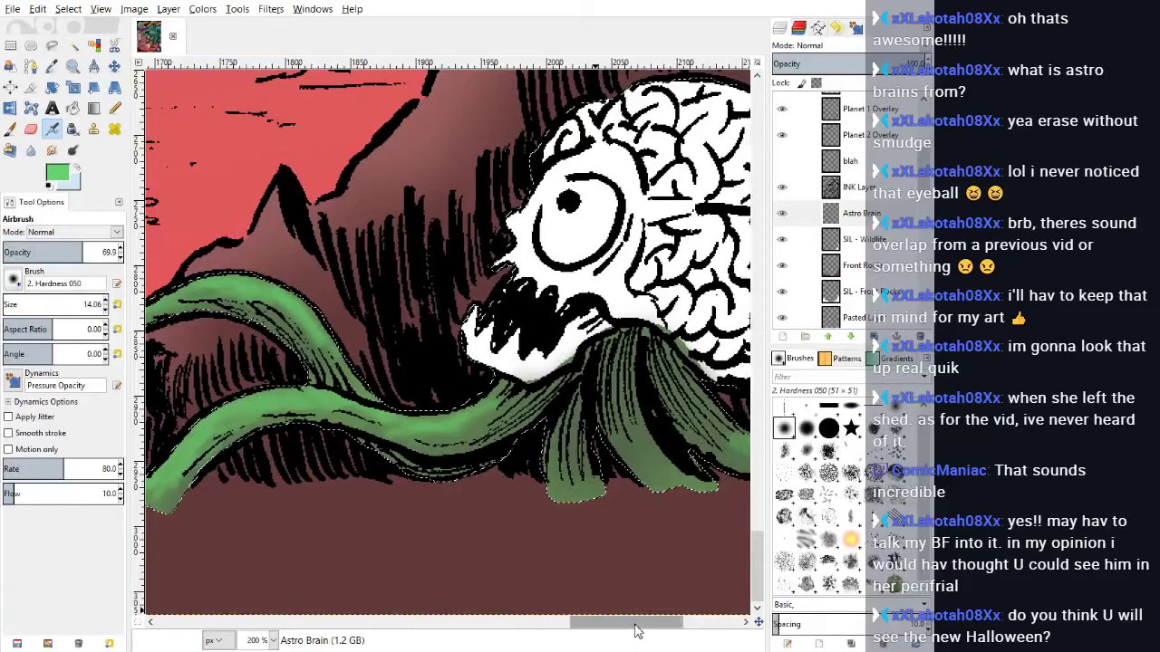
pyautogui.moveTo(635, 632); pyautogui.dragTo(661, 632)
pyautogui.click(115, 108)
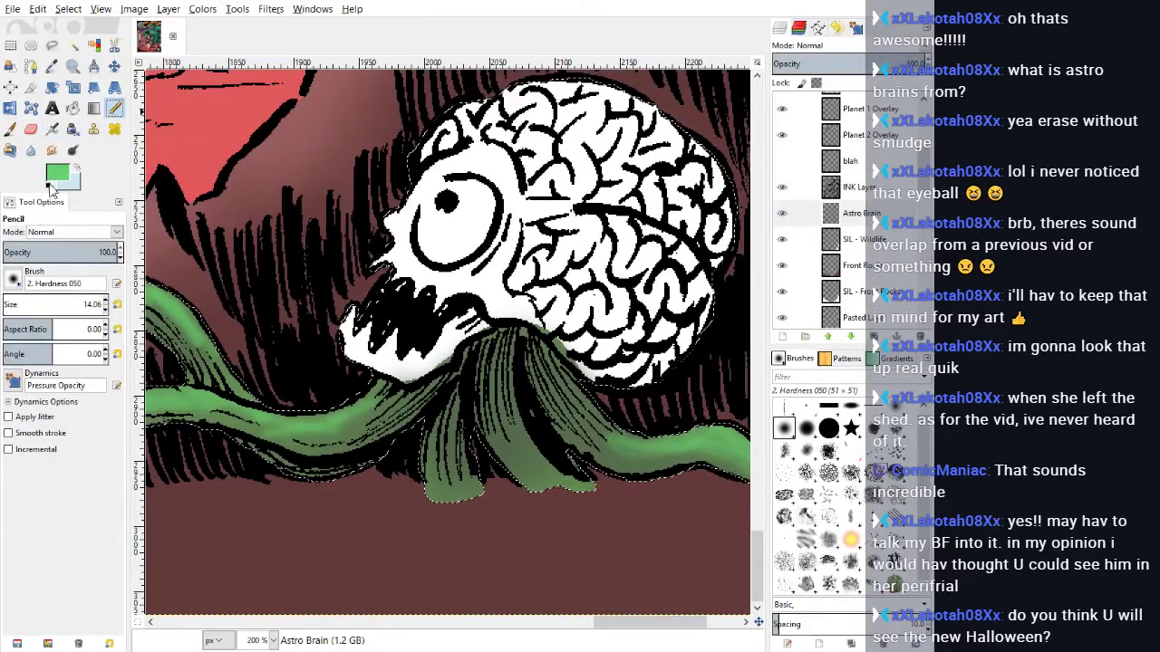
pyautogui.click(846, 364)
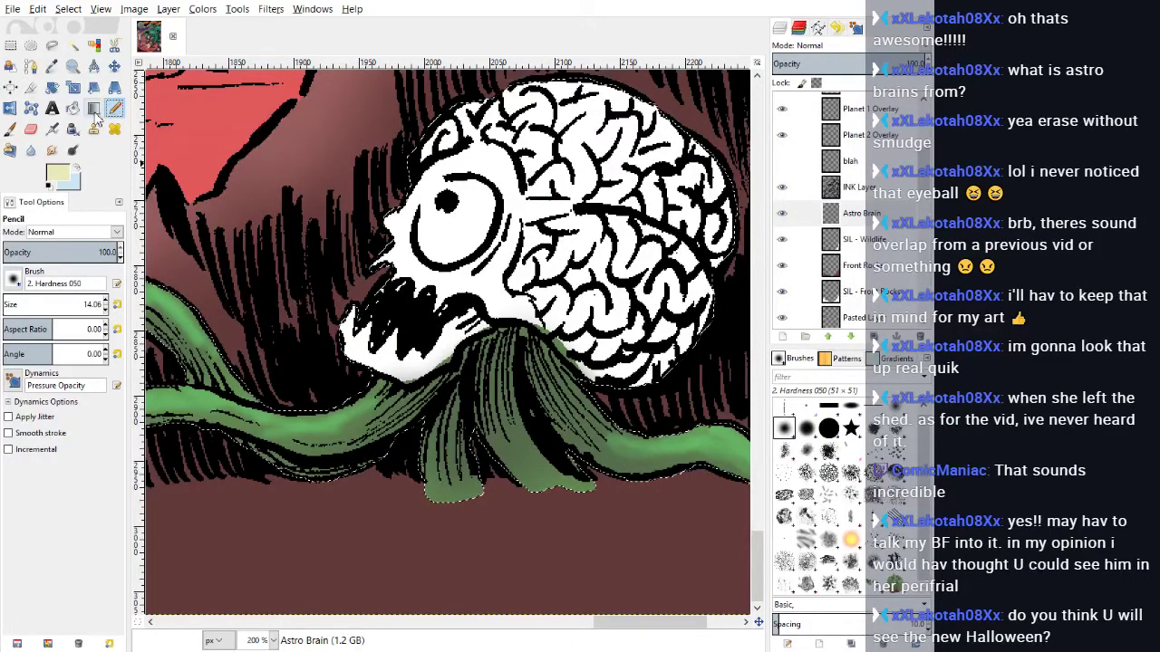
pyautogui.moveTo(339, 329)
pyautogui.mouseDown()
pyautogui.moveTo(351, 312)
pyautogui.moveTo(347, 355)
pyautogui.moveTo(354, 317)
pyautogui.moveTo(350, 339)
pyautogui.mouseUp()
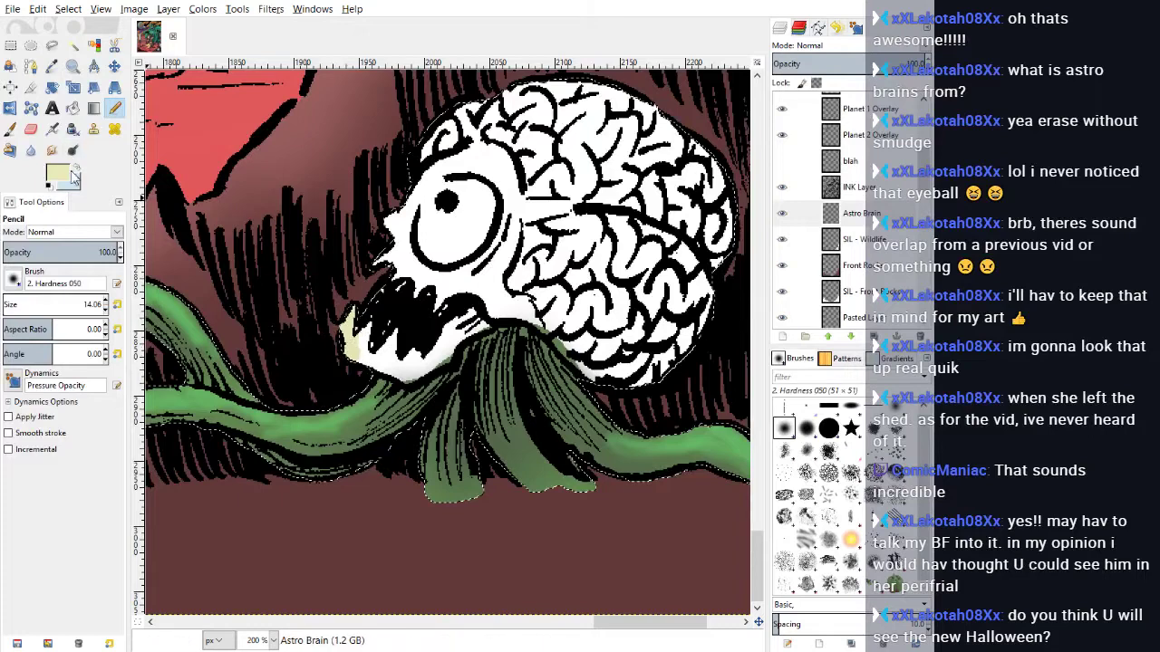
pyautogui.click(106, 301)
pyautogui.moveTo(419, 363)
pyautogui.mouseDown()
pyautogui.moveTo(364, 356)
pyautogui.moveTo(413, 373)
pyautogui.moveTo(477, 317)
pyautogui.moveTo(505, 308)
pyautogui.moveTo(550, 322)
pyautogui.moveTo(503, 283)
pyautogui.moveTo(530, 218)
pyautogui.moveTo(563, 212)
pyautogui.moveTo(529, 215)
pyautogui.moveTo(484, 147)
pyautogui.moveTo(416, 185)
pyautogui.moveTo(376, 258)
pyautogui.moveTo(396, 263)
pyautogui.moveTo(380, 303)
pyautogui.moveTo(430, 321)
pyautogui.moveTo(480, 287)
pyautogui.moveTo(434, 259)
pyautogui.moveTo(481, 269)
pyautogui.moveTo(473, 290)
pyautogui.moveTo(498, 246)
pyautogui.moveTo(503, 184)
pyautogui.moveTo(478, 174)
pyautogui.moveTo(483, 187)
pyautogui.moveTo(527, 176)
pyautogui.moveTo(486, 169)
pyautogui.moveTo(435, 194)
pyautogui.moveTo(420, 243)
pyautogui.moveTo(423, 194)
pyautogui.moveTo(425, 256)
pyautogui.moveTo(459, 263)
pyautogui.moveTo(494, 299)
pyautogui.mouseUp()
# Step: Replace the current selection with a fuzzy selection of the creature's pale yellow face and jaw
pyautogui.press('u')
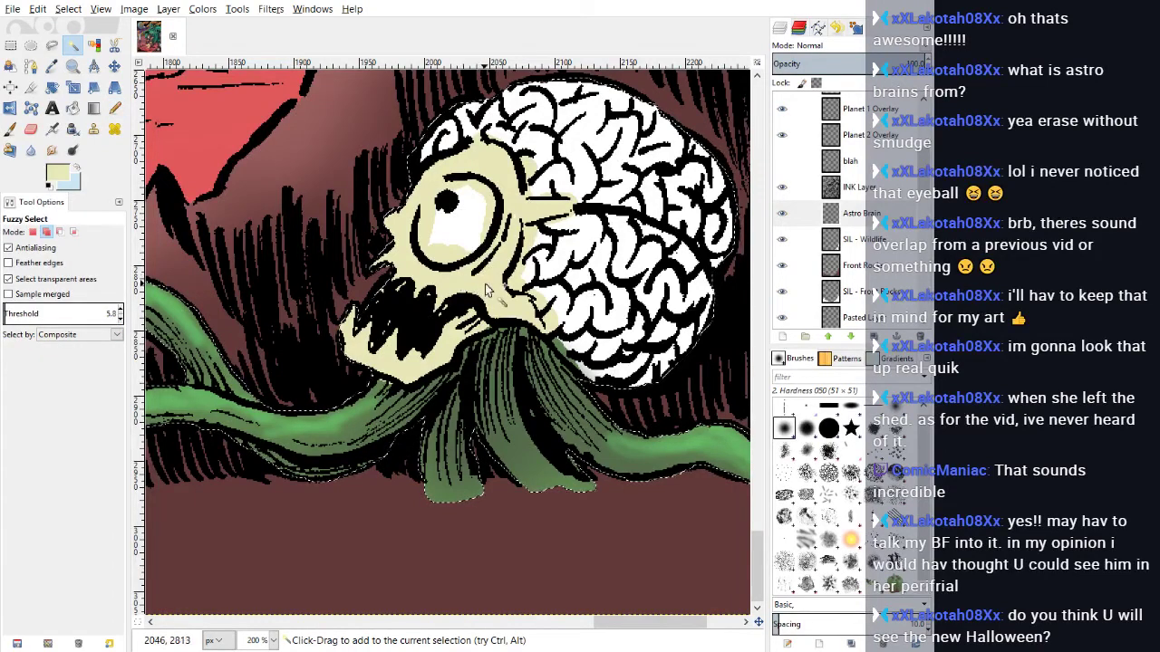
pyautogui.click(33, 233)
pyautogui.click(481, 278)
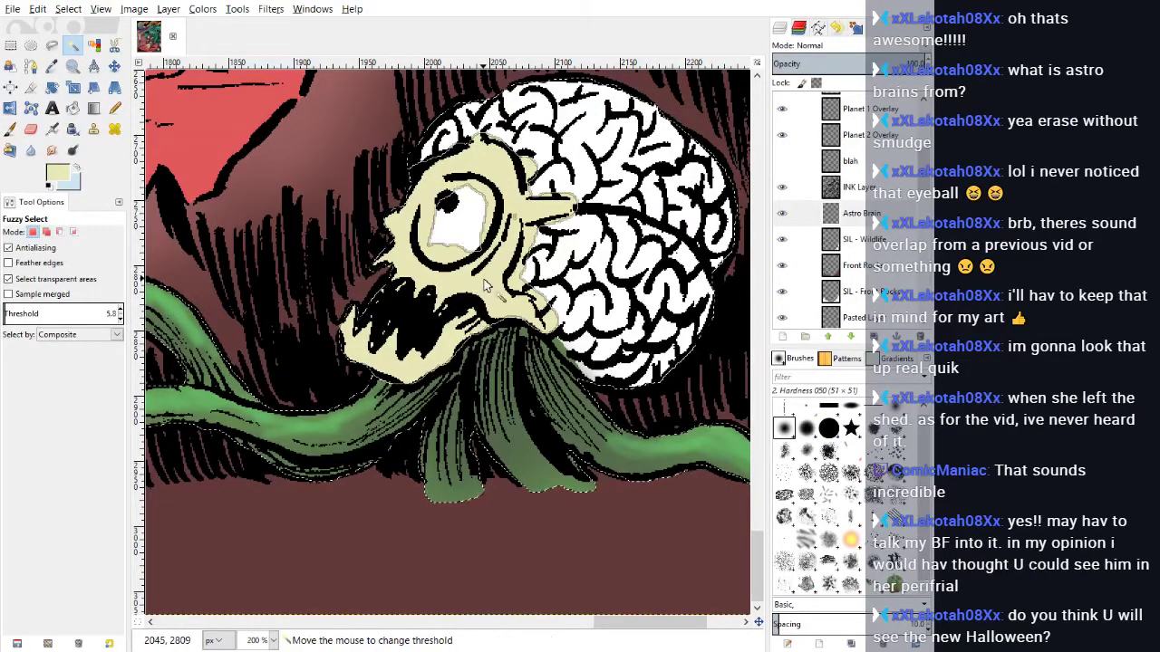
# Step: Airbrush dark grey shading along the jaw's lower edge, beneath the eye and at the back of the face
pyautogui.click(58, 172)
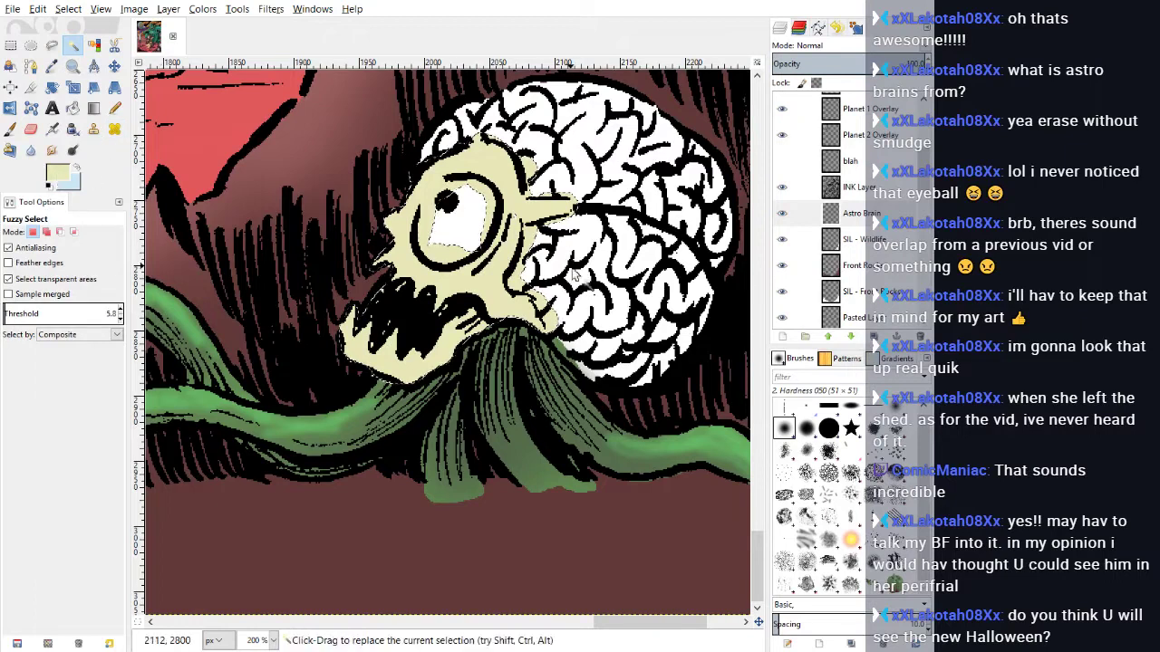
pyautogui.click(672, 318)
pyautogui.click(673, 322)
pyautogui.click(764, 378)
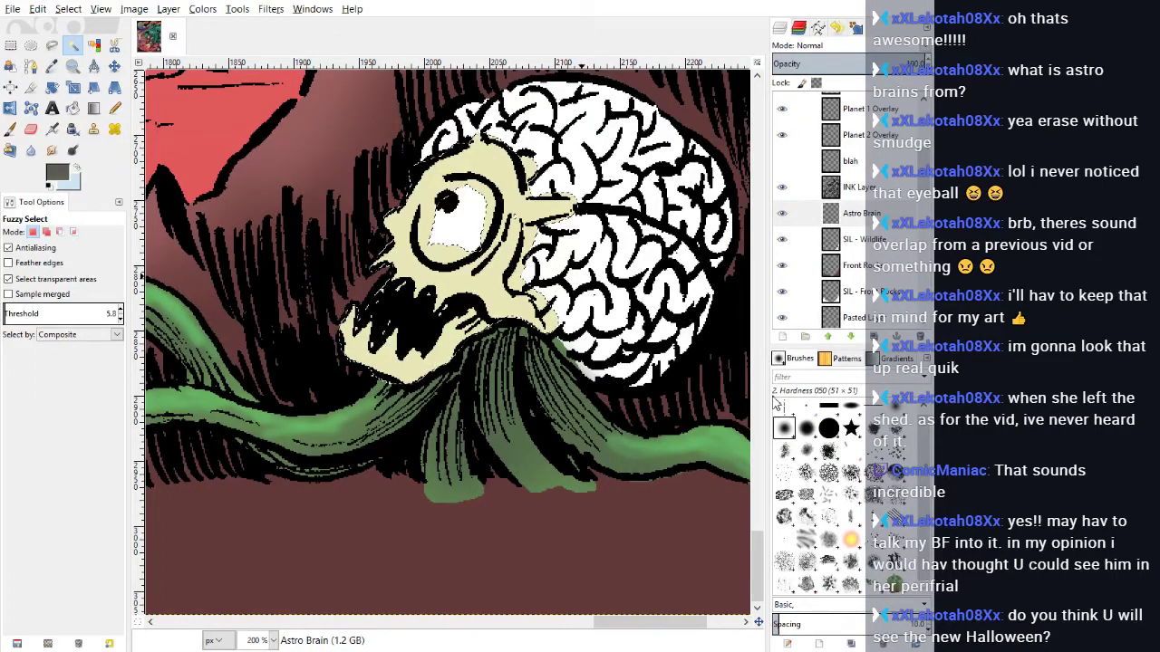
pyautogui.click(52, 128)
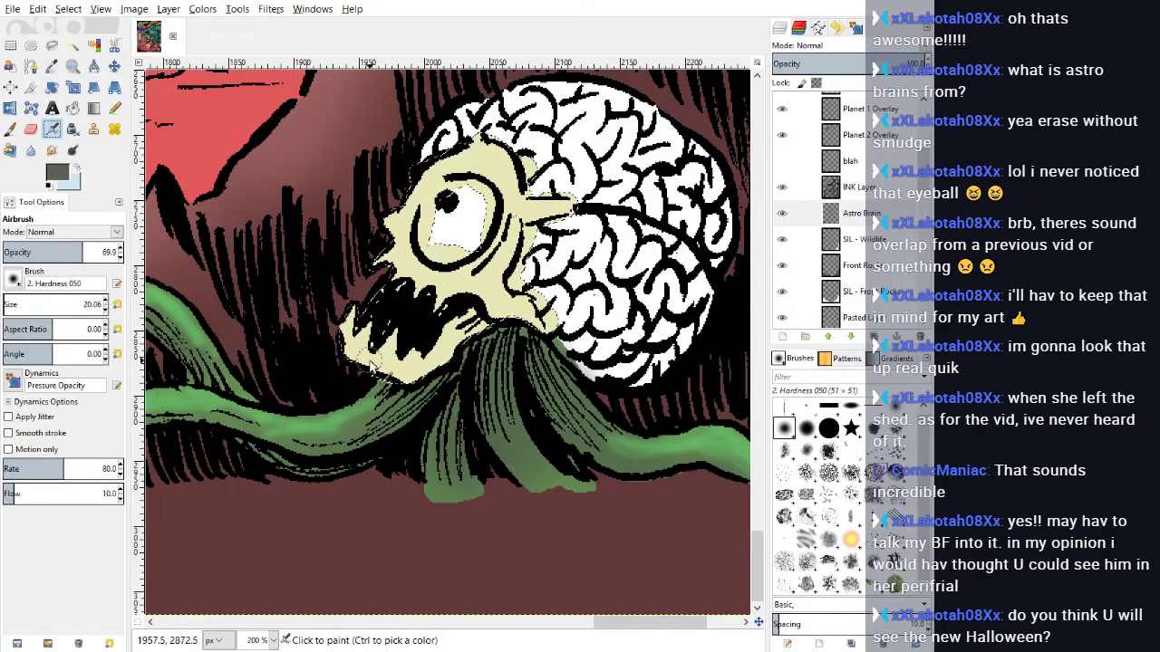
pyautogui.moveTo(408, 376)
pyautogui.mouseDown()
pyautogui.moveTo(468, 329)
pyautogui.moveTo(466, 345)
pyautogui.moveTo(407, 379)
pyautogui.moveTo(352, 366)
pyautogui.moveTo(397, 389)
pyautogui.moveTo(375, 375)
pyautogui.moveTo(430, 370)
pyautogui.mouseUp()
pyautogui.moveTo(489, 304)
pyautogui.mouseDown()
pyautogui.moveTo(540, 313)
pyautogui.moveTo(495, 322)
pyautogui.moveTo(522, 303)
pyautogui.moveTo(502, 268)
pyautogui.moveTo(517, 231)
pyautogui.moveTo(569, 221)
pyautogui.moveTo(509, 225)
pyautogui.moveTo(581, 216)
pyautogui.moveTo(511, 207)
pyautogui.moveTo(491, 167)
pyautogui.moveTo(501, 161)
pyautogui.moveTo(528, 198)
pyautogui.moveTo(505, 161)
pyautogui.moveTo(512, 181)
pyautogui.moveTo(492, 261)
pyautogui.moveTo(495, 249)
pyautogui.moveTo(464, 273)
pyautogui.mouseUp()
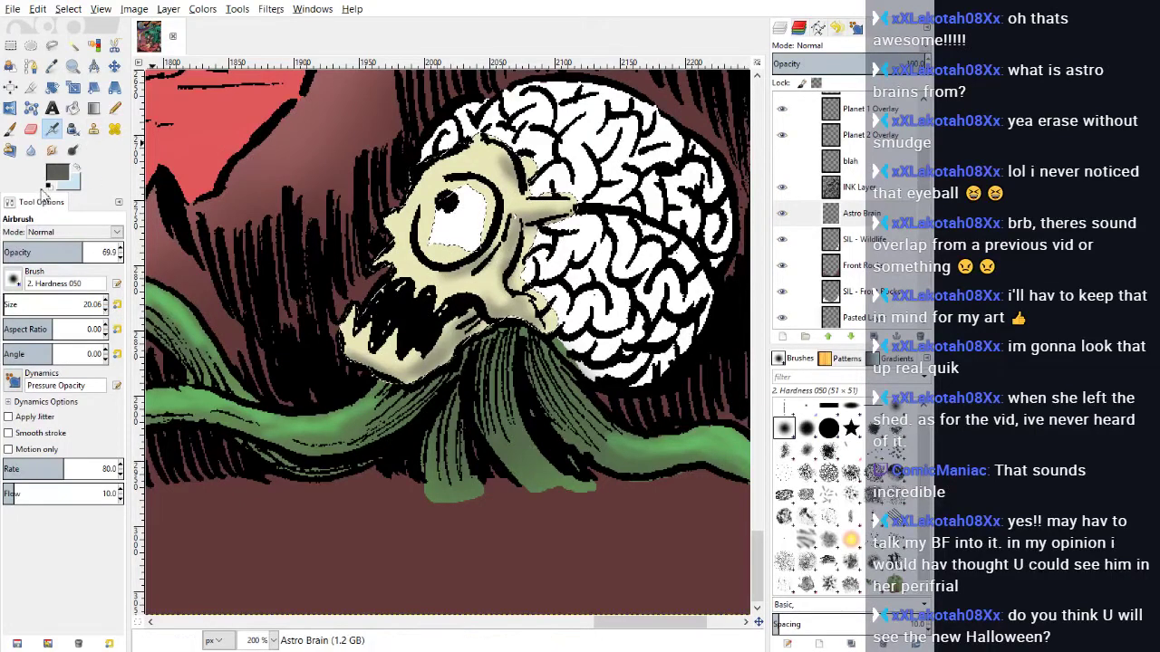
# Step: Airbrush light cream highlights on the jaw, snout and brow, and clear the selection
pyautogui.click(763, 338)
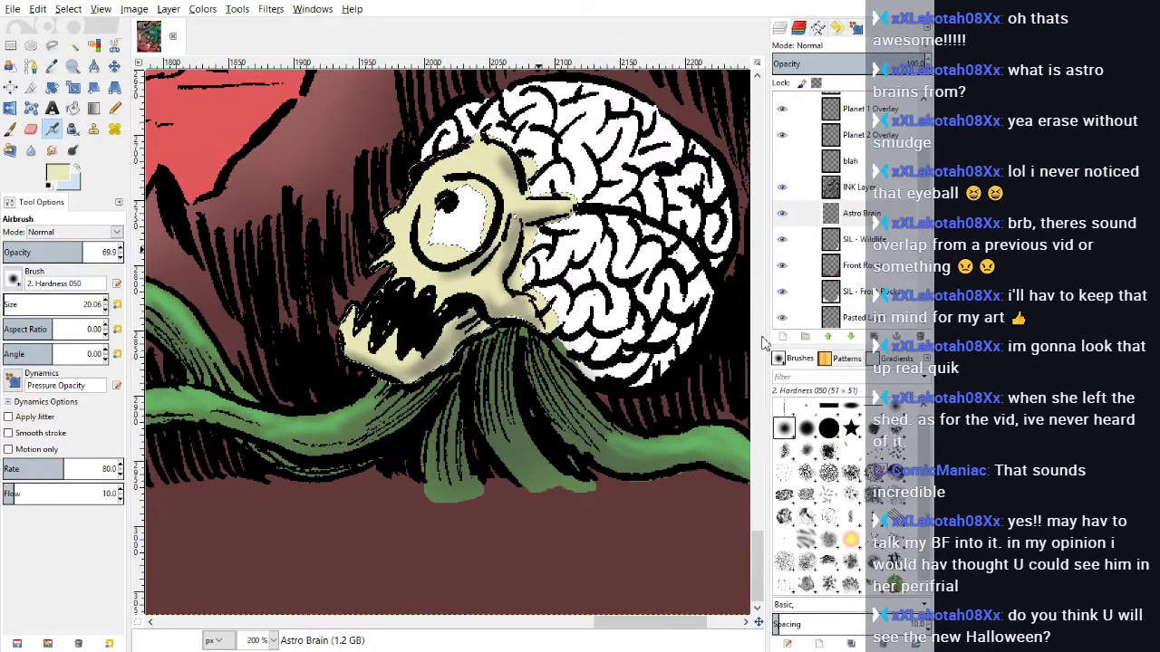
pyautogui.click(691, 322)
pyautogui.moveTo(372, 334)
pyautogui.mouseDown()
pyautogui.moveTo(352, 322)
pyautogui.moveTo(393, 351)
pyautogui.mouseUp()
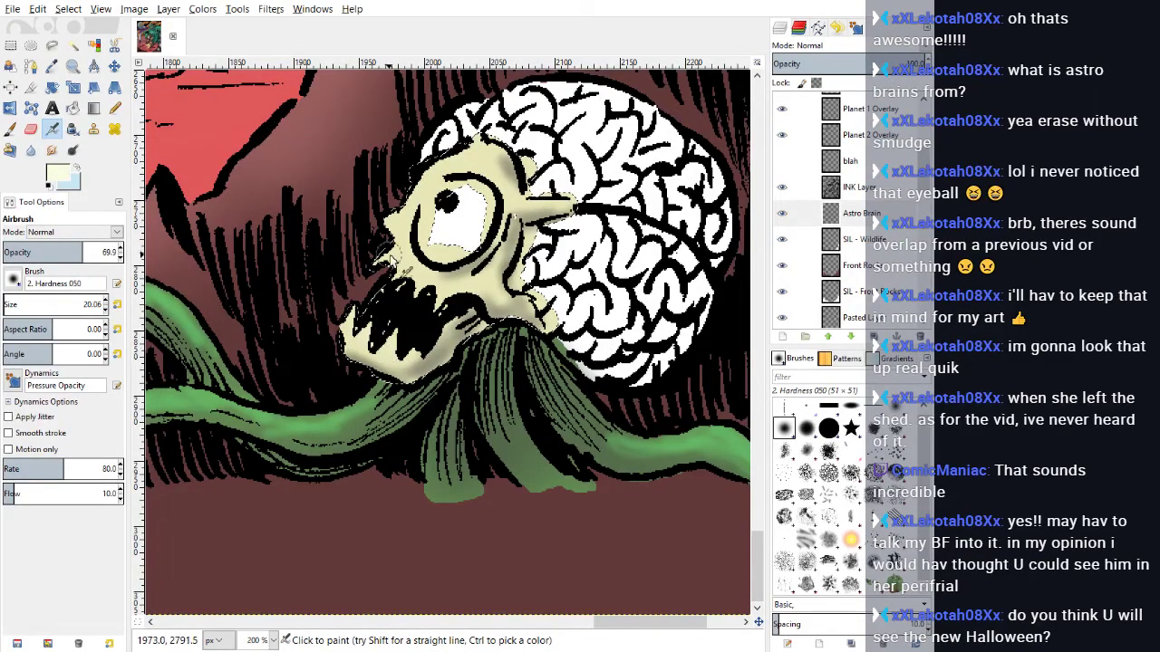
pyautogui.moveTo(389, 255)
pyautogui.mouseDown()
pyautogui.moveTo(482, 136)
pyautogui.moveTo(506, 187)
pyautogui.moveTo(538, 206)
pyautogui.moveTo(569, 207)
pyautogui.moveTo(521, 207)
pyautogui.mouseUp()
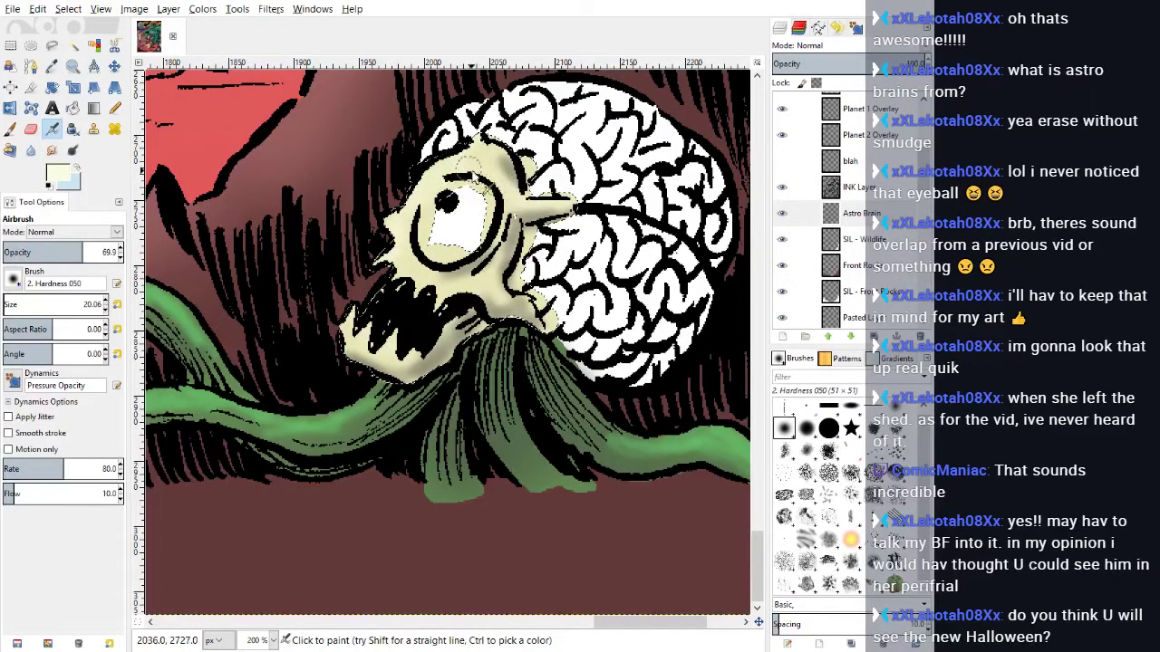
pyautogui.click(68, 10)
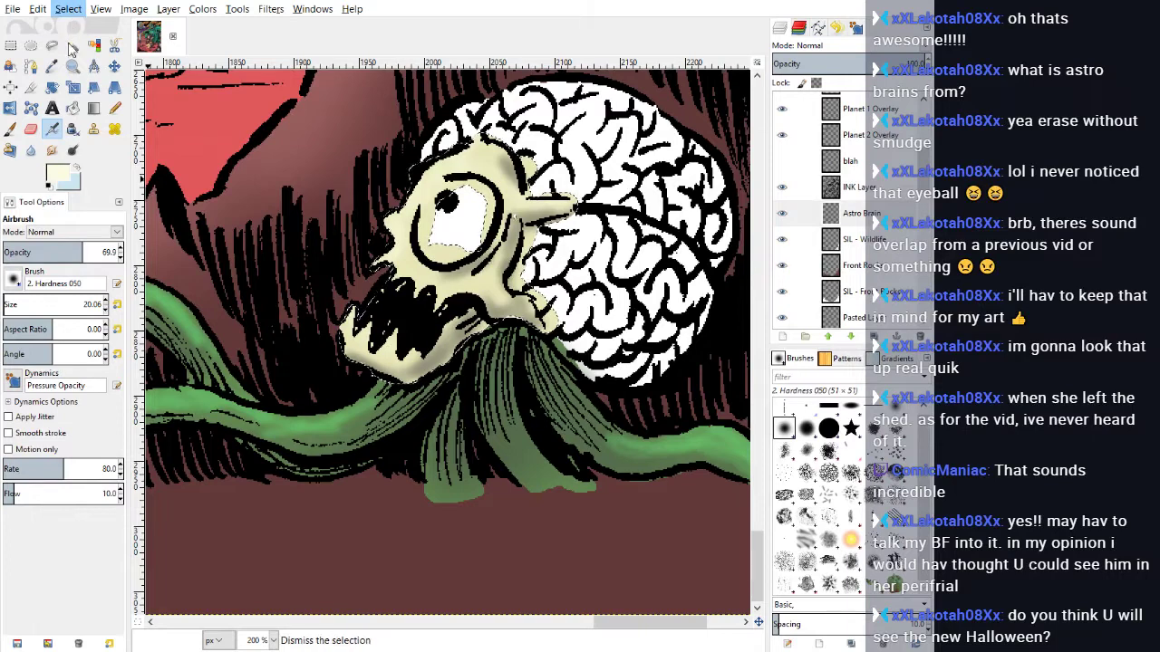
pyautogui.click(76, 47)
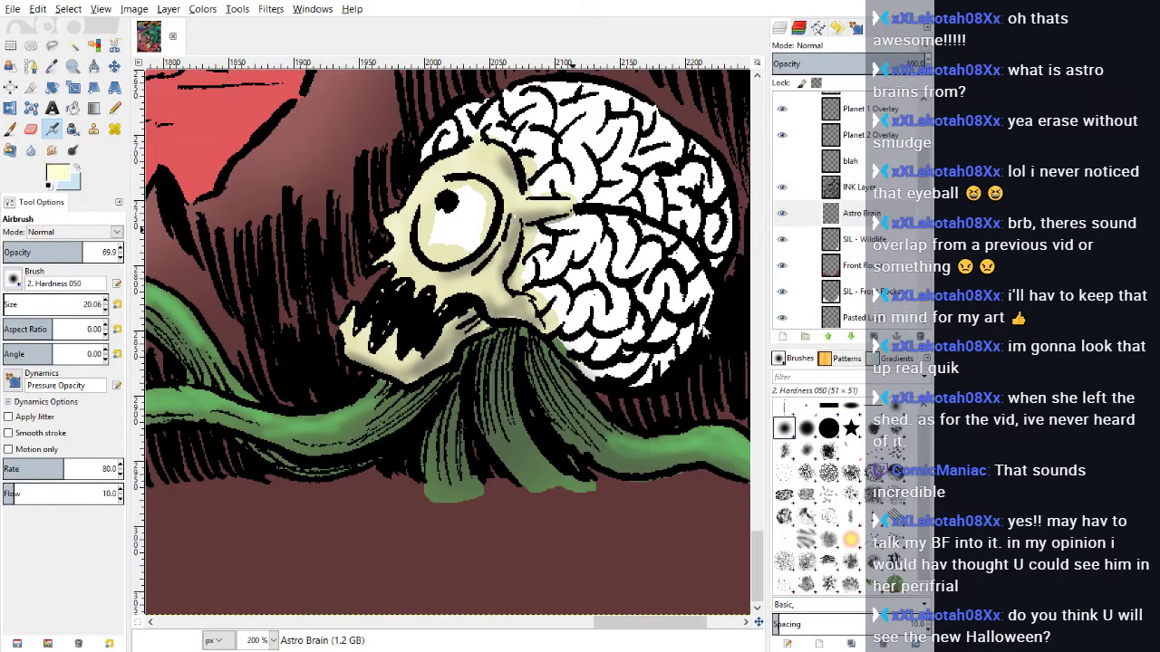
# Step: Paint the whole eyeball solid white with the Pencil
pyautogui.click(114, 108)
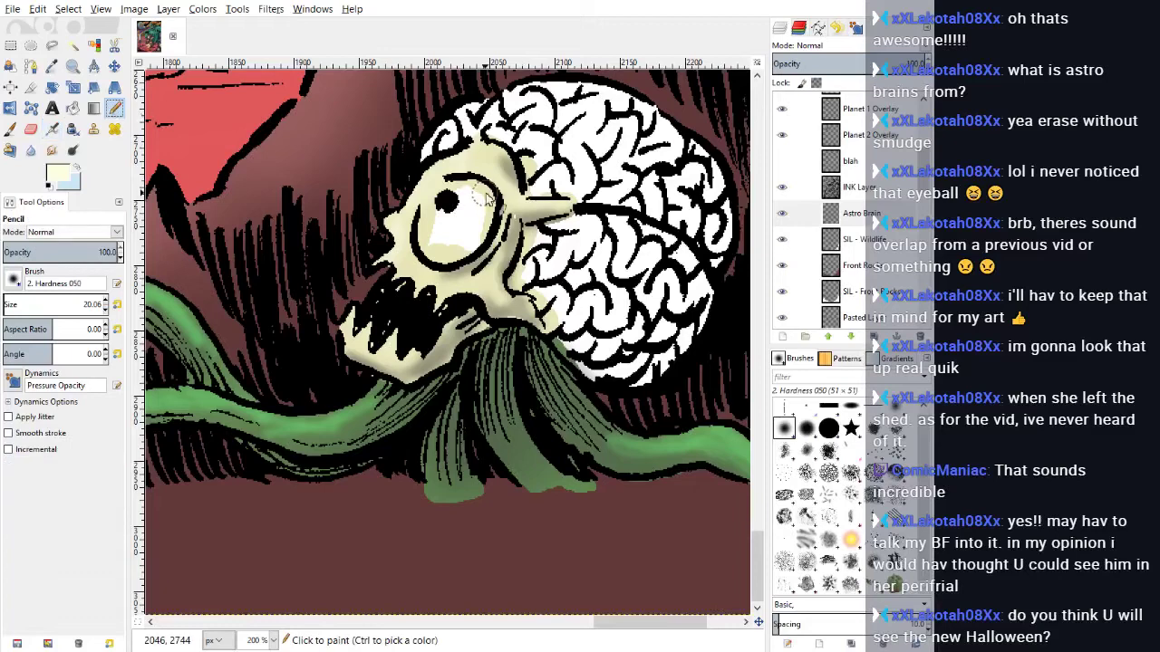
pyautogui.moveTo(486, 199)
pyautogui.mouseDown()
pyautogui.moveTo(449, 200)
pyautogui.moveTo(429, 243)
pyautogui.moveTo(450, 257)
pyautogui.moveTo(469, 249)
pyautogui.moveTo(489, 210)
pyautogui.moveTo(450, 226)
pyautogui.moveTo(457, 219)
pyautogui.moveTo(463, 235)
pyautogui.mouseUp()
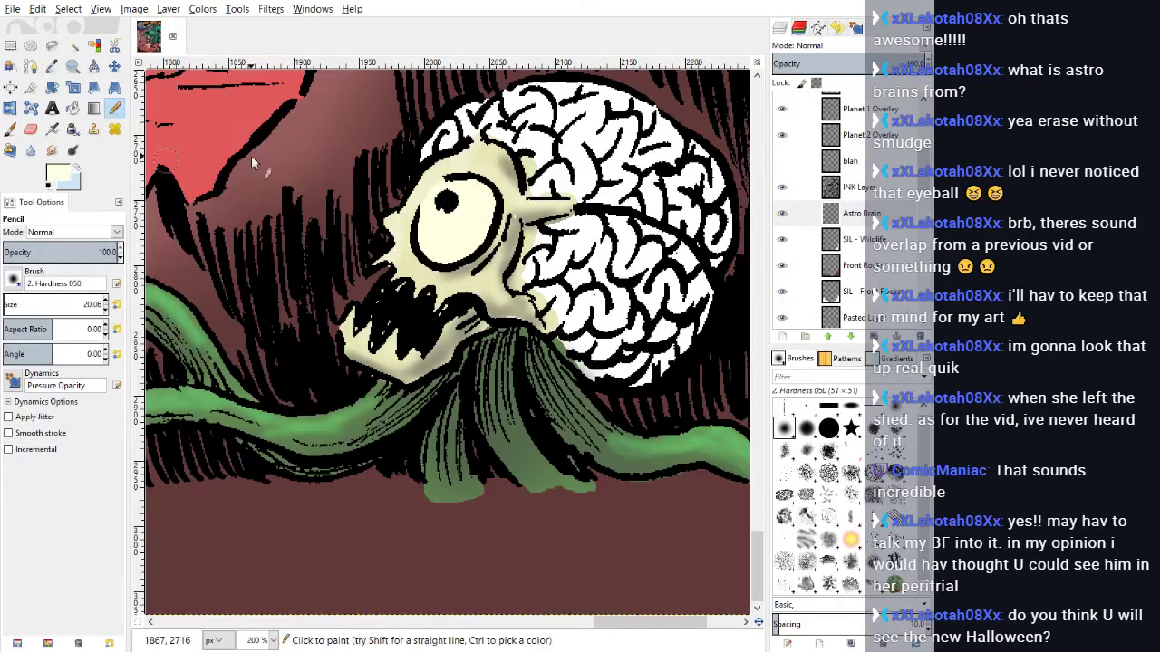
pyautogui.click(772, 391)
pyautogui.moveTo(466, 225)
pyautogui.mouseDown()
pyautogui.moveTo(434, 220)
pyautogui.moveTo(432, 246)
pyautogui.moveTo(451, 253)
pyautogui.mouseUp()
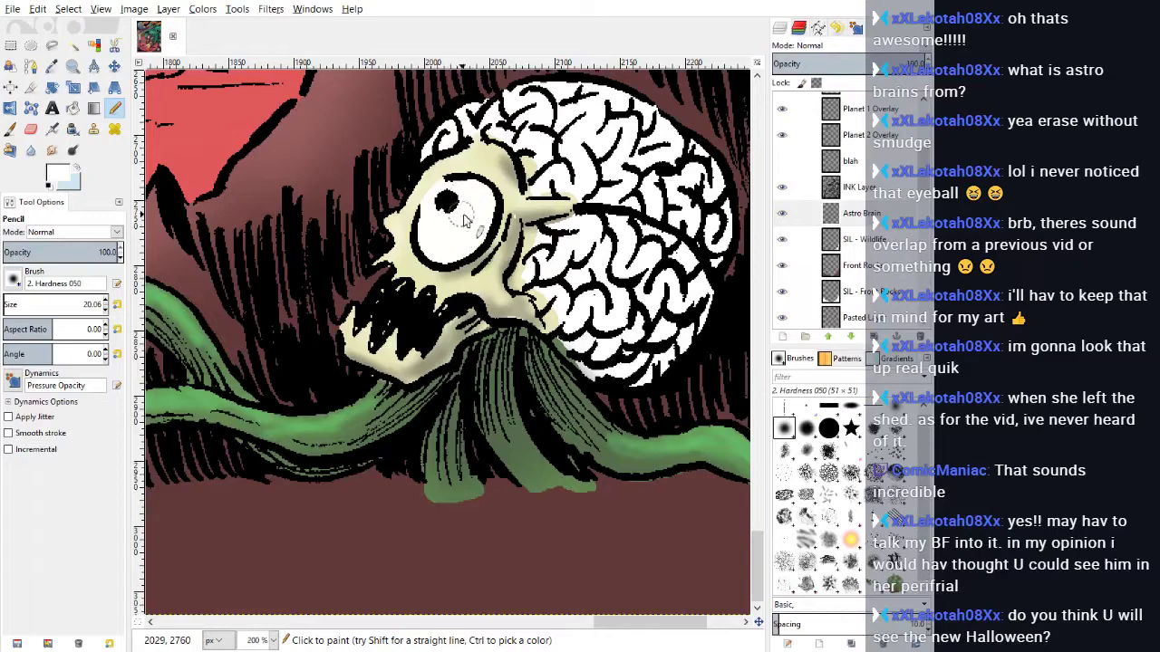
pyautogui.press('u')
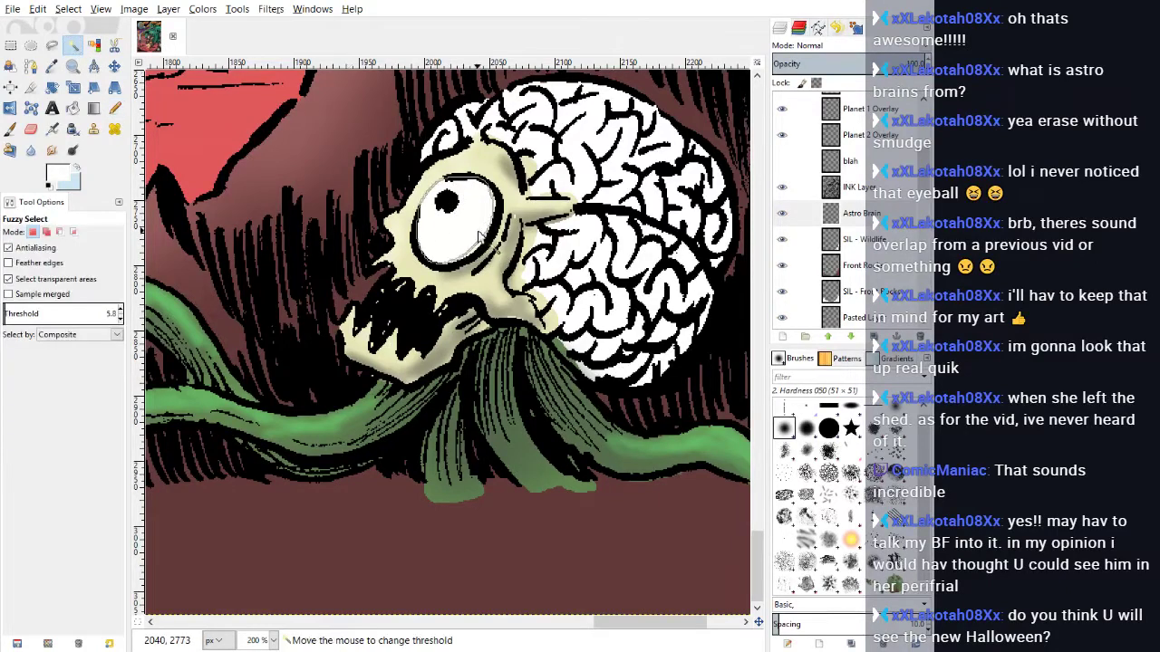
pyautogui.click(74, 13)
pyautogui.click(72, 42)
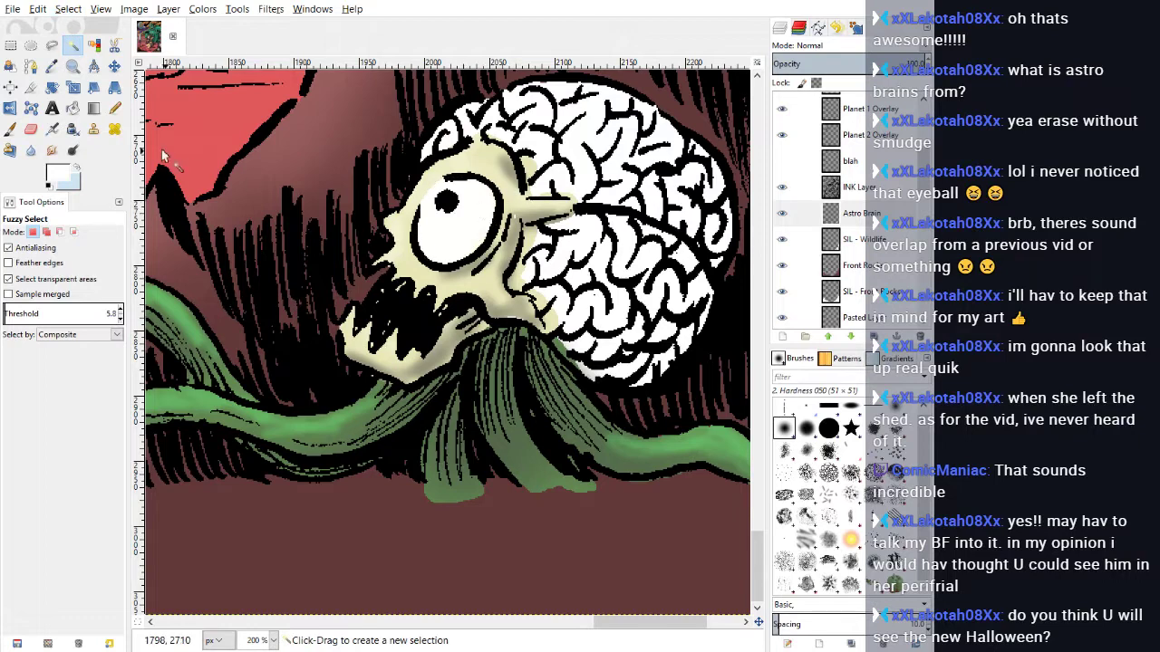
# Step: Touch up the eyeball's white with the Pencil, and airbrush pale peach shading inside a fuzzy selection of it
pyautogui.click(114, 107)
pyautogui.moveTo(456, 254)
pyautogui.mouseDown()
pyautogui.moveTo(475, 232)
pyautogui.moveTo(468, 207)
pyautogui.mouseUp()
pyautogui.click(72, 47)
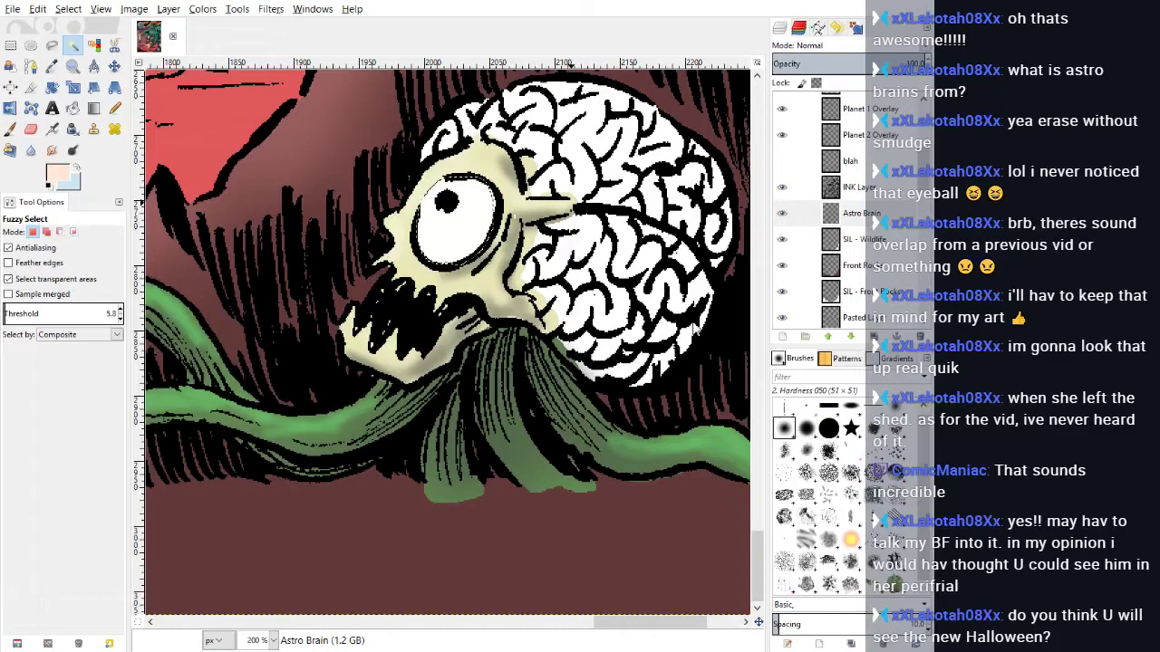
pyautogui.click(52, 129)
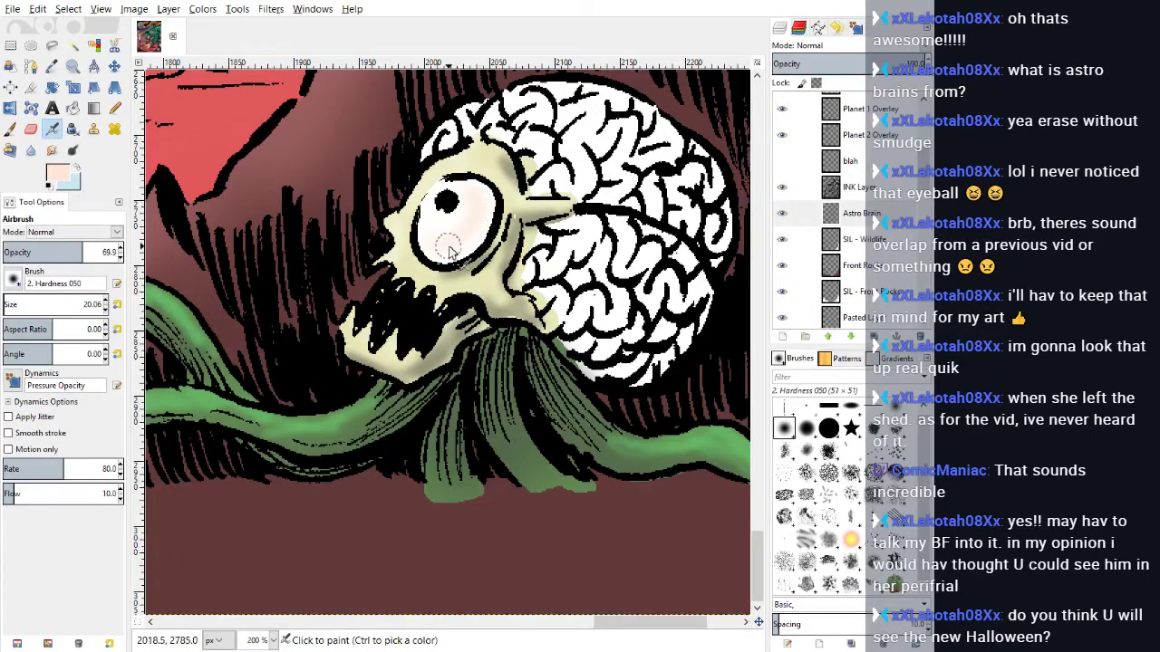
pyautogui.moveTo(481, 196); pyautogui.dragTo(473, 214)
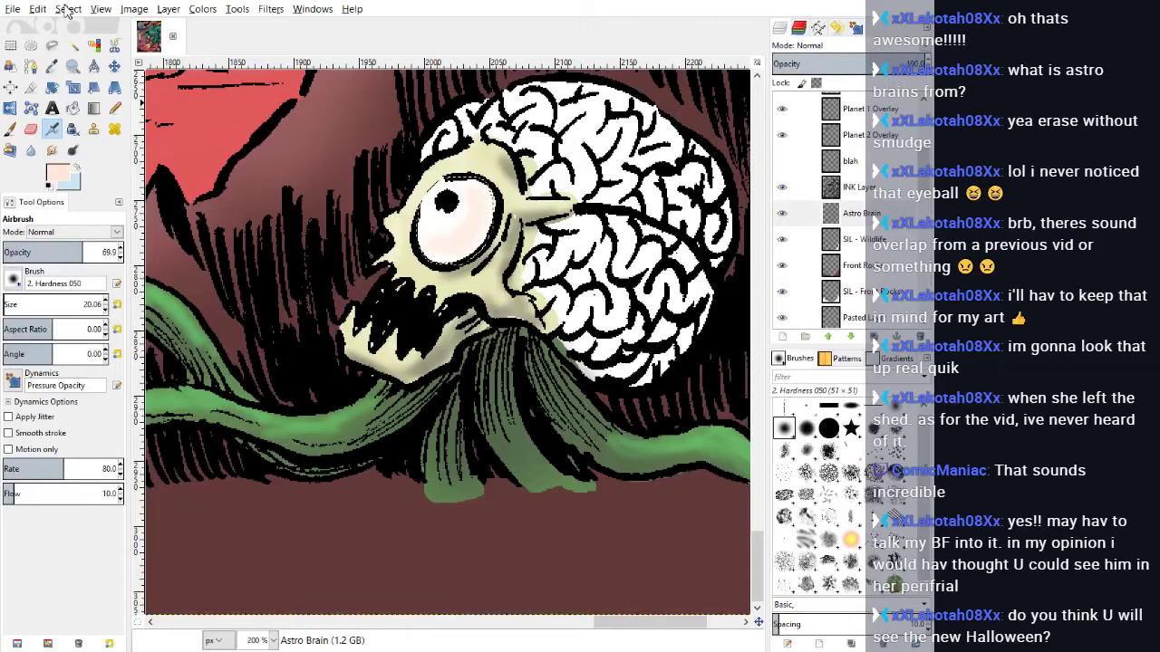
# Step: Select the creature's silhouette by color on the SIL - Wildlife layer, and make Astro Brain the active layer
pyautogui.click(872, 237)
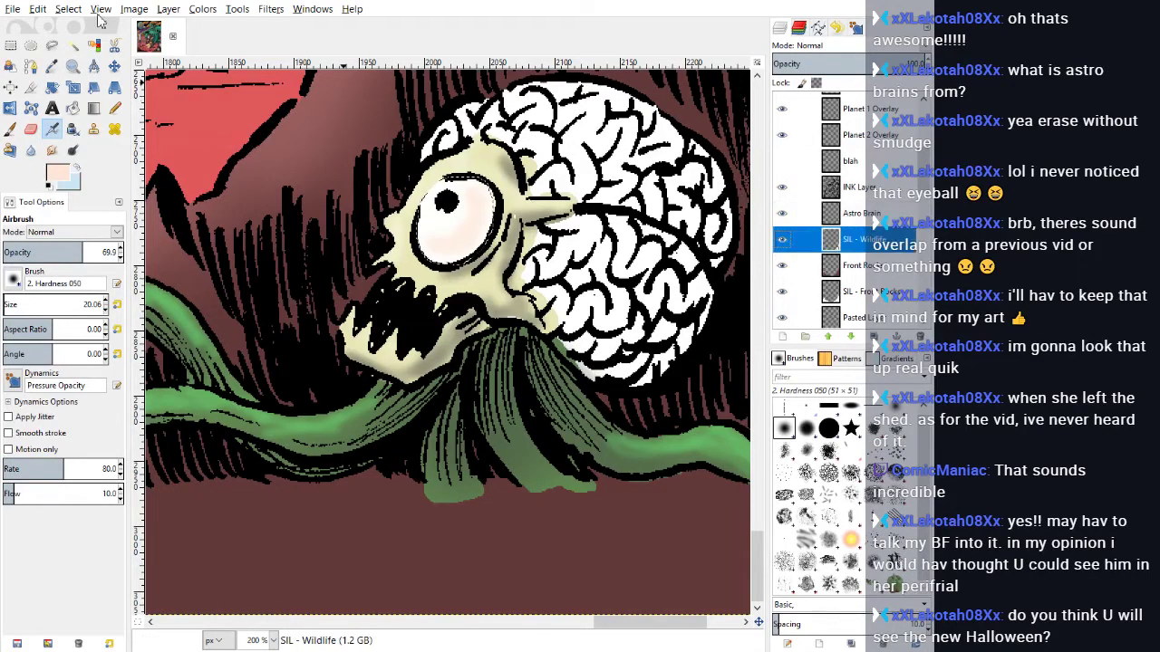
pyautogui.click(94, 45)
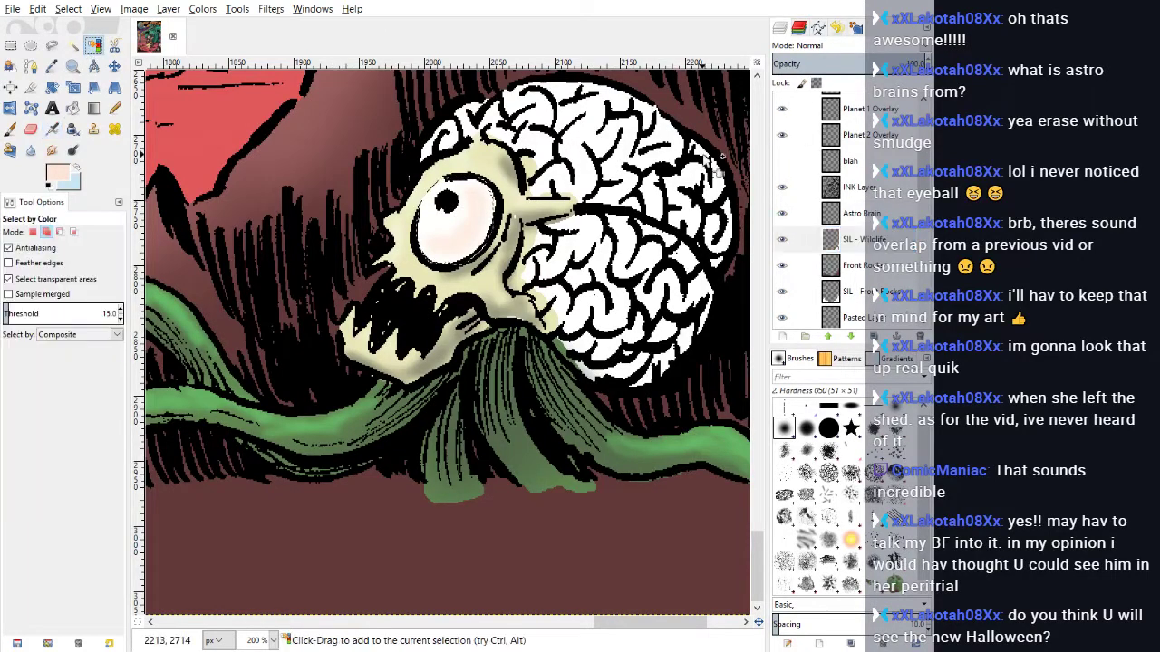
pyautogui.click(861, 213)
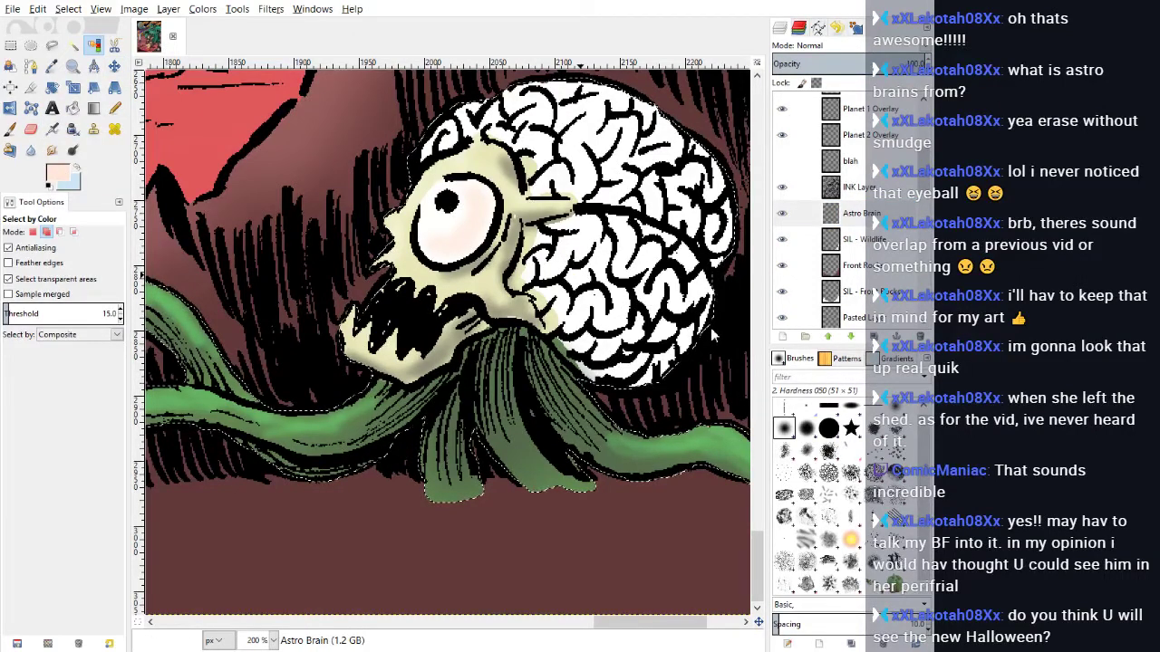
# Step: Color the brain salmon pink, painting its outer folds with the Pencil and bucket-filling the remaining white folds
pyautogui.moveTo(696, 321); pyautogui.dragTo(681, 314)
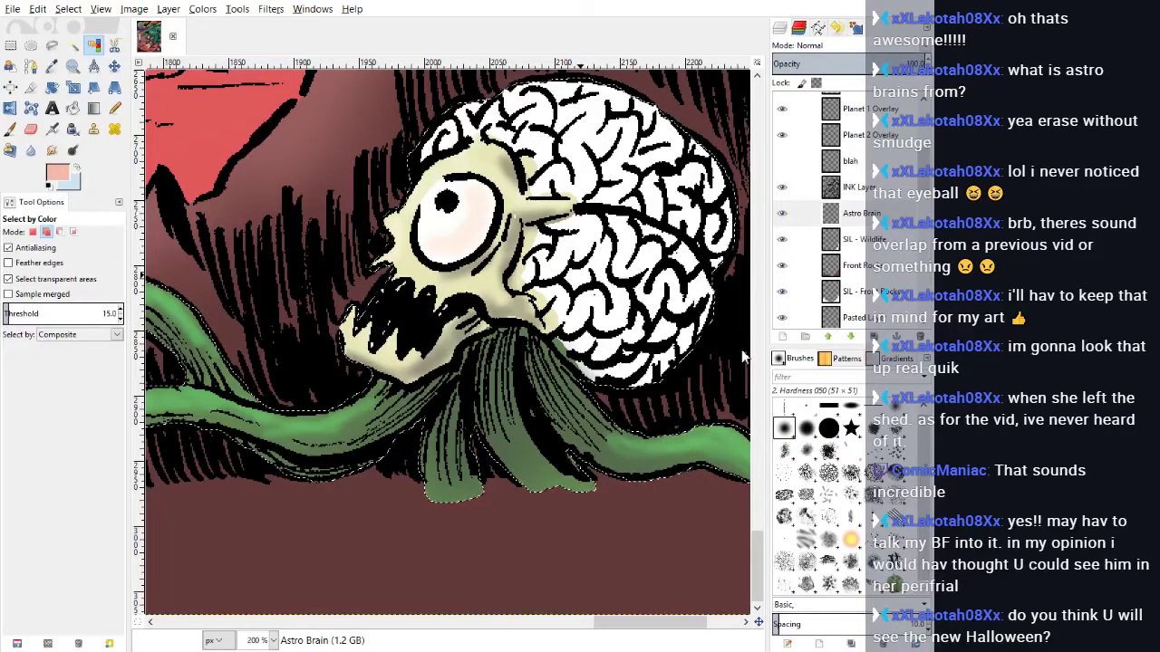
pyautogui.click(115, 109)
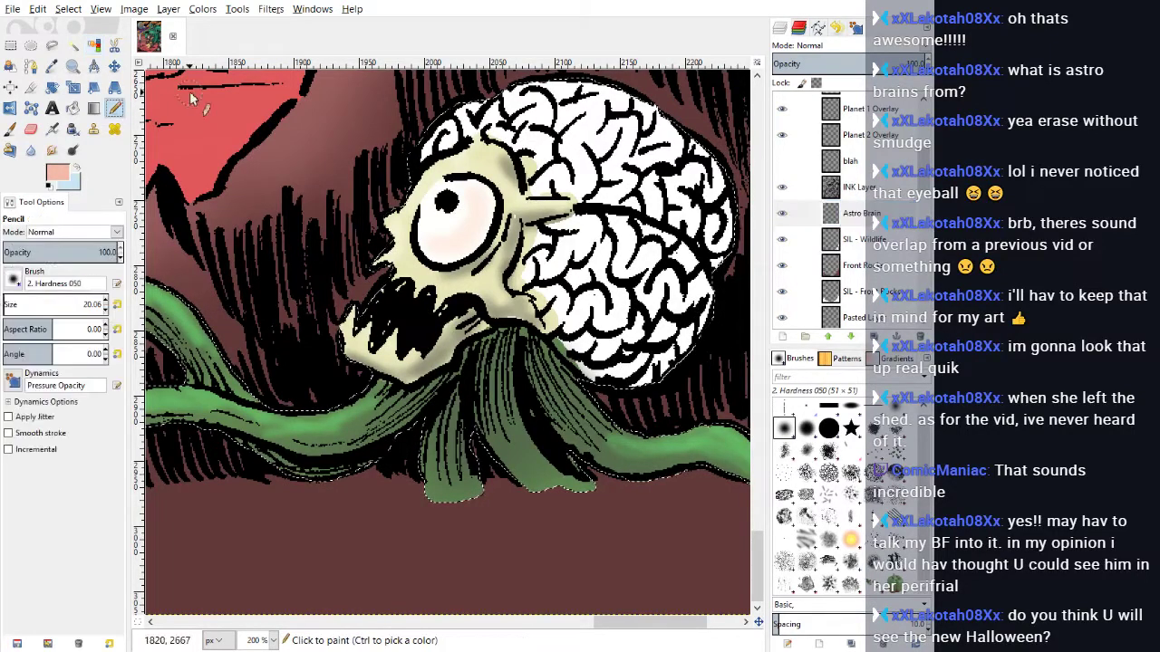
pyautogui.moveTo(562, 250)
pyautogui.mouseDown()
pyautogui.moveTo(537, 234)
pyautogui.moveTo(543, 264)
pyautogui.moveTo(520, 286)
pyautogui.moveTo(543, 292)
pyautogui.moveTo(573, 356)
pyautogui.moveTo(616, 379)
pyautogui.moveTo(660, 378)
pyautogui.moveTo(703, 333)
pyautogui.moveTo(584, 291)
pyautogui.moveTo(556, 243)
pyautogui.moveTo(586, 218)
pyautogui.moveTo(578, 188)
pyautogui.moveTo(537, 193)
pyautogui.moveTo(516, 145)
pyautogui.moveTo(491, 127)
pyautogui.moveTo(465, 130)
pyautogui.moveTo(443, 168)
pyautogui.moveTo(418, 156)
pyautogui.moveTo(469, 113)
pyautogui.moveTo(582, 88)
pyautogui.moveTo(695, 141)
pyautogui.moveTo(730, 217)
pyautogui.moveTo(725, 174)
pyautogui.moveTo(727, 263)
pyautogui.moveTo(703, 348)
pyautogui.mouseUp()
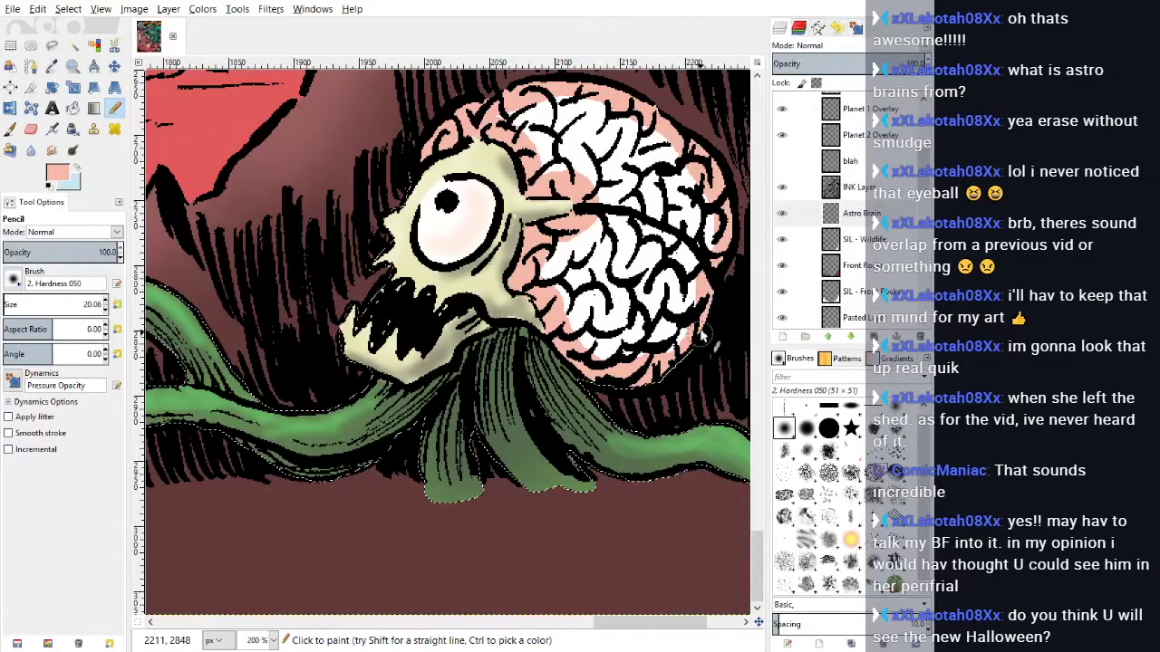
pyautogui.click(72, 109)
pyautogui.click(570, 199)
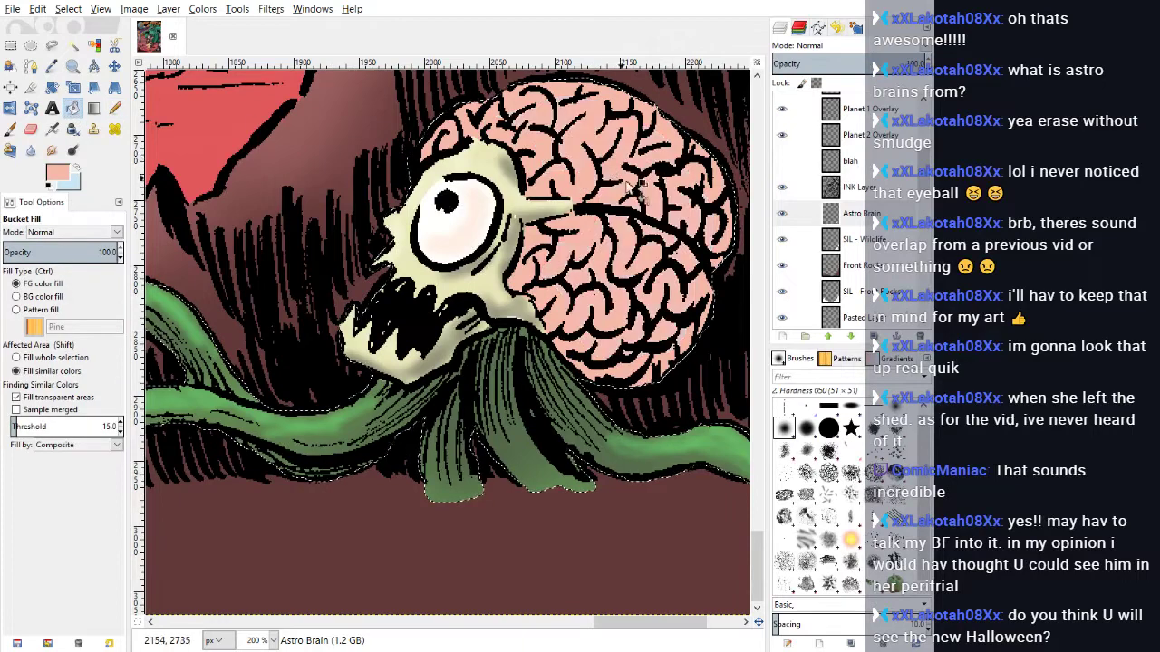
# Step: Fuzzy-select the salmon pink area of the brain
pyautogui.scroll(3, 362, 381)
pyautogui.click(73, 44)
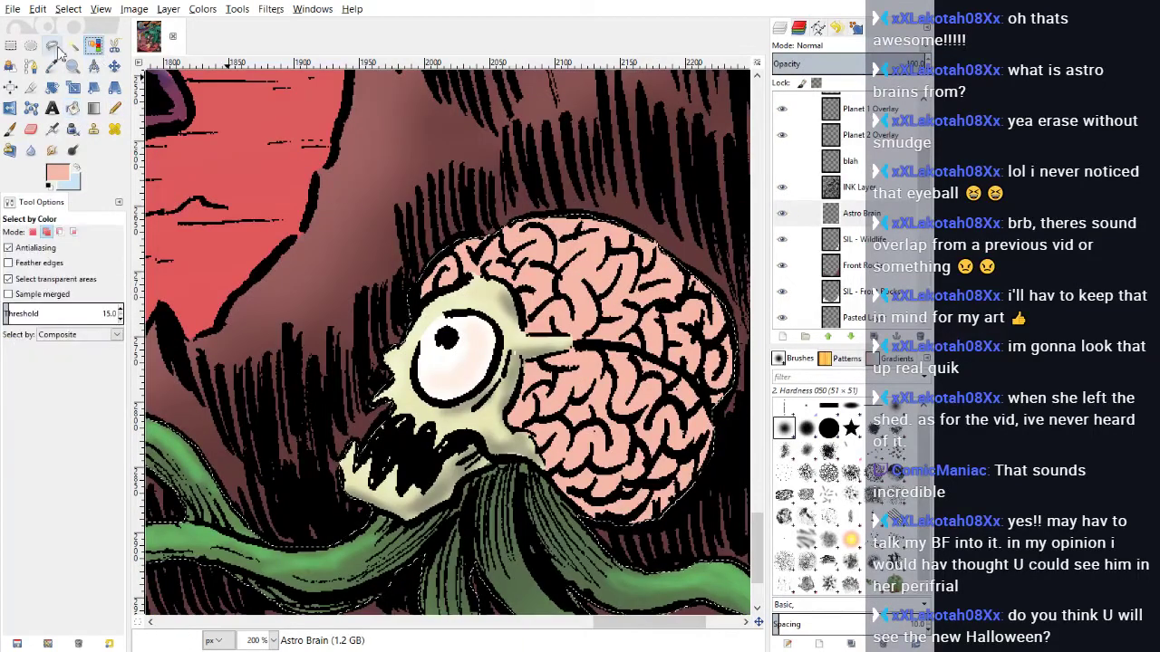
pyautogui.click(595, 288)
# Step: Airbrush gray-brown shadows along the brain's lower folds and above its central groove at brush size 46.71
pyautogui.click(52, 149)
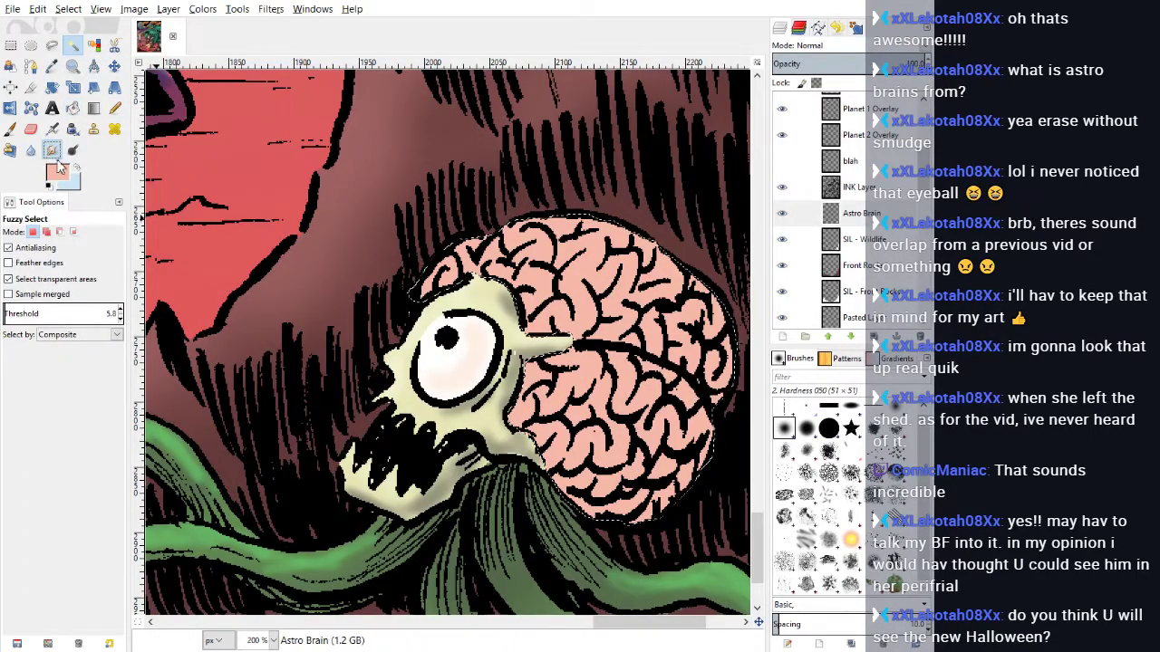
pyautogui.keyDown('ctrl'); pyautogui.click(645, 312); pyautogui.keyUp('ctrl')
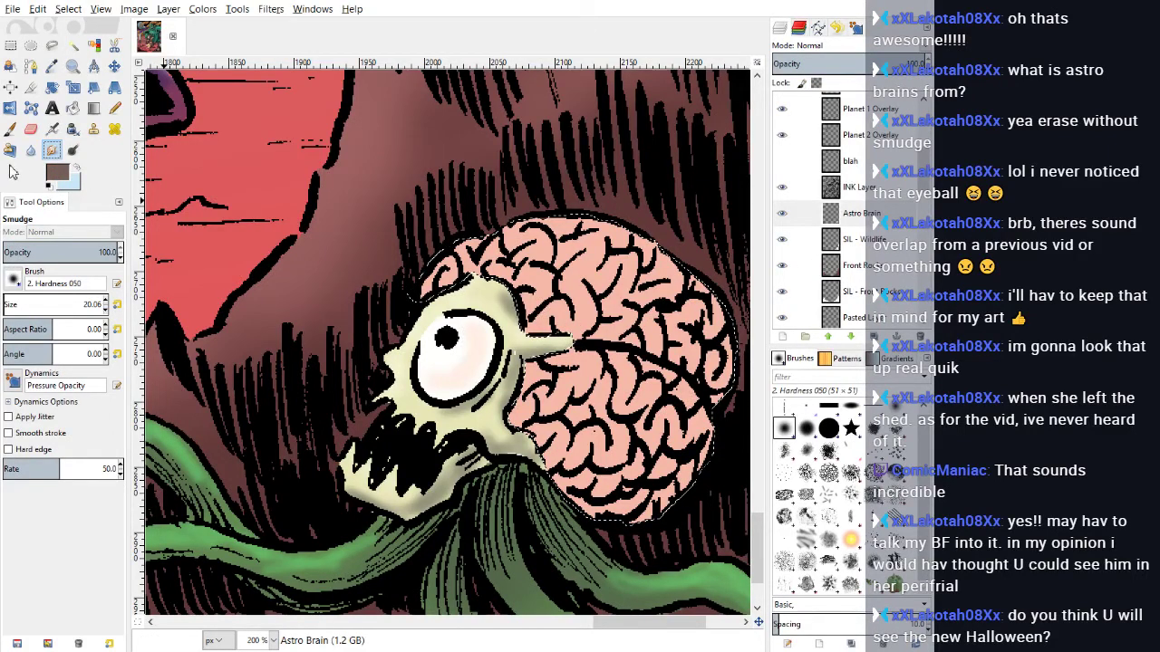
pyautogui.click(52, 129)
pyautogui.scroll(-3, 496, 415)
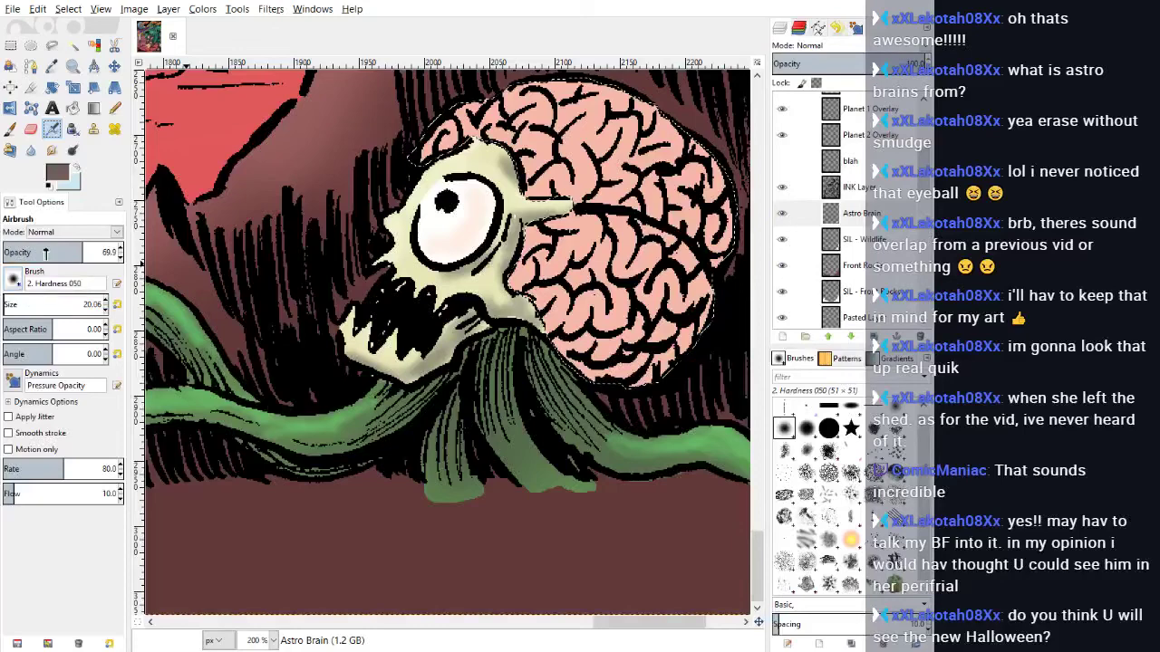
pyautogui.click(9, 302)
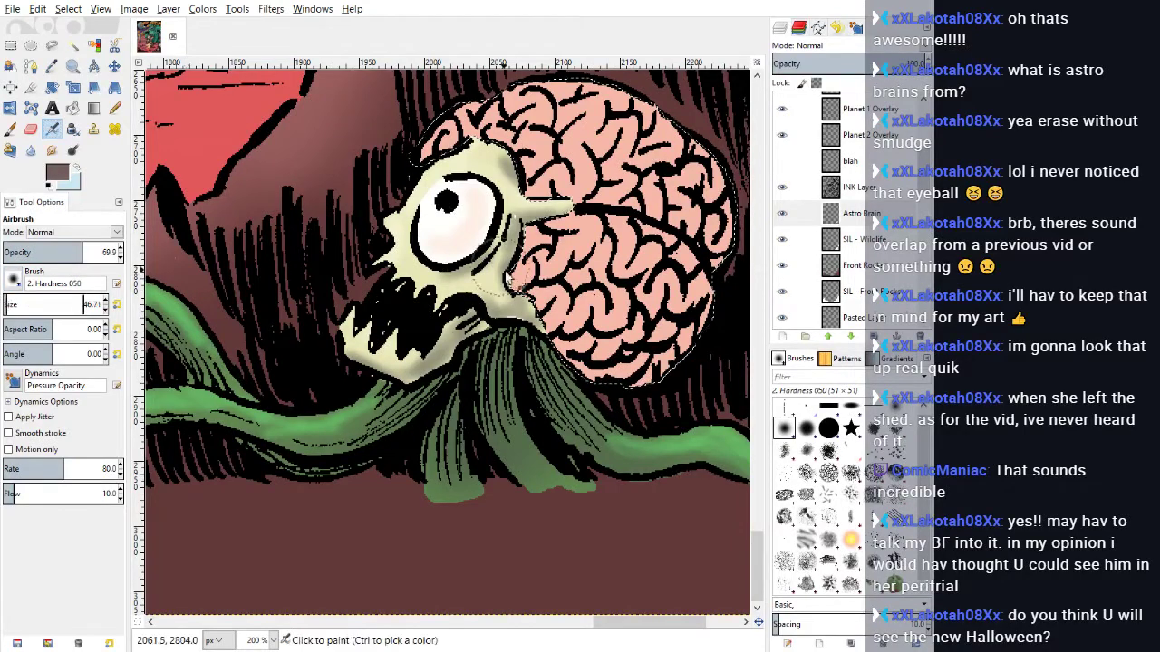
pyautogui.moveTo(498, 291)
pyautogui.mouseDown()
pyautogui.moveTo(551, 311)
pyautogui.moveTo(533, 288)
pyautogui.moveTo(561, 343)
pyautogui.moveTo(619, 384)
pyautogui.moveTo(604, 364)
pyautogui.moveTo(668, 356)
pyautogui.moveTo(698, 286)
pyautogui.moveTo(675, 284)
pyautogui.moveTo(669, 270)
pyautogui.moveTo(617, 316)
pyautogui.moveTo(667, 310)
pyautogui.moveTo(620, 375)
pyautogui.moveTo(549, 300)
pyautogui.mouseUp()
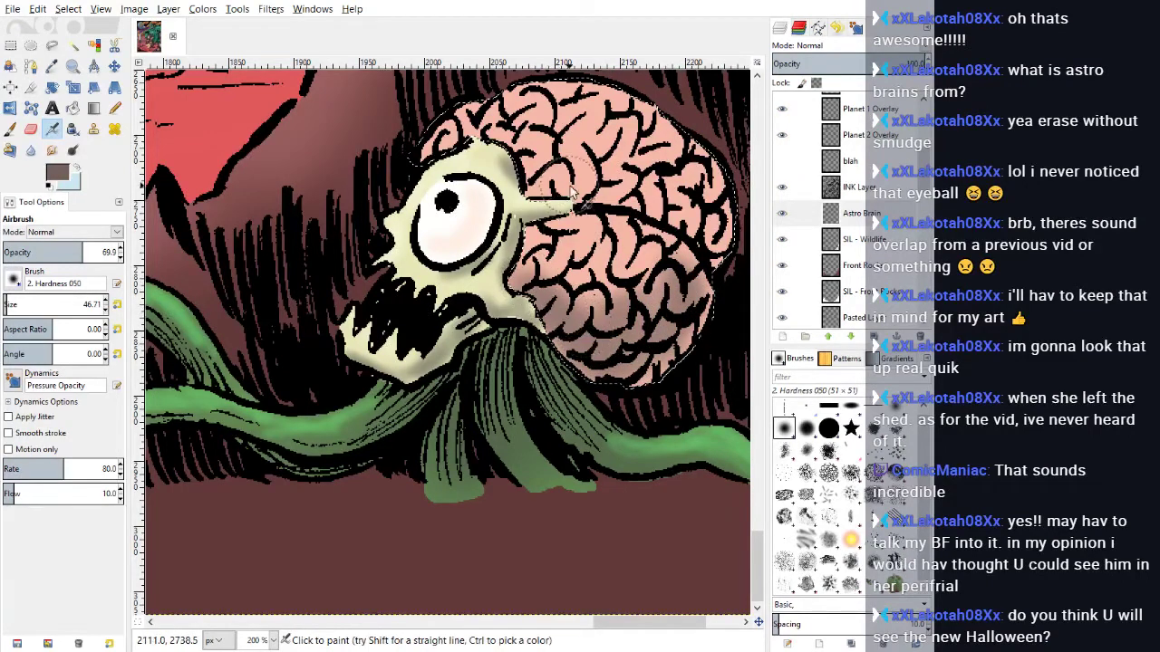
pyautogui.moveTo(574, 185)
pyautogui.mouseDown()
pyautogui.moveTo(619, 182)
pyautogui.moveTo(560, 179)
pyautogui.moveTo(653, 199)
pyautogui.moveTo(700, 231)
pyautogui.moveTo(708, 220)
pyautogui.moveTo(638, 188)
pyautogui.moveTo(549, 188)
pyautogui.moveTo(654, 186)
pyautogui.mouseUp()
# Step: Airbrush pale pink highlights across the upper folds of the brain's two lobes
pyautogui.click(62, 181)
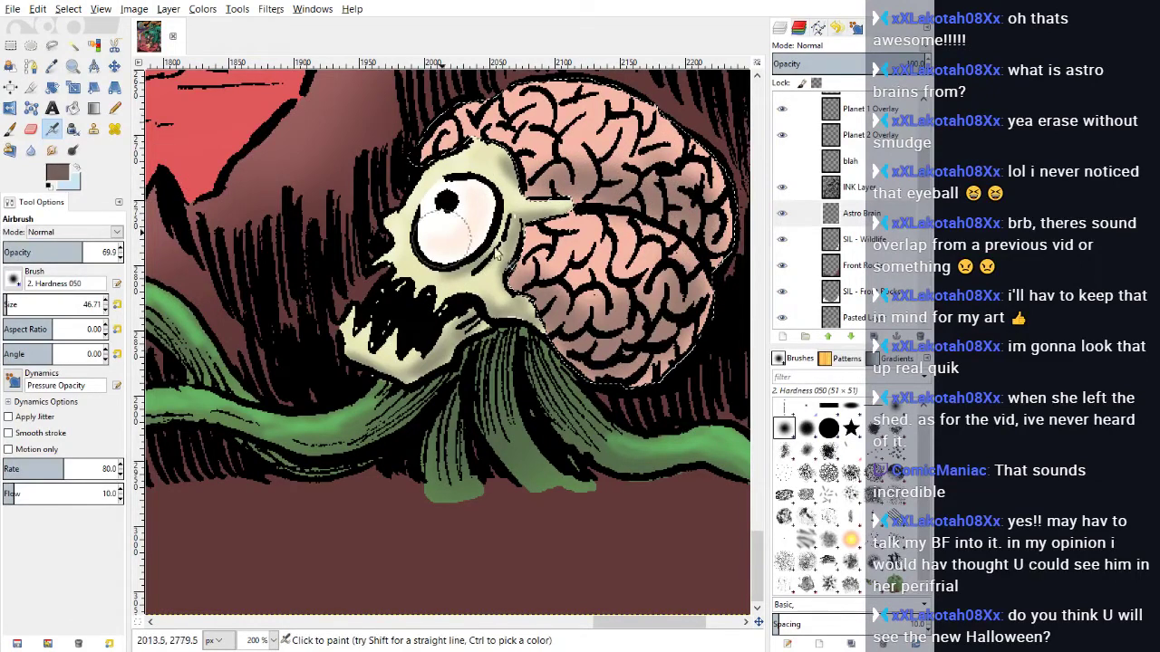
pyautogui.click(618, 317)
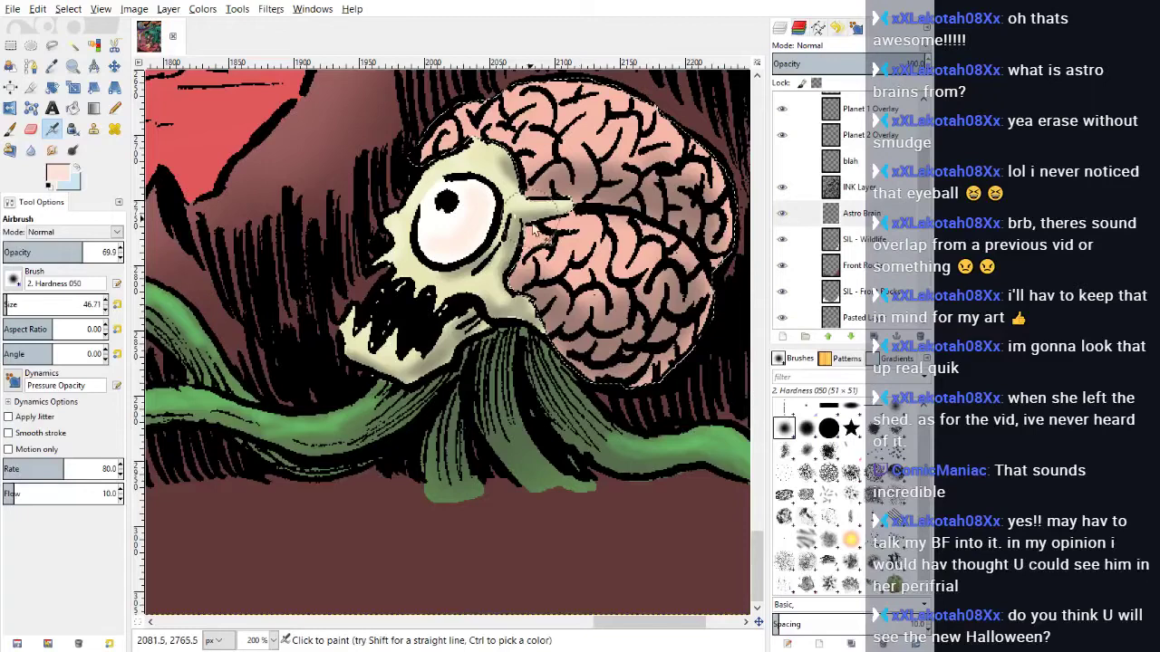
pyautogui.moveTo(514, 201)
pyautogui.mouseDown()
pyautogui.moveTo(543, 243)
pyautogui.moveTo(634, 244)
pyautogui.moveTo(698, 289)
pyautogui.moveTo(565, 108)
pyautogui.moveTo(507, 134)
pyautogui.moveTo(449, 132)
pyautogui.moveTo(510, 104)
pyautogui.moveTo(601, 105)
pyautogui.moveTo(666, 125)
pyautogui.moveTo(720, 168)
pyautogui.mouseUp()
pyautogui.scroll(1, 868, 292)
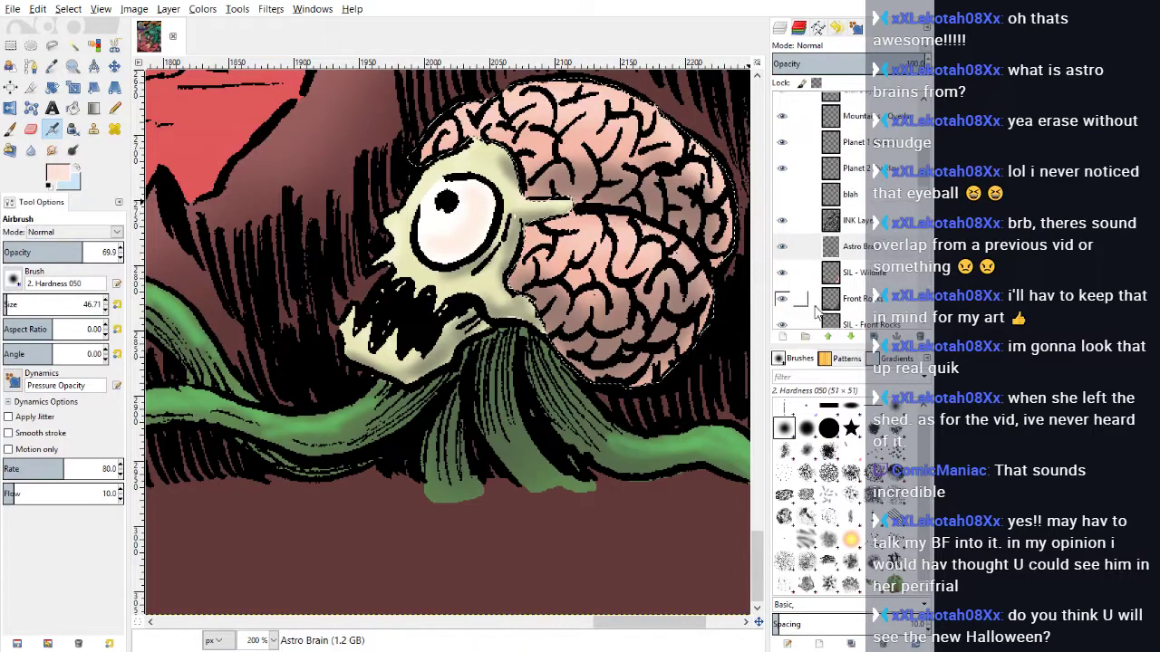
pyautogui.scroll(3, 480, 225)
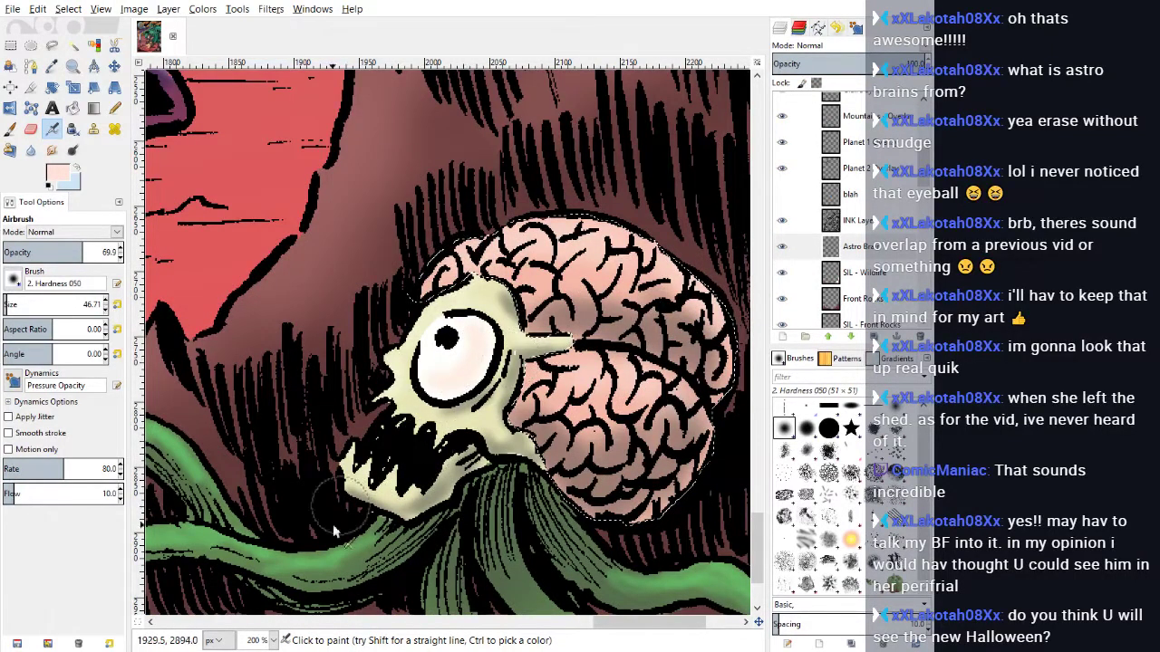
# Step: On the SIL - Wildlife layer, color the white blob creature on the rock spire lavender with the Pencil at size 85.88
pyautogui.click(274, 641)
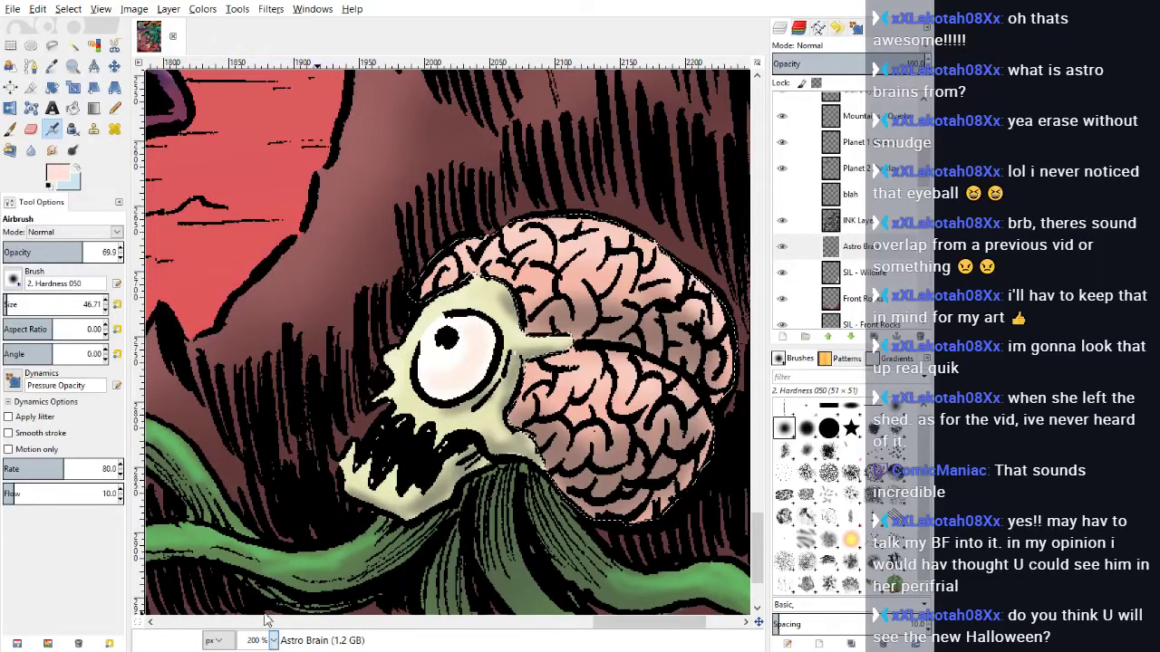
pyautogui.click(264, 602)
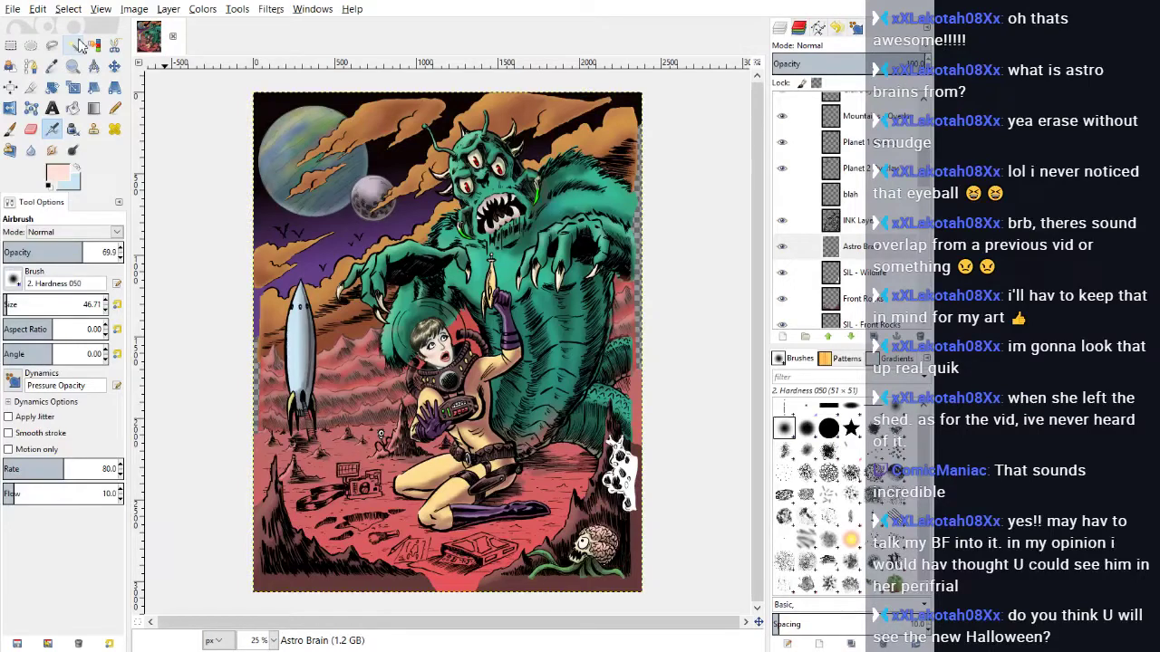
pyautogui.click(854, 281)
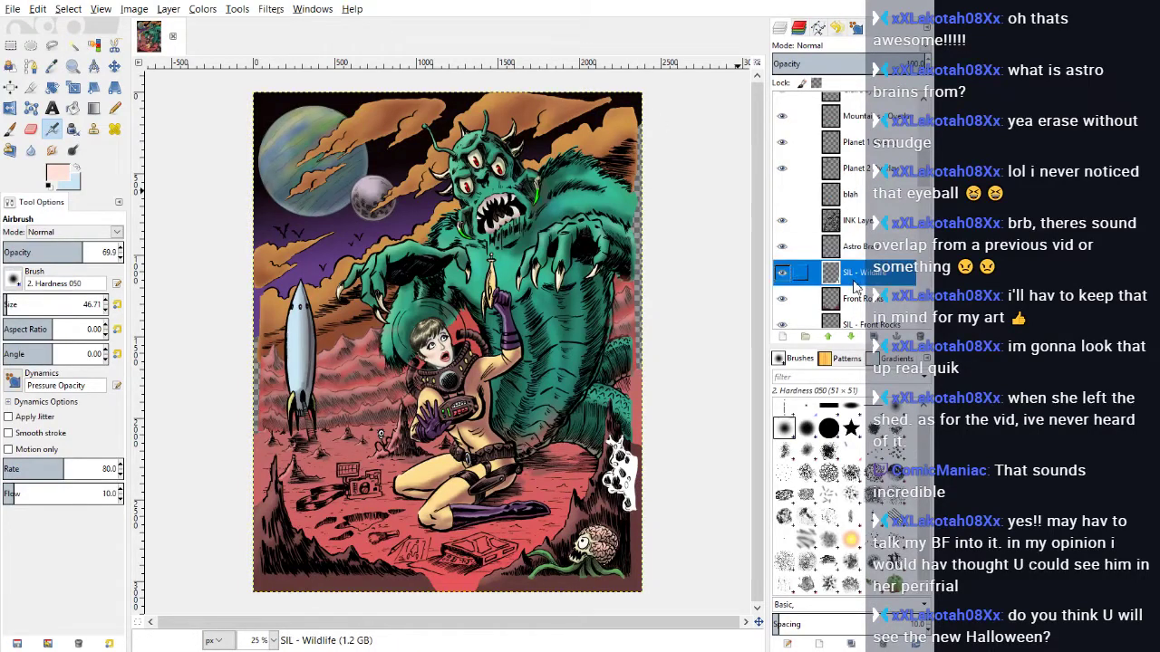
pyautogui.click(73, 44)
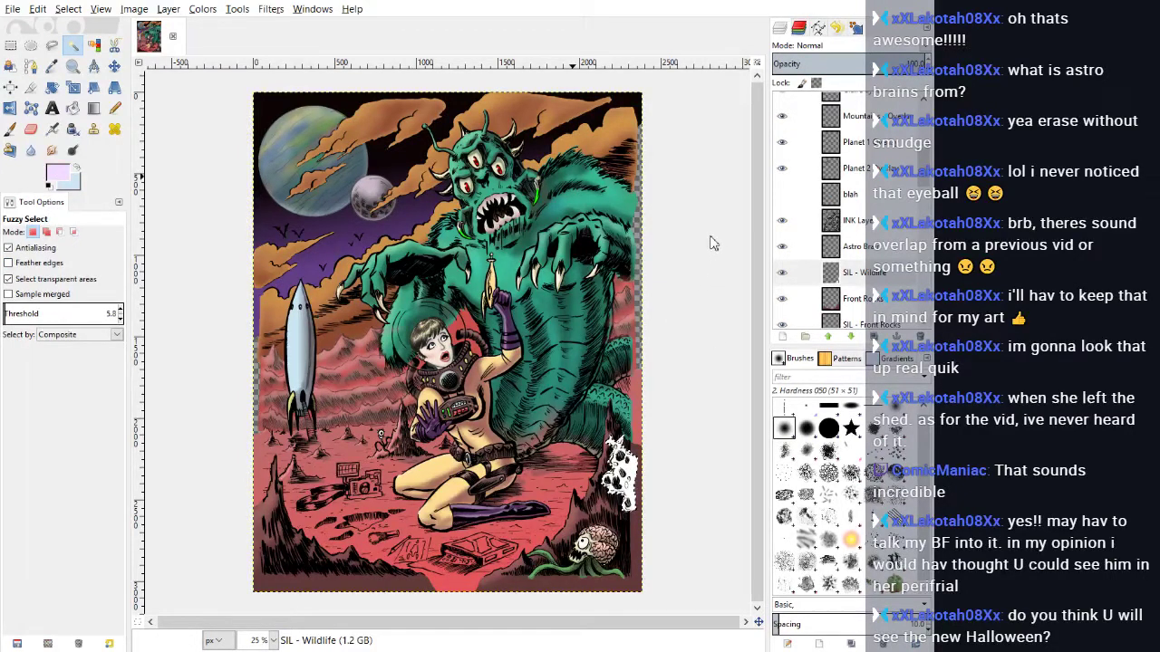
pyautogui.click(690, 295)
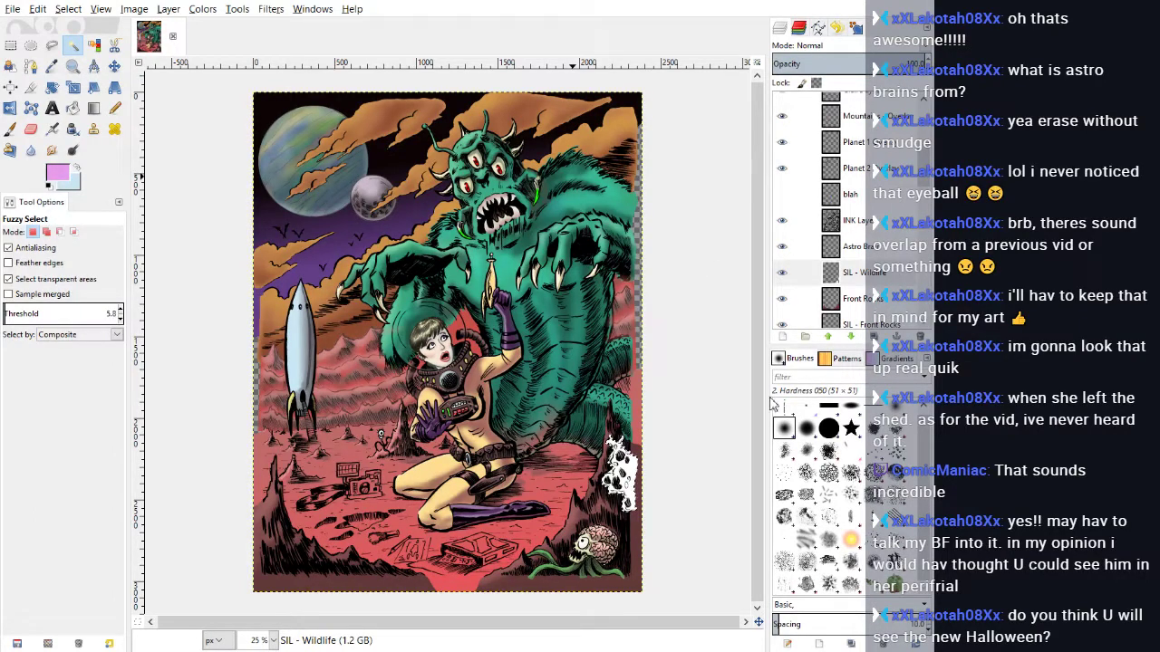
pyautogui.press('n')
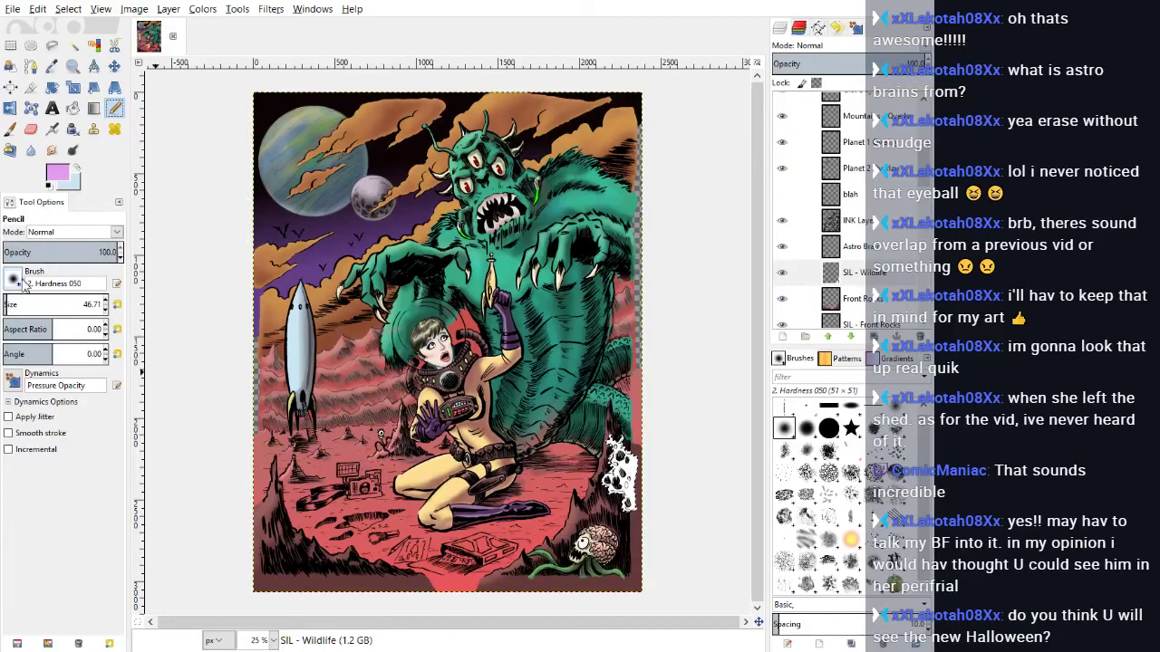
pyautogui.click(10, 302)
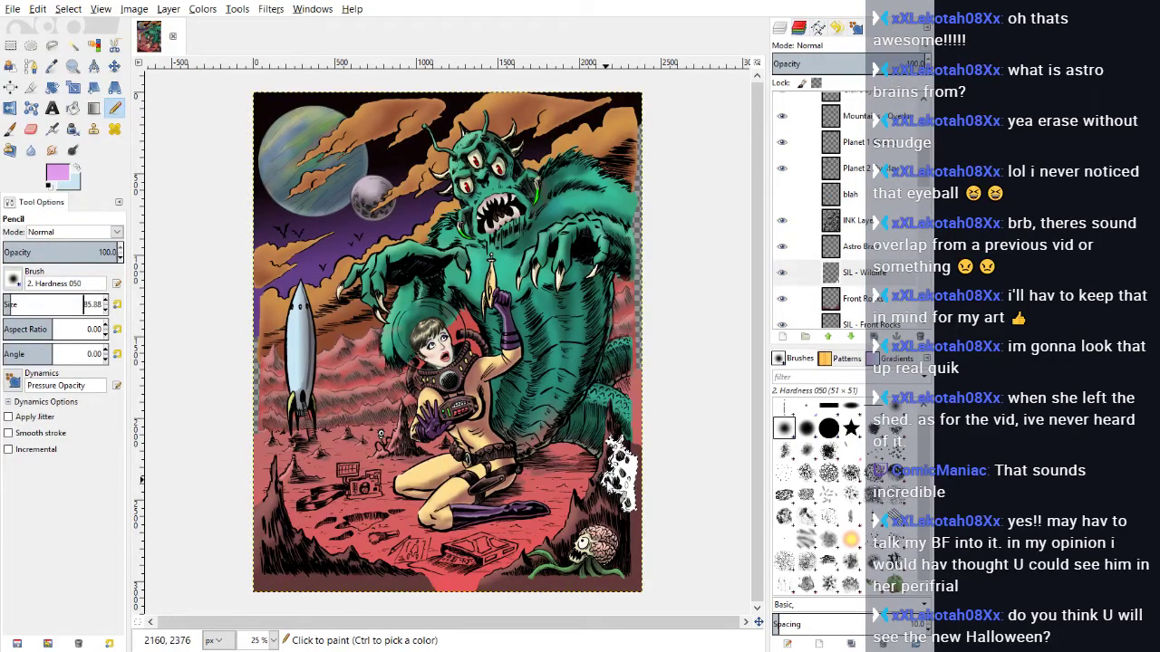
pyautogui.moveTo(612, 485)
pyautogui.mouseDown()
pyautogui.moveTo(625, 503)
pyautogui.moveTo(641, 499)
pyautogui.moveTo(625, 489)
pyautogui.moveTo(620, 457)
pyautogui.moveTo(634, 489)
pyautogui.moveTo(644, 475)
pyautogui.mouseUp()
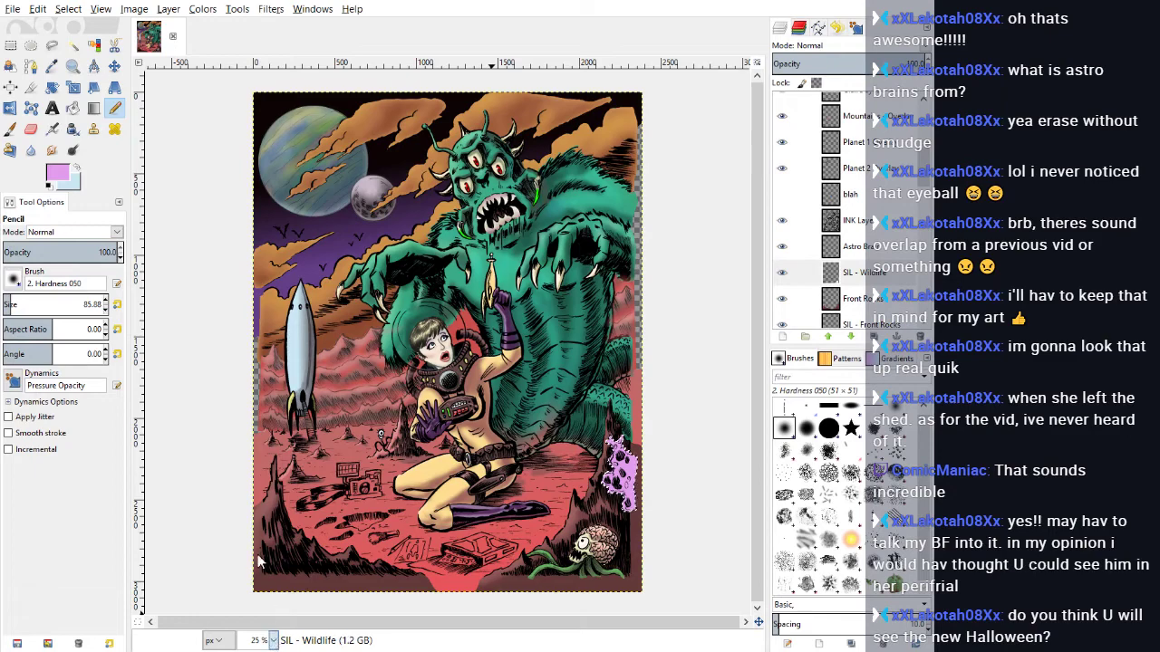
# Step: Frame the lavender blob creature at 100% zoom and ready the Airbrush with magenta as the foreground color
pyautogui.press('2')
pyautogui.scroll(-5, 257, 552)
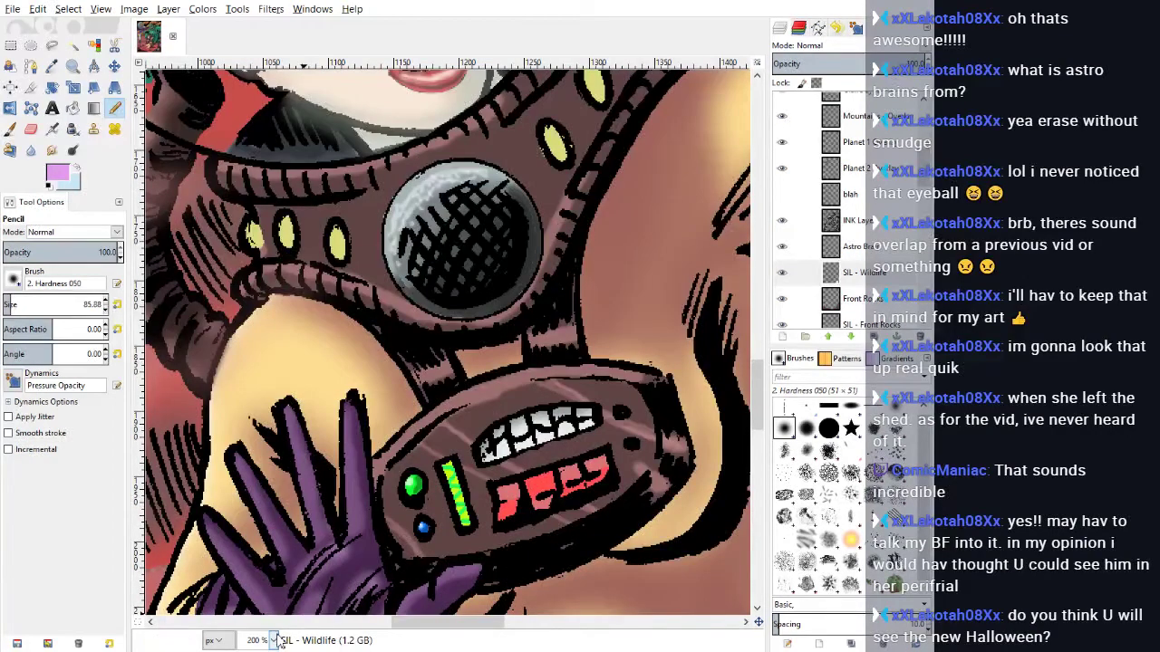
pyautogui.click(261, 570)
pyautogui.moveTo(418, 623); pyautogui.dragTo(628, 625)
pyautogui.scroll(-5, 649, 607)
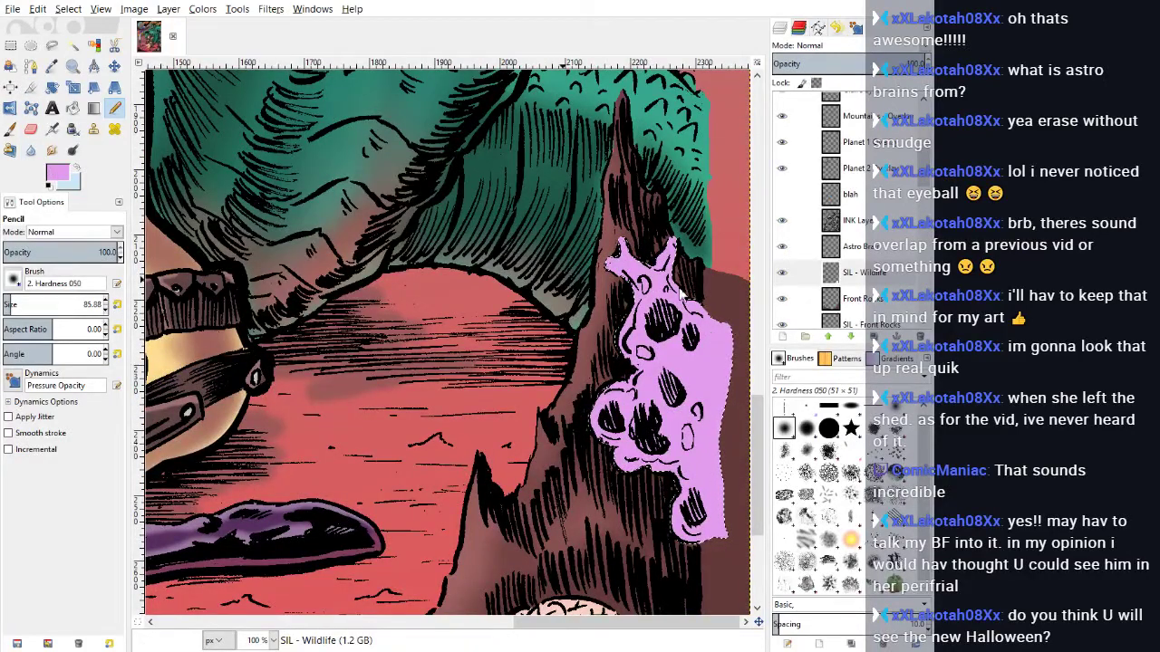
pyautogui.keyDown('ctrl'); pyautogui.click(677, 265); pyautogui.keyUp('ctrl')
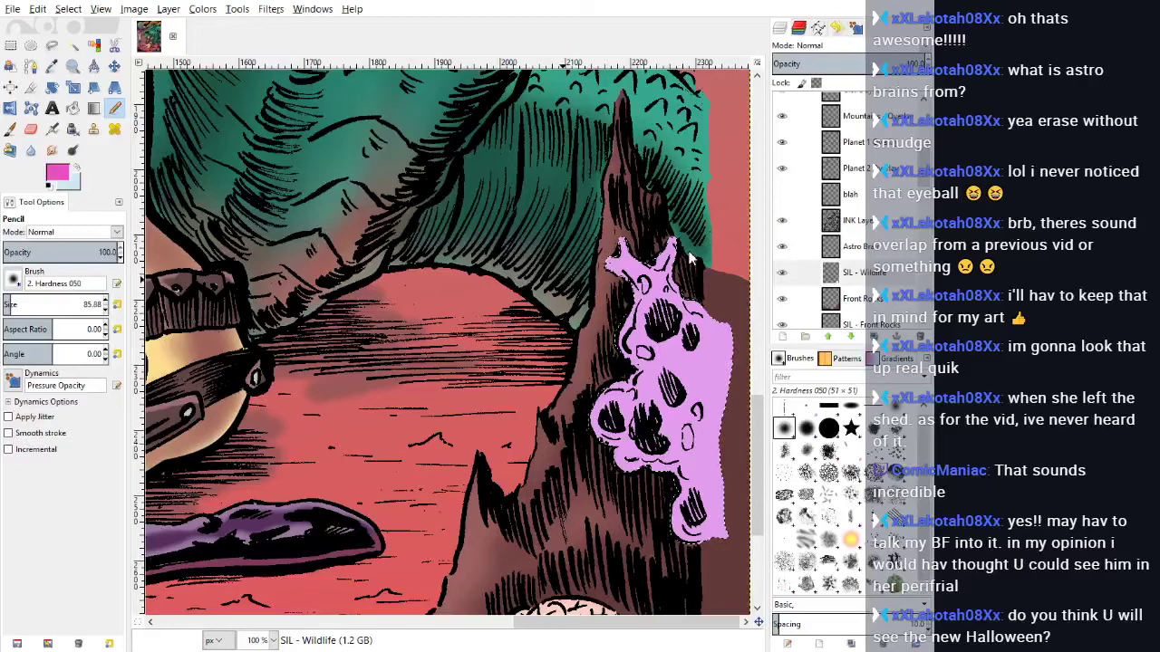
pyautogui.press('a')
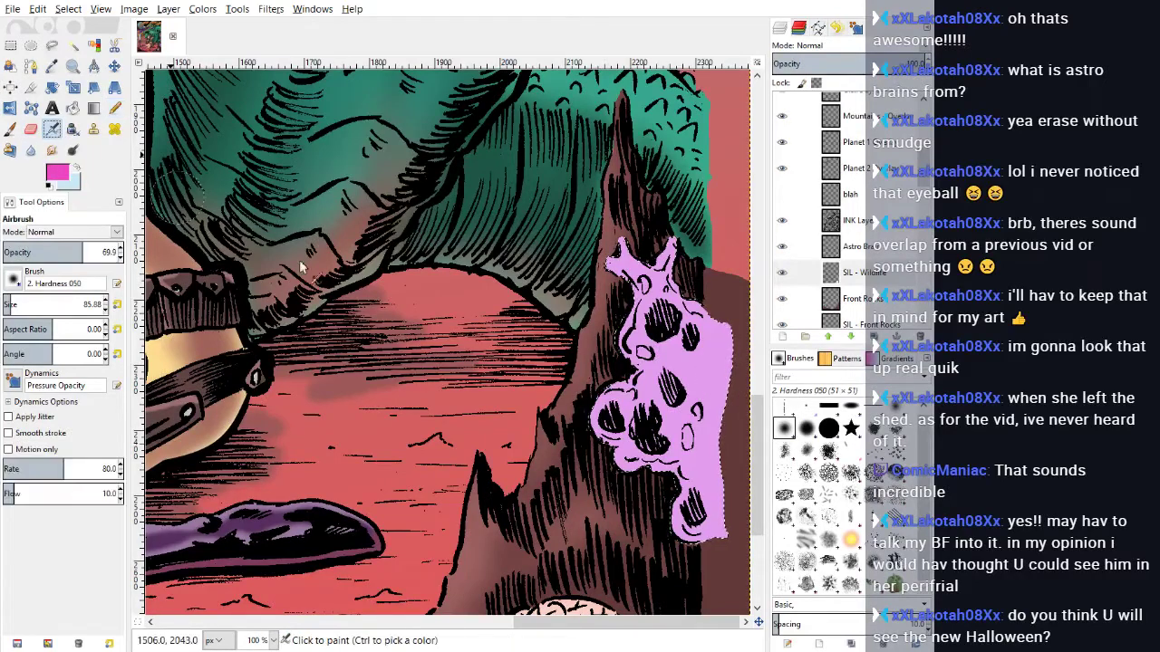
pyautogui.moveTo(685, 442); pyautogui.dragTo(687, 442)
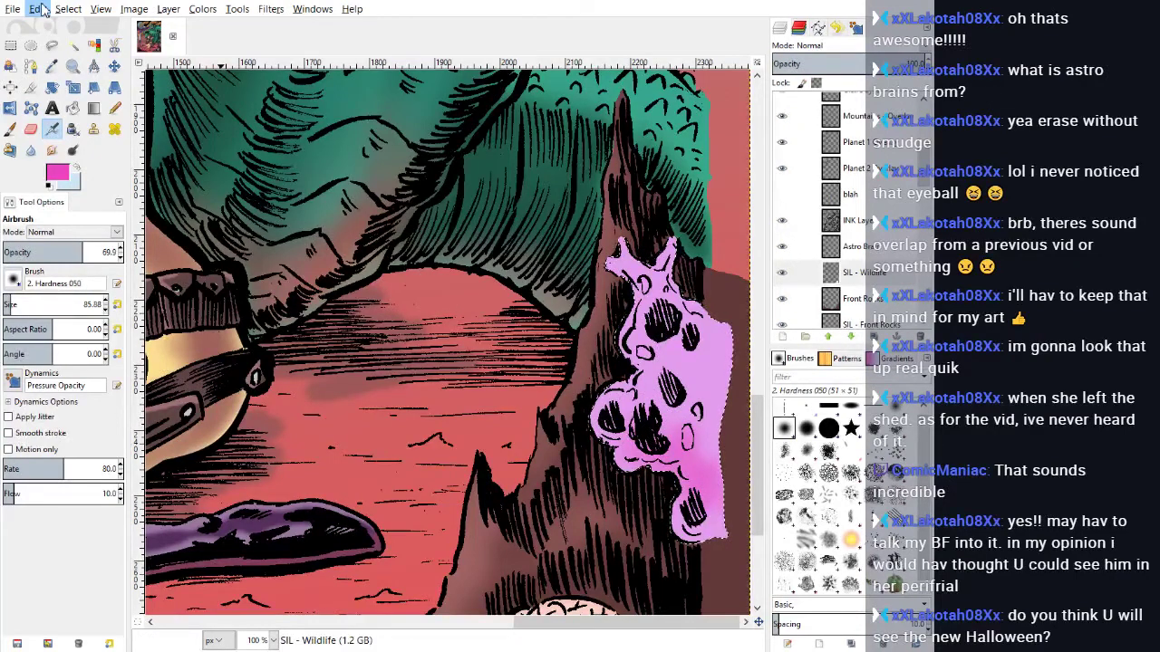
pyautogui.click(47, 30)
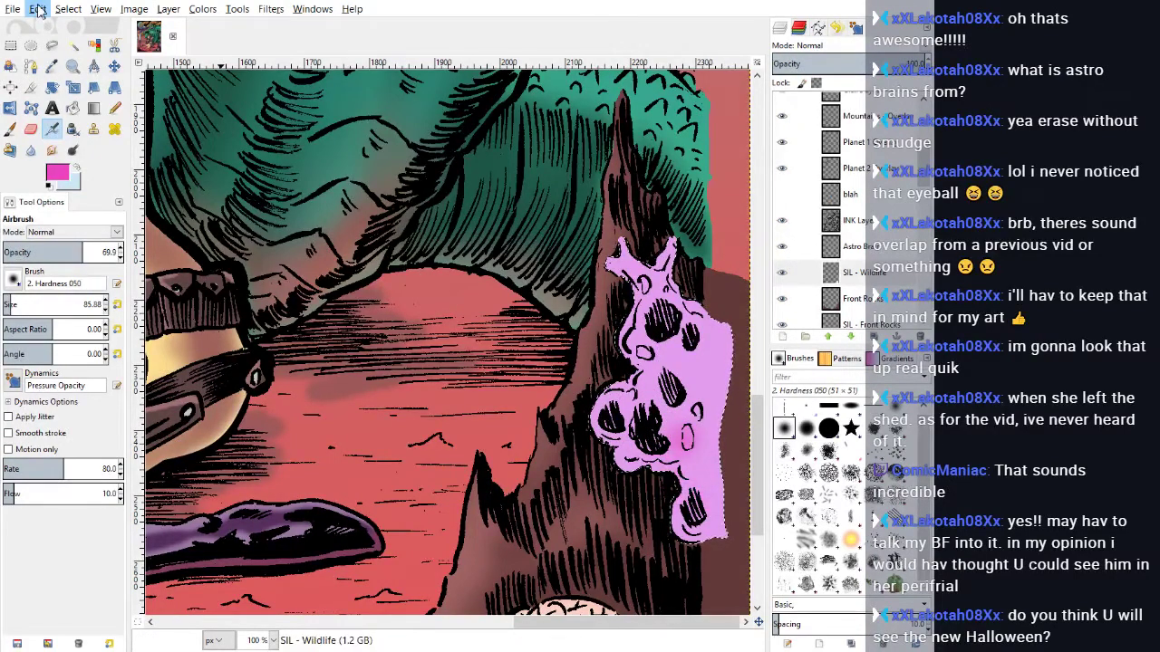
pyautogui.click(49, 32)
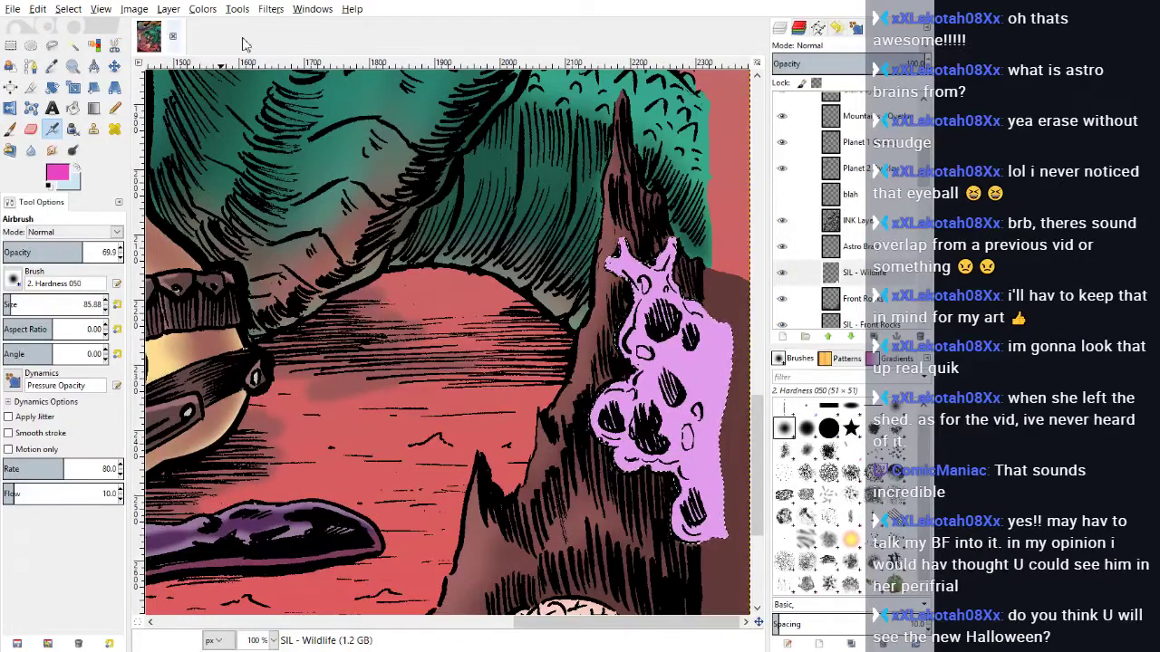
pyautogui.click(168, 10)
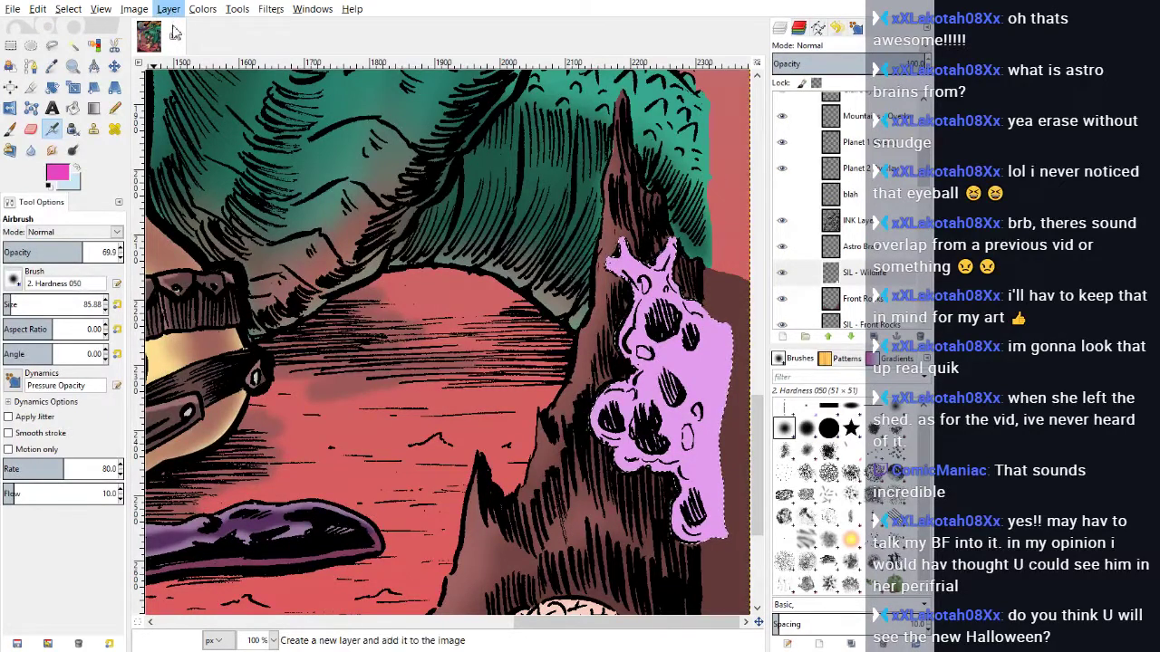
pyautogui.click(173, 42)
pyautogui.click(172, 9)
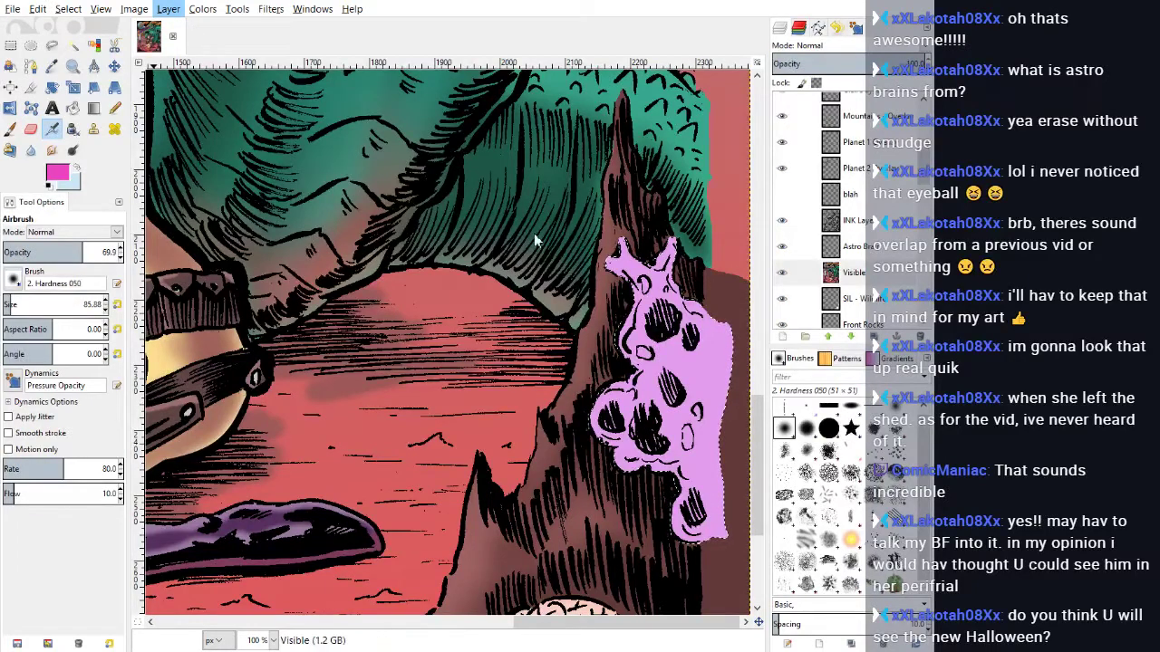
pyautogui.click(865, 274)
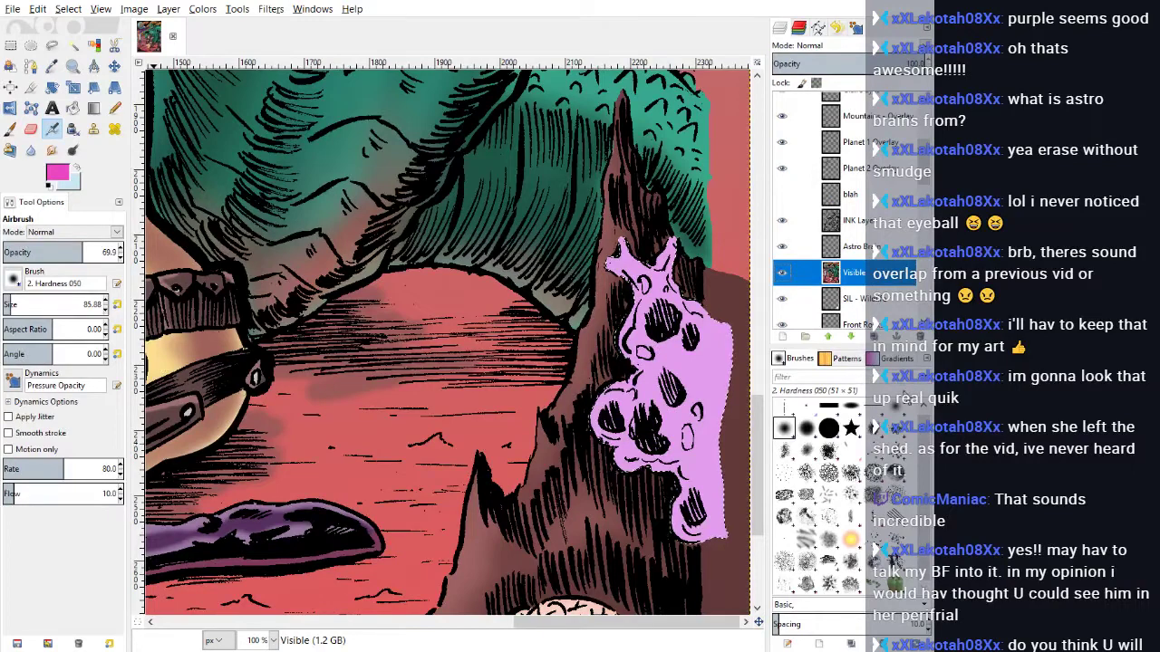
pyautogui.hotkey('ctrl', 'z')
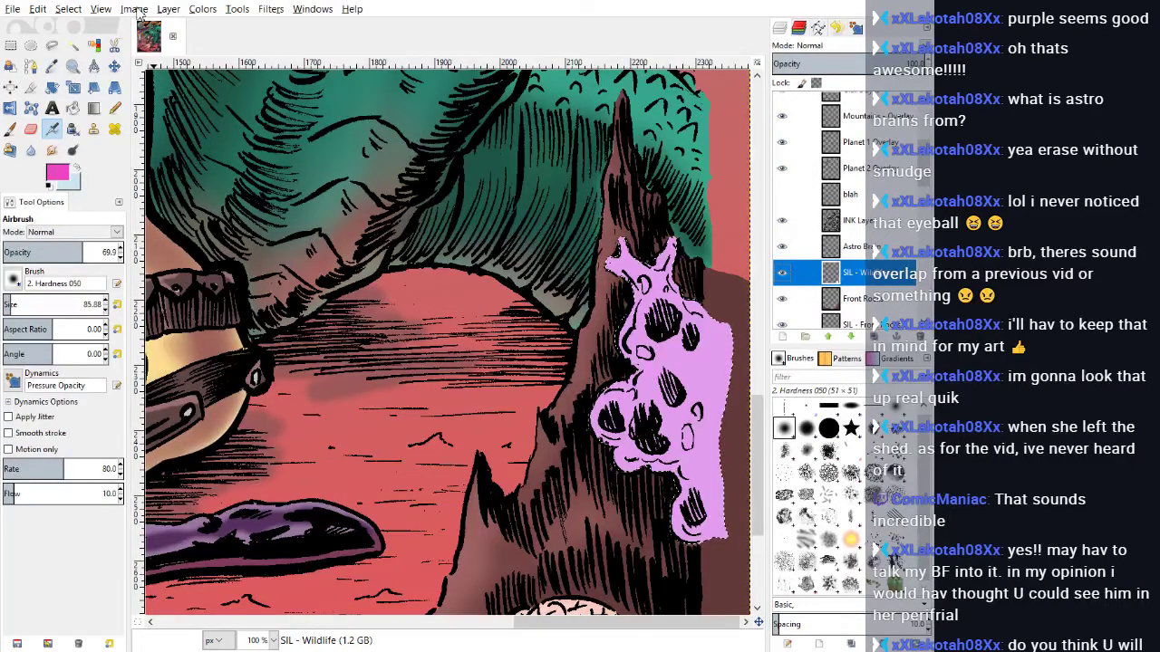
# Step: Create a layer named Ameoboid above SIL - Wildlife and airbrush magenta shading over the blob creature's body
pyautogui.click(181, 27)
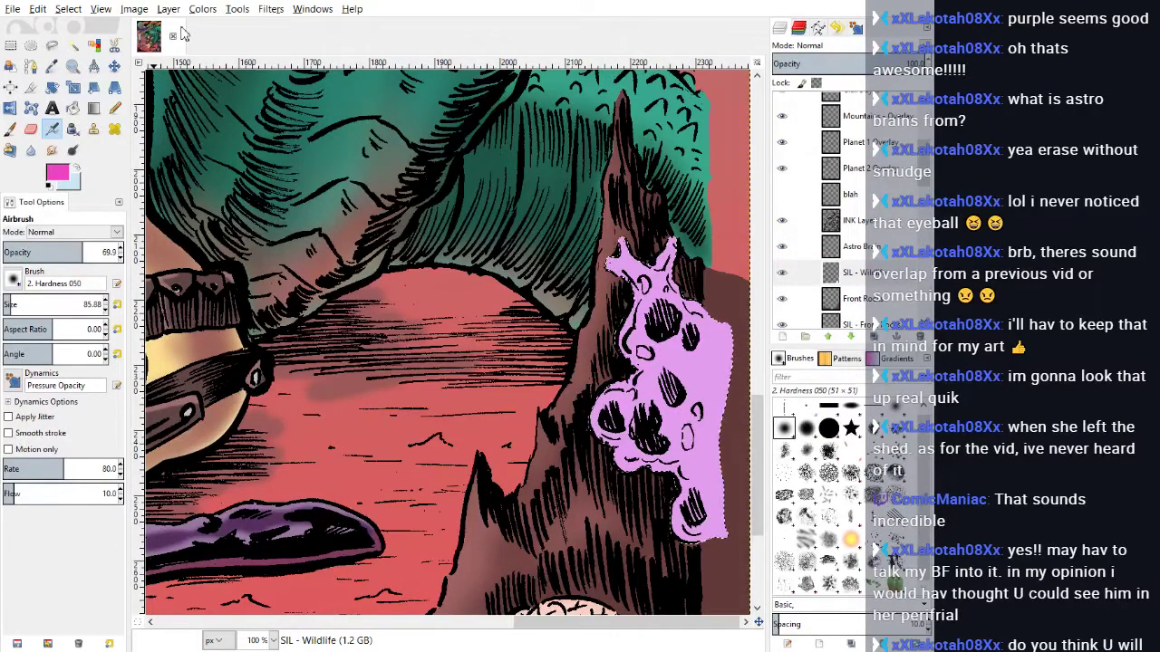
pyautogui.press('Return')
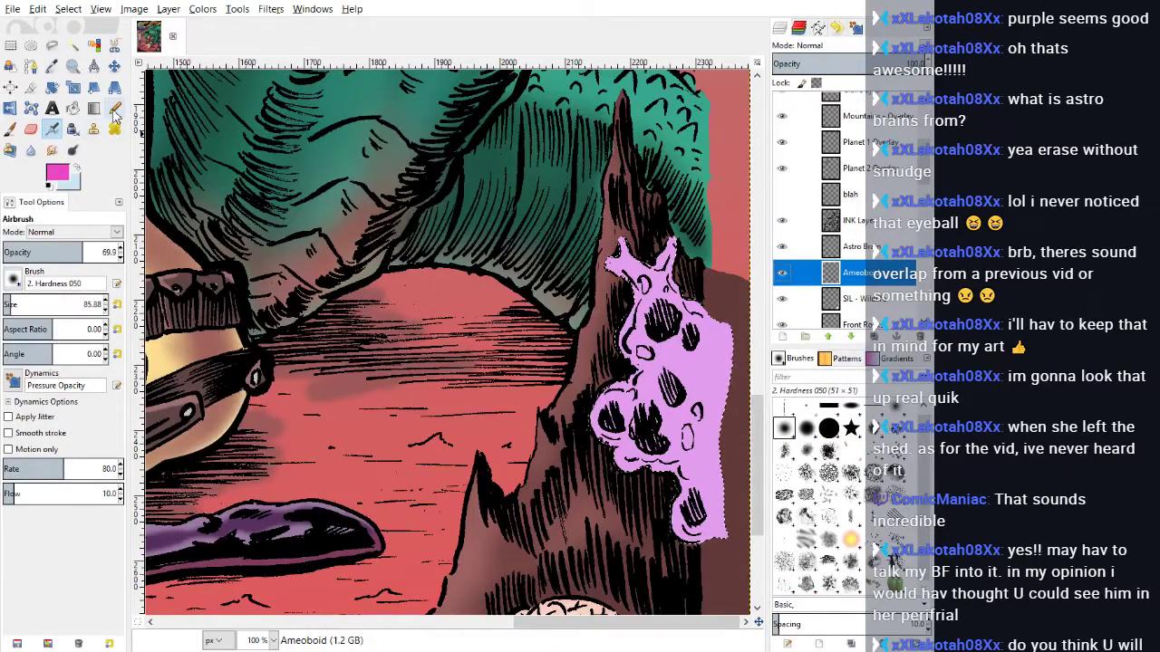
pyautogui.moveTo(702, 465); pyautogui.dragTo(699, 475)
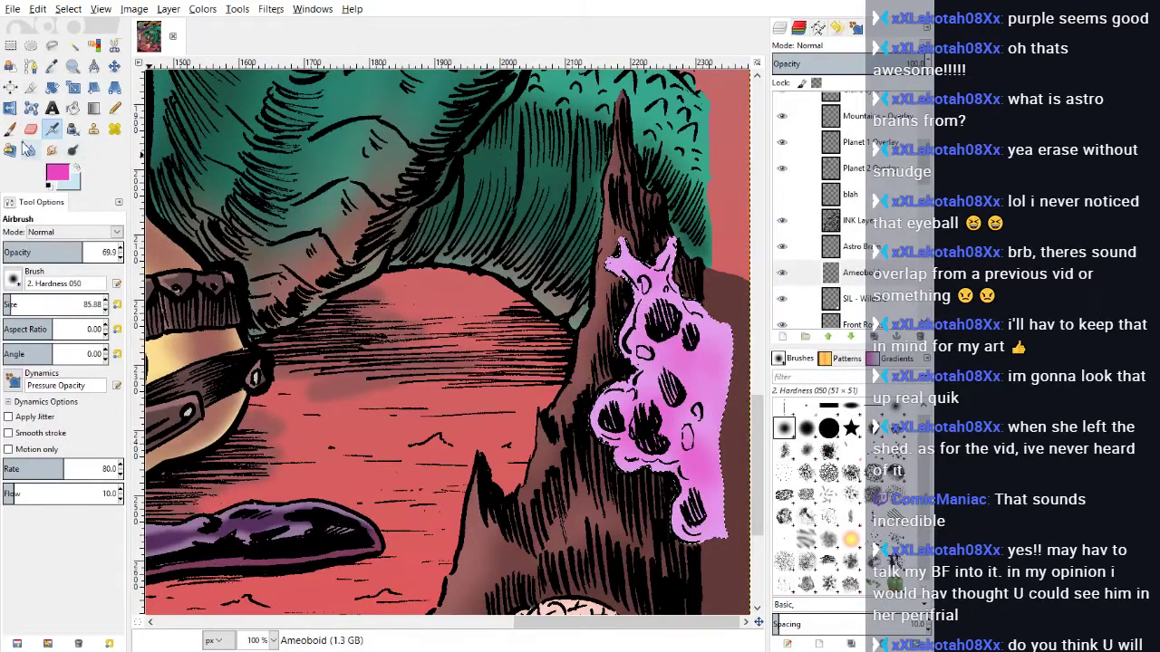
# Step: On the SIL - Wildlife layer, soften the blob creature's upper edge beside the spire with the Eraser, Hard edge turned off
pyautogui.click(845, 296)
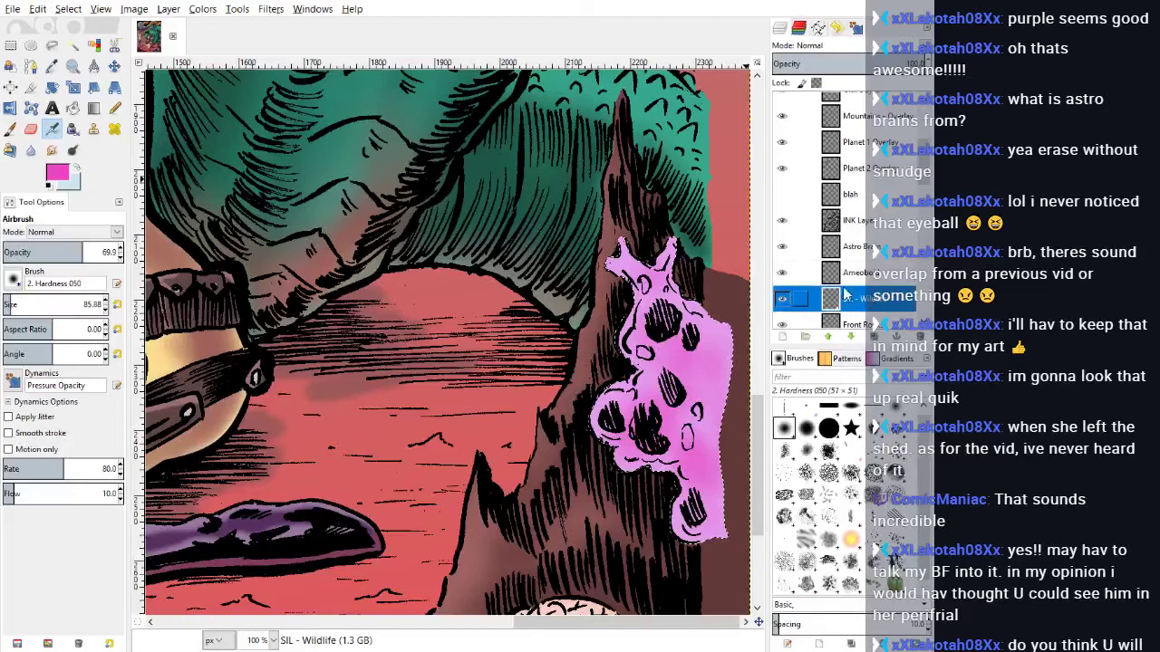
pyautogui.click(31, 129)
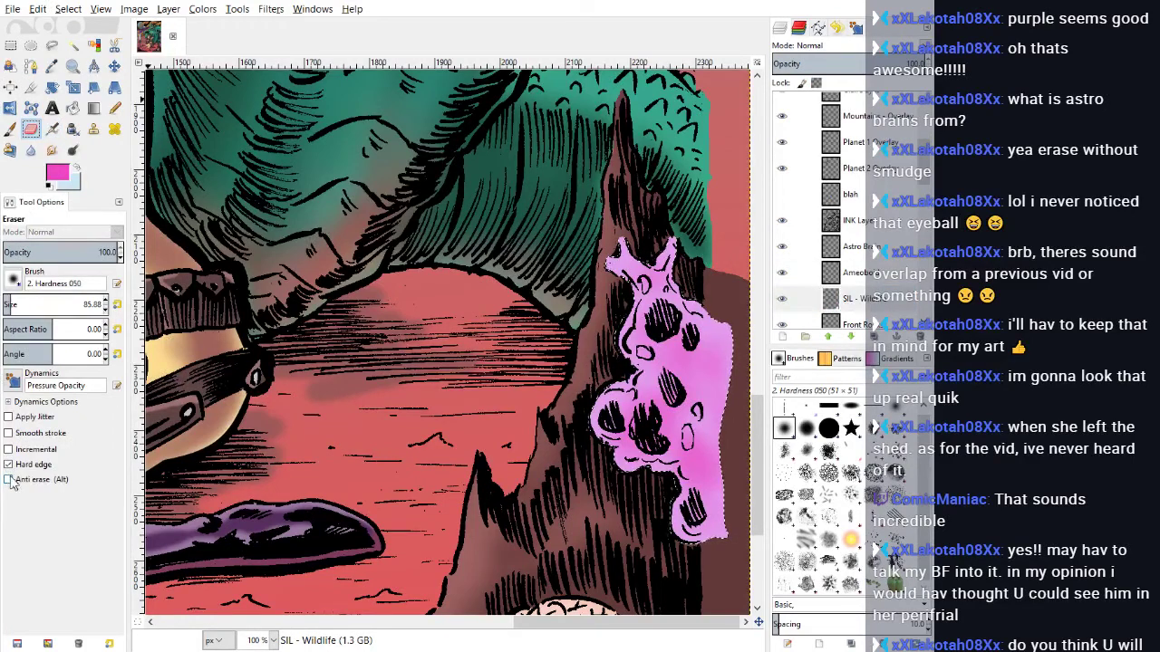
pyautogui.click(8, 464)
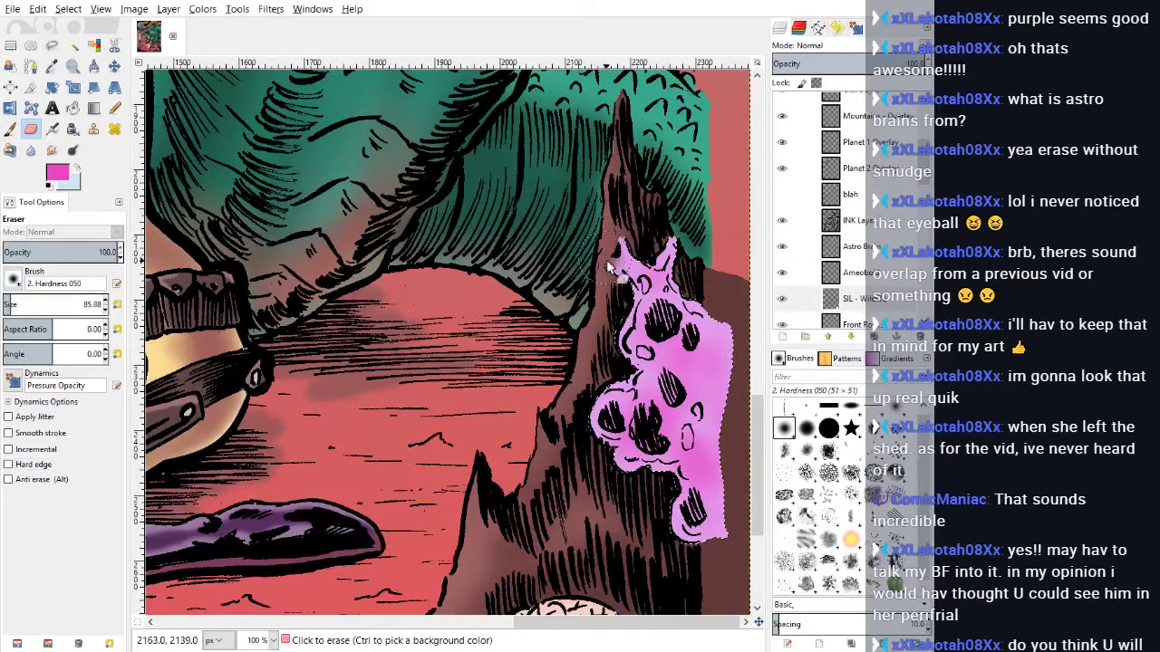
pyautogui.moveTo(609, 267)
pyautogui.mouseDown()
pyautogui.moveTo(674, 253)
pyautogui.moveTo(677, 238)
pyautogui.moveTo(691, 263)
pyautogui.moveTo(713, 259)
pyautogui.moveTo(613, 282)
pyautogui.mouseUp()
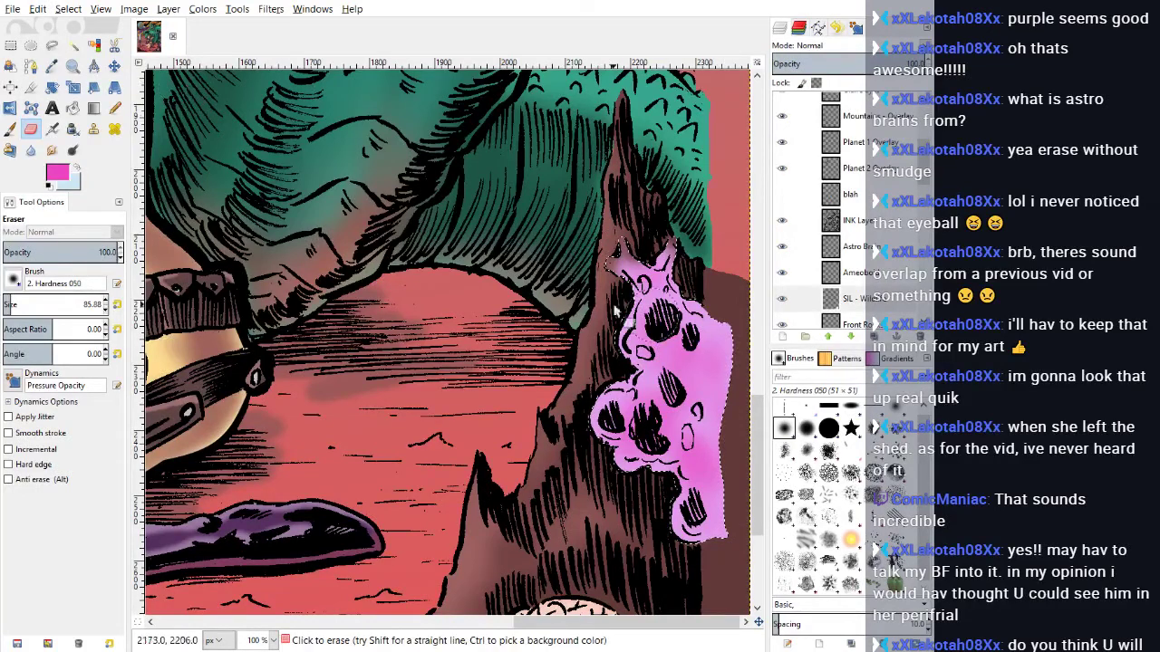
# Step: On the Ameoboid layer, airbrush turquoise and green tints over the blob creature's body and around its dark cores
pyautogui.click(871, 276)
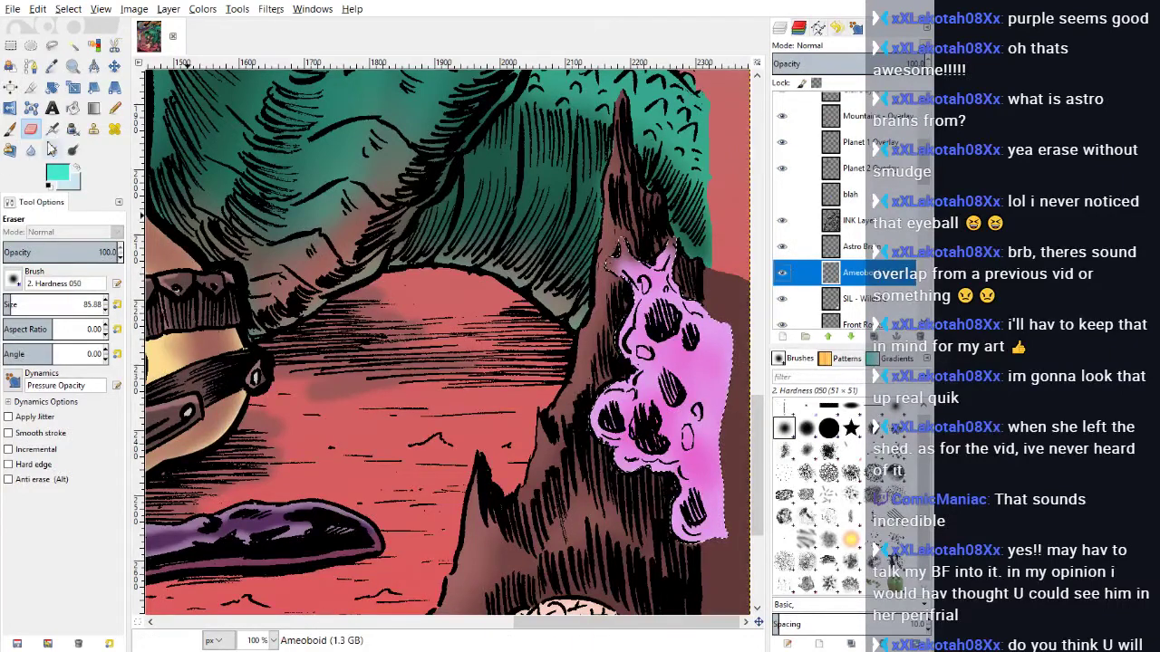
pyautogui.click(52, 129)
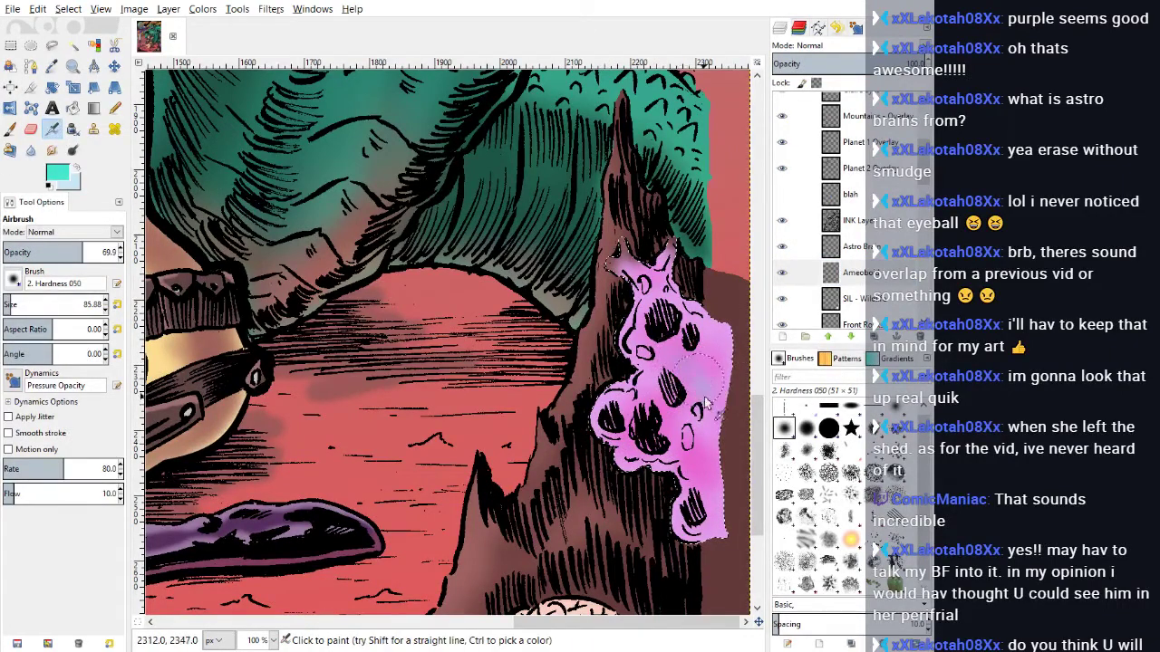
pyautogui.moveTo(705, 402)
pyautogui.mouseDown()
pyautogui.moveTo(662, 377)
pyautogui.moveTo(630, 408)
pyautogui.moveTo(631, 459)
pyautogui.mouseUp()
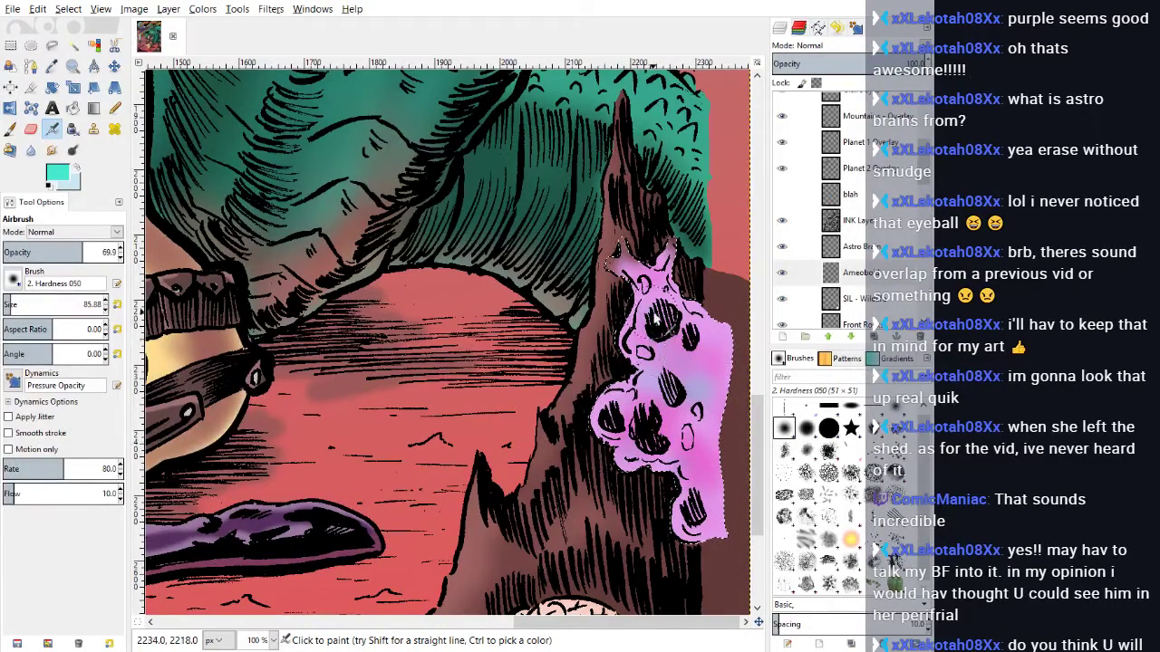
pyautogui.moveTo(654, 318); pyautogui.dragTo(648, 297)
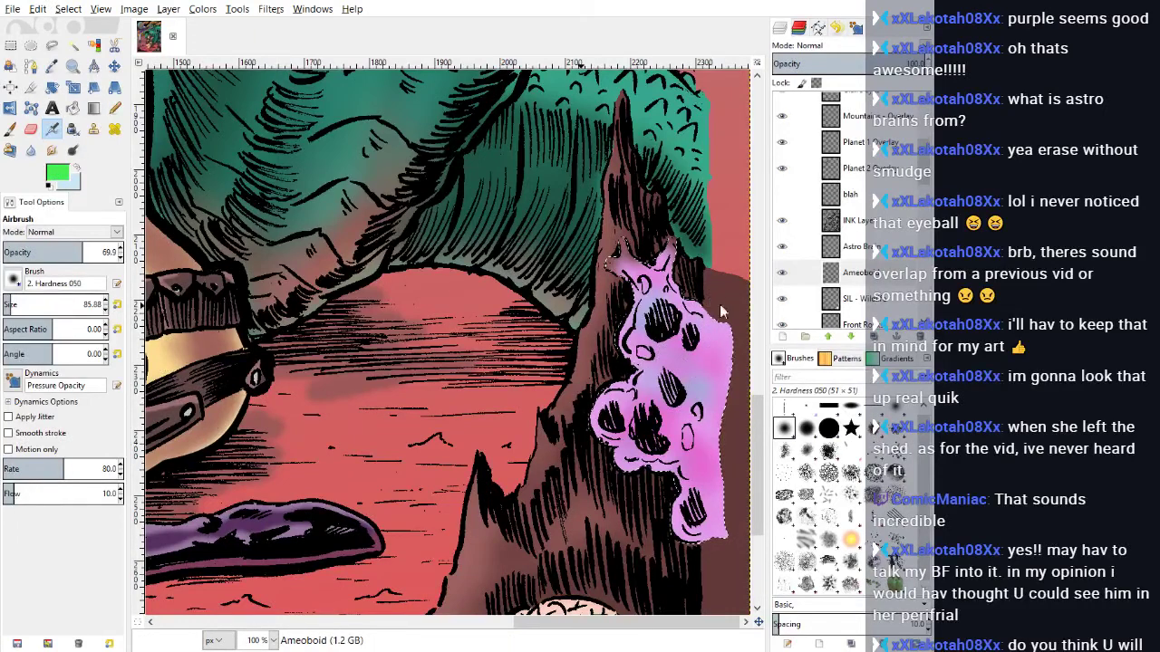
pyautogui.moveTo(666, 382)
pyautogui.mouseDown()
pyautogui.moveTo(680, 385)
pyautogui.moveTo(671, 367)
pyautogui.moveTo(697, 390)
pyautogui.moveTo(672, 421)
pyautogui.moveTo(690, 441)
pyautogui.moveTo(692, 363)
pyautogui.moveTo(678, 328)
pyautogui.moveTo(662, 327)
pyautogui.moveTo(651, 424)
pyautogui.moveTo(620, 425)
pyautogui.mouseUp()
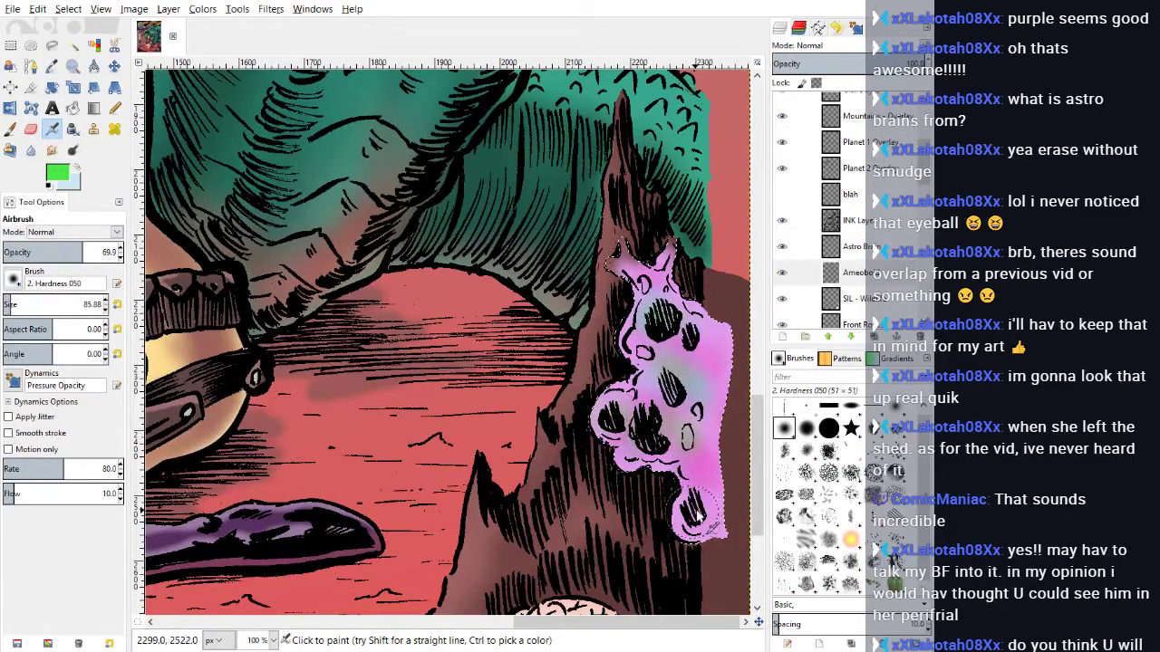
pyautogui.moveTo(696, 519)
pyautogui.mouseDown()
pyautogui.moveTo(706, 378)
pyautogui.moveTo(648, 319)
pyautogui.moveTo(644, 282)
pyautogui.mouseUp()
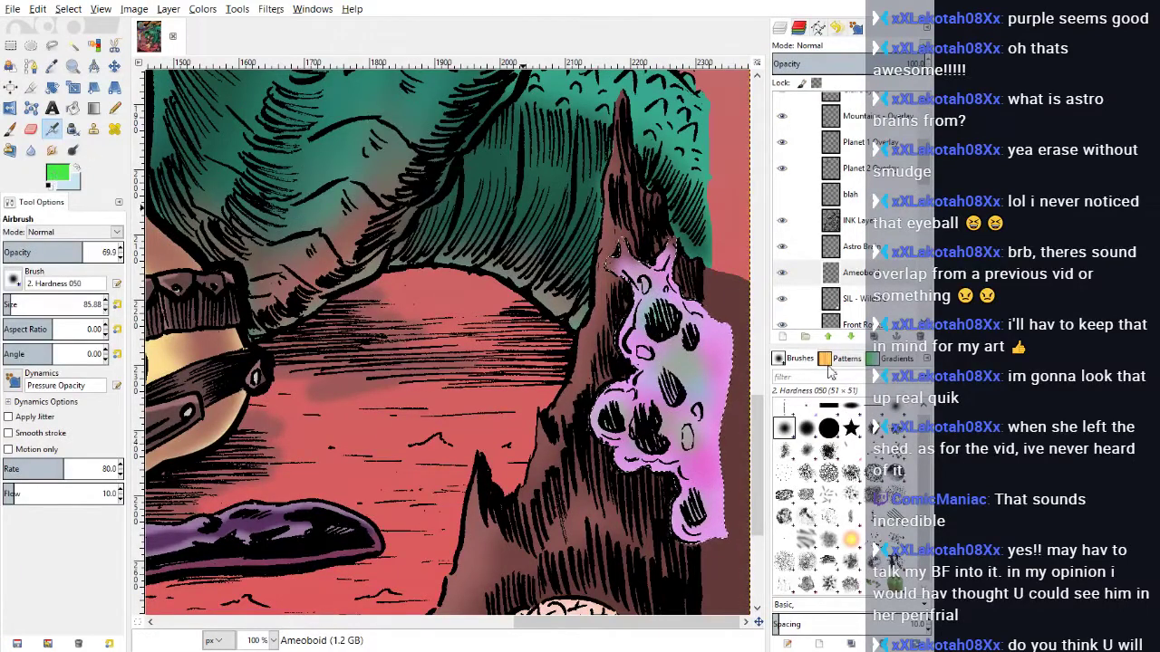
# Step: Color the blob creature's small oval spots coral red with the Pencil at size 20.59
pyautogui.moveTo(704, 304); pyautogui.dragTo(711, 342)
pyautogui.moveTo(681, 265); pyautogui.dragTo(693, 270)
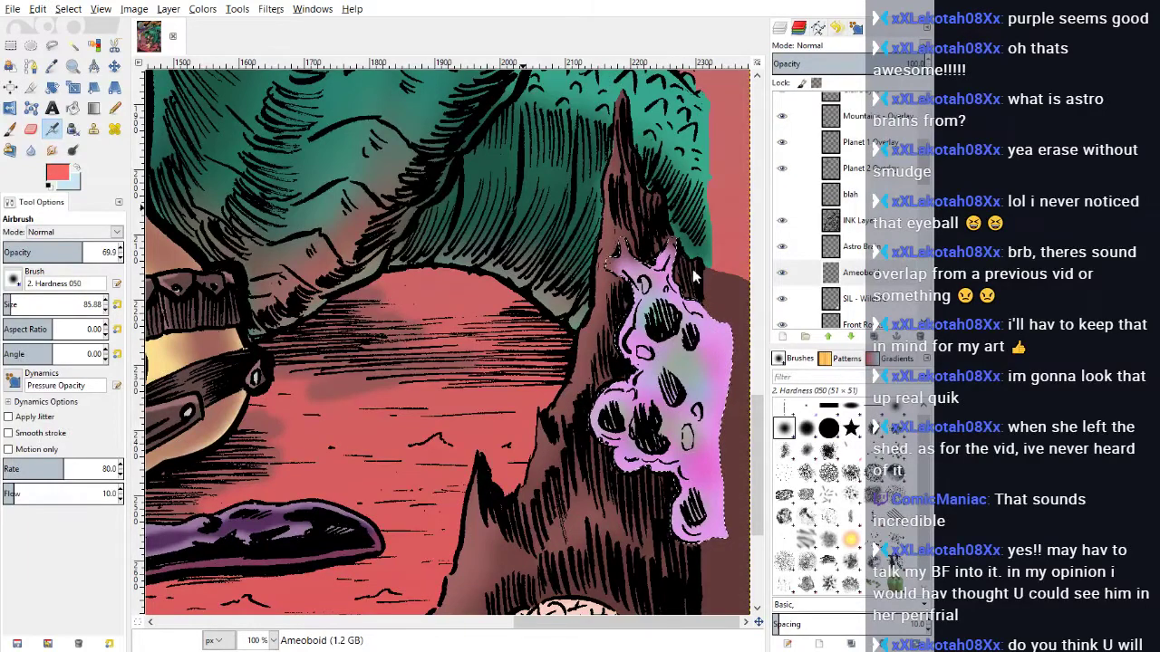
pyautogui.click(114, 108)
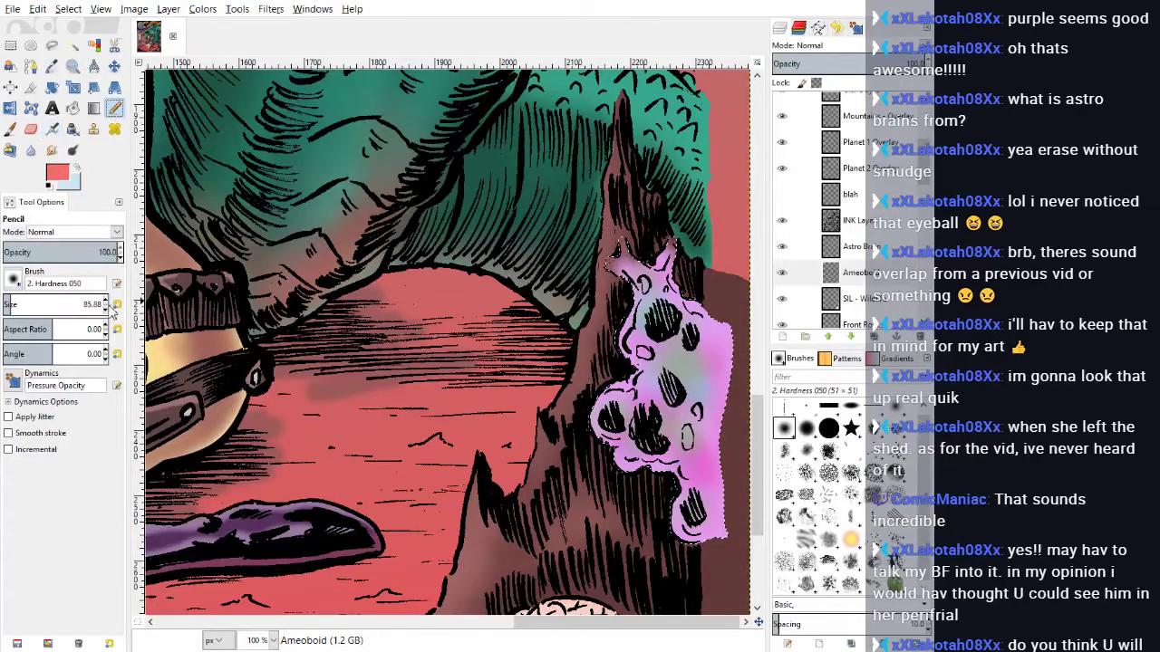
pyautogui.click(7, 305)
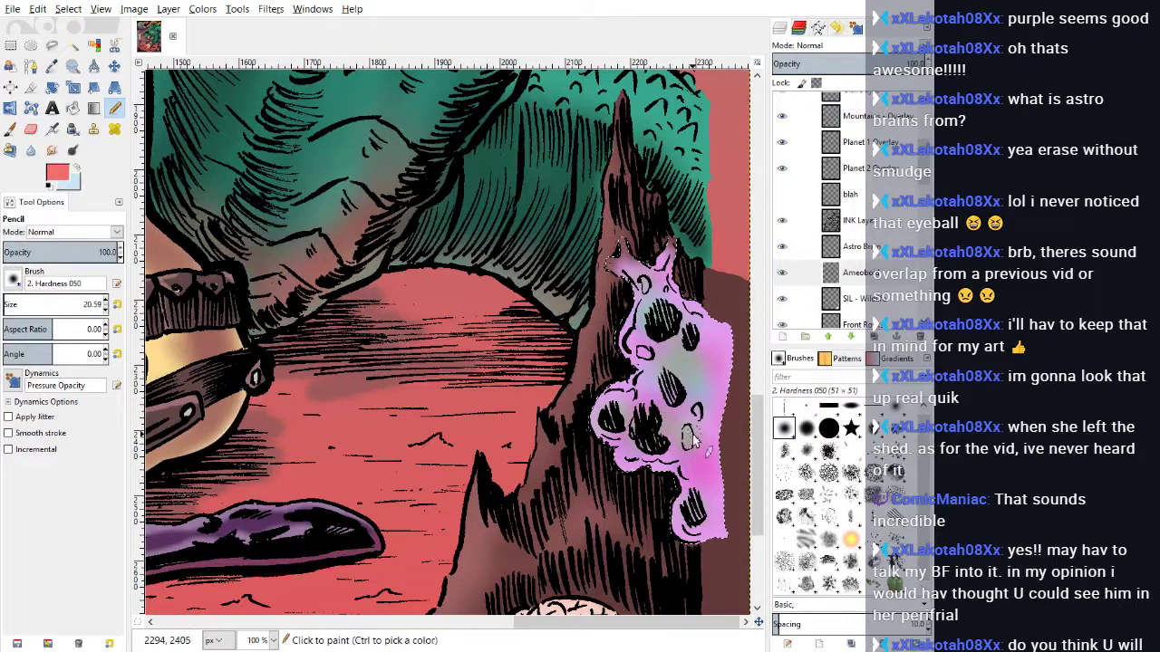
pyautogui.moveTo(684, 444); pyautogui.dragTo(687, 436)
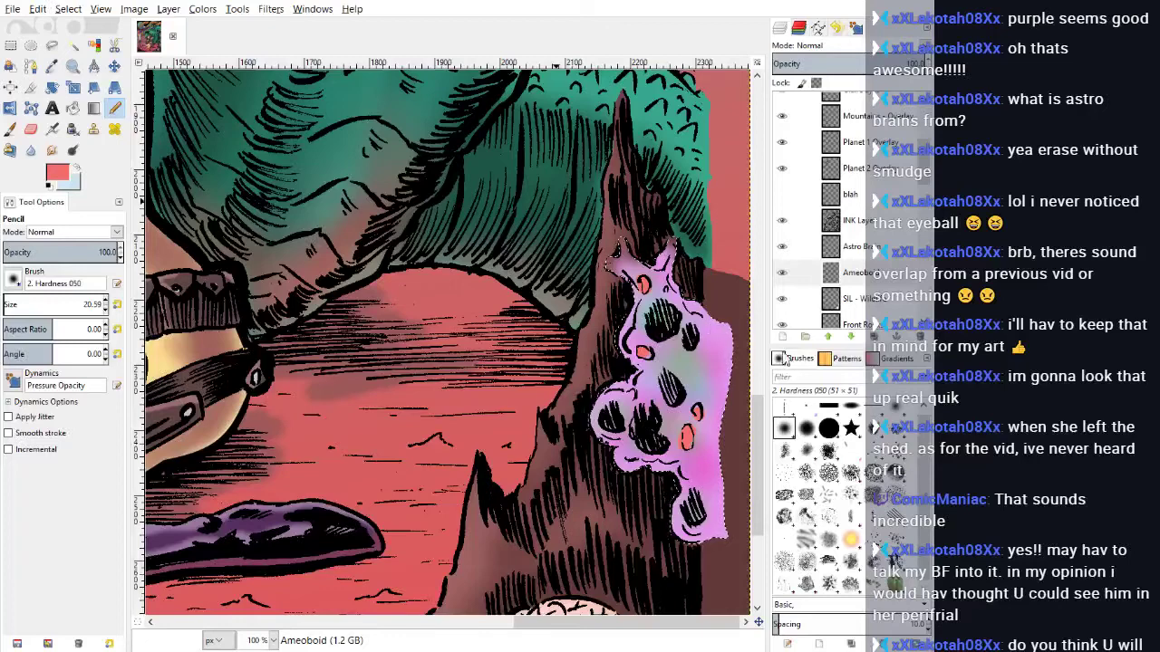
# Step: Dab muted purple sampled from the blob onto its inner markings with the Paintbrush and raise the brush opacity to 100
pyautogui.keyDown('ctrl'); pyautogui.click(669, 264); pyautogui.keyUp('ctrl')
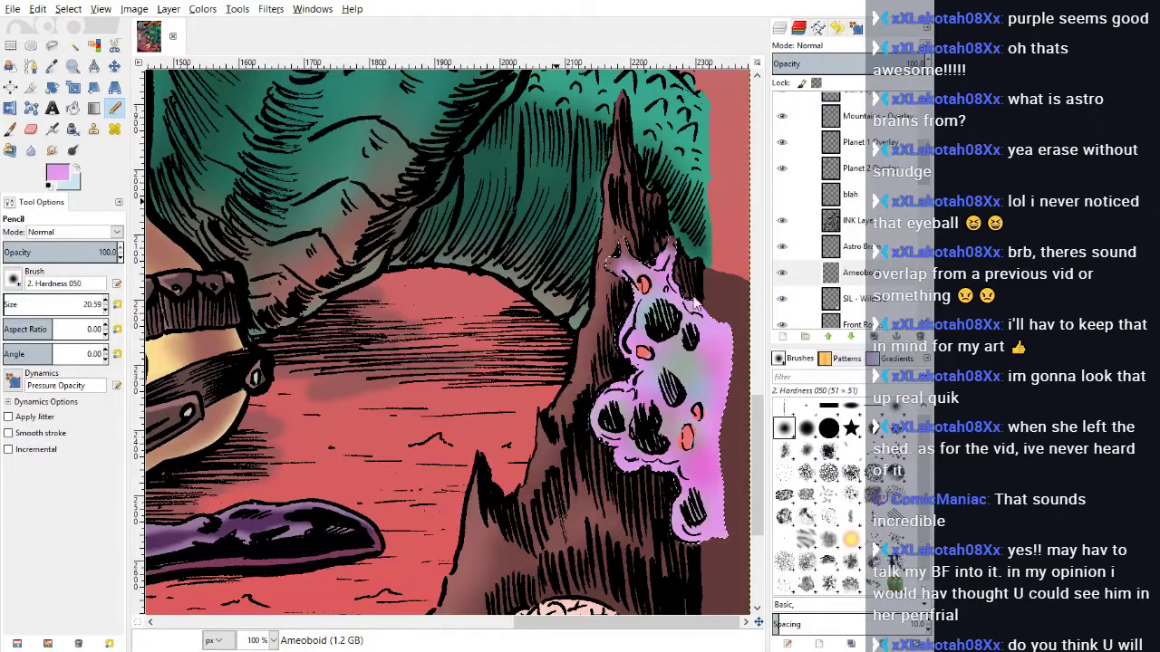
pyautogui.keyDown('ctrl'); pyautogui.click(658, 313); pyautogui.keyUp('ctrl')
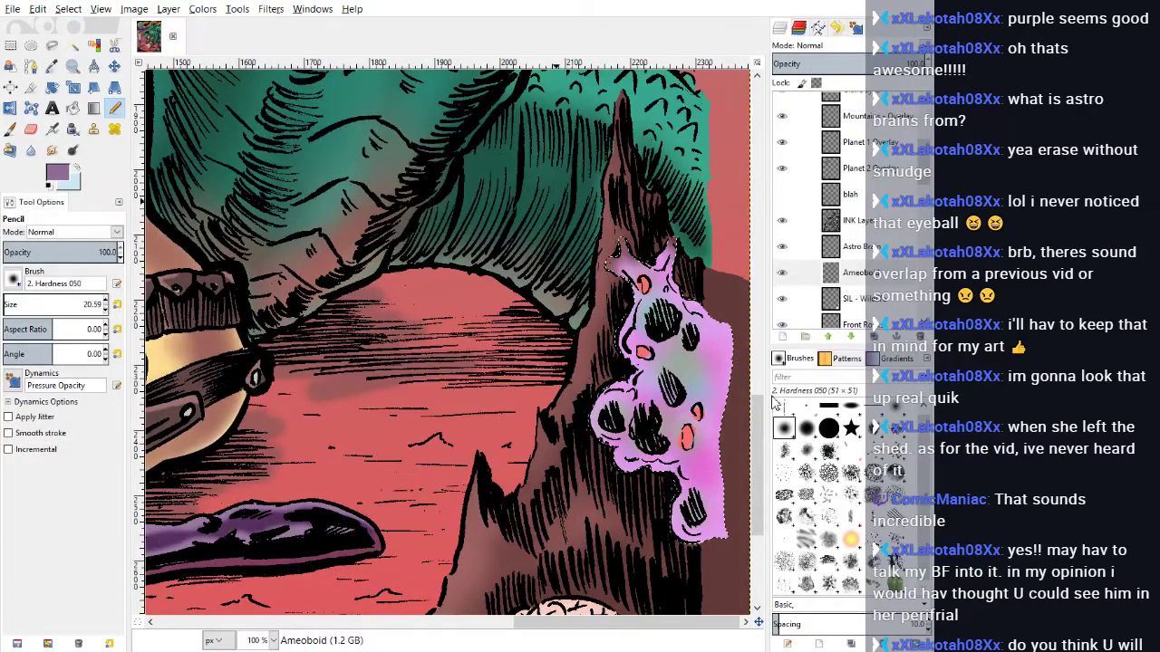
pyautogui.click(52, 128)
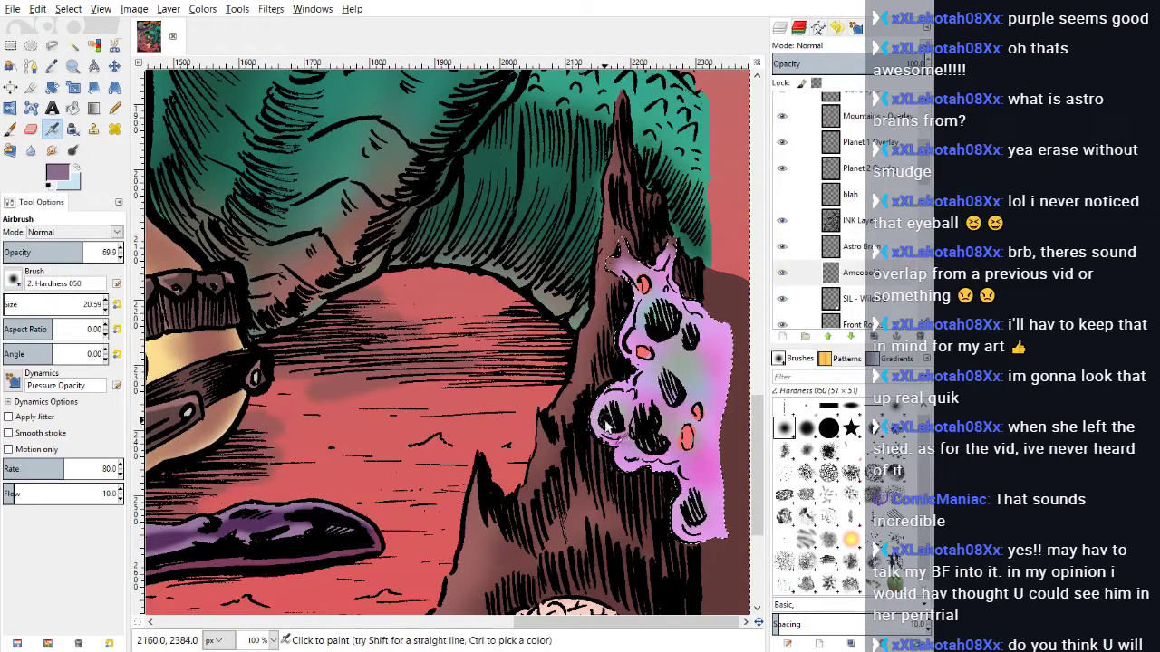
pyautogui.press('p')
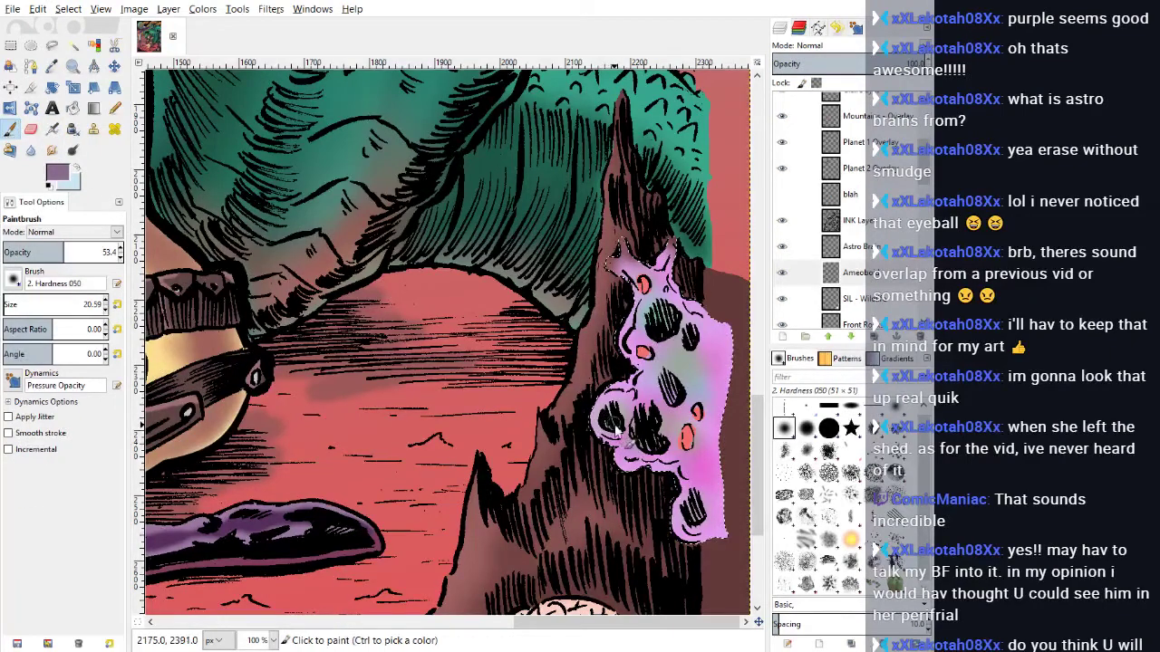
pyautogui.click(614, 425)
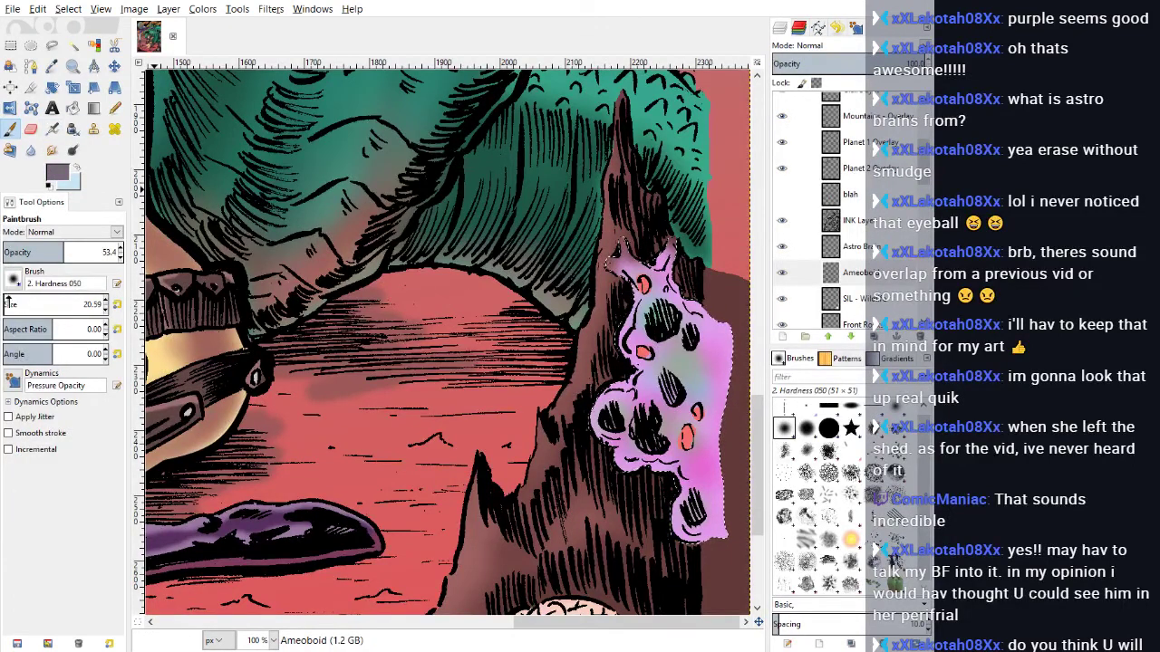
pyautogui.moveTo(66, 253); pyautogui.dragTo(120, 253)
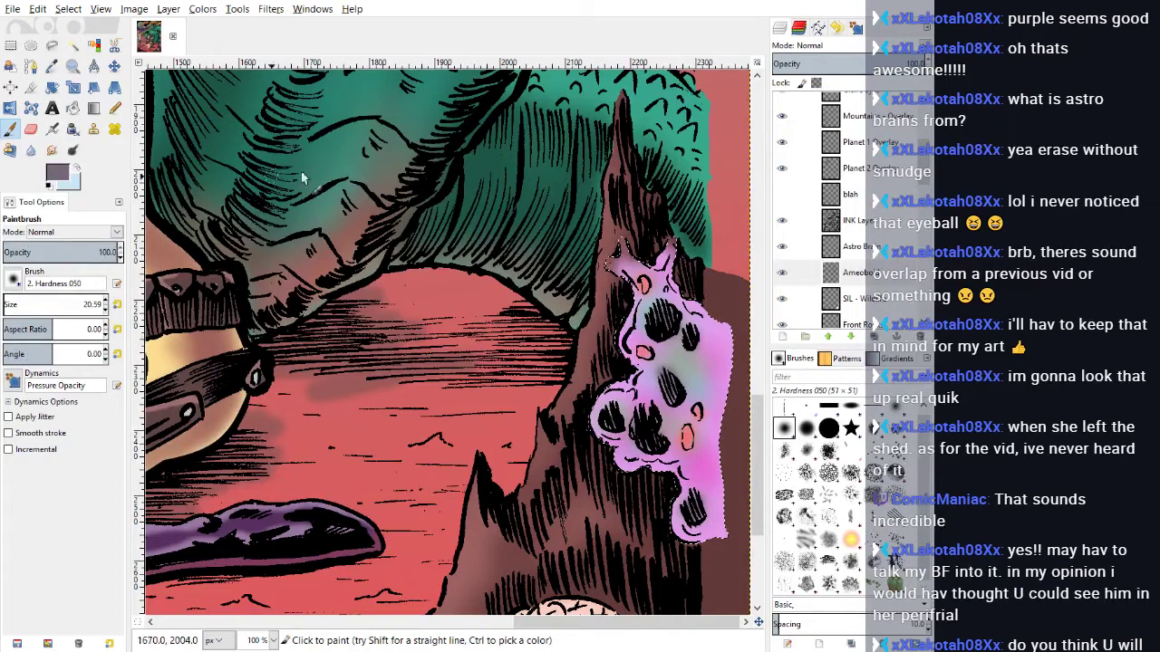
# Step: Clear the selection and ready the Airbrush with a very pale pink foreground color
pyautogui.click(59, 11)
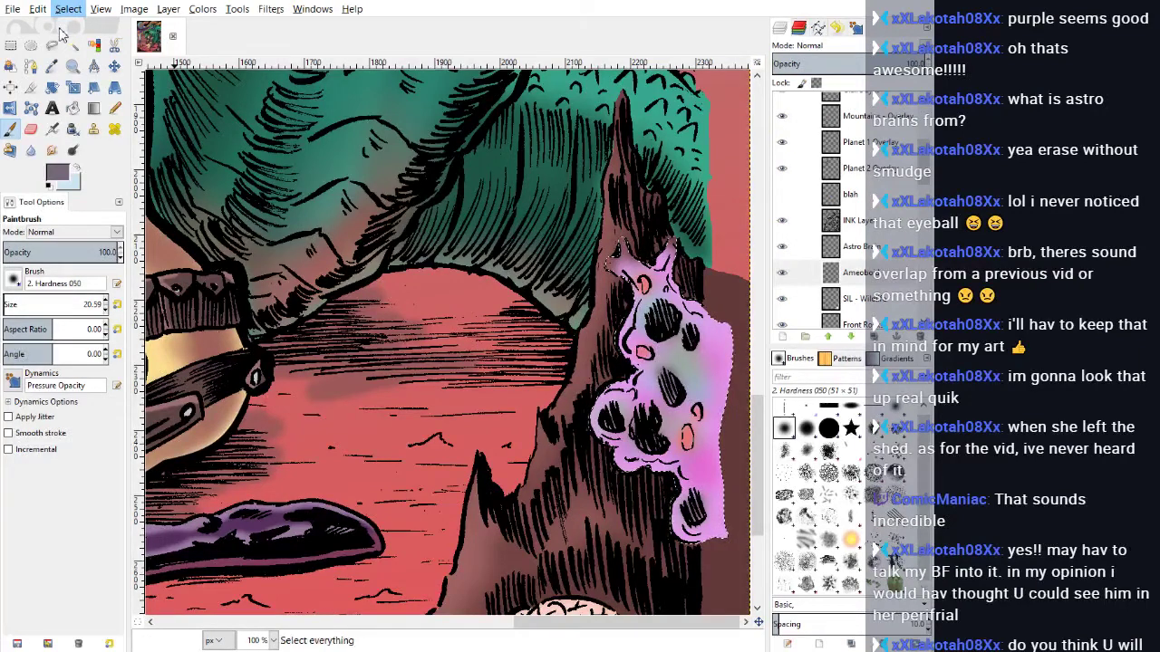
pyautogui.click(71, 50)
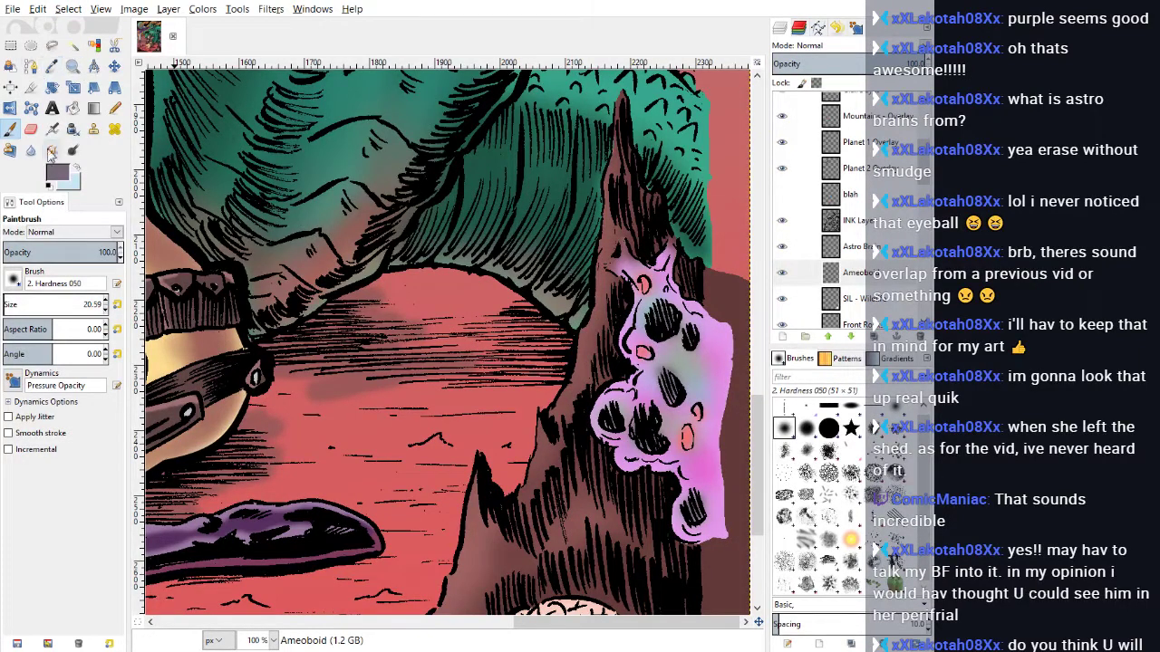
pyautogui.click(52, 128)
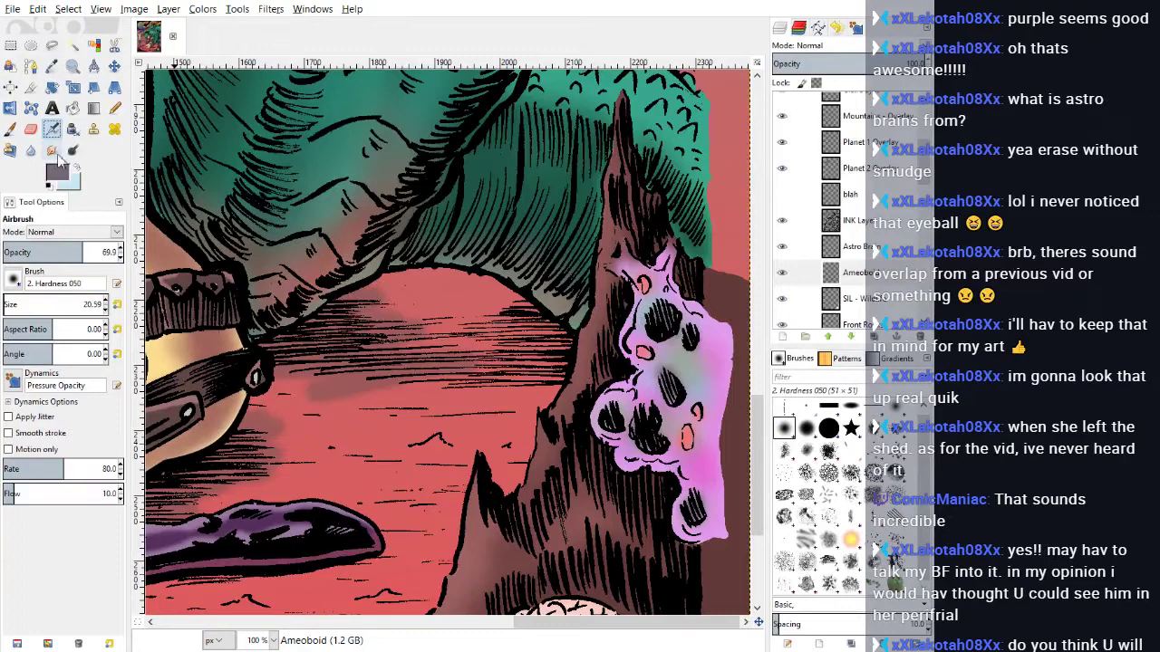
pyautogui.keyDown('ctrl'); pyautogui.click(697, 337); pyautogui.keyUp('ctrl')
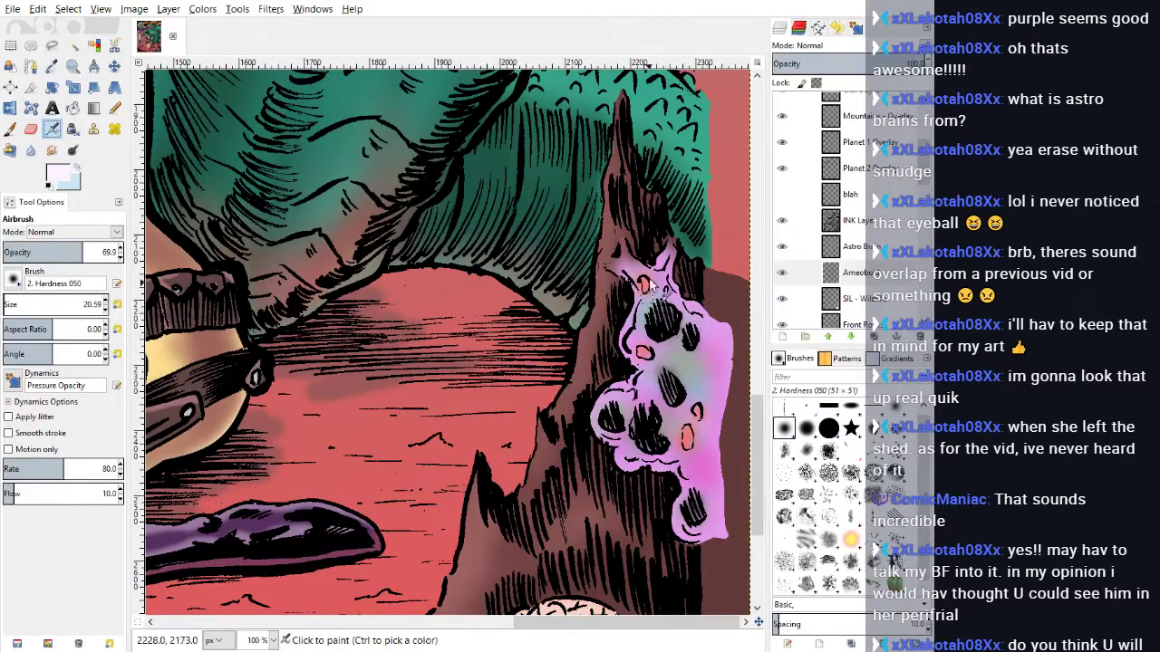
# Step: Select the blob creature's lavender area by color on the SIL - Wildlife layer, and make Ameoboid the active layer
pyautogui.click(871, 302)
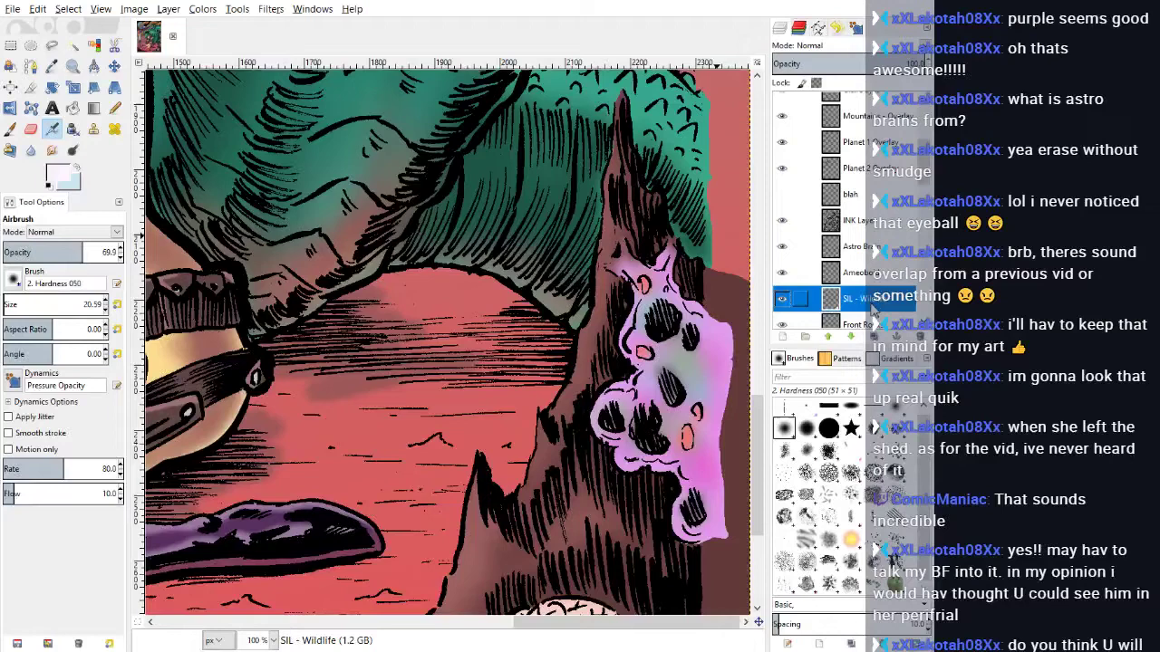
pyautogui.click(93, 44)
pyautogui.click(691, 379)
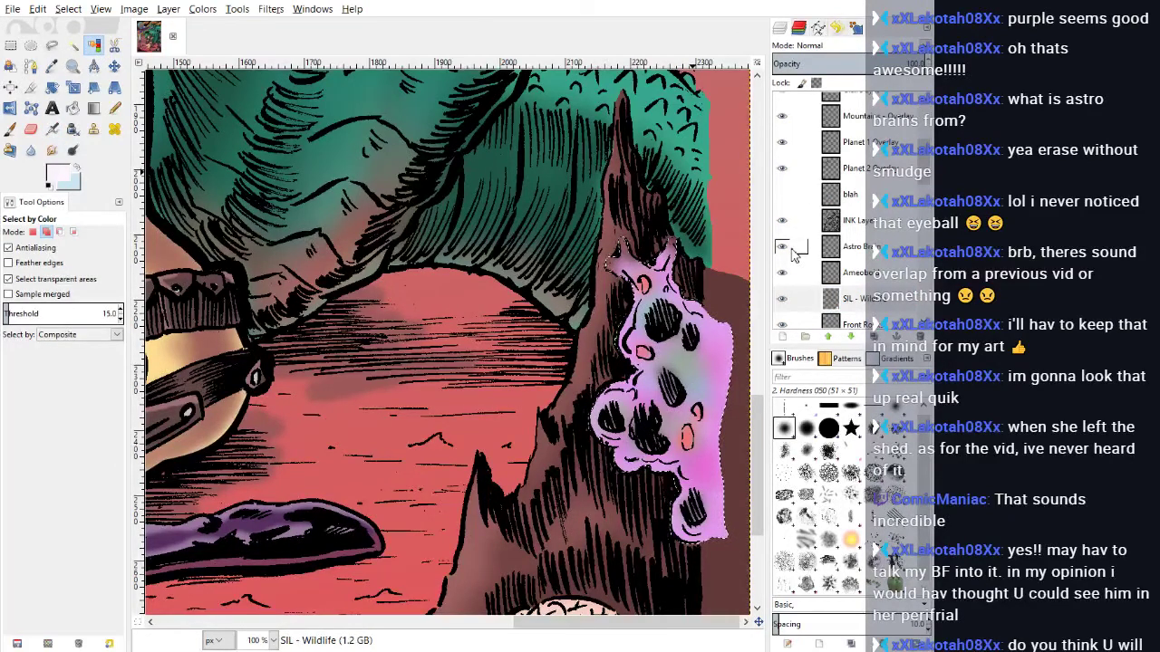
pyautogui.click(851, 274)
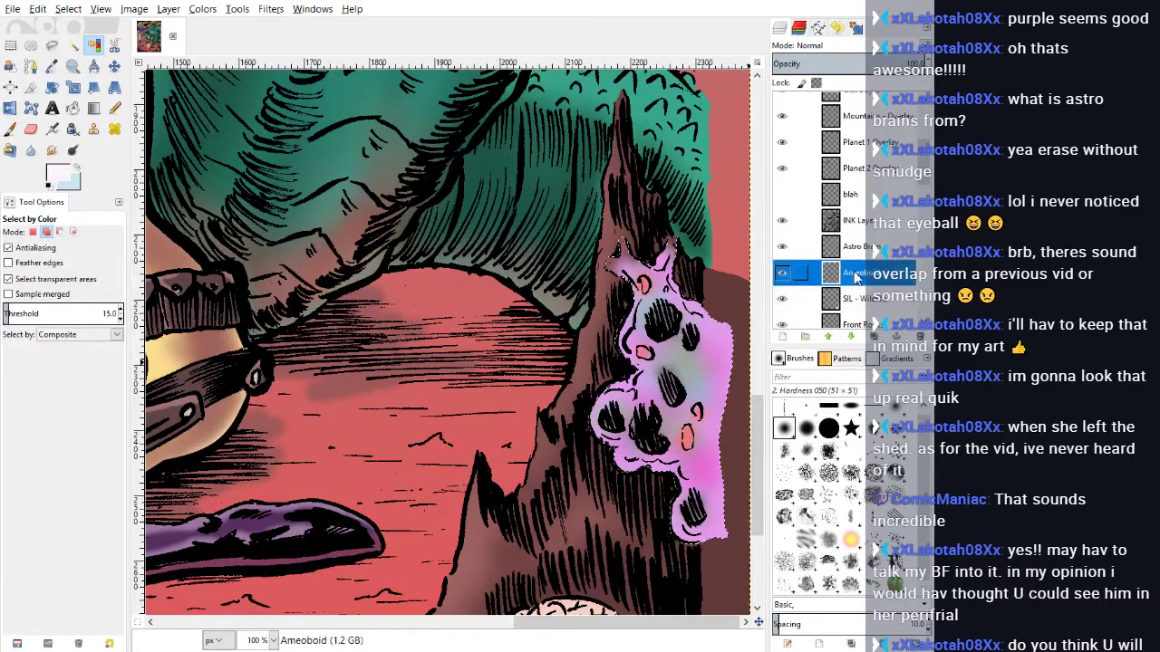
# Step: Airbrush pale pink highlights at size 20.59 along the blob creature's body and around its dark cores and spots
pyautogui.click(10, 129)
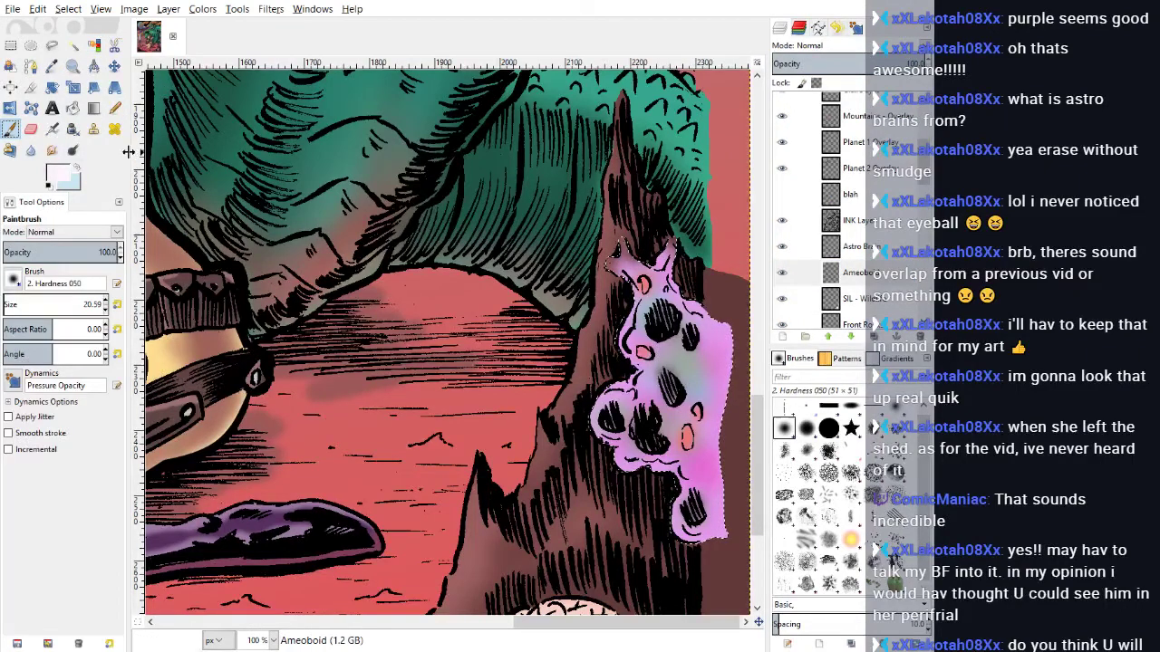
pyautogui.click(52, 129)
pyautogui.moveTo(658, 275)
pyautogui.mouseDown()
pyautogui.moveTo(627, 259)
pyautogui.moveTo(613, 273)
pyautogui.moveTo(645, 318)
pyautogui.moveTo(637, 310)
pyautogui.moveTo(624, 344)
pyautogui.moveTo(634, 391)
pyautogui.moveTo(601, 408)
pyautogui.moveTo(603, 426)
pyautogui.moveTo(678, 347)
pyautogui.moveTo(690, 381)
pyautogui.moveTo(710, 387)
pyautogui.moveTo(694, 377)
pyautogui.moveTo(702, 397)
pyautogui.moveTo(714, 394)
pyautogui.moveTo(702, 458)
pyautogui.moveTo(712, 445)
pyautogui.moveTo(679, 458)
pyautogui.moveTo(671, 434)
pyautogui.moveTo(627, 466)
pyautogui.moveTo(656, 465)
pyautogui.moveTo(626, 455)
pyautogui.moveTo(688, 477)
pyautogui.moveTo(696, 547)
pyautogui.moveTo(681, 523)
pyautogui.moveTo(700, 483)
pyautogui.mouseUp()
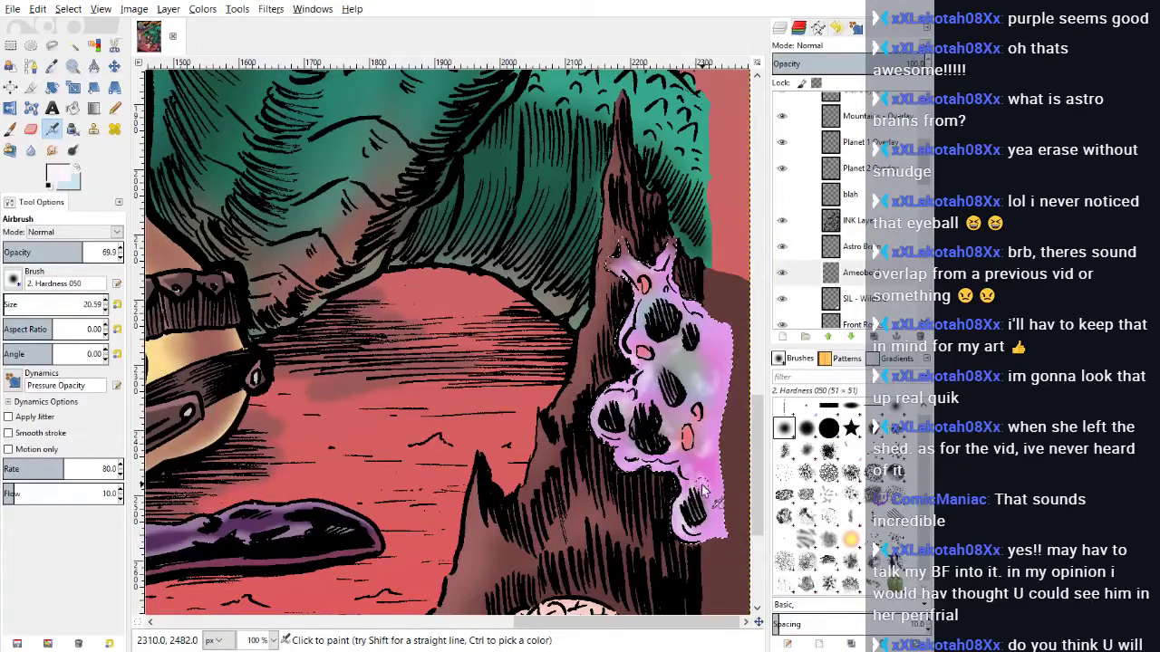
pyautogui.moveTo(695, 412)
pyautogui.mouseDown()
pyautogui.moveTo(652, 400)
pyautogui.moveTo(678, 361)
pyautogui.moveTo(721, 357)
pyautogui.moveTo(703, 332)
pyautogui.moveTo(644, 350)
pyautogui.moveTo(643, 308)
pyautogui.moveTo(661, 291)
pyautogui.moveTo(639, 269)
pyautogui.mouseUp()
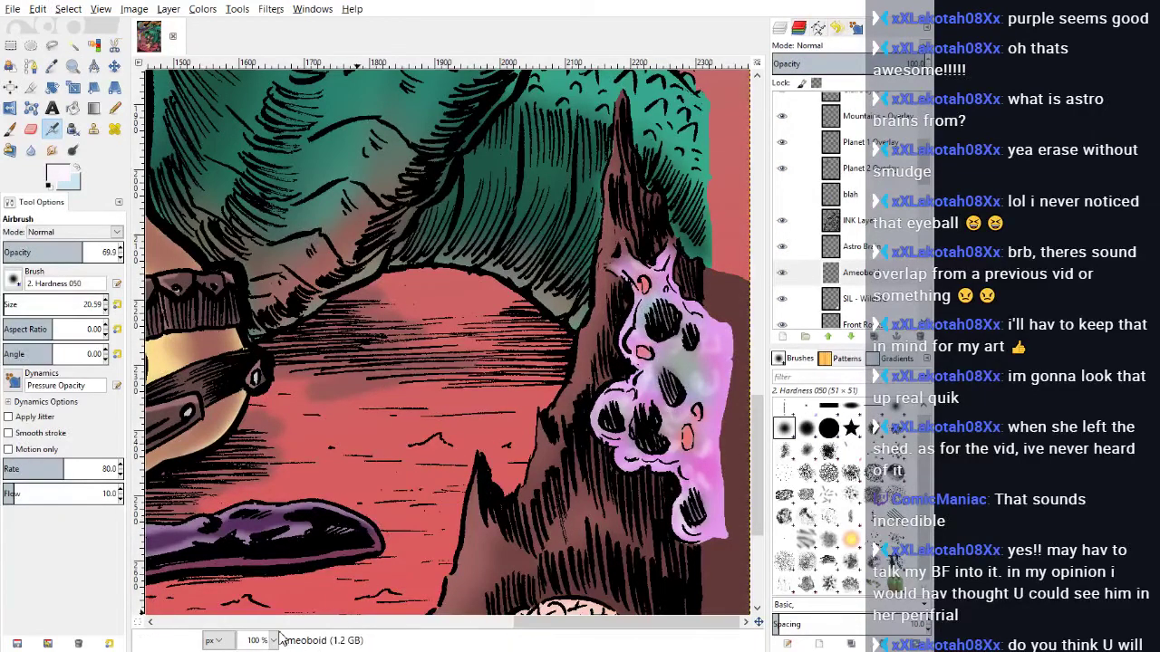
# Step: Create a layer named SIL - Spacetools directly above the Astro Brain layer
pyautogui.click(258, 581)
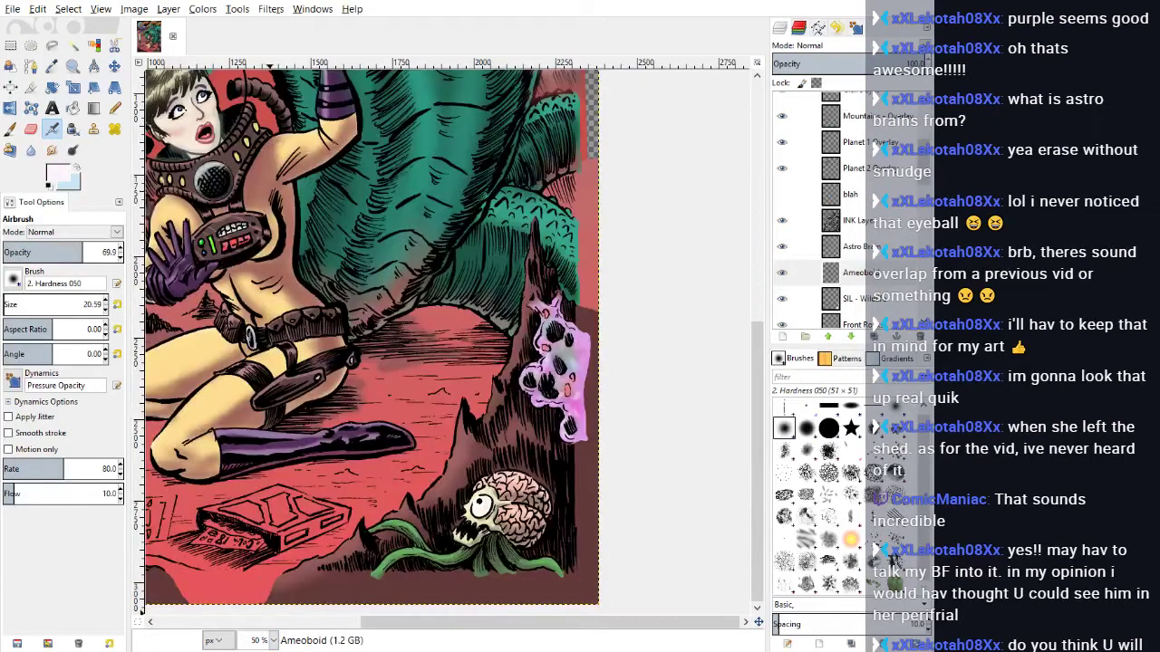
pyautogui.press('-')
pyautogui.press('-')
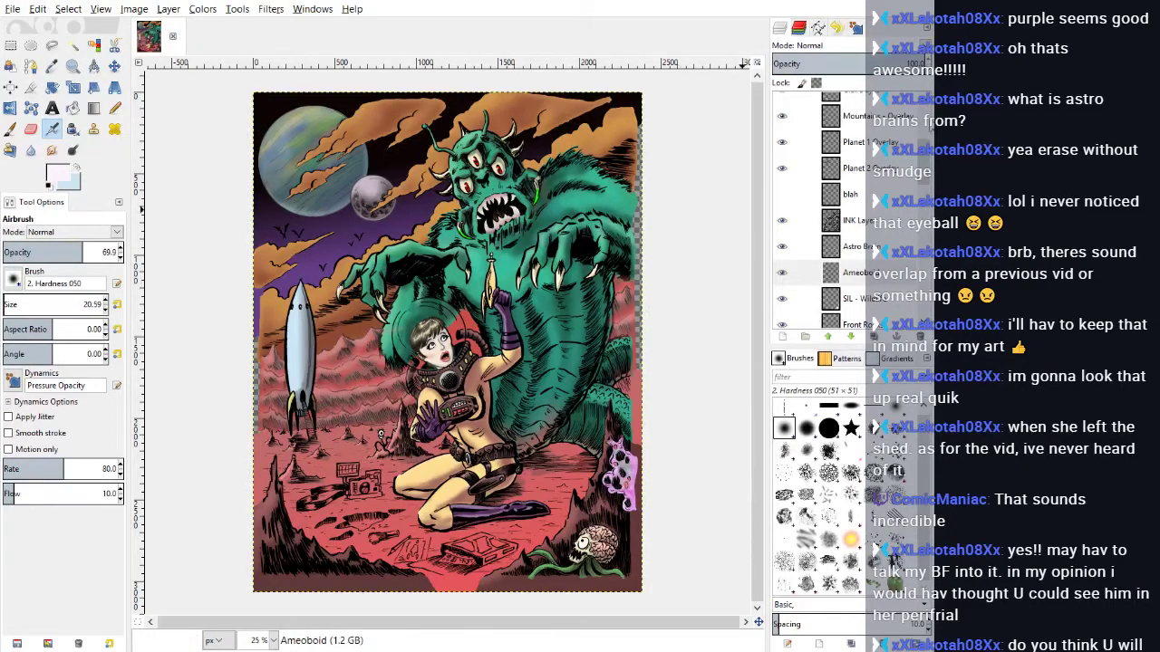
pyautogui.click(863, 248)
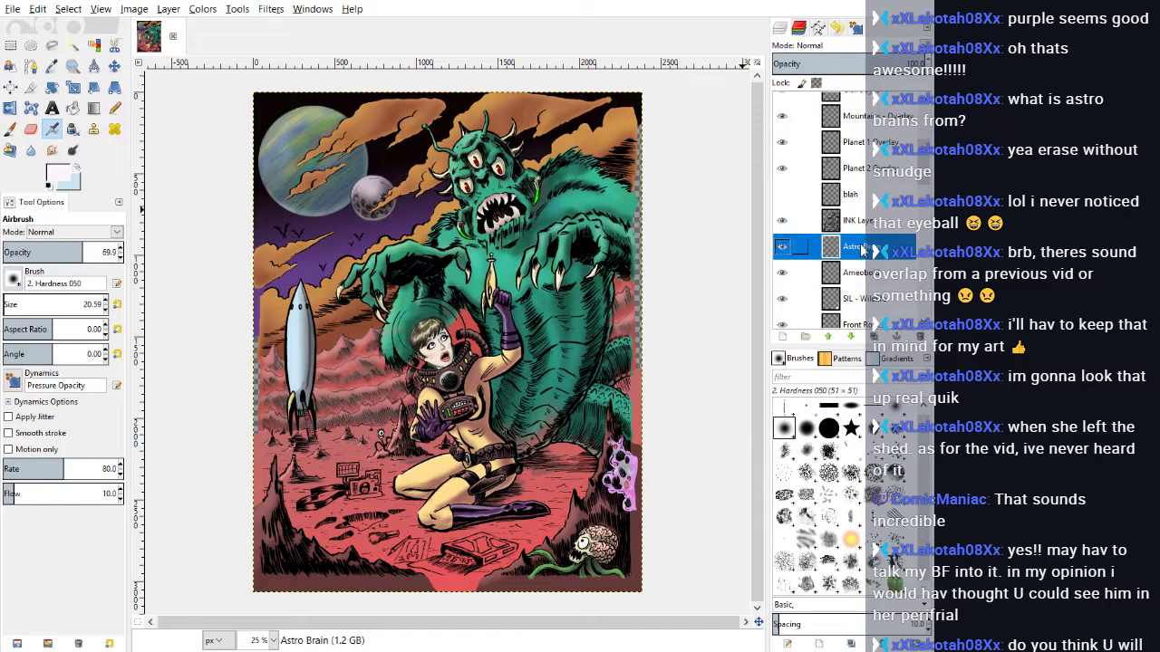
pyautogui.click(164, 34)
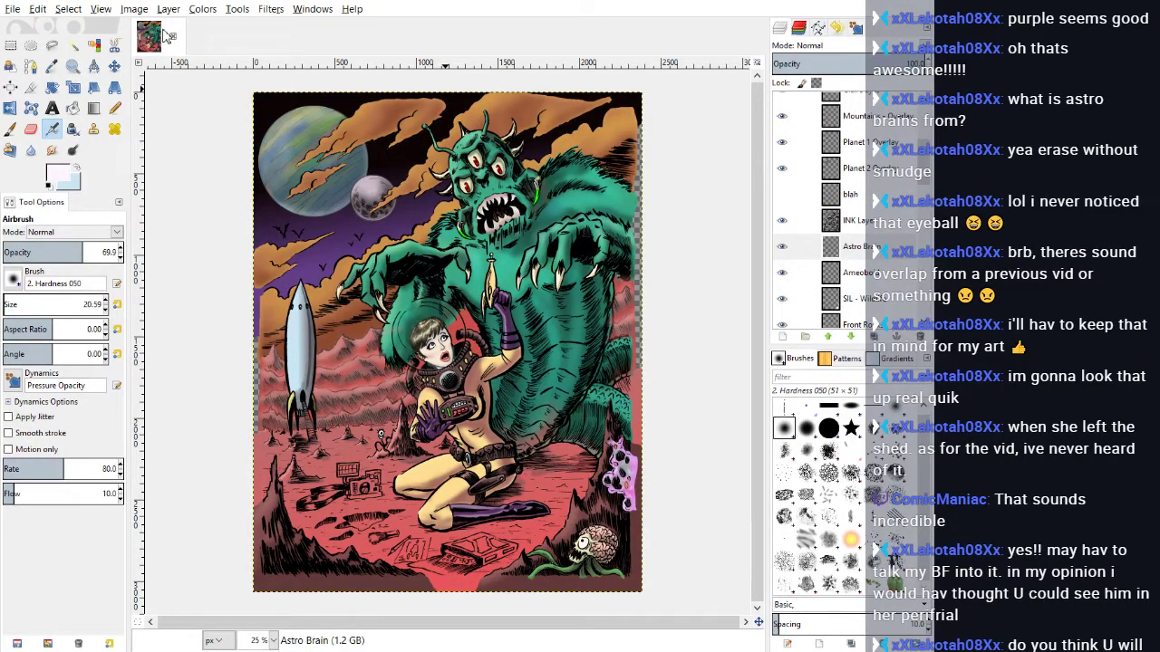
pyautogui.press('Return')
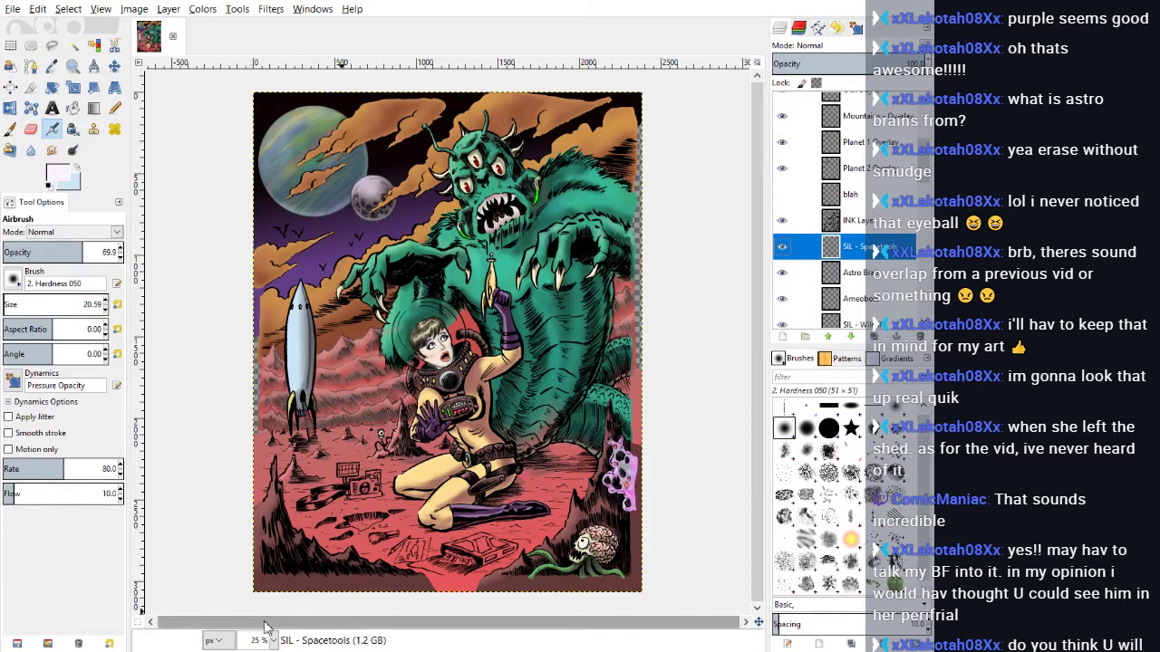
# Step: Start a Free Select outline at the pointed tip of the flat sheet in front of the box, following its upper edge toward the box
pyautogui.click(258, 577)
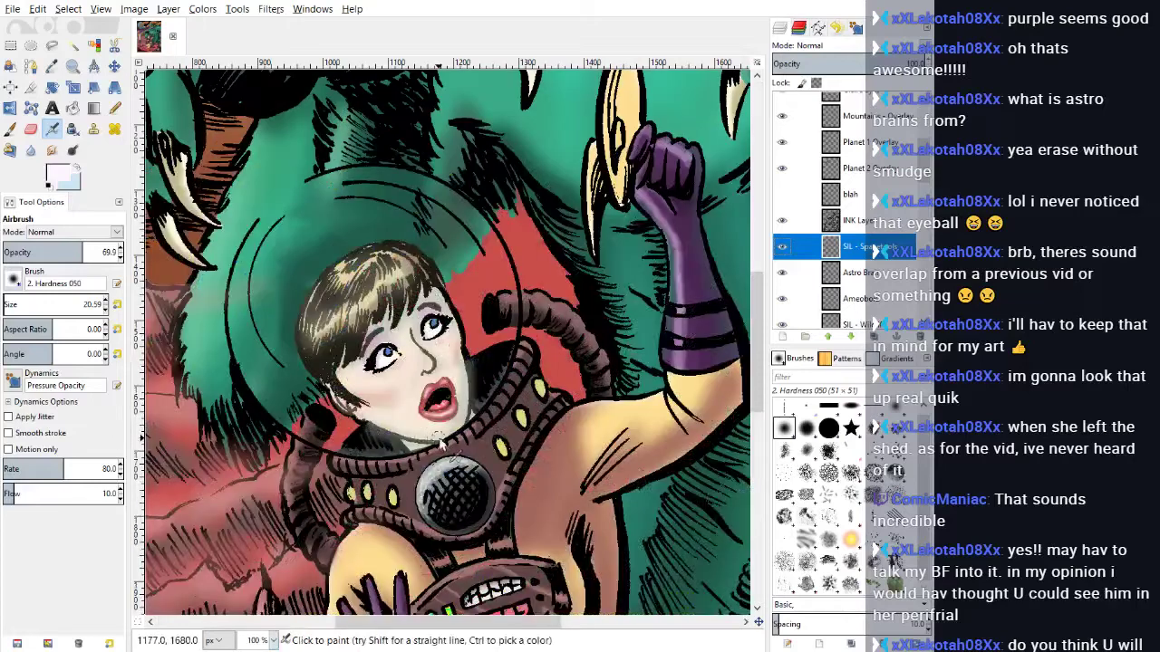
pyautogui.scroll(-12, 440, 445)
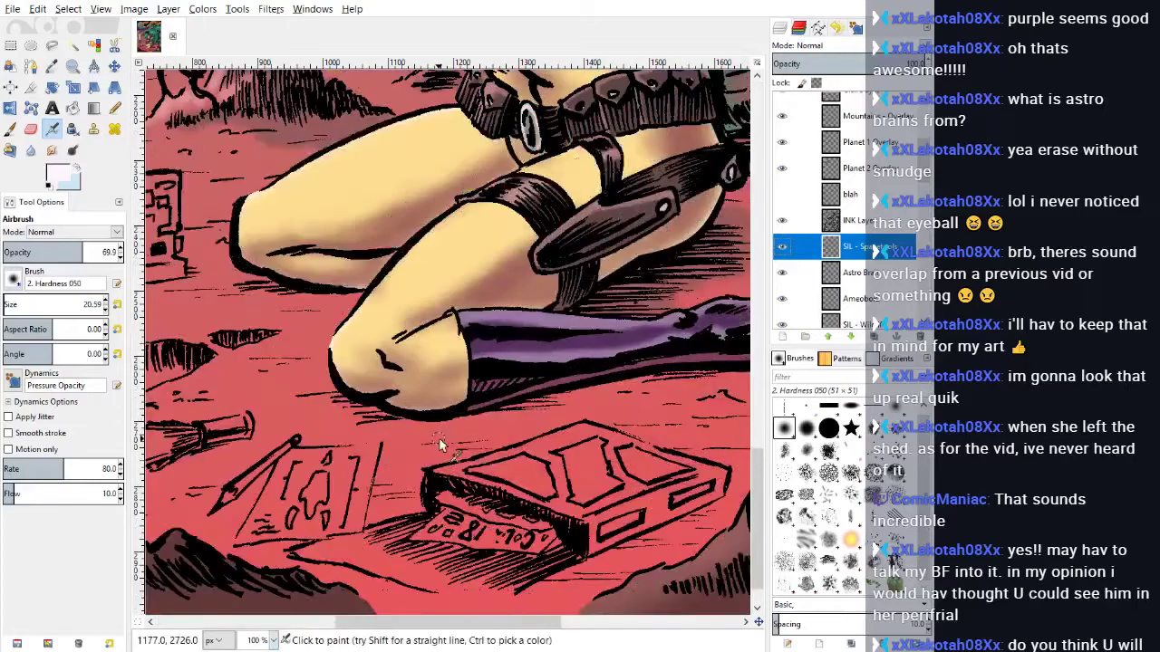
pyautogui.click(115, 107)
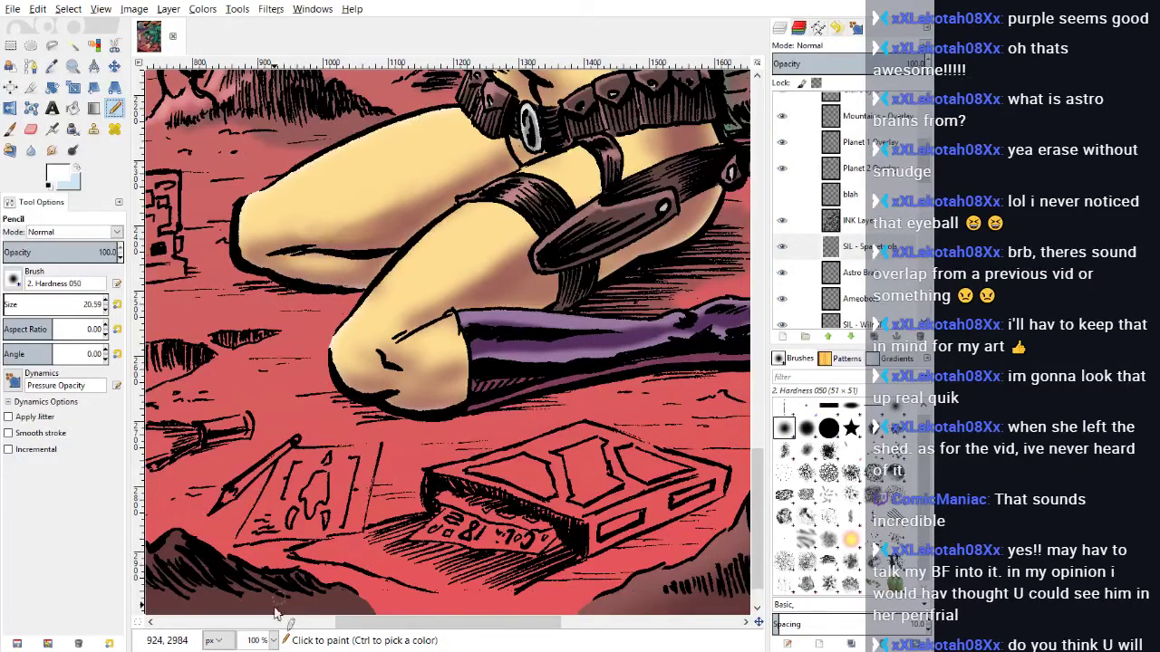
pyautogui.click(260, 567)
pyautogui.scroll(-6, 427, 535)
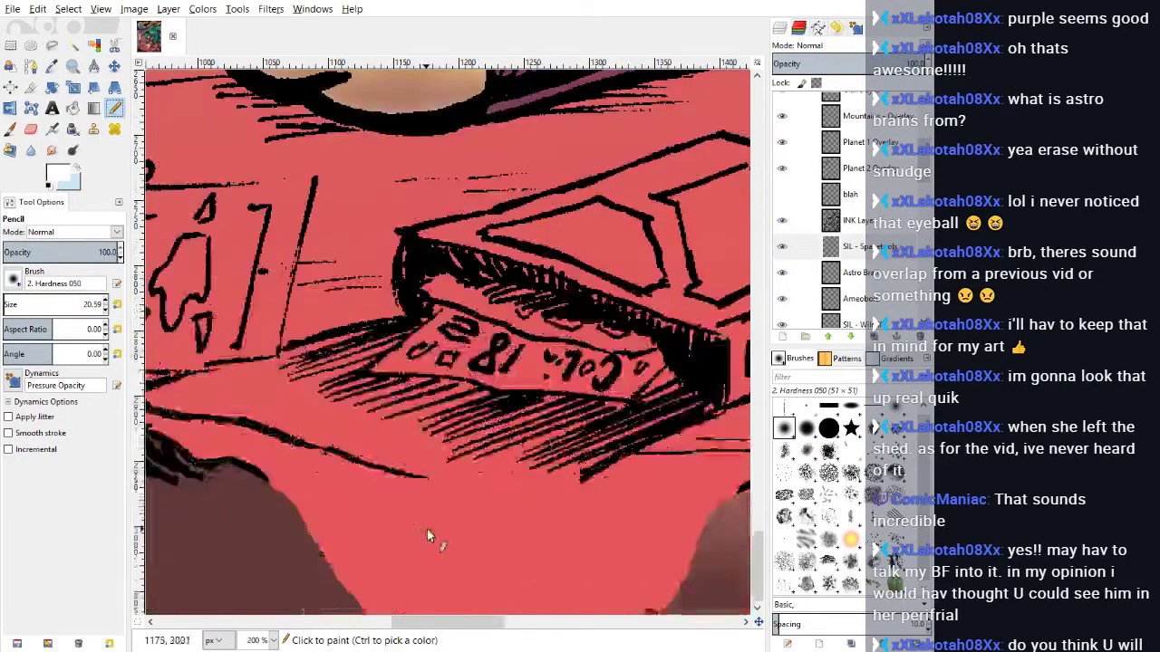
pyautogui.moveTo(444, 623); pyautogui.dragTo(428, 623)
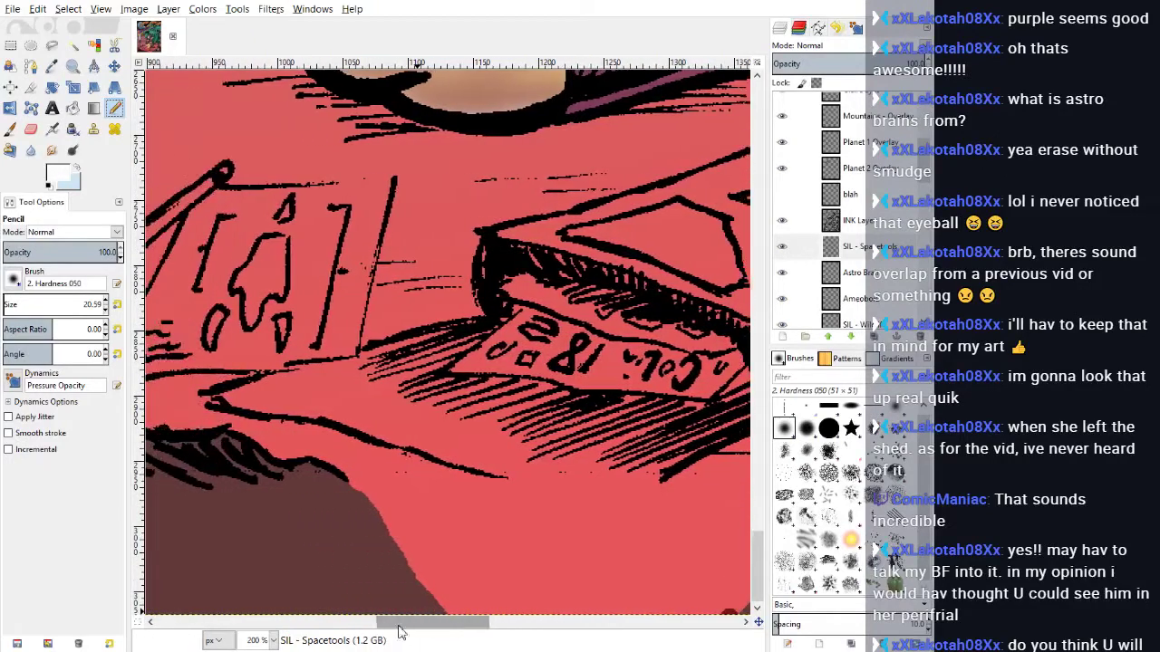
pyautogui.click(52, 46)
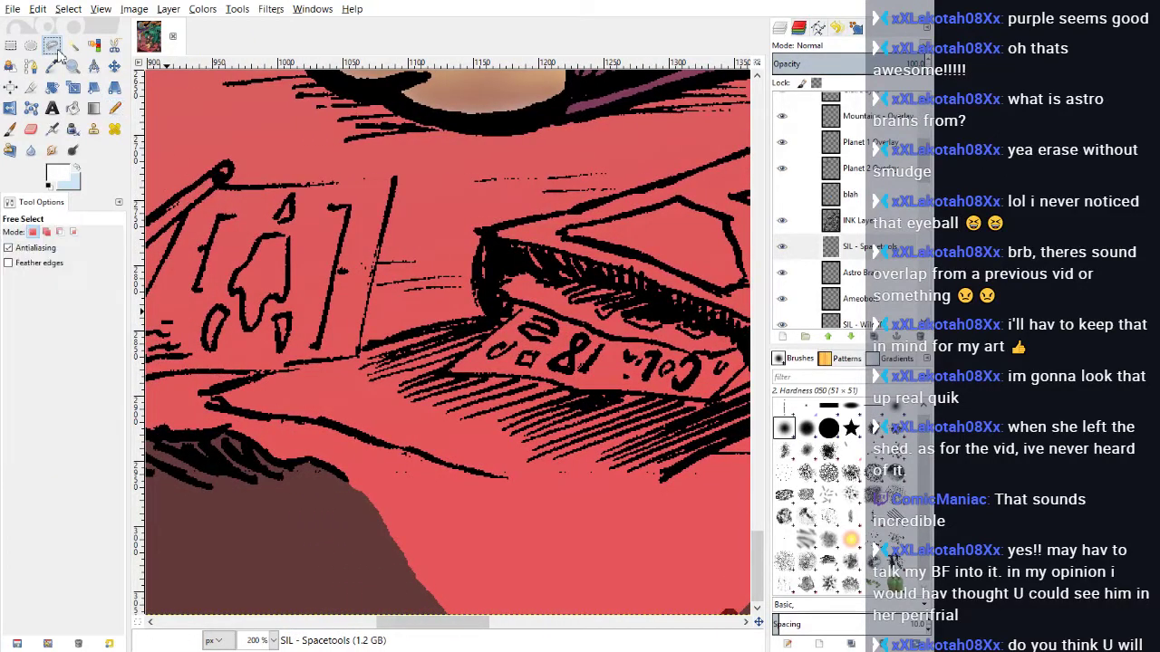
pyautogui.click(200, 394)
pyautogui.click(216, 387)
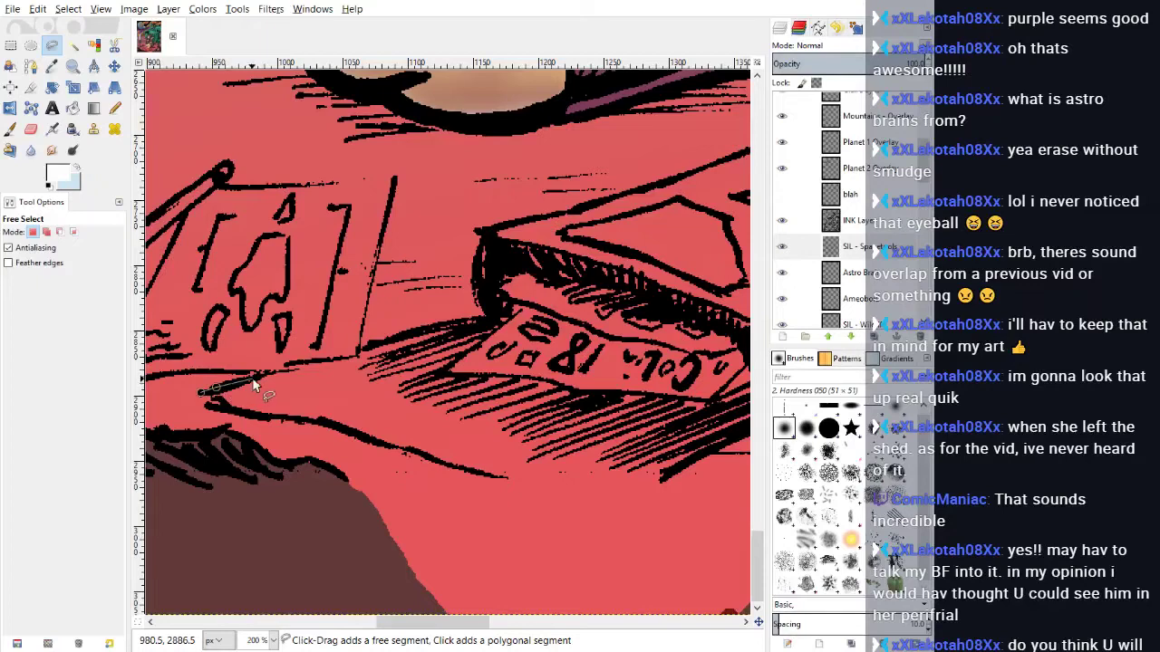
pyautogui.click(256, 376)
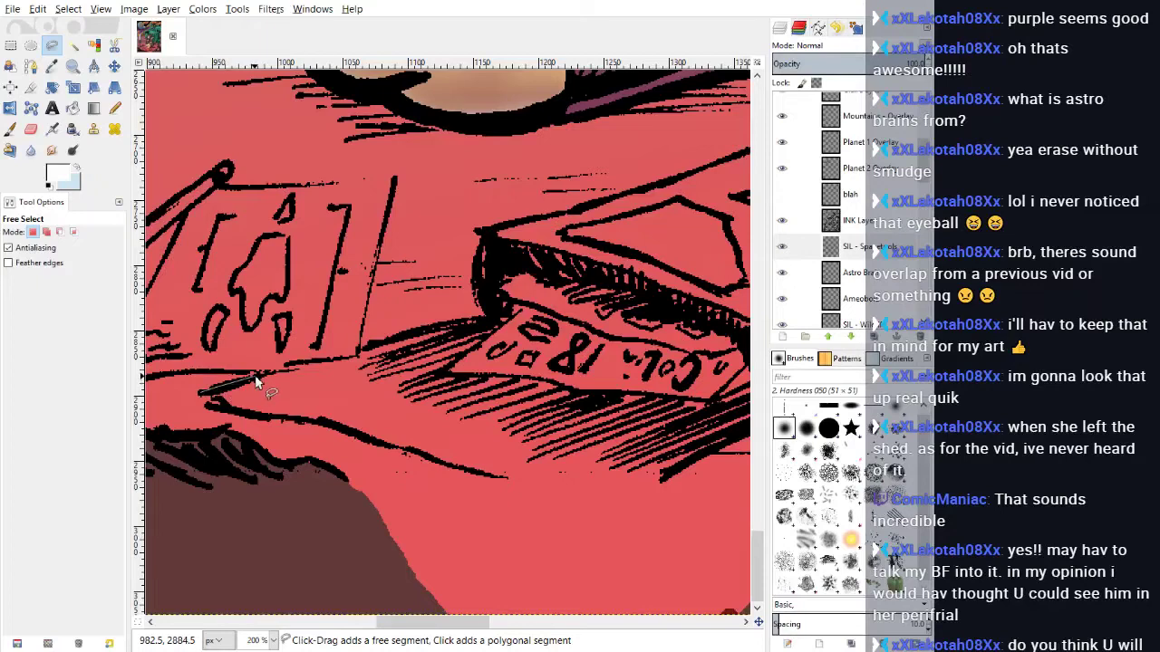
pyautogui.click(302, 361)
pyautogui.click(373, 346)
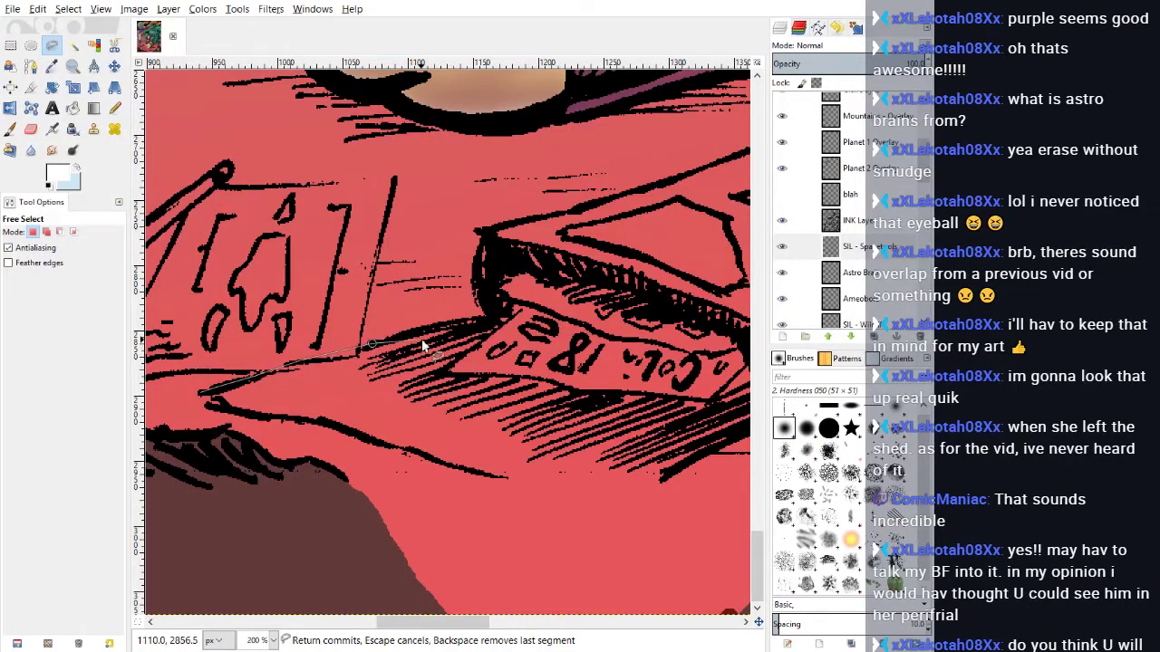
pyautogui.click(424, 331)
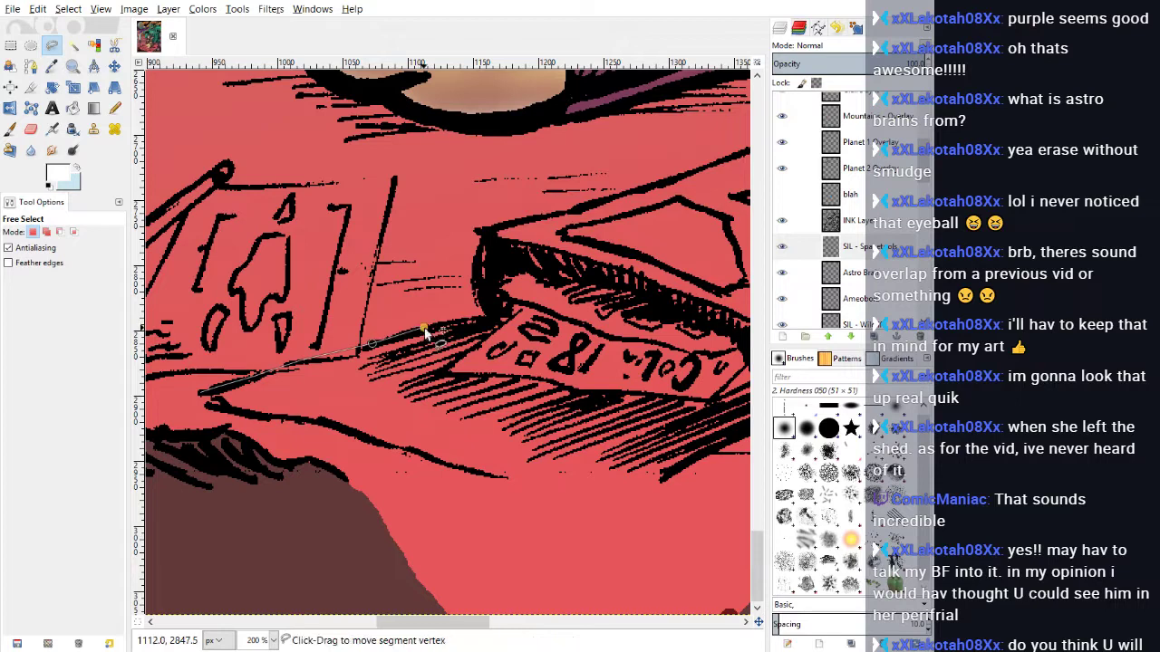
pyautogui.click(454, 322)
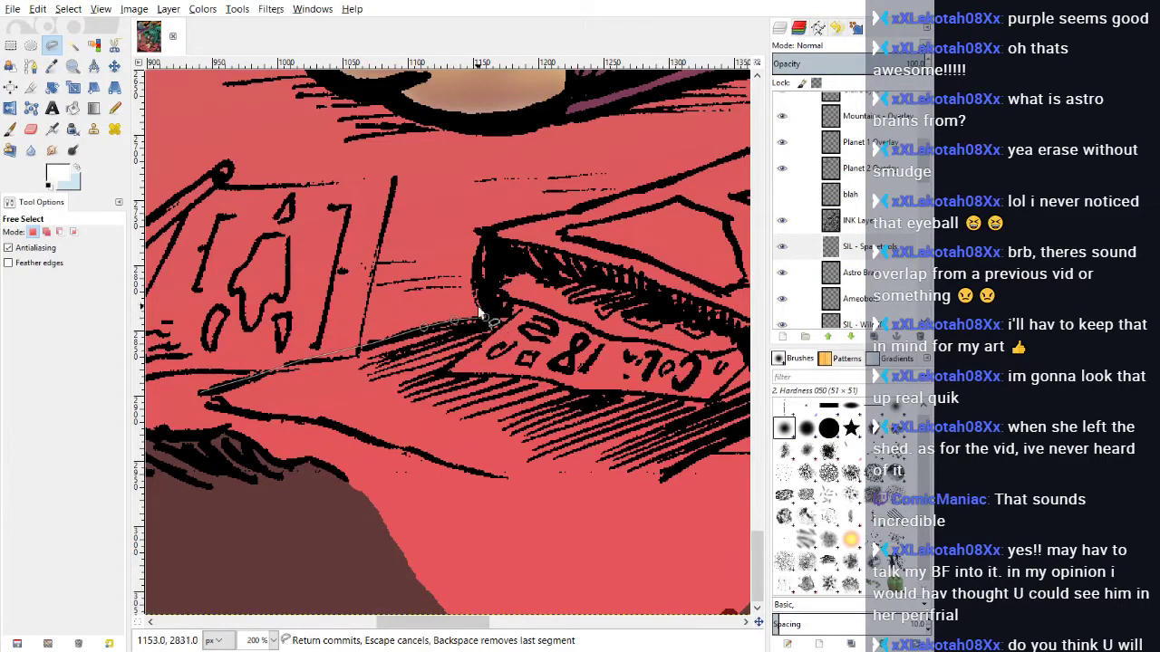
# Step: Extend the selection outline up the box's open end and along its upper edge to the topmost corner
pyautogui.click(479, 313)
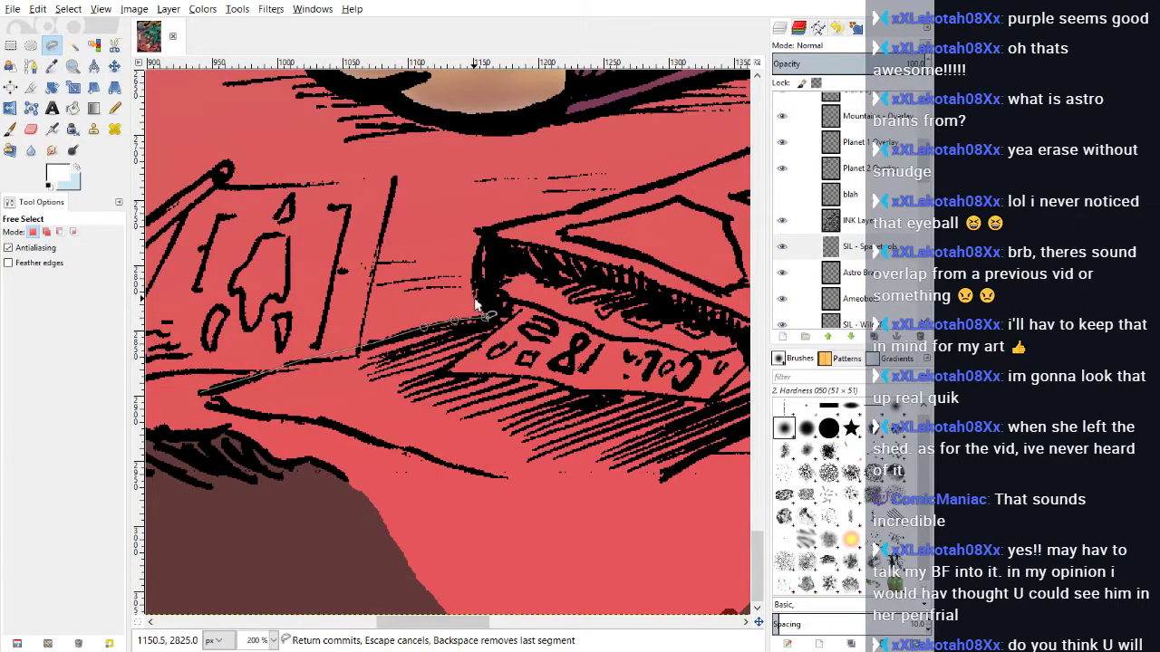
pyautogui.click(478, 230)
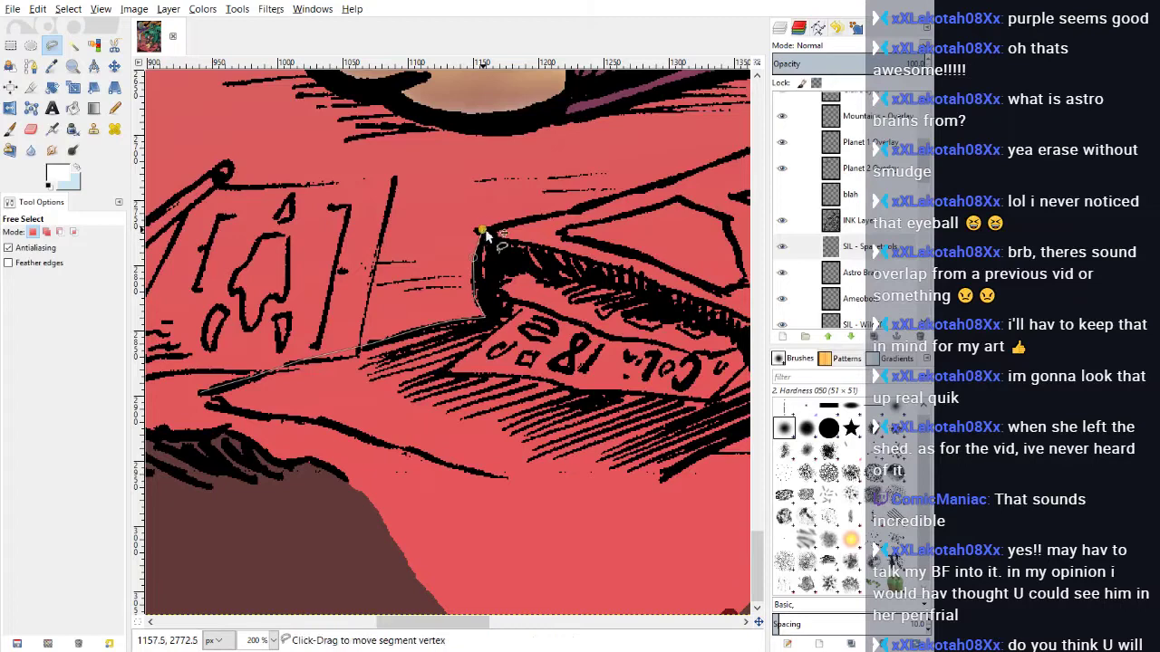
pyautogui.click(584, 211)
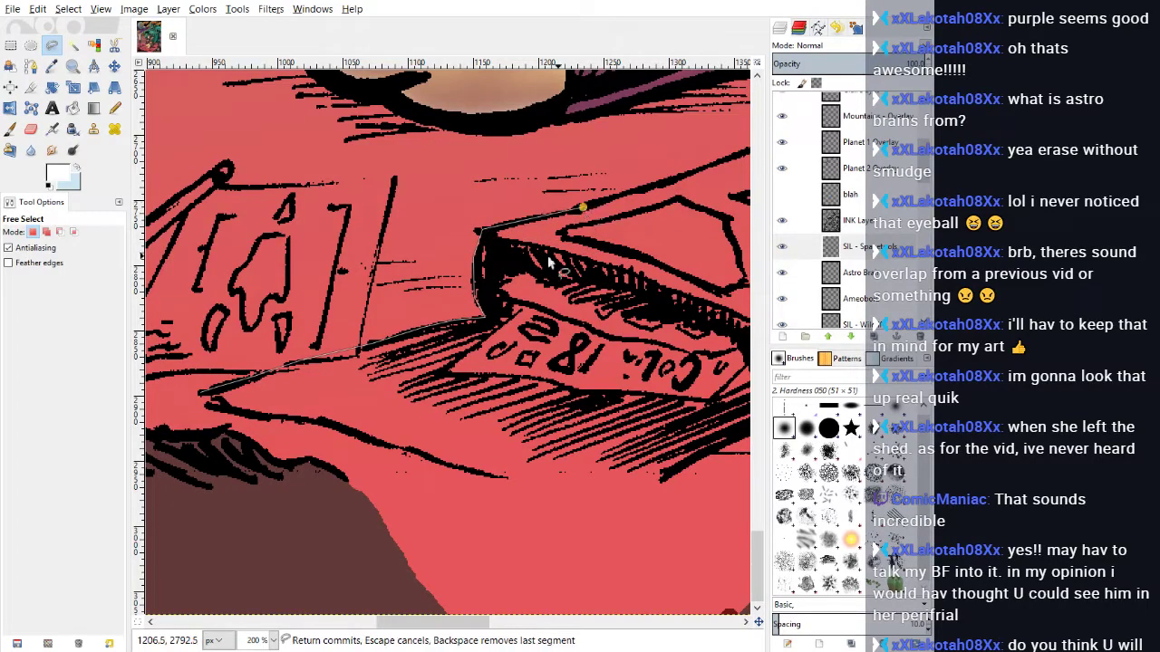
pyautogui.moveTo(419, 623); pyautogui.dragTo(444, 627)
pyautogui.scroll(3, 500, 216)
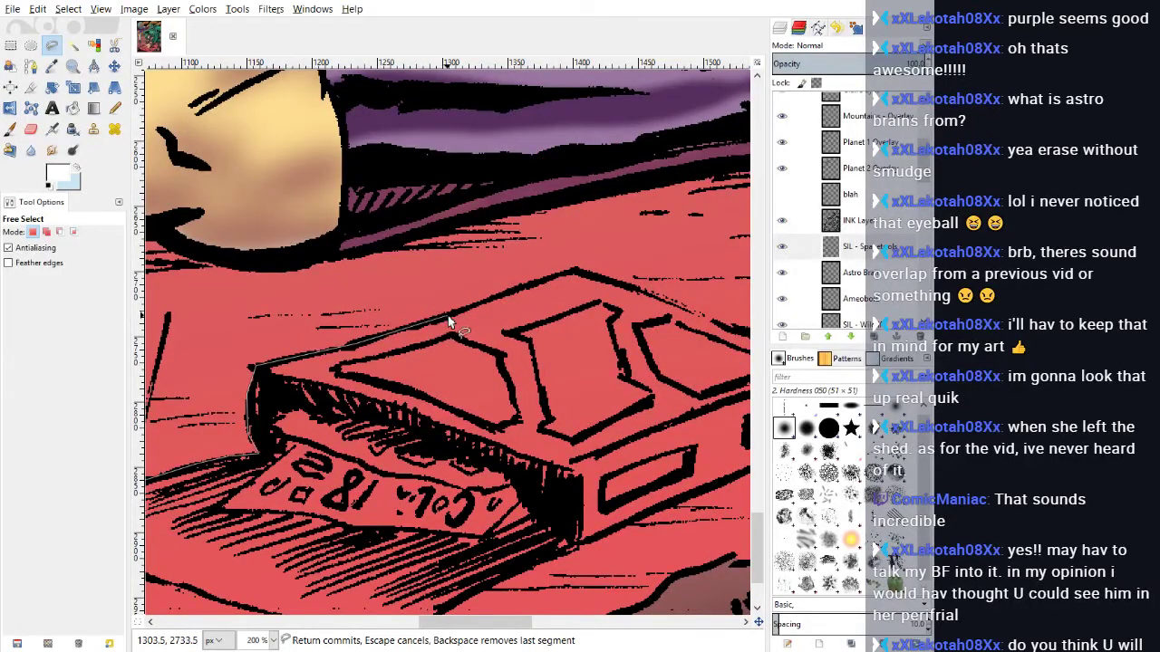
pyautogui.click(521, 286)
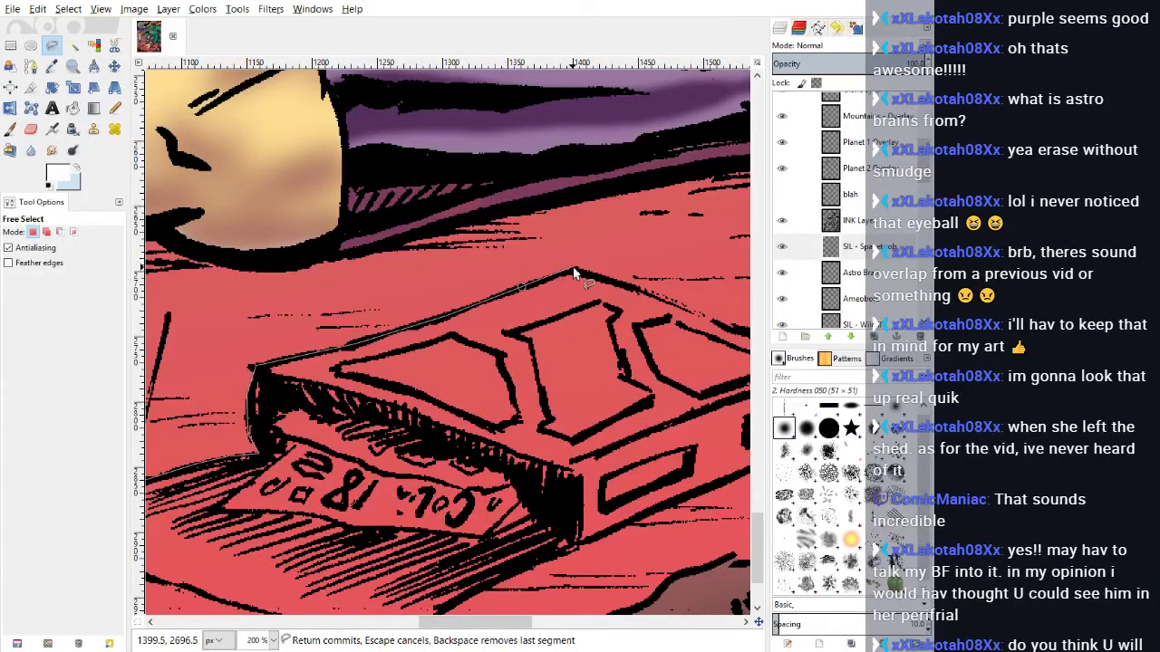
pyautogui.click(574, 270)
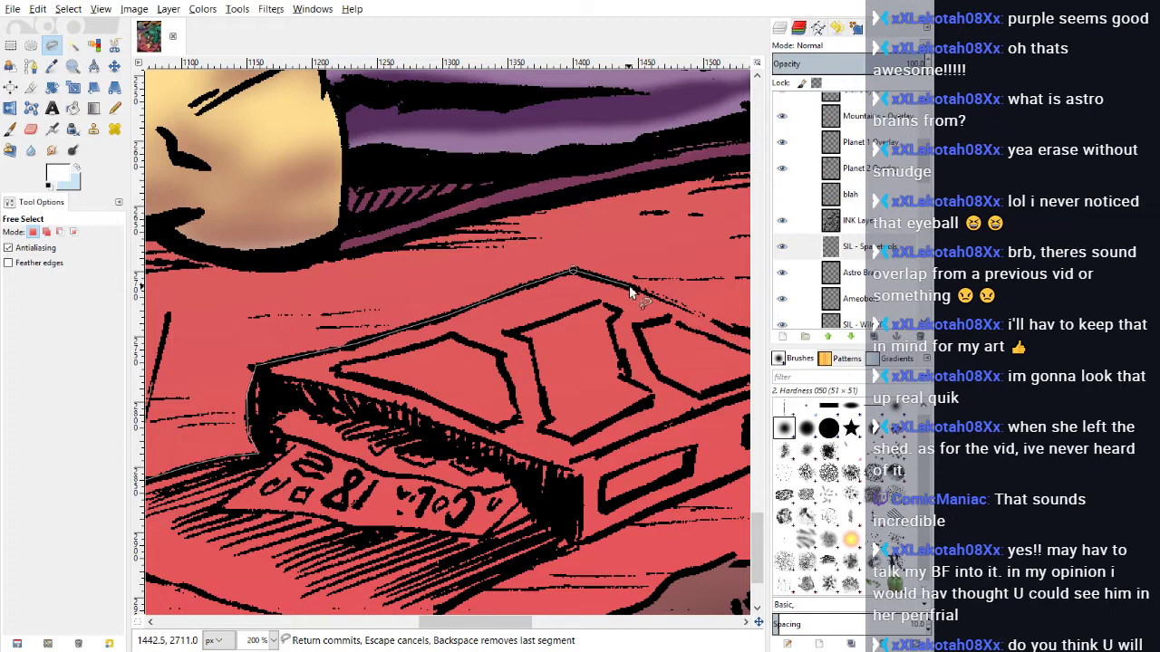
# Step: Continue the selection outline from the box's topmost corner along the rear edge and down its far end
pyautogui.click(632, 292)
pyautogui.click(723, 326)
pyautogui.moveTo(514, 623); pyautogui.dragTo(561, 623)
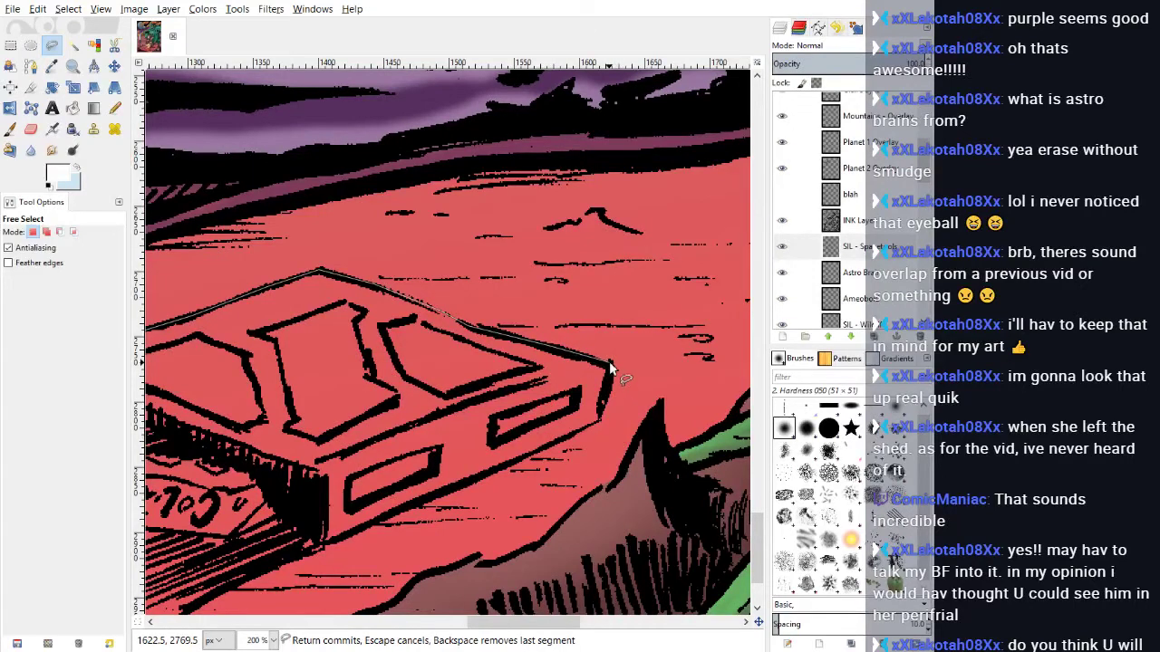
pyautogui.click(606, 396)
pyautogui.click(601, 424)
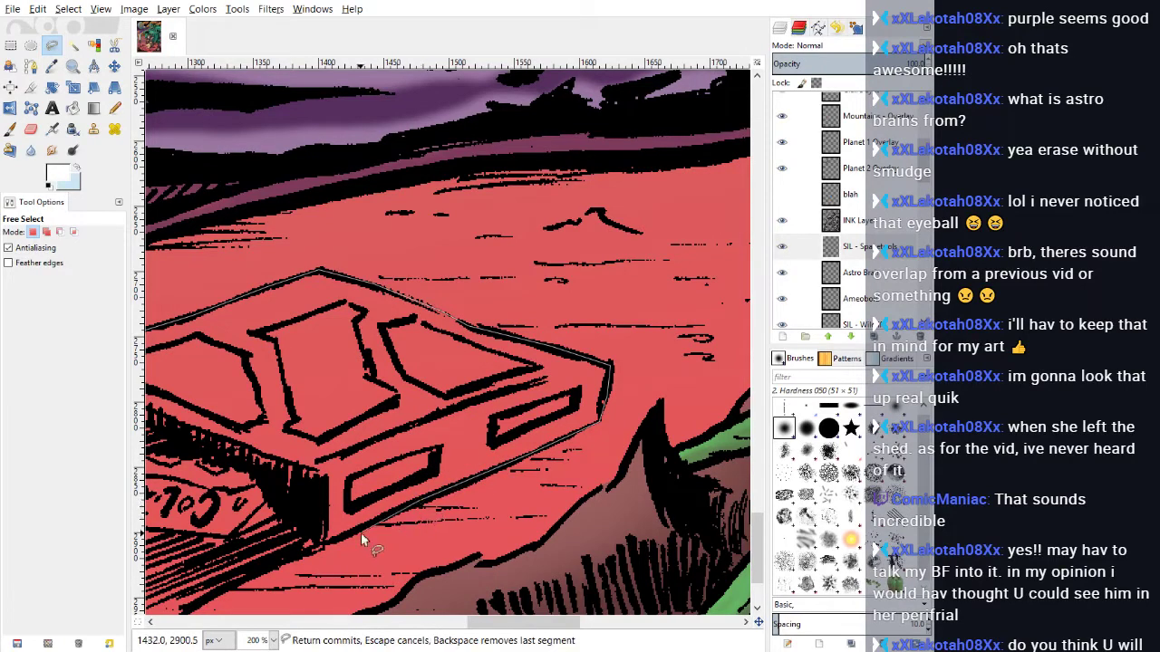
# Step: Trace the selection outline back along the box's lower edge and around the hatched shadow in front of its opening
pyautogui.click(331, 541)
pyautogui.scroll(-3, 330, 535)
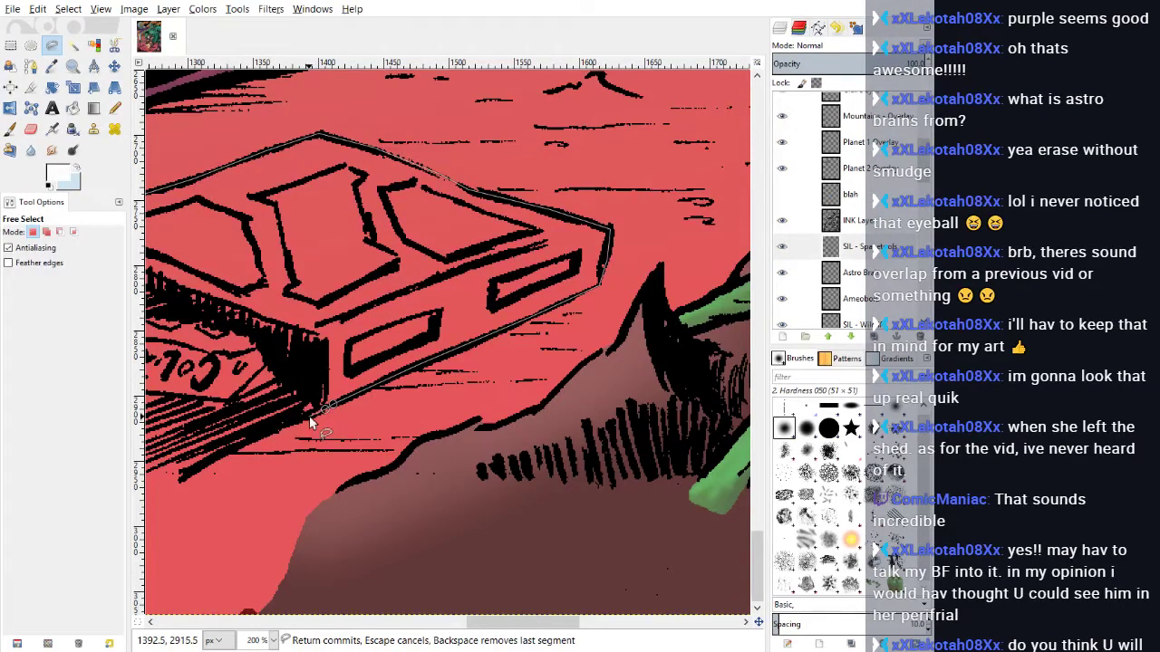
pyautogui.click(195, 469)
pyautogui.moveTo(477, 623); pyautogui.dragTo(434, 618)
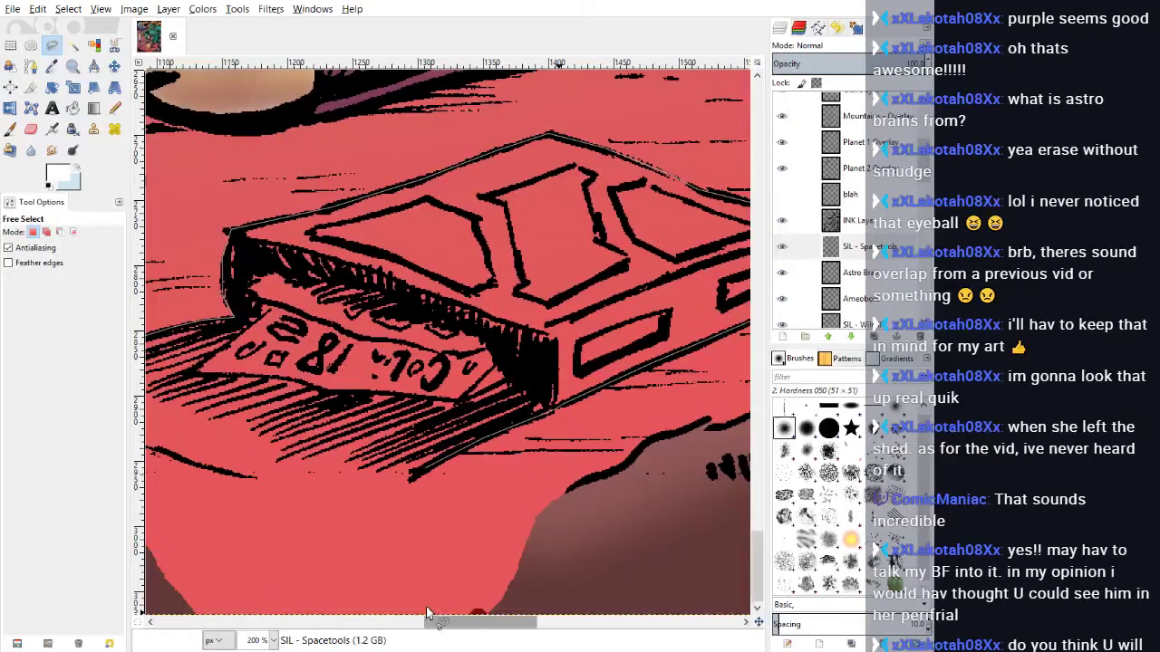
pyautogui.click(389, 486)
pyautogui.click(290, 501)
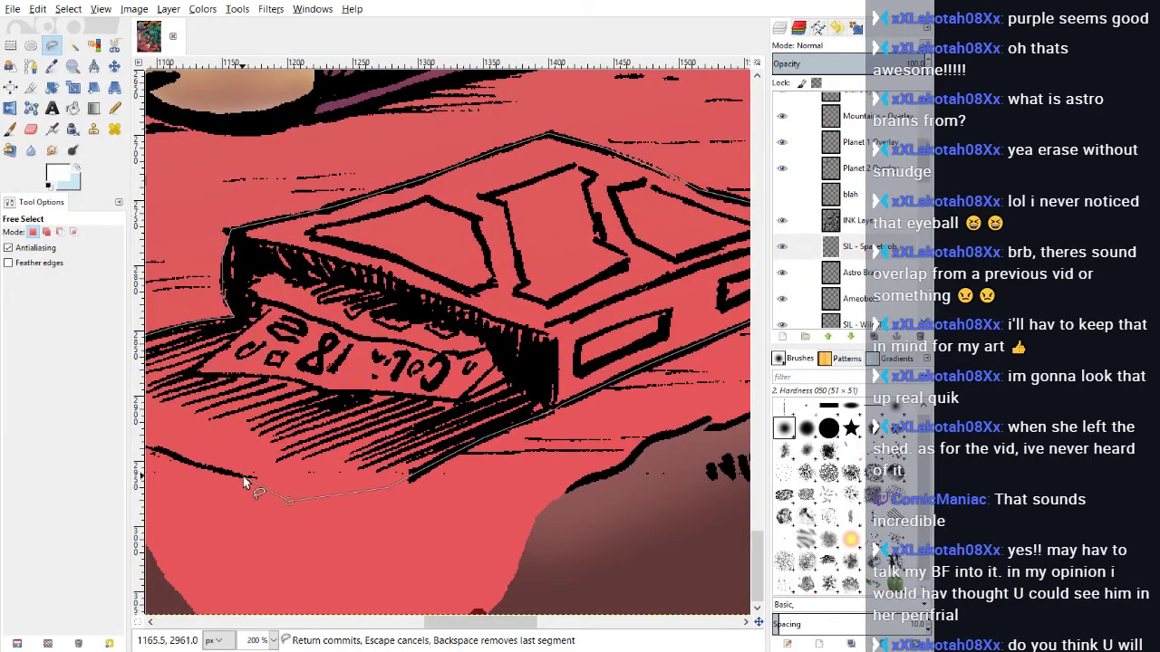
# Step: Close the selection along the sheet's lower edge and bucket-fill the box and sheet with white on the SIL - Spacetools layer
pyautogui.moveTo(480, 623); pyautogui.dragTo(446, 623)
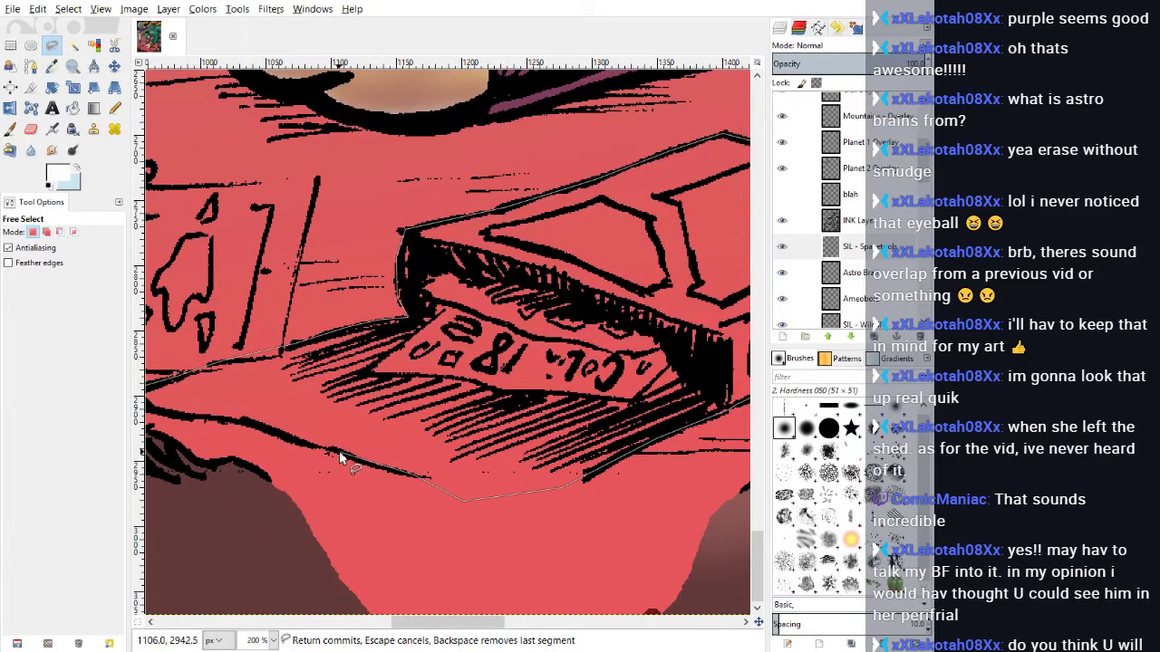
pyautogui.click(244, 423)
pyautogui.moveTo(440, 623); pyautogui.dragTo(401, 622)
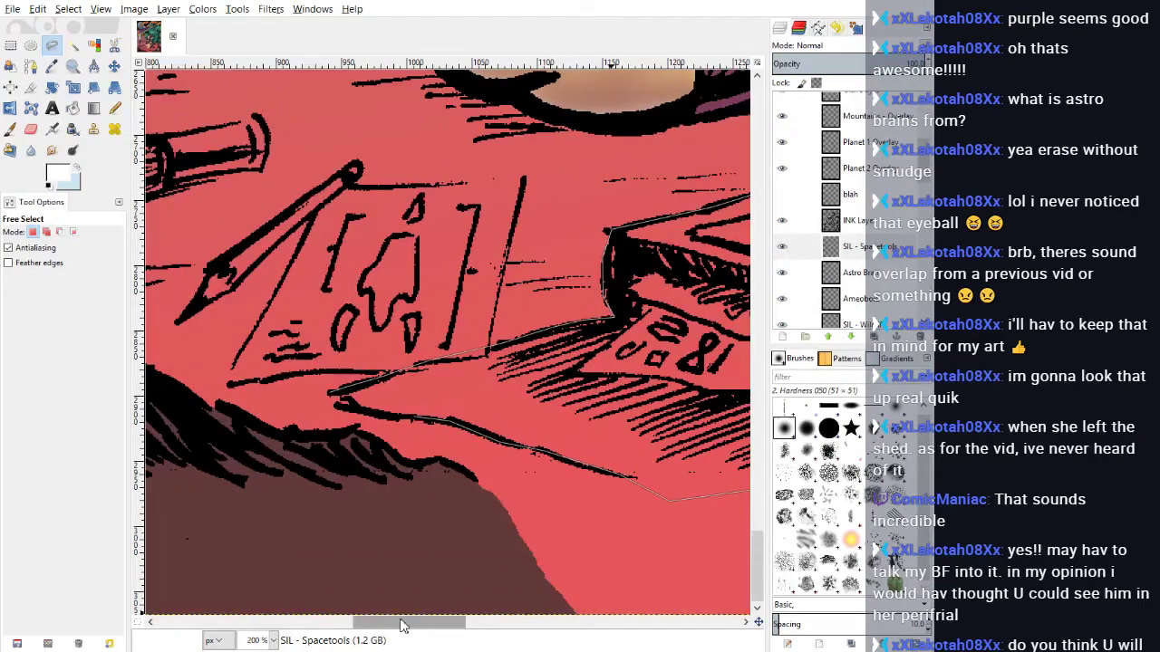
pyautogui.click(334, 404)
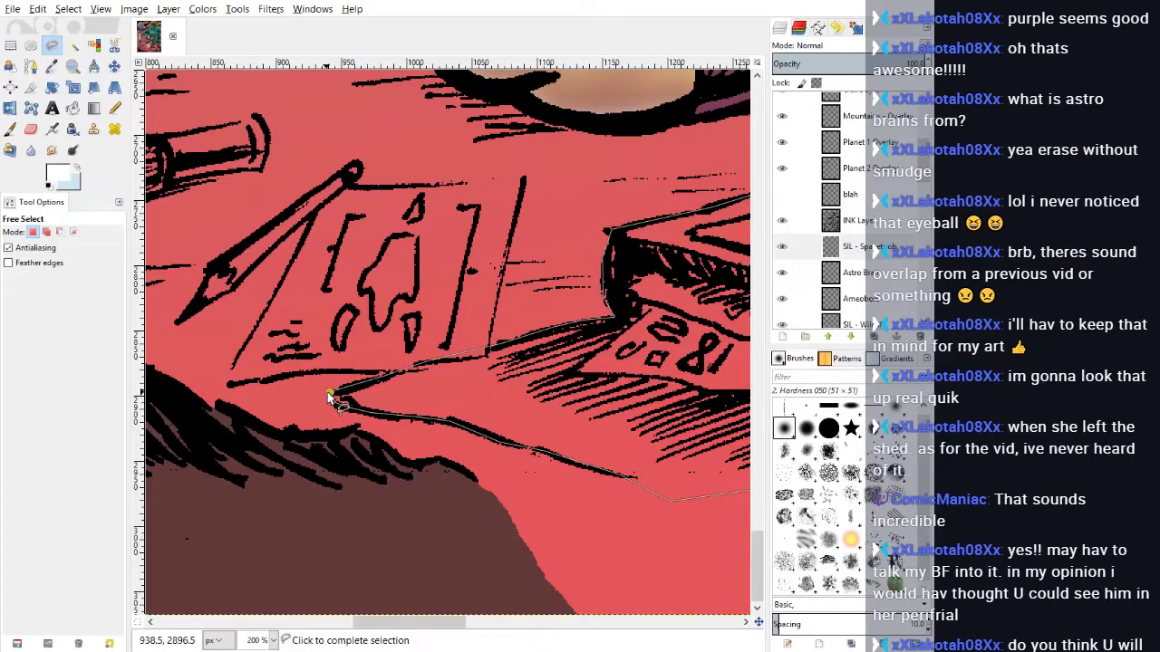
pyautogui.click(329, 394)
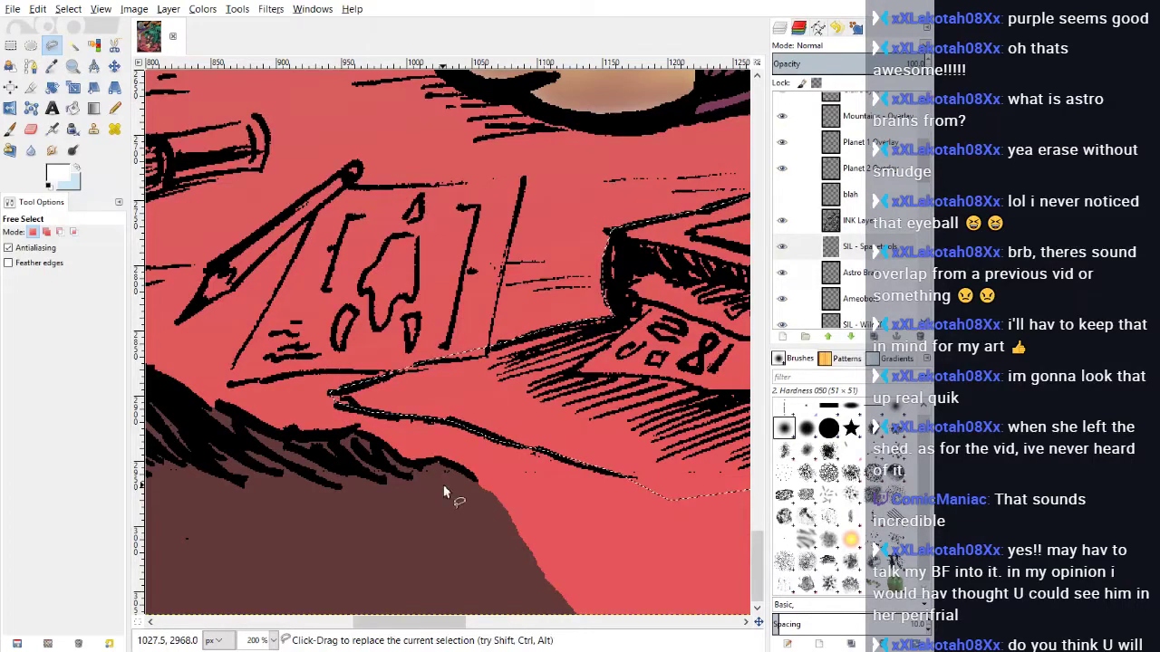
pyautogui.click(72, 108)
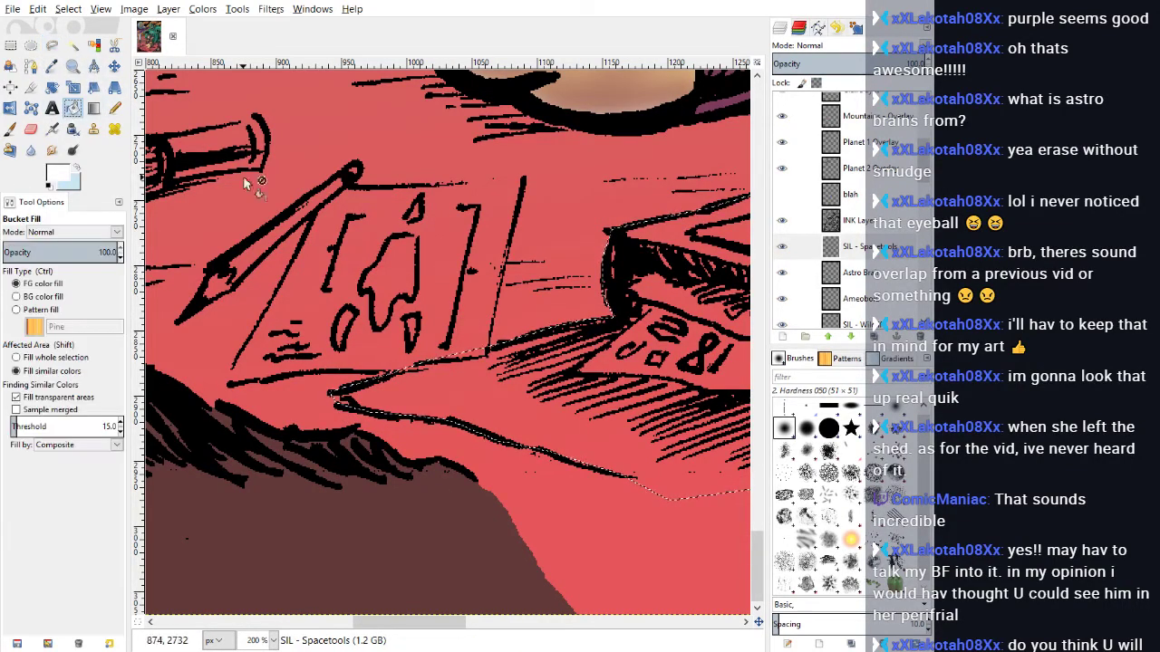
pyautogui.click(555, 396)
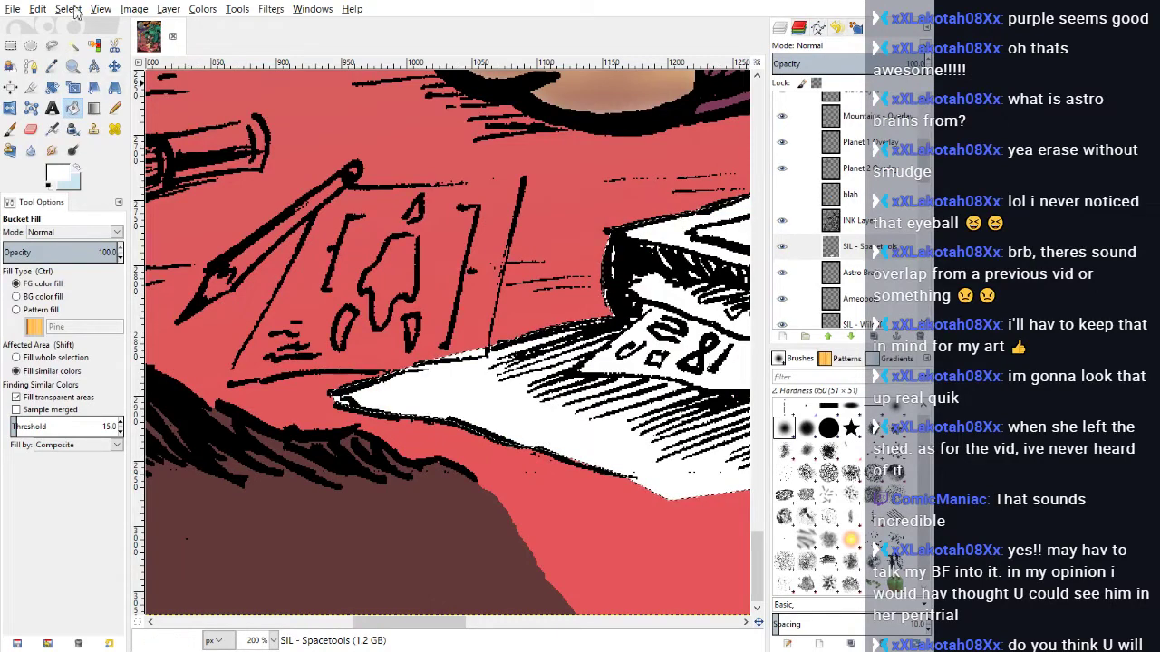
# Step: Start a Free Select outline at the rocket drawing sheet's near corner, following its lower edge and far side up to the upper corner
pyautogui.click(52, 45)
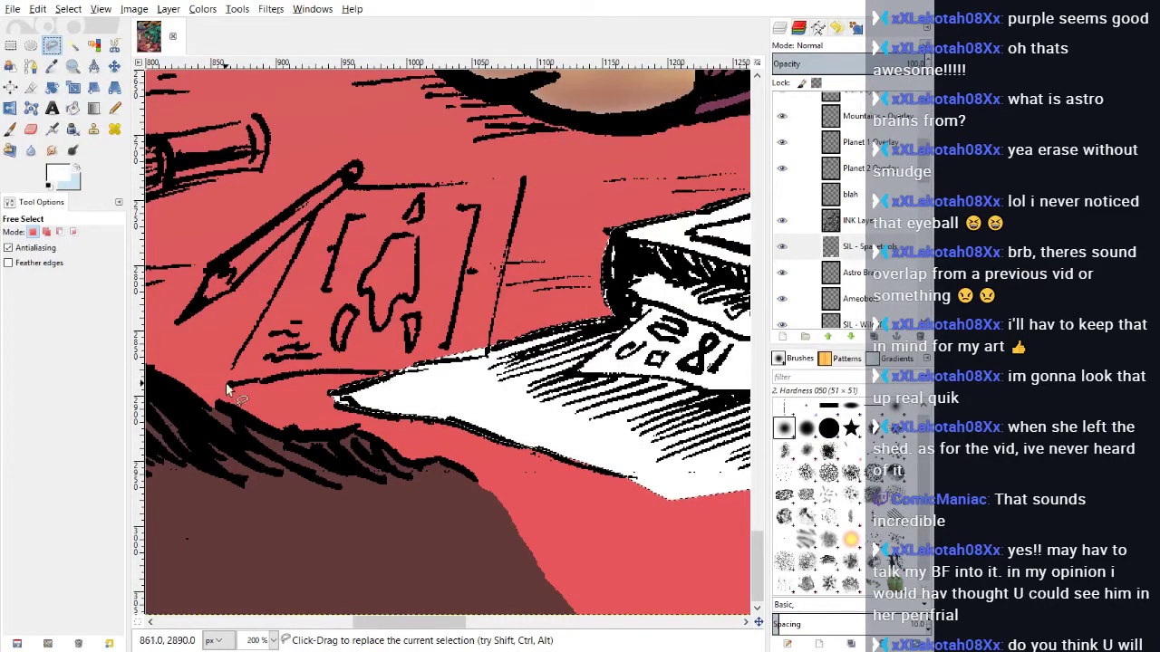
pyautogui.click(229, 384)
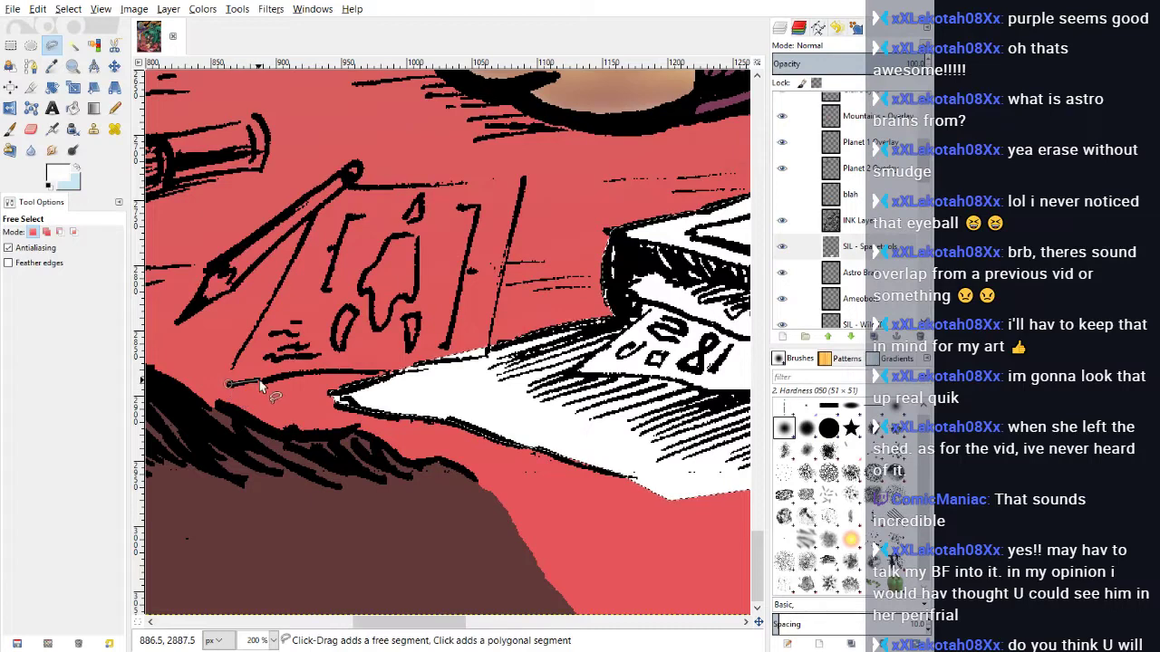
pyautogui.click(297, 375)
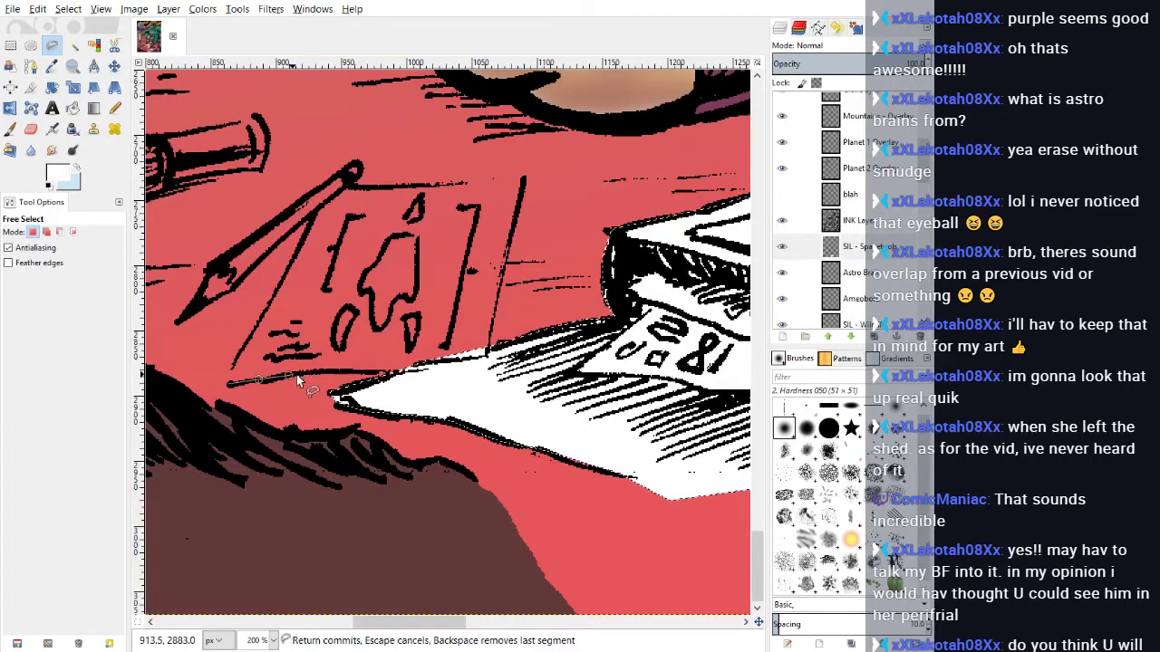
pyautogui.click(320, 372)
pyautogui.click(415, 371)
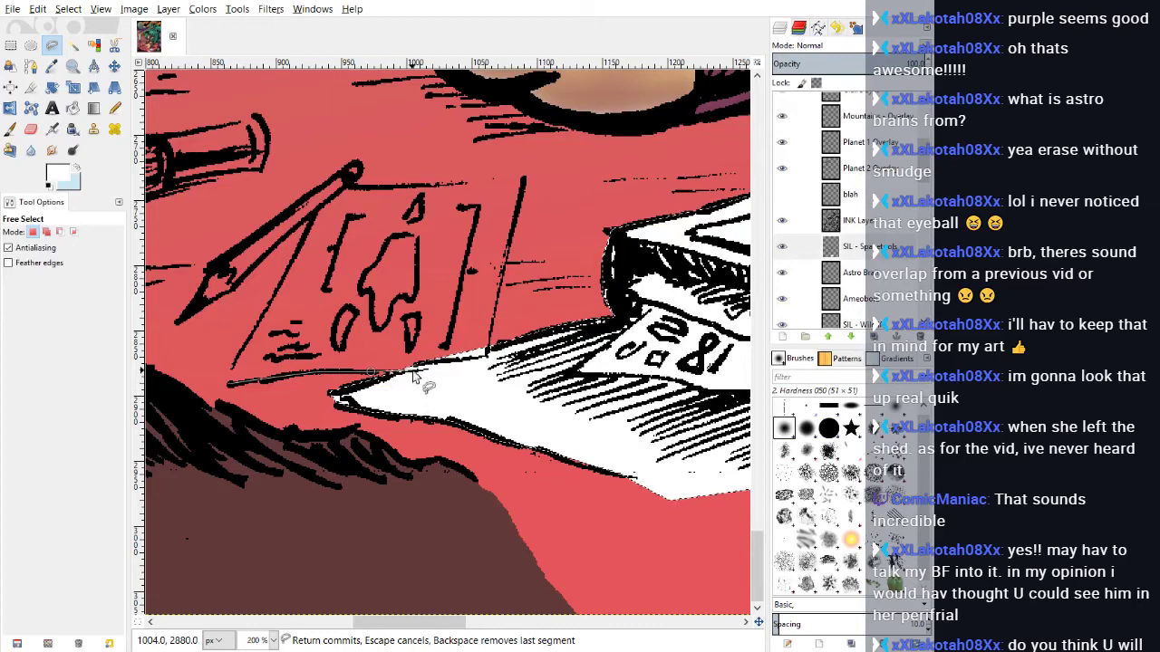
pyautogui.click(488, 366)
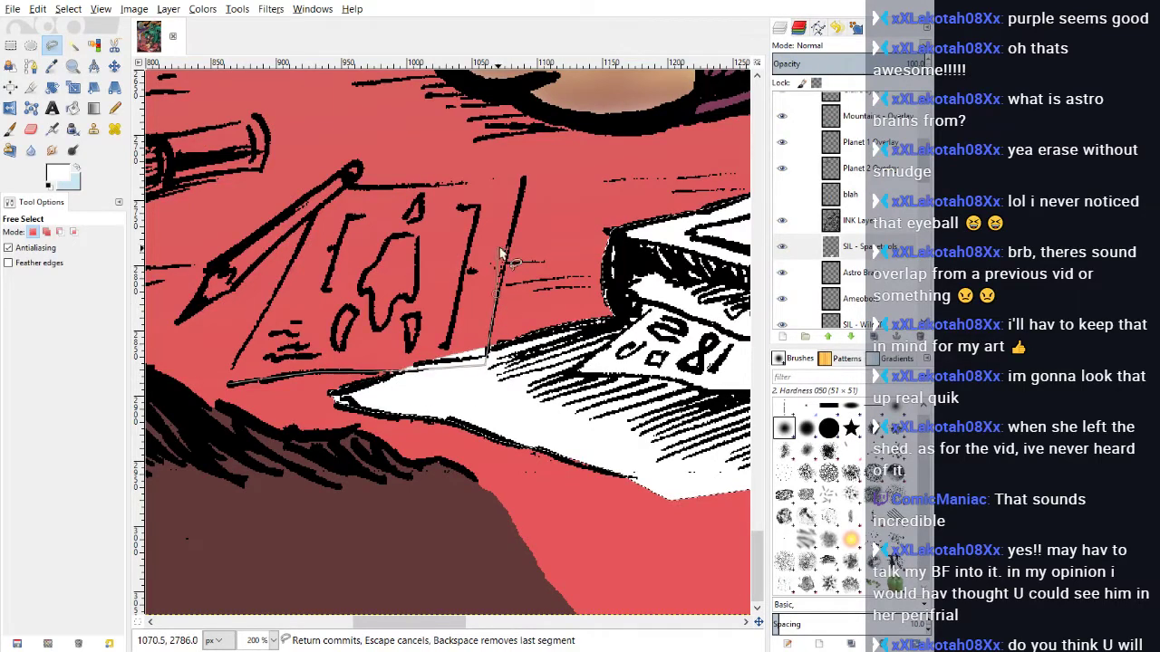
pyautogui.click(516, 216)
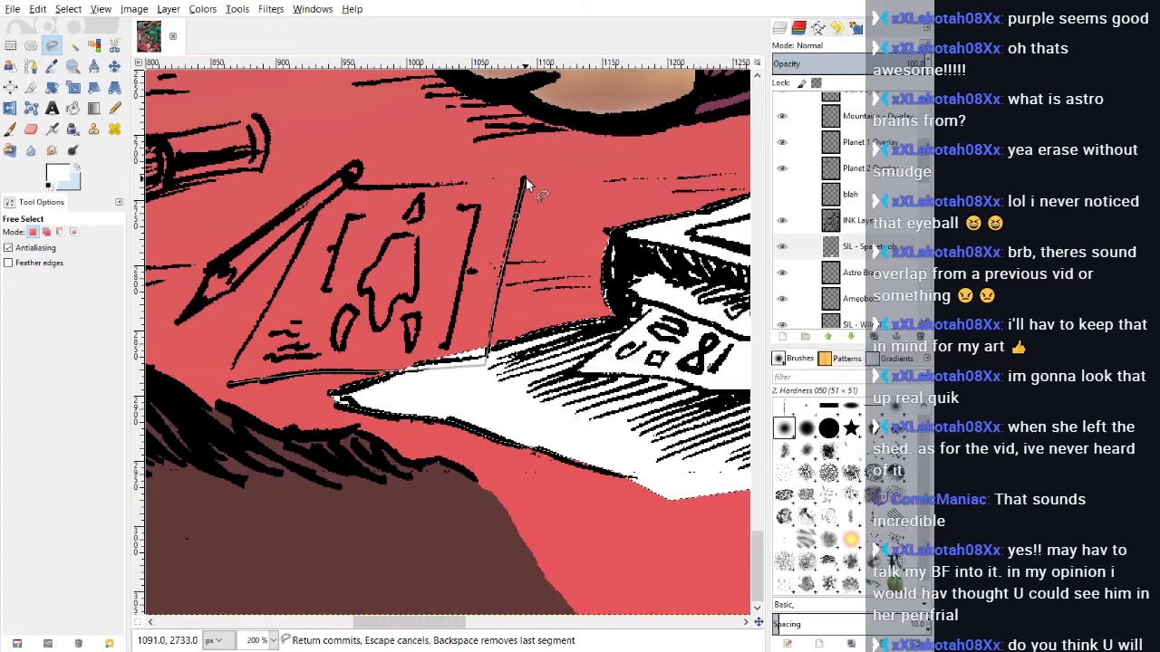
pyautogui.click(523, 179)
# Step: Continue the selection outline along the sheet's upper edge and around the pencil, past its tip and back along its underside
pyautogui.click(354, 186)
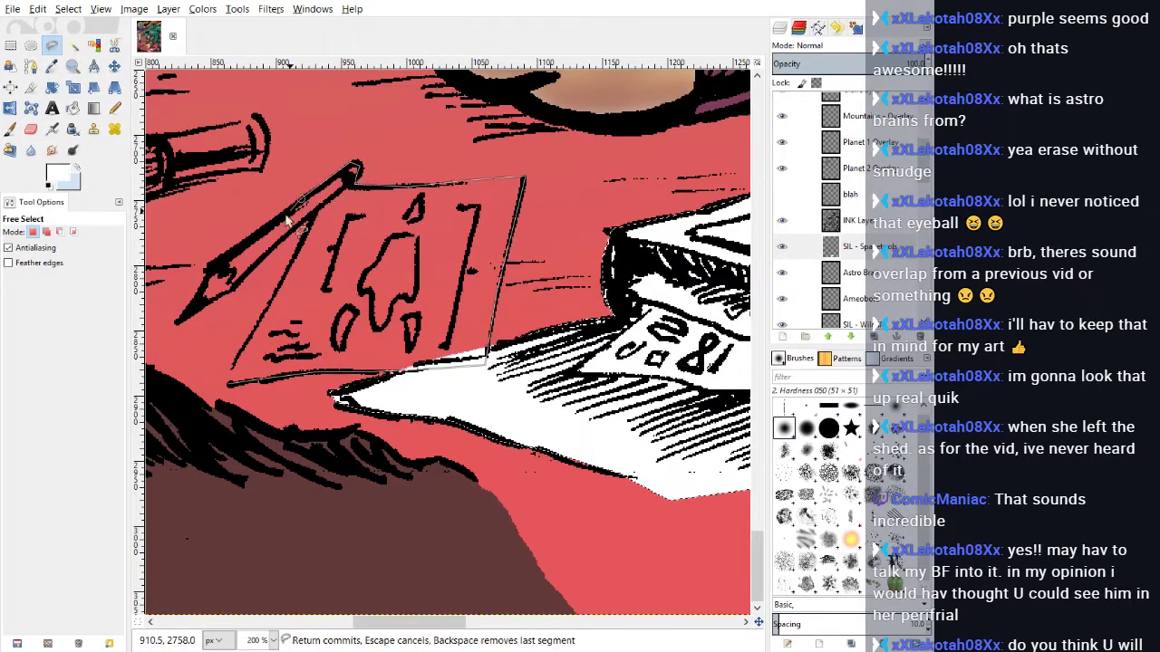
pyautogui.click(230, 255)
pyautogui.click(209, 267)
pyautogui.click(187, 312)
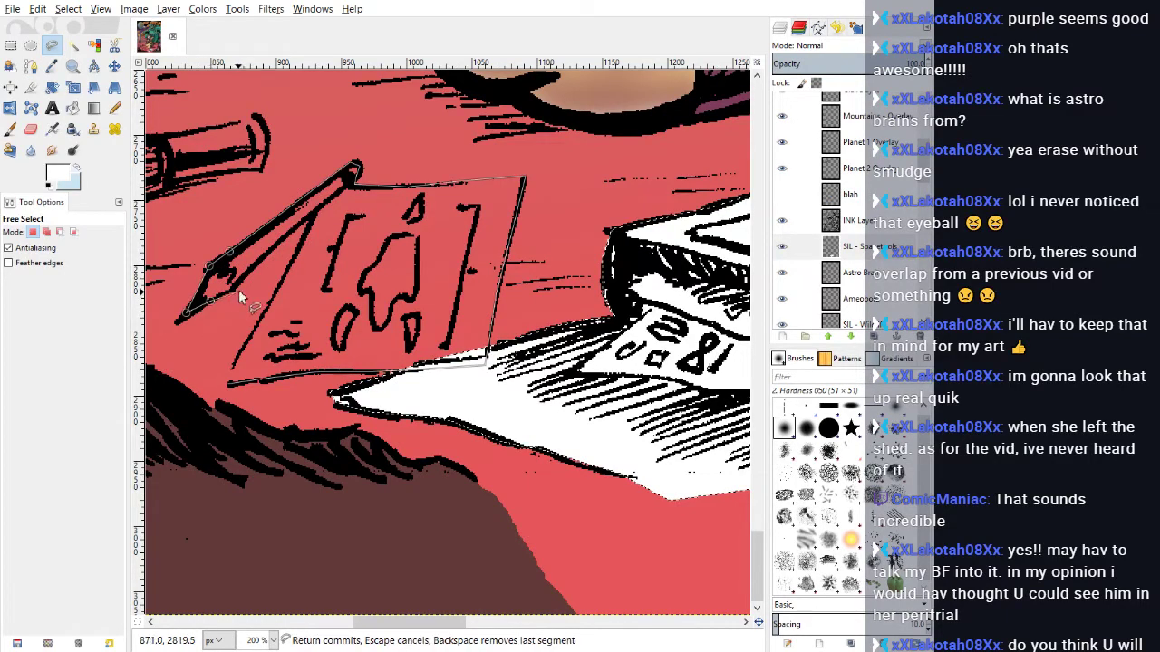
pyautogui.click(278, 240)
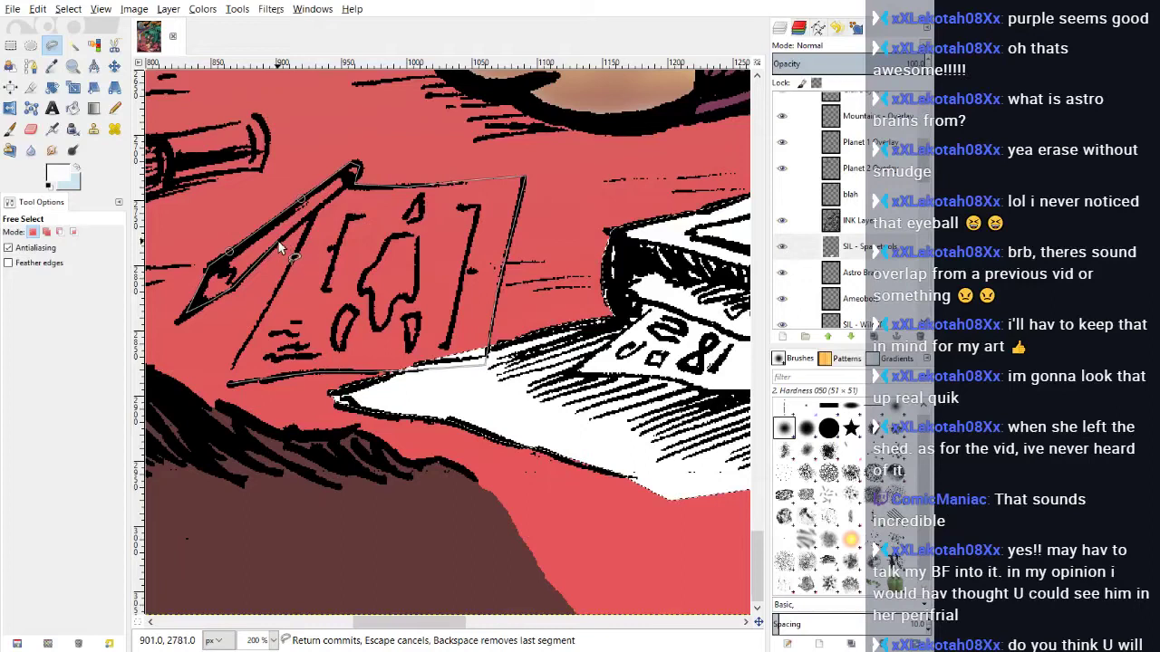
# Step: Close the selection down the sheet's remaining side and bucket-fill the sheet and pencil with white
pyautogui.click(316, 216)
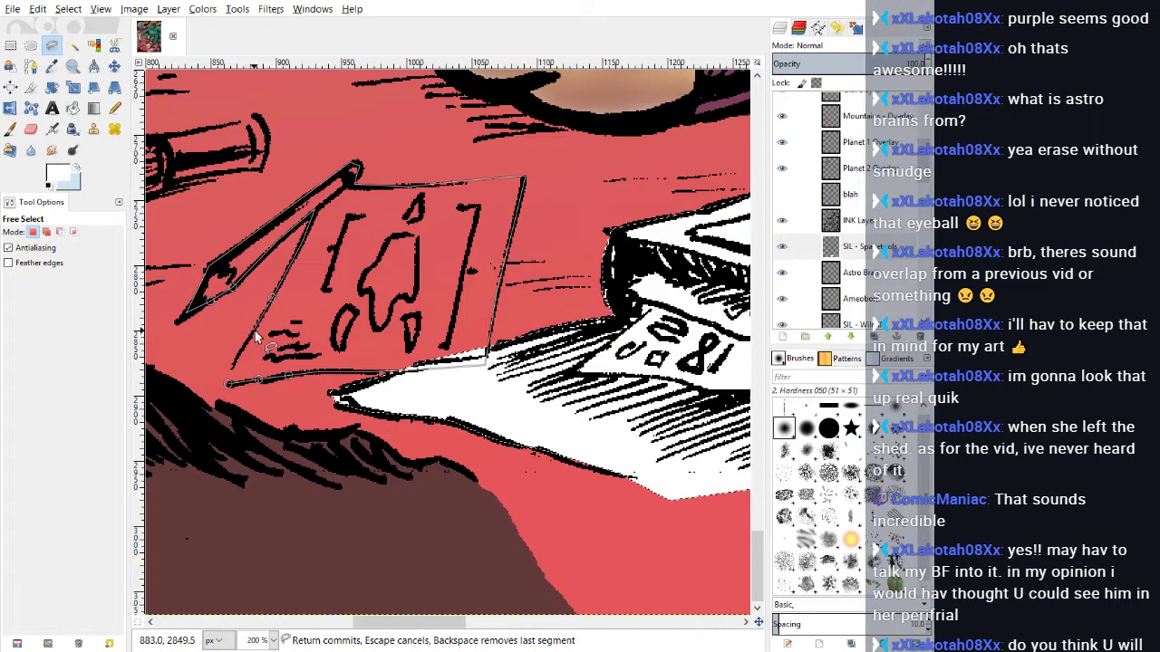
pyautogui.click(231, 383)
pyautogui.click(72, 108)
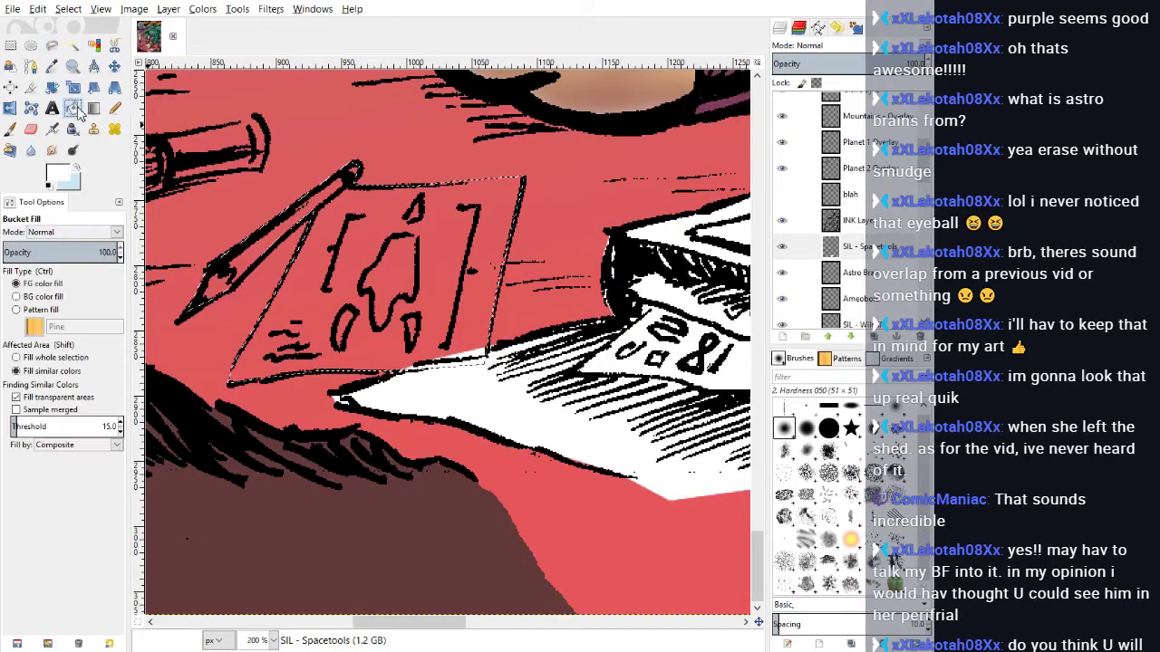
pyautogui.click(439, 206)
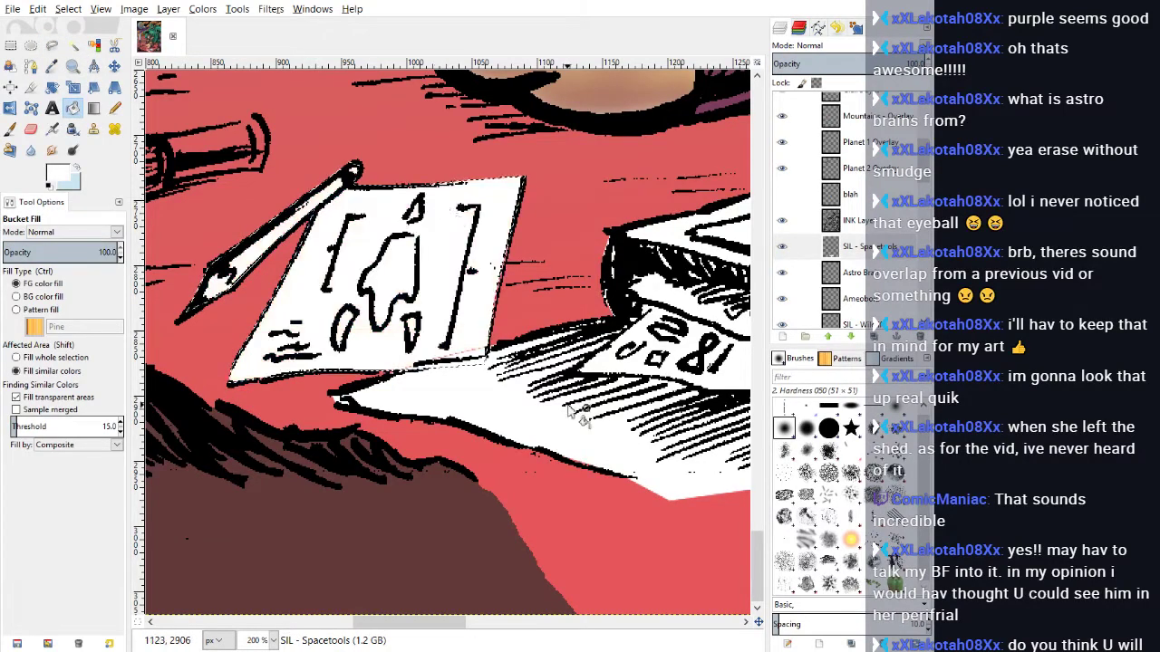
# Step: Clear the selection and paint the bristle brush's head and handle white with the Pencil
pyautogui.moveTo(453, 622); pyautogui.dragTo(404, 645)
pyautogui.scroll(5, 417, 263)
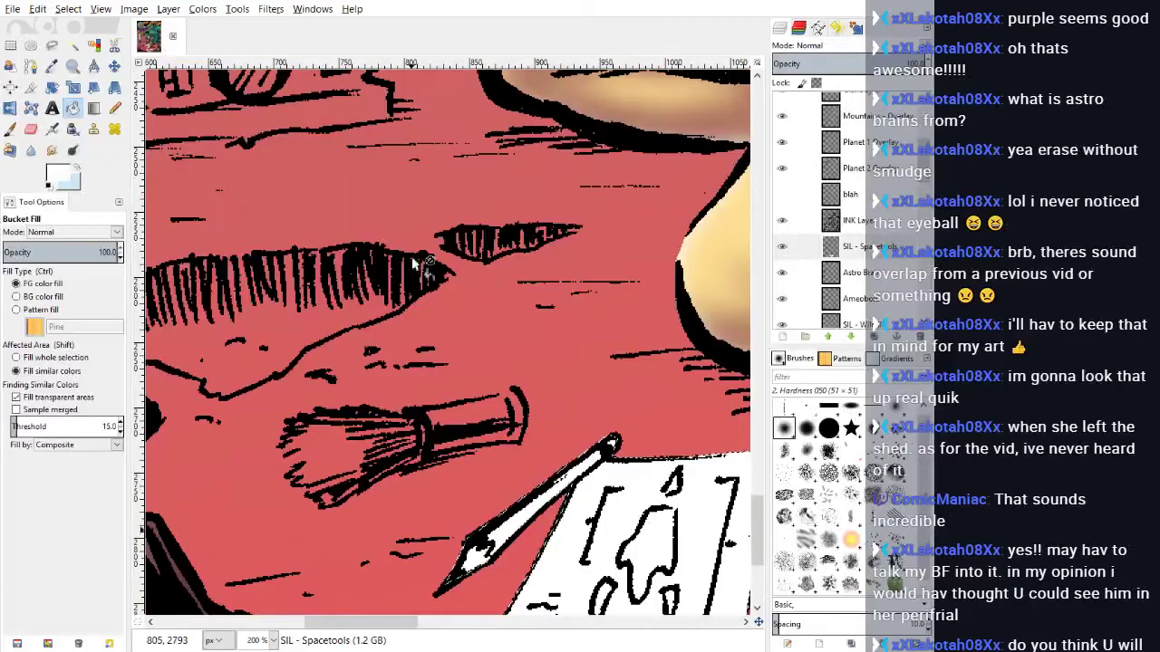
pyautogui.click(114, 107)
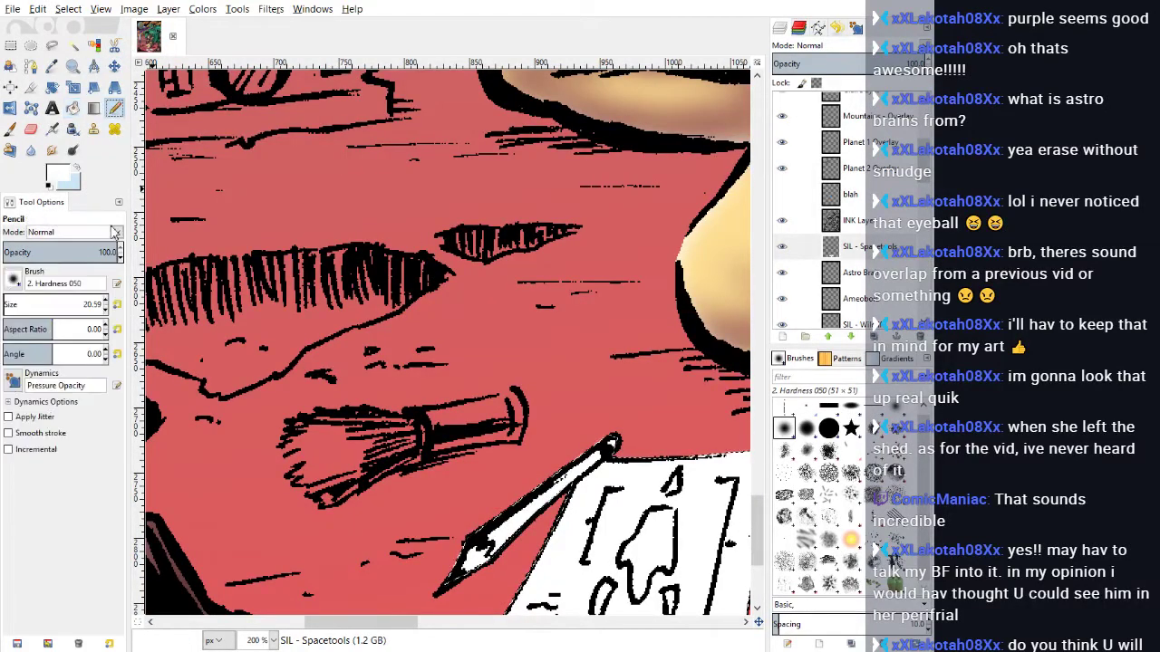
pyautogui.click(68, 9)
pyautogui.click(79, 47)
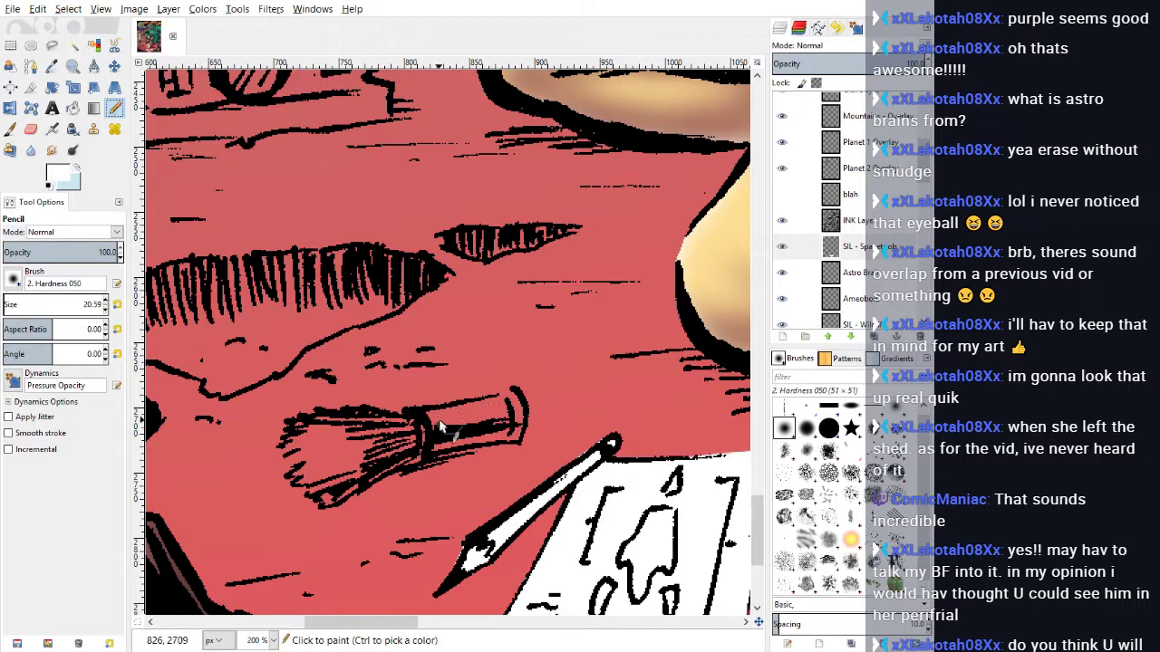
pyautogui.moveTo(439, 422)
pyautogui.mouseDown()
pyautogui.moveTo(514, 403)
pyautogui.moveTo(518, 434)
pyautogui.moveTo(435, 445)
pyautogui.moveTo(368, 472)
pyautogui.moveTo(405, 451)
pyautogui.moveTo(333, 499)
pyautogui.moveTo(307, 472)
pyautogui.moveTo(299, 439)
pyautogui.moveTo(354, 427)
pyautogui.moveTo(410, 434)
pyautogui.moveTo(365, 424)
pyautogui.moveTo(416, 430)
pyautogui.moveTo(327, 452)
pyautogui.moveTo(339, 465)
pyautogui.moveTo(327, 476)
pyautogui.moveTo(385, 462)
pyautogui.mouseUp()
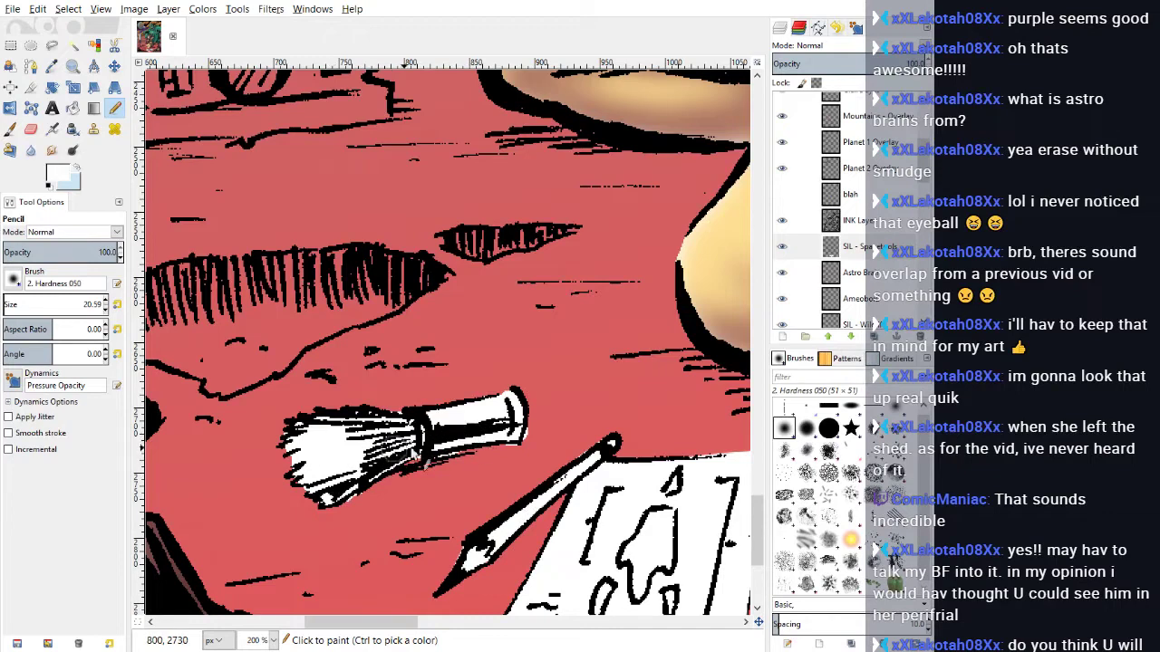
# Step: Erase the white spilling past the bristle brush's outline, with the Eraser's Hard edge option enabled
pyautogui.click(31, 129)
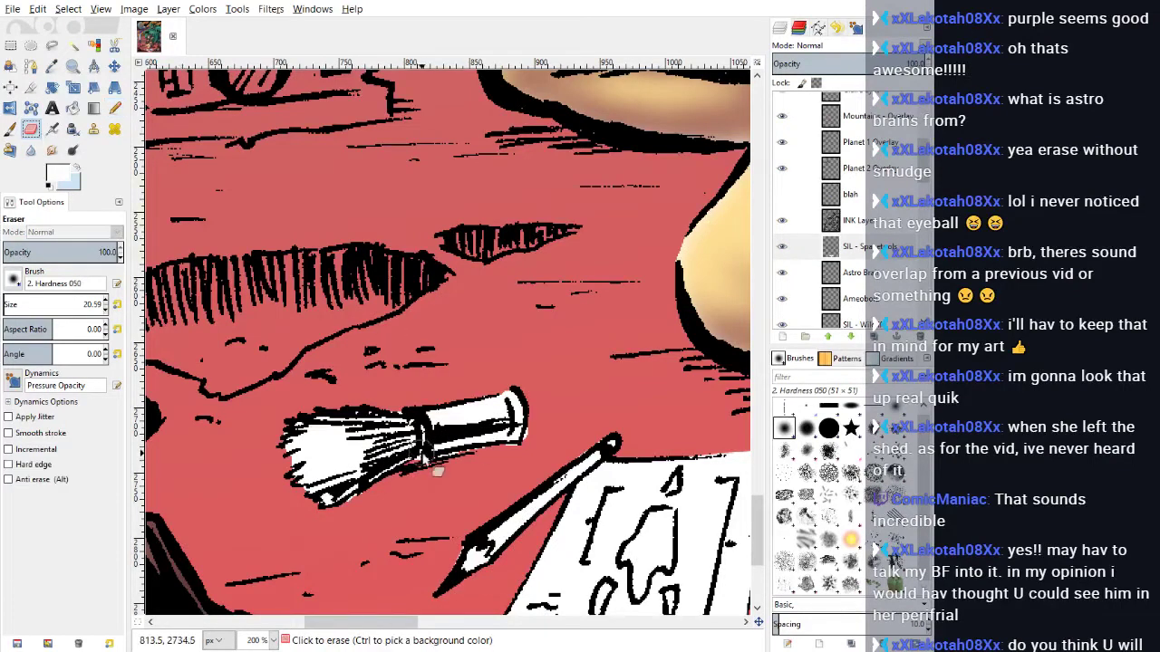
pyautogui.moveTo(448, 466); pyautogui.dragTo(457, 467)
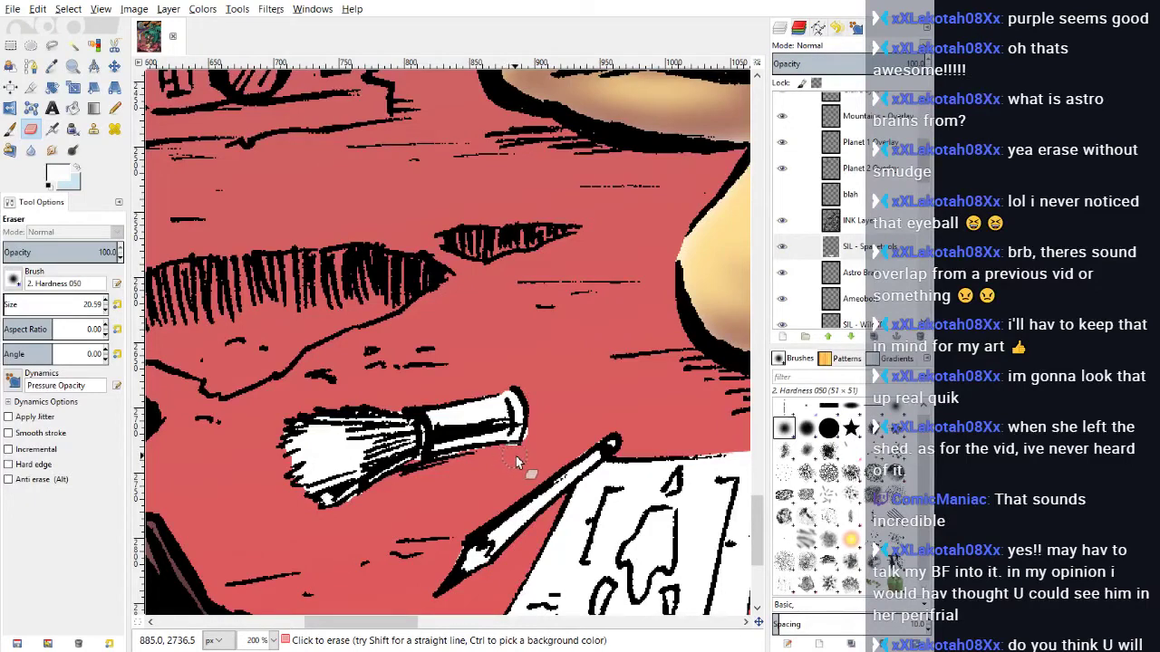
pyautogui.click(8, 464)
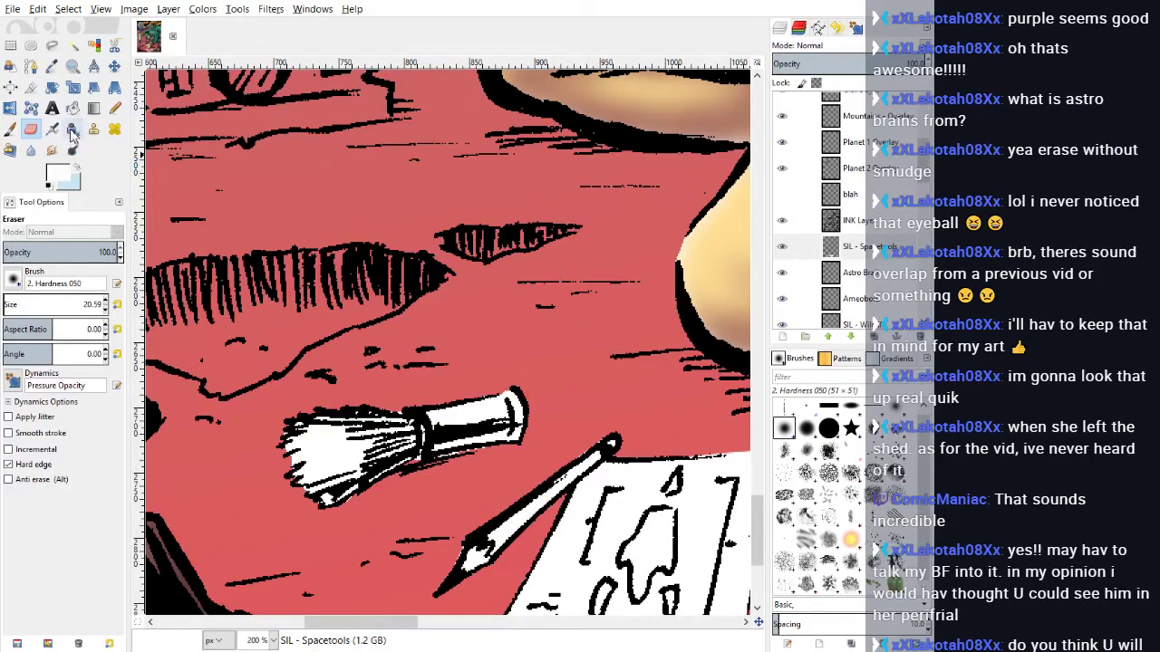
# Step: Touch up the bristle brush's edges in white with the Pencil at size 5.59 and erase the excess at the handle's end
pyautogui.click(114, 108)
pyautogui.click(104, 307)
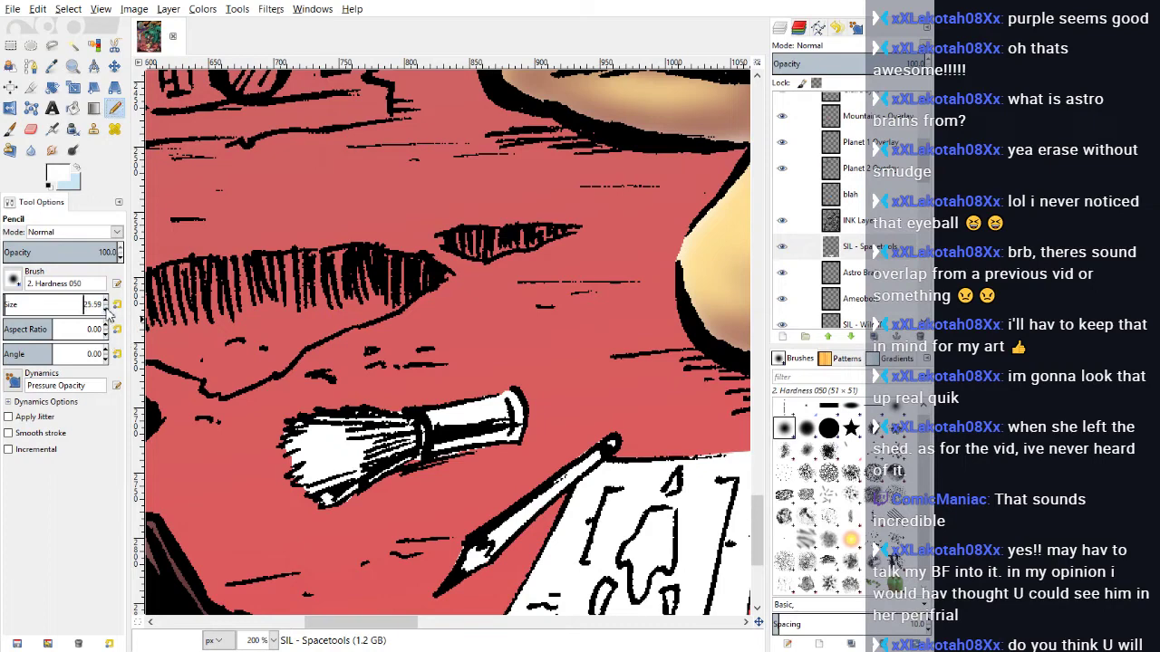
pyautogui.scroll(-12, 108, 311)
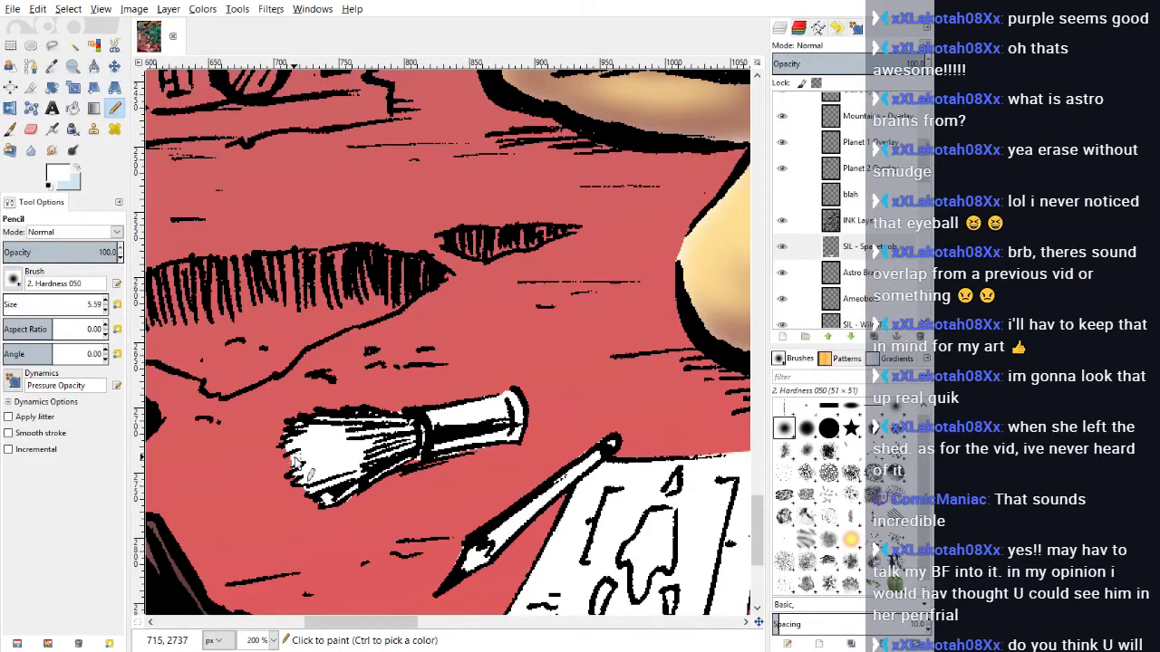
pyautogui.moveTo(295, 460)
pyautogui.mouseDown()
pyautogui.moveTo(323, 481)
pyautogui.moveTo(304, 496)
pyautogui.moveTo(322, 496)
pyautogui.moveTo(313, 507)
pyautogui.moveTo(370, 491)
pyautogui.mouseUp()
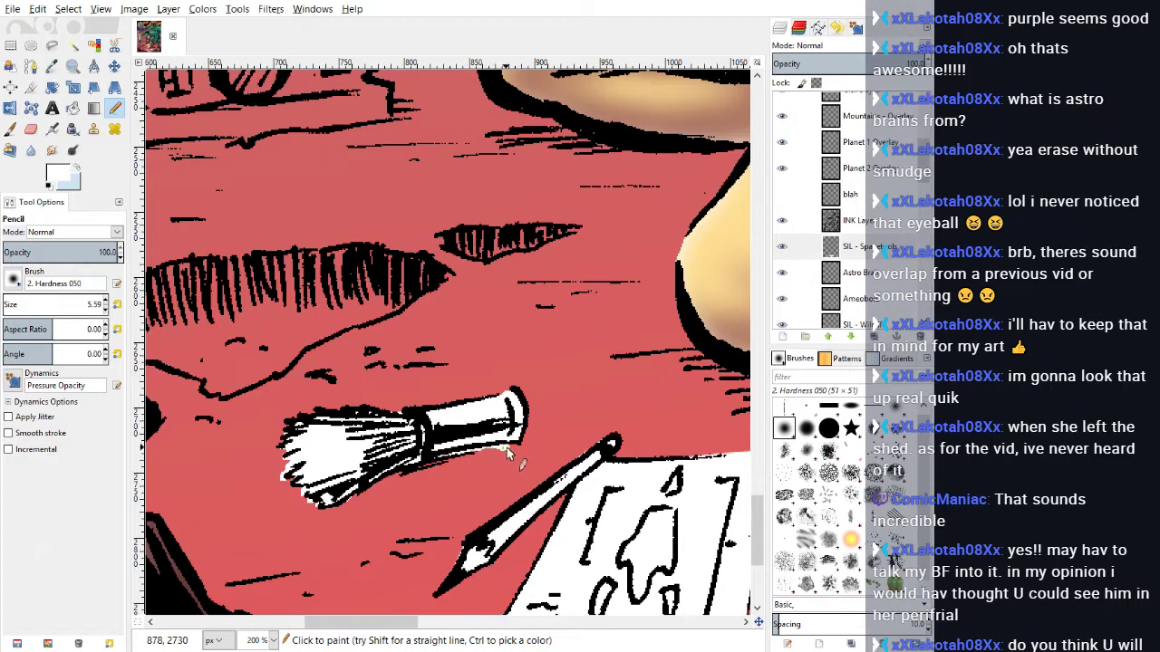
pyautogui.hotkey('shift', 'e')
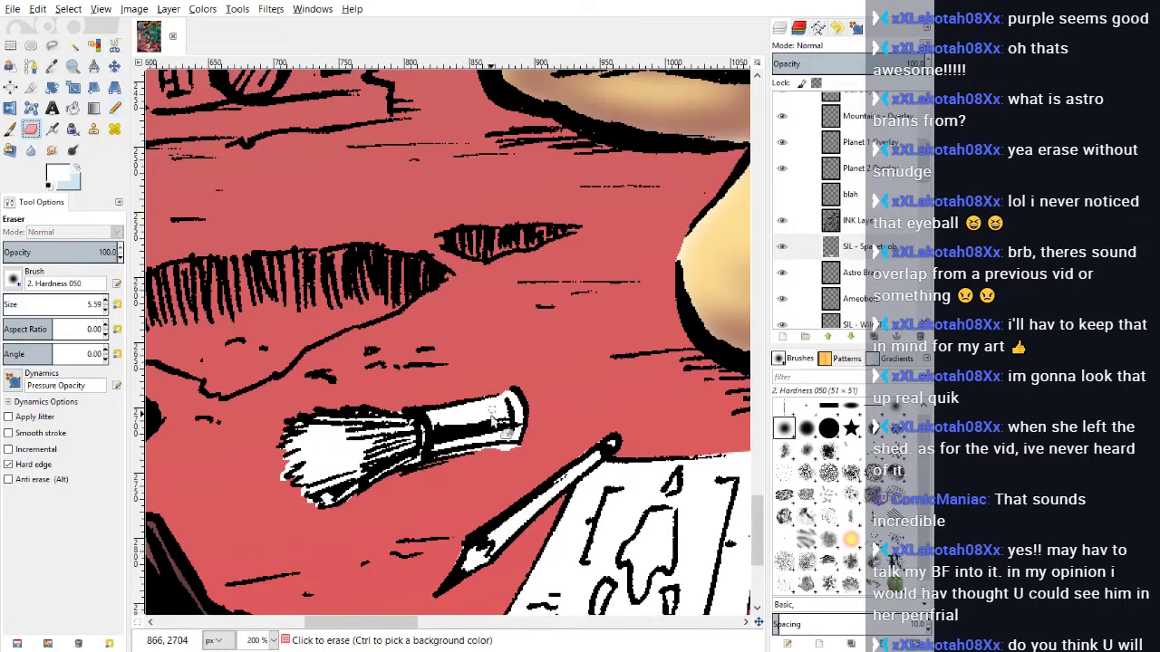
pyautogui.click(525, 444)
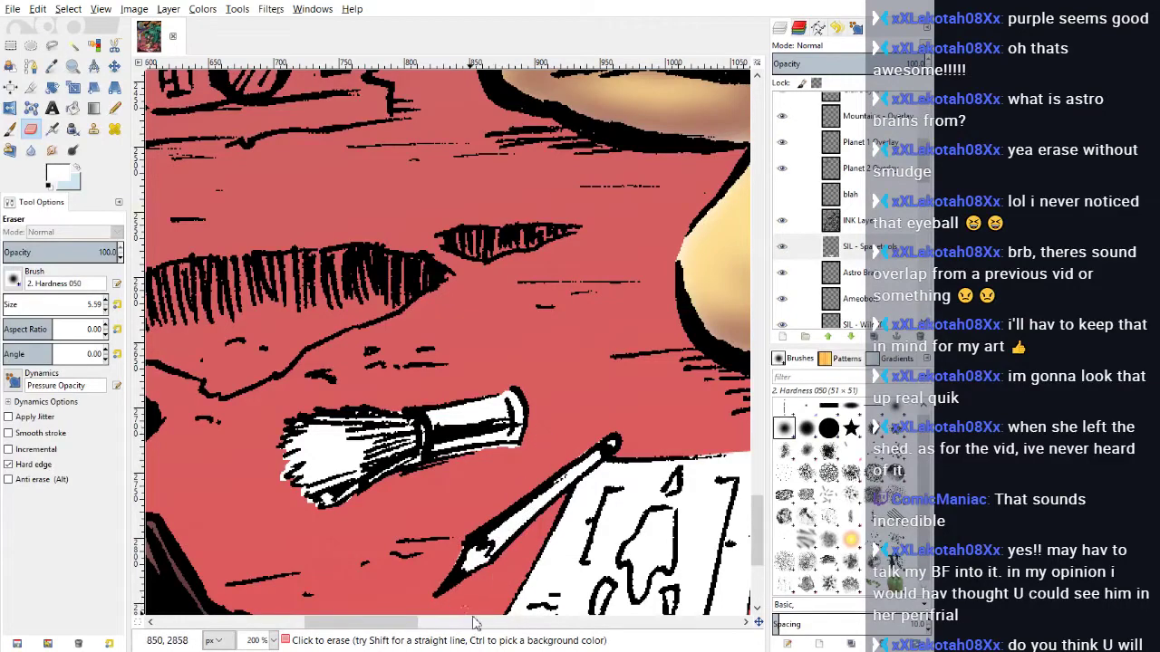
# Step: Start a Free Select outline where the dark strap meets the camera-like device and follow the first stretch of its lower edge
pyautogui.moveTo(413, 623); pyautogui.dragTo(312, 623)
pyautogui.scroll(1, 346, 362)
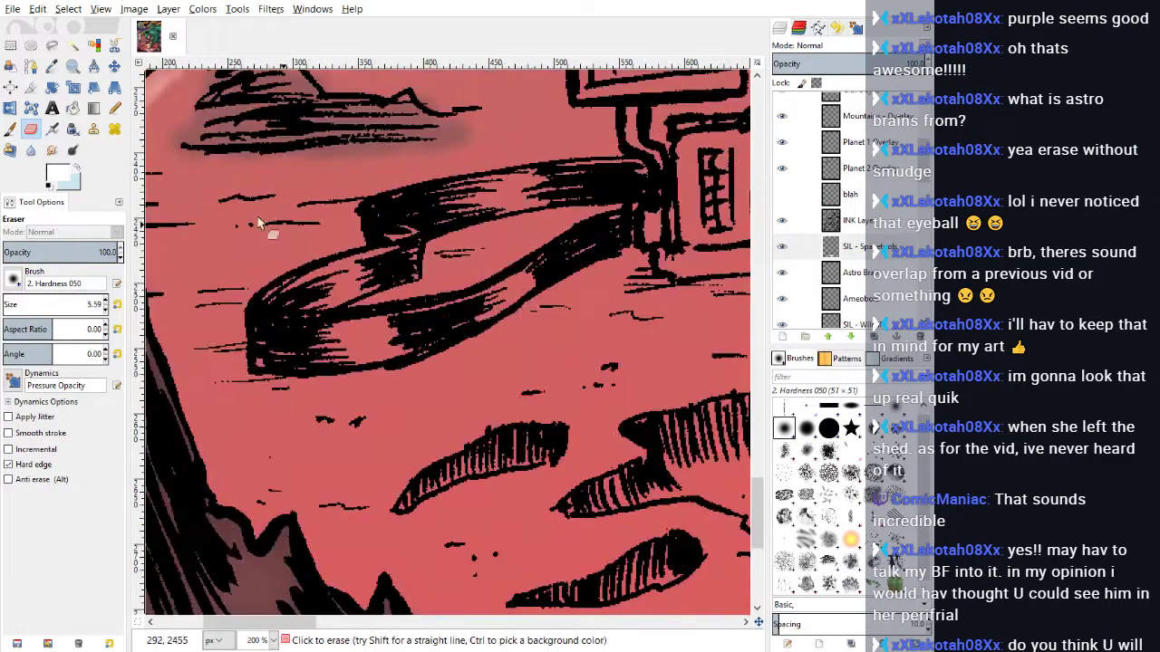
pyautogui.press('n')
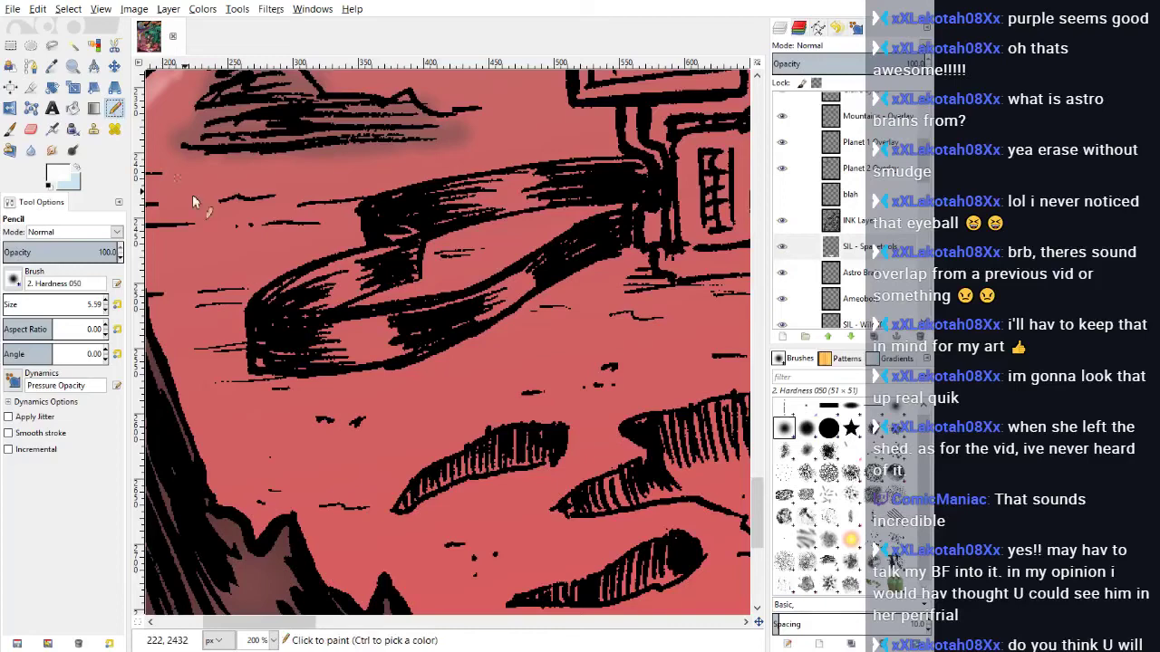
pyautogui.hscroll(6, 343, 372)
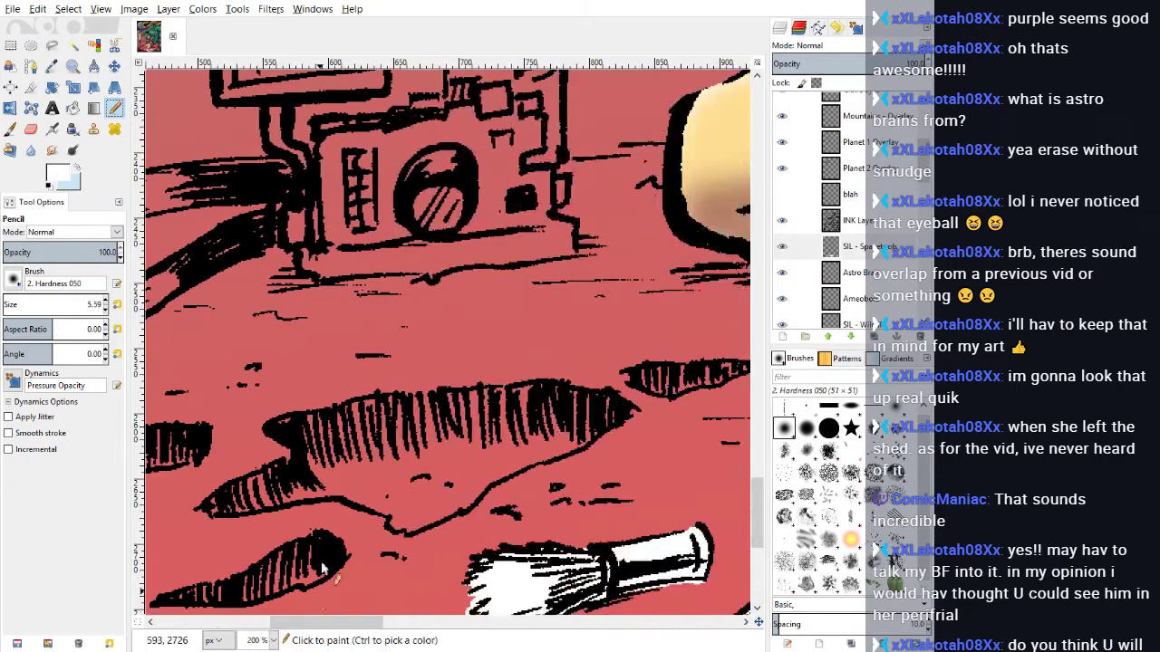
pyautogui.scroll(5, 343, 372)
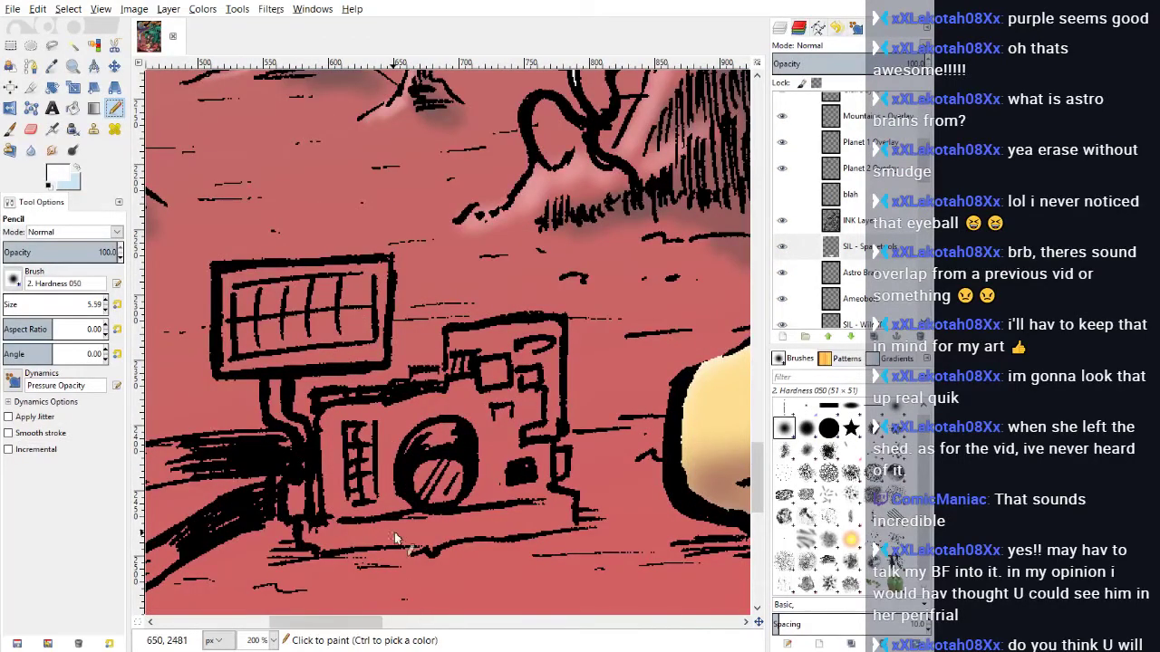
pyautogui.hscroll(-3, 447, 626)
pyautogui.scroll(-3, 238, 390)
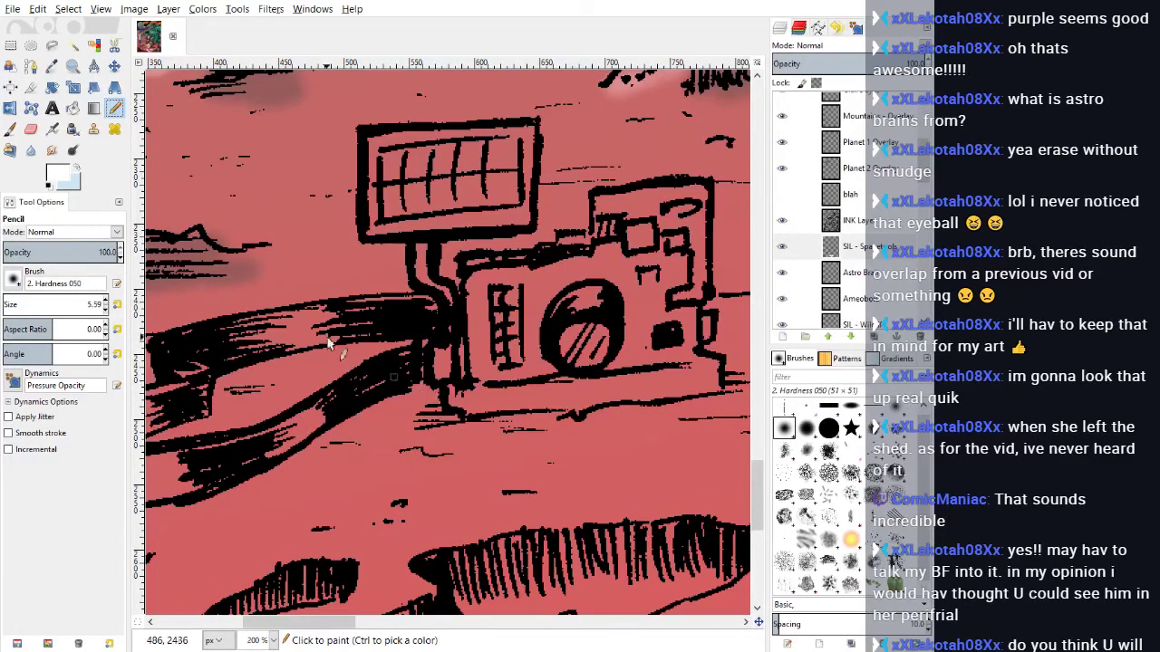
pyautogui.click(52, 45)
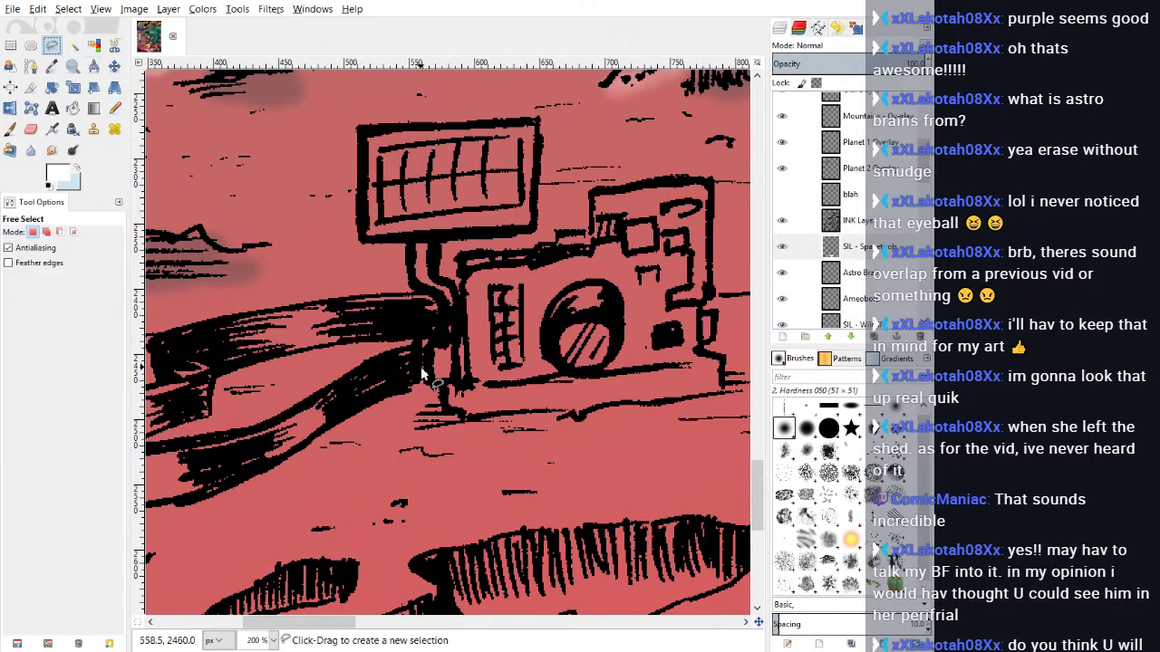
pyautogui.click(410, 390)
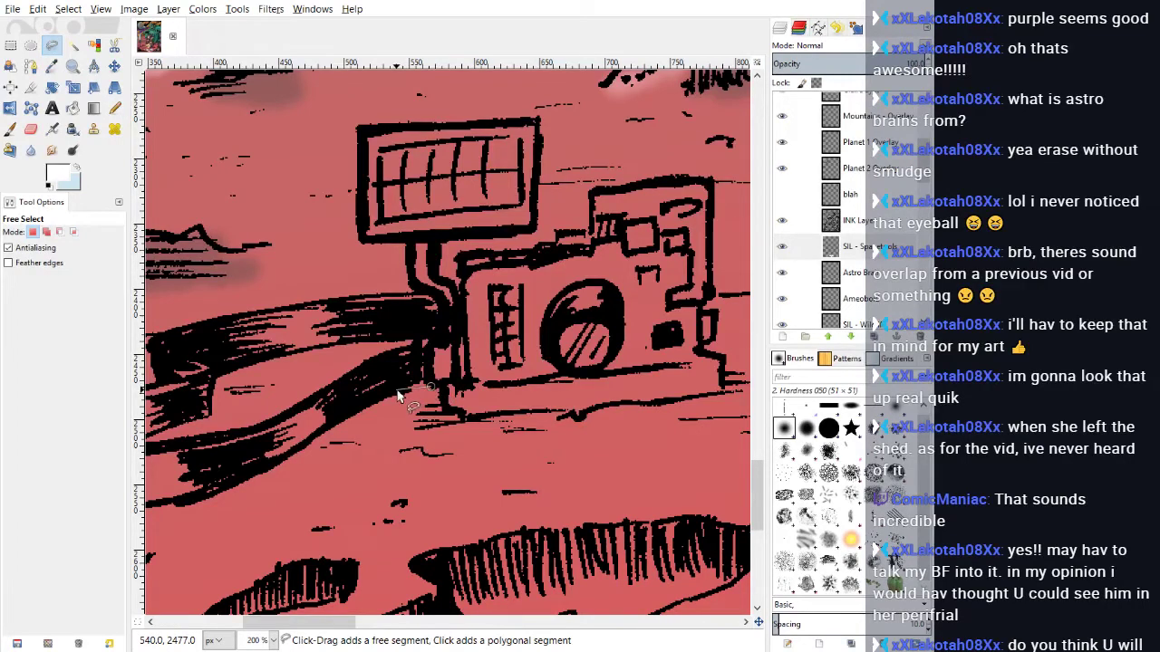
pyautogui.click(344, 414)
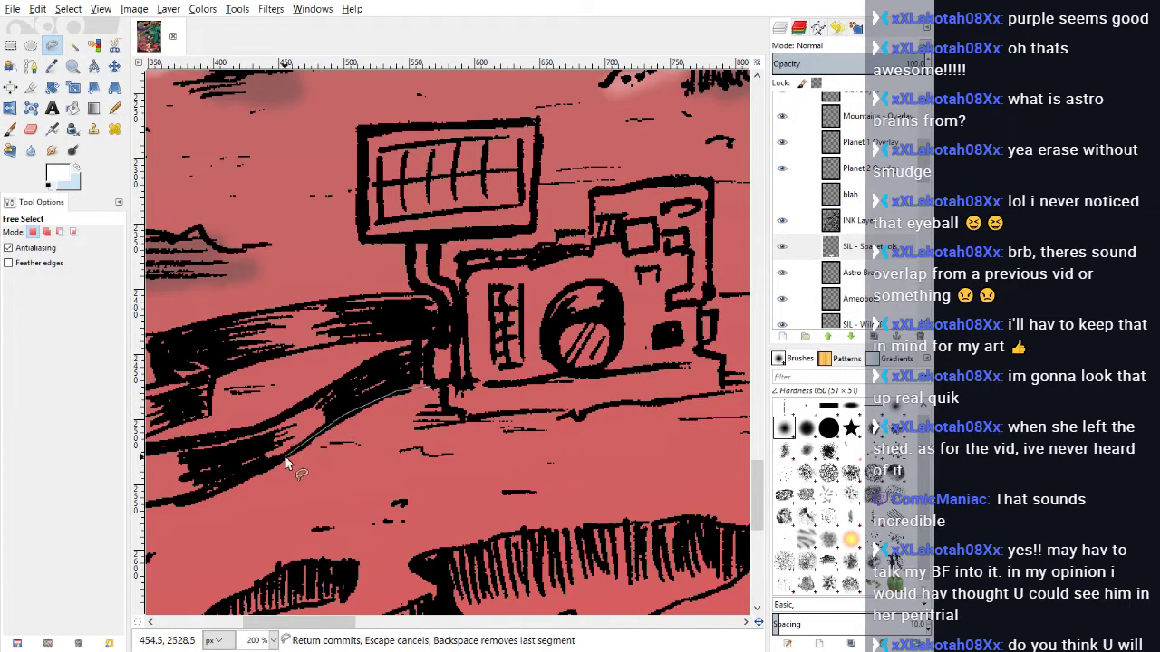
# Step: Extend the selection outline along the rest of the strap's lower edge to the bottom corner of its far bend
pyautogui.moveTo(305, 623); pyautogui.dragTo(273, 632)
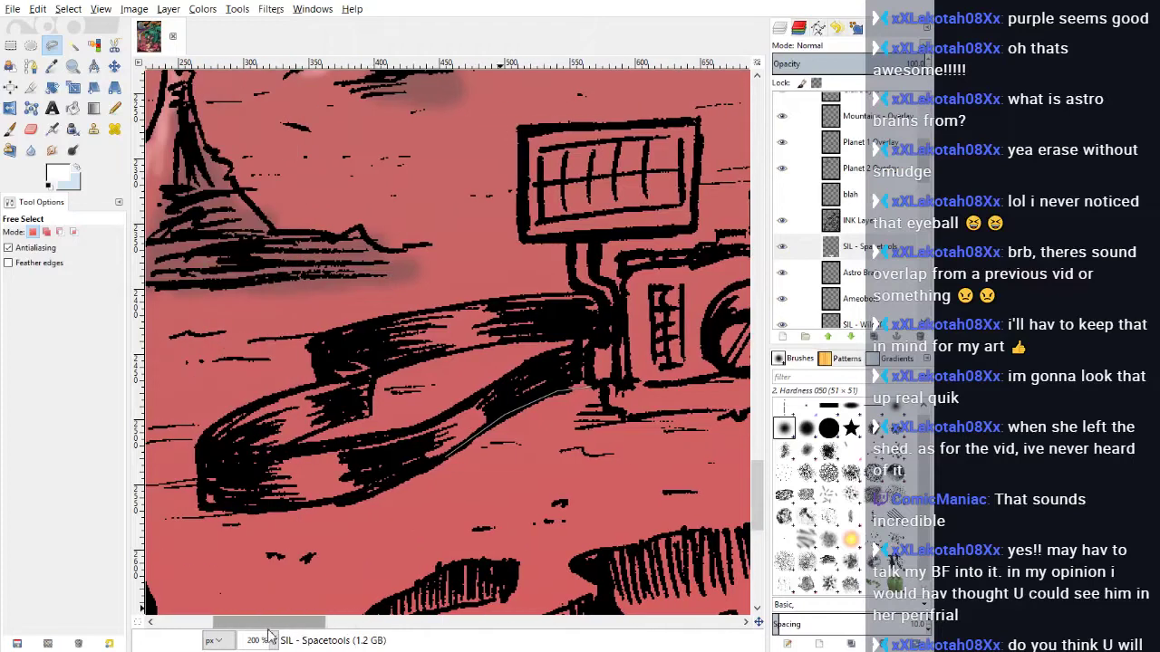
pyautogui.click(383, 489)
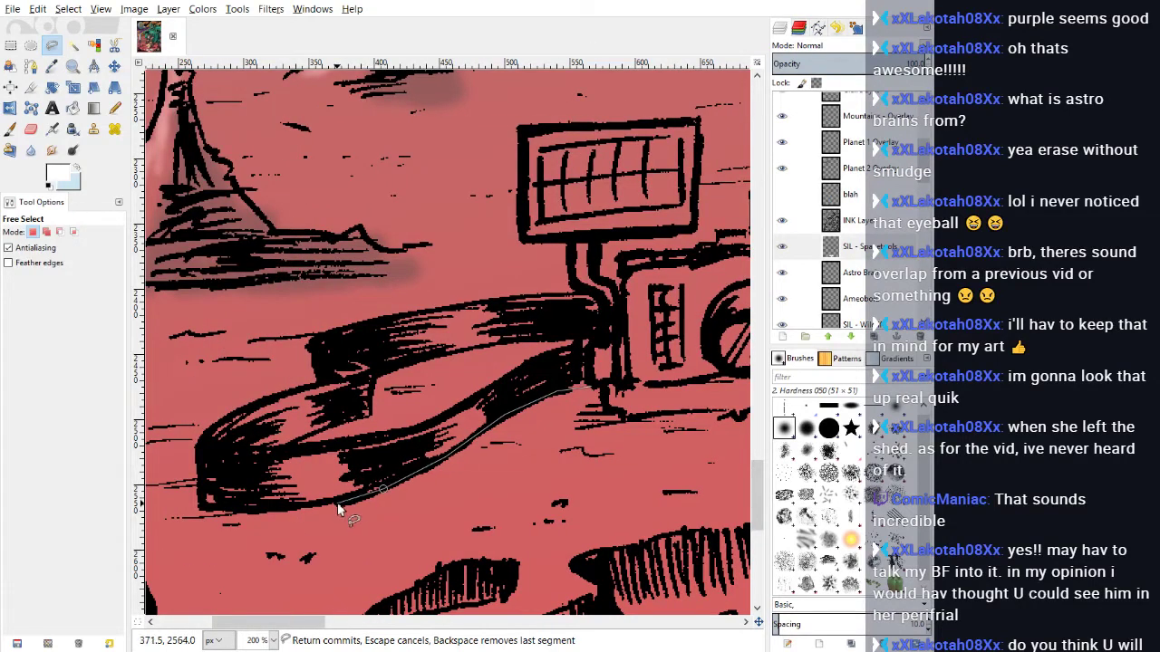
pyautogui.click(210, 508)
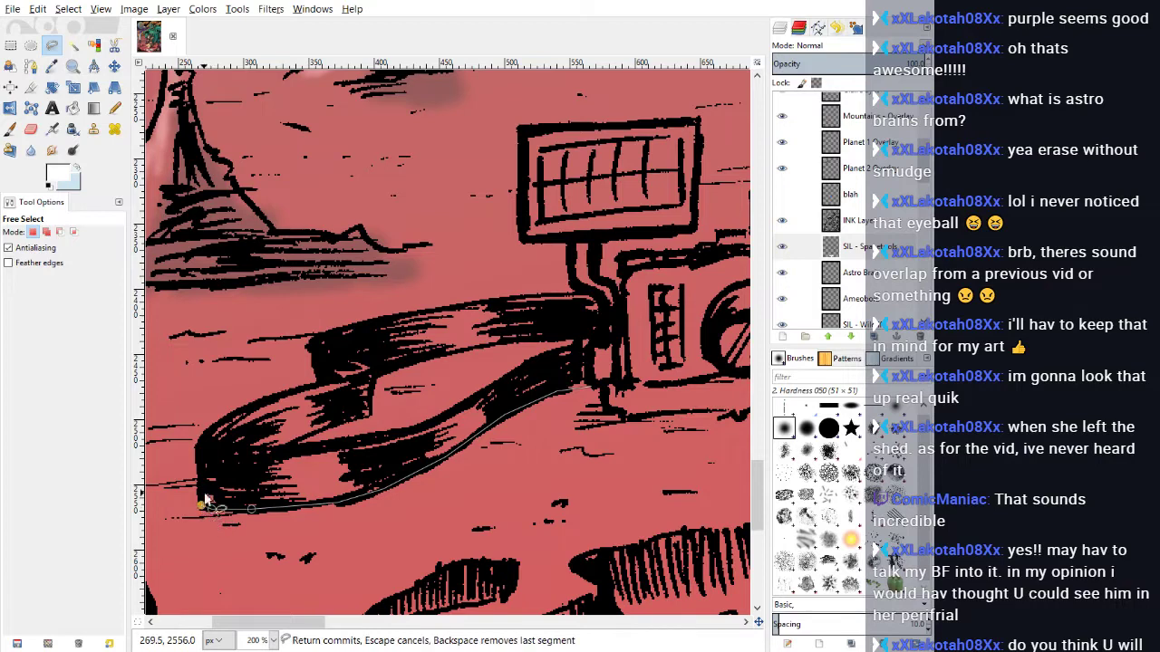
# Step: Extend the Free Select outline around the strap's far bend and along its upper edge back toward the camera-like device
pyautogui.click(201, 505)
pyautogui.click(200, 445)
pyautogui.click(216, 423)
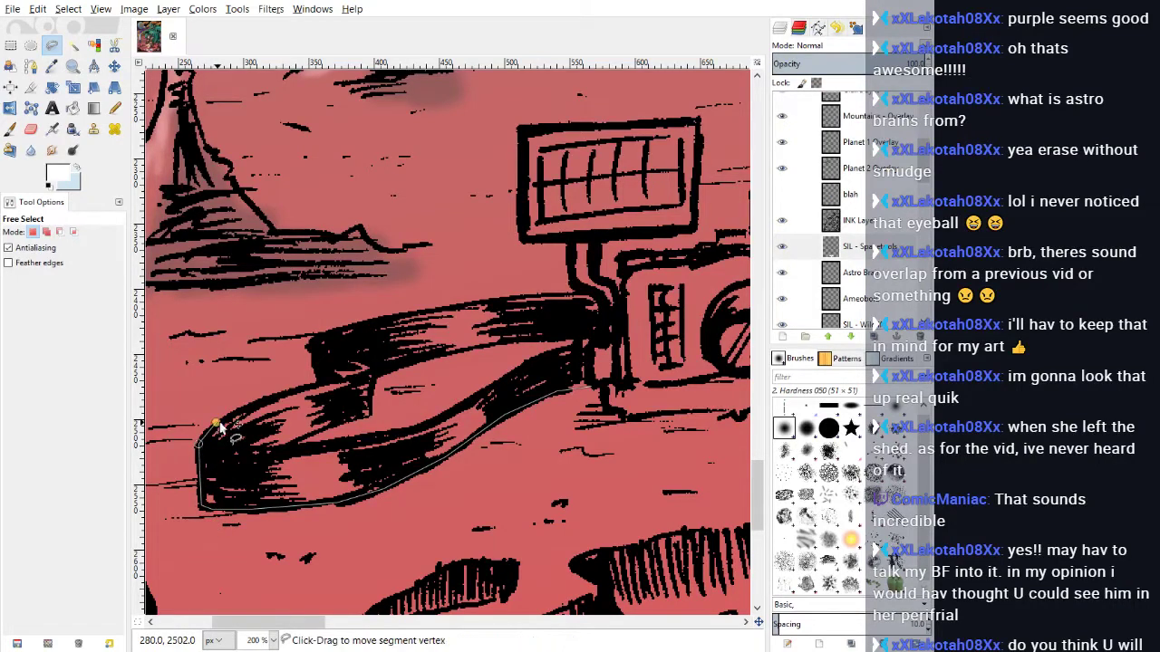
pyautogui.click(323, 383)
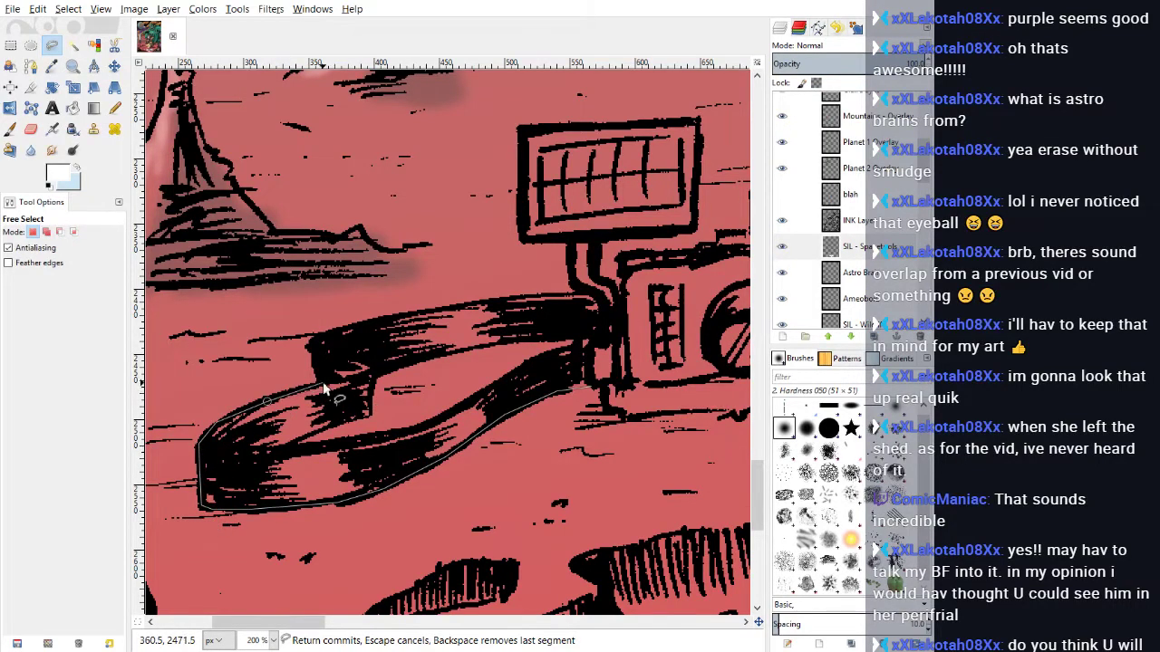
pyautogui.click(316, 342)
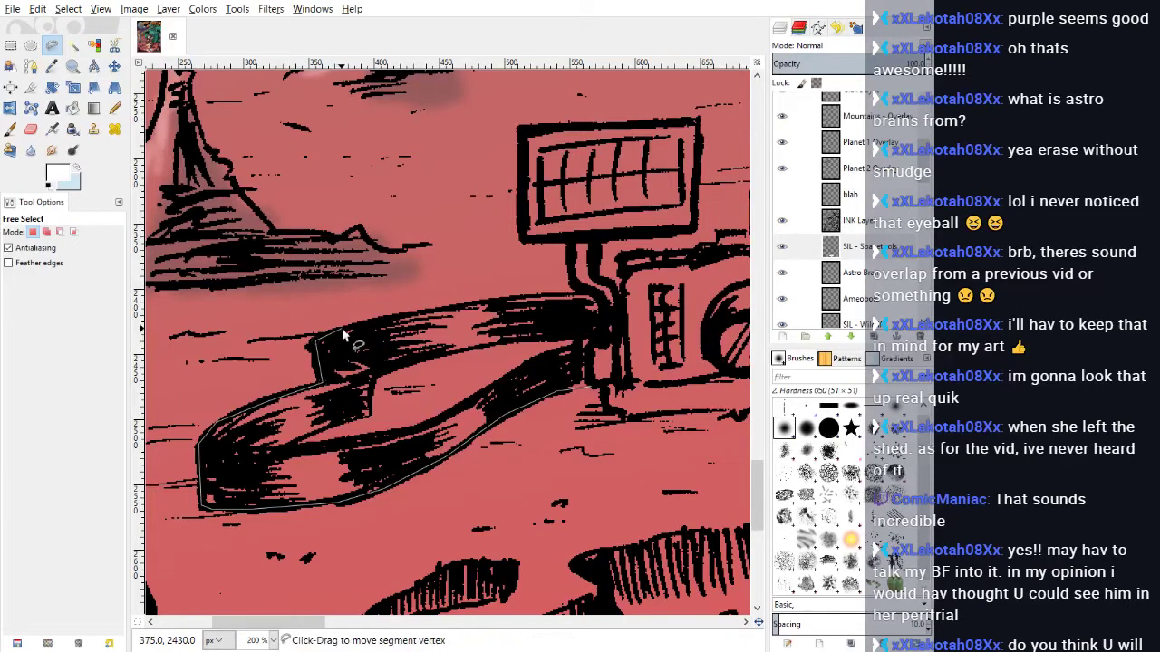
pyautogui.click(490, 299)
pyautogui.click(540, 296)
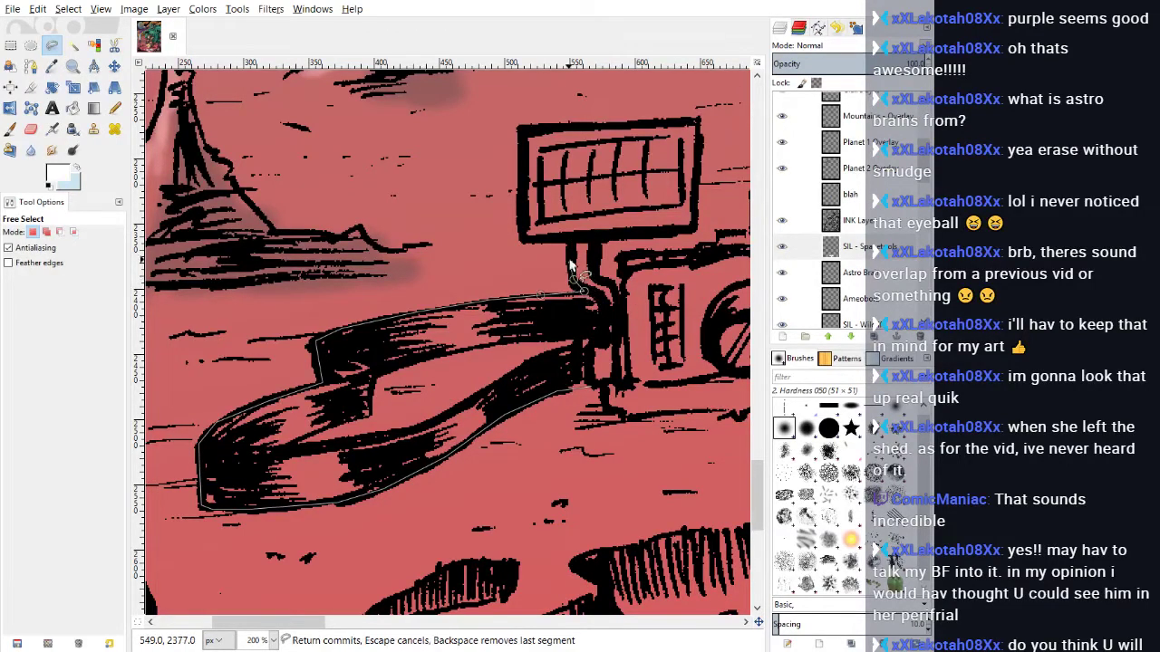
# Step: Continue the selection outline up the near side of the stem and around the rectangular grid panel to its far lower corner
pyautogui.click(573, 283)
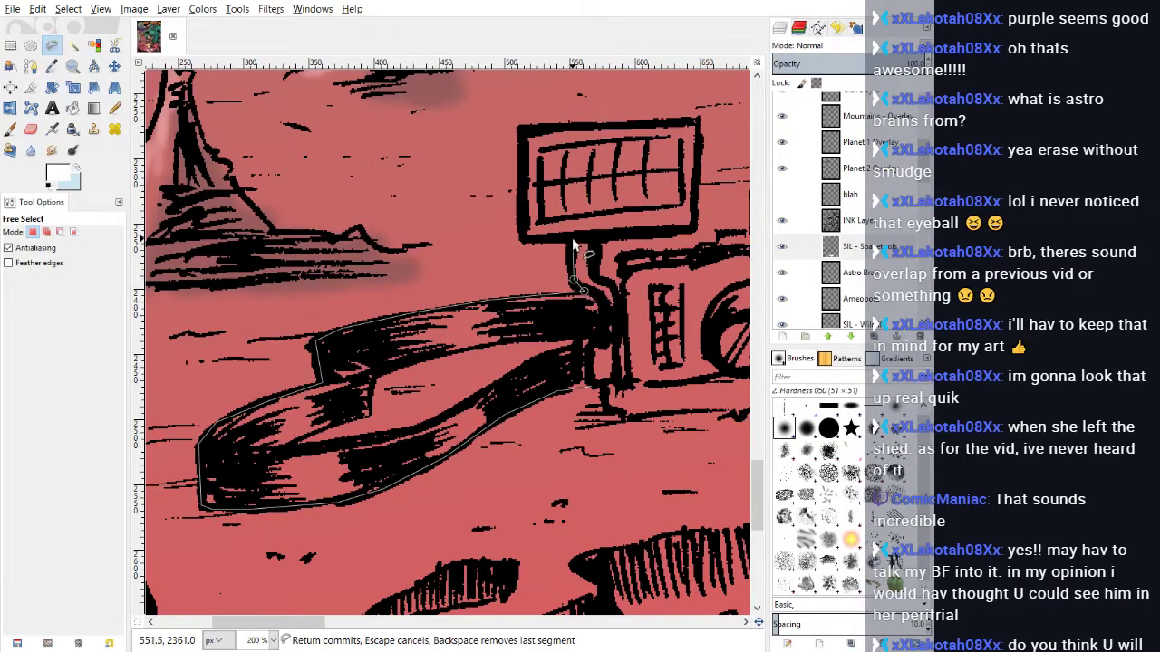
pyautogui.click(522, 239)
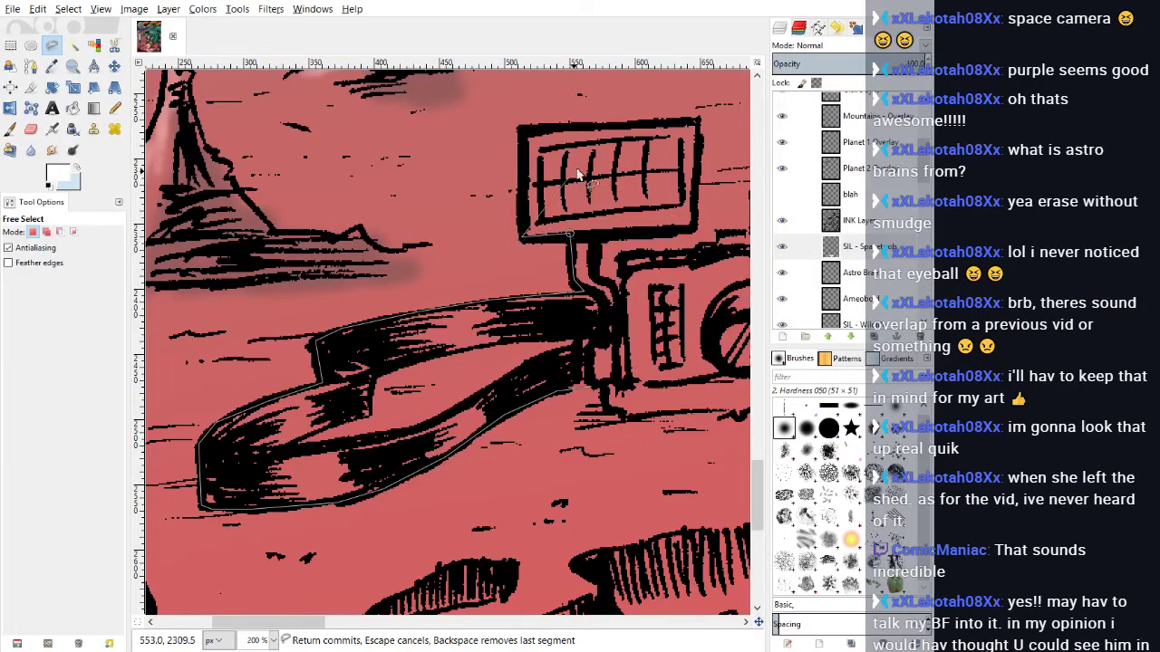
pyautogui.click(521, 134)
pyautogui.click(556, 127)
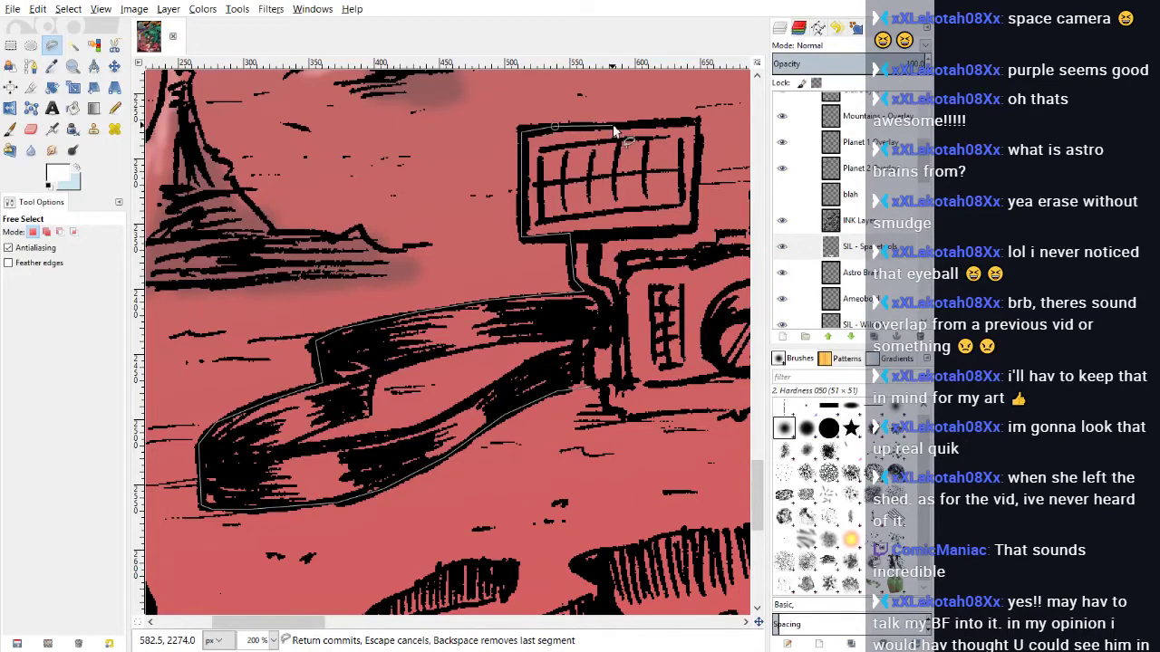
pyautogui.click(614, 125)
pyautogui.click(698, 122)
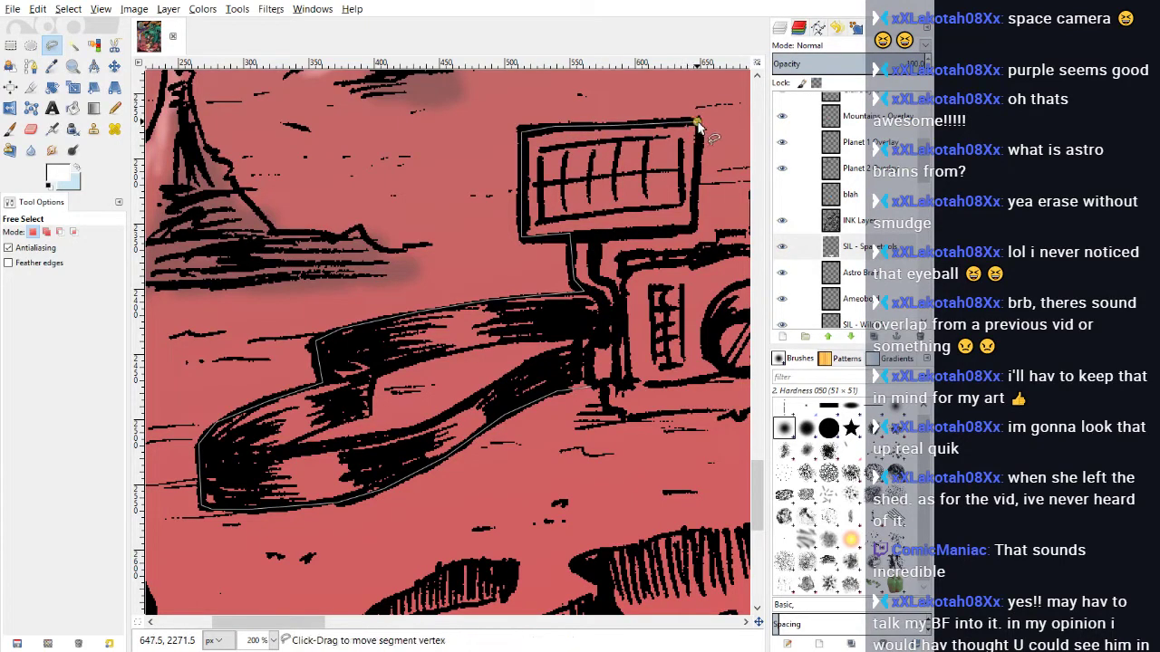
pyautogui.click(699, 164)
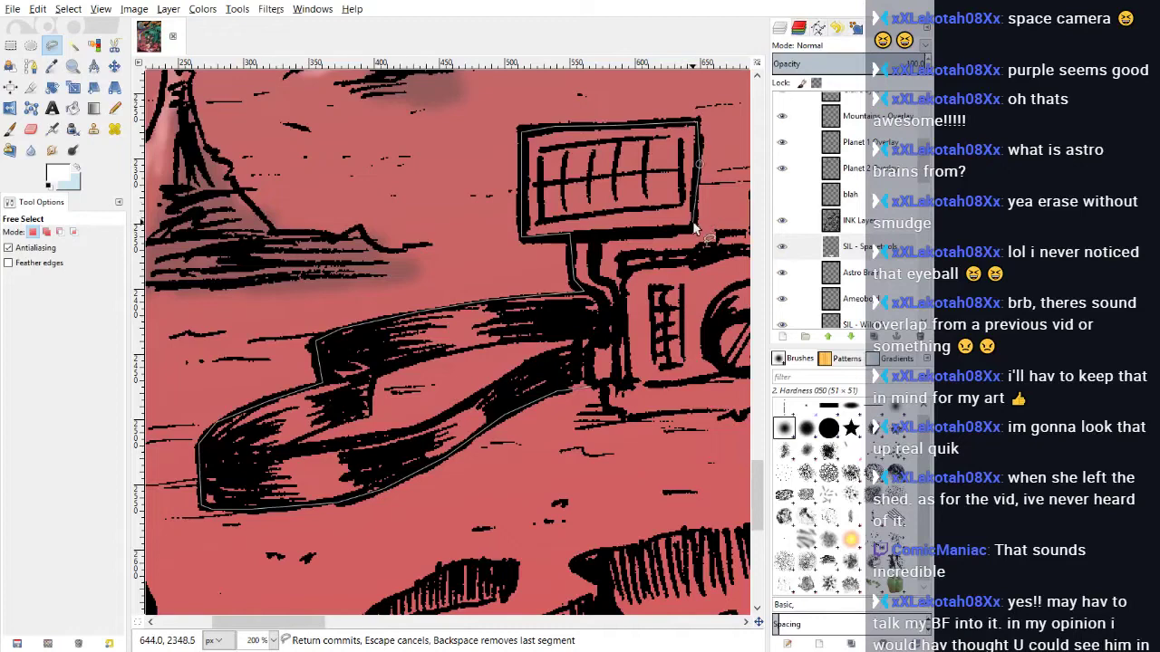
pyautogui.click(697, 228)
# Step: Trace the outline down the other side of the panel's stem and along the first stretch of the camera body's top edge
pyautogui.click(596, 236)
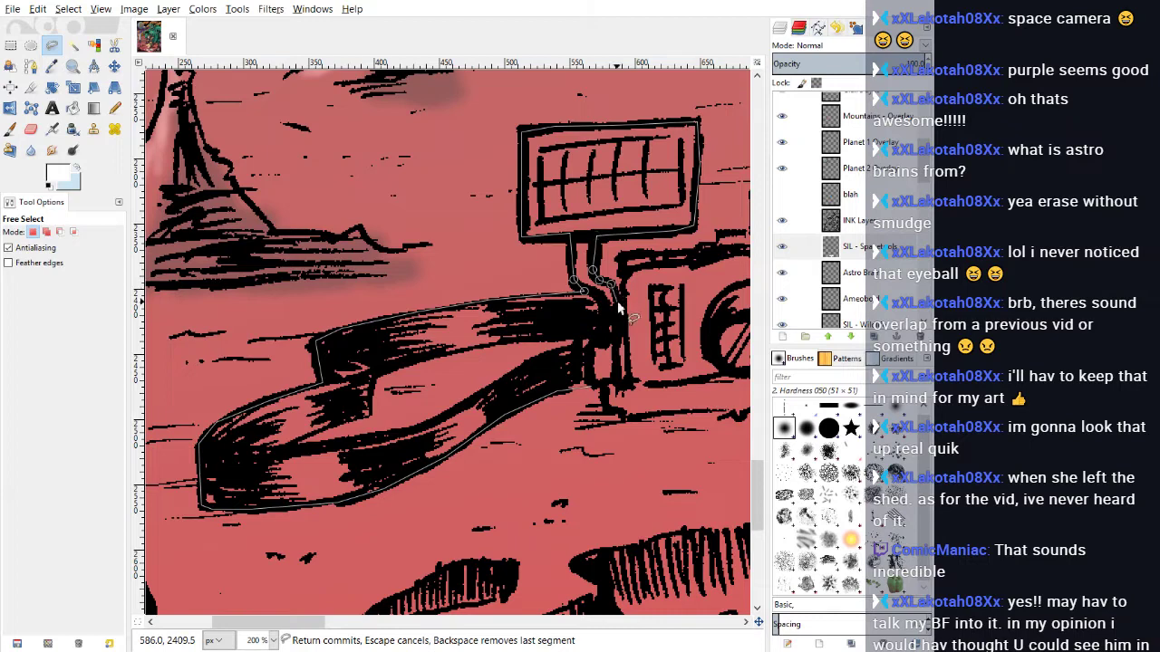
pyautogui.click(622, 294)
pyautogui.click(624, 273)
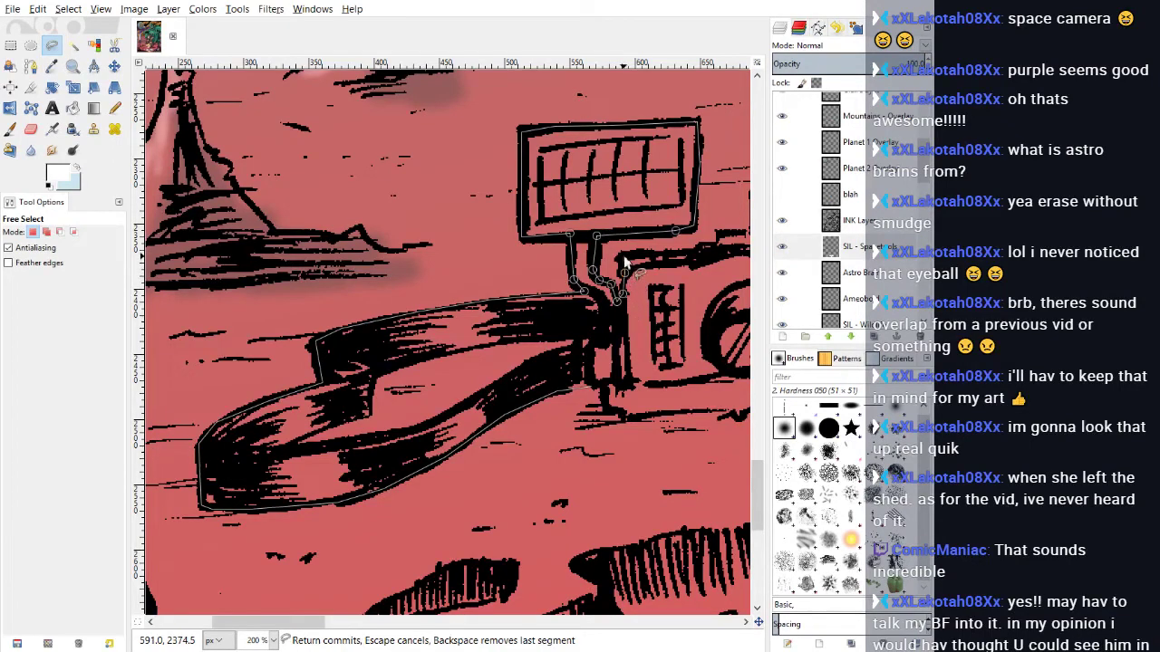
pyautogui.click(623, 256)
pyautogui.click(652, 255)
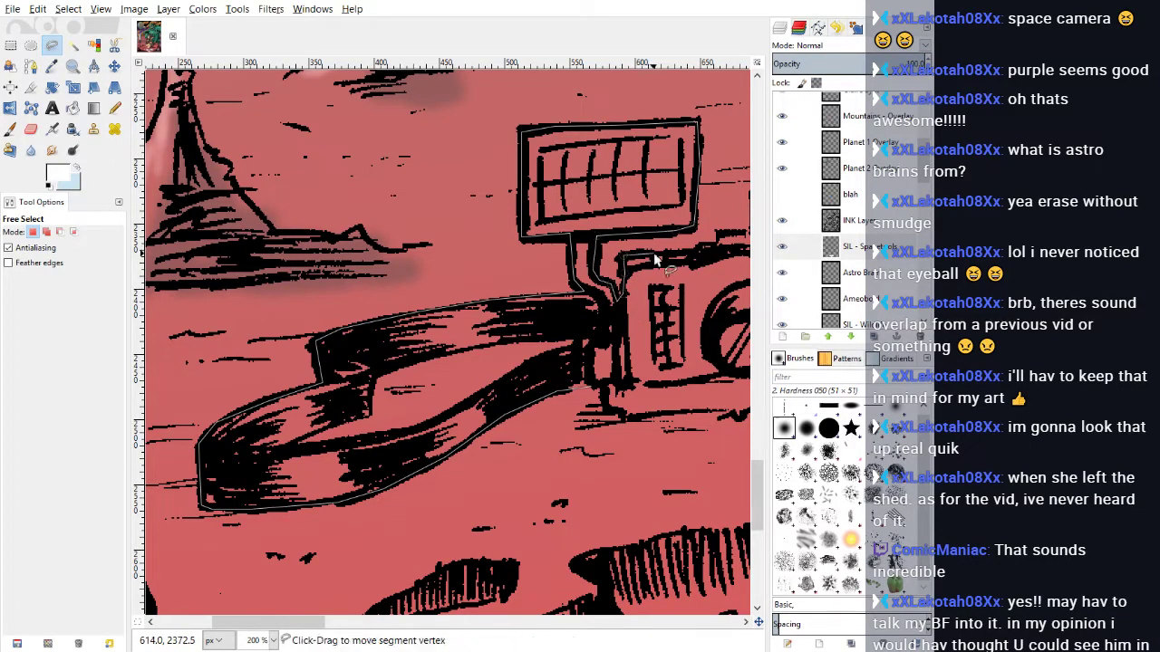
pyautogui.click(699, 252)
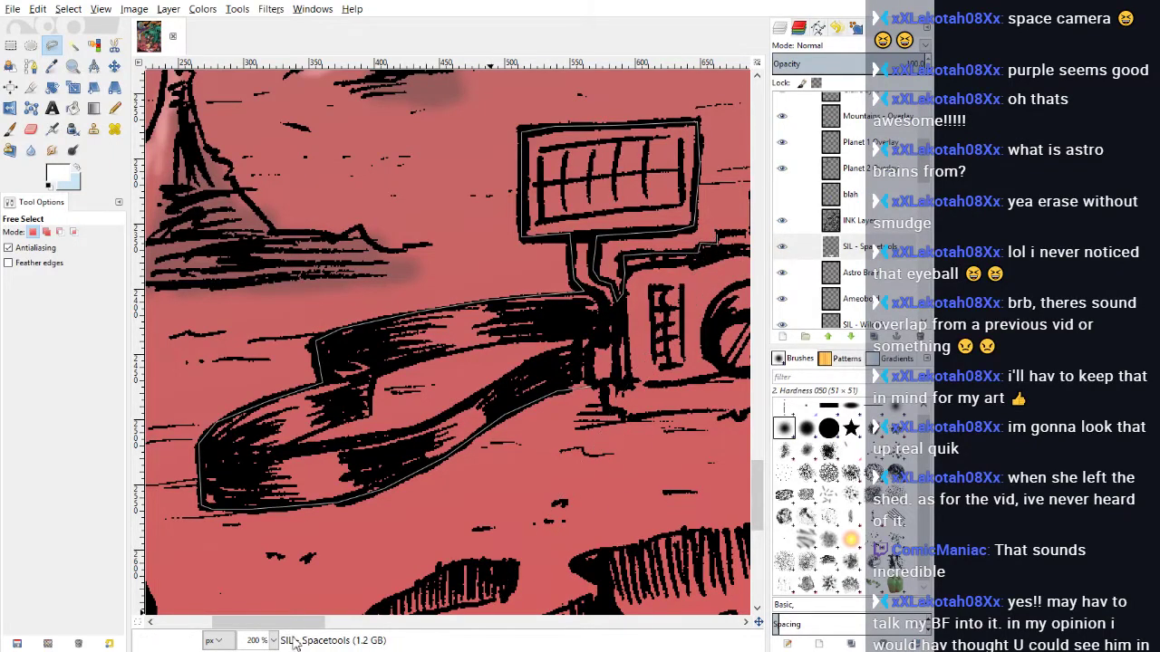
# Step: Carry the outline over the raised section of the camera body and down its far side to the small side knob
pyautogui.moveTo(292, 624); pyautogui.dragTo(358, 624)
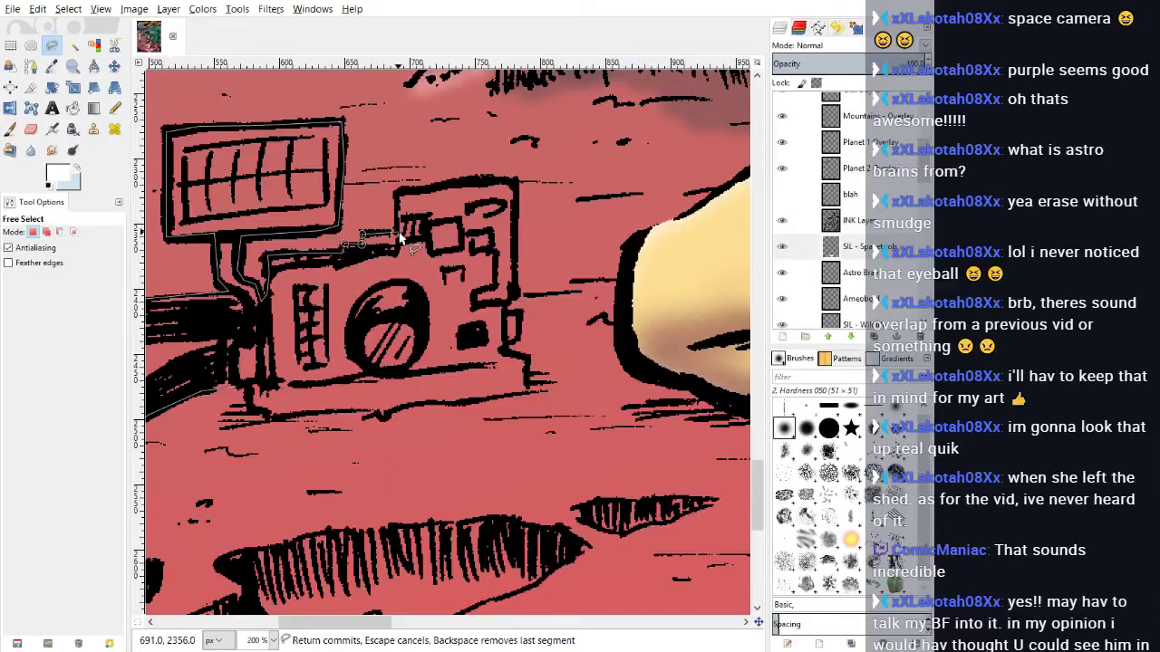
pyautogui.click(396, 192)
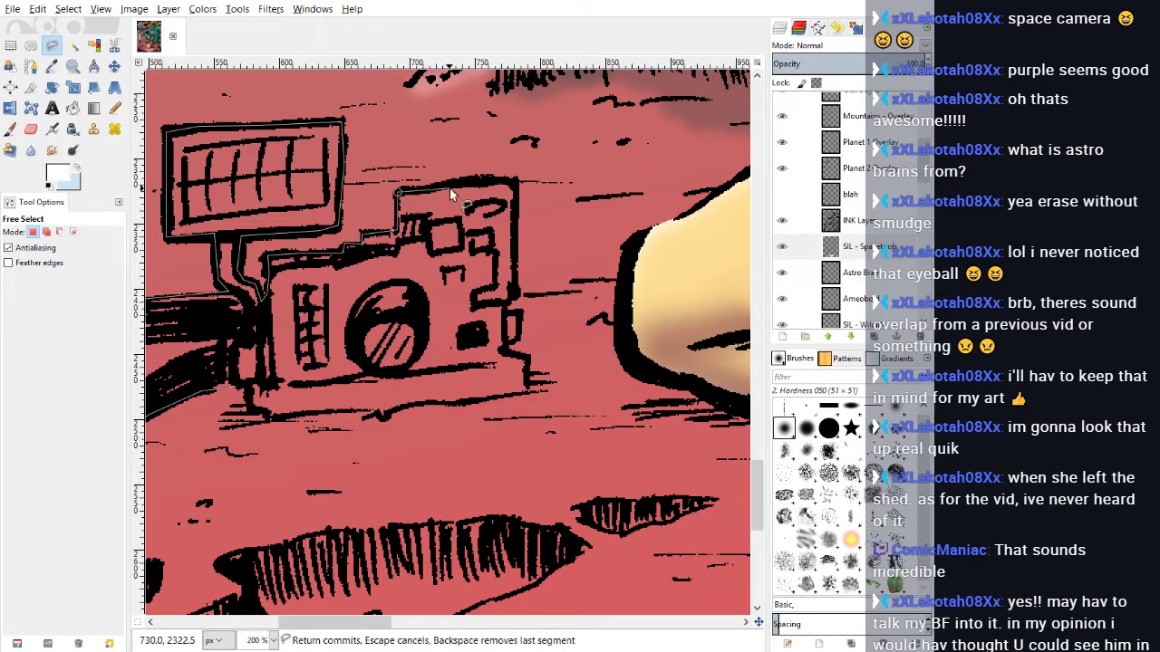
pyautogui.click(446, 187)
pyautogui.click(513, 183)
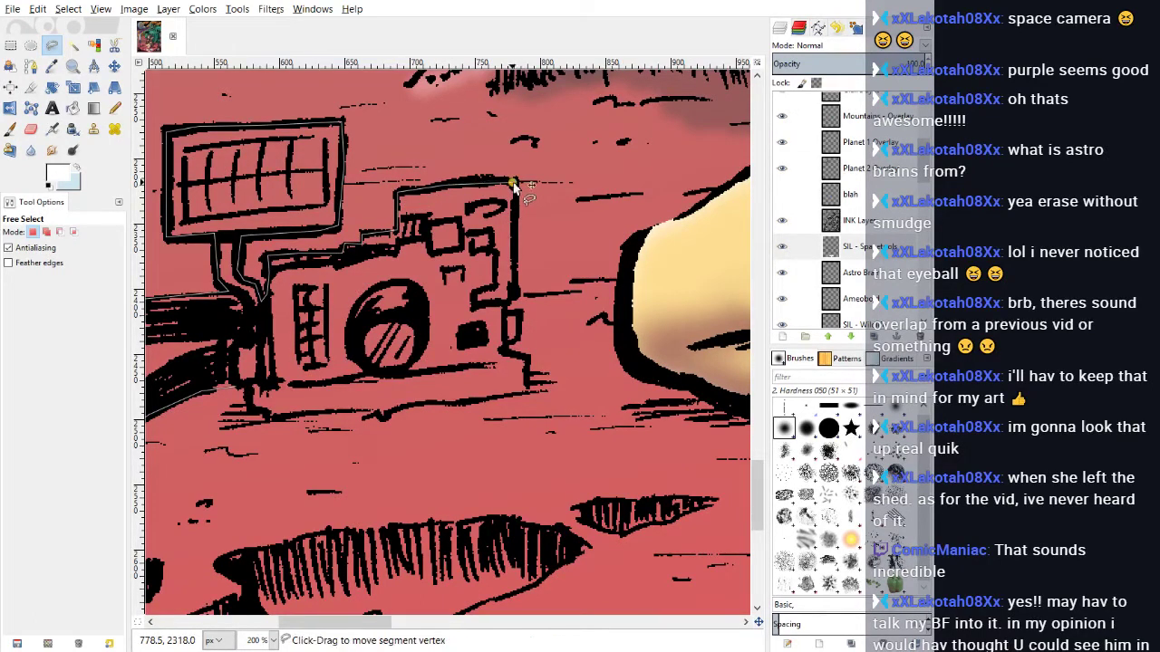
pyautogui.click(515, 296)
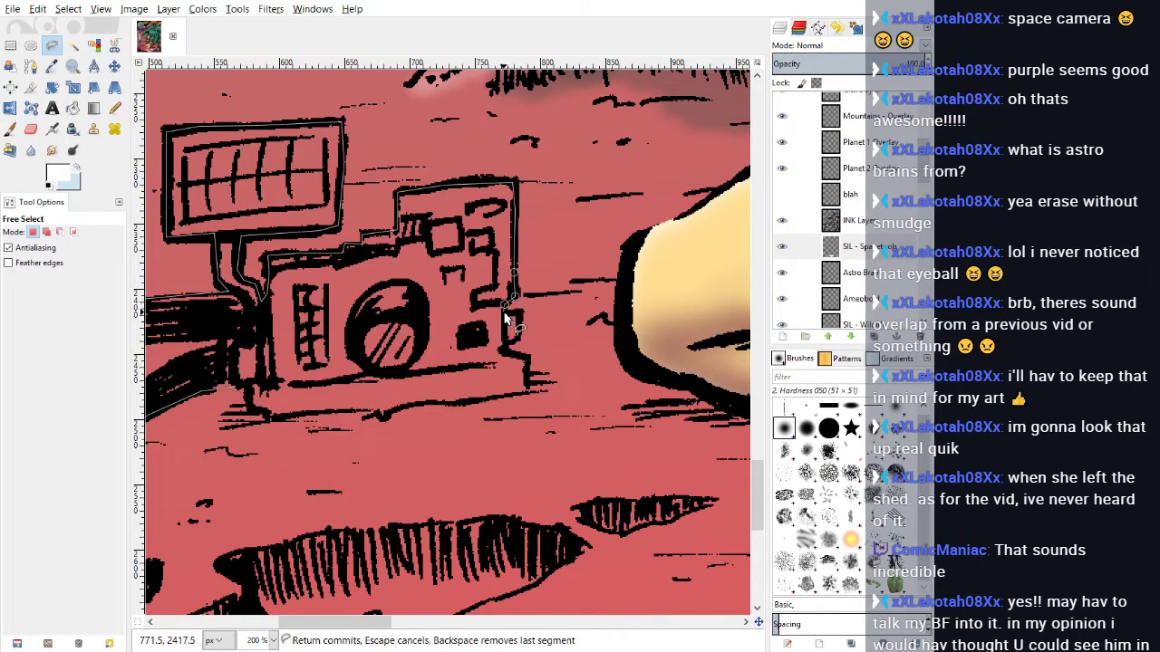
# Step: Outline the small knob on the camera's side and the stepped edge just below it
pyautogui.click(505, 305)
pyautogui.click(517, 311)
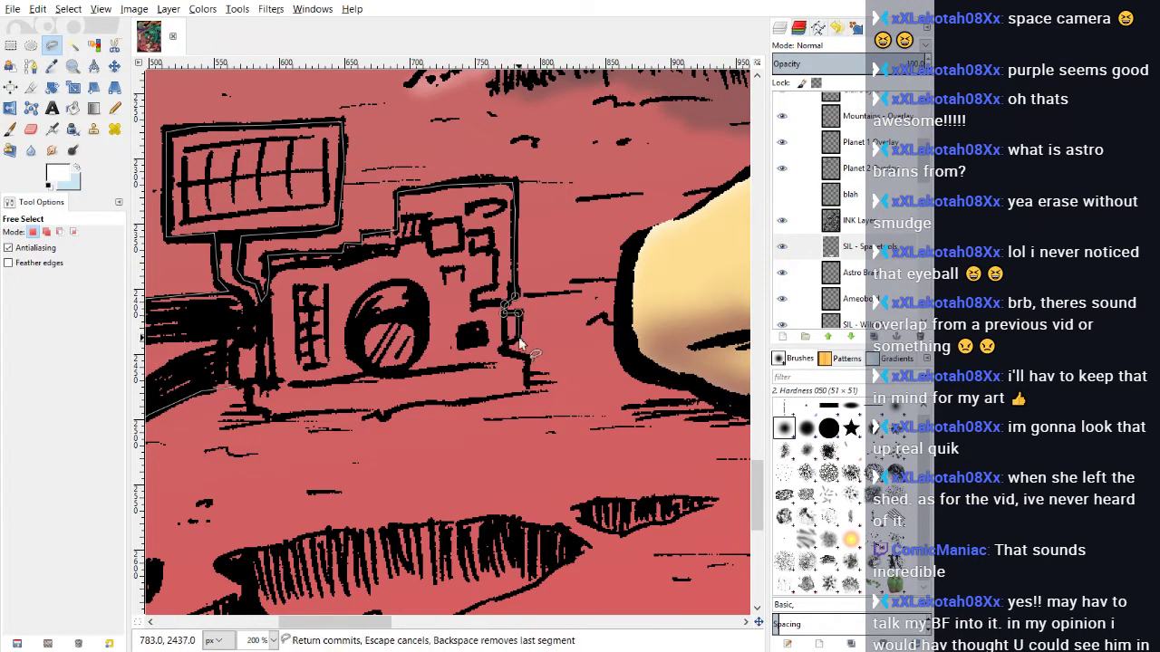
pyautogui.click(519, 338)
pyautogui.click(502, 346)
pyautogui.click(503, 349)
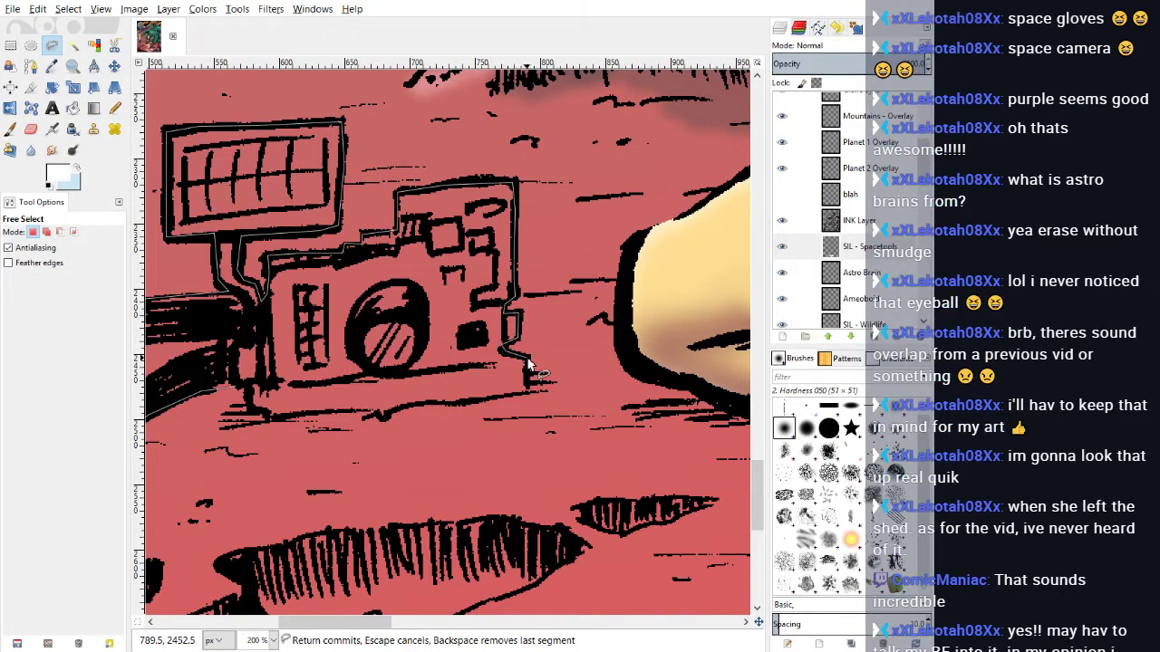
pyautogui.click(525, 363)
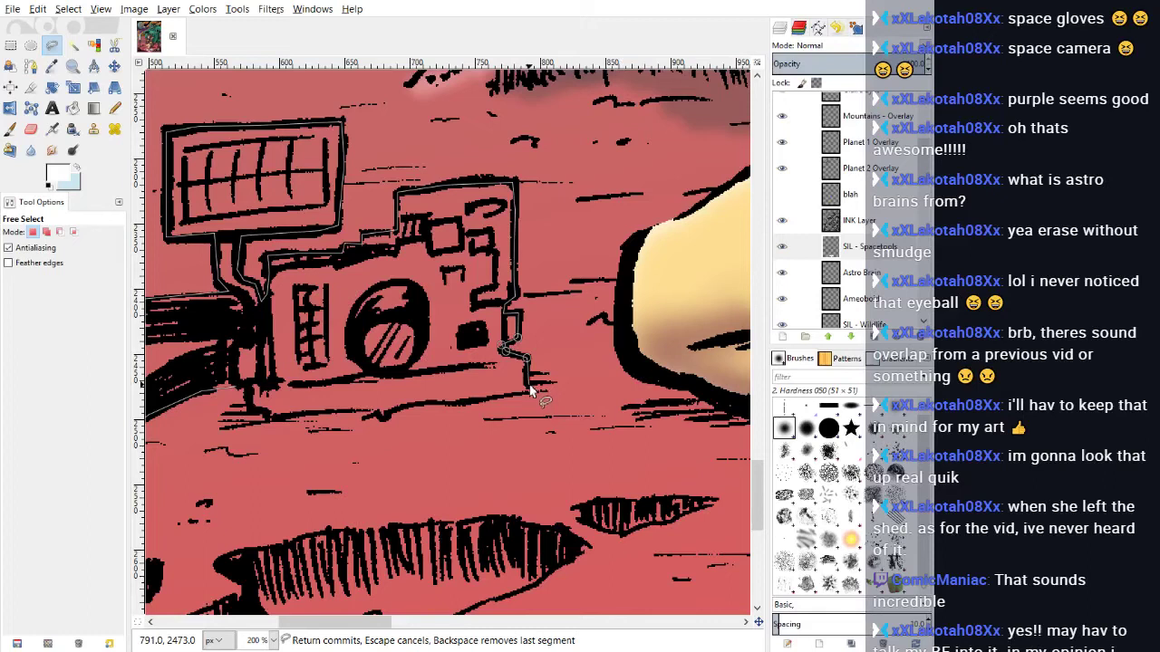
# Step: Follow the camera's bottom edge with the outline from its far corner to the small notch near the middle
pyautogui.click(526, 389)
pyautogui.click(503, 395)
pyautogui.click(470, 402)
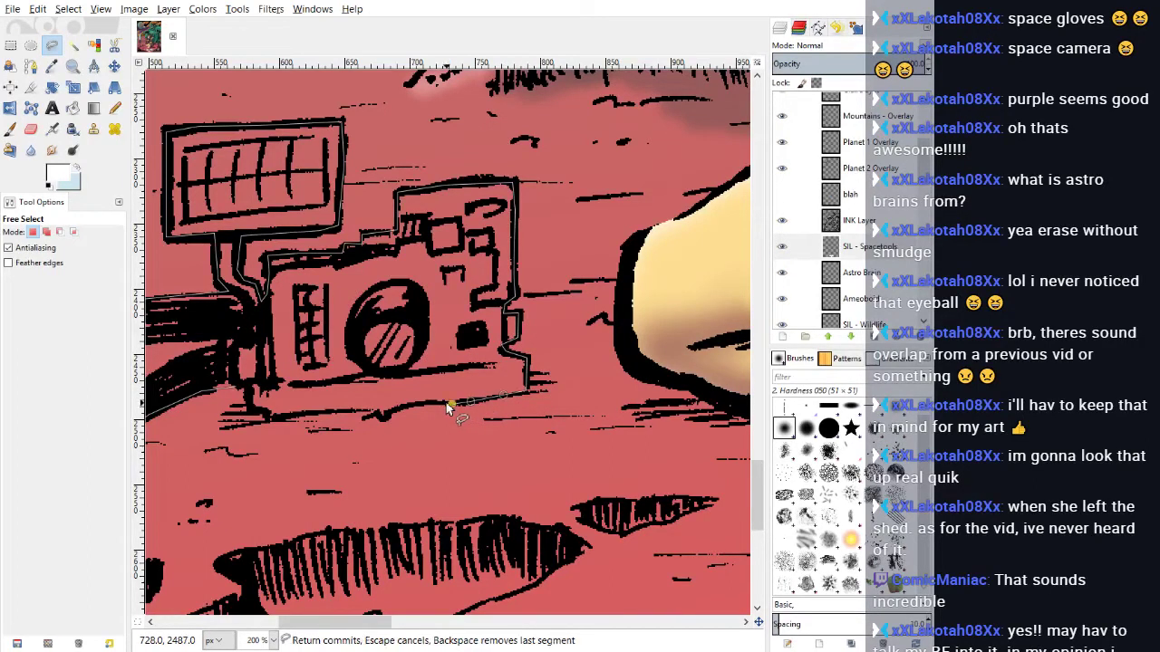
pyautogui.click(433, 407)
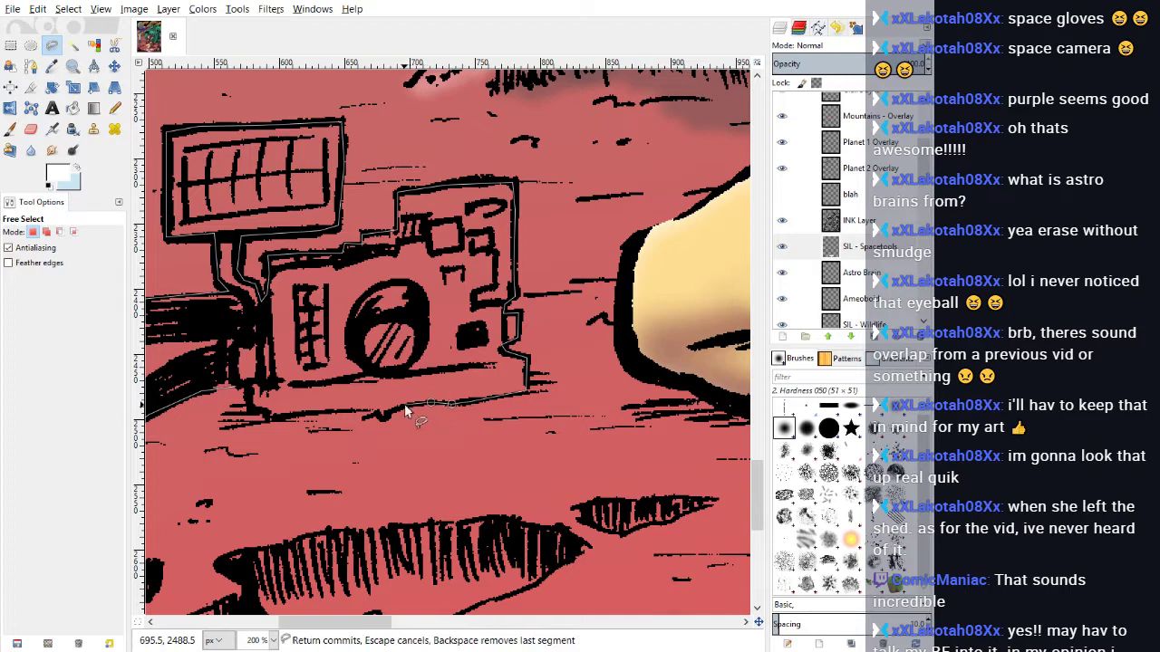
pyautogui.click(404, 405)
pyautogui.click(387, 413)
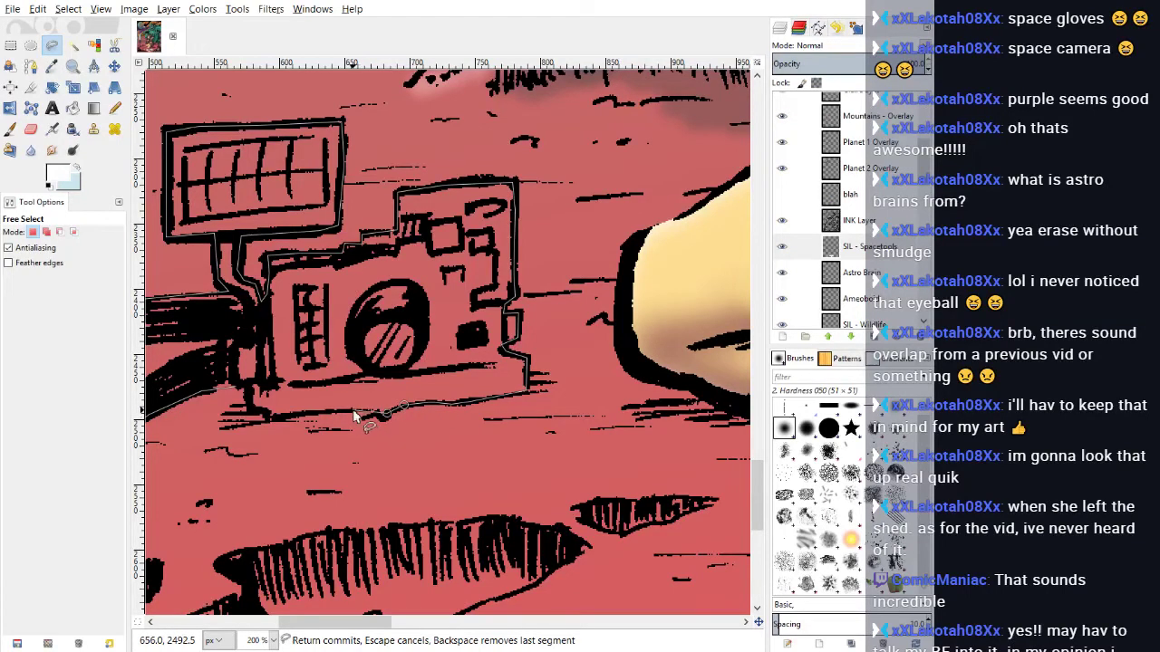
# Step: Trace the rest of the camera's bottom edge and close the outline at its starting point to select the camera and strap
pyautogui.click(355, 416)
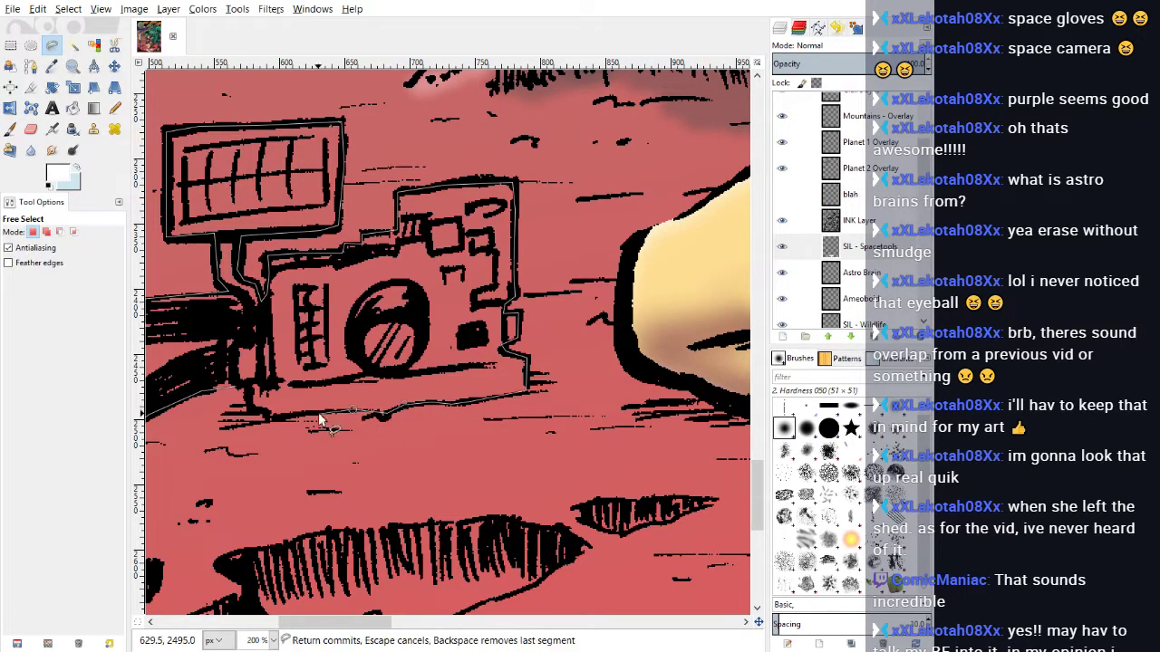
pyautogui.click(319, 412)
pyautogui.click(286, 419)
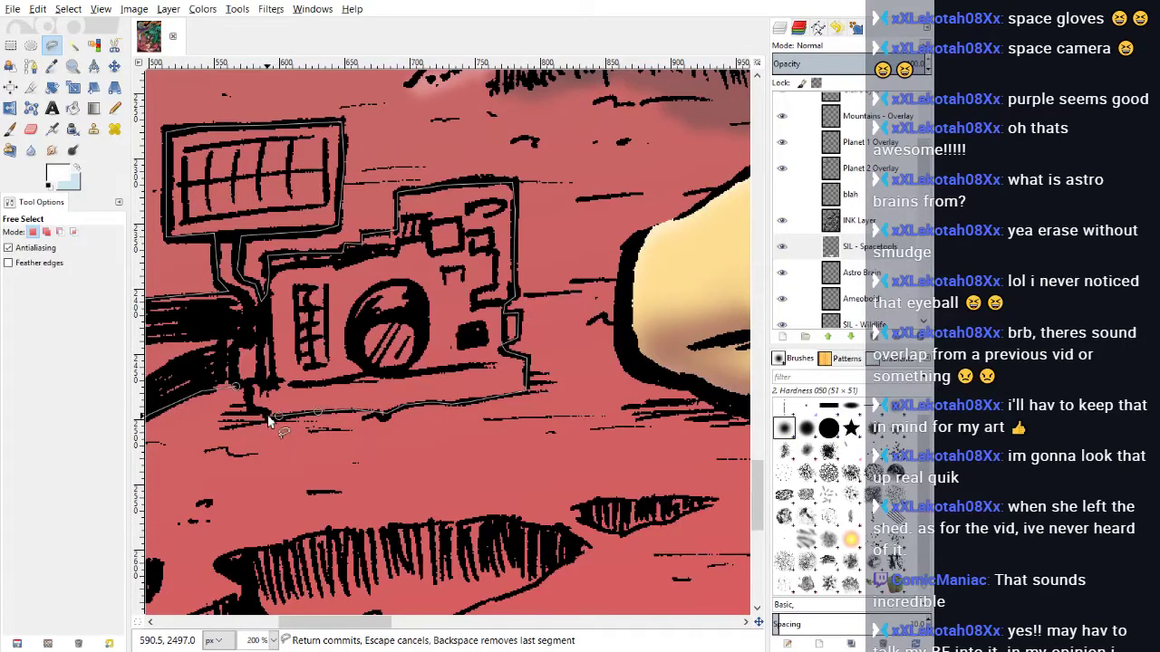
pyautogui.click(262, 415)
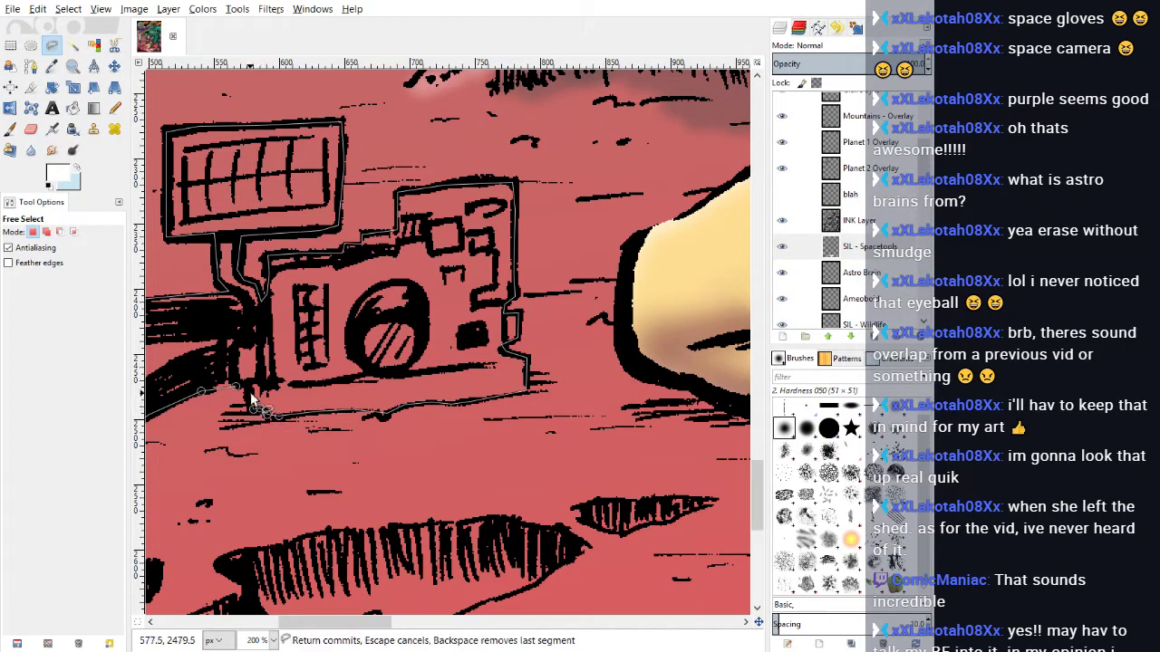
pyautogui.click(237, 387)
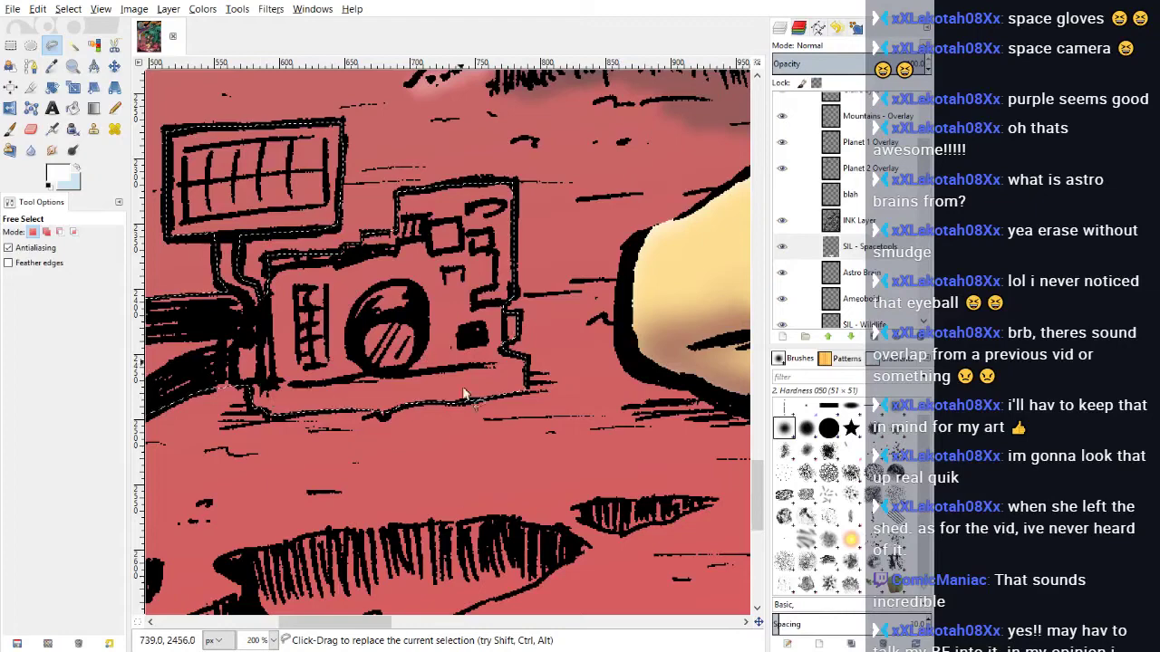
# Step: Set Free Select to subtract from the selection and start outlining the gap inside the strap loop around the fold's corner
pyautogui.moveTo(358, 623); pyautogui.dragTo(308, 623)
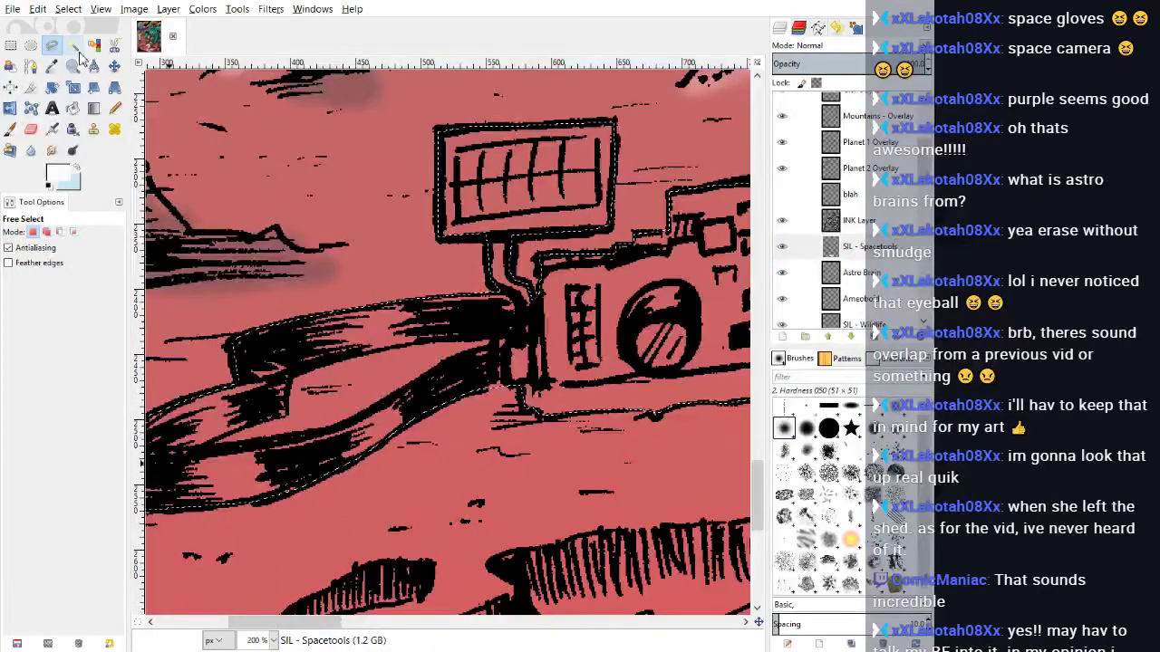
pyautogui.click(60, 233)
pyautogui.click(209, 445)
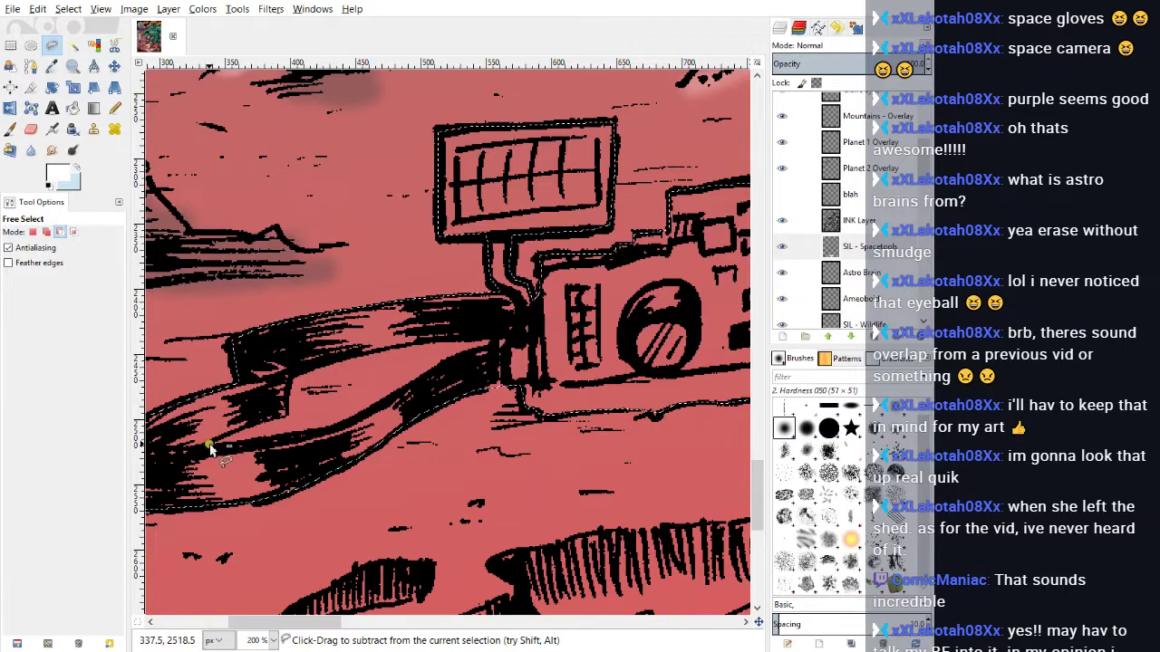
pyautogui.click(248, 425)
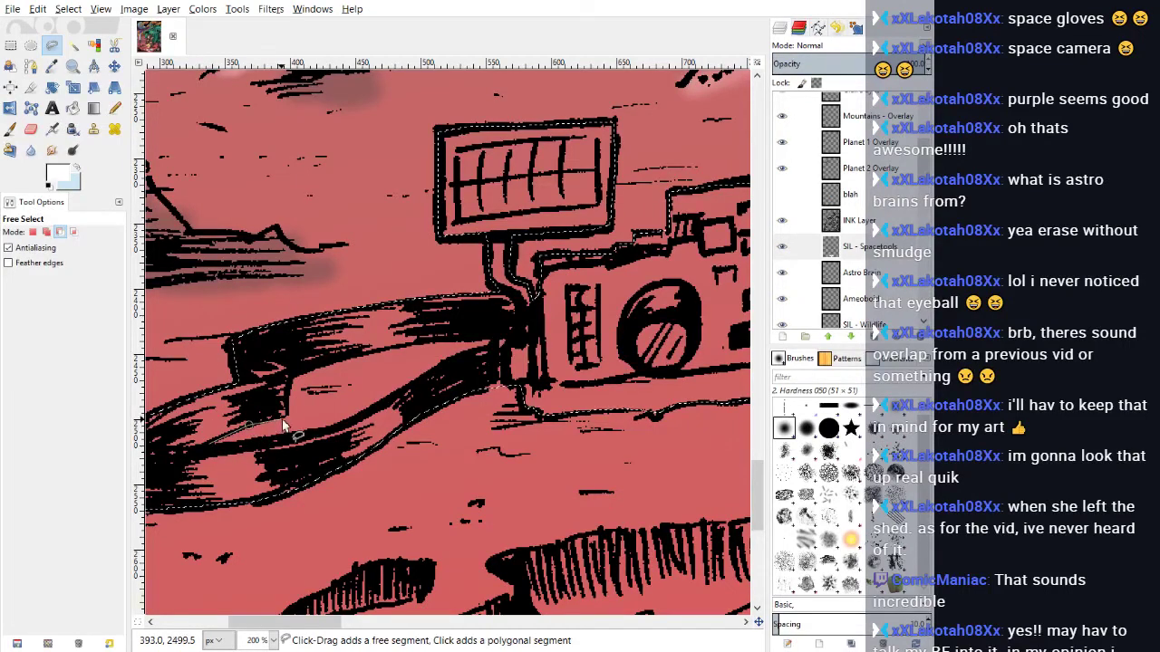
pyautogui.click(287, 419)
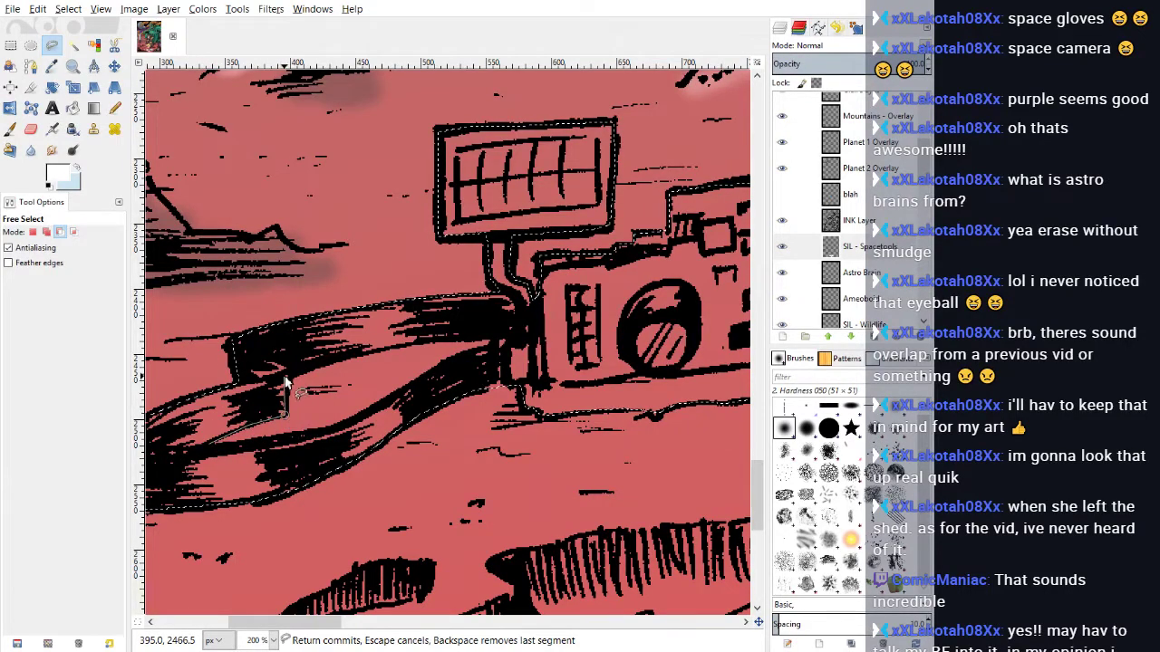
pyautogui.click(291, 378)
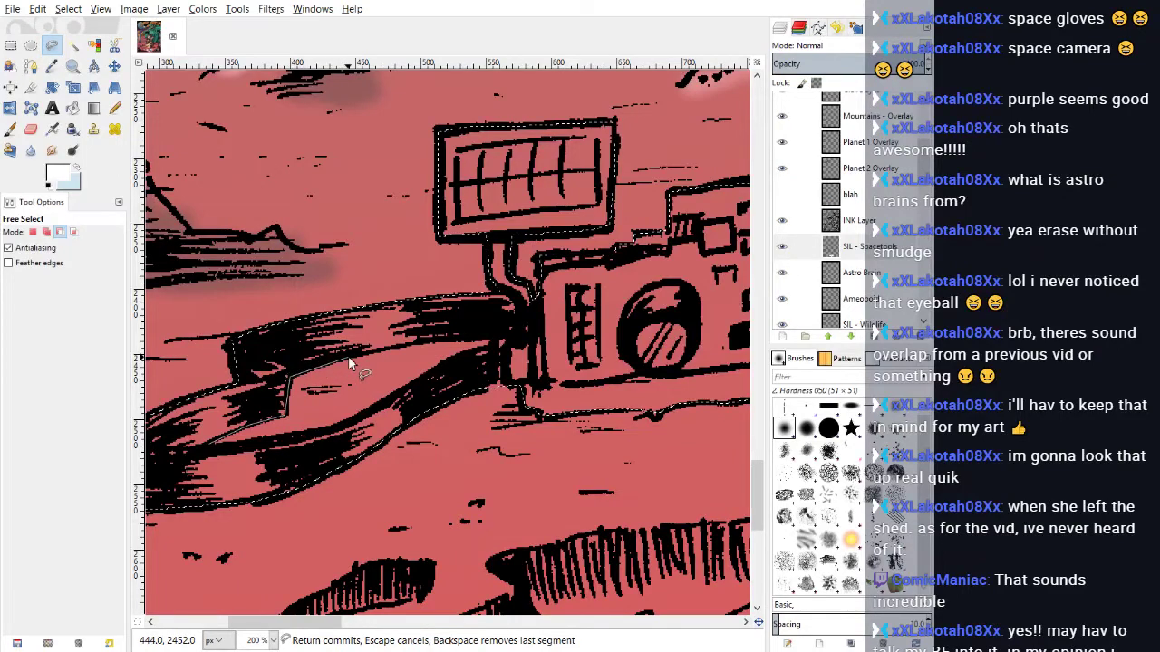
# Step: Finish outlining the gap inside the strap loop to subtract it, and bucket-fill the remaining camera and strap selection with white
pyautogui.click(348, 357)
pyautogui.click(407, 345)
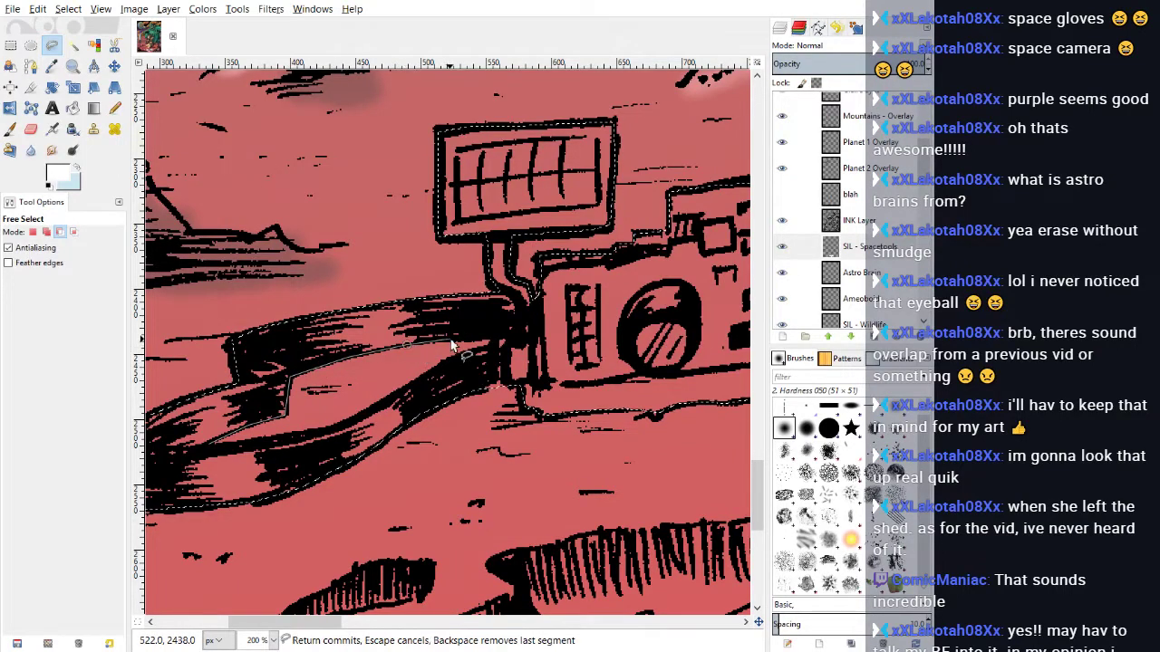
pyautogui.click(496, 337)
pyautogui.click(494, 345)
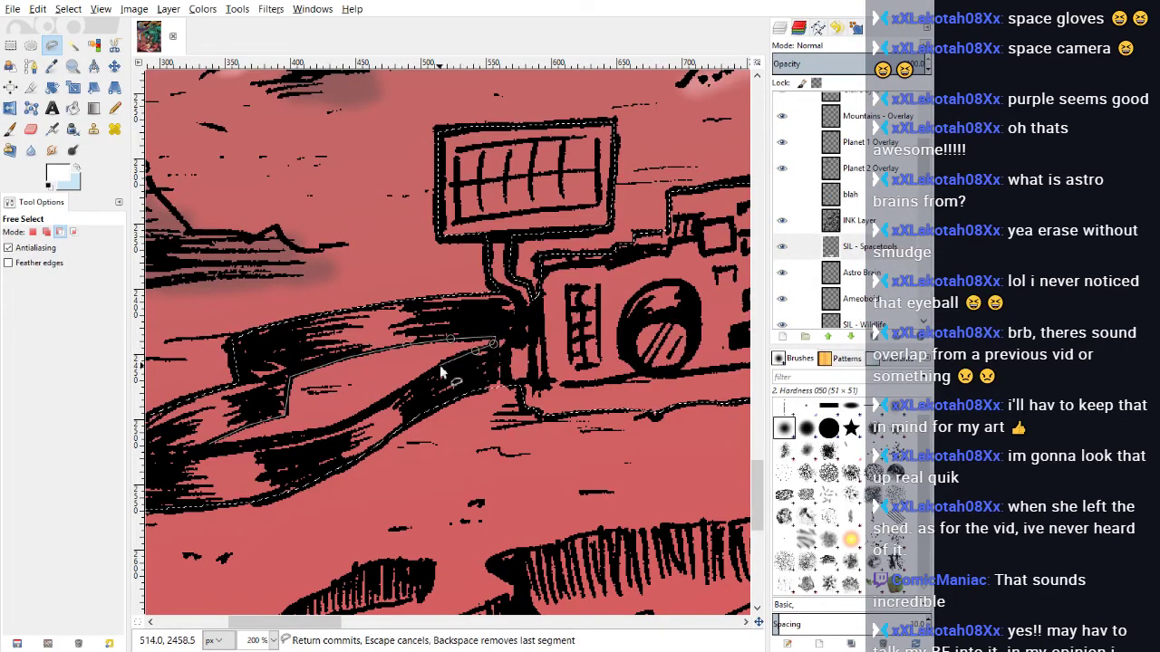
pyautogui.click(438, 367)
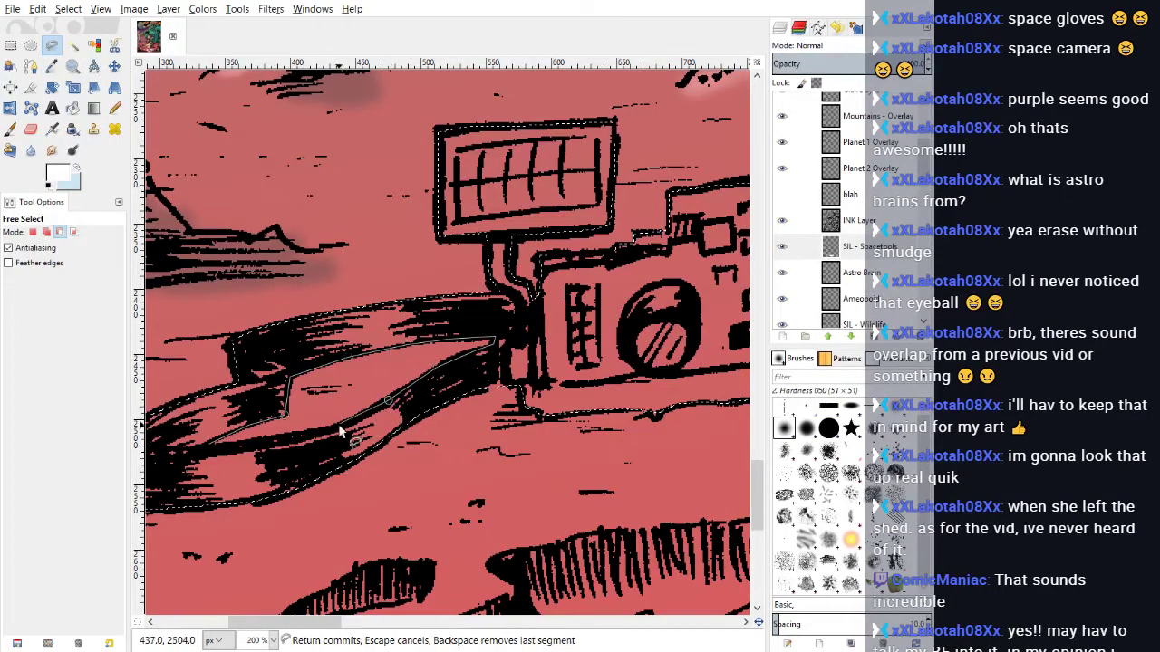
pyautogui.click(227, 445)
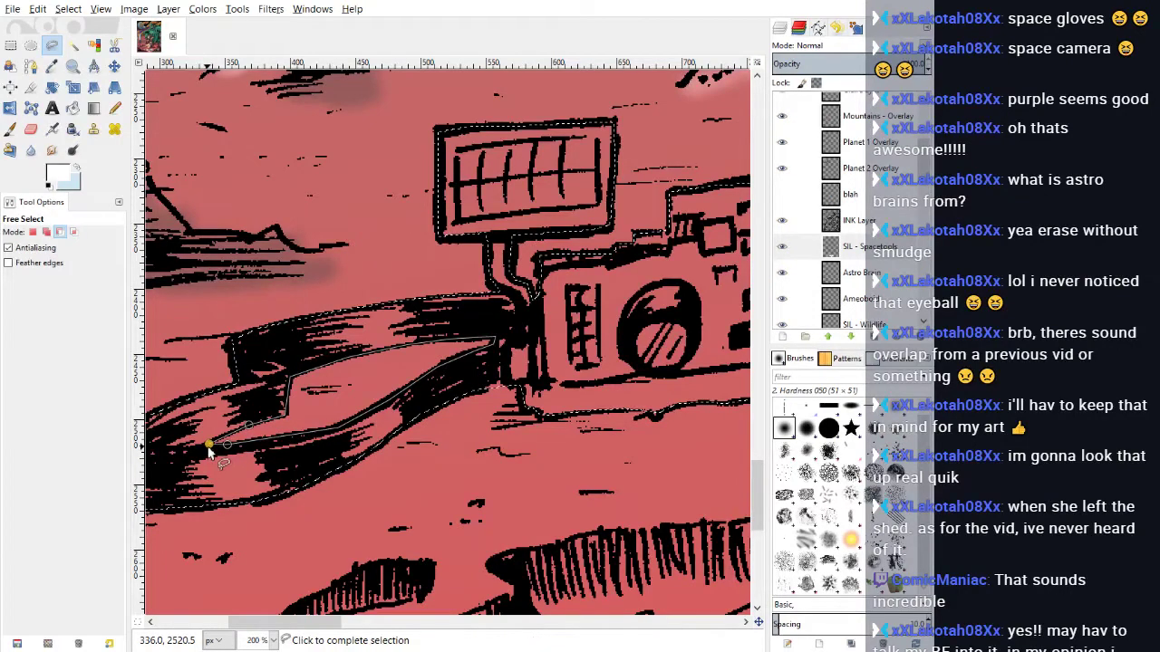
pyautogui.click(212, 444)
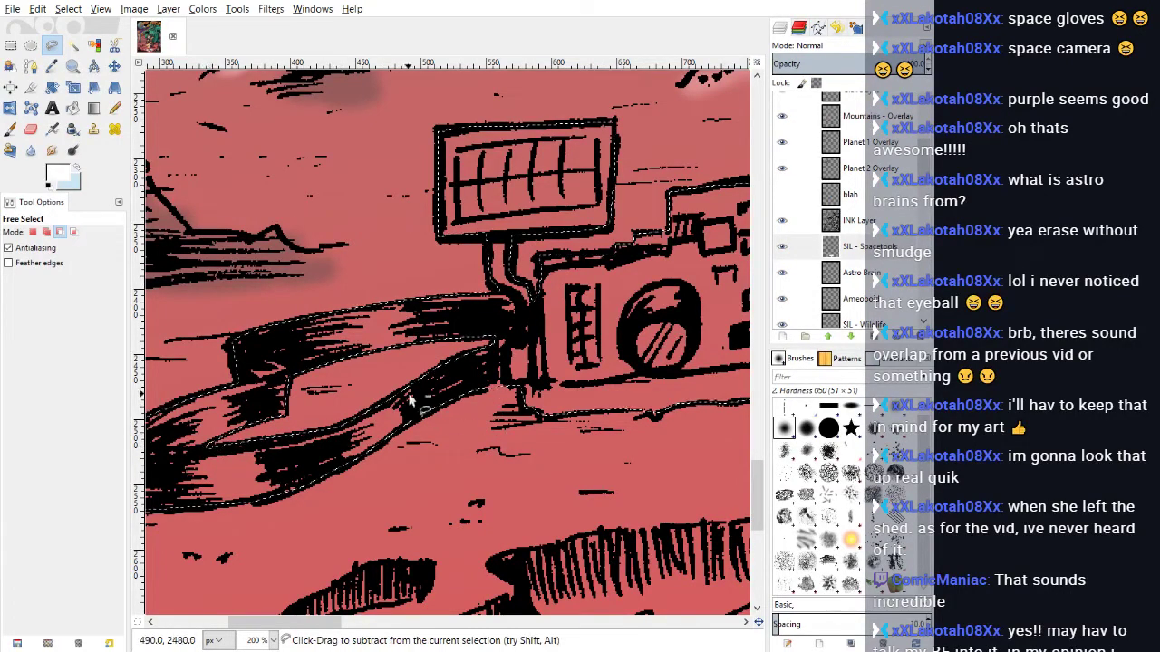
pyautogui.click(72, 108)
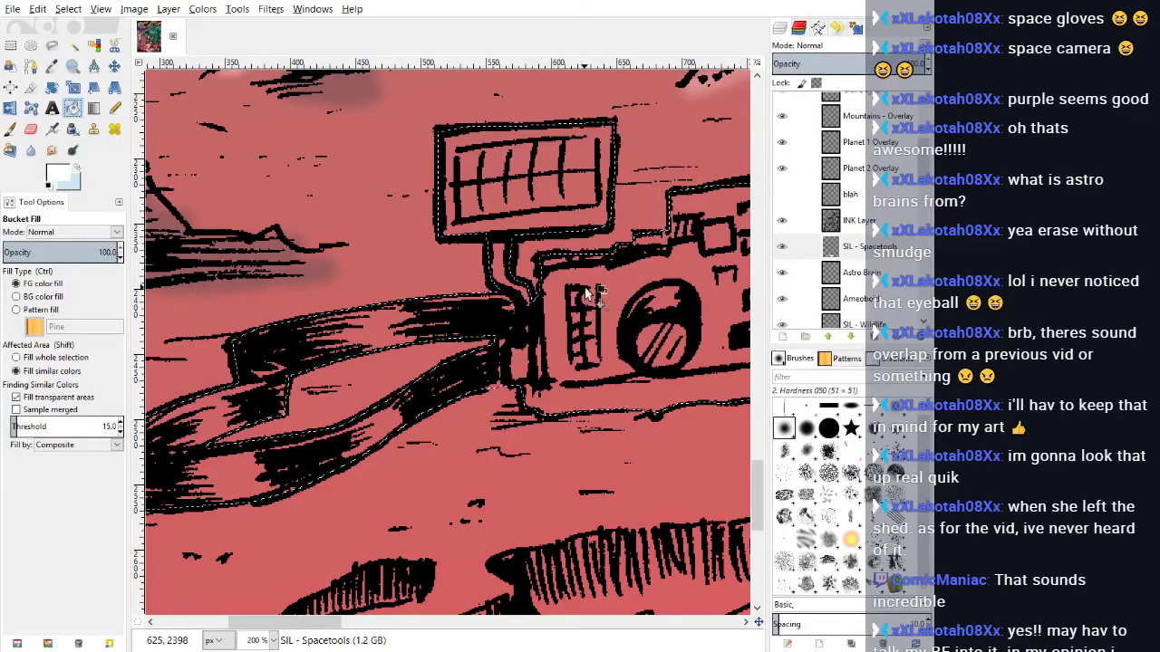
pyautogui.click(586, 288)
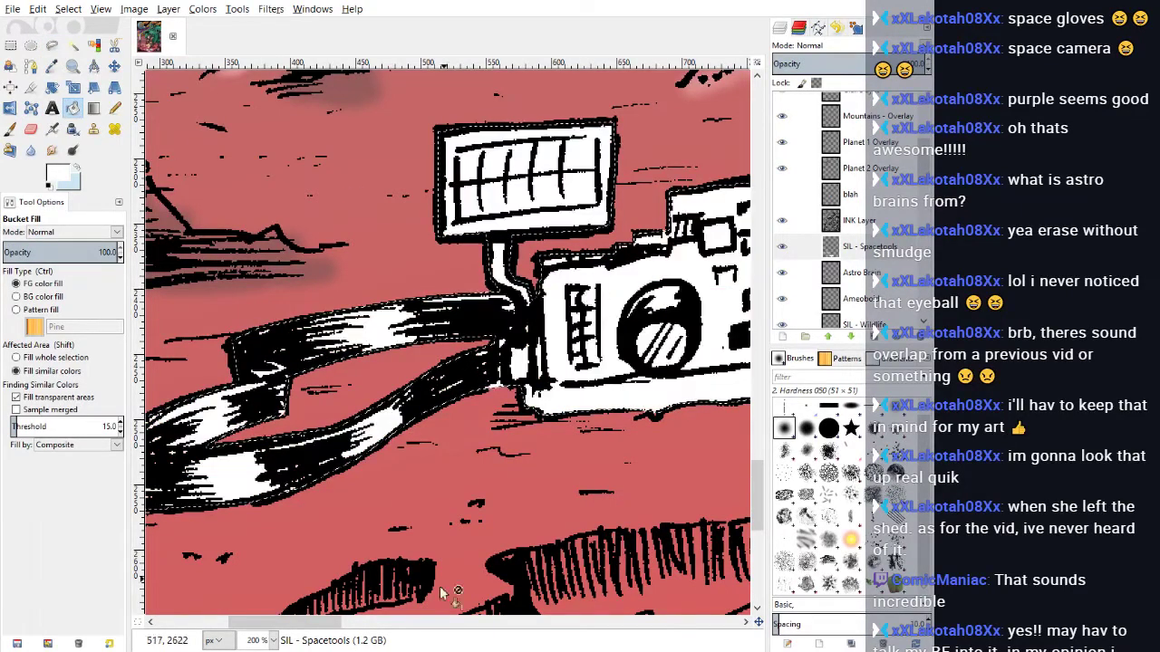
# Step: Switch to Select by Color and add a layer named Spacetools above SIL - Spacetools, keeping the white tool silhouettes selected
pyautogui.click(272, 640)
pyautogui.click(261, 603)
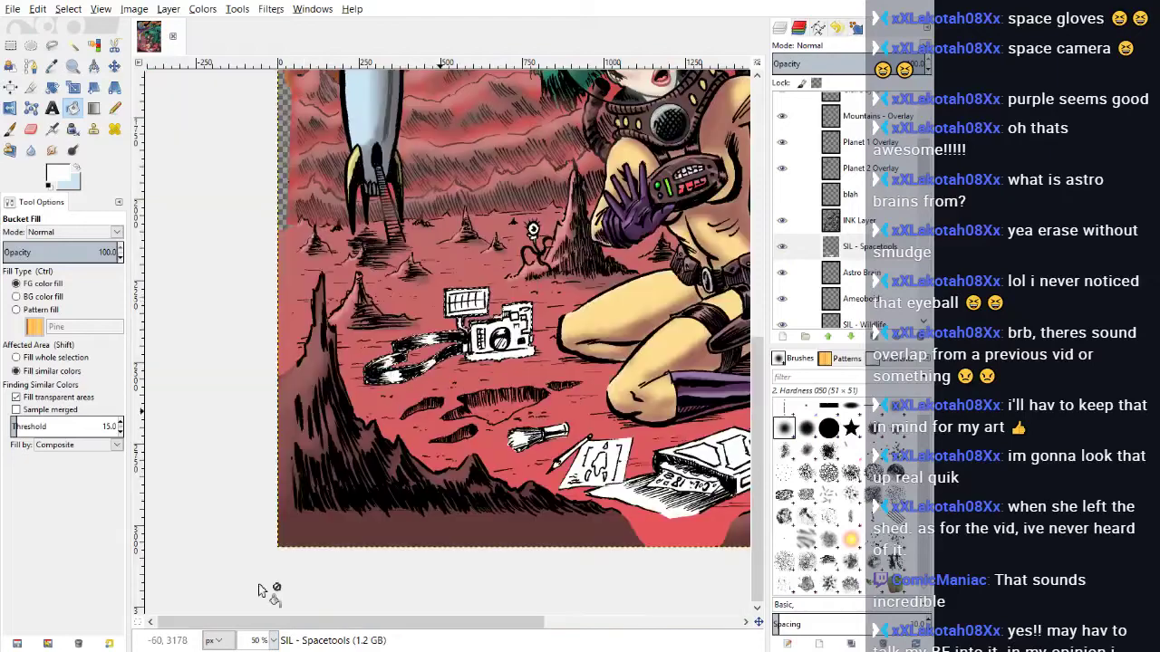
pyautogui.scroll(2, 258, 591)
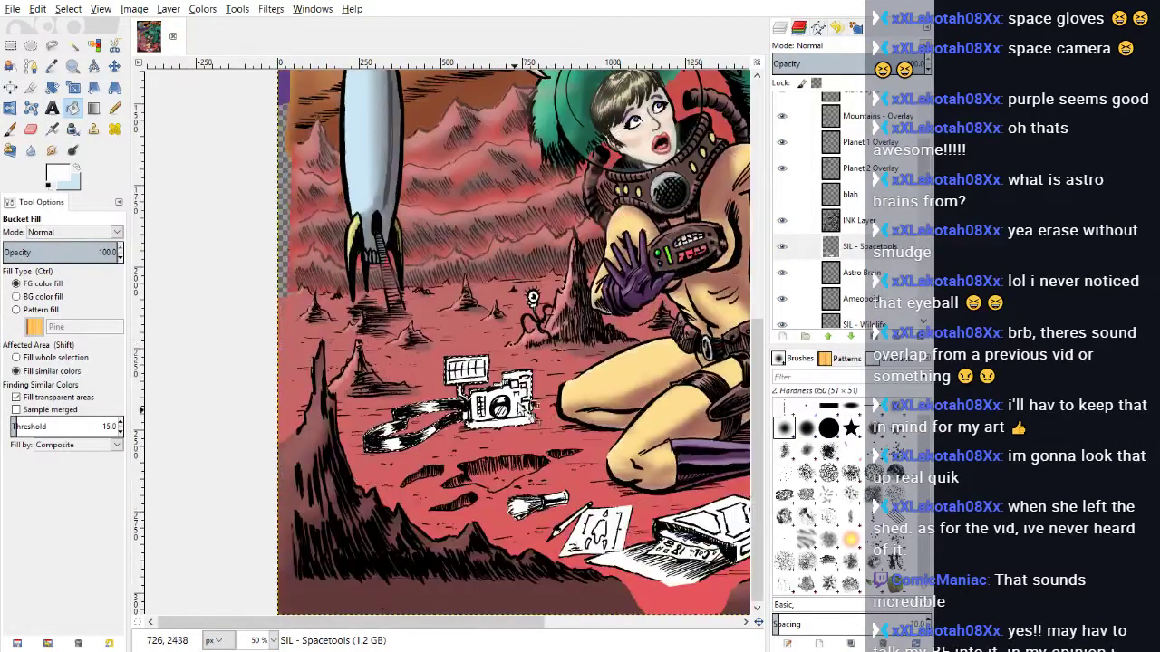
pyautogui.moveTo(460, 623); pyautogui.dragTo(494, 627)
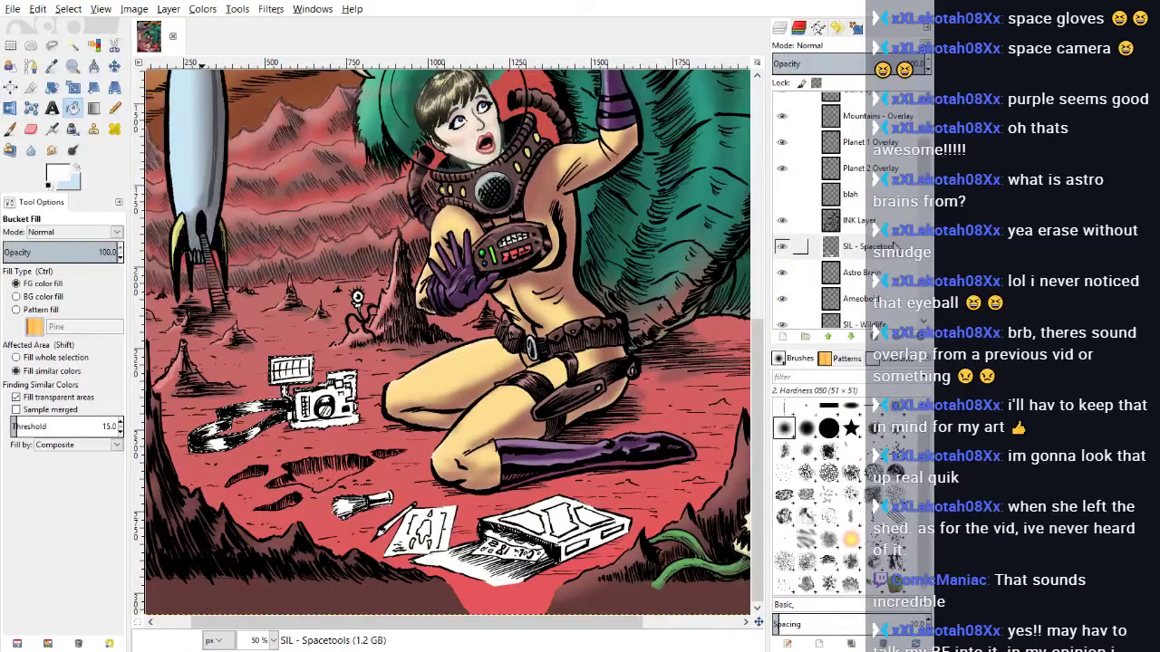
pyautogui.click(95, 46)
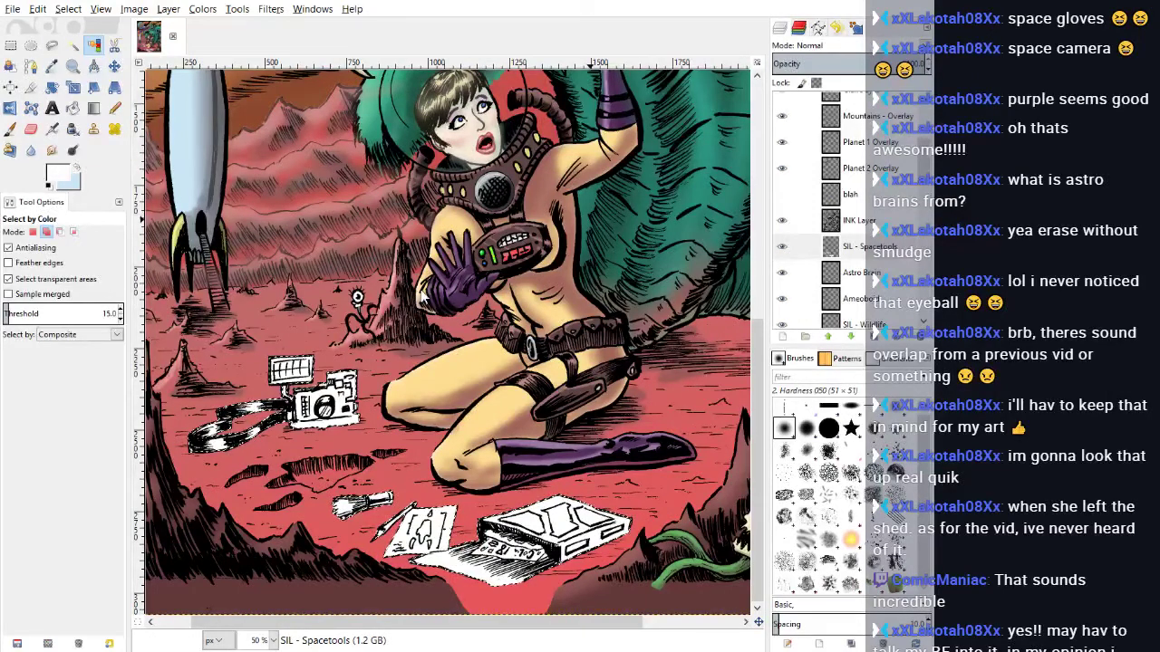
pyautogui.hotkey('ctrl', 'shift', 'n')
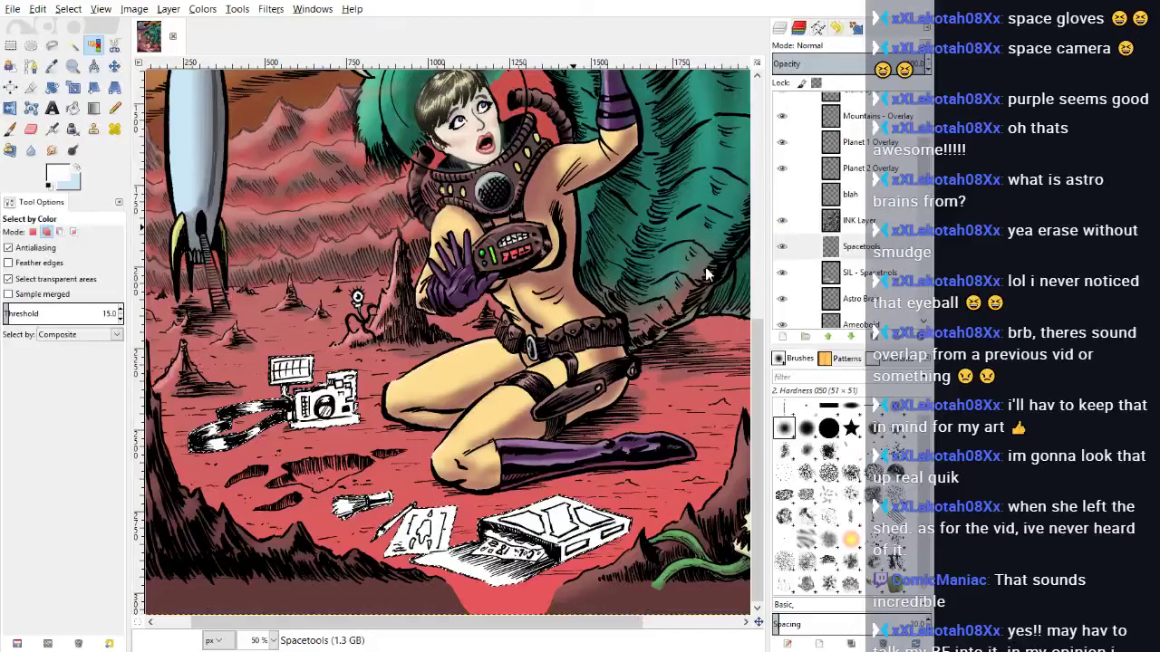
# Step: Choose a dark purplish grey and pencil in the sides and shaded interior of the box beside the woman's knee
pyautogui.click(695, 302)
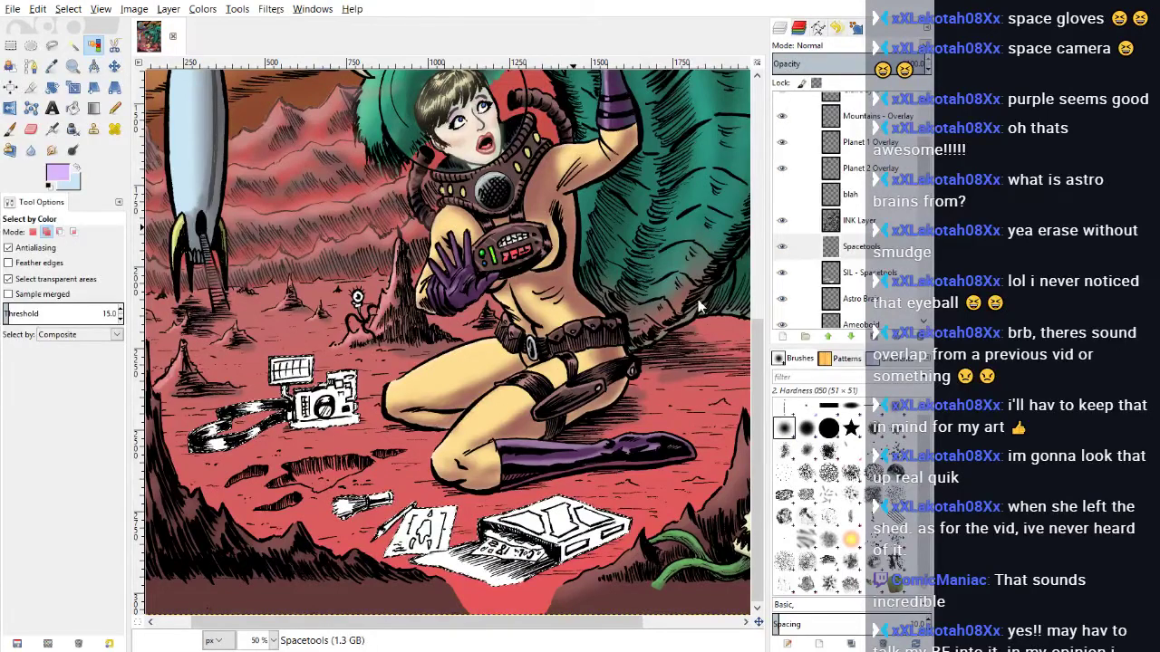
pyautogui.click(699, 313)
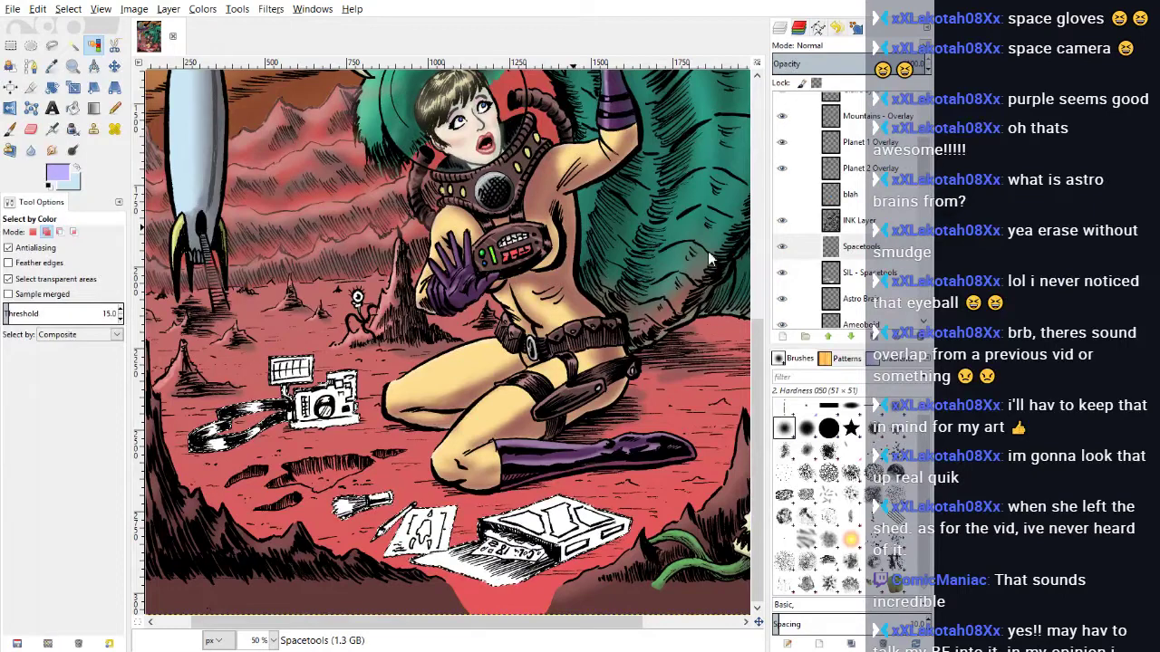
pyautogui.moveTo(694, 303); pyautogui.dragTo(668, 325)
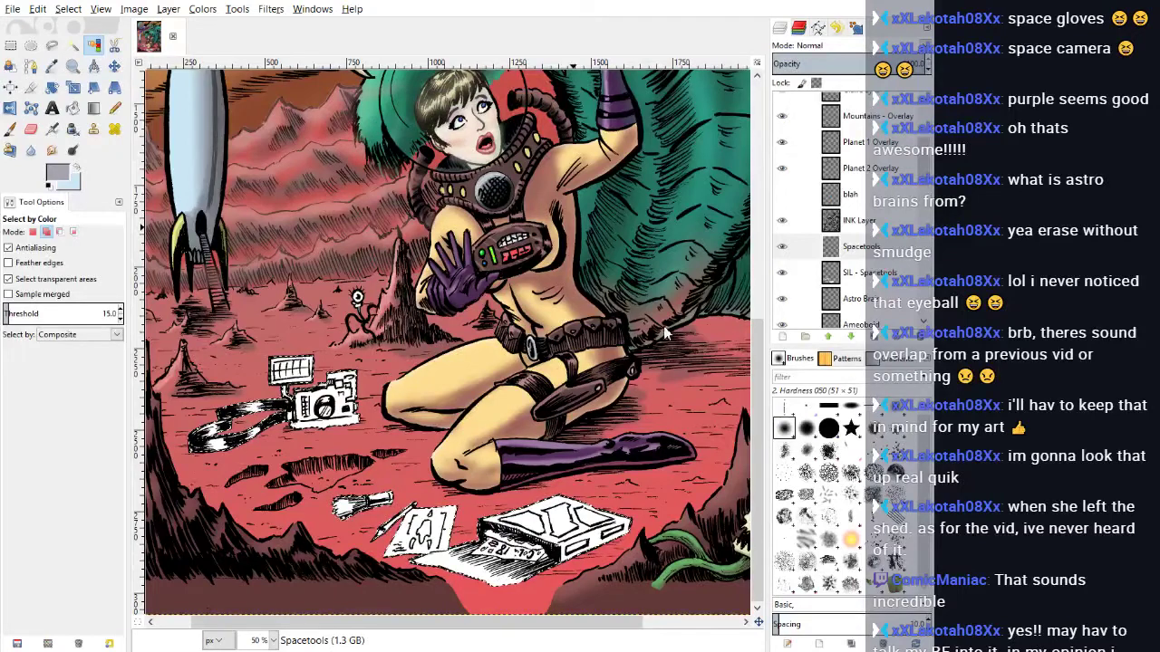
pyautogui.click(114, 108)
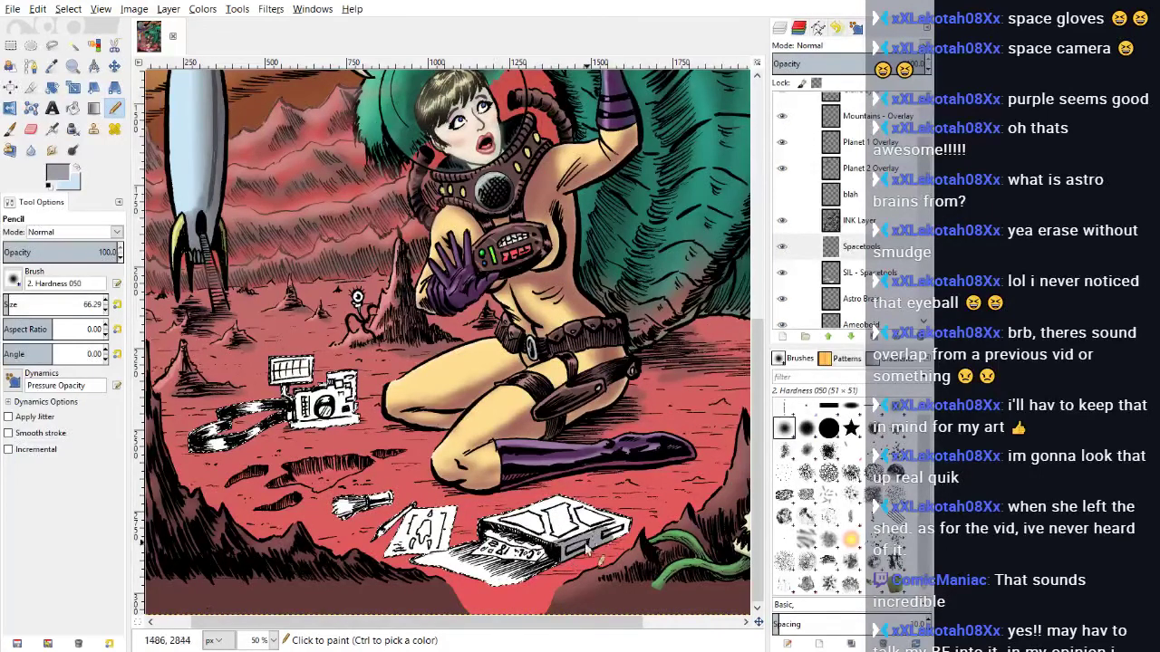
pyautogui.moveTo(627, 530); pyautogui.dragTo(604, 537)
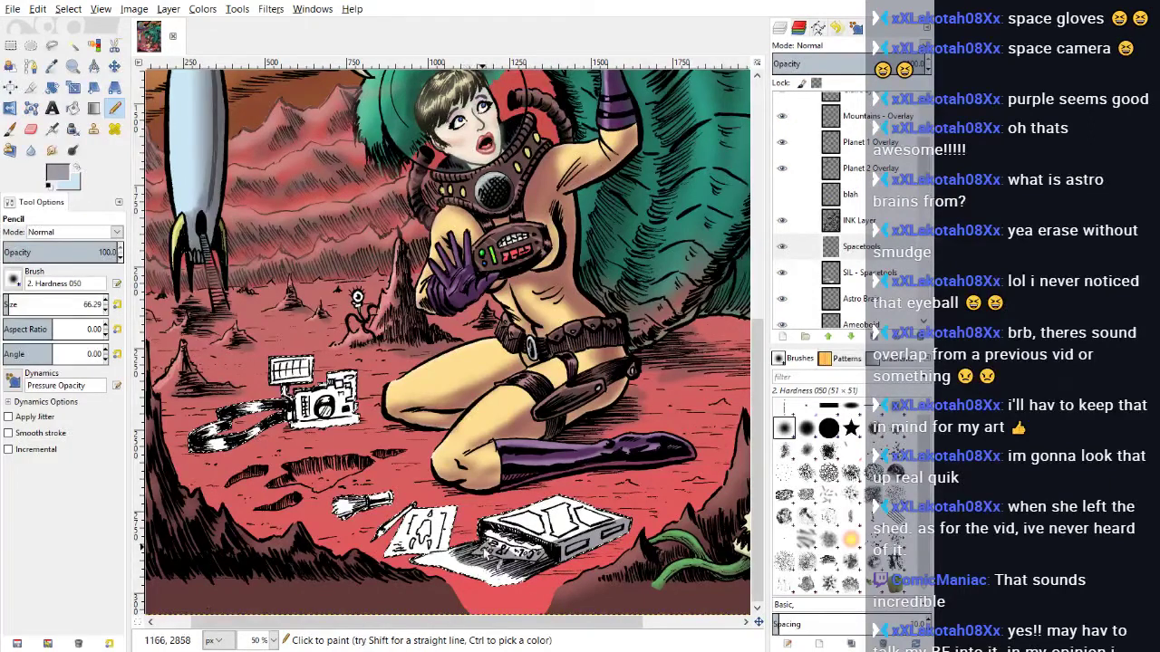
pyautogui.moveTo(490, 539); pyautogui.dragTo(526, 546)
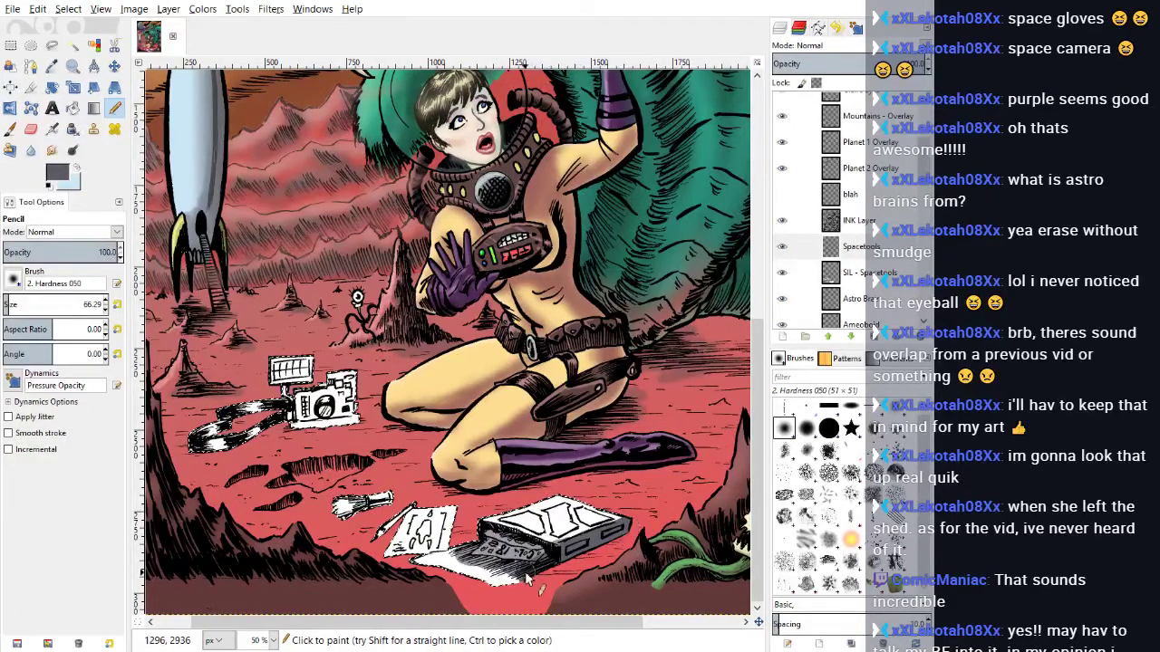
pyautogui.moveTo(527, 578)
pyautogui.mouseDown()
pyautogui.moveTo(465, 559)
pyautogui.moveTo(498, 550)
pyautogui.moveTo(490, 536)
pyautogui.moveTo(559, 556)
pyautogui.moveTo(475, 553)
pyautogui.mouseUp()
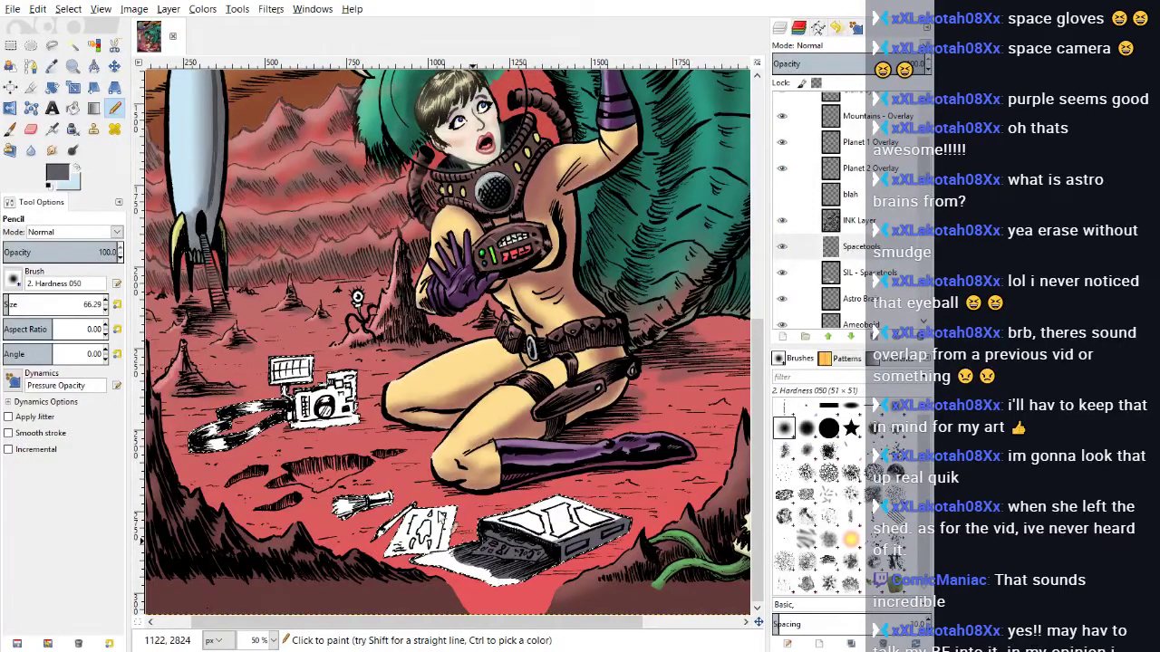
# Step: Change the foreground to a pale lavender and pencil over the box's open flap lying on the ground
pyautogui.click(59, 173)
pyautogui.click(645, 316)
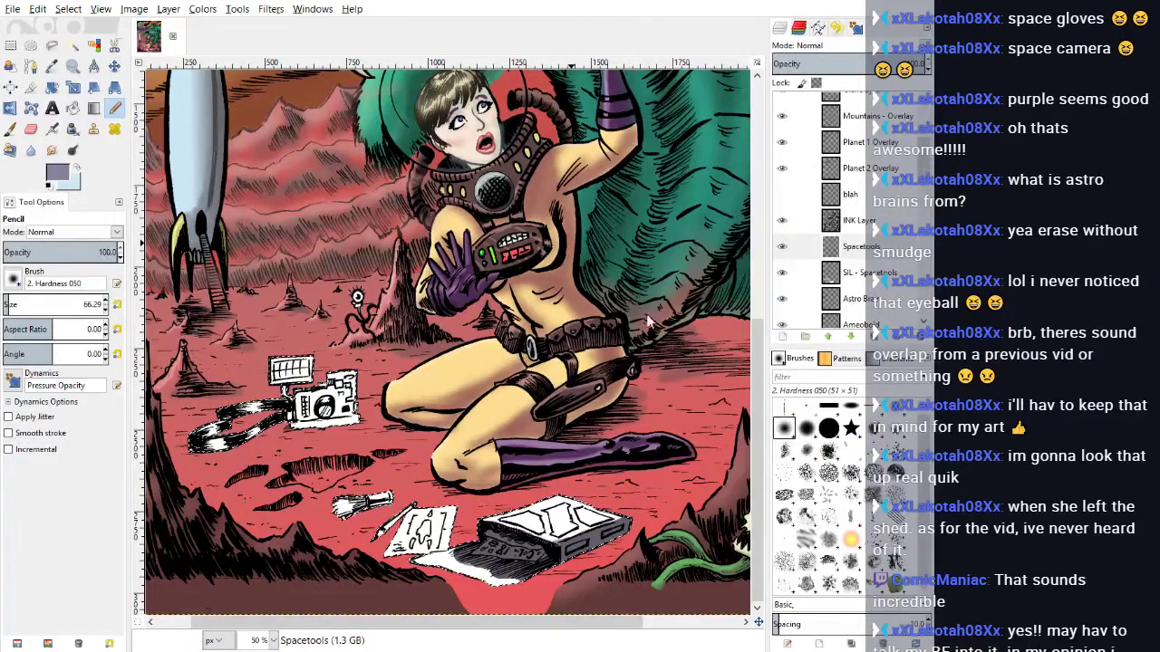
pyautogui.click(666, 308)
pyautogui.moveTo(665, 307); pyautogui.dragTo(682, 315)
pyautogui.click(755, 394)
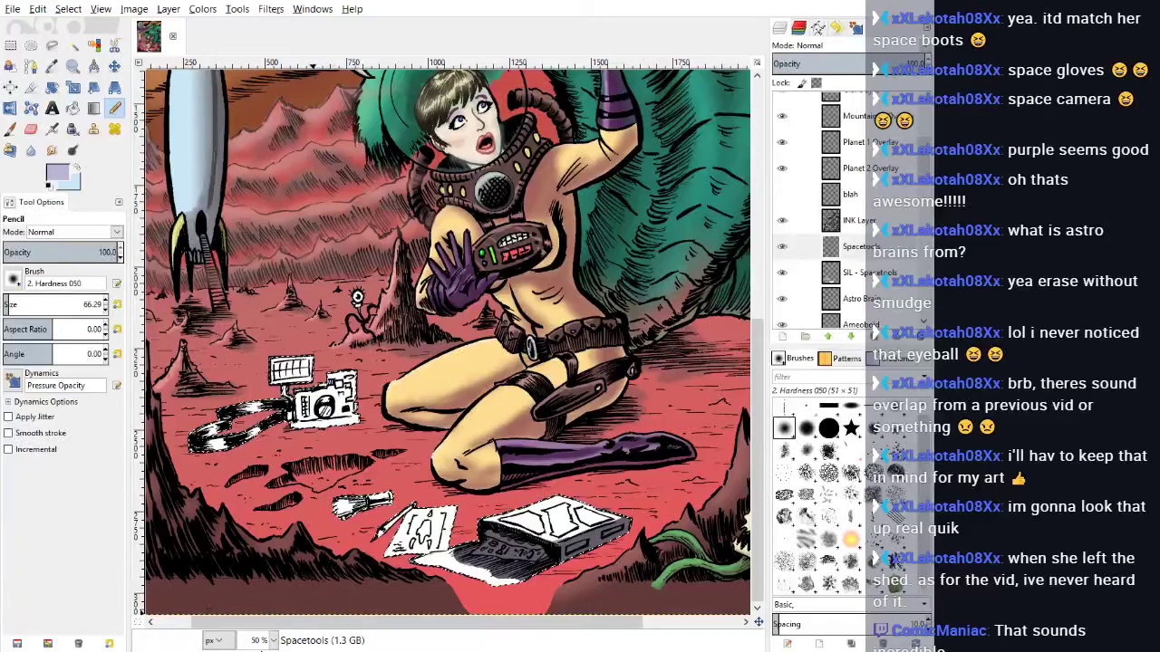
pyautogui.click(273, 643)
pyautogui.click(261, 575)
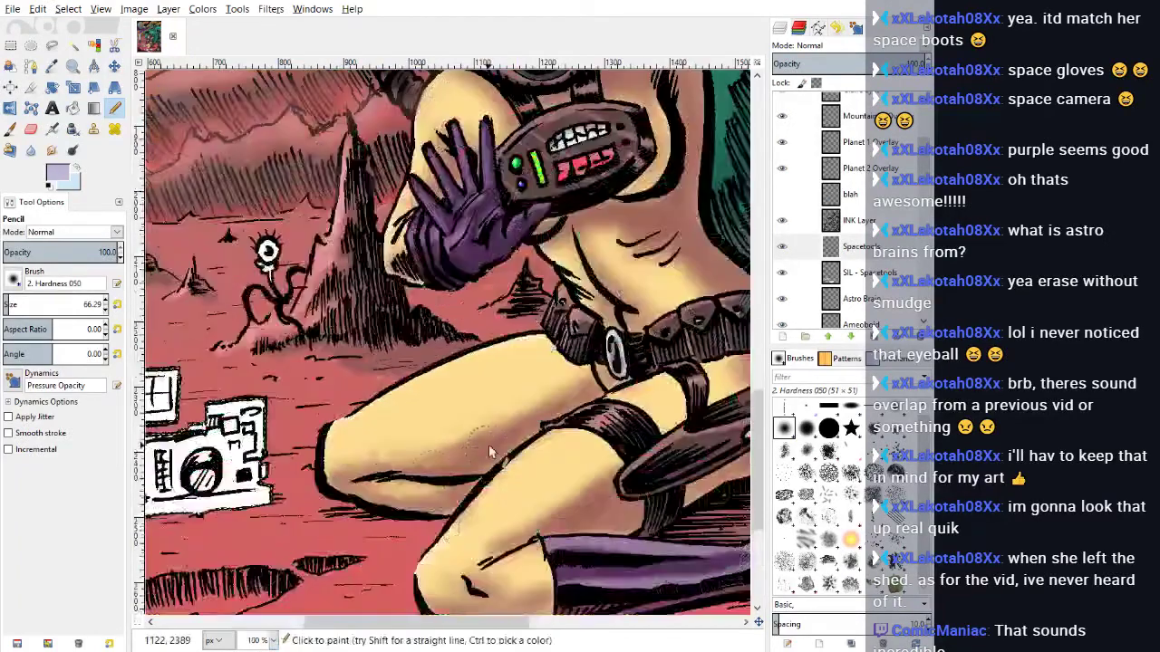
pyautogui.scroll(-5, 492, 450)
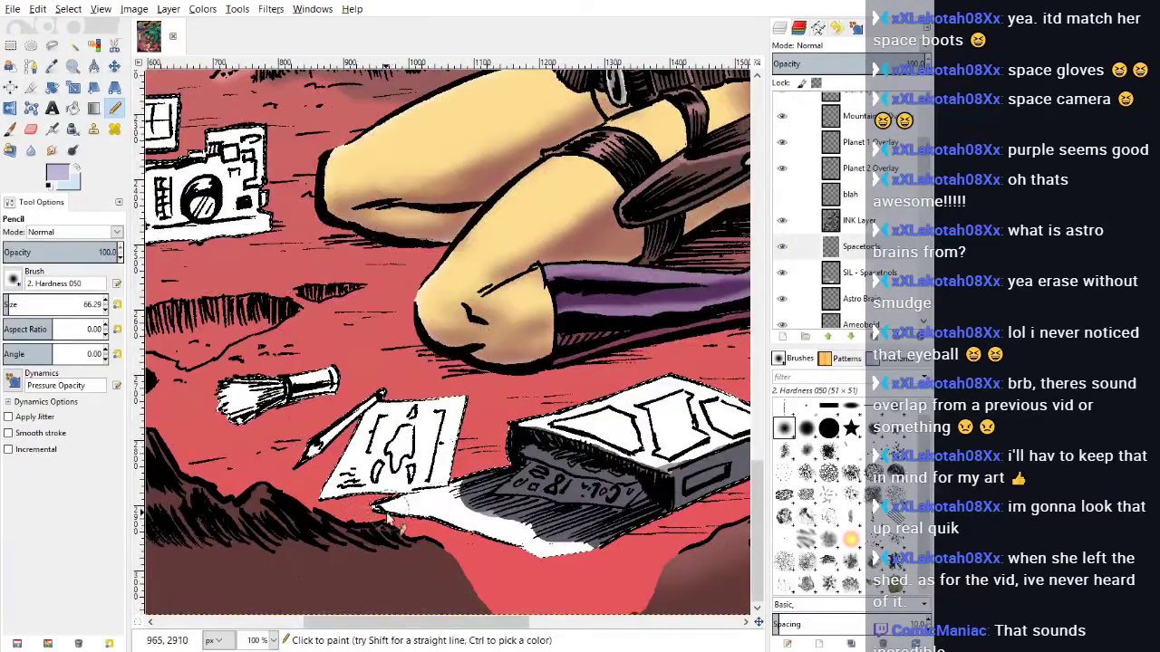
pyautogui.moveTo(376, 503)
pyautogui.mouseDown()
pyautogui.moveTo(451, 502)
pyautogui.moveTo(467, 520)
pyautogui.moveTo(451, 537)
pyautogui.moveTo(595, 560)
pyautogui.mouseUp()
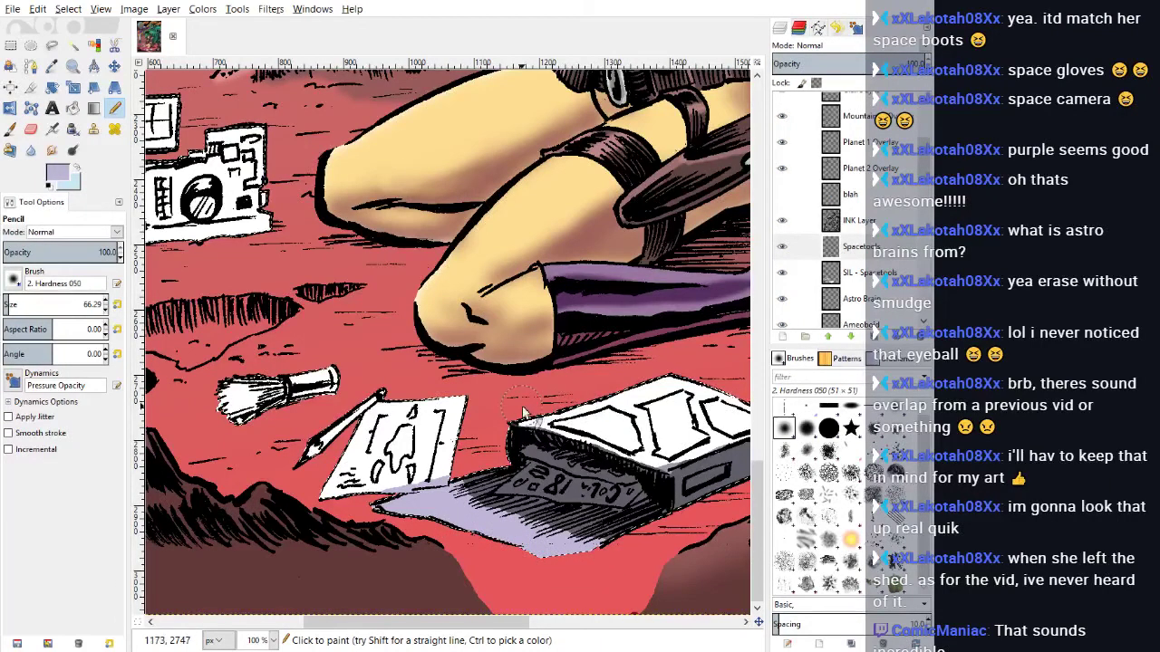
# Step: Pencil the whole top face of the box in the pale lavender, out to its far corner
pyautogui.moveTo(528, 424)
pyautogui.mouseDown()
pyautogui.moveTo(663, 459)
pyautogui.moveTo(743, 422)
pyautogui.moveTo(555, 433)
pyautogui.moveTo(666, 399)
pyautogui.moveTo(749, 406)
pyautogui.mouseUp()
pyautogui.moveTo(495, 624); pyautogui.dragTo(527, 624)
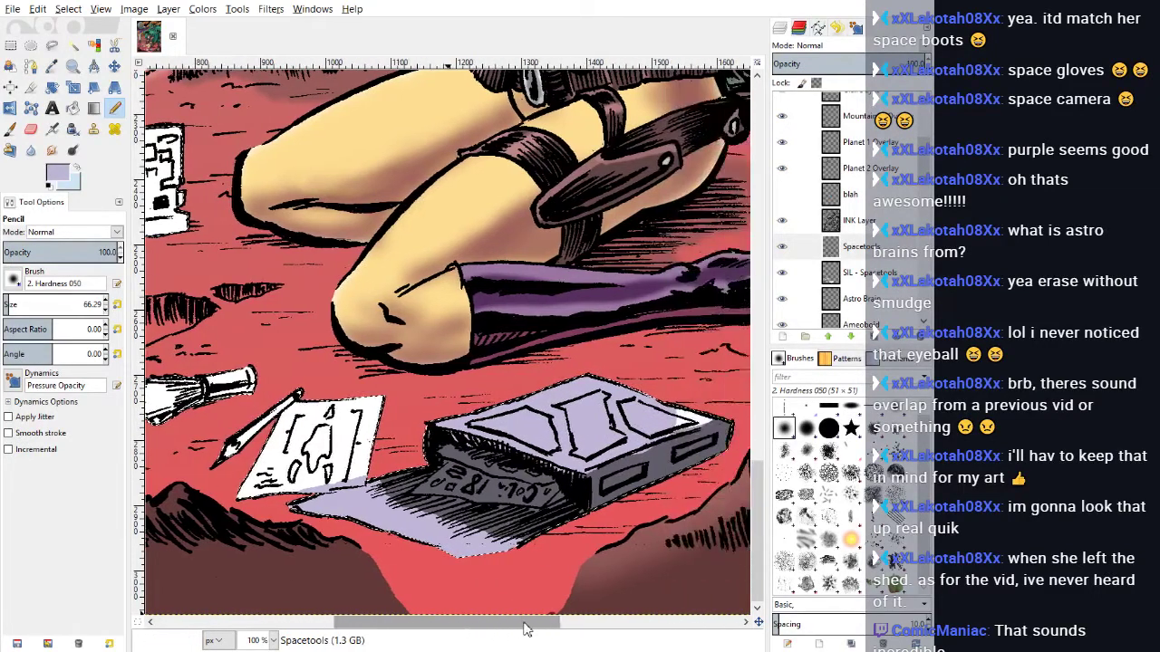
pyautogui.moveTo(666, 417)
pyautogui.mouseDown()
pyautogui.moveTo(710, 404)
pyautogui.moveTo(684, 413)
pyautogui.moveTo(702, 409)
pyautogui.moveTo(690, 415)
pyautogui.moveTo(707, 424)
pyautogui.moveTo(725, 376)
pyautogui.mouseUp()
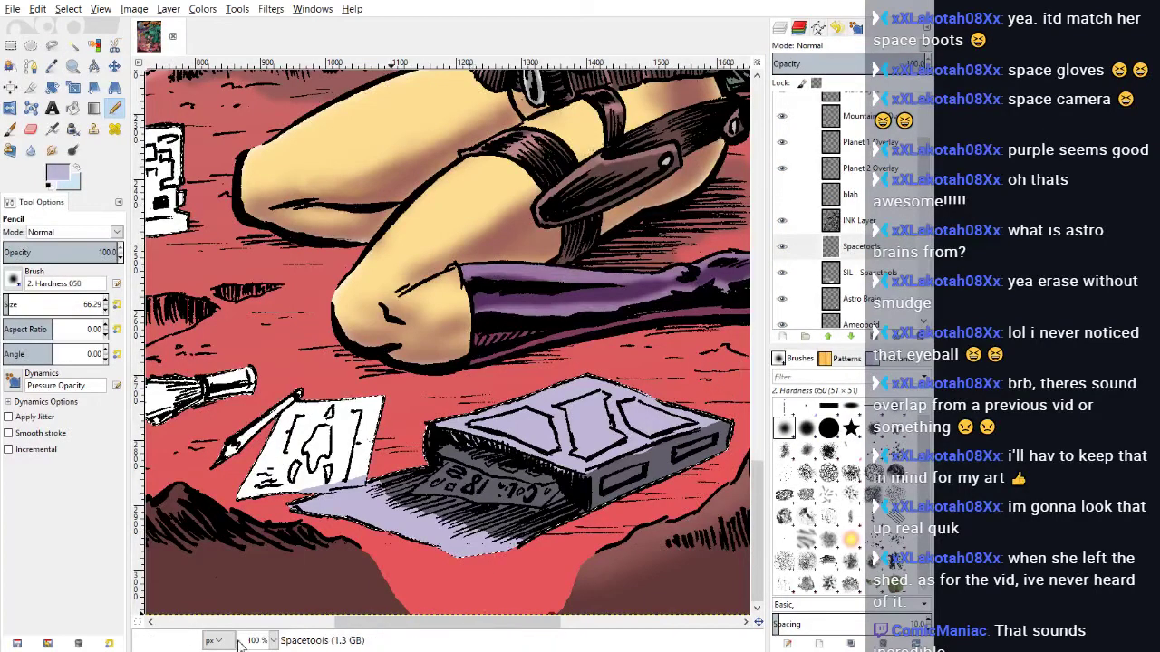
# Step: Sample the dark purple from the woman's boot, set the pencil size to 170.76, and cover the whole box and flap
pyautogui.click(259, 605)
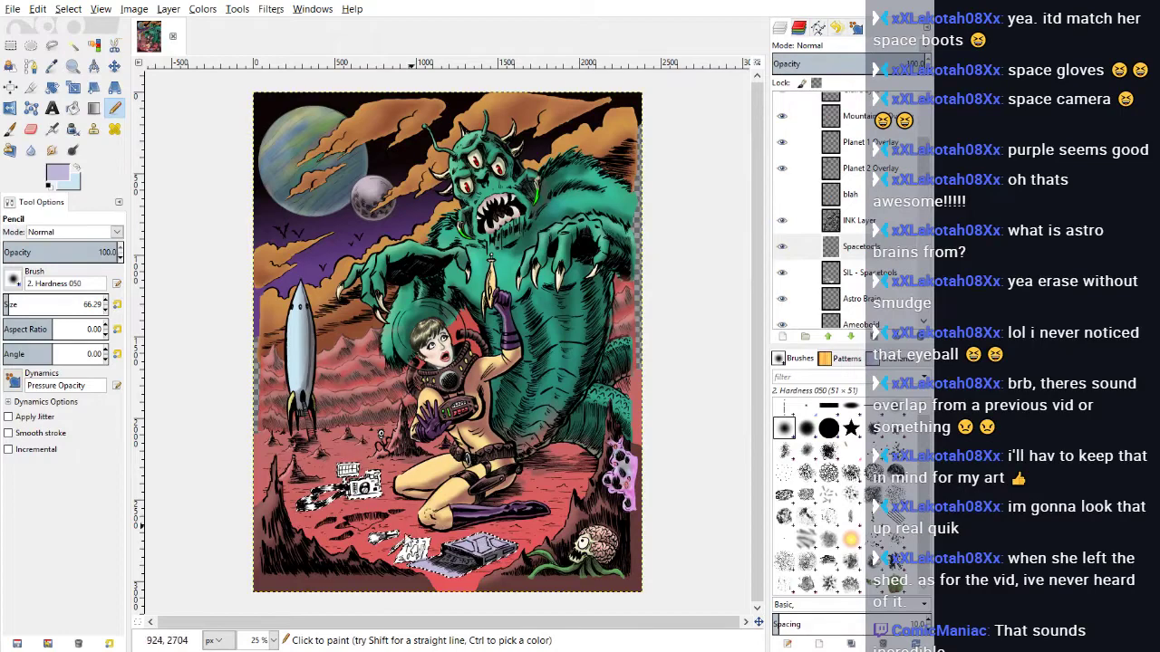
pyautogui.press('1')
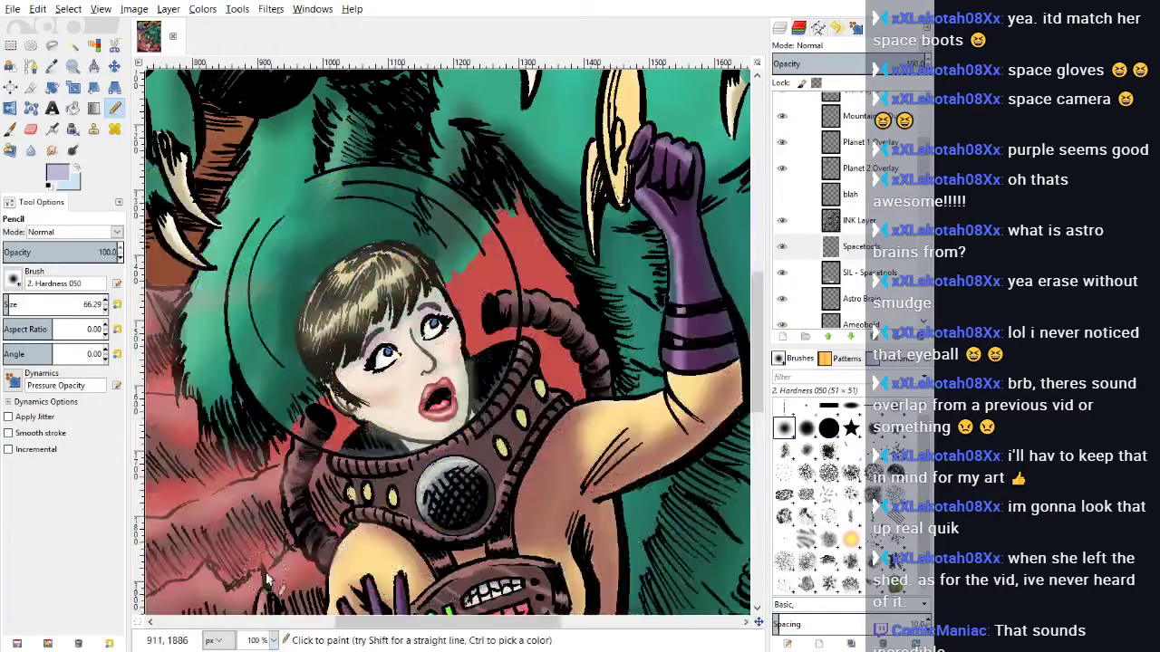
pyautogui.scroll(-4, 339, 516)
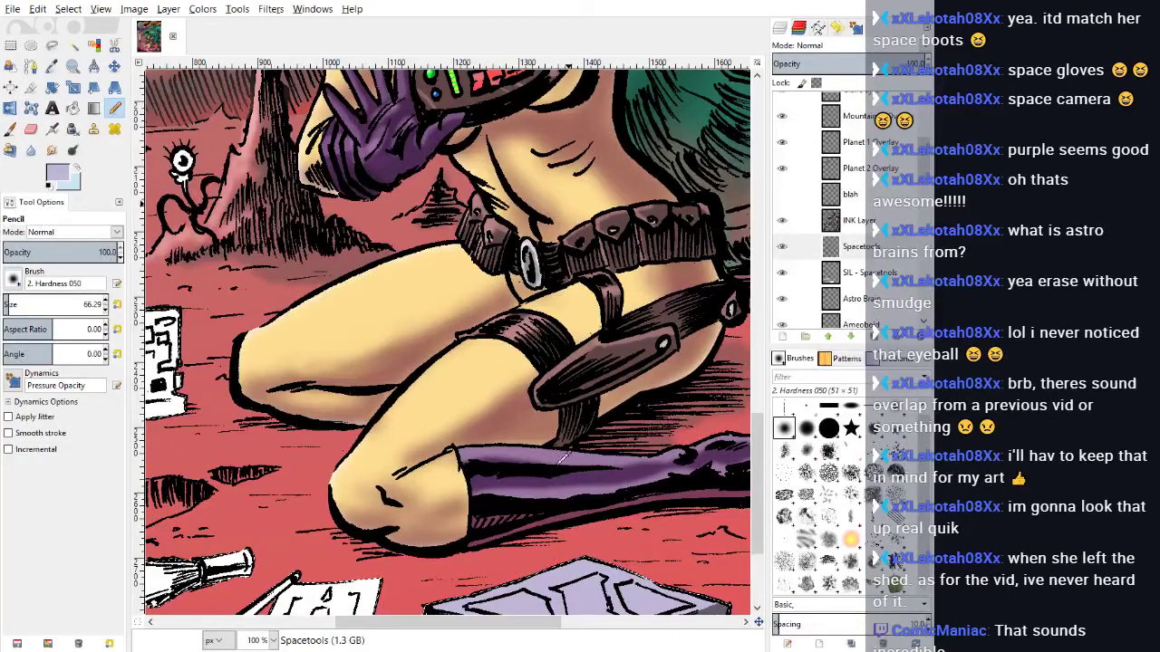
pyautogui.keyDown('ctrl'); pyautogui.click(514, 477); pyautogui.keyUp('ctrl')
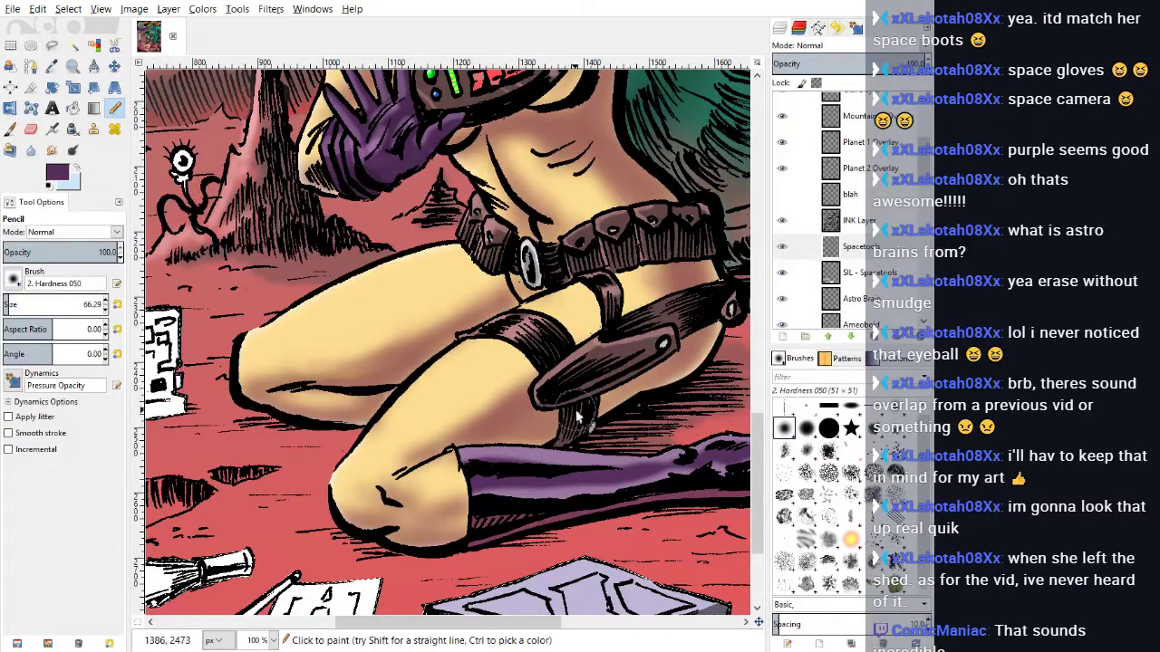
pyautogui.scroll(-3, 580, 412)
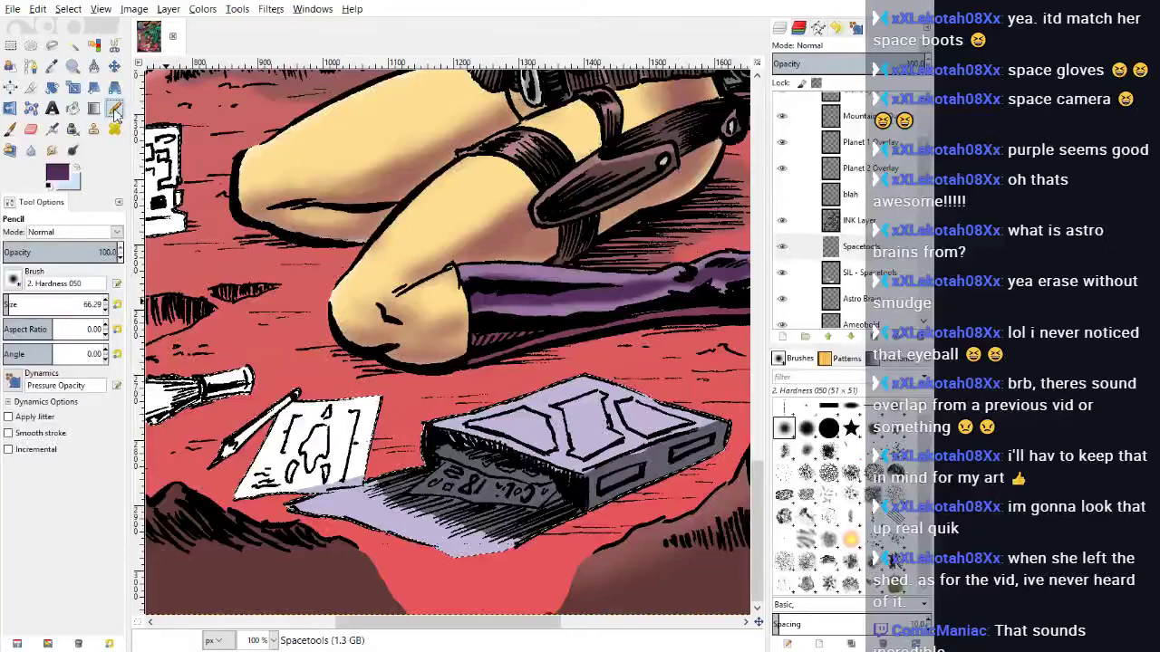
pyautogui.click(20, 304)
pyautogui.moveTo(295, 468)
pyautogui.mouseDown()
pyautogui.moveTo(296, 496)
pyautogui.moveTo(539, 483)
pyautogui.moveTo(598, 501)
pyautogui.moveTo(654, 465)
pyautogui.moveTo(739, 448)
pyautogui.moveTo(580, 399)
pyautogui.moveTo(627, 394)
pyautogui.moveTo(661, 468)
pyautogui.moveTo(581, 479)
pyautogui.moveTo(492, 515)
pyautogui.moveTo(506, 519)
pyautogui.moveTo(552, 489)
pyautogui.mouseUp()
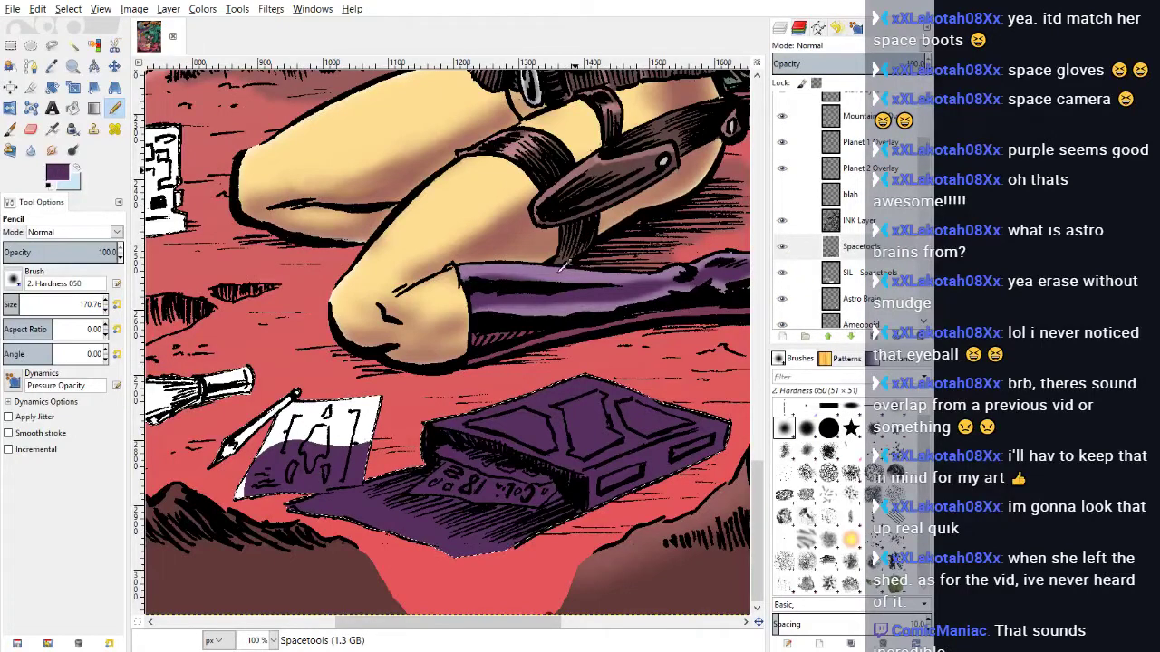
# Step: Sample the lighter purple from the woman's boot, set the pencil size to 46.71, and cover the box's top face and open flap
pyautogui.keyDown('ctrl'); pyautogui.click(570, 273); pyautogui.keyUp('ctrl')
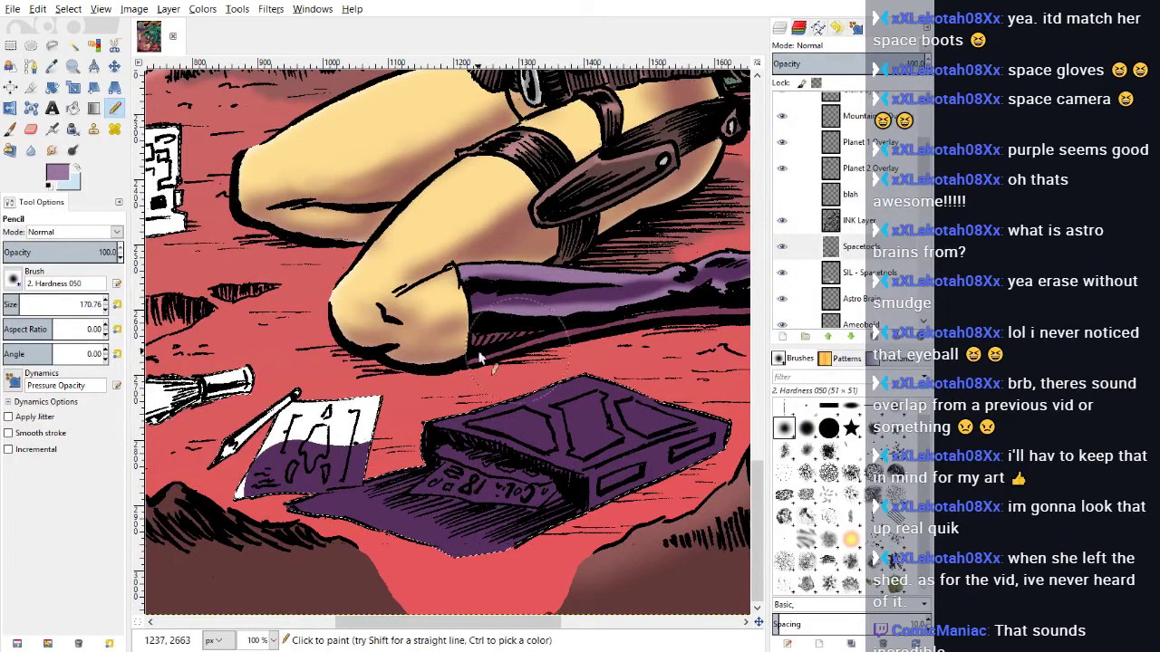
pyautogui.click(7, 300)
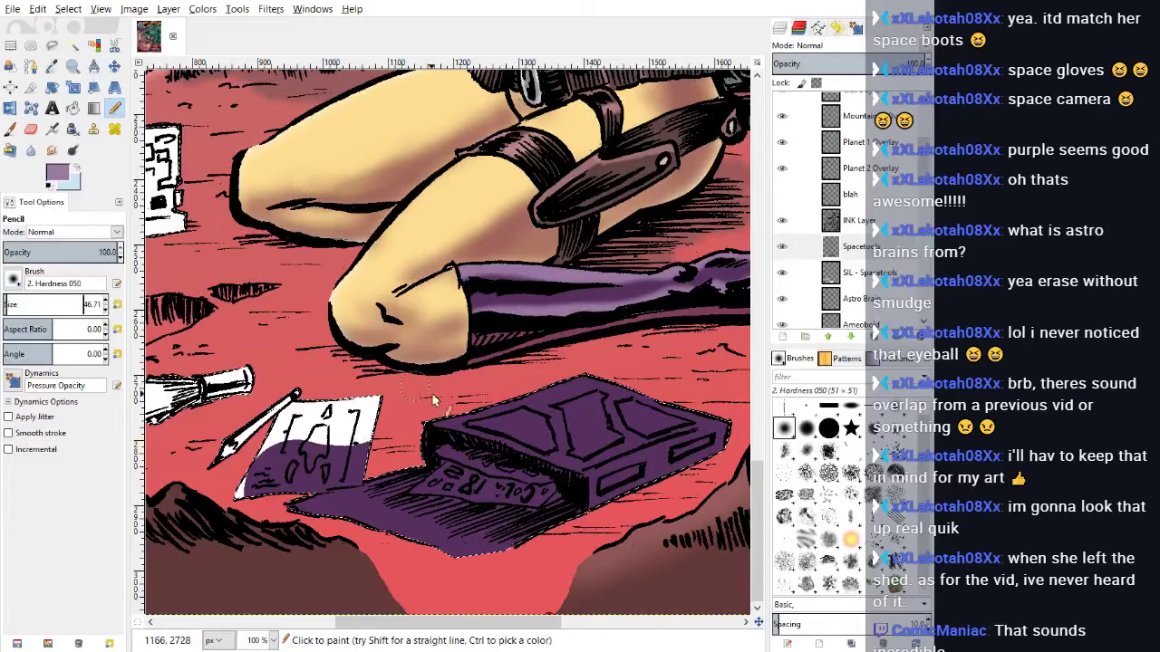
pyautogui.moveTo(456, 417)
pyautogui.mouseDown()
pyautogui.moveTo(439, 419)
pyautogui.moveTo(588, 454)
pyautogui.moveTo(580, 462)
pyautogui.moveTo(698, 415)
pyautogui.moveTo(686, 407)
pyautogui.mouseUp()
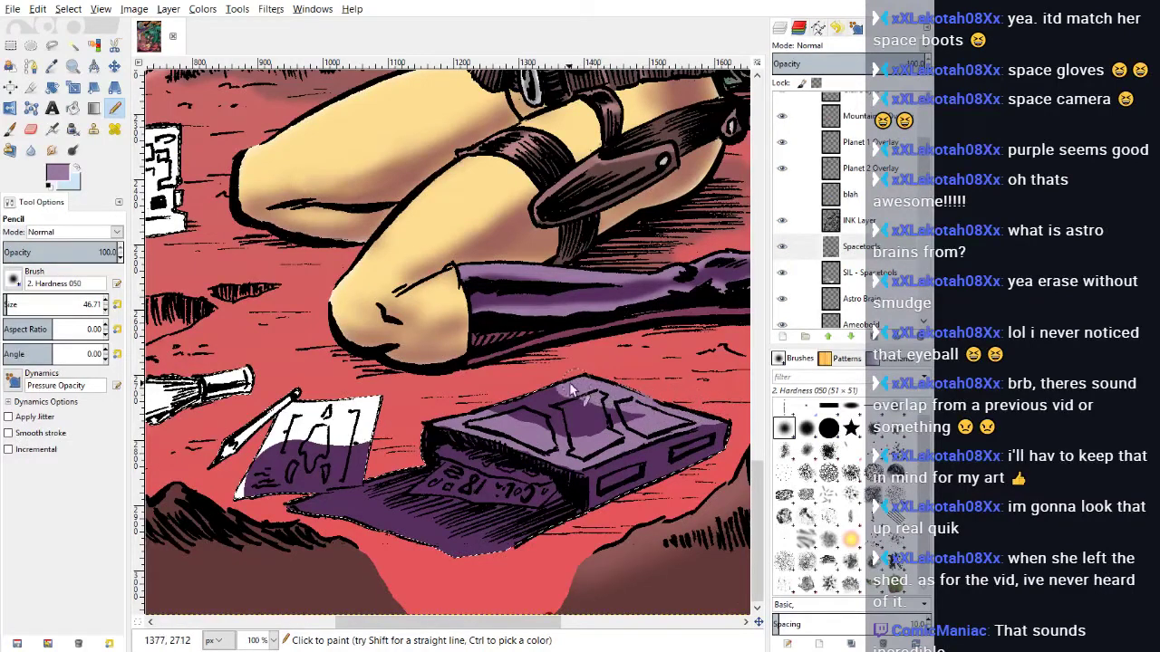
pyautogui.moveTo(583, 414); pyautogui.dragTo(612, 420)
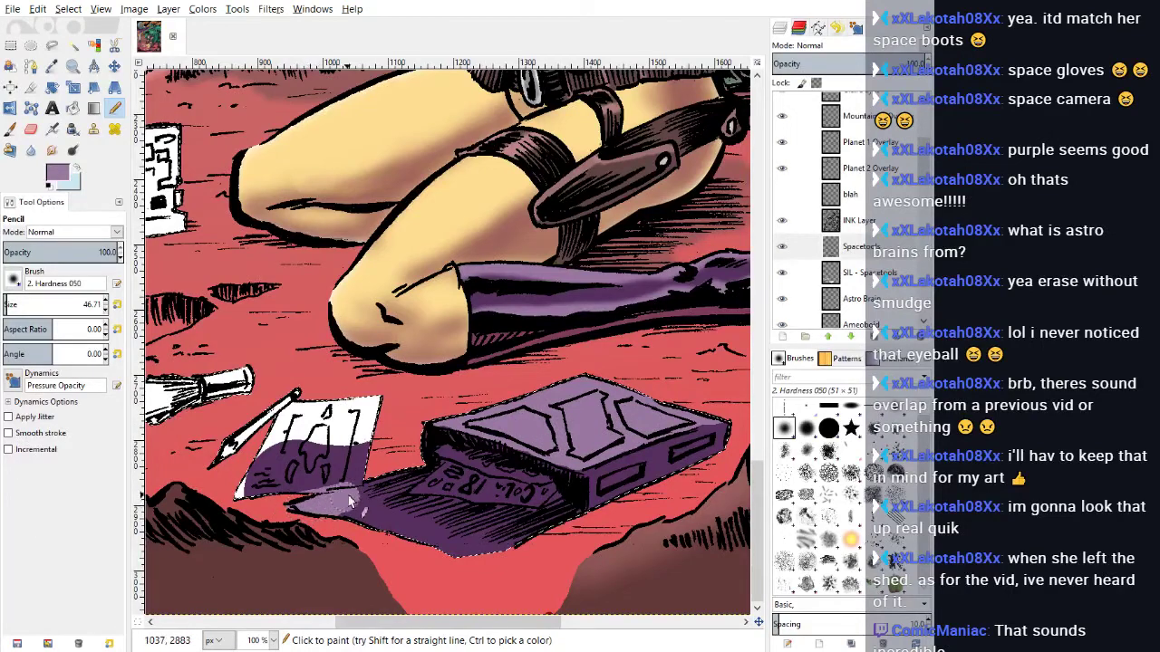
pyautogui.moveTo(413, 543); pyautogui.dragTo(504, 561)
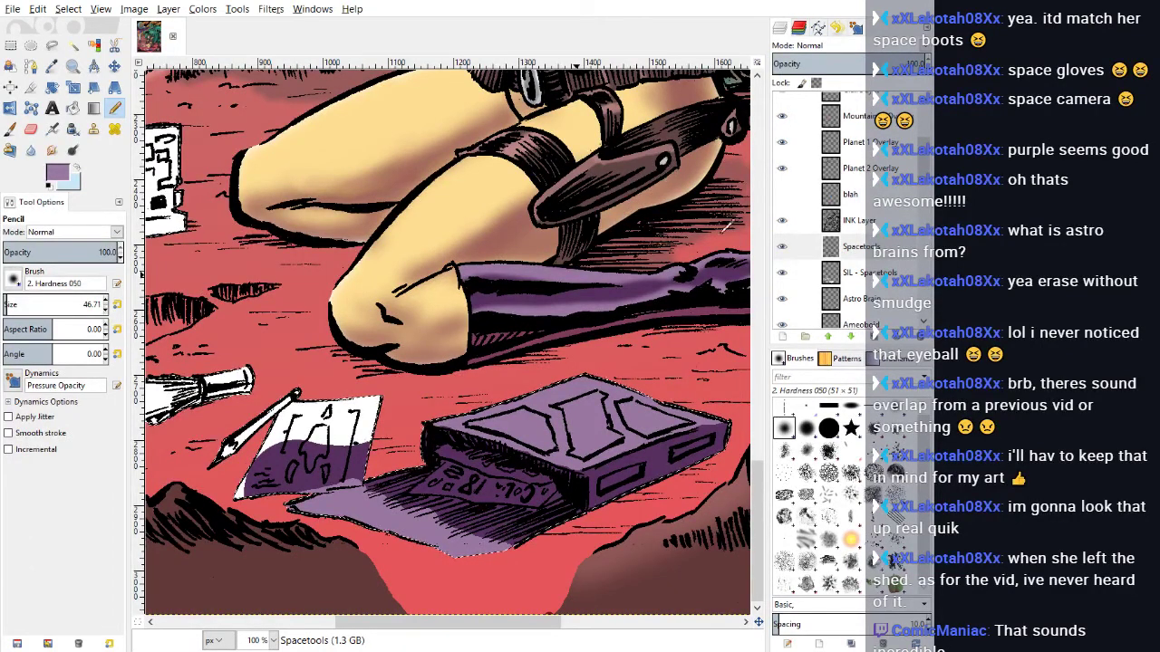
# Step: Sample a dark purple from the raised glove, pencil shadow where the flap meets the box's interior, and smudge the flap's shading
pyautogui.click(818, 399)
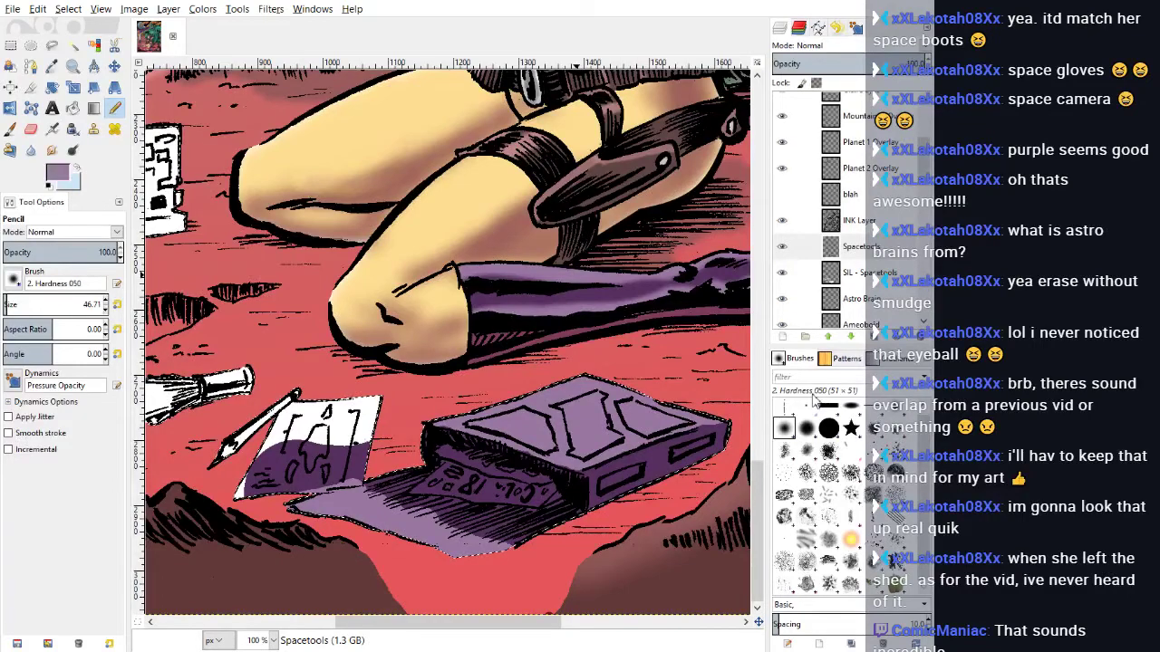
pyautogui.scroll(10, 544, 295)
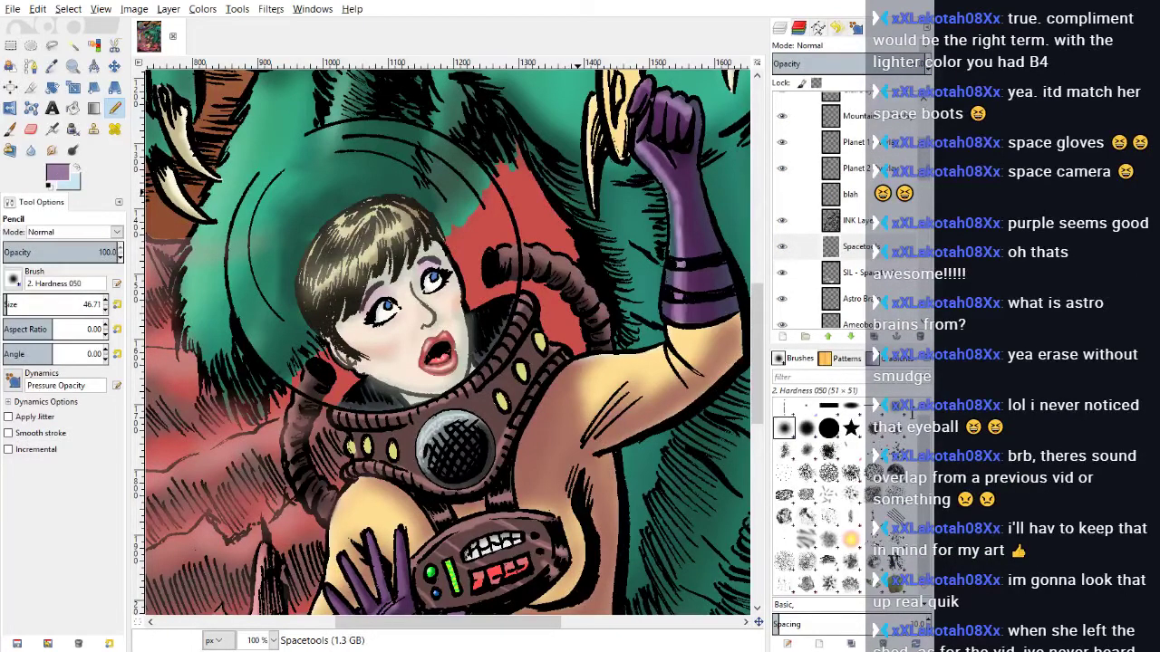
pyautogui.keyDown('ctrl'); pyautogui.click(693, 217); pyautogui.keyUp('ctrl')
pyautogui.scroll(-10, 362, 381)
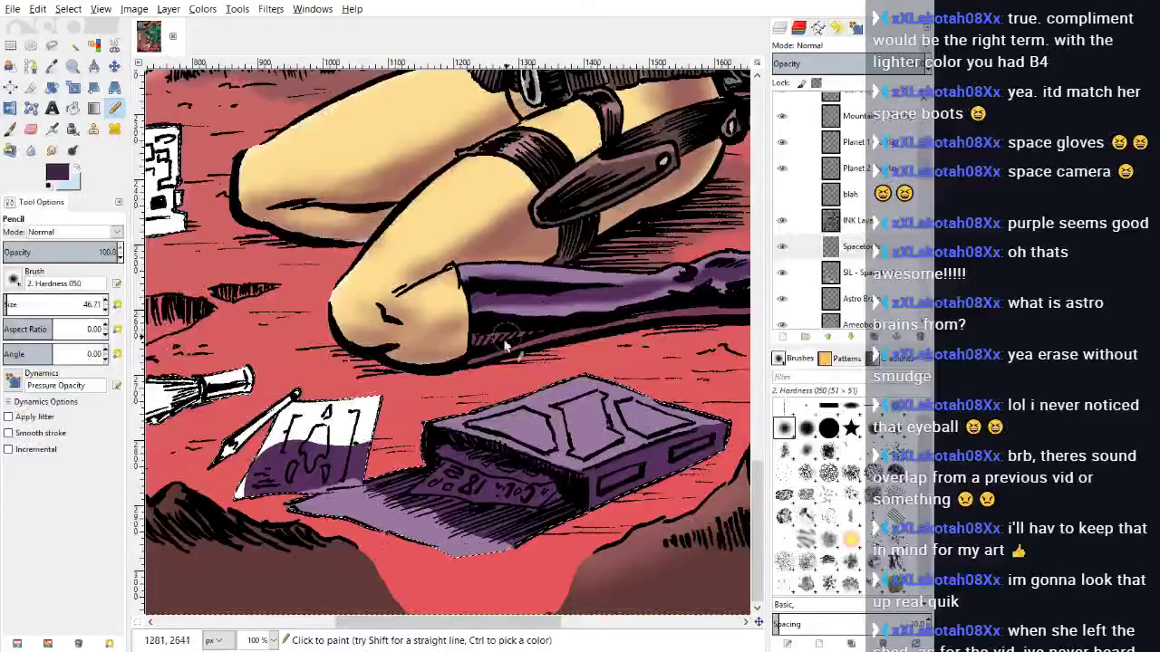
pyautogui.moveTo(455, 481)
pyautogui.mouseDown()
pyautogui.moveTo(443, 451)
pyautogui.moveTo(461, 454)
pyautogui.moveTo(444, 446)
pyautogui.moveTo(469, 477)
pyautogui.moveTo(447, 450)
pyautogui.moveTo(577, 493)
pyautogui.moveTo(571, 513)
pyautogui.moveTo(550, 489)
pyautogui.moveTo(445, 447)
pyautogui.moveTo(345, 503)
pyautogui.moveTo(403, 488)
pyautogui.moveTo(363, 507)
pyautogui.moveTo(412, 491)
pyautogui.moveTo(371, 508)
pyautogui.moveTo(459, 499)
pyautogui.moveTo(411, 516)
pyautogui.moveTo(476, 501)
pyautogui.moveTo(398, 517)
pyautogui.moveTo(463, 500)
pyautogui.moveTo(409, 521)
pyautogui.moveTo(468, 509)
pyautogui.moveTo(424, 537)
pyautogui.moveTo(488, 516)
pyautogui.moveTo(422, 544)
pyautogui.moveTo(489, 520)
pyautogui.moveTo(440, 534)
pyautogui.moveTo(503, 523)
pyautogui.moveTo(471, 545)
pyautogui.moveTo(517, 530)
pyautogui.moveTo(489, 551)
pyautogui.moveTo(516, 511)
pyautogui.mouseUp()
pyautogui.press('s')
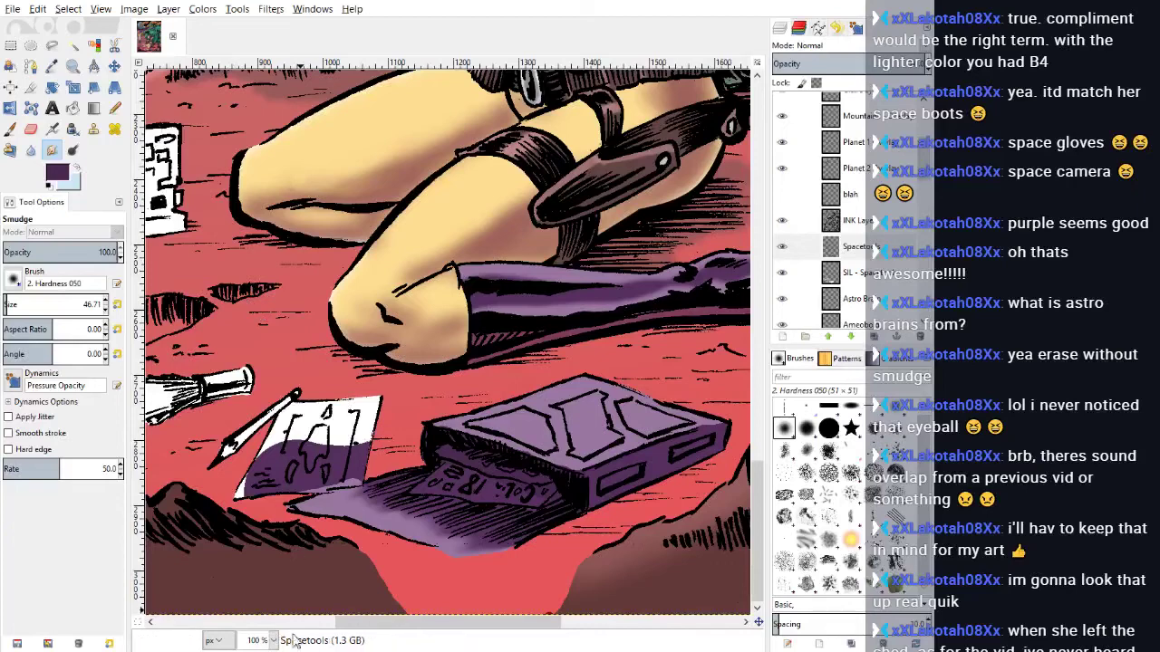
# Step: Adjust the Spacetools layer with Hue-Saturation to shift the box's purple to a muted bluish grey
pyautogui.click(261, 590)
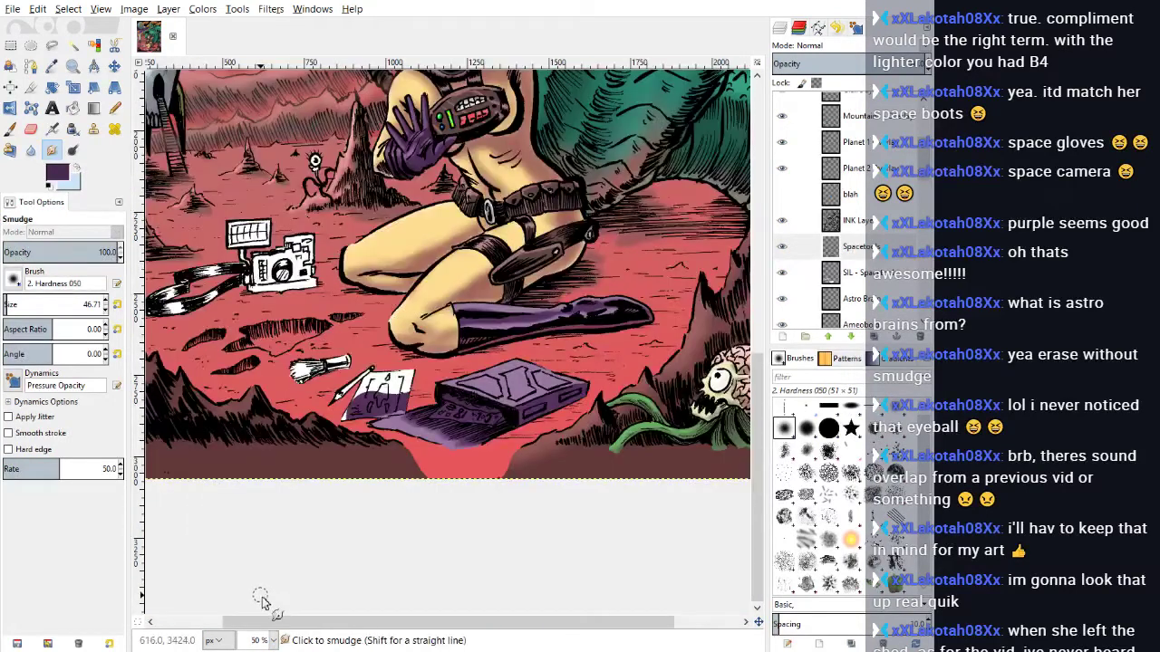
pyautogui.press('-')
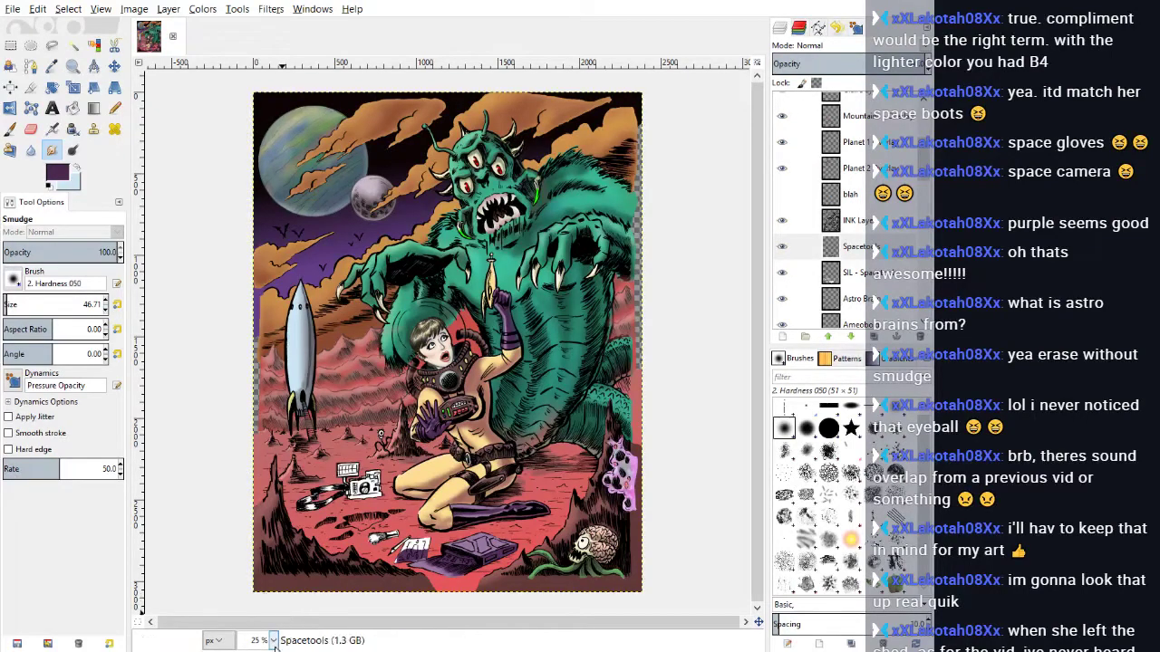
pyautogui.click(264, 548)
pyautogui.scroll(-11, 436, 458)
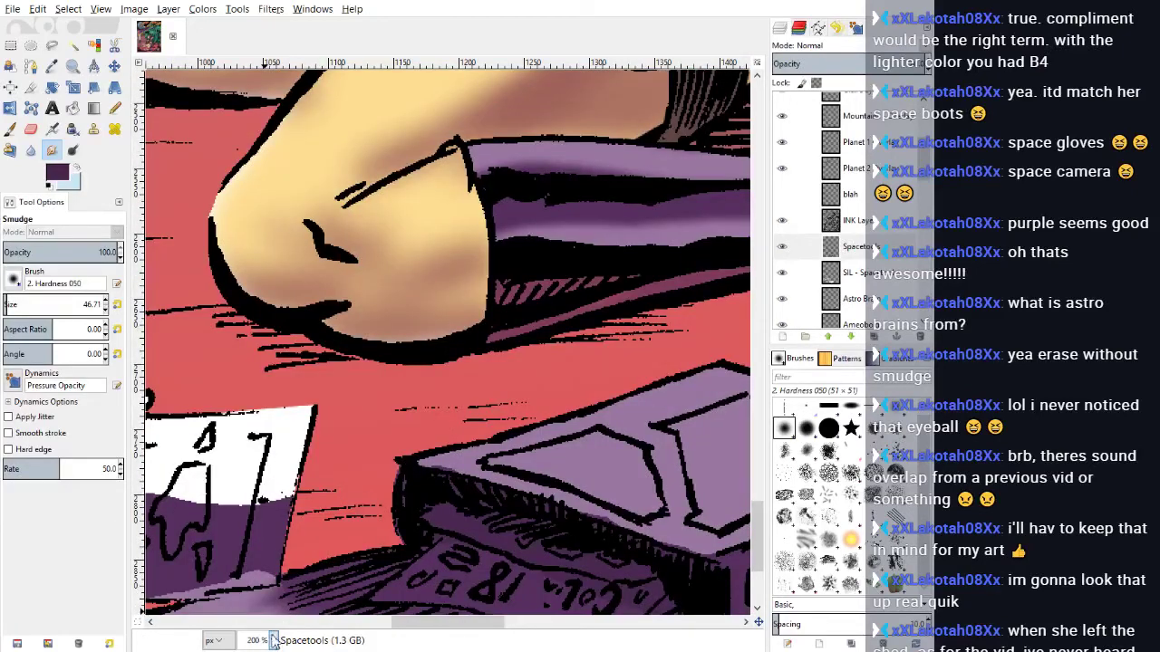
pyautogui.press('1')
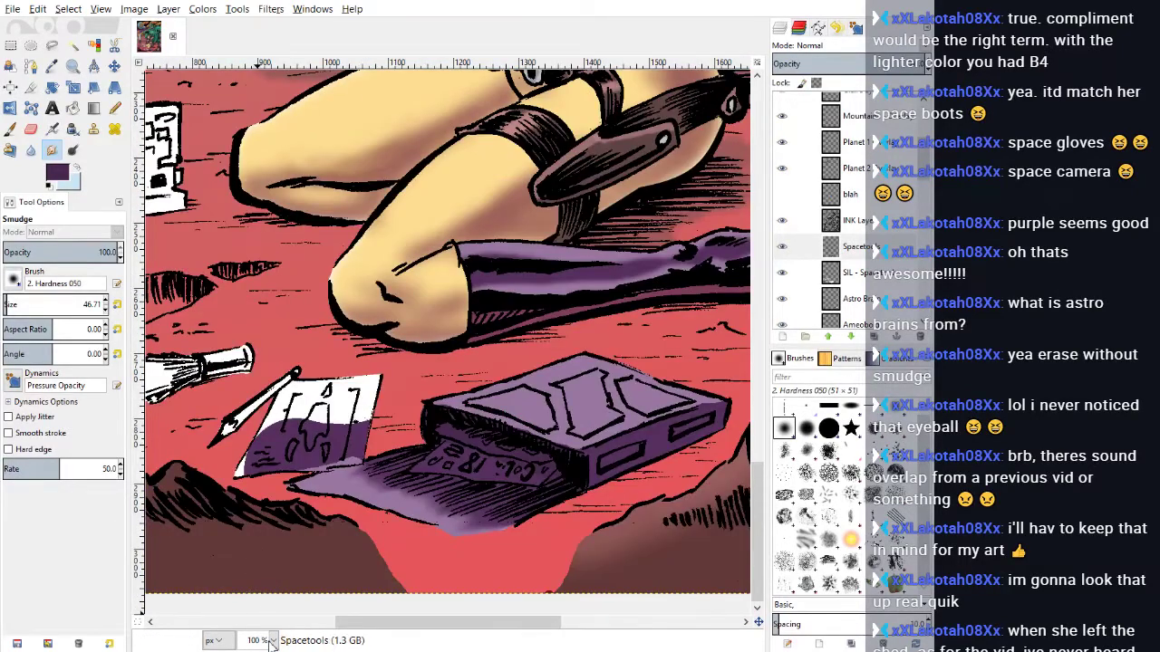
pyautogui.press('-')
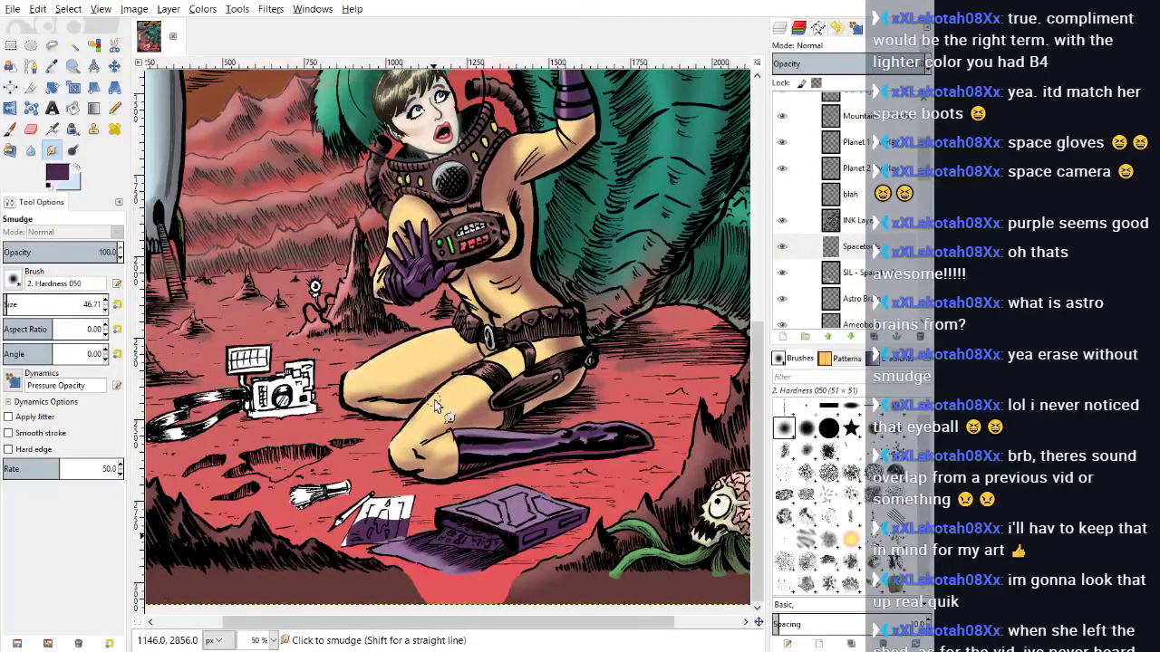
pyautogui.click(855, 247)
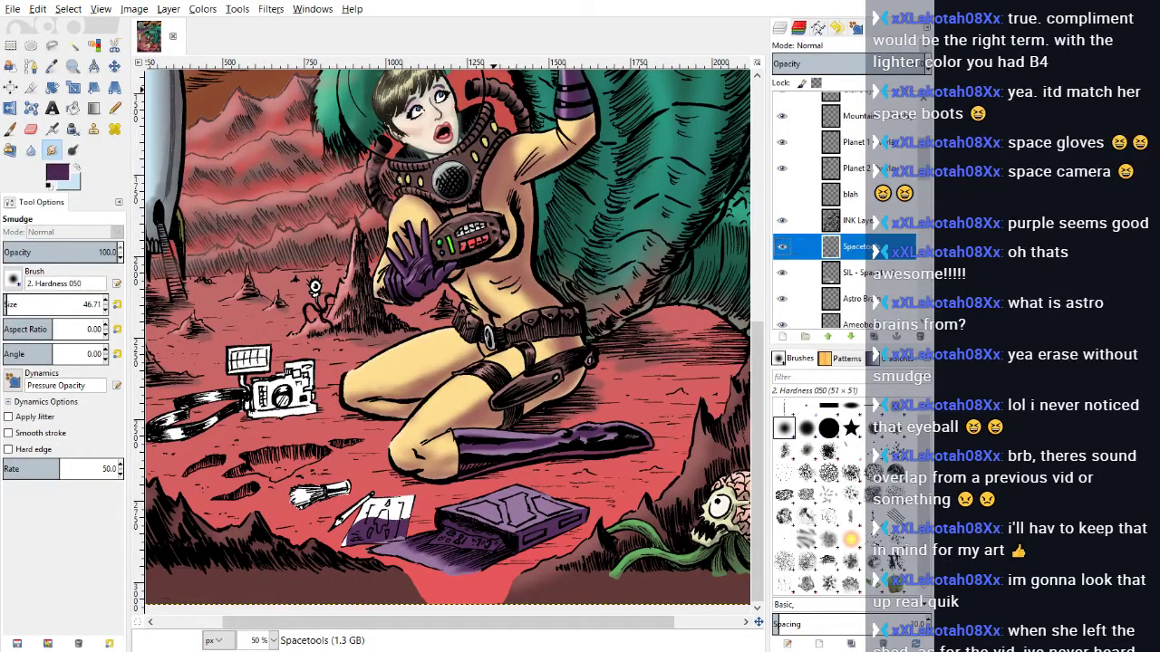
pyautogui.click(202, 9)
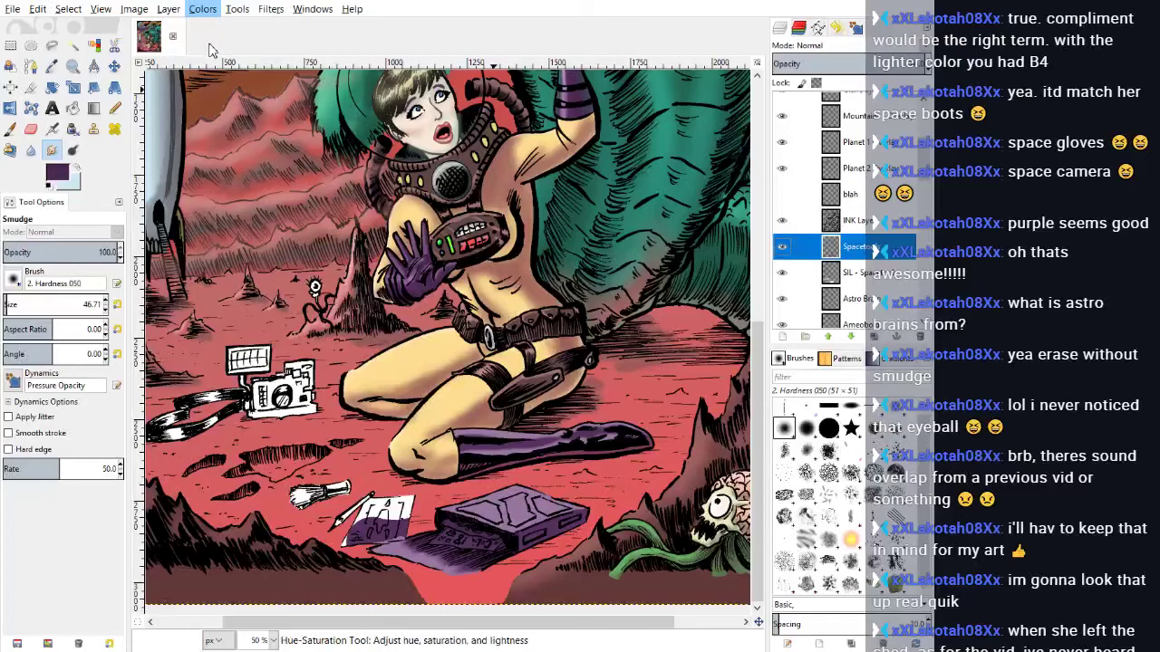
pyautogui.click(210, 50)
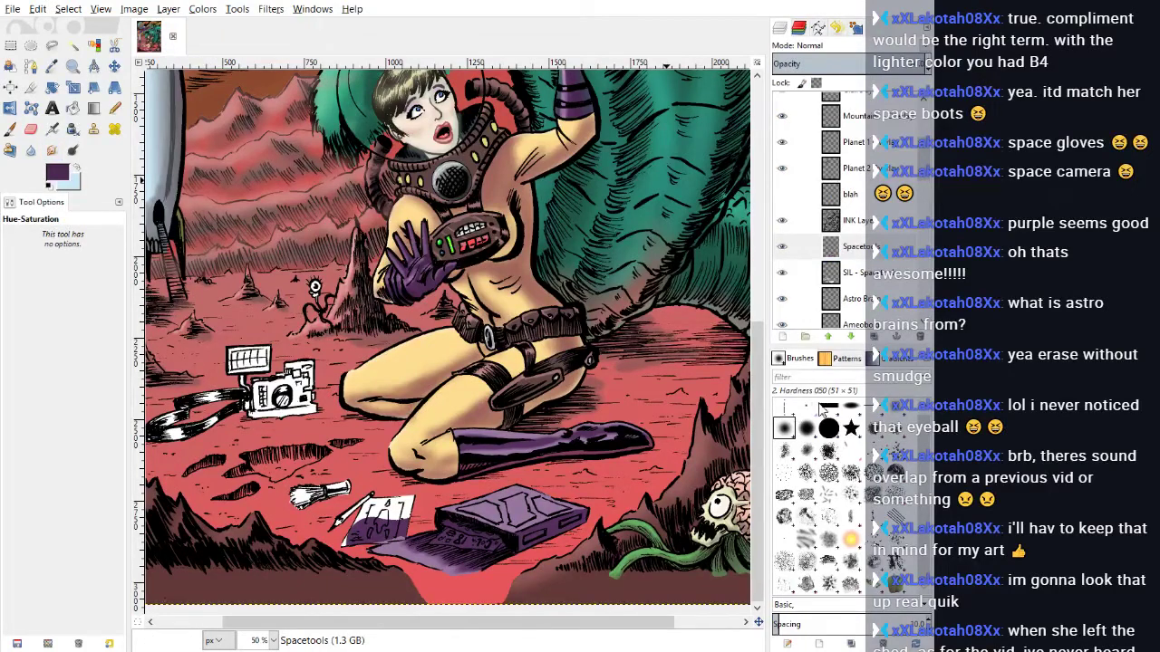
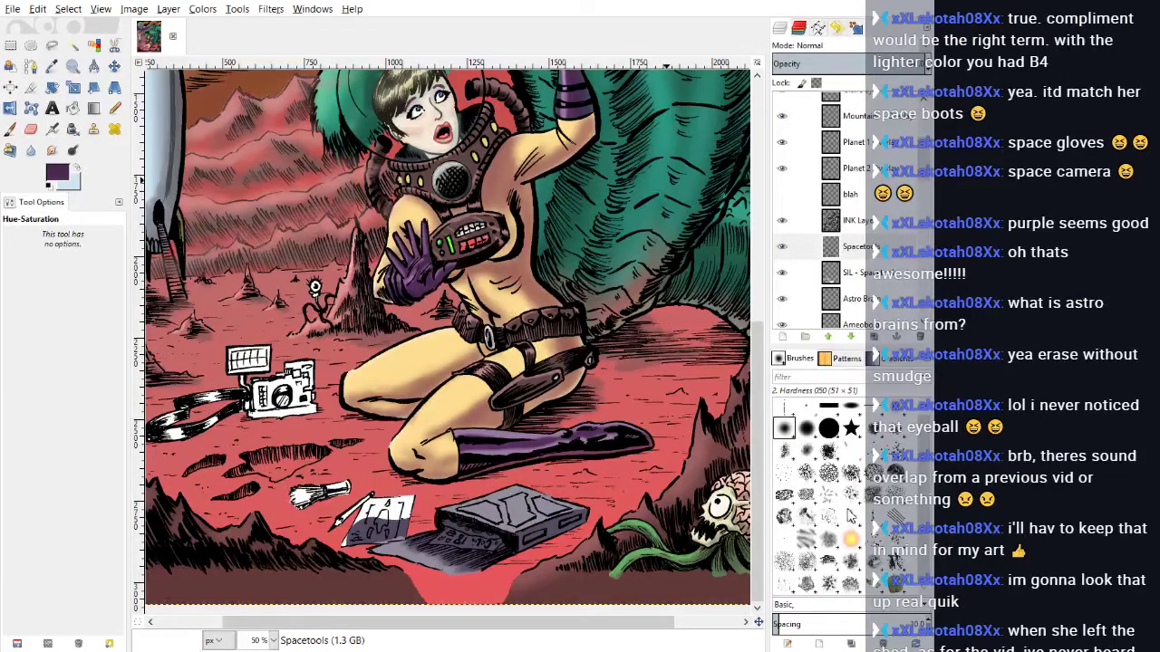
# Step: Choose a magenta foreground color for the Pencil to paint the panels on the box's top face
pyautogui.click(854, 247)
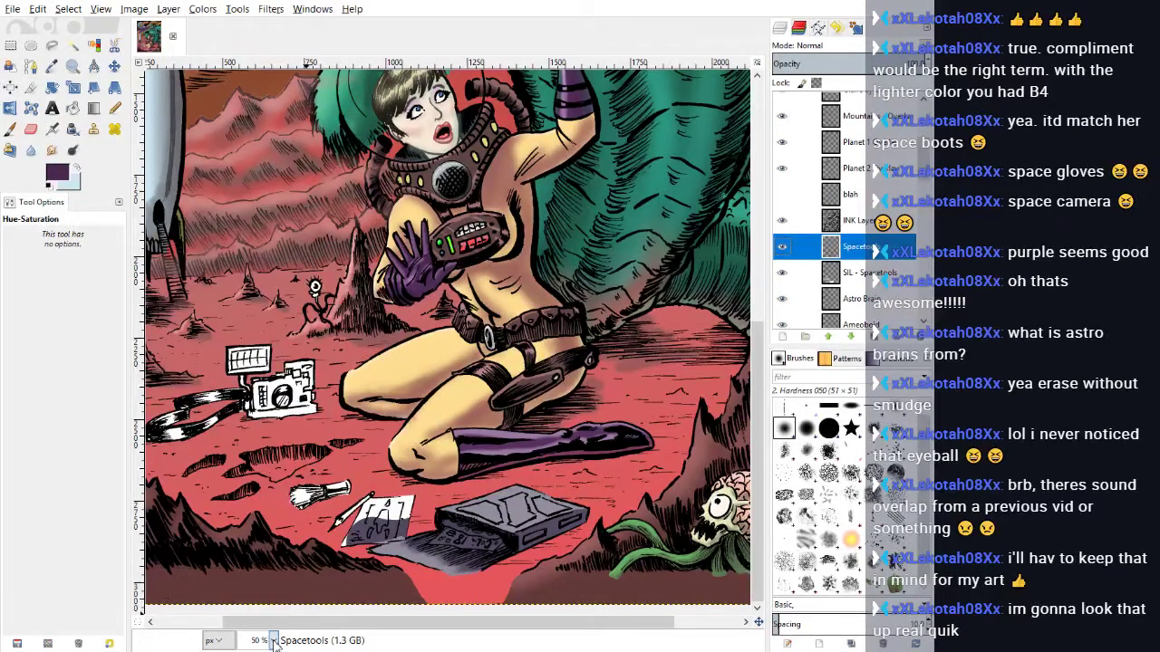
pyautogui.press('1')
pyautogui.scroll(-5, 259, 580)
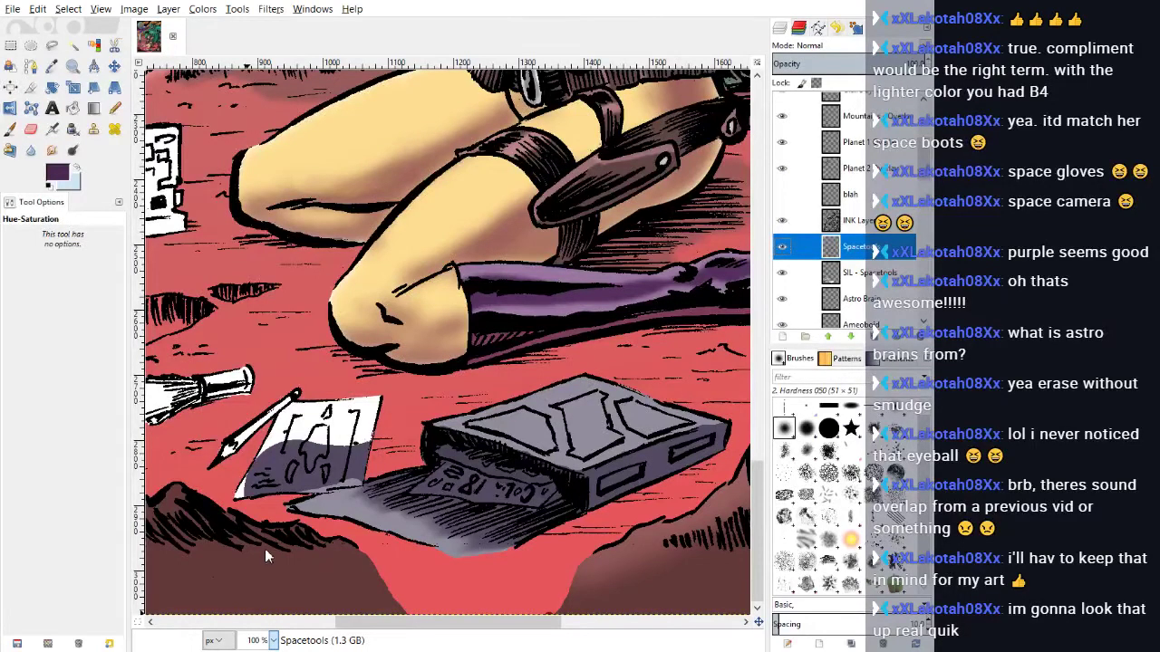
pyautogui.press('2')
pyautogui.scroll(-5, 442, 579)
pyautogui.hscroll(3, 453, 624)
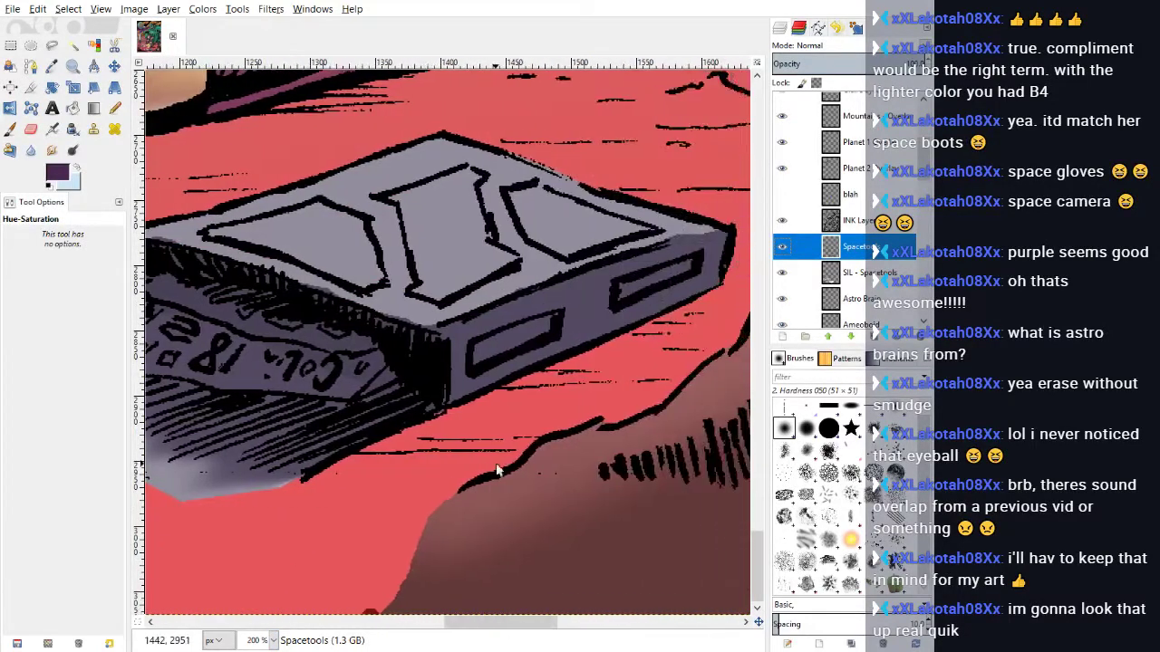
pyautogui.click(56, 174)
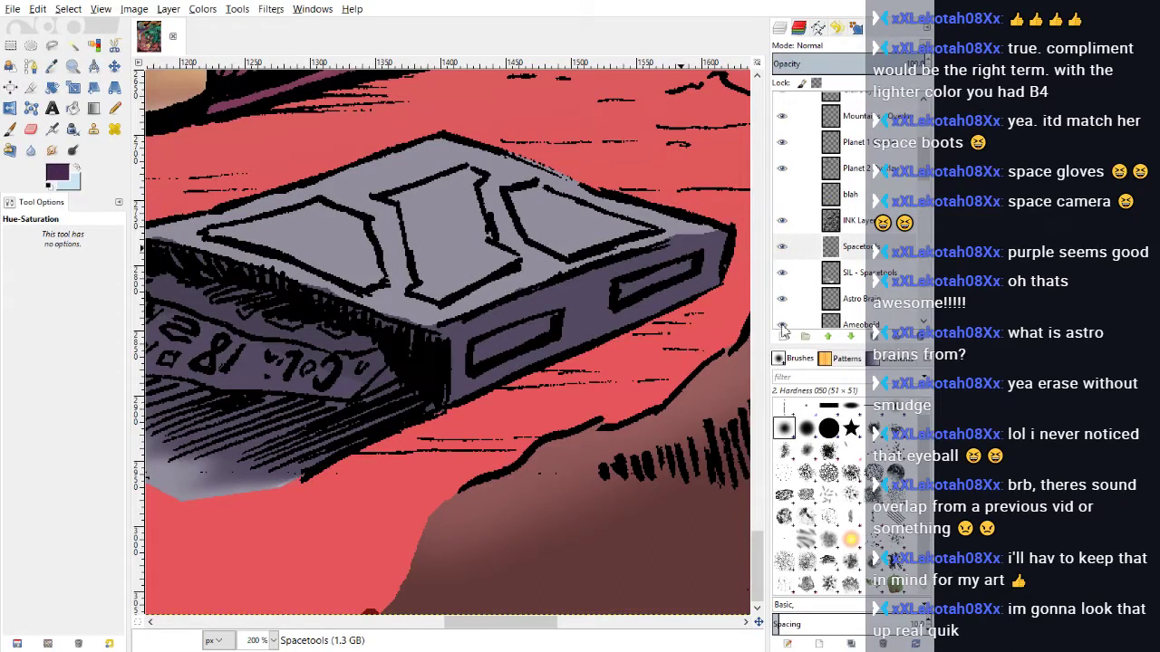
pyautogui.moveTo(724, 357); pyautogui.dragTo(745, 359)
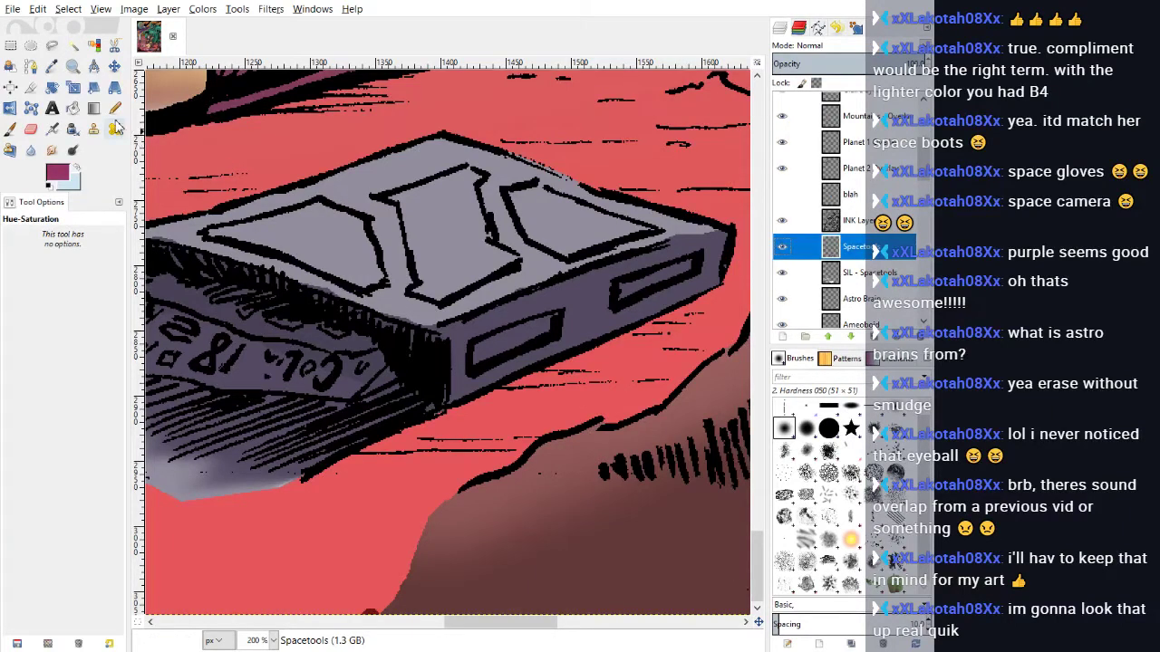
pyautogui.click(115, 108)
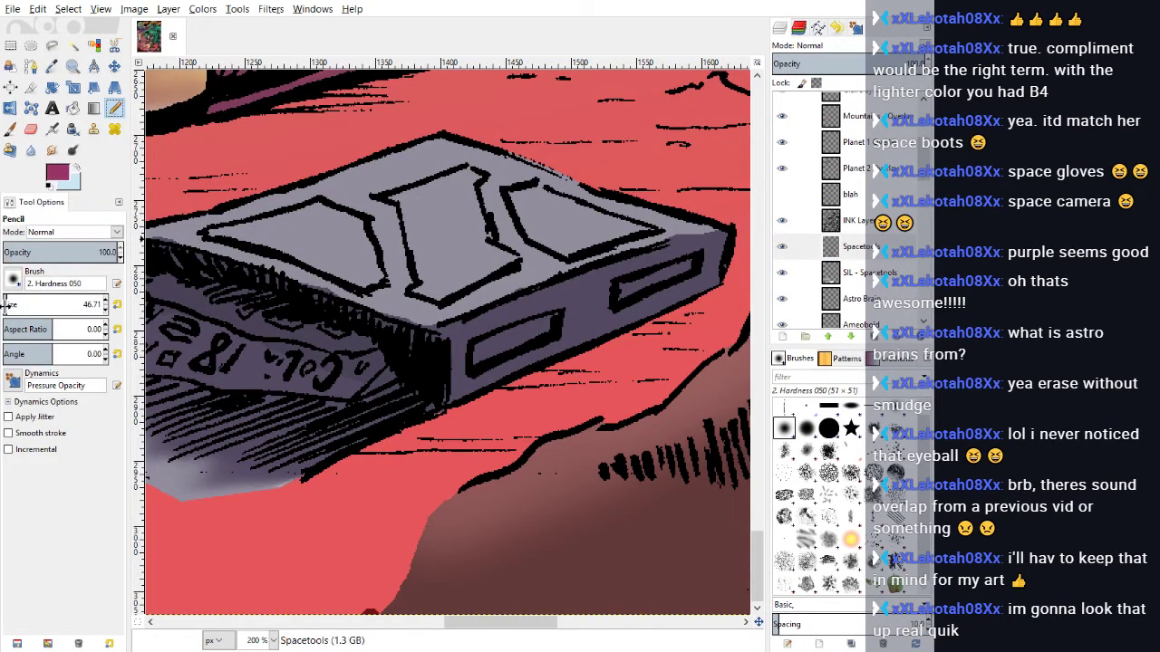
pyautogui.moveTo(6, 304); pyautogui.dragTo(4, 304)
pyautogui.moveTo(199, 248); pyautogui.dragTo(256, 230)
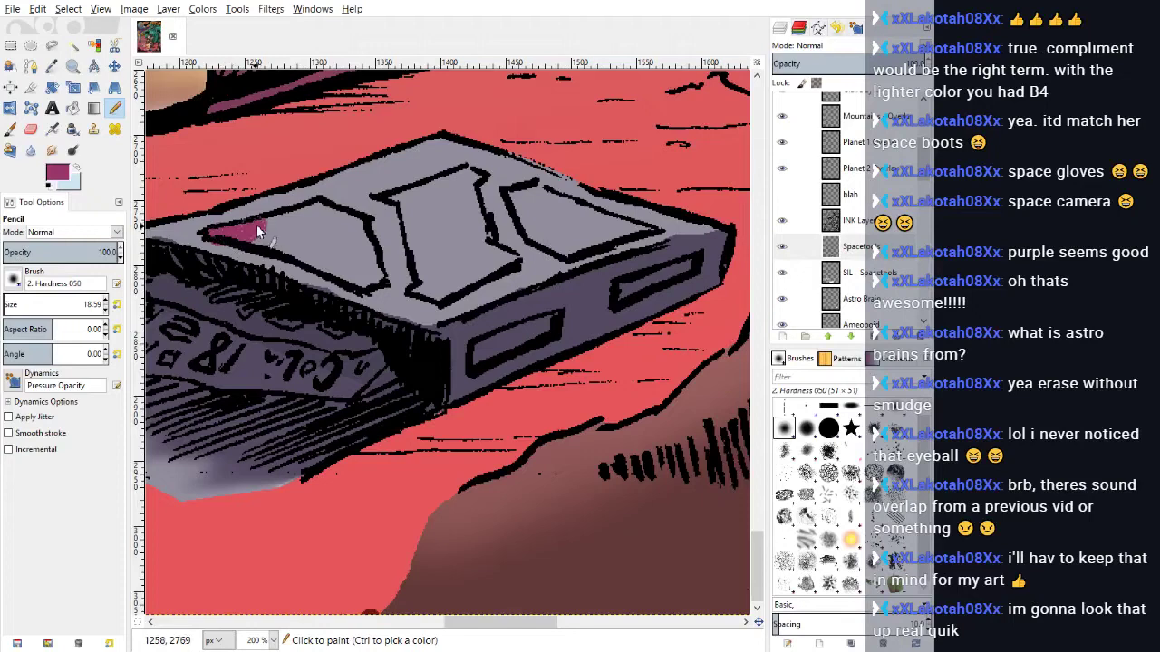
pyautogui.click(37, 8)
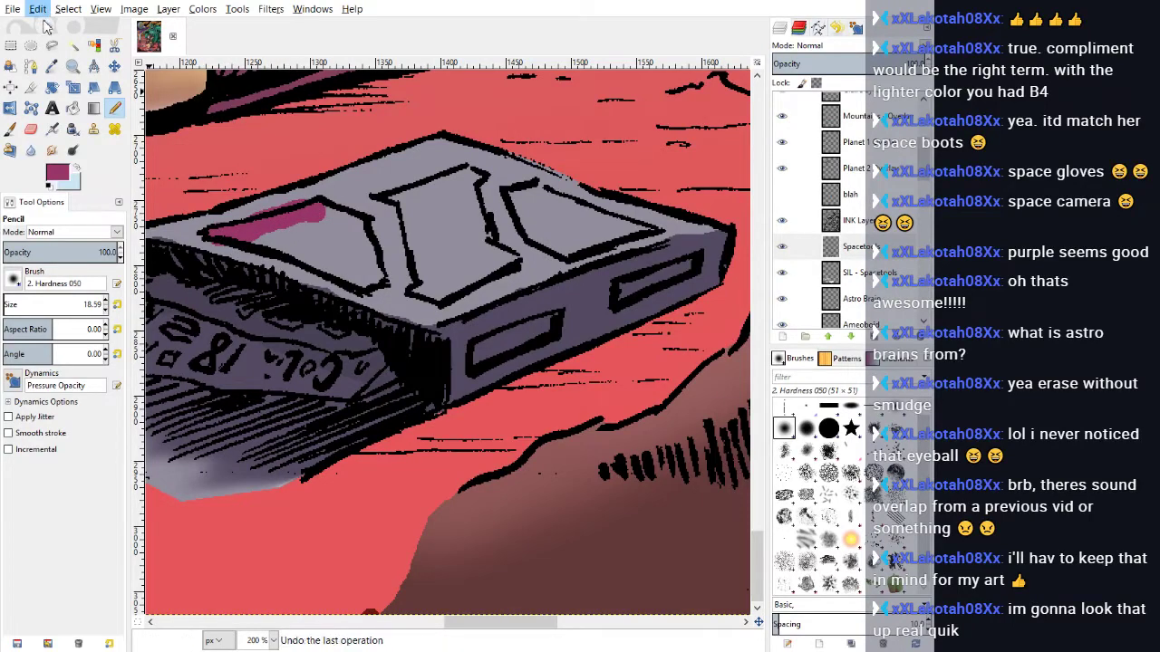
pyautogui.click(47, 29)
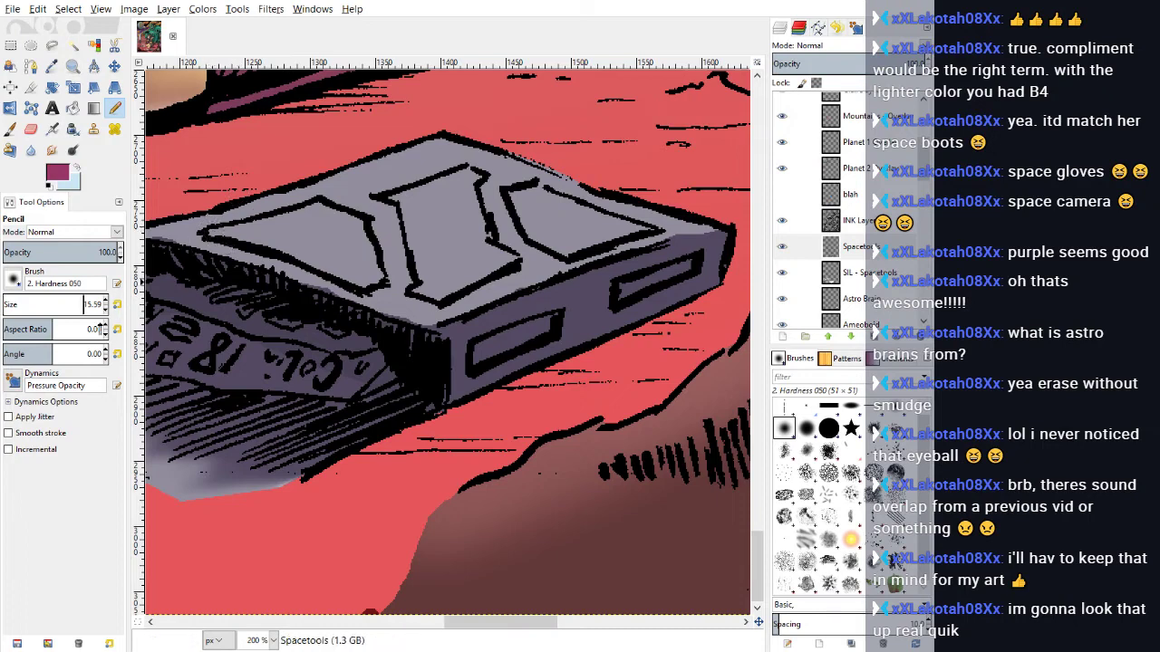
pyautogui.moveTo(206, 234); pyautogui.dragTo(275, 227)
pyautogui.click(37, 8)
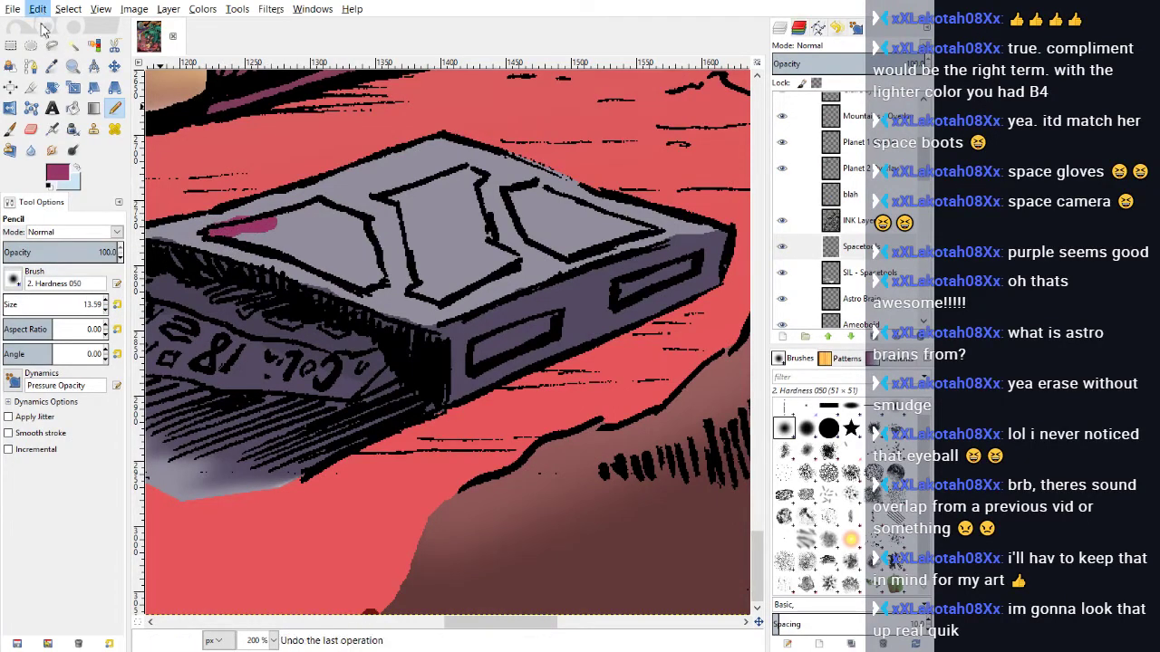
pyautogui.click(47, 29)
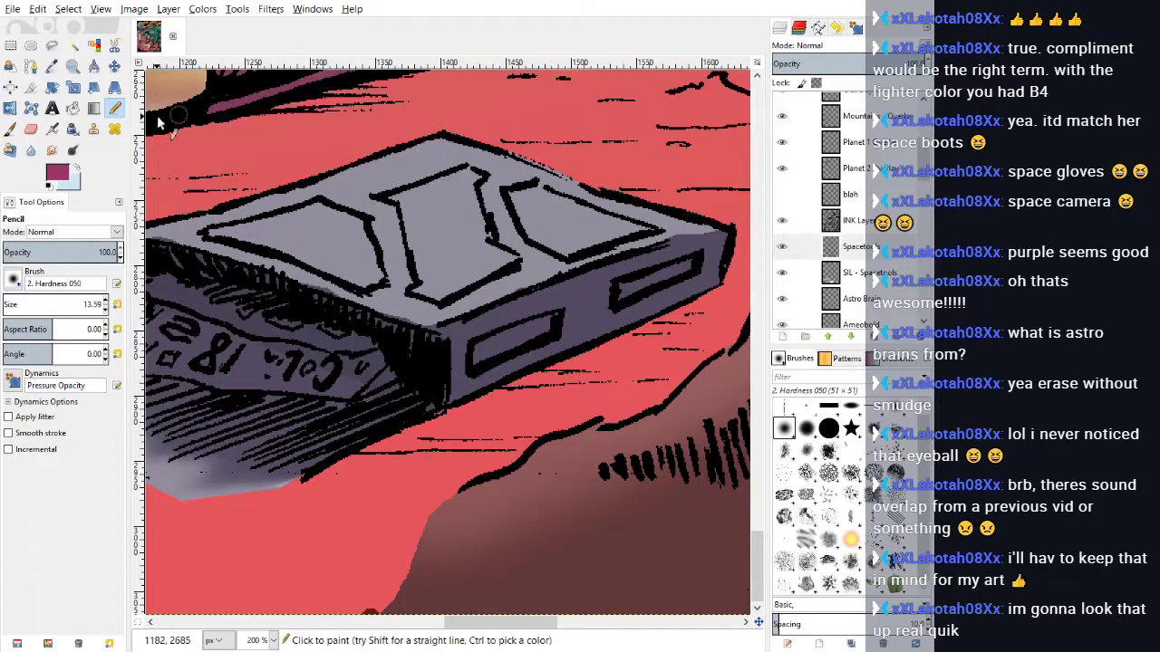
# Step: Set the pencil size to 10.59, line the inside of the box top's left panel in magenta, and bucket-fill its center
pyautogui.click(106, 310)
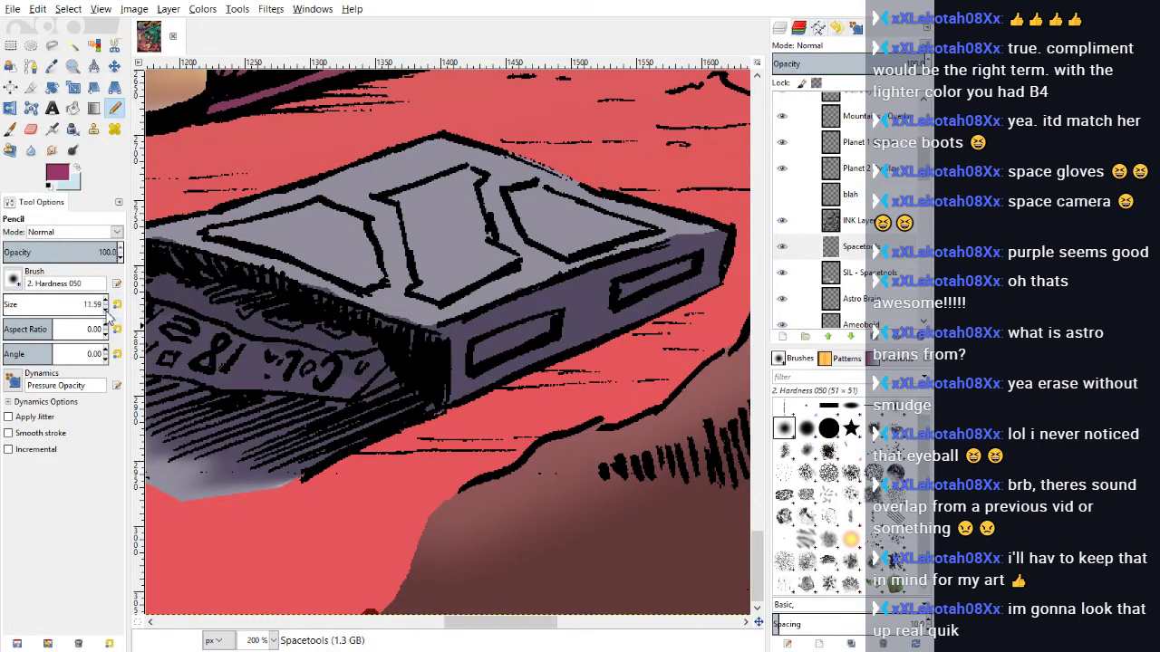
pyautogui.click(106, 310)
pyautogui.moveTo(201, 236); pyautogui.dragTo(240, 233)
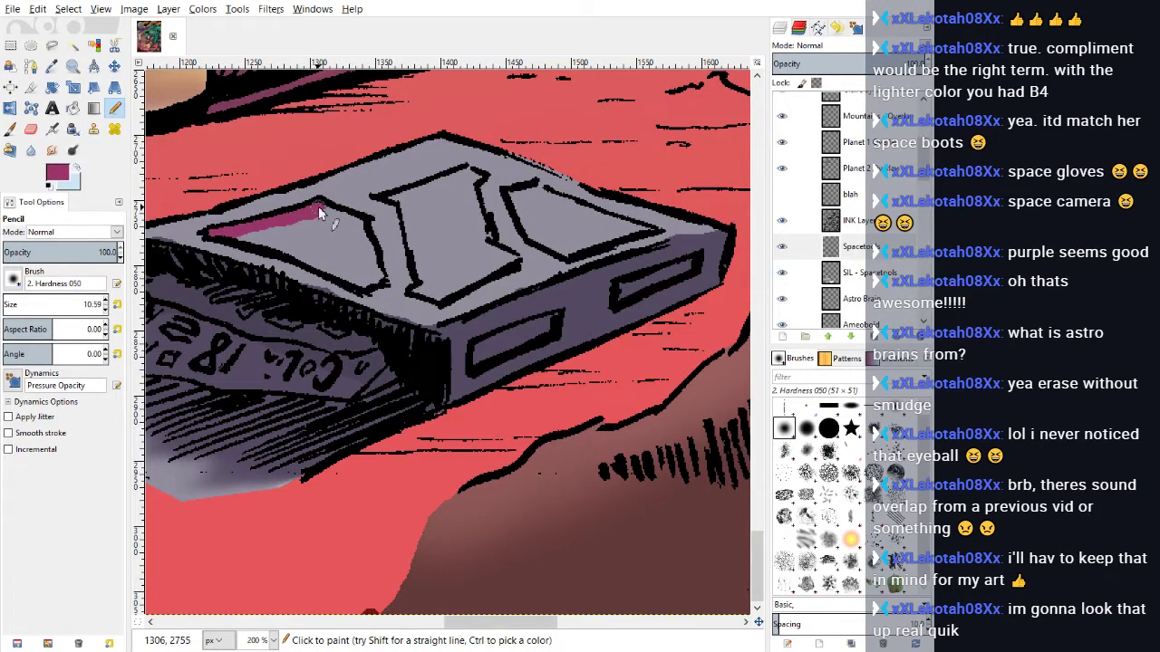
pyautogui.moveTo(336, 218)
pyautogui.mouseDown()
pyautogui.moveTo(361, 229)
pyautogui.moveTo(379, 277)
pyautogui.moveTo(357, 283)
pyautogui.mouseUp()
pyautogui.moveTo(238, 237); pyautogui.dragTo(347, 286)
pyautogui.click(73, 108)
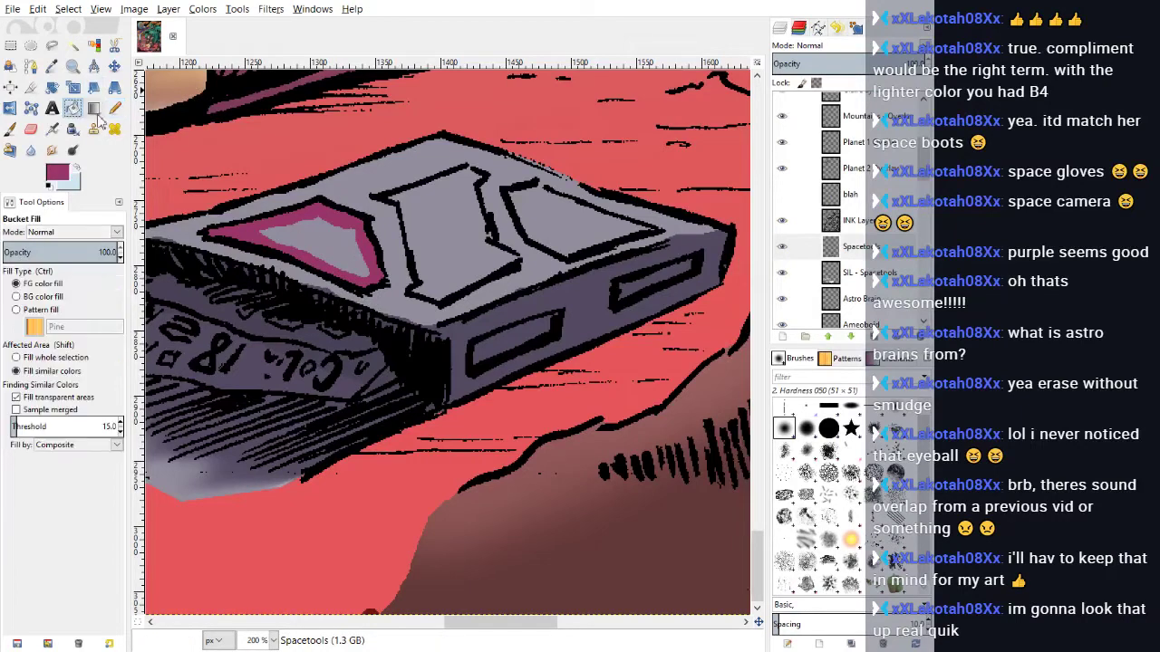
pyautogui.click(315, 238)
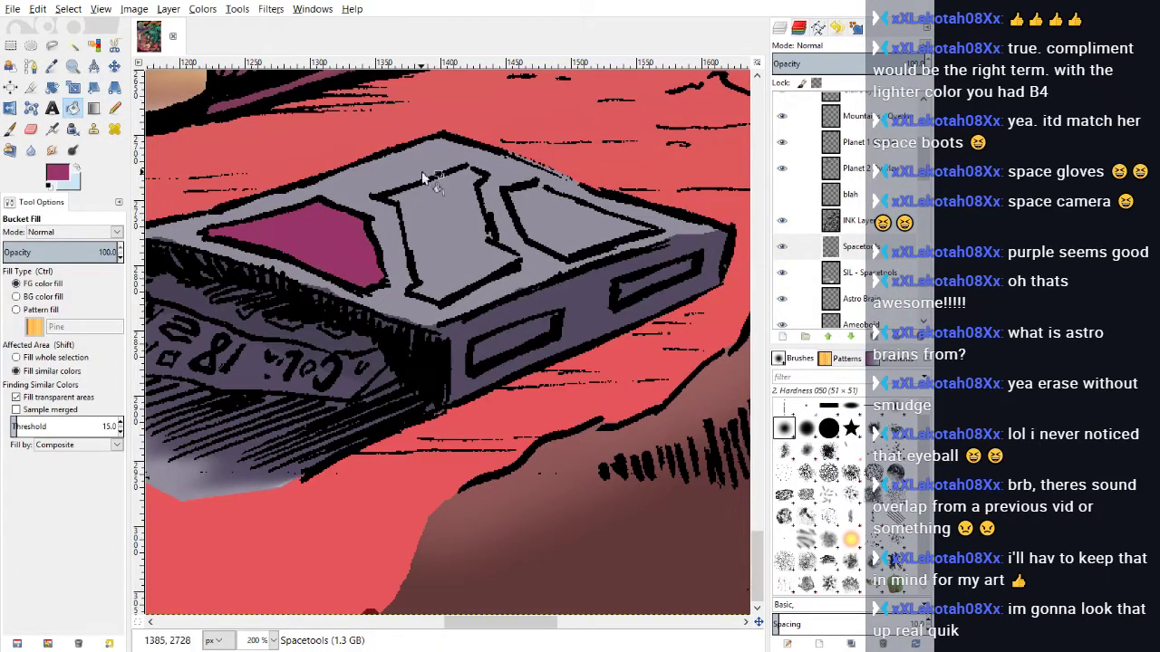
# Step: Line the inside of the box top's right panel in magenta with the Pencil and bucket-fill its center
pyautogui.press('n')
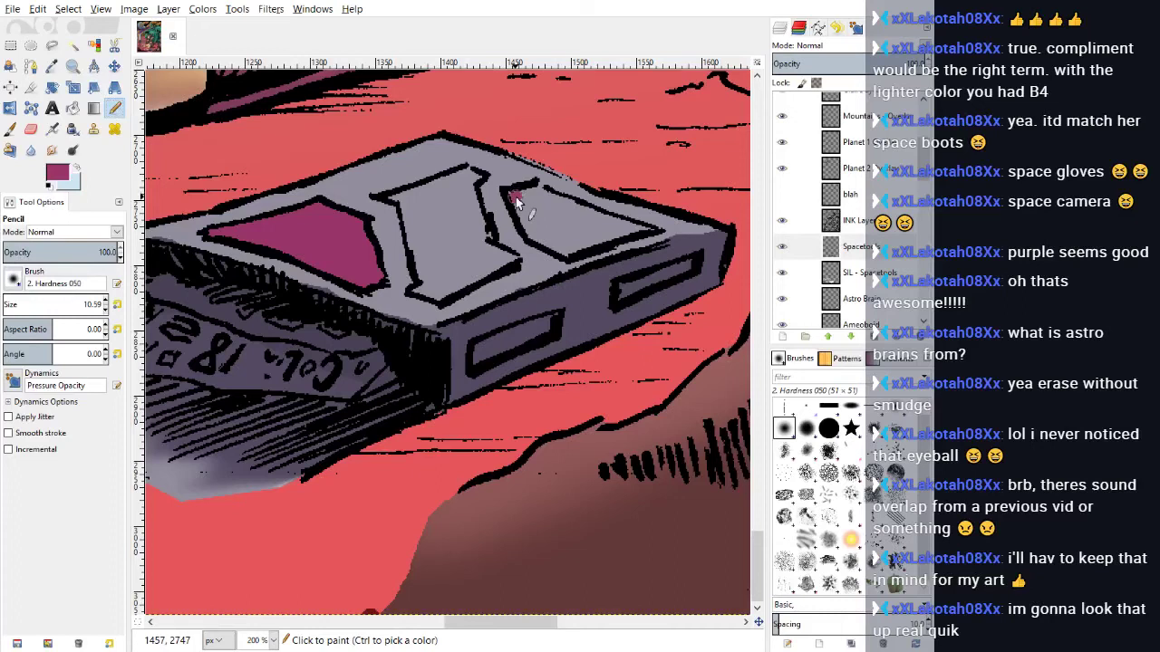
pyautogui.moveTo(519, 193)
pyautogui.mouseDown()
pyautogui.moveTo(642, 234)
pyautogui.moveTo(560, 254)
pyautogui.moveTo(517, 228)
pyautogui.moveTo(531, 205)
pyautogui.mouseUp()
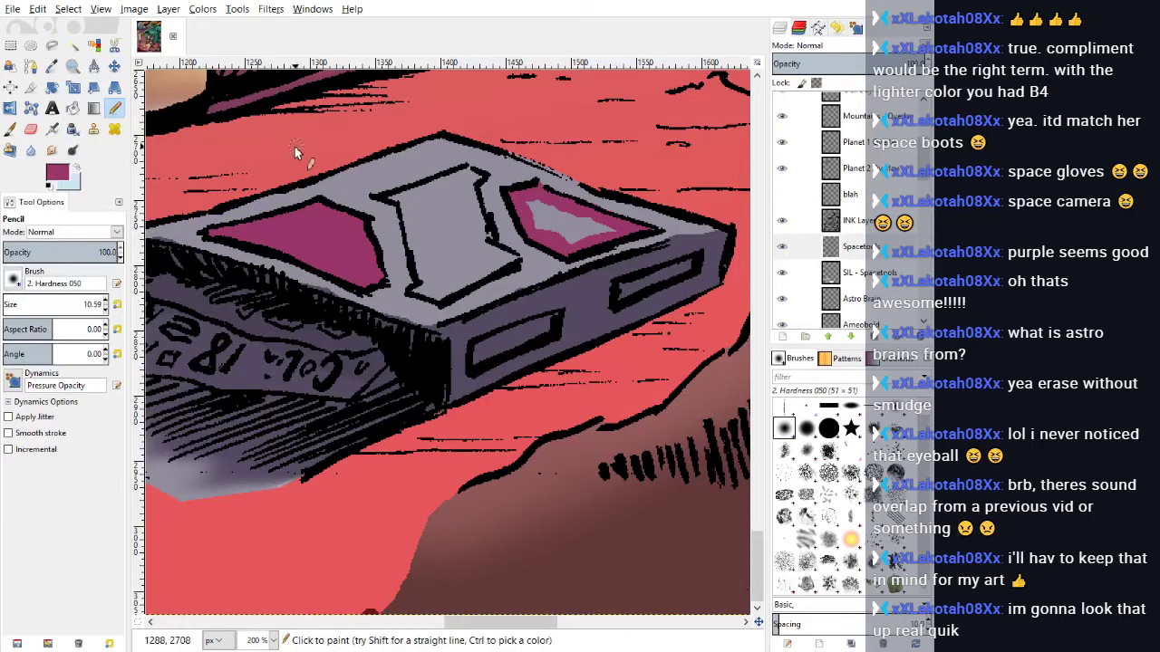
pyautogui.click(73, 108)
pyautogui.click(559, 225)
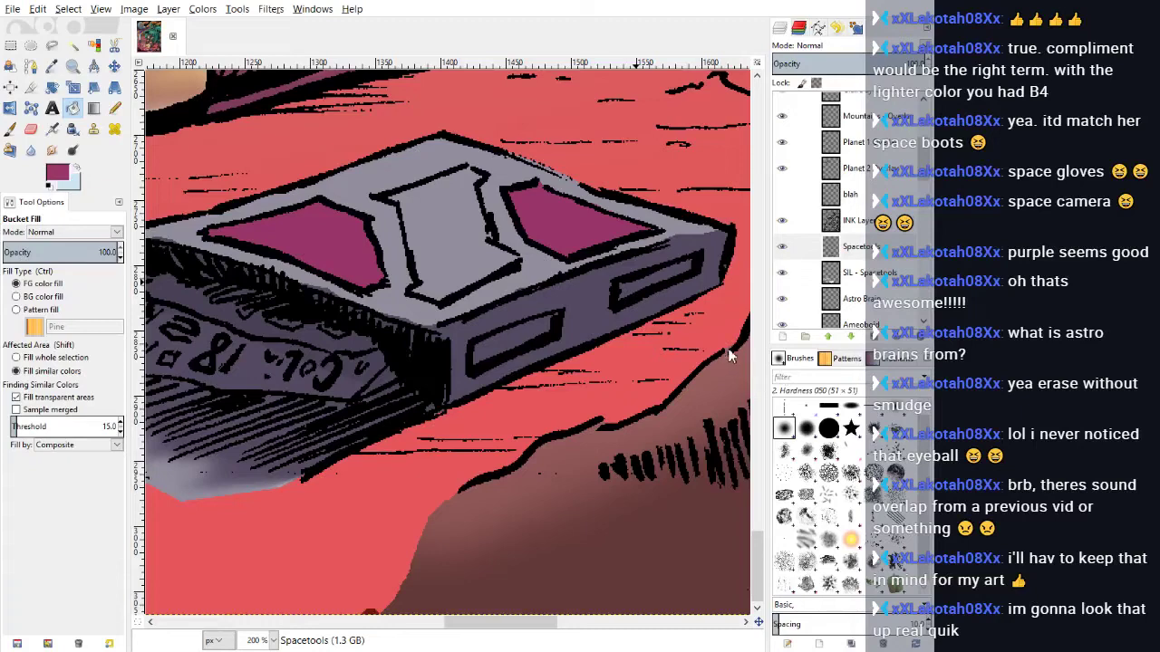
# Step: Choose a light pink foreground color, pencil along the inside of the box top's middle panel, and bucket-fill its center
pyautogui.moveTo(729, 348); pyautogui.dragTo(761, 381)
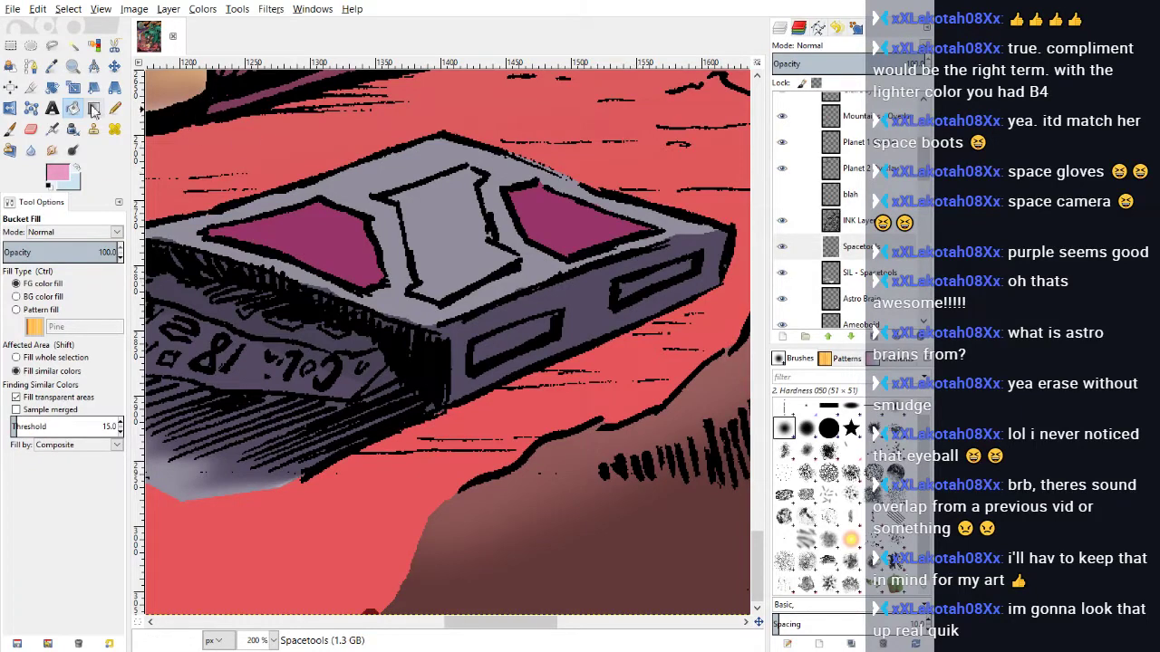
pyautogui.click(114, 108)
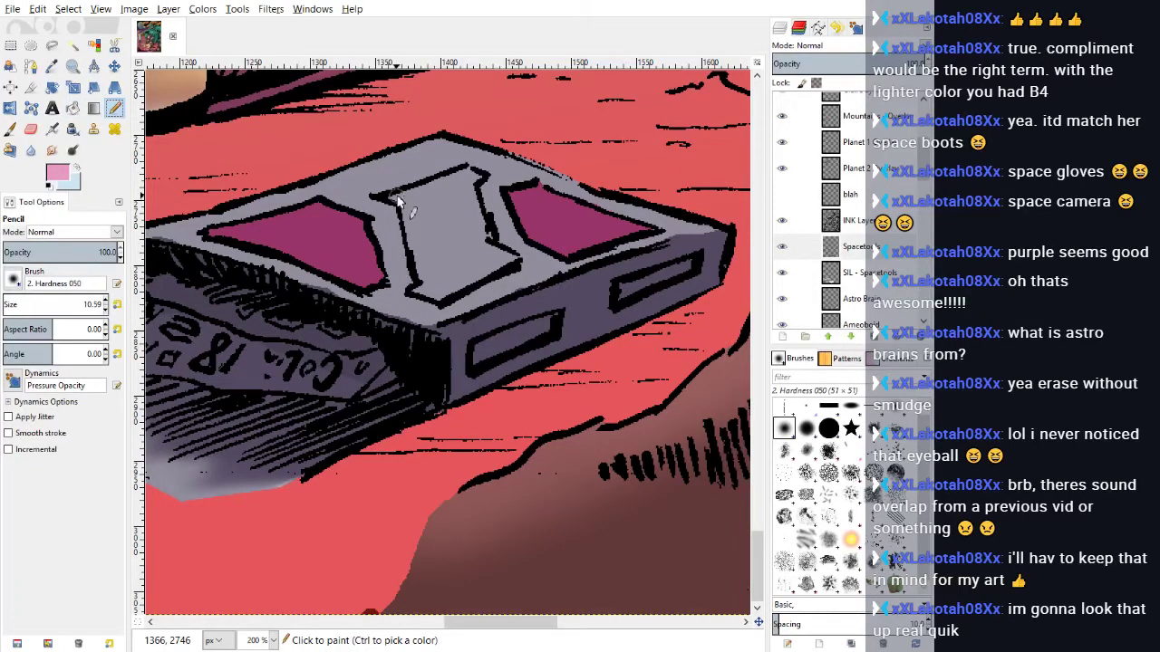
pyautogui.moveTo(395, 201); pyautogui.dragTo(475, 175)
pyautogui.hotkey('ctrl', 'z')
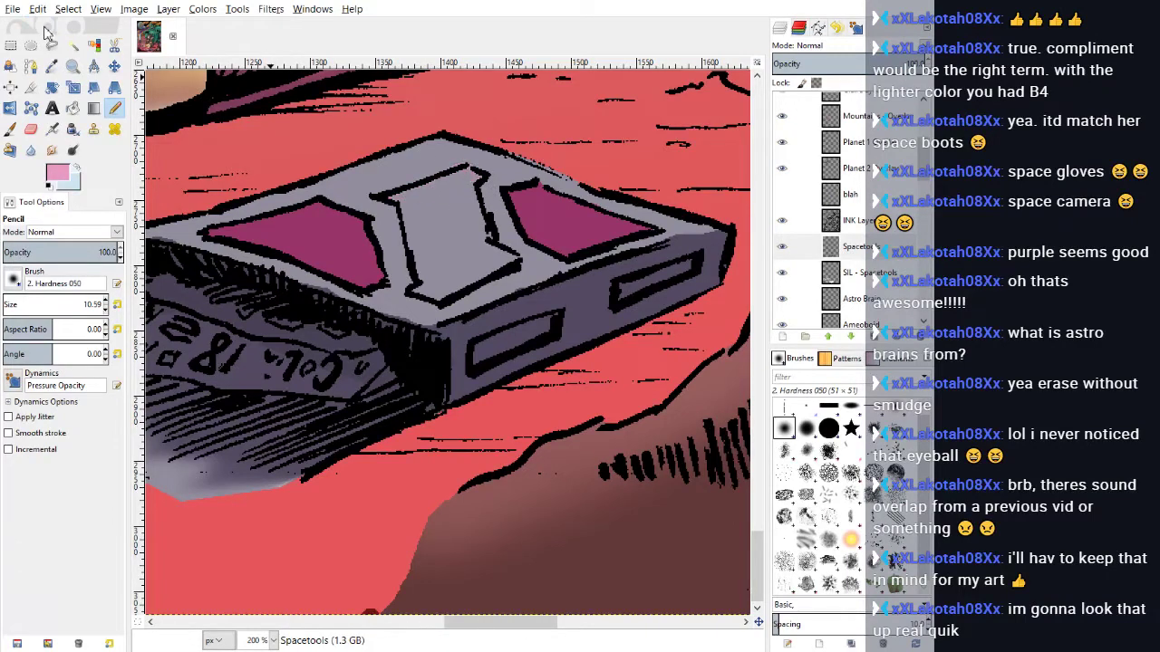
pyautogui.moveTo(471, 178); pyautogui.dragTo(457, 182)
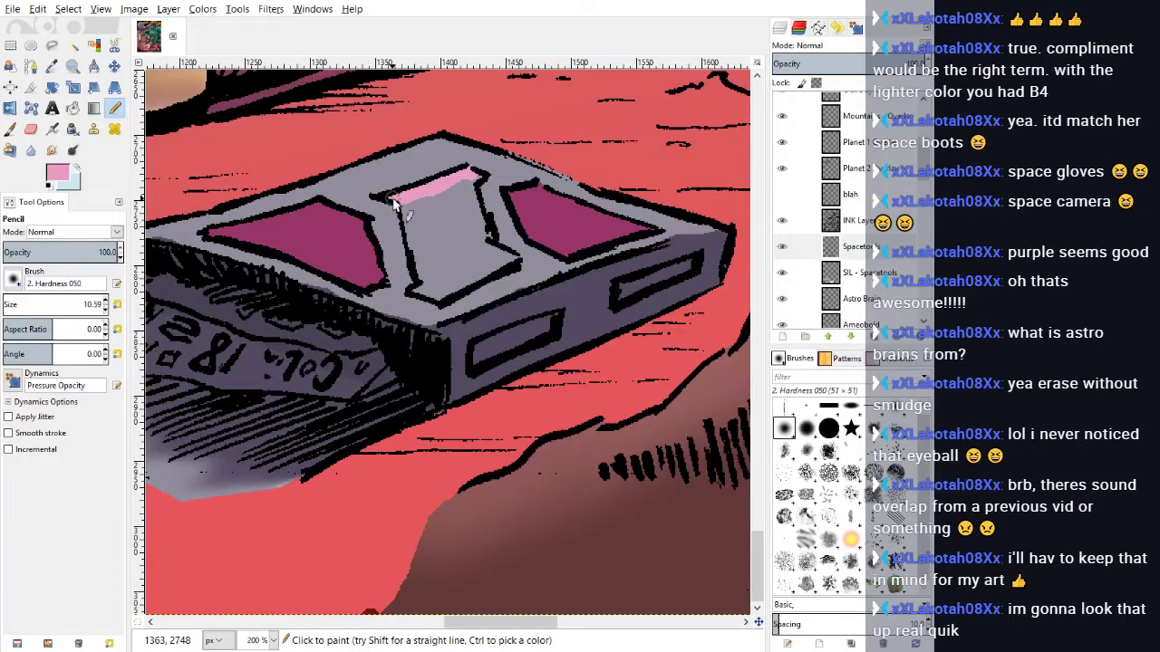
pyautogui.moveTo(402, 201)
pyautogui.mouseDown()
pyautogui.moveTo(423, 293)
pyautogui.moveTo(437, 297)
pyautogui.moveTo(496, 262)
pyautogui.moveTo(490, 275)
pyautogui.moveTo(516, 267)
pyautogui.moveTo(492, 256)
pyautogui.mouseUp()
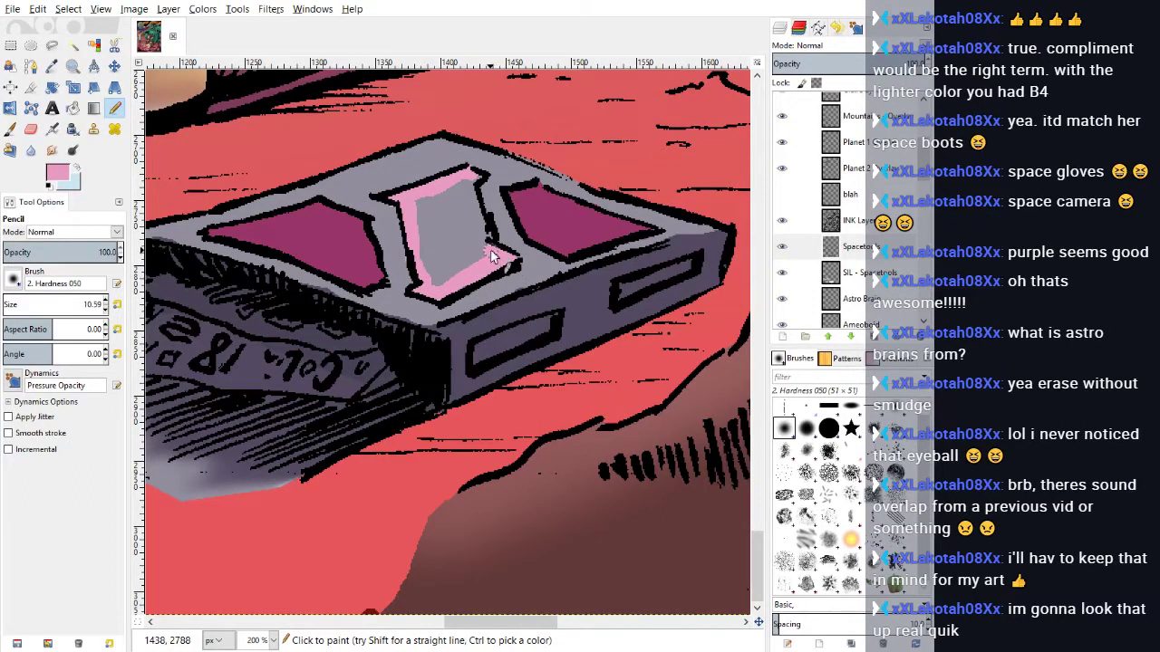
pyautogui.moveTo(468, 182); pyautogui.dragTo(488, 244)
pyautogui.hotkey('shift', 'b')
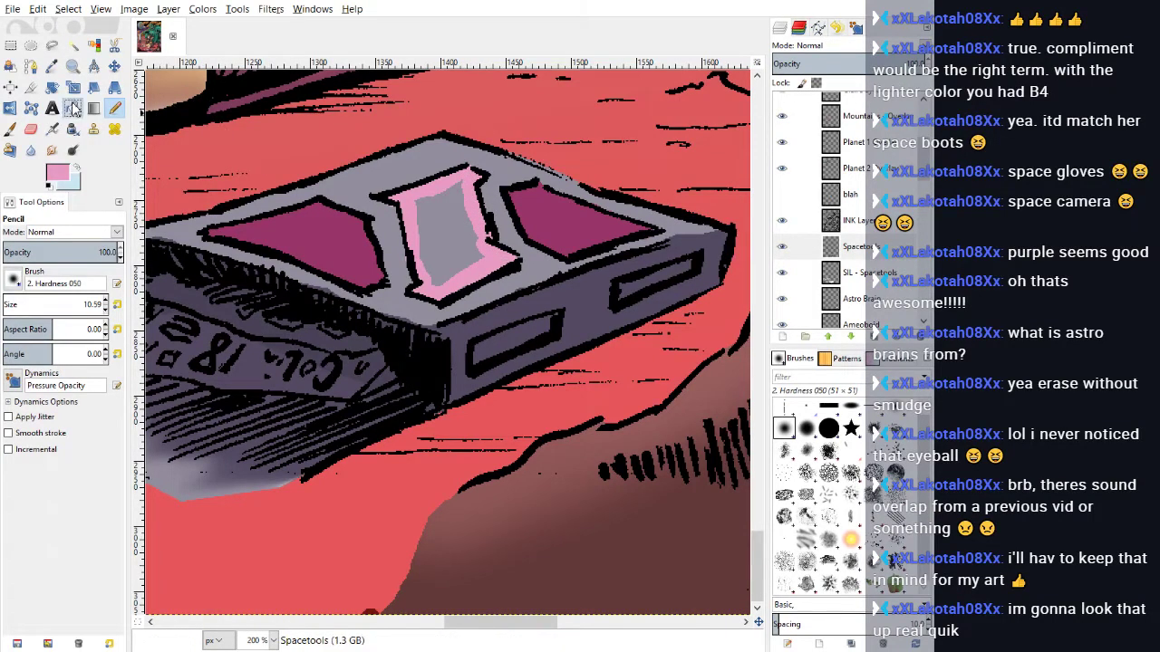
pyautogui.click(450, 215)
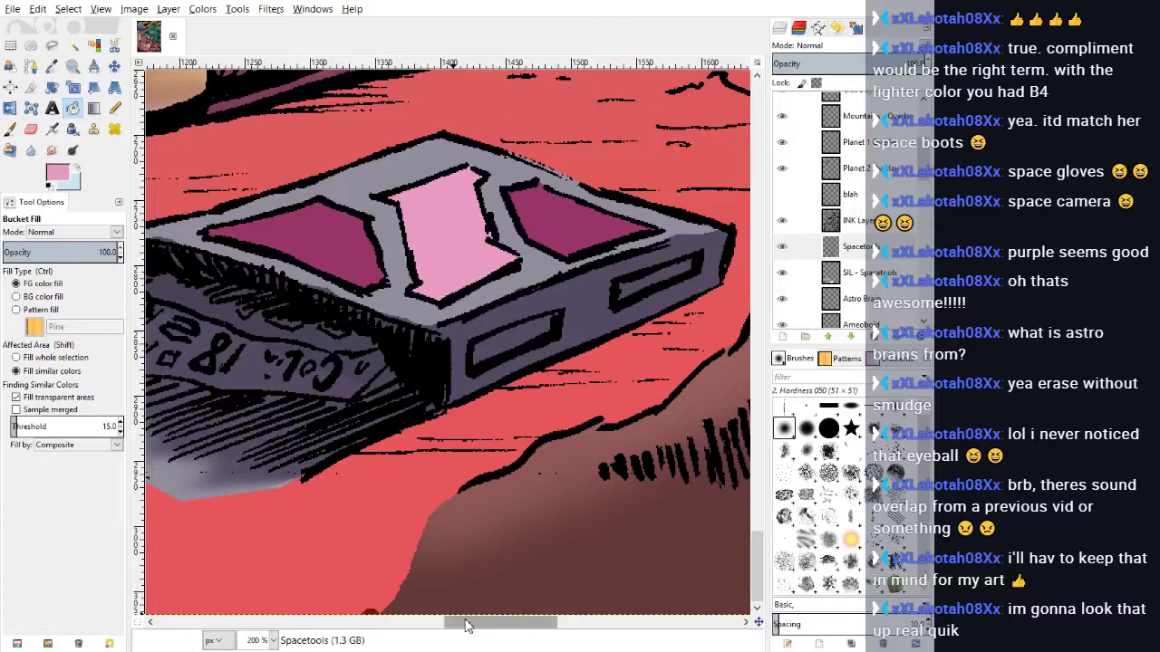
# Step: Pencil the lettered card in the box's opening off-white at size 10.59, and smudge its shaded upper edge at size 20.59
pyautogui.moveTo(469, 625); pyautogui.dragTo(448, 625)
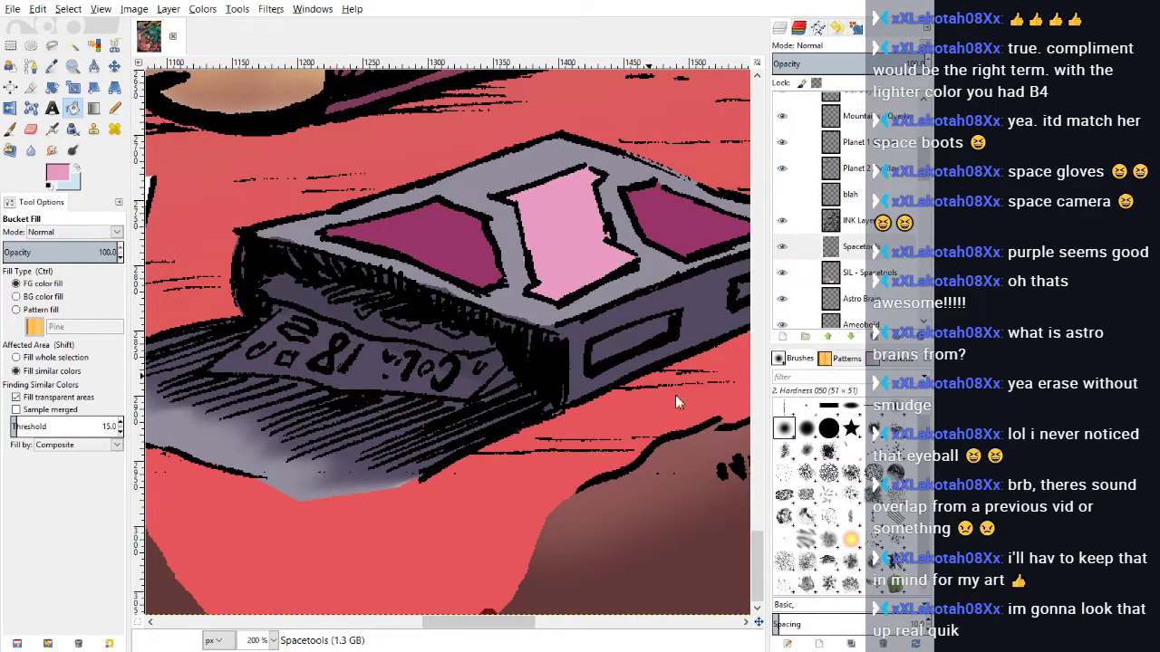
pyautogui.moveTo(766, 388); pyautogui.dragTo(777, 405)
pyautogui.click(762, 414)
pyautogui.click(114, 108)
pyautogui.moveTo(222, 376)
pyautogui.mouseDown()
pyautogui.moveTo(285, 323)
pyautogui.moveTo(234, 369)
pyautogui.moveTo(464, 396)
pyautogui.moveTo(490, 376)
pyautogui.moveTo(460, 386)
pyautogui.moveTo(261, 355)
pyautogui.moveTo(339, 374)
pyautogui.moveTo(284, 347)
pyautogui.moveTo(289, 336)
pyautogui.moveTo(400, 373)
pyautogui.moveTo(463, 380)
pyautogui.mouseUp()
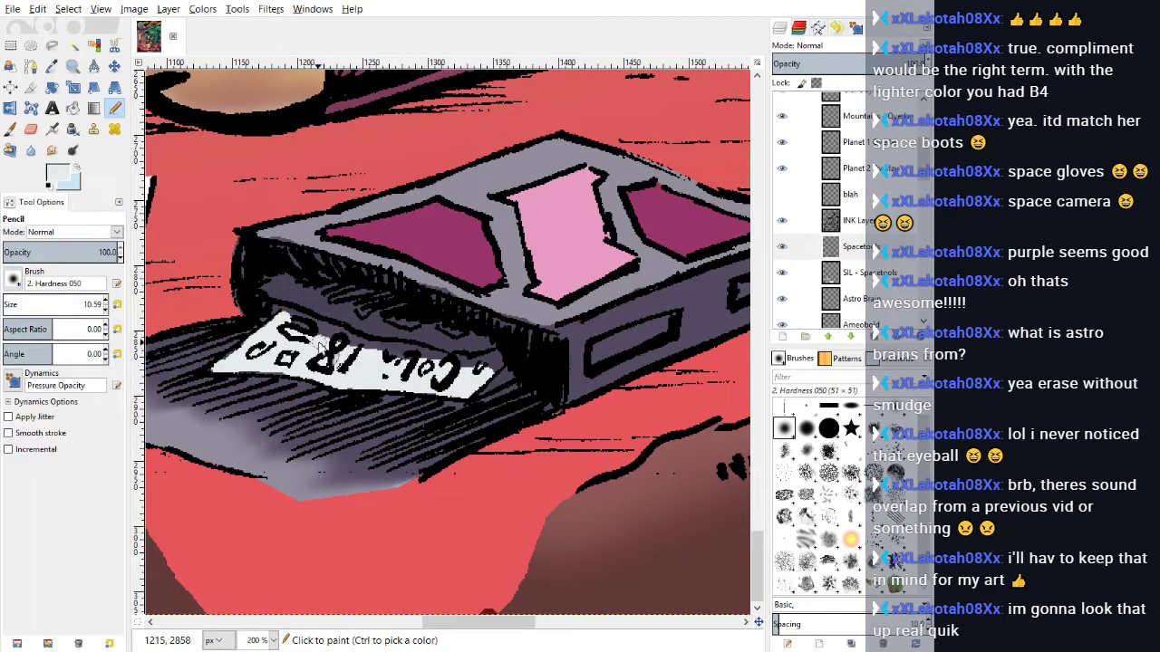
pyautogui.click(52, 150)
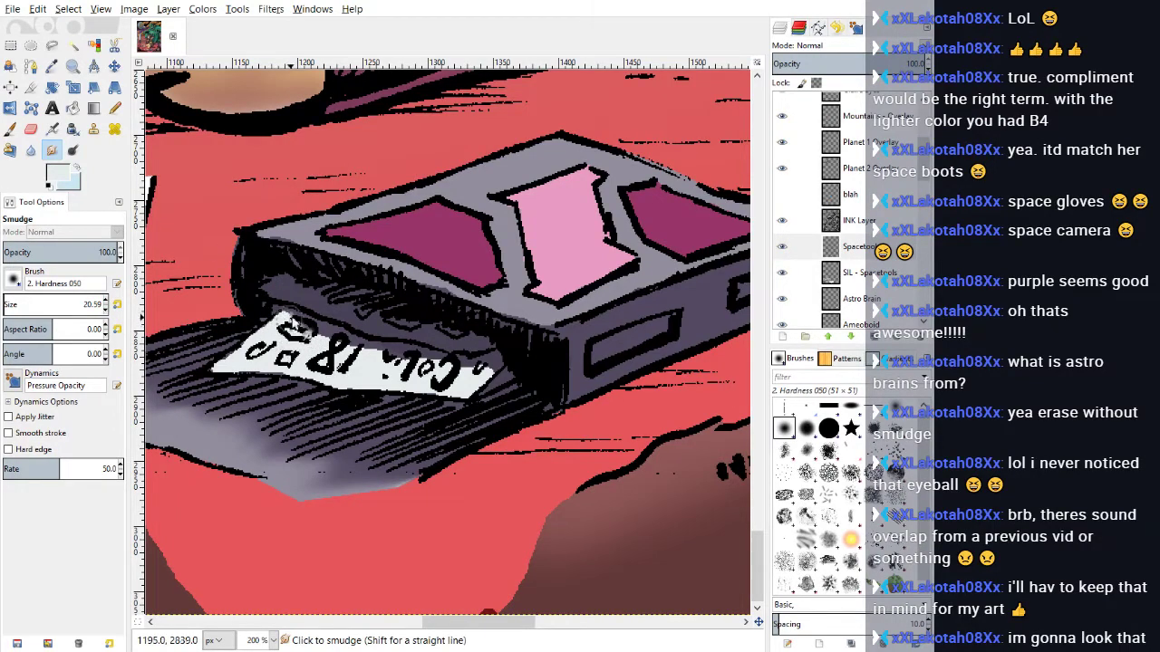
pyautogui.moveTo(290, 317)
pyautogui.mouseDown()
pyautogui.moveTo(296, 346)
pyautogui.moveTo(307, 350)
pyautogui.moveTo(322, 334)
pyautogui.moveTo(310, 365)
pyautogui.moveTo(337, 337)
pyautogui.moveTo(308, 362)
pyautogui.moveTo(324, 334)
pyautogui.moveTo(306, 357)
pyautogui.moveTo(322, 366)
pyautogui.moveTo(343, 344)
pyautogui.moveTo(343, 369)
pyautogui.moveTo(369, 350)
pyautogui.moveTo(375, 372)
pyautogui.moveTo(390, 348)
pyautogui.moveTo(374, 374)
pyautogui.moveTo(380, 348)
pyautogui.moveTo(393, 382)
pyautogui.moveTo(395, 348)
pyautogui.moveTo(395, 373)
pyautogui.moveTo(421, 354)
pyautogui.moveTo(416, 374)
pyautogui.moveTo(428, 354)
pyautogui.moveTo(429, 380)
pyautogui.moveTo(451, 356)
pyautogui.moveTo(440, 384)
pyautogui.moveTo(463, 361)
pyautogui.moveTo(449, 382)
pyautogui.moveTo(467, 363)
pyautogui.moveTo(460, 379)
pyautogui.moveTo(496, 365)
pyautogui.mouseUp()
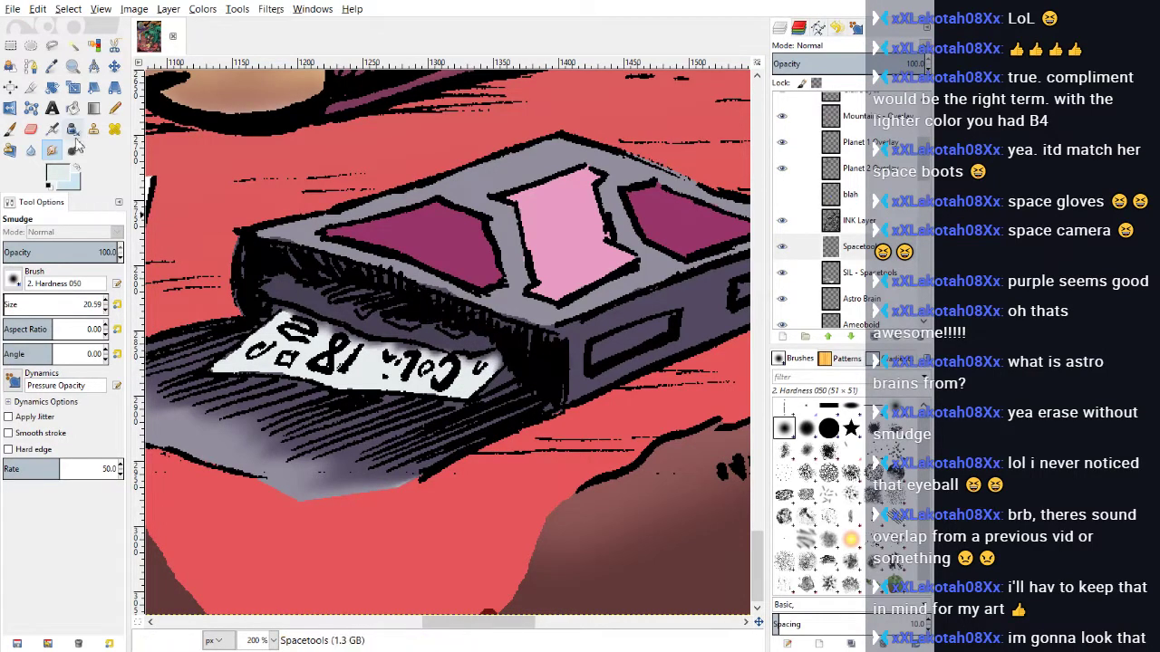
# Step: Set the pencil size to 16.59 and paint the narrow strip behind the lettered card off-white
pyautogui.click(114, 108)
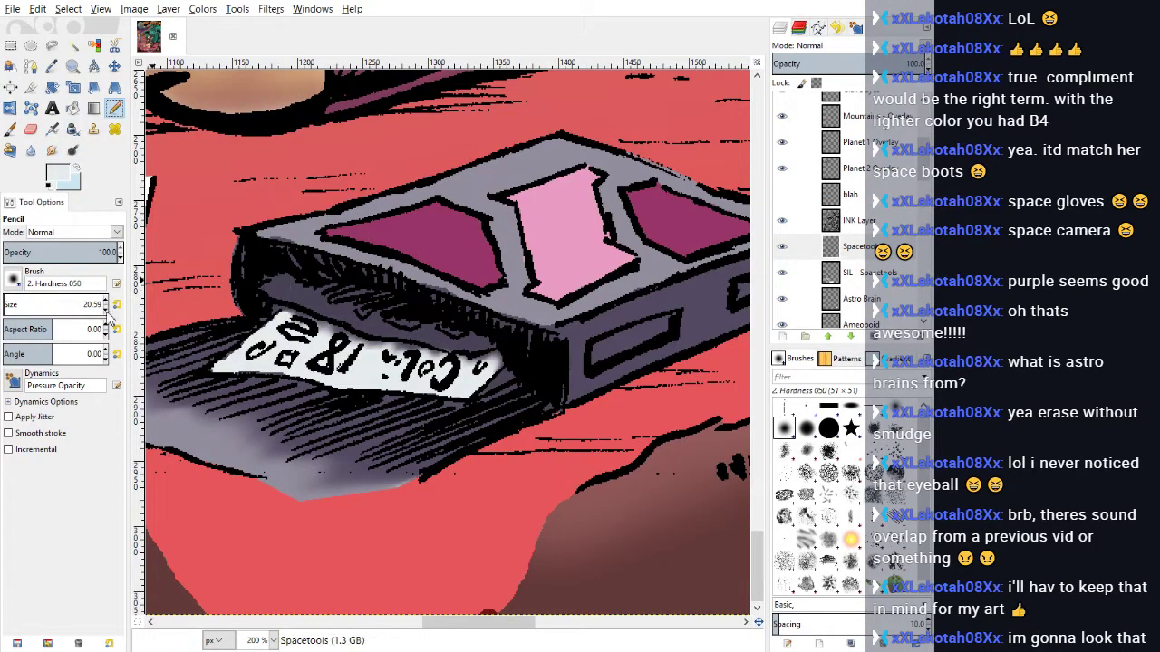
pyautogui.moveTo(264, 277)
pyautogui.mouseDown()
pyautogui.moveTo(310, 316)
pyautogui.moveTo(392, 337)
pyautogui.mouseUp()
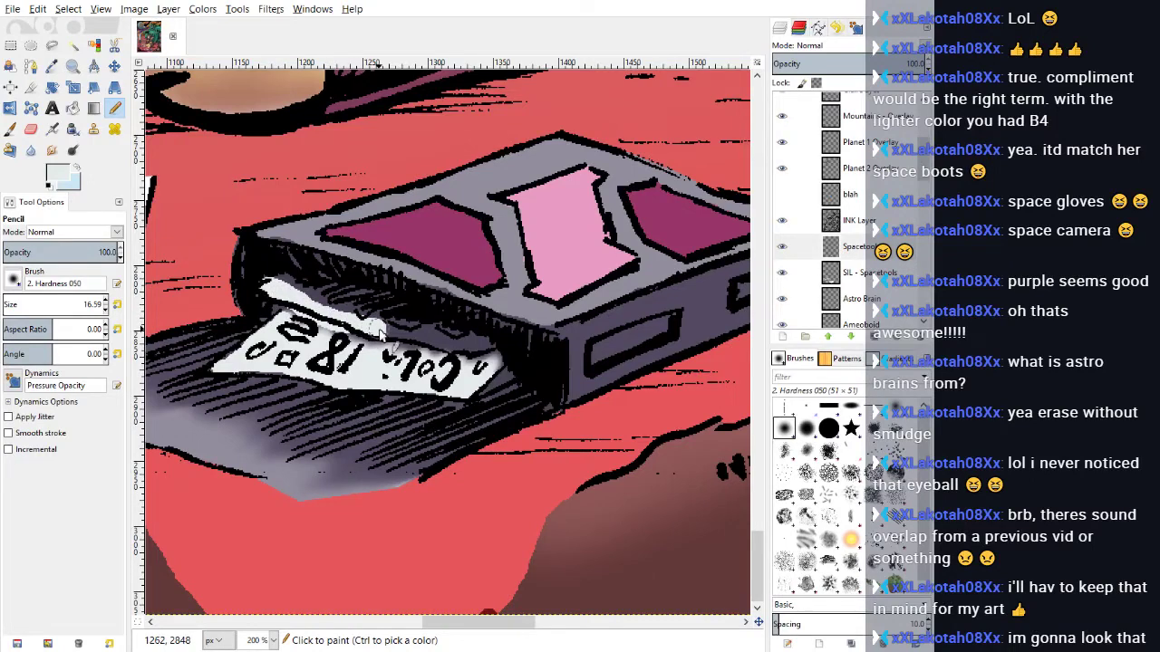
pyautogui.click(37, 13)
pyautogui.click(53, 29)
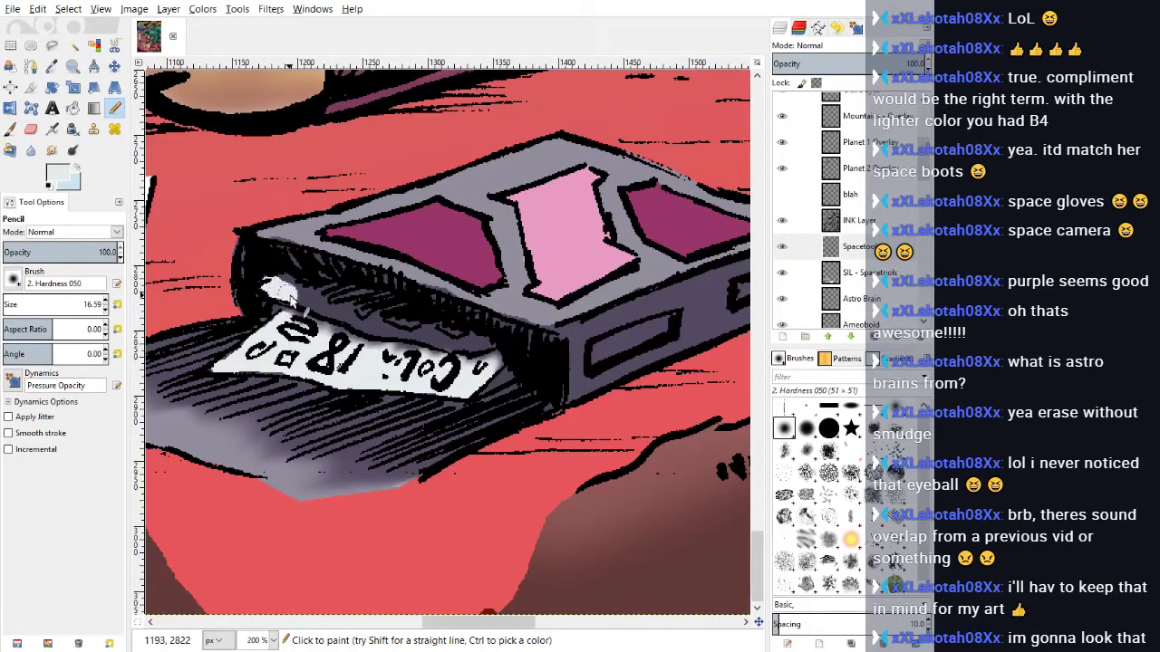
pyautogui.moveTo(293, 299); pyautogui.dragTo(473, 352)
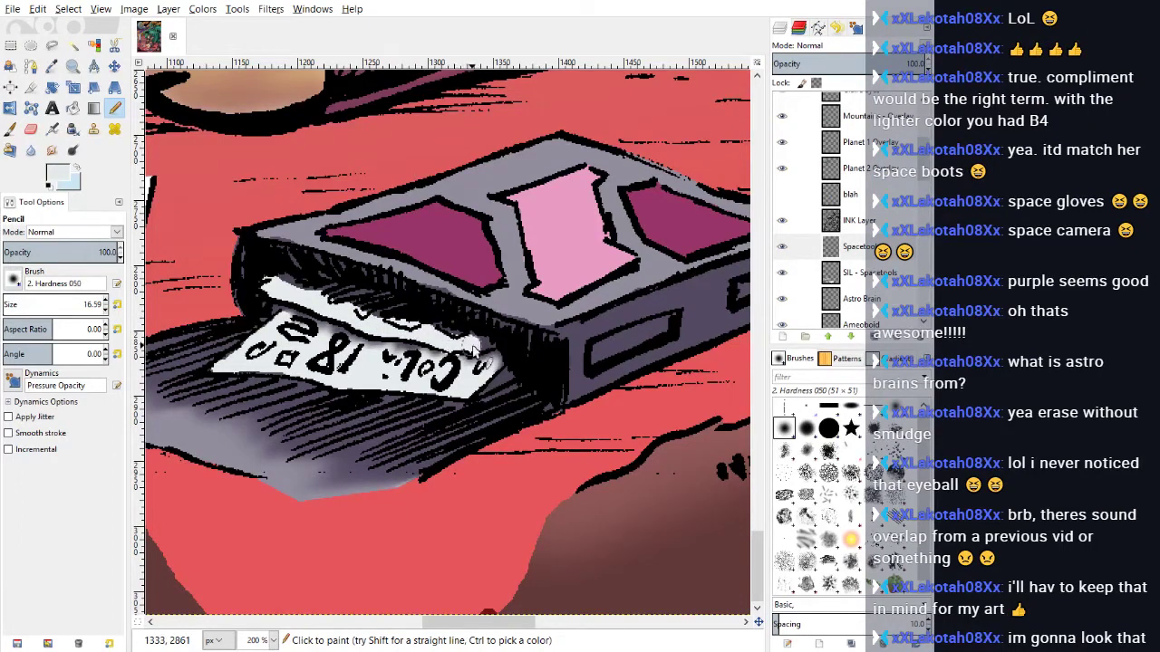
# Step: Smudge the off-white strip's upper edge into the box's dark interior, raising the smudge size to 39
pyautogui.click(52, 149)
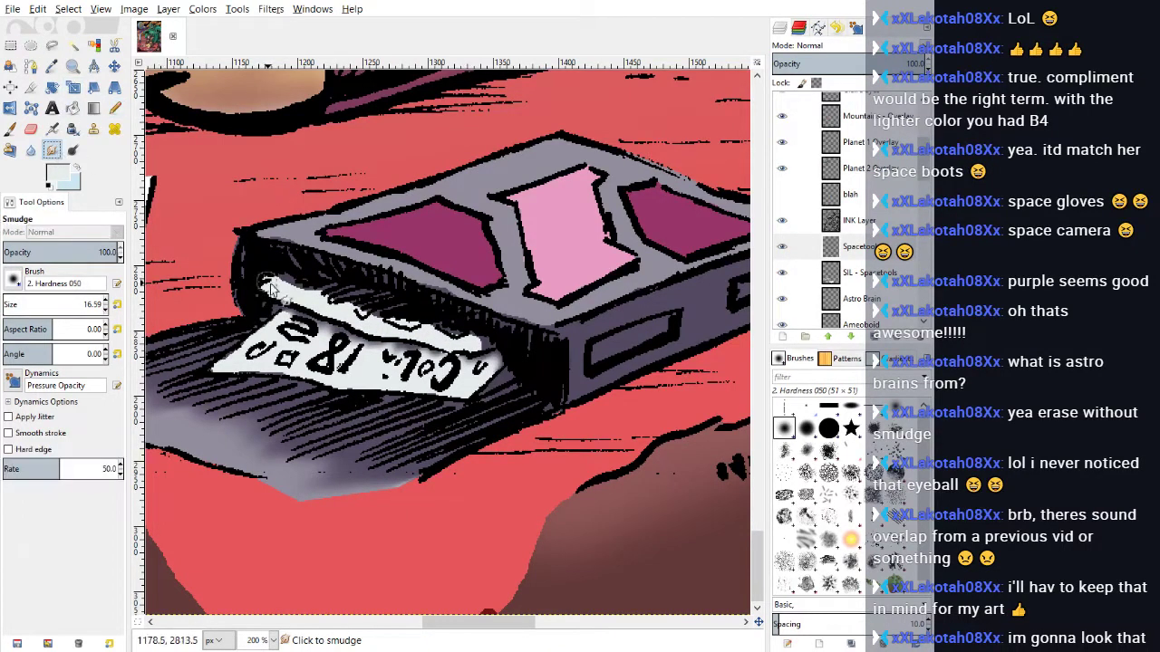
pyautogui.moveTo(270, 288)
pyautogui.mouseDown()
pyautogui.moveTo(303, 274)
pyautogui.moveTo(315, 282)
pyautogui.moveTo(288, 286)
pyautogui.mouseUp()
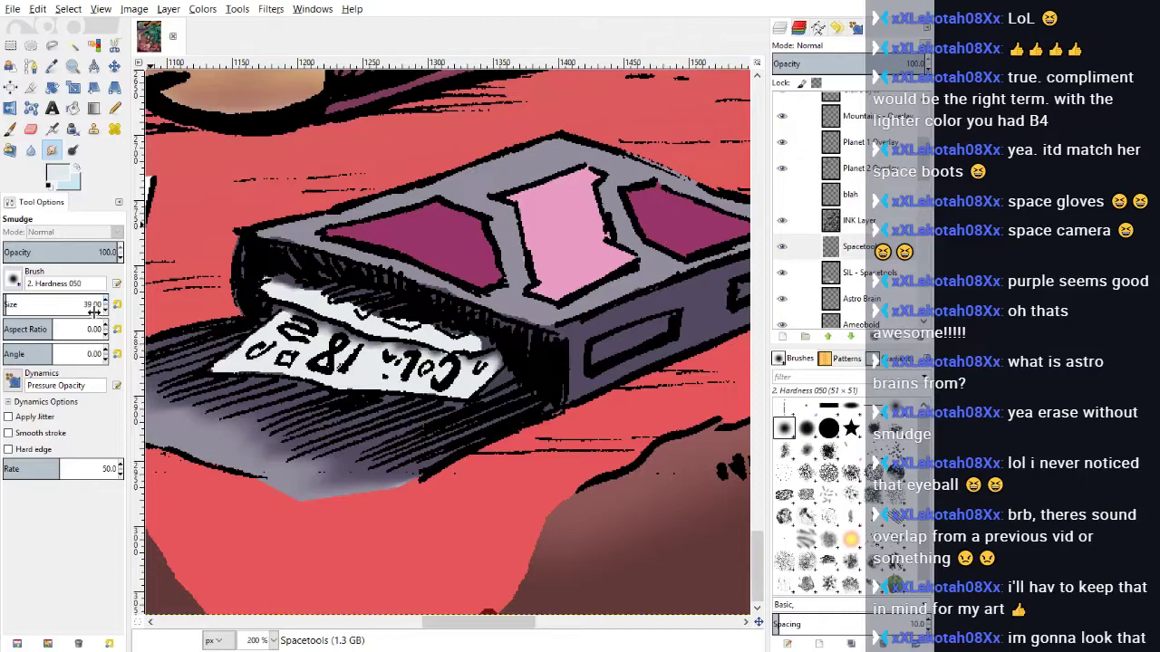
pyautogui.moveTo(317, 333)
pyautogui.mouseDown()
pyautogui.moveTo(324, 292)
pyautogui.moveTo(306, 299)
pyautogui.moveTo(319, 290)
pyautogui.moveTo(309, 290)
pyautogui.moveTo(346, 299)
pyautogui.moveTo(331, 306)
pyautogui.moveTo(374, 302)
pyautogui.moveTo(353, 319)
pyautogui.moveTo(409, 311)
pyautogui.moveTo(390, 326)
pyautogui.moveTo(464, 324)
pyautogui.moveTo(444, 333)
pyautogui.moveTo(544, 351)
pyautogui.moveTo(628, 324)
pyautogui.moveTo(469, 323)
pyautogui.mouseUp()
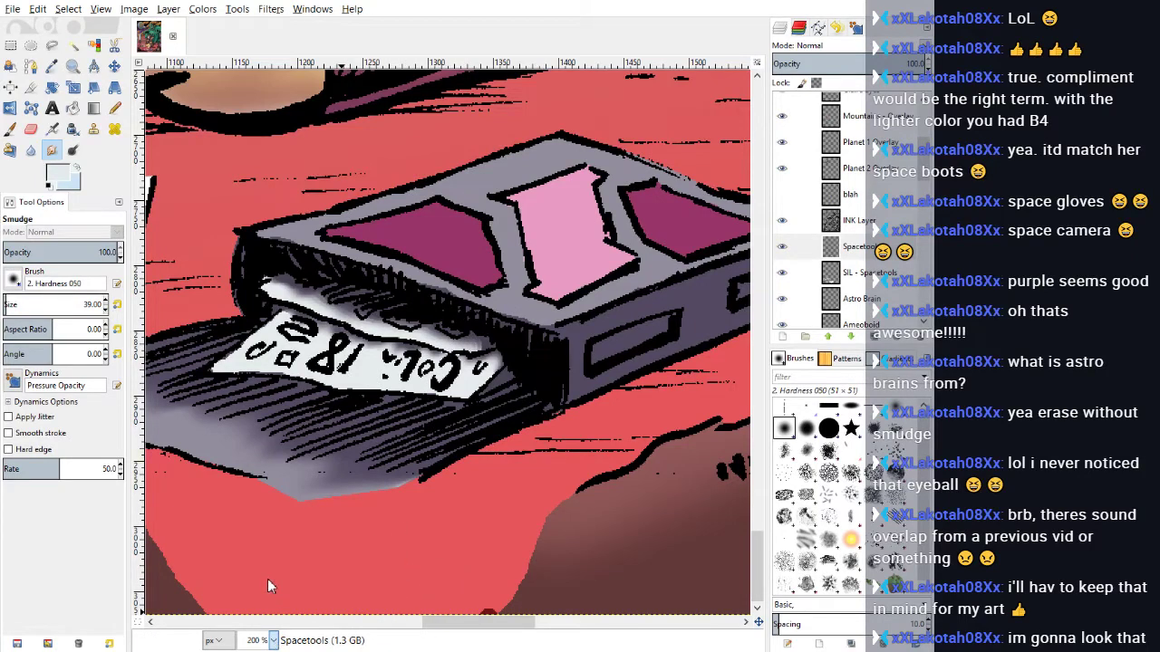
# Step: Select the space tools' silhouettes by color on the SIL - Spacetools layer and activate the Pencil
pyautogui.hotkey('shift', 'ctrl', 'j')
pyautogui.keyDown('ctrl'); pyautogui.scroll(2, 336, 460); pyautogui.keyUp('ctrl')
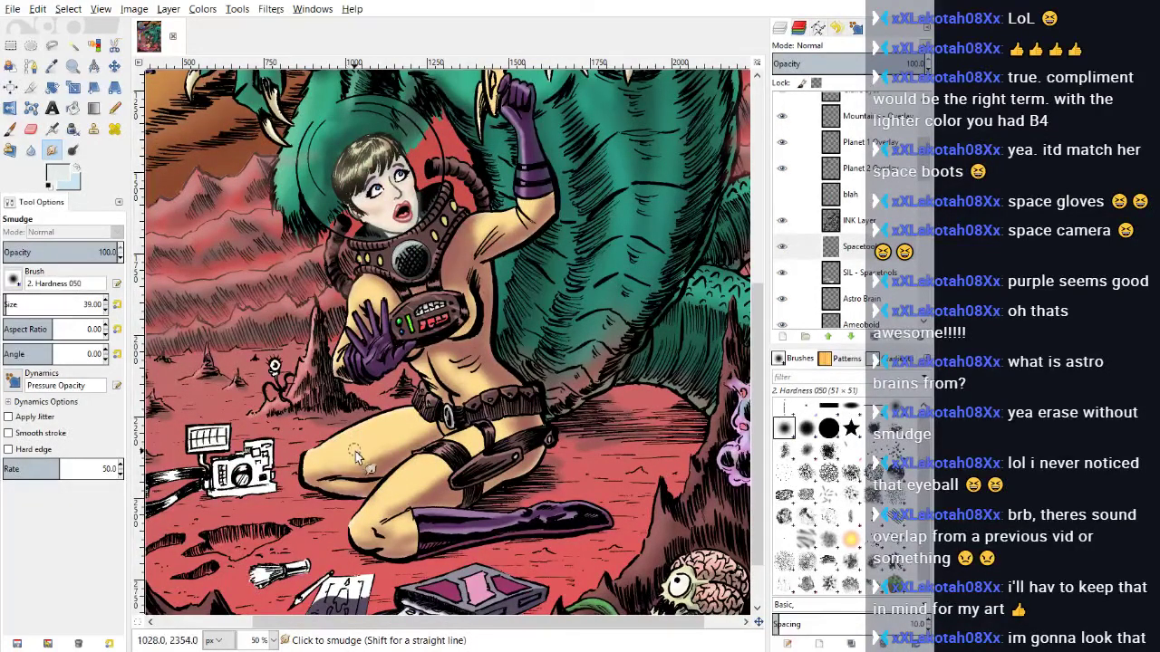
pyautogui.scroll(-2, 396, 501)
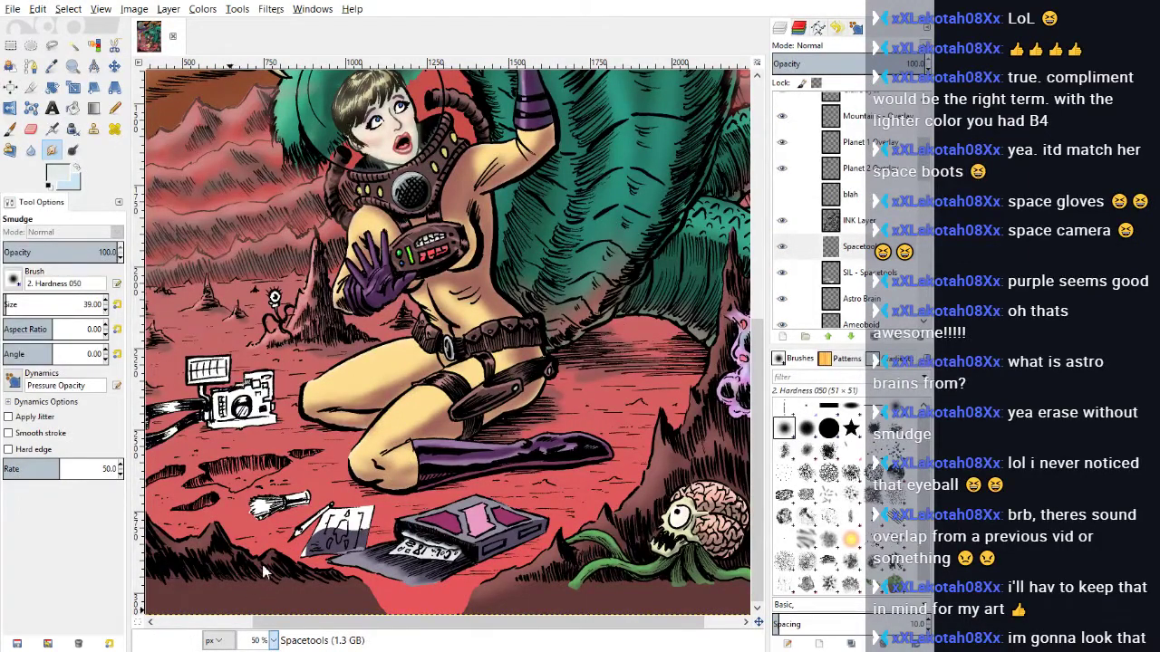
pyautogui.scroll(2, 264, 571)
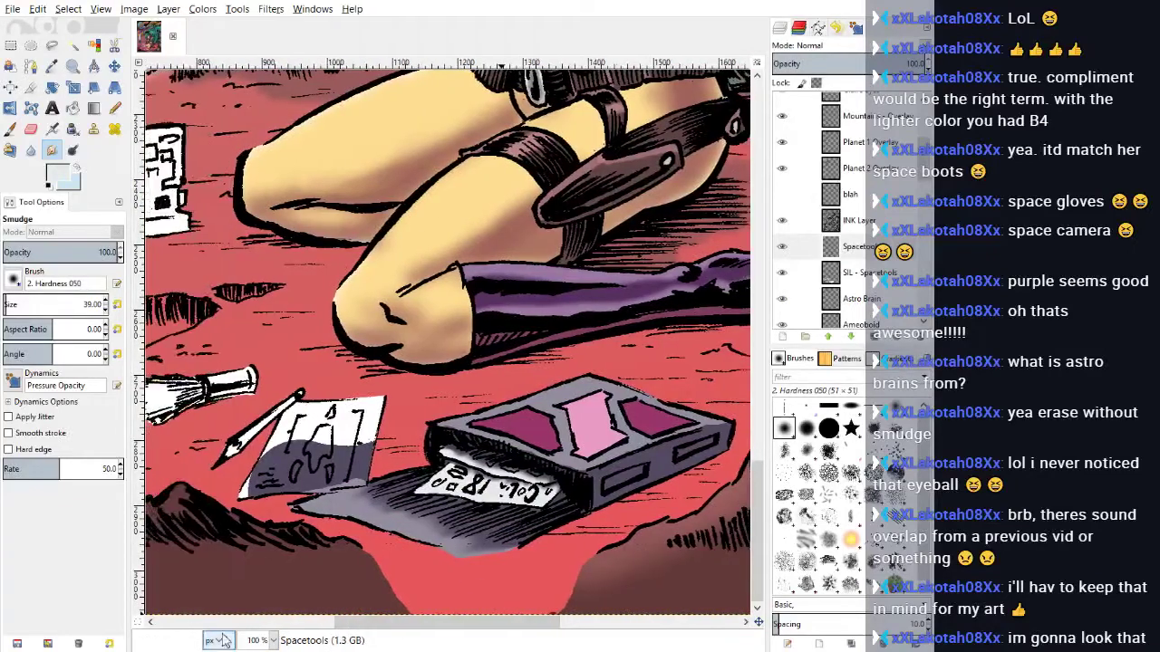
pyautogui.click(262, 558)
pyautogui.scroll(-5, 398, 417)
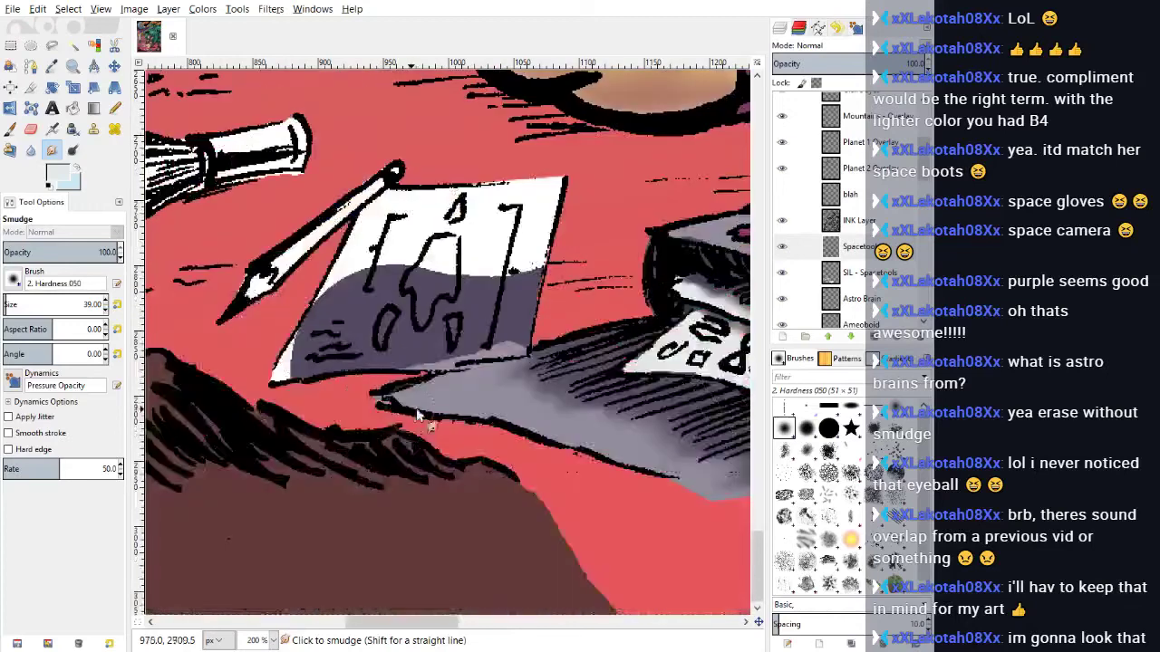
pyautogui.click(860, 272)
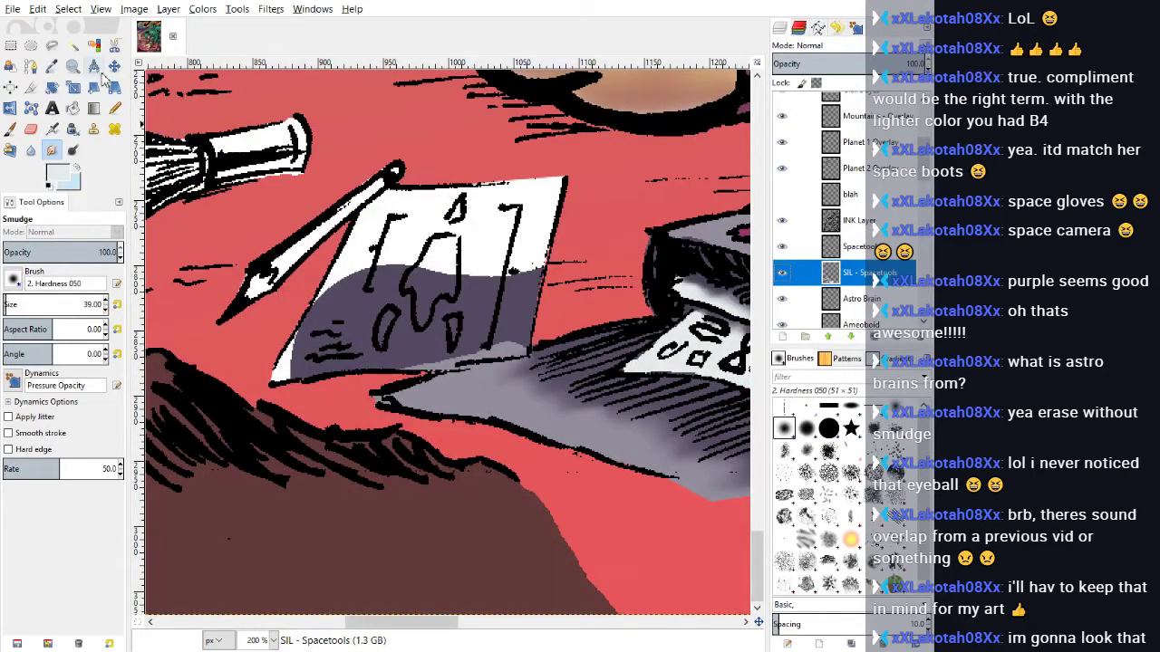
pyautogui.click(93, 45)
pyautogui.click(466, 208)
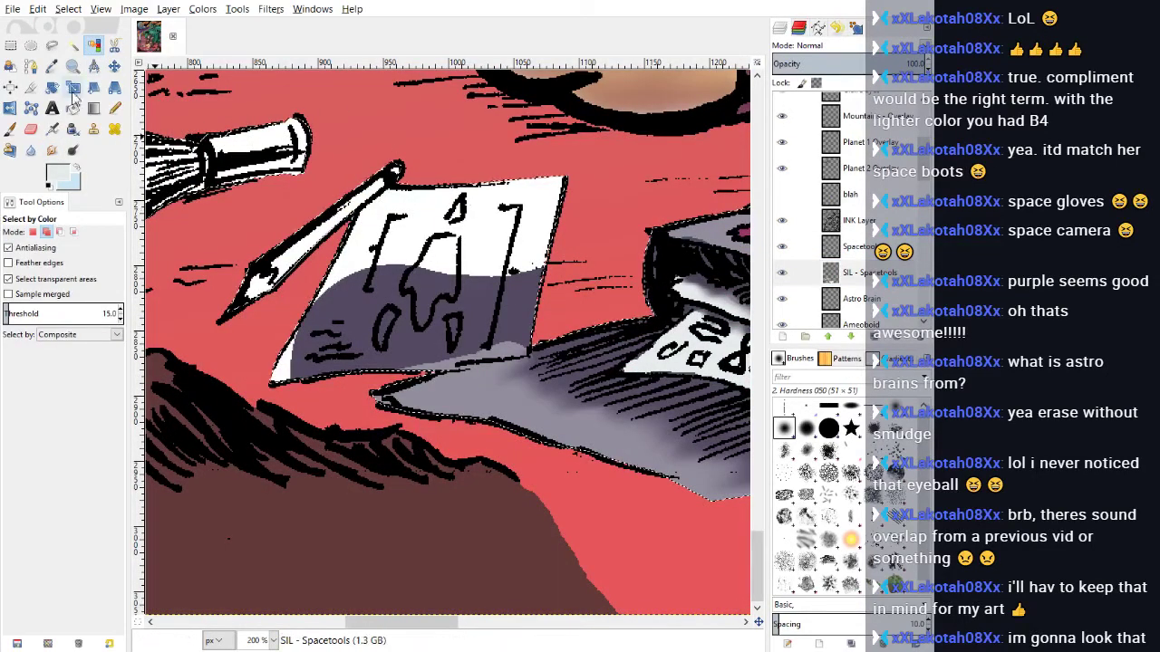
pyautogui.press('n')
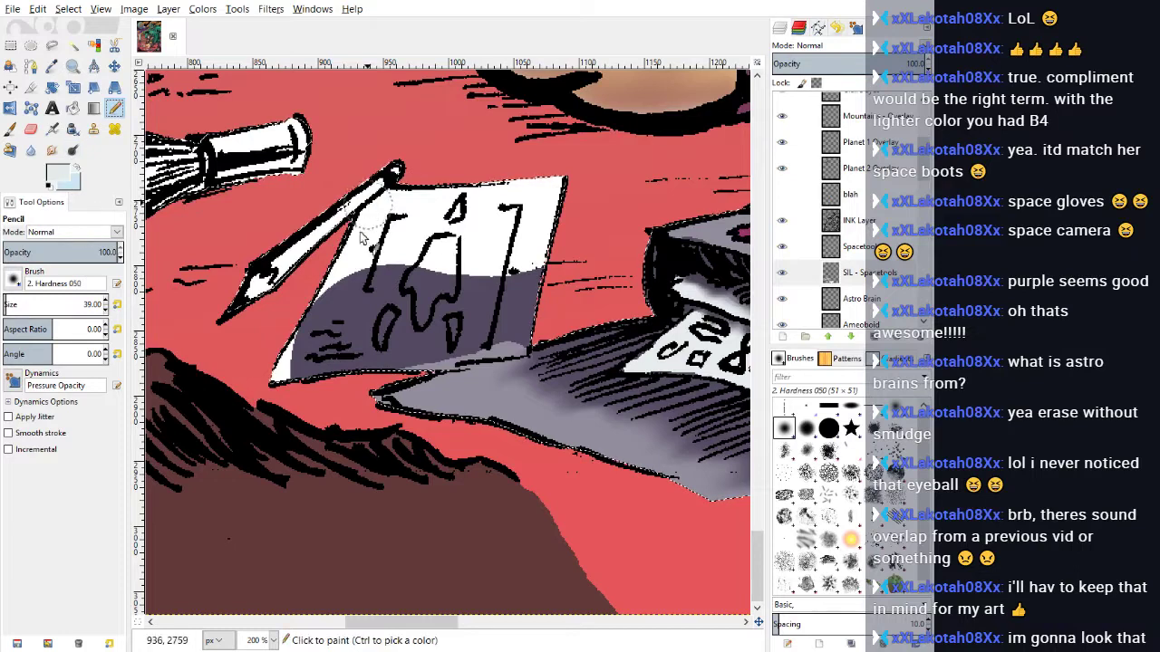
pyautogui.moveTo(295, 362)
pyautogui.mouseDown()
pyautogui.moveTo(328, 288)
pyautogui.moveTo(367, 263)
pyautogui.mouseUp()
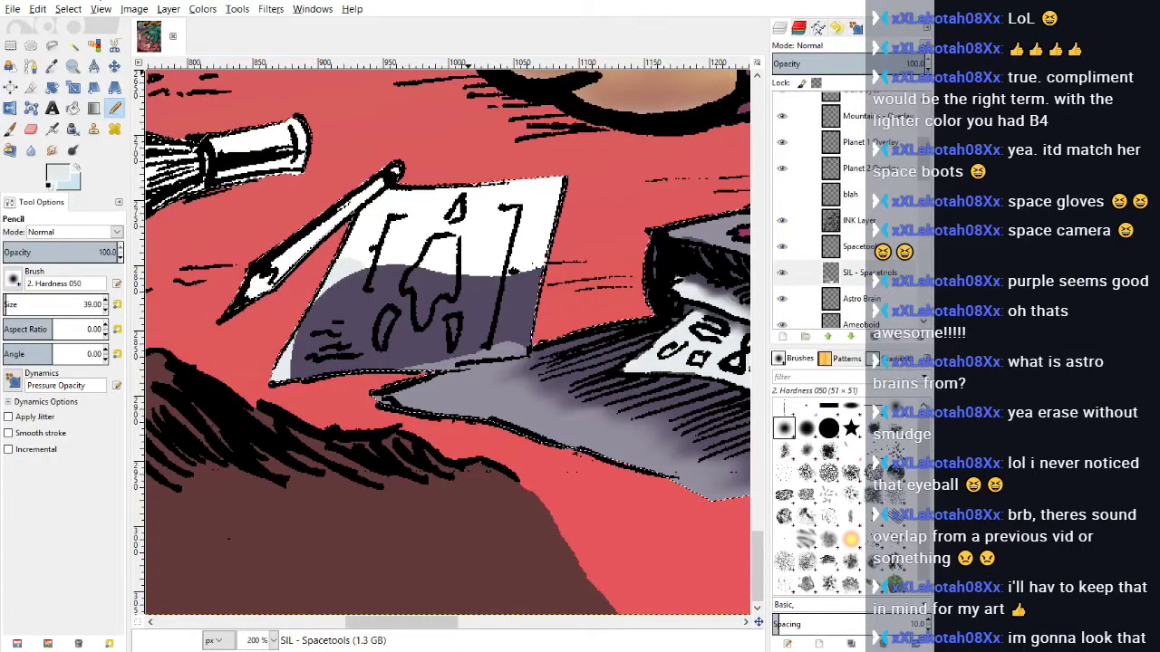
pyautogui.click(43, 13)
pyautogui.click(57, 35)
# Step: On the Spacetools layer, paint the sketch sheet off-white at size 39, the pencil's body yellow and its sharpened tip cream
pyautogui.click(851, 245)
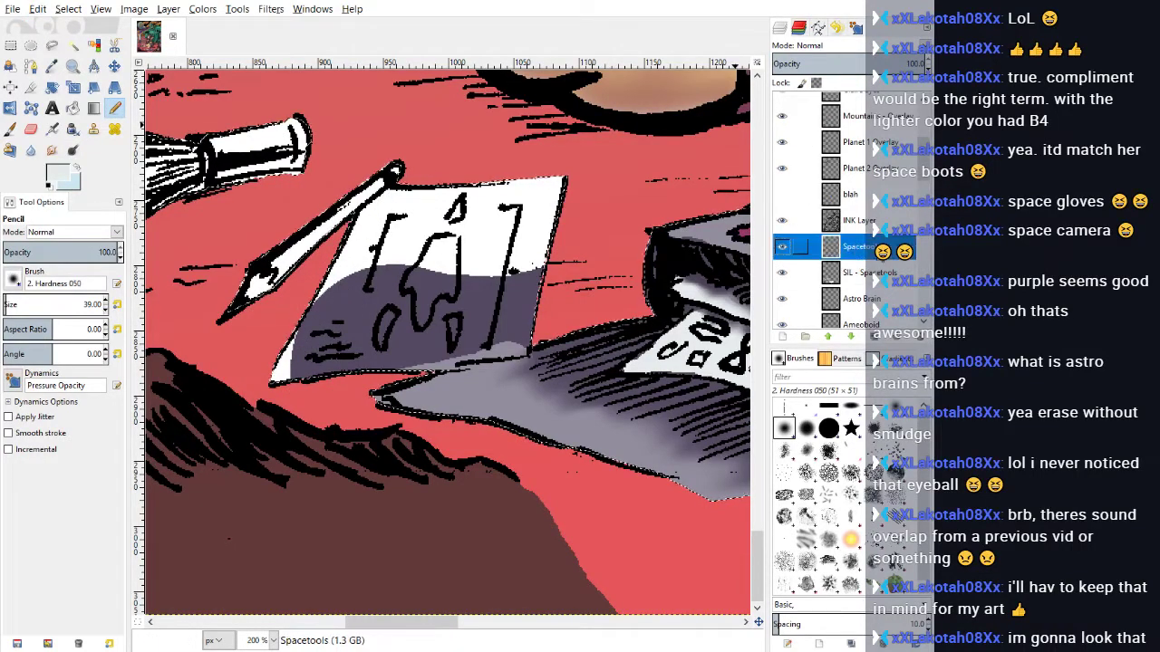
pyautogui.moveTo(276, 381)
pyautogui.mouseDown()
pyautogui.moveTo(412, 207)
pyautogui.moveTo(383, 258)
pyautogui.moveTo(389, 216)
pyautogui.moveTo(429, 202)
pyautogui.moveTo(569, 210)
pyautogui.moveTo(504, 196)
pyautogui.moveTo(532, 183)
pyautogui.moveTo(530, 301)
pyautogui.moveTo(514, 337)
pyautogui.moveTo(329, 366)
pyautogui.moveTo(516, 282)
pyautogui.moveTo(503, 225)
pyautogui.moveTo(547, 242)
pyautogui.moveTo(572, 184)
pyautogui.moveTo(469, 250)
pyautogui.mouseUp()
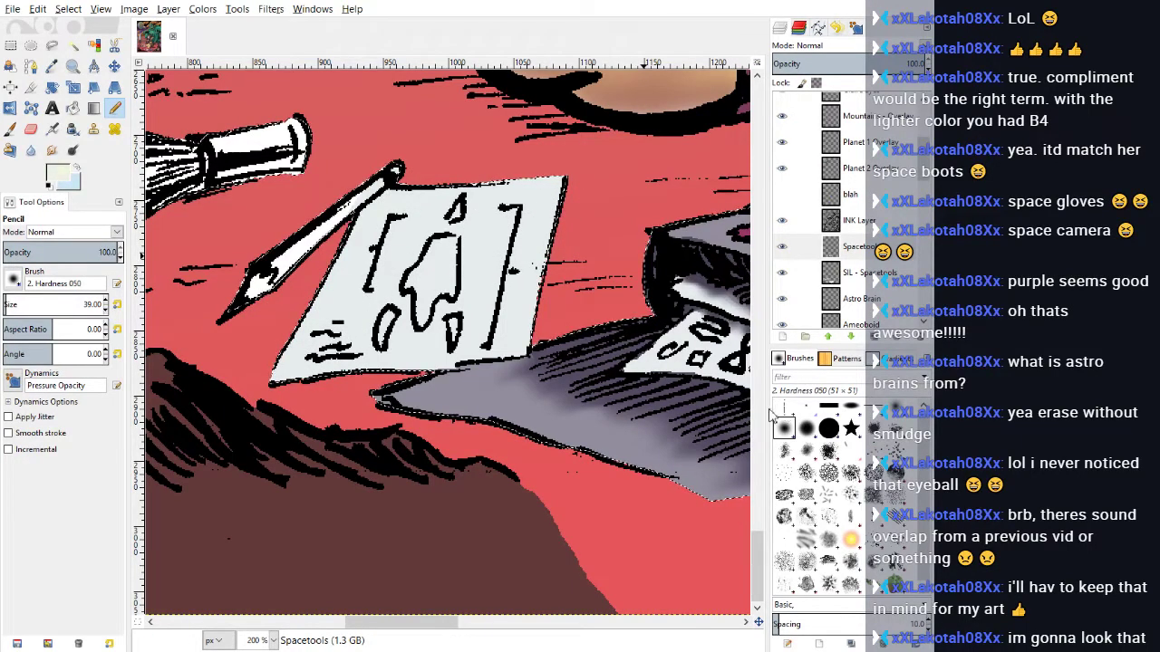
pyautogui.click(774, 362)
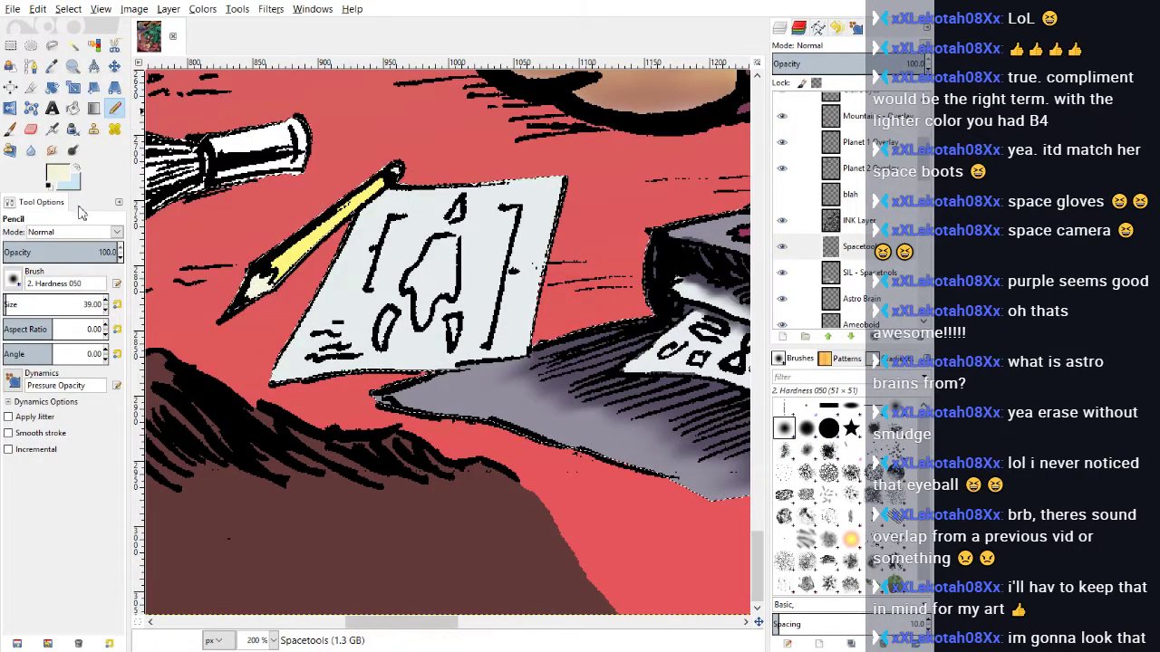
# Step: Paint the brush's handle pale blue with a darker blue upper band using the Pencil, reducing the size to 14
pyautogui.click(761, 385)
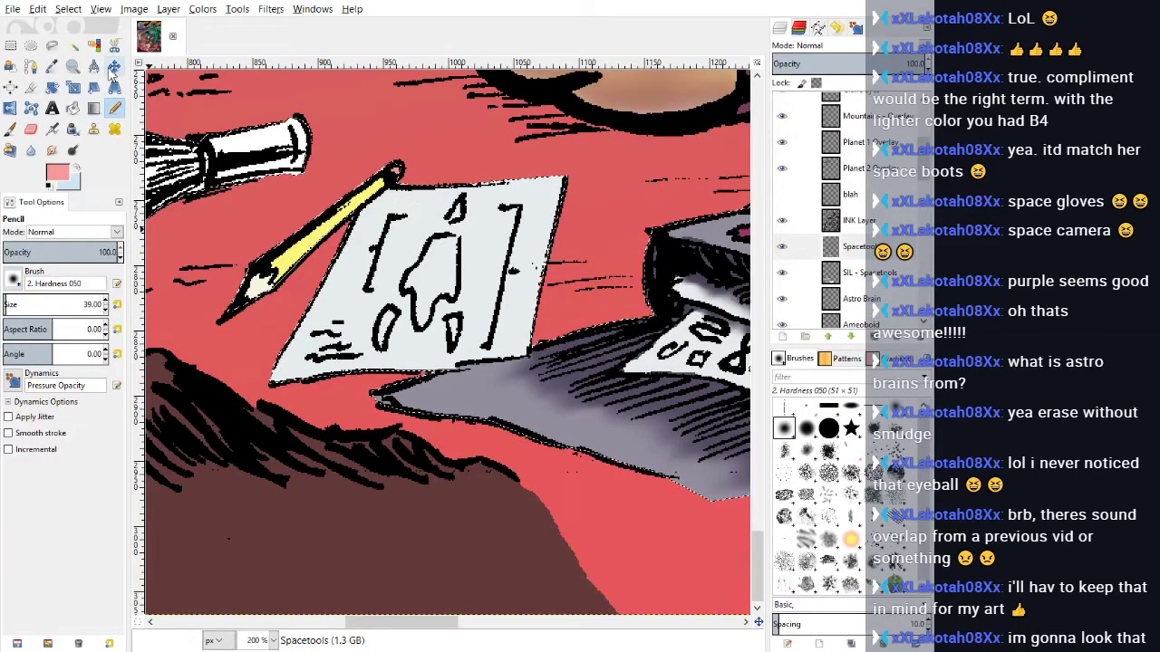
pyautogui.moveTo(435, 624); pyautogui.dragTo(396, 644)
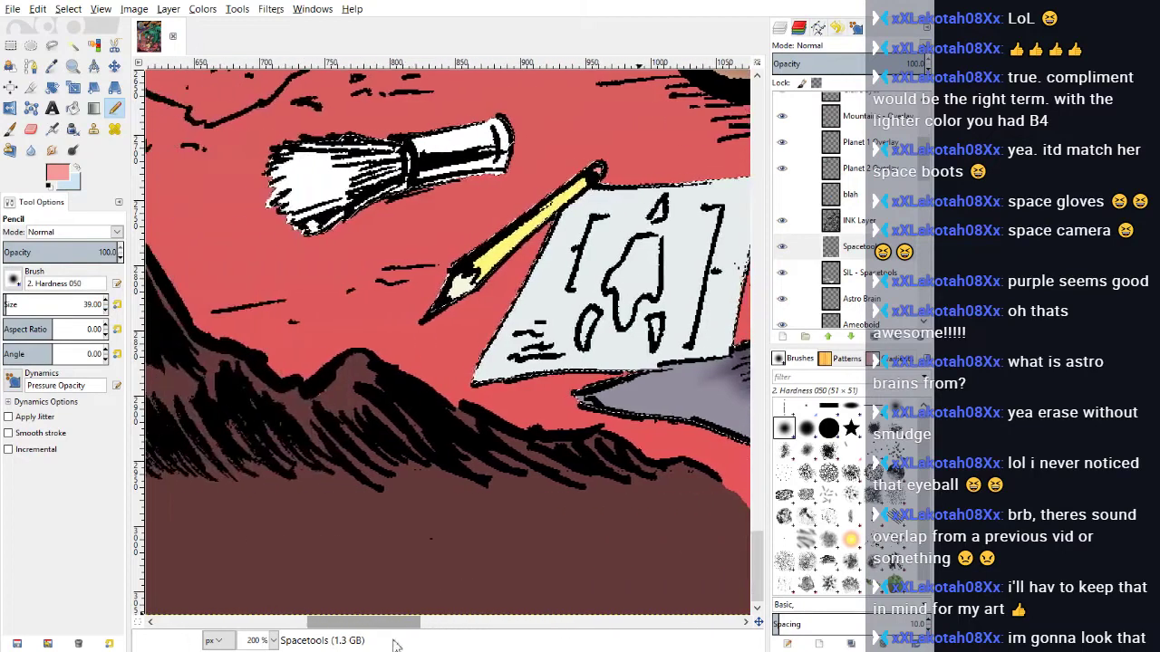
pyautogui.scroll(1, 468, 248)
pyautogui.click(60, 178)
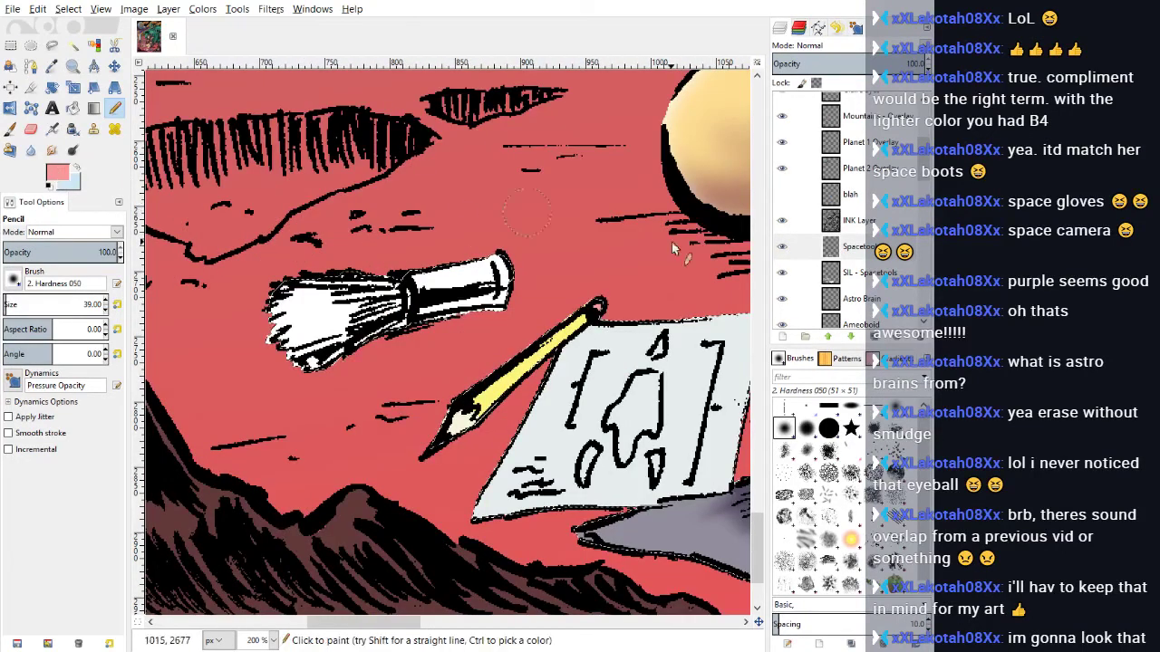
pyautogui.moveTo(767, 404); pyautogui.dragTo(771, 413)
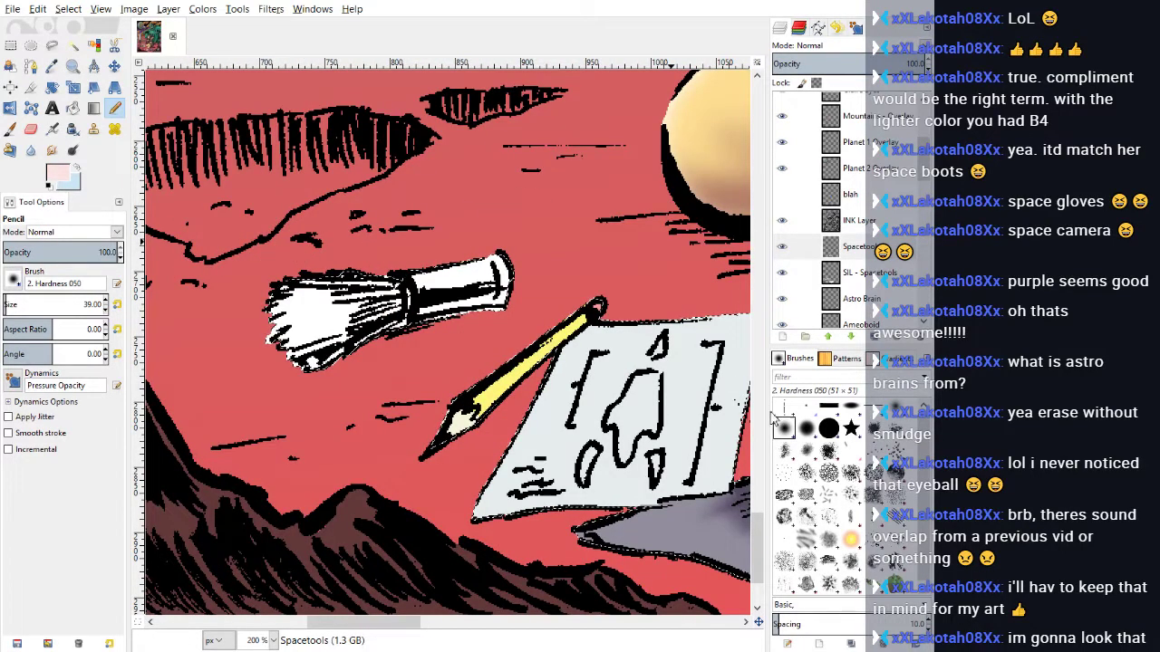
pyautogui.click(784, 362)
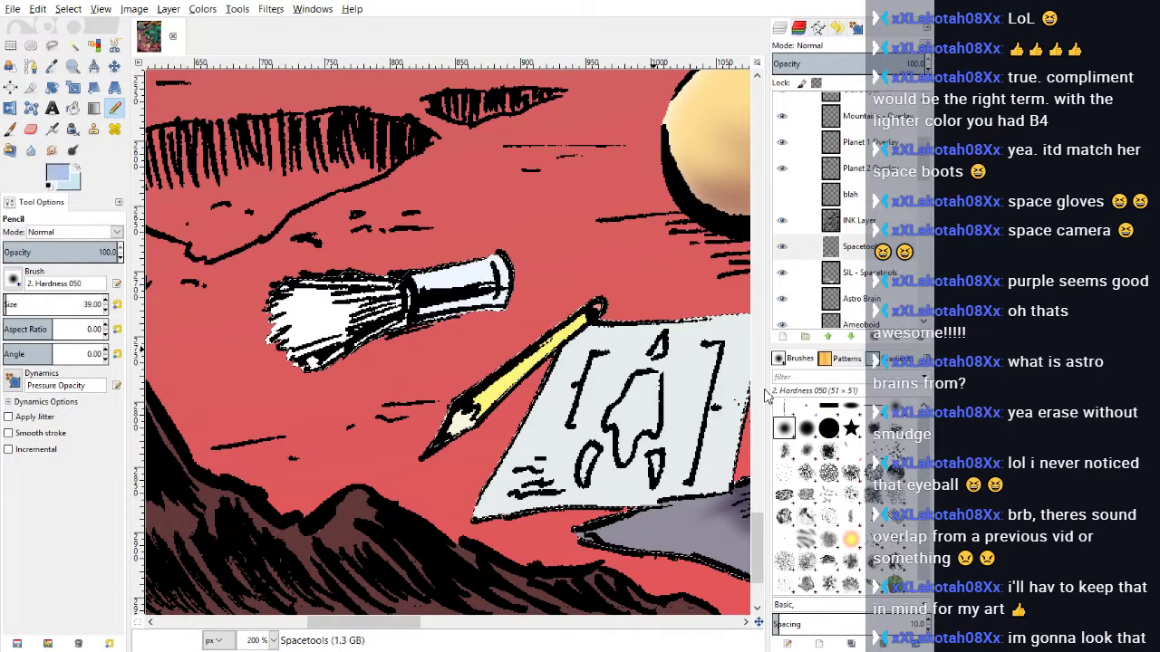
pyautogui.moveTo(766, 392); pyautogui.dragTo(734, 377)
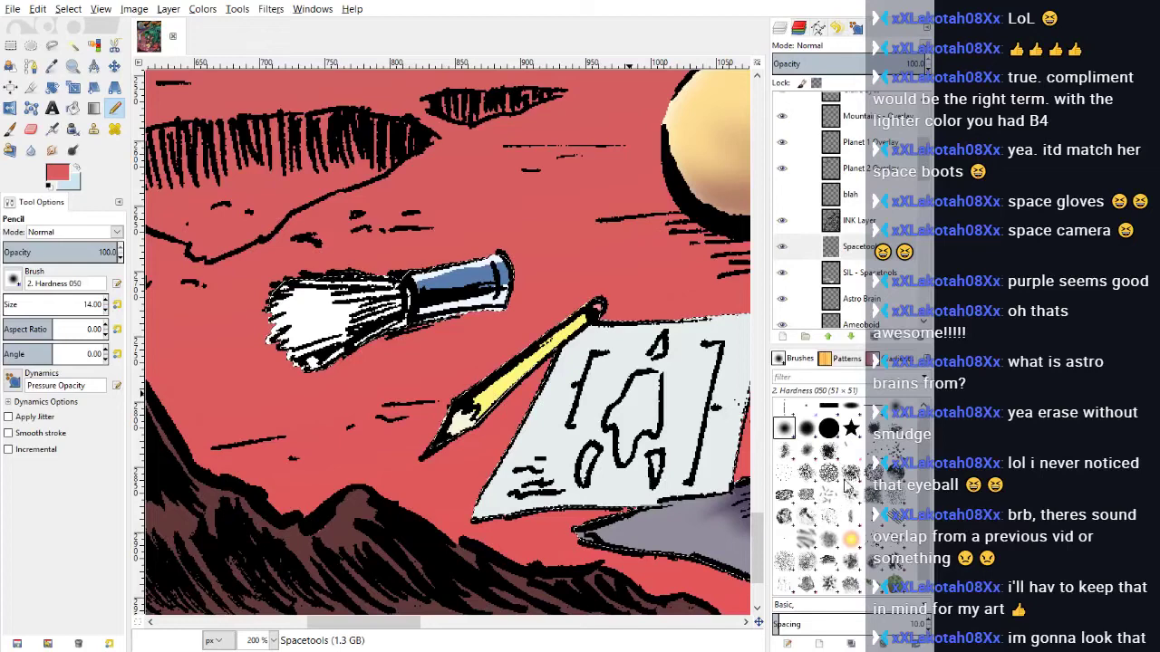
# Step: Airbrush red reflections under the brush's handle and along the pencil's lower edge, plus a near-white highlight on the blue handle, at size 14
pyautogui.click(51, 129)
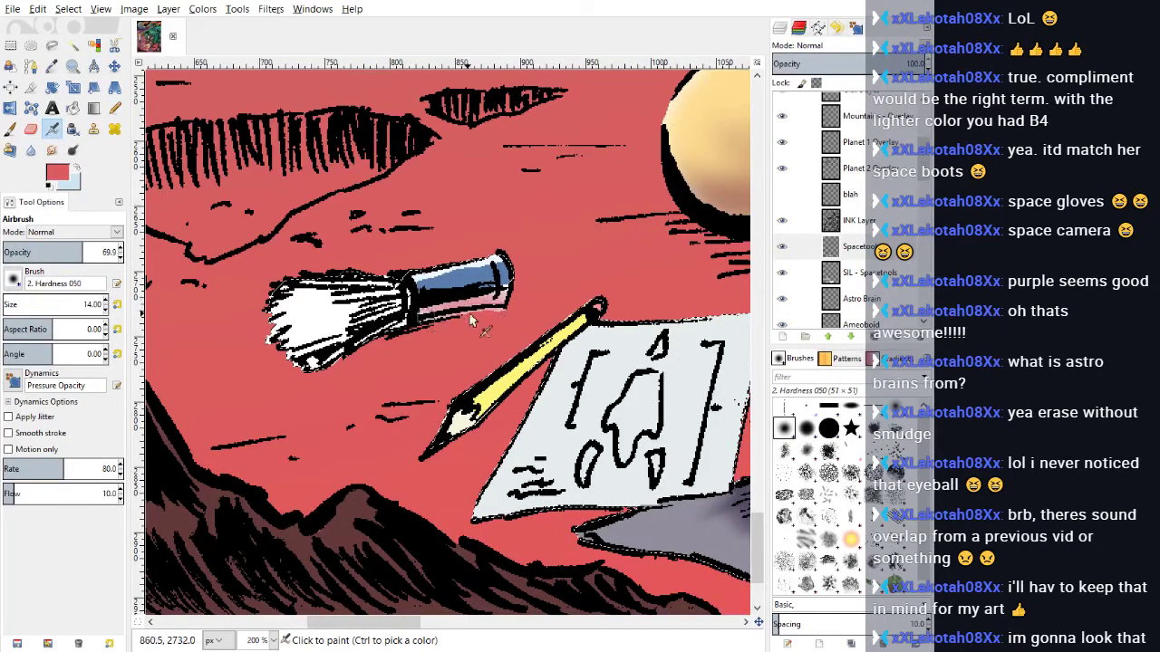
pyautogui.moveTo(470, 315); pyautogui.dragTo(450, 321)
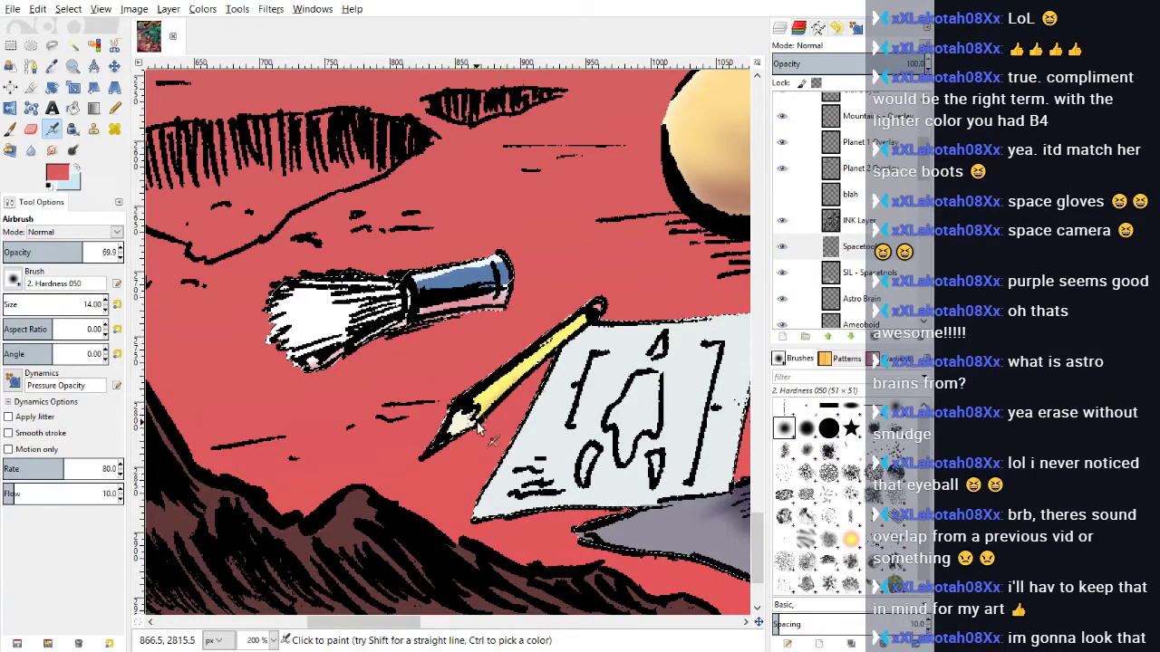
pyautogui.moveTo(490, 415)
pyautogui.mouseDown()
pyautogui.moveTo(510, 419)
pyautogui.moveTo(539, 367)
pyautogui.moveTo(518, 389)
pyautogui.mouseUp()
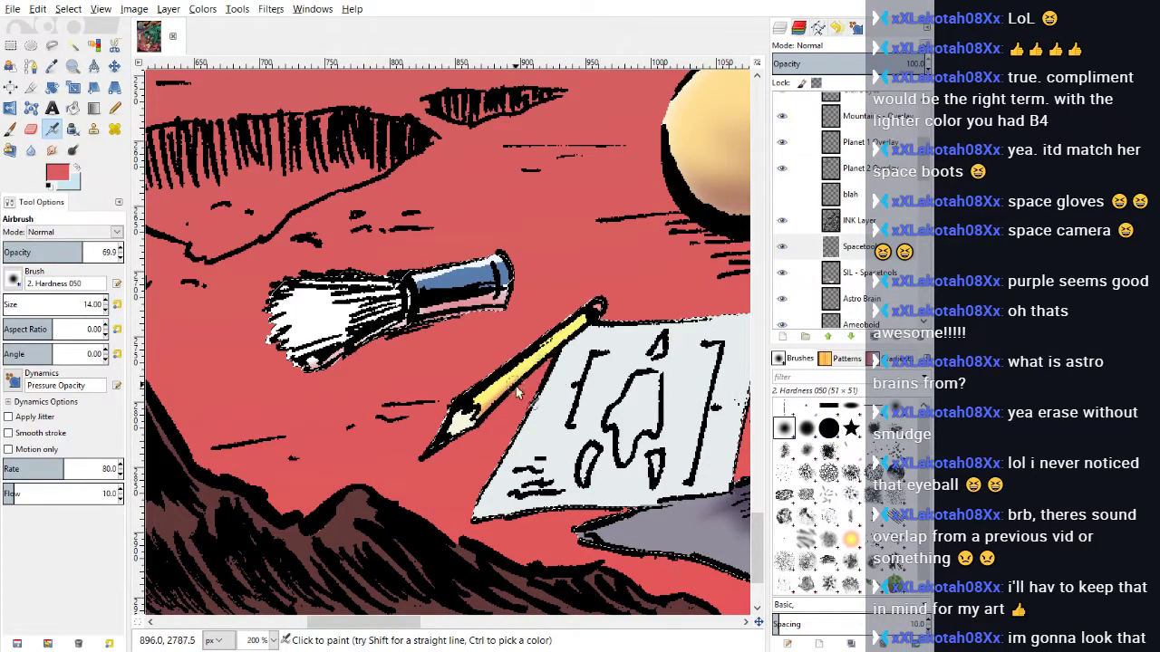
pyautogui.moveTo(563, 351)
pyautogui.mouseDown()
pyautogui.moveTo(589, 328)
pyautogui.moveTo(581, 334)
pyautogui.mouseUp()
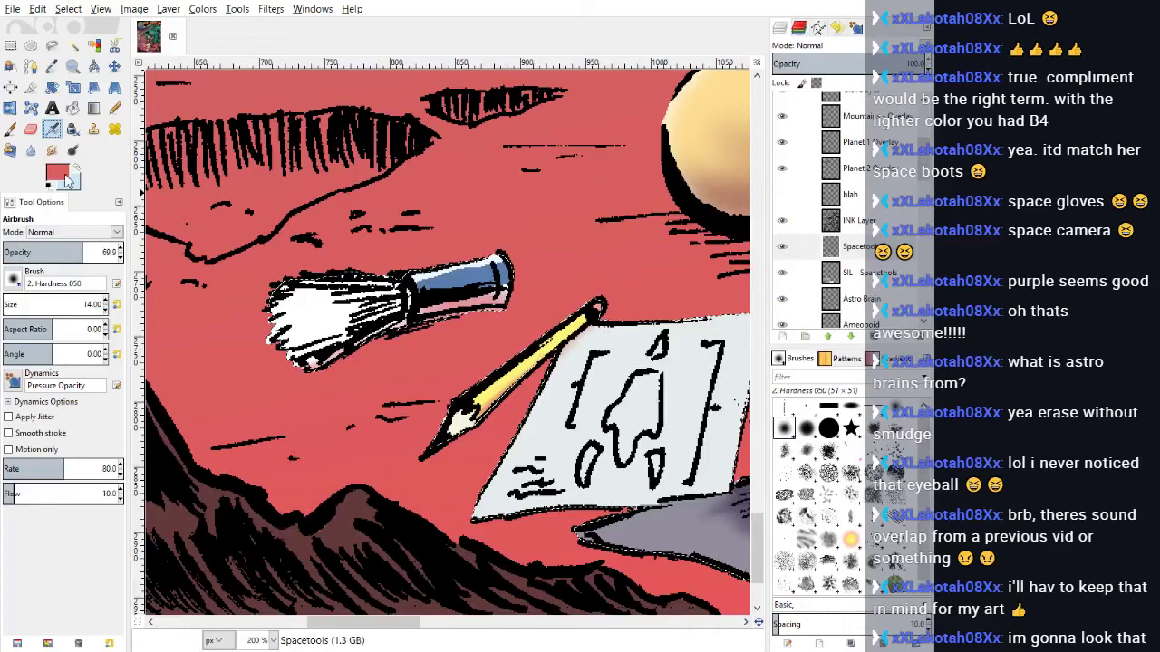
pyautogui.keyDown('ctrl'); pyautogui.click(475, 302); pyautogui.keyUp('ctrl')
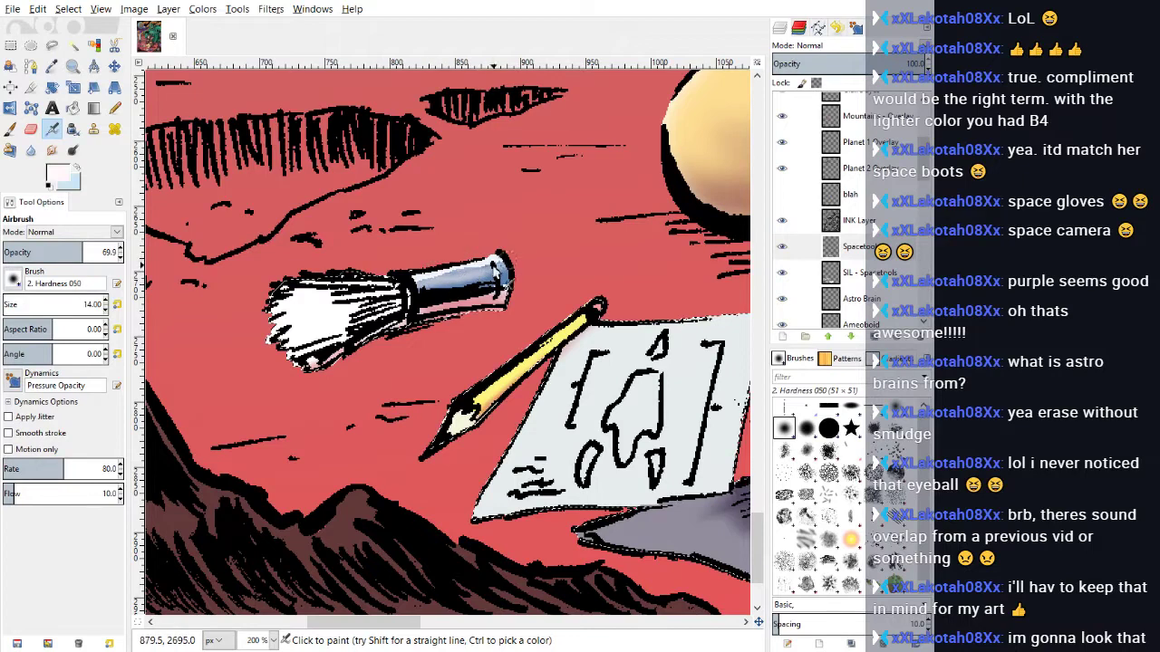
# Step: Fill the brush's bristles with pale mint green using the Paintbrush at size 14
pyautogui.click(66, 174)
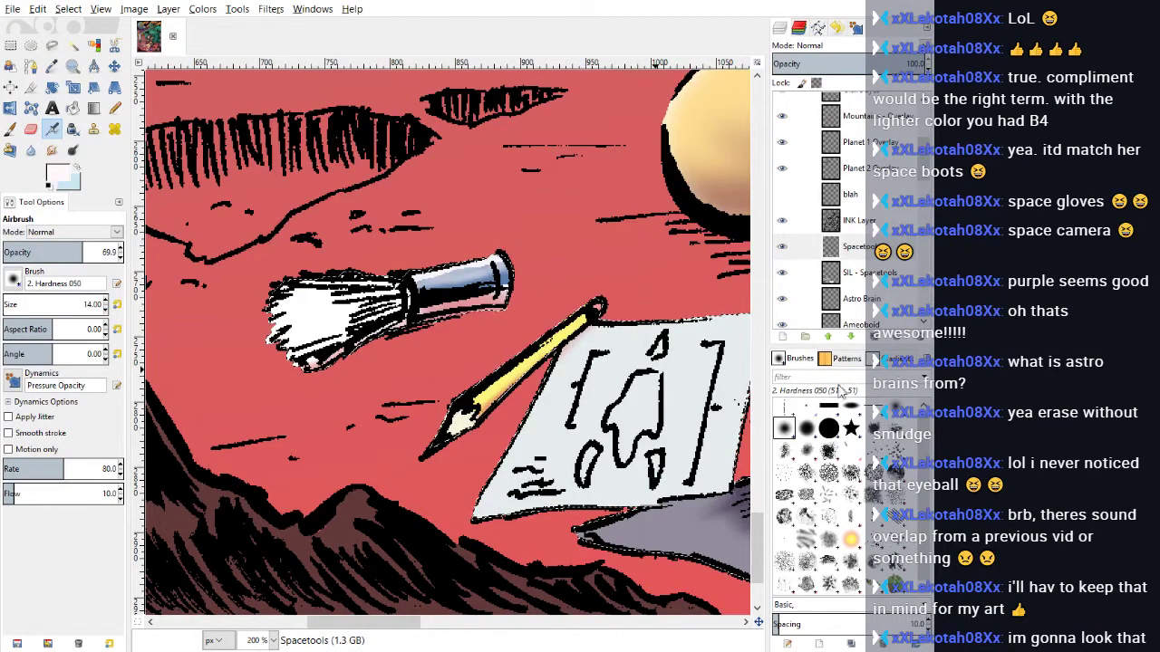
pyautogui.click(827, 452)
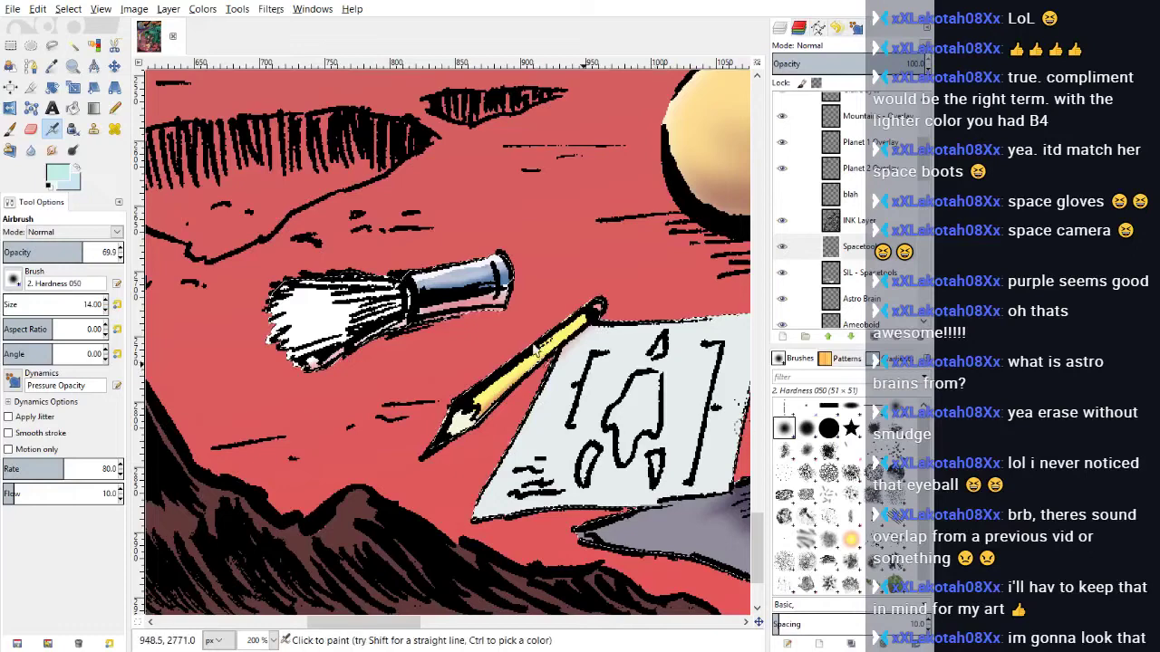
pyautogui.click(115, 108)
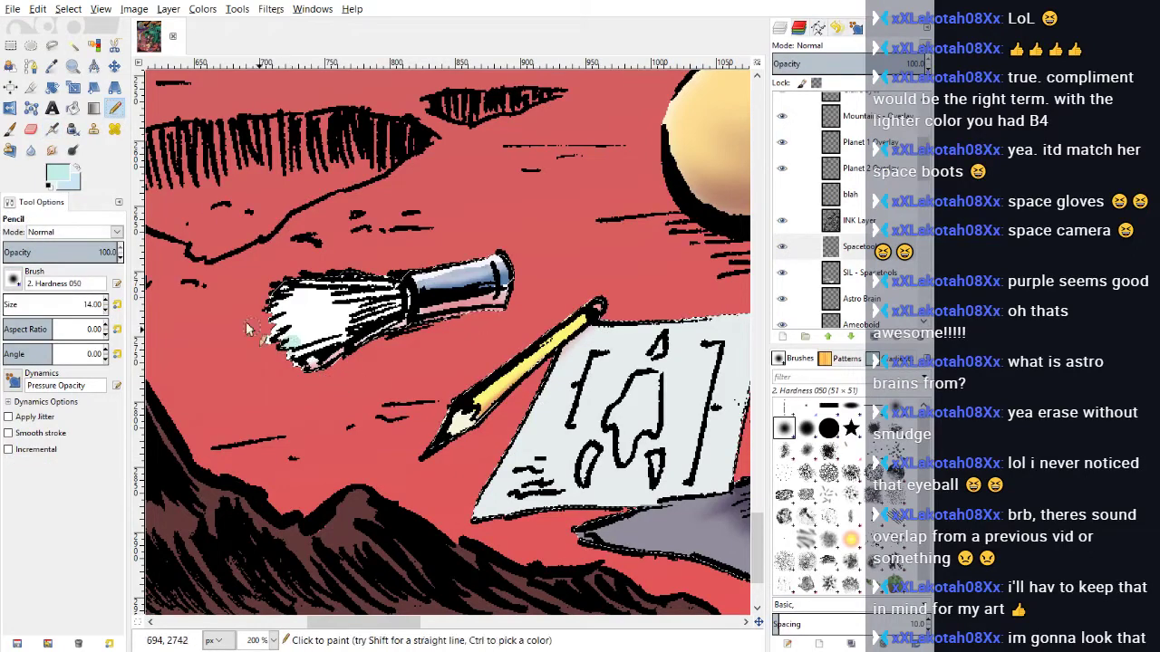
pyautogui.press('p')
pyautogui.moveTo(272, 335)
pyautogui.mouseDown()
pyautogui.moveTo(317, 331)
pyautogui.moveTo(304, 337)
pyautogui.moveTo(317, 335)
pyautogui.moveTo(319, 354)
pyautogui.moveTo(322, 378)
pyautogui.moveTo(310, 381)
pyautogui.moveTo(348, 360)
pyautogui.mouseUp()
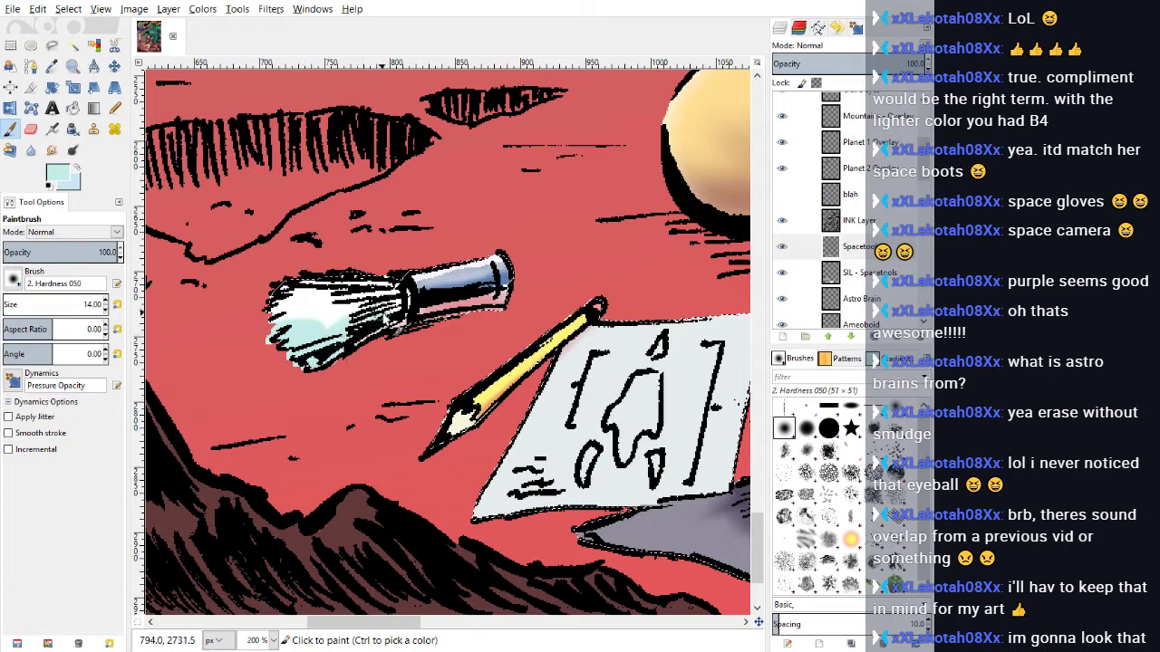
pyautogui.moveTo(391, 324)
pyautogui.mouseDown()
pyautogui.moveTo(278, 351)
pyautogui.moveTo(328, 302)
pyautogui.moveTo(338, 261)
pyautogui.moveTo(307, 295)
pyautogui.moveTo(378, 309)
pyautogui.mouseUp()
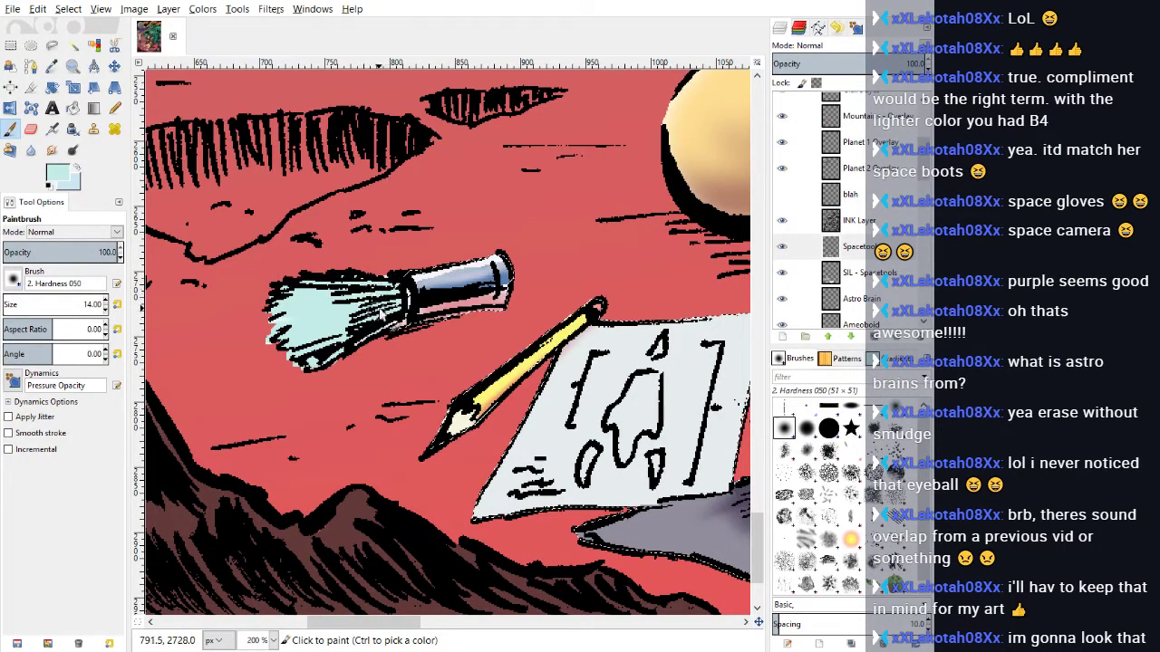
# Step: Shade the bristles' lower and outer edges with a dark gray-green Airbrush at size 118.53, reducing the size to 53.24
pyautogui.click(59, 177)
pyautogui.moveTo(751, 386); pyautogui.dragTo(785, 423)
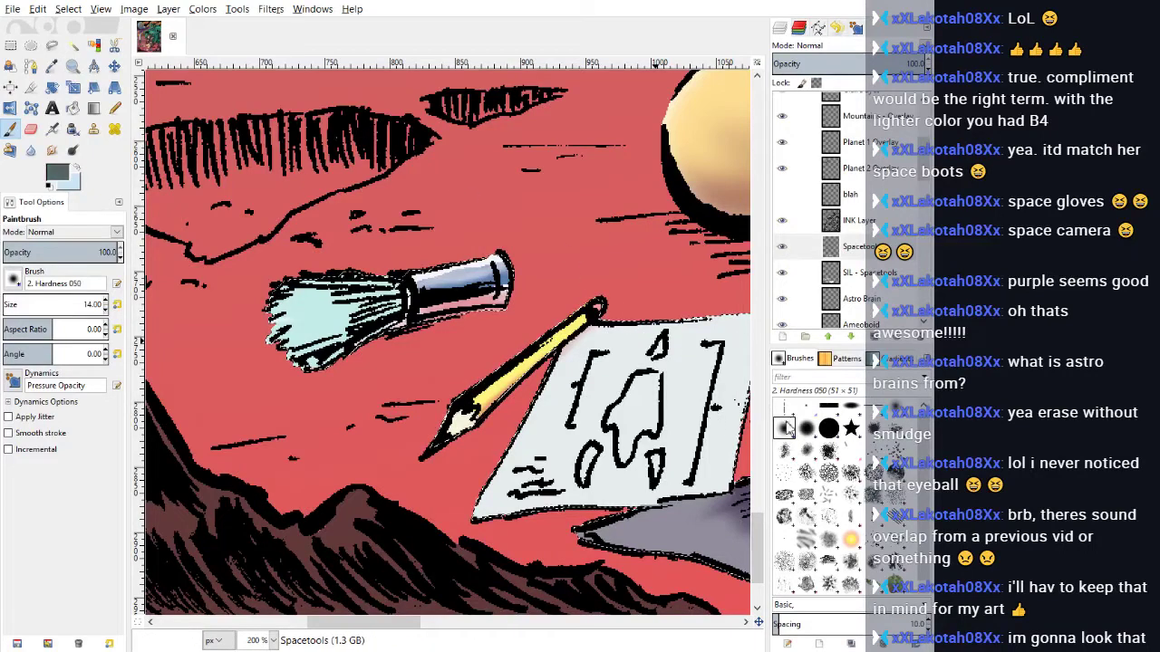
pyautogui.press('a')
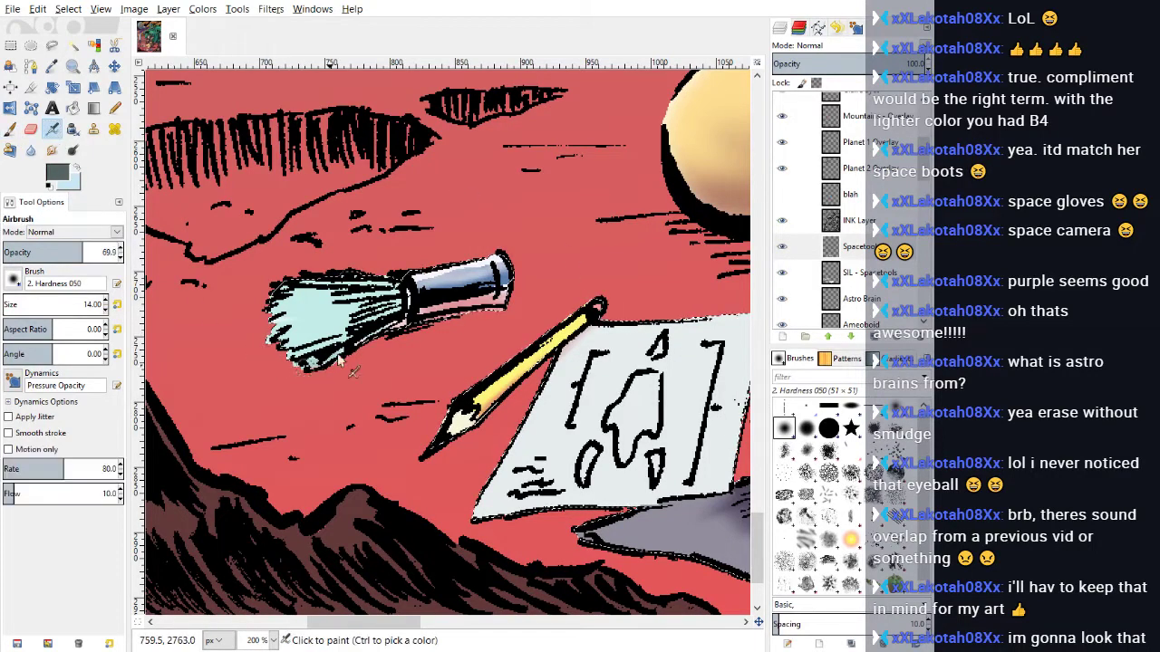
pyautogui.click(15, 304)
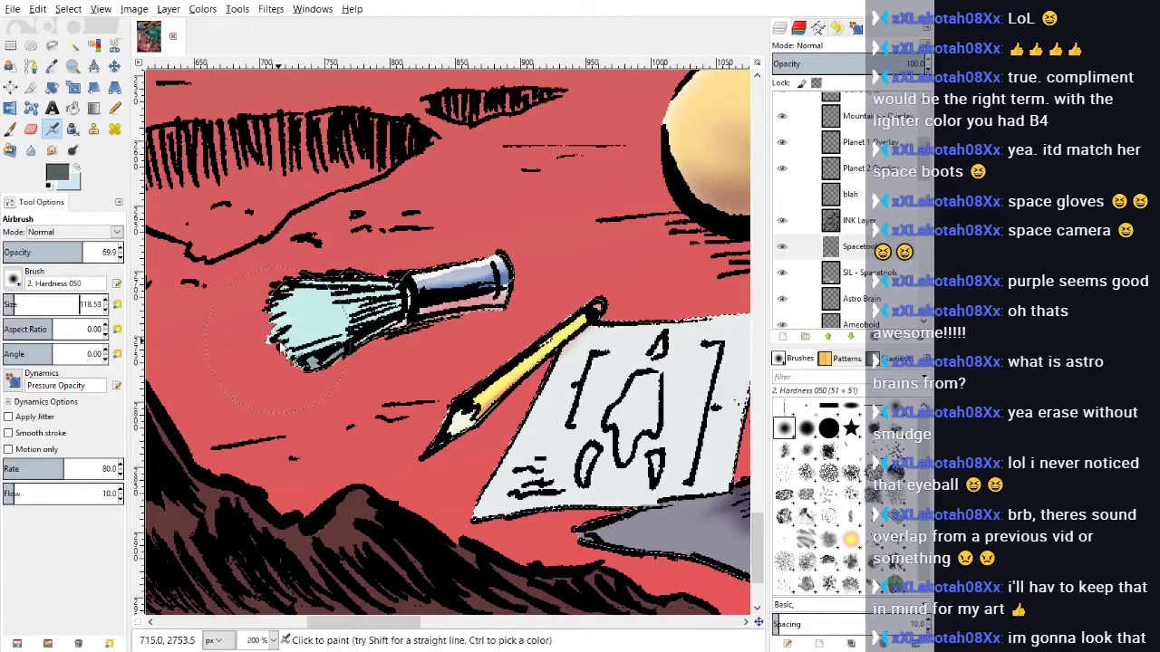
pyautogui.moveTo(285, 365)
pyautogui.mouseDown()
pyautogui.moveTo(327, 369)
pyautogui.moveTo(371, 349)
pyautogui.moveTo(332, 366)
pyautogui.moveTo(254, 364)
pyautogui.moveTo(308, 321)
pyautogui.moveTo(298, 357)
pyautogui.moveTo(378, 338)
pyautogui.moveTo(371, 326)
pyautogui.moveTo(278, 349)
pyautogui.moveTo(360, 300)
pyautogui.moveTo(356, 330)
pyautogui.moveTo(329, 324)
pyautogui.moveTo(323, 361)
pyautogui.moveTo(389, 330)
pyautogui.mouseUp()
pyautogui.press('[')
pyautogui.press('[')
# Step: Paint the camera's strap dark brownish gray with the Pencil at size 53.24
pyautogui.scroll(3, 488, 453)
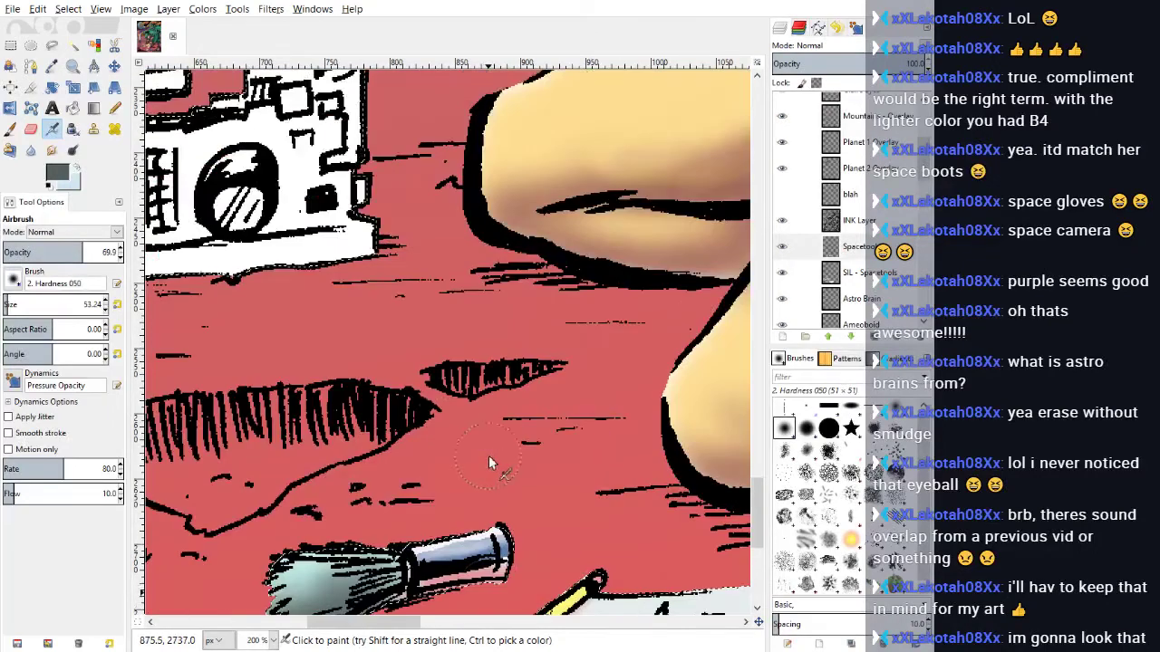
pyautogui.scroll(-1, 466, 408)
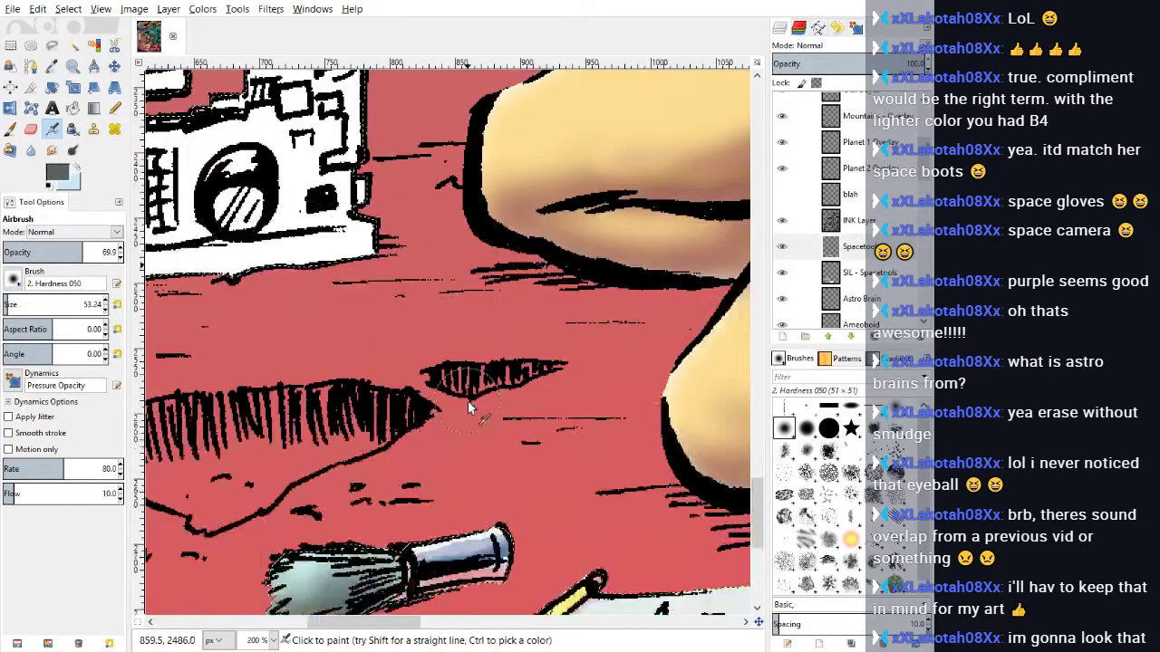
pyautogui.scroll(1, 457, 385)
pyautogui.moveTo(370, 625); pyautogui.dragTo(272, 641)
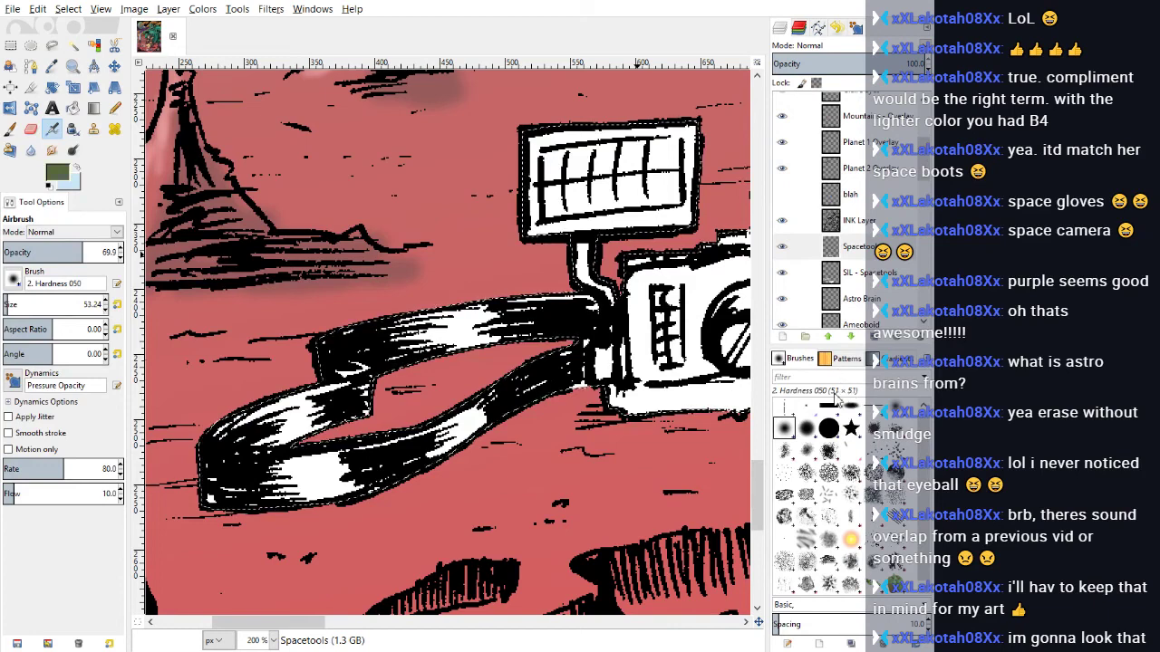
pyautogui.click(708, 371)
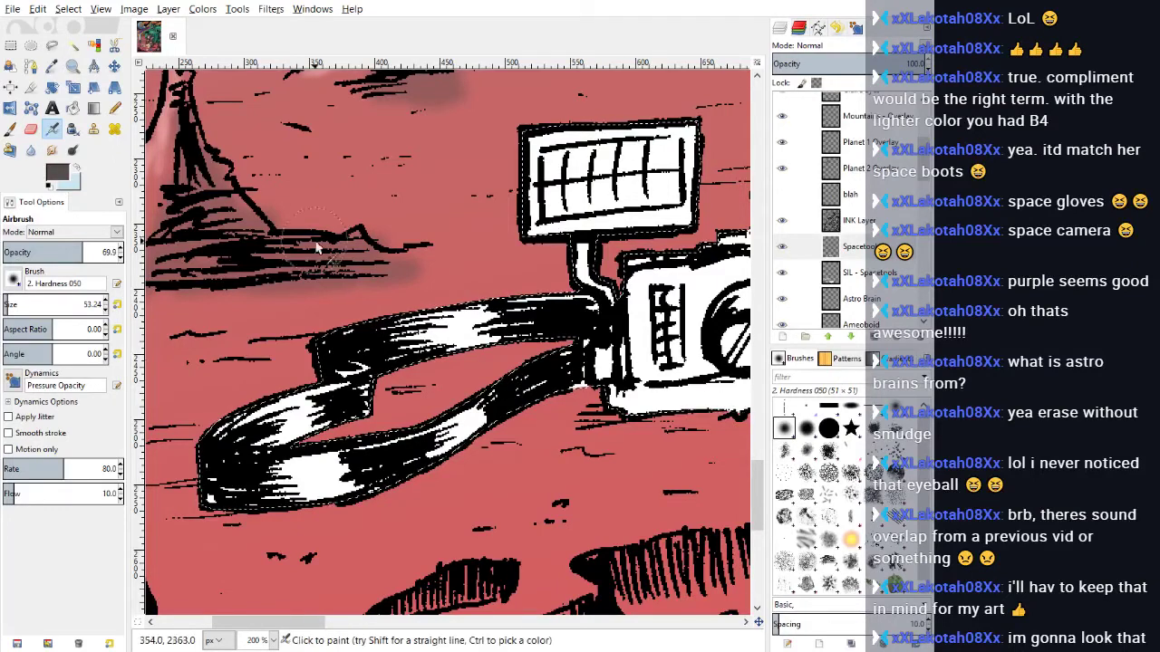
pyautogui.press('n')
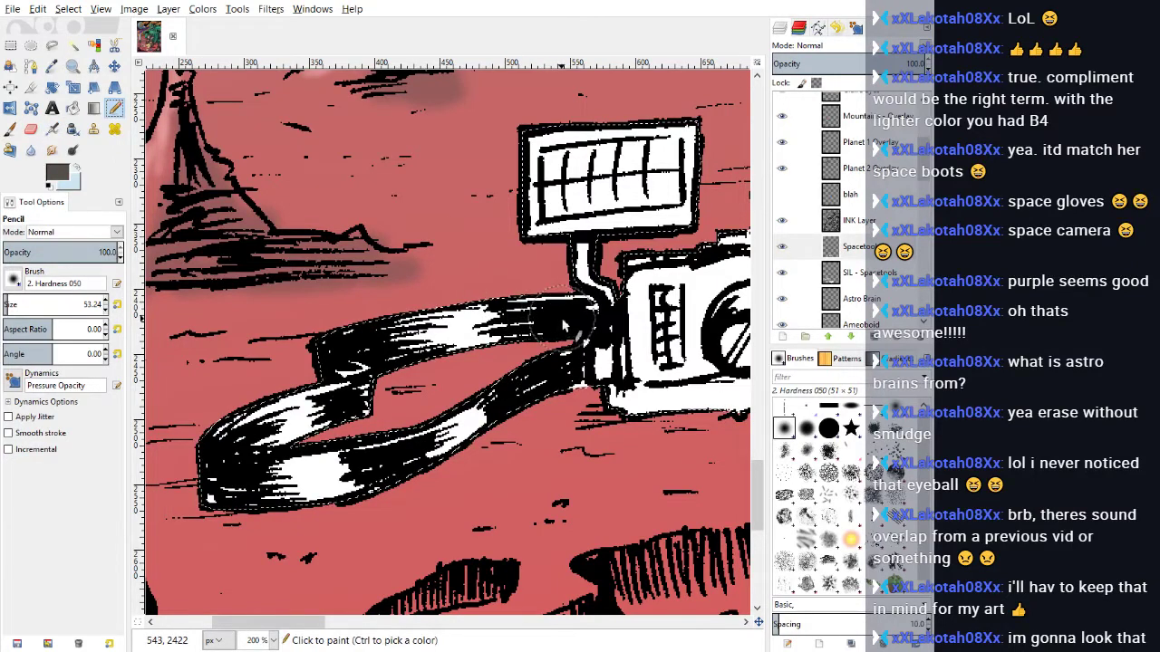
pyautogui.moveTo(570, 326); pyautogui.dragTo(574, 329)
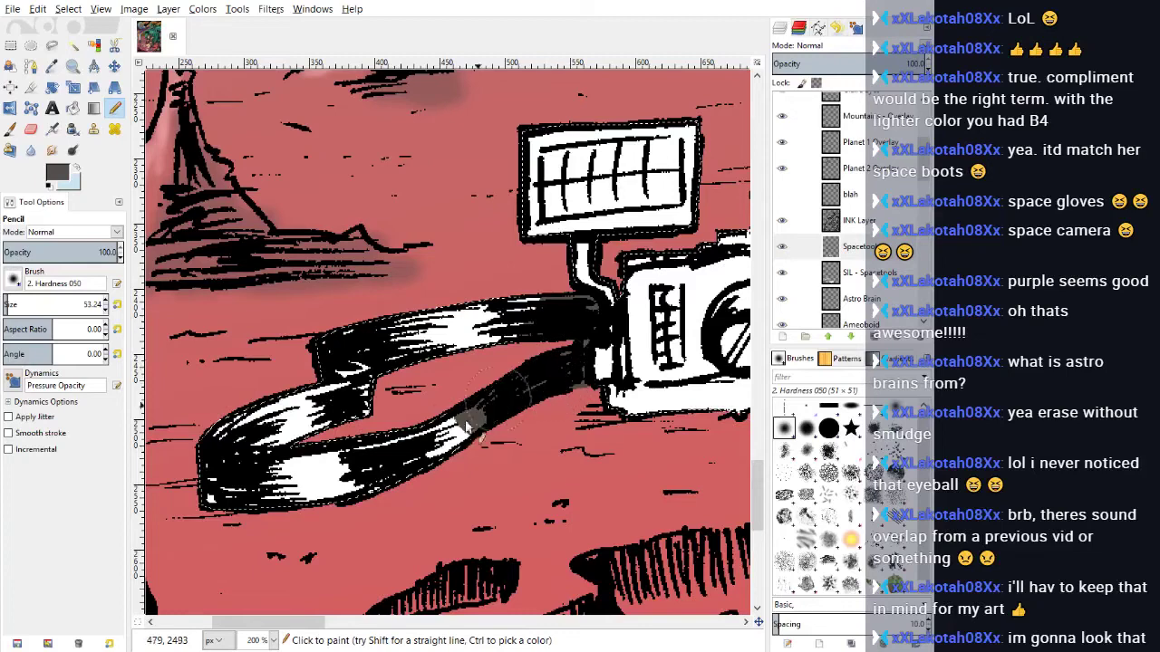
pyautogui.moveTo(466, 421)
pyautogui.mouseDown()
pyautogui.moveTo(513, 385)
pyautogui.moveTo(440, 442)
pyautogui.moveTo(264, 490)
pyautogui.moveTo(295, 481)
pyautogui.moveTo(253, 458)
pyautogui.moveTo(294, 397)
pyautogui.moveTo(287, 412)
pyautogui.moveTo(361, 395)
pyautogui.moveTo(214, 450)
pyautogui.moveTo(228, 474)
pyautogui.moveTo(415, 385)
pyautogui.moveTo(355, 367)
pyautogui.moveTo(377, 347)
pyautogui.moveTo(504, 346)
pyautogui.moveTo(490, 323)
pyautogui.moveTo(540, 311)
pyautogui.moveTo(513, 308)
pyautogui.mouseUp()
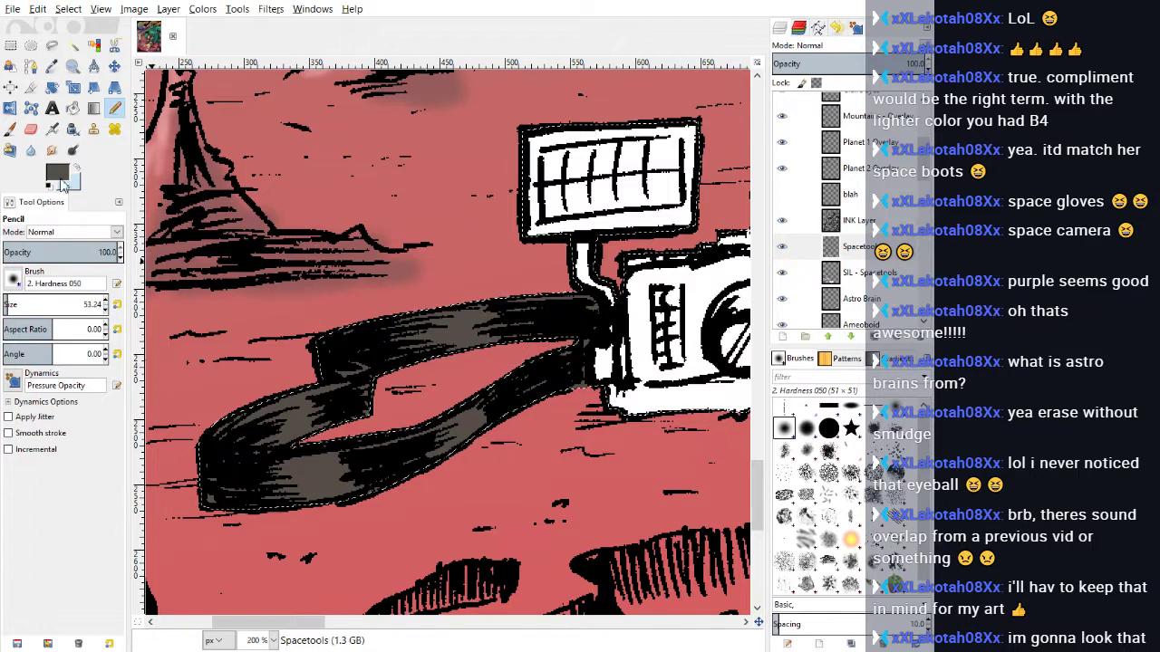
# Step: Airbrush medium gray sheen onto the camera strap's lit bends at size 53.24
pyautogui.keyDown('ctrl'); pyautogui.click(730, 412); pyautogui.keyUp('ctrl')
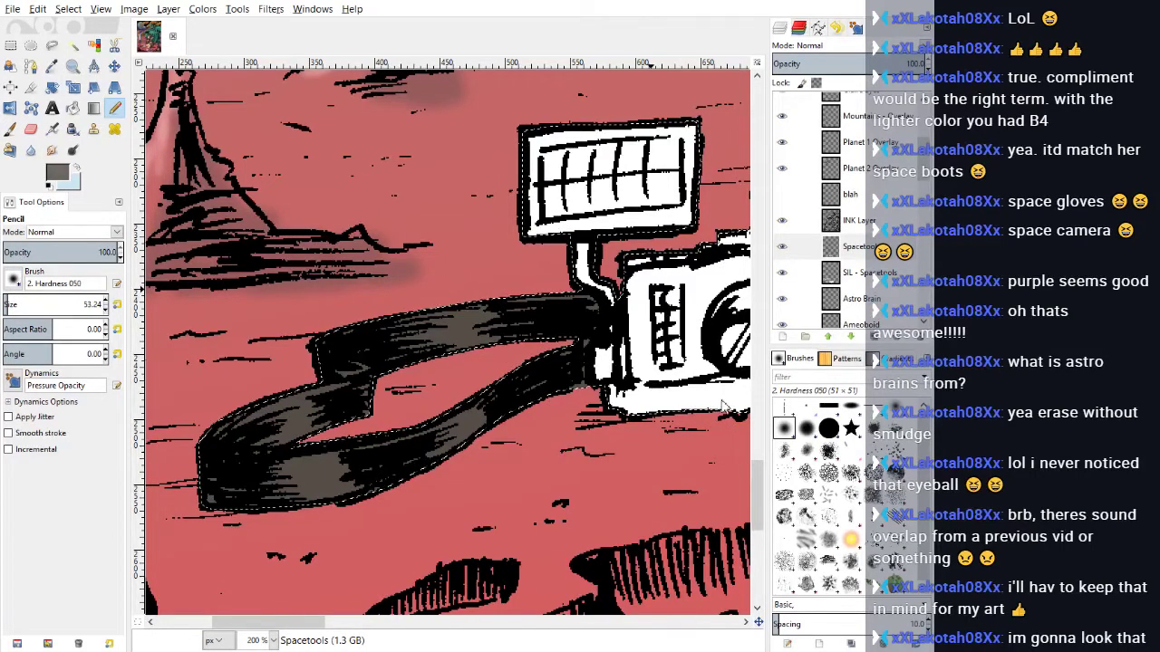
pyautogui.press('a')
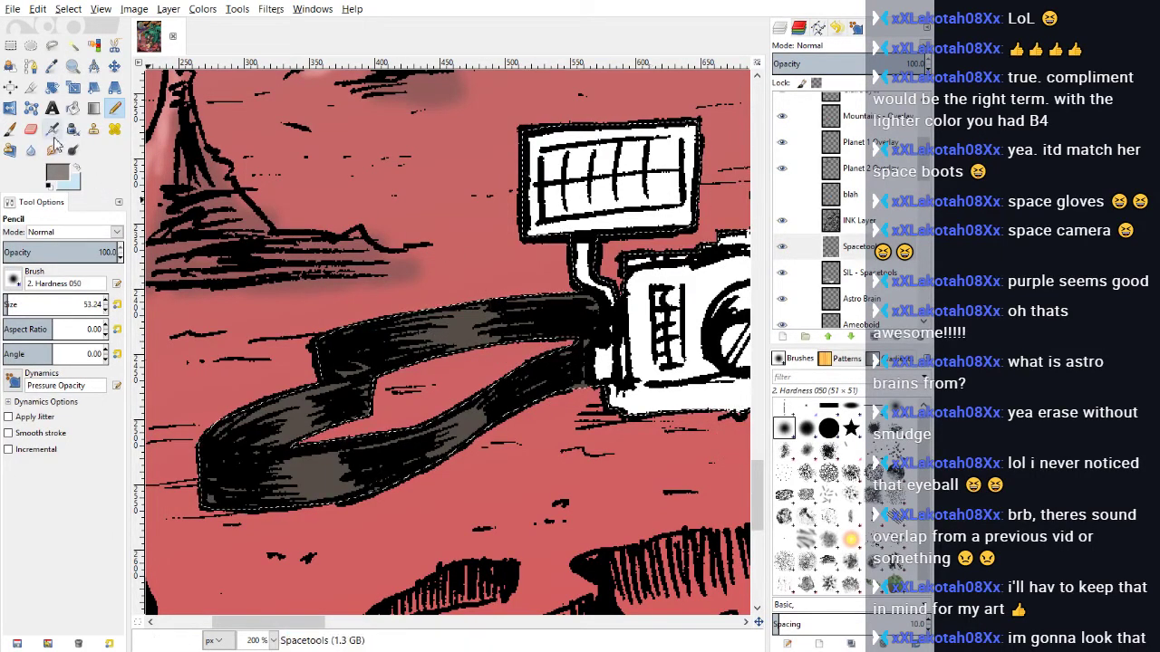
pyautogui.moveTo(446, 416)
pyautogui.mouseDown()
pyautogui.moveTo(470, 442)
pyautogui.moveTo(480, 406)
pyautogui.mouseUp()
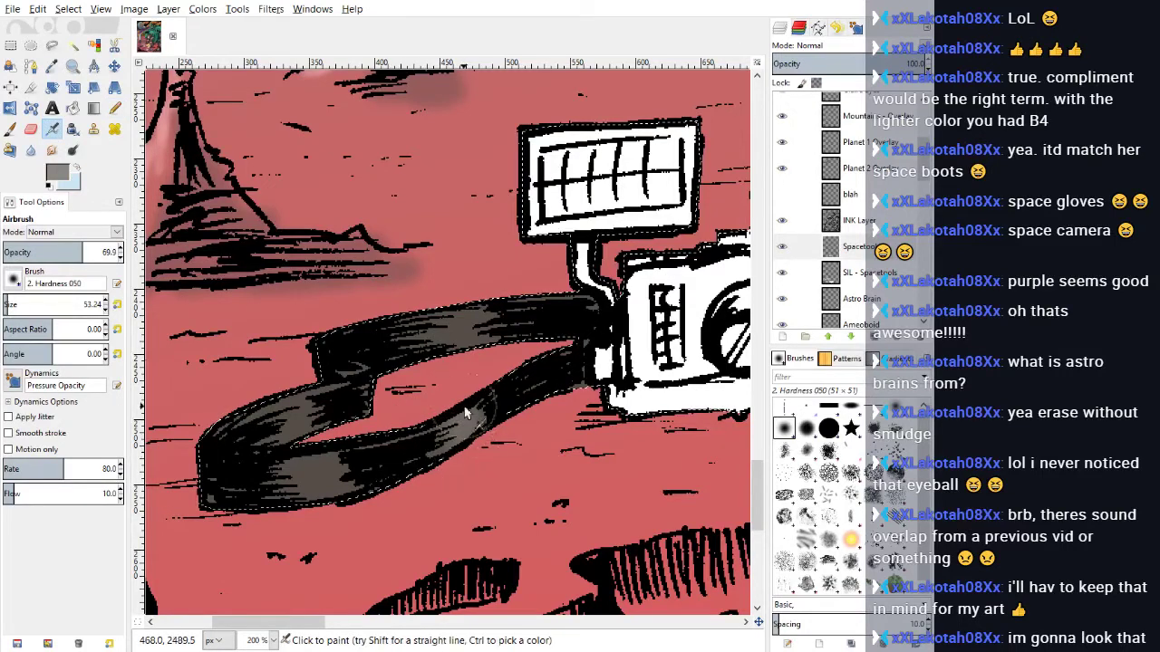
pyautogui.moveTo(304, 487)
pyautogui.mouseDown()
pyautogui.moveTo(311, 530)
pyautogui.moveTo(315, 482)
pyautogui.moveTo(292, 496)
pyautogui.moveTo(279, 426)
pyautogui.moveTo(288, 436)
pyautogui.moveTo(295, 412)
pyautogui.moveTo(303, 422)
pyautogui.moveTo(420, 344)
pyautogui.moveTo(477, 352)
pyautogui.mouseUp()
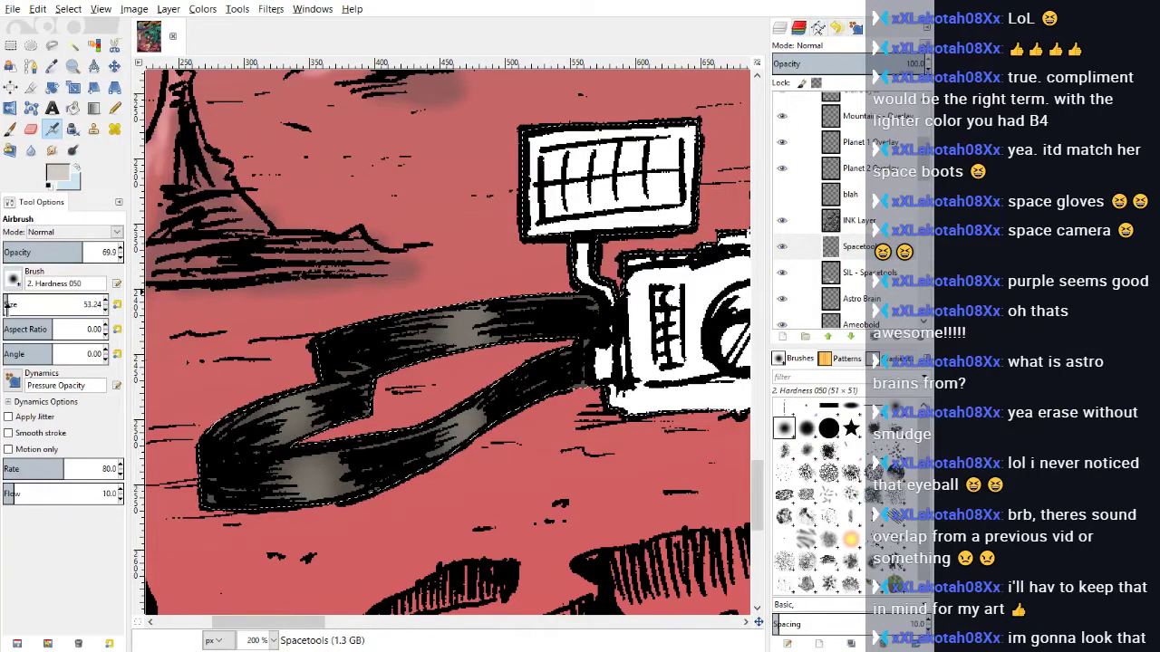
# Step: Airbrush narrow light gray highlights across the strap's bends at size 27.12 and opacity 76.1
pyautogui.moveTo(9, 306); pyautogui.dragTo(6, 306)
pyautogui.moveTo(89, 254); pyautogui.dragTo(94, 254)
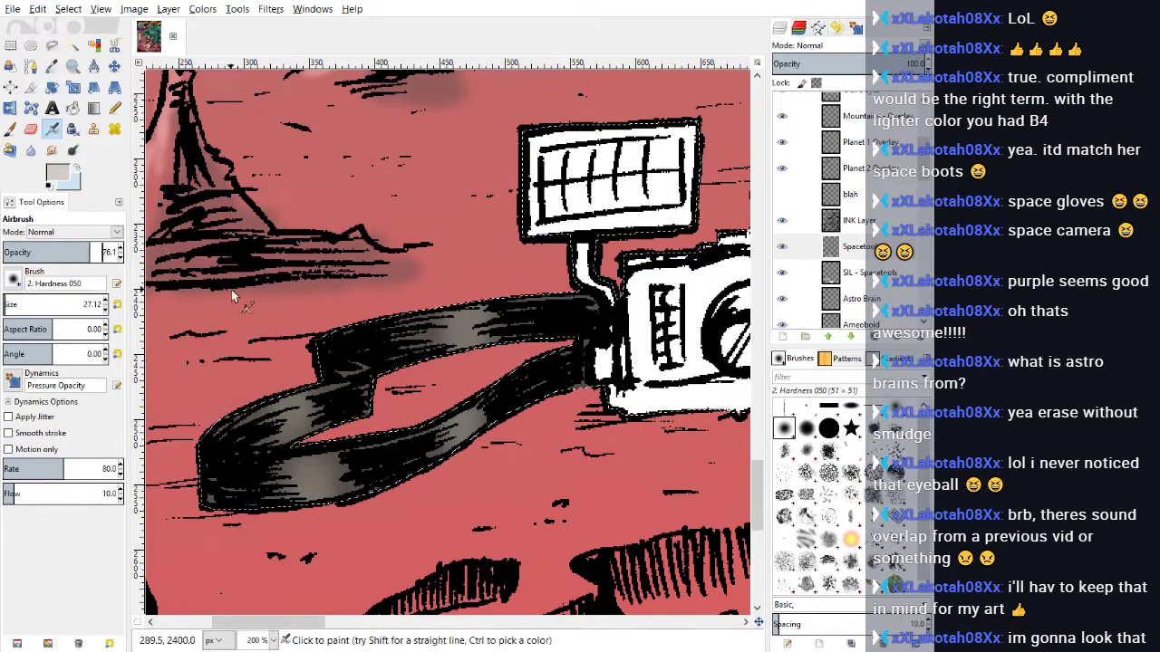
pyautogui.moveTo(412, 409)
pyautogui.mouseDown()
pyautogui.moveTo(456, 427)
pyautogui.moveTo(460, 414)
pyautogui.moveTo(468, 471)
pyautogui.moveTo(346, 471)
pyautogui.moveTo(316, 455)
pyautogui.moveTo(311, 554)
pyautogui.mouseUp()
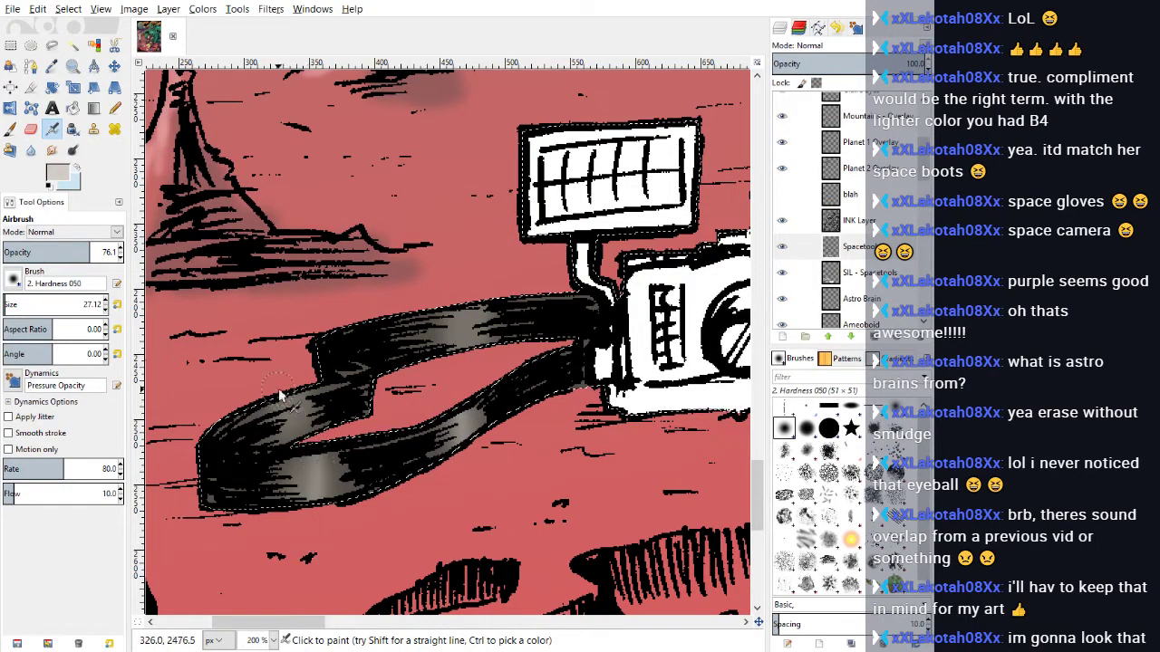
pyautogui.moveTo(281, 395); pyautogui.dragTo(302, 445)
pyautogui.moveTo(462, 305); pyautogui.dragTo(472, 367)
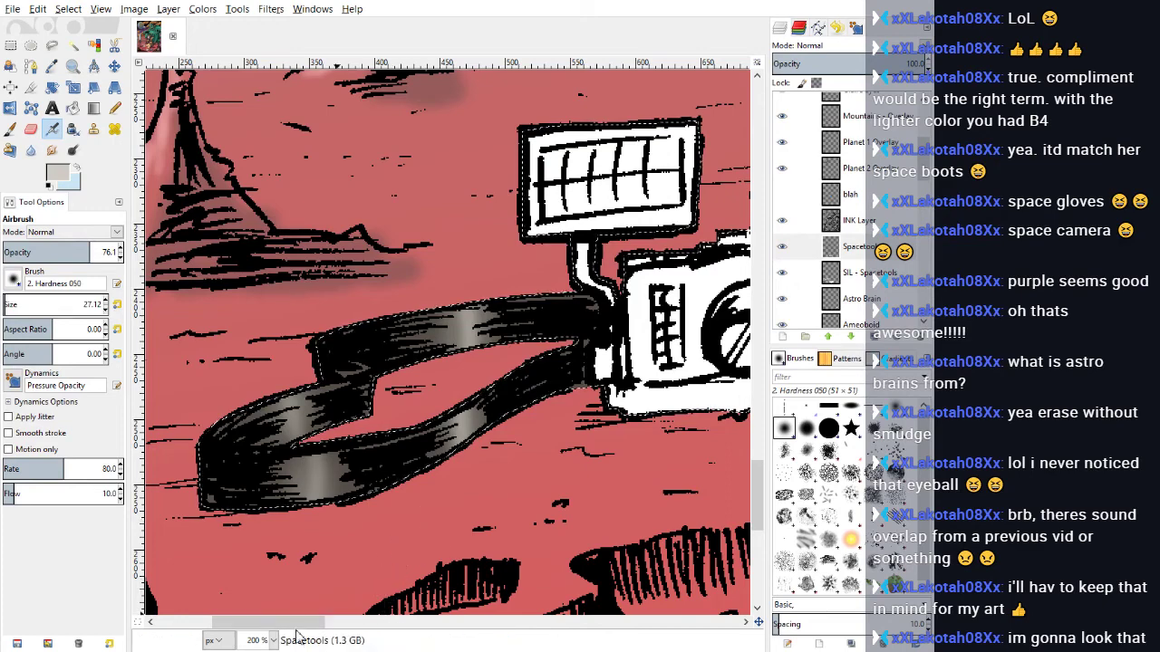
# Step: Paint the camera's body, top plate and flash arm flat medium gray with the Pencil at size 27.12
pyautogui.hscroll(5, 272, 462)
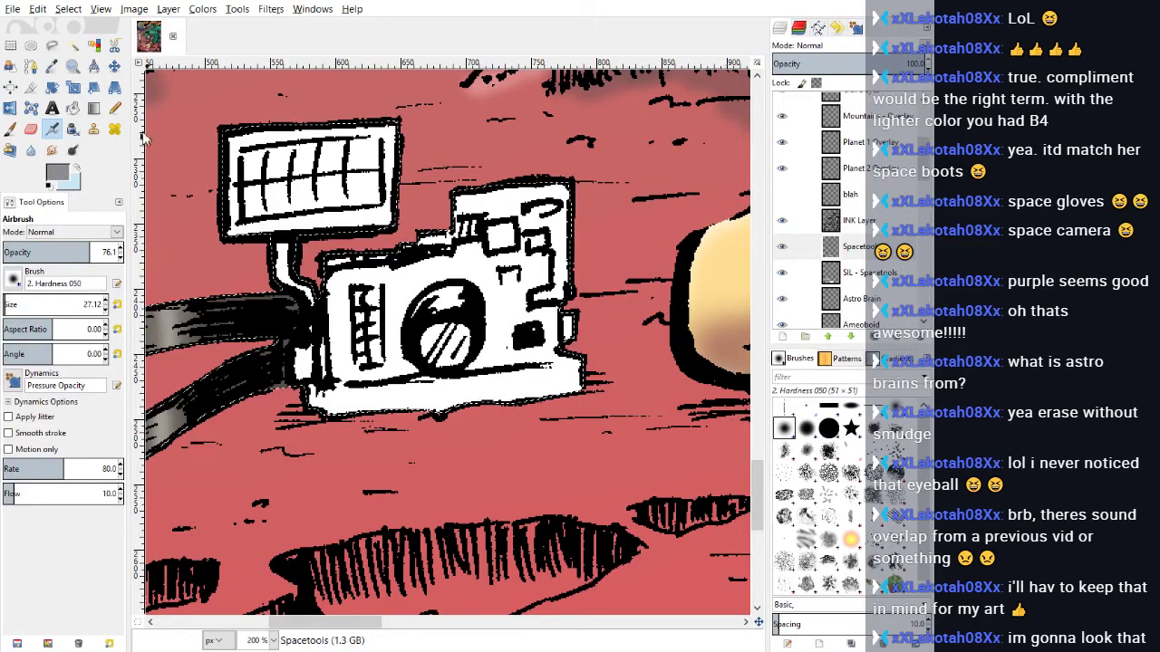
pyautogui.press('n')
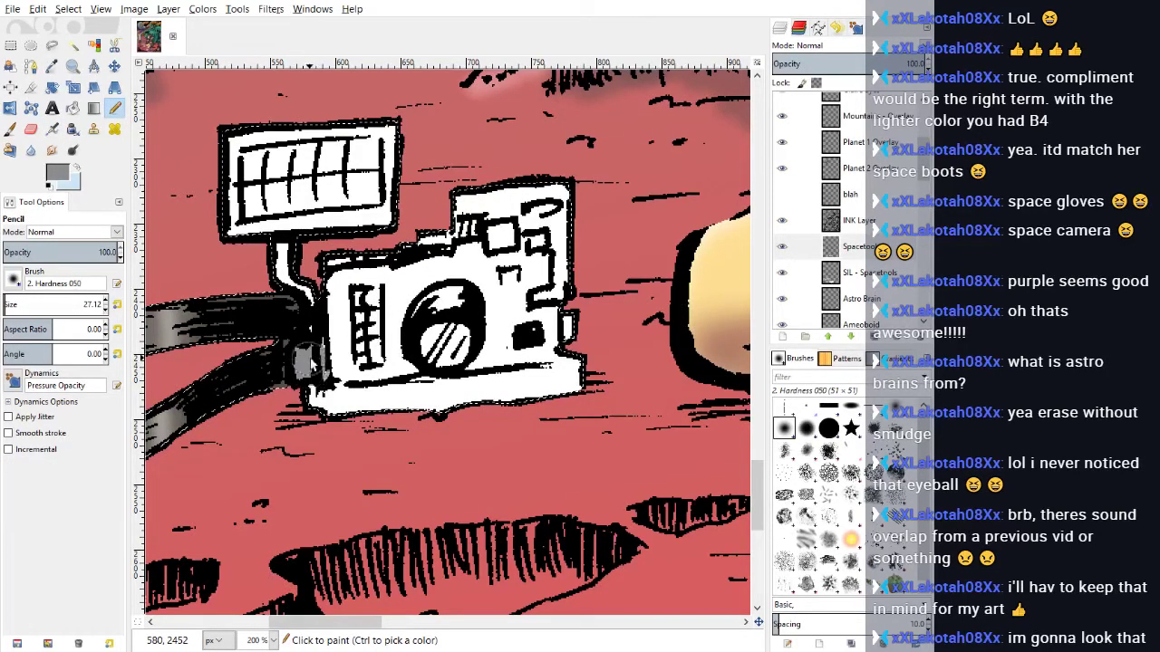
pyautogui.moveTo(331, 405)
pyautogui.mouseDown()
pyautogui.moveTo(334, 341)
pyautogui.moveTo(289, 260)
pyautogui.moveTo(341, 299)
pyautogui.moveTo(462, 254)
pyautogui.moveTo(416, 231)
pyautogui.moveTo(486, 206)
pyautogui.moveTo(516, 232)
pyautogui.moveTo(524, 380)
pyautogui.moveTo(564, 401)
pyautogui.moveTo(584, 384)
pyautogui.moveTo(384, 423)
pyautogui.moveTo(410, 415)
pyautogui.moveTo(379, 390)
pyautogui.moveTo(355, 388)
pyautogui.moveTo(546, 317)
pyautogui.moveTo(570, 337)
pyautogui.moveTo(438, 381)
pyautogui.moveTo(484, 333)
pyautogui.moveTo(429, 317)
pyautogui.moveTo(427, 302)
pyautogui.moveTo(338, 328)
pyautogui.moveTo(347, 393)
pyautogui.moveTo(385, 349)
pyautogui.mouseUp()
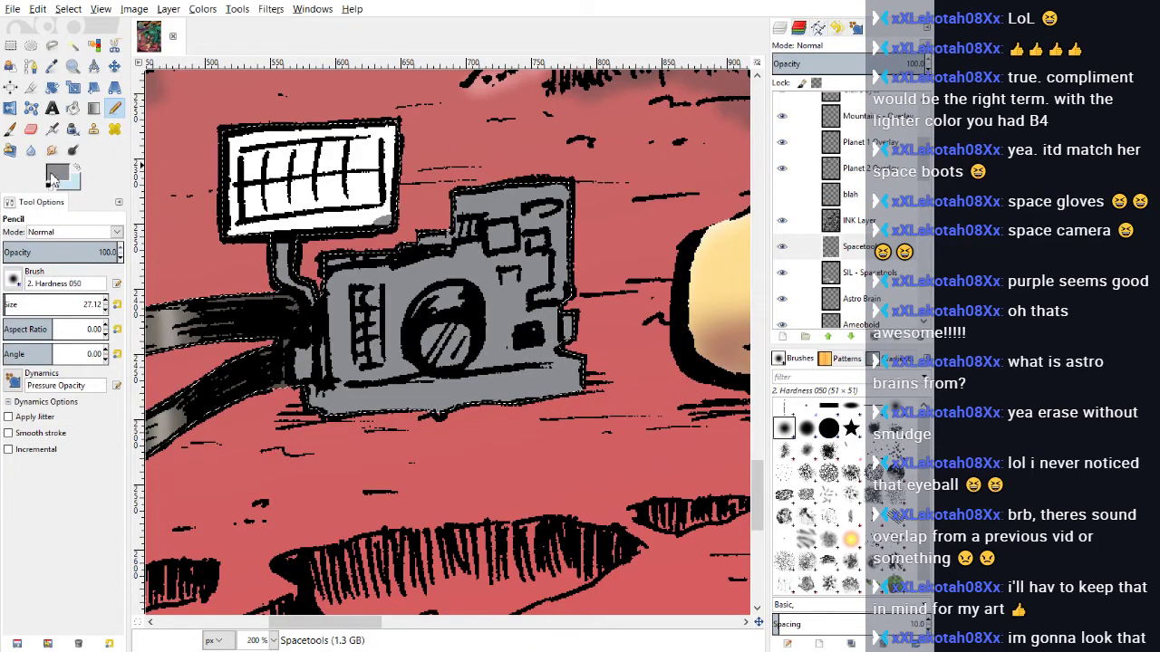
# Step: Paint the camera's lens glass and the ribbed grille beside it muted blue-violet with the Pencil at size 27.12
pyautogui.click(746, 380)
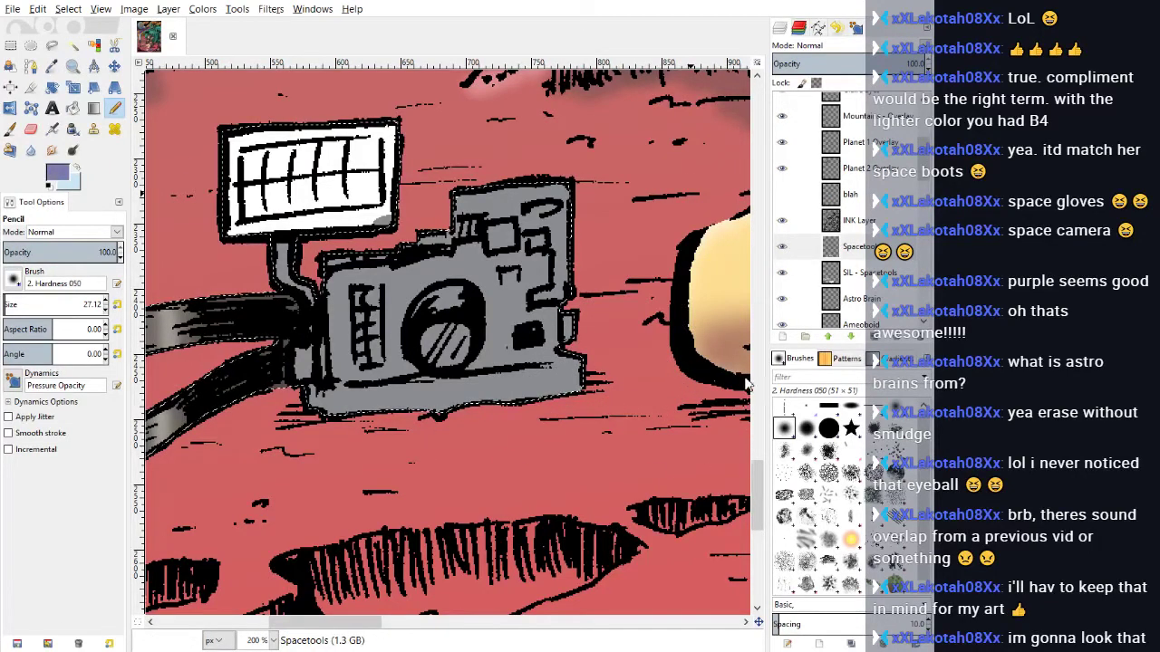
pyautogui.click(857, 470)
pyautogui.moveTo(359, 303)
pyautogui.mouseDown()
pyautogui.moveTo(371, 361)
pyautogui.moveTo(458, 372)
pyautogui.moveTo(446, 319)
pyautogui.moveTo(453, 349)
pyautogui.mouseUp()
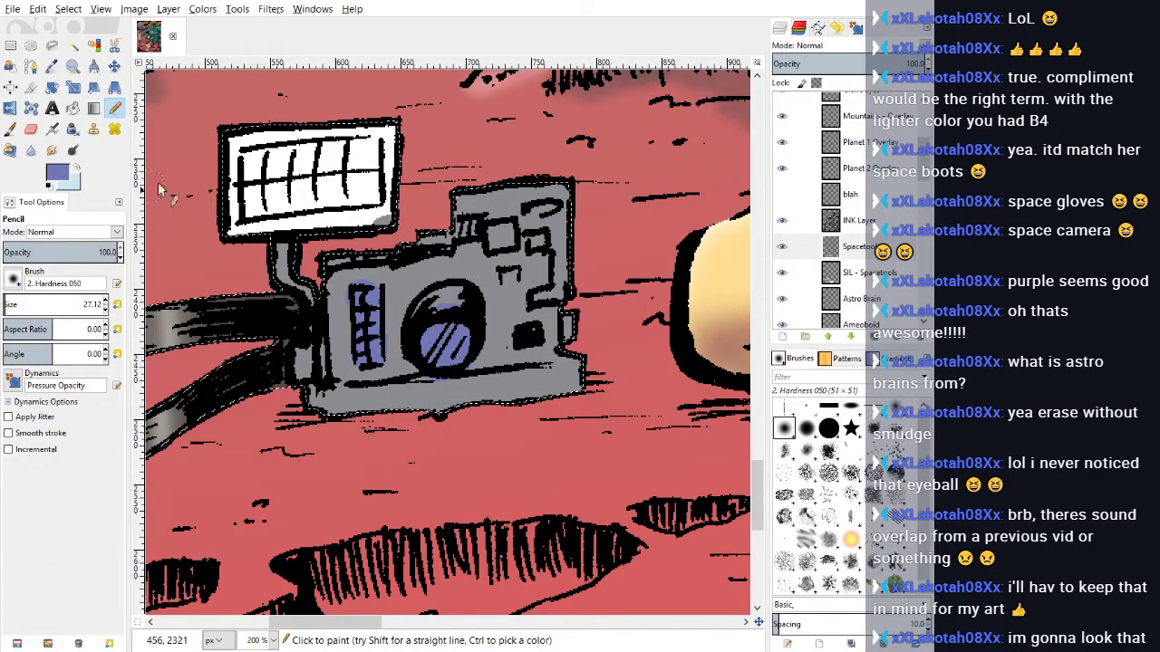
# Step: Paint the camera's raised upper housing, side knob, top details and flash arm dark slate gray with the Pencil
pyautogui.click(67, 172)
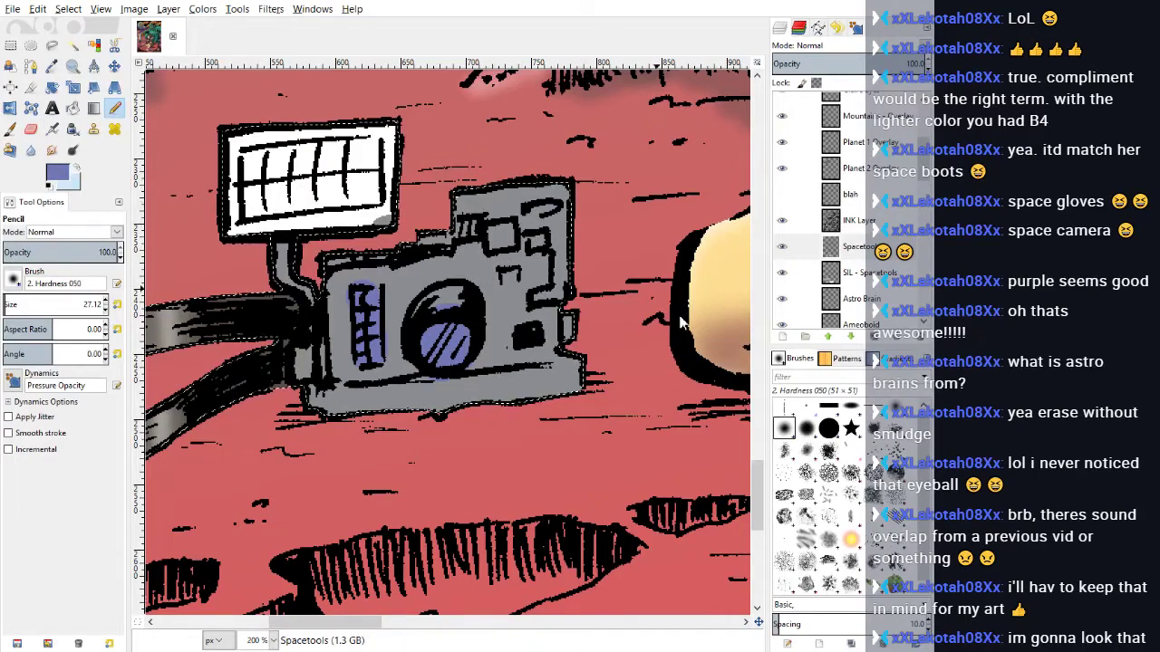
pyautogui.moveTo(725, 377); pyautogui.dragTo(711, 400)
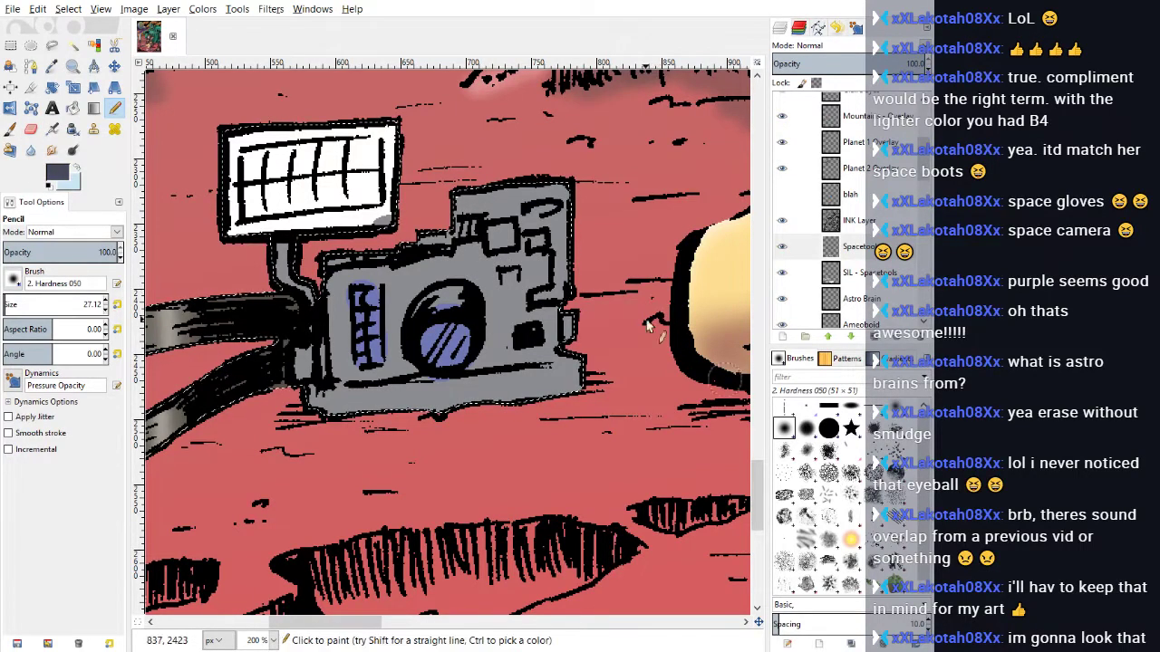
pyautogui.moveTo(543, 194)
pyautogui.mouseDown()
pyautogui.moveTo(464, 211)
pyautogui.moveTo(570, 196)
pyautogui.moveTo(527, 215)
pyautogui.moveTo(565, 229)
pyautogui.moveTo(571, 281)
pyautogui.moveTo(545, 294)
pyautogui.moveTo(568, 295)
pyautogui.moveTo(570, 322)
pyautogui.mouseUp()
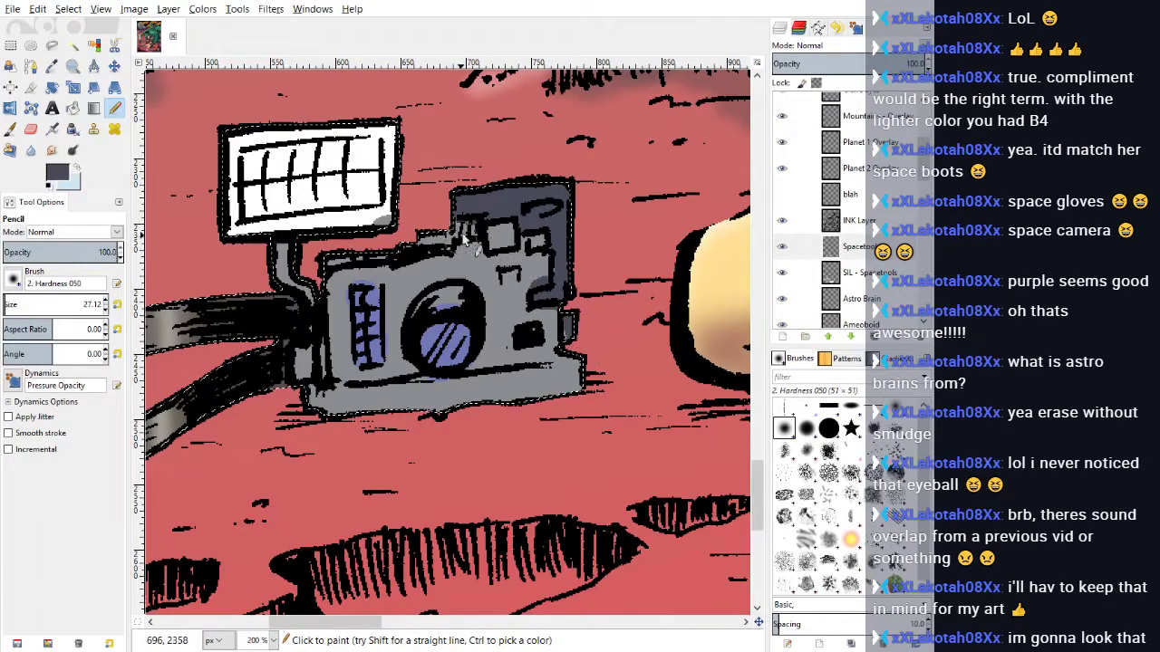
pyautogui.moveTo(470, 224)
pyautogui.mouseDown()
pyautogui.moveTo(466, 239)
pyautogui.moveTo(428, 245)
pyautogui.mouseUp()
pyautogui.moveTo(279, 239); pyautogui.dragTo(315, 303)
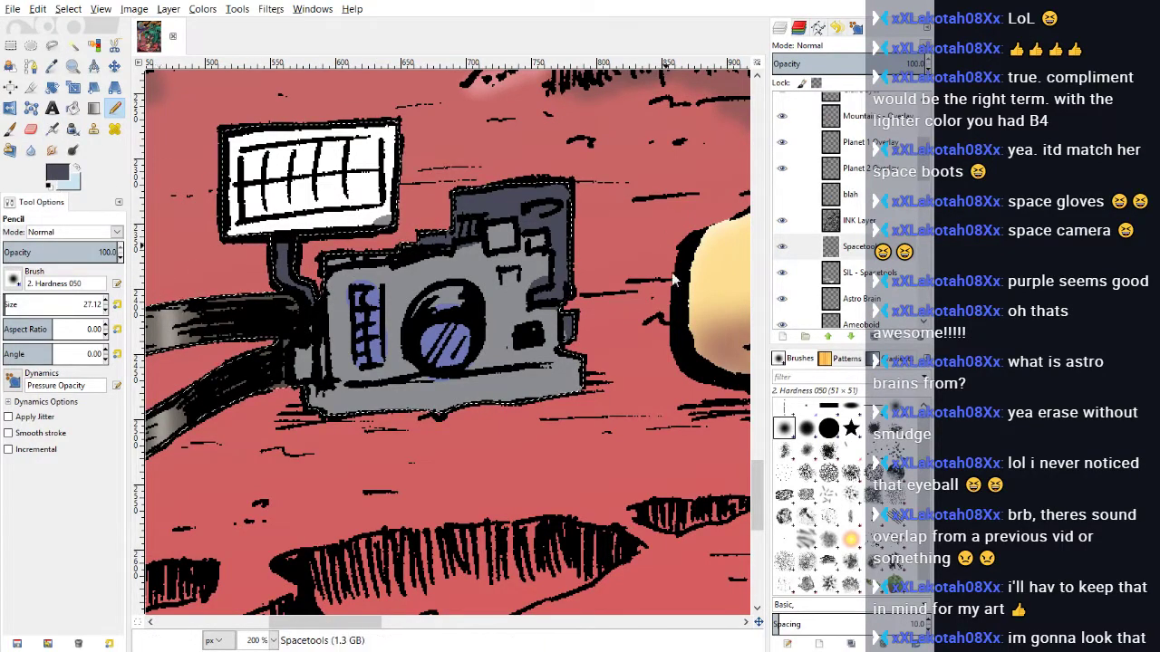
# Step: Paint the camera's square viewfinder window pink and the small window beside it pale yellow, reducing the Pencil size to 14.12 for the yellow
pyautogui.click(742, 382)
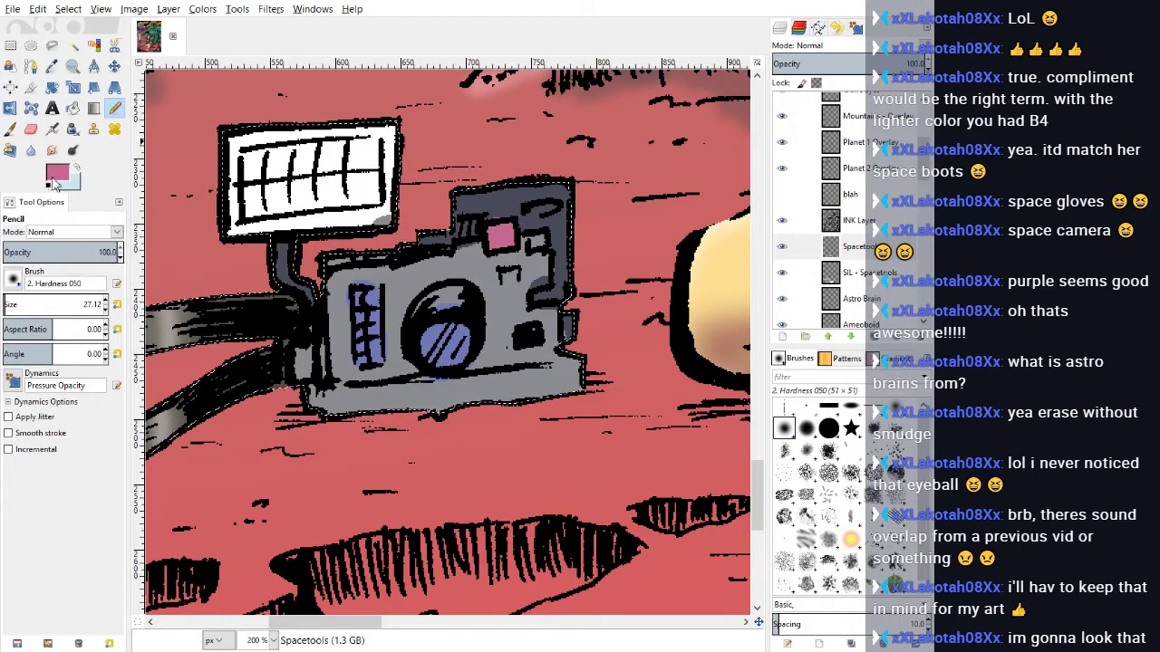
pyautogui.click(784, 406)
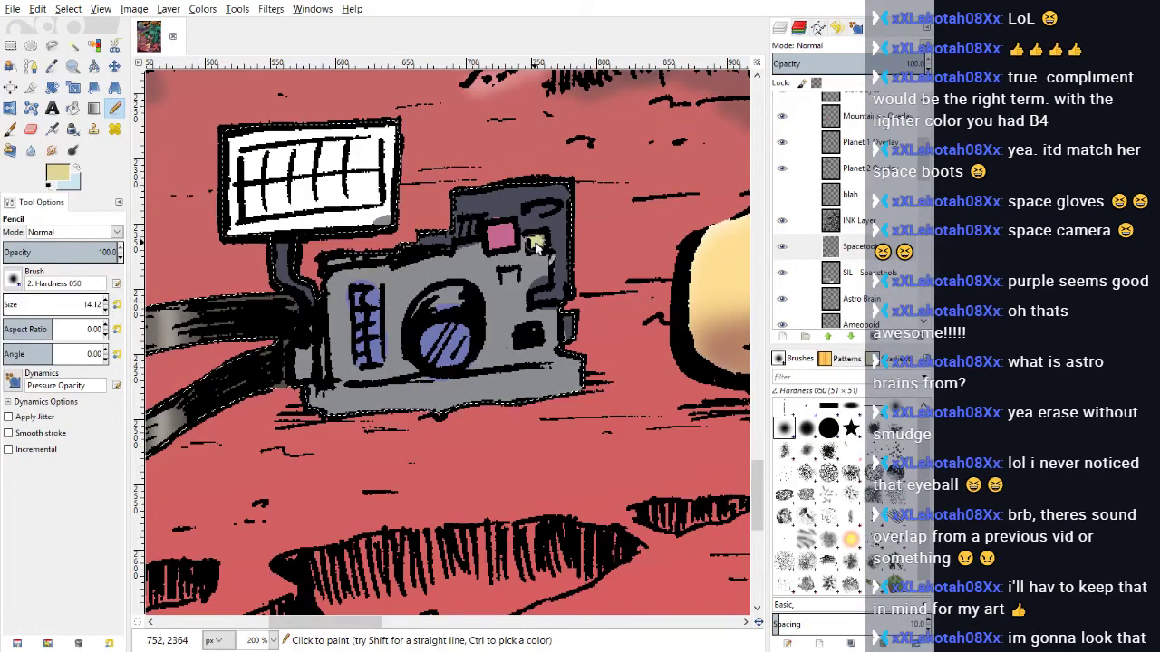
# Step: Pencil the camera's small square below the pink button pale yellow and airbrush white highlights onto the lens, top edge and base
pyautogui.moveTo(517, 278); pyautogui.dragTo(513, 282)
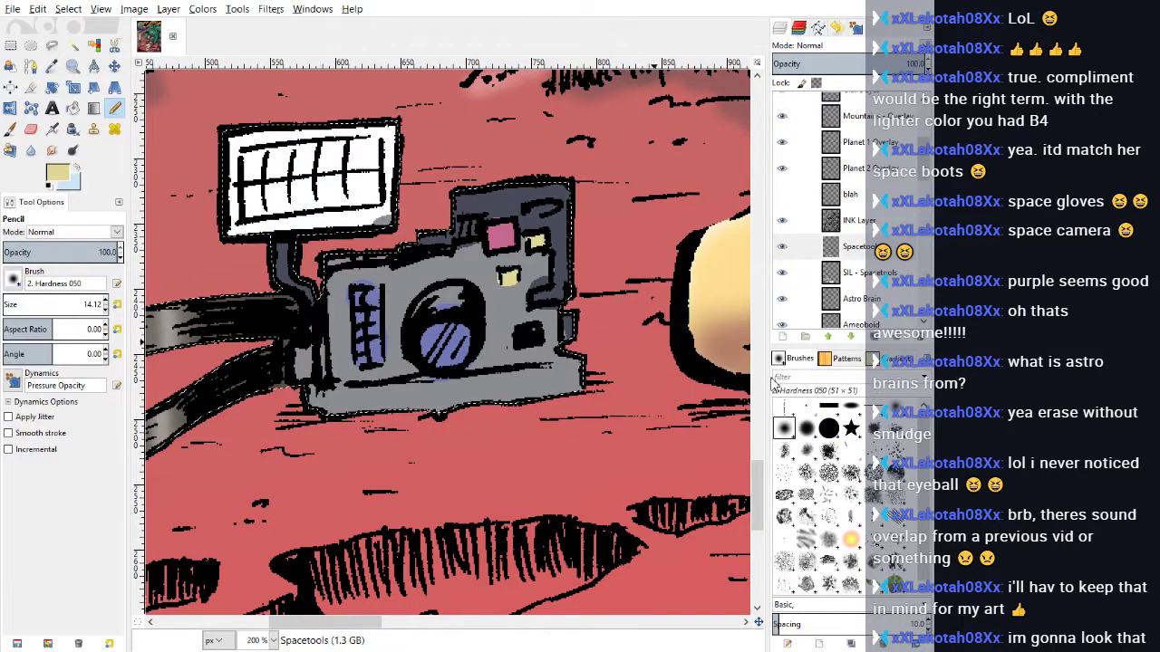
pyautogui.press('x')
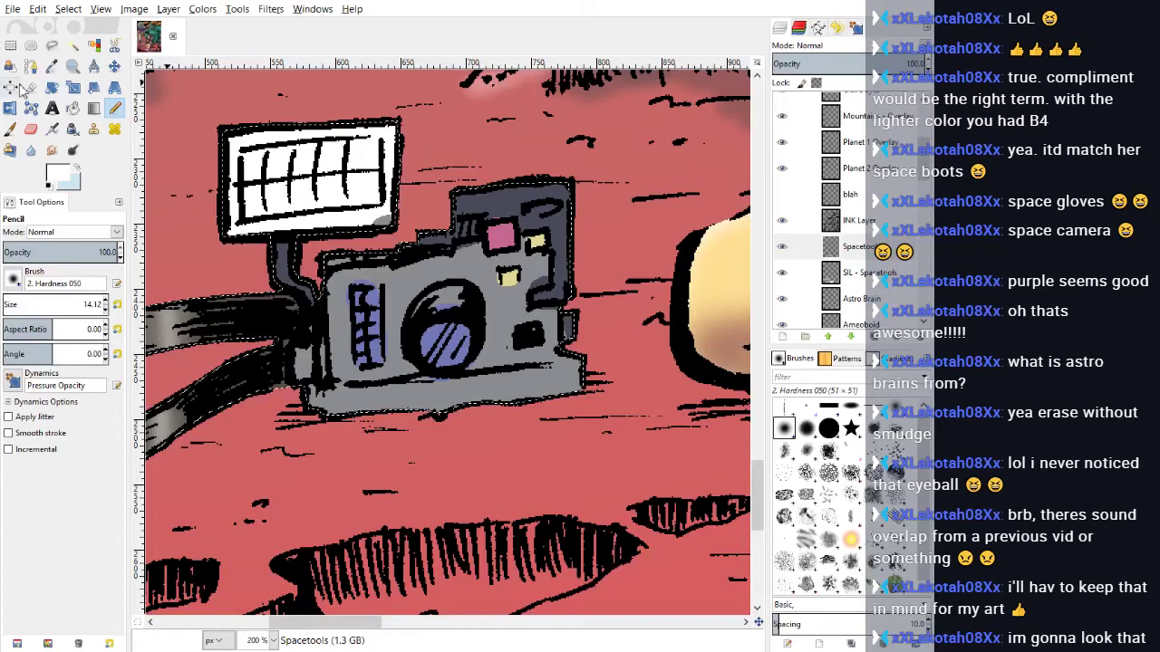
pyautogui.click(51, 129)
pyautogui.moveTo(431, 310)
pyautogui.mouseDown()
pyautogui.moveTo(463, 301)
pyautogui.moveTo(435, 313)
pyautogui.moveTo(455, 293)
pyautogui.moveTo(437, 301)
pyautogui.moveTo(452, 297)
pyautogui.moveTo(439, 364)
pyautogui.moveTo(467, 333)
pyautogui.moveTo(455, 367)
pyautogui.moveTo(456, 324)
pyautogui.moveTo(430, 353)
pyautogui.moveTo(435, 309)
pyautogui.mouseUp()
pyautogui.moveTo(428, 252)
pyautogui.mouseDown()
pyautogui.moveTo(313, 264)
pyautogui.moveTo(487, 262)
pyautogui.mouseUp()
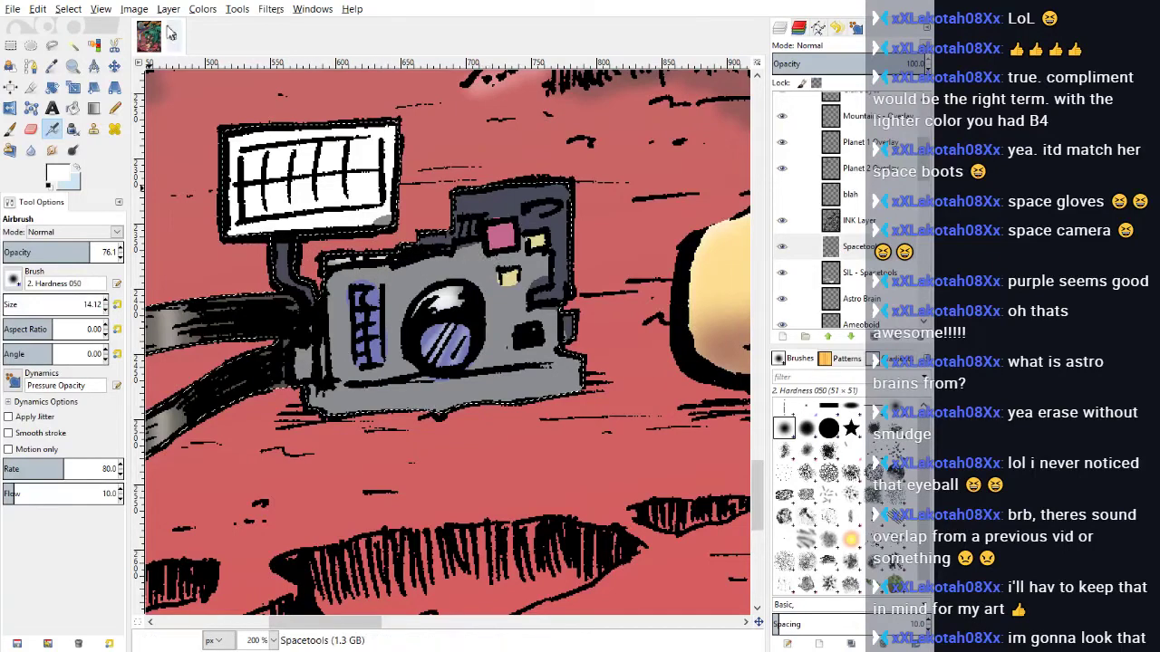
pyautogui.moveTo(323, 372)
pyautogui.mouseDown()
pyautogui.moveTo(325, 399)
pyautogui.moveTo(468, 393)
pyautogui.moveTo(435, 382)
pyautogui.moveTo(530, 373)
pyautogui.moveTo(481, 385)
pyautogui.moveTo(523, 380)
pyautogui.moveTo(569, 364)
pyautogui.moveTo(587, 375)
pyautogui.moveTo(316, 399)
pyautogui.moveTo(313, 343)
pyautogui.moveTo(326, 353)
pyautogui.mouseUp()
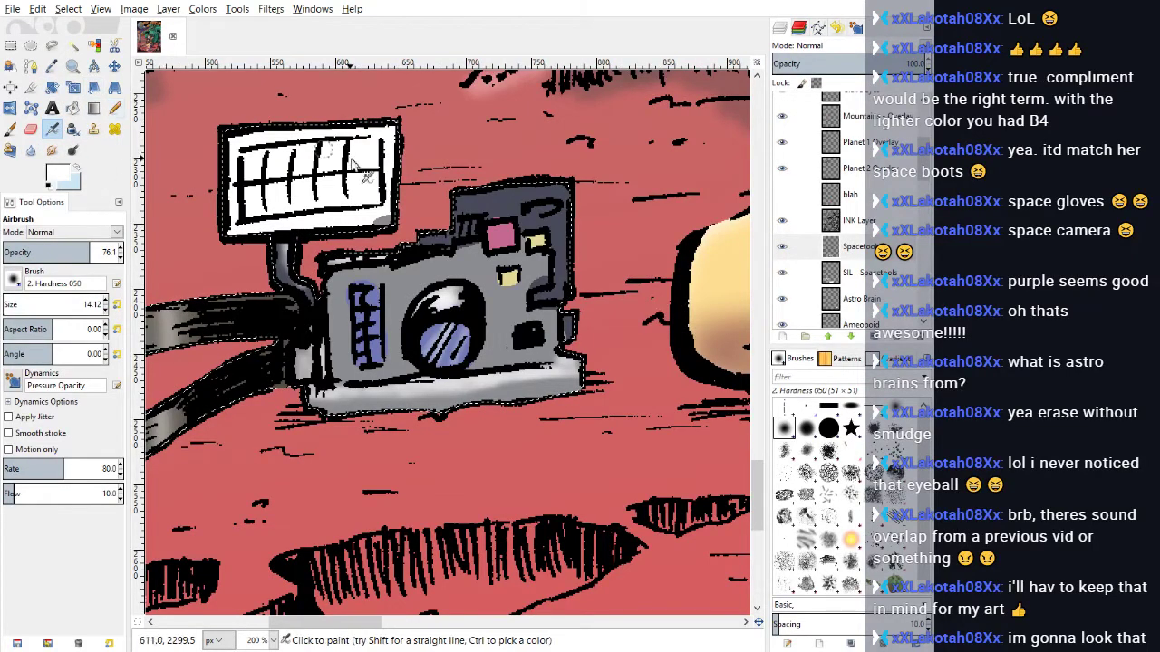
# Step: Replace the selection with a free-form outline around the gridded panel inside the camera flash's black border
pyautogui.click(52, 45)
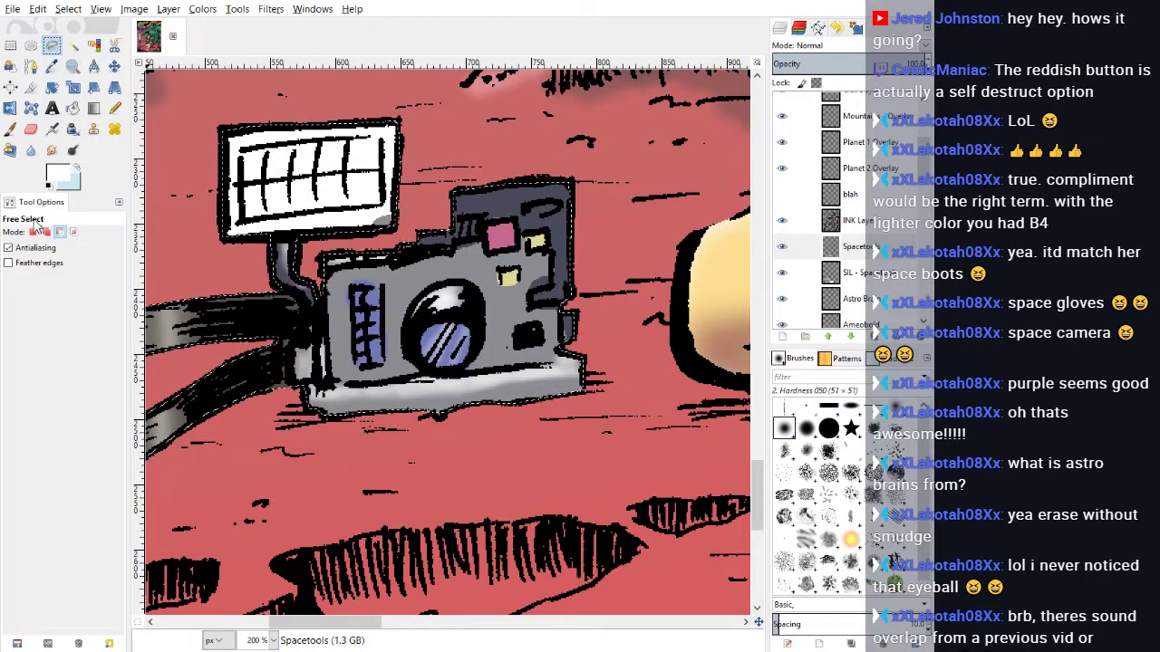
pyautogui.click(234, 145)
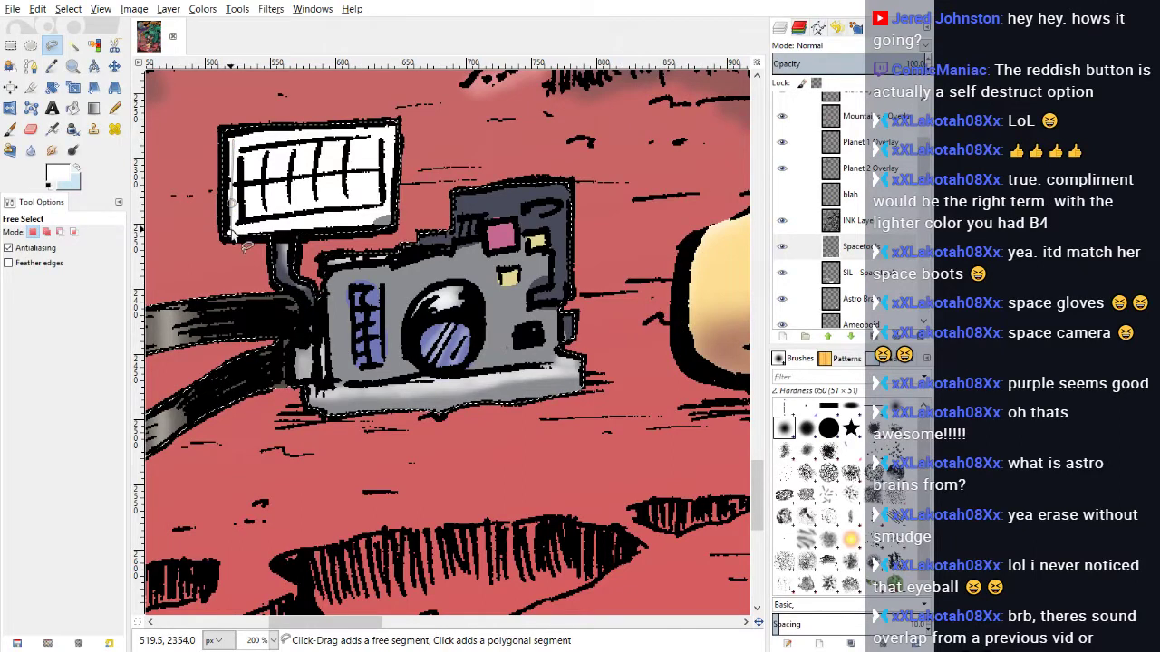
pyautogui.click(234, 233)
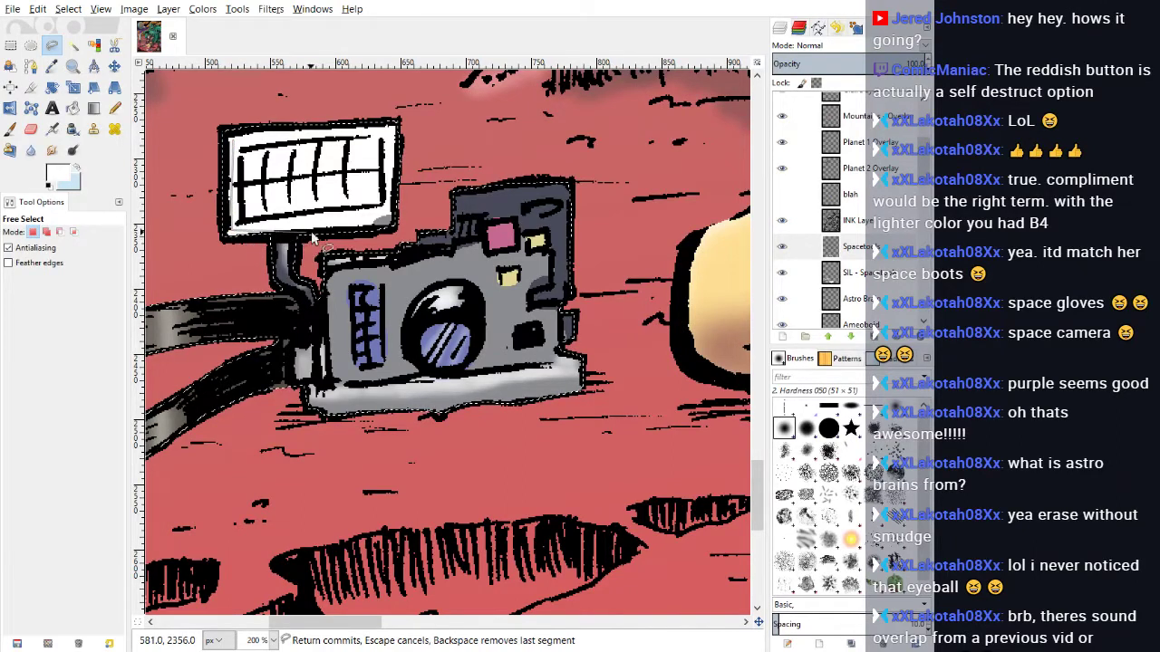
pyautogui.click(397, 219)
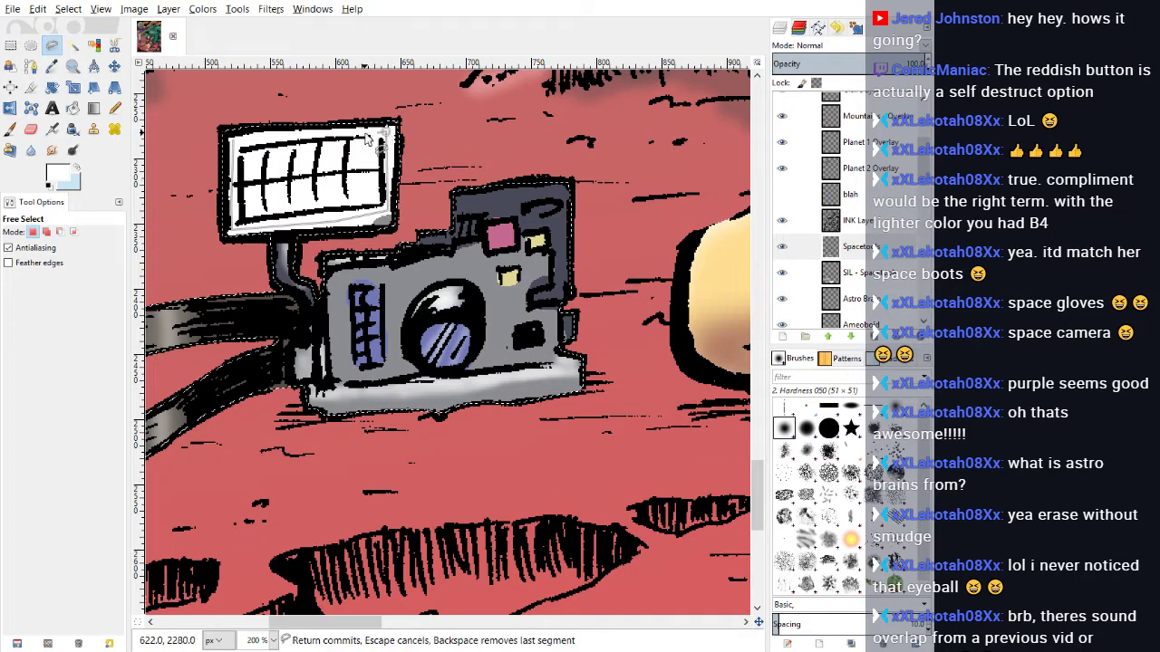
pyautogui.click(236, 145)
# Step: Cut the flash's grid lines from the INK Layer and paste them back as a separate layer
pyautogui.scroll(1, 922, 161)
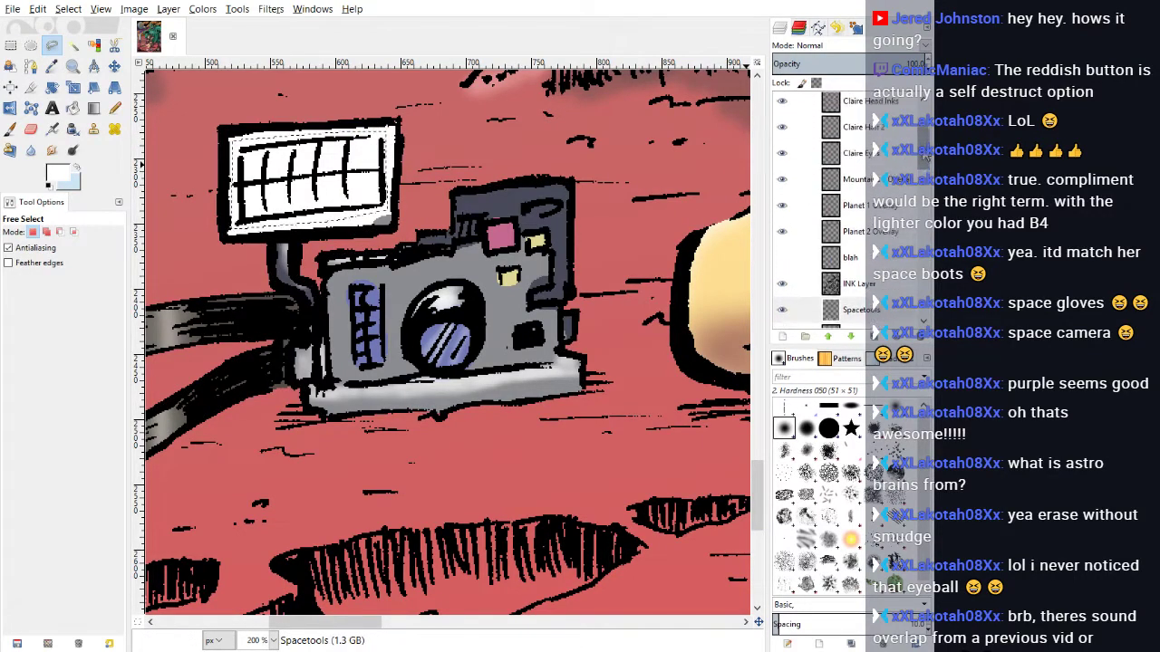
pyautogui.scroll(1, 923, 154)
pyautogui.hotkey('ctrl', 'x')
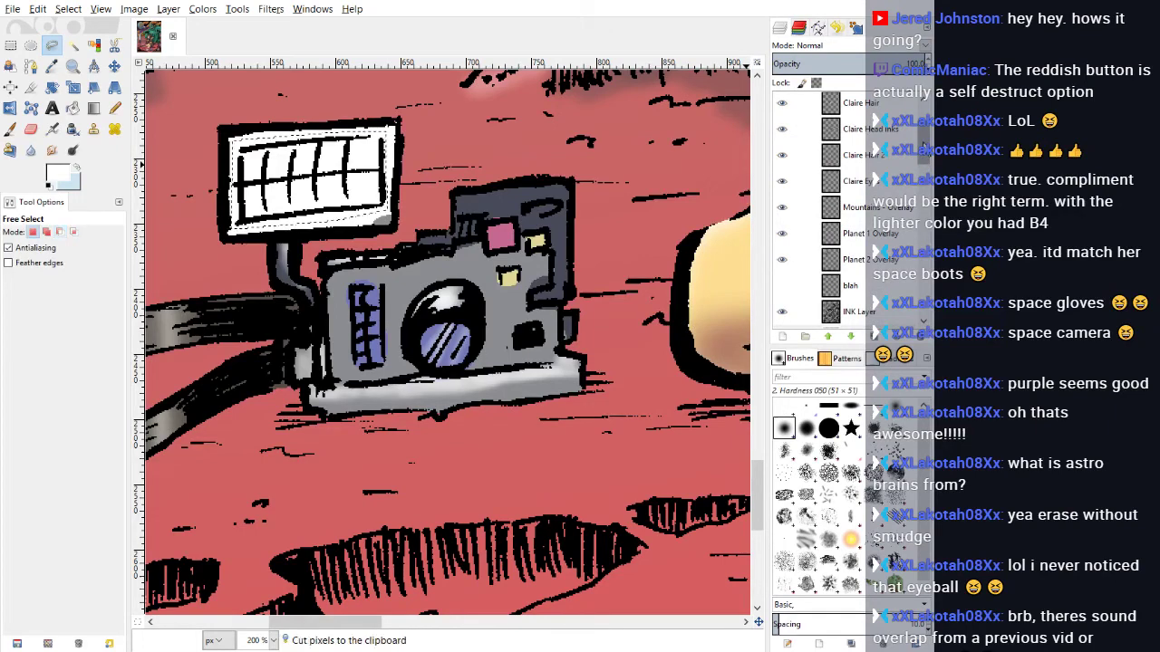
pyautogui.scroll(3, 919, 154)
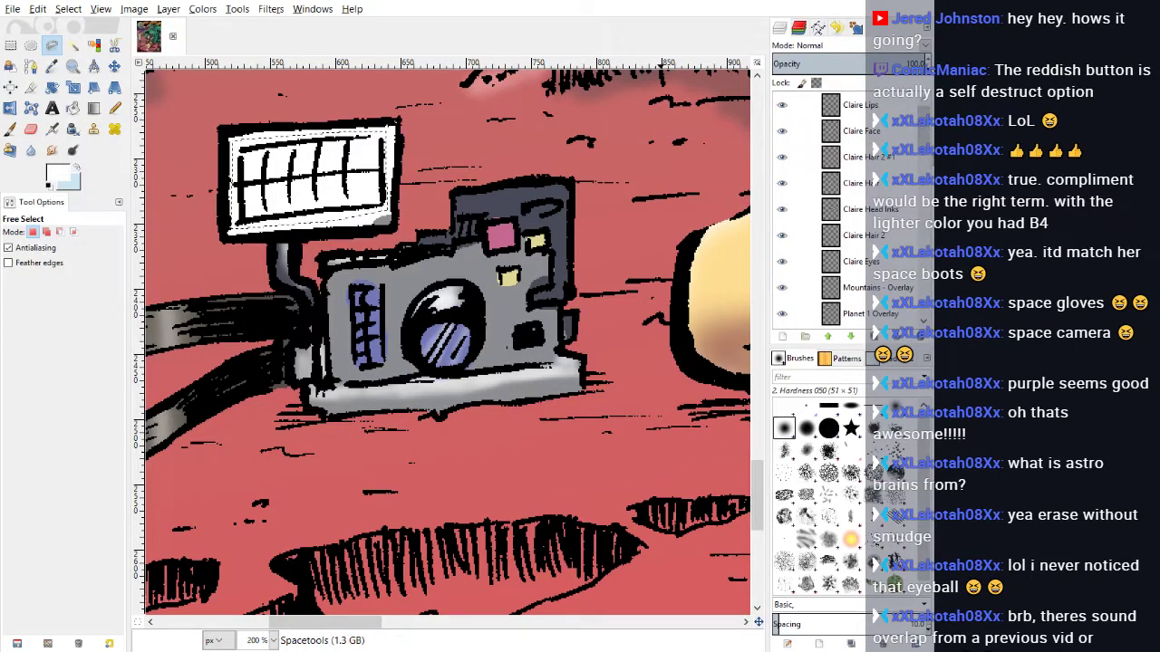
pyautogui.scroll(-5, 856, 208)
pyautogui.click(860, 227)
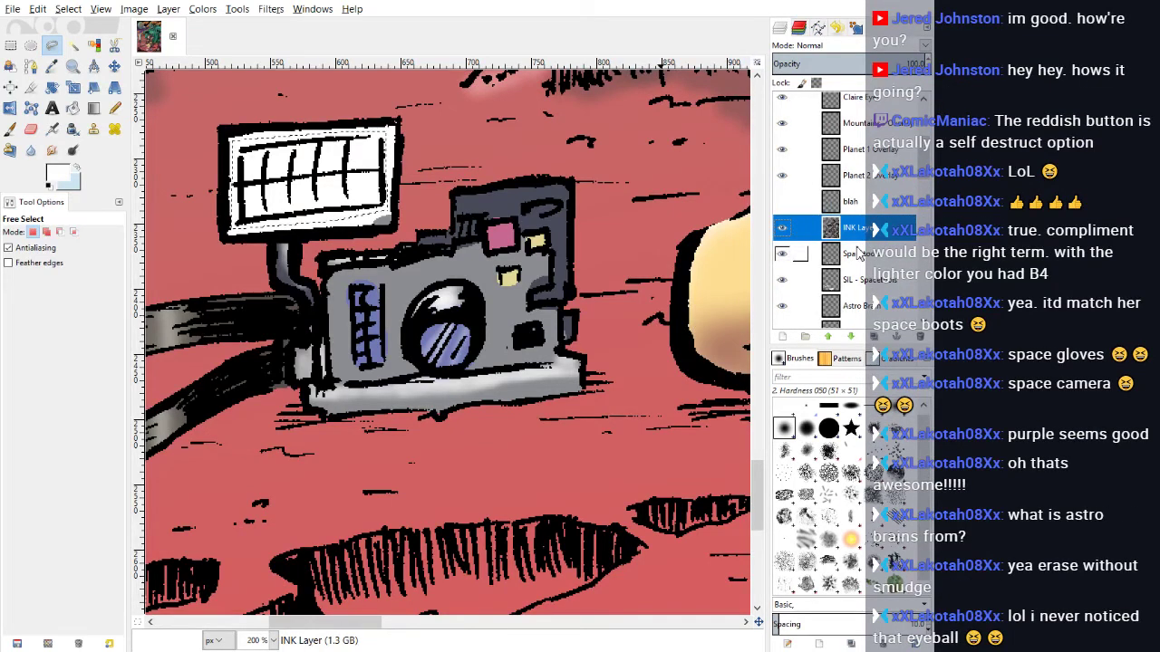
pyautogui.hotkey('ctrl', 'x')
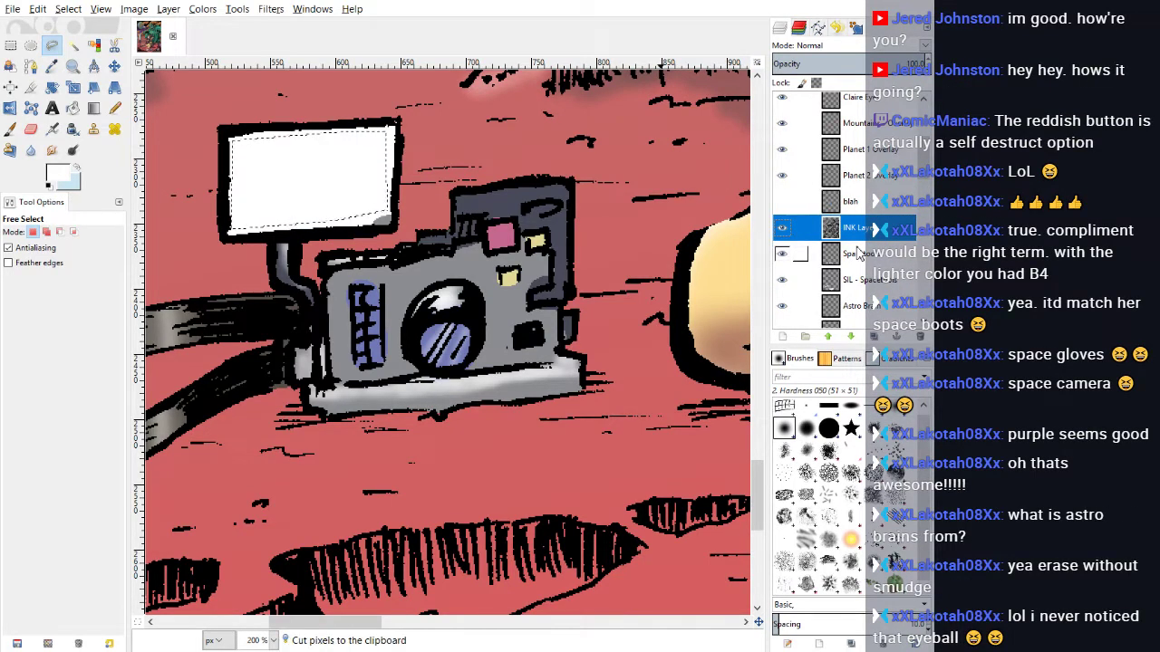
pyautogui.hotkey('ctrl', 'v')
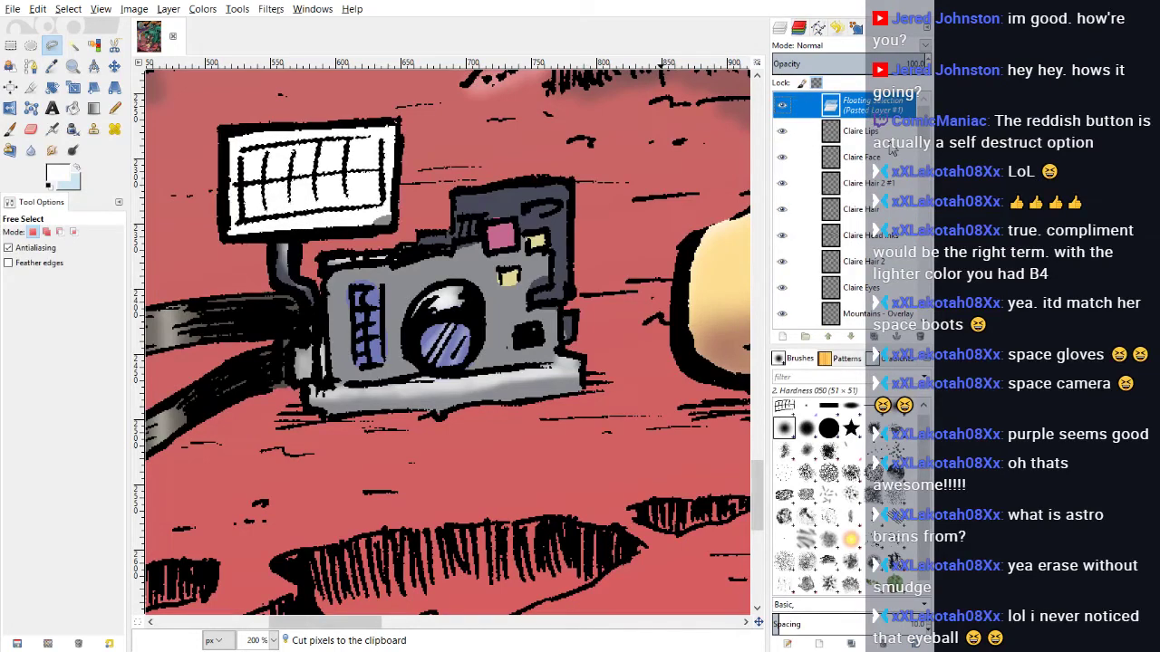
# Step: Rotate the pasted grid slightly clockwise to level its lines and reposition it inside the flash border
pyautogui.click(52, 88)
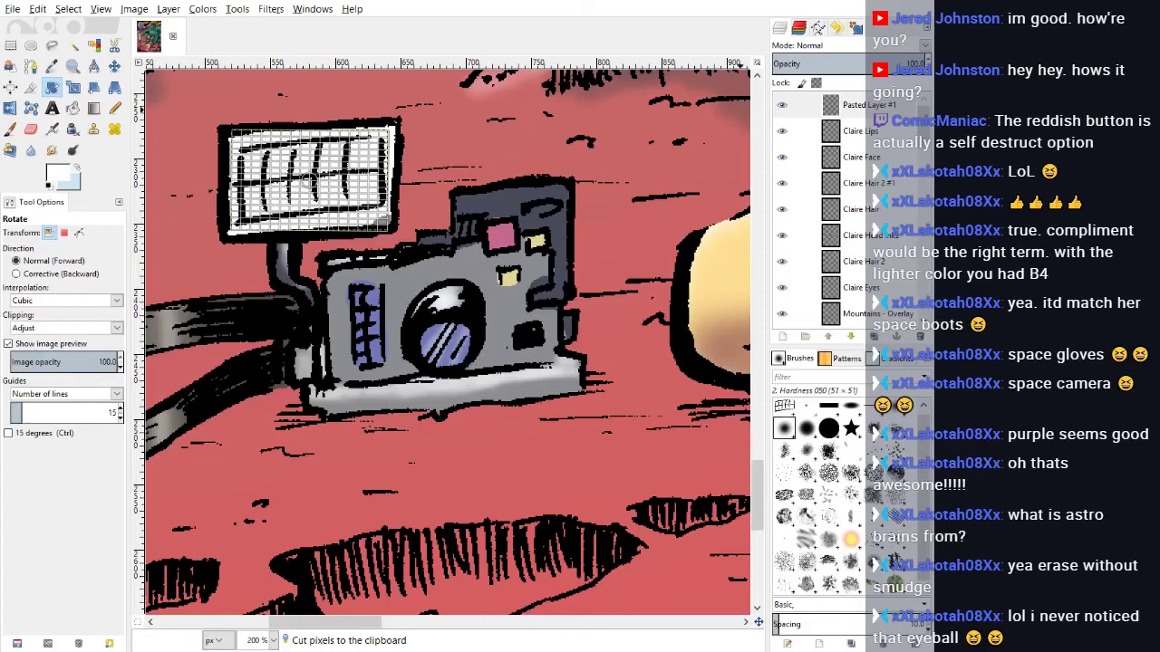
pyautogui.moveTo(797, 122); pyautogui.dragTo(801, 122)
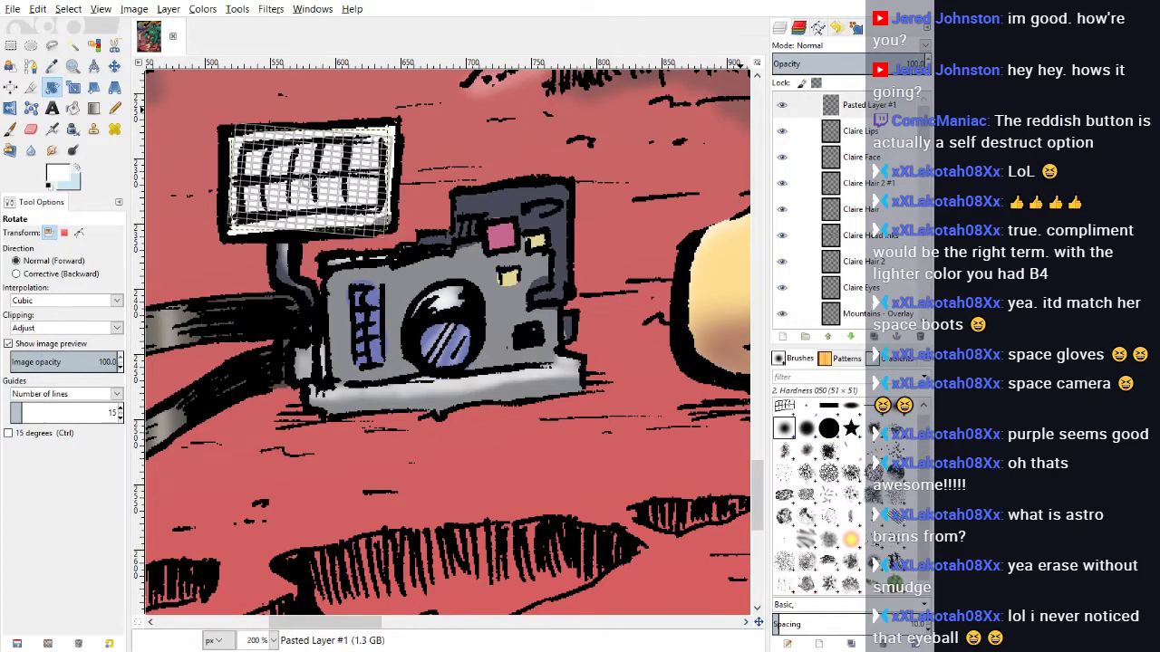
pyautogui.press('Return')
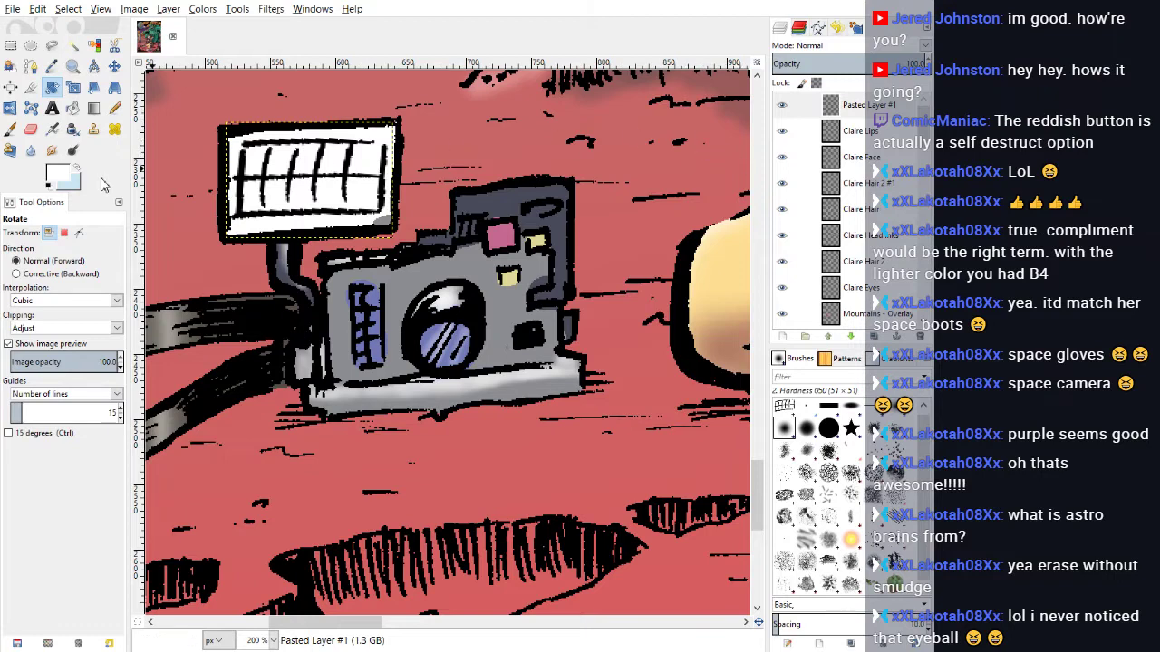
pyautogui.click(114, 66)
pyautogui.moveTo(241, 209); pyautogui.dragTo(257, 223)
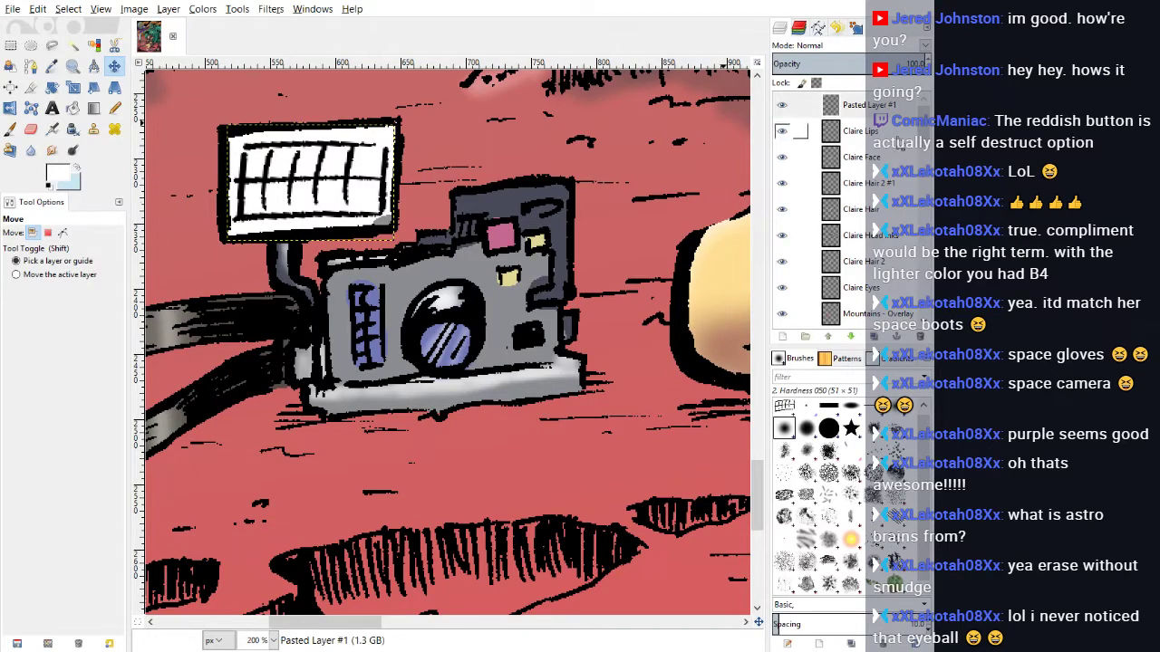
# Step: Select the camera's silhouette by colour on the SIL - Spacetools layer
pyautogui.scroll(-3, 819, 208)
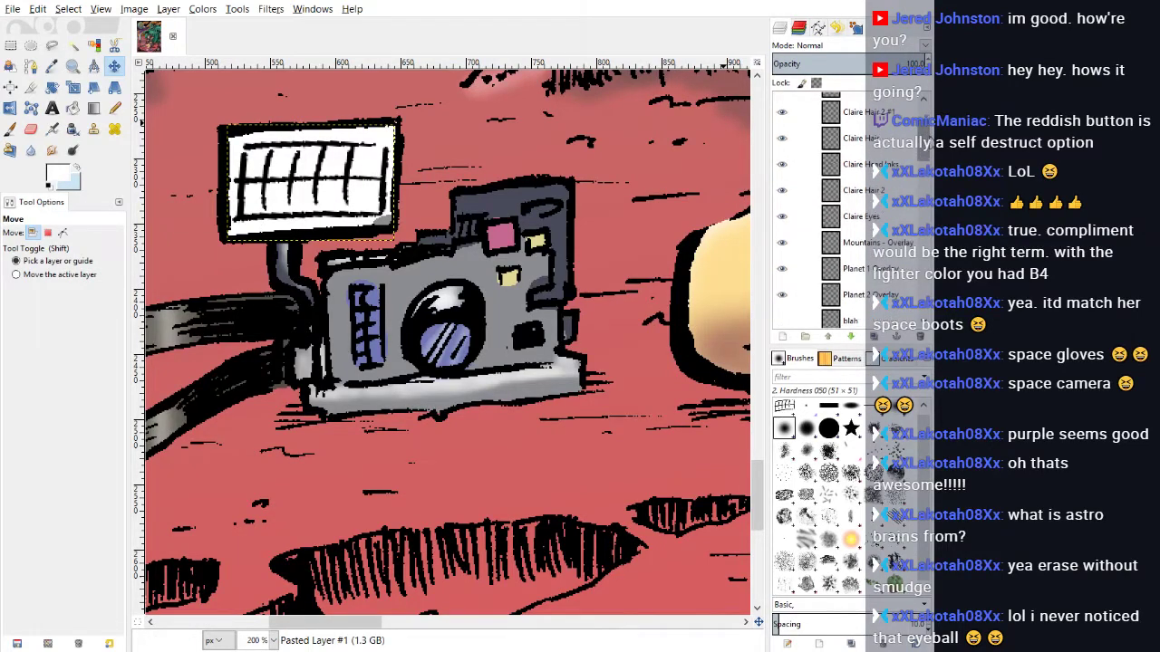
pyautogui.scroll(-10, 819, 208)
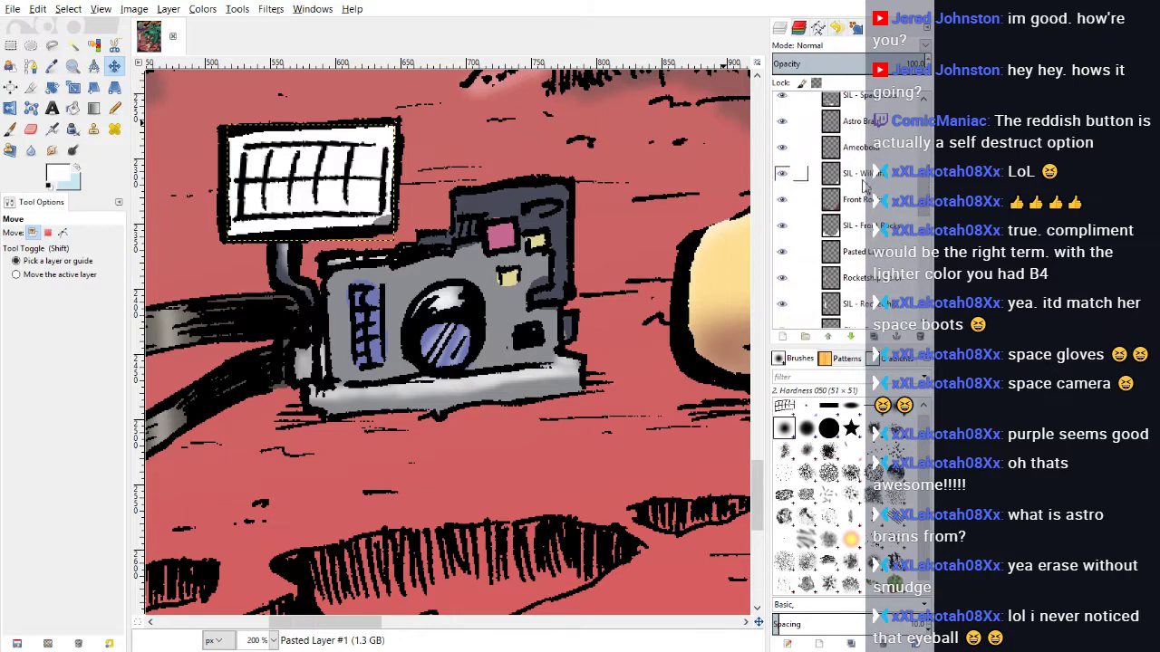
pyautogui.scroll(4, 876, 180)
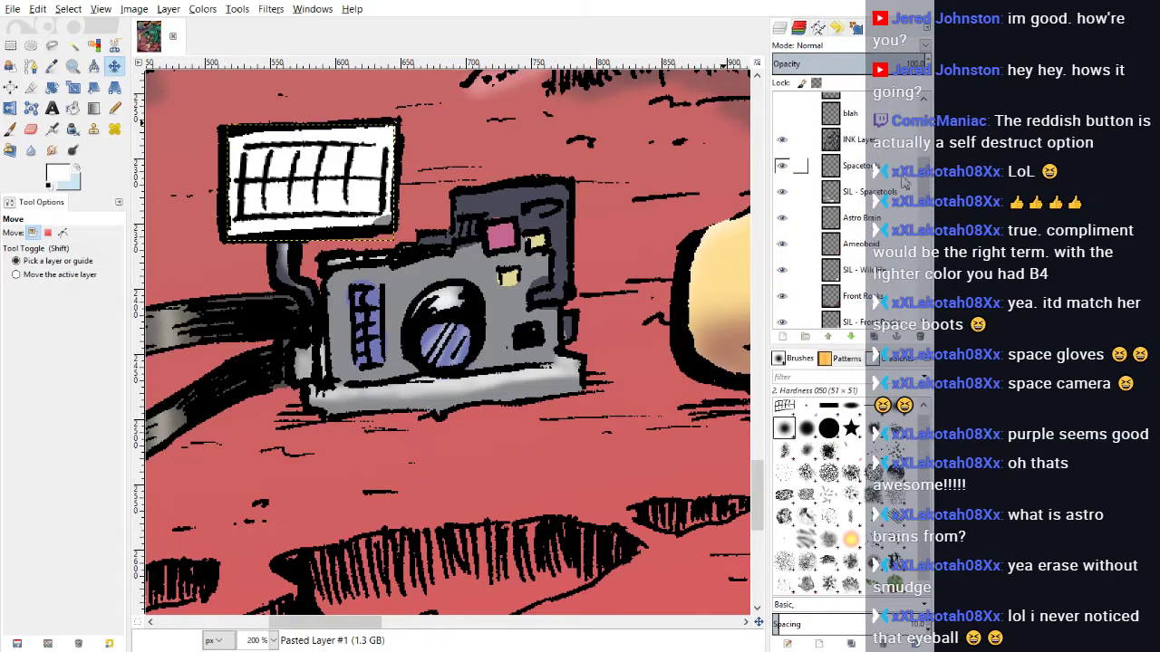
pyautogui.click(906, 189)
pyautogui.click(93, 45)
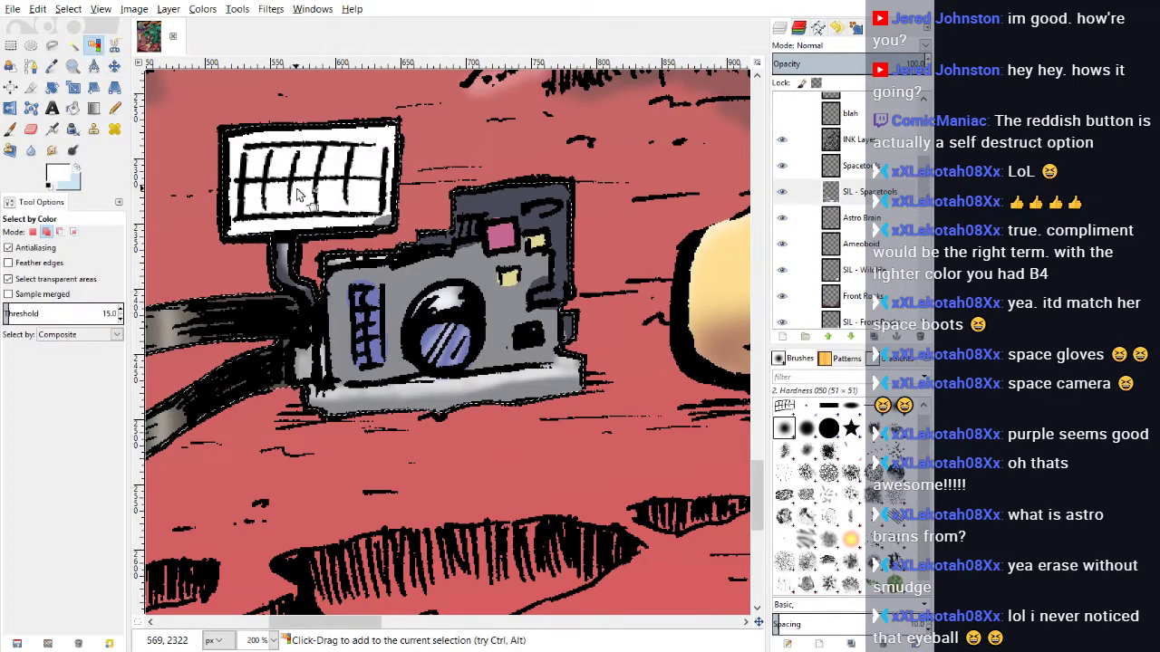
pyautogui.click(298, 194)
# Step: Set up the Pencil with the dark grey sampled from the camera's upper housing and a brush size of 40.18
pyautogui.click(115, 109)
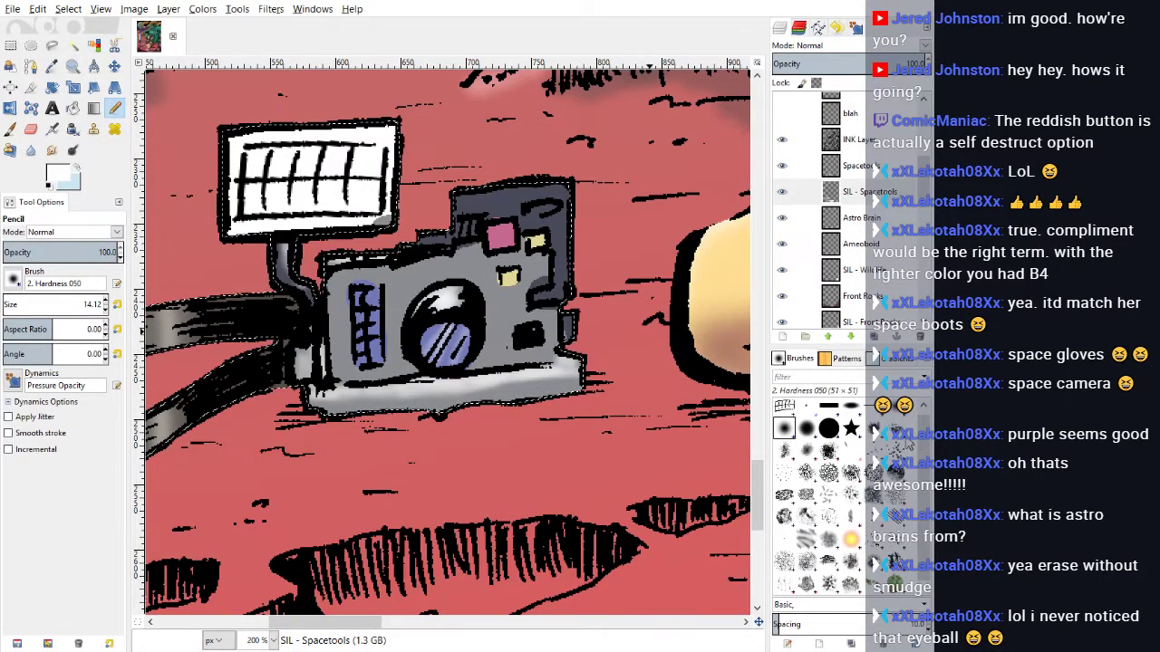
pyautogui.keyDown('ctrl'); pyautogui.click(560, 238); pyautogui.keyUp('ctrl')
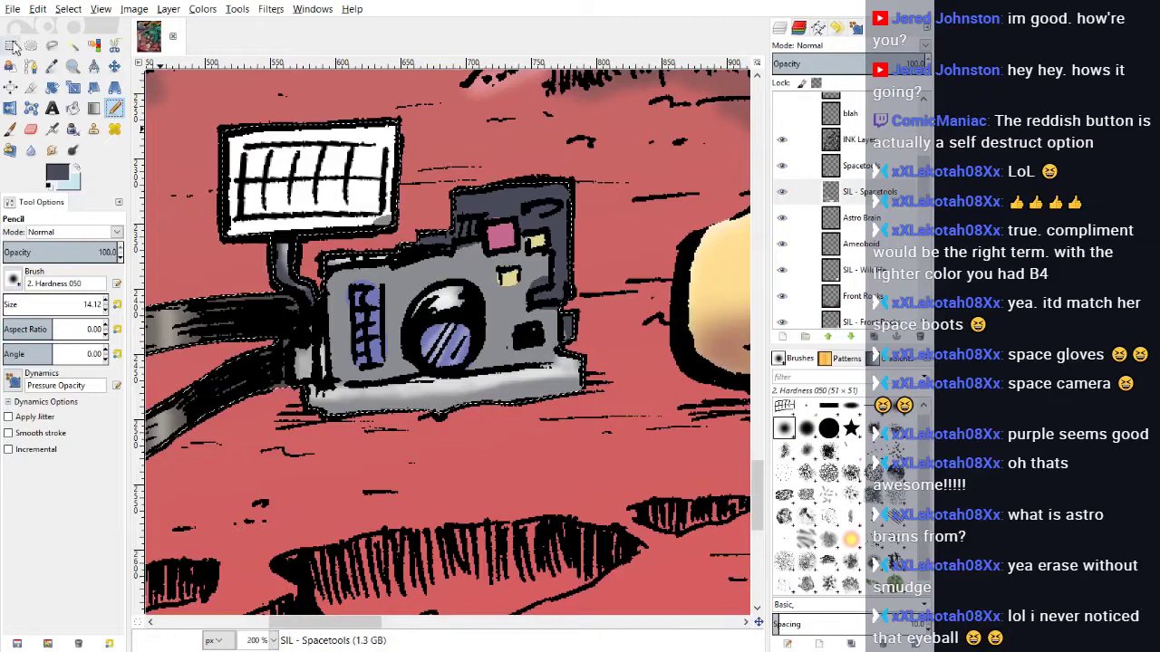
pyautogui.click(7, 303)
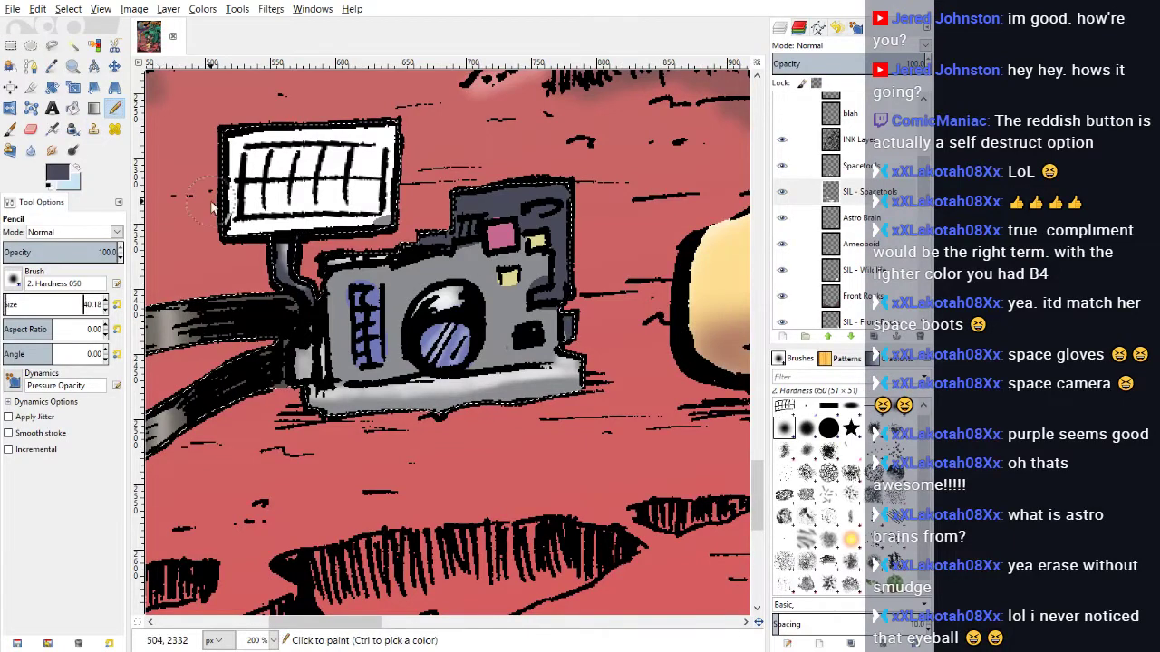
pyautogui.moveTo(219, 207)
pyautogui.mouseDown()
pyautogui.moveTo(235, 226)
pyautogui.moveTo(230, 138)
pyautogui.mouseUp()
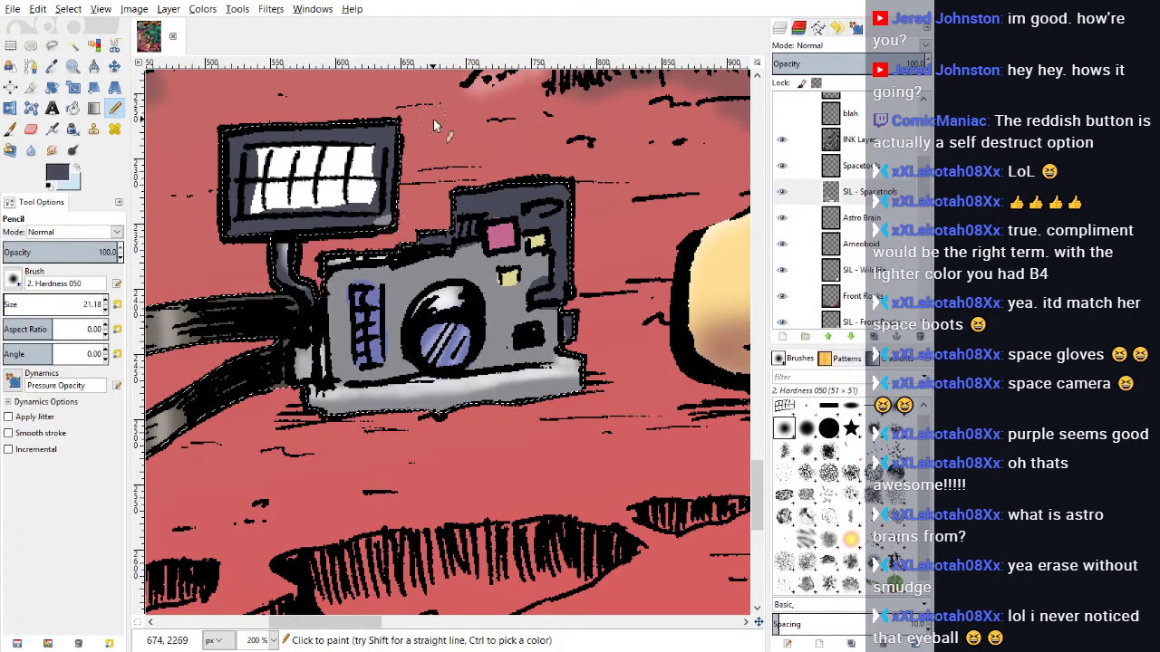
pyautogui.click(39, 11)
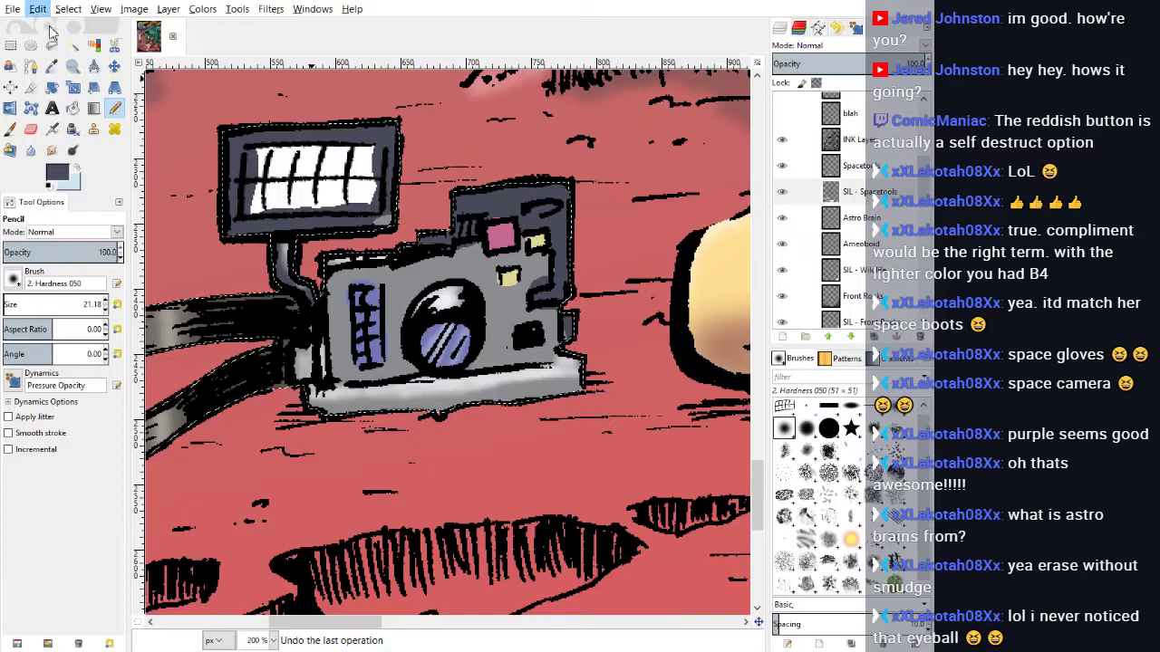
pyautogui.click(50, 28)
pyautogui.click(38, 11)
pyautogui.click(37, 9)
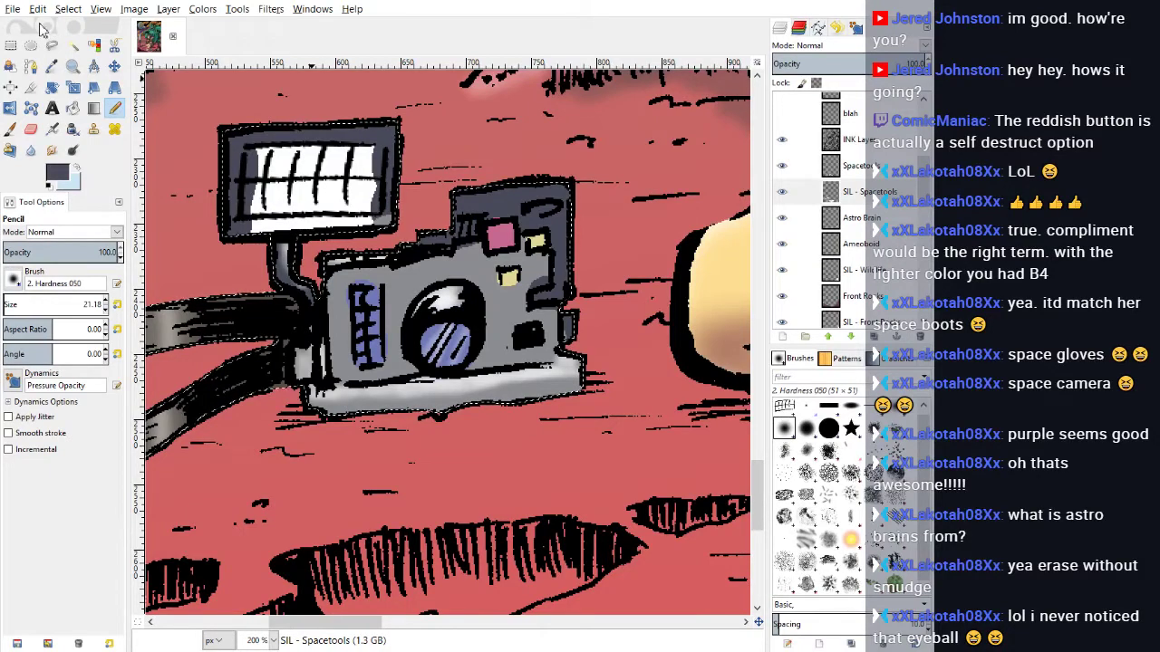
pyautogui.click(45, 28)
# Step: On the Spacetools layer, paint the flash's frame dark grey and the panel behind its grid light grey with the Pencil
pyautogui.click(851, 166)
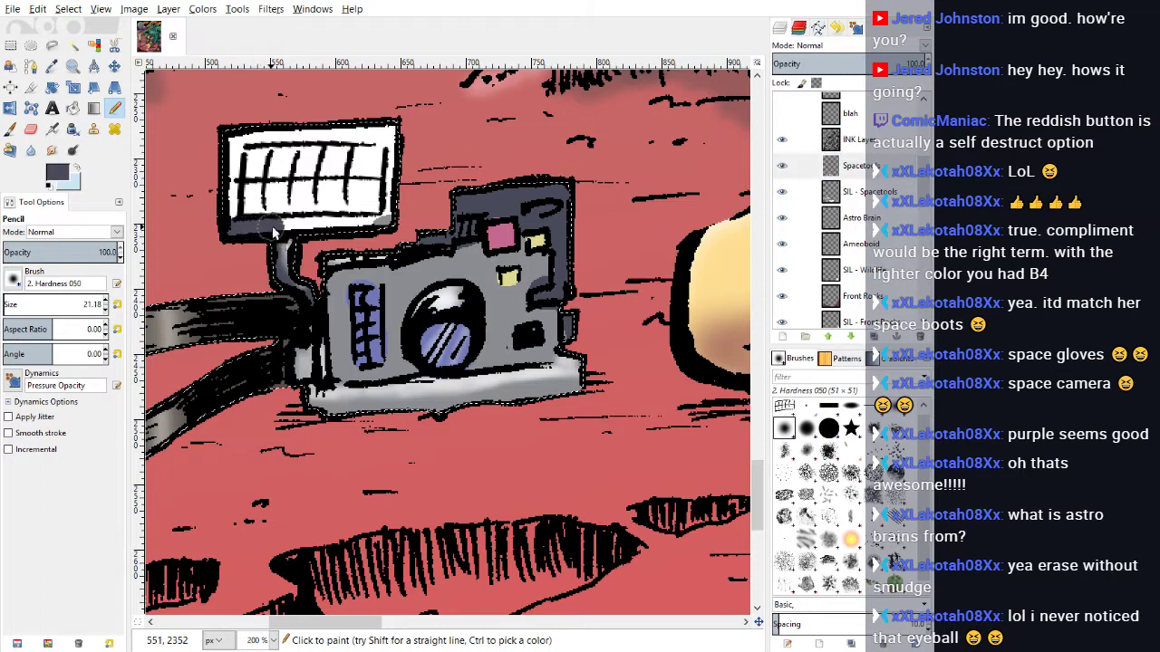
pyautogui.moveTo(277, 232)
pyautogui.mouseDown()
pyautogui.moveTo(303, 231)
pyautogui.moveTo(396, 233)
pyautogui.mouseUp()
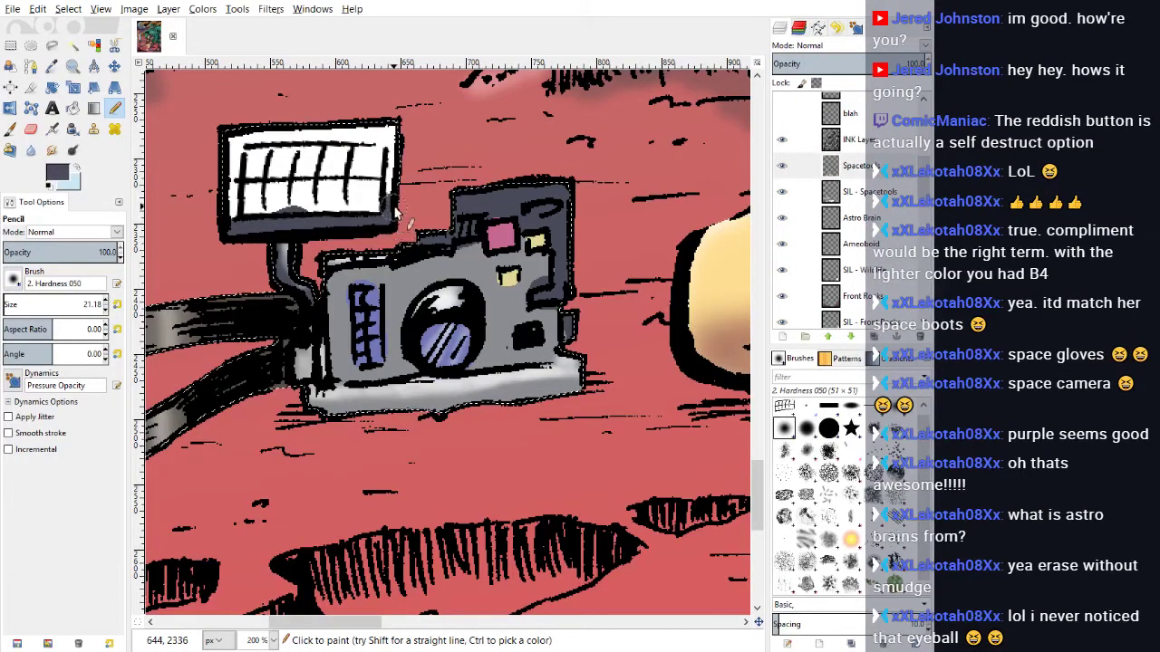
pyautogui.moveTo(400, 161)
pyautogui.mouseDown()
pyautogui.moveTo(373, 136)
pyautogui.moveTo(243, 135)
pyautogui.moveTo(224, 154)
pyautogui.moveTo(229, 224)
pyautogui.moveTo(243, 149)
pyautogui.mouseUp()
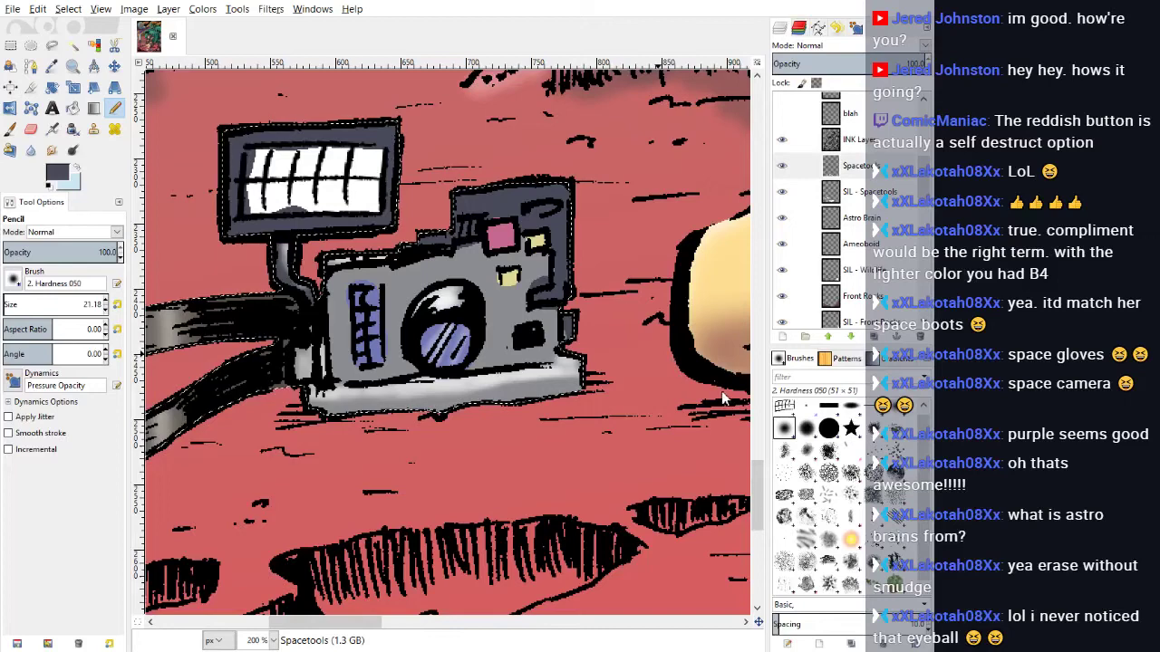
pyautogui.moveTo(722, 392); pyautogui.dragTo(742, 423)
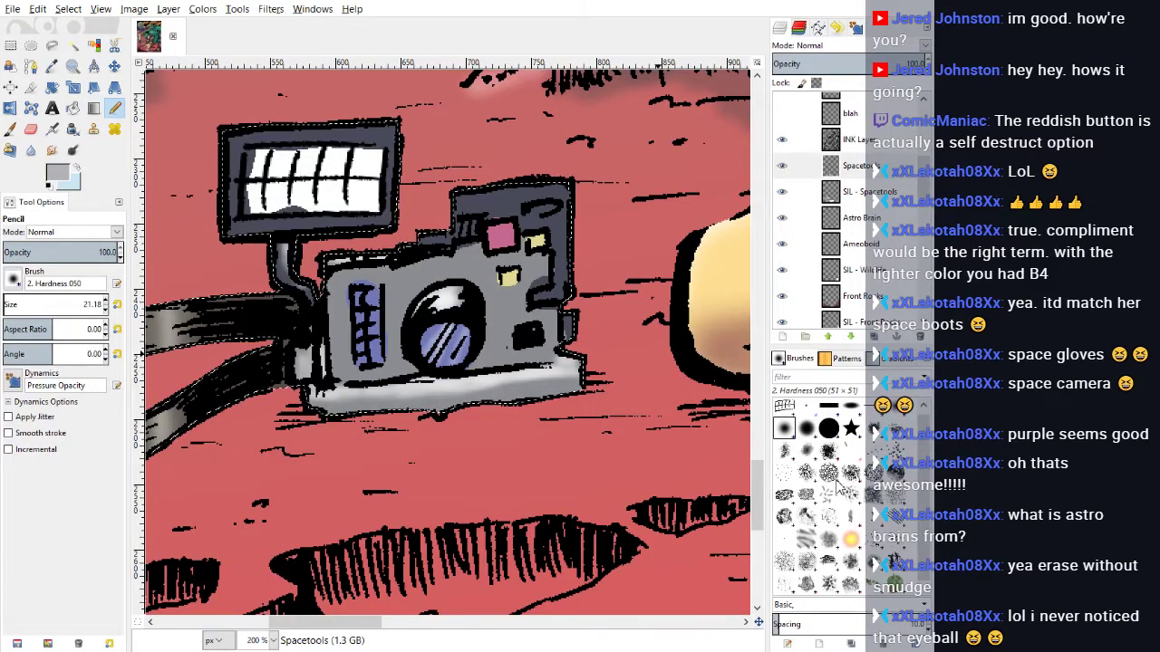
pyautogui.moveTo(250, 162)
pyautogui.mouseDown()
pyautogui.moveTo(270, 218)
pyautogui.moveTo(368, 203)
pyautogui.moveTo(370, 170)
pyautogui.moveTo(274, 168)
pyautogui.moveTo(268, 192)
pyautogui.moveTo(301, 177)
pyautogui.mouseUp()
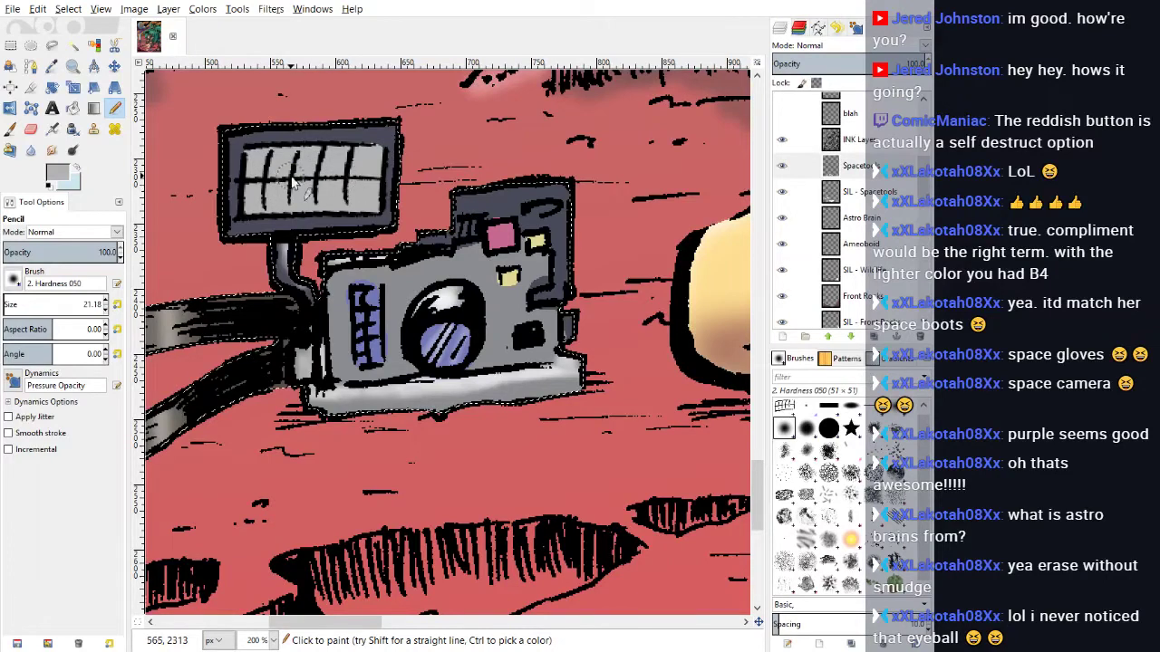
# Step: Airbrush white highlights onto the flash's light grey panel behind its grid, at opacity 76.1 and brush size 21.18
pyautogui.click(749, 419)
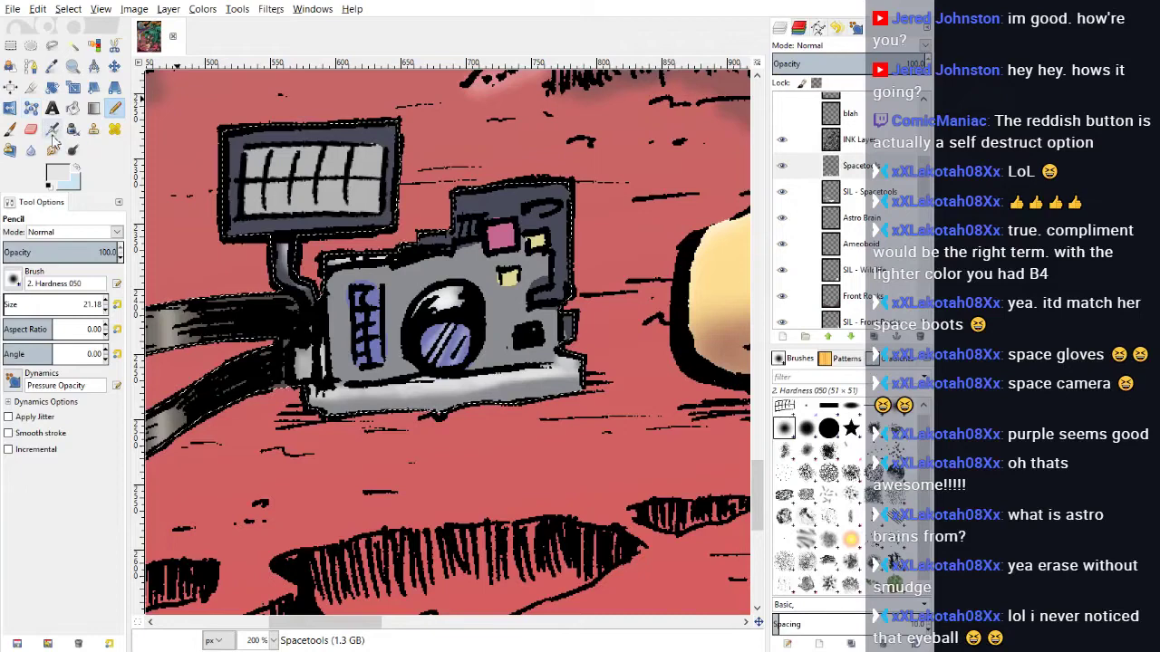
pyautogui.moveTo(771, 421); pyautogui.dragTo(778, 425)
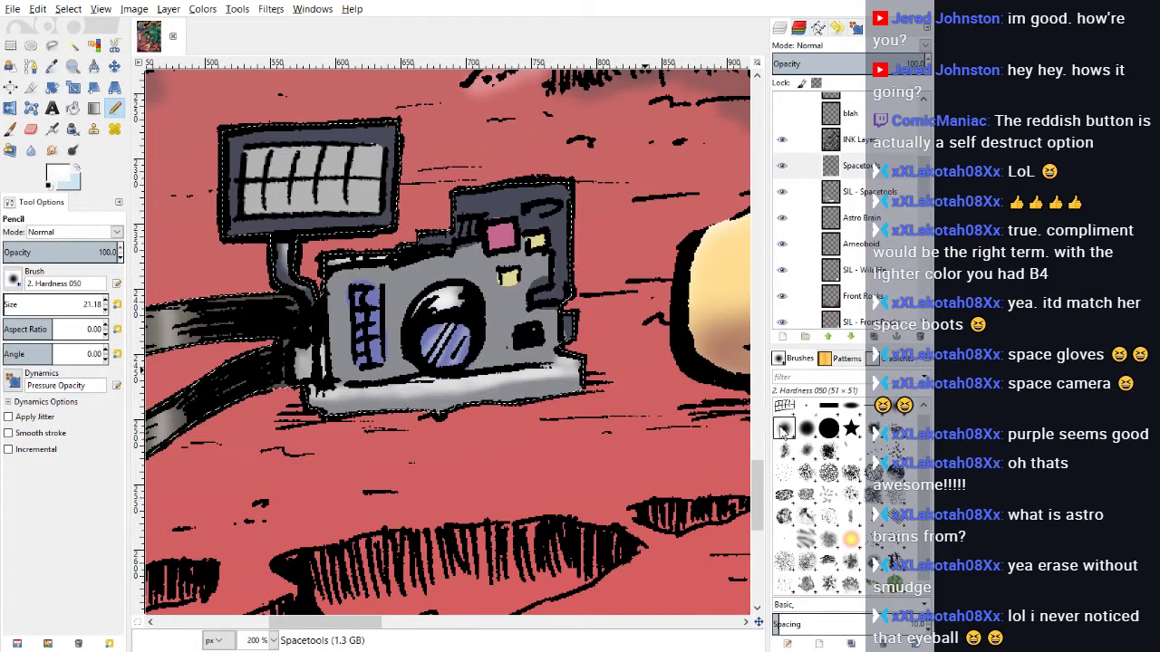
pyautogui.click(51, 129)
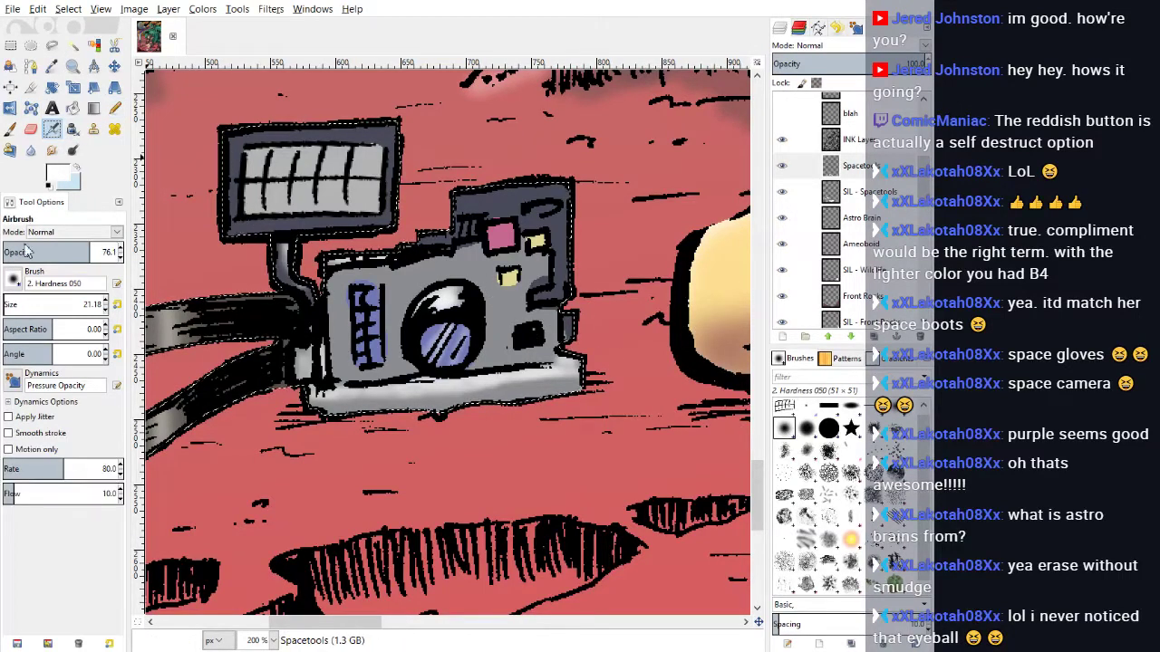
pyautogui.moveTo(262, 197)
pyautogui.mouseDown()
pyautogui.moveTo(375, 177)
pyautogui.moveTo(252, 168)
pyautogui.moveTo(376, 167)
pyautogui.moveTo(251, 171)
pyautogui.moveTo(249, 210)
pyautogui.moveTo(317, 197)
pyautogui.moveTo(279, 205)
pyautogui.moveTo(369, 201)
pyautogui.moveTo(257, 209)
pyautogui.moveTo(377, 205)
pyautogui.moveTo(253, 208)
pyautogui.moveTo(255, 169)
pyautogui.moveTo(367, 174)
pyautogui.mouseUp()
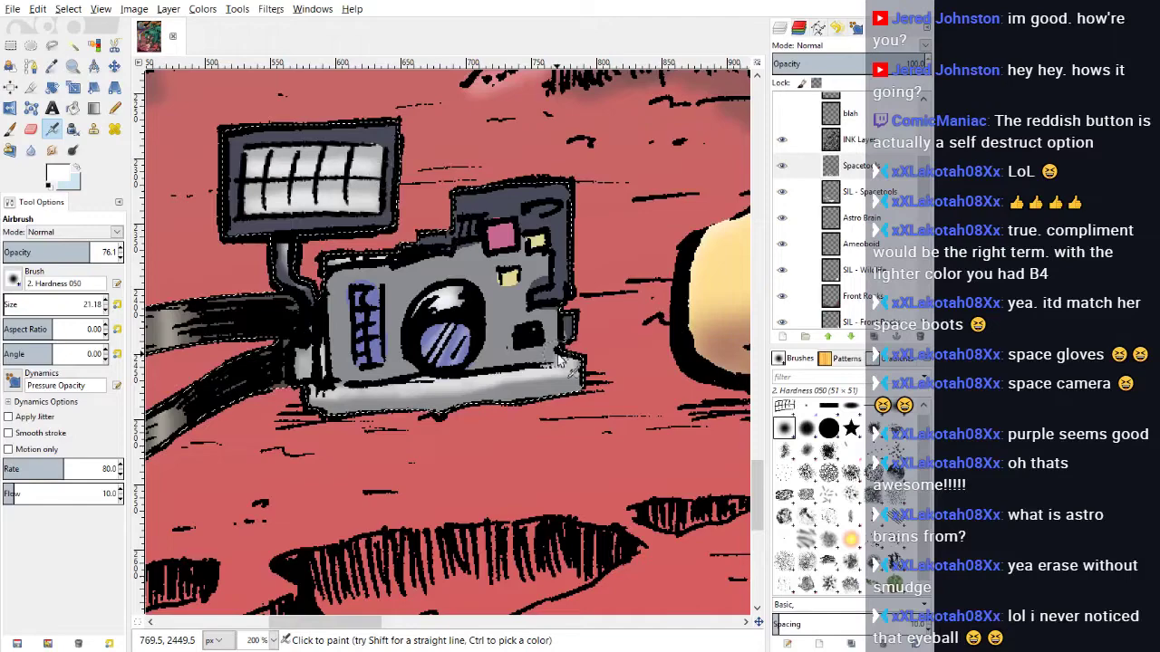
# Step: Clear the silhouette selection around the camera and the other space tools
pyautogui.scroll(3, 554, 360)
pyautogui.click(273, 641)
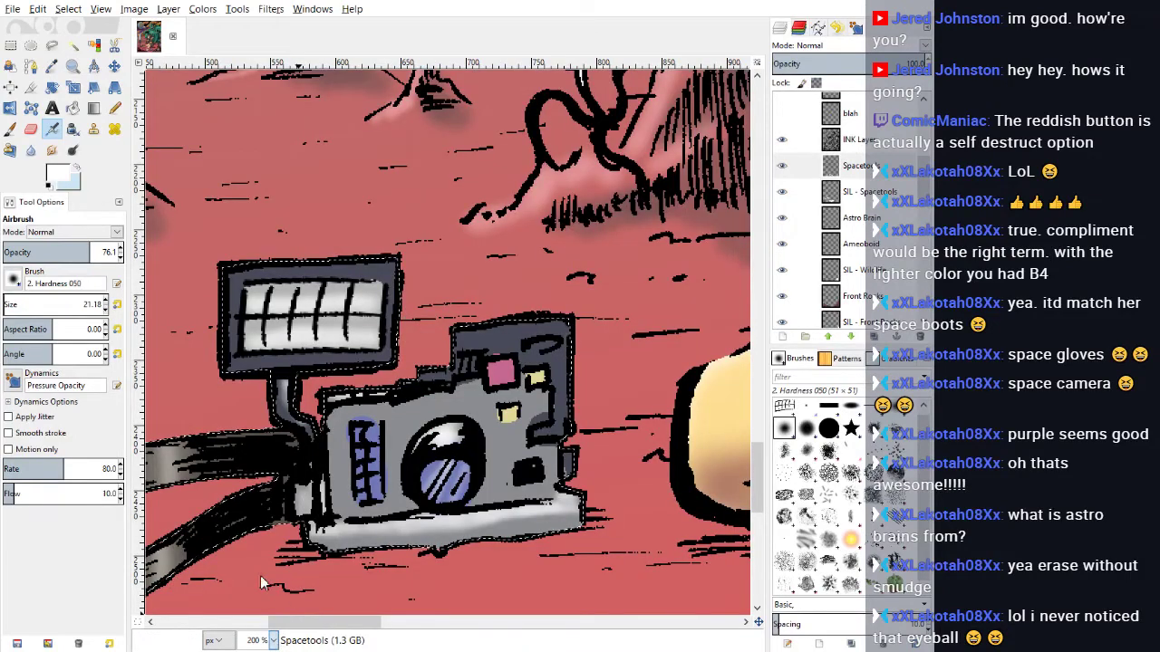
pyautogui.click(262, 577)
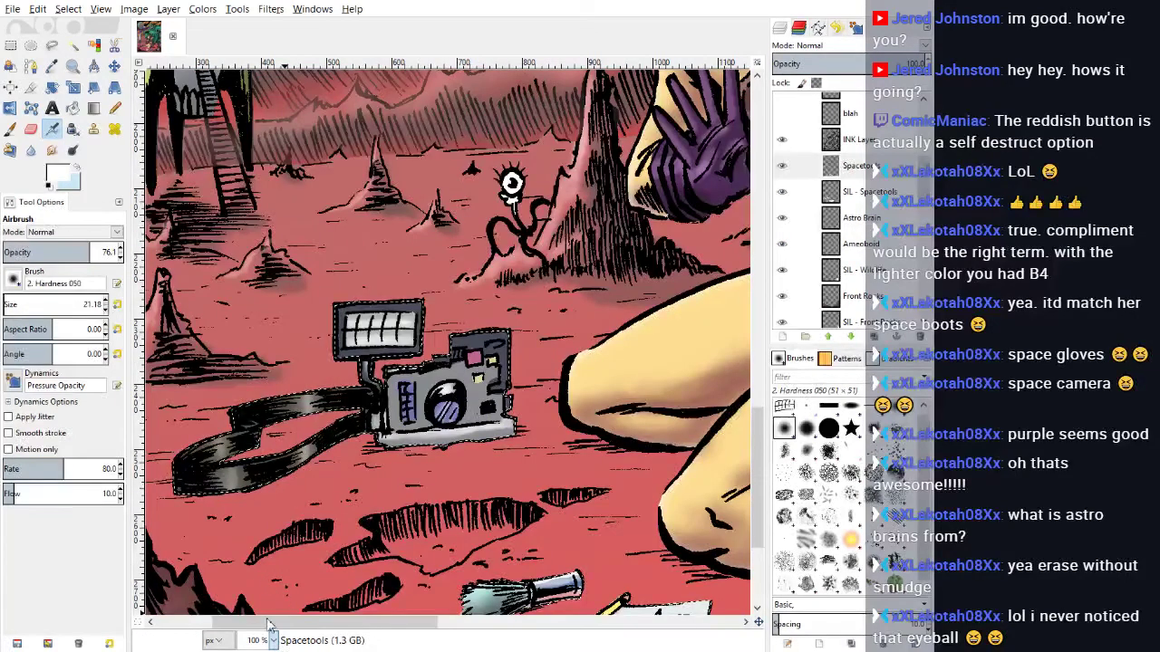
pyautogui.hotkey('shift', '2')
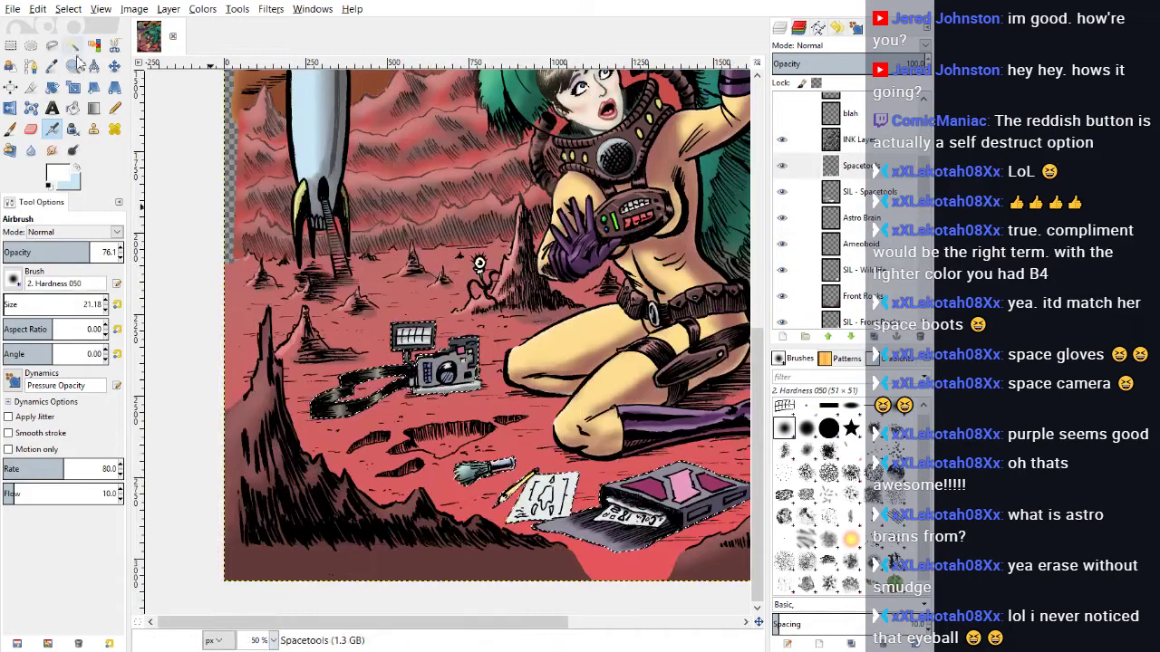
pyautogui.click(68, 9)
pyautogui.click(72, 47)
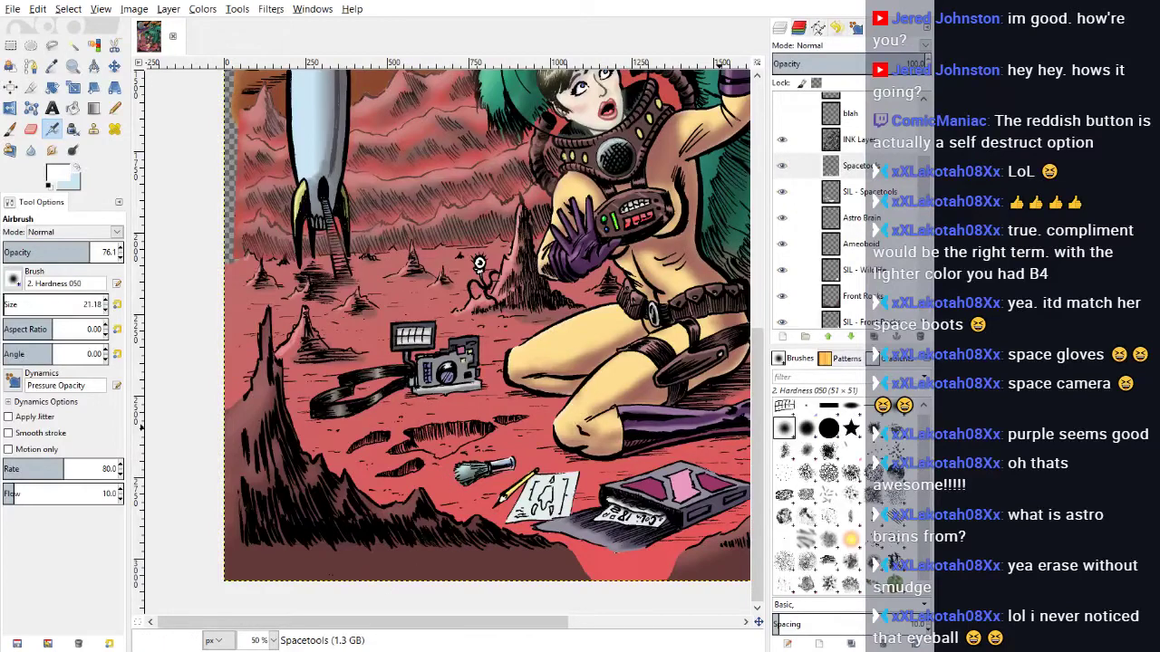
# Step: Make the Ground layer active and set up the Paintbrush with a dark brown foreground colour
pyautogui.moveTo(924, 178); pyautogui.dragTo(923, 312)
pyautogui.click(855, 266)
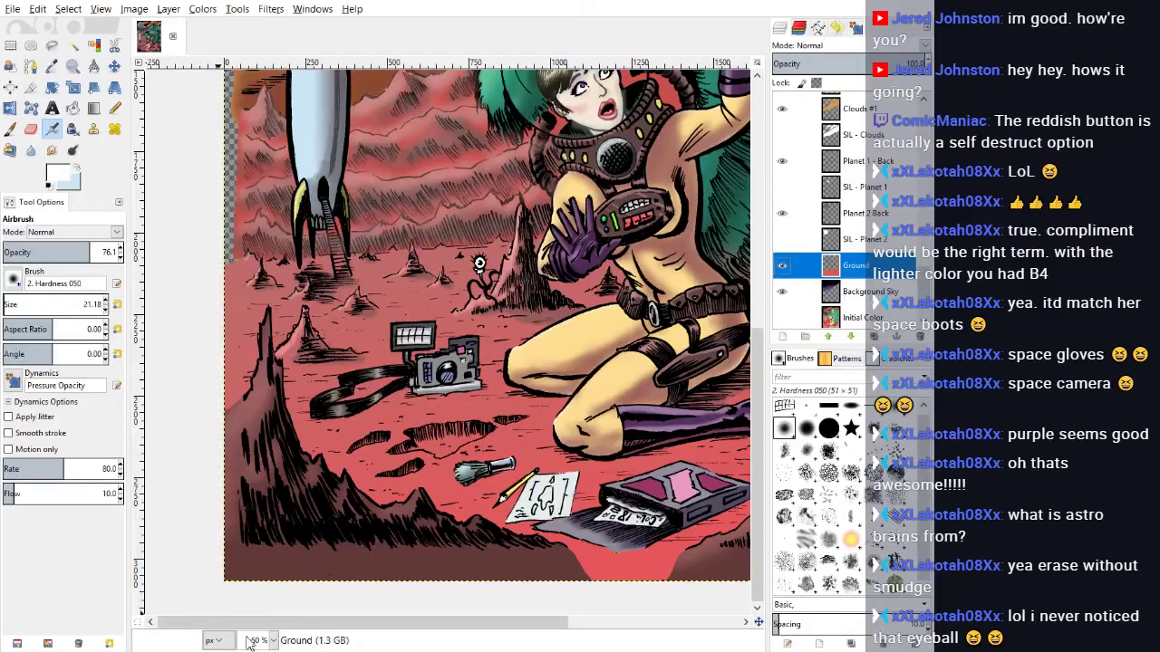
pyautogui.press('2')
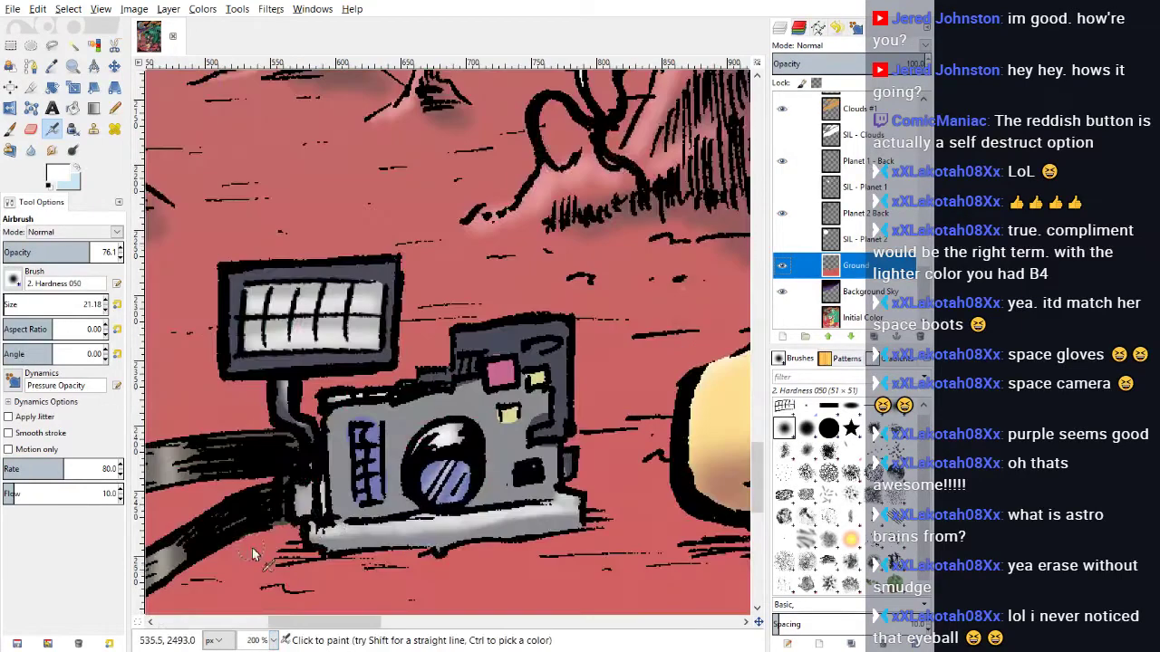
pyautogui.scroll(-4, 253, 548)
pyautogui.click(62, 181)
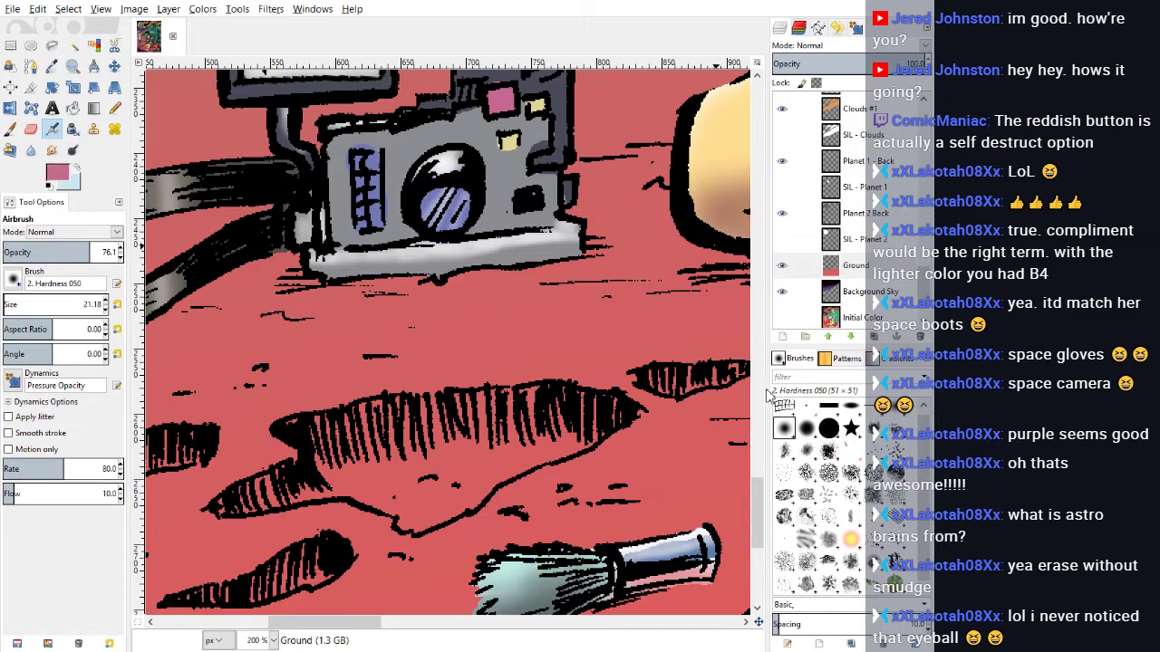
pyautogui.keyDown('ctrl'); pyautogui.click(446, 347); pyautogui.keyUp('ctrl')
pyautogui.moveTo(877, 340); pyautogui.dragTo(854, 341)
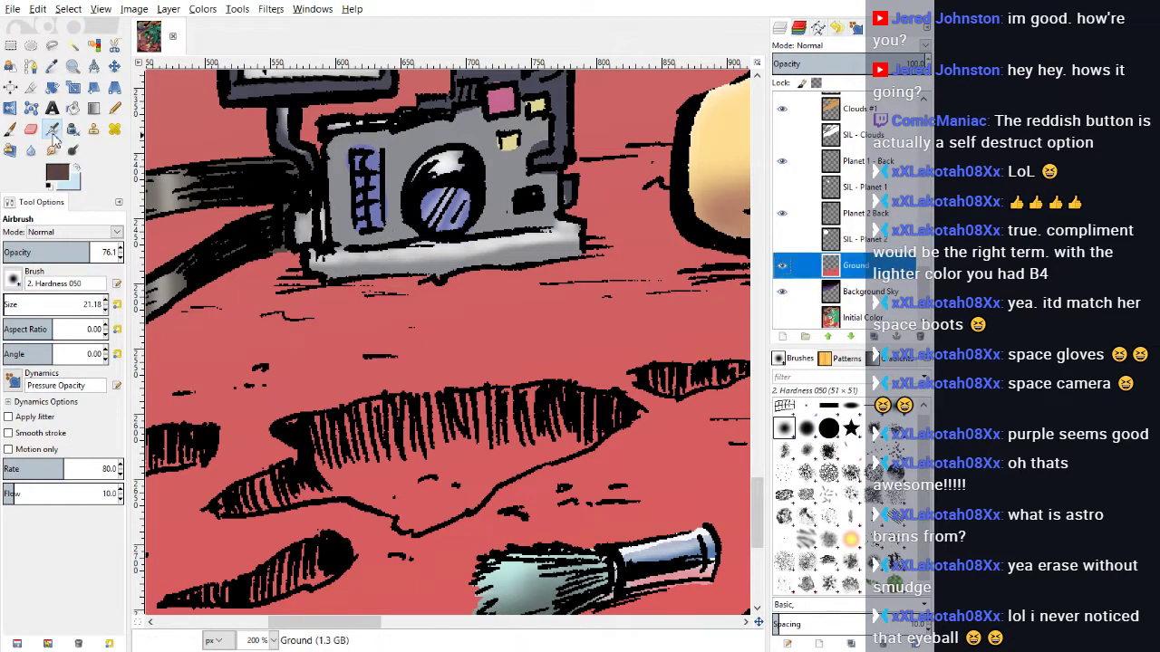
pyautogui.click(10, 129)
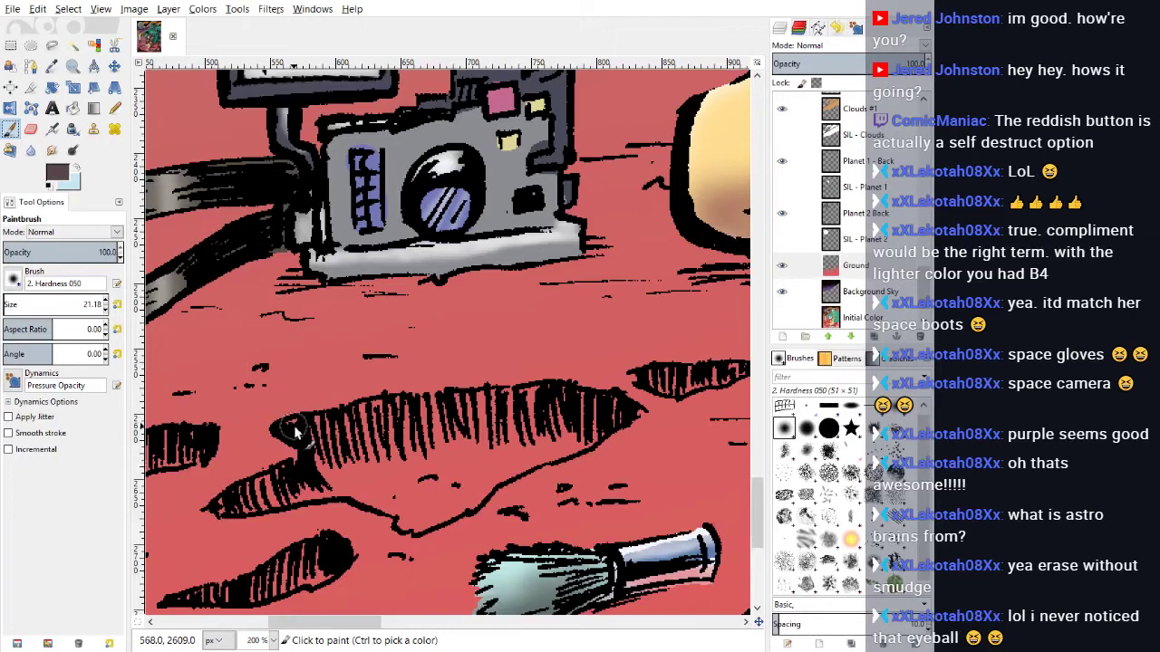
# Step: Paint dark brown shadows behind the hatching of the ground craters below the camera, reducing the brush size to 10.18 for the narrow ones
pyautogui.moveTo(294, 426)
pyautogui.mouseDown()
pyautogui.moveTo(363, 425)
pyautogui.moveTo(301, 429)
pyautogui.moveTo(324, 440)
pyautogui.moveTo(330, 463)
pyautogui.moveTo(341, 454)
pyautogui.moveTo(315, 455)
pyautogui.moveTo(328, 466)
pyautogui.moveTo(363, 449)
pyautogui.moveTo(364, 417)
pyautogui.moveTo(401, 417)
pyautogui.moveTo(366, 410)
pyautogui.moveTo(420, 413)
pyautogui.moveTo(384, 422)
pyautogui.moveTo(423, 441)
pyautogui.moveTo(381, 450)
pyautogui.moveTo(441, 438)
pyautogui.moveTo(405, 435)
pyautogui.moveTo(464, 425)
pyautogui.moveTo(470, 408)
pyautogui.moveTo(399, 405)
pyautogui.moveTo(488, 396)
pyautogui.moveTo(457, 406)
pyautogui.moveTo(541, 407)
pyautogui.moveTo(471, 432)
pyautogui.moveTo(485, 439)
pyautogui.moveTo(615, 417)
pyautogui.moveTo(601, 421)
pyautogui.moveTo(610, 412)
pyautogui.moveTo(551, 392)
pyautogui.moveTo(620, 412)
pyautogui.moveTo(565, 422)
pyautogui.moveTo(592, 419)
pyautogui.moveTo(503, 408)
pyautogui.moveTo(544, 399)
pyautogui.mouseUp()
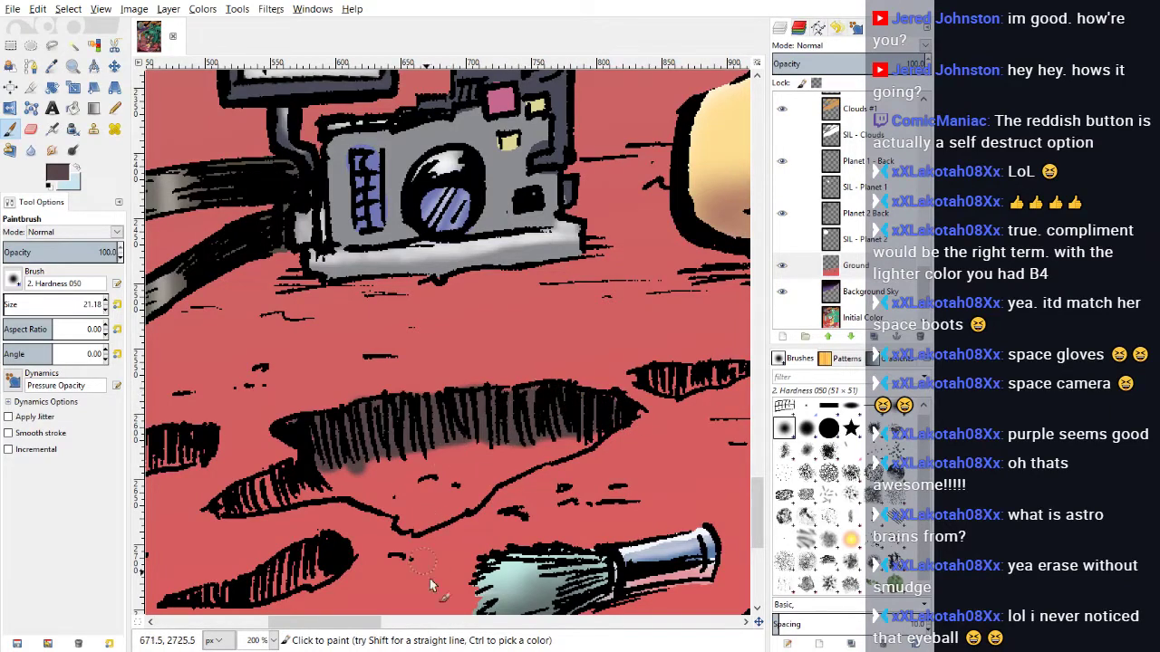
pyautogui.moveTo(348, 622); pyautogui.dragTo(326, 623)
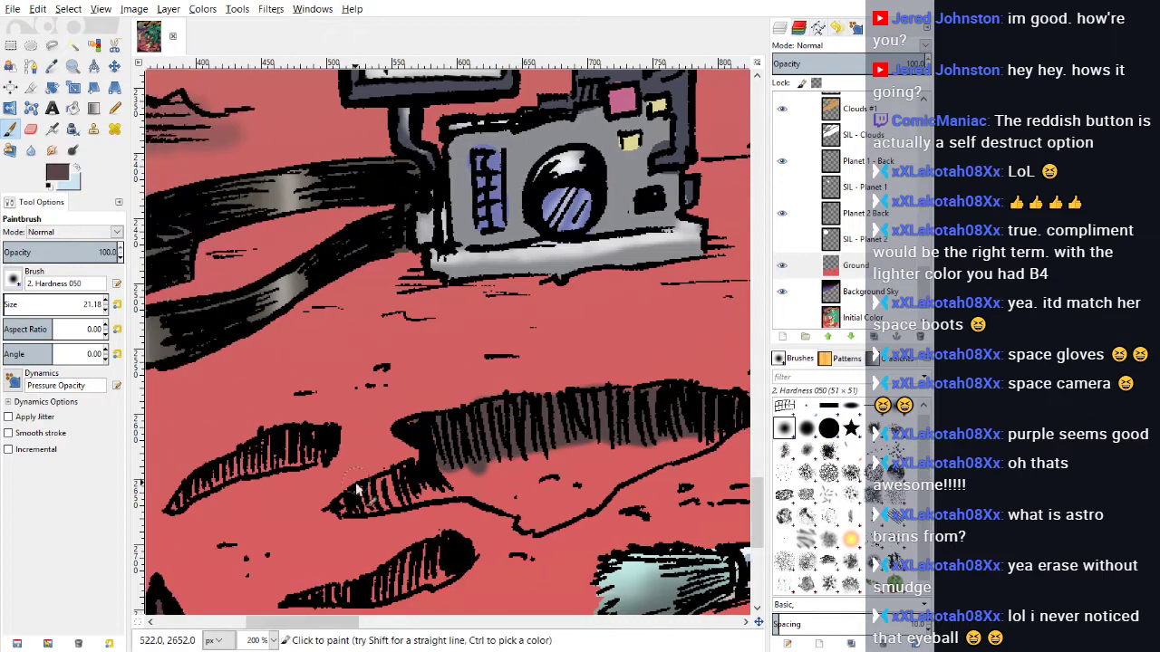
pyautogui.moveTo(340, 509)
pyautogui.mouseDown()
pyautogui.moveTo(411, 477)
pyautogui.moveTo(370, 503)
pyautogui.moveTo(443, 486)
pyautogui.moveTo(460, 457)
pyautogui.moveTo(509, 452)
pyautogui.moveTo(442, 442)
pyautogui.mouseUp()
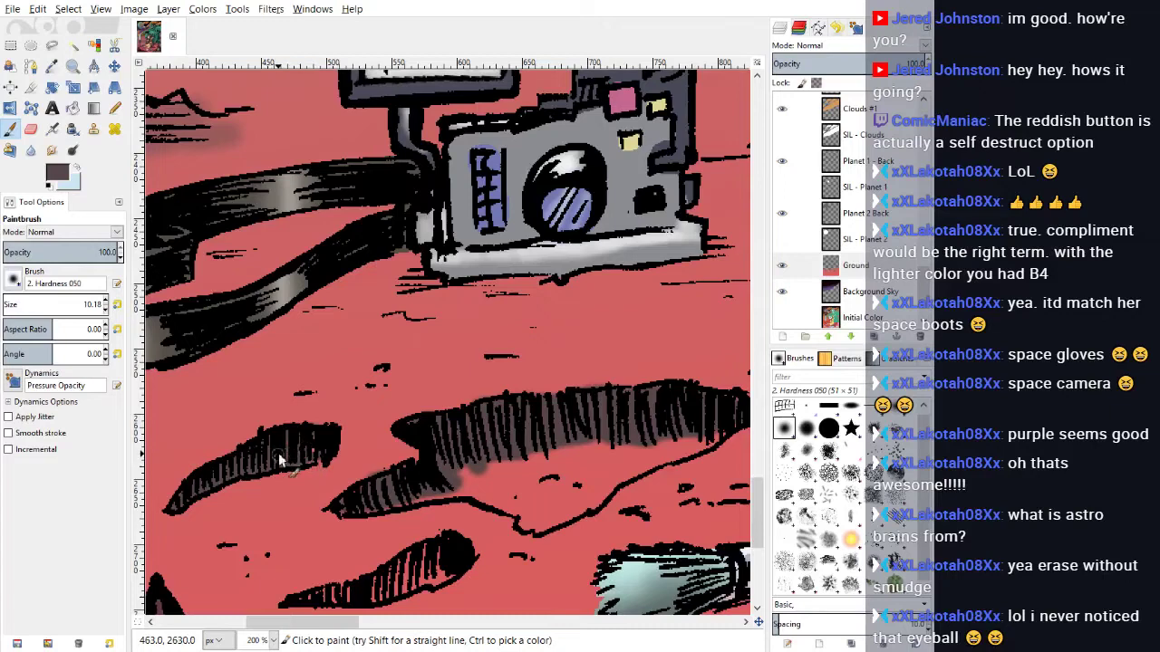
pyautogui.scroll(-3, 319, 462)
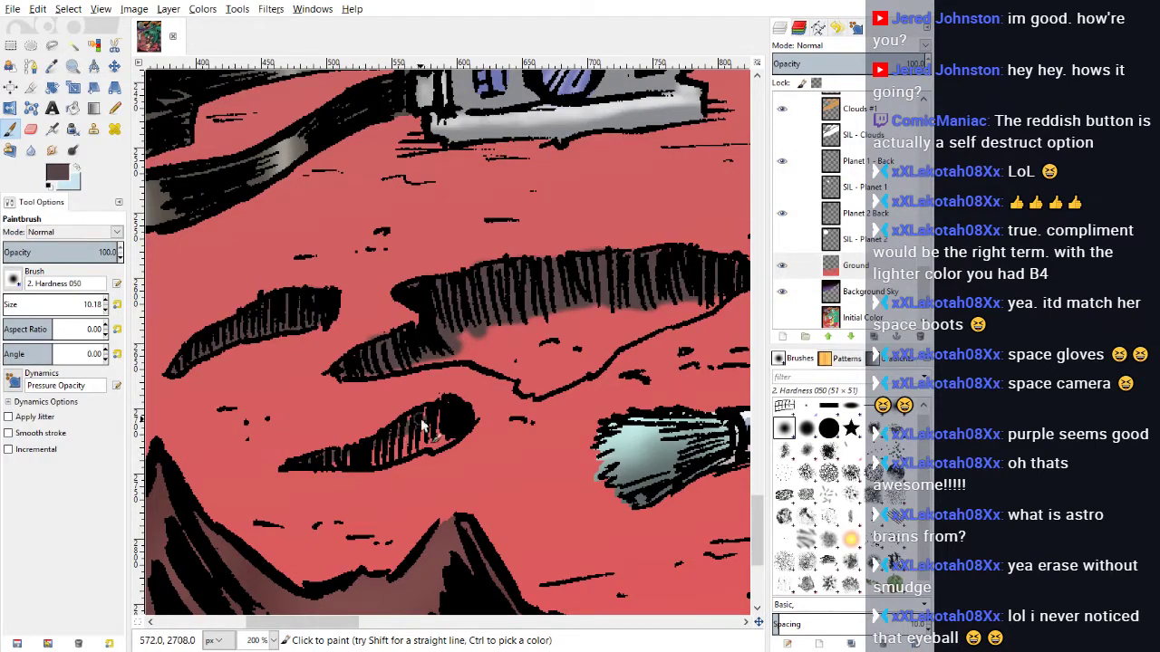
pyautogui.moveTo(435, 410)
pyautogui.mouseDown()
pyautogui.moveTo(454, 418)
pyautogui.moveTo(409, 446)
pyautogui.mouseUp()
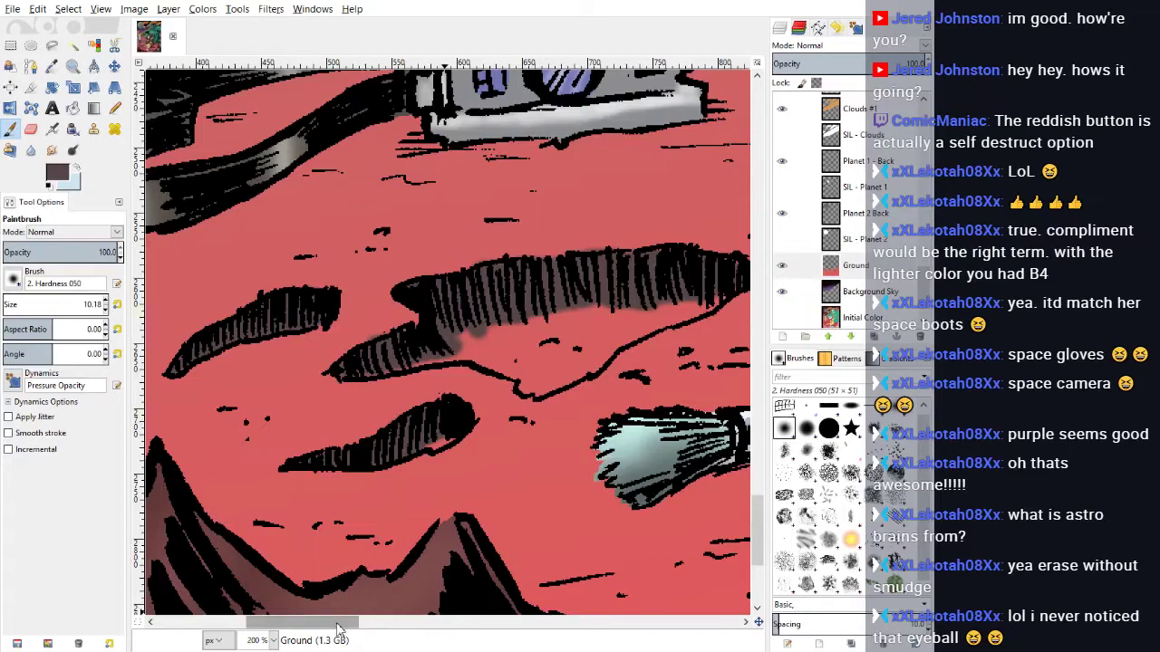
pyautogui.moveTo(350, 623); pyautogui.dragTo(425, 623)
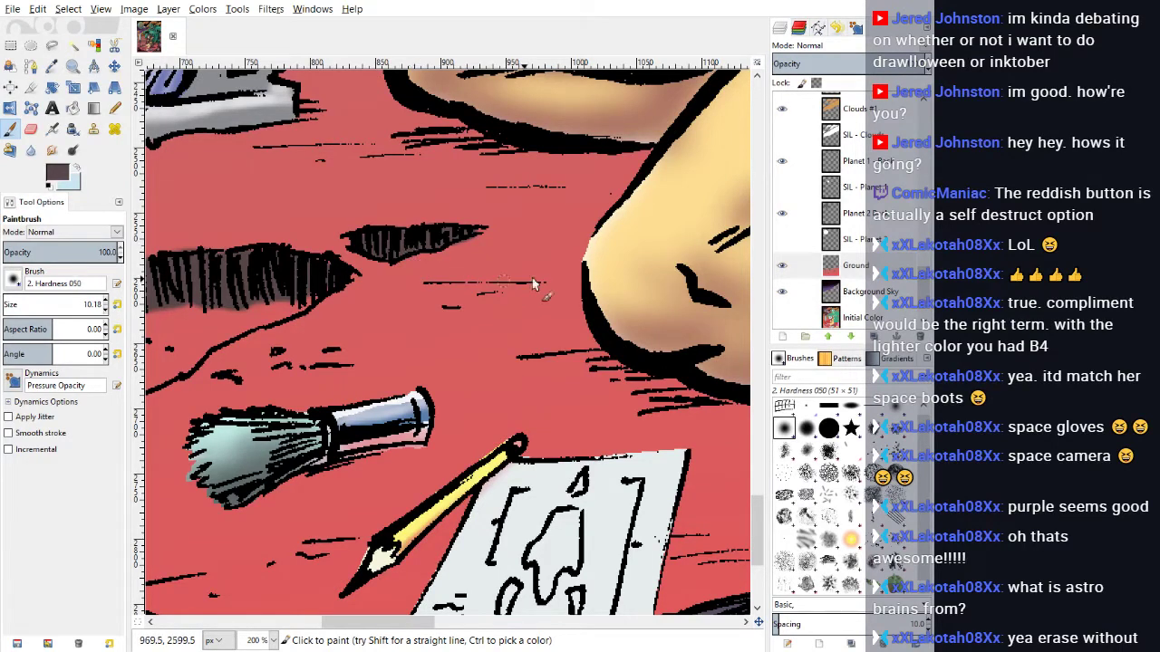
# Step: Airbrush soft dark shadows on the ground beneath the shaving-style brush and the pencil, at opacity 58.5 and size 27.12
pyautogui.scroll(-3, 669, 333)
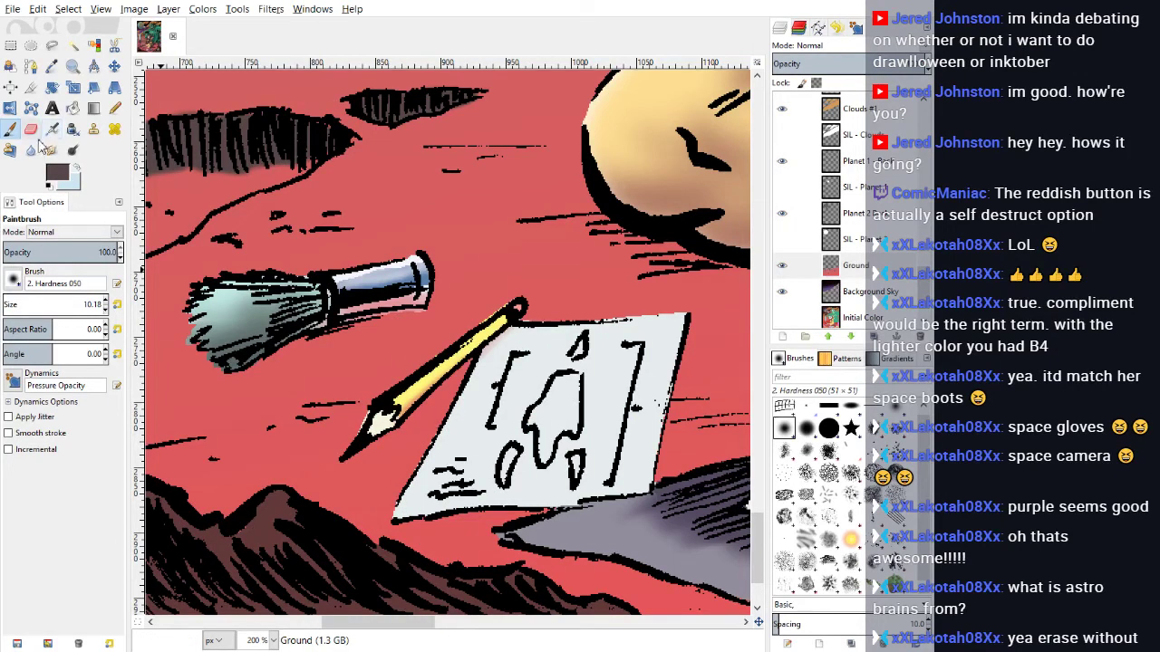
pyautogui.click(52, 128)
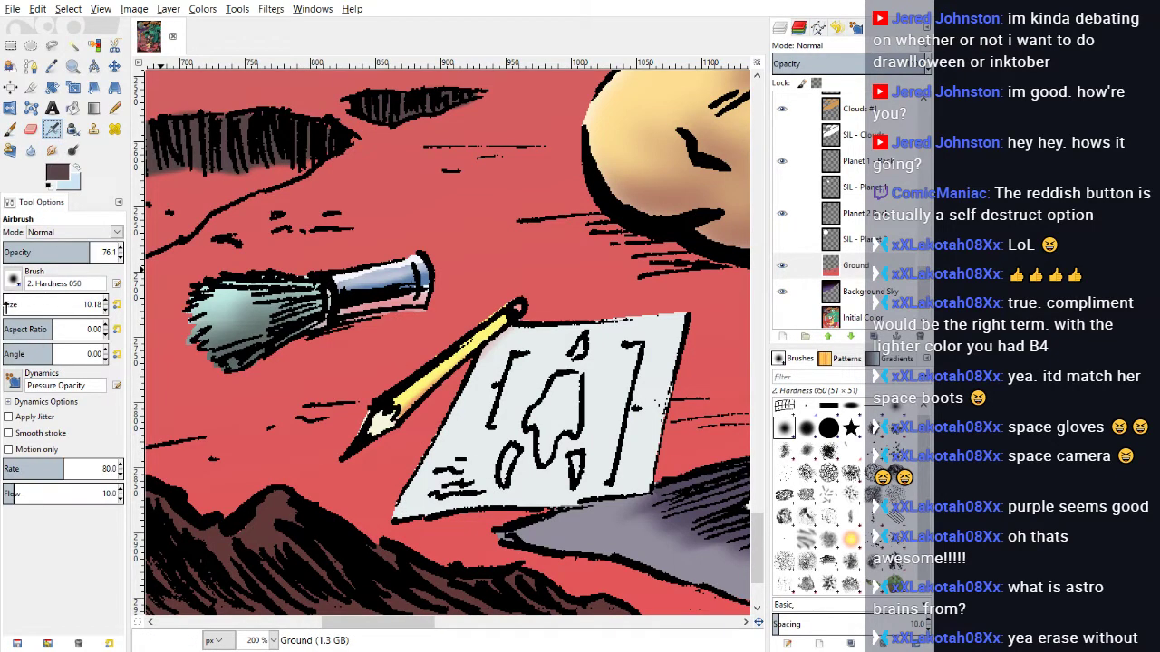
pyautogui.moveTo(82, 251); pyautogui.dragTo(72, 252)
pyautogui.moveTo(227, 348)
pyautogui.mouseDown()
pyautogui.moveTo(246, 368)
pyautogui.moveTo(330, 349)
pyautogui.moveTo(366, 323)
pyautogui.moveTo(299, 339)
pyautogui.moveTo(347, 343)
pyautogui.mouseUp()
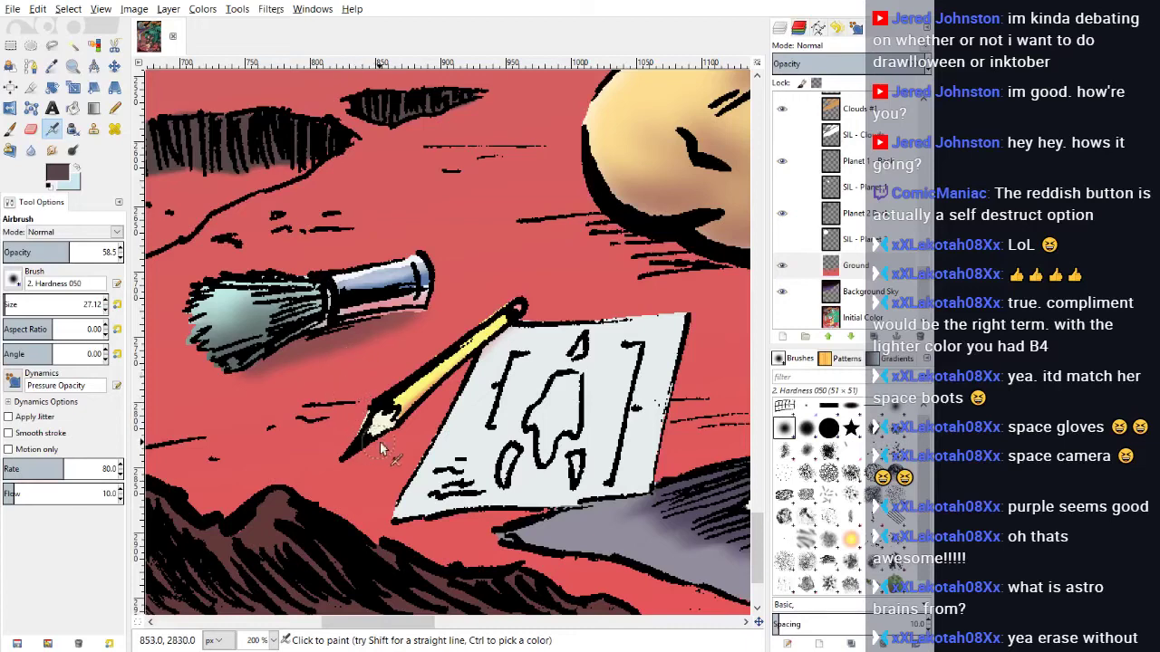
pyautogui.moveTo(393, 429); pyautogui.dragTo(448, 385)
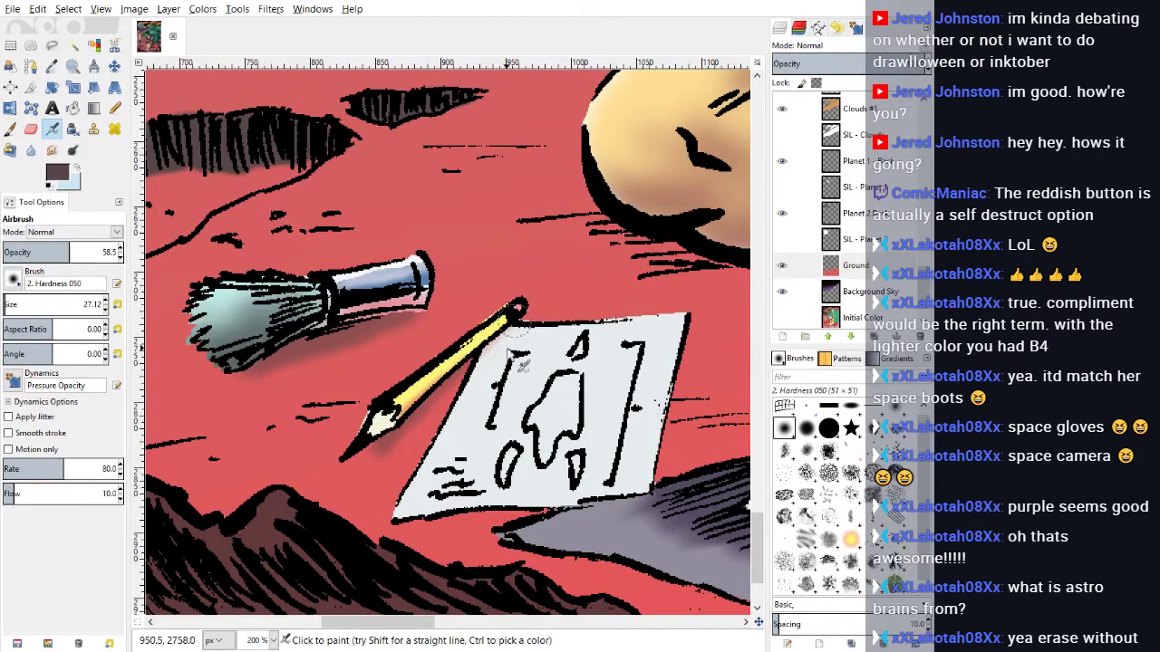
# Step: Airbrush a soft dark shadow on the ground along the lower side of the grey and magenta box
pyautogui.moveTo(413, 623); pyautogui.dragTo(494, 623)
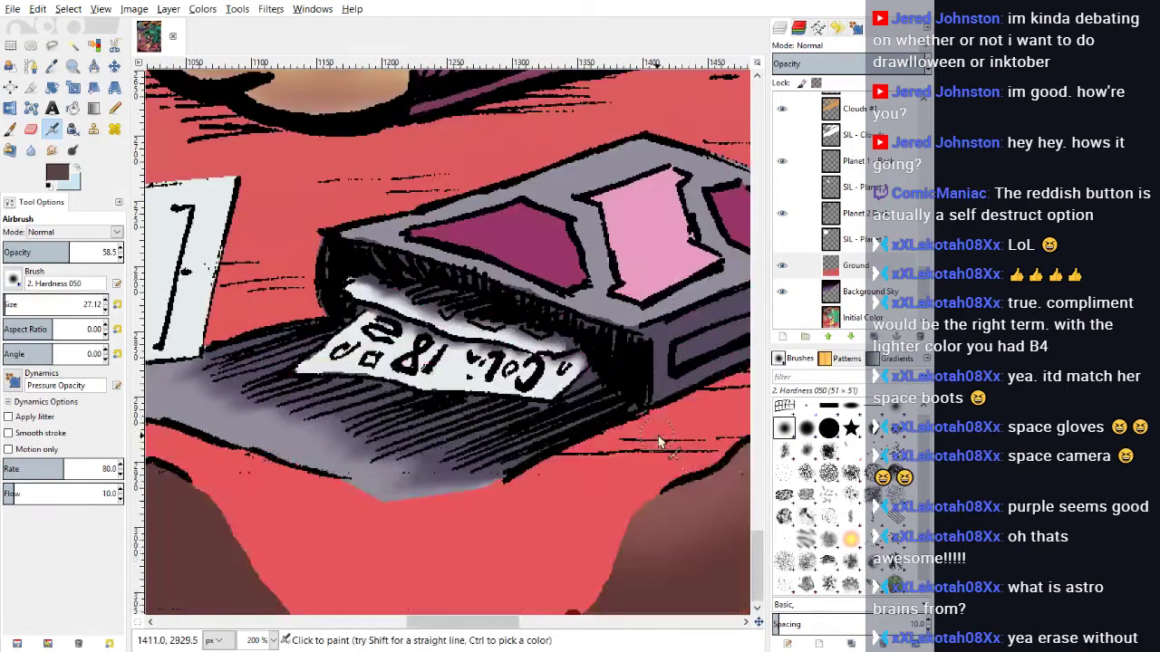
pyautogui.moveTo(532, 480)
pyautogui.mouseDown()
pyautogui.moveTo(656, 440)
pyautogui.moveTo(572, 438)
pyautogui.moveTo(567, 455)
pyautogui.moveTo(610, 444)
pyautogui.mouseUp()
pyautogui.moveTo(462, 623); pyautogui.dragTo(514, 623)
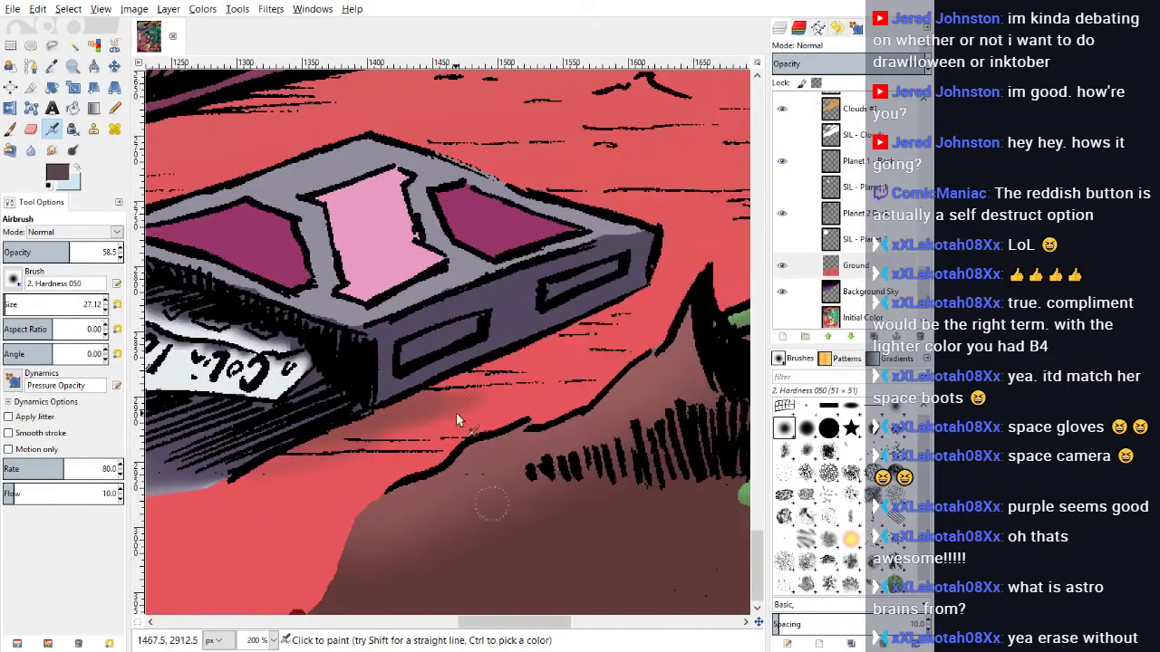
pyautogui.moveTo(587, 349)
pyautogui.mouseDown()
pyautogui.moveTo(540, 362)
pyautogui.moveTo(611, 335)
pyautogui.moveTo(533, 326)
pyautogui.moveTo(671, 299)
pyautogui.moveTo(595, 298)
pyautogui.moveTo(638, 304)
pyautogui.mouseUp()
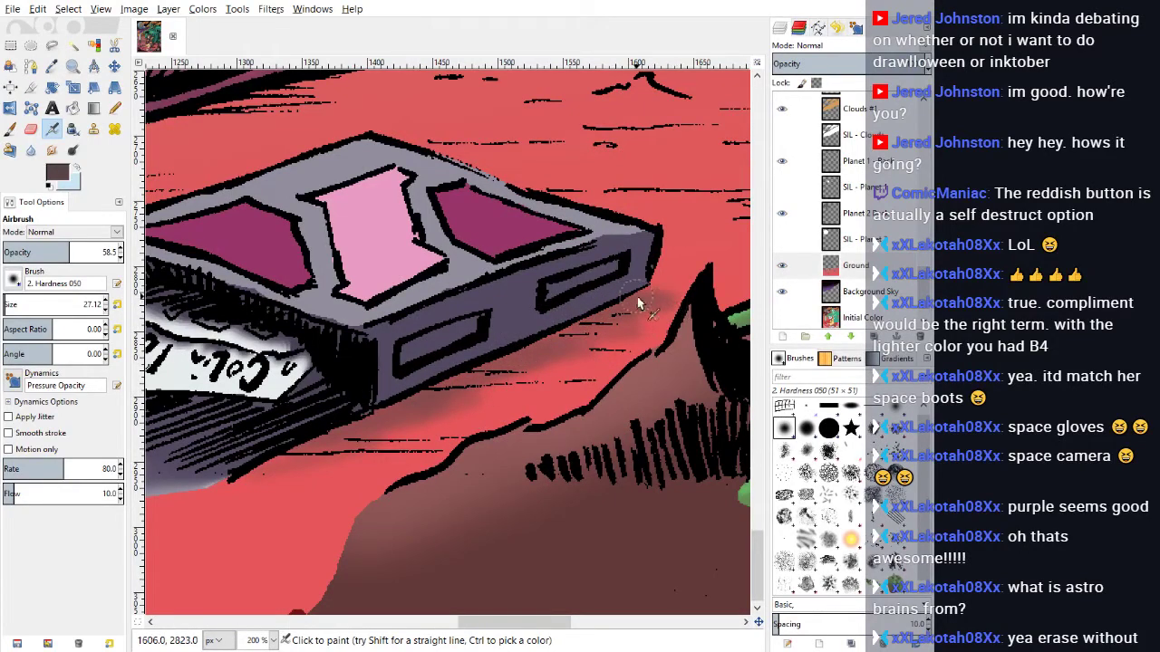
pyautogui.moveTo(513, 374)
pyautogui.mouseDown()
pyautogui.moveTo(390, 444)
pyautogui.moveTo(438, 420)
pyautogui.mouseUp()
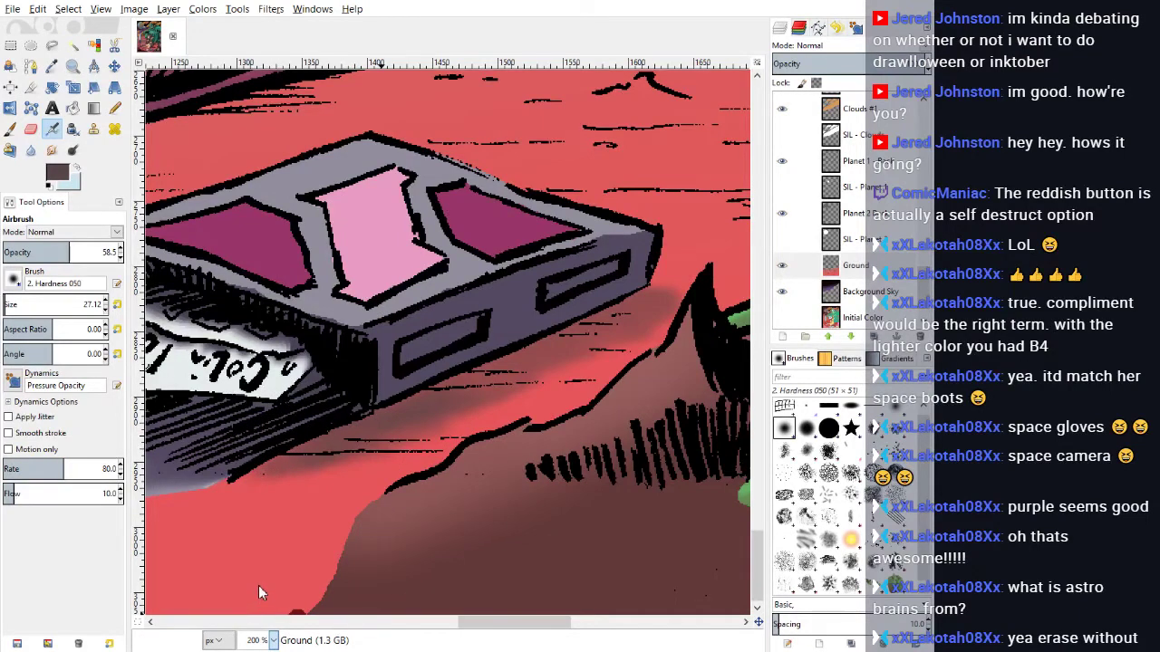
pyautogui.scroll(-4, 258, 594)
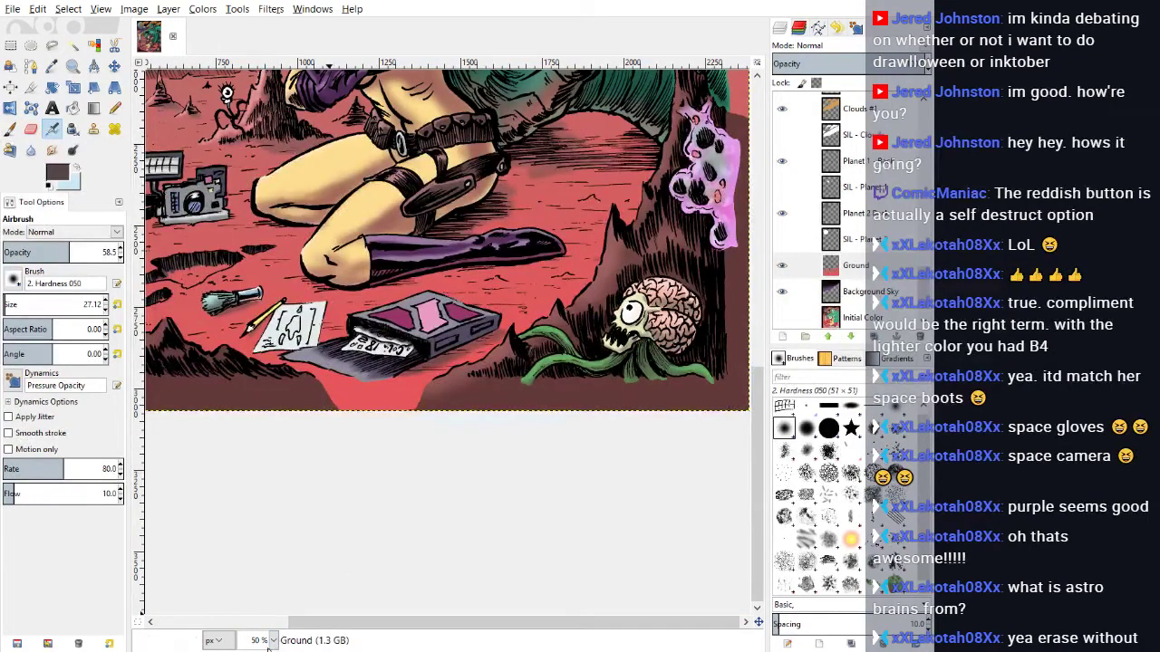
pyautogui.press('2')
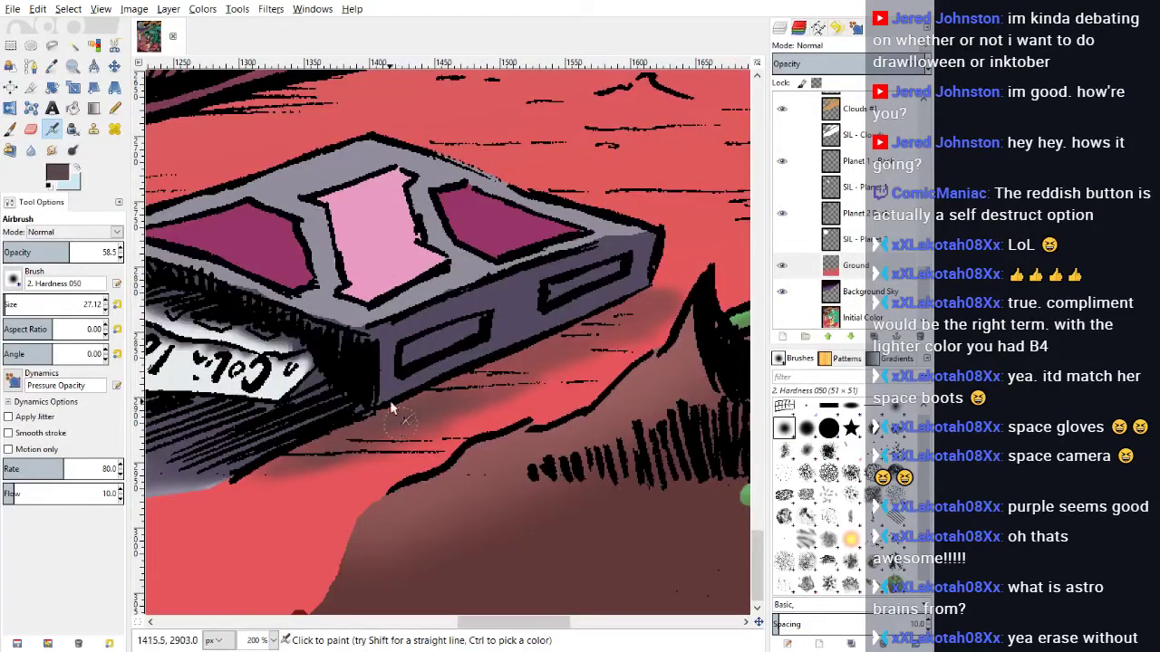
# Step: Airbrush a soft dark shadow on the ground beneath the purple boot, extending past its toe
pyautogui.scroll(5, 390, 407)
pyautogui.moveTo(272, 508)
pyautogui.mouseDown()
pyautogui.moveTo(236, 517)
pyautogui.moveTo(268, 520)
pyautogui.moveTo(190, 525)
pyautogui.moveTo(283, 504)
pyautogui.moveTo(268, 497)
pyautogui.moveTo(522, 459)
pyautogui.moveTo(640, 461)
pyautogui.moveTo(559, 453)
pyautogui.moveTo(710, 438)
pyautogui.moveTo(661, 433)
pyautogui.moveTo(691, 458)
pyautogui.mouseUp()
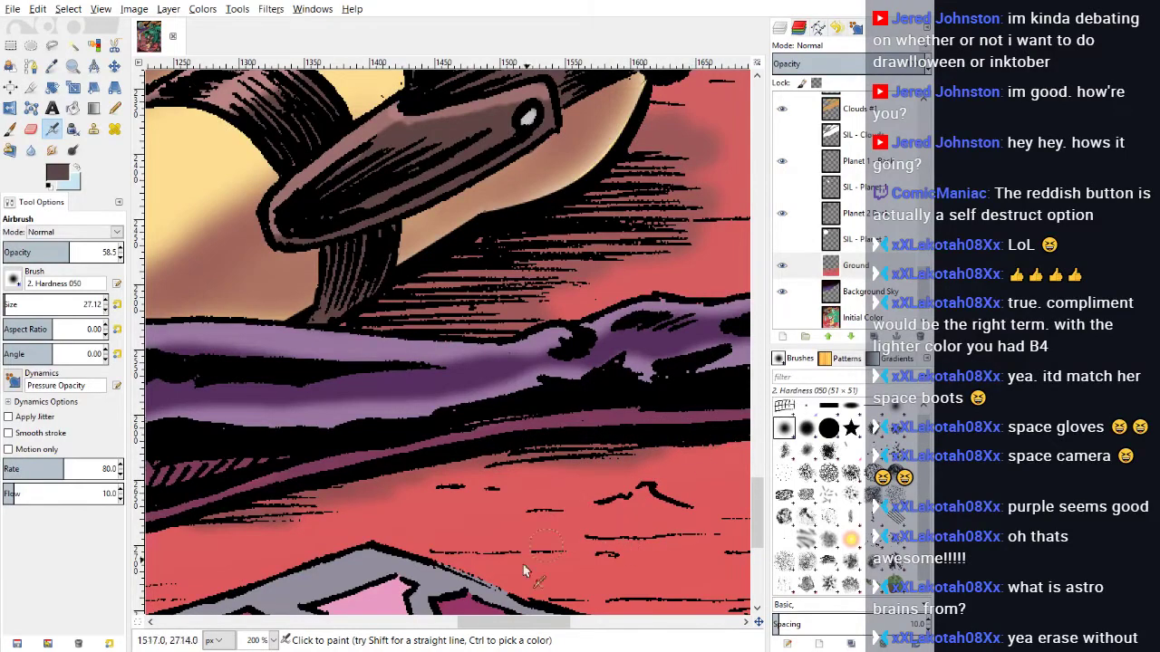
pyautogui.moveTo(510, 622); pyautogui.dragTo(560, 622)
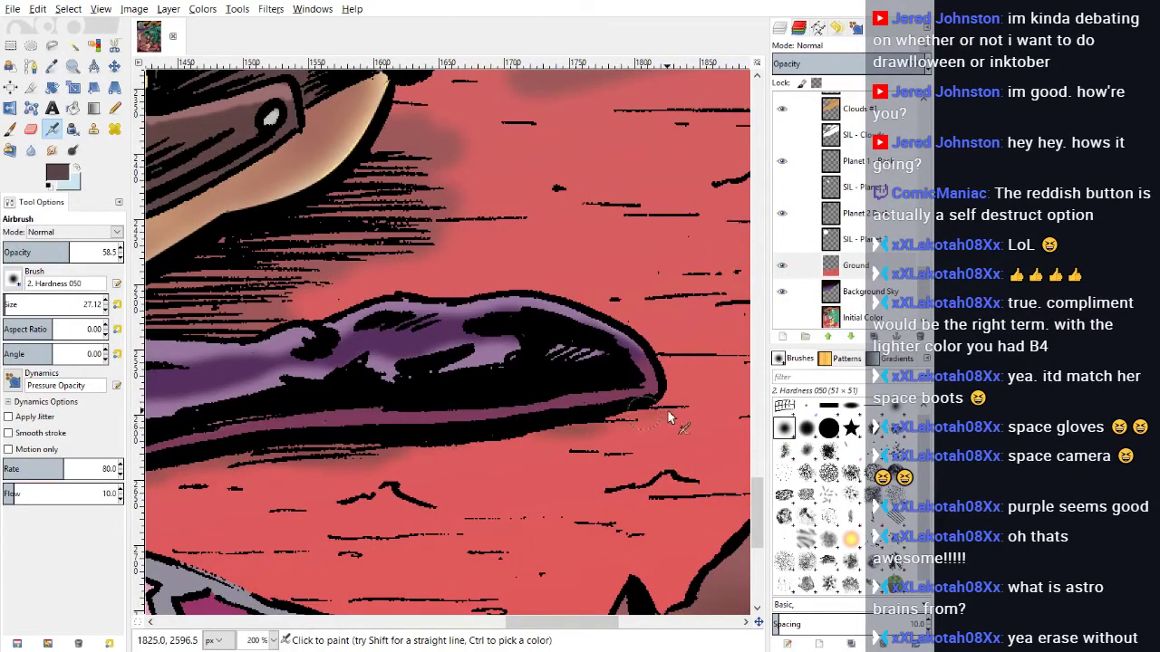
pyautogui.moveTo(668, 417)
pyautogui.mouseDown()
pyautogui.moveTo(606, 432)
pyautogui.moveTo(681, 413)
pyautogui.moveTo(660, 401)
pyautogui.moveTo(573, 418)
pyautogui.mouseUp()
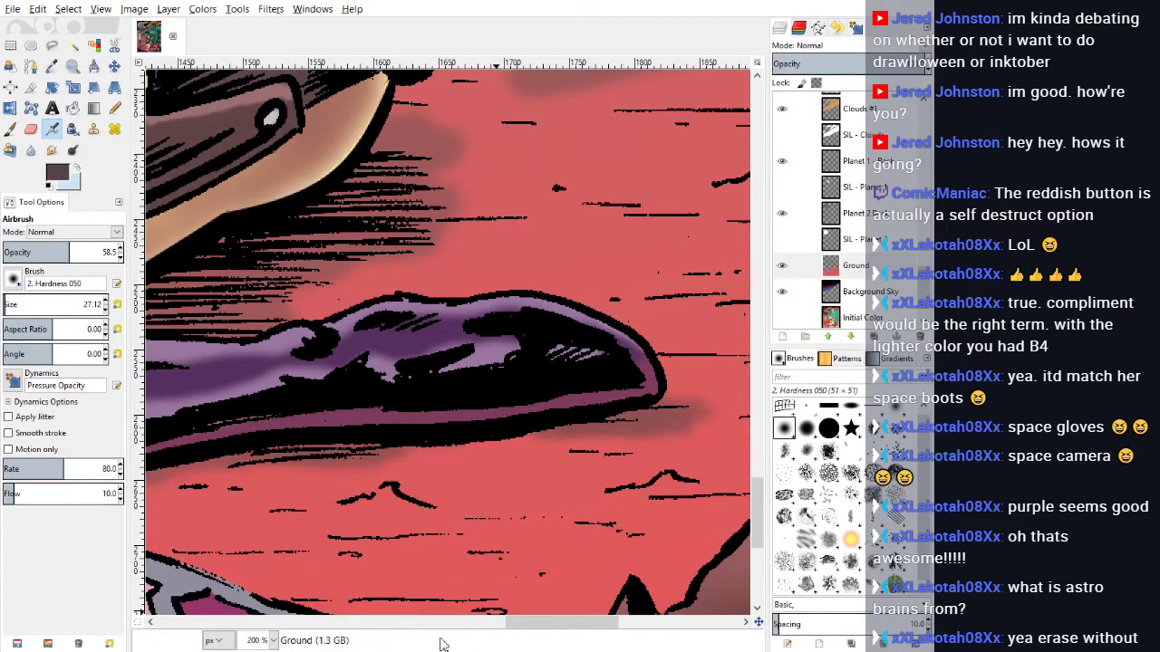
# Step: Airbrush a soft dark shadow on the ground beneath the rear leg, beside the front knee
pyautogui.moveTo(524, 625); pyautogui.dragTo(410, 626)
pyautogui.scroll(-2, 435, 498)
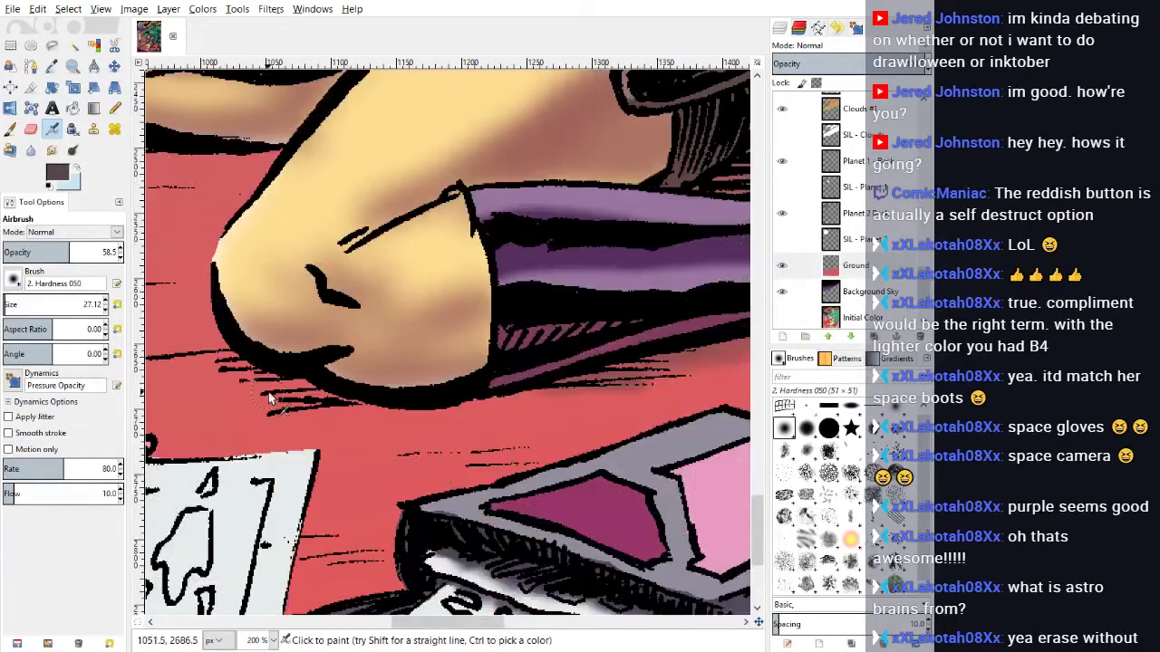
pyautogui.scroll(3, 291, 334)
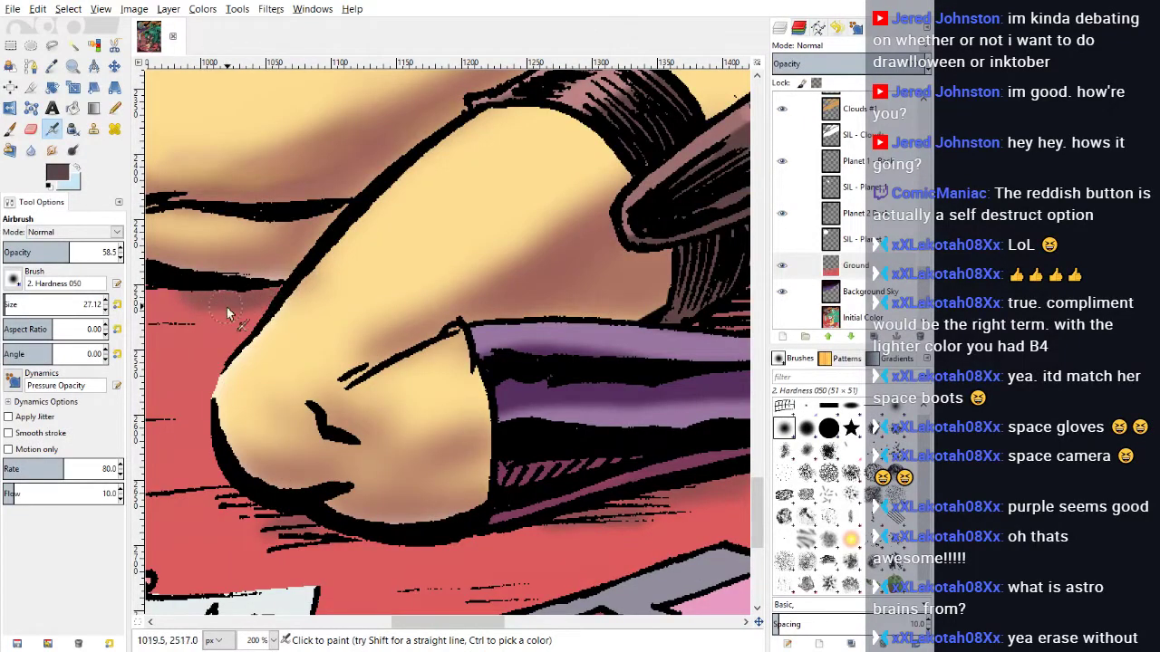
pyautogui.moveTo(160, 305)
pyautogui.mouseDown()
pyautogui.moveTo(307, 293)
pyautogui.moveTo(172, 295)
pyautogui.moveTo(263, 303)
pyautogui.mouseUp()
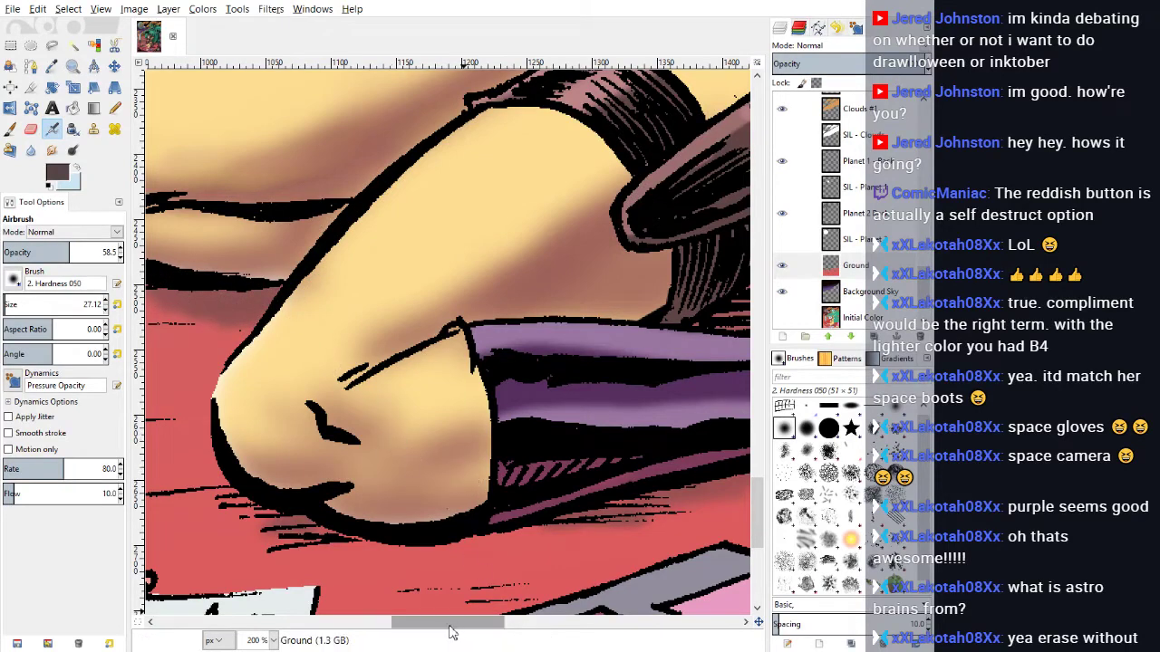
# Step: Select the eye-stalk creature's white silhouette by colour on the SIL - Wildlife layer and choose a dark olive-grey foreground colour
pyautogui.hscroll(-5, 417, 399)
pyautogui.moveTo(329, 287)
pyautogui.mouseDown()
pyautogui.moveTo(251, 279)
pyautogui.moveTo(329, 287)
pyautogui.moveTo(303, 282)
pyautogui.moveTo(345, 306)
pyautogui.mouseUp()
pyautogui.scroll(10, 453, 417)
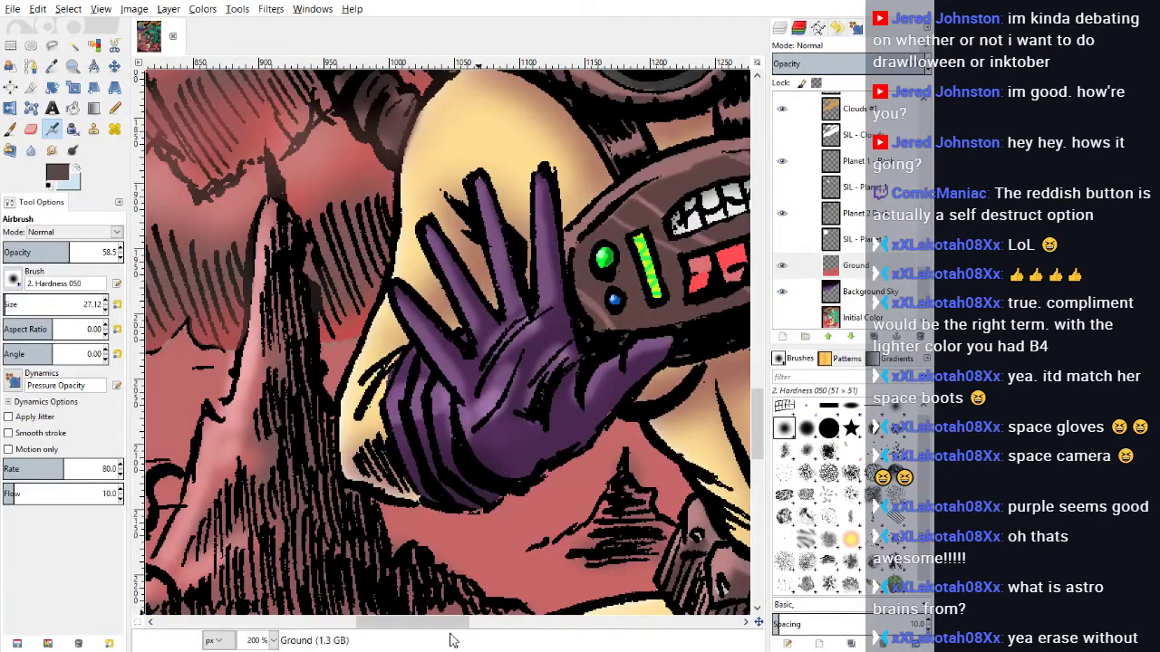
pyautogui.hscroll(-7, 434, 426)
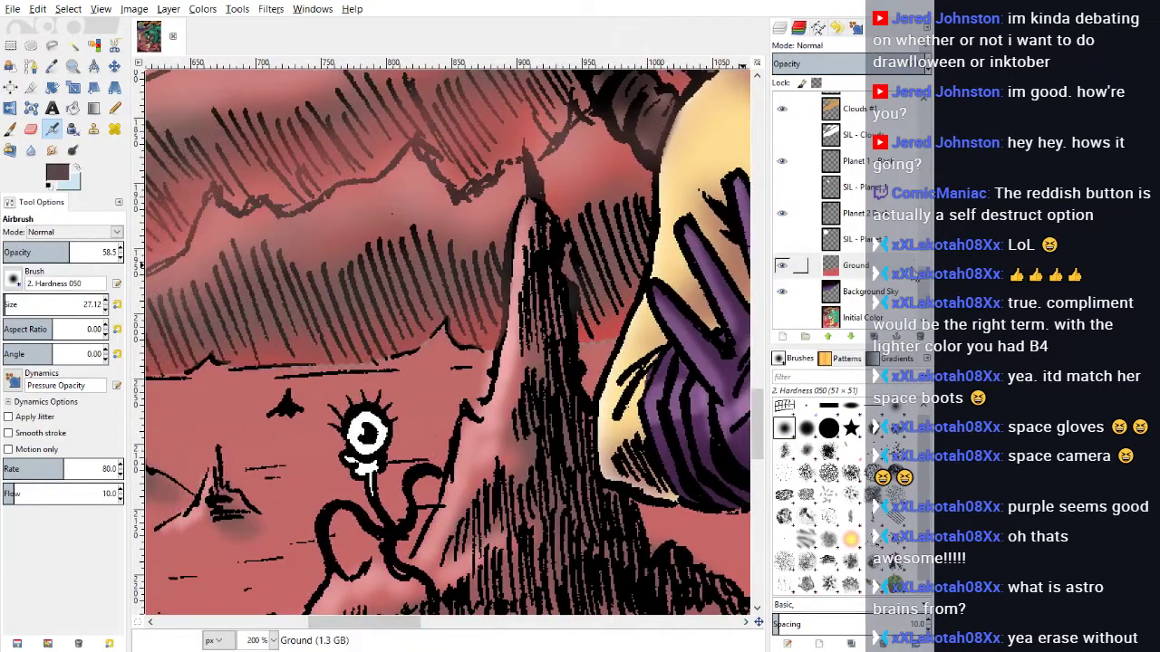
pyautogui.scroll(5, 922, 281)
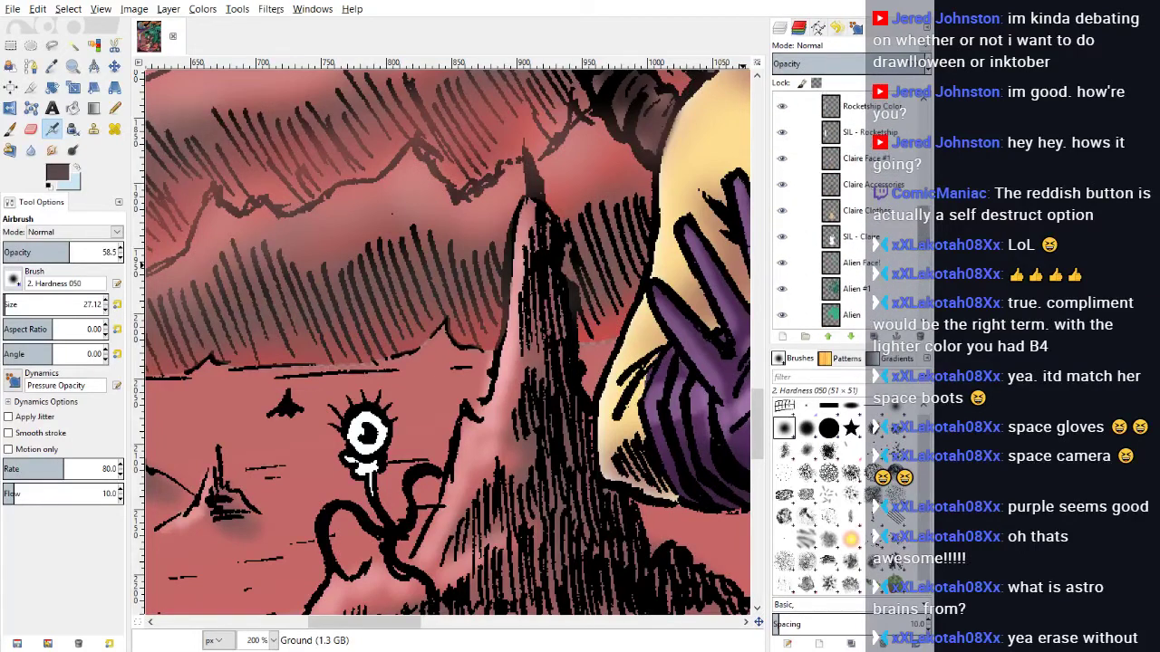
pyautogui.scroll(2, 820, 209)
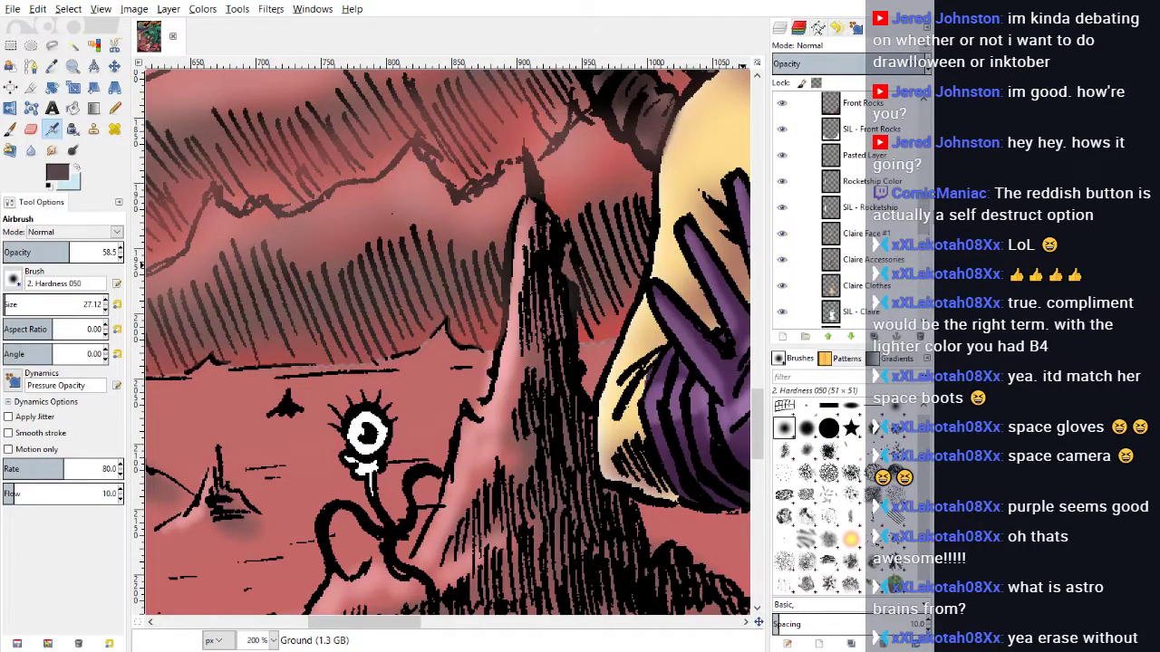
pyautogui.scroll(2, 820, 209)
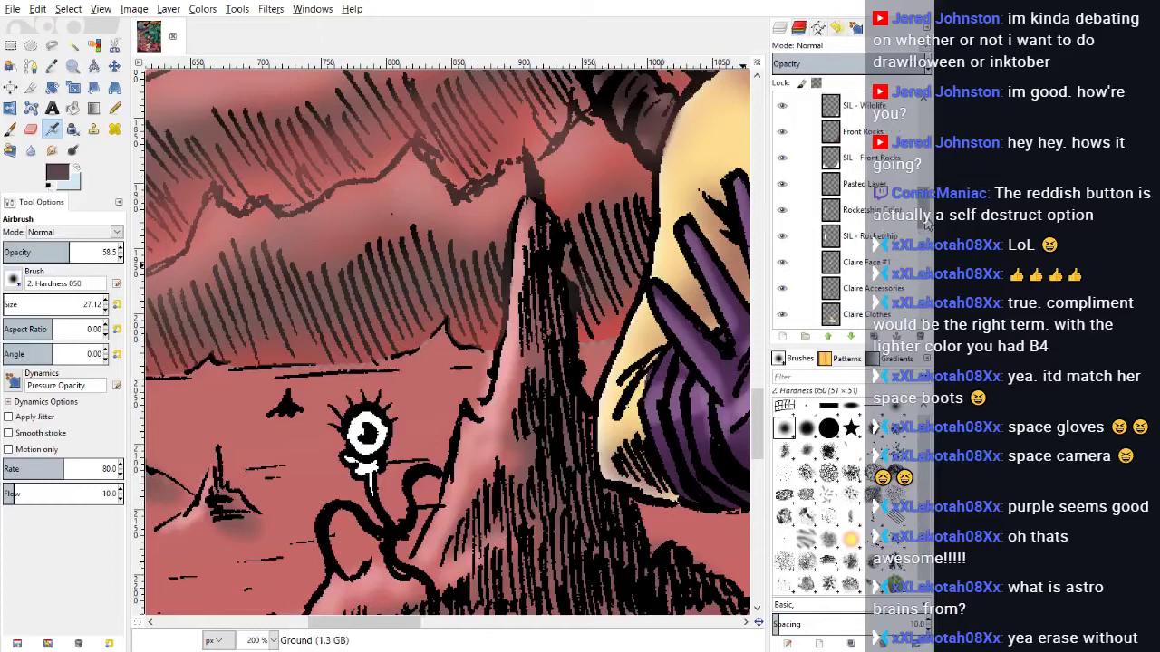
pyautogui.click(851, 126)
pyautogui.click(95, 45)
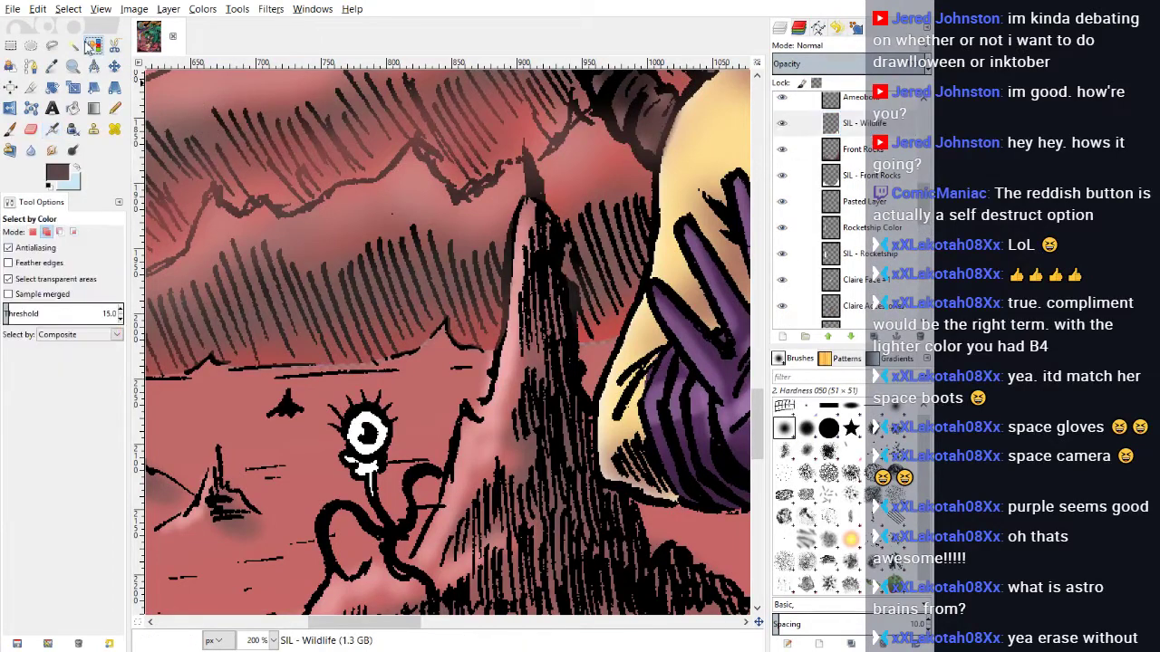
pyautogui.scroll(3, 917, 201)
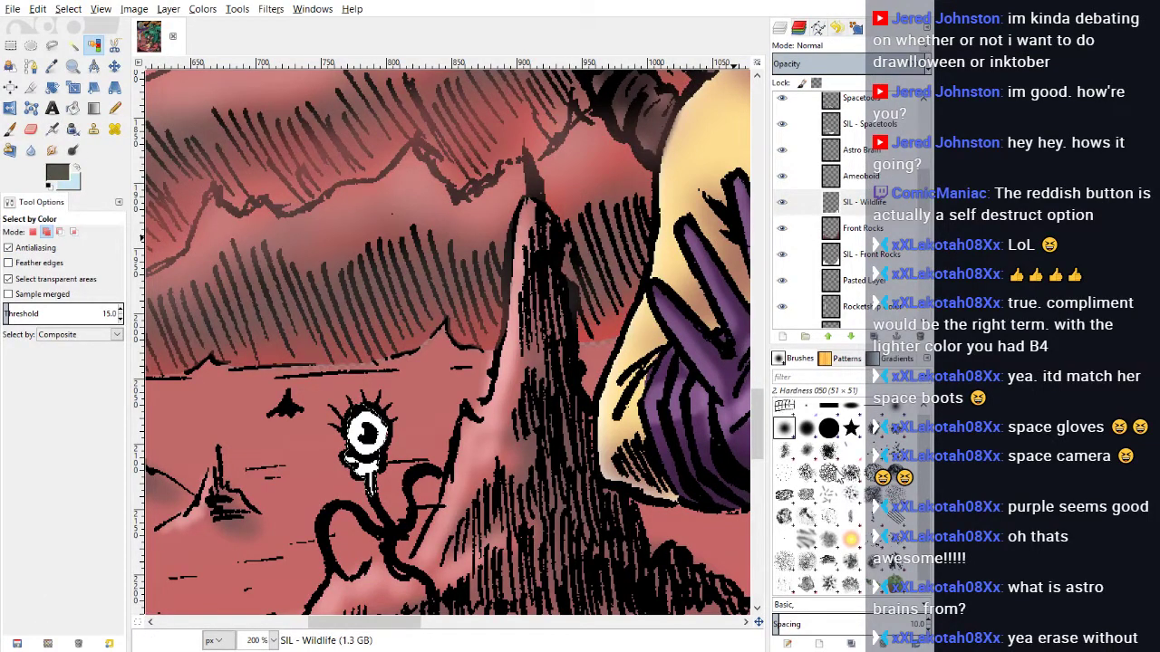
# Step: Pencil the small creature's stalk and underside dark olive-grey and its eyeball pale grey, at size 27.12
pyautogui.click(114, 107)
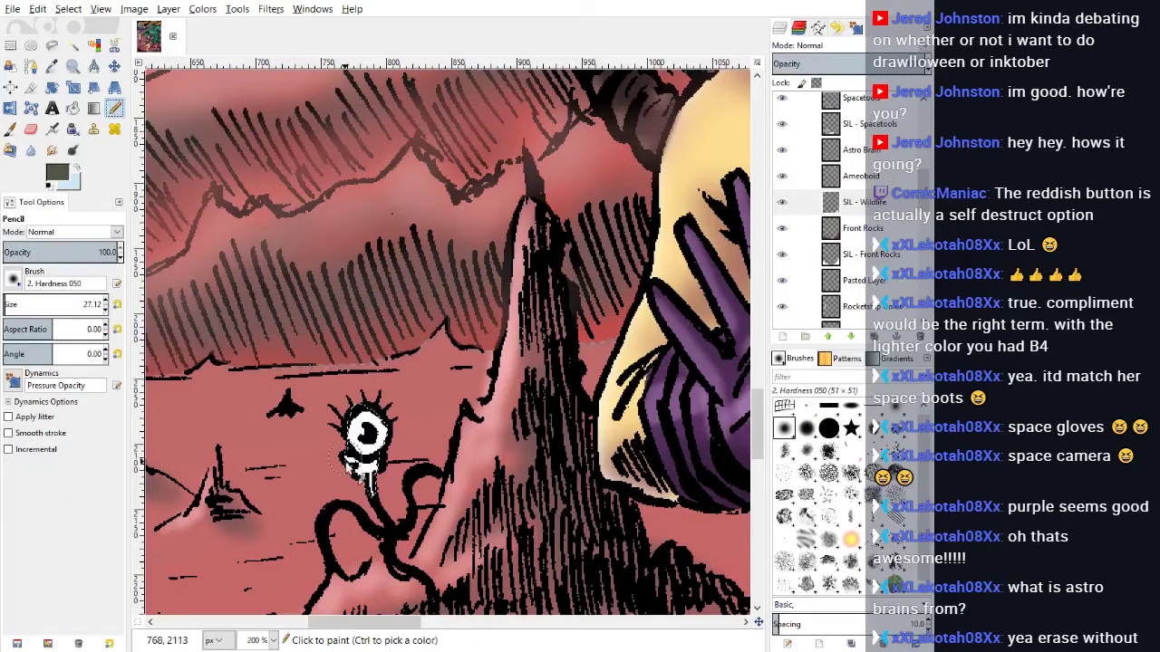
pyautogui.moveTo(352, 472)
pyautogui.mouseDown()
pyautogui.moveTo(367, 480)
pyautogui.moveTo(376, 462)
pyautogui.moveTo(378, 485)
pyautogui.mouseUp()
pyautogui.click(59, 178)
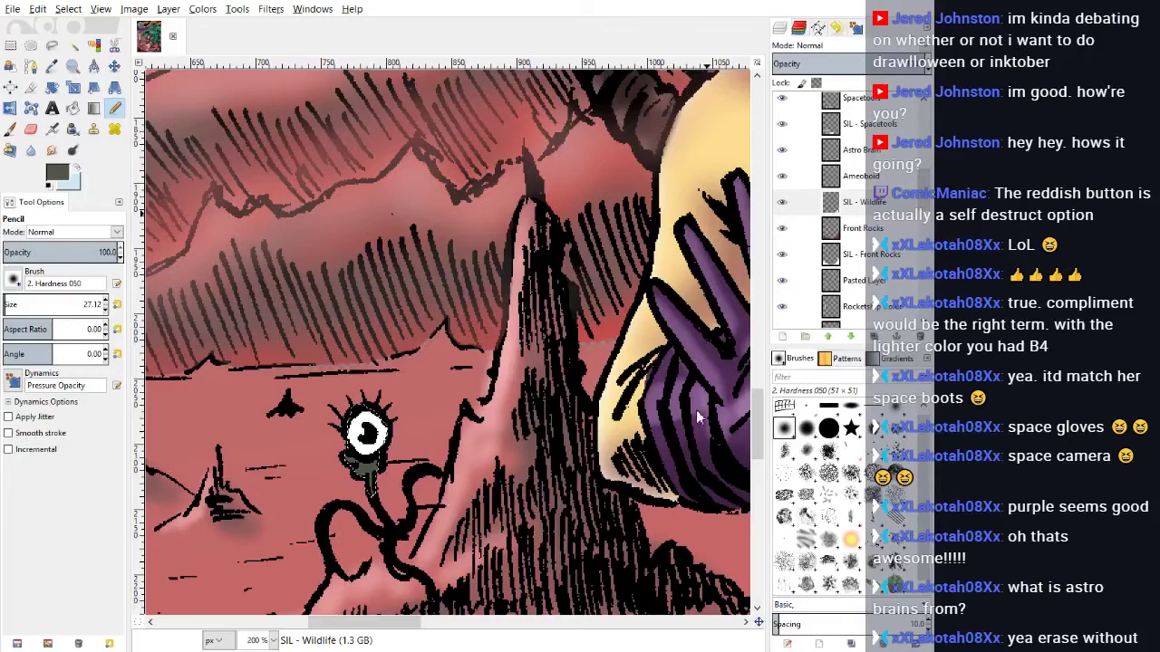
pyautogui.moveTo(705, 409); pyautogui.dragTo(756, 417)
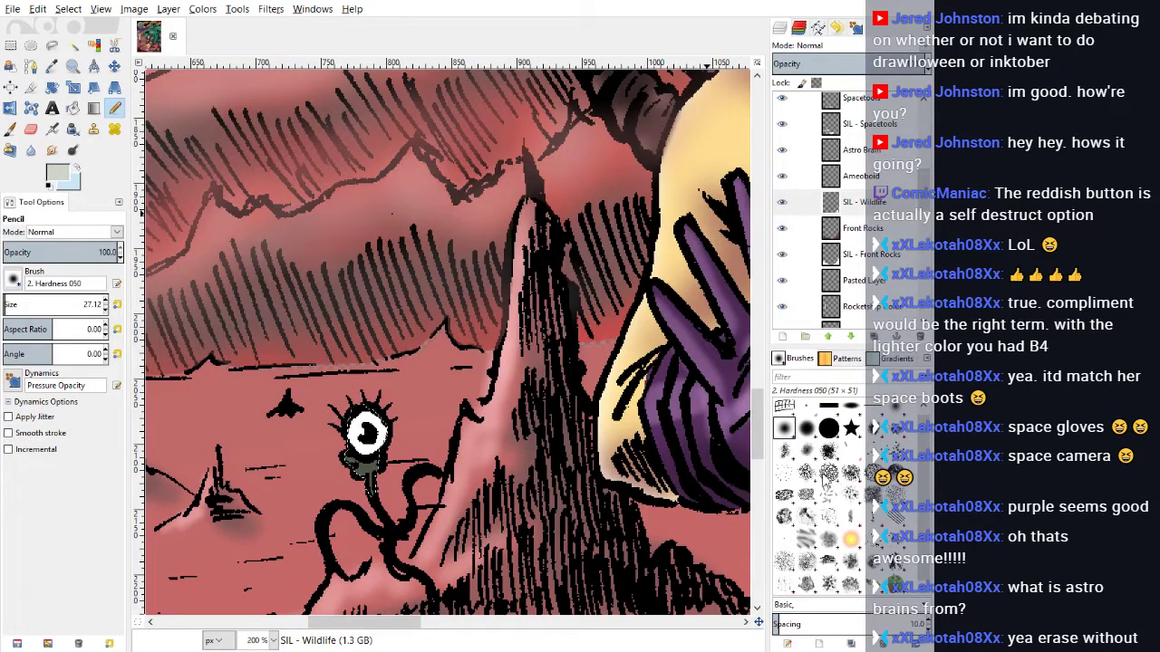
pyautogui.moveTo(365, 460)
pyautogui.mouseDown()
pyautogui.moveTo(371, 449)
pyautogui.moveTo(359, 442)
pyautogui.moveTo(376, 418)
pyautogui.moveTo(374, 429)
pyautogui.moveTo(365, 415)
pyautogui.mouseUp()
# Step: Pencil the creature's iris in saturated blue with the brush size reduced to 15.12
pyautogui.click(61, 175)
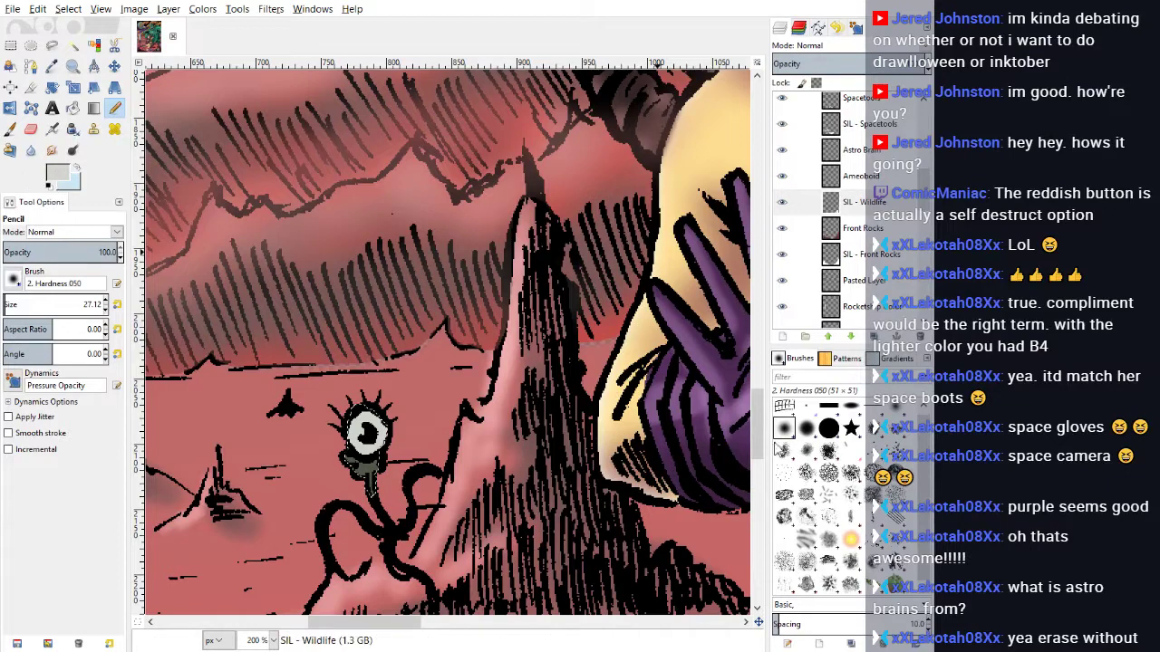
pyautogui.click(752, 392)
pyautogui.click(766, 374)
pyautogui.click(785, 423)
pyautogui.click(762, 368)
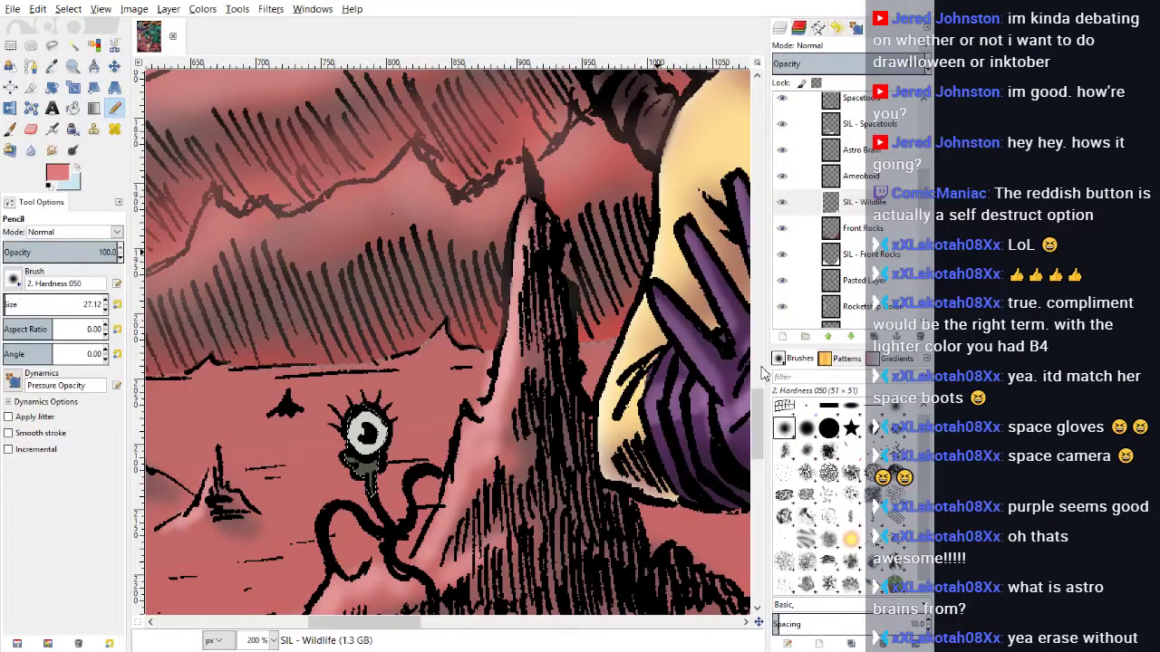
pyautogui.moveTo(762, 368); pyautogui.dragTo(774, 308)
pyautogui.click(786, 341)
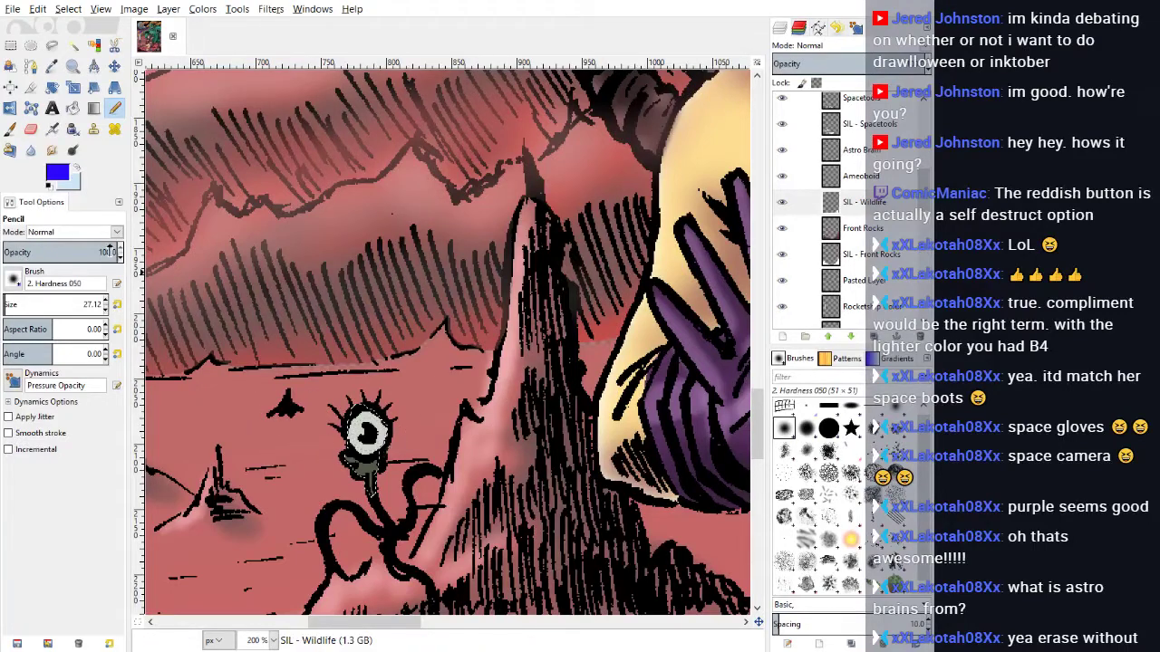
pyautogui.click(105, 308)
pyautogui.click(104, 310)
pyautogui.click(362, 434)
pyautogui.scroll(-3, 553, 299)
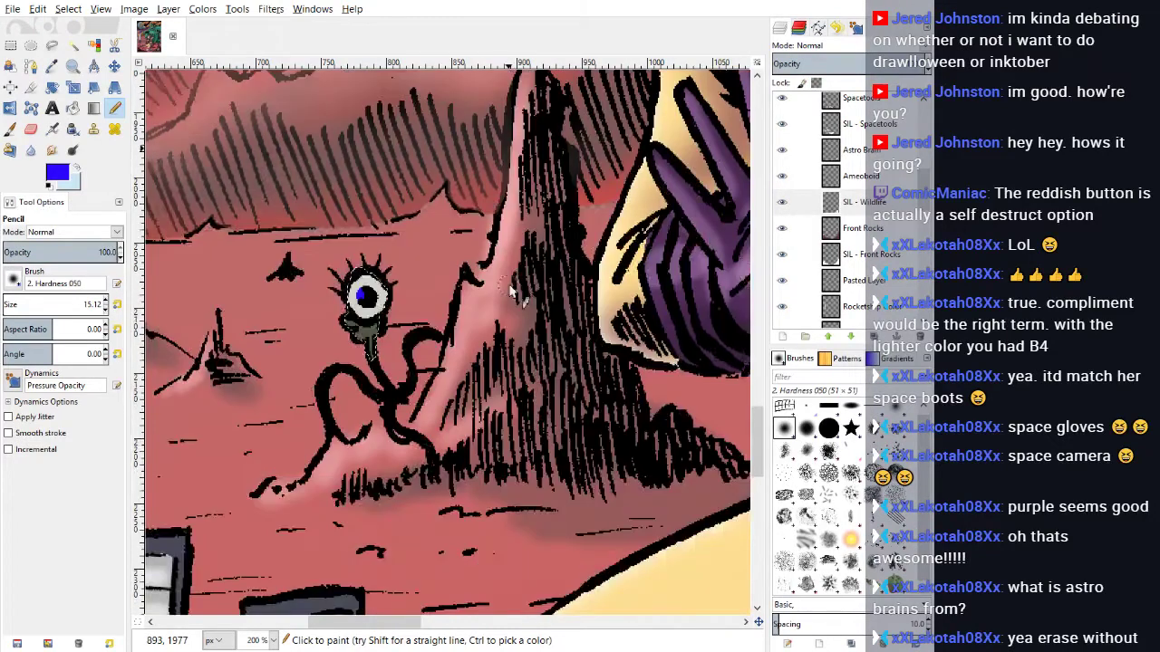
pyautogui.scroll(3, 397, 390)
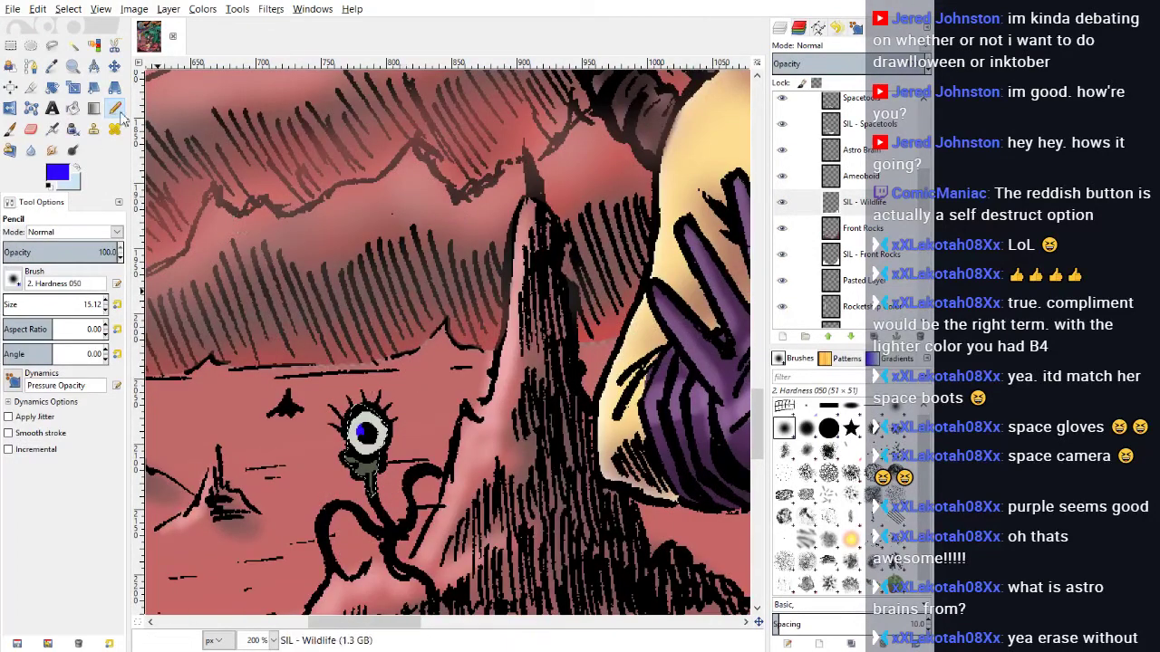
# Step: Clear the active selection on the wildlife layer
pyautogui.click(273, 640)
pyautogui.click(259, 589)
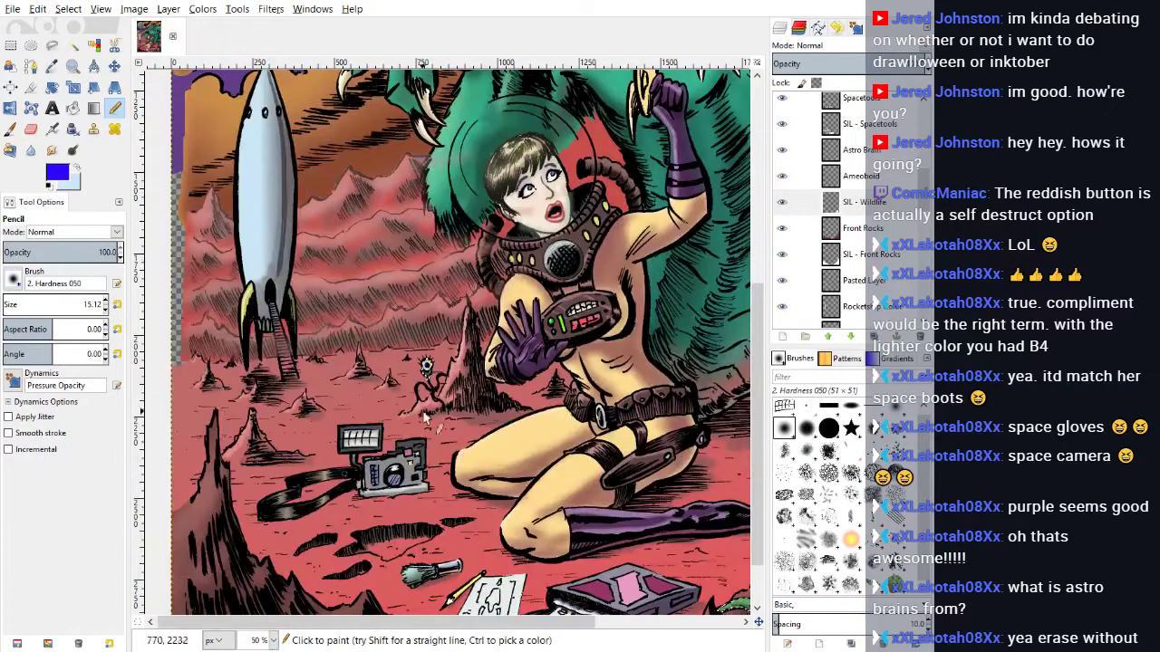
pyautogui.click(259, 614)
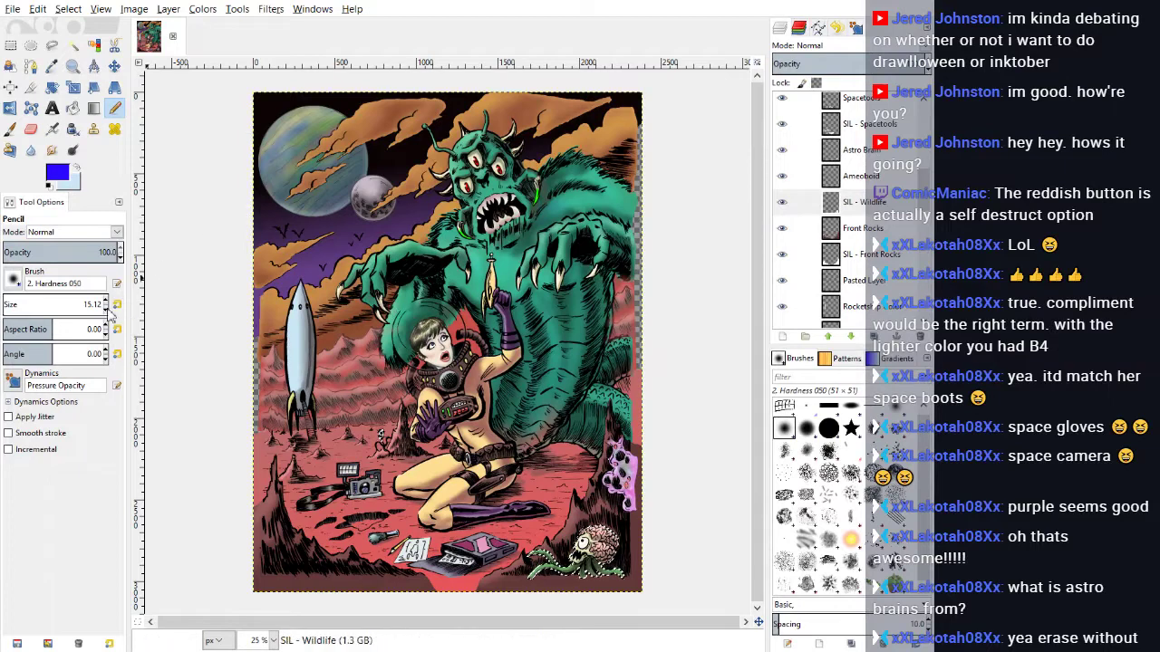
pyautogui.click(62, 10)
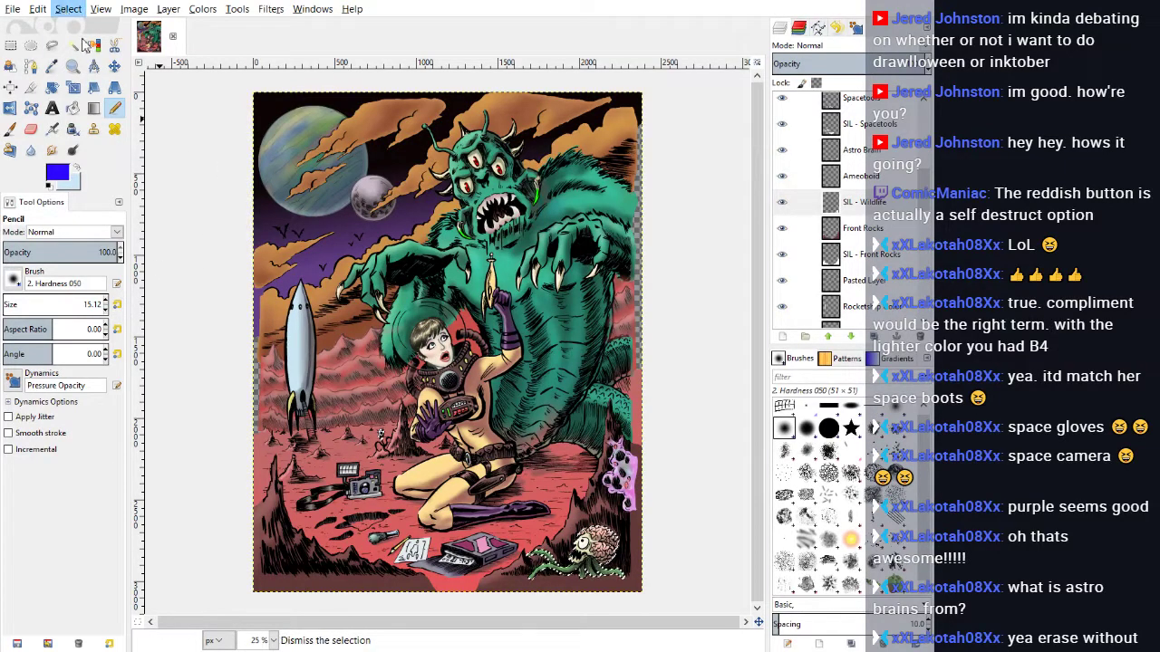
pyautogui.click(64, 41)
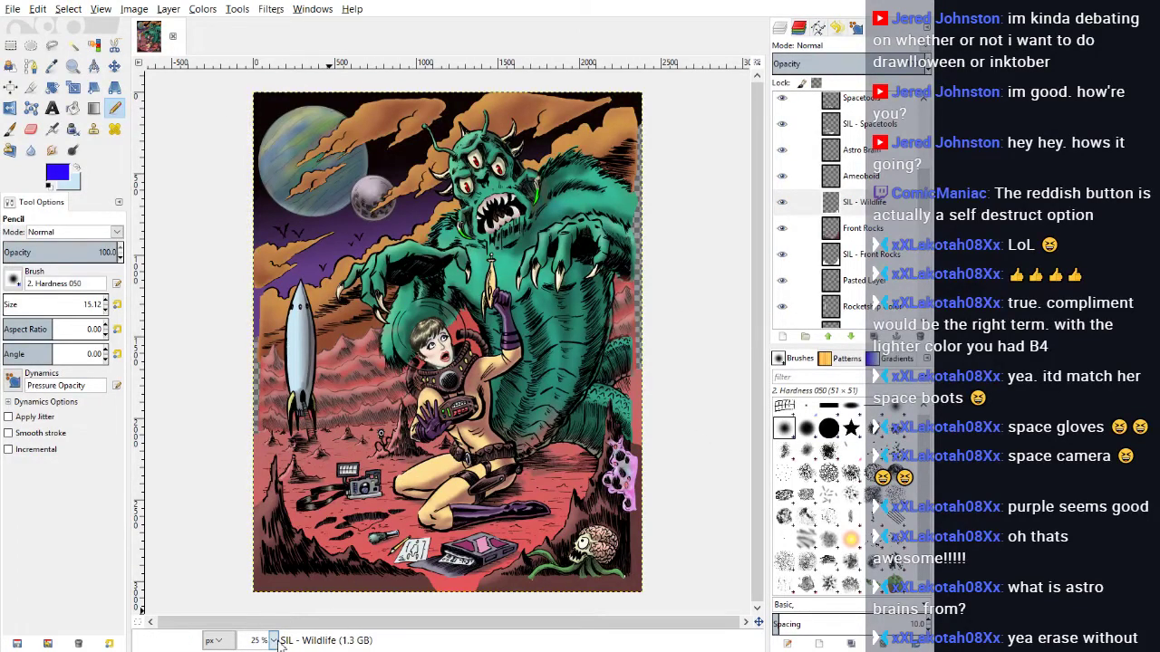
# Step: Check the coloured eye creature and the full picture, and make the Initial Color layer visible
pyautogui.press('1')
pyautogui.scroll(-4, 292, 530)
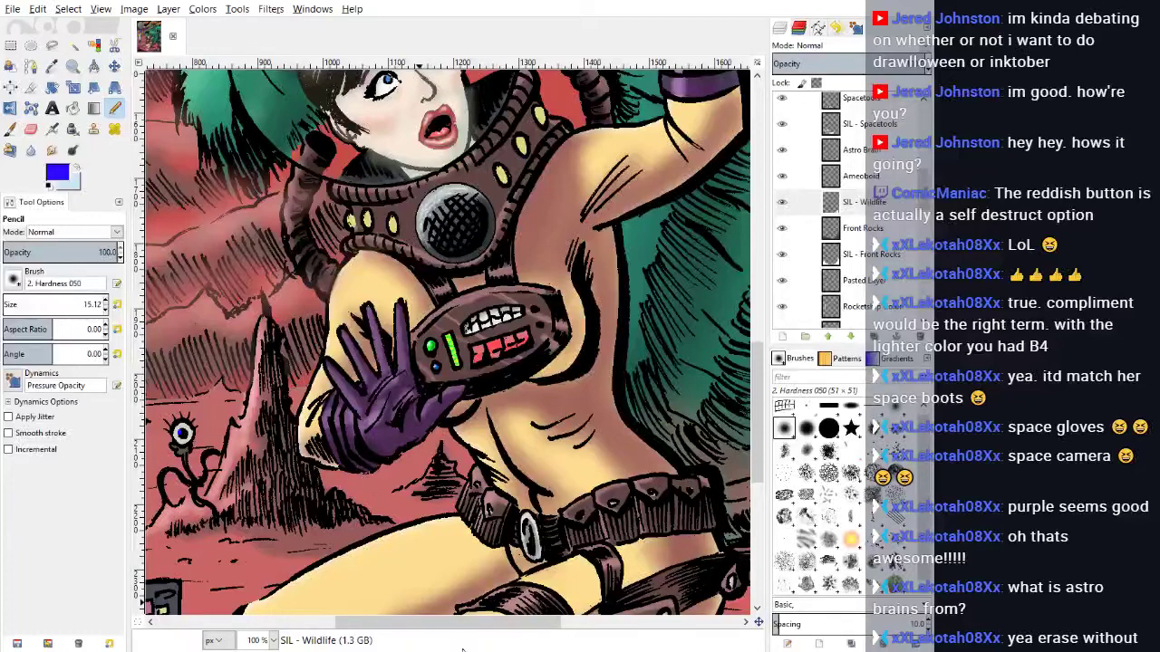
pyautogui.moveTo(450, 631); pyautogui.dragTo(395, 636)
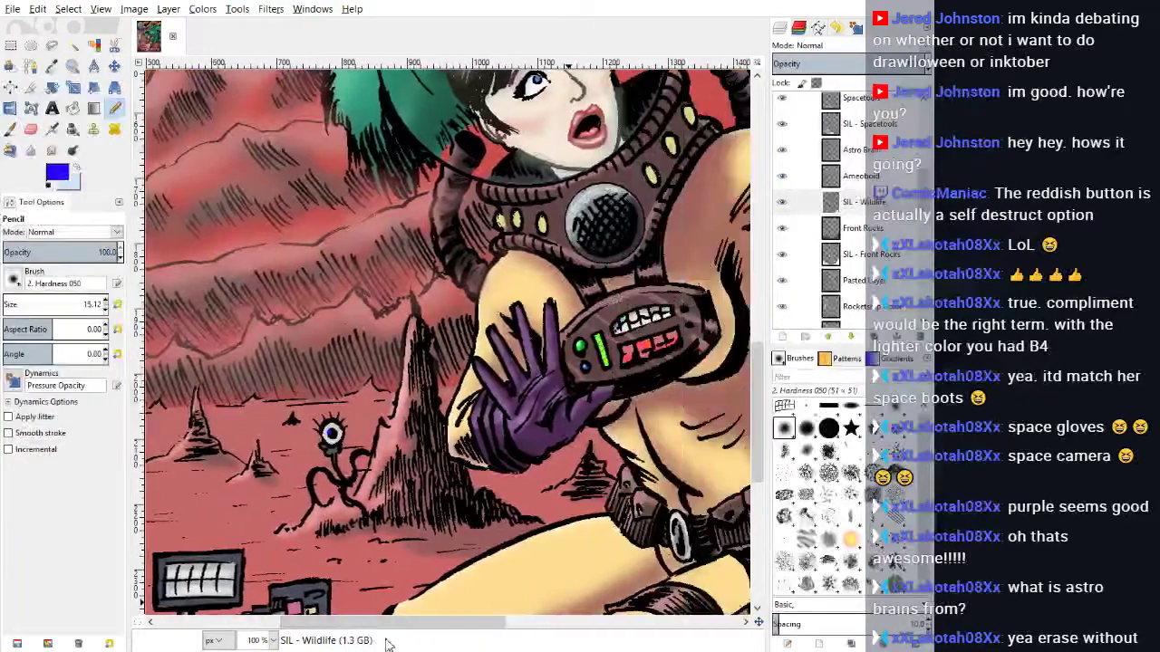
pyautogui.click(275, 644)
pyautogui.click(270, 588)
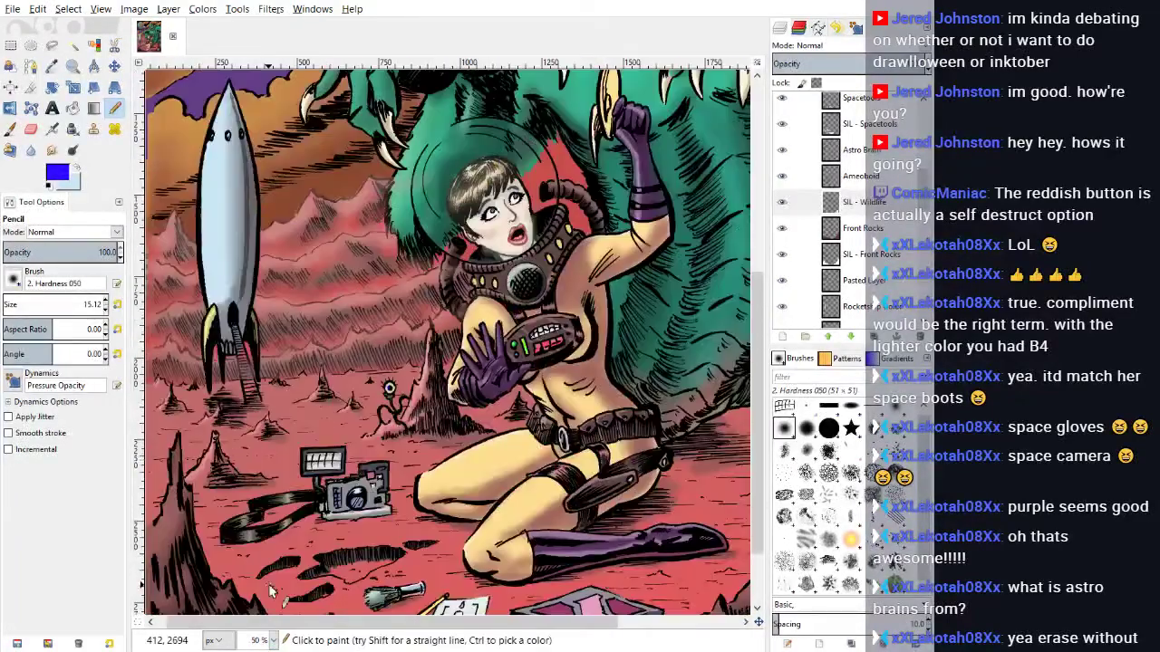
pyautogui.hotkey('shift', '3')
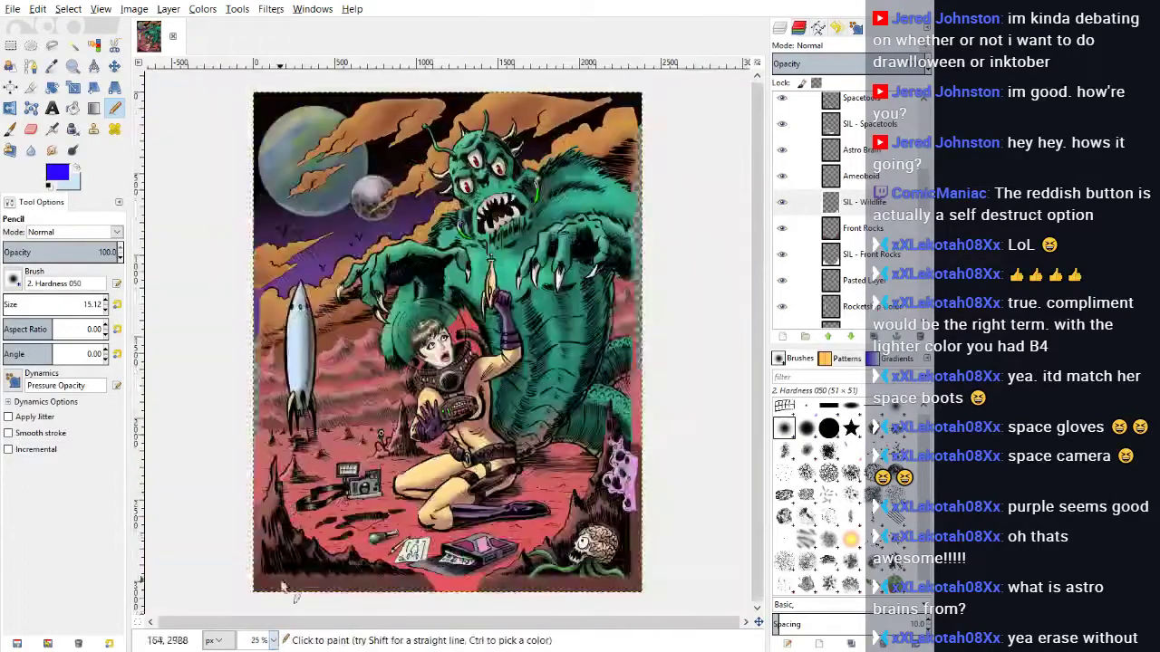
pyautogui.scroll(5, 926, 260)
pyautogui.scroll(-5, 926, 260)
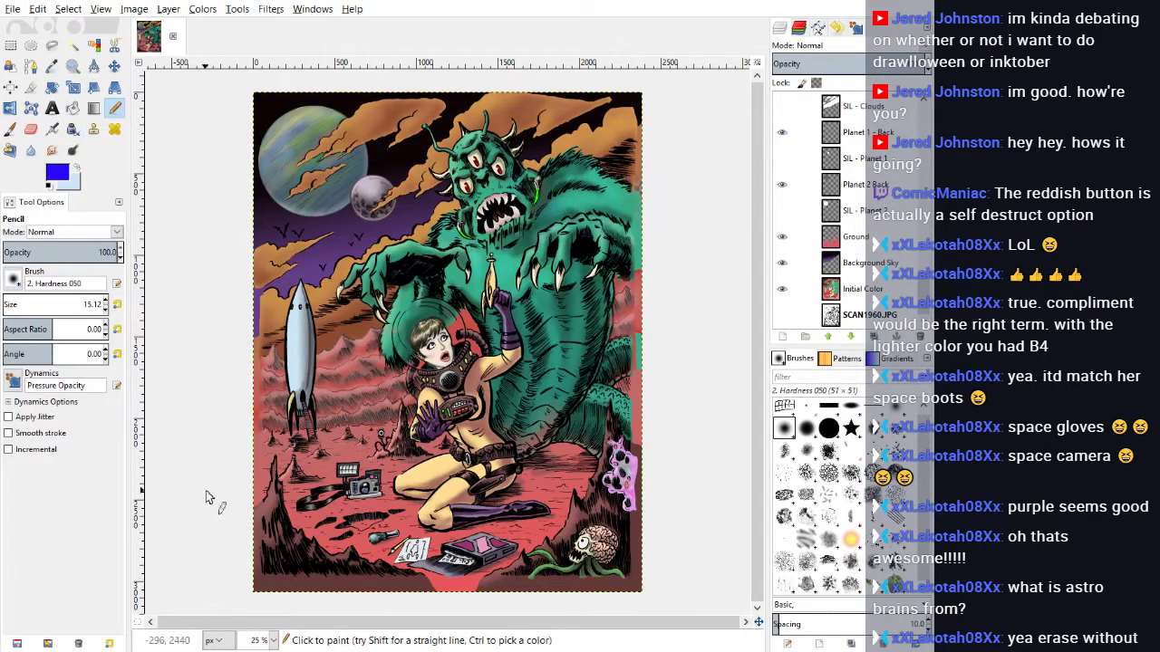
# Step: Draw a crop rectangle about 331 × 234 px over the dark rocks in the artwork's lower-left corner, with its size in inches
pyautogui.click(31, 86)
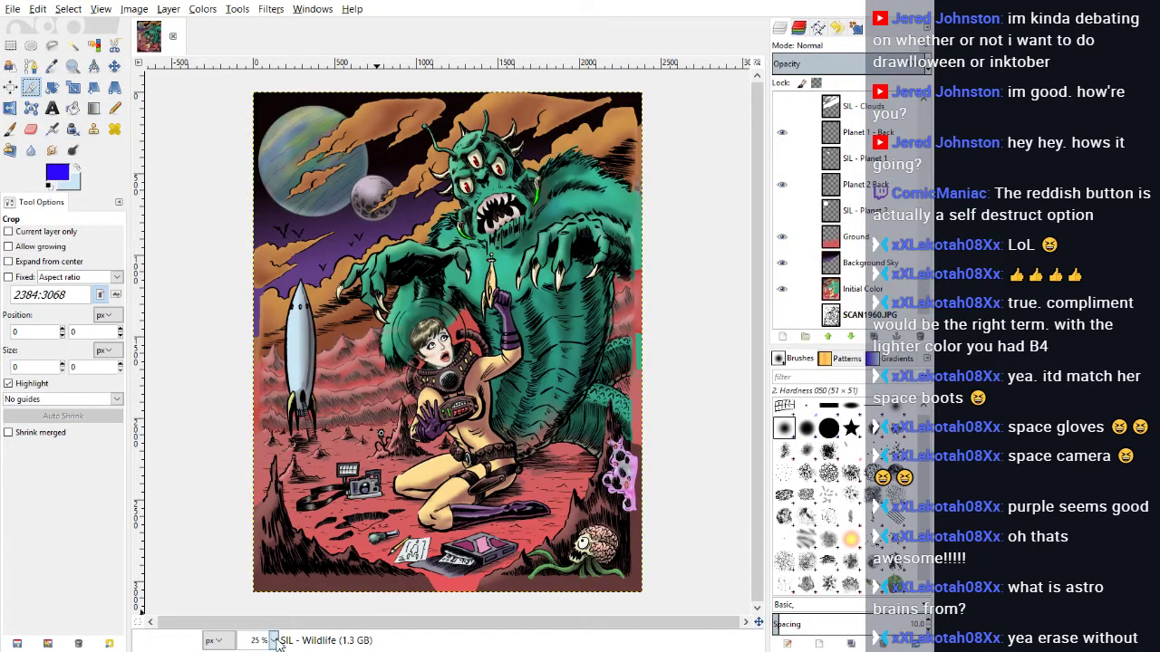
pyautogui.hotkey('shift', '2')
pyautogui.scroll(-5, 363, 453)
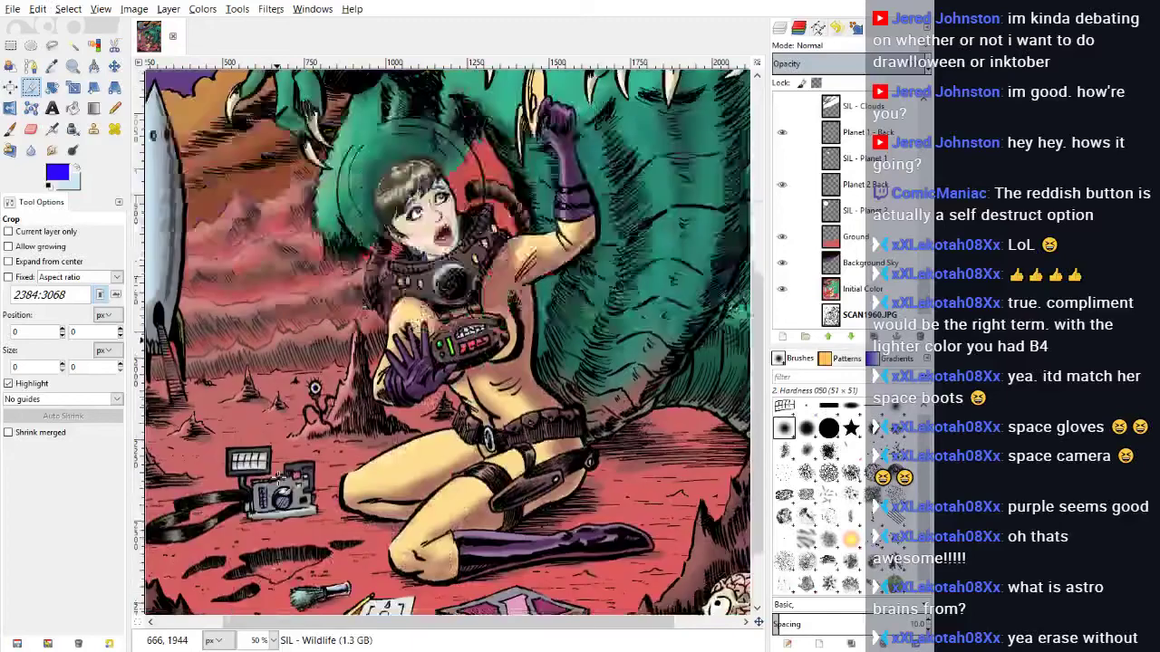
pyautogui.hscroll(3, 362, 622)
pyautogui.hscroll(-3, 353, 625)
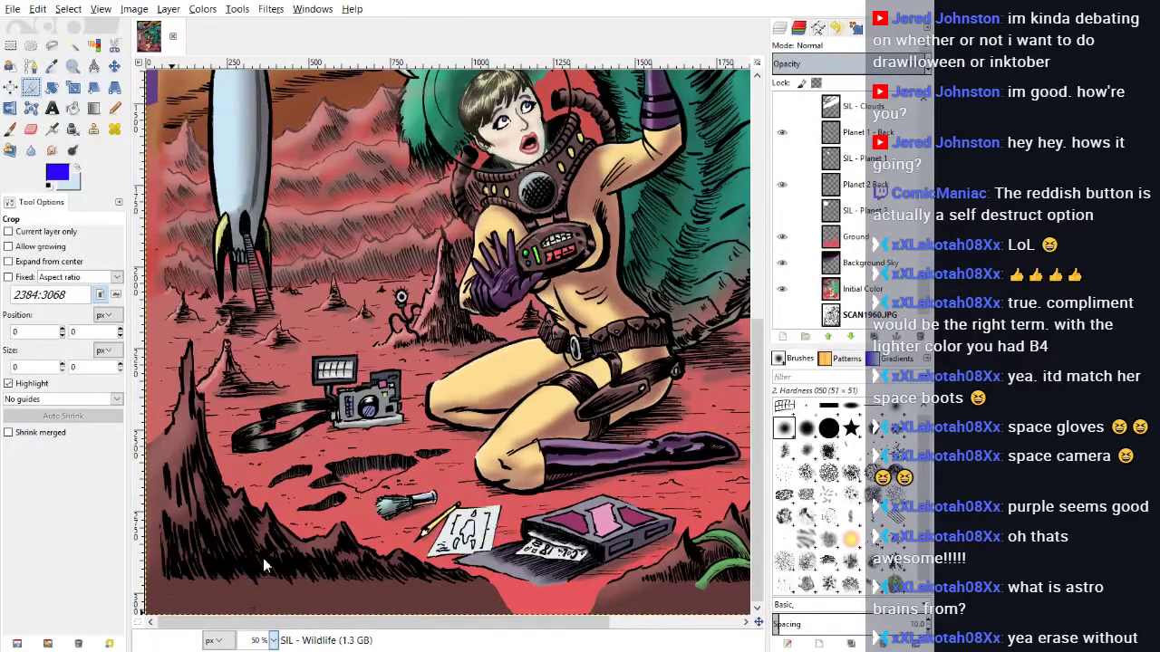
pyautogui.press('1')
pyautogui.scroll(-4, 285, 551)
pyautogui.hscroll(-5, 198, 634)
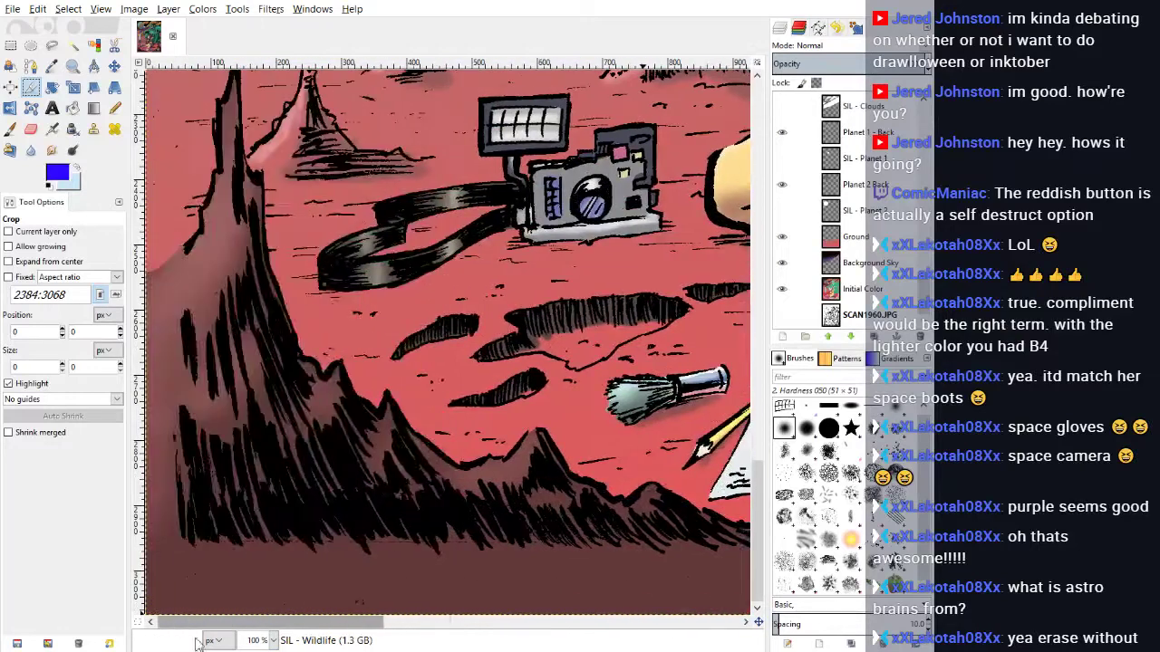
pyautogui.moveTo(183, 537); pyautogui.dragTo(399, 393)
pyautogui.moveTo(389, 526); pyautogui.dragTo(388, 531)
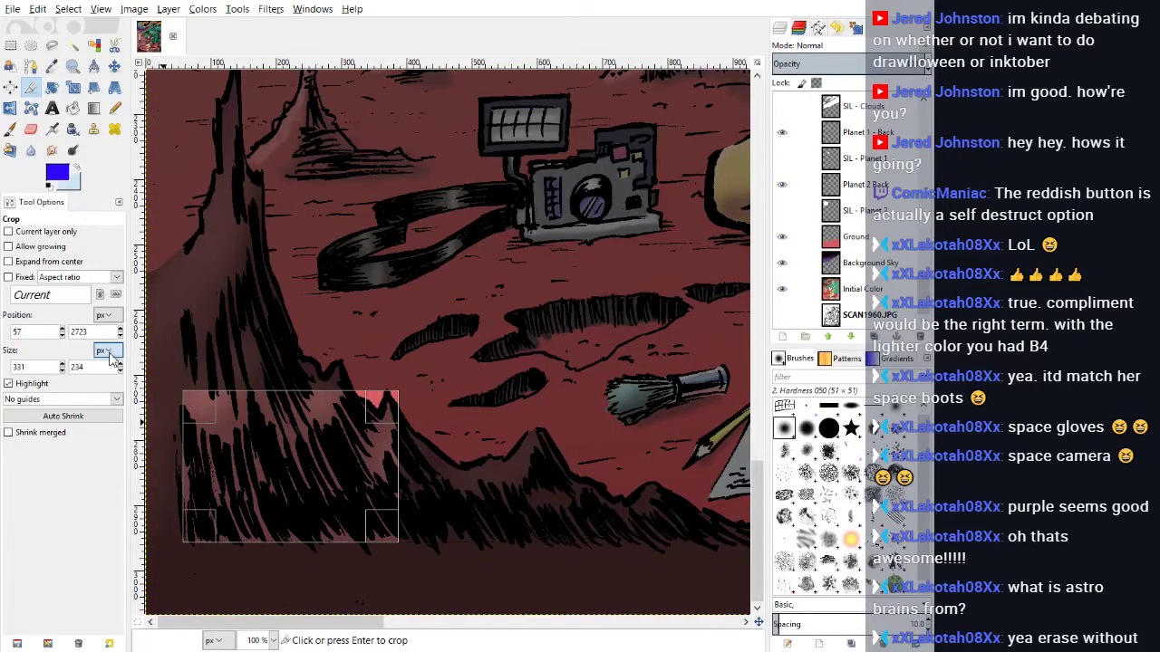
pyautogui.click(113, 386)
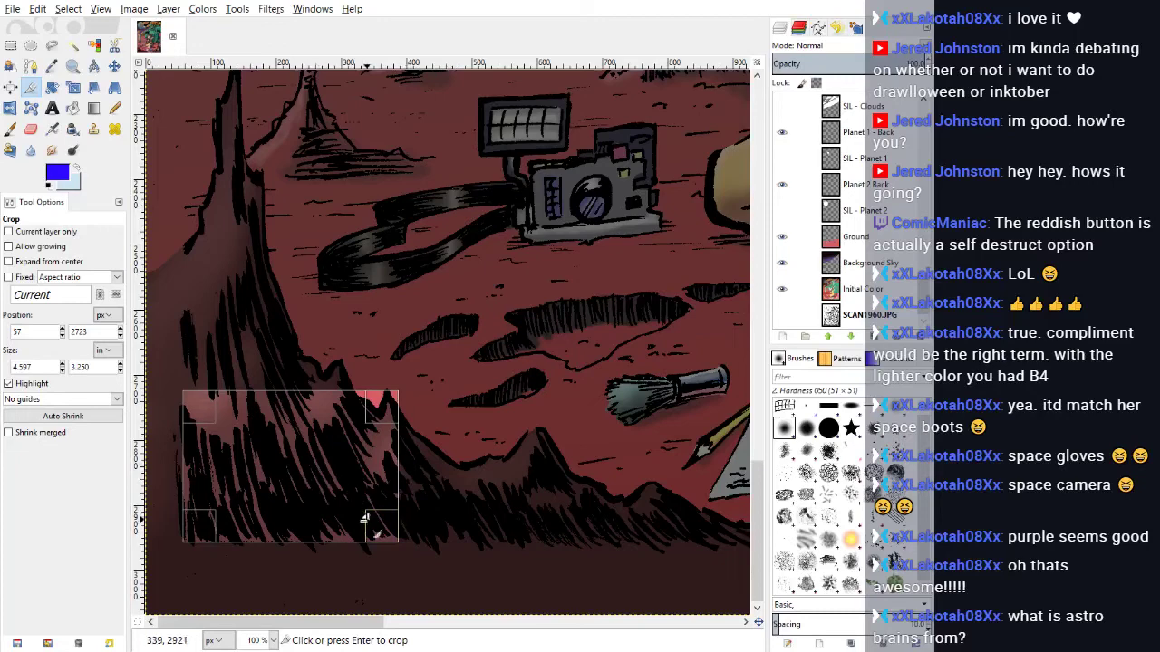
# Step: Extend the crop rectangle over nearly the whole artwork, to about 31.319 × 39.556 in, keeping the uneven outer edges outside
pyautogui.click(265, 592)
pyautogui.moveTo(413, 412); pyautogui.dragTo(715, 411)
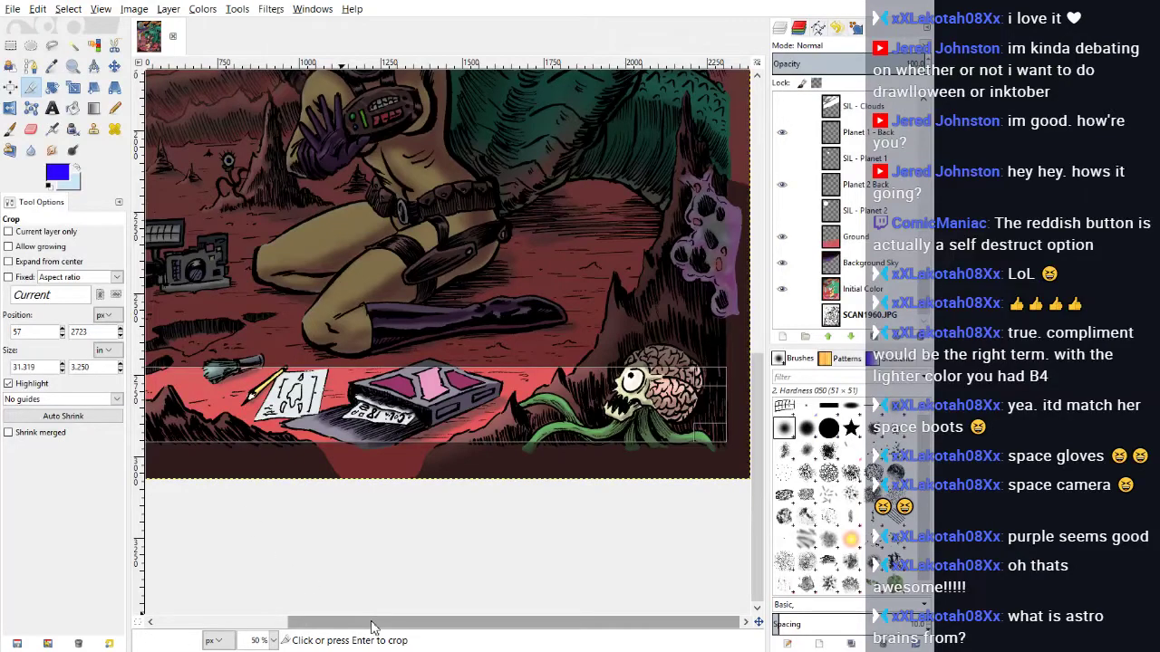
pyautogui.moveTo(372, 627); pyautogui.dragTo(238, 625)
pyautogui.moveTo(510, 367); pyautogui.dragTo(459, 124)
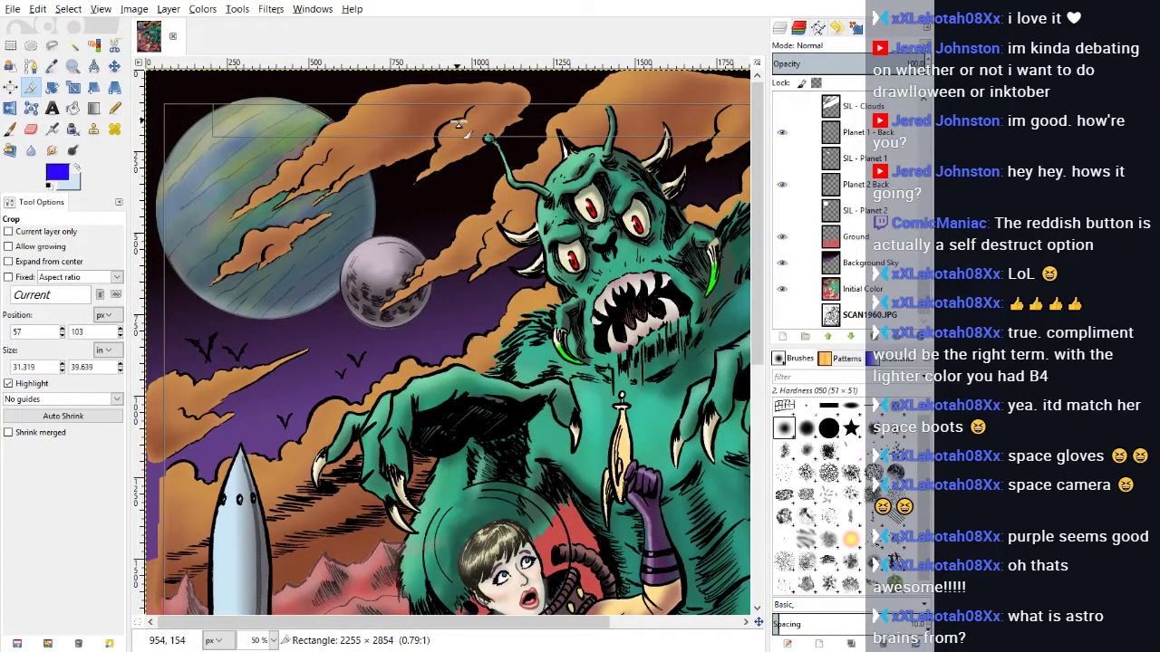
pyautogui.moveTo(459, 123); pyautogui.dragTo(460, 127)
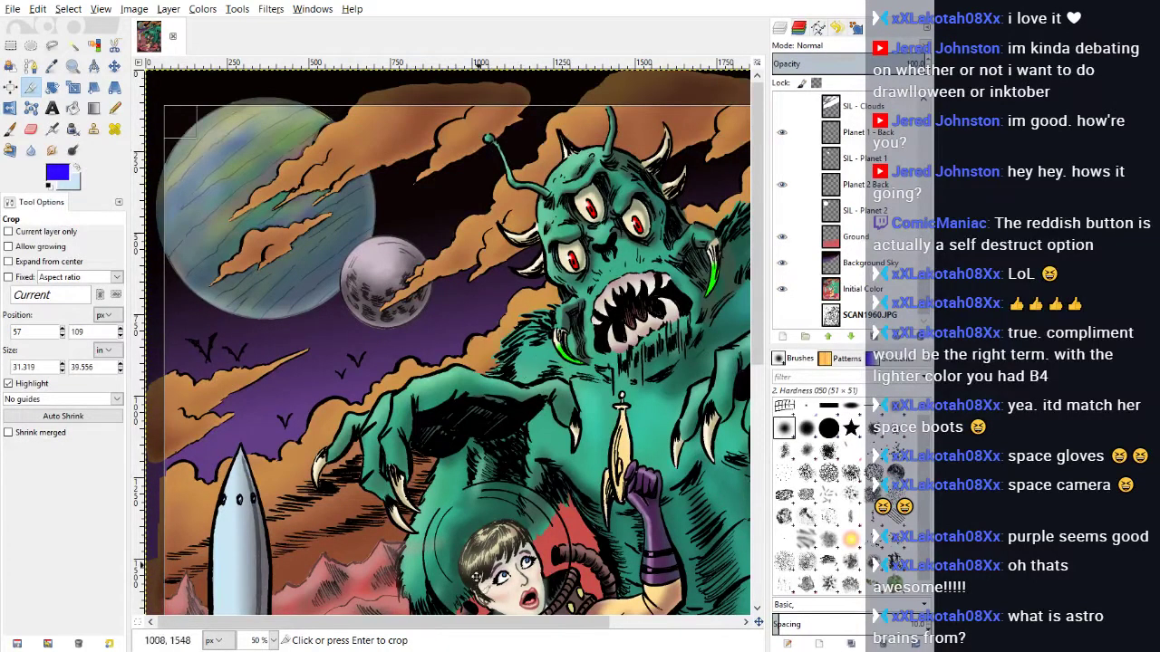
# Step: Check the crop boundary along the artwork's edge, crop the picture to the rectangle and save the image file
pyautogui.moveTo(453, 623); pyautogui.dragTo(581, 627)
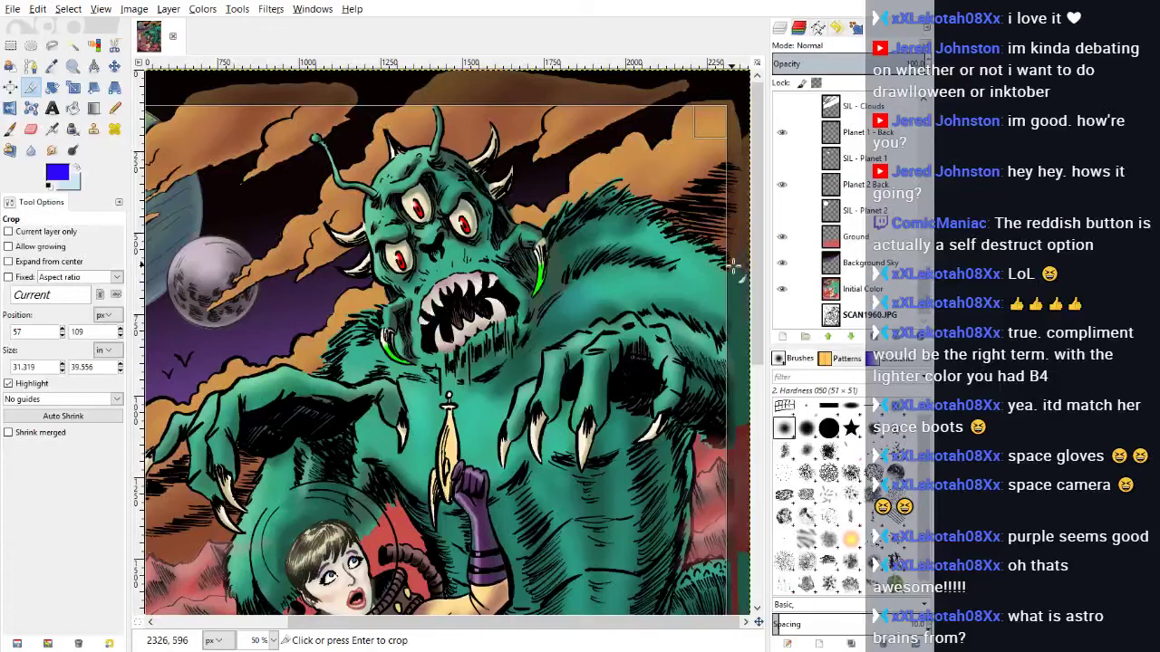
pyautogui.scroll(-3, 718, 308)
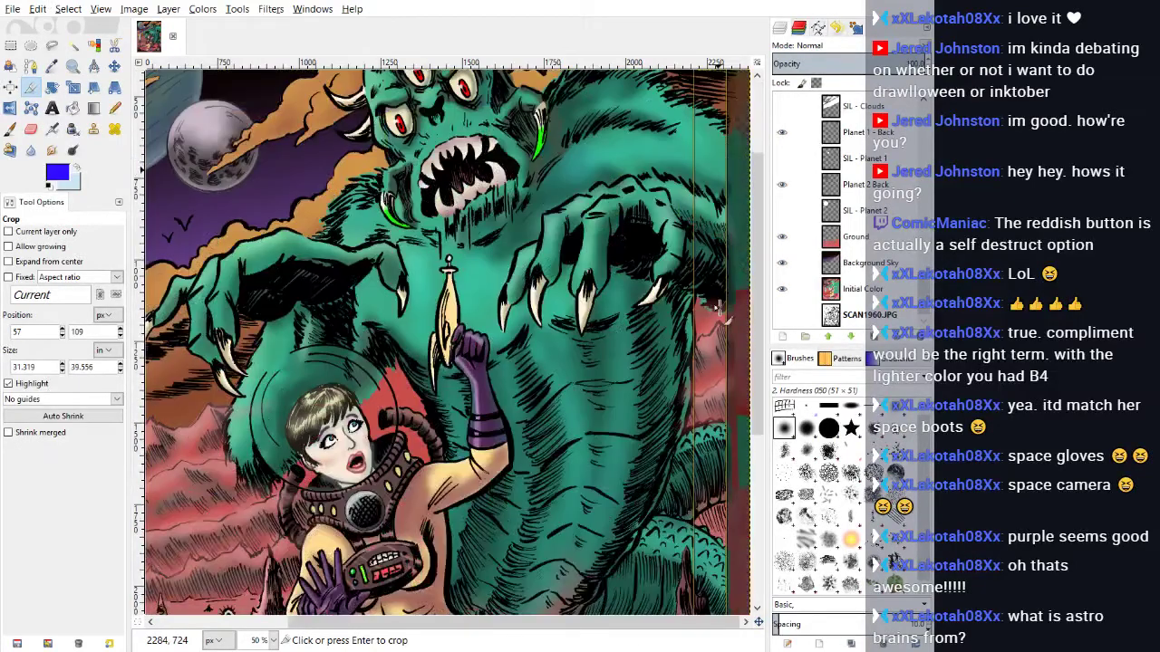
pyautogui.scroll(-3, 718, 308)
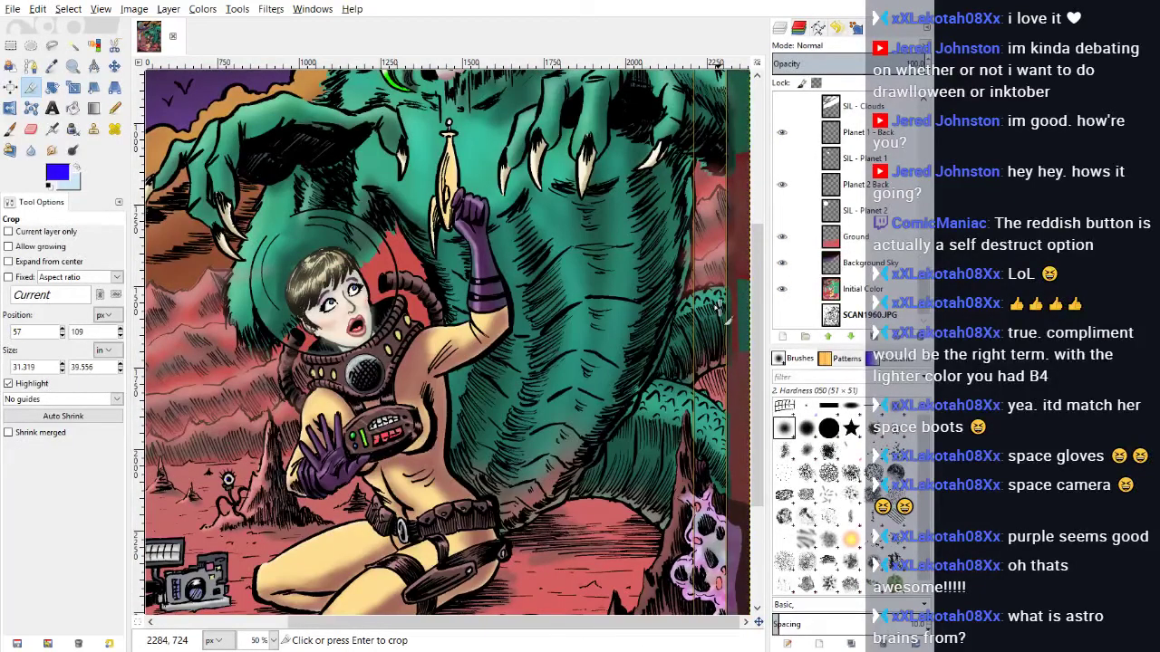
pyautogui.scroll(-3, 718, 308)
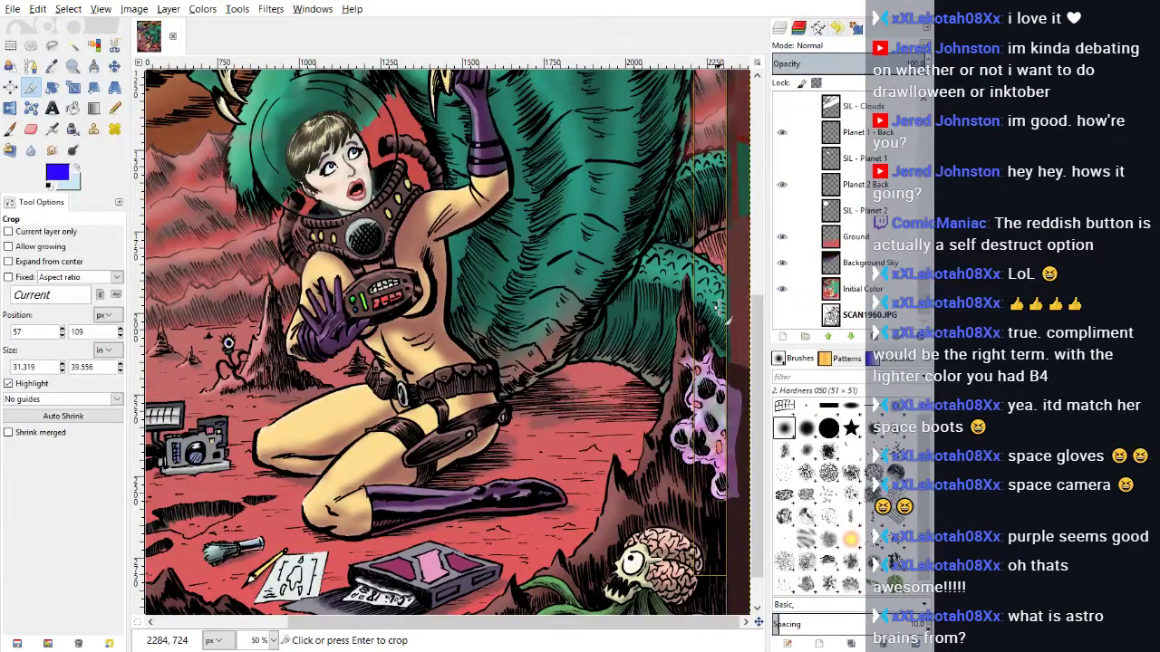
pyautogui.scroll(-1, 719, 308)
pyautogui.scroll(3, 576, 452)
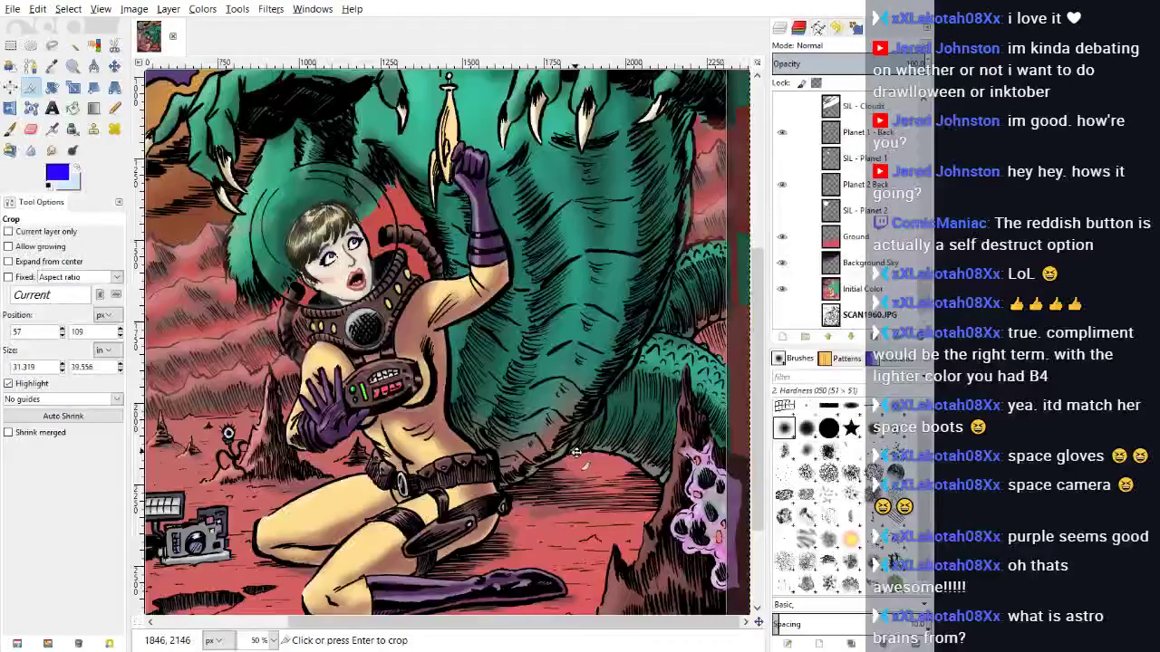
pyautogui.click(560, 400)
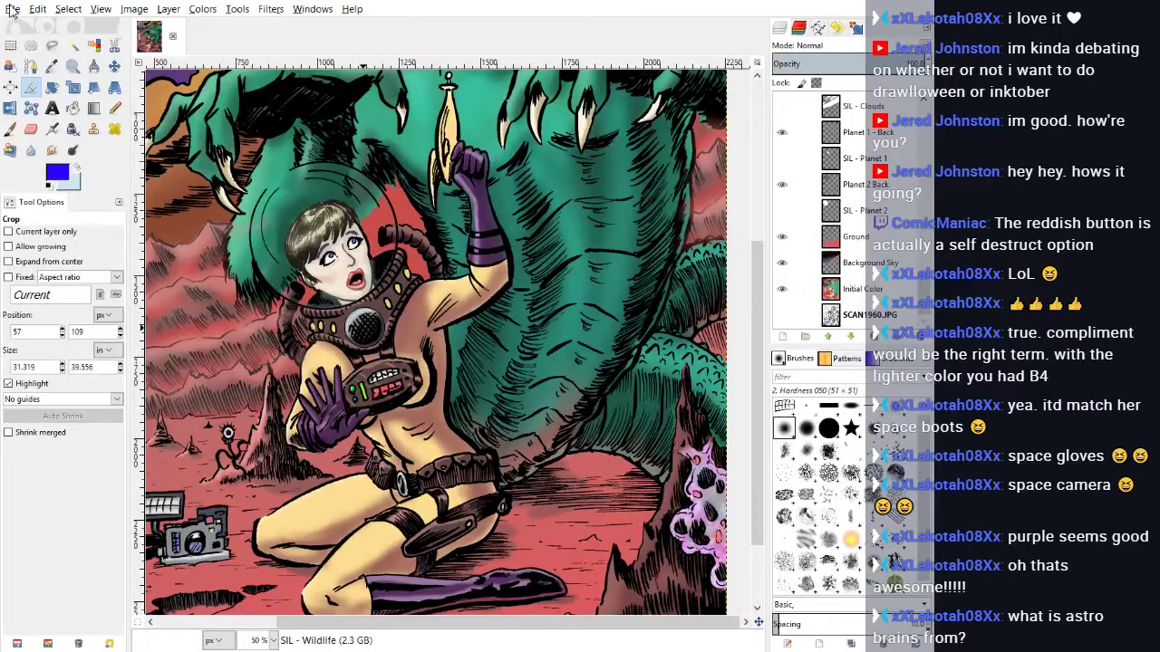
pyautogui.click(12, 8)
pyautogui.click(55, 127)
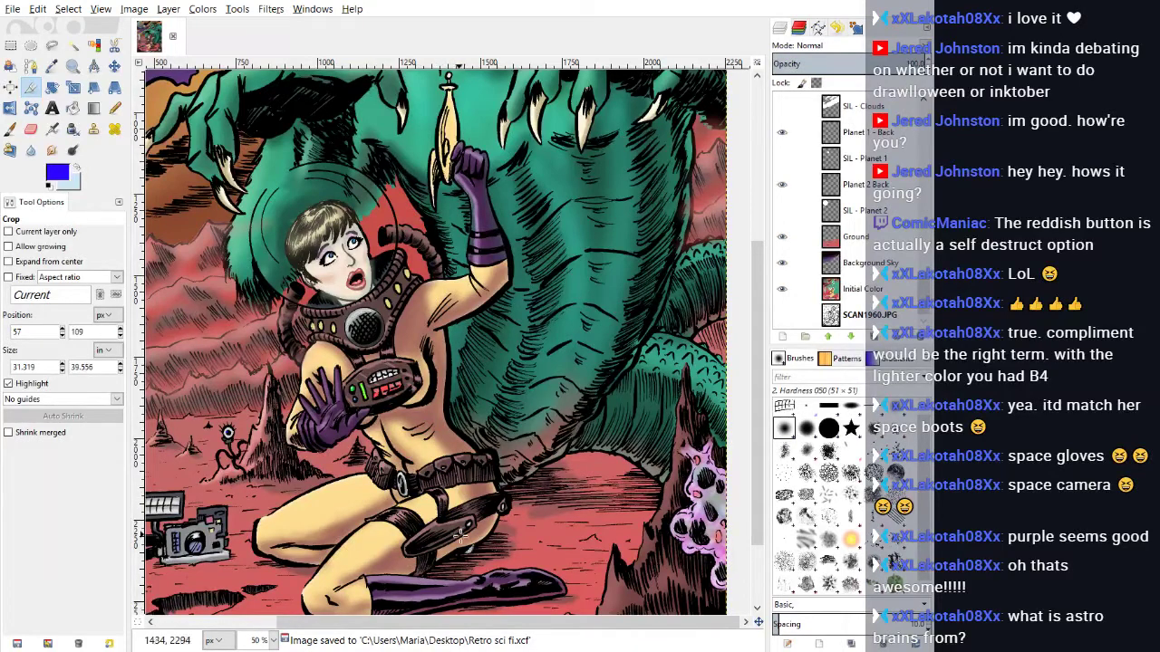
# Step: Examine the cropped picture as a whole and in close-up, including the astronaut, monster, foreground props, rocket and sky
pyautogui.scroll(-3, 590, 462)
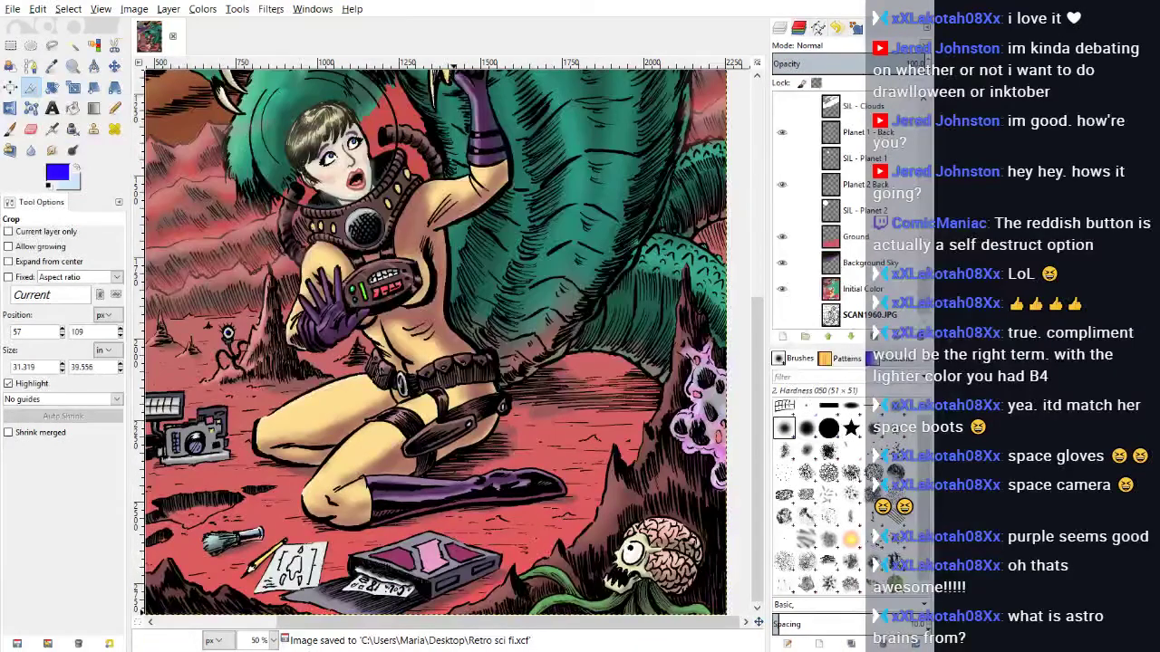
pyautogui.click(261, 599)
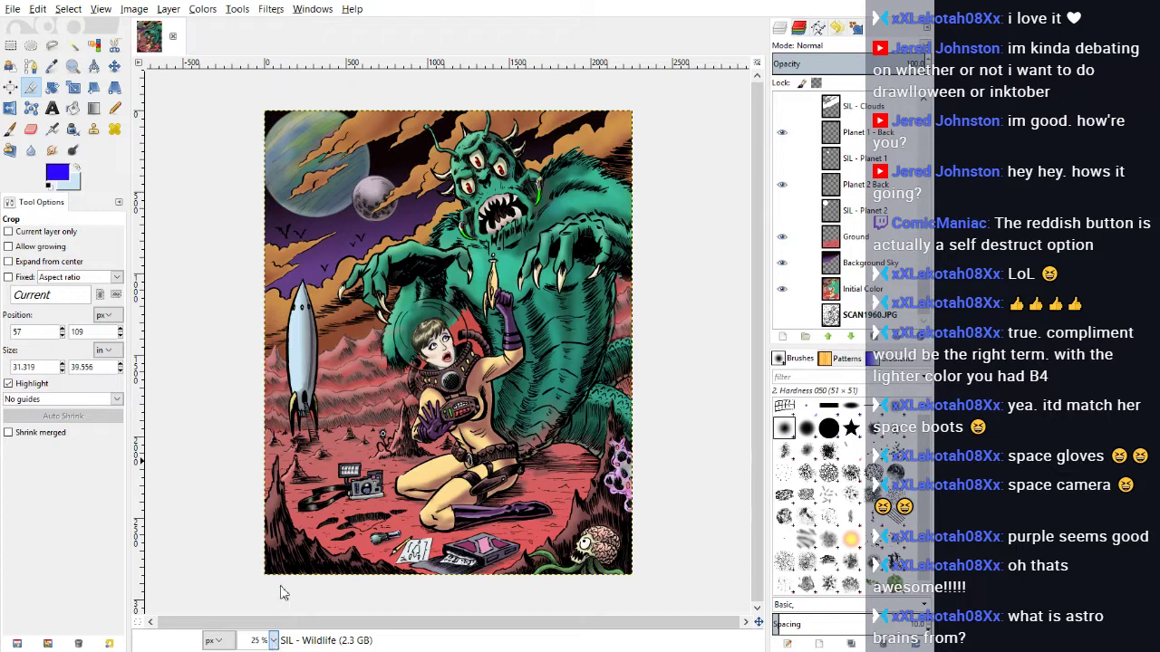
pyautogui.press('1')
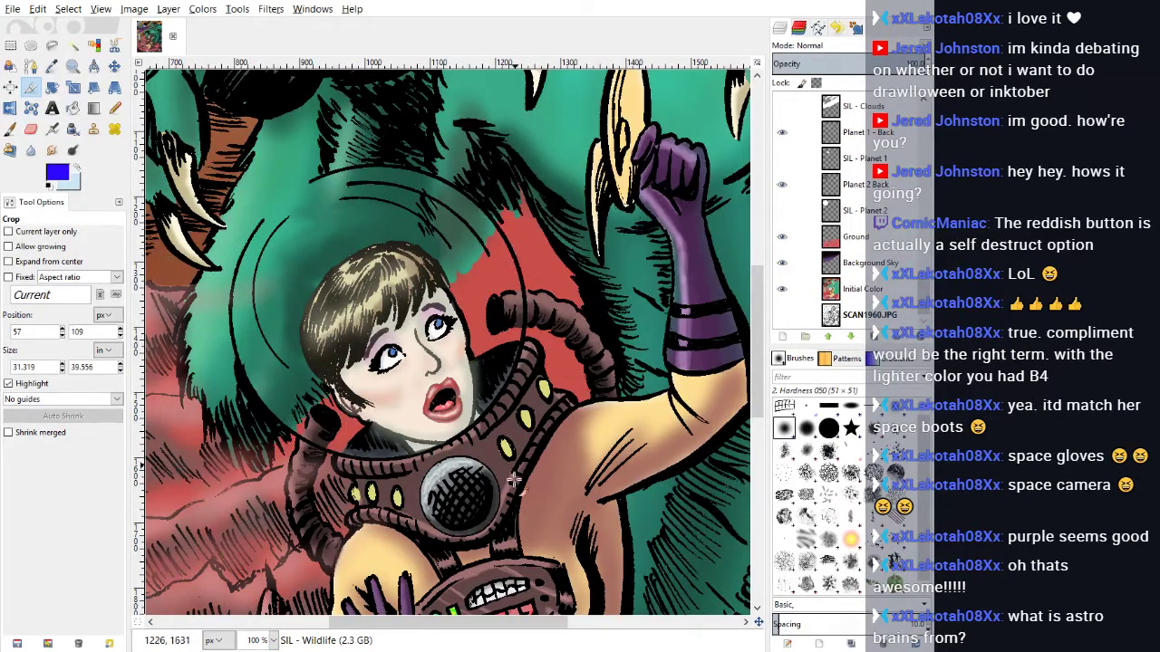
pyautogui.moveTo(455, 633); pyautogui.dragTo(369, 633)
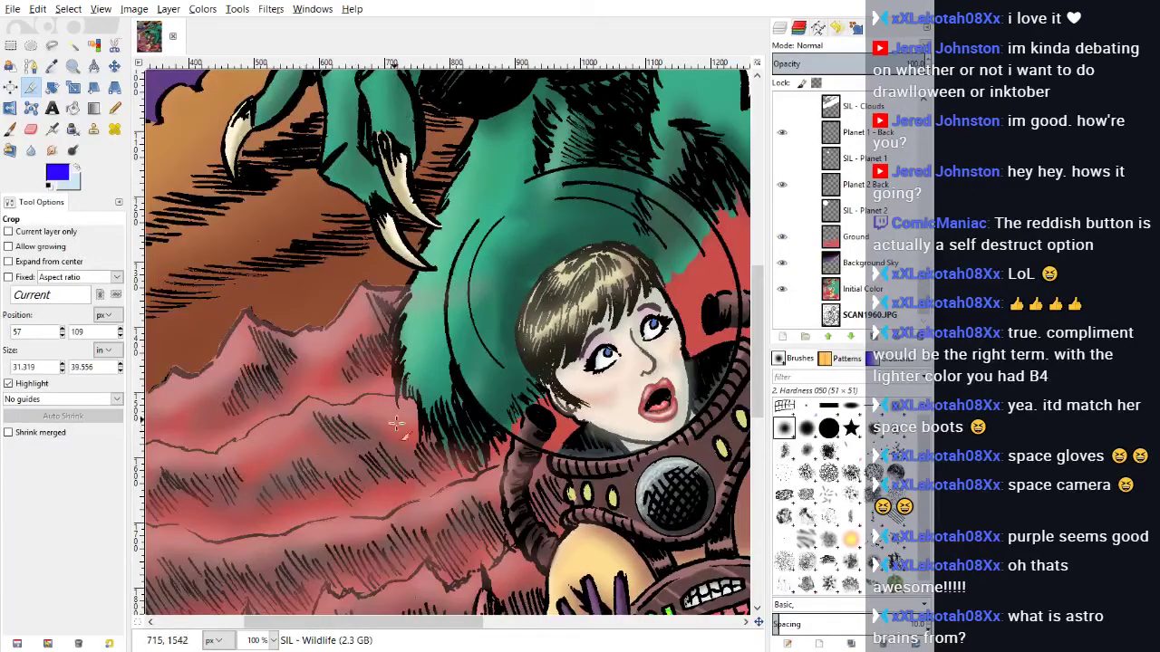
pyautogui.moveTo(457, 644); pyautogui.dragTo(534, 644)
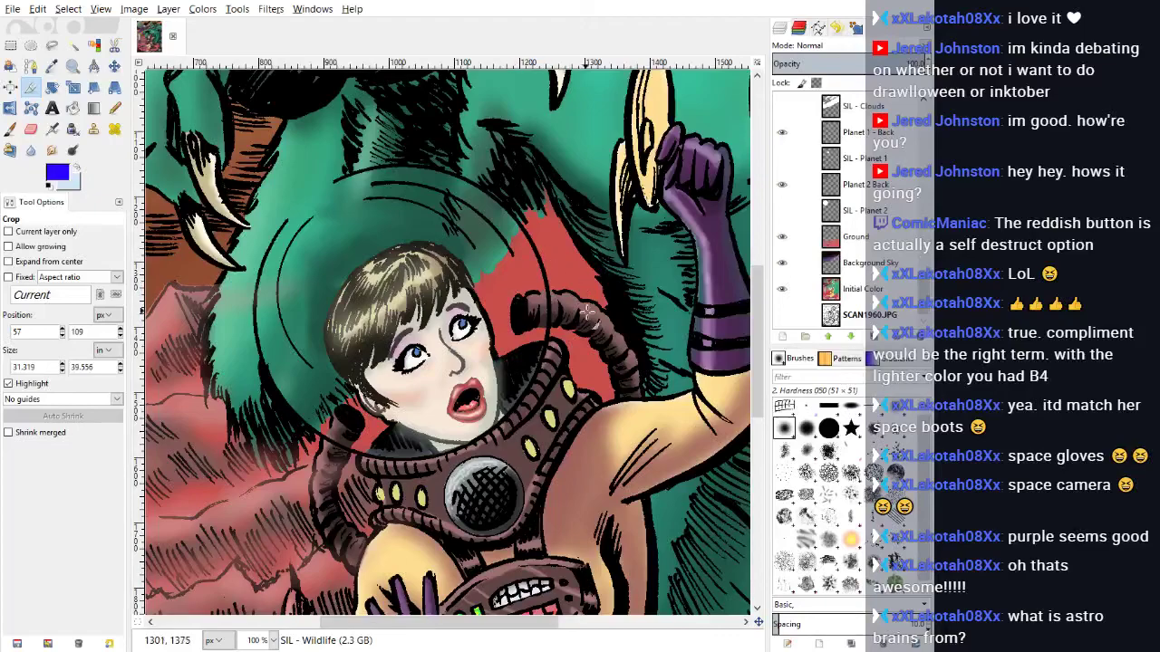
pyautogui.moveTo(454, 623); pyautogui.dragTo(628, 635)
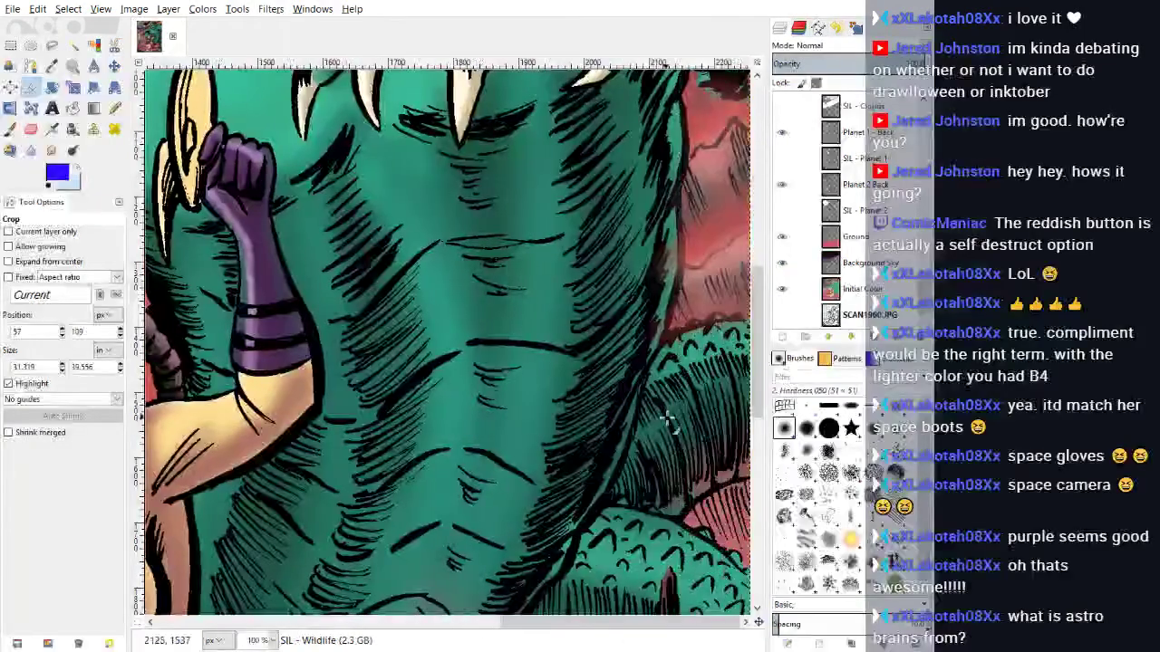
pyautogui.scroll(3, 668, 363)
pyautogui.scroll(6, 667, 362)
pyautogui.scroll(-10, 674, 365)
pyautogui.scroll(-5, 673, 365)
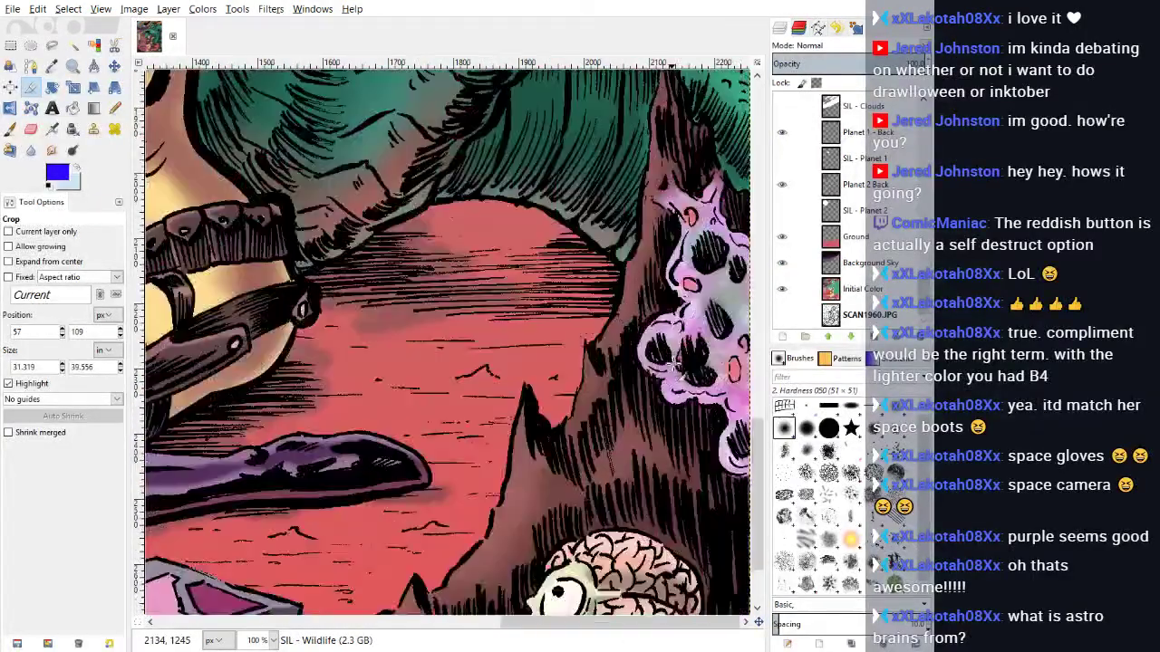
pyautogui.scroll(3, 291, 408)
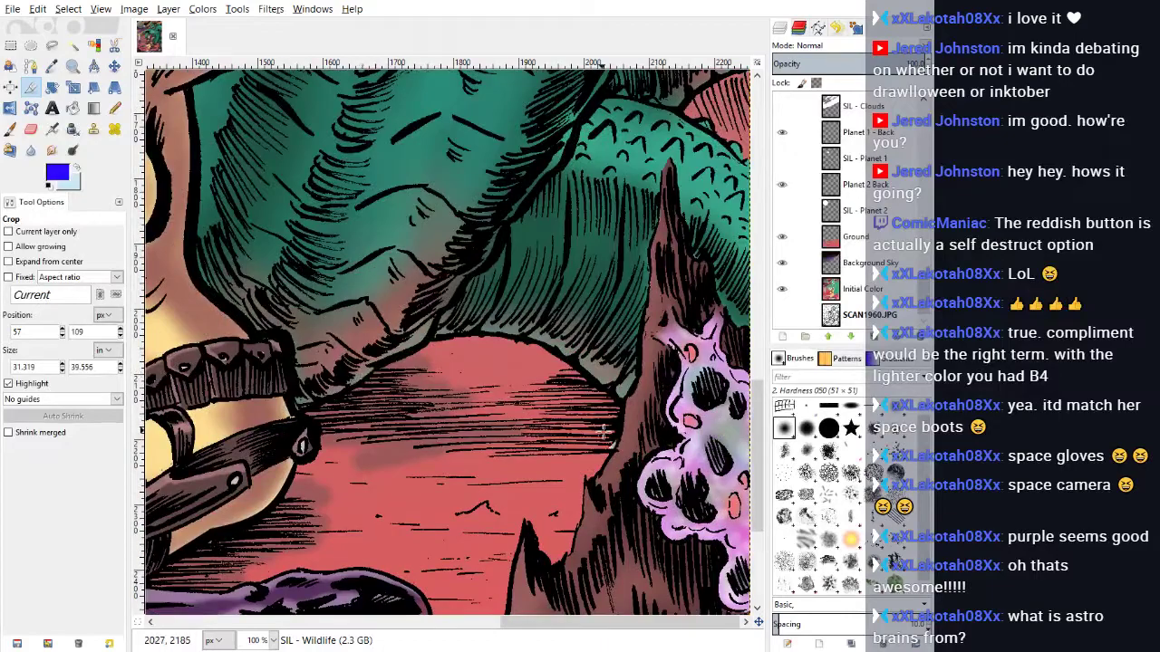
pyautogui.scroll(-4, 518, 445)
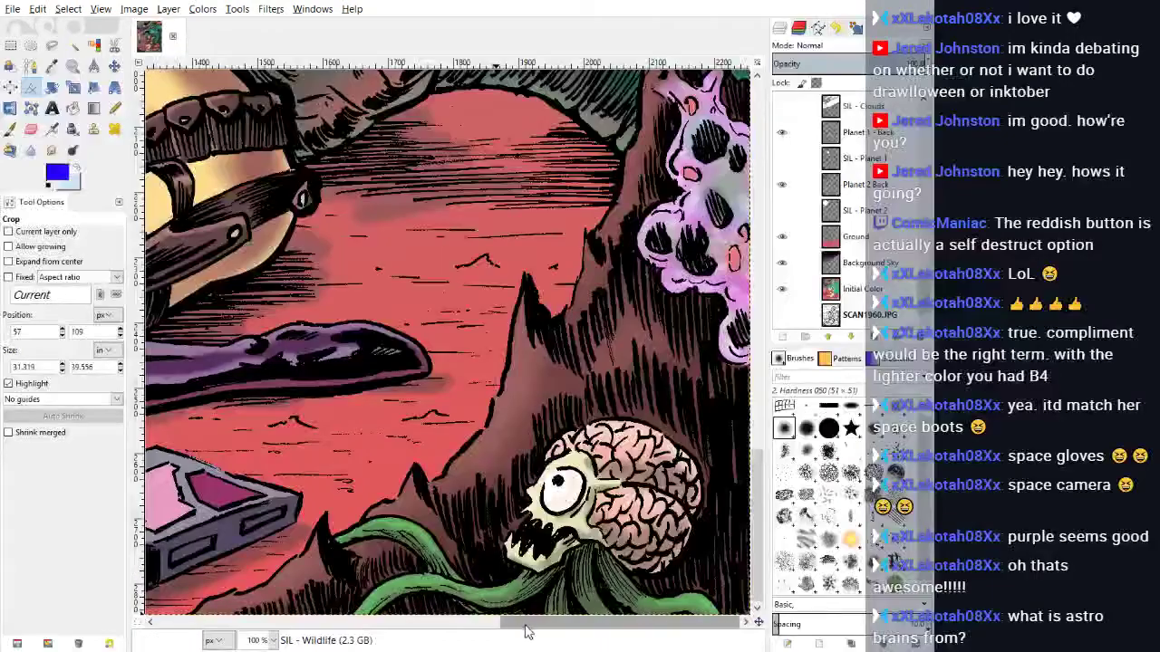
pyautogui.moveTo(525, 625); pyautogui.dragTo(138, 639)
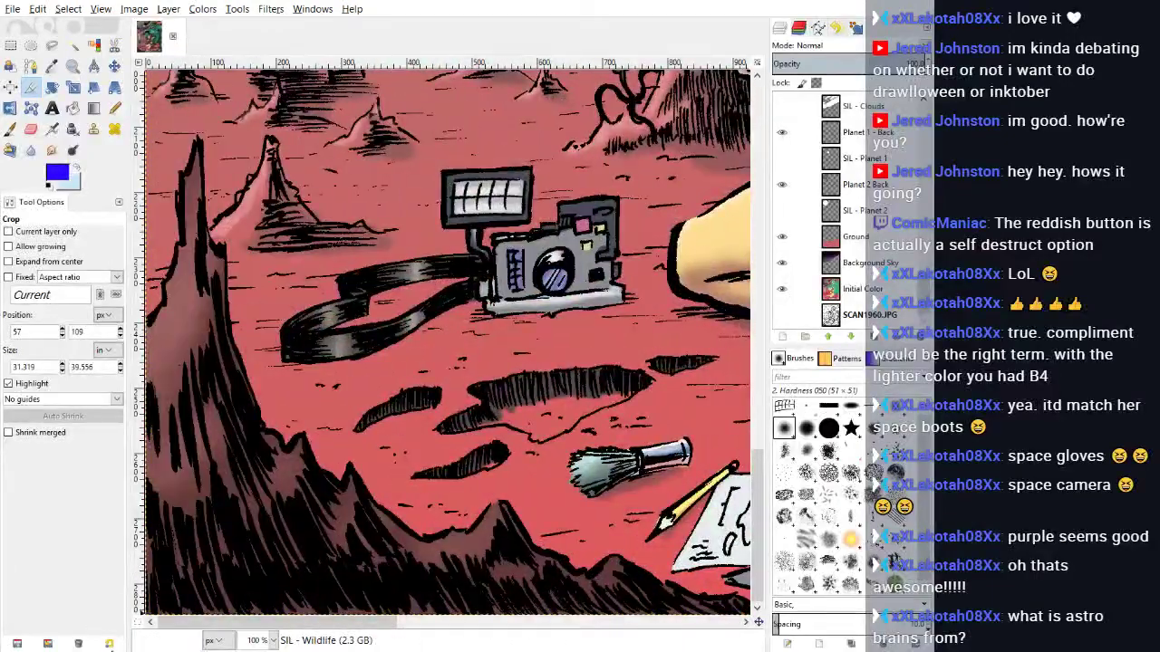
pyautogui.click(263, 589)
pyautogui.scroll(2, 400, 471)
pyautogui.scroll(3, 398, 465)
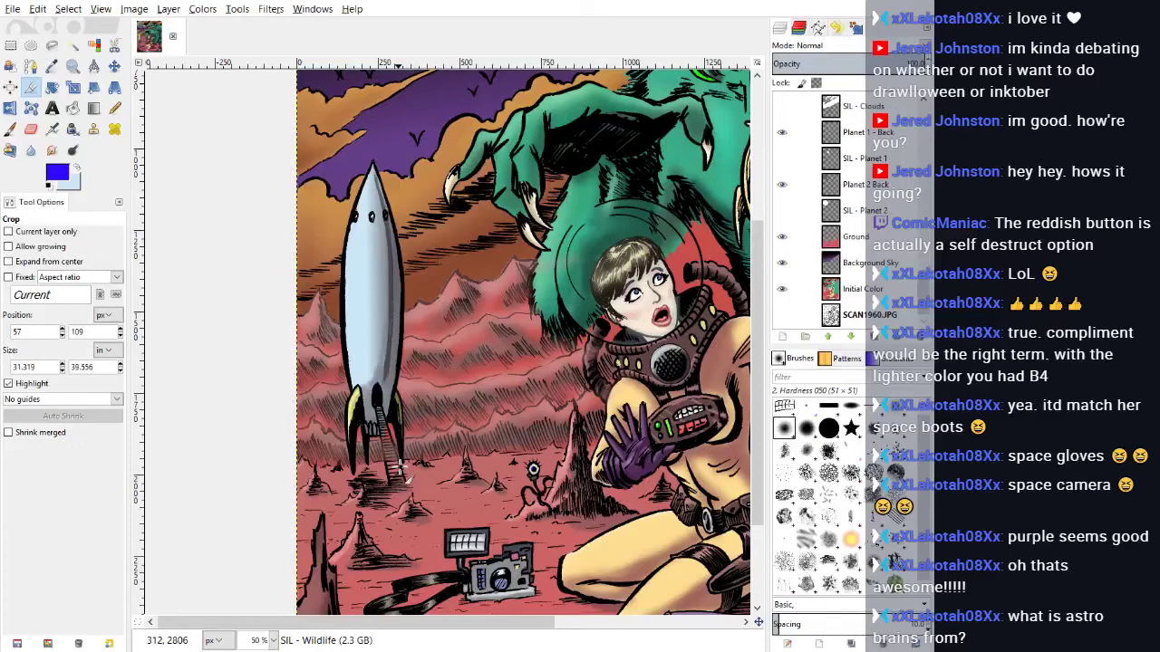
pyautogui.scroll(5, 398, 466)
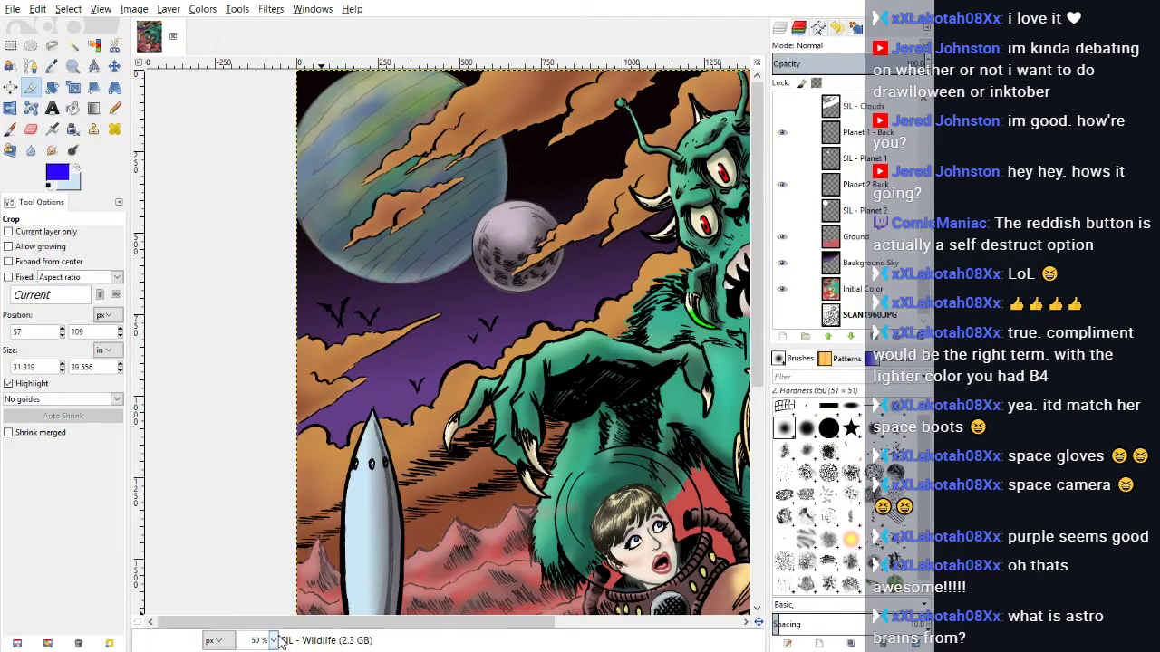
# Step: Inspect the large planet's cloud edge, hiding and reshowing Planet 1 Overlay and Planet 2 Overlay, and ready the Eraser on Planet 2 Overlay
pyautogui.press('2')
pyautogui.scroll(6, 365, 272)
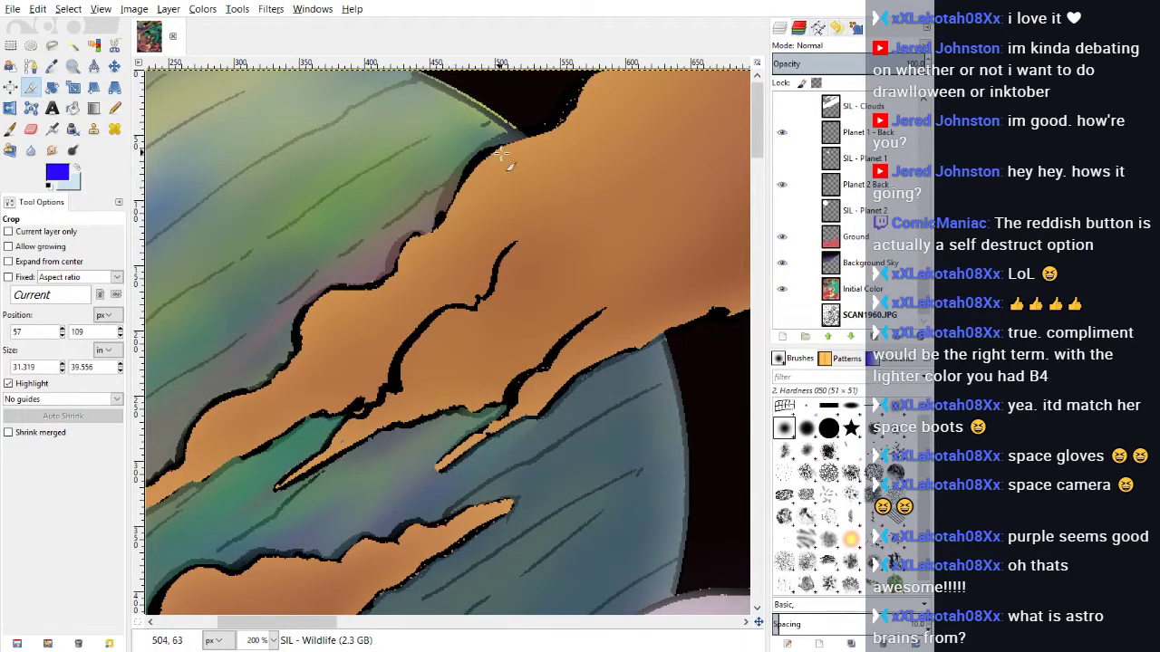
pyautogui.moveTo(924, 297); pyautogui.dragTo(924, 129)
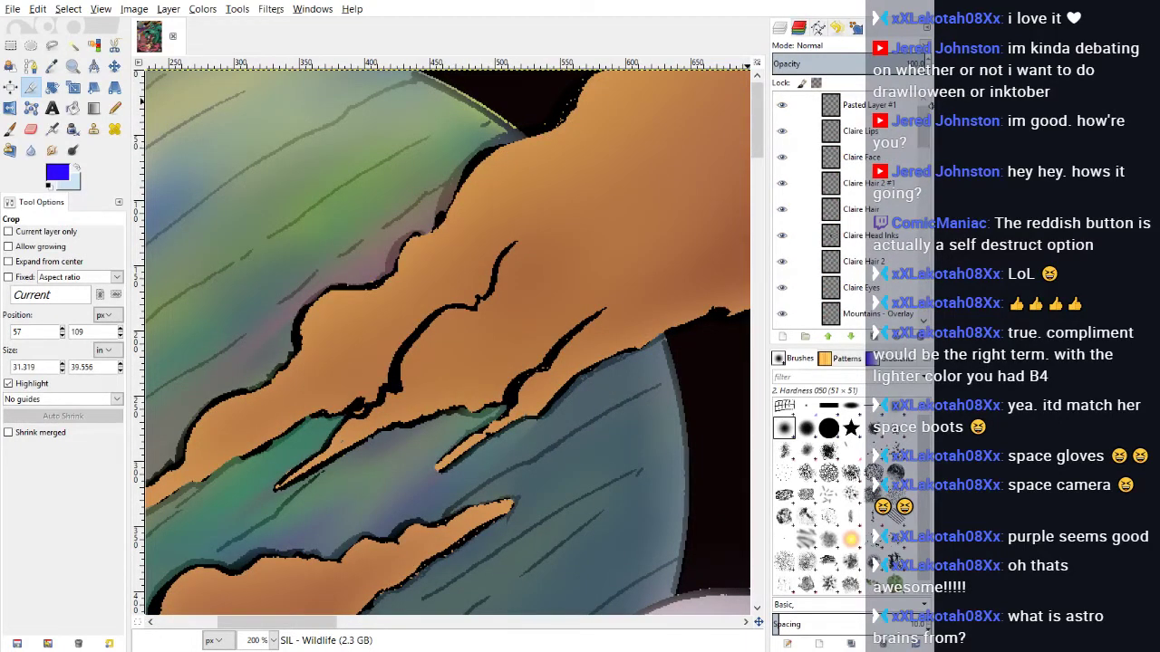
pyautogui.scroll(-3, 891, 215)
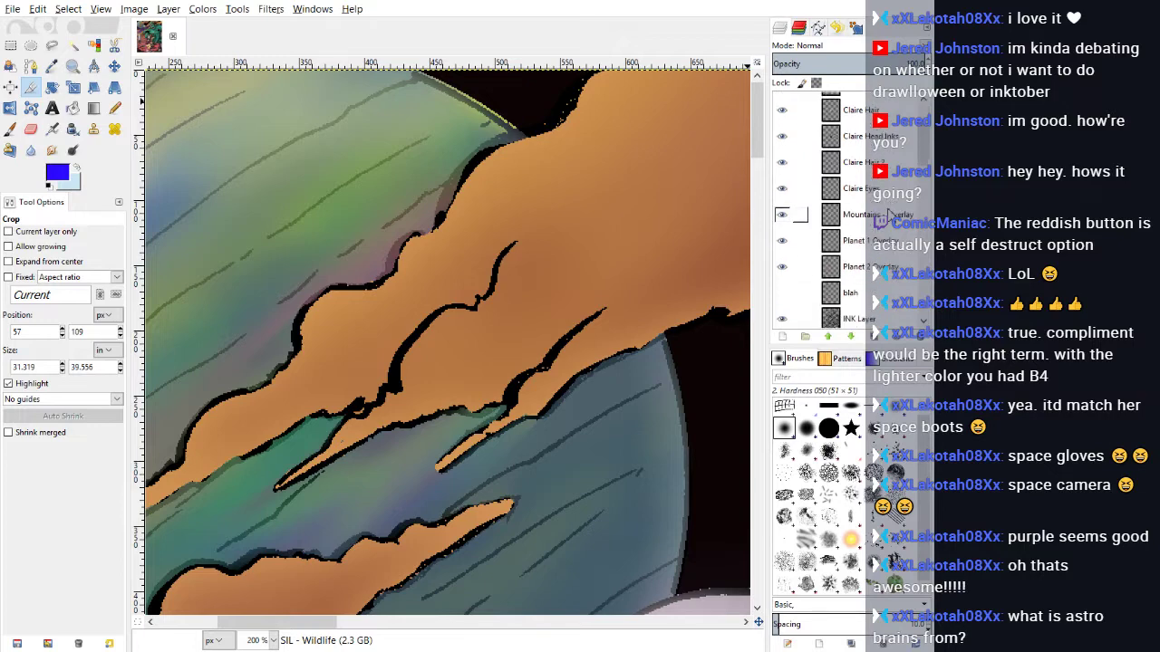
pyautogui.click(783, 243)
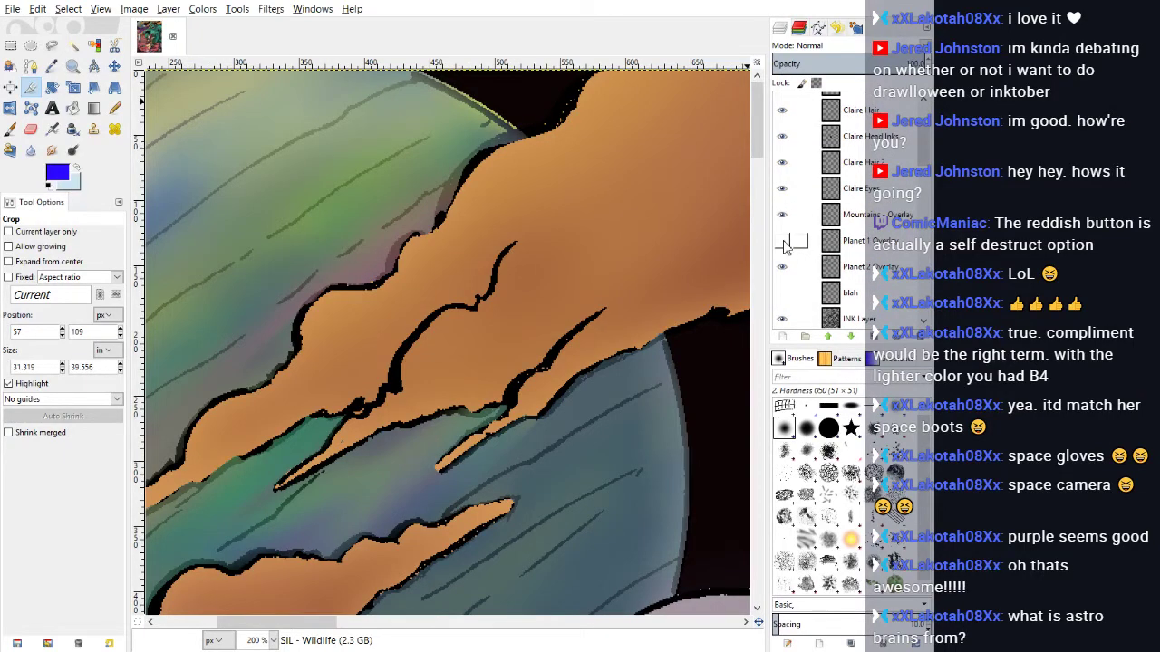
pyautogui.click(785, 243)
pyautogui.click(785, 269)
pyautogui.click(785, 269)
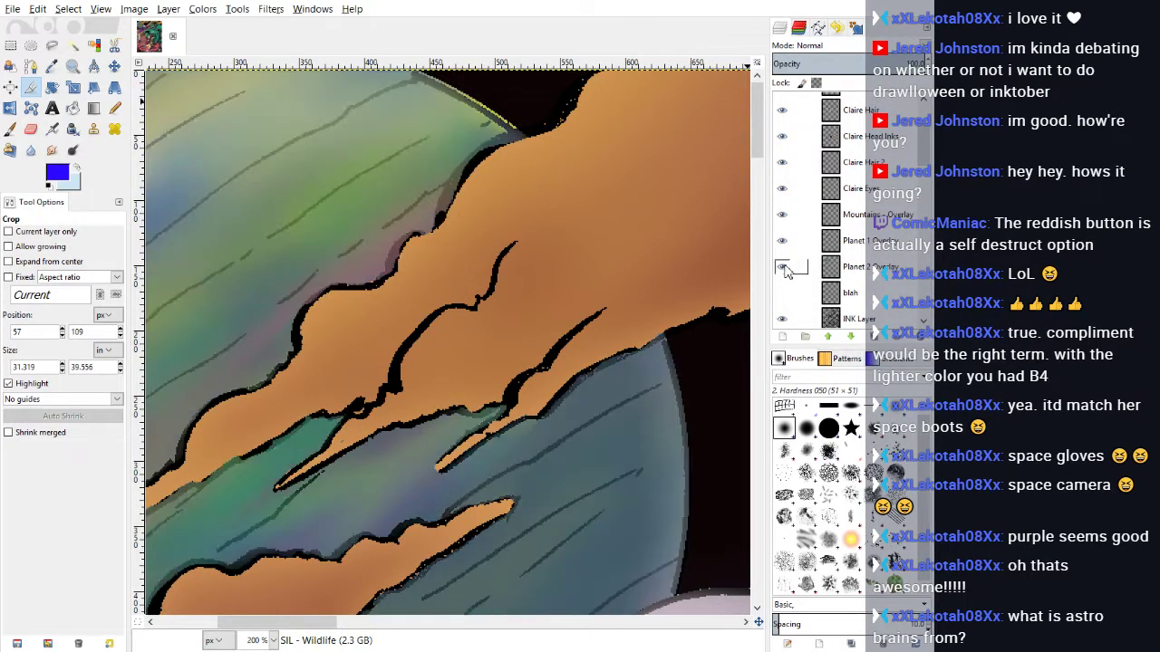
pyautogui.click(842, 268)
pyautogui.click(30, 128)
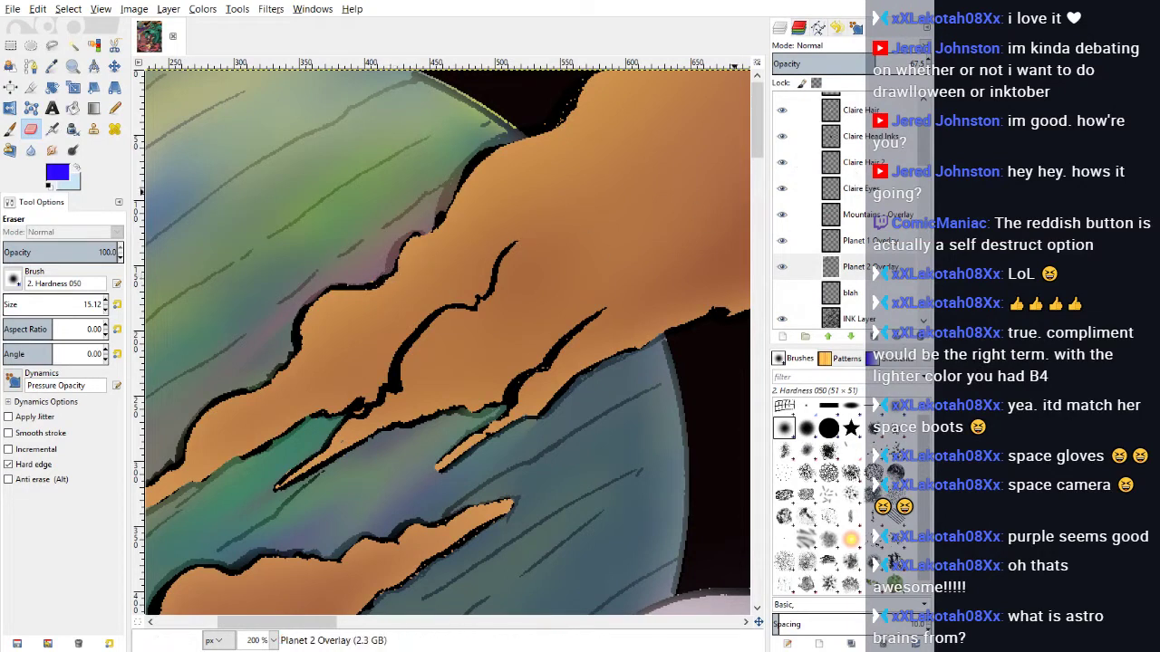
# Step: Fuzzy-select the cloud's black outline across the large planet on the INK Layer, adding the adjoining lower stretch to the selection
pyautogui.scroll(-3, 926, 145)
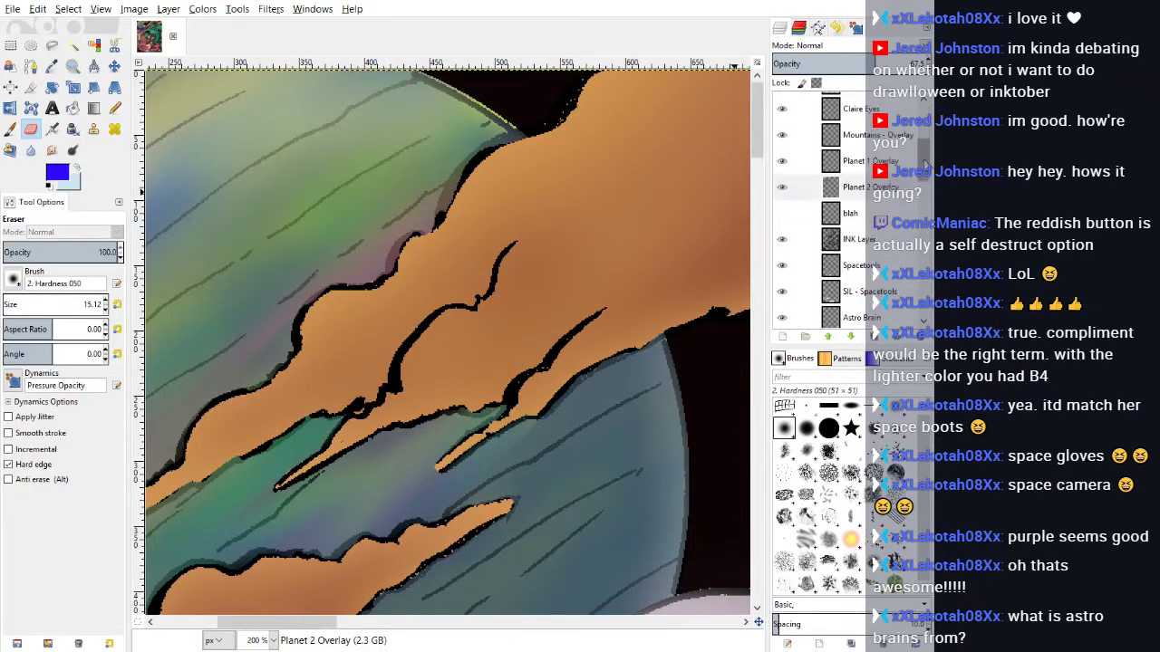
pyautogui.click(856, 232)
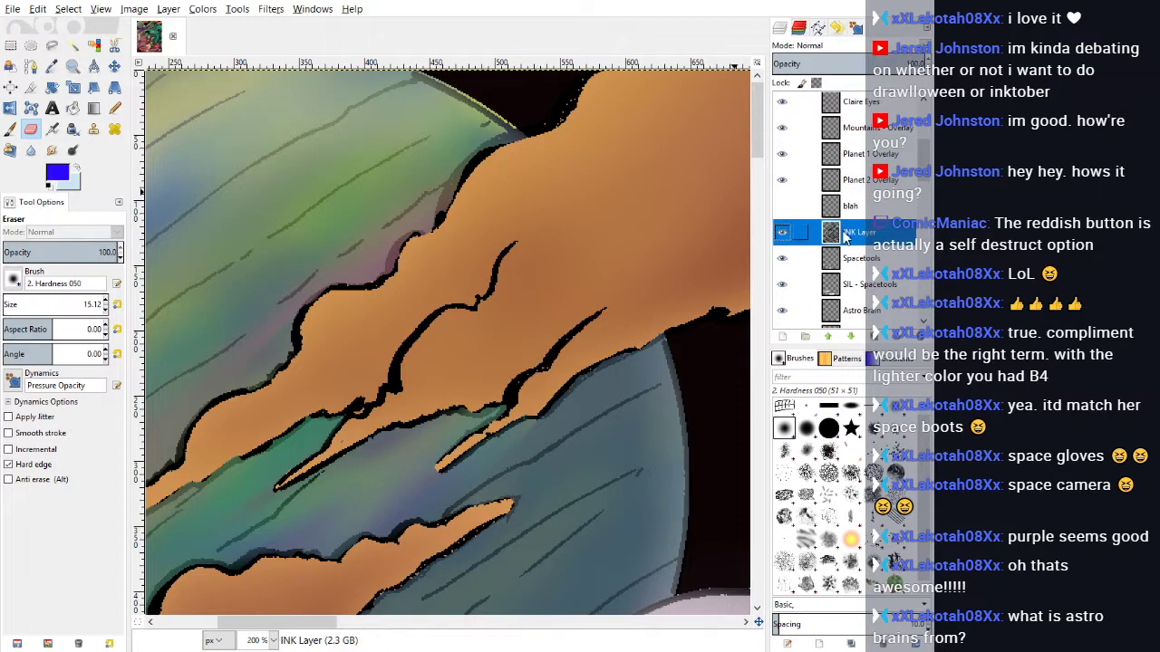
pyautogui.click(72, 45)
pyautogui.click(473, 163)
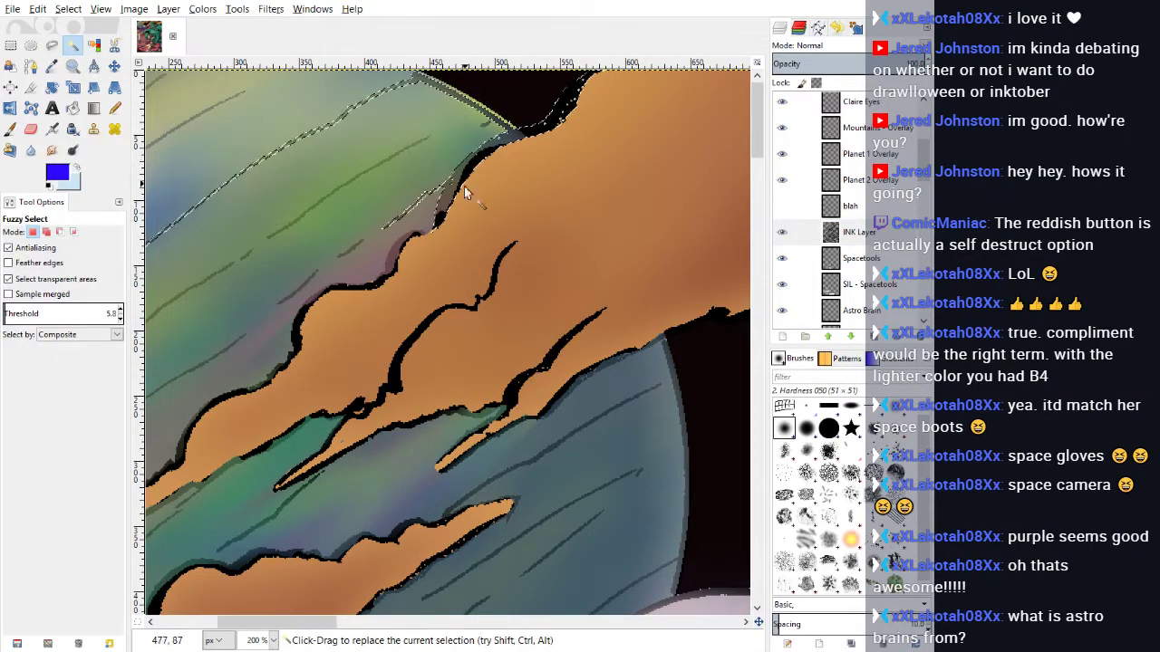
pyautogui.click(46, 231)
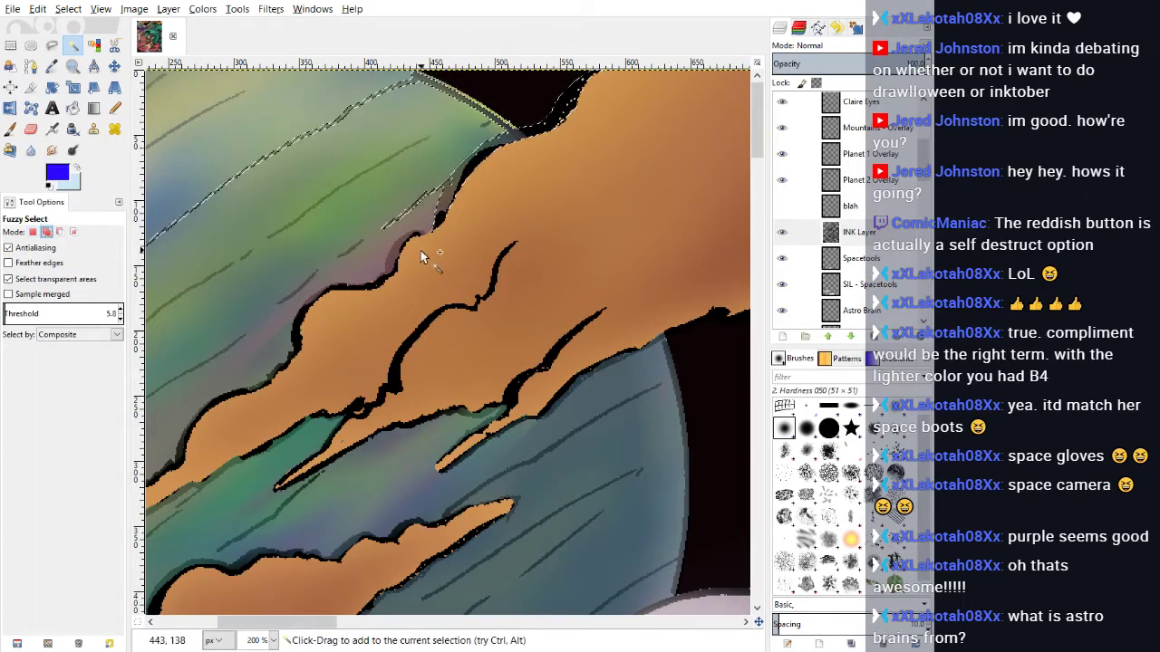
pyautogui.click(399, 258)
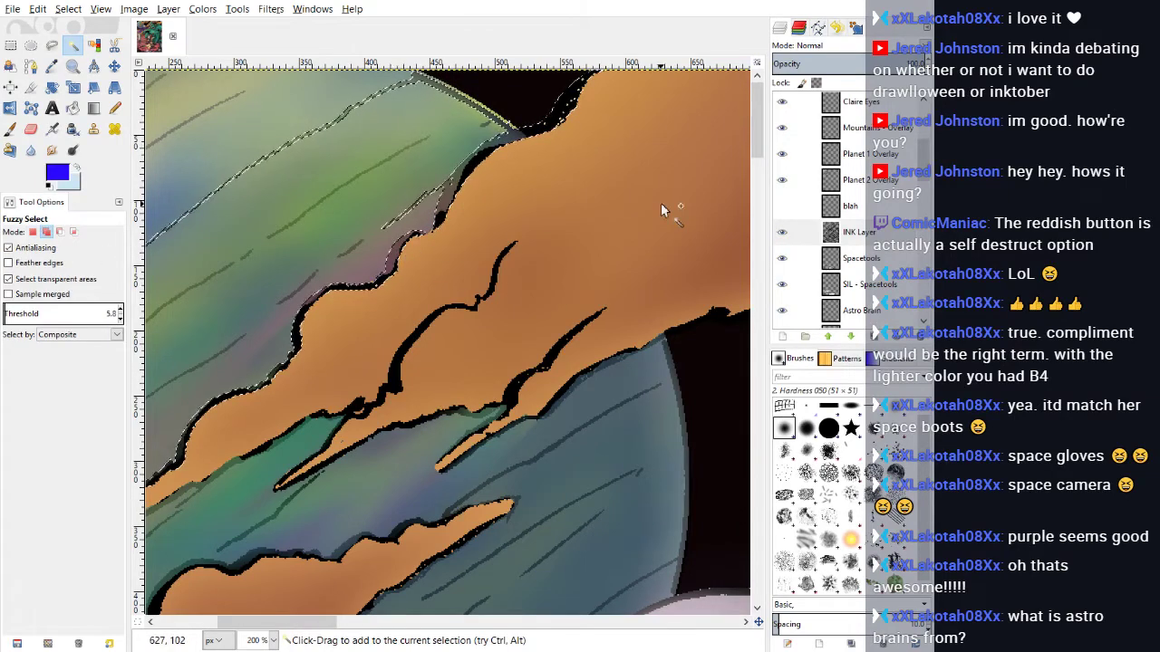
# Step: Erase the Planet 2 Overlay colour from the selected ink outline along the upper cloud's top edge, up to the planet's rim
pyautogui.click(856, 179)
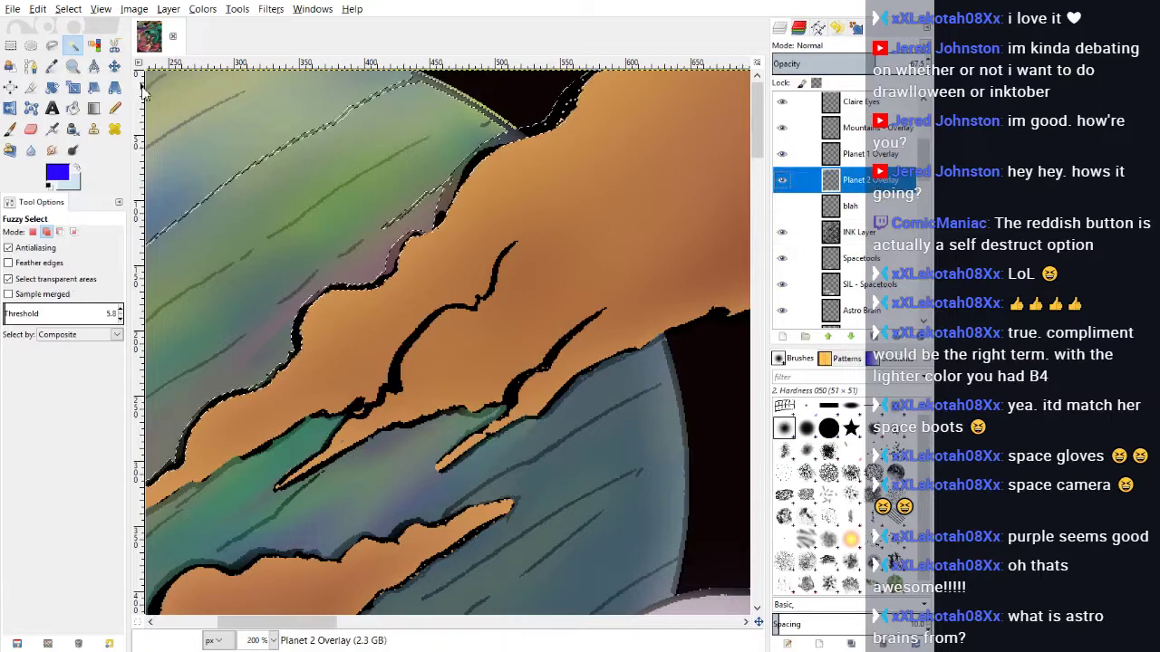
pyautogui.click(39, 130)
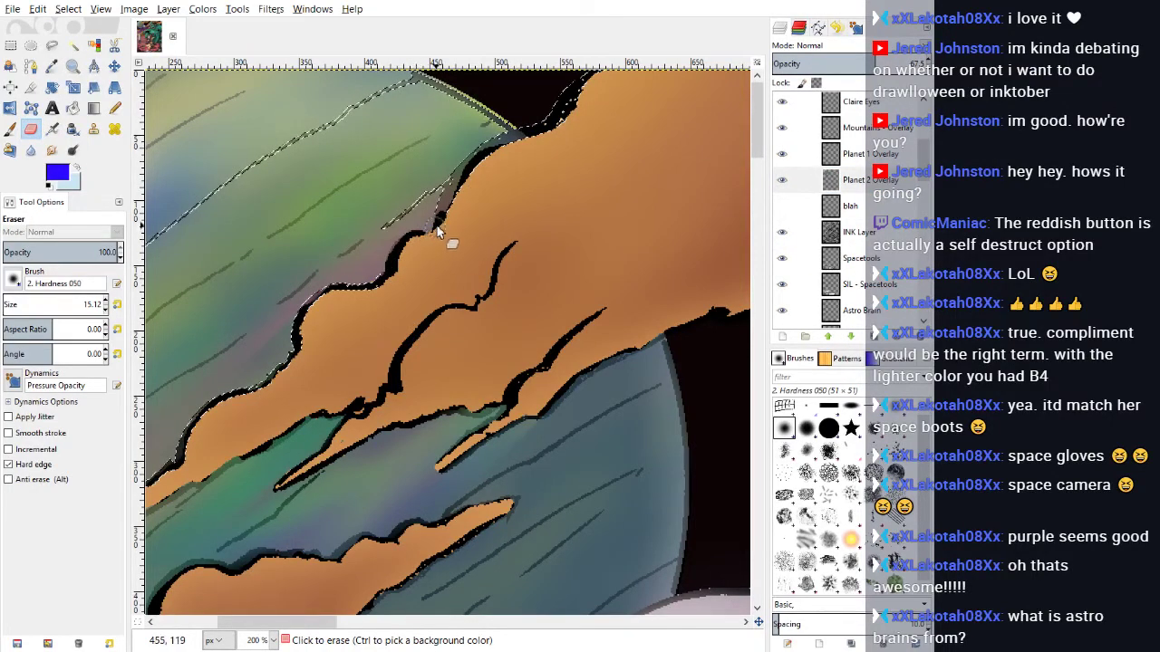
pyautogui.moveTo(449, 214)
pyautogui.mouseDown()
pyautogui.moveTo(454, 202)
pyautogui.moveTo(497, 143)
pyautogui.moveTo(547, 138)
pyautogui.moveTo(598, 80)
pyautogui.mouseUp()
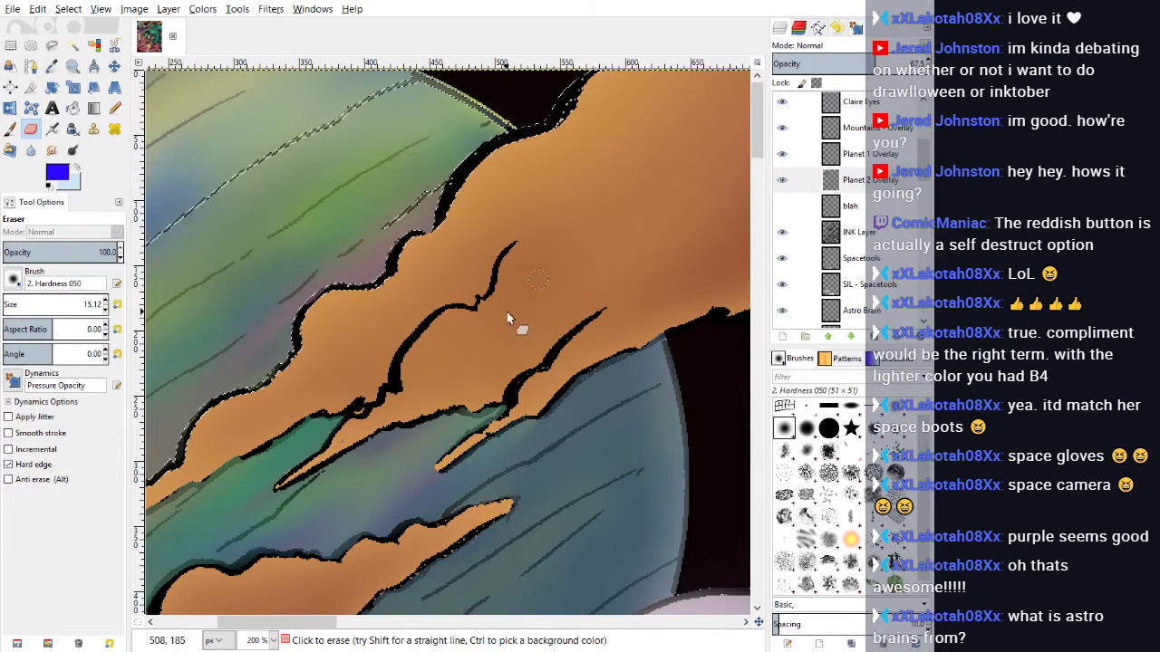
# Step: Fuzzy-select the black outline along the upper cloud's underside on the INK Layer, adding it to the existing selection
pyautogui.scroll(-3, 331, 449)
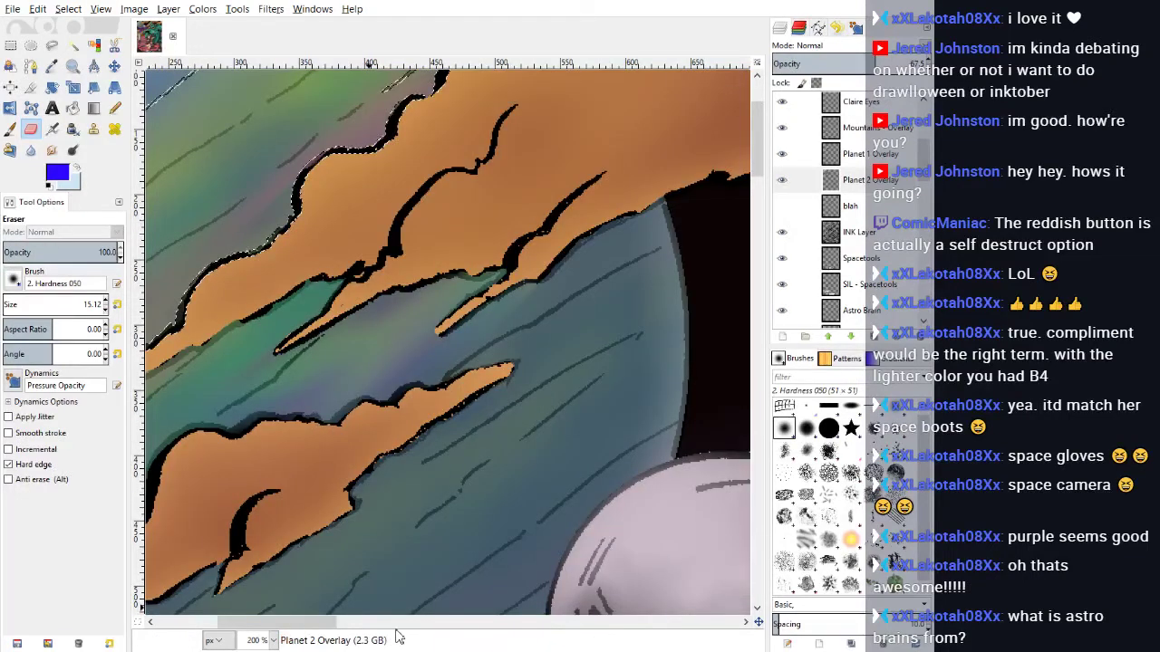
pyautogui.moveTo(305, 625); pyautogui.dragTo(275, 625)
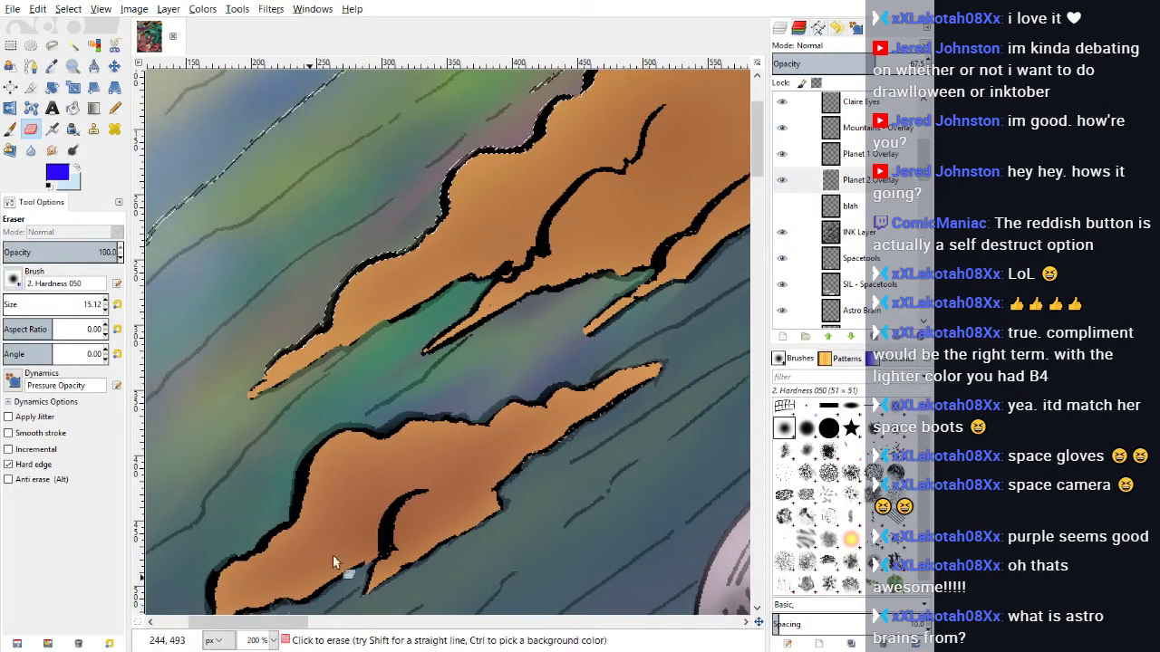
pyautogui.click(847, 234)
pyautogui.click(72, 45)
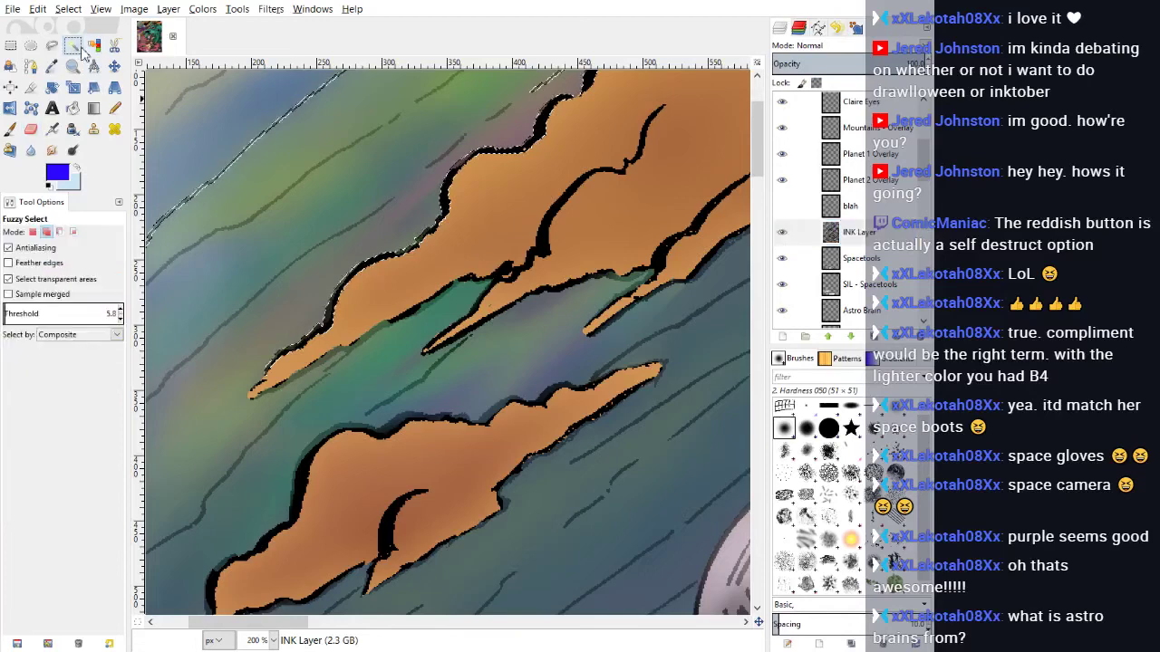
pyautogui.click(507, 271)
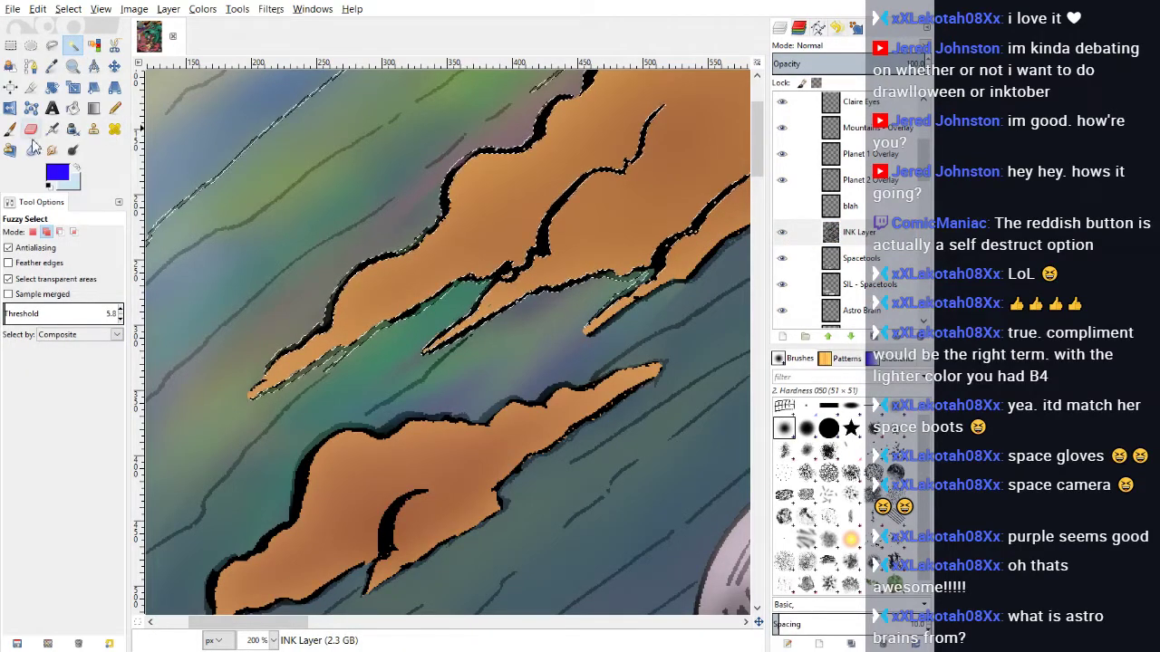
# Step: Erase the Planet 2 Overlay colour from the outline along the upper cloud's underside and its pointed wisps, undoing the stray eraser strokes
pyautogui.click(32, 131)
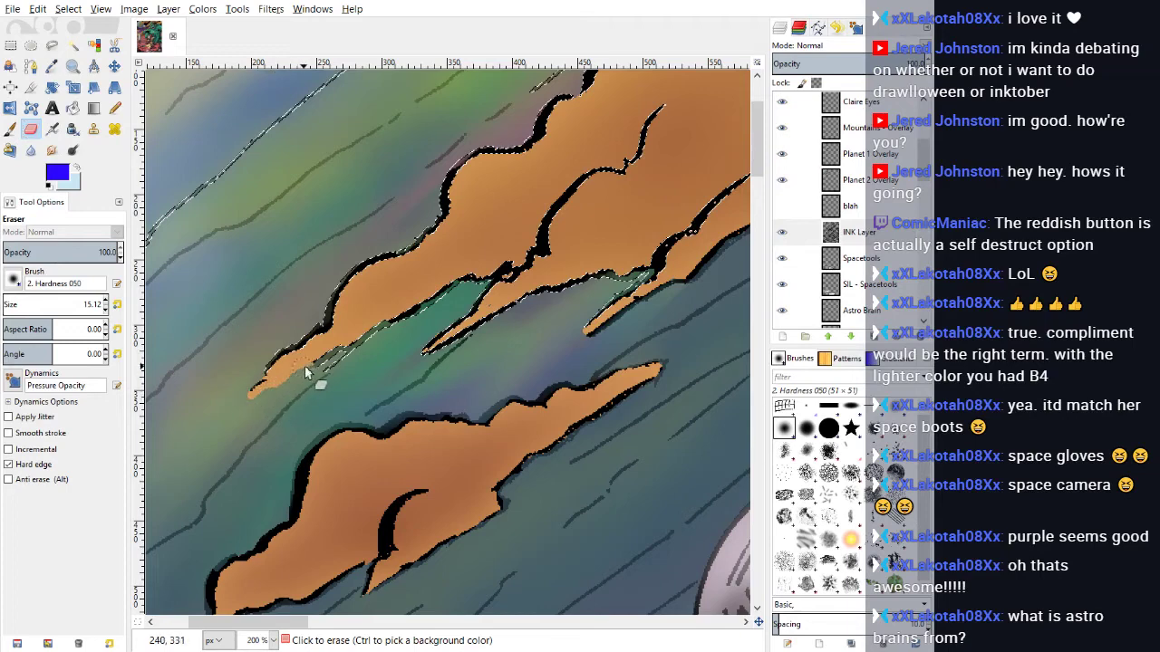
pyautogui.click(37, 8)
pyautogui.click(41, 32)
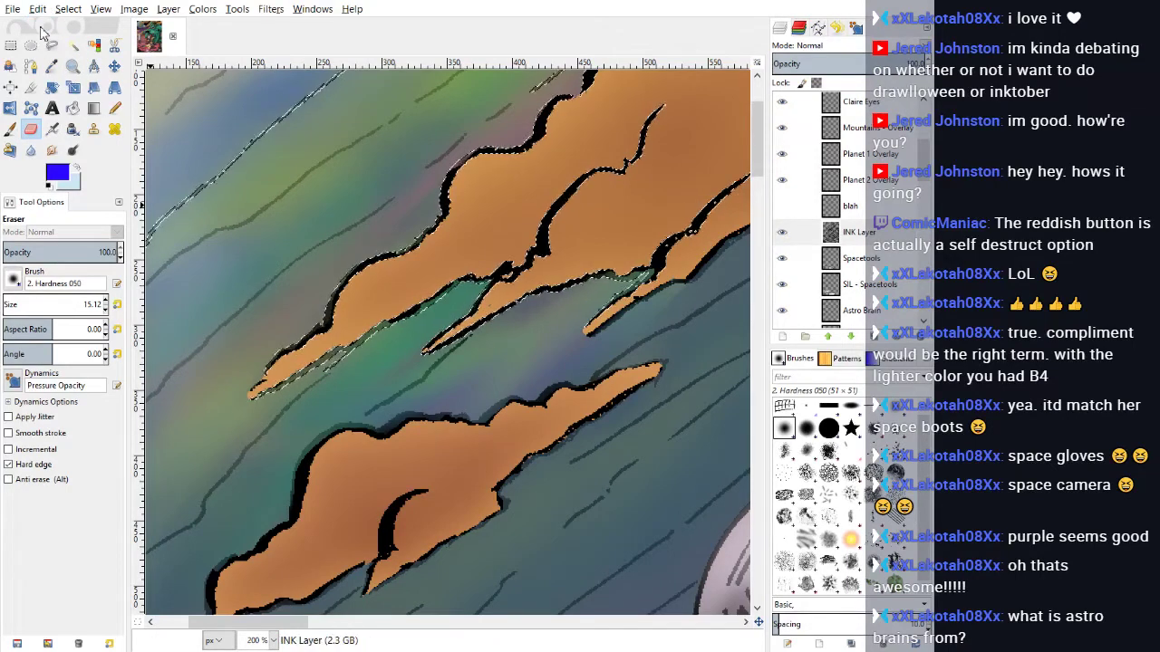
pyautogui.click(849, 181)
pyautogui.moveTo(261, 402); pyautogui.dragTo(290, 385)
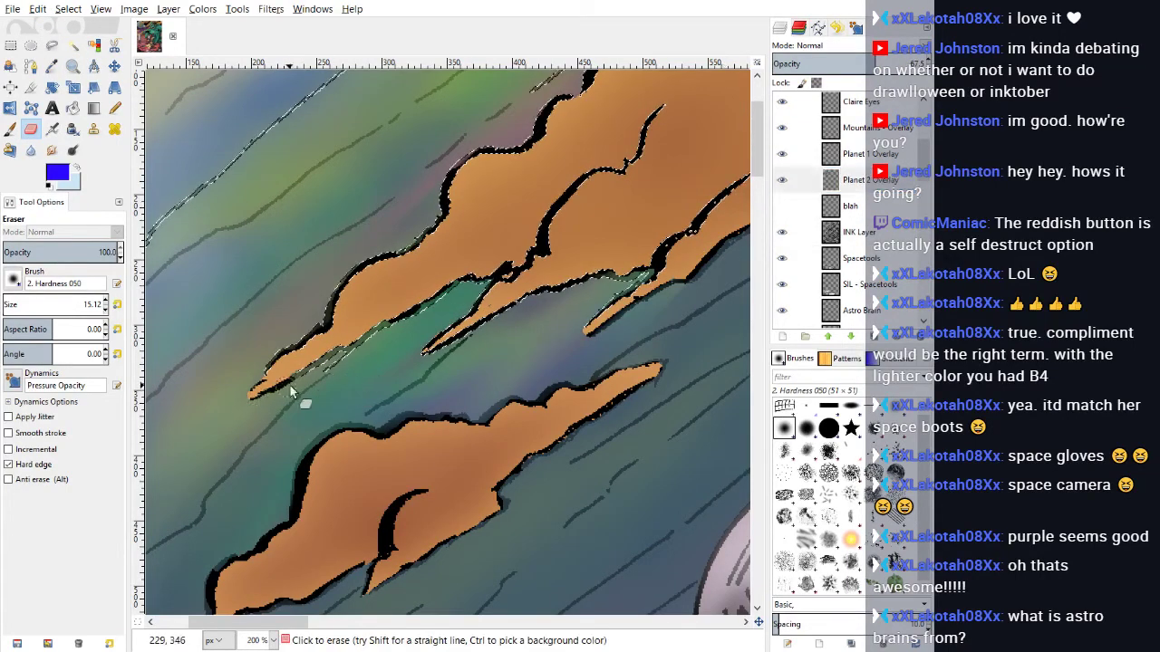
pyautogui.moveTo(364, 337)
pyautogui.mouseDown()
pyautogui.moveTo(429, 302)
pyautogui.moveTo(333, 350)
pyautogui.mouseUp()
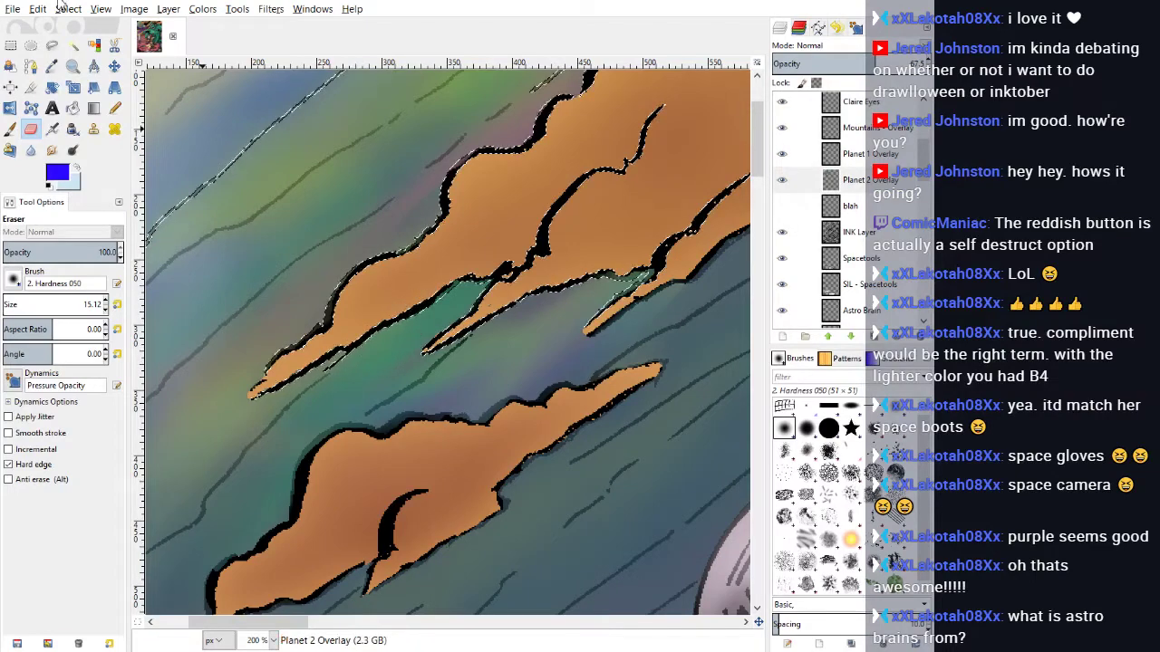
pyautogui.click(38, 9)
pyautogui.click(68, 30)
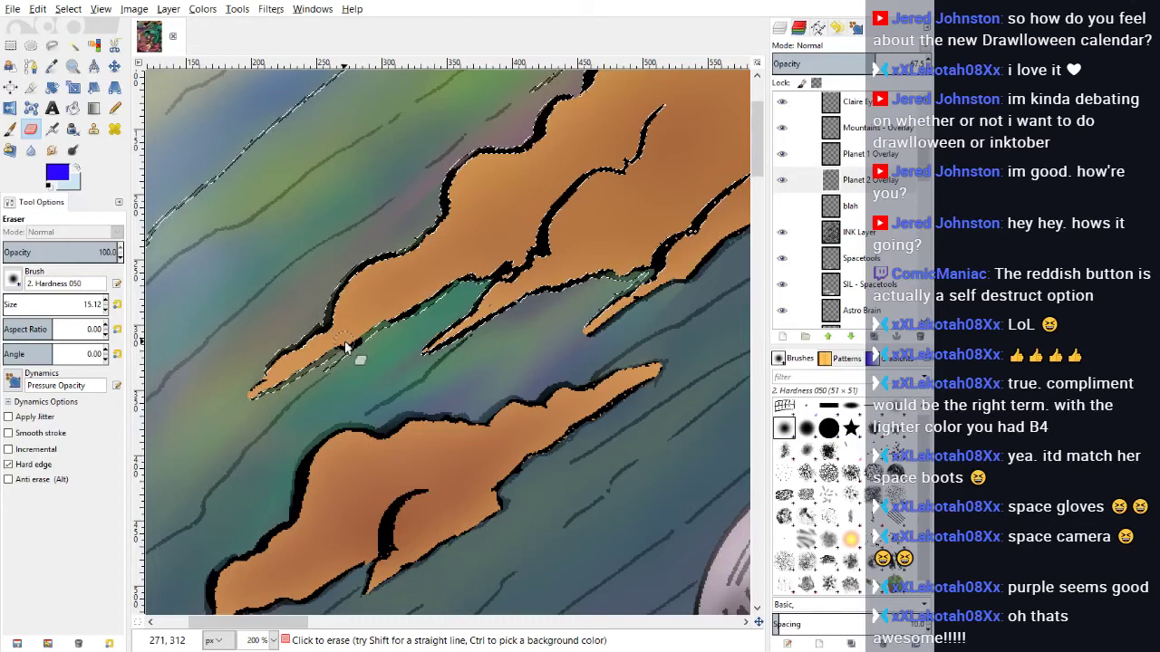
pyautogui.moveTo(239, 405)
pyautogui.mouseDown()
pyautogui.moveTo(273, 374)
pyautogui.moveTo(379, 324)
pyautogui.mouseUp()
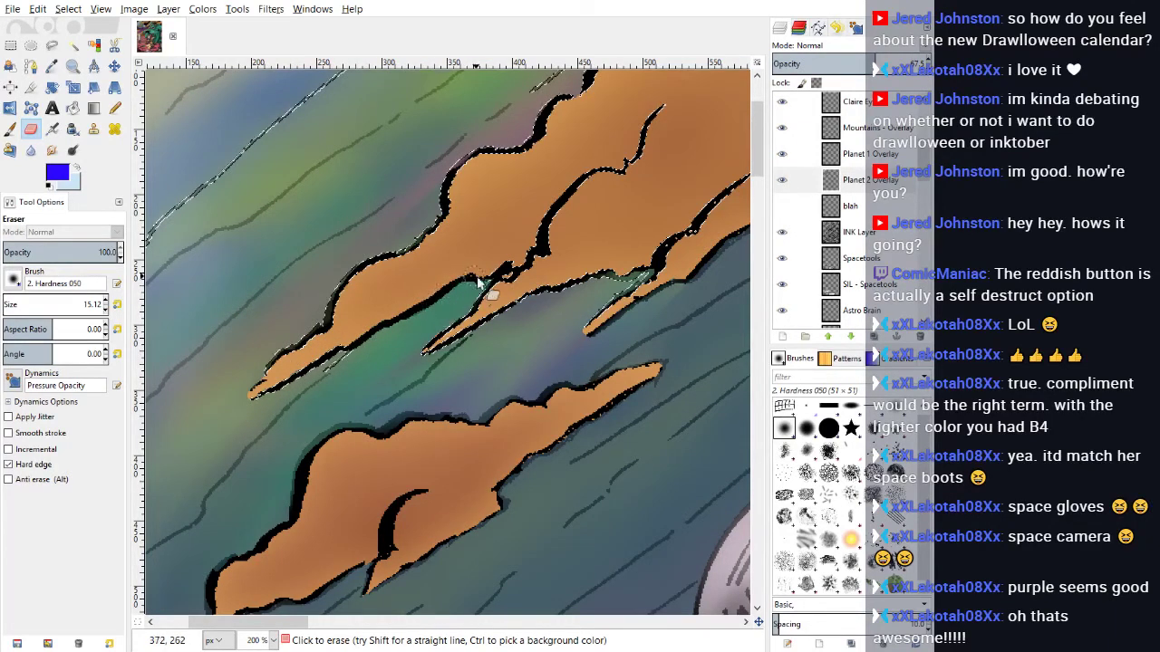
pyautogui.moveTo(477, 276); pyautogui.dragTo(510, 280)
pyautogui.moveTo(592, 272)
pyautogui.mouseDown()
pyautogui.moveTo(652, 270)
pyautogui.moveTo(582, 335)
pyautogui.mouseUp()
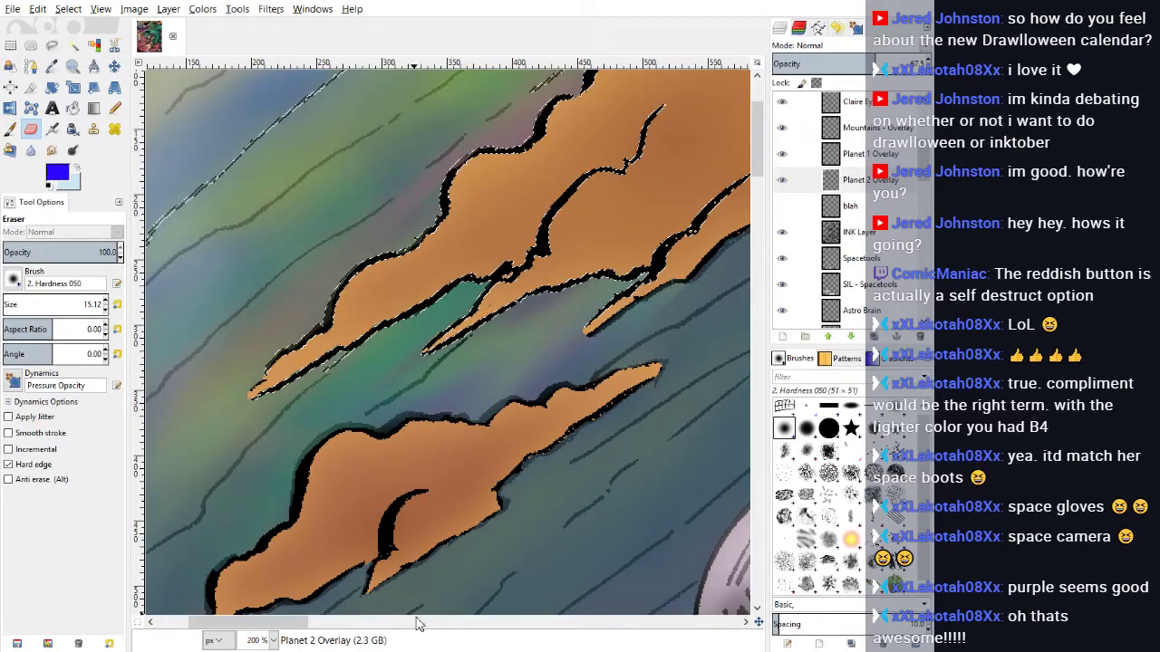
# Step: Add the INK Layer outline beneath the upper cloud, running from its small wisp across the planet's right rim, to the fuzzy selection
pyautogui.moveTo(272, 624); pyautogui.dragTo(319, 625)
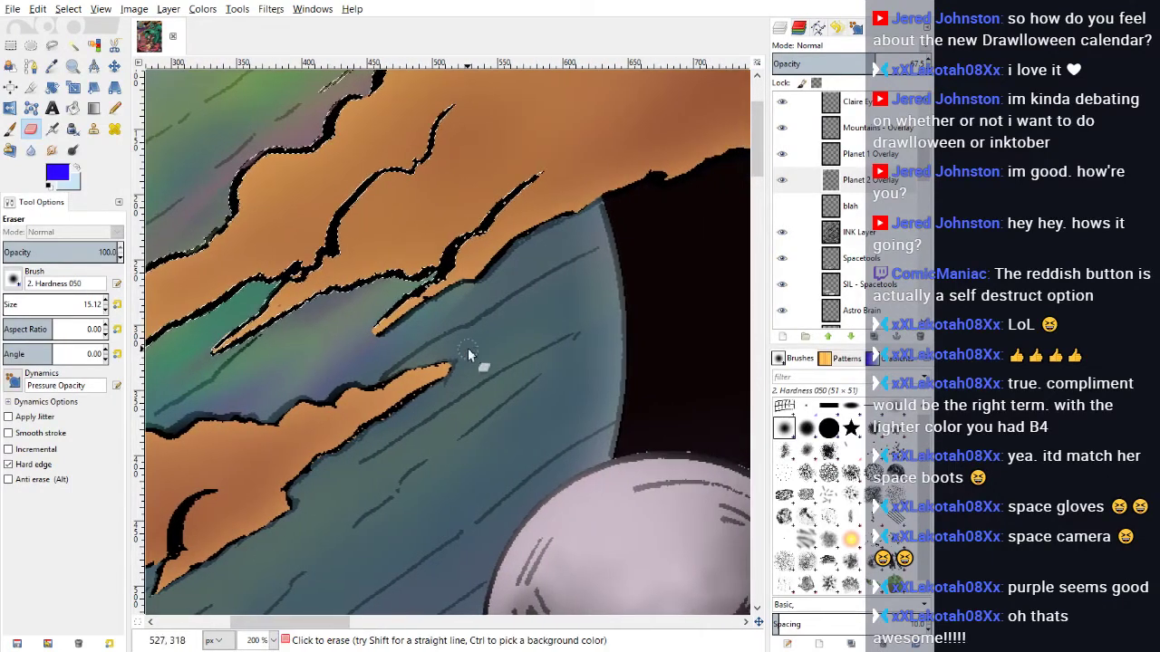
pyautogui.click(859, 232)
pyautogui.click(73, 45)
pyautogui.click(486, 268)
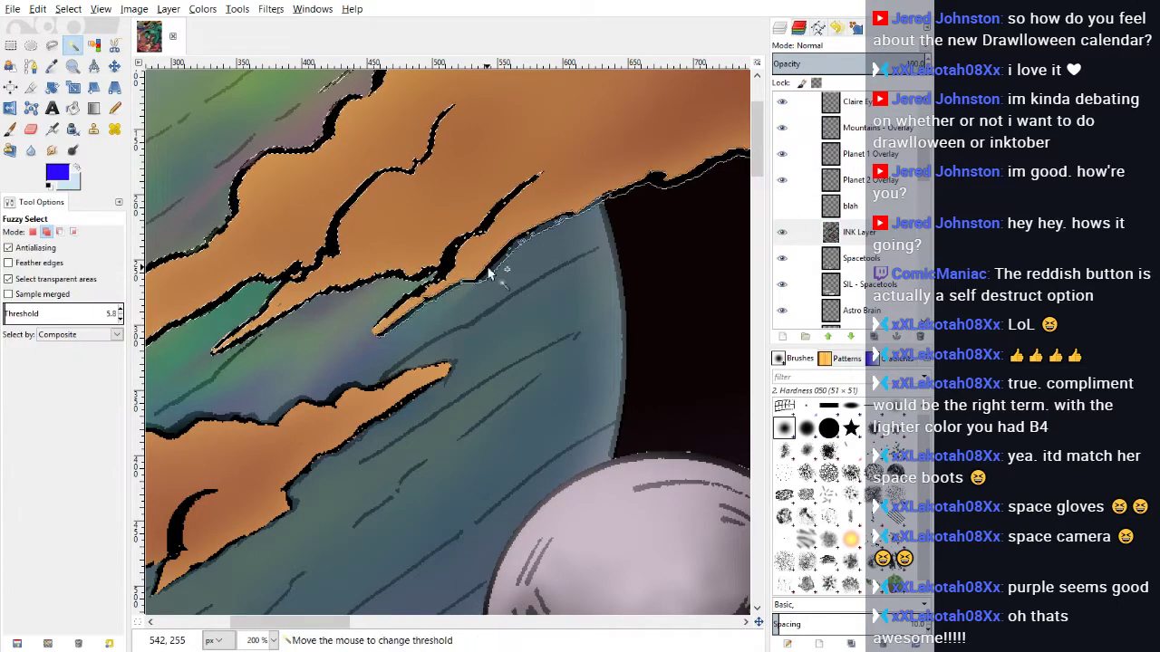
pyautogui.press('n')
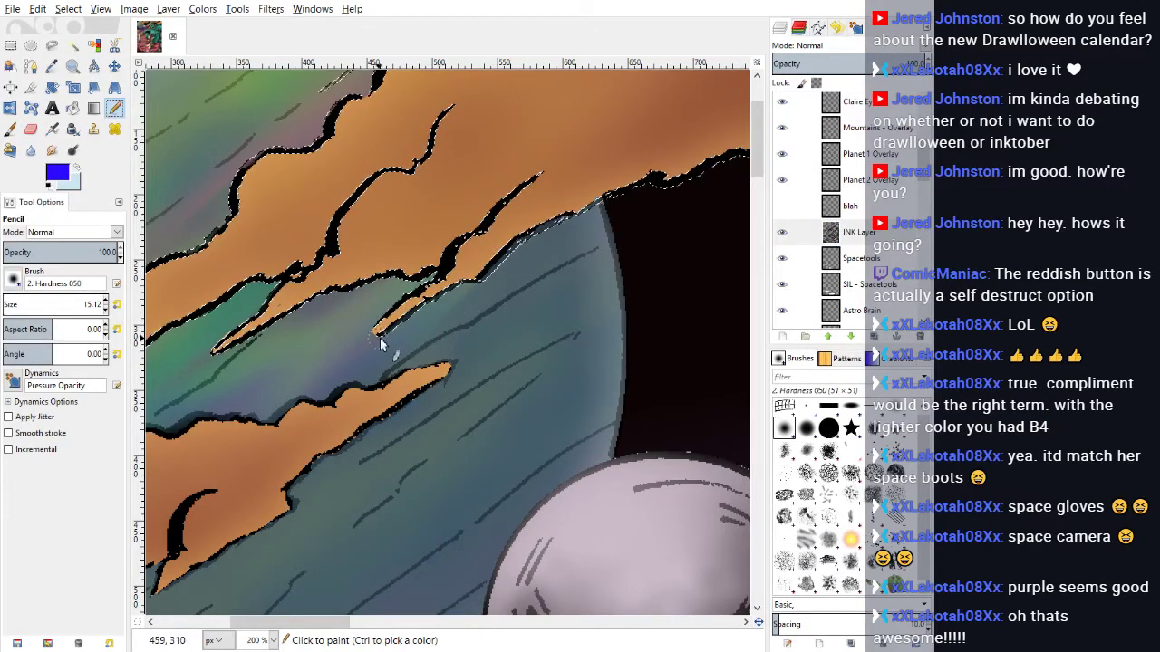
pyautogui.moveTo(376, 335); pyautogui.dragTo(453, 286)
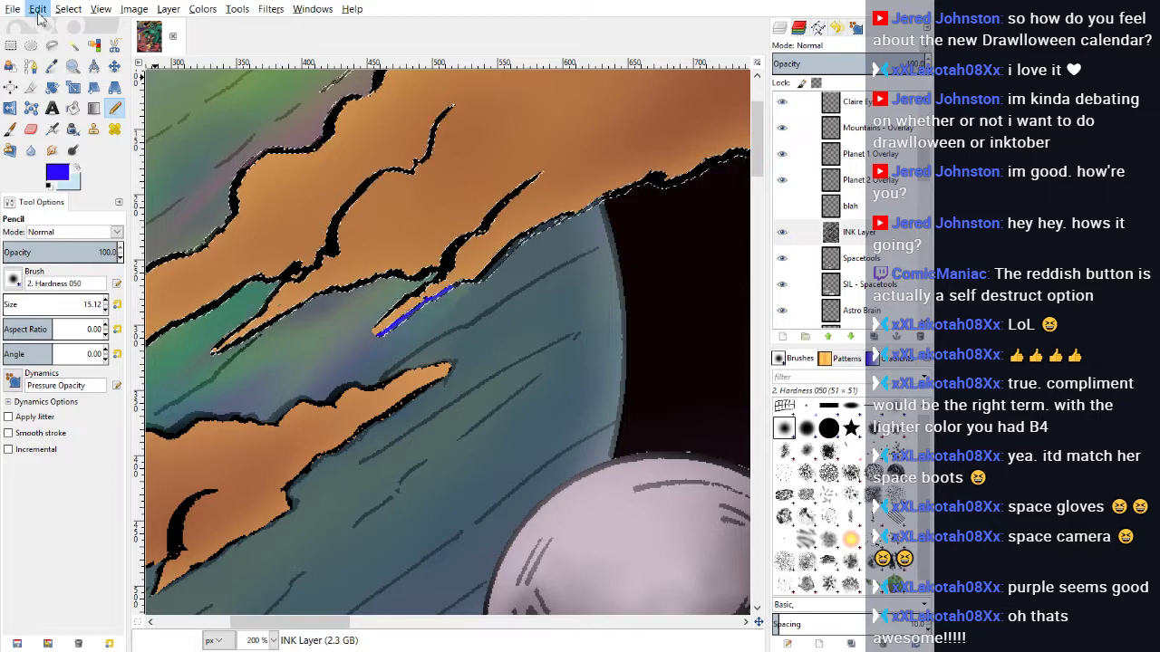
pyautogui.click(38, 9)
pyautogui.click(56, 36)
# Step: Erase the Planet 2 Overlay colour from the newly selected outline between the small wisp and the planet's right rim
pyautogui.click(31, 128)
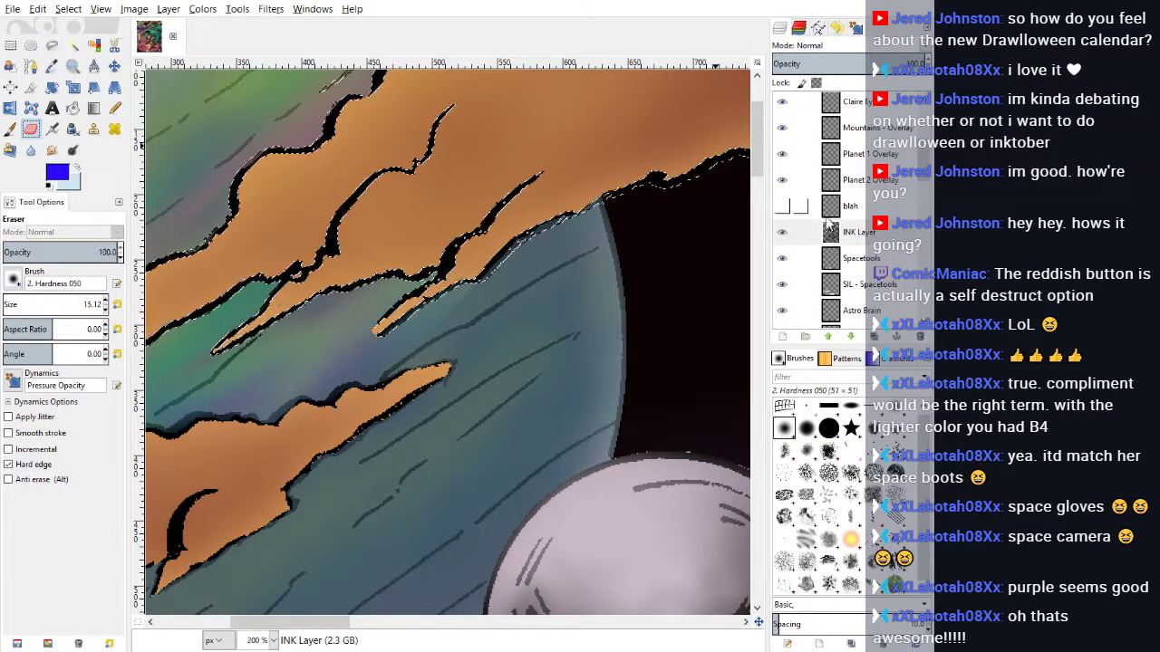
pyautogui.click(847, 179)
pyautogui.moveTo(526, 241)
pyautogui.mouseDown()
pyautogui.moveTo(603, 188)
pyautogui.moveTo(524, 231)
pyautogui.moveTo(497, 260)
pyautogui.mouseUp()
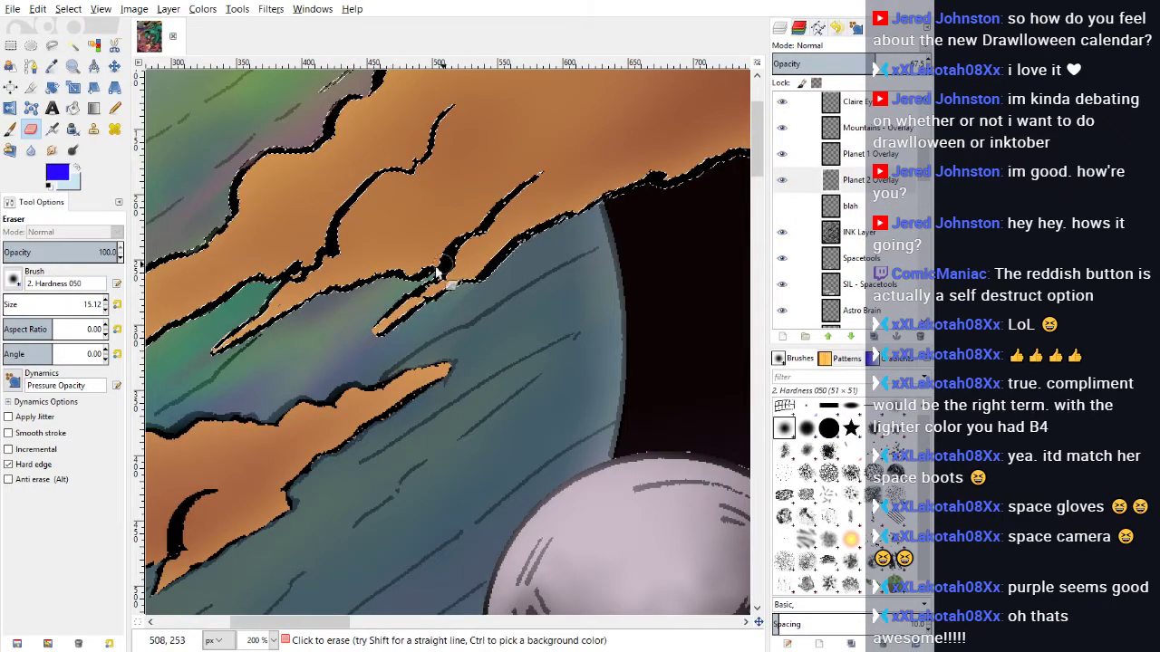
# Step: Add the lower cloud's upper black outline on the INK Layer to the fuzzy selection
pyautogui.scroll(3, 392, 183)
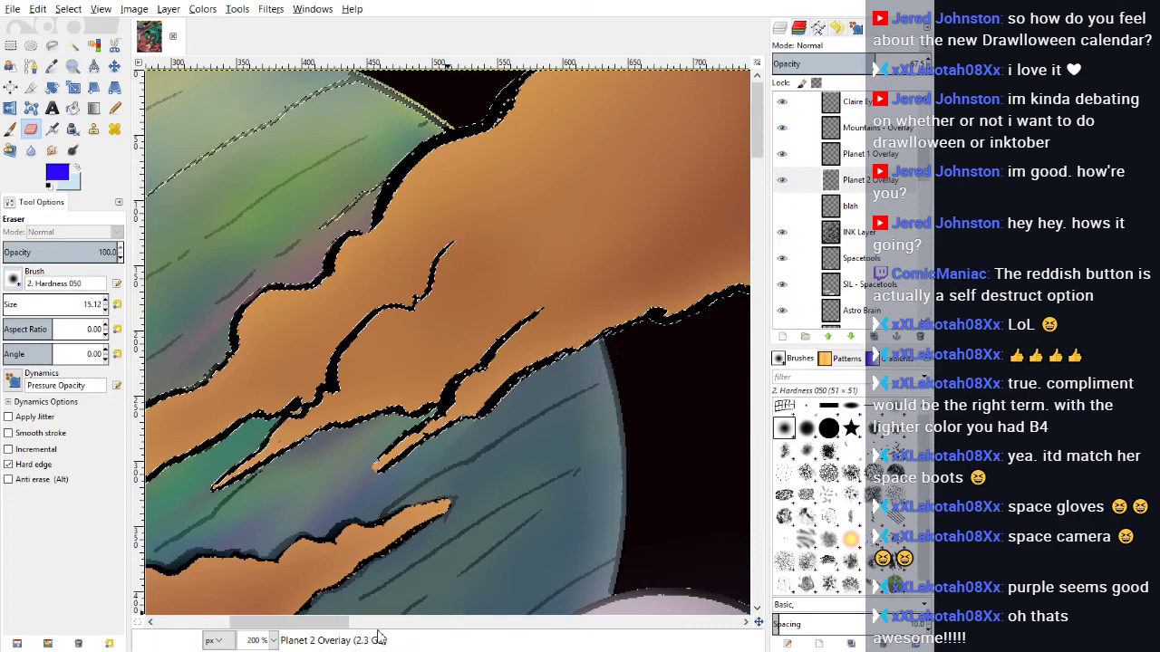
pyautogui.moveTo(329, 625); pyautogui.dragTo(250, 647)
pyautogui.scroll(-2, 408, 420)
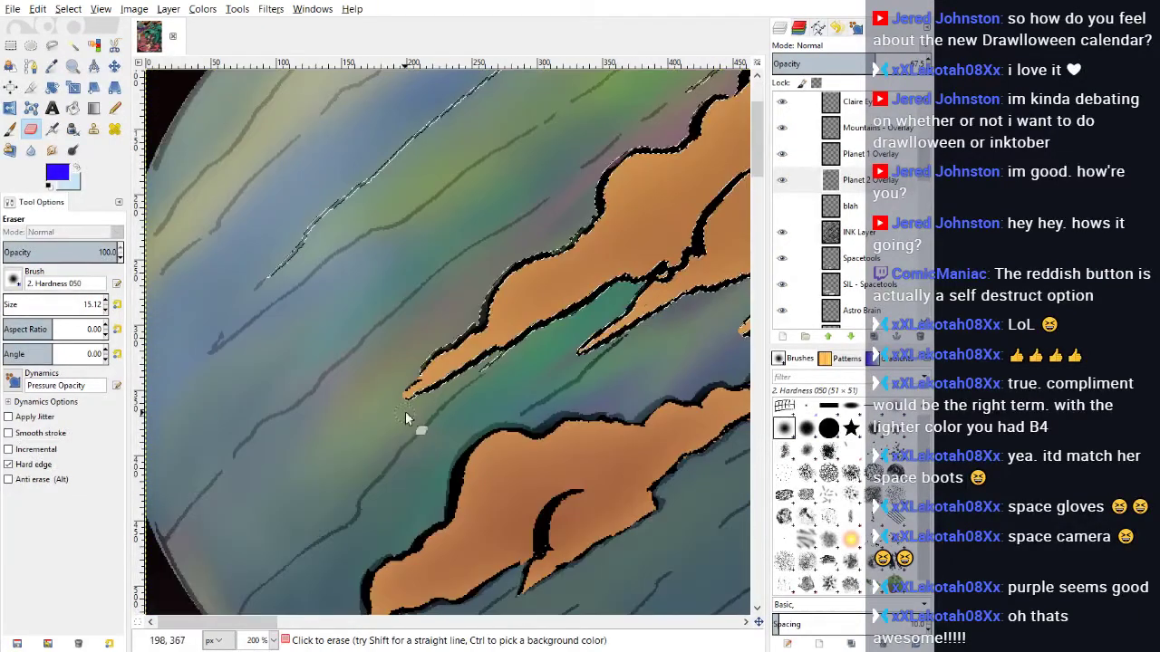
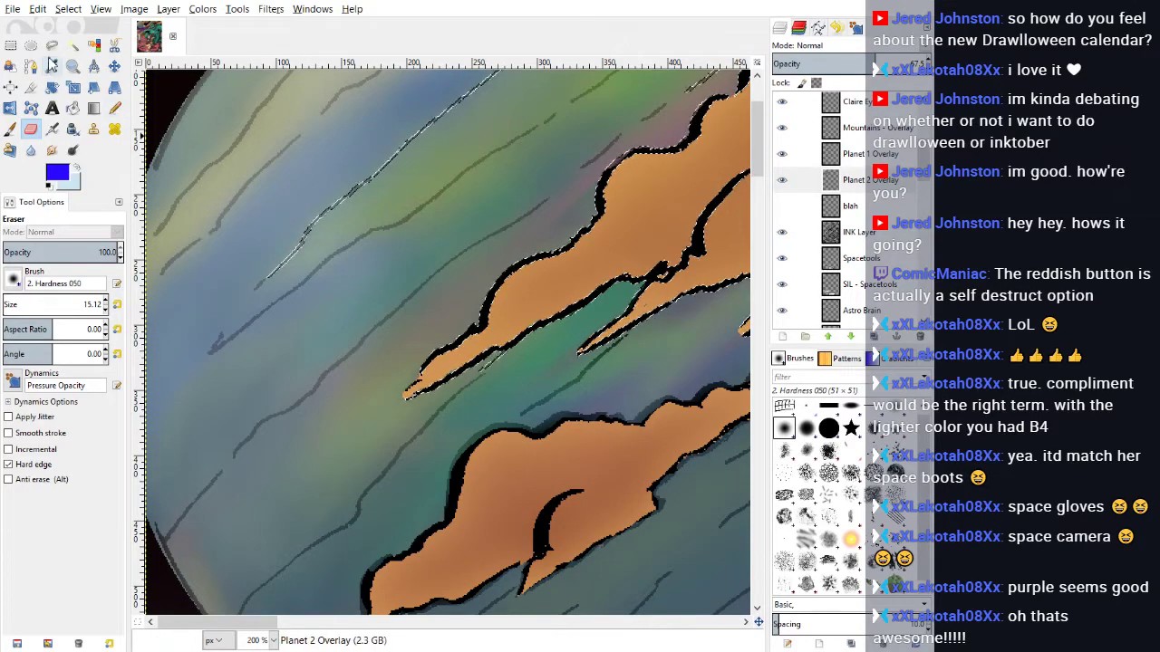
pyautogui.click(863, 231)
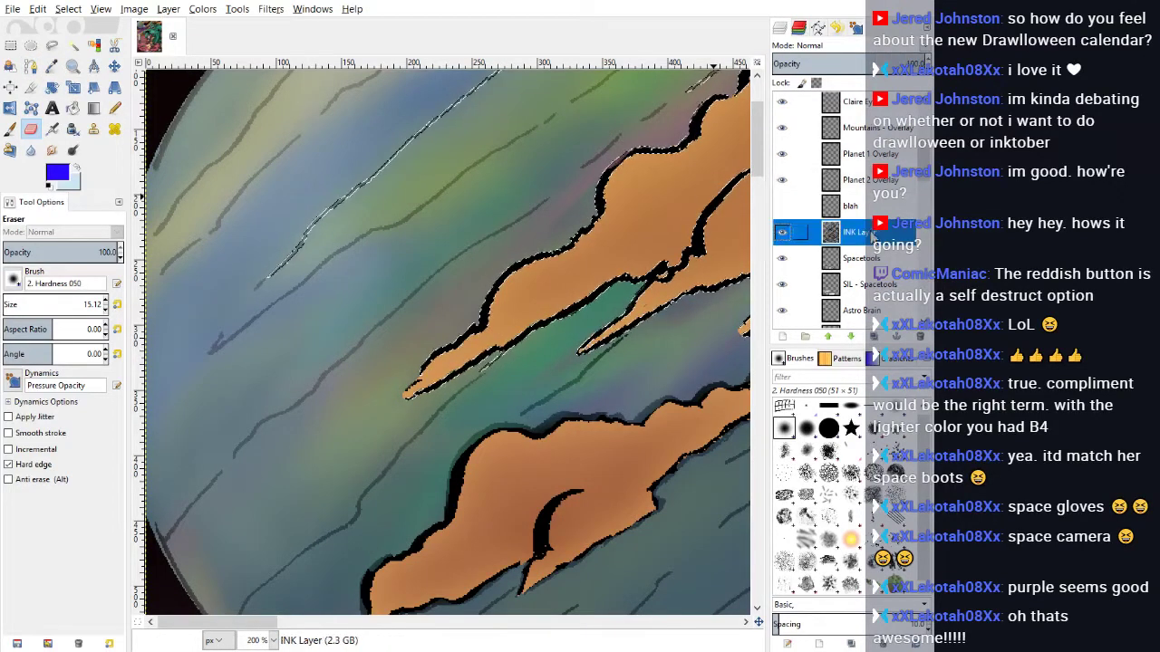
pyautogui.press('u')
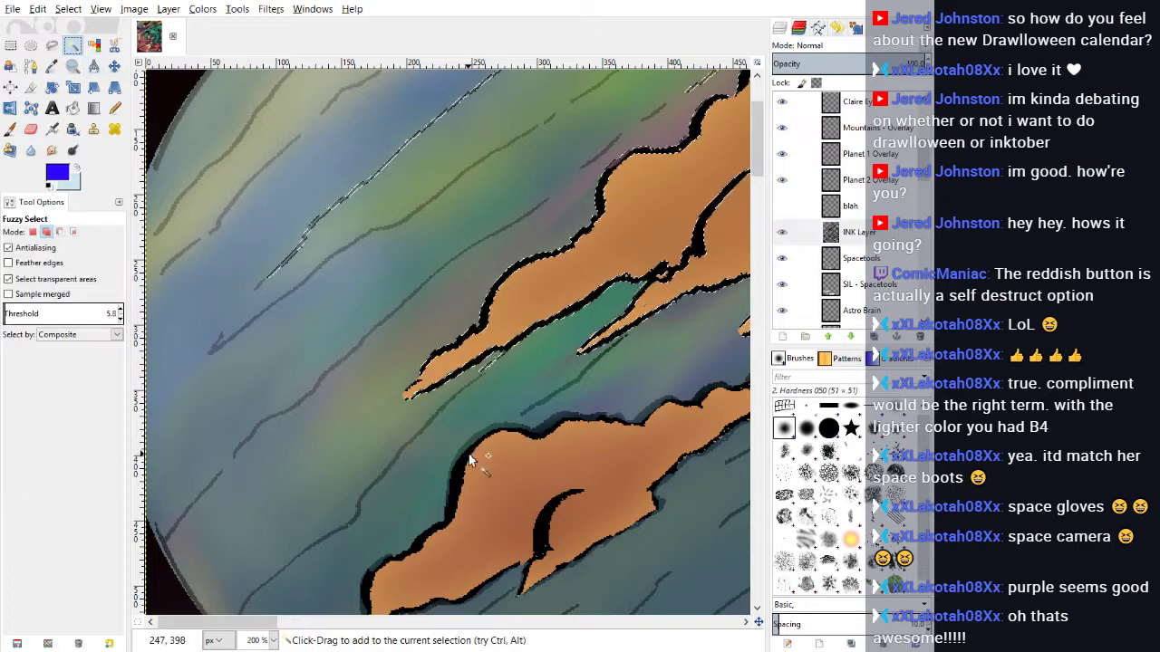
# Step: Erase the Planet 2 Overlay colour from the lower cloud's upper outline, from its left tip to its right tip
pyautogui.click(31, 129)
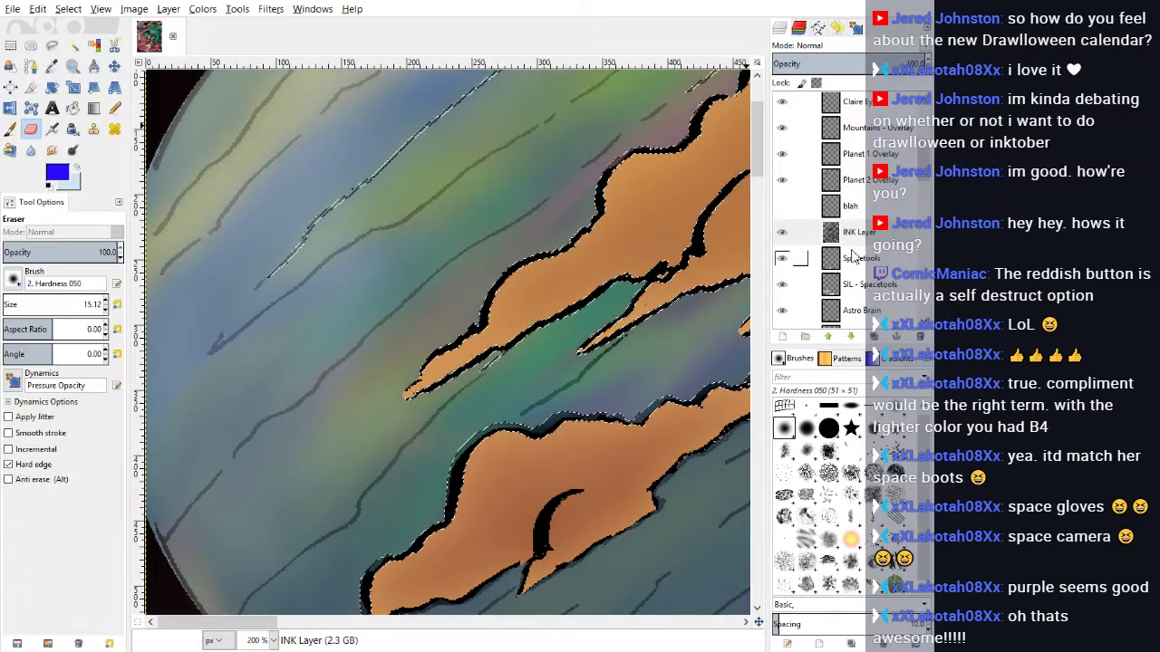
pyautogui.click(856, 179)
pyautogui.moveTo(514, 439)
pyautogui.mouseDown()
pyautogui.moveTo(467, 450)
pyautogui.moveTo(442, 524)
pyautogui.moveTo(409, 549)
pyautogui.mouseUp()
pyautogui.scroll(-1, 376, 571)
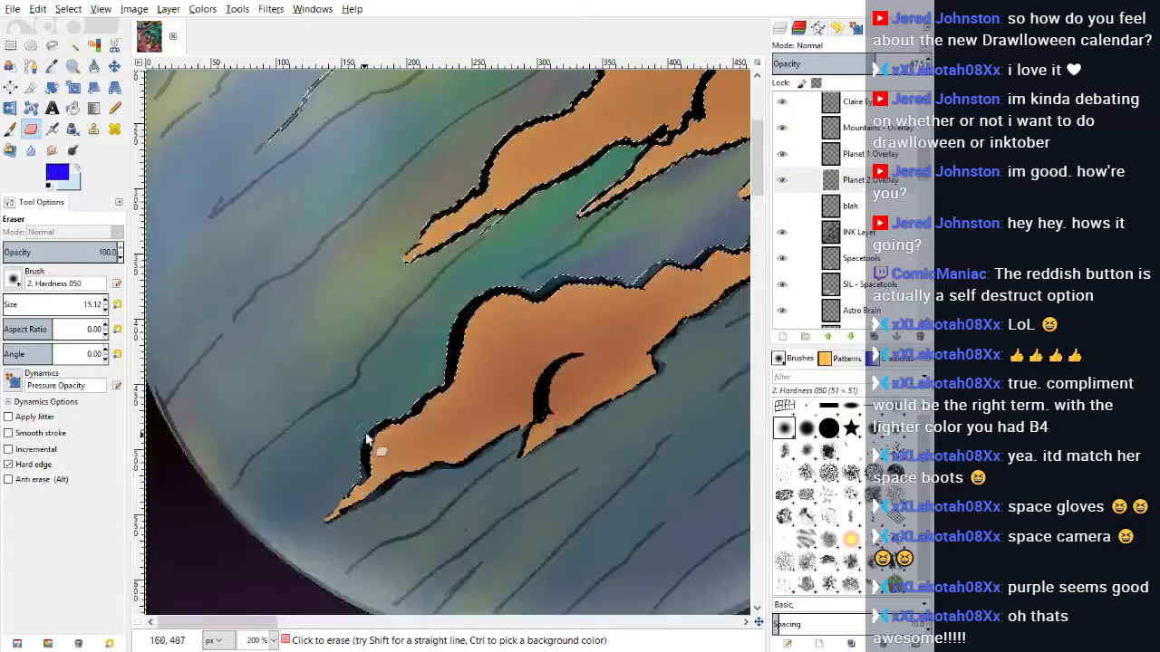
pyautogui.moveTo(364, 437)
pyautogui.mouseDown()
pyautogui.moveTo(364, 476)
pyautogui.moveTo(331, 519)
pyautogui.mouseUp()
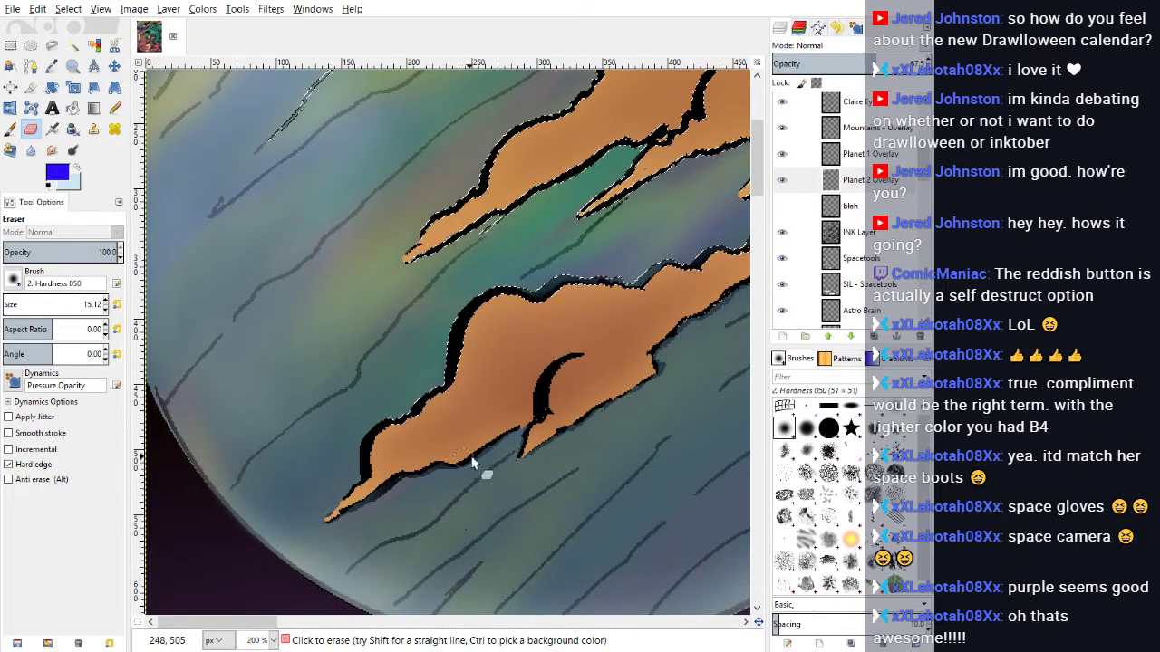
pyautogui.moveTo(533, 417); pyautogui.dragTo(531, 442)
pyautogui.moveTo(522, 303)
pyautogui.mouseDown()
pyautogui.moveTo(574, 275)
pyautogui.moveTo(555, 296)
pyautogui.moveTo(645, 290)
pyautogui.moveTo(650, 267)
pyautogui.moveTo(677, 262)
pyautogui.mouseUp()
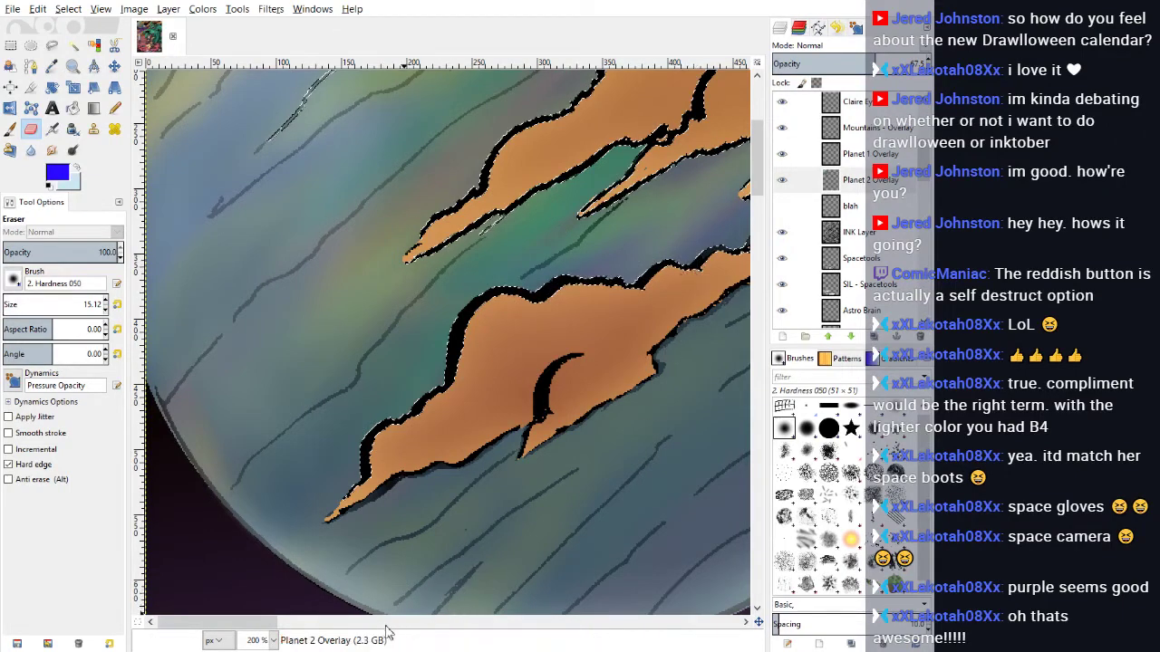
pyautogui.moveTo(250, 624); pyautogui.dragTo(292, 623)
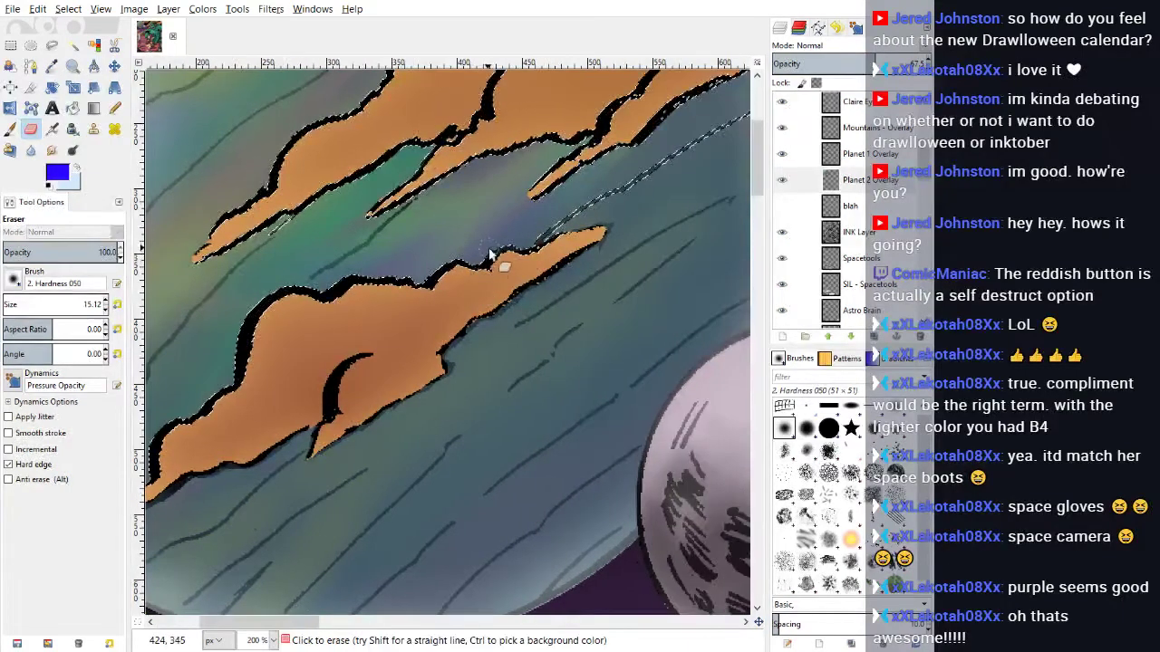
pyautogui.moveTo(533, 256); pyautogui.dragTo(581, 237)
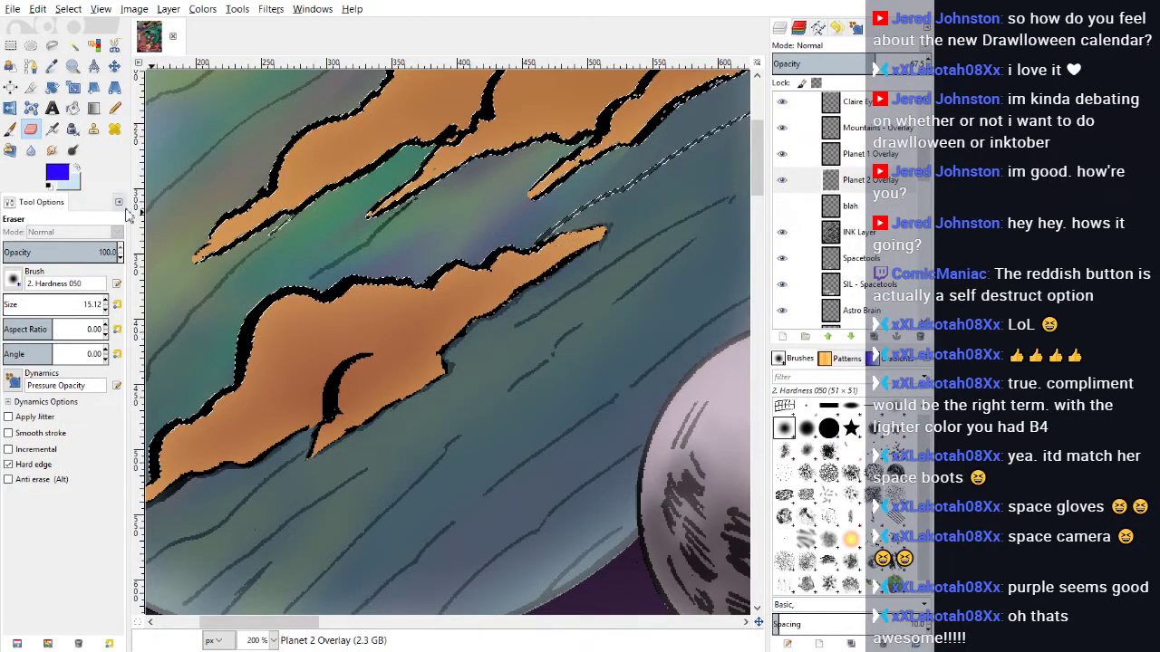
# Step: Fuzzy-select the black outline along the lower cloud's underside on the INK Layer, adding it to the current selection
pyautogui.click(72, 44)
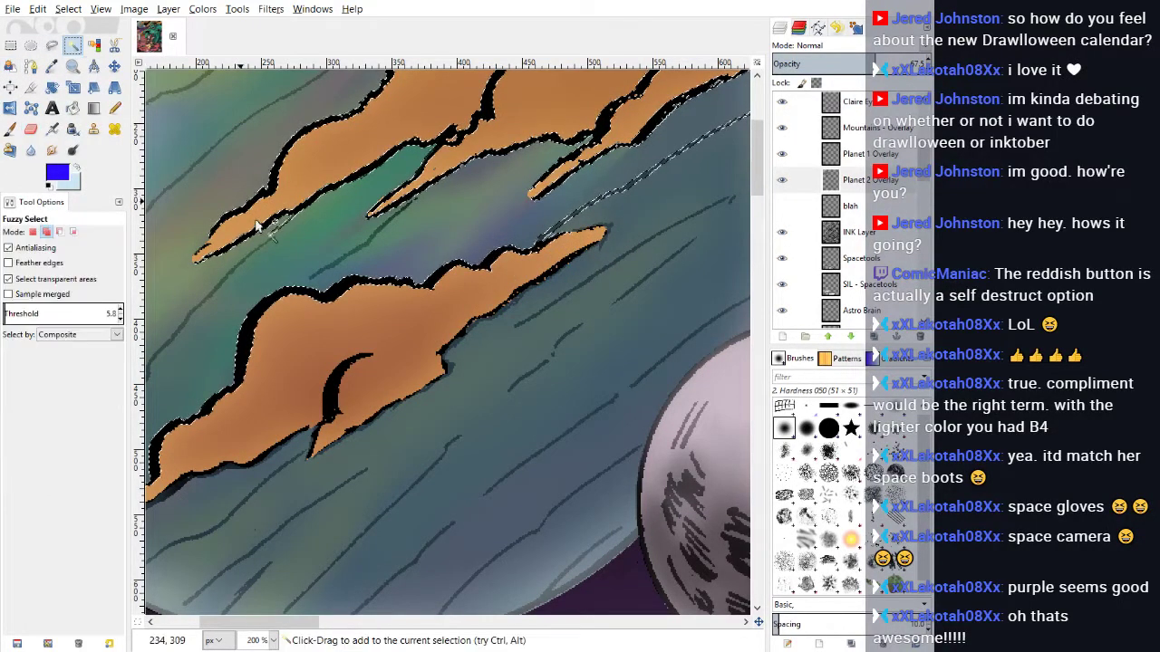
pyautogui.keyDown('shift'); pyautogui.click(371, 421); pyautogui.keyUp('shift')
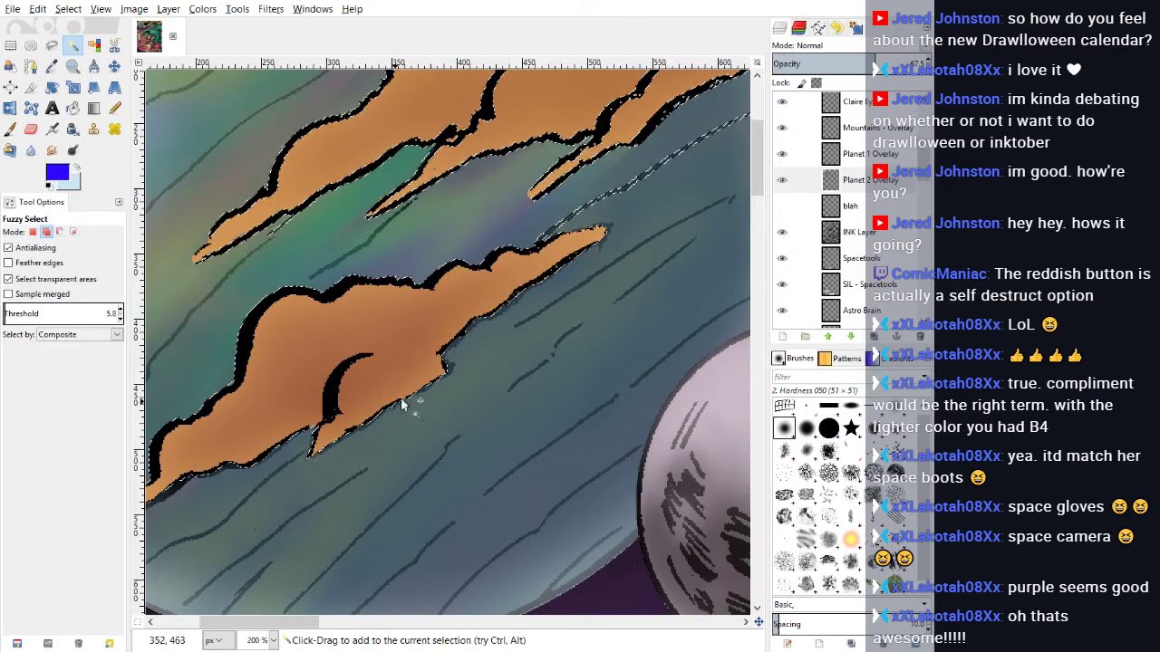
pyautogui.click(800, 234)
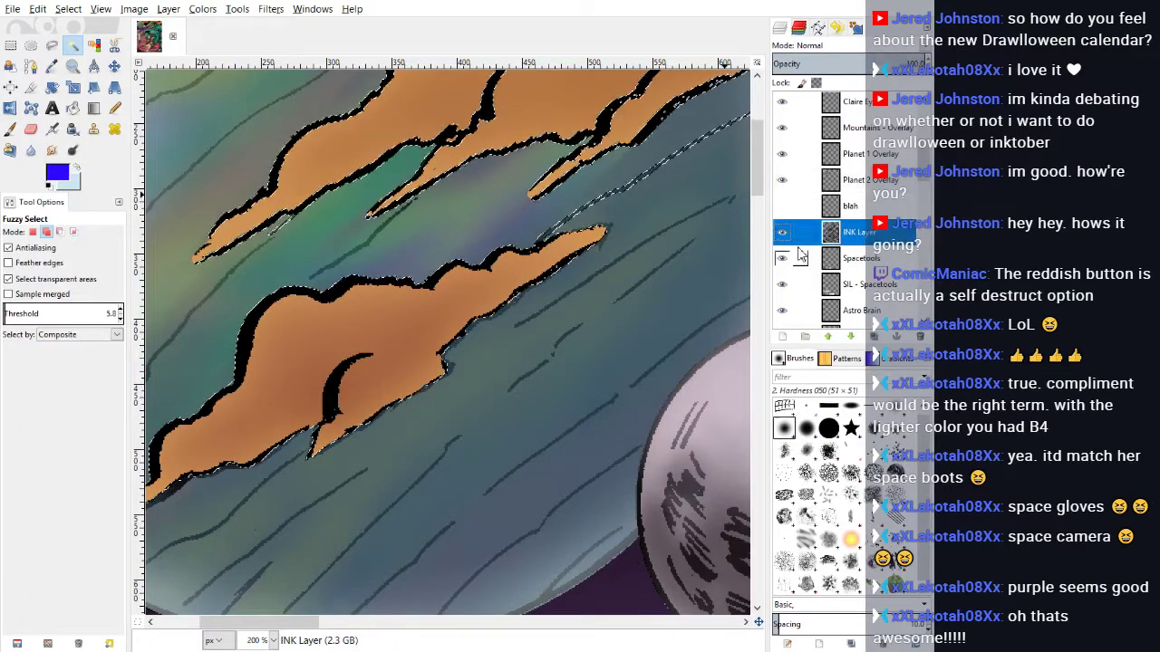
pyautogui.keyDown('shift'); pyautogui.click(452, 369); pyautogui.keyUp('shift')
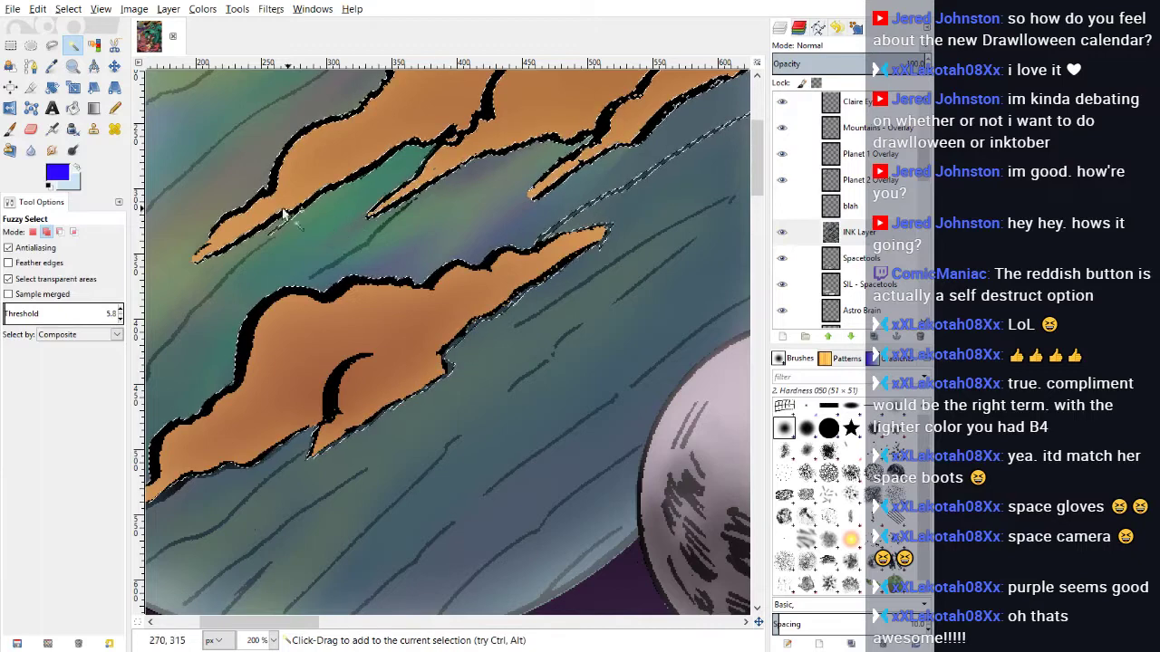
# Step: Erase the Planet 2 Overlay colour from the selected outline along the right half of the lower cloud's underside
pyautogui.click(31, 129)
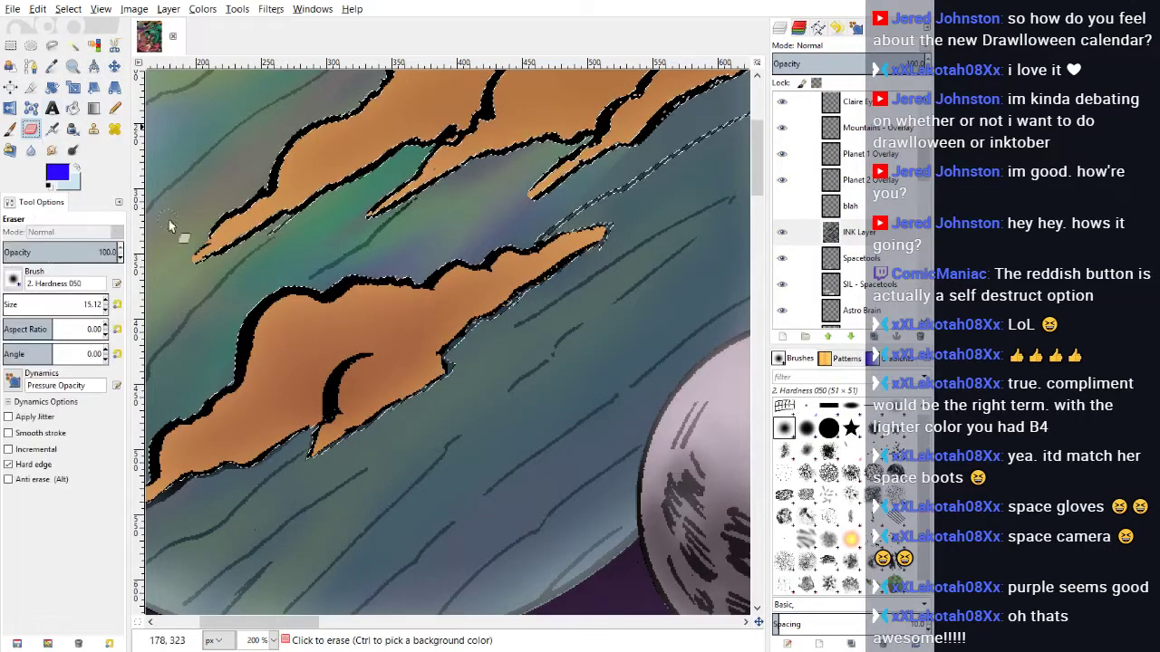
pyautogui.moveTo(325, 454); pyautogui.dragTo(378, 414)
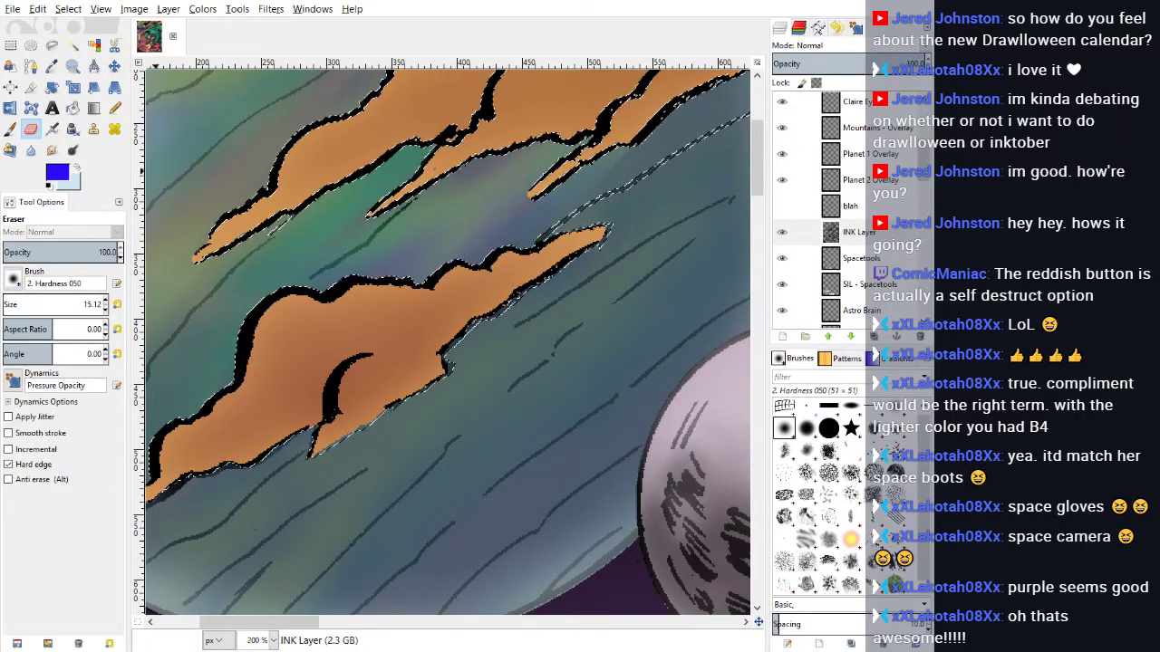
pyautogui.click(851, 179)
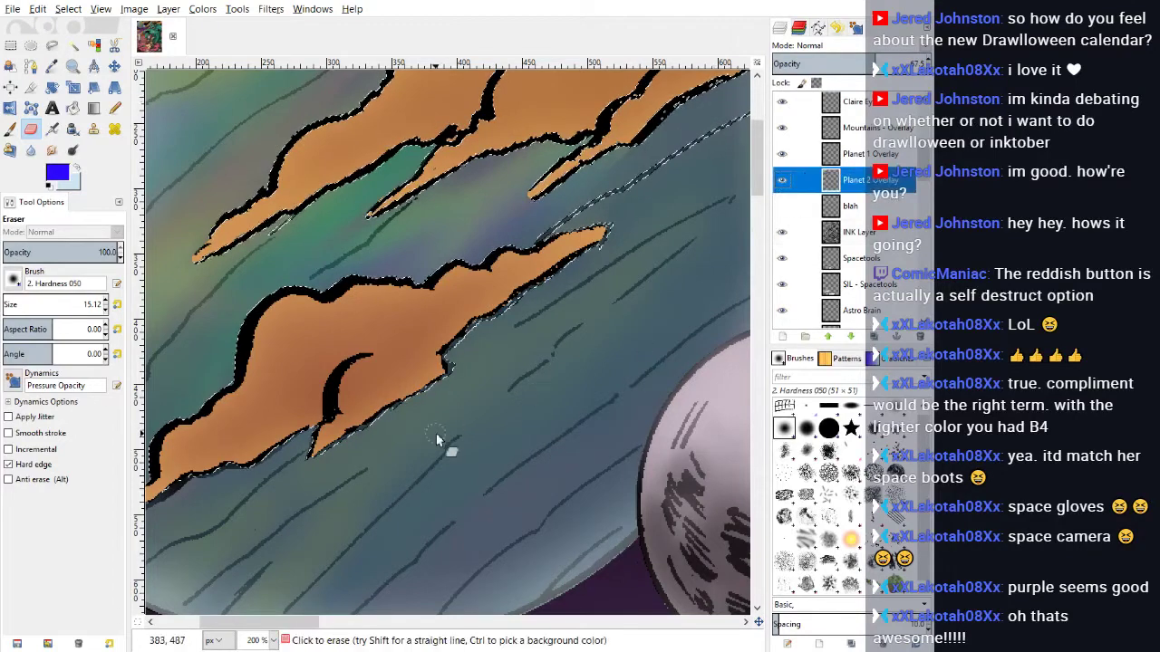
pyautogui.moveTo(448, 378)
pyautogui.mouseDown()
pyautogui.moveTo(467, 326)
pyautogui.moveTo(559, 278)
pyautogui.mouseUp()
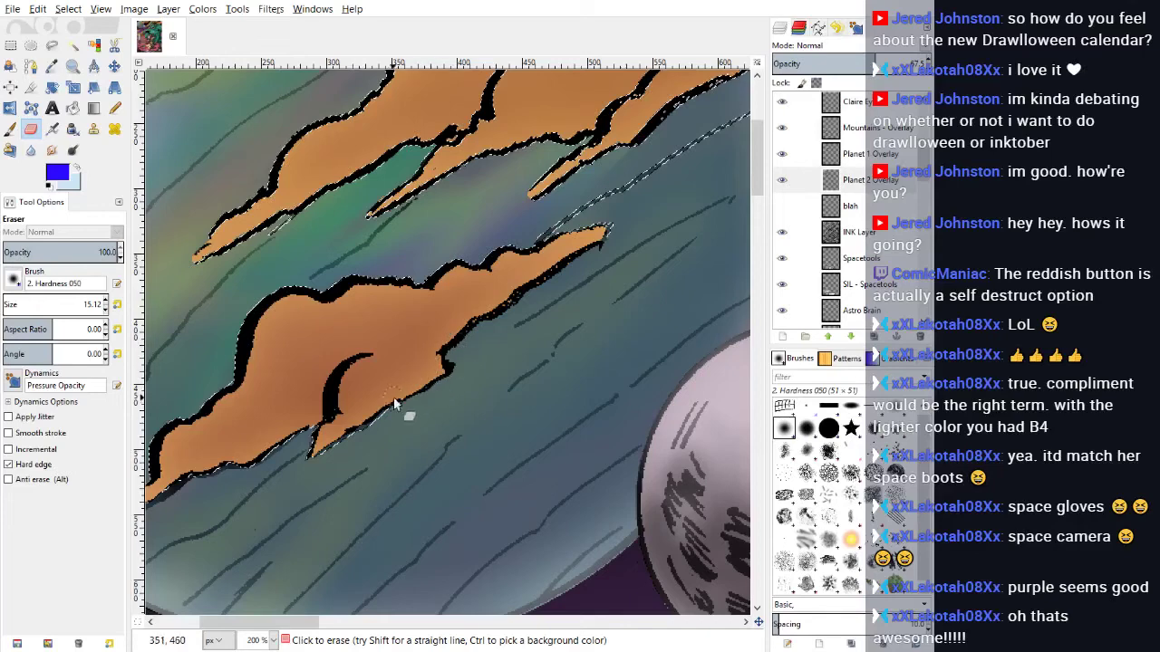
pyautogui.moveTo(394, 403); pyautogui.dragTo(312, 463)
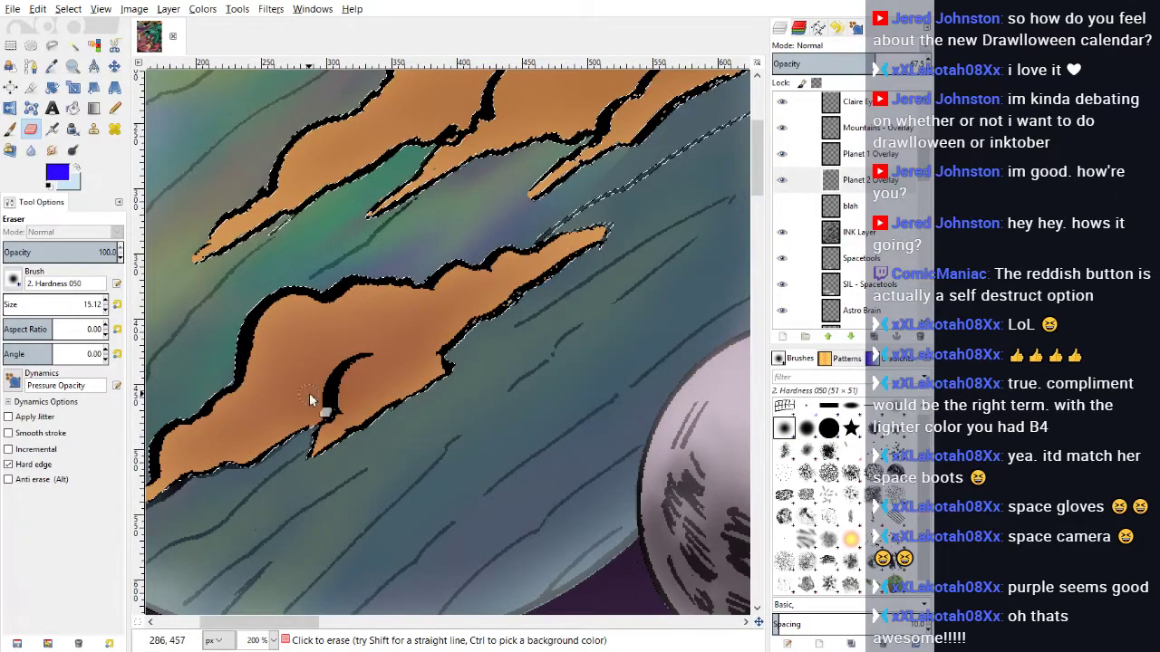
# Step: Fuzzy-select the lower cloud's left underside outline on the INK Layer and erase the Planet 2 Overlay colour from it
pyautogui.scroll(-3, 390, 426)
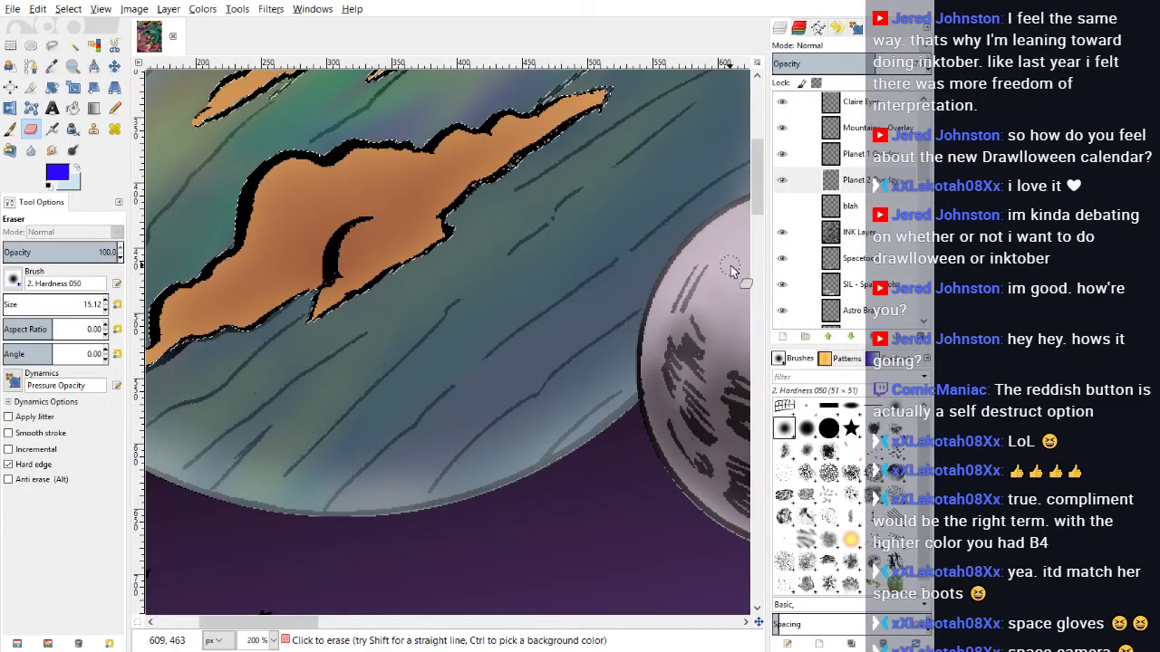
pyautogui.click(852, 232)
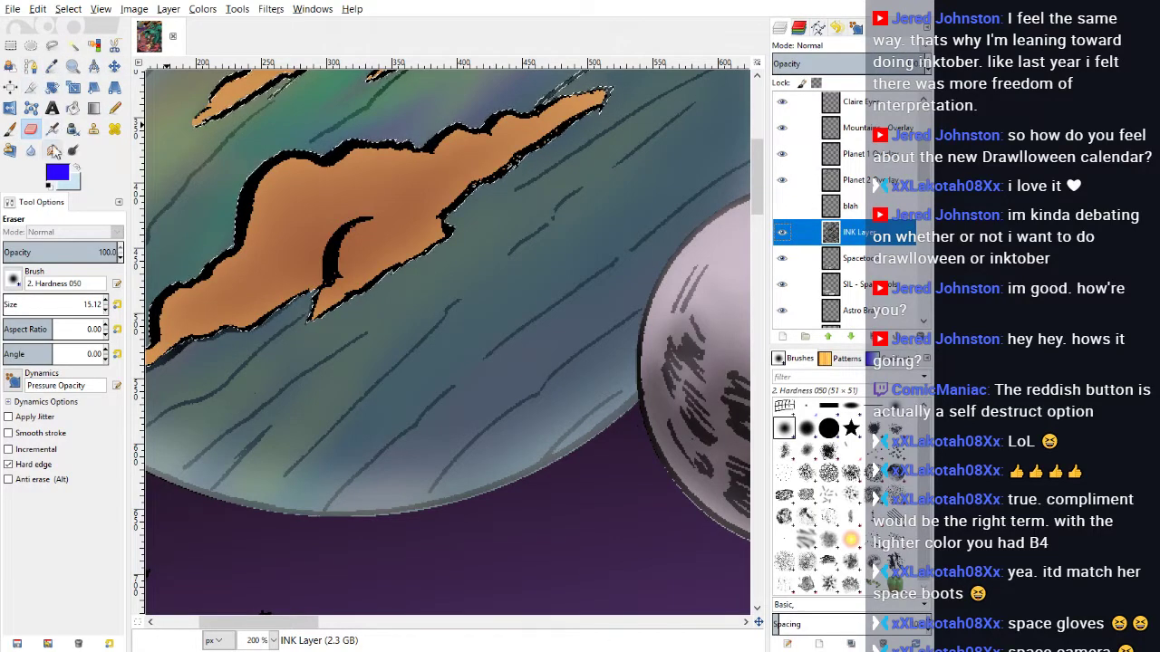
pyautogui.moveTo(303, 623); pyautogui.dragTo(279, 635)
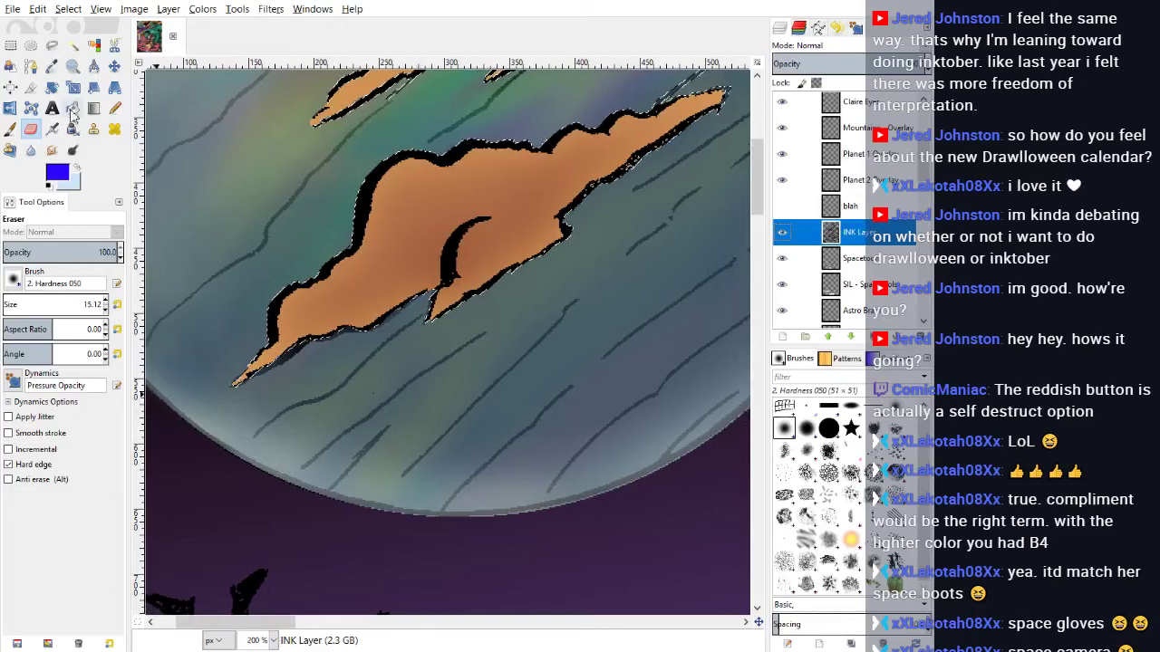
pyautogui.click(72, 45)
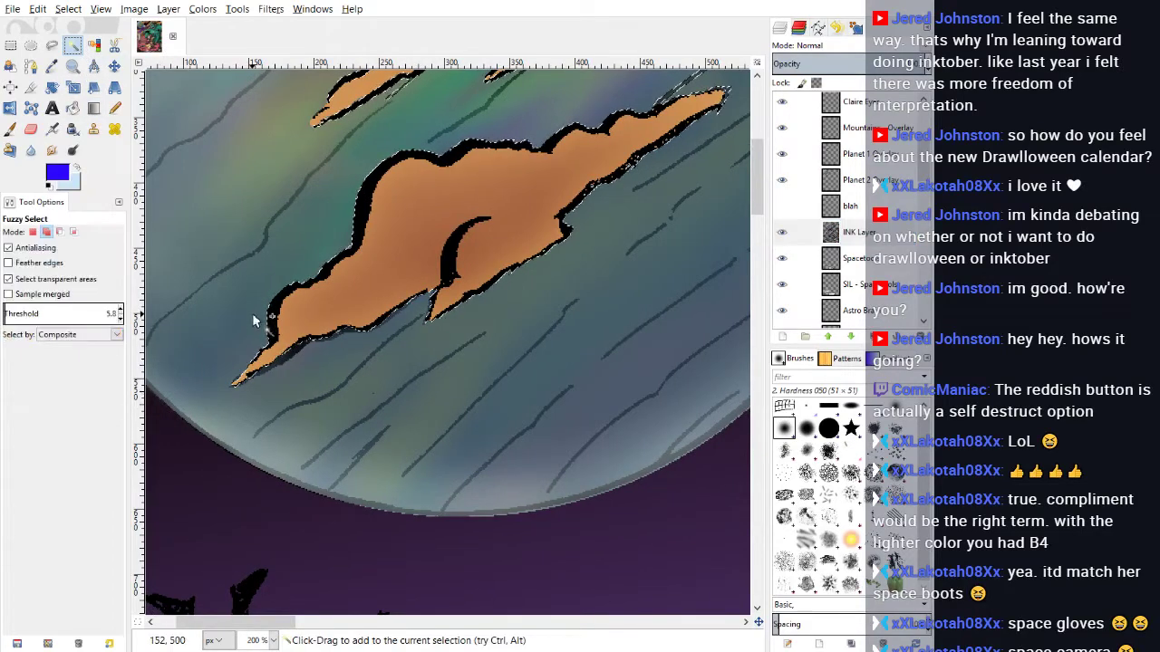
pyautogui.click(868, 185)
pyautogui.click(30, 129)
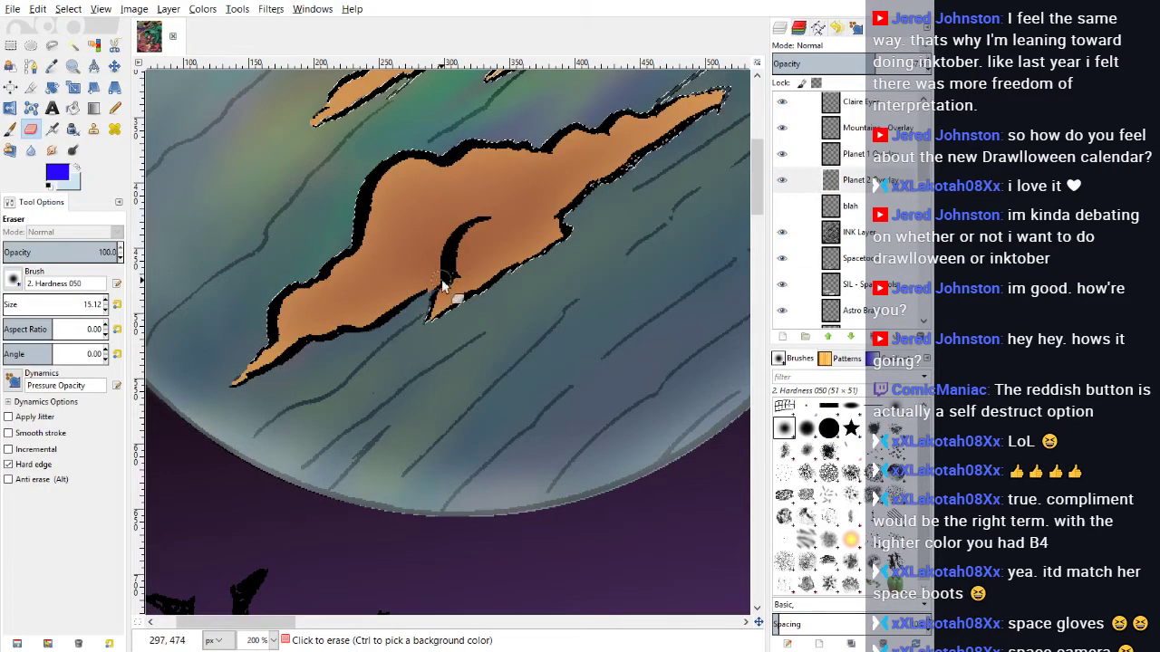
# Step: Make the INK Layer active and clear the current selection, ready to work on the planet's rim above the upper cloud
pyautogui.scroll(5, 452, 201)
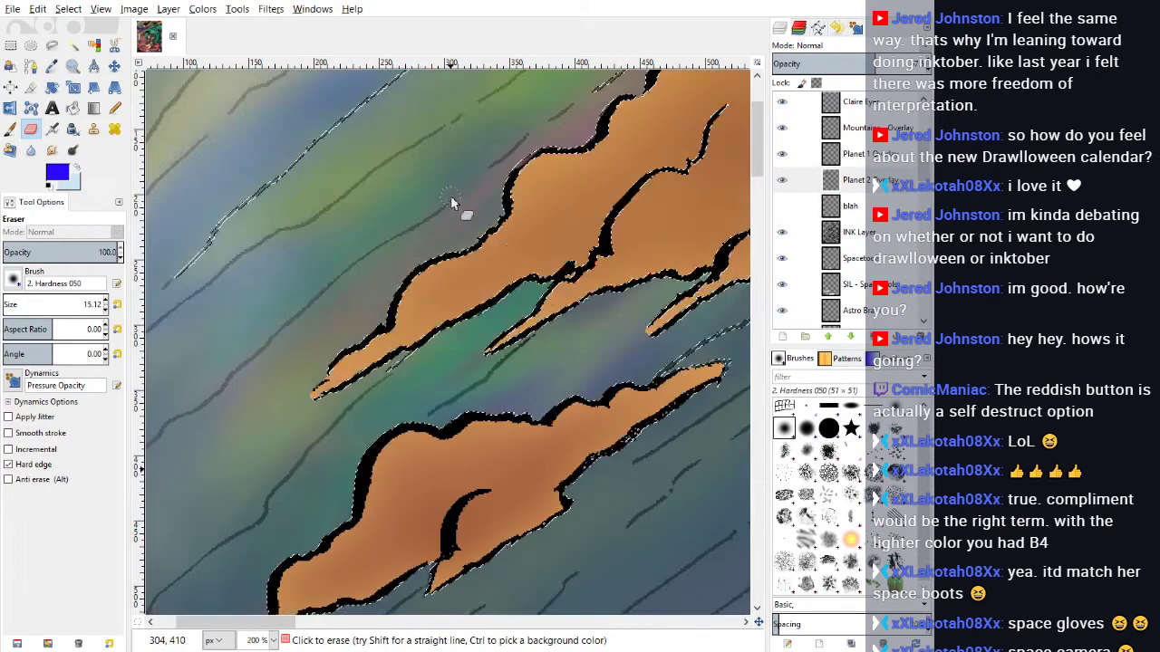
pyautogui.scroll(2, 489, 417)
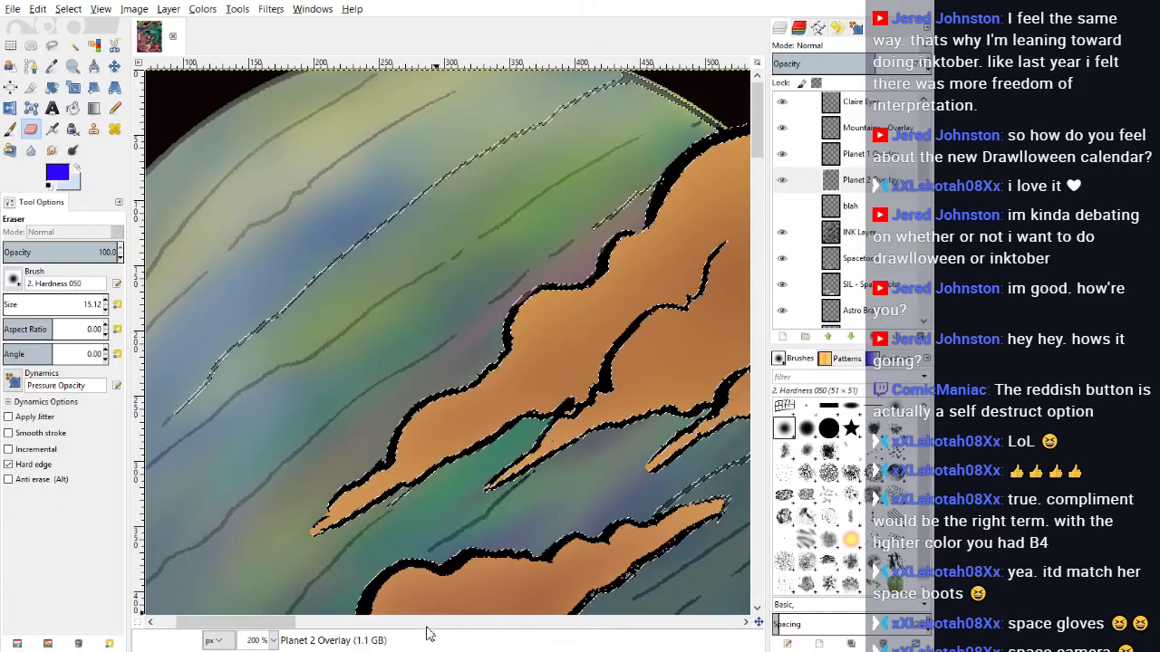
pyautogui.moveTo(266, 624); pyautogui.dragTo(311, 626)
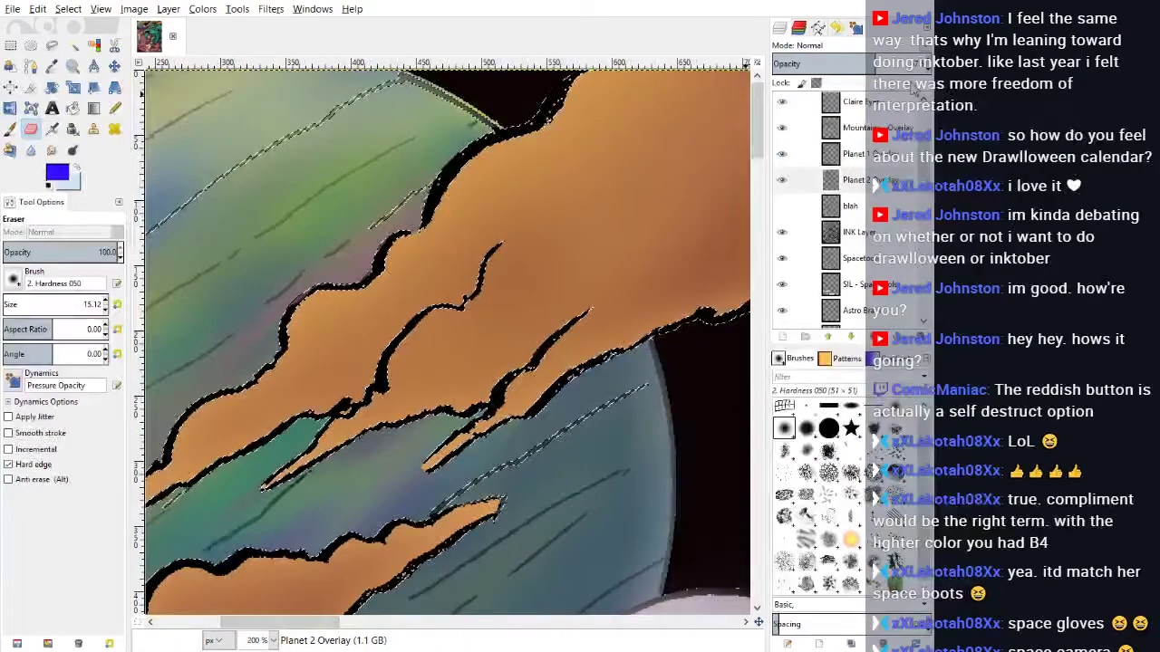
pyautogui.click(857, 233)
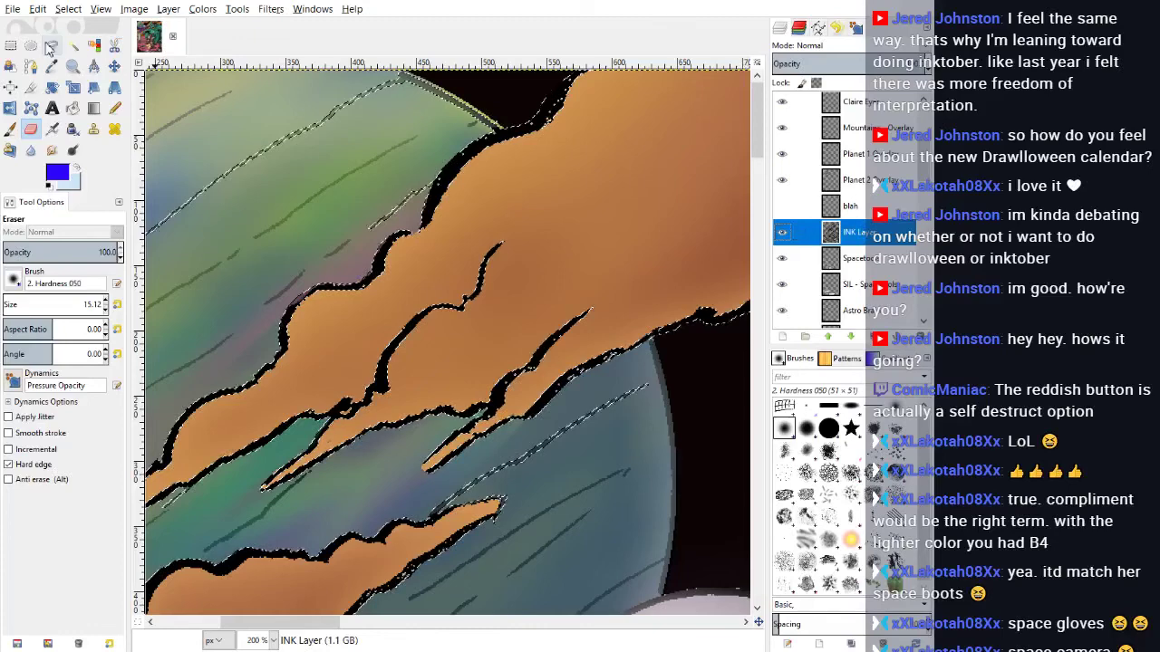
pyautogui.click(70, 10)
pyautogui.click(75, 42)
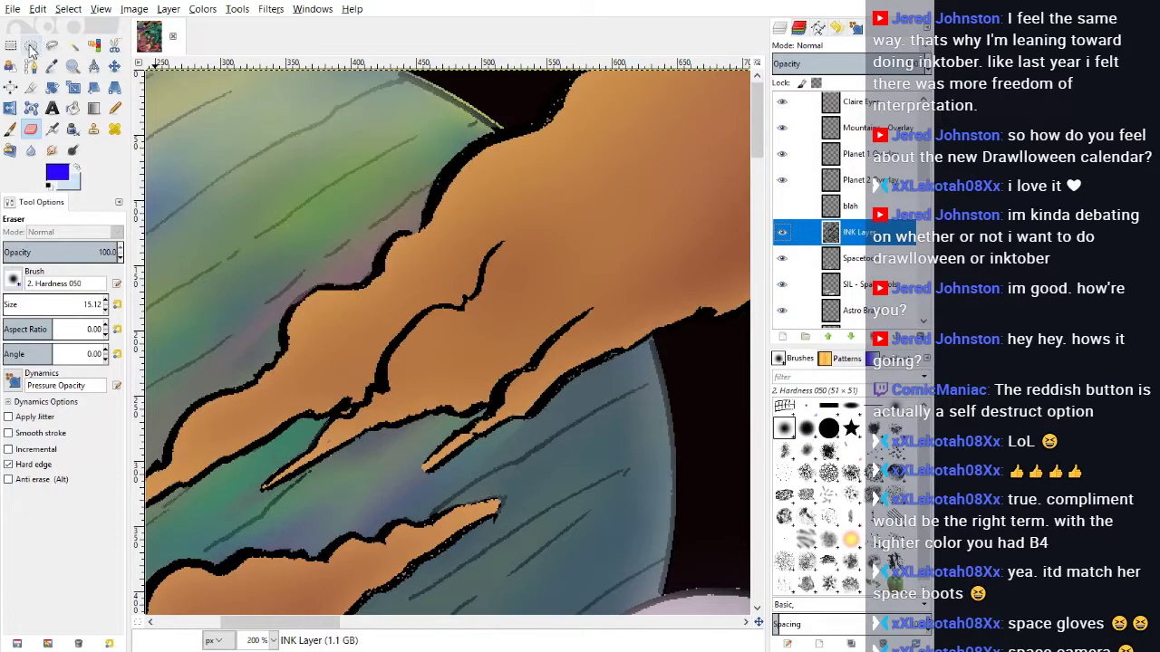
pyautogui.click(52, 47)
pyautogui.click(395, 75)
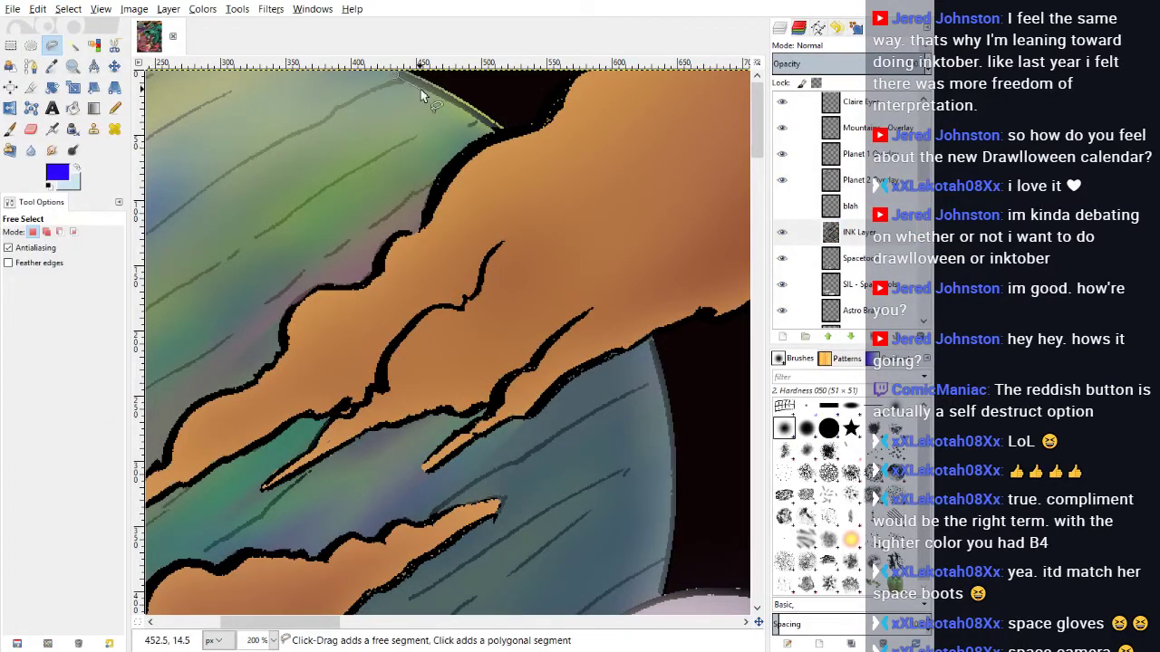
pyautogui.click(464, 114)
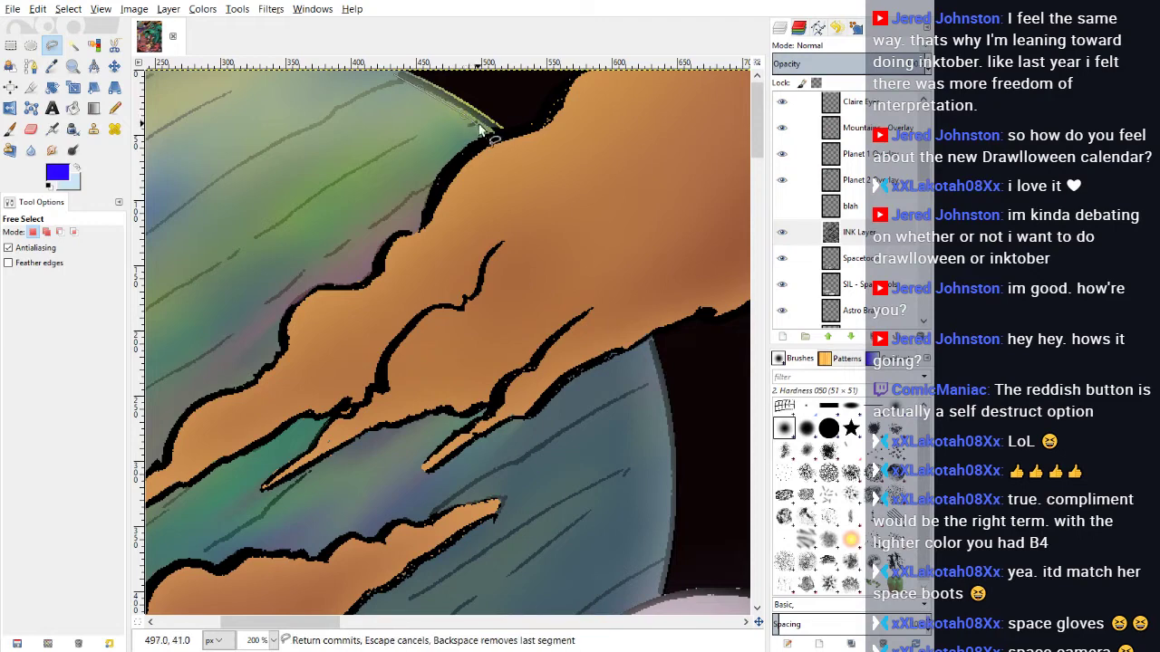
pyautogui.click(491, 132)
pyautogui.click(409, 73)
pyautogui.press('m')
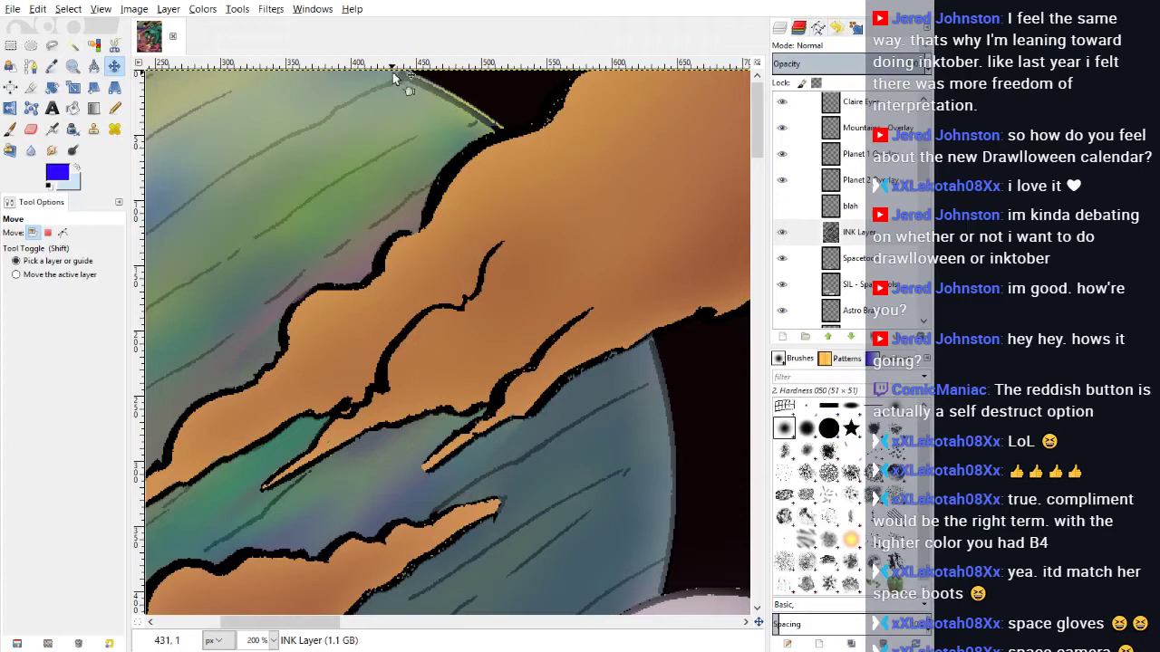
# Step: Free-select the short stretch of the planet's rim line between the canvas's upper edge and the upper cloud
pyautogui.click(51, 44)
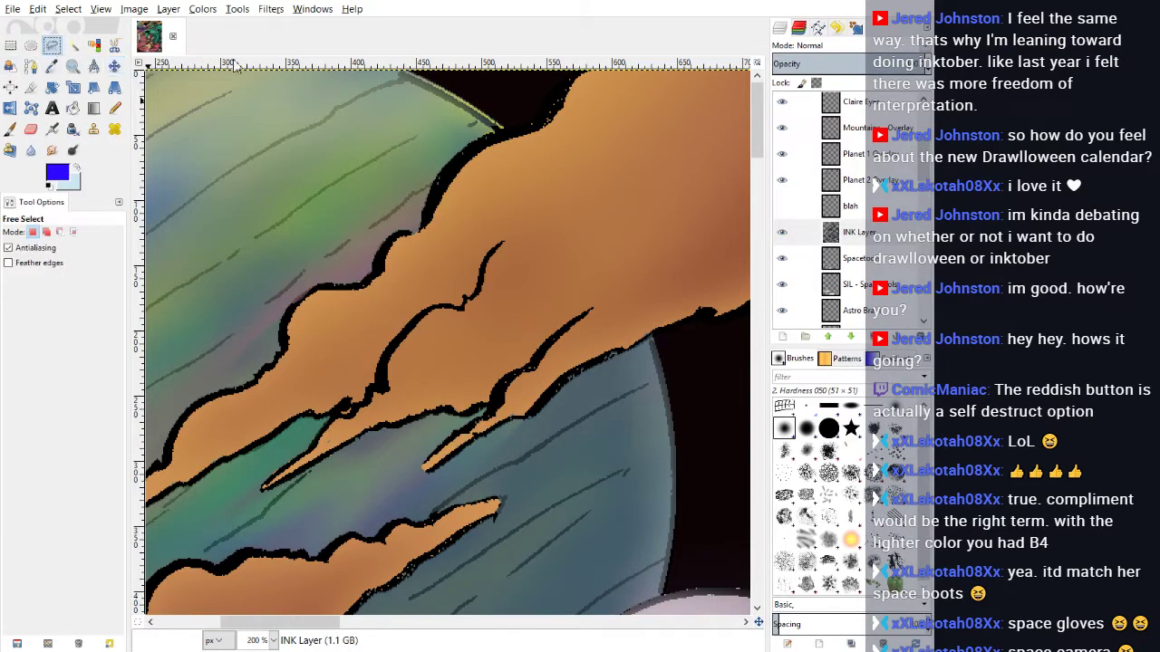
pyautogui.click(392, 72)
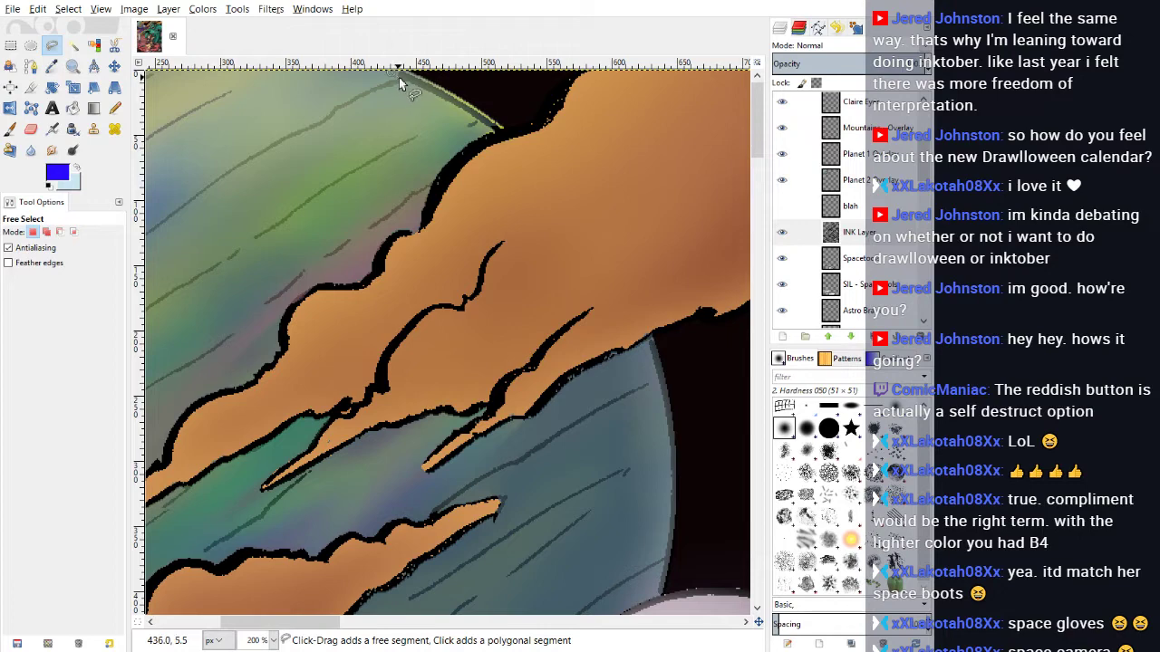
pyautogui.click(439, 97)
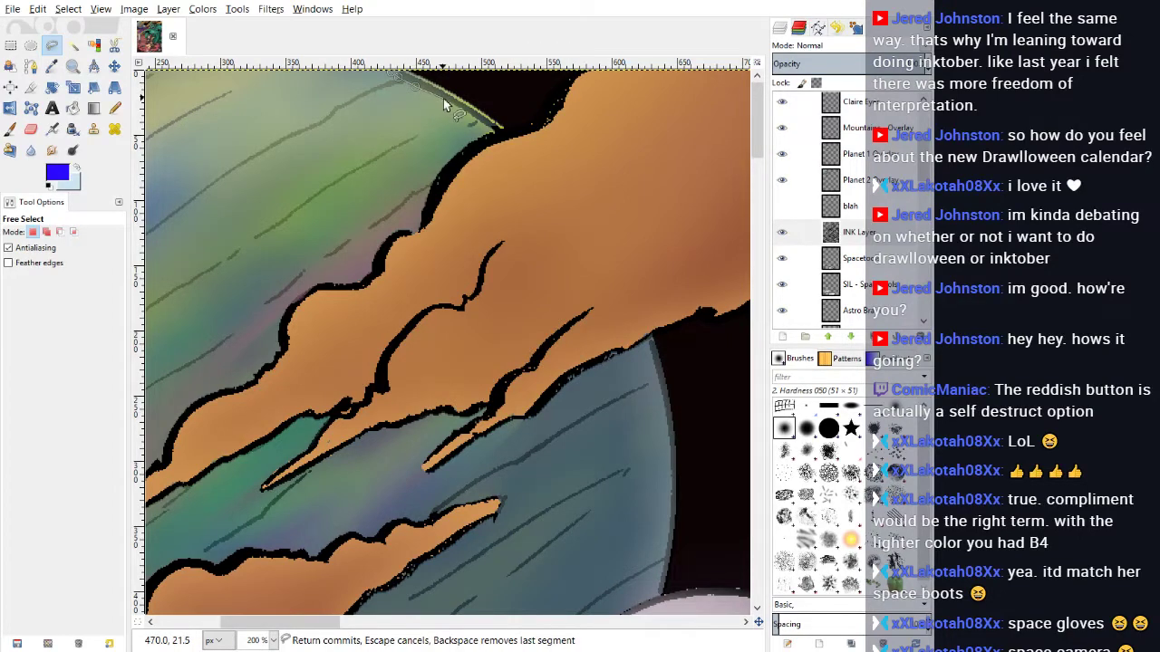
pyautogui.click(476, 119)
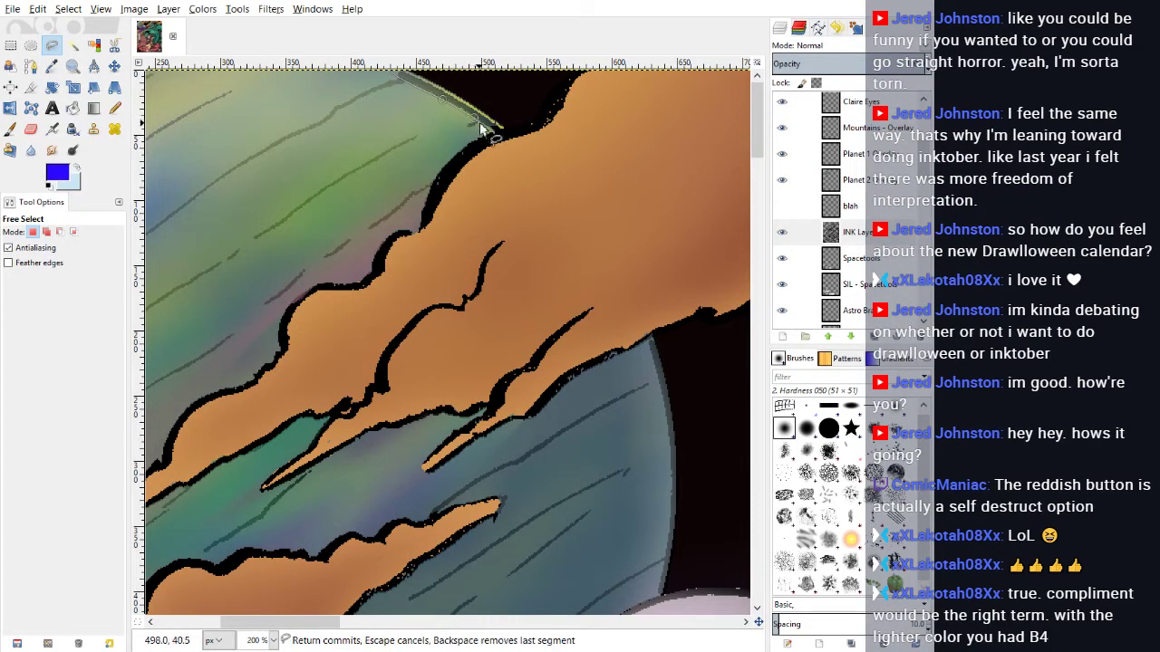
pyautogui.click(491, 133)
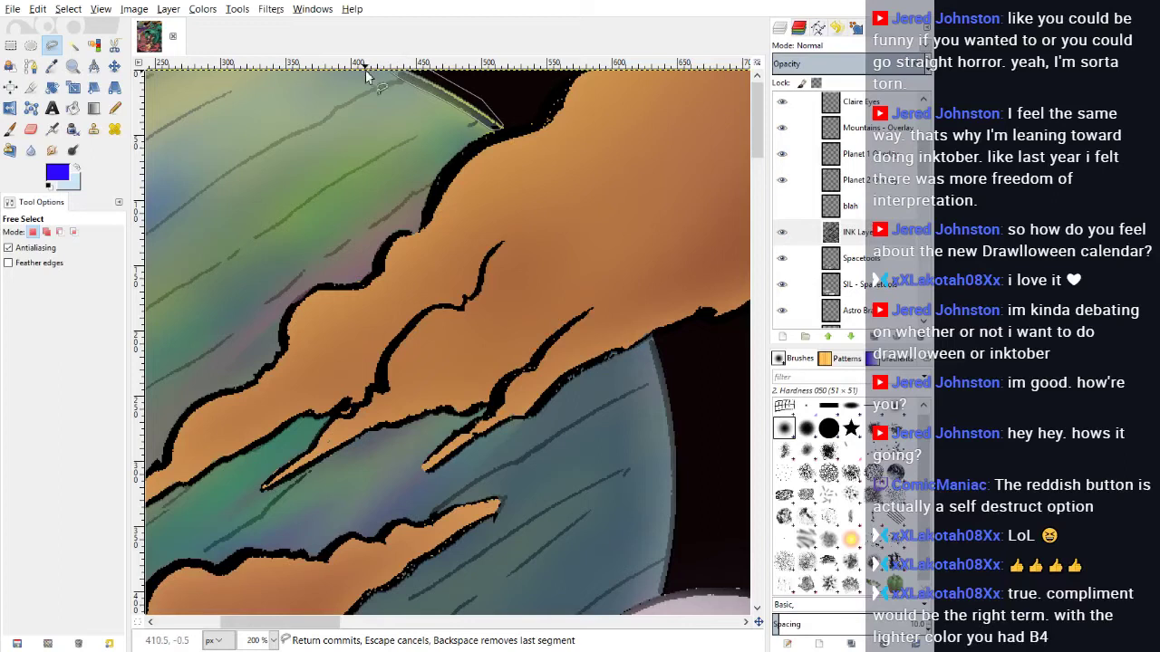
pyautogui.click(395, 78)
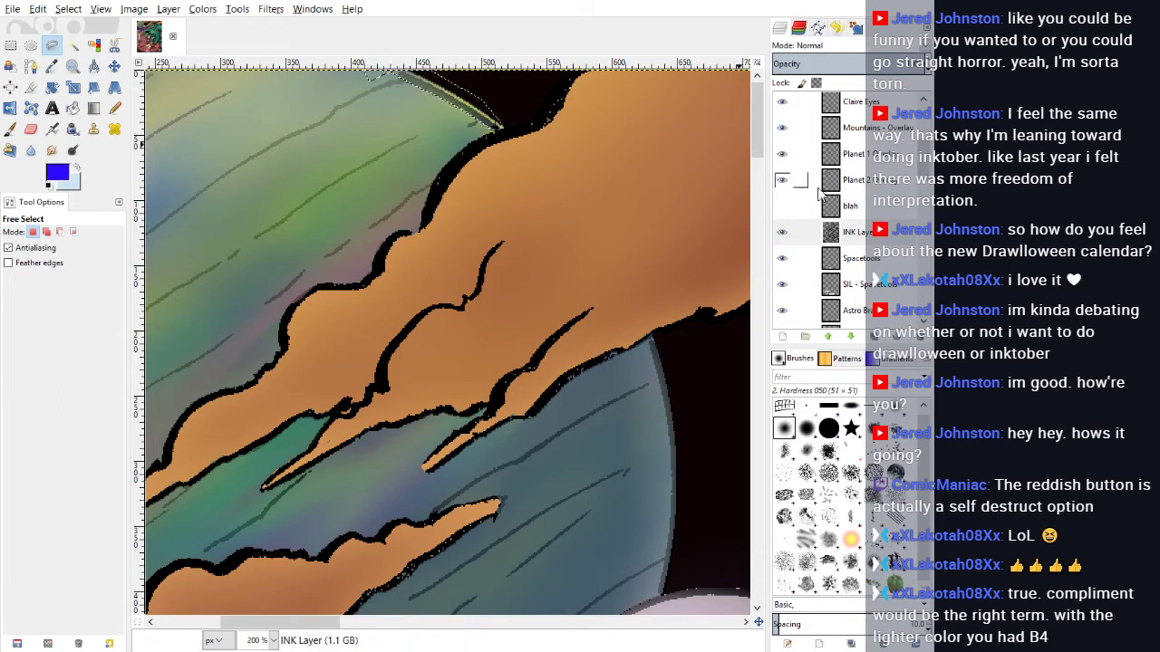
# Step: Cut the selected rim line from the INK Layer and paste it onto its own new layer
pyautogui.click(859, 234)
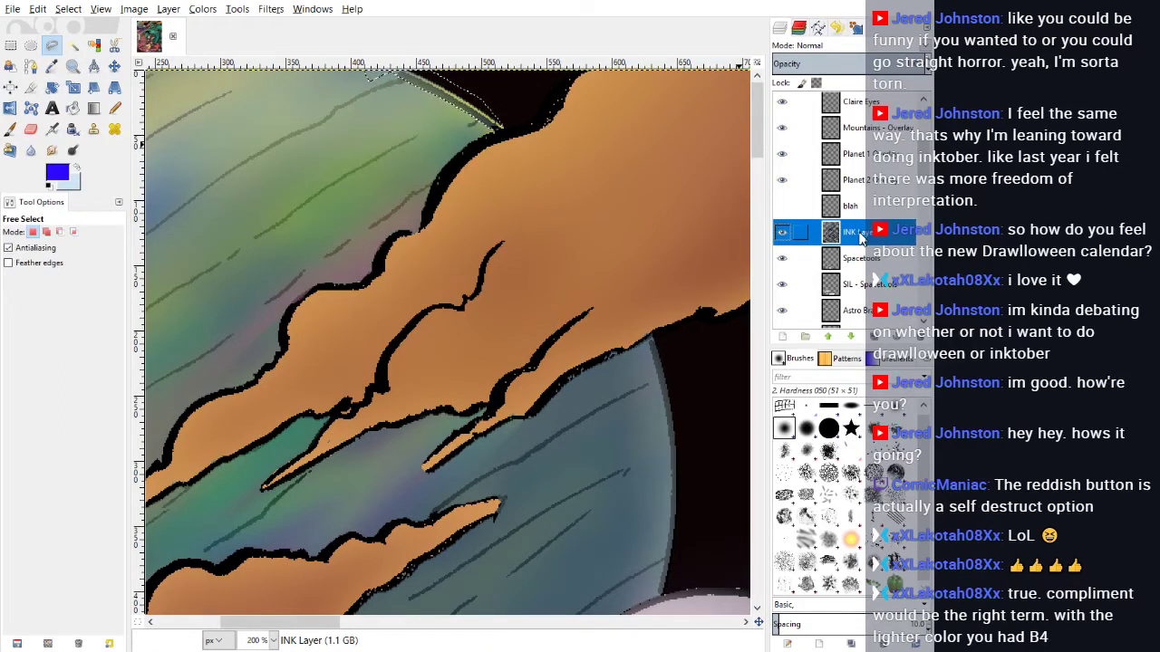
pyautogui.hotkey('ctrl', 'x')
pyautogui.hotkey('ctrl', 'v')
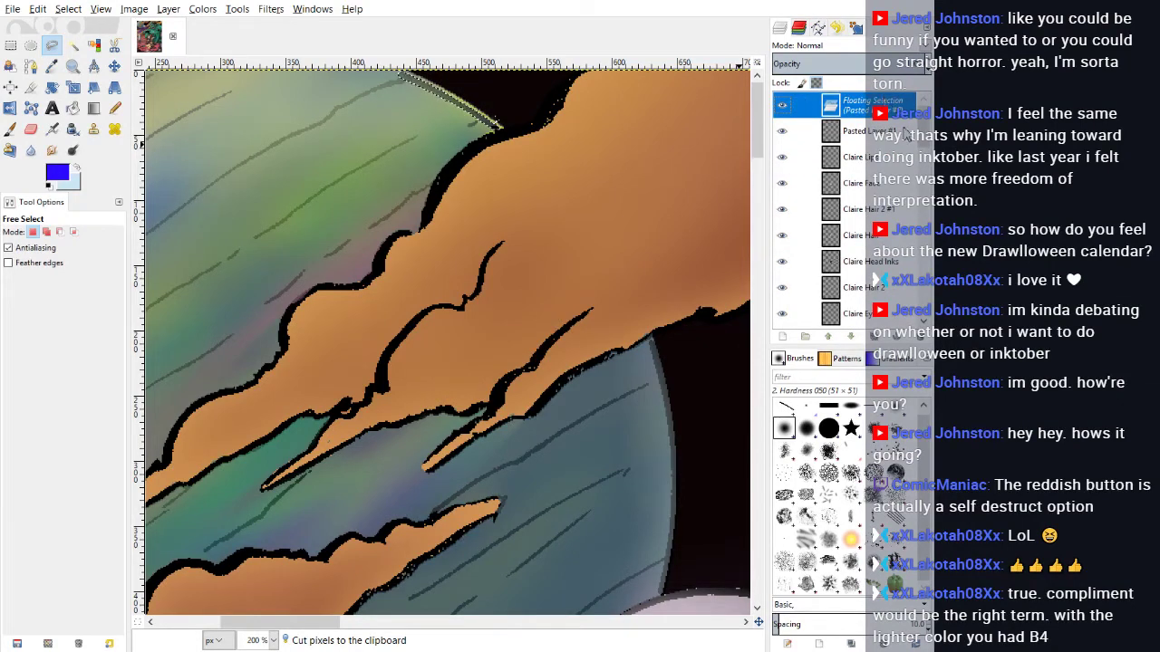
pyautogui.click(115, 69)
pyautogui.hotkey('shift', 'ctrl', 'n')
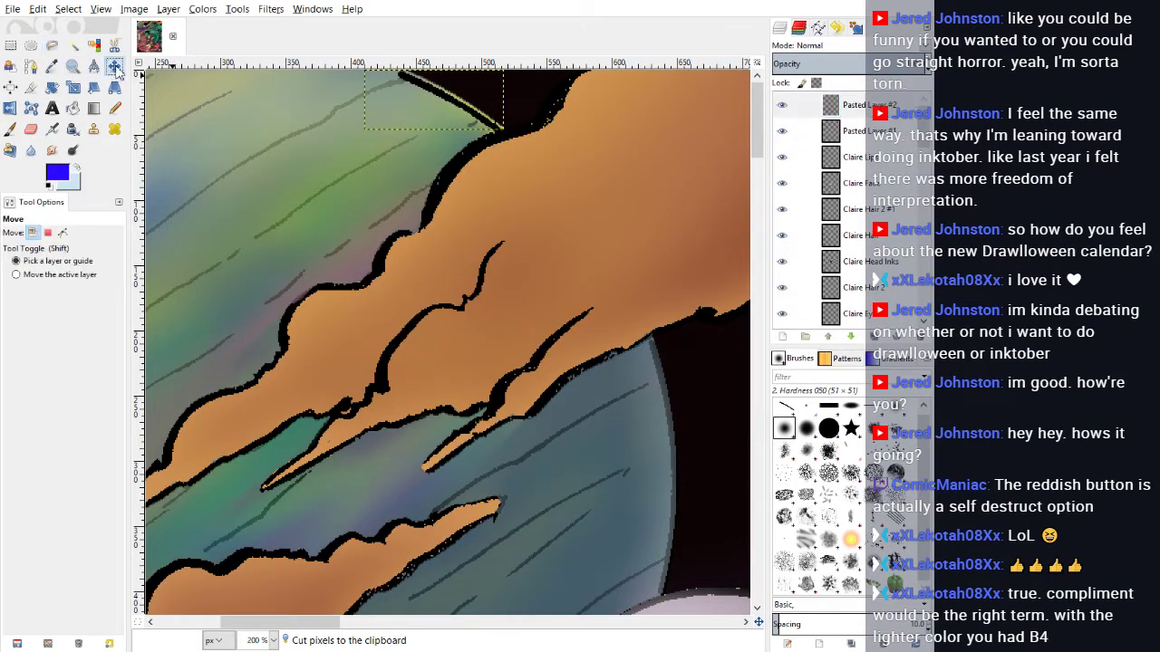
# Step: Nudge the pasted rim line slightly outward over the uncovered planet edge and place its layer directly below the INK Layer
pyautogui.moveTo(434, 93); pyautogui.dragTo(437, 91)
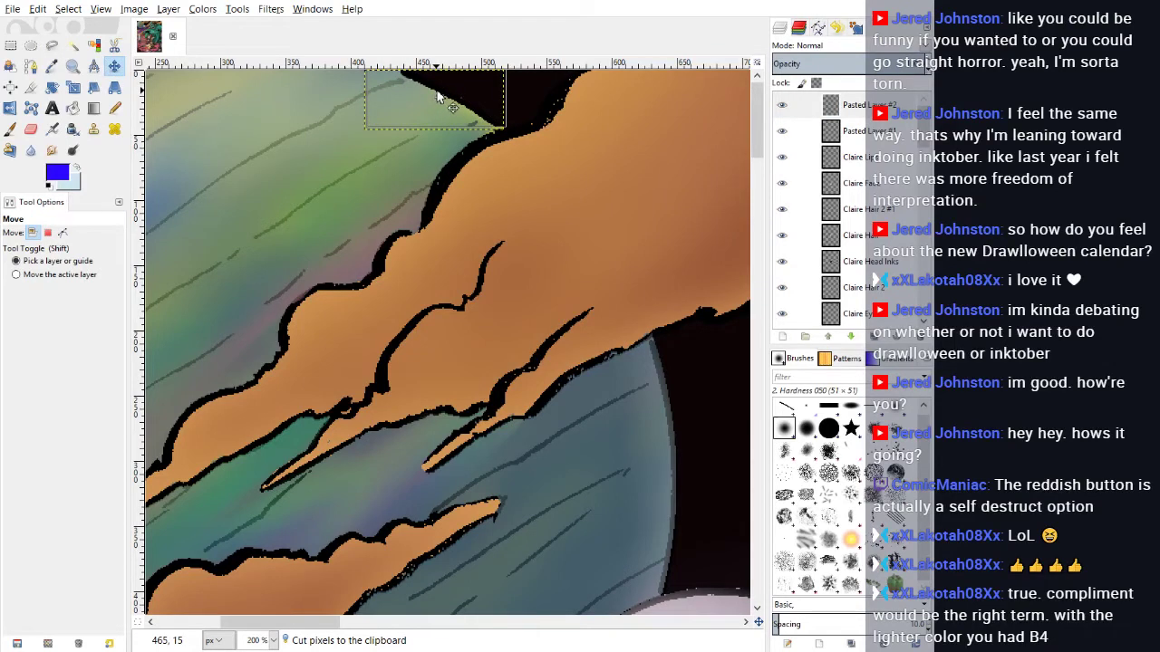
pyautogui.click(897, 102)
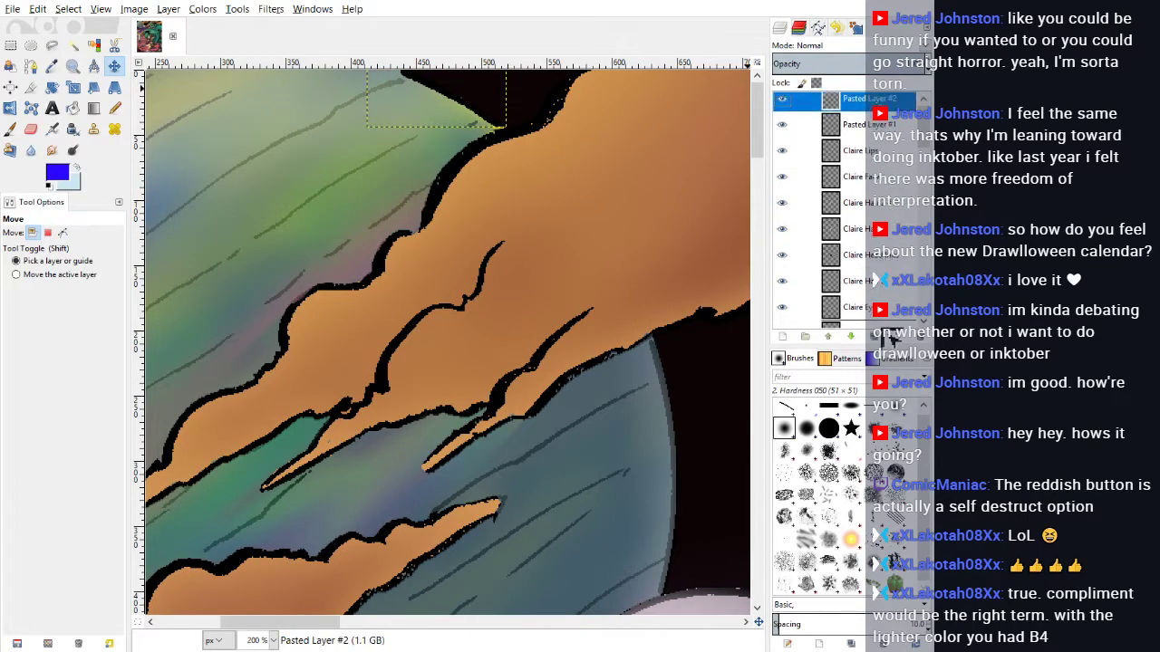
pyautogui.scroll(-3, 883, 313)
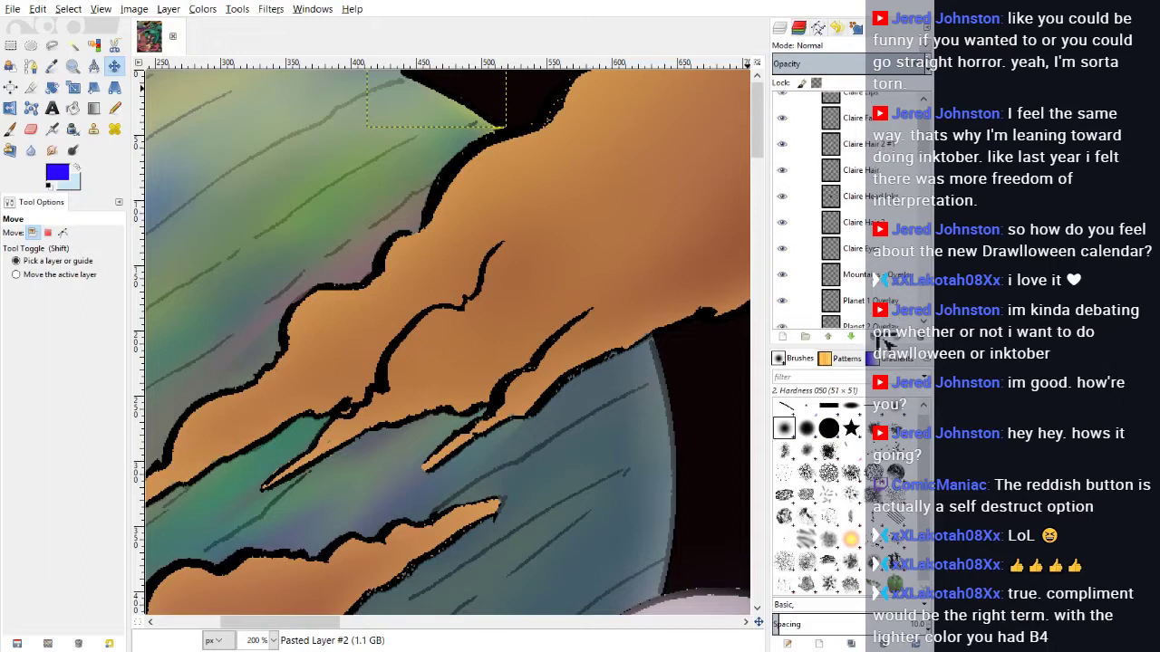
pyautogui.scroll(-6, 874, 272)
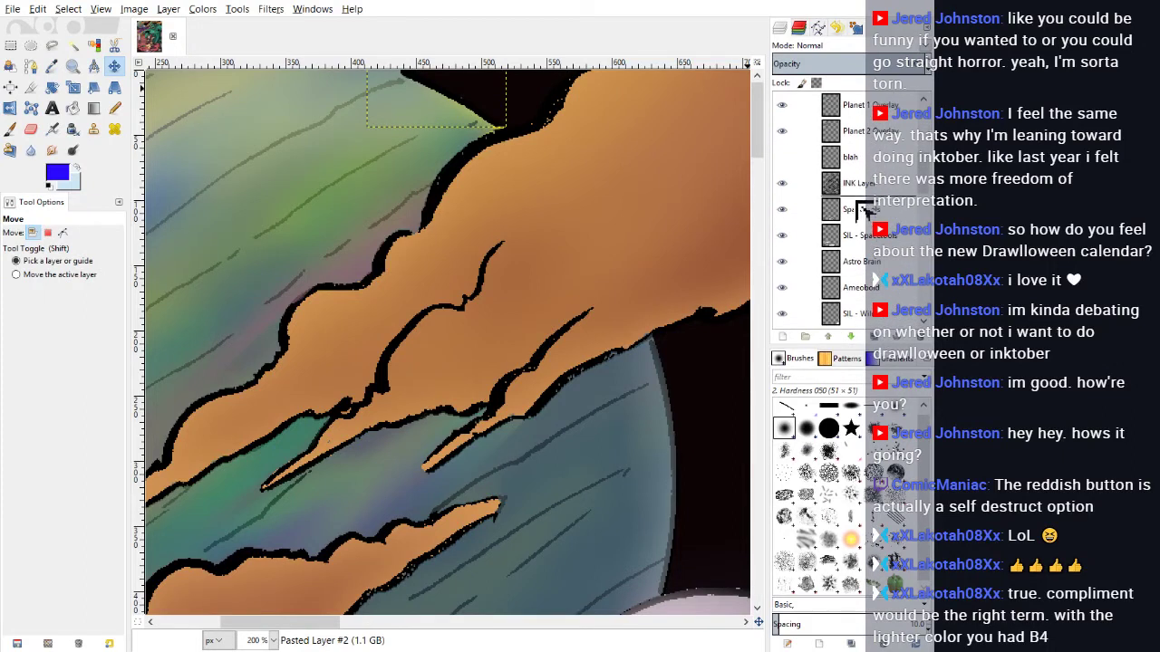
pyautogui.moveTo(866, 210); pyautogui.dragTo(866, 207)
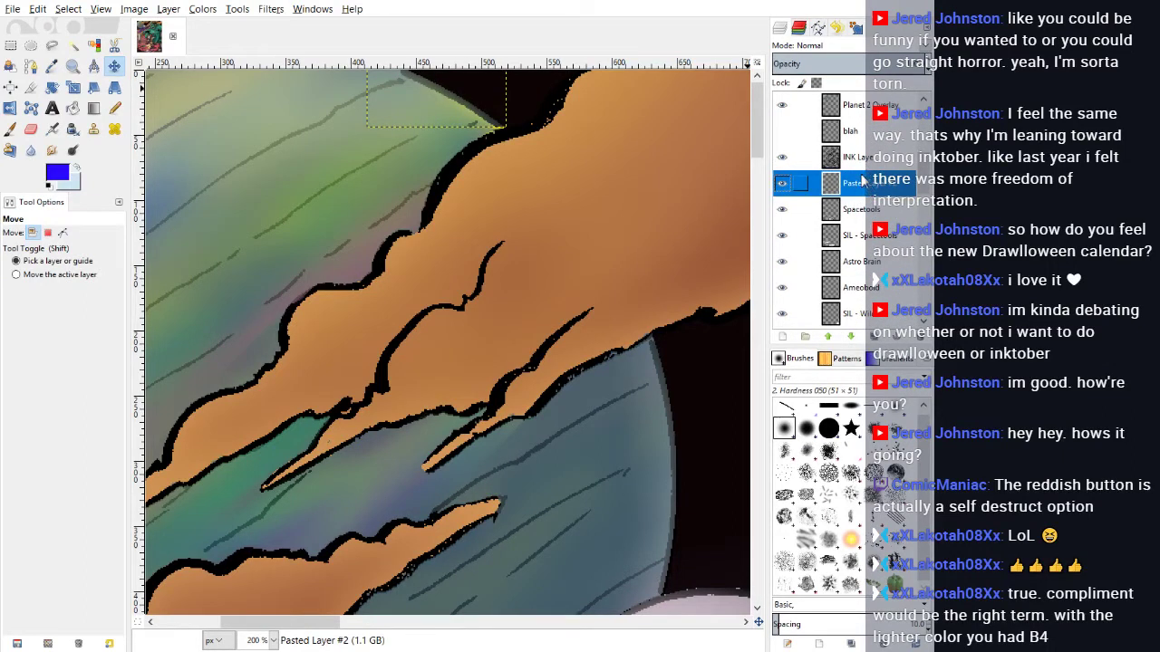
# Step: Merge the INK Layer down into the pasted rim line layer beneath it
pyautogui.click(866, 159)
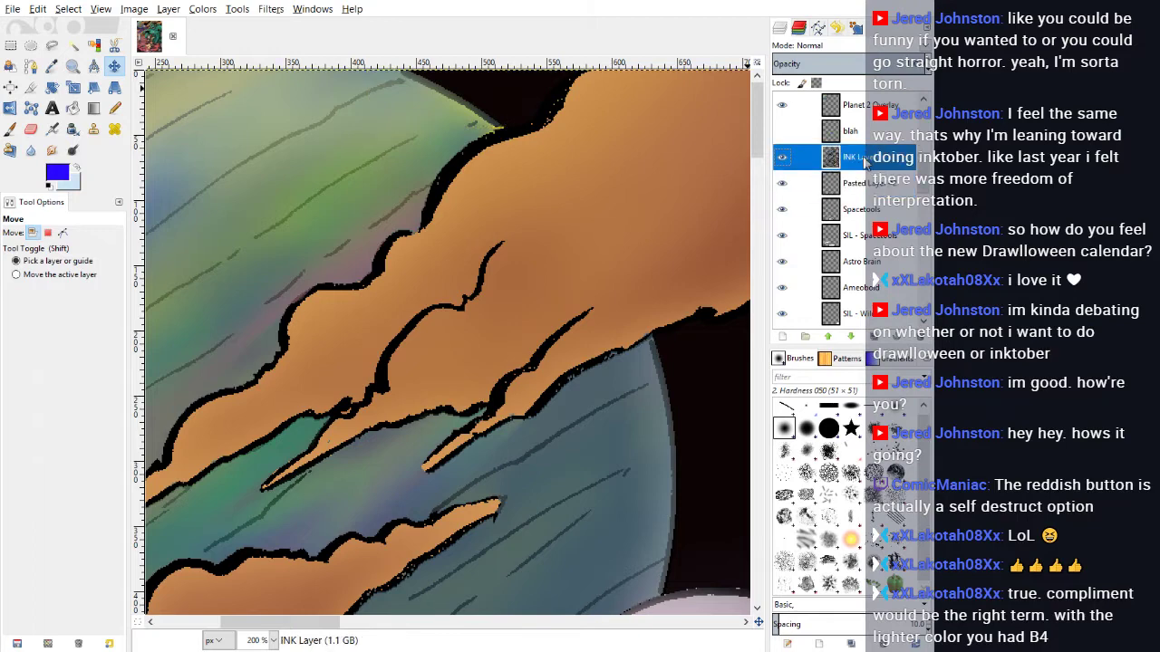
pyautogui.click(911, 272)
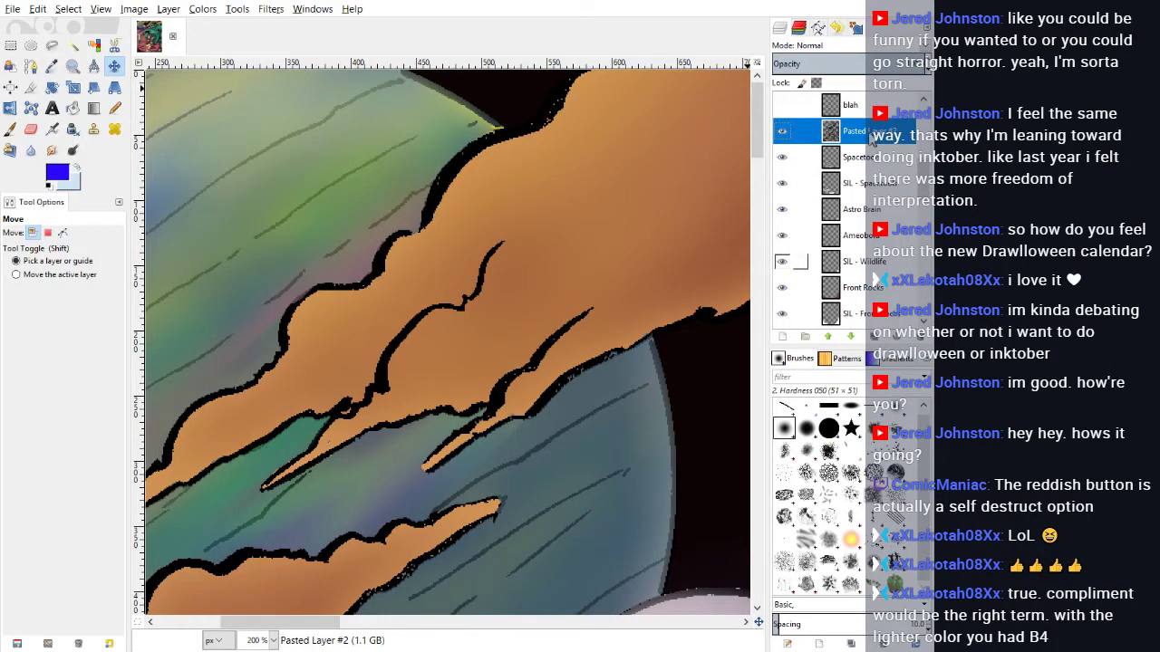
pyautogui.rightClick(885, 142)
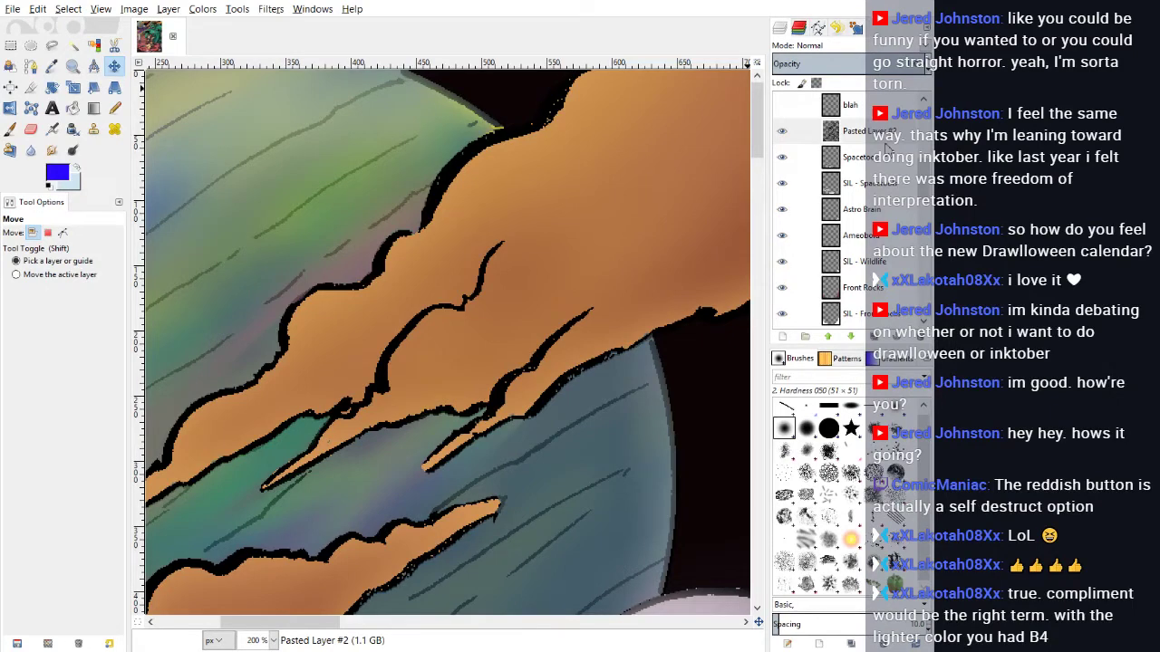
# Step: Rename the merged ink and rim line layer as INK Layer
pyautogui.hotkey('ctrl', 'z')
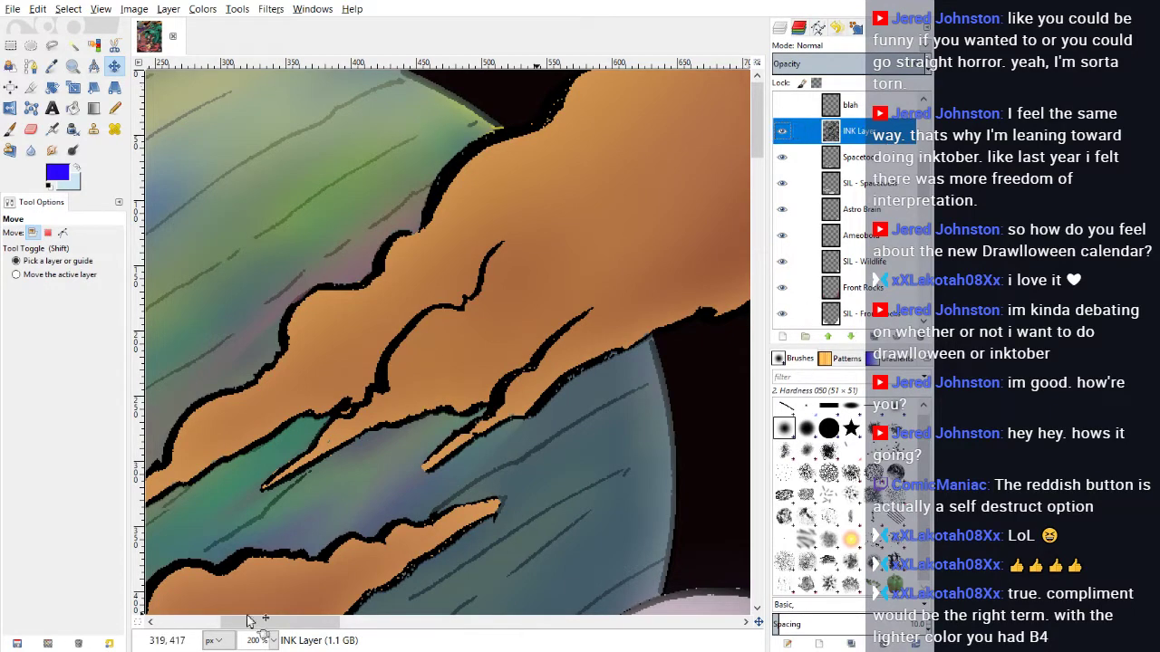
pyautogui.click(259, 581)
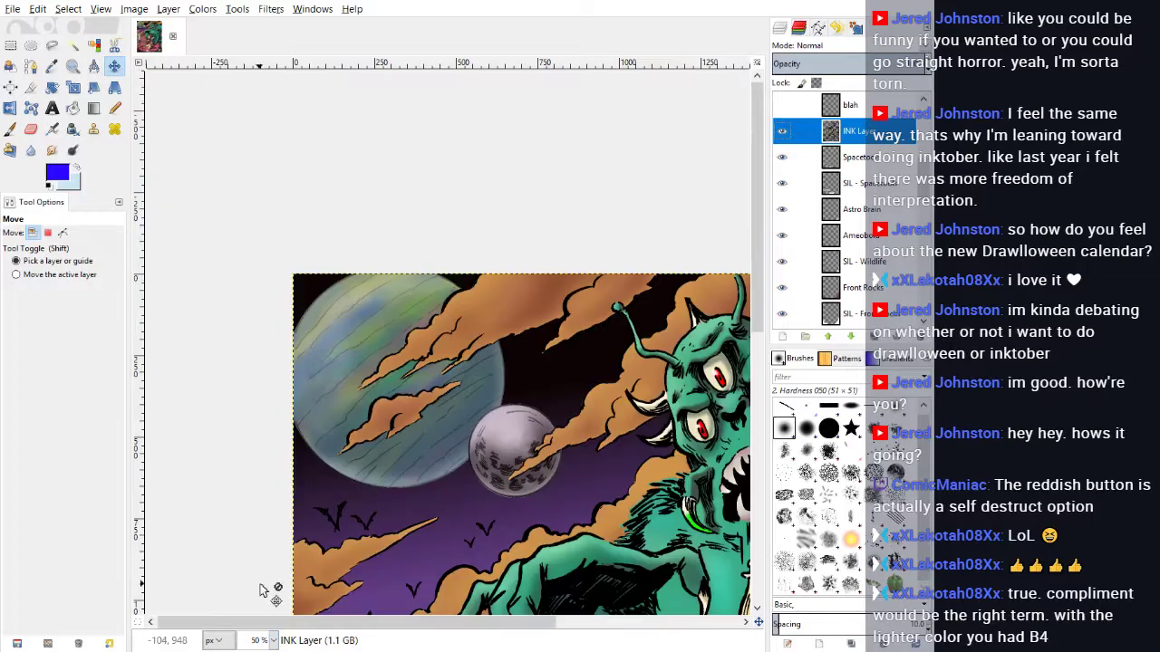
pyautogui.scroll(-3, 570, 356)
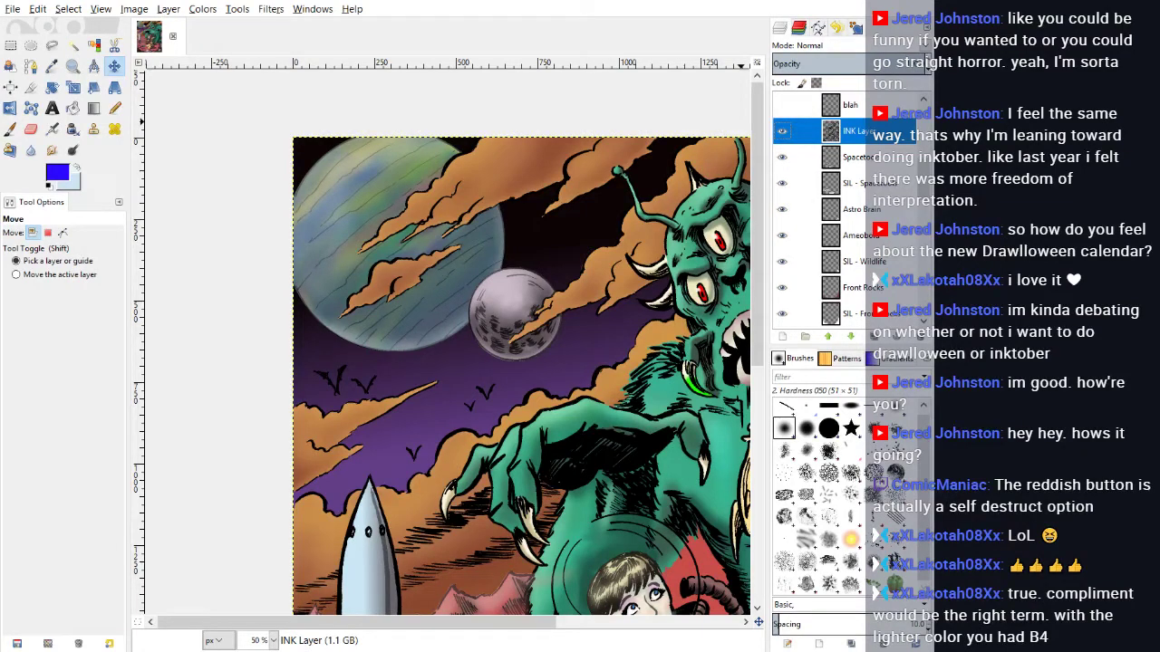
# Step: Set the foreground colour to white
pyautogui.click(68, 173)
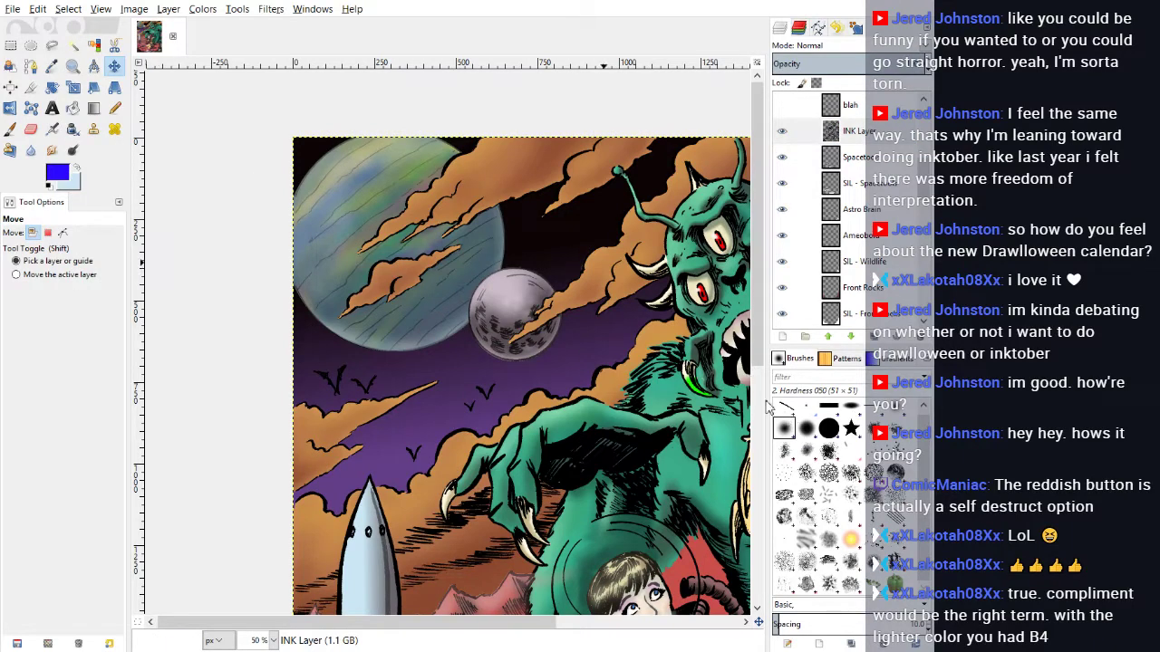
pyautogui.moveTo(769, 408); pyautogui.dragTo(781, 443)
pyautogui.click(845, 480)
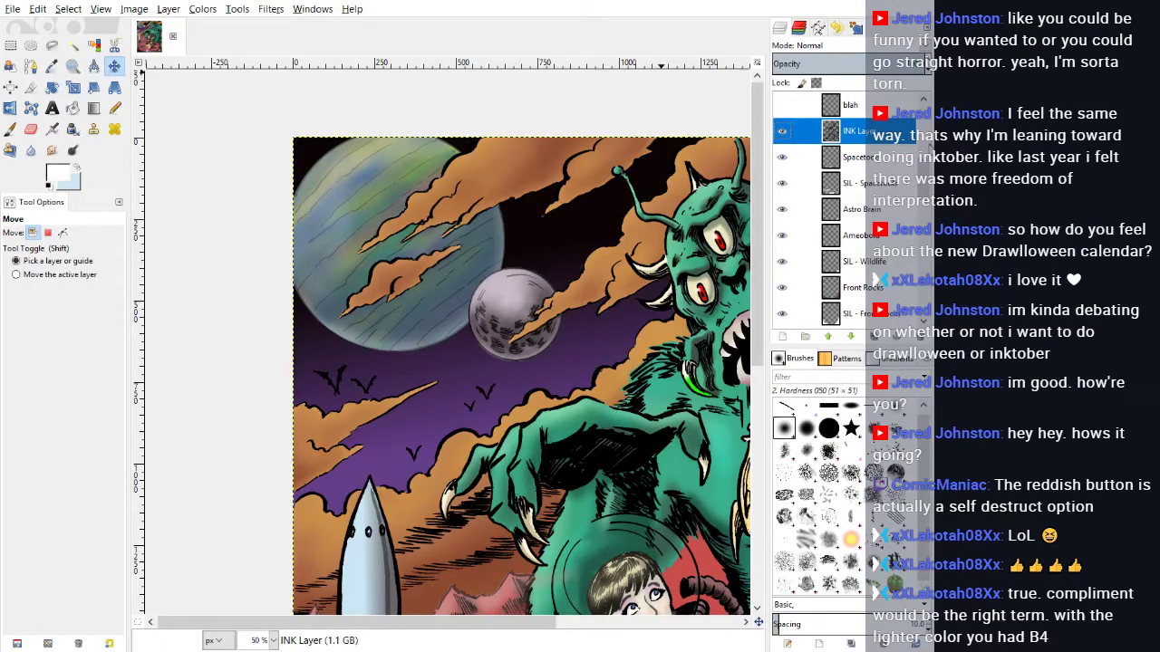
# Step: Add a new layer named Stars directly above the Background Sky layer
pyautogui.moveTo(924, 172); pyautogui.dragTo(922, 117)
pyautogui.click(849, 106)
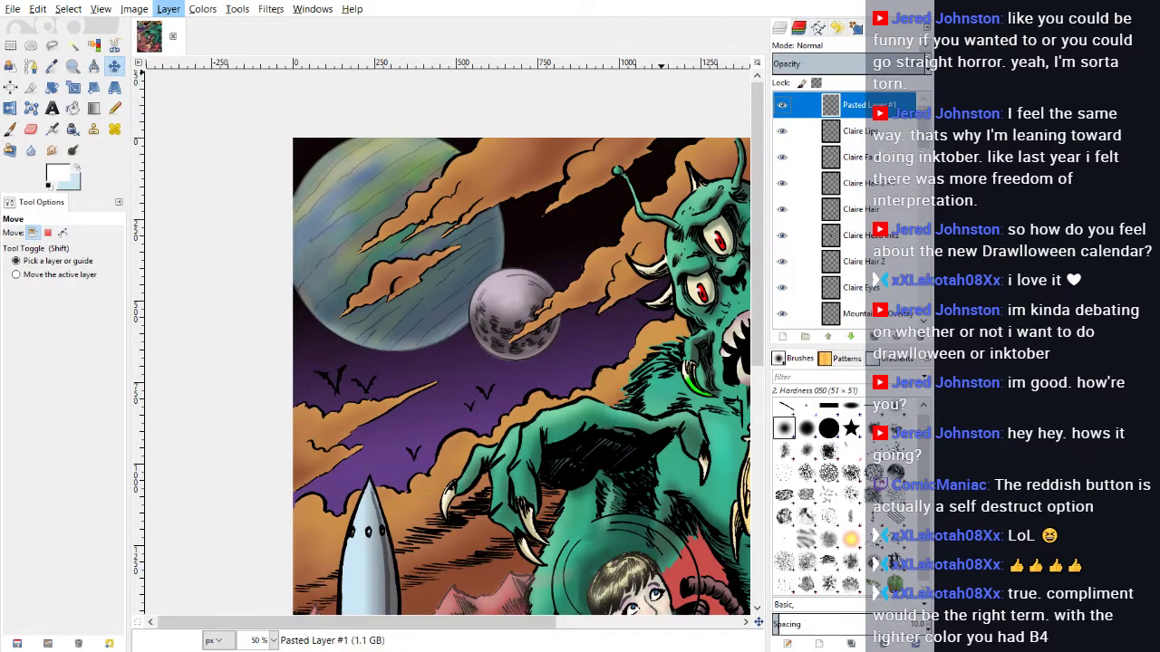
pyautogui.scroll(-5, 847, 208)
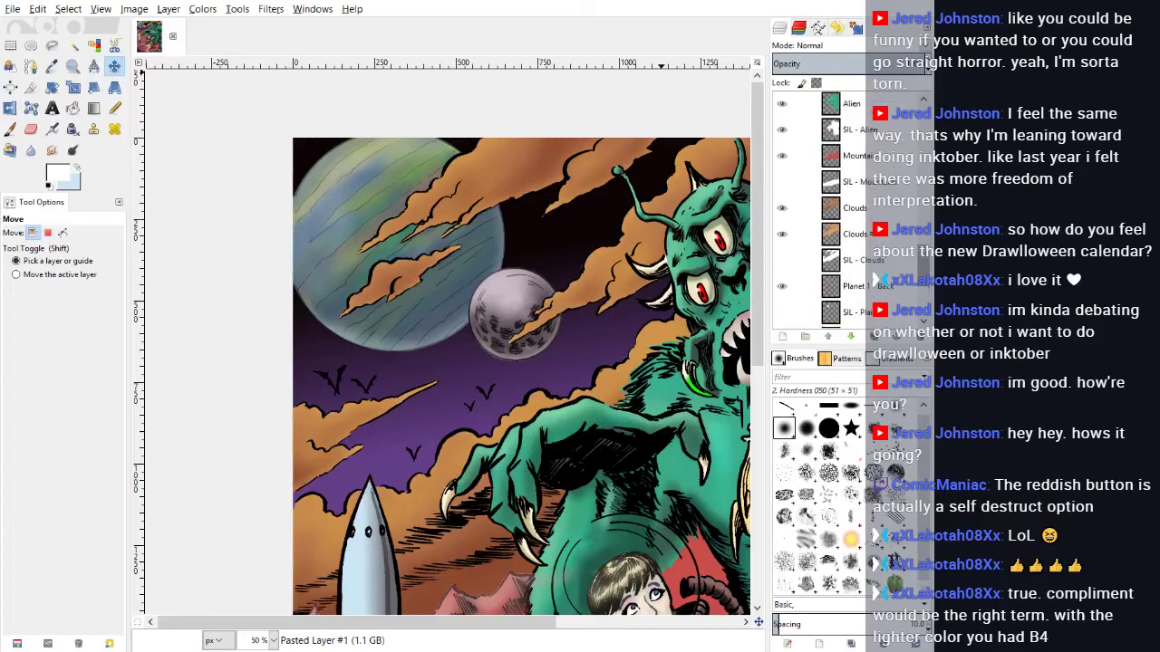
pyautogui.scroll(-5, 847, 209)
pyautogui.click(858, 263)
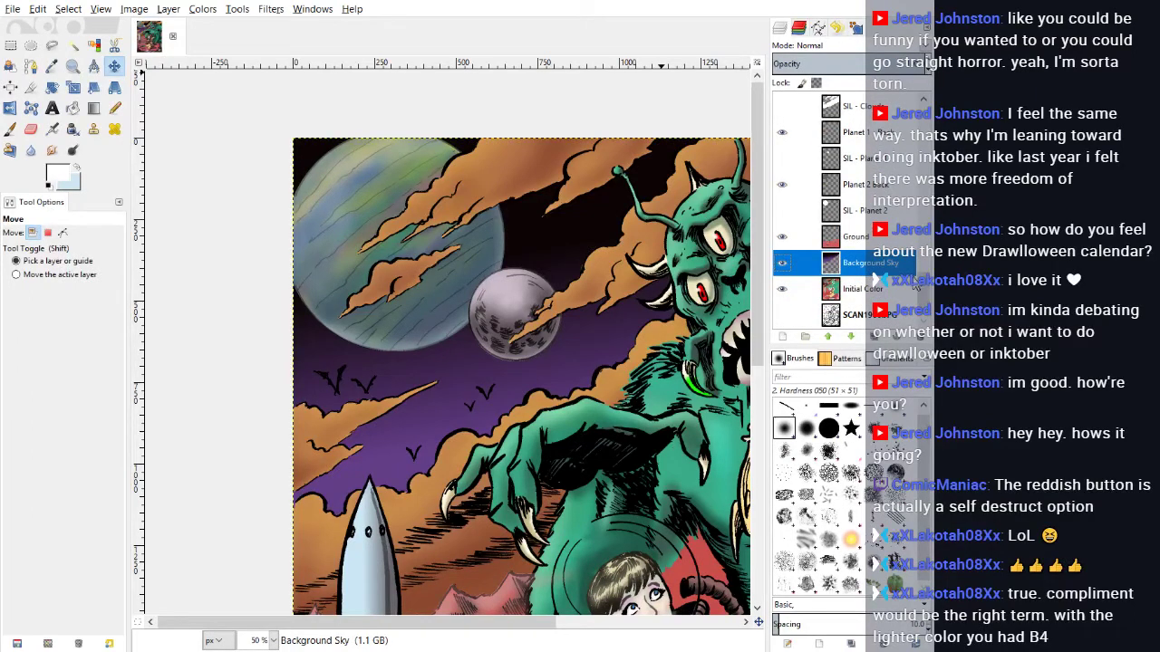
pyautogui.click(922, 303)
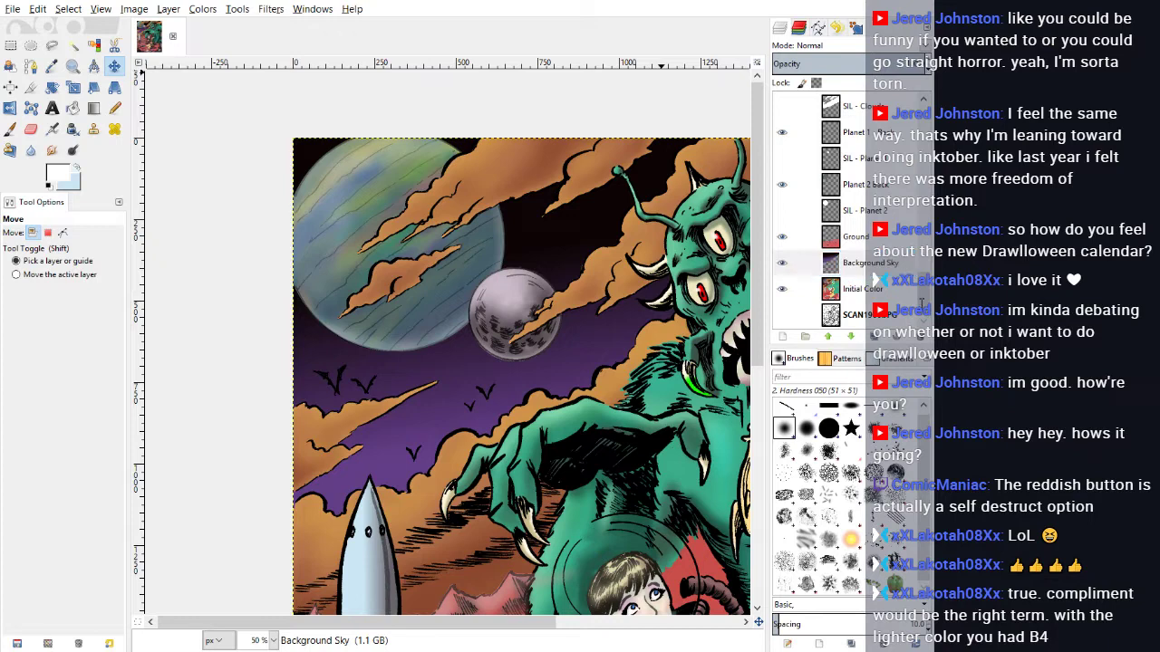
pyautogui.press('Return')
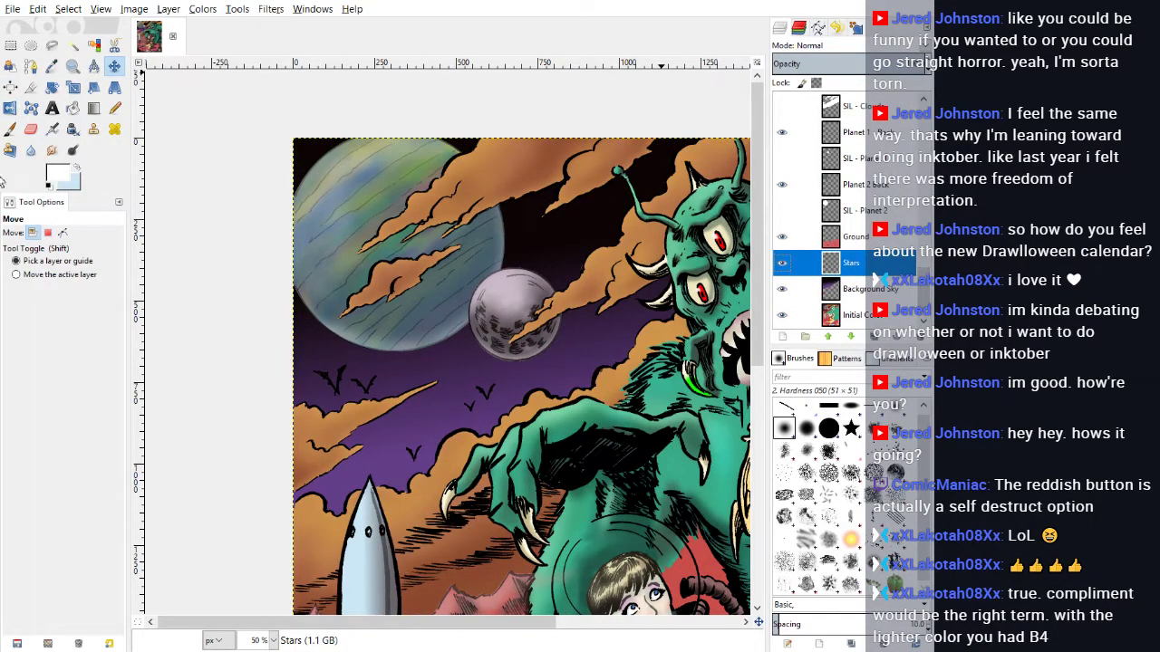
# Step: Switch to the Airbrush with the Bristles 03 brush and set its size to 301.35
pyautogui.click(52, 130)
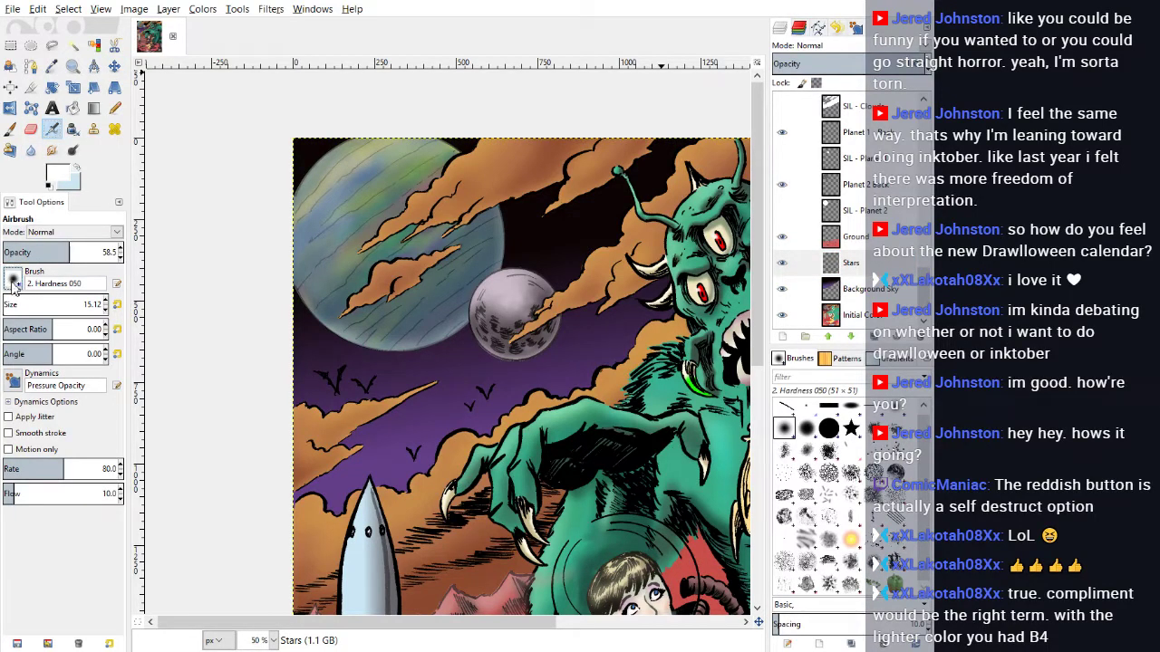
pyautogui.click(14, 360)
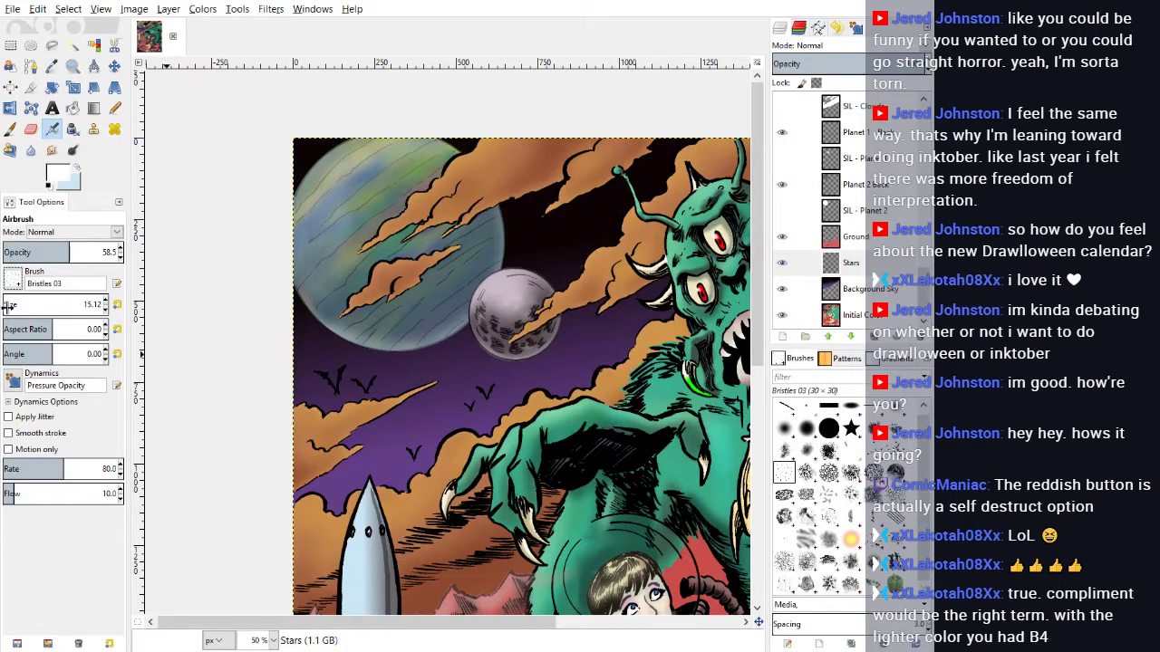
pyautogui.moveTo(8, 306); pyautogui.dragTo(34, 304)
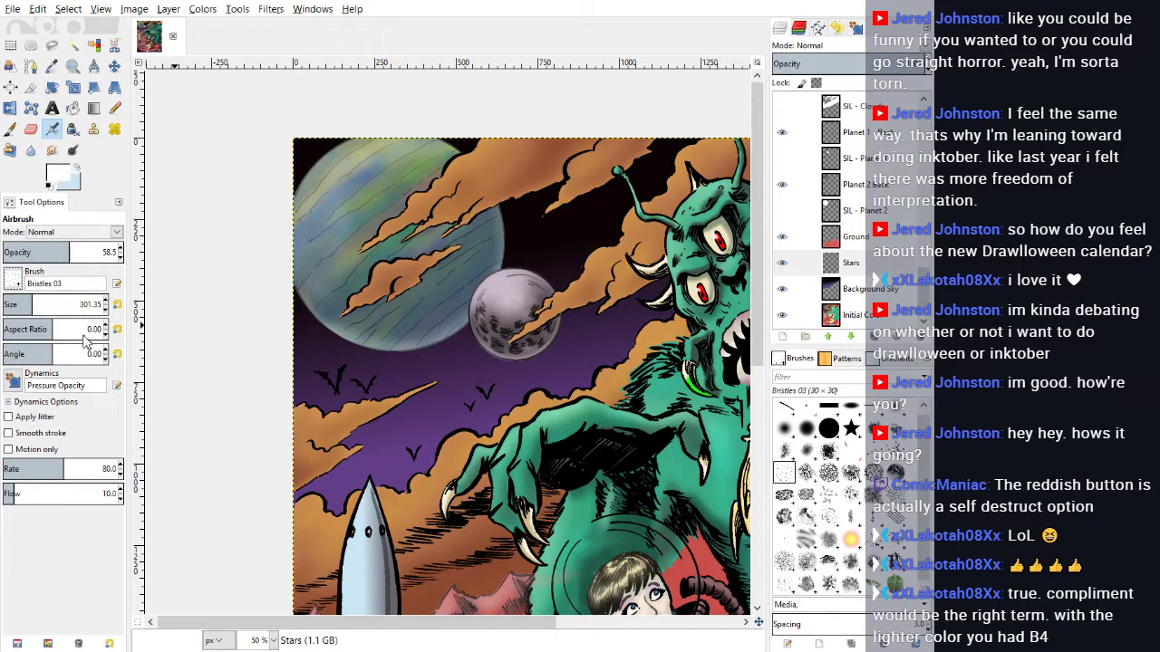
# Step: Try the Bristles 01, Bristles 02 and Grass brushes for stars in the sky below the large planet, undoing the test paint
pyautogui.click(84, 342)
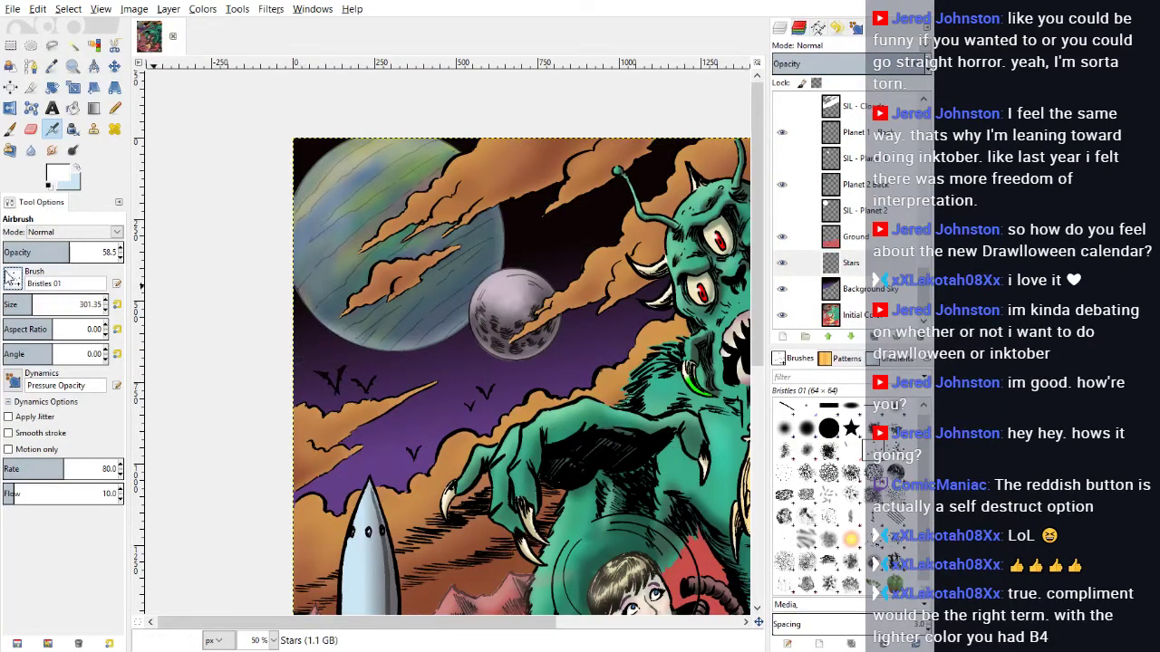
pyautogui.press('.')
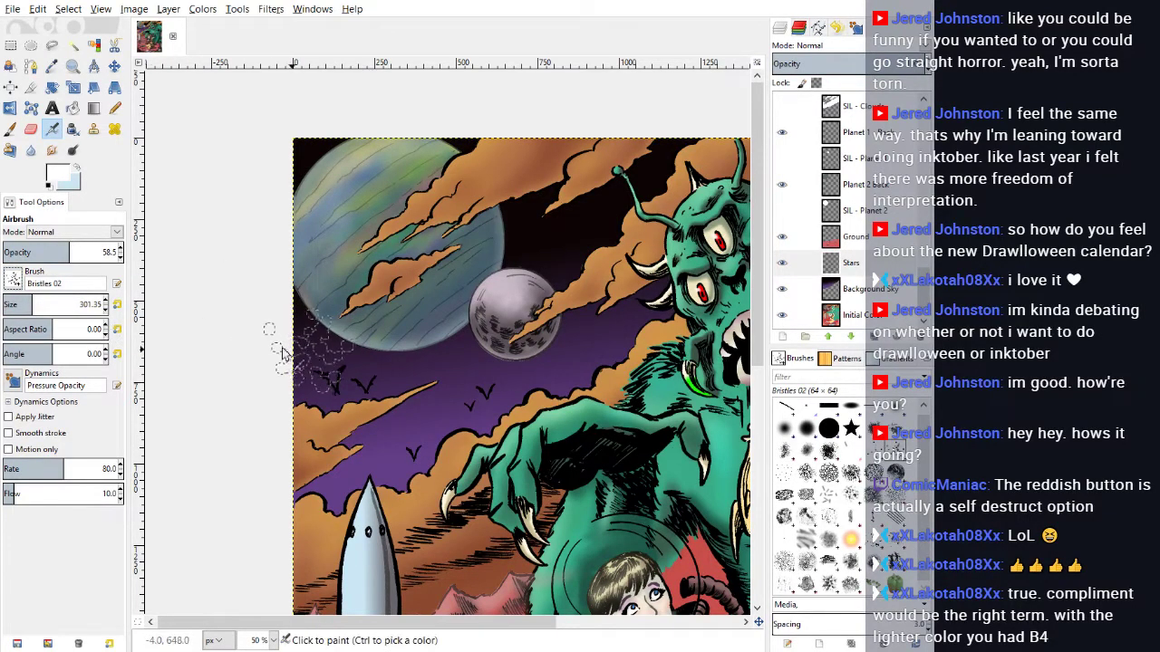
pyautogui.click(102, 376)
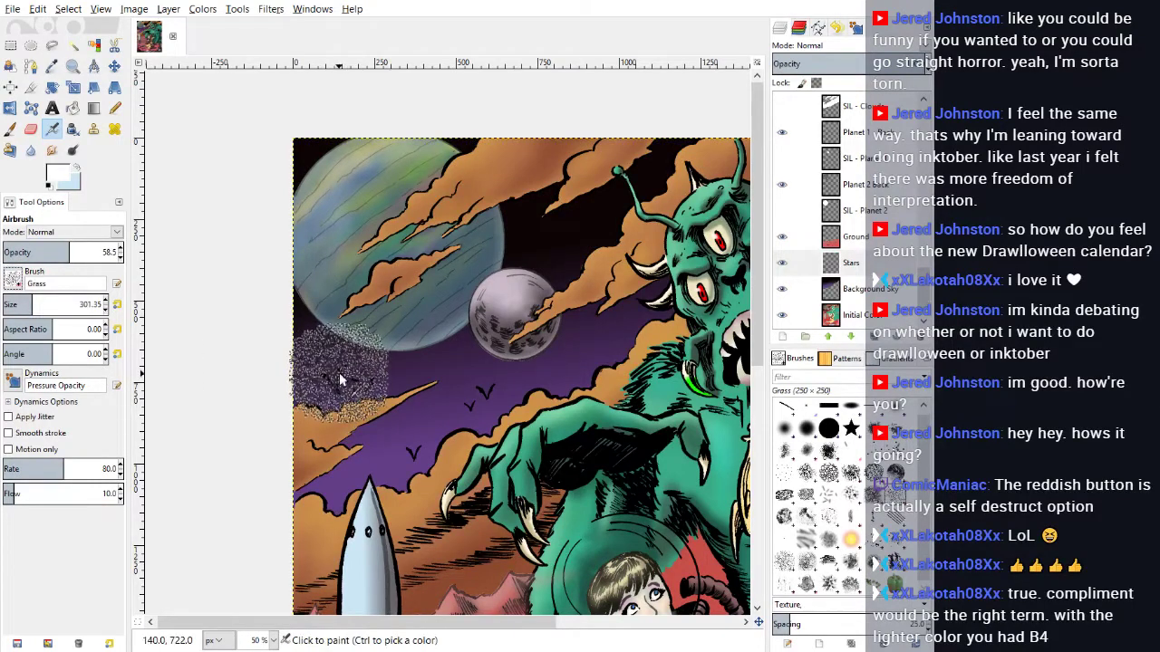
pyautogui.hotkey('ctrl', 'z')
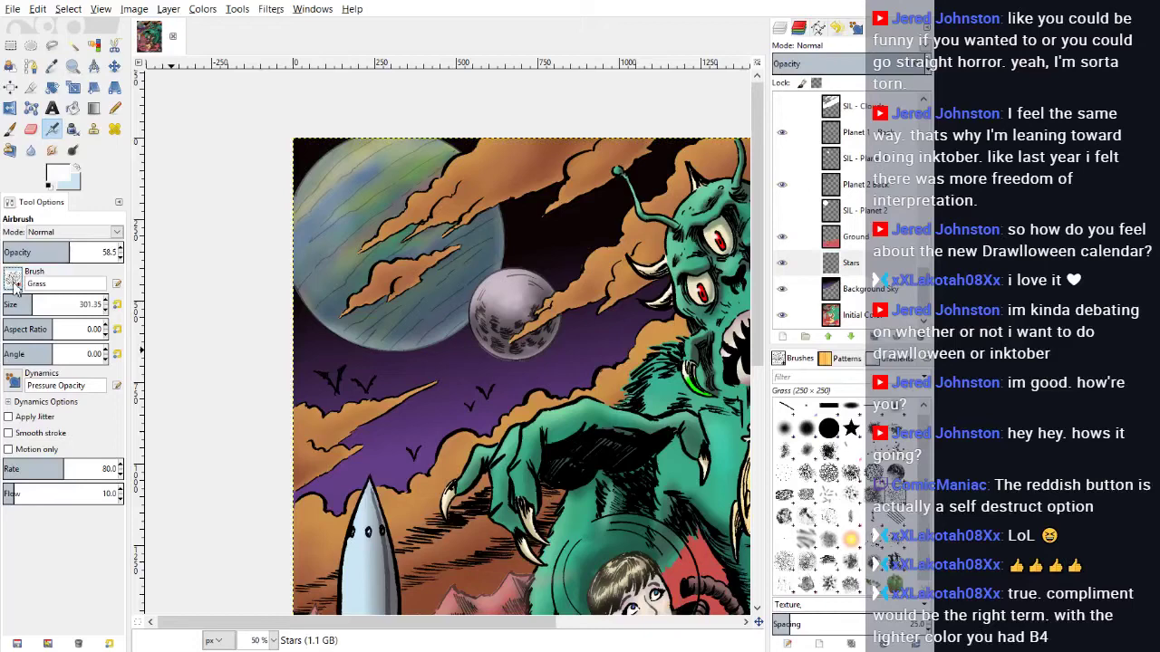
# Step: Try the Oils 03 and Texture Hose 02 brushes, test-spraying the purple sky below the planets and undoing the marks
pyautogui.press('.')
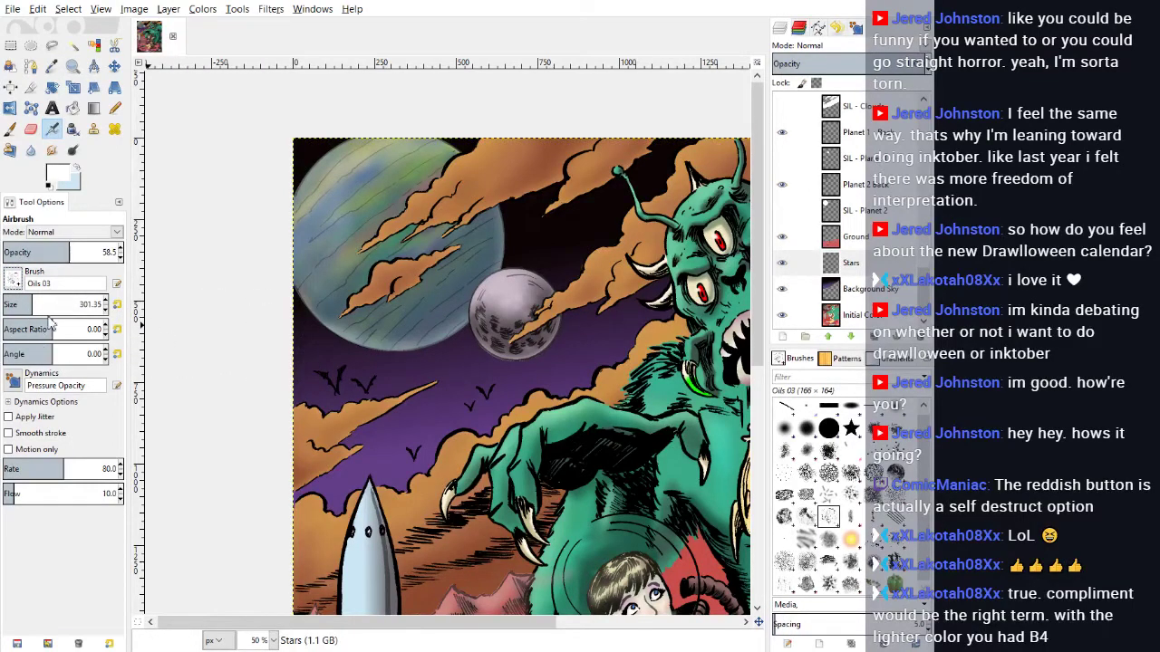
pyautogui.press('.')
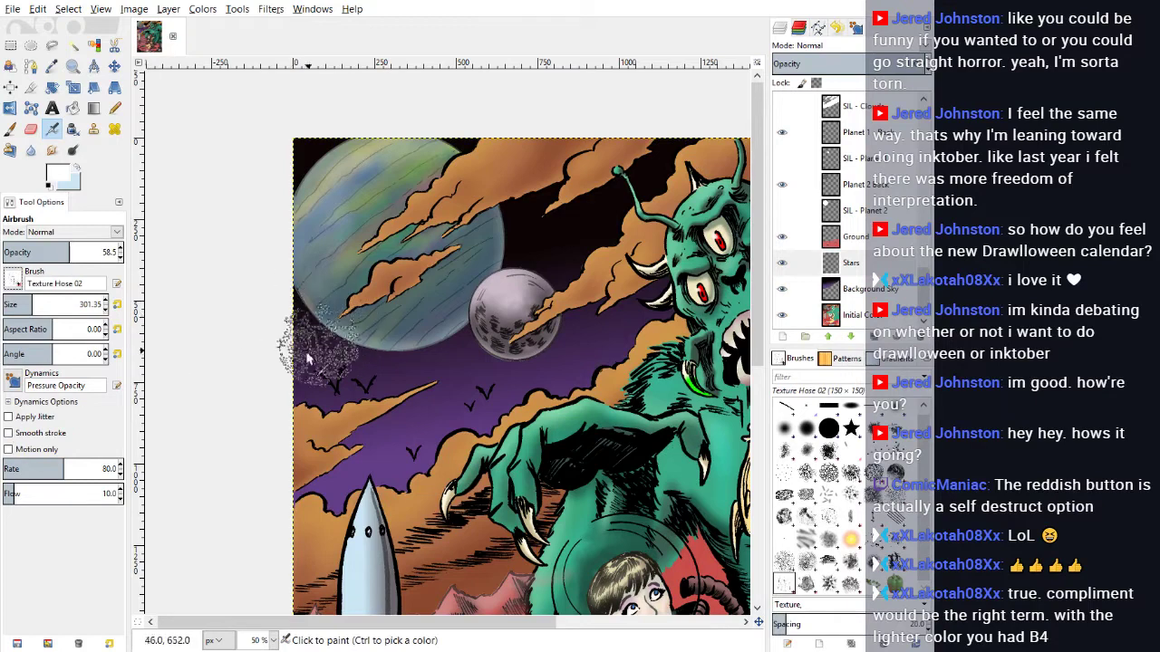
pyautogui.click(462, 355)
pyautogui.hotkey('ctrl', 'z')
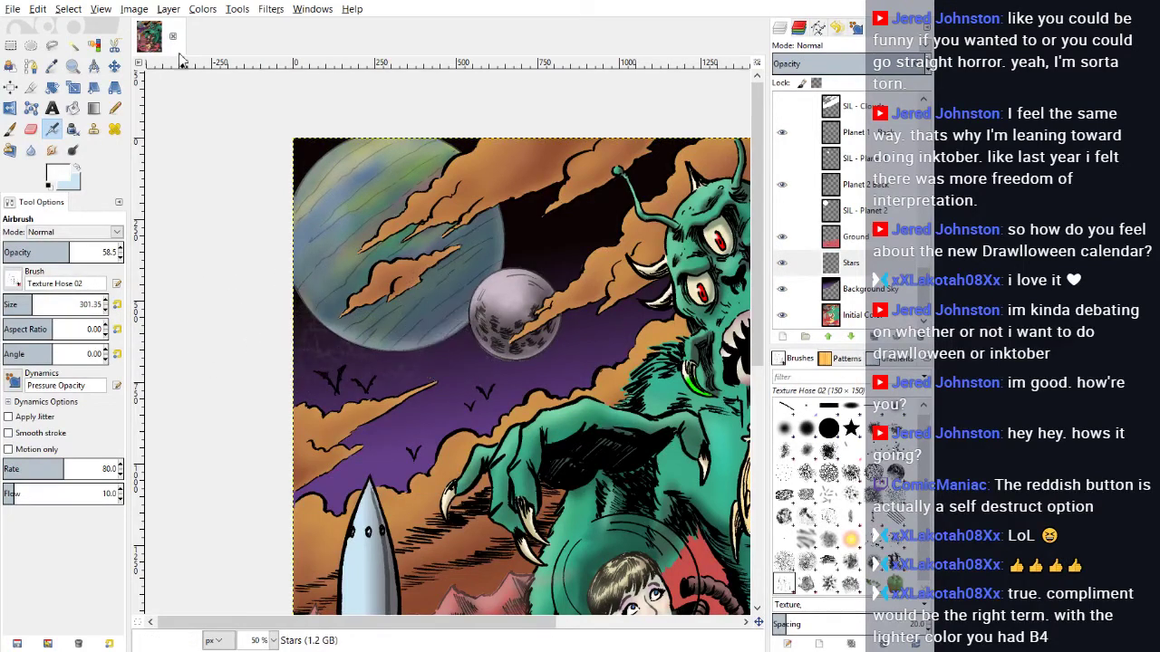
pyautogui.click(38, 10)
pyautogui.click(45, 28)
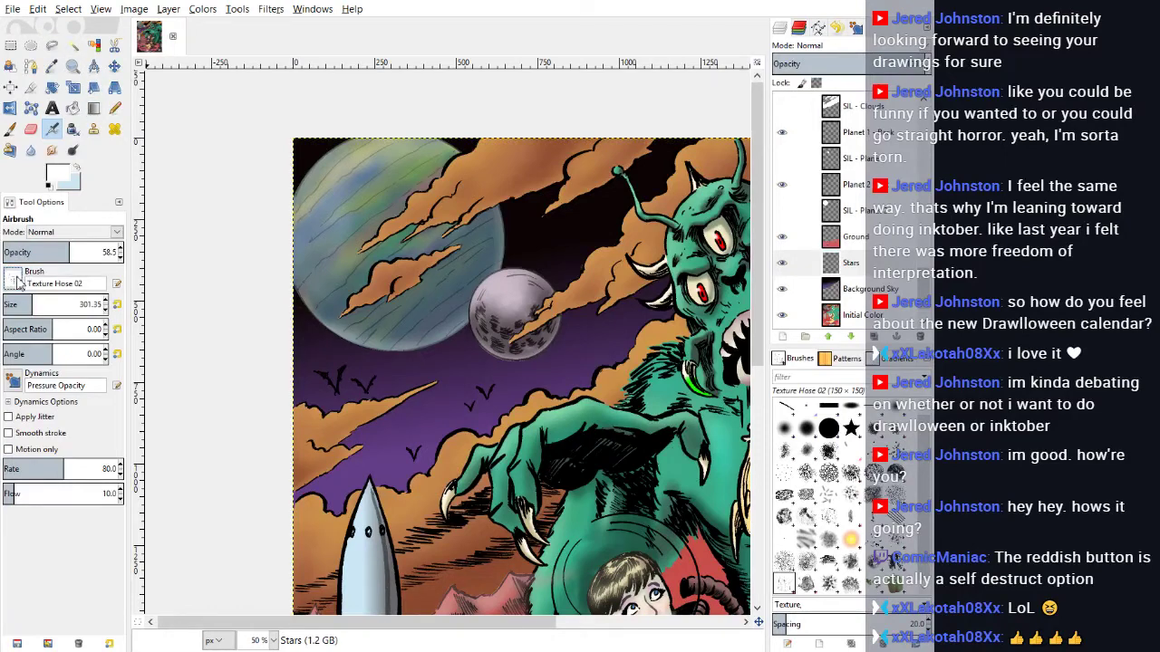
# Step: Try out the Sponge 01, Vegetation 02, Vegetation 01, Texture Hose 03 and Chalk 03 brushes for the Airbrush
pyautogui.click(9, 421)
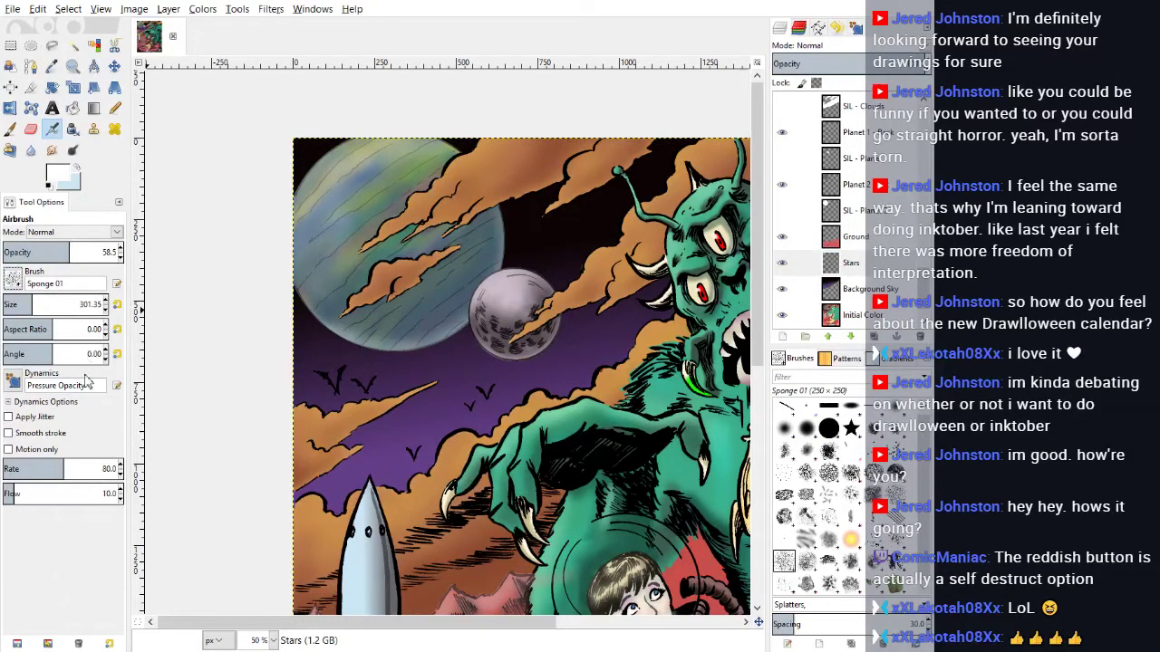
pyautogui.press('.')
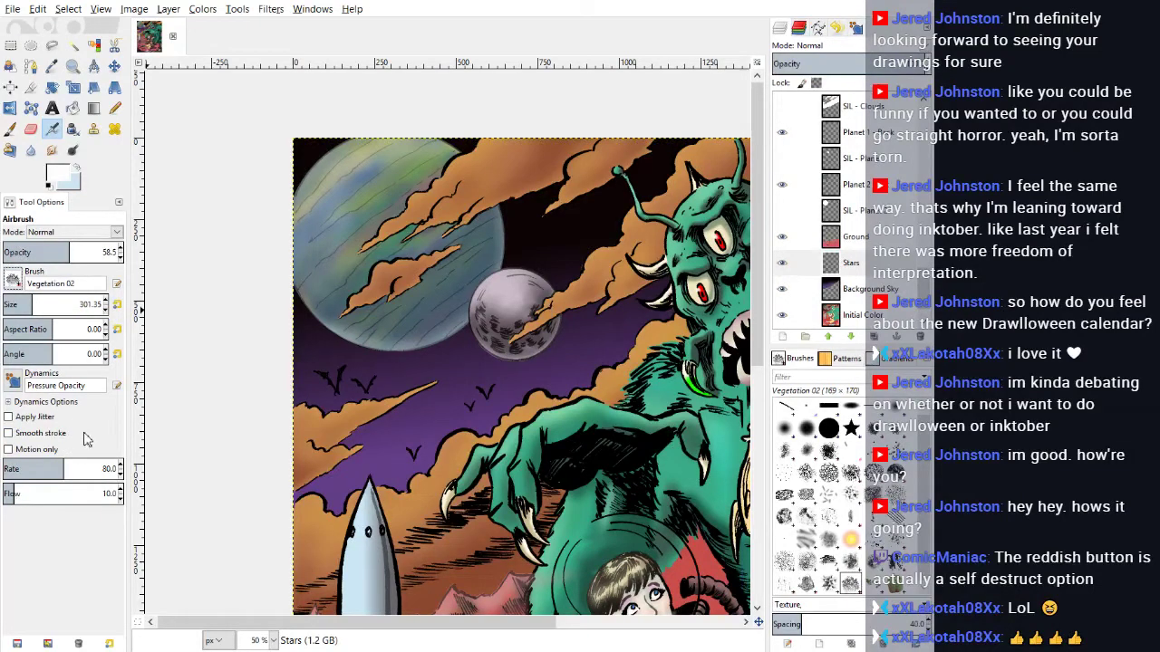
pyautogui.press(',')
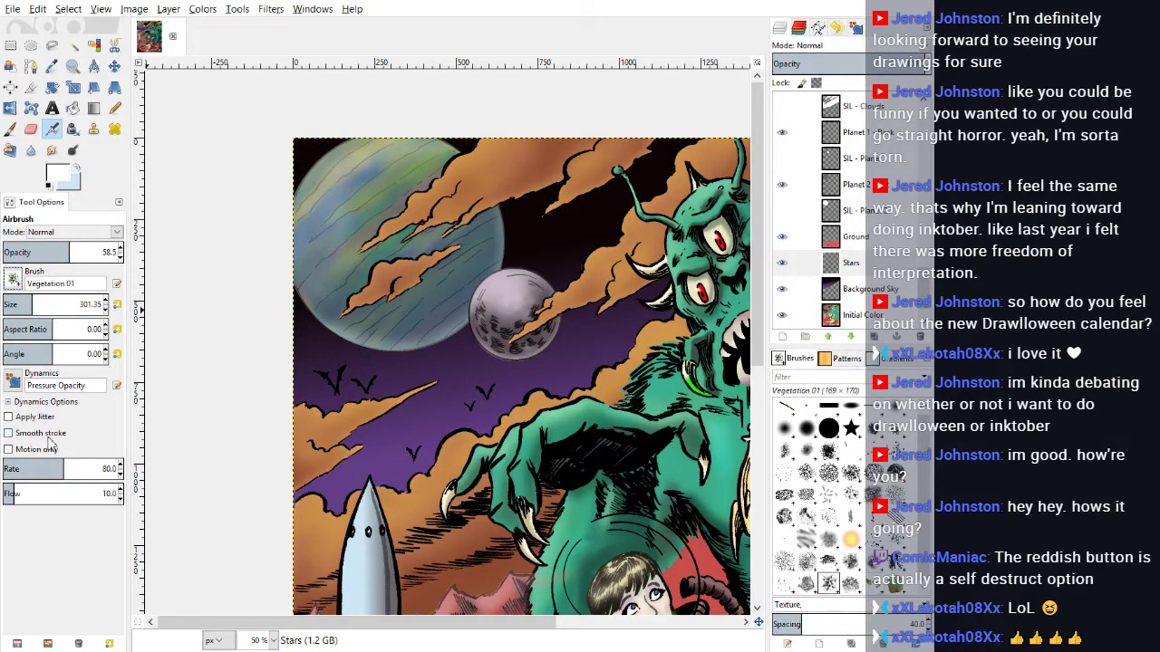
pyautogui.press(',')
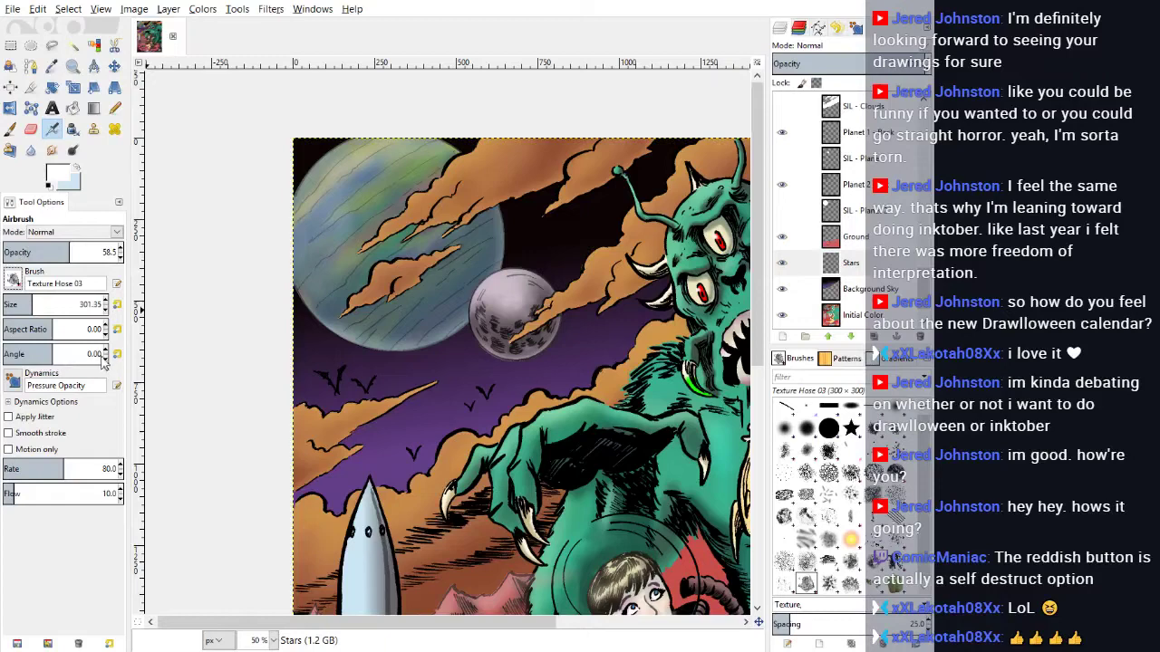
pyautogui.press(',')
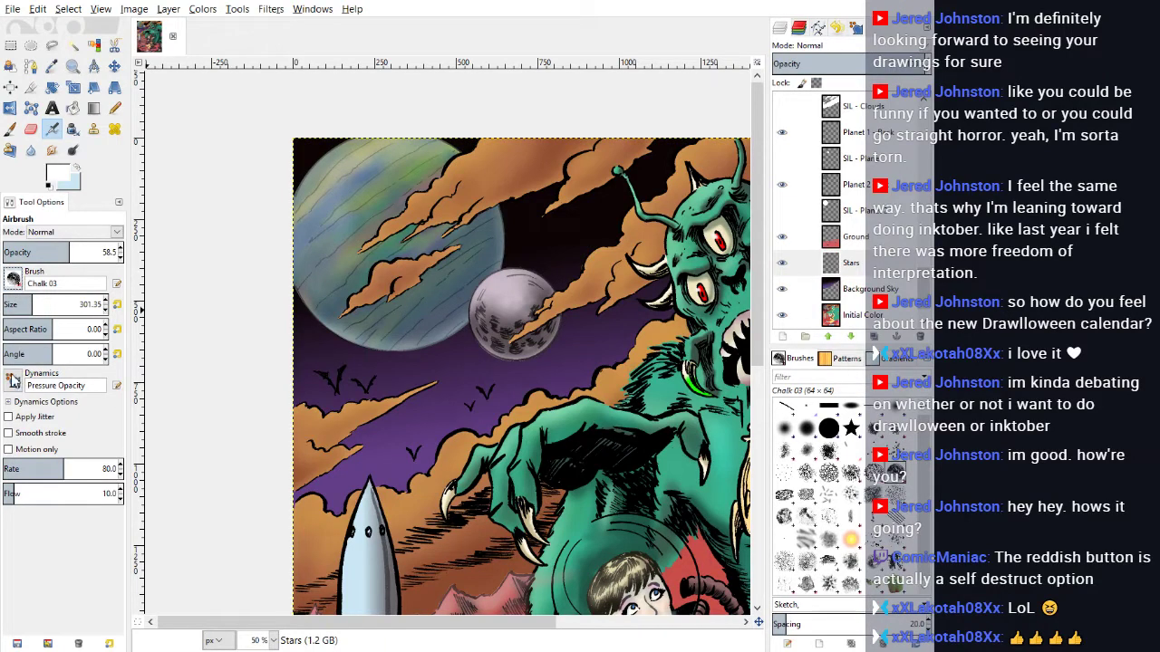
# Step: Choose the Galaxy, Big brush for the Airbrush and set its size to 699.65
pyautogui.press('.')
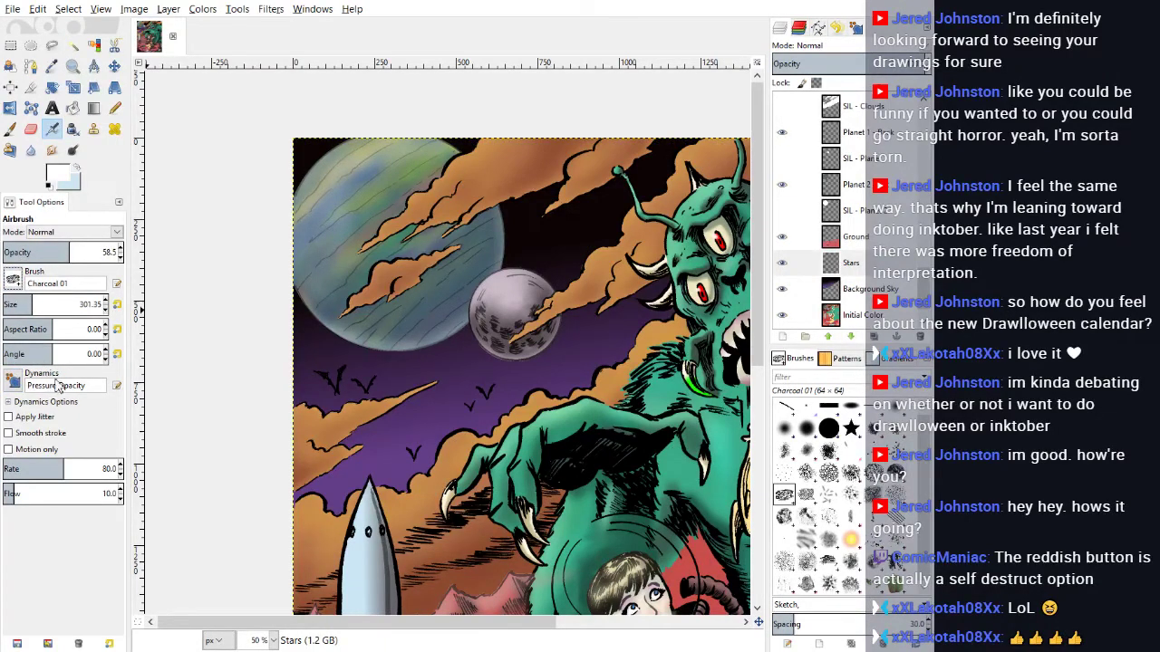
pyautogui.press('.')
pyautogui.press('.')
pyautogui.press('.')
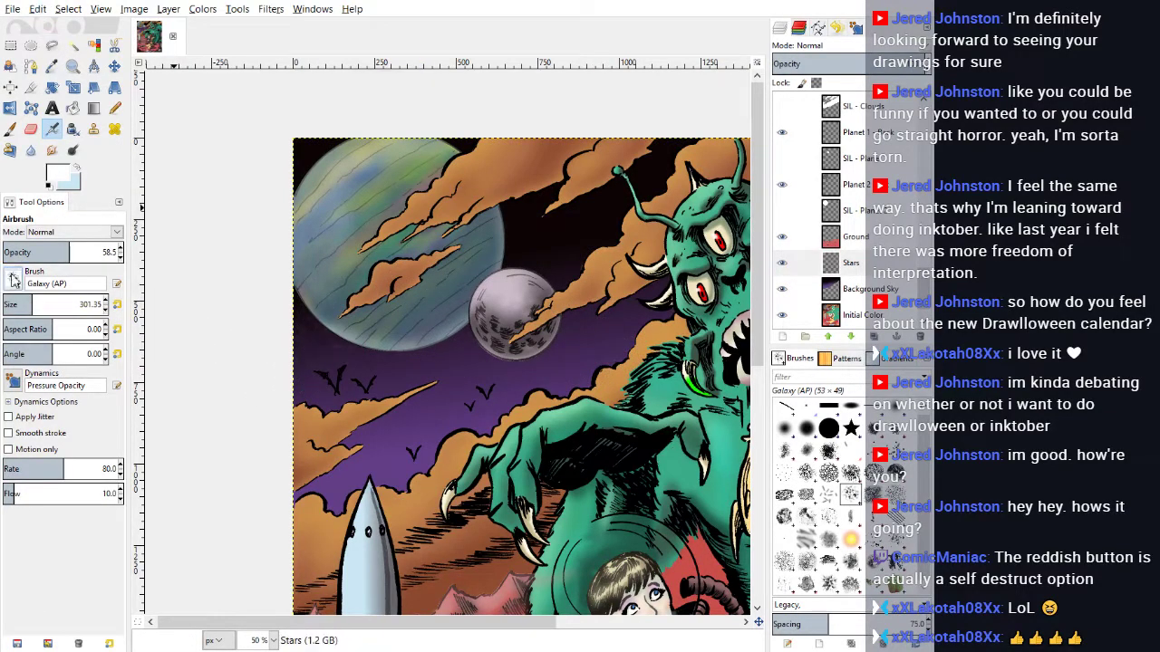
pyautogui.press('.')
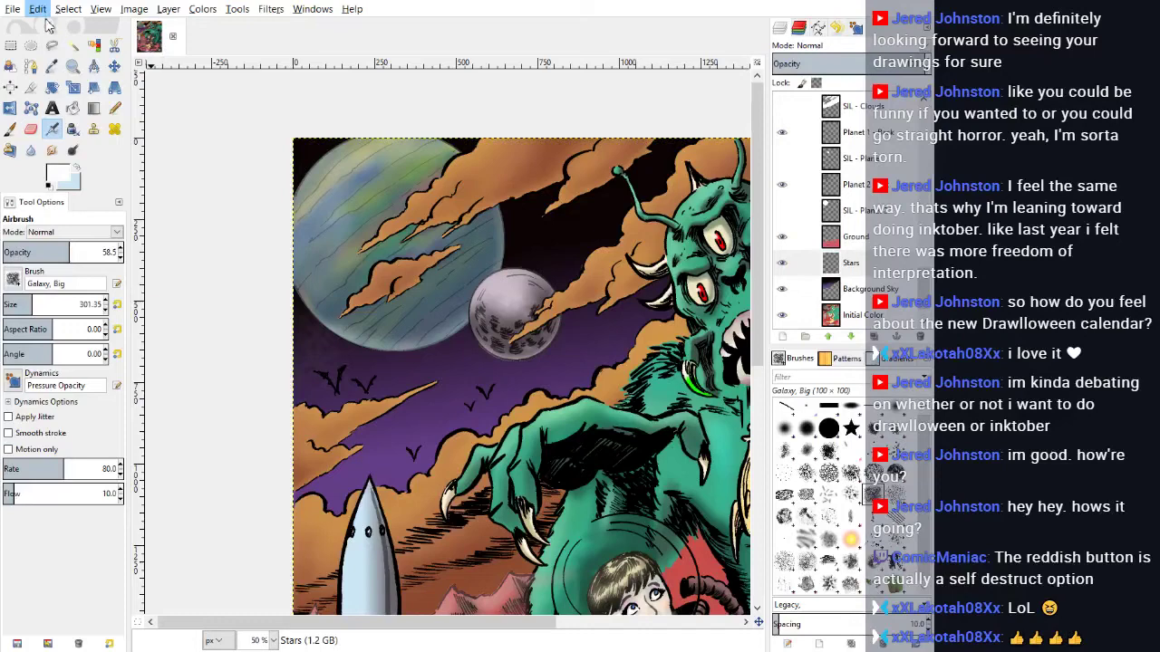
pyautogui.click(73, 305)
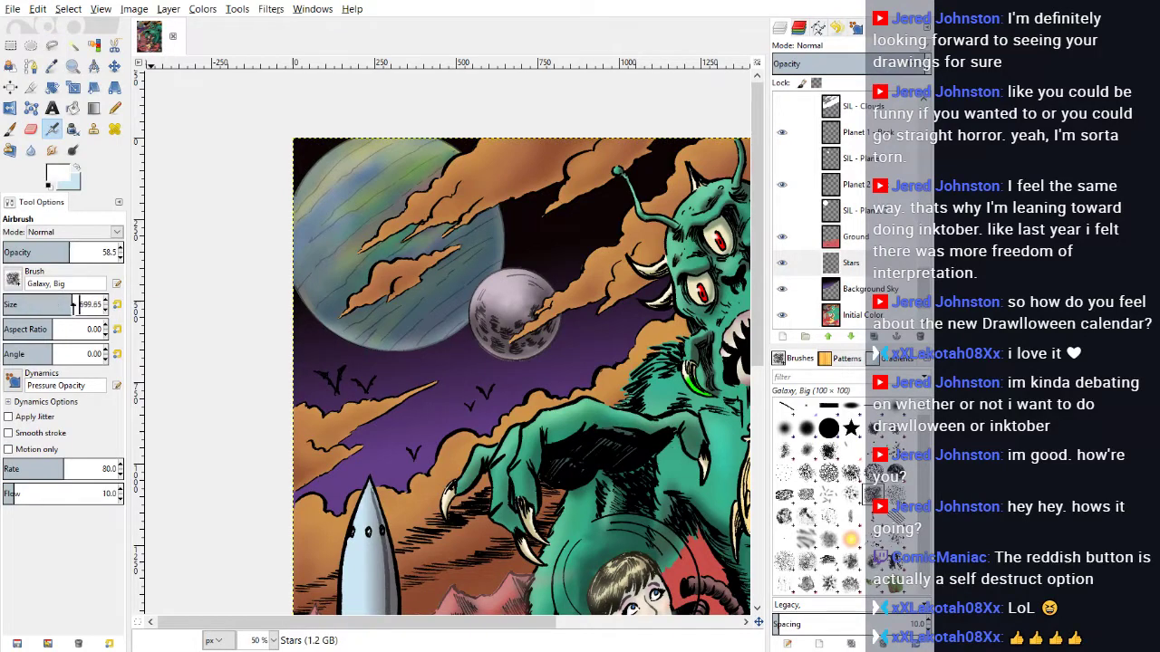
# Step: Try spraying white galaxy texture over the sky around the moon and beside the alien's antenna, and undo the strokes
pyautogui.click(371, 359)
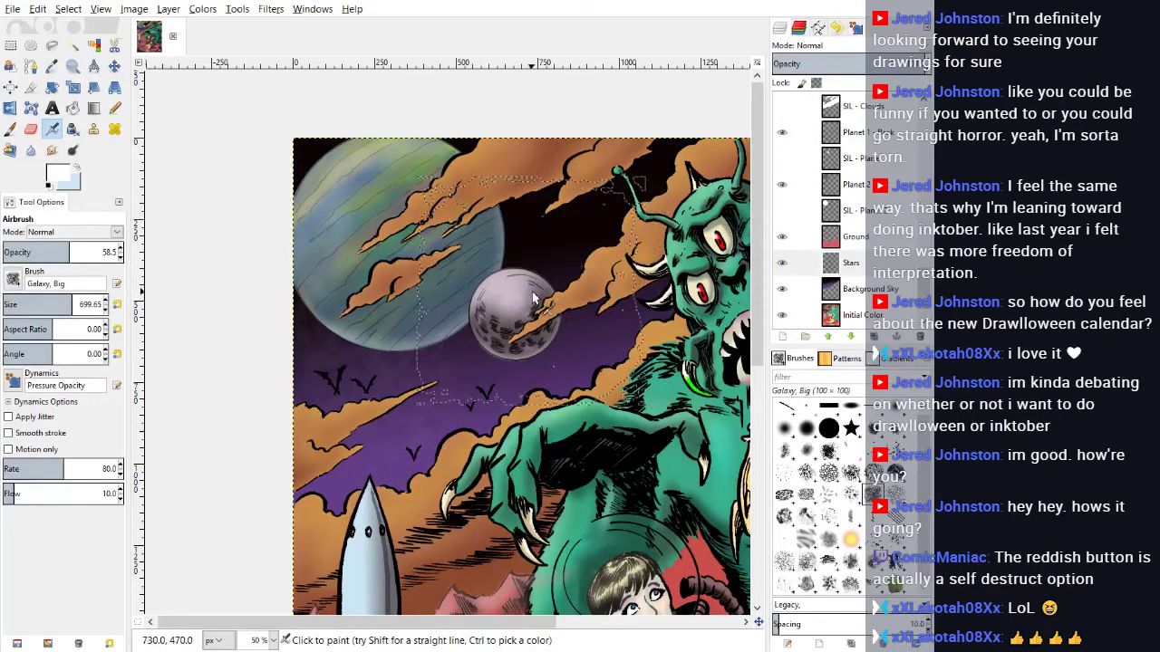
pyautogui.moveTo(535, 299)
pyautogui.mouseDown()
pyautogui.moveTo(573, 243)
pyautogui.moveTo(564, 194)
pyautogui.mouseUp()
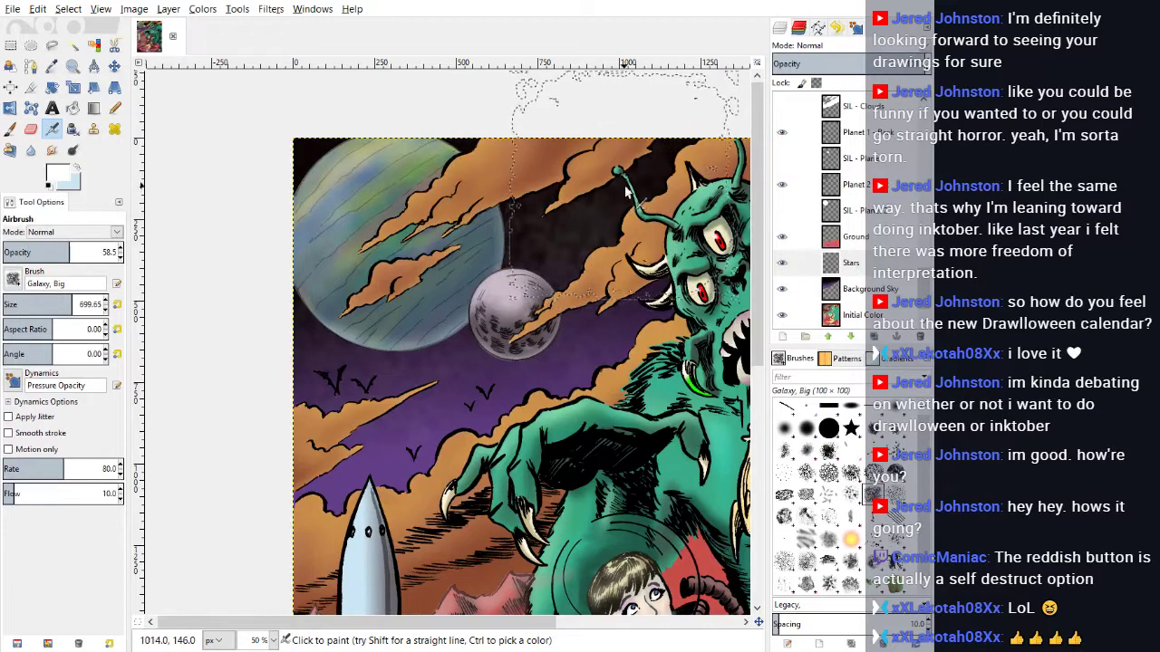
pyautogui.click(37, 9)
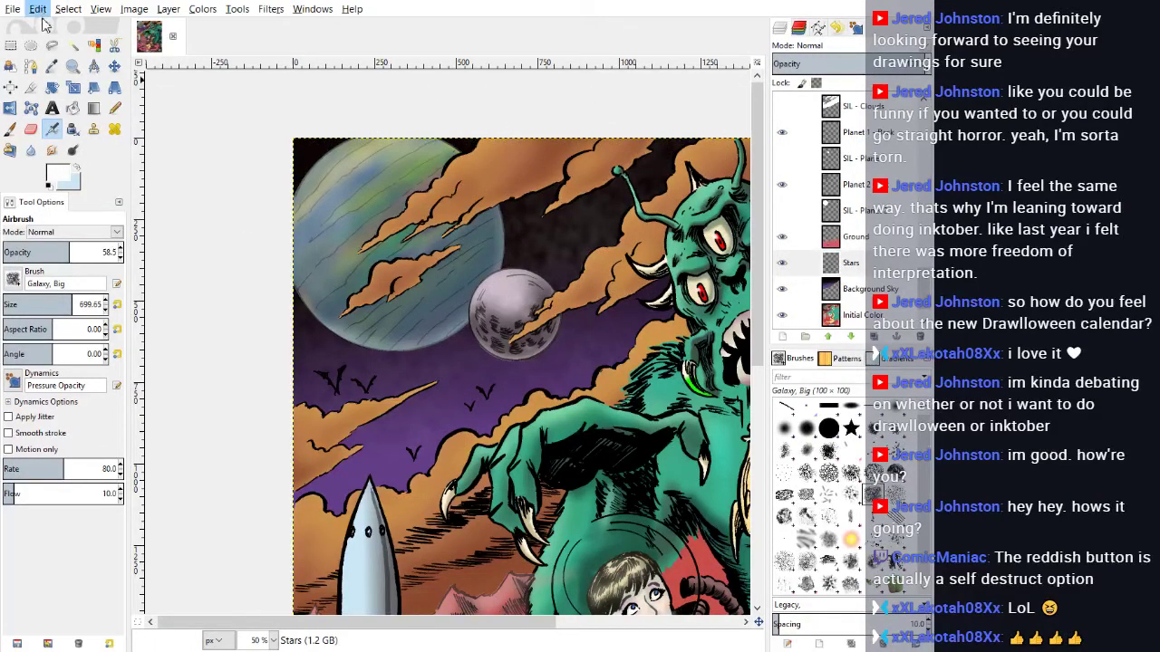
pyautogui.click(40, 30)
pyautogui.click(40, 28)
pyautogui.click(37, 9)
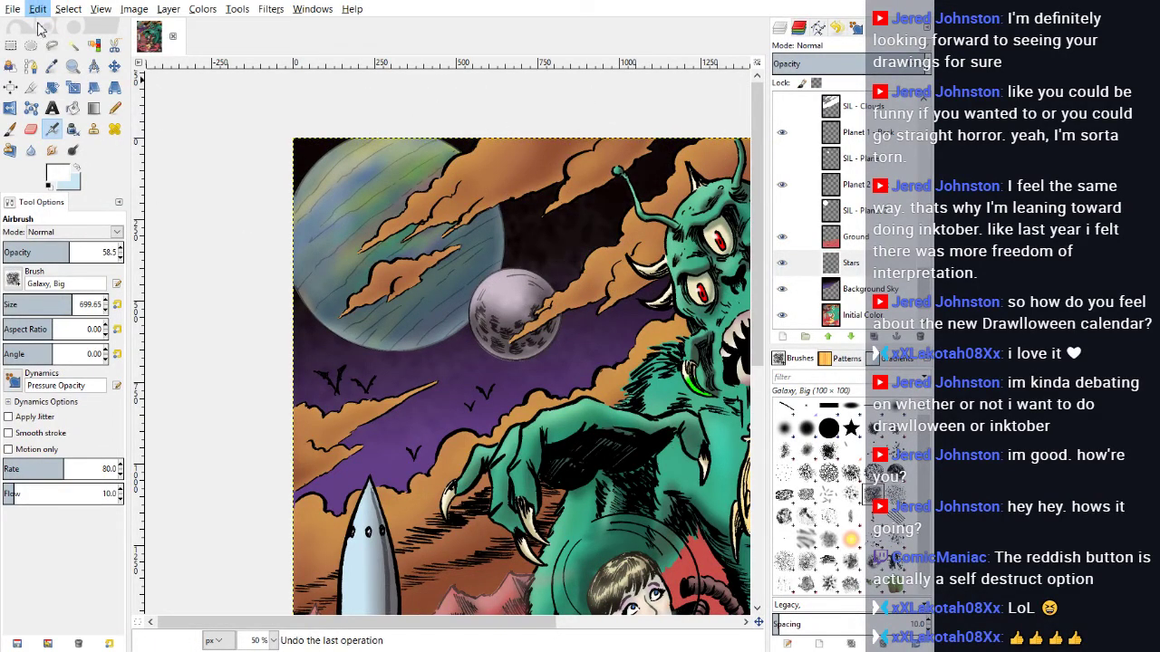
pyautogui.click(39, 25)
pyautogui.click(37, 9)
pyautogui.click(39, 24)
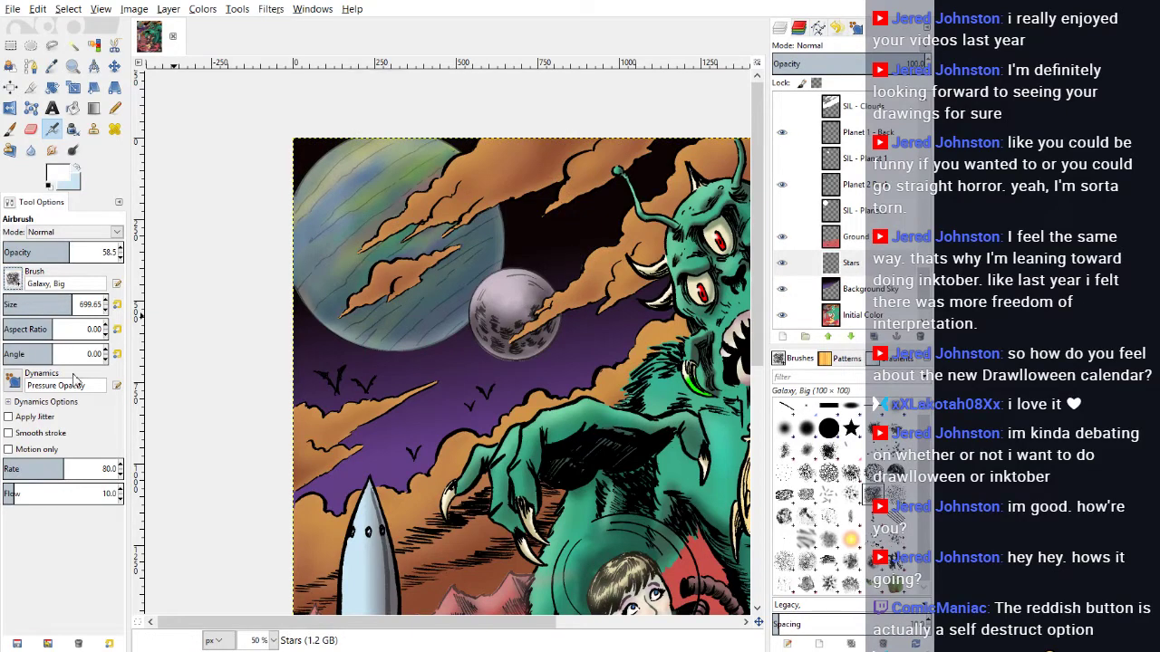
# Step: Spray a faint white glow into the dark sky beside the moon using the Bristles 01 brush, aspect ratio 5.36 and angle -97.65
pyautogui.click(82, 348)
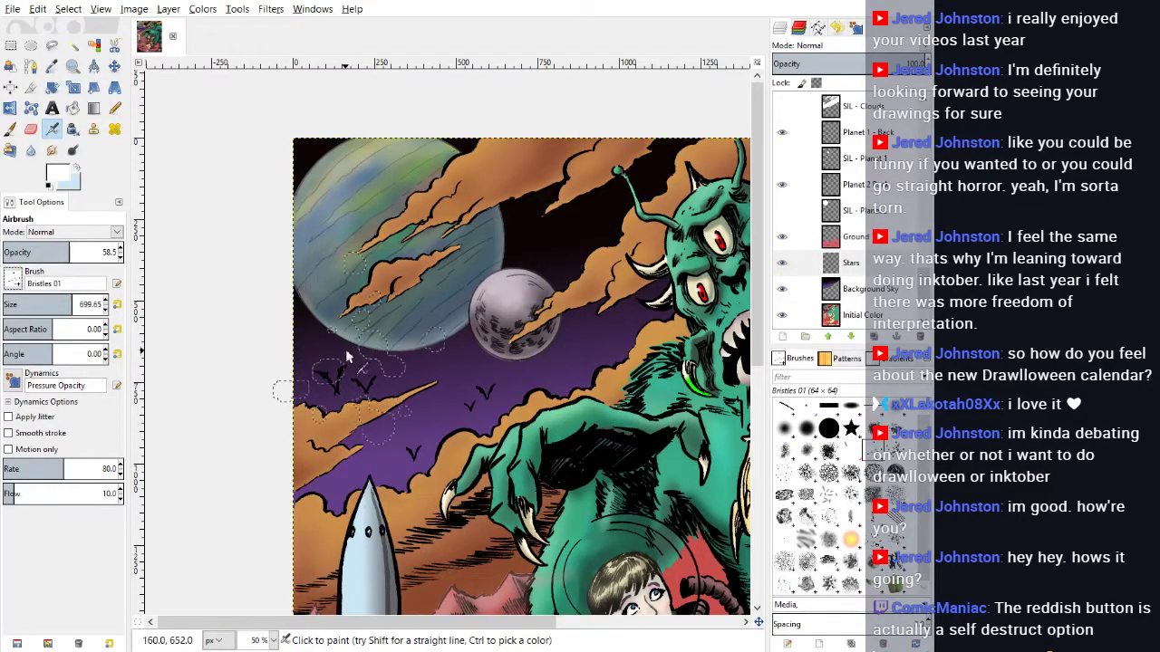
pyautogui.click(567, 219)
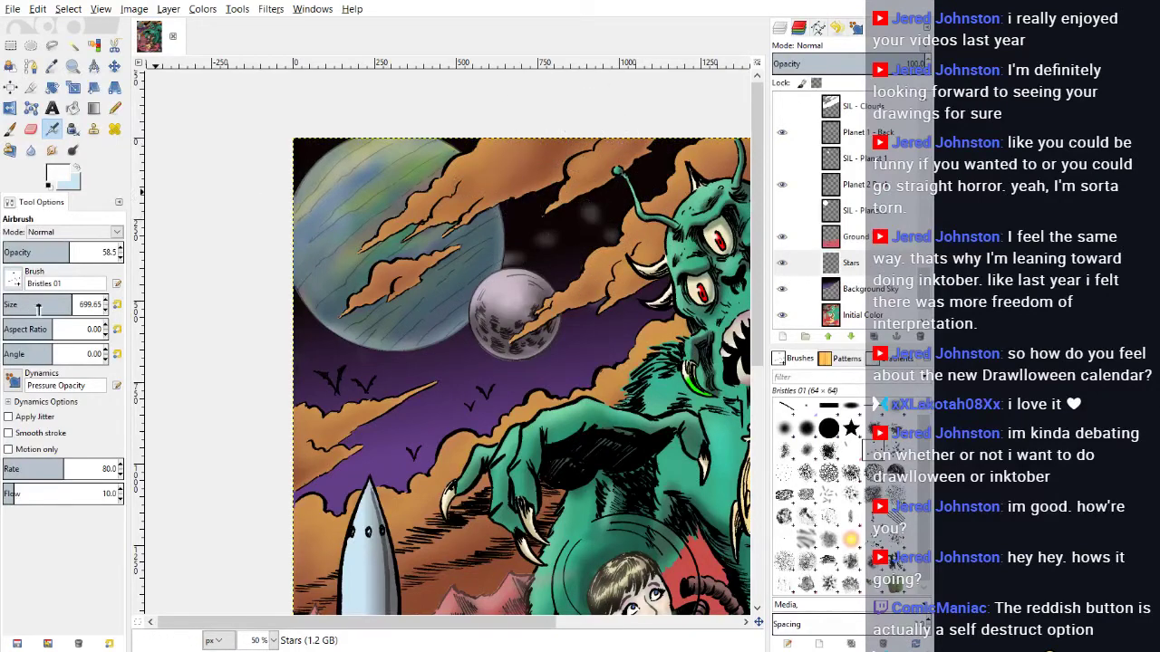
pyautogui.moveTo(52, 333); pyautogui.dragTo(67, 332)
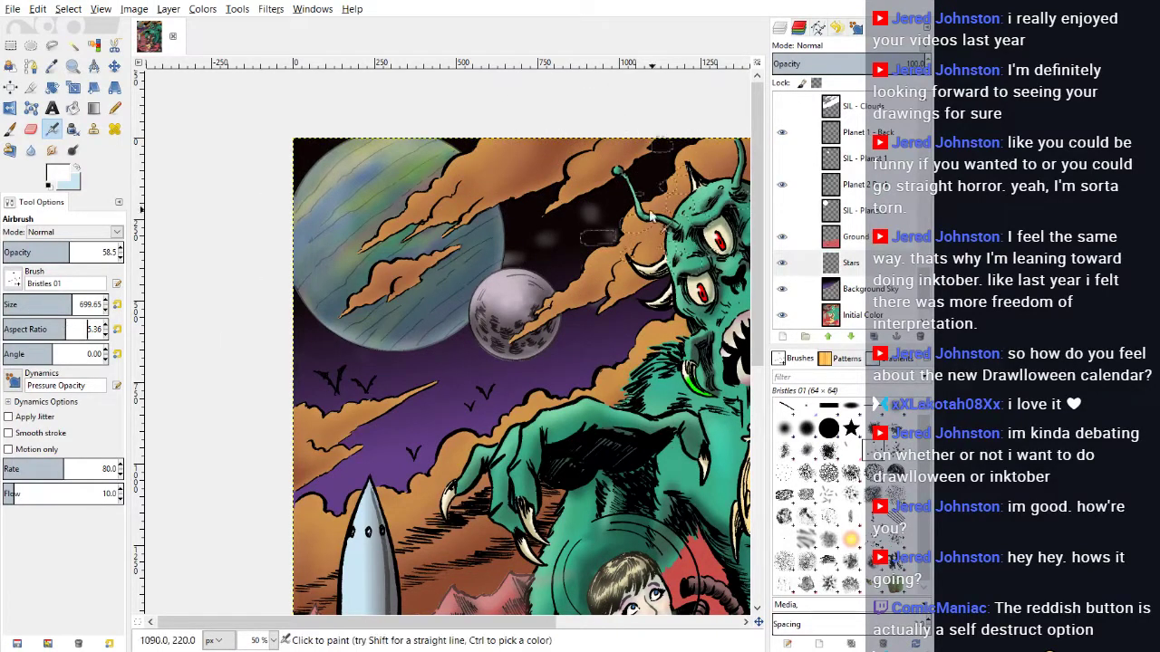
pyautogui.click(27, 357)
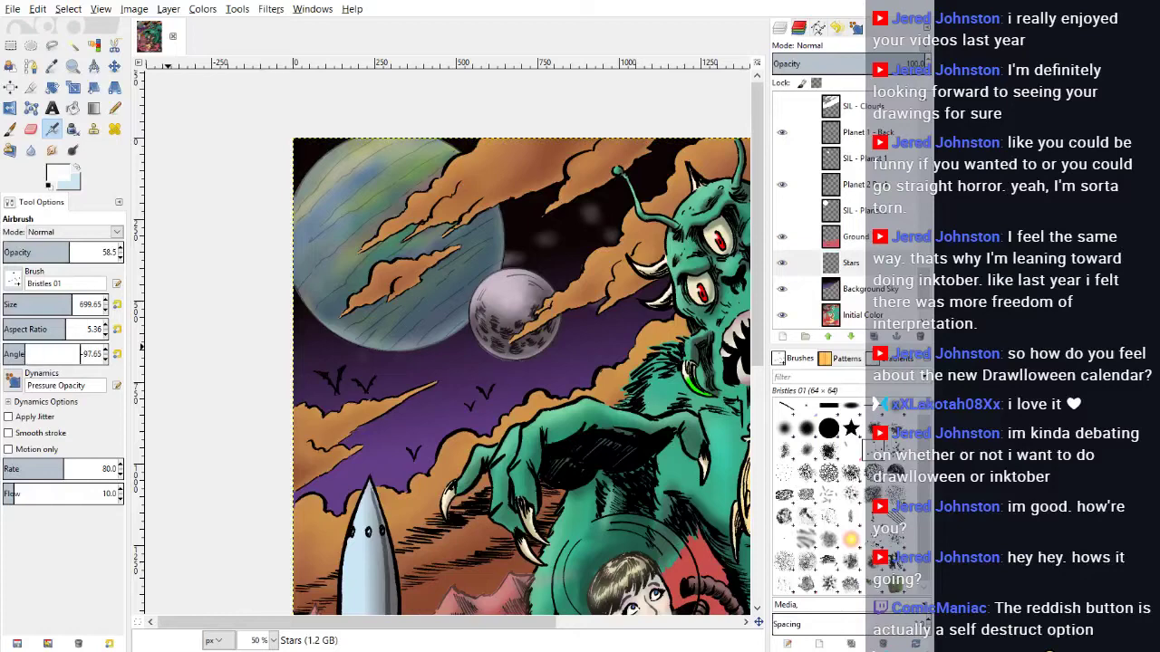
pyautogui.click(501, 191)
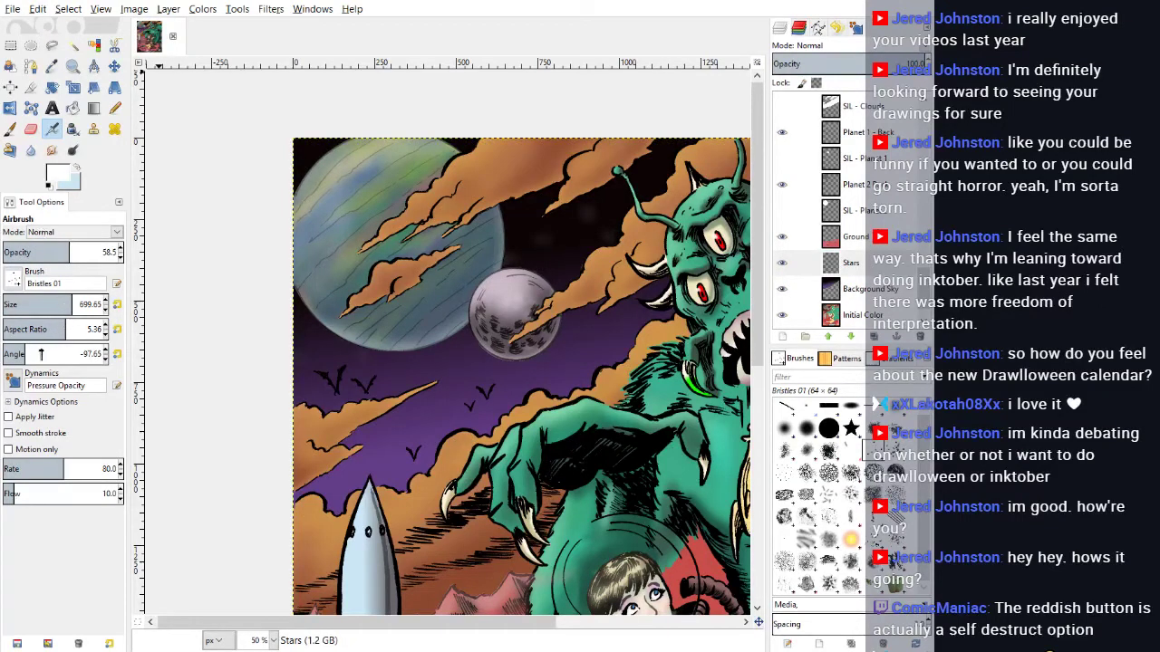
# Step: Reset the Airbrush's aspect ratio and angle to 0
pyautogui.doubleClick(90, 329)
pyautogui.click(116, 332)
pyautogui.press('BackSpace')
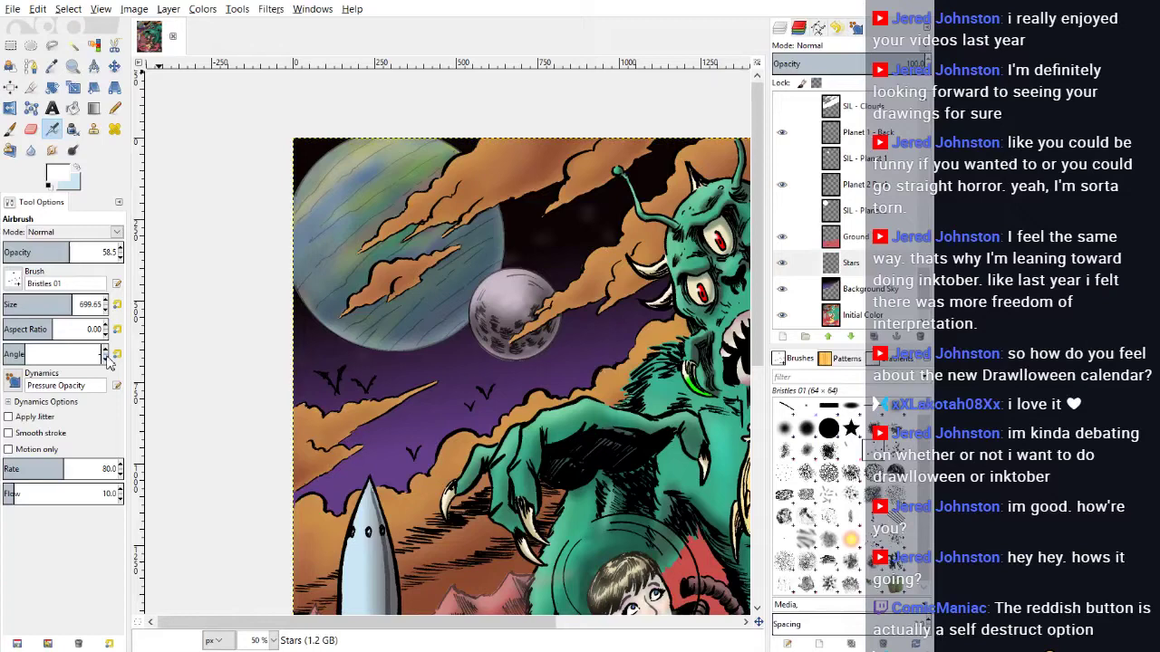
pyautogui.write('0')
pyautogui.press('Return')
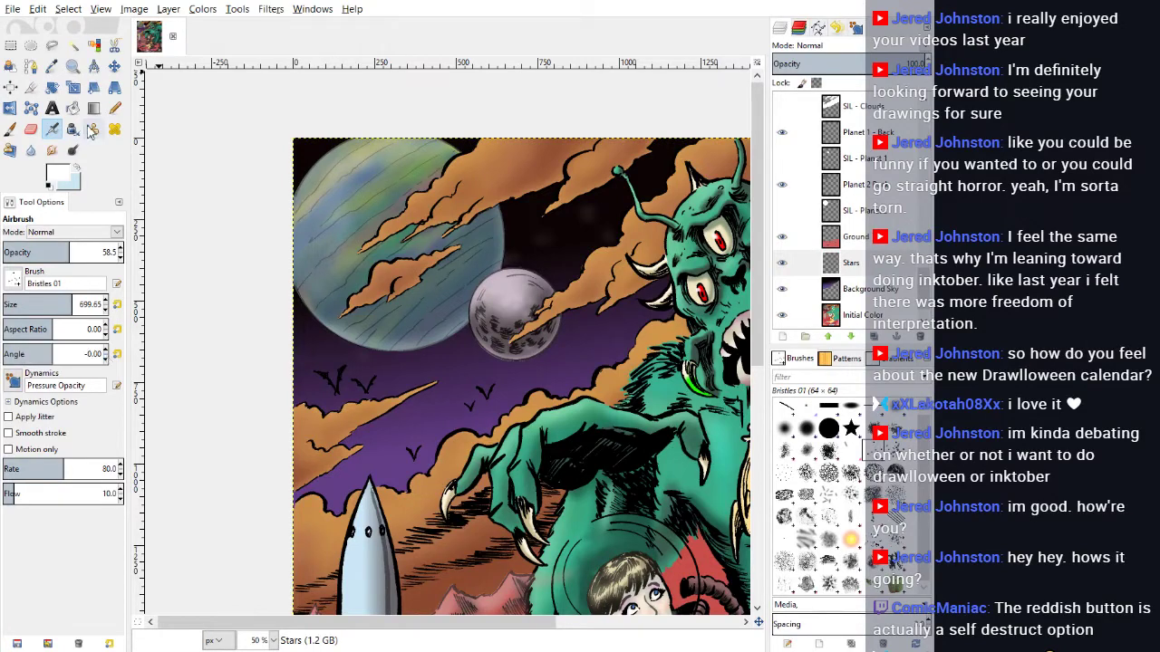
# Step: Switch to the Paintbrush with the 2. Hardness 025 brush at size 20.59
pyautogui.click(114, 108)
pyautogui.moveTo(36, 306); pyautogui.dragTo(29, 305)
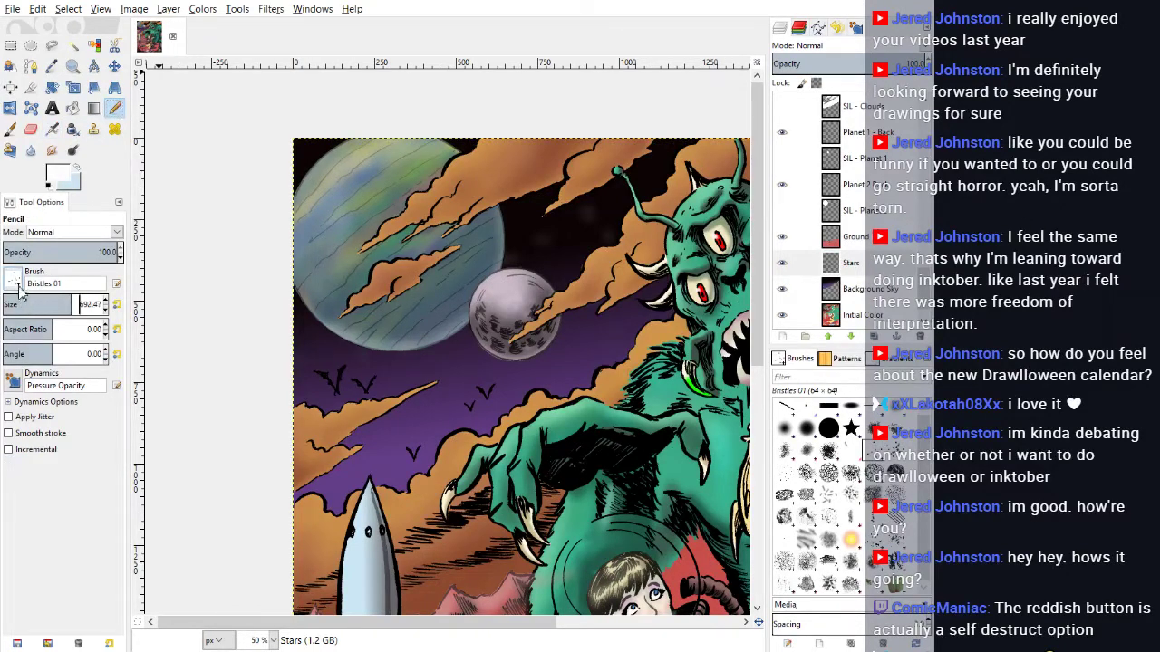
pyautogui.click(15, 284)
pyautogui.click(98, 309)
pyautogui.moveTo(18, 306); pyautogui.dragTo(6, 305)
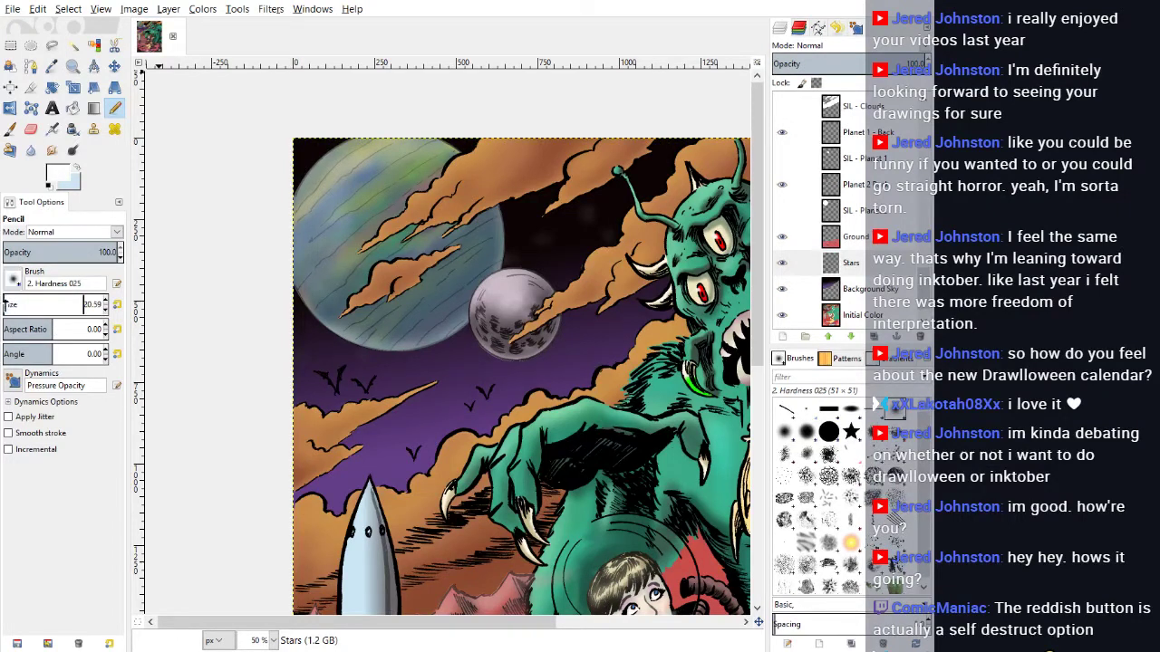
pyautogui.click(9, 129)
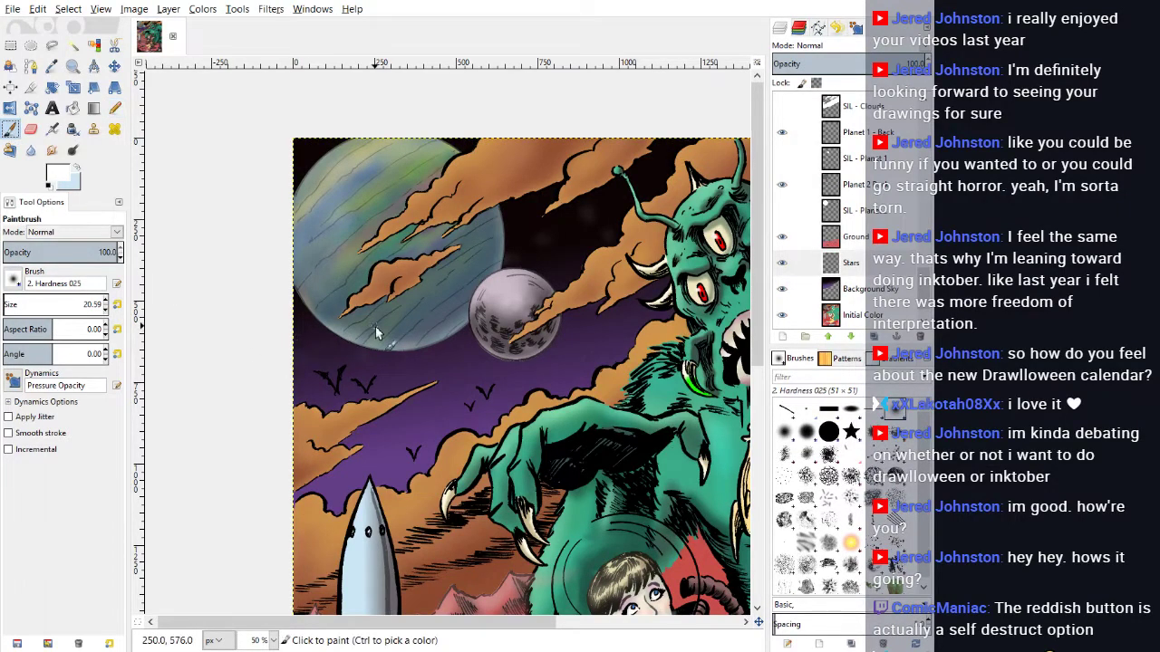
# Step: Dot white stars over the sky around the planets and antenna, varying the brush size from 18.59 to 37.59
pyautogui.click(310, 342)
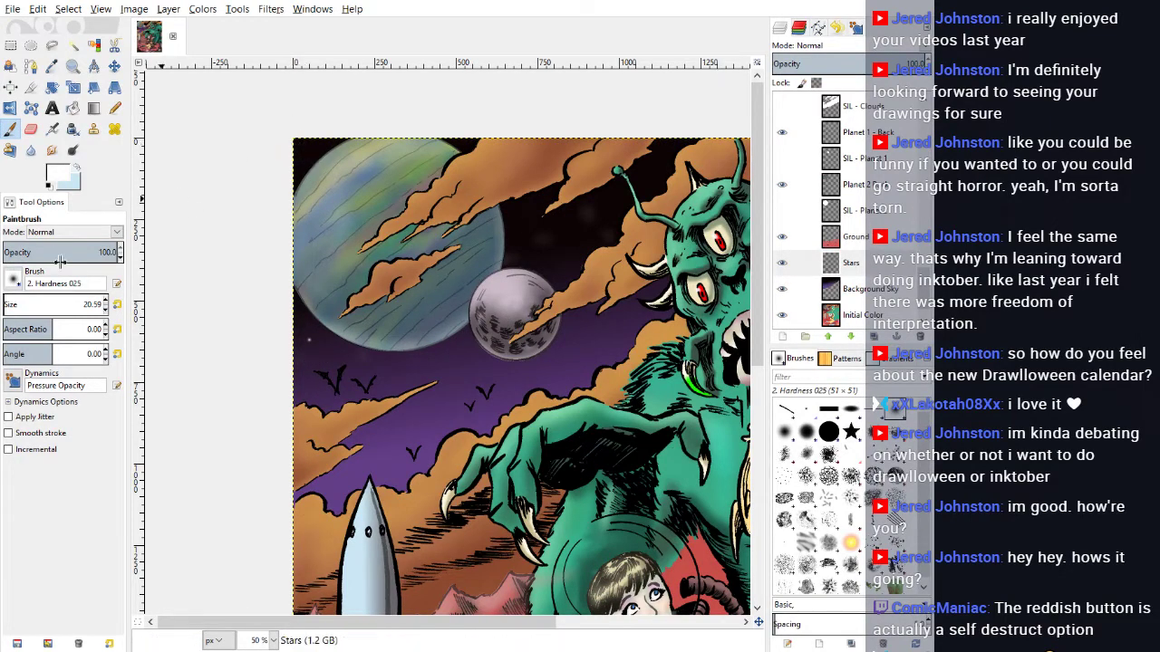
pyautogui.scroll(-8, 106, 312)
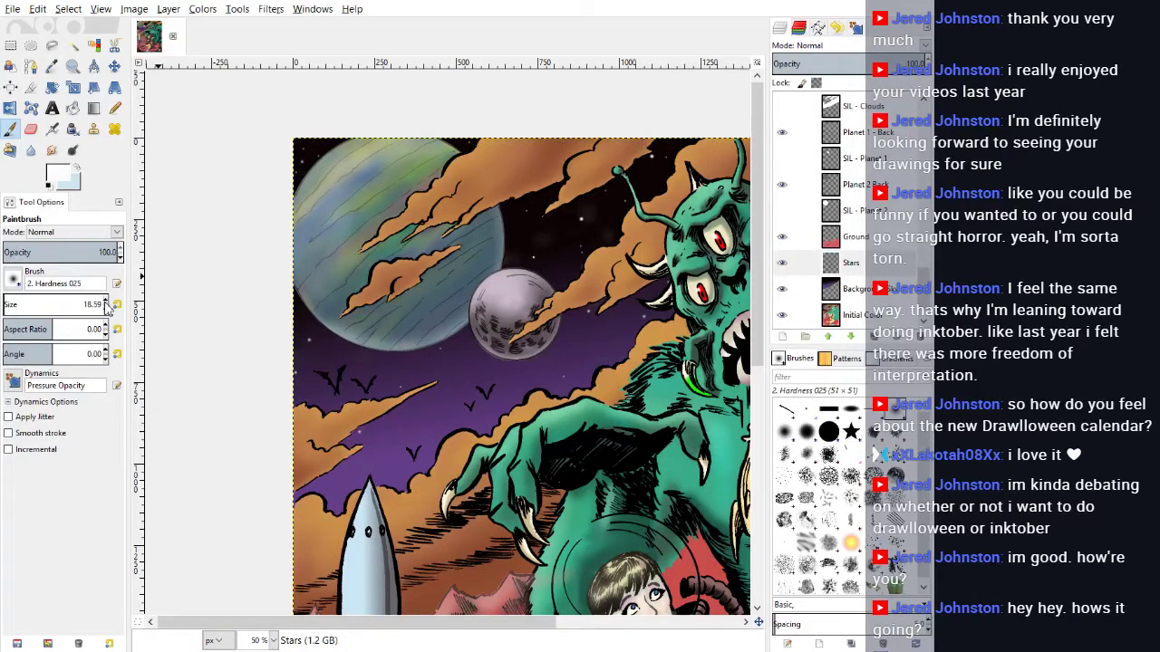
pyautogui.click(660, 183)
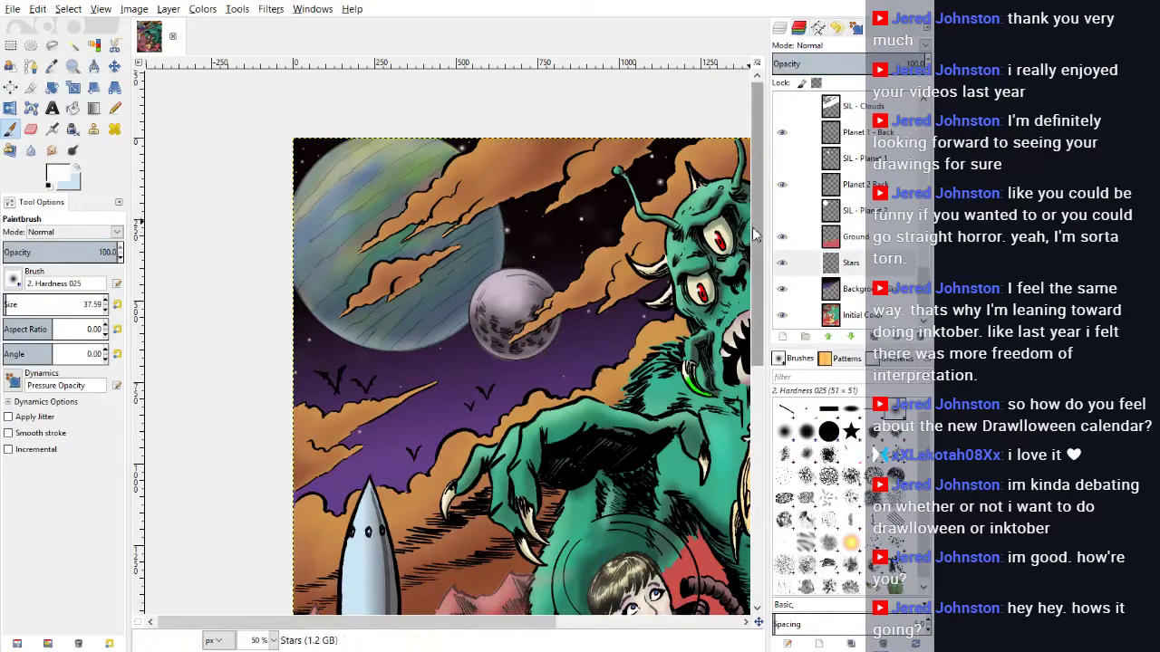
# Step: Undo the last large star dabs and dot finer white stars over the dark sky at brush size 7.59
pyautogui.click(38, 12)
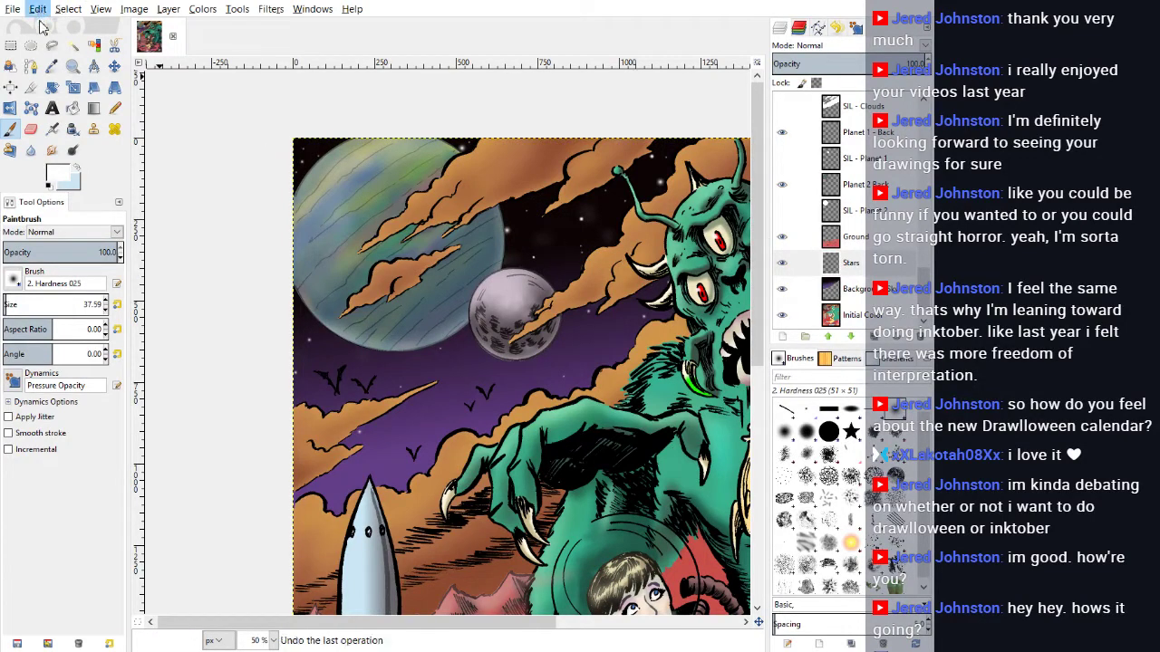
pyautogui.click(41, 26)
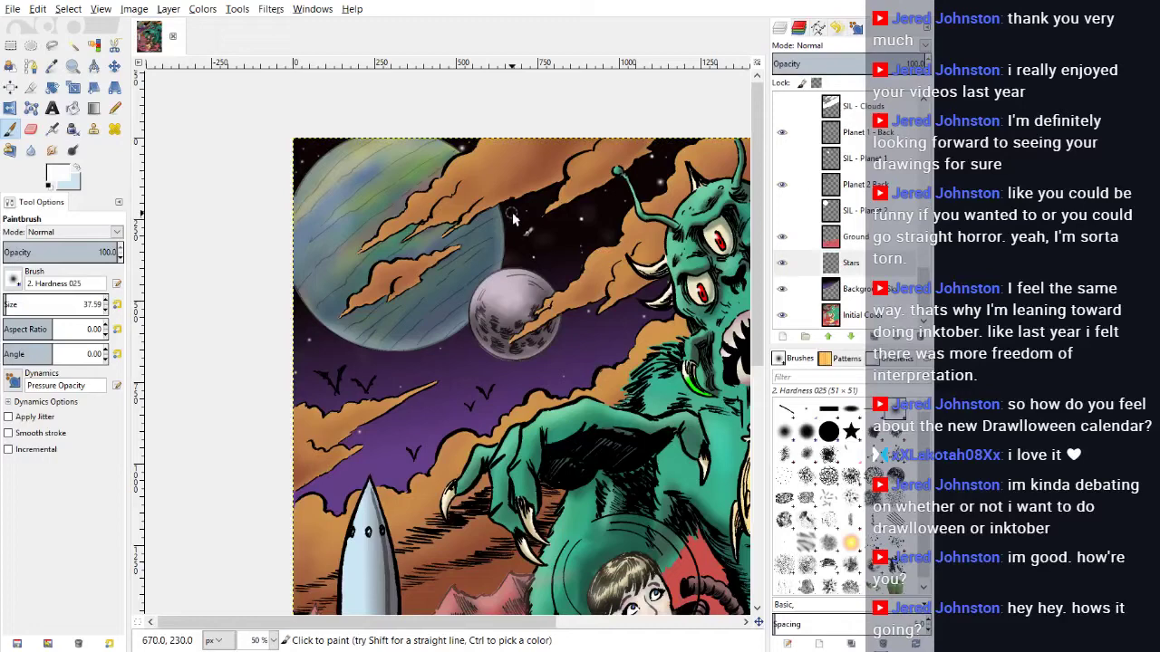
pyautogui.click(37, 9)
pyautogui.click(41, 26)
pyautogui.click(105, 309)
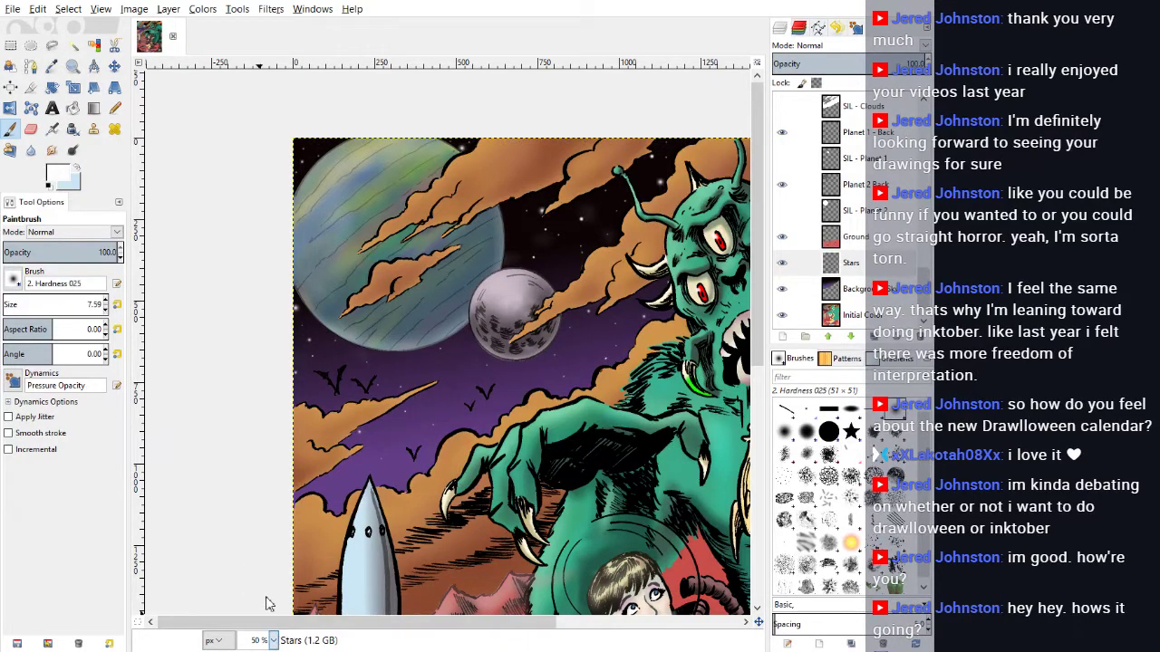
# Step: Toggle the visibility of the Ground and Mountains layers to check the red patch beside the helmet, and make the Mountains layer active
pyautogui.scroll(-2, 266, 603)
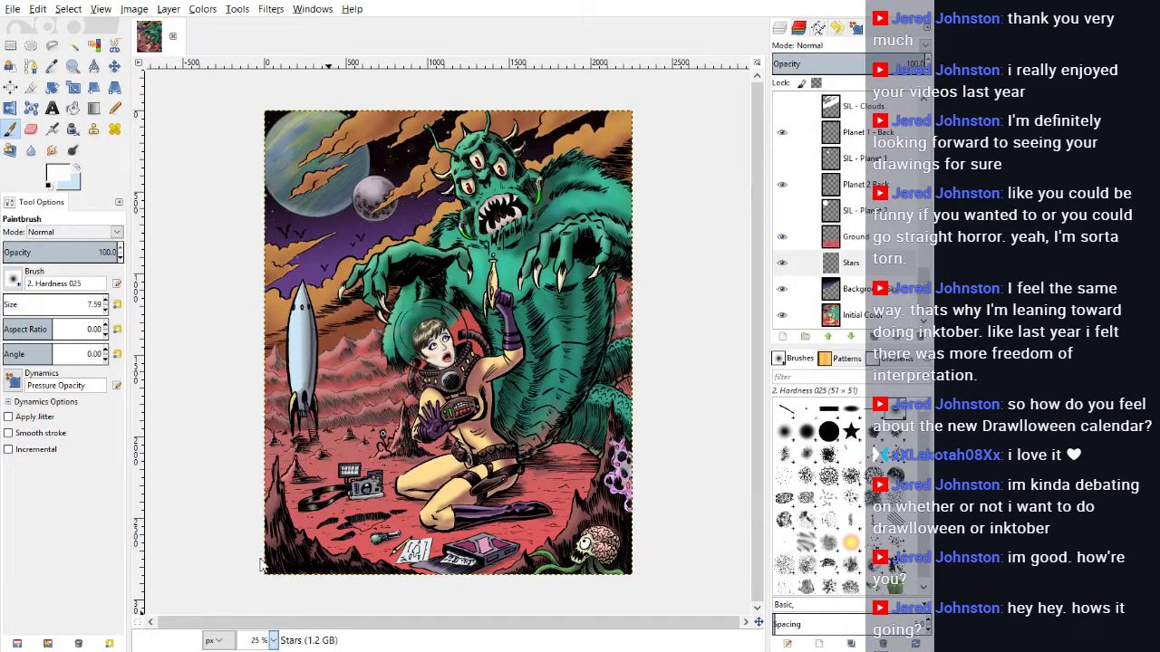
pyautogui.press('1')
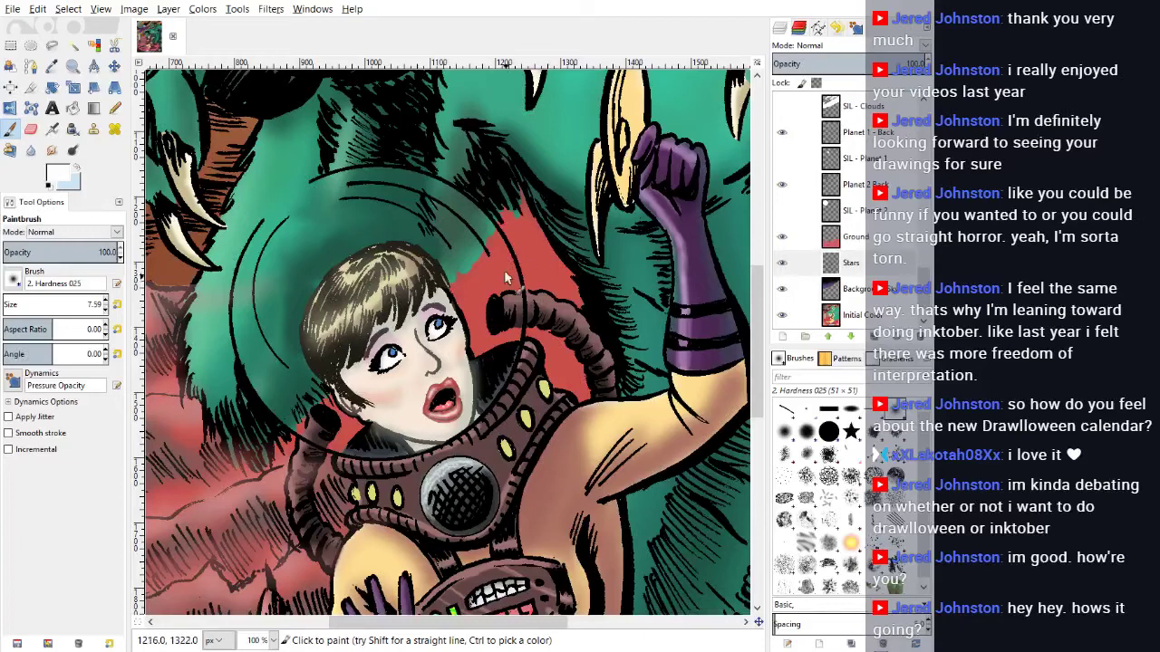
pyautogui.click(783, 238)
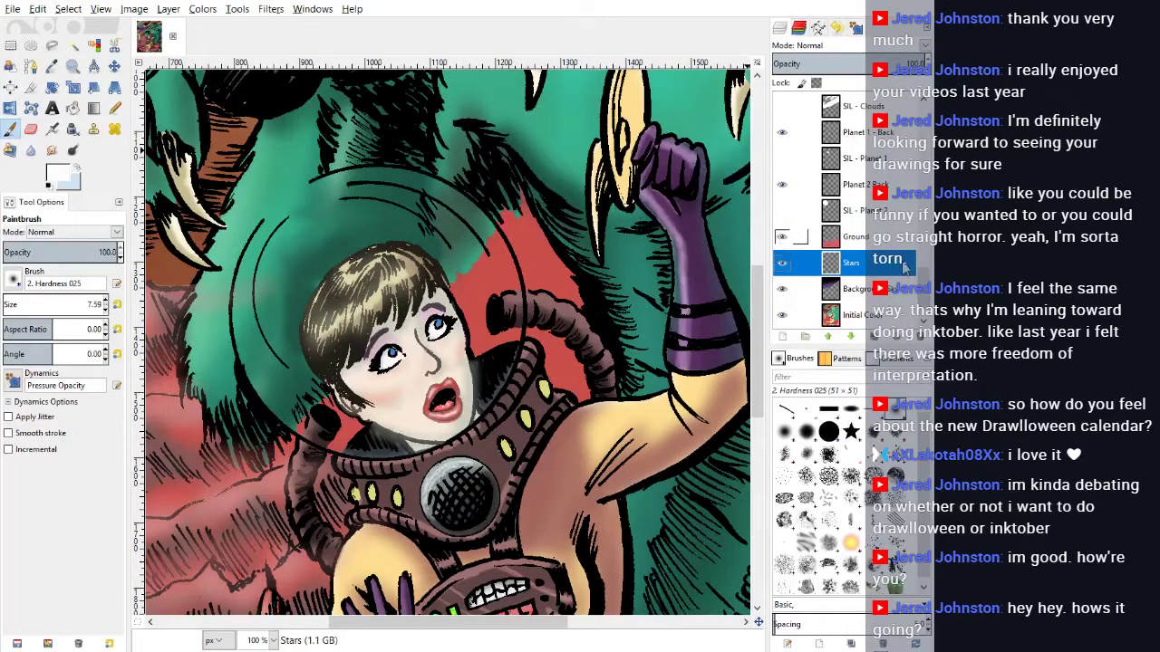
pyautogui.scroll(5, 809, 228)
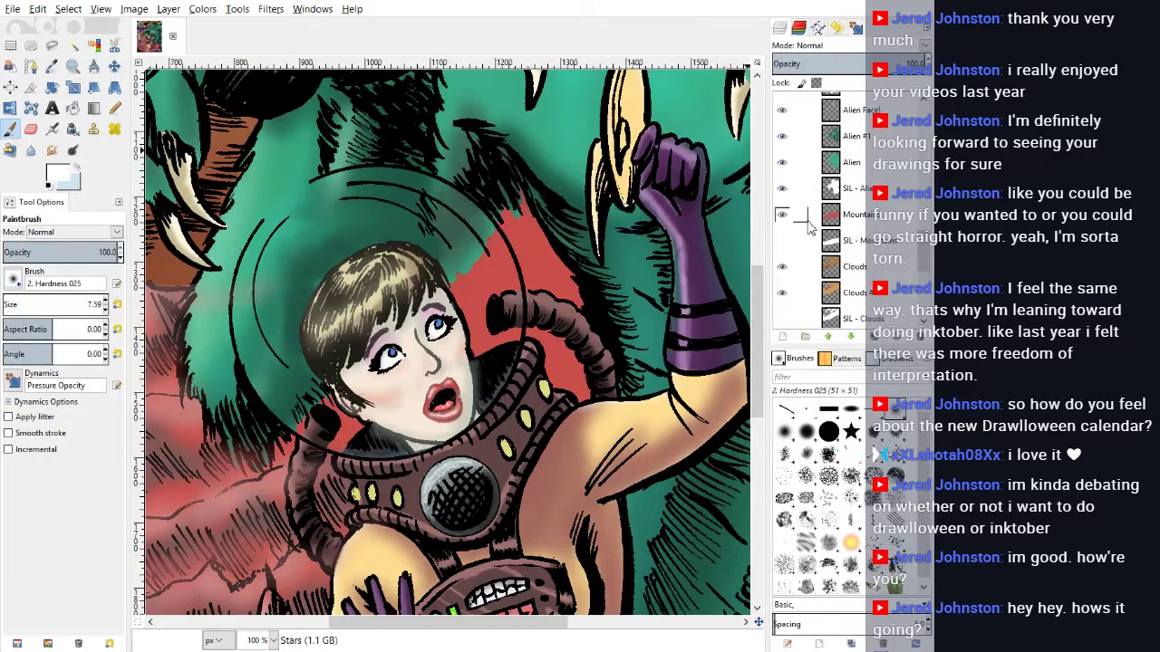
pyautogui.click(783, 215)
pyautogui.click(784, 216)
pyautogui.click(849, 225)
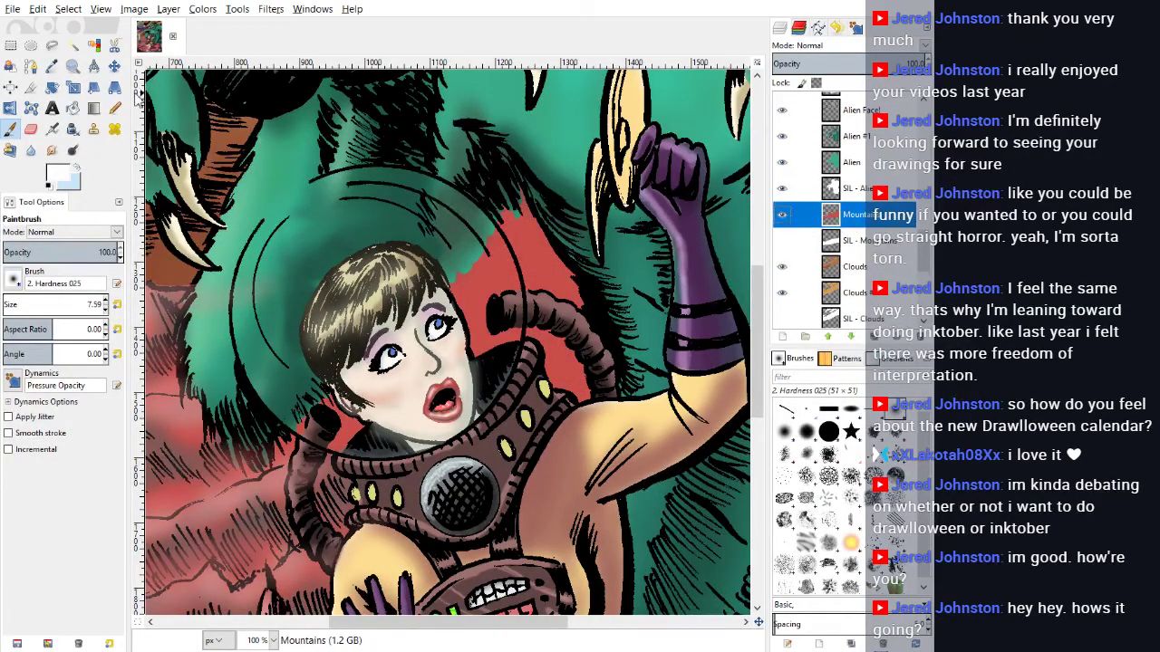
# Step: Fuzzy-select the flat red mountain area beside the astronaut's helmet on the Mountains layer with a threshold of 5.8
pyautogui.click(72, 45)
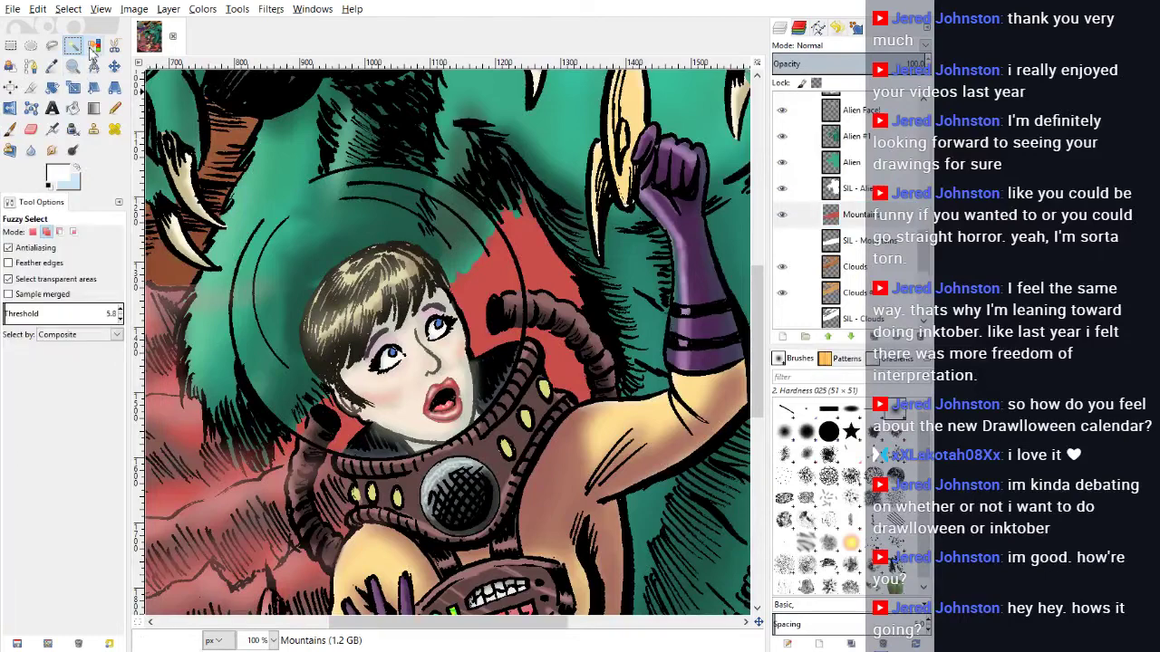
pyautogui.click(531, 262)
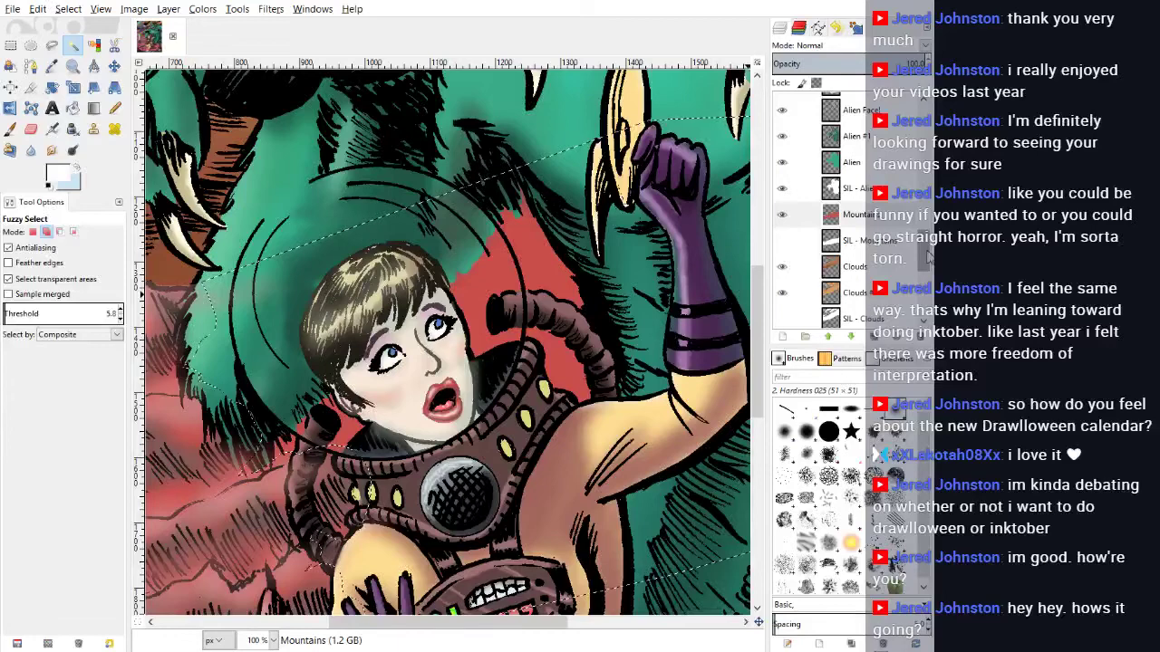
pyautogui.scroll(5, 926, 260)
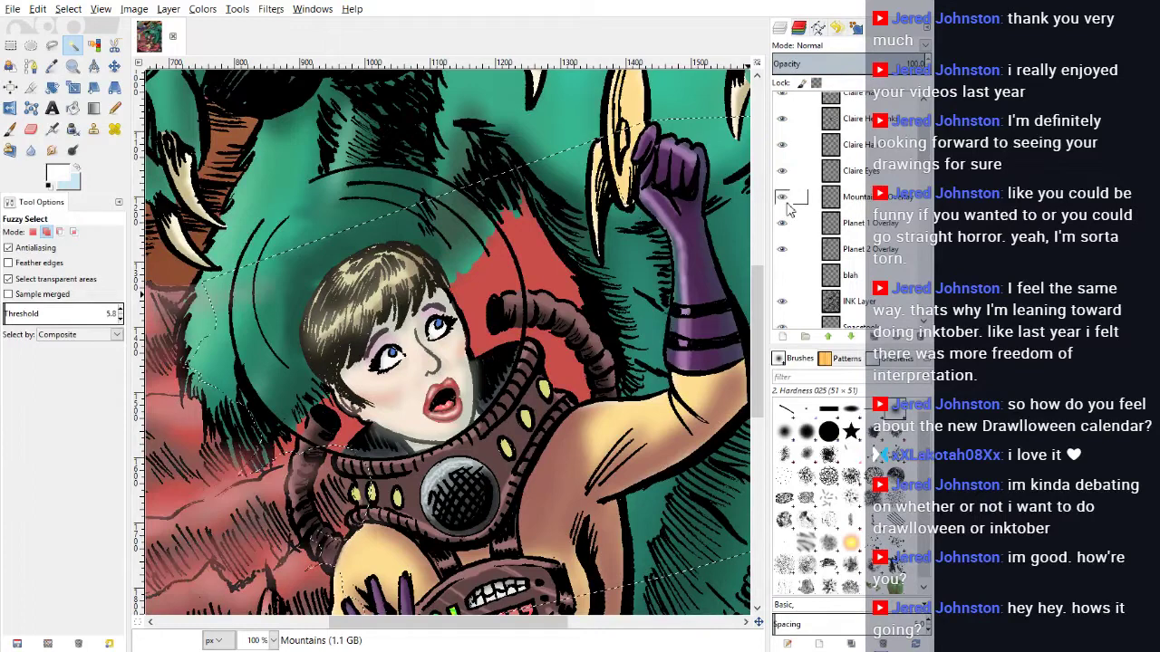
pyautogui.scroll(5, 906, 181)
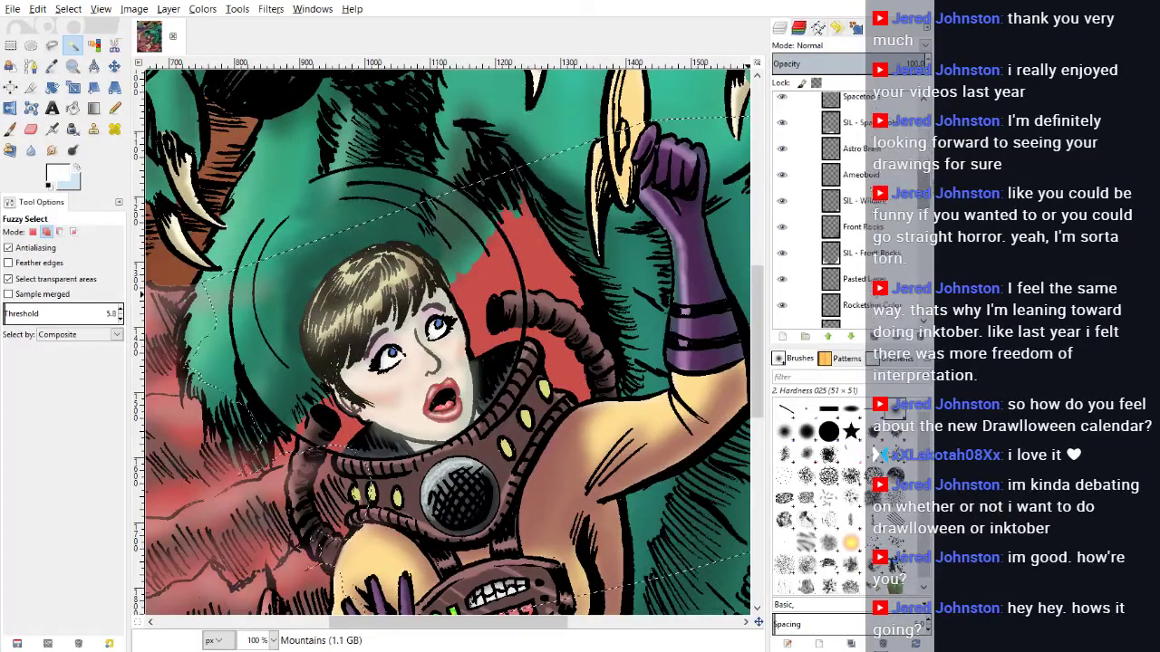
pyautogui.scroll(-5, 906, 199)
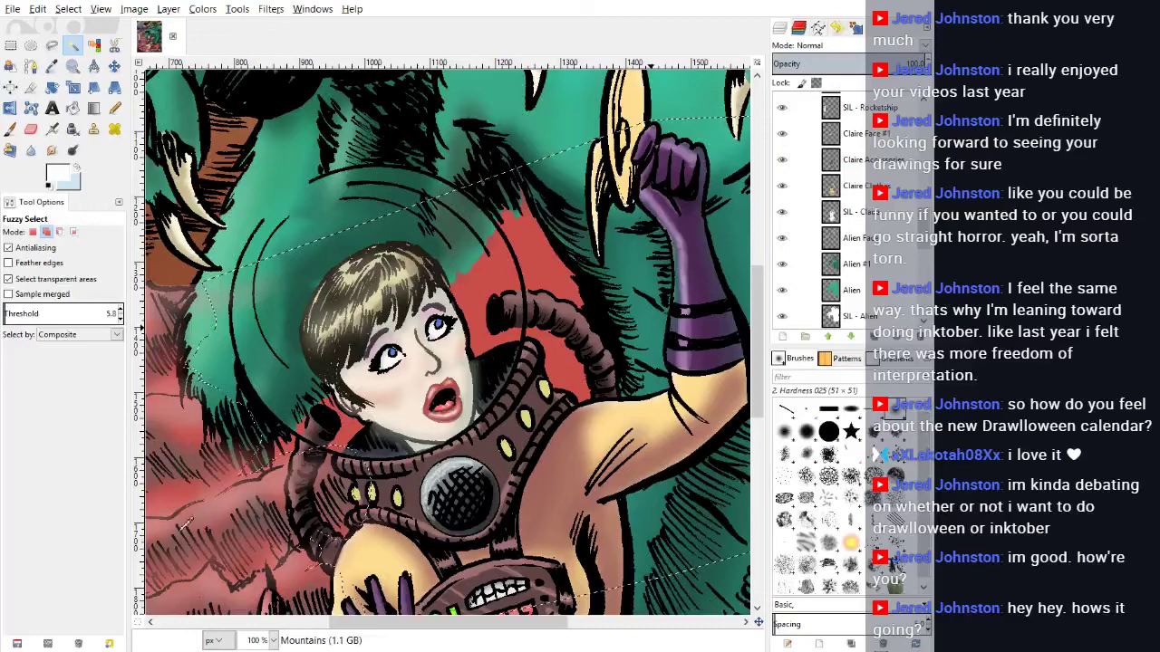
# Step: Sample the dull maroon from the mountains and shade the selected red patch at brush size 131.59, using opacities 42 and 61.9
pyautogui.click(263, 526)
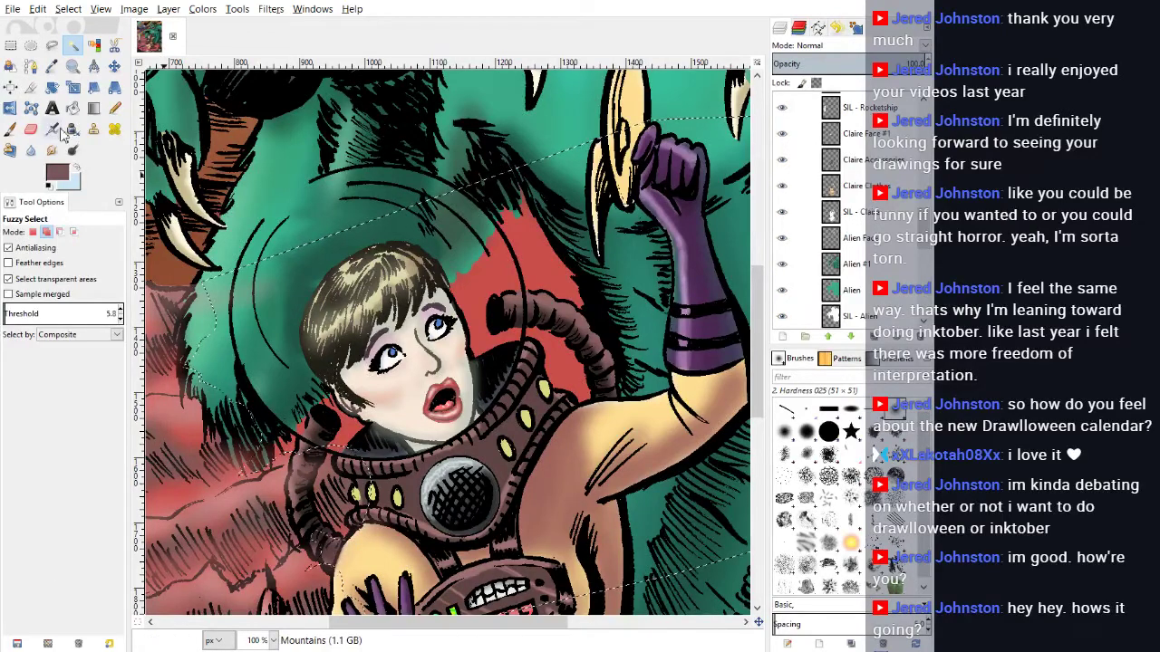
pyautogui.click(11, 131)
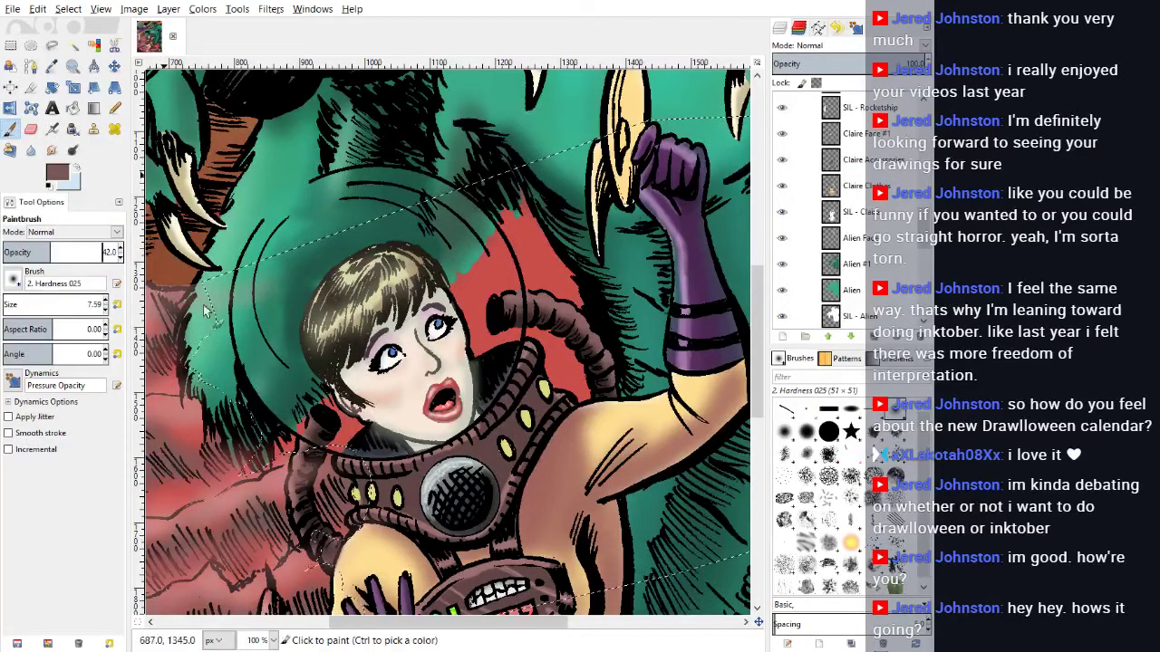
pyautogui.click(16, 300)
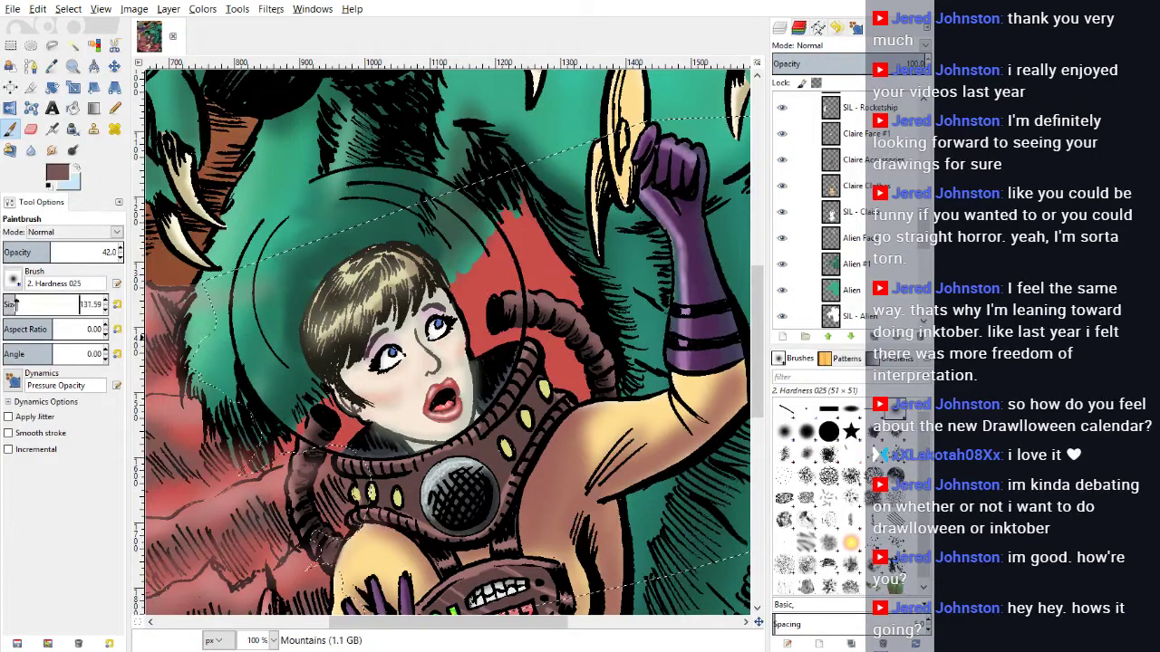
pyautogui.moveTo(531, 284)
pyautogui.mouseDown()
pyautogui.moveTo(575, 393)
pyautogui.moveTo(563, 349)
pyautogui.moveTo(581, 323)
pyautogui.moveTo(606, 338)
pyautogui.moveTo(560, 301)
pyautogui.moveTo(566, 356)
pyautogui.mouseUp()
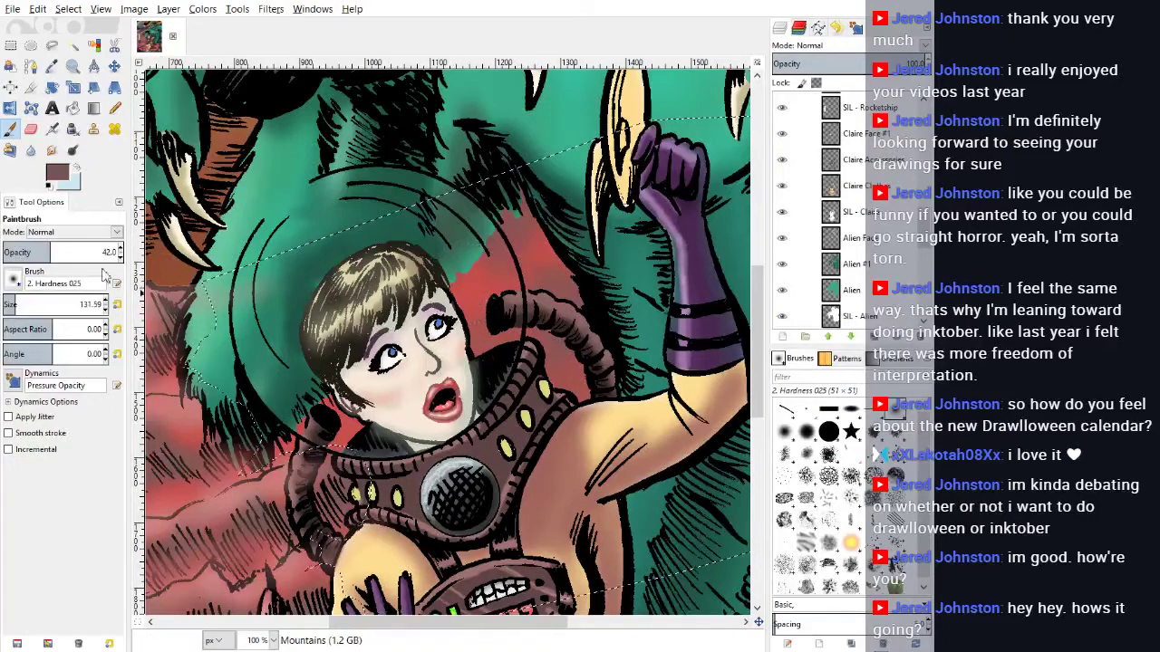
pyautogui.moveTo(63, 260); pyautogui.dragTo(74, 259)
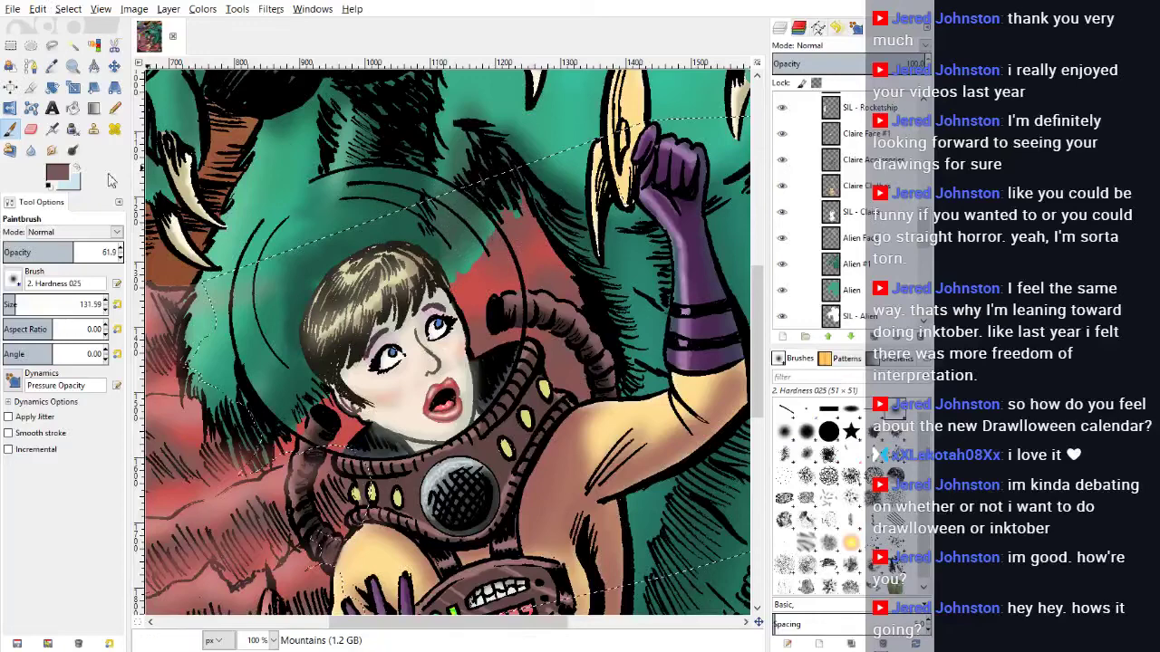
# Step: Make the Mountains - Overlay layer active
pyautogui.scroll(5, 924, 227)
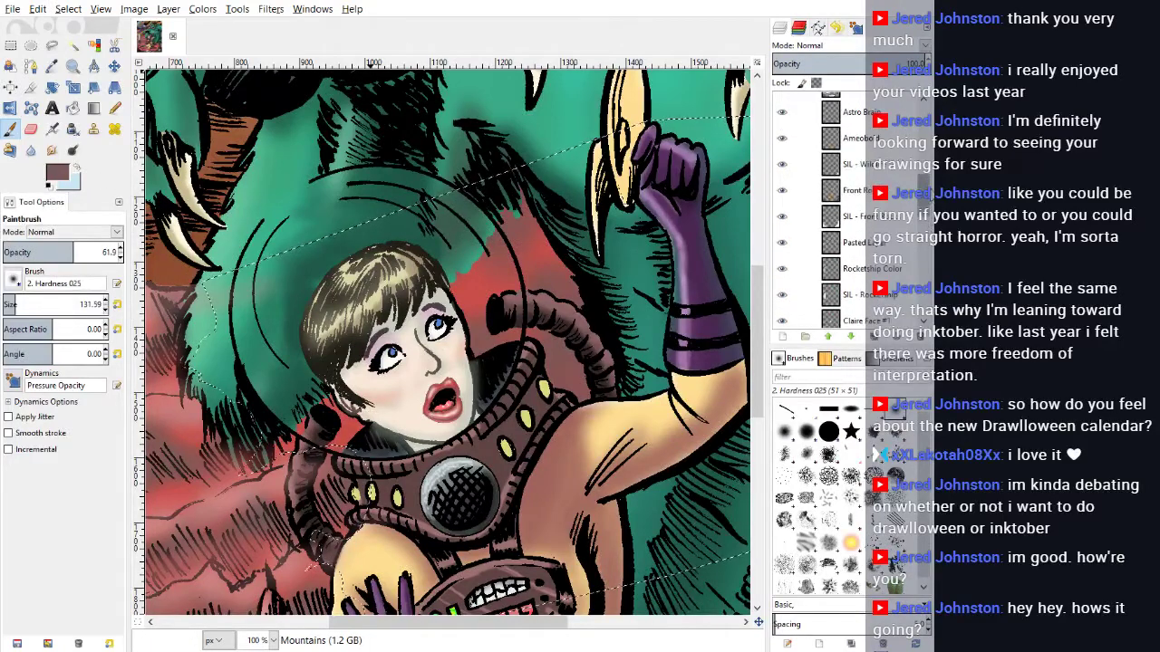
pyautogui.scroll(5, 896, 208)
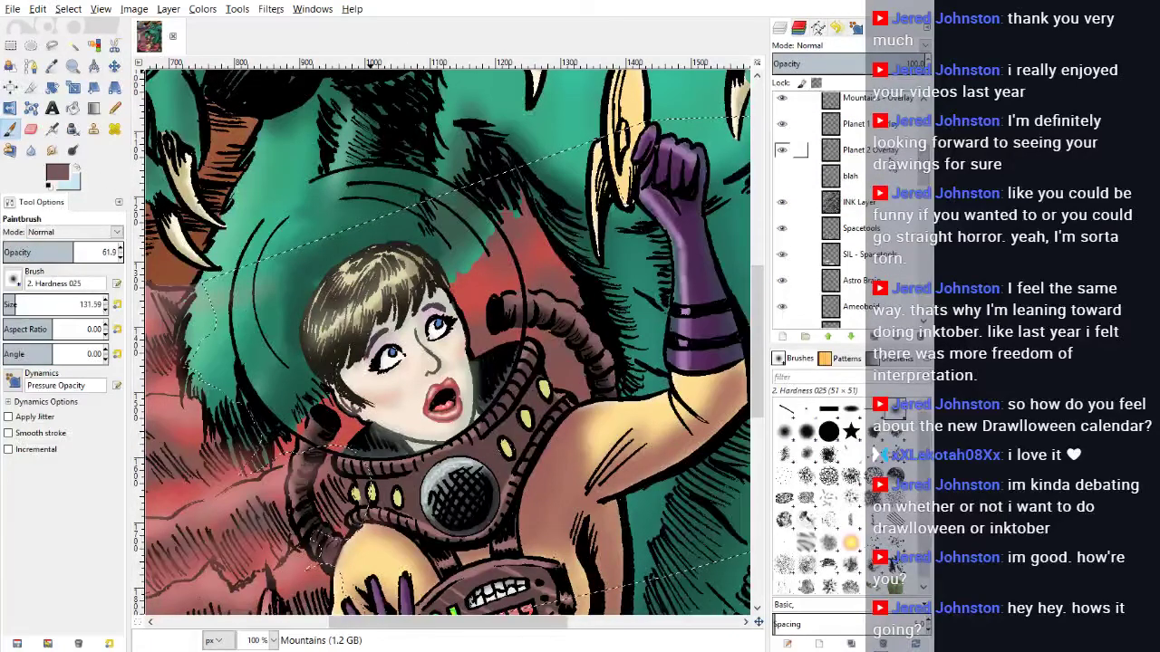
pyautogui.scroll(3, 902, 176)
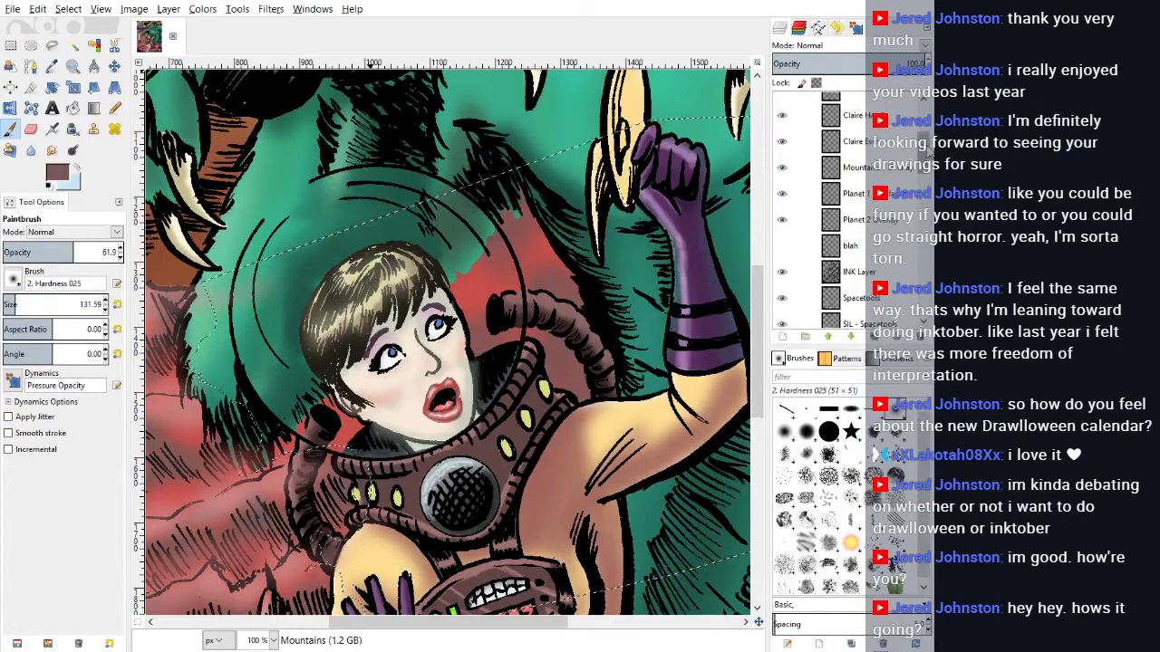
pyautogui.click(903, 173)
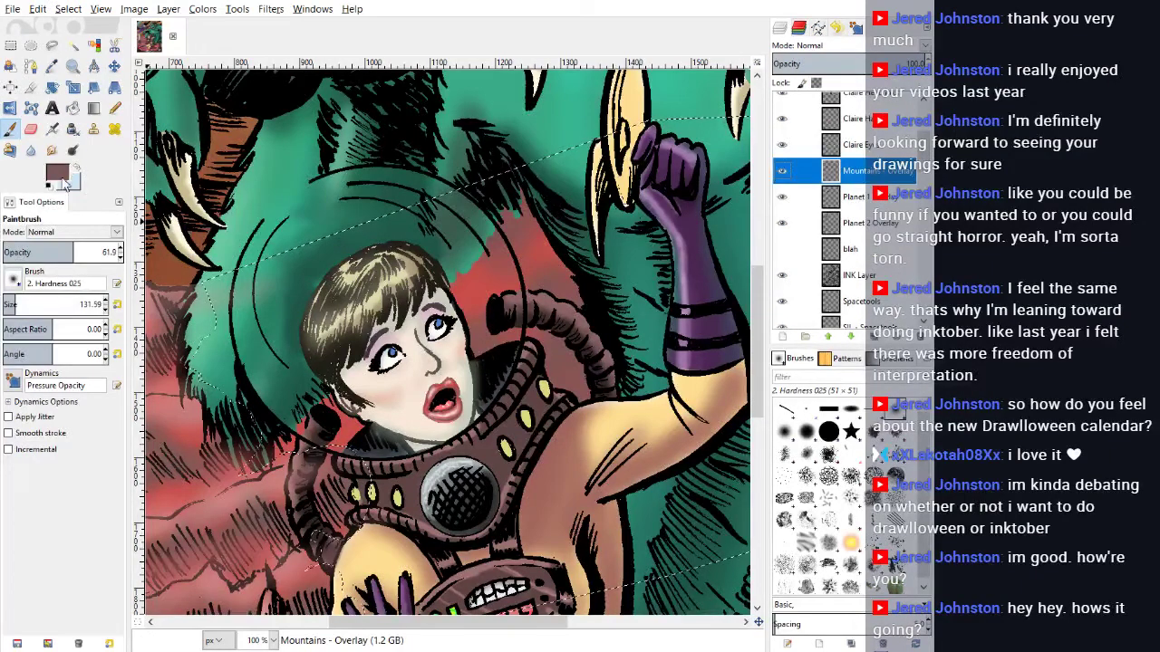
# Step: Airbrush pale pink highlights over the red mountain patch beside the helmet on Mountains - Overlay, using opacity 58.5 and brush size 131.59
pyautogui.moveTo(714, 381); pyautogui.dragTo(761, 410)
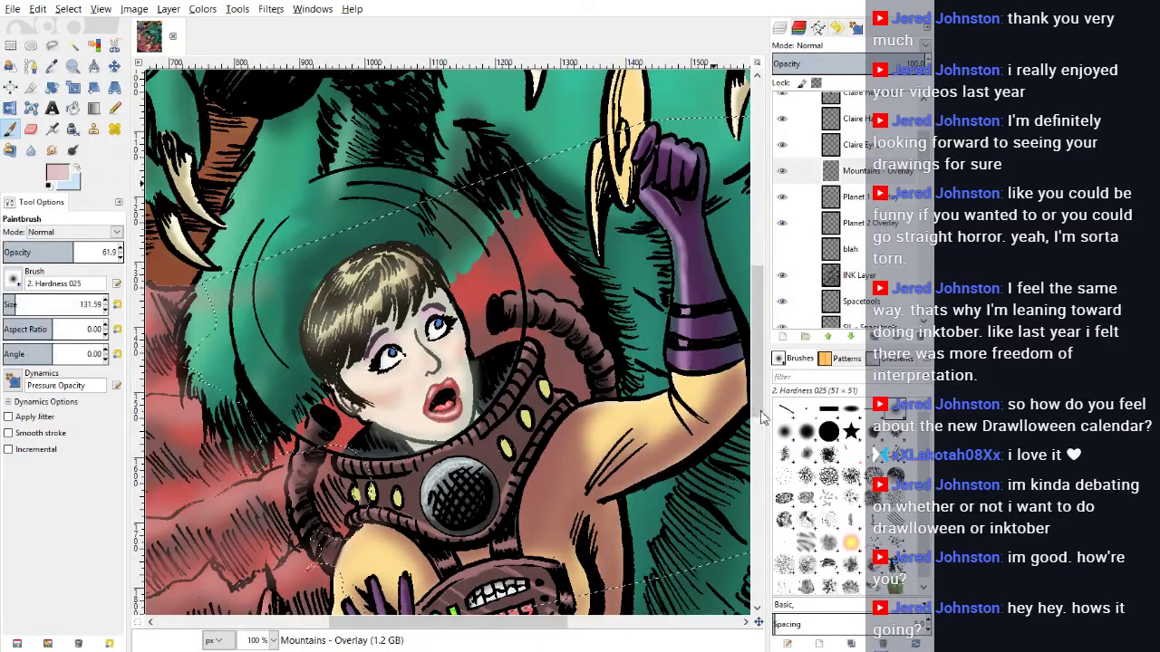
pyautogui.click(51, 128)
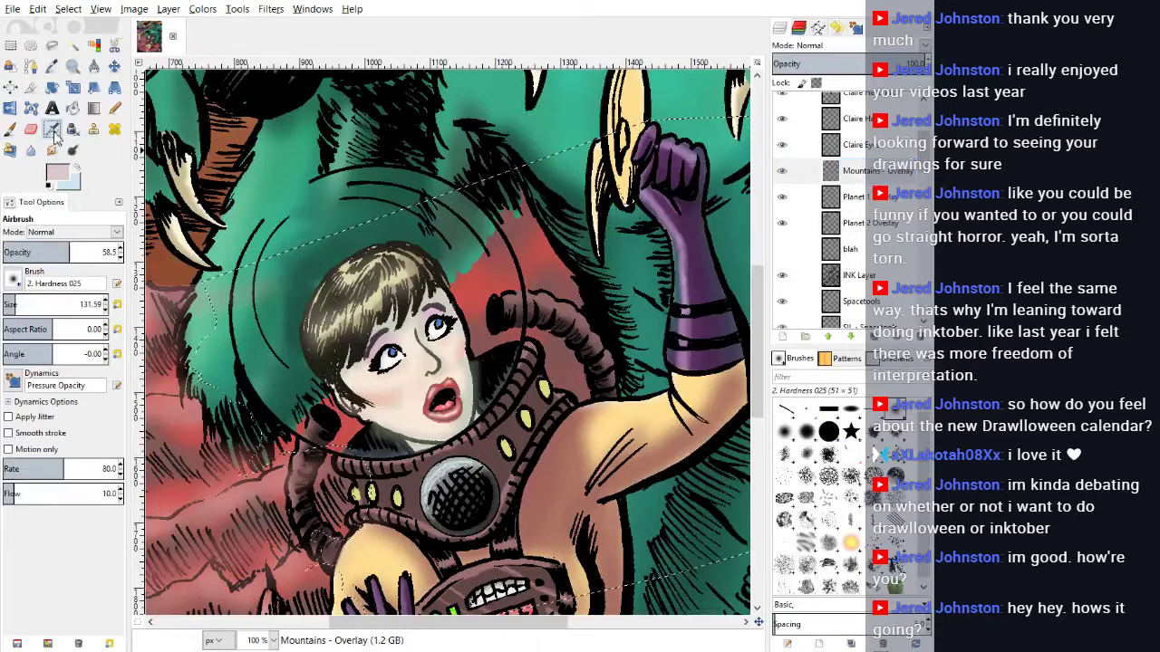
pyautogui.moveTo(512, 263)
pyautogui.mouseDown()
pyautogui.moveTo(509, 236)
pyautogui.moveTo(558, 264)
pyautogui.moveTo(540, 242)
pyautogui.moveTo(473, 284)
pyautogui.moveTo(556, 309)
pyautogui.moveTo(492, 324)
pyautogui.moveTo(552, 315)
pyautogui.moveTo(552, 340)
pyautogui.moveTo(578, 349)
pyautogui.moveTo(577, 285)
pyautogui.moveTo(565, 283)
pyautogui.moveTo(581, 311)
pyautogui.moveTo(604, 284)
pyautogui.moveTo(566, 305)
pyautogui.moveTo(578, 307)
pyautogui.moveTo(580, 332)
pyautogui.moveTo(484, 346)
pyautogui.moveTo(517, 349)
pyautogui.moveTo(500, 335)
pyautogui.moveTo(582, 358)
pyautogui.moveTo(584, 272)
pyautogui.mouseUp()
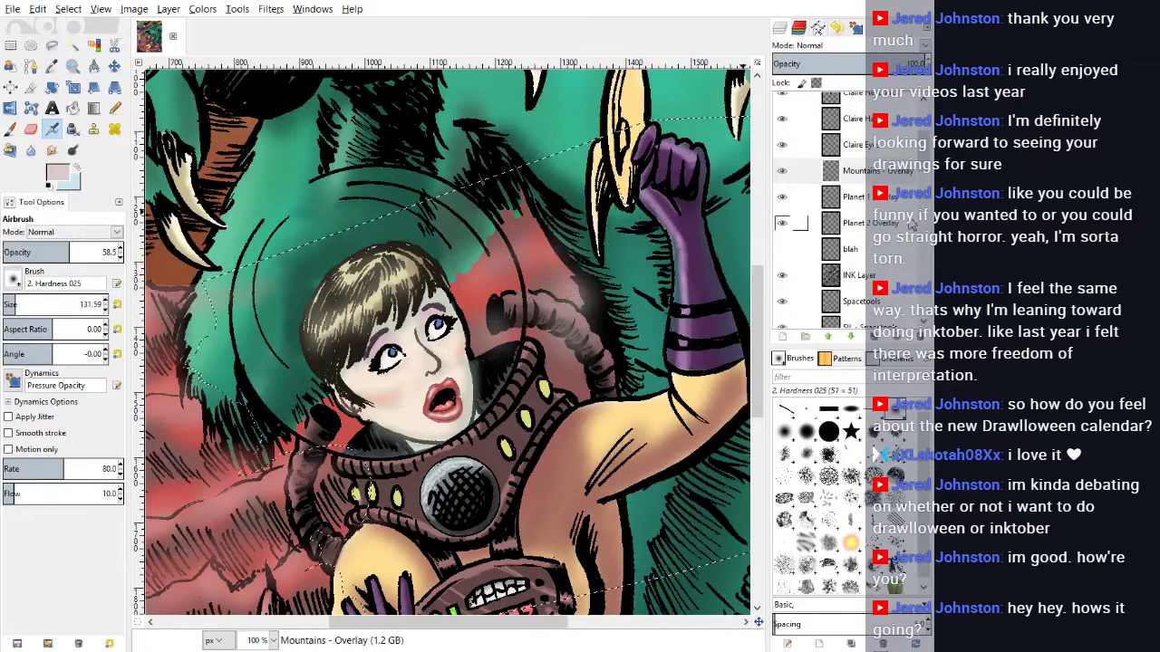
# Step: Clear the existing selection and select the astronaut's silhouette by color on the SIL - Claire layer with threshold 15.0
pyautogui.click(782, 222)
pyautogui.scroll(-5, 928, 189)
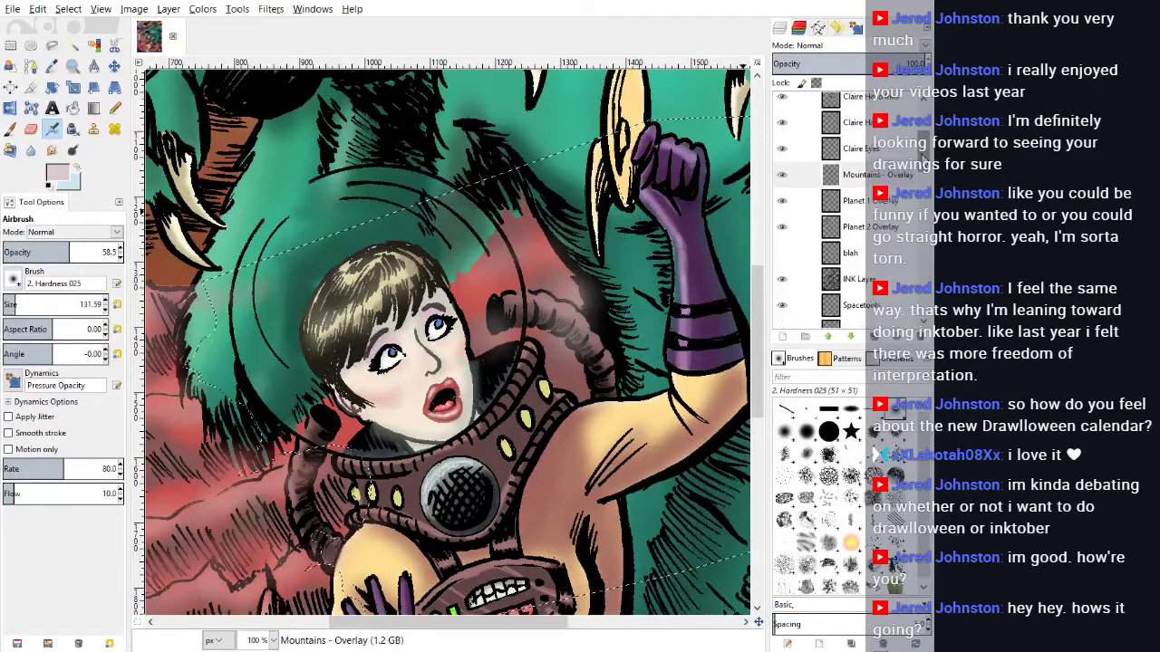
pyautogui.scroll(-8, 906, 208)
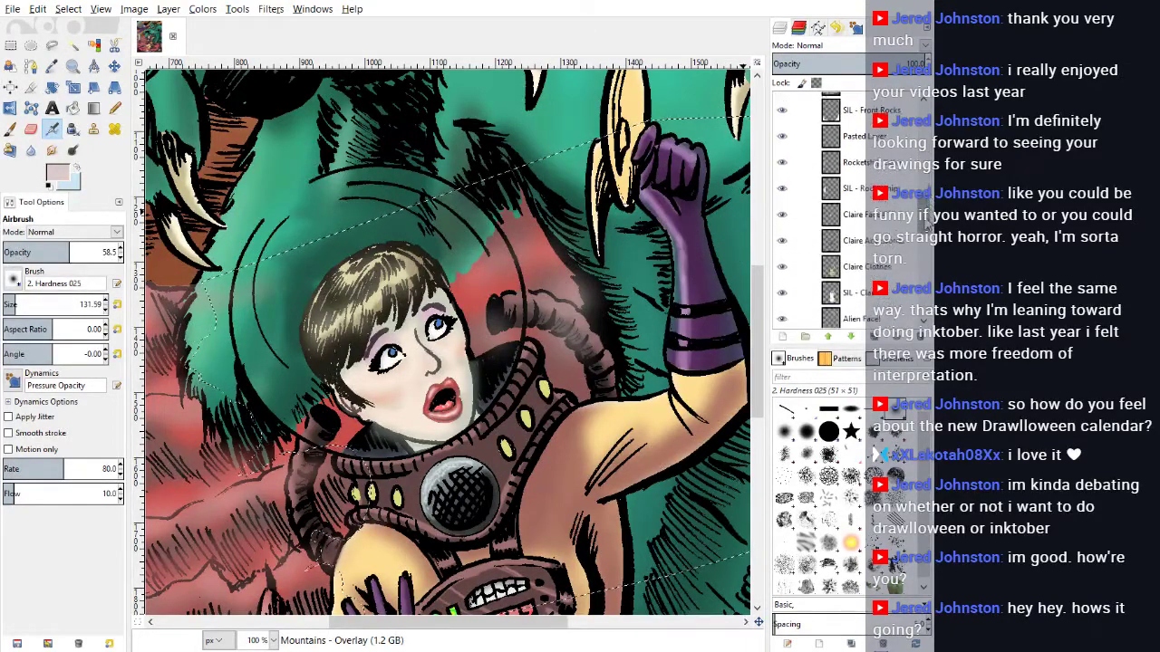
pyautogui.click(870, 248)
pyautogui.click(94, 45)
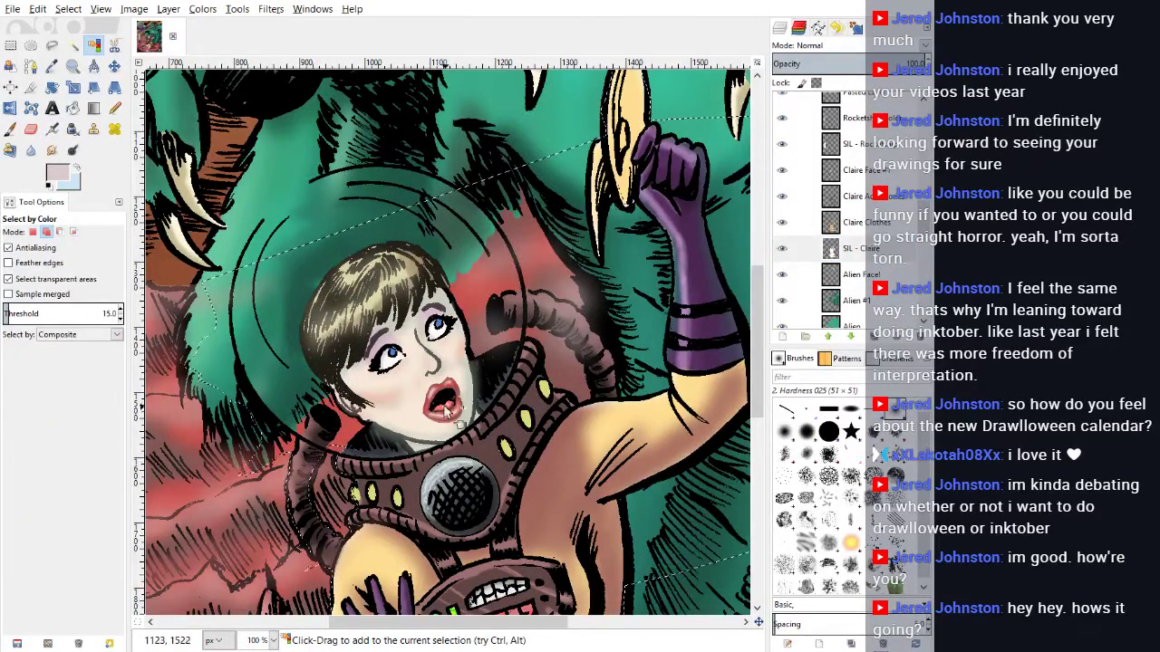
pyautogui.click(71, 13)
pyautogui.click(70, 42)
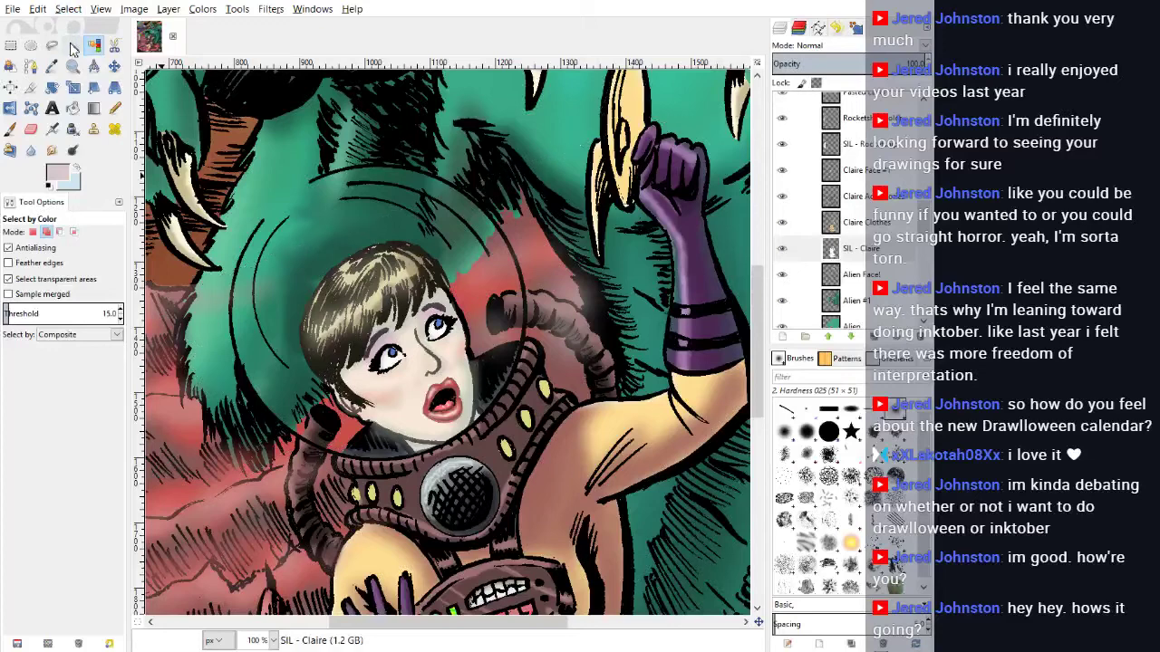
pyautogui.click(515, 442)
# Step: Erase the overlay shading spilled onto the astronaut's hoses and suit inside the selection on Mountains - Overlay, at brush size 131.59
pyautogui.scroll(-3, 520, 444)
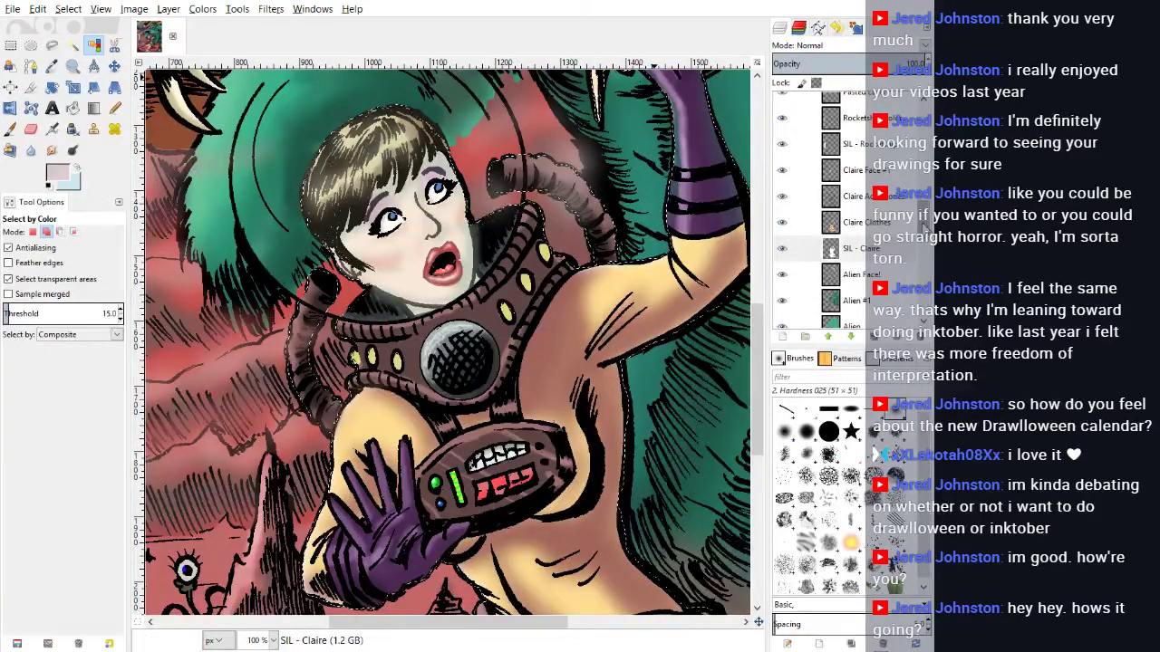
pyautogui.moveTo(924, 221); pyautogui.dragTo(925, 163)
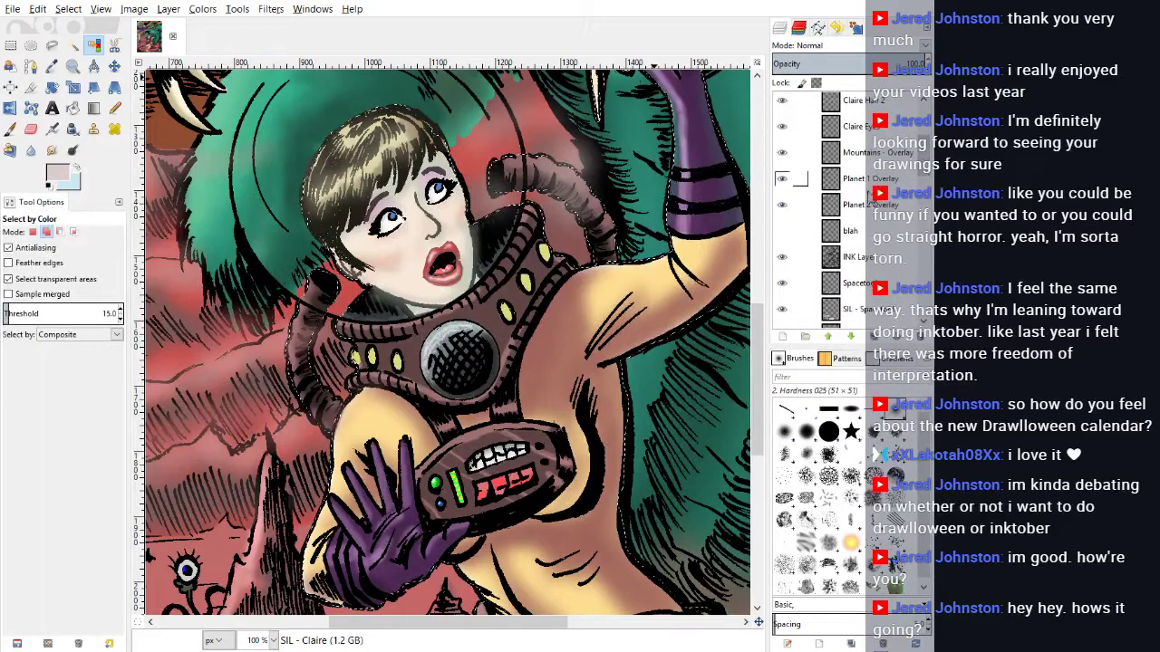
pyautogui.click(865, 153)
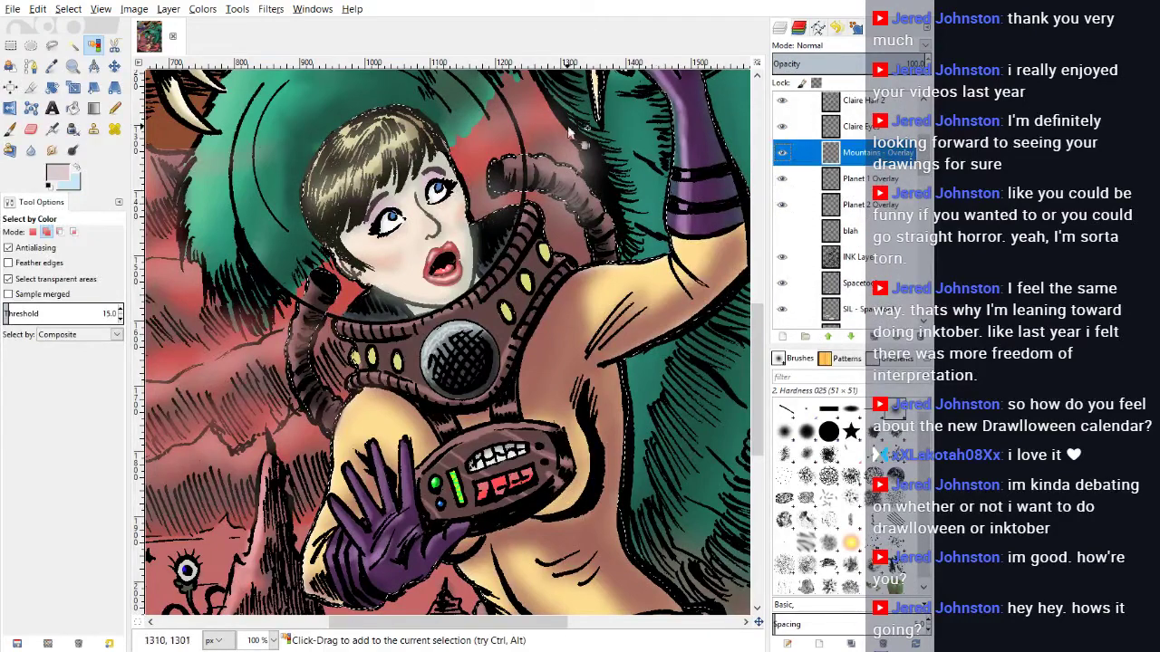
pyautogui.click(30, 128)
pyautogui.moveTo(544, 188)
pyautogui.mouseDown()
pyautogui.moveTo(604, 257)
pyautogui.moveTo(549, 186)
pyautogui.moveTo(512, 196)
pyautogui.mouseUp()
pyautogui.moveTo(358, 288)
pyautogui.mouseDown()
pyautogui.moveTo(337, 412)
pyautogui.moveTo(378, 403)
pyautogui.moveTo(363, 471)
pyautogui.moveTo(417, 526)
pyautogui.mouseUp()
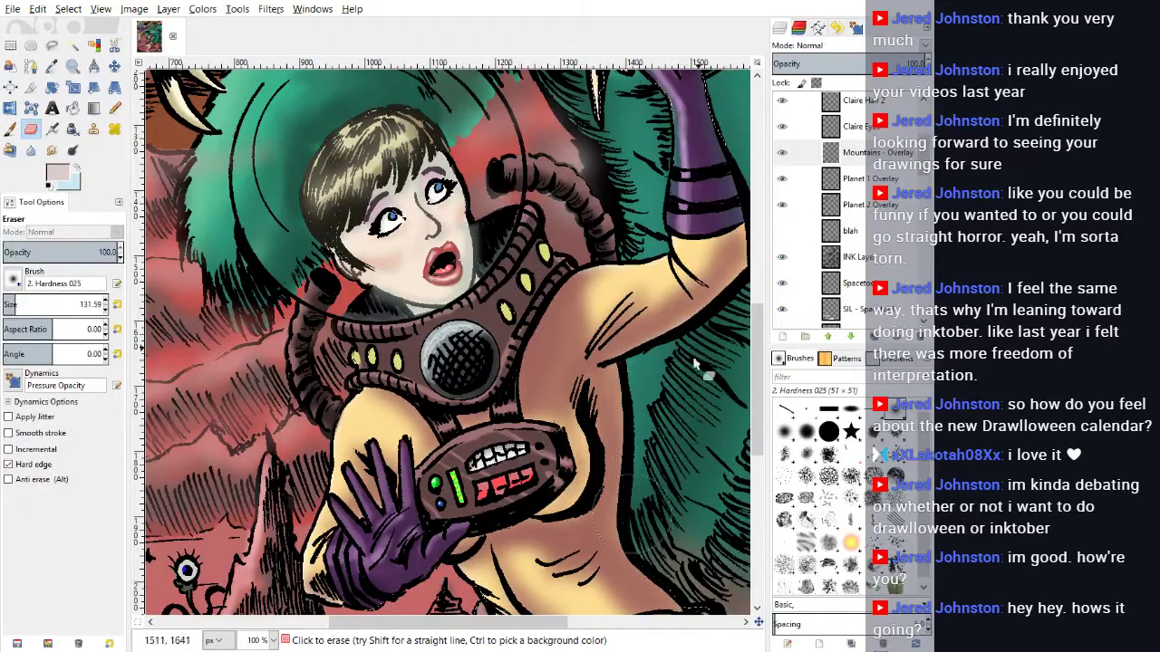
# Step: Clear the selection and erase the overlay shading over the green fur edge beside the astronaut's hair
pyautogui.scroll(-5, 600, 459)
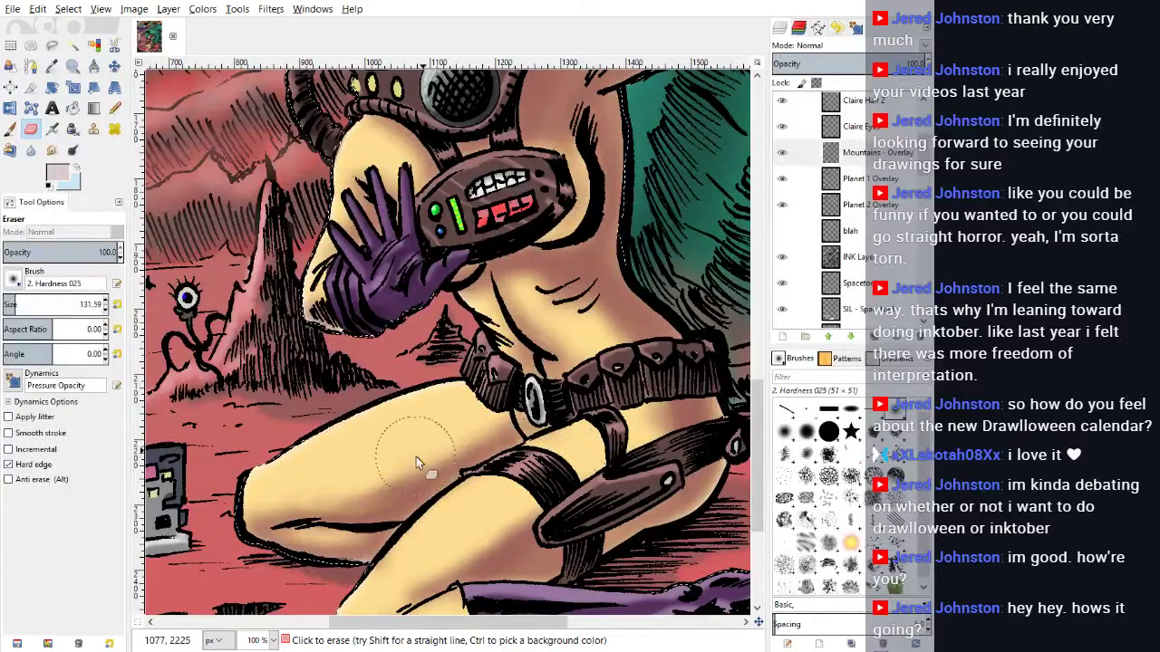
pyautogui.scroll(7, 416, 457)
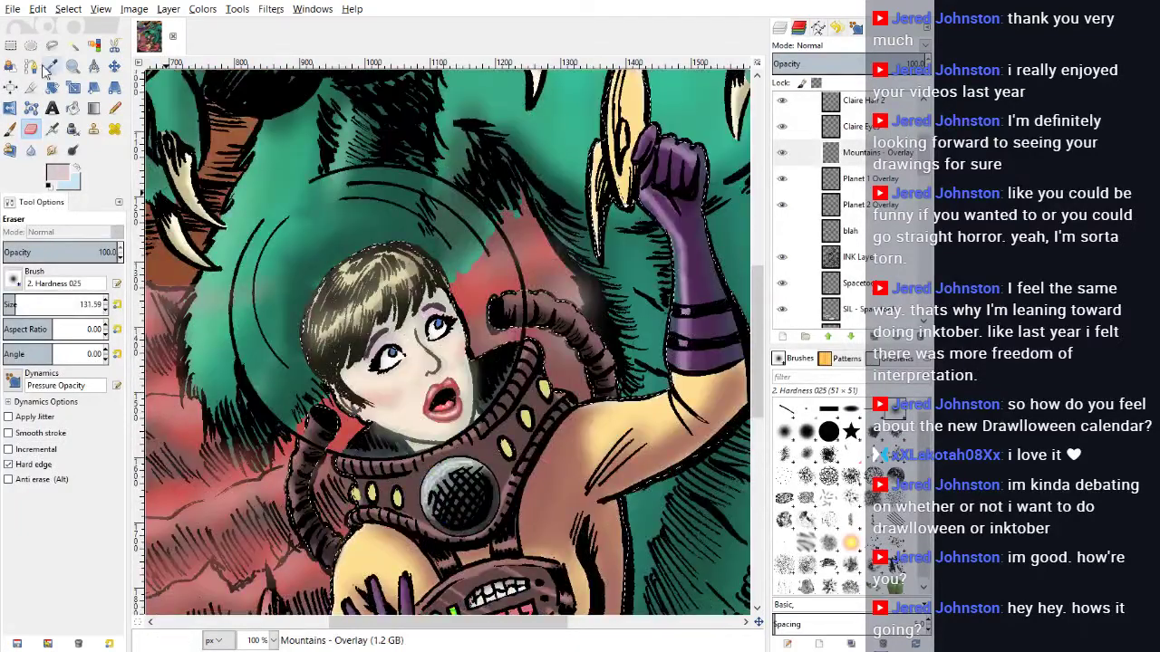
pyautogui.click(68, 9)
pyautogui.click(90, 50)
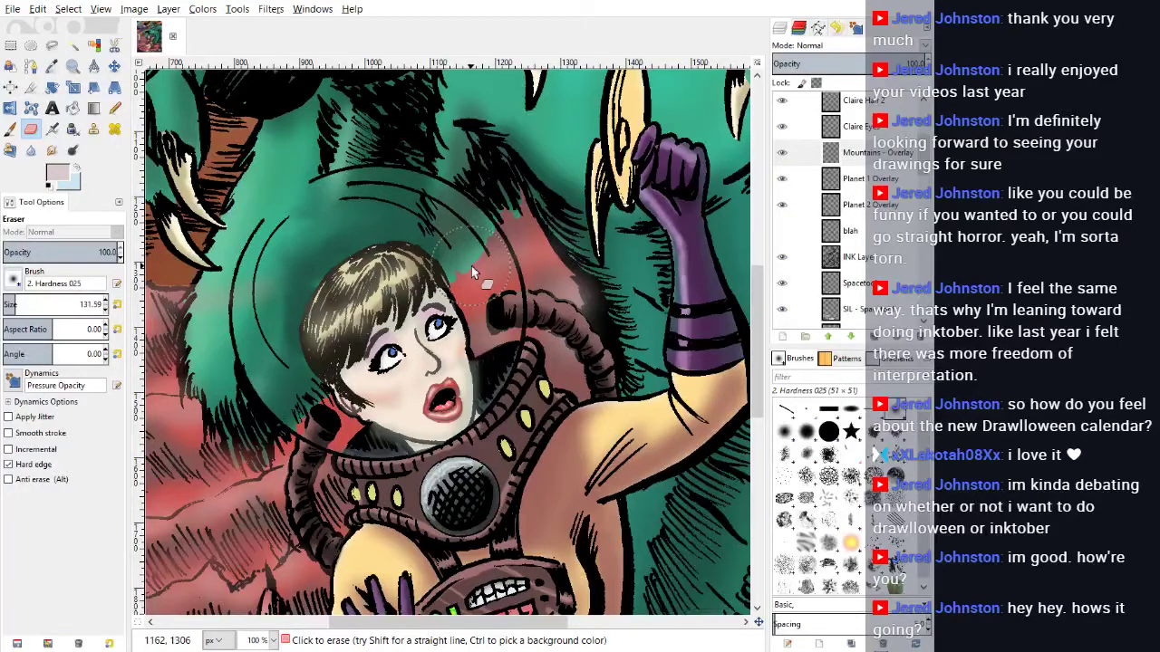
pyautogui.moveTo(472, 265)
pyautogui.mouseDown()
pyautogui.moveTo(455, 304)
pyautogui.moveTo(444, 290)
pyautogui.mouseUp()
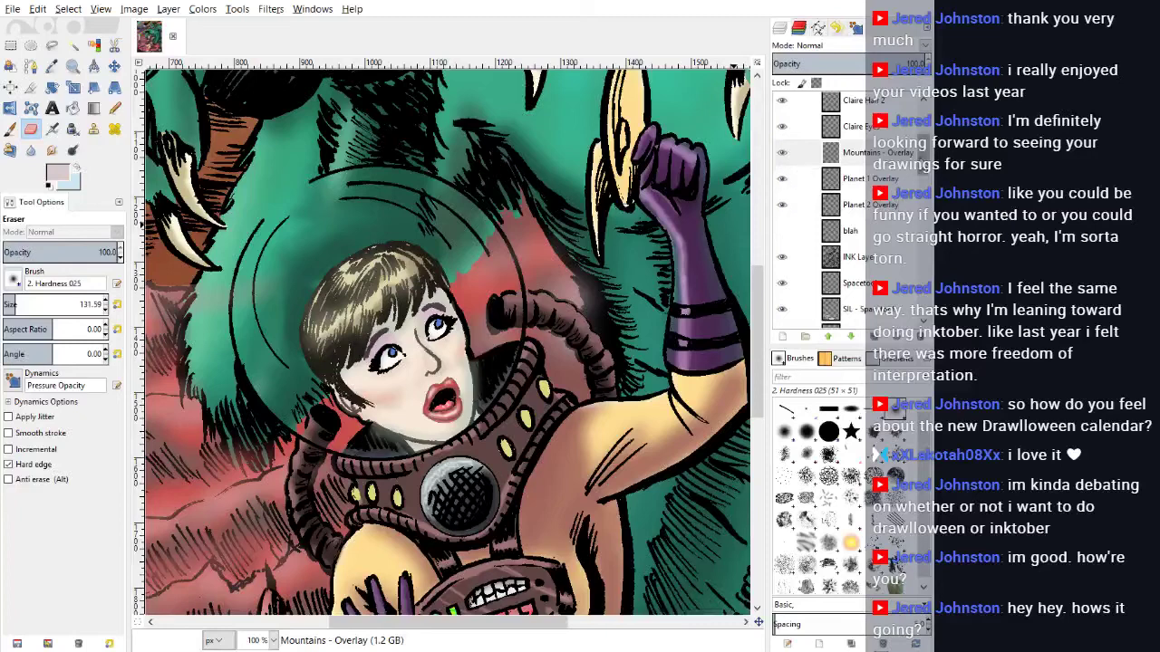
# Step: Ink the first black fur strokes along the green edge beside the helmet on the INK Layer with the Pencil at size 2
pyautogui.click(801, 257)
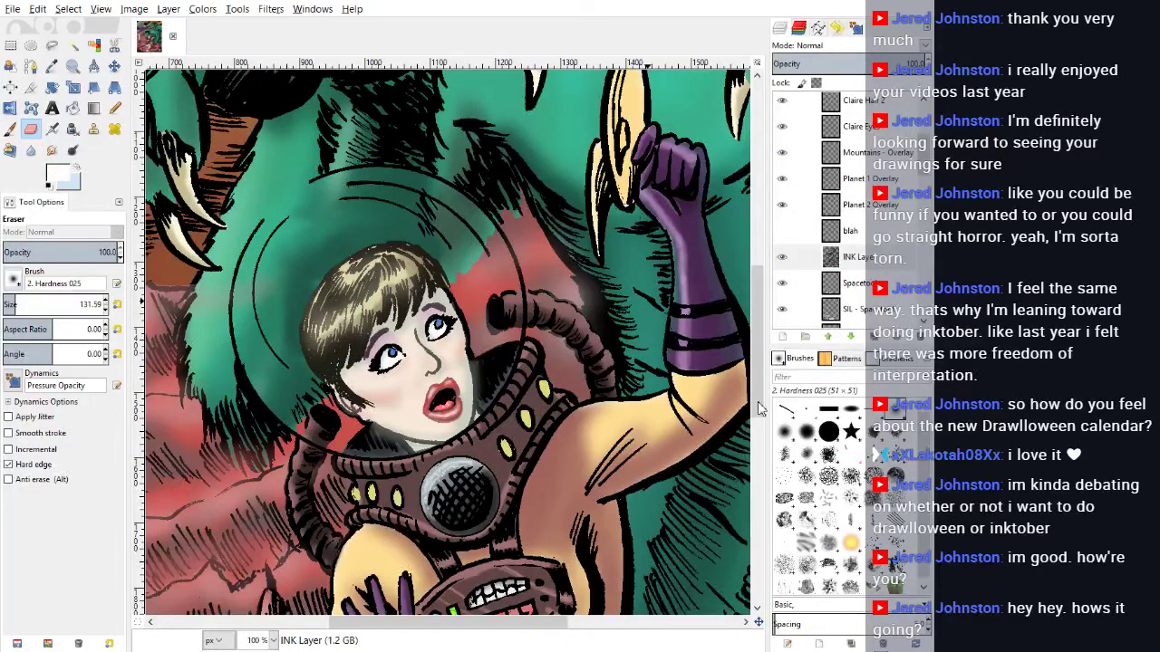
pyautogui.moveTo(761, 409); pyautogui.dragTo(625, 443)
pyautogui.click(789, 258)
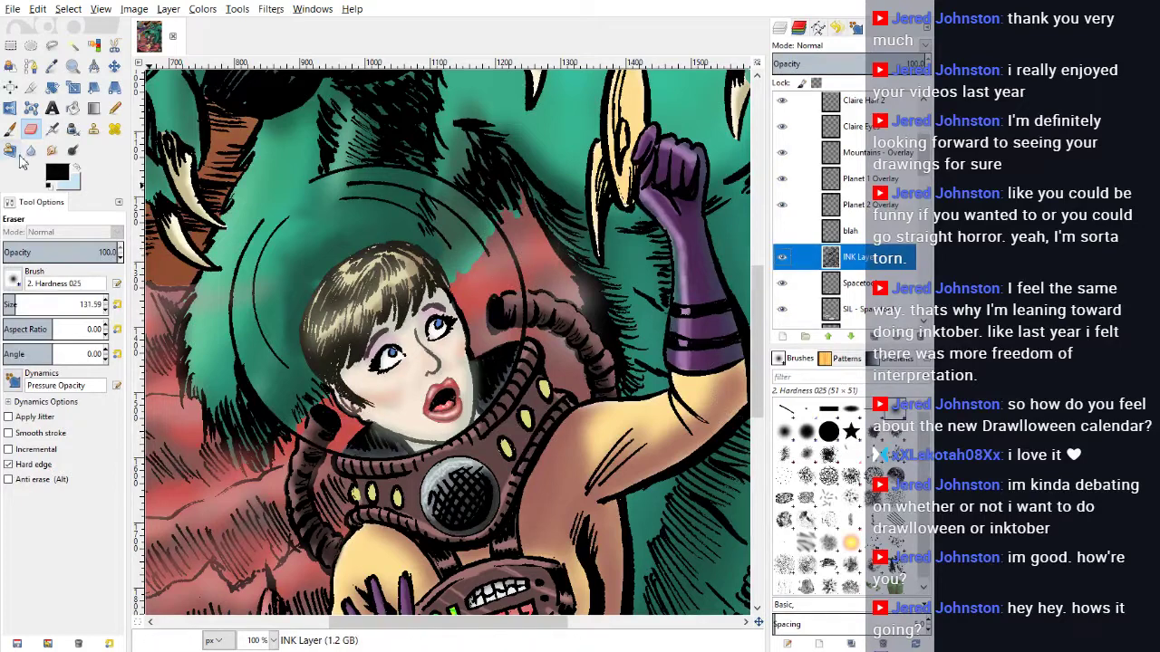
pyautogui.click(114, 108)
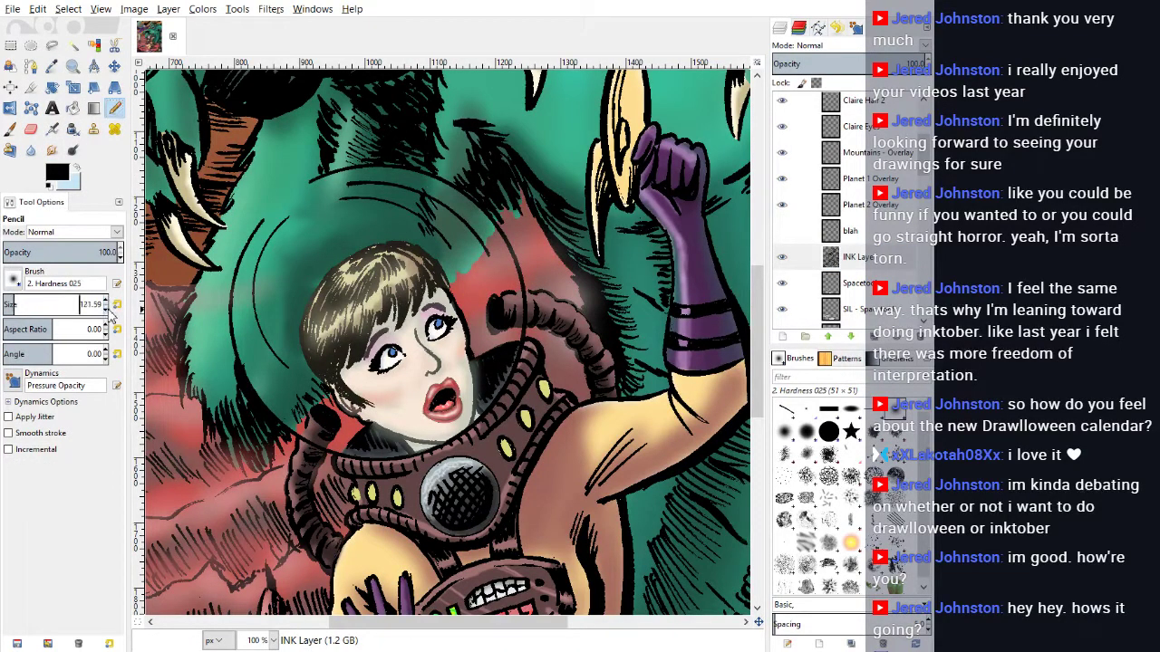
pyautogui.moveTo(20, 306); pyautogui.dragTo(3, 307)
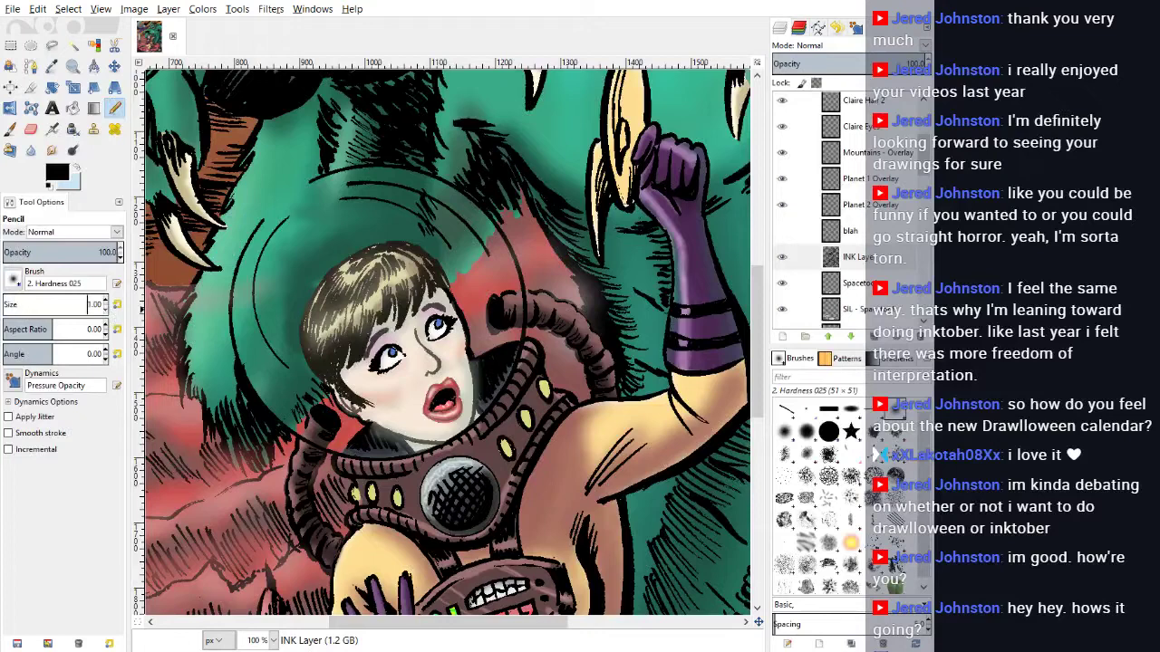
pyautogui.click(106, 301)
pyautogui.press('2')
pyautogui.scroll(3, 494, 261)
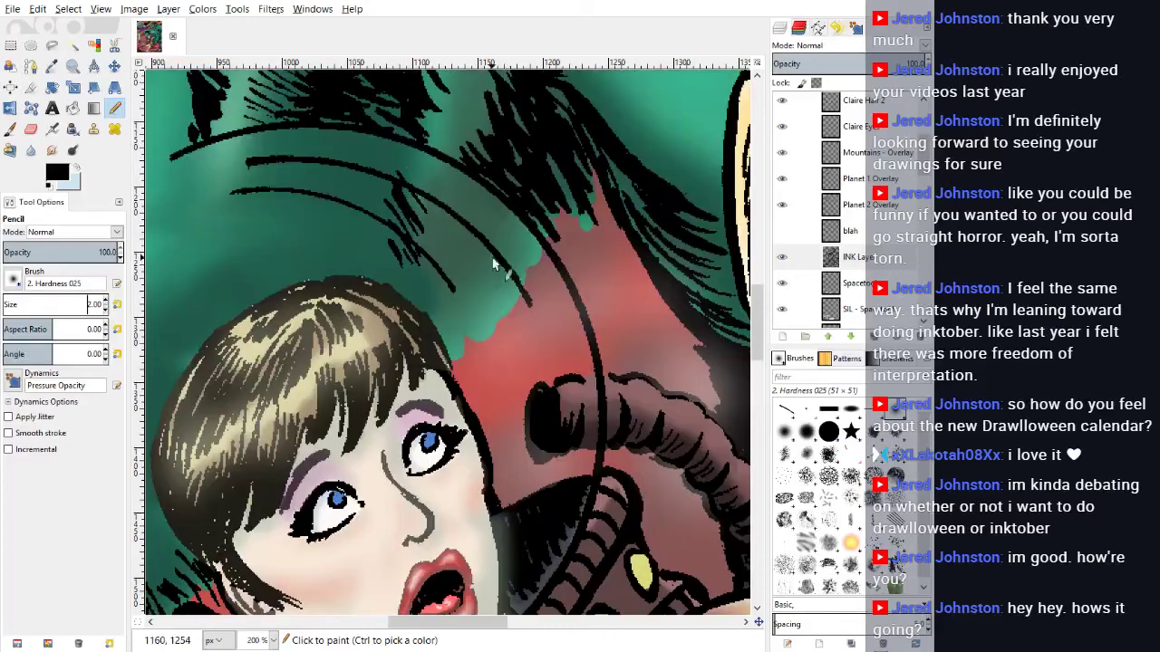
pyautogui.moveTo(529, 267); pyautogui.dragTo(533, 282)
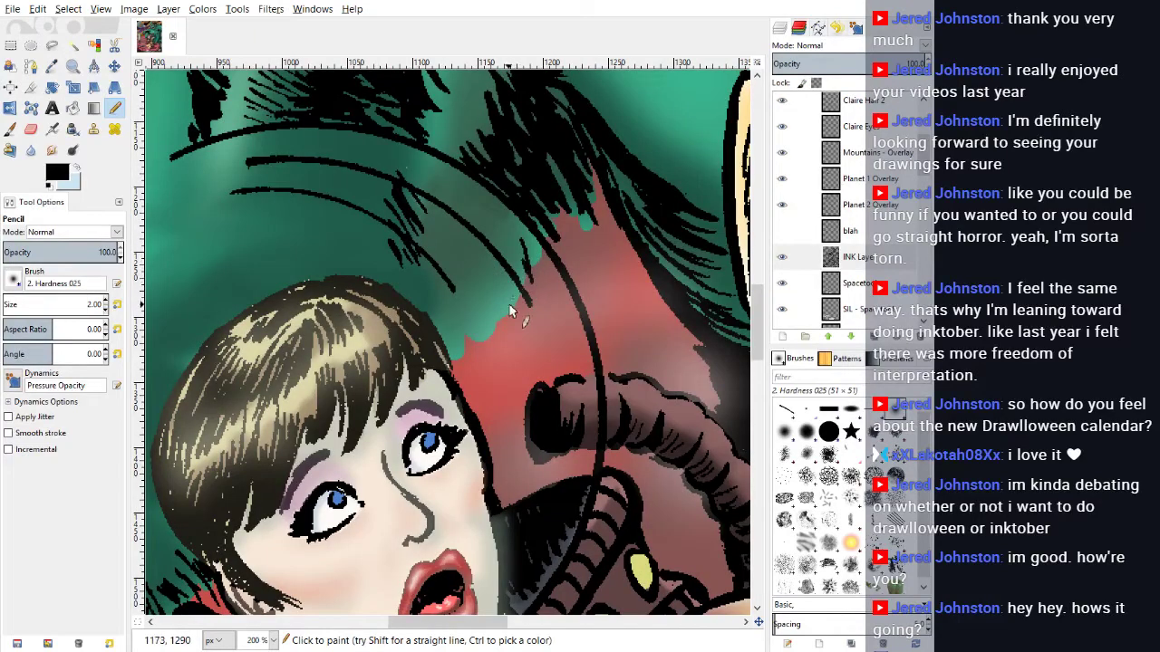
pyautogui.moveTo(477, 324); pyautogui.dragTo(472, 350)
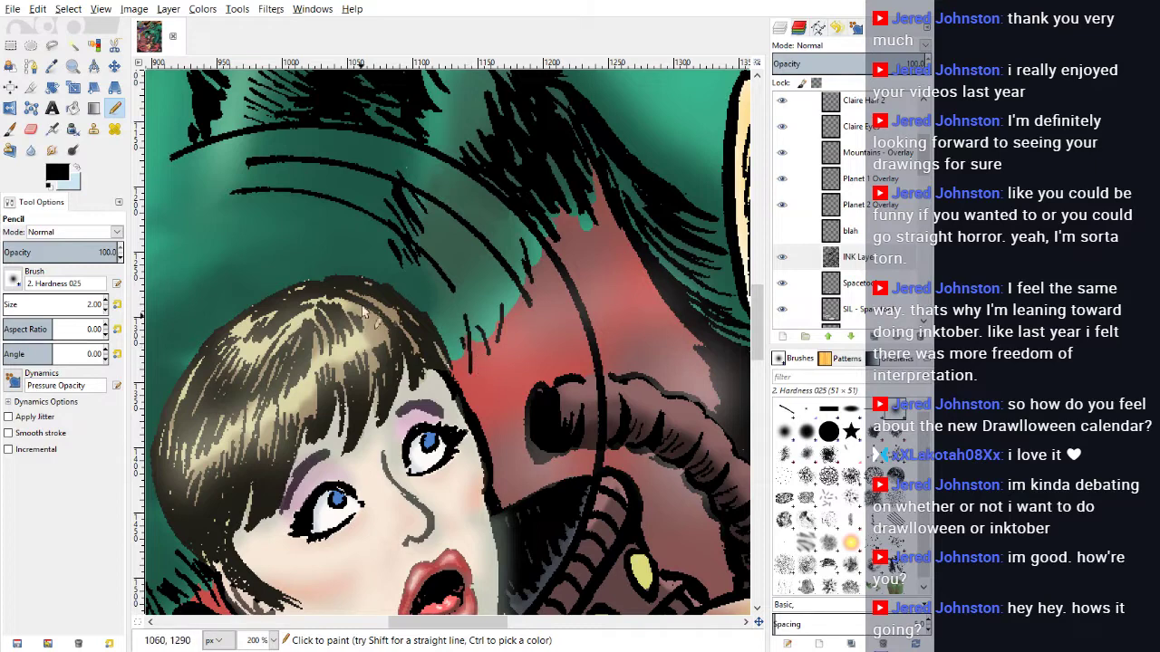
# Step: Set the Pencil size to 1 and fill in finer black fur strokes along the green edge inside the helmet
pyautogui.click(105, 308)
pyautogui.moveTo(460, 336)
pyautogui.mouseDown()
pyautogui.moveTo(464, 360)
pyautogui.moveTo(480, 358)
pyautogui.moveTo(474, 335)
pyautogui.mouseUp()
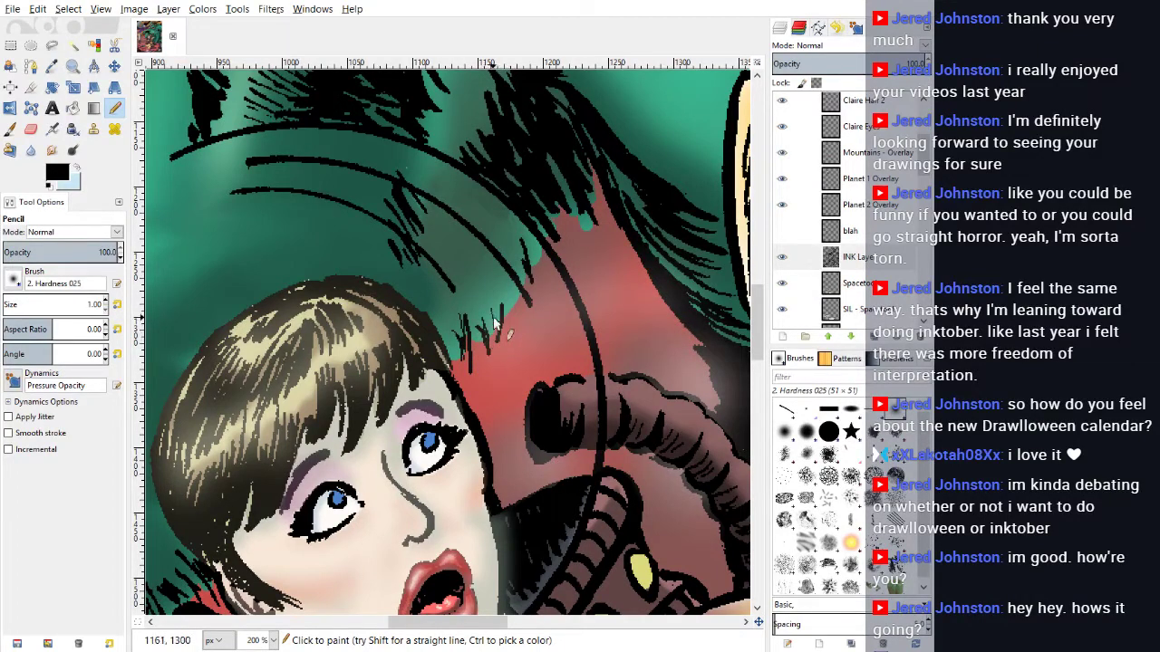
pyautogui.moveTo(503, 276)
pyautogui.mouseDown()
pyautogui.moveTo(514, 256)
pyautogui.moveTo(520, 311)
pyautogui.mouseUp()
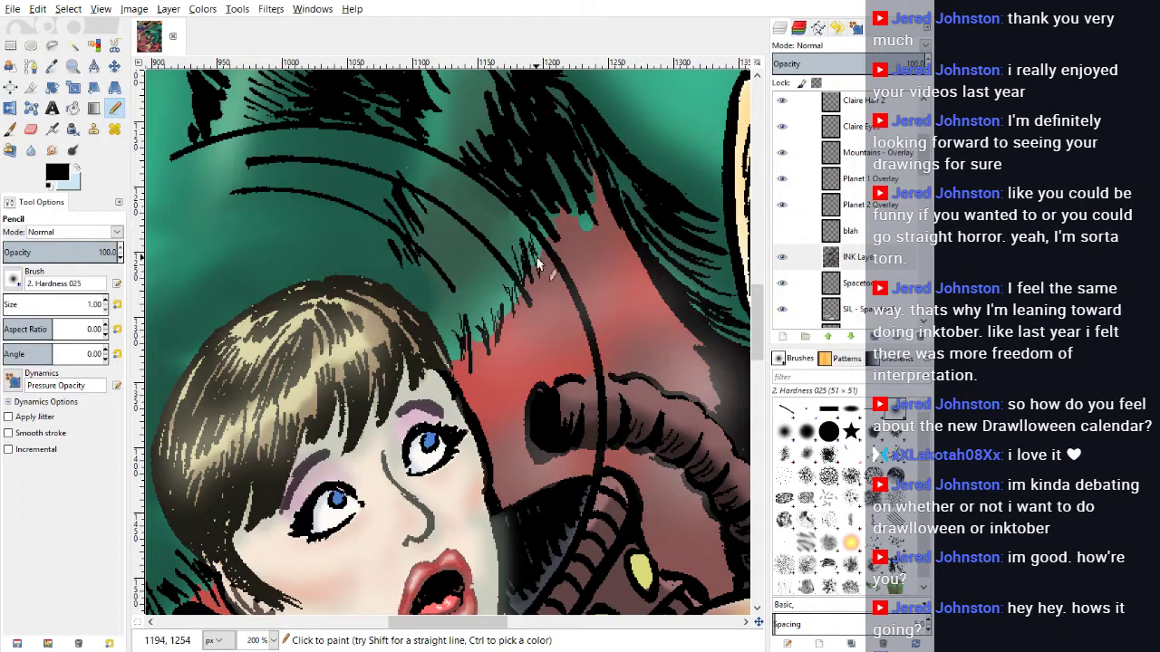
pyautogui.moveTo(447, 618); pyautogui.dragTo(456, 619)
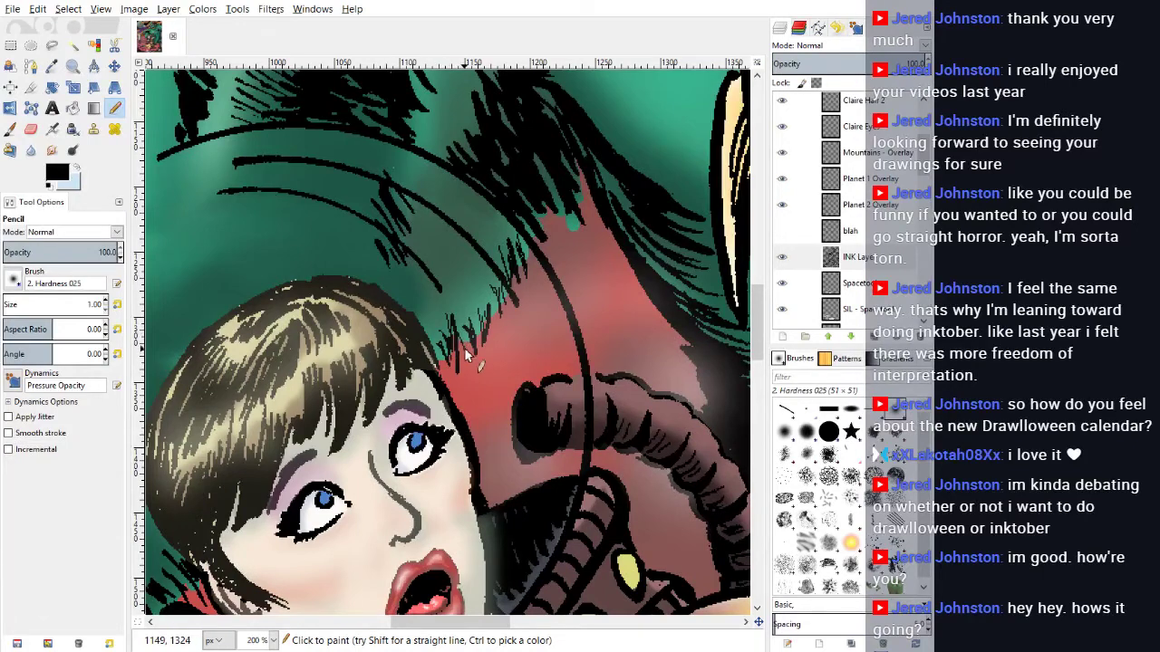
pyautogui.moveTo(464, 337)
pyautogui.mouseDown()
pyautogui.moveTo(506, 271)
pyautogui.moveTo(483, 275)
pyautogui.moveTo(491, 307)
pyautogui.moveTo(486, 286)
pyautogui.moveTo(490, 307)
pyautogui.moveTo(473, 287)
pyautogui.moveTo(485, 328)
pyautogui.moveTo(479, 290)
pyautogui.moveTo(493, 308)
pyautogui.moveTo(493, 296)
pyautogui.moveTo(458, 306)
pyautogui.moveTo(469, 334)
pyautogui.moveTo(457, 292)
pyautogui.moveTo(469, 331)
pyautogui.mouseUp()
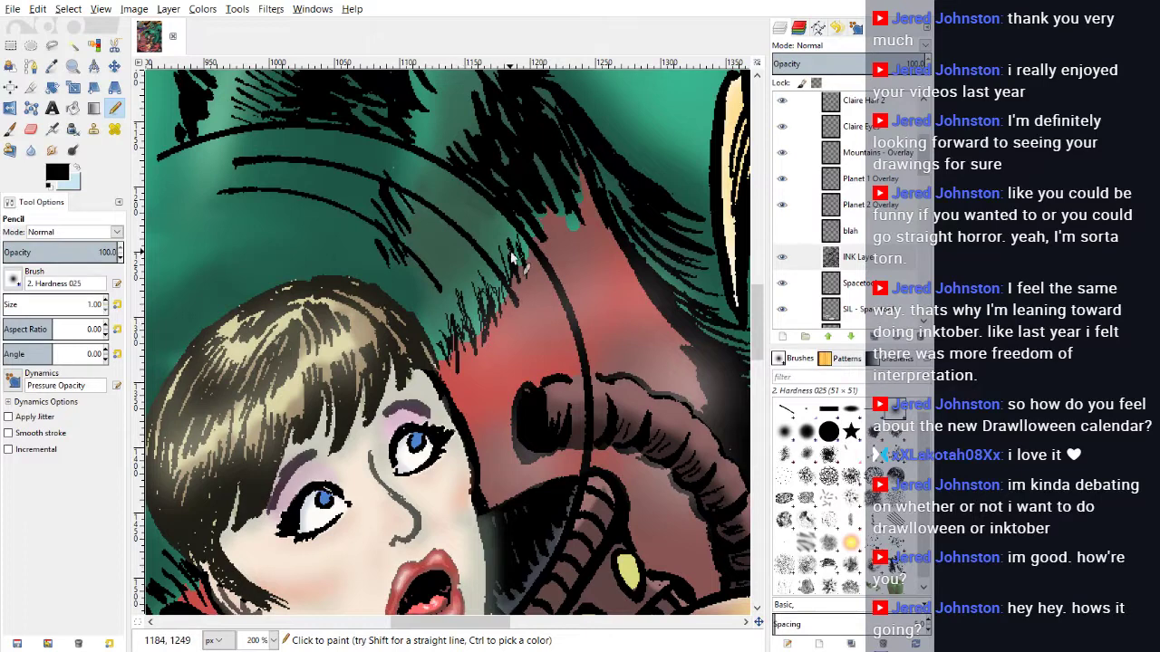
pyautogui.moveTo(500, 240)
pyautogui.mouseDown()
pyautogui.moveTo(528, 243)
pyautogui.moveTo(524, 214)
pyautogui.mouseUp()
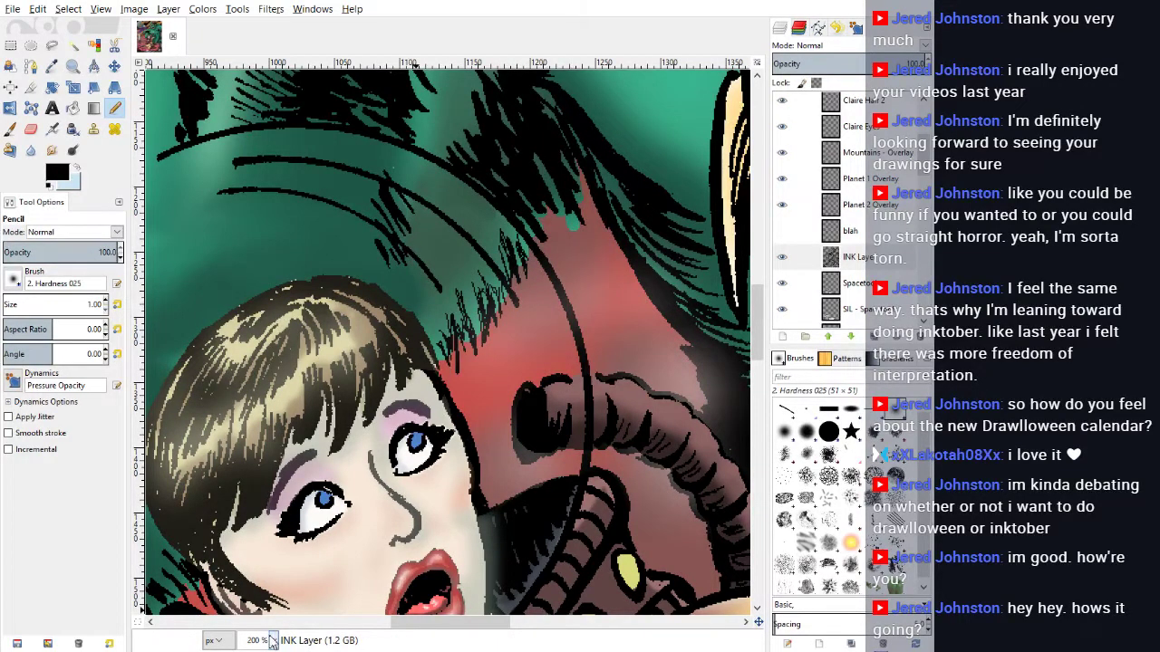
# Step: Toggle the visibility of the Claire Head Inks and Claire Face layers to compare them, and make the Claire Face layer active
pyautogui.hotkey('shift', 'ctrl', 'j')
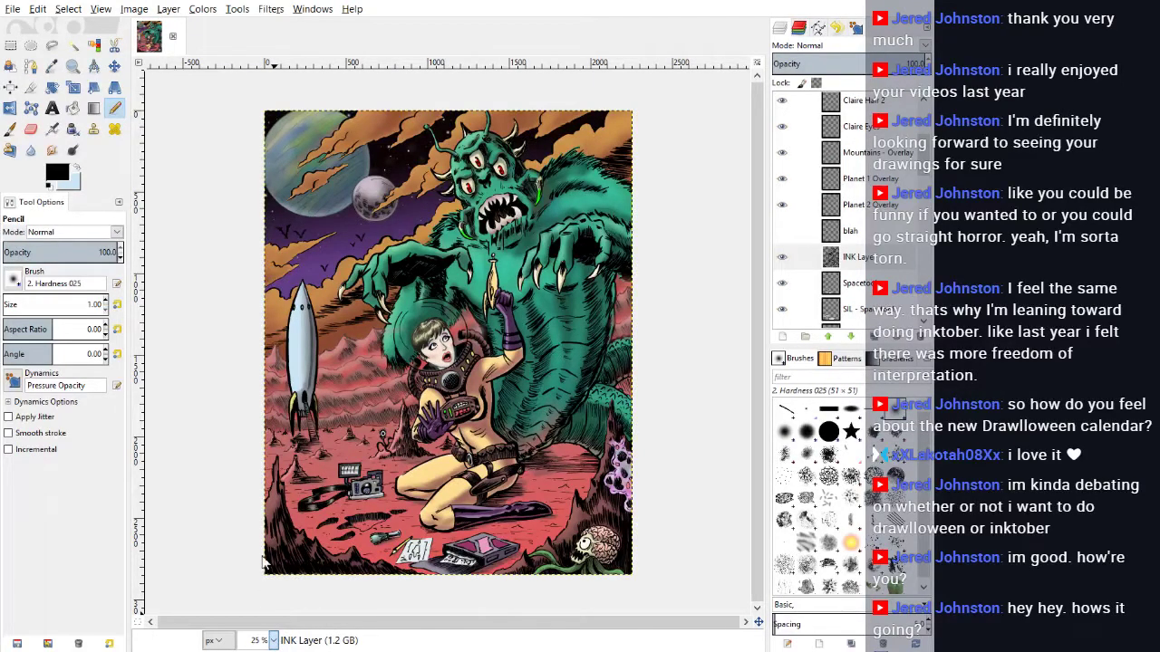
pyautogui.press('2')
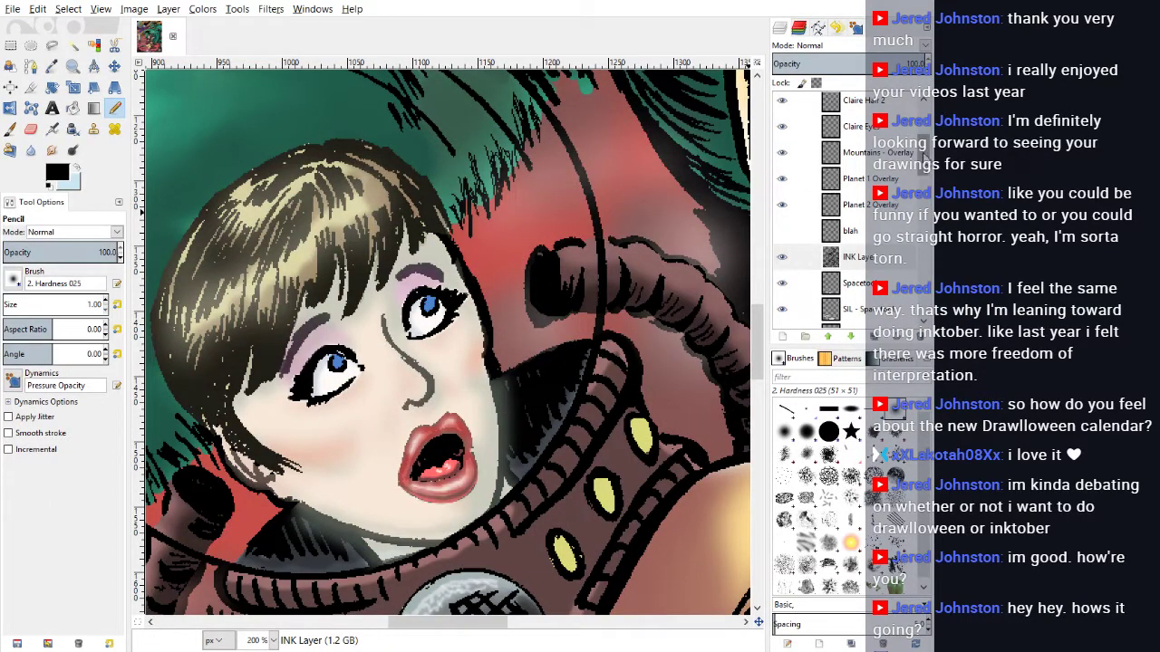
pyautogui.scroll(3, 923, 156)
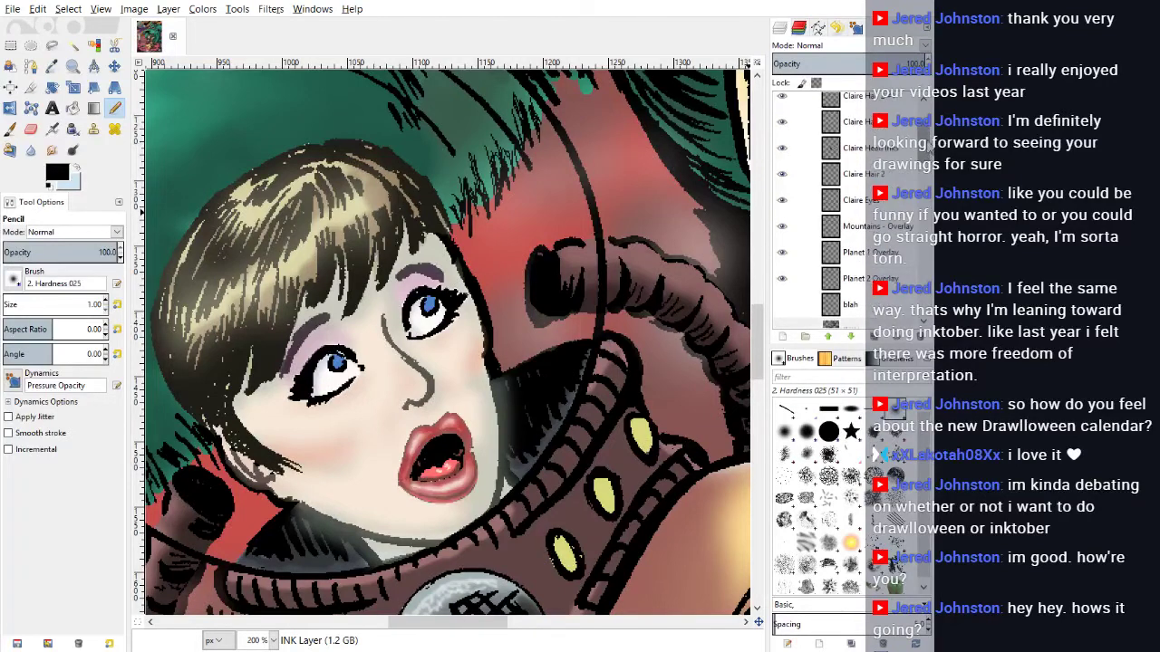
pyautogui.click(783, 149)
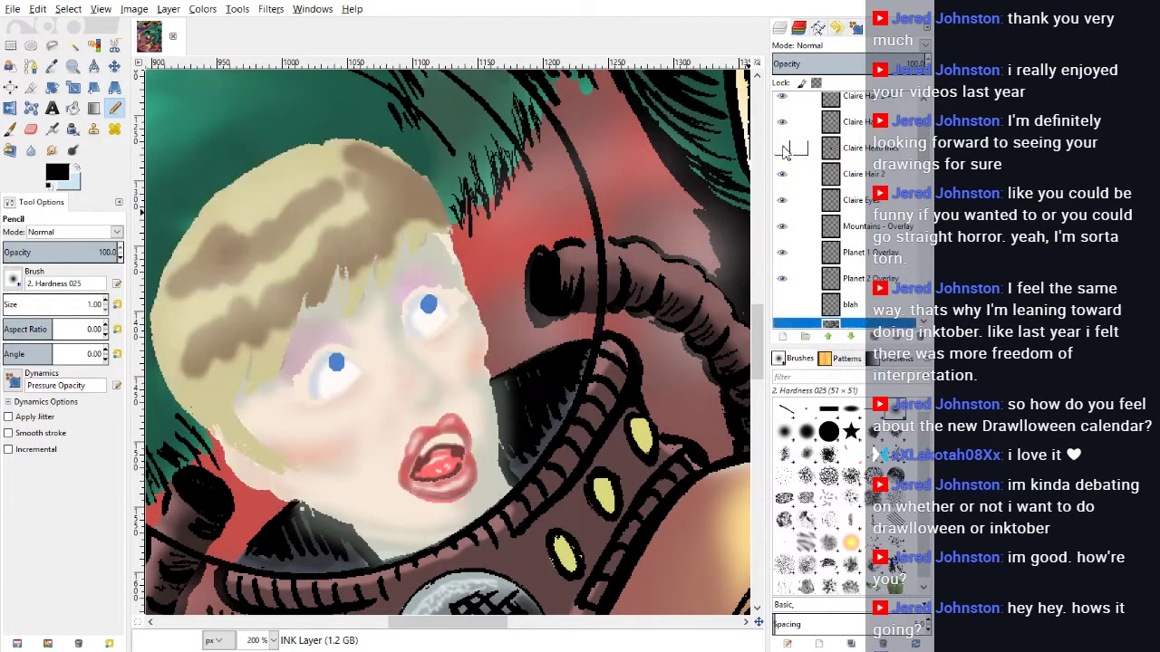
pyautogui.click(783, 149)
pyautogui.click(857, 153)
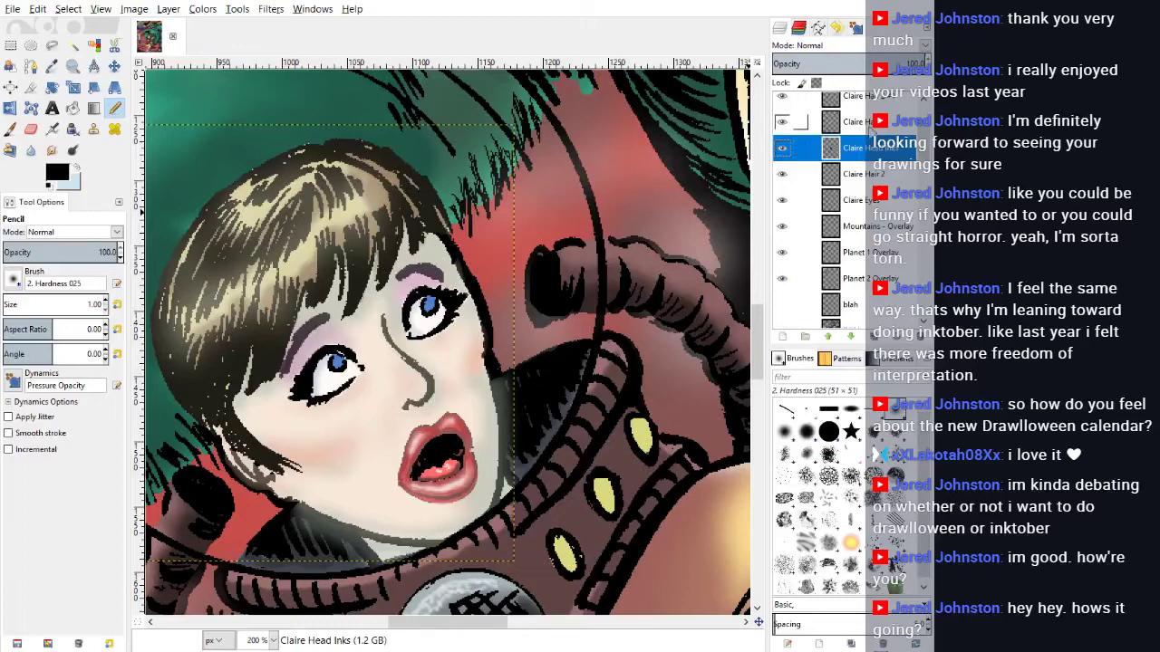
pyautogui.scroll(3, 801, 140)
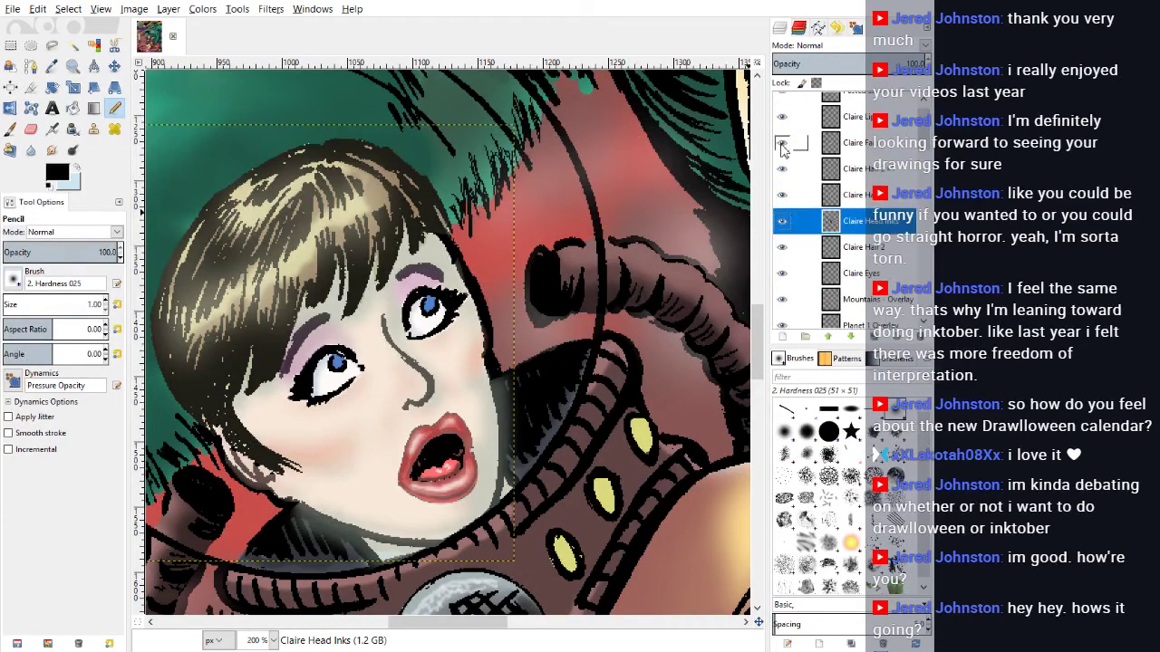
pyautogui.click(783, 150)
pyautogui.click(784, 150)
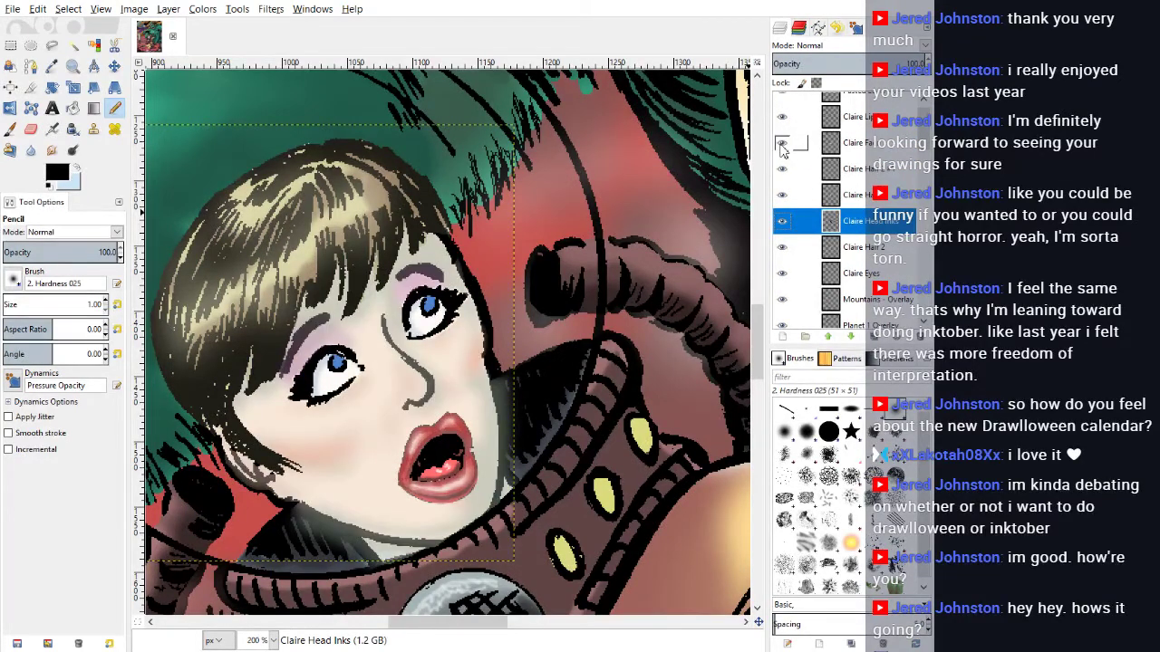
pyautogui.click(852, 146)
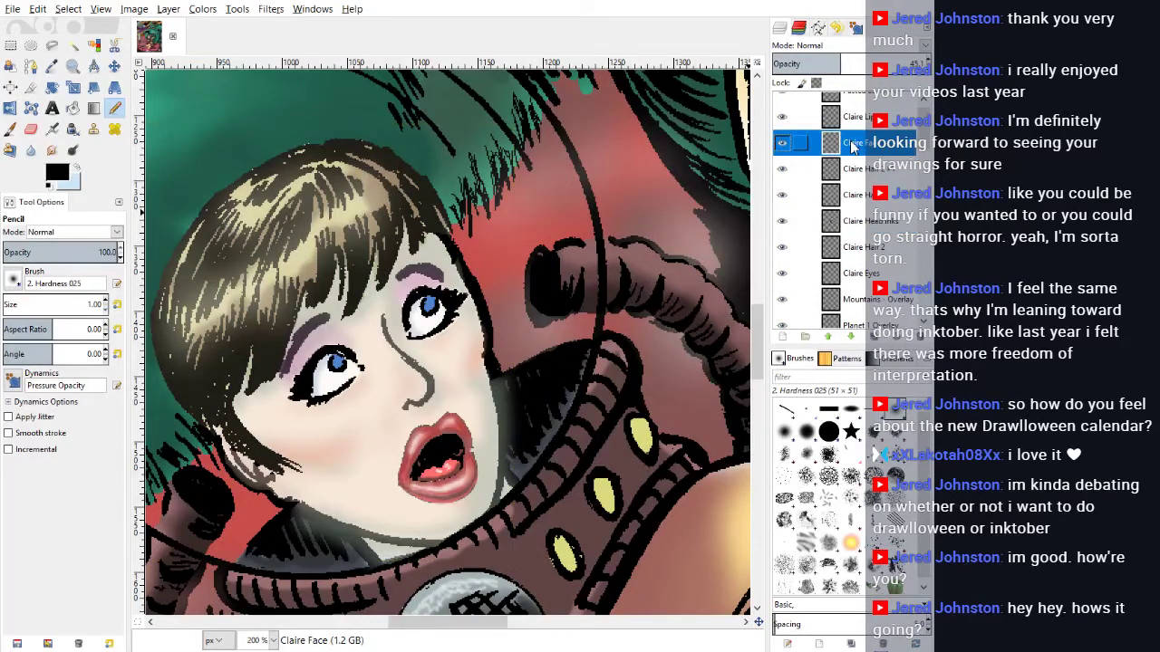
# Step: Fuzzy-select the head outline from the Claire Head Inks layer and erase the Claire Face shading over it with the Eraser at size 92.41
pyautogui.click(866, 223)
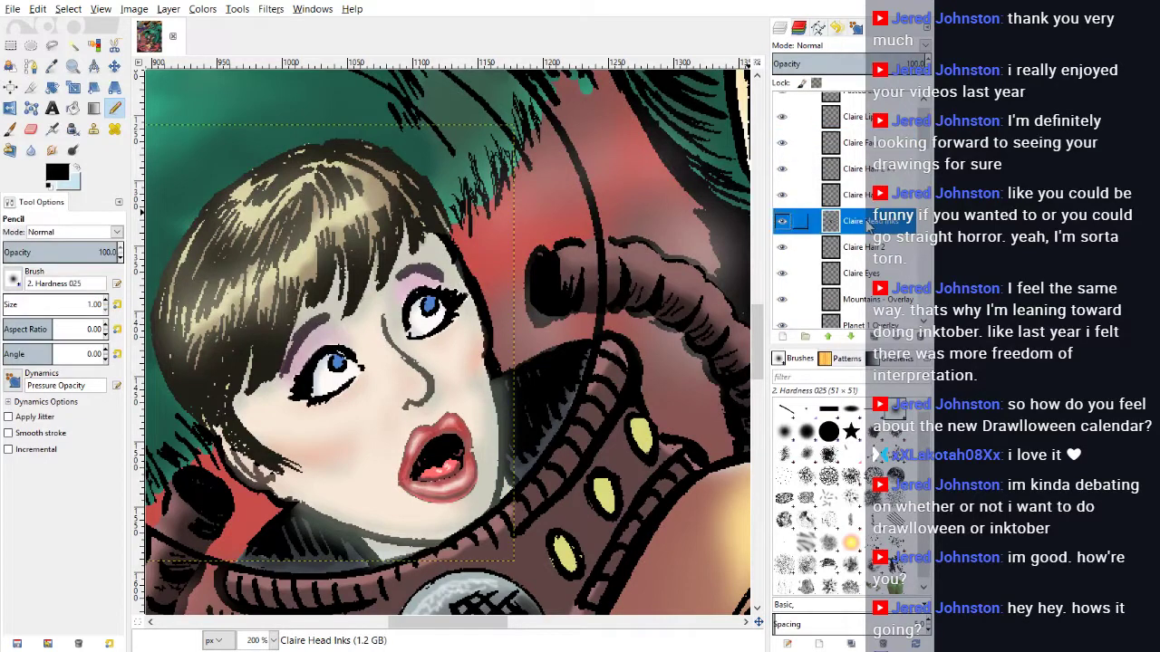
pyautogui.click(74, 48)
pyautogui.click(490, 324)
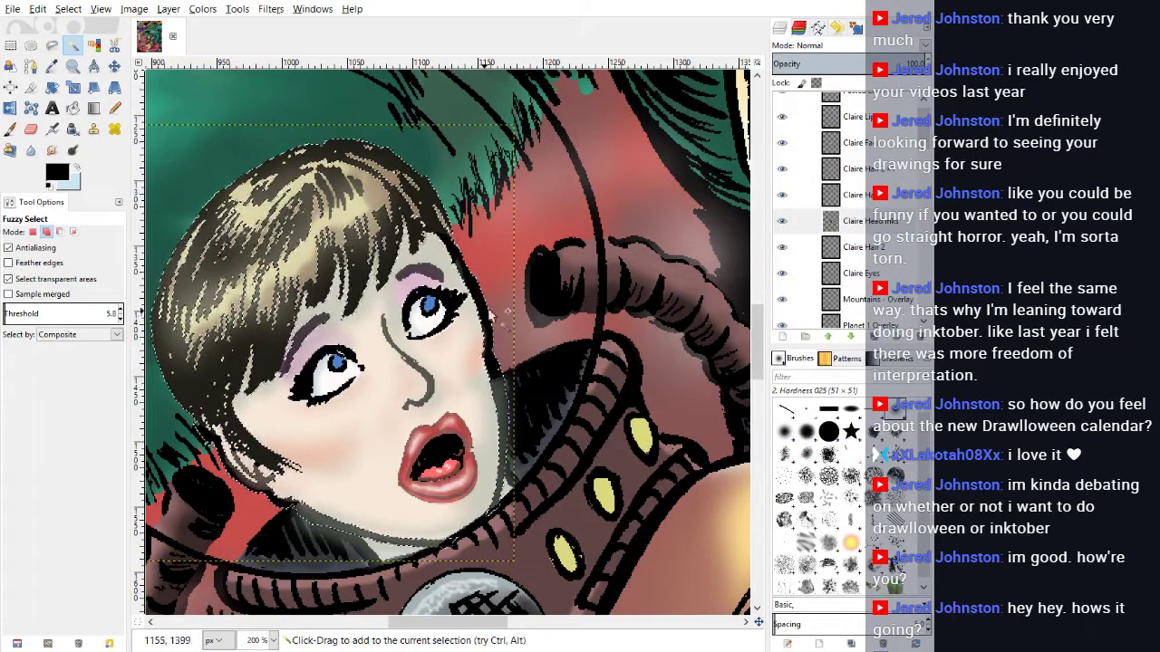
pyautogui.click(852, 147)
pyautogui.hotkey('shift', 'e')
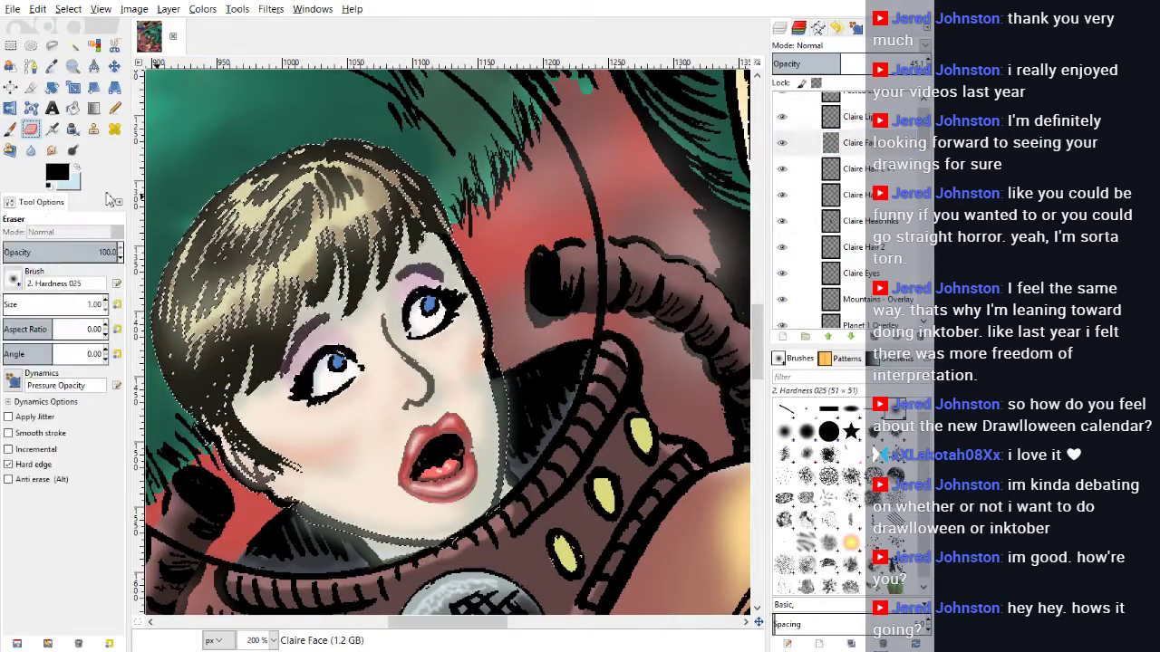
pyautogui.click(12, 301)
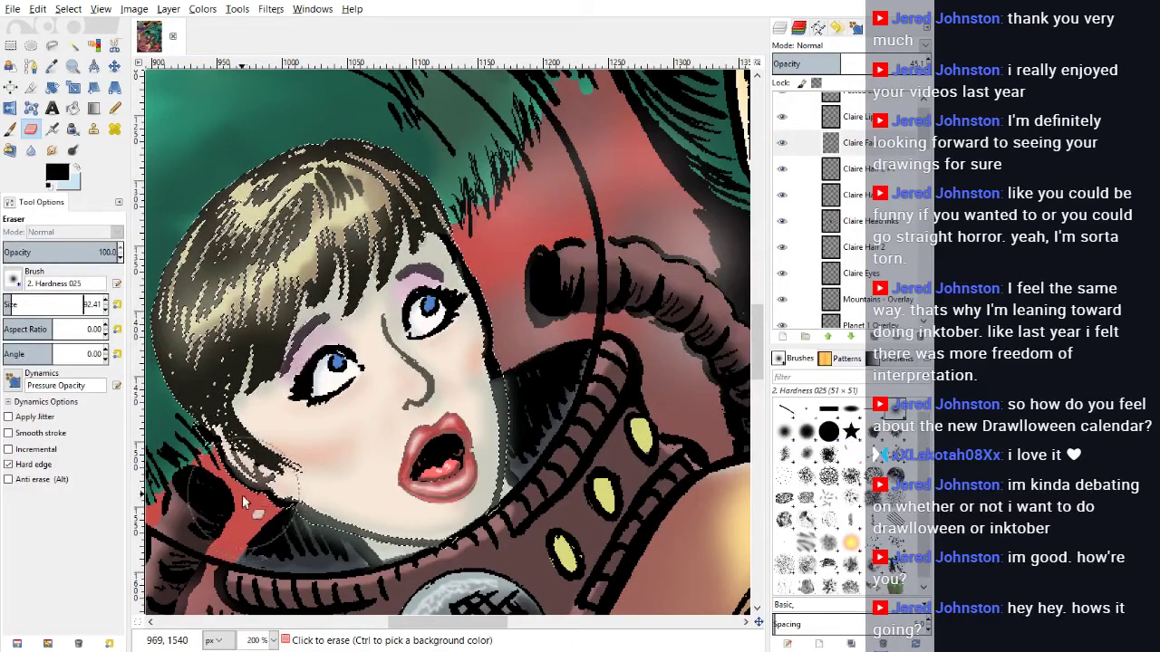
pyautogui.moveTo(242, 500)
pyautogui.mouseDown()
pyautogui.moveTo(382, 565)
pyautogui.moveTo(460, 565)
pyautogui.moveTo(511, 533)
pyautogui.moveTo(542, 463)
pyautogui.moveTo(536, 368)
pyautogui.moveTo(491, 226)
pyautogui.moveTo(543, 302)
pyautogui.moveTo(562, 358)
pyautogui.moveTo(571, 404)
pyautogui.moveTo(559, 450)
pyautogui.moveTo(572, 469)
pyautogui.moveTo(558, 507)
pyautogui.moveTo(508, 560)
pyautogui.moveTo(395, 583)
pyautogui.mouseUp()
# Step: Clear the selection and toggle the visibility of the Claire Lips layer to compare the face with and without it
pyautogui.click(68, 9)
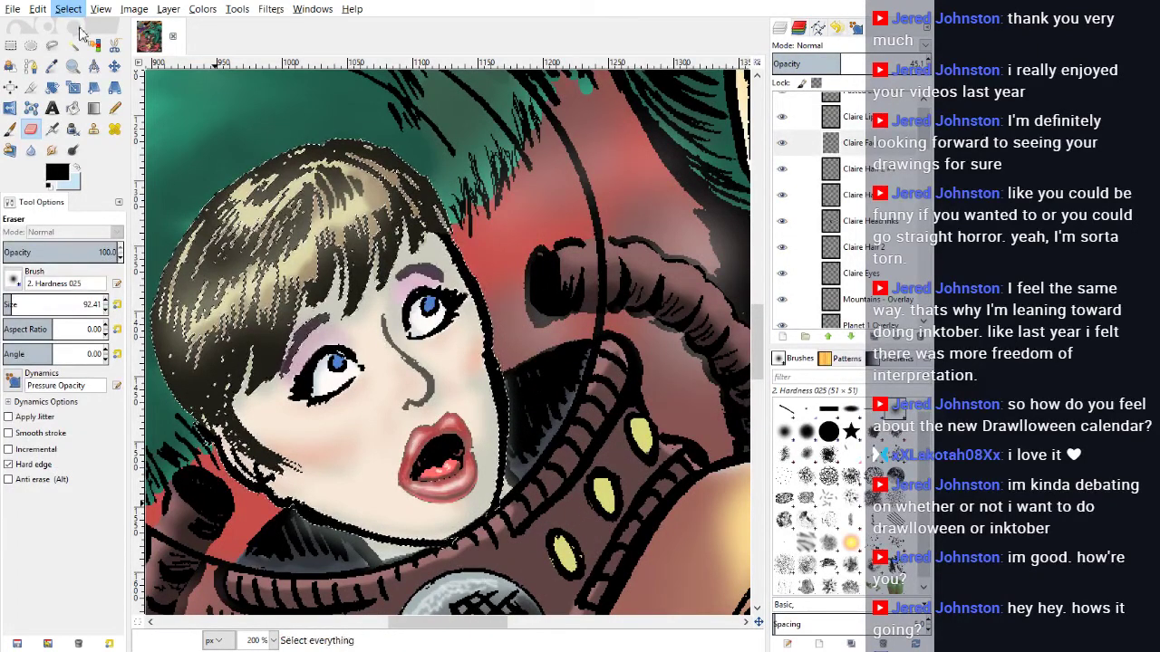
pyautogui.click(82, 46)
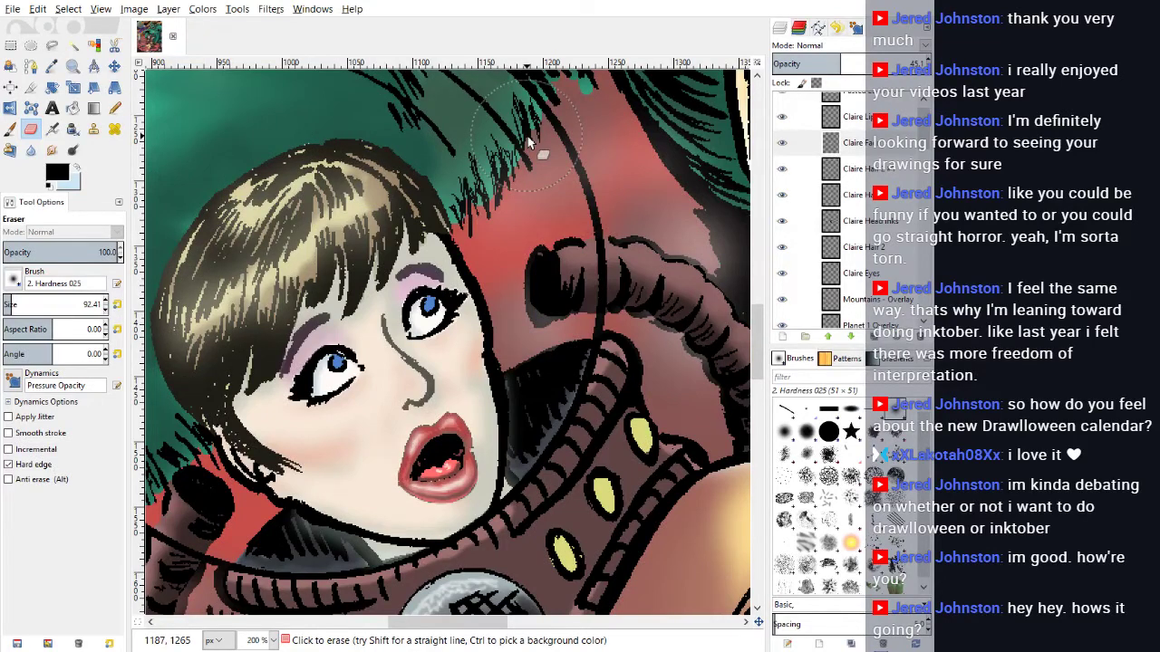
pyautogui.click(784, 120)
pyautogui.click(784, 120)
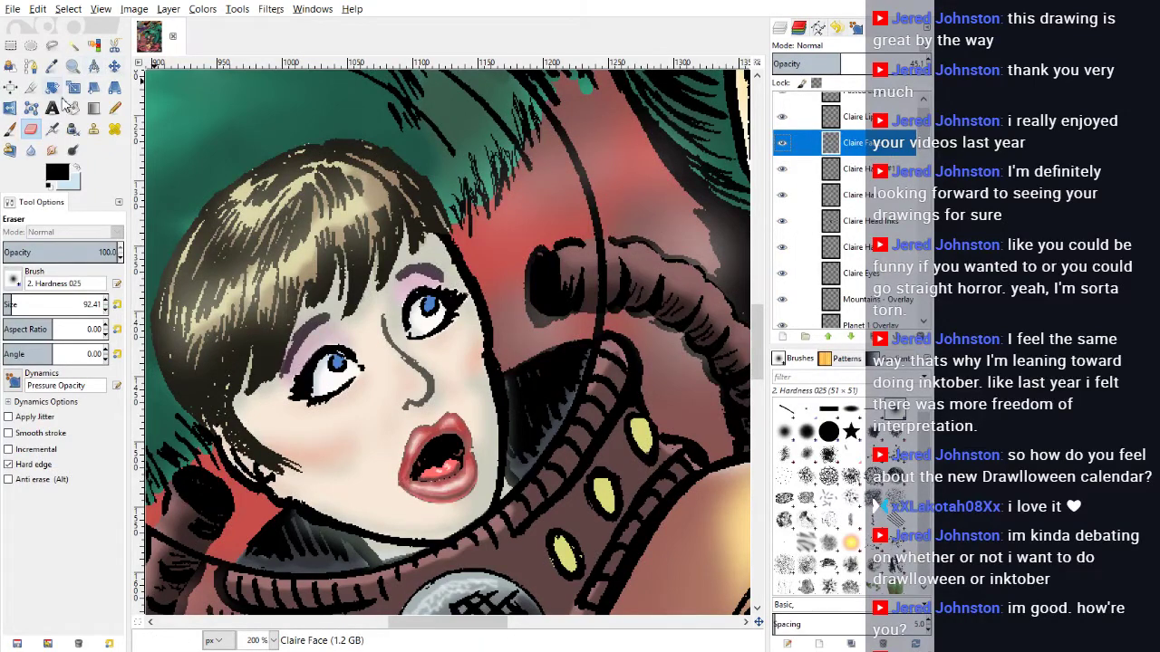
# Step: Fuzzy-select from the Claire Head Inks layer and erase the Claire Face colour over both eyebrows with the Eraser at size 20.59
pyautogui.click(72, 46)
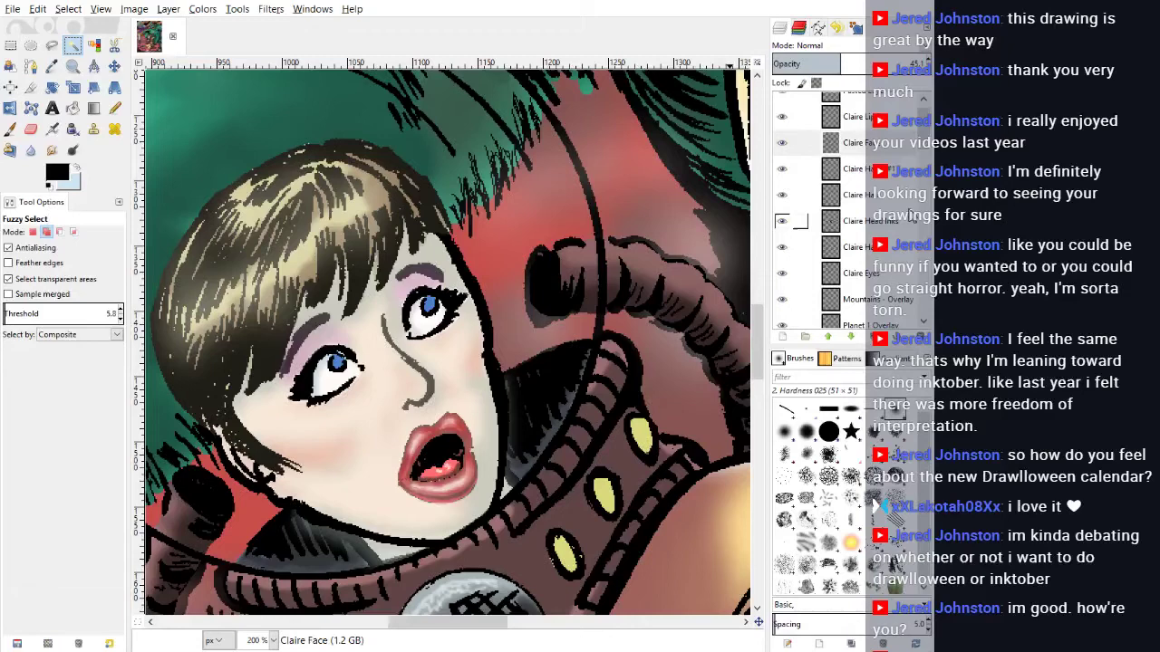
pyautogui.click(869, 220)
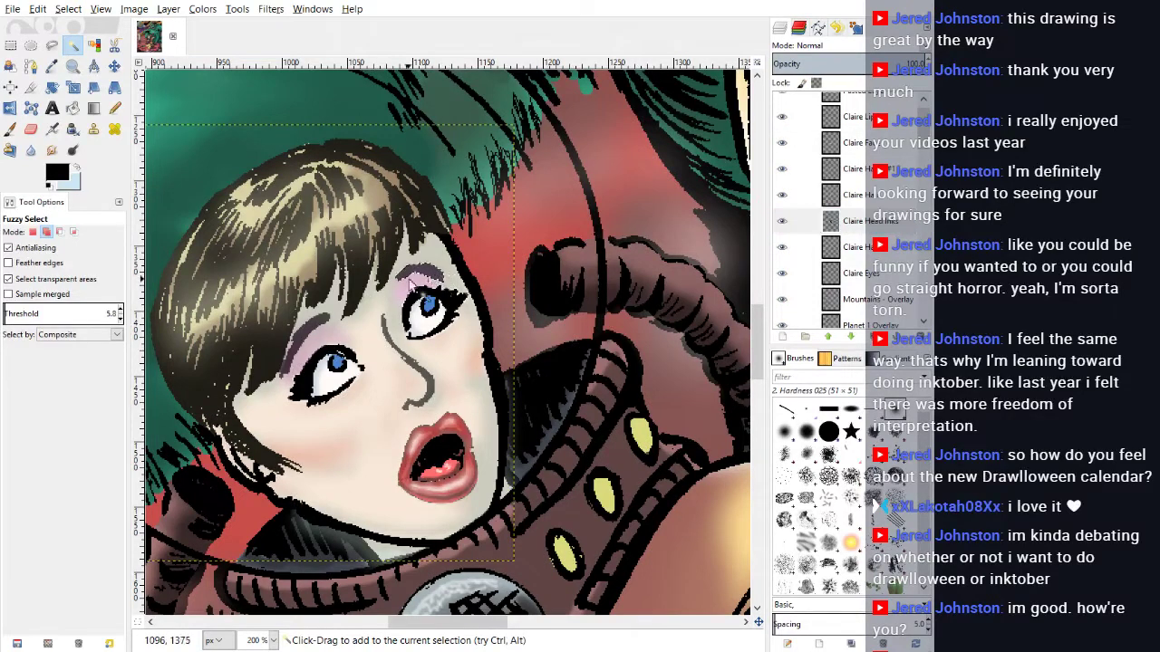
pyautogui.click(317, 337)
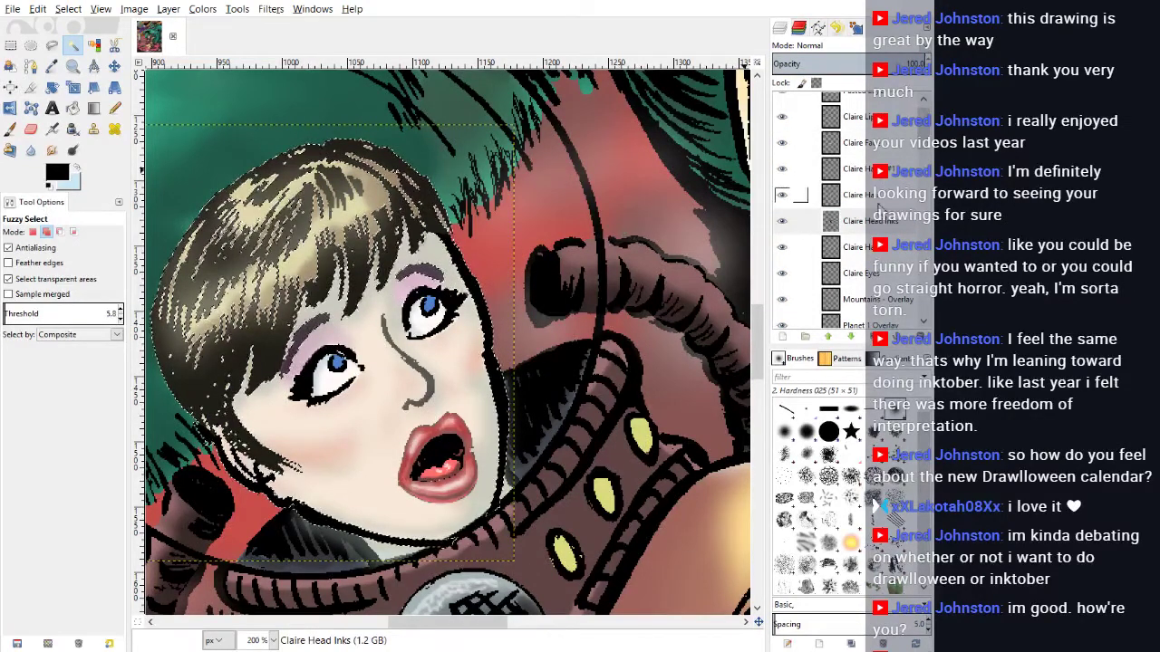
pyautogui.click(832, 144)
pyautogui.click(30, 131)
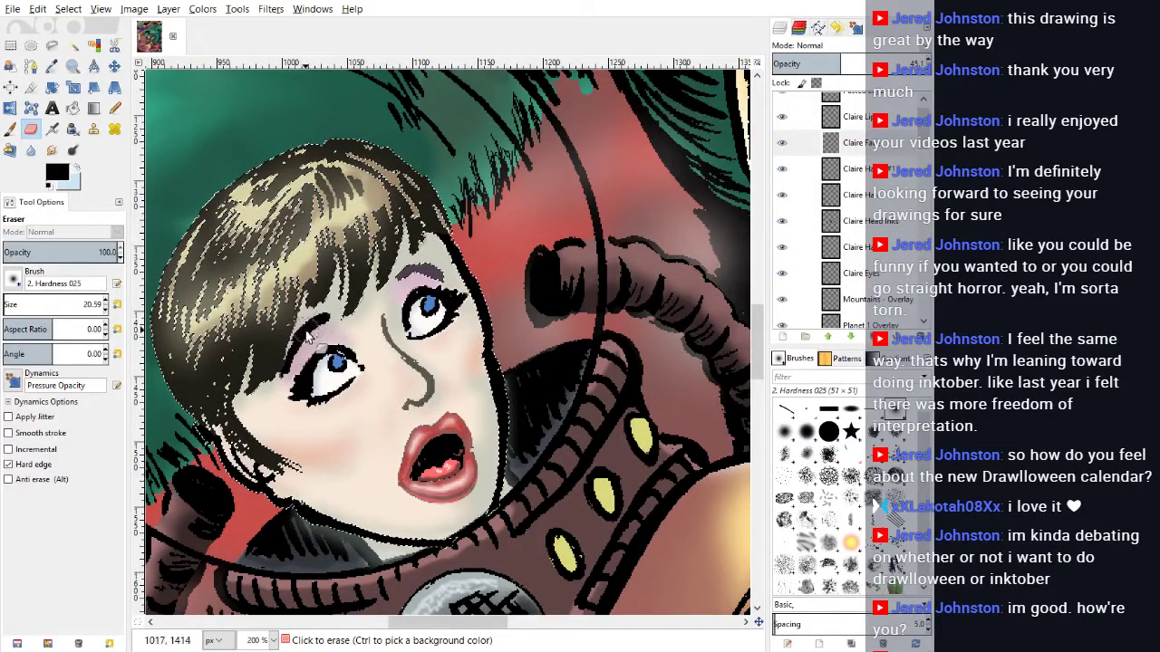
pyautogui.moveTo(306, 332); pyautogui.dragTo(291, 355)
pyautogui.moveTo(402, 278); pyautogui.dragTo(436, 276)
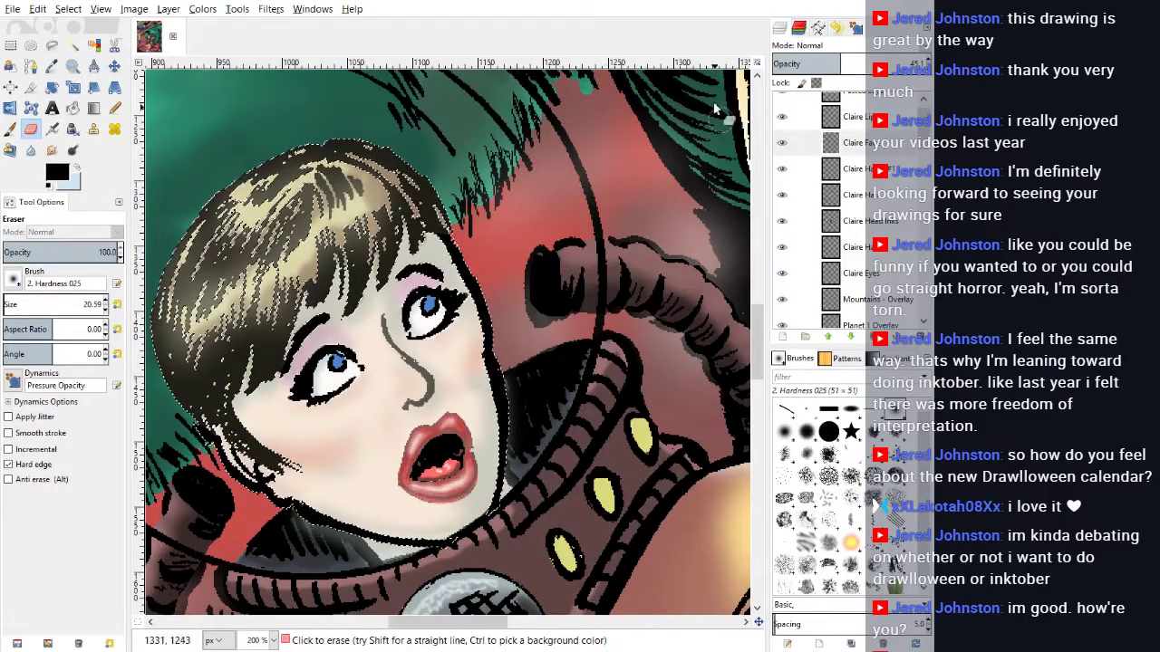
# Step: Add a new layer named Lip Inks directly above the Claire Lips layer and set the Pencil size to 16.59
pyautogui.click(861, 118)
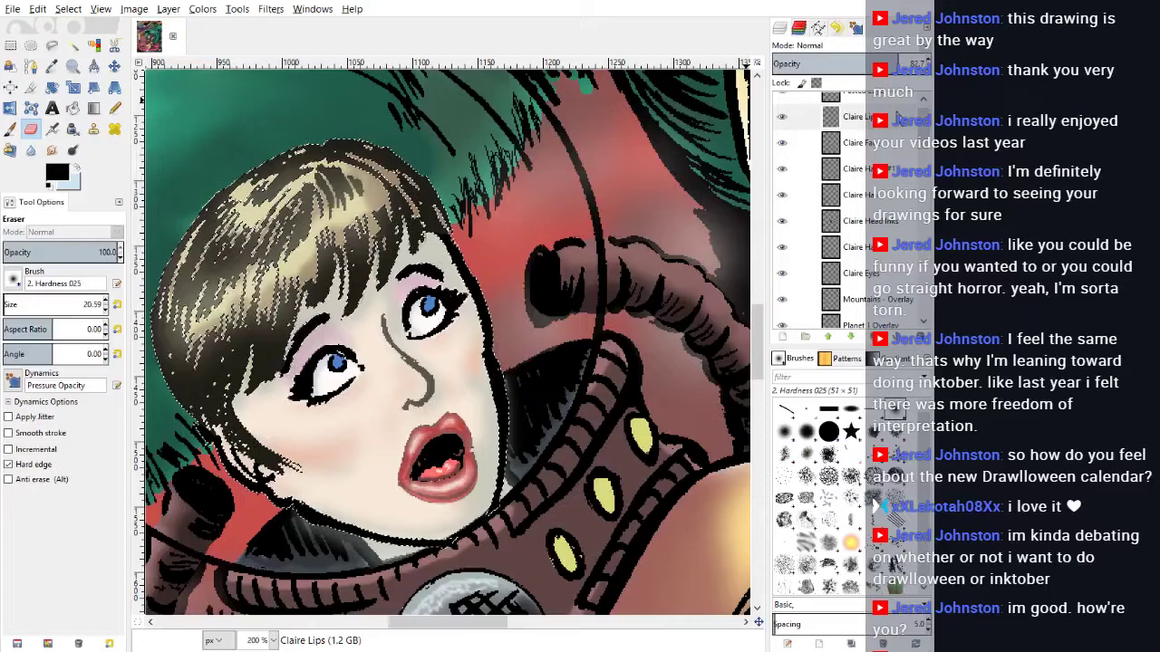
pyautogui.press('Return')
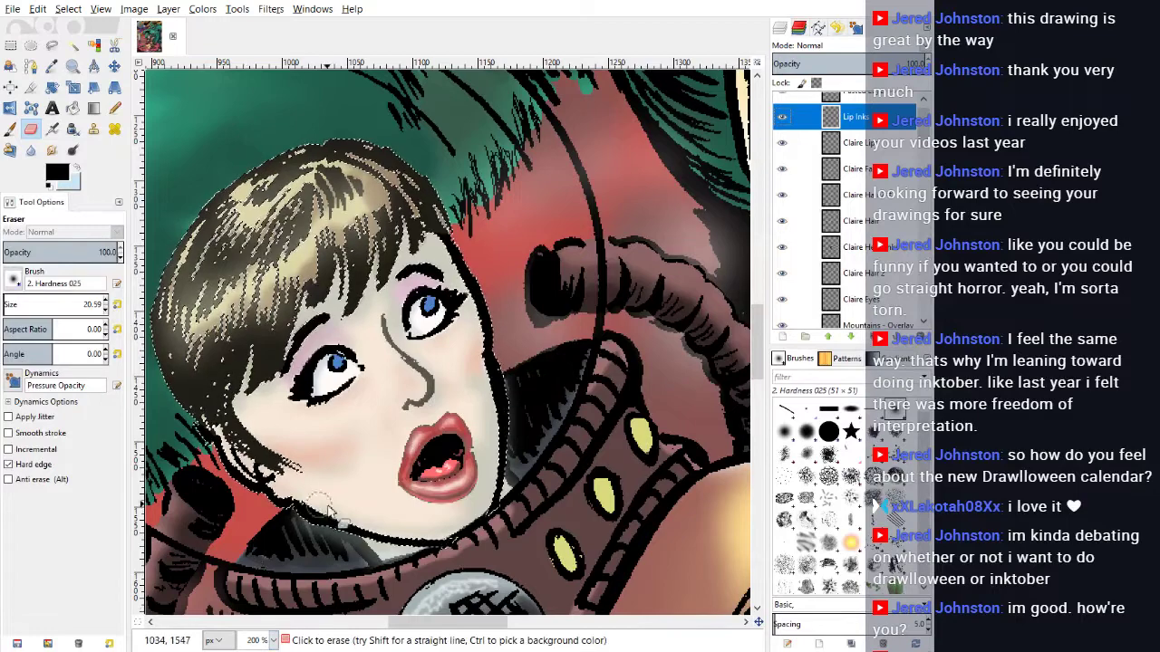
pyautogui.click(275, 642)
pyautogui.click(267, 523)
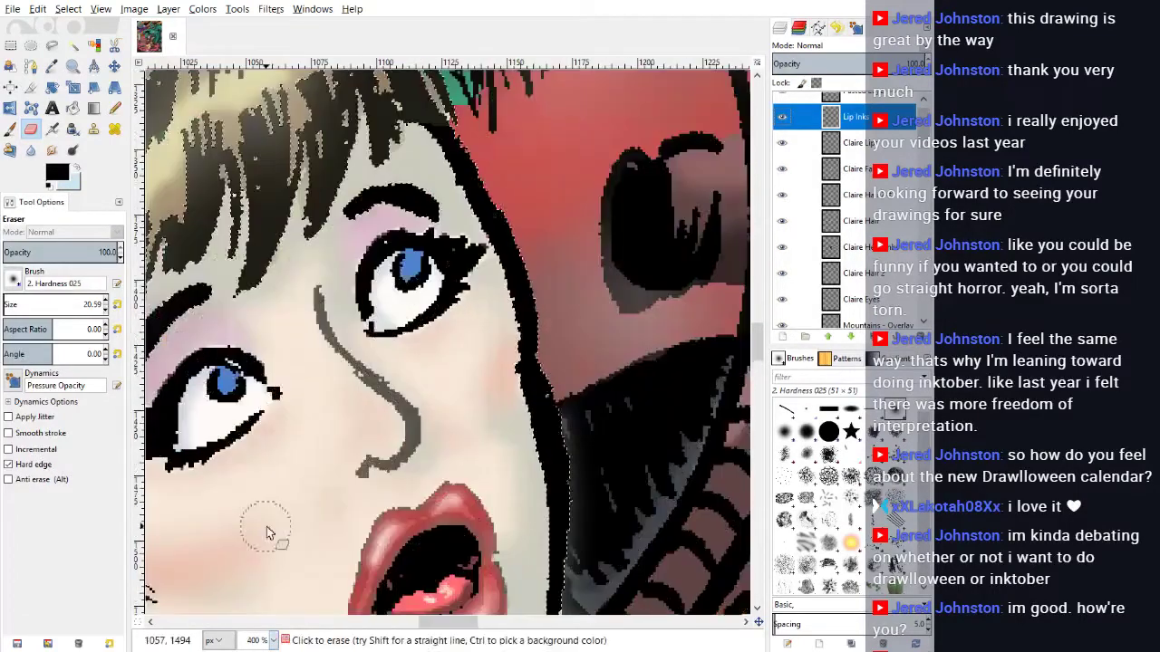
pyautogui.scroll(-7, 359, 479)
pyautogui.scroll(5, 359, 478)
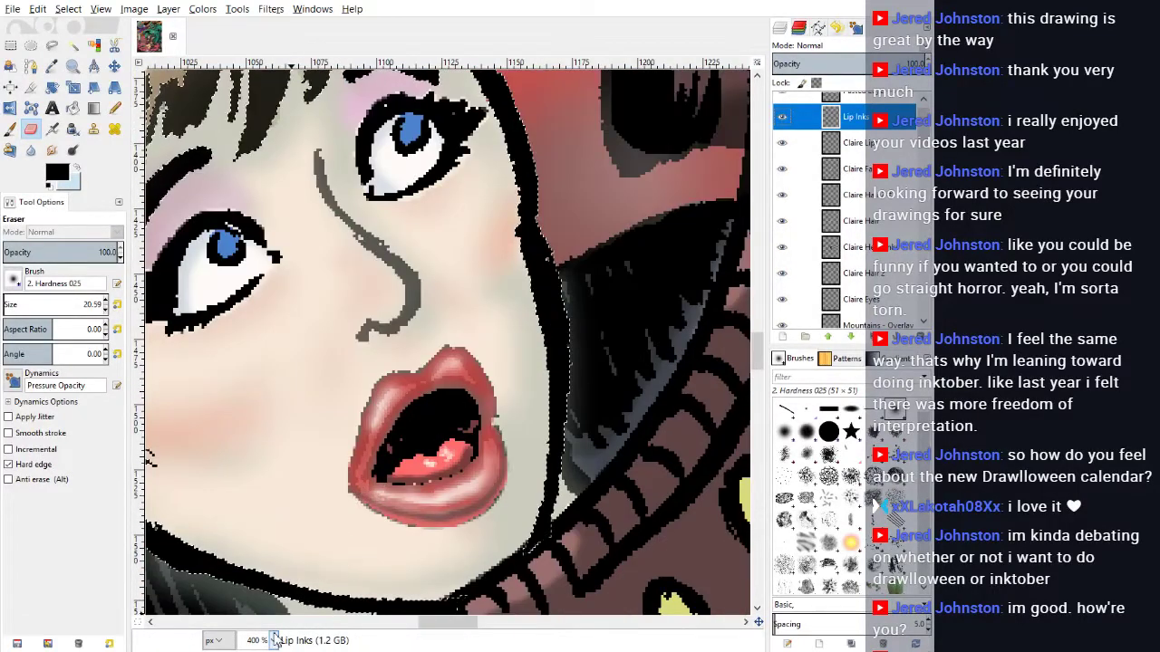
pyautogui.click(114, 108)
pyautogui.click(106, 301)
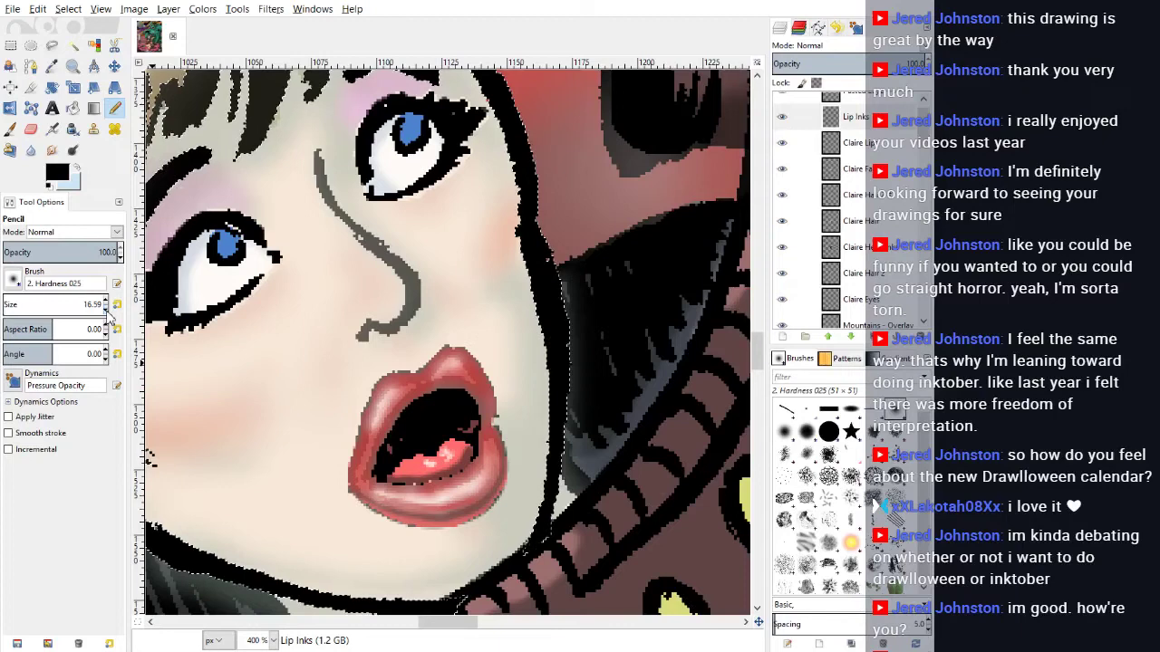
# Step: Trace the outer edge of the upper lip point by point with Free Select, from one mouth corner over both peaks toward the other
pyautogui.click(51, 45)
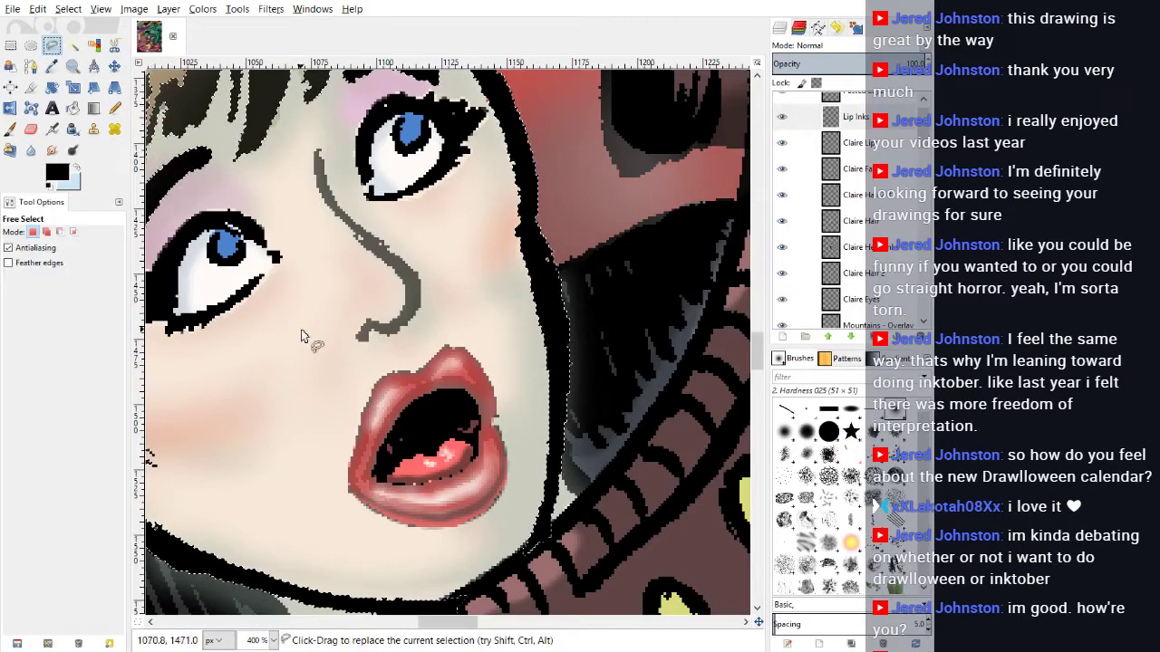
pyautogui.click(348, 490)
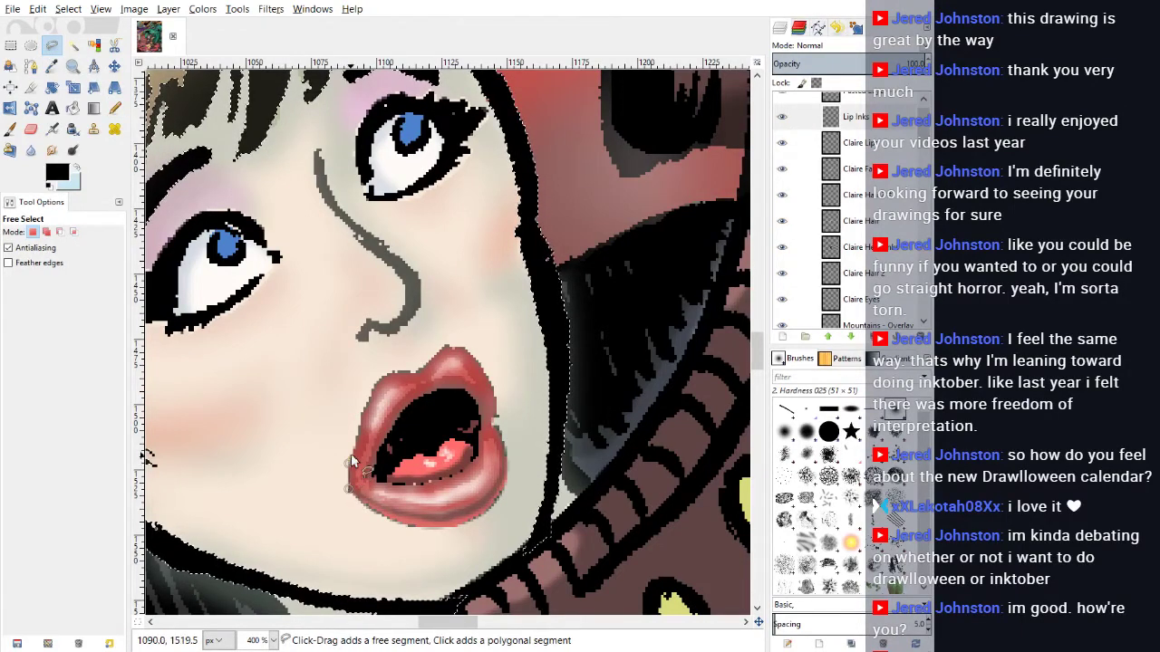
pyautogui.click(358, 431)
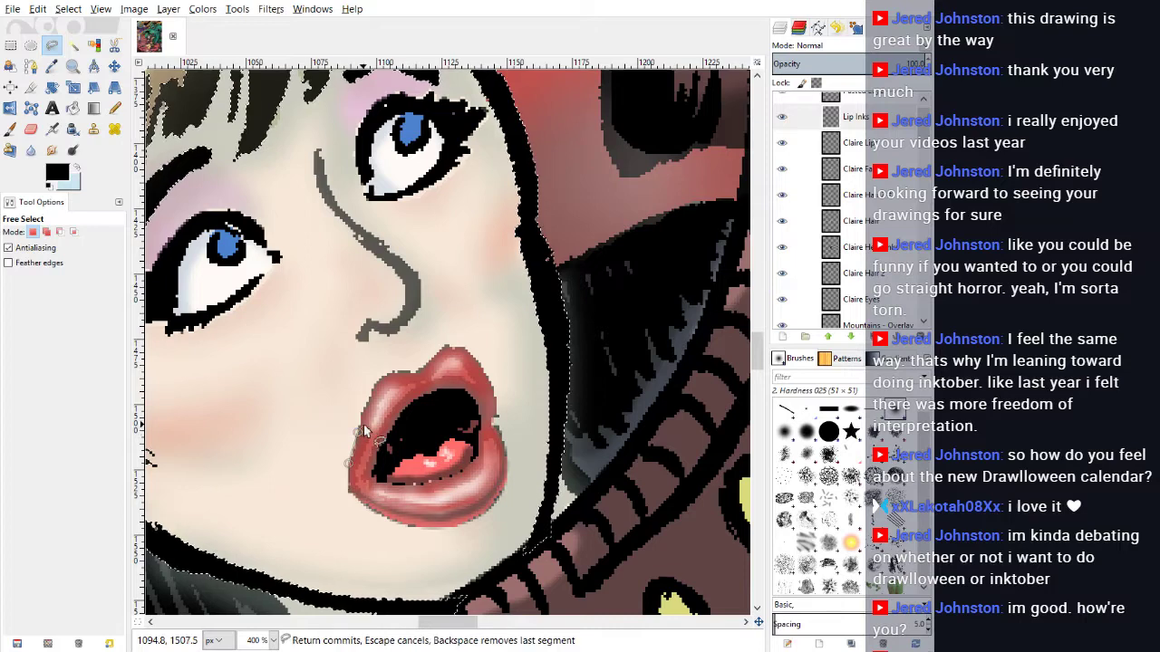
pyautogui.click(378, 380)
pyautogui.click(386, 373)
pyautogui.click(397, 372)
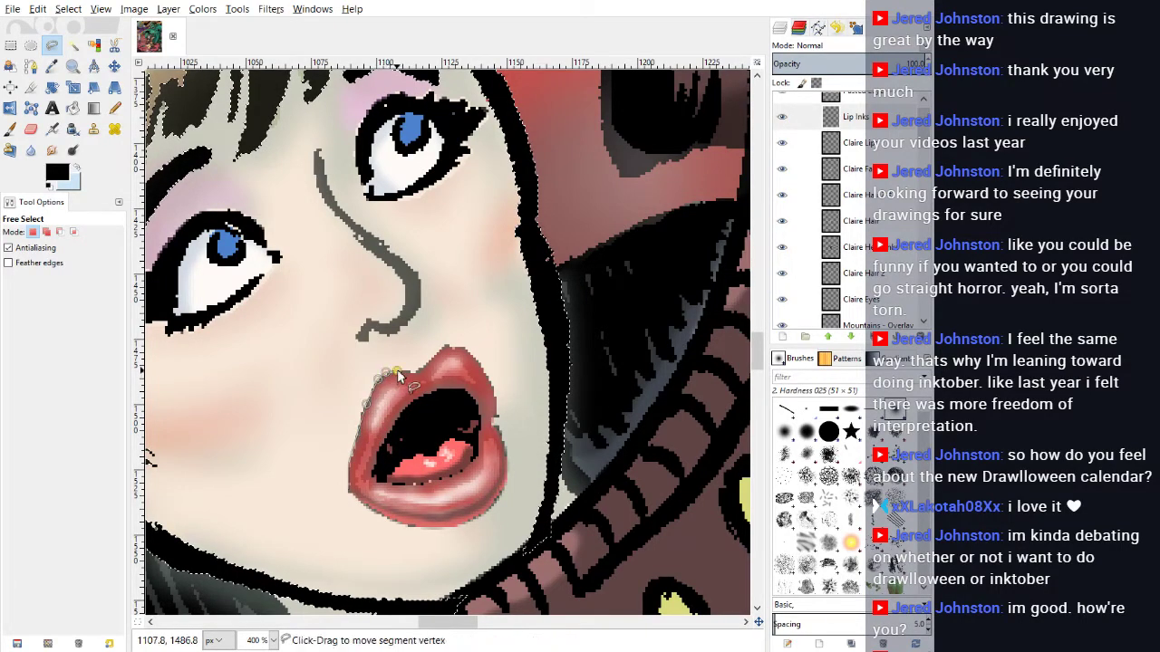
pyautogui.click(415, 373)
pyautogui.click(421, 370)
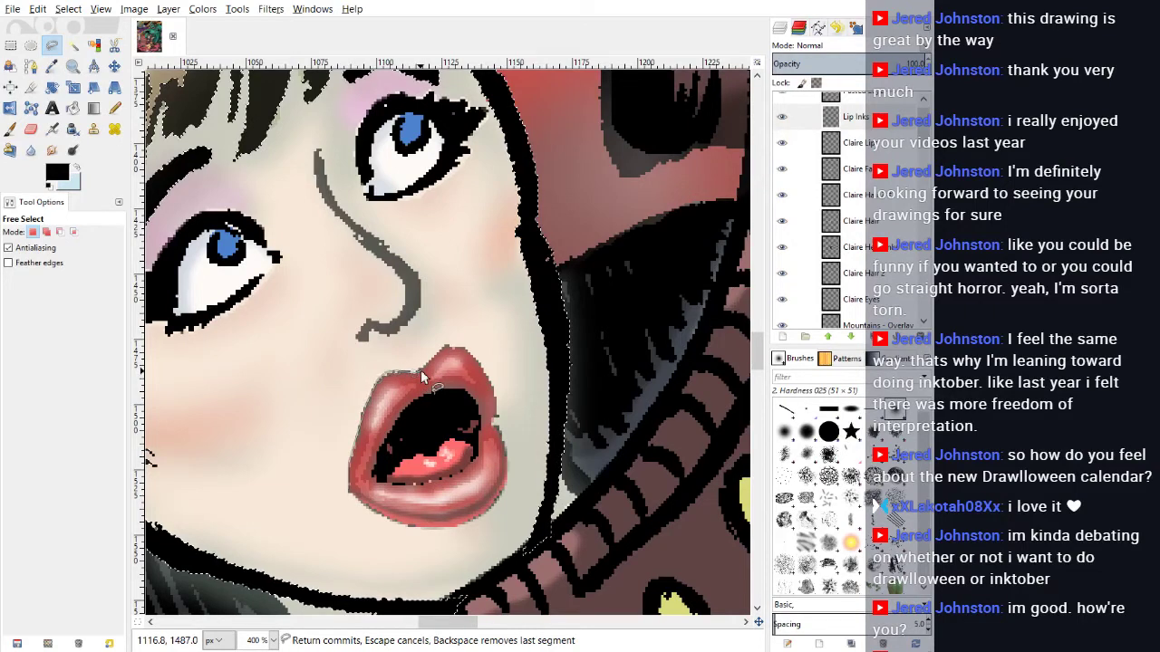
pyautogui.click(431, 360)
pyautogui.click(443, 348)
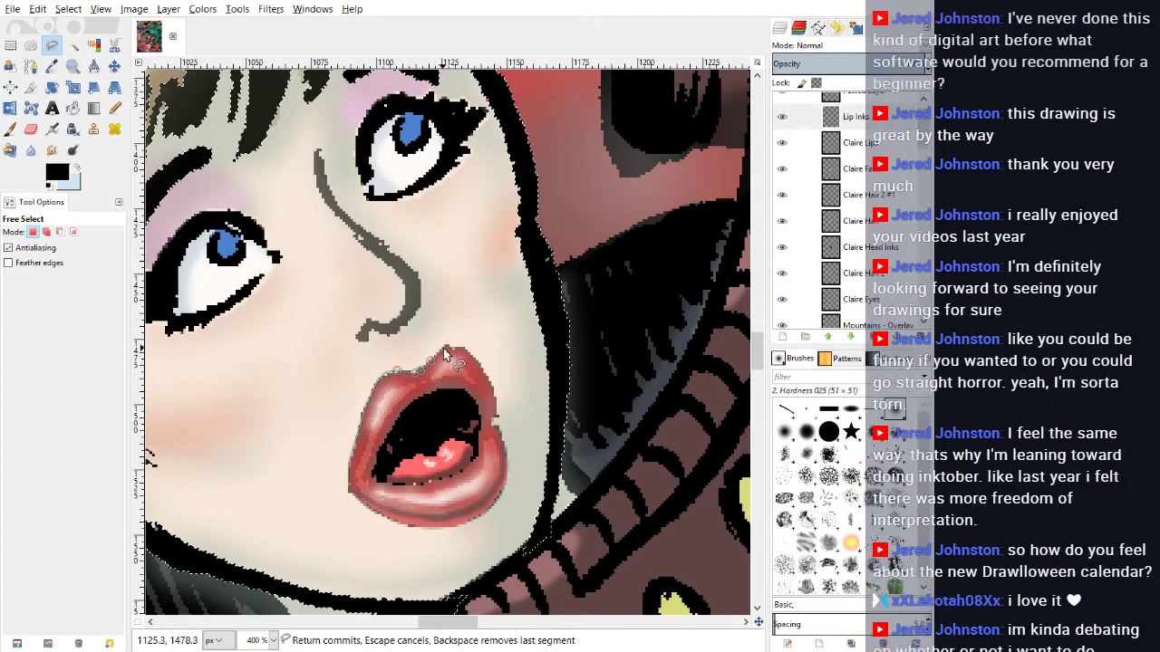
pyautogui.click(454, 347)
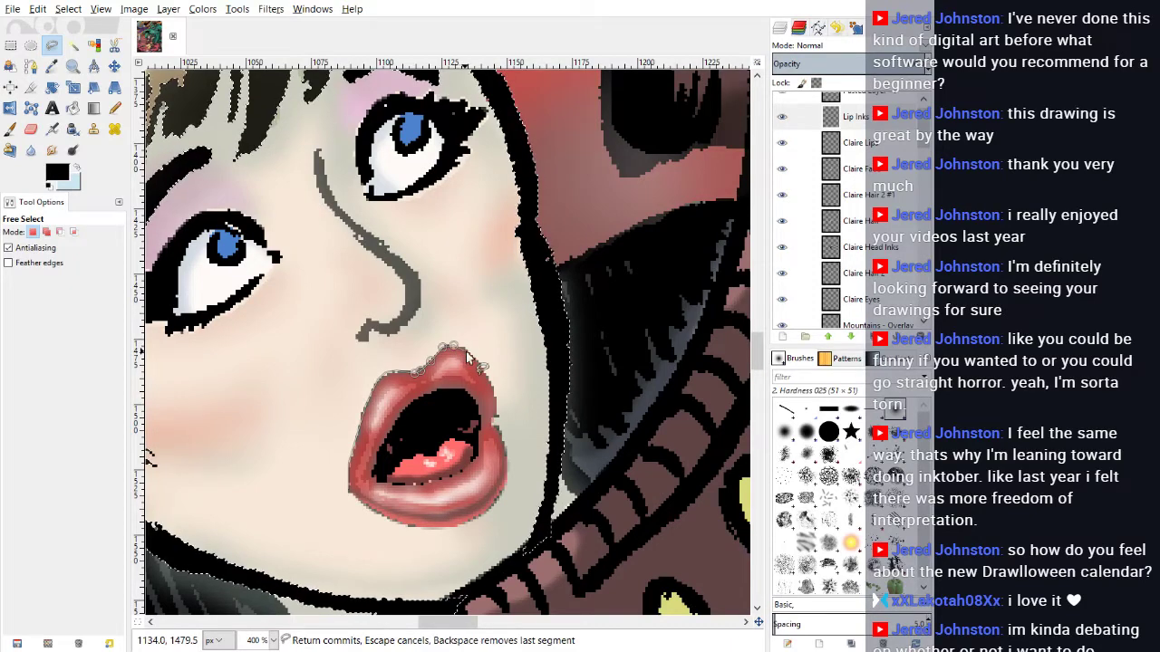
pyautogui.click(465, 347)
pyautogui.click(474, 357)
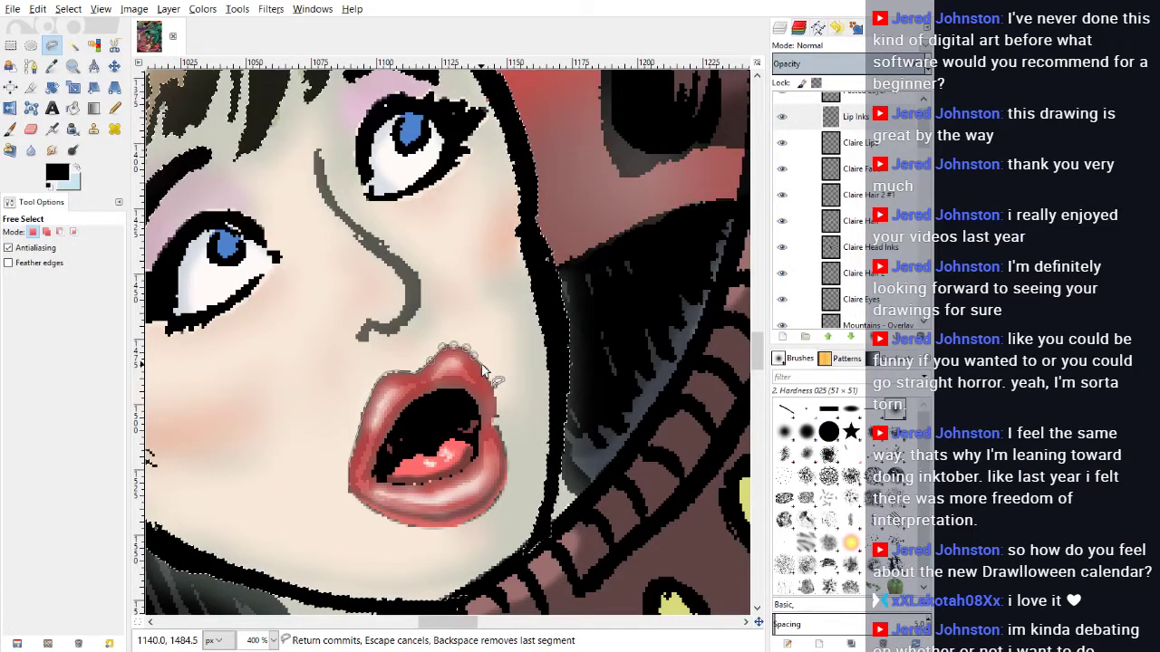
pyautogui.click(482, 367)
pyautogui.click(493, 384)
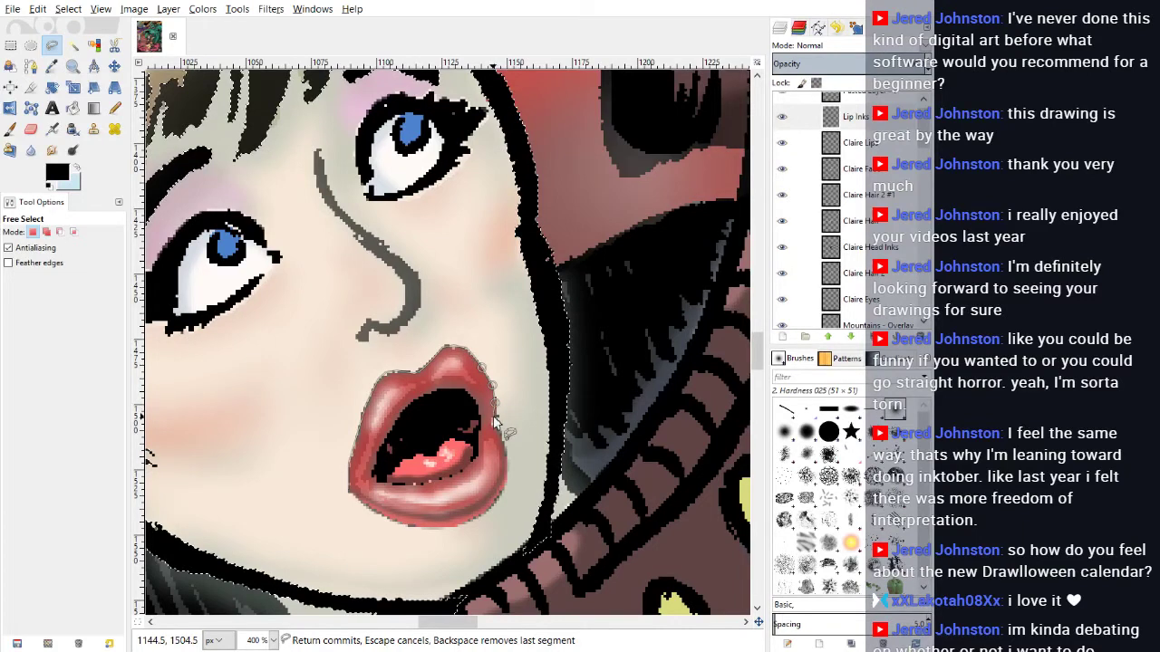
# Step: Finish the freehand selection along the outer edge of the woman's lips, closing it at the left mouth corner
pyautogui.click(496, 421)
pyautogui.click(505, 451)
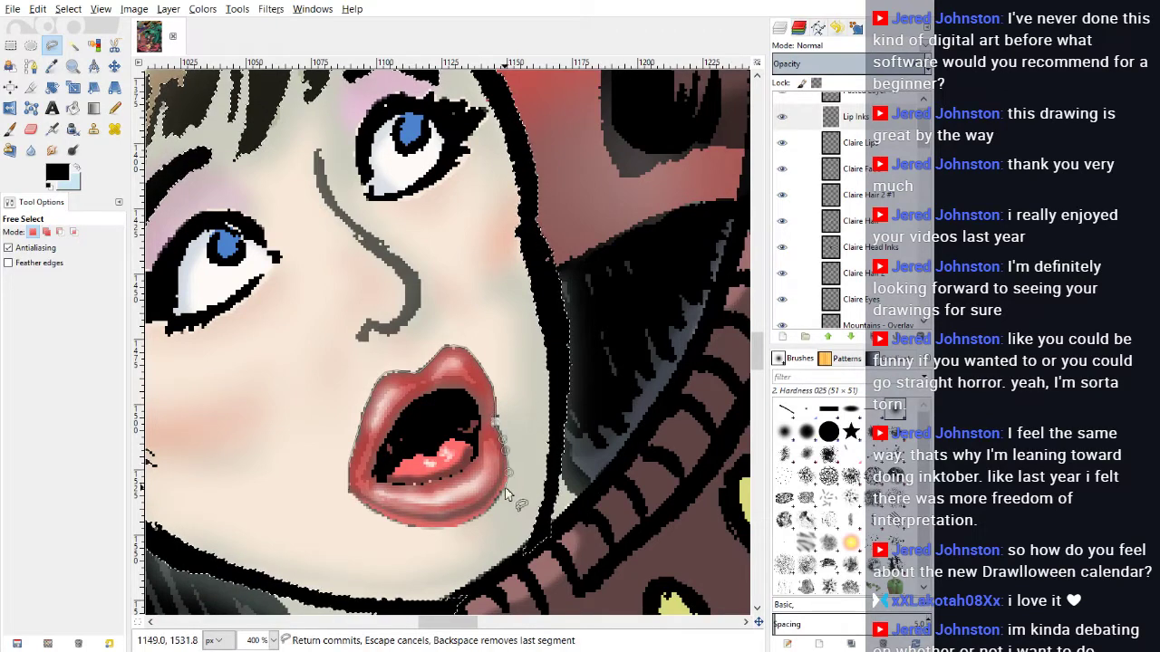
pyautogui.click(507, 484)
pyautogui.click(495, 509)
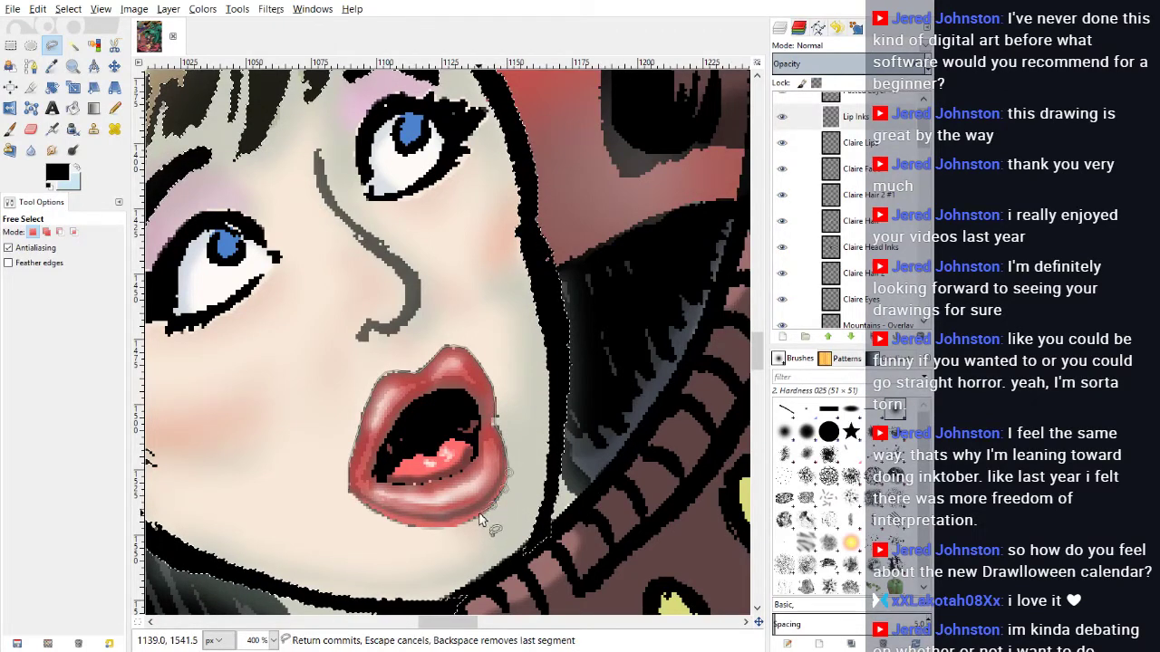
pyautogui.click(477, 517)
pyautogui.click(460, 525)
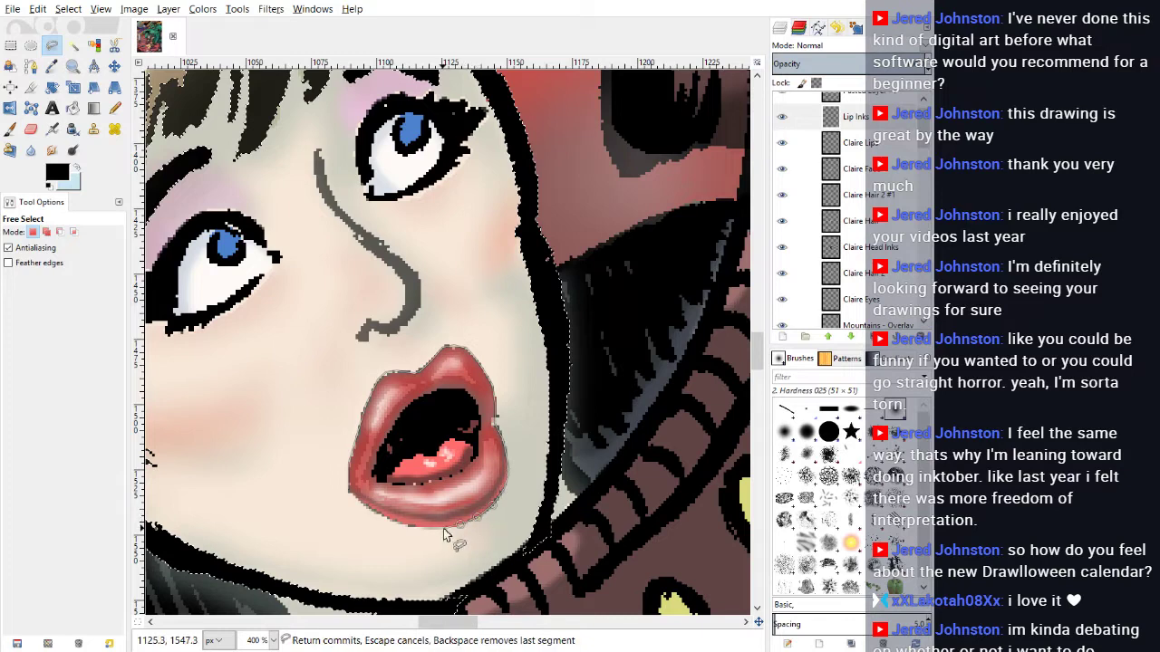
pyautogui.click(418, 531)
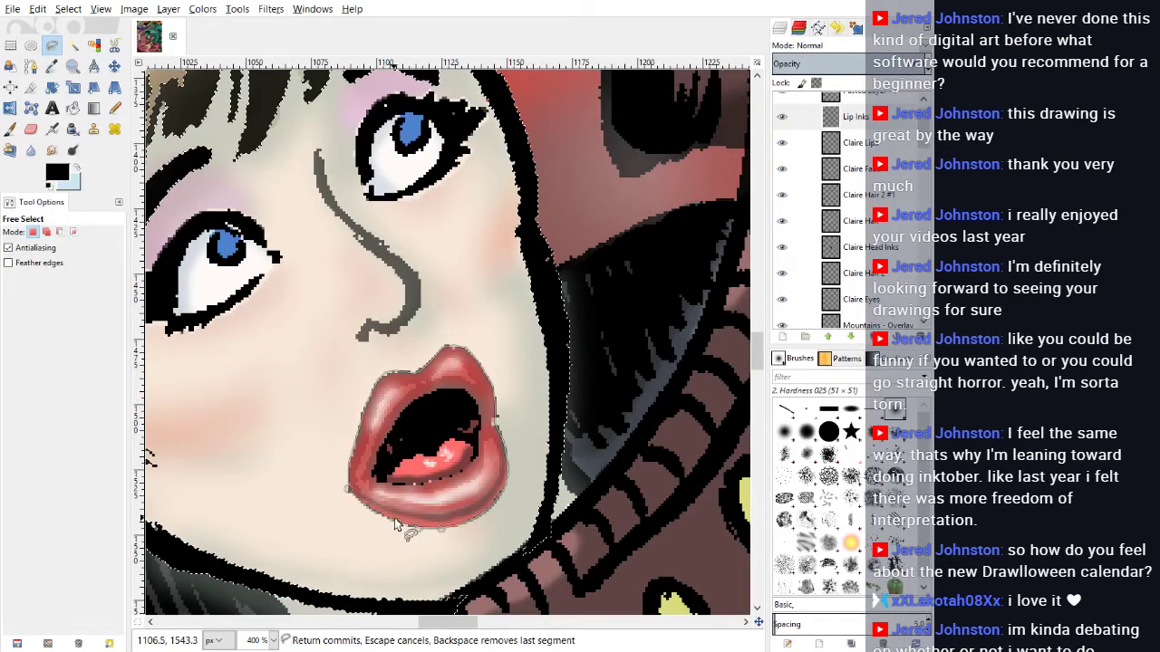
pyautogui.click(350, 490)
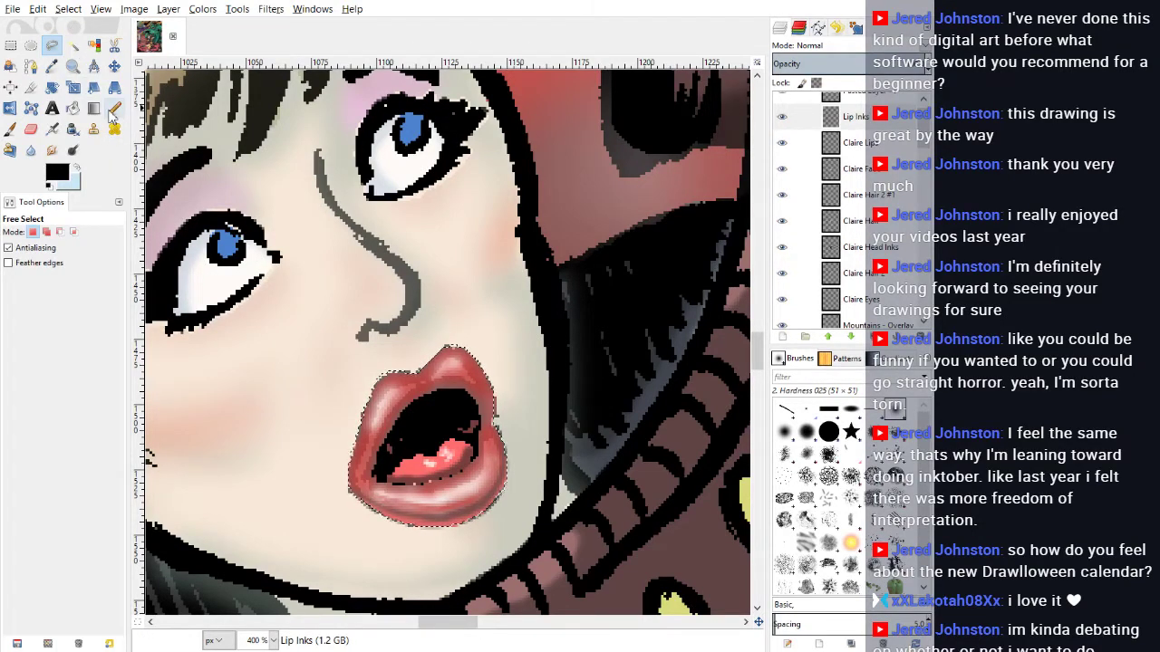
# Step: Fill the lips selection with solid black on the Lip Inks layer, using the Pencil at size 131.59
pyautogui.click(113, 108)
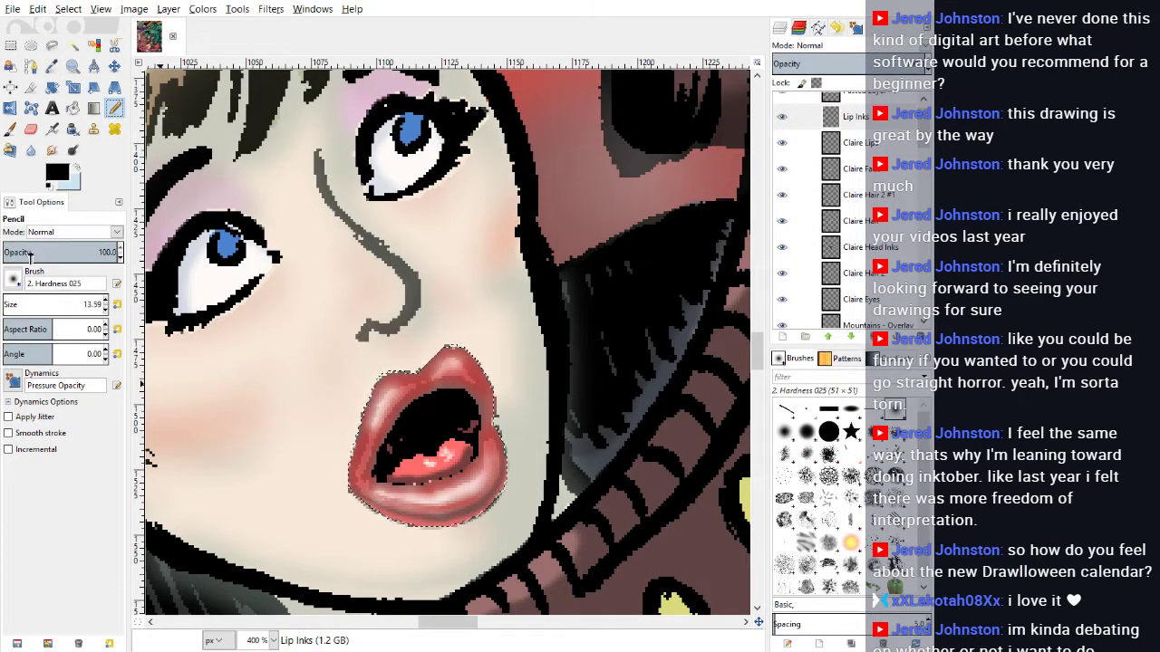
pyautogui.moveTo(16, 308); pyautogui.dragTo(55, 306)
pyautogui.click(401, 434)
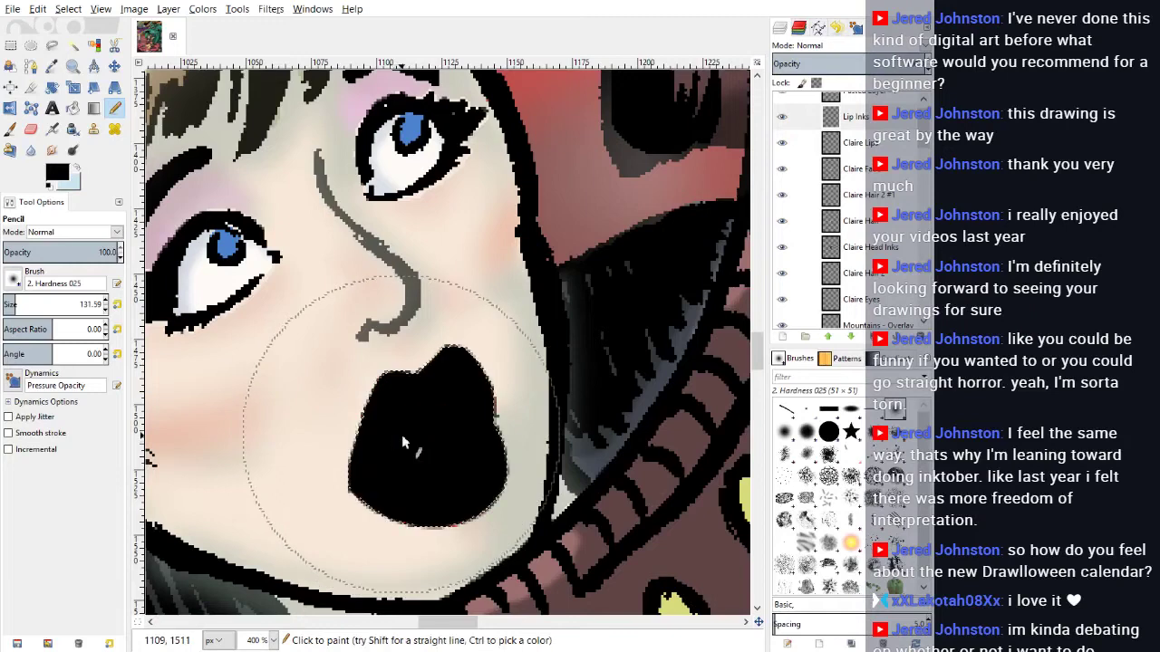
# Step: Restore the dropped lips selection and grow it slightly beyond the black shape
pyautogui.click(68, 9)
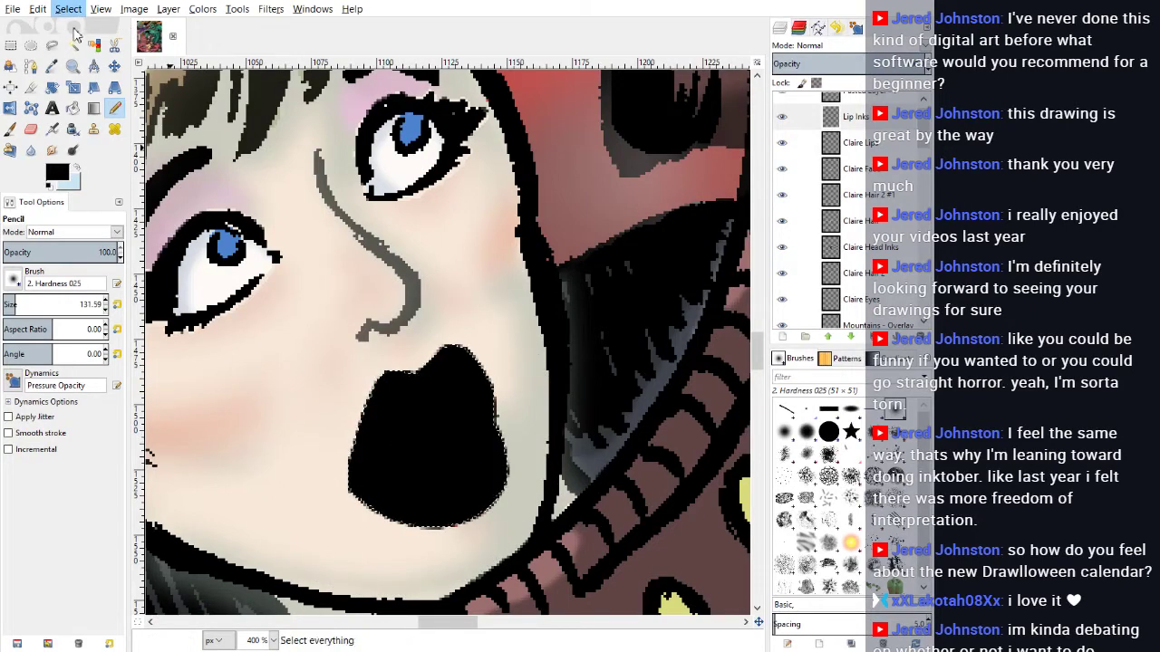
pyautogui.click(77, 45)
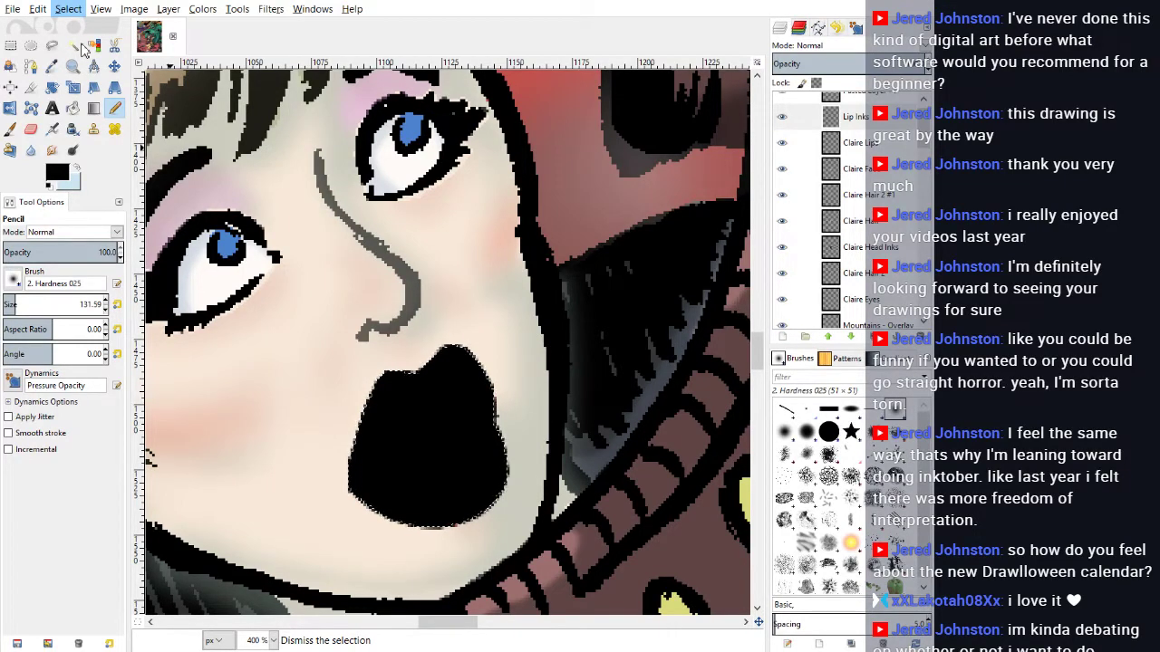
pyautogui.hotkey('ctrl', 'shift', 'a')
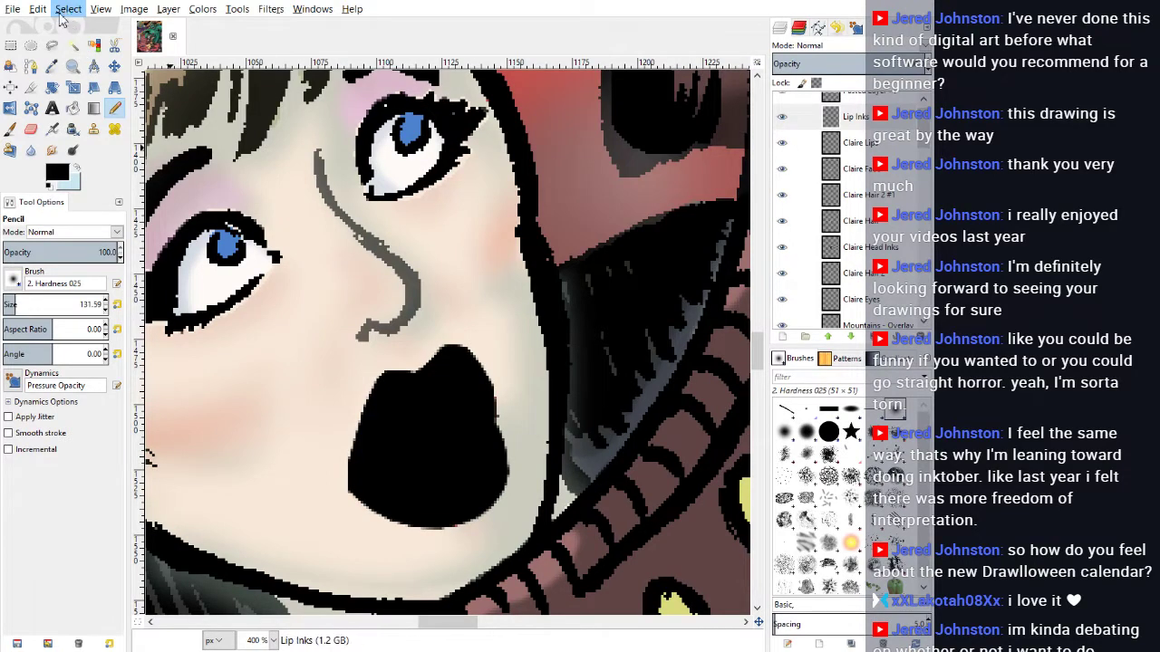
pyautogui.hotkey('ctrl', 'z')
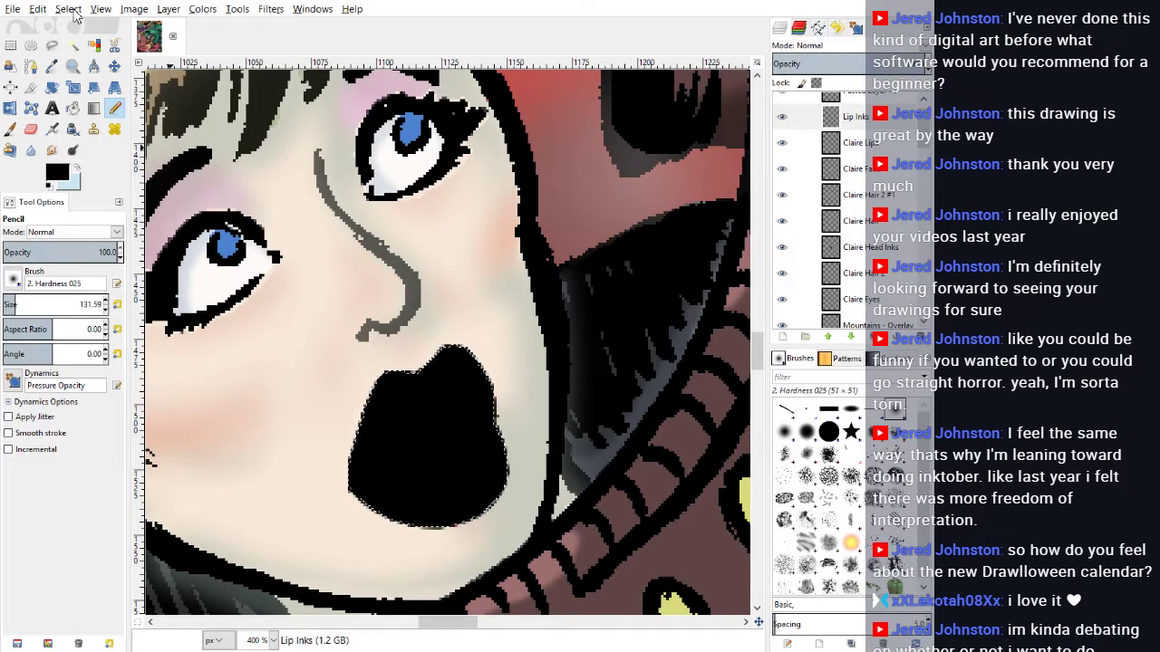
pyautogui.hotkey('ctrl', 'shift', 'a')
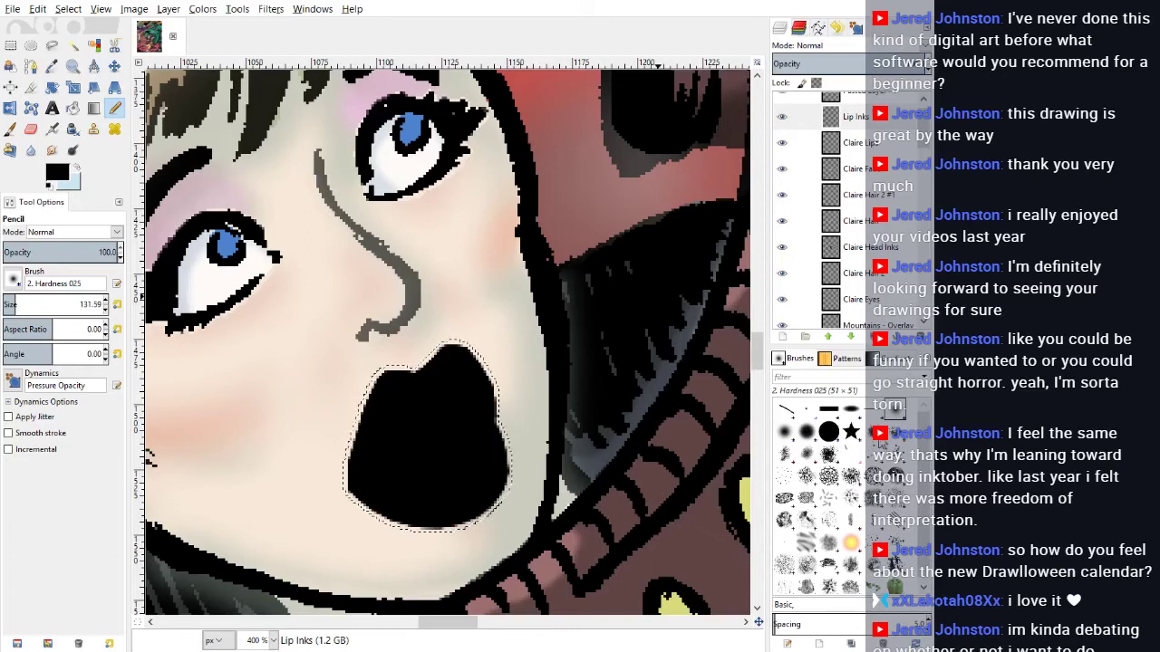
# Step: Try to paint the whole enlarged lips selection white, and undo the fill
pyautogui.press('x')
pyautogui.click(438, 433)
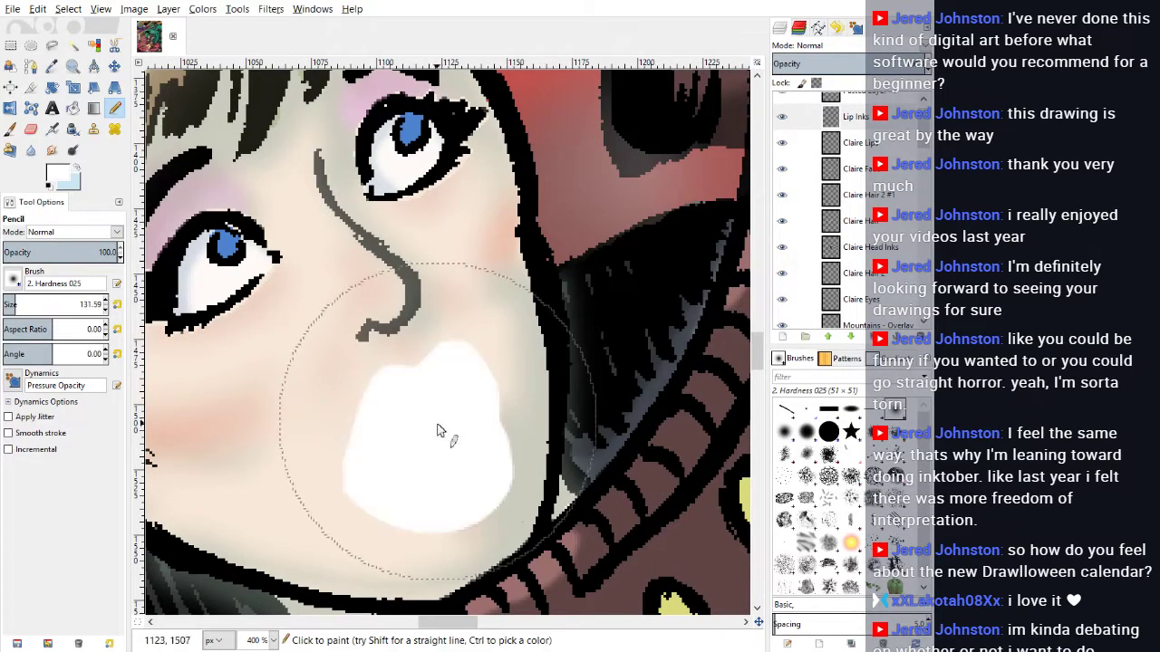
pyautogui.click(37, 9)
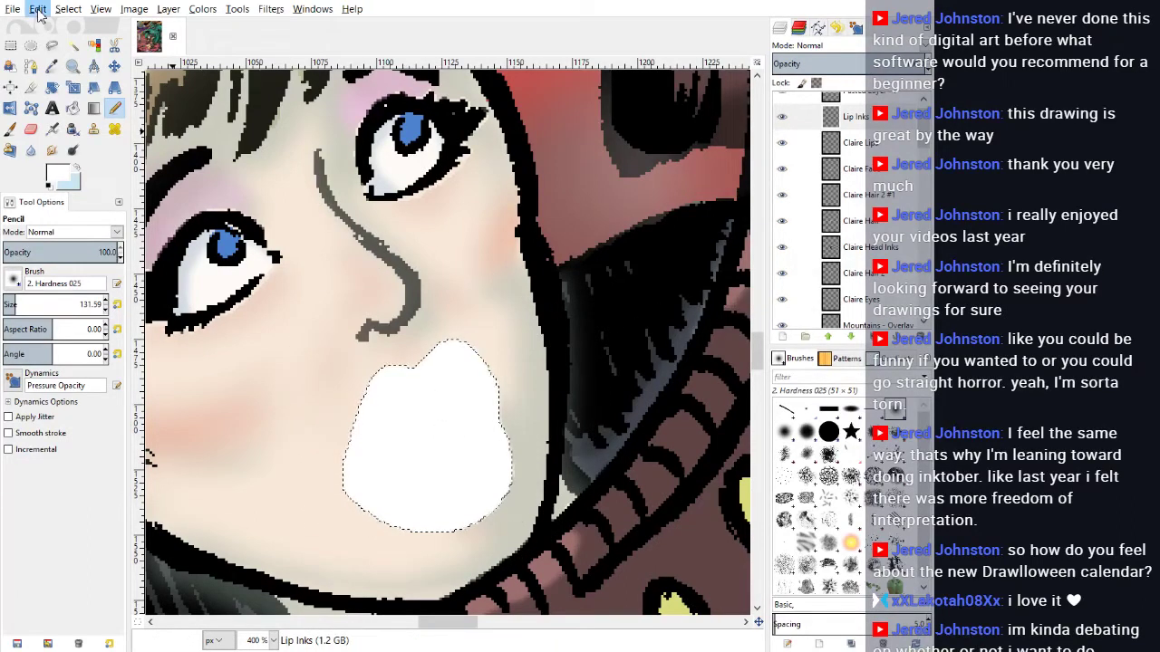
pyautogui.click(45, 30)
# Step: Subtract the black shape from the selection by colour and paint the remaining ring around the lips white
pyautogui.click(93, 44)
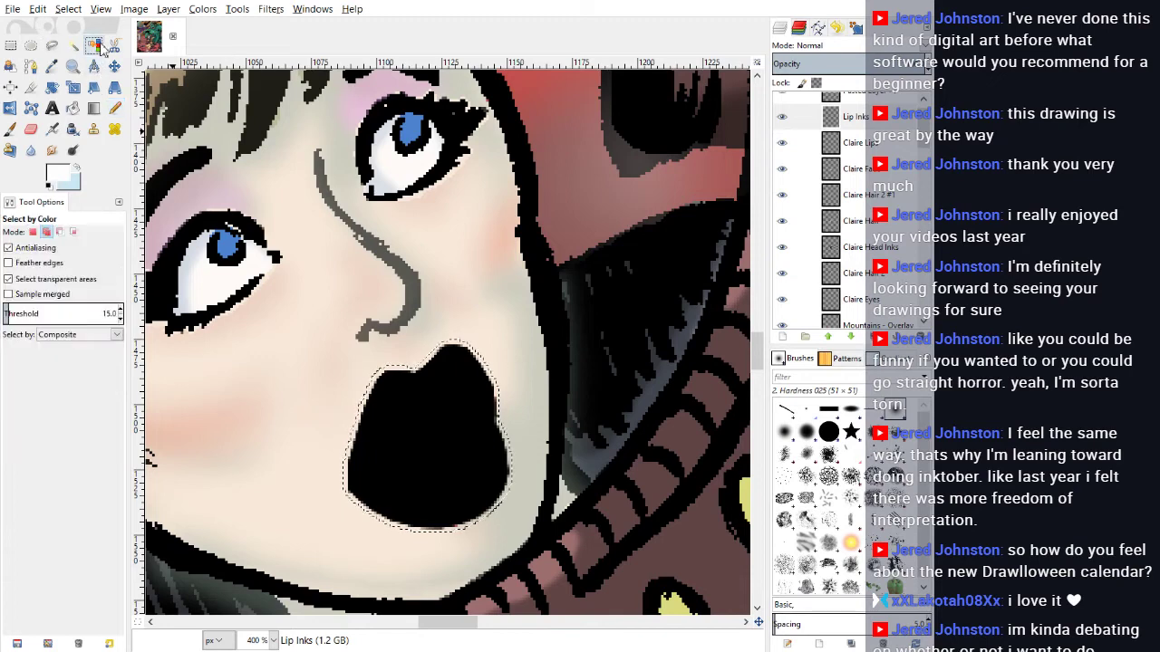
pyautogui.click(60, 232)
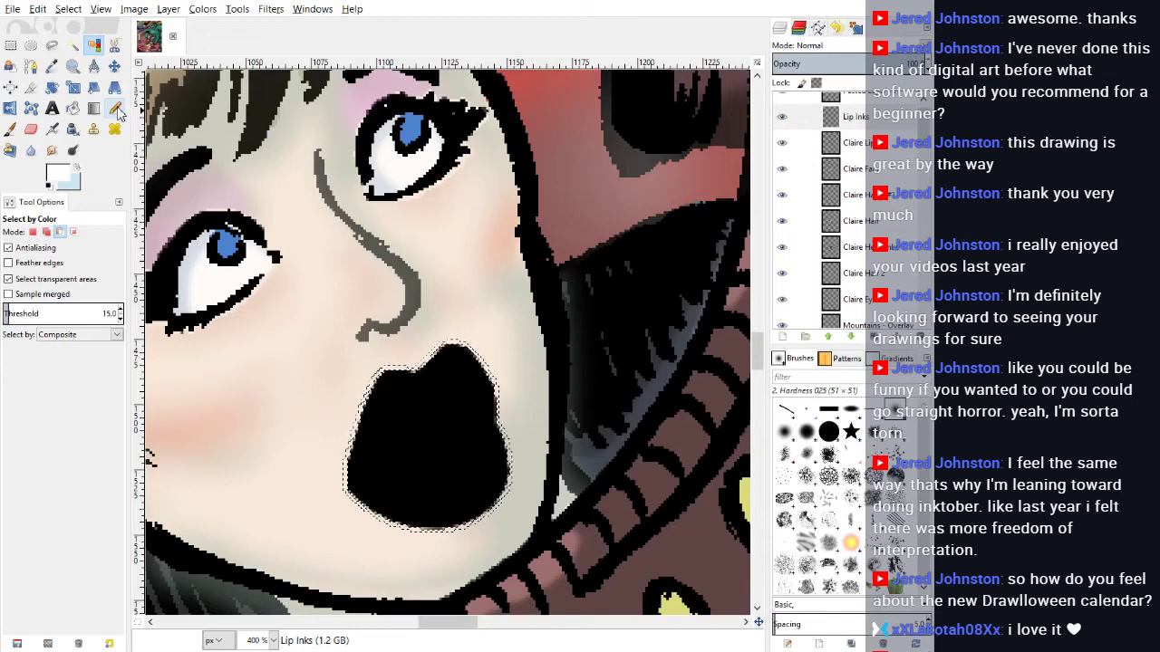
pyautogui.click(115, 108)
pyautogui.moveTo(332, 366); pyautogui.dragTo(417, 433)
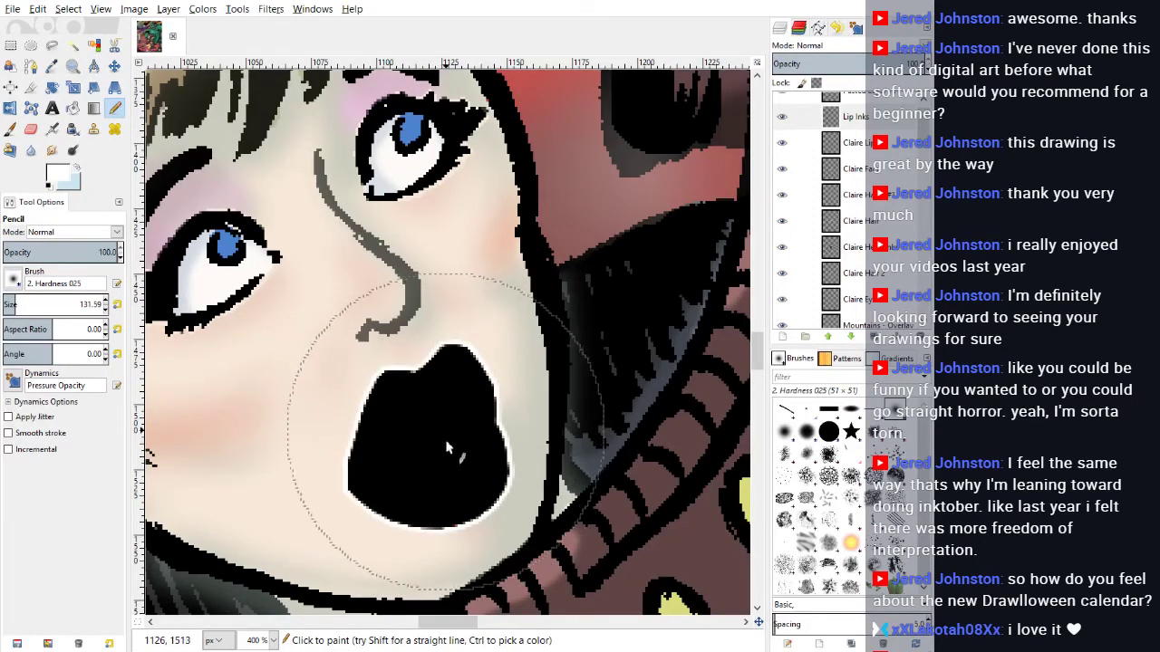
# Step: Select the black mouth shape by colour and delete it from the Lip Inks layer
pyautogui.click(93, 44)
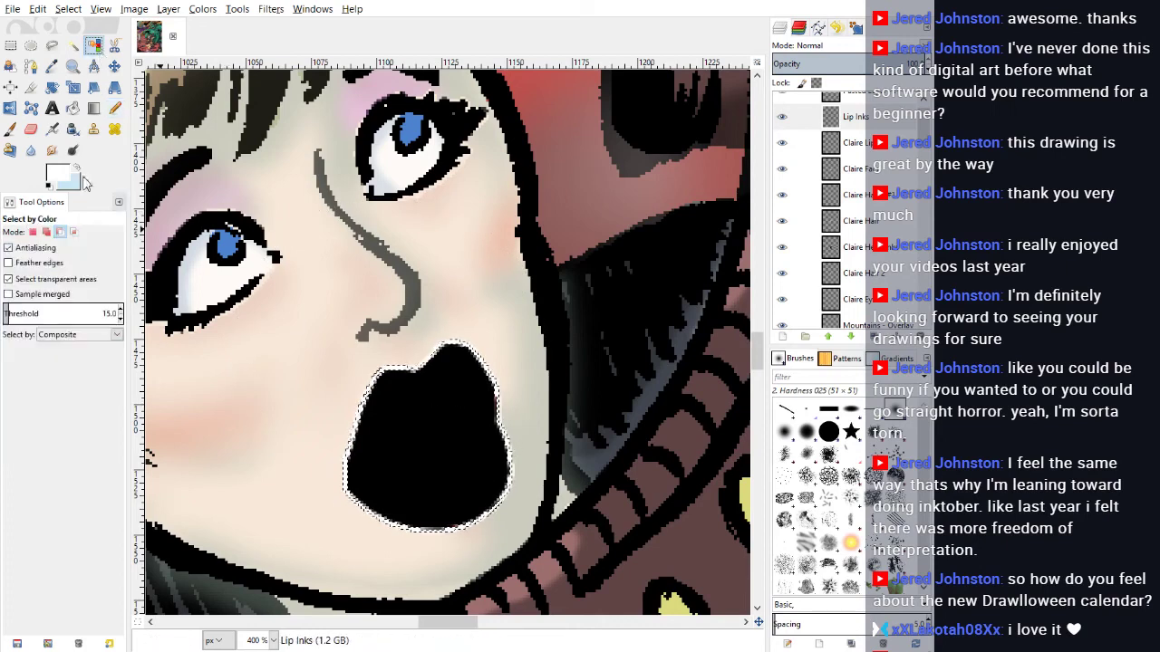
pyautogui.click(439, 407)
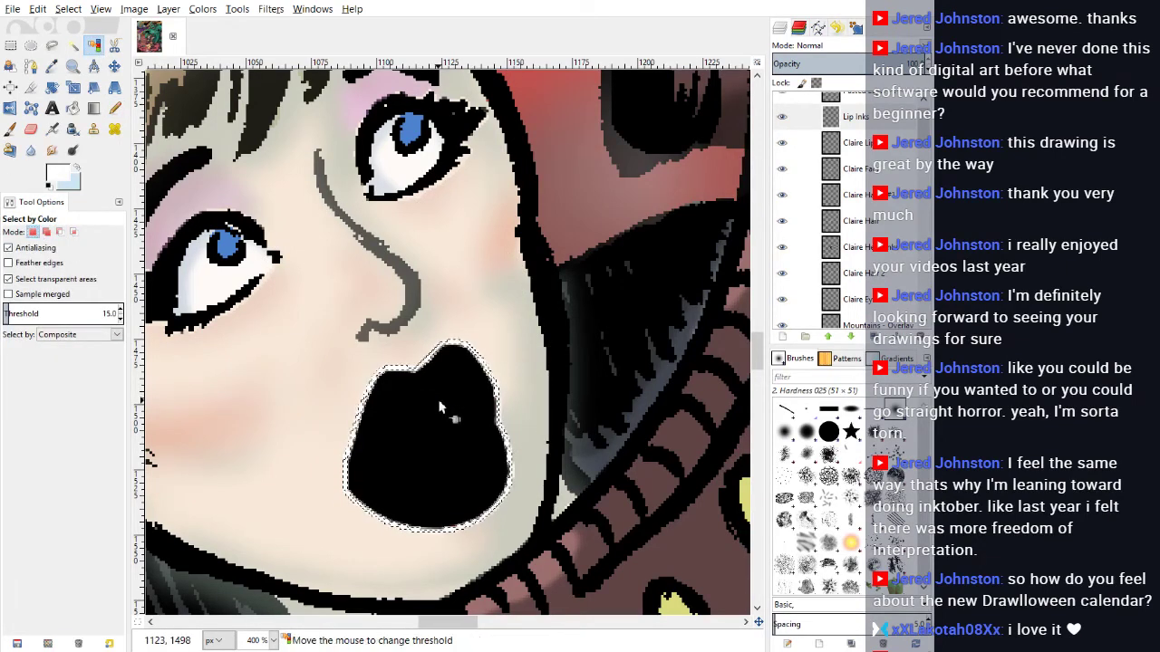
pyautogui.press('Delete')
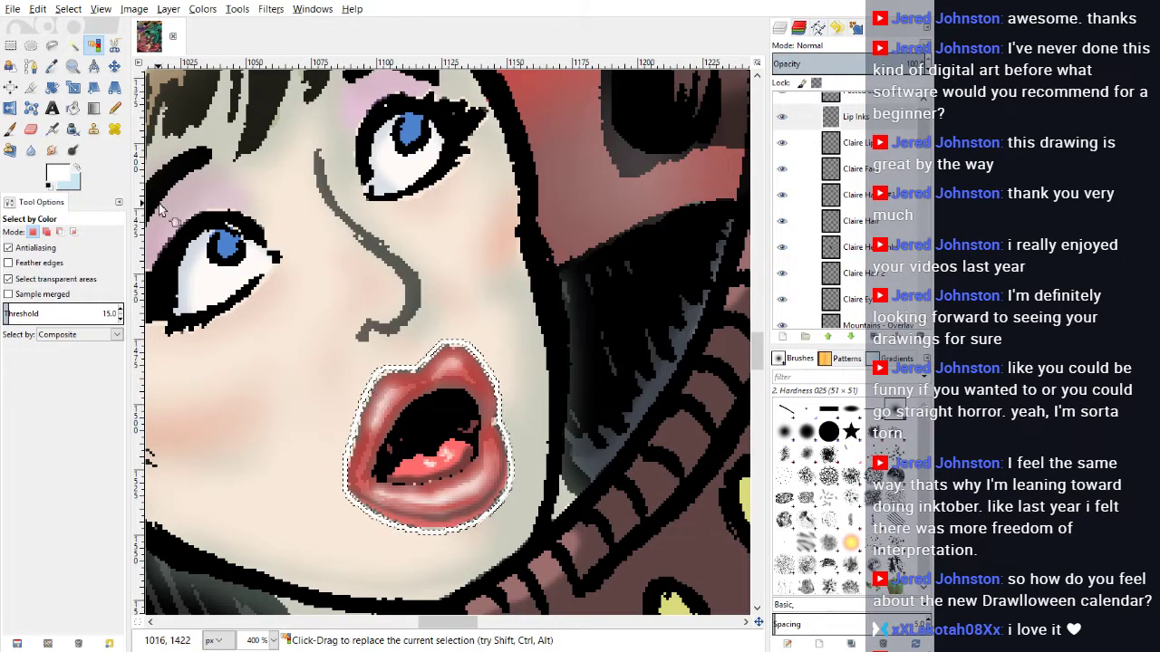
# Step: Paint the selected ring around the lips black with the Pencil
pyautogui.click(114, 108)
pyautogui.click(62, 173)
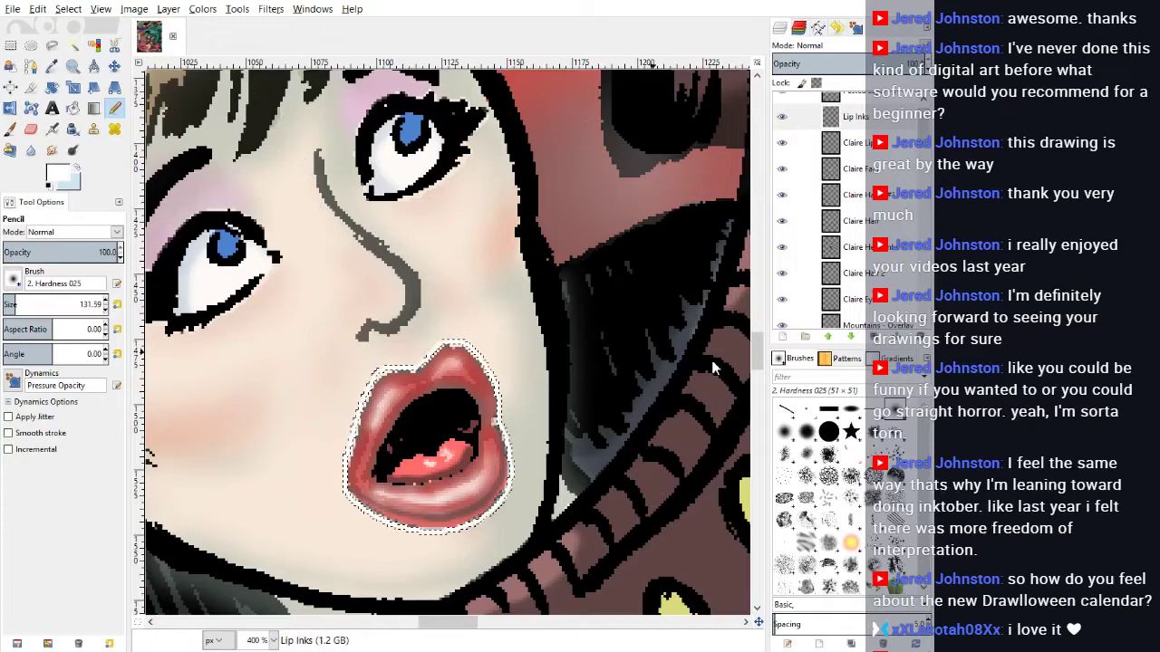
pyautogui.click(730, 415)
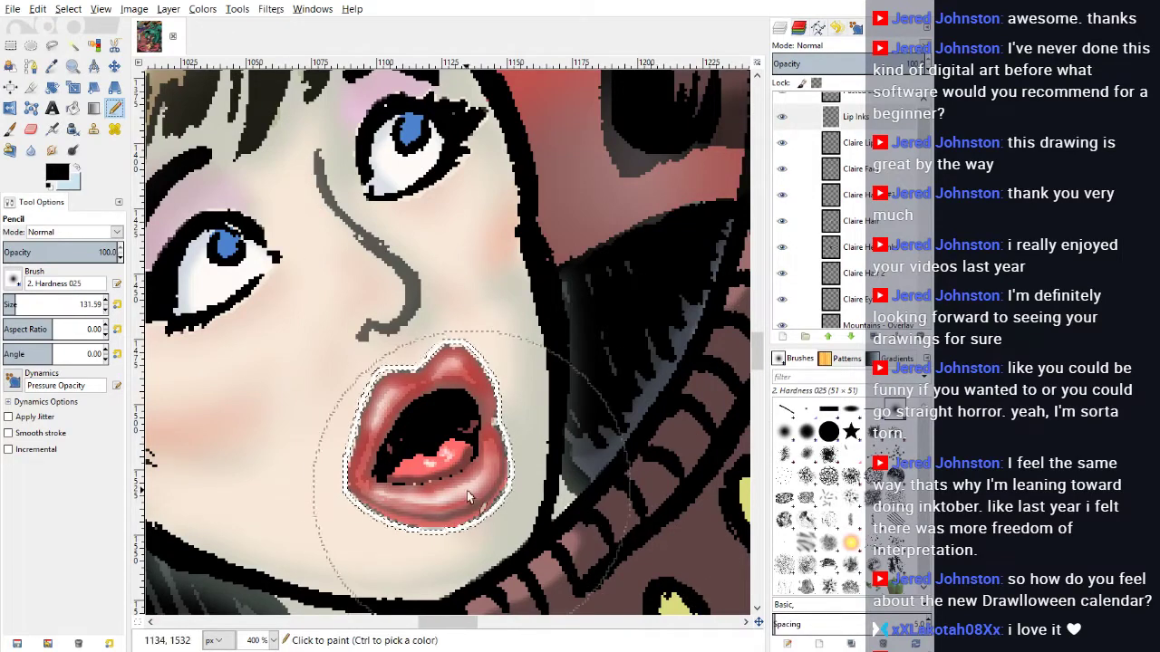
pyautogui.click(449, 461)
pyautogui.hotkey('ctrl', 'shift', 'a')
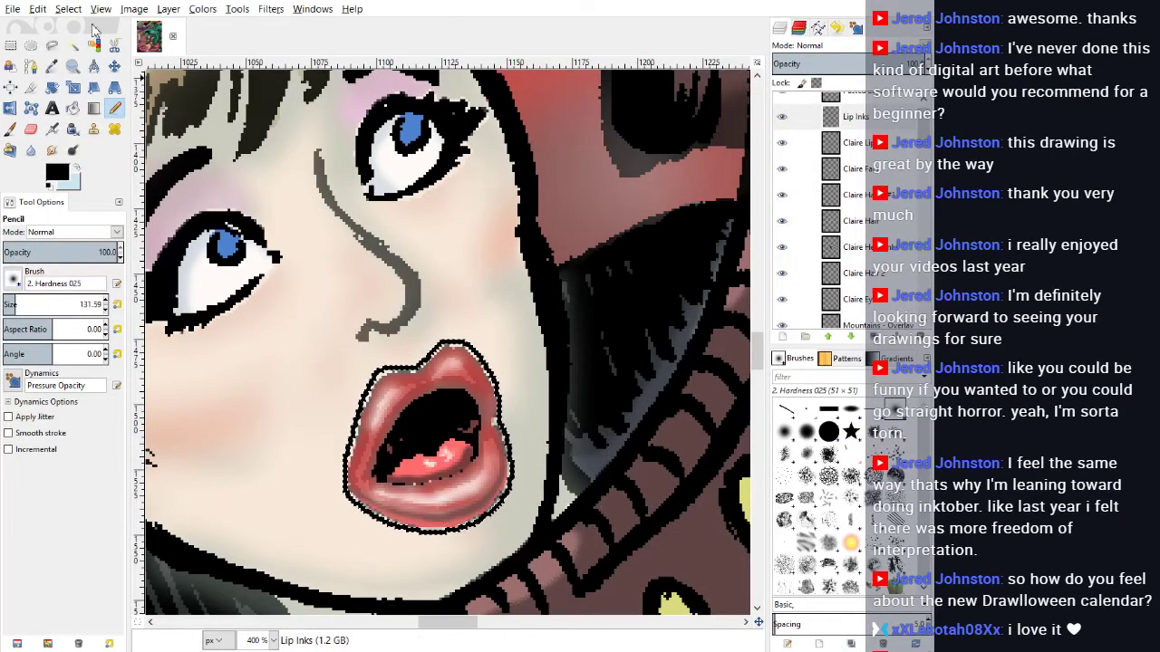
# Step: Scale the black lip outline down slightly with its aspect ratio kept
pyautogui.click(74, 88)
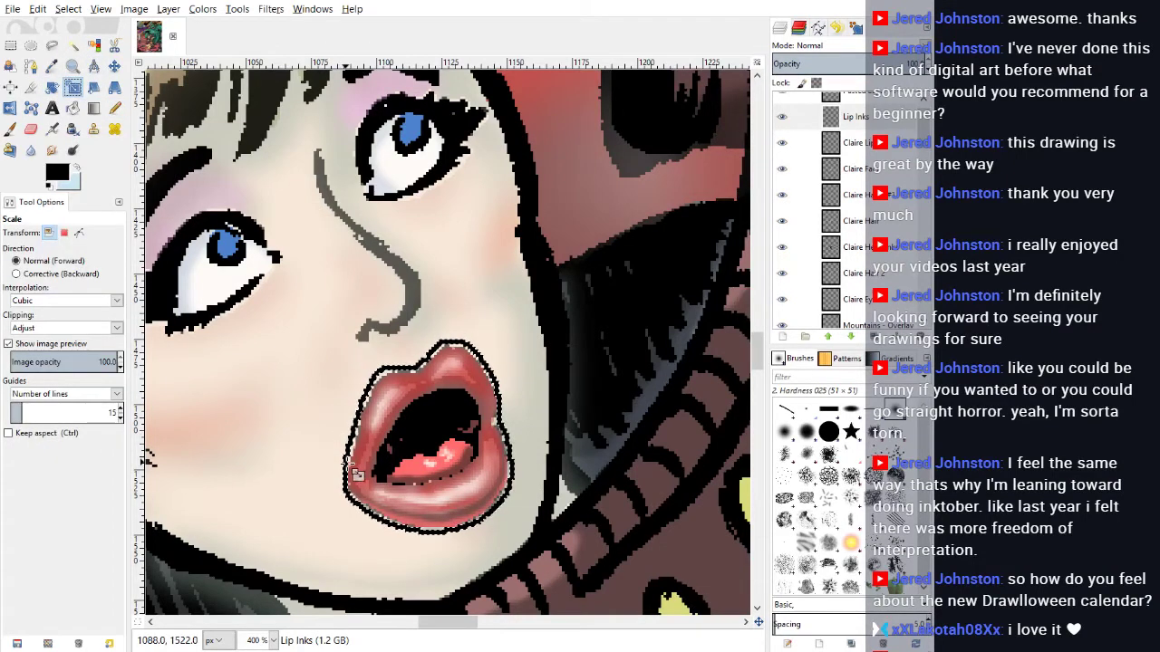
pyautogui.click(357, 467)
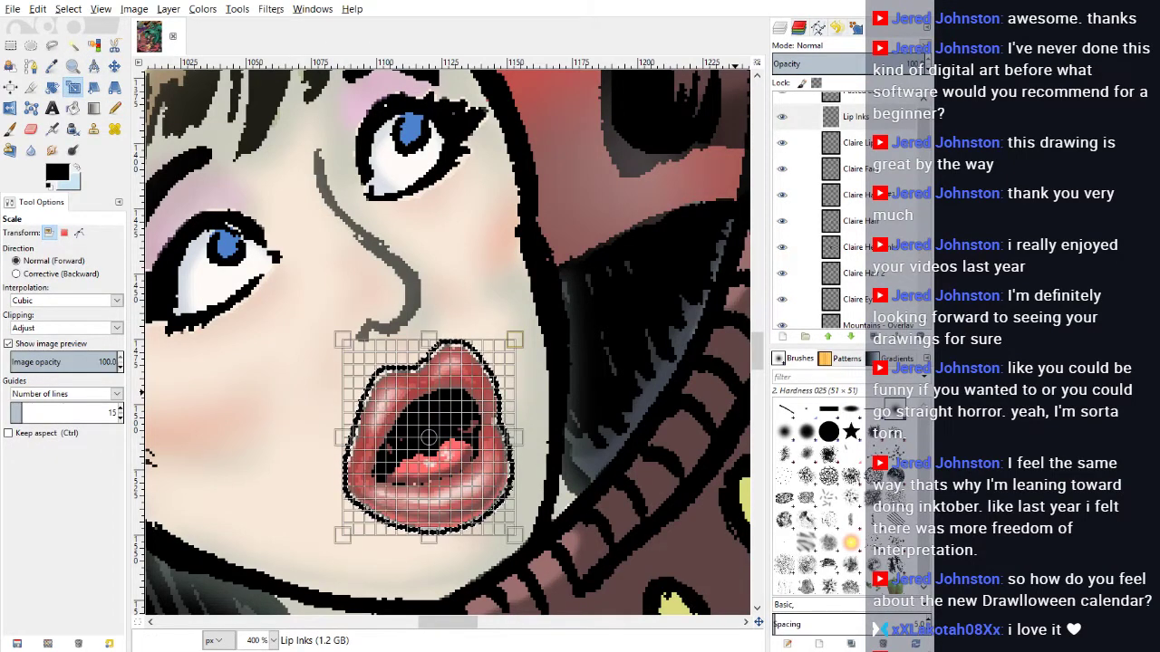
pyautogui.press('ctrl')
pyautogui.press('Down')
pyautogui.press('Down')
pyautogui.press('Down')
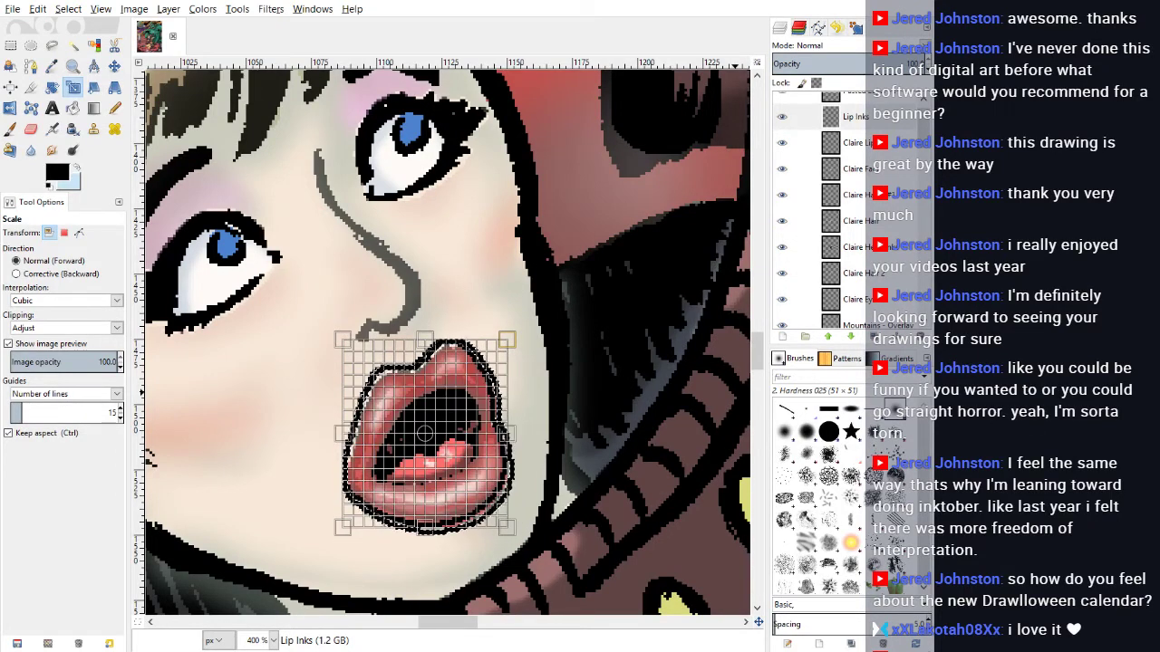
pyautogui.press('Return')
# Step: Move the scaled outline slightly down and right to fit the lips, and anchor it to the Lip Inks layer
pyautogui.click(114, 66)
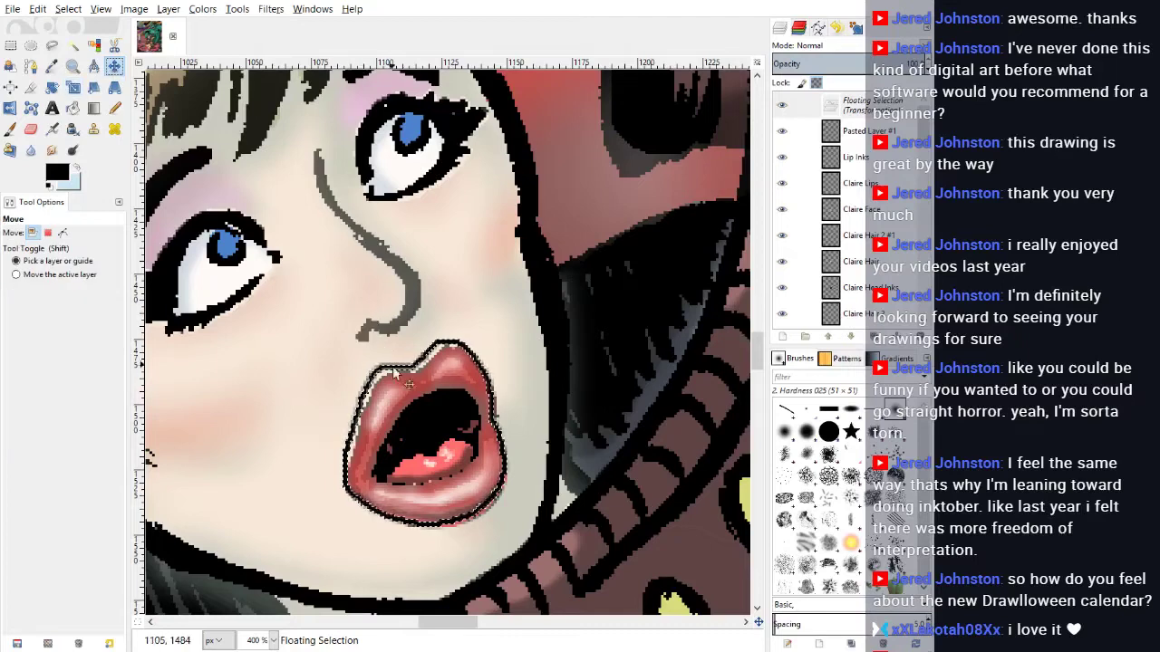
pyautogui.moveTo(388, 371); pyautogui.dragTo(392, 378)
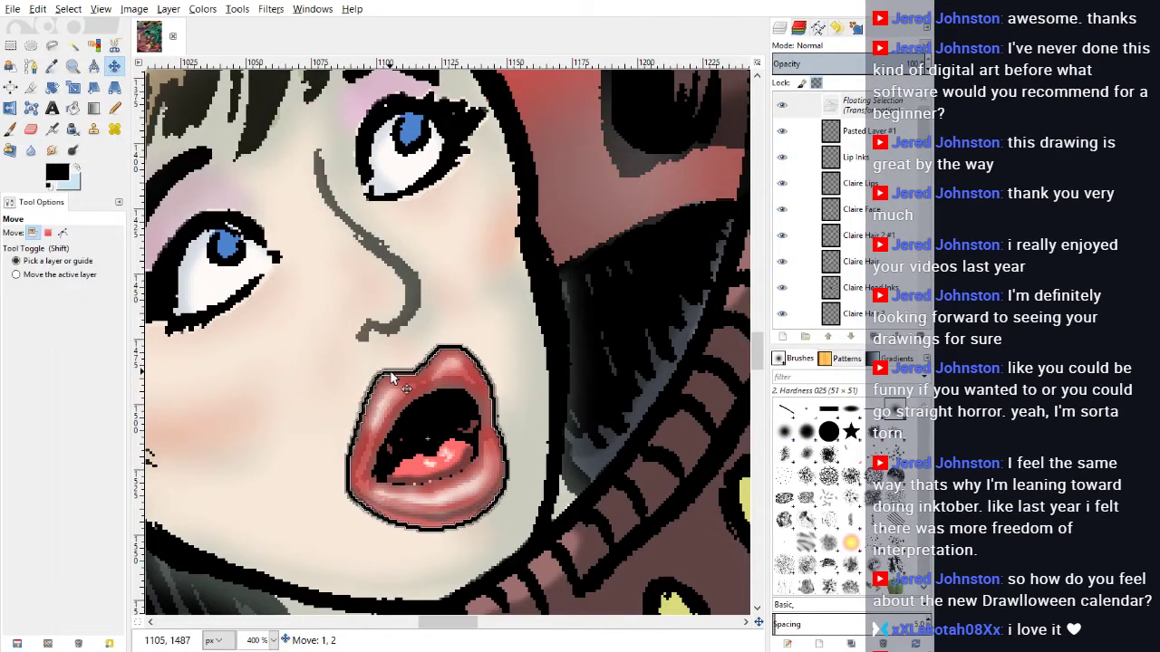
pyautogui.click(68, 9)
pyautogui.click(76, 60)
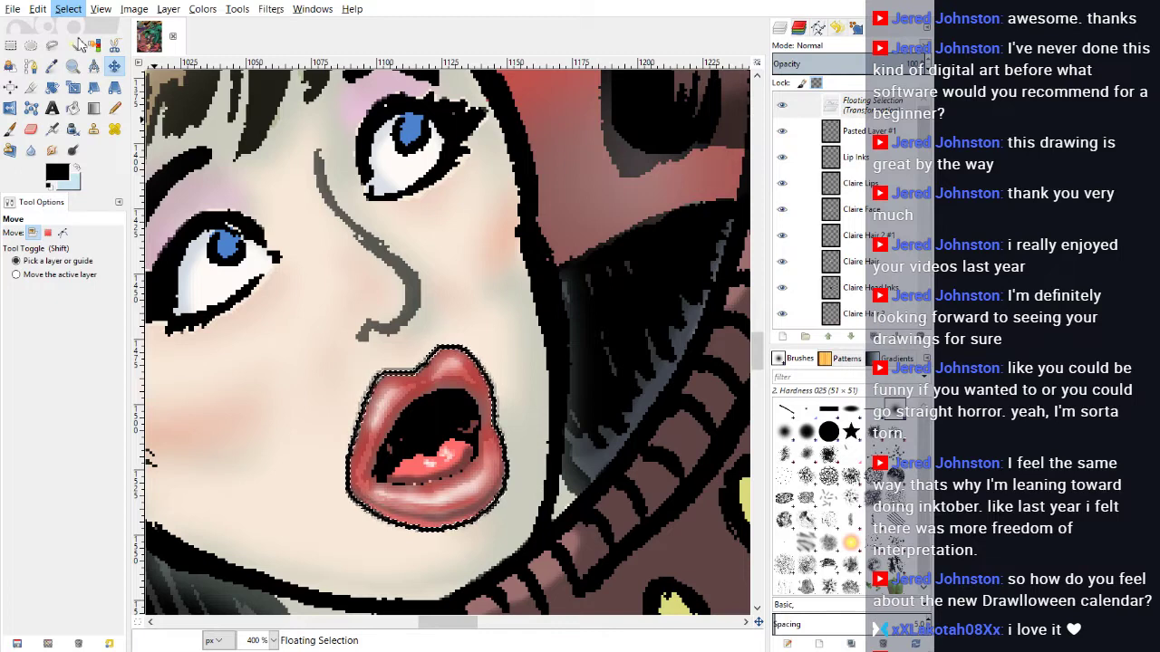
pyautogui.click(511, 320)
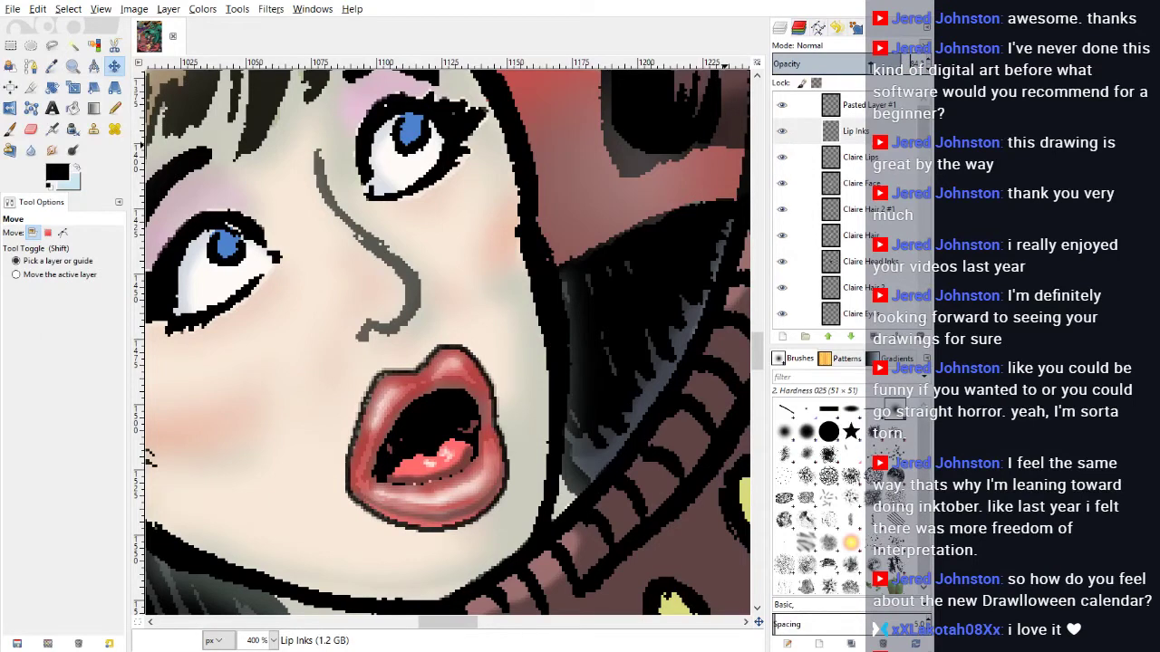
# Step: Reduce the opacity of the Lip Inks layer to soften the lip outline
pyautogui.moveTo(868, 65)
pyautogui.mouseDown()
pyautogui.moveTo(840, 76)
pyautogui.moveTo(884, 61)
pyautogui.mouseUp()
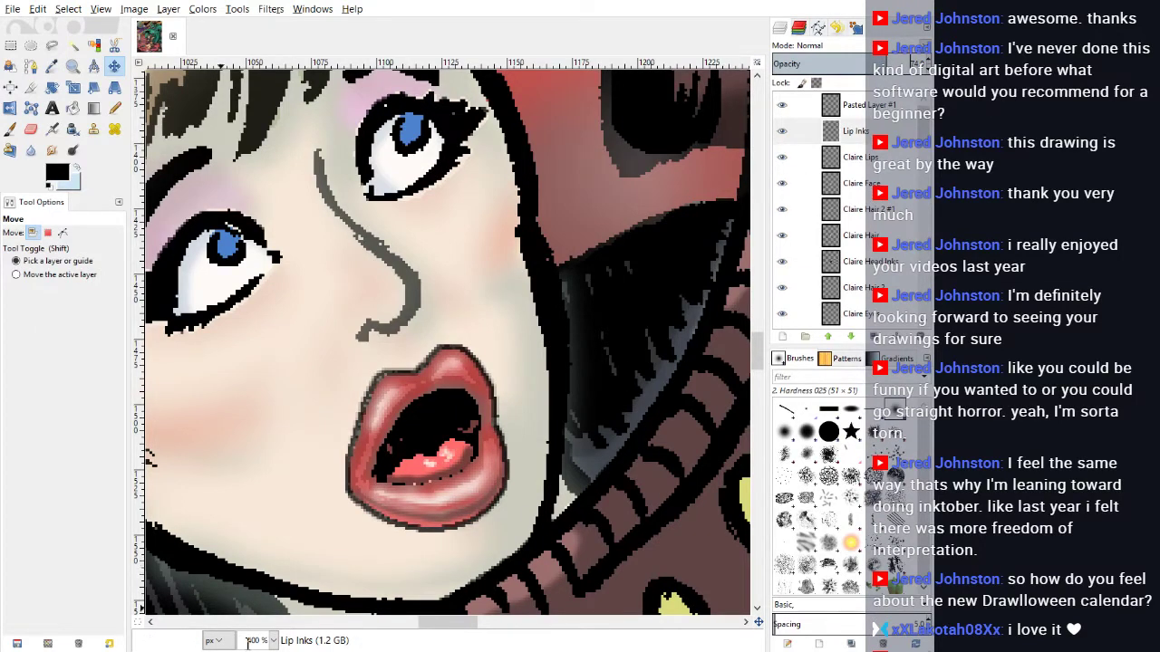
# Step: Compare the whole illustration with the Lip Inks layer hidden and shown
pyautogui.press('1')
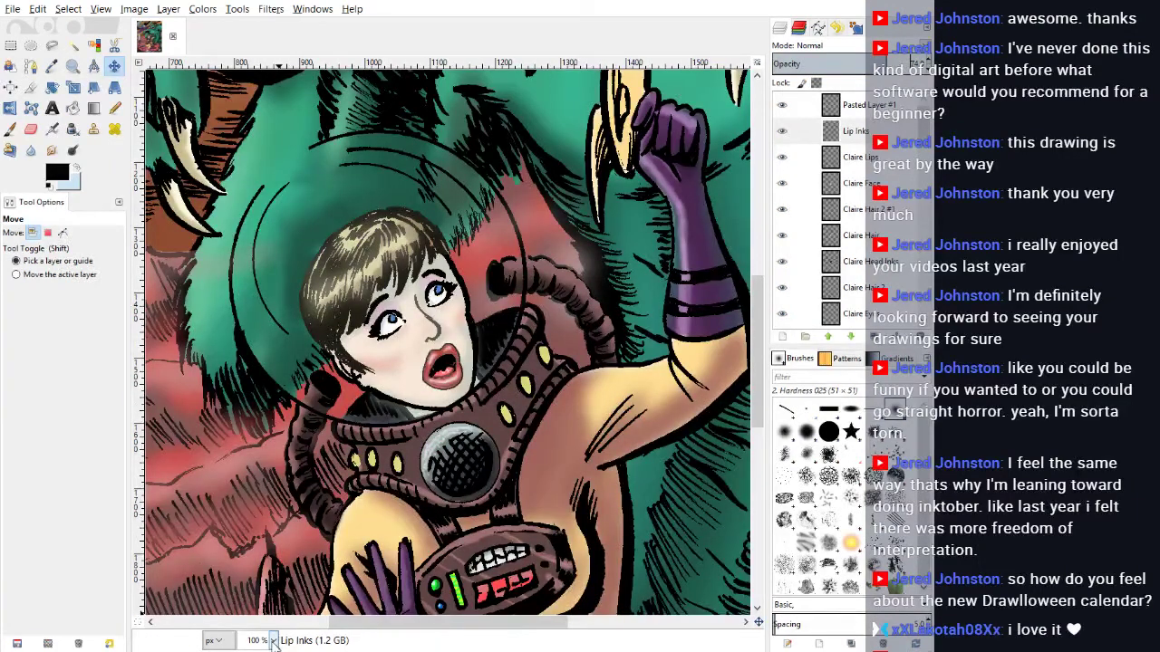
pyautogui.hotkey('shift', '3')
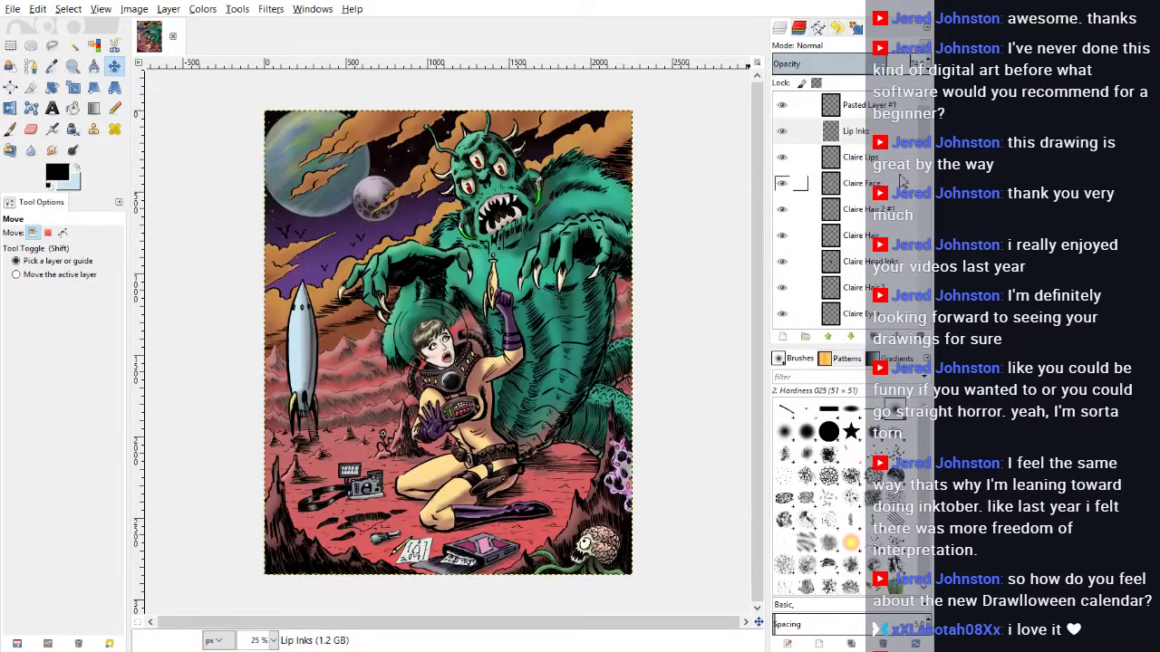
pyautogui.click(784, 134)
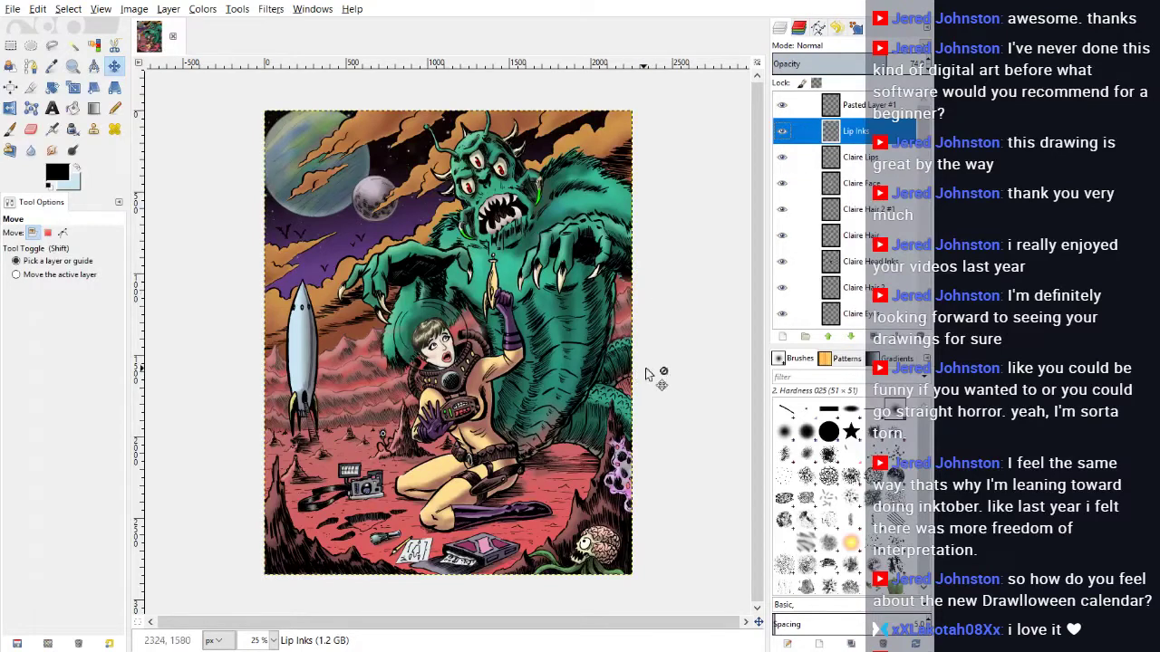
pyautogui.click(783, 132)
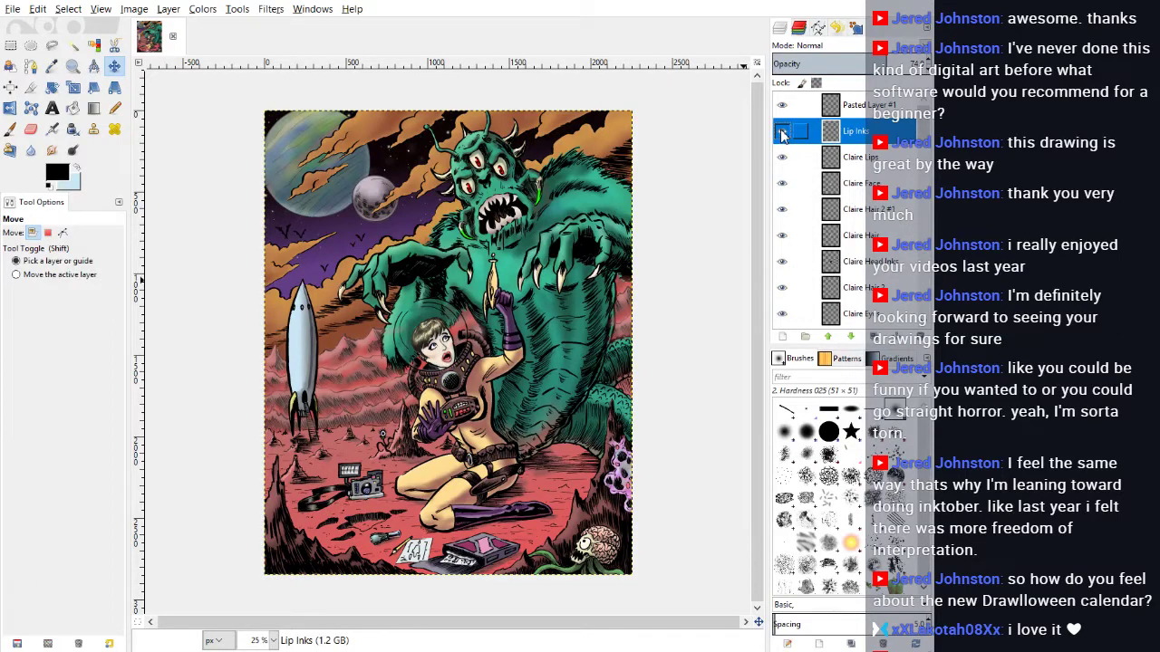
# Step: Examine the softened lip outline close up on the woman's face and within the whole illustration
pyautogui.click(782, 132)
pyautogui.press('2')
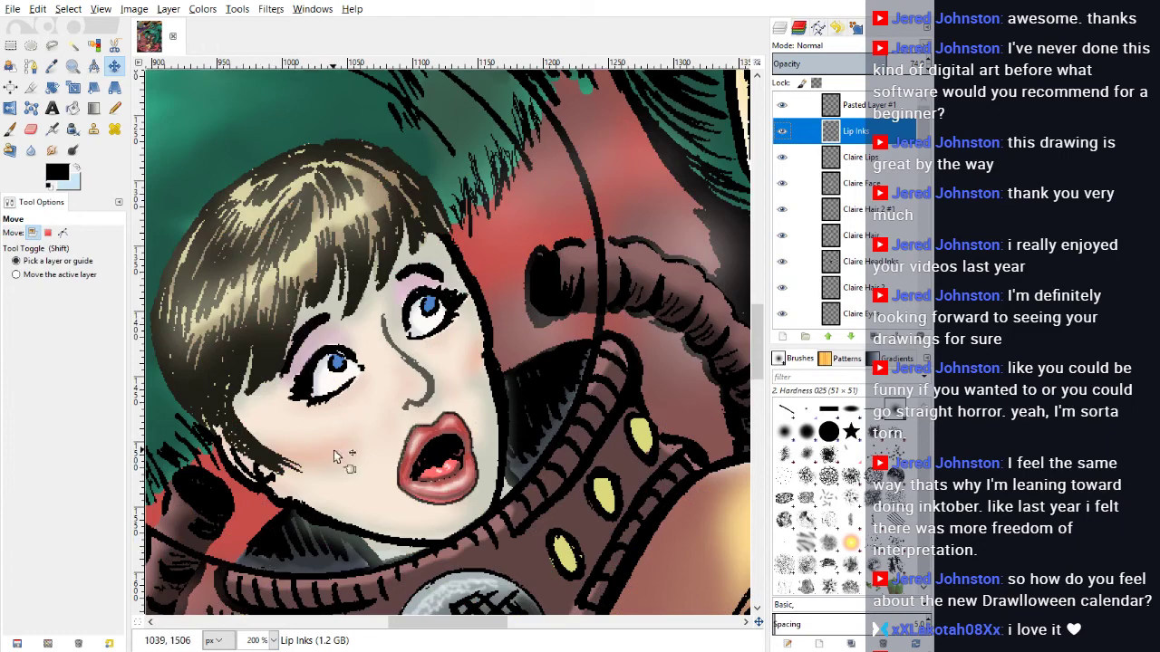
pyautogui.scroll(-3, 317, 461)
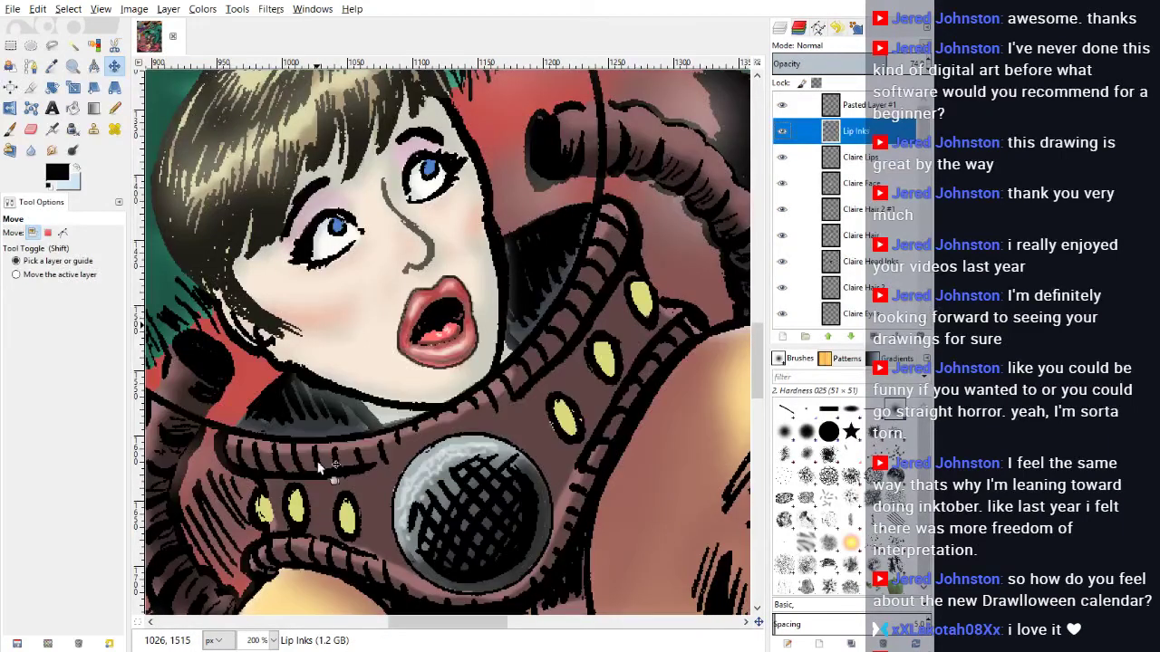
pyautogui.scroll(3, 317, 463)
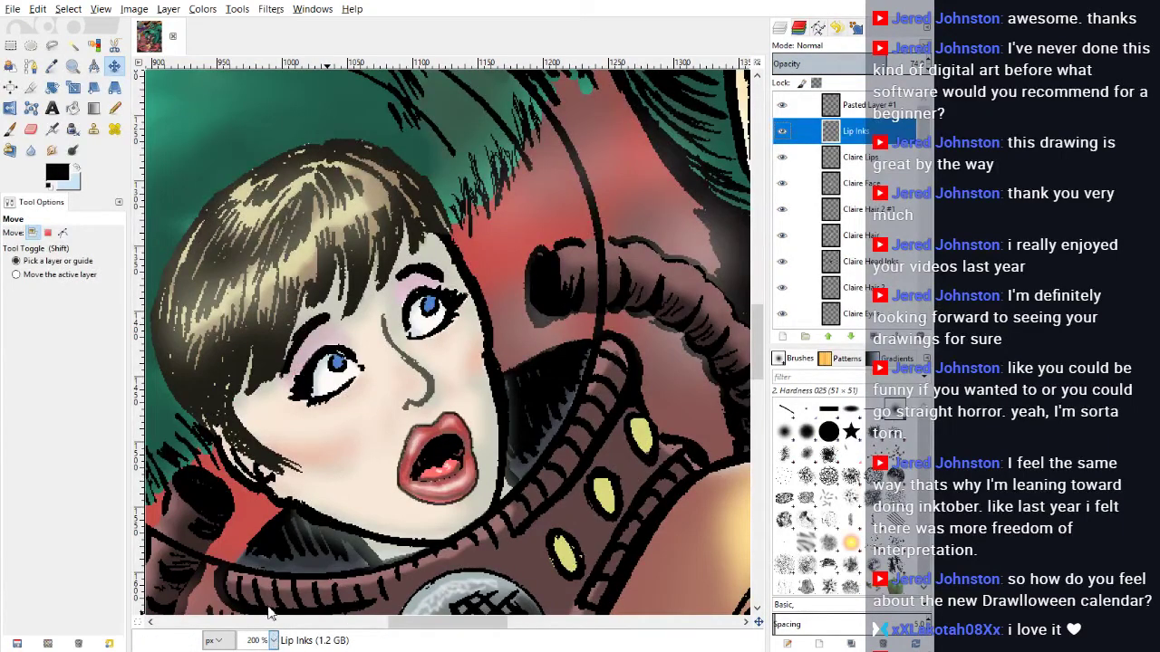
pyautogui.hotkey('shift', '2')
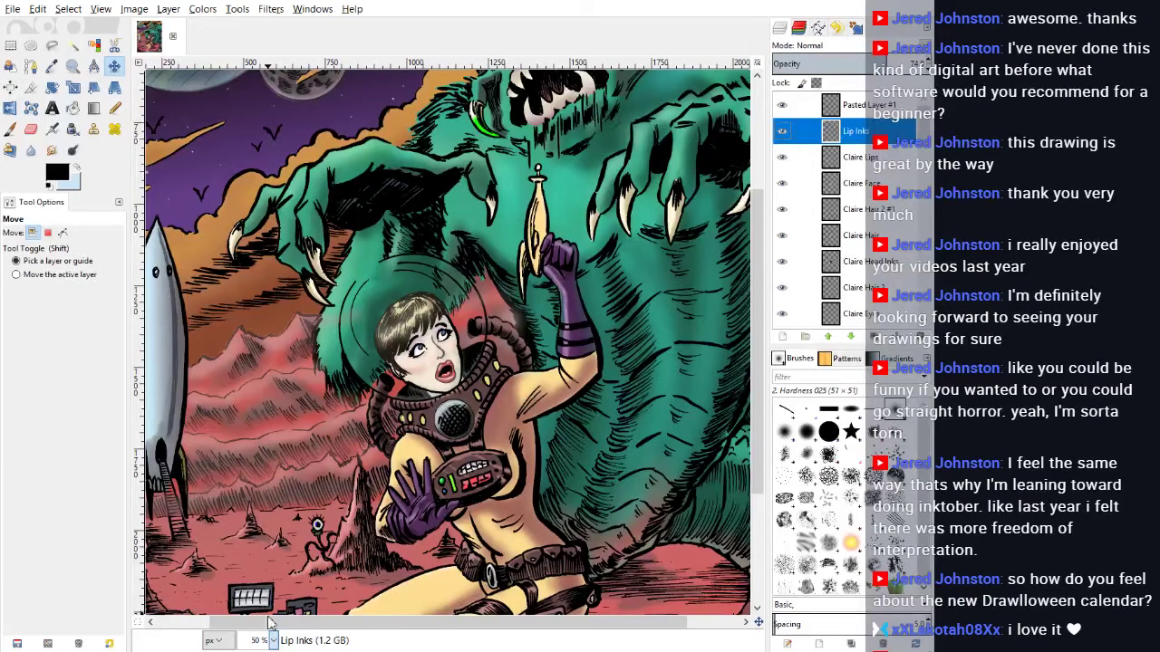
pyautogui.hotkey('shift', '3')
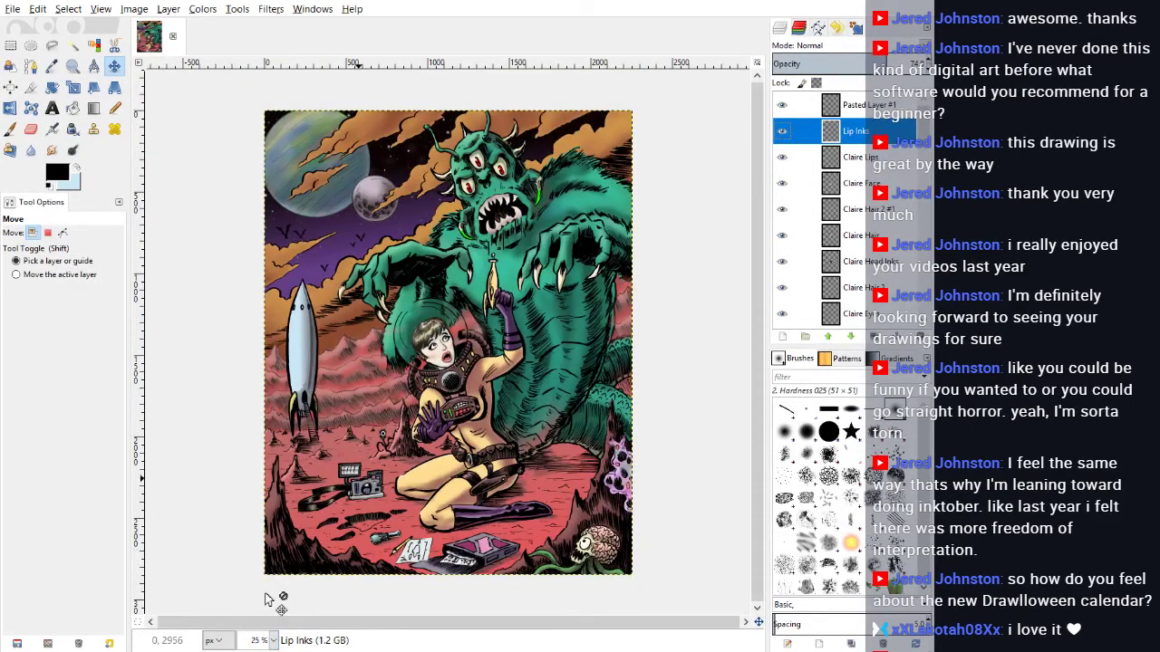
pyautogui.press('1')
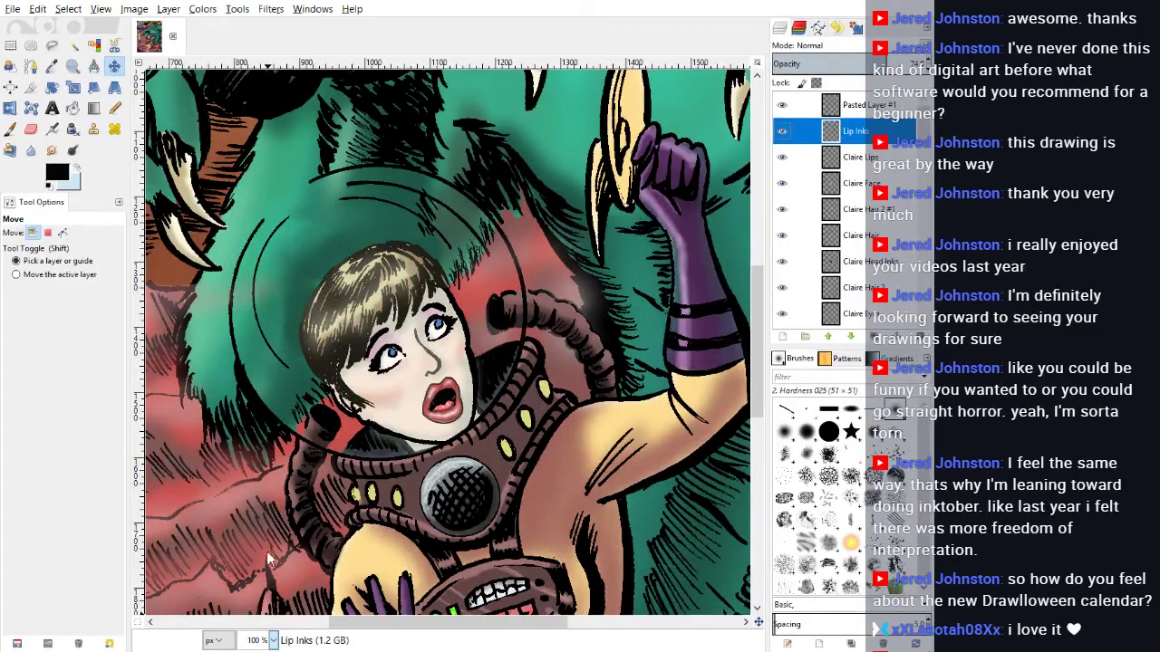
pyautogui.press('2')
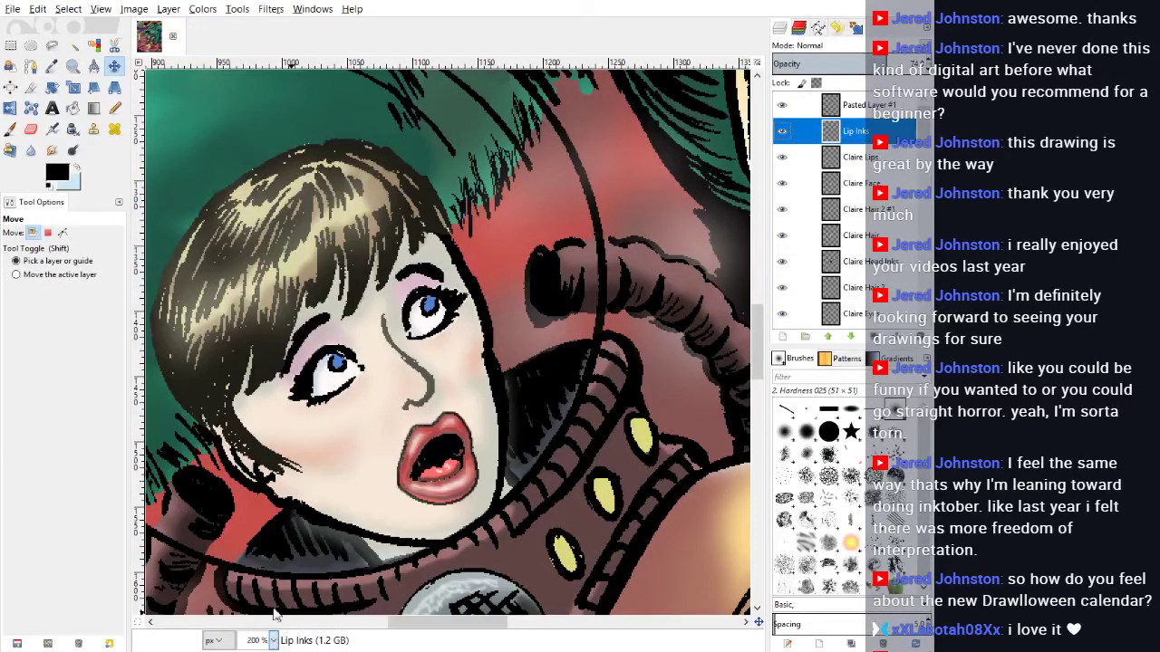
pyautogui.press('3')
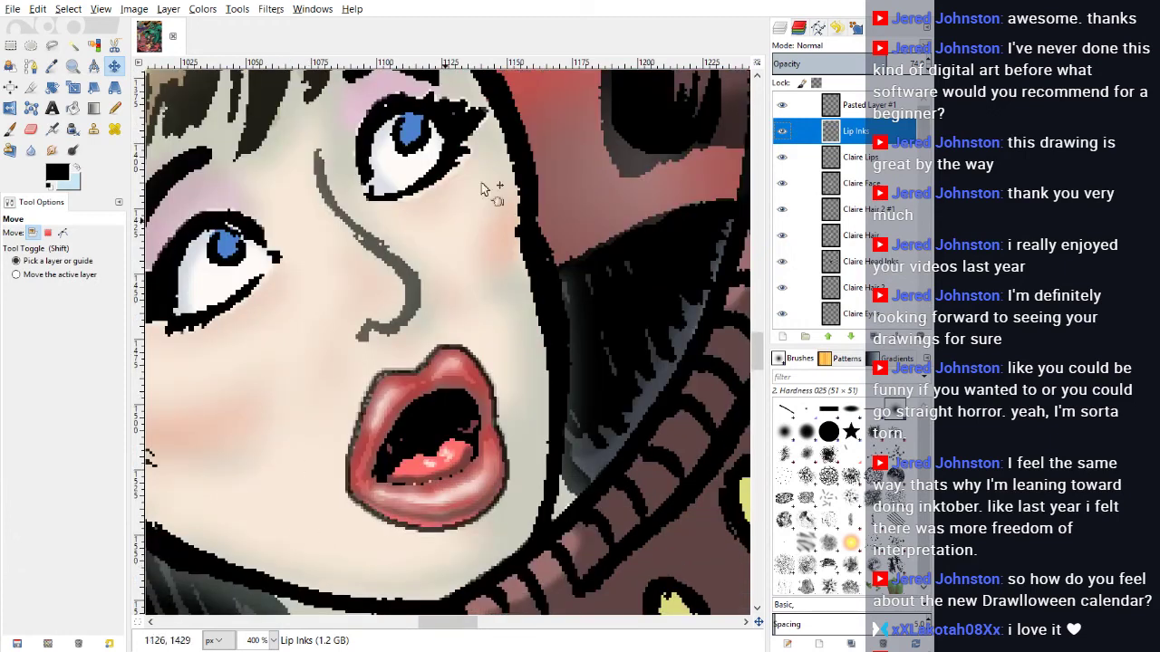
# Step: Outline a thin curved area along the inner edge of the woman's lower lip with Free Select
pyautogui.click(52, 46)
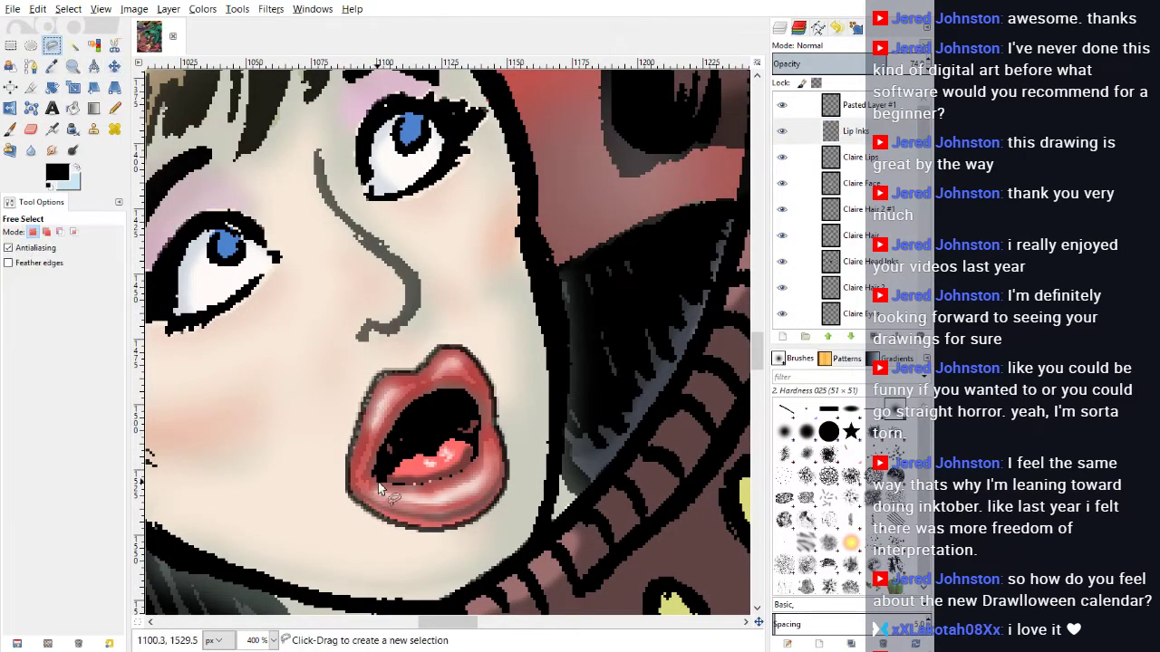
pyautogui.click(376, 481)
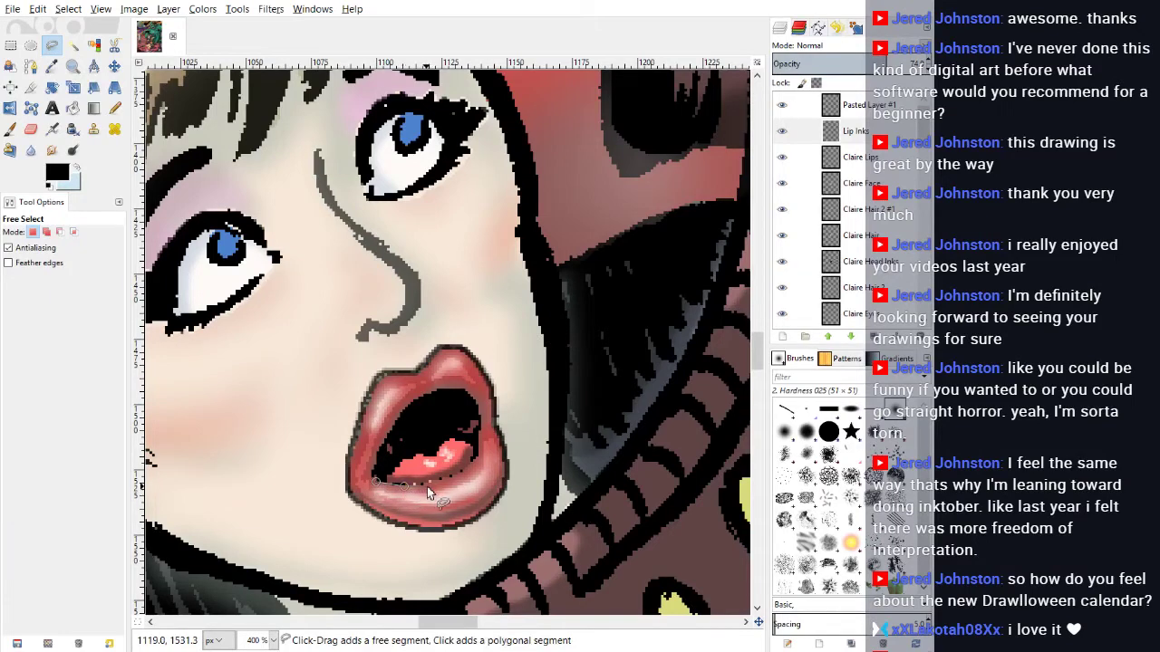
pyautogui.click(430, 485)
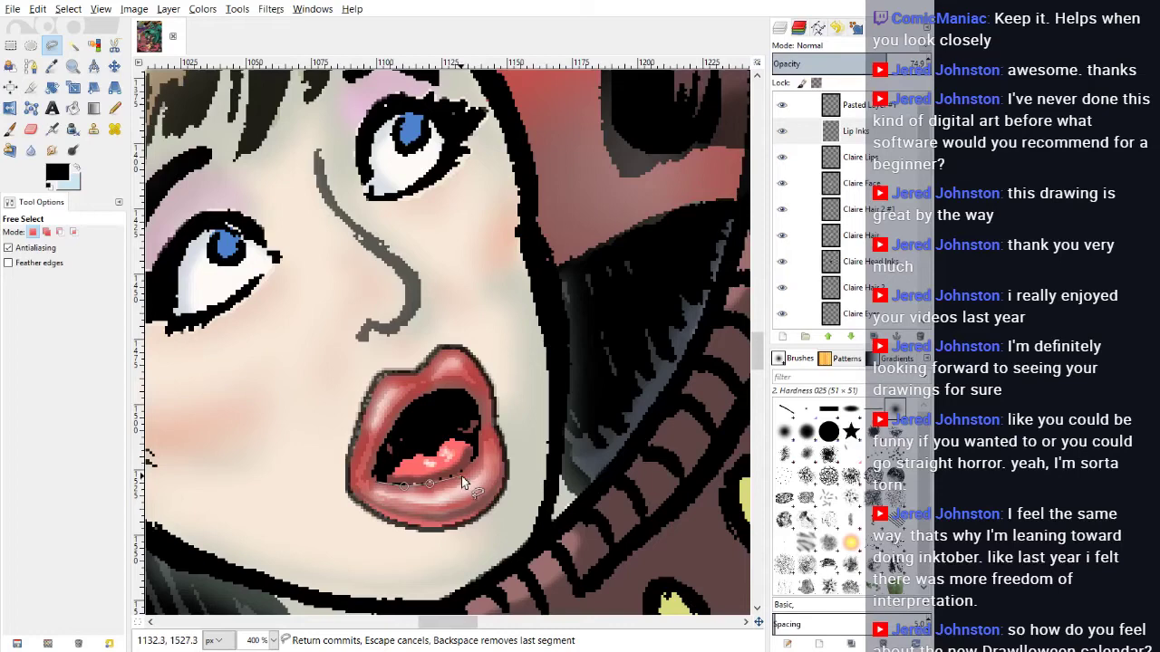
pyautogui.click(461, 473)
pyautogui.click(475, 460)
pyautogui.click(483, 447)
pyautogui.click(480, 432)
pyautogui.click(474, 461)
pyautogui.click(462, 467)
pyautogui.click(374, 484)
# Step: Paint the selected strip along the inner lower lip black with the Paintbrush and clear the selection
pyautogui.click(10, 130)
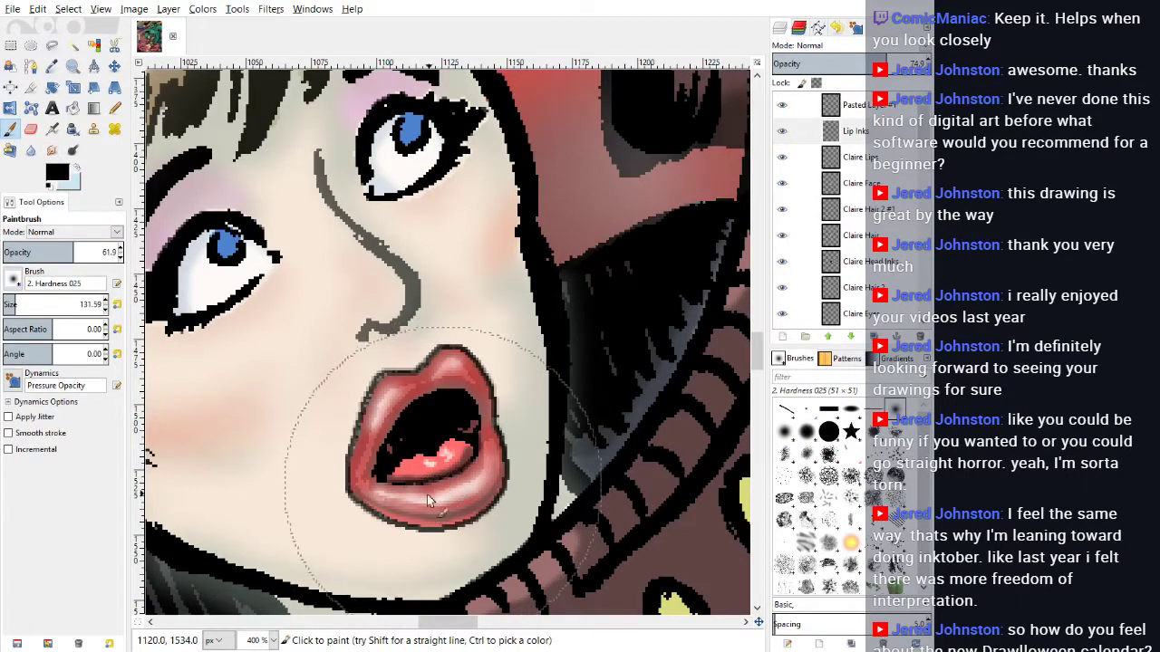
pyautogui.click(68, 8)
pyautogui.click(91, 64)
pyautogui.click(89, 47)
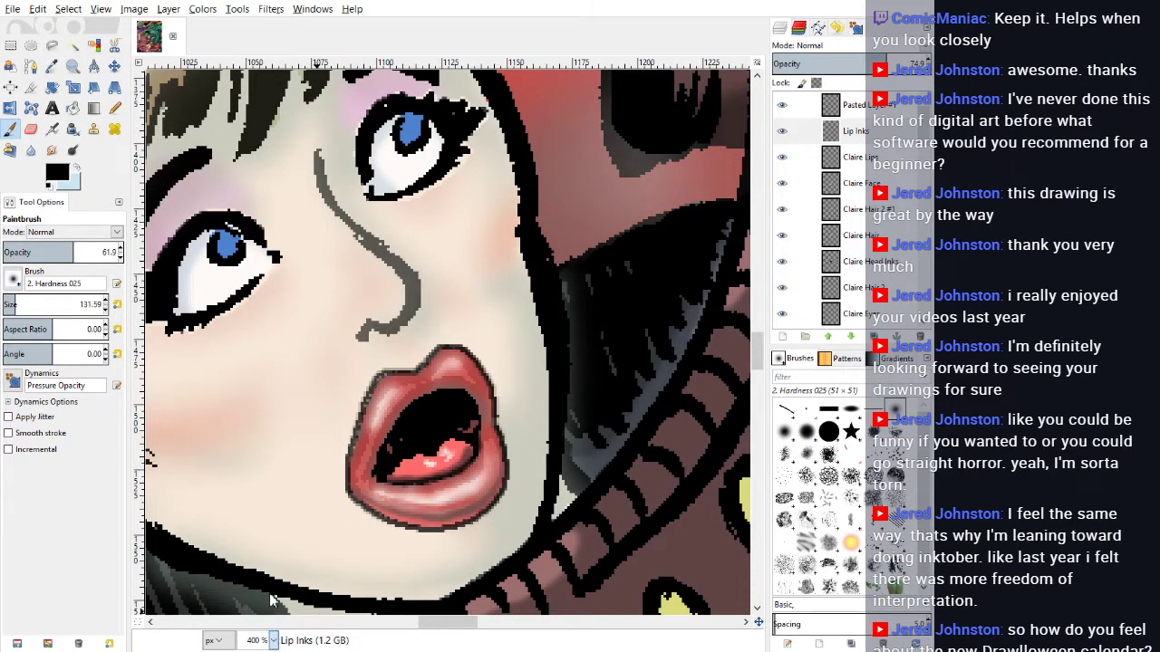
# Step: On the Mountains - Overlay layer, erase the overlay spill around the near end of the hose beside her face with a 14.06 size Eraser
pyautogui.press('1')
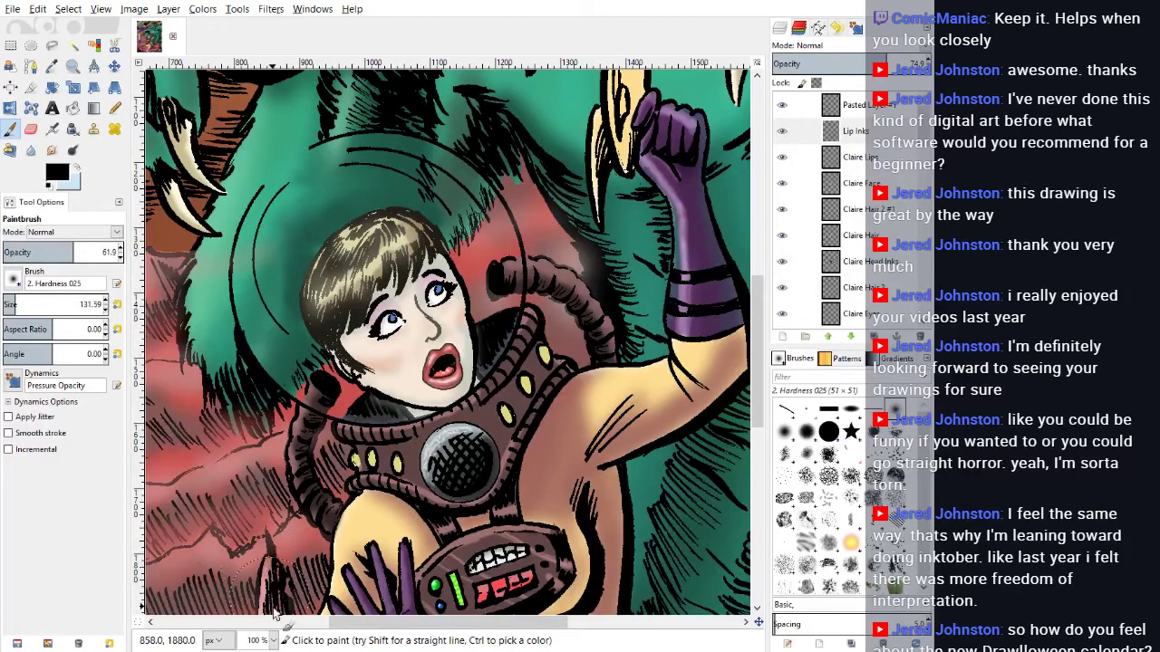
pyautogui.press('2')
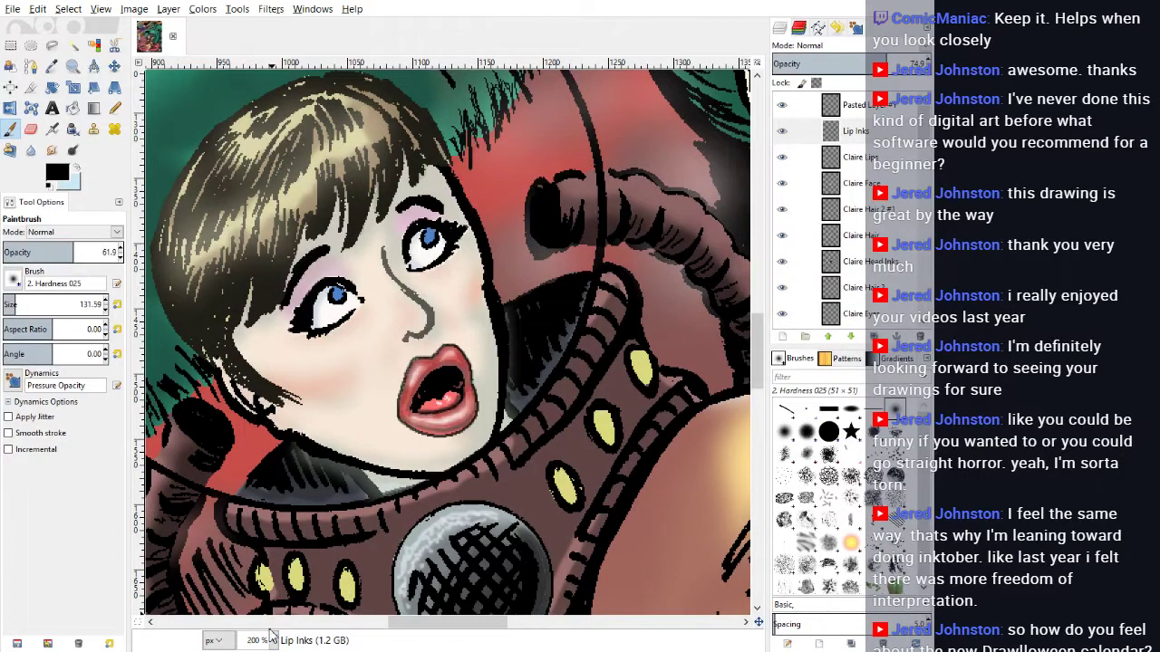
pyautogui.press('3')
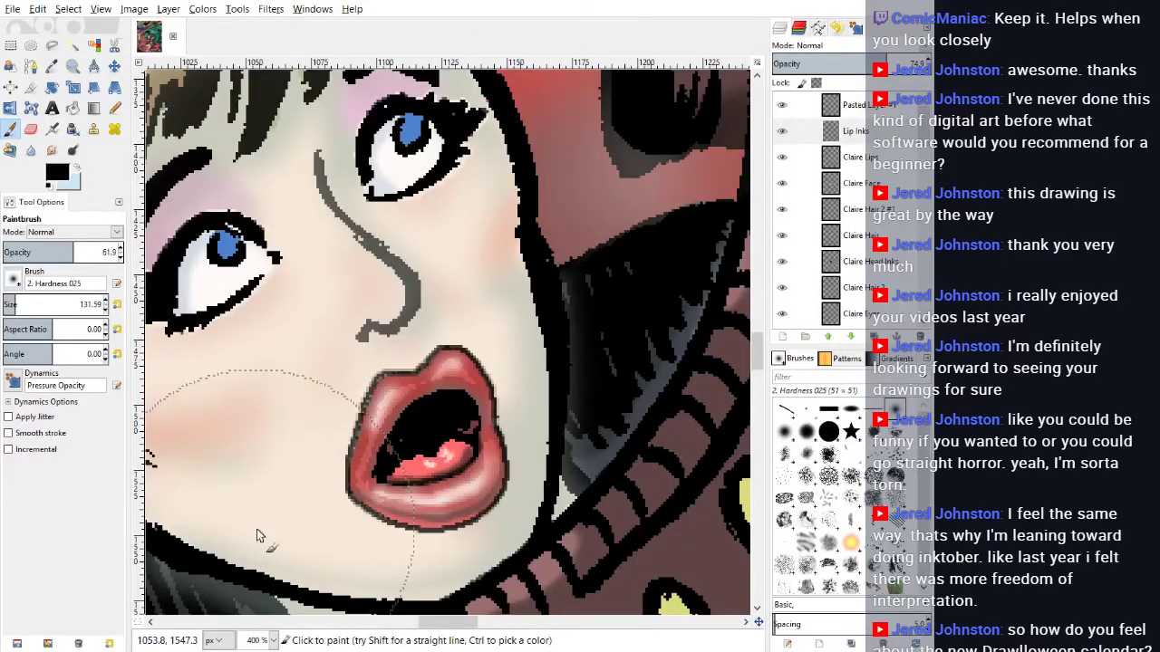
pyautogui.scroll(5, 472, 400)
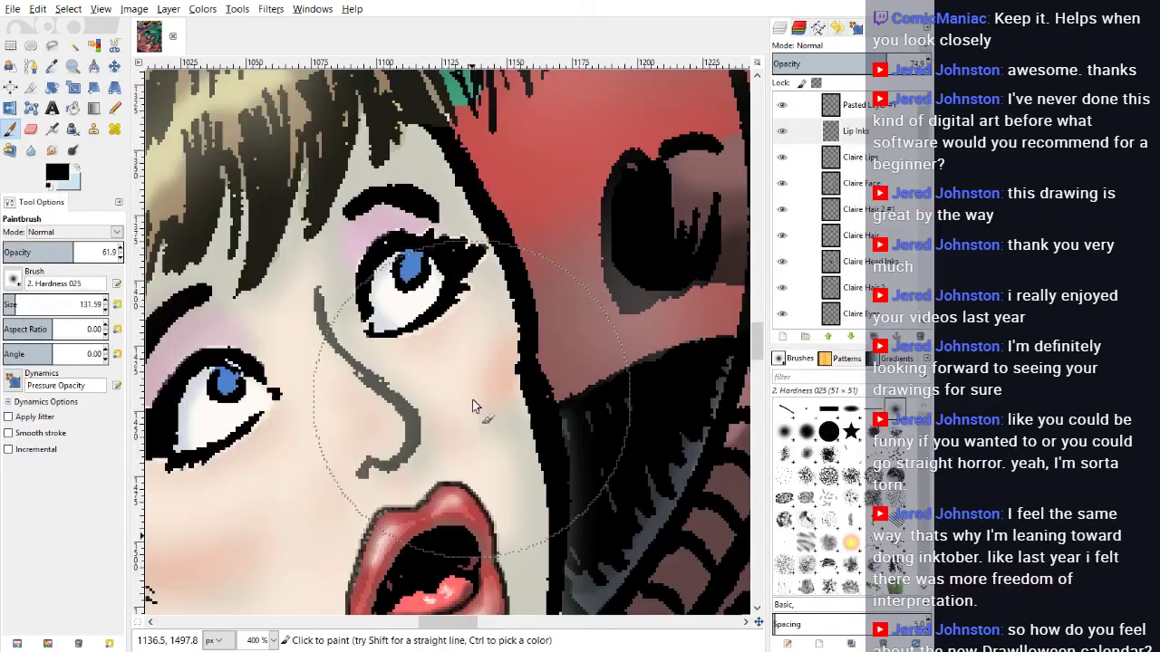
pyautogui.scroll(-5, 870, 199)
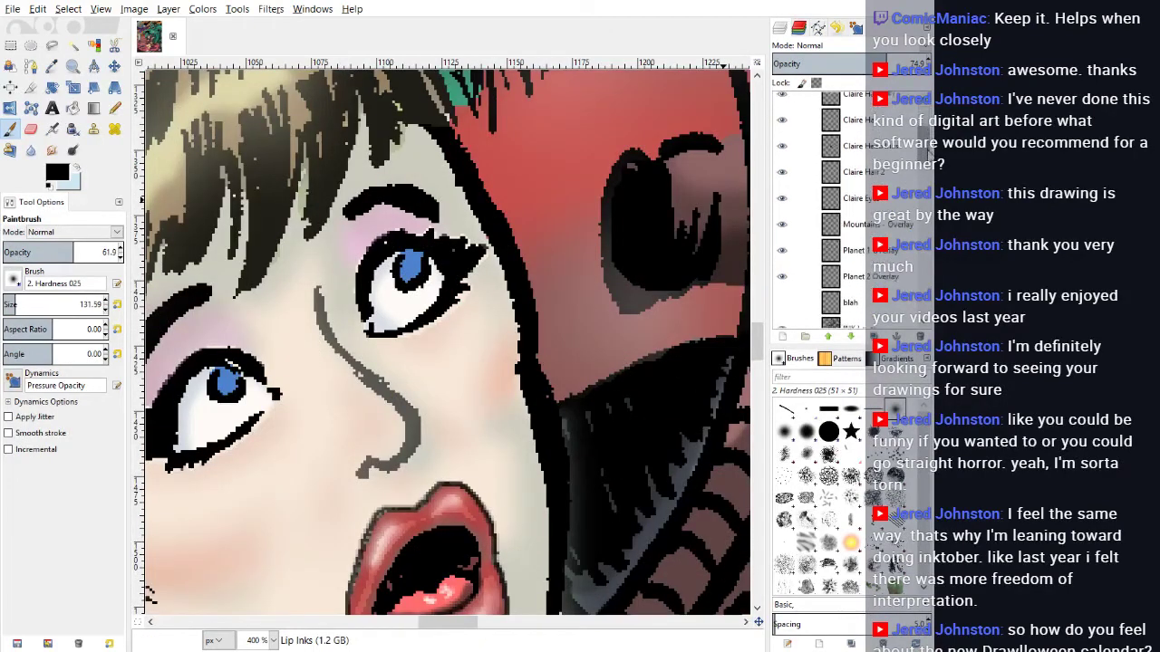
pyautogui.click(886, 205)
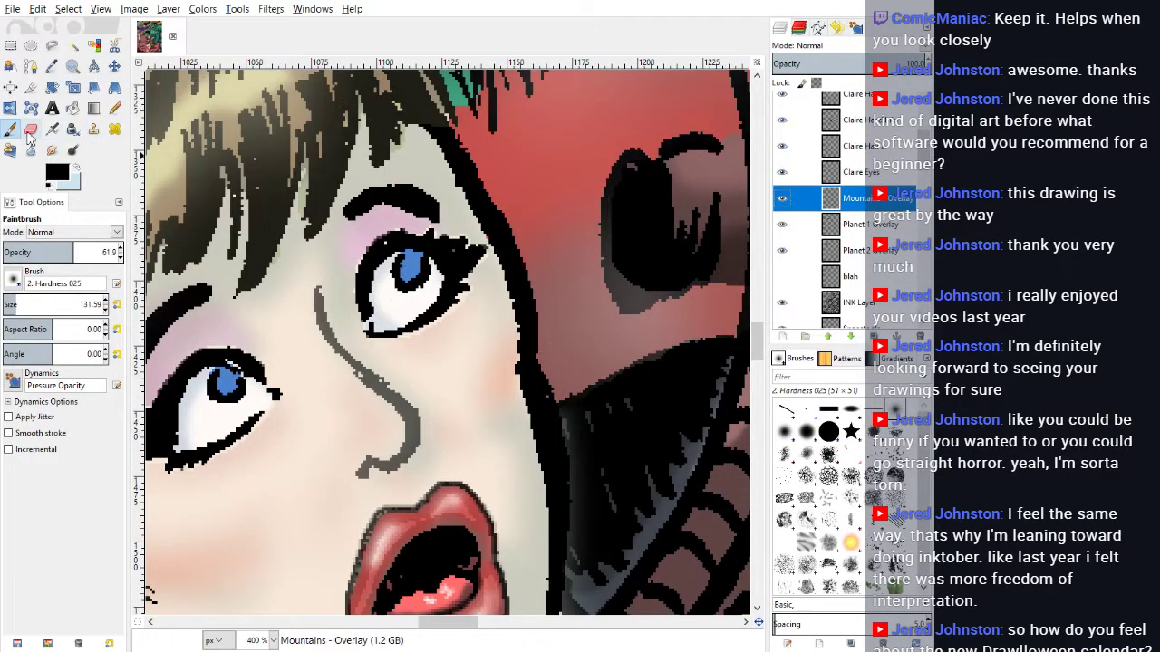
pyautogui.click(31, 129)
pyautogui.click(7, 305)
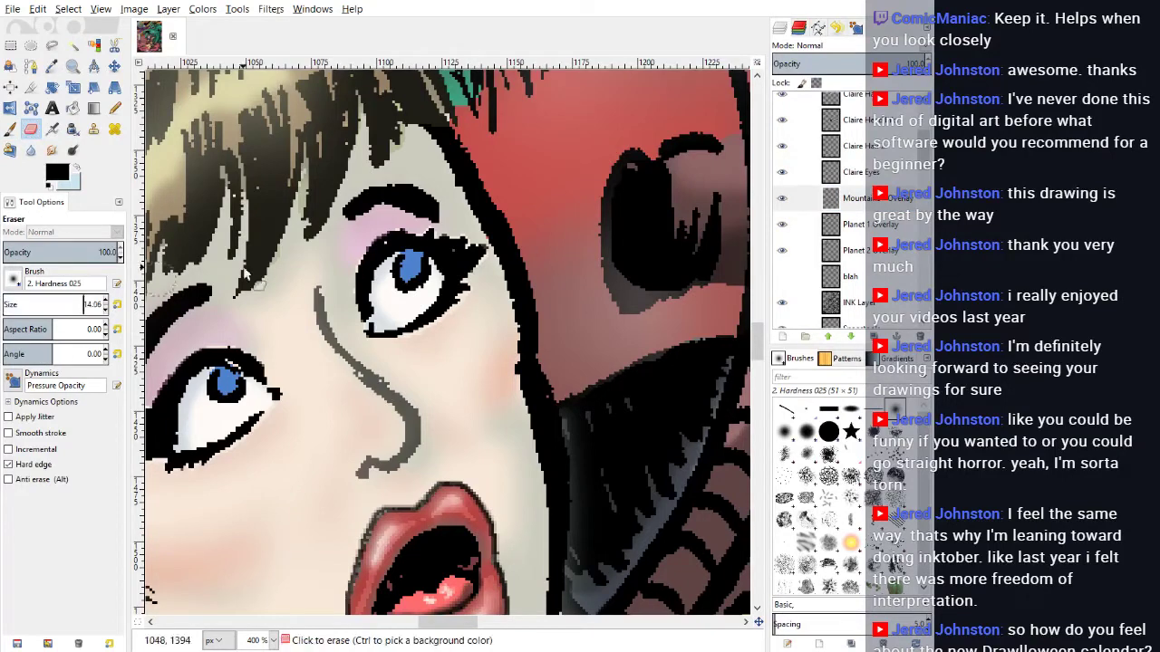
pyautogui.moveTo(623, 208); pyautogui.dragTo(621, 241)
pyautogui.moveTo(625, 288)
pyautogui.mouseDown()
pyautogui.moveTo(690, 252)
pyautogui.moveTo(717, 259)
pyautogui.moveTo(651, 274)
pyautogui.moveTo(684, 358)
pyautogui.mouseUp()
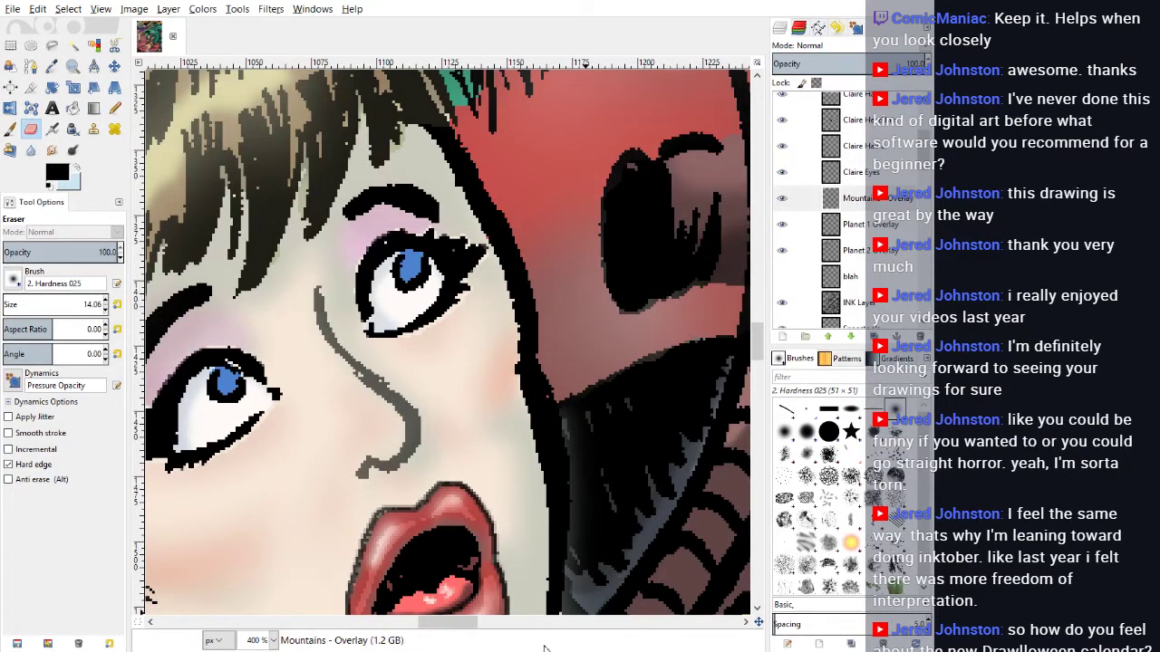
# Step: Erase the overlay spill from the ink lines along the upper and lower edges of the curved hose
pyautogui.moveTo(481, 633); pyautogui.dragTo(494, 632)
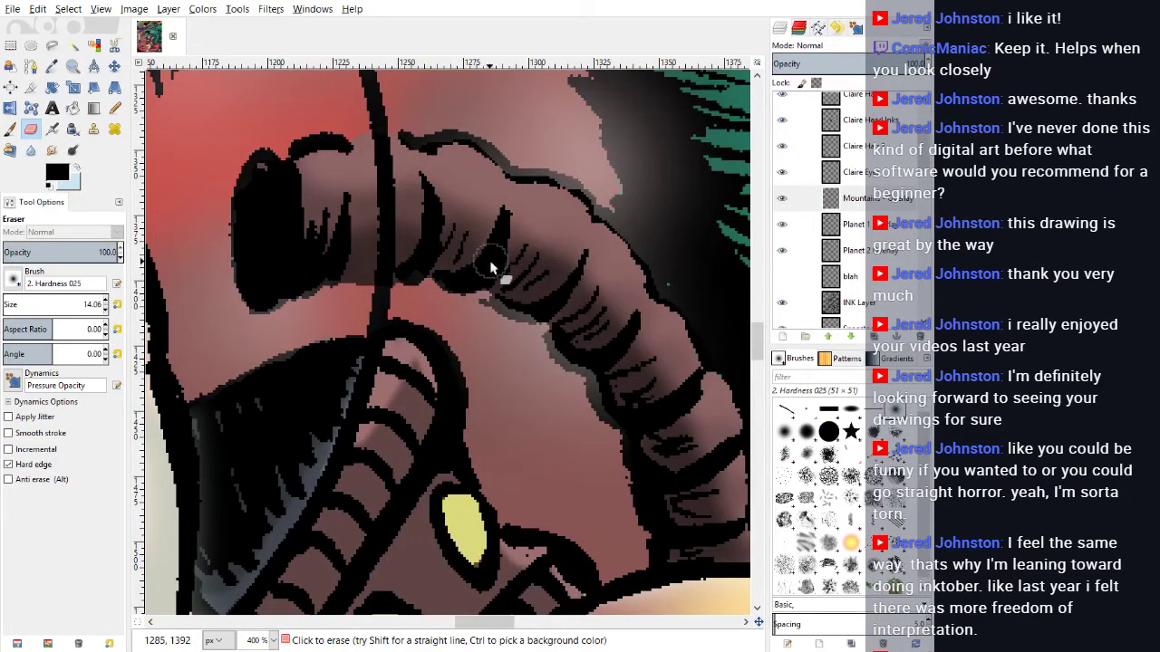
pyautogui.moveTo(505, 297)
pyautogui.mouseDown()
pyautogui.moveTo(569, 324)
pyautogui.moveTo(569, 353)
pyautogui.moveTo(621, 389)
pyautogui.moveTo(629, 409)
pyautogui.moveTo(603, 376)
pyautogui.mouseUp()
pyautogui.moveTo(473, 159); pyautogui.dragTo(544, 188)
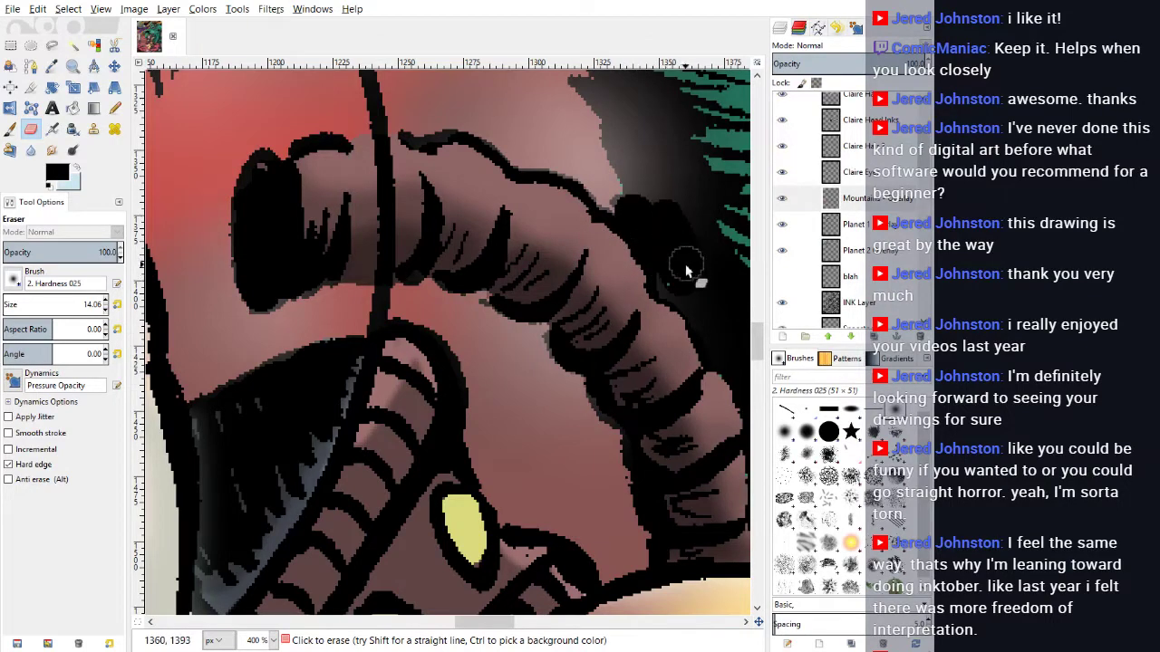
# Step: Erase the grey overlay haze from the black ink area between the red mountains and the monster's body above the hose
pyautogui.scroll(5, 723, 326)
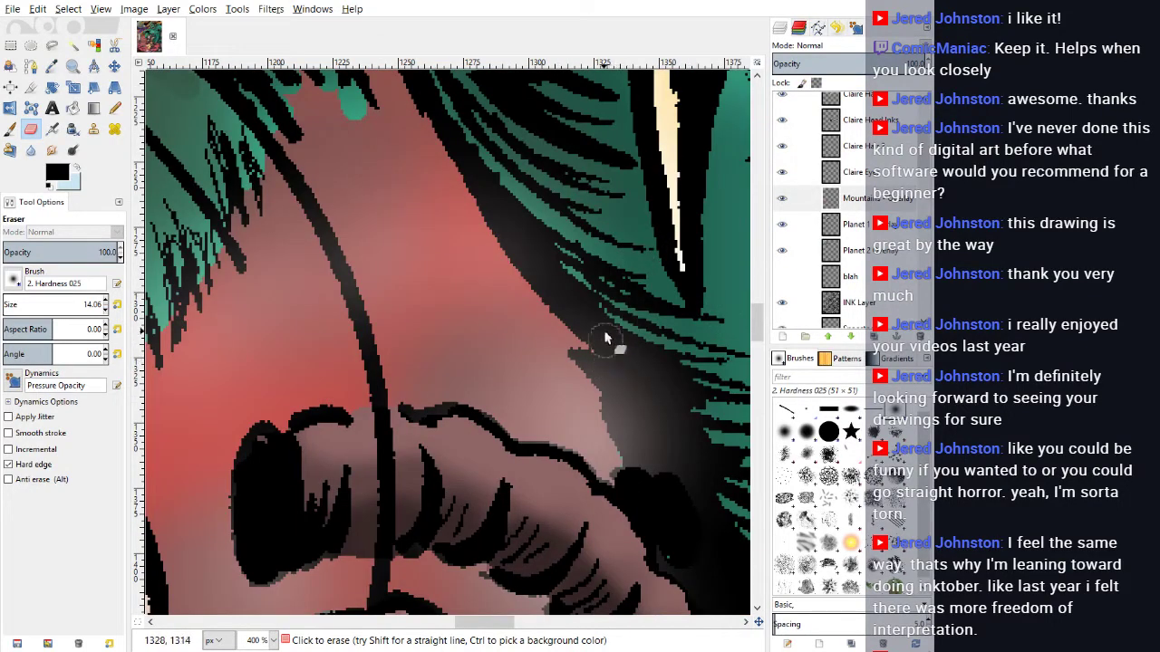
pyautogui.moveTo(581, 308); pyautogui.dragTo(512, 212)
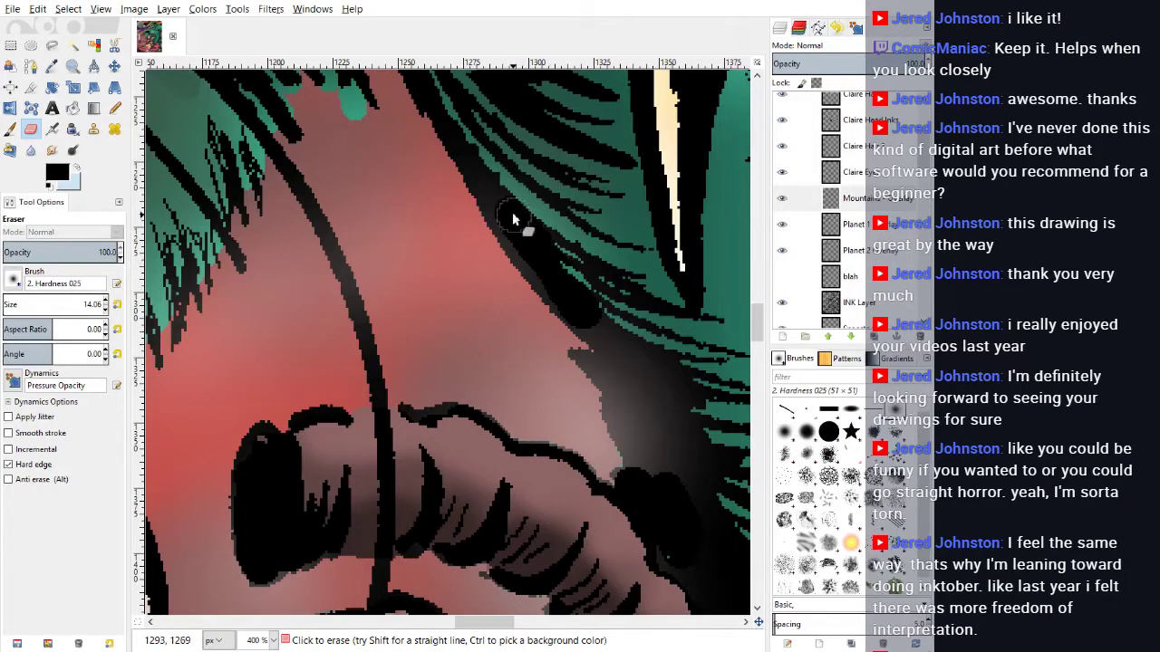
pyautogui.moveTo(490, 175)
pyautogui.mouseDown()
pyautogui.moveTo(526, 246)
pyautogui.moveTo(619, 358)
pyautogui.moveTo(602, 370)
pyautogui.moveTo(658, 494)
pyautogui.moveTo(631, 314)
pyautogui.moveTo(665, 353)
pyautogui.mouseUp()
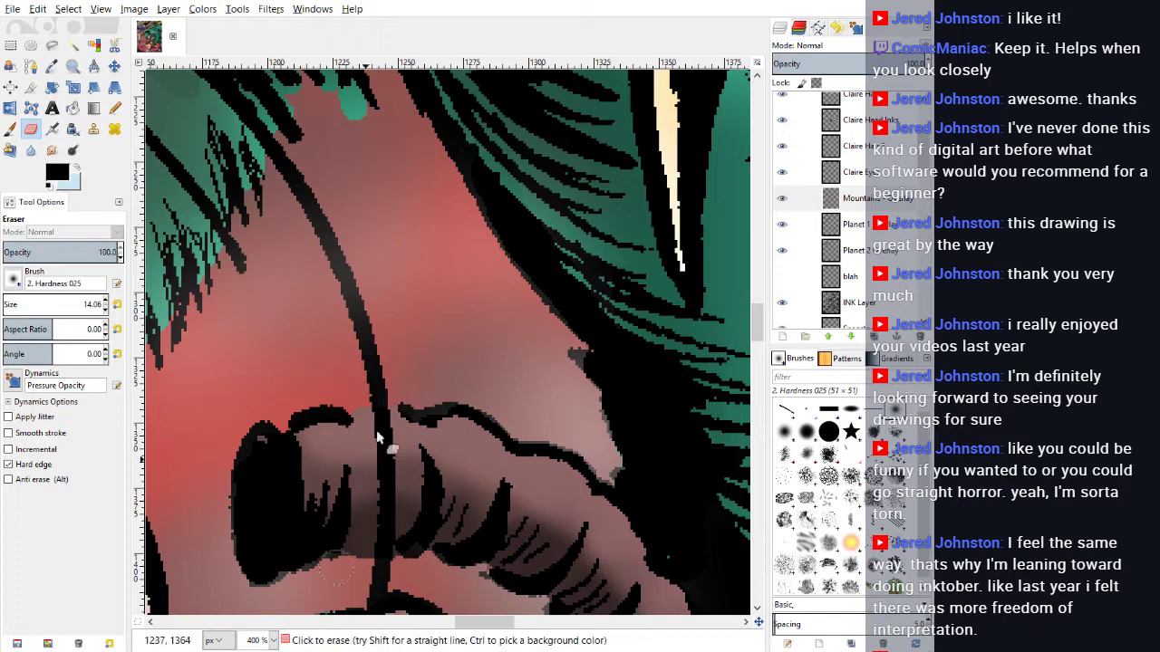
# Step: Erase the overlay spill from the lower ink edge of the other hose, where it meets her shoulder
pyautogui.scroll(-5, 406, 361)
pyautogui.scroll(-3, 480, 362)
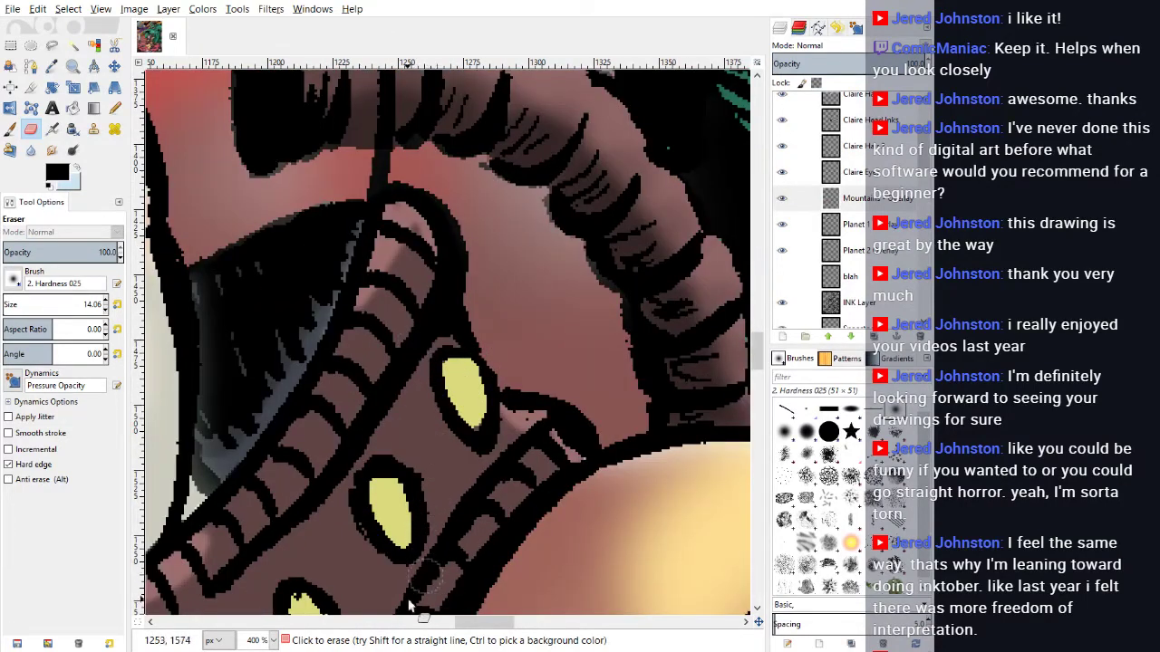
pyautogui.moveTo(474, 622); pyautogui.dragTo(396, 641)
pyautogui.scroll(-4, 476, 414)
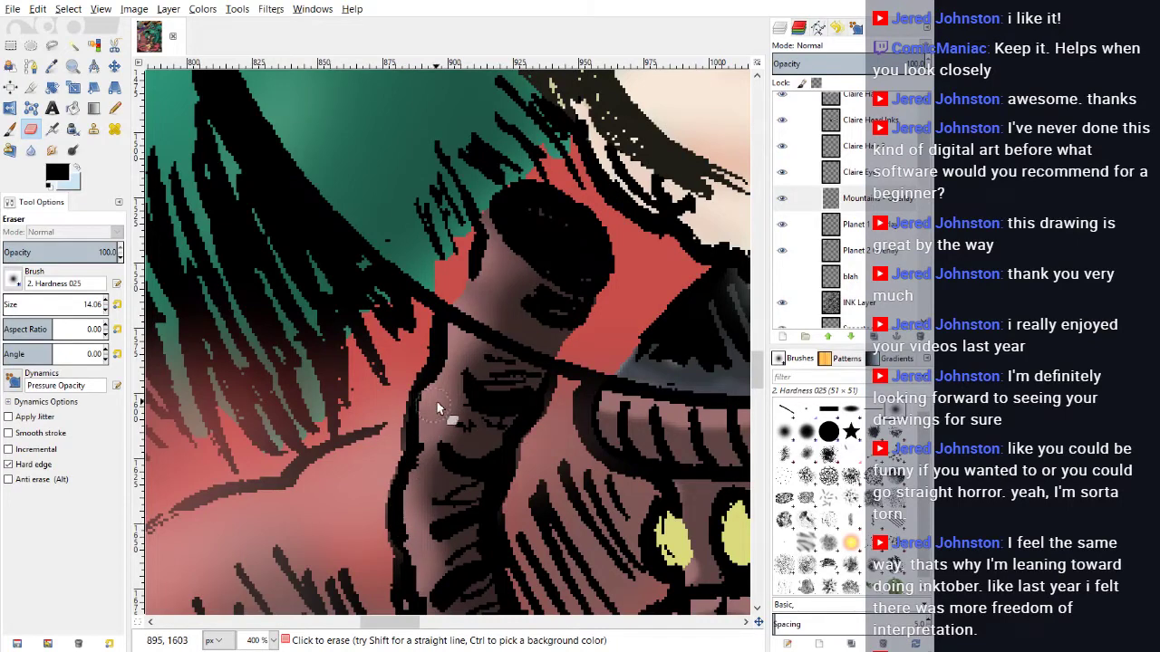
pyautogui.scroll(-3, 494, 347)
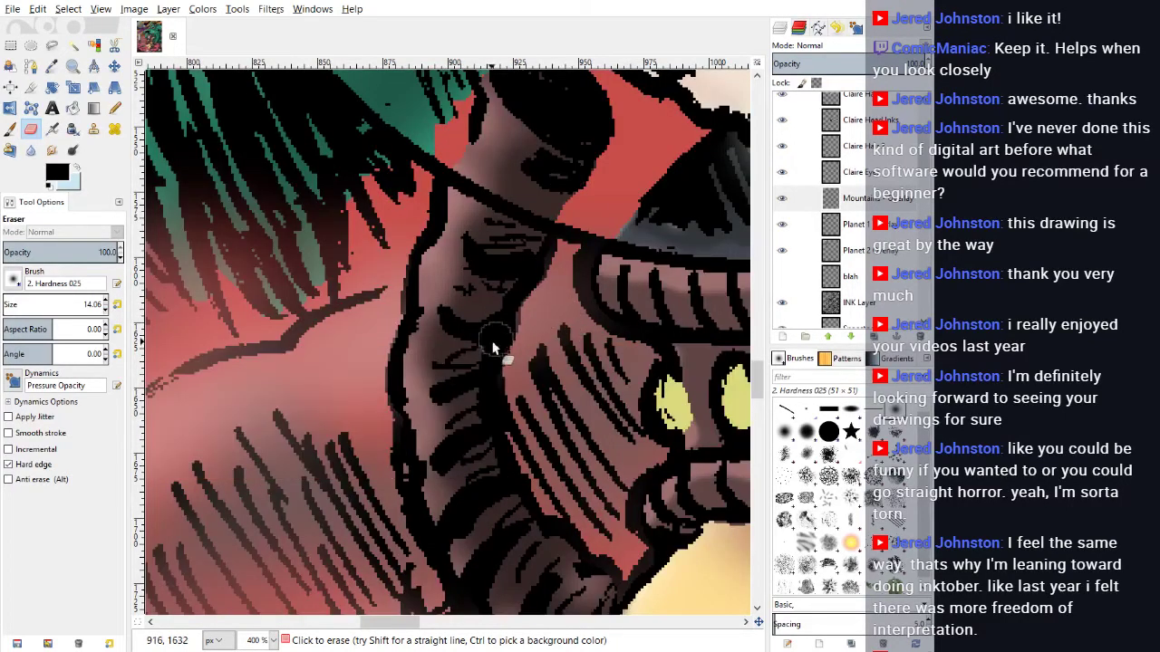
pyautogui.scroll(-3, 493, 435)
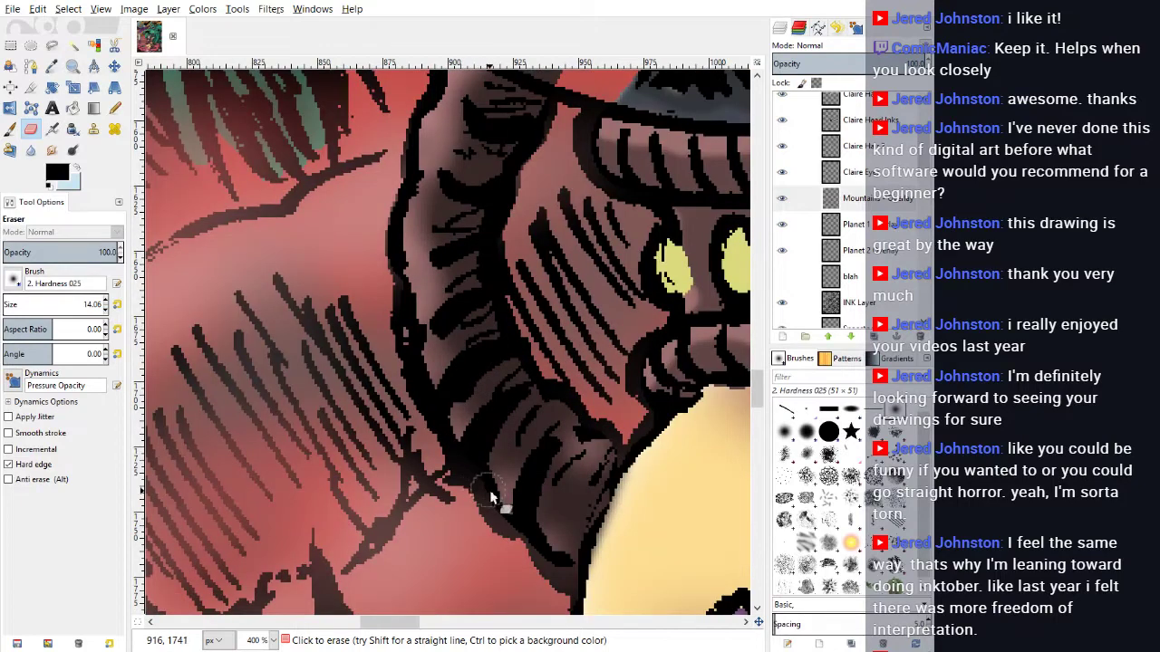
pyautogui.moveTo(505, 514); pyautogui.dragTo(553, 561)
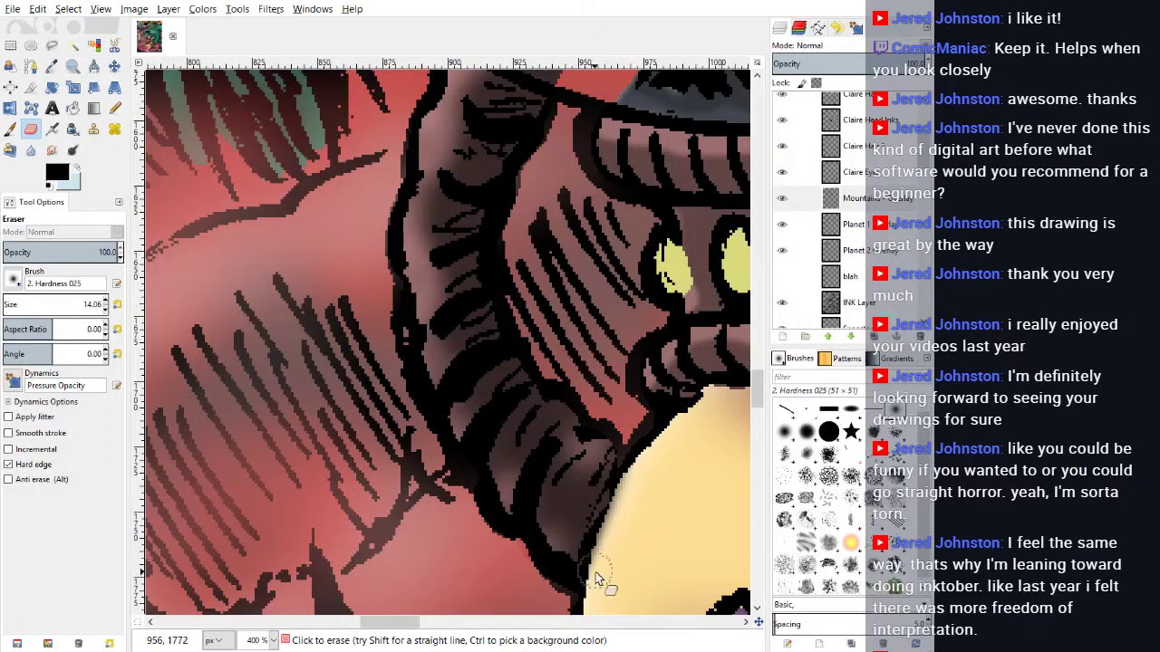
pyautogui.scroll(-2, 598, 535)
pyautogui.scroll(1, 651, 316)
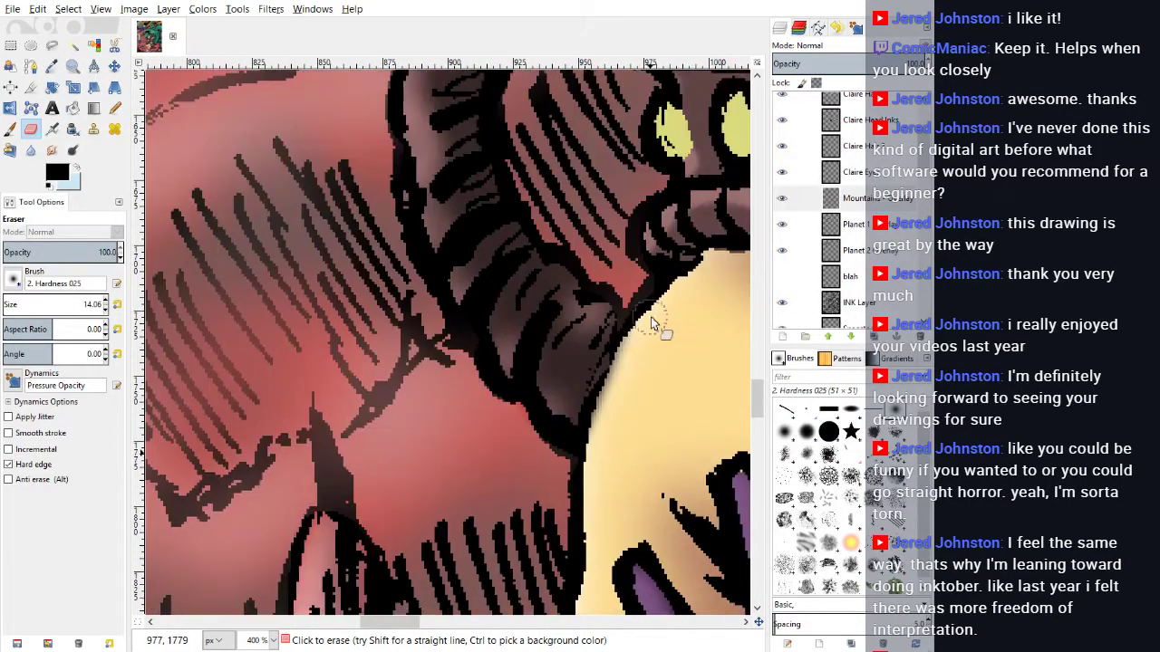
pyautogui.scroll(5, 694, 318)
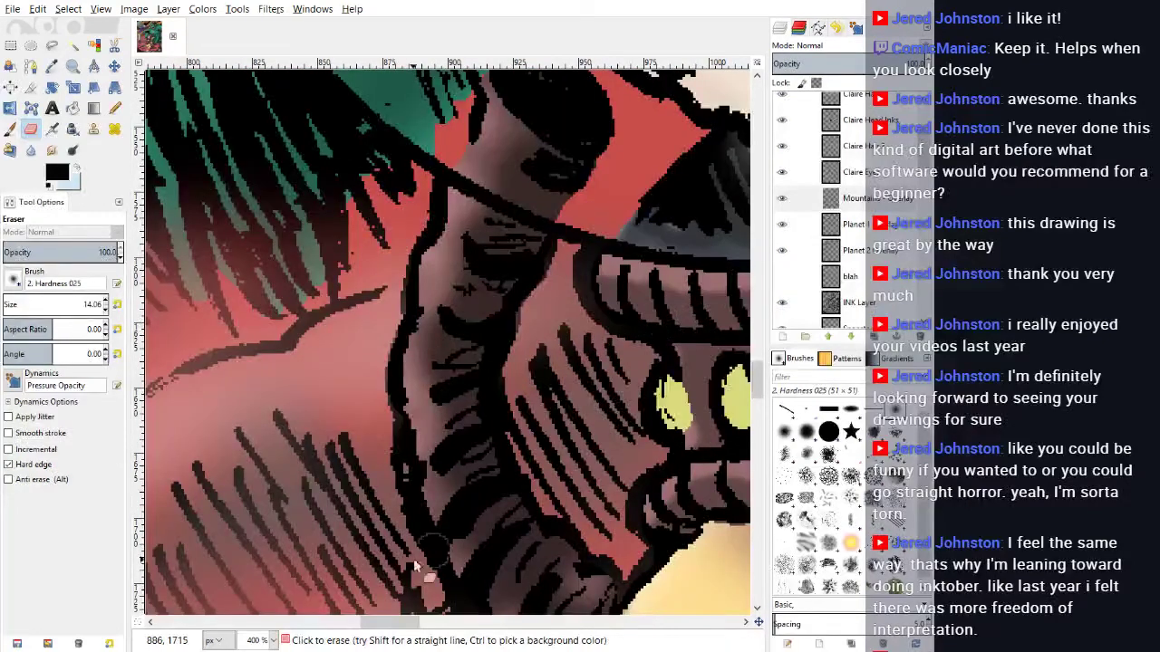
pyautogui.click(272, 640)
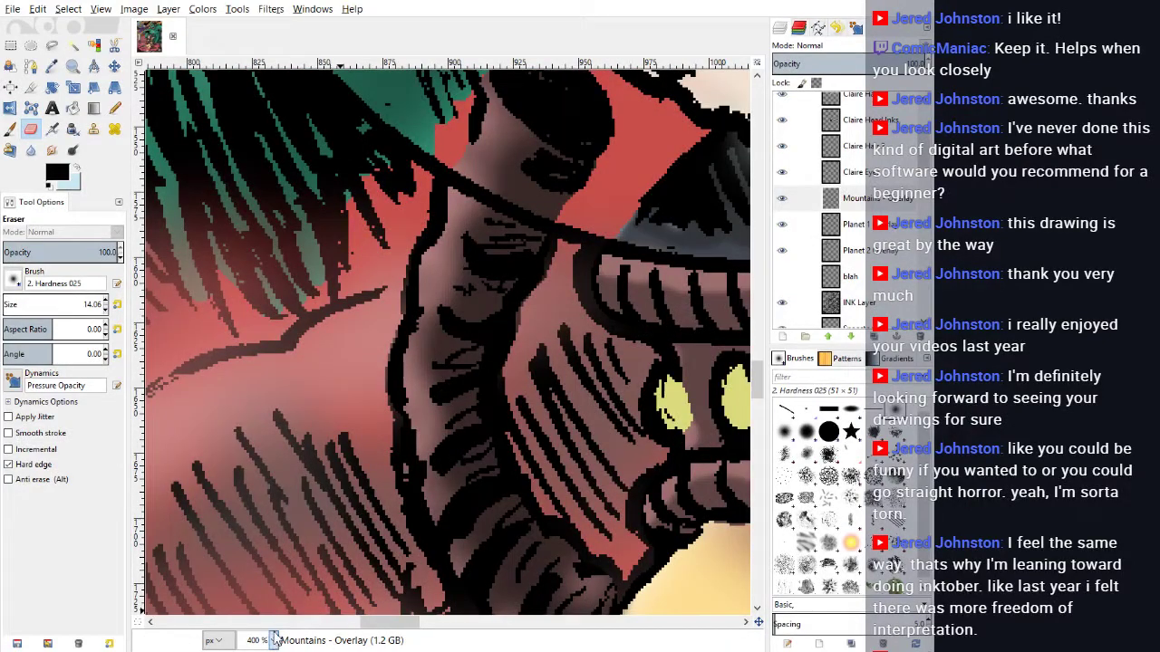
pyautogui.click(268, 583)
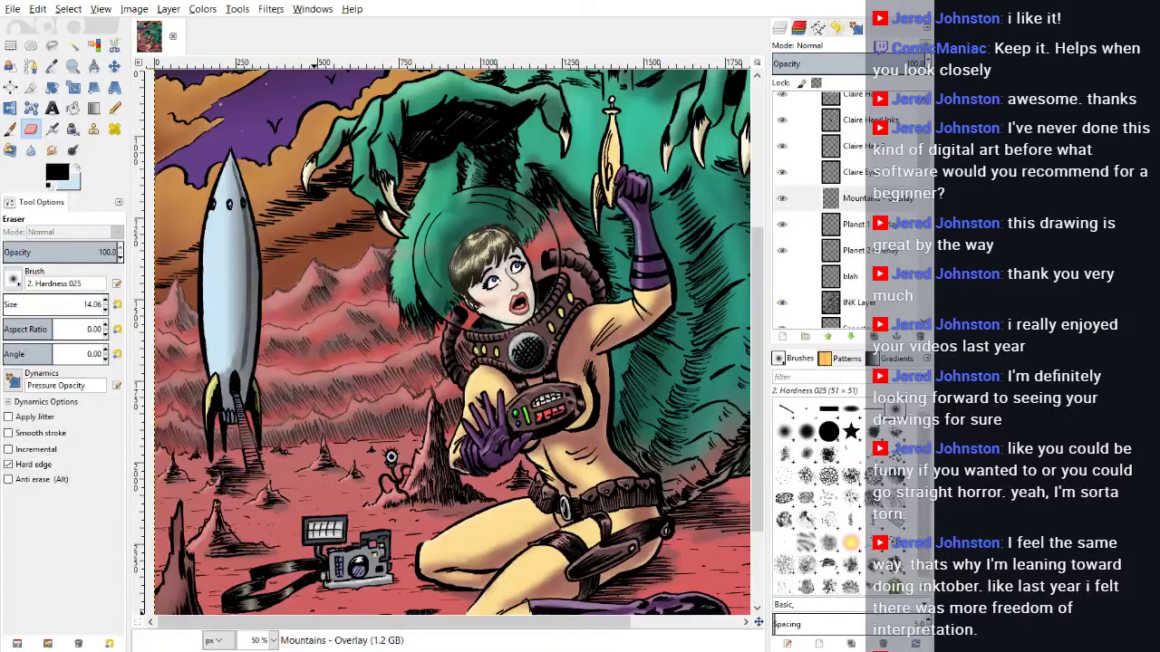
# Step: Examine the woman's hair at 200% with the Claire Hair 2, Claire Hair and Claire Hair 2 #1 layers each hidden and shown
pyautogui.click(274, 640)
pyautogui.click(275, 608)
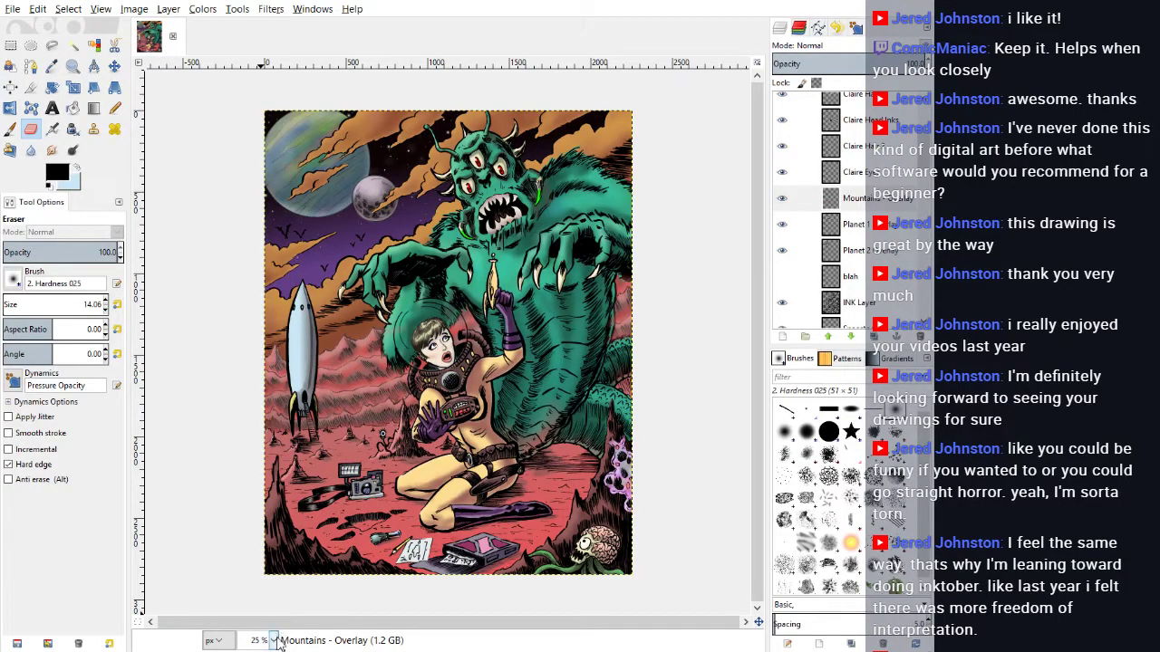
pyautogui.click(256, 551)
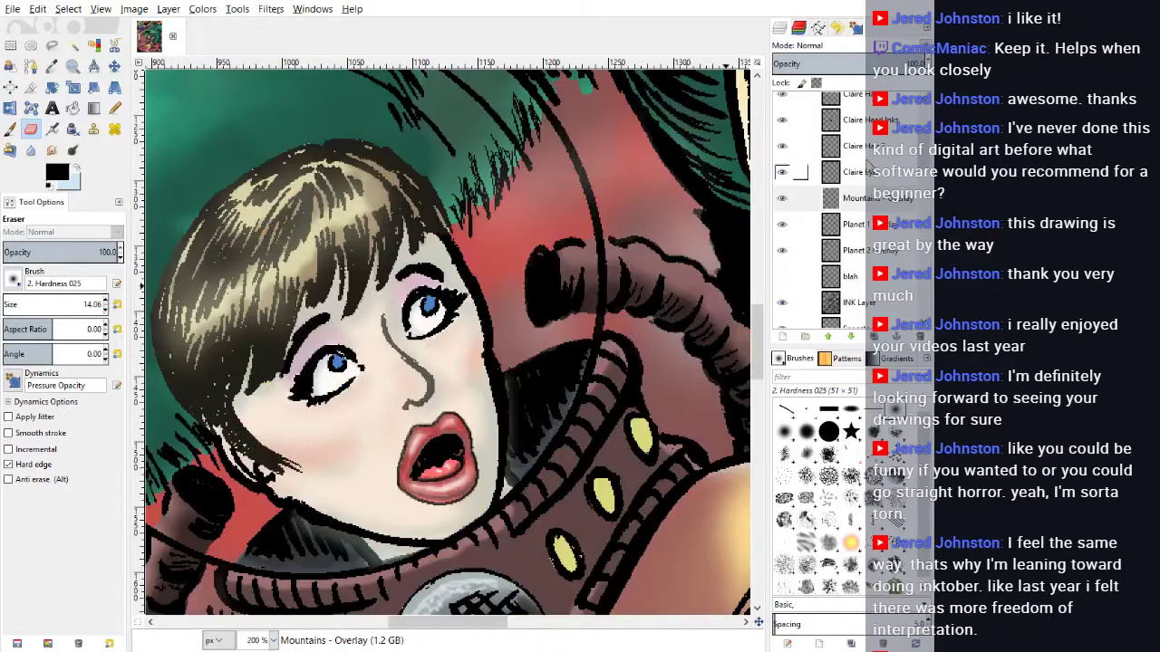
pyautogui.click(783, 148)
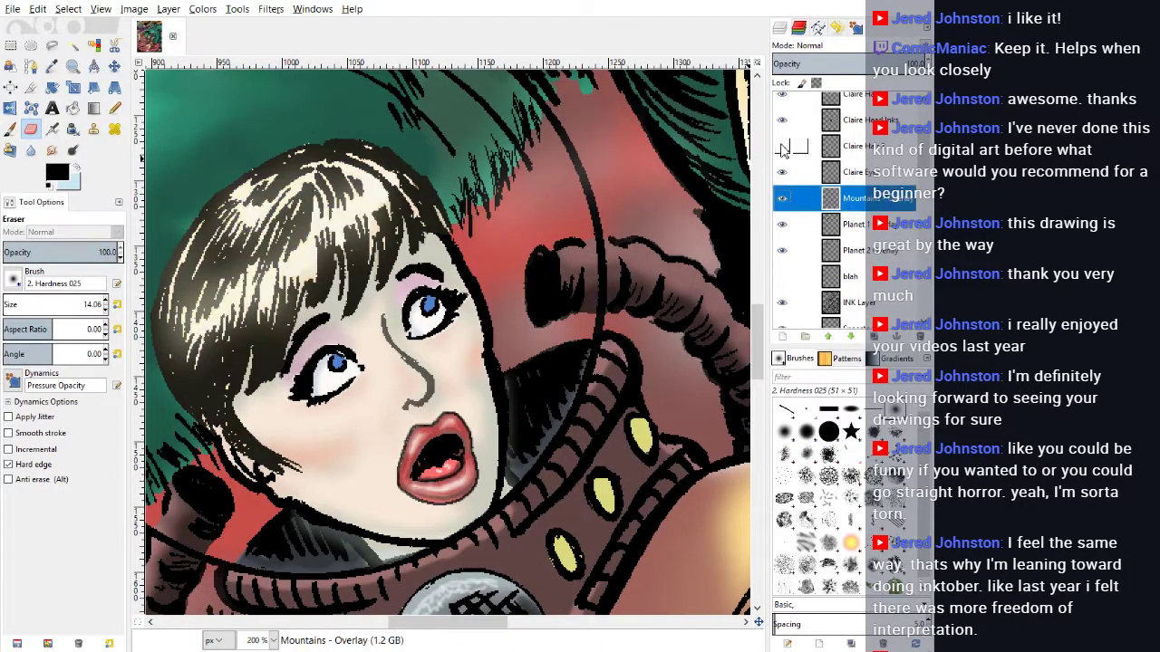
pyautogui.click(783, 148)
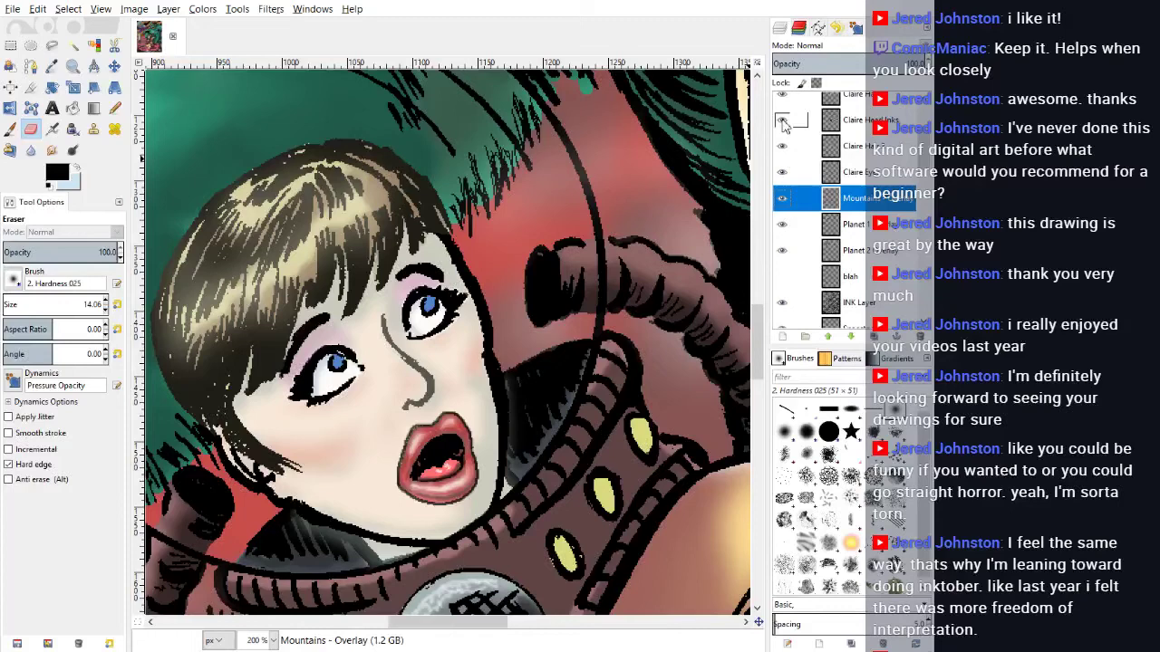
pyautogui.scroll(1, 784, 124)
pyautogui.click(784, 129)
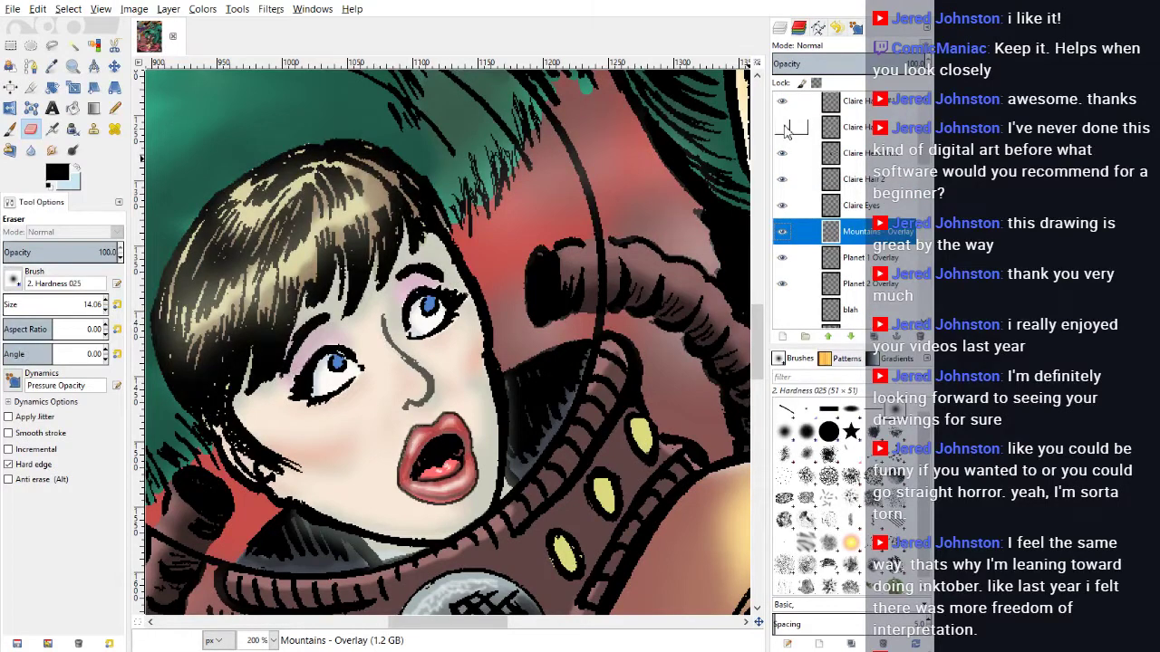
pyautogui.click(785, 128)
pyautogui.scroll(1, 784, 132)
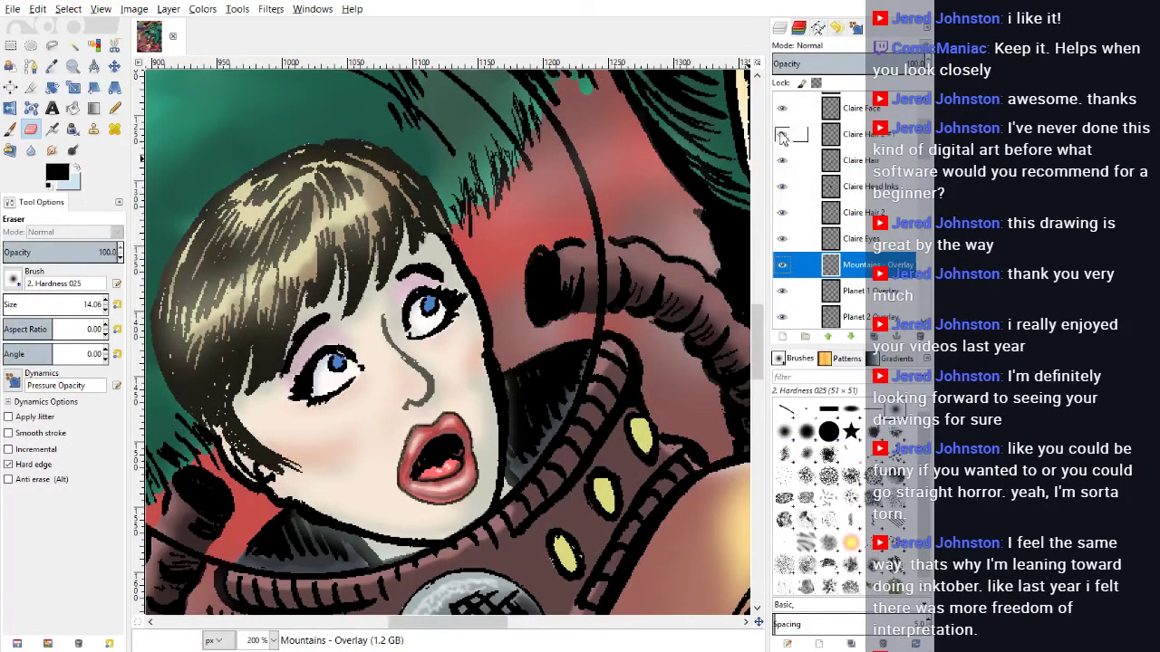
pyautogui.click(783, 136)
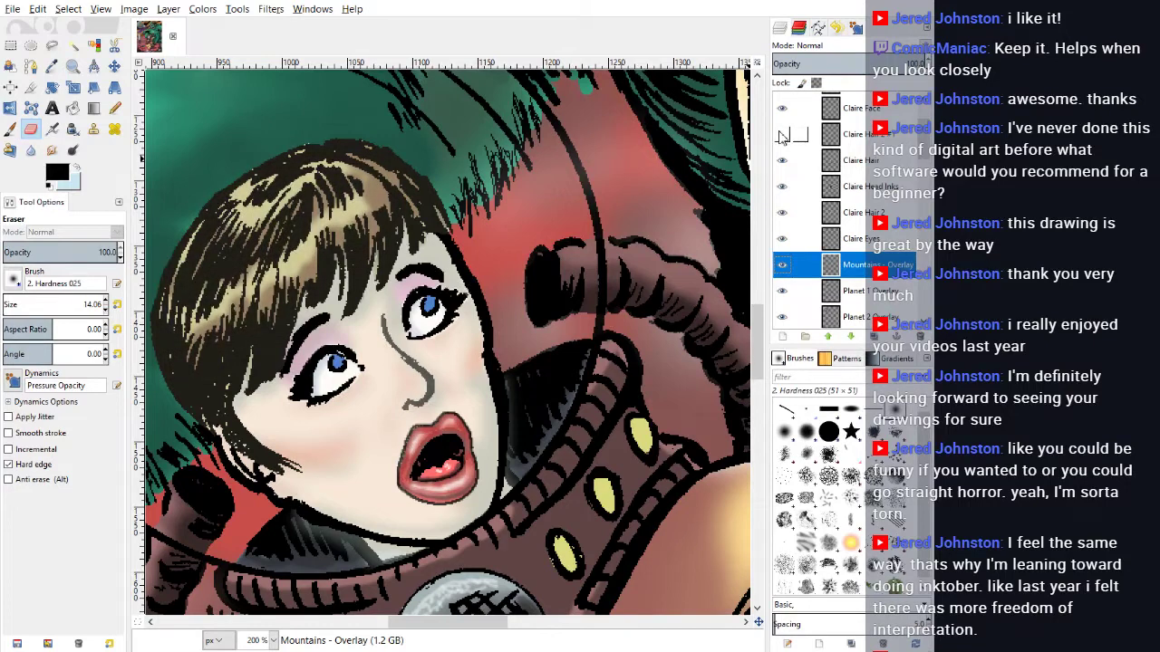
pyautogui.click(783, 135)
pyautogui.click(782, 136)
pyautogui.click(782, 138)
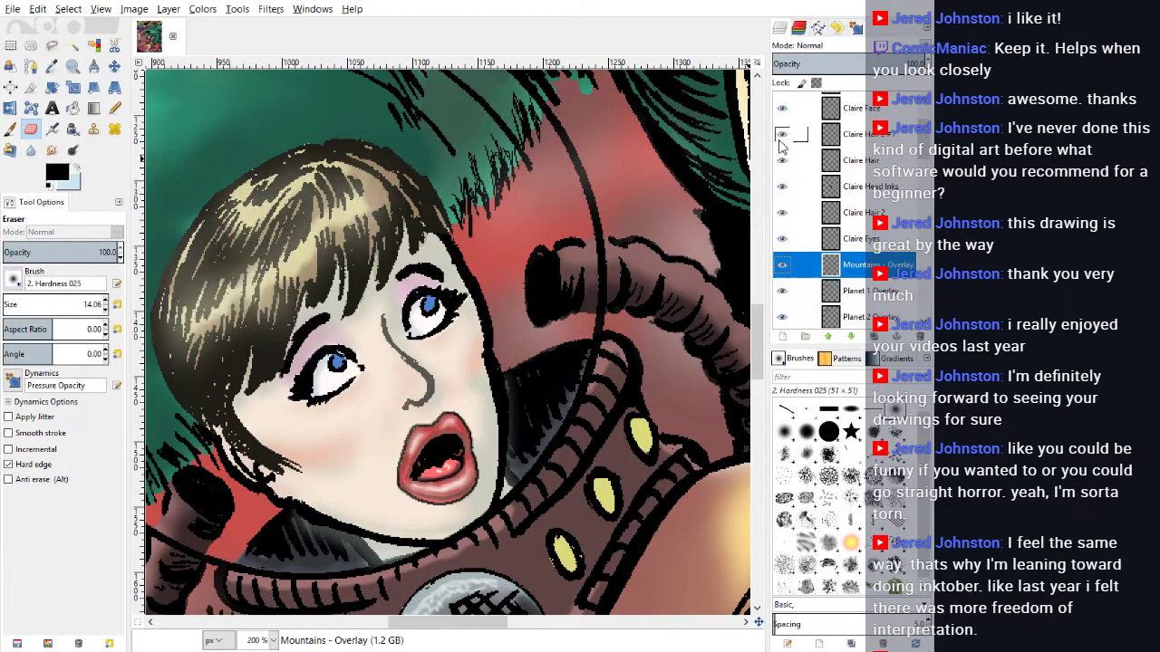
# Step: Try the Claire Hair 2 #1 layer below Claire Head Inks, and return it to its place above Claire Hair
pyautogui.click(865, 136)
pyautogui.moveTo(892, 210); pyautogui.dragTo(883, 206)
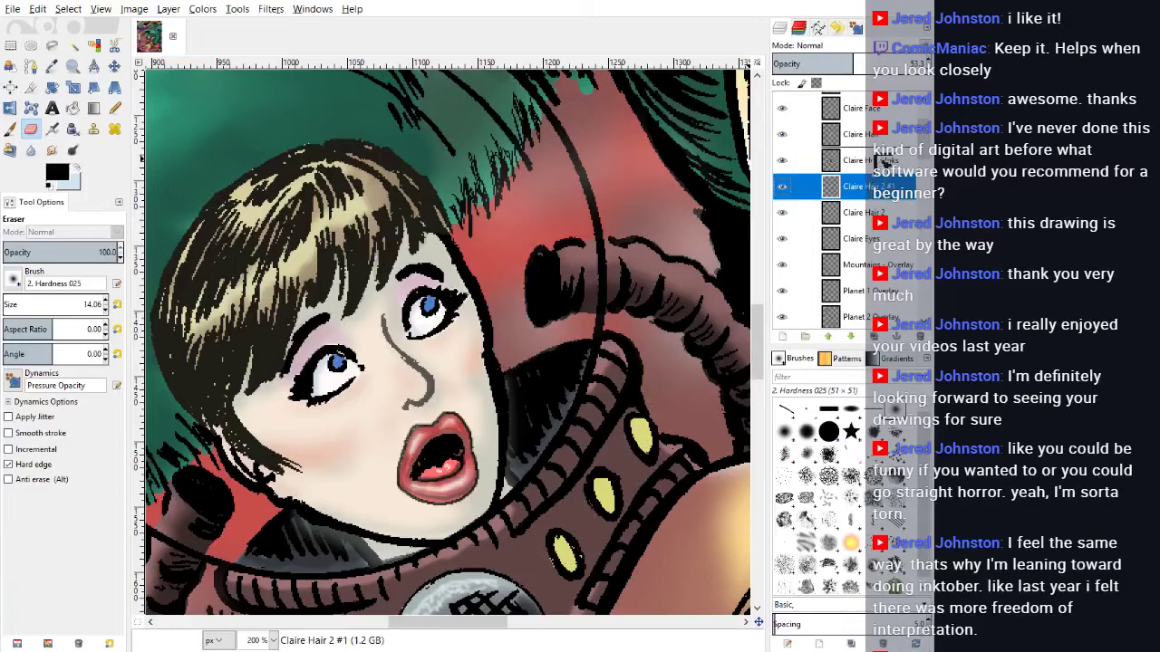
pyautogui.hotkey('ctrl', 'z')
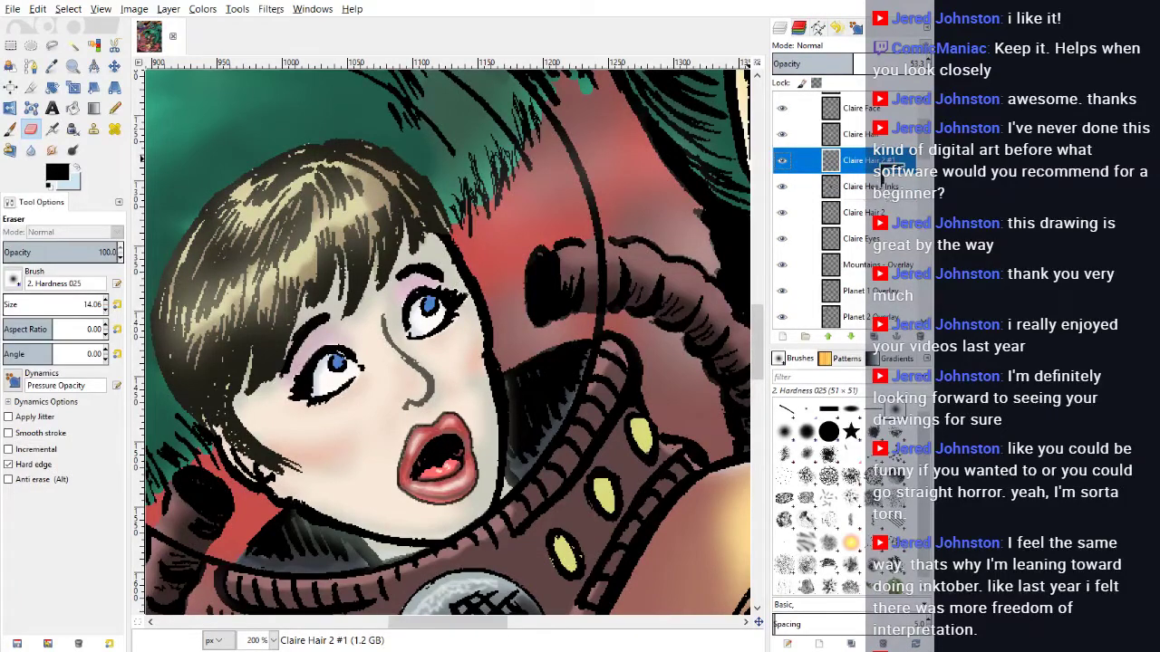
pyautogui.moveTo(886, 203); pyautogui.dragTo(865, 133)
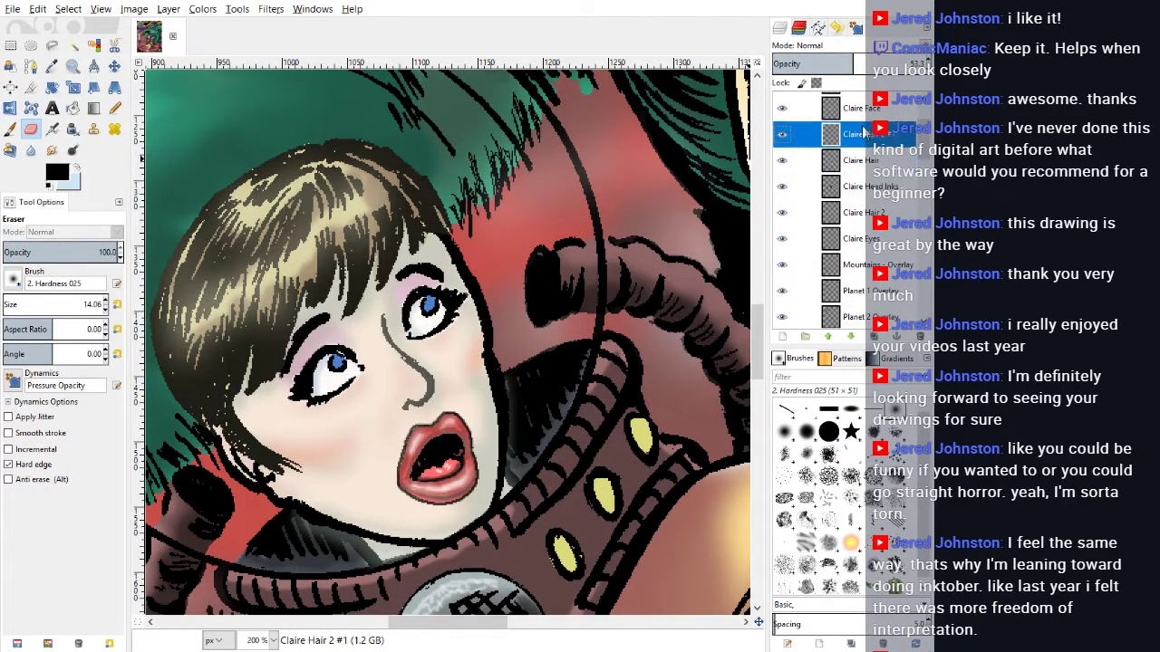
# Step: Lower the opacity of the Claire Hair 2 #1 layer to about 44.3 and hide the layer
pyautogui.click(273, 643)
pyautogui.click(264, 599)
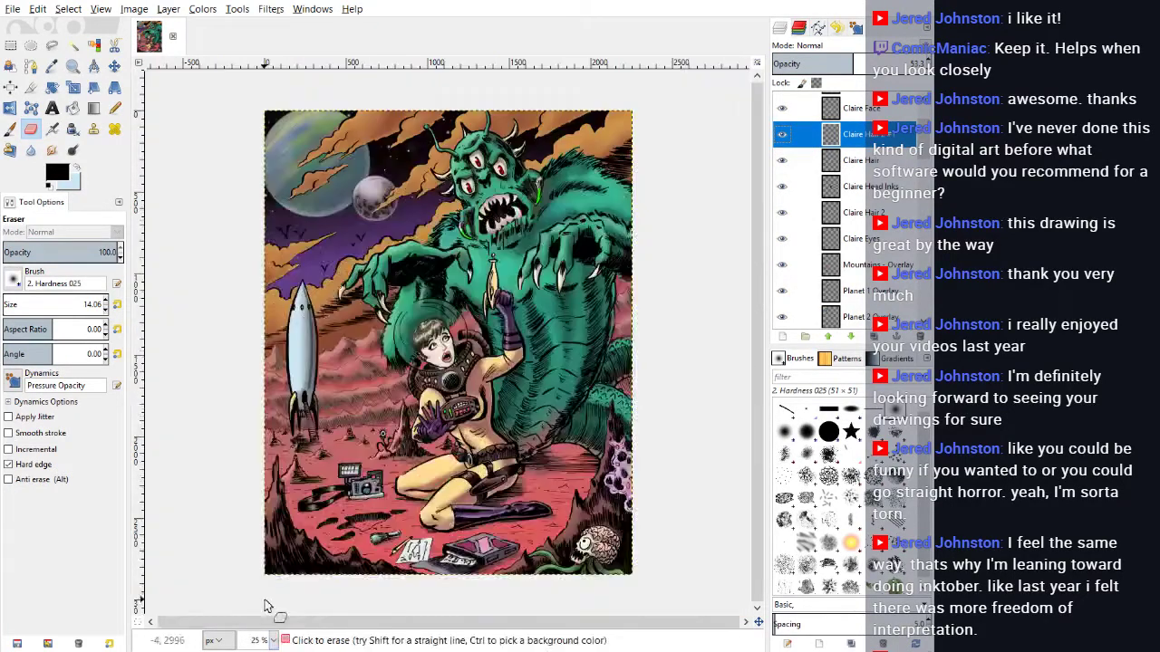
pyautogui.click(781, 135)
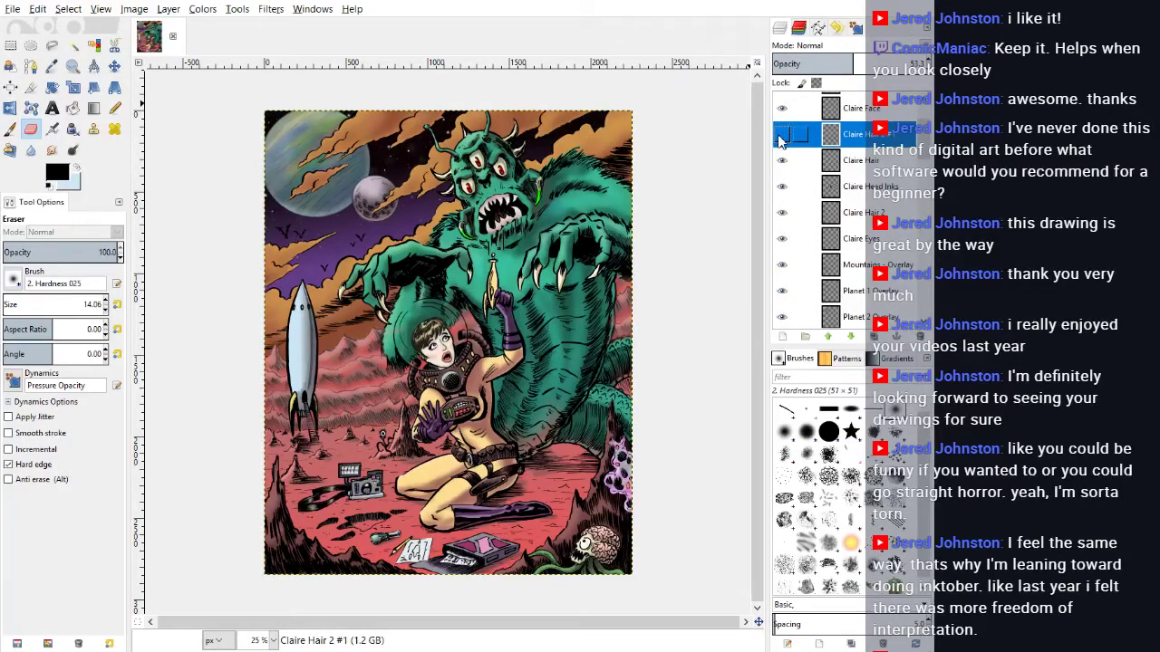
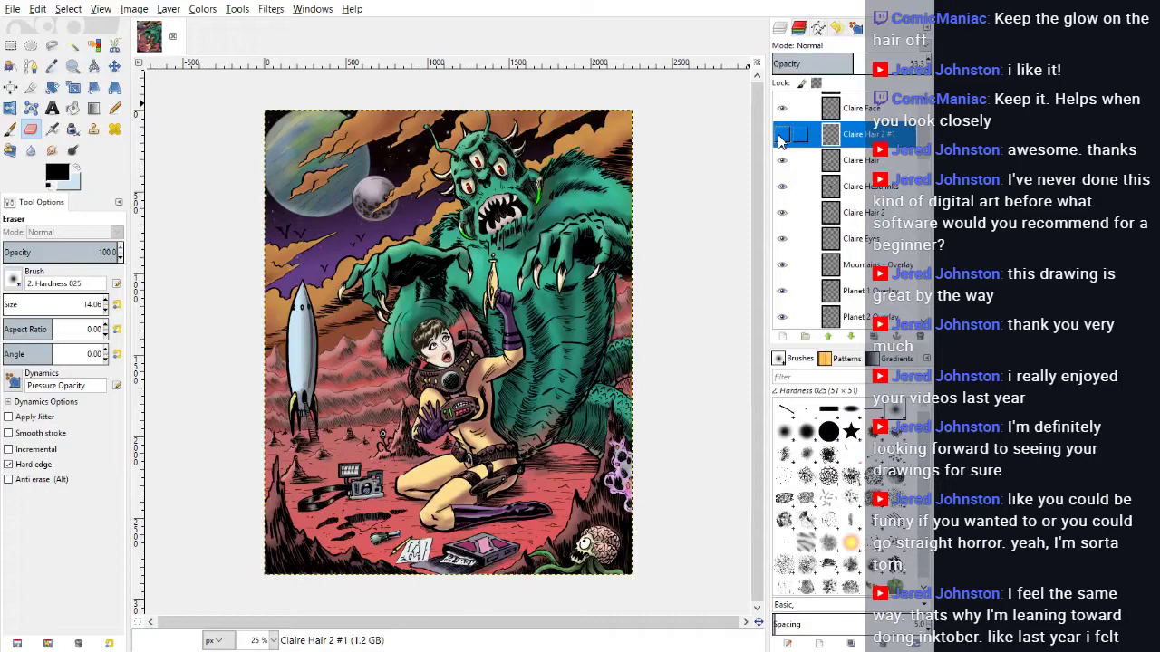
pyautogui.click(780, 135)
pyautogui.moveTo(850, 63)
pyautogui.mouseDown()
pyautogui.moveTo(800, 65)
pyautogui.moveTo(853, 65)
pyautogui.moveTo(811, 65)
pyautogui.moveTo(838, 65)
pyautogui.mouseUp()
pyautogui.click(783, 134)
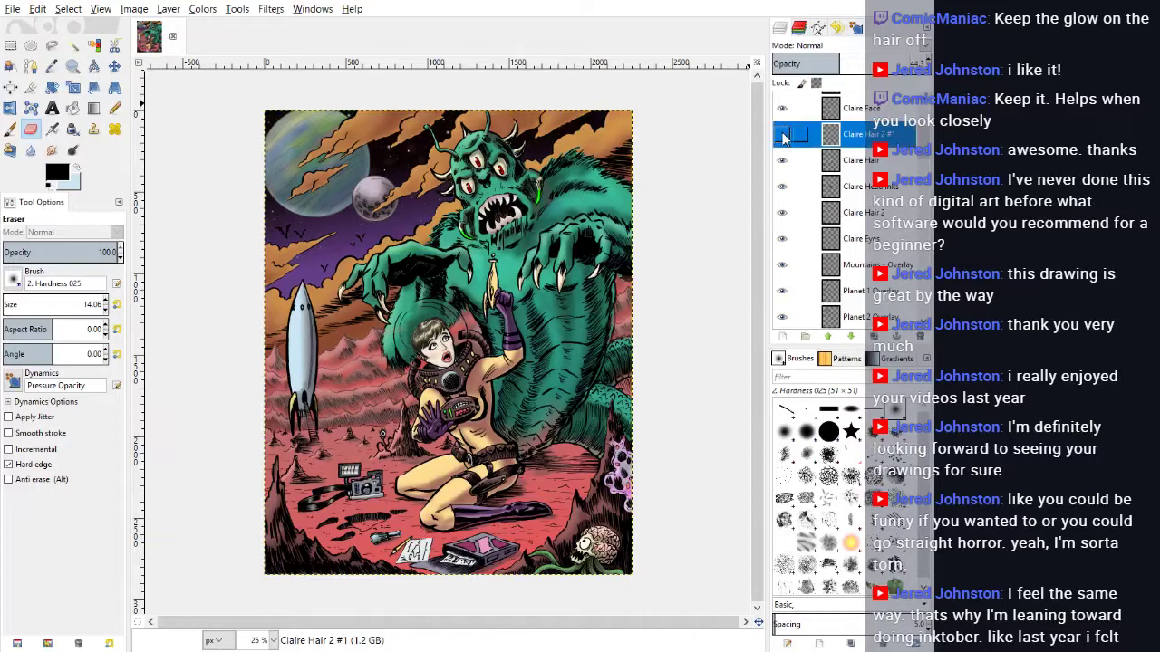
# Step: Touch up the head inks on the Claire Head Inks layer with a 5.06 size Eraser
pyautogui.click(273, 638)
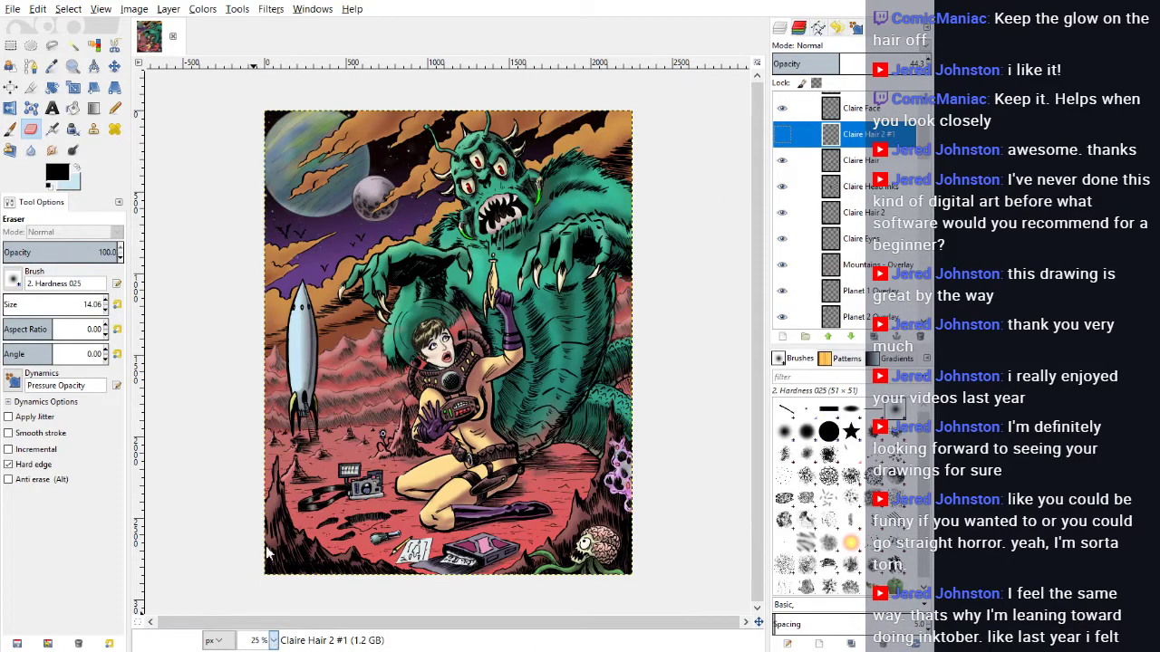
pyautogui.click(265, 549)
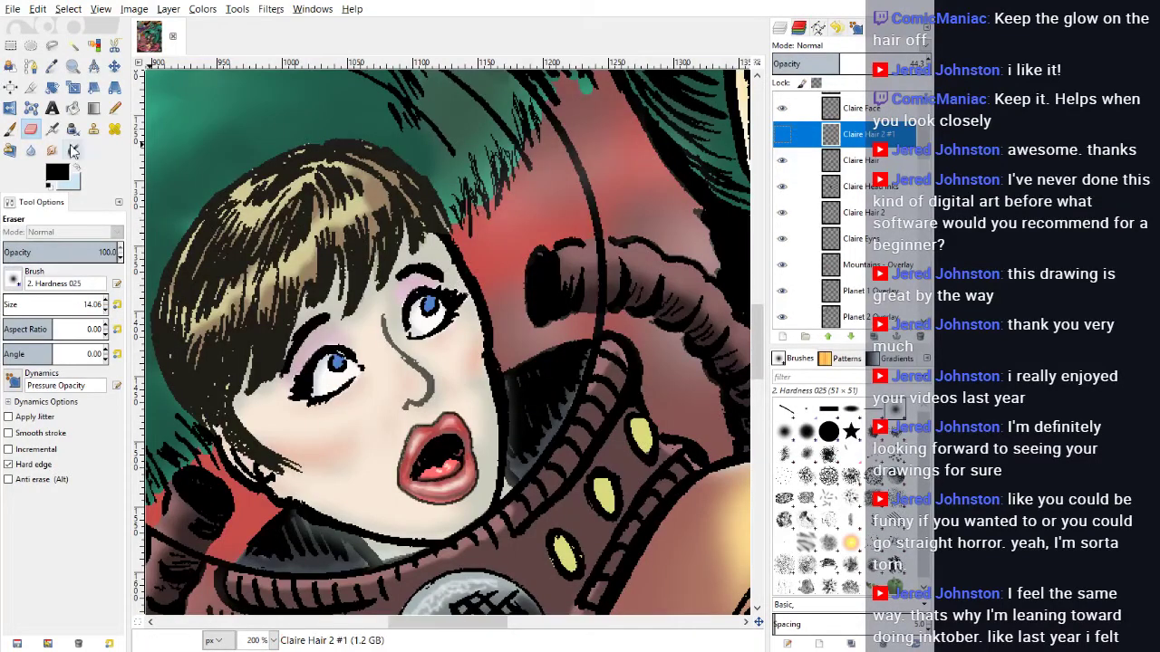
pyautogui.click(875, 186)
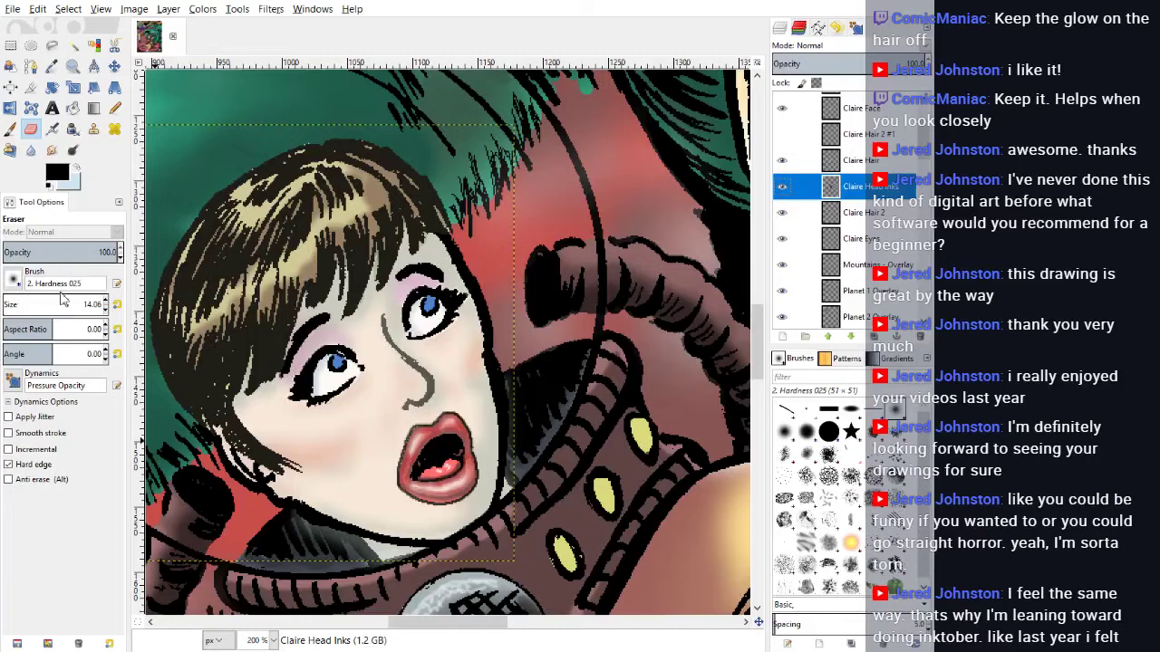
pyautogui.click(106, 313)
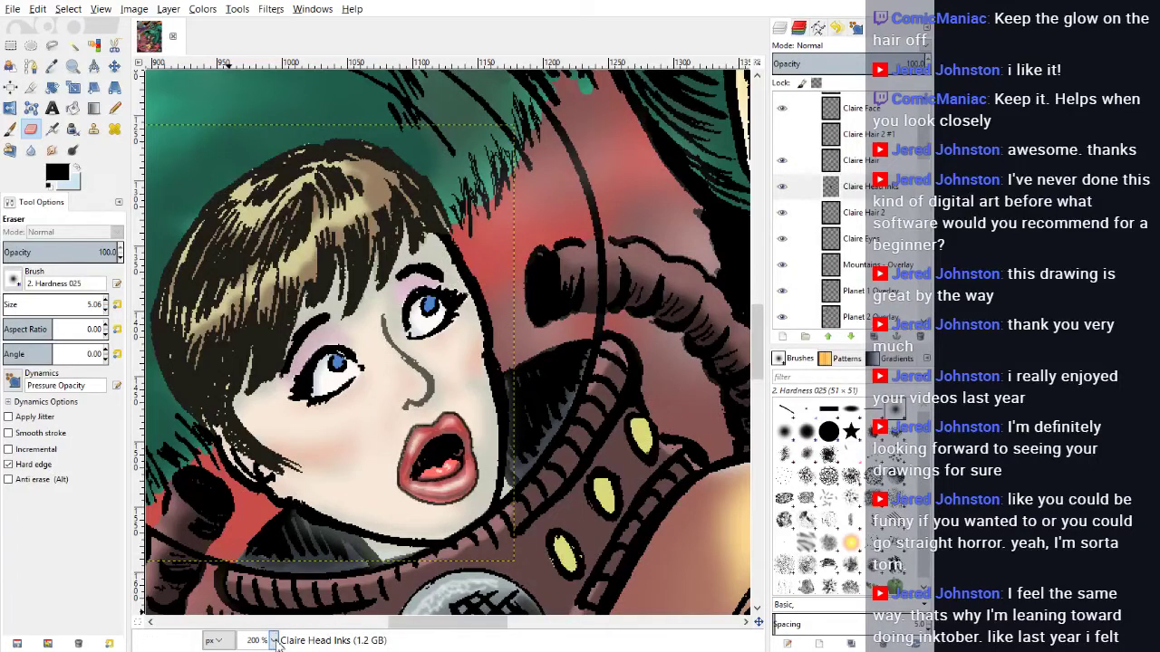
# Step: Undo and redo the last head ink edit to compare both versions on the whole illustration
pyautogui.hotkey('shift', 'ctrl', 'j')
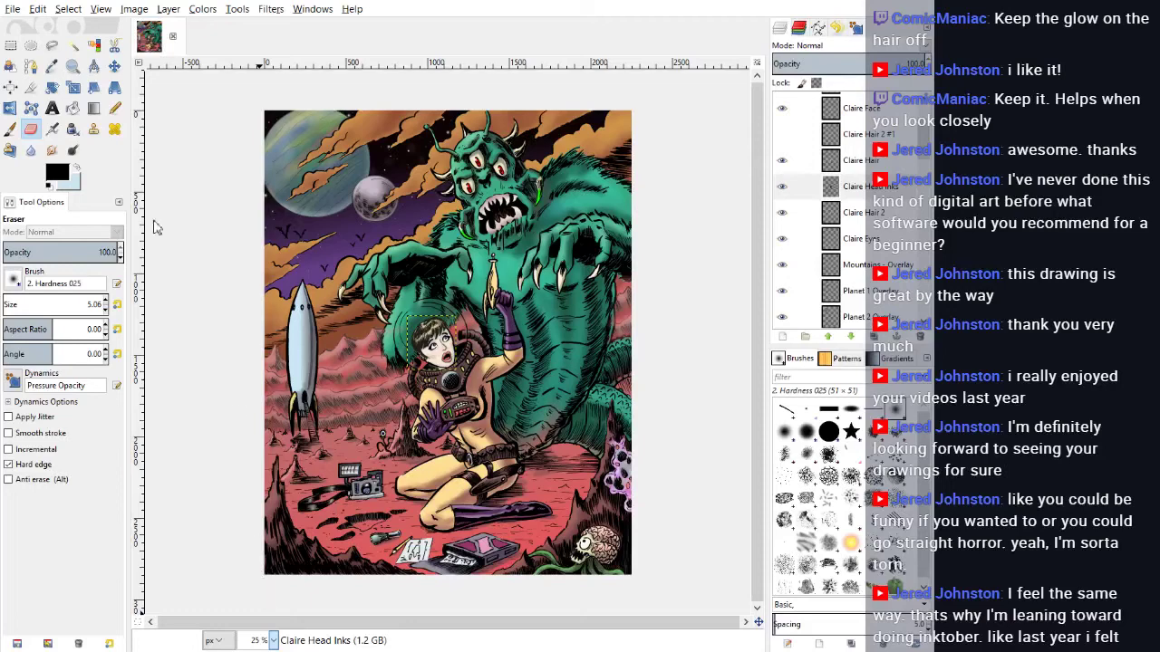
pyautogui.click(40, 11)
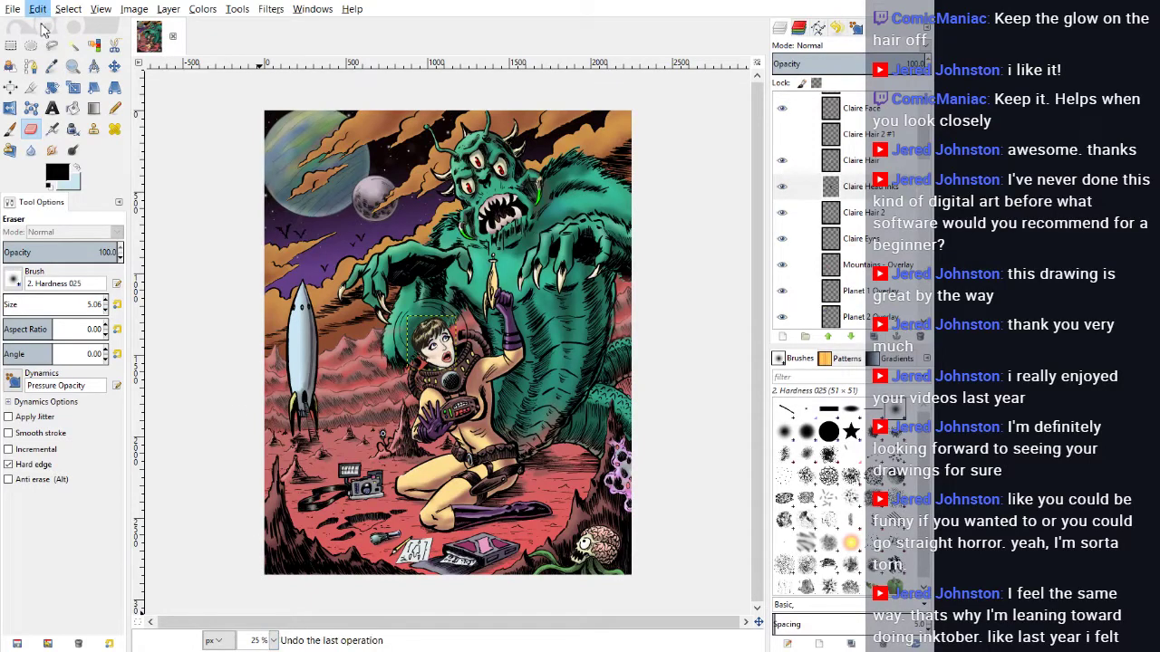
pyautogui.click(41, 30)
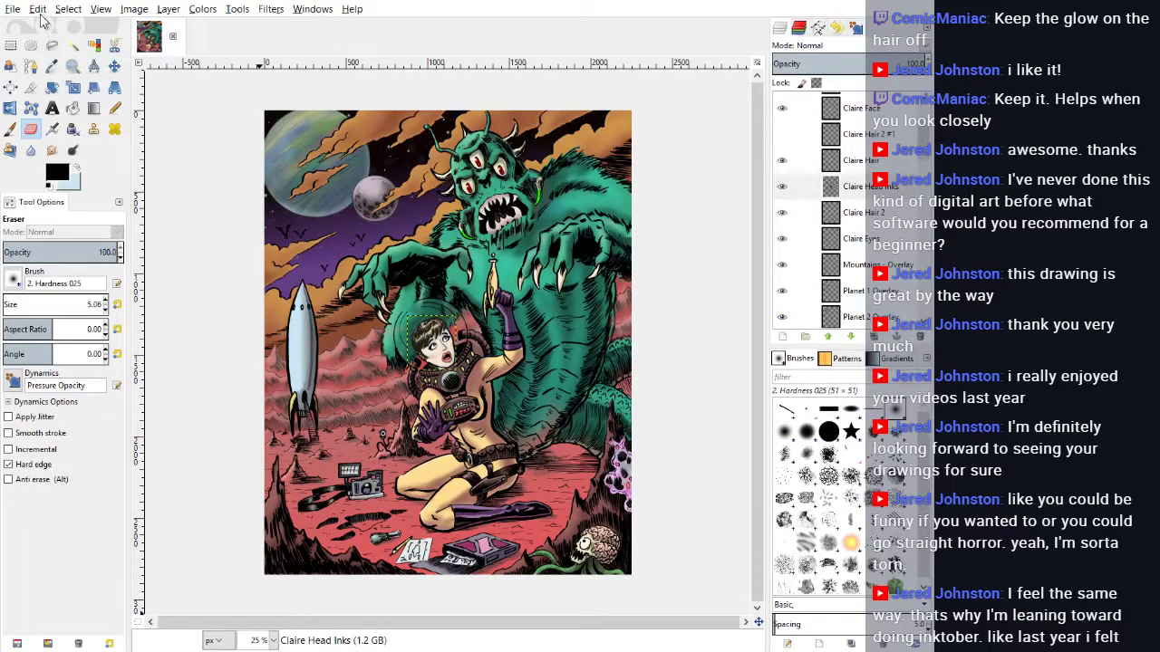
pyautogui.click(40, 13)
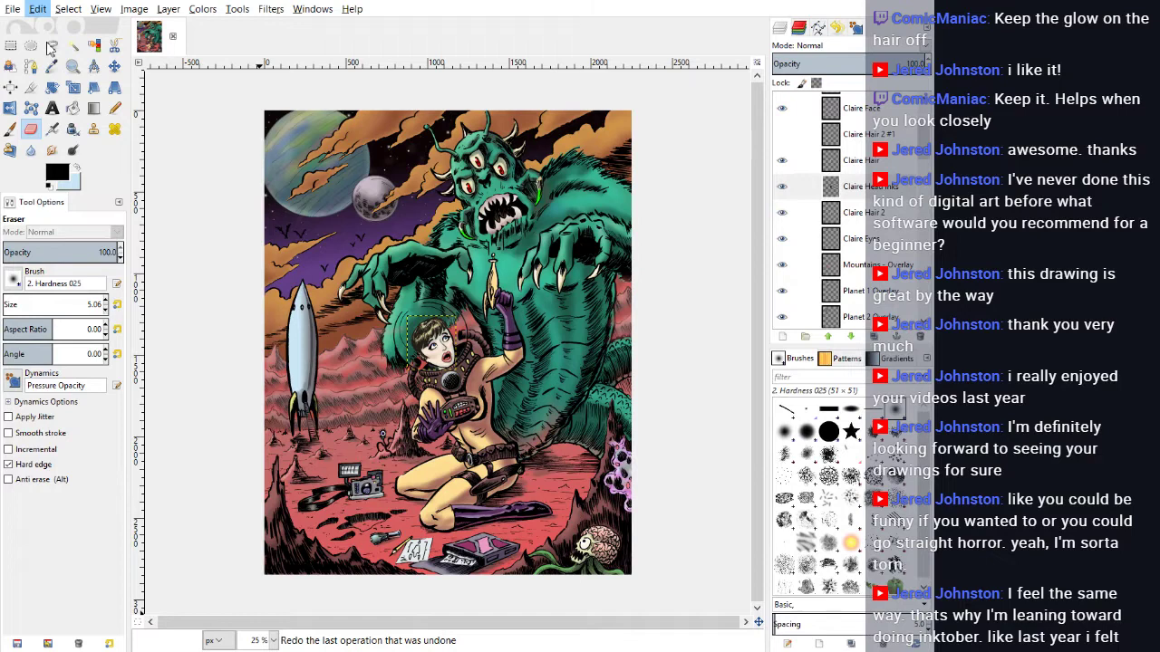
pyautogui.click(50, 47)
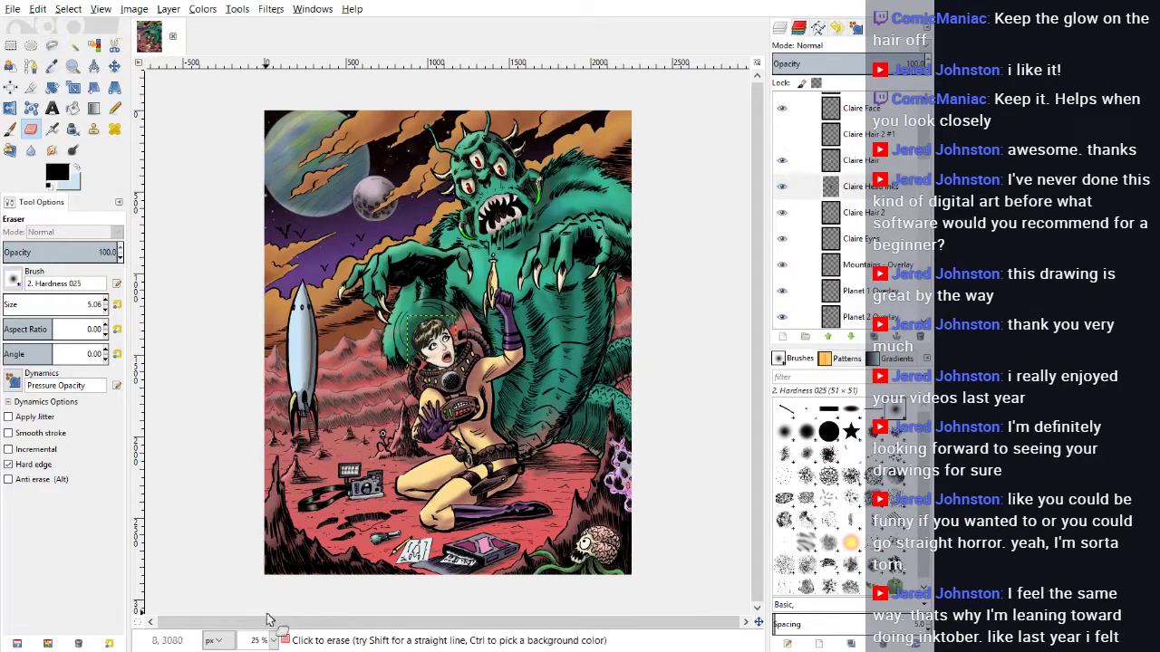
# Step: Touch up the black ink lines near the crown of her hair with a 3.06 size Pencil on Claire Head Inks
pyautogui.press('2')
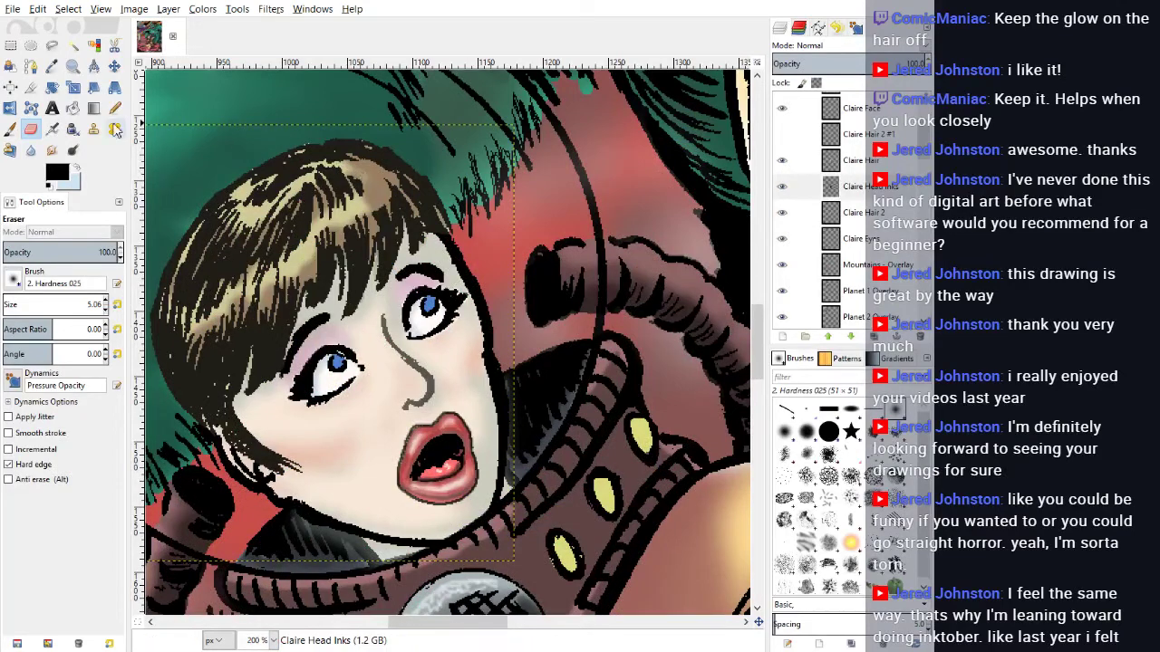
pyautogui.click(115, 109)
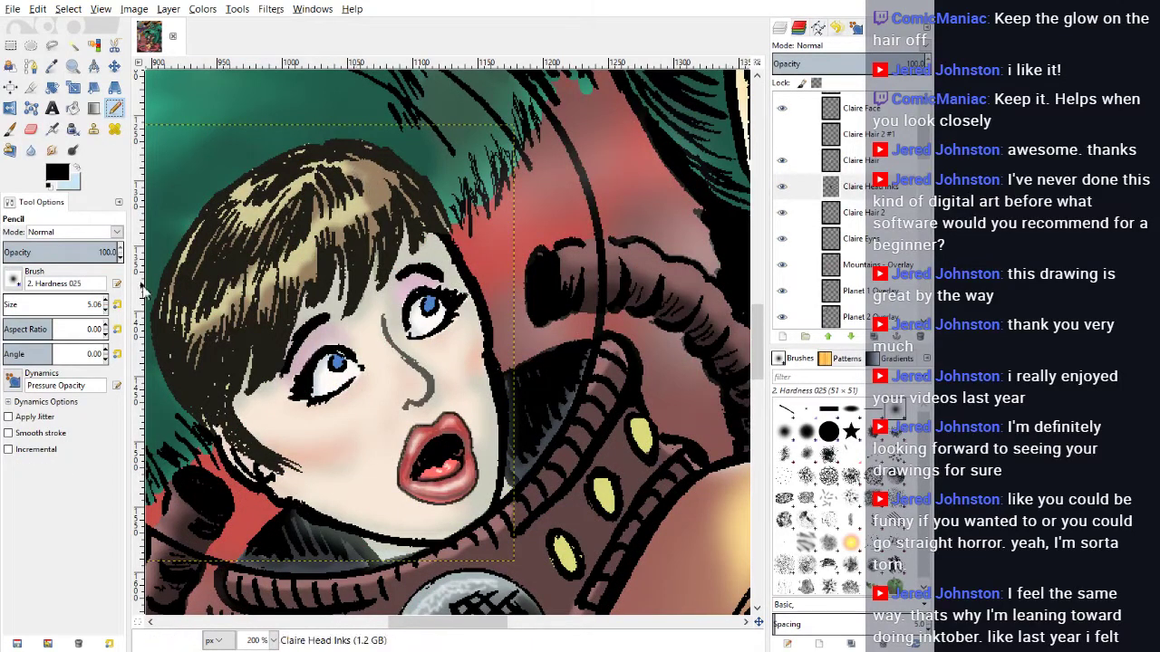
pyautogui.click(106, 310)
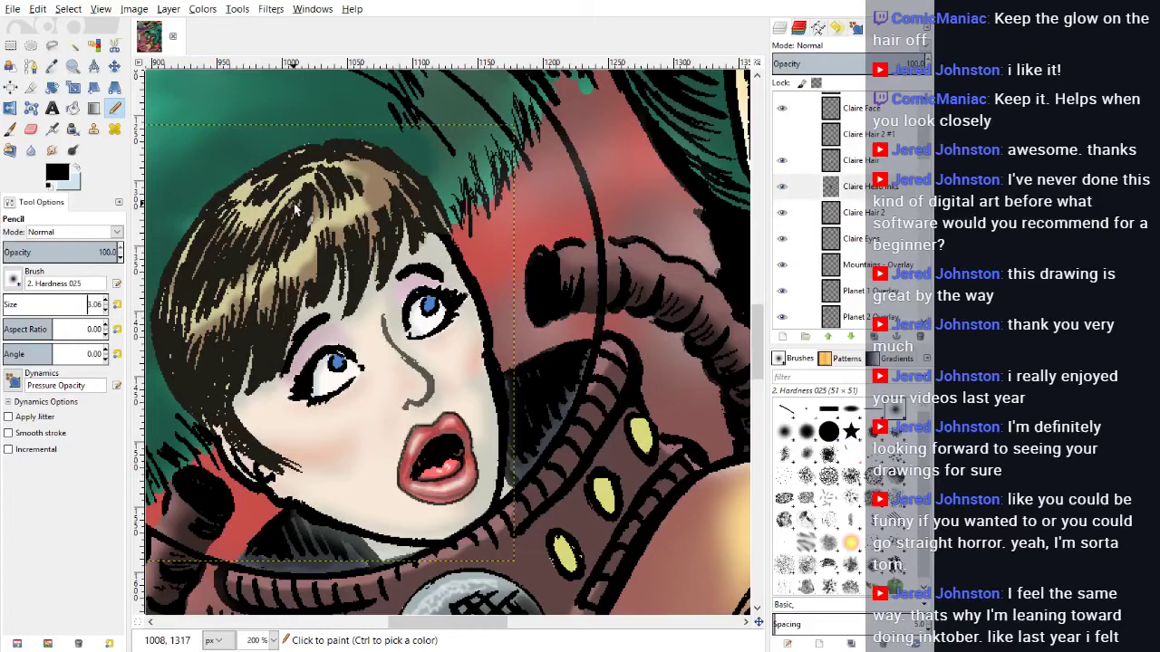
pyautogui.click(369, 183)
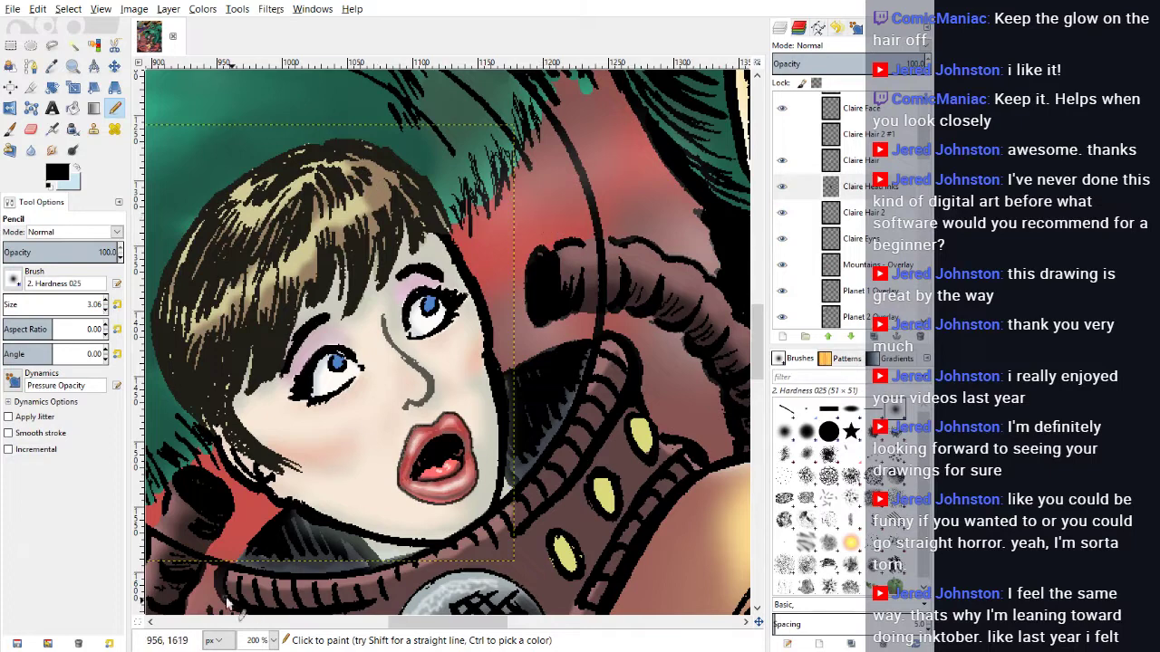
pyautogui.click(259, 599)
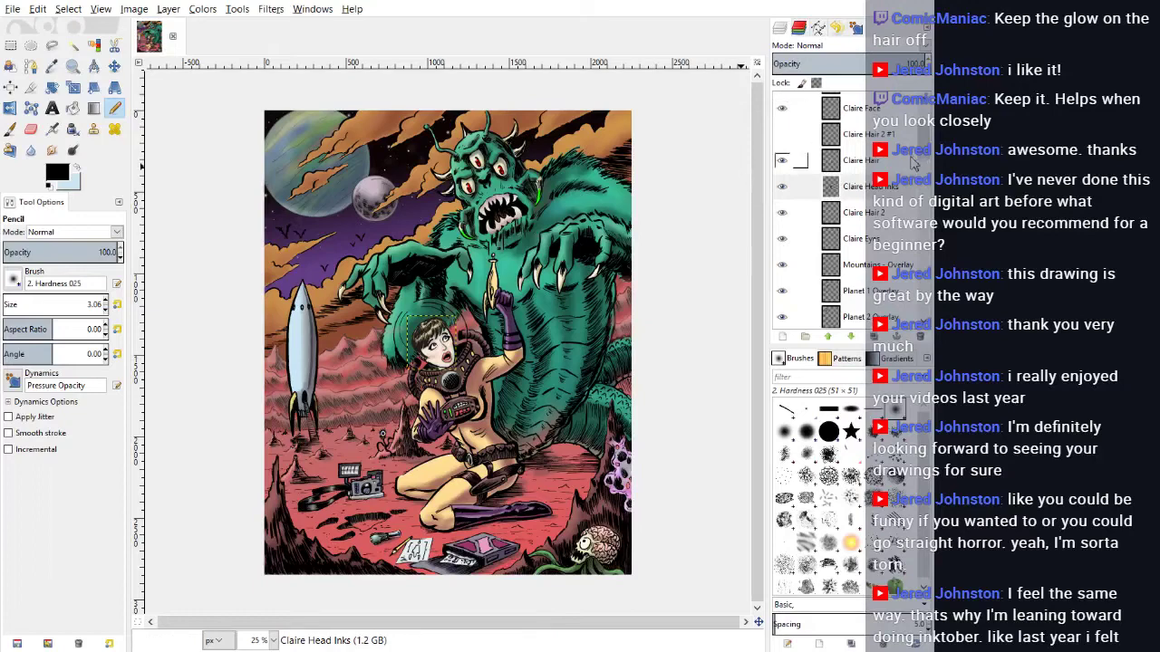
# Step: Add a new layer named Helmet directly above the Claire Lips layer
pyautogui.scroll(1, 917, 156)
pyautogui.scroll(3, 922, 131)
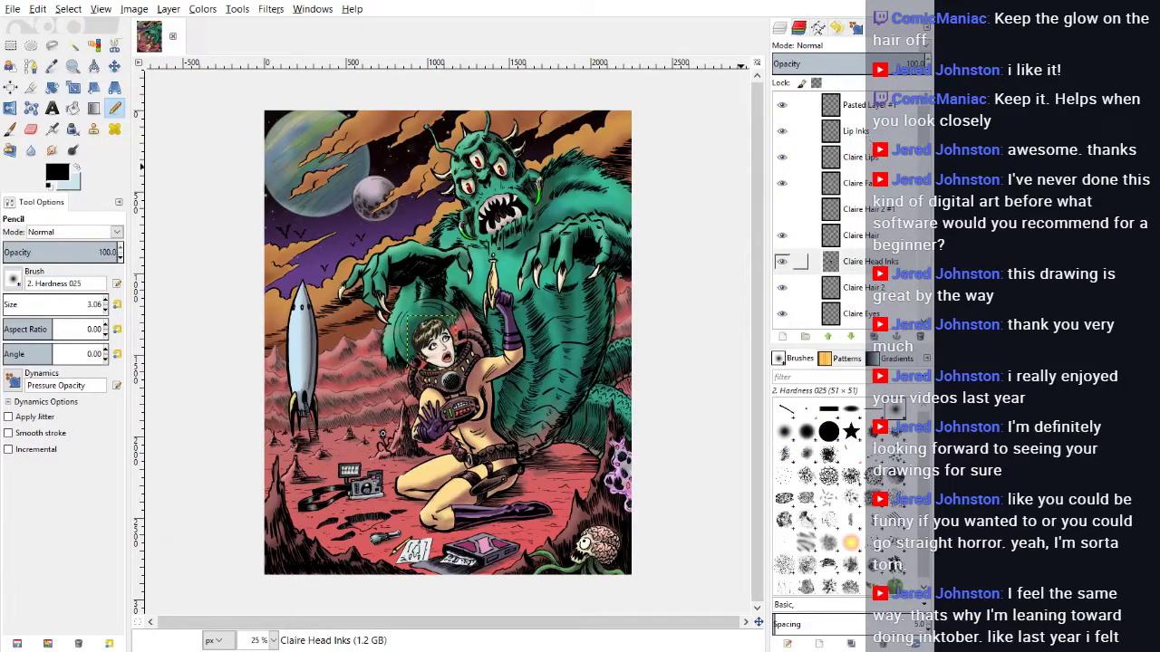
pyautogui.click(860, 161)
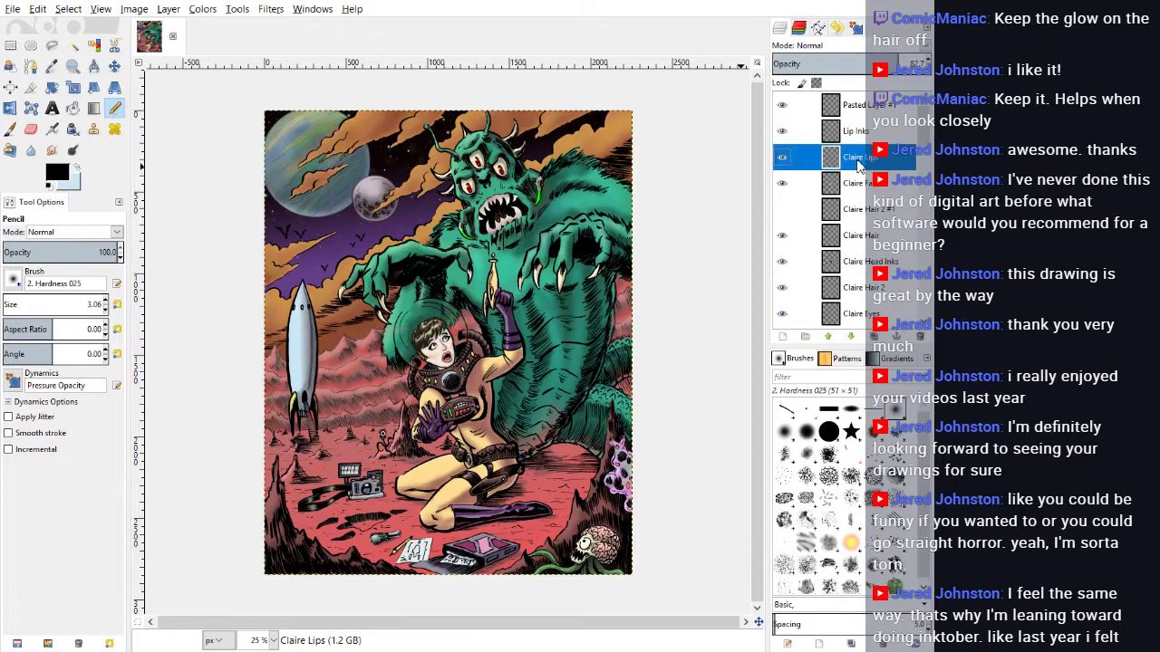
pyautogui.click(895, 190)
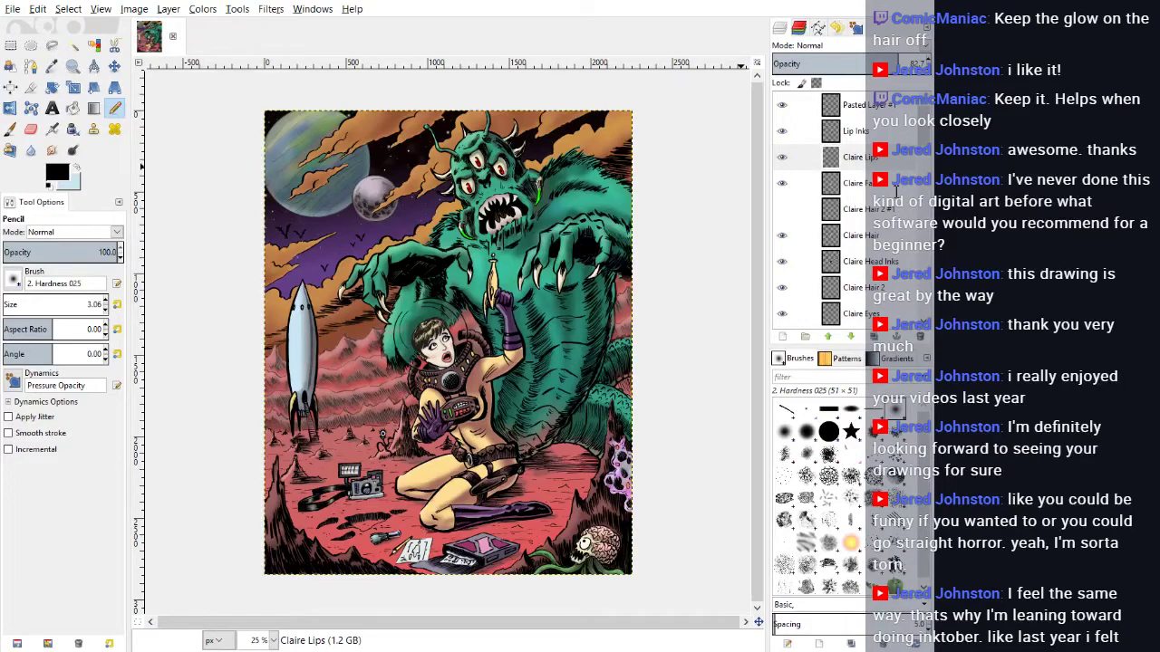
pyautogui.press('Return')
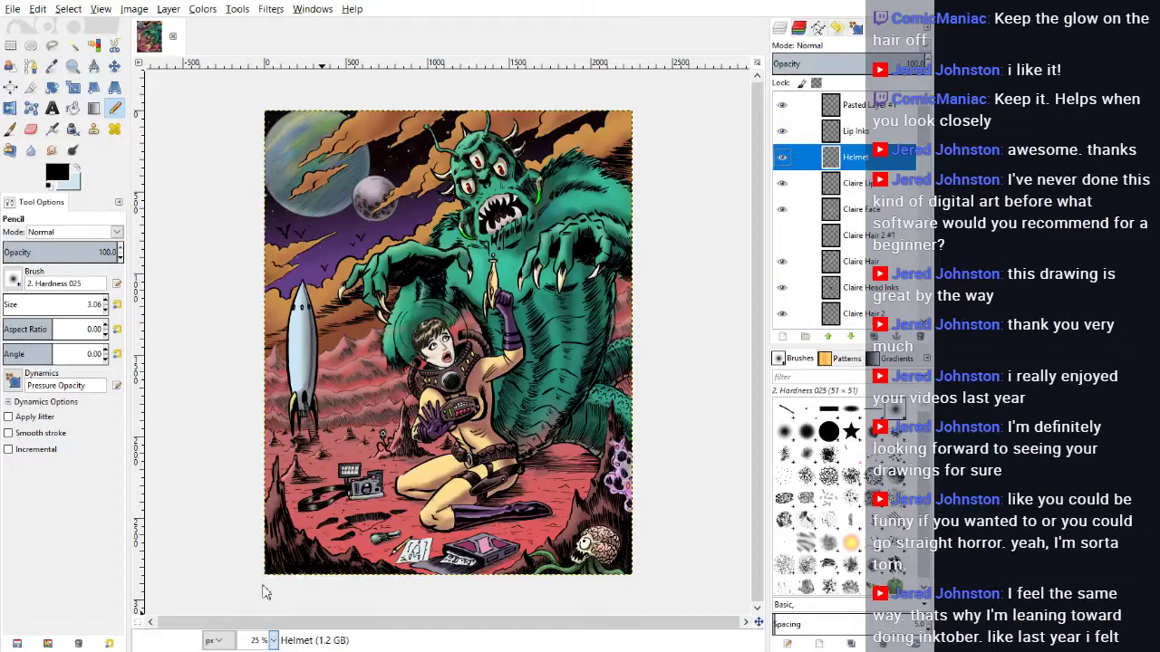
# Step: Draw an elliptical selection around the woman's round glass helmet, about 434 by 453 px, starting near its upper-left outline
pyautogui.click(259, 554)
pyautogui.scroll(2, 536, 459)
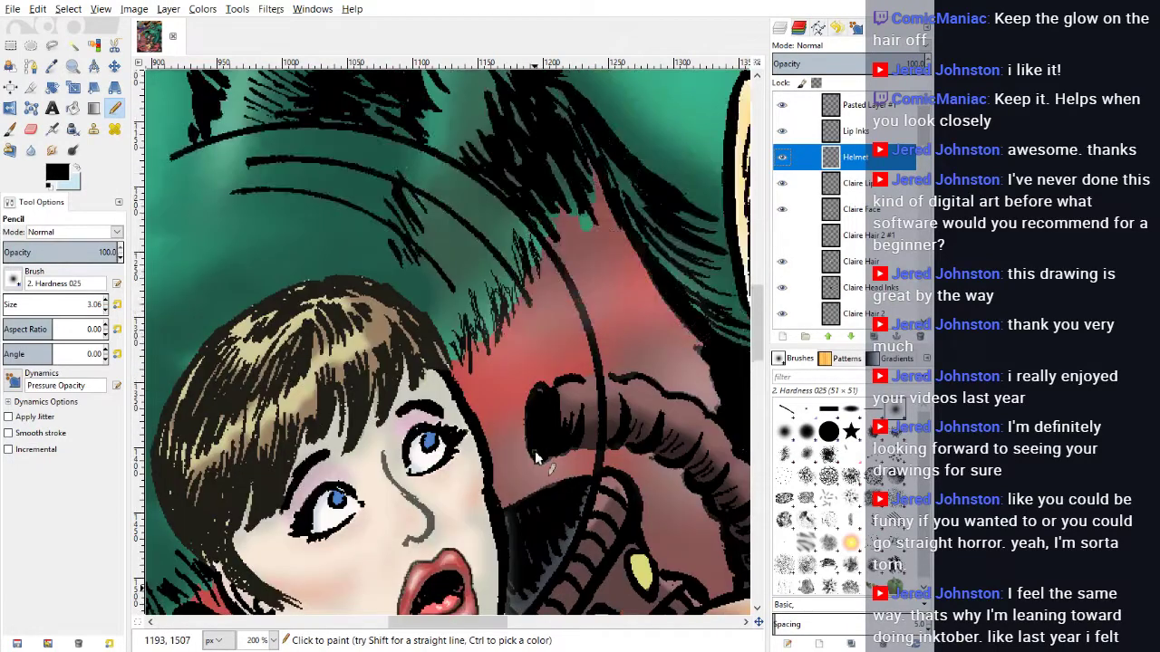
pyautogui.moveTo(452, 623); pyautogui.dragTo(420, 624)
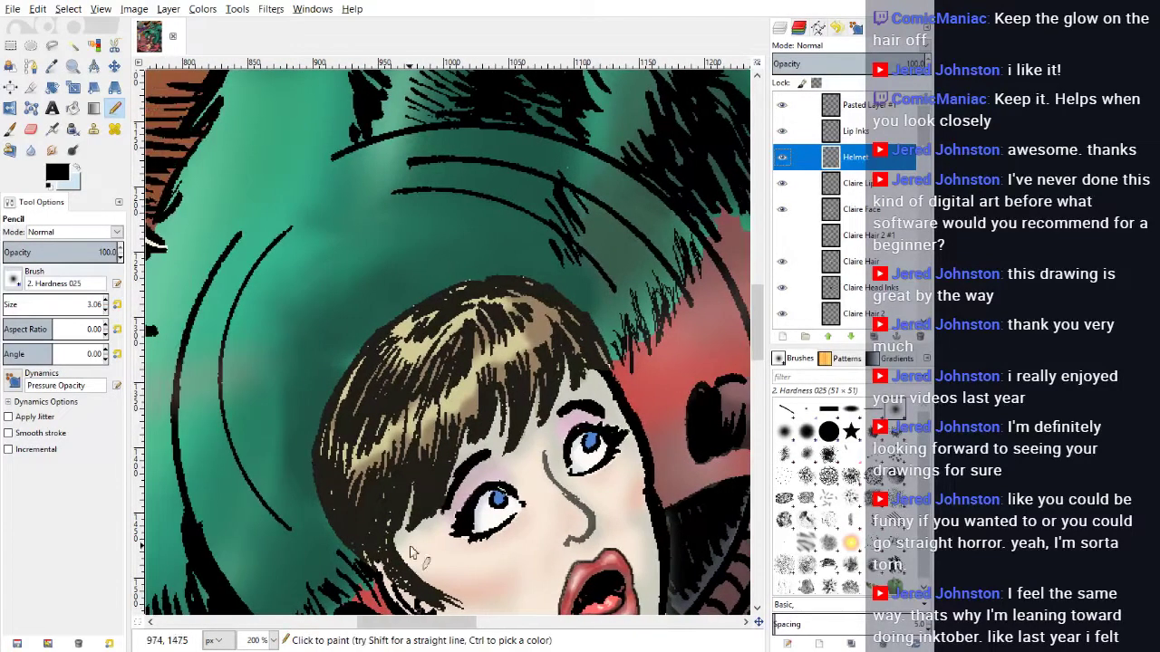
pyautogui.click(31, 44)
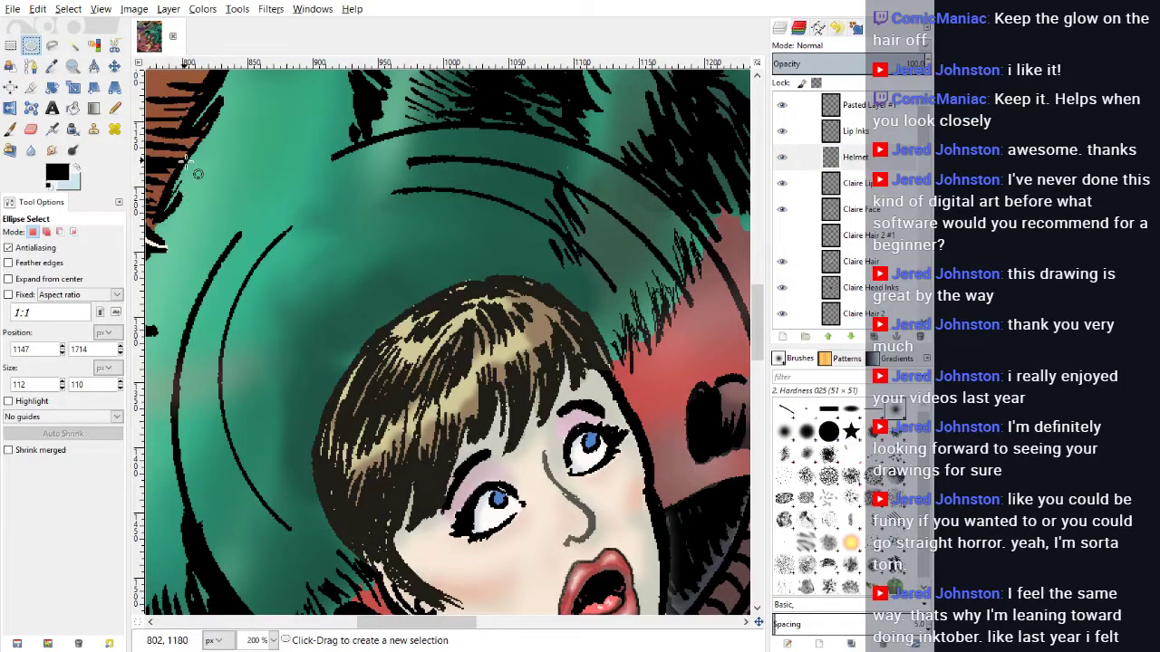
pyautogui.moveTo(183, 159); pyautogui.dragTo(731, 622)
pyautogui.scroll(2, 569, 214)
pyautogui.moveTo(601, 217); pyautogui.dragTo(604, 189)
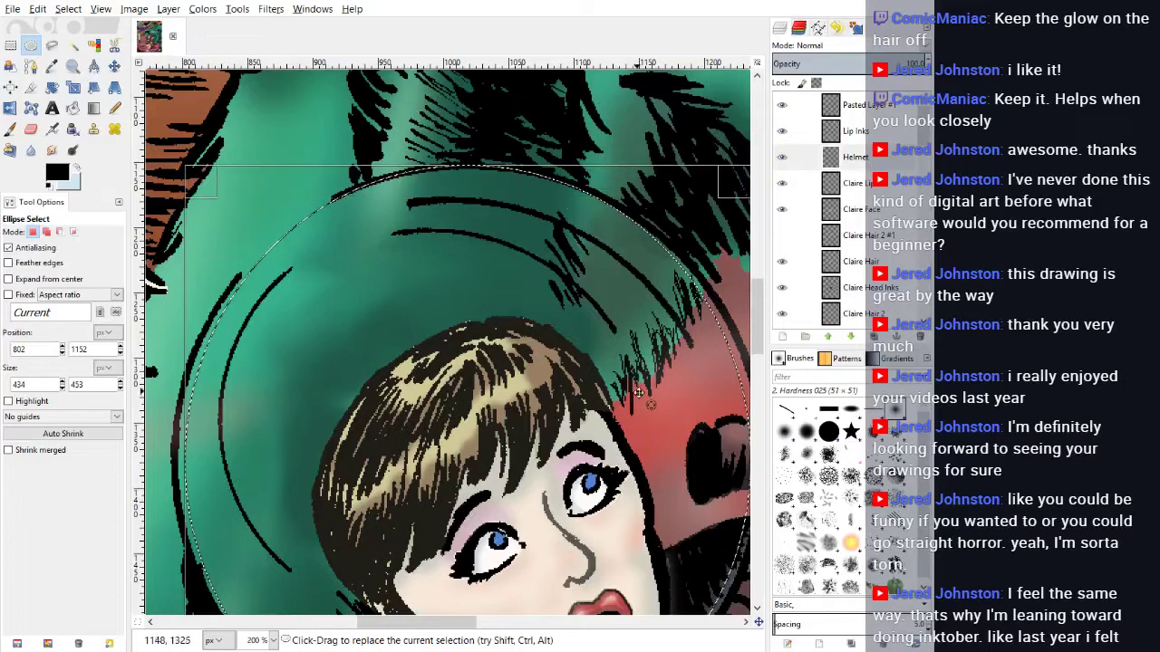
# Step: Widen the elliptical selection to 454 px so both sides follow the inked helmet outline
pyautogui.moveTo(444, 632); pyautogui.dragTo(478, 640)
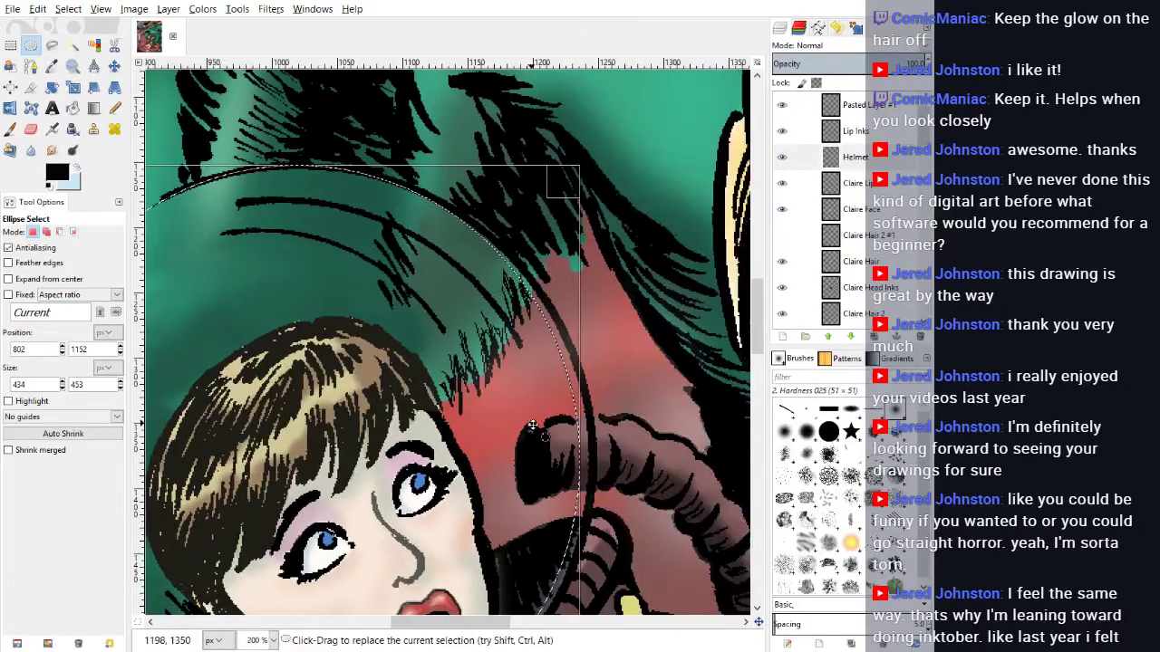
pyautogui.scroll(-1, 534, 306)
pyautogui.moveTo(566, 290); pyautogui.dragTo(580, 284)
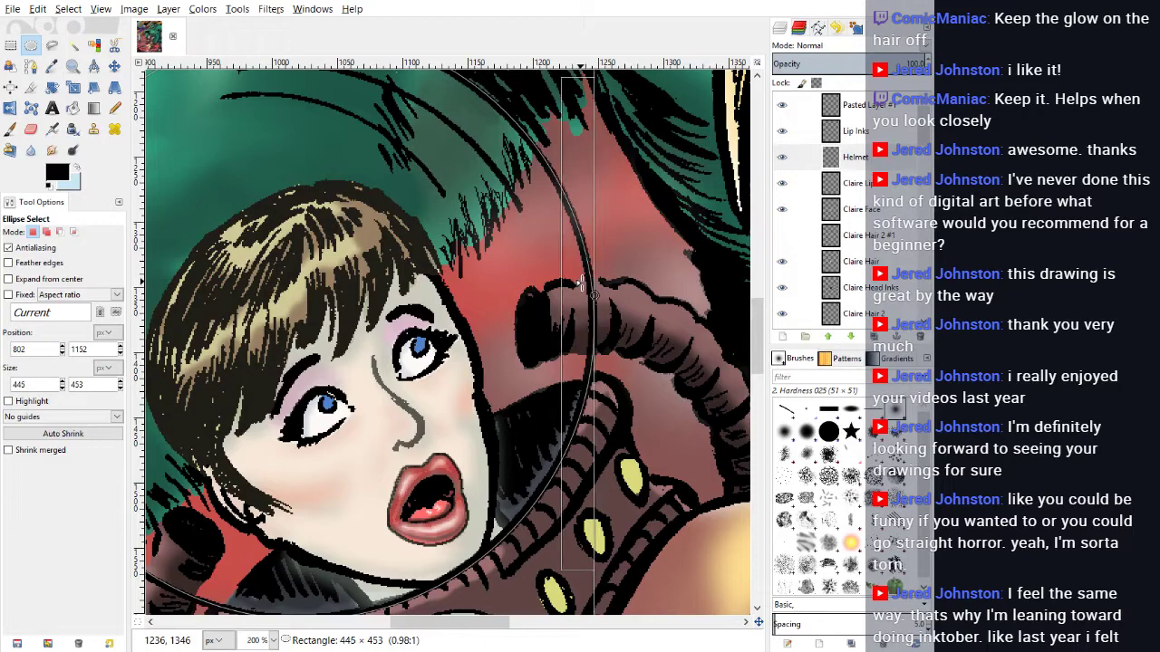
pyautogui.scroll(2, 407, 263)
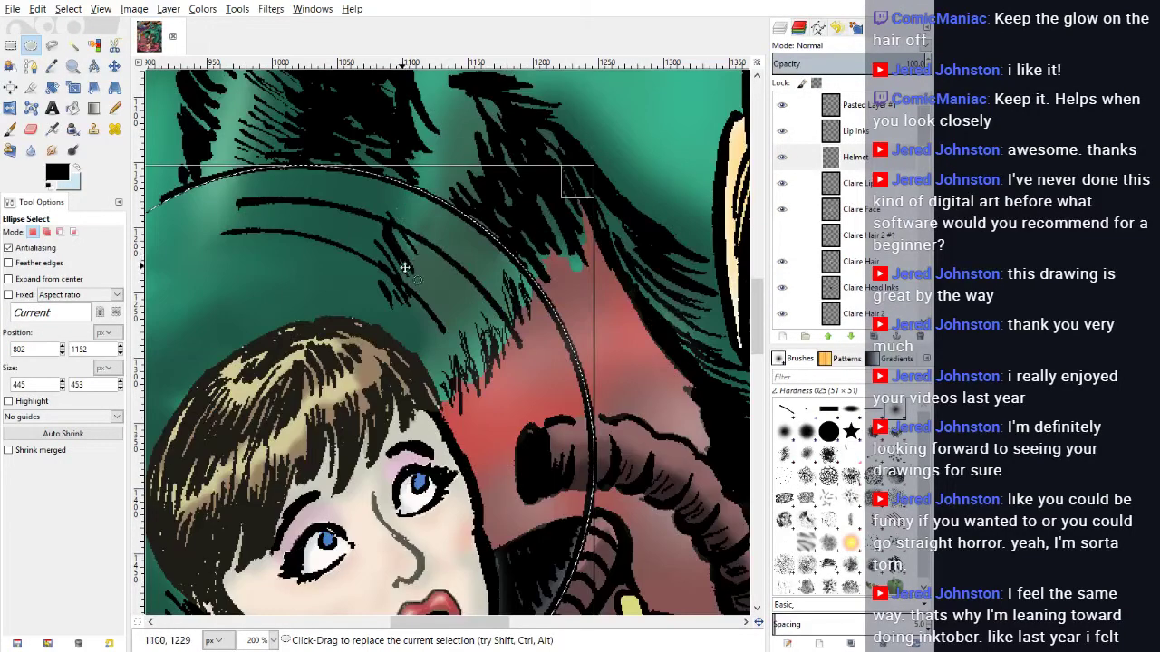
pyautogui.moveTo(451, 622); pyautogui.dragTo(409, 643)
pyautogui.hscroll(-3, 381, 272)
pyautogui.scroll(-6, 380, 272)
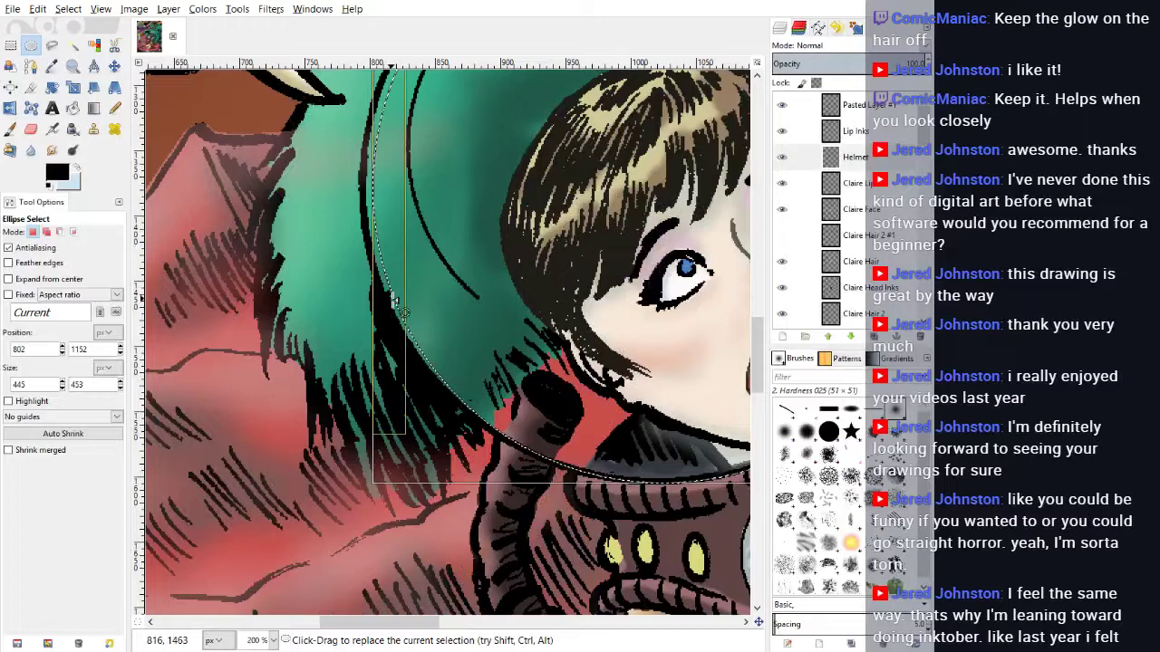
pyautogui.moveTo(393, 297); pyautogui.dragTo(382, 295)
pyautogui.scroll(3, 458, 277)
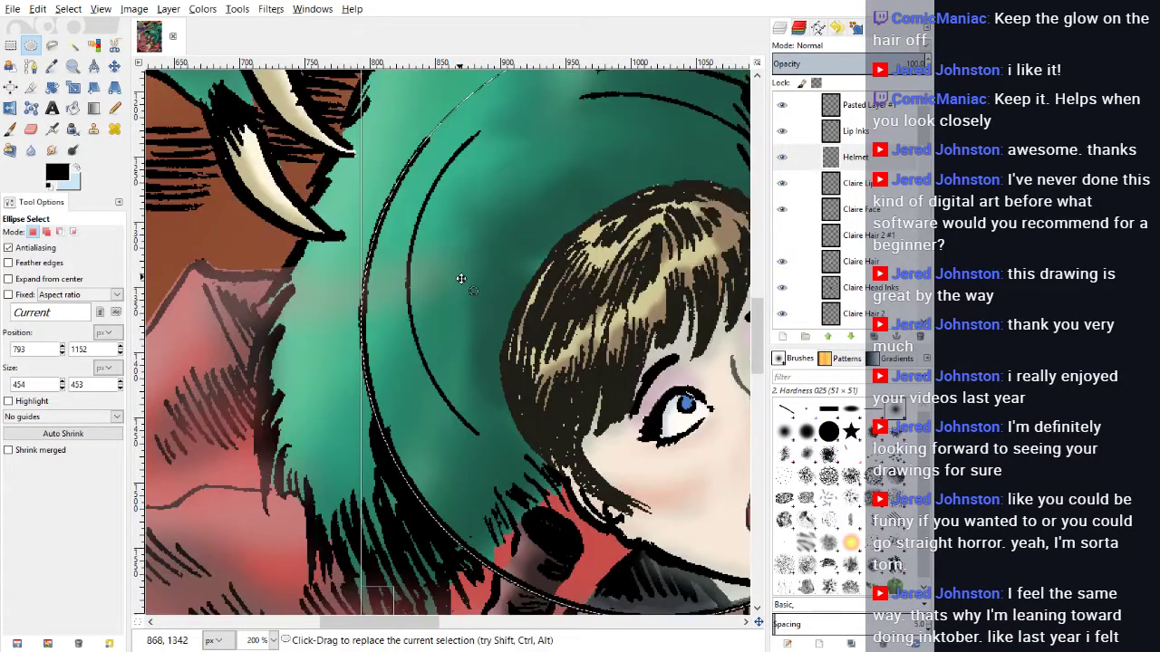
pyautogui.scroll(3, 460, 276)
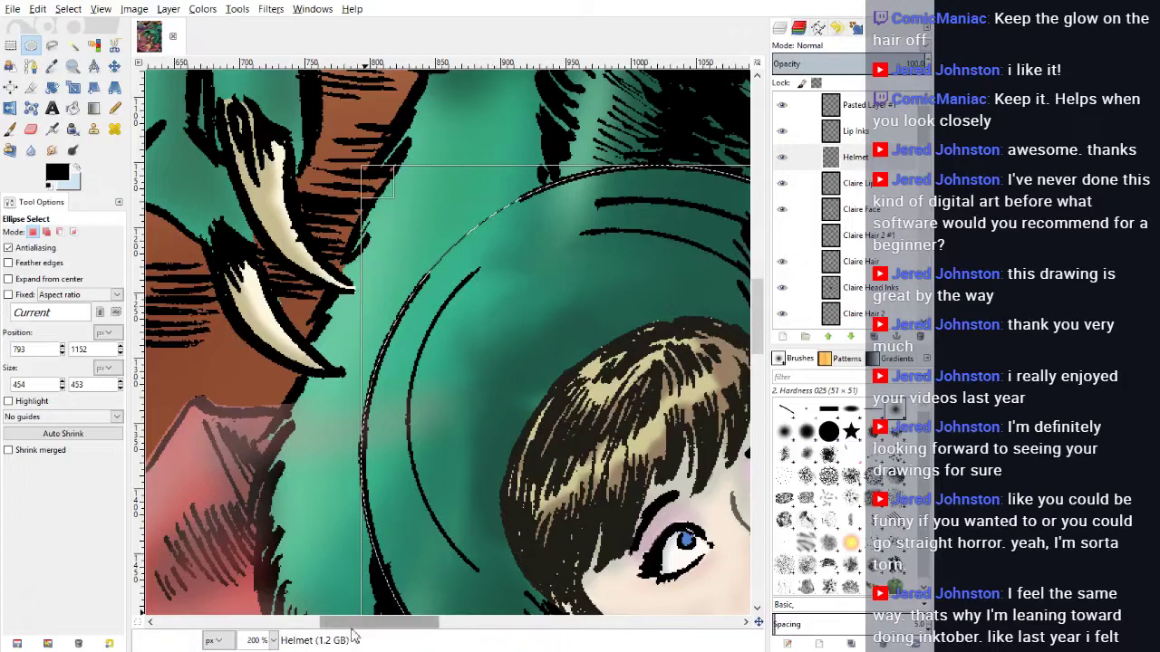
# Step: Adjust the elliptical selection's upper edge to match the helmet outline, making the selection 454 by 454 px
pyautogui.moveTo(360, 625); pyautogui.dragTo(414, 639)
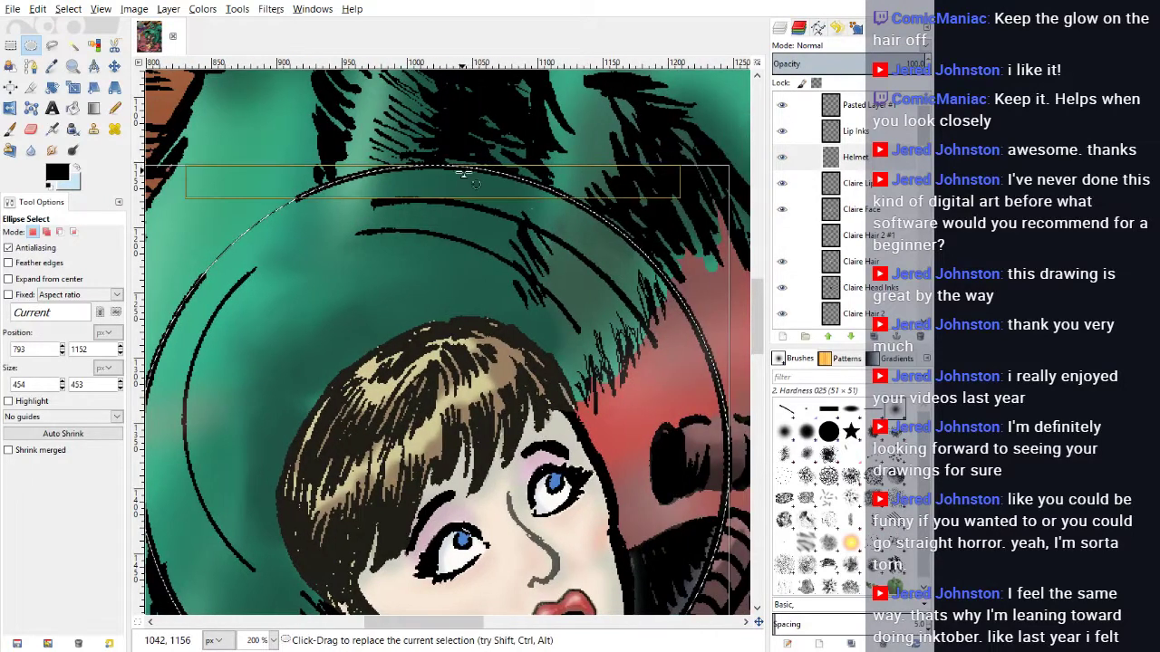
pyautogui.moveTo(462, 177); pyautogui.dragTo(462, 176)
pyautogui.scroll(-3, 589, 177)
pyautogui.moveTo(716, 340); pyautogui.dragTo(727, 333)
pyautogui.scroll(-3, 485, 350)
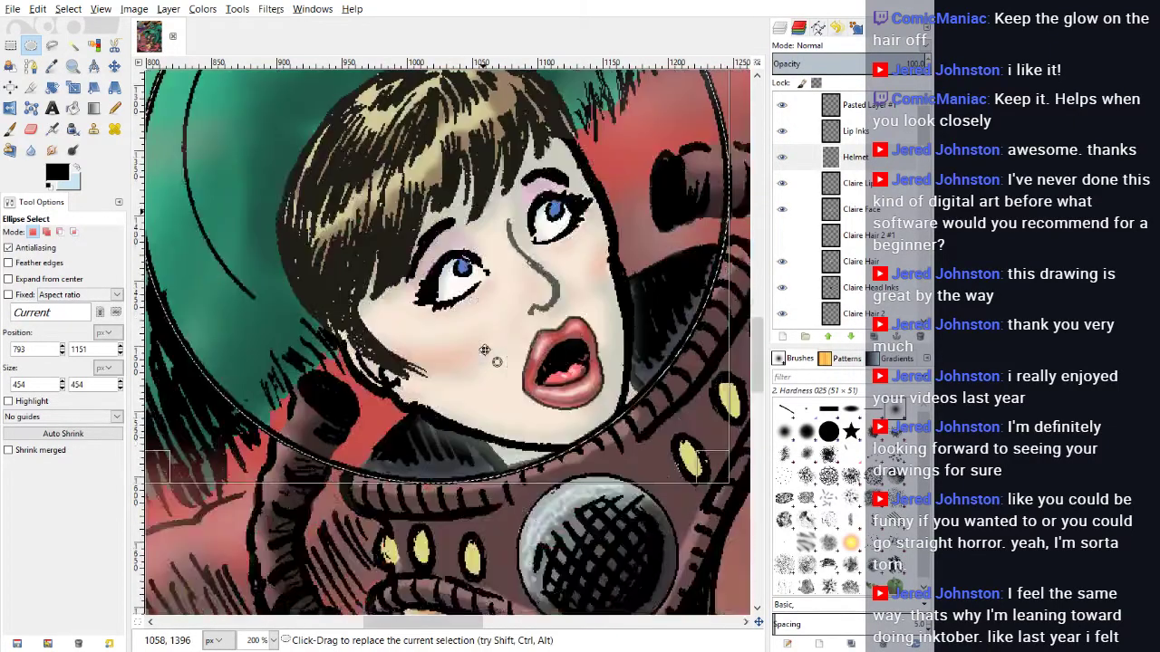
pyautogui.scroll(3, 485, 350)
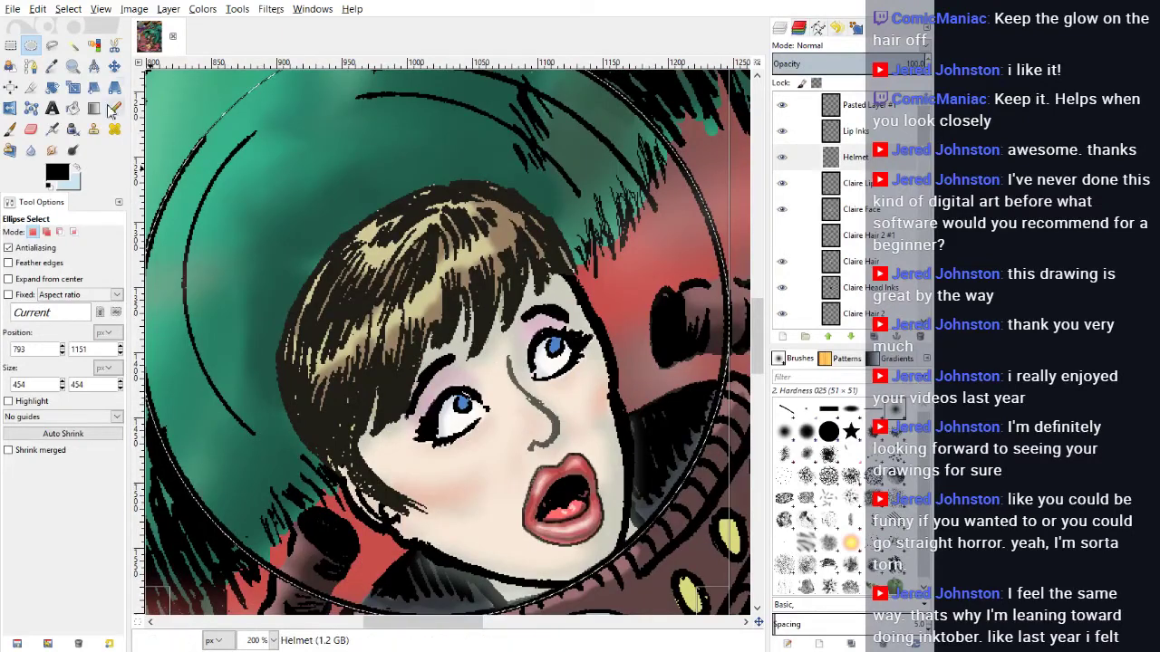
# Step: Paint a white haze around the inside of the helmet glass with a 92.41 size Paintbrush at 61.9 opacity
pyautogui.click(65, 174)
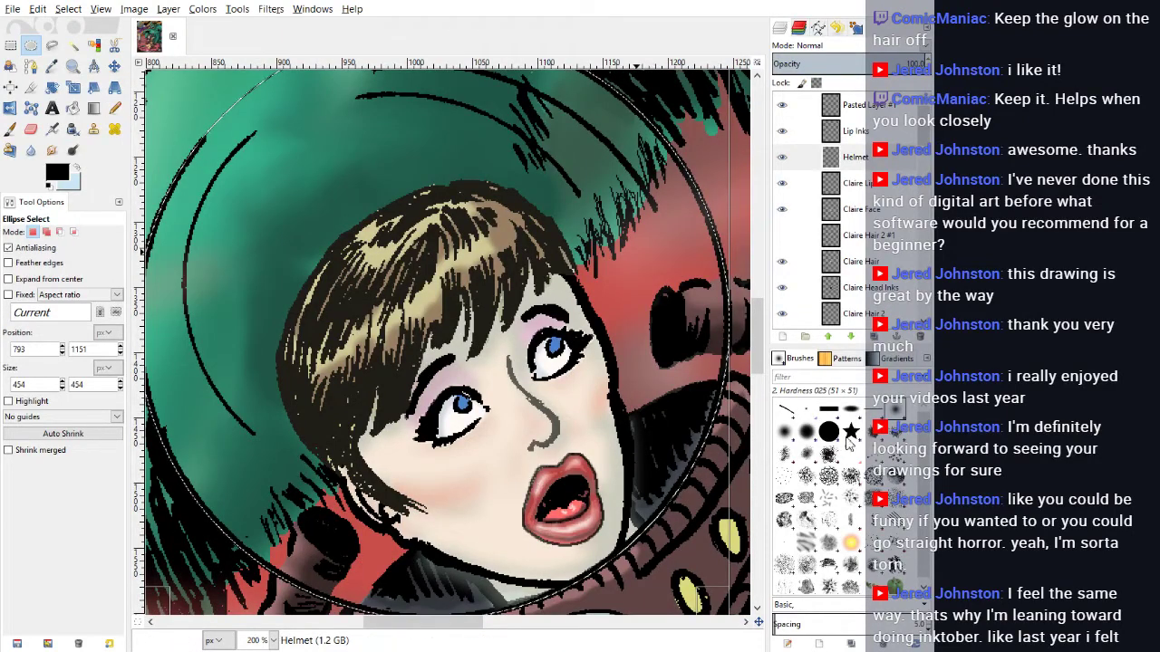
pyautogui.click(849, 478)
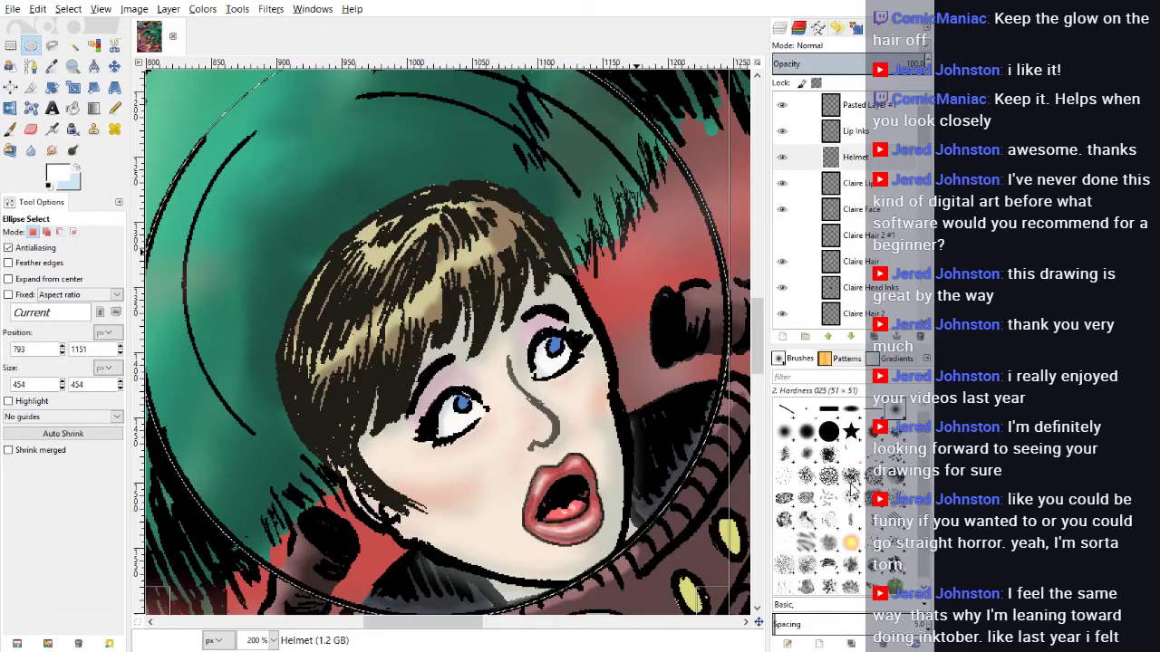
pyautogui.click(10, 128)
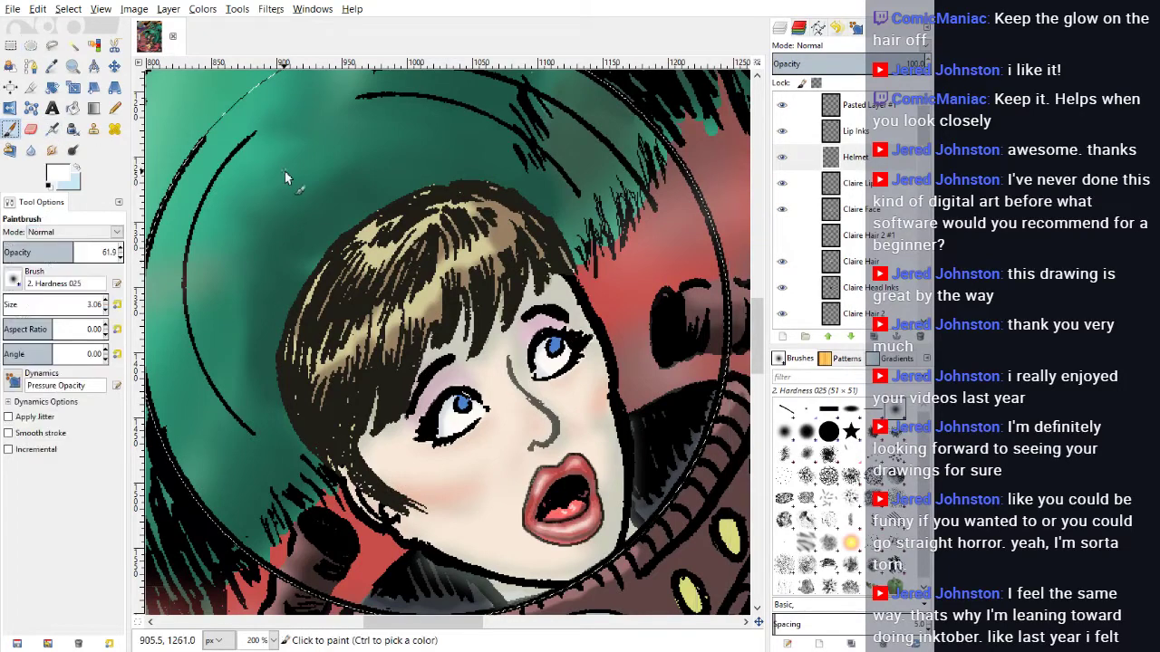
pyautogui.click(13, 306)
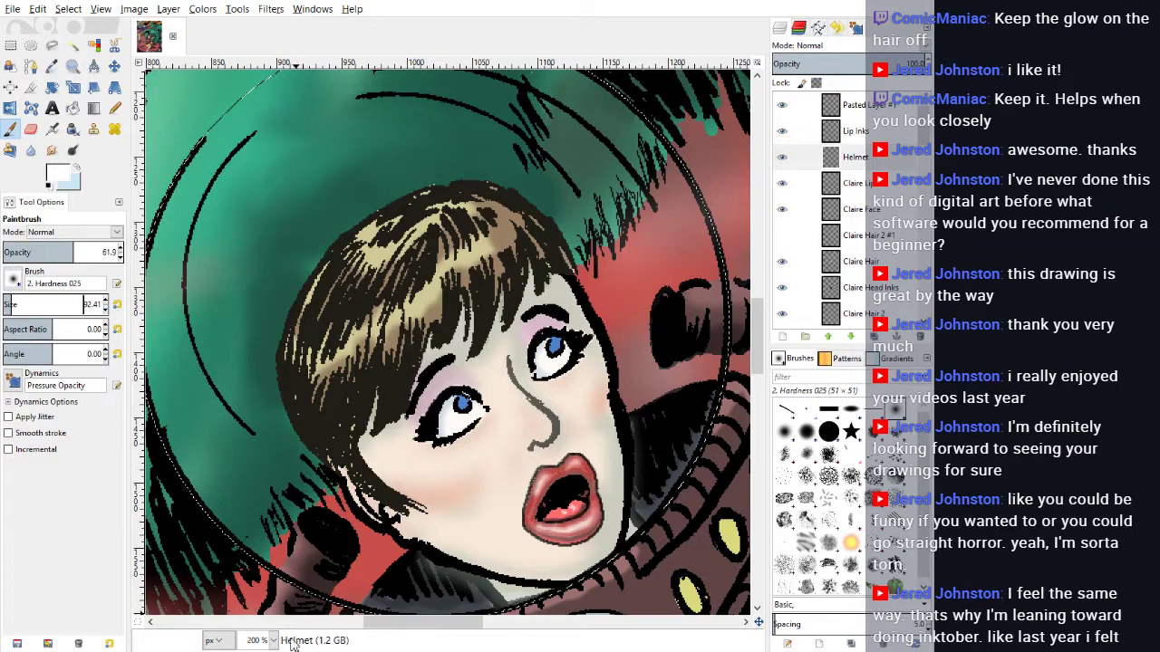
pyautogui.press('1')
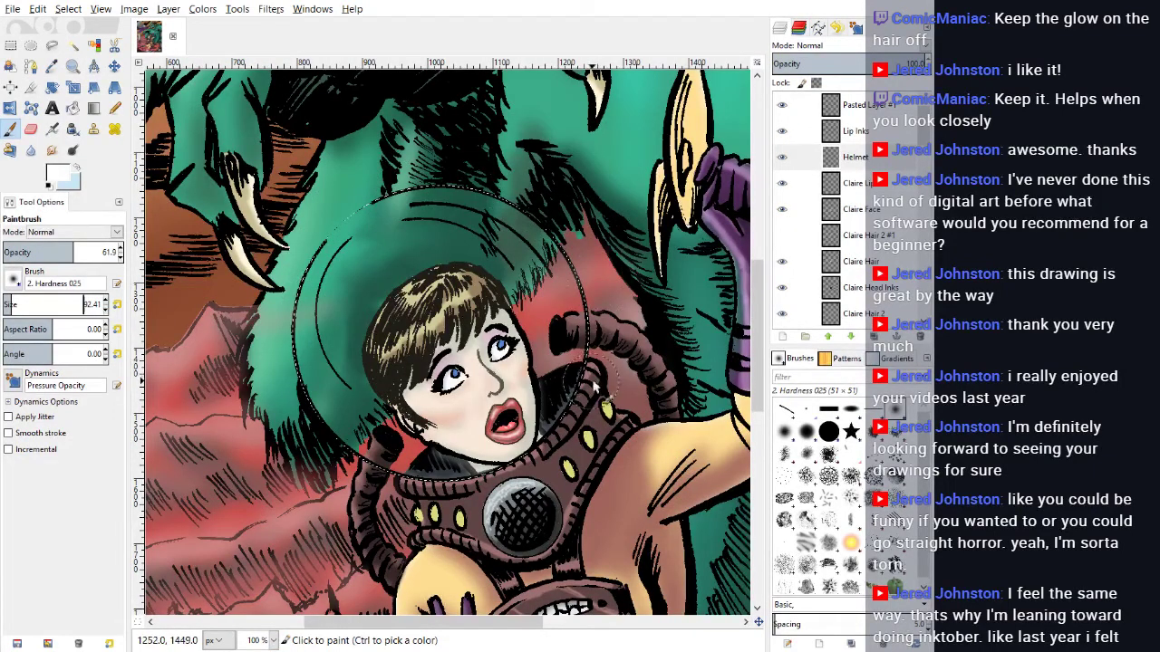
pyautogui.moveTo(595, 345)
pyautogui.mouseDown()
pyautogui.moveTo(532, 243)
pyautogui.moveTo(448, 195)
pyautogui.moveTo(413, 192)
pyautogui.moveTo(321, 243)
pyautogui.moveTo(295, 331)
pyautogui.moveTo(304, 384)
pyautogui.moveTo(337, 427)
pyautogui.moveTo(409, 480)
pyautogui.moveTo(455, 492)
pyautogui.moveTo(536, 462)
pyautogui.moveTo(600, 347)
pyautogui.mouseUp()
pyautogui.moveTo(581, 240)
pyautogui.mouseDown()
pyautogui.moveTo(584, 382)
pyautogui.moveTo(595, 330)
pyautogui.moveTo(582, 264)
pyautogui.moveTo(546, 209)
pyautogui.moveTo(488, 188)
pyautogui.moveTo(428, 189)
pyautogui.moveTo(325, 235)
pyautogui.moveTo(306, 329)
pyautogui.moveTo(347, 443)
pyautogui.moveTo(402, 477)
pyautogui.moveTo(467, 489)
pyautogui.moveTo(514, 481)
pyautogui.moveTo(527, 471)
pyautogui.moveTo(433, 482)
pyautogui.moveTo(495, 479)
pyautogui.moveTo(579, 439)
pyautogui.moveTo(632, 344)
pyautogui.mouseUp()
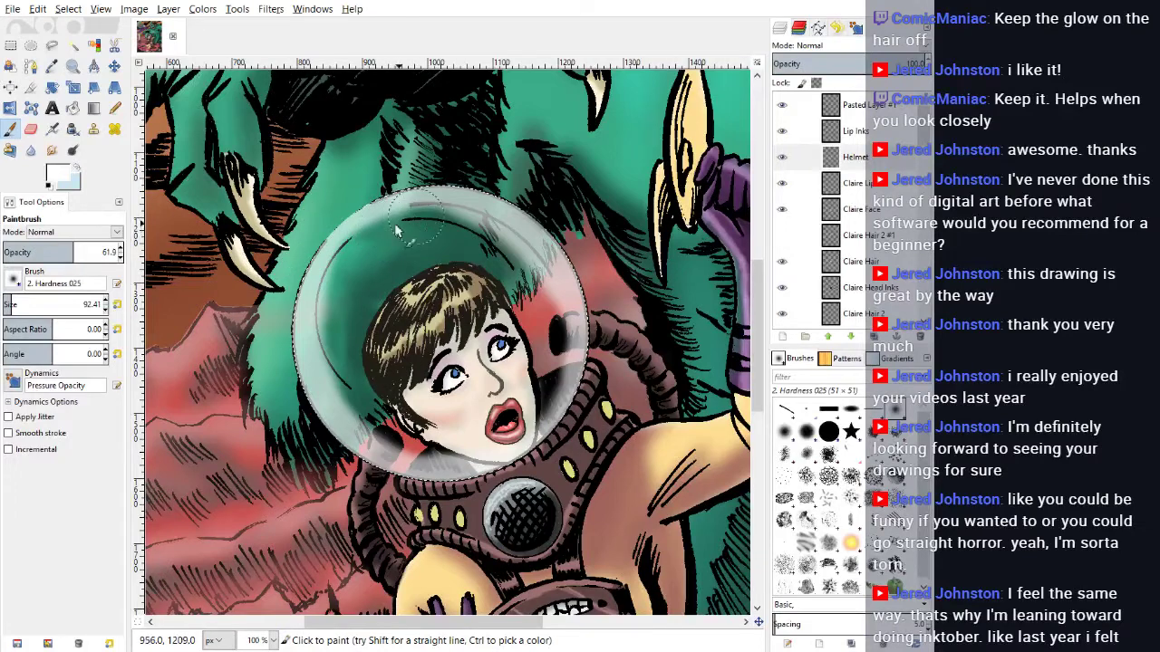
pyautogui.moveTo(365, 226)
pyautogui.mouseDown()
pyautogui.moveTo(449, 221)
pyautogui.moveTo(515, 256)
pyautogui.moveTo(565, 385)
pyautogui.moveTo(558, 430)
pyautogui.moveTo(535, 296)
pyautogui.moveTo(442, 221)
pyautogui.moveTo(351, 232)
pyautogui.moveTo(308, 255)
pyautogui.moveTo(295, 290)
pyautogui.mouseUp()
pyautogui.moveTo(363, 218)
pyautogui.mouseDown()
pyautogui.moveTo(329, 245)
pyautogui.moveTo(307, 302)
pyautogui.moveTo(384, 210)
pyautogui.moveTo(299, 317)
pyautogui.mouseUp()
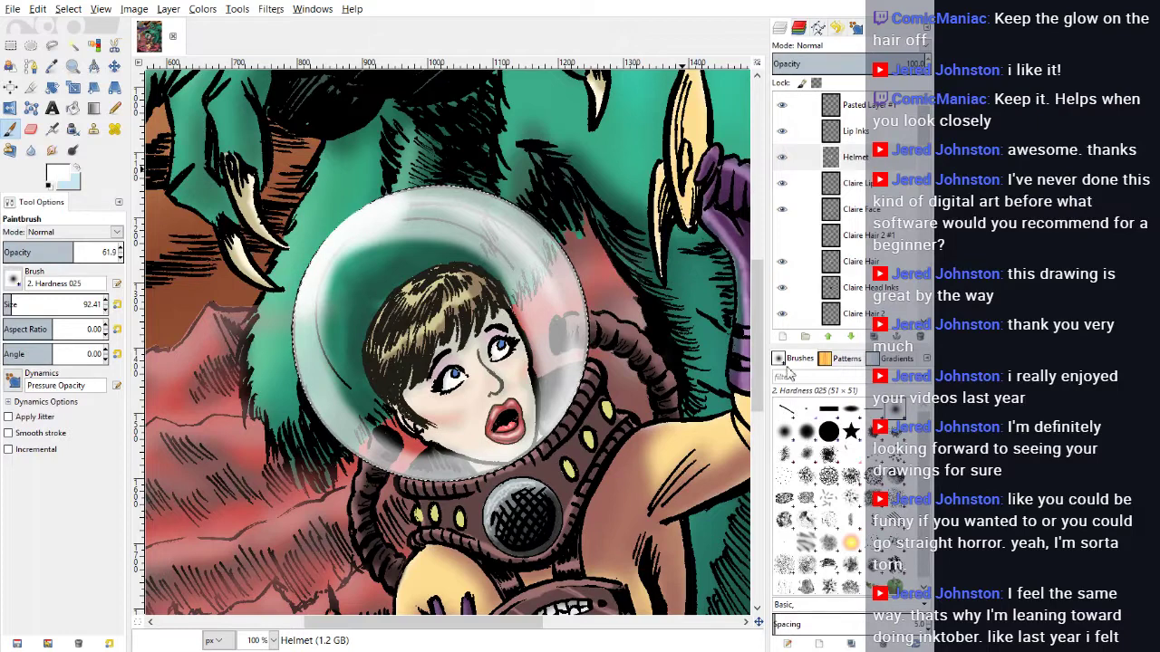
# Step: Change the foreground to a pale blue-lavender tint and paint it over the white haze in the helmet glass
pyautogui.moveTo(763, 367); pyautogui.dragTo(778, 403)
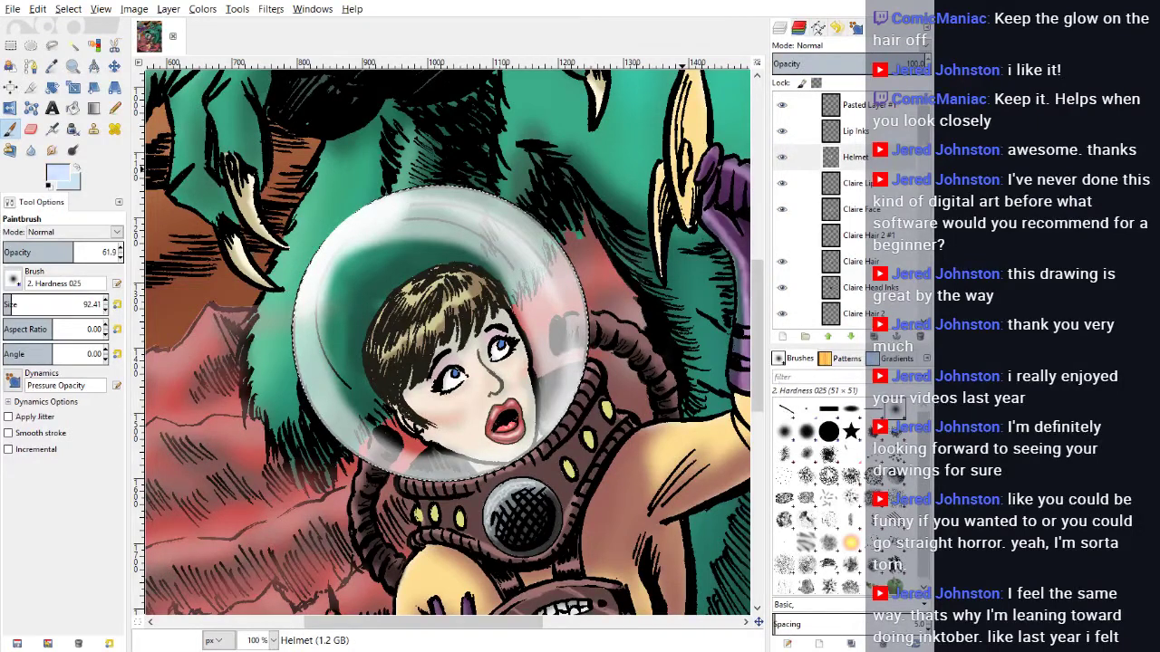
pyautogui.moveTo(406, 221)
pyautogui.mouseDown()
pyautogui.moveTo(473, 228)
pyautogui.moveTo(514, 253)
pyautogui.moveTo(552, 342)
pyautogui.moveTo(546, 297)
pyautogui.moveTo(570, 390)
pyautogui.mouseUp()
pyautogui.moveTo(358, 206)
pyautogui.mouseDown()
pyautogui.moveTo(328, 322)
pyautogui.moveTo(354, 262)
pyautogui.moveTo(380, 399)
pyautogui.moveTo(344, 380)
pyautogui.moveTo(416, 427)
pyautogui.mouseUp()
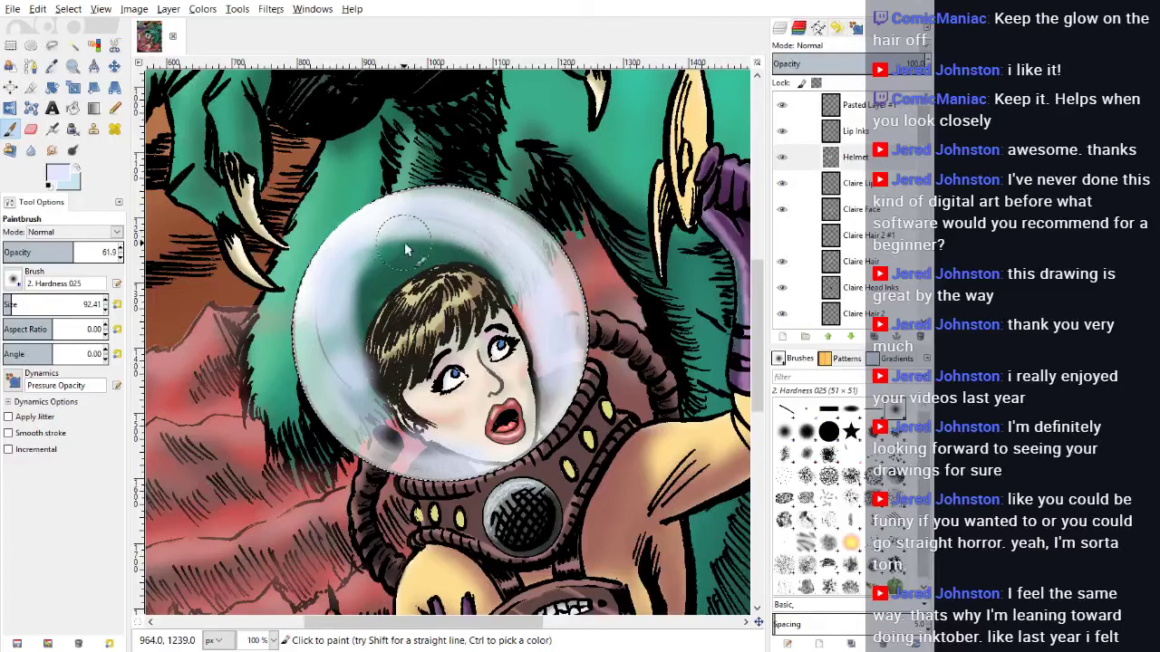
pyautogui.moveTo(406, 250); pyautogui.dragTo(337, 292)
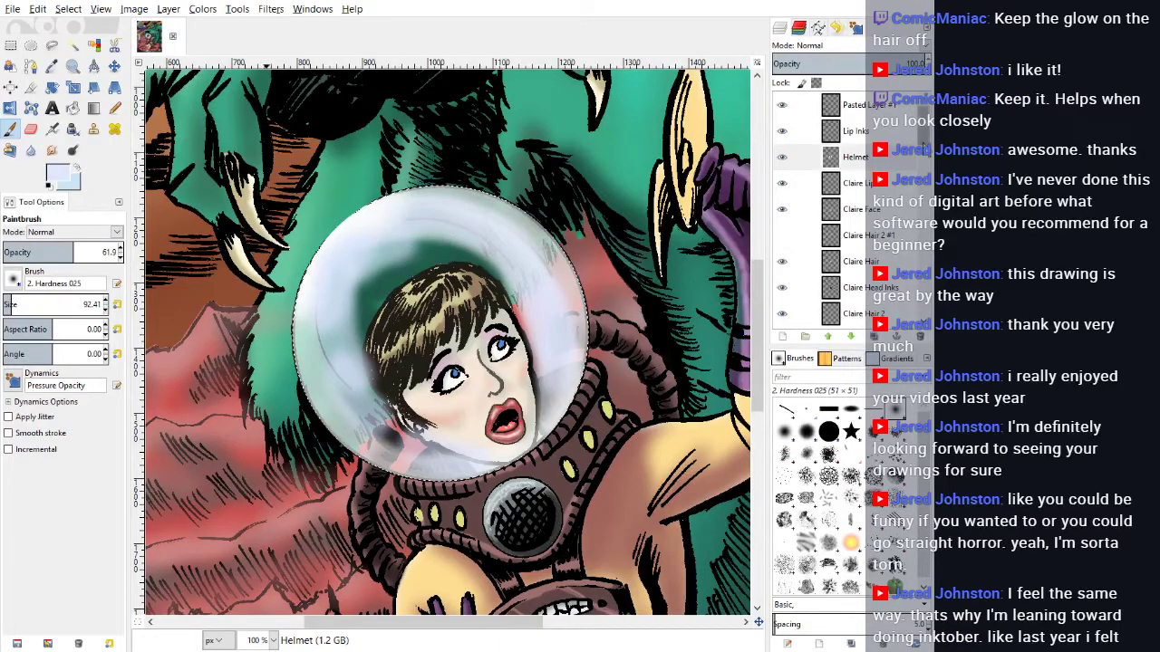
# Step: Lower the Helmet layer's opacity to about 35 and add a new layer named Helmet 2 above it
pyautogui.click(816, 63)
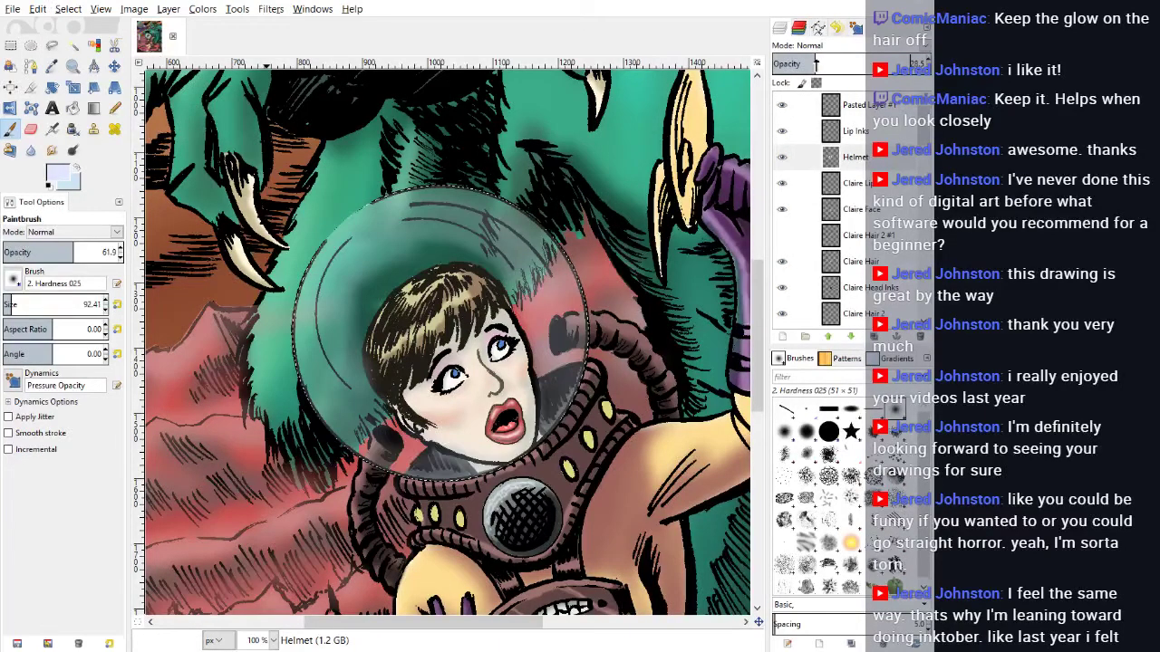
pyautogui.moveTo(815, 64)
pyautogui.mouseDown()
pyautogui.moveTo(838, 63)
pyautogui.moveTo(825, 63)
pyautogui.mouseUp()
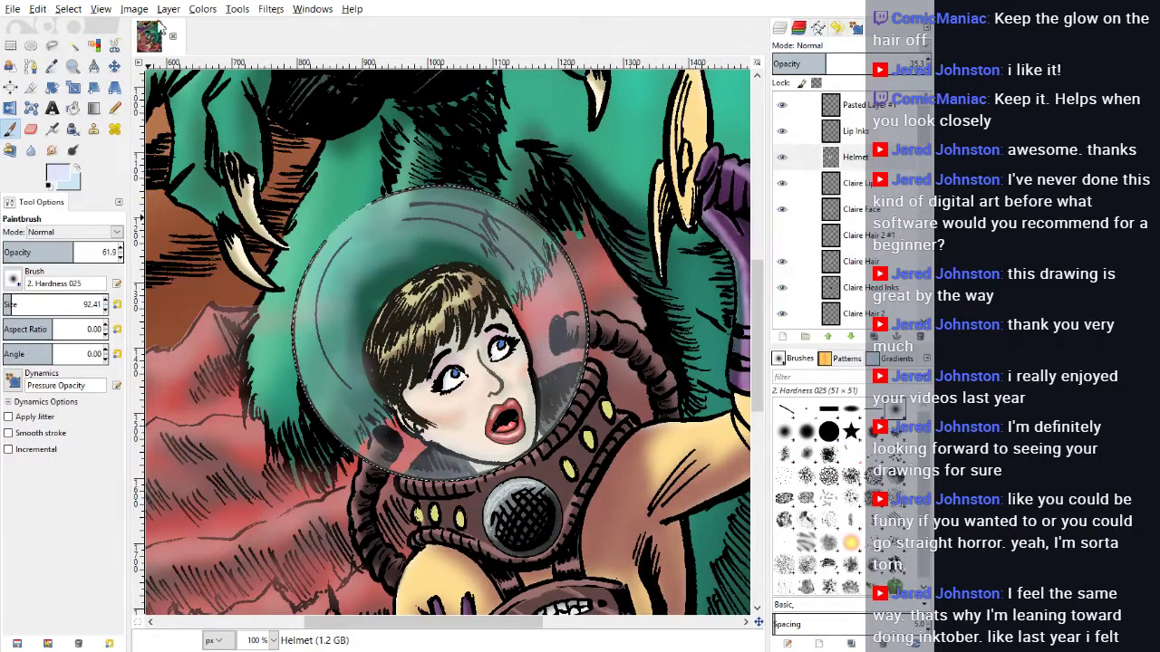
pyautogui.click(854, 160)
pyautogui.press('Return')
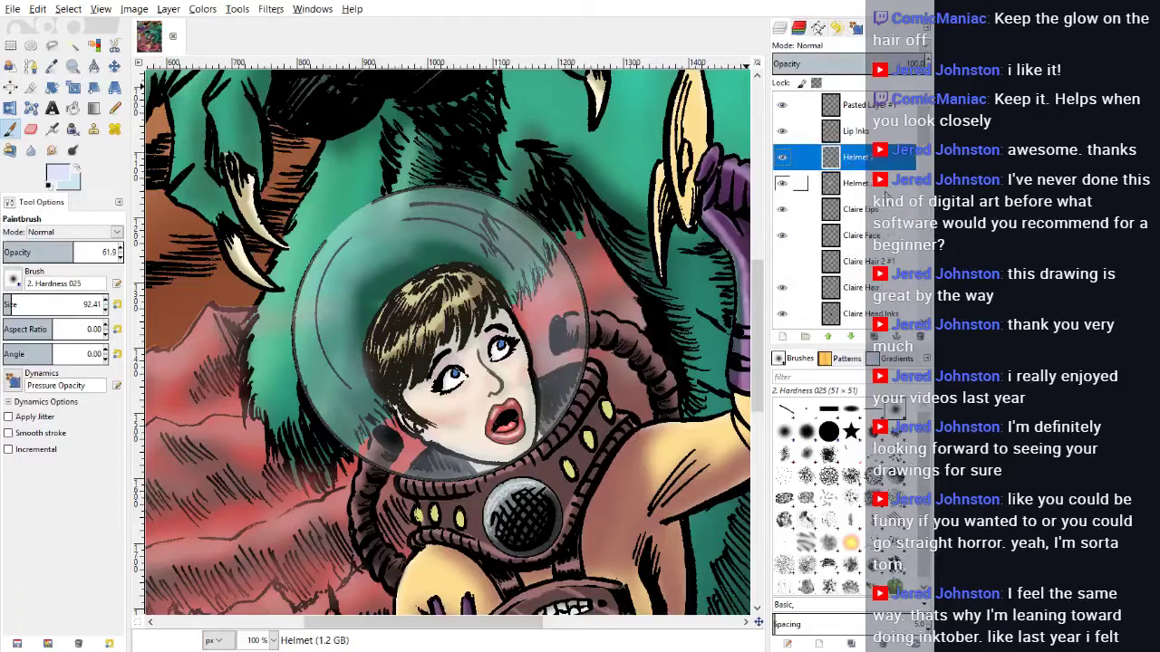
# Step: Set the Airbrush to white at size 144.65 and subtract an inner ellipse around the face from the helmet selection
pyautogui.click(51, 129)
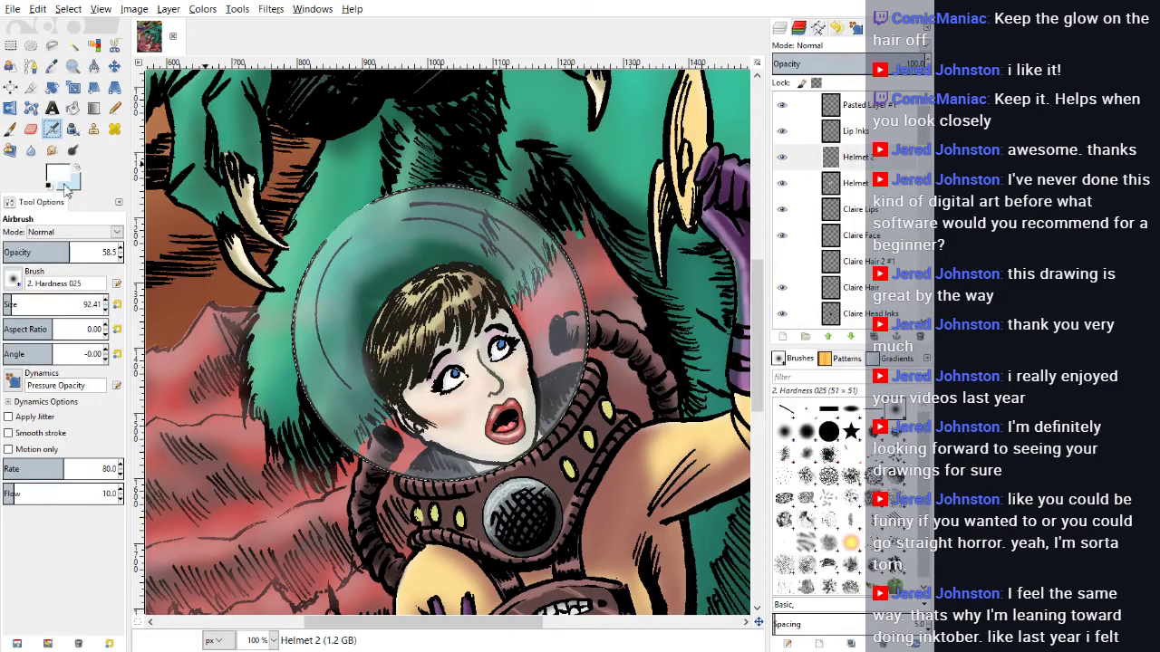
pyautogui.moveTo(24, 308); pyautogui.dragTo(80, 306)
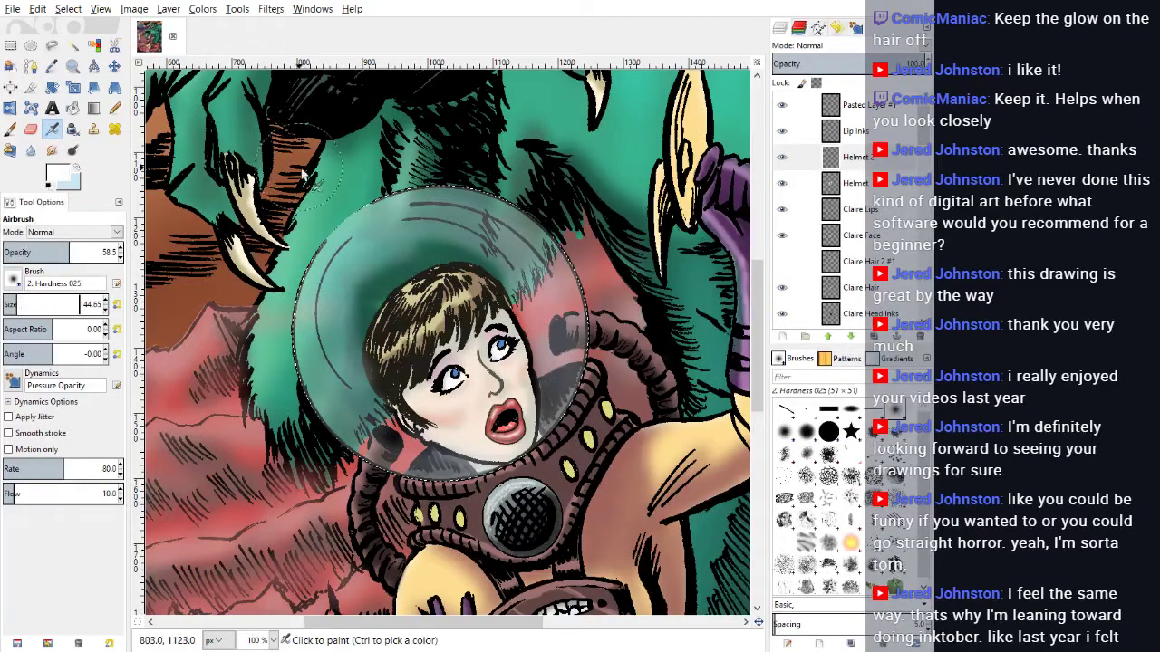
pyautogui.click(30, 45)
pyautogui.click(59, 233)
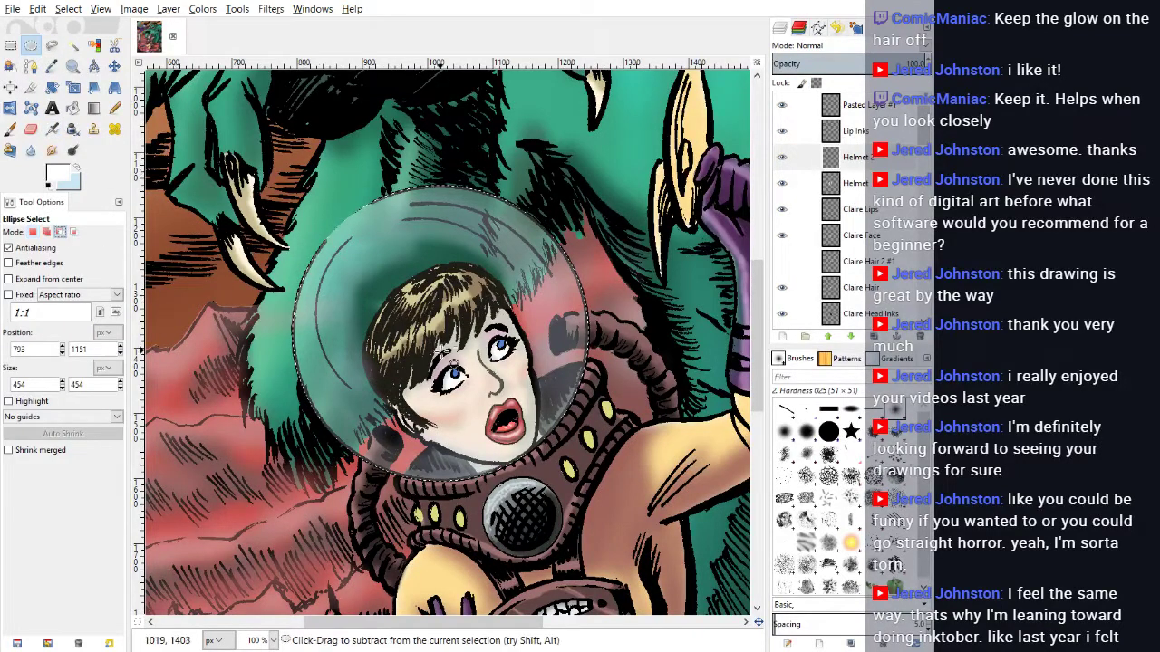
pyautogui.moveTo(355, 269); pyautogui.dragTo(567, 469)
# Step: Enlarge the subtracted inner ellipse to 383 by 399 px so only a rim of the helmet stays selected
pyautogui.moveTo(438, 287); pyautogui.dragTo(437, 250)
pyautogui.moveTo(384, 326); pyautogui.dragTo(358, 324)
pyautogui.moveTo(544, 449); pyautogui.dragTo(553, 455)
pyautogui.moveTo(456, 258)
pyautogui.mouseDown()
pyautogui.moveTo(455, 234)
pyautogui.moveTo(456, 250)
pyautogui.mouseUp()
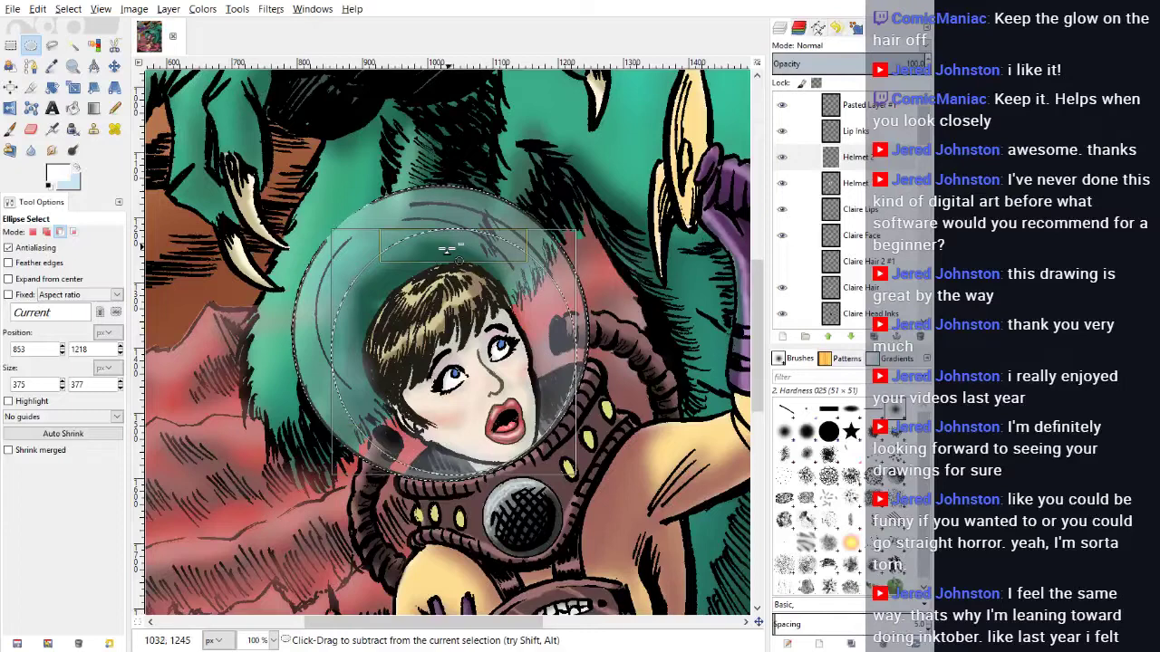
pyautogui.moveTo(355, 313); pyautogui.dragTo(348, 314)
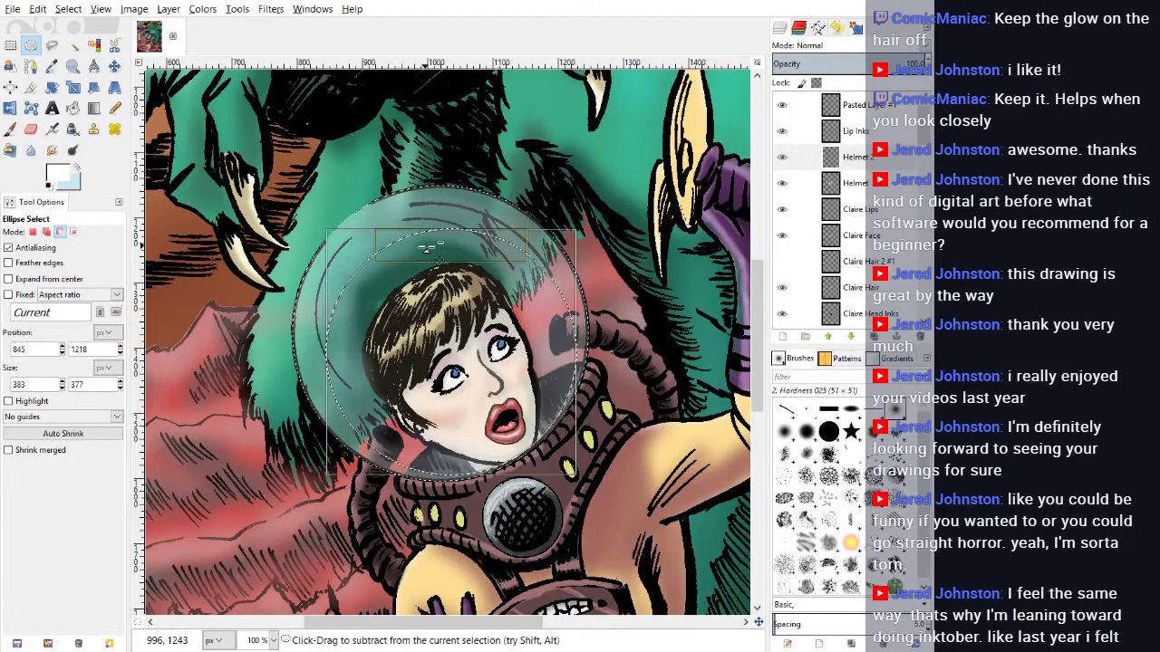
pyautogui.moveTo(425, 252); pyautogui.dragTo(426, 233)
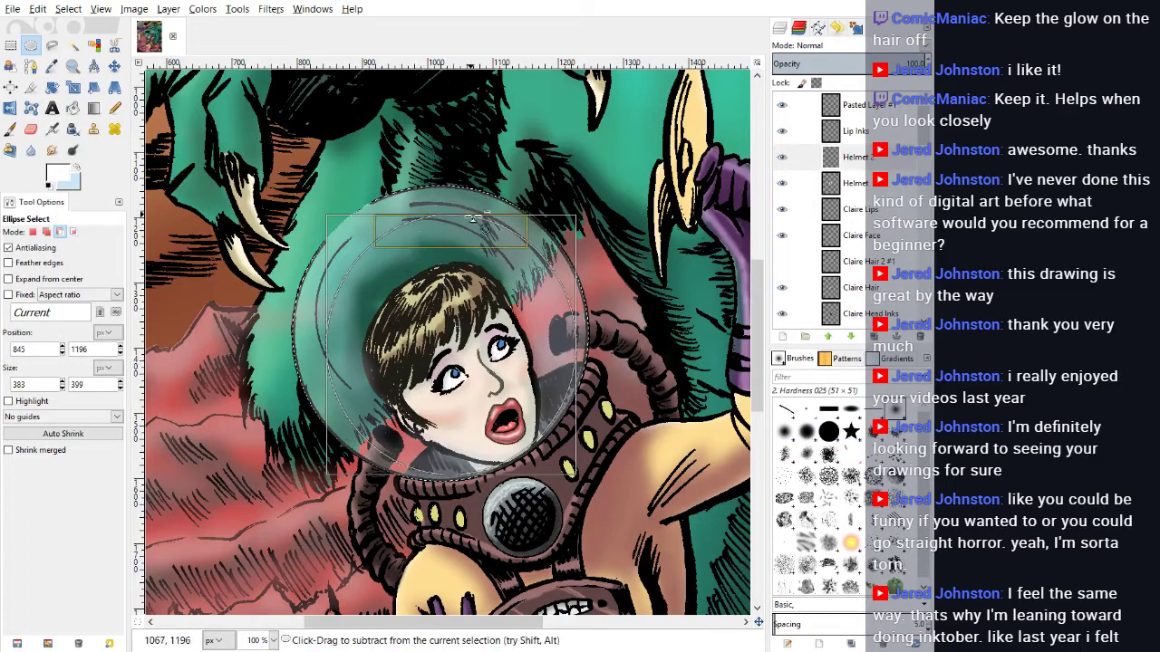
# Step: Airbrush soft white highlights along the selected helmet rim on the Helmet 2 layer, then clear the selection
pyautogui.press('a')
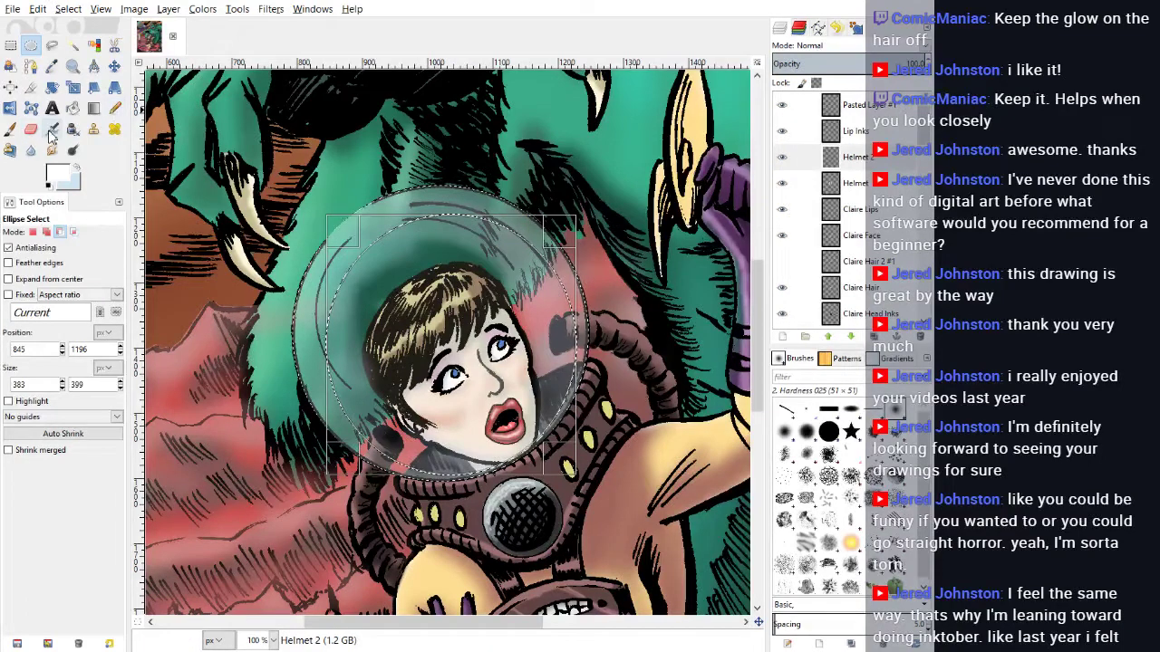
pyautogui.moveTo(387, 222)
pyautogui.mouseDown()
pyautogui.moveTo(319, 273)
pyautogui.moveTo(368, 230)
pyautogui.moveTo(328, 338)
pyautogui.moveTo(380, 476)
pyautogui.mouseUp()
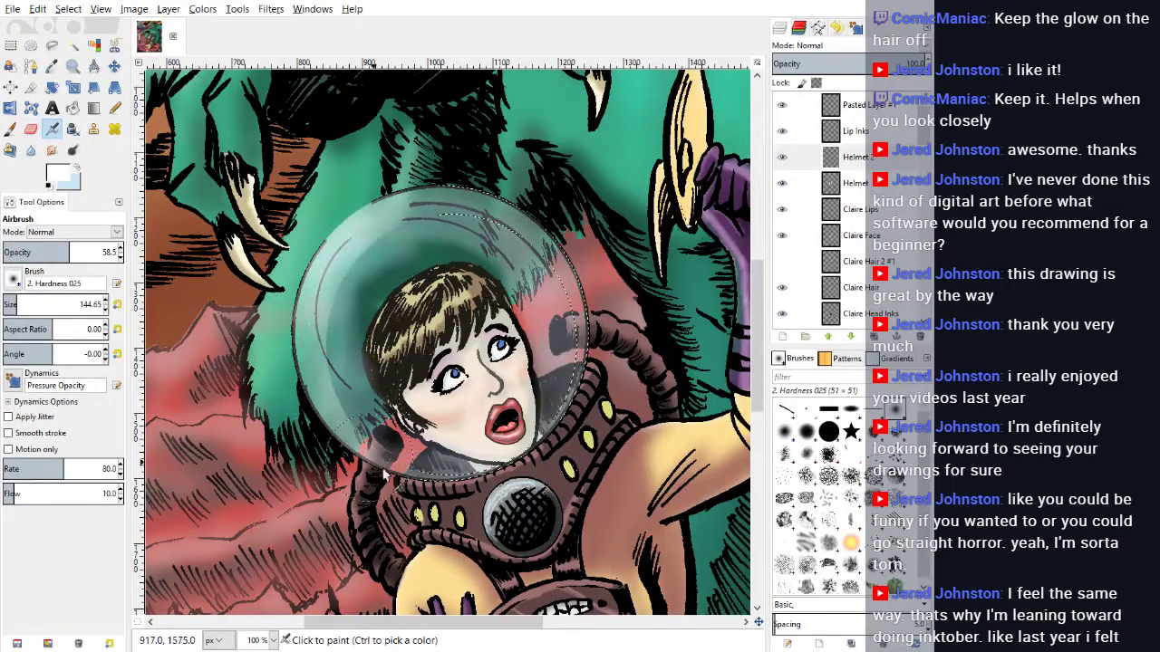
pyautogui.moveTo(516, 207)
pyautogui.mouseDown()
pyautogui.moveTo(489, 192)
pyautogui.moveTo(349, 234)
pyautogui.moveTo(521, 195)
pyautogui.mouseUp()
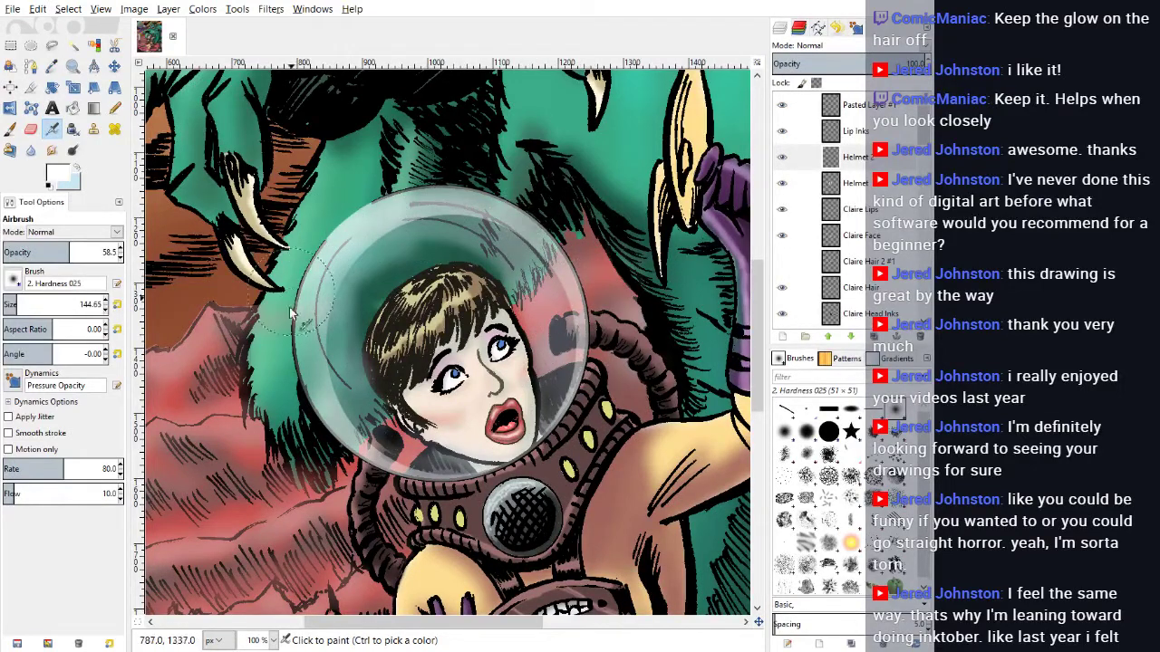
# Step: Airbrush more soft white along the selected helmet rim on the Helmet 2 layer, then clear the selection
pyautogui.moveTo(392, 226)
pyautogui.mouseDown()
pyautogui.moveTo(335, 418)
pyautogui.moveTo(619, 381)
pyautogui.moveTo(440, 202)
pyautogui.moveTo(305, 376)
pyautogui.moveTo(551, 436)
pyautogui.moveTo(553, 224)
pyautogui.moveTo(282, 284)
pyautogui.moveTo(521, 507)
pyautogui.mouseUp()
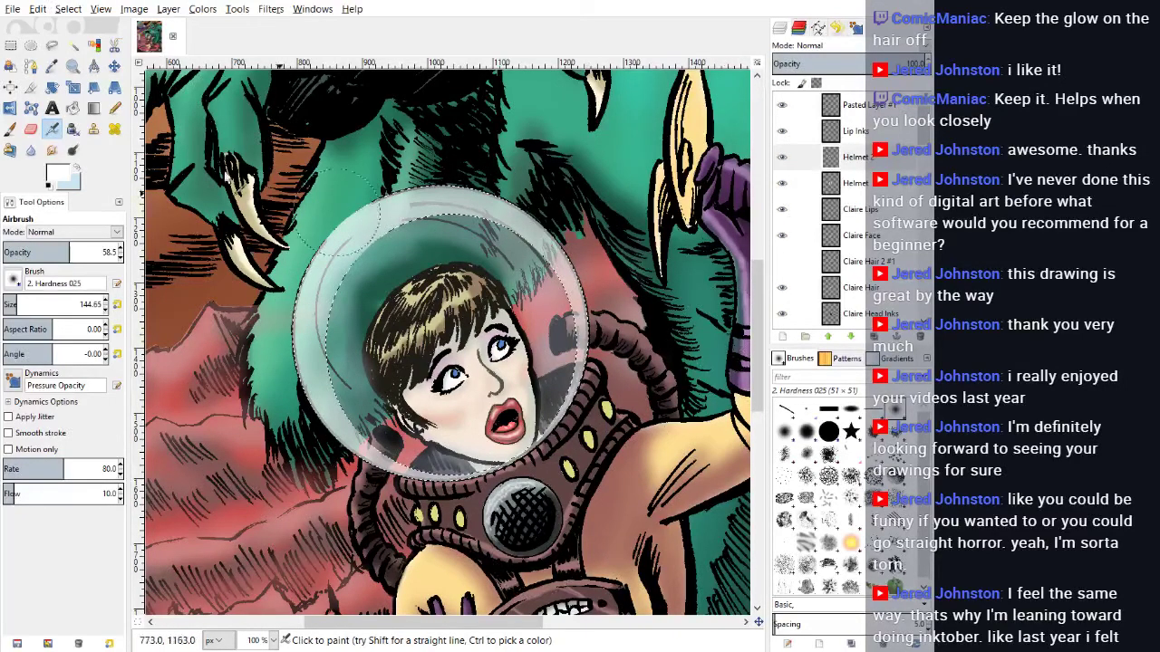
pyautogui.click(69, 13)
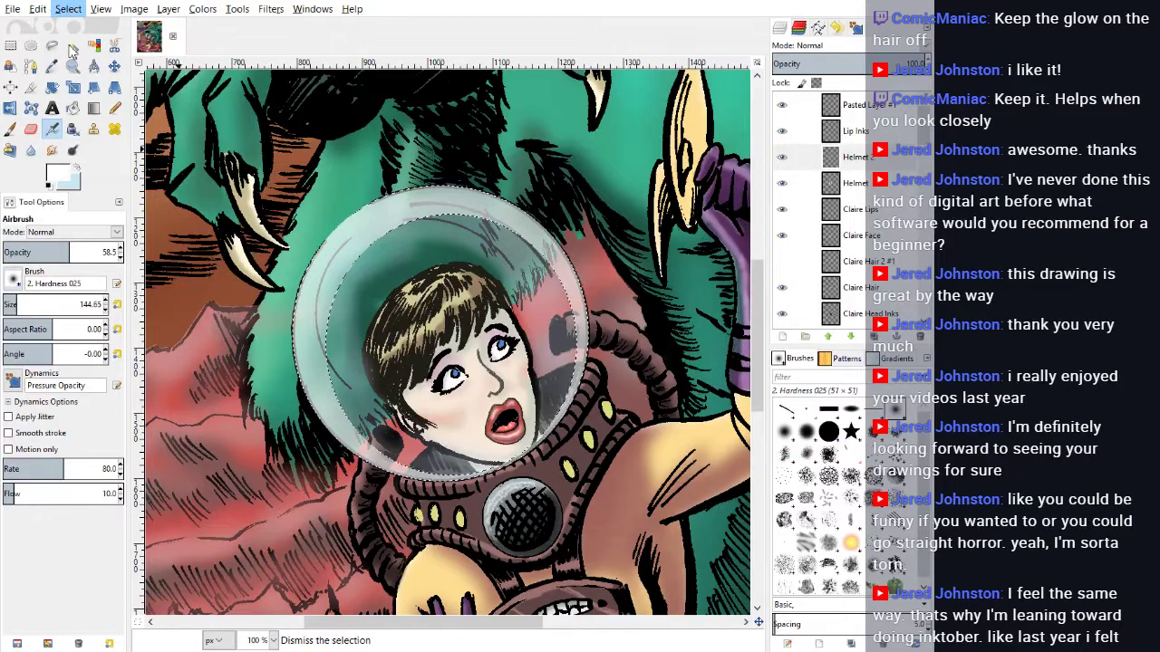
pyautogui.click(72, 49)
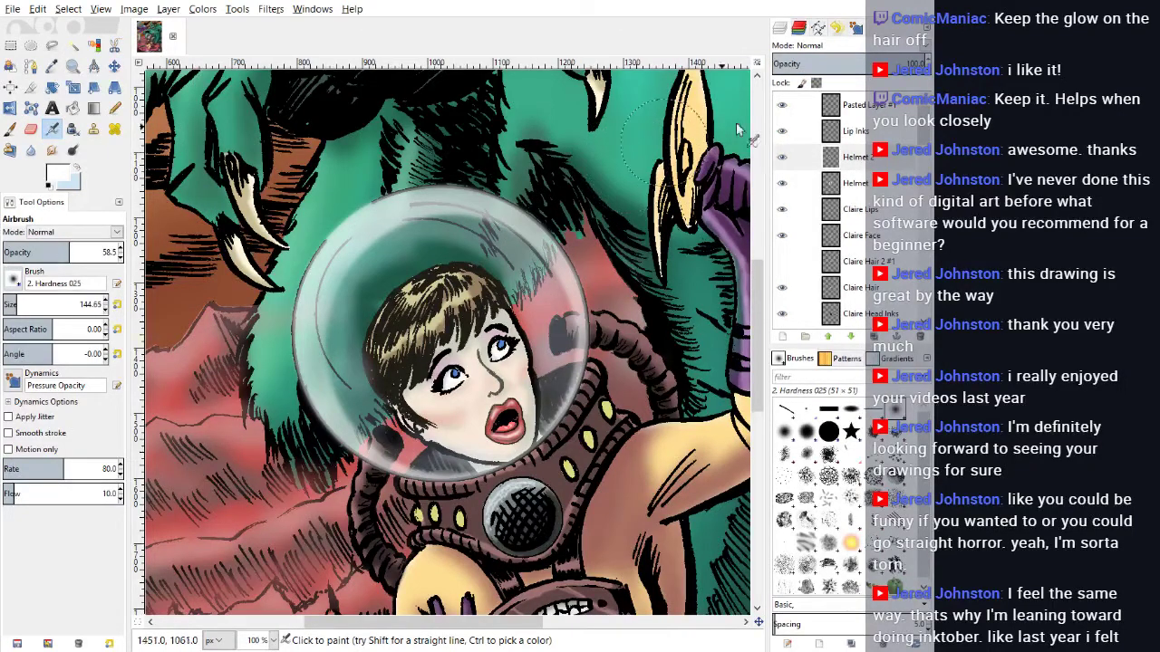
# Step: On INK Layer, outline the curved reflection line inside the helmet's left side with a polygonal Free Select
pyautogui.scroll(-5, 926, 167)
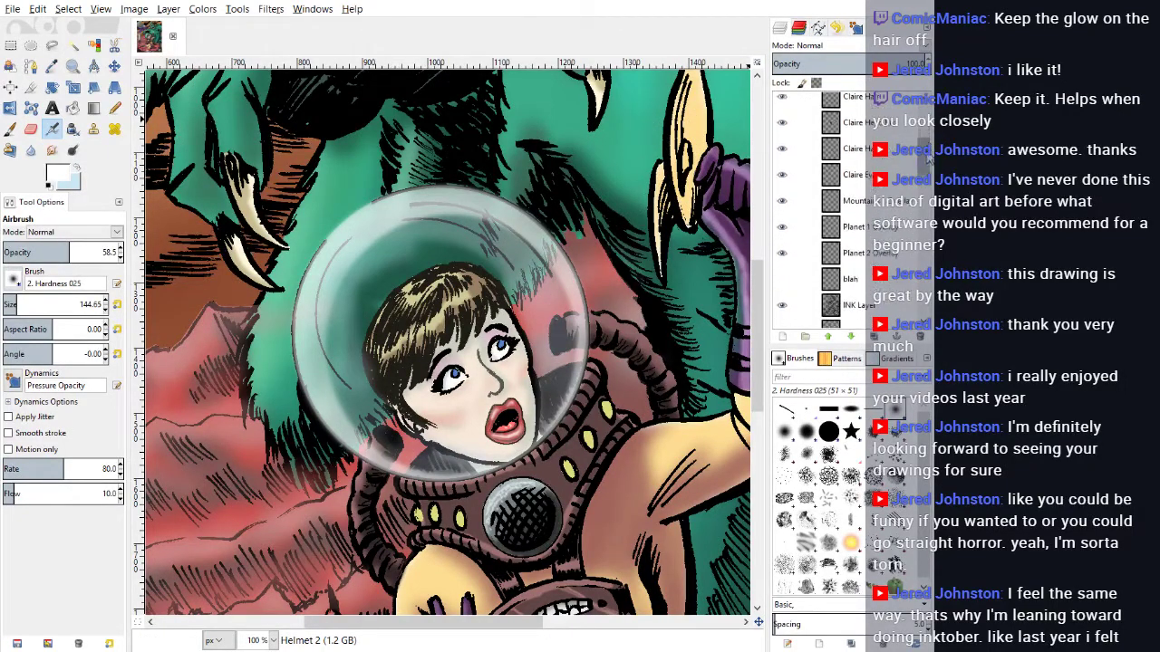
pyautogui.click(861, 236)
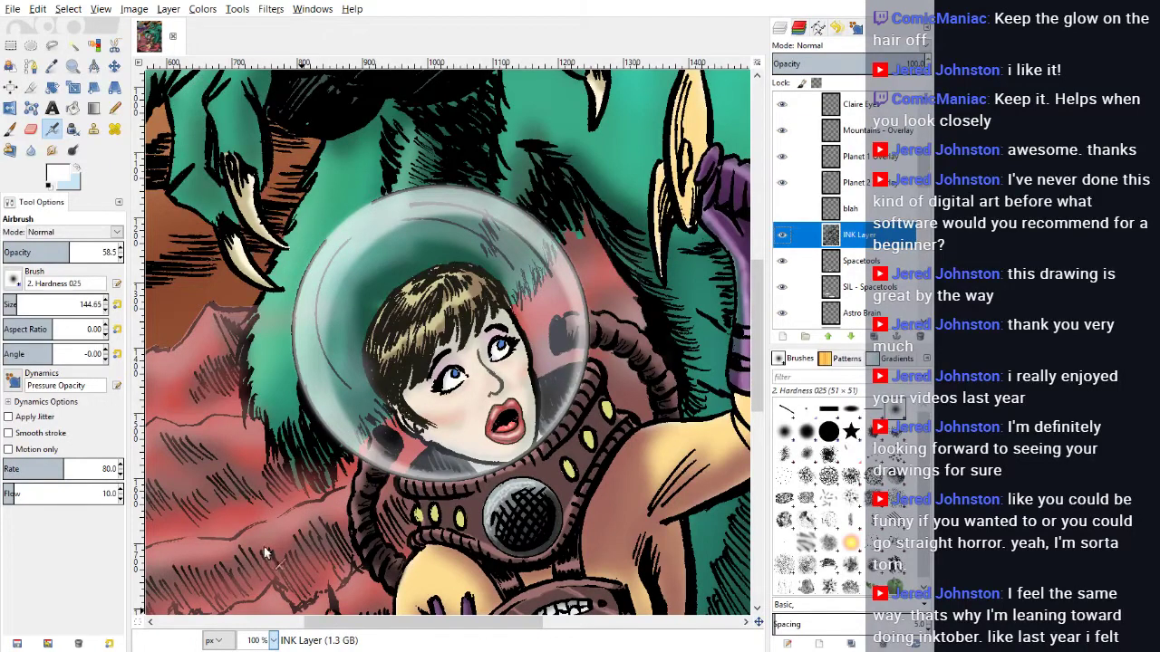
pyautogui.press('2')
pyautogui.click(53, 45)
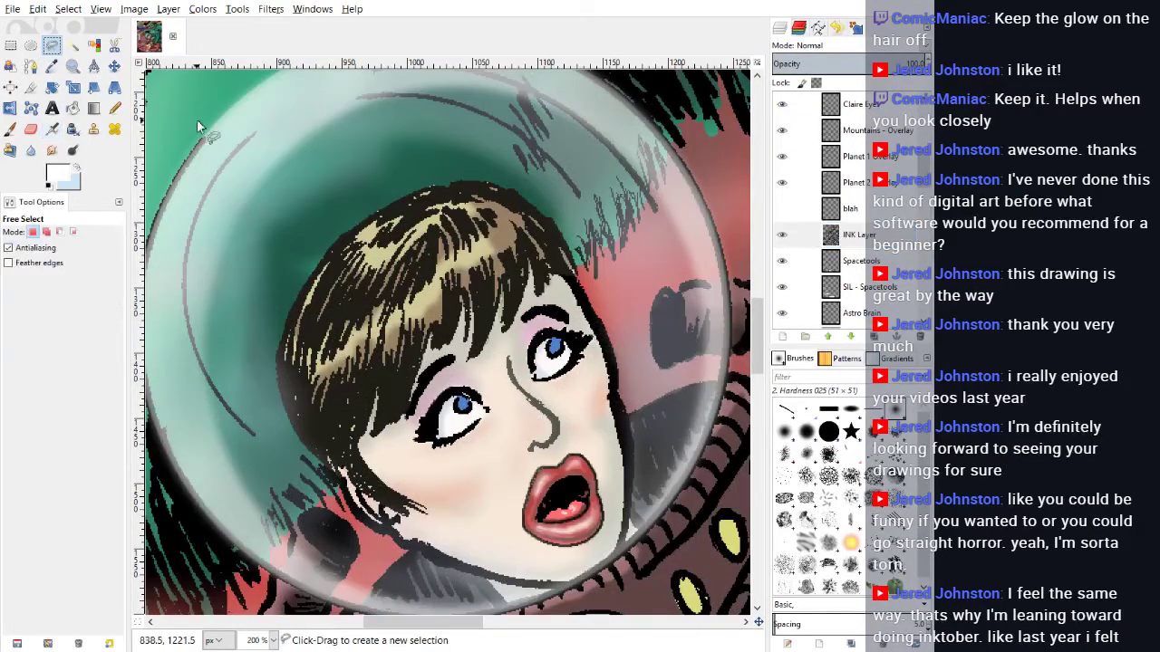
pyautogui.click(249, 124)
pyautogui.click(202, 164)
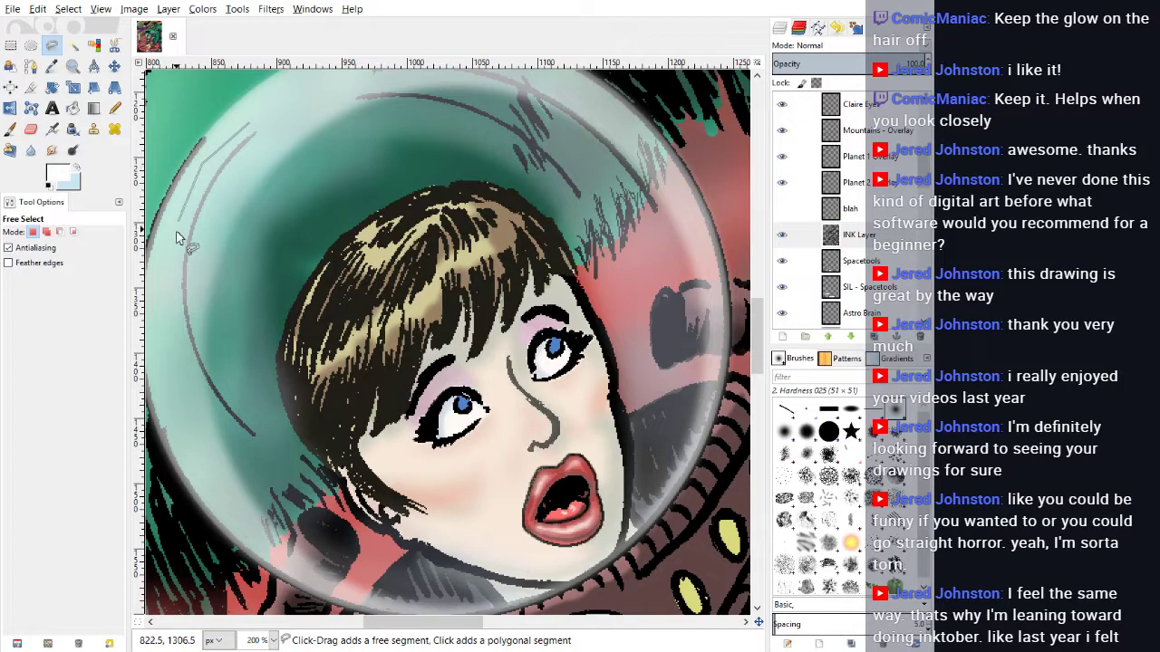
pyautogui.click(166, 265)
pyautogui.click(175, 374)
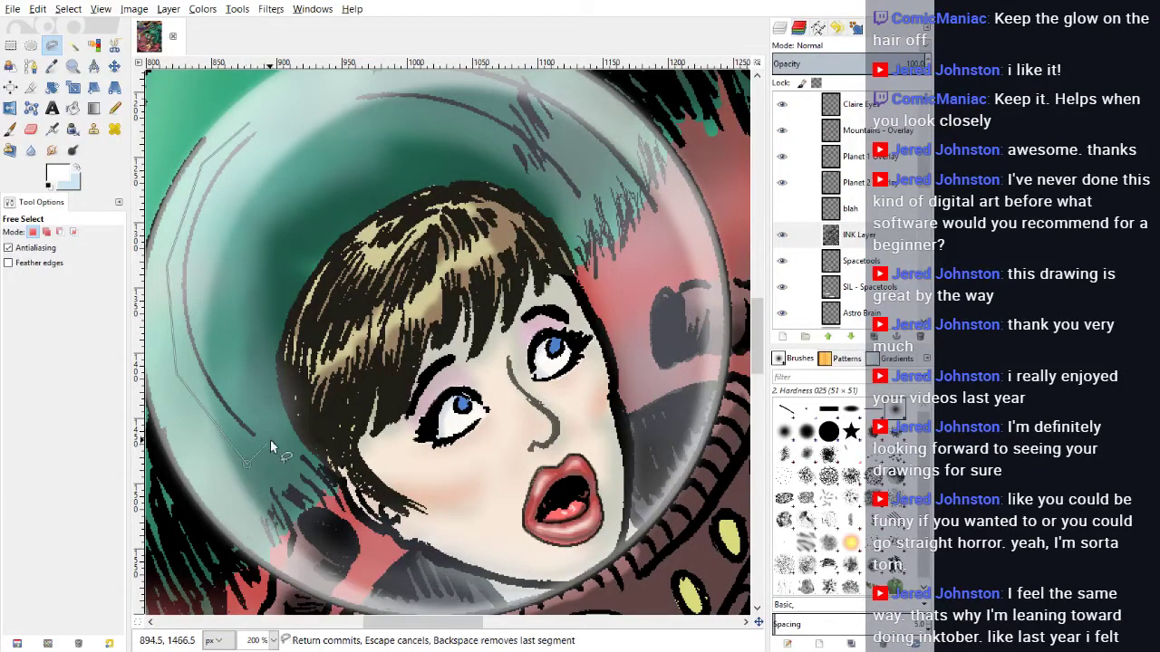
pyautogui.click(249, 124)
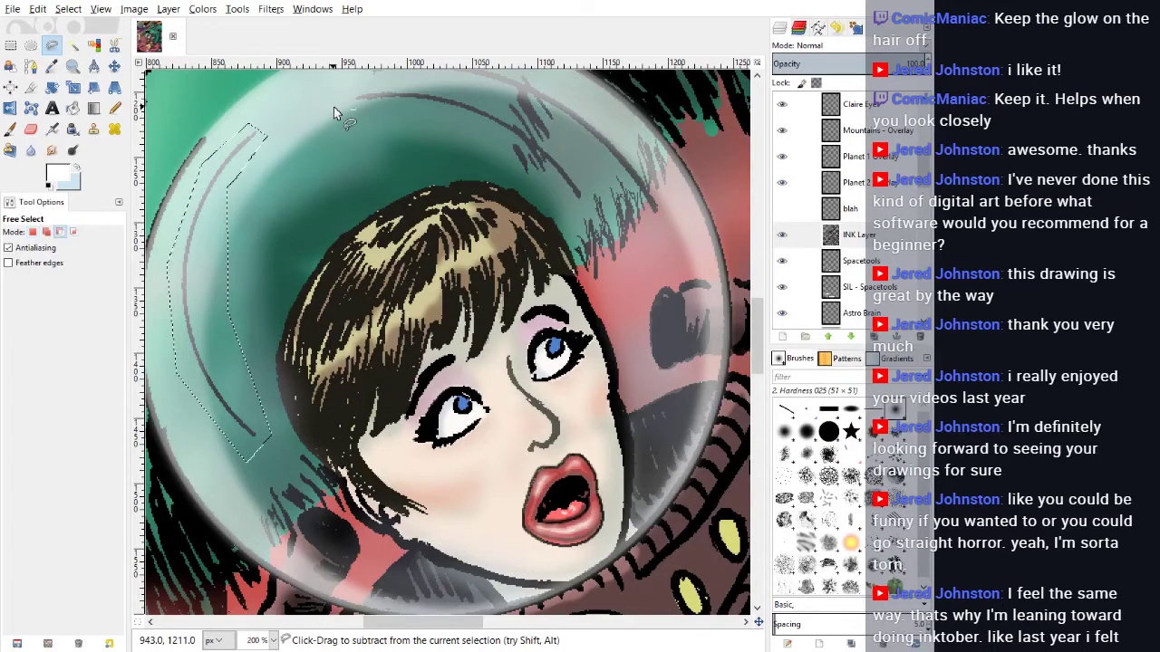
# Step: Cut the selected reflection line from INK Layer and paste it as a new layer
pyautogui.hotkey('ctrl', 'x')
pyautogui.hotkey('ctrl', 'v')
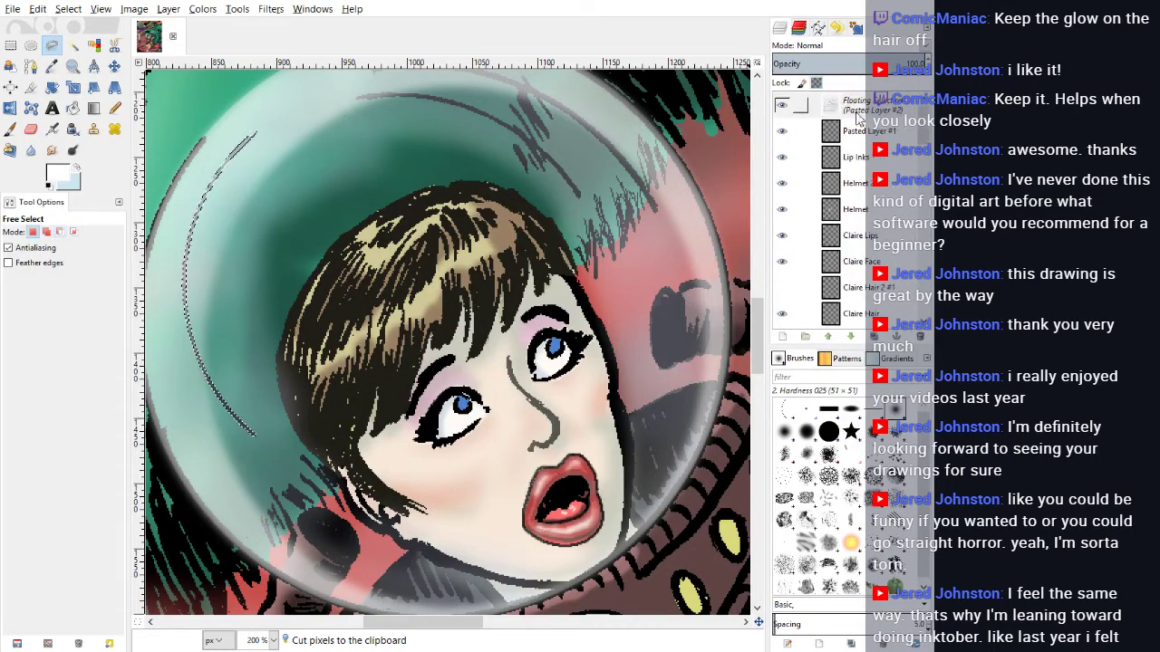
pyautogui.click(872, 114)
pyautogui.hotkey('ctrl', 'shift', 'n')
# Step: Move the pasted reflection line lower inside the helmet and place its layer directly below INK Layer
pyautogui.click(115, 67)
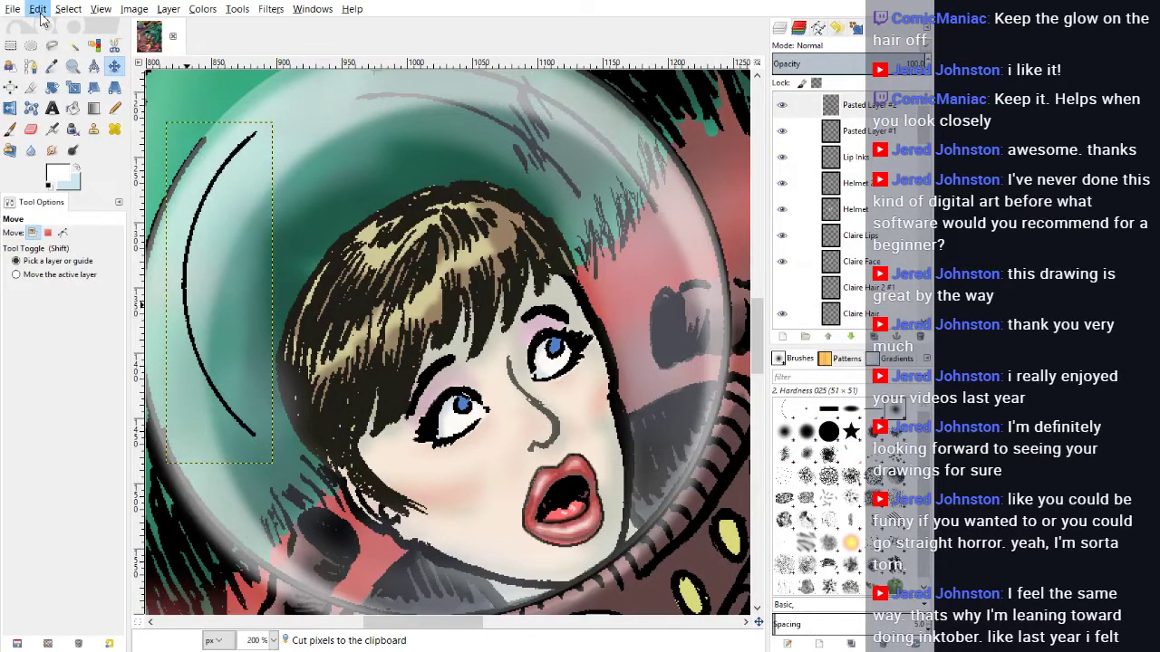
pyautogui.moveTo(190, 308); pyautogui.dragTo(190, 359)
pyautogui.moveTo(886, 108)
pyautogui.mouseDown()
pyautogui.moveTo(884, 331)
pyautogui.moveTo(891, 263)
pyautogui.moveTo(869, 305)
pyautogui.mouseUp()
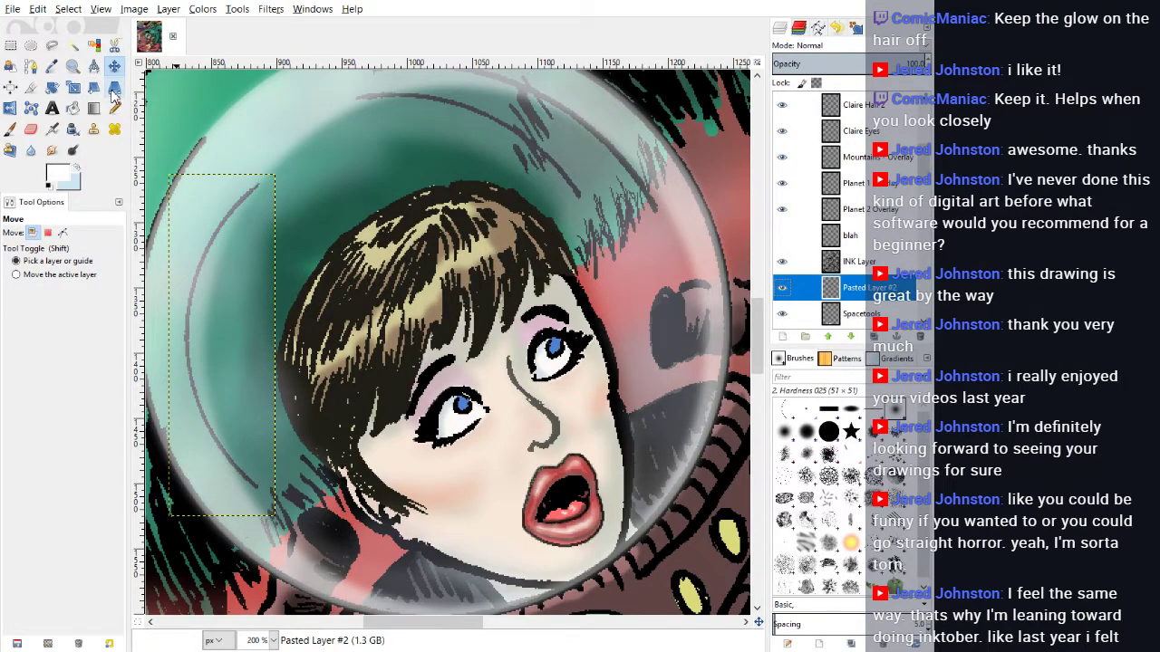
# Step: Scale Pasted Layer #2 downward with its aspect ratio unlocked so the reflection line becomes taller
pyautogui.click(72, 87)
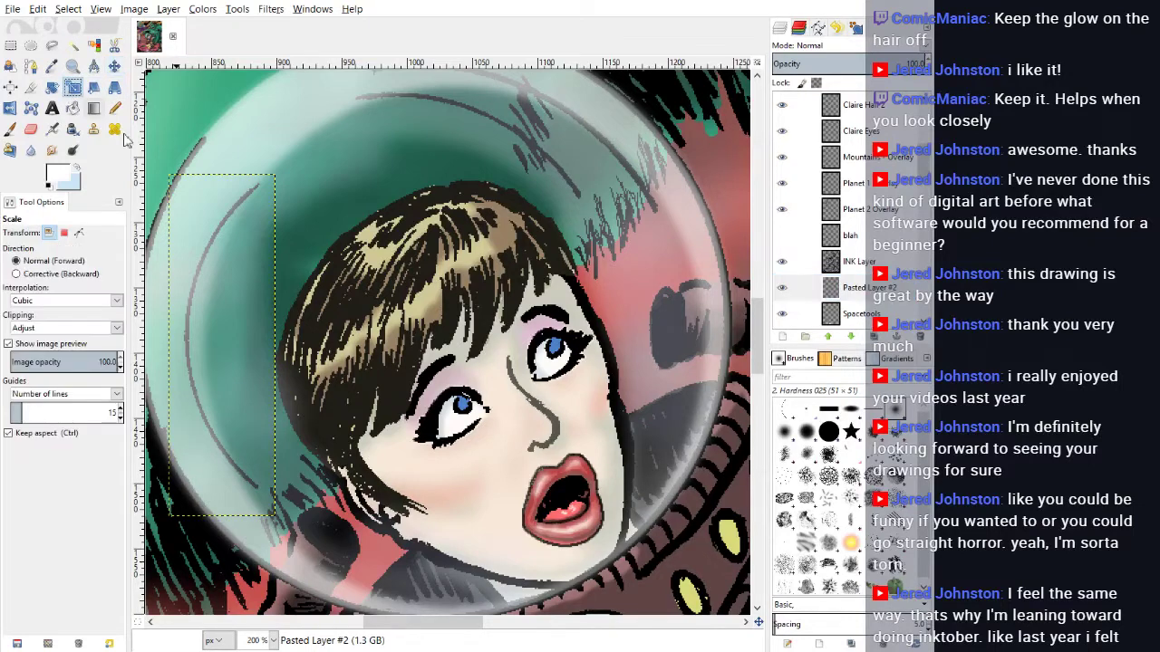
pyautogui.click(202, 326)
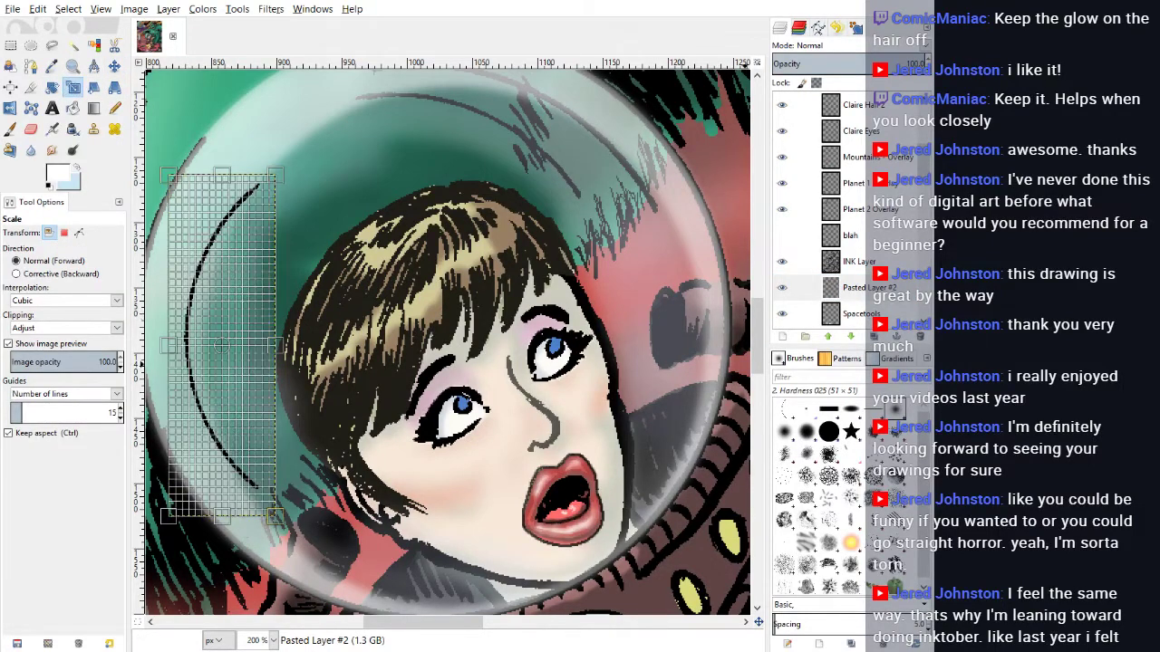
pyautogui.moveTo(222, 518); pyautogui.dragTo(222, 568)
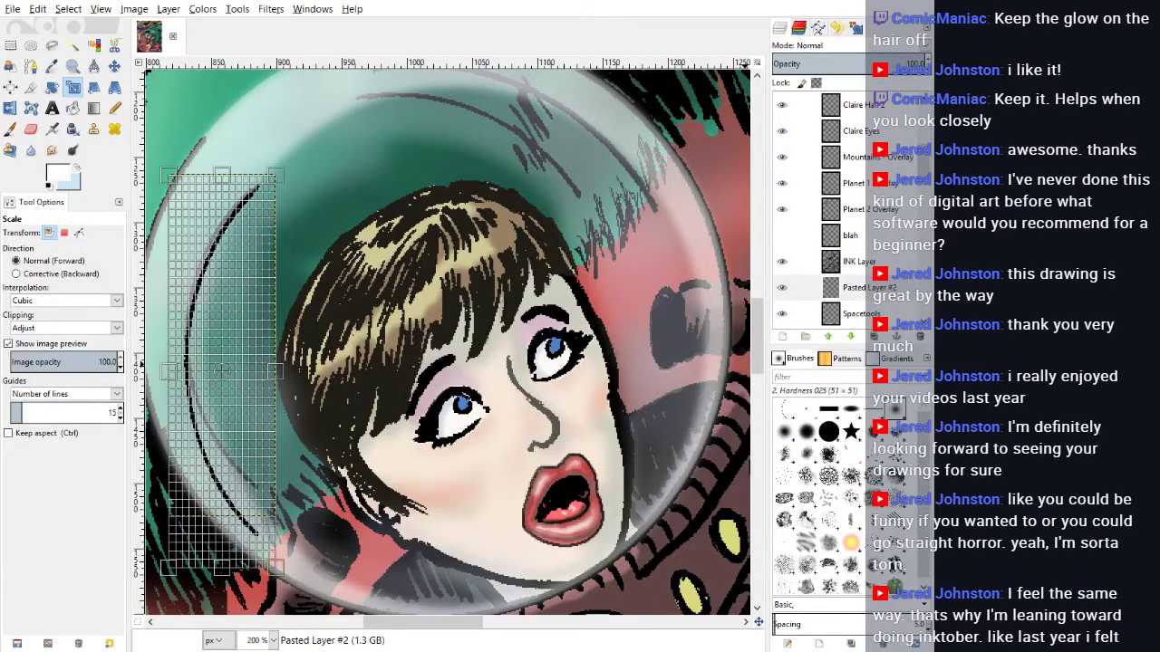
pyautogui.press('Return')
pyautogui.click(114, 66)
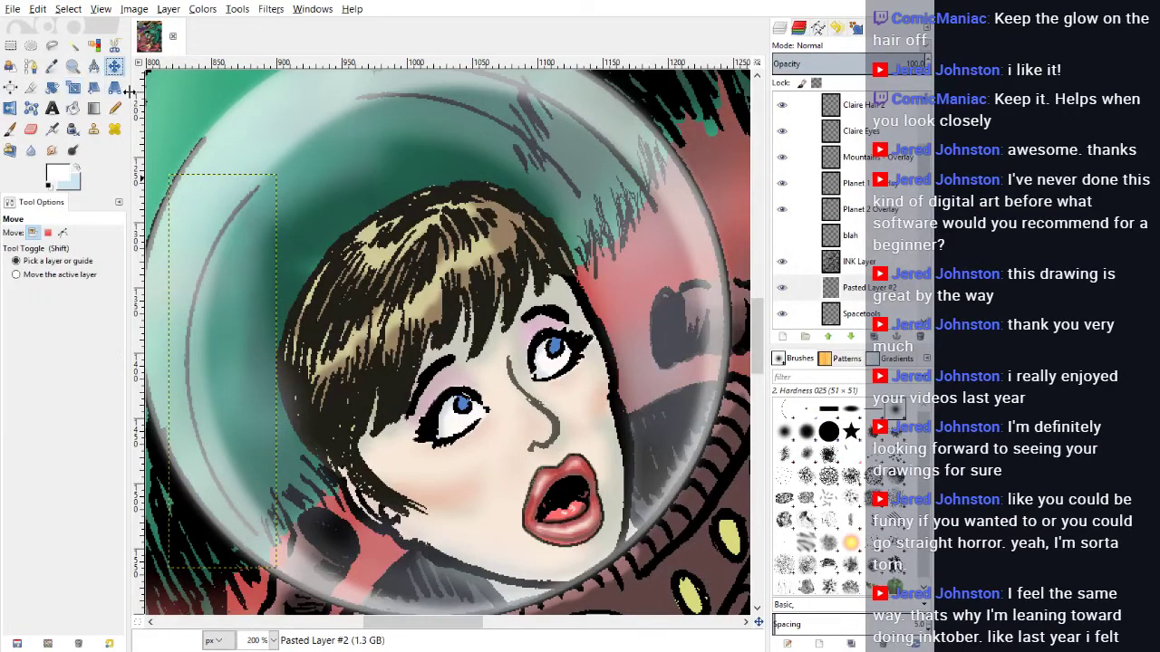
pyautogui.moveTo(202, 277); pyautogui.dragTo(206, 265)
pyautogui.click(37, 10)
pyautogui.click(45, 29)
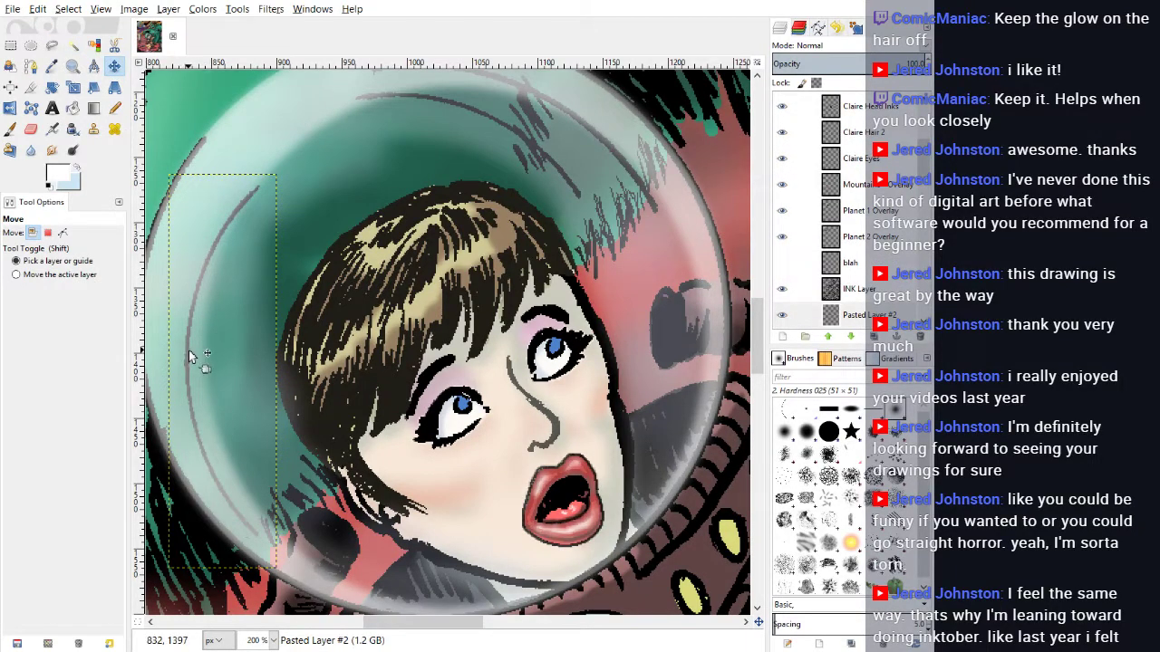
pyautogui.moveTo(187, 349); pyautogui.dragTo(193, 342)
pyautogui.click(37, 9)
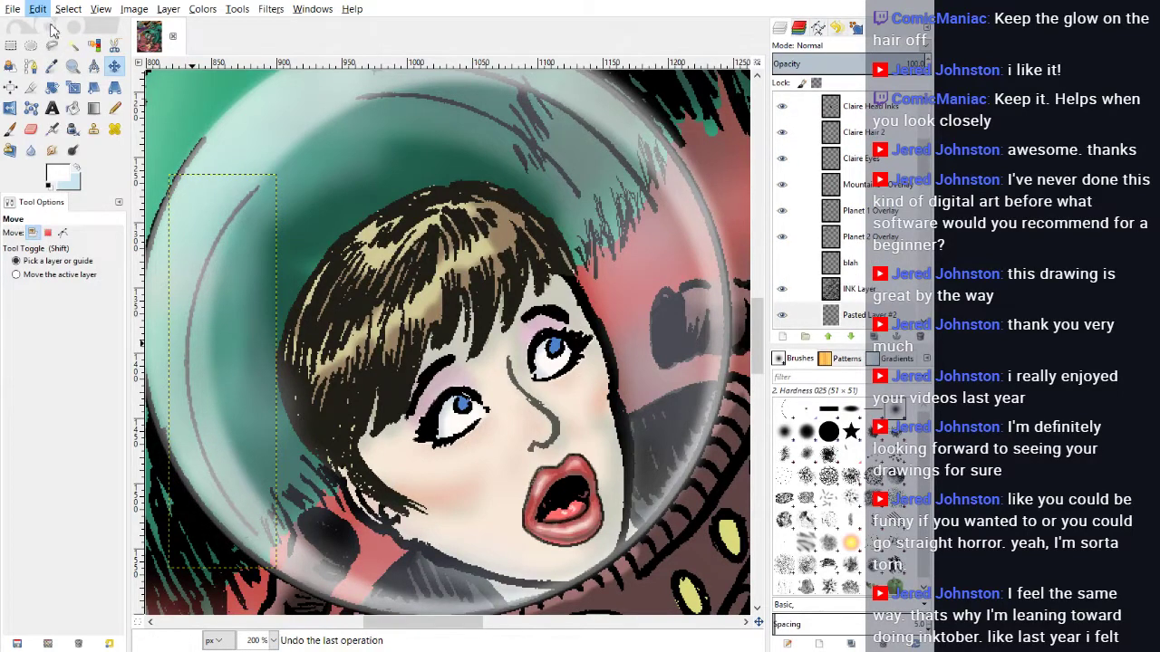
pyautogui.click(45, 29)
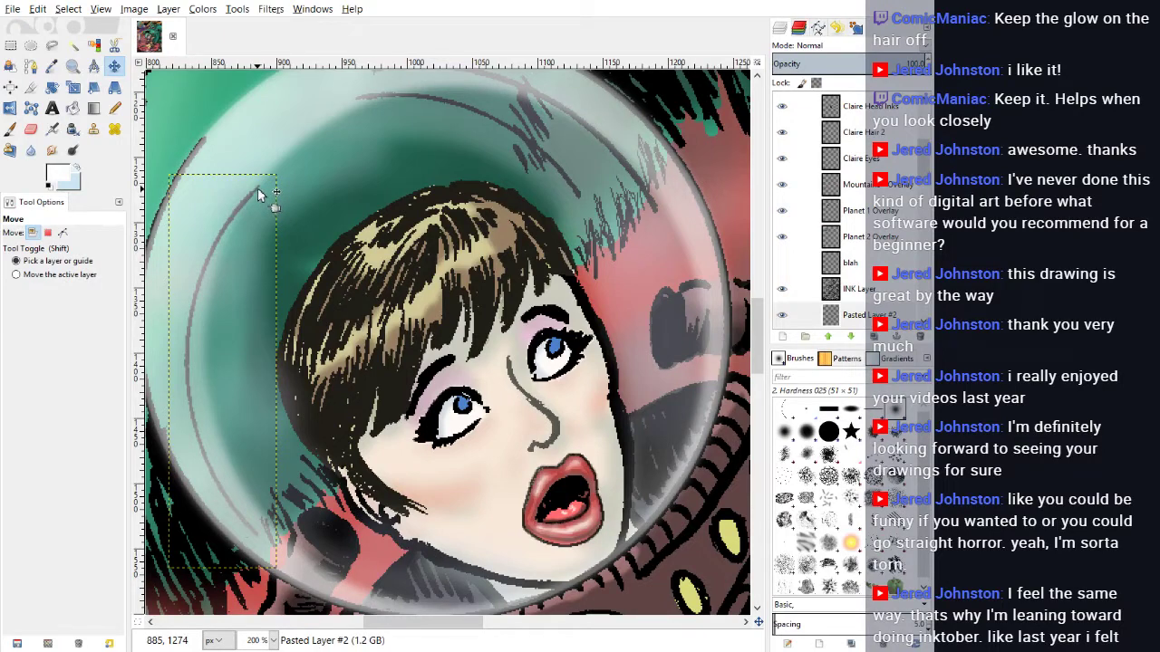
# Step: Hide the Helmet 2 and Helmet layers and move the pasted reflection line over onto the woman's hair
pyautogui.scroll(4, 836, 166)
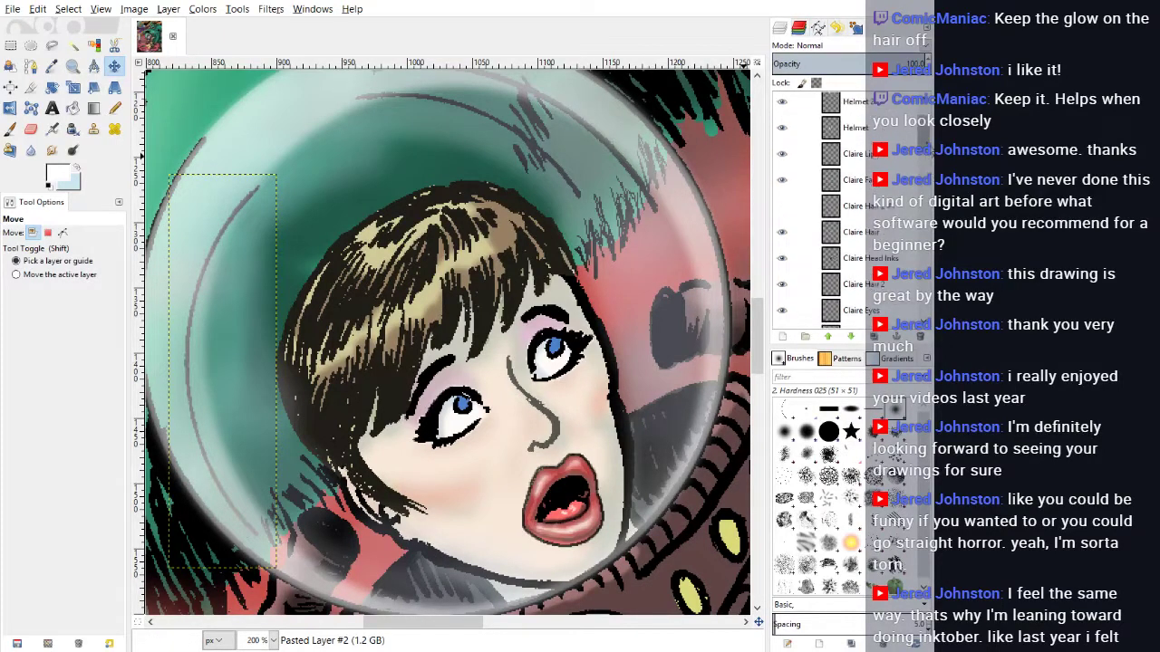
pyautogui.click(781, 158)
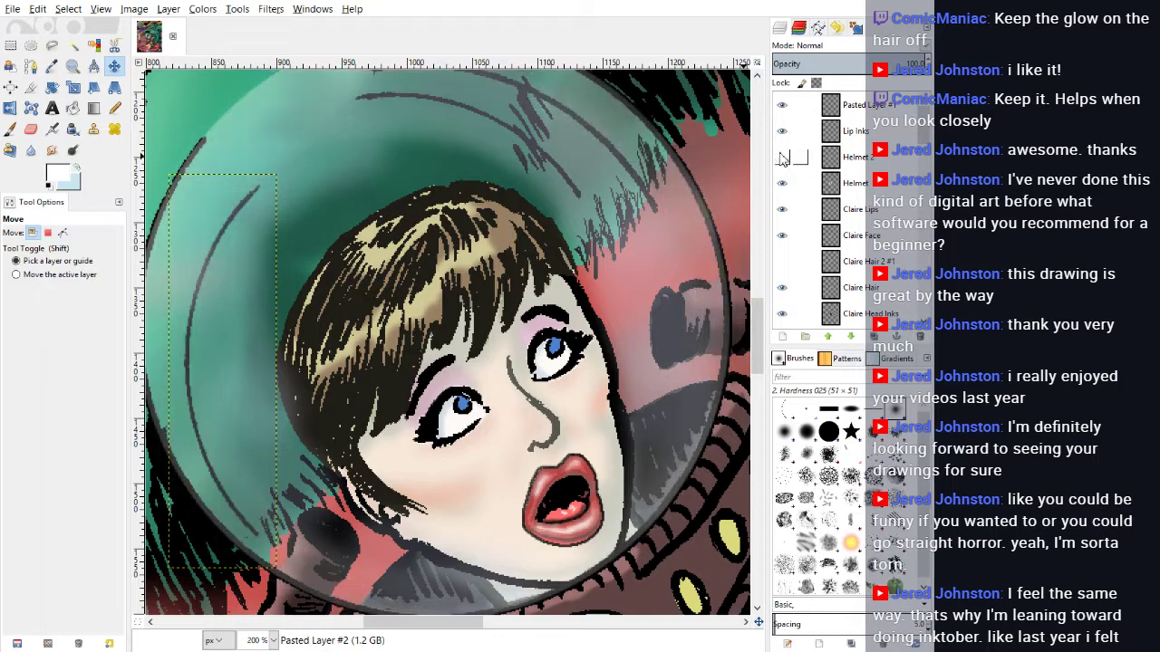
pyautogui.click(783, 184)
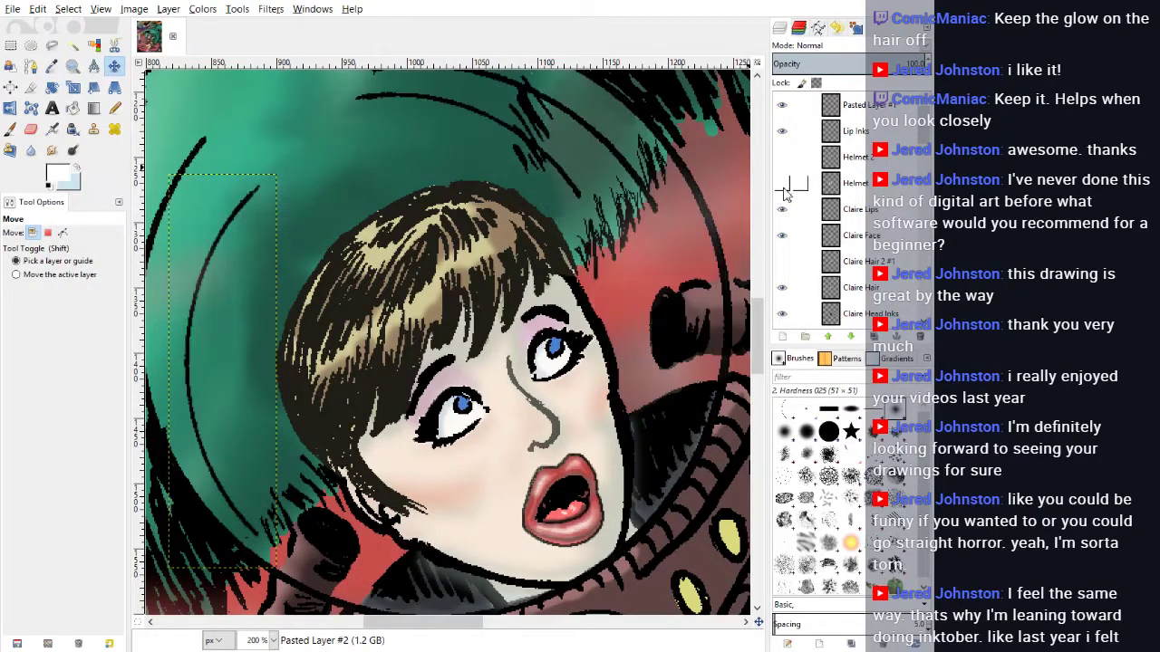
pyautogui.scroll(-5, 920, 168)
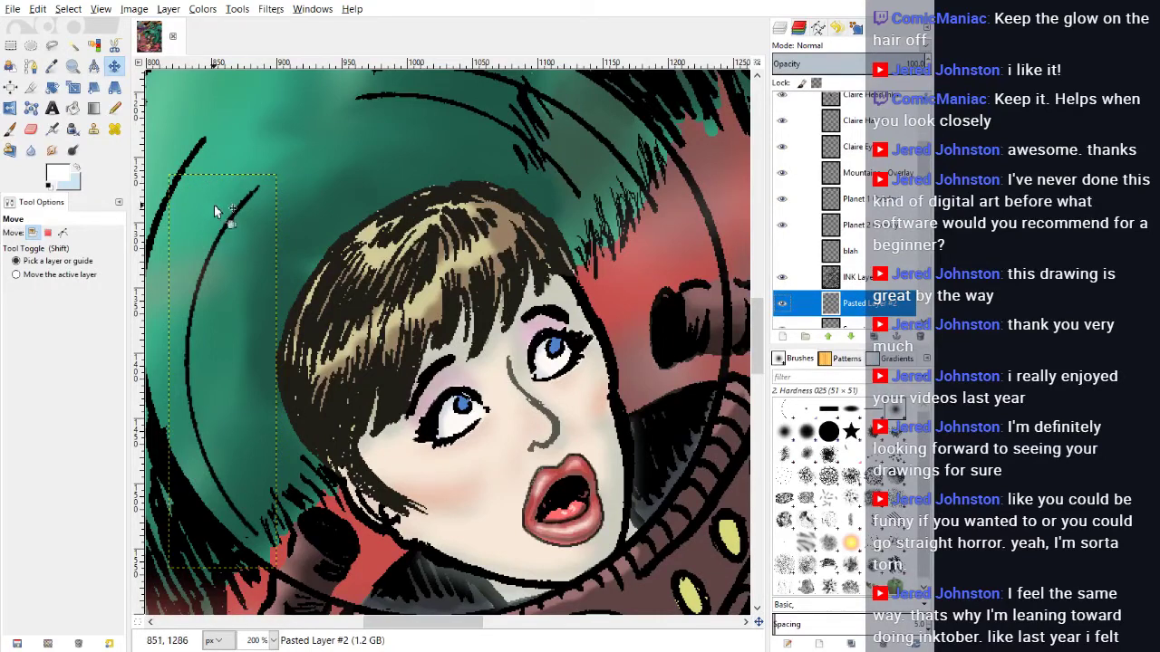
pyautogui.moveTo(233, 218); pyautogui.dragTo(371, 161)
# Step: Show the Helmet 2 and Helmet layers again and move the reflection line back inside the helmet's left rim
pyautogui.scroll(5, 820, 209)
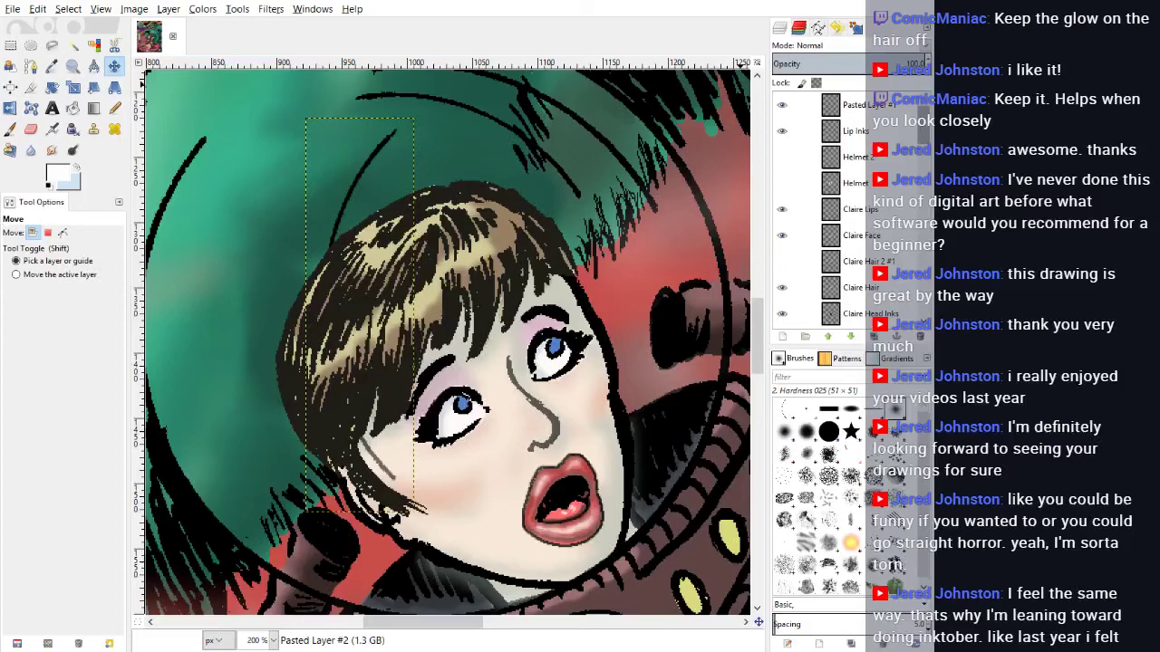
pyautogui.click(785, 157)
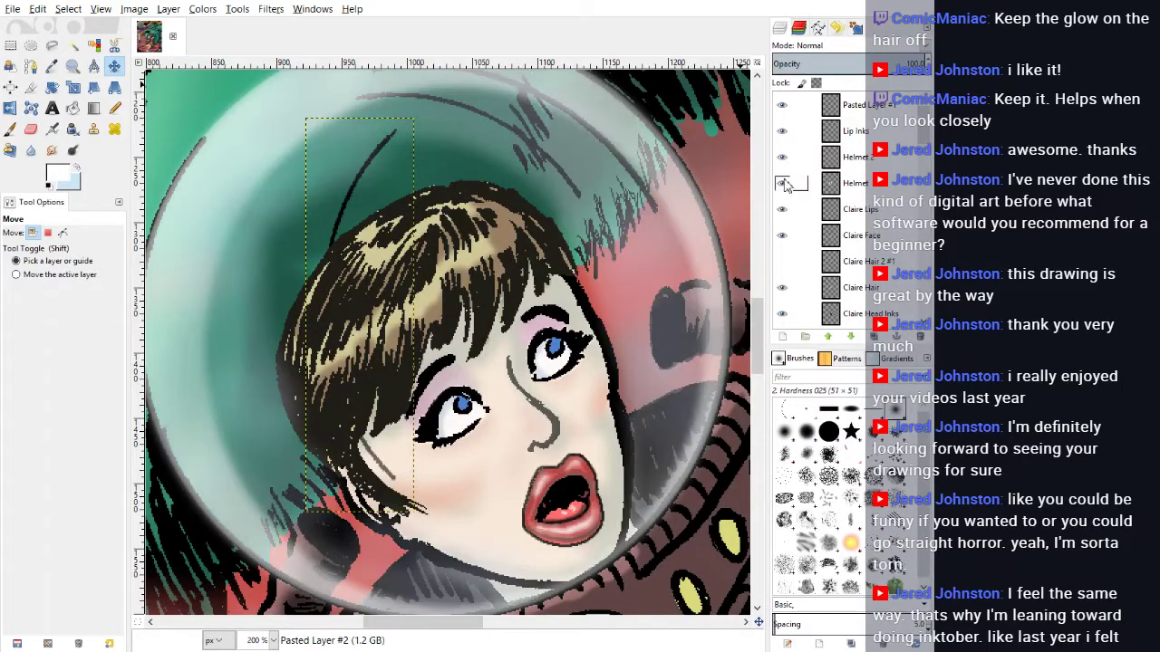
pyautogui.click(783, 183)
pyautogui.moveTo(354, 201)
pyautogui.mouseDown()
pyautogui.moveTo(231, 246)
pyautogui.moveTo(216, 229)
pyautogui.mouseUp()
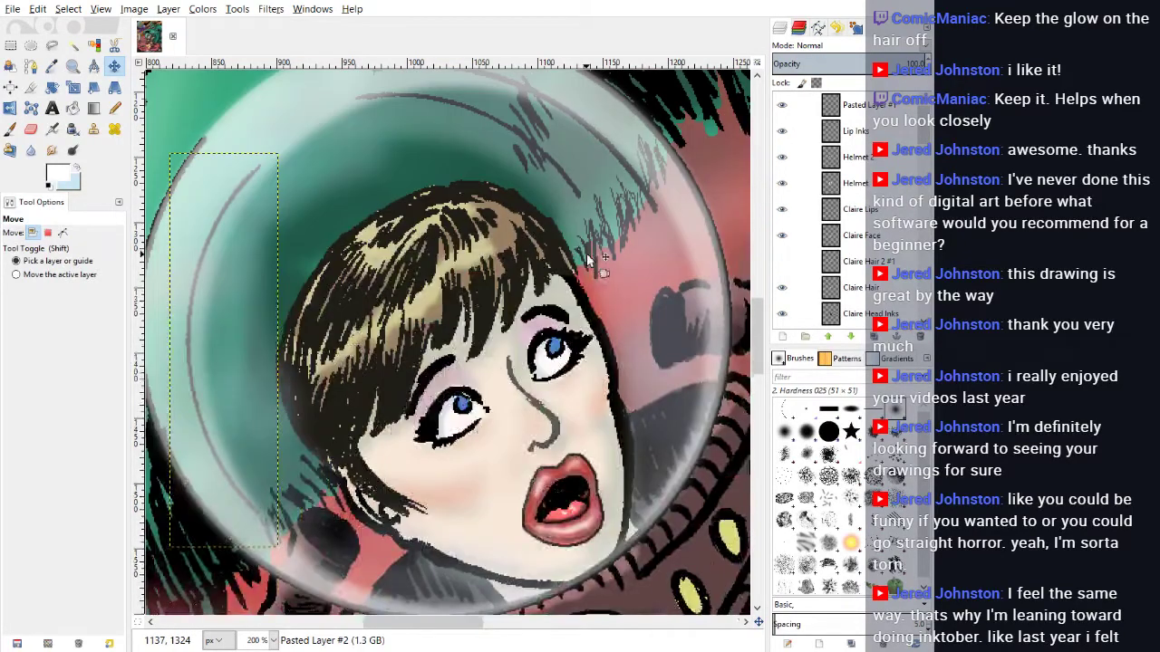
# Step: Examine the repositioned reflection line up close and the whole helmet and figure at 50% zoom
pyautogui.scroll(-1, 625, 360)
pyautogui.scroll(1, 625, 360)
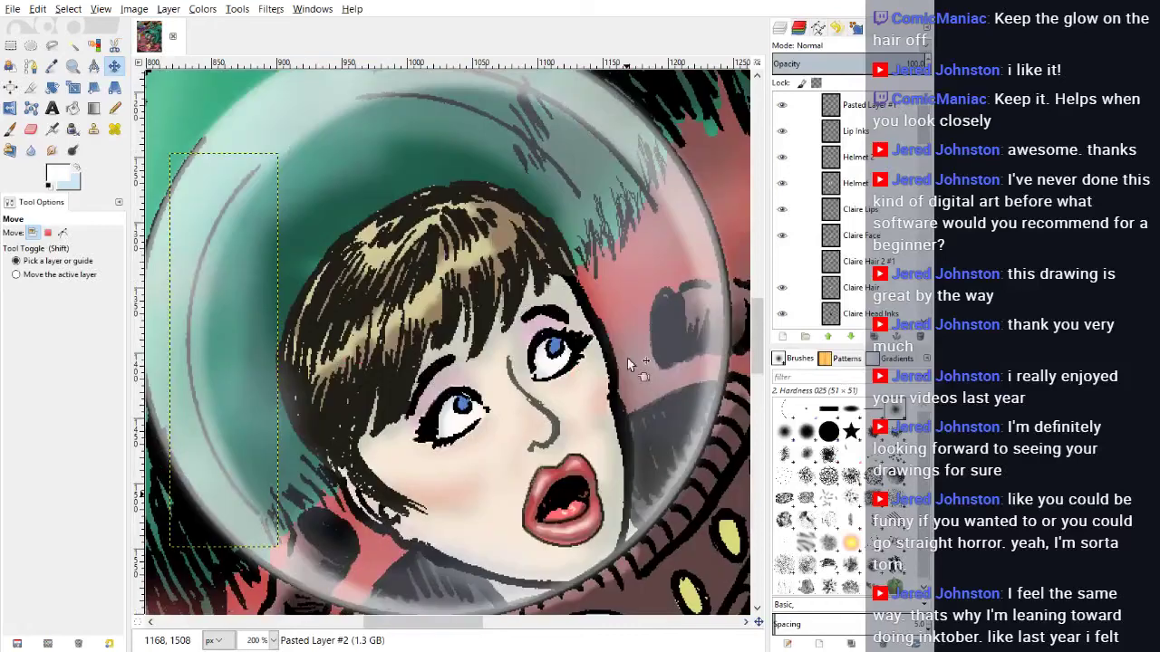
pyautogui.scroll(2, 627, 358)
pyautogui.scroll(-3, 627, 357)
pyautogui.moveTo(417, 623); pyautogui.dragTo(393, 622)
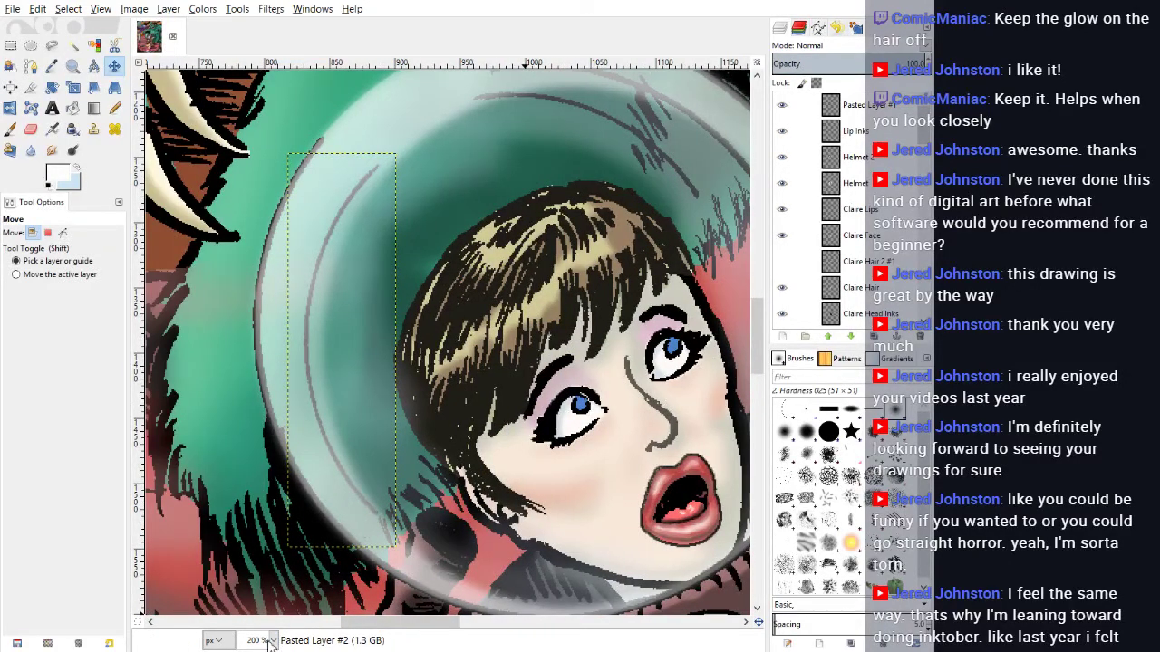
pyautogui.click(262, 593)
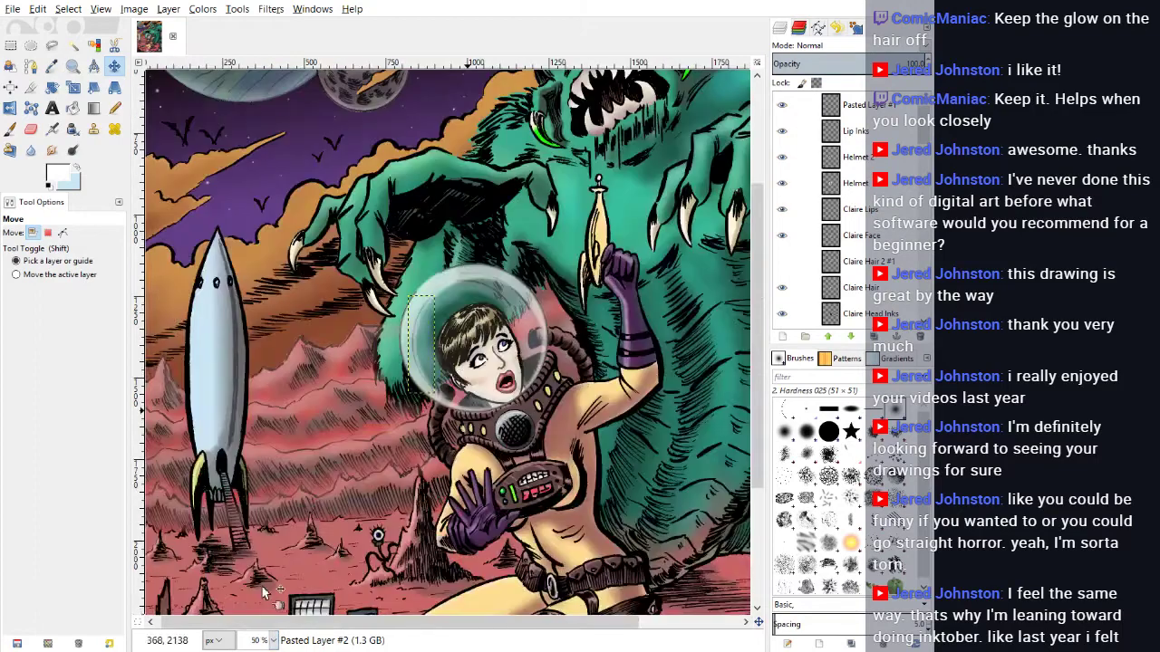
pyautogui.scroll(-3, 291, 553)
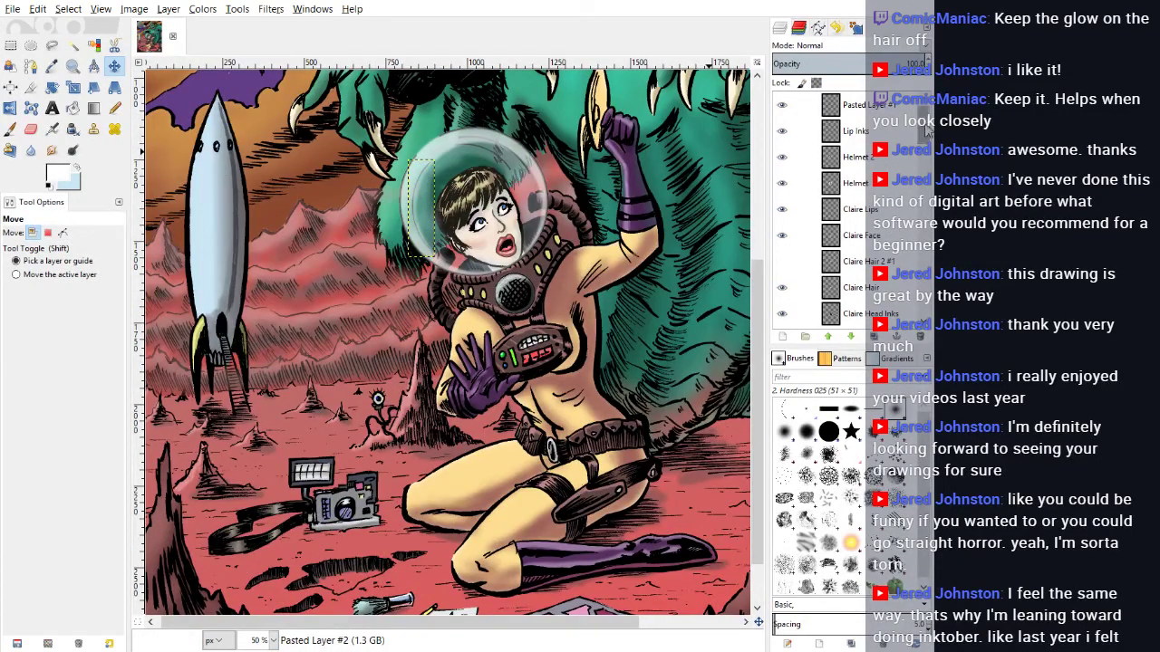
# Step: Fuzzy-select the connected black ink of the helmet outline on INK Layer at threshold 5.8
pyautogui.moveTo(926, 130); pyautogui.dragTo(921, 165)
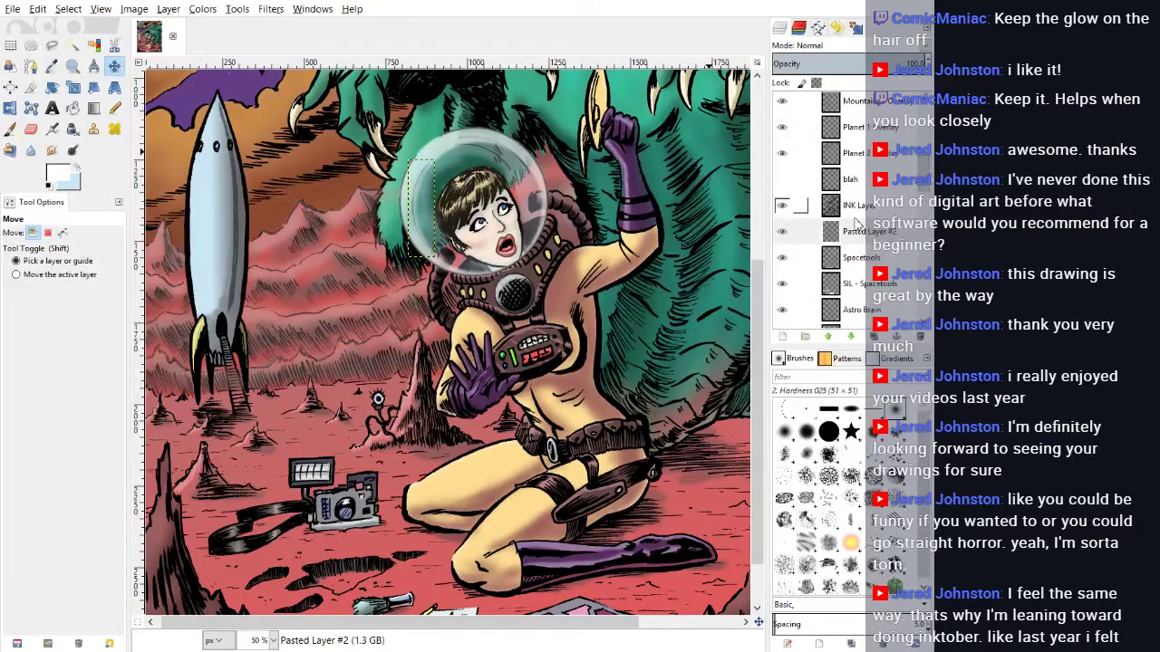
pyautogui.click(857, 207)
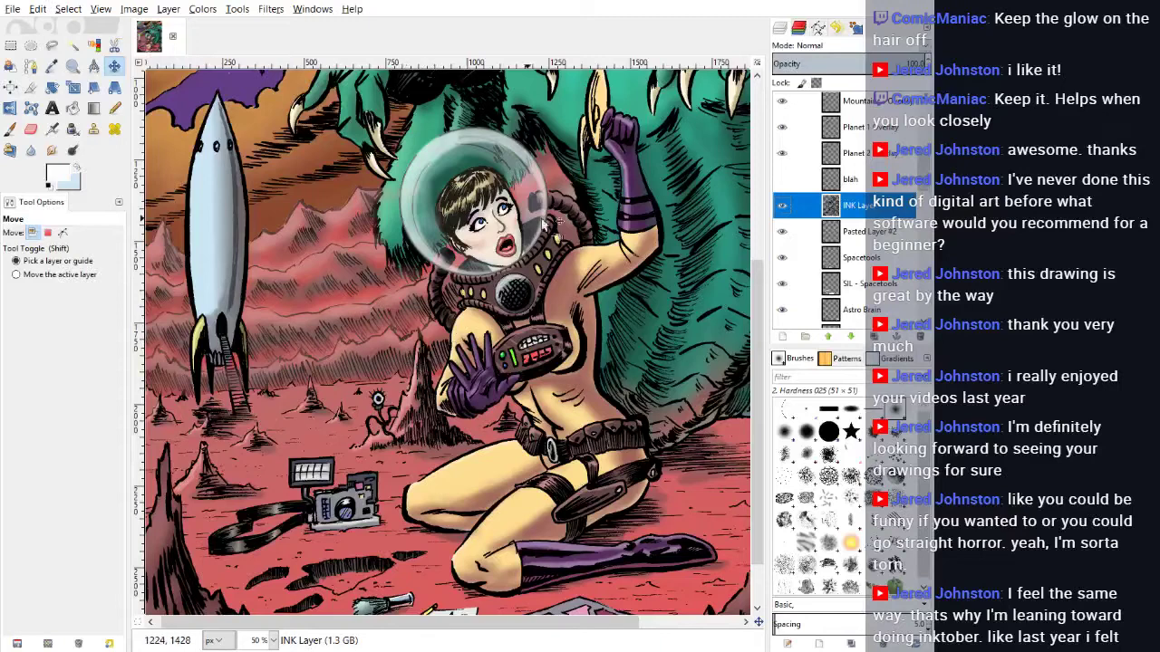
pyautogui.scroll(3, 616, 296)
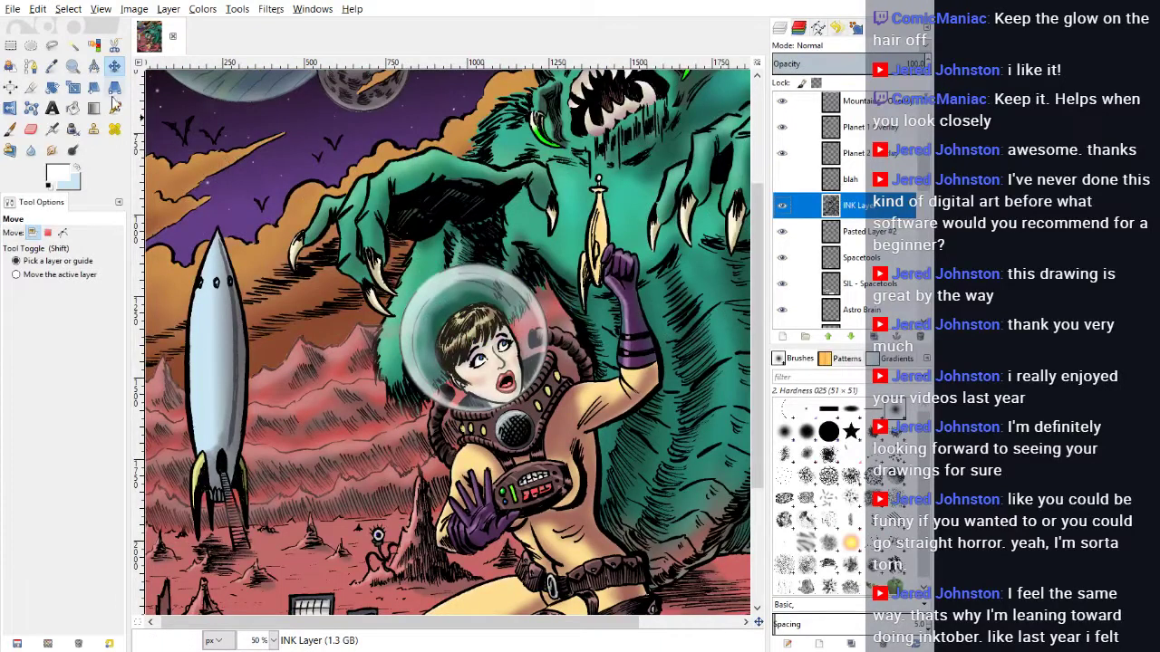
pyautogui.click(73, 45)
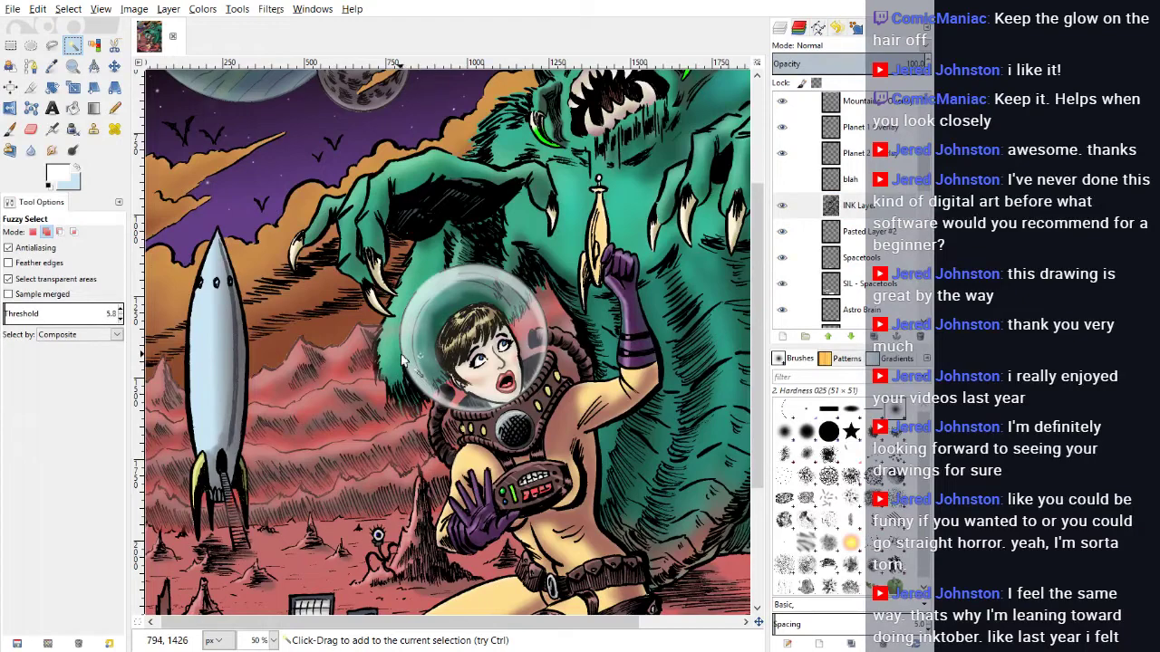
pyautogui.click(403, 356)
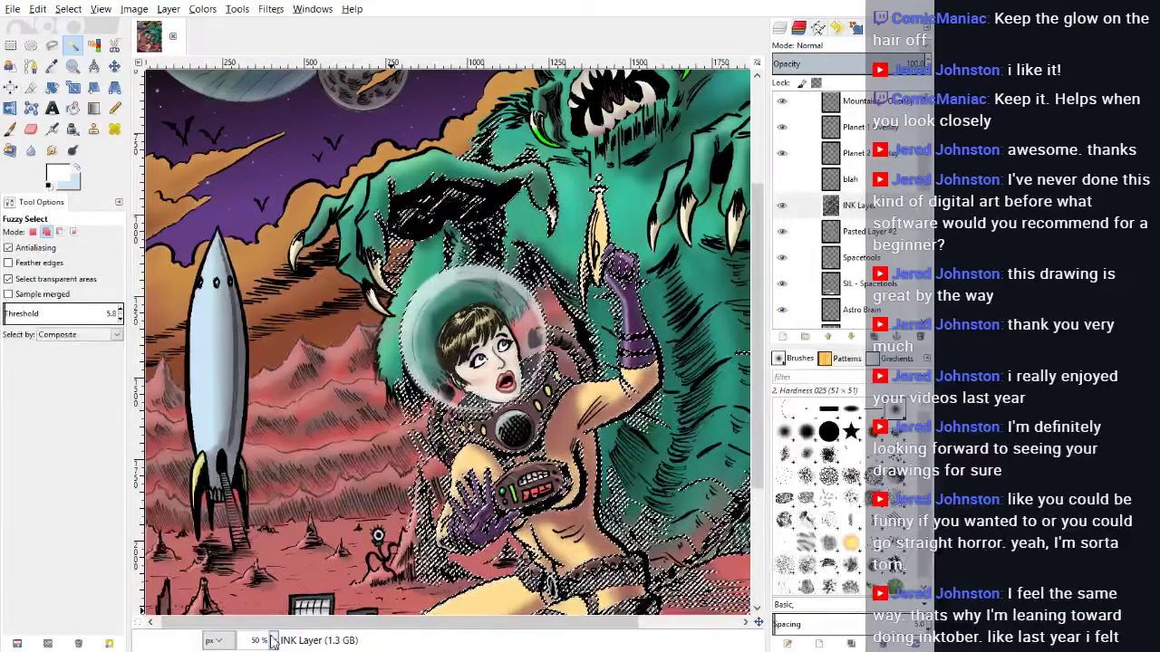
# Step: Erase the haze covering the selected black helmet outline on the Helmet layer, using a small Hardness 025 eraser
pyautogui.press('2')
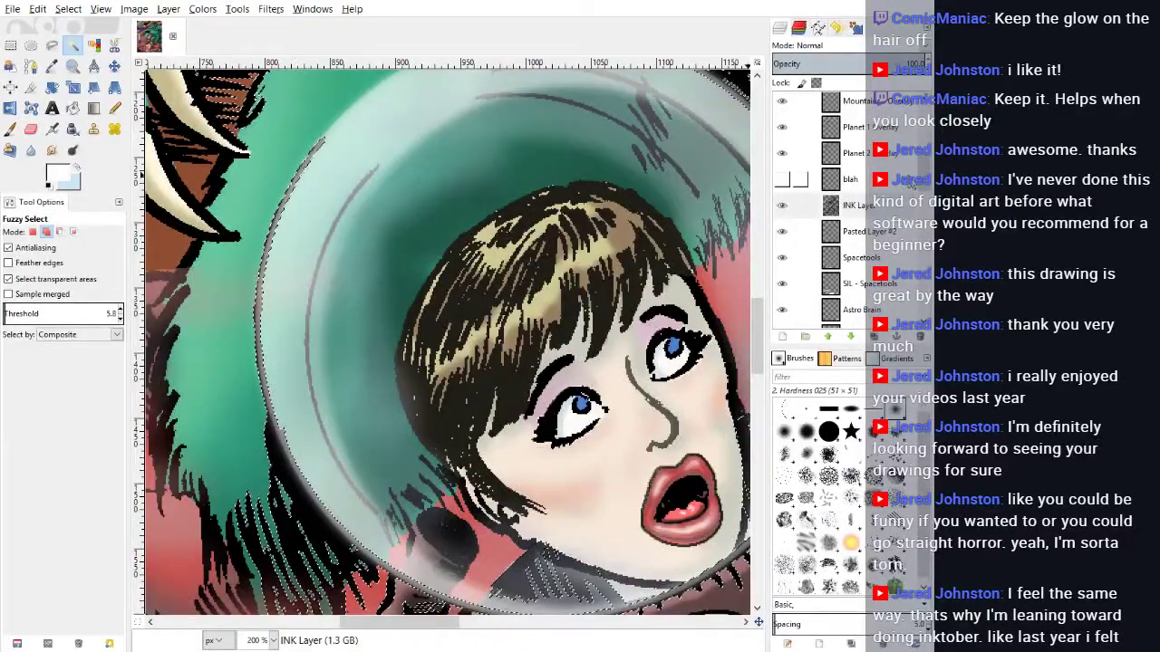
pyautogui.scroll(3, 816, 208)
pyautogui.scroll(2, 919, 136)
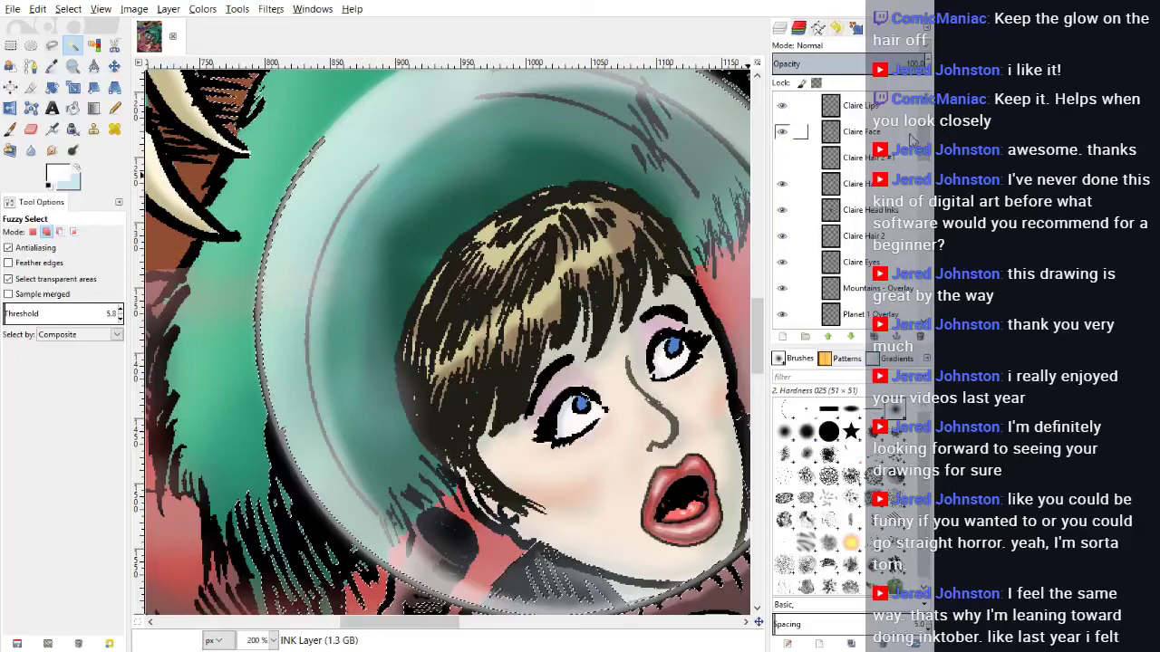
pyautogui.scroll(2, 924, 134)
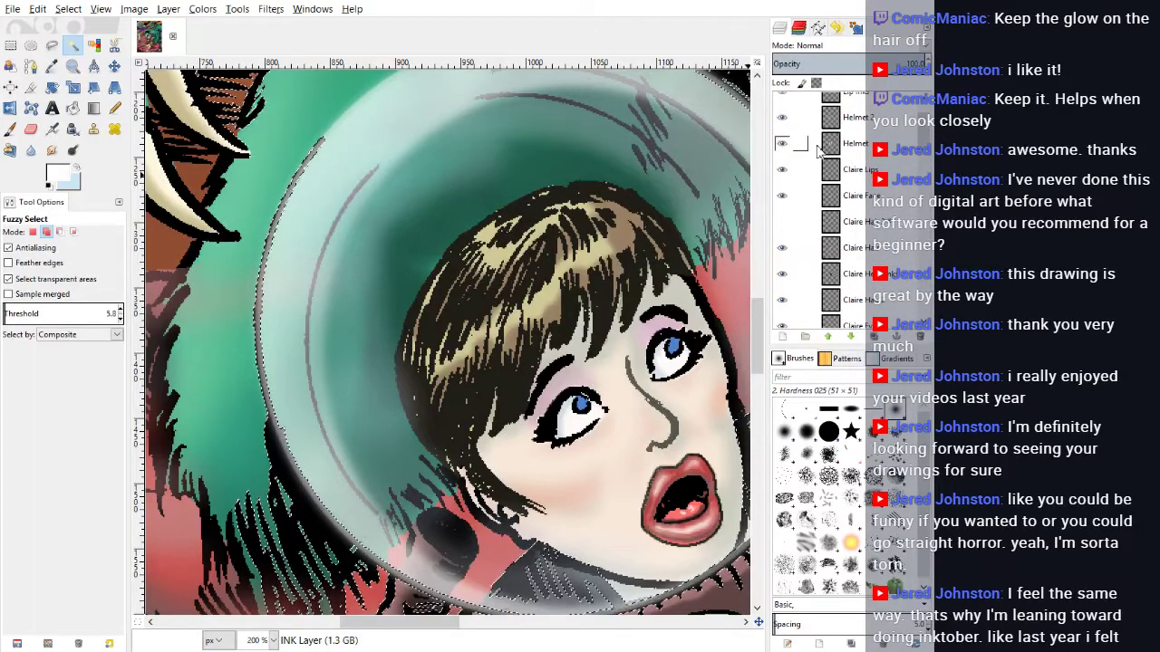
pyautogui.click(852, 143)
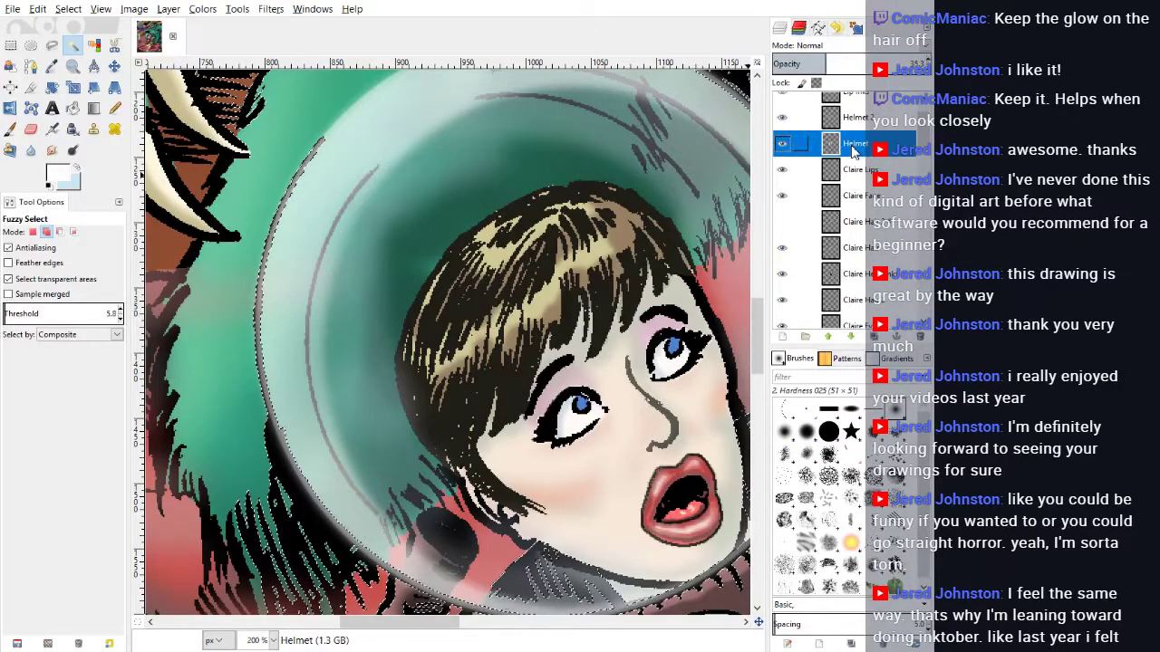
pyautogui.click(30, 128)
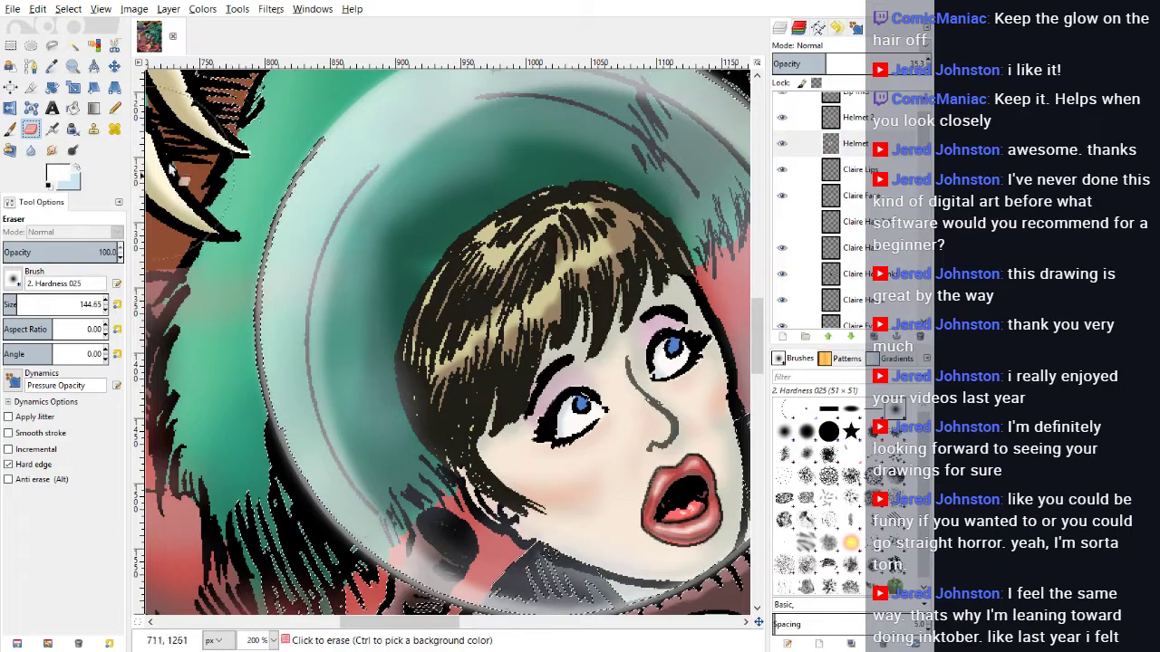
pyautogui.moveTo(243, 136)
pyautogui.mouseDown()
pyautogui.moveTo(208, 310)
pyautogui.moveTo(198, 301)
pyautogui.mouseUp()
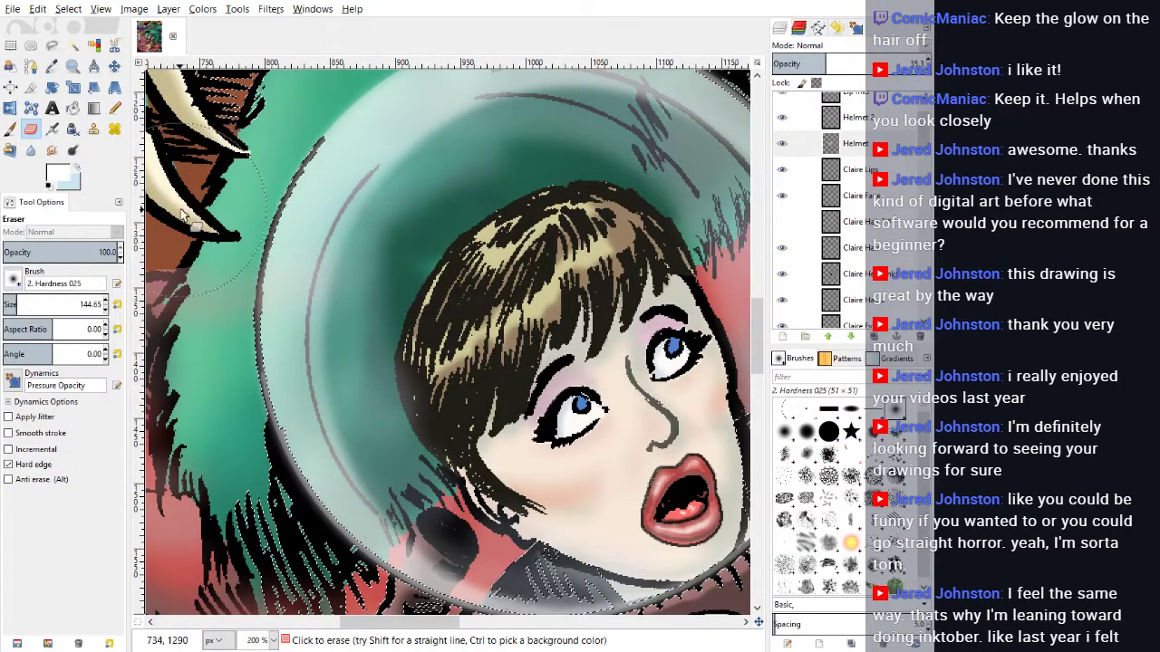
pyautogui.click(9, 304)
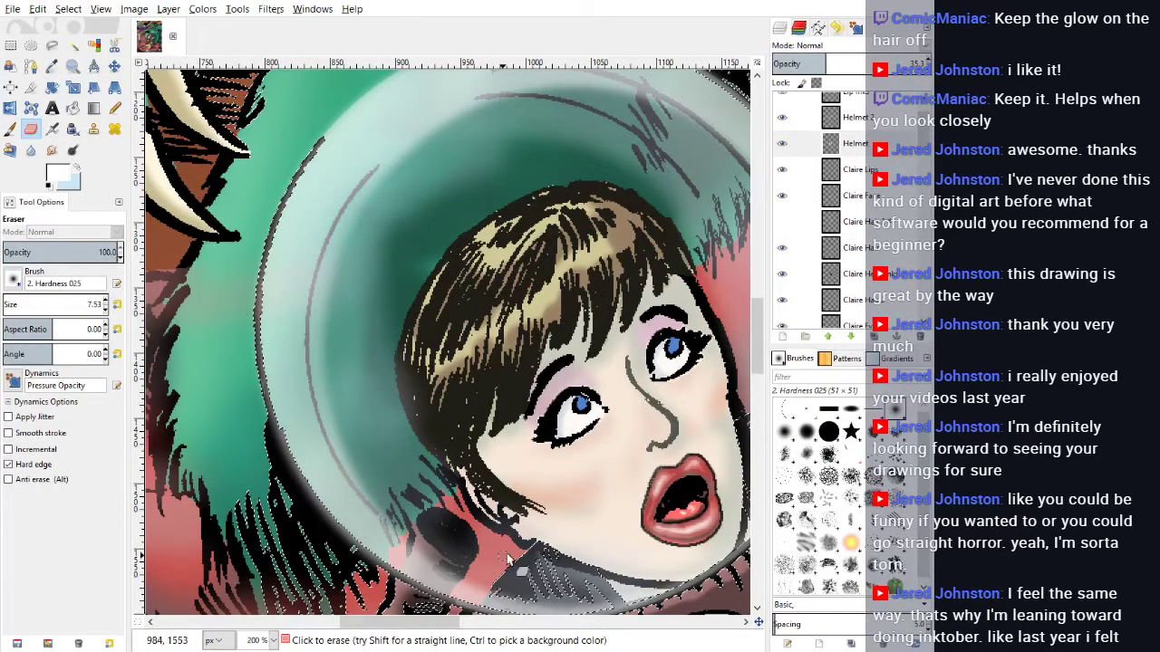
pyautogui.scroll(-5, 444, 603)
pyautogui.moveTo(452, 329); pyautogui.dragTo(469, 335)
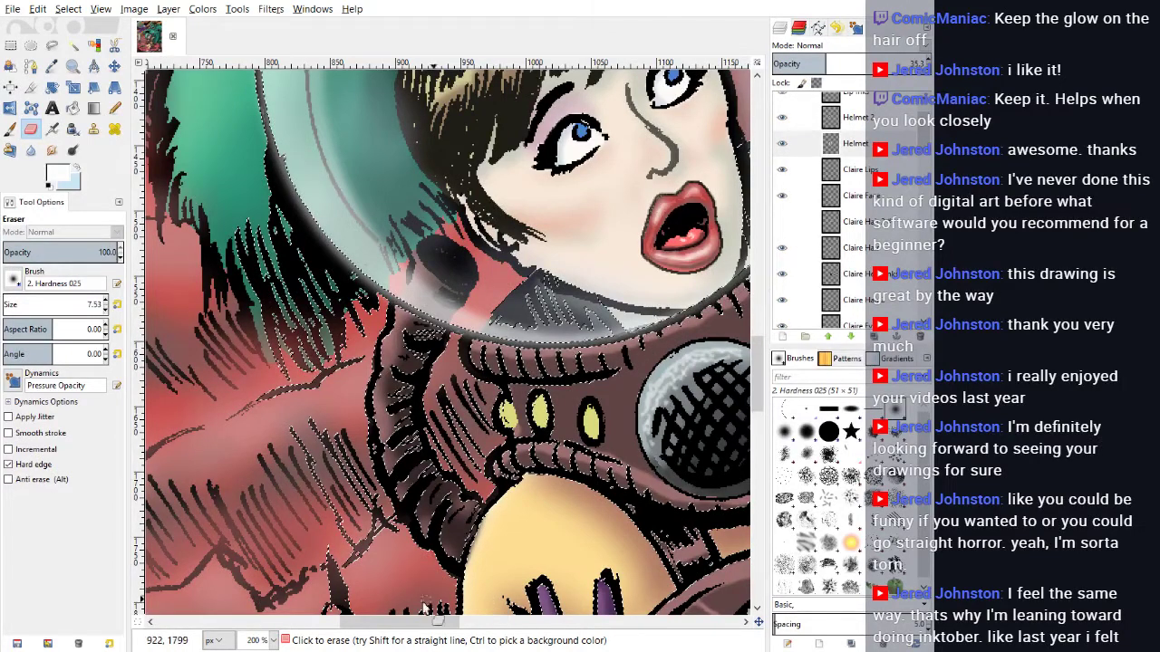
pyautogui.hscroll(5, 426, 607)
pyautogui.scroll(3, 507, 403)
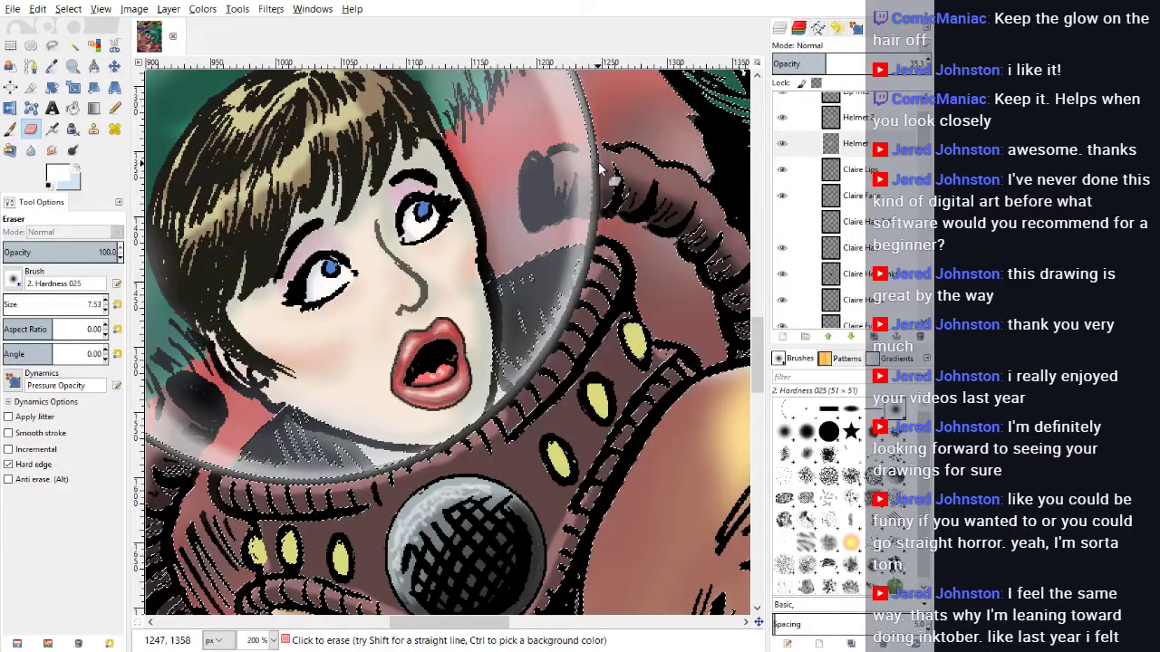
pyautogui.scroll(3, 600, 169)
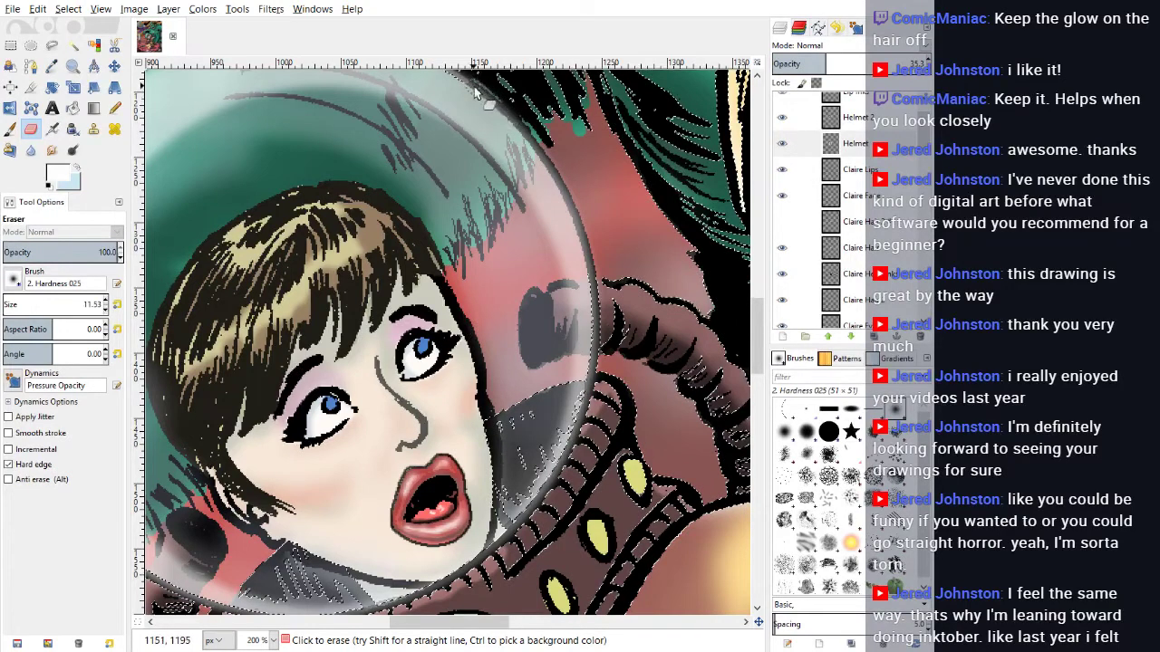
pyautogui.scroll(3, 506, 127)
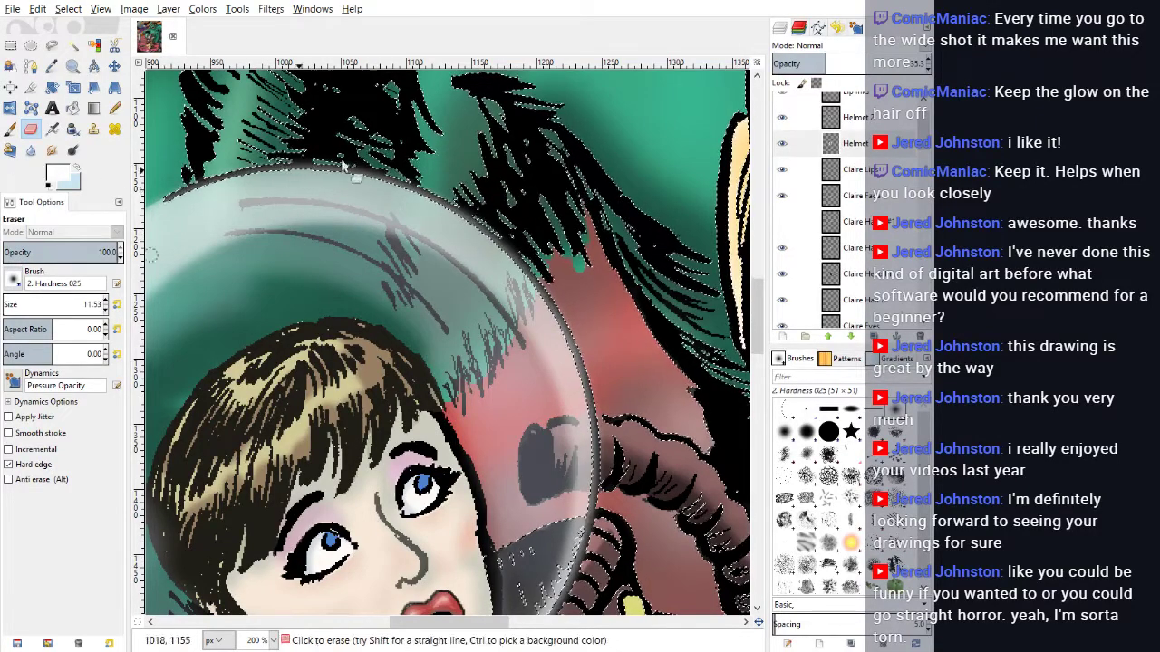
# Step: Erase the white haze on the Helmet 2 layer from the outline along the helmet's top and right rim, eraser size 11.53
pyautogui.click(847, 118)
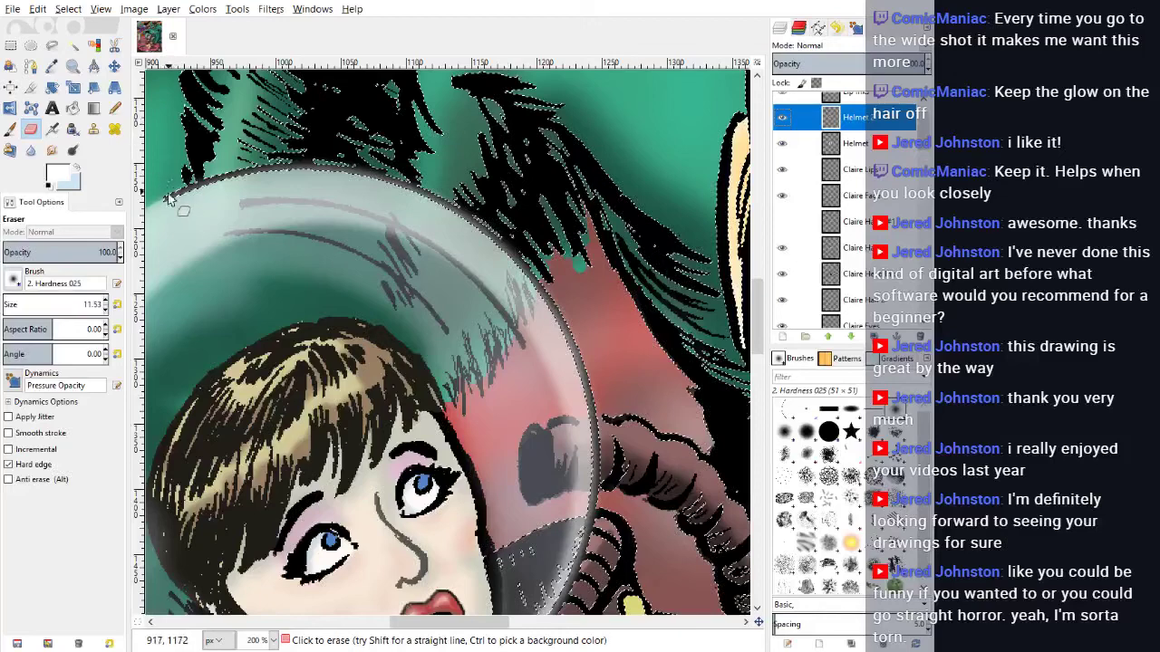
pyautogui.moveTo(173, 202); pyautogui.dragTo(276, 174)
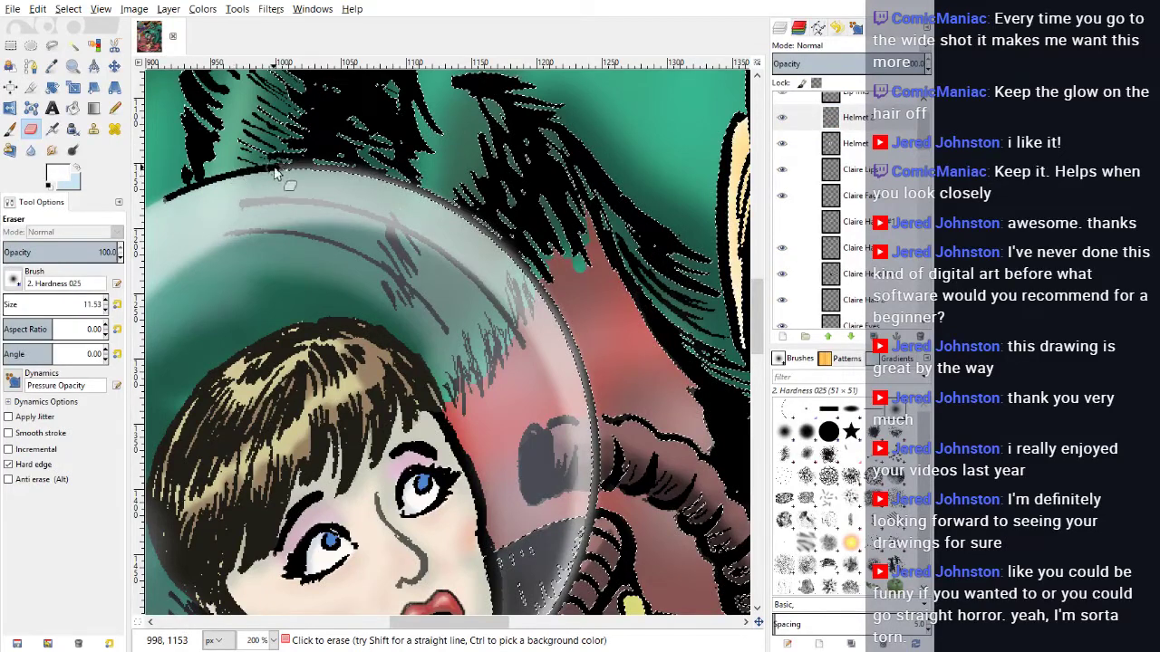
pyautogui.moveTo(354, 178)
pyautogui.mouseDown()
pyautogui.moveTo(454, 213)
pyautogui.moveTo(532, 276)
pyautogui.moveTo(586, 374)
pyautogui.moveTo(593, 498)
pyautogui.mouseUp()
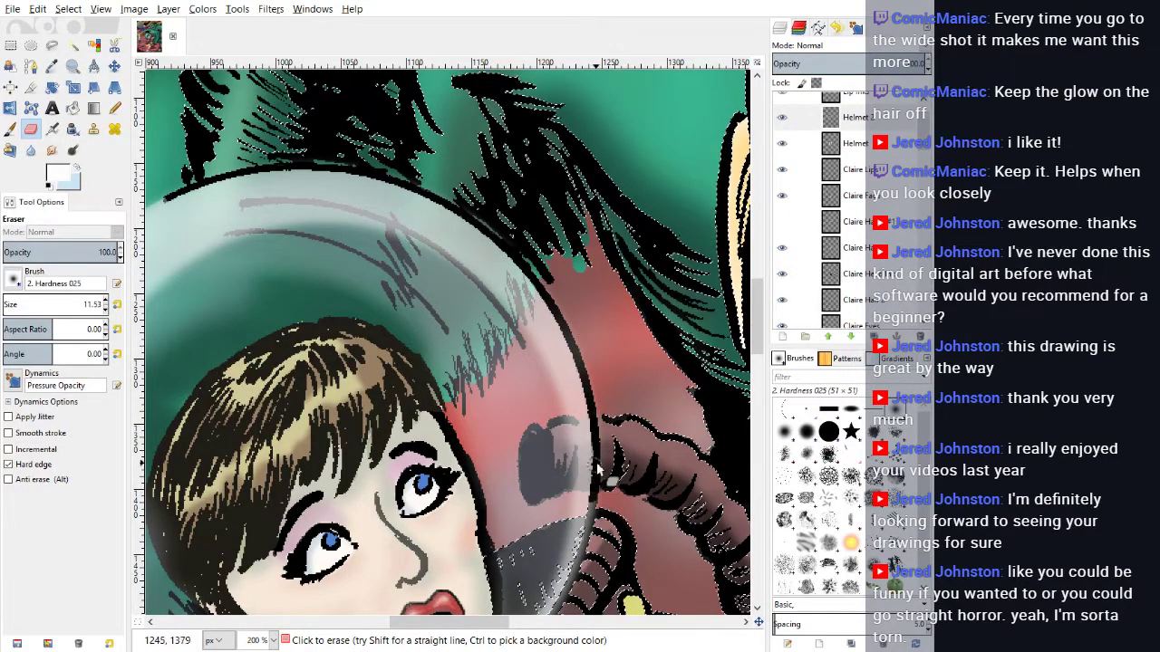
pyautogui.scroll(-3, 625, 417)
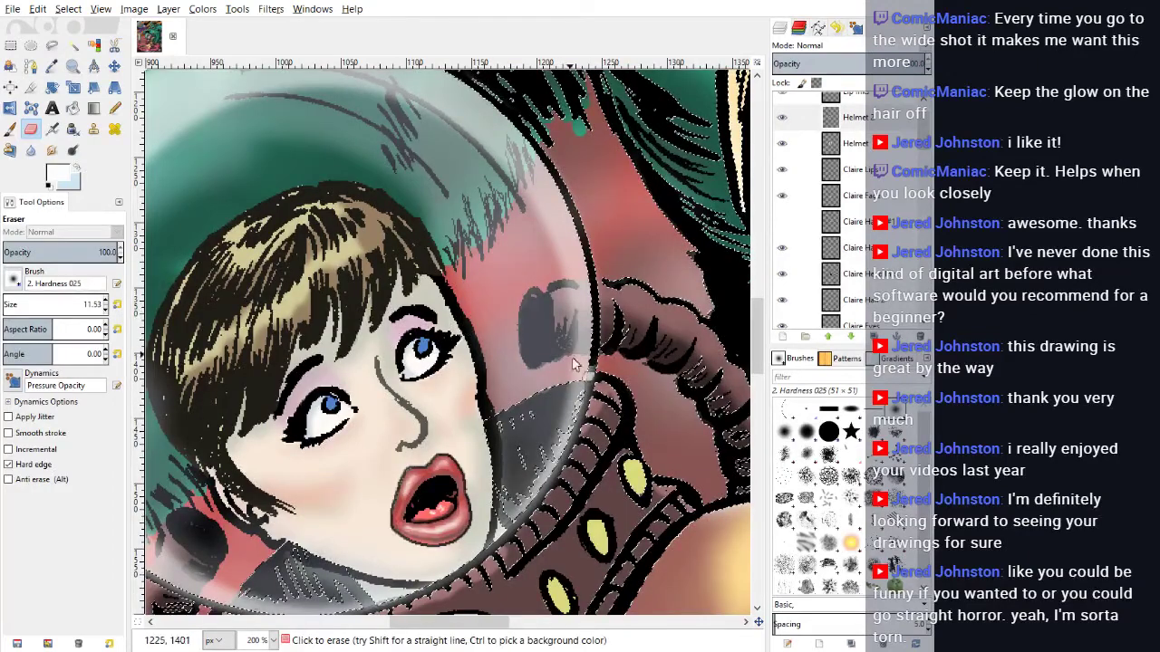
# Step: Reduce the eraser size to 9.53 and clear the Helmet 2 haze from the outline along the helmet's bottom and left rim
pyautogui.click(105, 309)
pyautogui.click(105, 309)
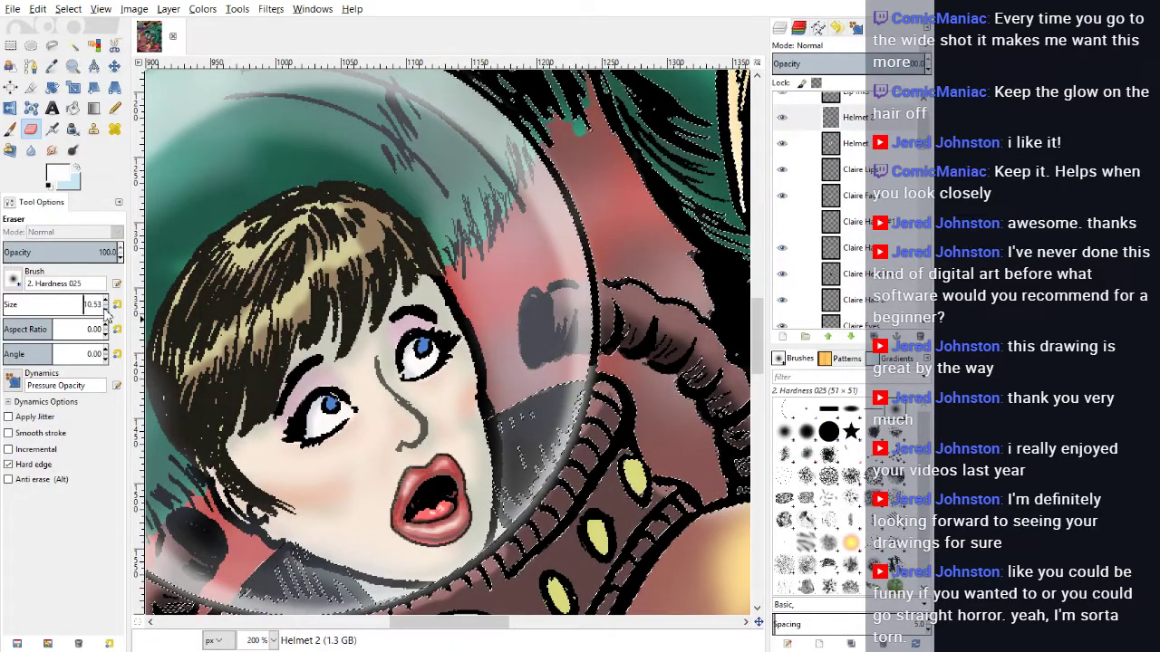
pyautogui.moveTo(595, 369)
pyautogui.mouseDown()
pyautogui.moveTo(554, 480)
pyautogui.moveTo(457, 575)
pyautogui.moveTo(488, 557)
pyautogui.moveTo(358, 609)
pyautogui.mouseUp()
pyautogui.scroll(-1, 362, 594)
pyautogui.moveTo(411, 491)
pyautogui.mouseDown()
pyautogui.moveTo(261, 481)
pyautogui.moveTo(147, 440)
pyautogui.mouseUp()
pyautogui.moveTo(399, 622); pyautogui.dragTo(364, 637)
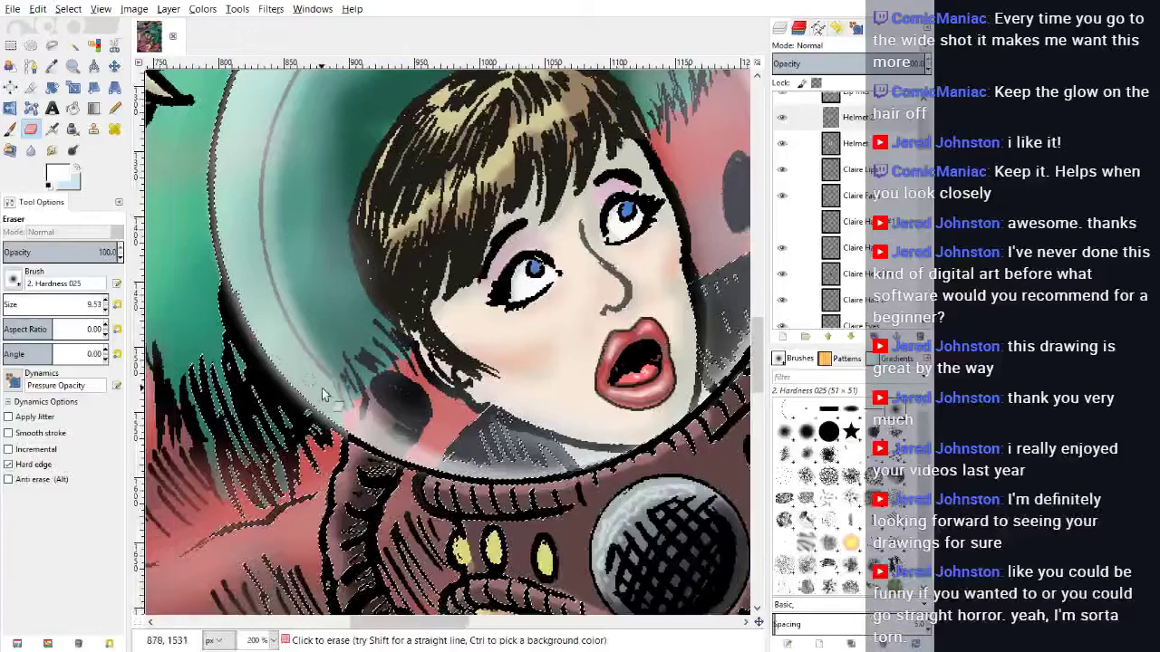
pyautogui.moveTo(349, 437)
pyautogui.mouseDown()
pyautogui.moveTo(263, 352)
pyautogui.moveTo(304, 424)
pyautogui.moveTo(245, 313)
pyautogui.moveTo(267, 375)
pyautogui.moveTo(220, 269)
pyautogui.moveTo(243, 300)
pyautogui.moveTo(212, 259)
pyautogui.moveTo(219, 213)
pyautogui.mouseUp()
pyautogui.scroll(3, 210, 286)
pyautogui.moveTo(210, 286)
pyautogui.mouseDown()
pyautogui.moveTo(207, 351)
pyautogui.moveTo(225, 255)
pyautogui.moveTo(203, 297)
pyautogui.moveTo(232, 186)
pyautogui.moveTo(251, 190)
pyautogui.moveTo(231, 230)
pyautogui.moveTo(283, 124)
pyautogui.moveTo(199, 255)
pyautogui.moveTo(201, 365)
pyautogui.mouseUp()
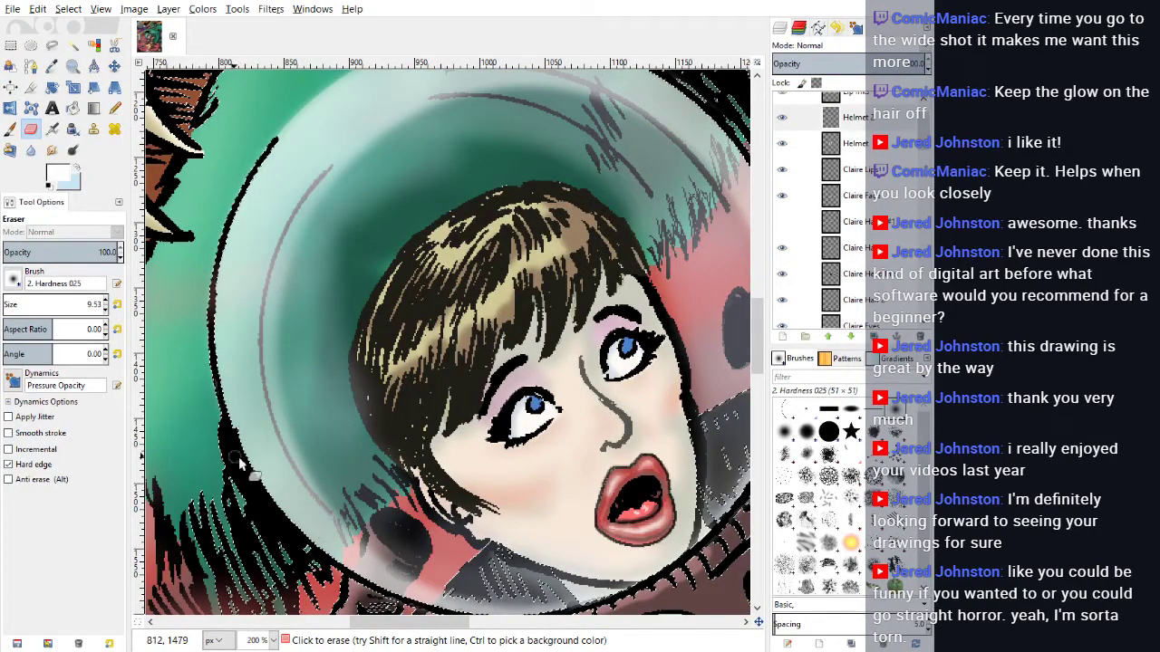
# Step: Clear the ink selection and view the whole illustration at 25% zoom
pyautogui.click(273, 640)
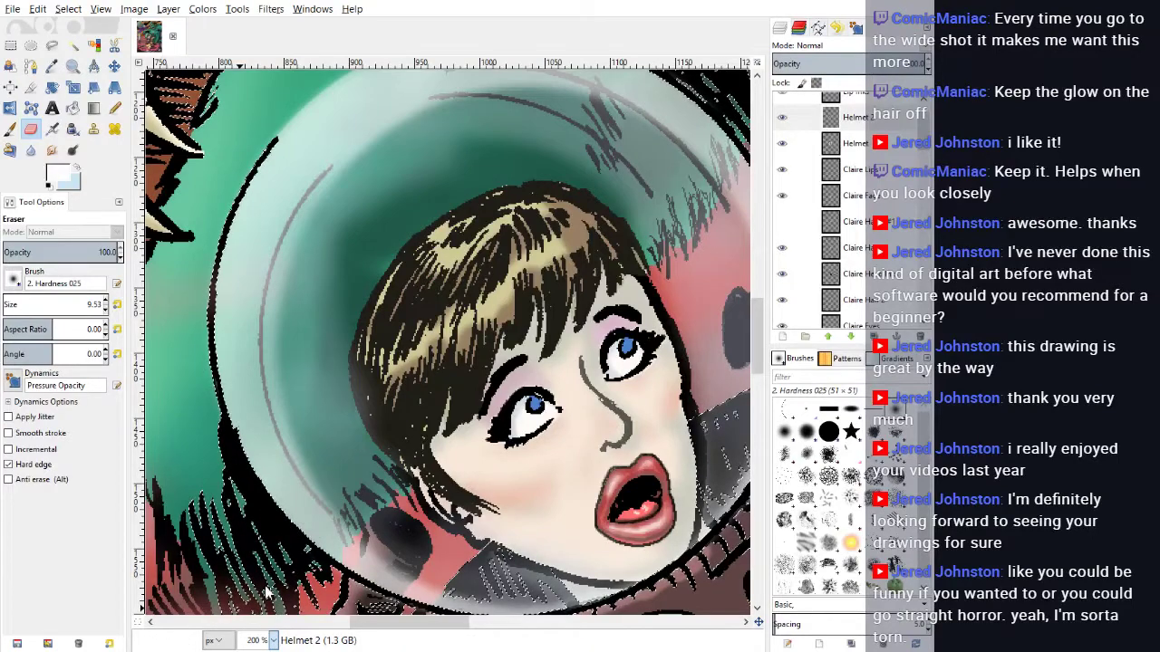
pyautogui.click(267, 610)
pyautogui.click(68, 10)
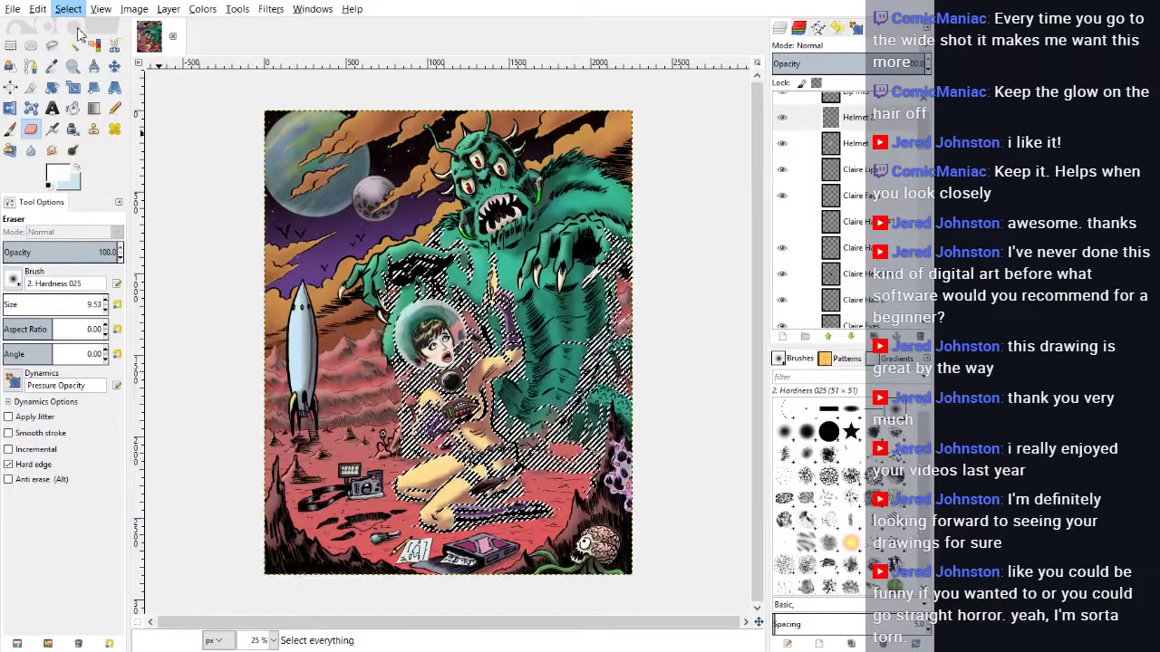
pyautogui.click(90, 49)
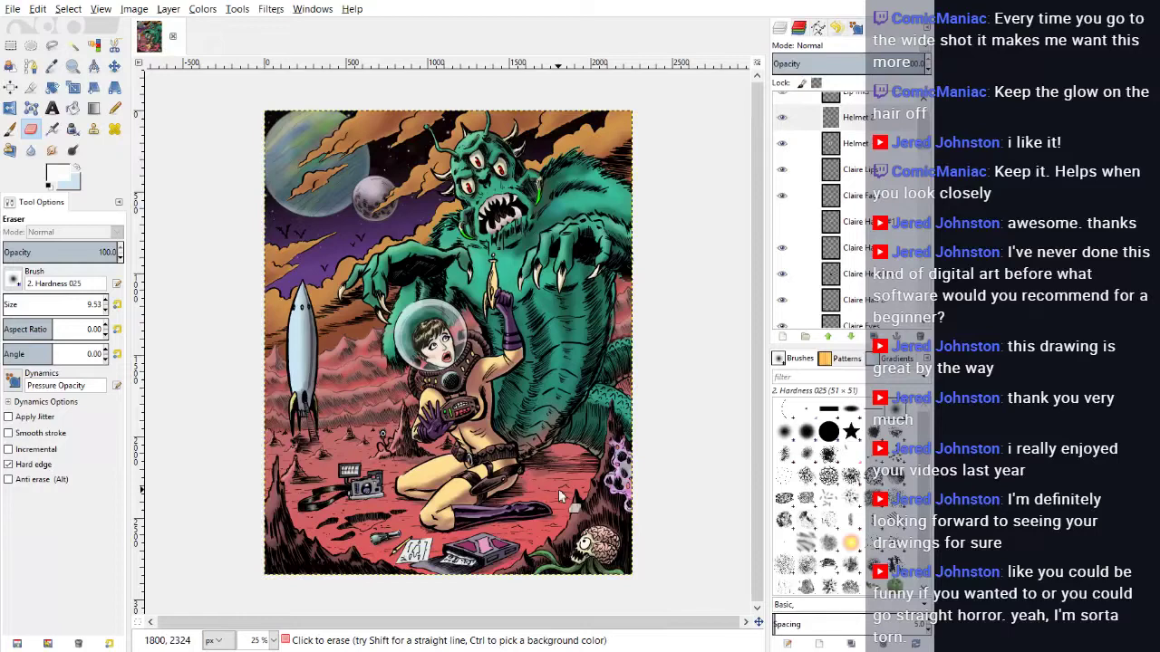
# Step: Select the white paper by color on the Spacetools layer at threshold 15
pyautogui.moveTo(921, 133); pyautogui.dragTo(920, 181)
pyautogui.click(852, 222)
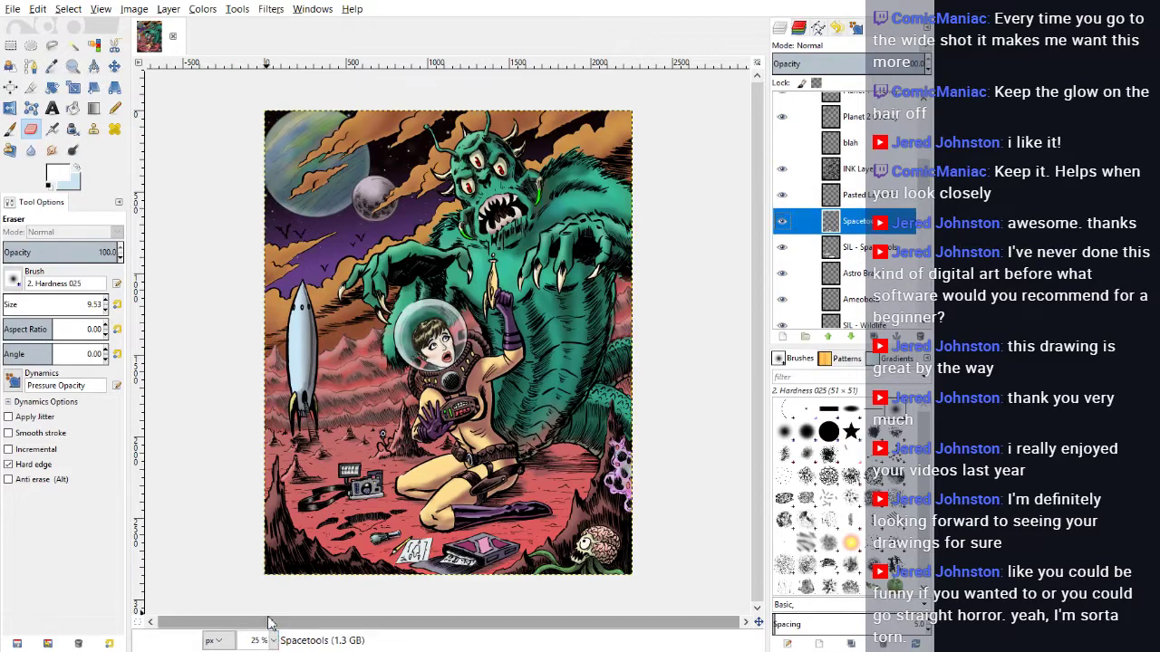
pyautogui.press('1')
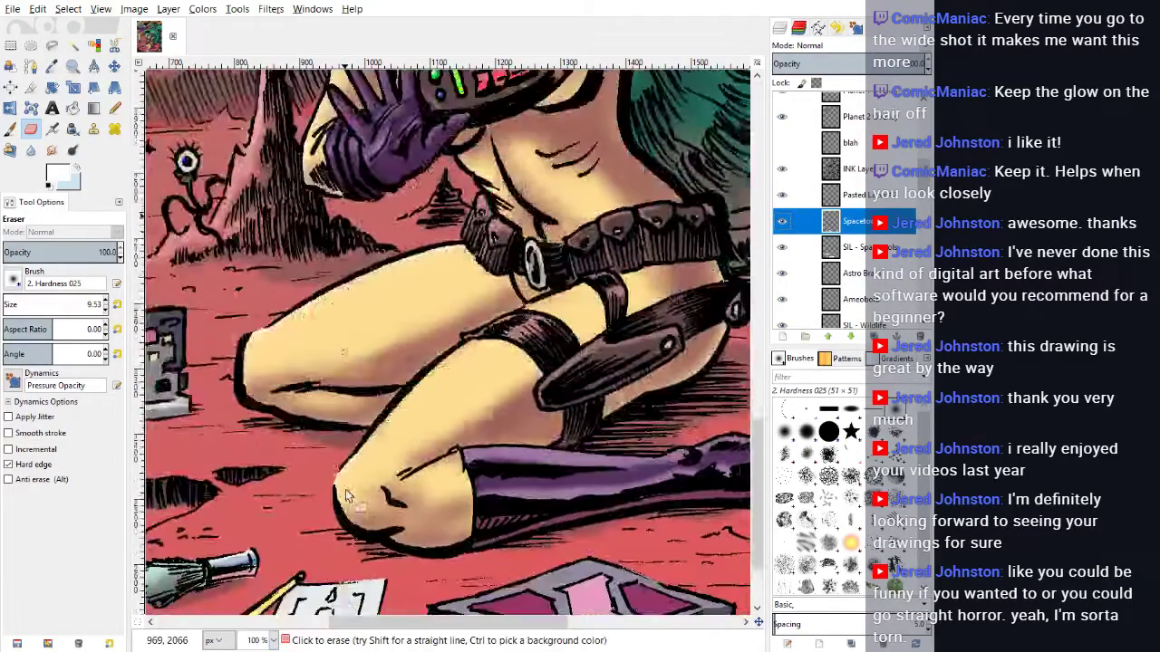
pyautogui.scroll(-3, 345, 489)
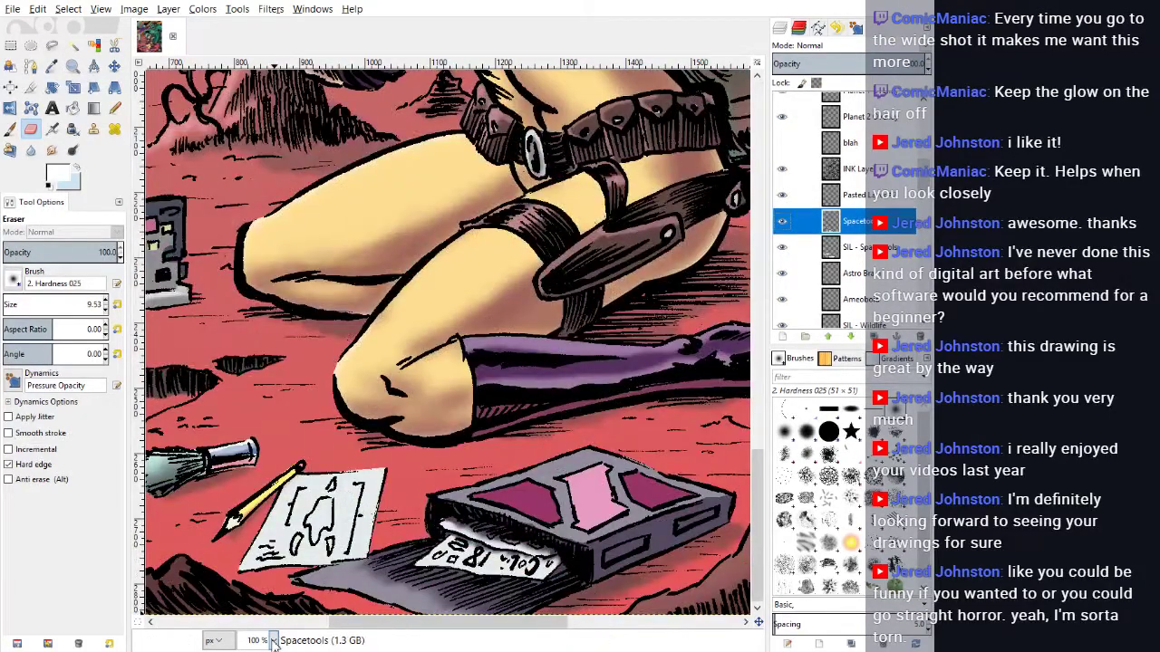
pyautogui.press('2')
pyautogui.scroll(-5, 271, 534)
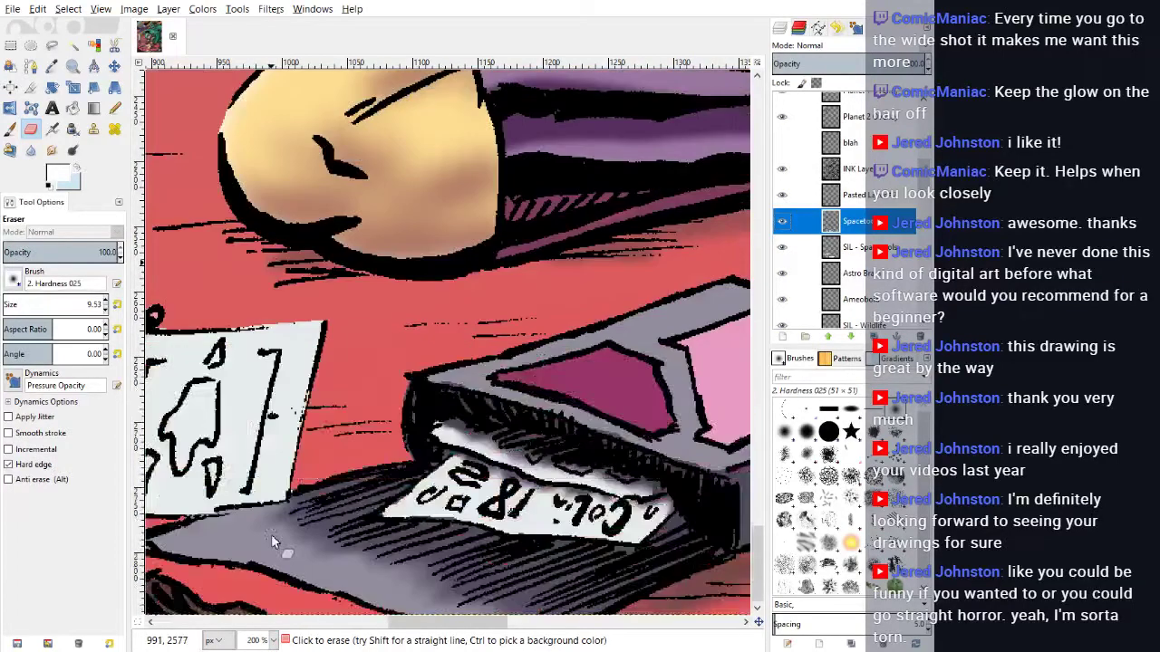
pyautogui.moveTo(395, 632); pyautogui.dragTo(363, 637)
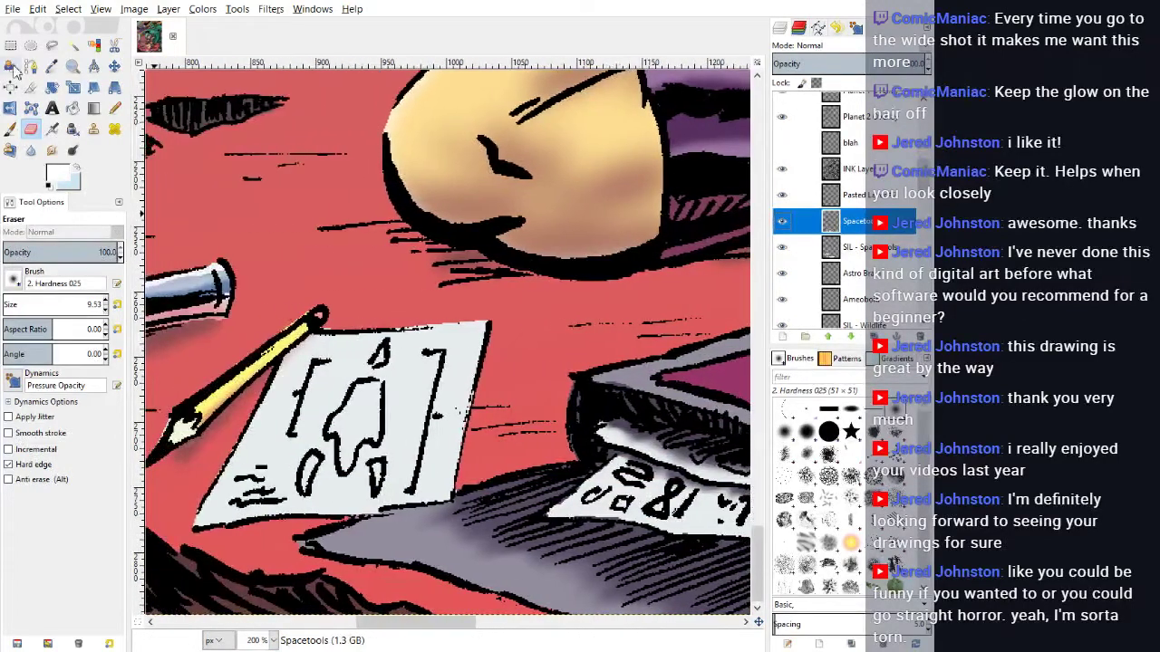
pyautogui.click(95, 47)
pyautogui.click(321, 382)
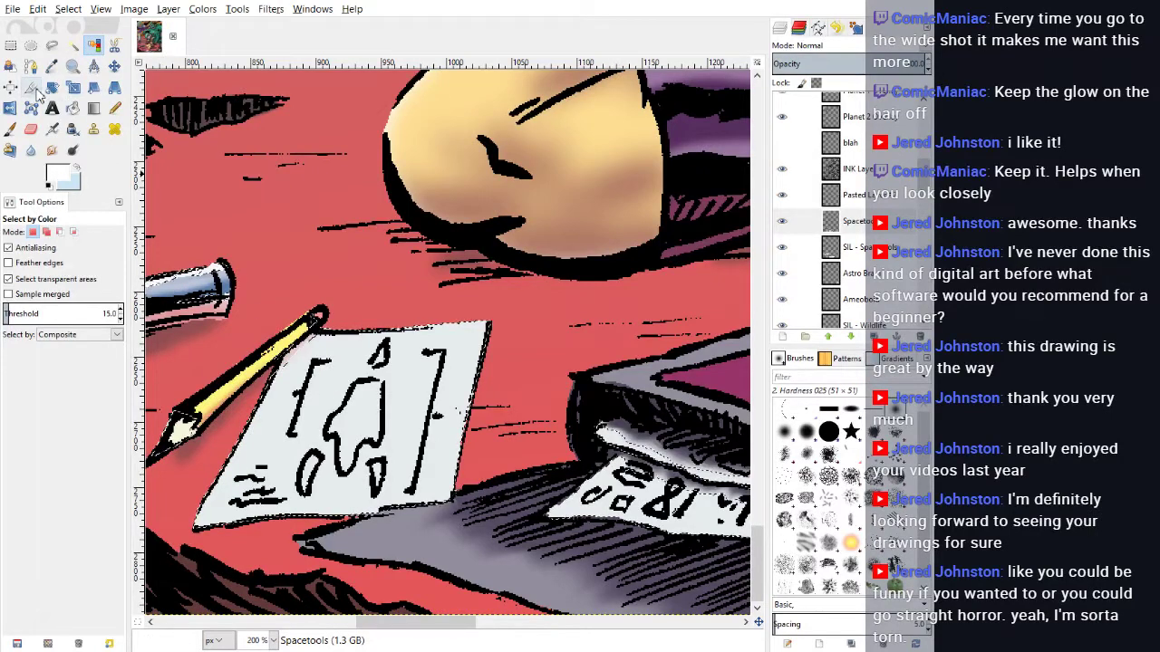
# Step: Sample the grey of the nearby box and paint the sketched rocket's body and fins and the pencil tip with the Paintbrush at 61.9 opacity
pyautogui.click(52, 66)
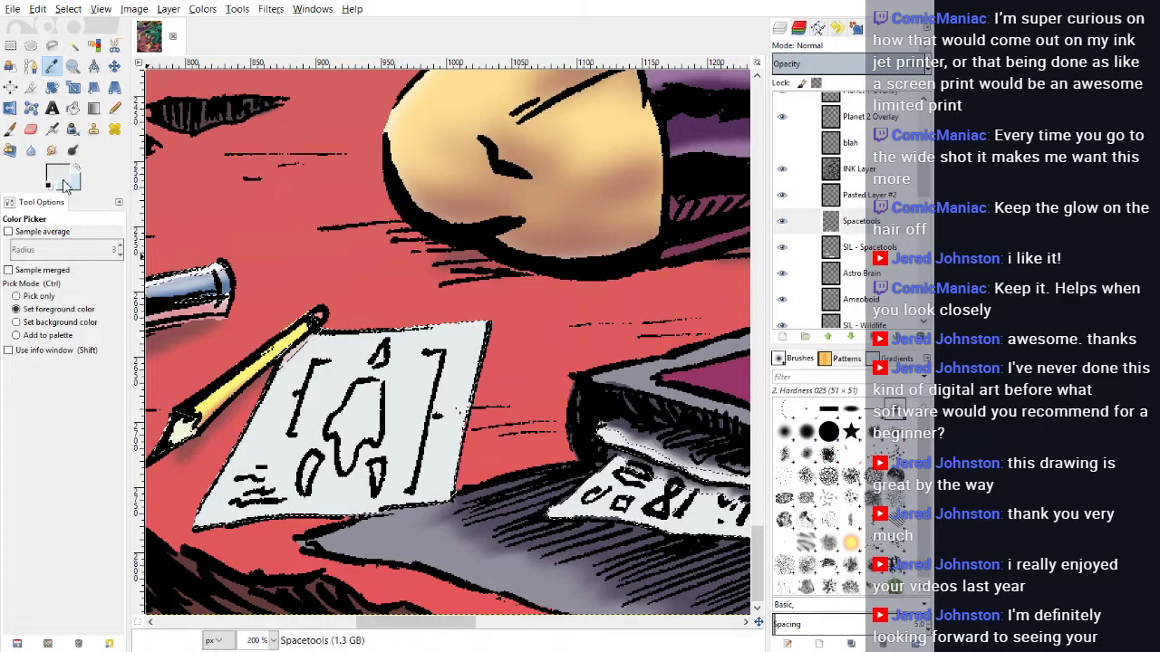
pyautogui.click(750, 422)
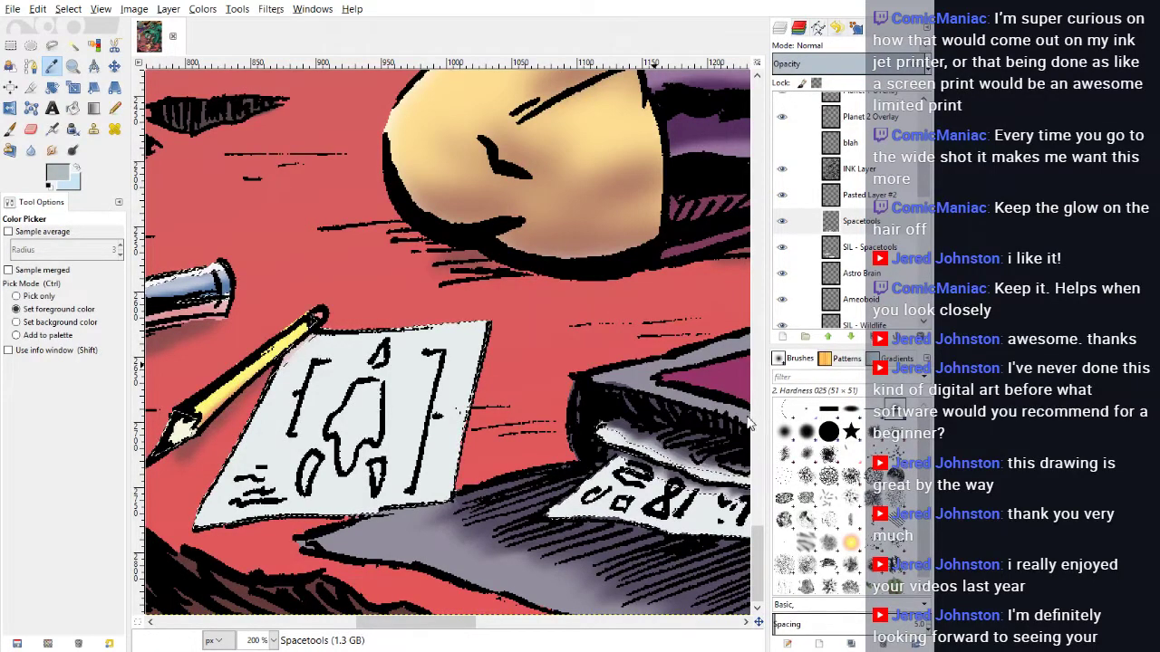
pyautogui.click(114, 107)
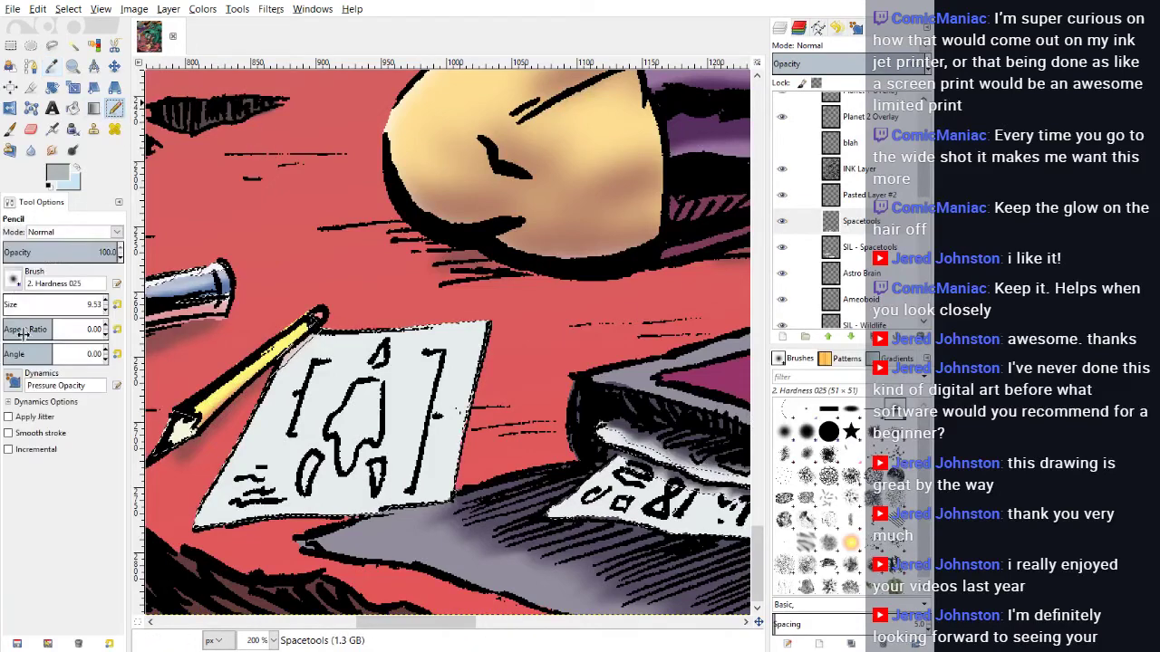
pyautogui.click(9, 129)
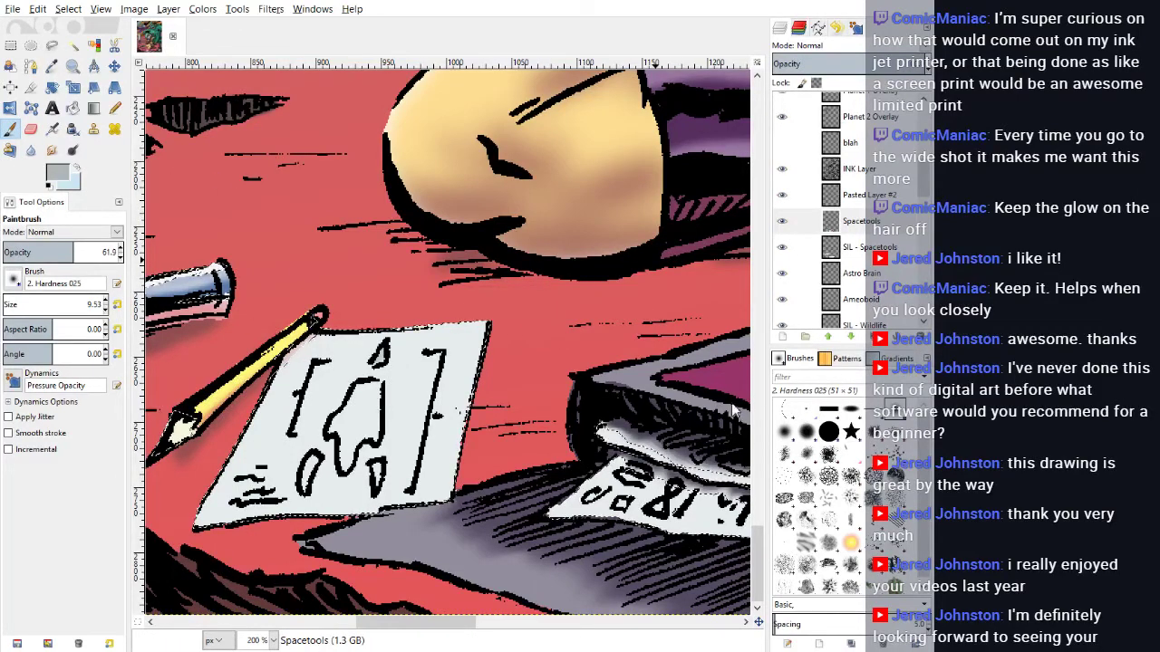
pyautogui.moveTo(748, 421); pyautogui.dragTo(737, 419)
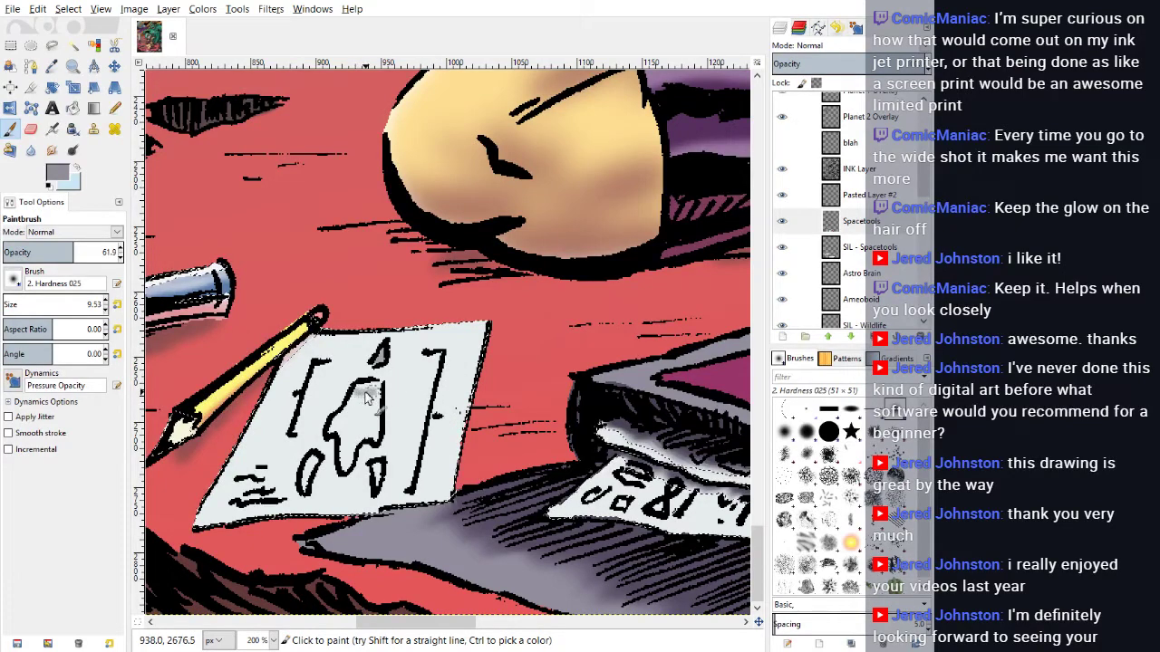
pyautogui.moveTo(367, 399)
pyautogui.mouseDown()
pyautogui.moveTo(386, 417)
pyautogui.moveTo(388, 444)
pyautogui.moveTo(380, 404)
pyautogui.moveTo(367, 397)
pyautogui.moveTo(363, 409)
pyautogui.moveTo(362, 395)
pyautogui.moveTo(333, 430)
pyautogui.moveTo(359, 479)
pyautogui.moveTo(372, 440)
pyautogui.moveTo(345, 469)
pyautogui.moveTo(367, 433)
pyautogui.moveTo(341, 435)
pyautogui.moveTo(372, 424)
pyautogui.moveTo(363, 444)
pyautogui.moveTo(356, 414)
pyautogui.moveTo(356, 439)
pyautogui.moveTo(367, 425)
pyautogui.moveTo(381, 433)
pyautogui.moveTo(360, 410)
pyautogui.mouseUp()
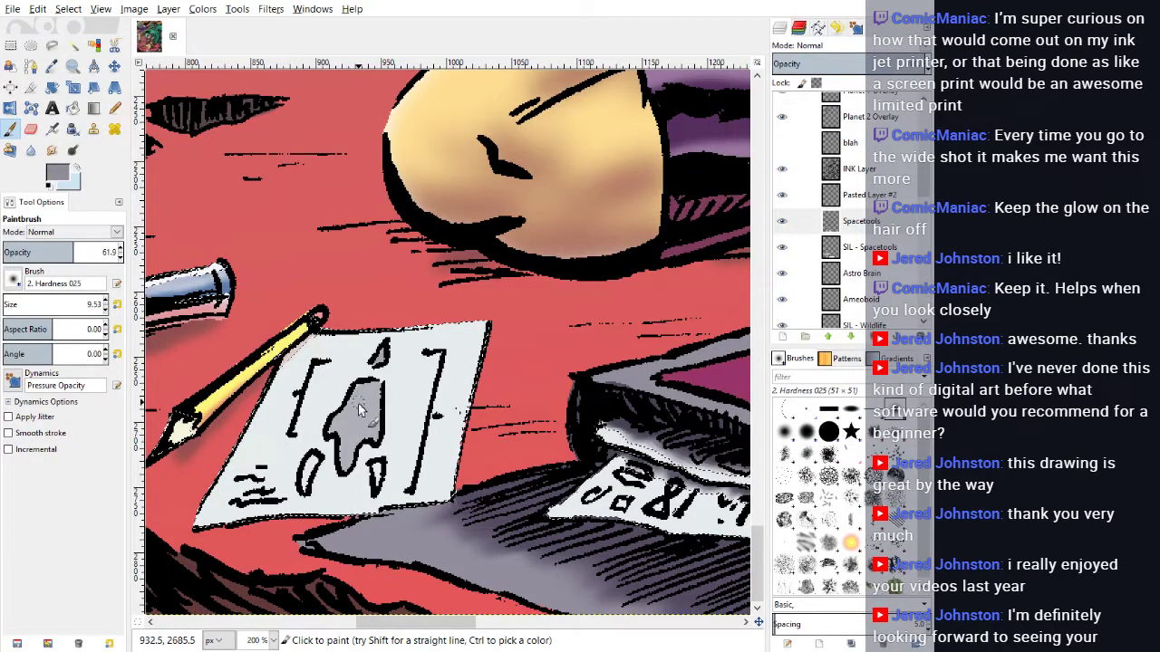
pyautogui.moveTo(324, 472)
pyautogui.mouseDown()
pyautogui.moveTo(316, 466)
pyautogui.moveTo(308, 494)
pyautogui.moveTo(310, 464)
pyautogui.moveTo(320, 495)
pyautogui.moveTo(328, 477)
pyautogui.moveTo(381, 473)
pyautogui.moveTo(392, 494)
pyautogui.moveTo(377, 476)
pyautogui.moveTo(380, 485)
pyautogui.mouseUp()
pyautogui.moveTo(380, 396); pyautogui.dragTo(341, 433)
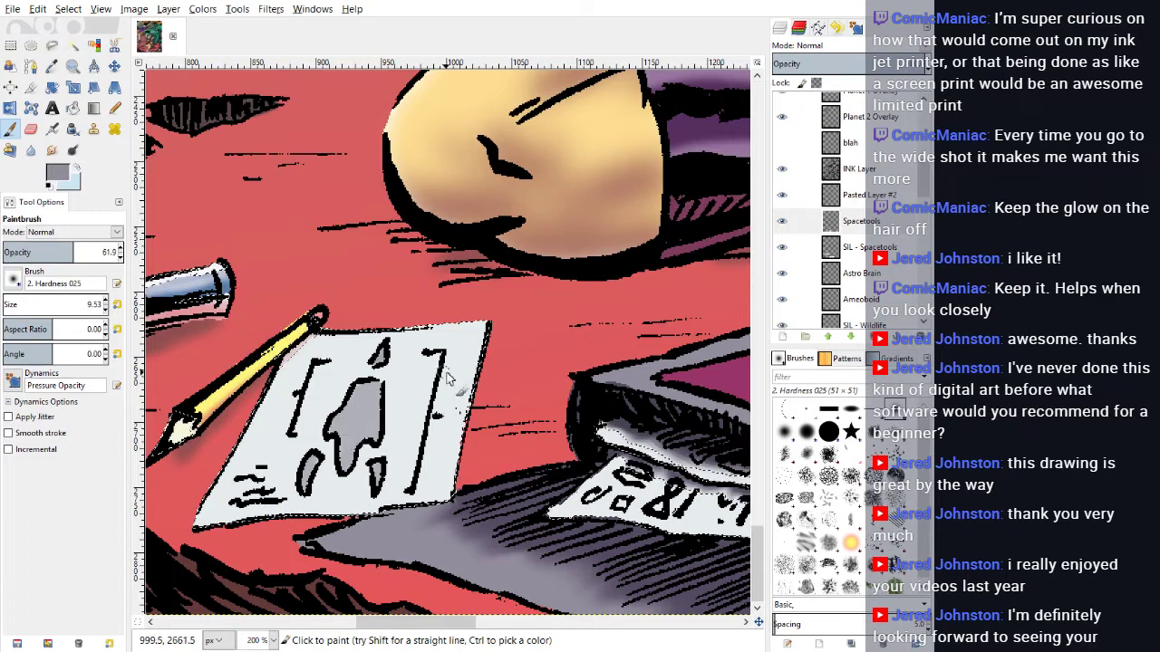
pyautogui.moveTo(178, 444)
pyautogui.mouseDown()
pyautogui.moveTo(192, 431)
pyautogui.moveTo(161, 444)
pyautogui.mouseUp()
pyautogui.moveTo(315, 322); pyautogui.dragTo(325, 321)
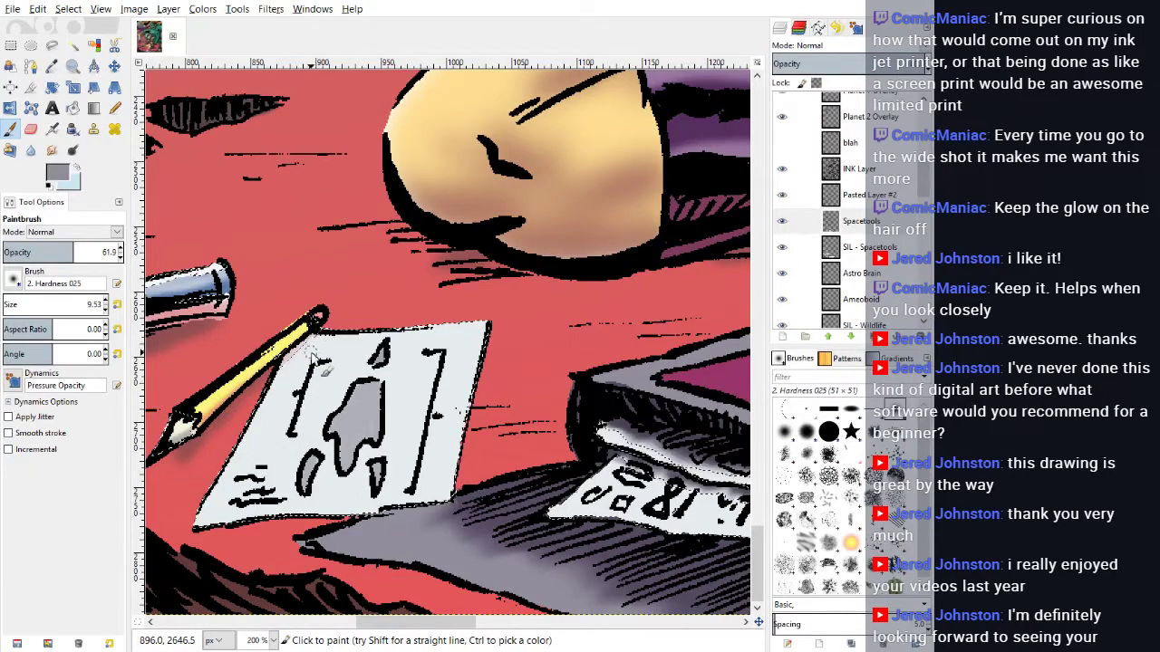
# Step: Make the SIL - Spacetools layer active and examine the illustration from the monster's head down to the space tools at 50% zoom
pyautogui.click(275, 642)
pyautogui.click(269, 596)
pyautogui.scroll(2, 396, 481)
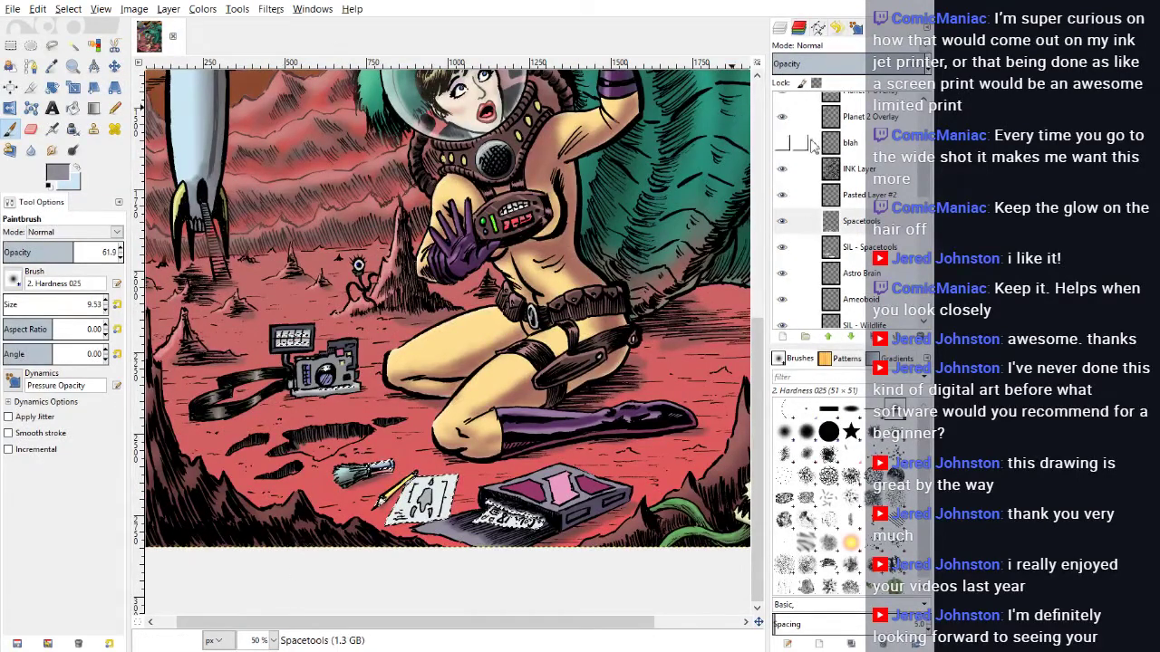
pyautogui.click(856, 249)
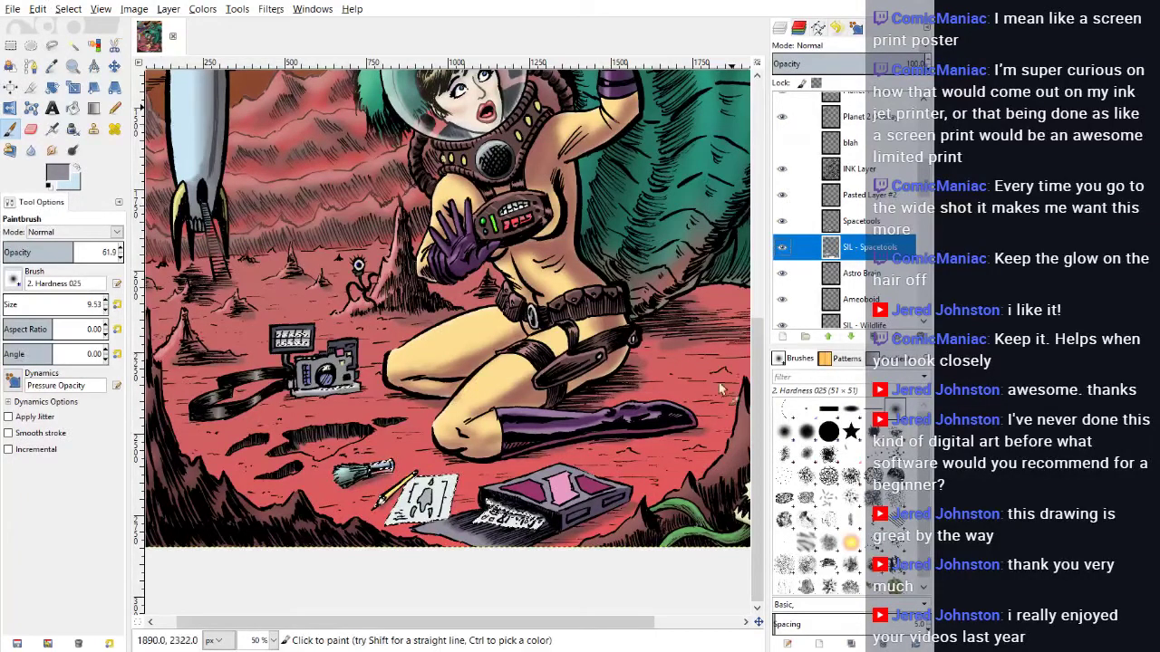
pyautogui.scroll(5, 607, 433)
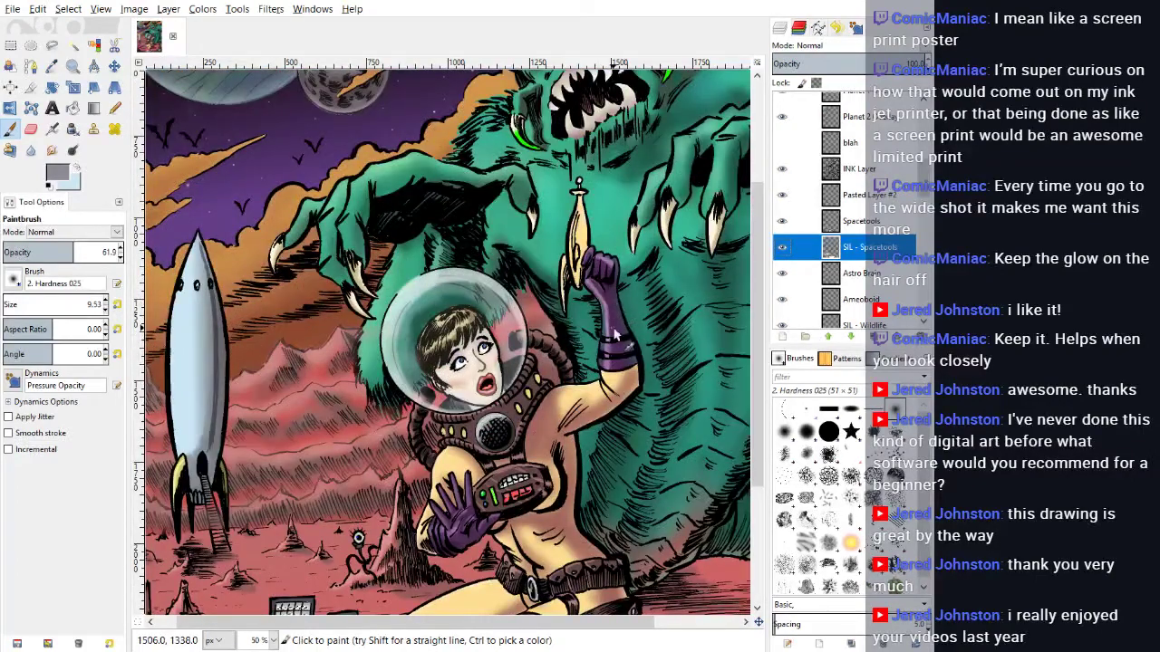
pyautogui.scroll(4, 616, 335)
pyautogui.scroll(-6, 615, 335)
pyautogui.scroll(-4, 614, 335)
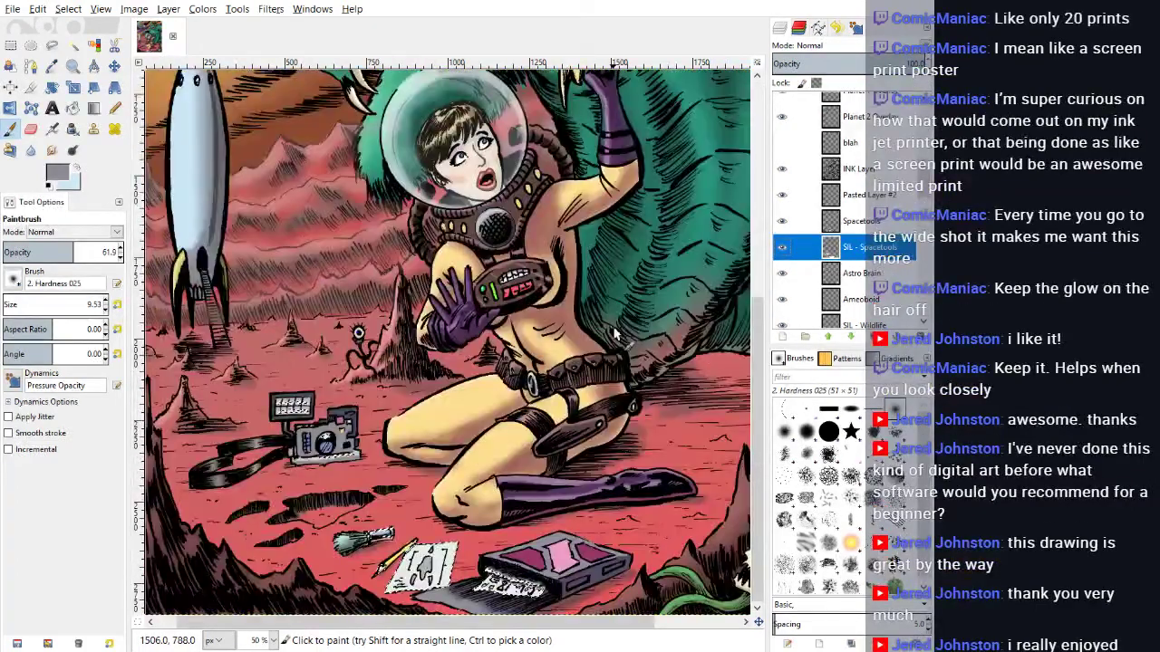
pyautogui.scroll(7, 556, 424)
pyautogui.scroll(3, 556, 424)
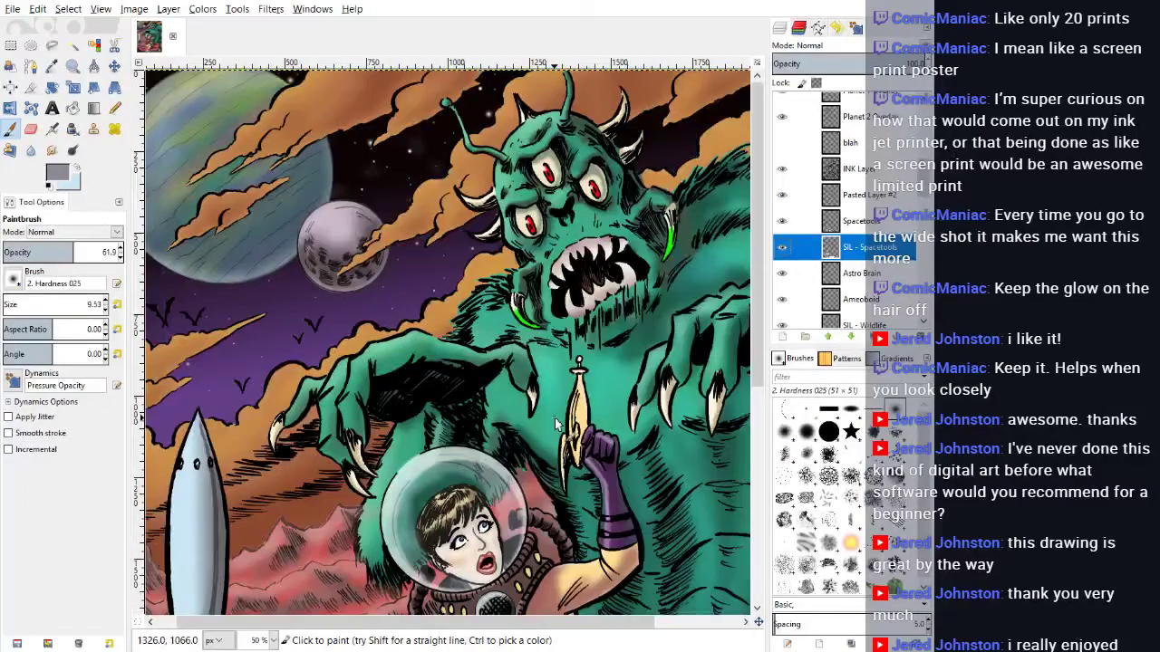
pyautogui.scroll(-5, 555, 417)
pyautogui.scroll(5, 554, 417)
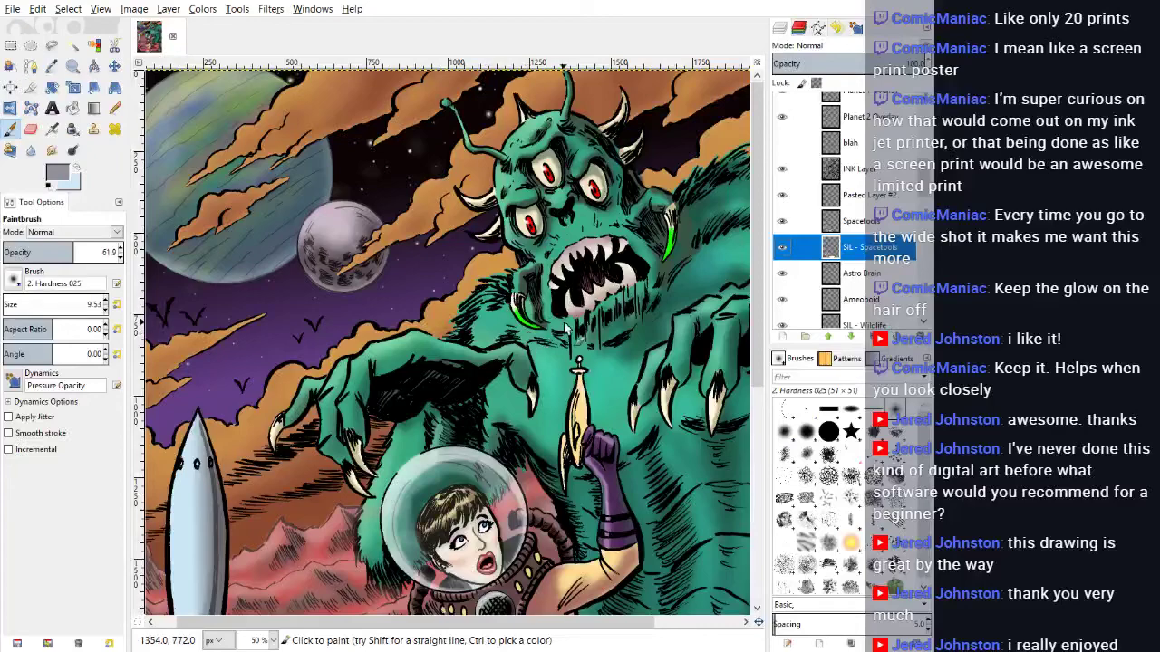
pyautogui.scroll(-10, 623, 317)
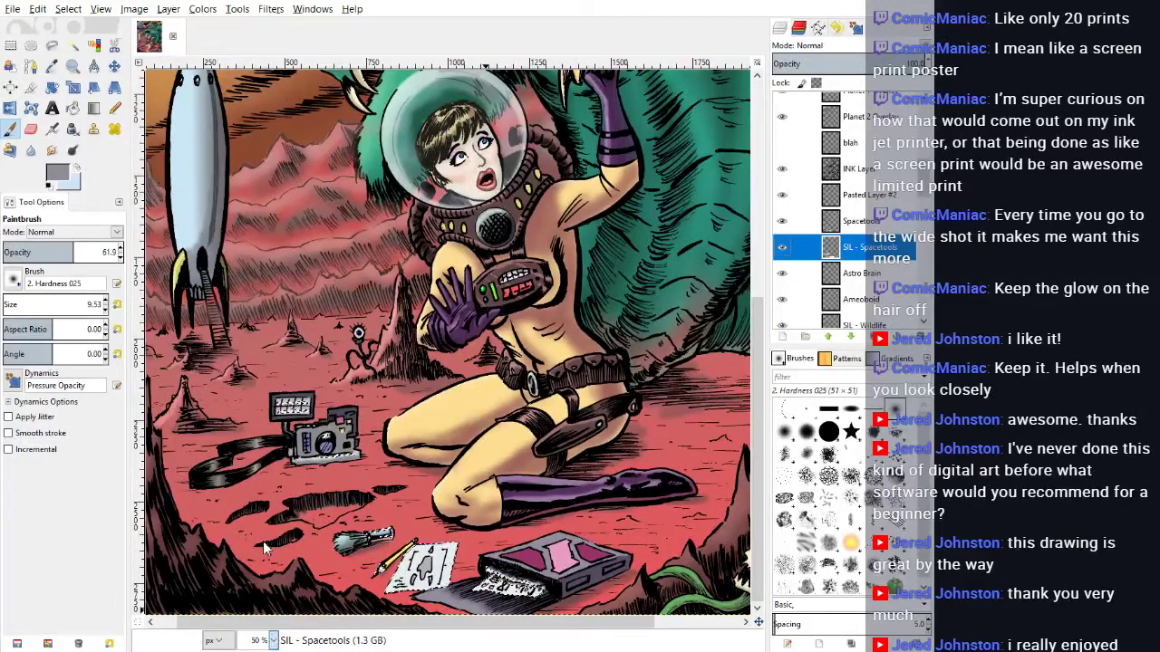
# Step: Fuzzy-select the two magenta panels and the pink centre panel on the box lid on the Spacetools layer
pyautogui.press('2')
pyautogui.scroll(-6, 456, 489)
pyautogui.moveTo(433, 623); pyautogui.dragTo(522, 623)
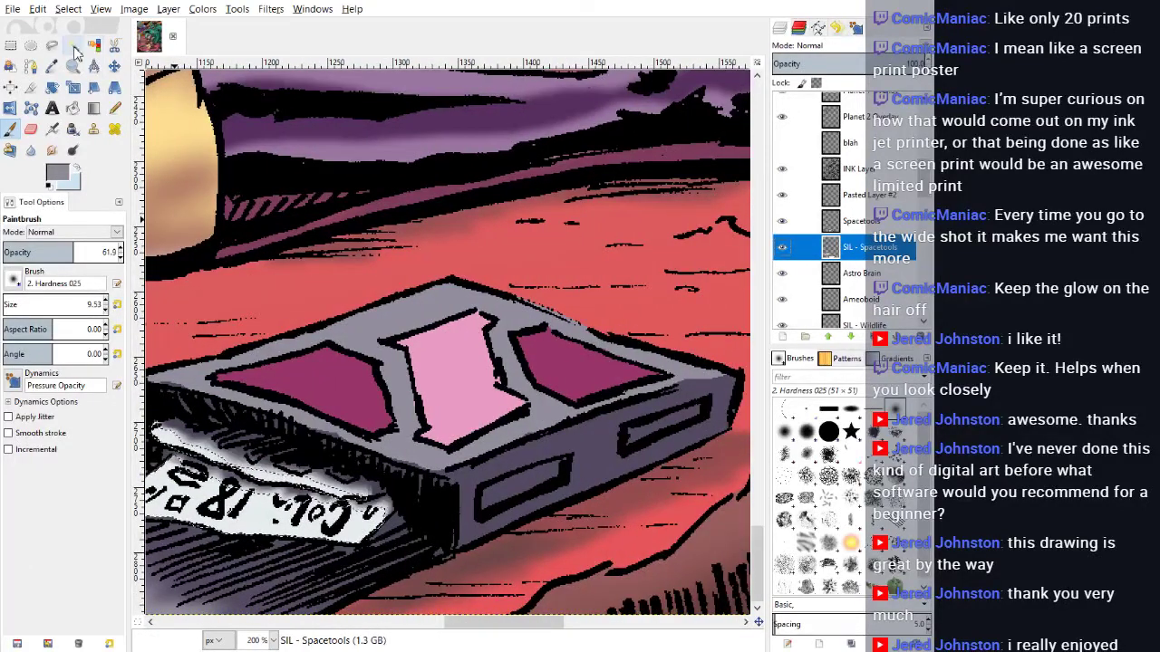
pyautogui.press('u')
pyautogui.click(324, 380)
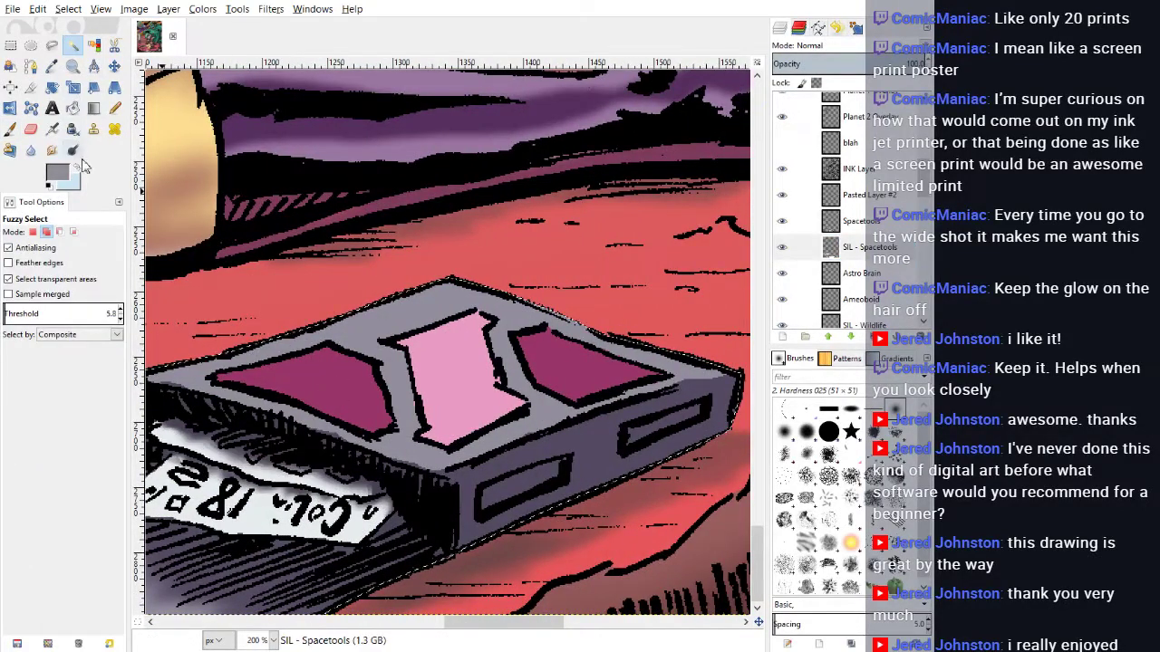
pyautogui.click(860, 220)
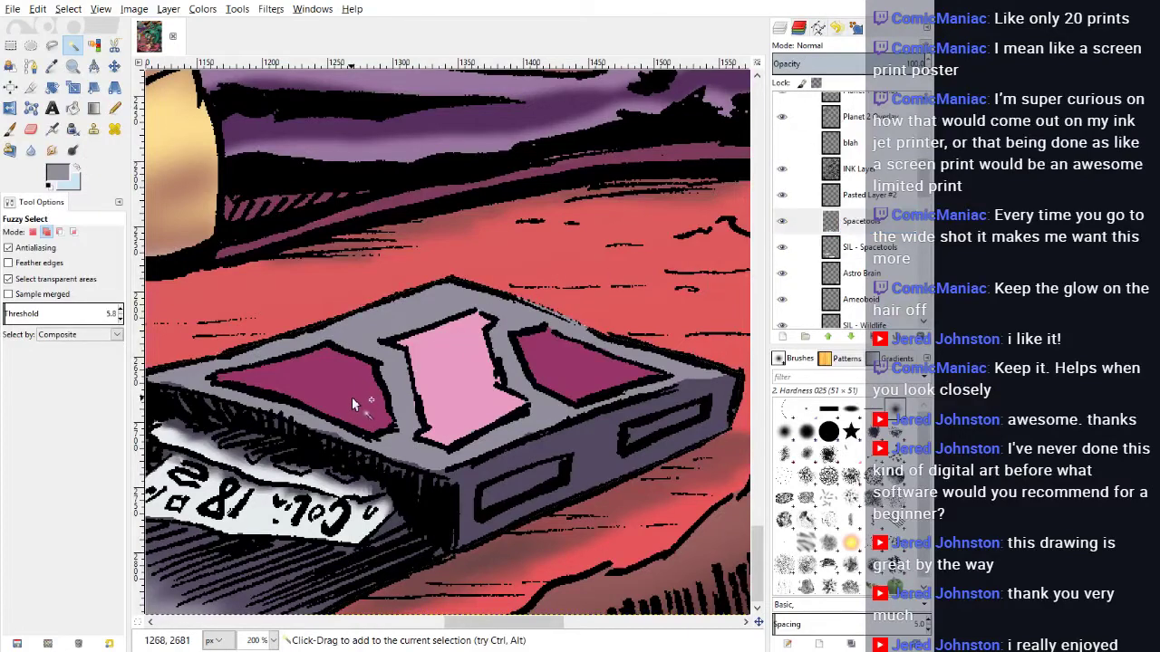
pyautogui.click(299, 385)
pyautogui.keyDown('shift'); pyautogui.click(469, 362); pyautogui.keyUp('shift')
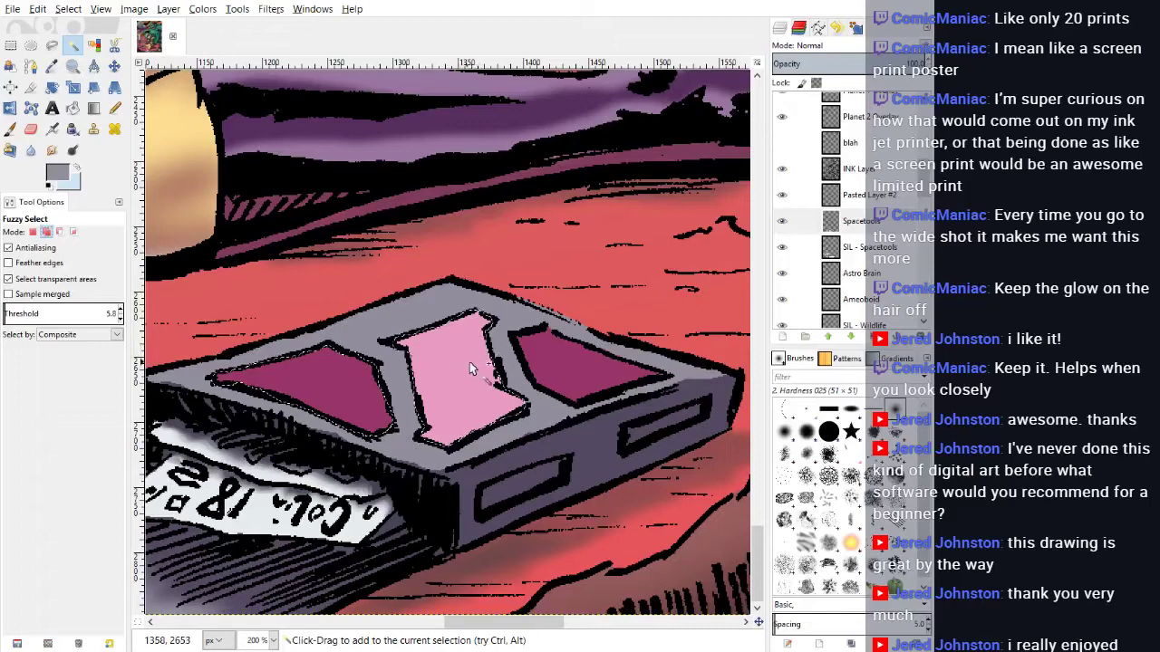
pyautogui.keyDown('shift'); pyautogui.click(589, 372); pyautogui.keyUp('shift')
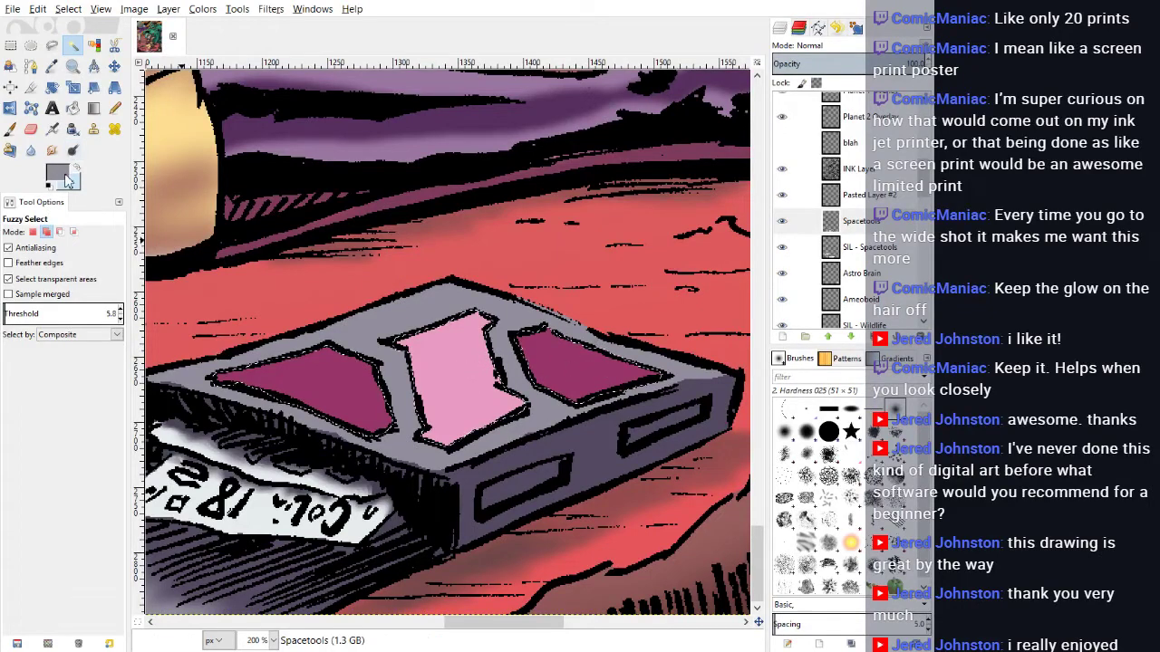
# Step: Shade the edges of the three lid panels in grey with the Airbrush at size 40.18 and opacity 58.5, and clear the selection
pyautogui.click(52, 129)
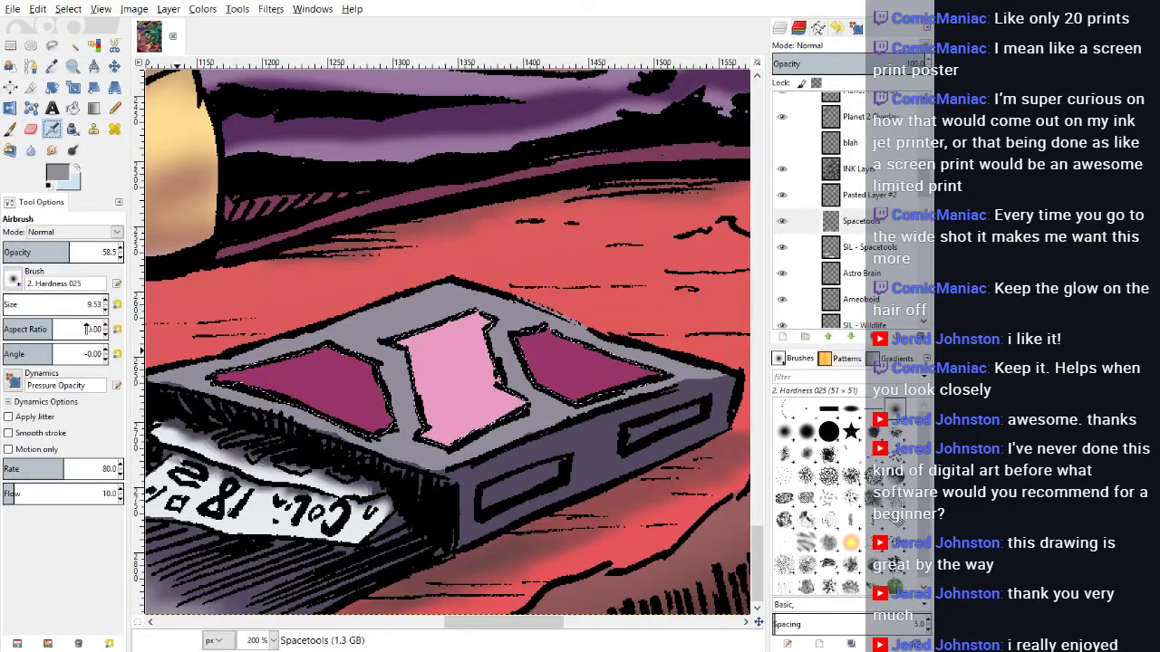
pyautogui.click(7, 300)
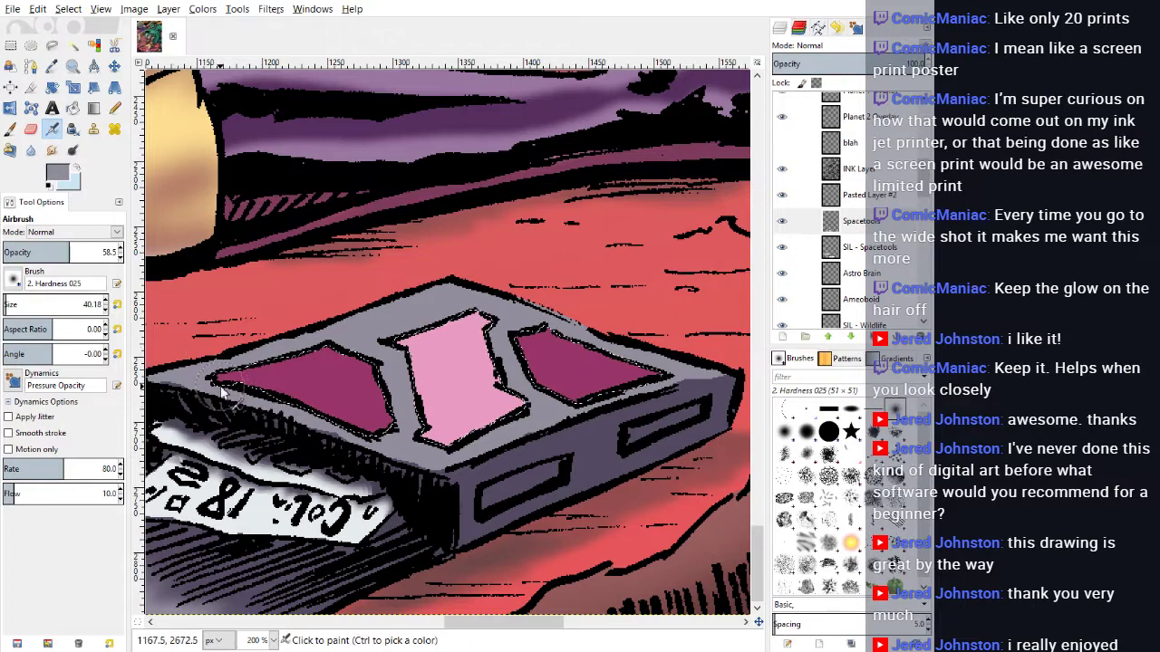
pyautogui.moveTo(325, 415)
pyautogui.mouseDown()
pyautogui.moveTo(374, 430)
pyautogui.moveTo(394, 427)
pyautogui.moveTo(381, 387)
pyautogui.mouseUp()
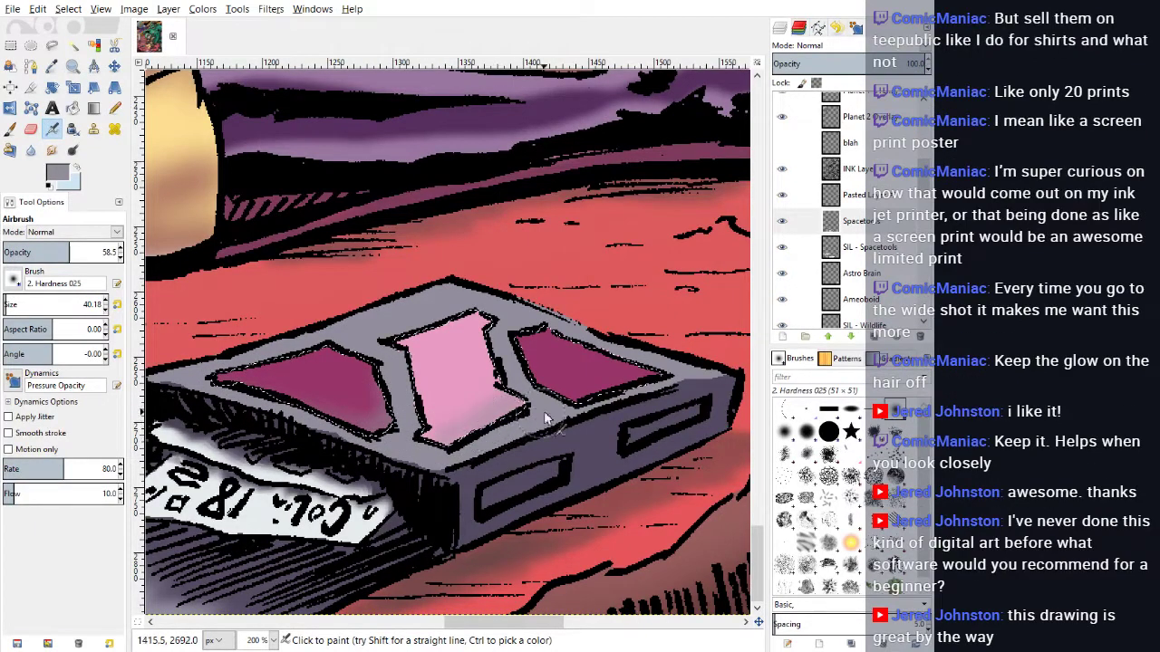
pyautogui.moveTo(614, 396)
pyautogui.mouseDown()
pyautogui.moveTo(666, 373)
pyautogui.moveTo(556, 401)
pyautogui.moveTo(590, 422)
pyautogui.moveTo(562, 406)
pyautogui.moveTo(650, 383)
pyautogui.mouseUp()
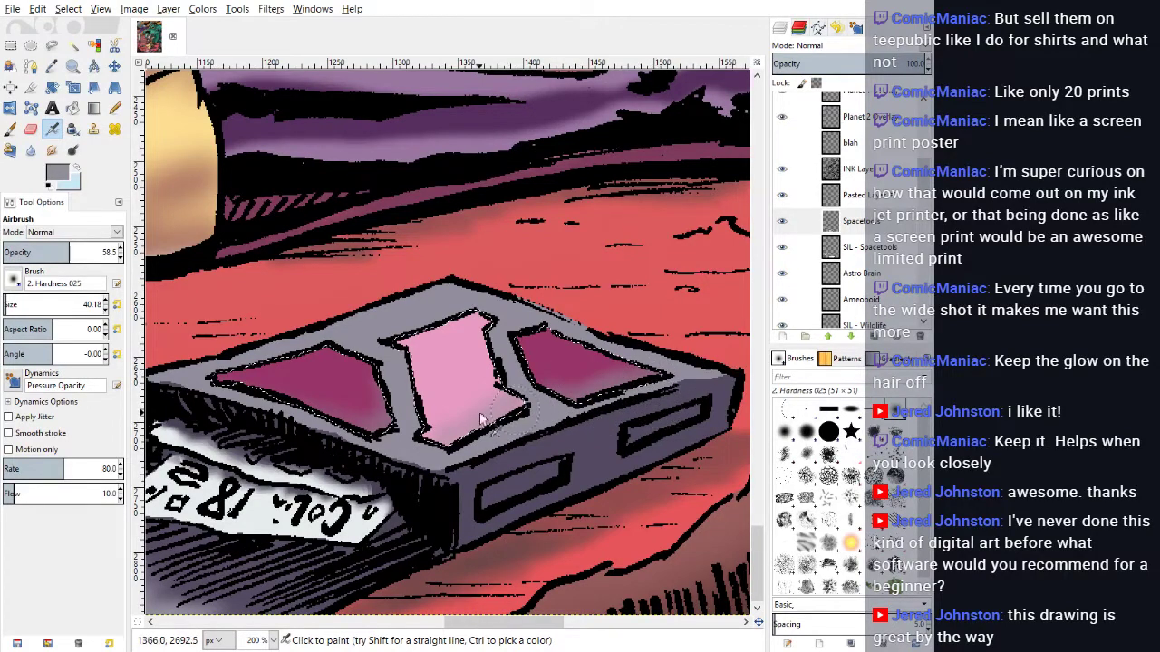
pyautogui.moveTo(407, 437)
pyautogui.mouseDown()
pyautogui.moveTo(337, 434)
pyautogui.moveTo(216, 389)
pyautogui.moveTo(285, 416)
pyautogui.moveTo(229, 392)
pyautogui.moveTo(388, 433)
pyautogui.moveTo(384, 379)
pyautogui.mouseUp()
pyautogui.moveTo(431, 409); pyautogui.dragTo(439, 426)
pyautogui.moveTo(384, 360)
pyautogui.mouseDown()
pyautogui.moveTo(508, 333)
pyautogui.moveTo(553, 338)
pyautogui.moveTo(513, 337)
pyautogui.mouseUp()
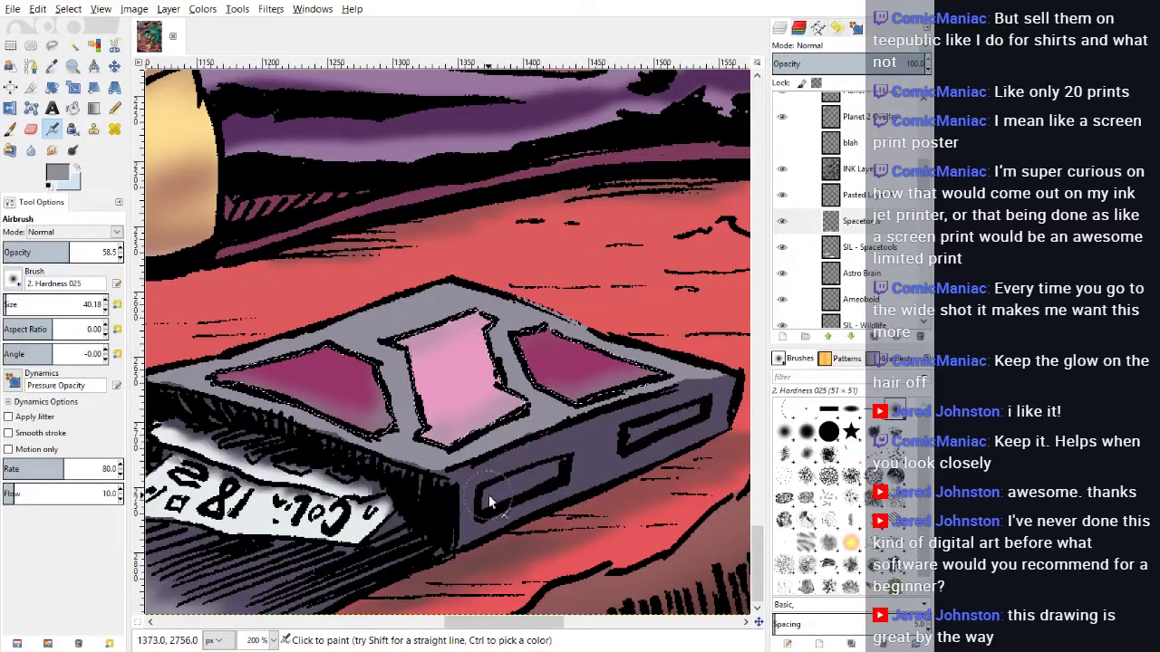
pyautogui.hotkey('ctrl', 'z')
pyautogui.click(77, 48)
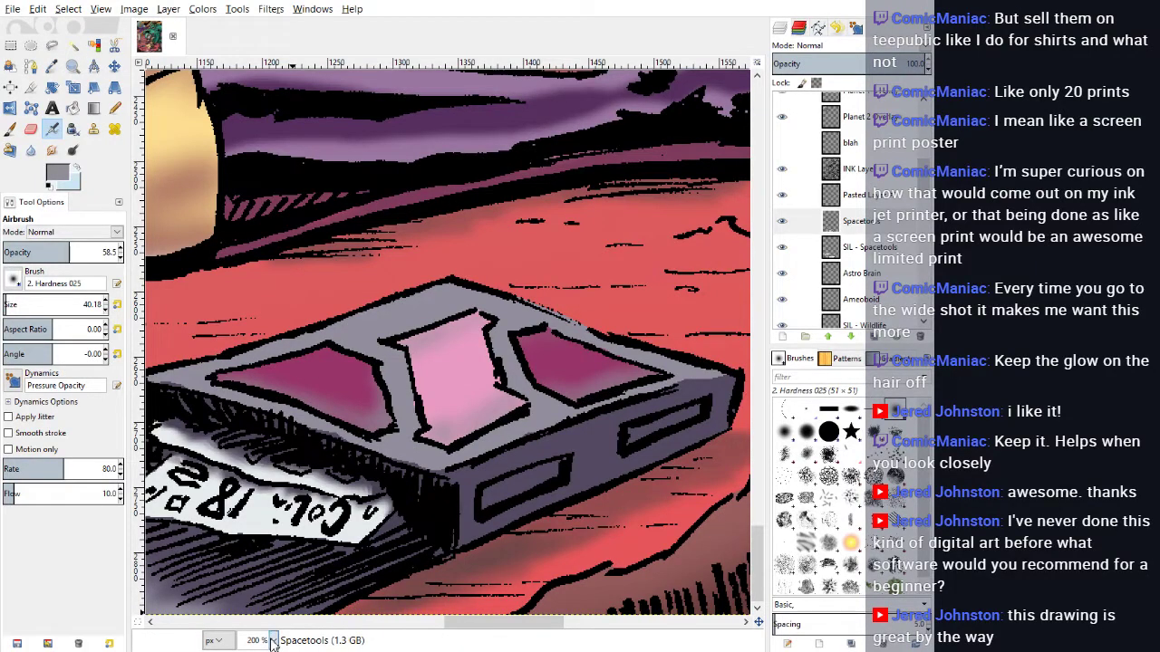
# Step: Examine the illustration from the space tools up to the planets at 50% zoom, and then as a whole at 25%
pyautogui.keyDown('ctrl'); pyautogui.scroll(-4, 267, 598); pyautogui.keyUp('ctrl')
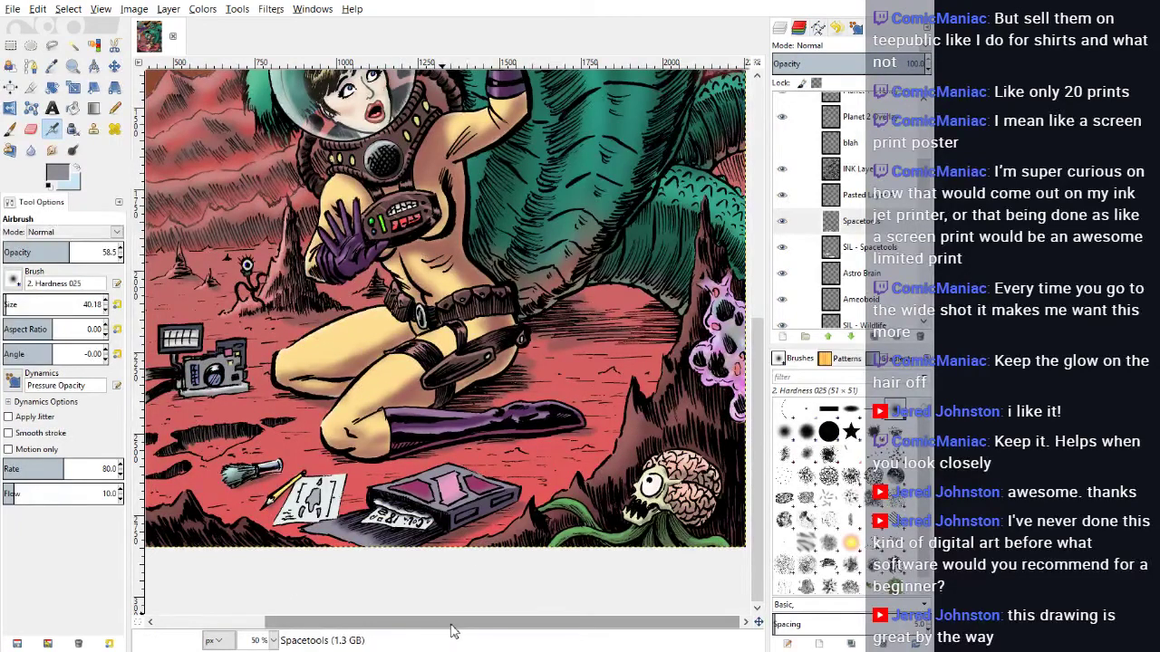
pyautogui.moveTo(451, 625); pyautogui.dragTo(295, 643)
pyautogui.scroll(2, 320, 451)
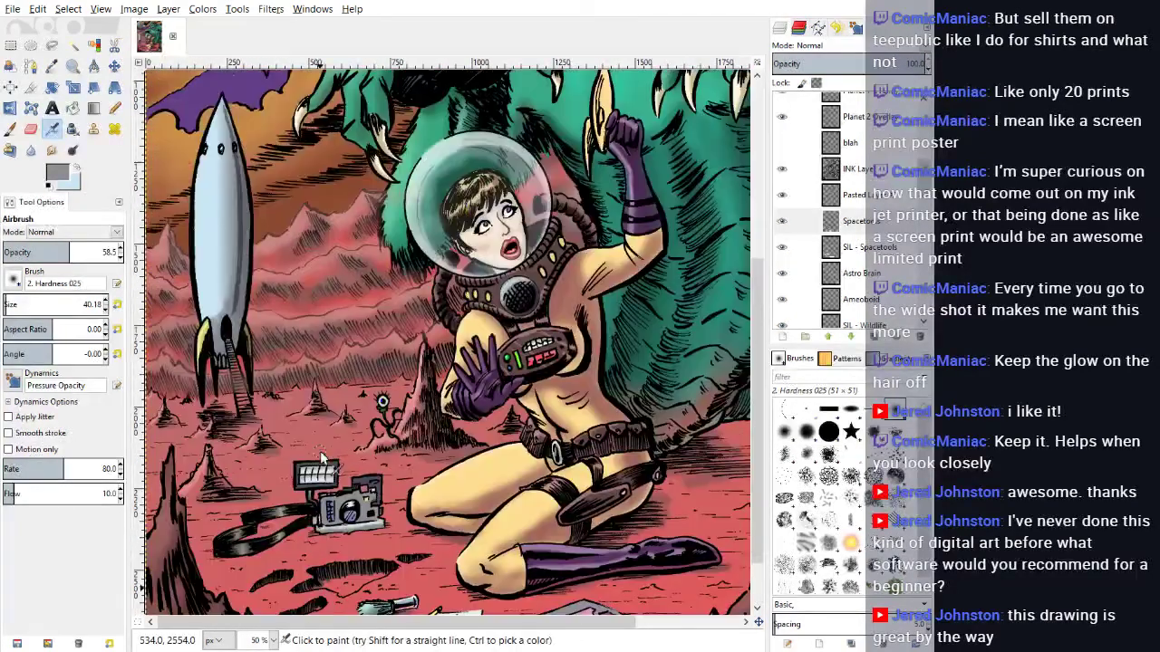
pyautogui.scroll(3, 320, 450)
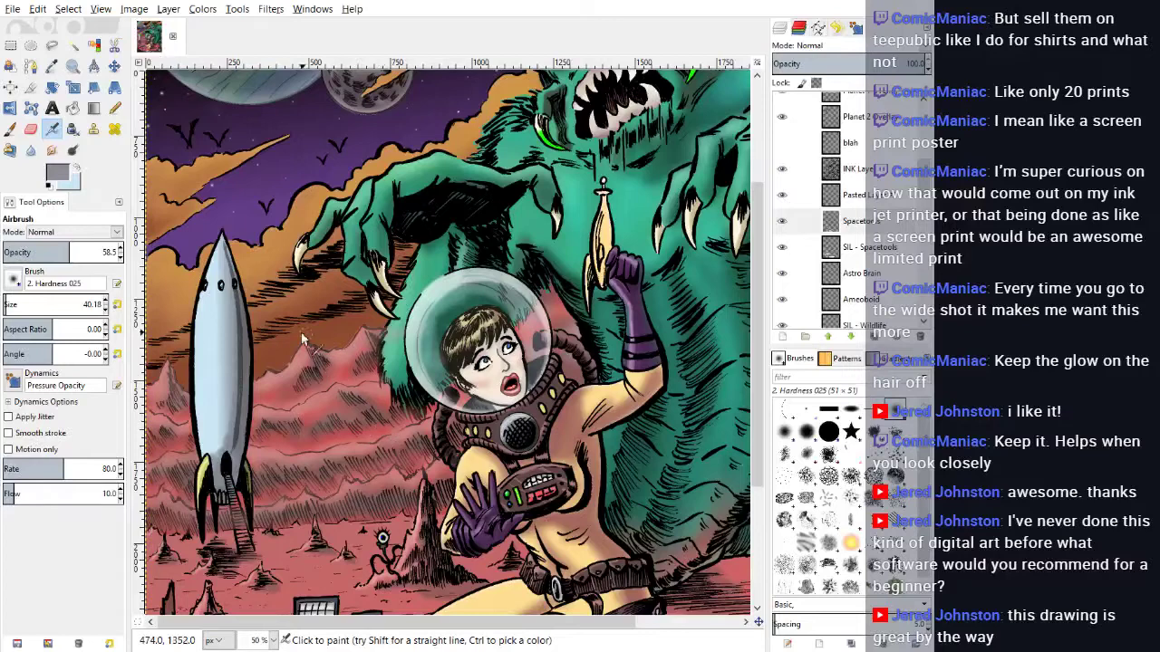
pyautogui.scroll(5, 308, 535)
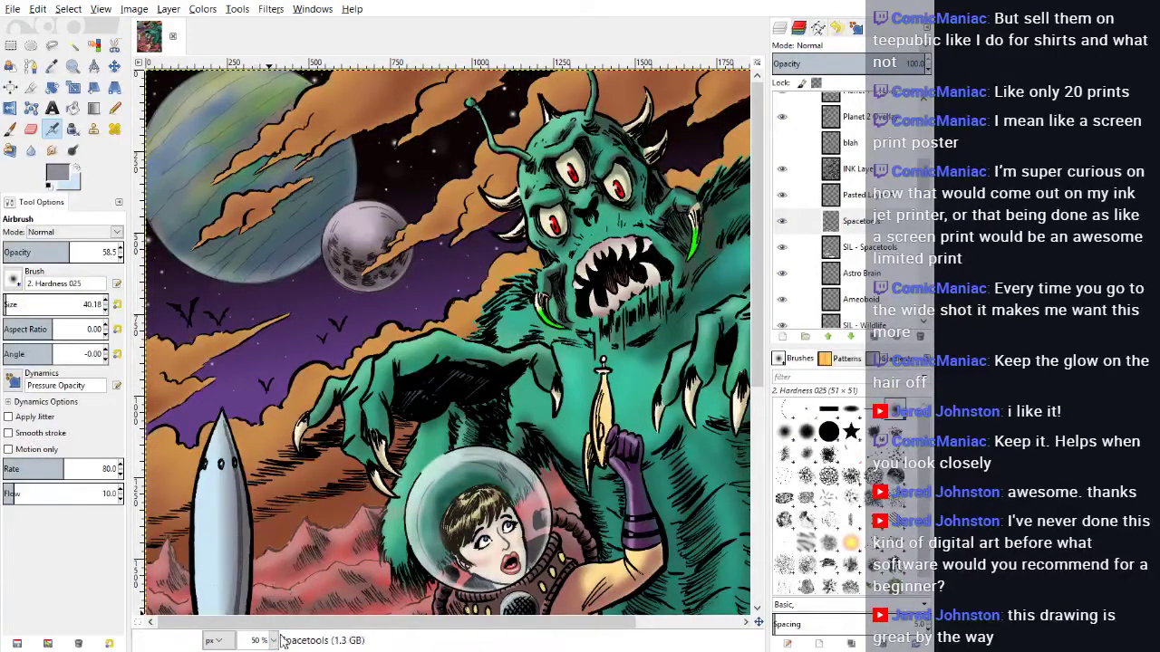
pyautogui.press('2')
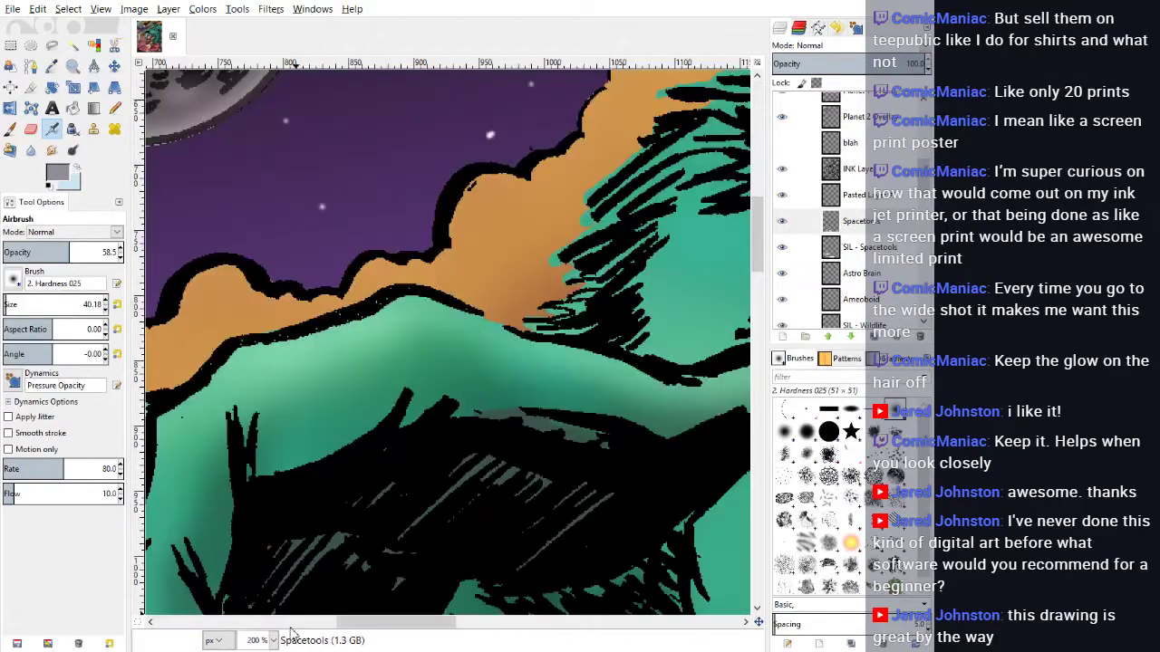
pyautogui.hotkey('shift', '3')
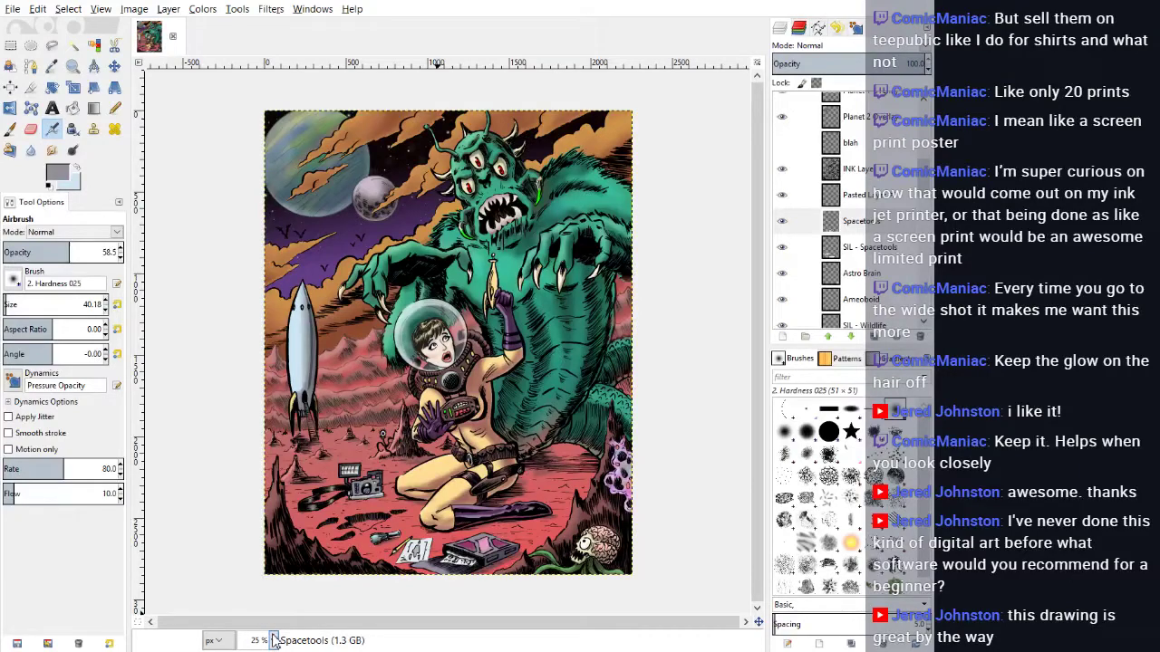
# Step: Examine the standing rocket and the clouds and mountains around it at 100% zoom
pyautogui.click(267, 573)
pyautogui.moveTo(367, 626); pyautogui.dragTo(186, 626)
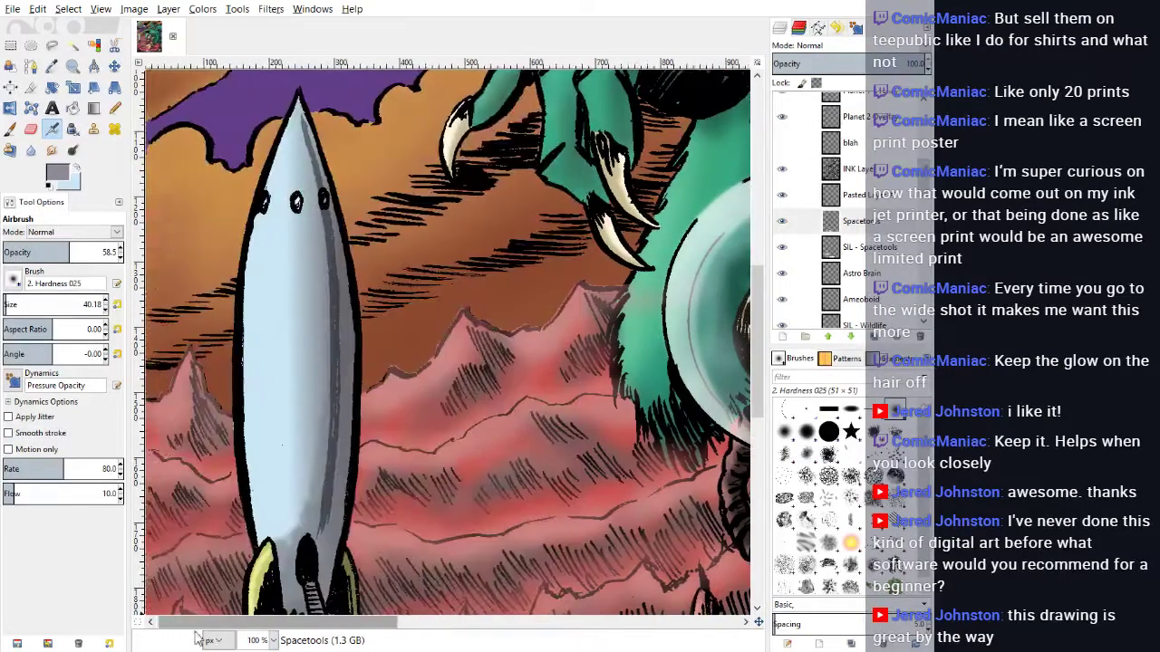
pyautogui.scroll(1, 231, 362)
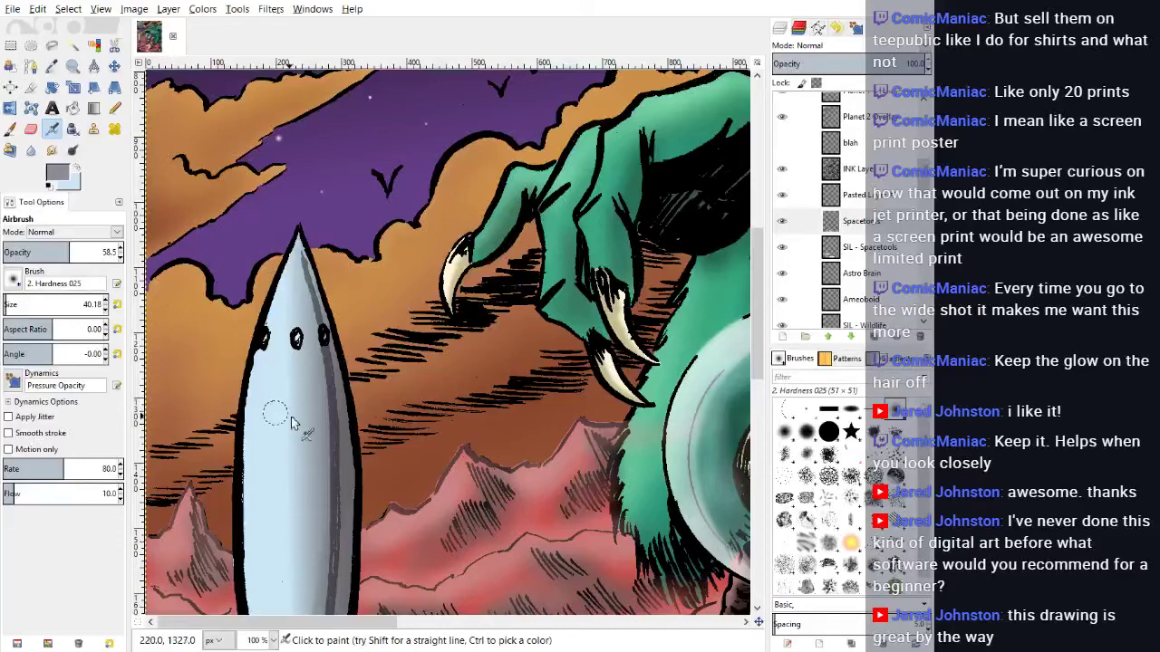
pyautogui.scroll(3, 260, 363)
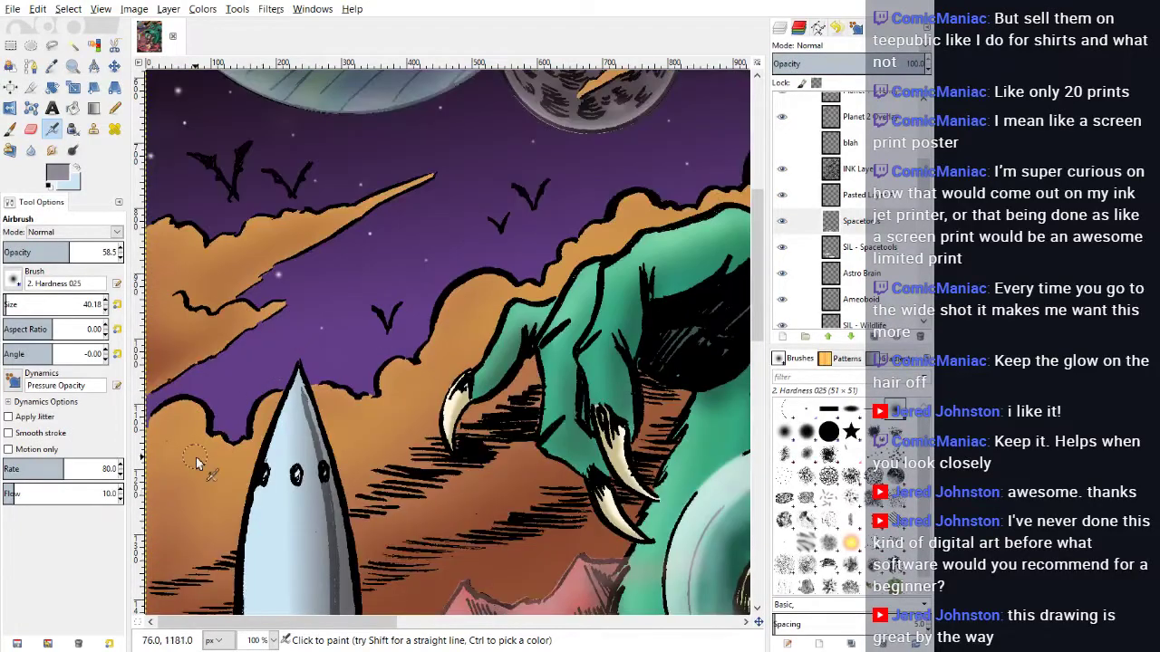
pyautogui.scroll(-6, 198, 462)
pyautogui.scroll(3, 198, 462)
pyautogui.scroll(-3, 197, 462)
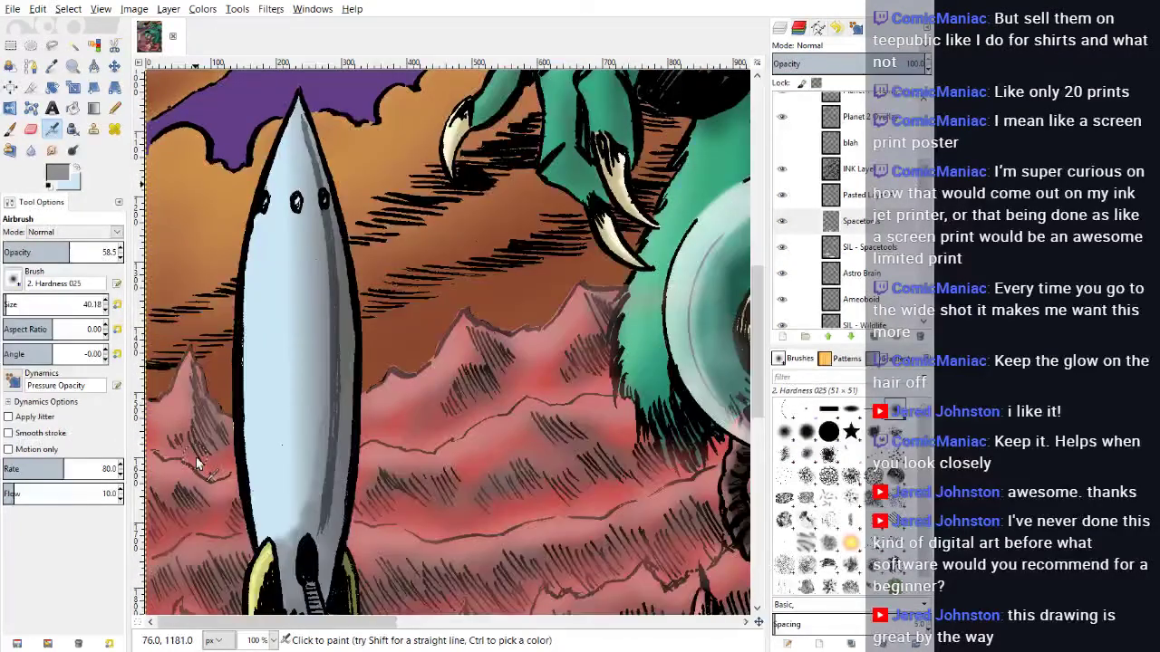
pyautogui.scroll(3, 196, 456)
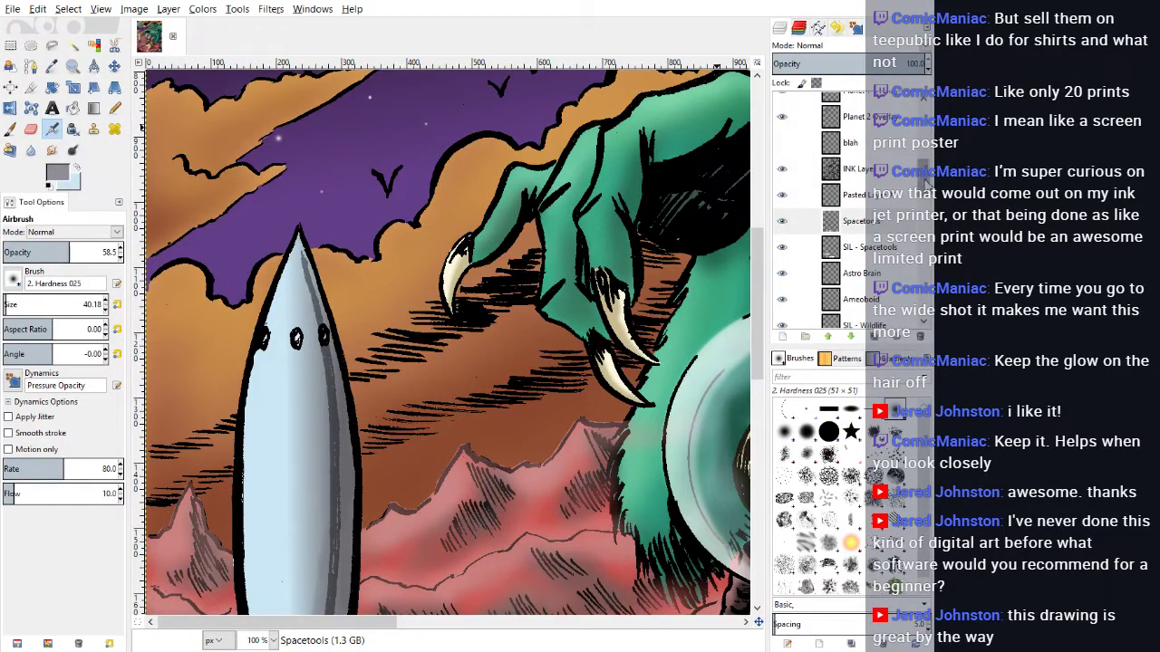
# Step: Select the Clouds layer and examine the mountain skyline on both sides of the rocket
pyautogui.scroll(-5, 852, 209)
pyautogui.scroll(2, 868, 206)
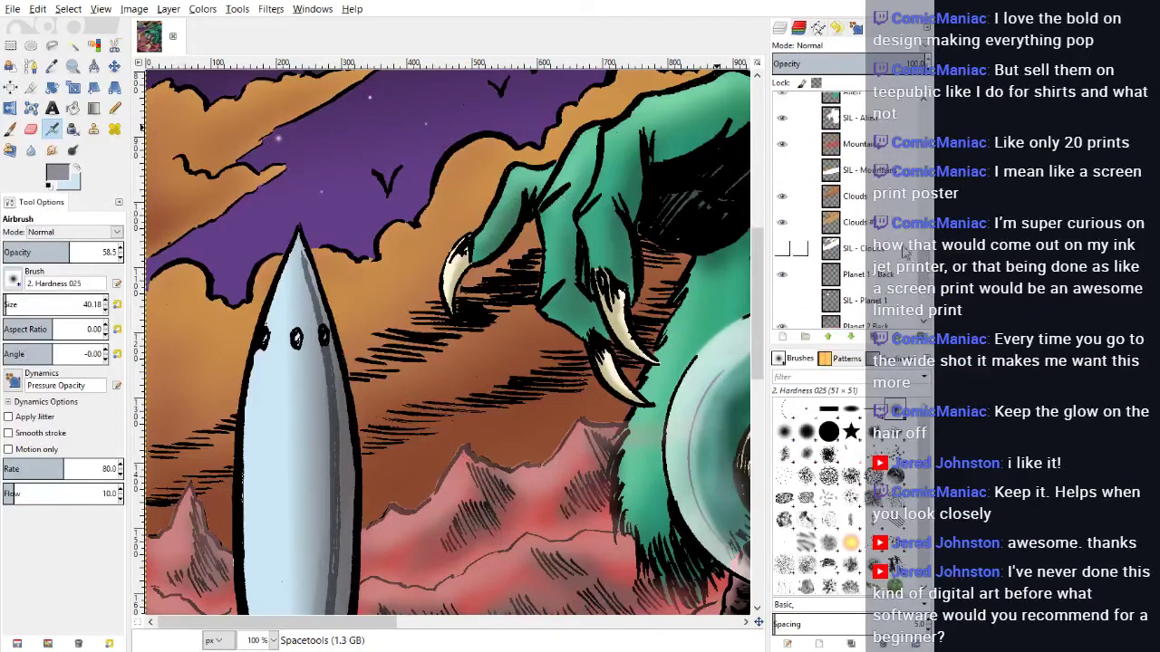
pyautogui.click(857, 201)
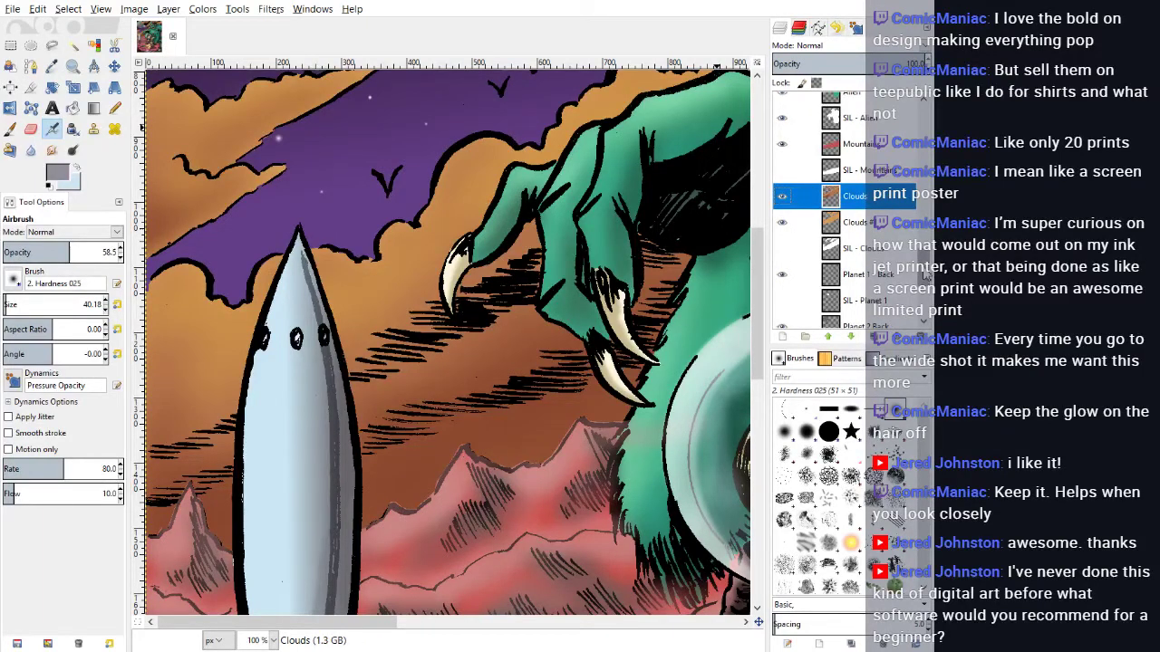
pyautogui.scroll(-2, 923, 271)
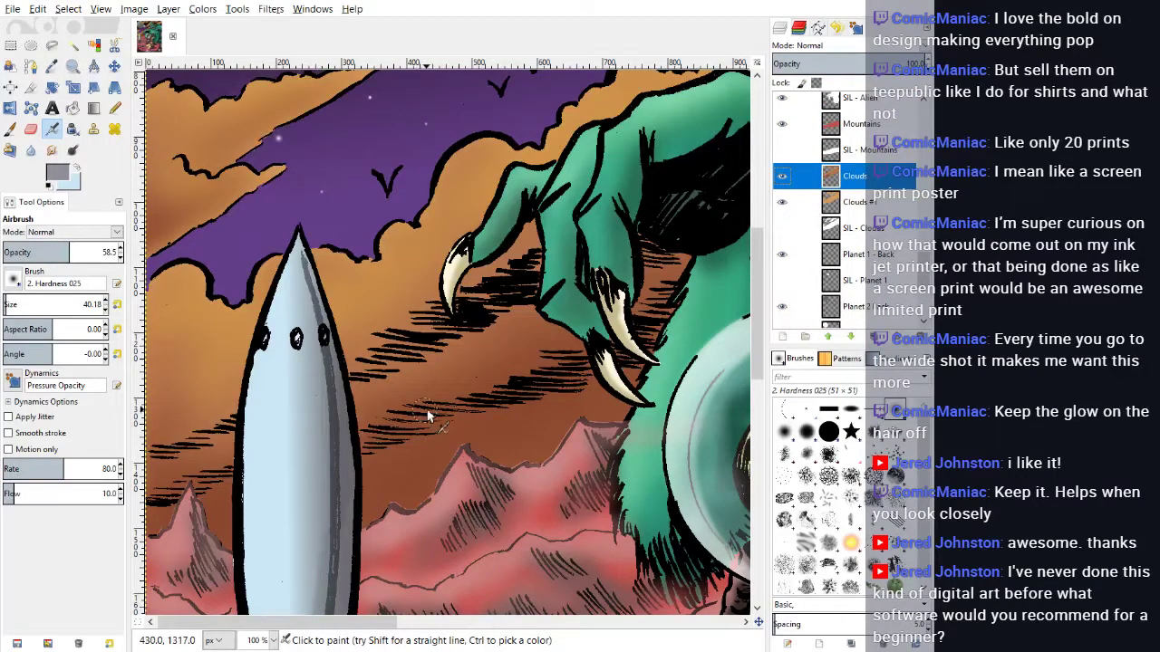
pyautogui.scroll(-3, 431, 417)
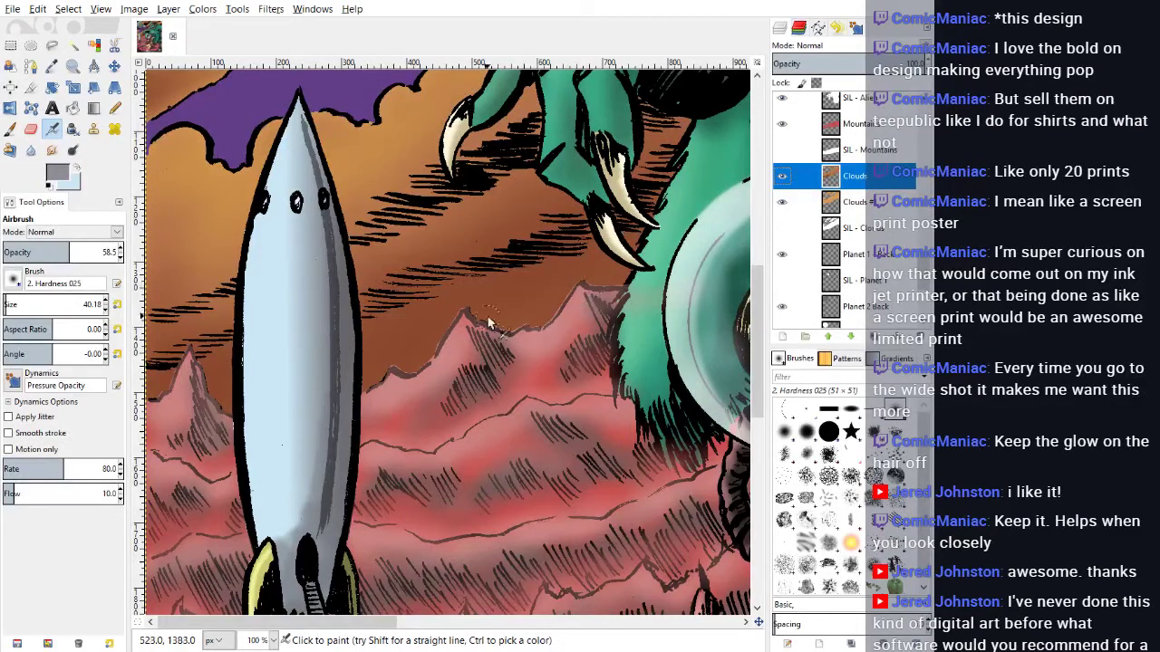
pyautogui.moveTo(435, 356); pyautogui.dragTo(411, 375)
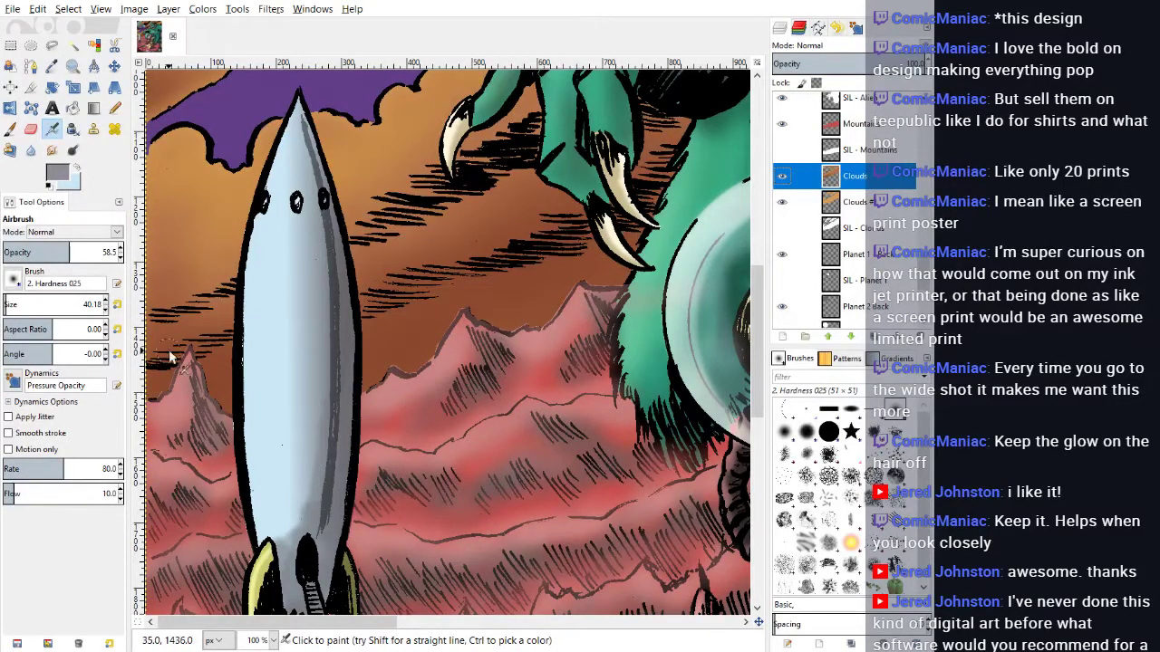
pyautogui.click(230, 413)
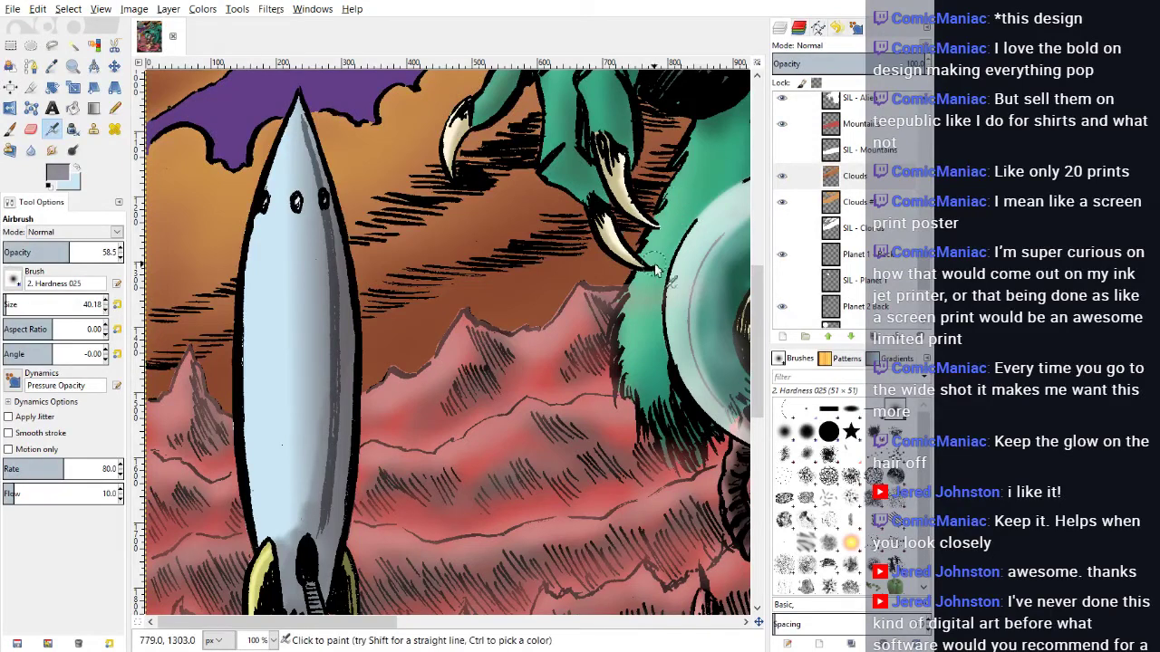
# Step: Select all the black linework on the INK Layer with Select by Color at threshold 15
pyautogui.moveTo(923, 253); pyautogui.dragTo(923, 124)
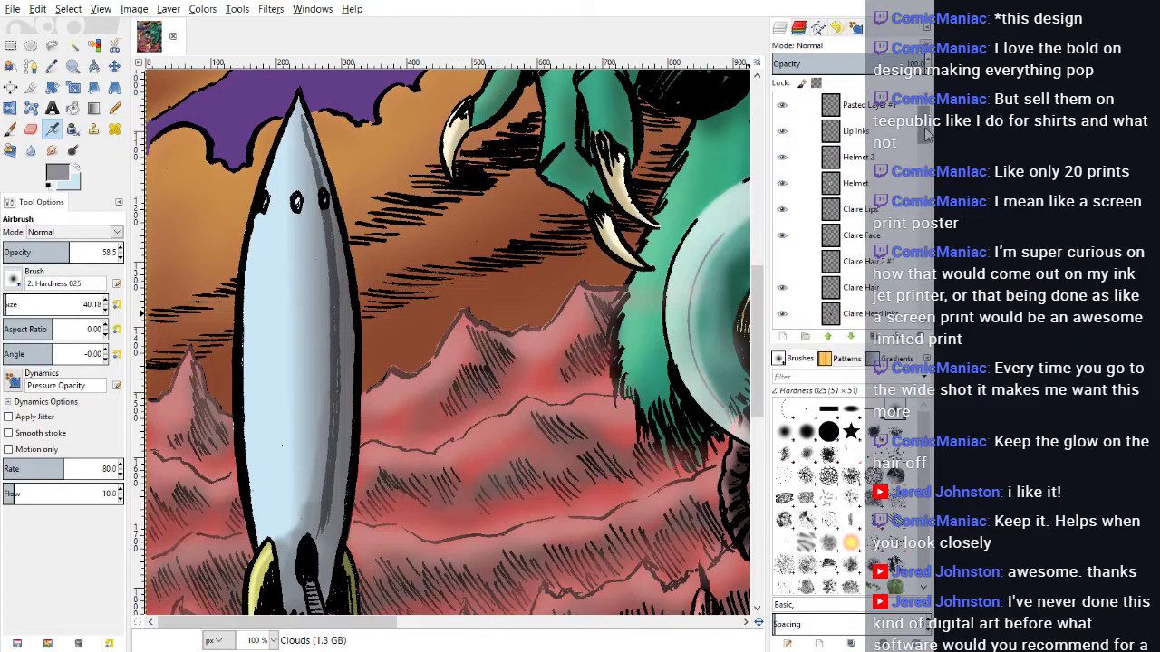
pyautogui.scroll(-2, 926, 133)
pyautogui.click(888, 228)
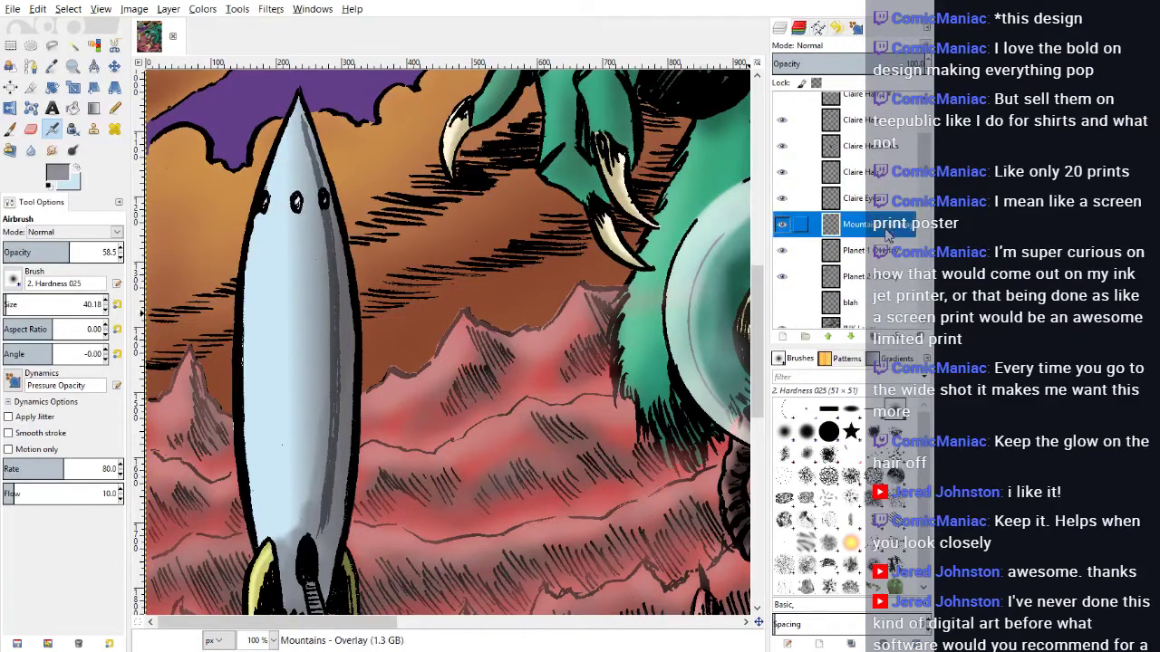
pyautogui.scroll(-5, 926, 152)
pyautogui.click(869, 161)
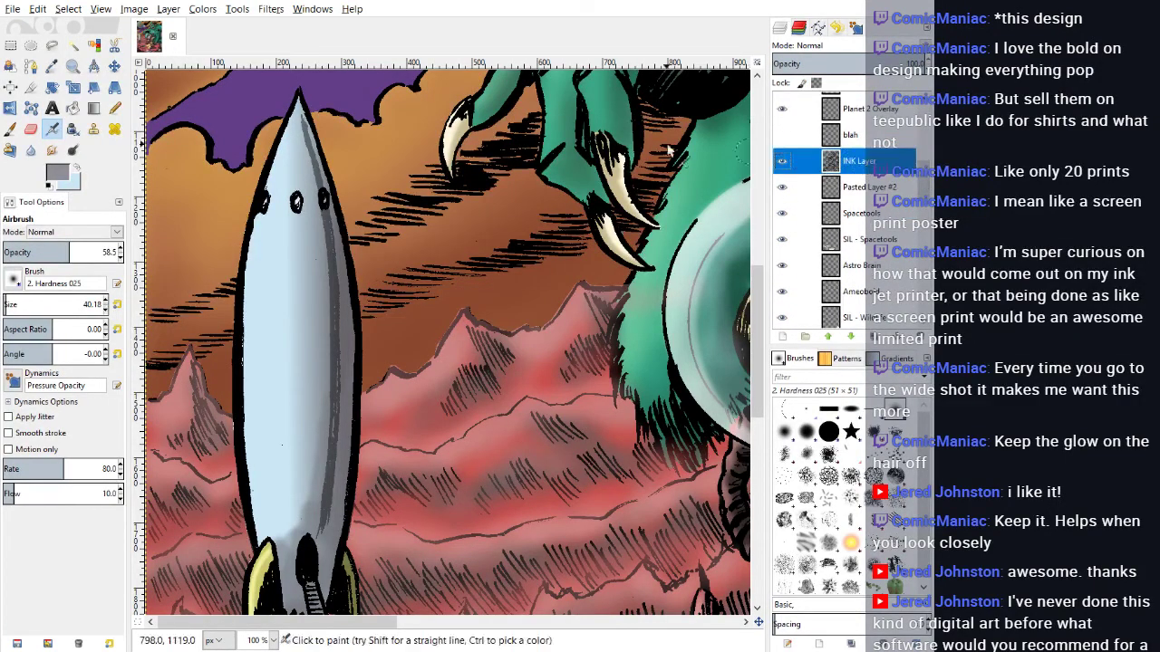
pyautogui.click(93, 44)
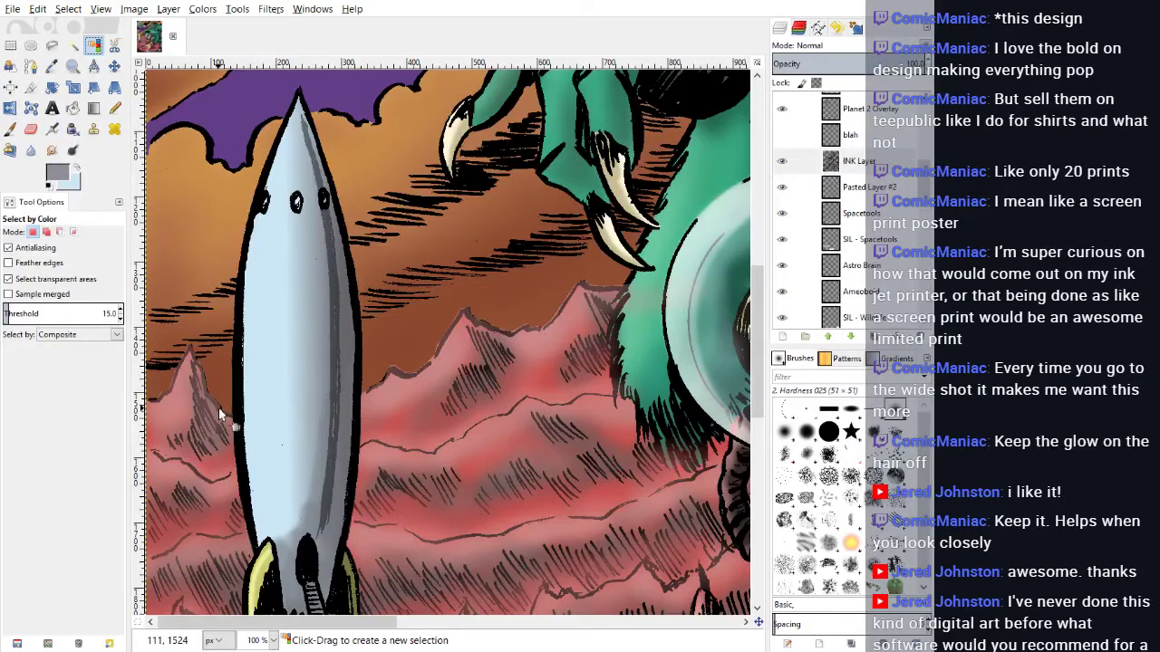
pyautogui.click(408, 383)
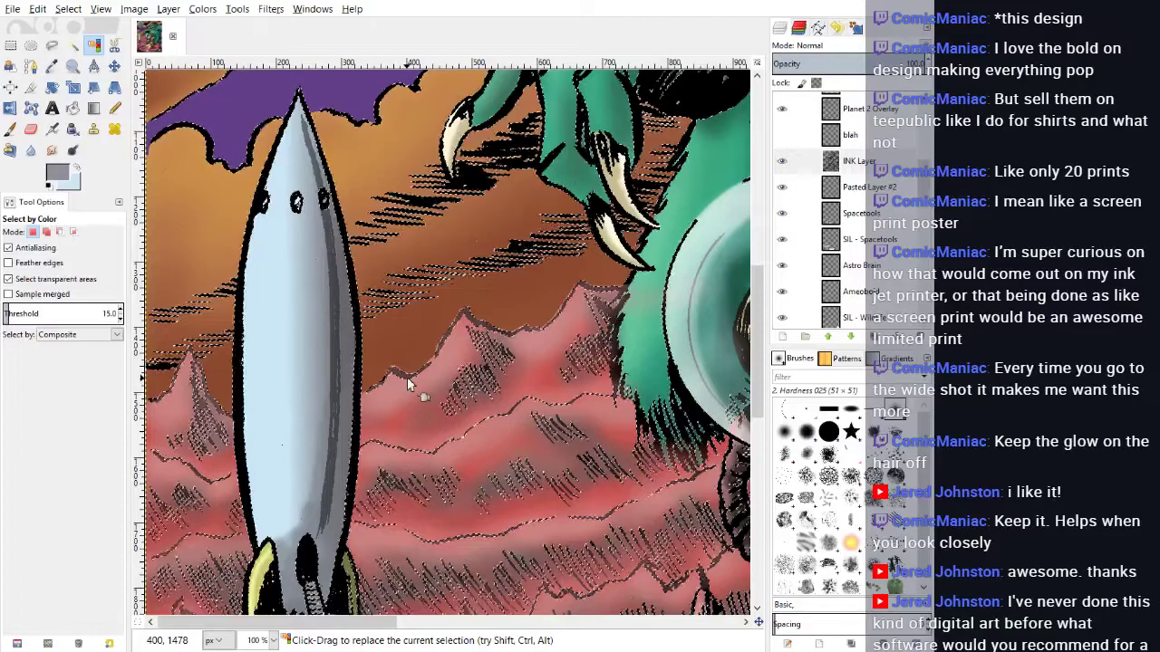
# Step: Erase the overlay from the skyline outlines beside the rocket on the Mountains - Overlay layer, using a size 40.18 Eraser at full opacity
pyautogui.scroll(3, 926, 159)
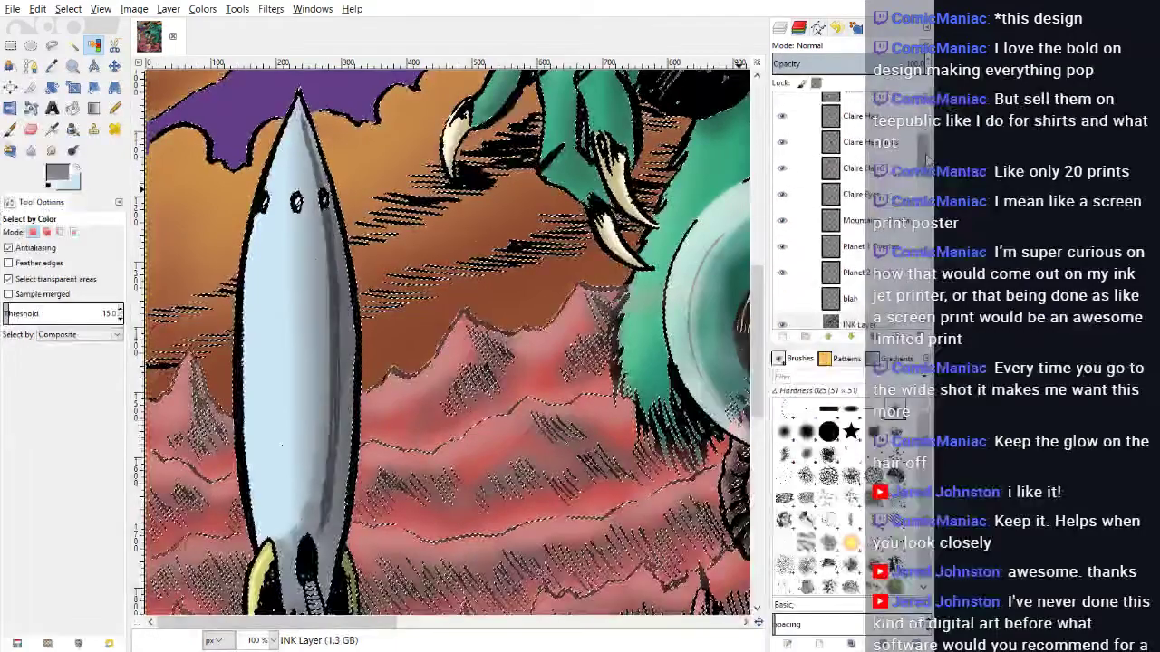
pyautogui.scroll(2, 926, 158)
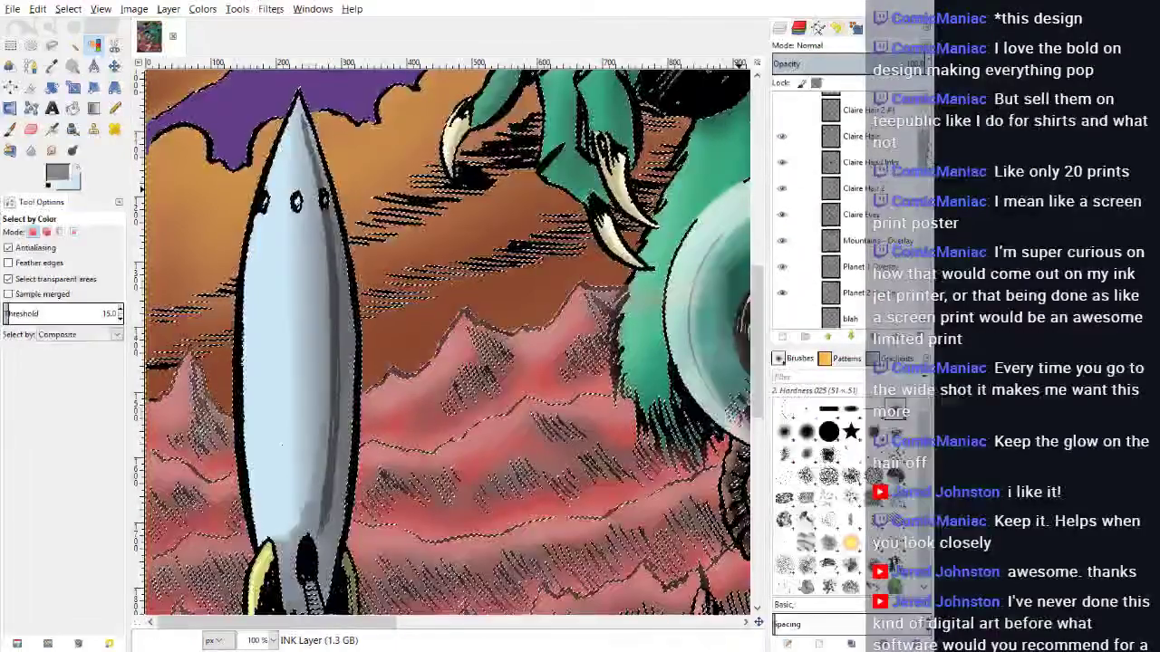
pyautogui.click(852, 240)
pyautogui.click(31, 129)
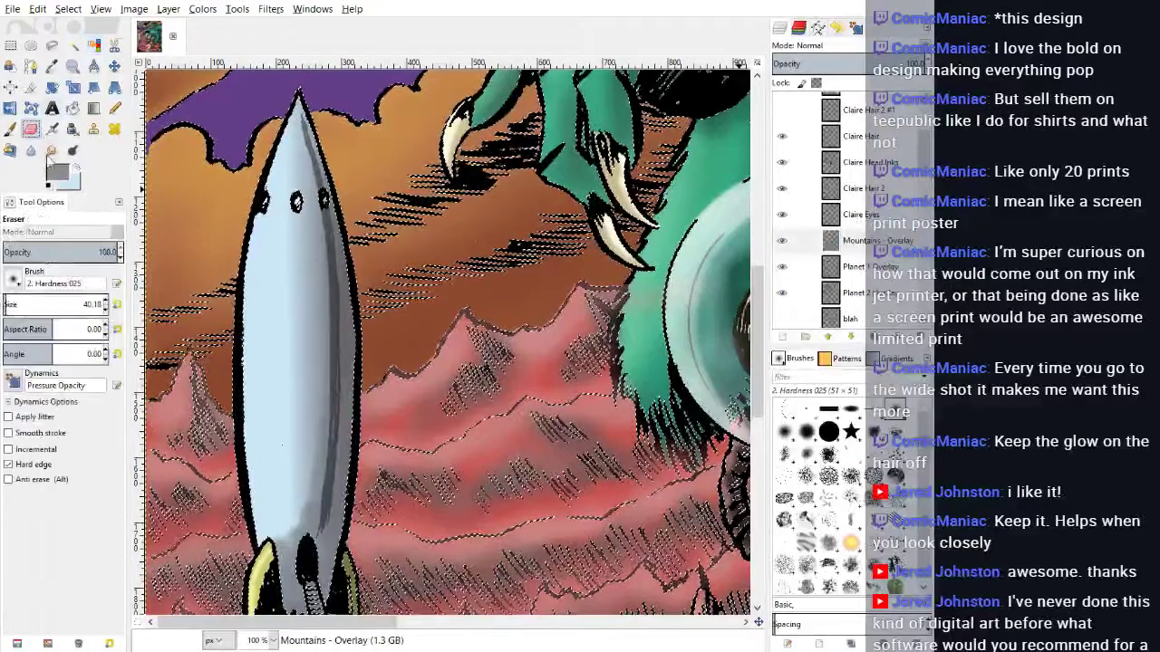
pyautogui.moveTo(161, 398)
pyautogui.mouseDown()
pyautogui.moveTo(193, 343)
pyautogui.moveTo(232, 405)
pyautogui.mouseUp()
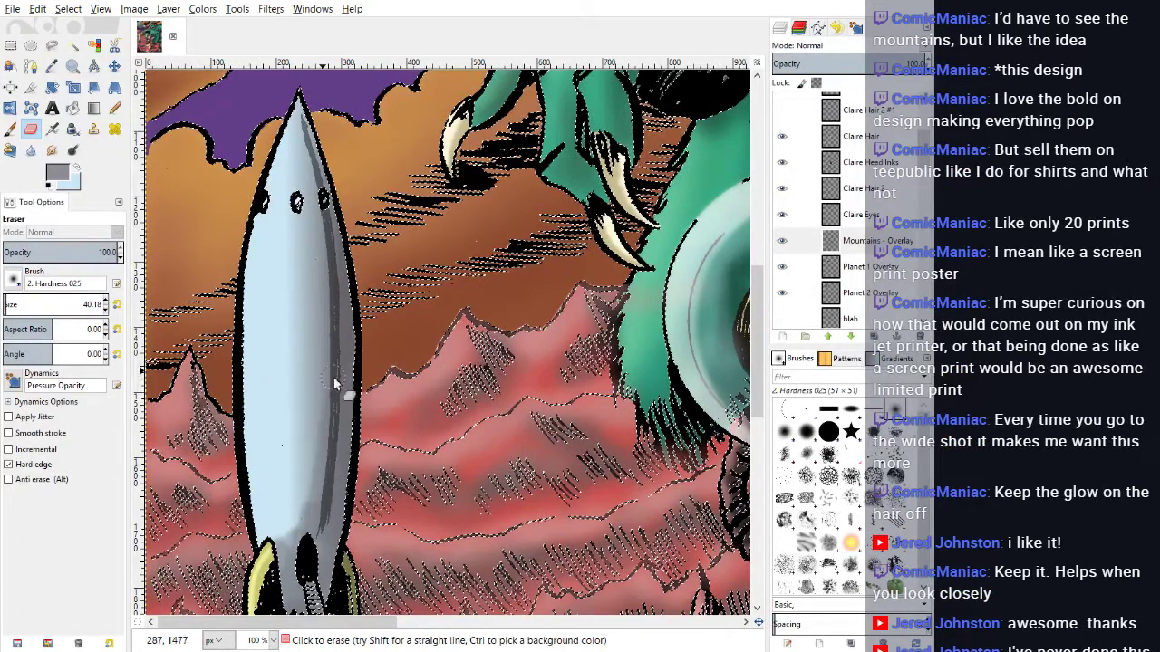
pyautogui.moveTo(369, 392)
pyautogui.mouseDown()
pyautogui.moveTo(425, 367)
pyautogui.moveTo(463, 311)
pyautogui.mouseUp()
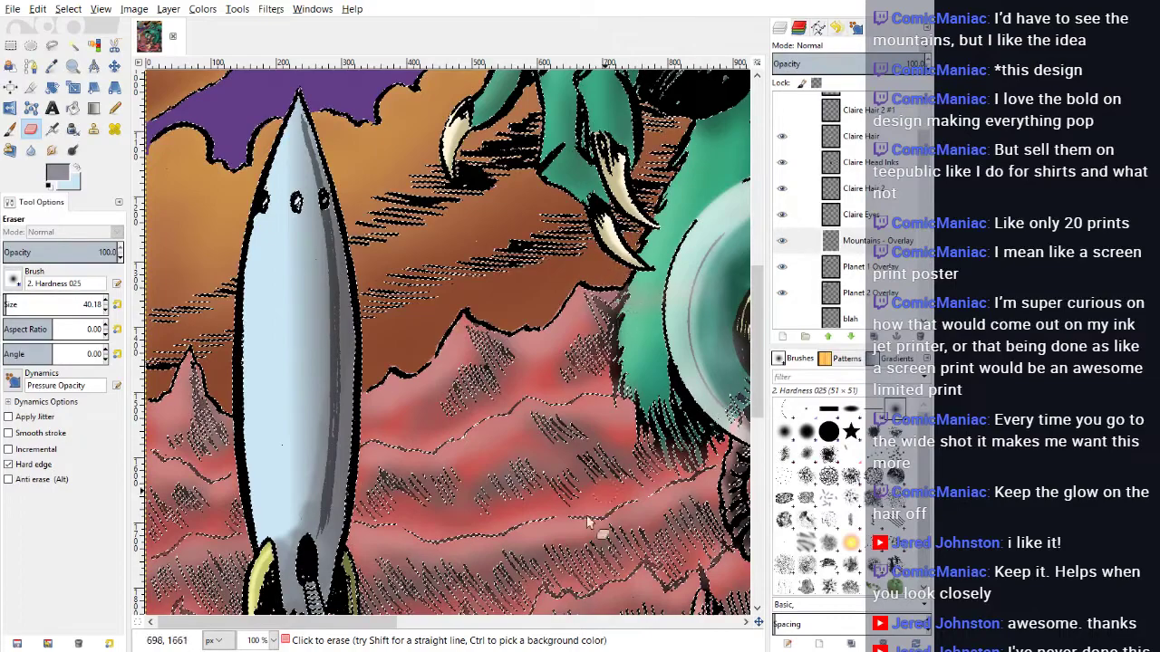
# Step: Check the mountains behind the monster's body on the far side of the picture, and clear the selection
pyautogui.moveTo(377, 623); pyautogui.dragTo(747, 625)
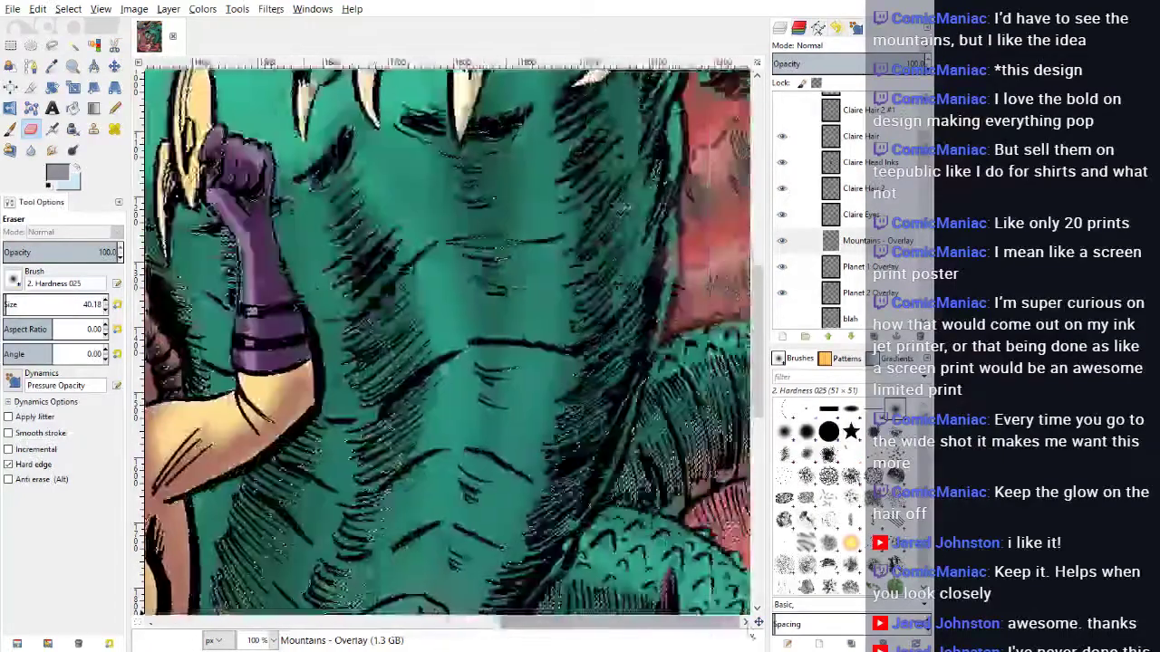
pyautogui.scroll(2, 681, 277)
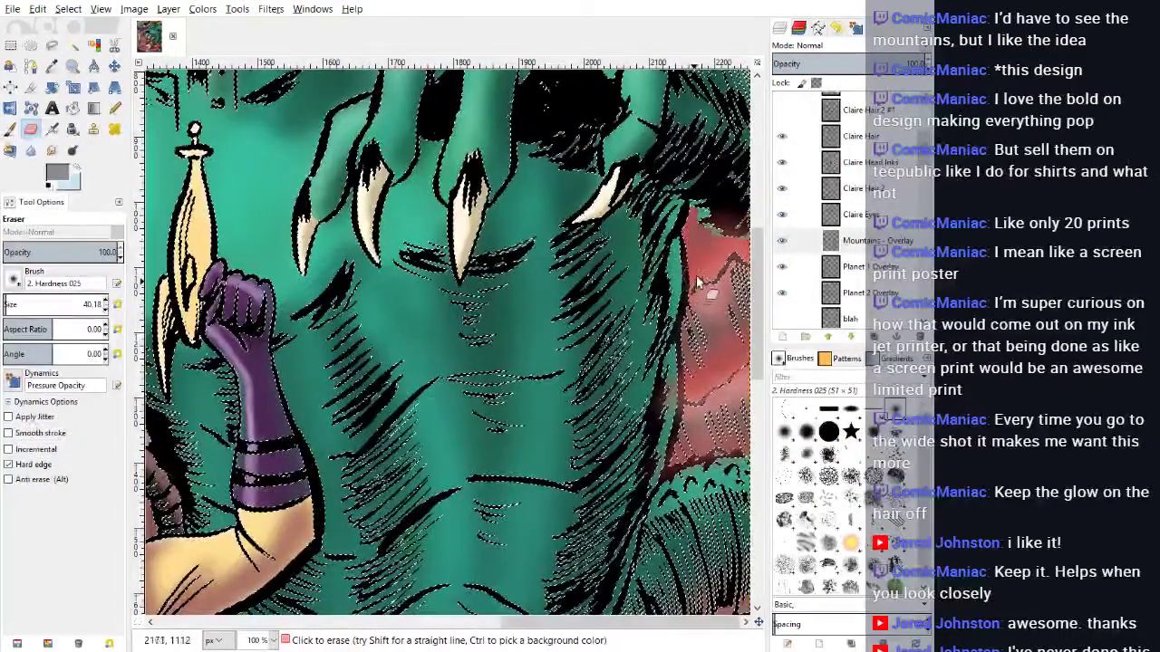
pyautogui.scroll(1, 694, 285)
pyautogui.scroll(-2, 693, 284)
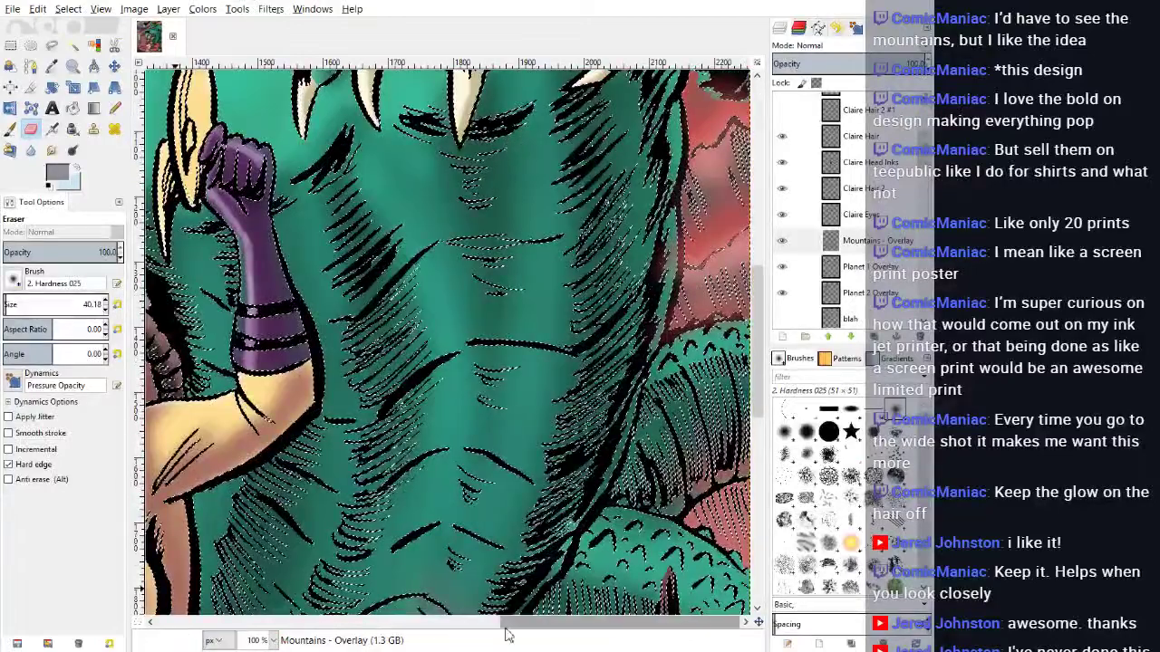
pyautogui.moveTo(546, 625); pyautogui.dragTo(254, 636)
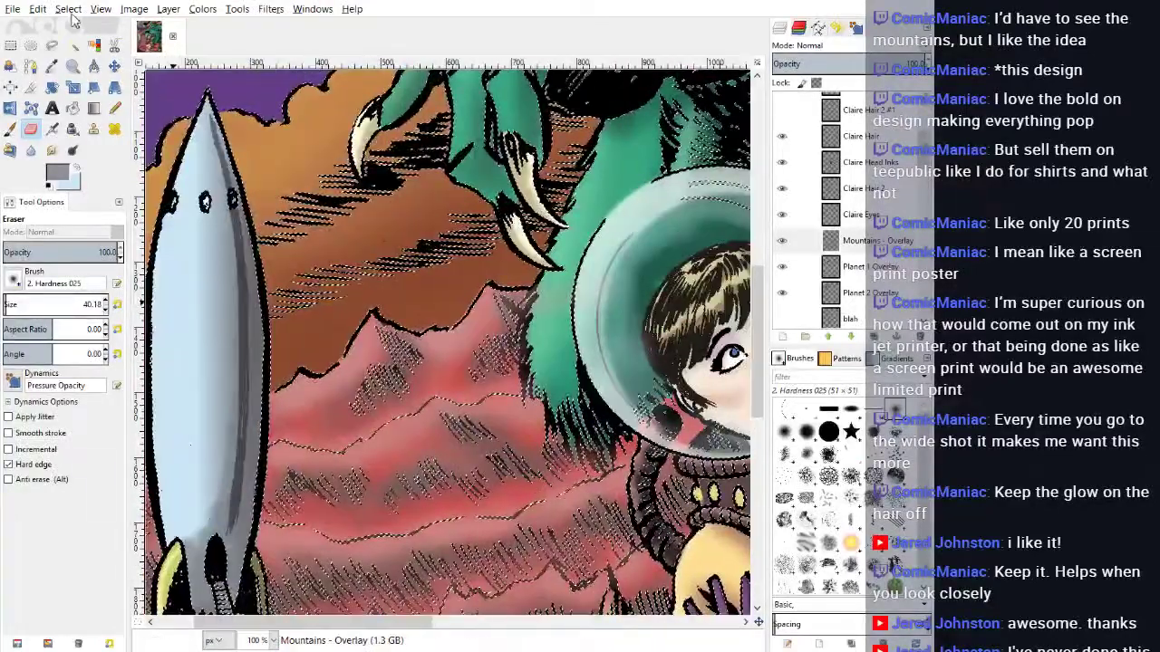
pyautogui.hotkey('ctrl', 'shift', 'a')
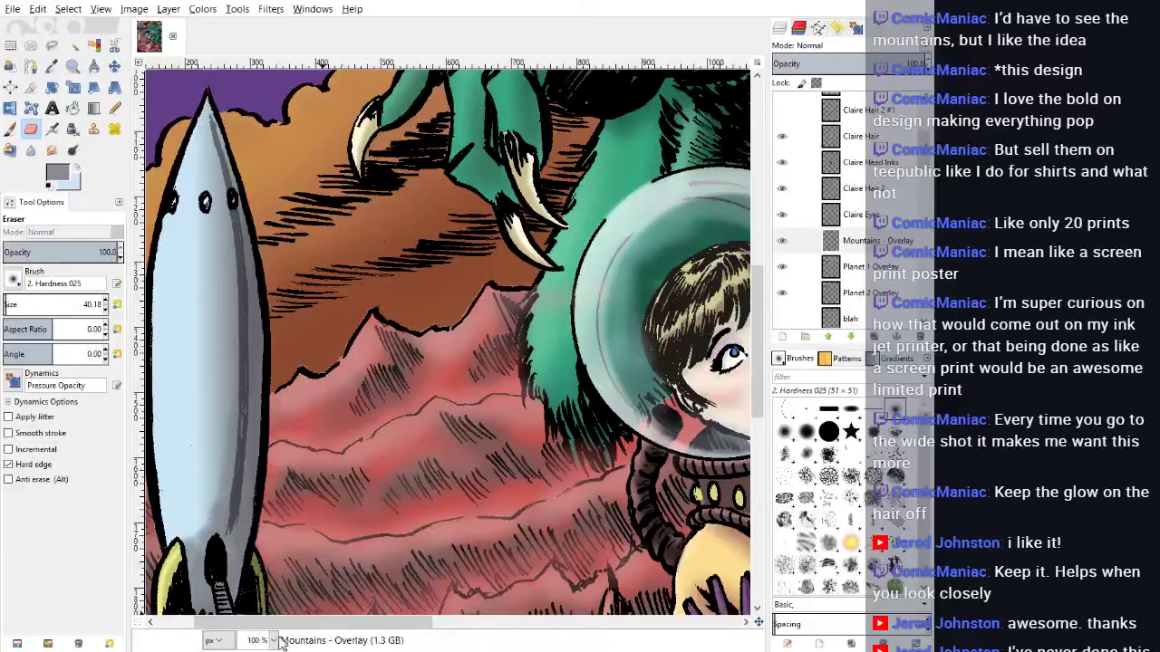
# Step: Examine the illustration at 50% and 25% zoom, comparing it with the Mountains - Overlay layer hidden and shown
pyautogui.click(265, 584)
pyautogui.scroll(1, 445, 397)
pyautogui.scroll(-1, 444, 402)
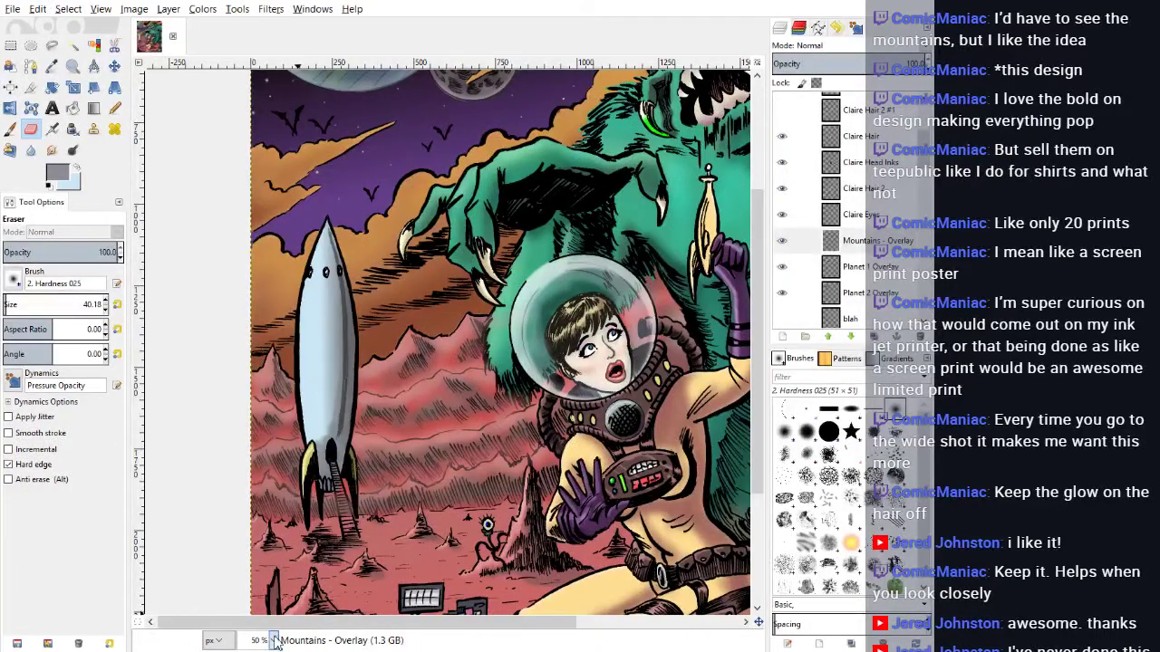
pyautogui.scroll(-1, 256, 603)
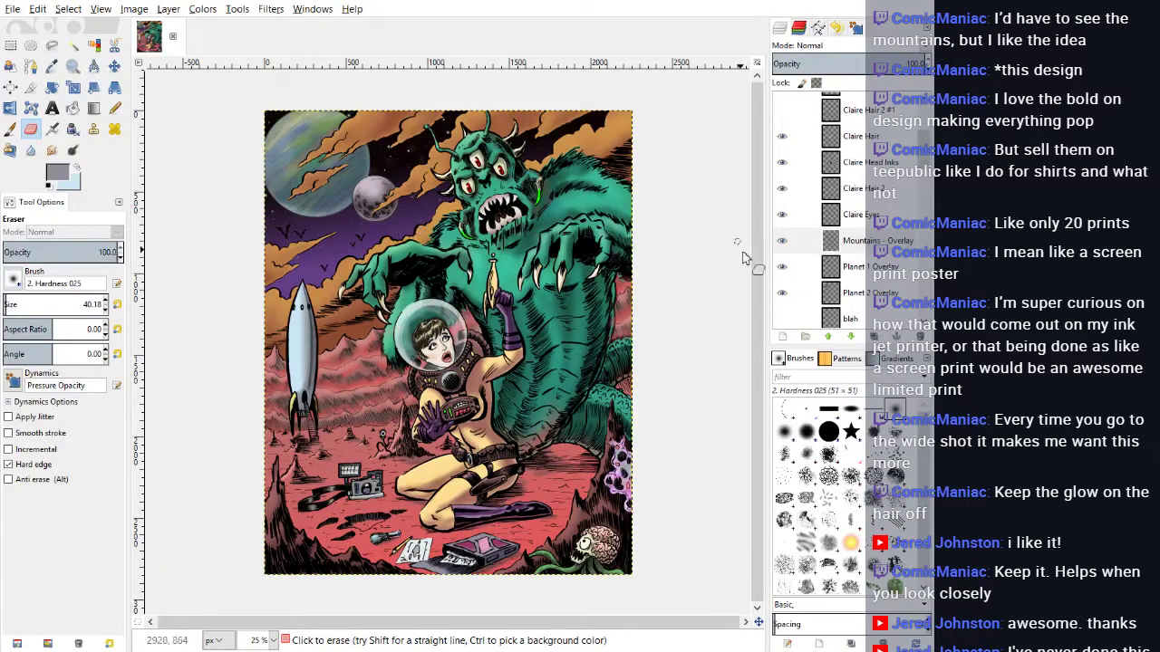
pyautogui.click(786, 245)
pyautogui.click(786, 245)
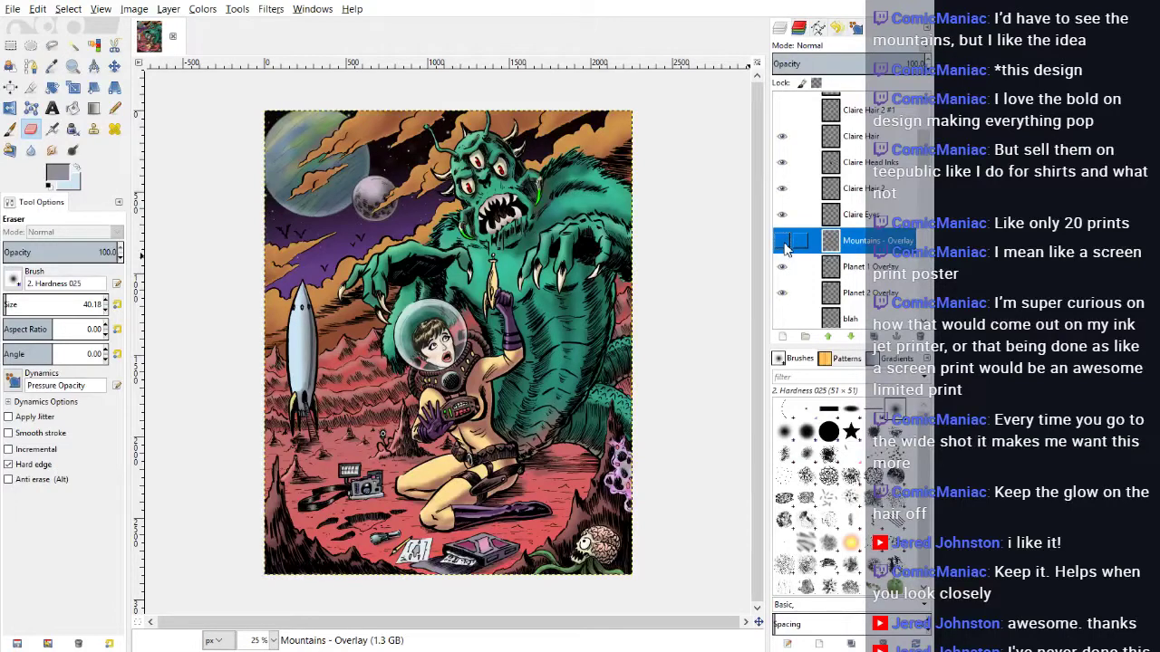
pyautogui.click(784, 245)
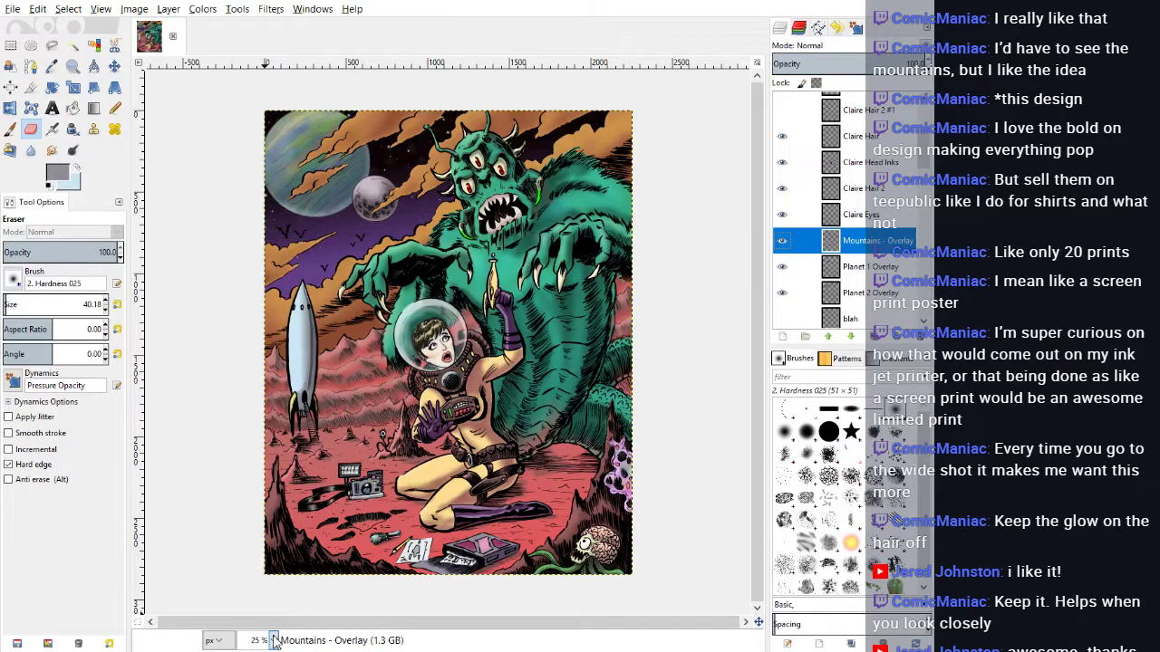
# Step: Reselect the INK Layer's black linework by colour, sampling the ridge line just below the skyline beside the rocket
pyautogui.click(248, 547)
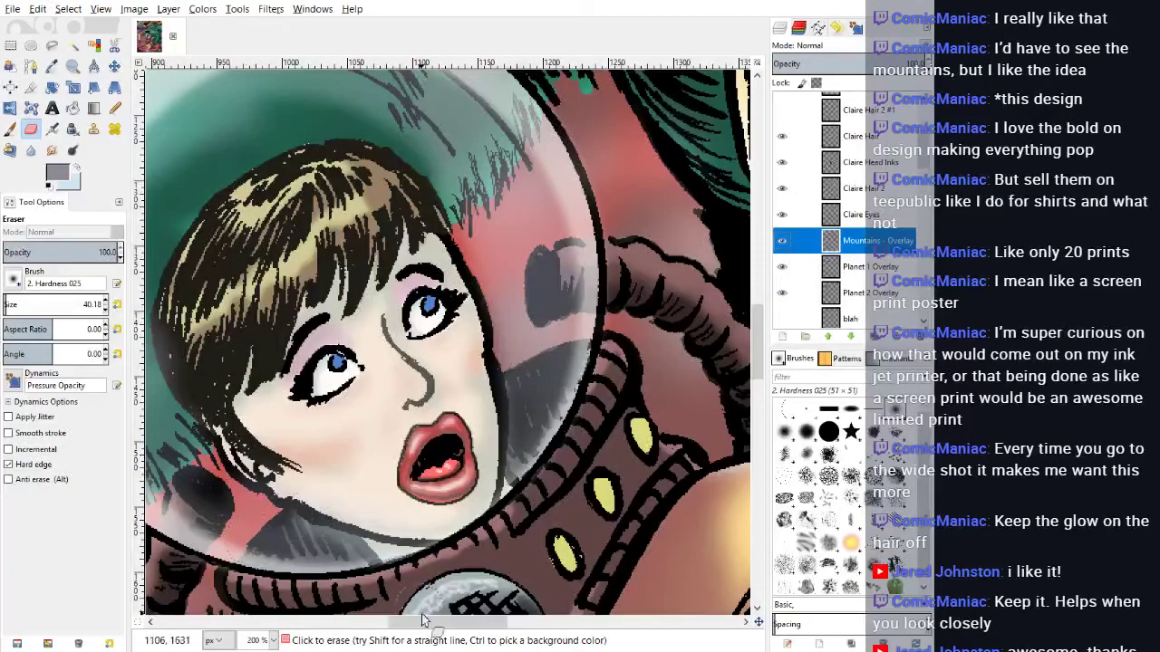
pyautogui.moveTo(436, 623); pyautogui.dragTo(264, 633)
pyautogui.scroll(-4, 434, 340)
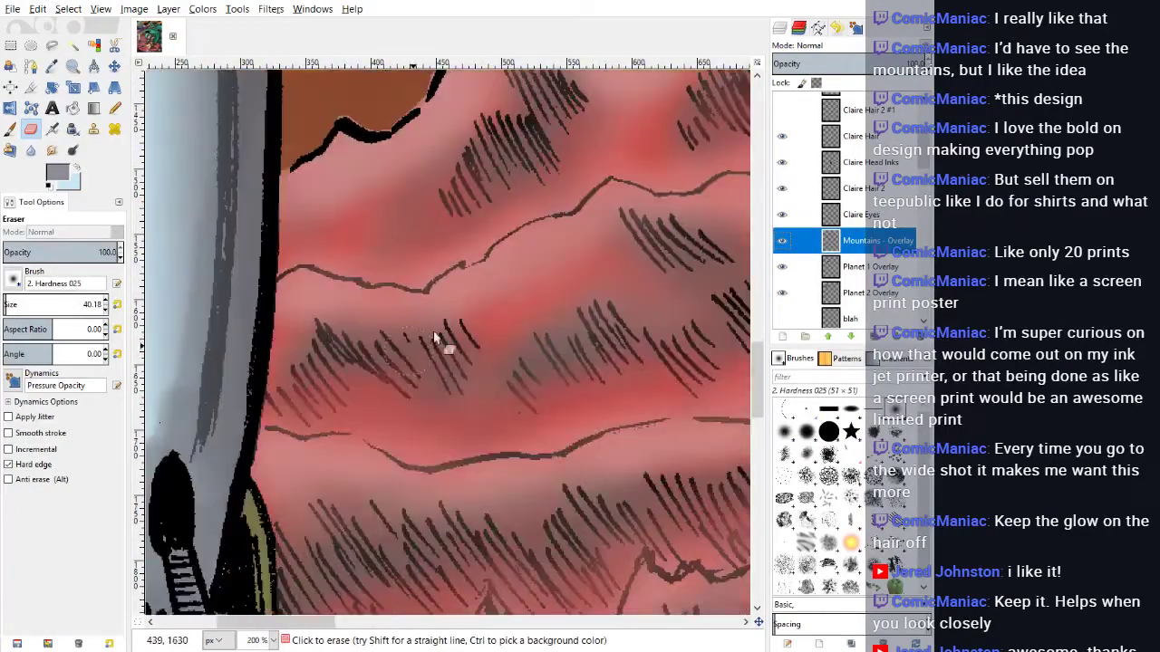
pyautogui.scroll(-3, 842, 209)
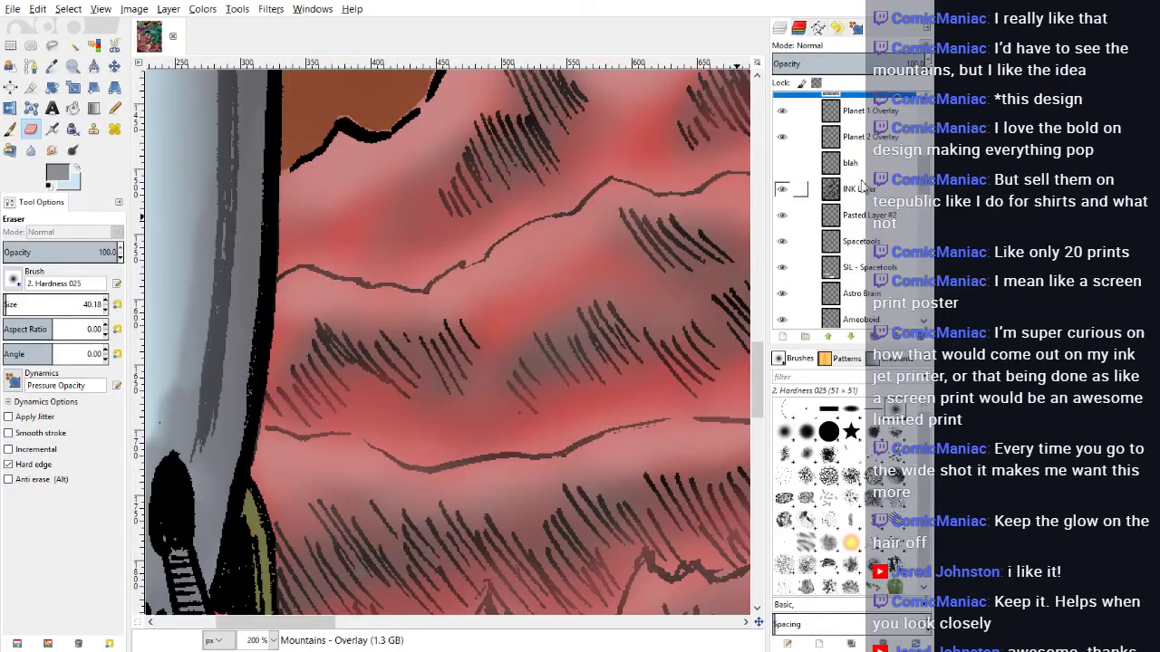
pyautogui.click(860, 189)
pyautogui.click(95, 46)
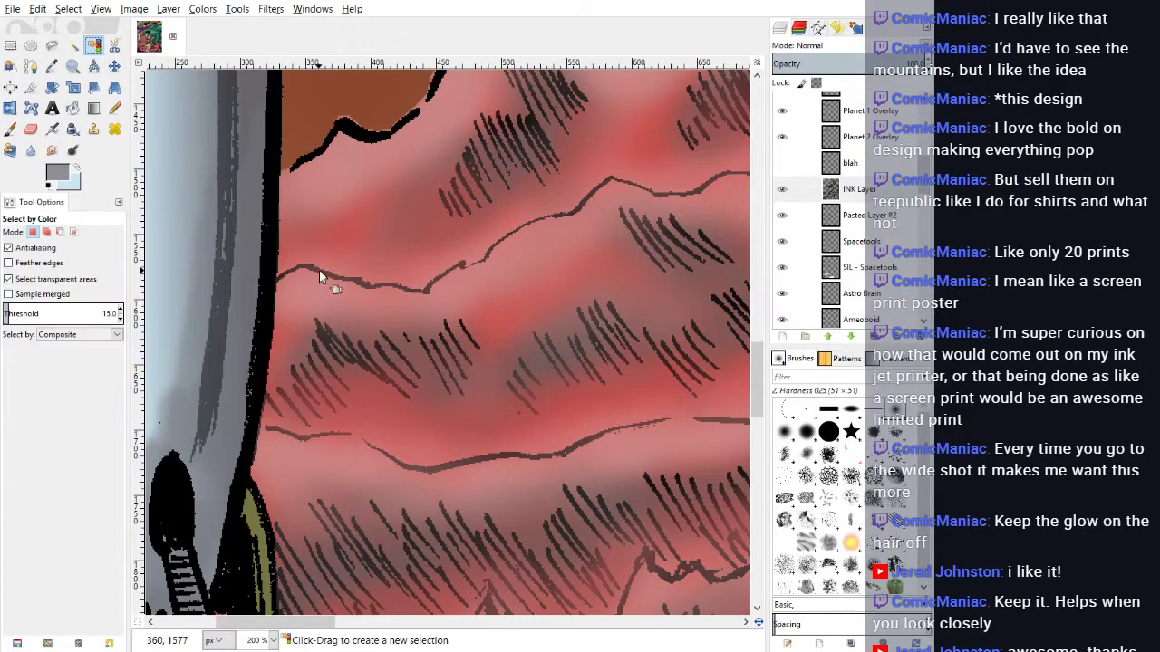
pyautogui.click(322, 272)
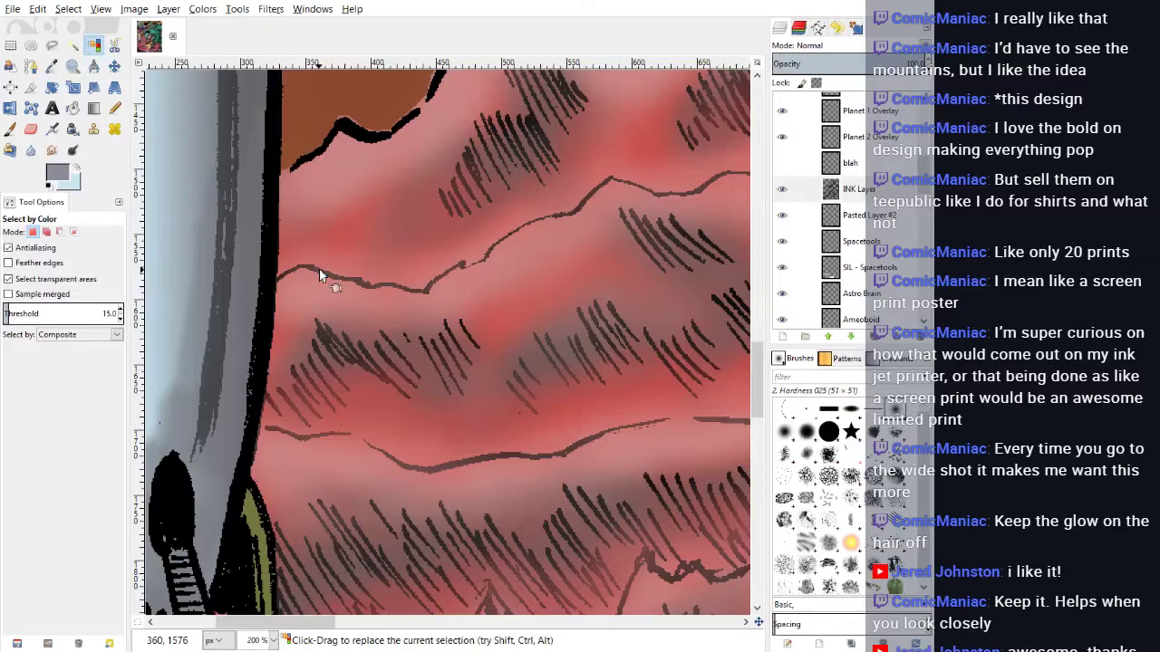
# Step: Erase the Mountains - Overlay layer from the second ridge line on both sides of the rocket, reducing the Eraser size to 30.18
pyautogui.scroll(3, 829, 217)
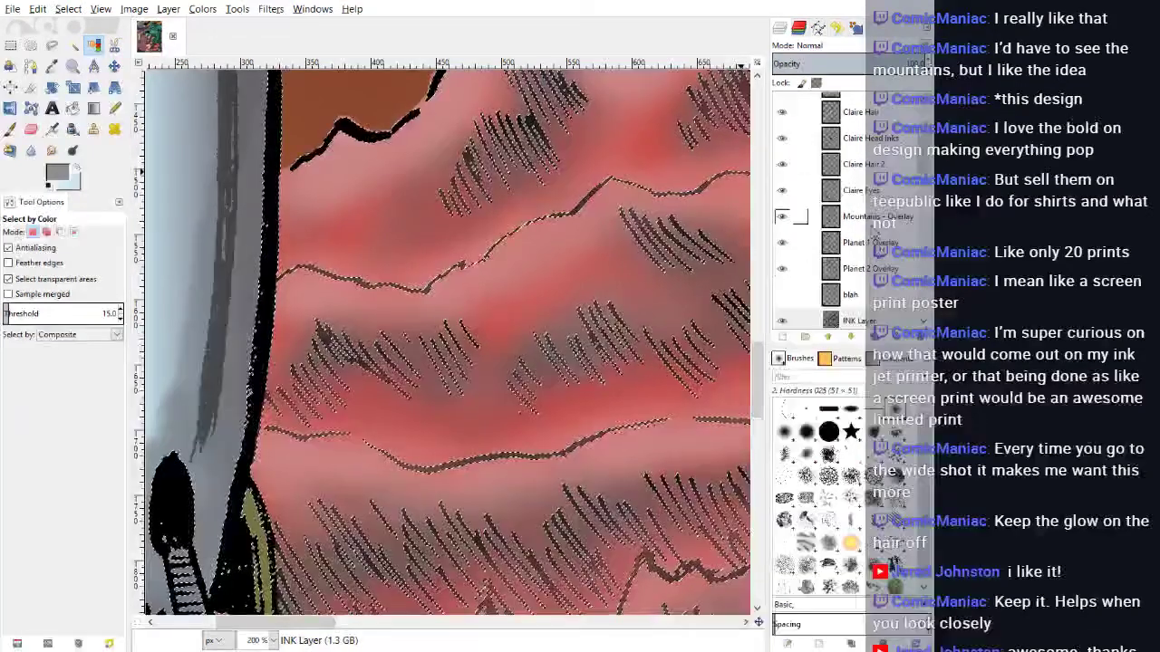
pyautogui.click(861, 217)
pyautogui.click(31, 130)
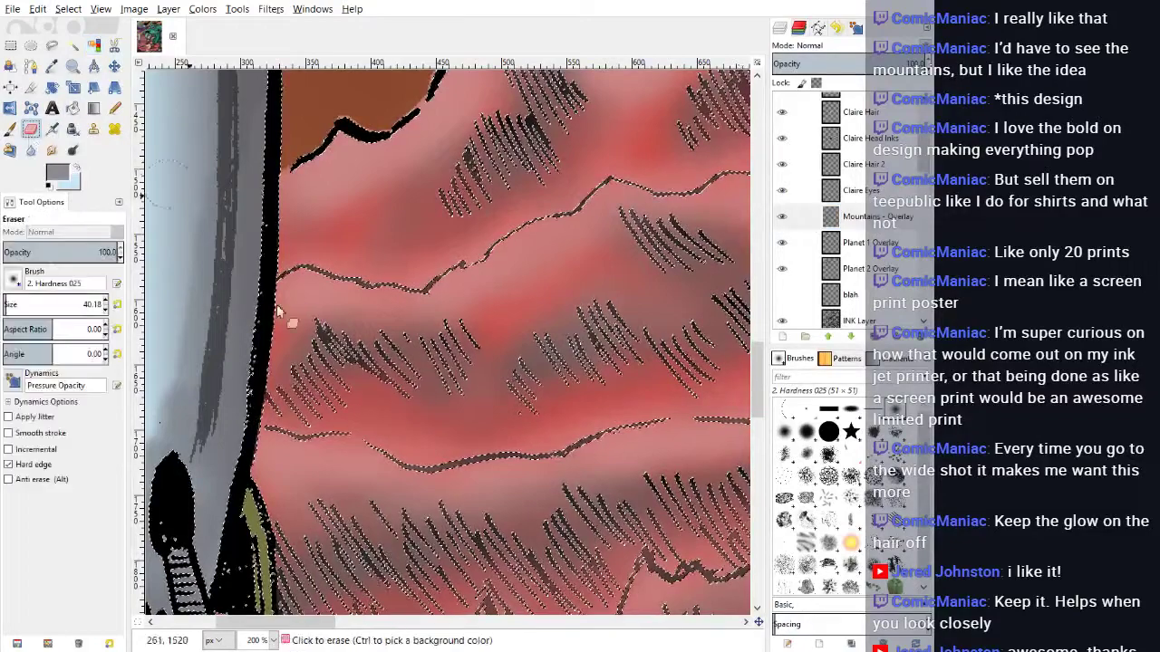
pyautogui.hscroll(-5, 234, 634)
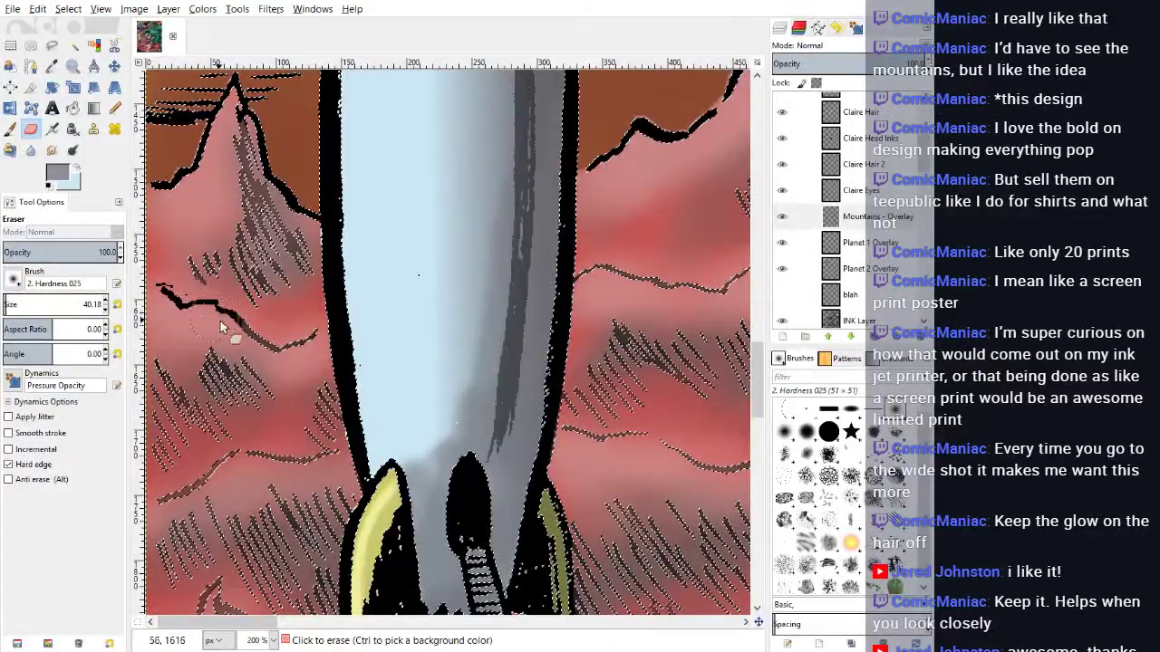
pyautogui.moveTo(221, 321)
pyautogui.mouseDown()
pyautogui.moveTo(299, 347)
pyautogui.moveTo(328, 334)
pyautogui.mouseUp()
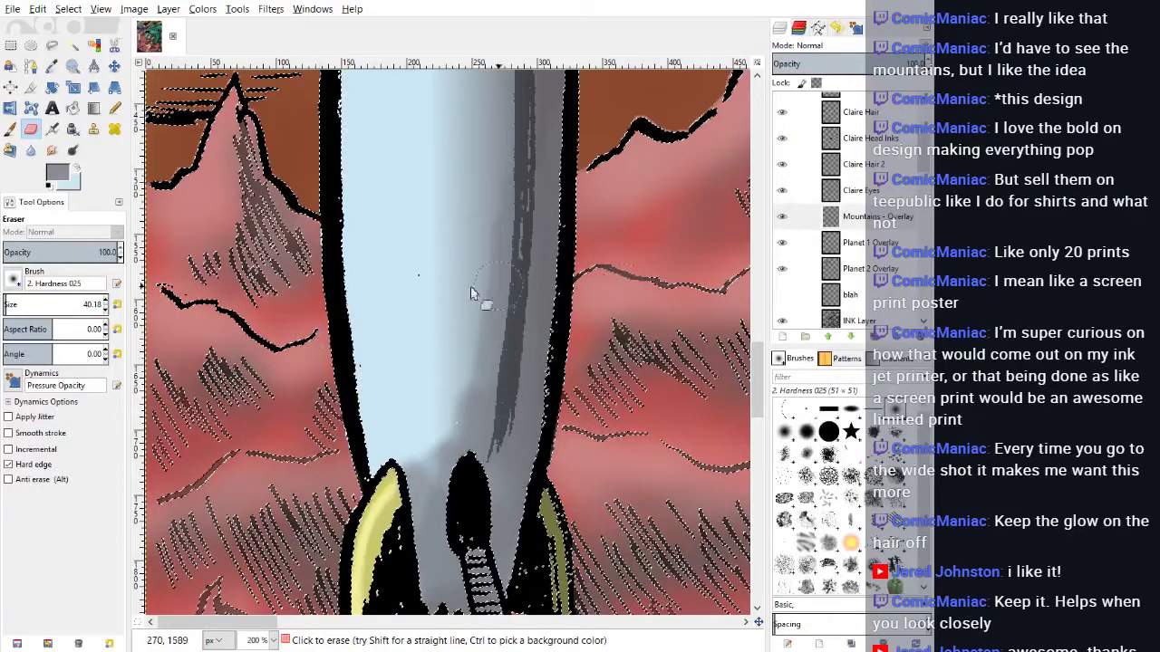
pyautogui.click(106, 309)
pyautogui.moveTo(593, 277); pyautogui.dragTo(748, 279)
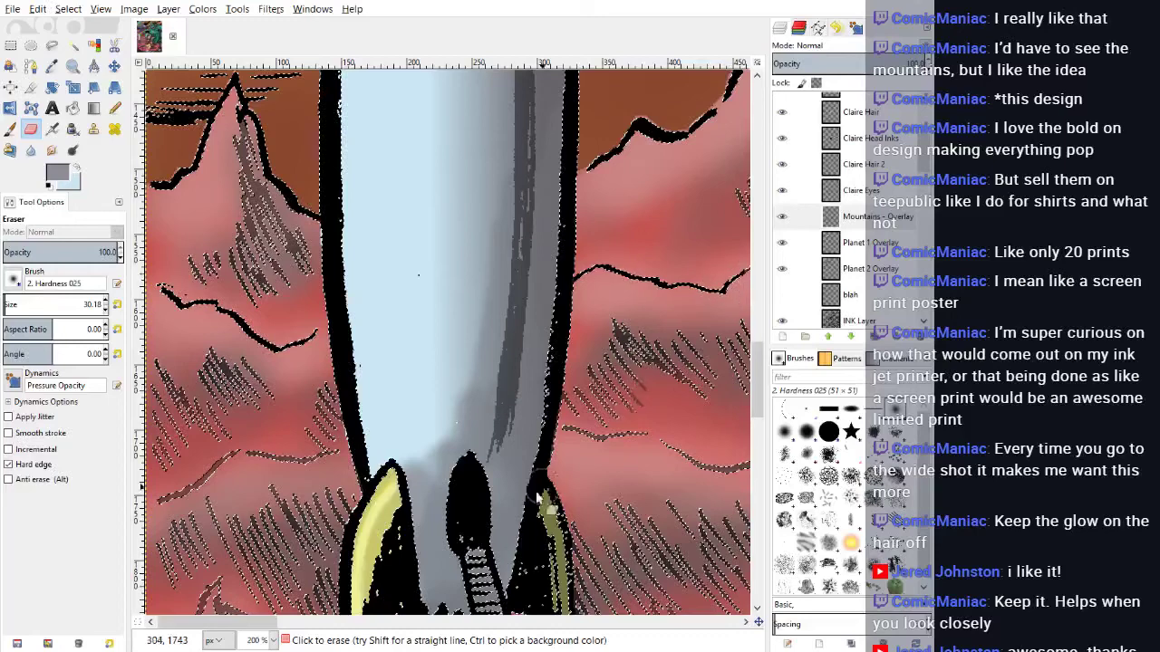
# Step: Erase the Mountains - Overlay layer from the third ridge line left of the rocket and the lowest ridge line up to the ladder
pyautogui.moveTo(159, 500); pyautogui.dragTo(237, 463)
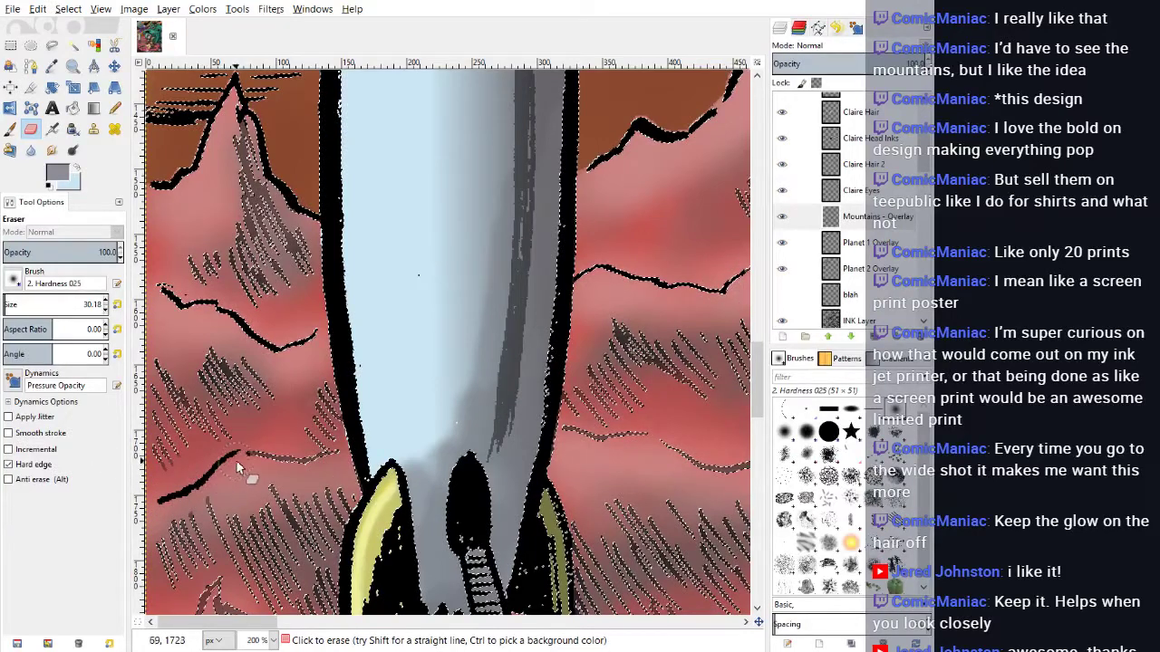
pyautogui.moveTo(309, 465); pyautogui.dragTo(318, 469)
pyautogui.scroll(-3, 394, 427)
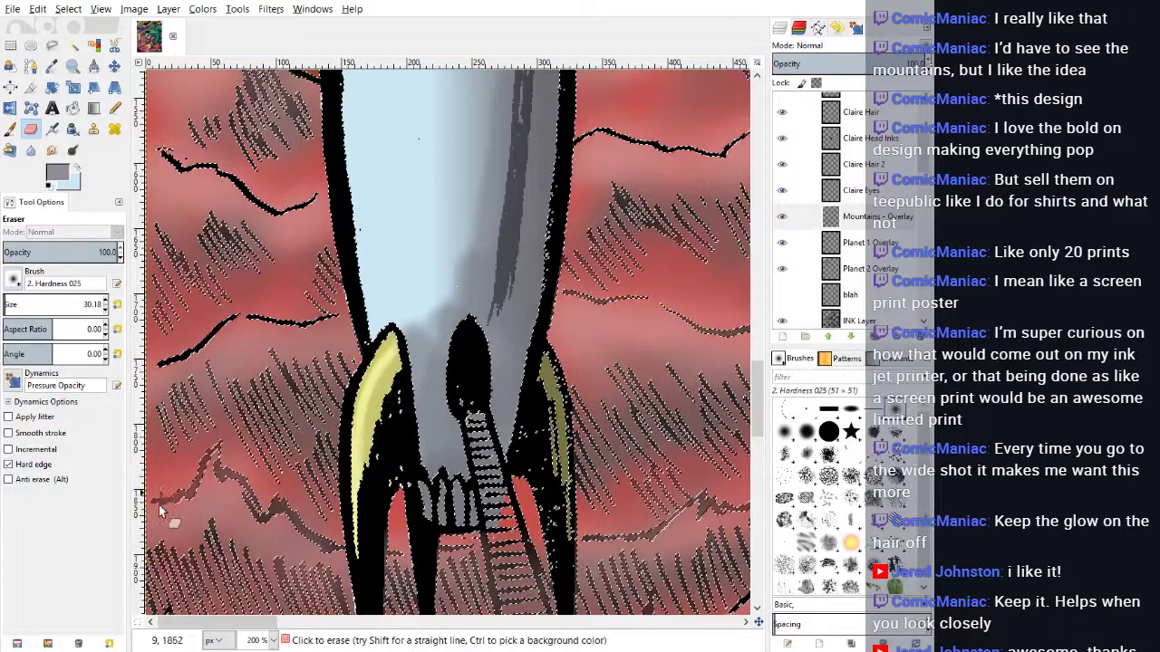
pyautogui.moveTo(160, 513)
pyautogui.mouseDown()
pyautogui.moveTo(217, 459)
pyautogui.moveTo(251, 504)
pyautogui.moveTo(326, 546)
pyautogui.moveTo(468, 541)
pyautogui.mouseUp()
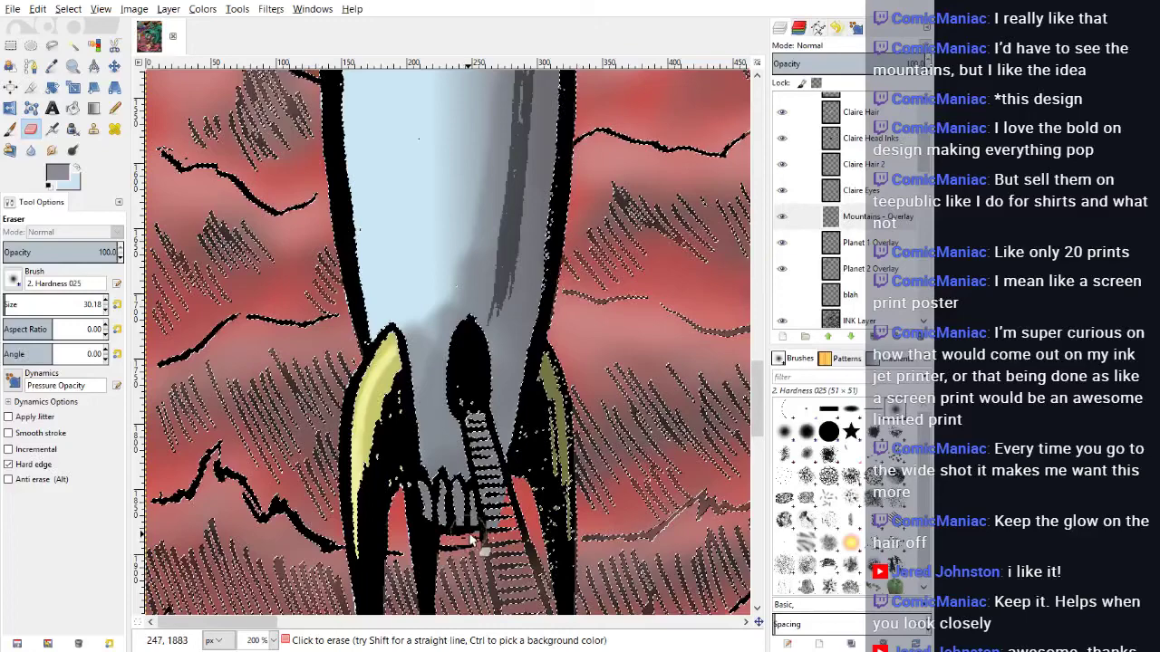
pyautogui.moveTo(594, 533); pyautogui.dragTo(641, 528)
pyautogui.scroll(-1, 317, 367)
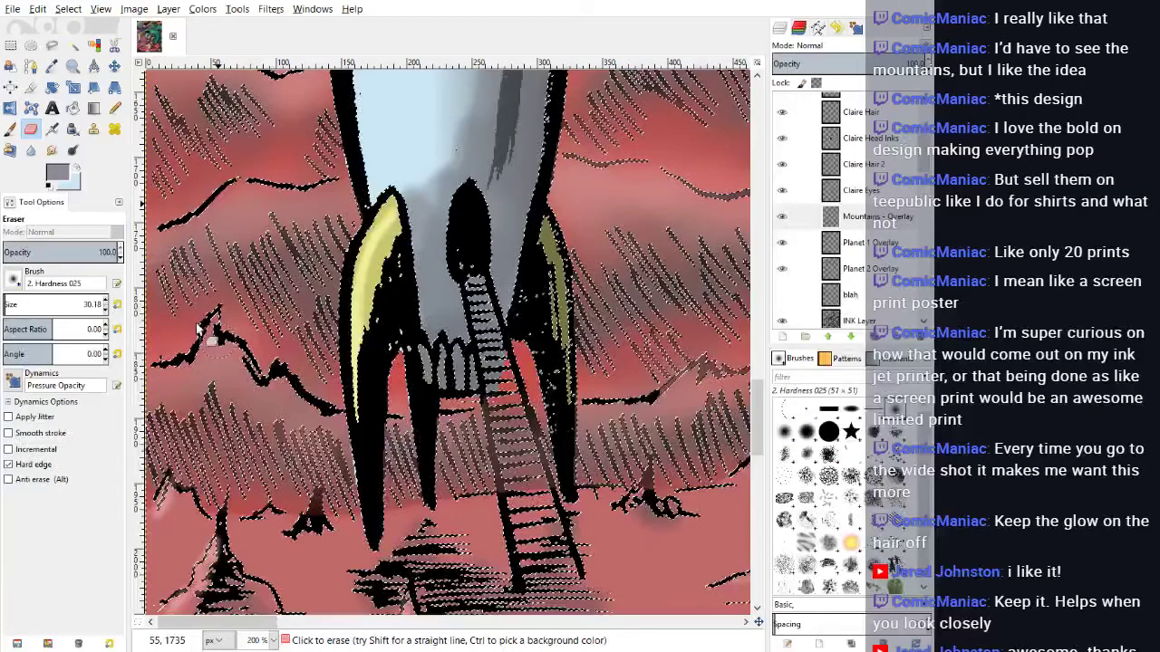
# Step: Set the Eraser size to 20.18 and erase the overlay from the lowest ridge line between the rocket and the astronaut's breathing hose
pyautogui.click(106, 309)
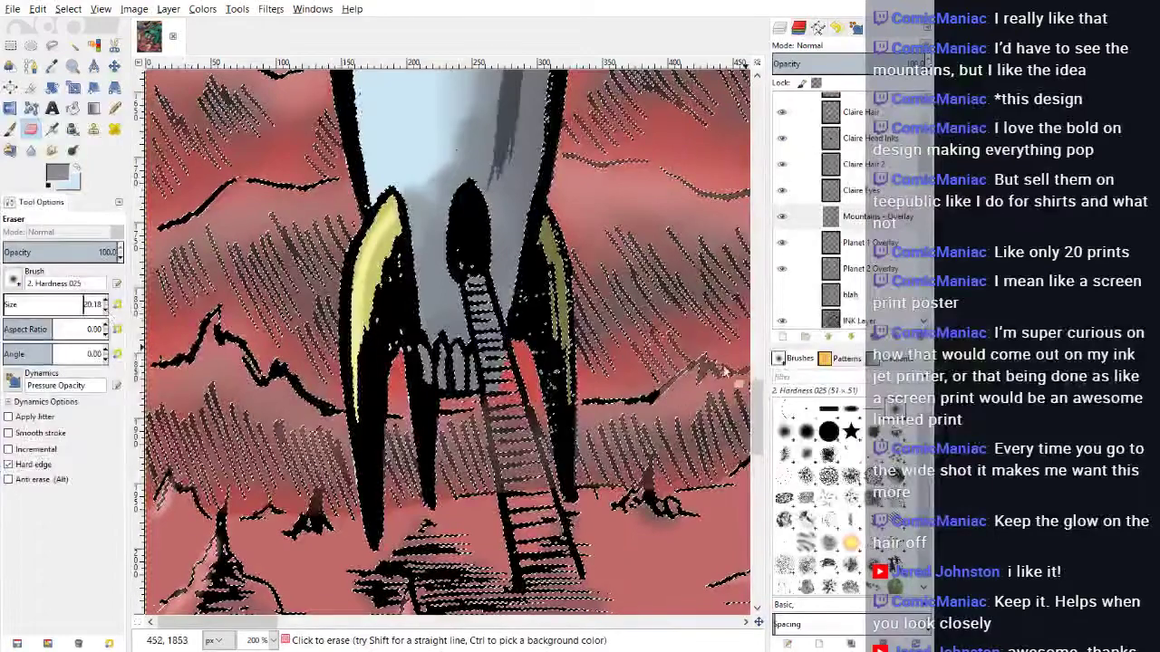
pyautogui.moveTo(694, 367); pyautogui.dragTo(748, 379)
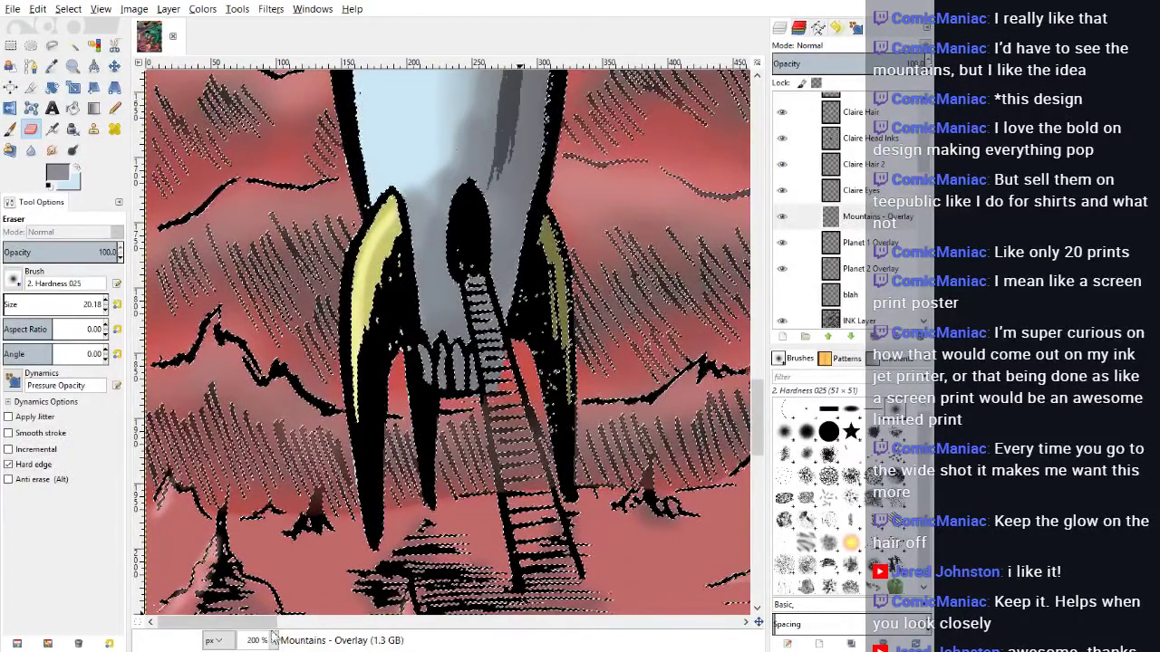
pyautogui.moveTo(257, 623); pyautogui.dragTo(322, 624)
pyautogui.moveTo(426, 368)
pyautogui.mouseDown()
pyautogui.moveTo(460, 332)
pyautogui.moveTo(478, 364)
pyautogui.moveTo(521, 374)
pyautogui.moveTo(590, 349)
pyautogui.mouseUp()
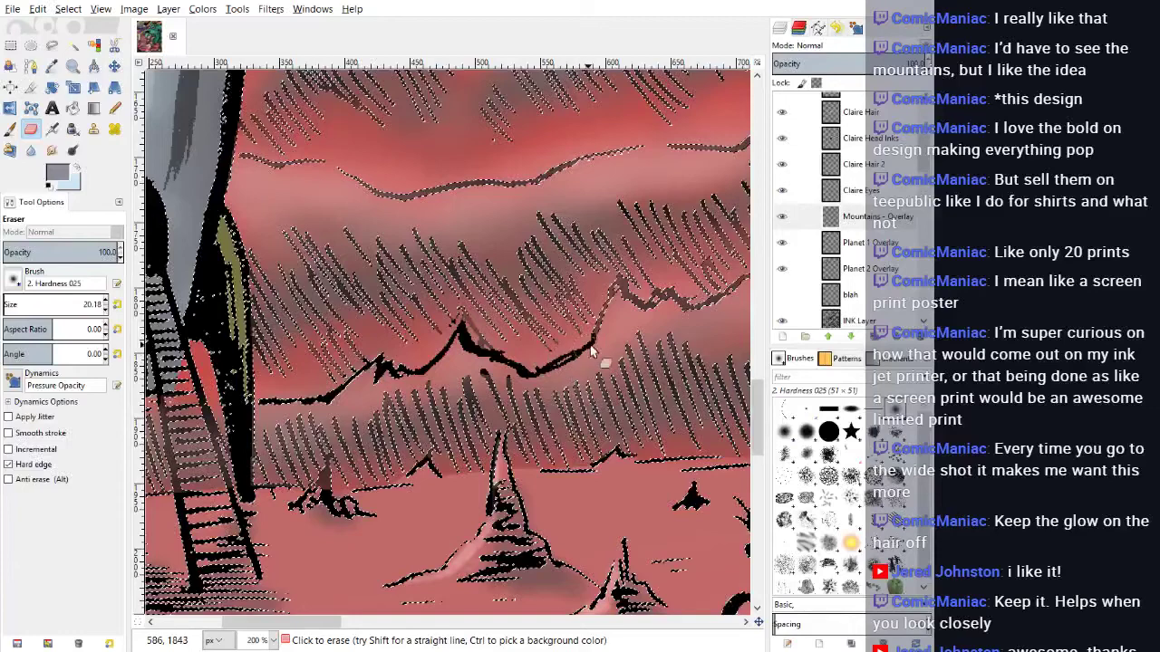
pyautogui.moveTo(625, 302)
pyautogui.mouseDown()
pyautogui.moveTo(619, 292)
pyautogui.moveTo(708, 307)
pyautogui.mouseUp()
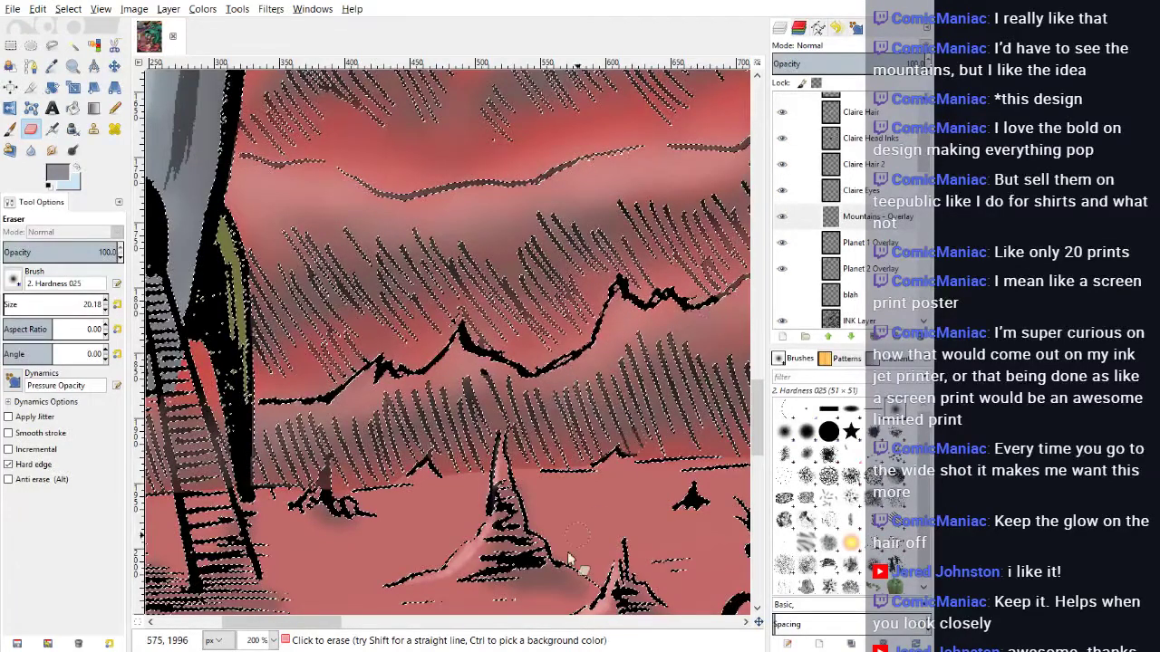
pyautogui.moveTo(314, 625); pyautogui.dragTo(396, 624)
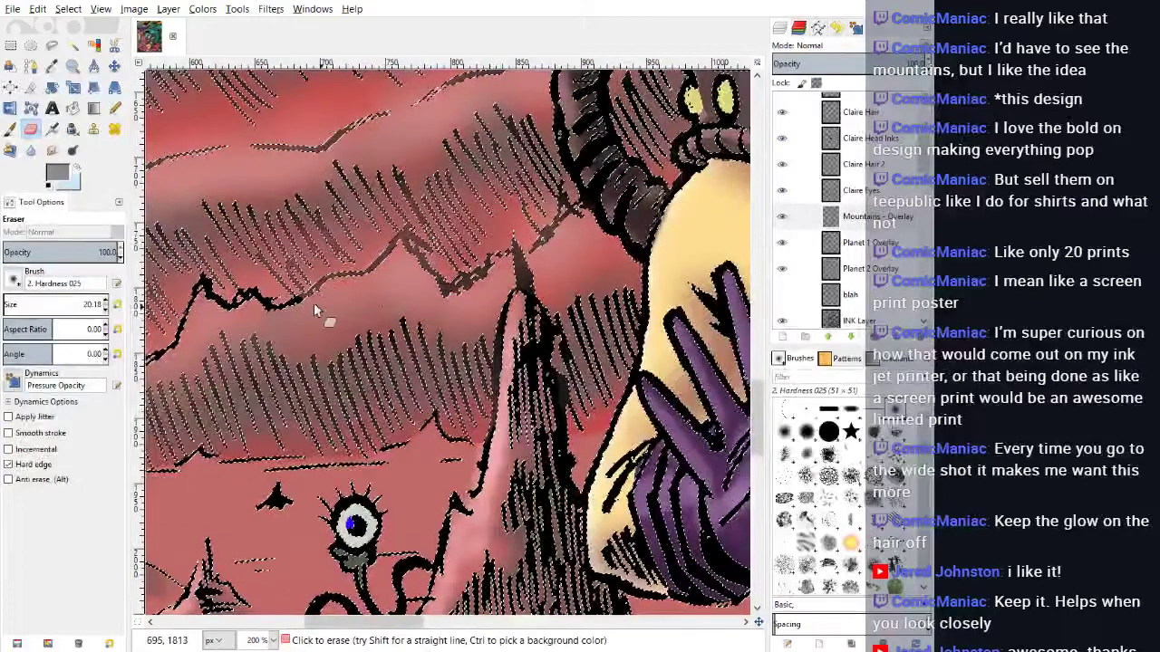
pyautogui.moveTo(314, 301)
pyautogui.mouseDown()
pyautogui.moveTo(386, 268)
pyautogui.moveTo(405, 243)
pyautogui.moveTo(447, 291)
pyautogui.moveTo(532, 261)
pyautogui.mouseUp()
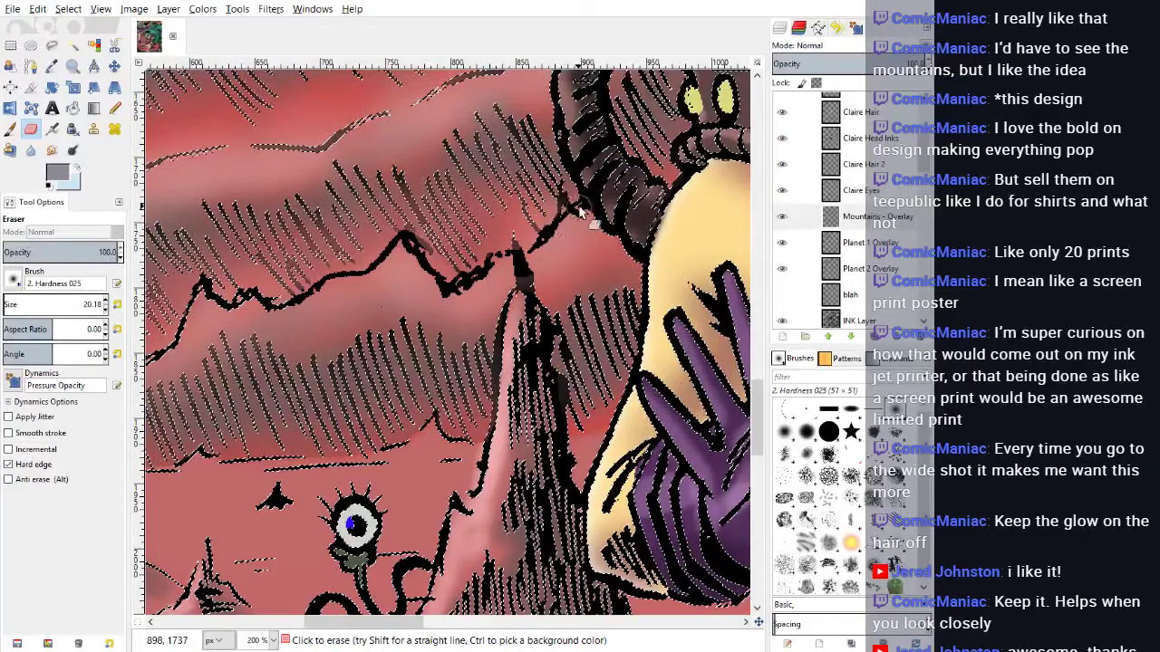
# Step: Erase the overlay from the third ridge line, working from the astronaut's hose back to the rocket
pyautogui.scroll(4, 614, 272)
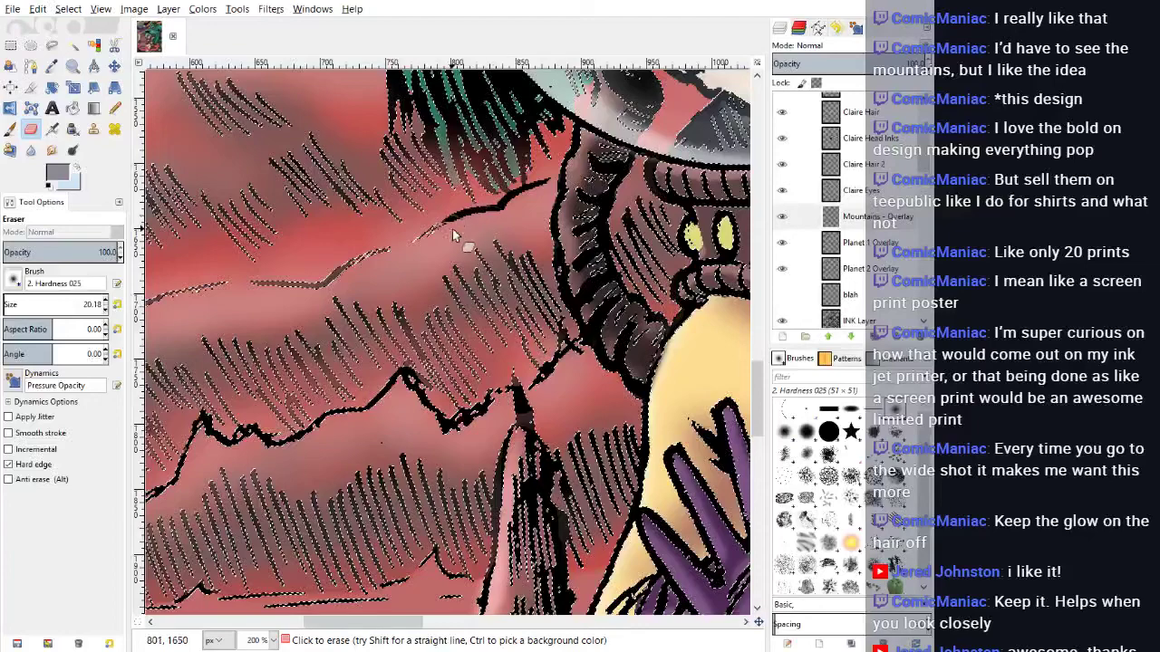
pyautogui.moveTo(356, 266); pyautogui.dragTo(149, 301)
pyautogui.moveTo(394, 627); pyautogui.dragTo(330, 627)
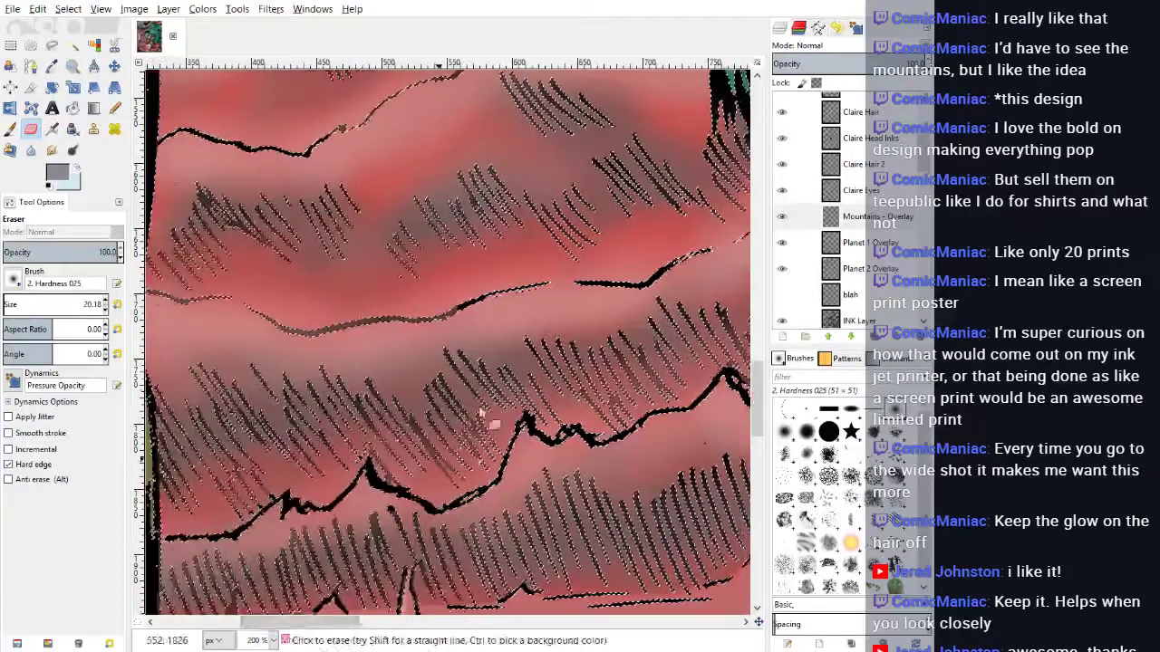
pyautogui.moveTo(343, 331); pyautogui.dragTo(285, 337)
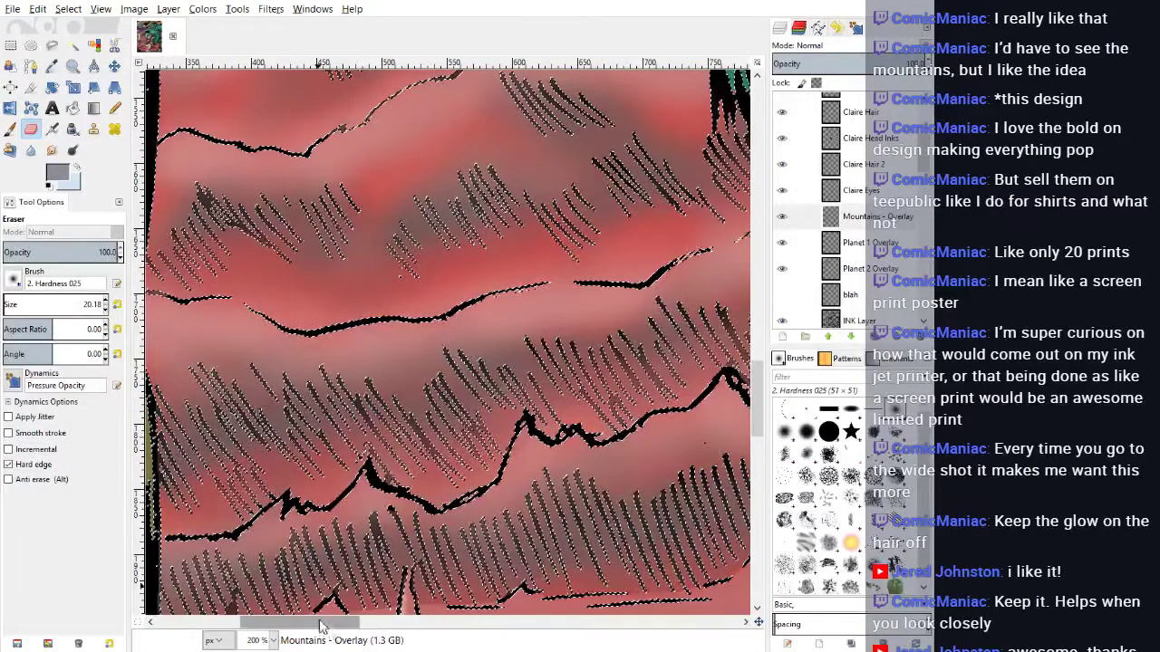
pyautogui.moveTo(320, 623); pyautogui.dragTo(302, 624)
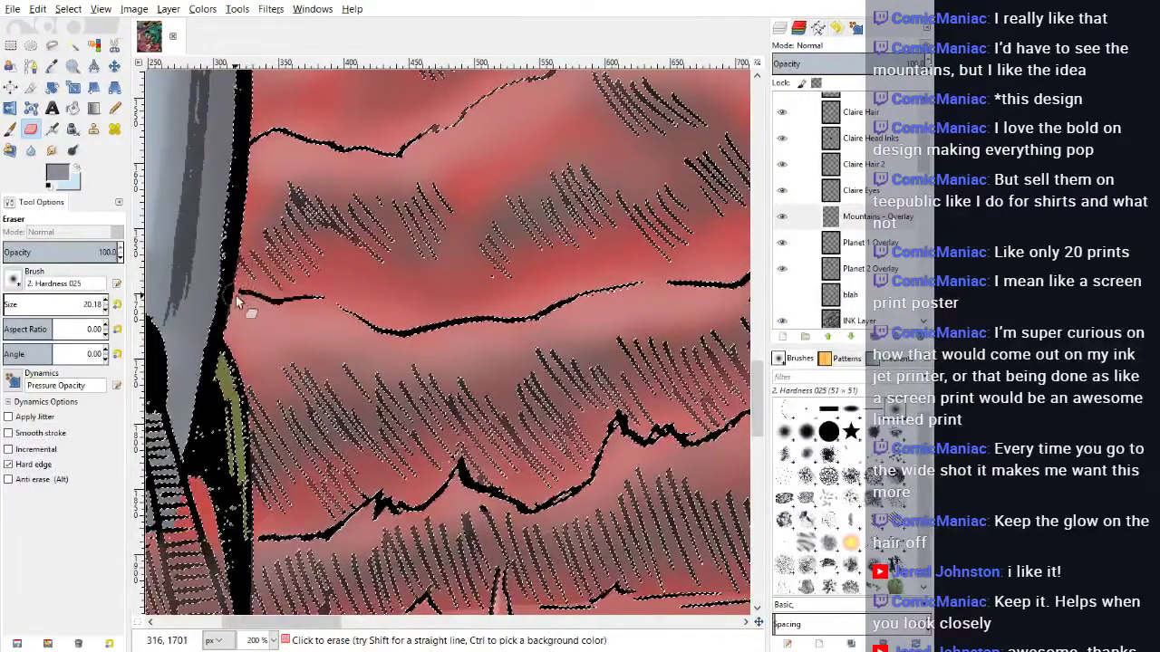
# Step: Erase the overlay from the second ridge line between the rocket and the monster's arm
pyautogui.moveTo(317, 144)
pyautogui.mouseDown()
pyautogui.moveTo(400, 149)
pyautogui.moveTo(432, 138)
pyautogui.mouseUp()
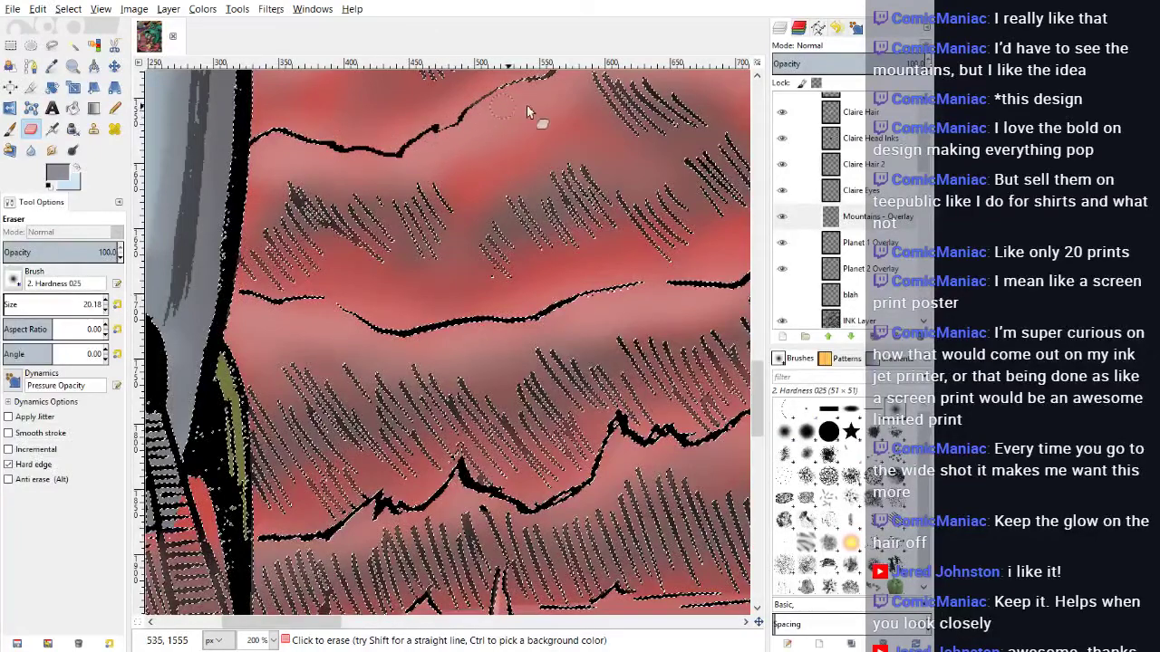
pyautogui.scroll(3, 543, 163)
pyautogui.moveTo(473, 259); pyautogui.dragTo(559, 197)
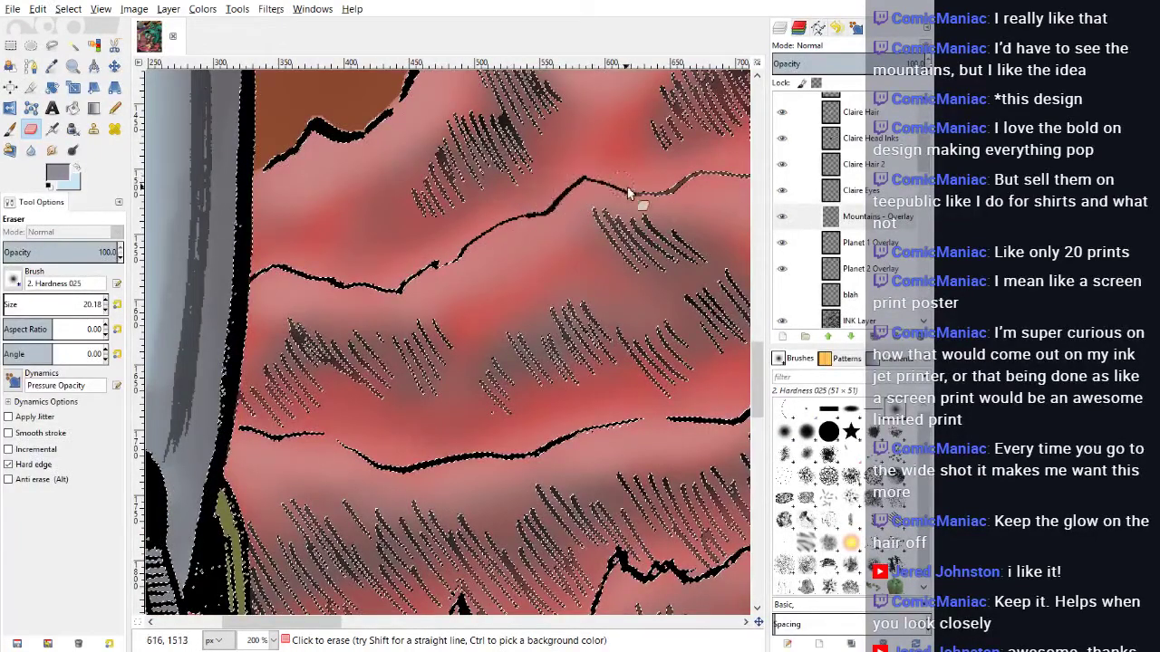
pyautogui.moveTo(630, 192); pyautogui.dragTo(736, 172)
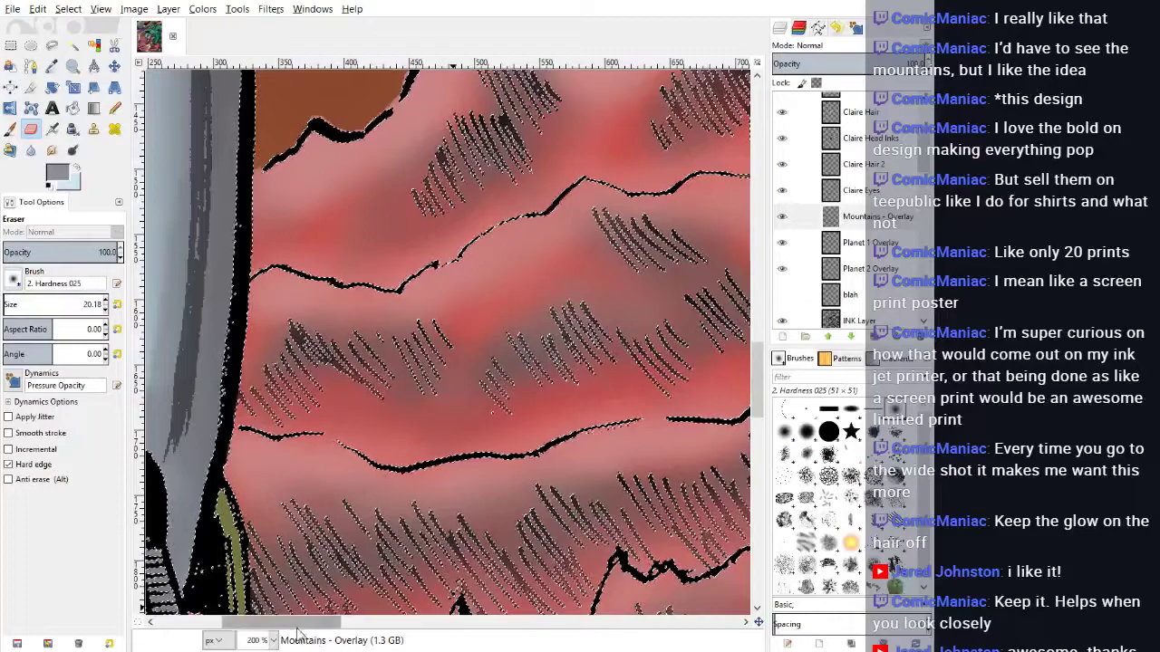
# Step: Erase the overlay from the black fur outlines of the monster's arm beside the astronaut's helmet
pyautogui.moveTo(297, 625); pyautogui.dragTo(365, 625)
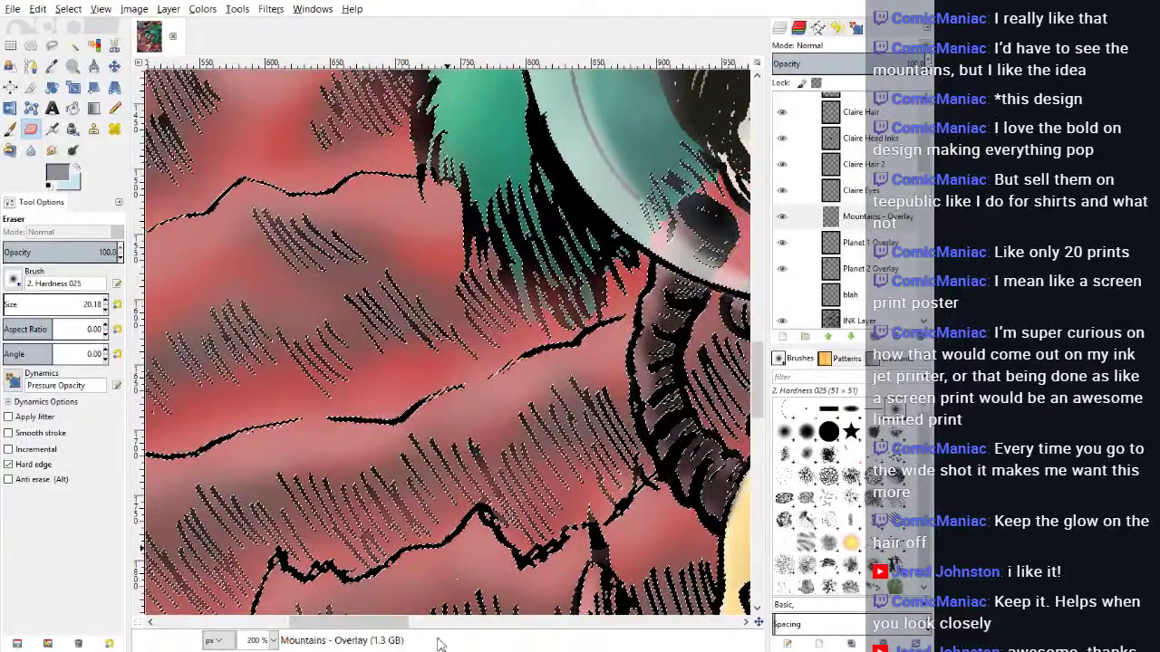
pyautogui.moveTo(433, 228)
pyautogui.mouseDown()
pyautogui.moveTo(437, 150)
pyautogui.moveTo(422, 175)
pyautogui.moveTo(428, 162)
pyautogui.moveTo(467, 190)
pyautogui.moveTo(461, 222)
pyautogui.moveTo(490, 237)
pyautogui.moveTo(545, 317)
pyautogui.moveTo(573, 299)
pyautogui.moveTo(580, 317)
pyautogui.moveTo(522, 252)
pyautogui.moveTo(546, 290)
pyautogui.moveTo(614, 281)
pyautogui.moveTo(622, 263)
pyautogui.moveTo(558, 213)
pyautogui.moveTo(479, 209)
pyautogui.moveTo(506, 224)
pyautogui.mouseUp()
pyautogui.scroll(1, 533, 213)
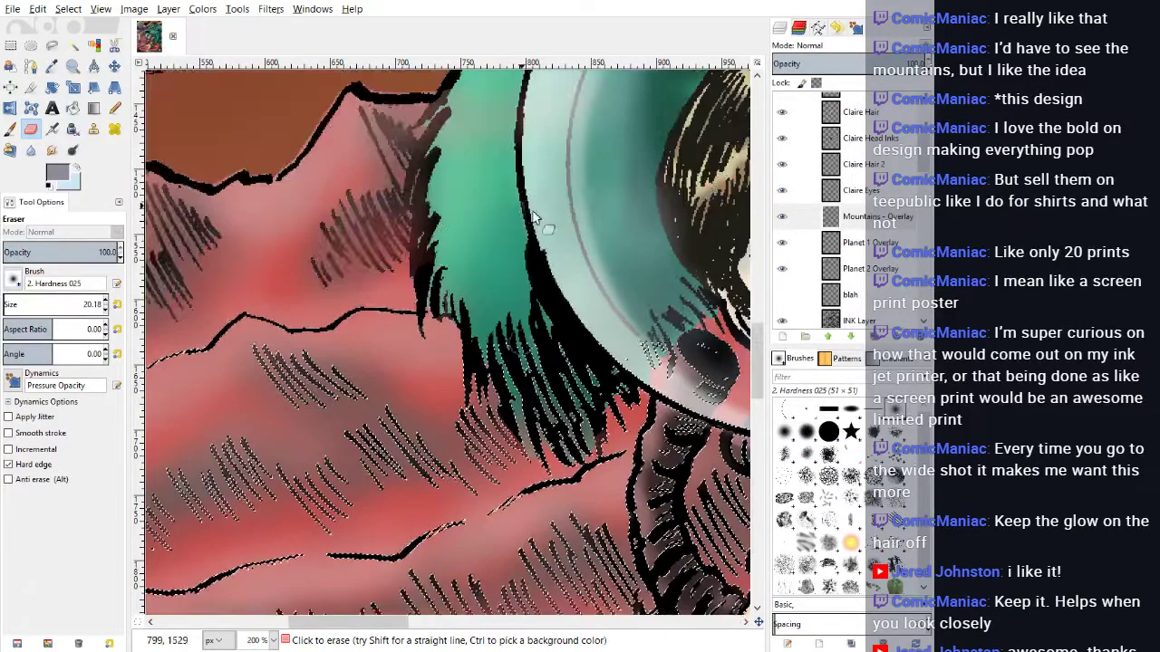
pyautogui.moveTo(430, 226)
pyautogui.mouseDown()
pyautogui.moveTo(434, 154)
pyautogui.moveTo(423, 163)
pyautogui.moveTo(458, 118)
pyautogui.moveTo(429, 127)
pyautogui.moveTo(464, 87)
pyautogui.moveTo(449, 95)
pyautogui.moveTo(462, 159)
pyautogui.mouseUp()
# Step: Erase the overlay from the ridge lines and the monster's body outline and fur at the picture's far right side
pyautogui.moveTo(393, 625); pyautogui.dragTo(696, 623)
pyautogui.scroll(2, 624, 406)
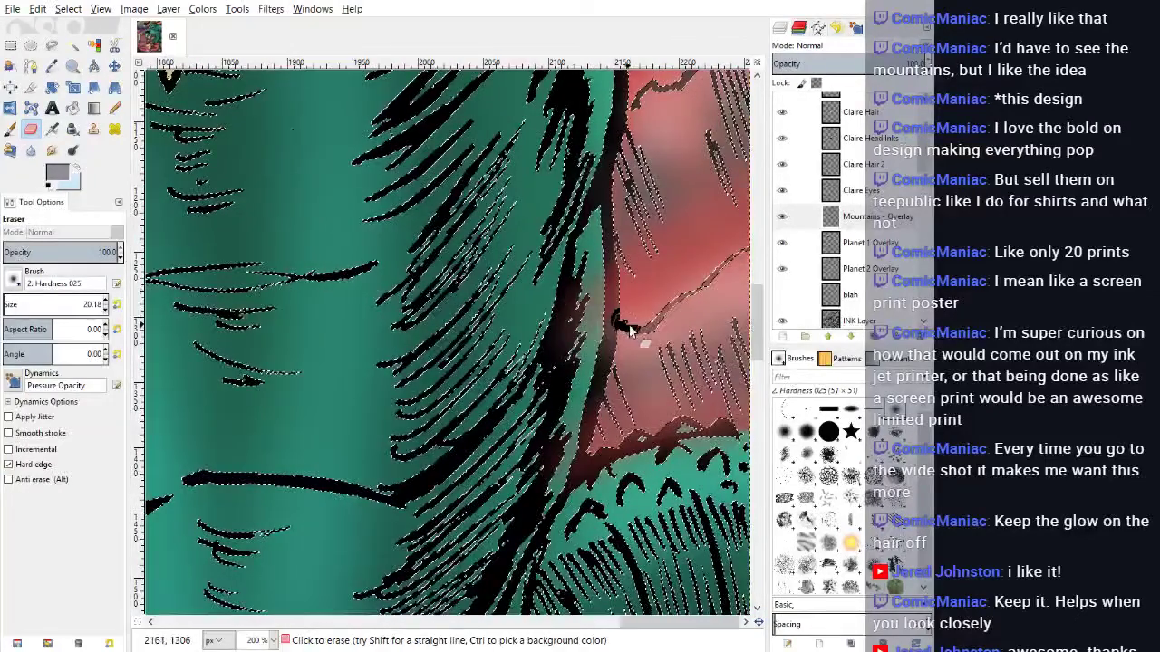
pyautogui.moveTo(664, 312)
pyautogui.mouseDown()
pyautogui.moveTo(611, 318)
pyautogui.moveTo(569, 483)
pyautogui.moveTo(592, 430)
pyautogui.moveTo(576, 441)
pyautogui.moveTo(577, 408)
pyautogui.moveTo(570, 458)
pyautogui.moveTo(589, 414)
pyautogui.moveTo(580, 475)
pyautogui.moveTo(664, 451)
pyautogui.moveTo(690, 428)
pyautogui.moveTo(720, 438)
pyautogui.moveTo(596, 240)
pyautogui.moveTo(593, 150)
pyautogui.mouseUp()
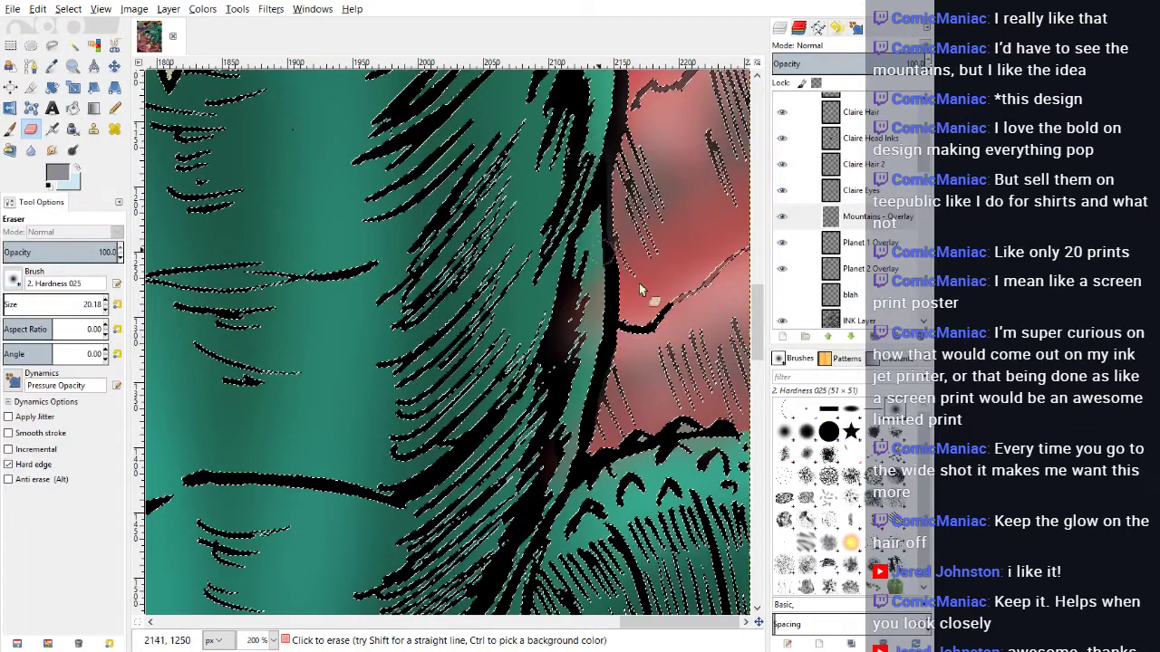
pyautogui.scroll(5, 675, 327)
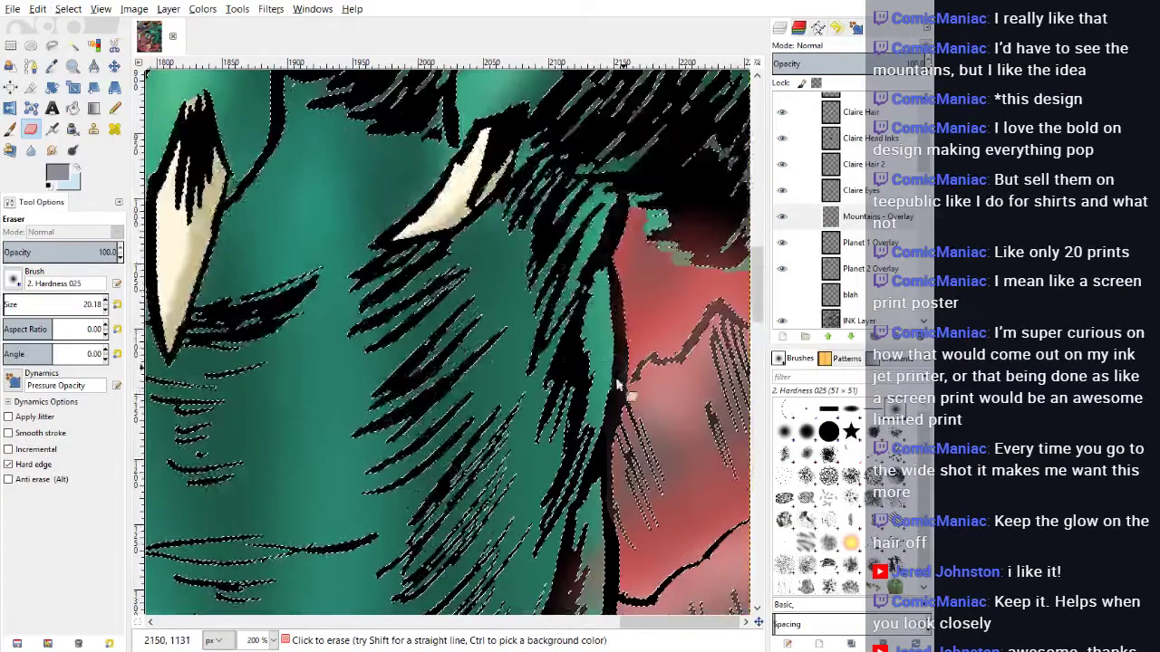
pyautogui.moveTo(662, 366); pyautogui.dragTo(733, 307)
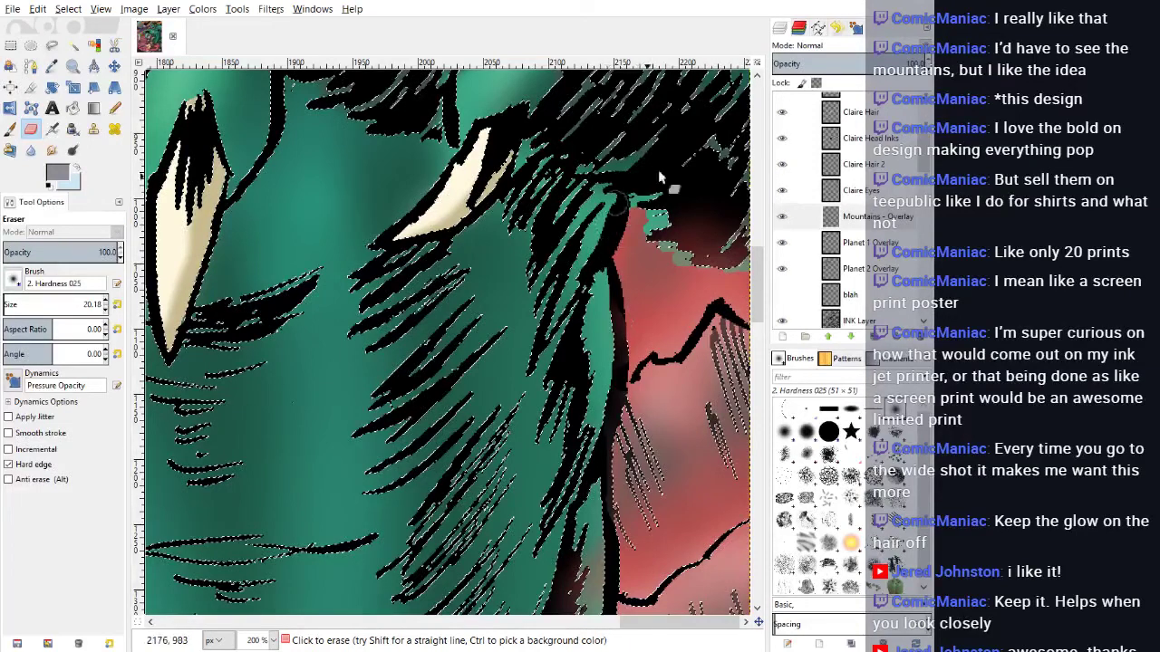
pyautogui.moveTo(659, 175)
pyautogui.mouseDown()
pyautogui.moveTo(654, 215)
pyautogui.moveTo(688, 298)
pyautogui.moveTo(731, 188)
pyautogui.moveTo(724, 215)
pyautogui.moveTo(729, 134)
pyautogui.moveTo(740, 145)
pyautogui.moveTo(718, 220)
pyautogui.moveTo(750, 234)
pyautogui.mouseUp()
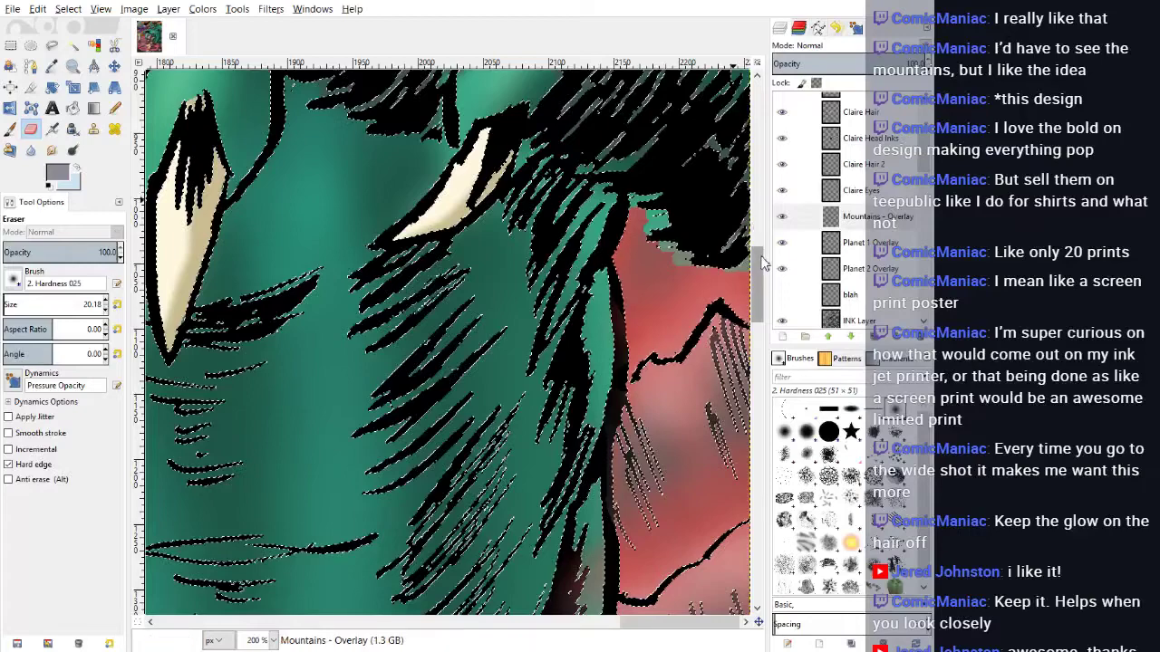
# Step: Check the far-side linework up to the sky, clear the selection with the whole picture at 25% zoom, and save the file
pyautogui.scroll(3, 735, 202)
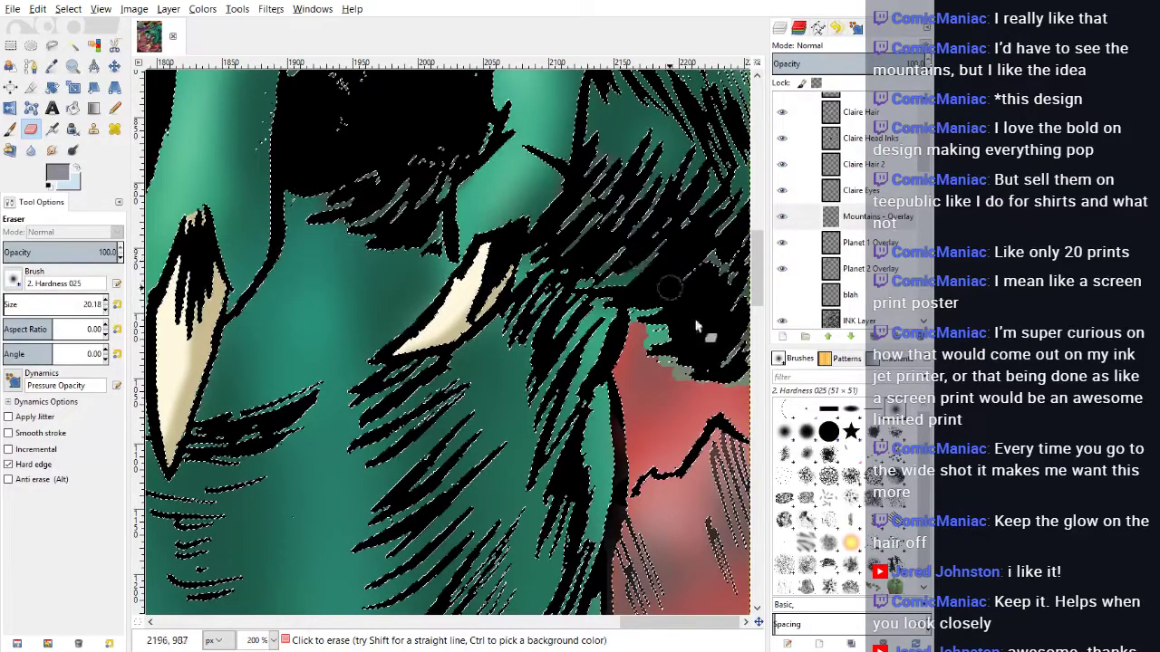
pyautogui.scroll(15, 696, 344)
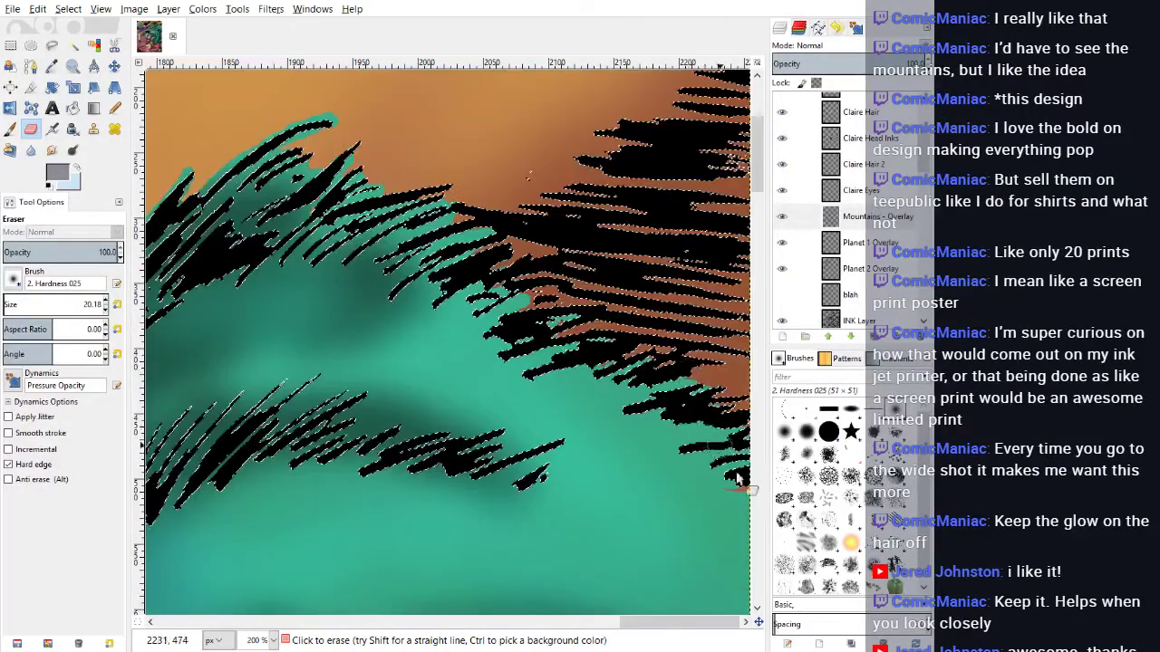
pyautogui.scroll(4, 589, 418)
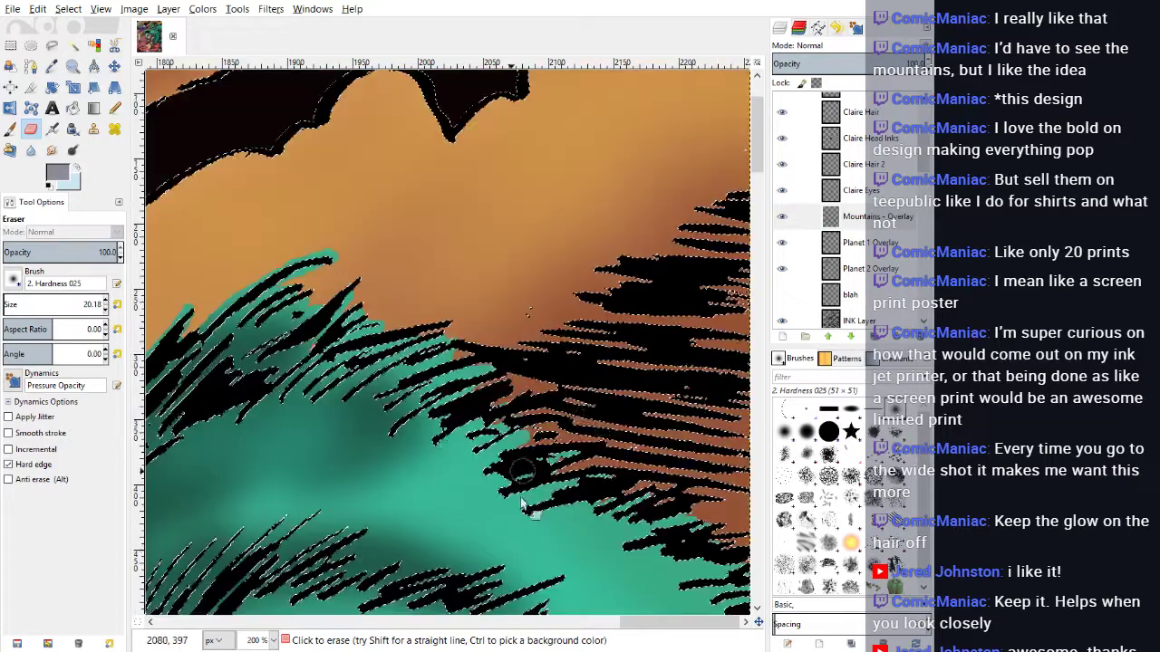
pyautogui.click(275, 642)
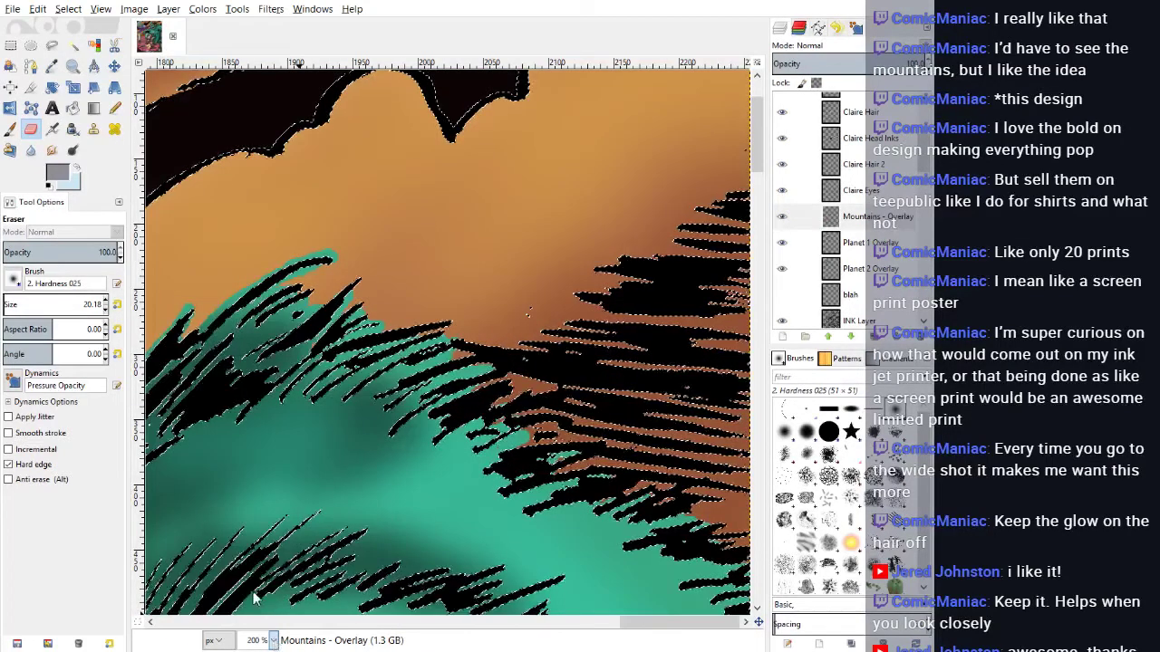
pyautogui.click(253, 599)
pyautogui.click(275, 641)
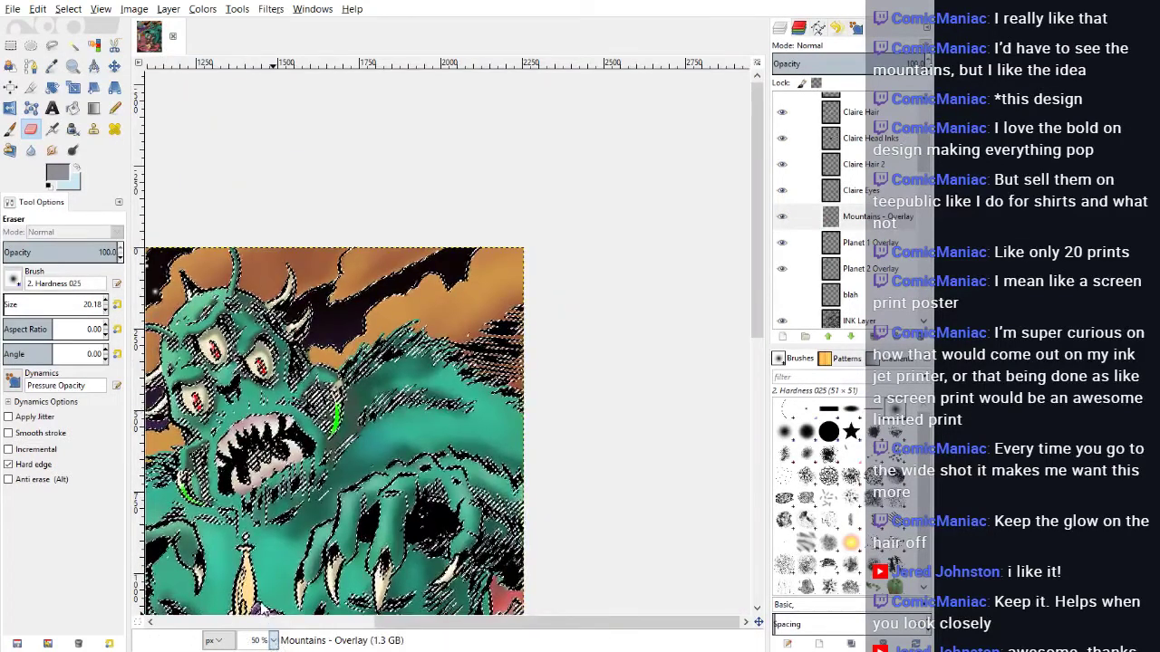
pyautogui.click(256, 613)
pyautogui.click(73, 15)
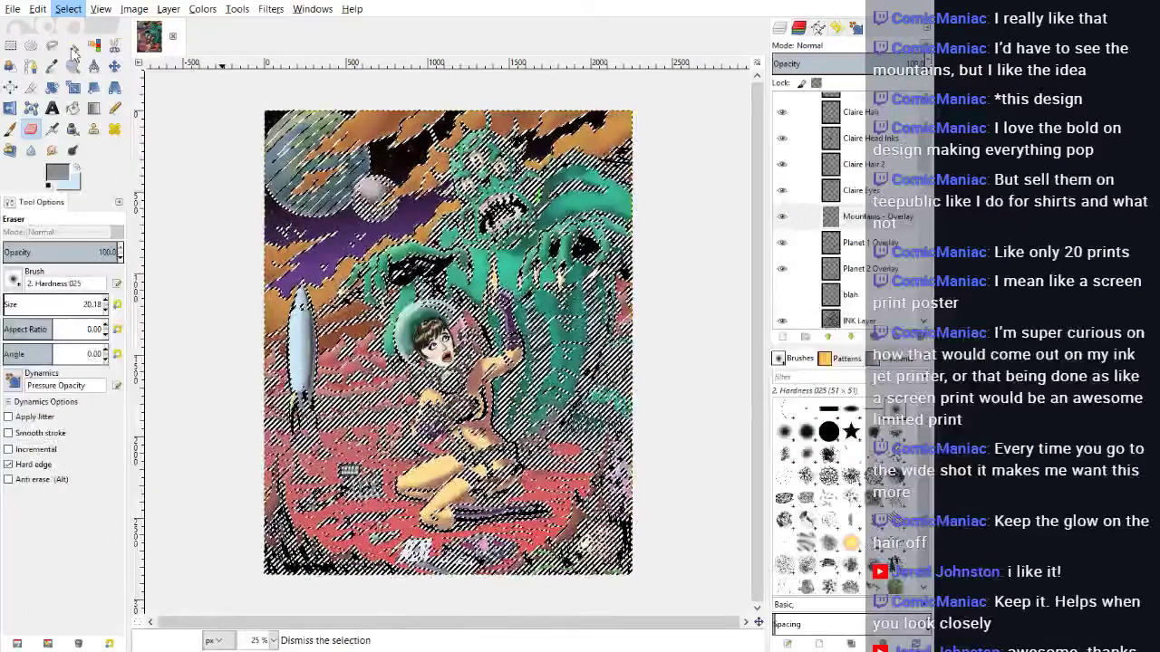
pyautogui.click(76, 42)
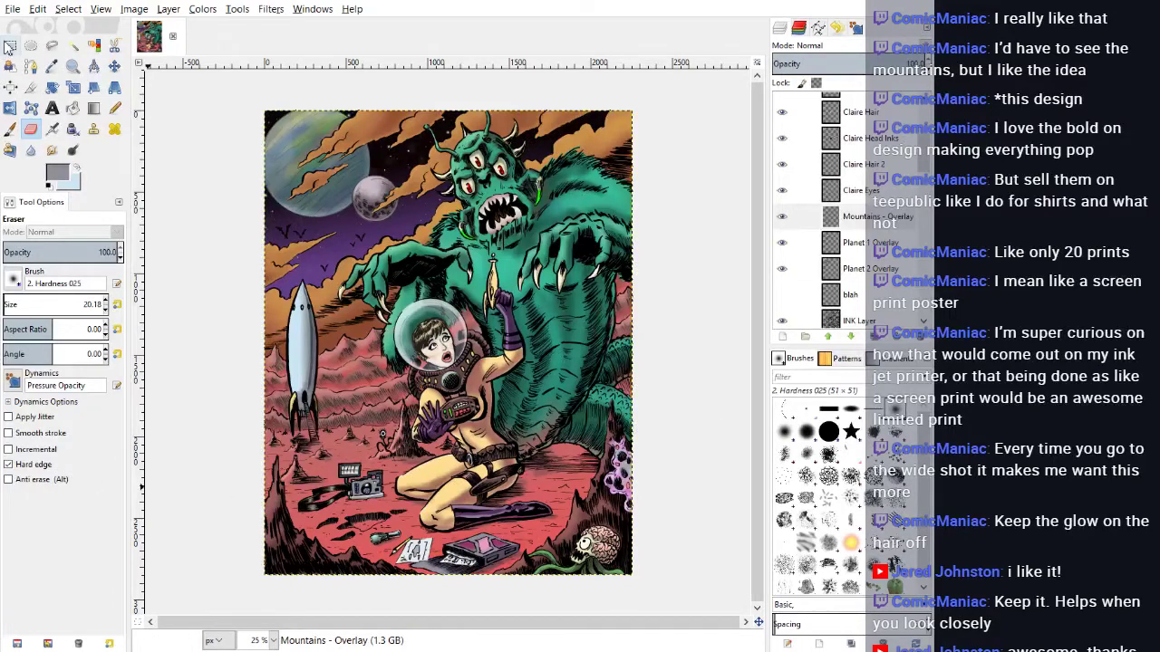
pyautogui.hotkey('ctrl', 's')
# Step: On the Mountains layer, pick the dark mountain shade and shade the mountain patch between the monster's tail coils with the Pencil at size 30.18
pyautogui.press('1')
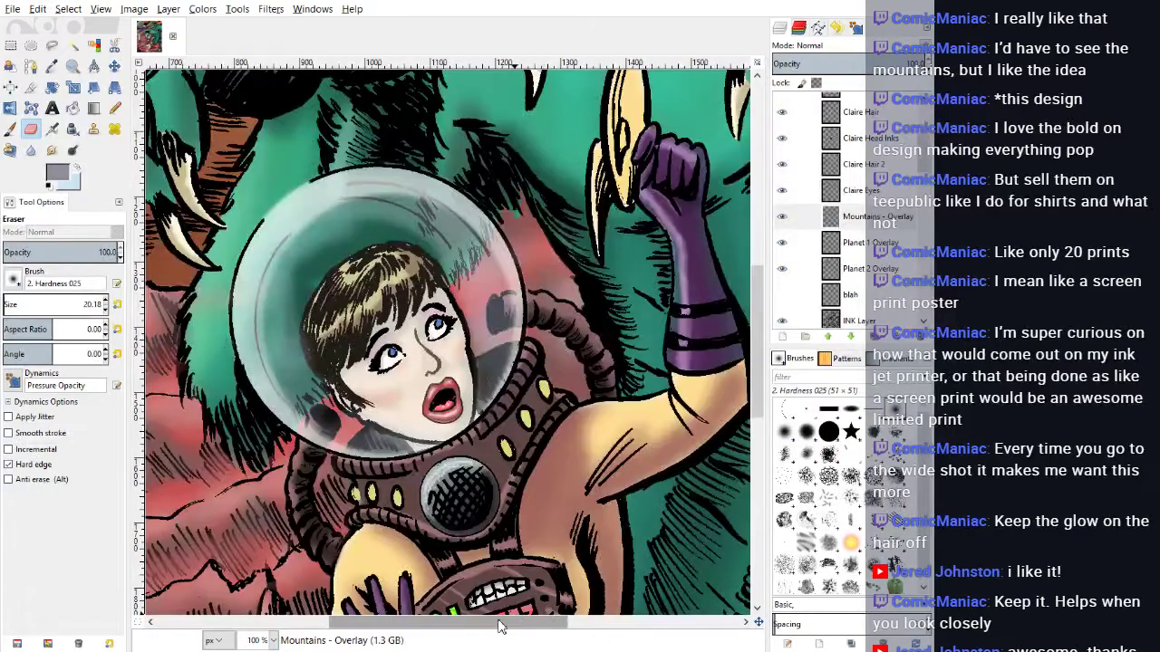
pyautogui.moveTo(499, 622); pyautogui.dragTo(712, 625)
pyautogui.scroll(-4, 740, 490)
pyautogui.scroll(2, 730, 509)
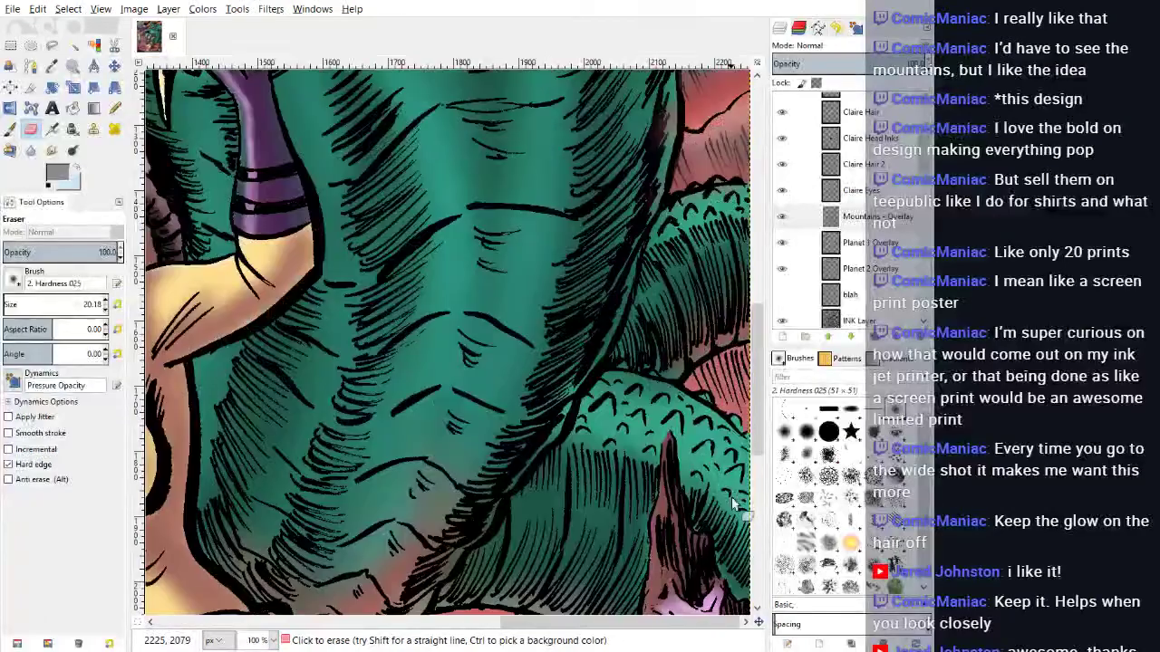
pyautogui.scroll(2, 674, 390)
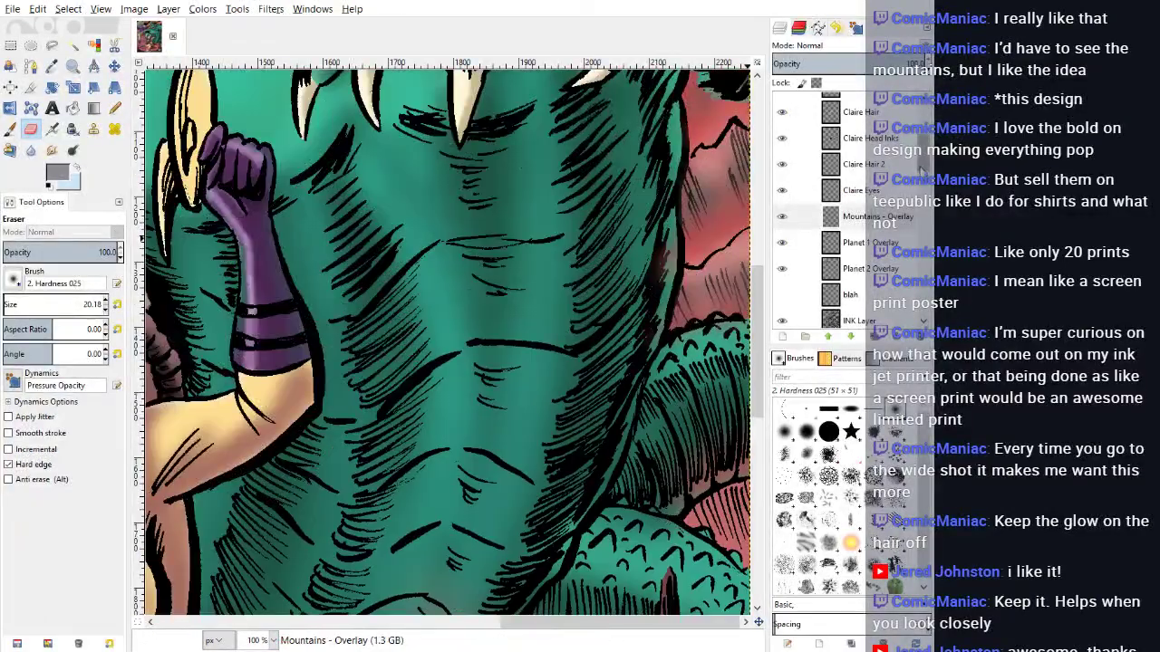
pyautogui.moveTo(923, 168); pyautogui.dragTo(923, 251)
pyautogui.scroll(-1, 922, 226)
pyautogui.click(857, 304)
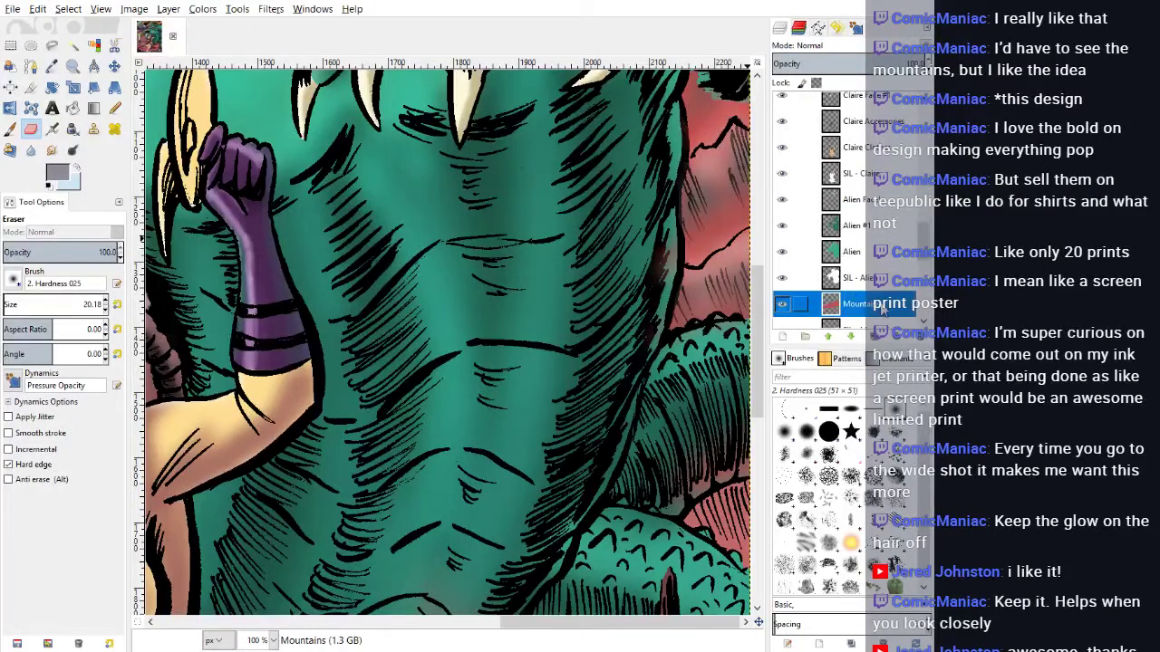
pyautogui.click(52, 68)
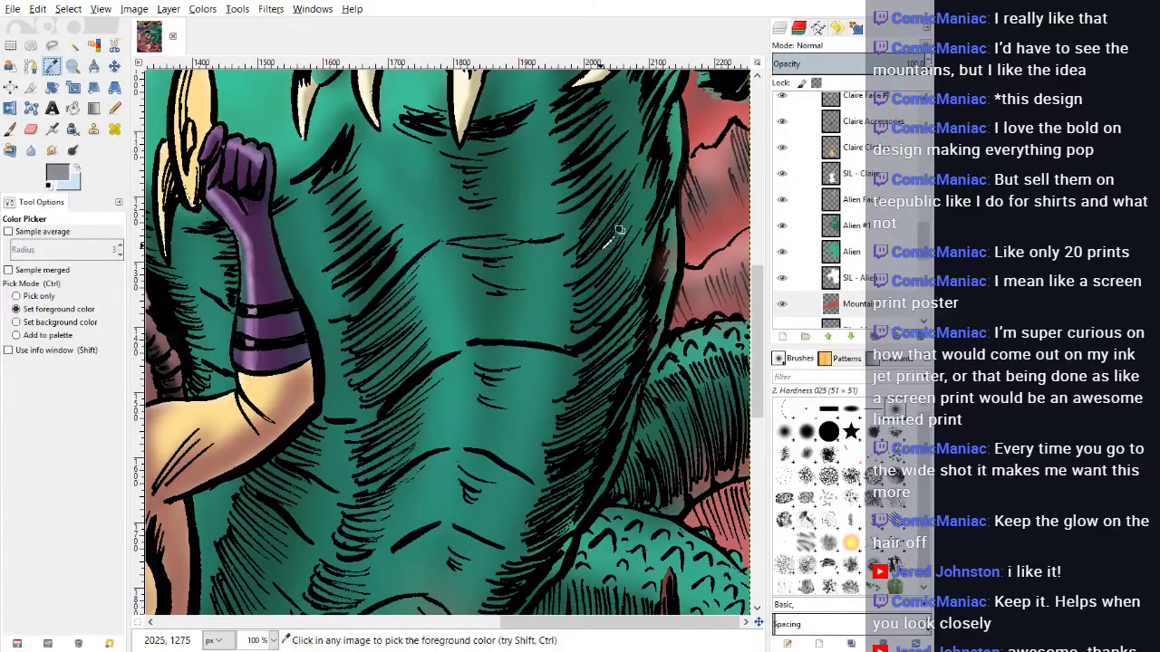
pyautogui.click(712, 281)
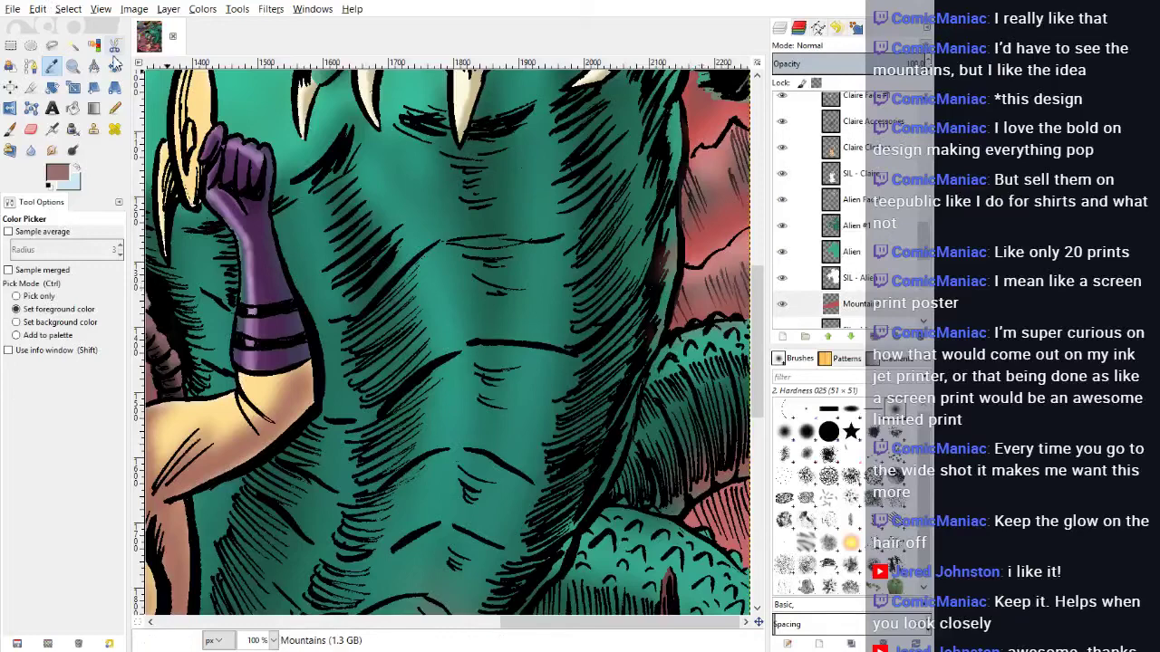
pyautogui.click(115, 108)
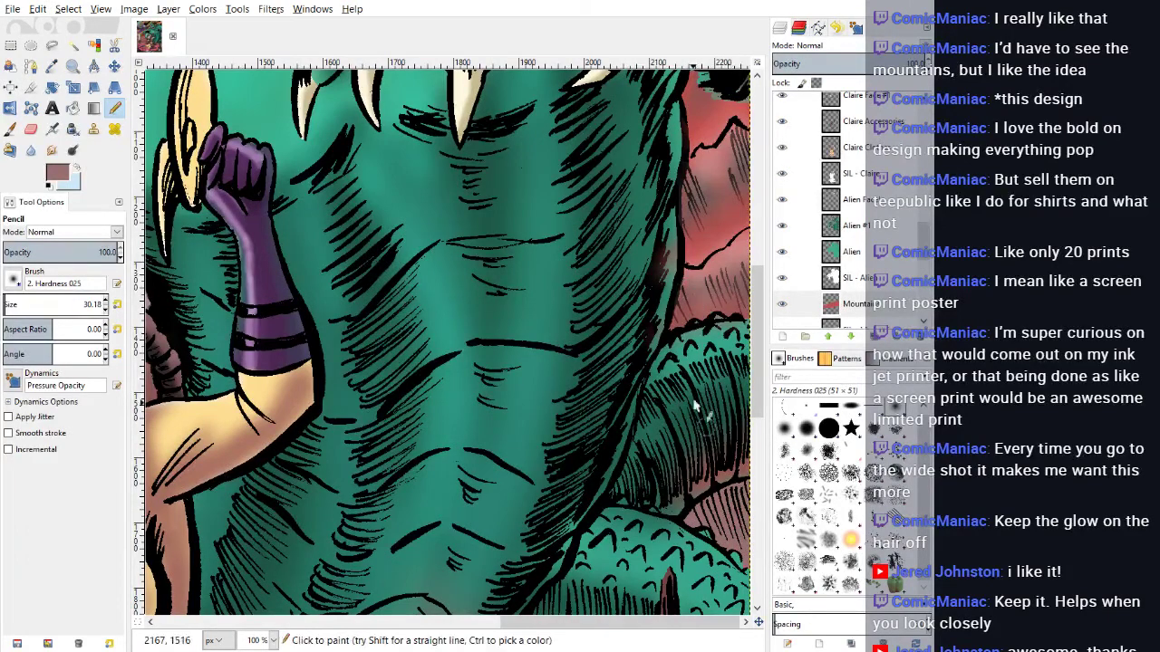
pyautogui.scroll(-10, 699, 389)
pyautogui.scroll(10, 650, 471)
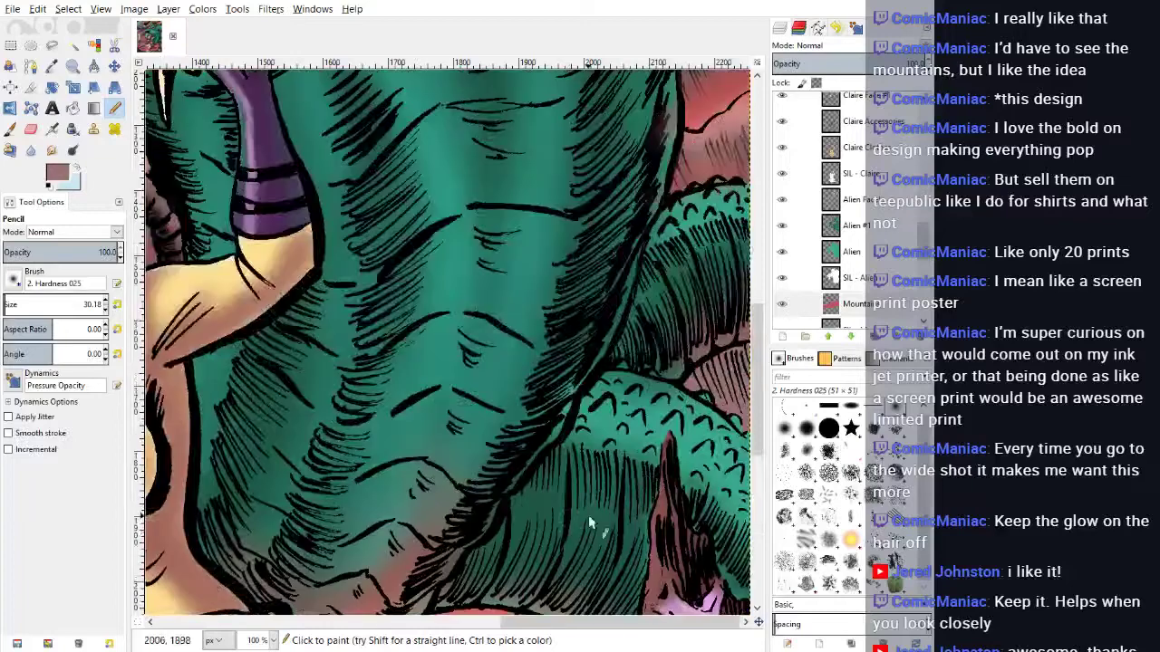
# Step: On the Ground layer, paint a shadow over the hatched ground below the monster's tail, using the Paintbrush at size 92.41 and 61.9 opacity
pyautogui.scroll(-10, 588, 515)
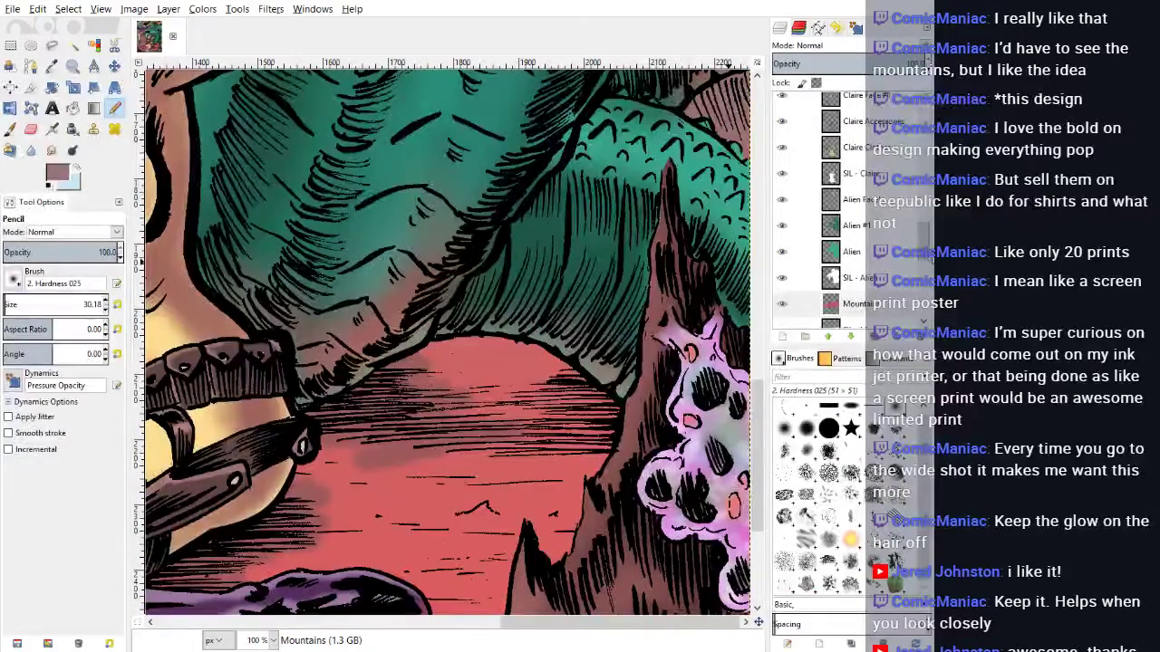
pyautogui.moveTo(923, 254); pyautogui.dragTo(924, 298)
pyautogui.scroll(-1, 922, 271)
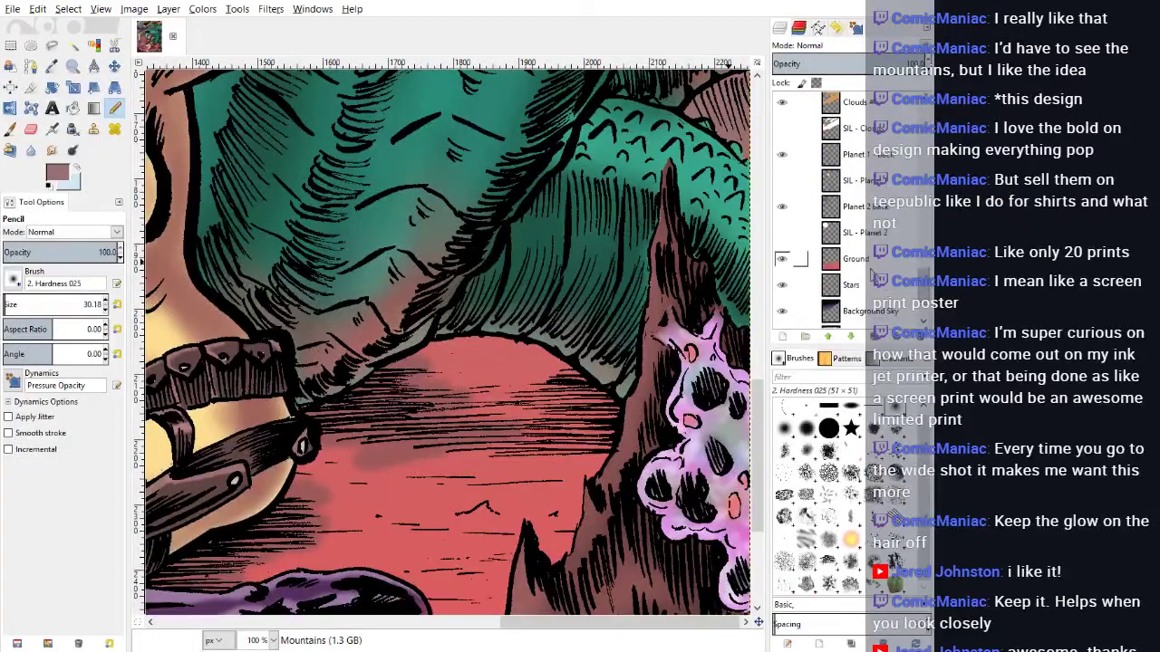
pyautogui.click(855, 259)
pyautogui.click(52, 128)
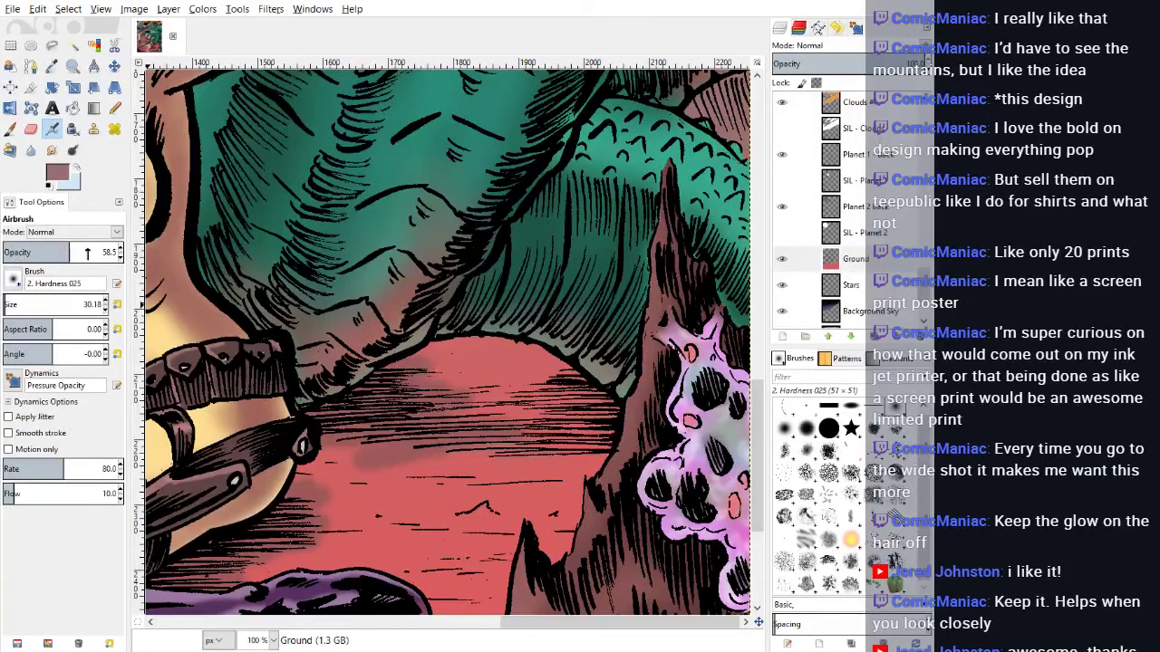
pyautogui.click(87, 253)
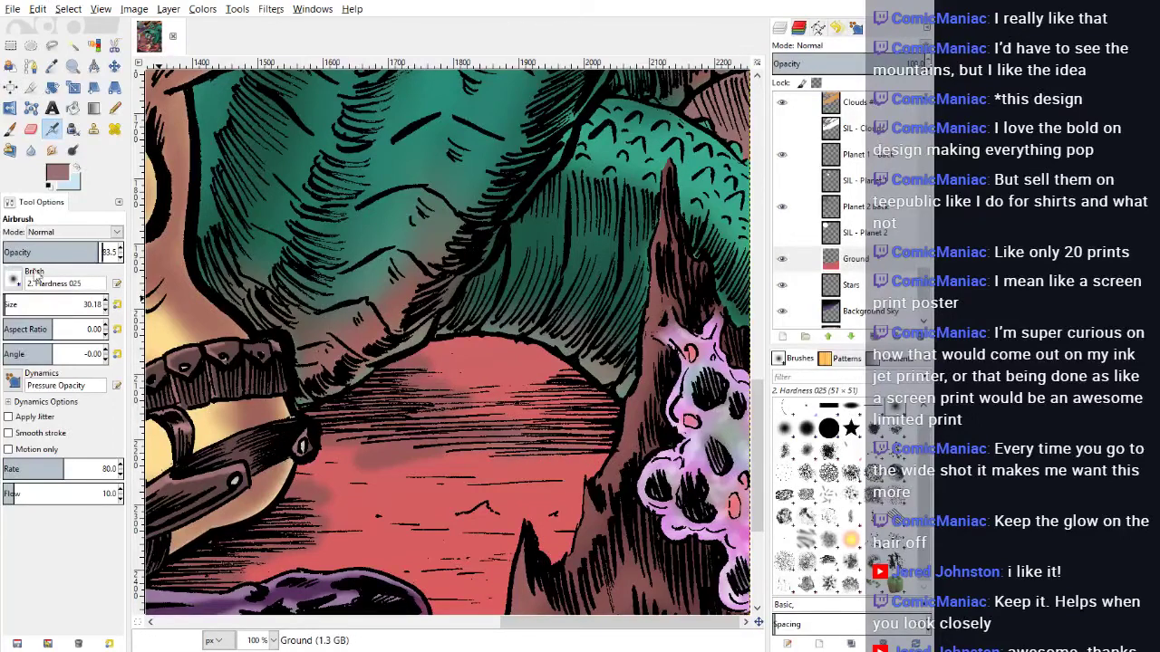
pyautogui.click(10, 129)
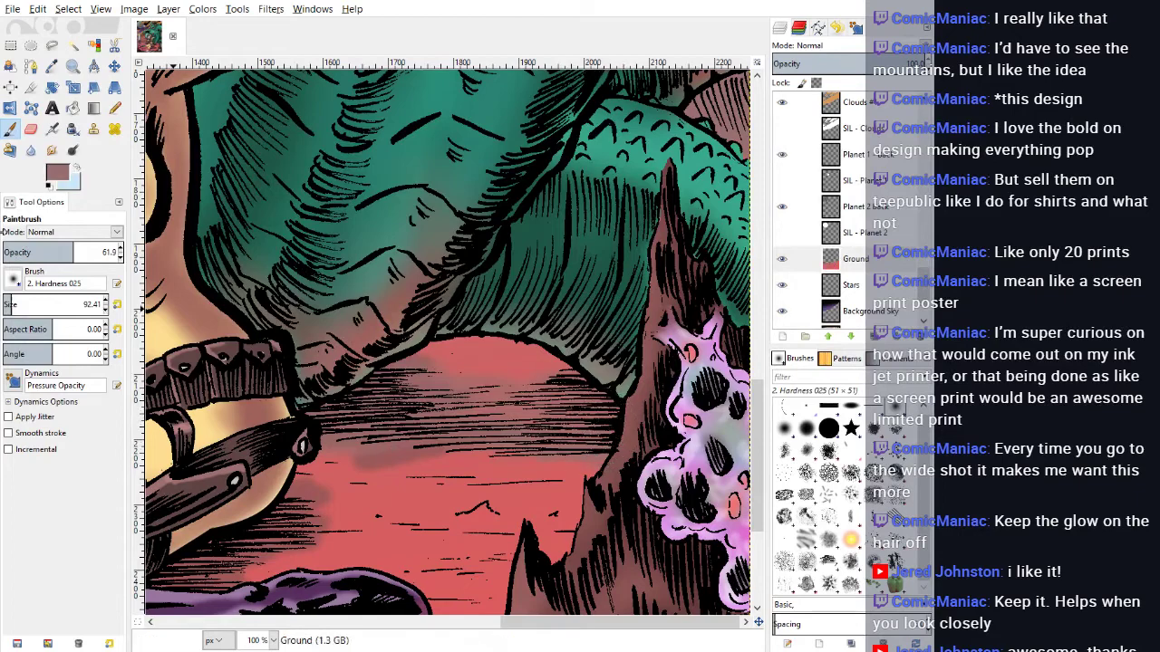
# Step: Smudge the ground shadow's edges between the tail and the astronaut's holster, and touch up the shading beside her hip
pyautogui.click(52, 150)
pyautogui.moveTo(577, 462); pyautogui.dragTo(364, 451)
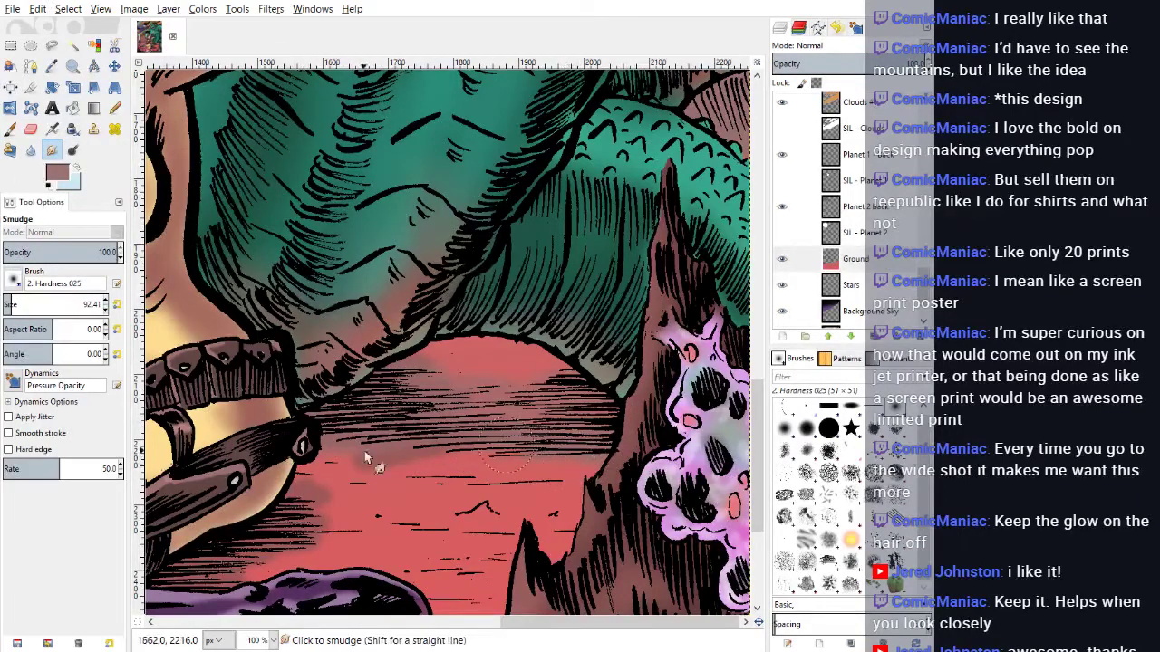
pyautogui.moveTo(458, 467)
pyautogui.mouseDown()
pyautogui.moveTo(330, 437)
pyautogui.moveTo(416, 384)
pyautogui.moveTo(403, 365)
pyautogui.moveTo(467, 364)
pyautogui.mouseUp()
pyautogui.moveTo(374, 484)
pyautogui.mouseDown()
pyautogui.moveTo(212, 559)
pyautogui.moveTo(279, 518)
pyautogui.moveTo(365, 514)
pyautogui.moveTo(295, 502)
pyautogui.moveTo(282, 482)
pyautogui.moveTo(341, 478)
pyautogui.moveTo(229, 509)
pyautogui.moveTo(320, 537)
pyautogui.moveTo(197, 558)
pyautogui.moveTo(297, 559)
pyautogui.moveTo(215, 573)
pyautogui.moveTo(257, 497)
pyautogui.moveTo(372, 492)
pyautogui.moveTo(254, 493)
pyautogui.mouseUp()
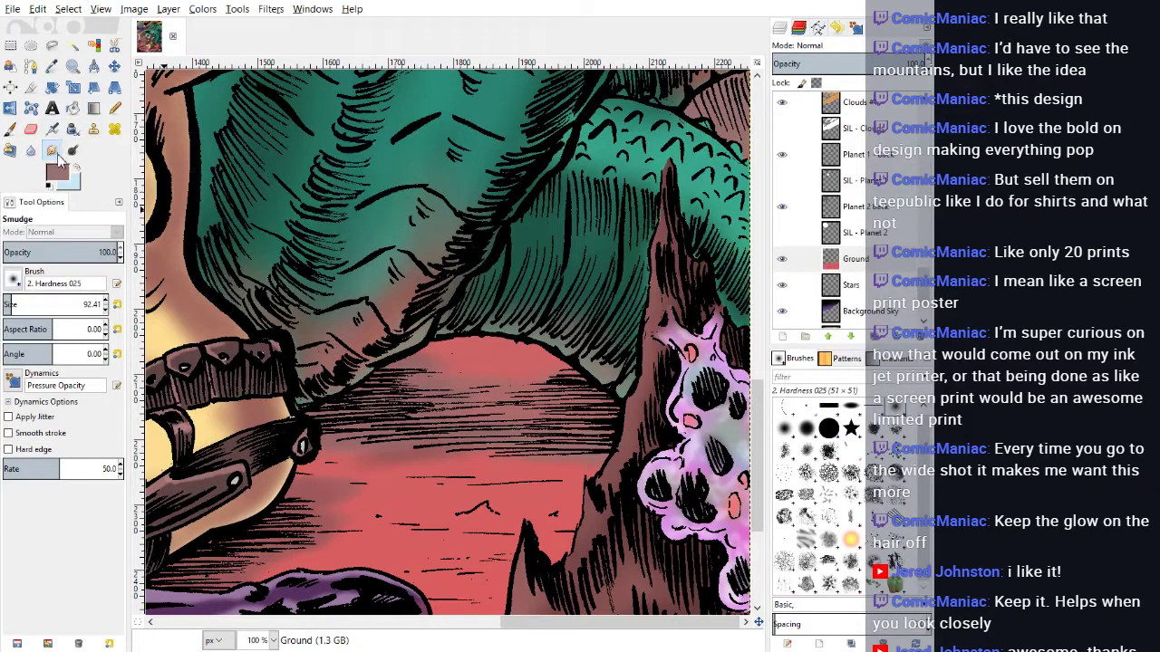
pyautogui.click(10, 129)
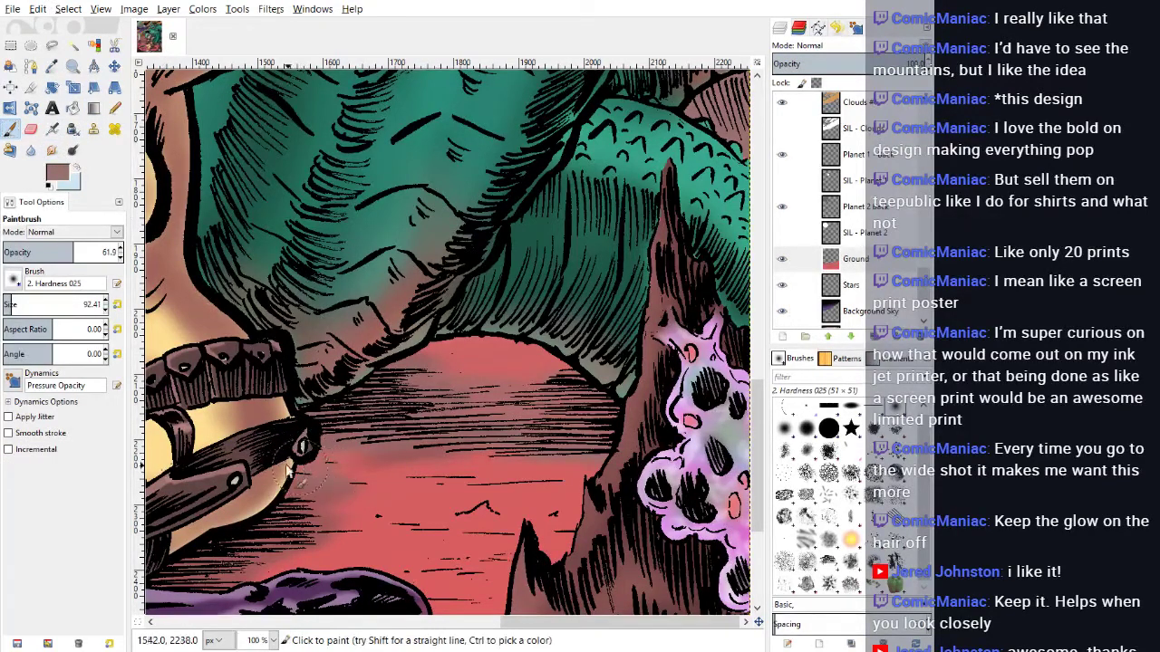
pyautogui.click(51, 150)
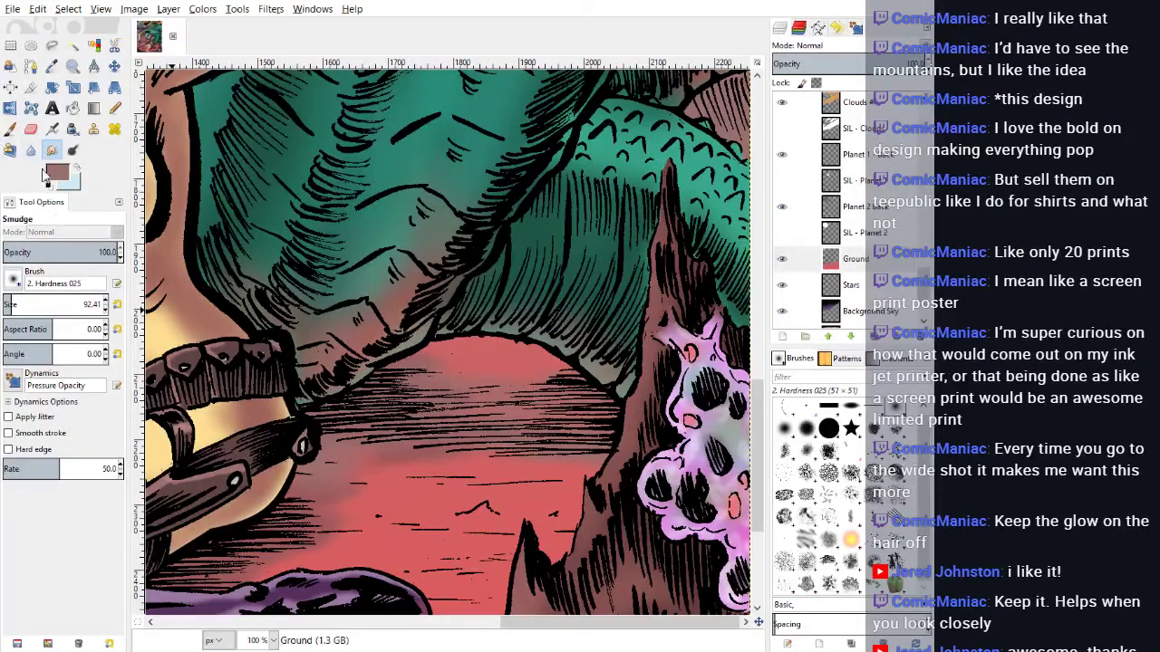
# Step: Pick a darker grey and deepen the ground shadows under the monster's tail and around the astronaut's legs and boot with the Paintbrush
pyautogui.click(711, 407)
pyautogui.press('p')
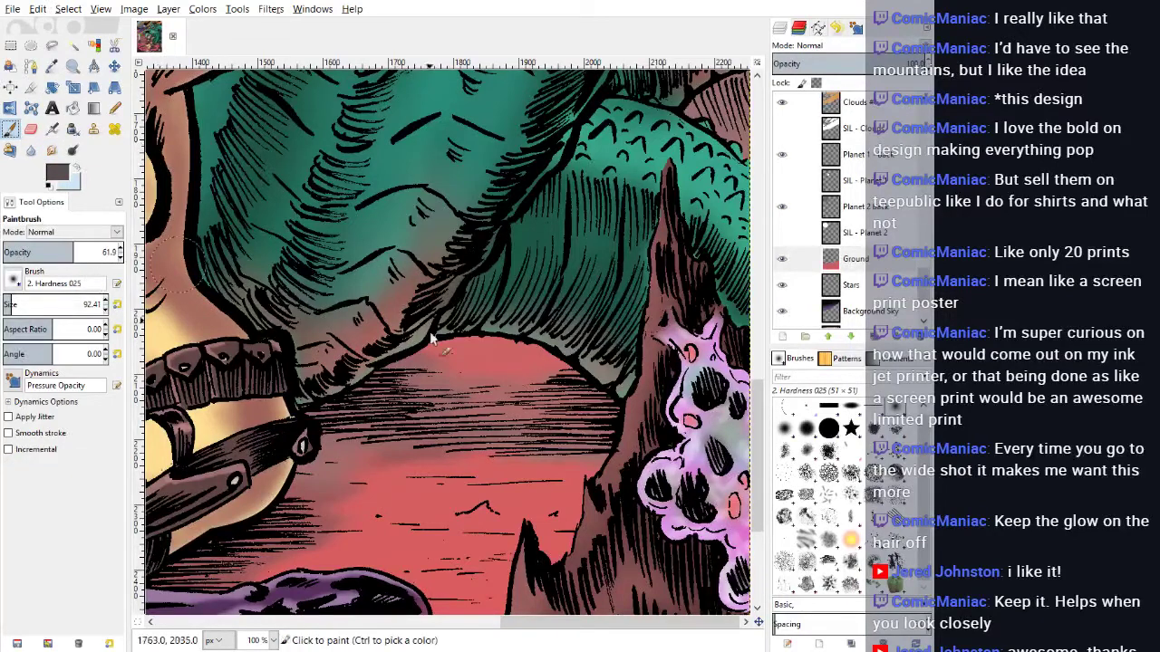
pyautogui.moveTo(401, 429)
pyautogui.mouseDown()
pyautogui.moveTo(404, 396)
pyautogui.moveTo(336, 383)
pyautogui.moveTo(391, 390)
pyautogui.moveTo(367, 423)
pyautogui.moveTo(446, 413)
pyautogui.moveTo(394, 416)
pyautogui.moveTo(465, 437)
pyautogui.moveTo(426, 433)
pyautogui.moveTo(622, 432)
pyautogui.moveTo(569, 418)
pyautogui.moveTo(580, 394)
pyautogui.moveTo(552, 382)
pyautogui.moveTo(613, 442)
pyautogui.moveTo(583, 447)
pyautogui.mouseUp()
pyautogui.moveTo(257, 535)
pyautogui.mouseDown()
pyautogui.moveTo(242, 558)
pyautogui.moveTo(179, 576)
pyautogui.moveTo(247, 537)
pyautogui.mouseUp()
pyautogui.scroll(-3, 380, 550)
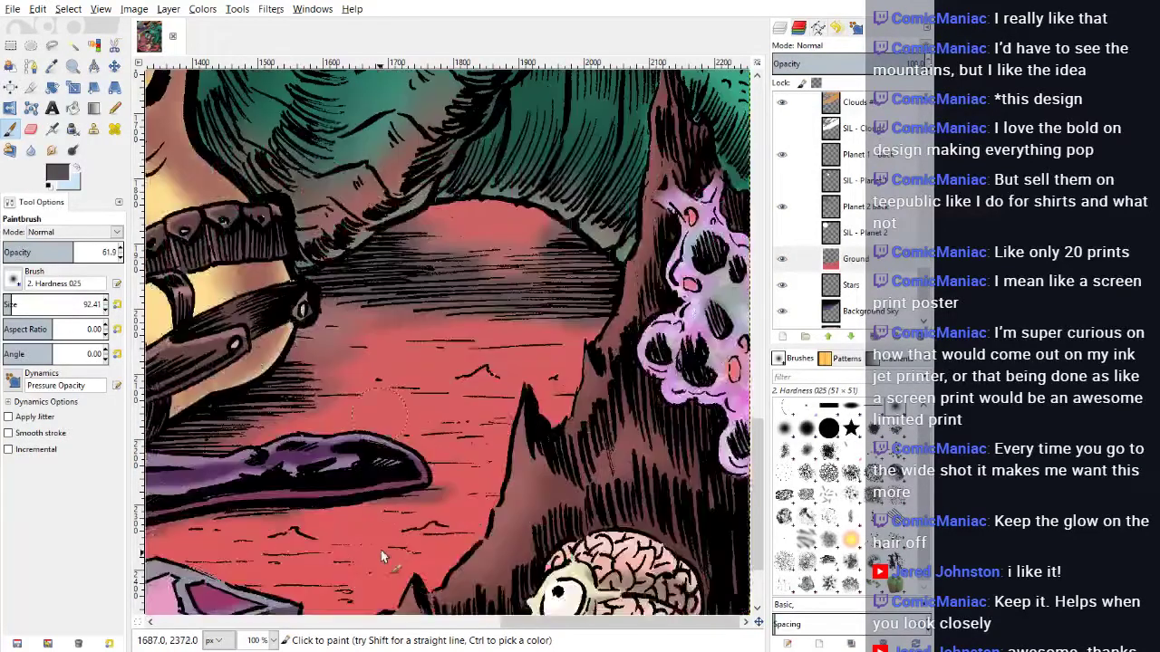
pyautogui.moveTo(512, 623); pyautogui.dragTo(417, 622)
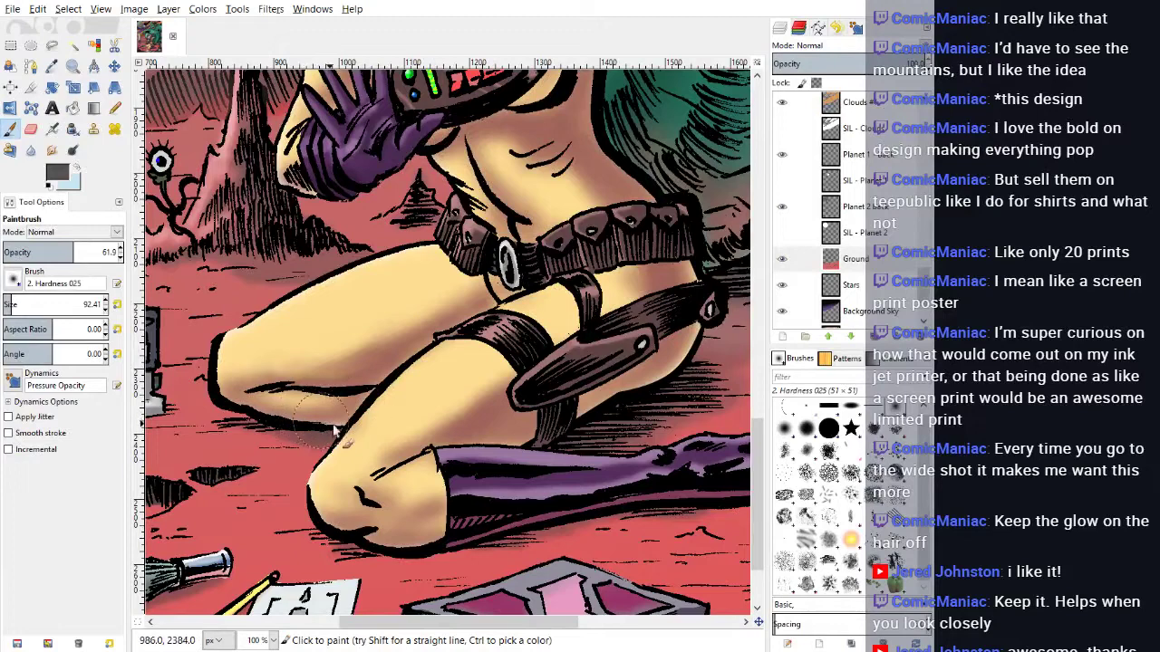
# Step: Smudge the darker ground shadows around the astronaut's legs and boot and under the monster's tail into the red ground
pyautogui.click(51, 150)
pyautogui.moveTo(433, 622); pyautogui.dragTo(485, 622)
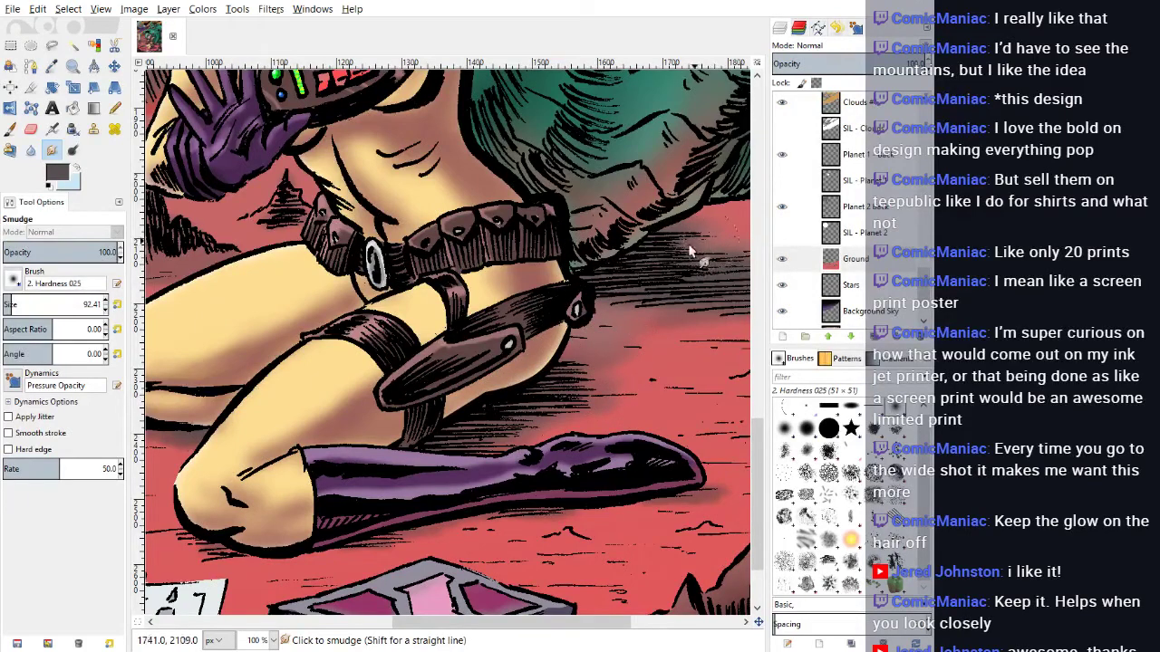
pyautogui.moveTo(513, 627); pyautogui.dragTo(632, 626)
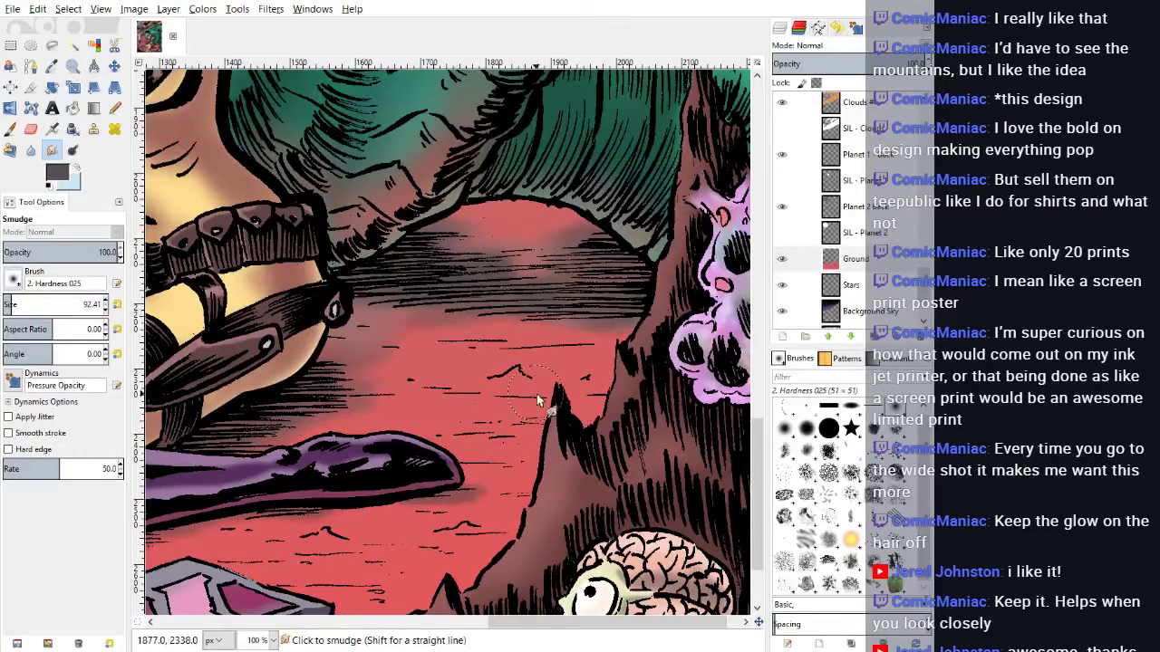
# Step: Check the shaded ground down to the brain creature, show the whole picture at 25% zoom, and save the file
pyautogui.scroll(-3, 534, 391)
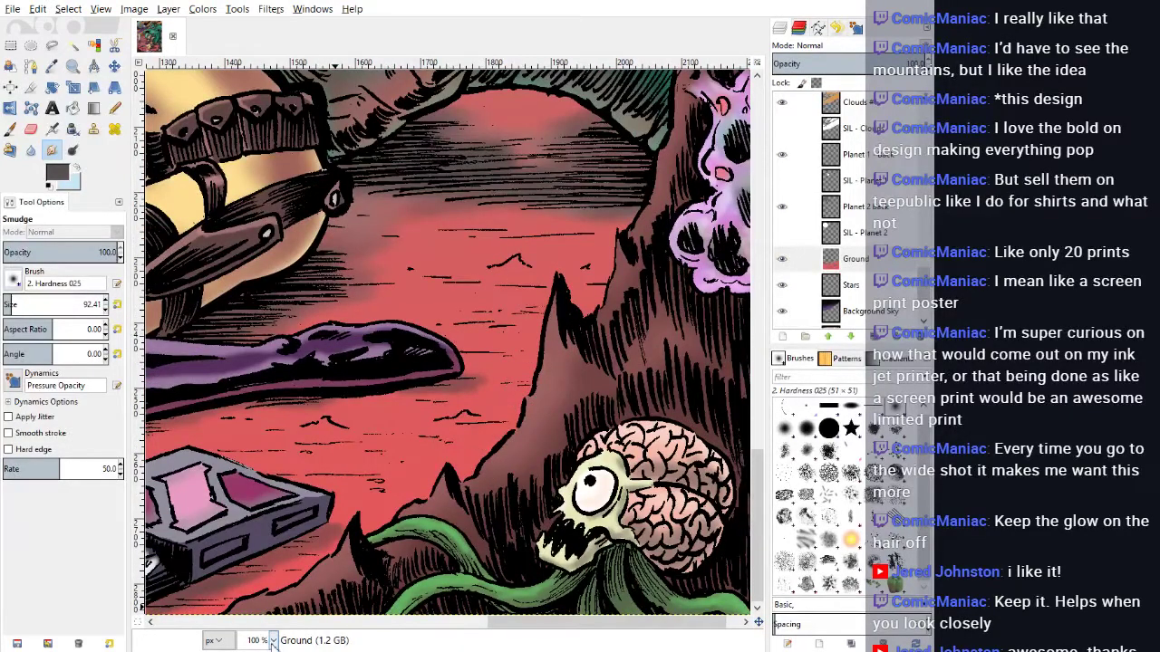
pyautogui.click(269, 611)
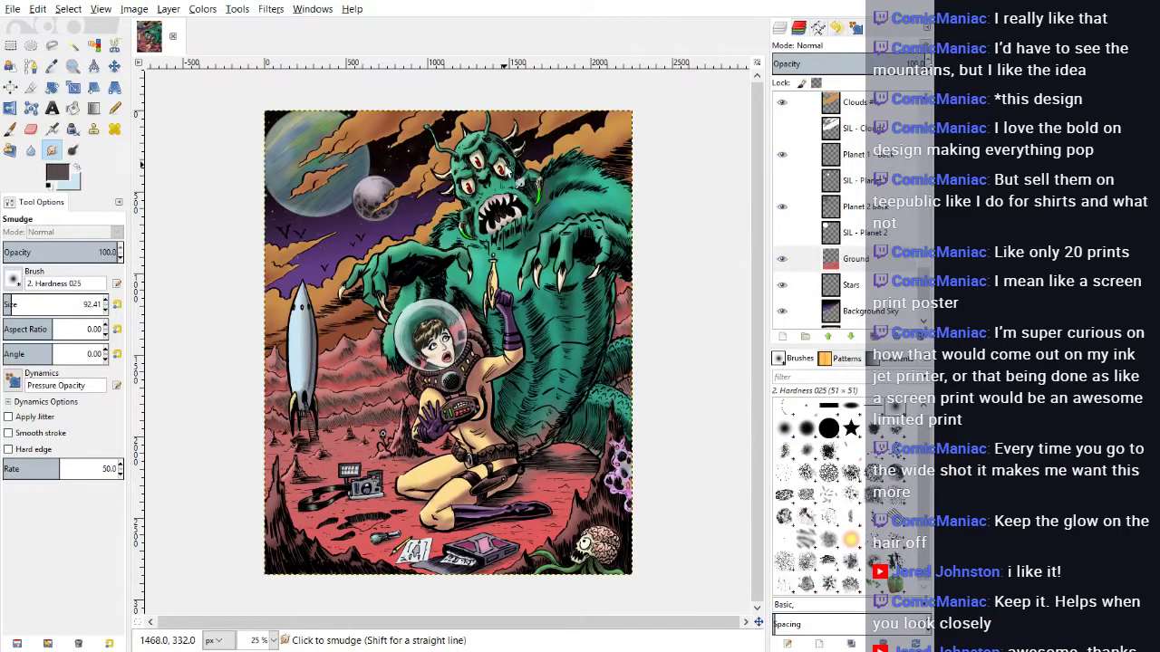
pyautogui.click(14, 9)
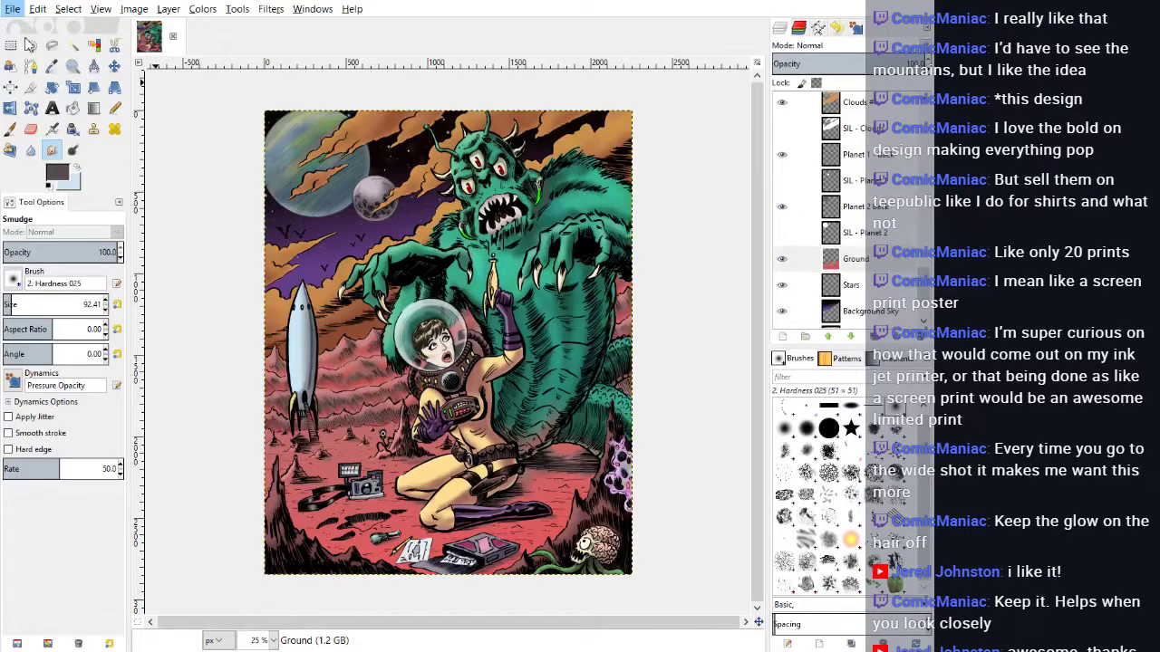
pyautogui.click(34, 129)
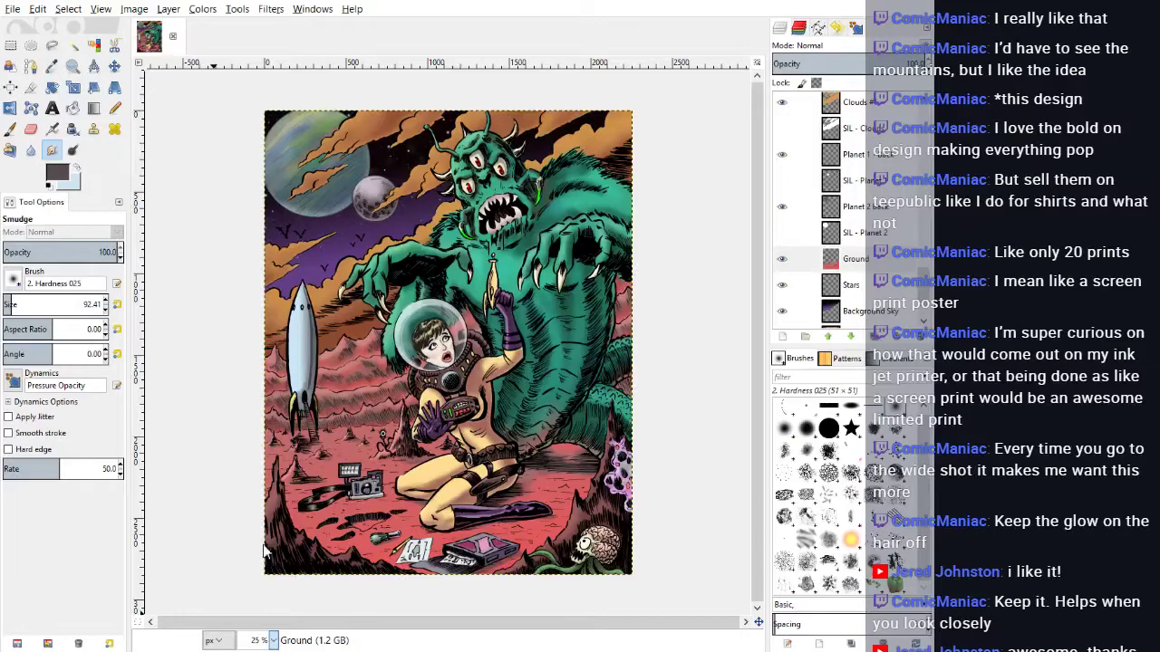
# Step: Inspect the astronaut's raised arm and weapon at 200% zoom, return to the whole picture at 25%, and save the file again
pyautogui.press('2')
pyautogui.moveTo(460, 624); pyautogui.dragTo(534, 624)
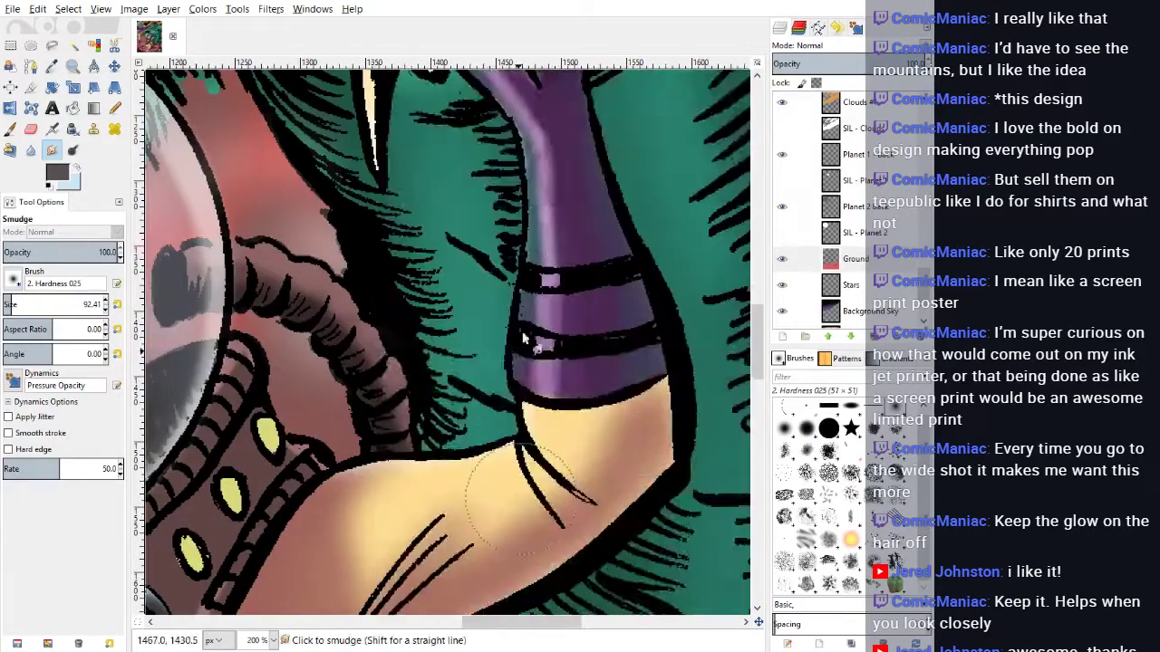
pyautogui.scroll(4, 535, 317)
pyautogui.scroll(-3, 559, 426)
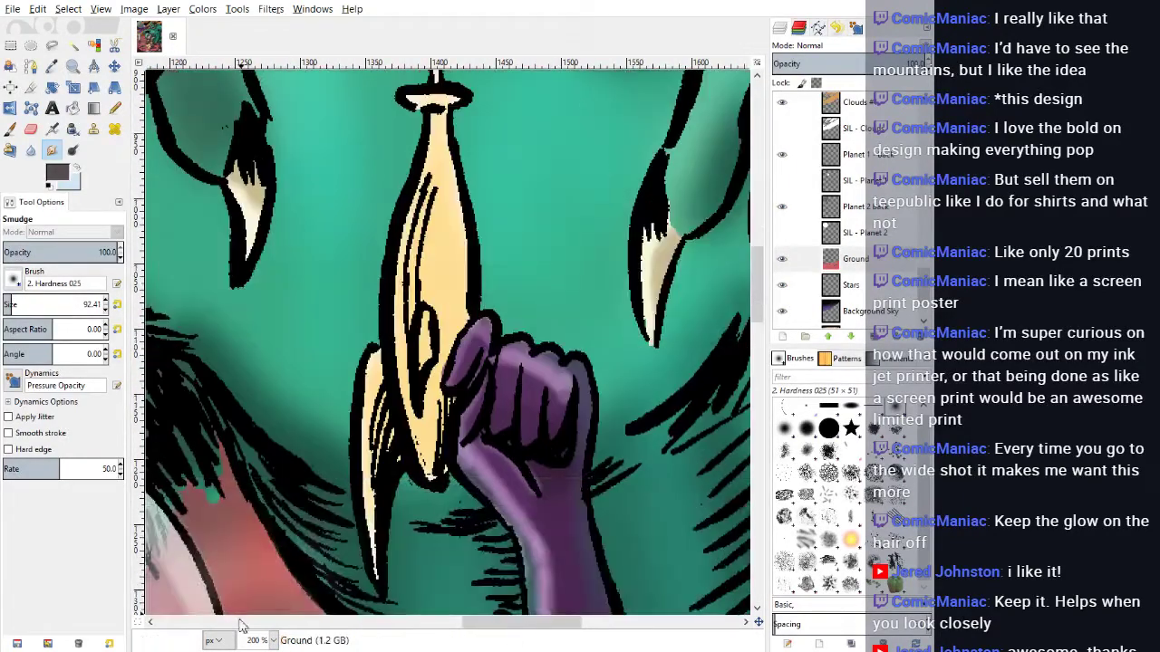
pyautogui.hotkey('shift', '3')
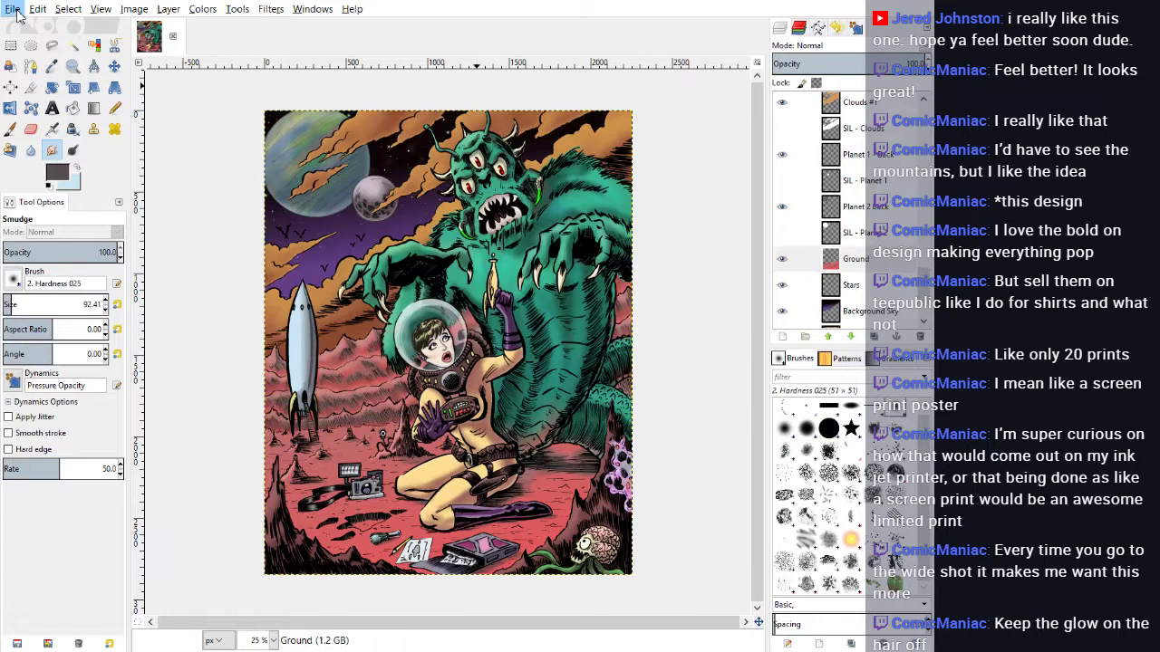
pyautogui.click(34, 128)
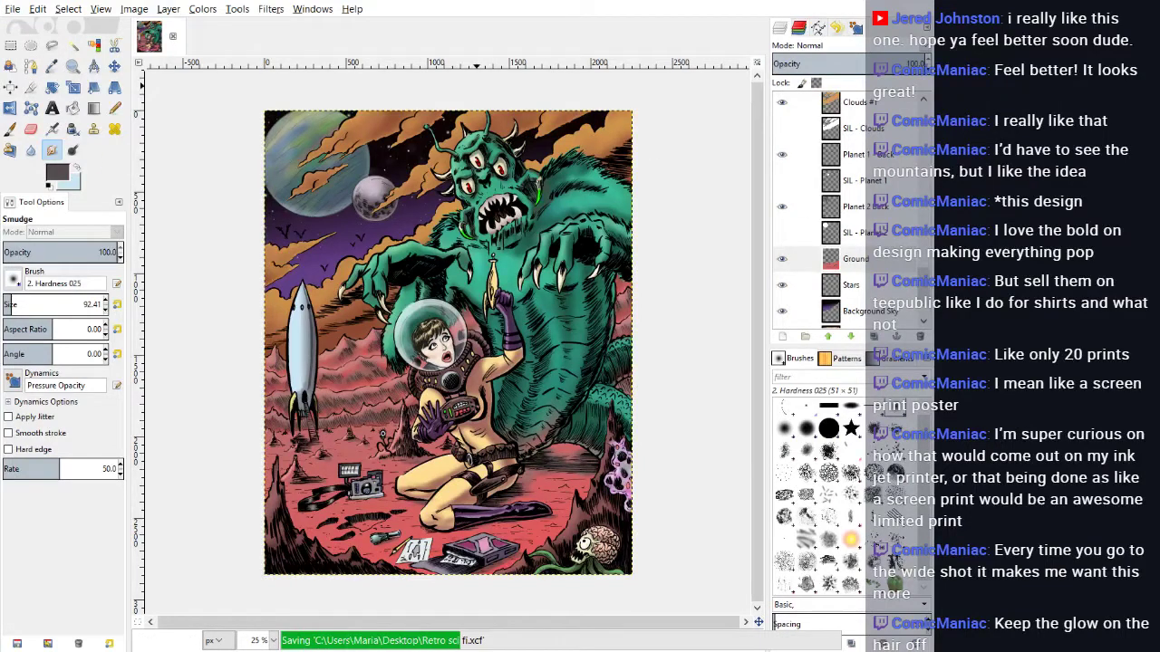